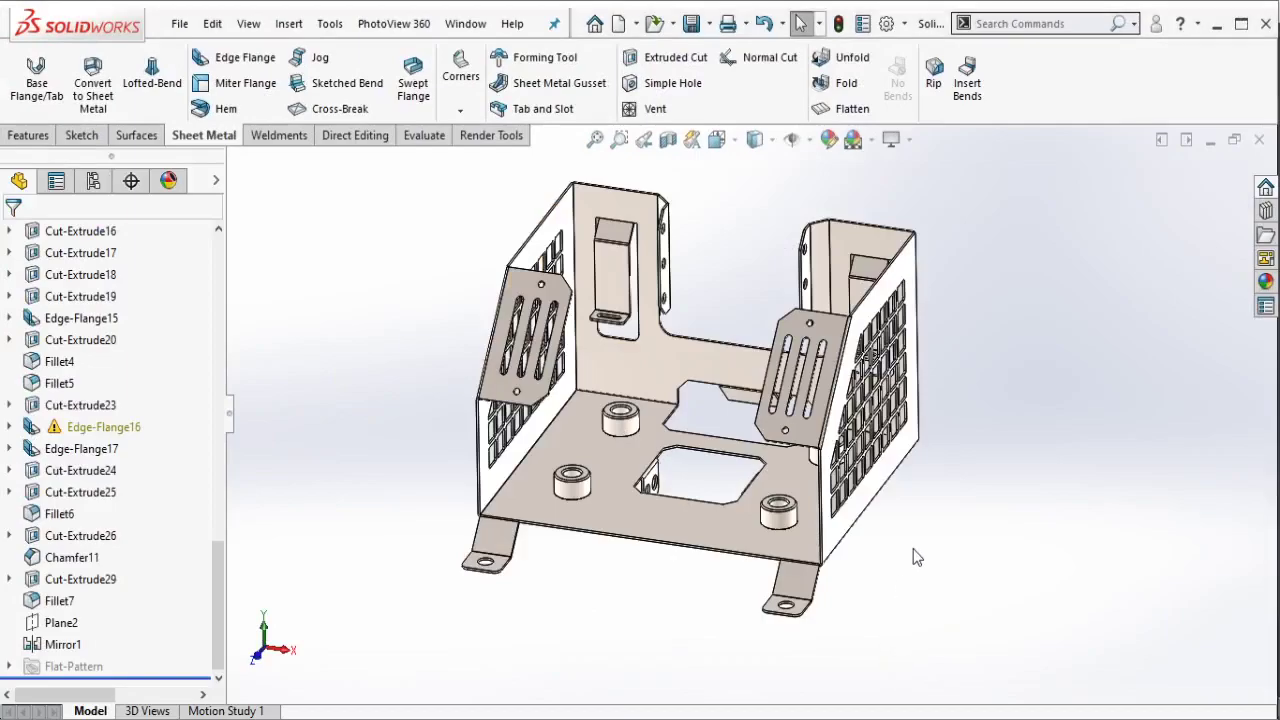
Step: Inspect the enclosure, unfold it to its flat pattern viewed face-on, then fold it back
{"action": "mouse_move", "coordinate": [920, 549]}
{"action": "middle_mouse_down"}
{"action": "mouse_move", "coordinate": [931, 497]}
{"action": "mouse_move", "coordinate": [1023, 520]}
{"action": "mouse_move", "coordinate": [1177, 523]}
{"action": "mouse_move", "coordinate": [739, 466]}
{"action": "mouse_move", "coordinate": [861, 177]}
{"action": "middle_mouse_up"}
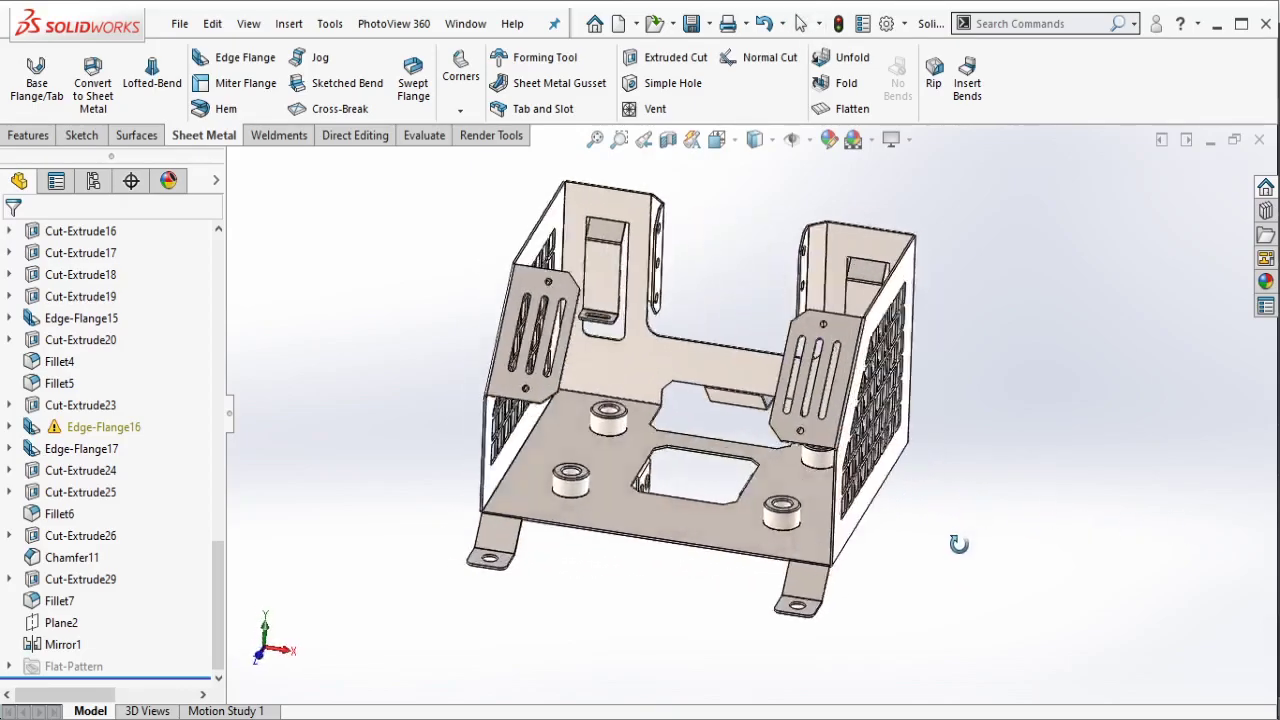
{"action": "left_click", "coordinate": [853, 100]}
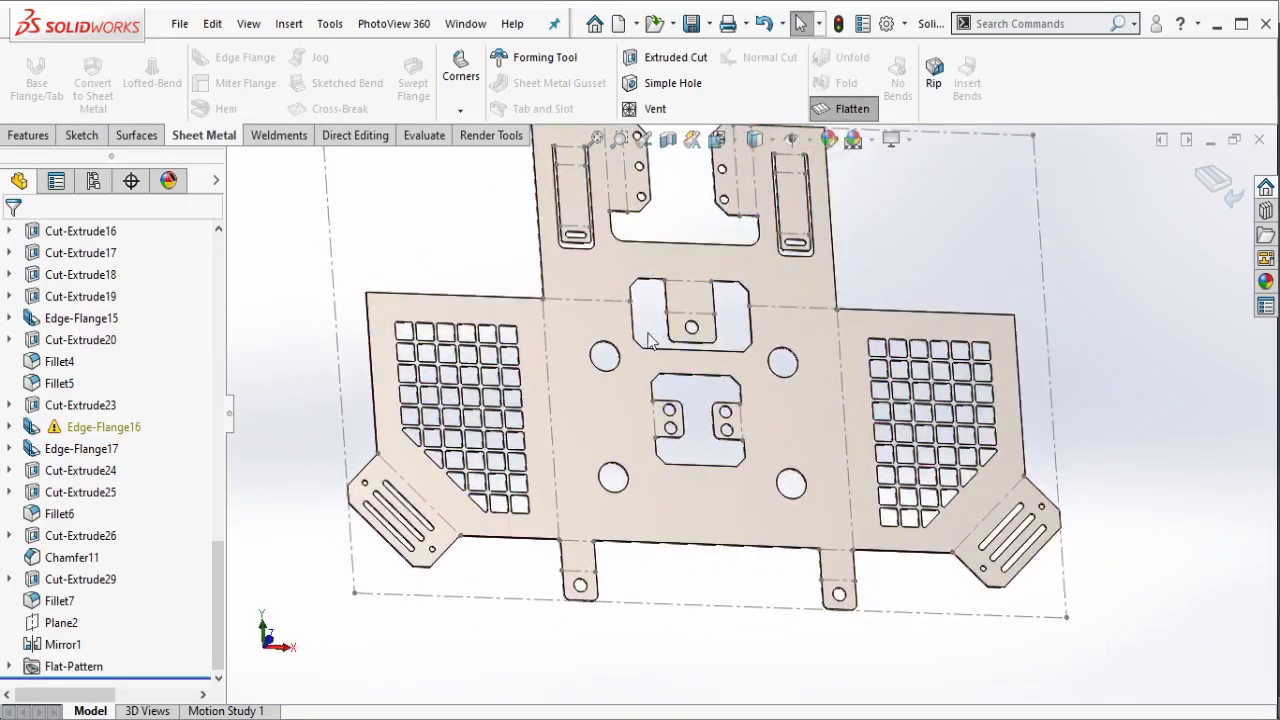
{"action": "mouse_move", "coordinate": [648, 340]}
{"action": "middle_mouse_down"}
{"action": "mouse_move", "coordinate": [843, 330]}
{"action": "mouse_move", "coordinate": [736, 507]}
{"action": "middle_mouse_up"}
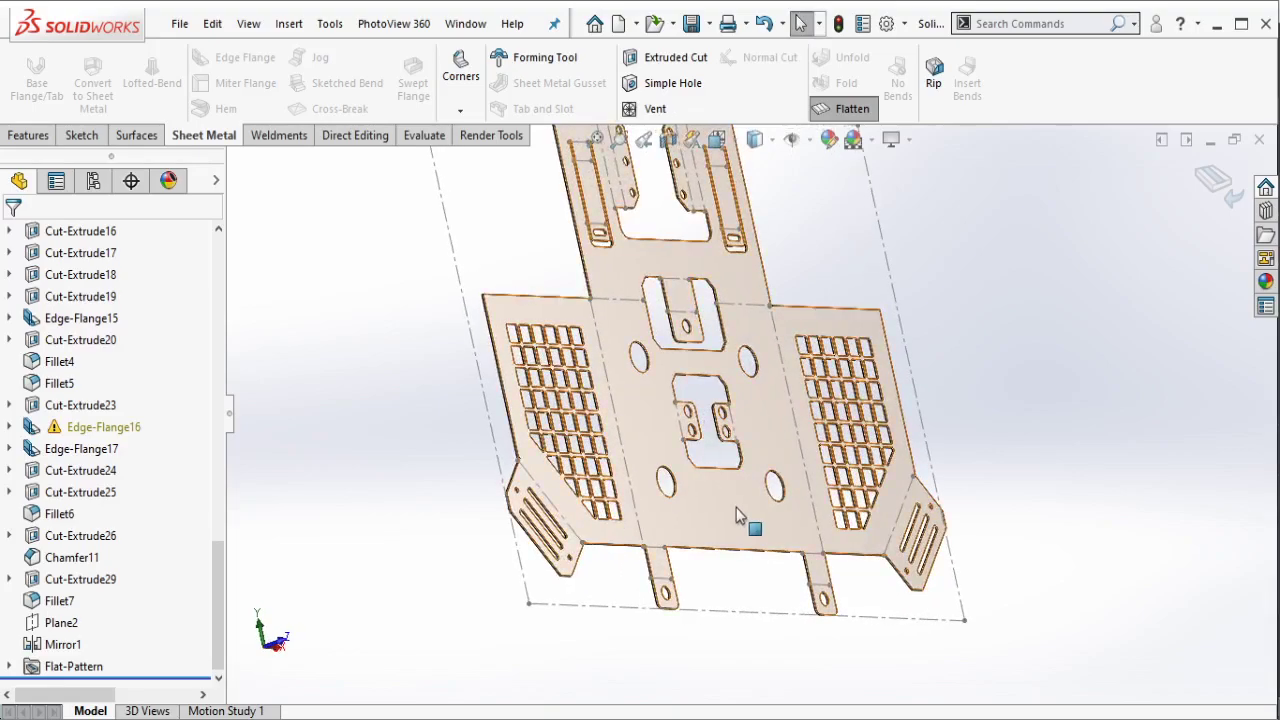
{"action": "left_click", "coordinate": [738, 514]}
{"action": "key", "text": "ctrl+8"}
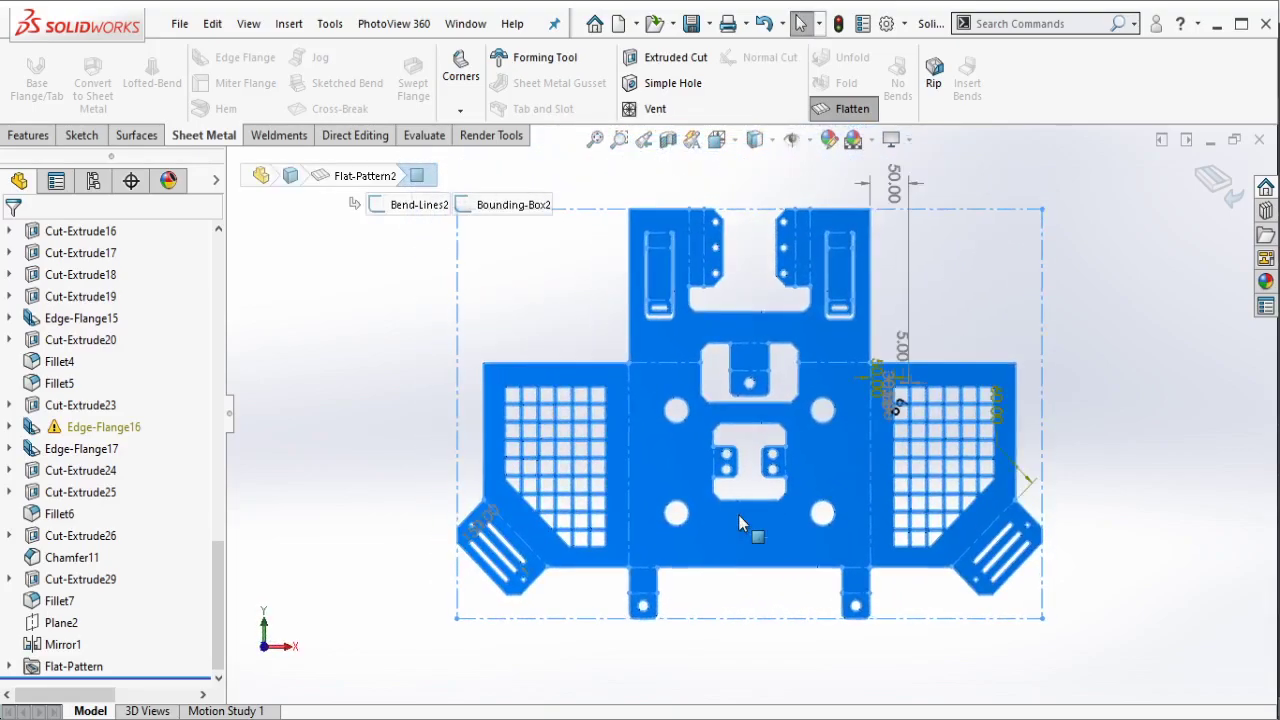
{"action": "left_click", "coordinate": [1110, 432]}
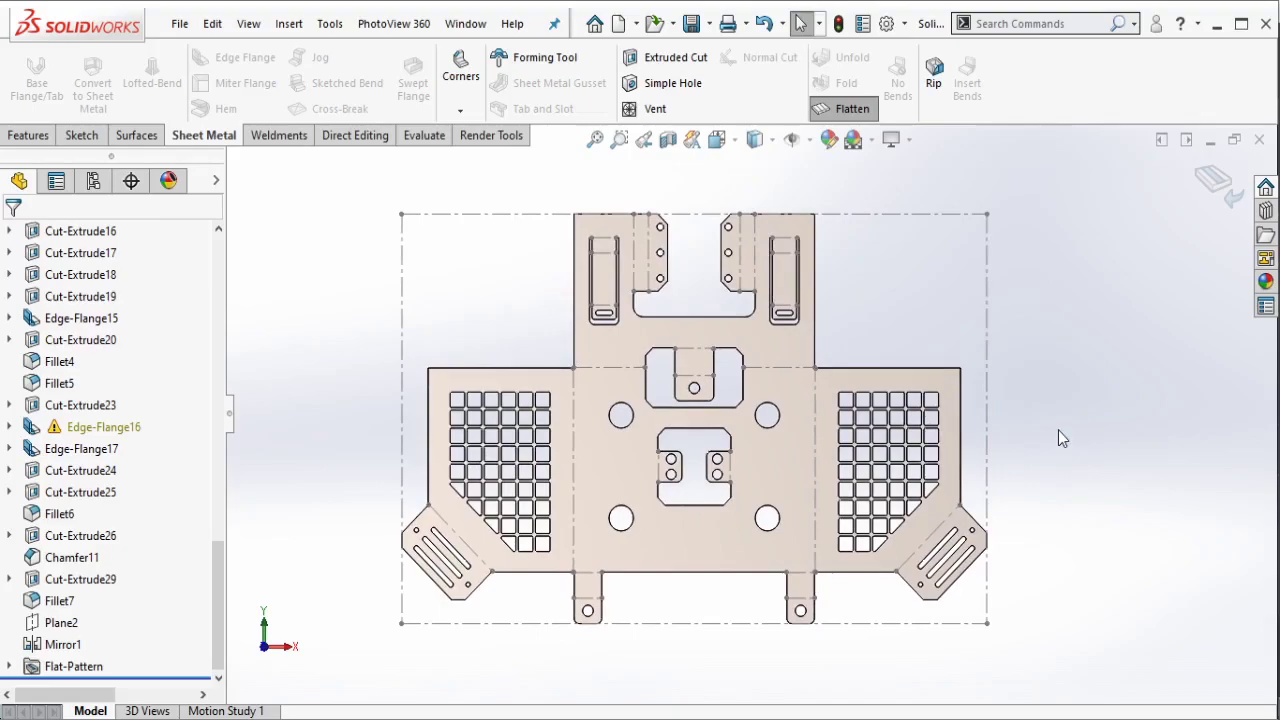
{"action": "left_click", "coordinate": [852, 108]}
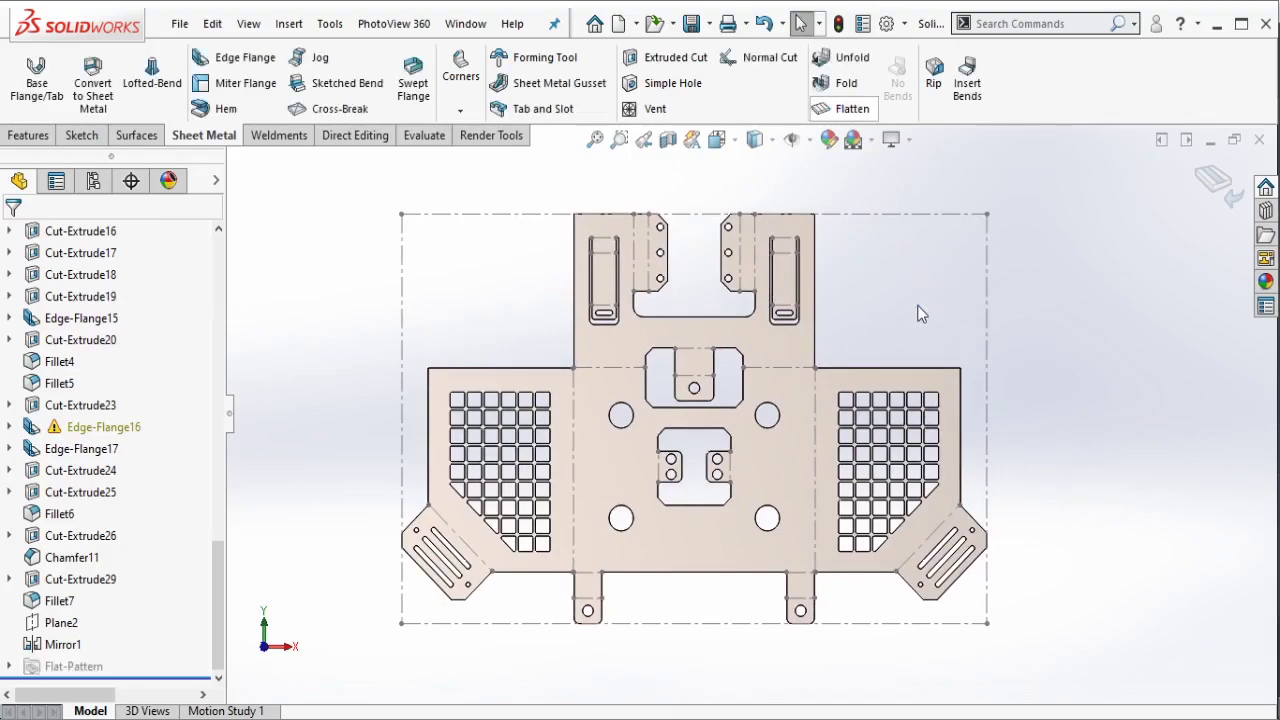
{"action": "mouse_move", "coordinate": [654, 196]}
{"action": "middle_mouse_down"}
{"action": "mouse_move", "coordinate": [639, 265]}
{"action": "mouse_move", "coordinate": [924, 314]}
{"action": "middle_mouse_up"}
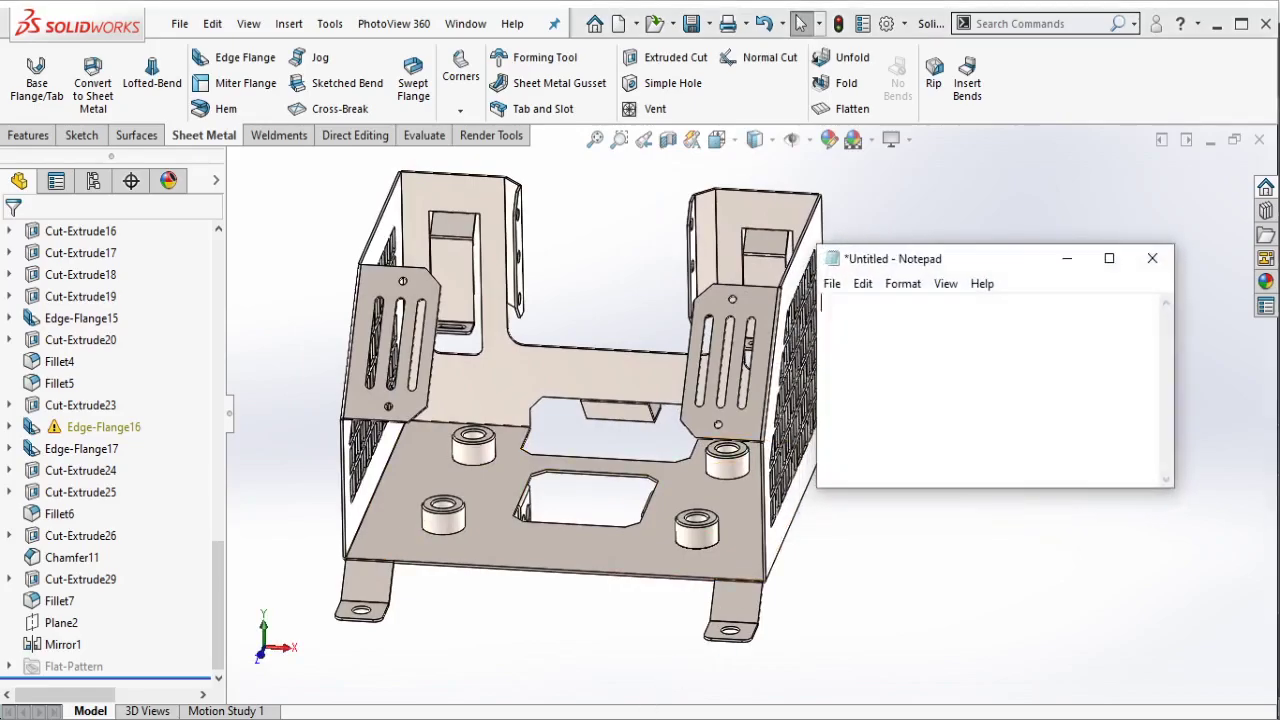
Step: Erase the intro note's text in Notepad and close the Notepad window
{"action": "left_click_drag", "start_coordinate": [1003, 263], "coordinate": [1041, 258]}
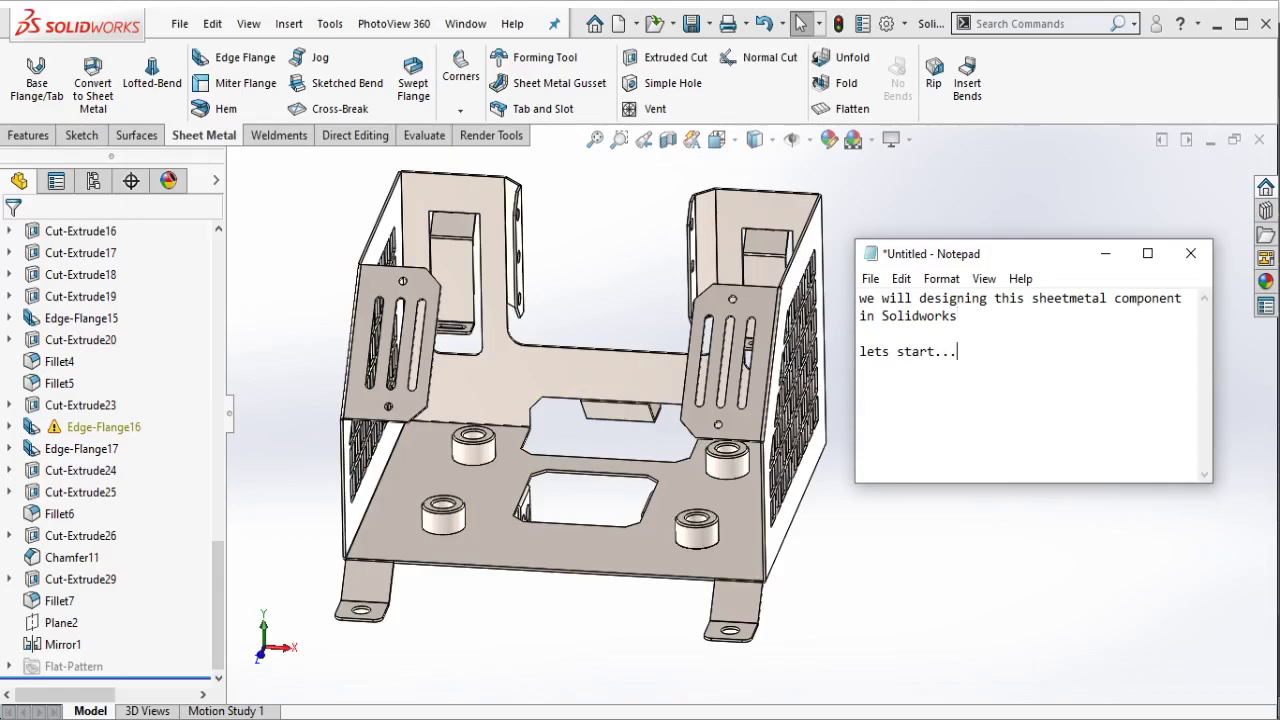
{"action": "key", "text": "ctrl+a"}
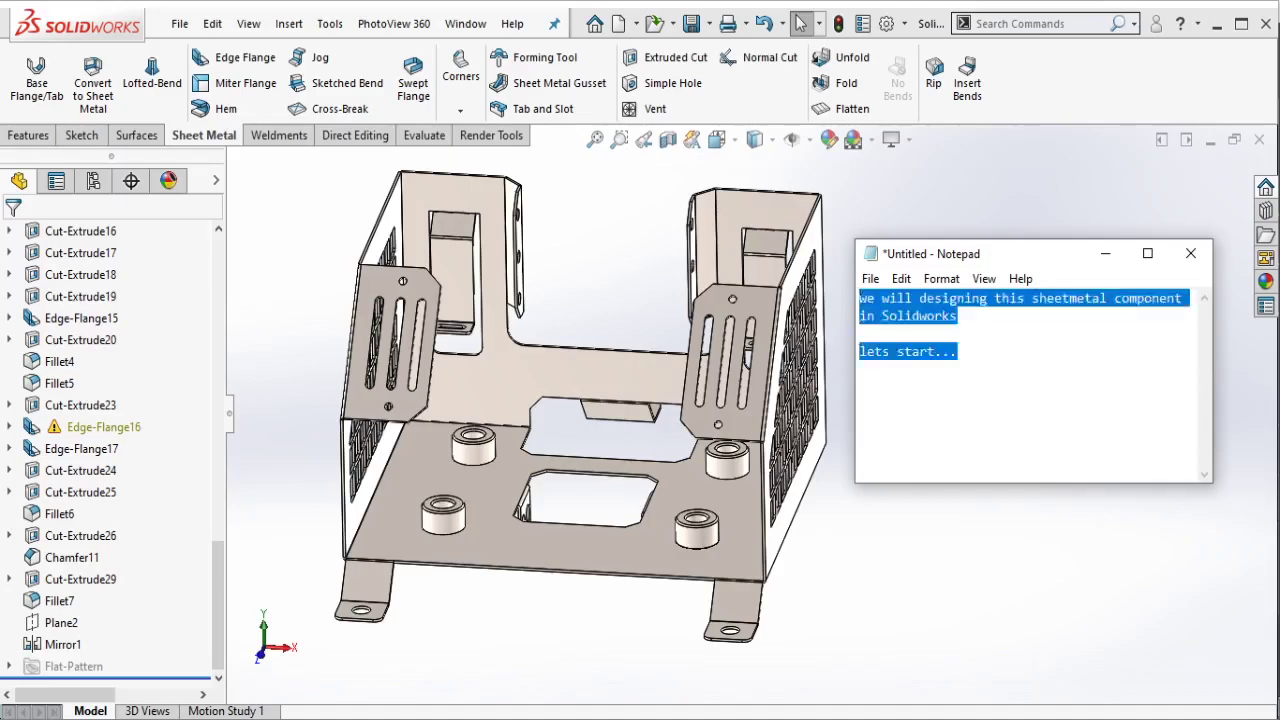
{"action": "key", "text": "BackSpace"}
{"action": "left_click", "coordinate": [1100, 252]}
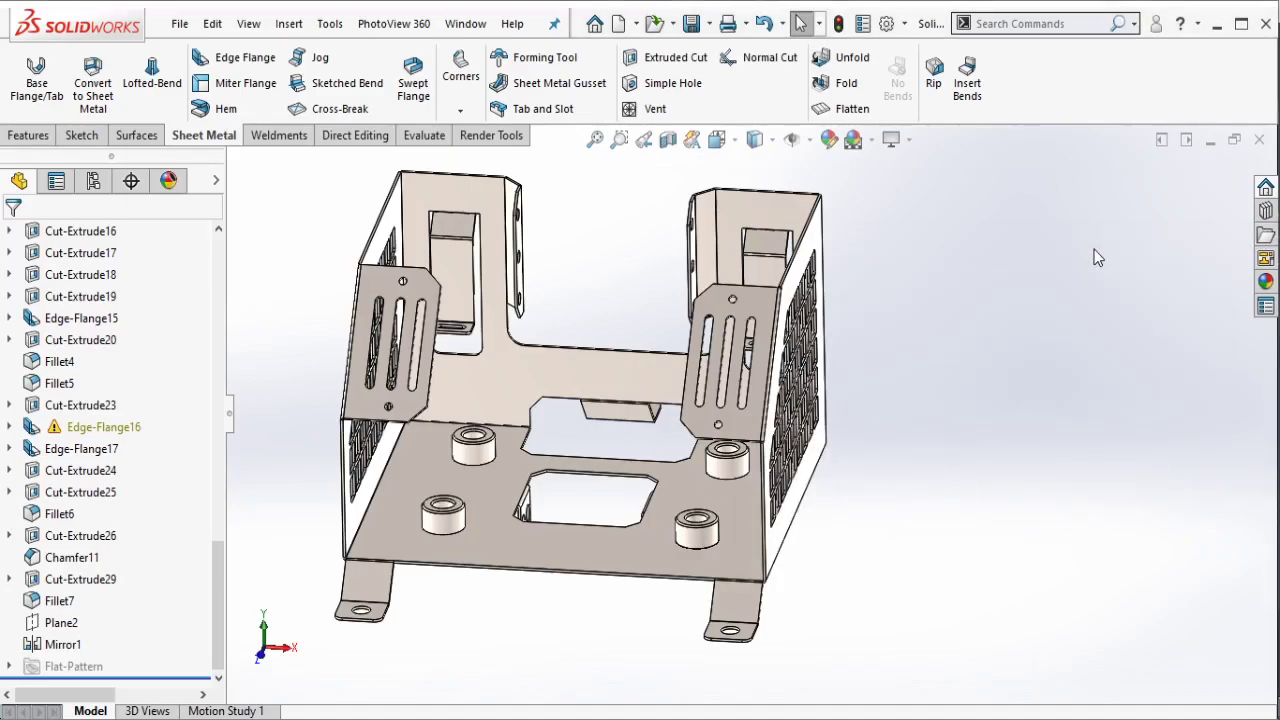
Step: Create a new blank part, Part1, and tile it vertically beside the enclosure
{"action": "left_click", "coordinate": [619, 24]}
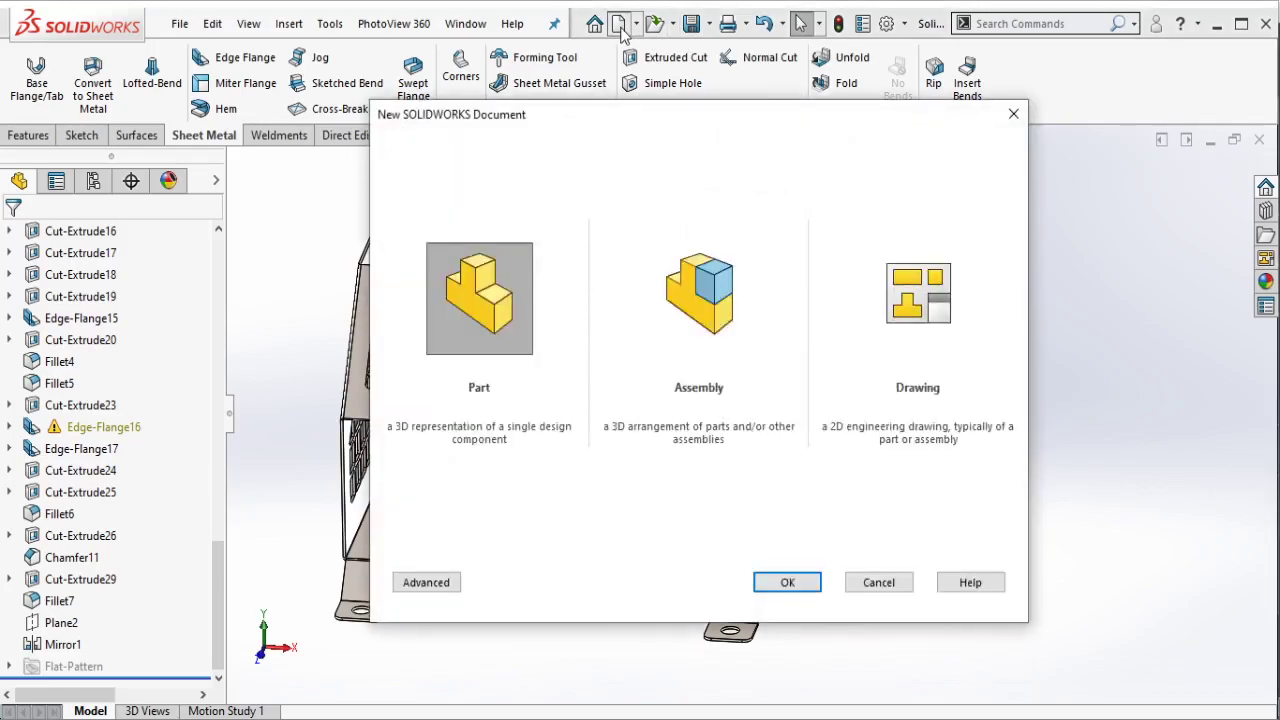
{"action": "left_click", "coordinate": [768, 578]}
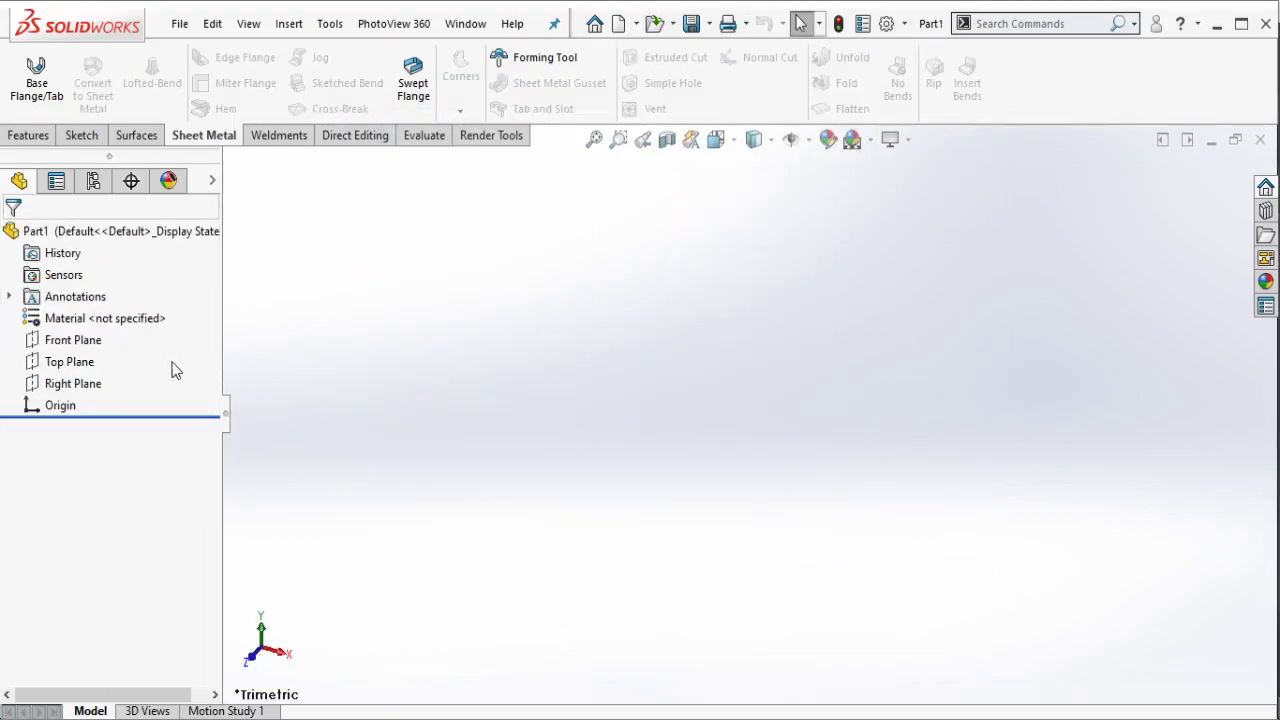
{"action": "left_click", "coordinate": [75, 367]}
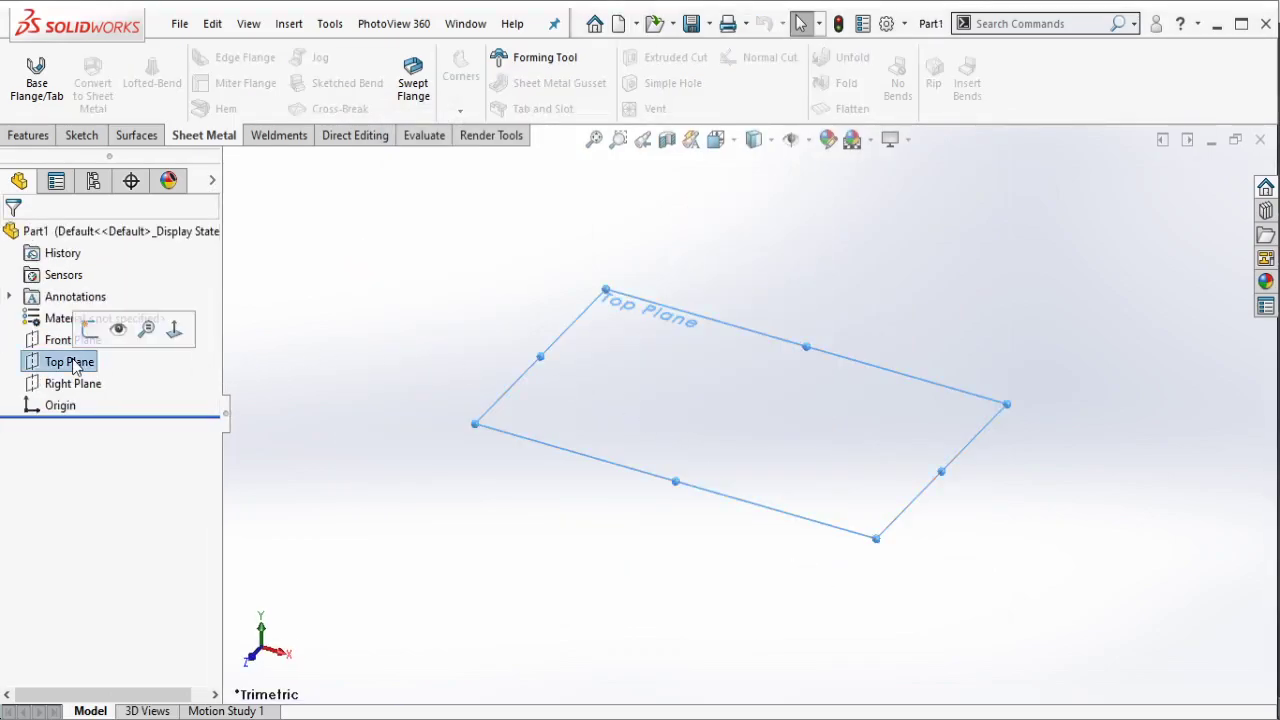
{"action": "left_click", "coordinate": [391, 378]}
{"action": "left_click", "coordinate": [466, 24]}
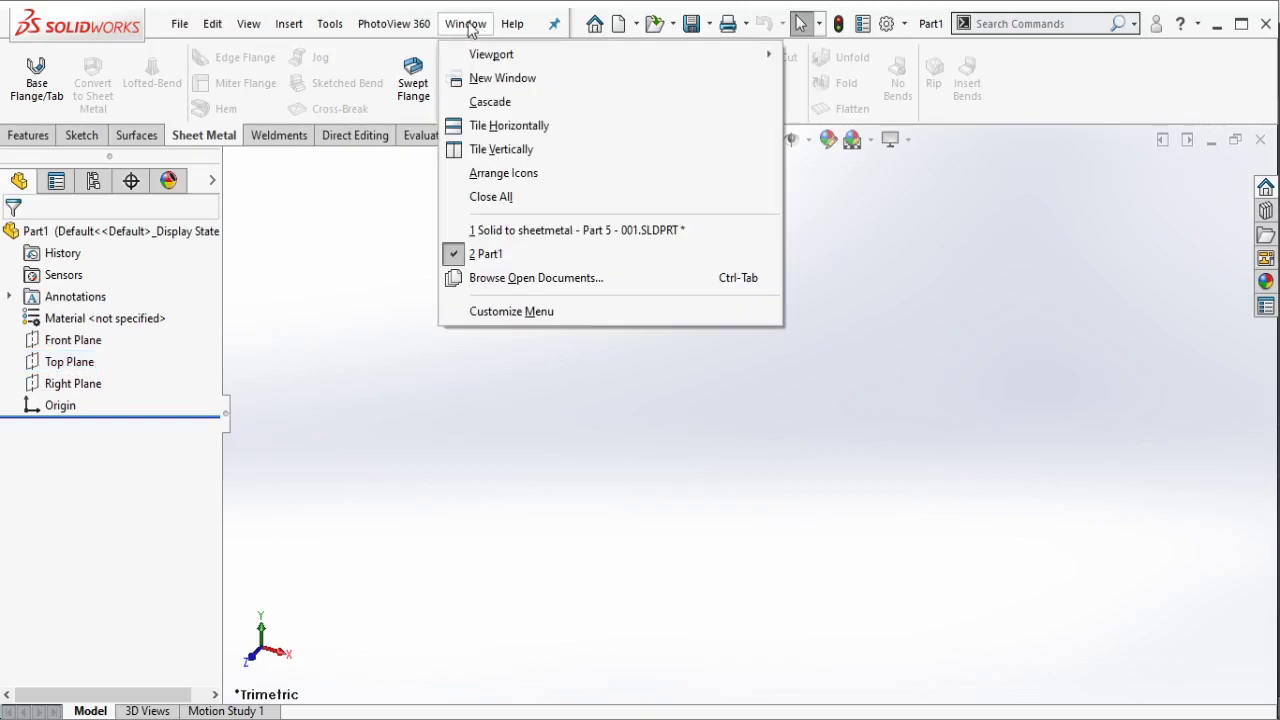
{"action": "left_click", "coordinate": [500, 149]}
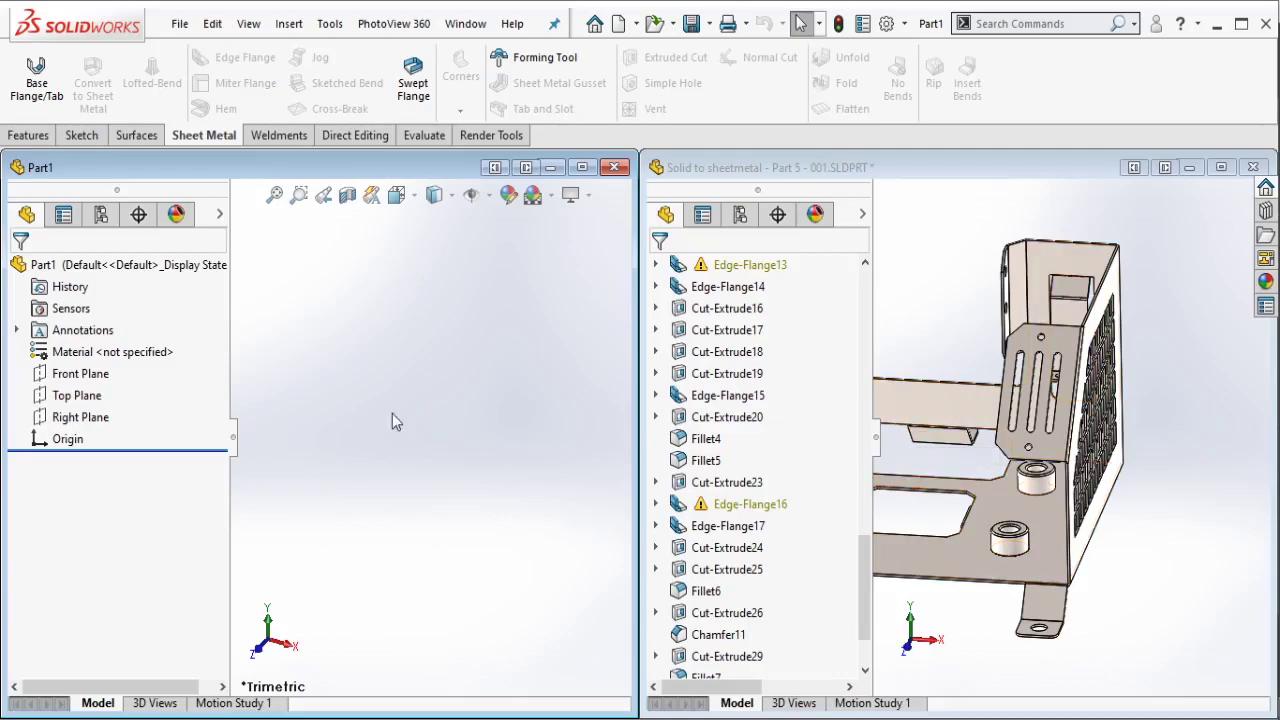
Step: Roll the reference enclosure back to Boss-Extrude1 and display the box's 500 and 400 dimensions
{"action": "left_click", "coordinate": [865, 670]}
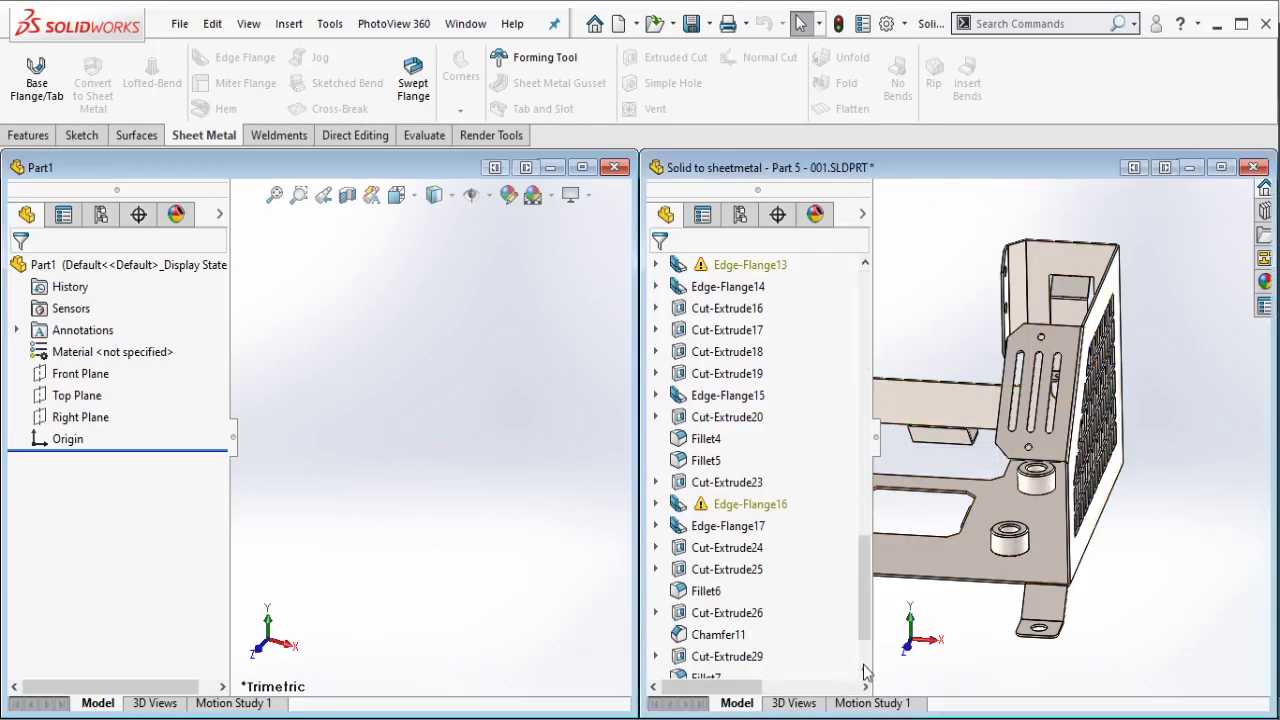
{"action": "scroll", "coordinate": [865, 670], "scroll_direction": "down", "scroll_amount": 4}
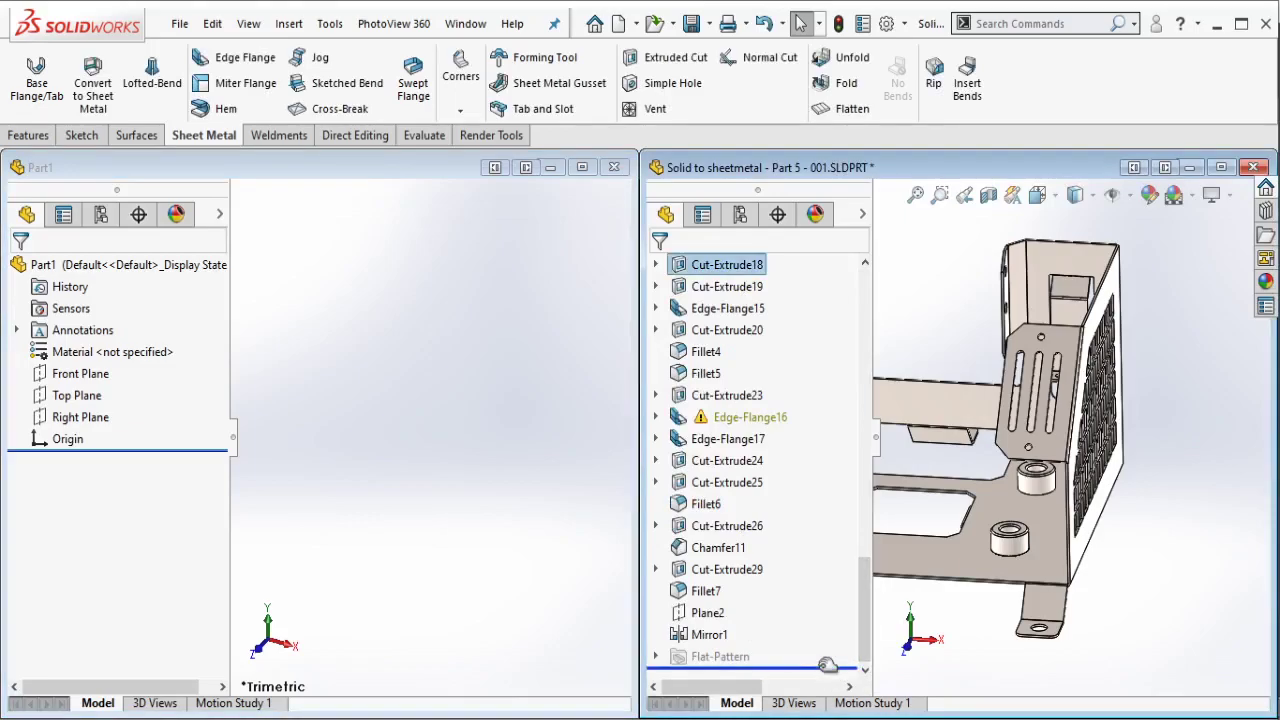
{"action": "mouse_move", "coordinate": [826, 665]}
{"action": "left_mouse_down"}
{"action": "mouse_move", "coordinate": [808, 285]}
{"action": "mouse_move", "coordinate": [820, 277]}
{"action": "left_mouse_up"}
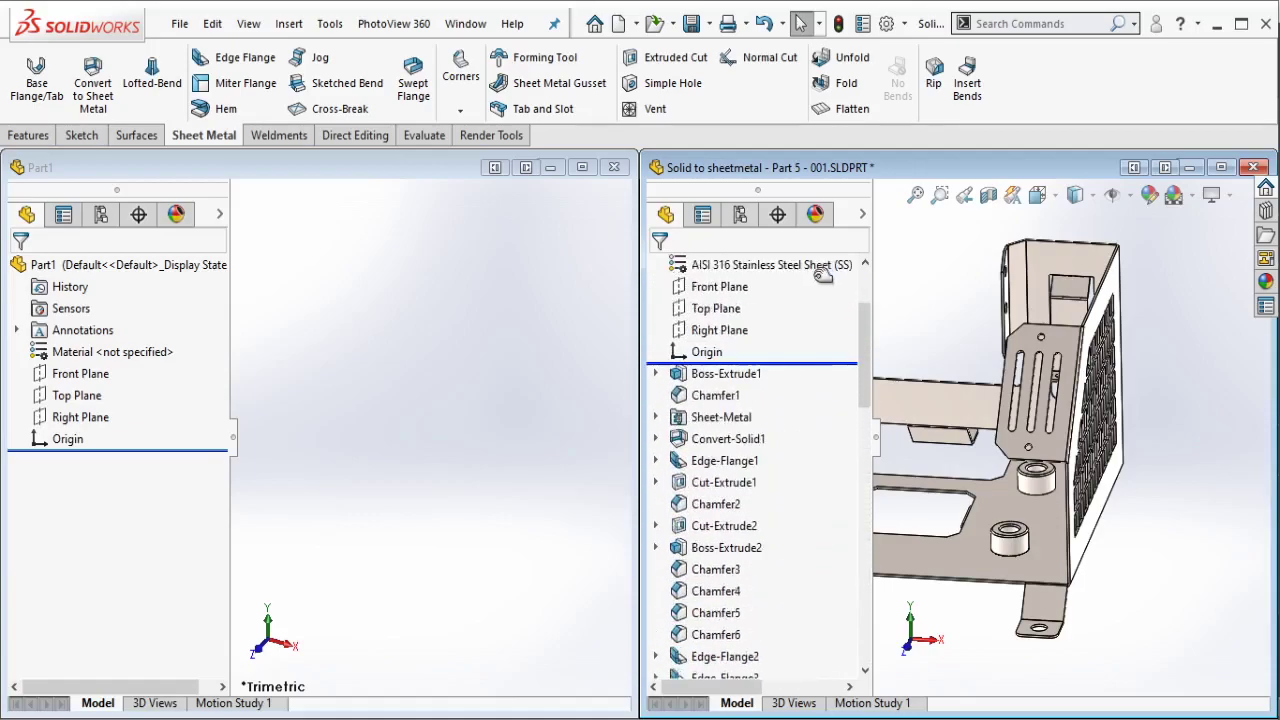
{"action": "left_click_drag", "start_coordinate": [820, 277], "coordinate": [790, 468]}
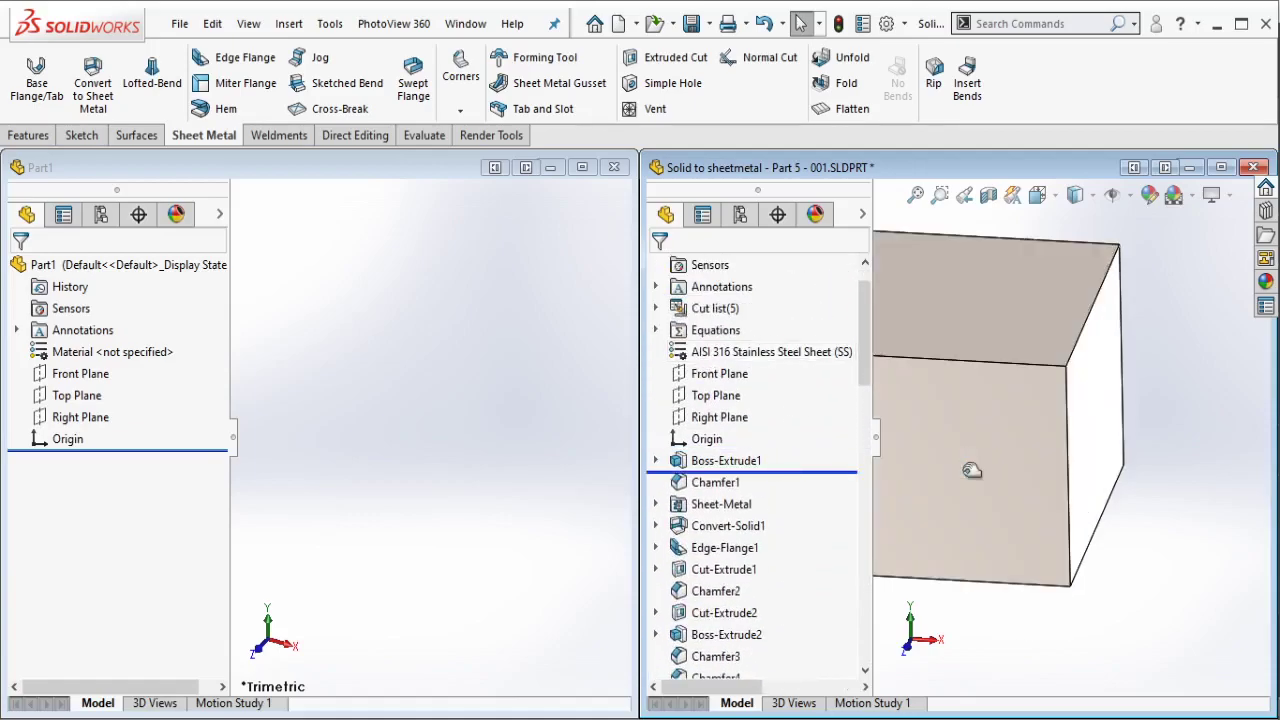
{"action": "mouse_move", "coordinate": [965, 467]}
{"action": "middle_mouse_down"}
{"action": "mouse_move", "coordinate": [982, 382]}
{"action": "mouse_move", "coordinate": [1008, 458]}
{"action": "middle_mouse_up"}
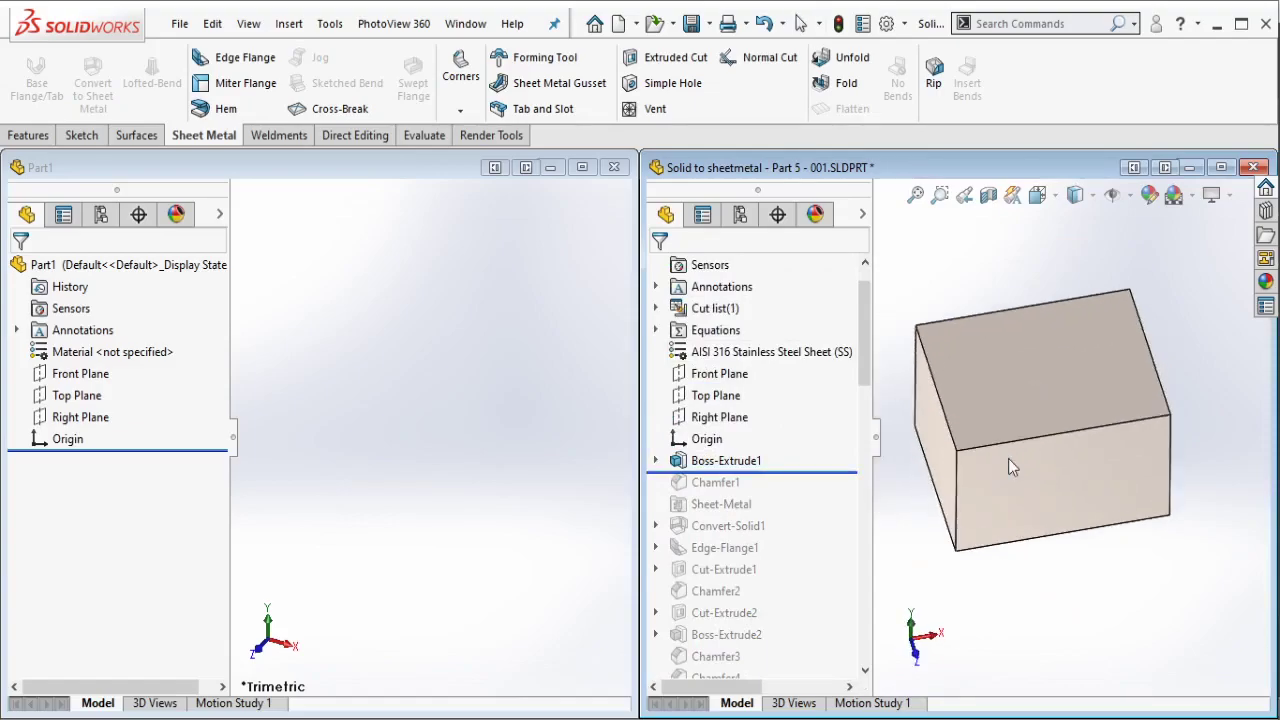
{"action": "left_click", "coordinate": [1038, 407]}
{"action": "scroll", "coordinate": [1033, 428], "scroll_direction": "up", "scroll_amount": 3}
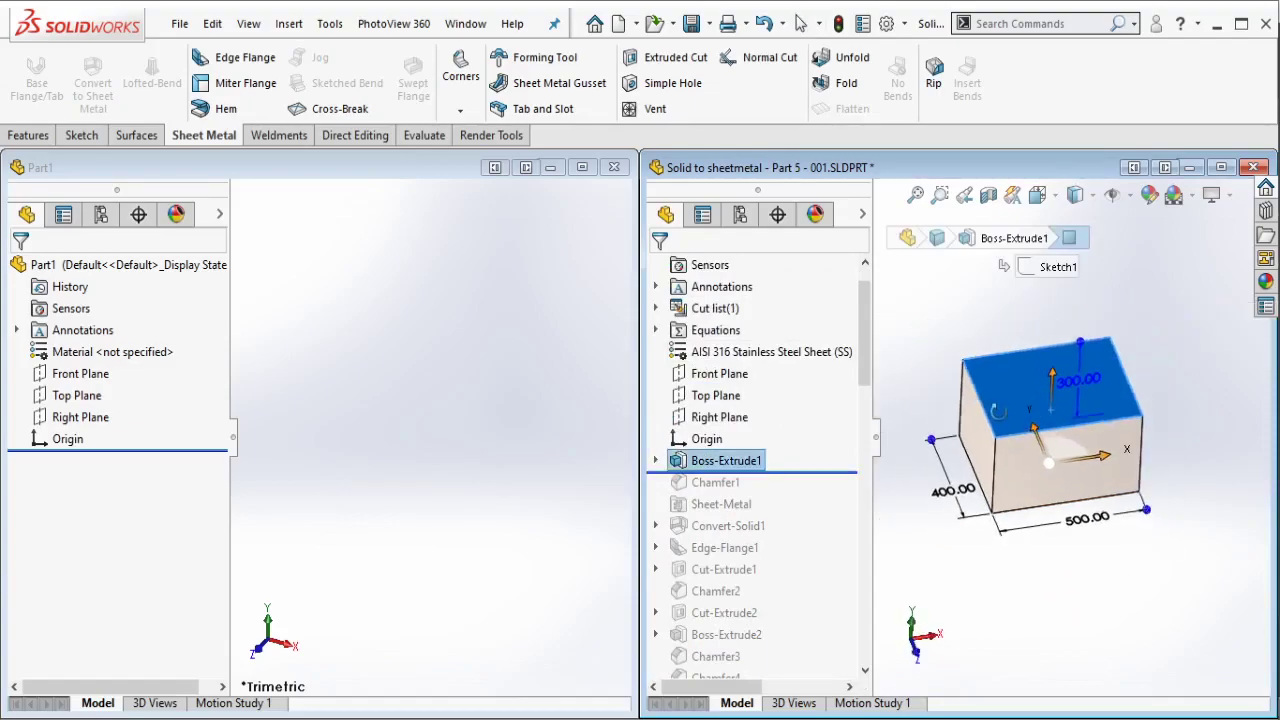
{"action": "left_click", "coordinate": [354, 420]}
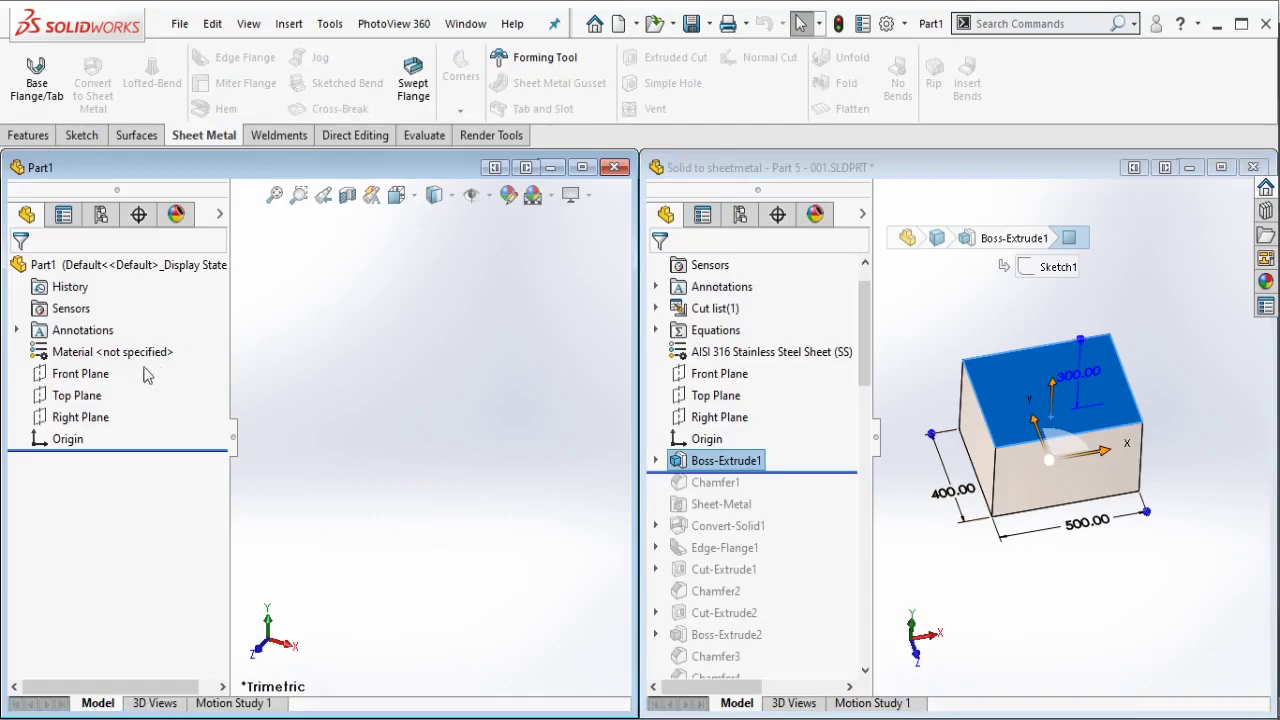
Step: Sketch a corner rectangle from the origin on the Top Plane
{"action": "left_click", "coordinate": [77, 395]}
{"action": "left_click", "coordinate": [157, 363]}
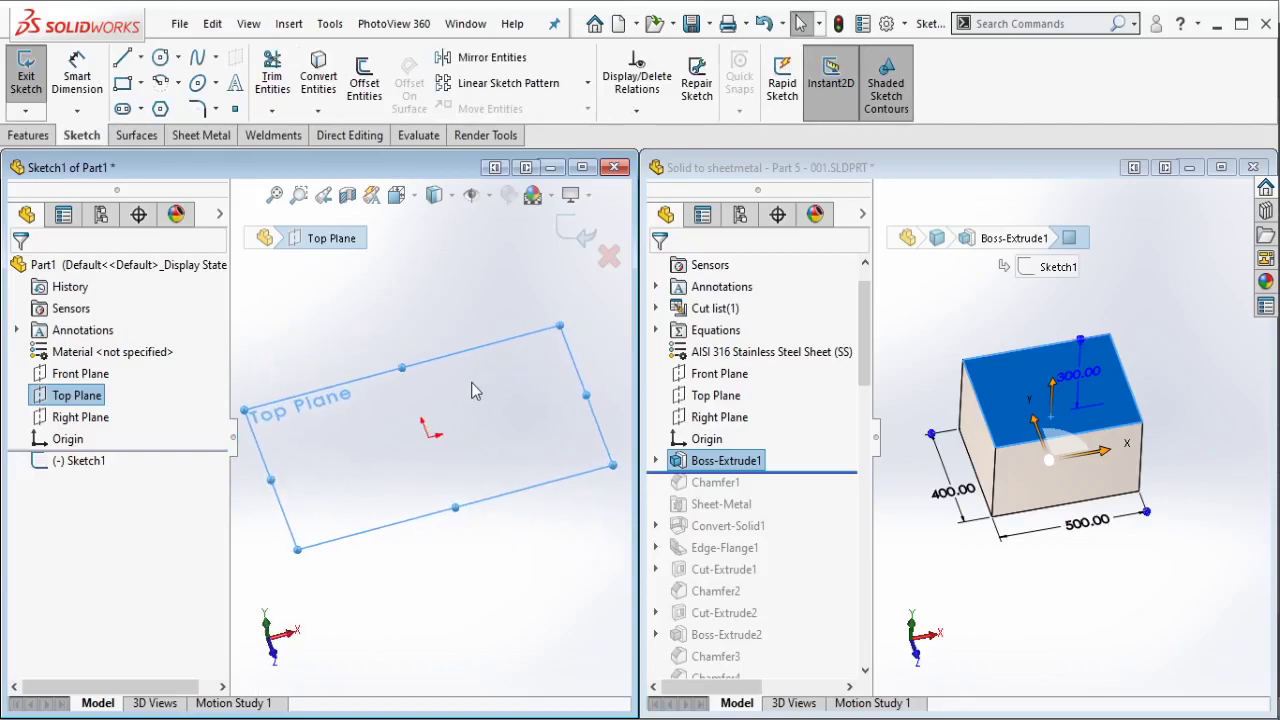
{"action": "left_click", "coordinate": [418, 445]}
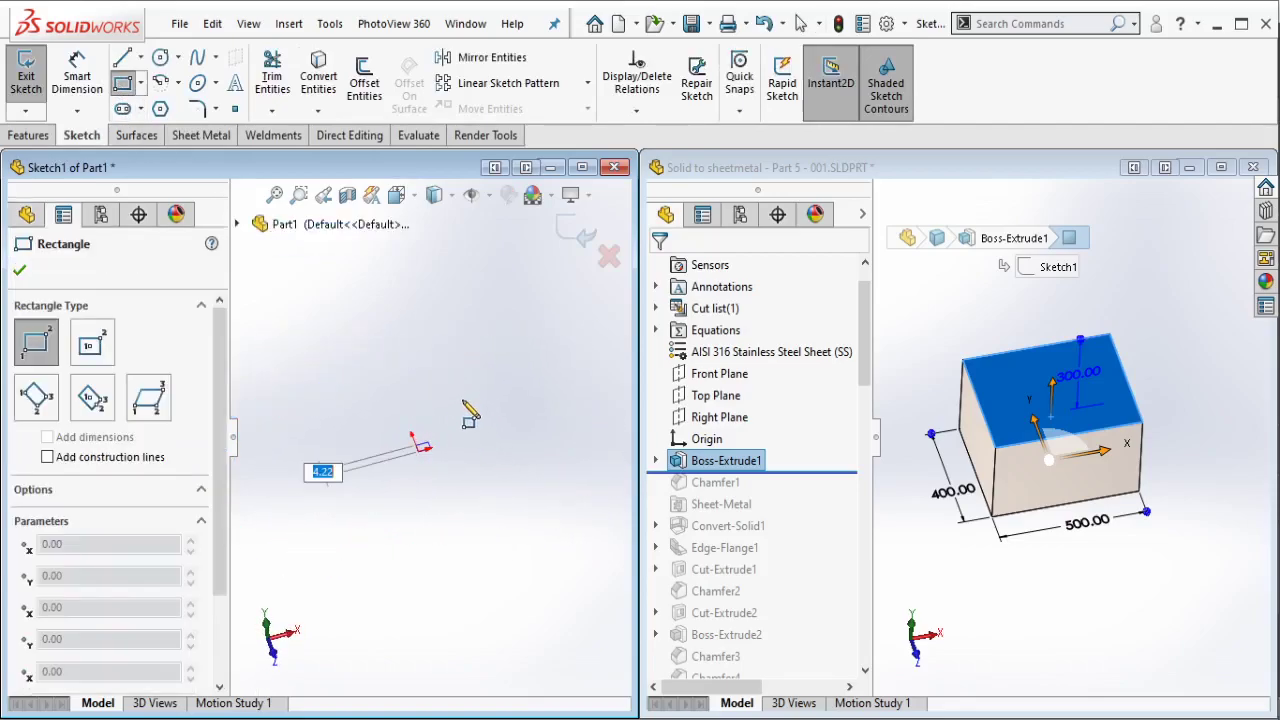
{"action": "left_click", "coordinate": [530, 330]}
{"action": "key", "text": "Escape"}
{"action": "key", "text": "f"}
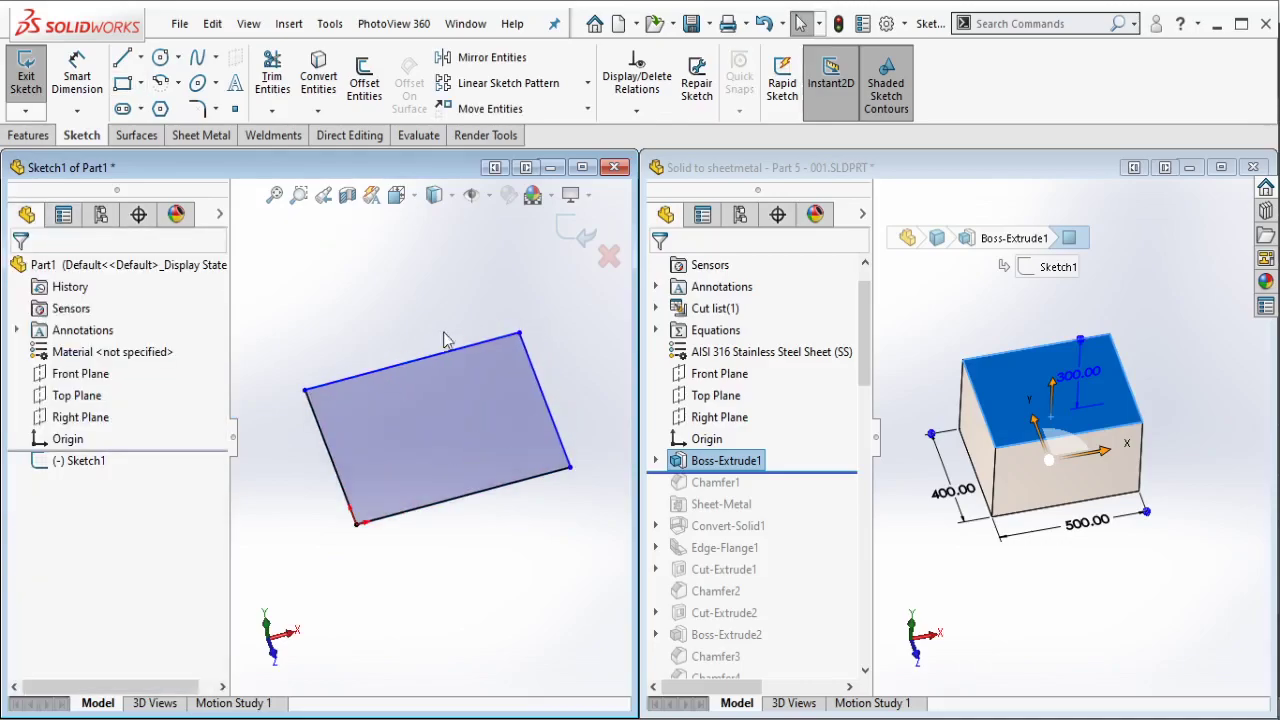
Step: Dimension the rectangle 500 wide and 400 deep
{"action": "left_click", "coordinate": [77, 75]}
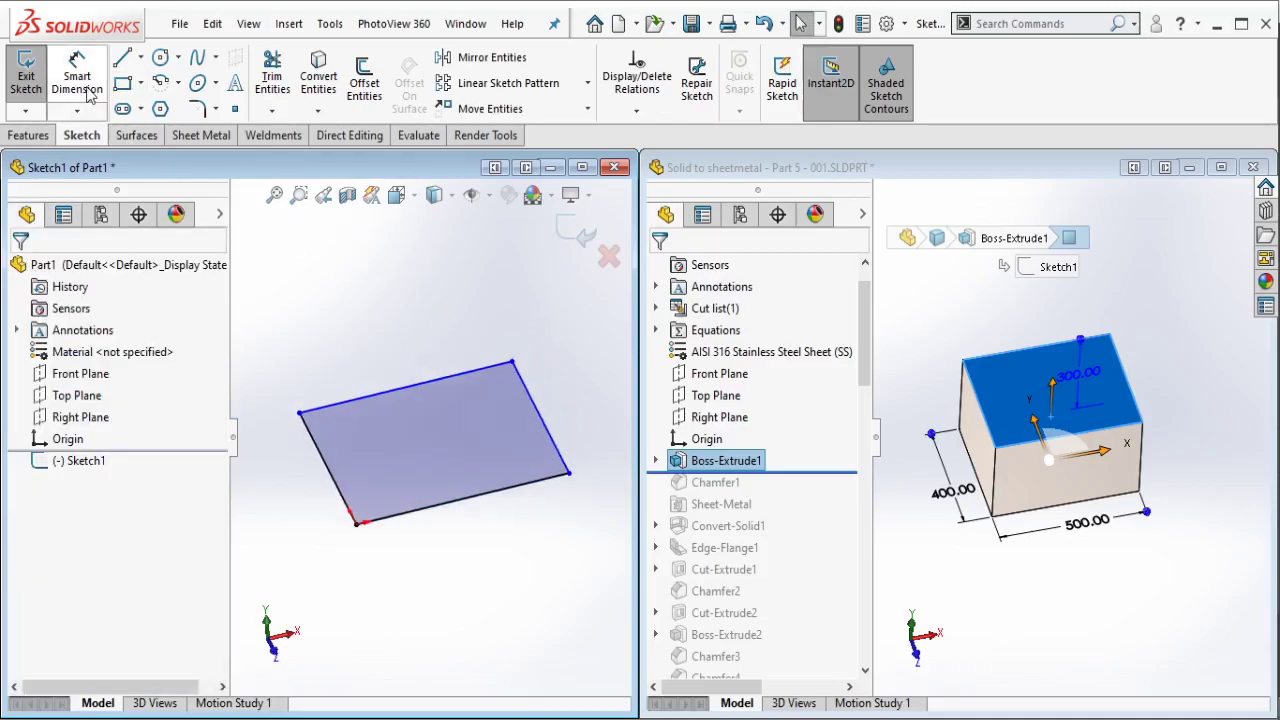
{"action": "left_click", "coordinate": [440, 519]}
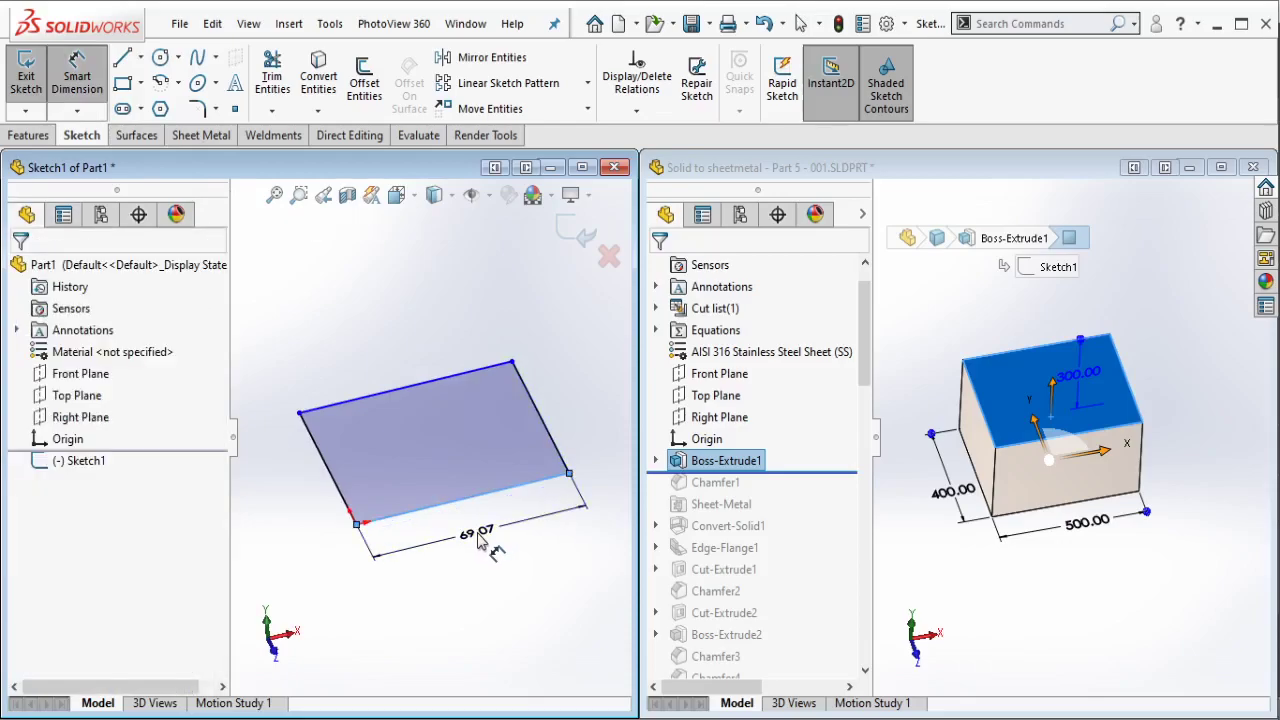
{"action": "left_click", "coordinate": [480, 541]}
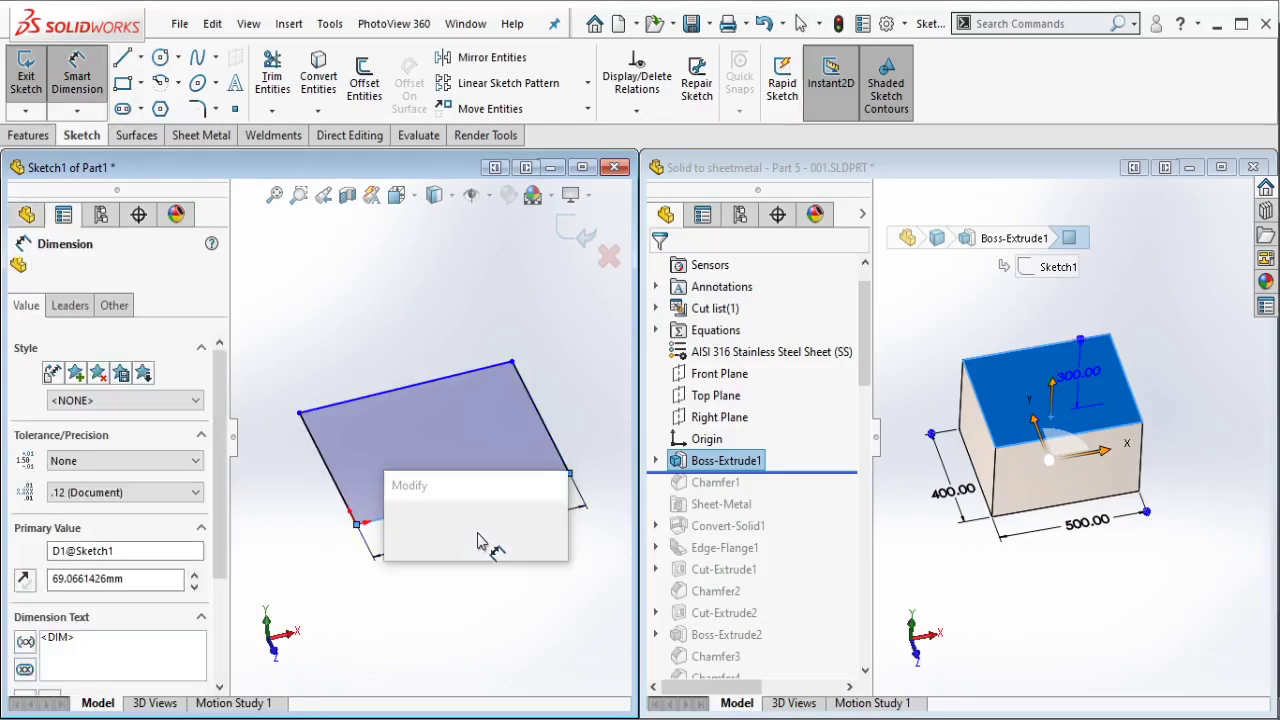
{"action": "type", "text": "500"}
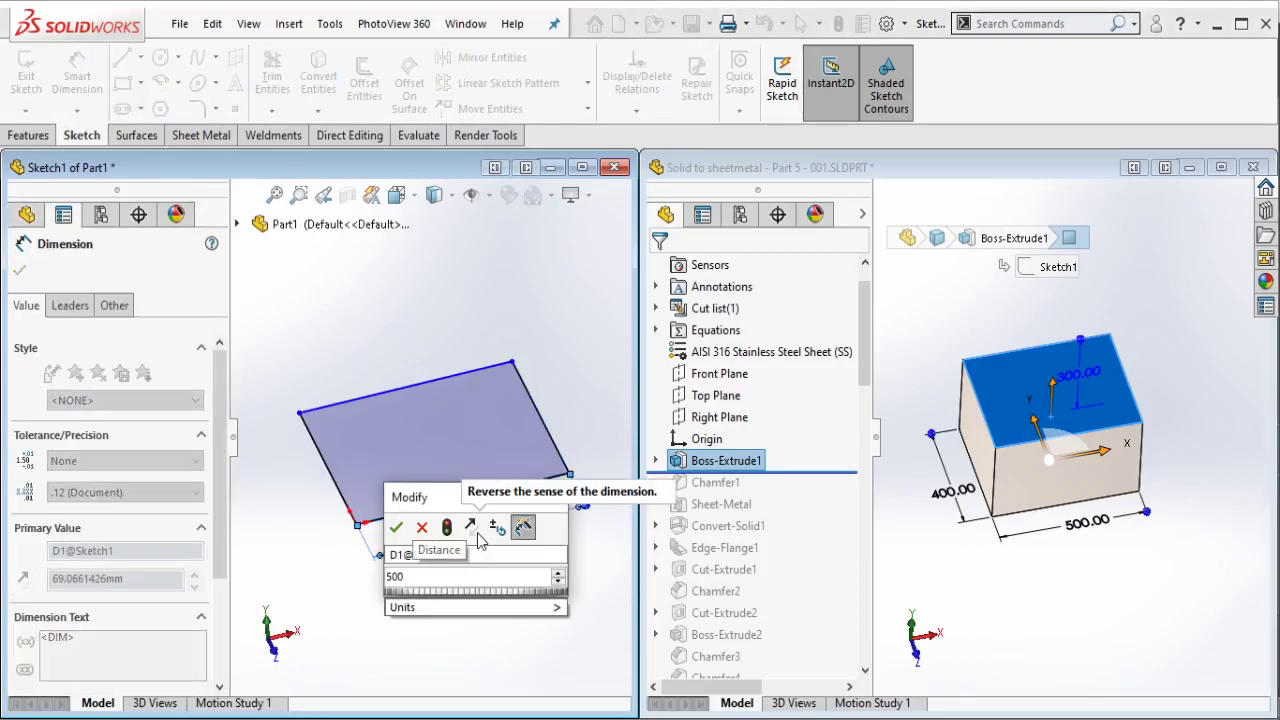
{"action": "left_click", "coordinate": [396, 527]}
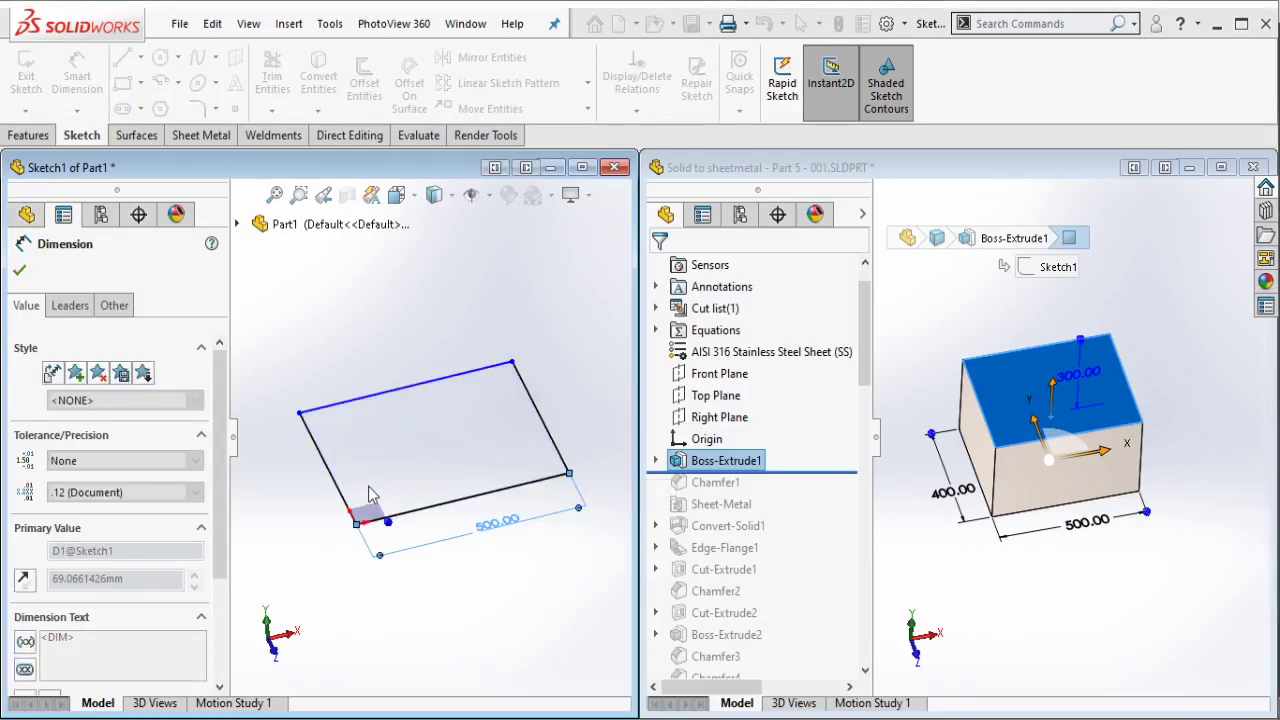
{"action": "left_click", "coordinate": [300, 503]}
{"action": "left_click", "coordinate": [286, 503]}
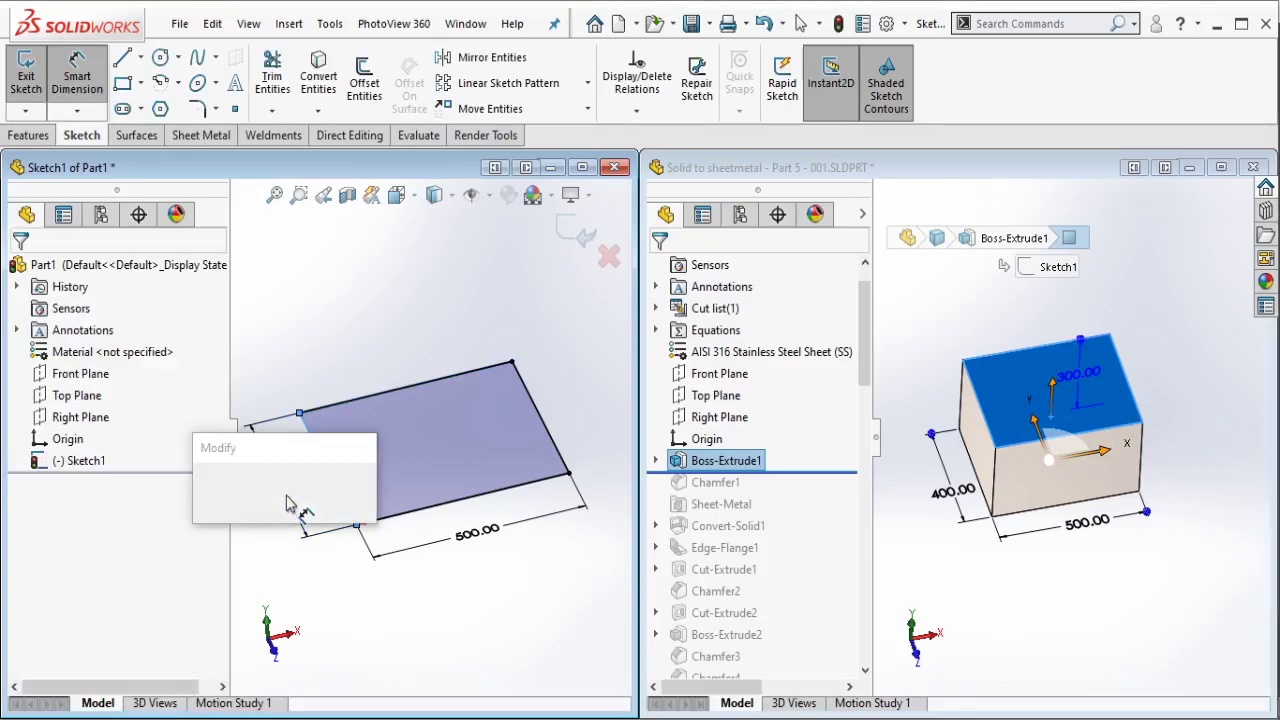
{"action": "type", "text": "400"}
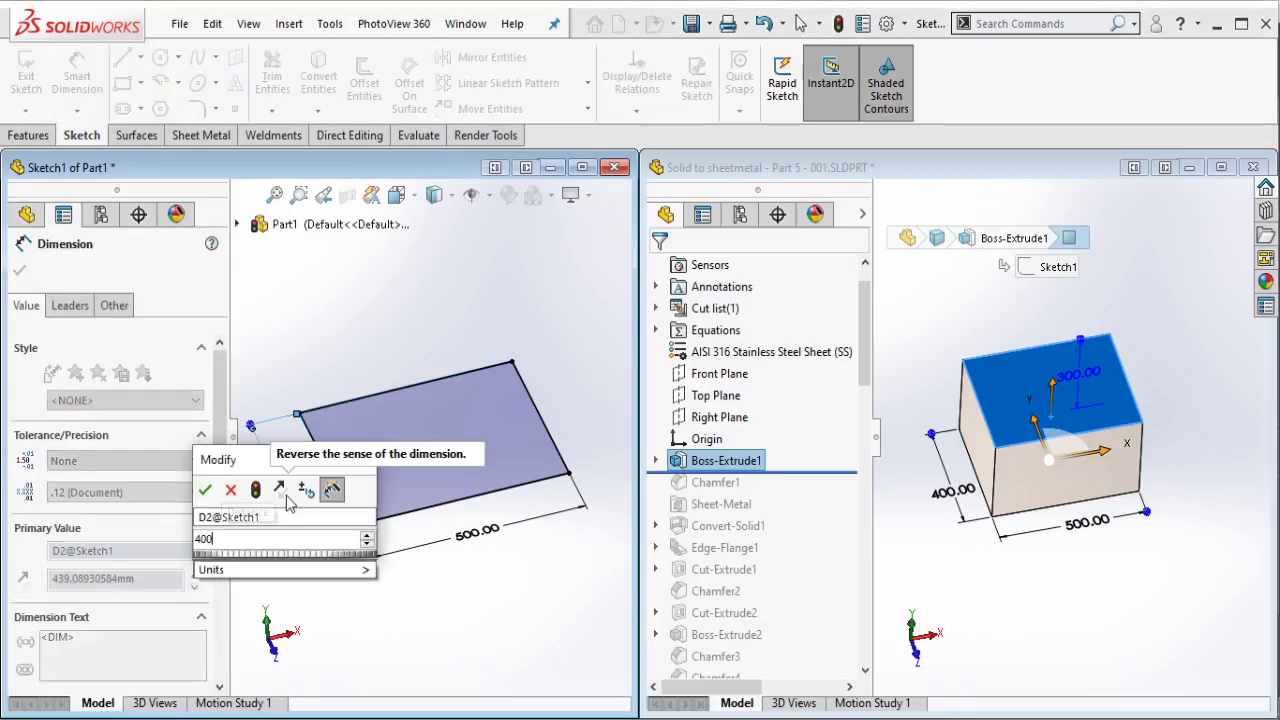
{"action": "left_click", "coordinate": [205, 489]}
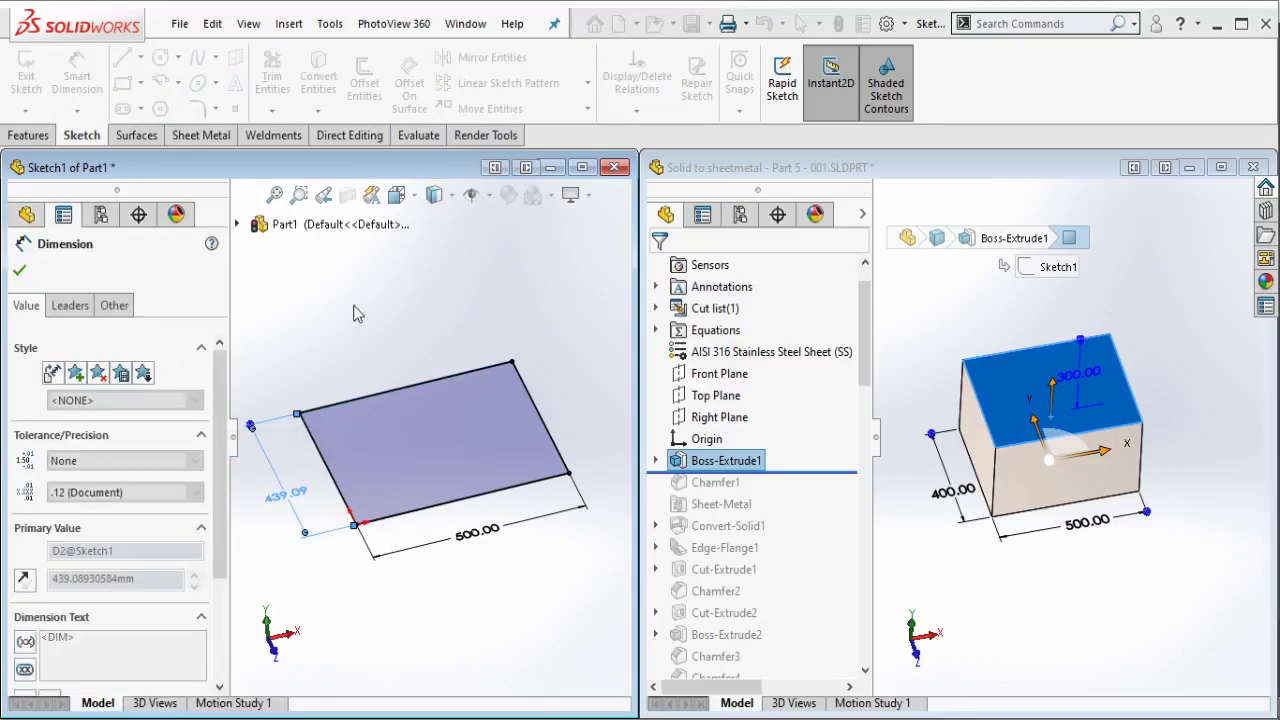
Step: Extrude the rectangle 300 mm into a solid box and view it isometrically
{"action": "left_click", "coordinate": [30, 135]}
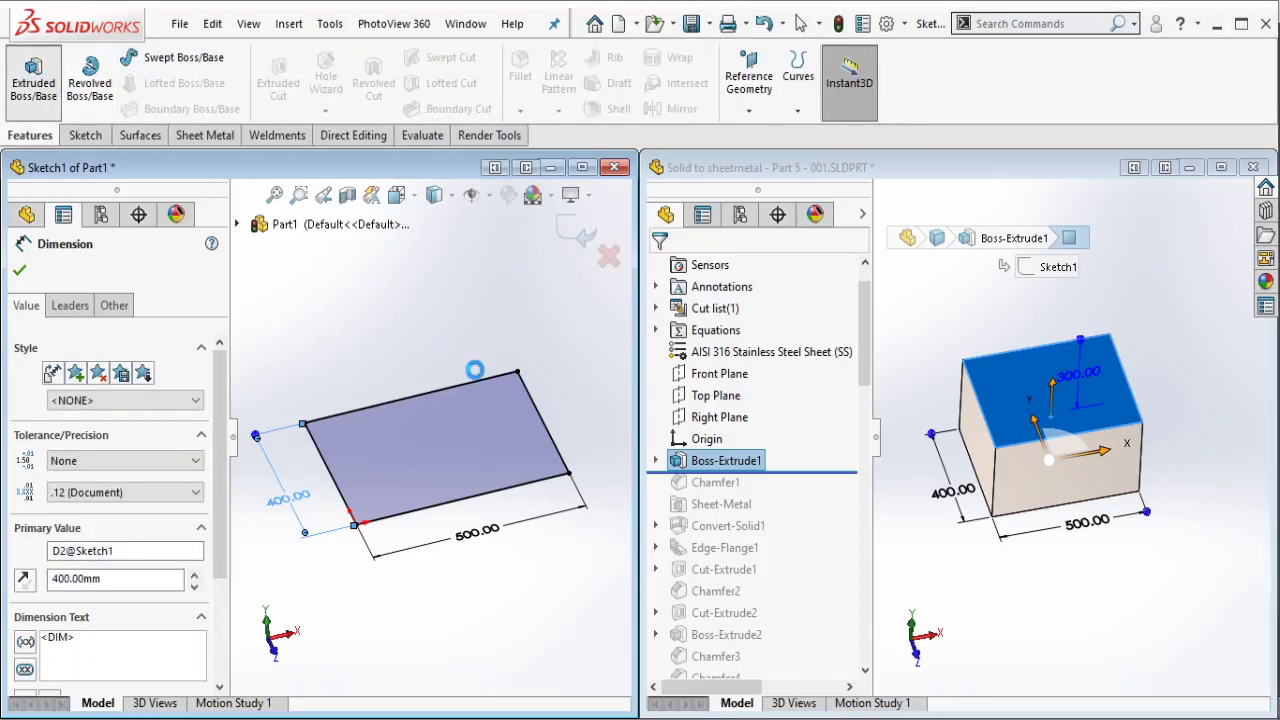
{"action": "type", "text": "3"}
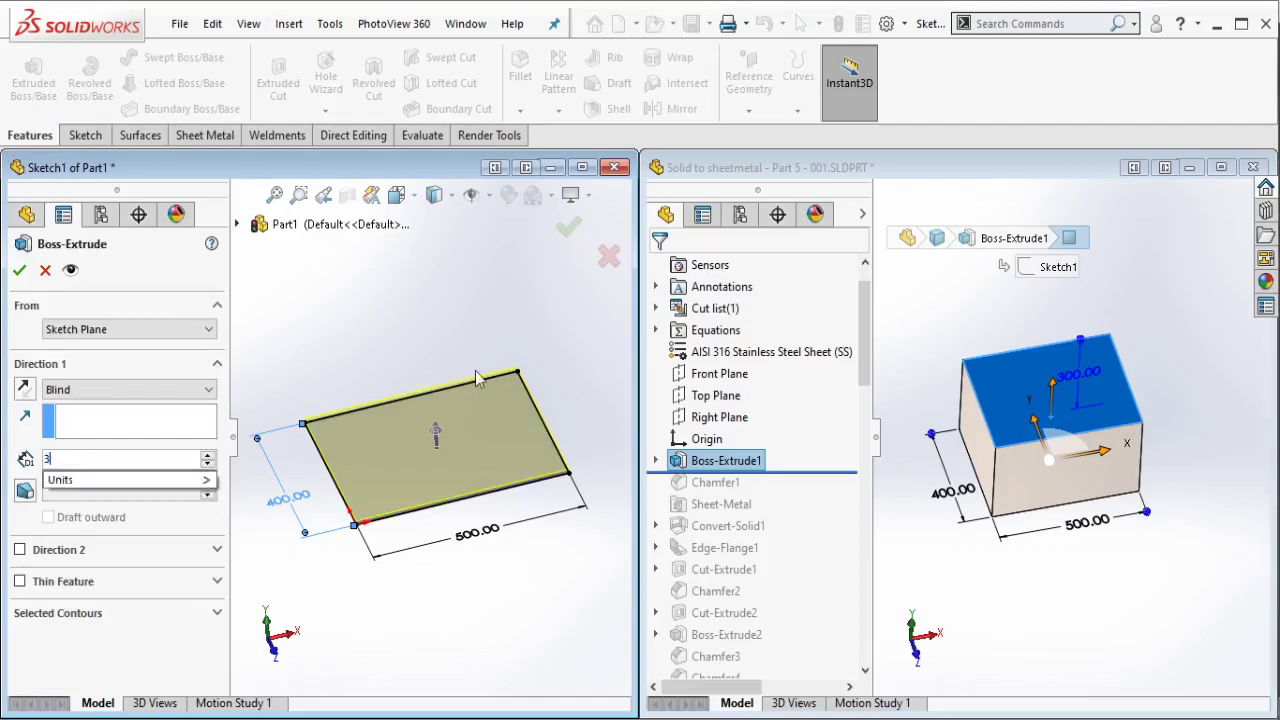
{"action": "type", "text": "00"}
{"action": "key", "text": "Return"}
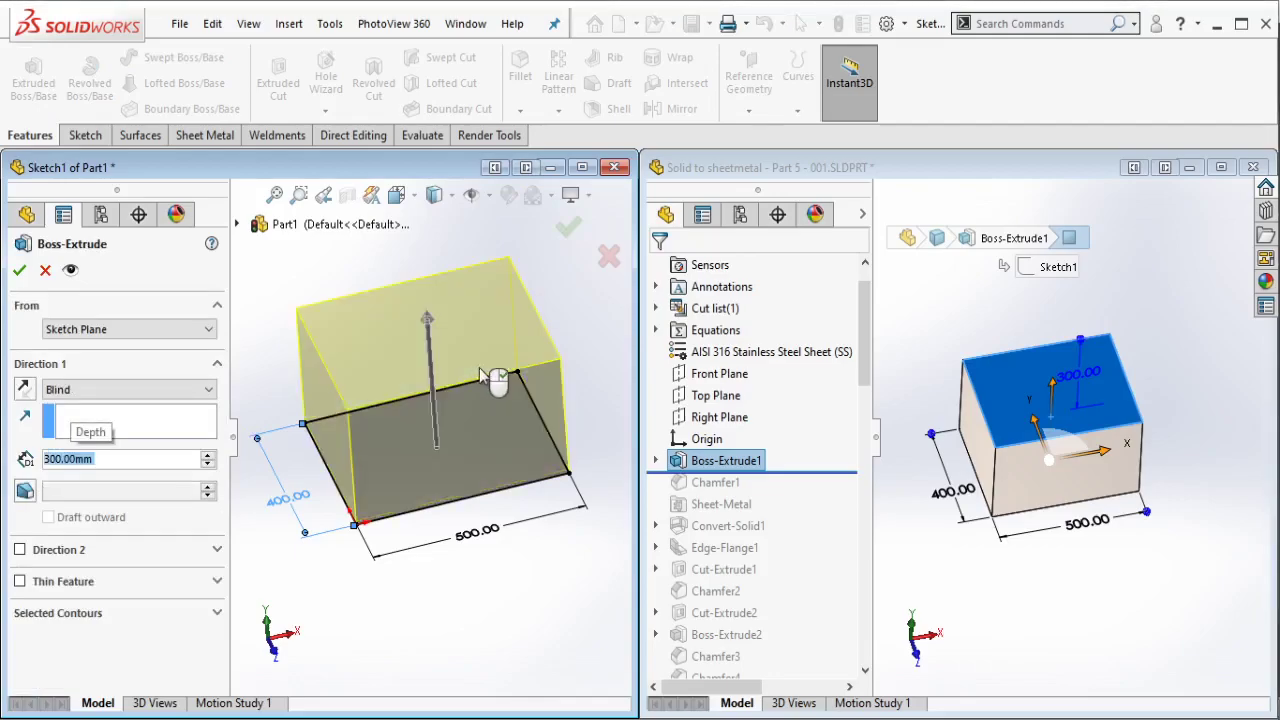
{"action": "left_click", "coordinate": [567, 228]}
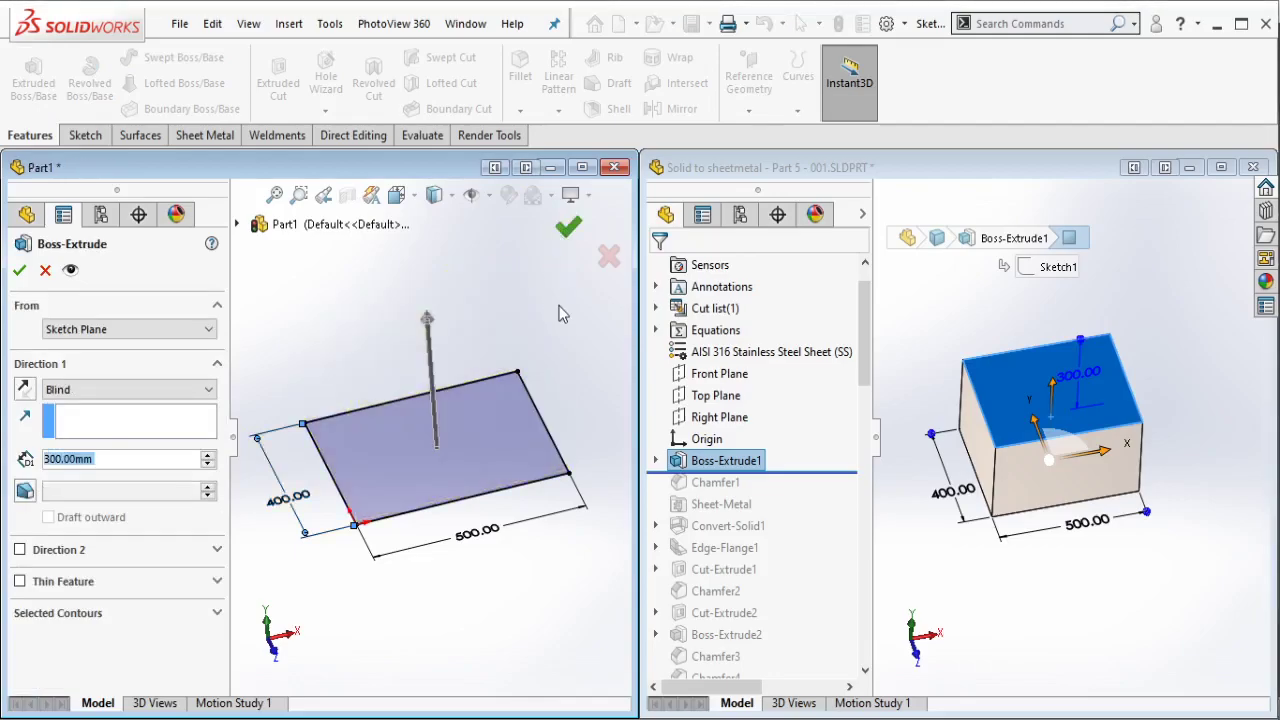
{"action": "key", "text": "ctrl+7"}
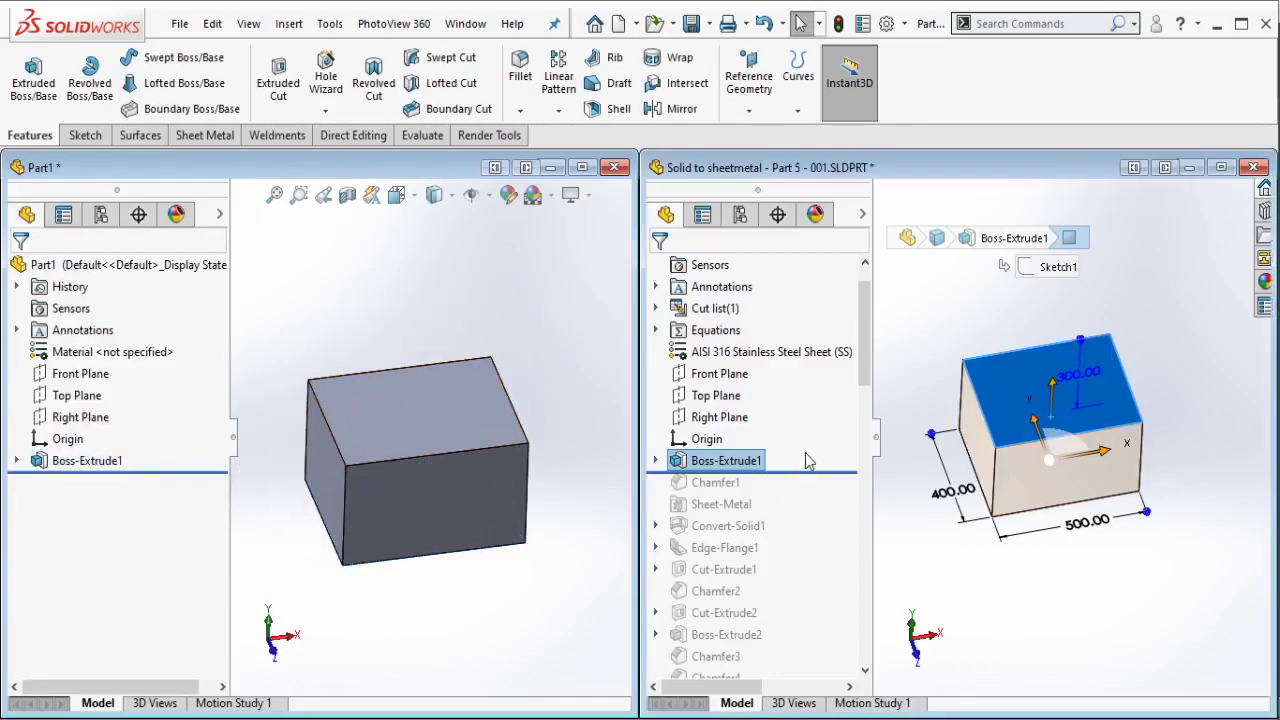
Step: Roll the reference part forward to Chamfer1 and inspect its size
{"action": "left_click_drag", "start_coordinate": [806, 470], "coordinate": [791, 490]}
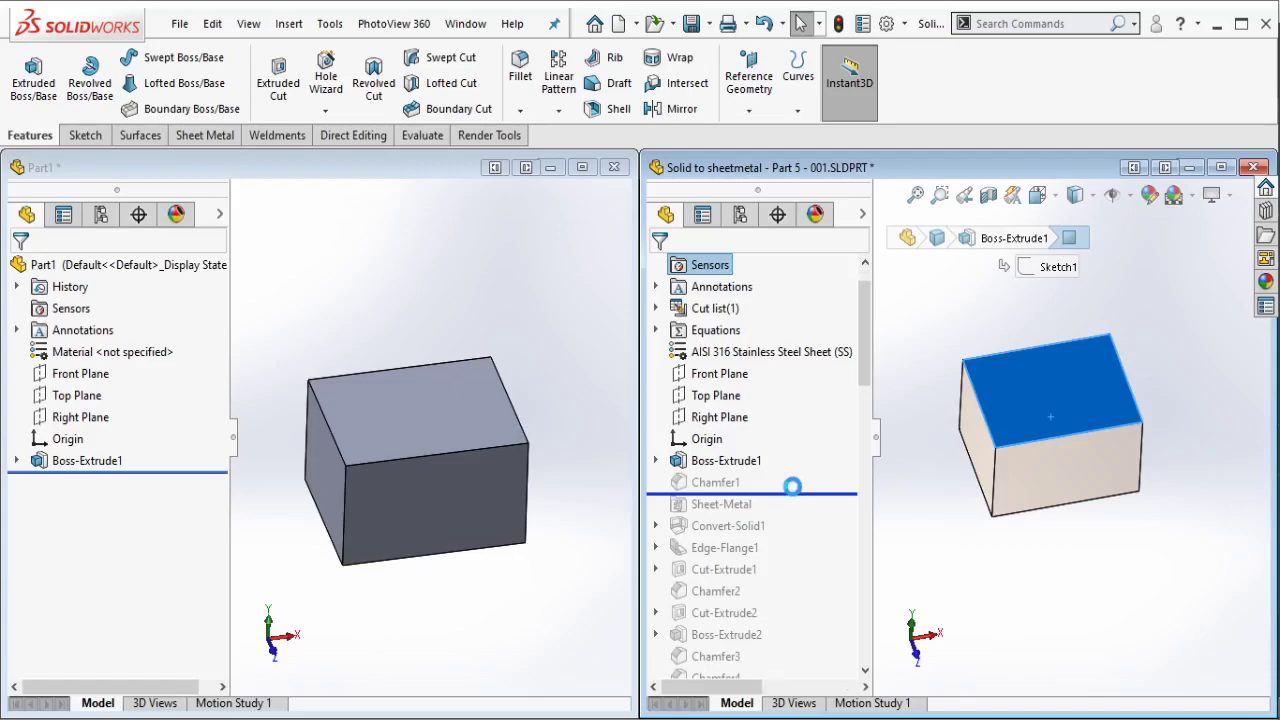
{"action": "left_click", "coordinate": [1058, 433]}
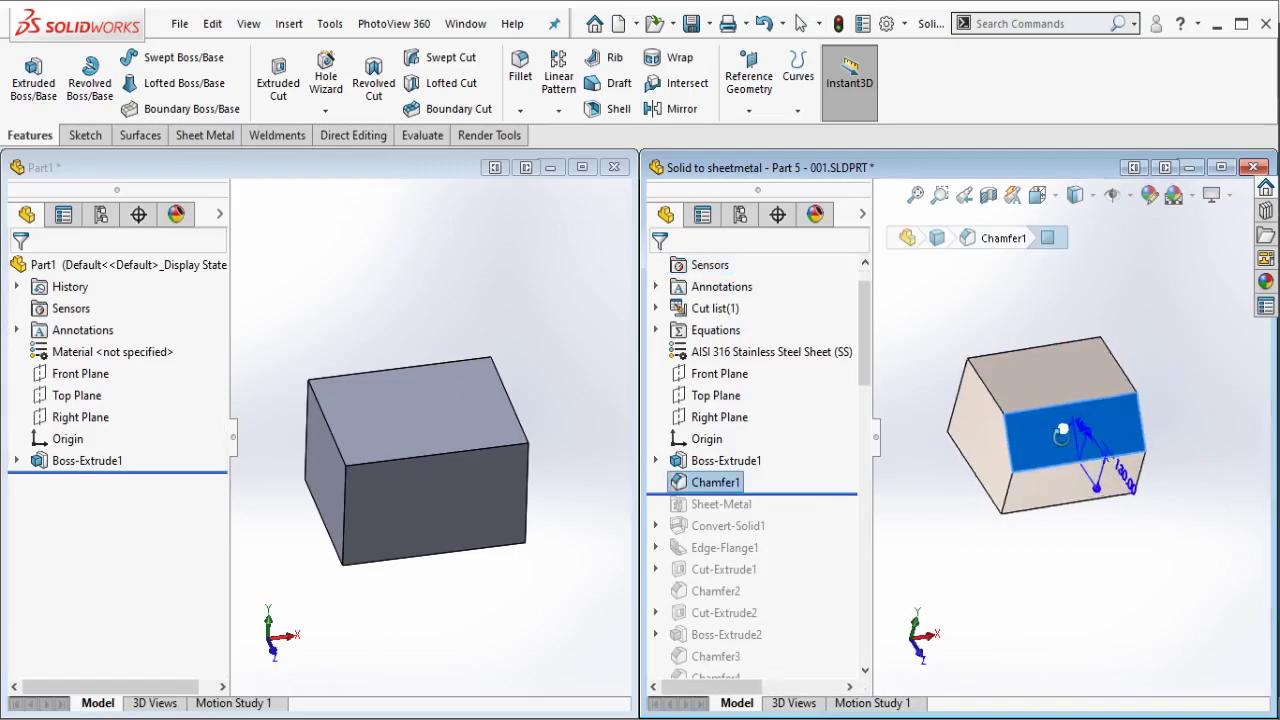
{"action": "middle_click_drag", "start_coordinate": [1062, 430], "coordinate": [1059, 433]}
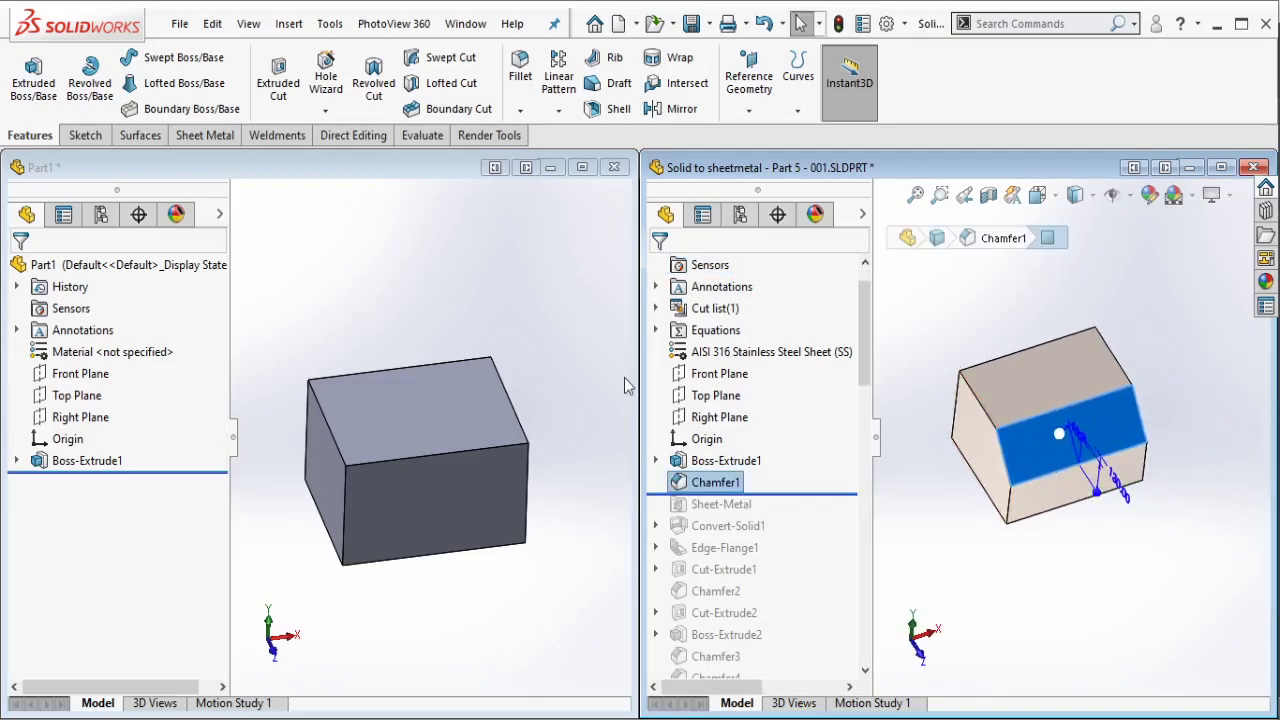
Step: Chamfer the box's front top edge at 130 mm
{"action": "middle_click_drag", "start_coordinate": [528, 360], "coordinate": [508, 277]}
{"action": "left_click", "coordinate": [519, 111]}
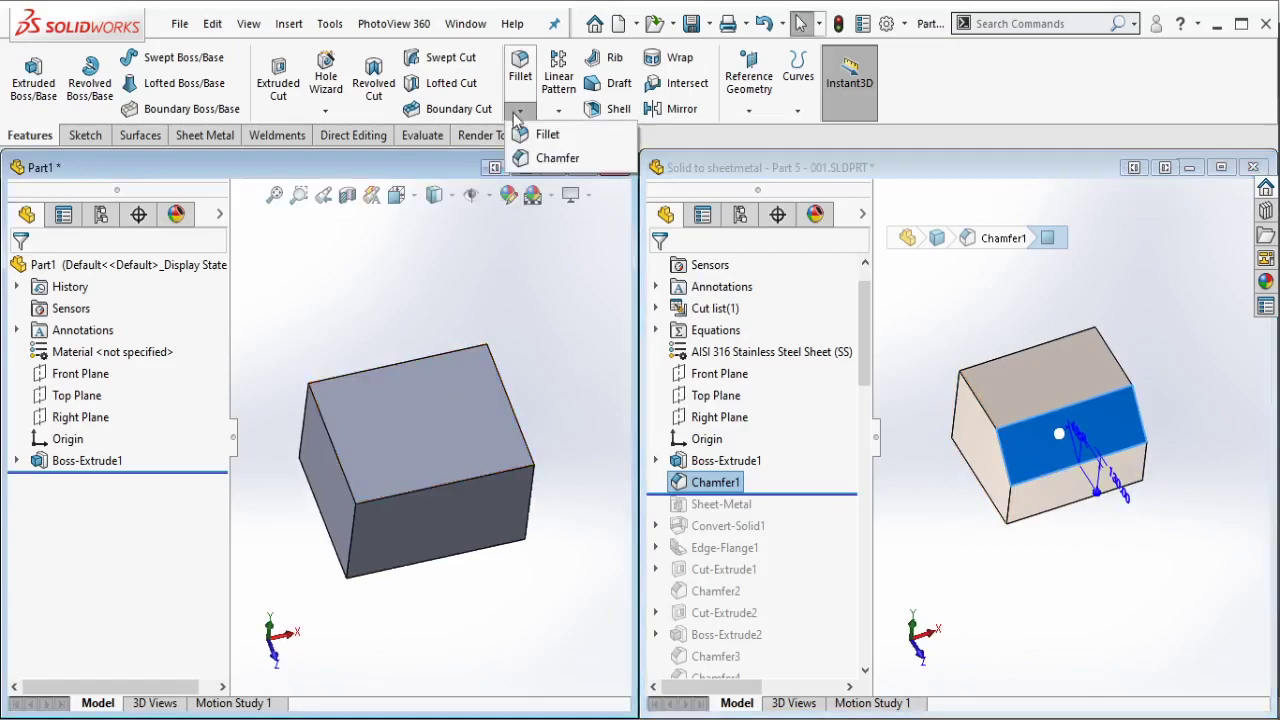
{"action": "left_click", "coordinate": [550, 299]}
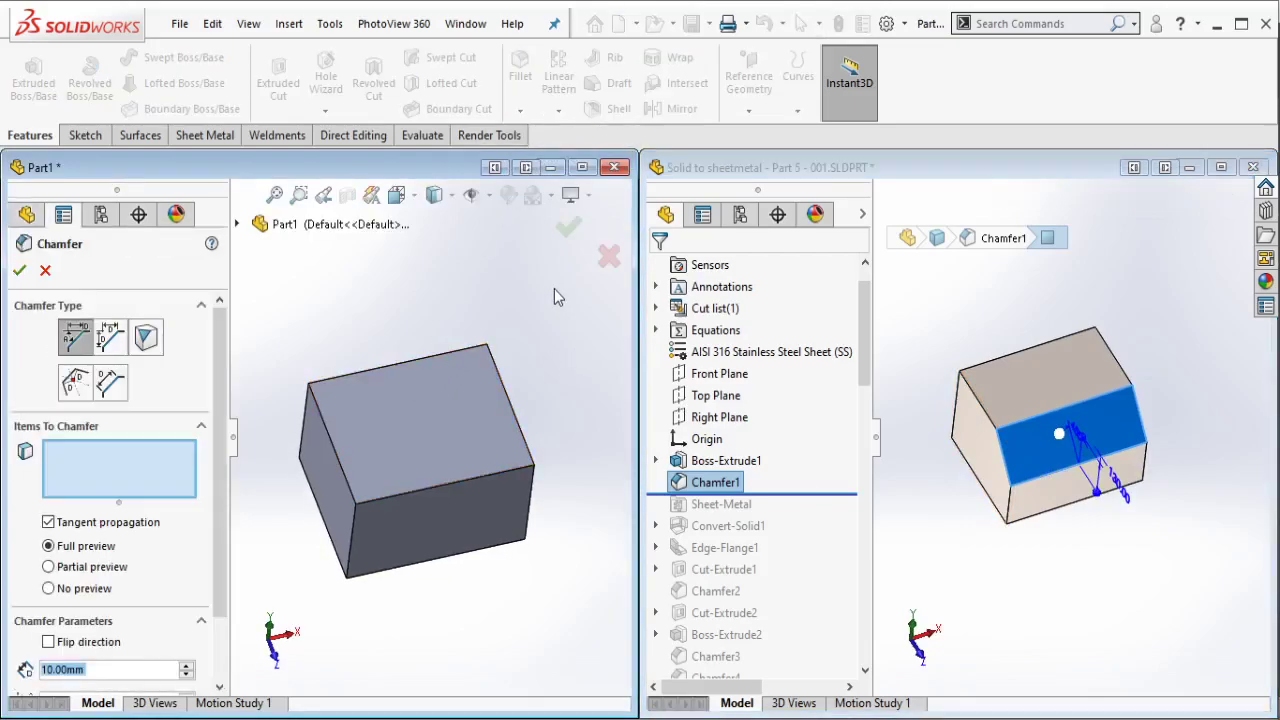
{"action": "left_click", "coordinate": [422, 489]}
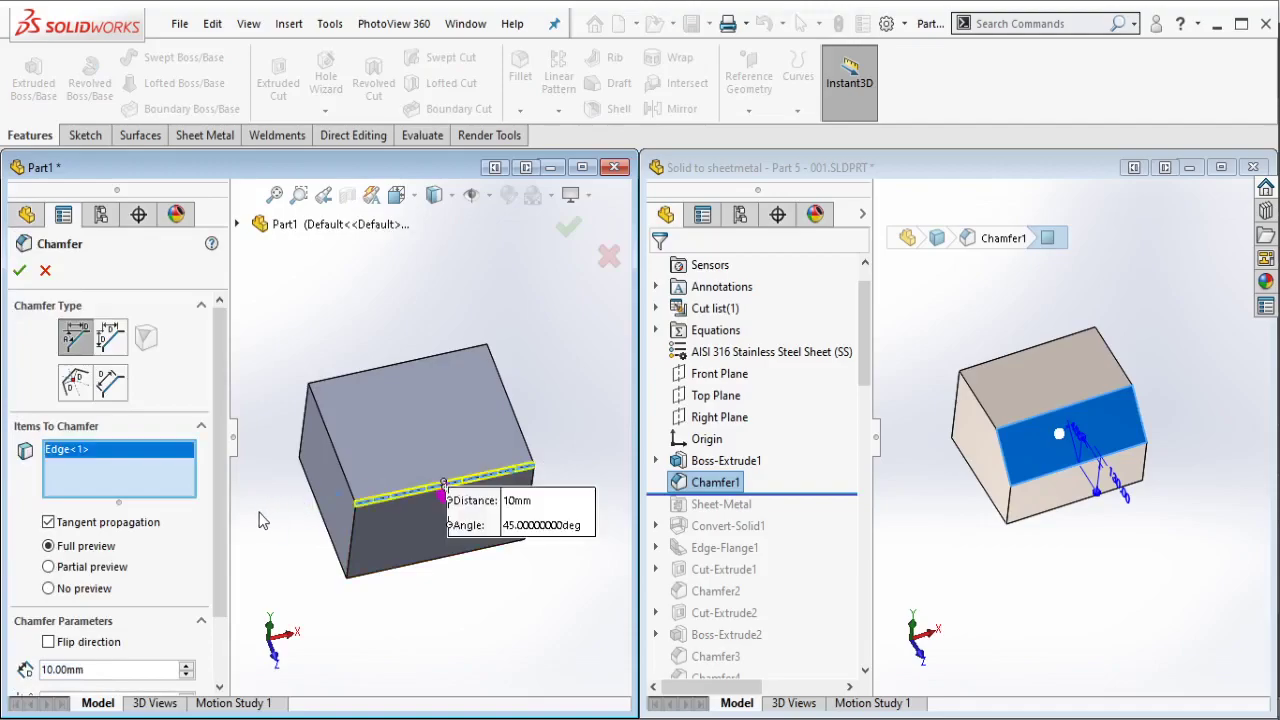
{"action": "scroll", "coordinate": [228, 516], "scroll_direction": "down", "scroll_amount": 1}
{"action": "double_click", "coordinate": [127, 610]}
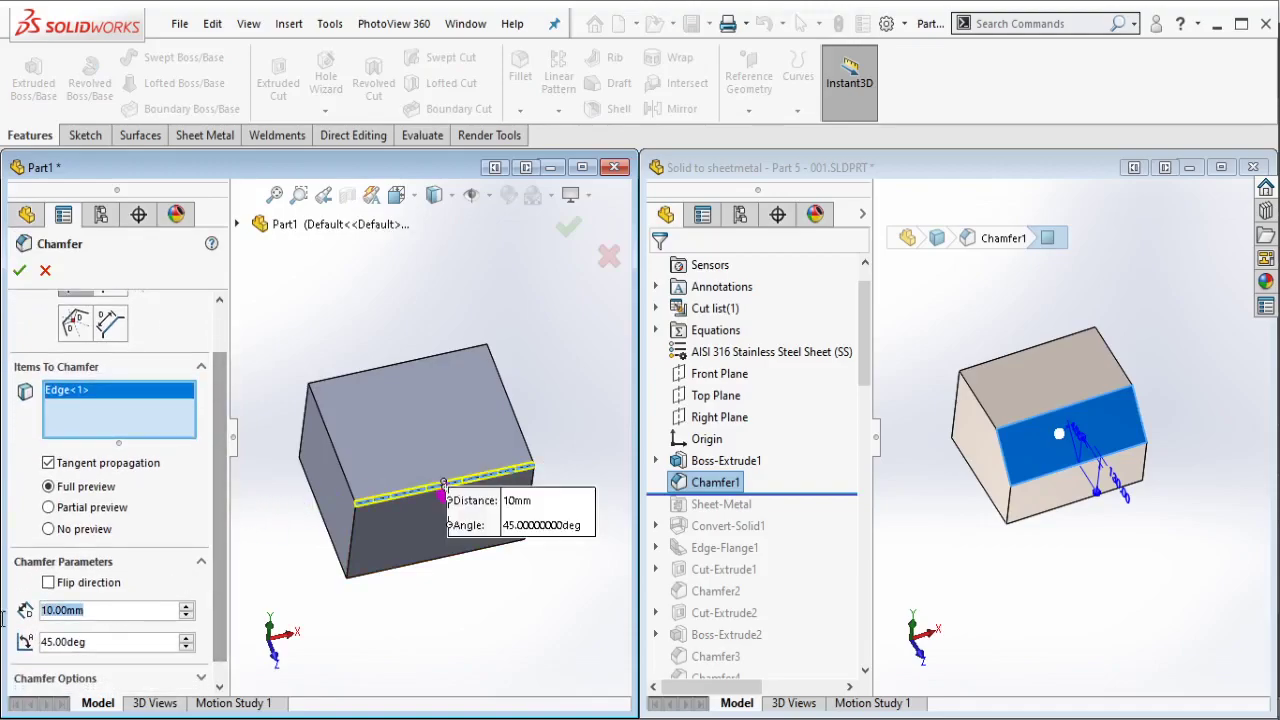
{"action": "type", "text": "130"}
{"action": "key", "text": "Return"}
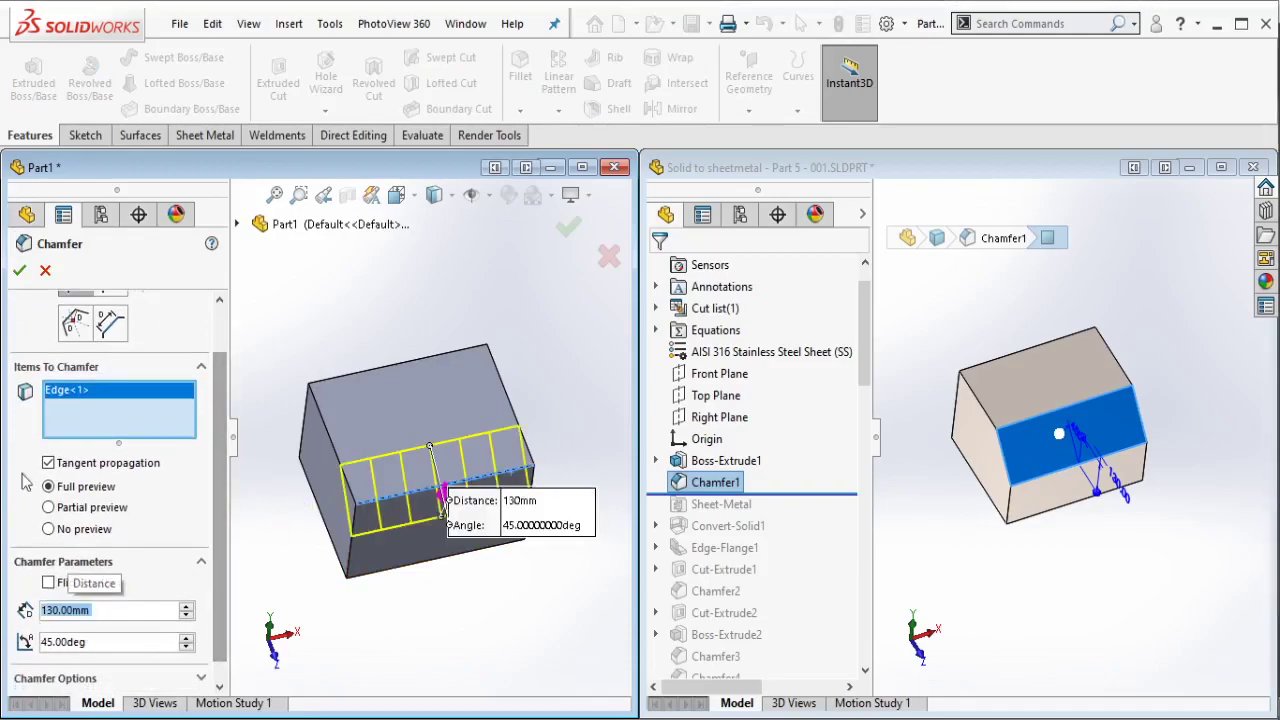
{"action": "left_click", "coordinate": [18, 271]}
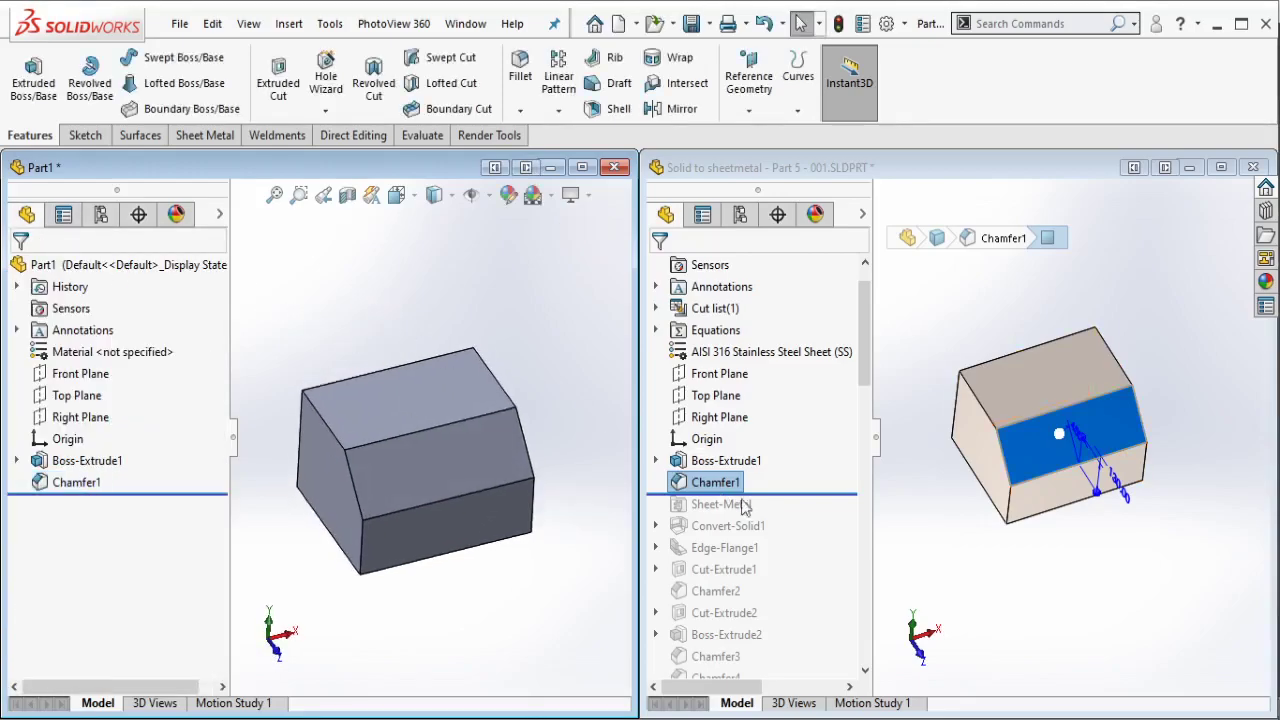
Step: Roll the reference forward to Convert-Solid1 and bring up Part1's Sheet Metal commands
{"action": "left_click_drag", "start_coordinate": [842, 494], "coordinate": [815, 540]}
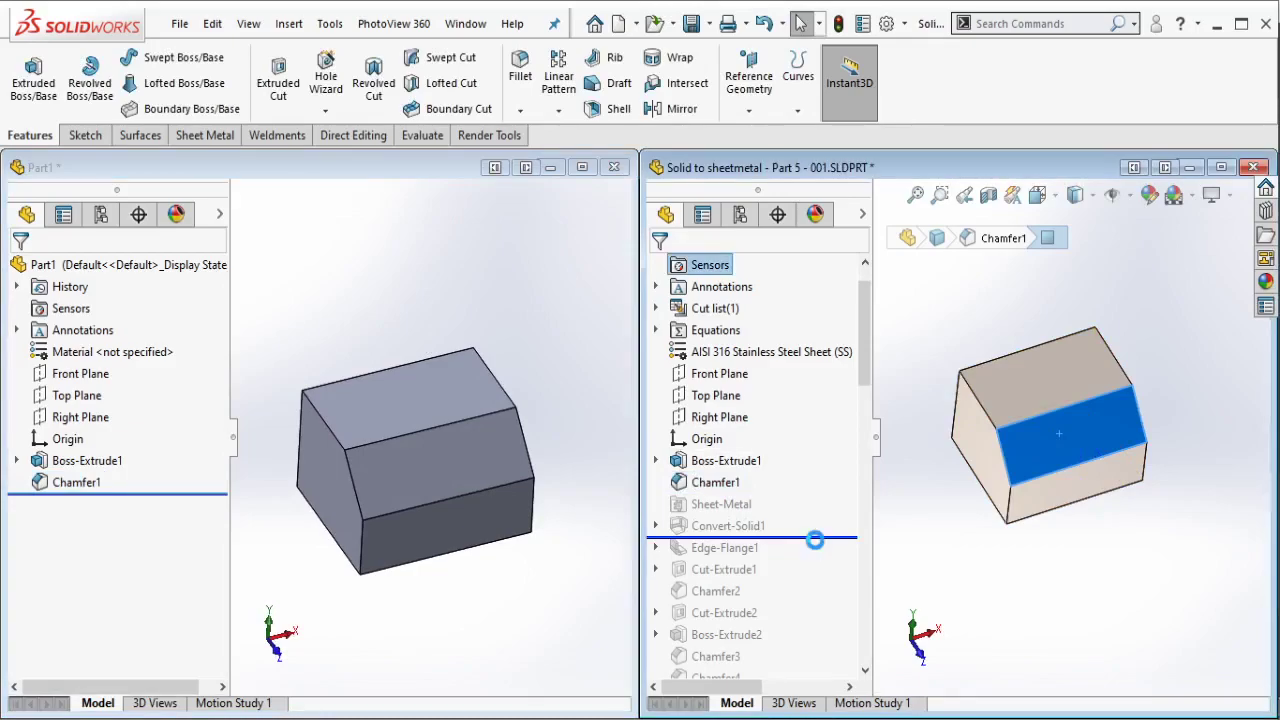
{"action": "left_click", "coordinate": [432, 325]}
{"action": "scroll", "coordinate": [389, 378], "scroll_direction": "down", "scroll_amount": 2}
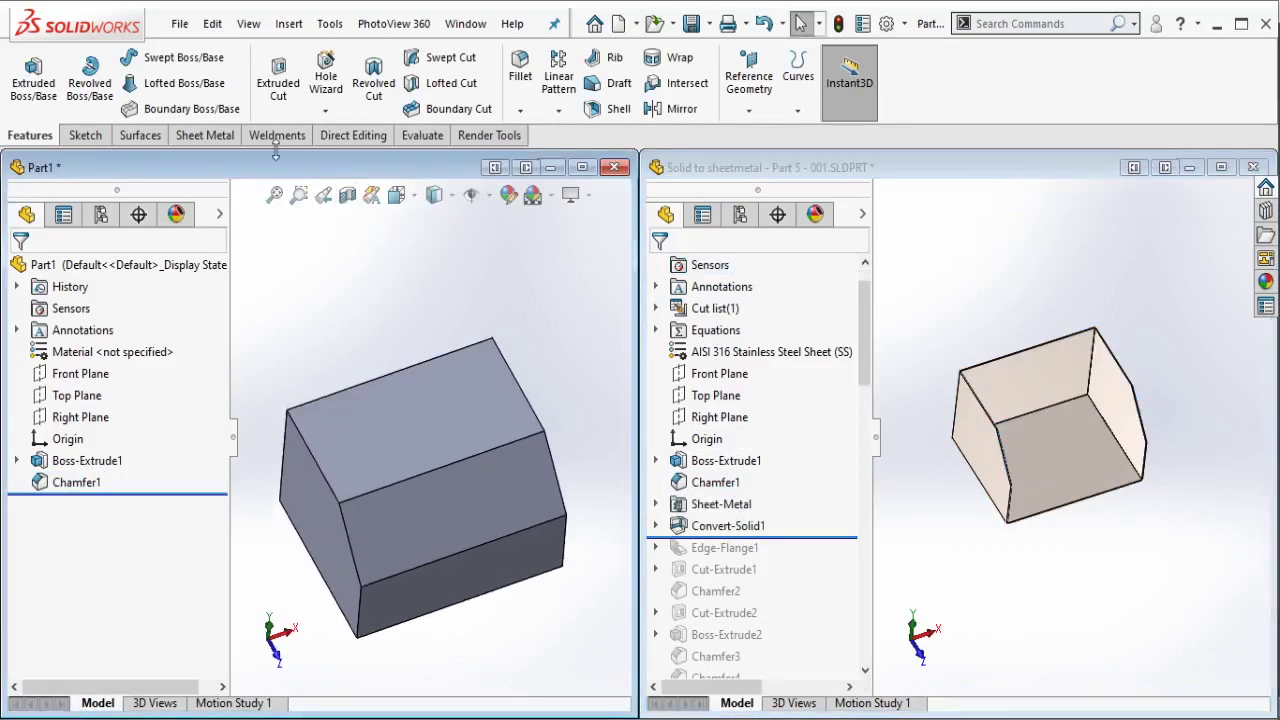
{"action": "left_click", "coordinate": [213, 136]}
{"action": "right_click", "coordinate": [210, 138]}
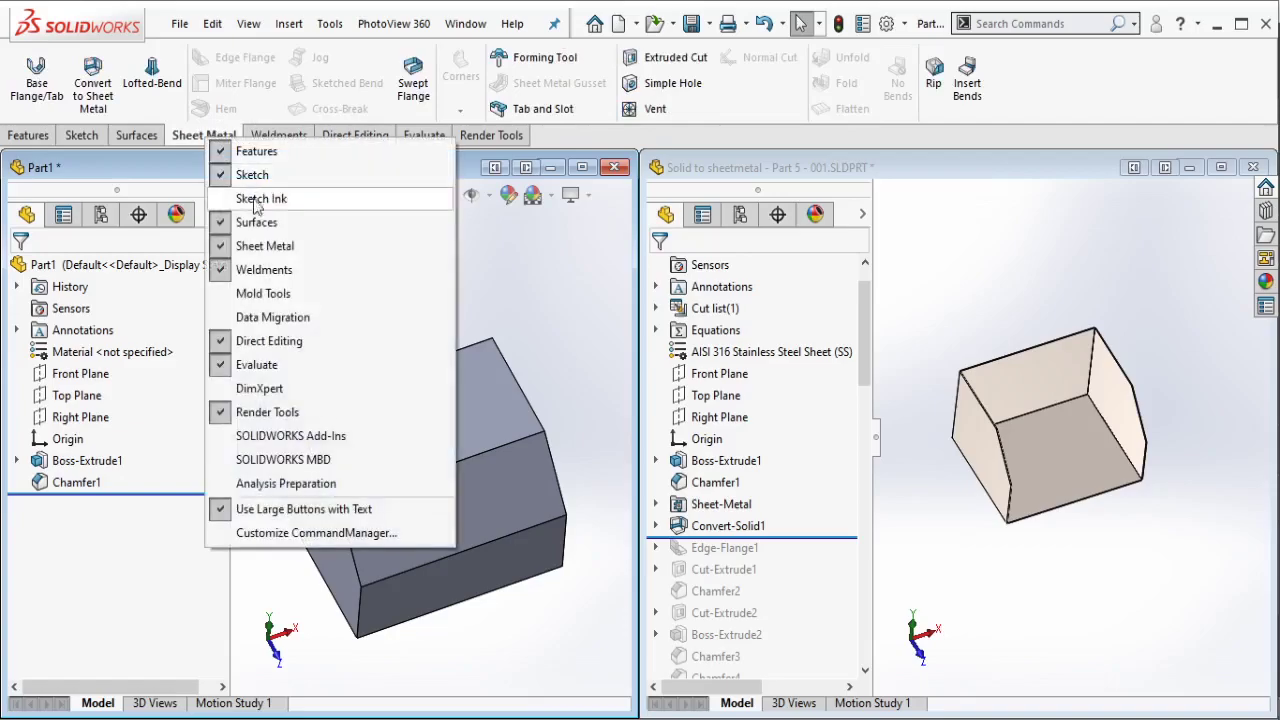
{"action": "left_click", "coordinate": [496, 269]}
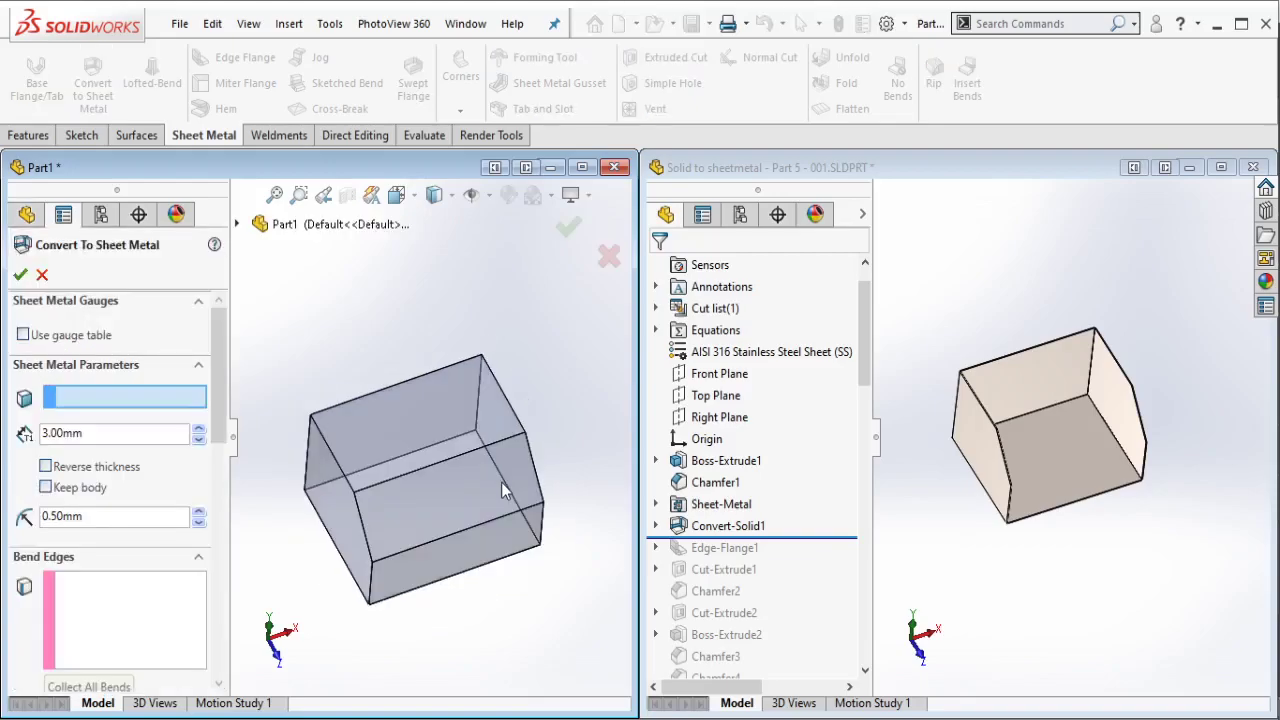
Step: Convert the box to 3.00 mm sheet metal, fixing the bottom face and choosing three bend edges
{"action": "mouse_move", "coordinate": [501, 482]}
{"action": "middle_mouse_down"}
{"action": "mouse_move", "coordinate": [491, 466]}
{"action": "mouse_move", "coordinate": [515, 320]}
{"action": "middle_mouse_up"}
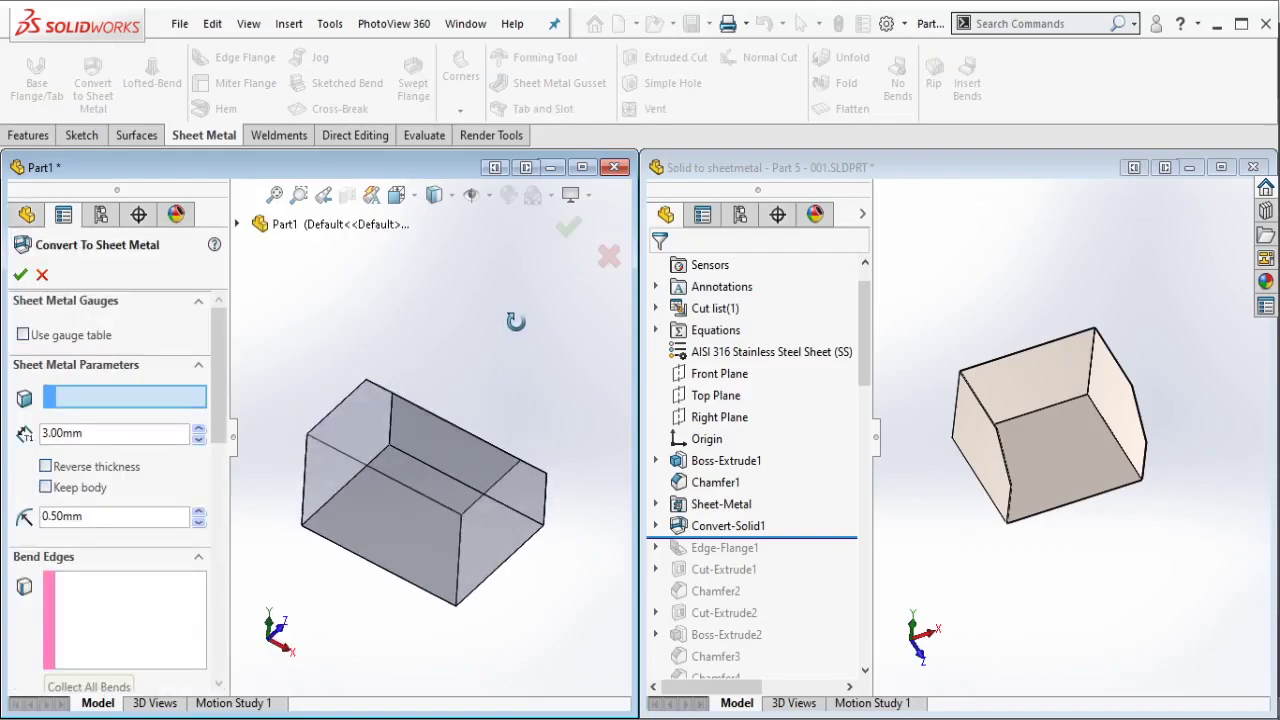
{"action": "left_click", "coordinate": [413, 523]}
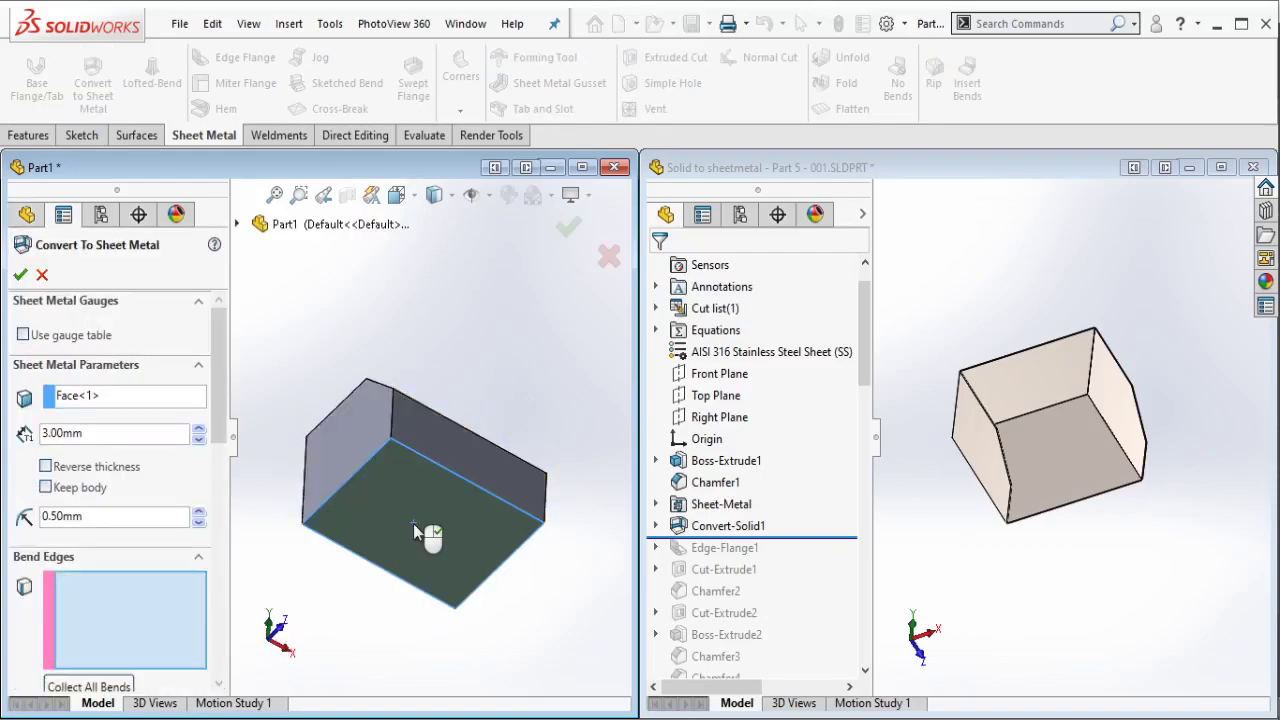
{"action": "left_click", "coordinate": [379, 570]}
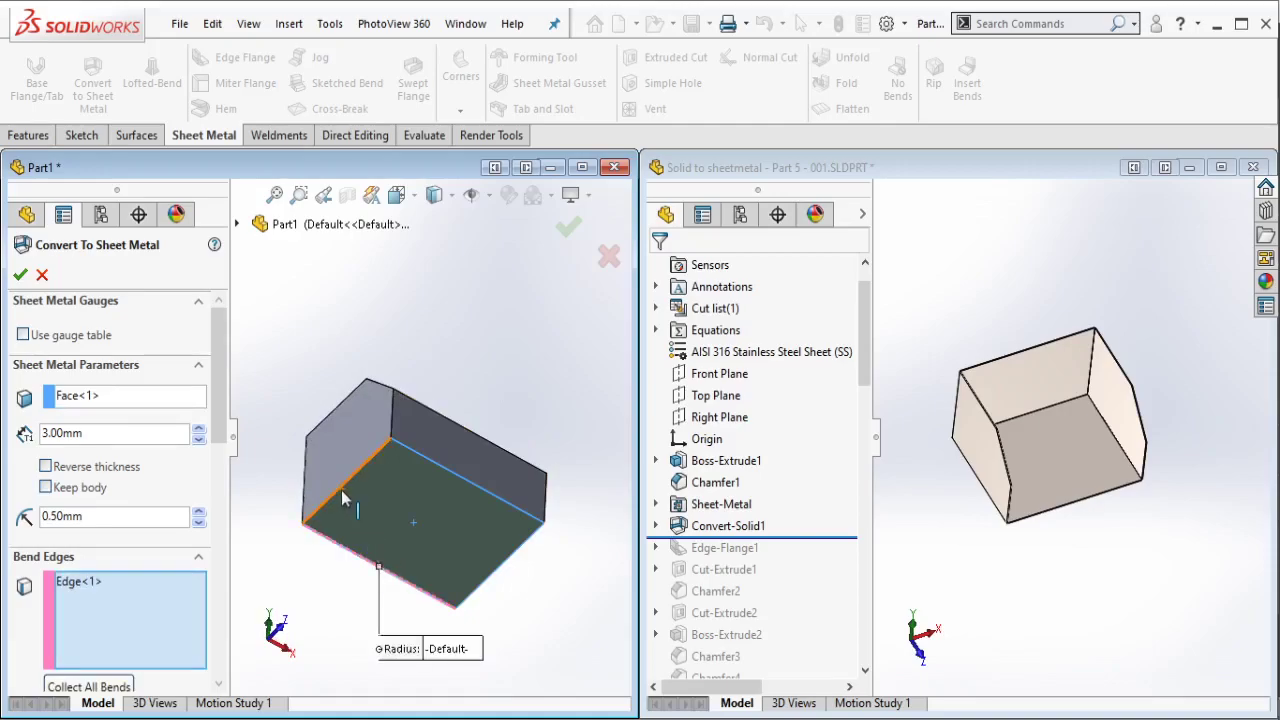
{"action": "left_click", "coordinate": [754, 388]}
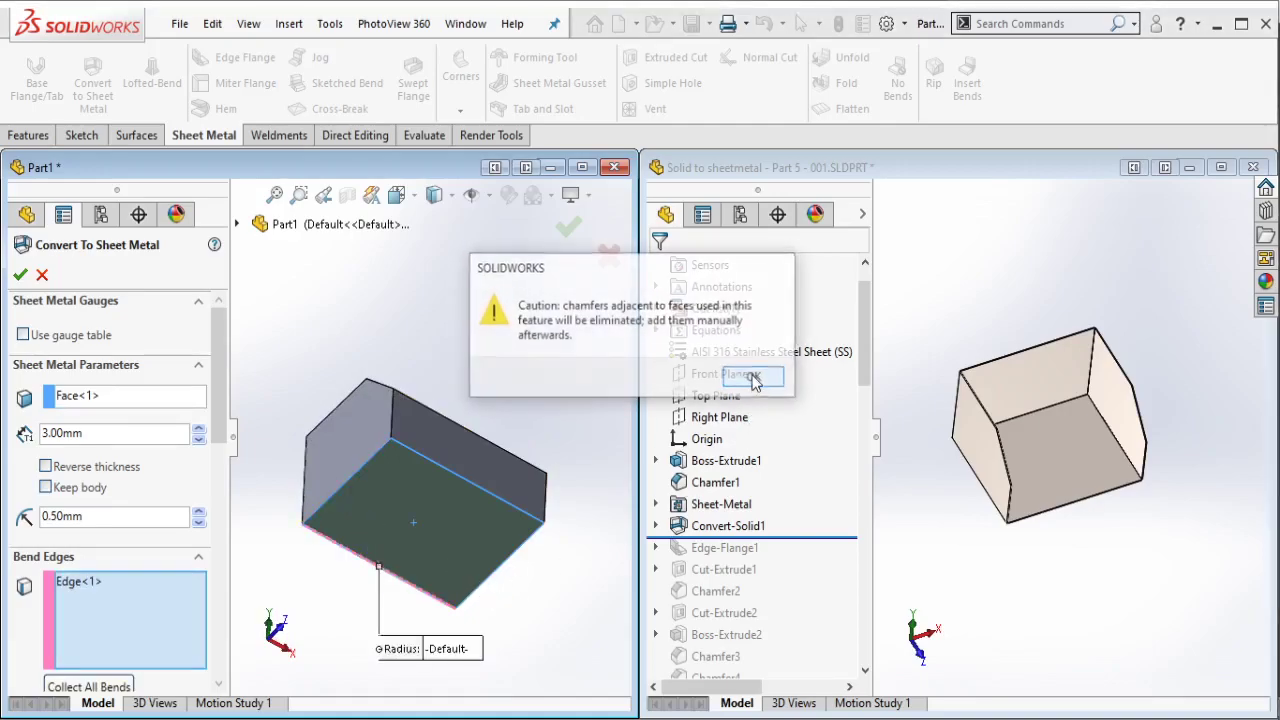
{"action": "left_click", "coordinate": [533, 545]}
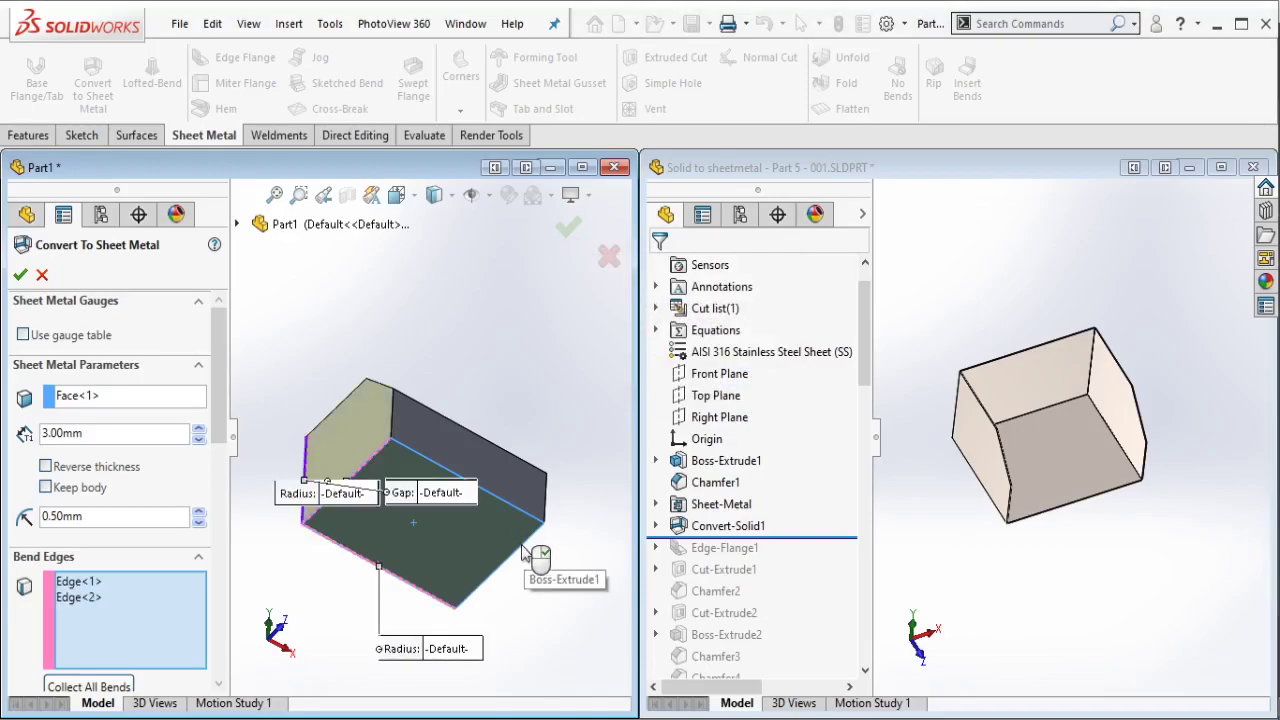
{"action": "middle_click_drag", "start_coordinate": [481, 413], "coordinate": [477, 592]}
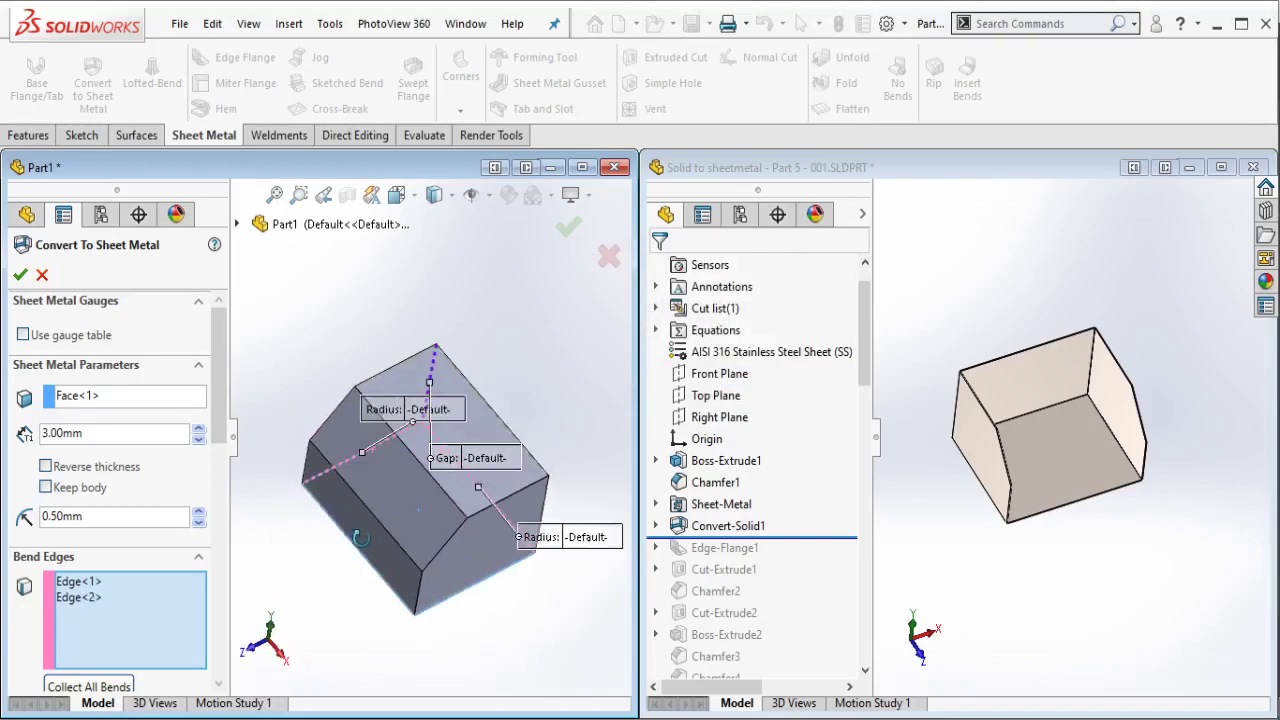
{"action": "scroll", "coordinate": [480, 592], "scroll_direction": "down", "scroll_amount": 3}
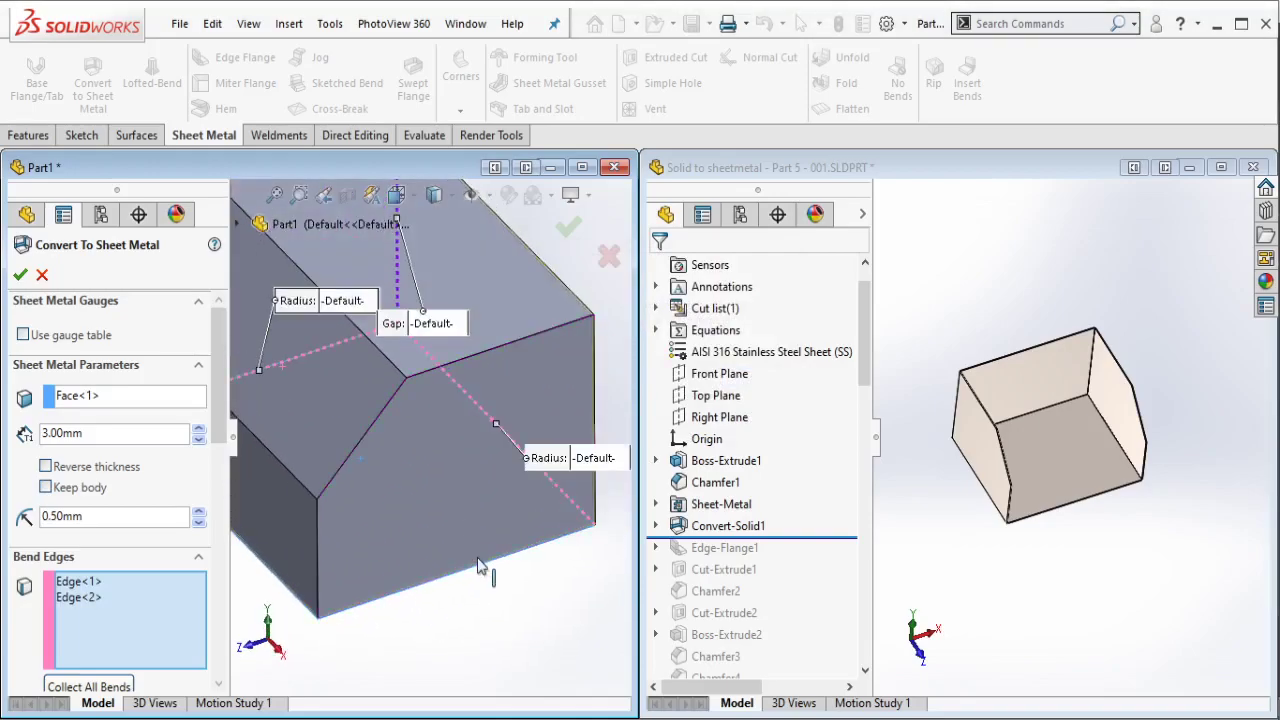
{"action": "left_click", "coordinate": [477, 573]}
{"action": "scroll", "coordinate": [484, 571], "scroll_direction": "up", "scroll_amount": 3}
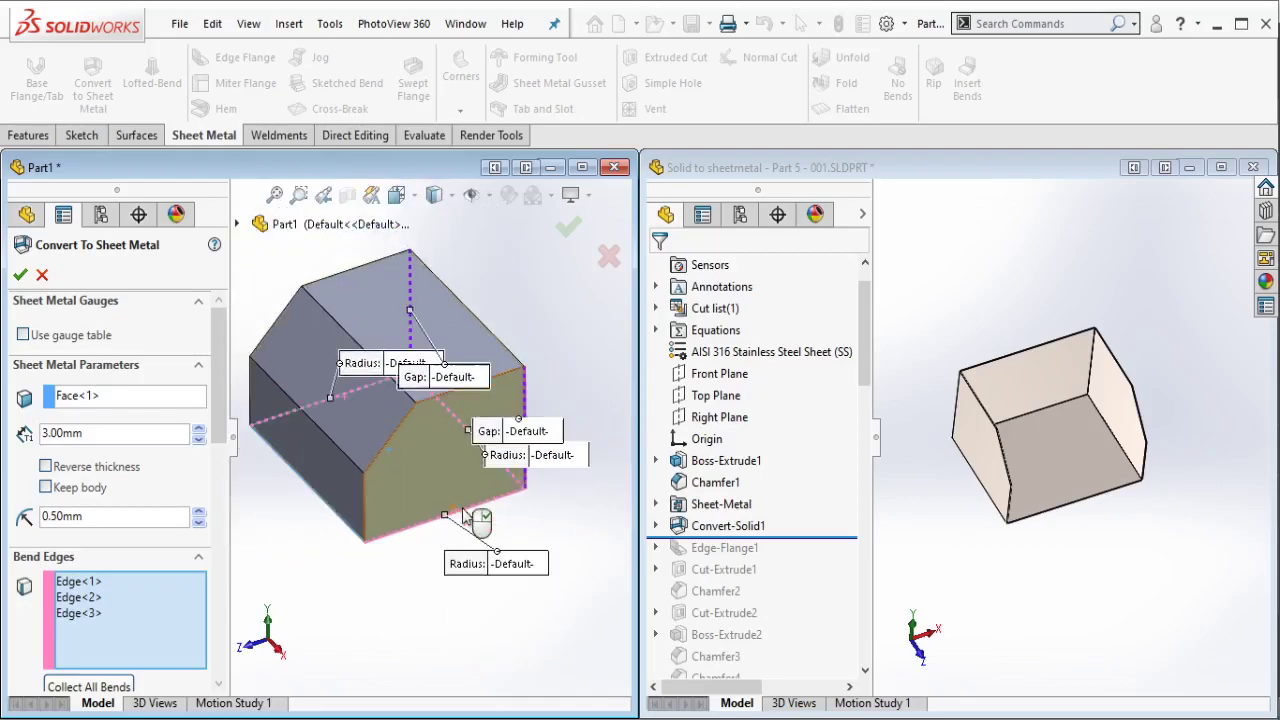
{"action": "mouse_move", "coordinate": [484, 565]}
{"action": "middle_mouse_down"}
{"action": "mouse_move", "coordinate": [460, 450]}
{"action": "mouse_move", "coordinate": [535, 420]}
{"action": "mouse_move", "coordinate": [420, 440]}
{"action": "middle_mouse_up"}
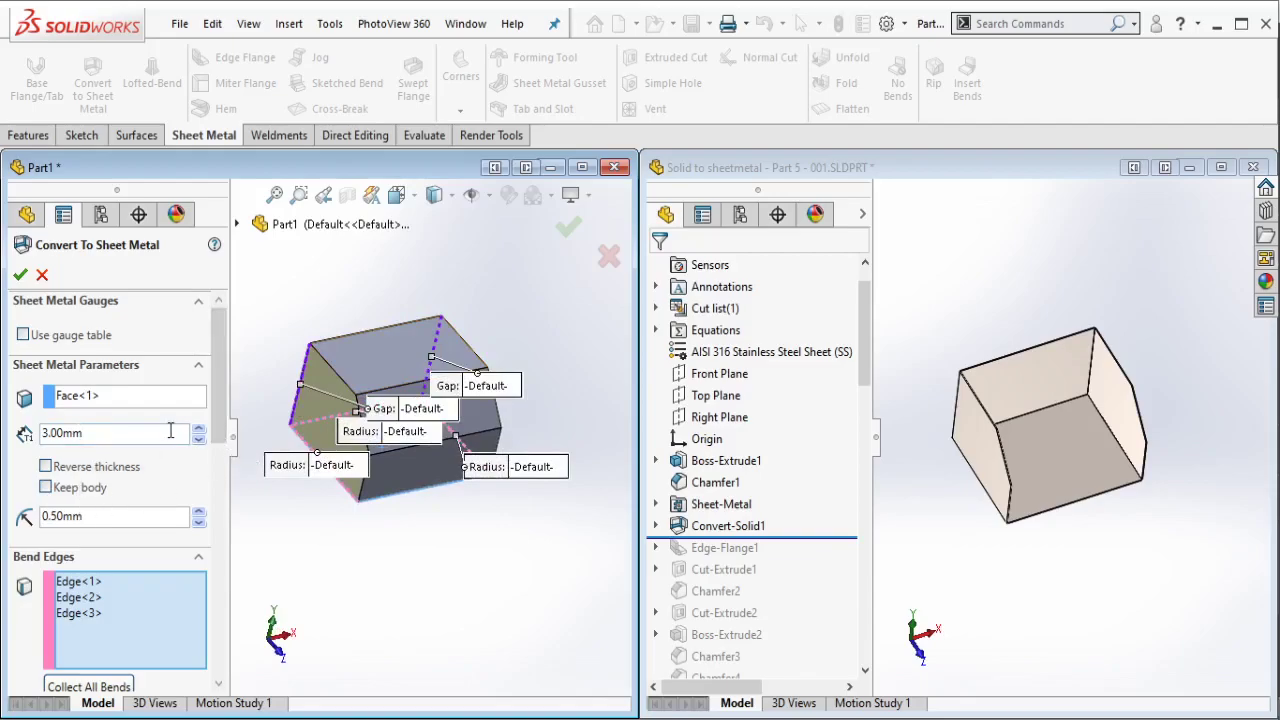
{"action": "left_click_drag", "start_coordinate": [44, 440], "coordinate": [86, 437]}
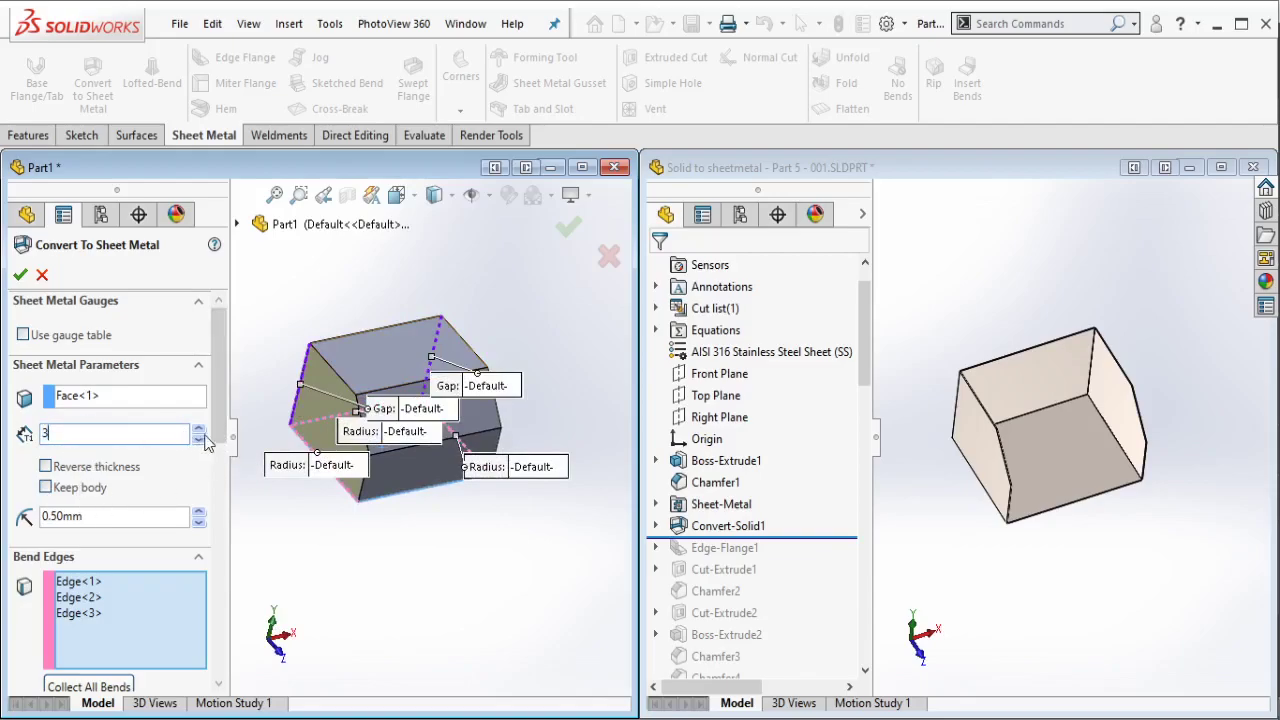
{"action": "left_click_drag", "start_coordinate": [219, 440], "coordinate": [222, 637]}
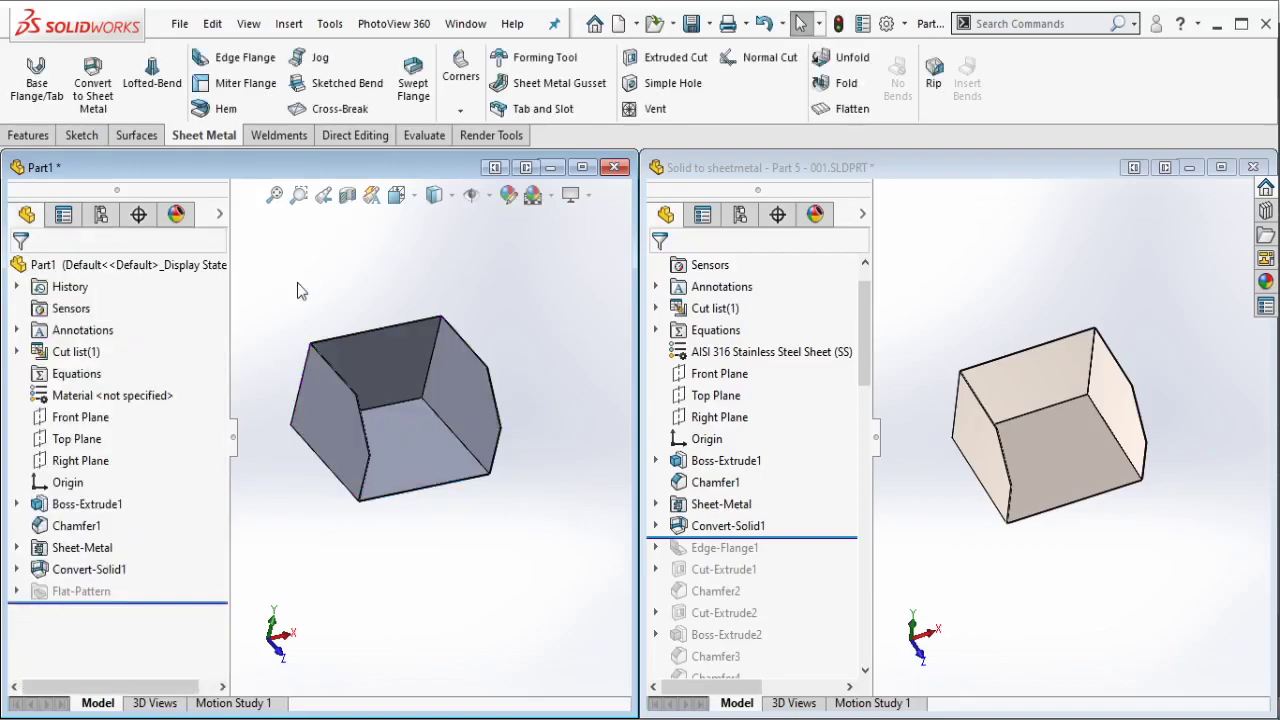
Step: Roll the reference part forward to Edge-Flange1 and inspect its flange tabs and dimension
{"action": "mouse_move", "coordinate": [300, 286]}
{"action": "middle_mouse_down"}
{"action": "mouse_move", "coordinate": [321, 337]}
{"action": "mouse_move", "coordinate": [517, 509]}
{"action": "middle_mouse_up"}
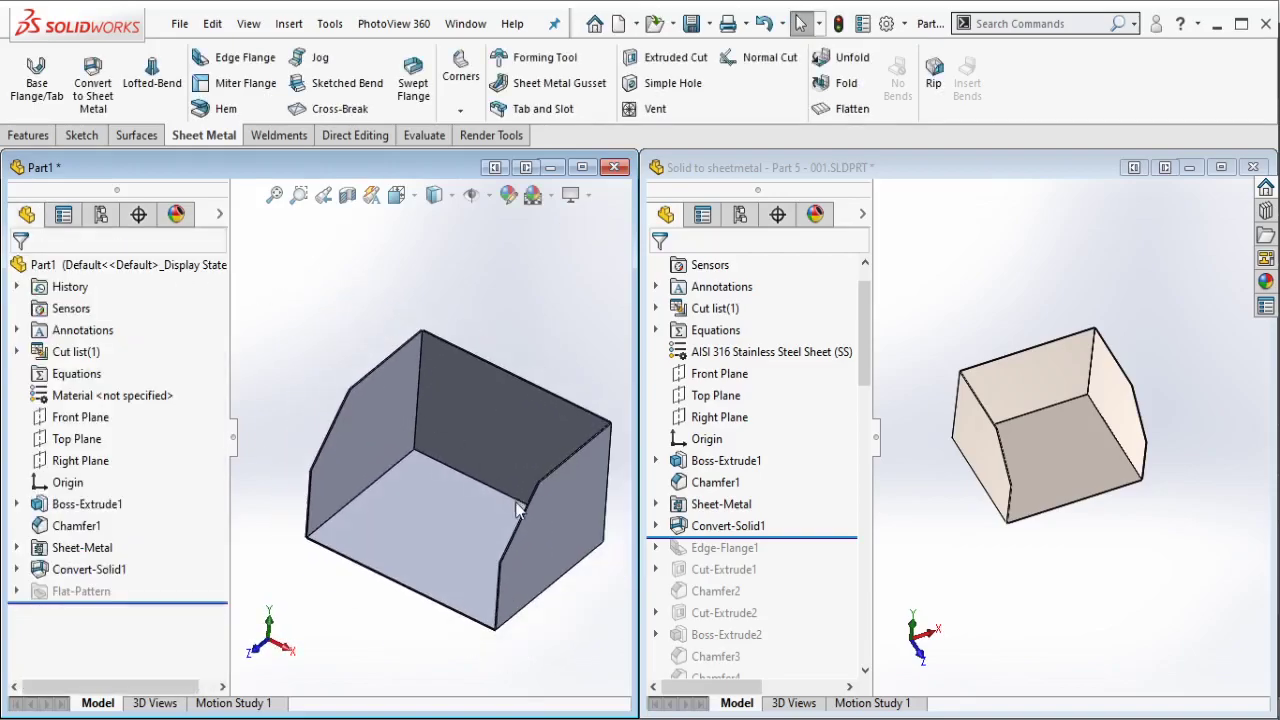
{"action": "left_click_drag", "start_coordinate": [806, 535], "coordinate": [792, 558]}
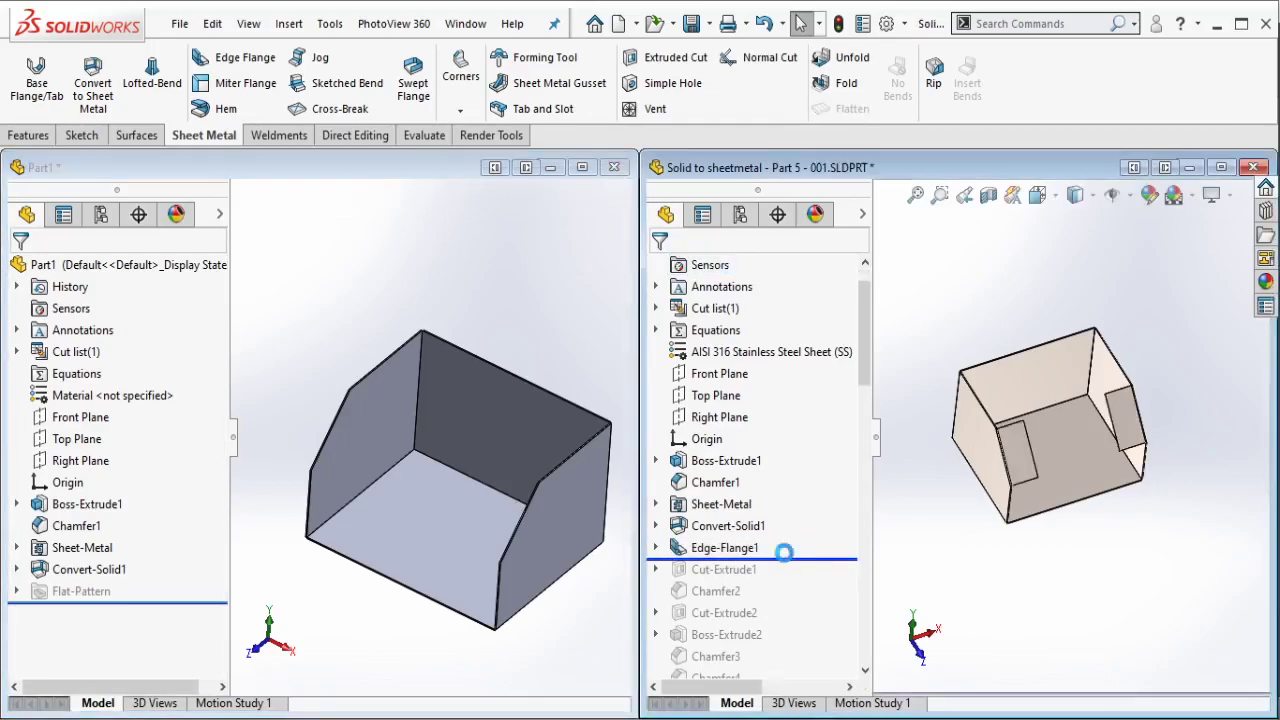
{"action": "left_click", "coordinate": [1022, 458]}
{"action": "scroll", "coordinate": [1022, 458], "scroll_direction": "down", "scroll_amount": 3}
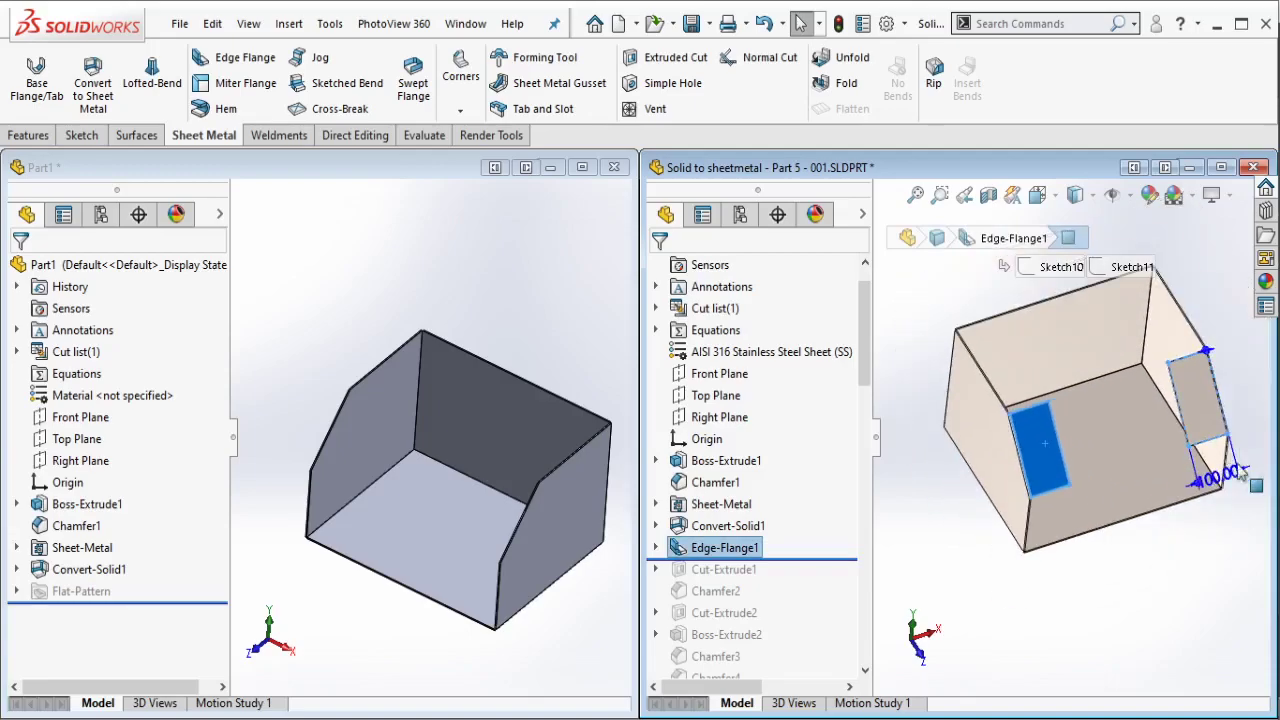
{"action": "scroll", "coordinate": [1150, 505], "scroll_direction": "down", "scroll_amount": 3}
{"action": "scroll", "coordinate": [1155, 512], "scroll_direction": "up", "scroll_amount": 3}
{"action": "scroll", "coordinate": [1100, 480], "scroll_direction": "up", "scroll_amount": 2}
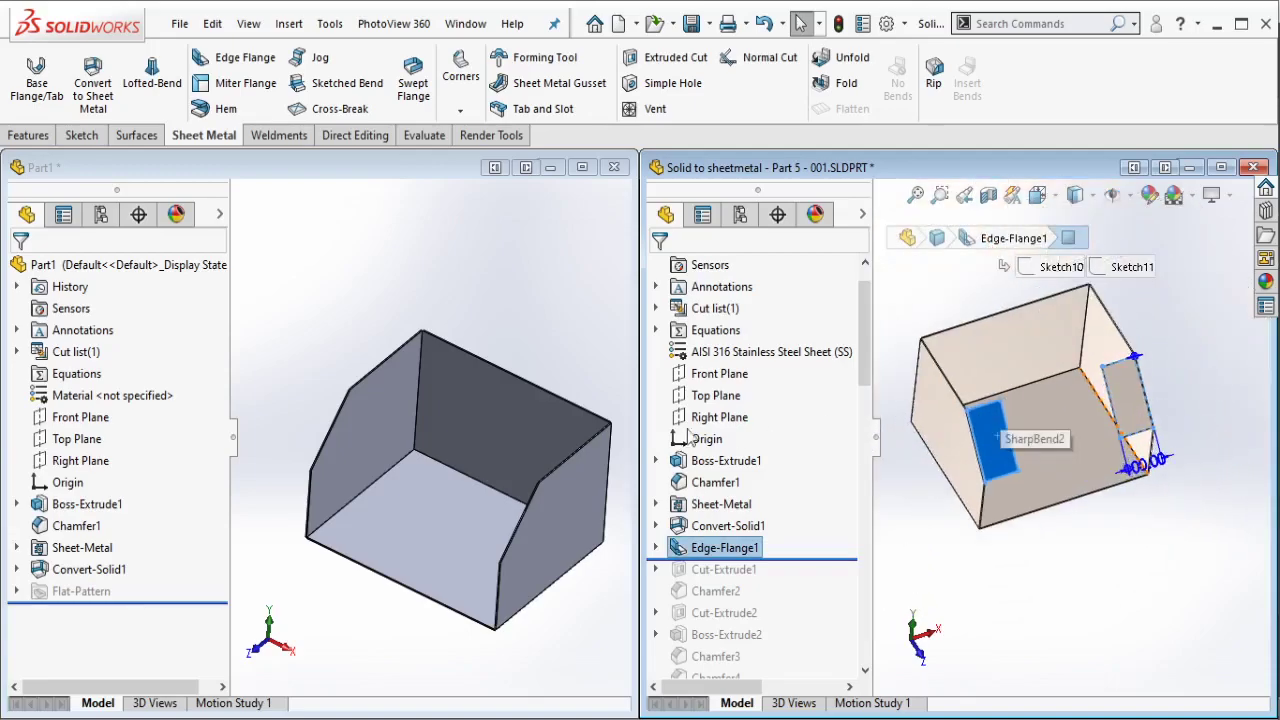
{"action": "left_click", "coordinate": [514, 405]}
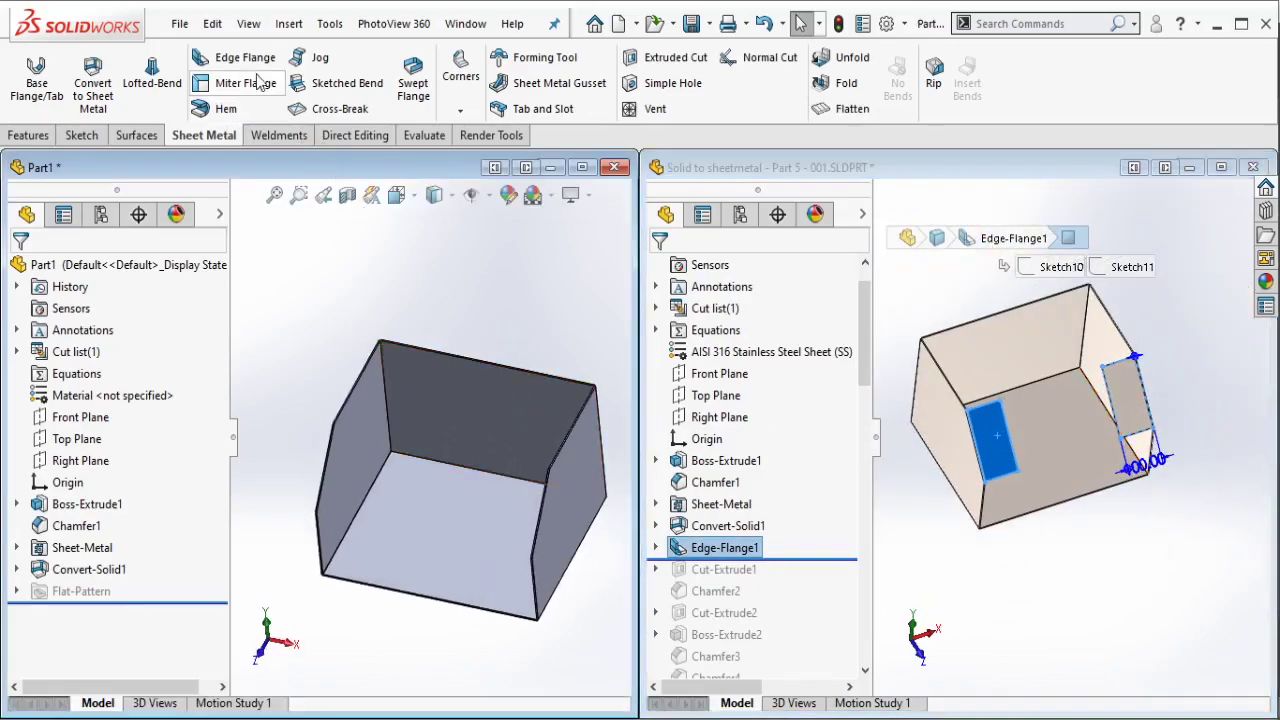
Step: Select two inner edges of the box for edge flanges and set 100 mm flange length
{"action": "scroll", "coordinate": [355, 456], "scroll_direction": "down", "scroll_amount": 3}
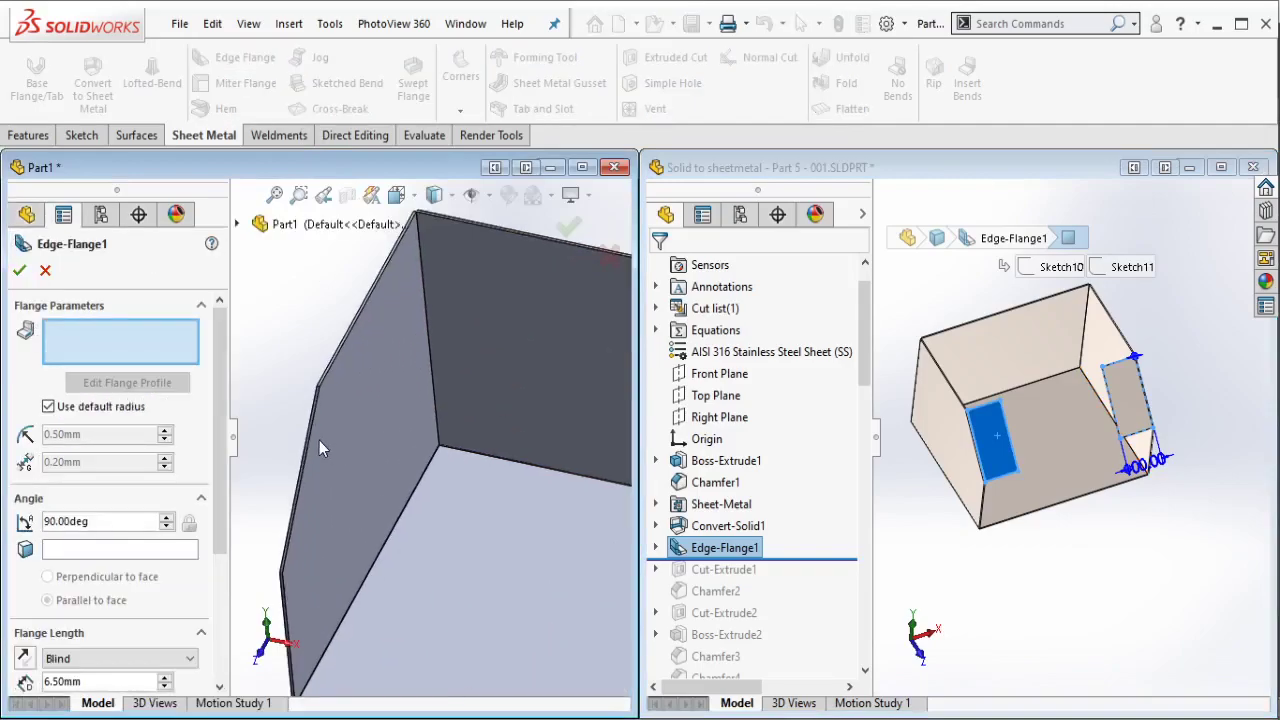
{"action": "left_click", "coordinate": [343, 452]}
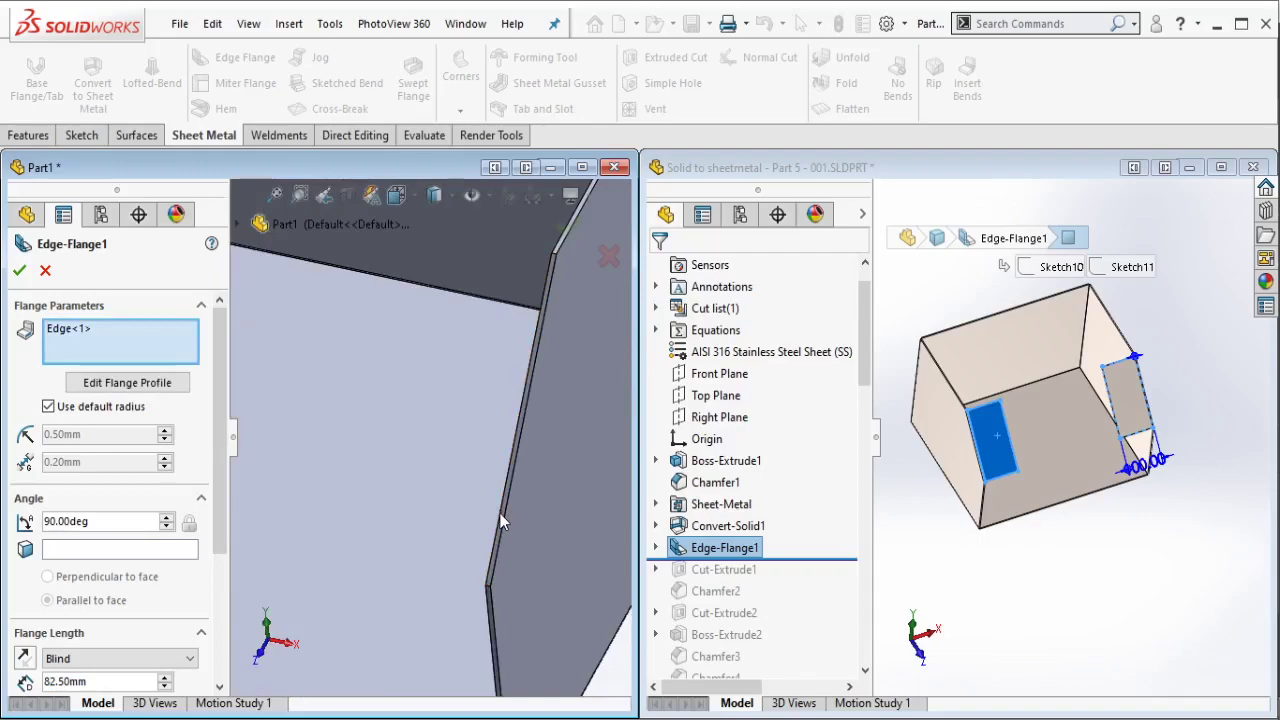
{"action": "left_click", "coordinate": [500, 520]}
{"action": "scroll", "coordinate": [500, 520], "scroll_direction": "up", "scroll_amount": 5}
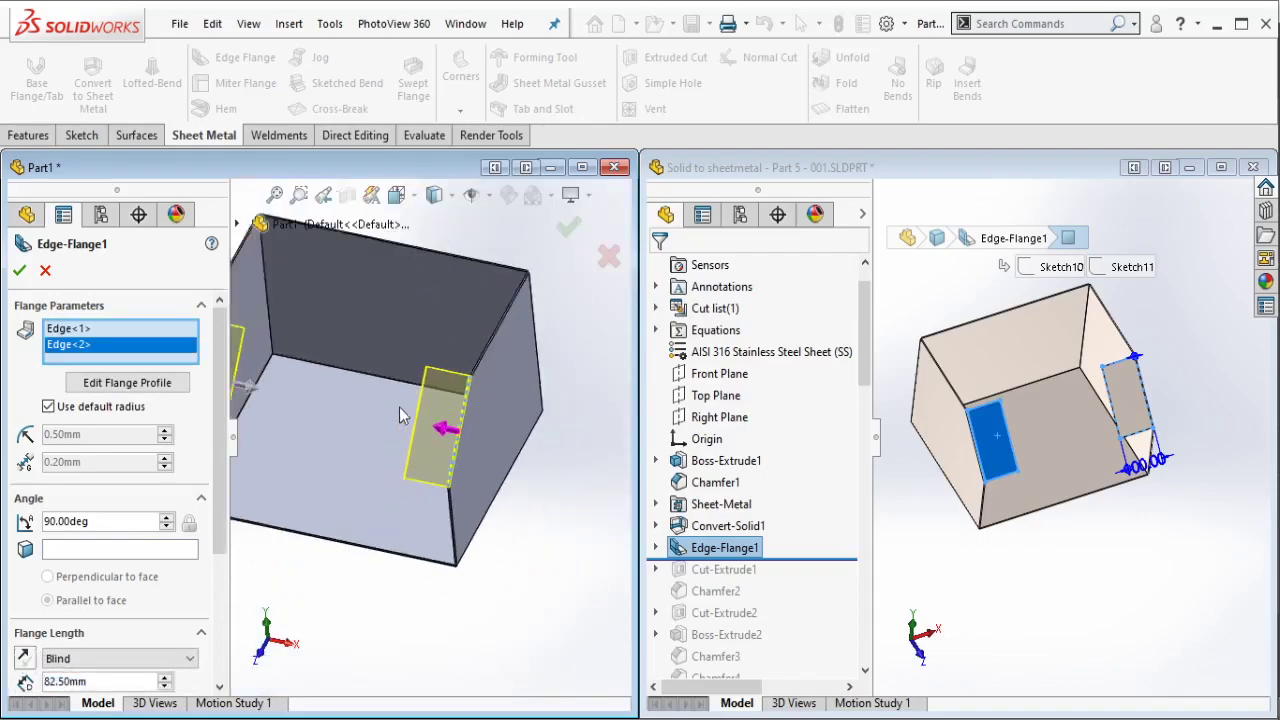
{"action": "scroll", "coordinate": [195, 525], "scroll_direction": "down", "scroll_amount": 3}
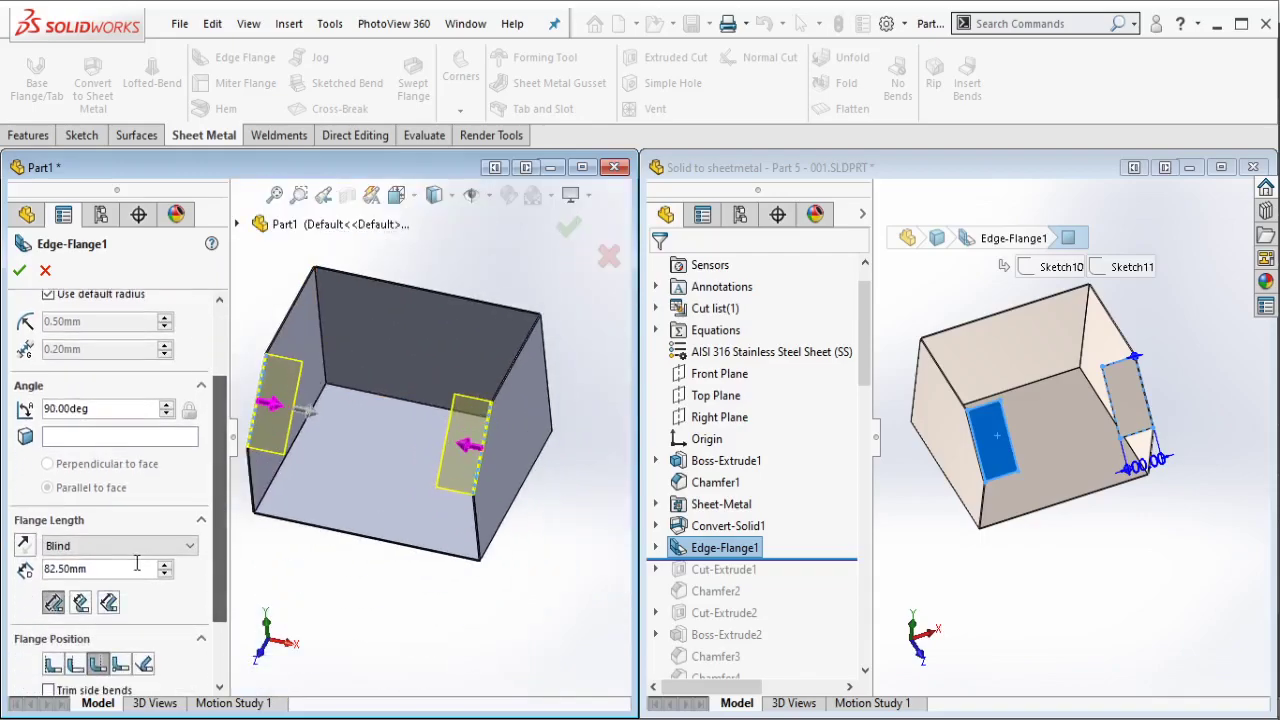
{"action": "double_click", "coordinate": [124, 567]}
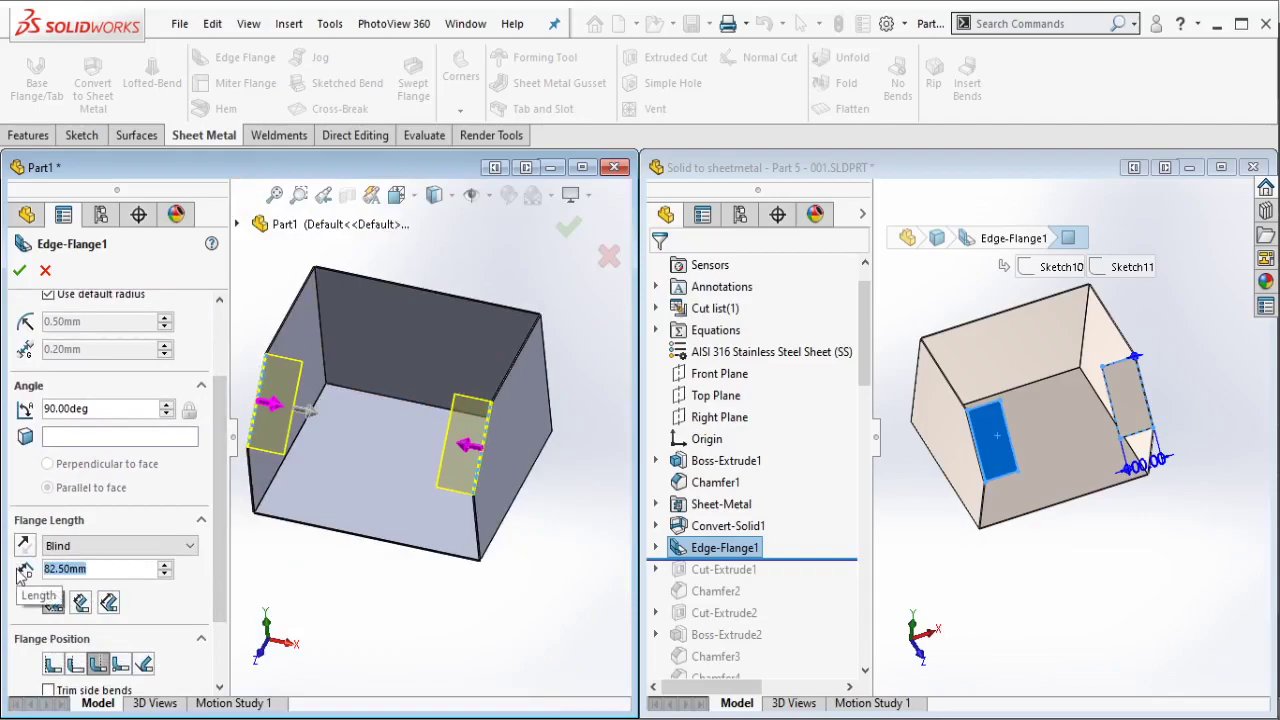
{"action": "type", "text": "100"}
{"action": "key", "text": "Return"}
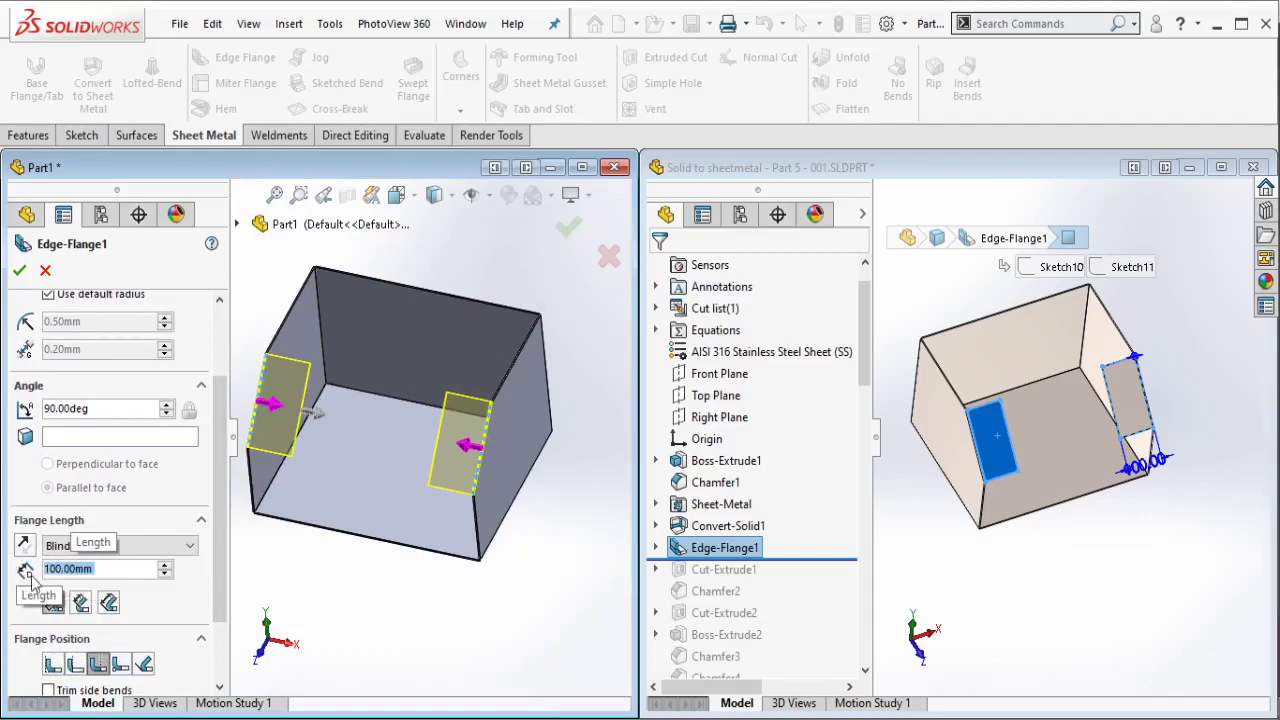
Step: Compare the flange position options, settle on one, and confirm the 90° edge flange
{"action": "left_click", "coordinate": [54, 665]}
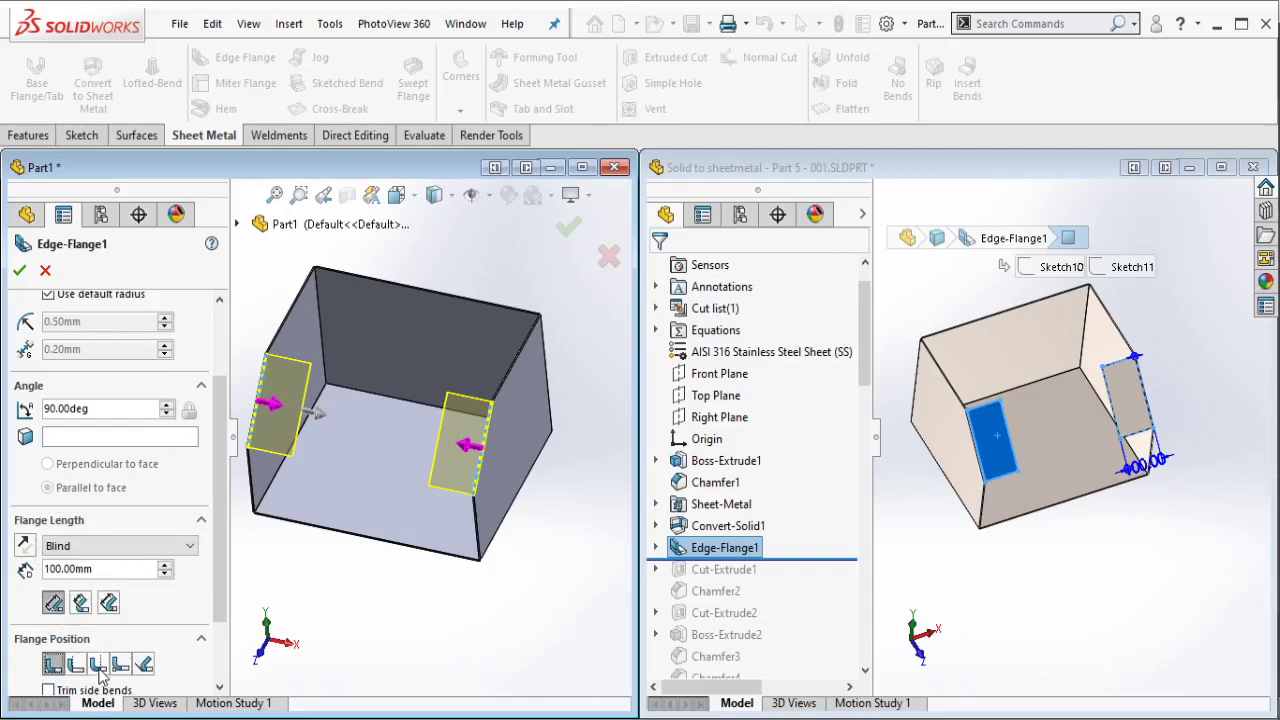
{"action": "left_click", "coordinate": [97, 665]}
{"action": "scroll", "coordinate": [440, 440], "scroll_direction": "down", "scroll_amount": 3}
{"action": "scroll", "coordinate": [440, 440], "scroll_direction": "down", "scroll_amount": 2}
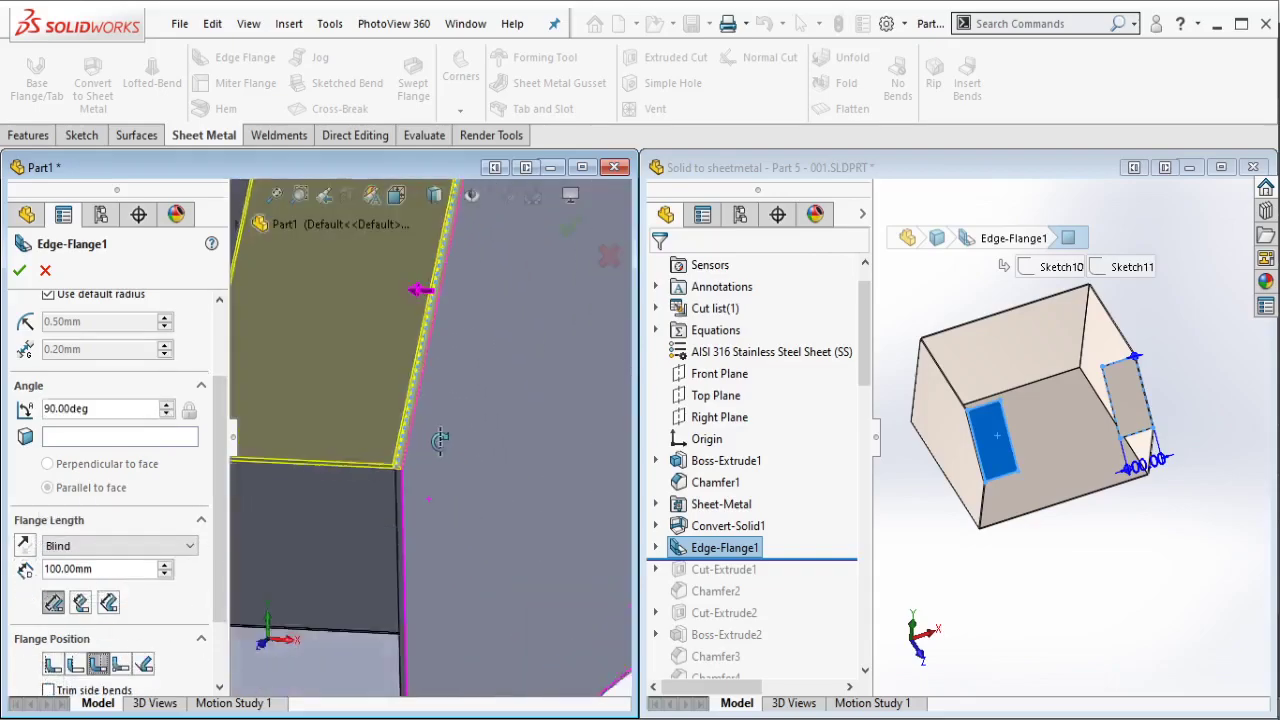
{"action": "scroll", "coordinate": [440, 440], "scroll_direction": "up", "scroll_amount": 3}
{"action": "scroll", "coordinate": [452, 347], "scroll_direction": "up", "scroll_amount": 1}
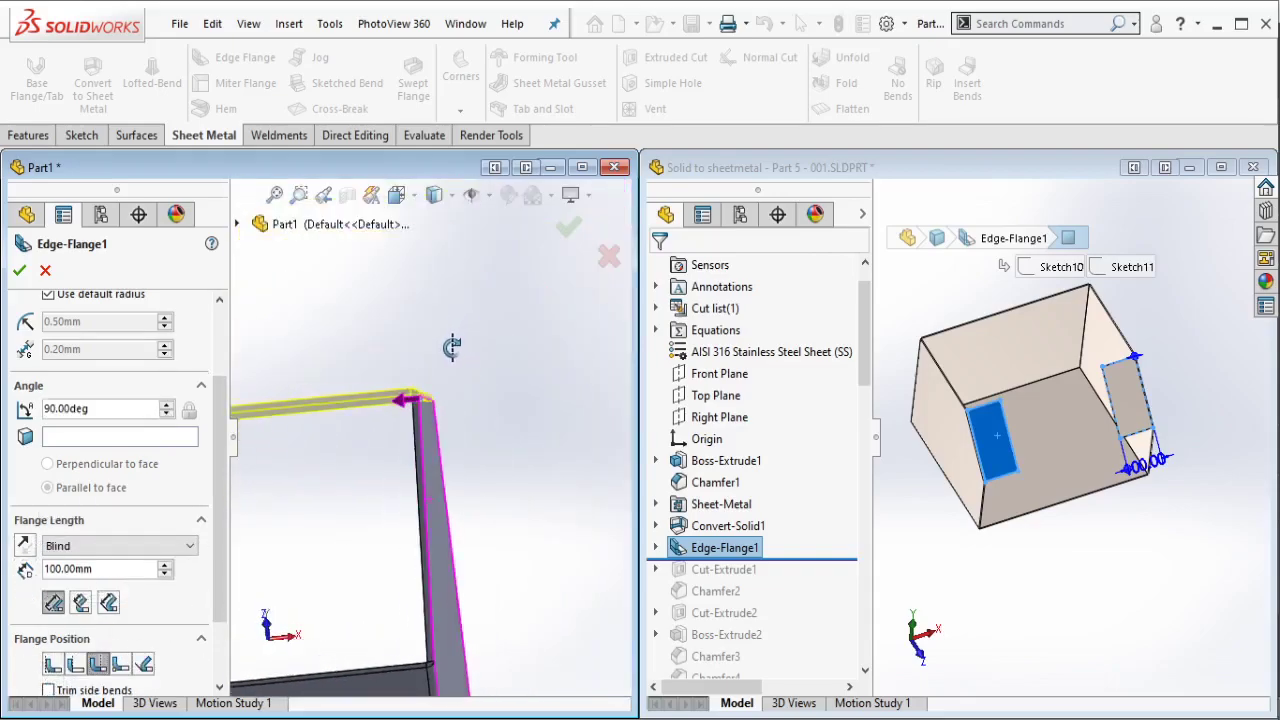
{"action": "left_click", "coordinate": [75, 665]}
{"action": "left_click", "coordinate": [52, 666]}
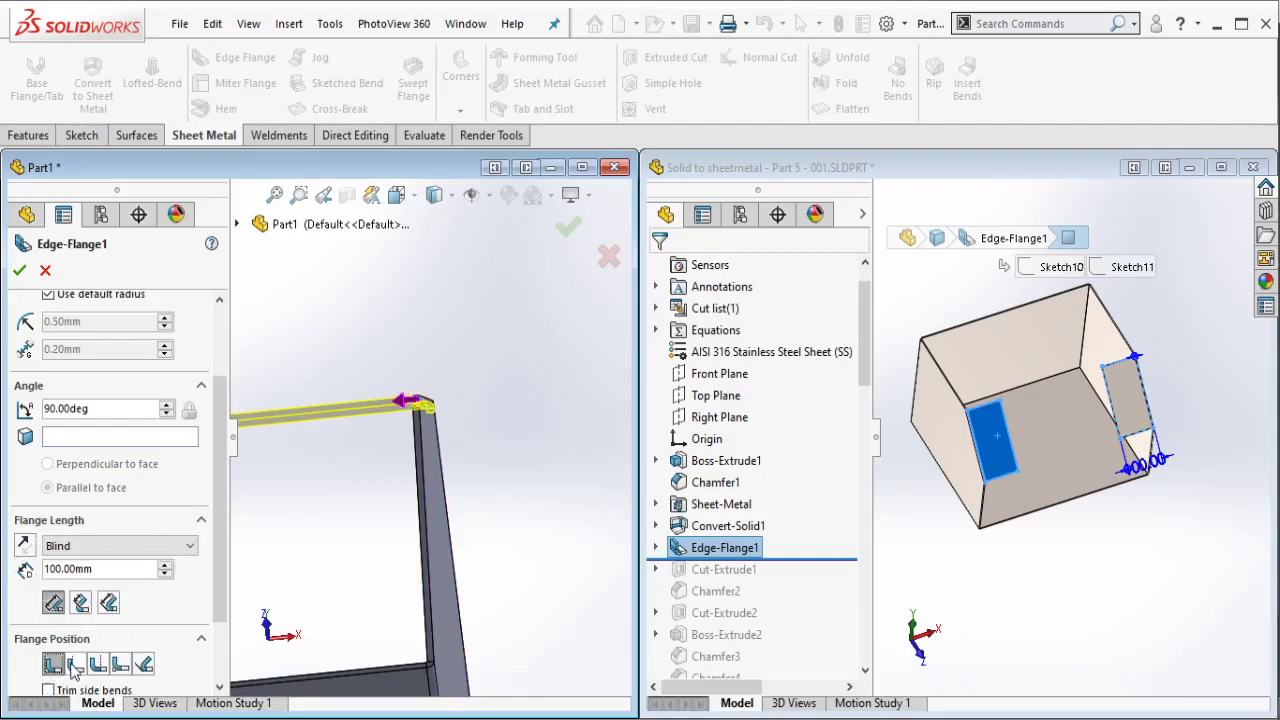
{"action": "left_click", "coordinate": [76, 667]}
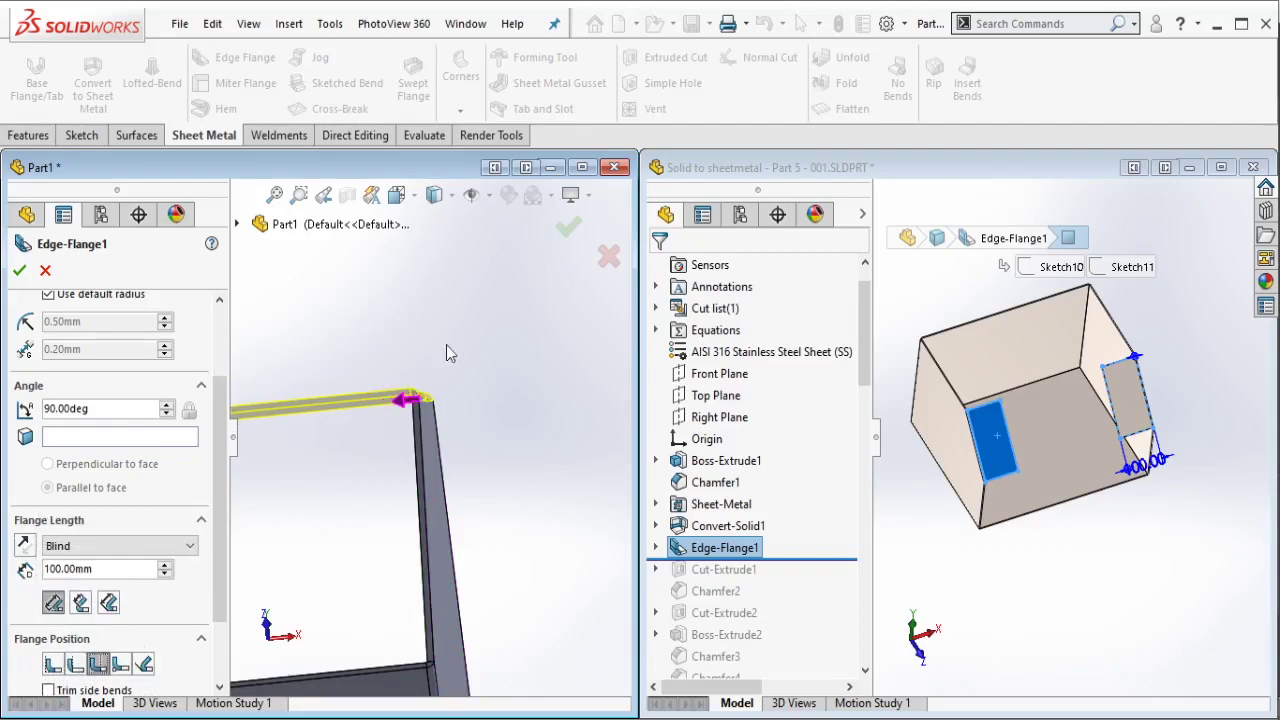
{"action": "key", "text": "Return"}
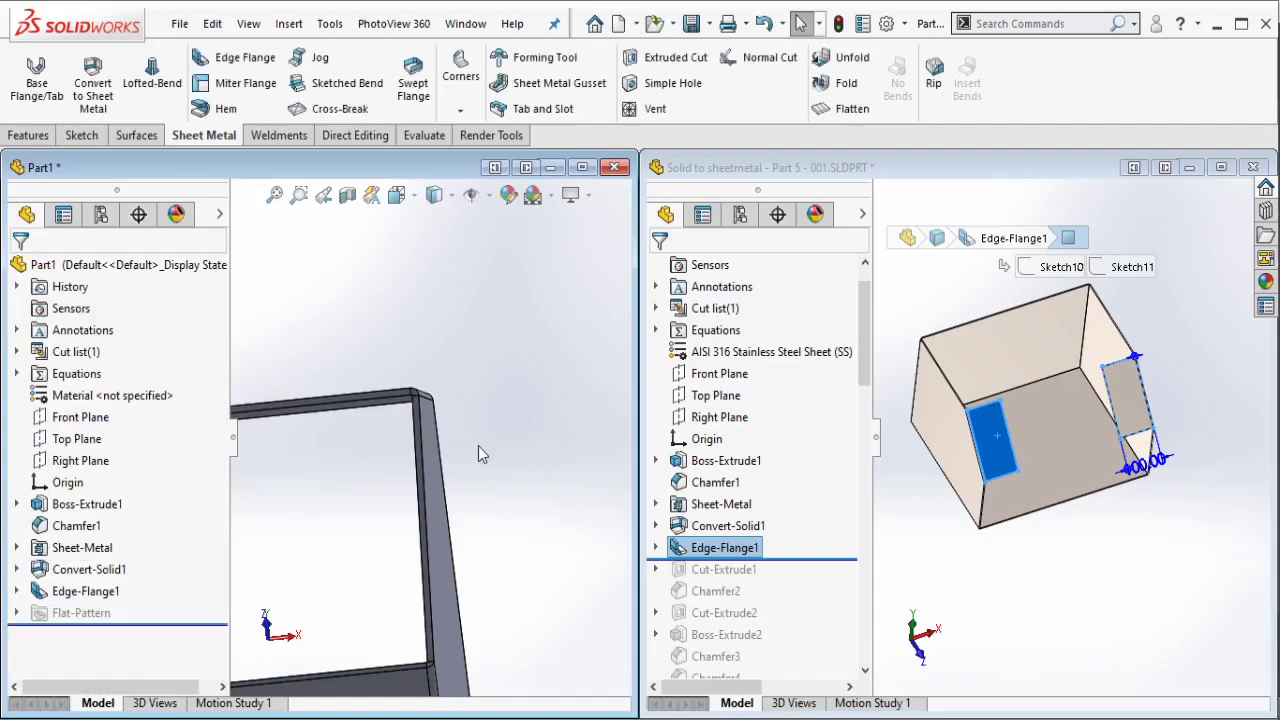
Step: Orbit and zoom the flanged Part1 box to view it whole and from the front
{"action": "middle_click_drag", "start_coordinate": [478, 446], "coordinate": [420, 565]}
{"action": "scroll", "coordinate": [420, 565], "scroll_direction": "up", "scroll_amount": 3}
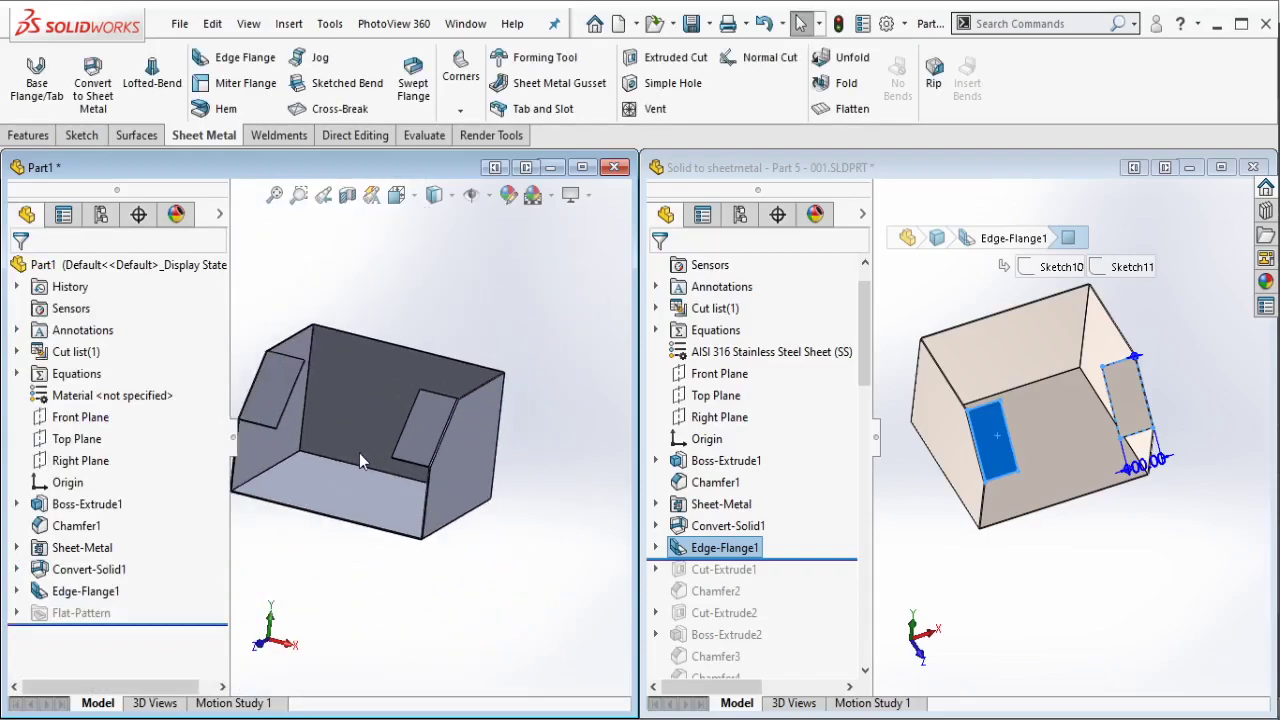
{"action": "scroll", "coordinate": [364, 362], "scroll_direction": "down", "scroll_amount": 2}
{"action": "scroll", "coordinate": [373, 418], "scroll_direction": "down", "scroll_amount": 2}
{"action": "scroll", "coordinate": [373, 418], "scroll_direction": "up", "scroll_amount": 3}
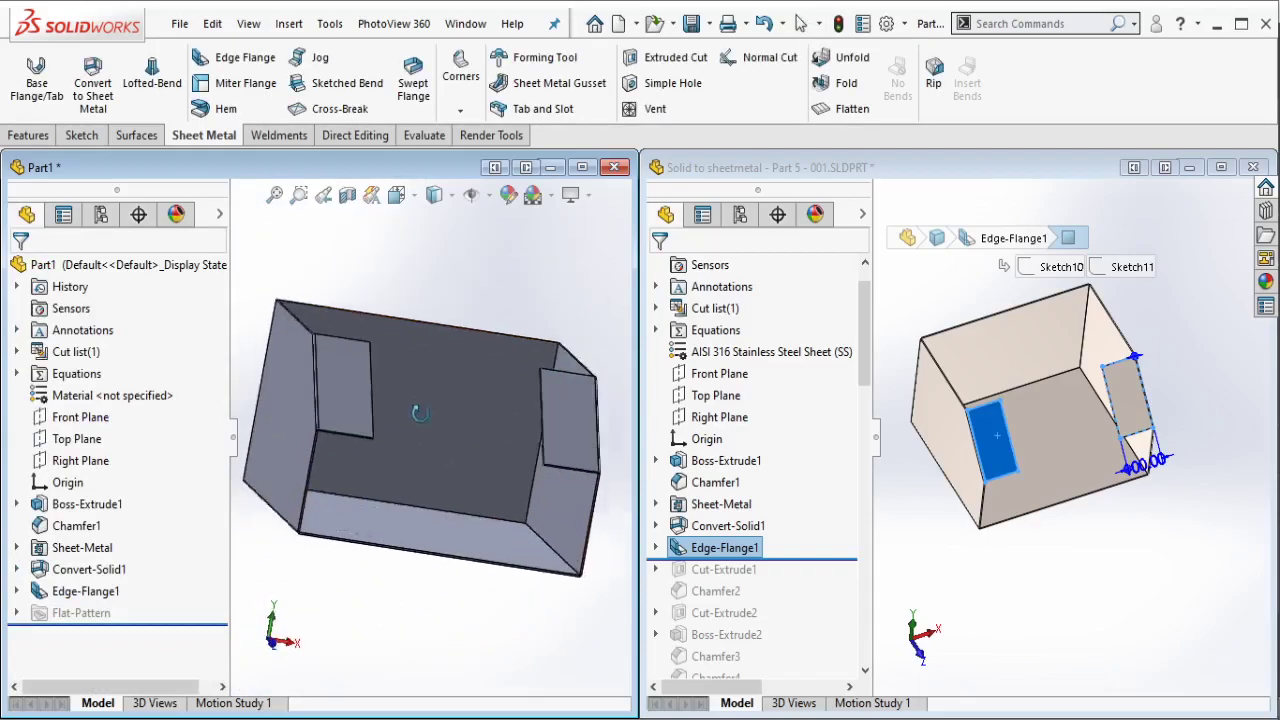
{"action": "middle_click_drag", "start_coordinate": [373, 418], "coordinate": [380, 440]}
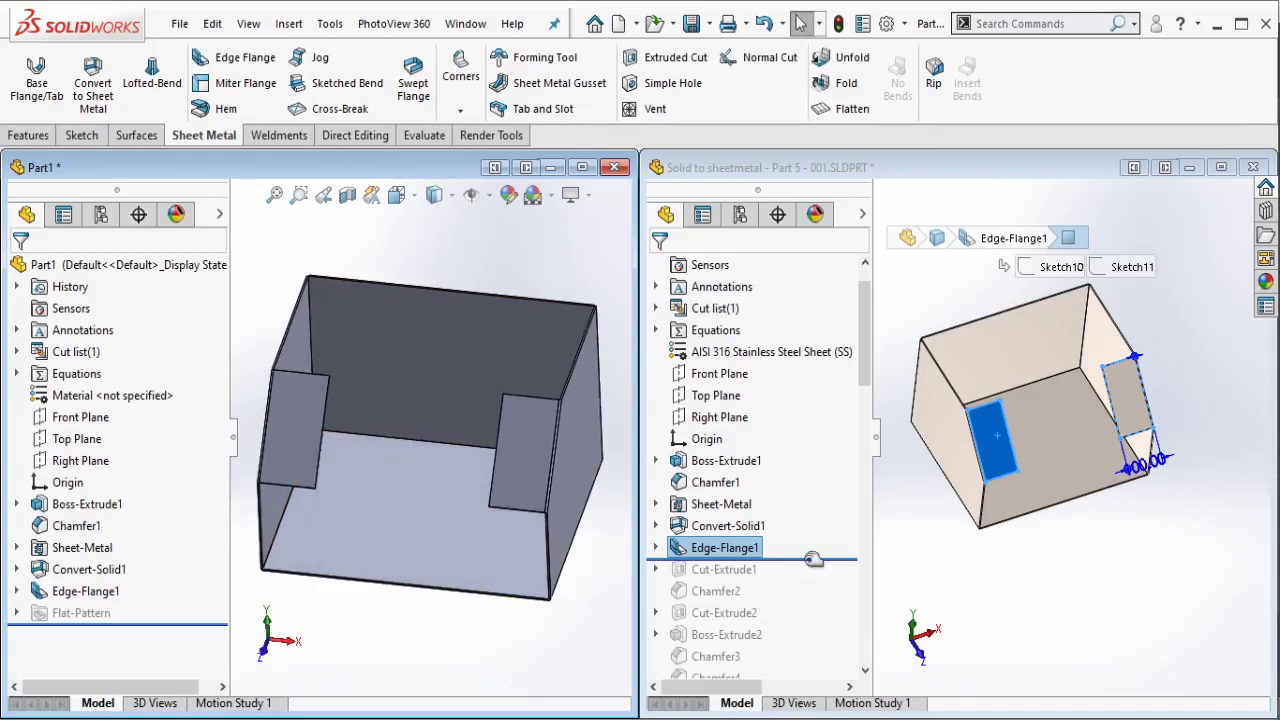
Step: Roll the reference to Cut-Extrude1, view its 150.00 × 130.00 hole sketch, then pick Part1's floor face
{"action": "left_click_drag", "start_coordinate": [813, 559], "coordinate": [787, 582]}
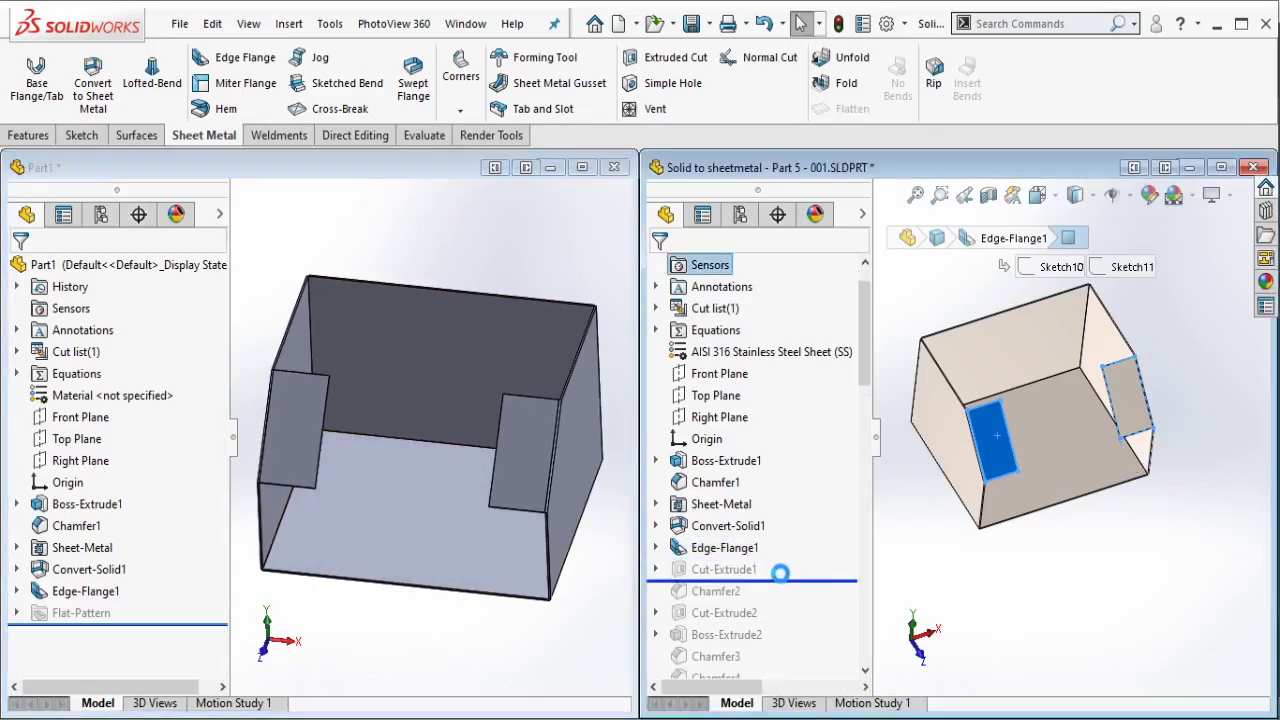
{"action": "left_click", "coordinate": [755, 578]}
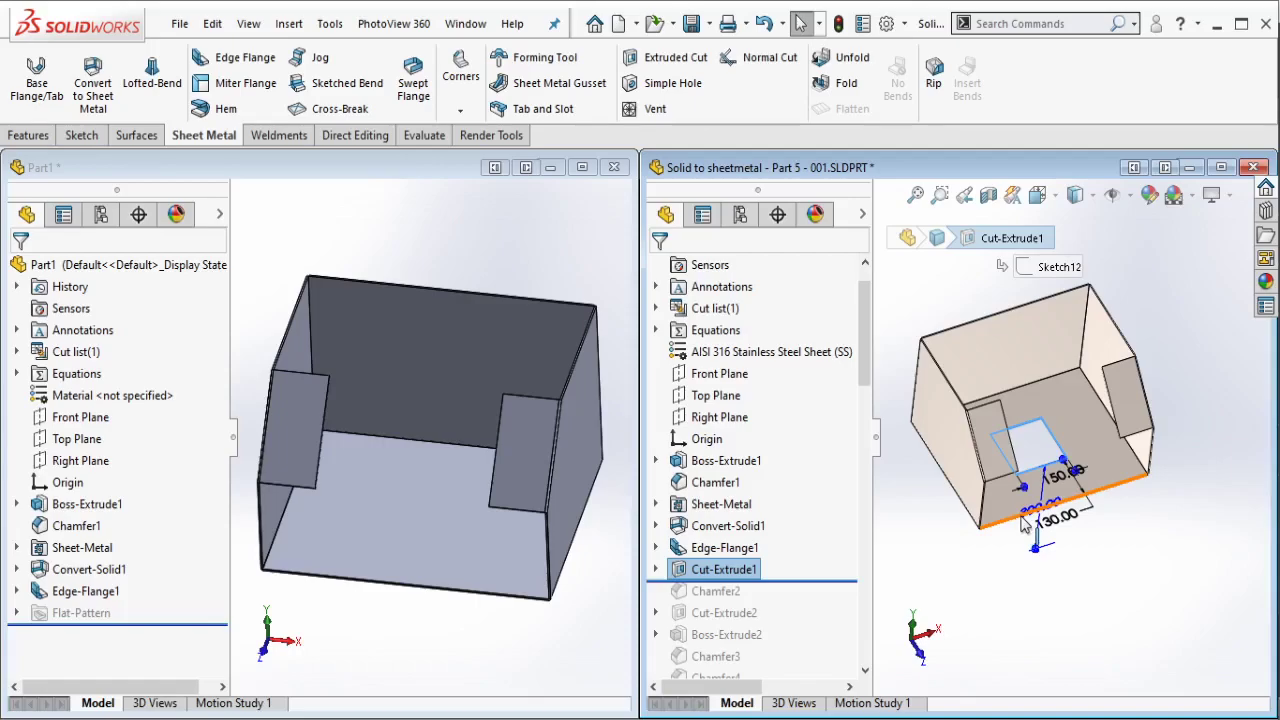
{"action": "middle_click_drag", "start_coordinate": [1040, 470], "coordinate": [995, 510]}
{"action": "scroll", "coordinate": [990, 500], "scroll_direction": "down", "scroll_amount": 2}
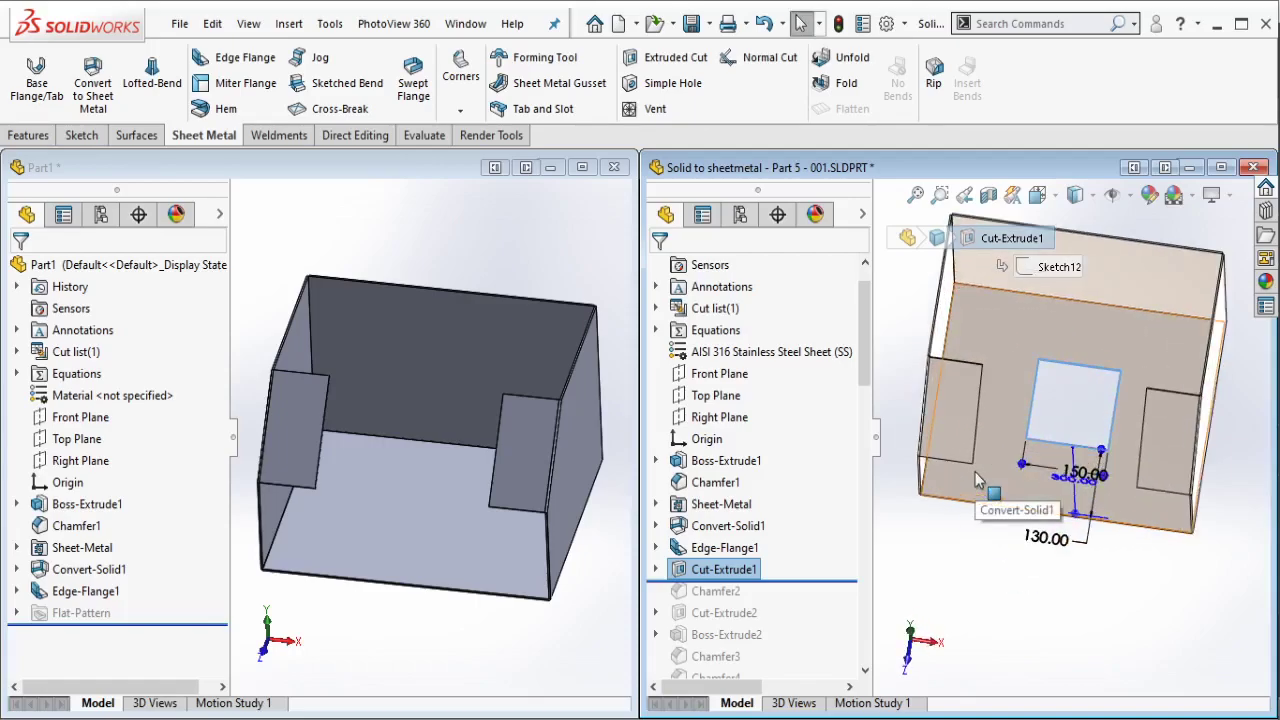
{"action": "scroll", "coordinate": [1020, 495], "scroll_direction": "down", "scroll_amount": 1}
{"action": "scroll", "coordinate": [1130, 497], "scroll_direction": "down", "scroll_amount": 1}
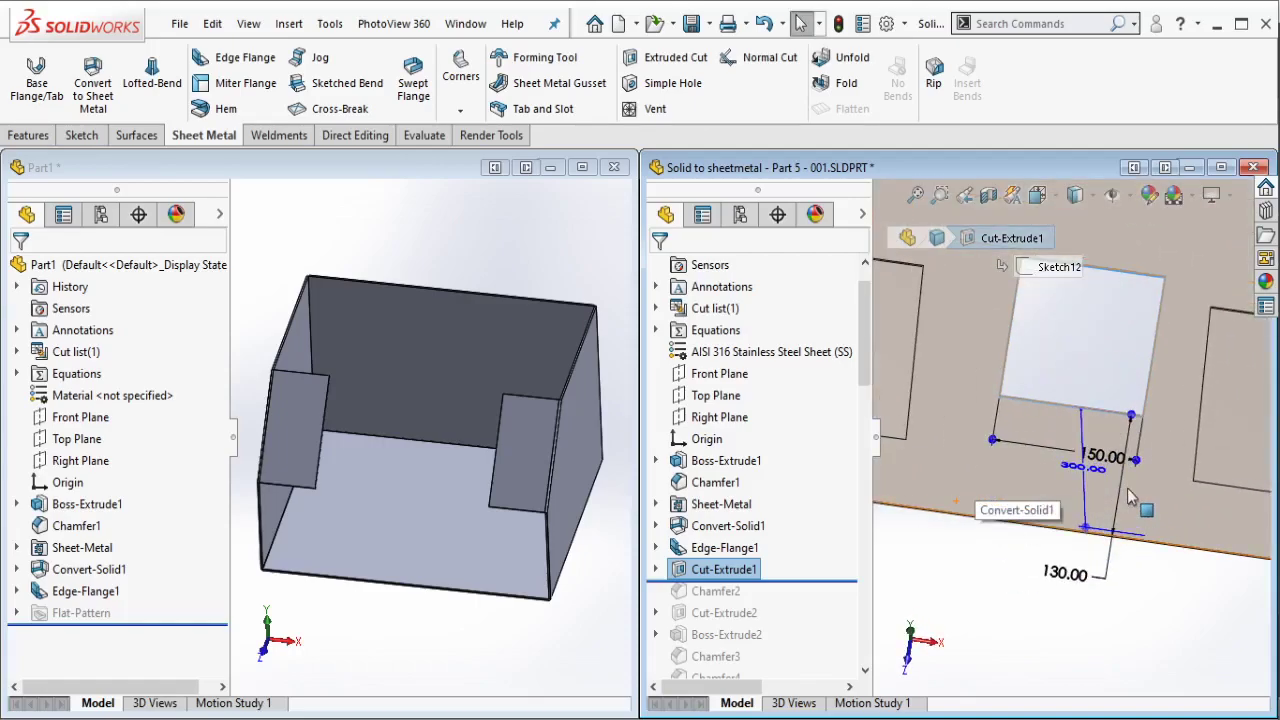
{"action": "scroll", "coordinate": [1130, 497], "scroll_direction": "up", "scroll_amount": 3}
{"action": "left_click", "coordinate": [398, 480]}
{"action": "left_click", "coordinate": [398, 480]}
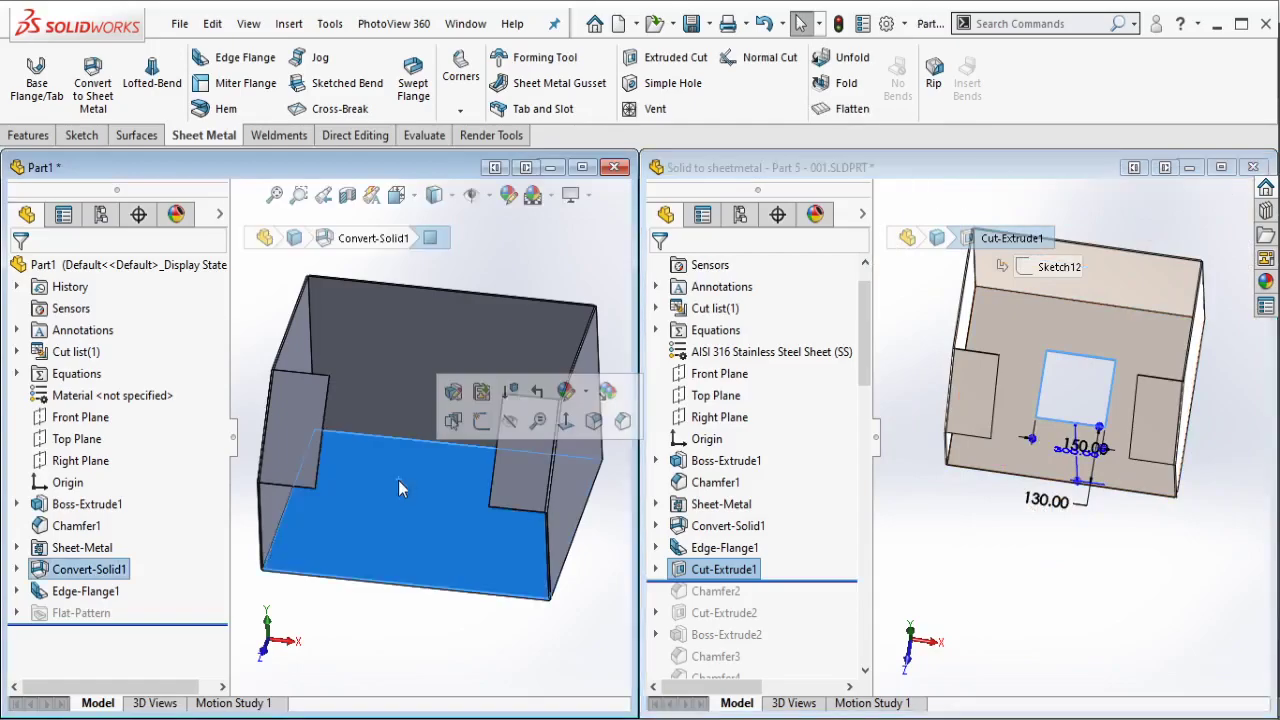
Step: Start a sketch on the box floor and draw a centerline from the bottom edge toward the centre
{"action": "left_click", "coordinate": [481, 421]}
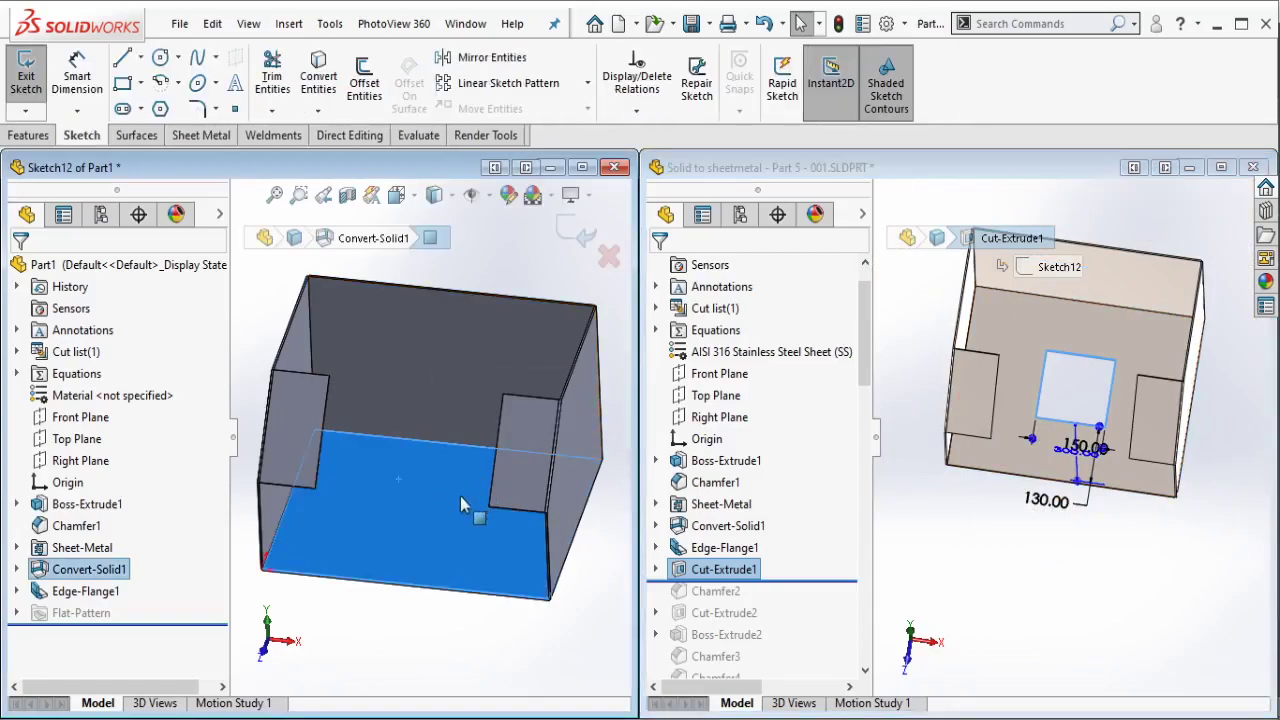
{"action": "left_click", "coordinate": [141, 58]}
{"action": "left_click", "coordinate": [165, 106]}
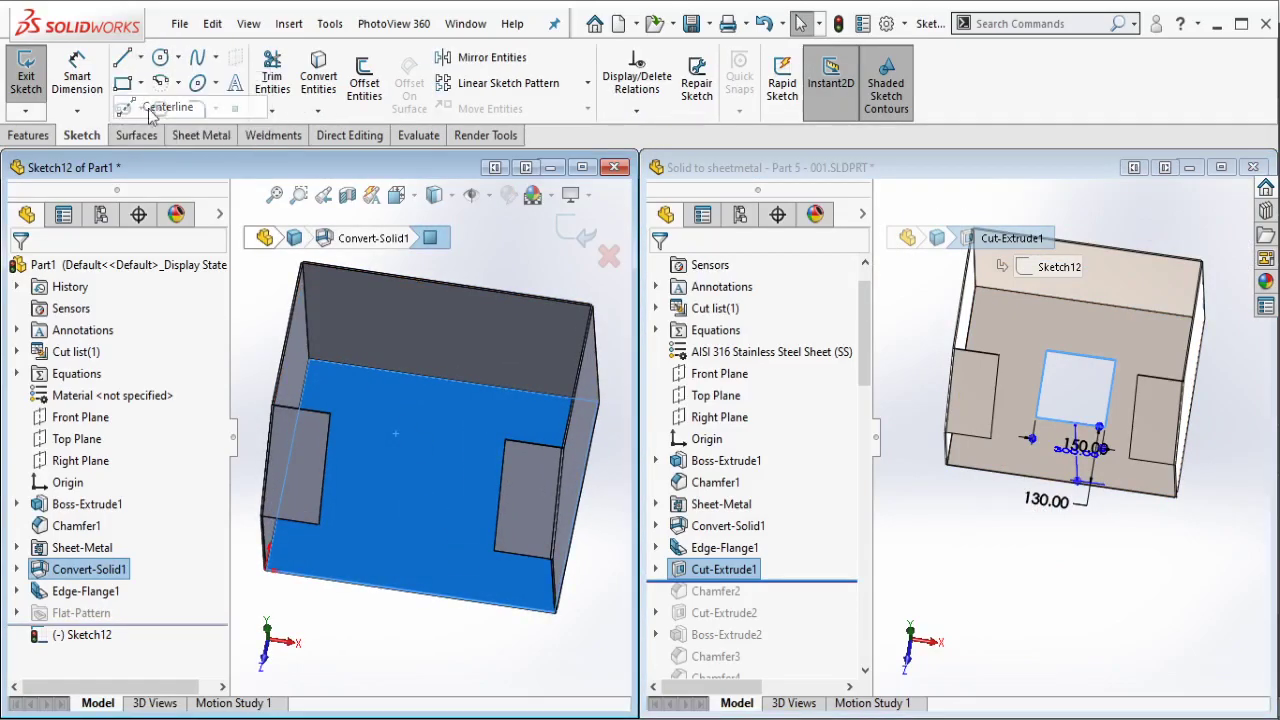
{"action": "left_click", "coordinate": [408, 591]}
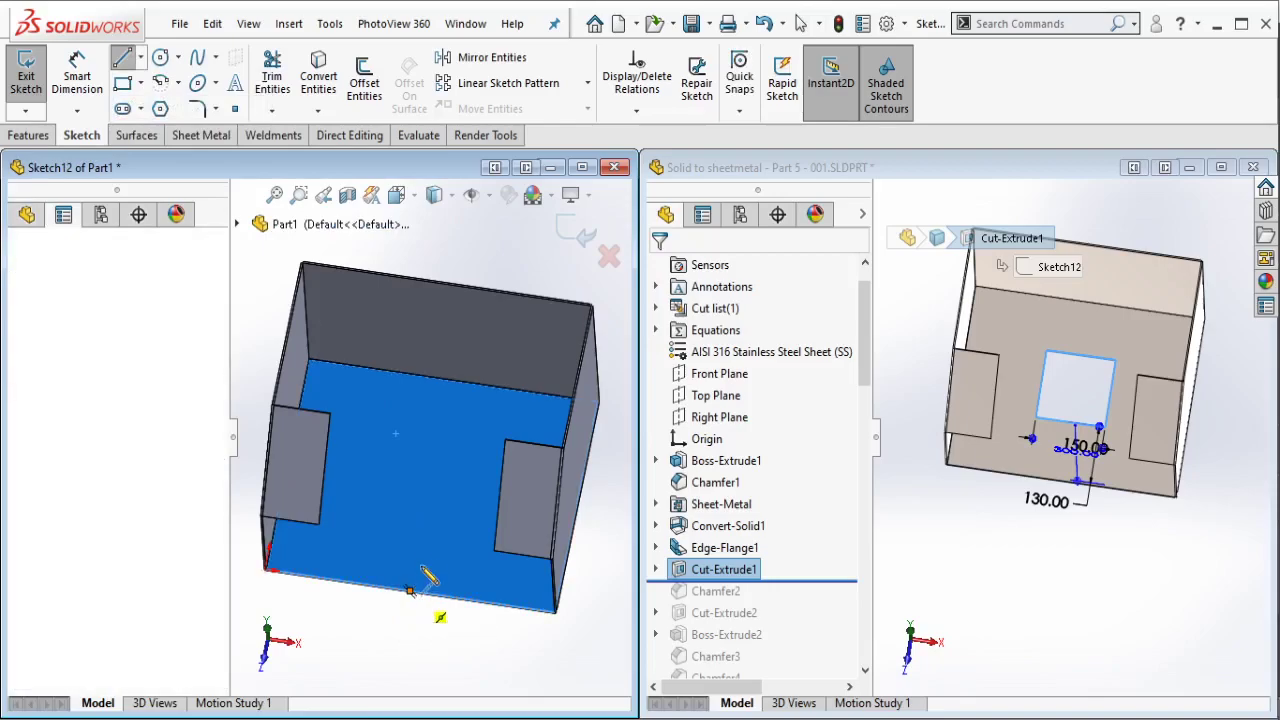
{"action": "left_click", "coordinate": [431, 496]}
{"action": "key", "text": "Escape"}
Step: Draw a center rectangle on the centerline end and make its sides equal
{"action": "left_click", "coordinate": [141, 83]}
{"action": "left_click", "coordinate": [190, 128]}
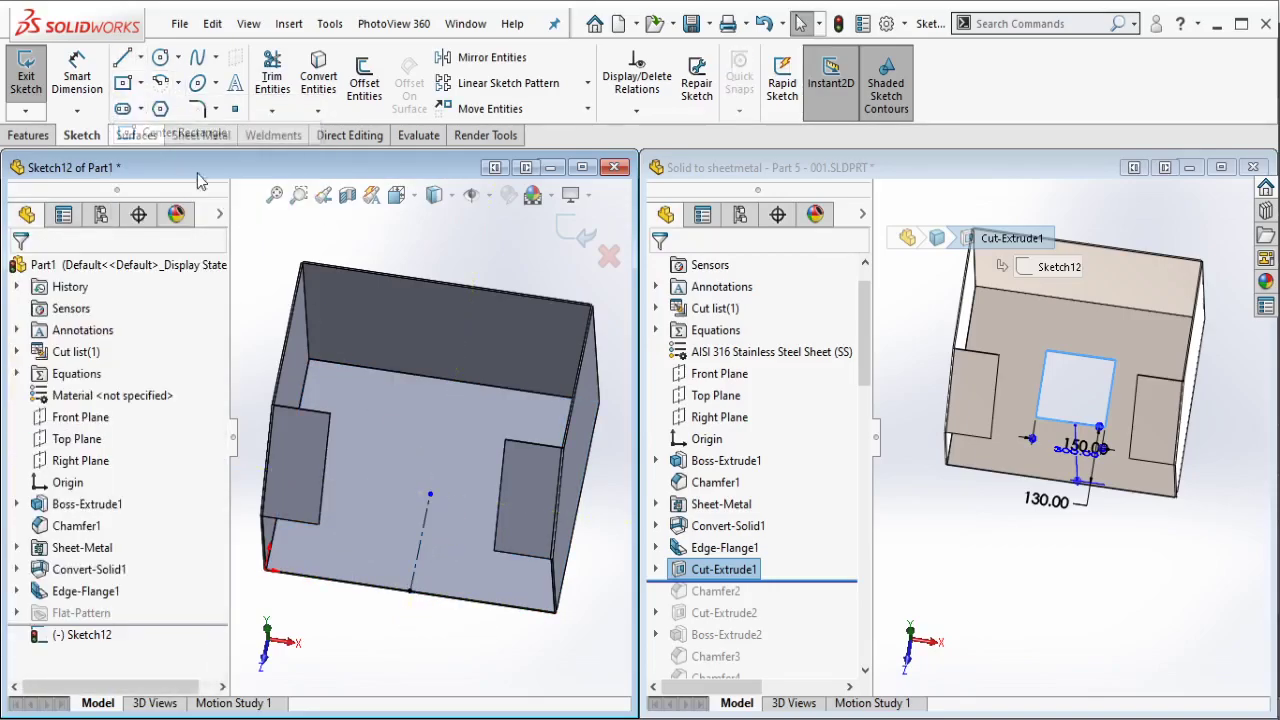
{"action": "left_click", "coordinate": [430, 494]}
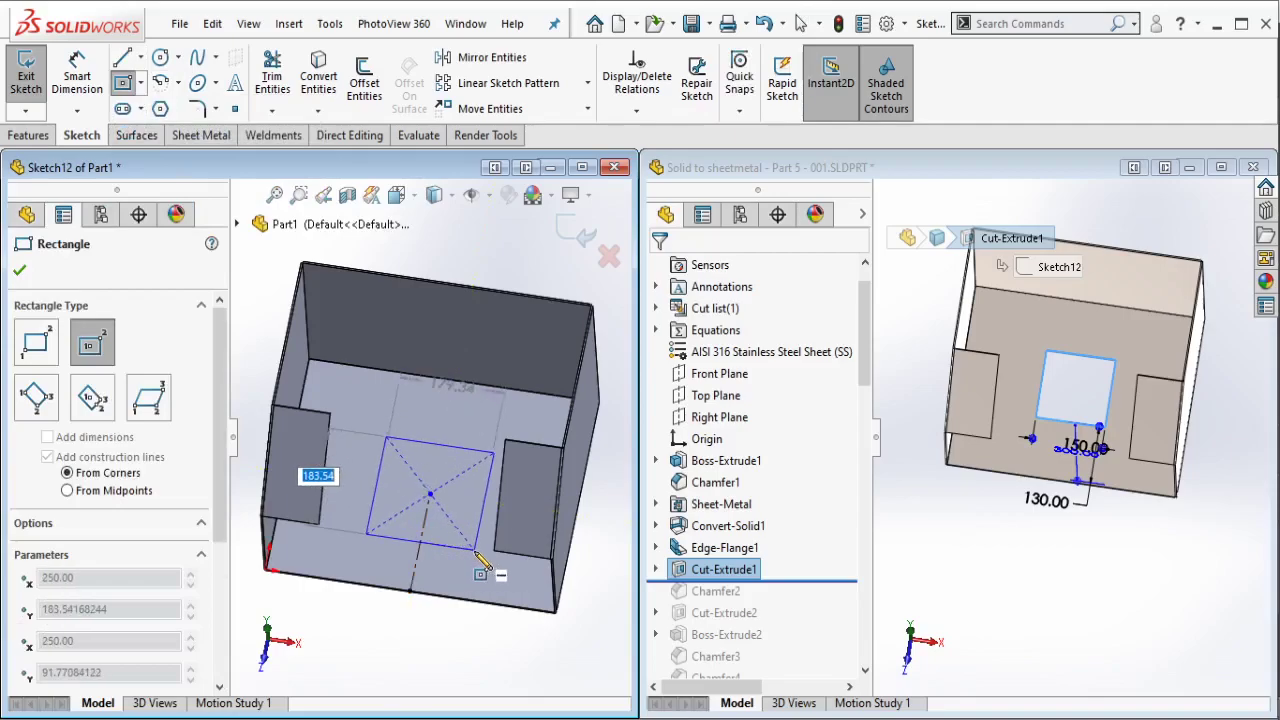
{"action": "left_click", "coordinate": [476, 550]}
{"action": "key", "text": "Escape"}
{"action": "left_click", "coordinate": [481, 541]}
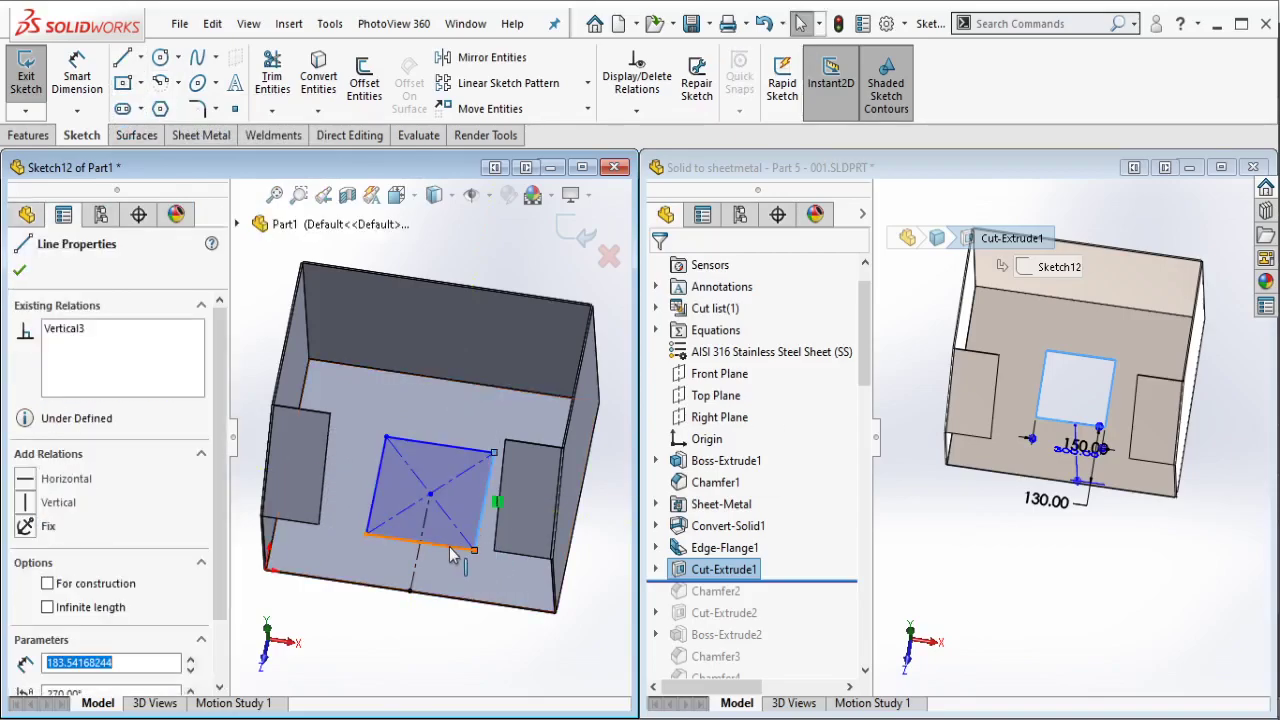
{"action": "left_click", "coordinate": [507, 555], "text": "ctrl"}
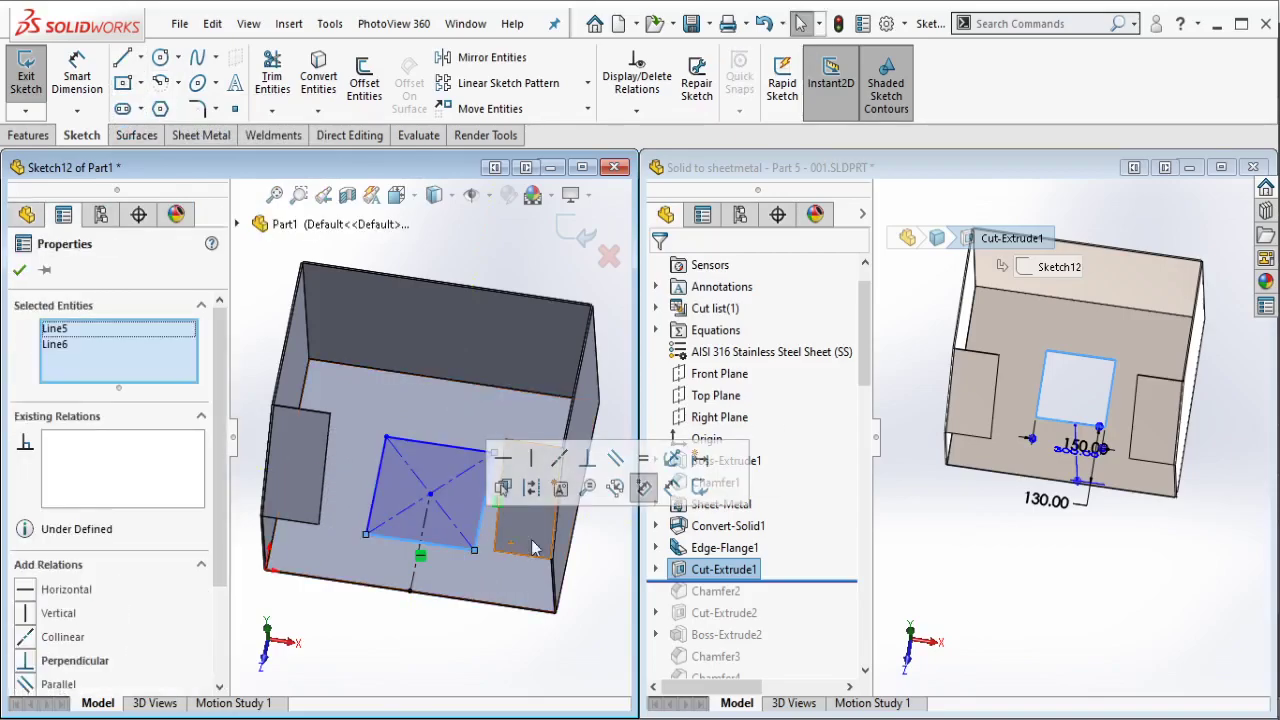
{"action": "left_click", "coordinate": [645, 460]}
Step: Dimension the square to 150 mm wide, positioned 130 mm from the edge
{"action": "left_click", "coordinate": [90, 80]}
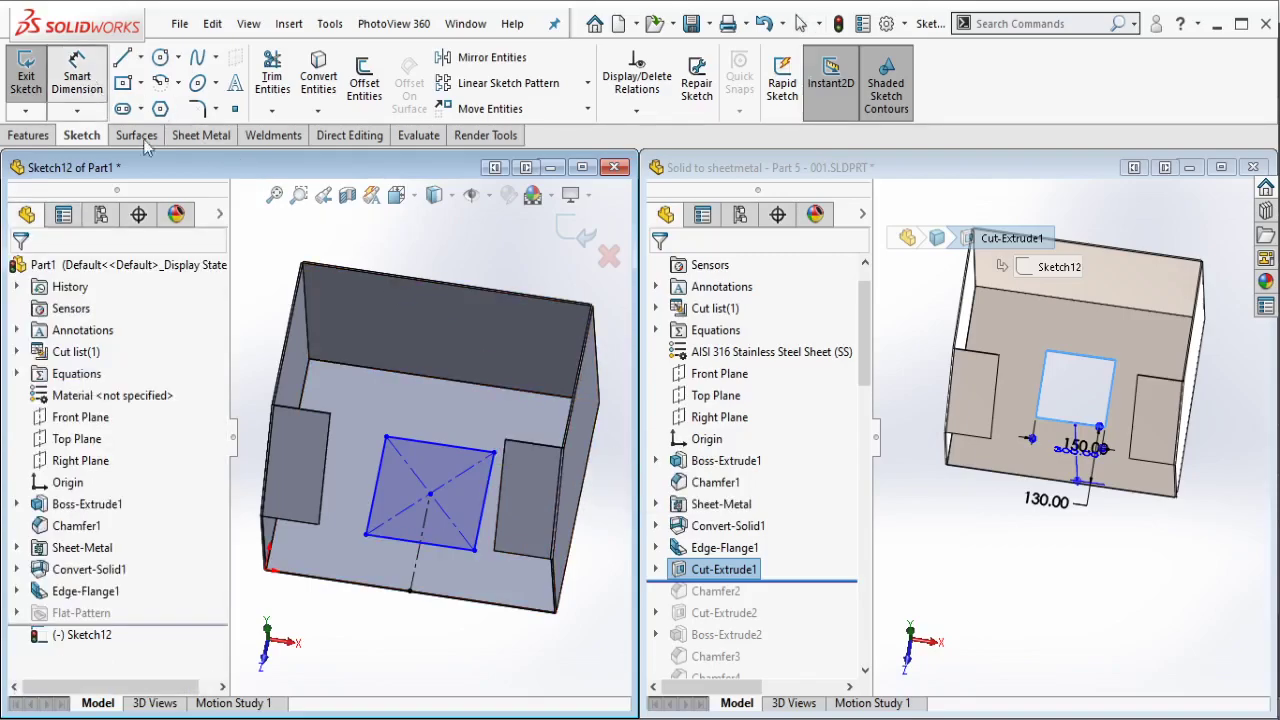
{"action": "left_click", "coordinate": [396, 555]}
{"action": "left_click", "coordinate": [392, 648]}
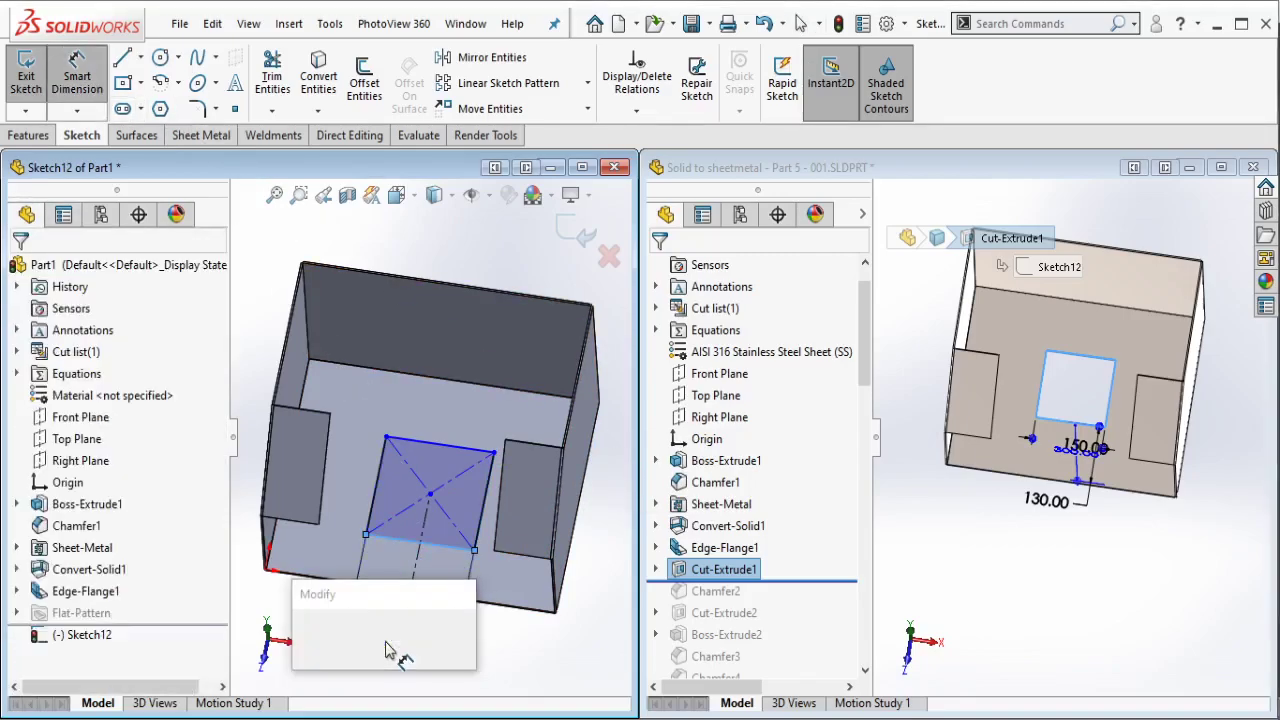
{"action": "type", "text": "150"}
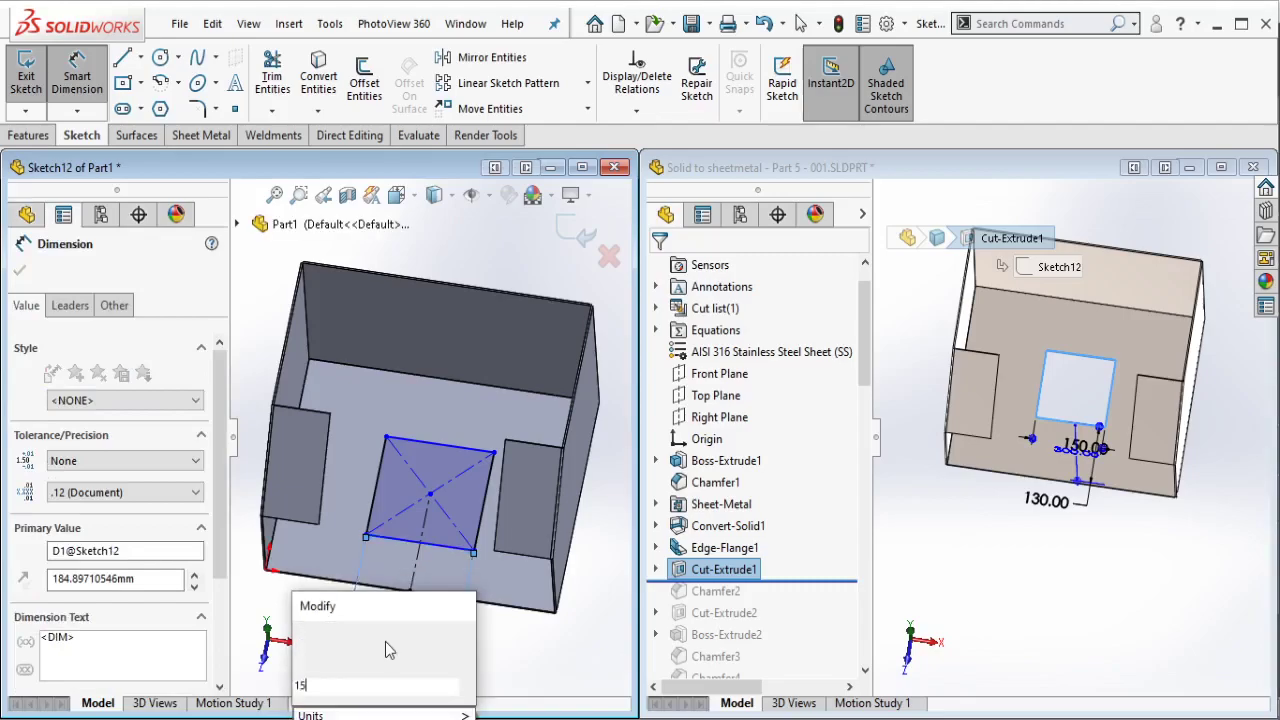
{"action": "left_click", "coordinate": [311, 638]}
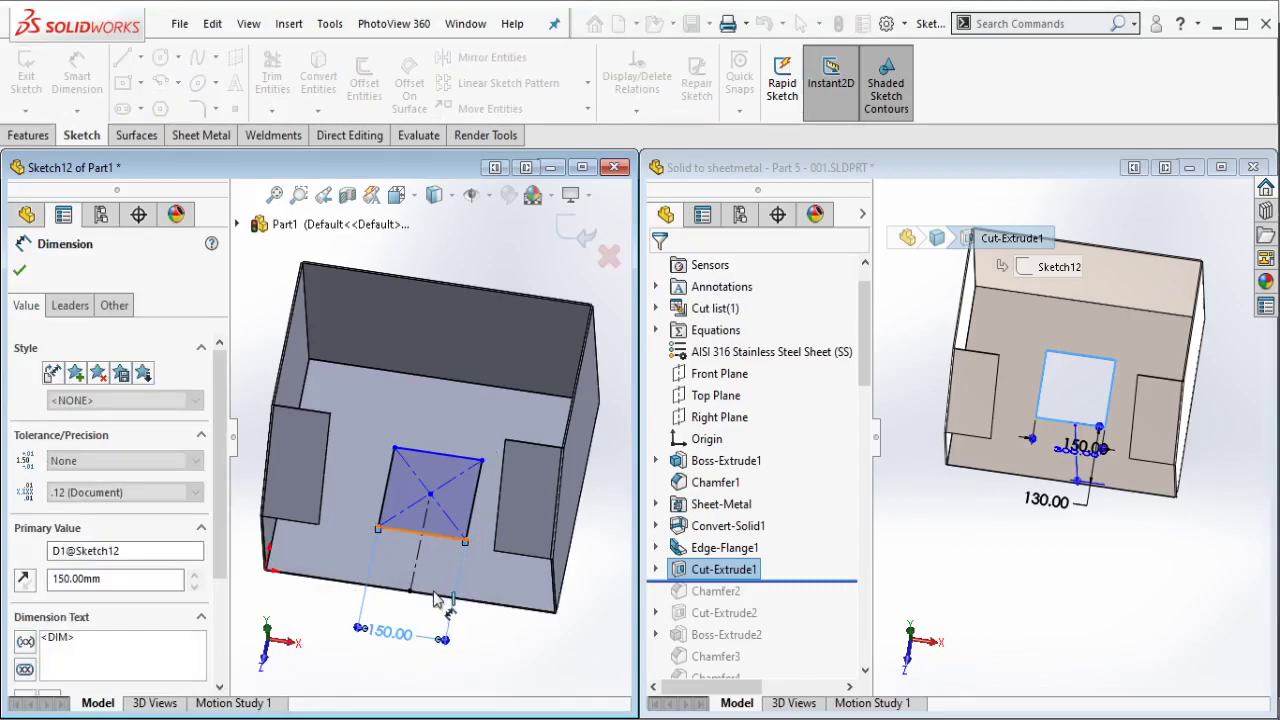
{"action": "left_click", "coordinate": [420, 532]}
{"action": "left_click", "coordinate": [330, 578]}
{"action": "left_click", "coordinate": [497, 657]}
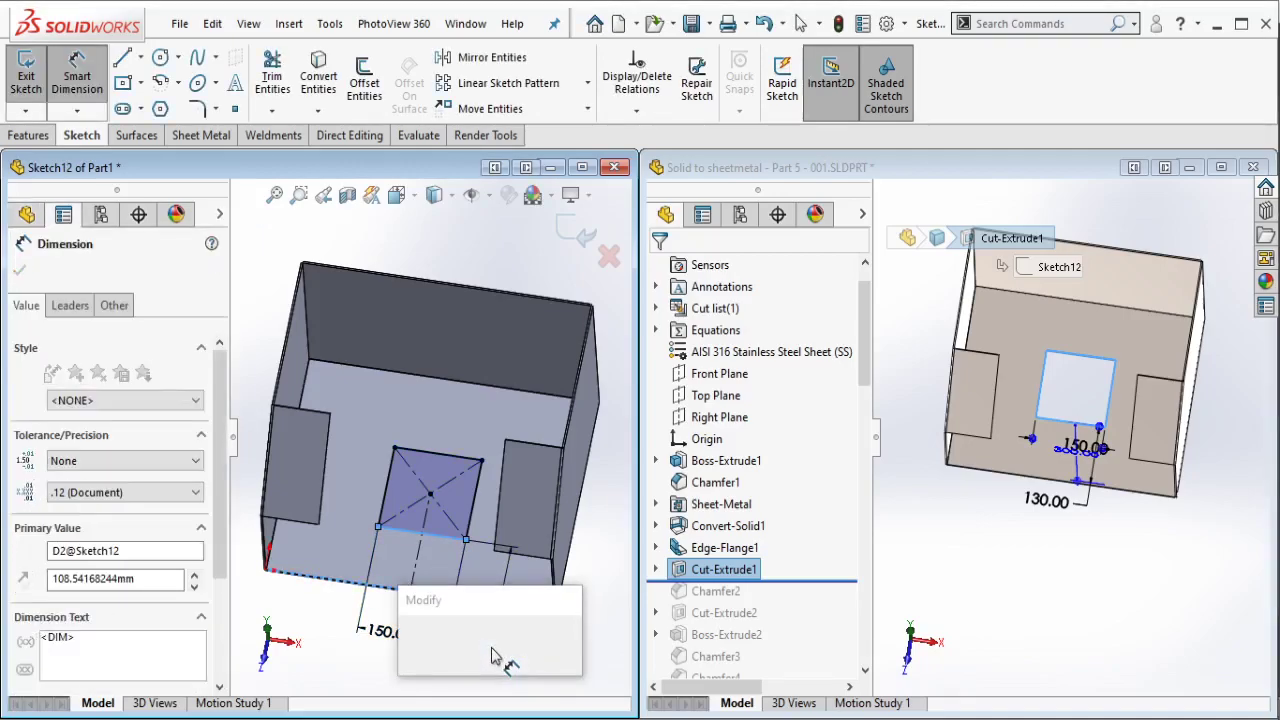
{"action": "type", "text": "130"}
{"action": "left_click", "coordinate": [410, 643]}
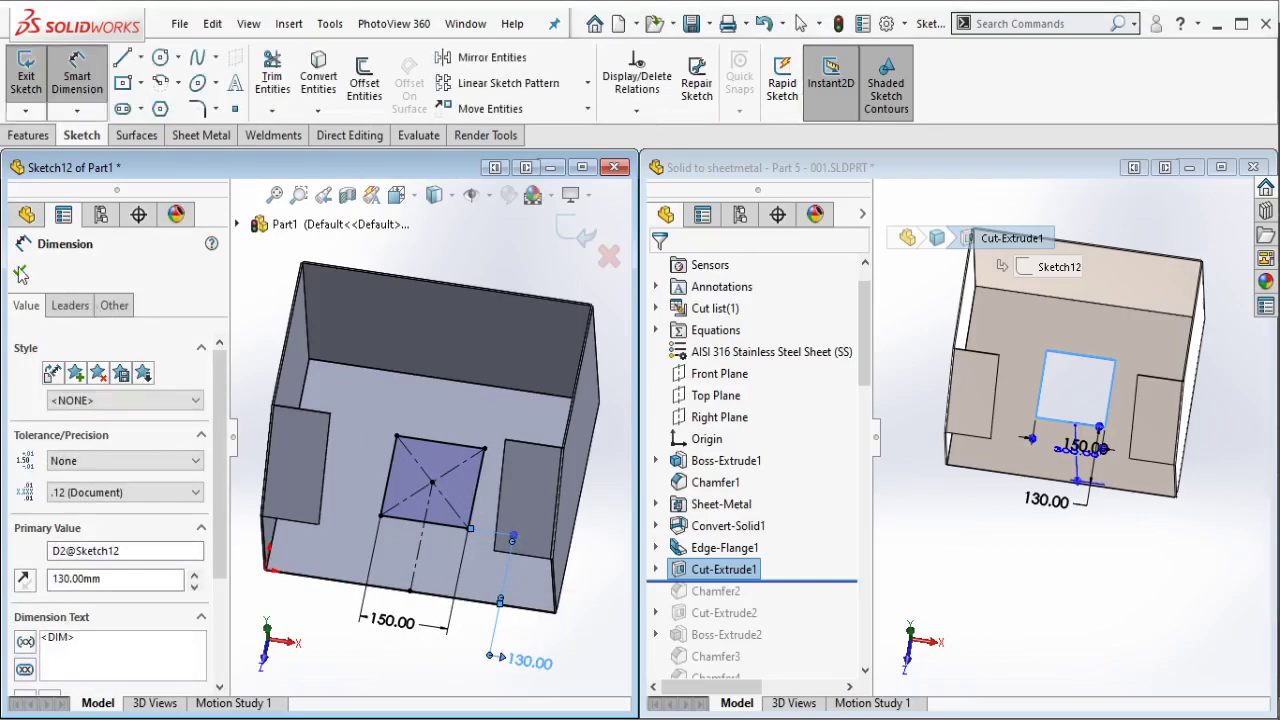
{"action": "left_click", "coordinate": [19, 270]}
{"action": "left_click", "coordinate": [40, 137]}
Step: Extrude-cut the square sketch 5 mm Blind into the floor to form the square hole
{"action": "left_click", "coordinate": [278, 83]}
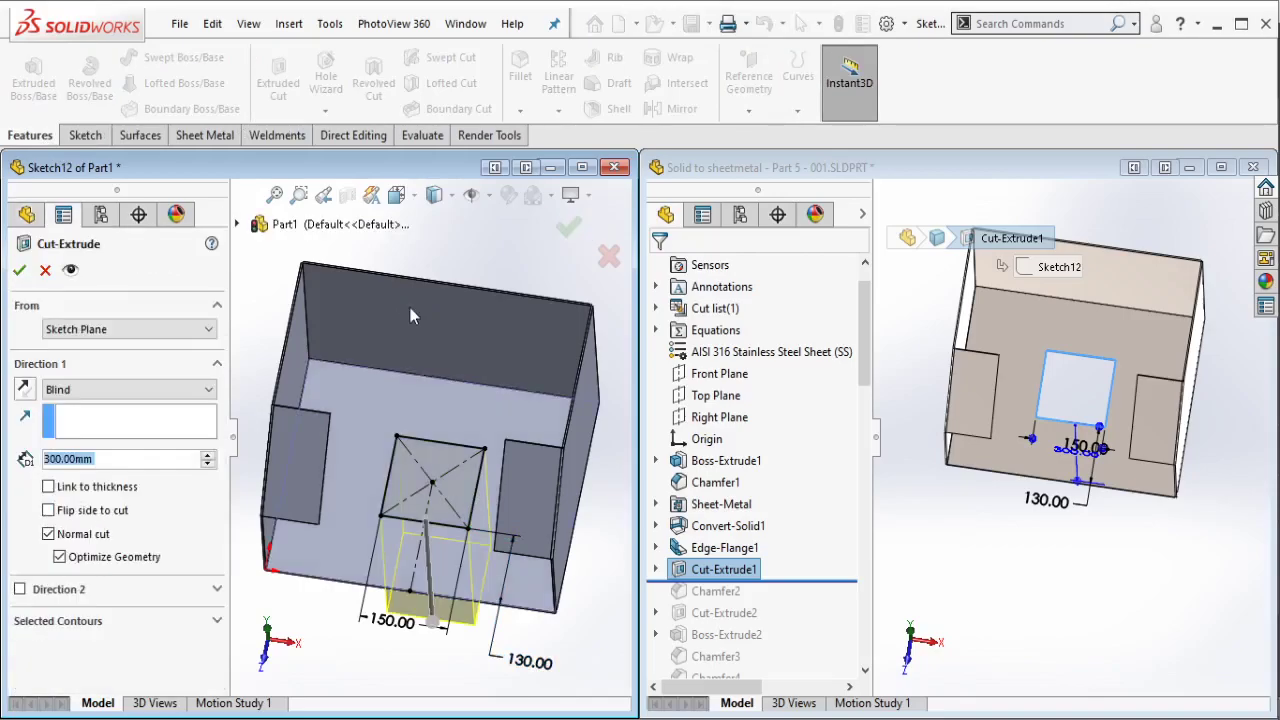
{"action": "type", "text": "5"}
{"action": "key", "text": "Return"}
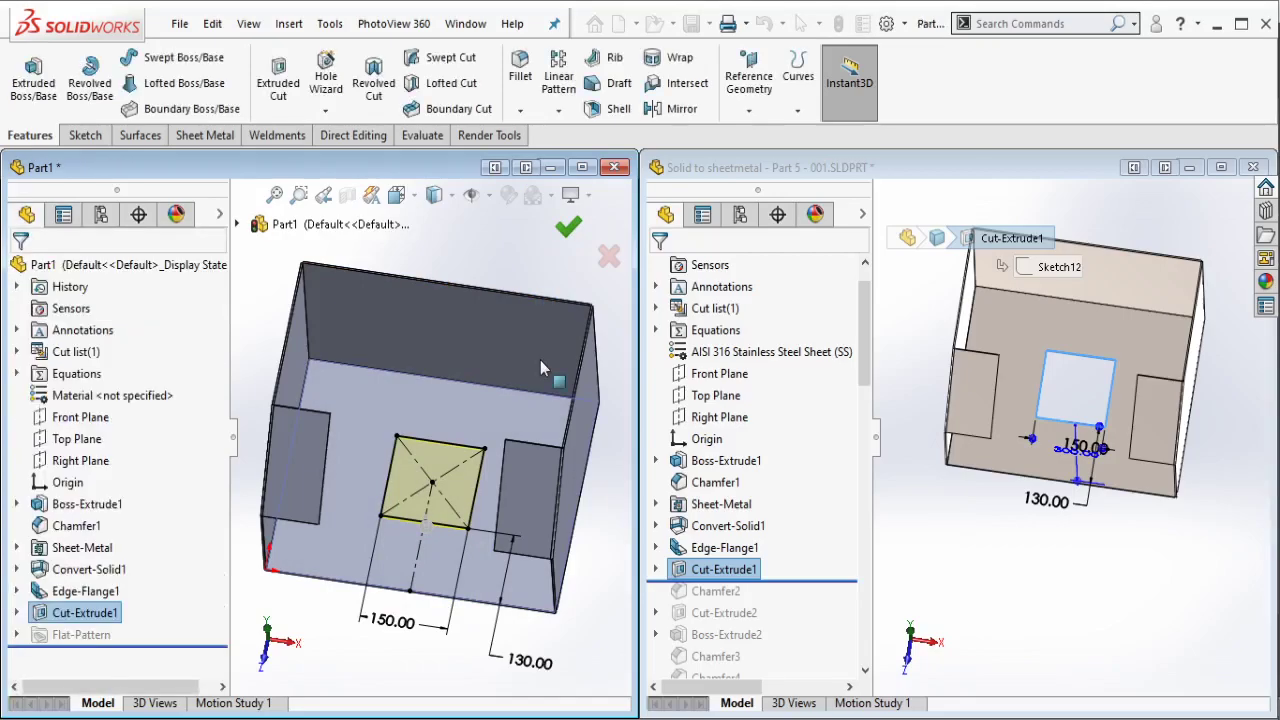
{"action": "left_click", "coordinate": [780, 590]}
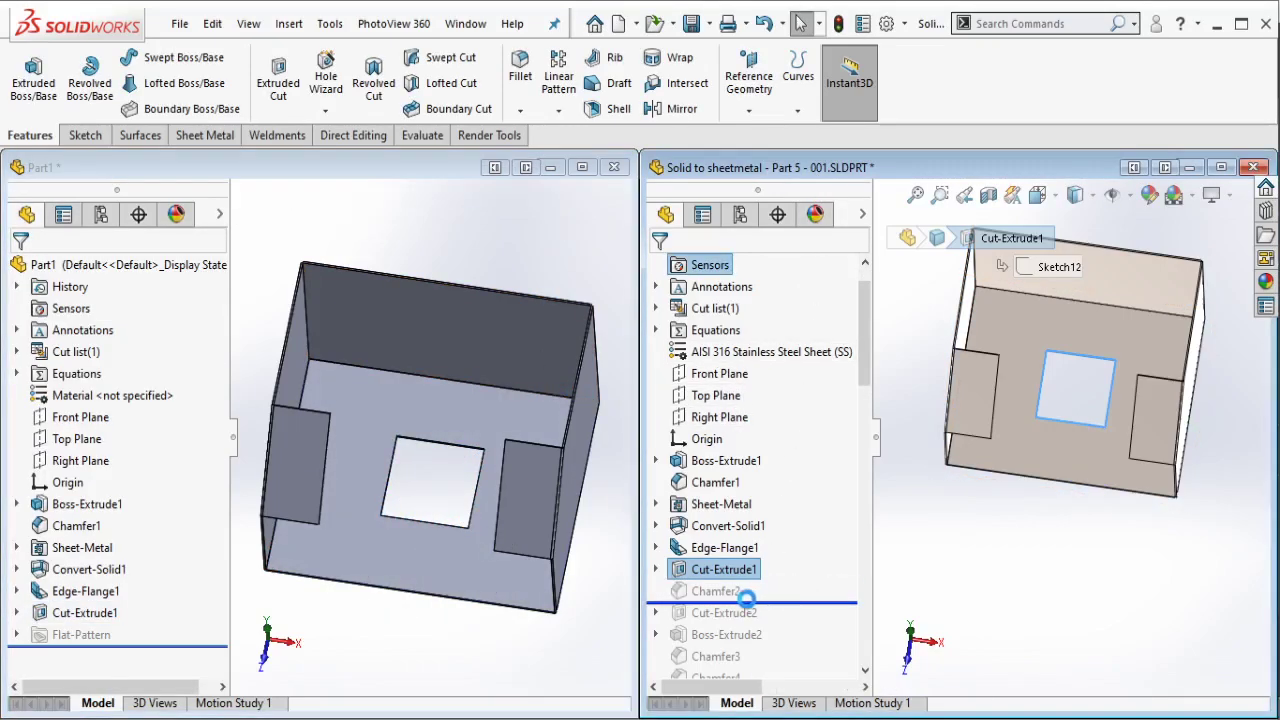
Step: Roll the reference part forward to view its chamfer, then return to Part1
{"action": "left_click", "coordinate": [715, 591]}
{"action": "scroll", "coordinate": [1050, 375], "scroll_direction": "down", "scroll_amount": 2}
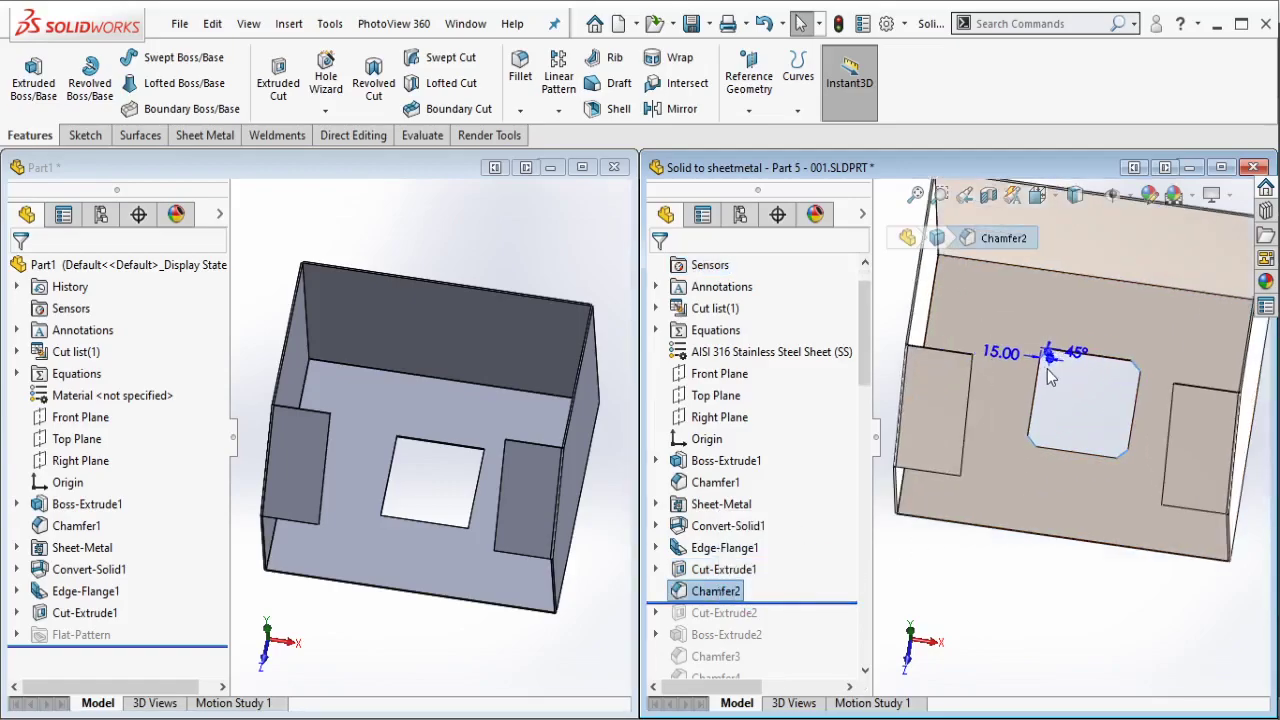
{"action": "scroll", "coordinate": [1055, 420], "scroll_direction": "up", "scroll_amount": 2}
{"action": "left_click", "coordinate": [517, 234]}
{"action": "scroll", "coordinate": [425, 385], "scroll_direction": "down", "scroll_amount": 2}
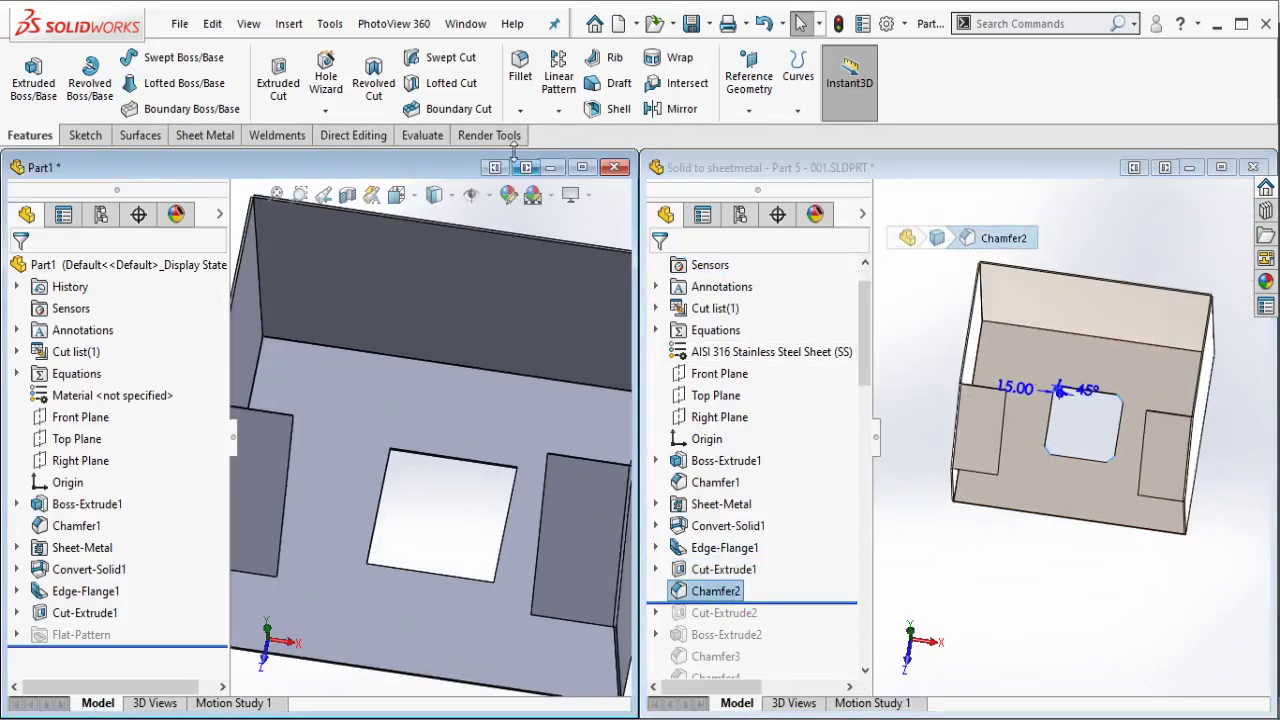
Step: Start a Chamfer feature with a 15 mm distance
{"action": "left_click", "coordinate": [520, 110]}
{"action": "left_click", "coordinate": [543, 157]}
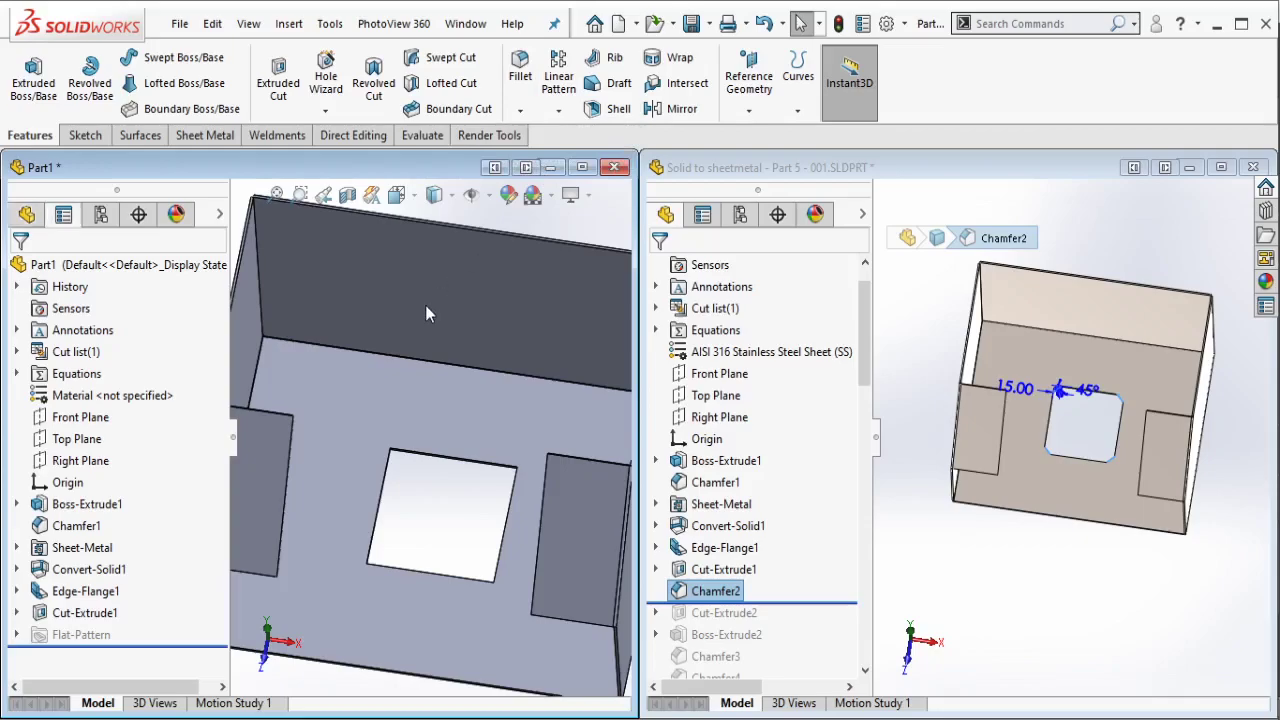
{"action": "scroll", "coordinate": [227, 425], "scroll_direction": "down", "scroll_amount": 2}
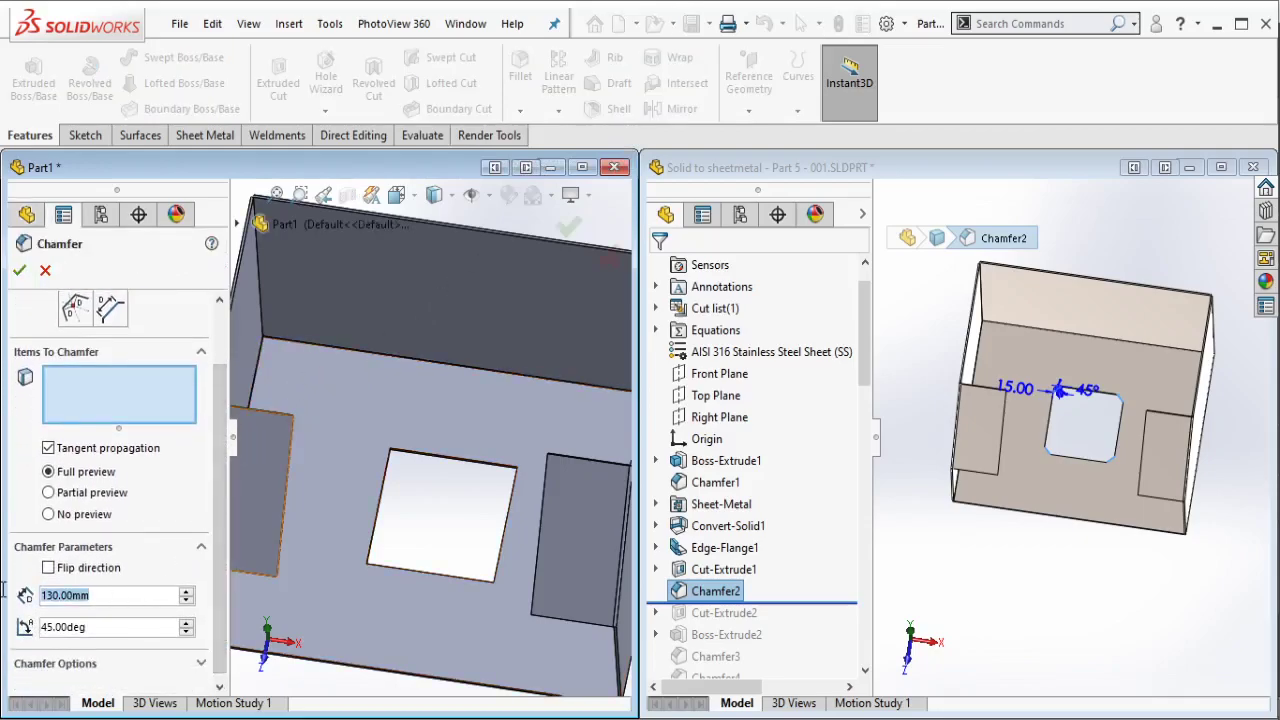
{"action": "type", "text": "15"}
{"action": "key", "text": "Tab"}
{"action": "scroll", "coordinate": [430, 505], "scroll_direction": "down", "scroll_amount": 3}
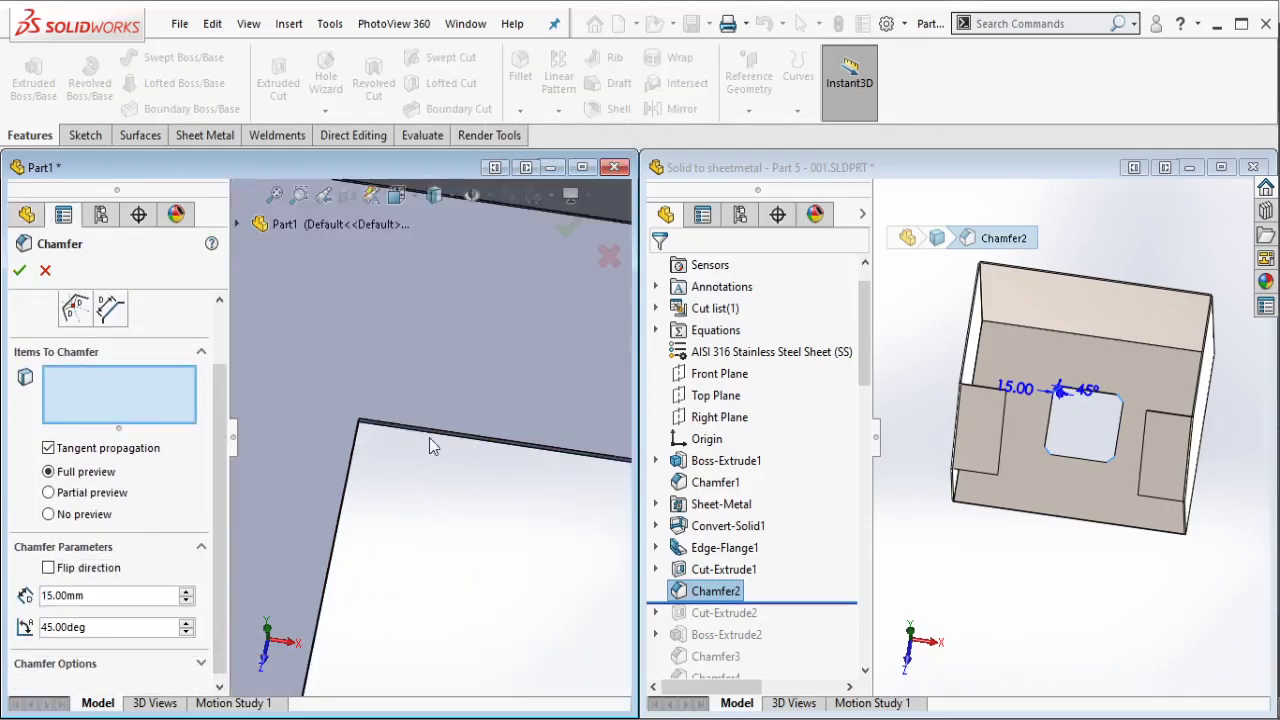
{"action": "scroll", "coordinate": [334, 375], "scroll_direction": "down", "scroll_amount": 2}
{"action": "scroll", "coordinate": [310, 420], "scroll_direction": "down", "scroll_amount": 1}
Step: Select the four corner edges of the square hole for chamfering and inspect the result
{"action": "left_click", "coordinate": [292, 424]}
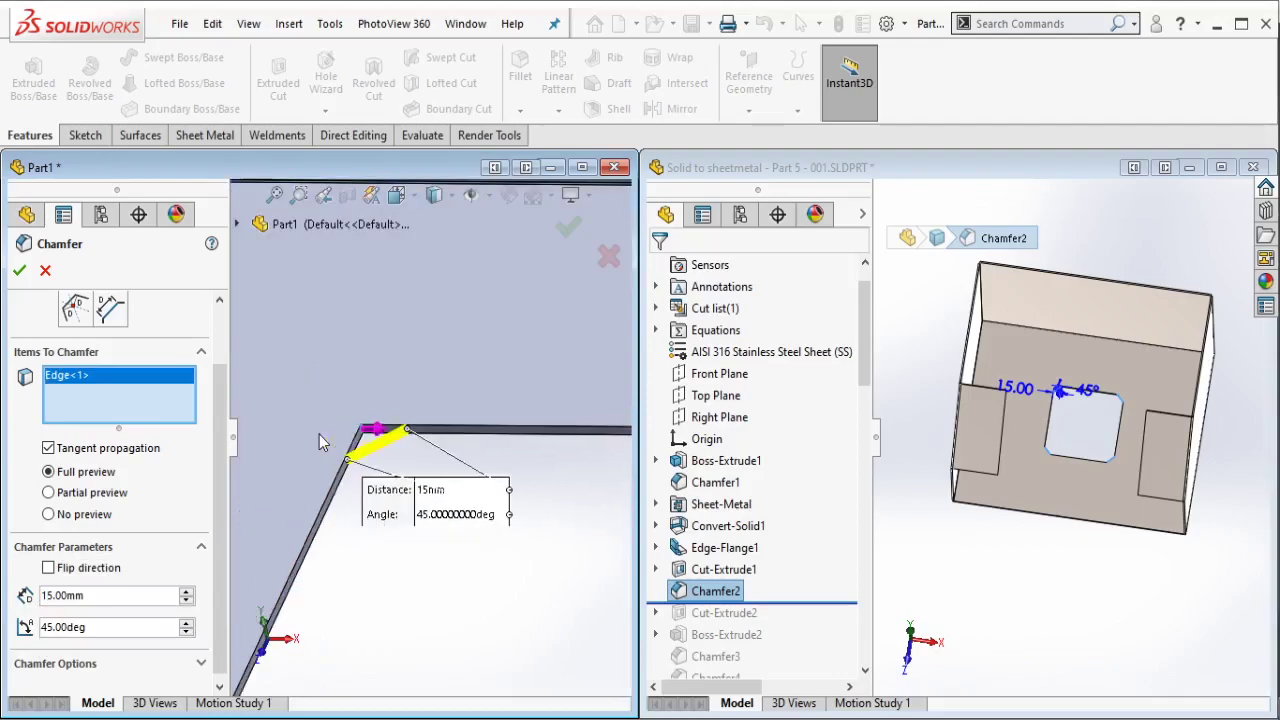
{"action": "middle_click_drag", "start_coordinate": [319, 434], "coordinate": [383, 495]}
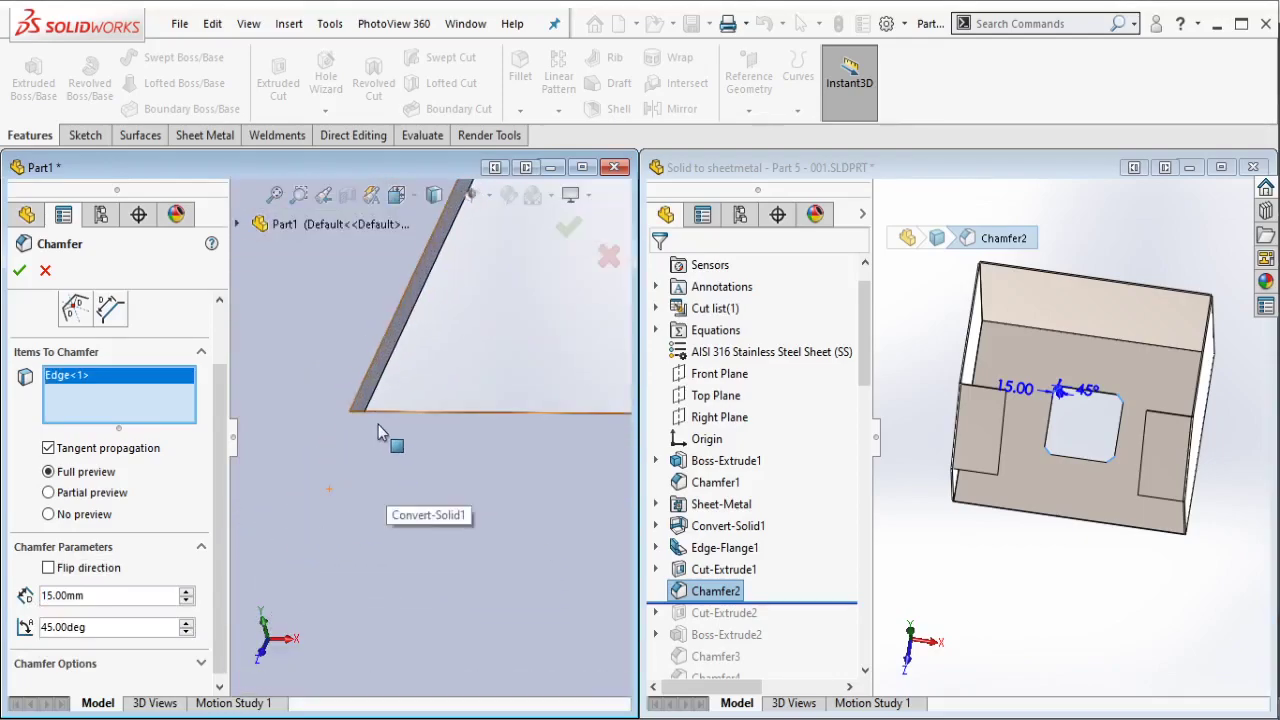
{"action": "left_click", "coordinate": [357, 424]}
{"action": "scroll", "coordinate": [609, 423], "scroll_direction": "down", "scroll_amount": 2}
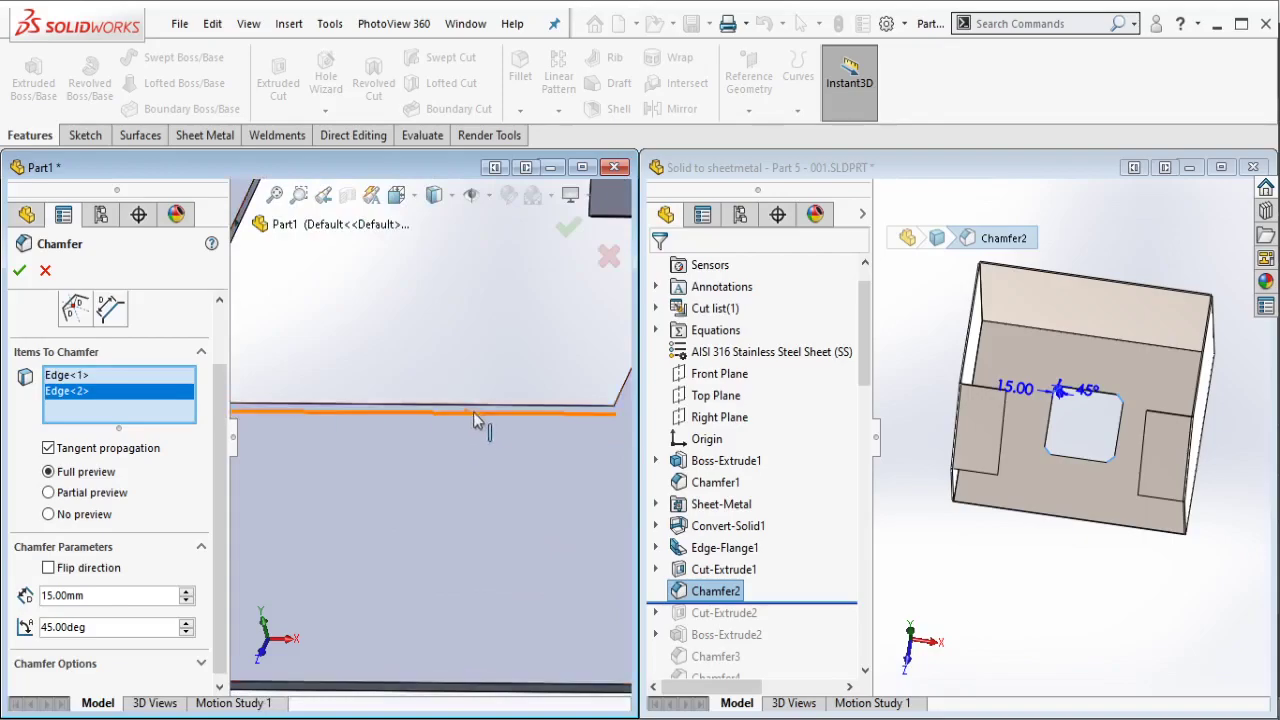
{"action": "left_click", "coordinate": [570, 416]}
{"action": "middle_click_drag", "start_coordinate": [565, 420], "coordinate": [443, 357]}
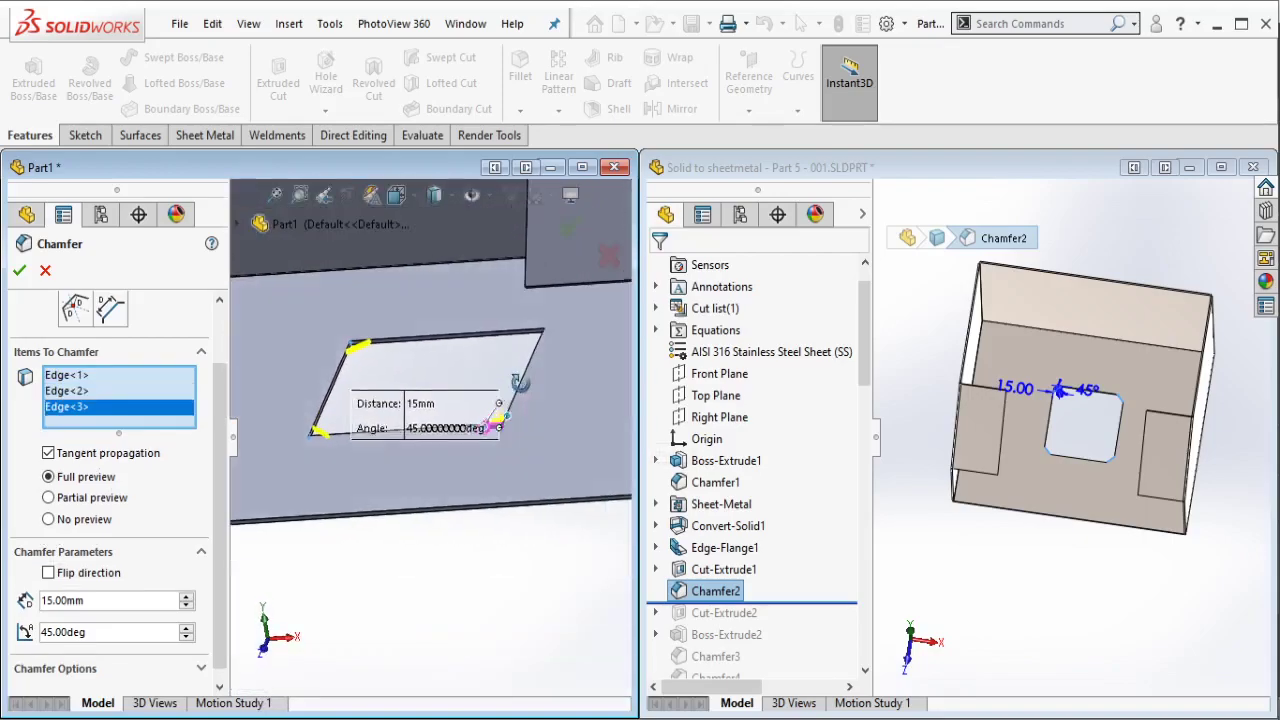
{"action": "scroll", "coordinate": [392, 323], "scroll_direction": "down", "scroll_amount": 3}
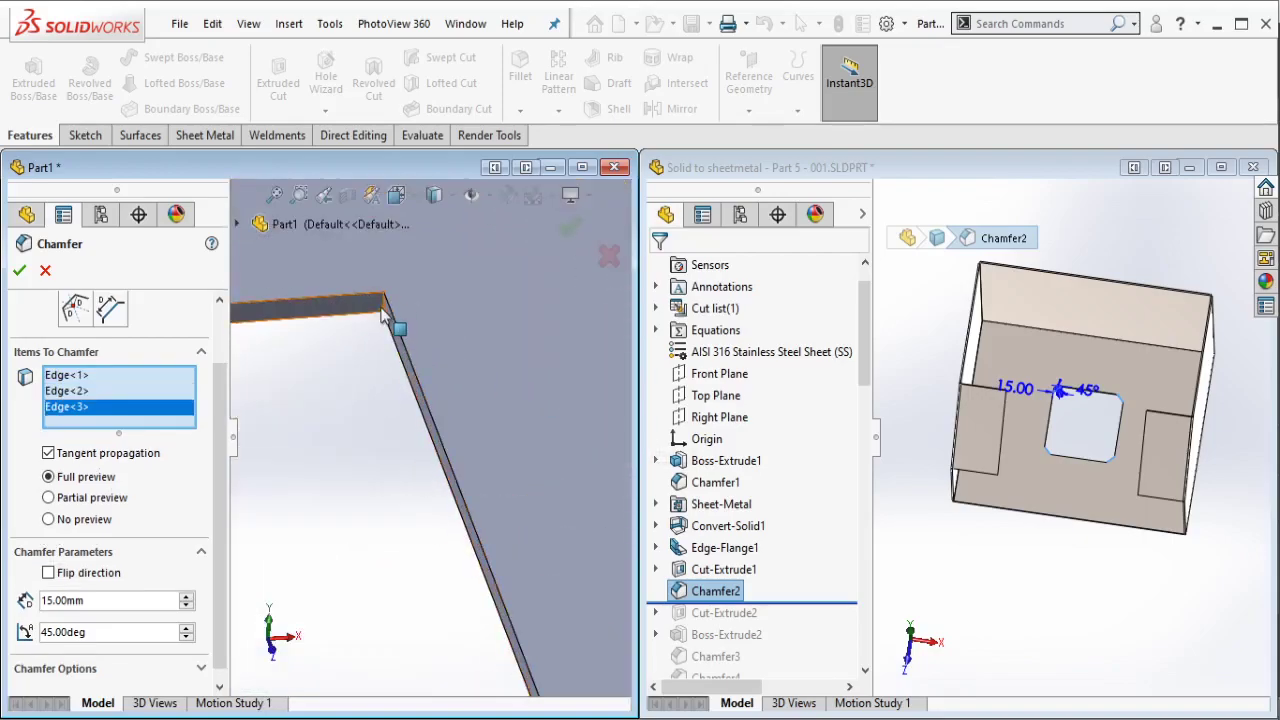
{"action": "left_click", "coordinate": [387, 313]}
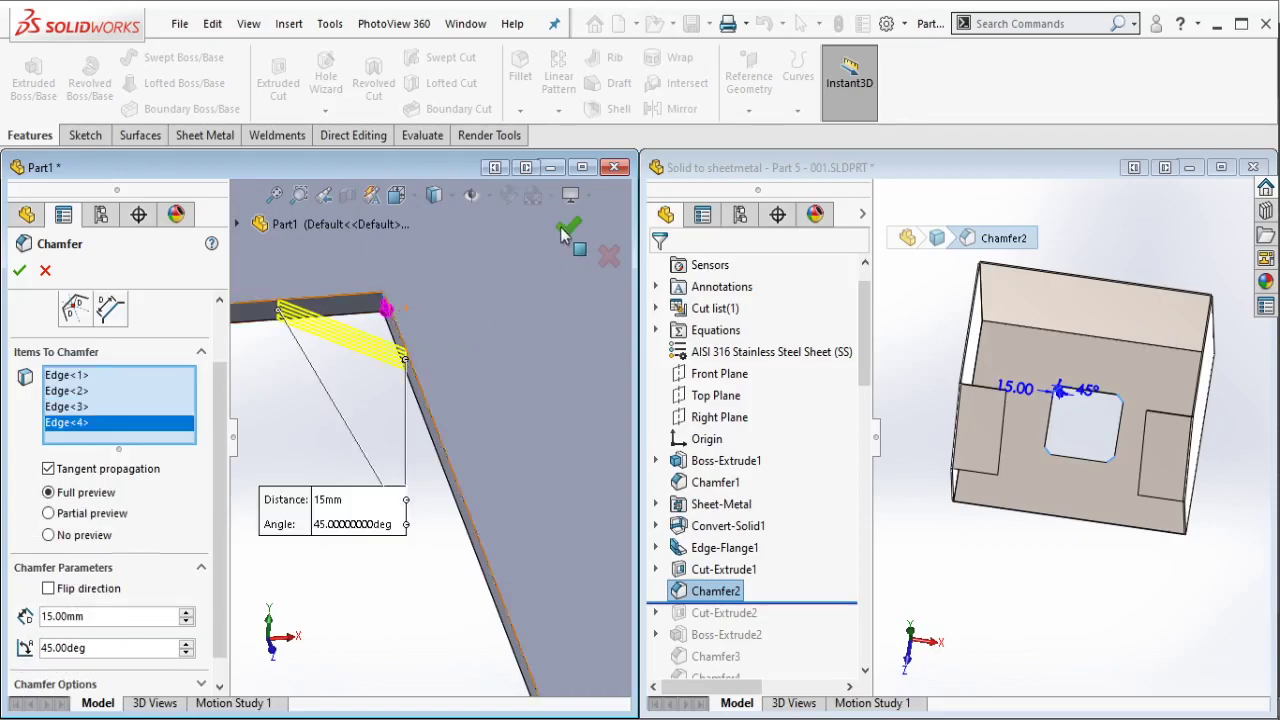
{"action": "scroll", "coordinate": [518, 352], "scroll_direction": "up", "scroll_amount": 5}
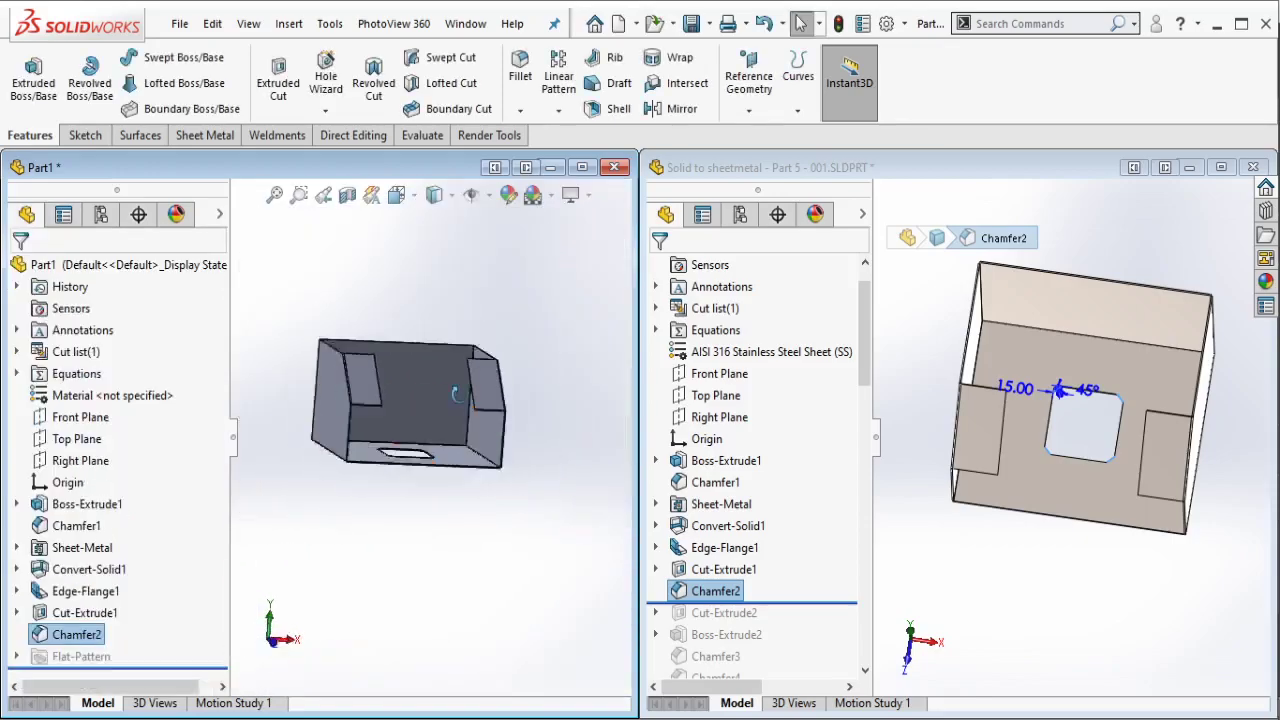
{"action": "scroll", "coordinate": [397, 359], "scroll_direction": "down", "scroll_amount": 3}
{"action": "middle_click_drag", "start_coordinate": [397, 359], "coordinate": [420, 420]}
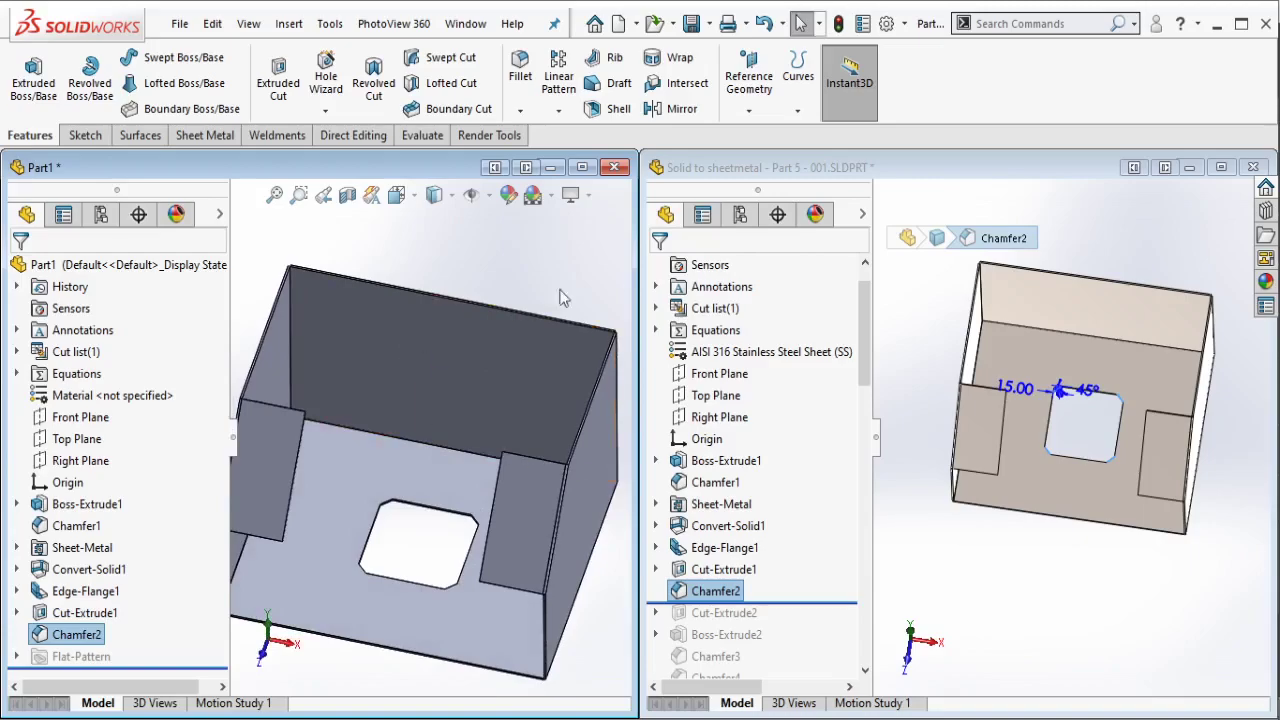
{"action": "left_click", "coordinate": [788, 596]}
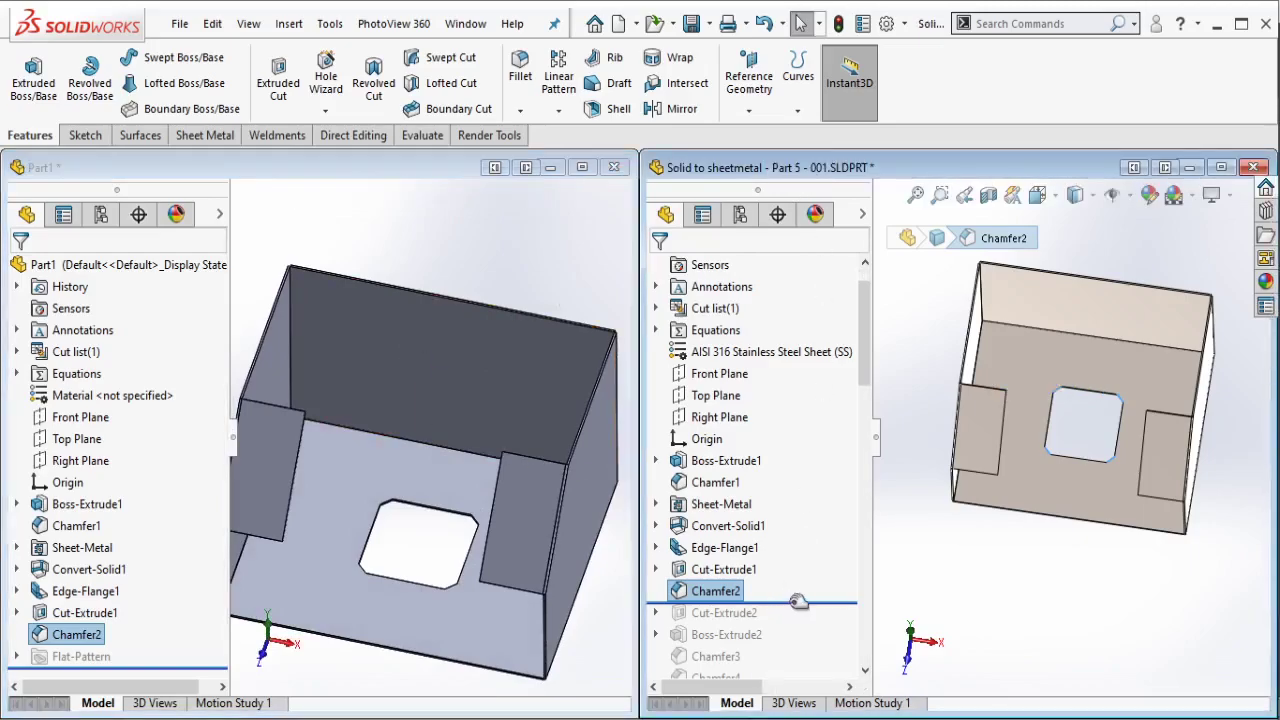
Step: View the reference's Cut-Extrude2 hole layout, then start a sketch on Part1's bottom face
{"action": "left_click_drag", "start_coordinate": [799, 601], "coordinate": [783, 643]}
{"action": "left_click", "coordinate": [730, 612]}
{"action": "middle_click_drag", "start_coordinate": [1070, 460], "coordinate": [920, 462]}
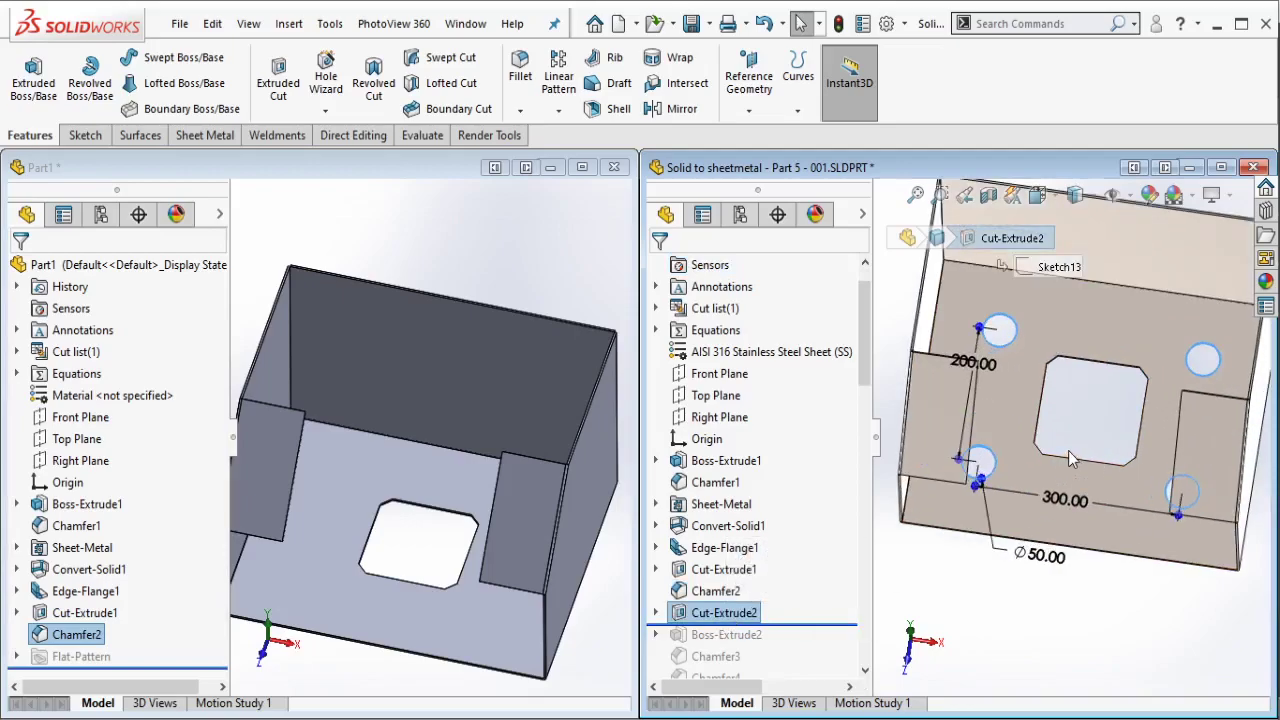
{"action": "middle_click_drag", "start_coordinate": [500, 520], "coordinate": [486, 528]}
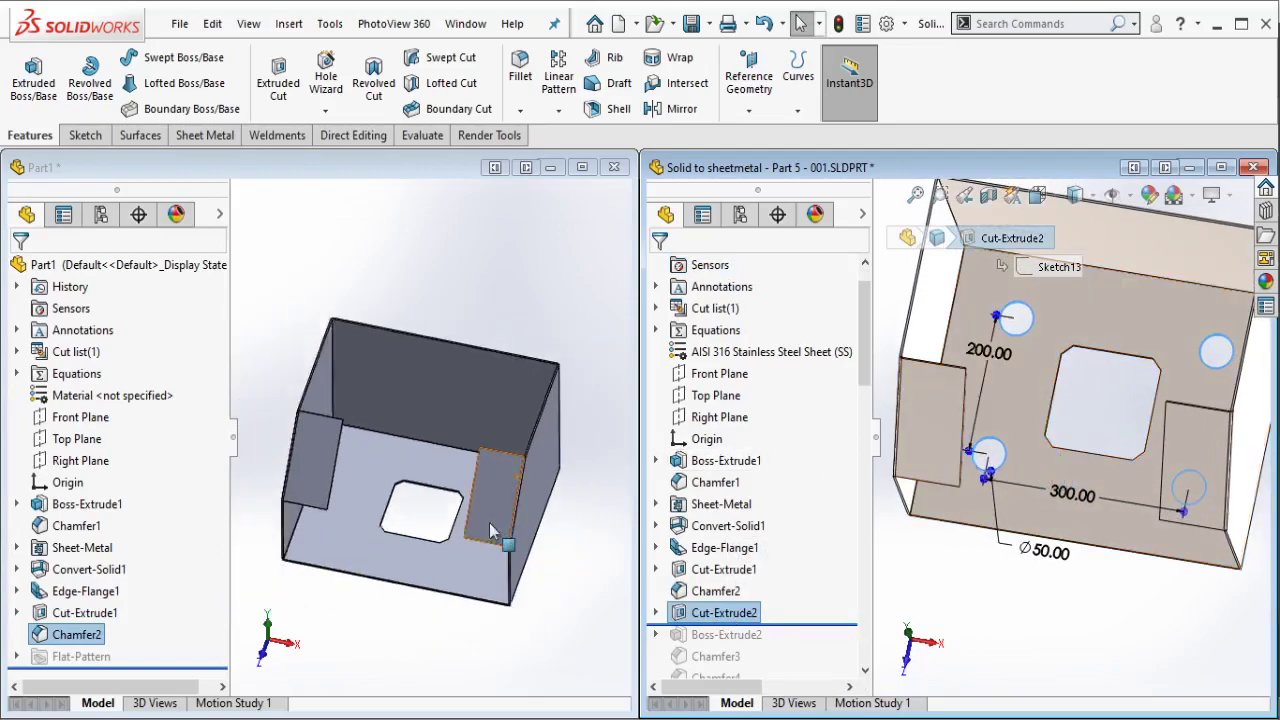
{"action": "left_click", "coordinate": [432, 548]}
{"action": "left_click", "coordinate": [470, 473]}
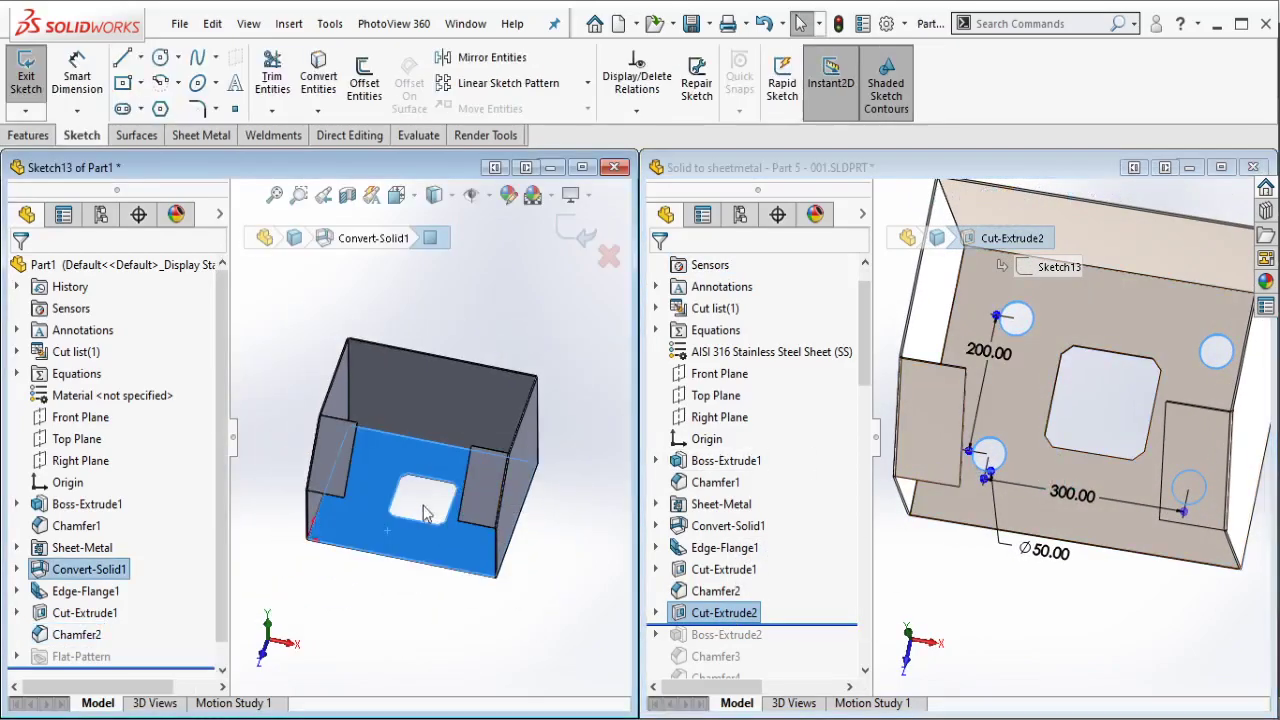
Step: Draw a centerline across the hole and a center rectangle centred on the hole
{"action": "left_click", "coordinate": [140, 57]}
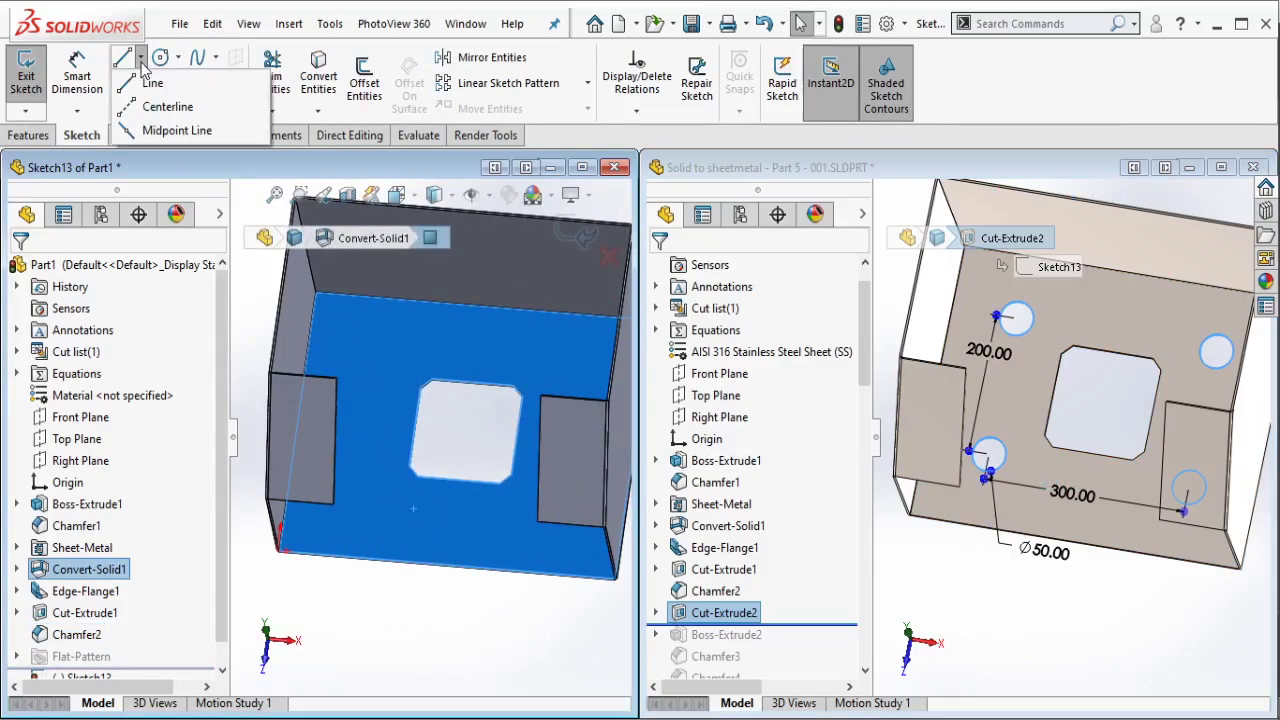
{"action": "left_click", "coordinate": [180, 106]}
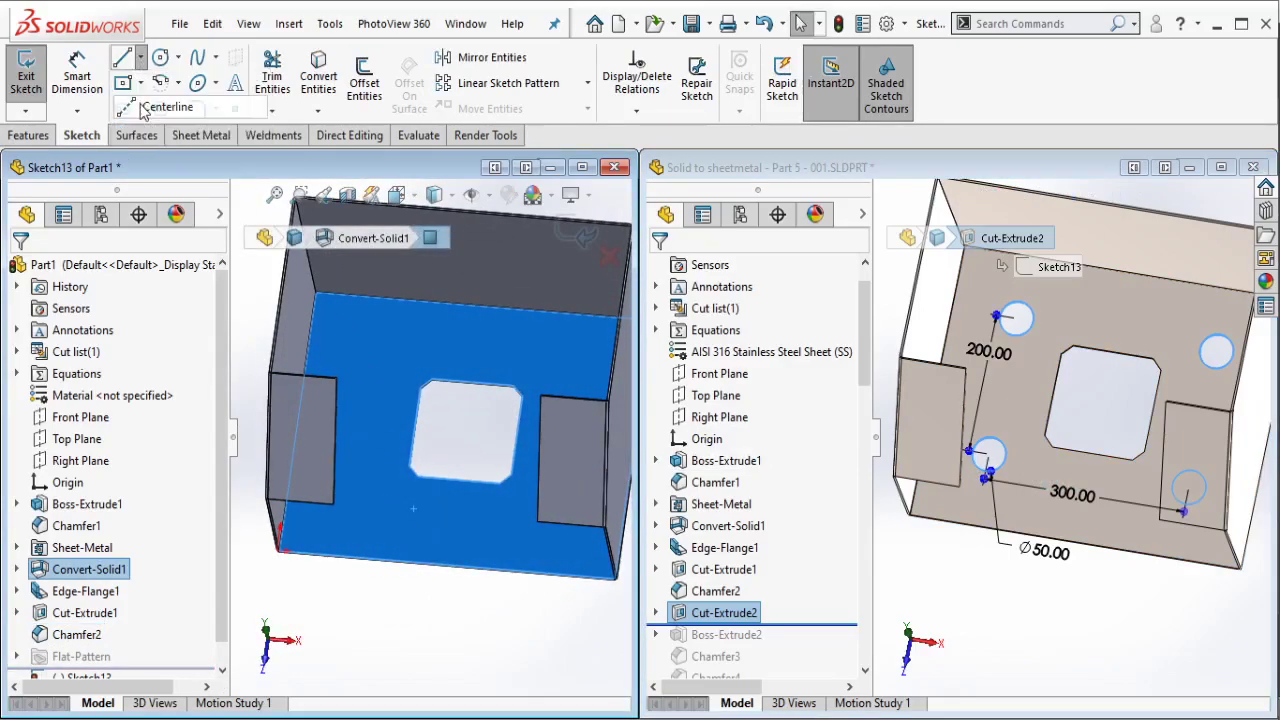
{"action": "left_click", "coordinate": [414, 427]}
{"action": "left_click", "coordinate": [516, 435]}
{"action": "key", "text": "Escape"}
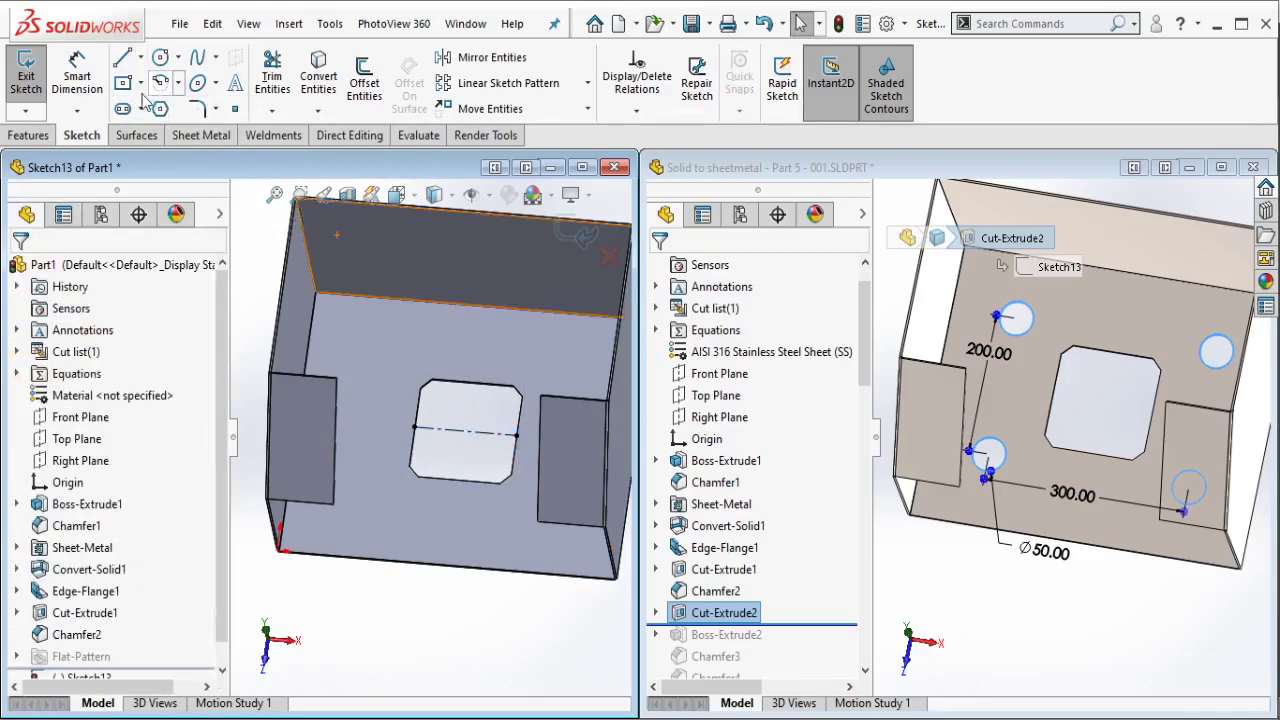
{"action": "left_click", "coordinate": [122, 82]}
{"action": "left_click", "coordinate": [466, 431]}
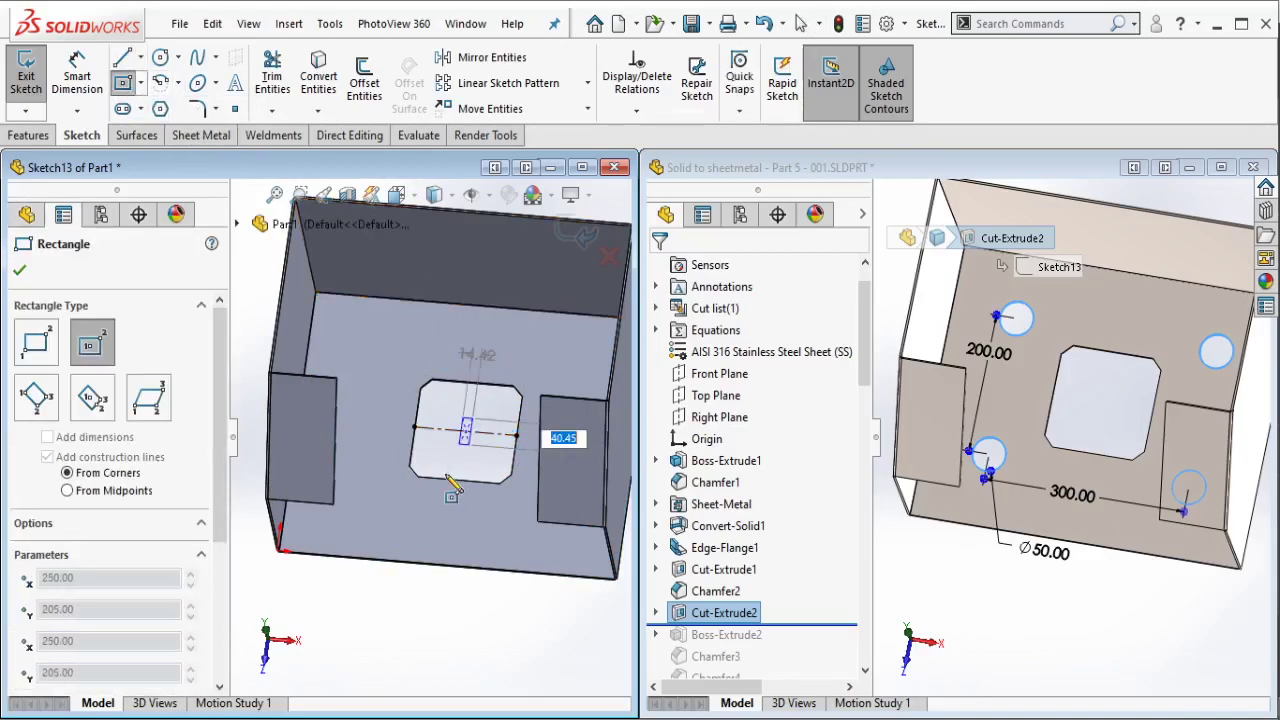
{"action": "left_click", "coordinate": [348, 506]}
{"action": "key", "text": "Escape"}
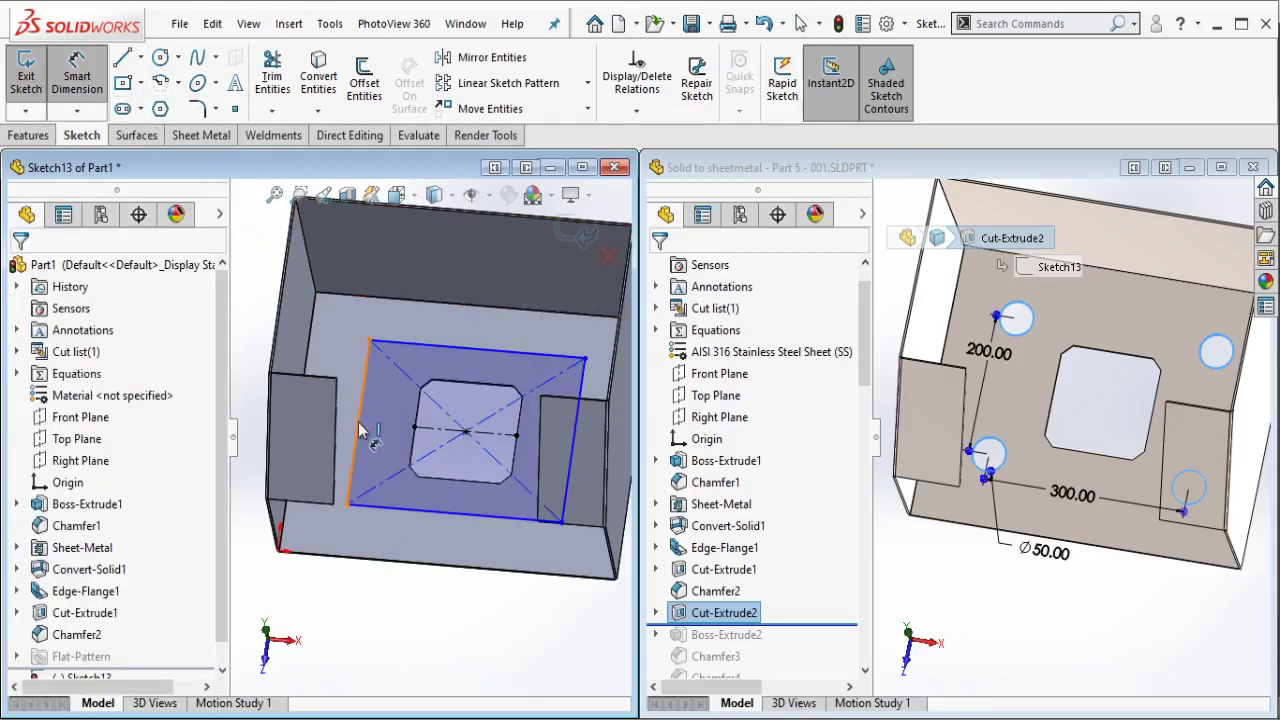
Step: Dimension the rectangle to 200 high and 300 wide
{"action": "left_click", "coordinate": [360, 430]}
{"action": "left_click", "coordinate": [345, 425]}
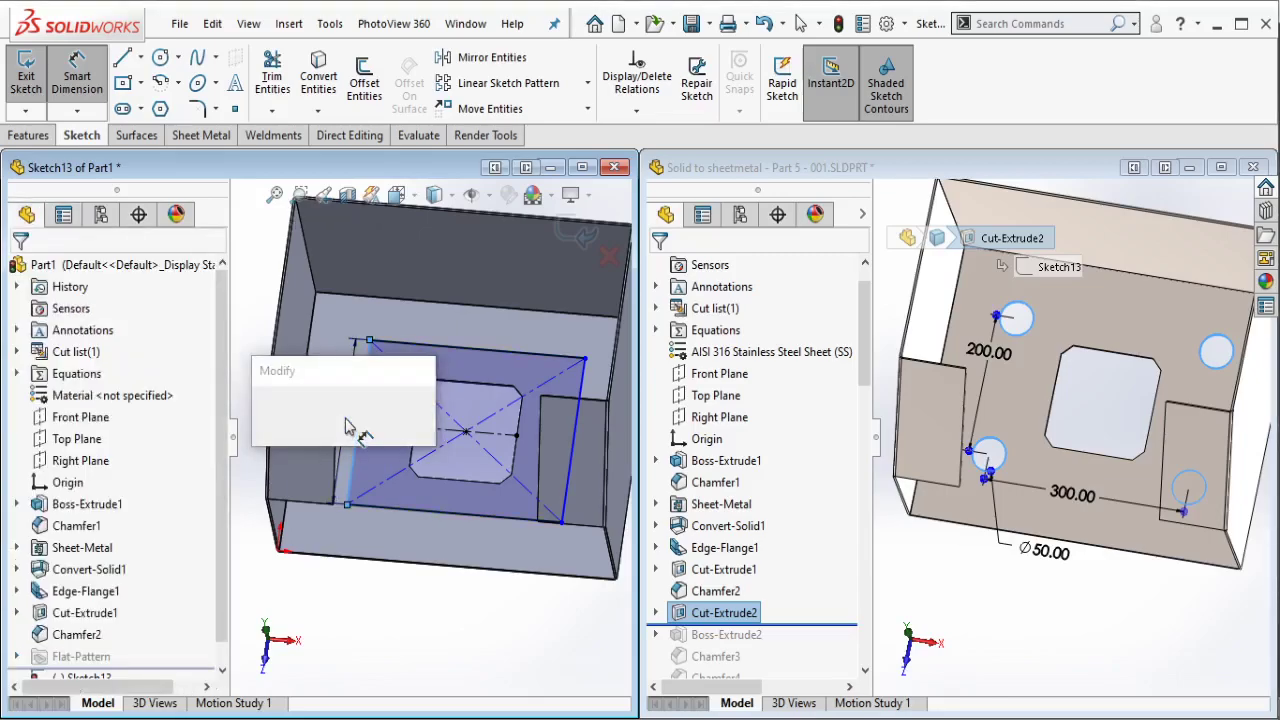
{"action": "type", "text": "200"}
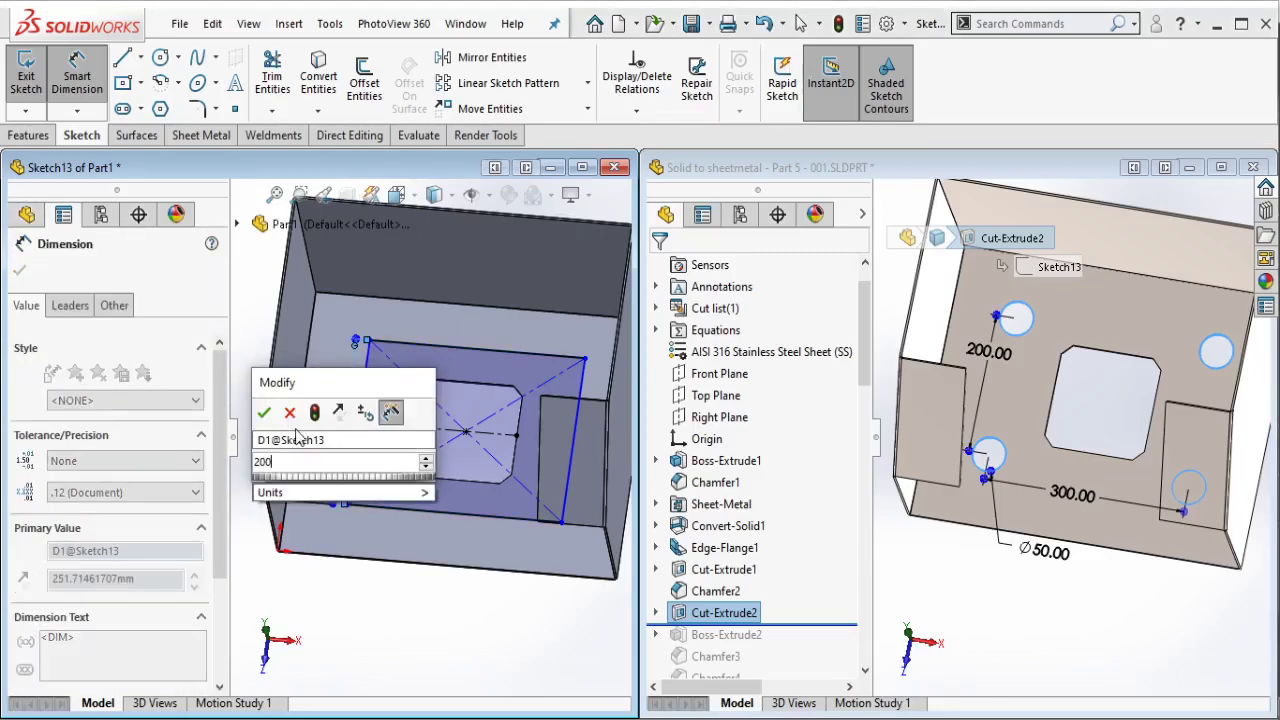
{"action": "left_click", "coordinate": [266, 414]}
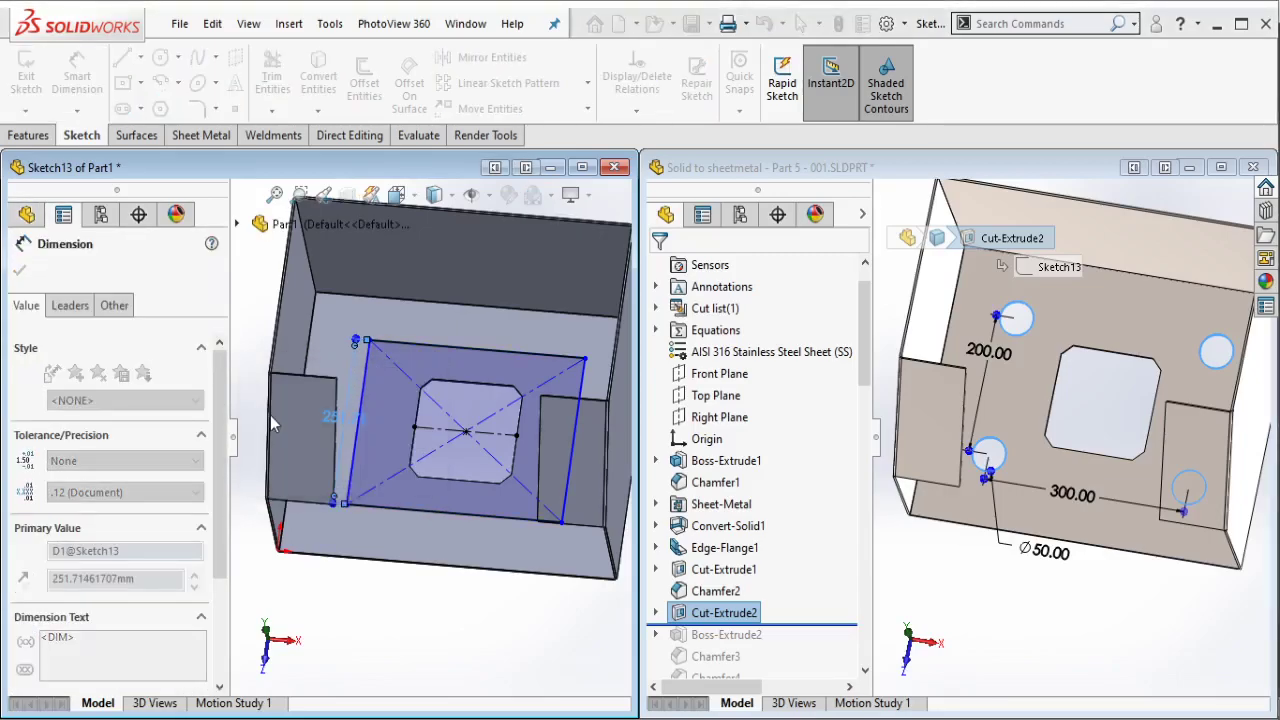
{"action": "left_click", "coordinate": [463, 527]}
{"action": "left_click", "coordinate": [464, 540]}
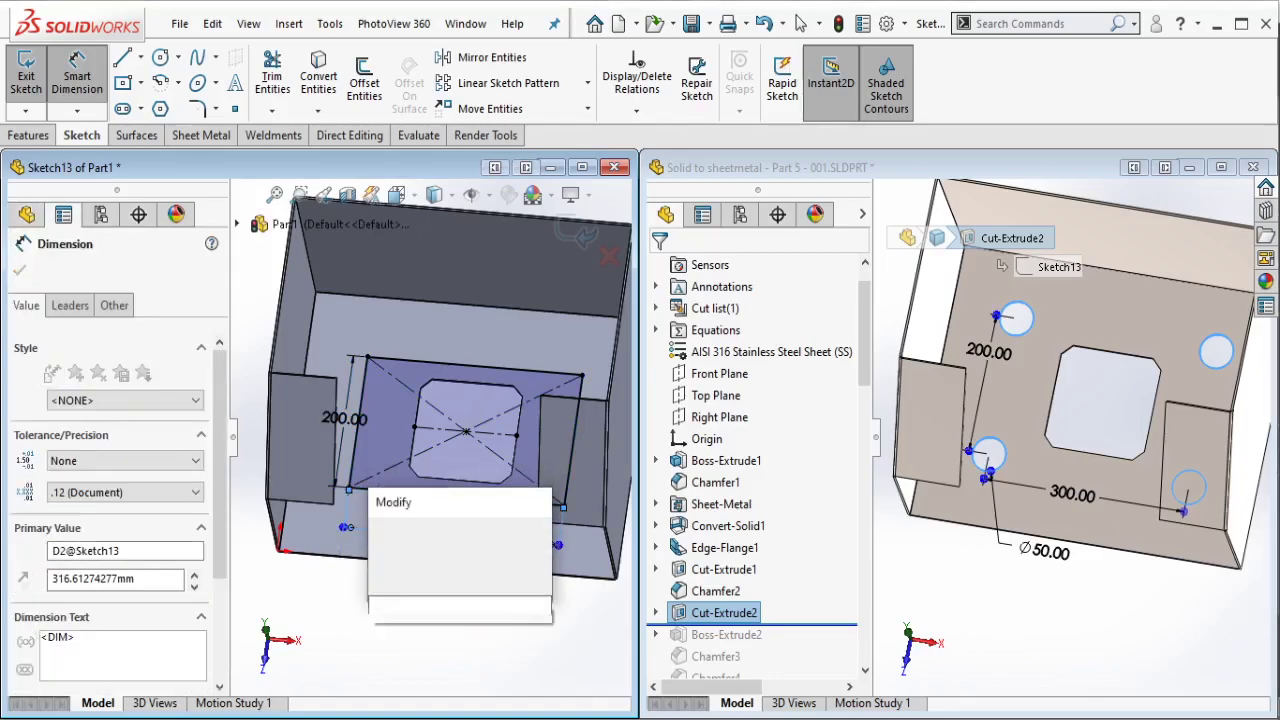
{"action": "type", "text": "300"}
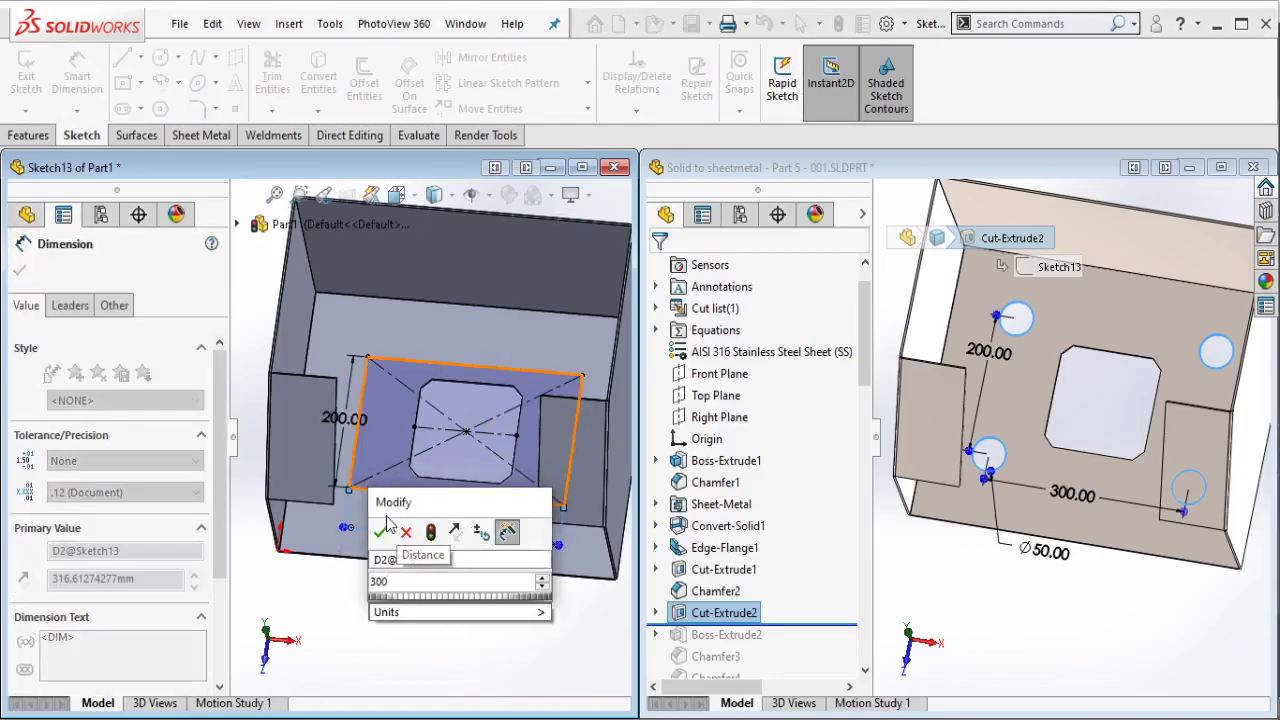
{"action": "key", "text": "Return"}
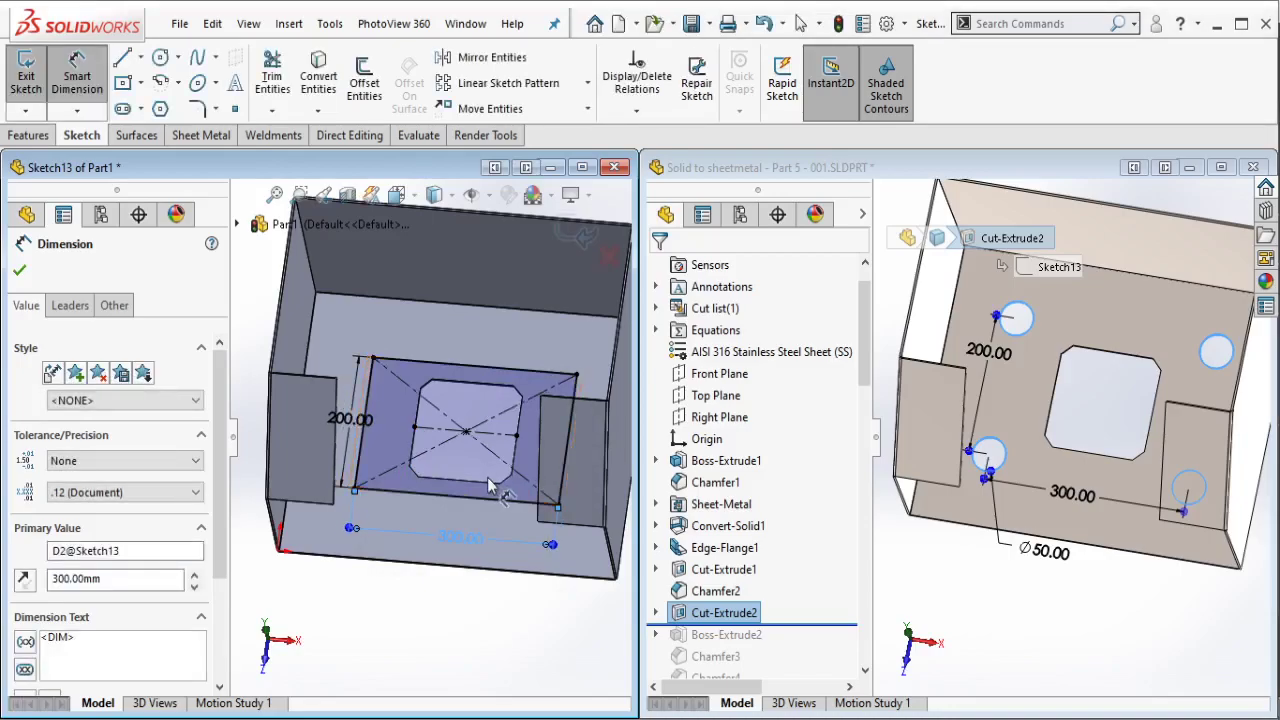
{"action": "key", "text": "Escape"}
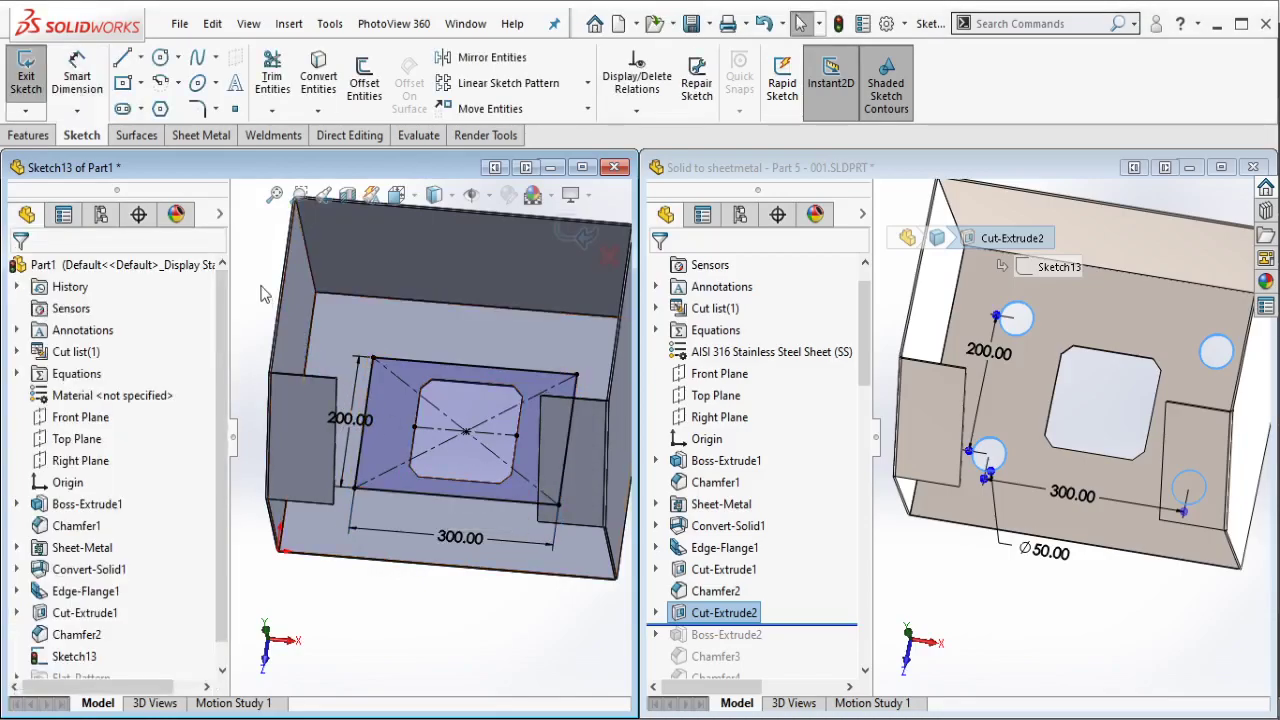
Step: Make the rectangle construction geometry and draw circles at its four corners
{"action": "left_click_drag", "start_coordinate": [261, 285], "coordinate": [612, 575]}
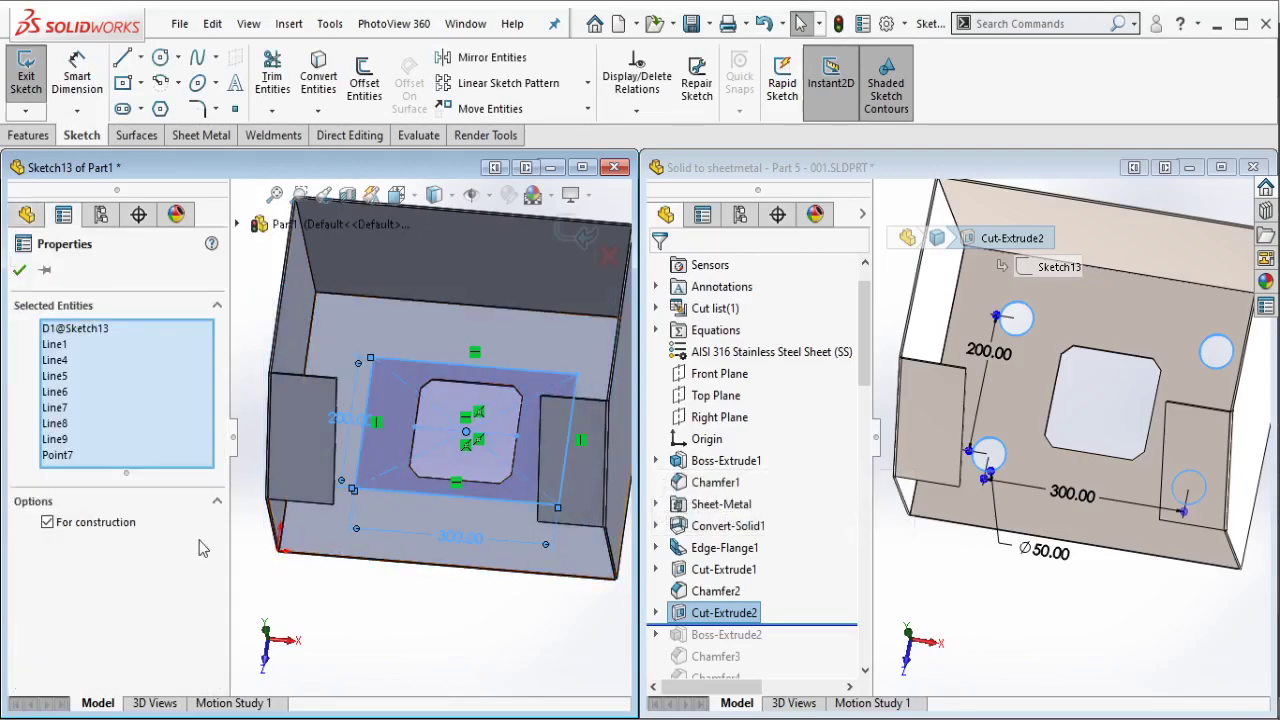
{"action": "key", "text": "Escape"}
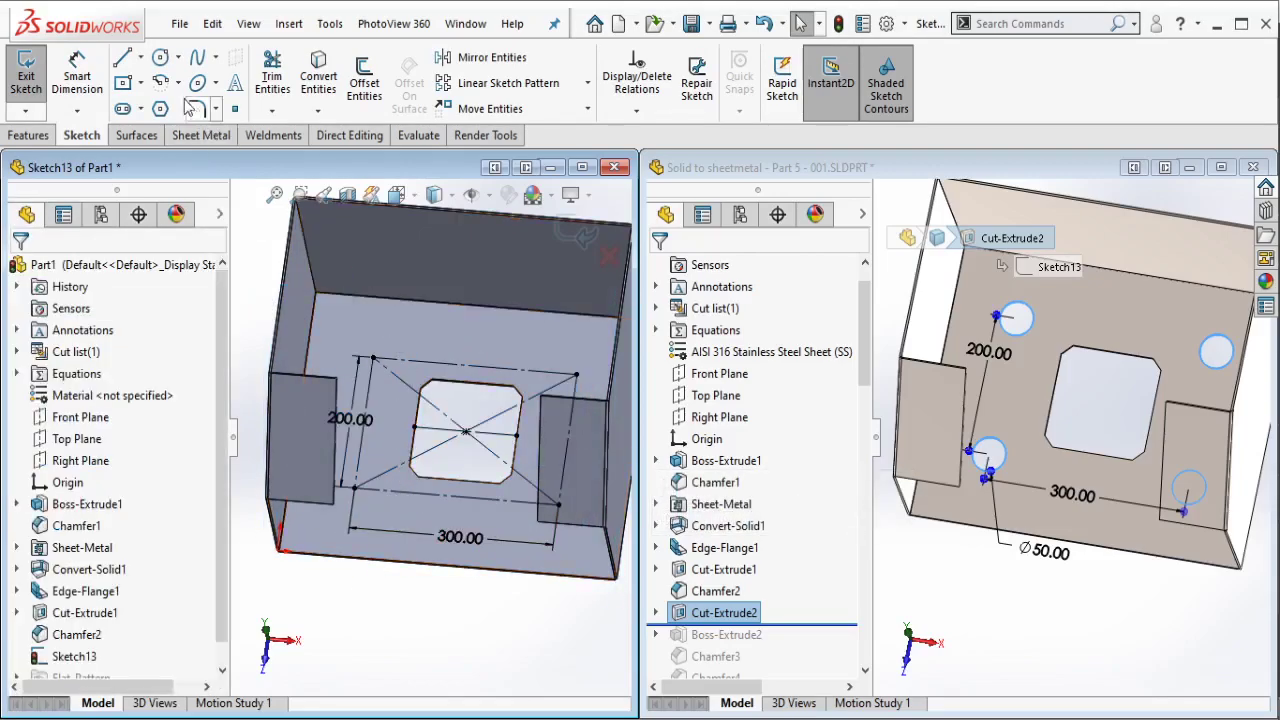
{"action": "left_click", "coordinate": [372, 358]}
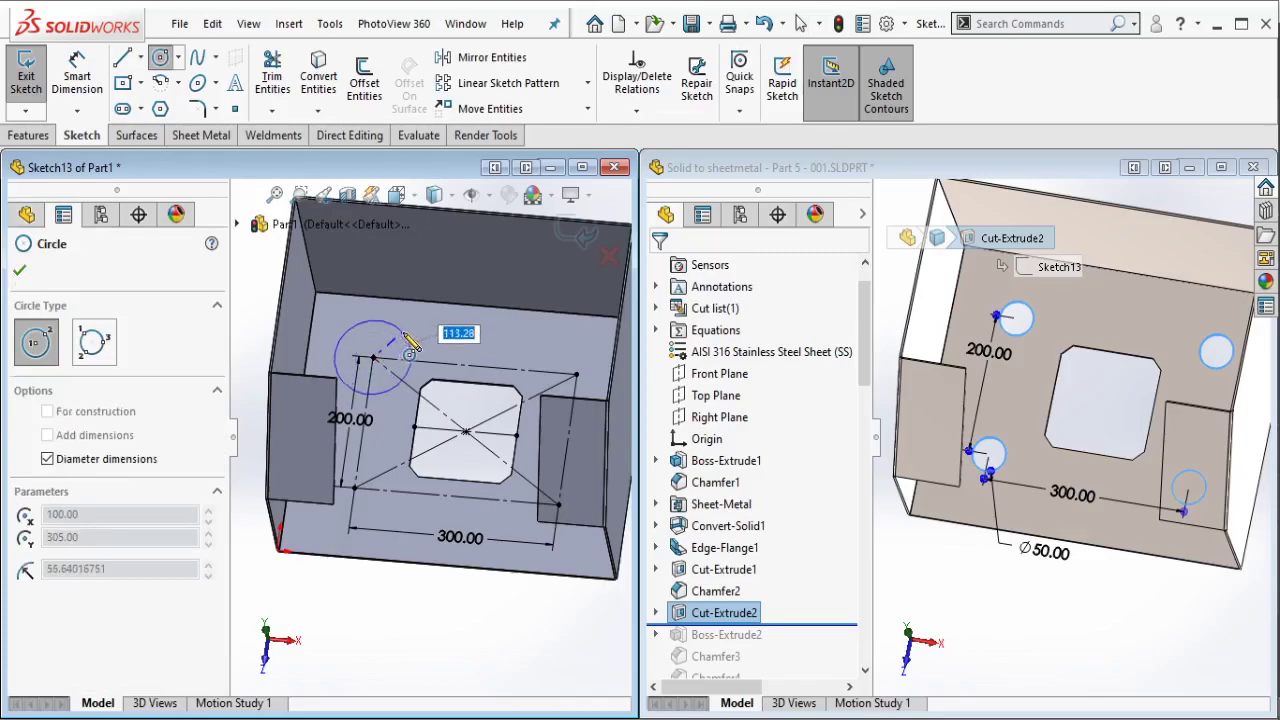
{"action": "left_click", "coordinate": [411, 359]}
{"action": "left_click", "coordinate": [577, 375]}
{"action": "left_click", "coordinate": [603, 392]}
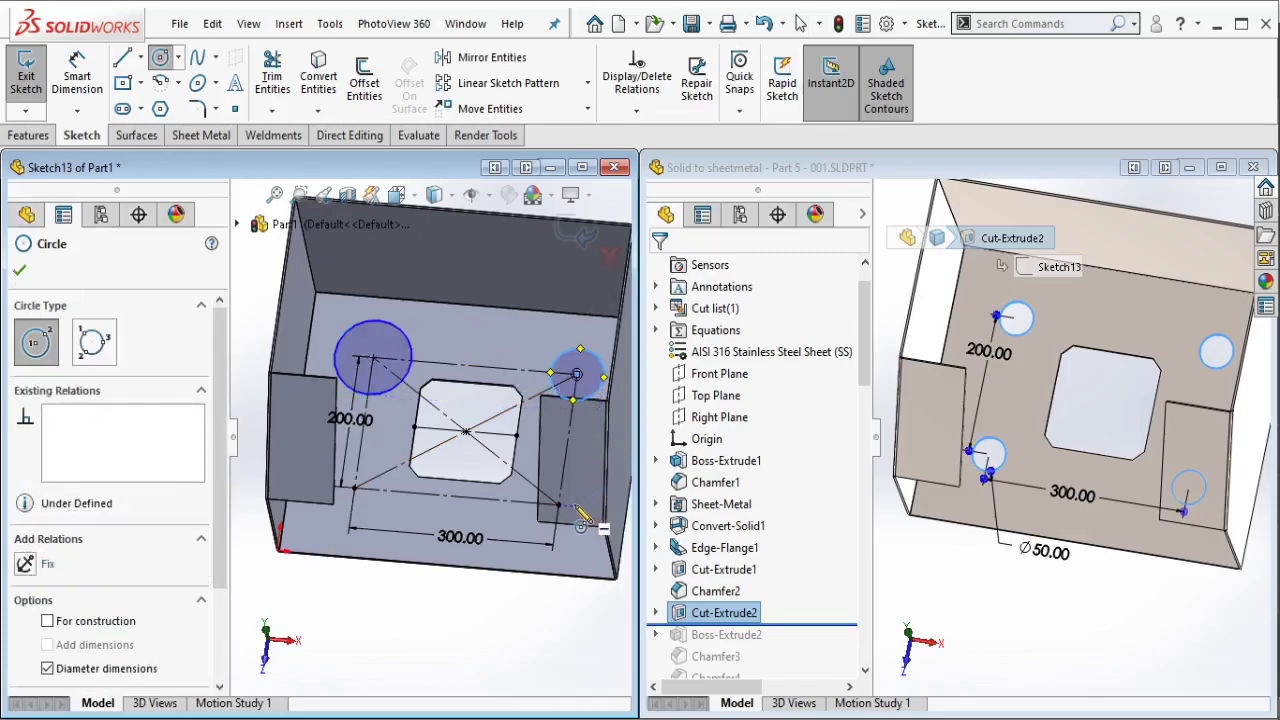
{"action": "left_click", "coordinate": [585, 505]}
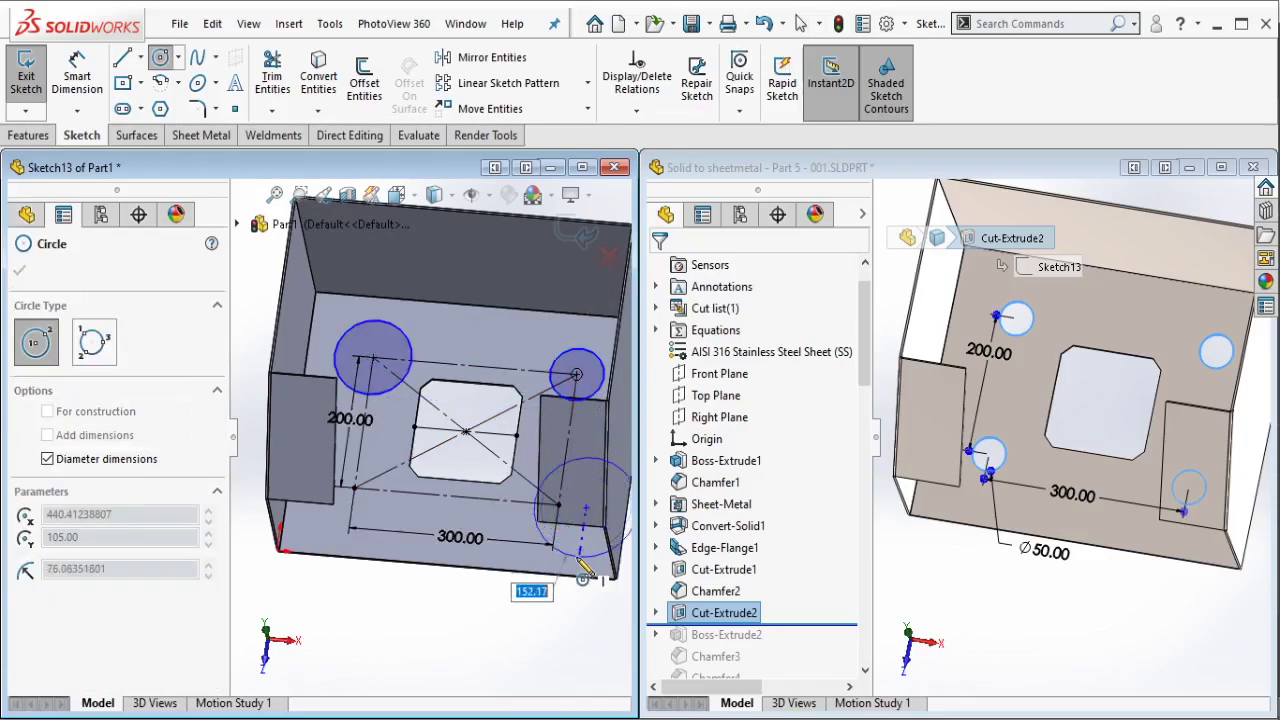
{"action": "left_click", "coordinate": [545, 540]}
{"action": "left_click", "coordinate": [384, 500]}
{"action": "key", "text": "Escape"}
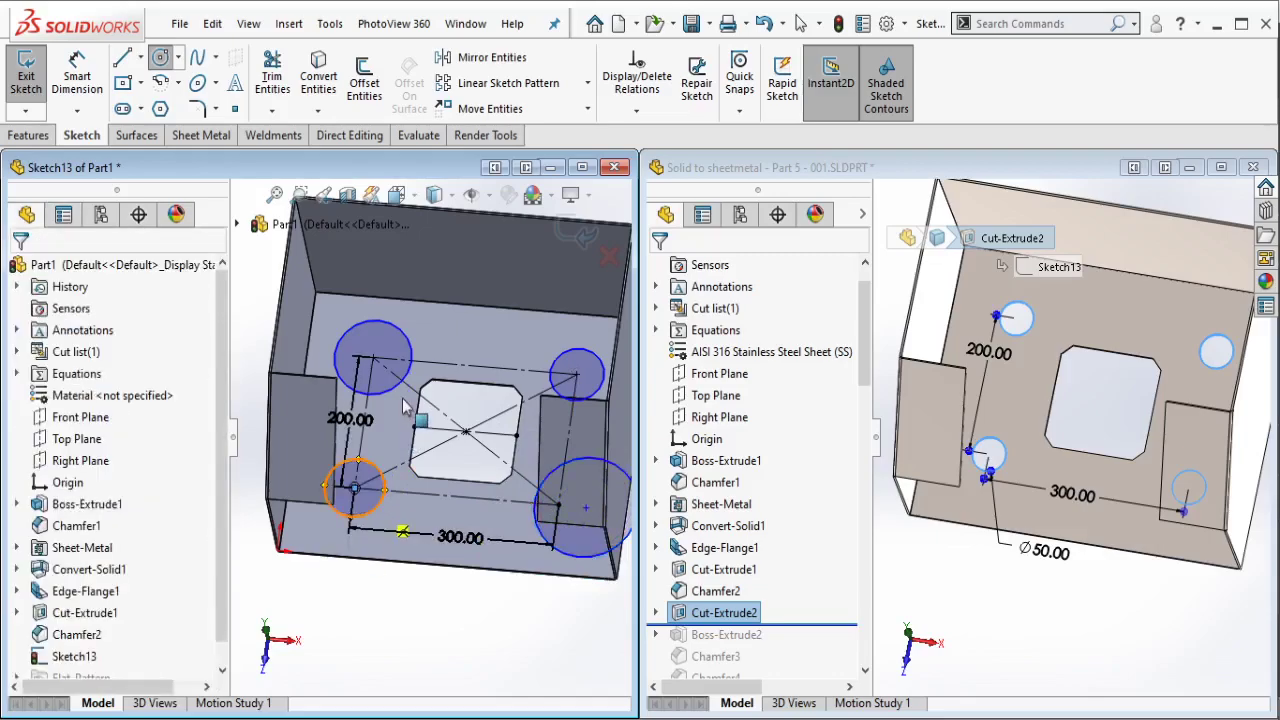
Step: Make the four circles equal and dimension them to Ø50
{"action": "left_click", "coordinate": [395, 330]}
{"action": "left_click", "coordinate": [577, 372], "text": "ctrl"}
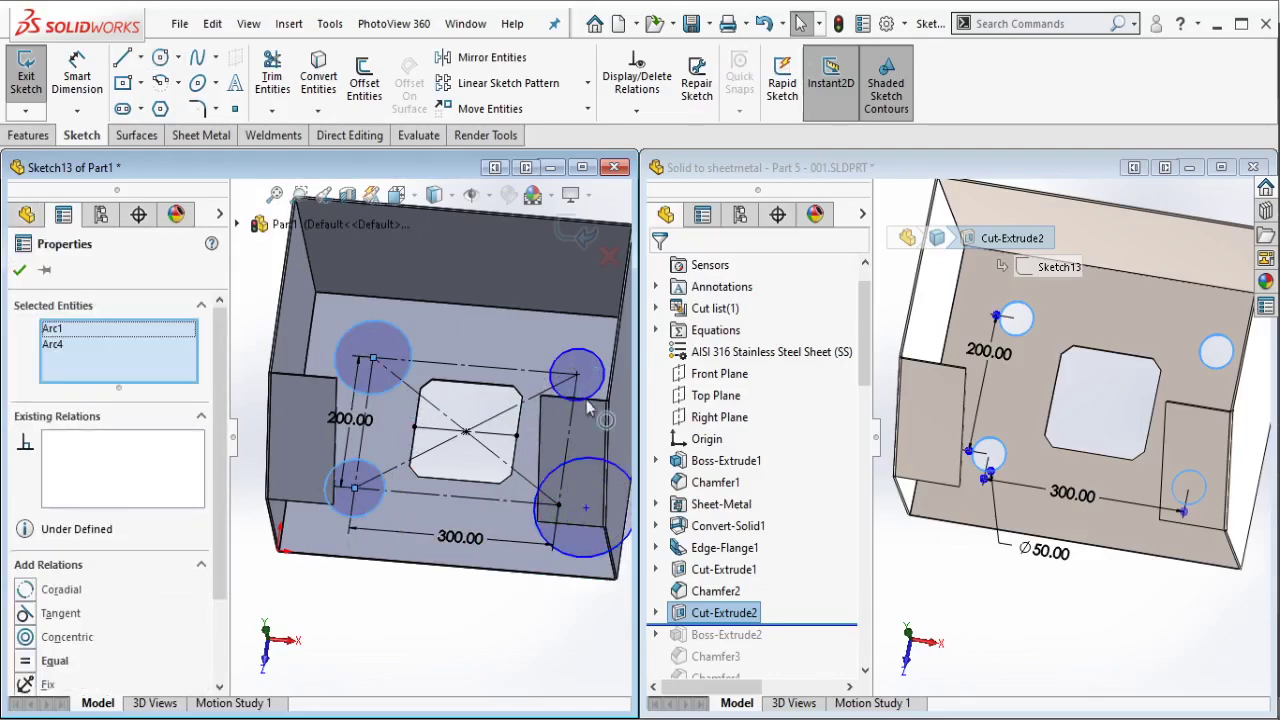
{"action": "left_click", "coordinate": [592, 462], "text": "ctrl"}
{"action": "left_click", "coordinate": [588, 467], "text": "ctrl"}
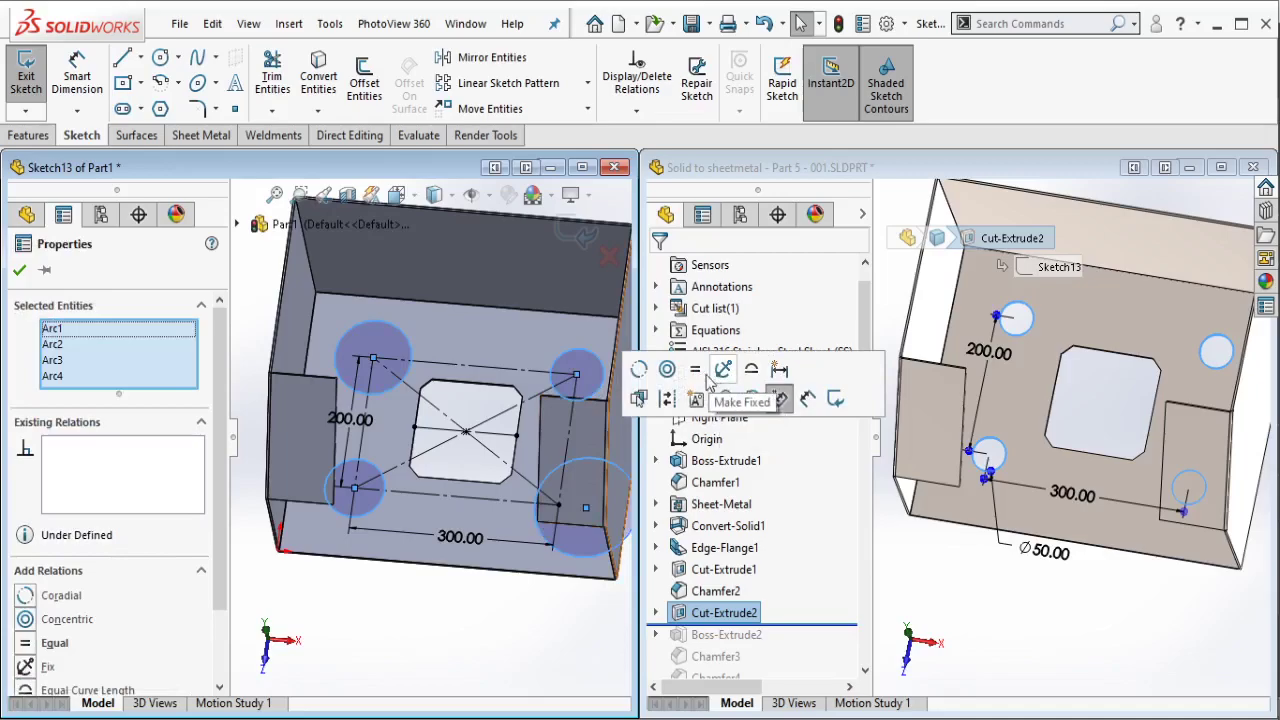
{"action": "left_click", "coordinate": [738, 368]}
{"action": "key", "text": "Escape"}
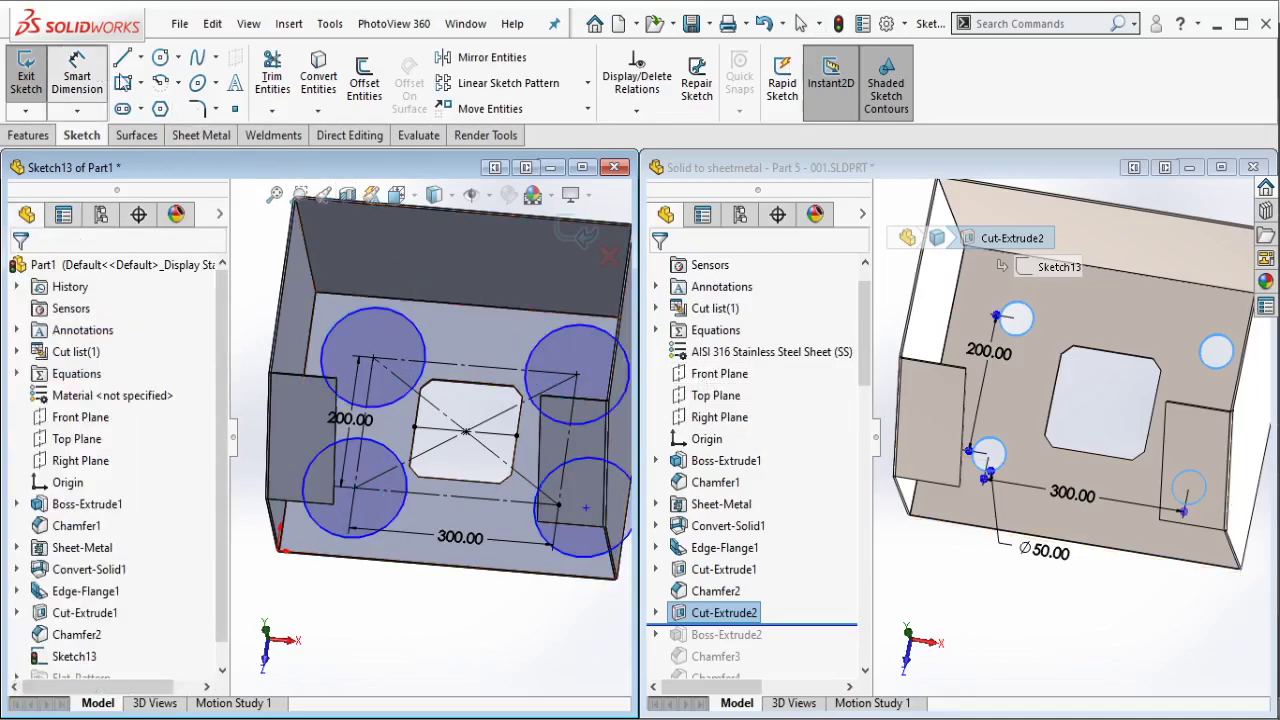
{"action": "left_click", "coordinate": [410, 328]}
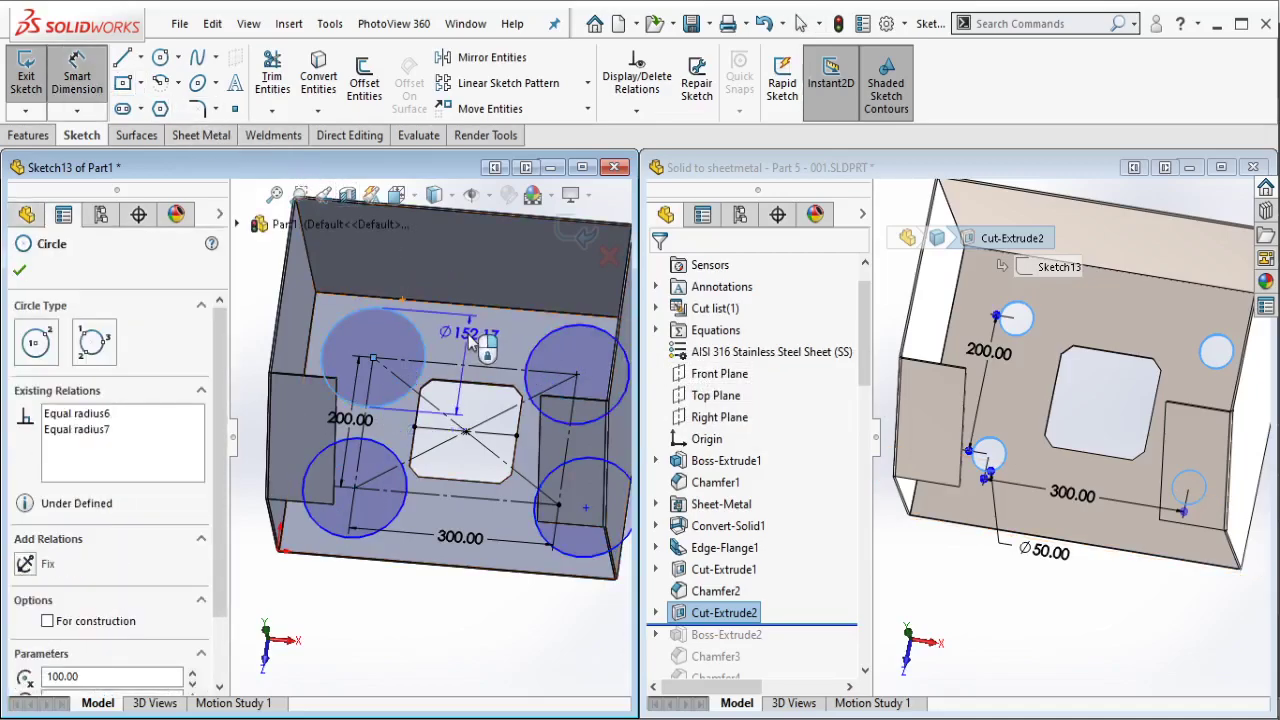
{"action": "left_click", "coordinate": [480, 342]}
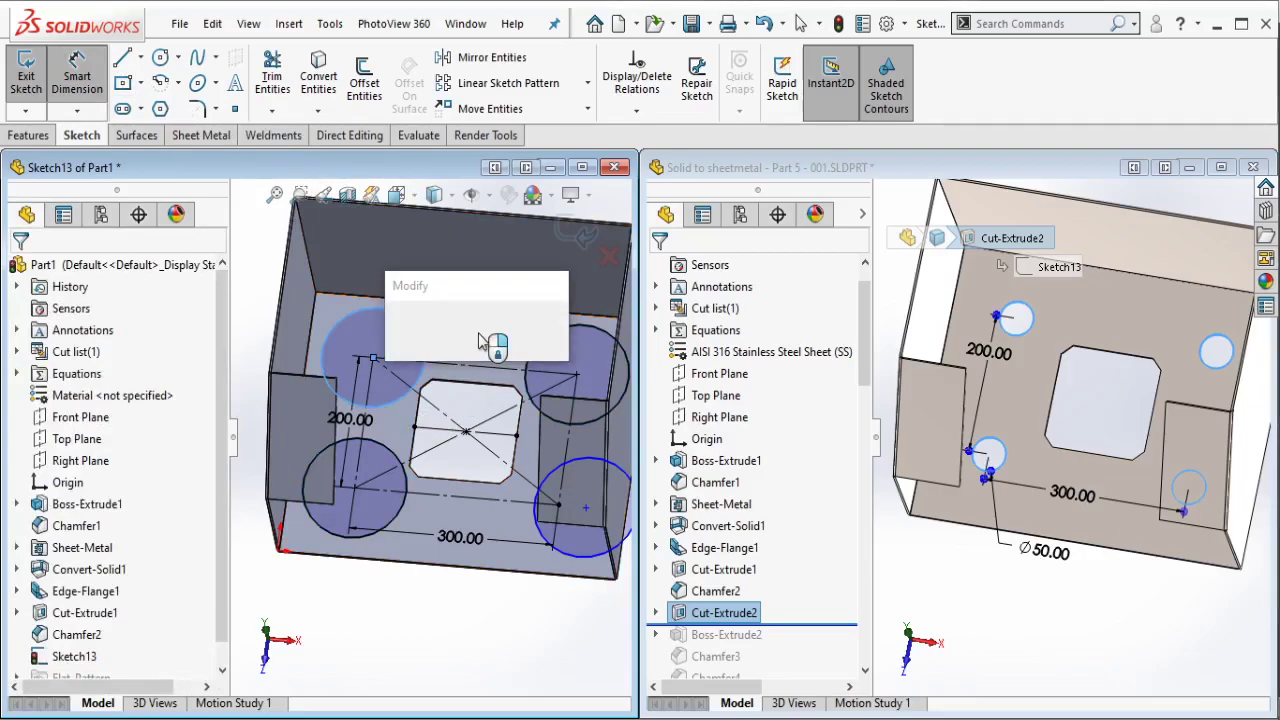
{"action": "type", "text": "50"}
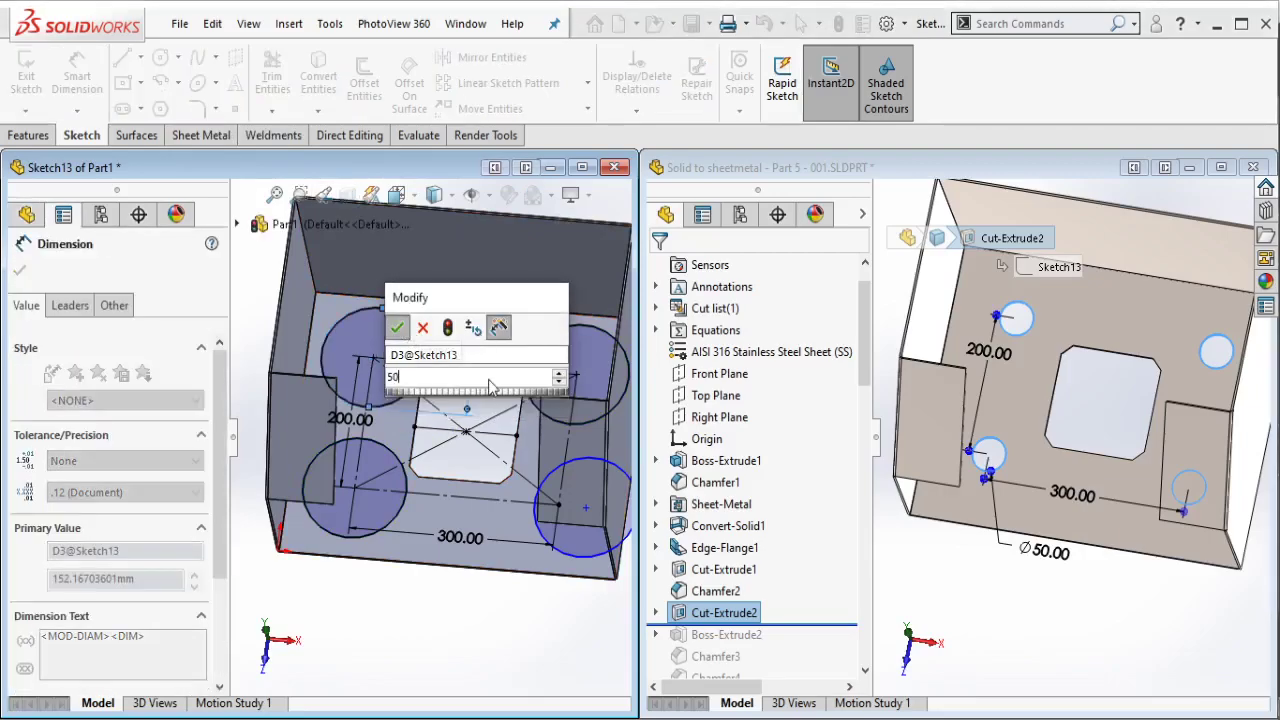
{"action": "key", "text": "Return"}
{"action": "key", "text": "Return"}
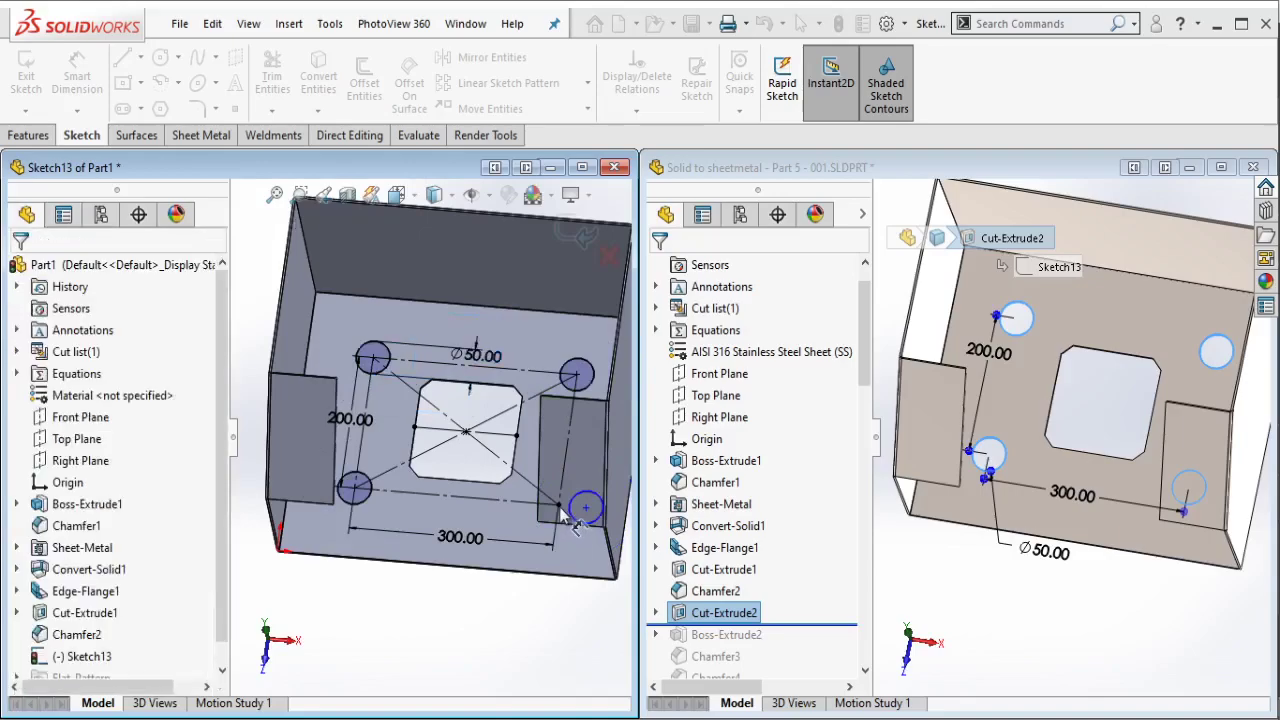
Step: Merge the loose point onto the lower-right circle's centre to fully define the sketch
{"action": "left_click", "coordinate": [587, 509]}
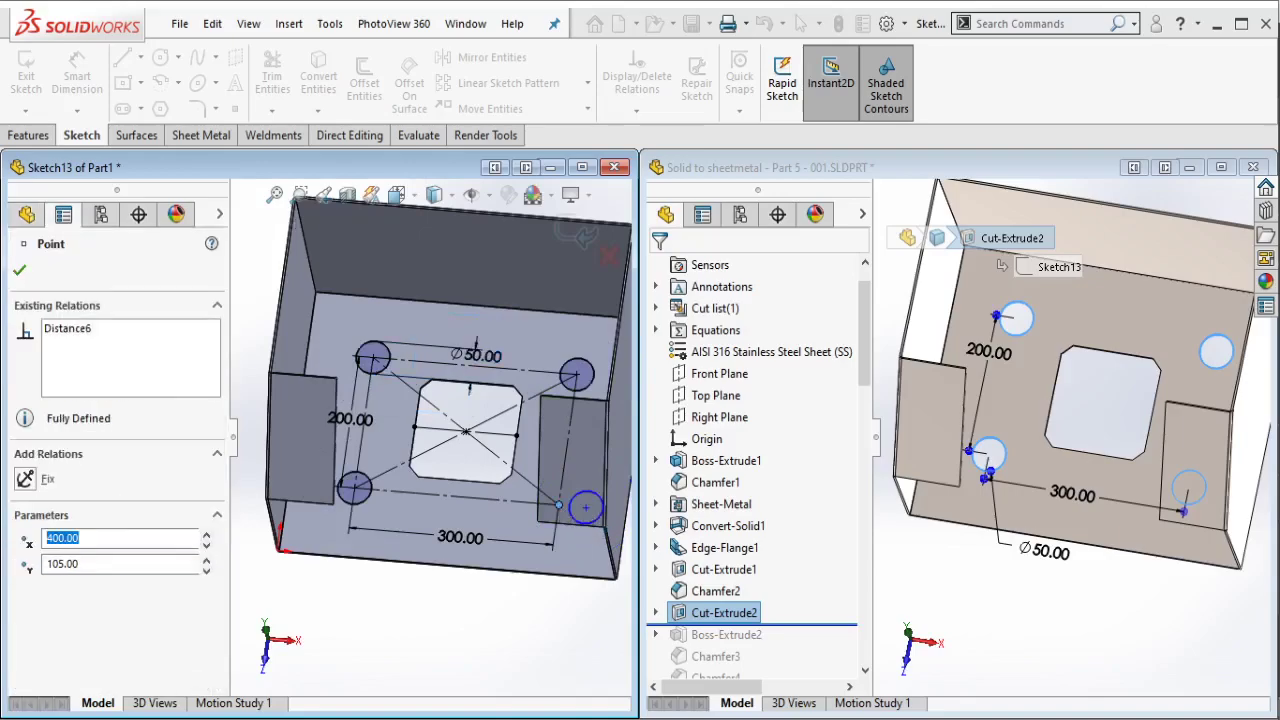
{"action": "left_click", "coordinate": [558, 504], "text": "ctrl"}
{"action": "left_click", "coordinate": [722, 424]}
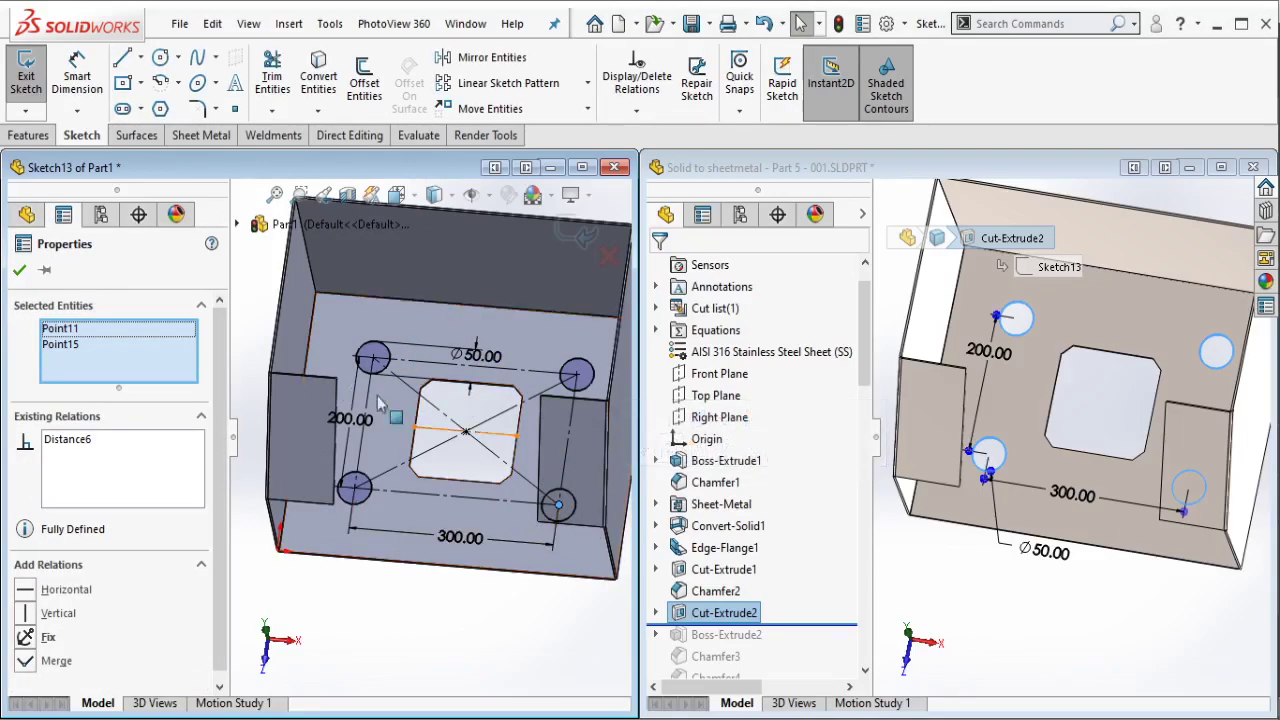
{"action": "left_click", "coordinate": [29, 135]}
{"action": "left_click", "coordinate": [281, 90]}
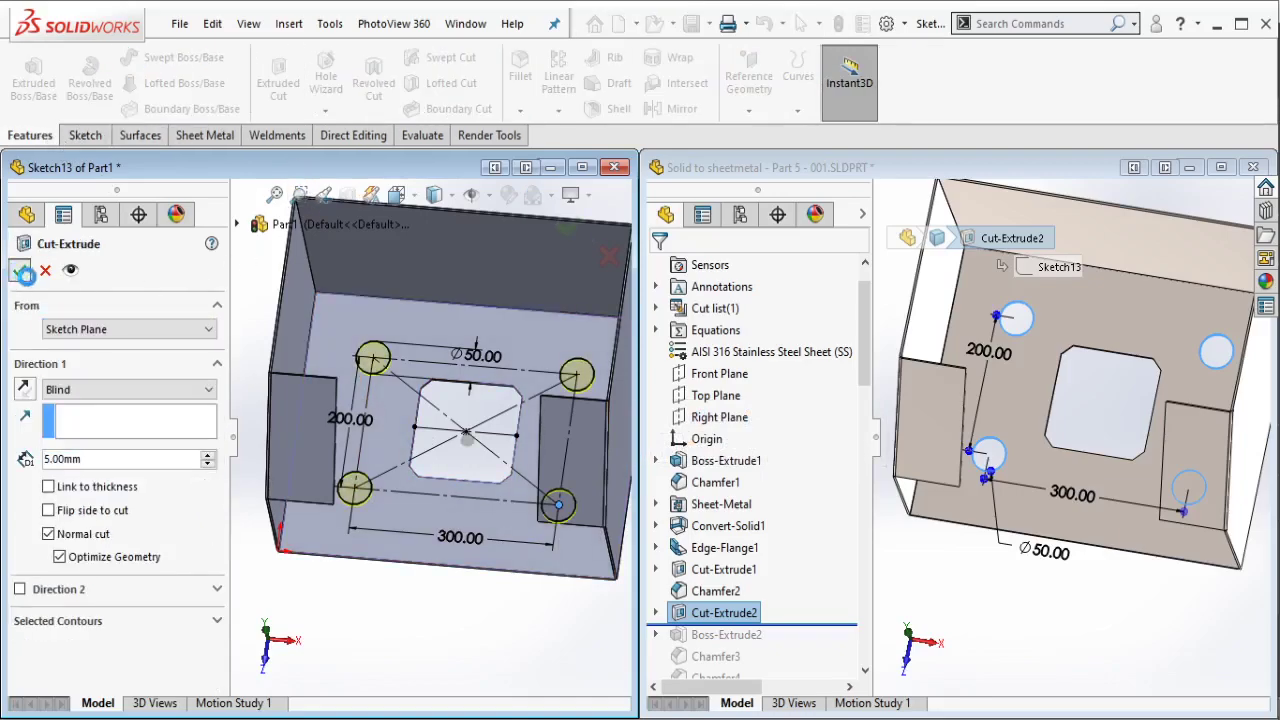
Step: Confirm the four-hole cut and roll the reference forward to show its Ø25 bosses
{"action": "key", "text": "Return"}
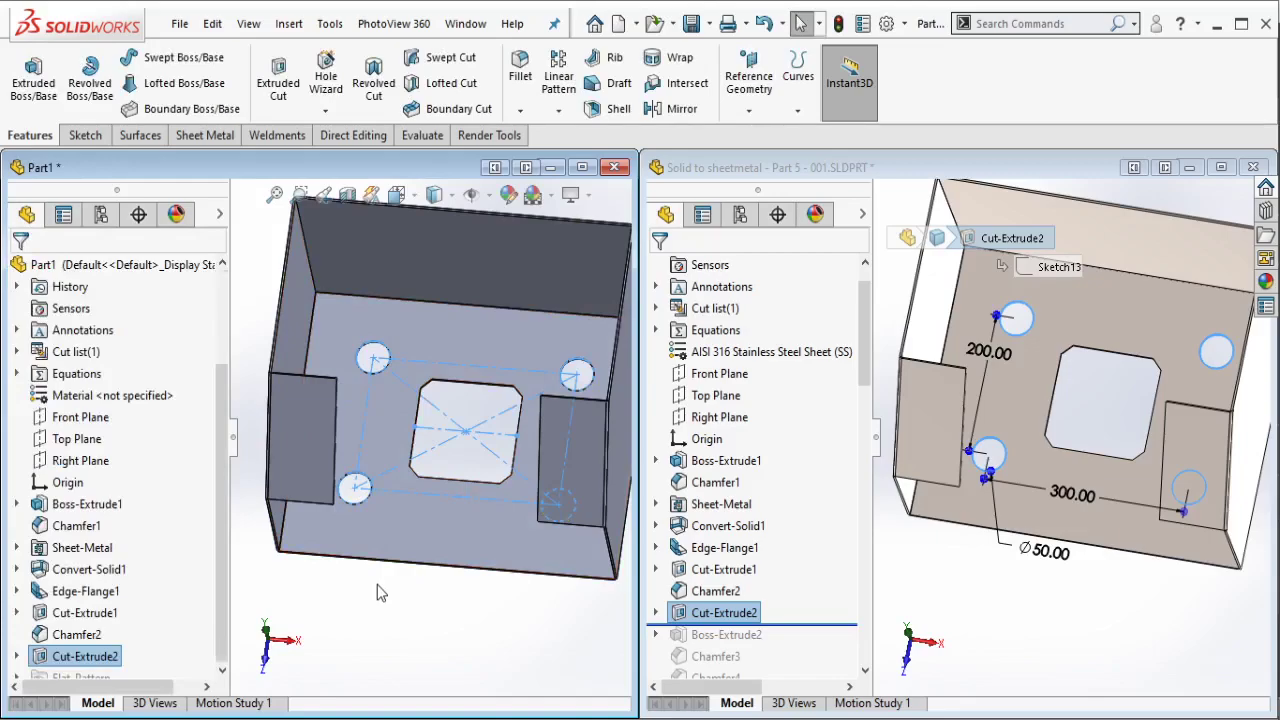
{"action": "left_click", "coordinate": [903, 177]}
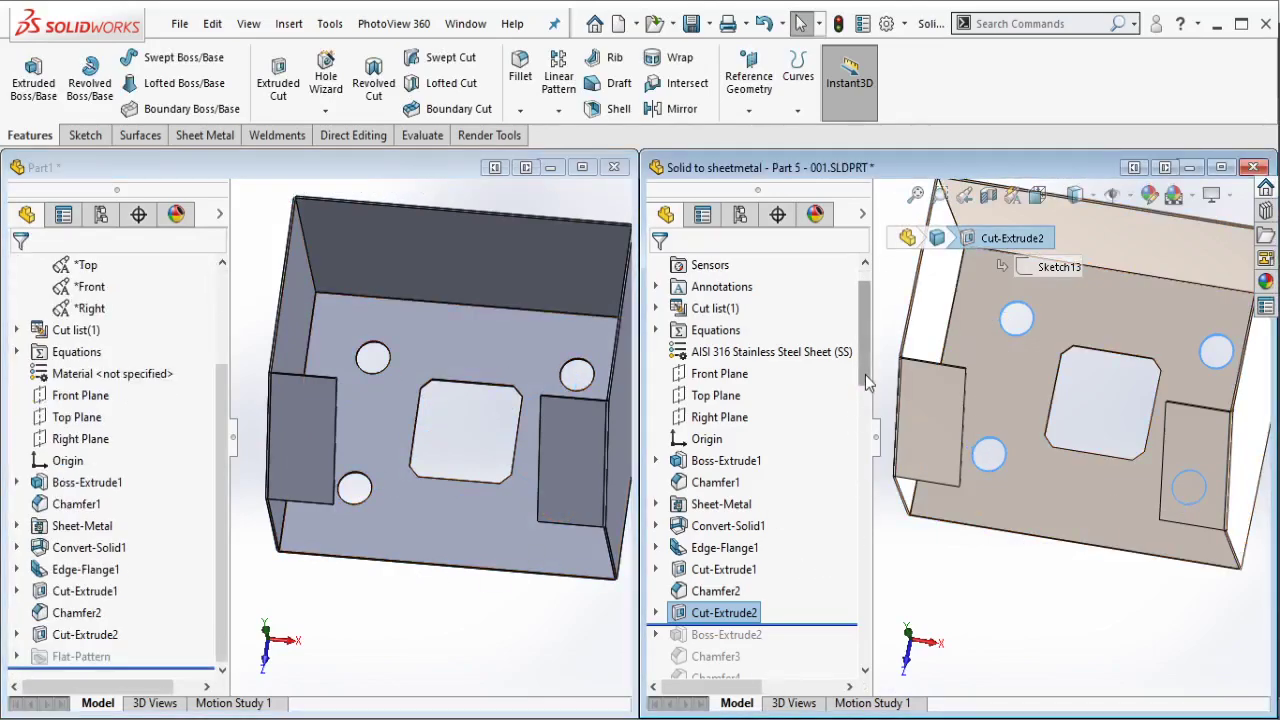
{"action": "scroll", "coordinate": [862, 380], "scroll_direction": "down", "scroll_amount": 3}
{"action": "scroll", "coordinate": [850, 395], "scroll_direction": "down", "scroll_amount": 1}
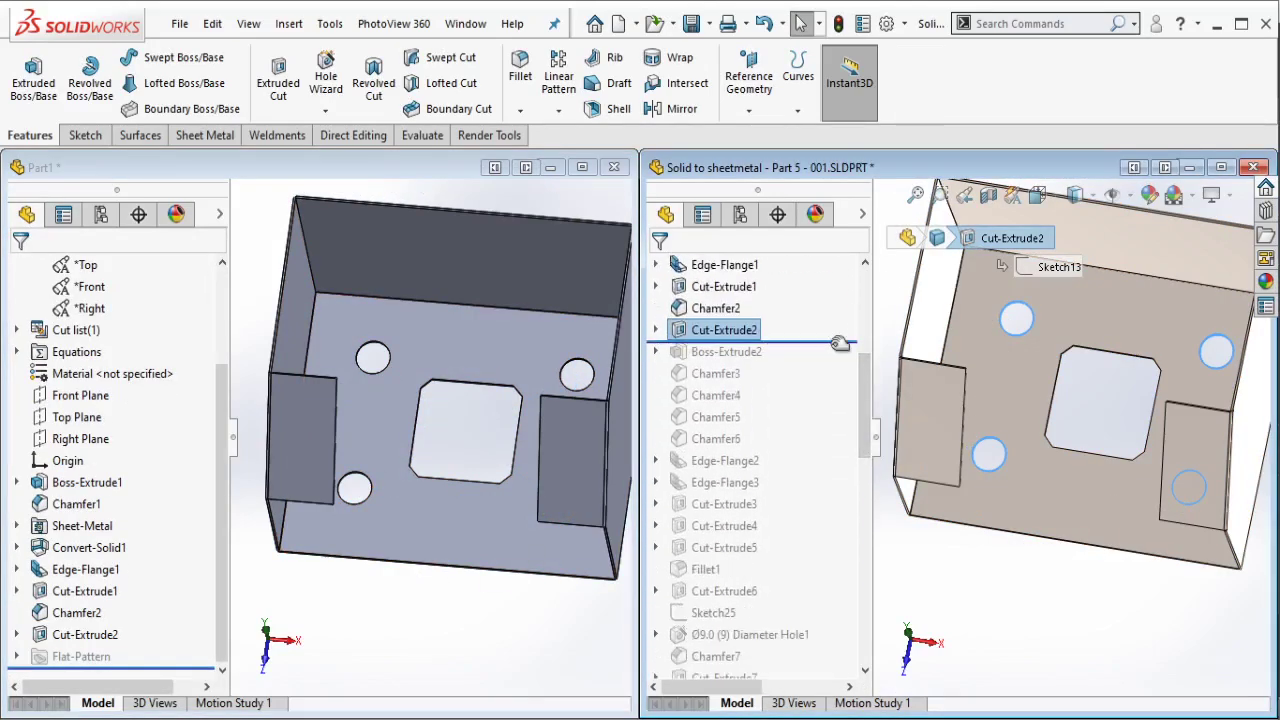
{"action": "left_click_drag", "start_coordinate": [840, 343], "coordinate": [826, 358]}
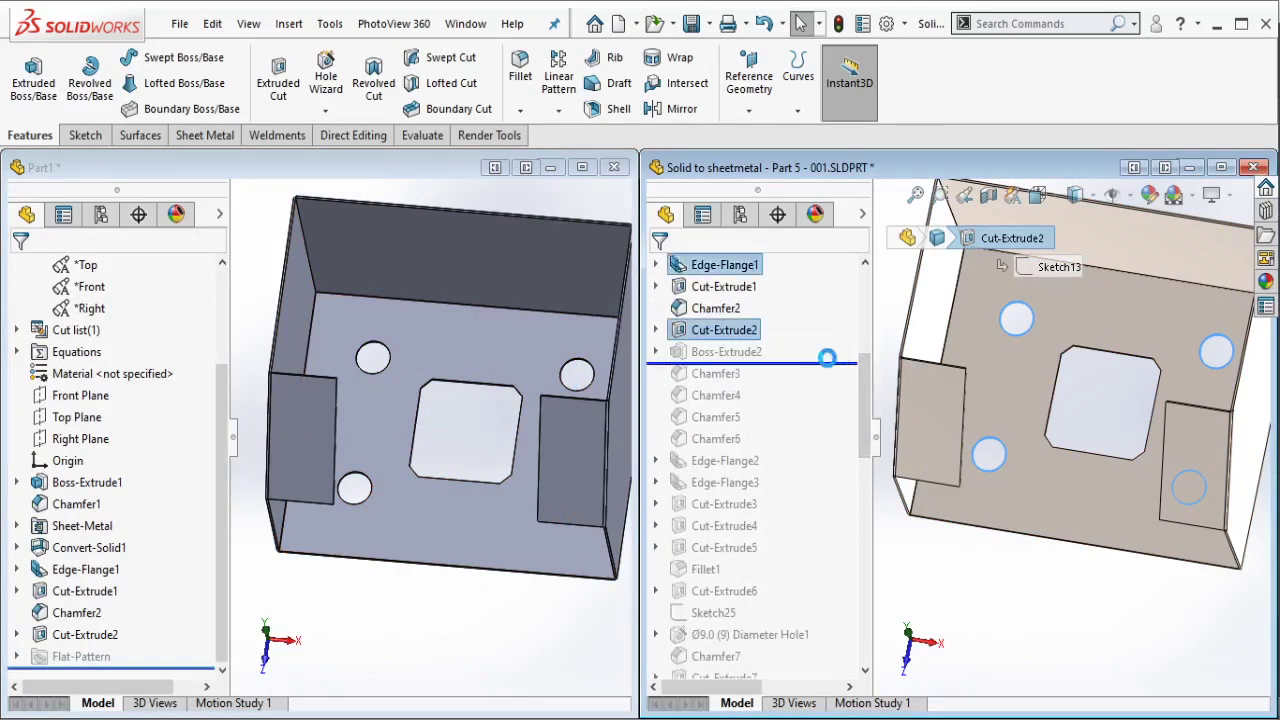
{"action": "left_click", "coordinate": [726, 352]}
{"action": "mouse_move", "coordinate": [996, 389]}
{"action": "middle_mouse_down"}
{"action": "mouse_move", "coordinate": [1005, 333]}
{"action": "mouse_move", "coordinate": [1012, 345]}
{"action": "middle_mouse_up"}
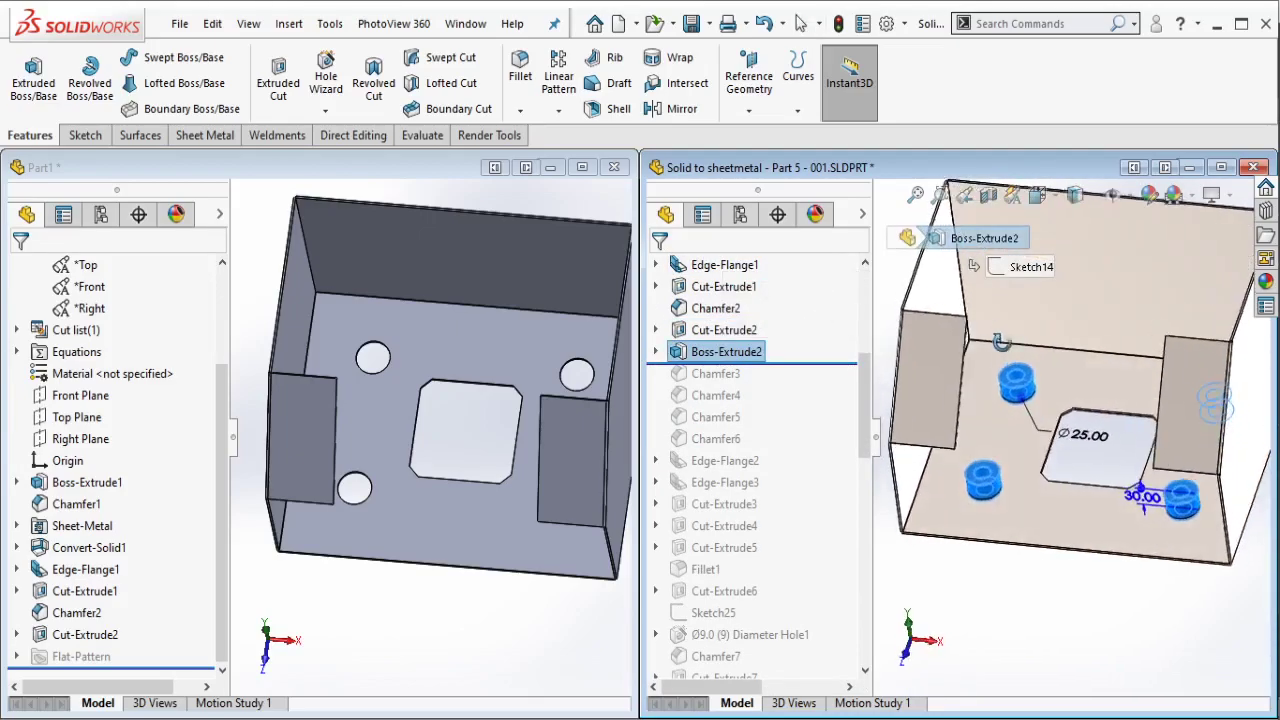
Step: Orbit Part1 and select the plate's outer face
{"action": "left_click", "coordinate": [422, 360]}
{"action": "middle_click_drag", "start_coordinate": [422, 360], "coordinate": [376, 420]}
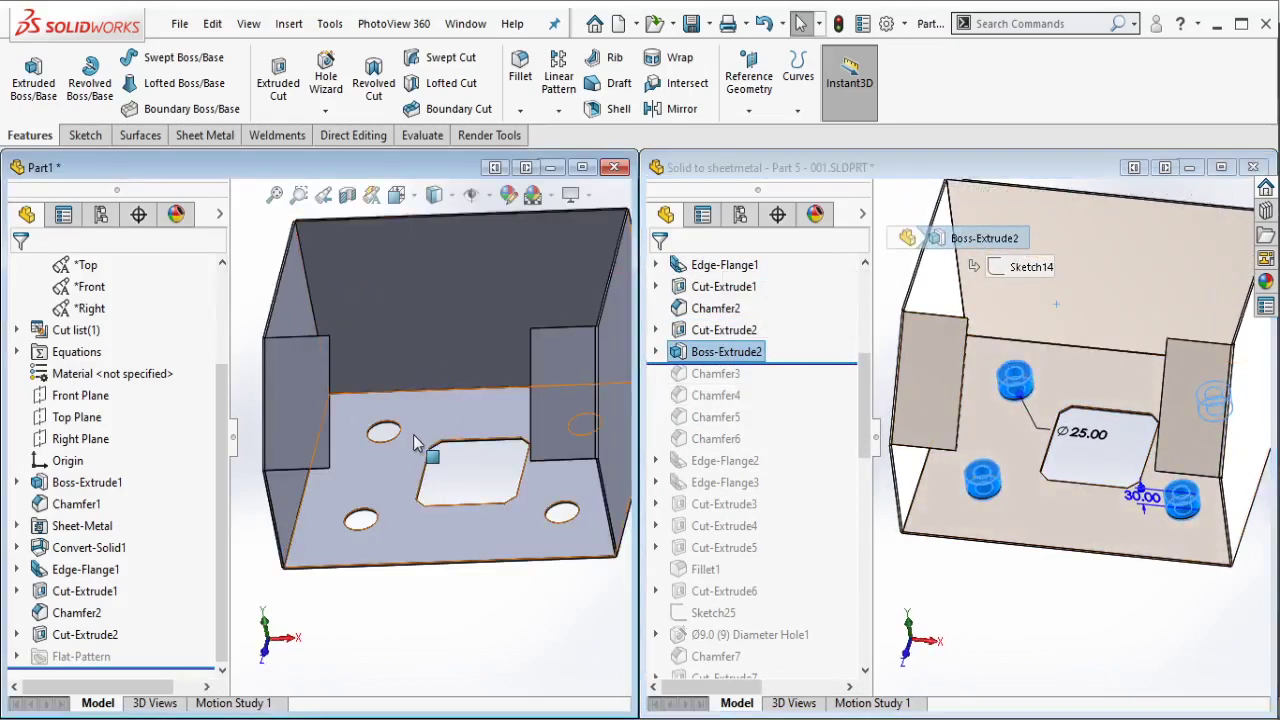
{"action": "left_click", "coordinate": [378, 420]}
Step: Sketch on the outer face and convert the four hole edges into sketch circles
{"action": "left_click", "coordinate": [470, 348]}
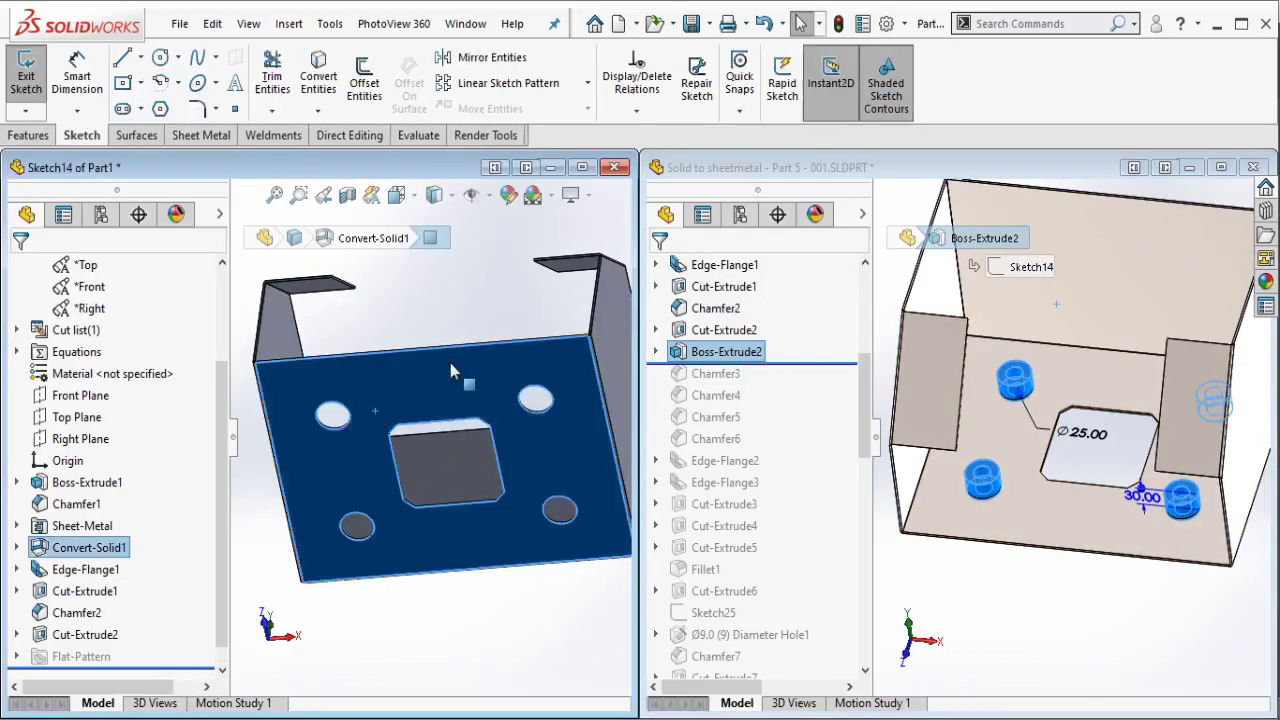
{"action": "left_click", "coordinate": [576, 517]}
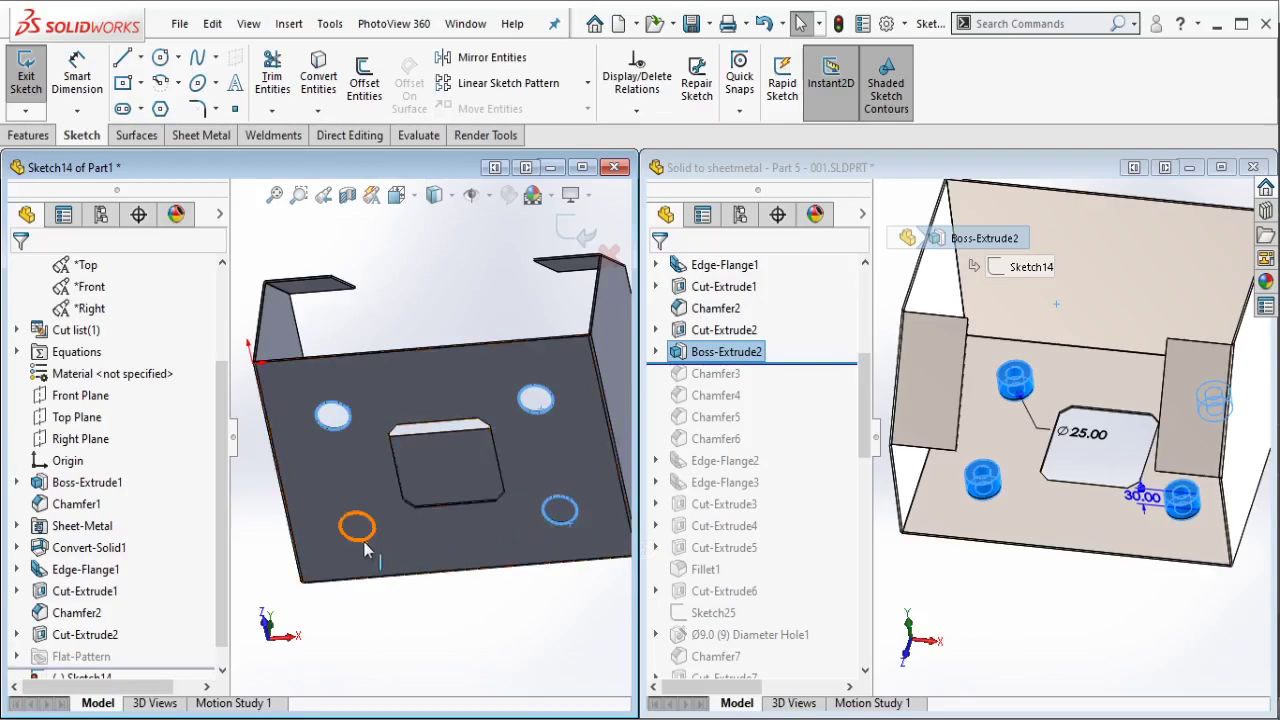
{"action": "left_click", "coordinate": [318, 75]}
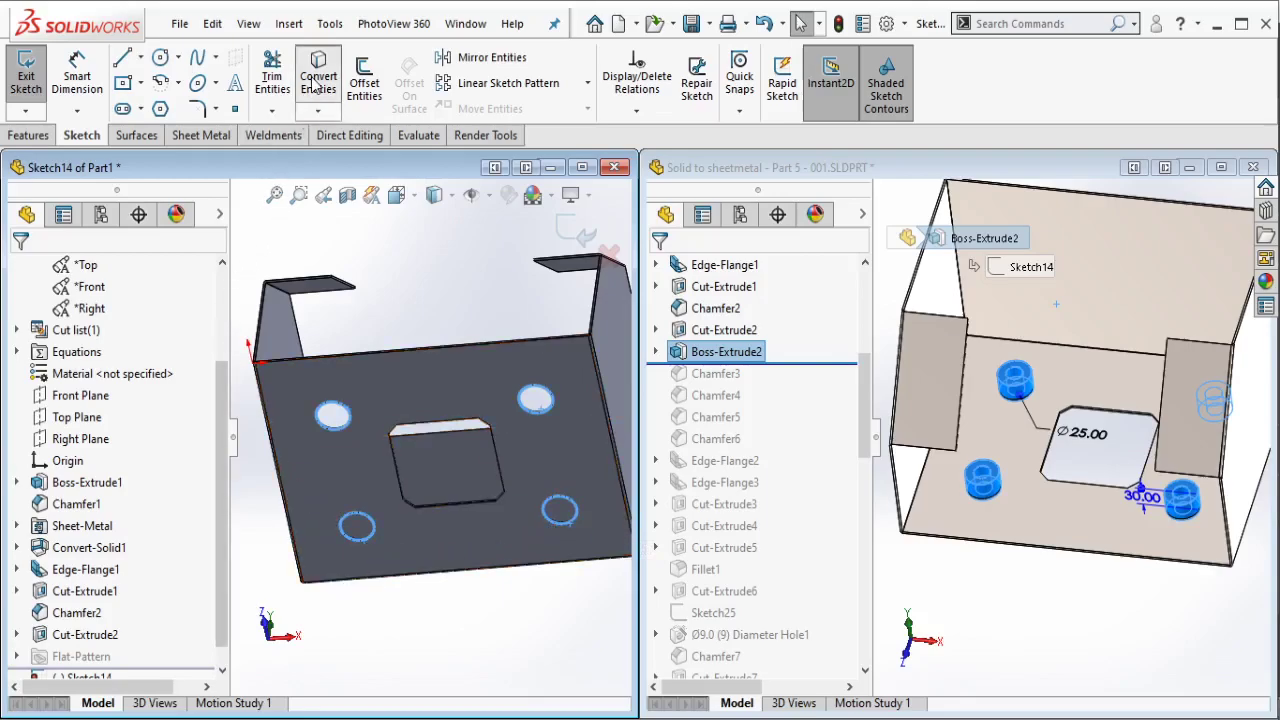
{"action": "mouse_move", "coordinate": [390, 470]}
{"action": "middle_mouse_down"}
{"action": "mouse_move", "coordinate": [405, 535]}
{"action": "mouse_move", "coordinate": [398, 520]}
{"action": "middle_mouse_up"}
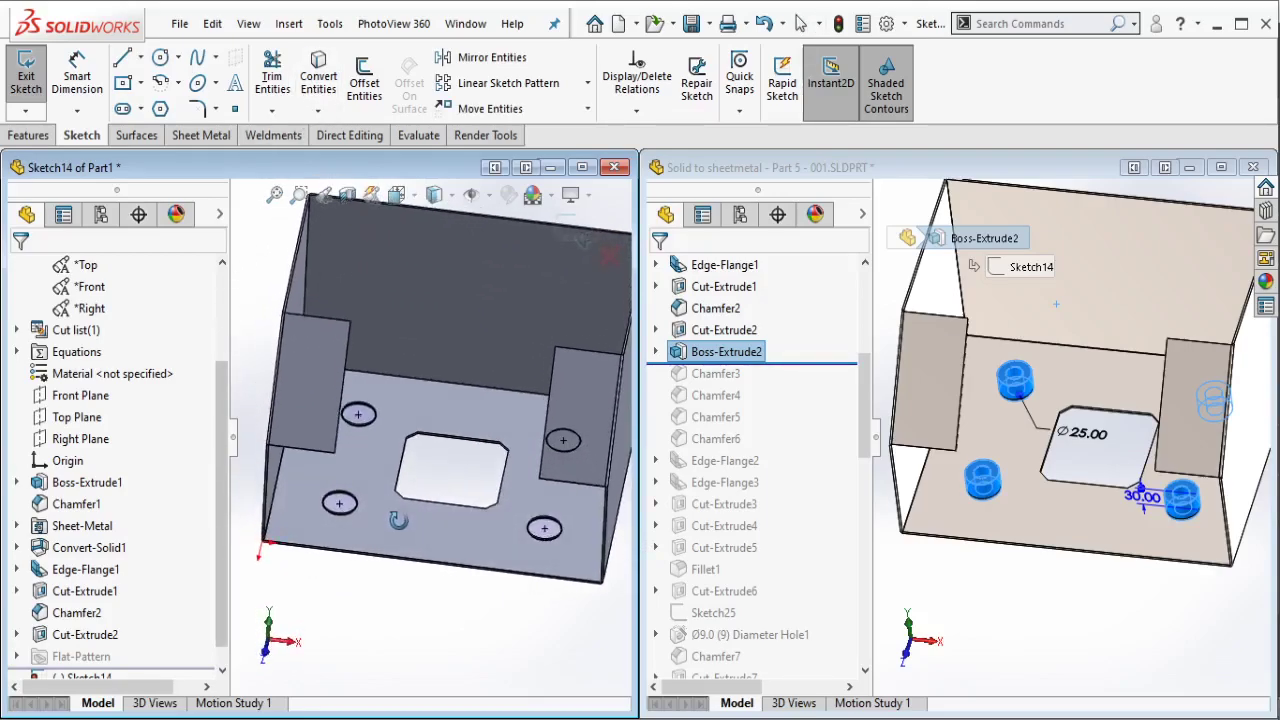
Step: Preview an Extruded Boss from the circles, then cancel it
{"action": "left_click", "coordinate": [30, 135]}
{"action": "left_click", "coordinate": [37, 92]}
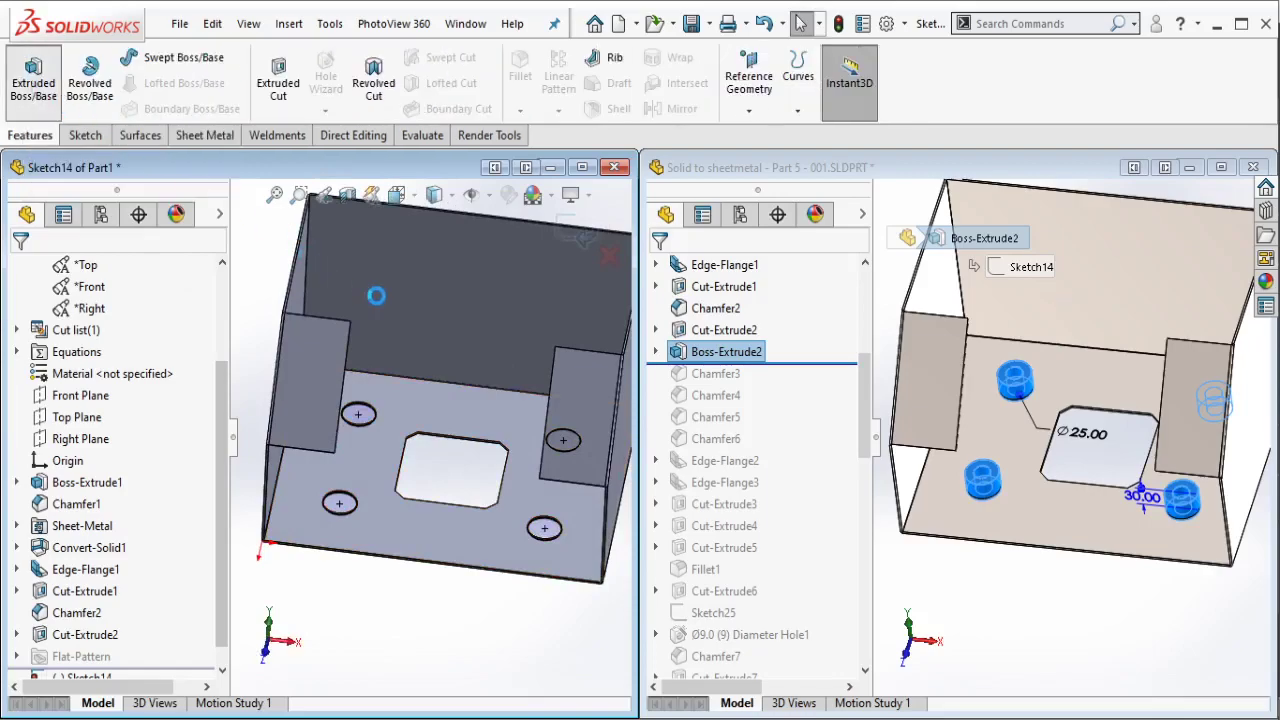
{"action": "middle_click_drag", "start_coordinate": [452, 442], "coordinate": [443, 457]}
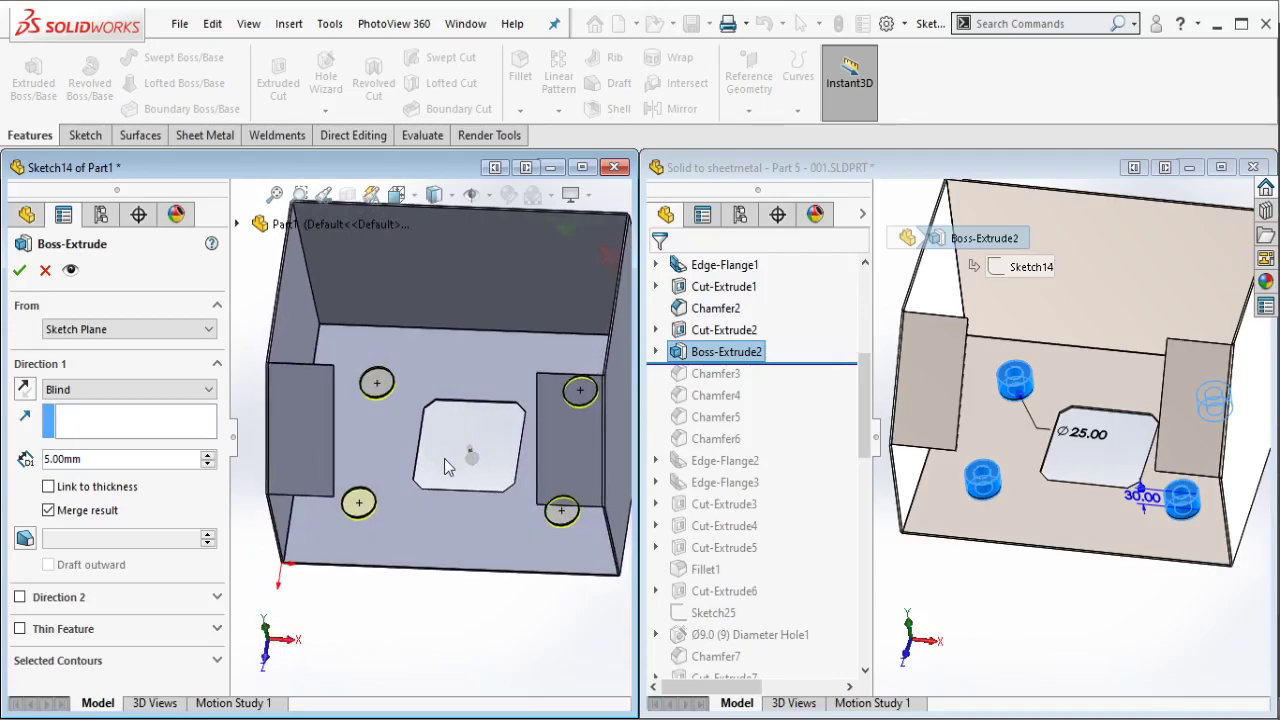
{"action": "key", "text": "Escape"}
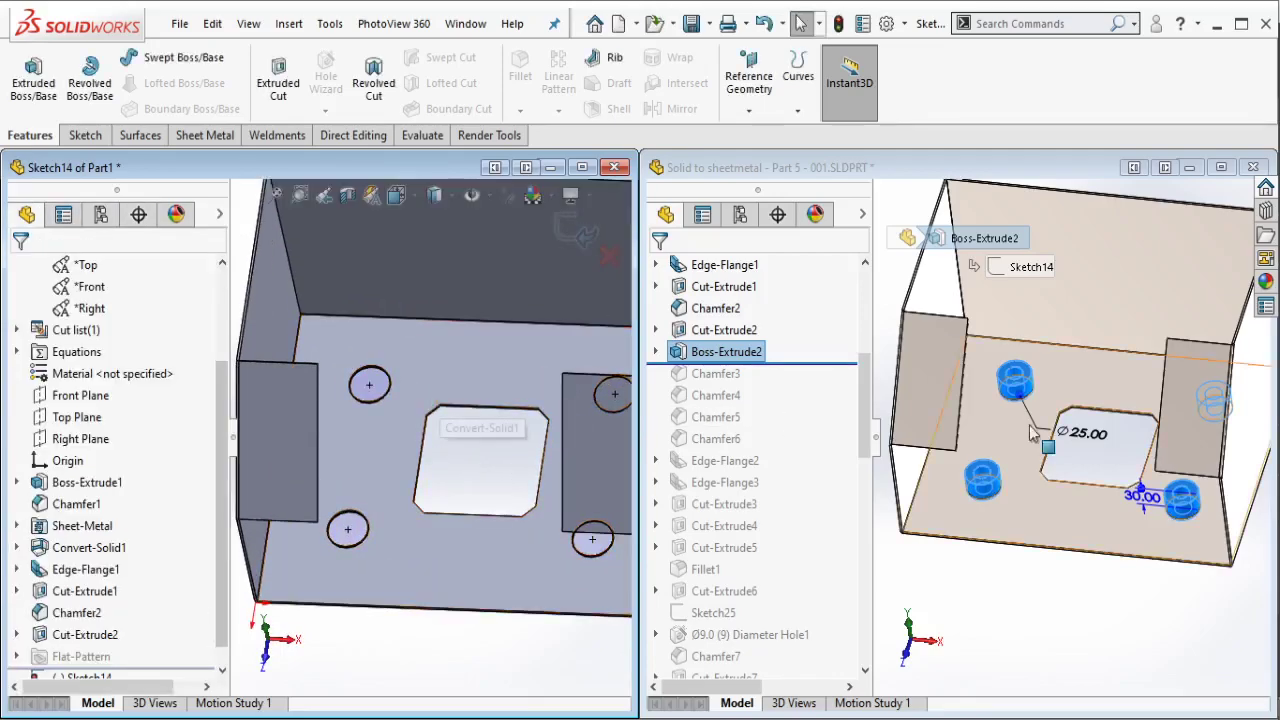
Step: Study the reference bosses and orient Part1 to face the plate with holes
{"action": "middle_click_drag", "start_coordinate": [1065, 440], "coordinate": [1047, 425]}
{"action": "scroll", "coordinate": [1000, 320], "scroll_direction": "down", "scroll_amount": 5}
{"action": "scroll", "coordinate": [997, 316], "scroll_direction": "down", "scroll_amount": 3}
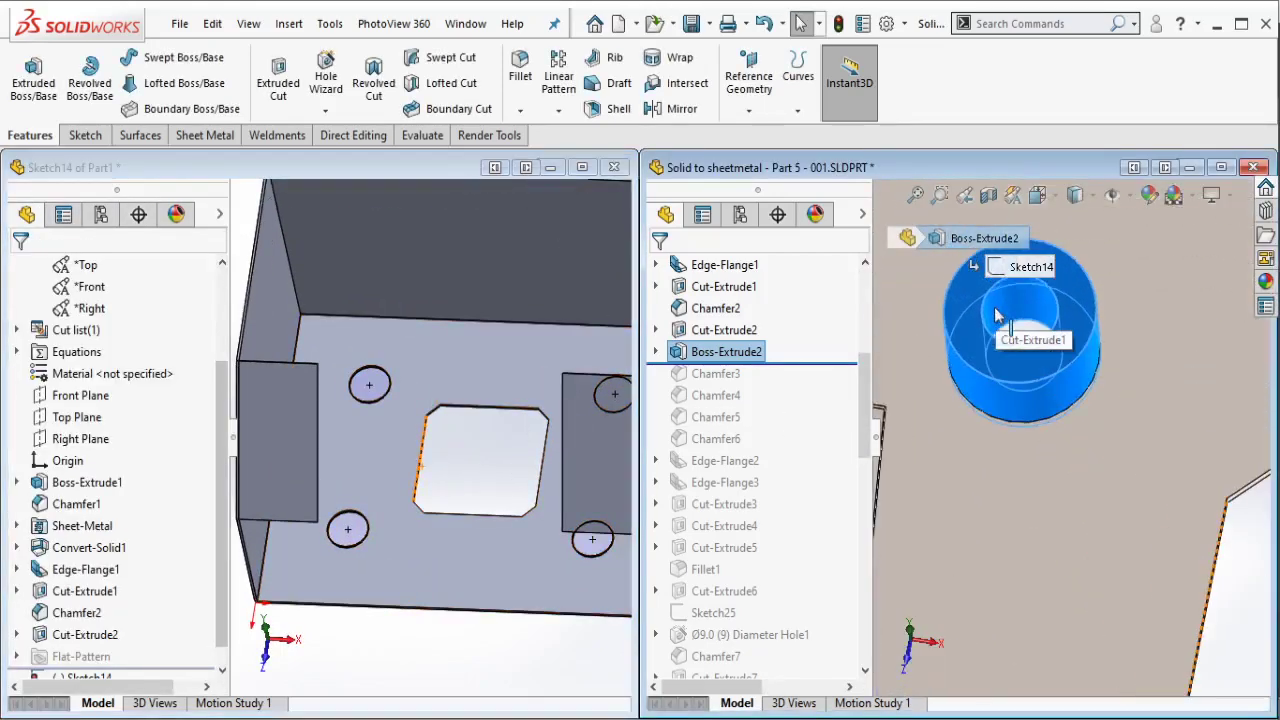
{"action": "scroll", "coordinate": [1011, 327], "scroll_direction": "up", "scroll_amount": 3}
{"action": "scroll", "coordinate": [1011, 327], "scroll_direction": "up", "scroll_amount": 3}
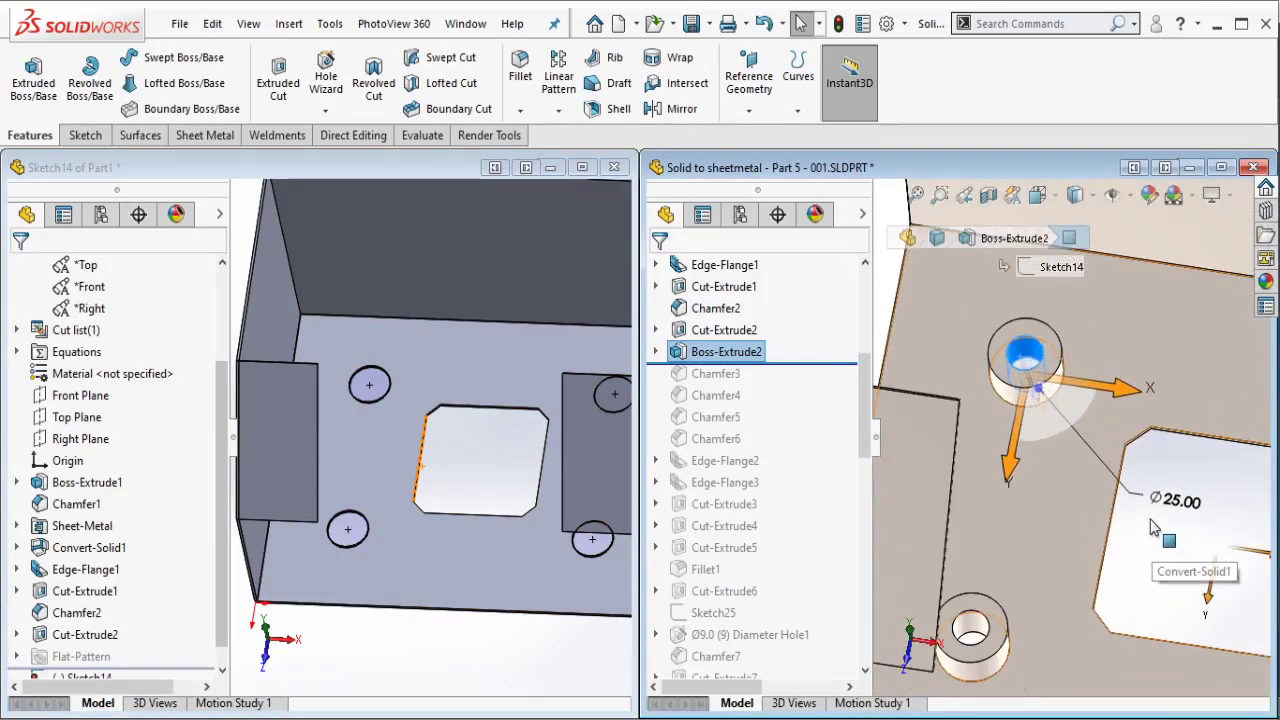
{"action": "scroll", "coordinate": [1151, 516], "scroll_direction": "up", "scroll_amount": 3}
{"action": "left_click", "coordinate": [450, 430]}
{"action": "middle_click_drag", "start_coordinate": [450, 430], "coordinate": [305, 218]}
{"action": "left_click", "coordinate": [88, 135]}
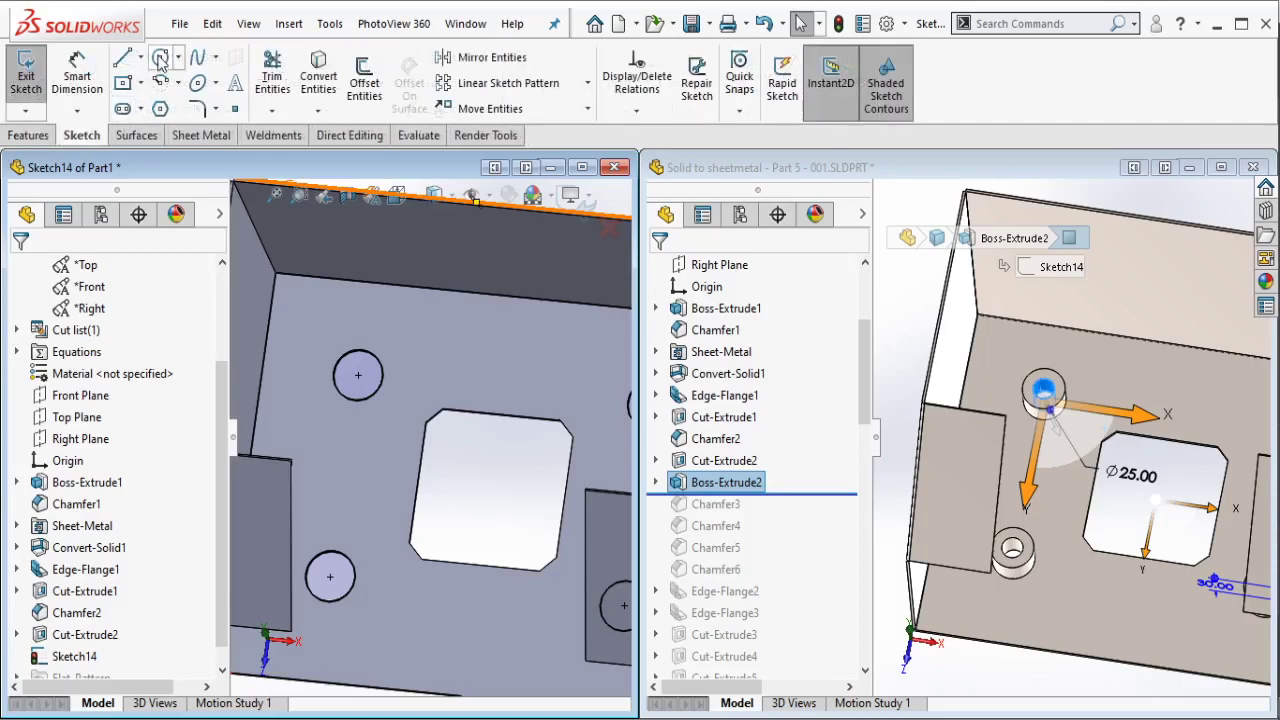
Step: Draw four circles, one over each of the four holes around the square hole
{"action": "key", "text": "c"}
{"action": "left_click", "coordinate": [358, 375]}
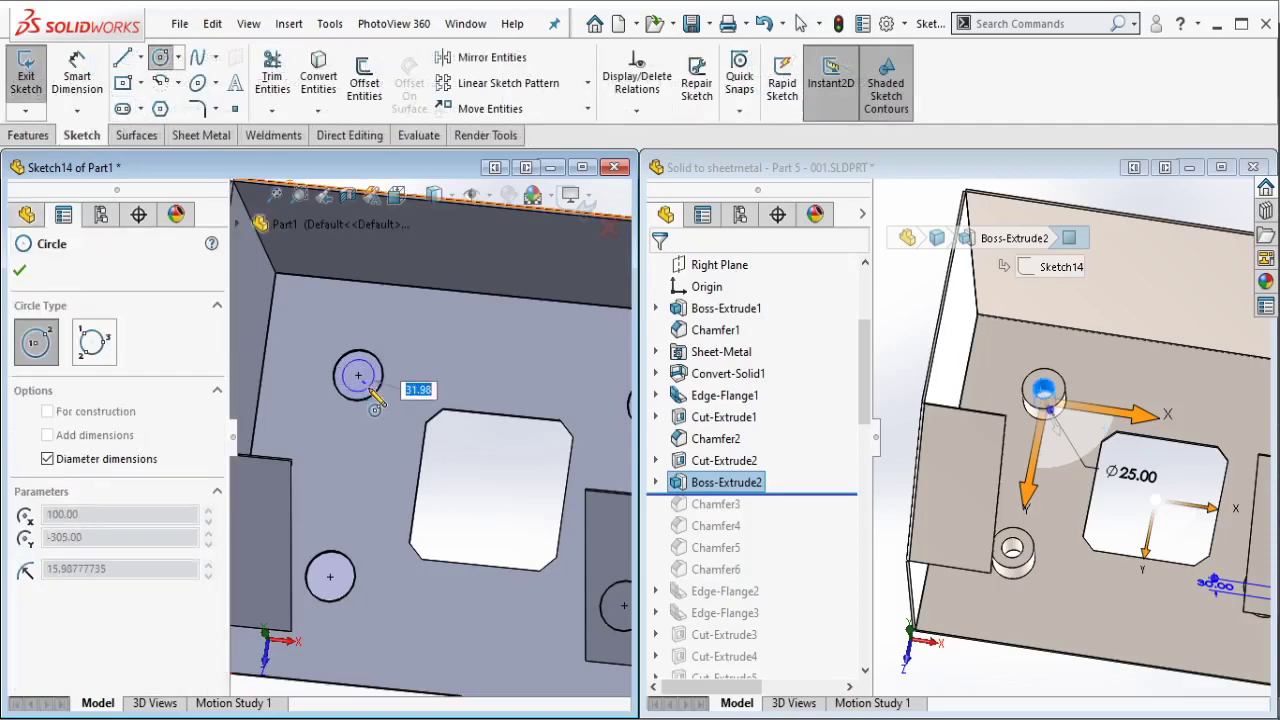
{"action": "left_click", "coordinate": [373, 397]}
{"action": "left_click", "coordinate": [591, 405]}
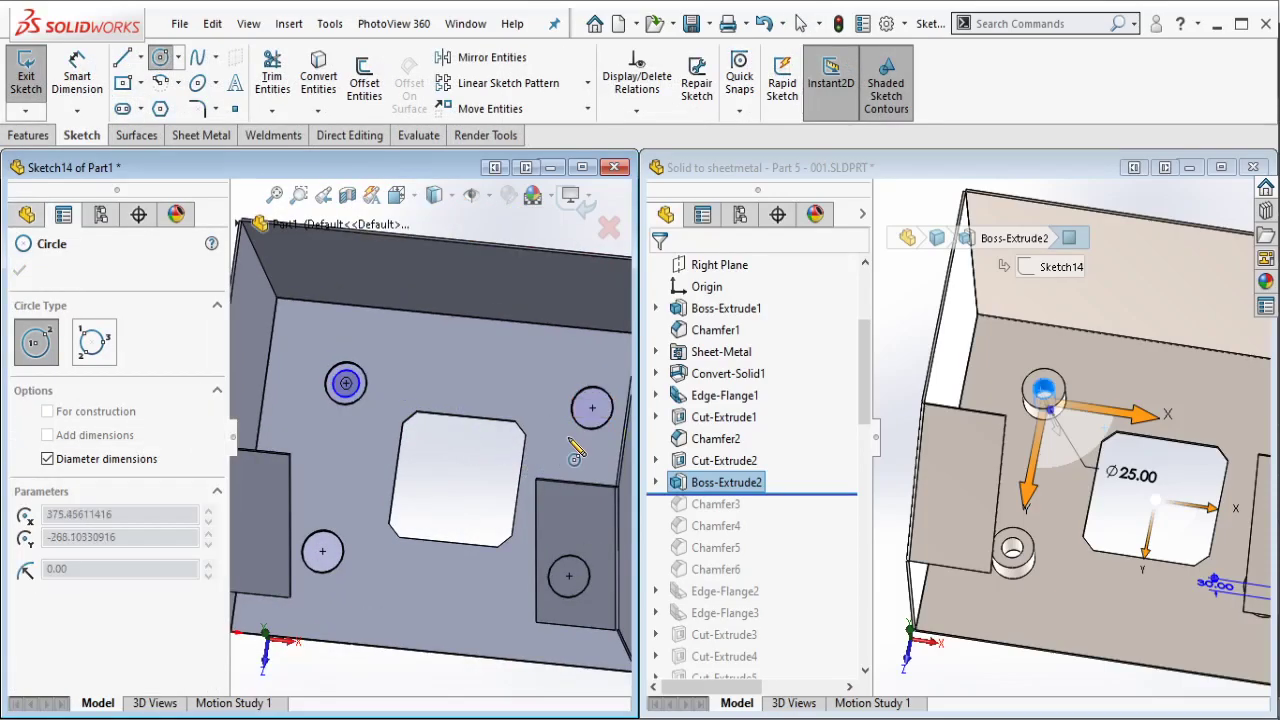
{"action": "left_click", "coordinate": [594, 461]}
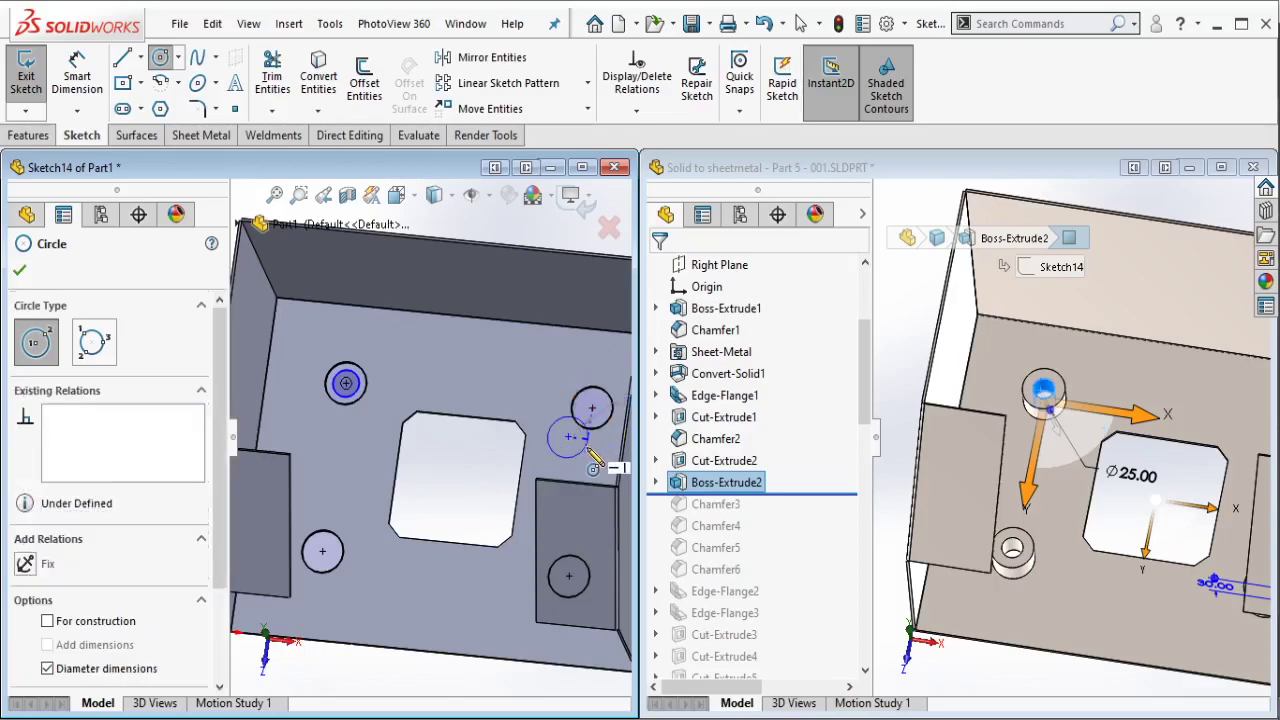
{"action": "left_click", "coordinate": [569, 576]}
{"action": "left_click", "coordinate": [608, 578]}
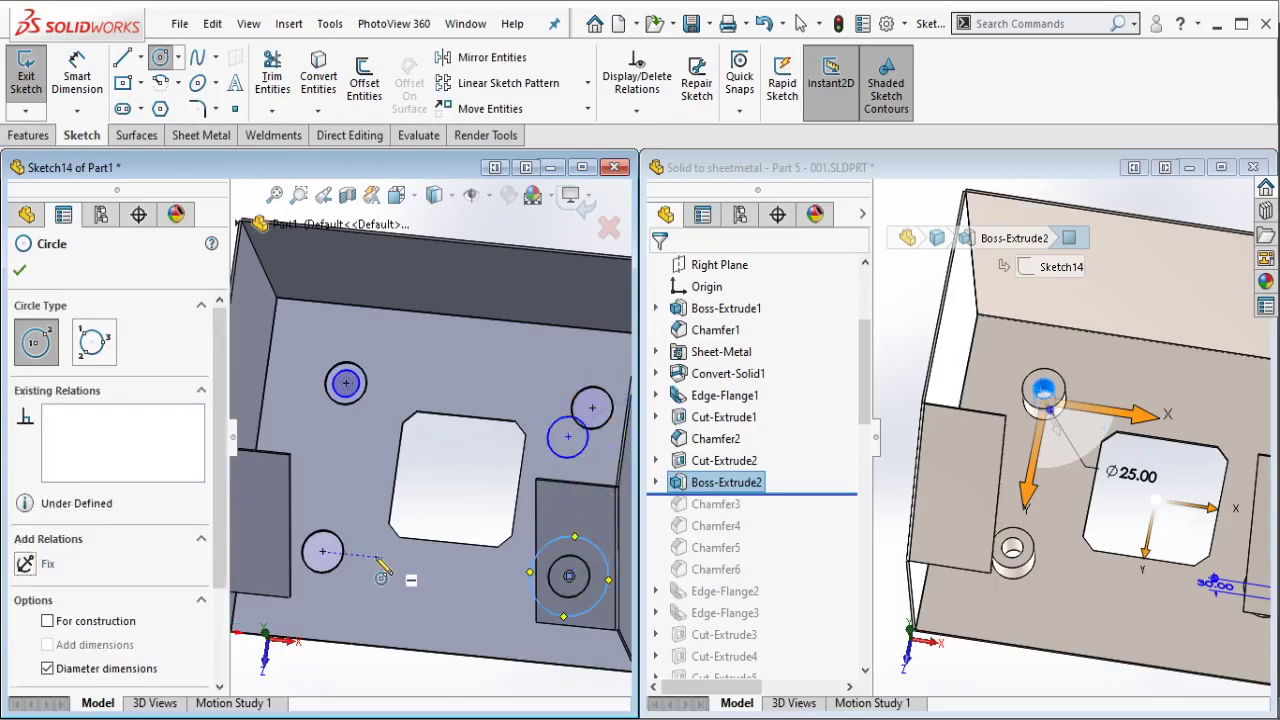
{"action": "left_click", "coordinate": [320, 552]}
{"action": "key", "text": "Escape"}
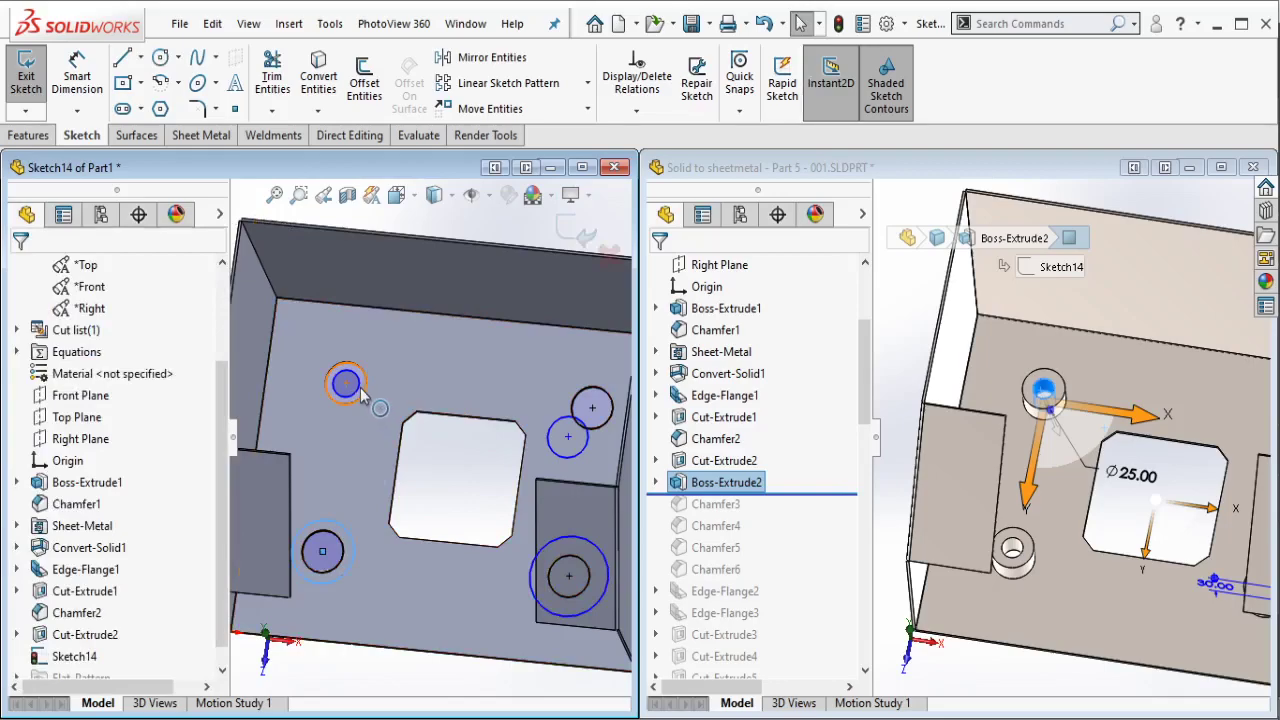
Step: Select all four new circles and make them equal in size
{"action": "left_click", "coordinate": [352, 386]}
{"action": "key", "text": "Escape"}
{"action": "left_click", "coordinate": [352, 386]}
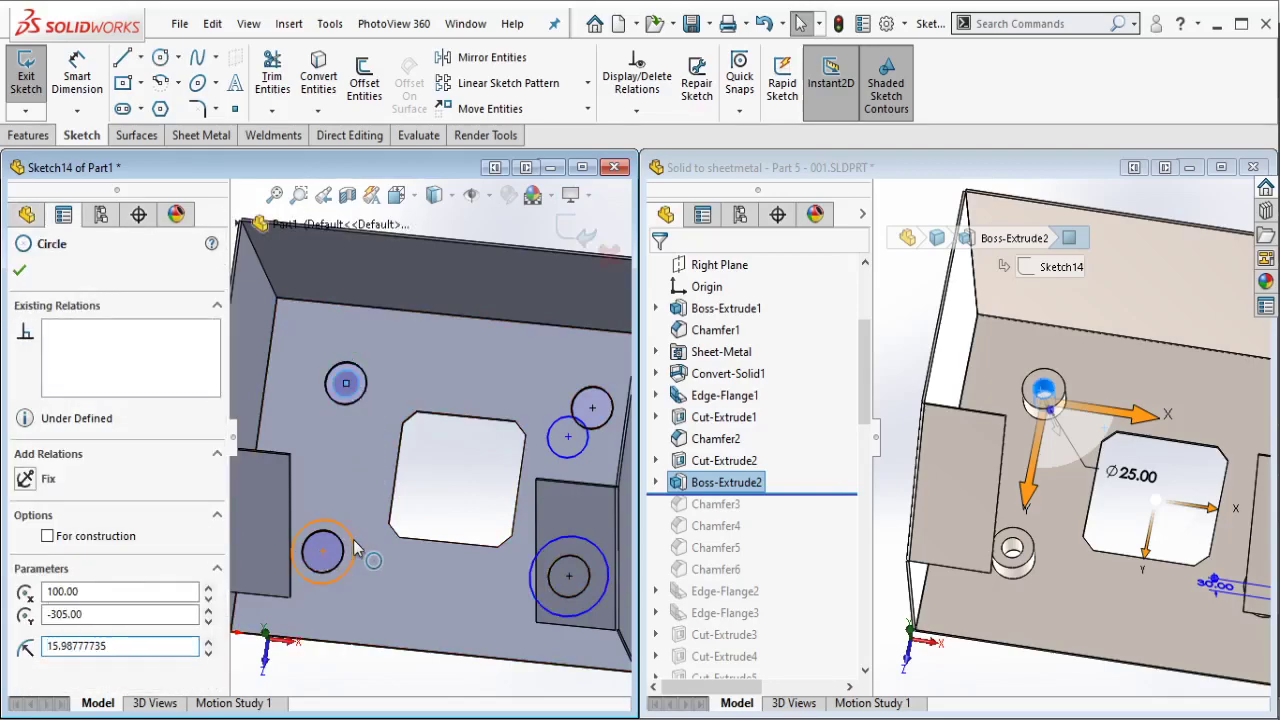
{"action": "left_click", "coordinate": [355, 548], "text": "ctrl"}
{"action": "left_click", "coordinate": [585, 446], "text": "ctrl"}
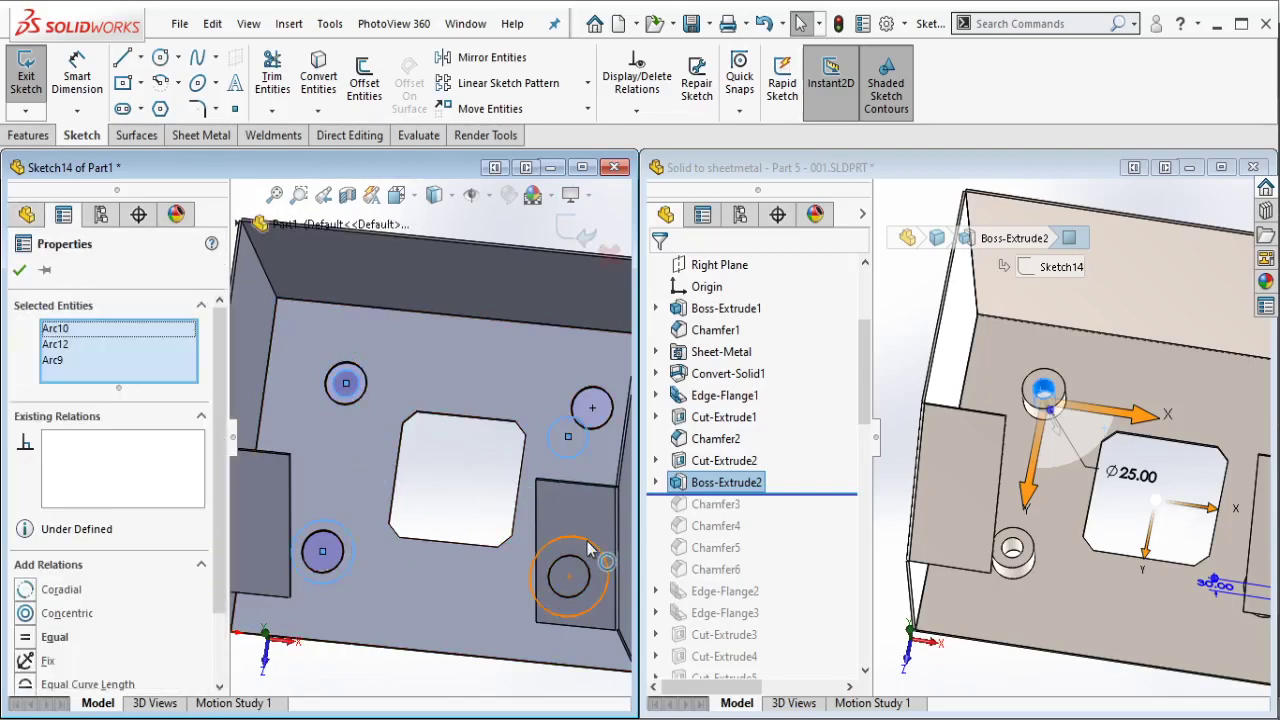
{"action": "left_click", "coordinate": [590, 548], "text": "ctrl"}
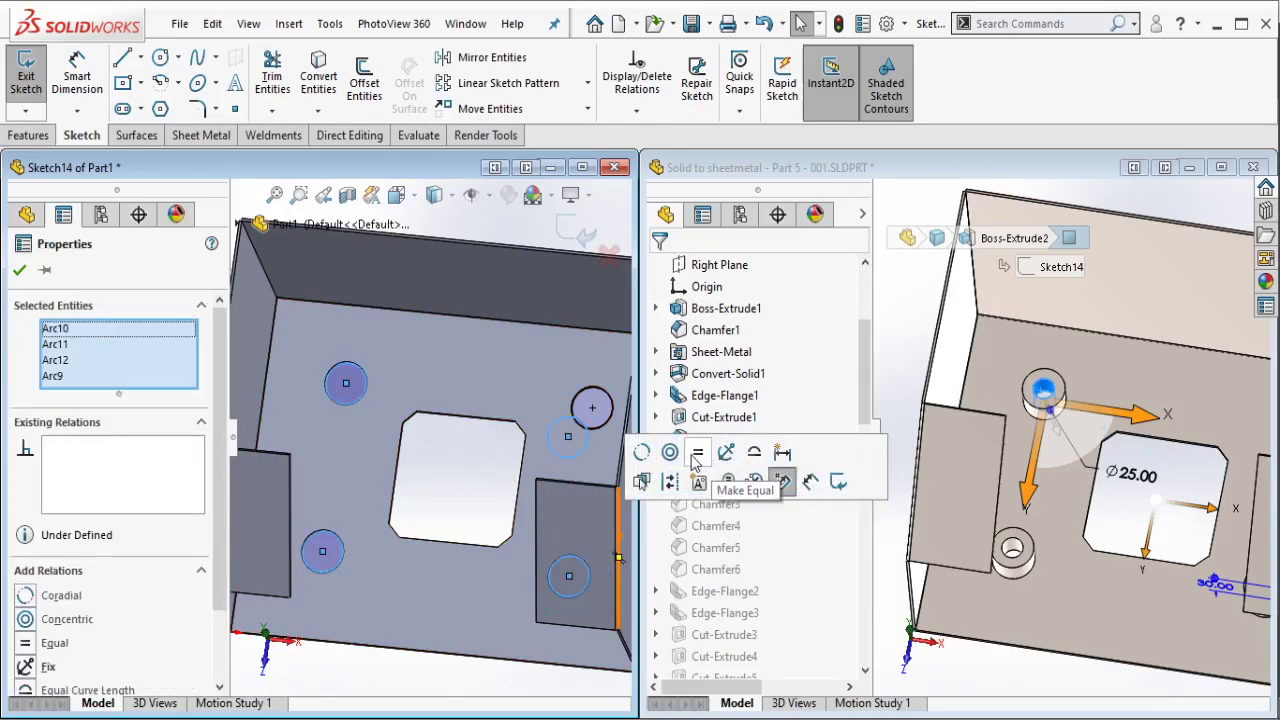
{"action": "left_click", "coordinate": [697, 453]}
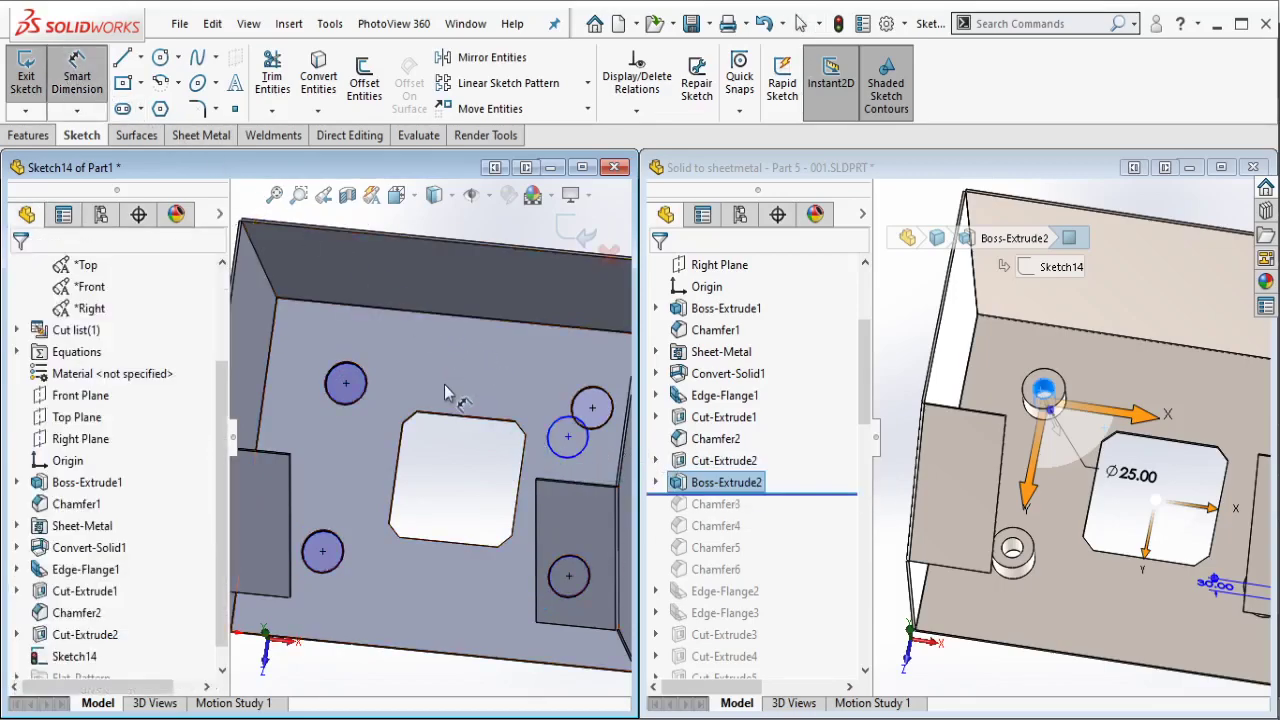
{"action": "scroll", "coordinate": [395, 483], "scroll_direction": "down", "scroll_amount": 2}
{"action": "key", "text": "Escape"}
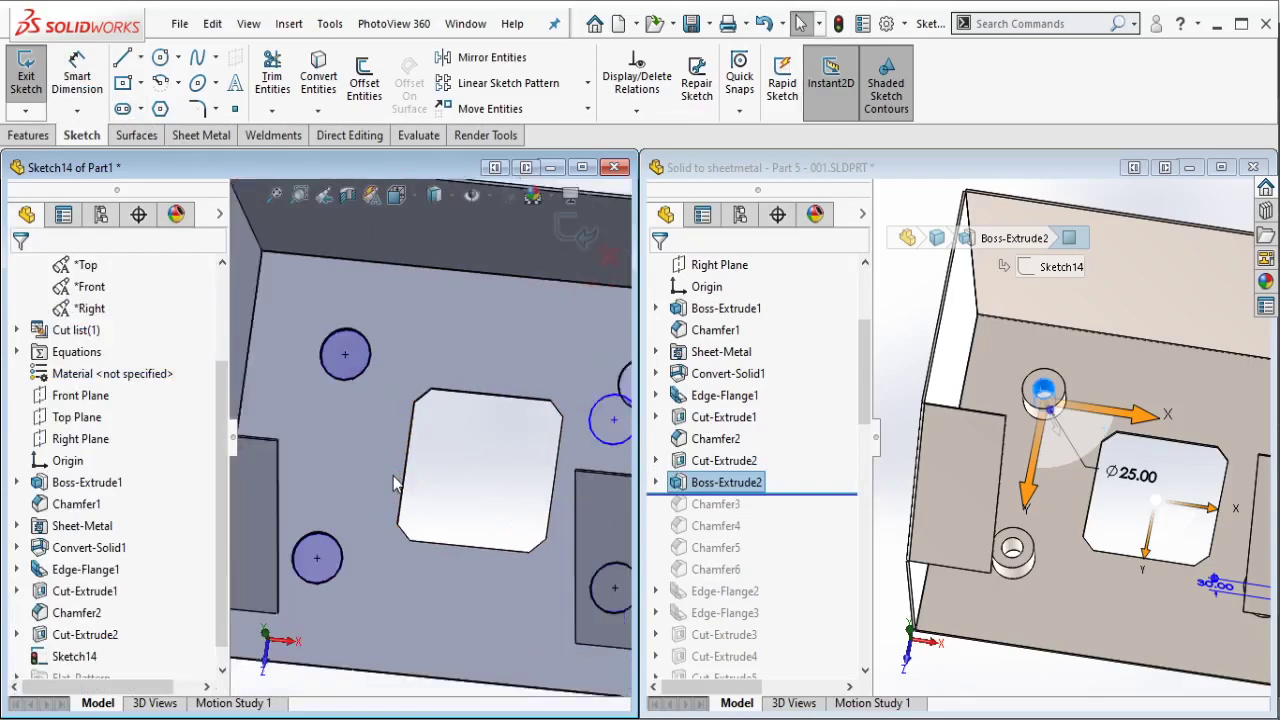
{"action": "scroll", "coordinate": [457, 312], "scroll_direction": "up", "scroll_amount": 2}
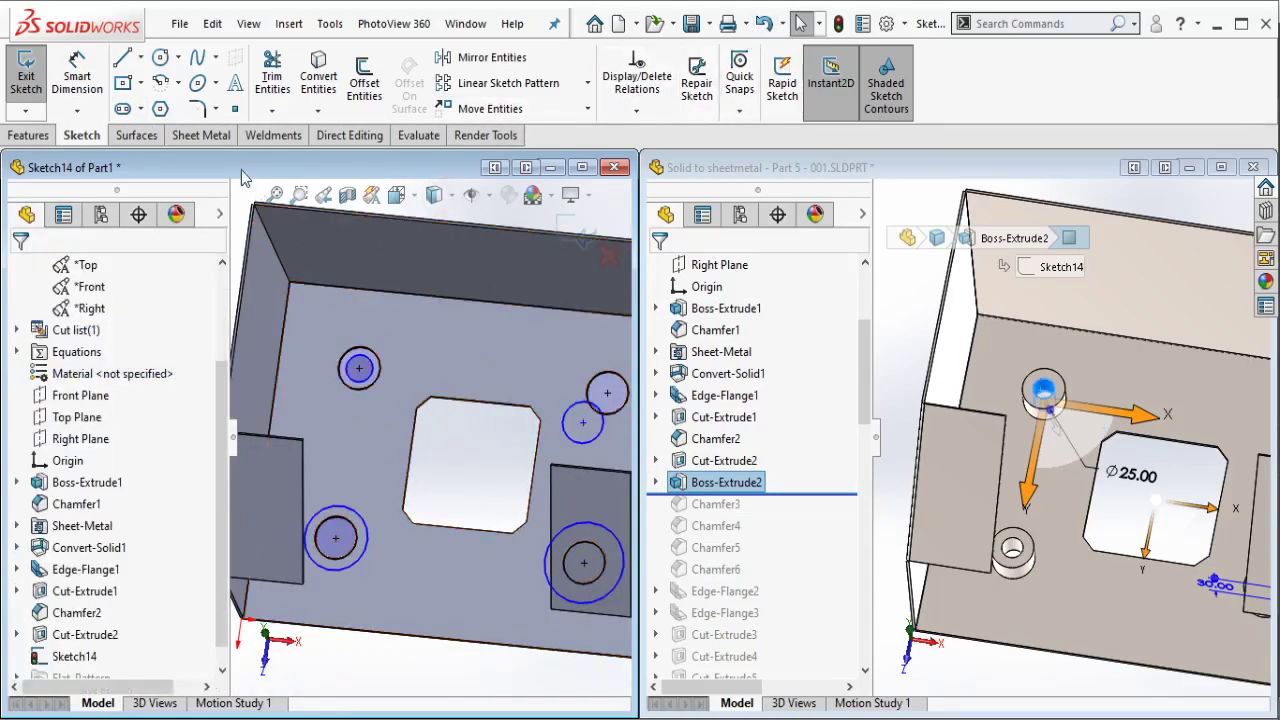
Step: Dimension the upper-left boss circle to a 25 mm diameter
{"action": "left_click", "coordinate": [77, 78]}
{"action": "left_click", "coordinate": [376, 372]}
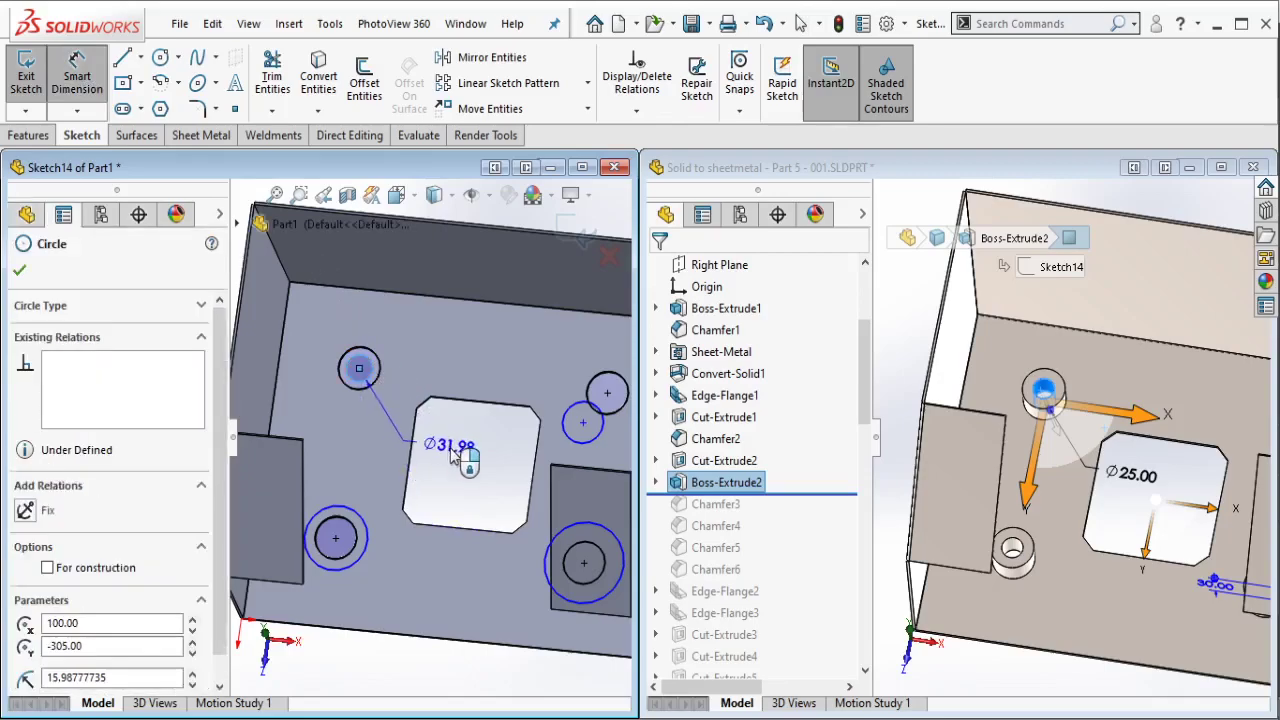
{"action": "left_click", "coordinate": [455, 457]}
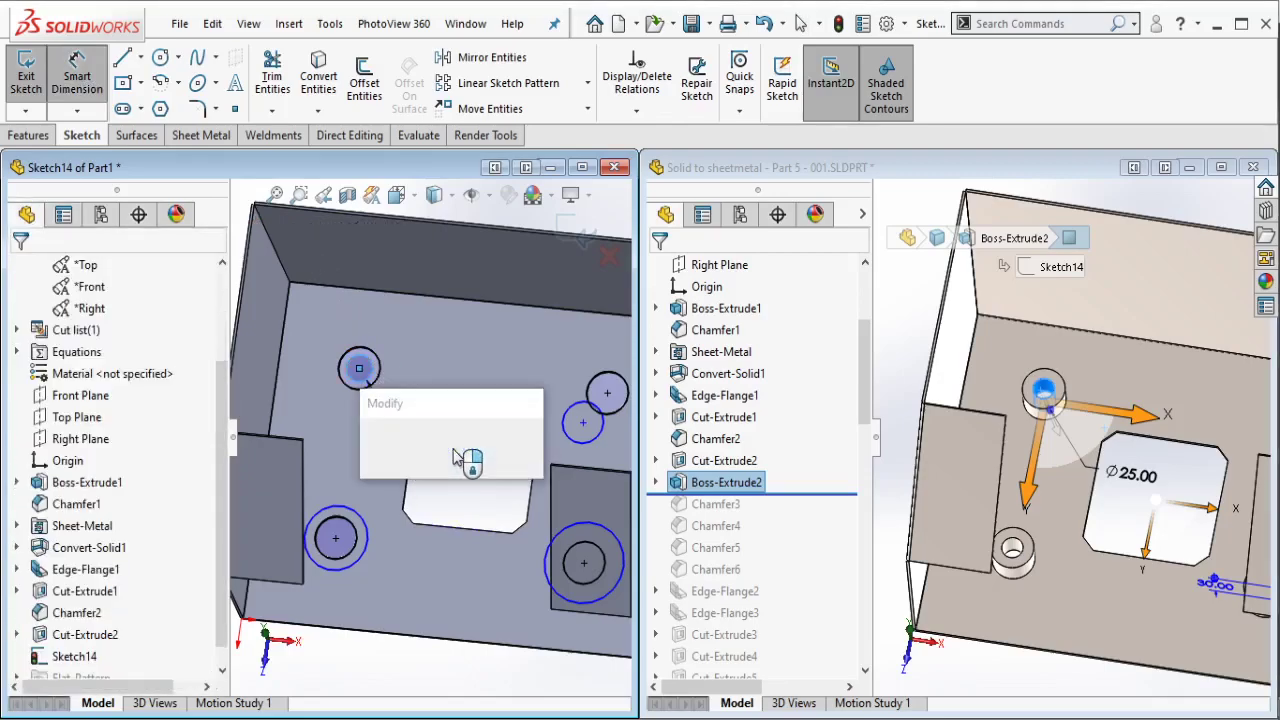
{"action": "type", "text": "2528"}
{"action": "key", "text": "Escape"}
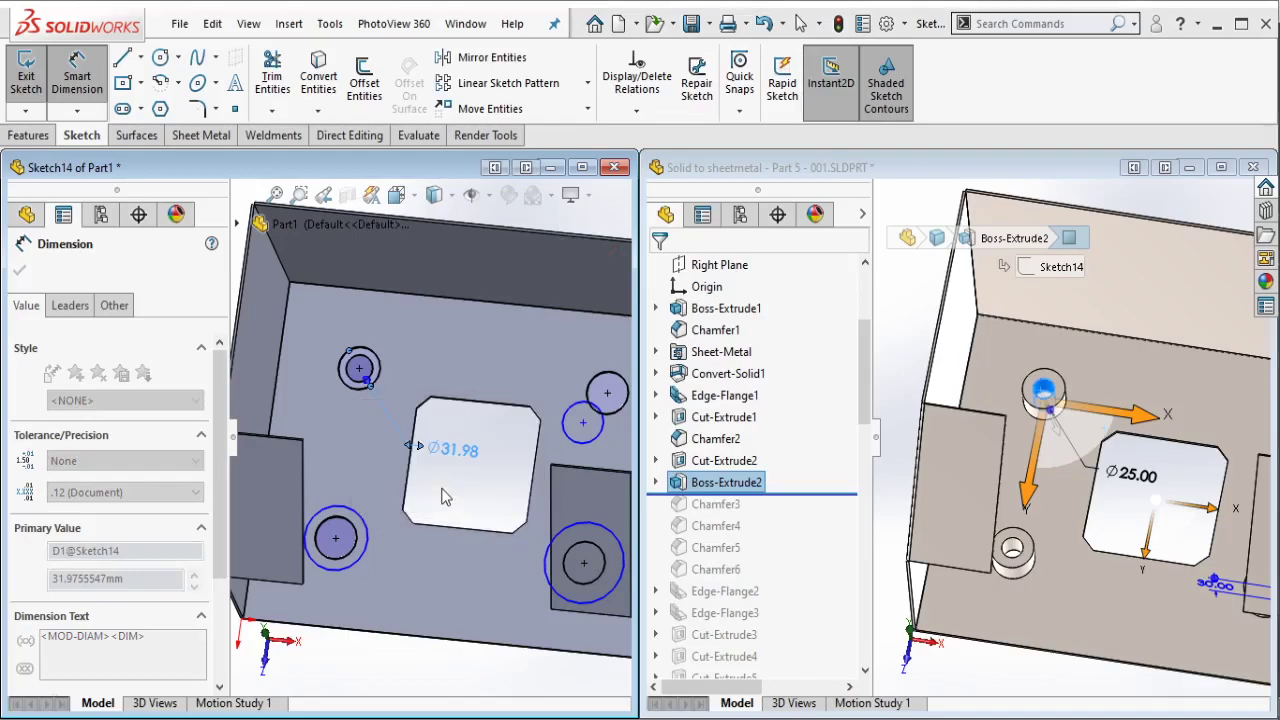
{"action": "key", "text": "Escape"}
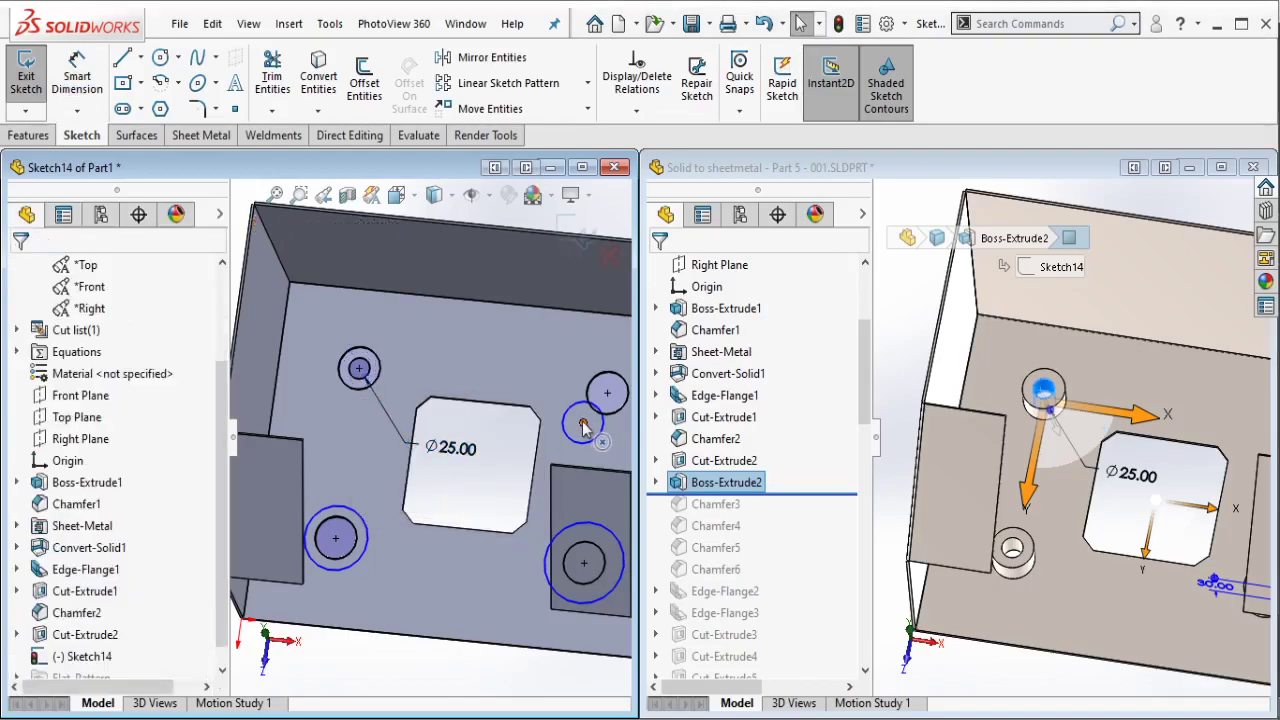
Step: Merge the upper-right circle's centre point onto the matching point
{"action": "left_click", "coordinate": [608, 394]}
{"action": "left_click", "coordinate": [706, 286], "text": "ctrl"}
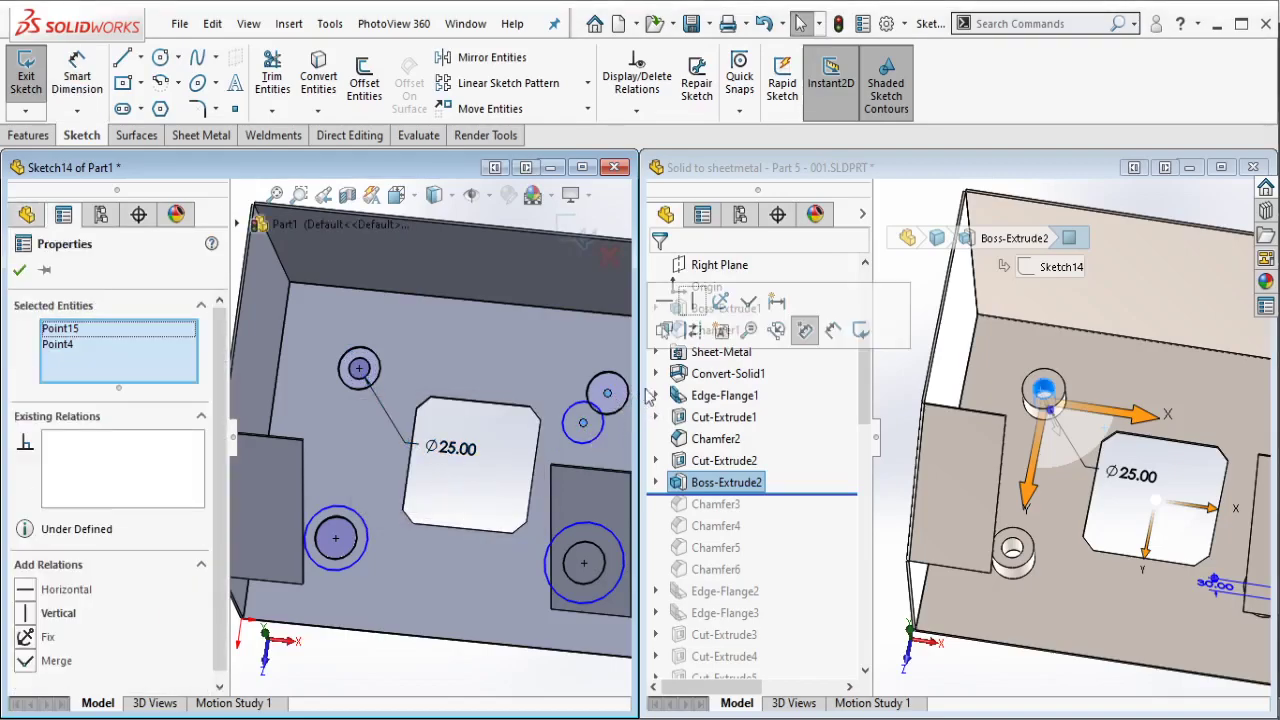
{"action": "left_click", "coordinate": [794, 292]}
{"action": "key", "text": "Escape"}
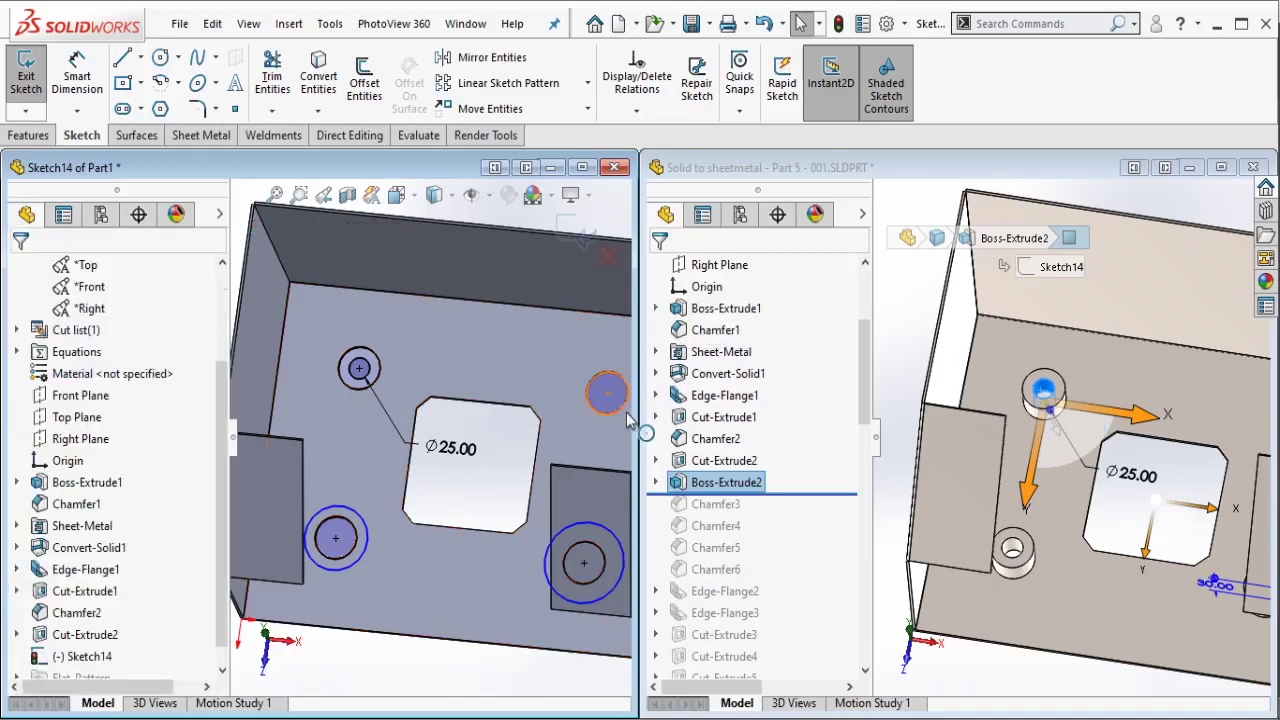
Step: Remove the extra oversized circle at the upper right
{"action": "scroll", "coordinate": [628, 420], "scroll_direction": "down", "scroll_amount": 3}
{"action": "left_click", "coordinate": [534, 395]}
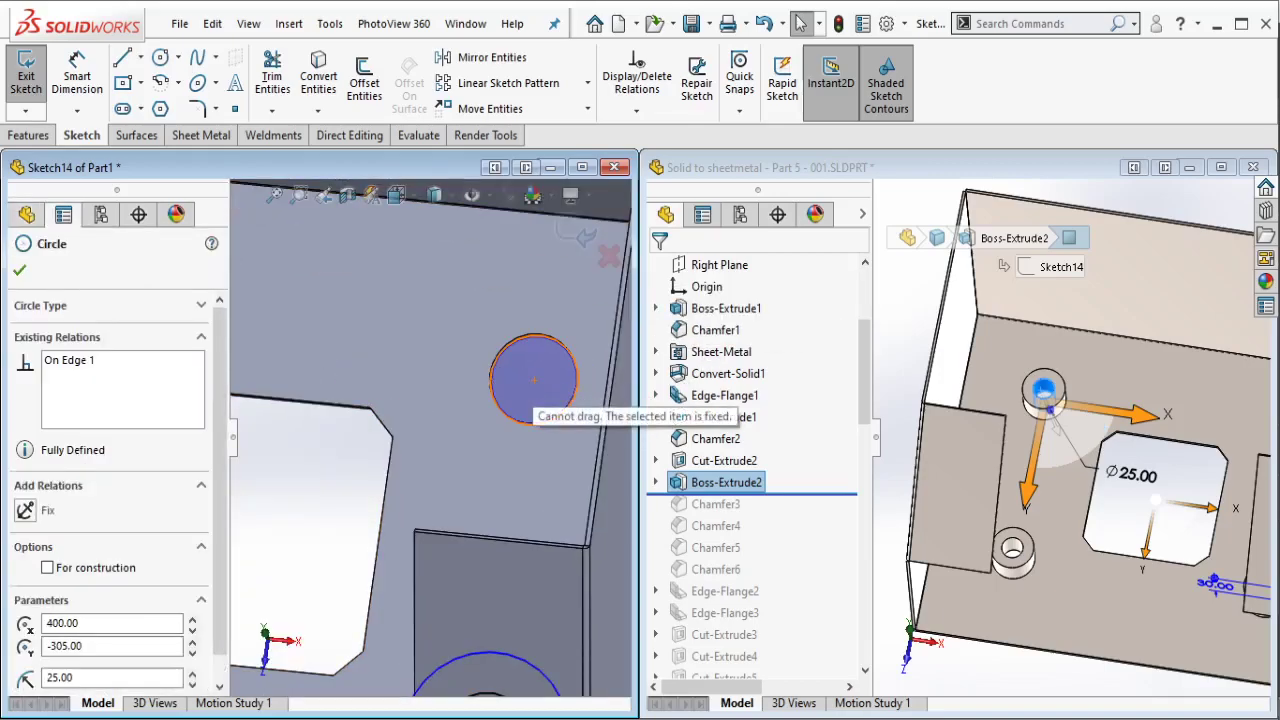
{"action": "key", "text": "Escape"}
{"action": "scroll", "coordinate": [555, 390], "scroll_direction": "down", "scroll_amount": 5}
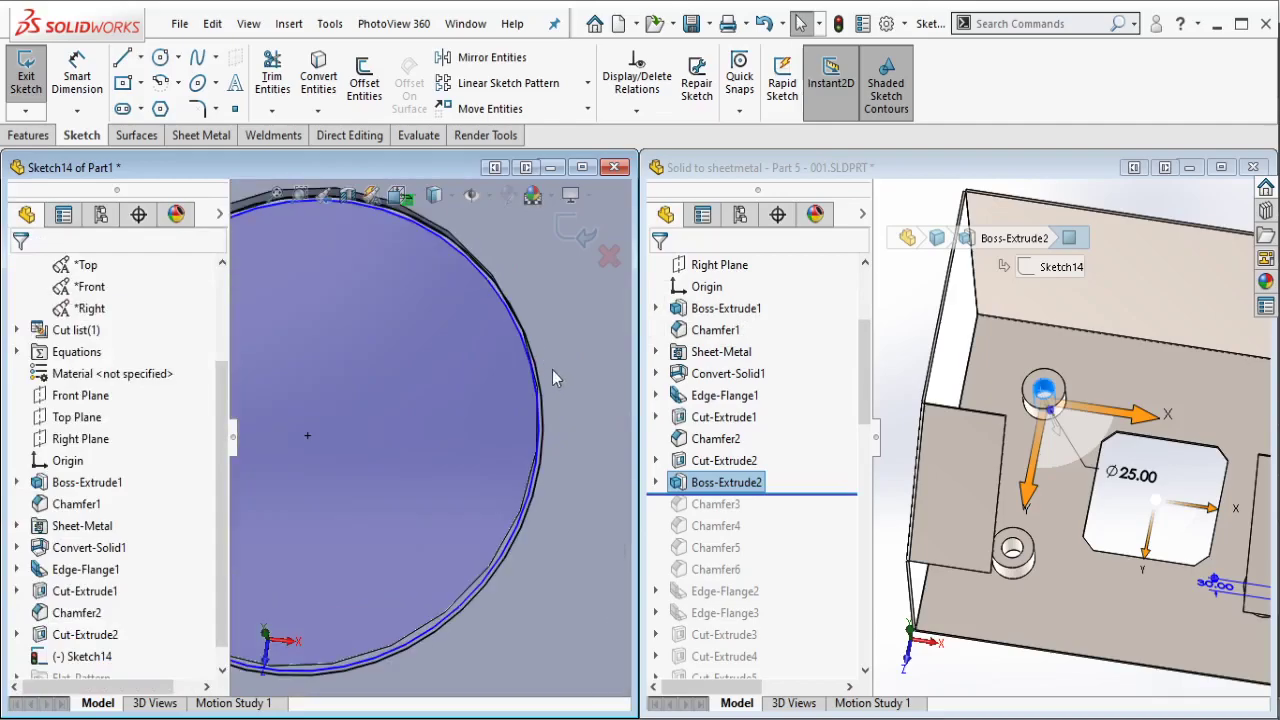
{"action": "scroll", "coordinate": [540, 376], "scroll_direction": "down", "scroll_amount": 3}
{"action": "left_click", "coordinate": [498, 398]}
{"action": "scroll", "coordinate": [313, 431], "scroll_direction": "up", "scroll_amount": 3}
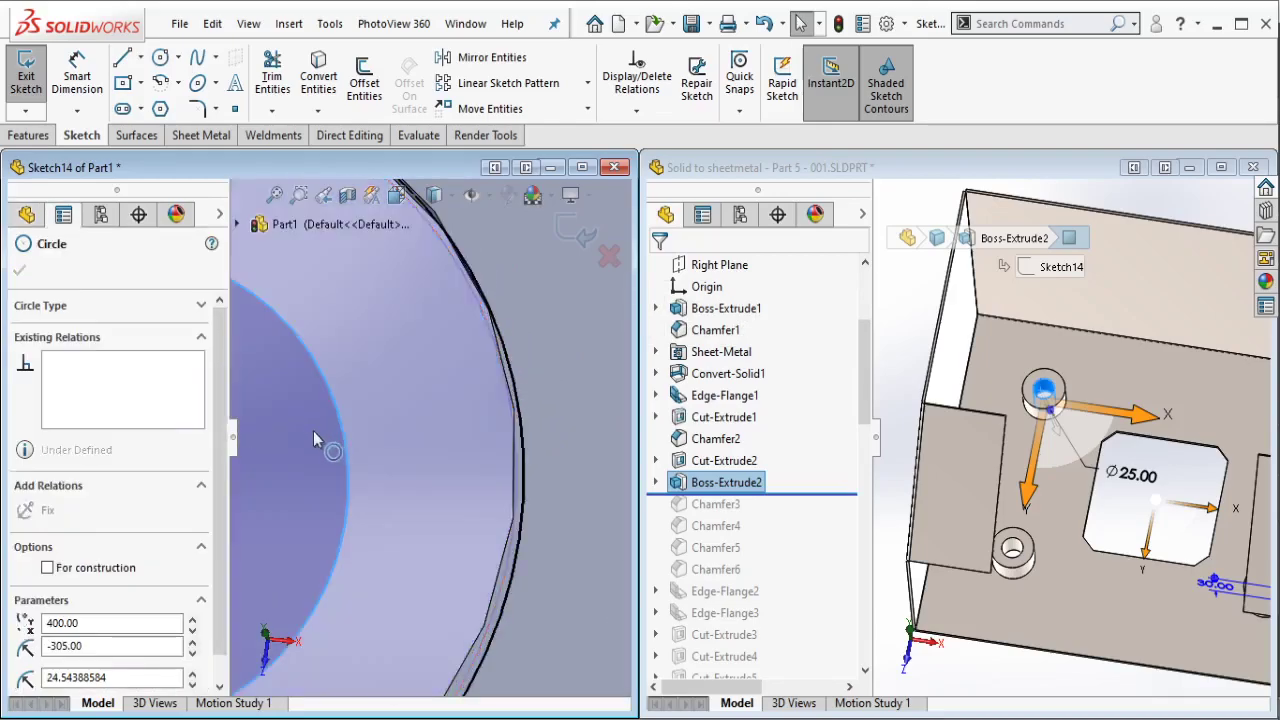
{"action": "scroll", "coordinate": [395, 461], "scroll_direction": "up", "scroll_amount": 3}
{"action": "scroll", "coordinate": [409, 553], "scroll_direction": "up", "scroll_amount": 3}
{"action": "scroll", "coordinate": [375, 550], "scroll_direction": "up", "scroll_amount": 3}
{"action": "scroll", "coordinate": [375, 550], "scroll_direction": "down", "scroll_amount": 1}
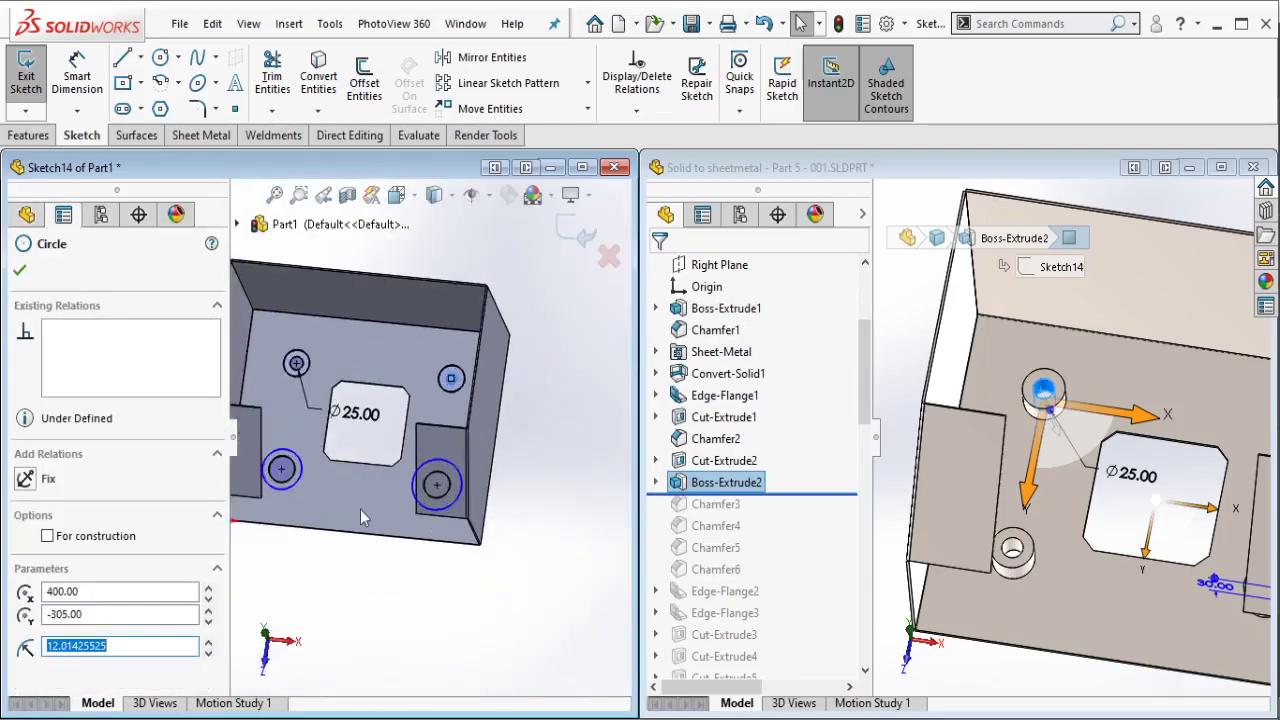
{"action": "scroll", "coordinate": [320, 480], "scroll_direction": "down", "scroll_amount": 1}
{"action": "key", "text": "Escape"}
Step: Make the four boss circles equal, leaving the sketch fully defined
{"action": "left_click", "coordinate": [294, 462]}
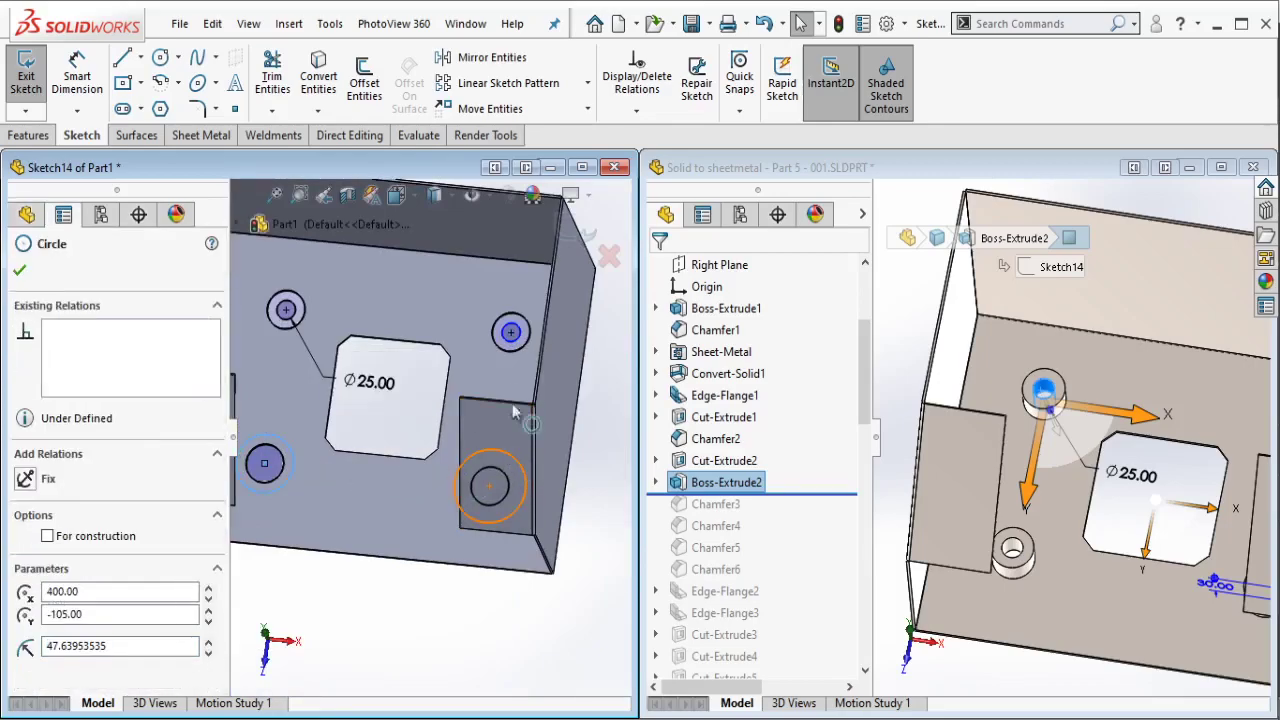
{"action": "left_click", "coordinate": [513, 412], "text": "ctrl"}
{"action": "left_click", "coordinate": [510, 340], "text": "ctrl"}
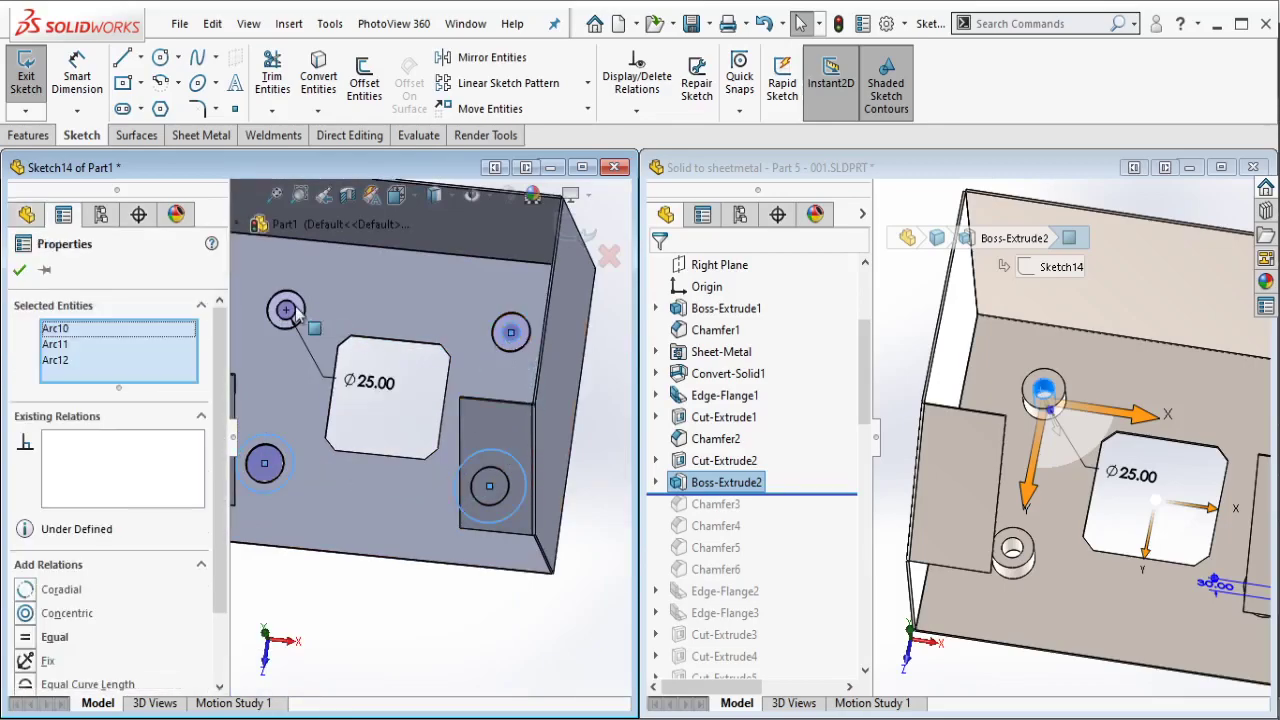
{"action": "left_click", "coordinate": [290, 311], "text": "ctrl"}
{"action": "left_click", "coordinate": [412, 230]}
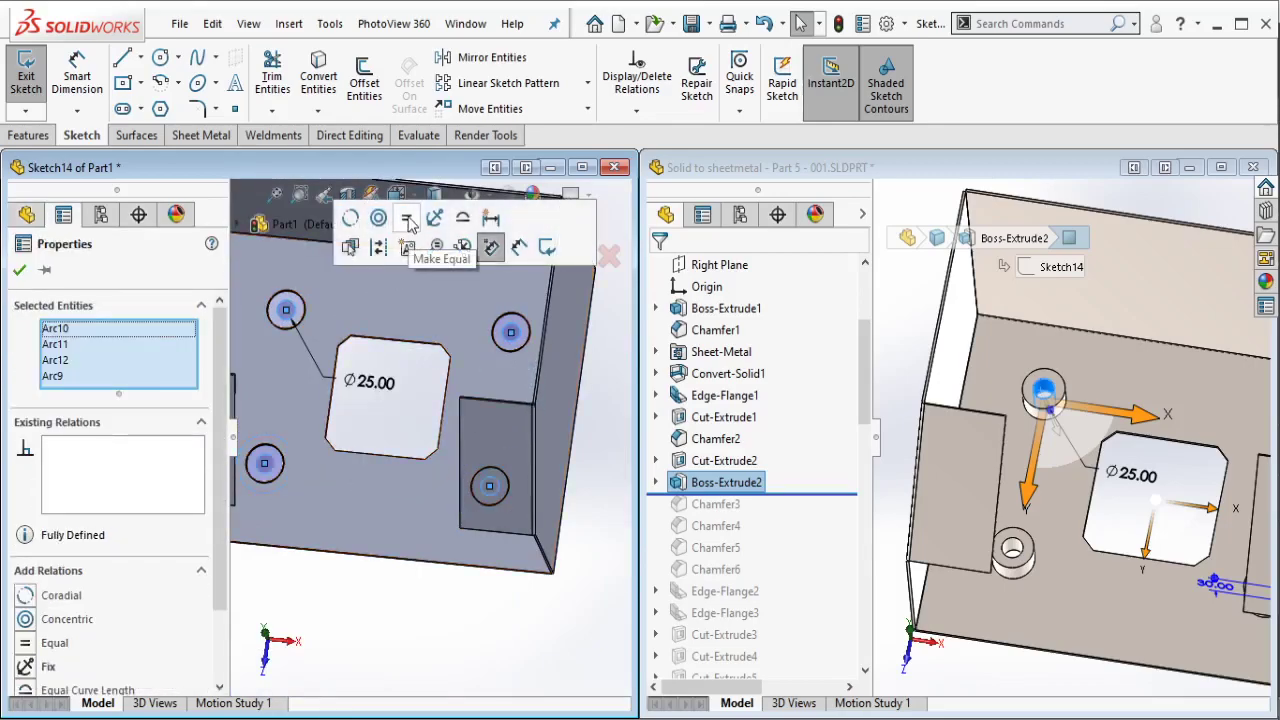
{"action": "scroll", "coordinate": [411, 262], "scroll_direction": "up", "scroll_amount": 3}
{"action": "key", "text": "Escape"}
{"action": "middle_click_drag", "start_coordinate": [332, 314], "coordinate": [153, 182]}
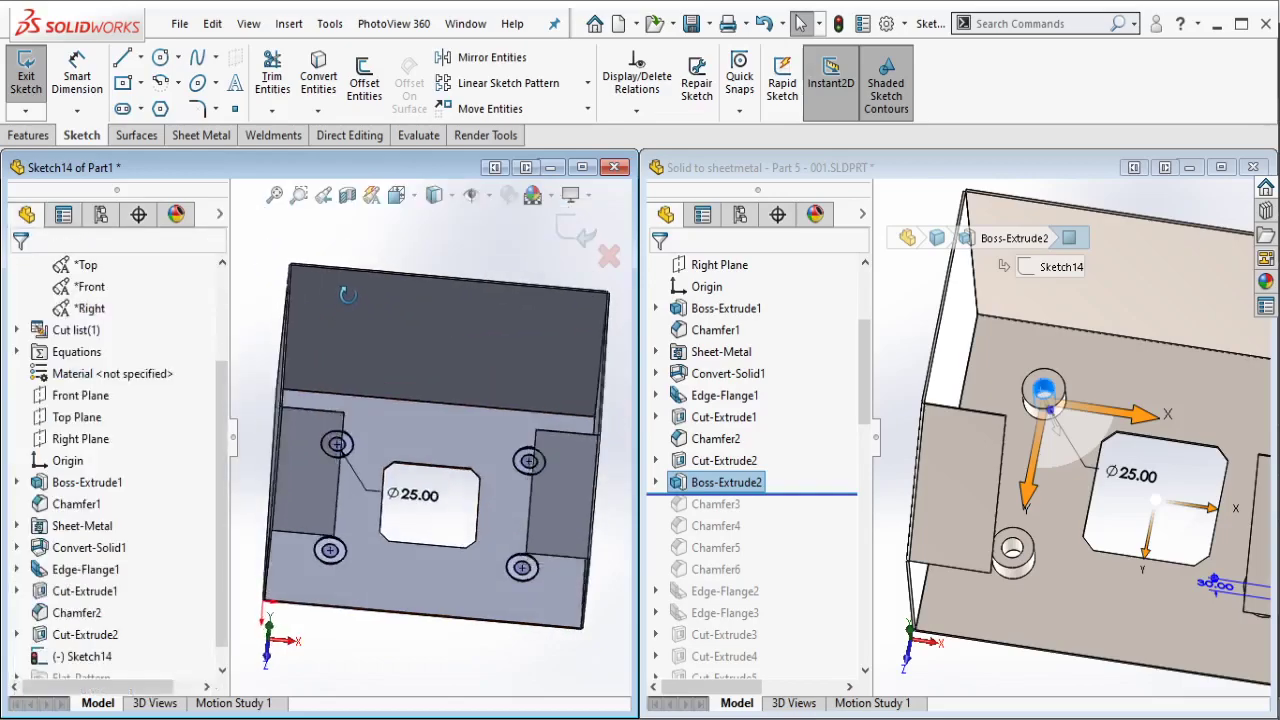
{"action": "left_click", "coordinate": [29, 136]}
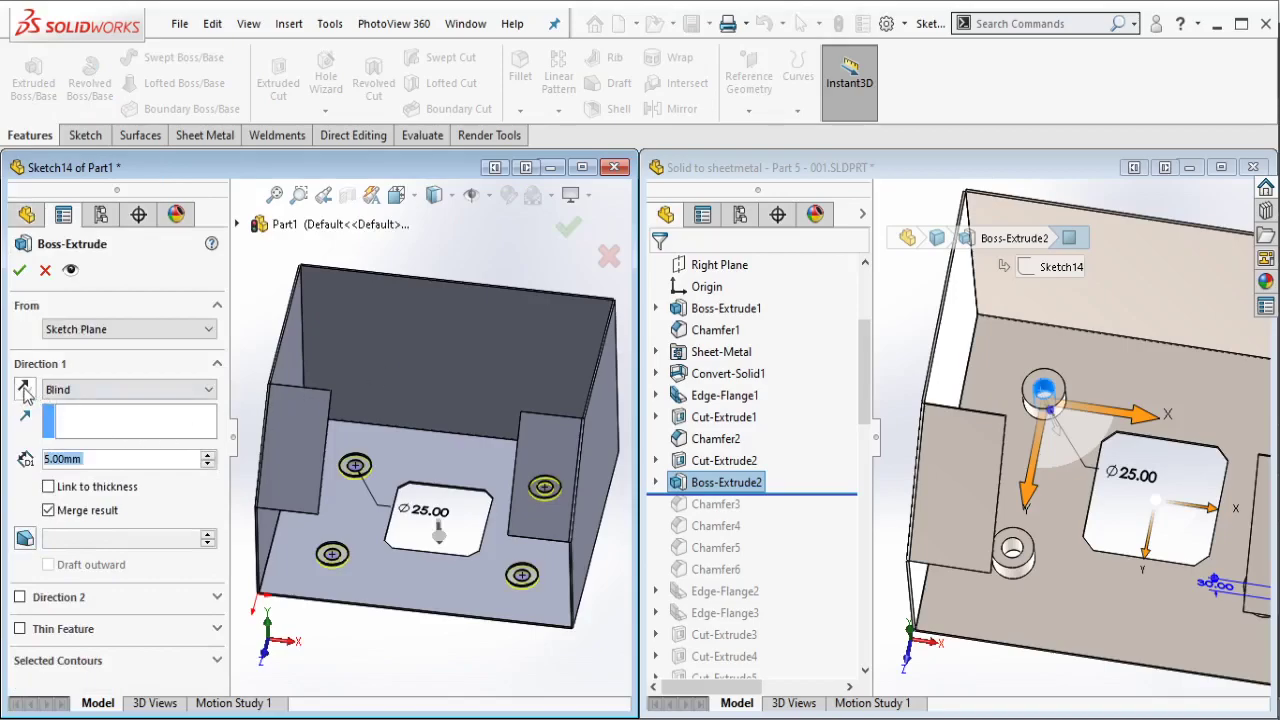
Step: Extrude the four circles 30 mm, reversed to rise into the enclosure as bosses
{"action": "left_click", "coordinate": [25, 390]}
{"action": "type", "text": "30"}
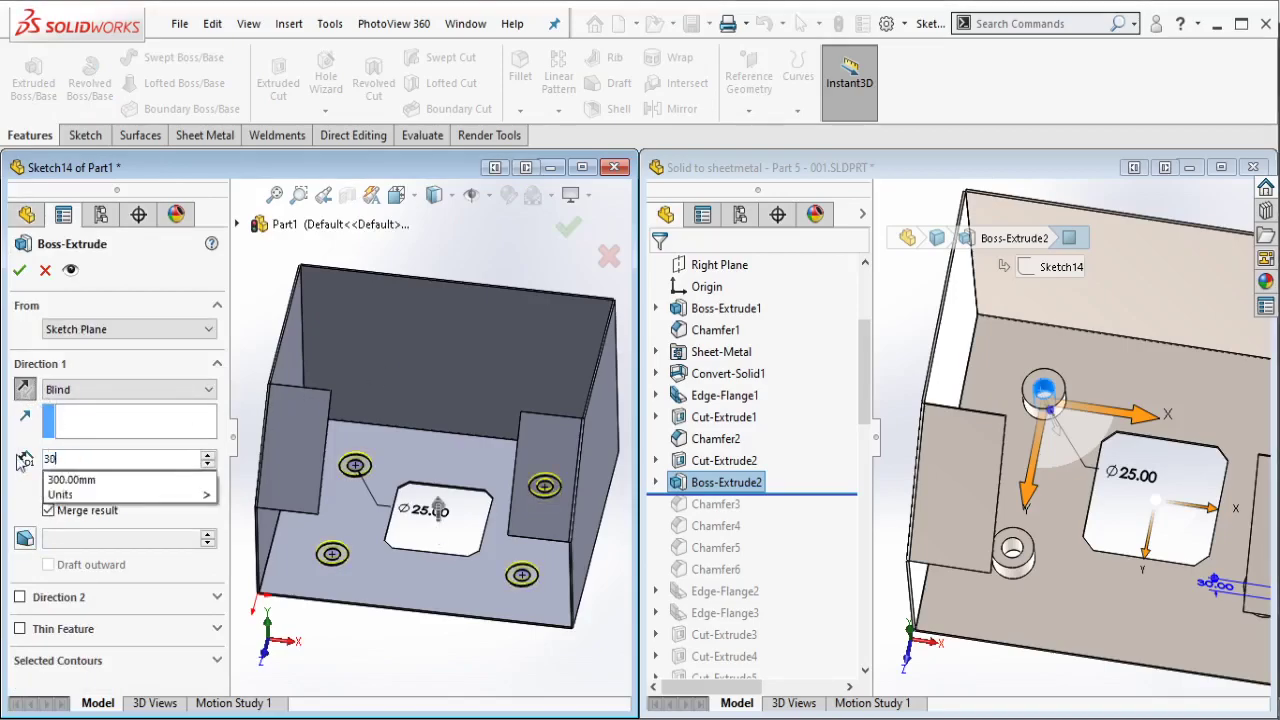
{"action": "key", "text": "Return"}
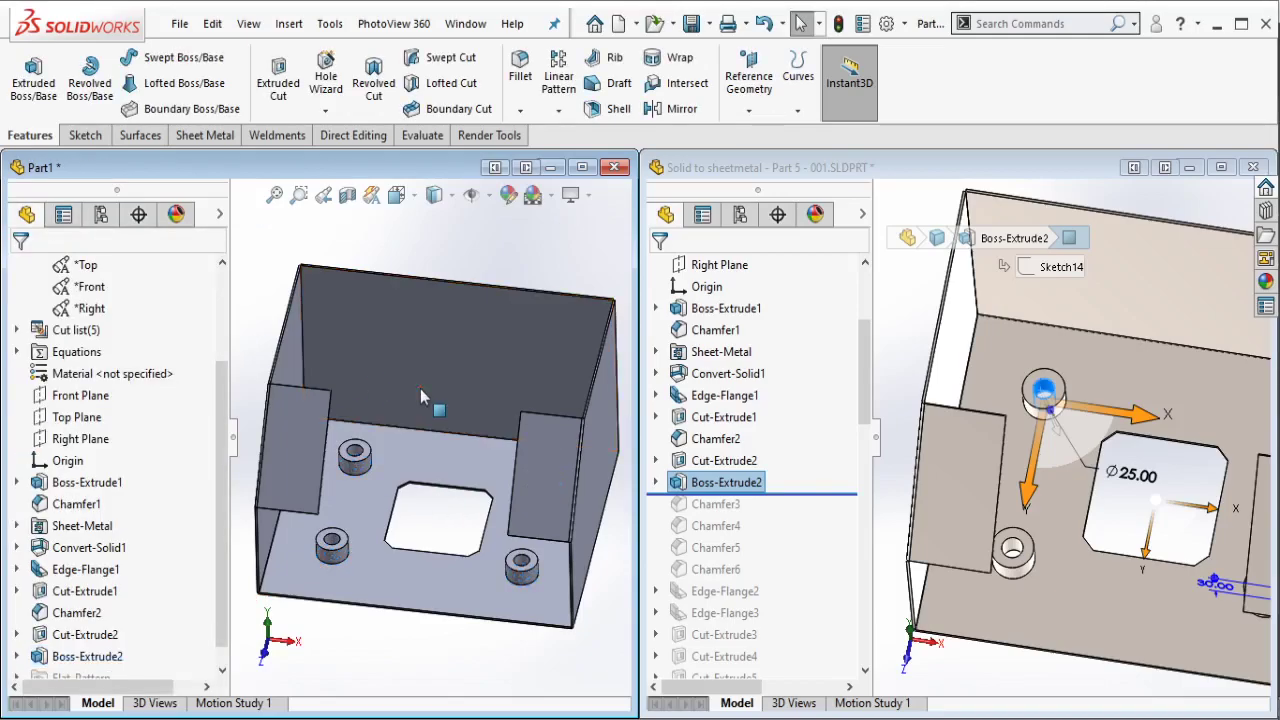
{"action": "scroll", "coordinate": [1053, 455], "scroll_direction": "up", "scroll_amount": 2}
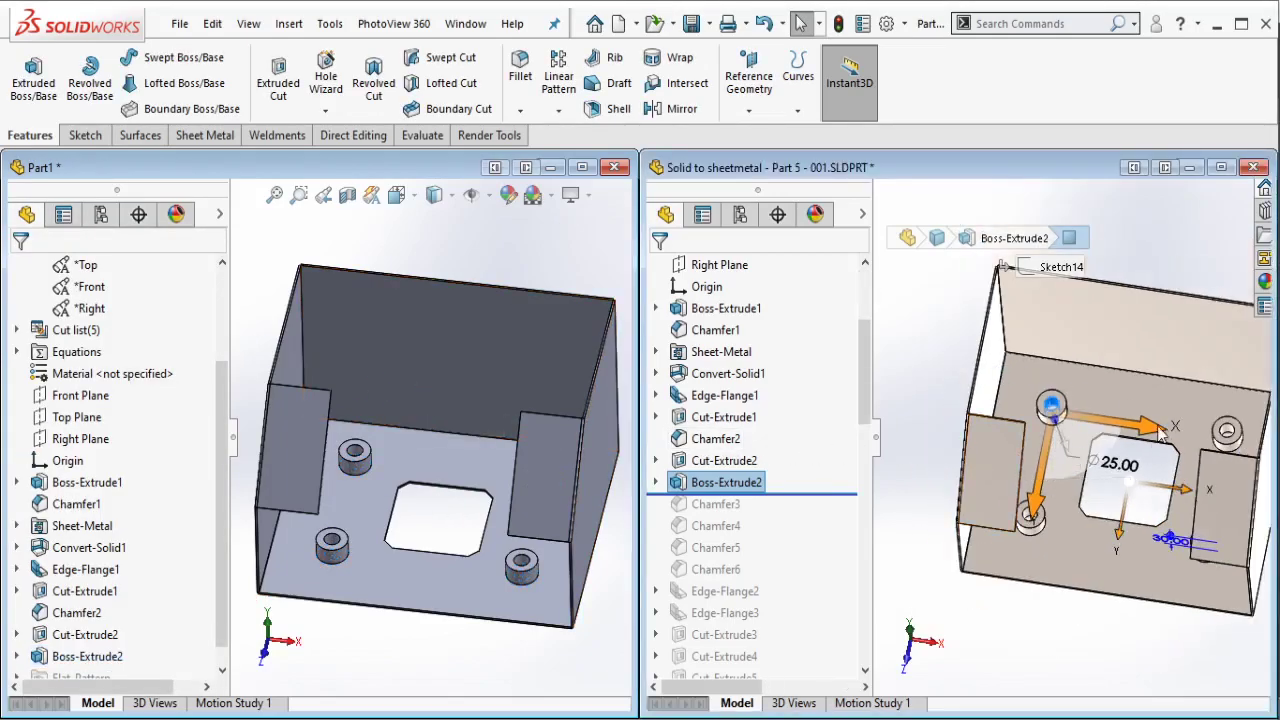
{"action": "middle_click_drag", "start_coordinate": [1053, 455], "coordinate": [1116, 438]}
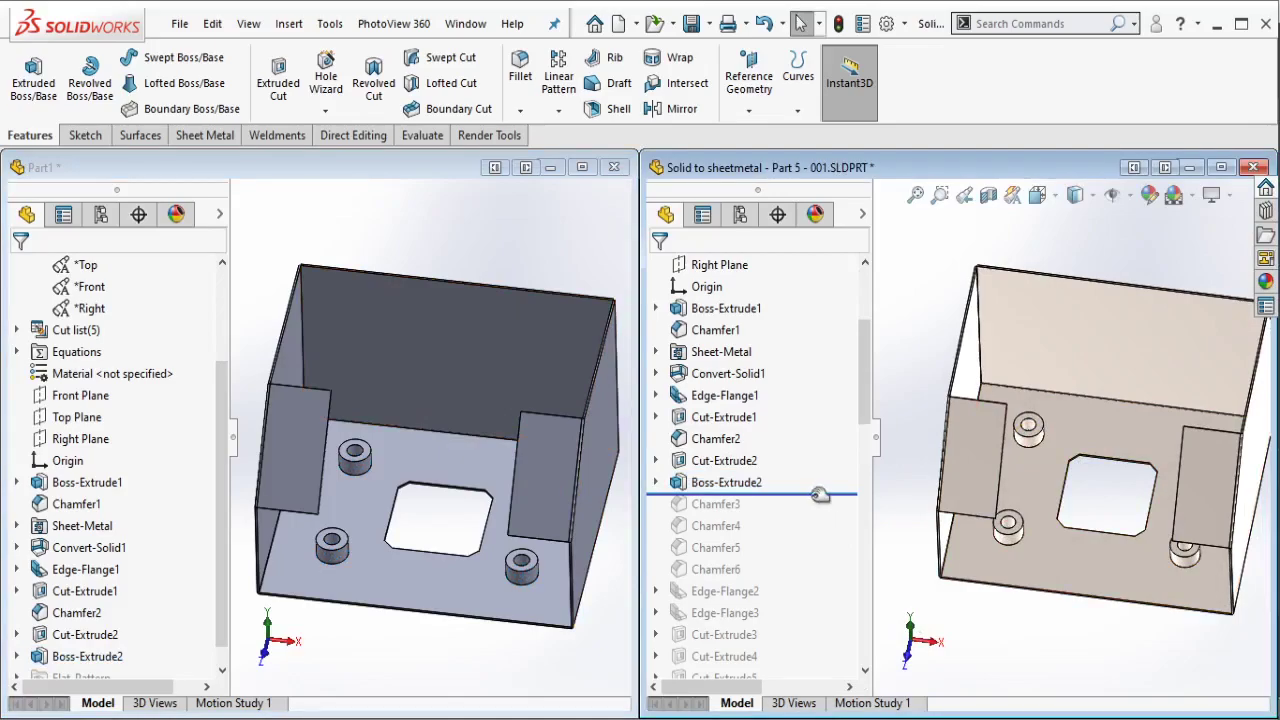
Step: Drag the reference part's rollback bar forward to below Chamfer6
{"action": "left_click_drag", "start_coordinate": [819, 495], "coordinate": [785, 570]}
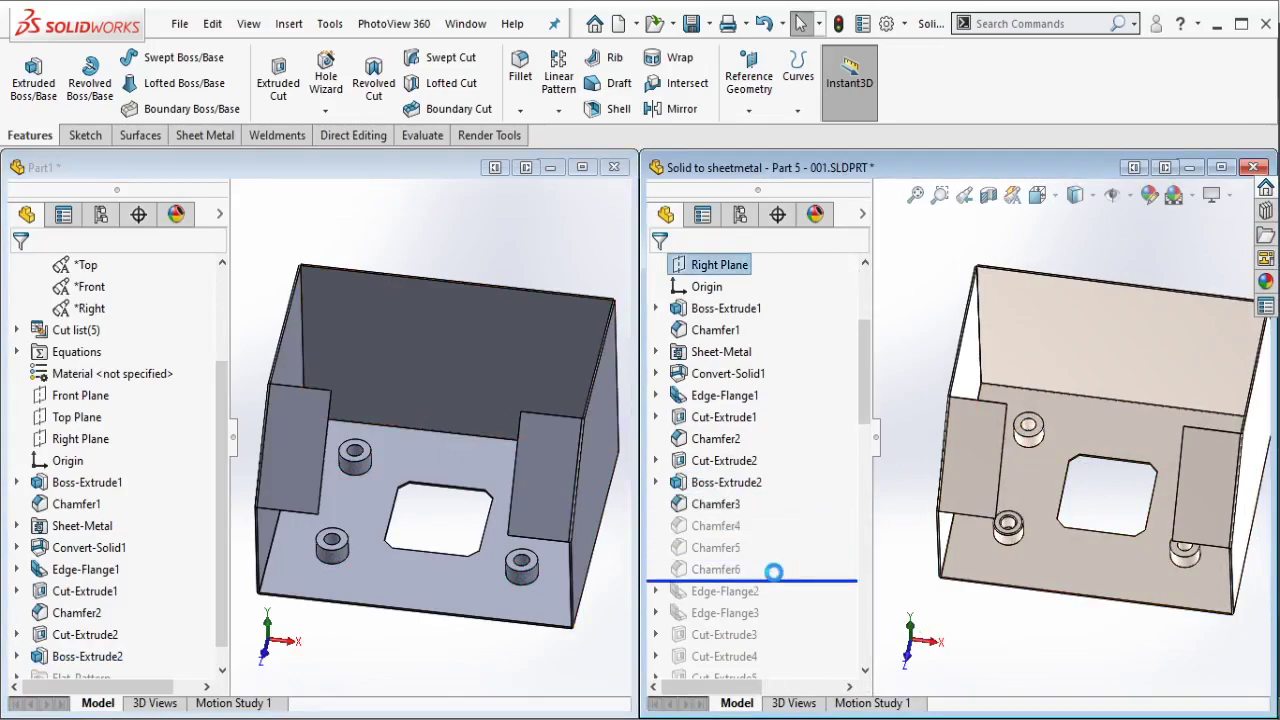
{"action": "mouse_move", "coordinate": [1080, 450]}
{"action": "middle_mouse_down"}
{"action": "mouse_move", "coordinate": [1063, 517]}
{"action": "mouse_move", "coordinate": [1058, 459]}
{"action": "middle_mouse_up"}
{"action": "scroll", "coordinate": [1058, 459], "scroll_direction": "down", "scroll_amount": 2}
{"action": "scroll", "coordinate": [1053, 502], "scroll_direction": "down", "scroll_amount": 2}
{"action": "scroll", "coordinate": [1053, 502], "scroll_direction": "up", "scroll_amount": 3}
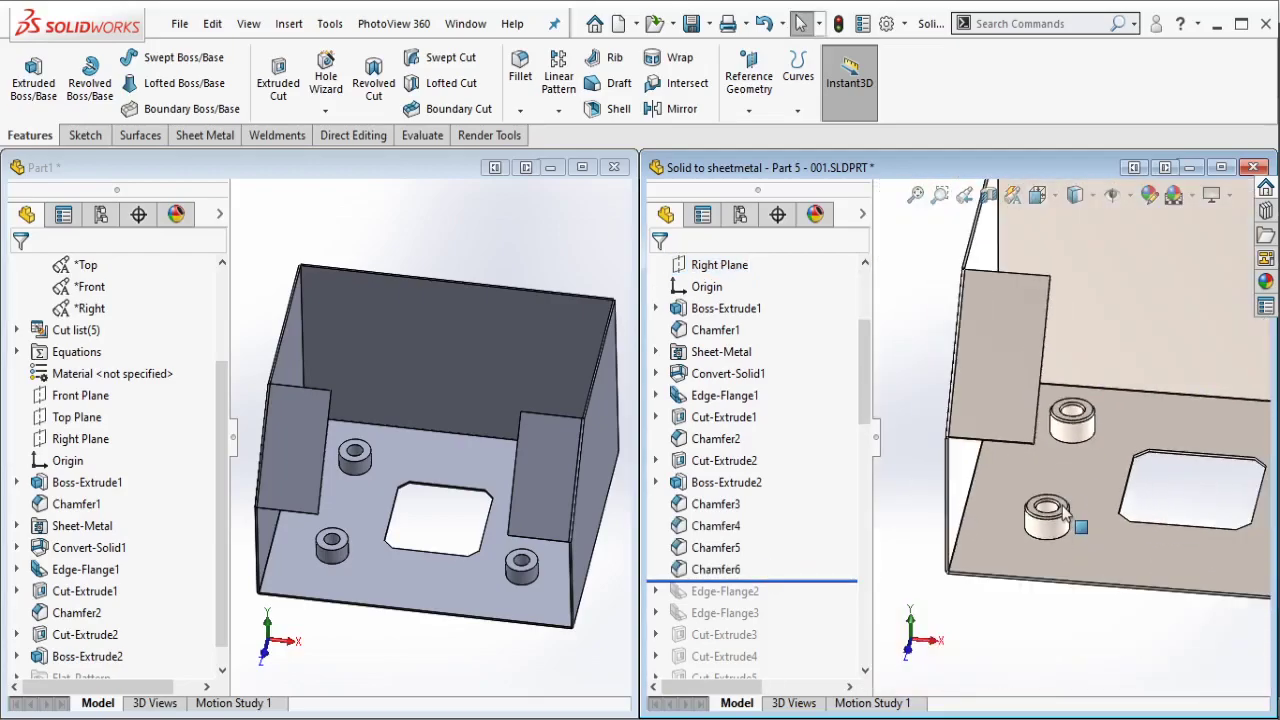
{"action": "scroll", "coordinate": [1060, 525], "scroll_direction": "down", "scroll_amount": 1}
Step: Select a chamfered boss (Chamfer3) on the reference and orbit around it
{"action": "left_click", "coordinate": [1057, 517]}
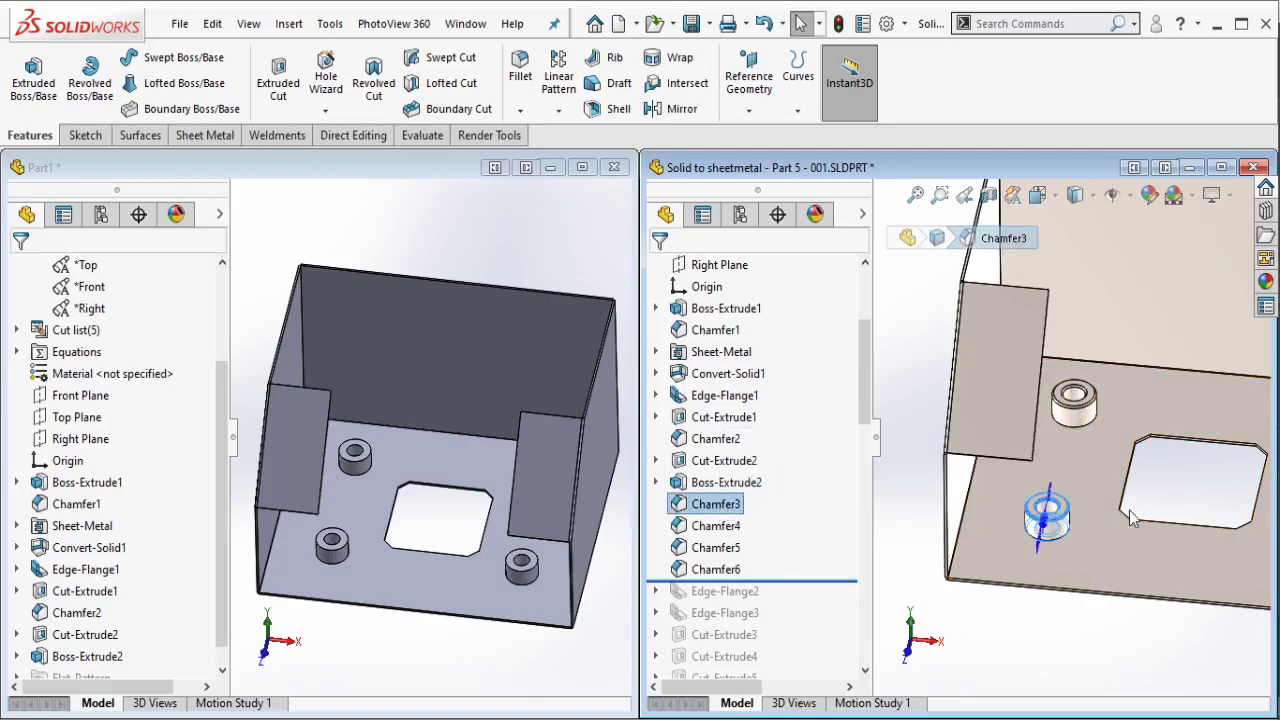
{"action": "scroll", "coordinate": [1075, 525], "scroll_direction": "down", "scroll_amount": 3}
{"action": "scroll", "coordinate": [957, 514], "scroll_direction": "down", "scroll_amount": 2}
{"action": "middle_click_drag", "start_coordinate": [960, 514], "coordinate": [1010, 505]}
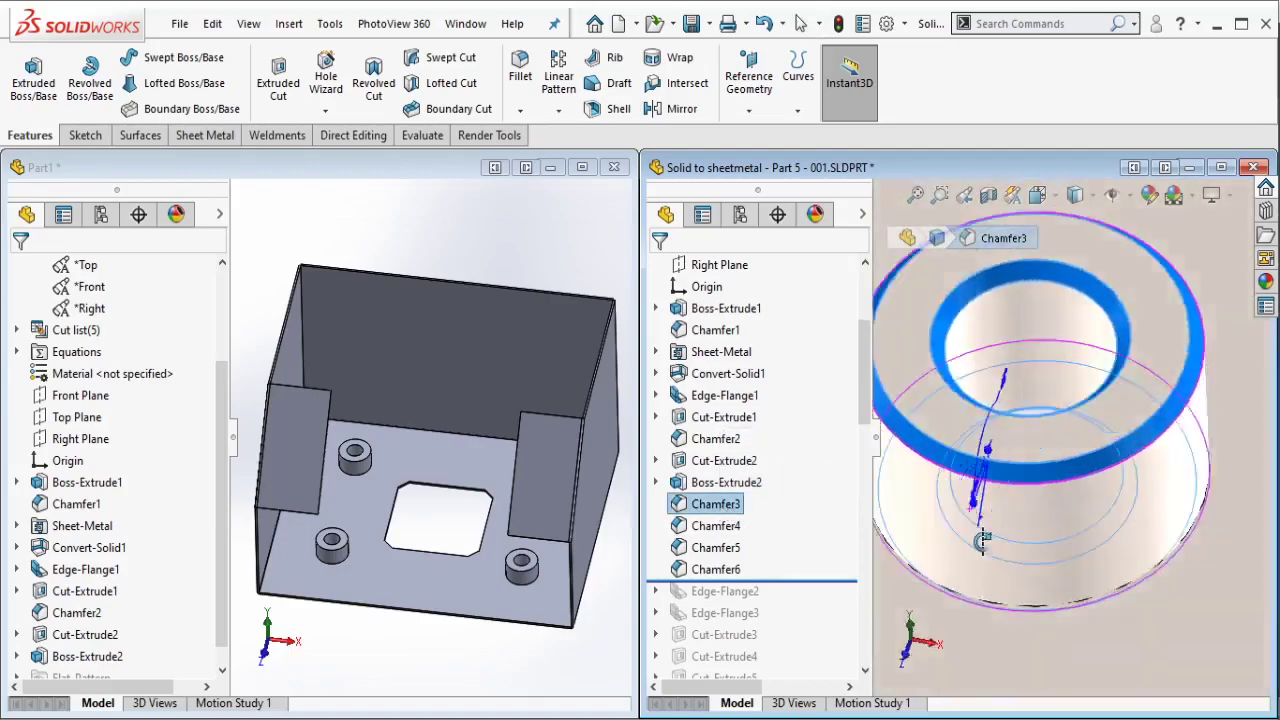
{"action": "scroll", "coordinate": [1031, 510], "scroll_direction": "up", "scroll_amount": 4}
{"action": "scroll", "coordinate": [1031, 510], "scroll_direction": "up", "scroll_amount": 2}
{"action": "scroll", "coordinate": [1031, 510], "scroll_direction": "up", "scroll_amount": 2}
{"action": "scroll", "coordinate": [1031, 510], "scroll_direction": "up", "scroll_amount": 2}
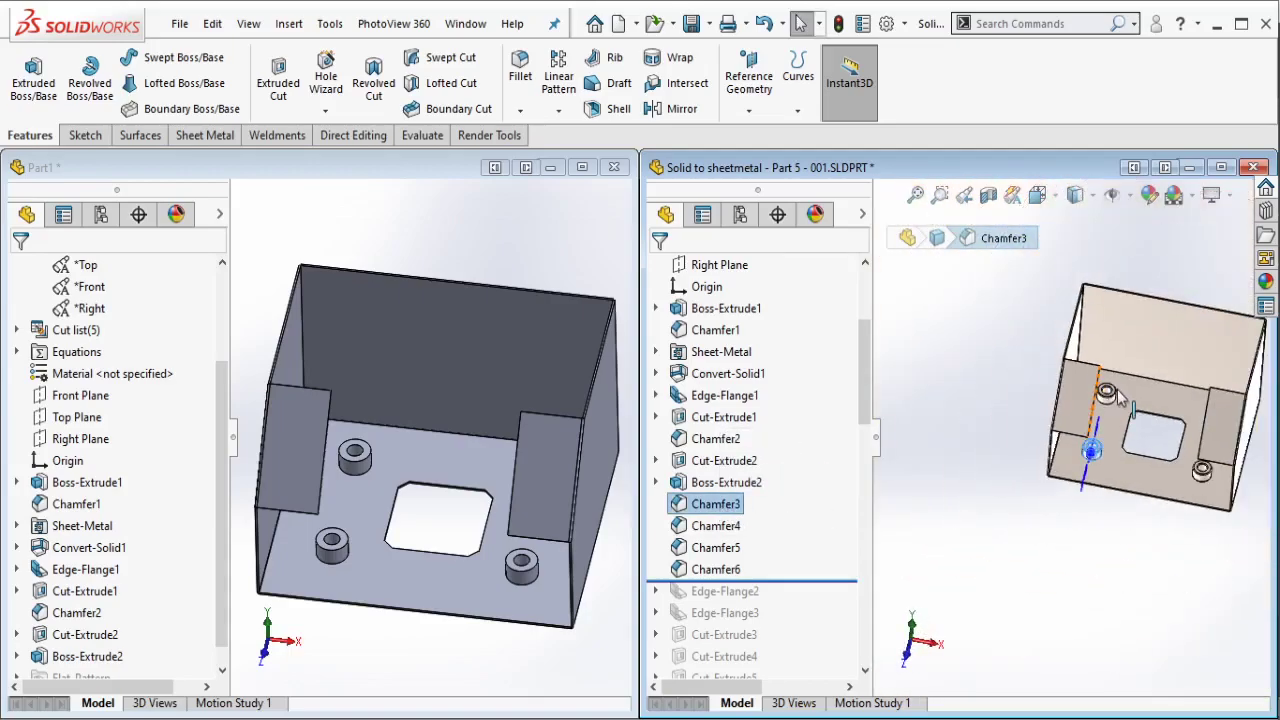
{"action": "left_click", "coordinate": [467, 242]}
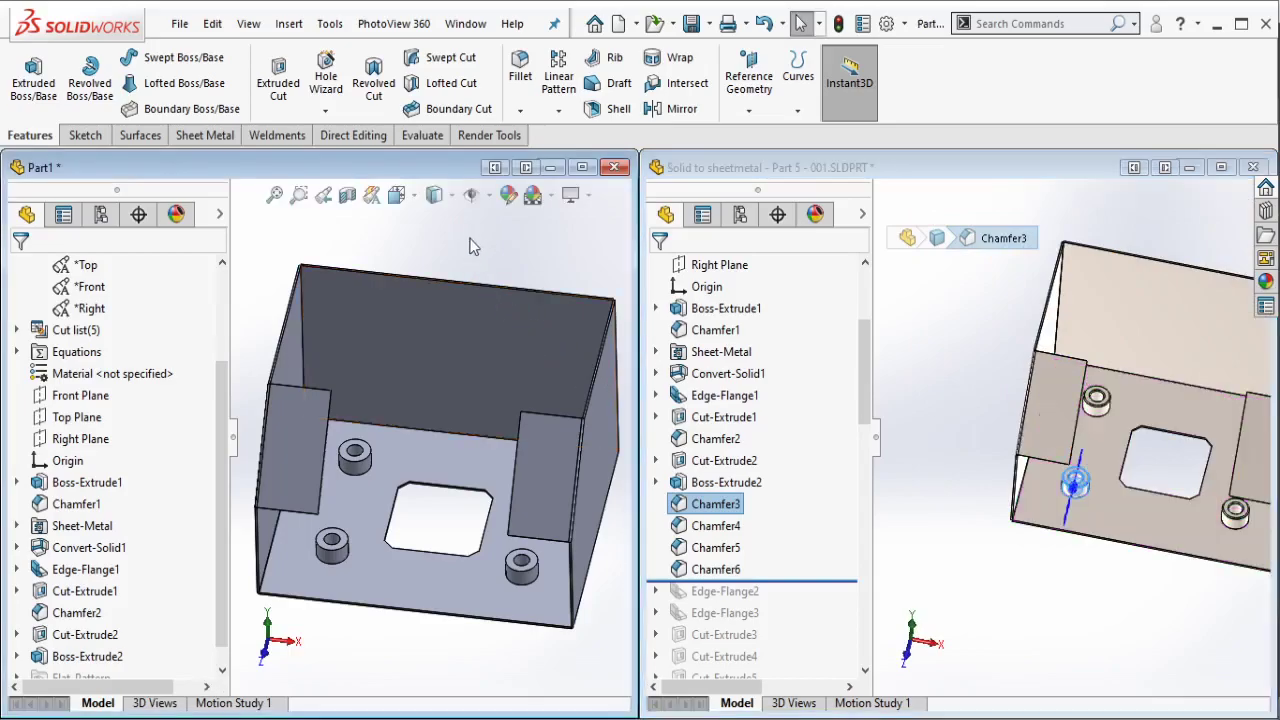
Step: Chamfer the first two bosses' top and outer edges at 2 mm × 45°
{"action": "left_click", "coordinate": [519, 110]}
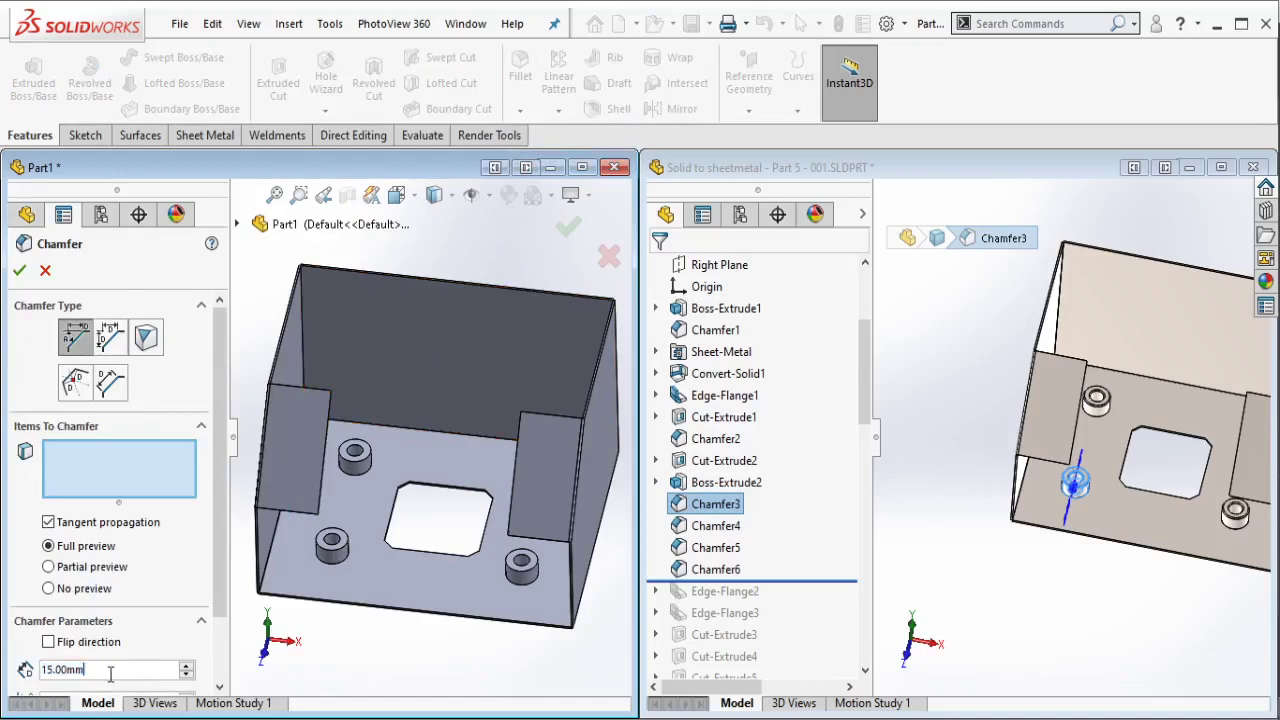
{"action": "type", "text": "2"}
{"action": "scroll", "coordinate": [367, 482], "scroll_direction": "down", "scroll_amount": 3}
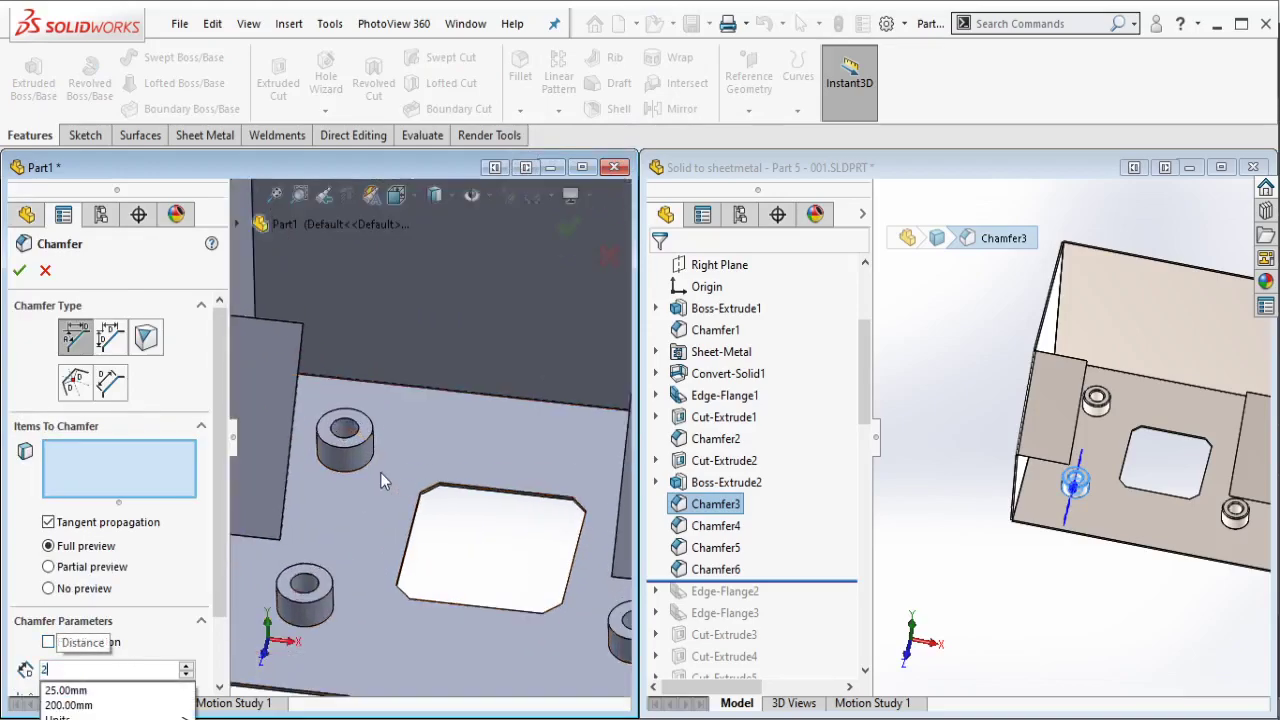
{"action": "left_click", "coordinate": [350, 428]}
{"action": "left_click", "coordinate": [348, 427]}
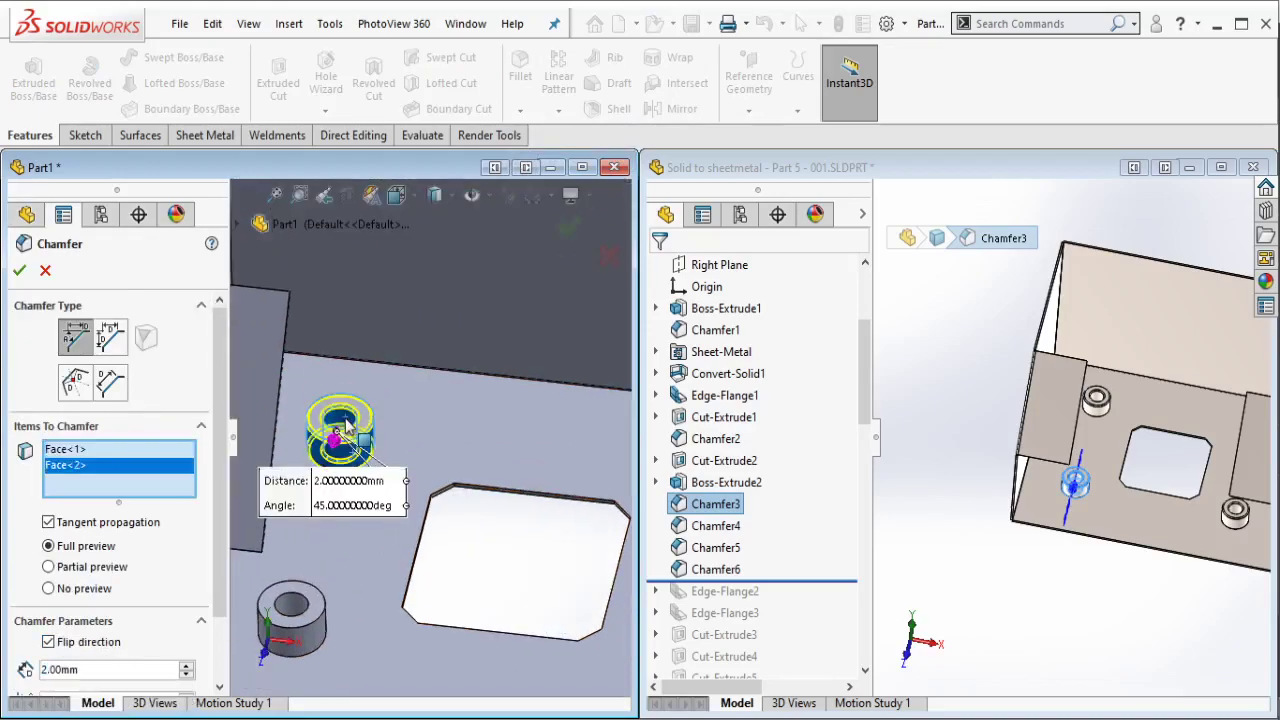
{"action": "left_click", "coordinate": [567, 227]}
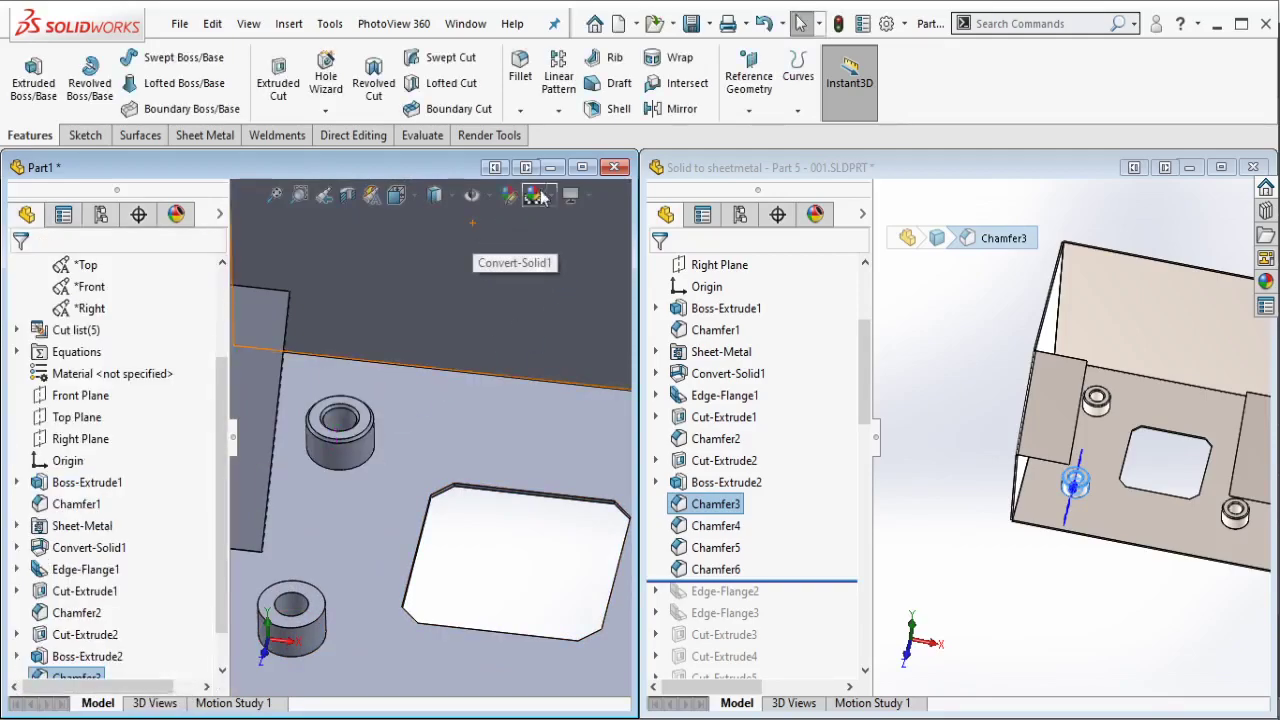
{"action": "left_click", "coordinate": [520, 110]}
{"action": "left_click", "coordinate": [552, 234]}
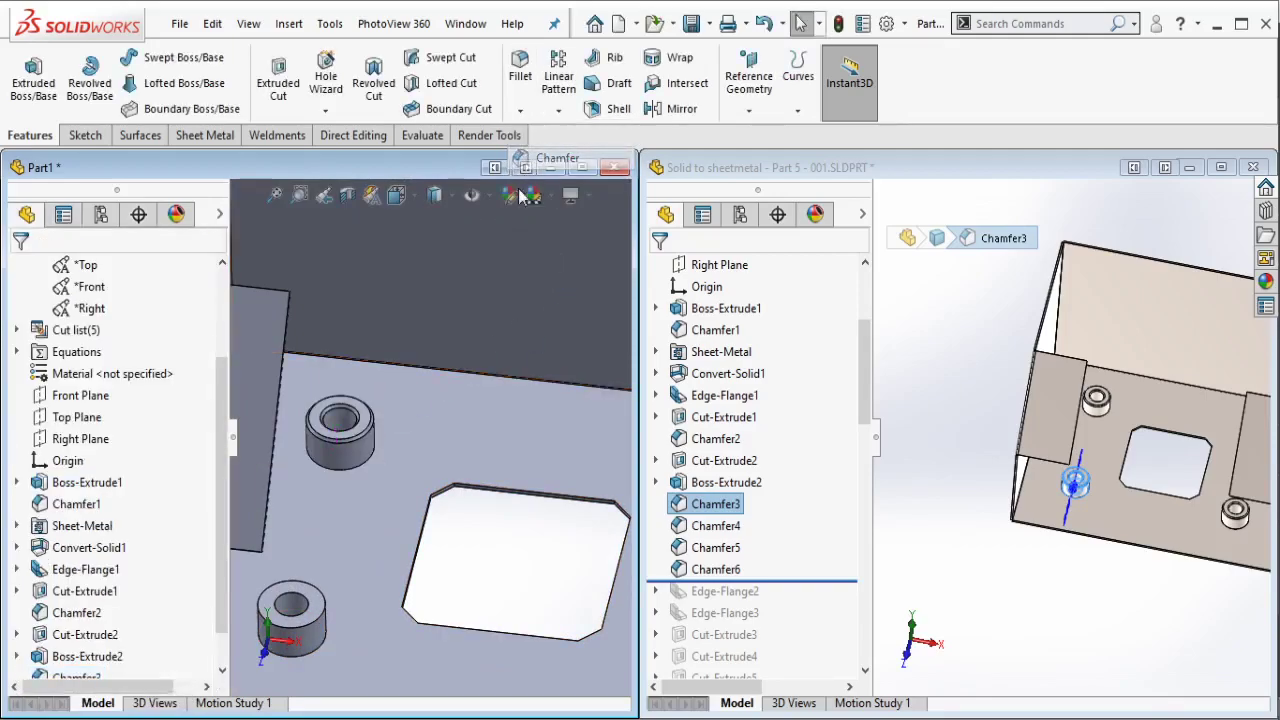
{"action": "left_click", "coordinate": [296, 604]}
{"action": "scroll", "coordinate": [272, 645], "scroll_direction": "down", "scroll_amount": 3}
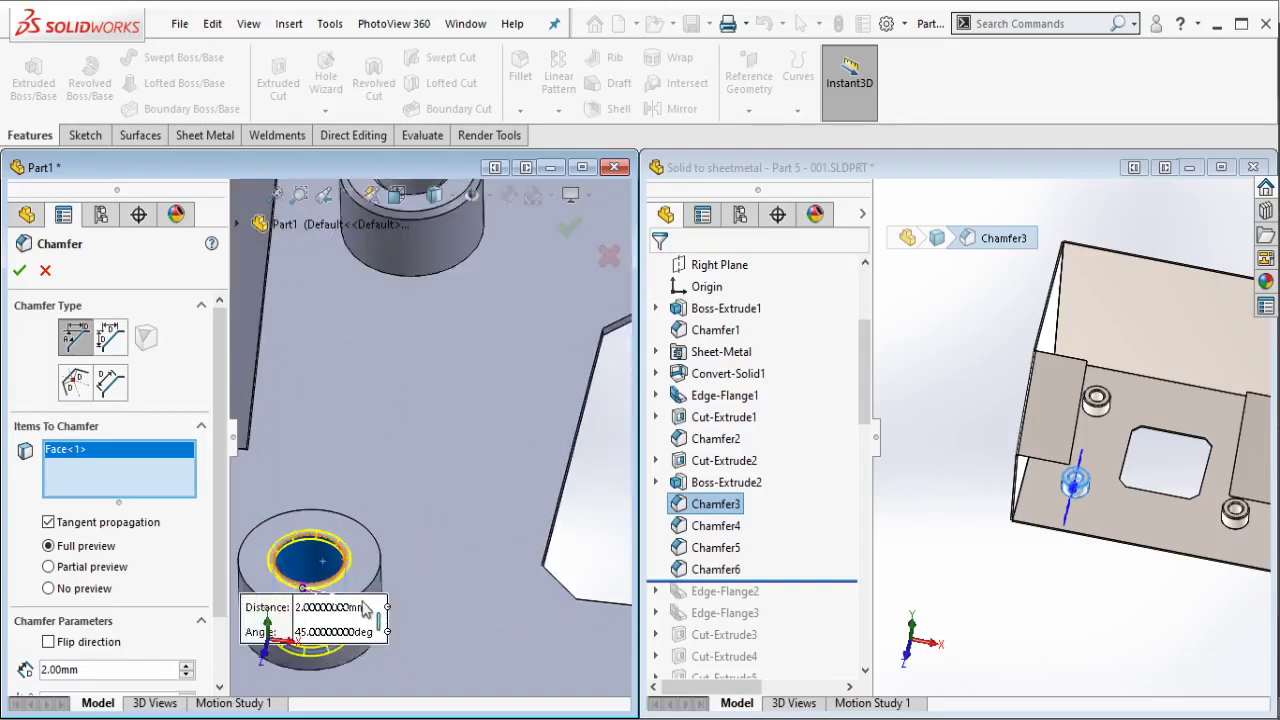
{"action": "left_click", "coordinate": [378, 597]}
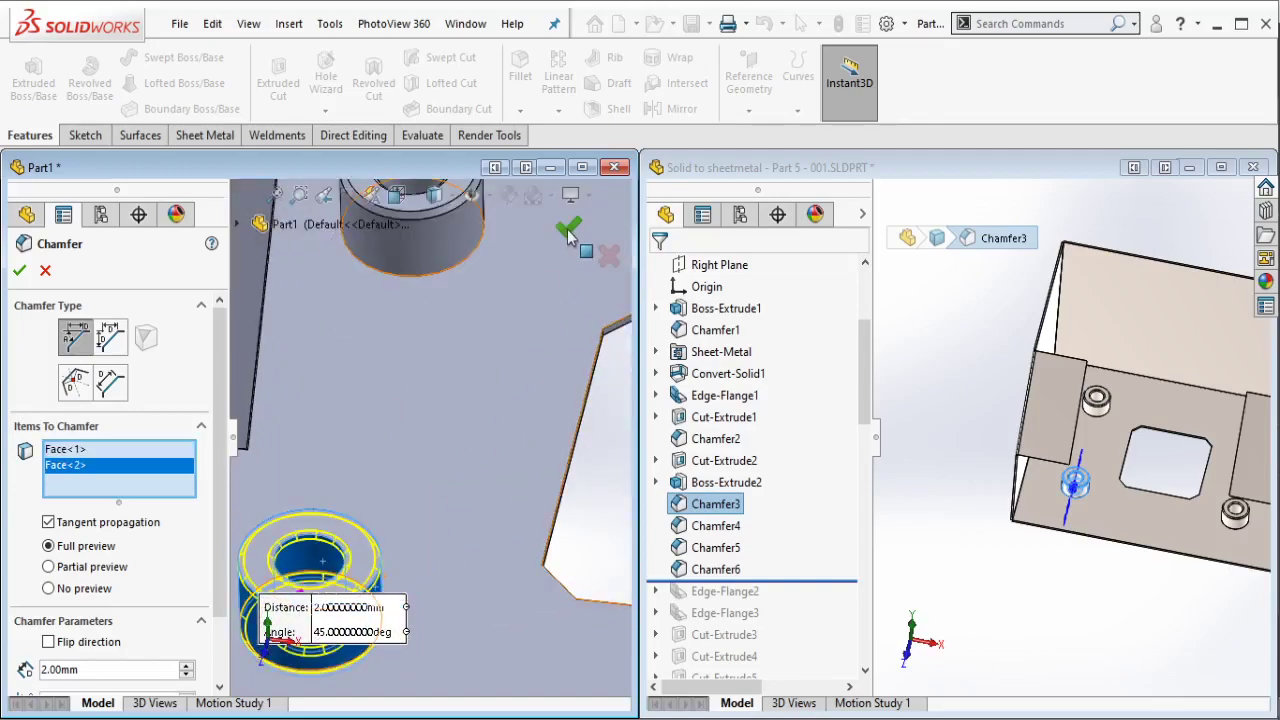
{"action": "scroll", "coordinate": [560, 319], "scroll_direction": "up", "scroll_amount": 3}
{"action": "scroll", "coordinate": [471, 263], "scroll_direction": "down", "scroll_amount": 5}
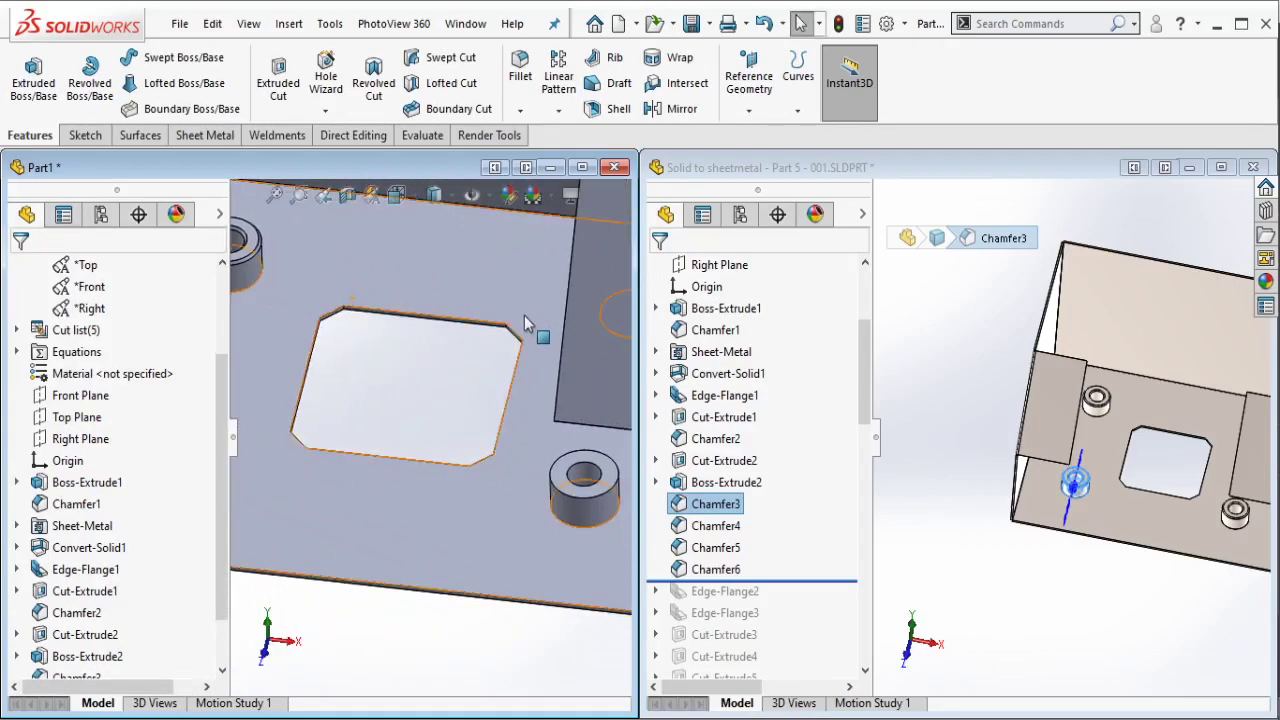
{"action": "mouse_move", "coordinate": [543, 334]}
{"action": "middle_mouse_down"}
{"action": "mouse_move", "coordinate": [514, 262]}
{"action": "mouse_move", "coordinate": [565, 310]}
{"action": "middle_mouse_up"}
{"action": "scroll", "coordinate": [565, 310], "scroll_direction": "down", "scroll_amount": 2}
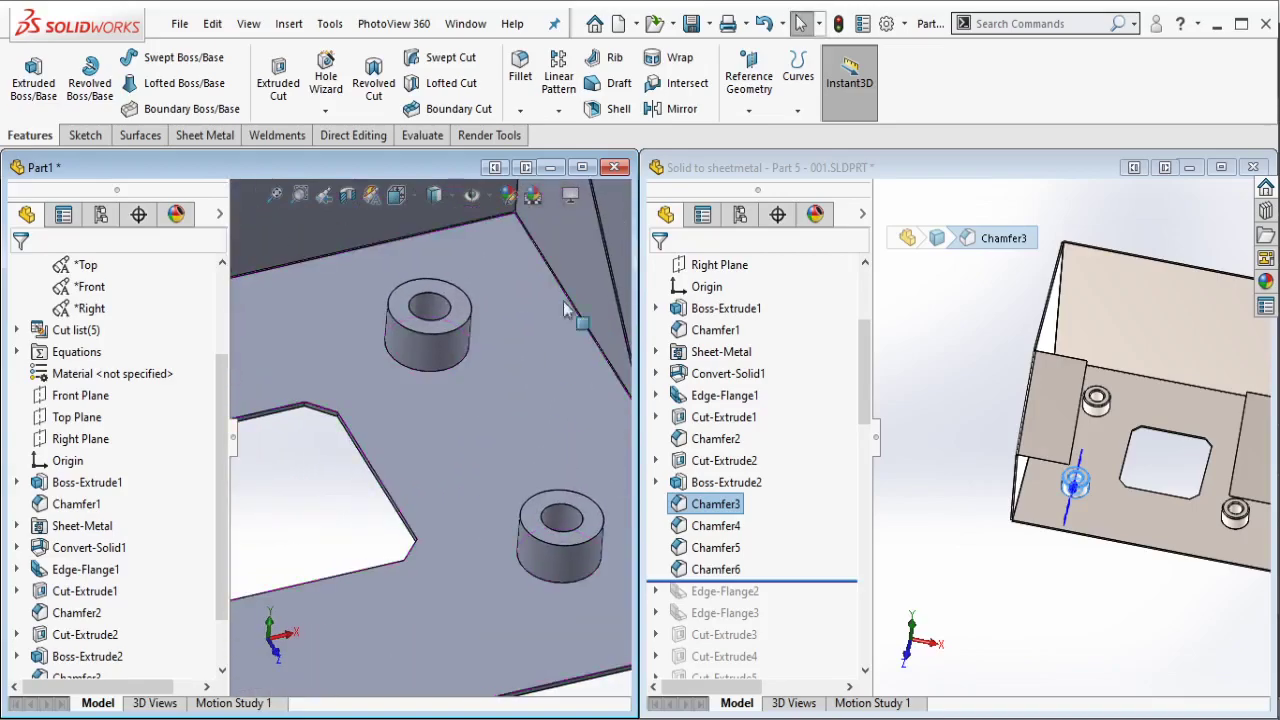
Step: Chamfer the remaining upper and lower bosses at 2 mm × 45°
{"action": "left_click", "coordinate": [520, 110]}
{"action": "left_click", "coordinate": [552, 157]}
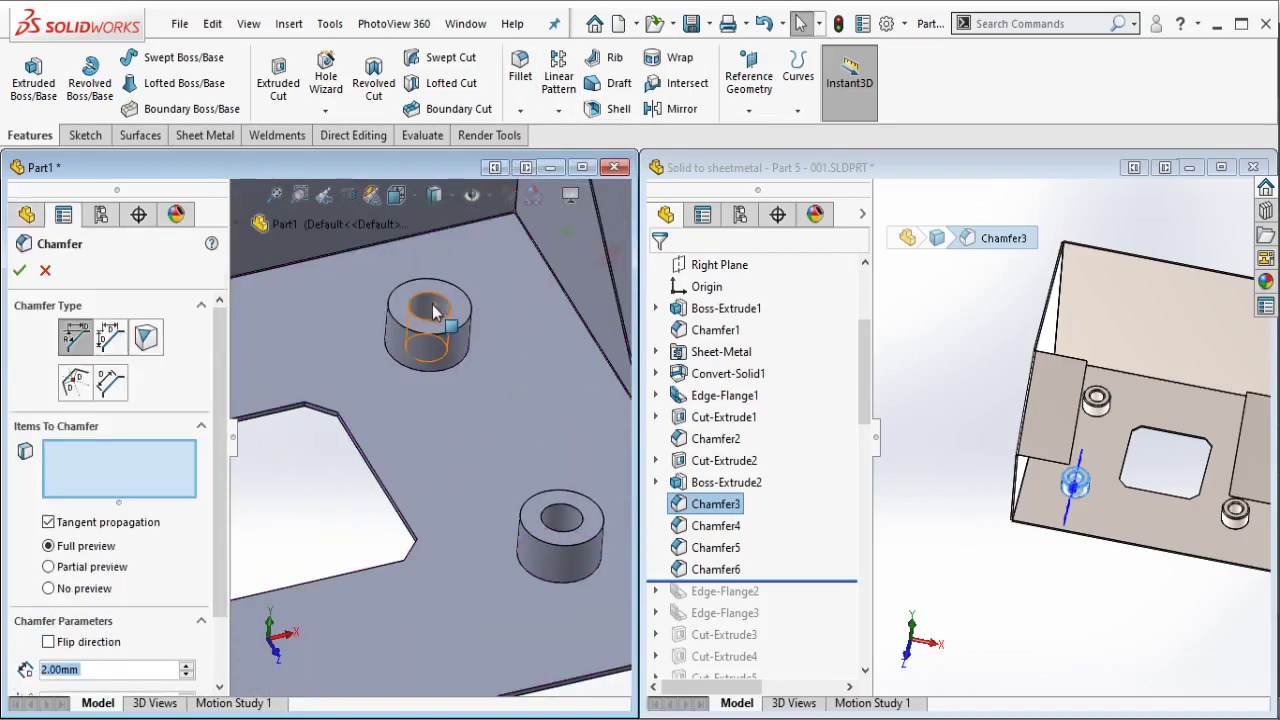
{"action": "left_click", "coordinate": [433, 308]}
{"action": "left_click", "coordinate": [422, 352]}
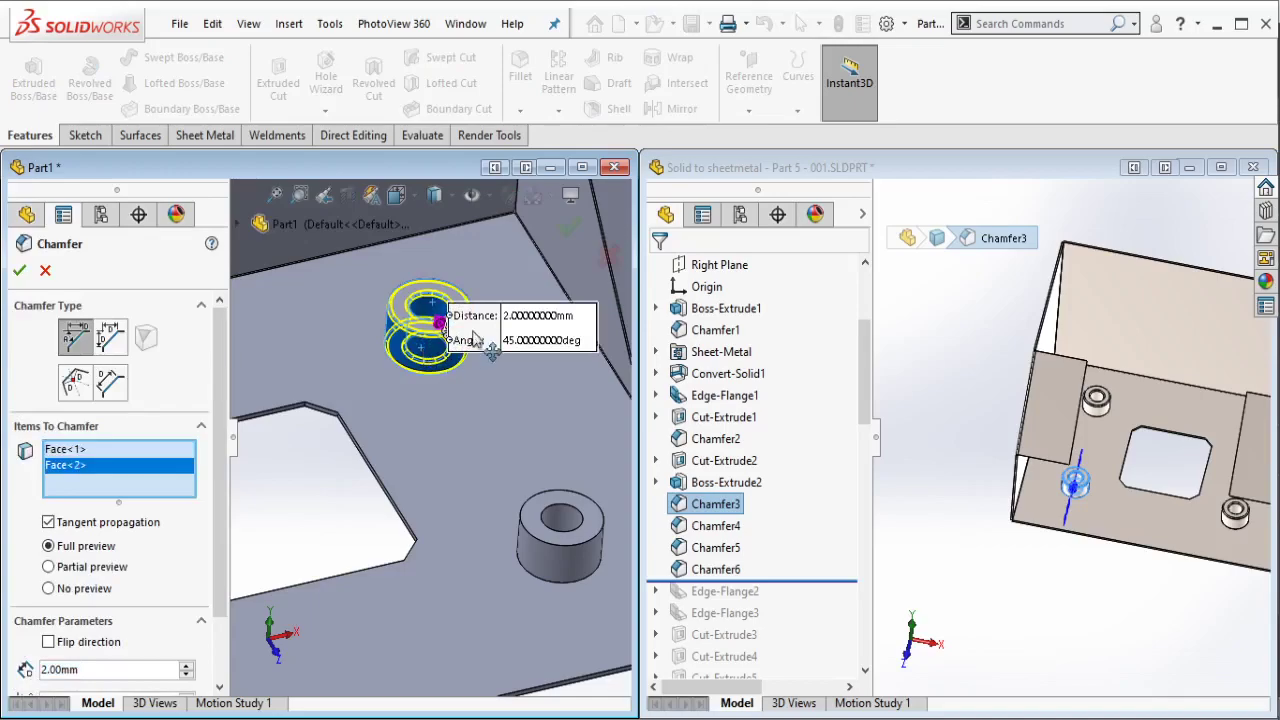
{"action": "left_click", "coordinate": [566, 230]}
{"action": "left_click", "coordinate": [520, 110]}
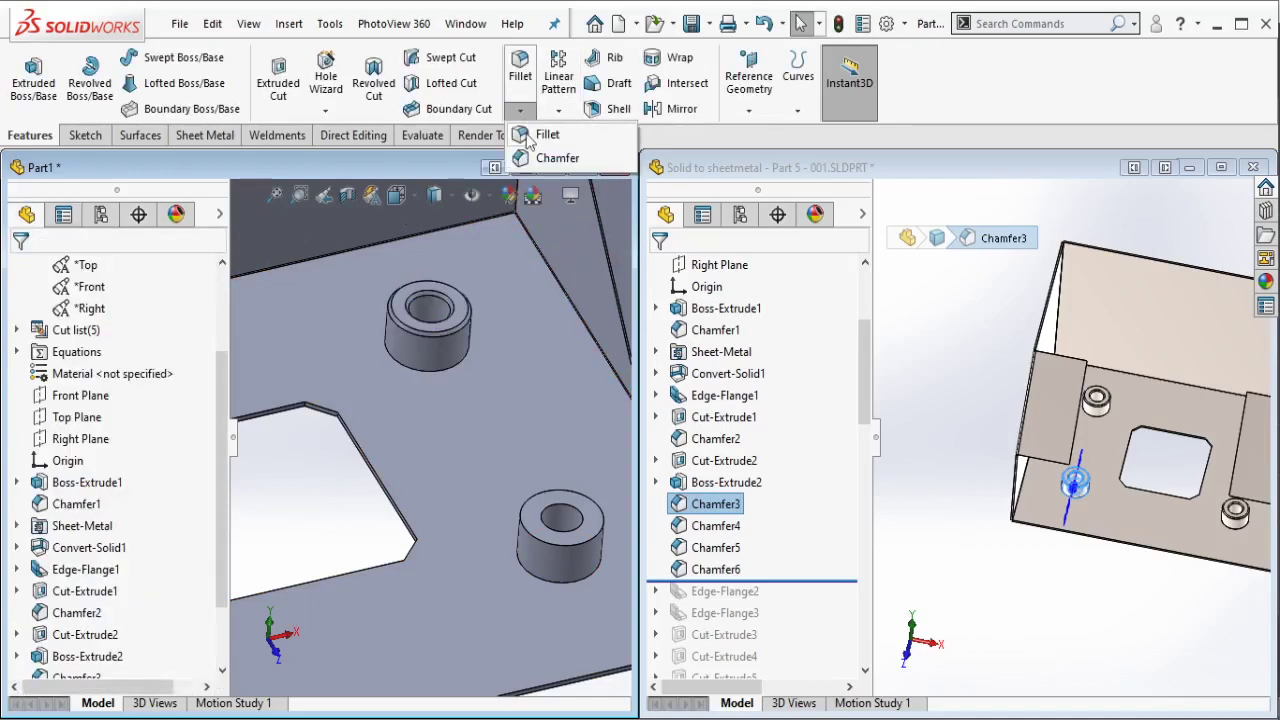
{"action": "left_click", "coordinate": [570, 515]}
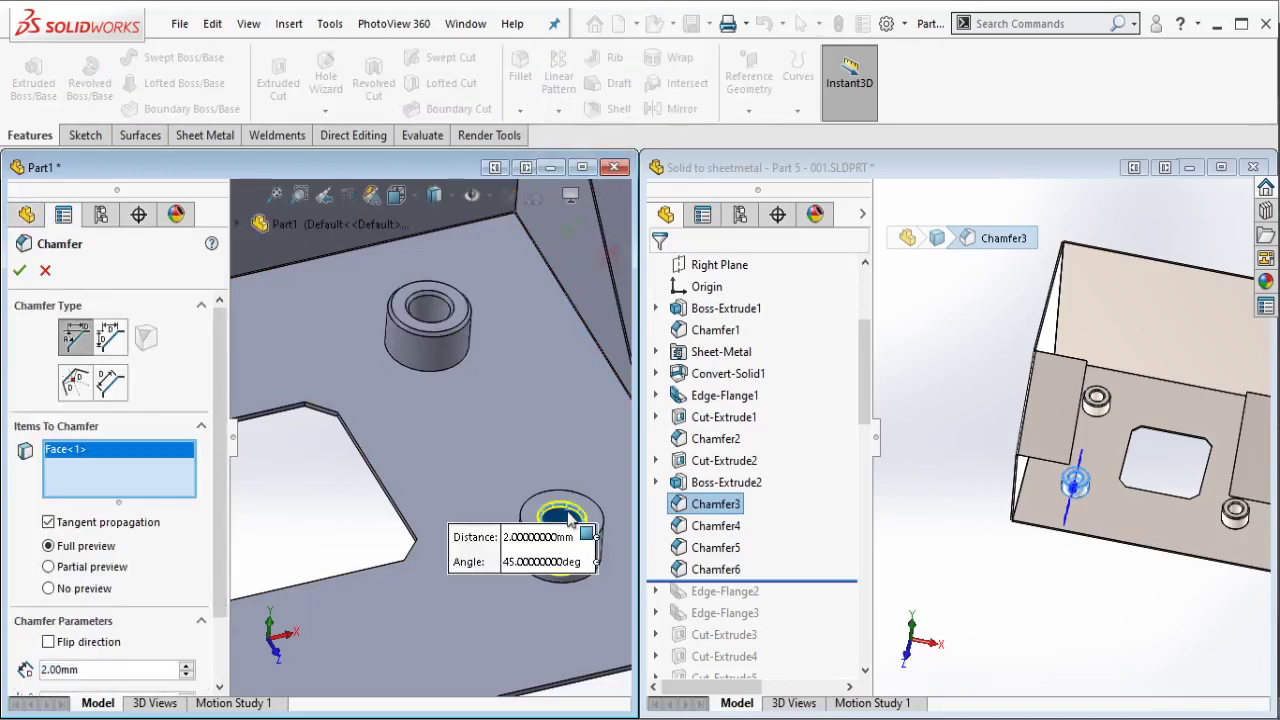
{"action": "scroll", "coordinate": [588, 570], "scroll_direction": "down", "scroll_amount": 3}
{"action": "left_click", "coordinate": [572, 540]}
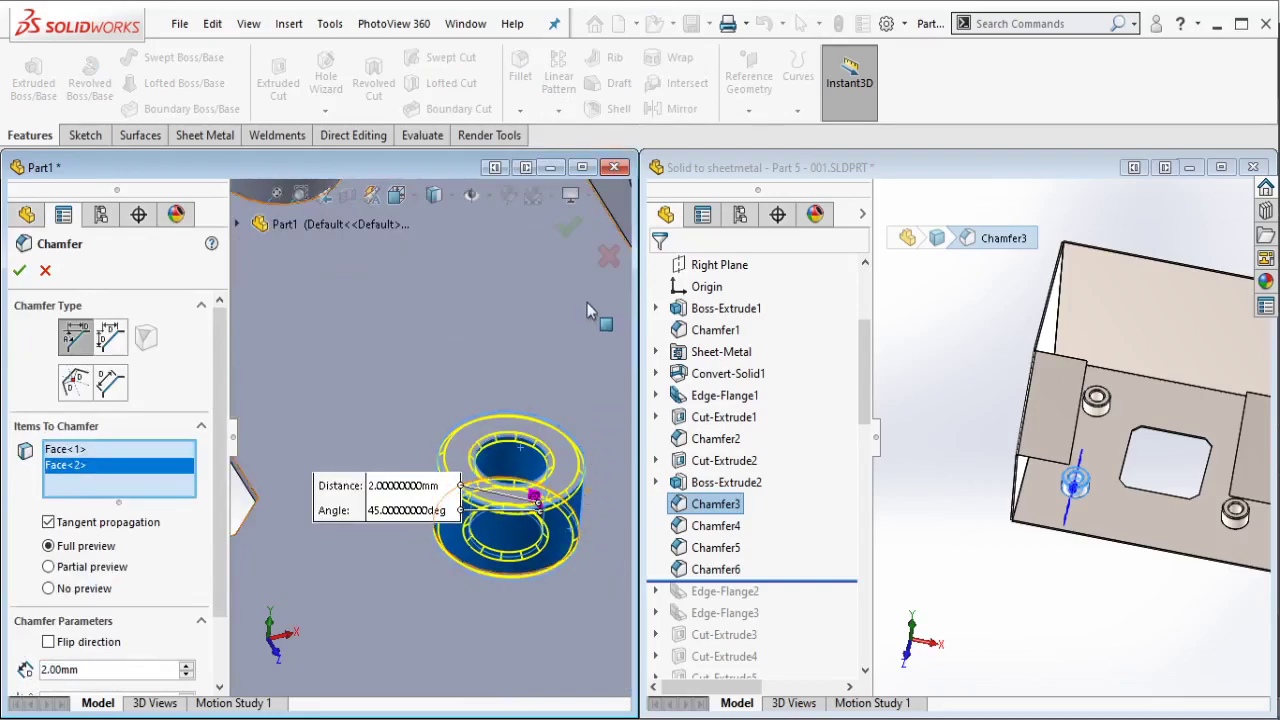
{"action": "left_click", "coordinate": [565, 226]}
{"action": "scroll", "coordinate": [525, 301], "scroll_direction": "up", "scroll_amount": 3}
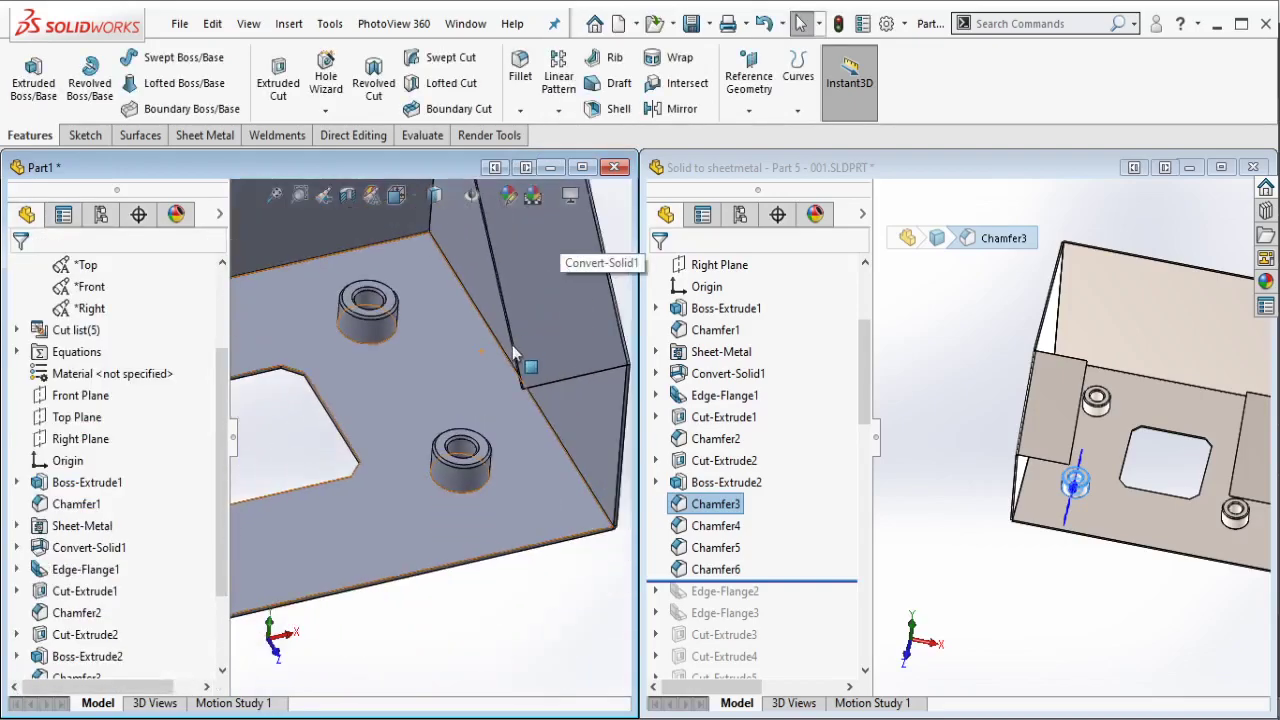
{"action": "scroll", "coordinate": [499, 367], "scroll_direction": "up", "scroll_amount": 3}
{"action": "scroll", "coordinate": [499, 367], "scroll_direction": "up", "scroll_amount": 2}
{"action": "scroll", "coordinate": [501, 367], "scroll_direction": "up", "scroll_amount": 2}
Step: Roll the reference part's history forward past Edge-Flange2 and Edge-Flange3
{"action": "middle_click_drag", "start_coordinate": [501, 367], "coordinate": [452, 416]}
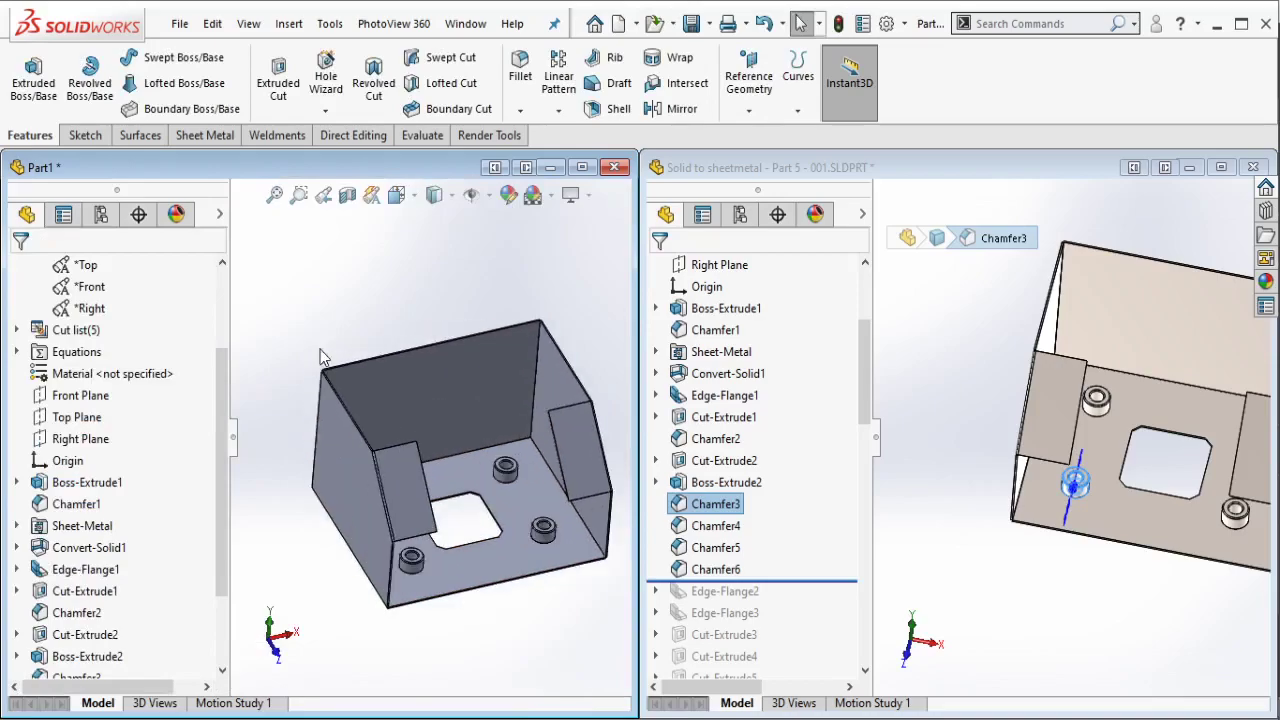
{"action": "scroll", "coordinate": [1100, 420], "scroll_direction": "up", "scroll_amount": 3}
{"action": "scroll", "coordinate": [1137, 436], "scroll_direction": "down", "scroll_amount": 2}
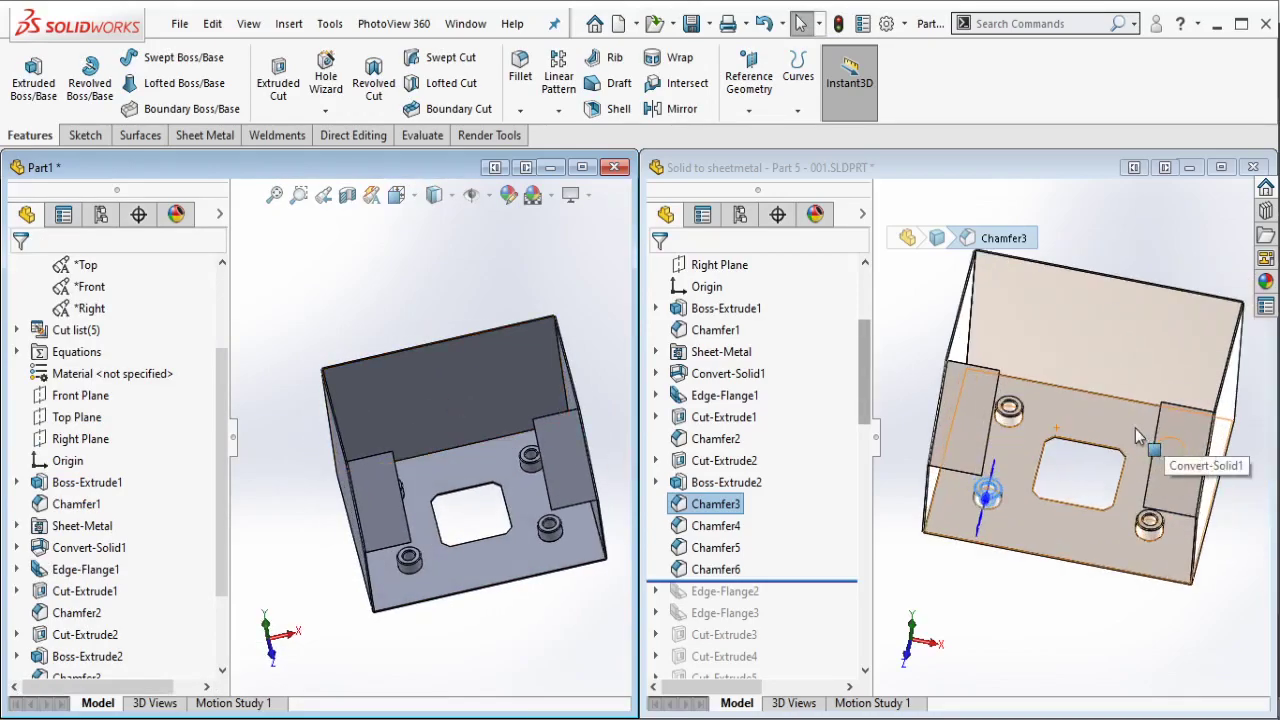
{"action": "left_click_drag", "start_coordinate": [868, 428], "coordinate": [868, 480]}
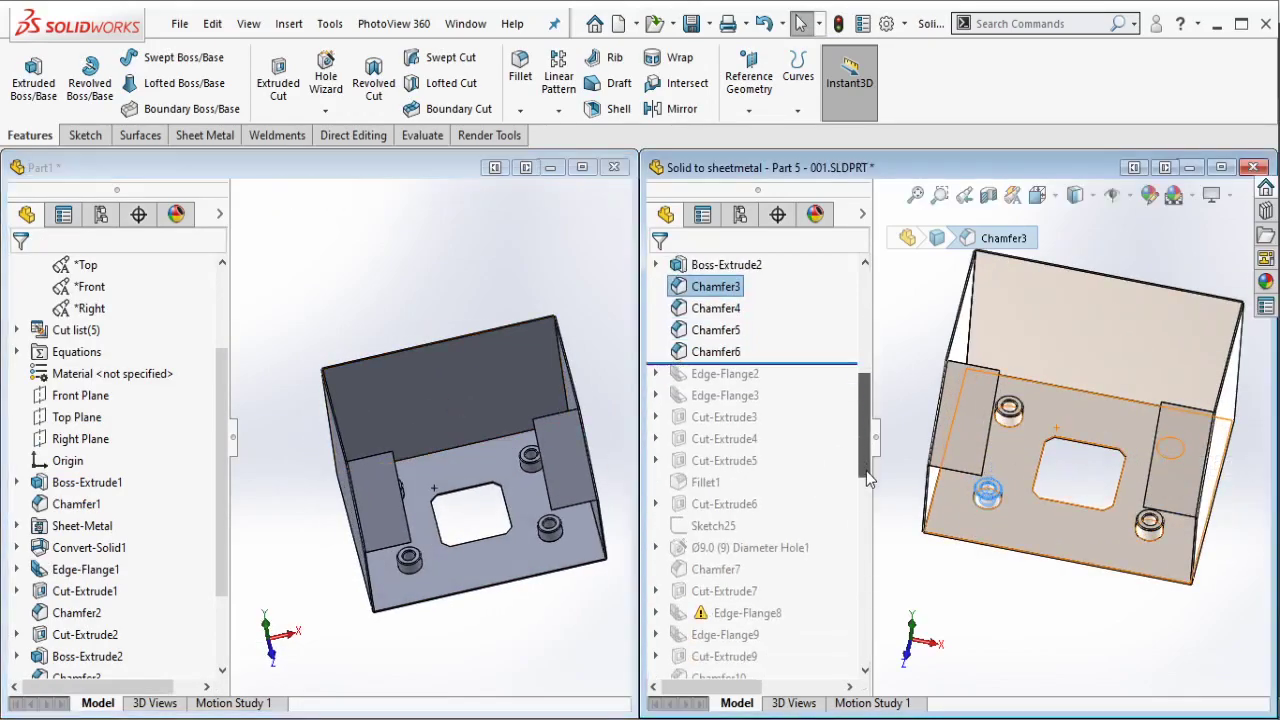
{"action": "left_click", "coordinate": [817, 365]}
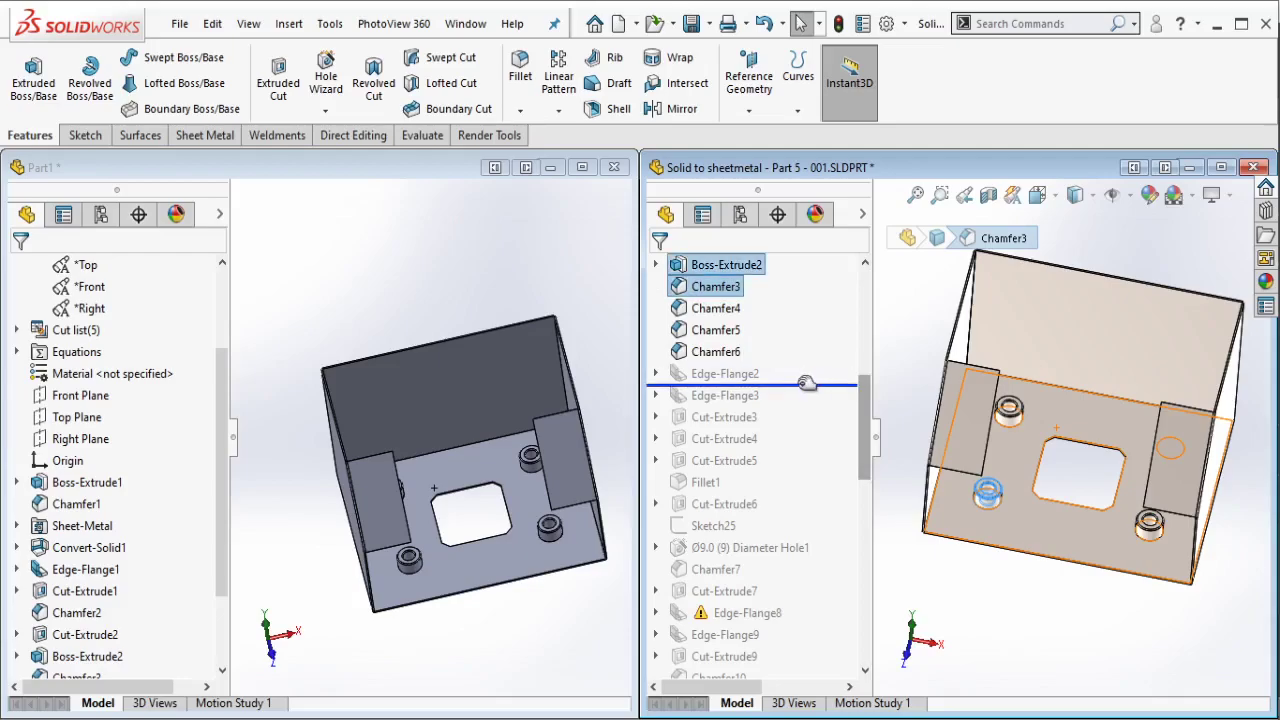
{"action": "left_click_drag", "start_coordinate": [806, 383], "coordinate": [797, 384]}
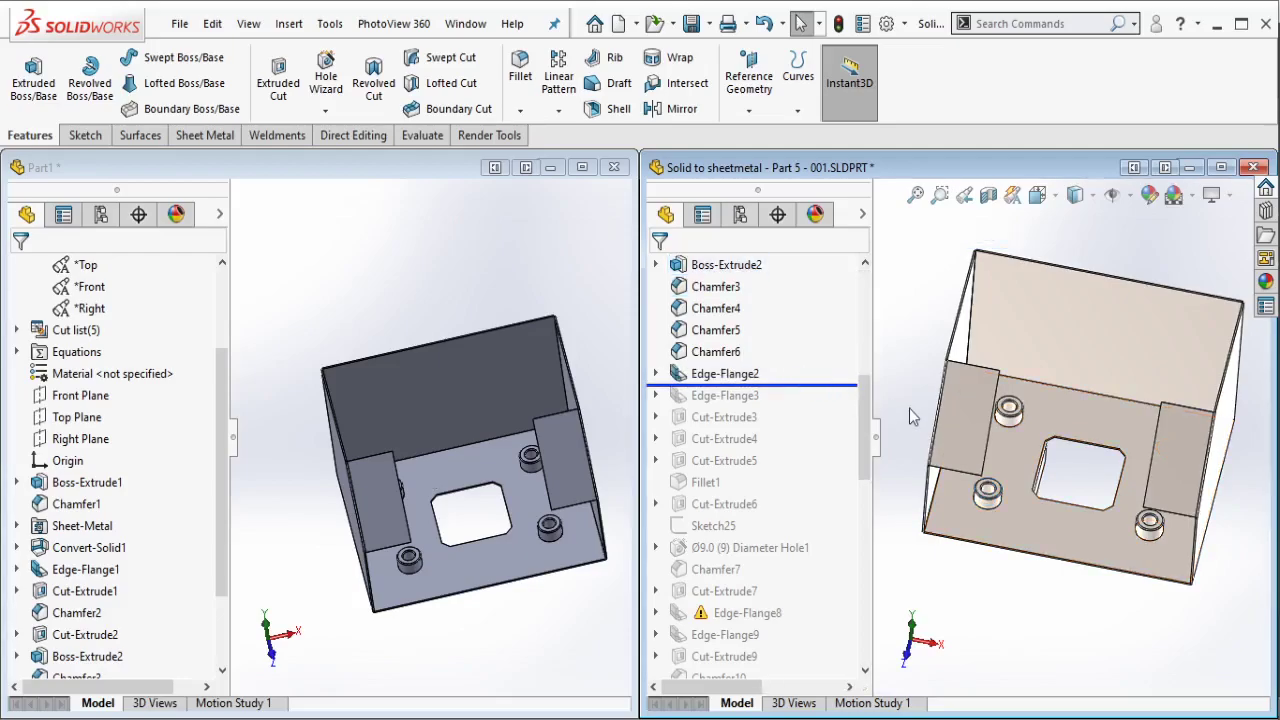
{"action": "left_click_drag", "start_coordinate": [838, 385], "coordinate": [826, 405]}
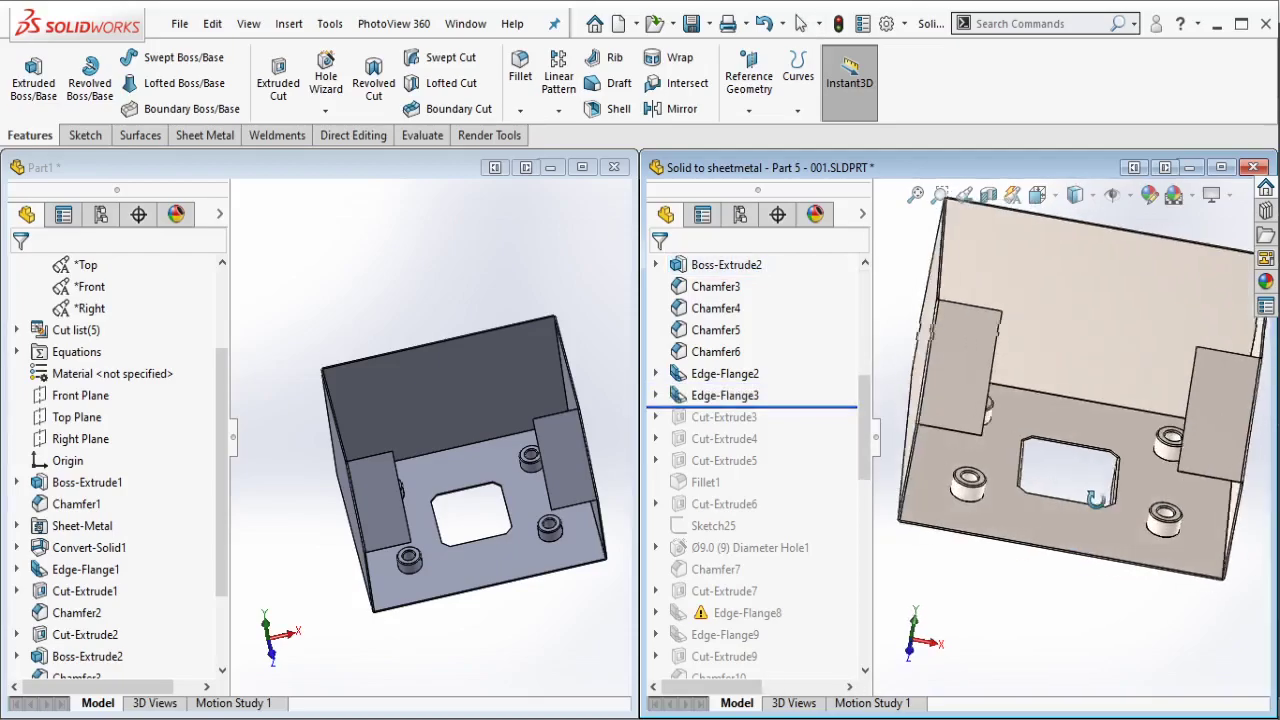
{"action": "middle_click_drag", "start_coordinate": [1081, 522], "coordinate": [961, 453]}
{"action": "scroll", "coordinate": [961, 453], "scroll_direction": "down", "scroll_amount": 3}
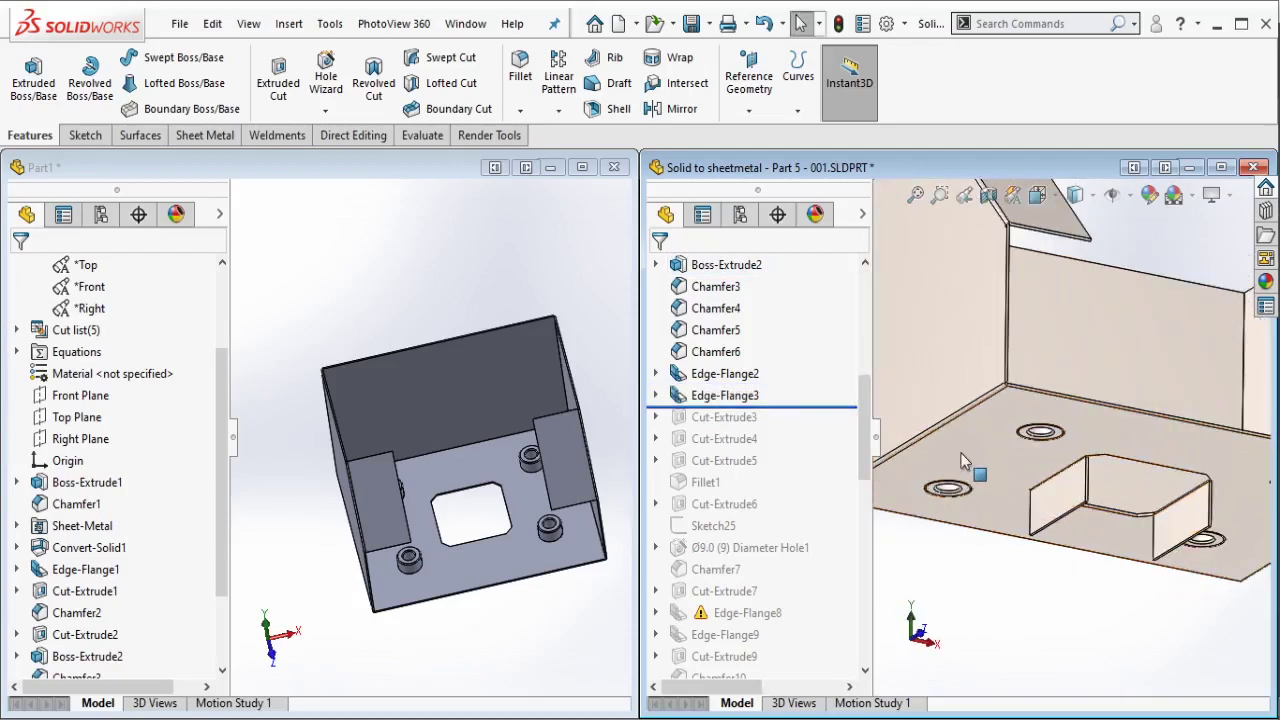
Step: Inspect the reference's Edge-Flange2, then orient Part1 to view its square hole
{"action": "left_click", "coordinate": [754, 383]}
{"action": "scroll", "coordinate": [1055, 511], "scroll_direction": "down", "scroll_amount": 3}
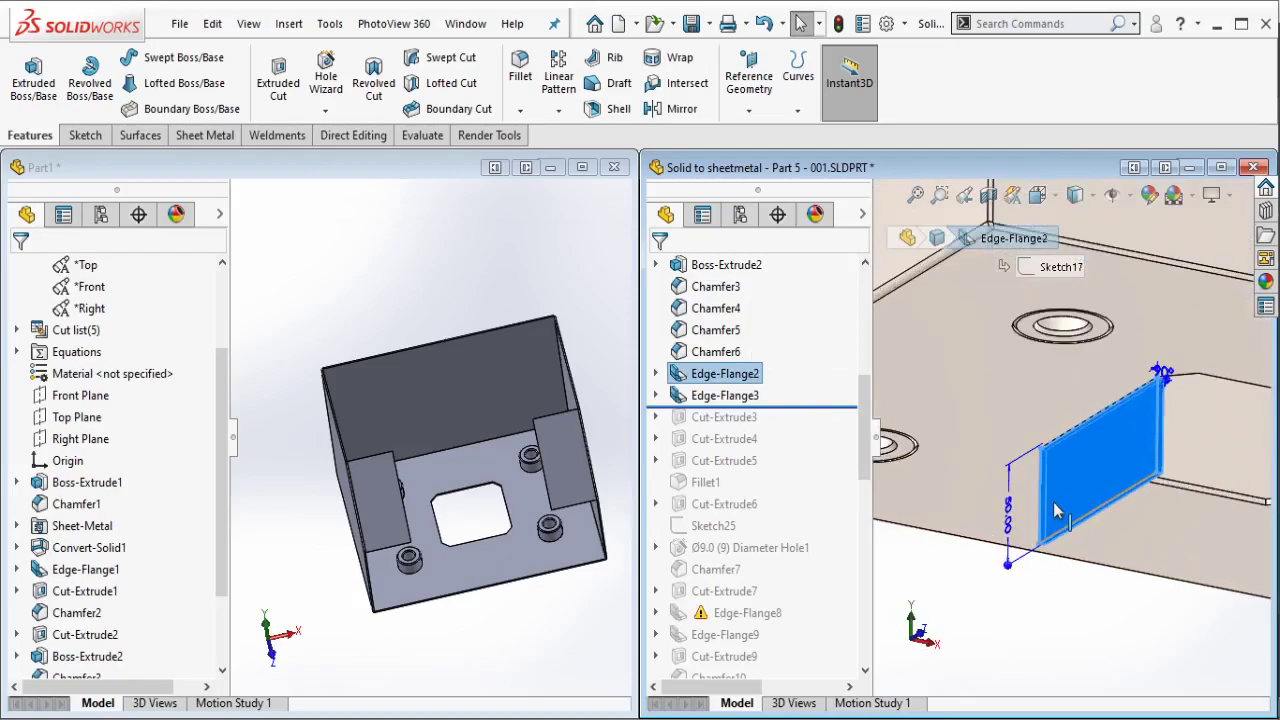
{"action": "middle_click_drag", "start_coordinate": [1053, 513], "coordinate": [1060, 470]}
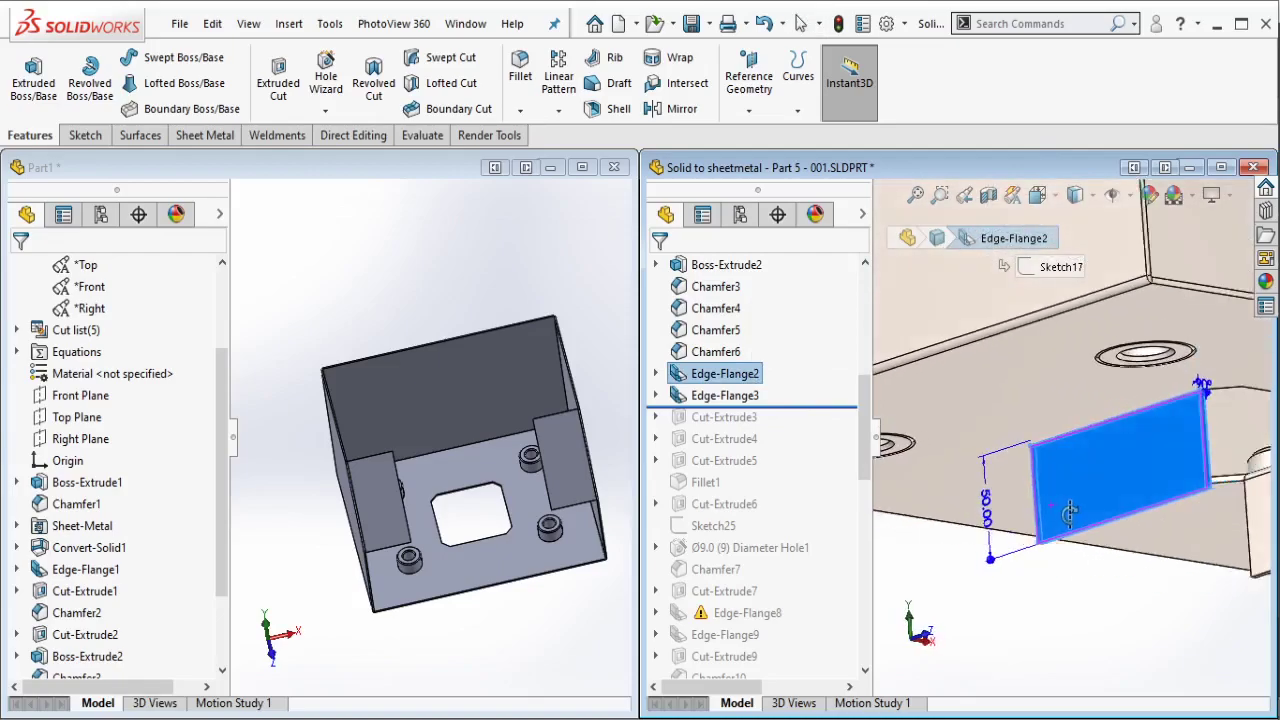
{"action": "left_click", "coordinate": [568, 298]}
{"action": "scroll", "coordinate": [568, 298], "scroll_direction": "down", "scroll_amount": 5}
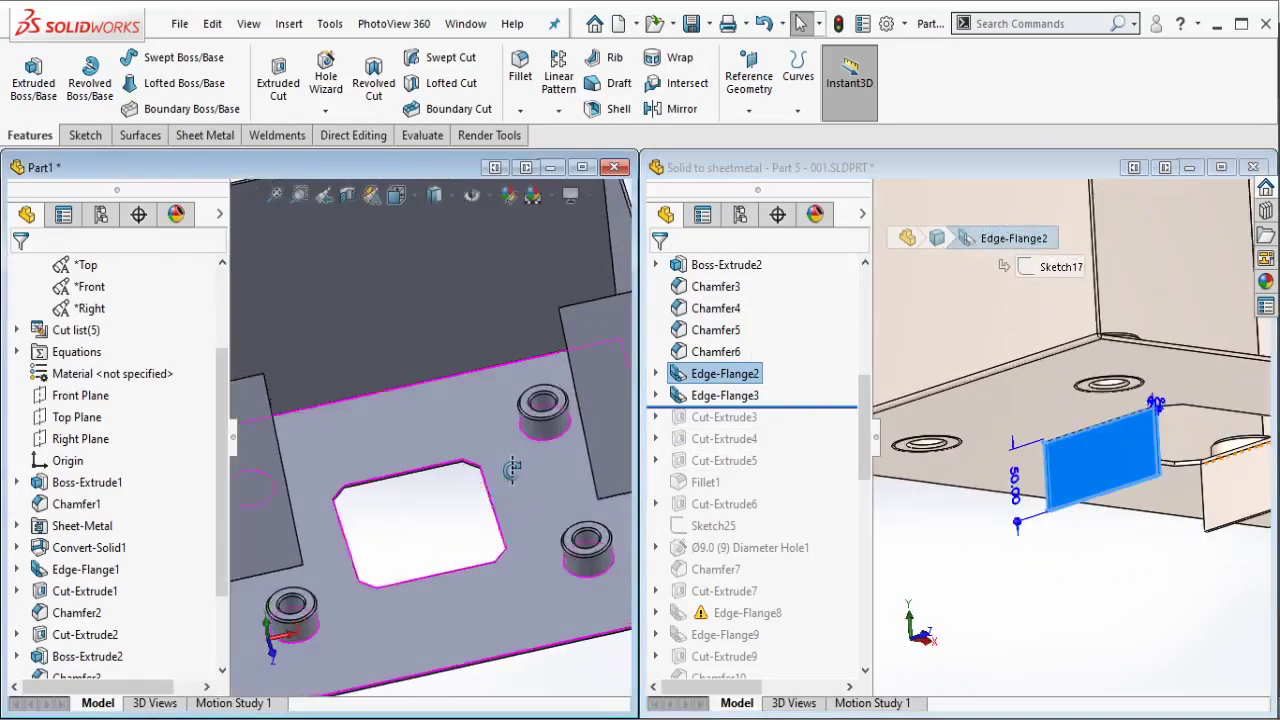
{"action": "middle_click_drag", "start_coordinate": [568, 298], "coordinate": [505, 175]}
{"action": "left_click", "coordinate": [210, 136]}
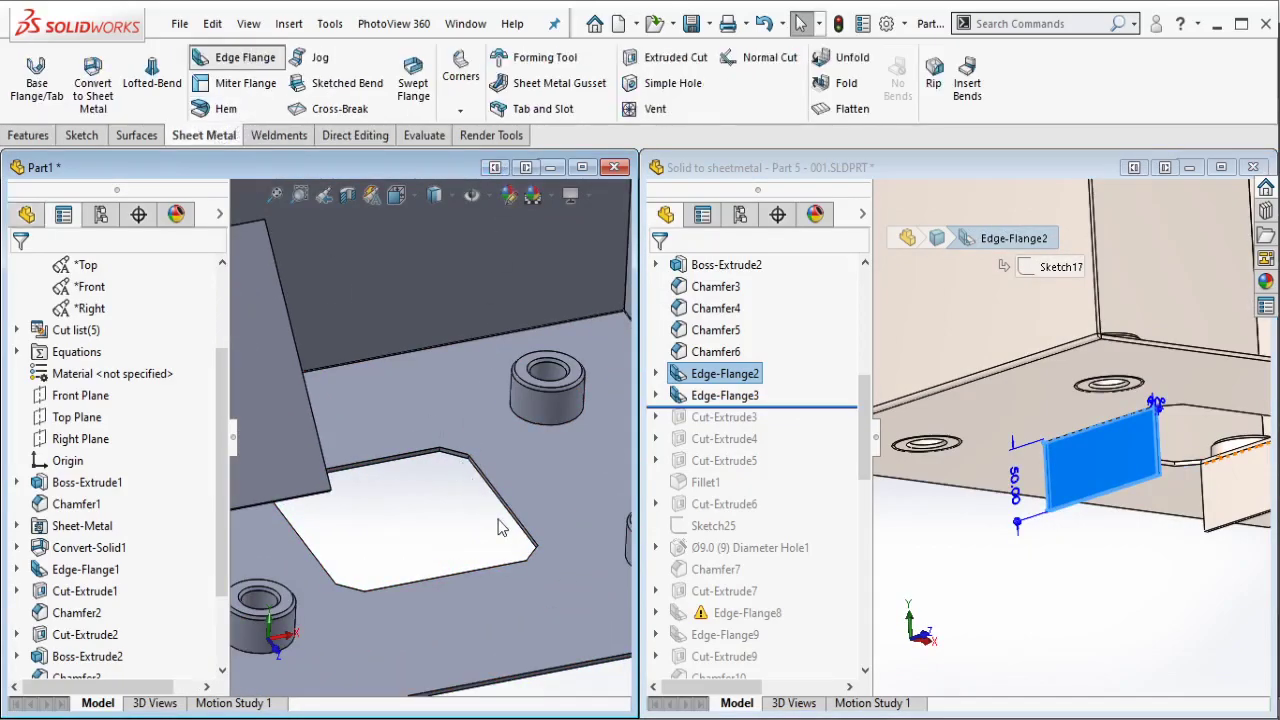
{"action": "scroll", "coordinate": [502, 527], "scroll_direction": "down", "scroll_amount": 4}
Step: Select two opposite square-hole edges for a 90° edge flange 50 mm long
{"action": "left_click", "coordinate": [502, 484]}
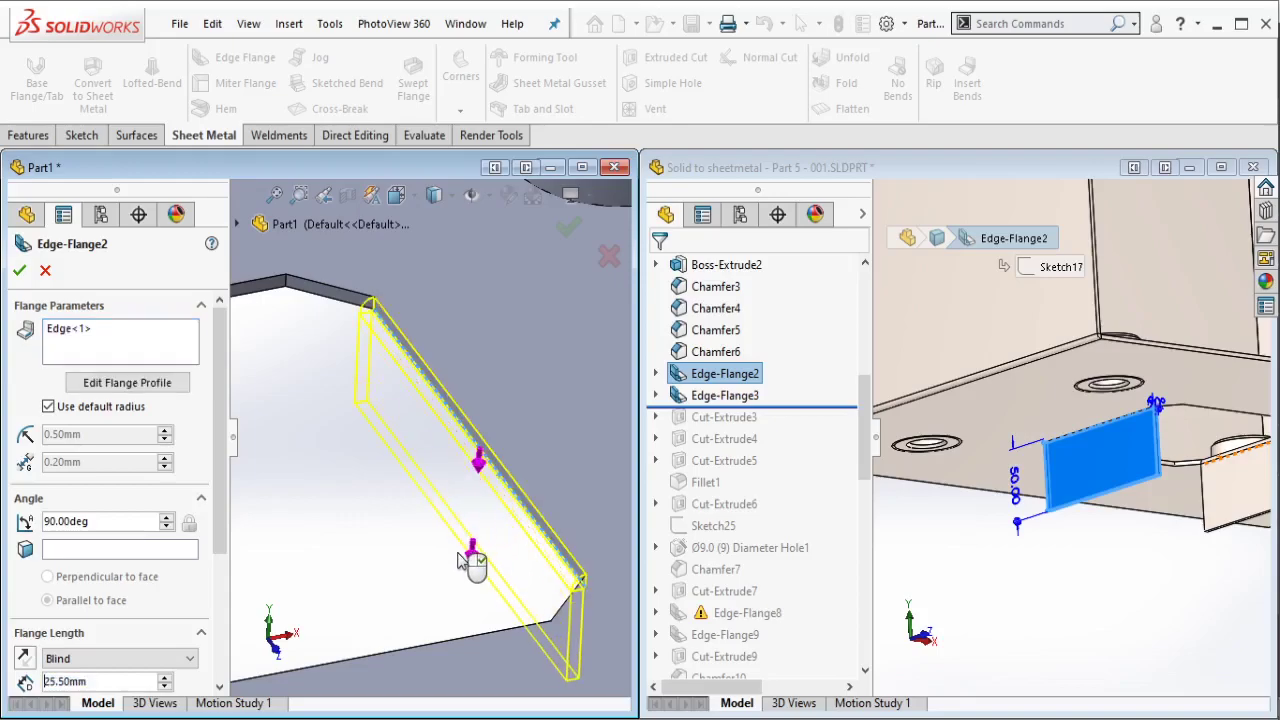
{"action": "mouse_move", "coordinate": [460, 470]}
{"action": "middle_mouse_down"}
{"action": "mouse_move", "coordinate": [407, 521]}
{"action": "mouse_move", "coordinate": [326, 474]}
{"action": "middle_mouse_up"}
{"action": "scroll", "coordinate": [323, 412], "scroll_direction": "down", "scroll_amount": 2}
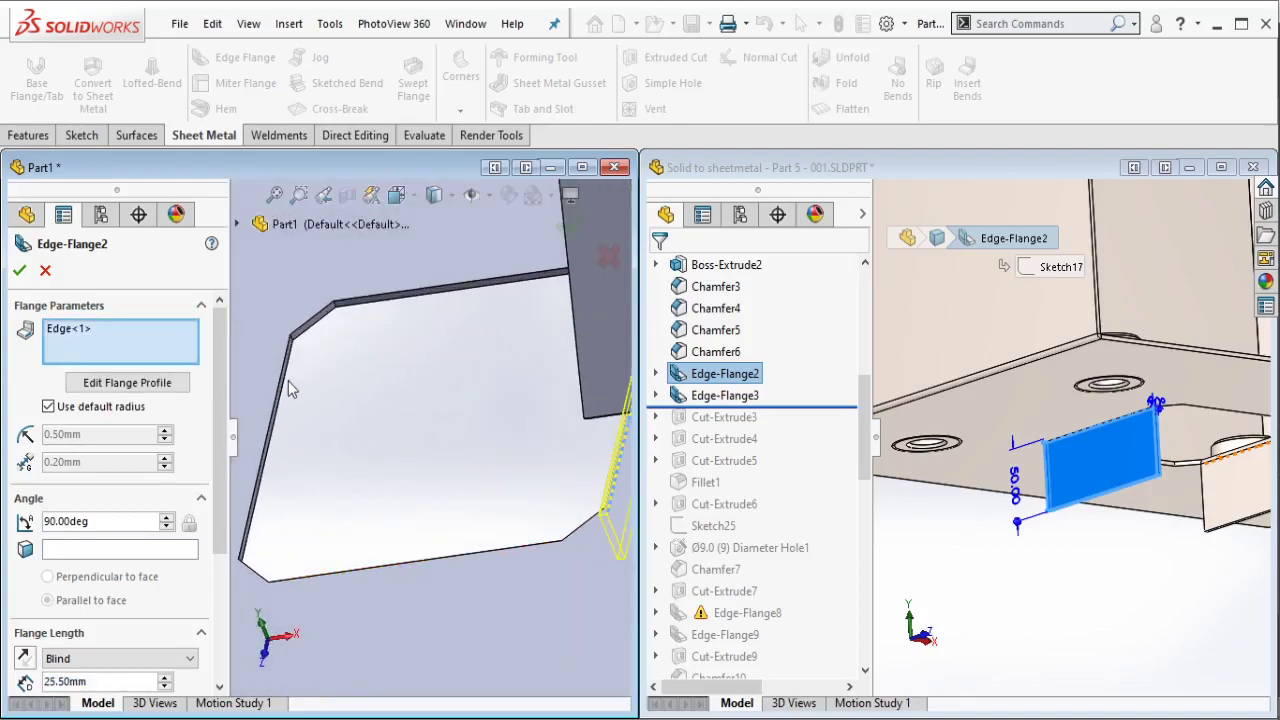
{"action": "left_click", "coordinate": [287, 388]}
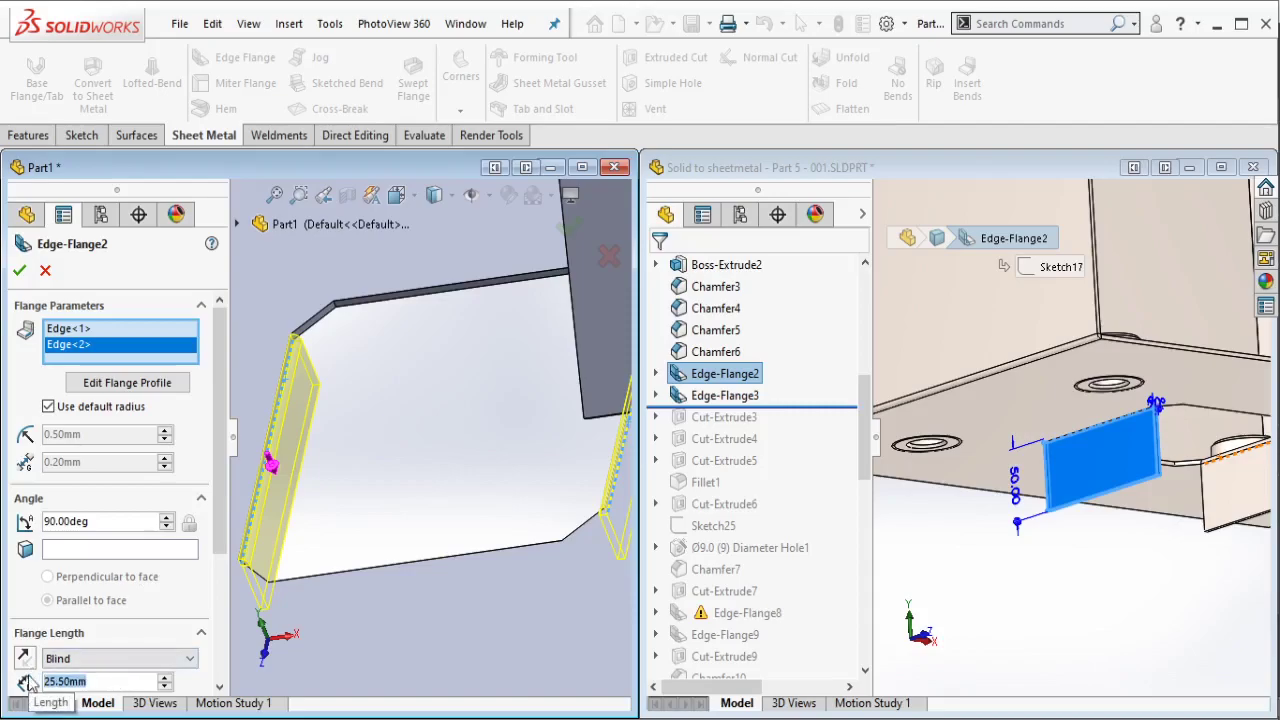
{"action": "type", "text": "50"}
{"action": "key", "text": "Return"}
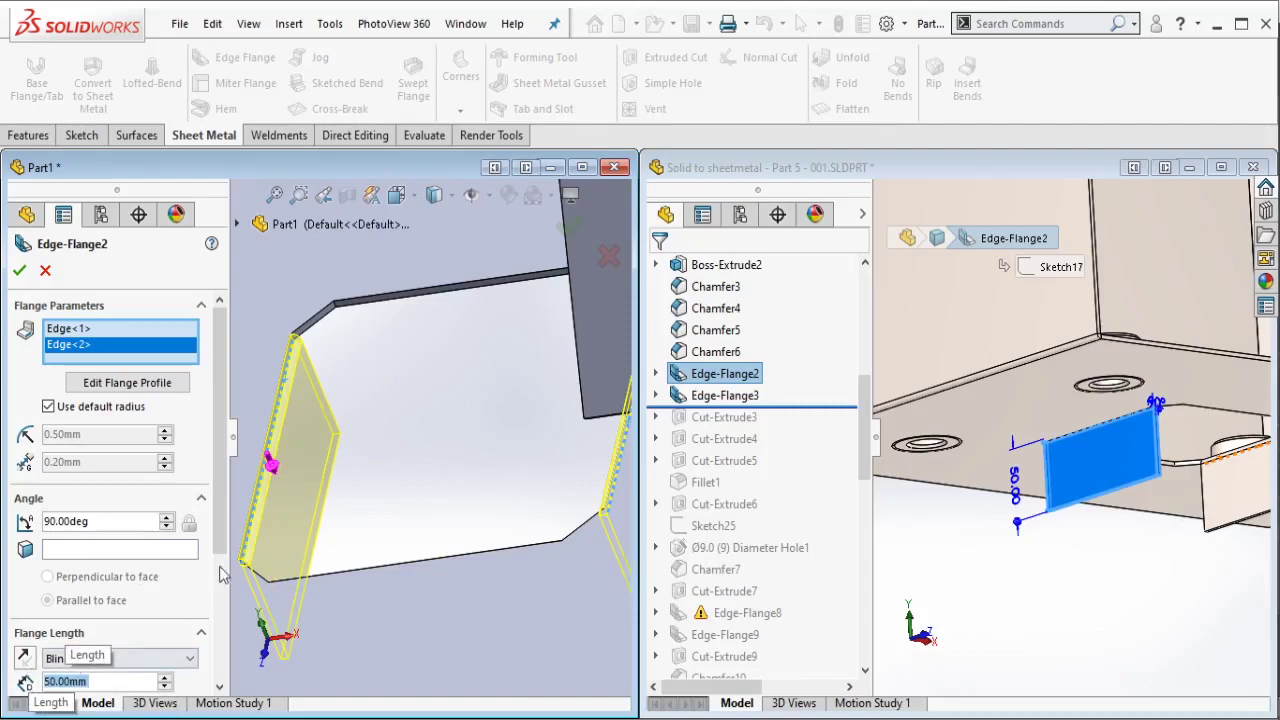
{"action": "scroll", "coordinate": [222, 575], "scroll_direction": "down", "scroll_amount": 3}
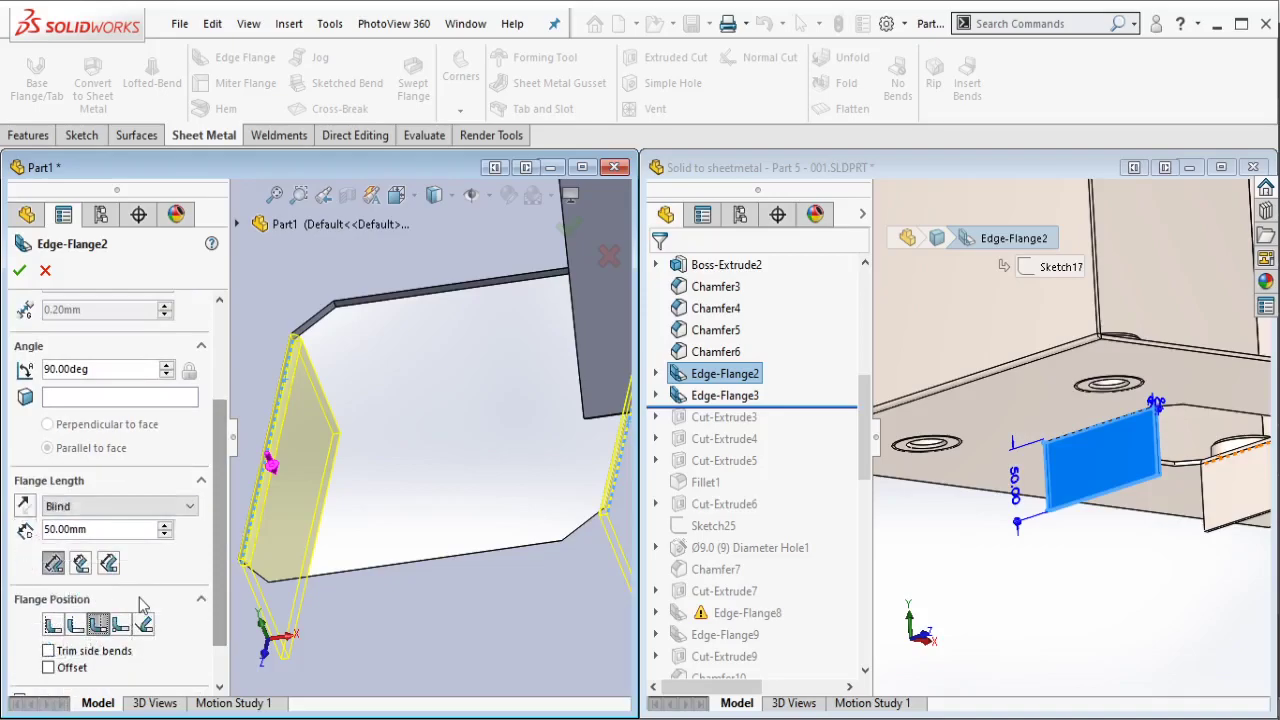
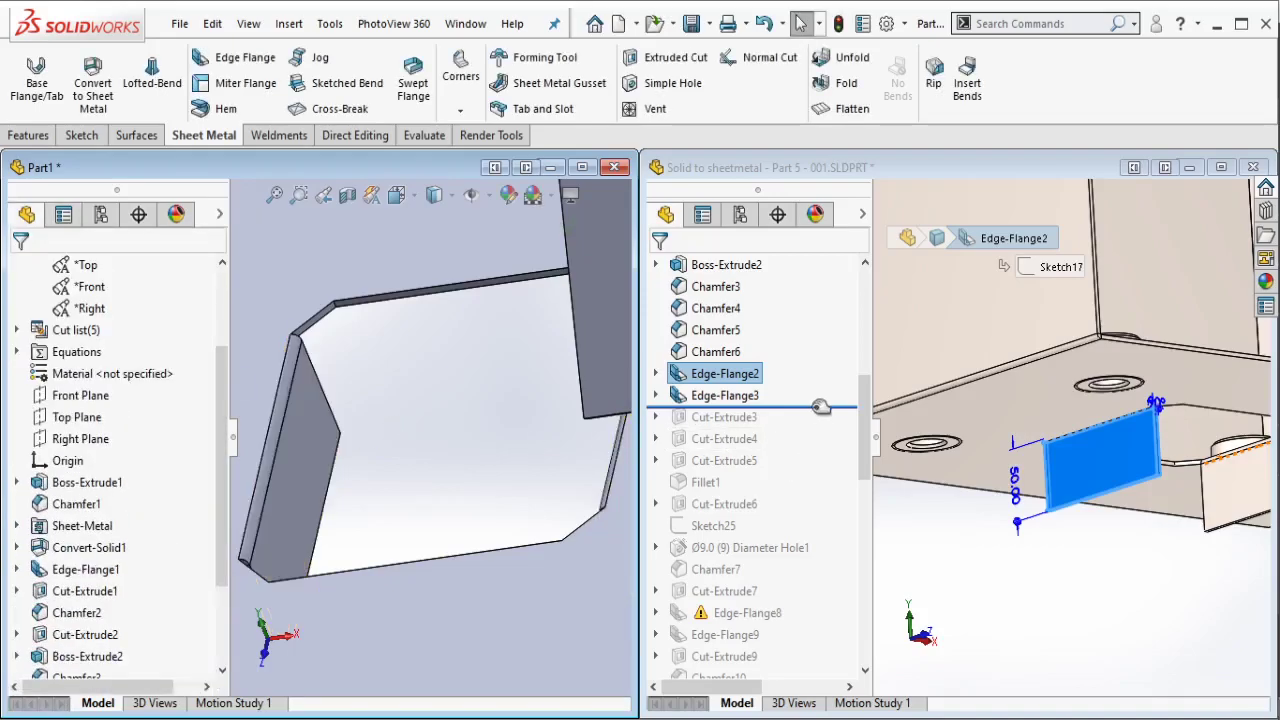
Step: Roll the reference part forward through Cut-Extrude3 and view its 30° tab-cut sketch
{"action": "left_click_drag", "start_coordinate": [820, 407], "coordinate": [796, 424]}
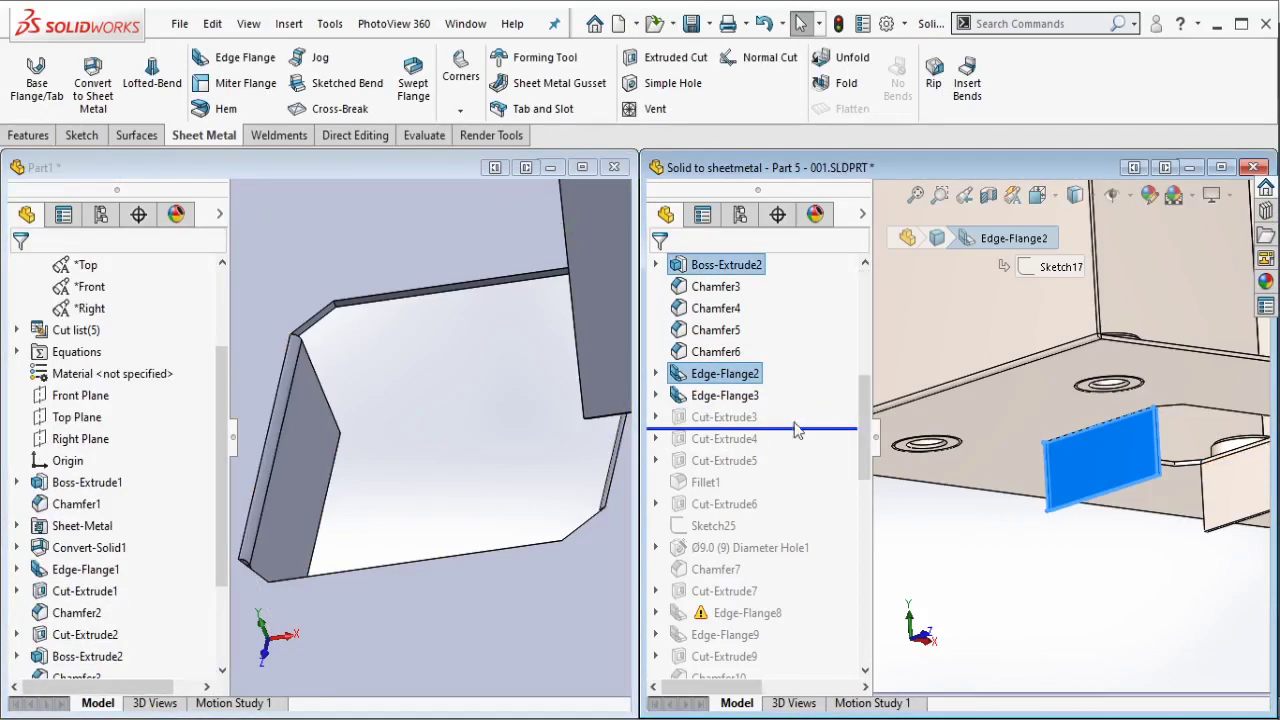
{"action": "left_click", "coordinate": [724, 417]}
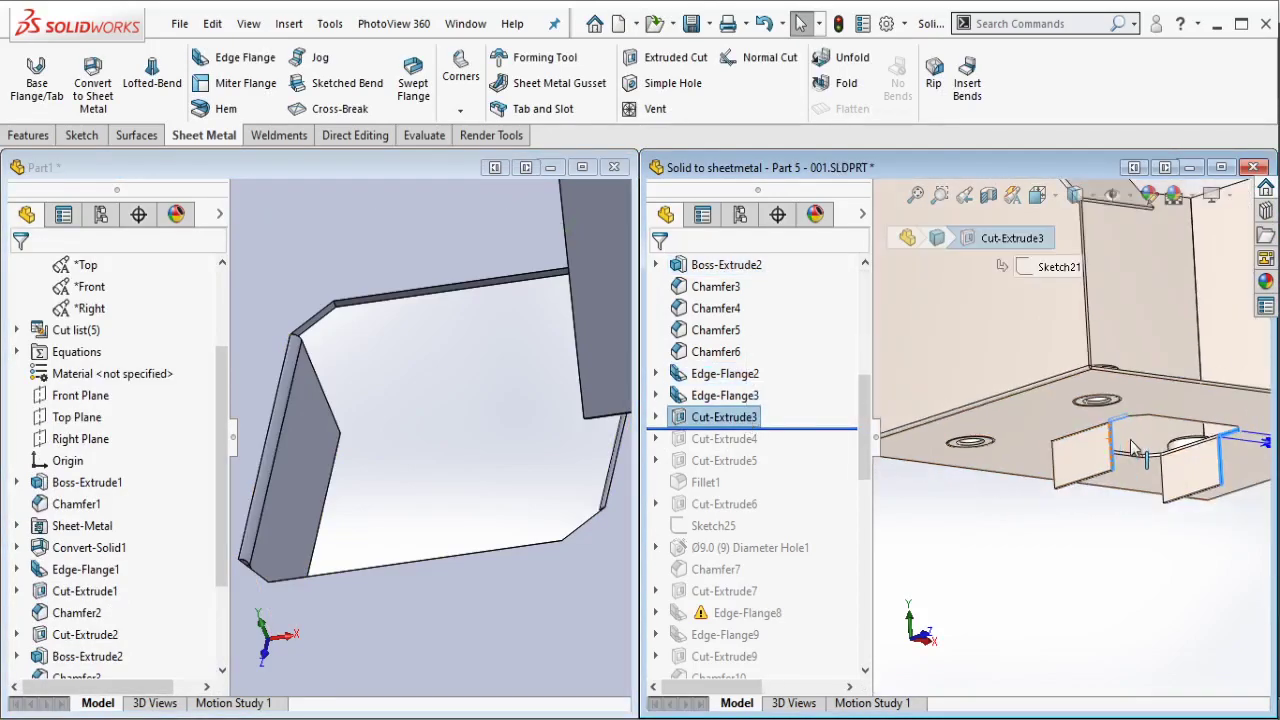
{"action": "scroll", "coordinate": [1160, 470], "scroll_direction": "down", "scroll_amount": 2}
{"action": "scroll", "coordinate": [1130, 420], "scroll_direction": "down", "scroll_amount": 3}
{"action": "scroll", "coordinate": [1117, 337], "scroll_direction": "down", "scroll_amount": 3}
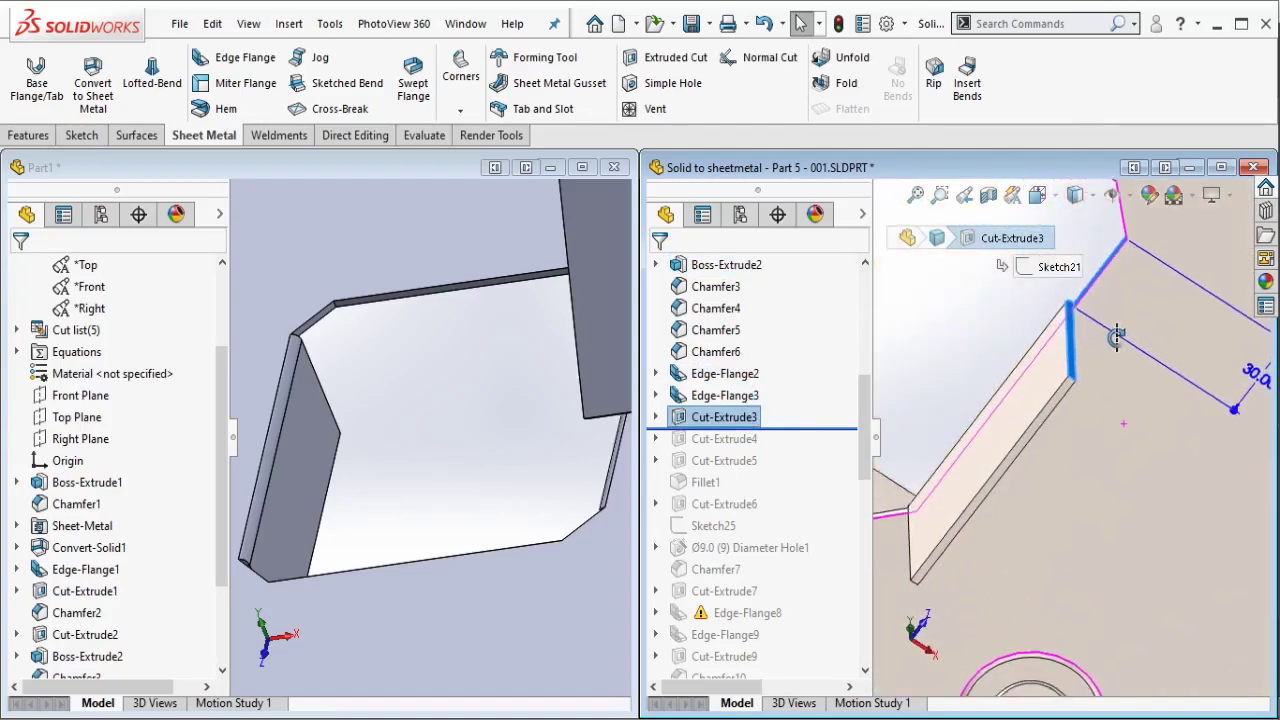
{"action": "scroll", "coordinate": [1074, 427], "scroll_direction": "up", "scroll_amount": 3}
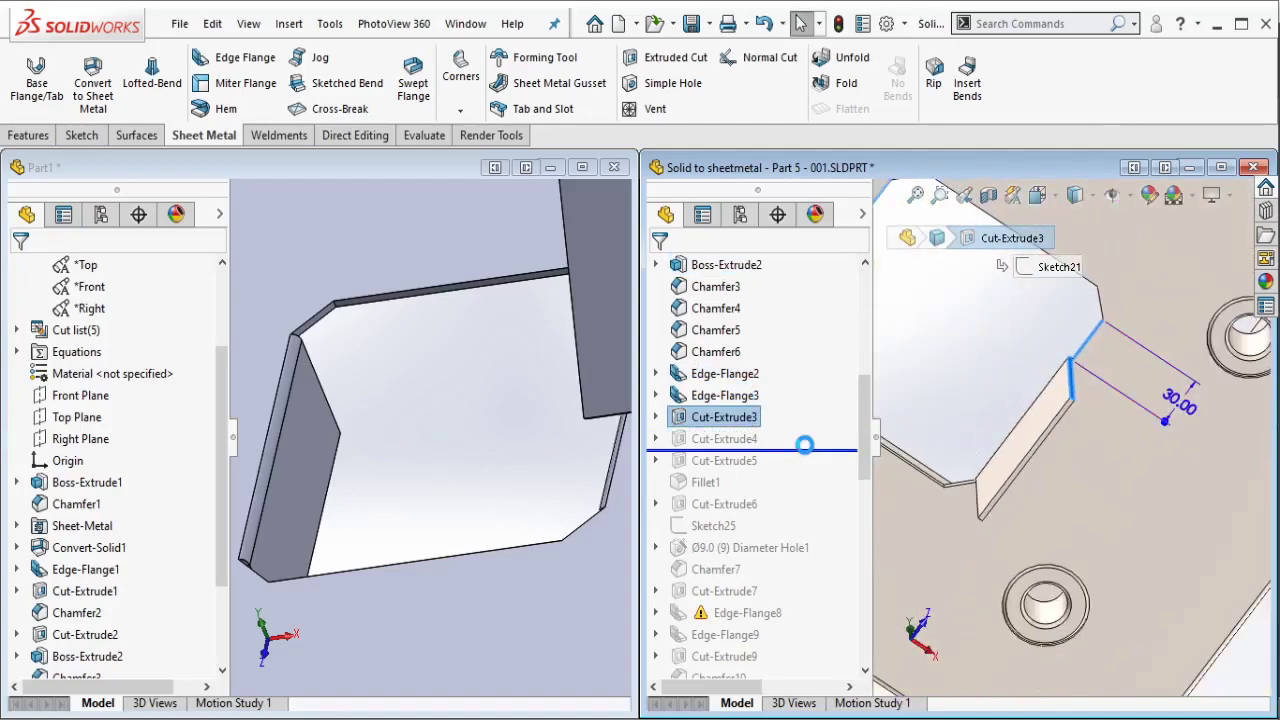
Step: Roll the reference forward through Cut-Extrude4 to view its sketch, then orbit Part1 to the tab flange
{"action": "left_click_drag", "start_coordinate": [803, 444], "coordinate": [803, 449]}
{"action": "left_click", "coordinate": [724, 439]}
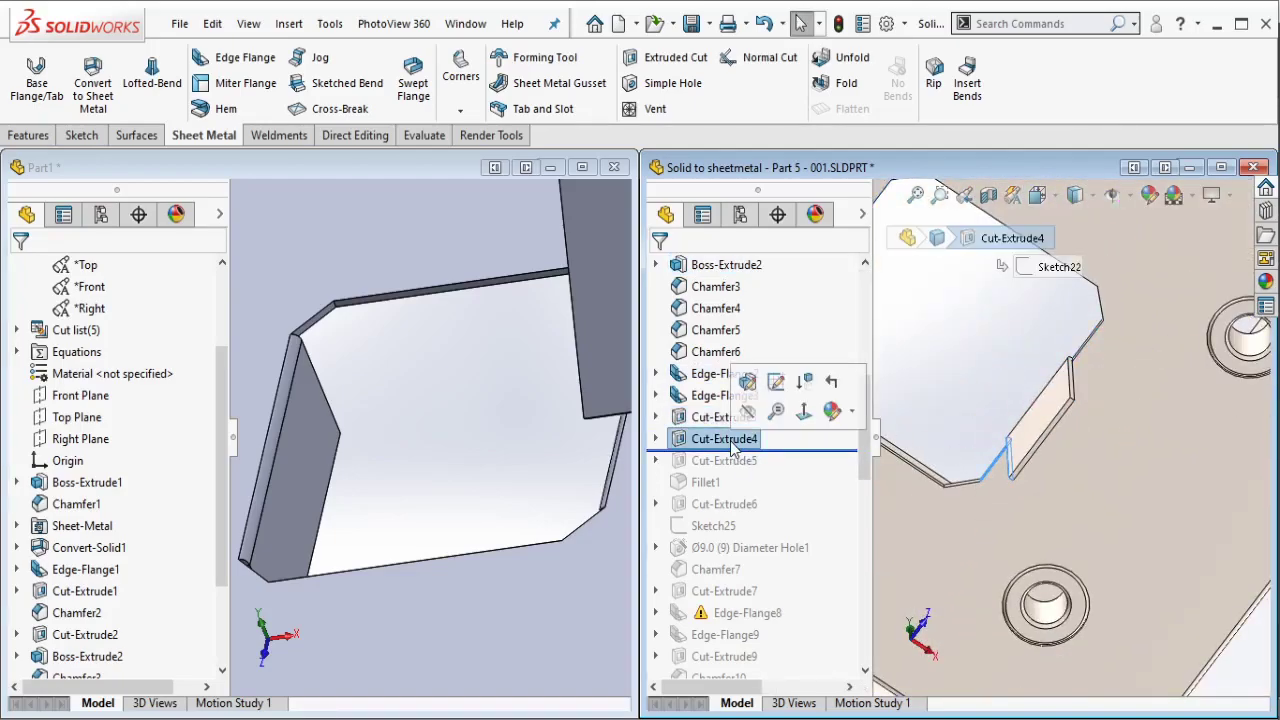
{"action": "key", "text": "Escape"}
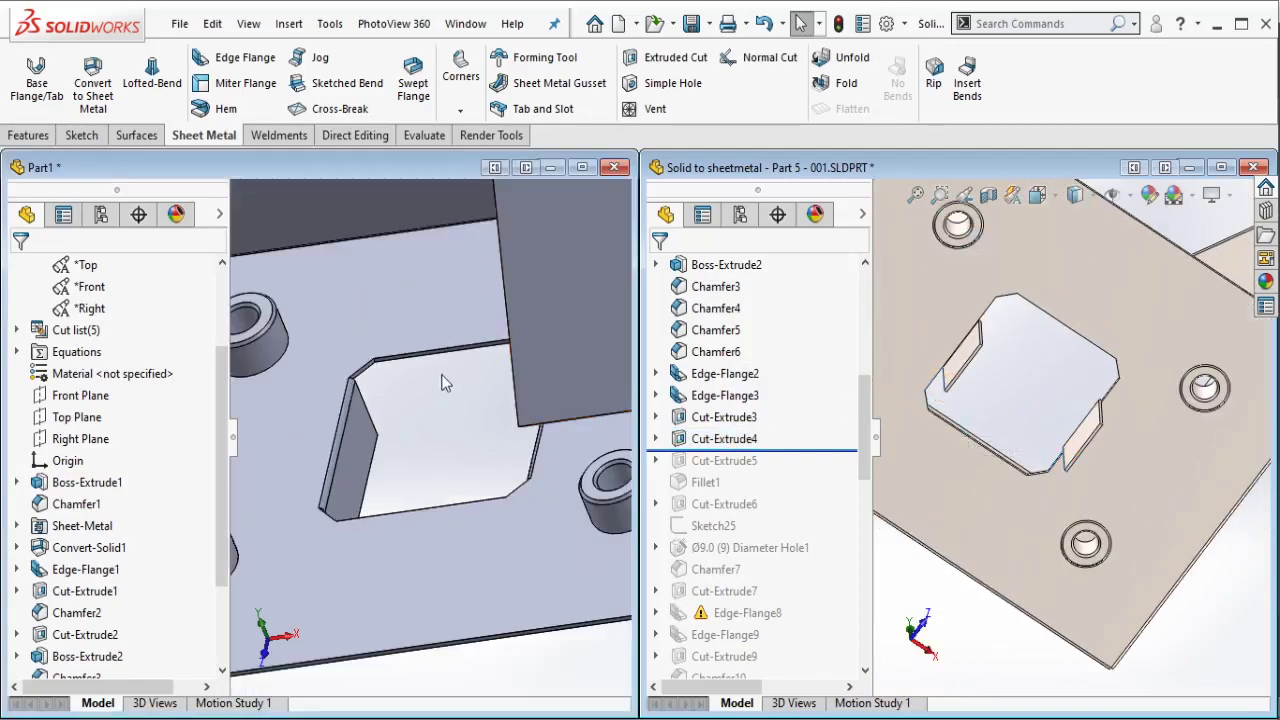
{"action": "mouse_move", "coordinate": [443, 371]}
{"action": "middle_mouse_down"}
{"action": "mouse_move", "coordinate": [470, 226]}
{"action": "mouse_move", "coordinate": [428, 316]}
{"action": "mouse_move", "coordinate": [323, 357]}
{"action": "mouse_move", "coordinate": [331, 410]}
{"action": "middle_mouse_up"}
Step: Sketch on the first tab flange's edge face and convert its edge outline
{"action": "left_click", "coordinate": [313, 406]}
{"action": "left_click", "coordinate": [388, 345]}
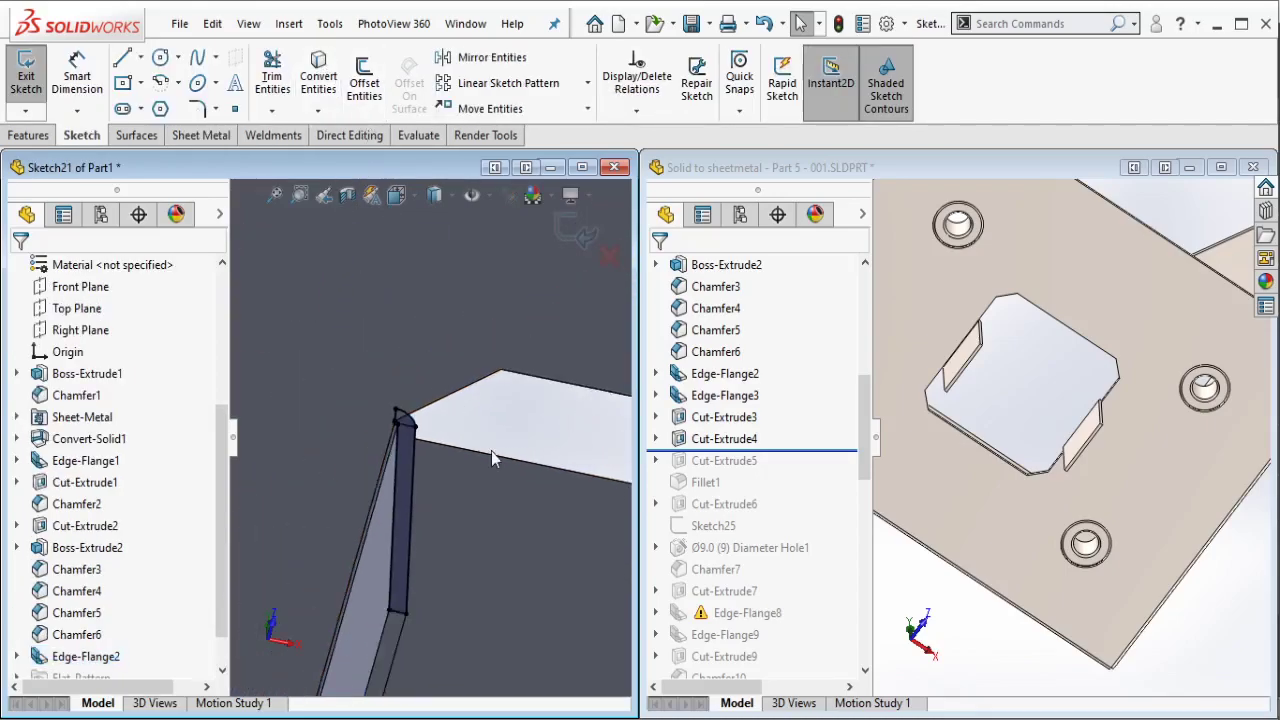
{"action": "mouse_move", "coordinate": [491, 451]}
{"action": "middle_mouse_down"}
{"action": "mouse_move", "coordinate": [545, 410]}
{"action": "mouse_move", "coordinate": [326, 360]}
{"action": "middle_mouse_up"}
{"action": "left_click", "coordinate": [329, 387]}
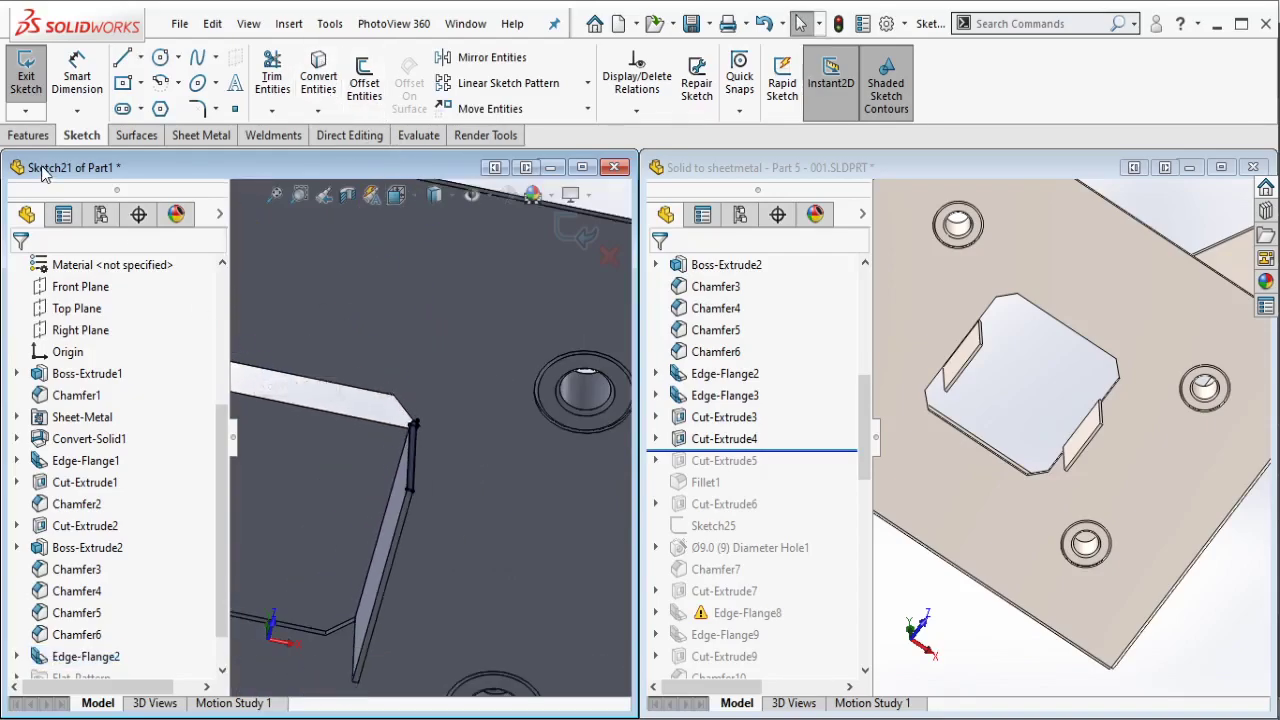
Step: Extrude-cut the converted outline 30 mm blind to trim the tab corner
{"action": "scroll", "coordinate": [327, 352], "scroll_direction": "down", "scroll_amount": 3}
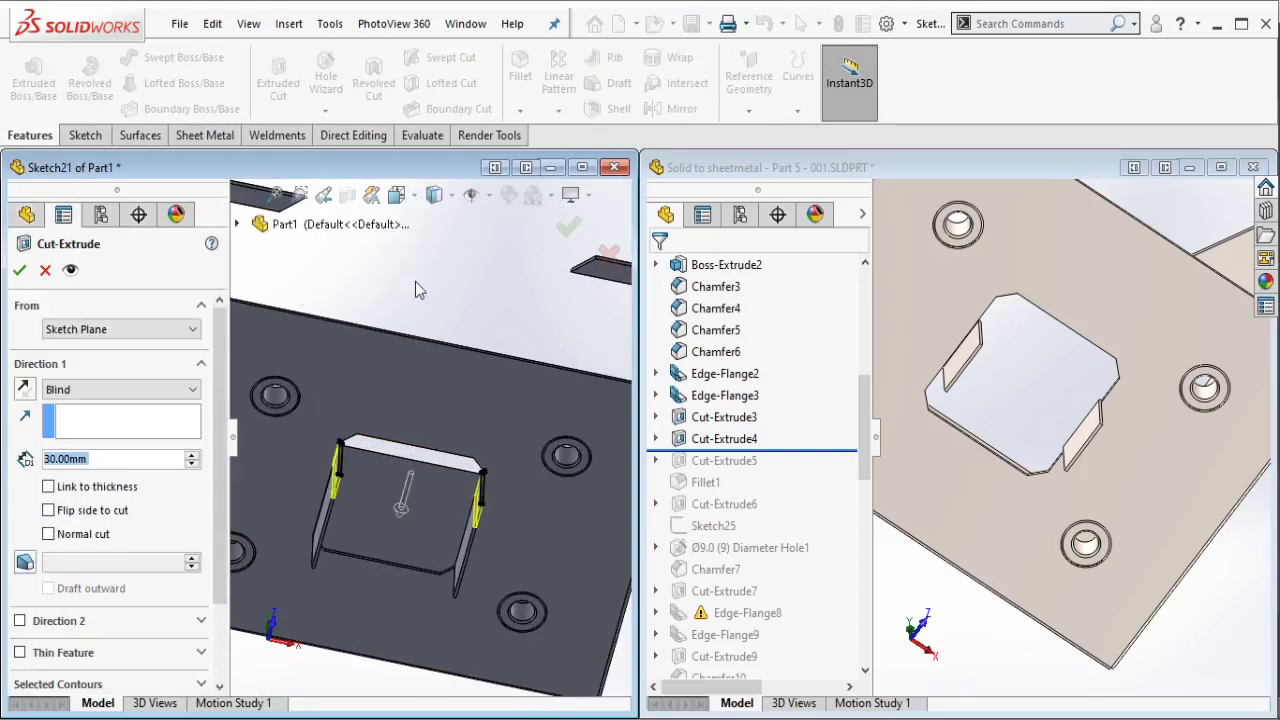
{"action": "type", "text": "30"}
{"action": "key", "text": "Return"}
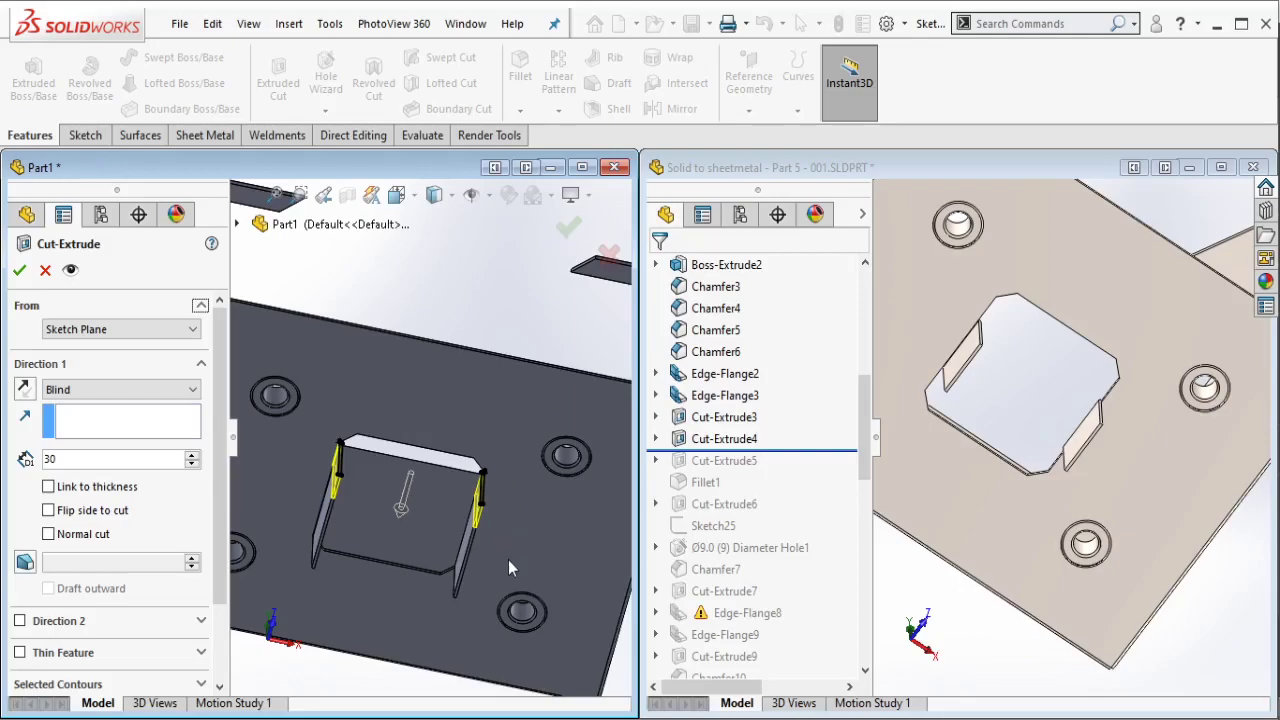
{"action": "key", "text": "Return"}
{"action": "middle_click_drag", "start_coordinate": [508, 567], "coordinate": [350, 472]}
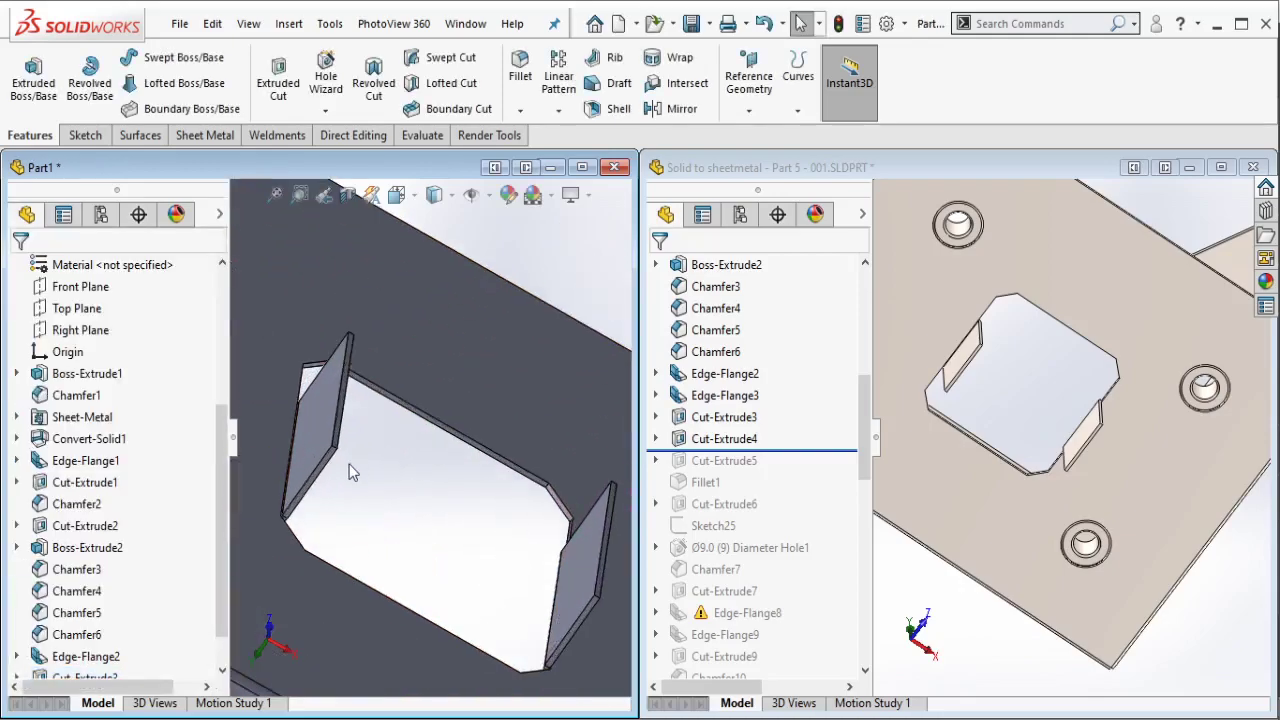
{"action": "scroll", "coordinate": [350, 472], "scroll_direction": "up", "scroll_amount": 5}
Step: Sketch on the second tab flange's thin face and convert its edges
{"action": "left_click", "coordinate": [305, 510]}
{"action": "left_click", "coordinate": [380, 448]}
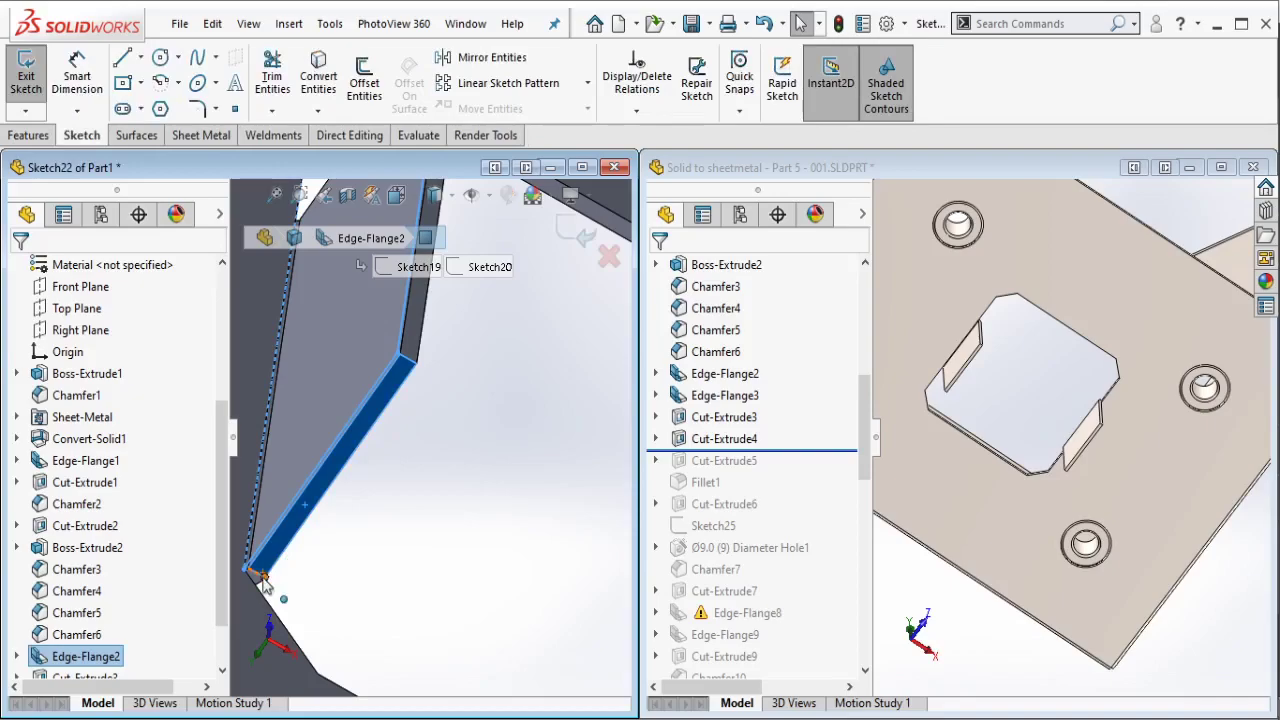
{"action": "scroll", "coordinate": [262, 583], "scroll_direction": "up", "scroll_amount": 3}
{"action": "scroll", "coordinate": [271, 514], "scroll_direction": "up", "scroll_amount": 2}
{"action": "scroll", "coordinate": [363, 451], "scroll_direction": "up", "scroll_amount": 1}
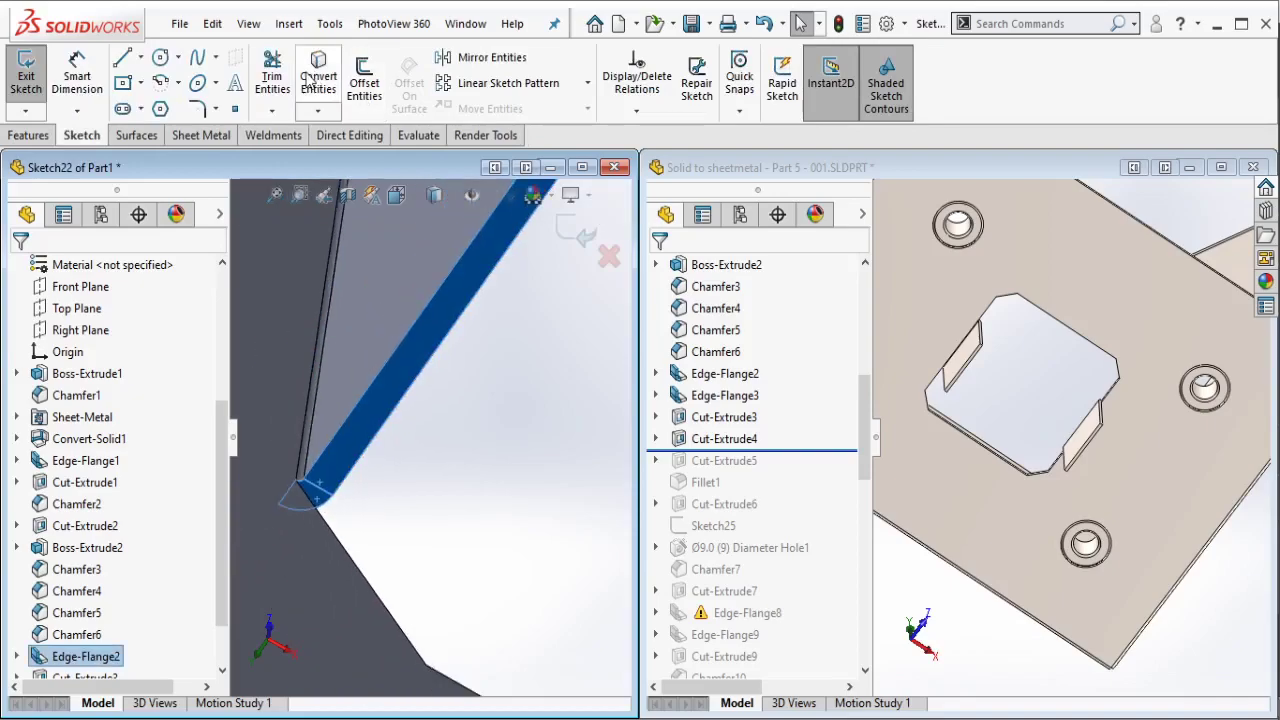
{"action": "left_click", "coordinate": [316, 78]}
Step: Extrude-cut that outline 30 mm blind to trim the other tab flange
{"action": "scroll", "coordinate": [440, 343], "scroll_direction": "down", "scroll_amount": 2}
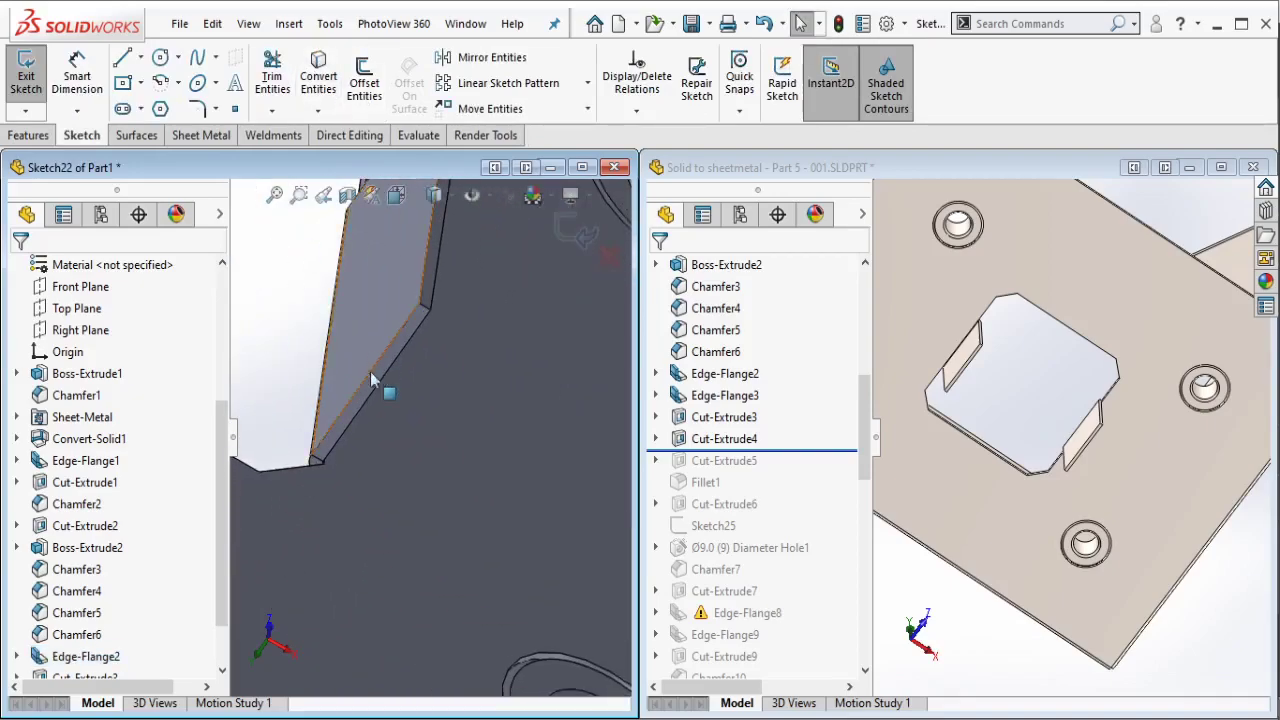
{"action": "scroll", "coordinate": [323, 485], "scroll_direction": "up", "scroll_amount": 2}
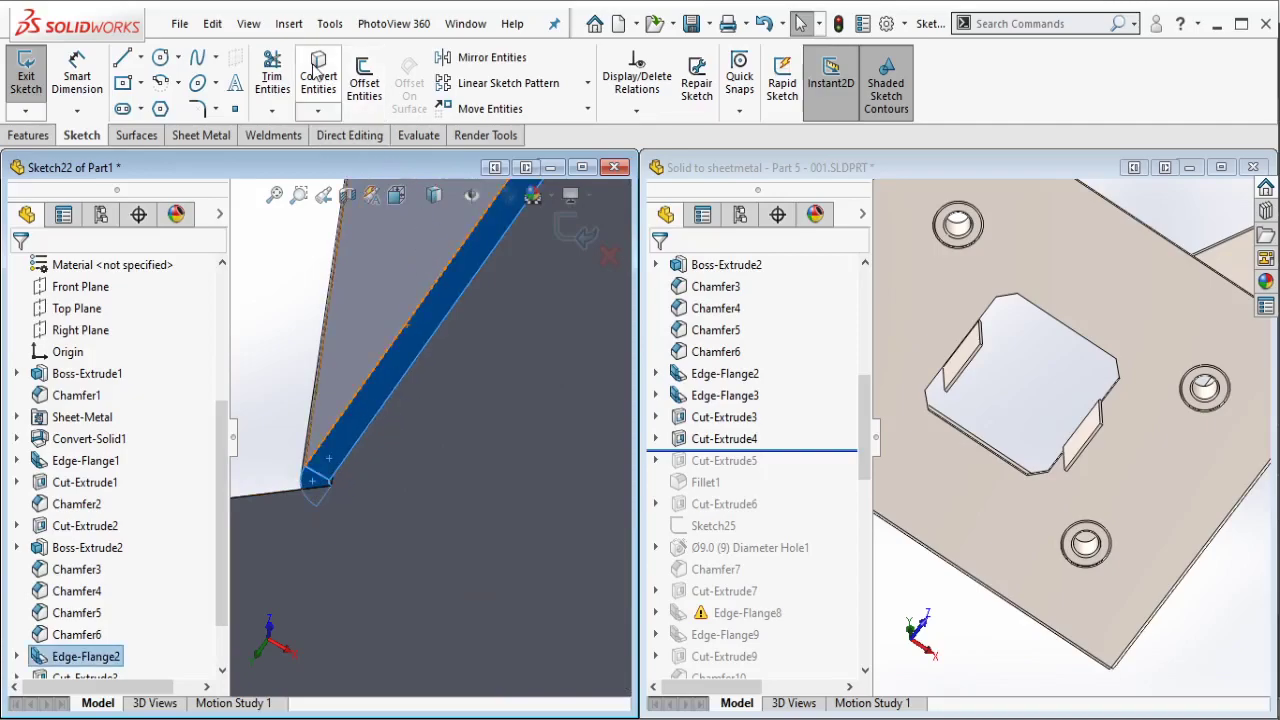
{"action": "scroll", "coordinate": [418, 361], "scroll_direction": "down", "scroll_amount": 2}
{"action": "scroll", "coordinate": [321, 345], "scroll_direction": "down", "scroll_amount": 3}
{"action": "scroll", "coordinate": [320, 345], "scroll_direction": "down", "scroll_amount": 1}
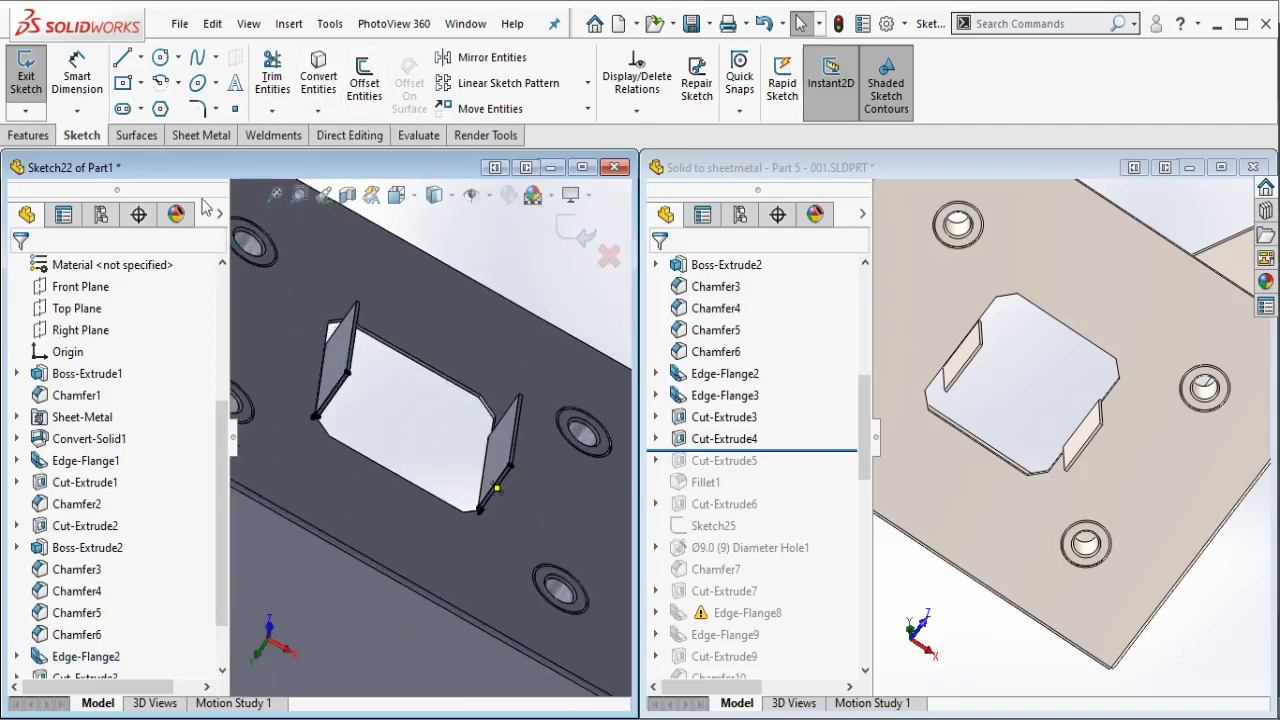
{"action": "left_click", "coordinate": [30, 137]}
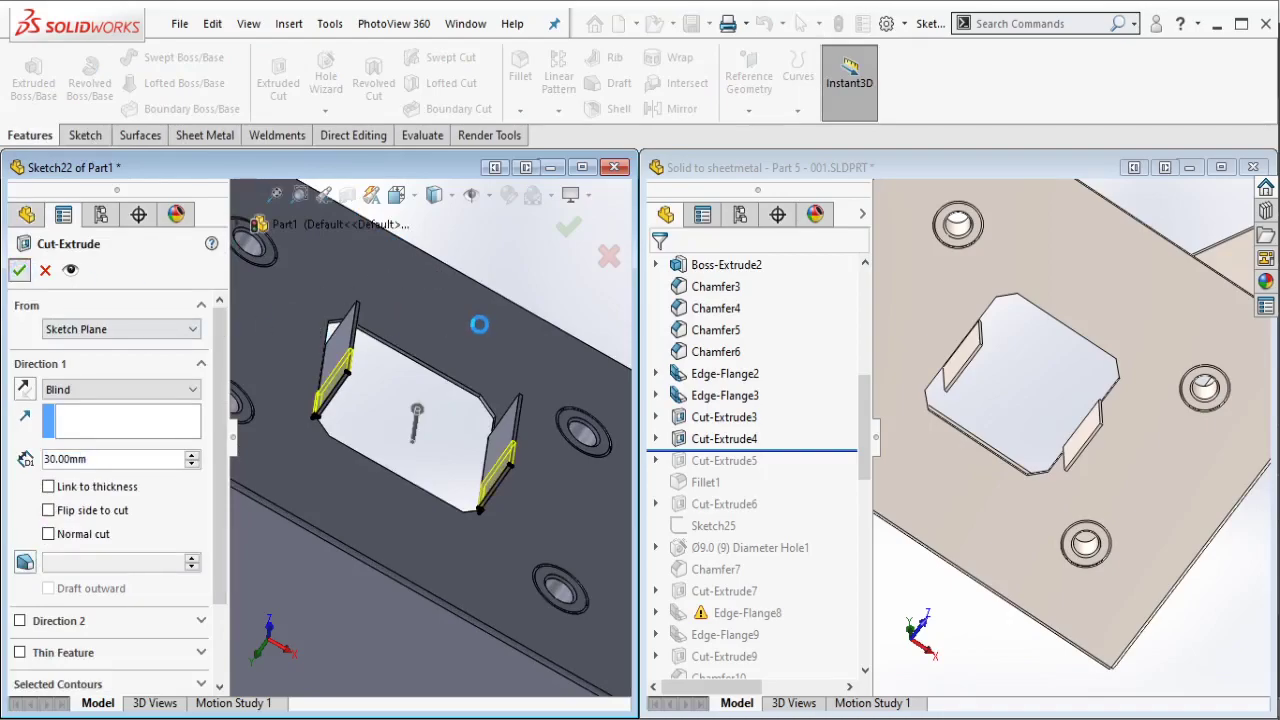
{"action": "mouse_move", "coordinate": [479, 325]}
{"action": "middle_mouse_down"}
{"action": "mouse_move", "coordinate": [443, 500]}
{"action": "mouse_move", "coordinate": [383, 306]}
{"action": "mouse_move", "coordinate": [496, 284]}
{"action": "middle_mouse_up"}
{"action": "scroll", "coordinate": [496, 284], "scroll_direction": "up", "scroll_amount": 2}
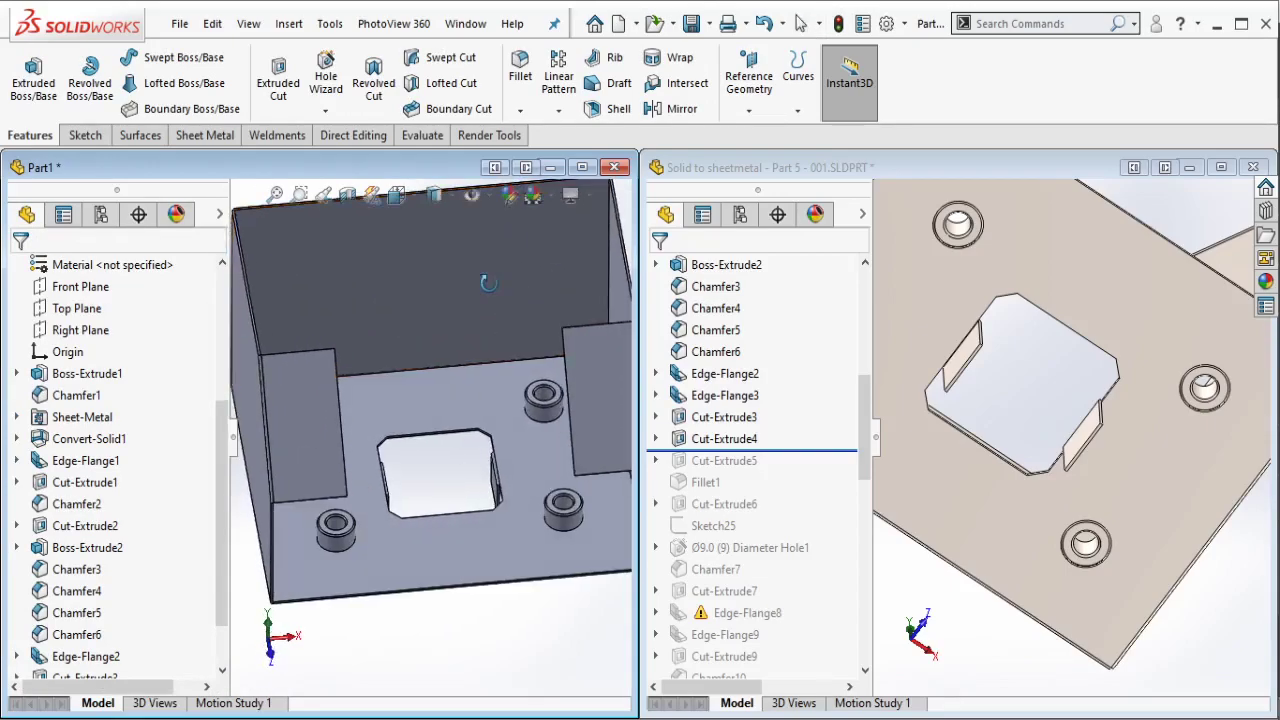
Step: Roll the reference forward through Cut-Extrude5 and read its two Ø20 mm hole dimensions
{"action": "left_click", "coordinate": [944, 169]}
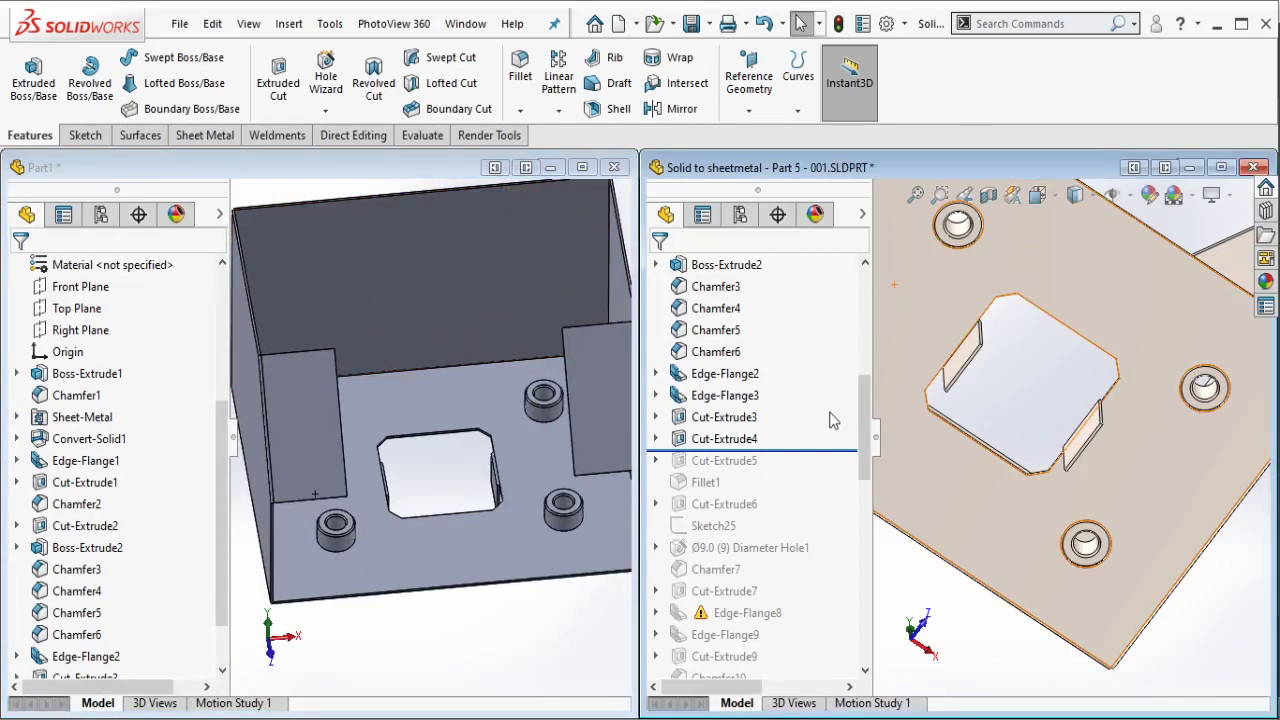
{"action": "left_click_drag", "start_coordinate": [814, 457], "coordinate": [791, 468]}
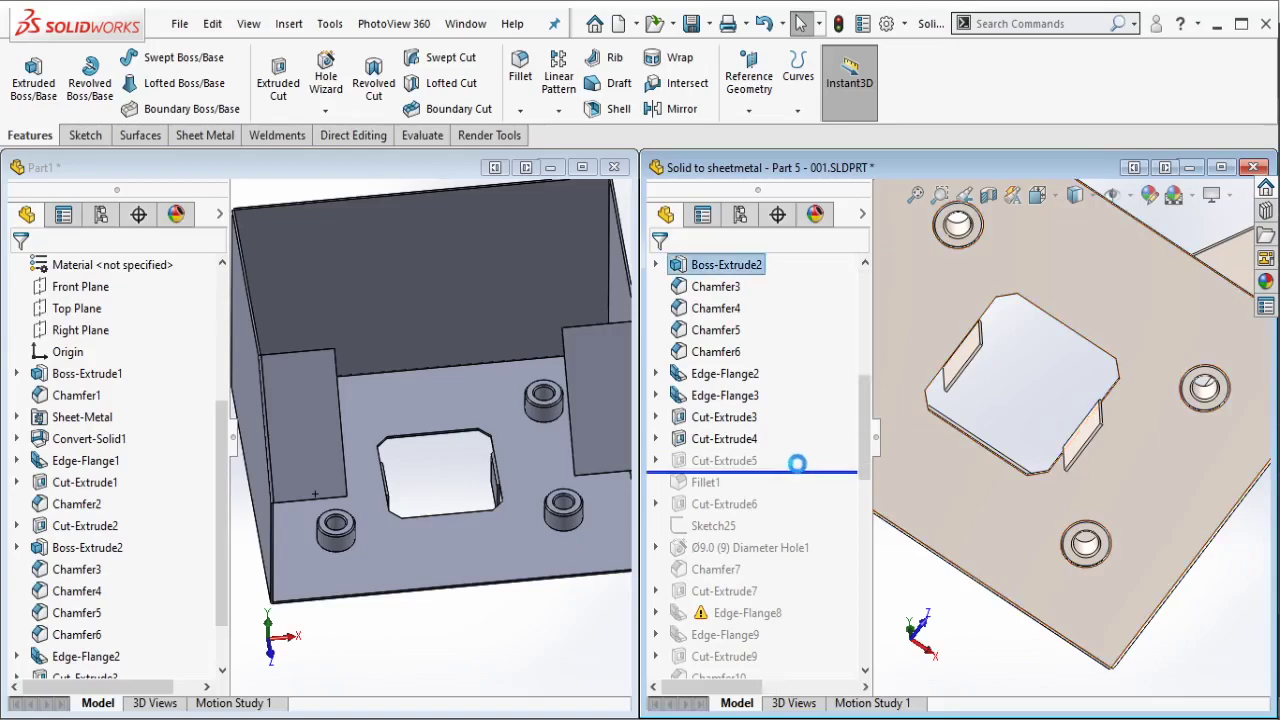
{"action": "left_click", "coordinate": [724, 460]}
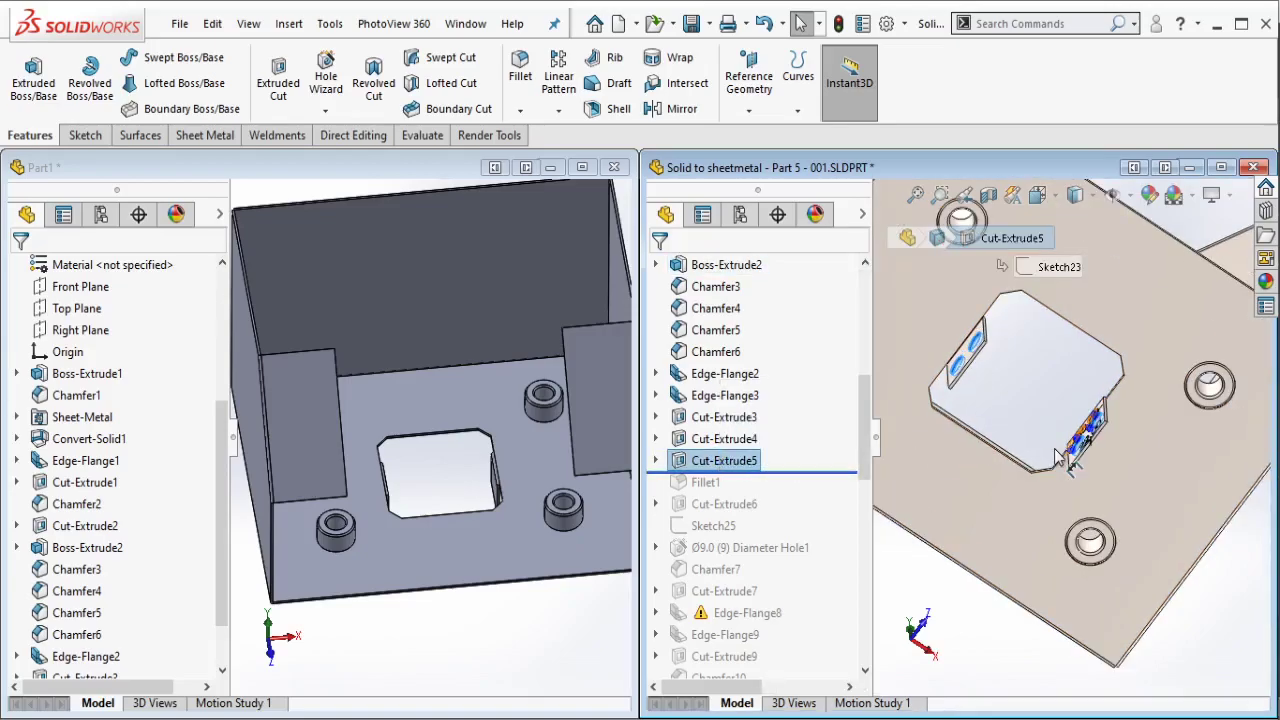
{"action": "mouse_move", "coordinate": [1063, 458]}
{"action": "middle_mouse_down"}
{"action": "mouse_move", "coordinate": [1035, 485]}
{"action": "mouse_move", "coordinate": [1064, 468]}
{"action": "middle_mouse_up"}
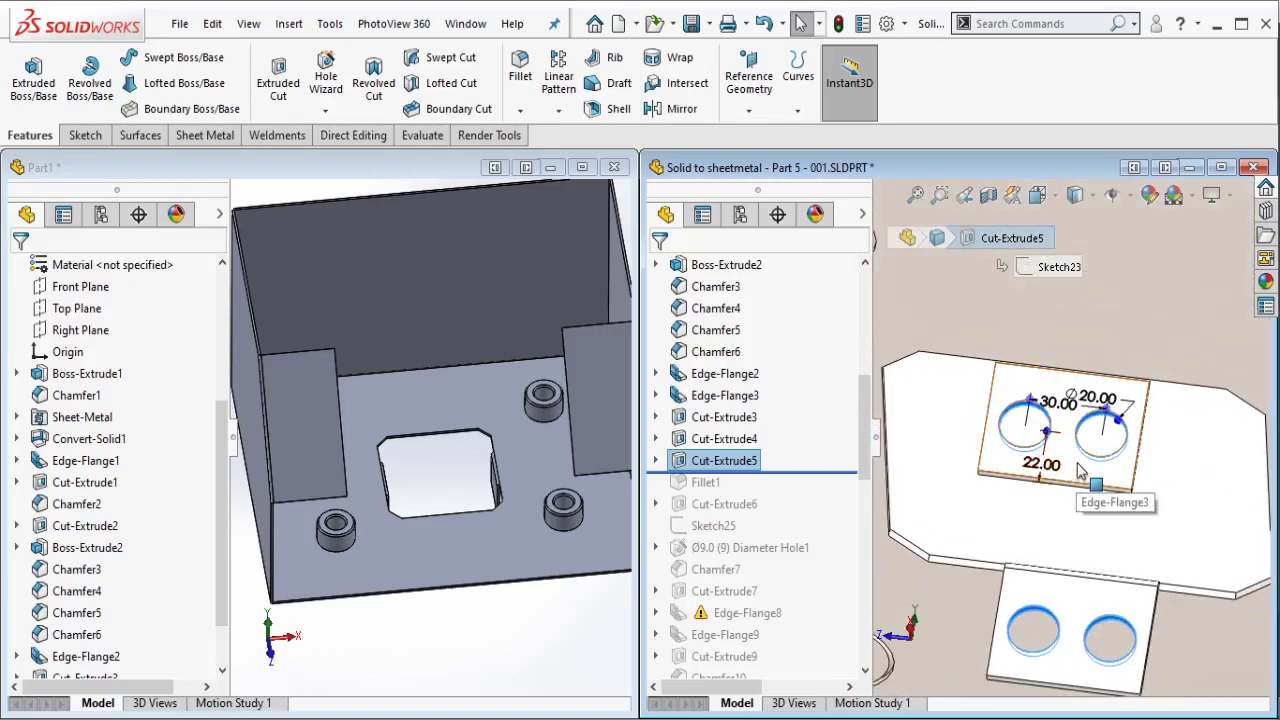
{"action": "left_click", "coordinate": [517, 450]}
{"action": "mouse_move", "coordinate": [517, 450]}
{"action": "middle_mouse_down"}
{"action": "mouse_move", "coordinate": [467, 450]}
{"action": "mouse_move", "coordinate": [477, 430]}
{"action": "middle_mouse_up"}
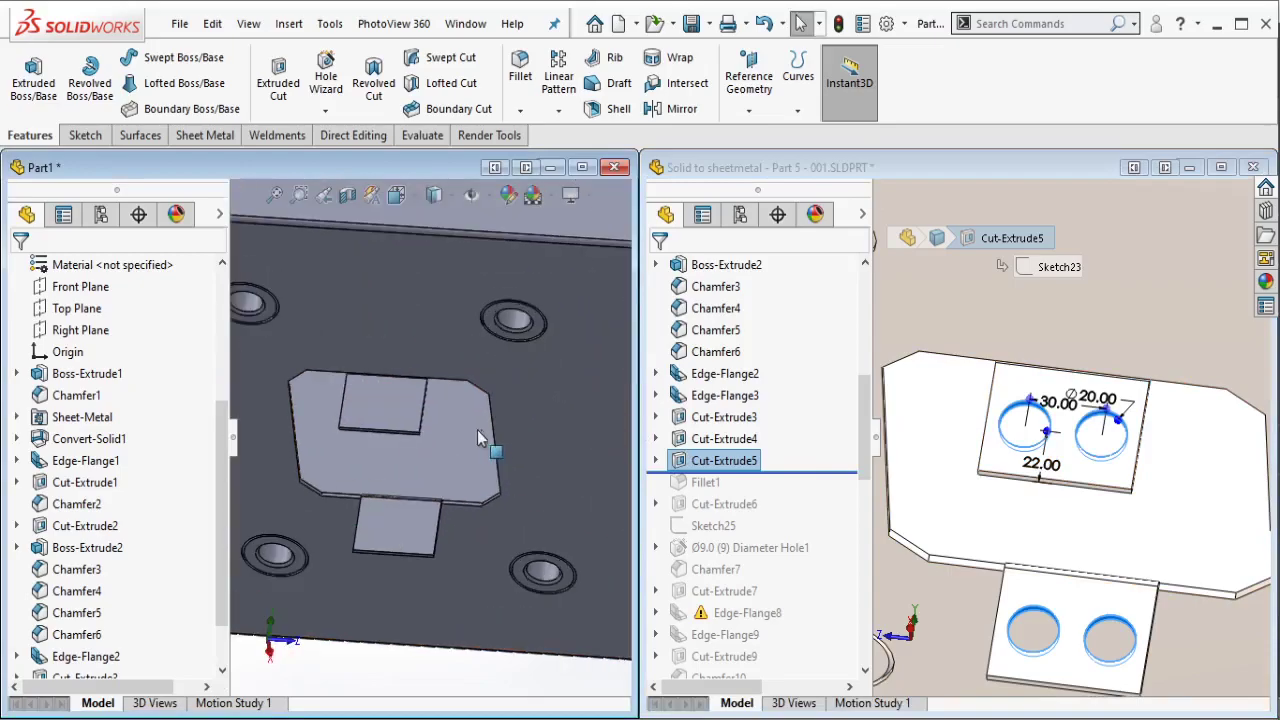
{"action": "scroll", "coordinate": [477, 430], "scroll_direction": "down", "scroll_amount": 2}
Step: Start a sketch on the tab face and draw a vertical centerline from the tab edge
{"action": "left_click", "coordinate": [328, 386]}
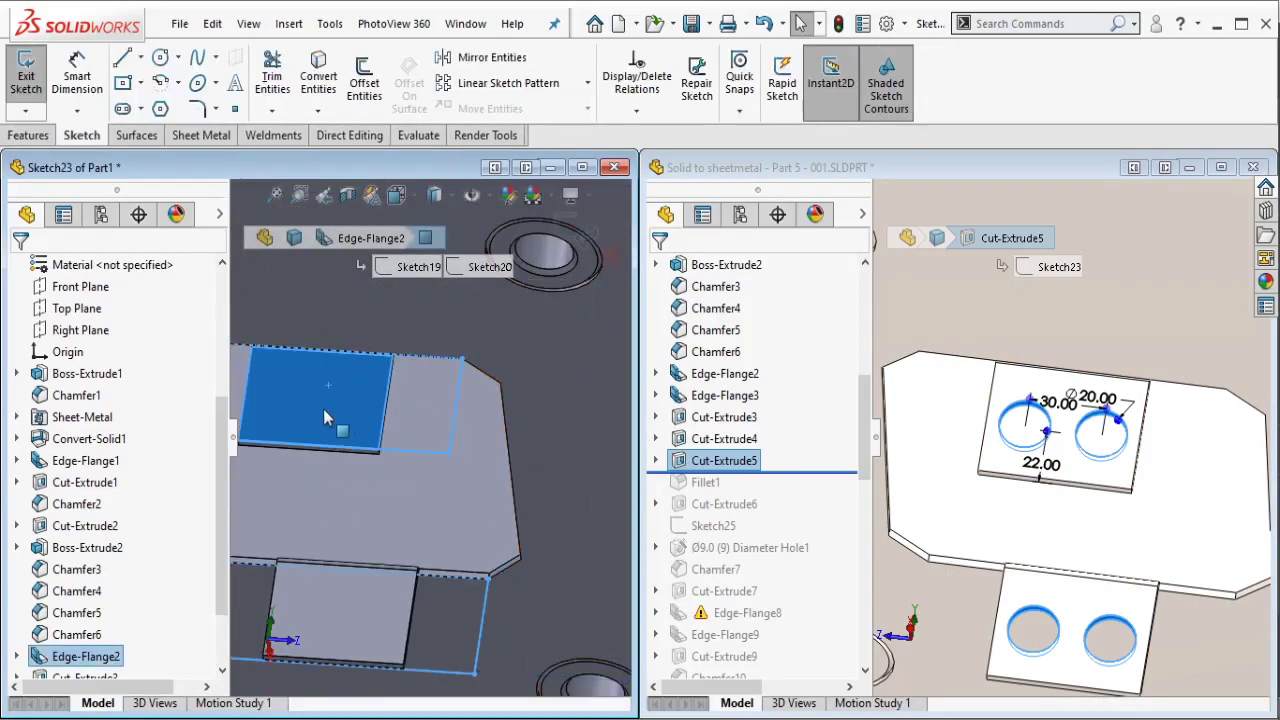
{"action": "left_click", "coordinate": [141, 58]}
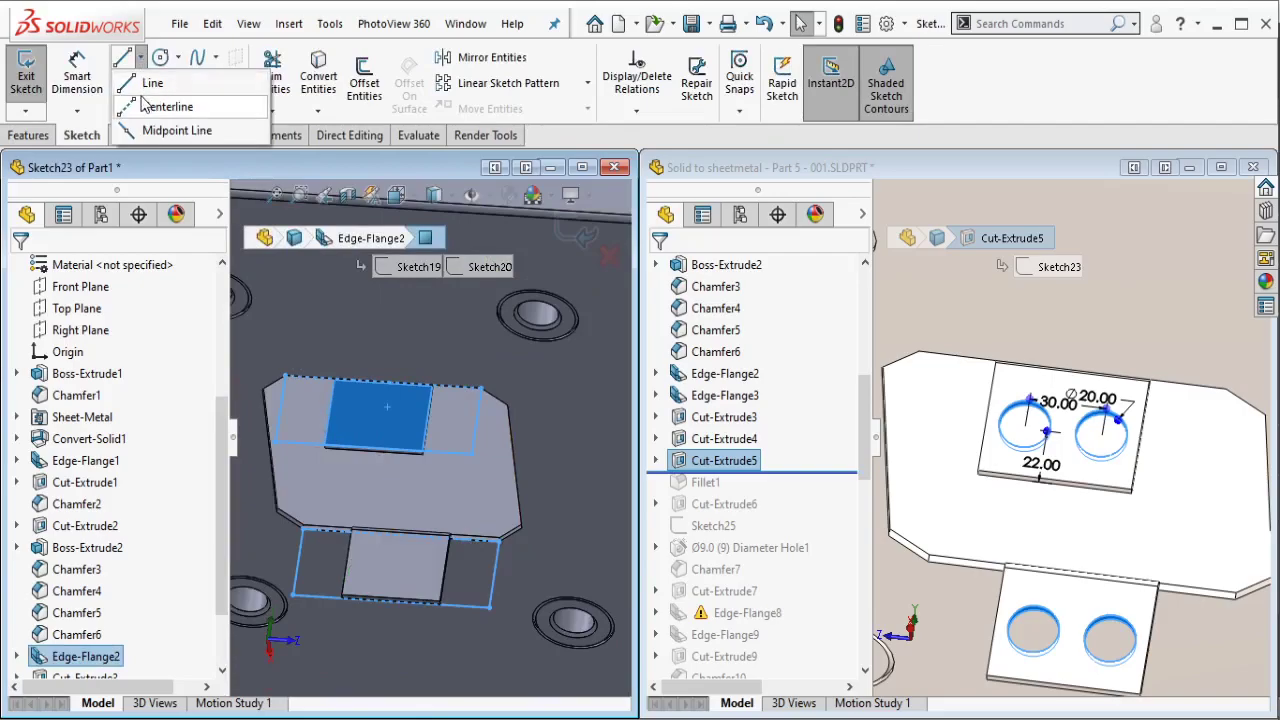
{"action": "left_click", "coordinate": [150, 83]}
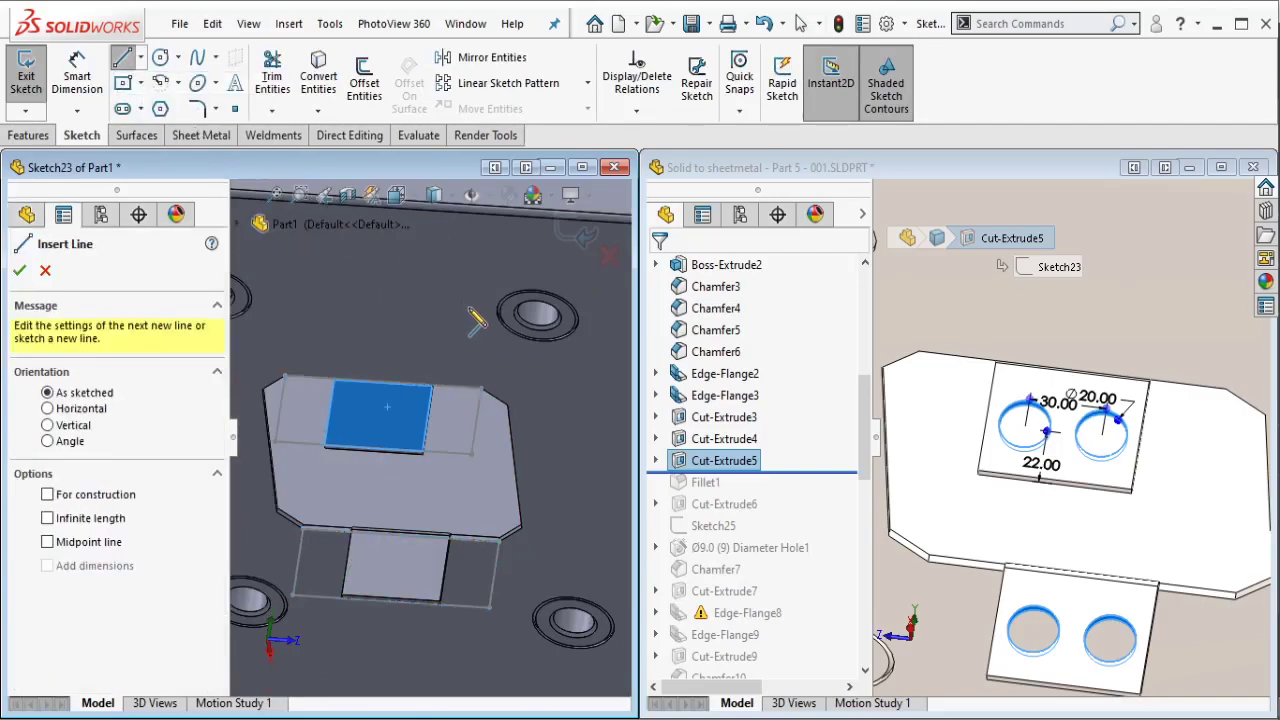
{"action": "key", "text": "Escape"}
{"action": "scroll", "coordinate": [320, 450], "scroll_direction": "down", "scroll_amount": 2}
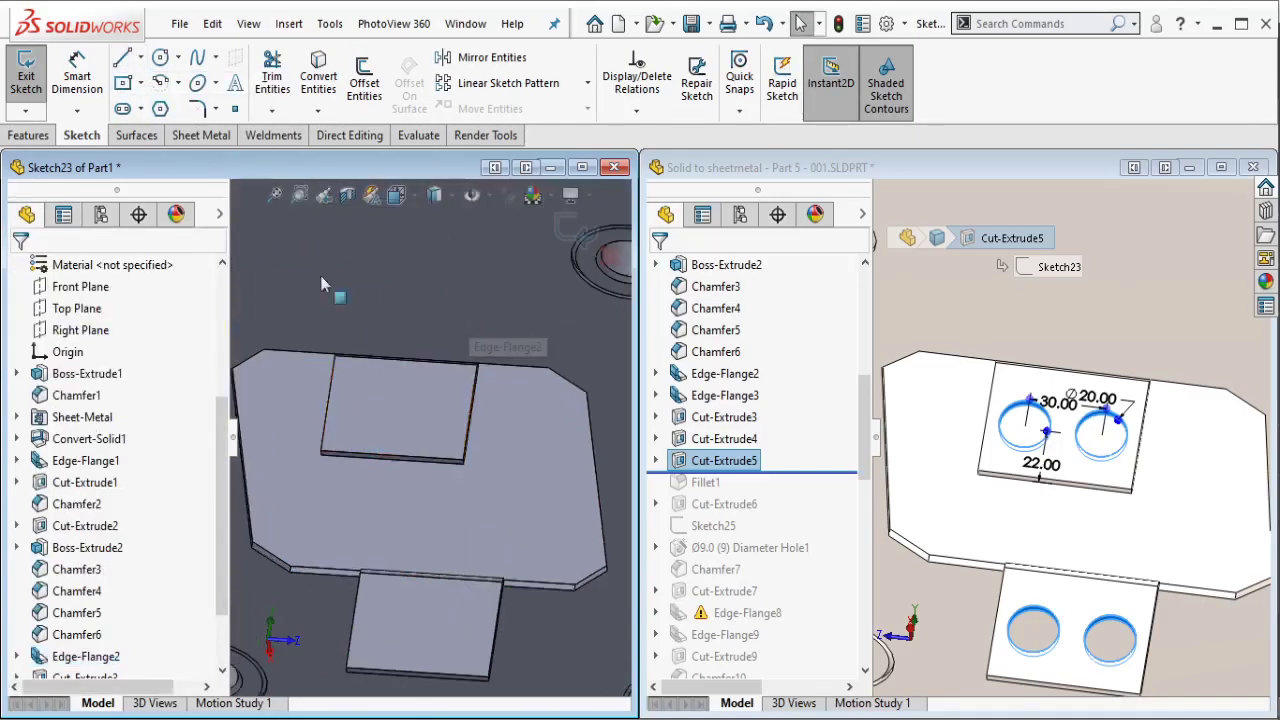
{"action": "left_click", "coordinate": [142, 60]}
{"action": "left_click", "coordinate": [146, 107]}
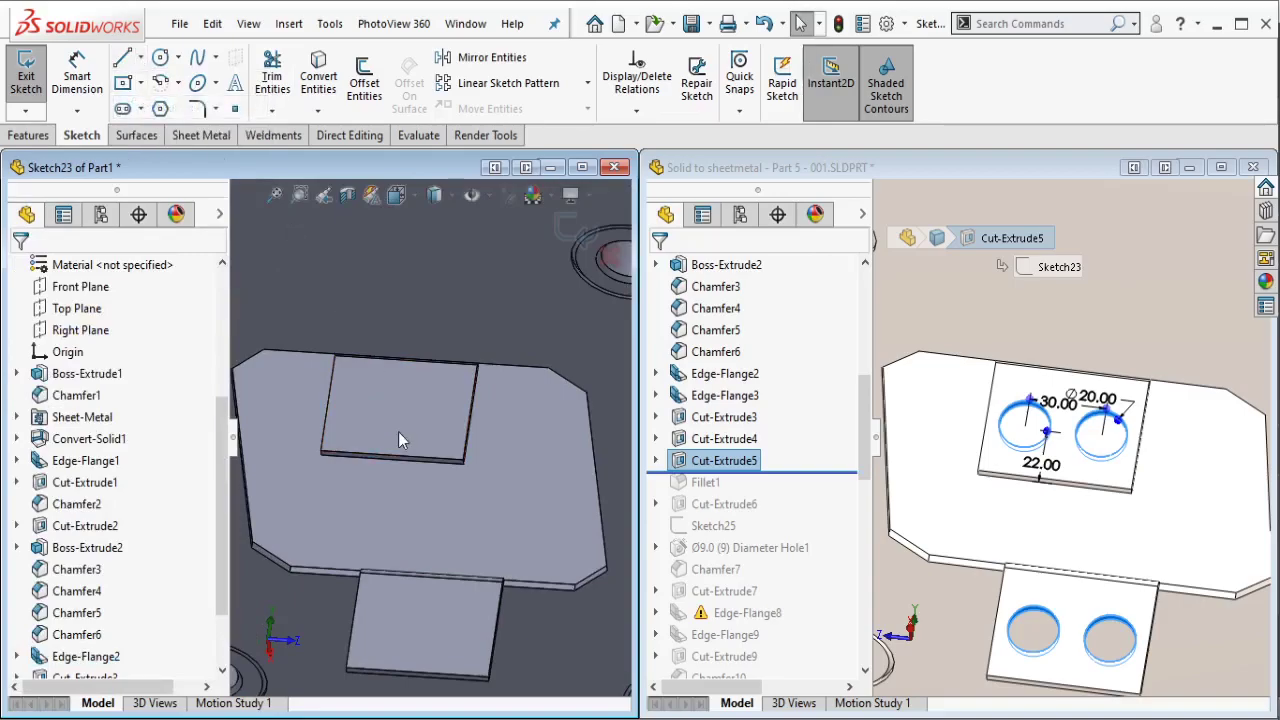
{"action": "left_click", "coordinate": [392, 455]}
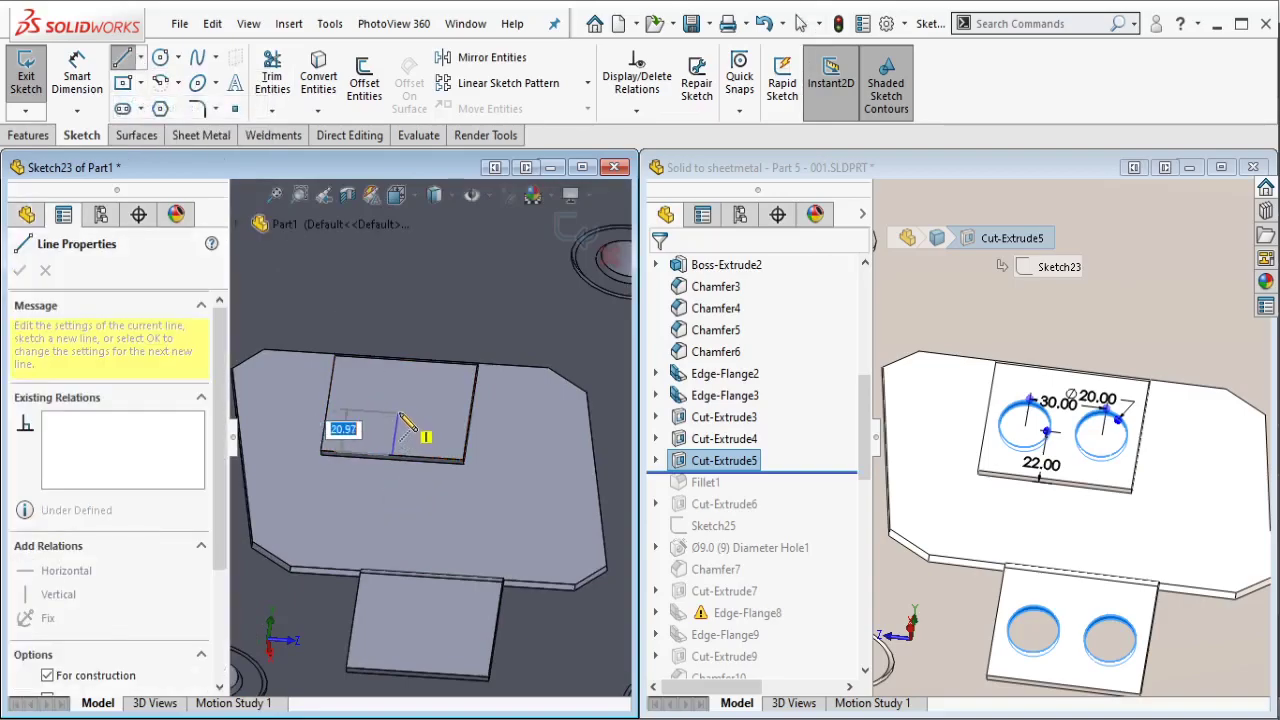
{"action": "left_click", "coordinate": [400, 410]}
{"action": "key", "text": "Escape"}
Step: Add a horizontal centerline across the tab, with its midpoint at the vertical line's end
{"action": "left_click", "coordinate": [142, 60]}
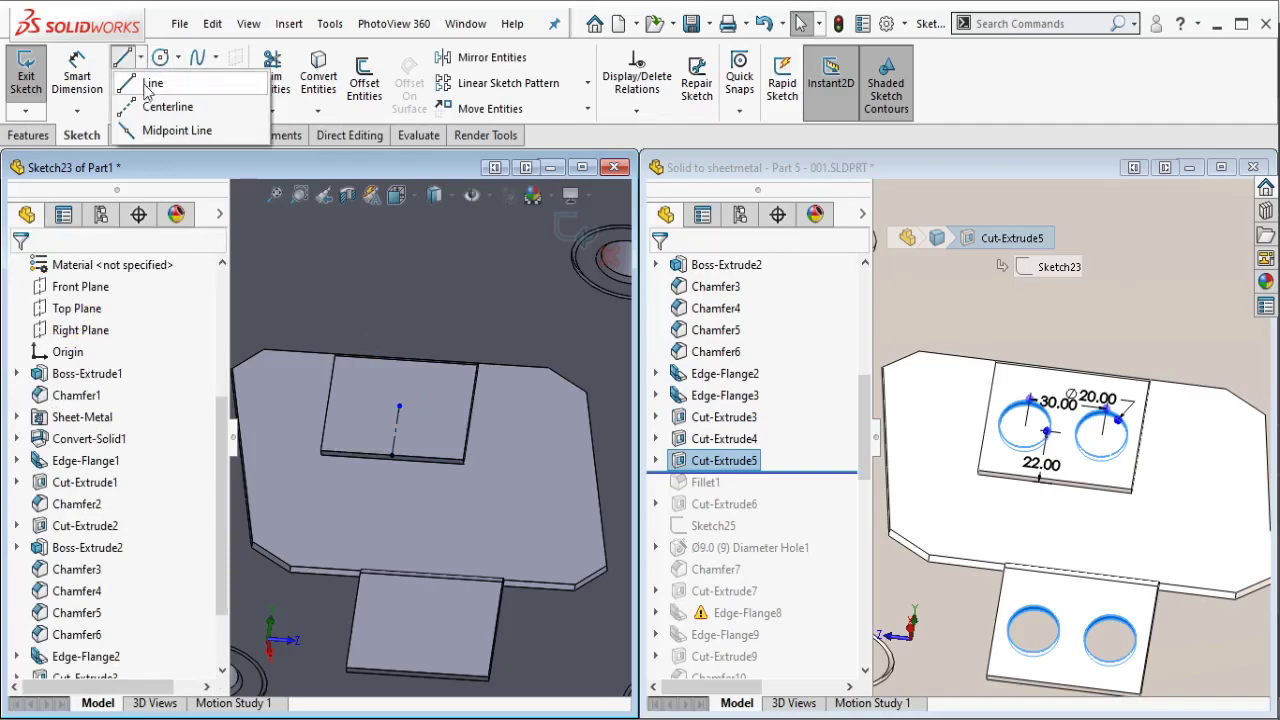
{"action": "left_click", "coordinate": [380, 382]}
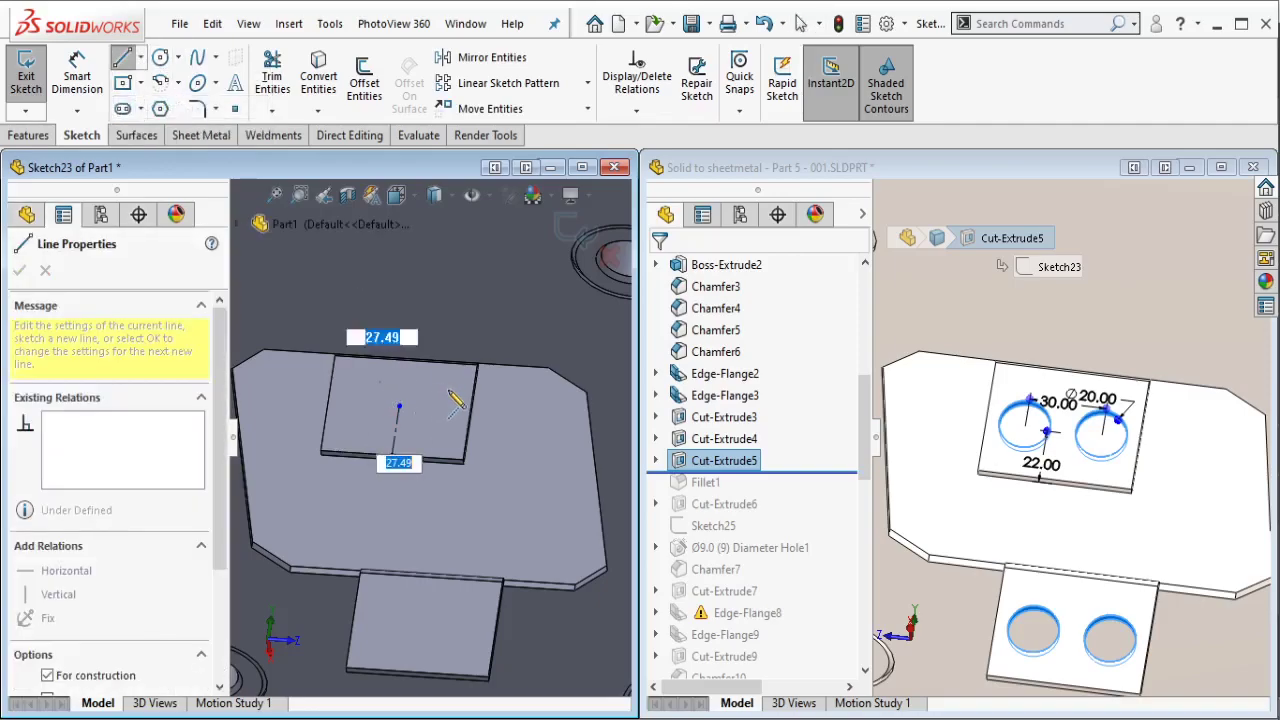
{"action": "left_click", "coordinate": [457, 386]}
{"action": "key", "text": "Escape"}
{"action": "left_click", "coordinate": [400, 405]}
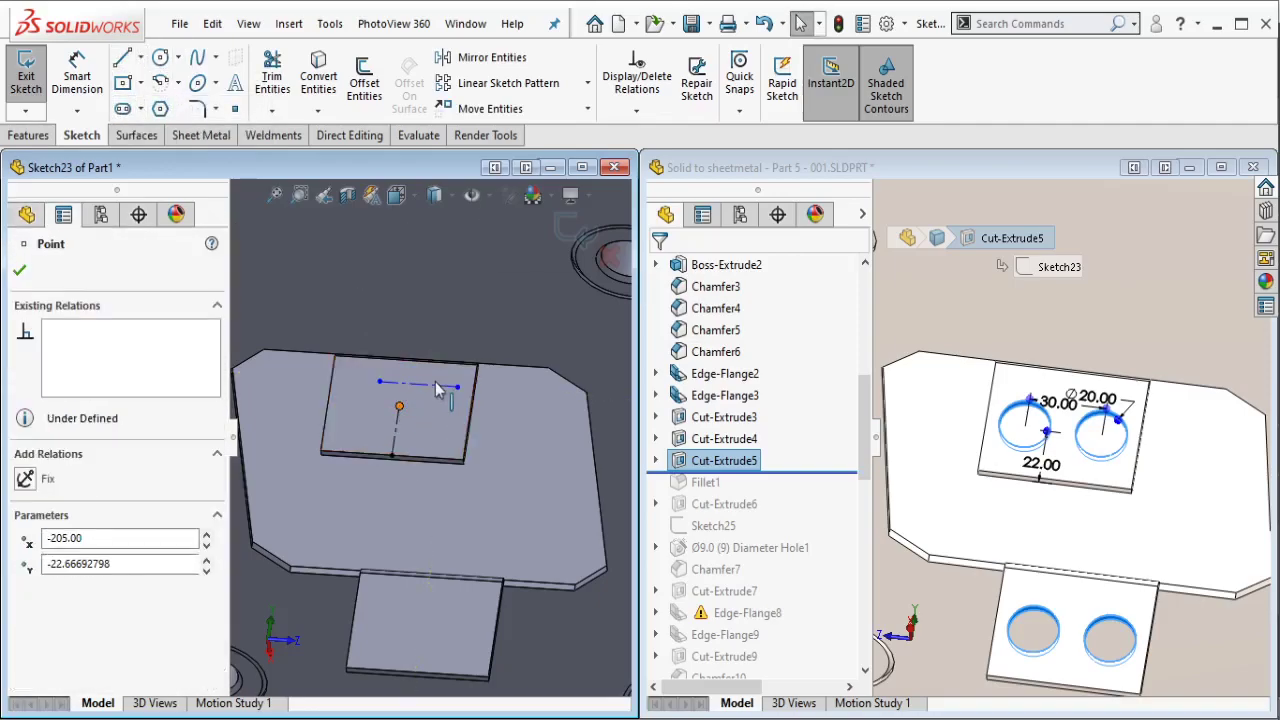
{"action": "left_click", "coordinate": [440, 384], "text": "ctrl"}
{"action": "left_click", "coordinate": [459, 300]}
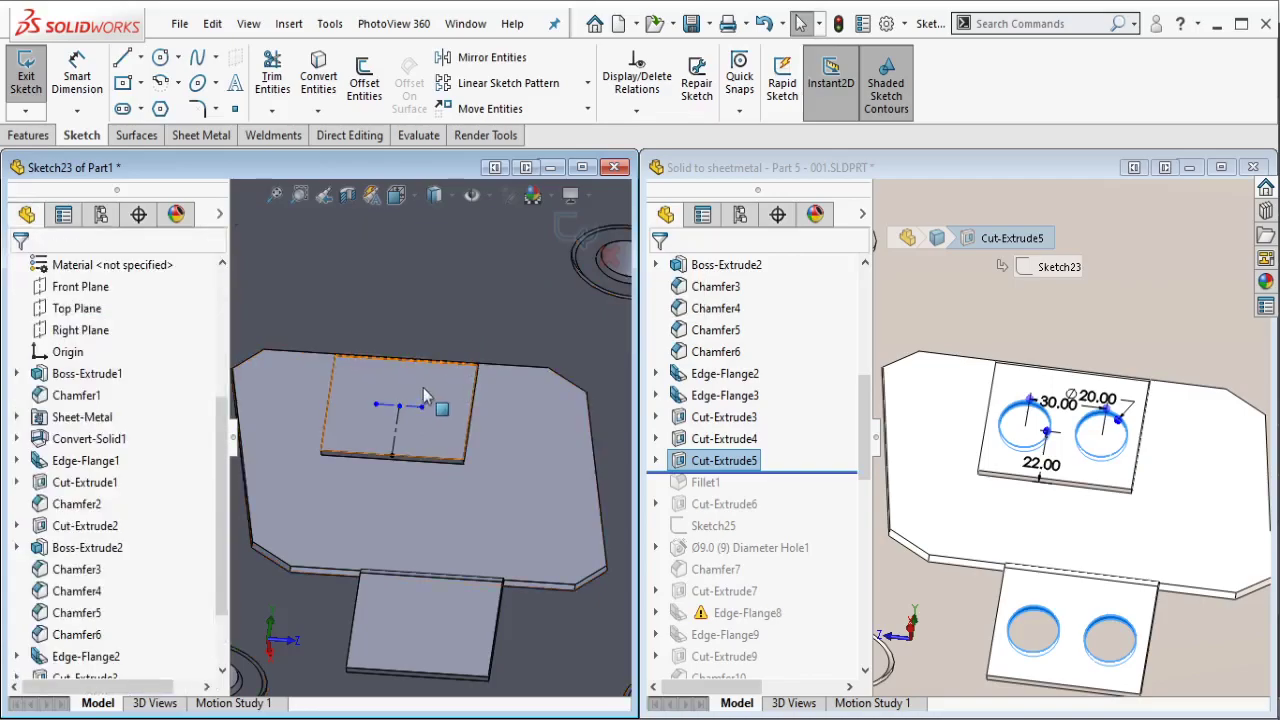
Step: Draw two circles on the horizontal centerline's ends and make them equal
{"action": "left_click", "coordinate": [162, 59]}
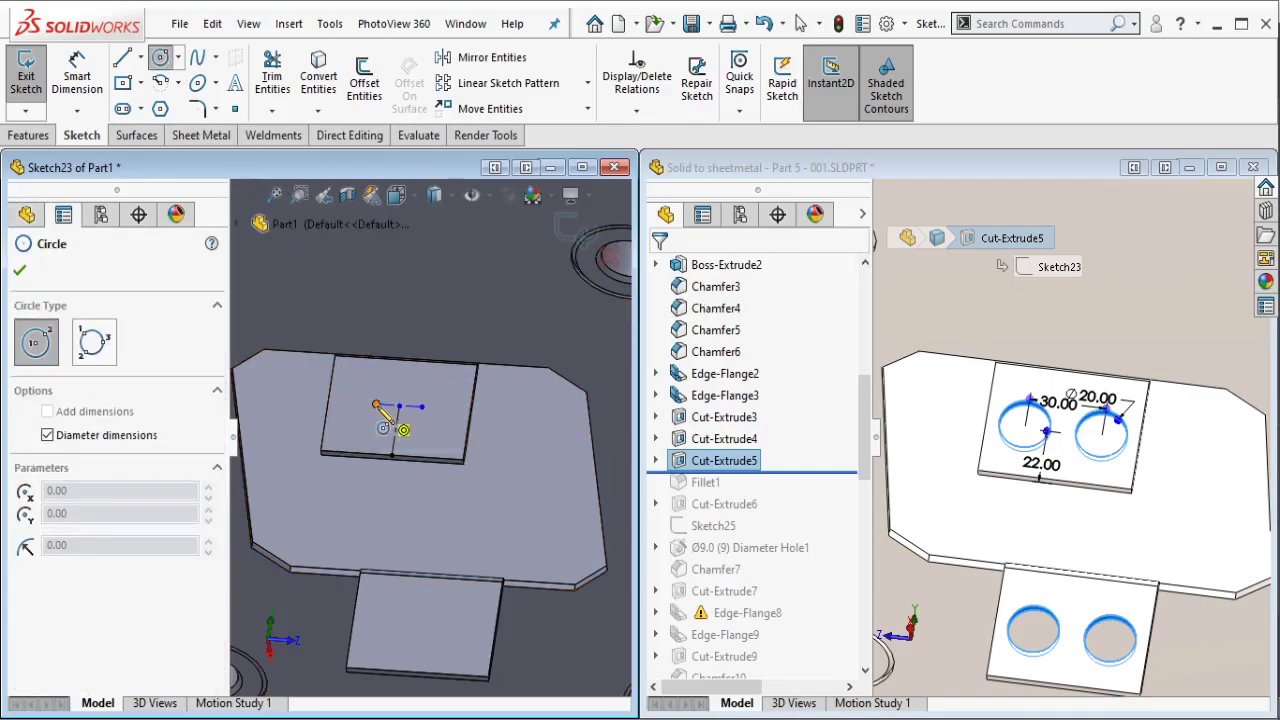
{"action": "left_click", "coordinate": [376, 404]}
{"action": "left_click", "coordinate": [372, 428]}
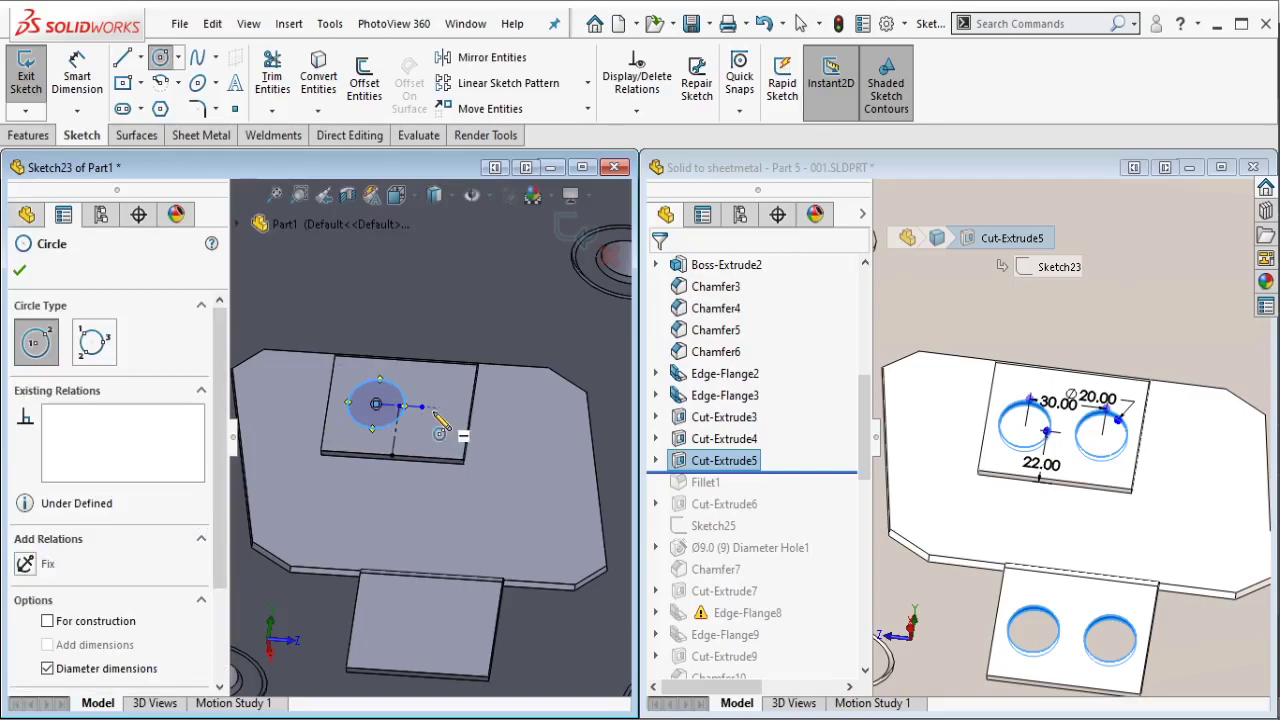
{"action": "key", "text": "Escape"}
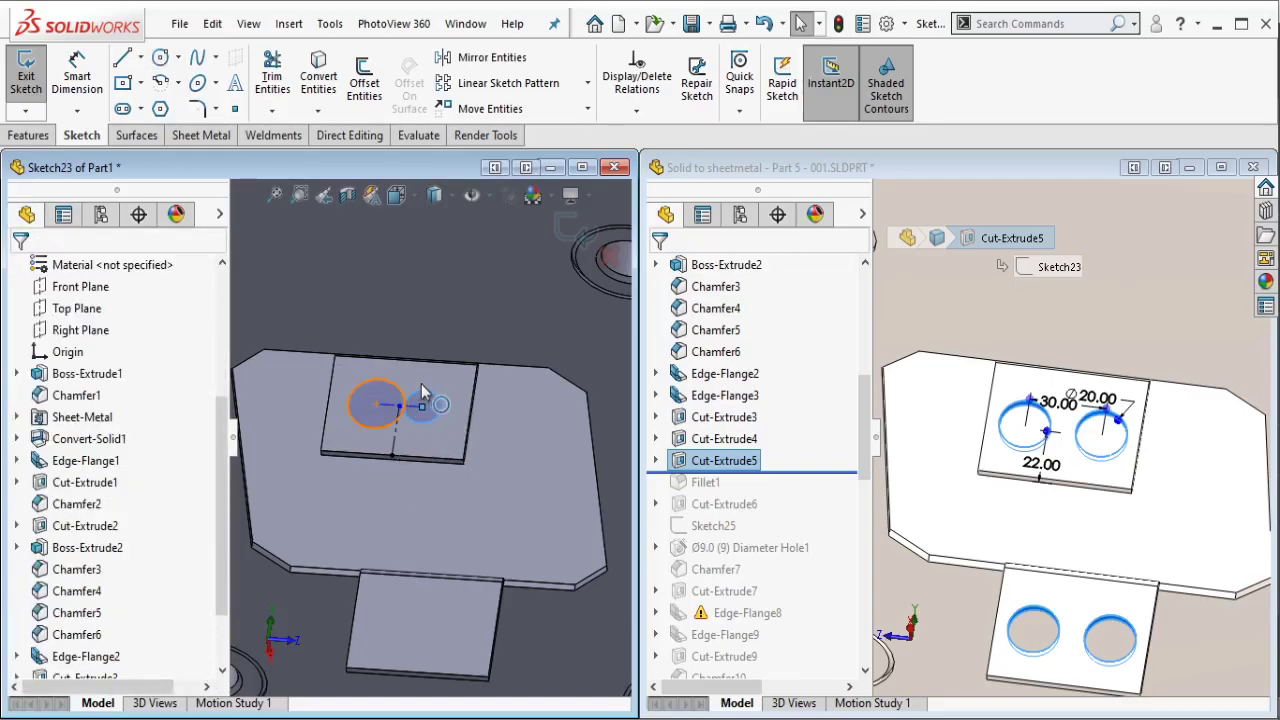
{"action": "left_click", "coordinate": [422, 395], "text": "ctrl"}
{"action": "left_click", "coordinate": [541, 310]}
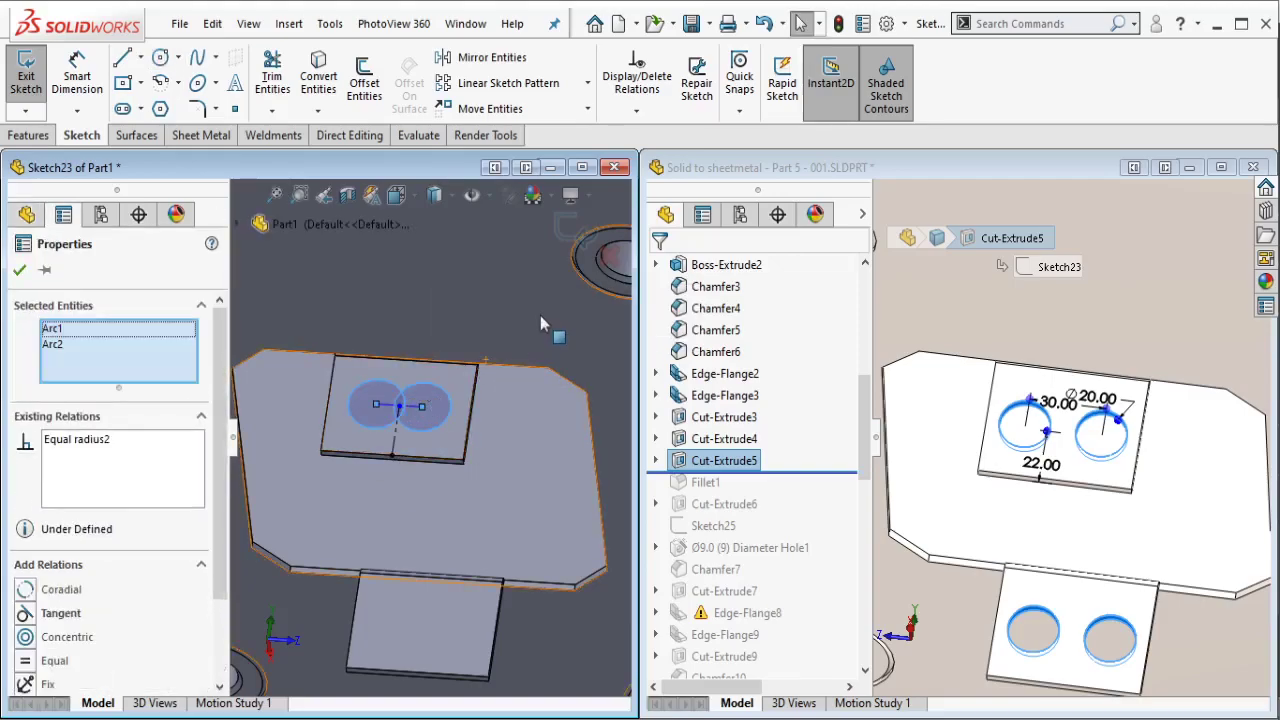
{"action": "left_click", "coordinate": [541, 328]}
{"action": "scroll", "coordinate": [336, 283], "scroll_direction": "down", "scroll_amount": 3}
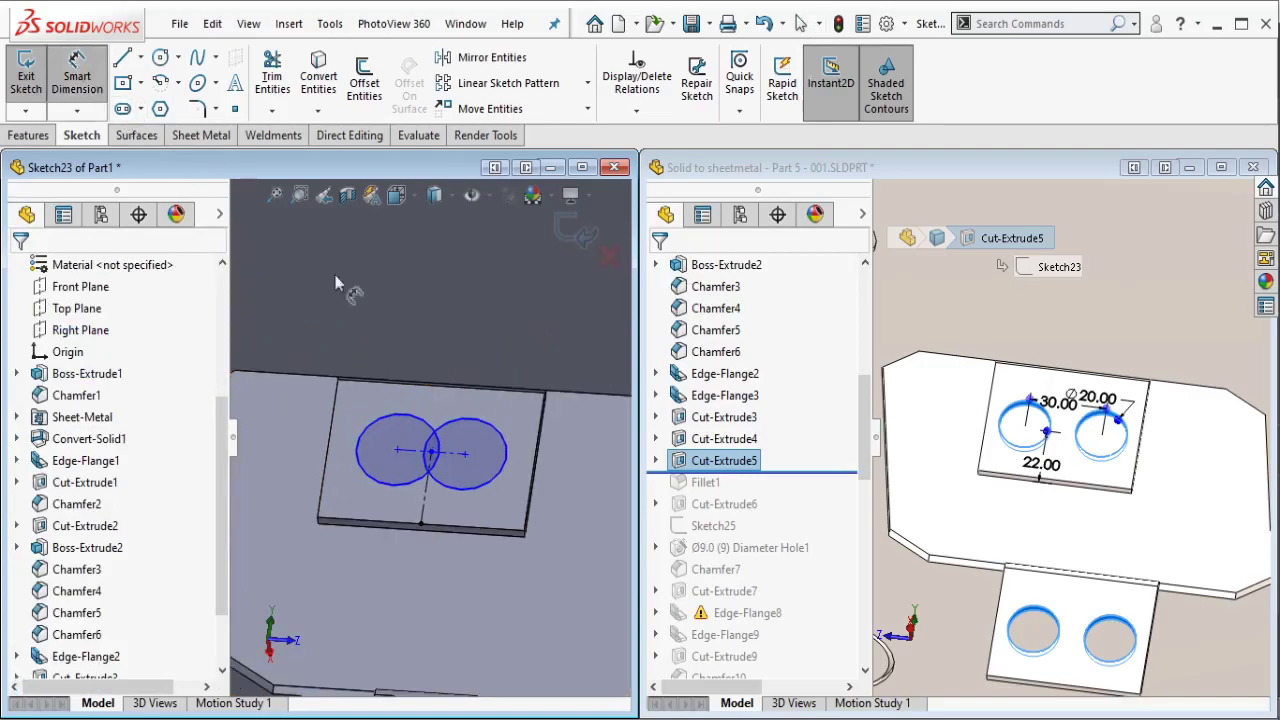
Step: Dimension the sketch: 22 mm from the edge, 30 mm circle spacing, Ø20 mm diameter
{"action": "left_click", "coordinate": [427, 512]}
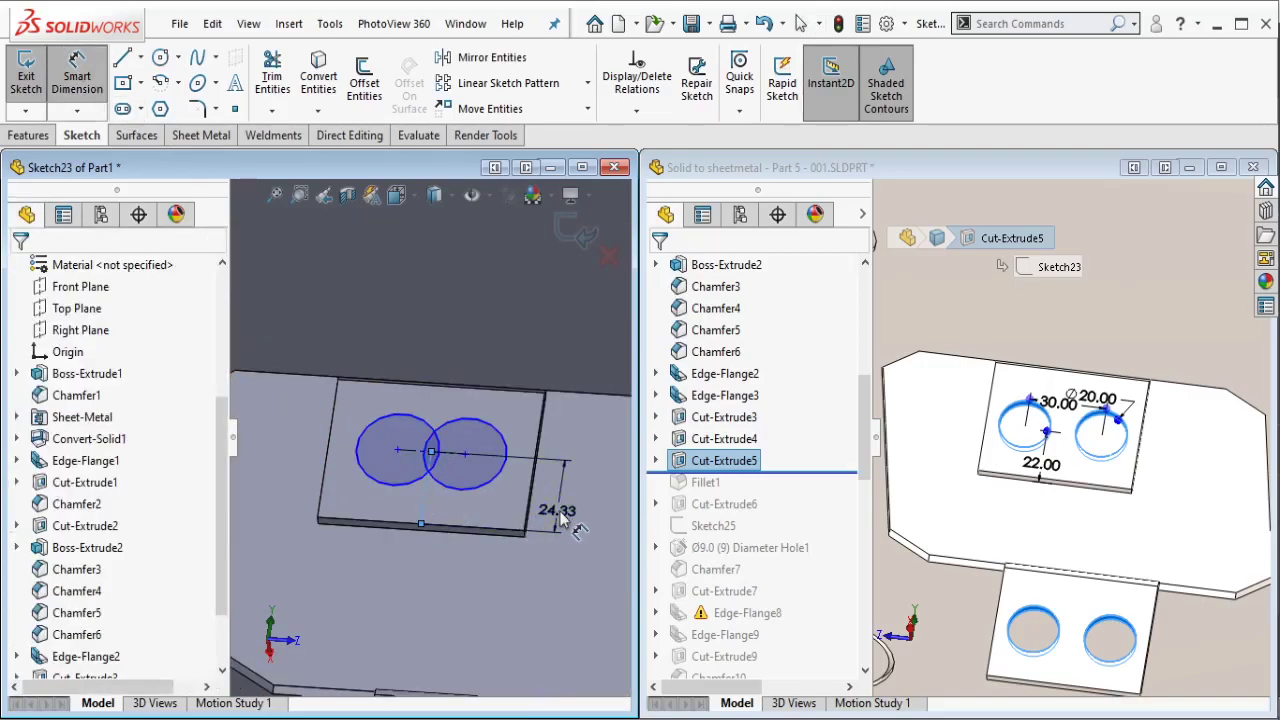
{"action": "left_click", "coordinate": [562, 520]}
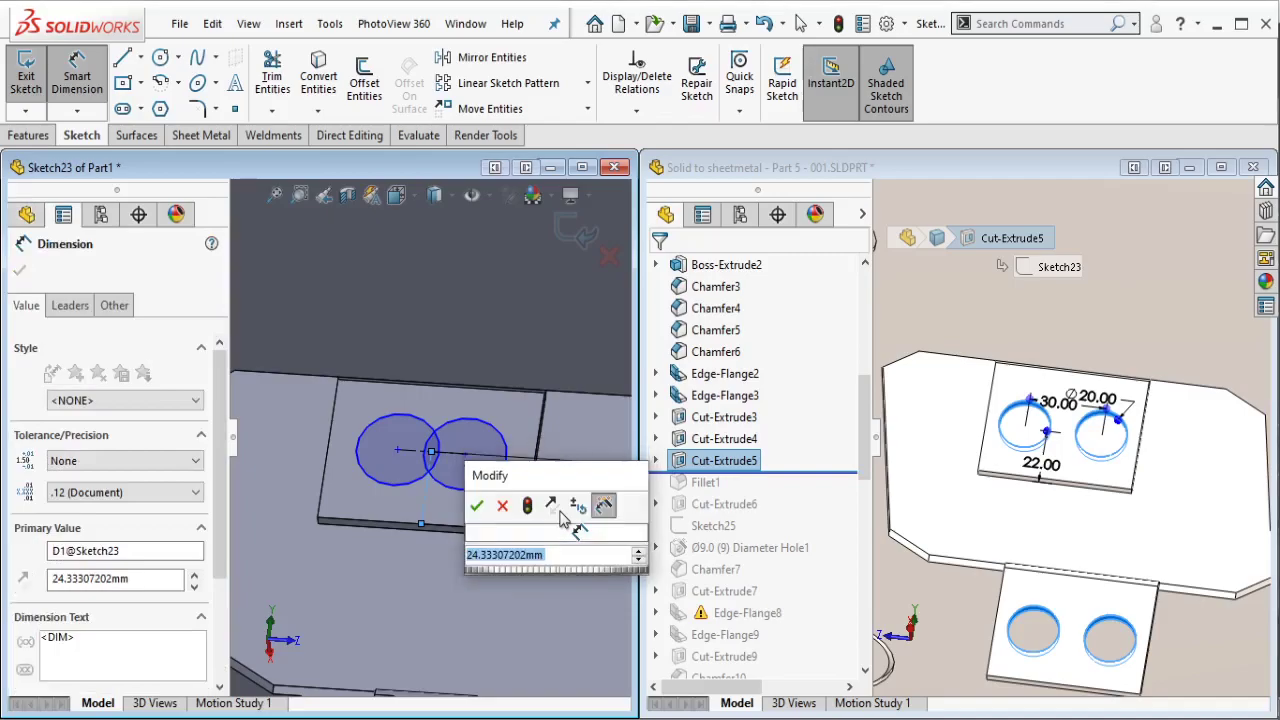
{"action": "type", "text": "22"}
{"action": "key", "text": "Return"}
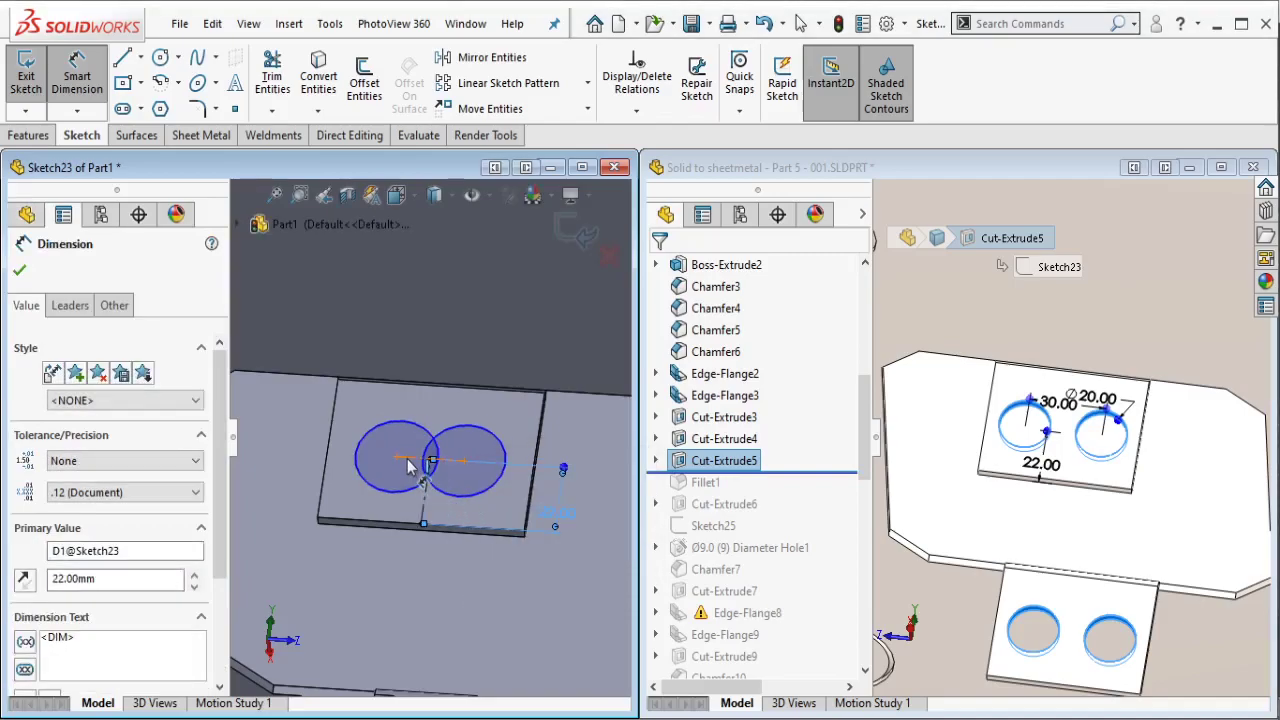
{"action": "left_click", "coordinate": [445, 460]}
{"action": "left_click", "coordinate": [397, 593]}
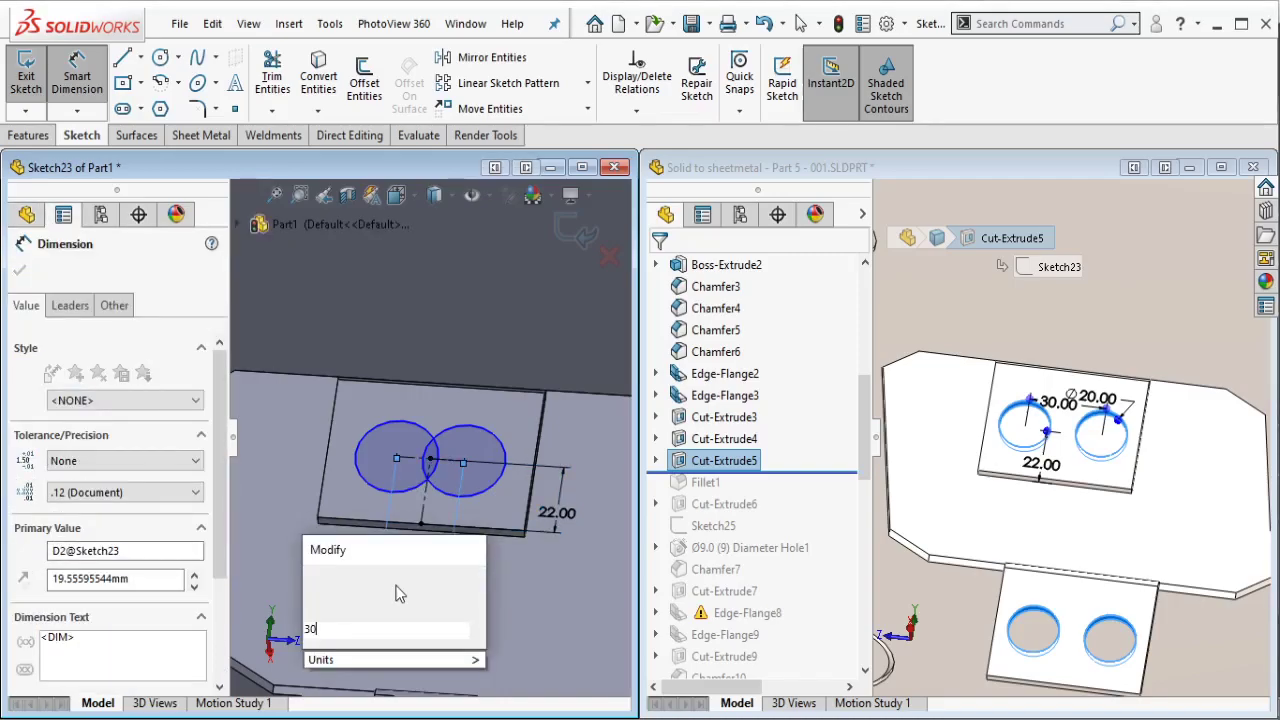
{"action": "type", "text": "30"}
{"action": "left_click", "coordinate": [315, 581]}
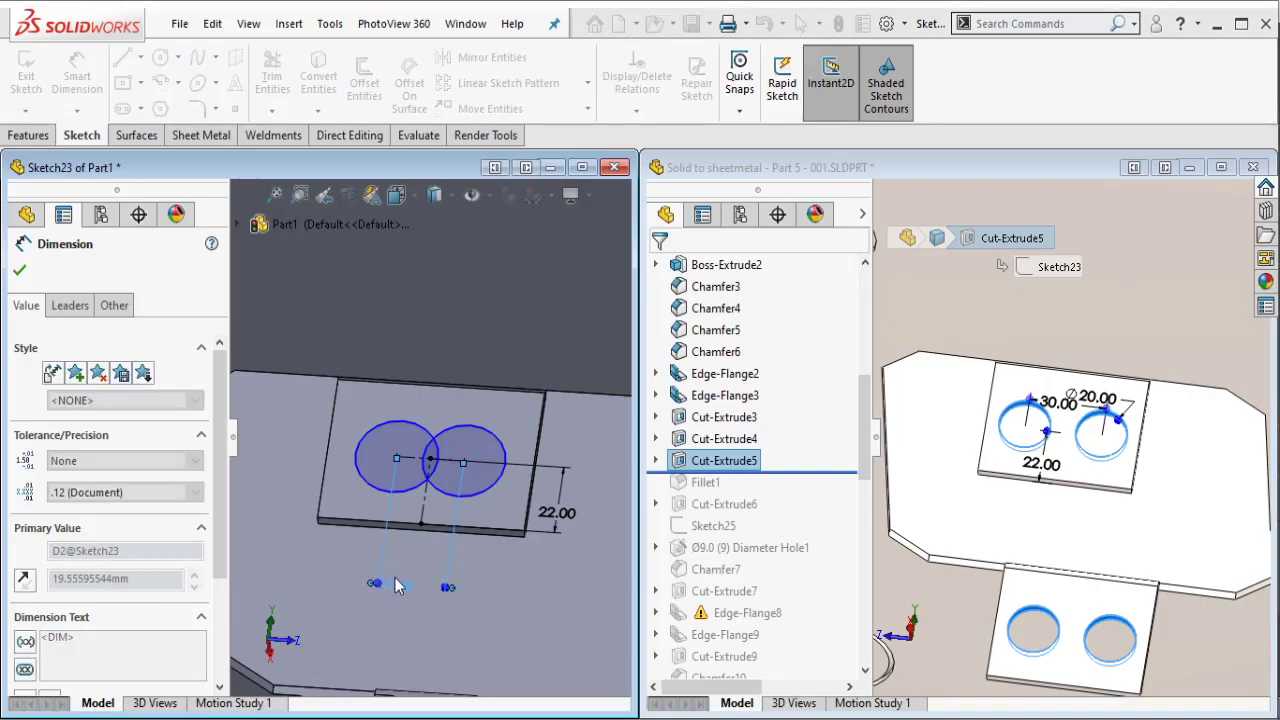
{"action": "left_click", "coordinate": [360, 490]}
{"action": "left_click", "coordinate": [285, 570]}
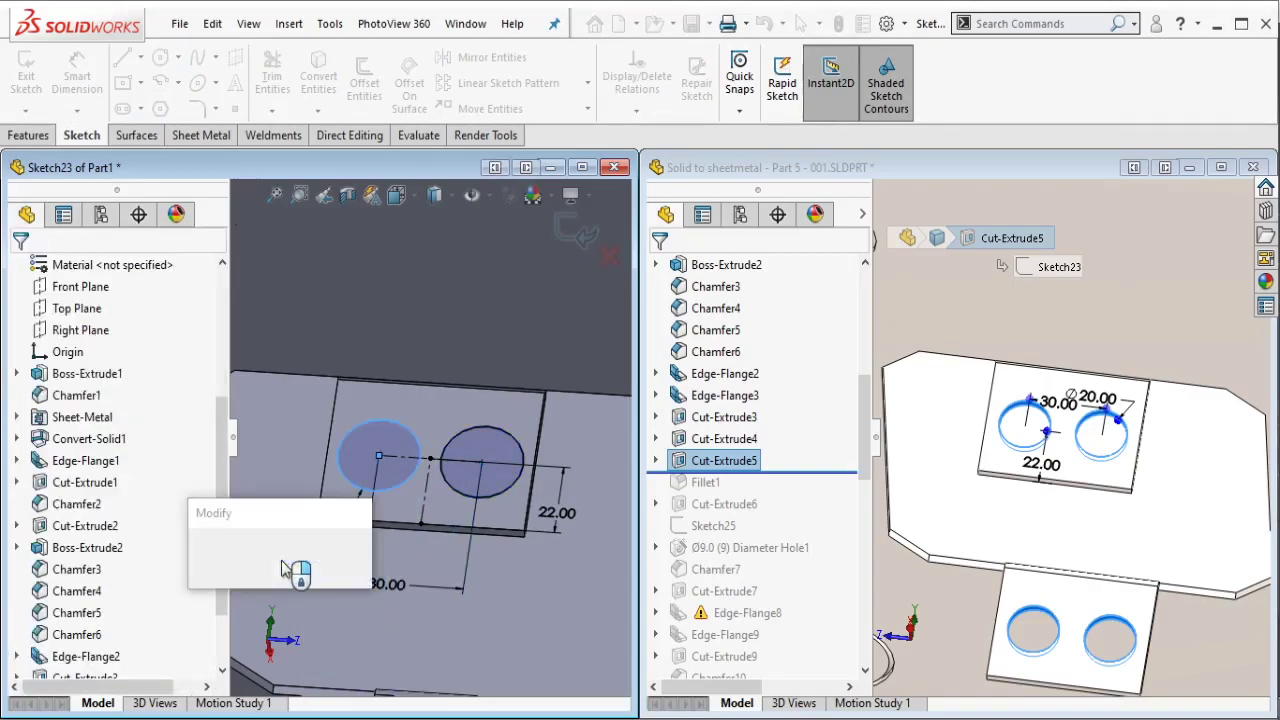
{"action": "type", "text": "20"}
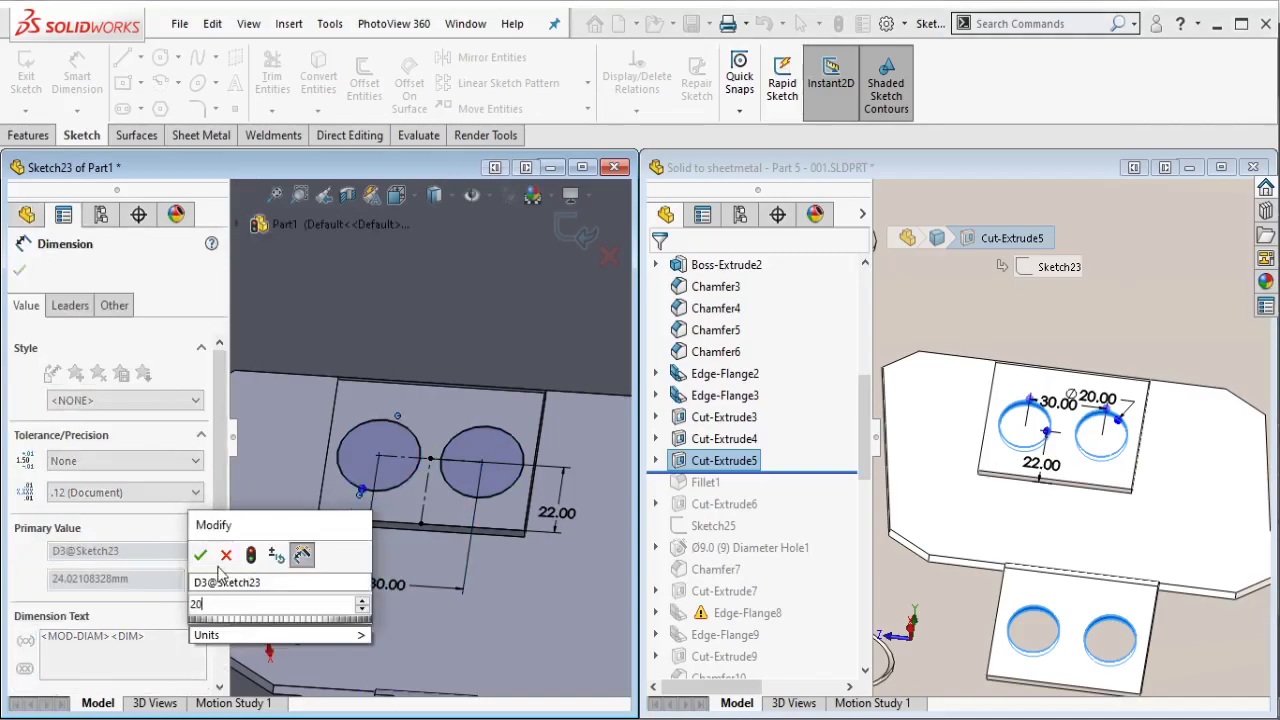
{"action": "key", "text": "Return"}
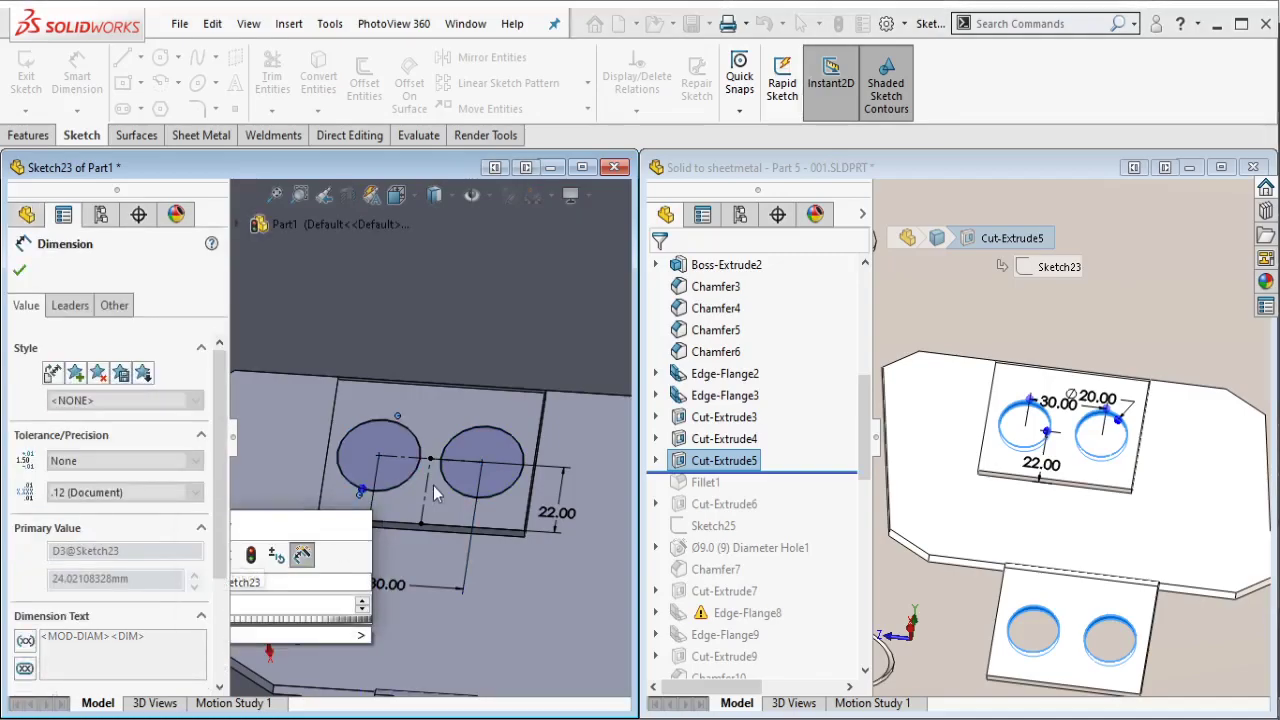
{"action": "key", "text": "Escape"}
{"action": "scroll", "coordinate": [450, 490], "scroll_direction": "up", "scroll_amount": 3}
{"action": "scroll", "coordinate": [450, 488], "scroll_direction": "up", "scroll_amount": 2}
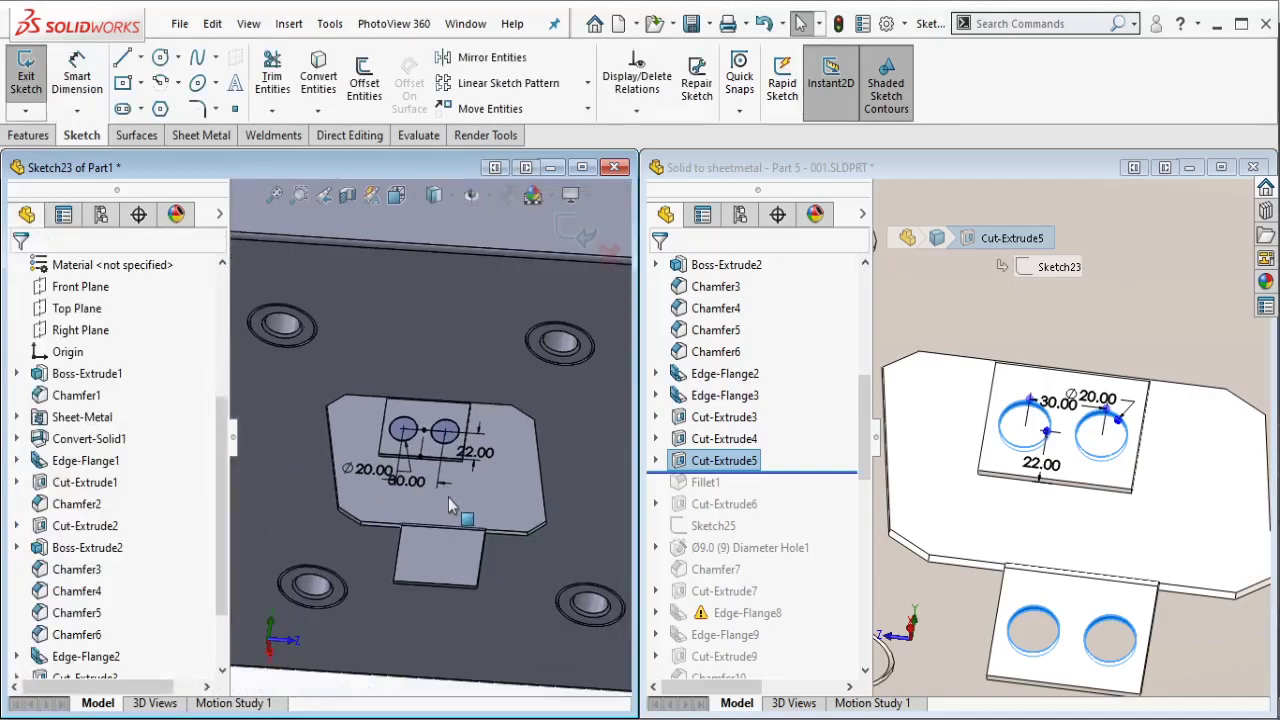
{"action": "scroll", "coordinate": [445, 460], "scroll_direction": "up", "scroll_amount": 2}
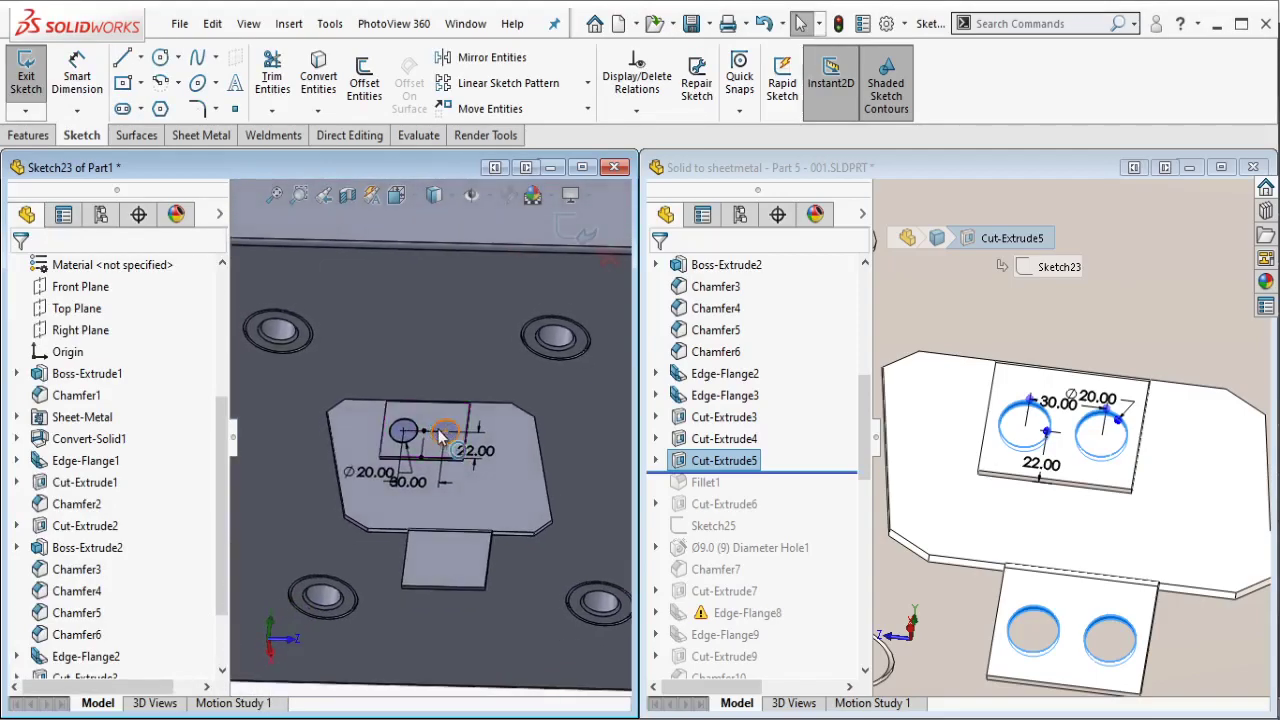
Step: Extrude-cut the circles Up To Surface at the lower tab face, holing both tabs
{"action": "left_click", "coordinate": [40, 138]}
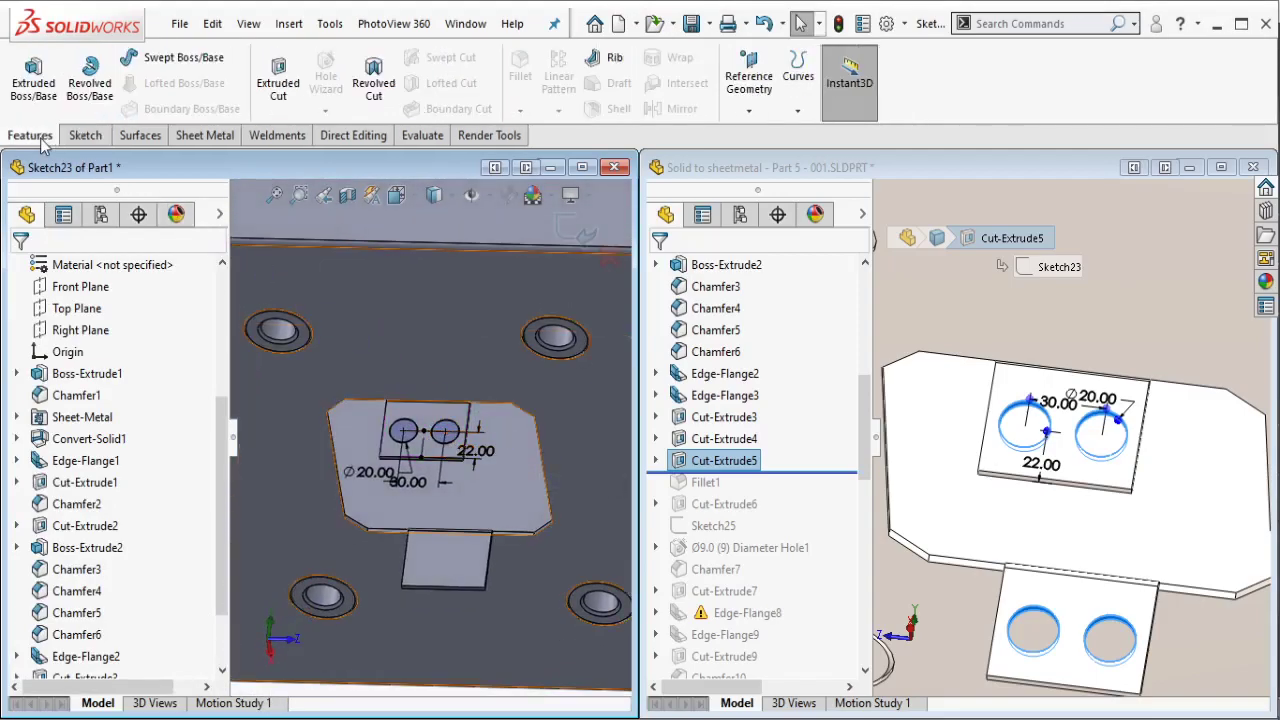
{"action": "left_click", "coordinate": [281, 100]}
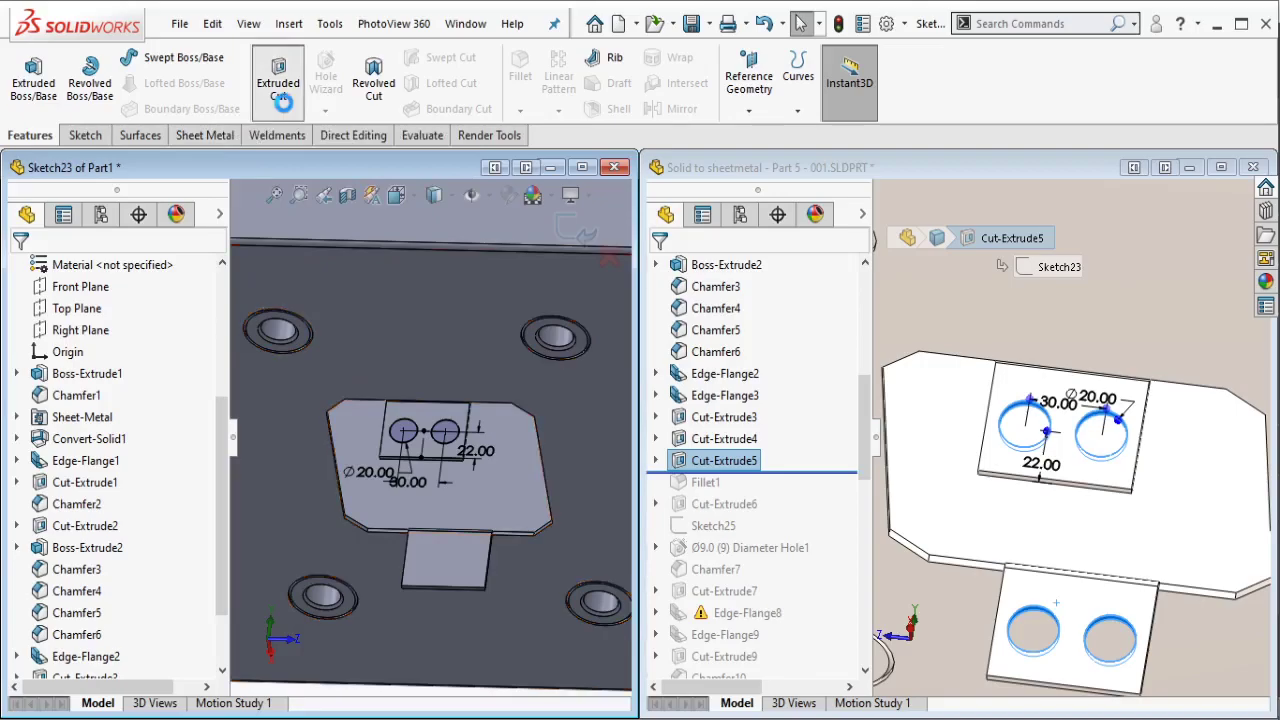
{"action": "left_click", "coordinate": [160, 390]}
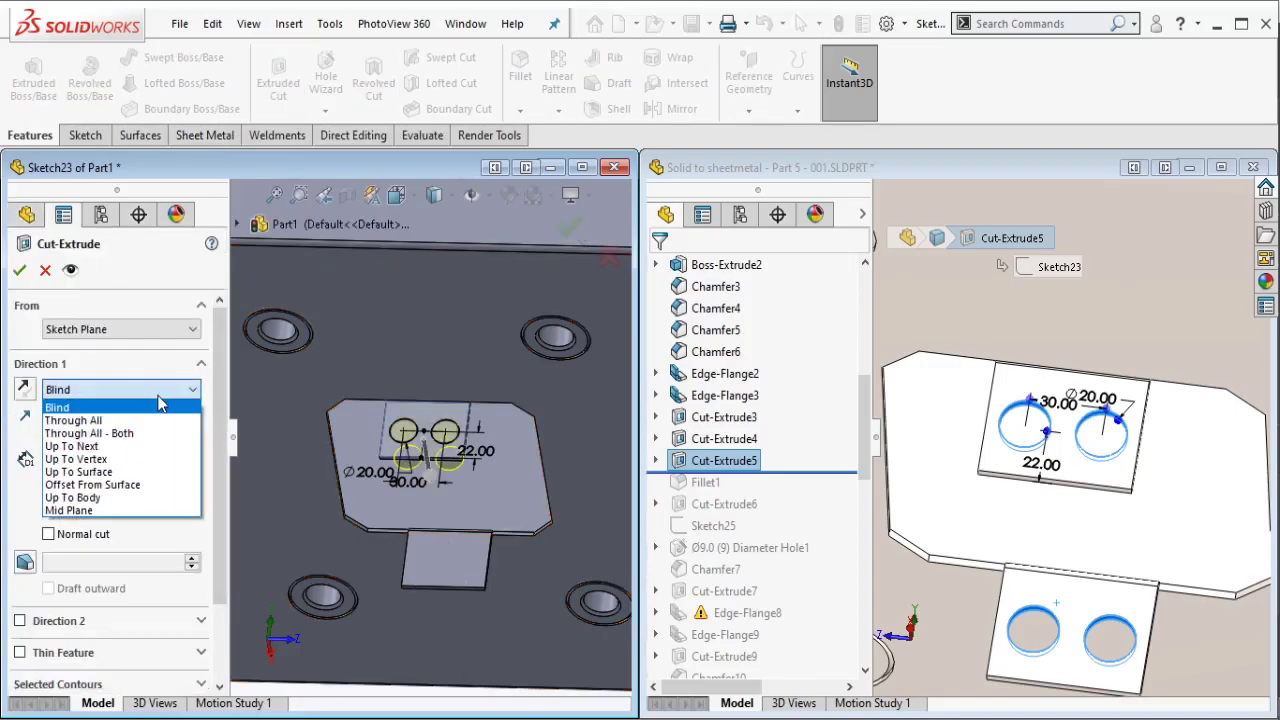
{"action": "left_click", "coordinate": [136, 476]}
{"action": "scroll", "coordinate": [458, 565], "scroll_direction": "down", "scroll_amount": 2}
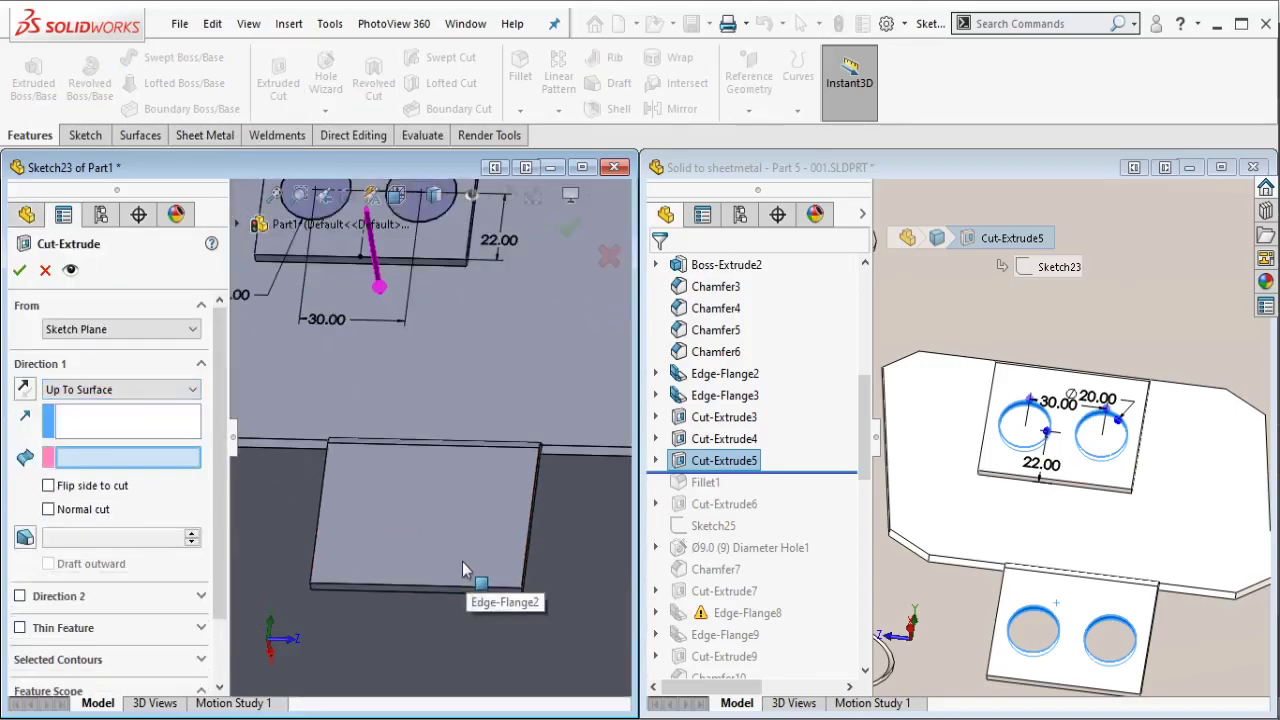
{"action": "scroll", "coordinate": [460, 550], "scroll_direction": "down", "scroll_amount": 2}
{"action": "right_click", "coordinate": [455, 533]}
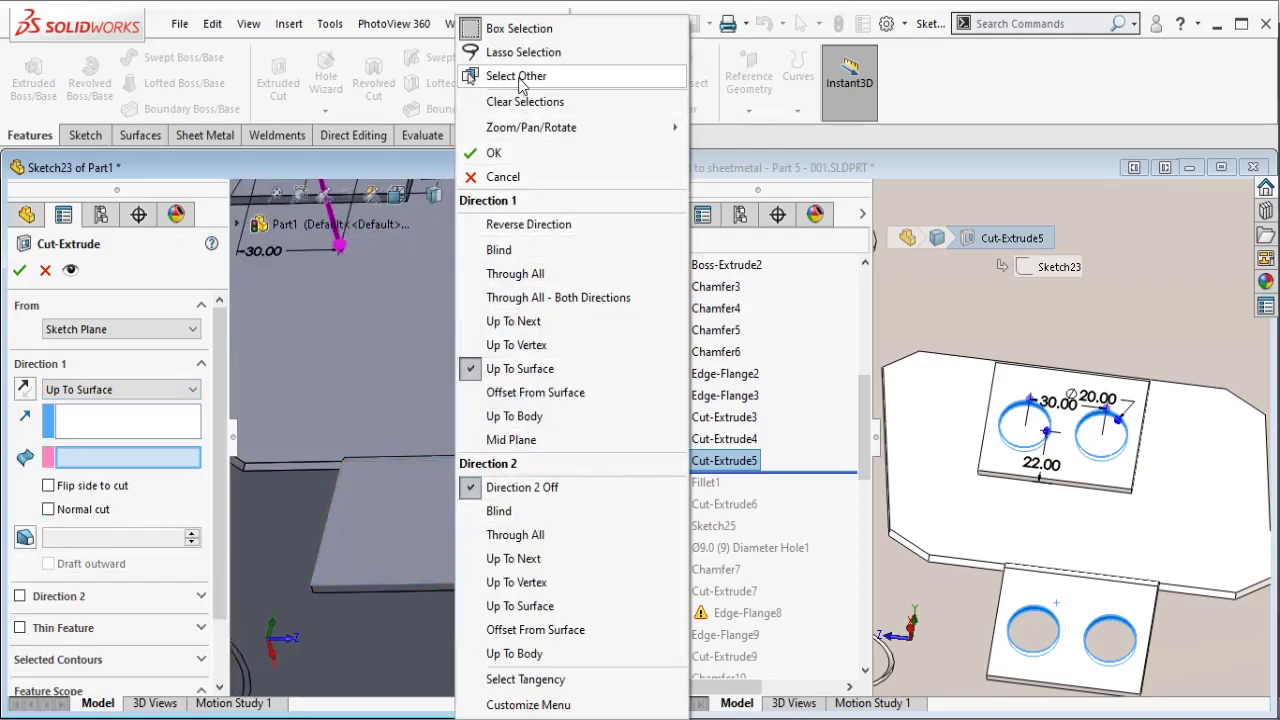
{"action": "left_click", "coordinate": [516, 76]}
{"action": "left_click", "coordinate": [443, 553]}
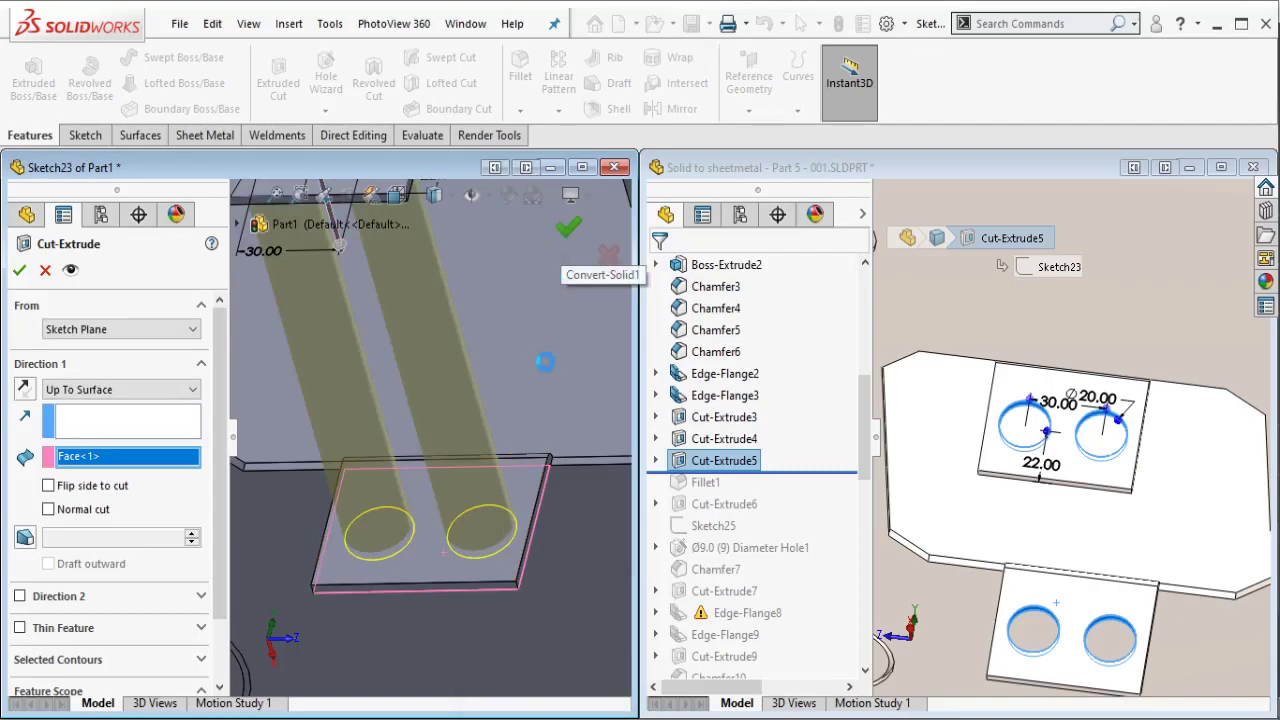
{"action": "key", "text": "Return"}
{"action": "middle_click_drag", "start_coordinate": [545, 370], "coordinate": [643, 378]}
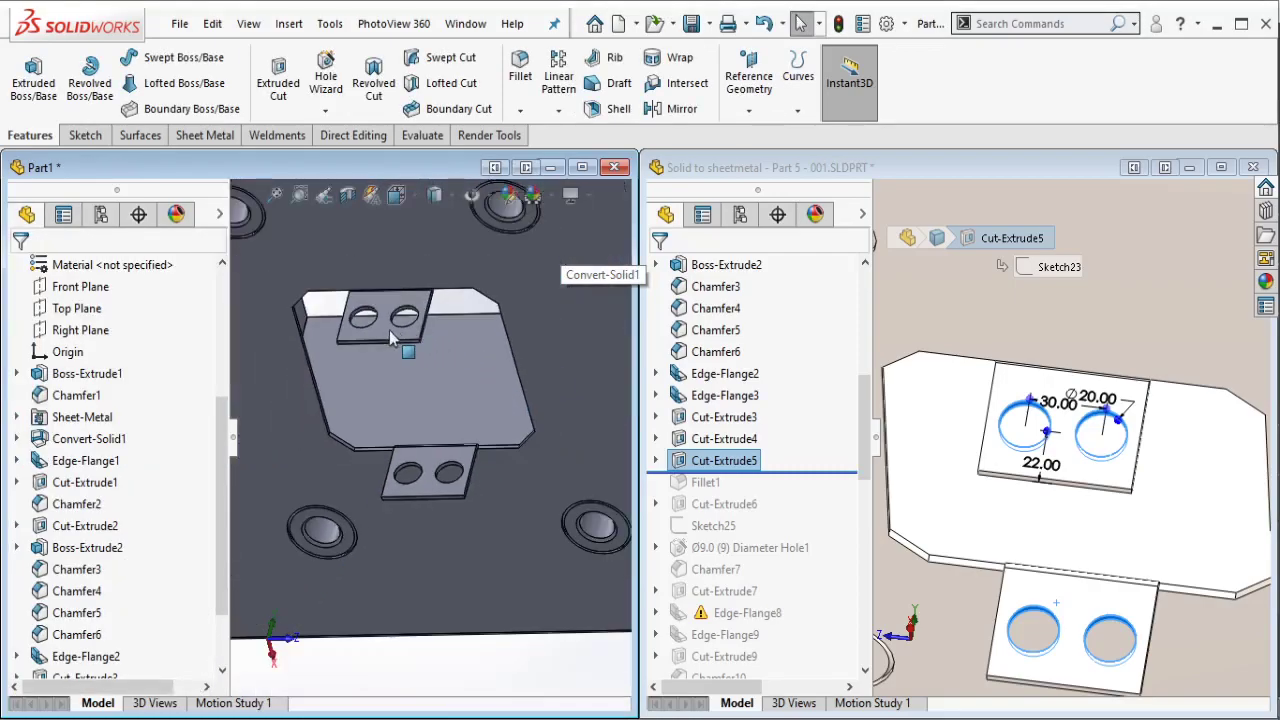
{"action": "left_click", "coordinate": [1031, 165]}
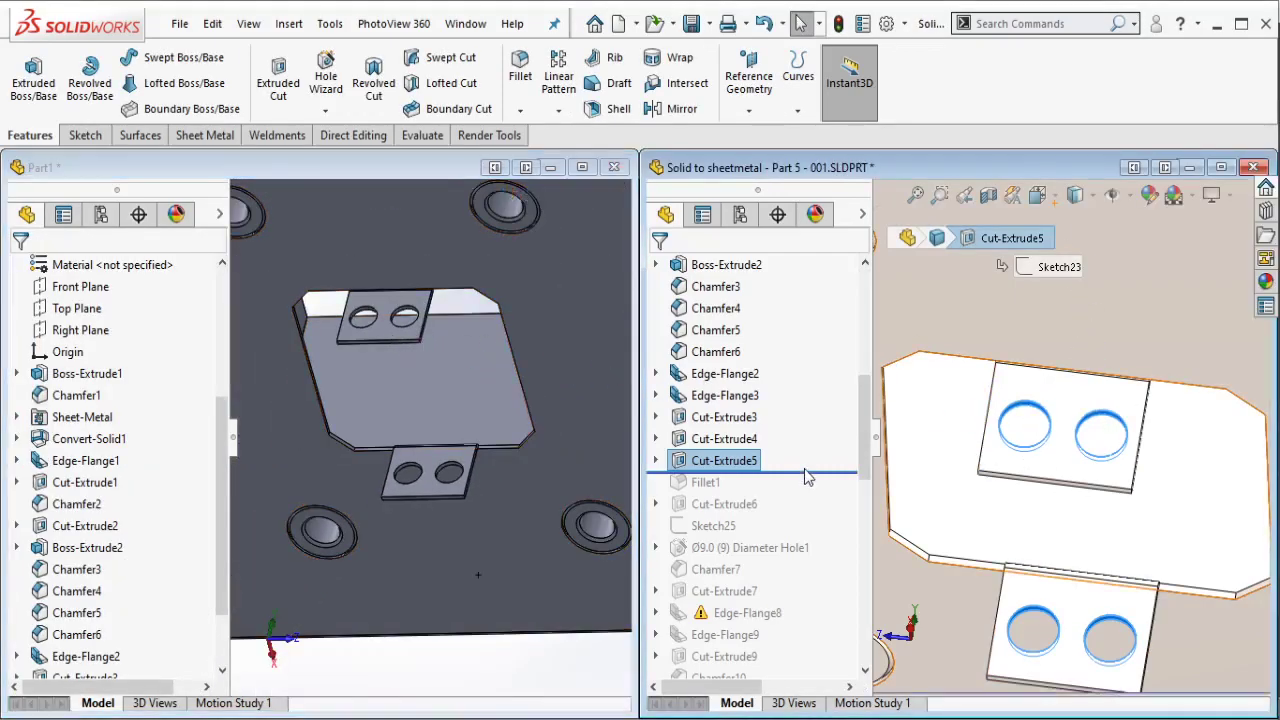
Step: Roll the reference forward through Fillet1 to see which edges it rounds
{"action": "left_click_drag", "start_coordinate": [810, 472], "coordinate": [800, 490]}
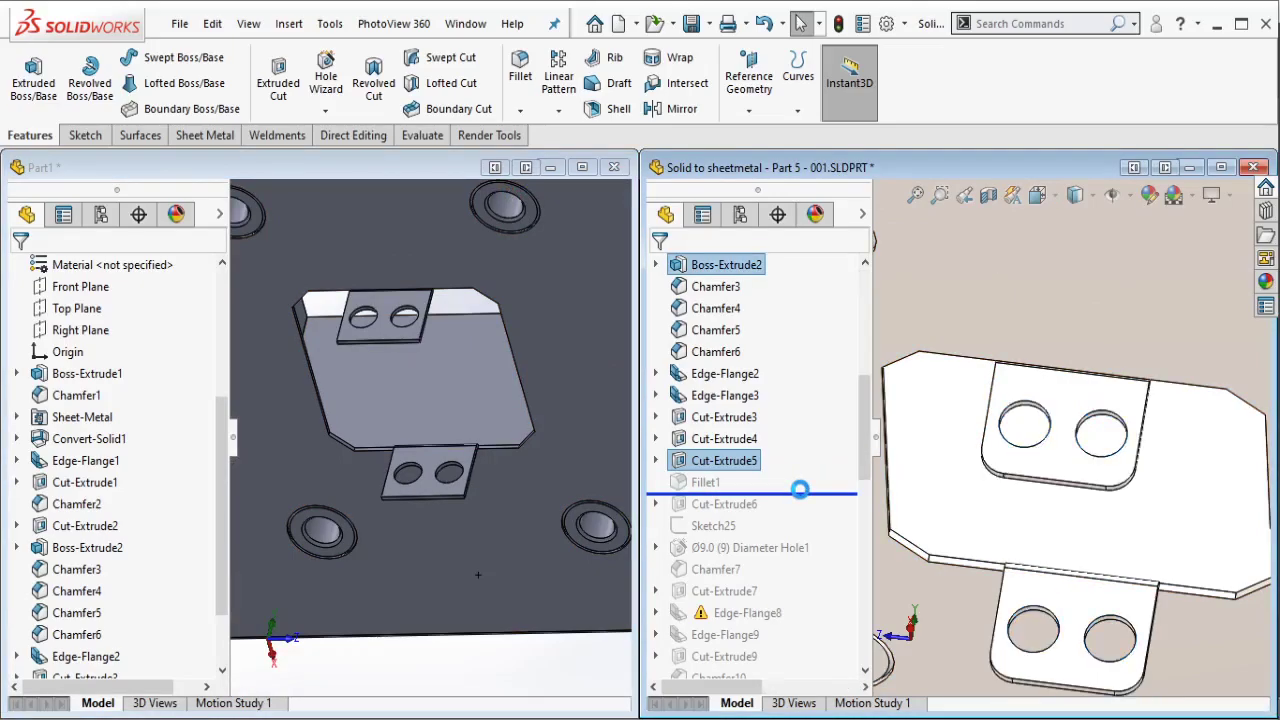
{"action": "left_click", "coordinate": [703, 482]}
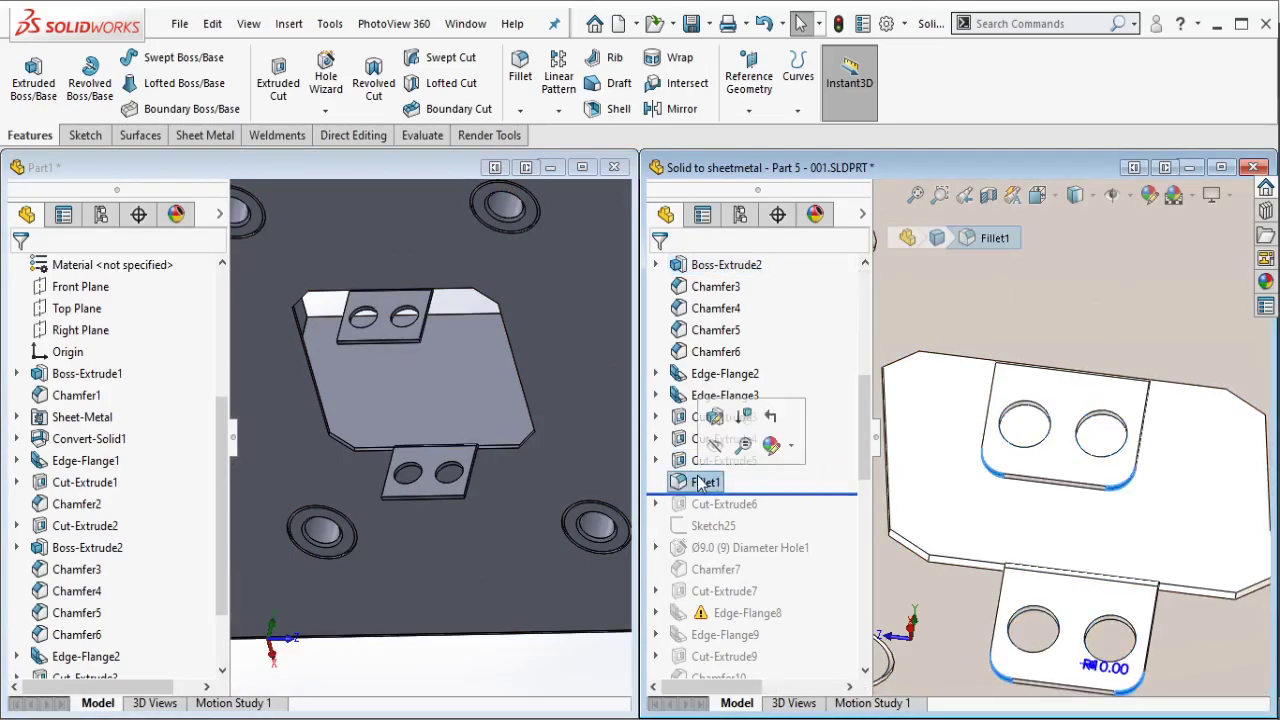
{"action": "scroll", "coordinate": [1118, 684], "scroll_direction": "down", "scroll_amount": 3}
{"action": "scroll", "coordinate": [1105, 676], "scroll_direction": "up", "scroll_amount": 2}
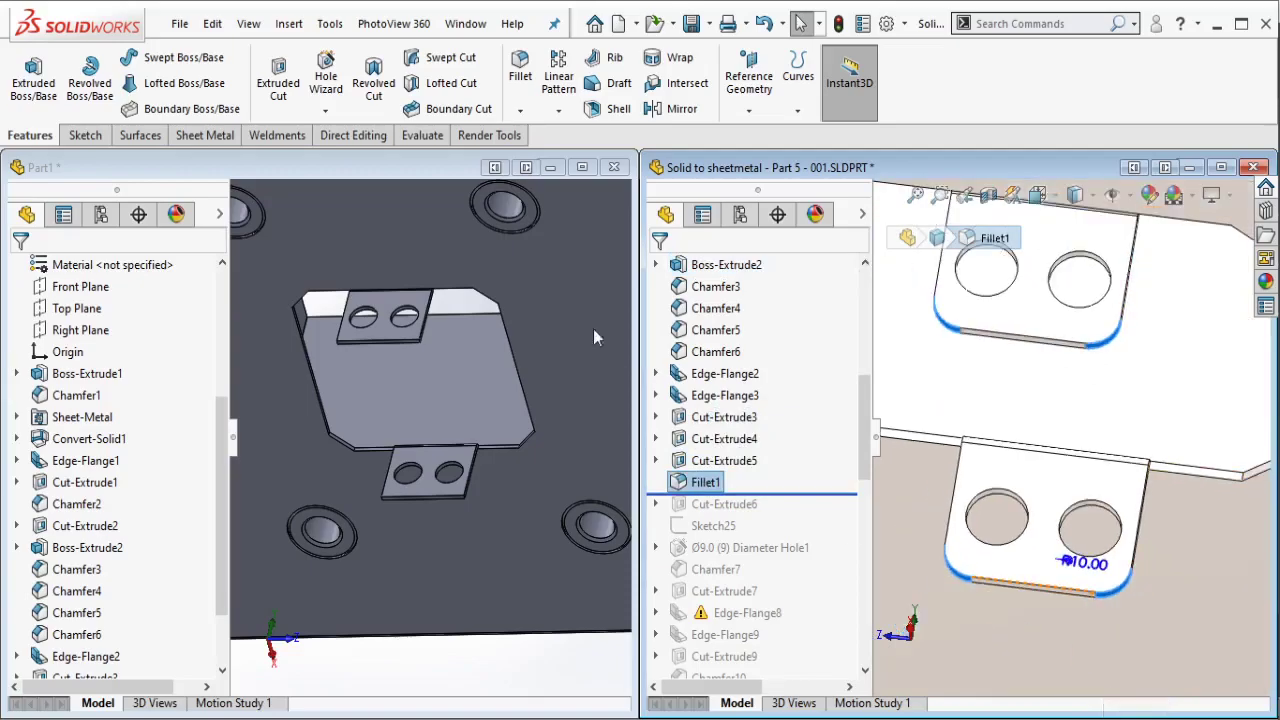
{"action": "left_click", "coordinate": [415, 168]}
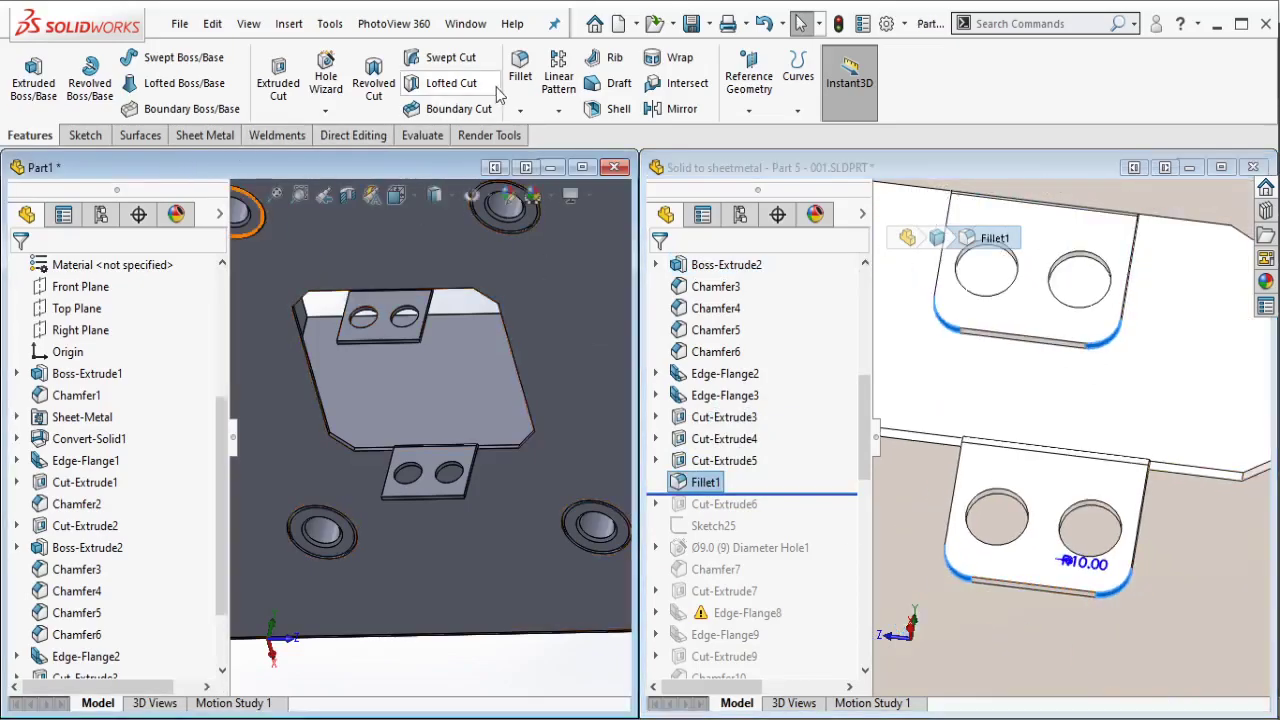
Step: Fillet four corner edges of Part1's tab flanges with a 10 mm radius
{"action": "key", "text": "Return"}
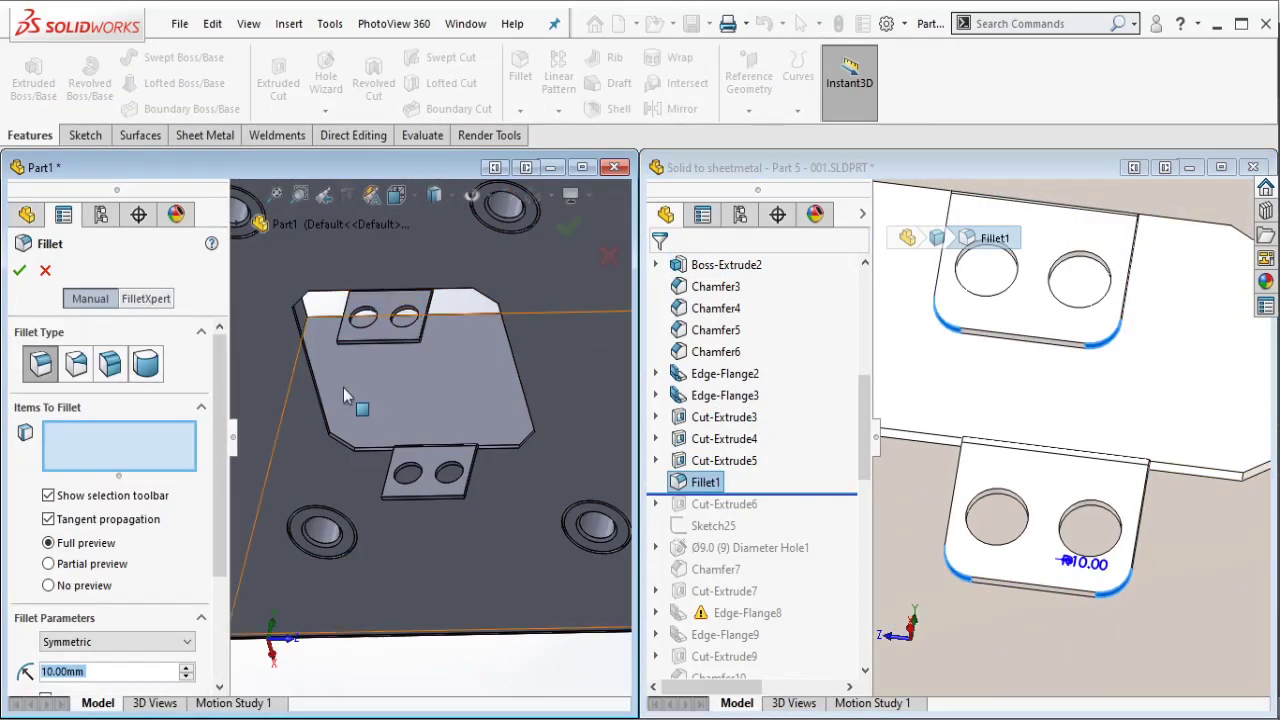
{"action": "scroll", "coordinate": [390, 361], "scroll_direction": "down", "scroll_amount": 5}
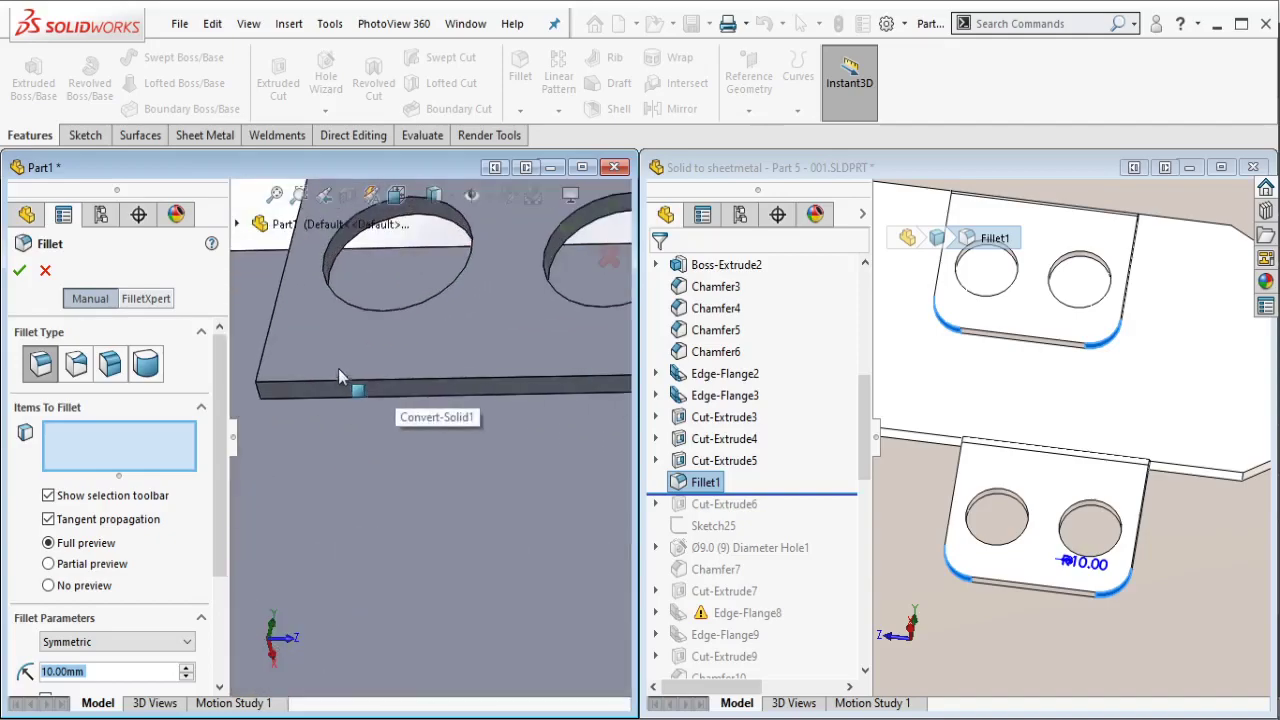
{"action": "left_click", "coordinate": [258, 393]}
{"action": "scroll", "coordinate": [440, 400], "scroll_direction": "up", "scroll_amount": 3}
{"action": "scroll", "coordinate": [477, 379], "scroll_direction": "down", "scroll_amount": 3}
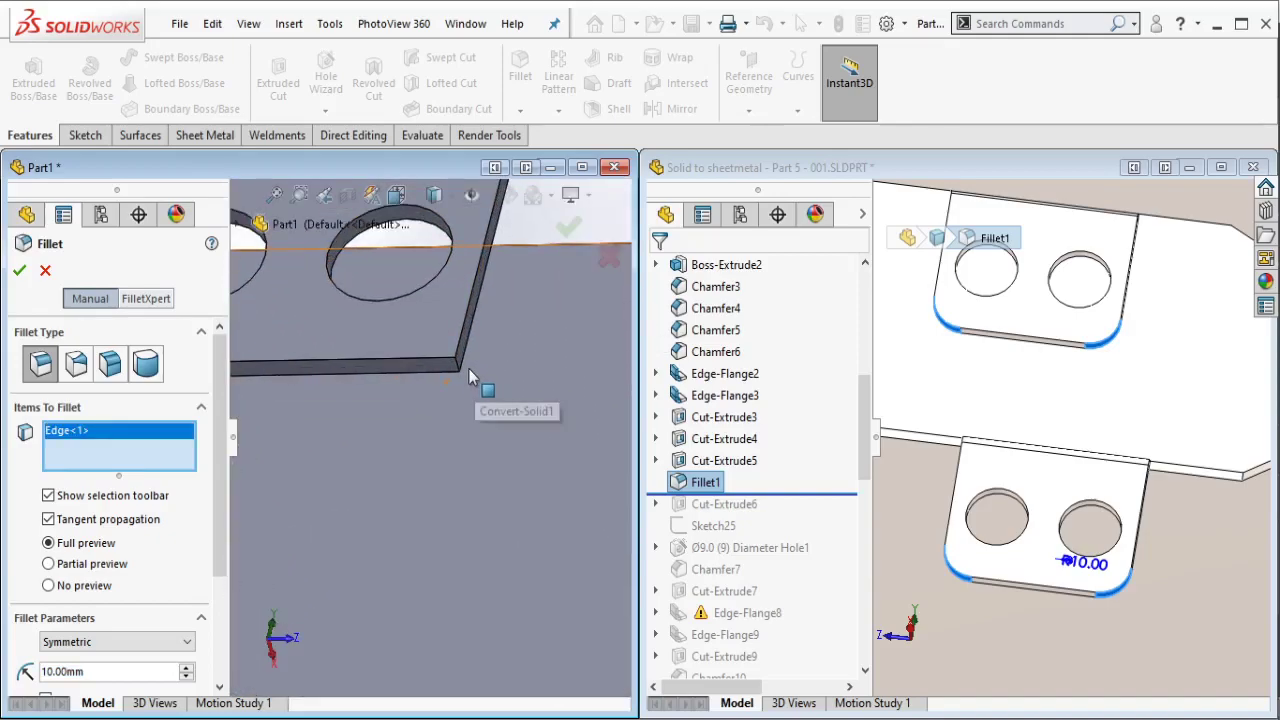
{"action": "left_click", "coordinate": [457, 364]}
{"action": "scroll", "coordinate": [430, 470], "scroll_direction": "up", "scroll_amount": 3}
{"action": "scroll", "coordinate": [400, 574], "scroll_direction": "down", "scroll_amount": 2}
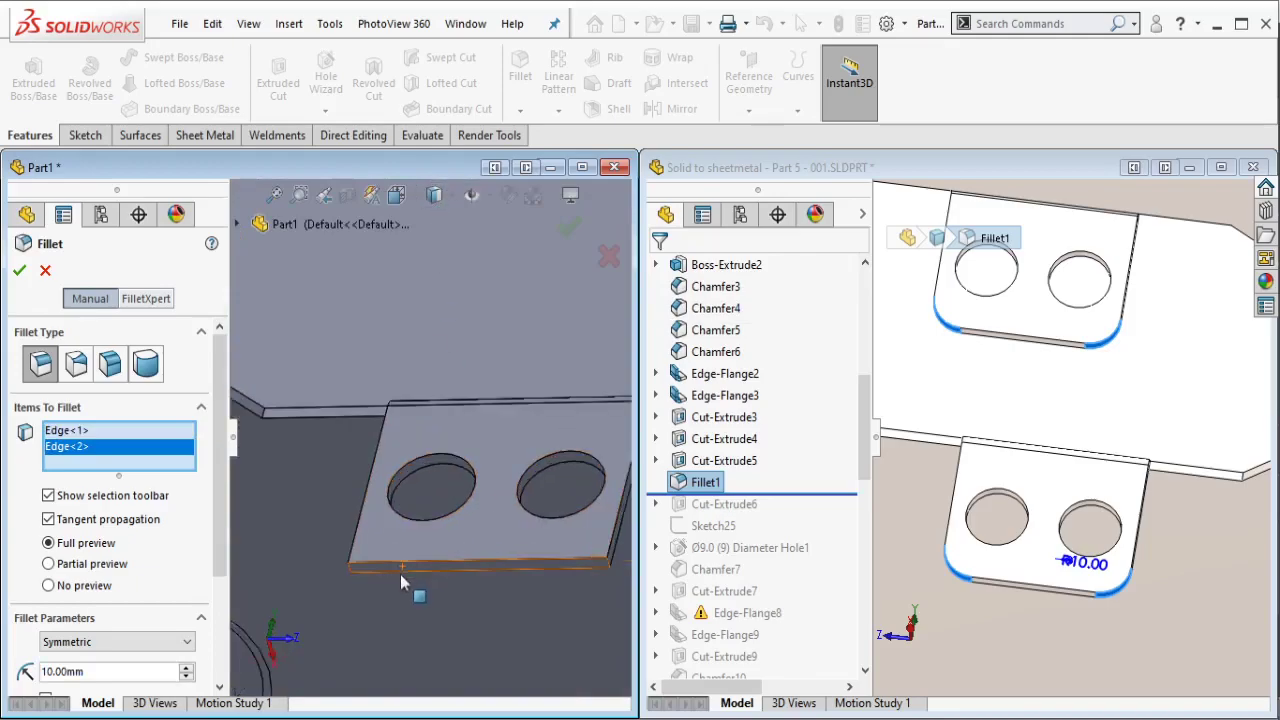
{"action": "scroll", "coordinate": [390, 574], "scroll_direction": "down", "scroll_amount": 1}
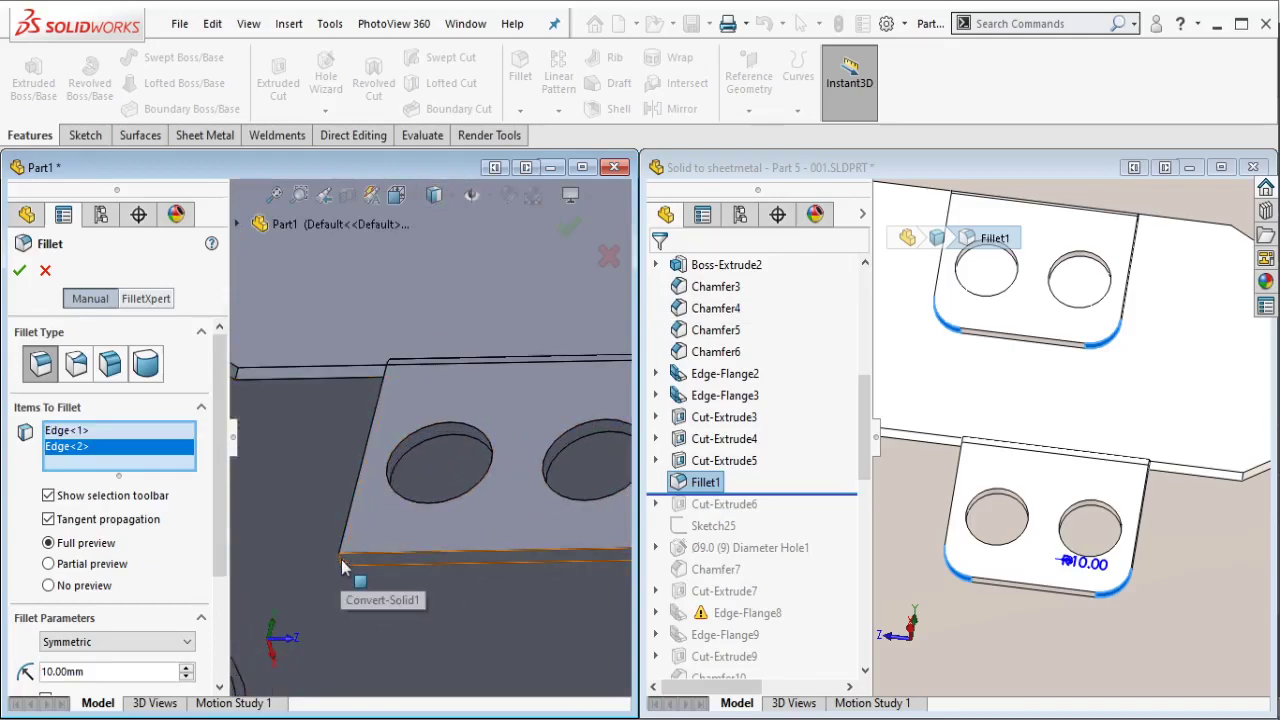
{"action": "left_click", "coordinate": [342, 567]}
{"action": "scroll", "coordinate": [357, 560], "scroll_direction": "down", "scroll_amount": 2}
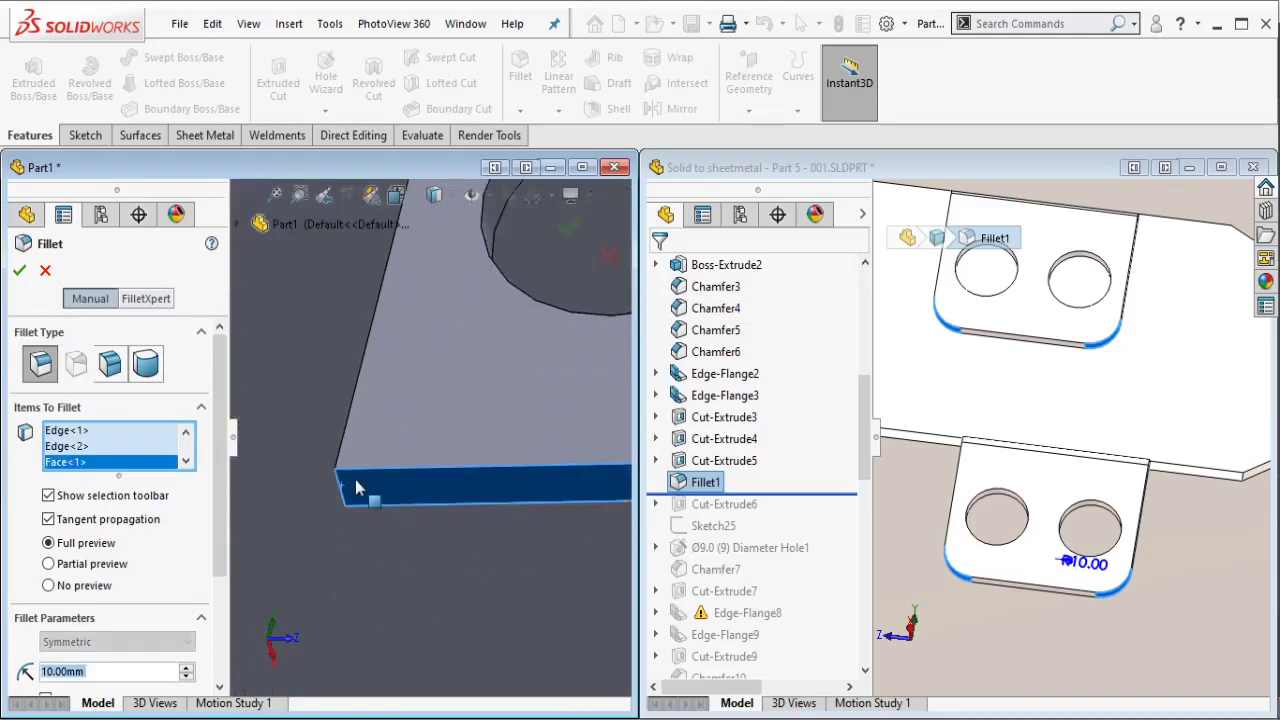
{"action": "left_click", "coordinate": [357, 487]}
{"action": "scroll", "coordinate": [350, 470], "scroll_direction": "up", "scroll_amount": 2}
{"action": "left_click", "coordinate": [428, 345]}
{"action": "scroll", "coordinate": [400, 400], "scroll_direction": "down", "scroll_amount": 2}
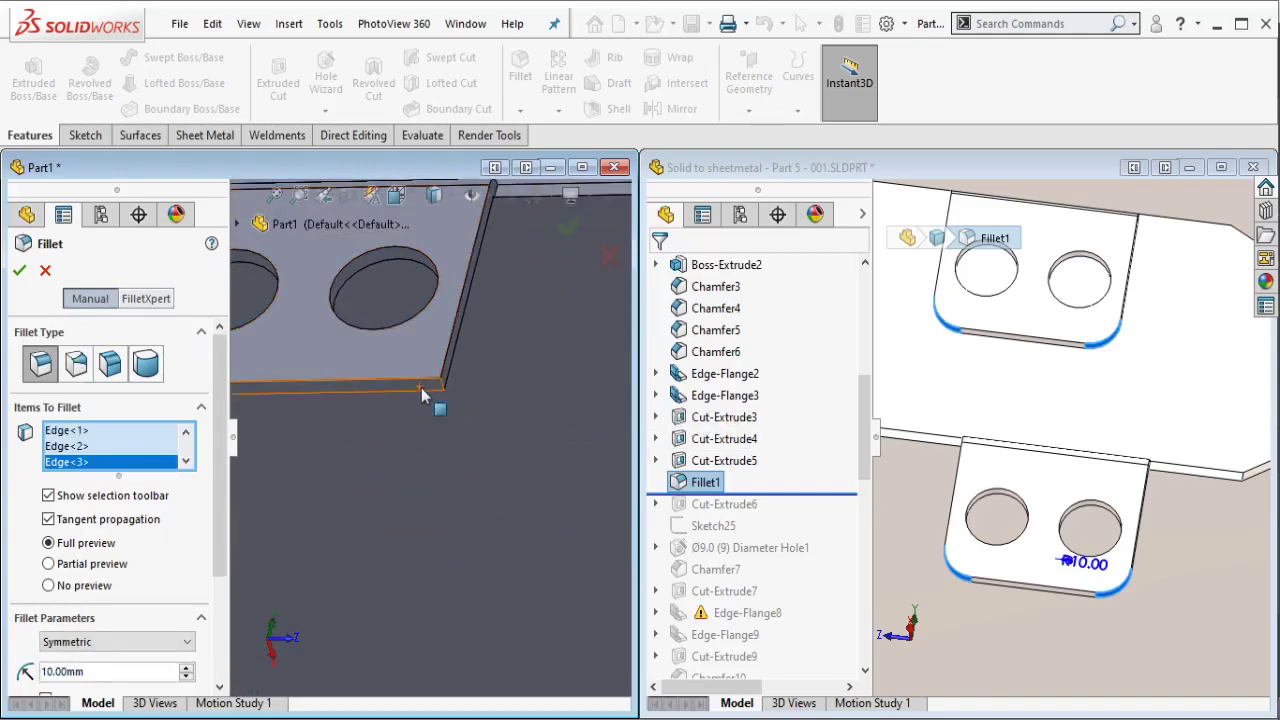
{"action": "scroll", "coordinate": [425, 395], "scroll_direction": "down", "scroll_amount": 1}
{"action": "left_click", "coordinate": [450, 392]}
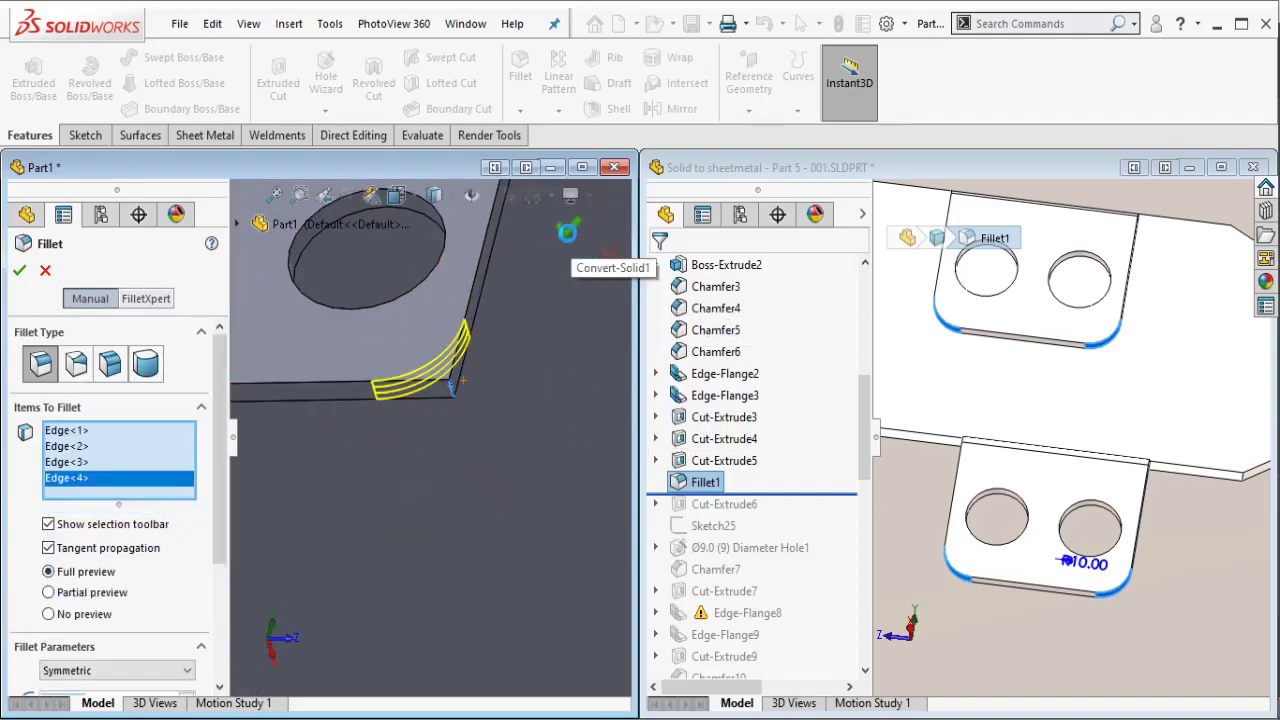
{"action": "scroll", "coordinate": [503, 352], "scroll_direction": "up", "scroll_amount": 2}
{"action": "scroll", "coordinate": [421, 340], "scroll_direction": "up", "scroll_amount": 3}
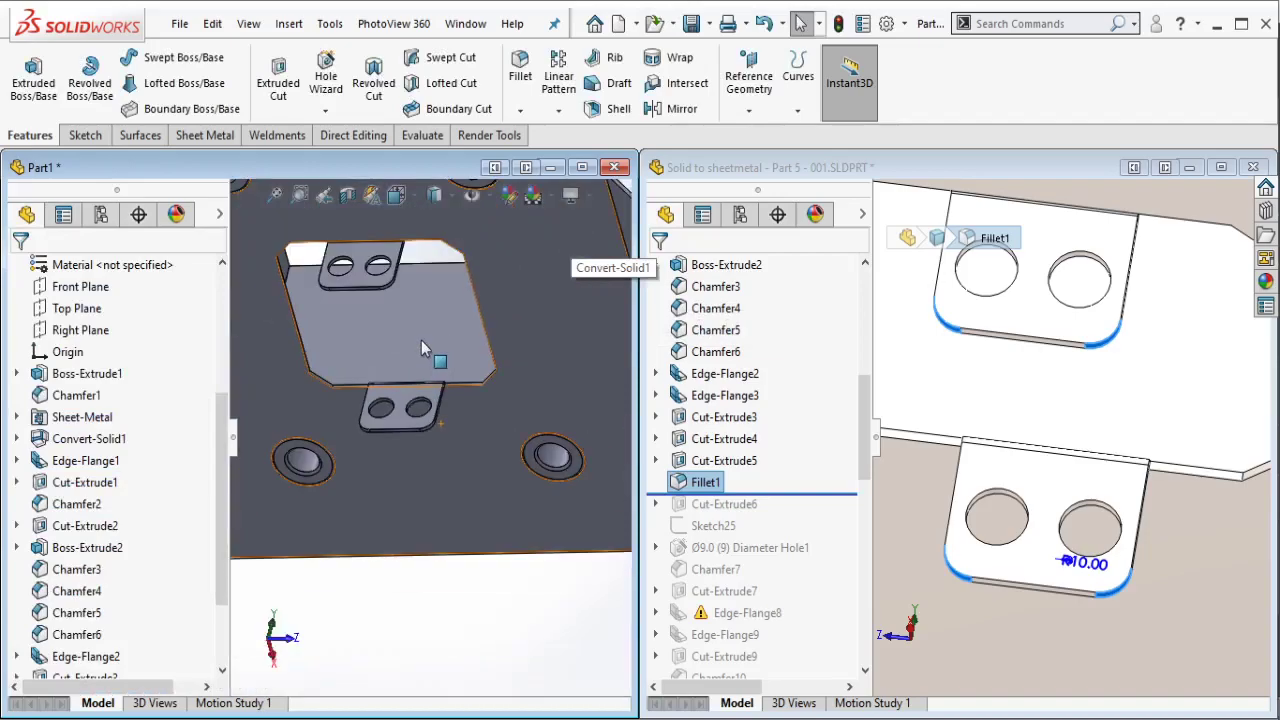
{"action": "scroll", "coordinate": [421, 360], "scroll_direction": "up", "scroll_amount": 2}
Step: Roll the reference forward through Cut-Extrude6 to read its slot dimensions, 100 and 440
{"action": "middle_click_drag", "start_coordinate": [420, 375], "coordinate": [414, 289]}
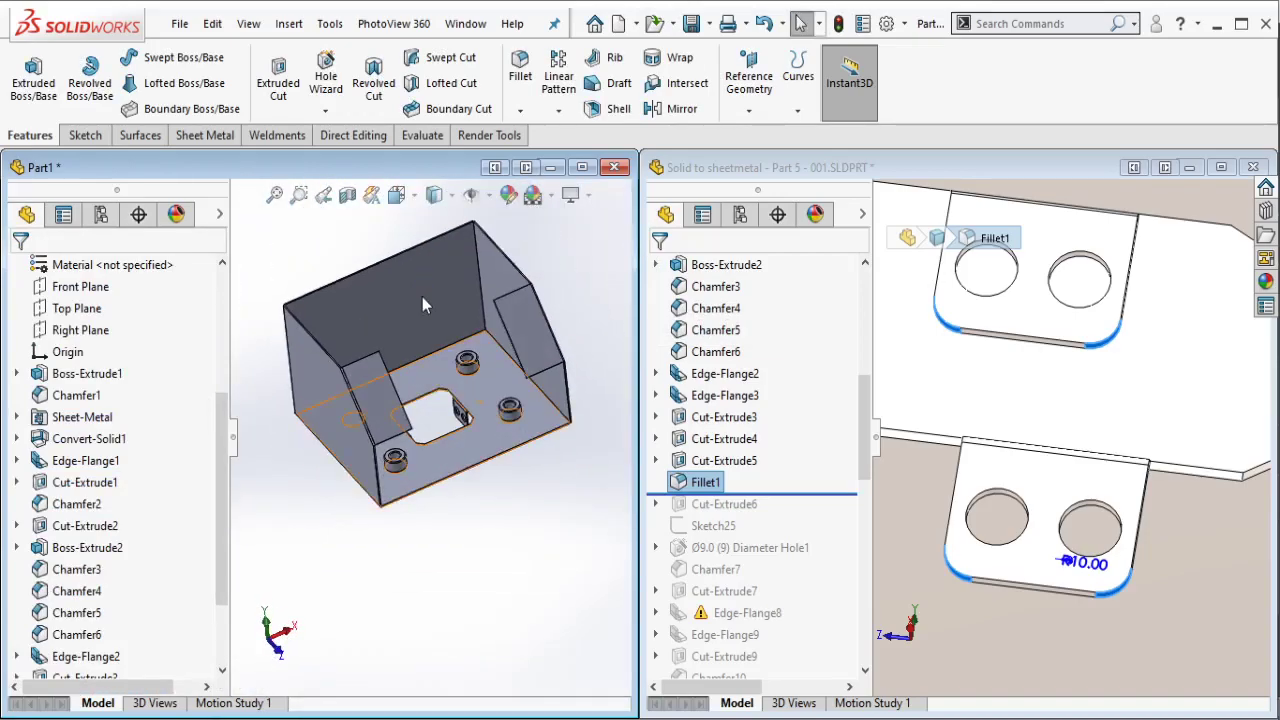
{"action": "left_click", "coordinate": [800, 500]}
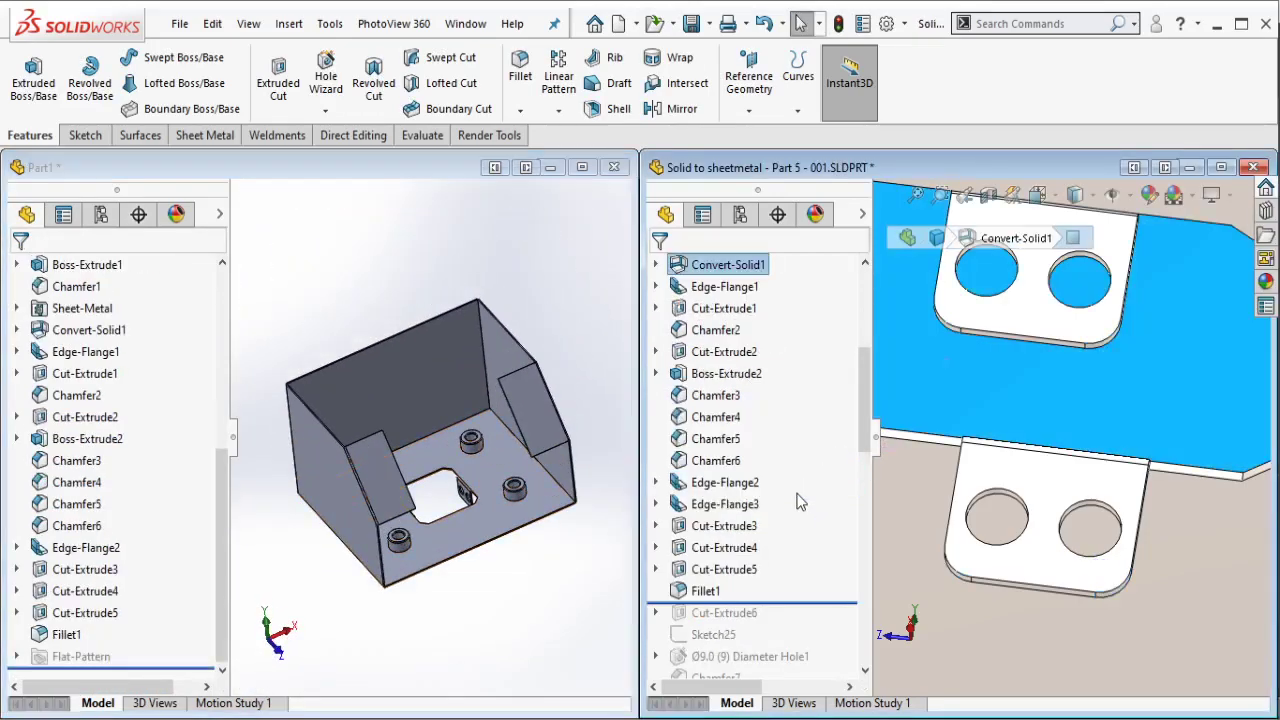
{"action": "mouse_move", "coordinate": [978, 453]}
{"action": "middle_mouse_down"}
{"action": "mouse_move", "coordinate": [998, 366]}
{"action": "mouse_move", "coordinate": [1128, 568]}
{"action": "middle_mouse_up"}
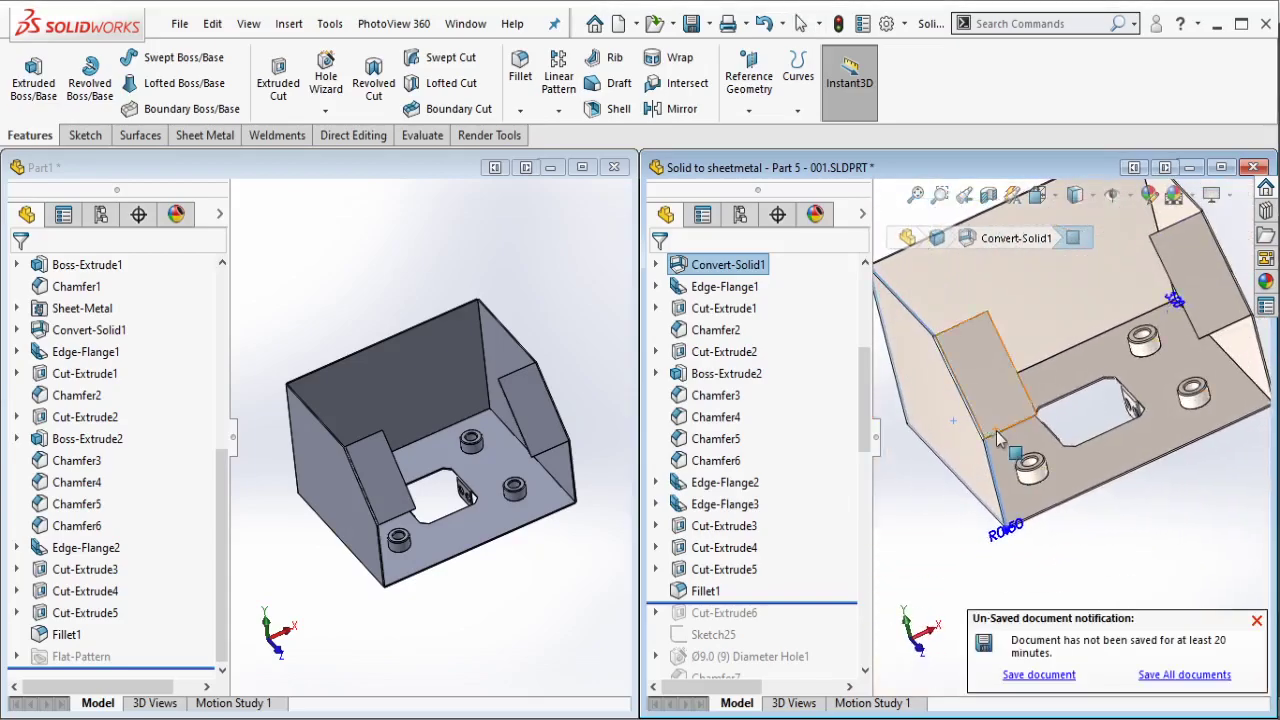
{"action": "left_click", "coordinate": [1128, 568]}
{"action": "left_click_drag", "start_coordinate": [833, 494], "coordinate": [824, 510]}
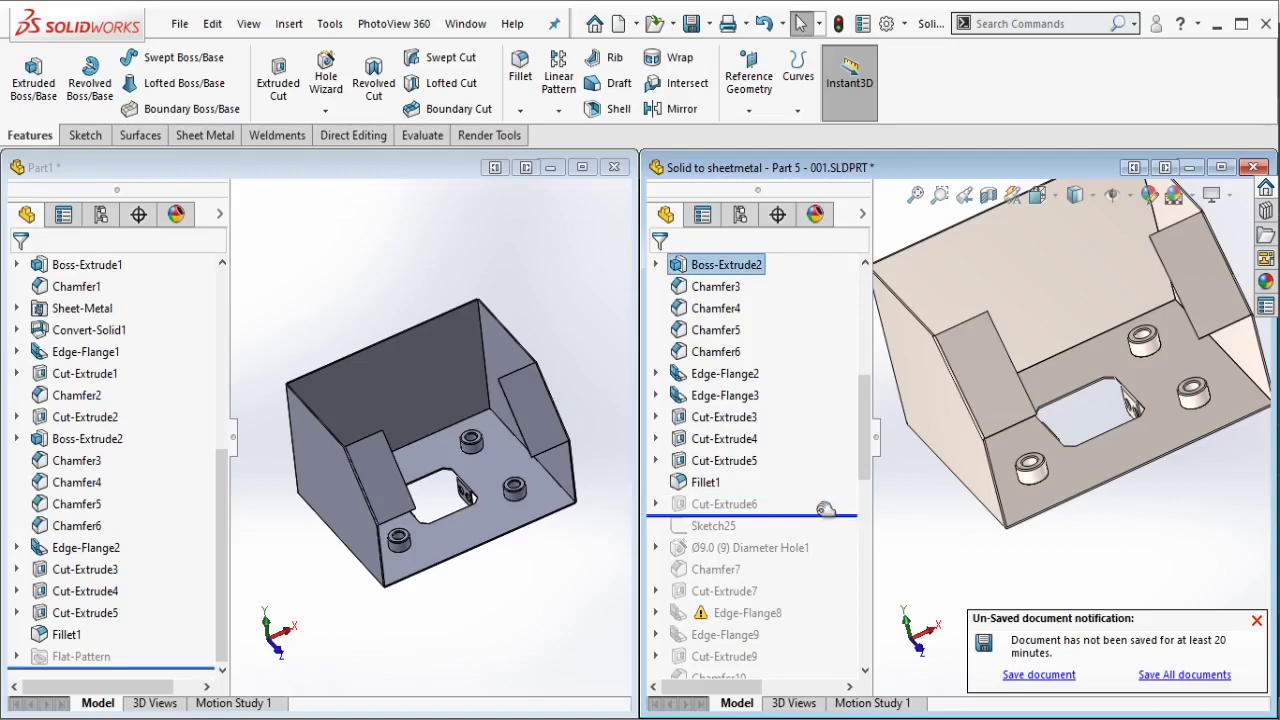
{"action": "left_click", "coordinate": [756, 502]}
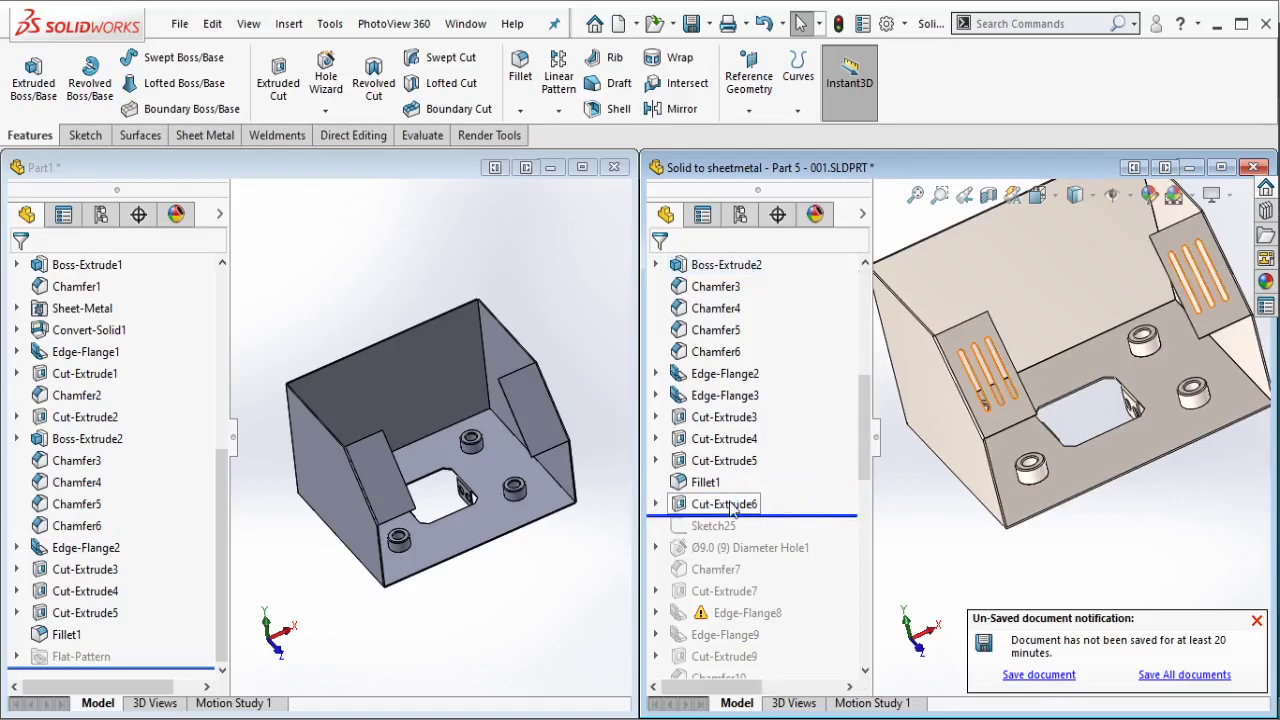
{"action": "middle_click_drag", "start_coordinate": [1000, 420], "coordinate": [1090, 425]}
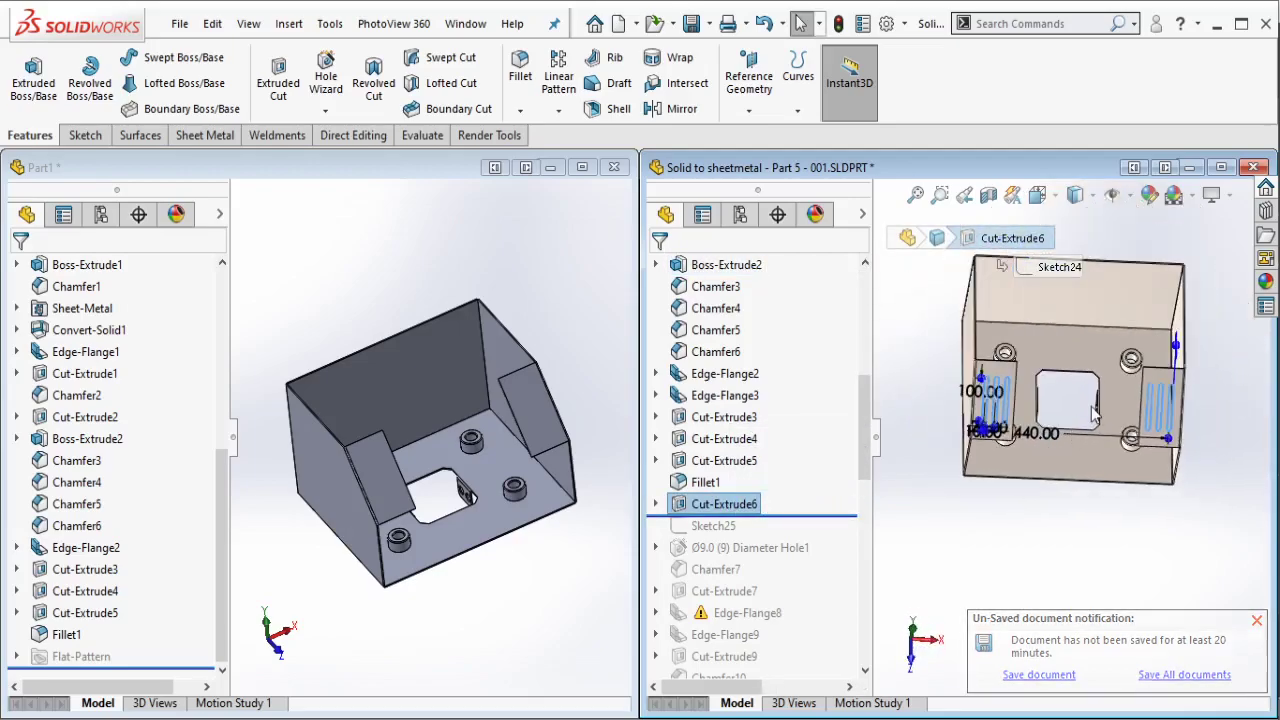
{"action": "left_click", "coordinate": [549, 295]}
{"action": "scroll", "coordinate": [520, 405], "scroll_direction": "down", "scroll_amount": 3}
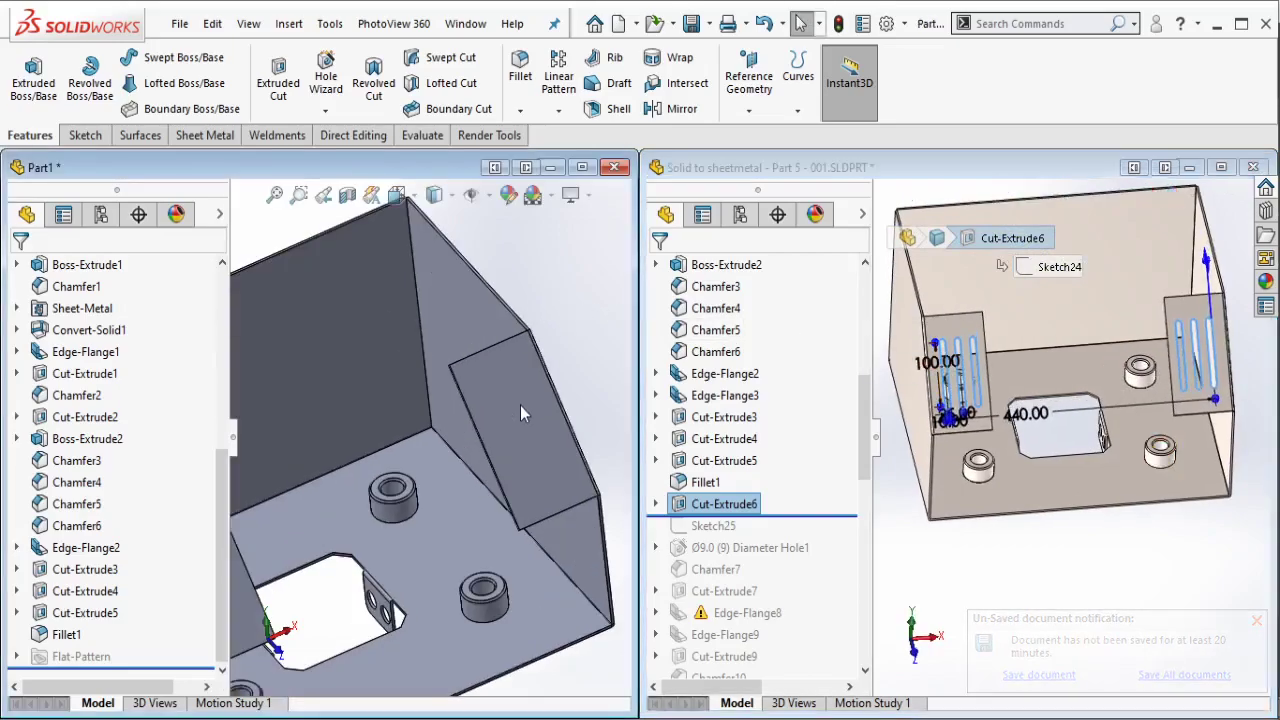
{"action": "scroll", "coordinate": [450, 450], "scroll_direction": "up", "scroll_amount": 2}
{"action": "middle_click_drag", "start_coordinate": [420, 450], "coordinate": [325, 472]}
Step: Start a sketch on the left angled flange and draw a centerline across to the right flange
{"action": "left_click", "coordinate": [318, 475]}
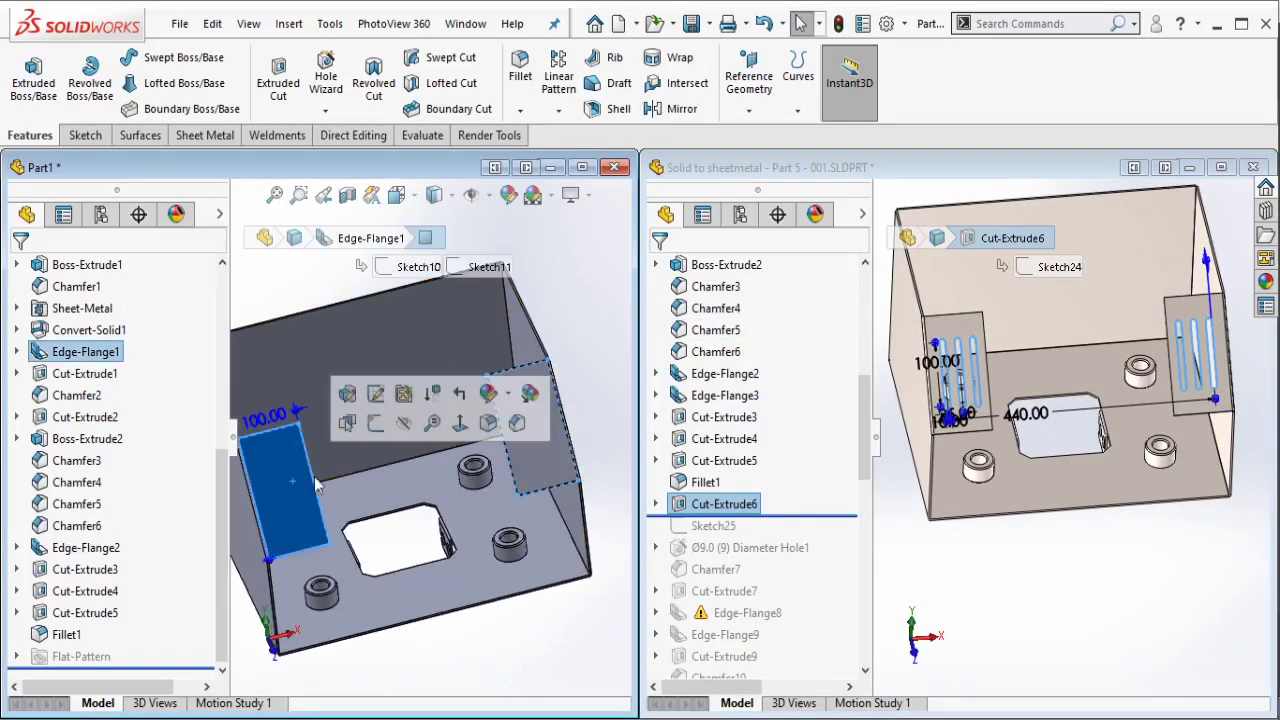
{"action": "left_click", "coordinate": [377, 420]}
{"action": "left_click", "coordinate": [140, 57]}
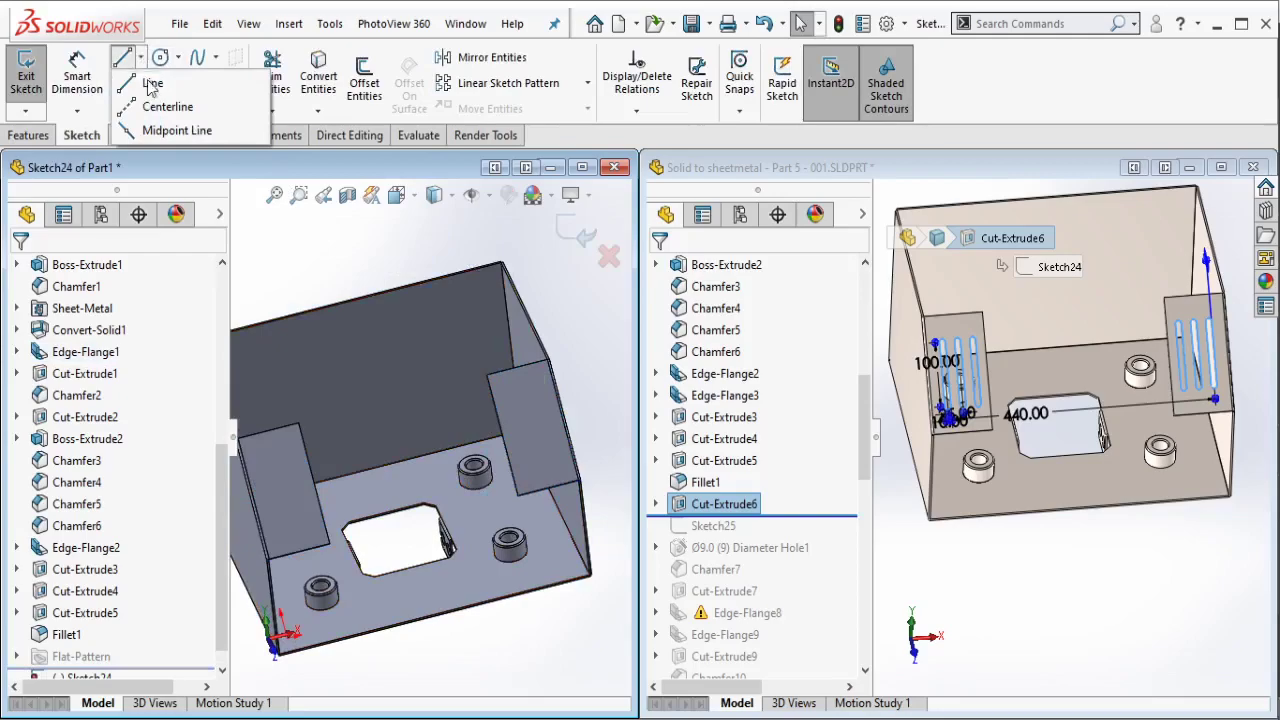
{"action": "left_click", "coordinate": [180, 89]}
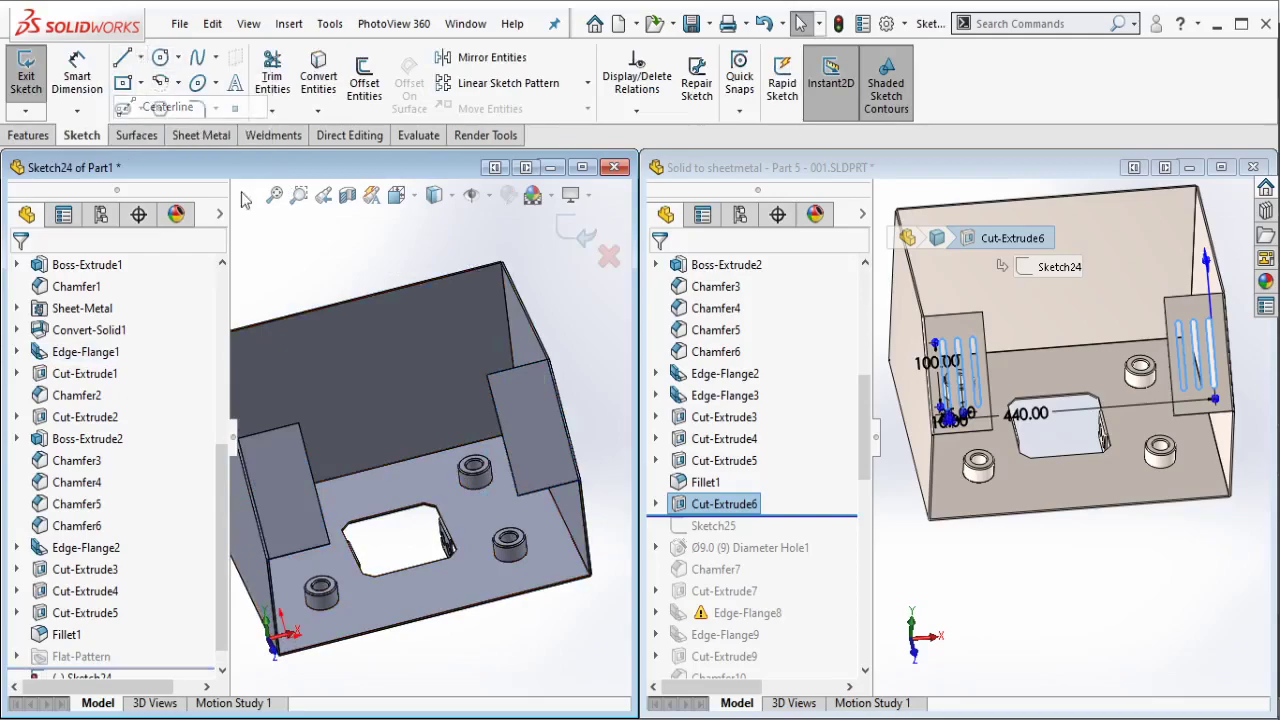
{"action": "left_click", "coordinate": [313, 484]}
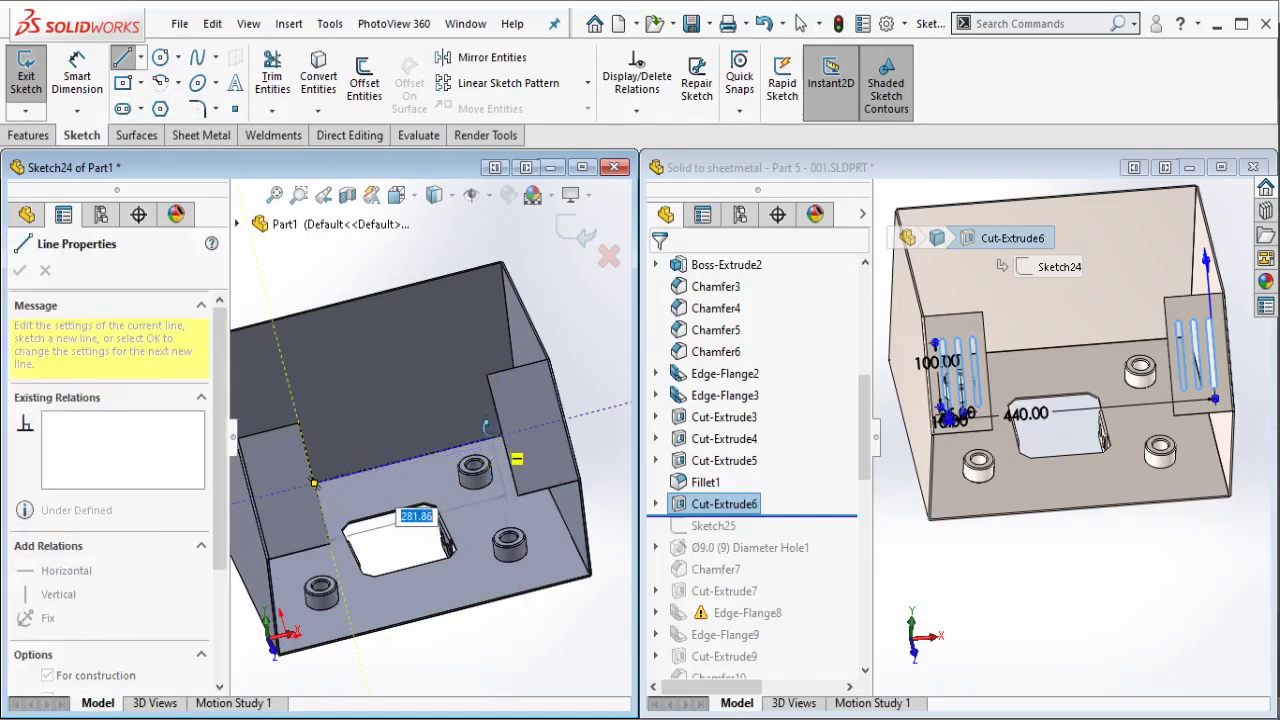
{"action": "middle_click_drag", "start_coordinate": [486, 427], "coordinate": [505, 410]}
{"action": "left_click", "coordinate": [500, 408]}
{"action": "key", "text": "Escape"}
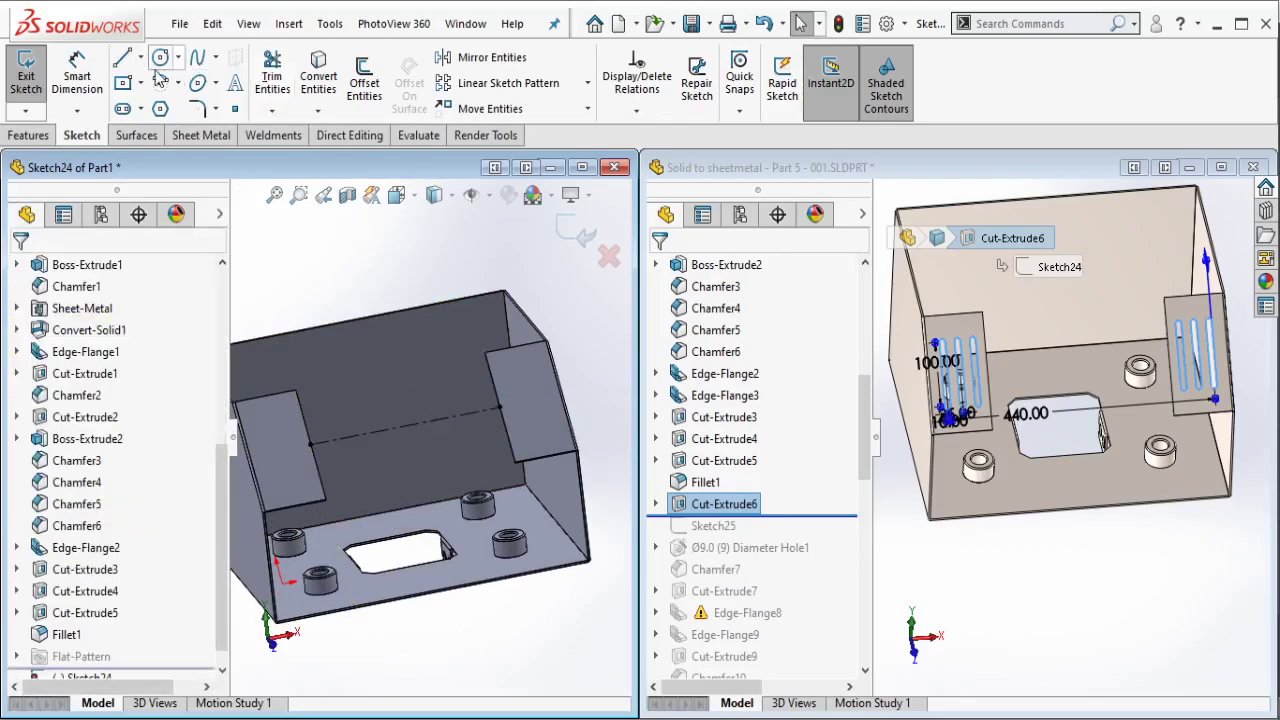
Step: Draw two center rectangles from the centerline midpoint, stretching across both flanges
{"action": "key", "text": "r"}
{"action": "left_click", "coordinate": [405, 426]}
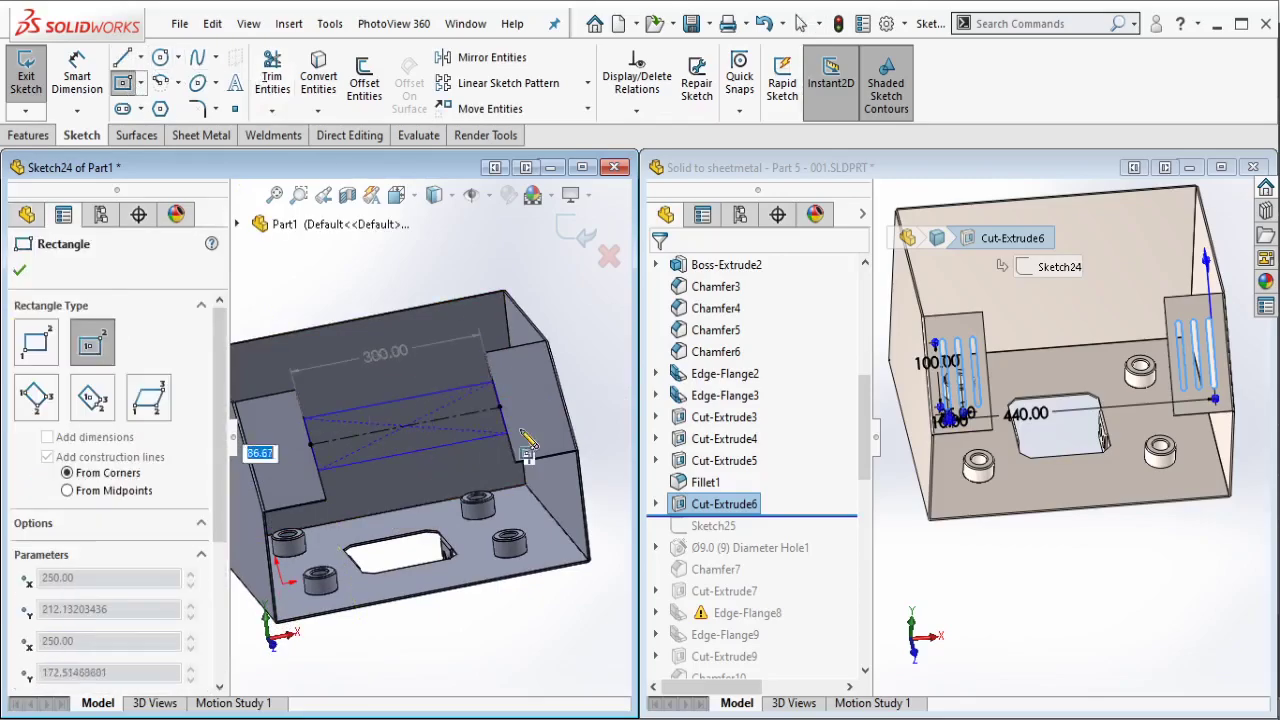
{"action": "left_click", "coordinate": [273, 473]}
{"action": "left_click", "coordinate": [410, 432]}
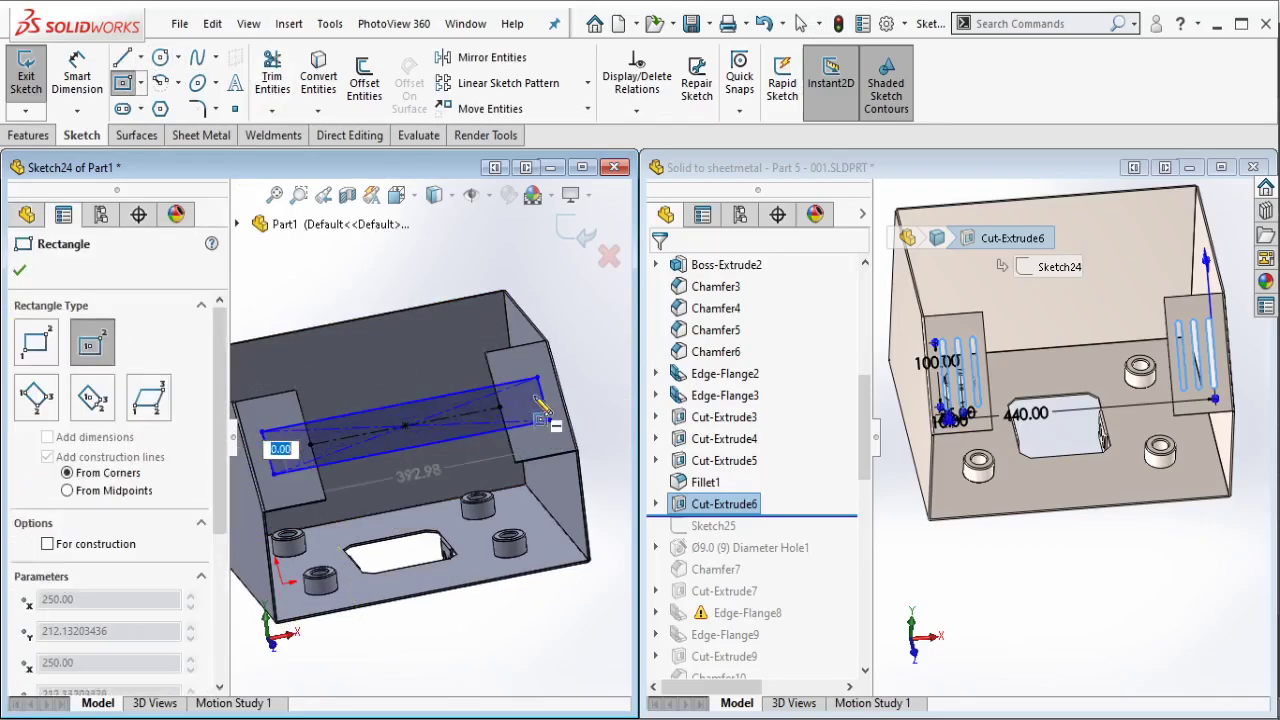
{"action": "scroll", "coordinate": [418, 434], "scroll_direction": "down", "scroll_amount": 2}
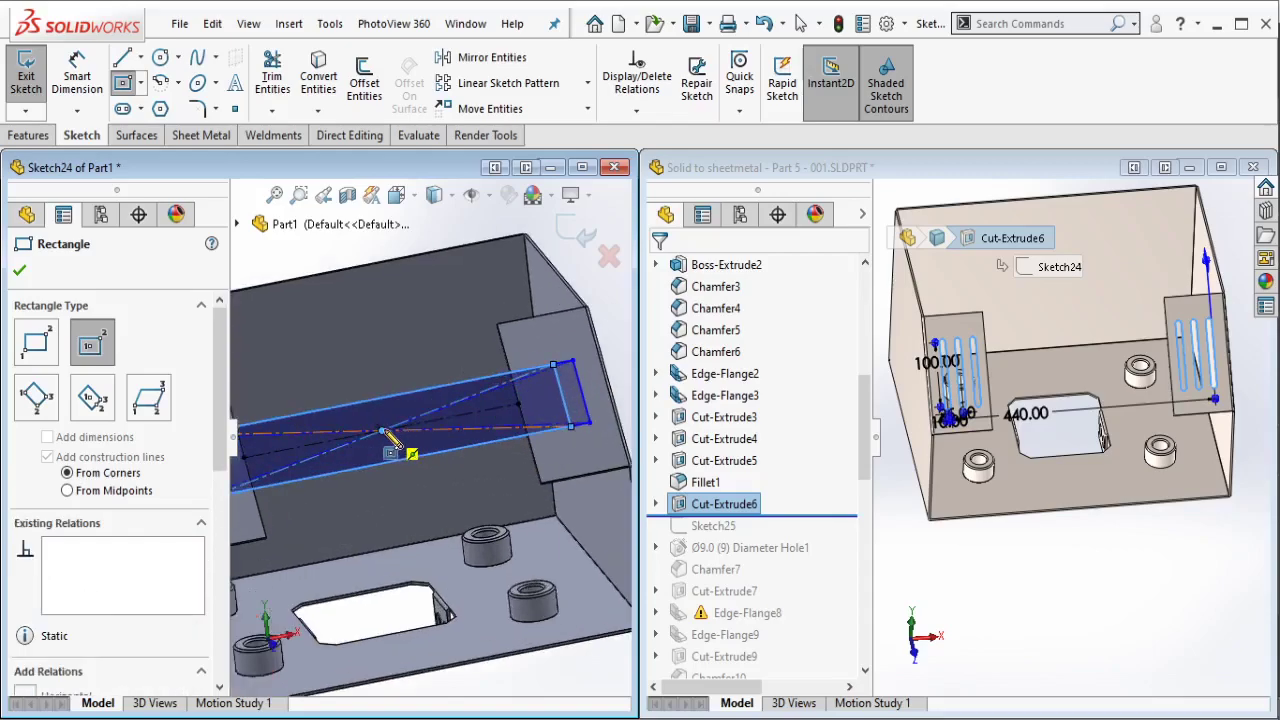
{"action": "left_click", "coordinate": [383, 431]}
{"action": "left_click", "coordinate": [537, 378]}
{"action": "key", "text": "Escape"}
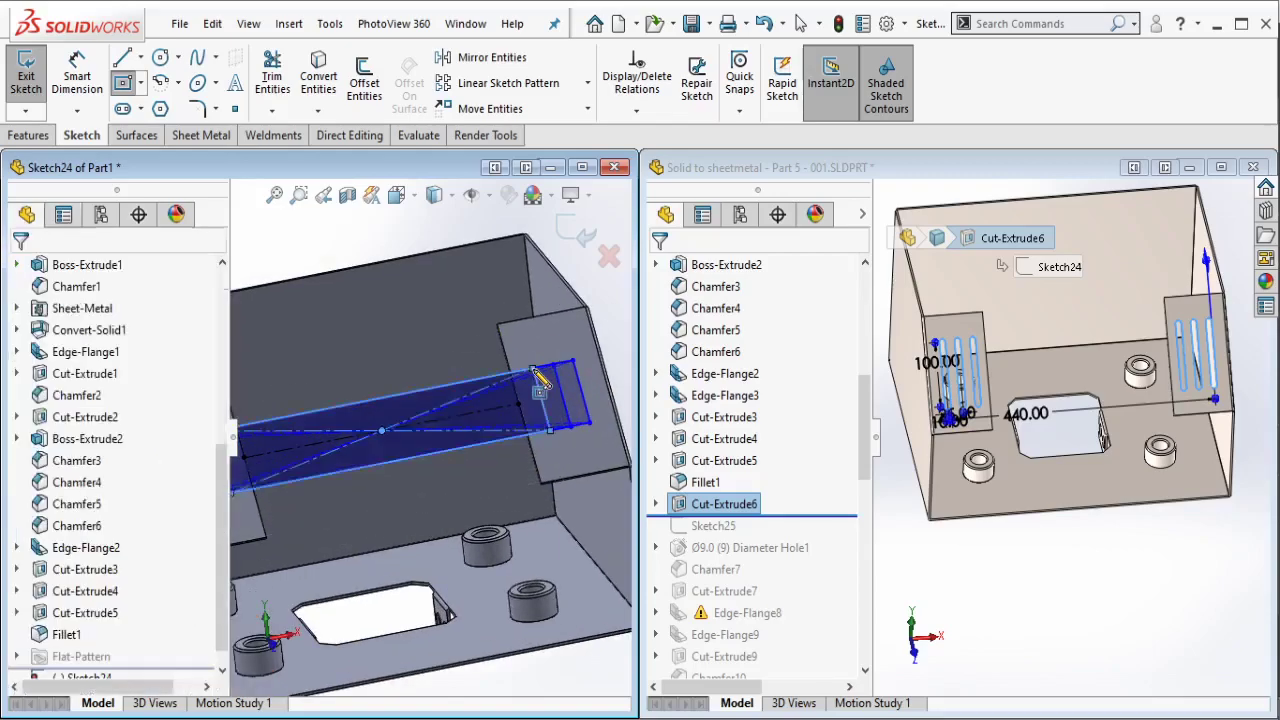
Step: Convert all the new sketch lines to construction geometry
{"action": "scroll", "coordinate": [330, 380], "scroll_direction": "up", "scroll_amount": 2}
{"action": "scroll", "coordinate": [330, 380], "scroll_direction": "up", "scroll_amount": 1}
{"action": "left_click_drag", "start_coordinate": [242, 338], "coordinate": [580, 602]}
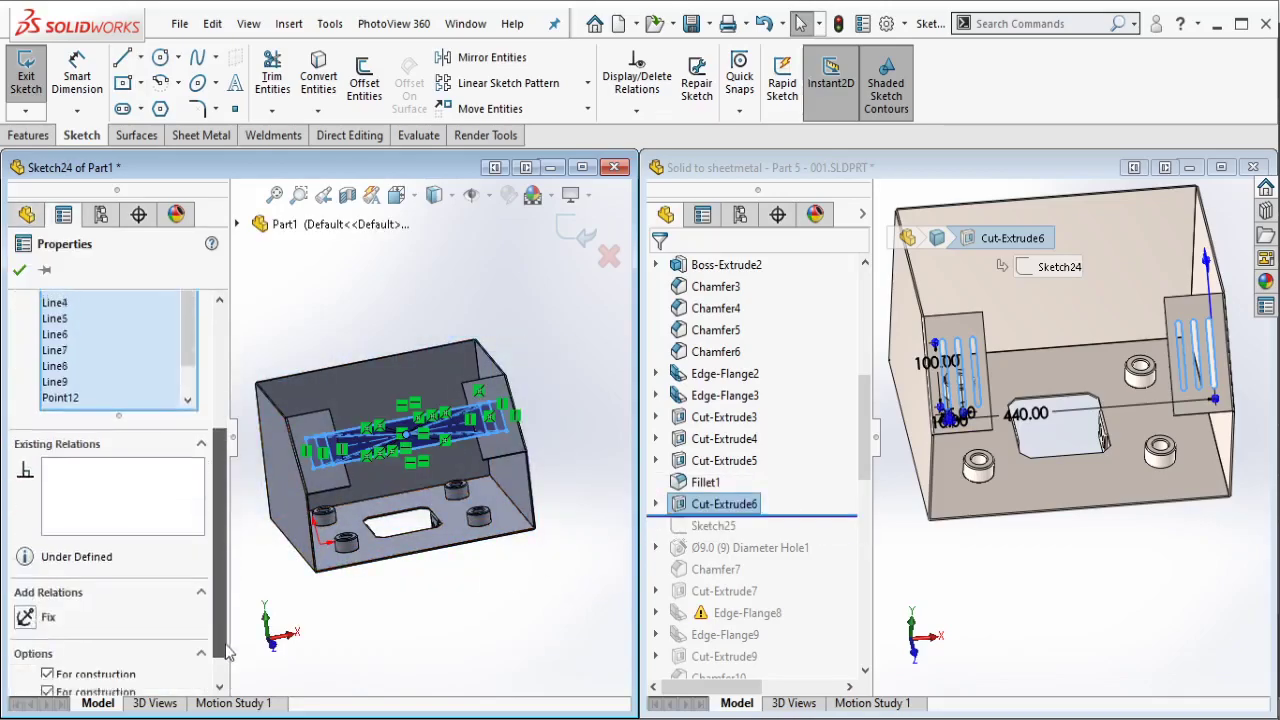
{"action": "left_click", "coordinate": [44, 655]}
{"action": "key", "text": "Escape"}
{"action": "scroll", "coordinate": [490, 545], "scroll_direction": "down", "scroll_amount": 3}
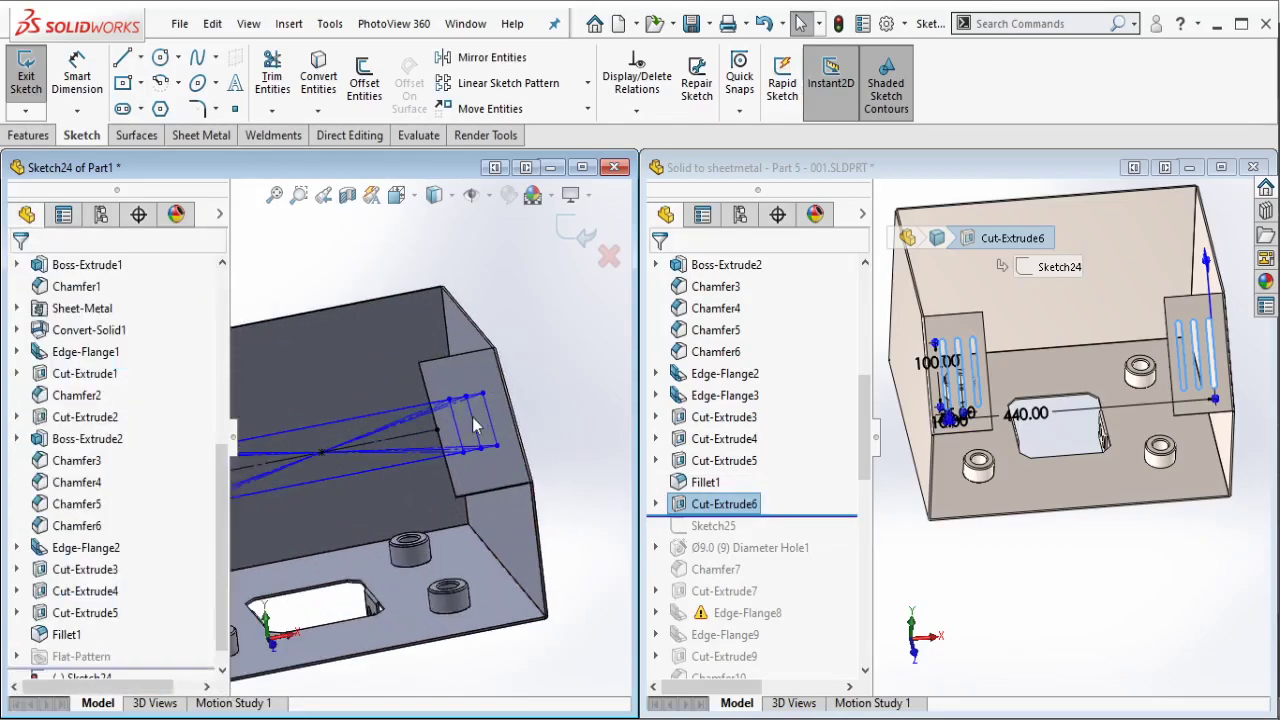
{"action": "scroll", "coordinate": [400, 450], "scroll_direction": "up", "scroll_amount": 3}
{"action": "scroll", "coordinate": [300, 440], "scroll_direction": "down", "scroll_amount": 3}
{"action": "scroll", "coordinate": [300, 440], "scroll_direction": "down", "scroll_amount": 2}
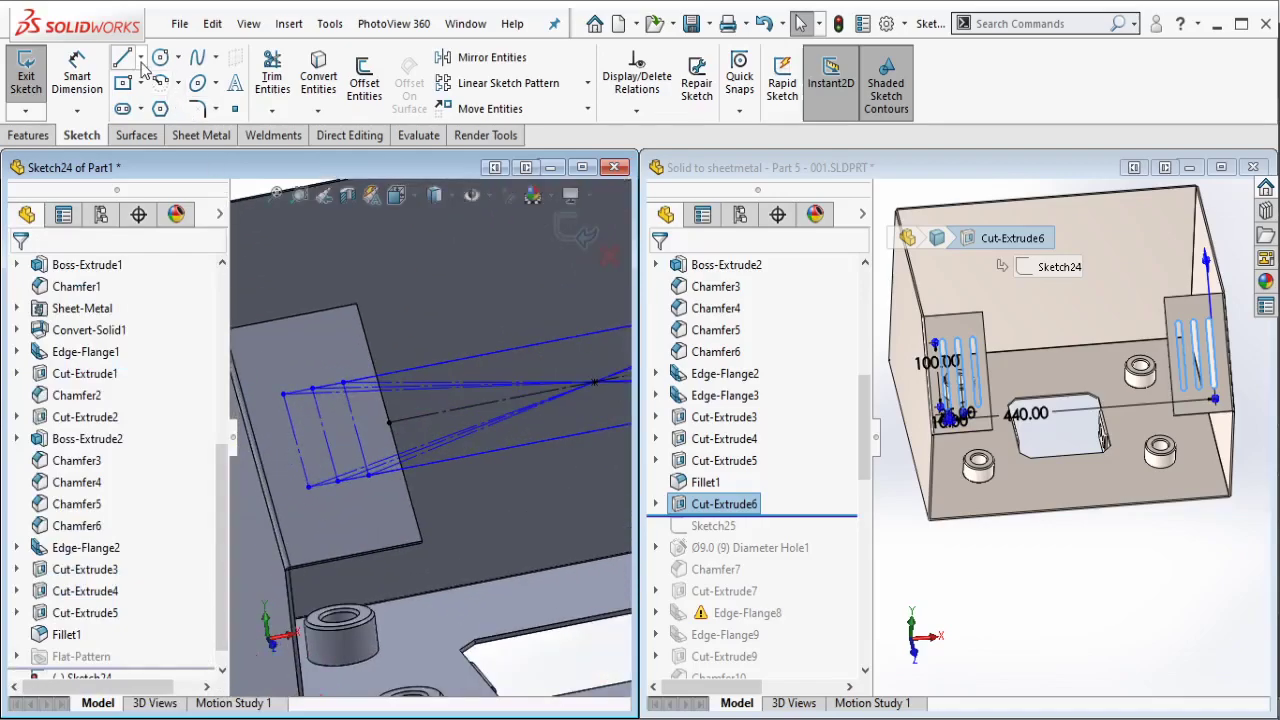
Step: Draw a second centerline across the left flange
{"action": "left_click", "coordinate": [141, 58]}
{"action": "left_click", "coordinate": [170, 104]}
{"action": "left_click", "coordinate": [295, 440]}
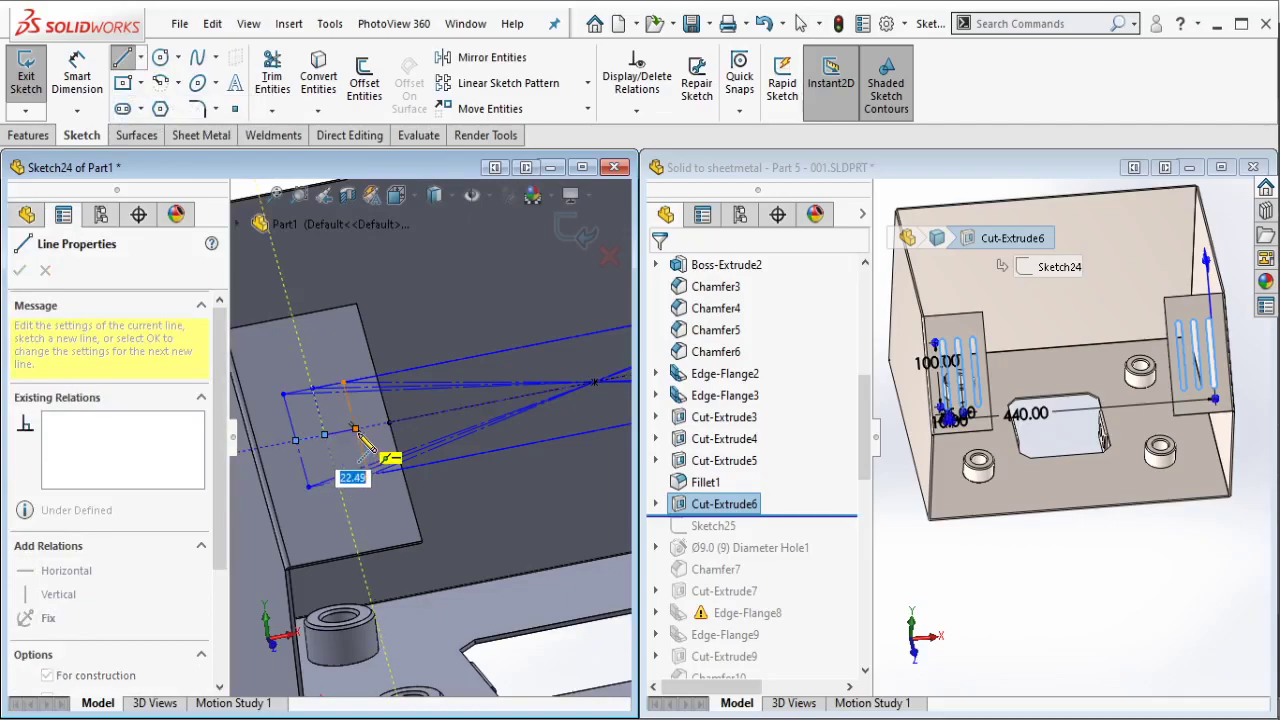
{"action": "left_click", "coordinate": [356, 430]}
{"action": "key", "text": "Escape"}
Step: Make the two construction lines on the left flange equal in length
{"action": "scroll", "coordinate": [350, 442], "scroll_direction": "down", "scroll_amount": 2}
{"action": "left_click", "coordinate": [295, 448]}
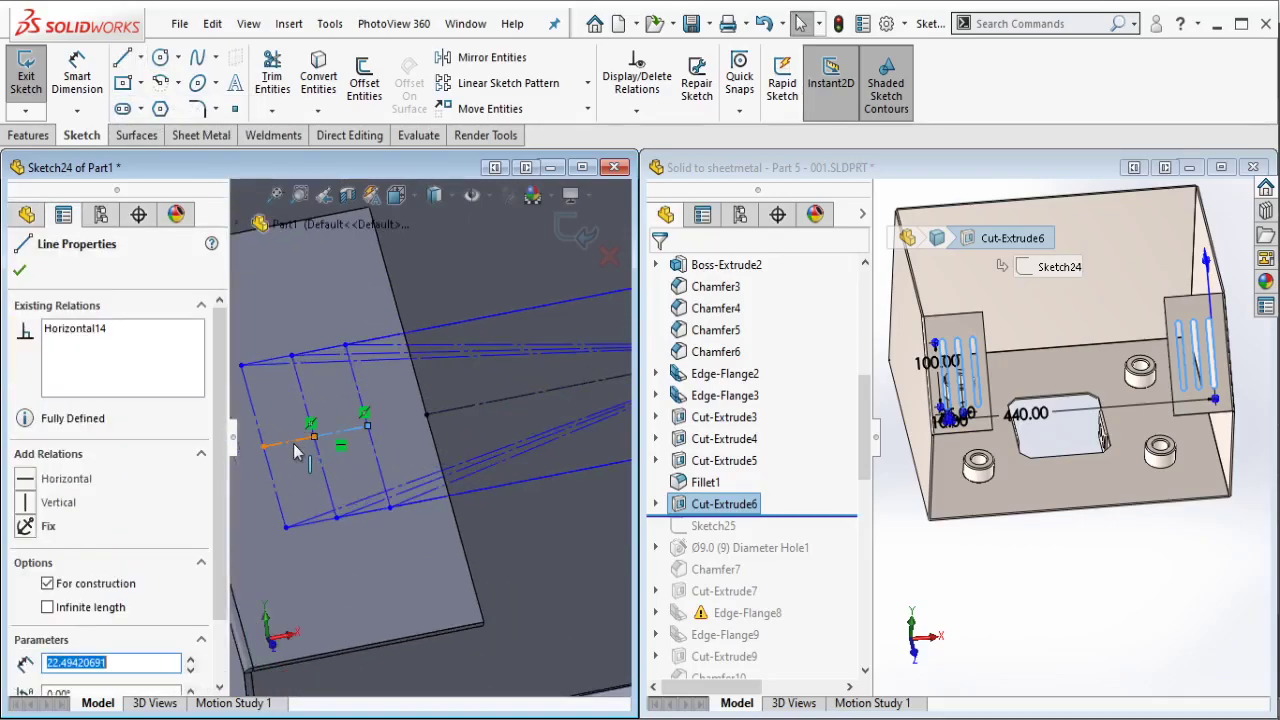
{"action": "left_click", "coordinate": [345, 431], "text": "ctrl"}
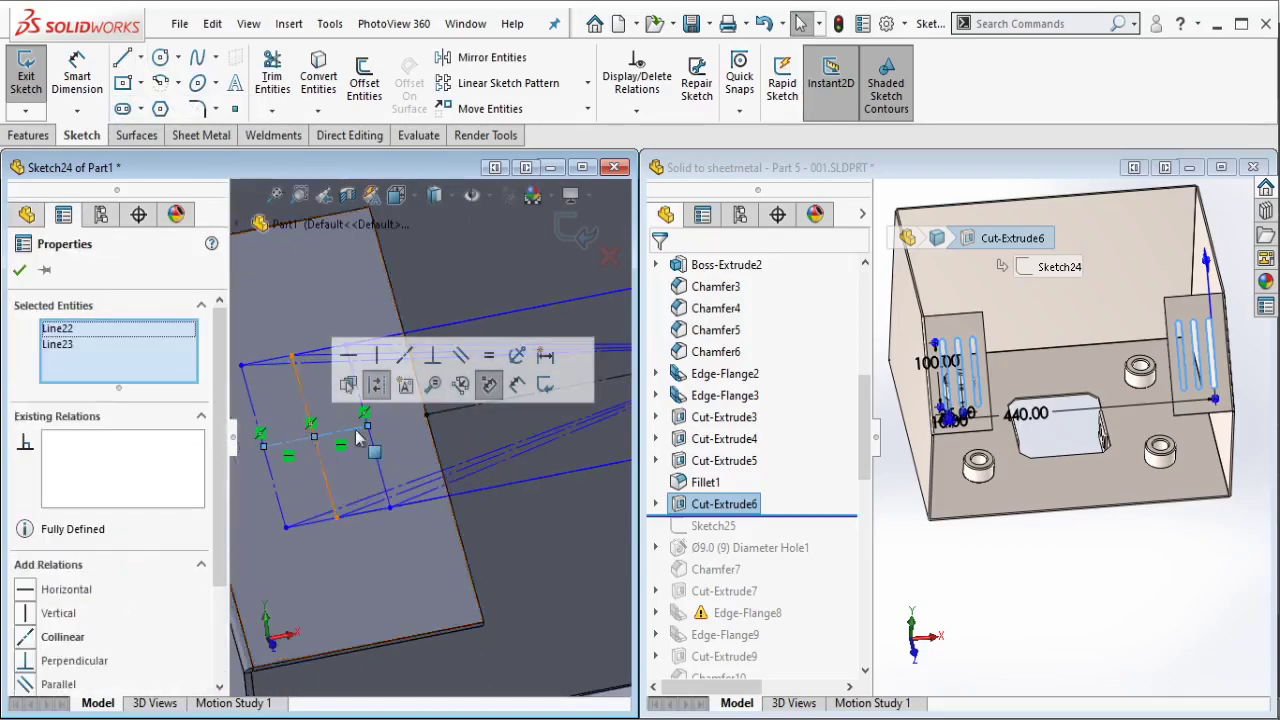
{"action": "left_click", "coordinate": [490, 358]}
{"action": "scroll", "coordinate": [479, 362], "scroll_direction": "up", "scroll_amount": 3}
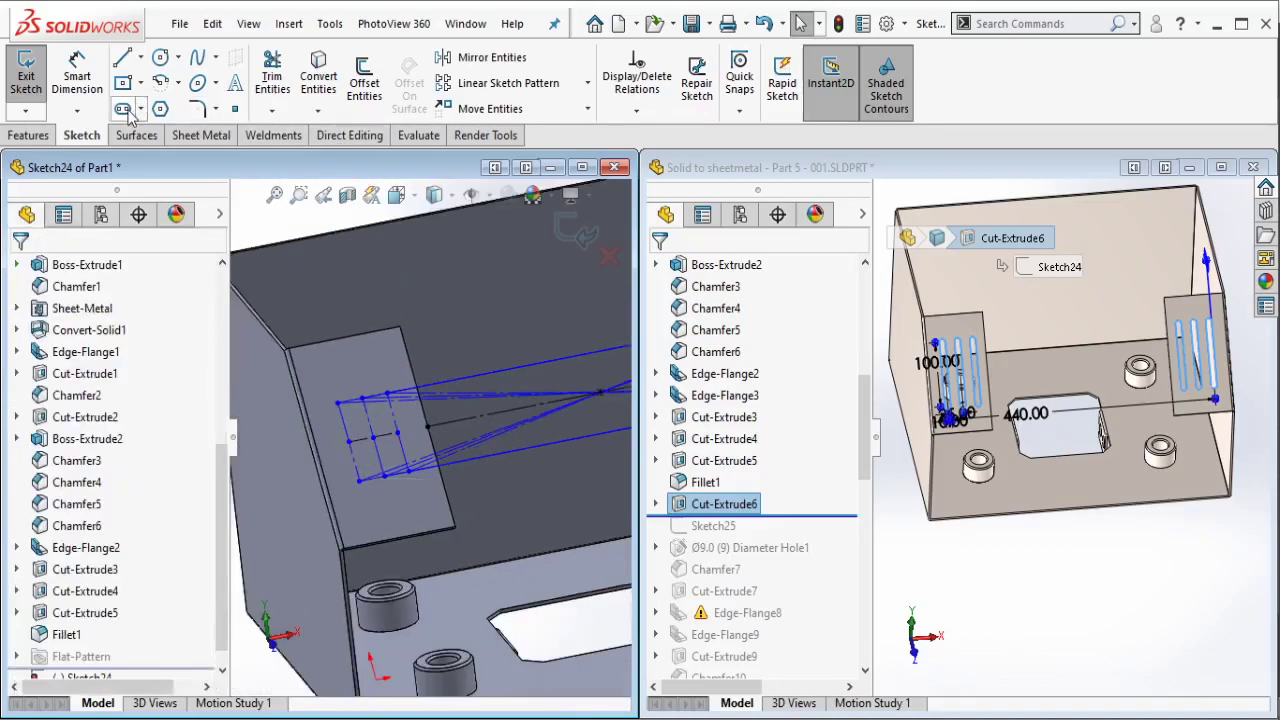
Step: Draw the straight slots side by side on the first angled tab
{"action": "left_click", "coordinate": [359, 482]}
{"action": "scroll", "coordinate": [370, 485], "scroll_direction": "up", "scroll_amount": 2}
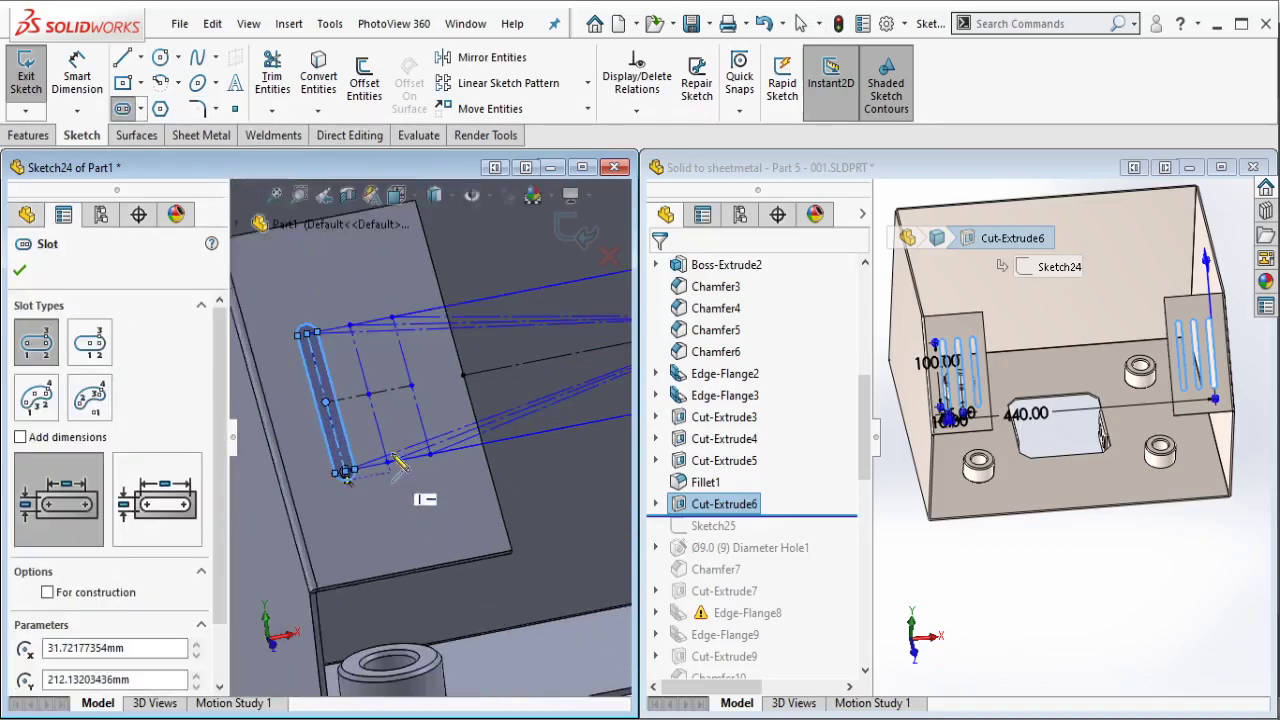
{"action": "left_click", "coordinate": [350, 324]}
{"action": "left_click", "coordinate": [389, 463]}
{"action": "left_click", "coordinate": [399, 462]}
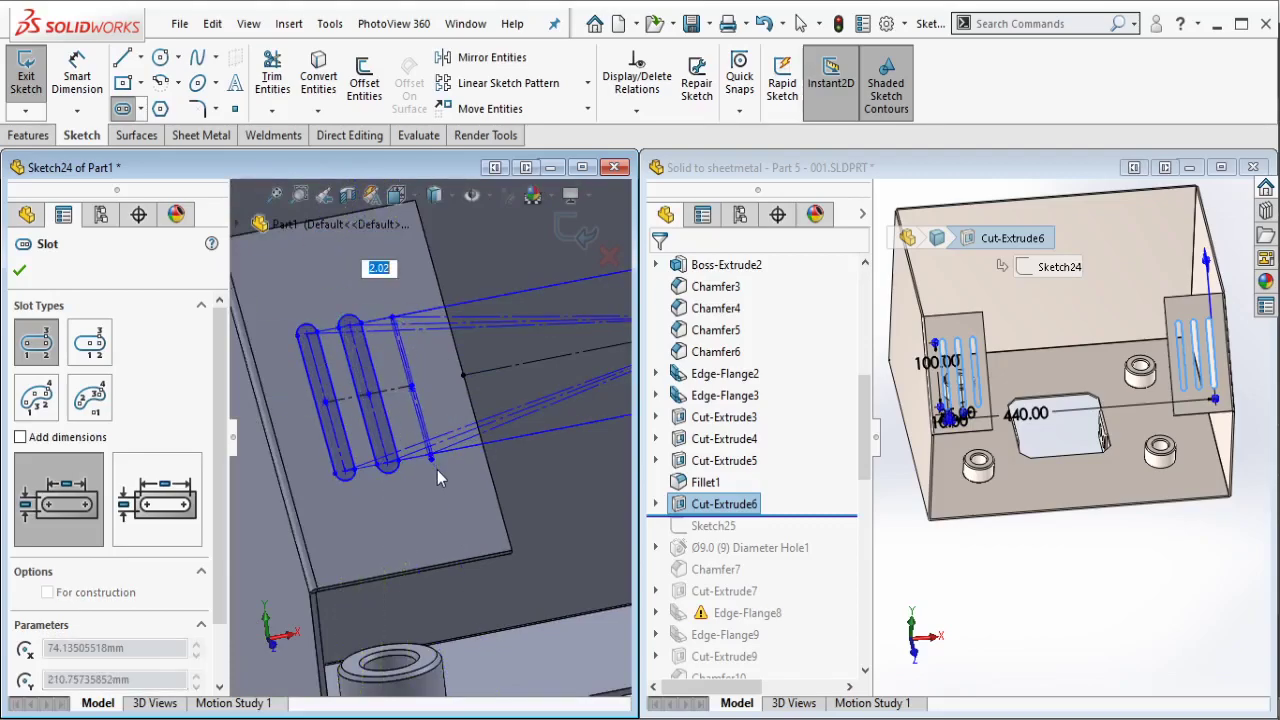
{"action": "key", "text": "Escape"}
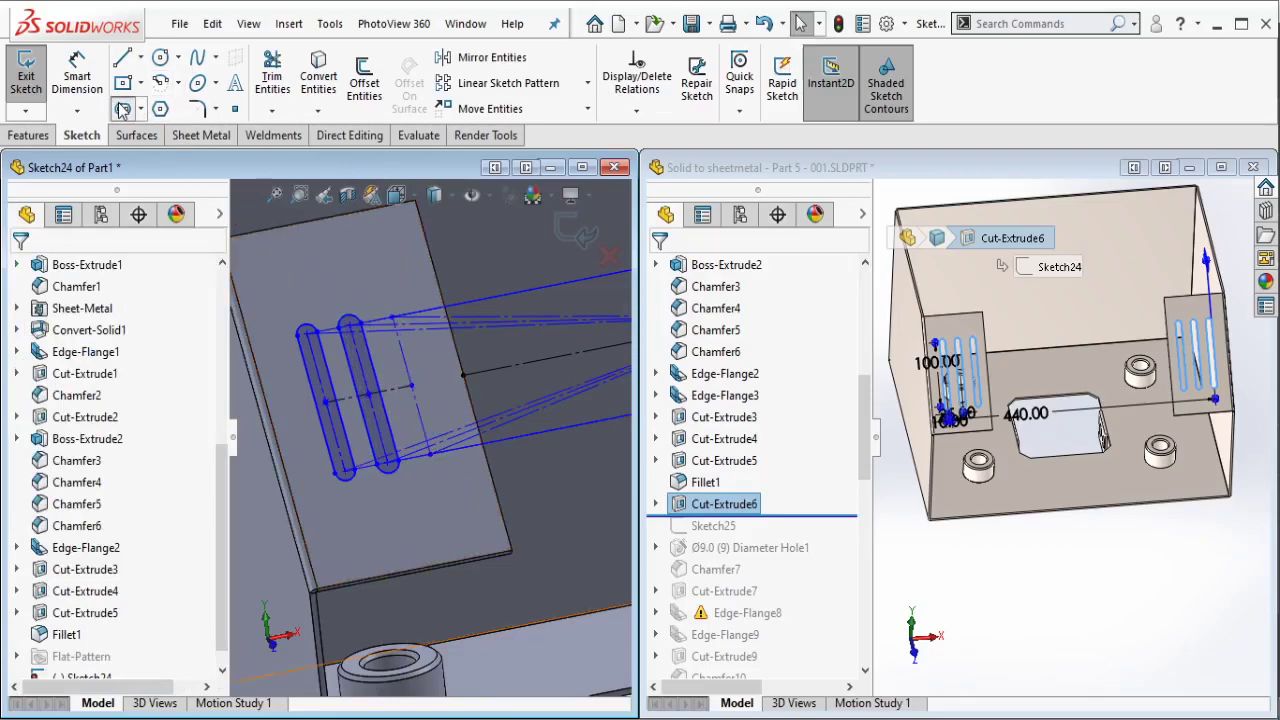
{"action": "left_click", "coordinate": [122, 109]}
{"action": "left_click", "coordinate": [393, 320]}
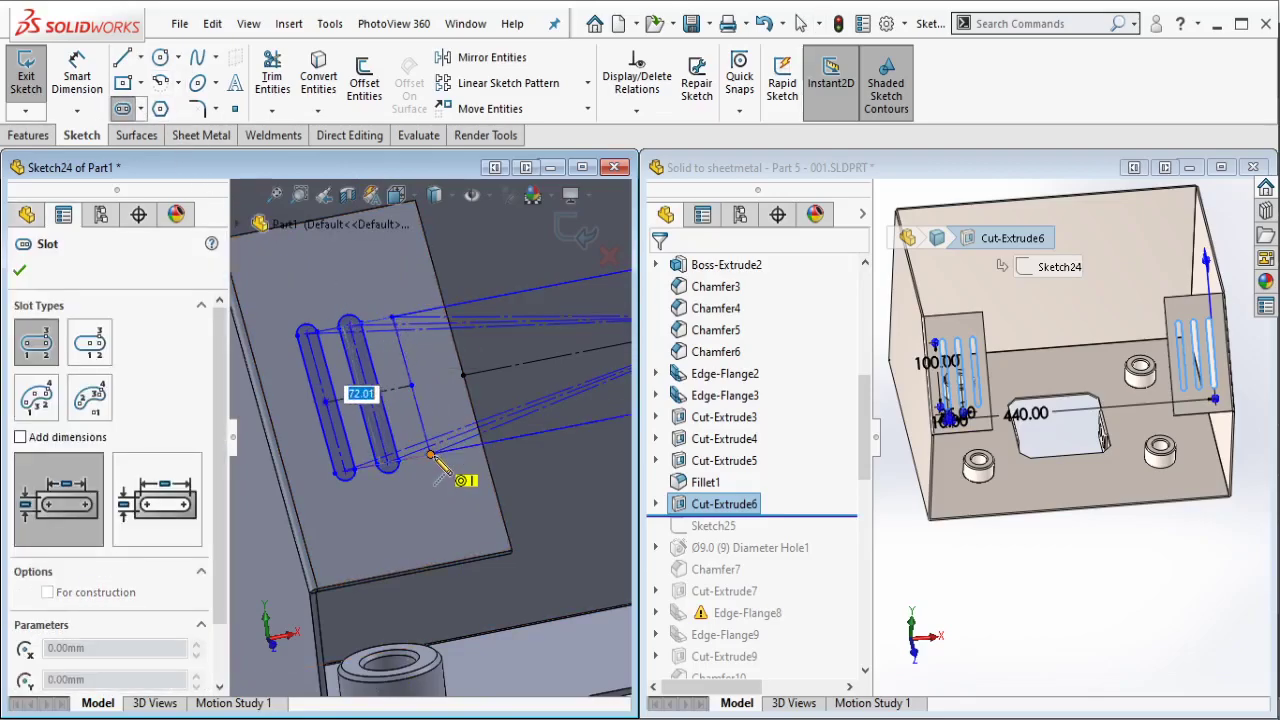
{"action": "left_click", "coordinate": [440, 455]}
Step: Turn to the opposite tab and draw its three straight slots
{"action": "mouse_move", "coordinate": [445, 460]}
{"action": "middle_mouse_down"}
{"action": "mouse_move", "coordinate": [467, 483]}
{"action": "mouse_move", "coordinate": [385, 378]}
{"action": "middle_mouse_up"}
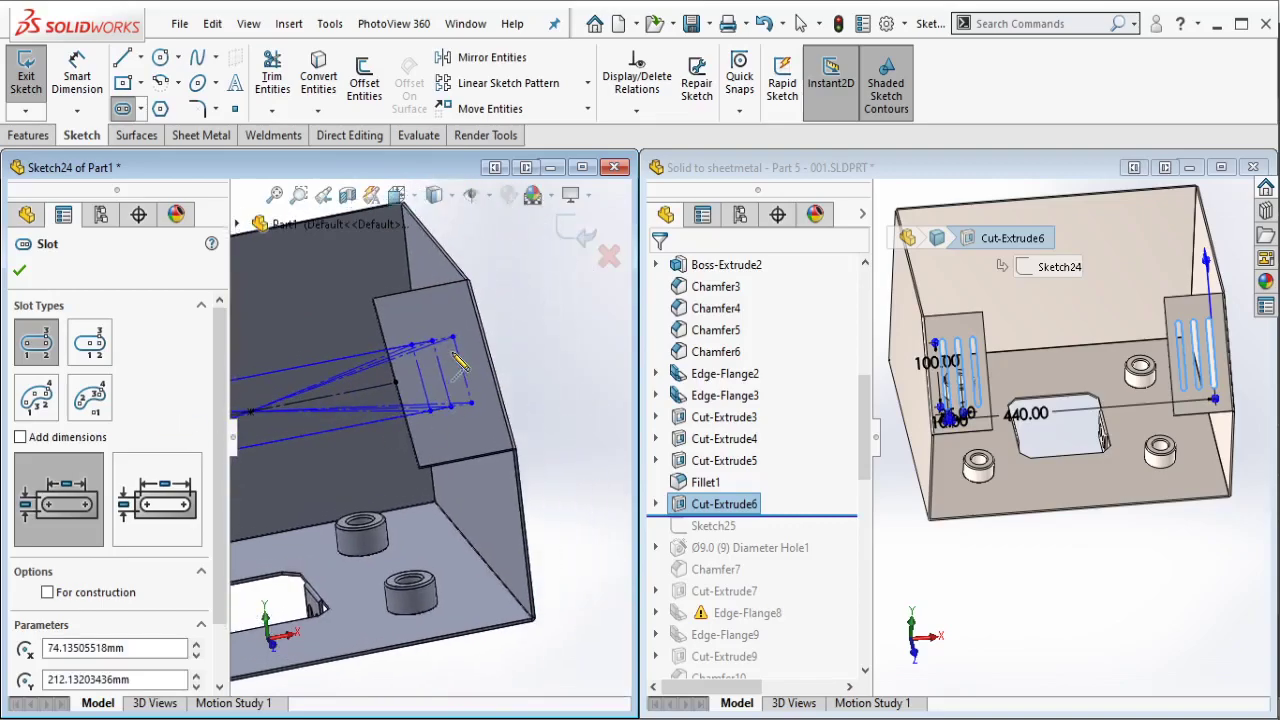
{"action": "left_click", "coordinate": [355, 366]}
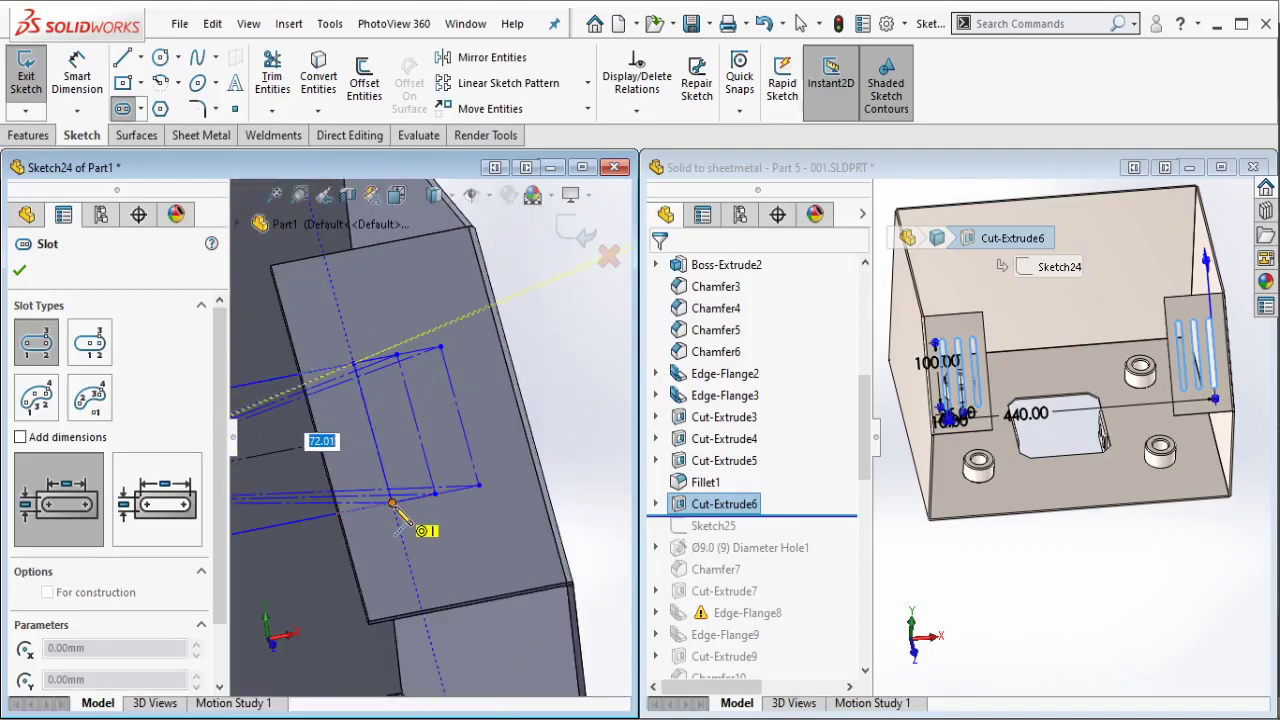
{"action": "left_click", "coordinate": [393, 503]}
{"action": "left_click", "coordinate": [398, 356]}
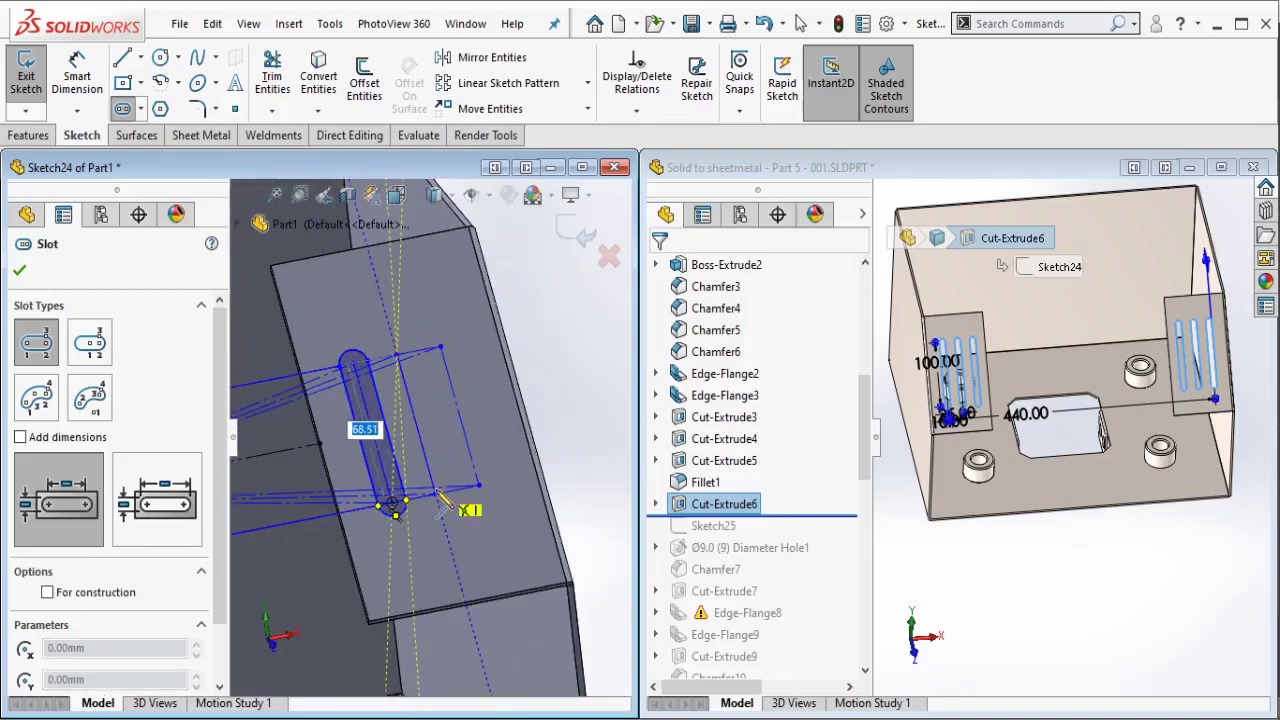
{"action": "left_click", "coordinate": [437, 497]}
{"action": "left_click", "coordinate": [443, 349]}
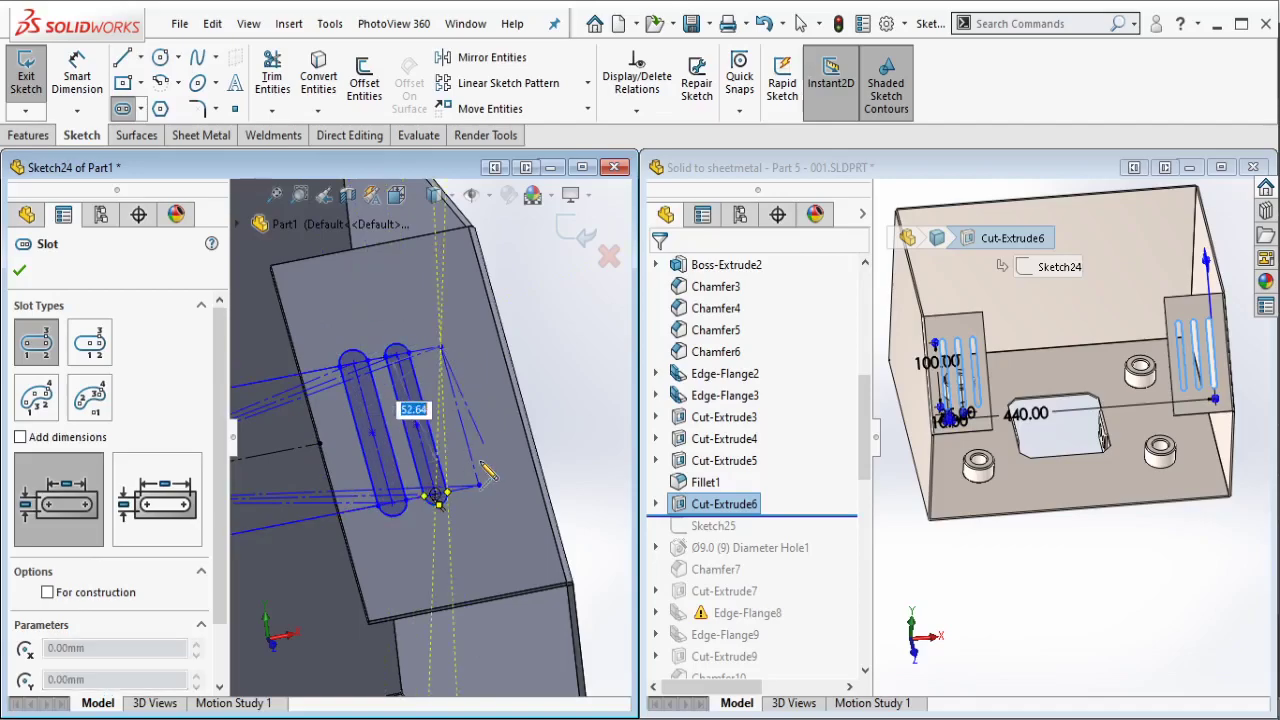
{"action": "left_click", "coordinate": [480, 488]}
{"action": "left_click", "coordinate": [492, 472]}
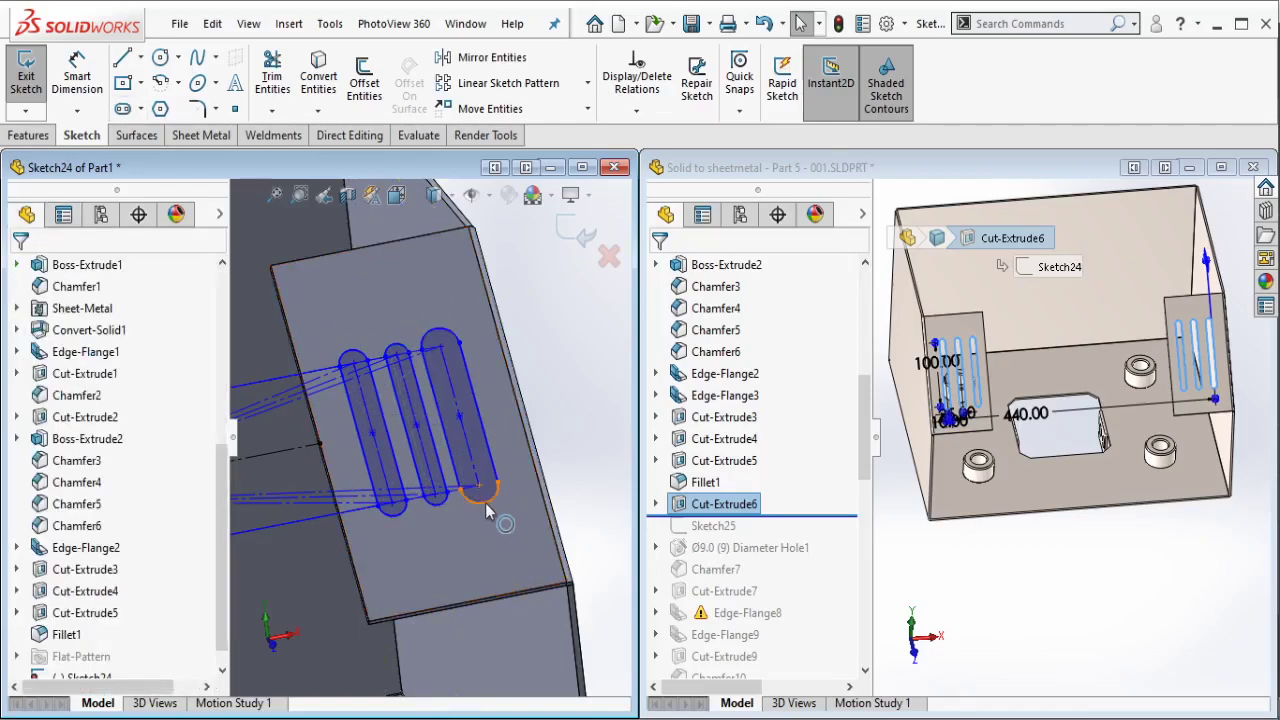
Step: Select an end arc of each slot on the first tab
{"action": "left_click", "coordinate": [413, 519]}
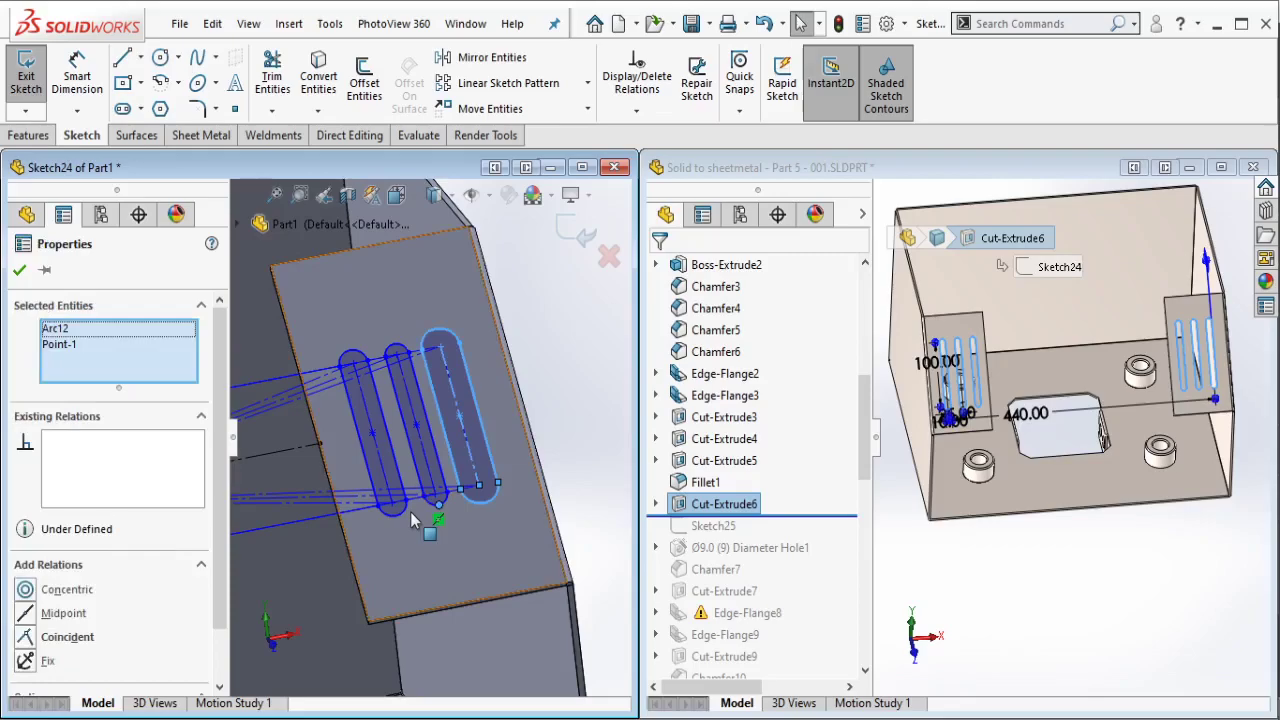
{"action": "left_click", "coordinate": [413, 509]}
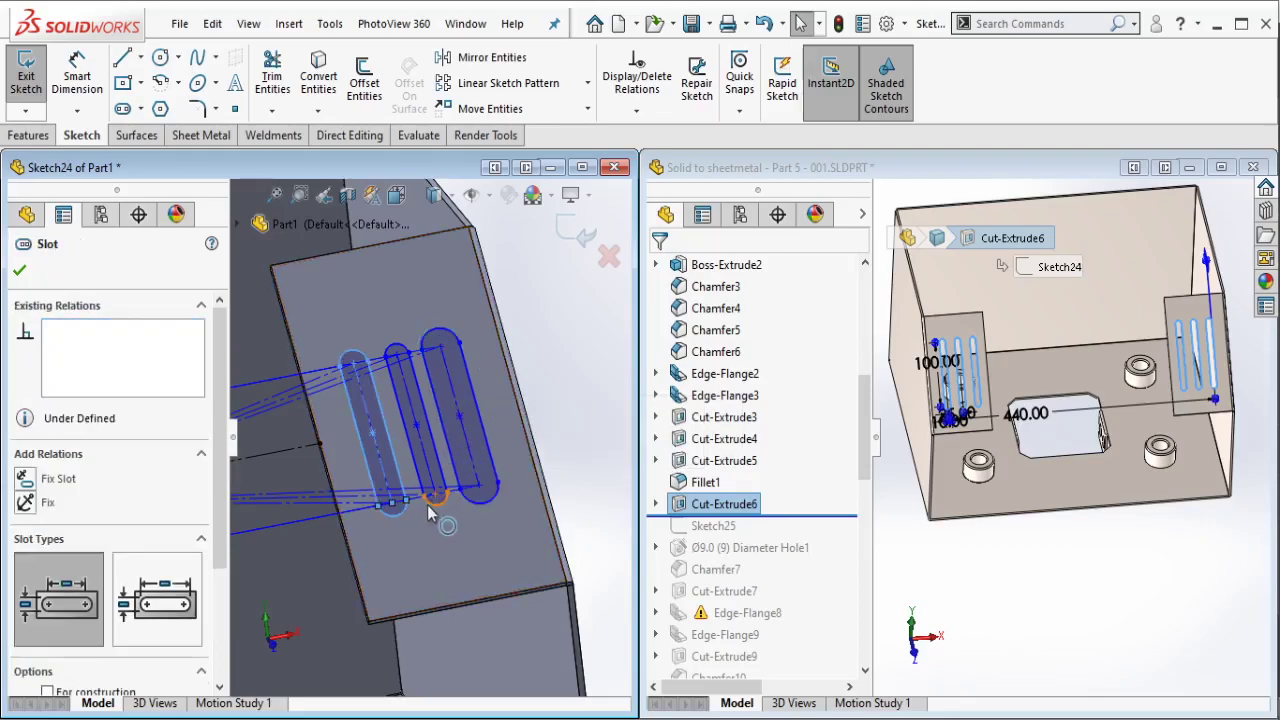
{"action": "left_click", "coordinate": [473, 508], "text": "ctrl"}
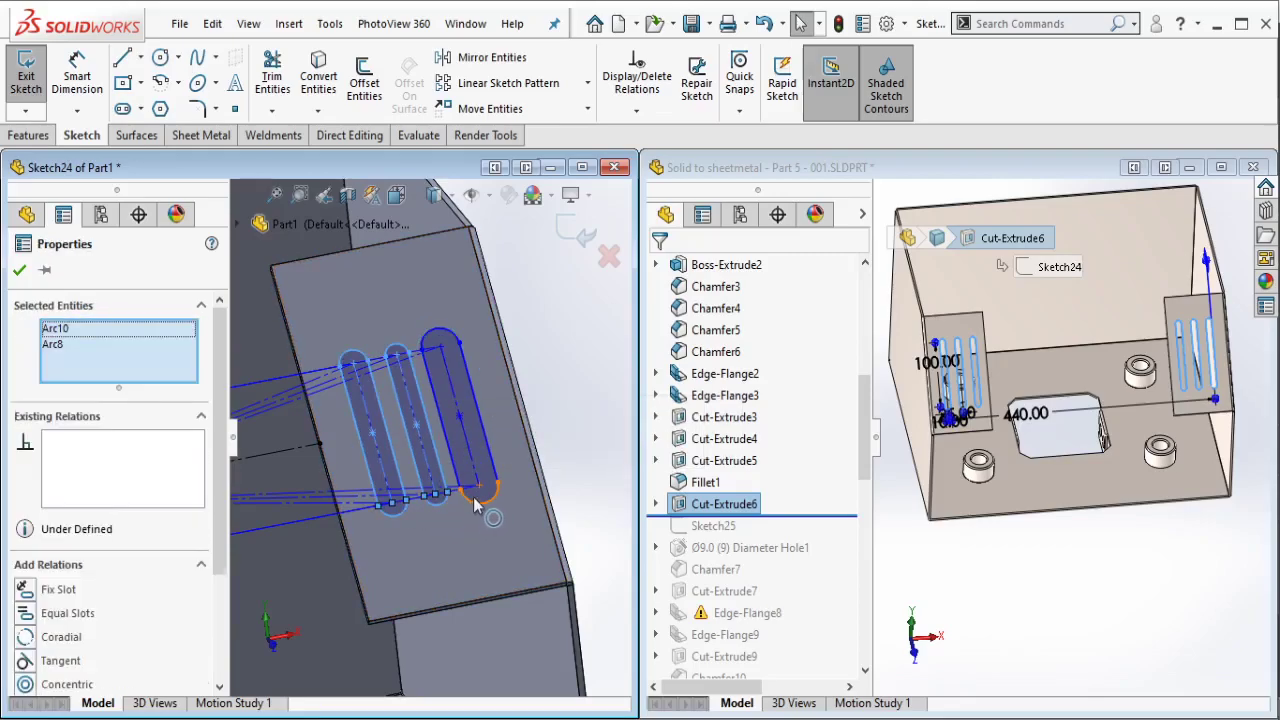
{"action": "left_click", "coordinate": [473, 497], "text": "ctrl"}
Step: Add the other tab's slot end arcs and apply an Equal relation to all six
{"action": "scroll", "coordinate": [334, 496], "scroll_direction": "up", "scroll_amount": 3}
{"action": "middle_click_drag", "start_coordinate": [334, 496], "coordinate": [421, 488]}
{"action": "scroll", "coordinate": [355, 493], "scroll_direction": "down", "scroll_amount": 3}
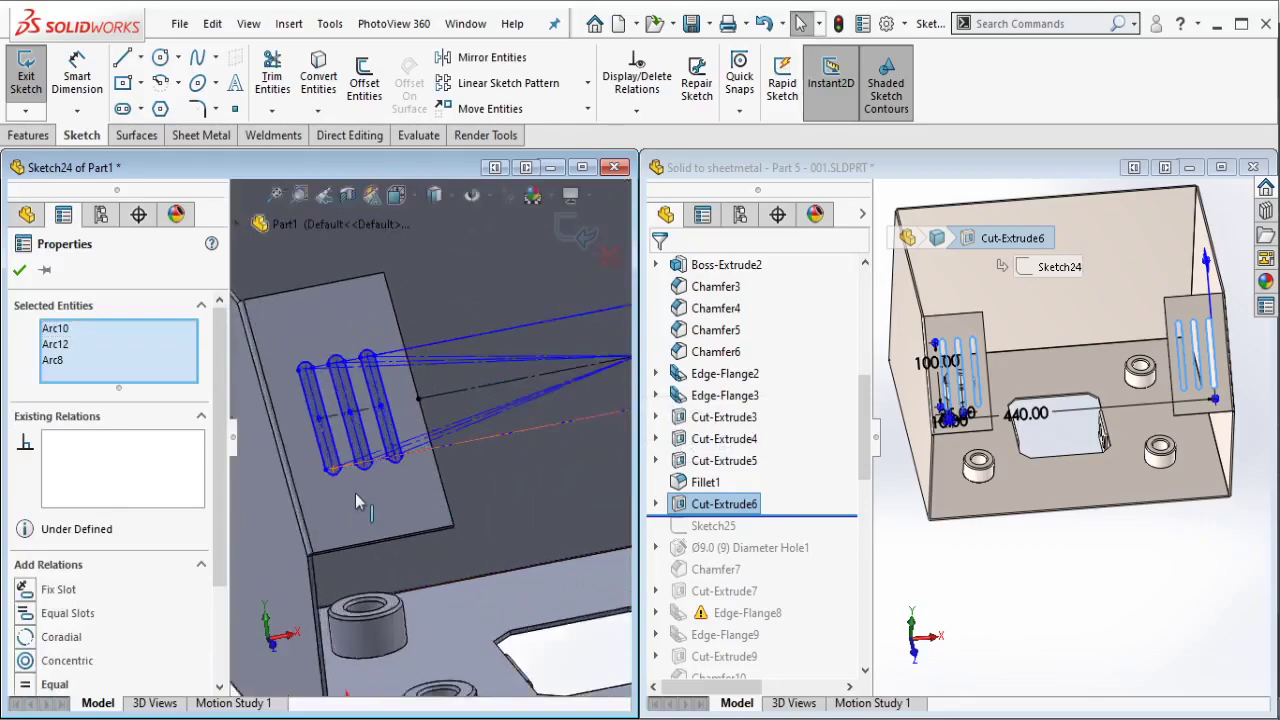
{"action": "scroll", "coordinate": [350, 470], "scroll_direction": "down", "scroll_amount": 2}
{"action": "left_click", "coordinate": [379, 430], "text": "ctrl"}
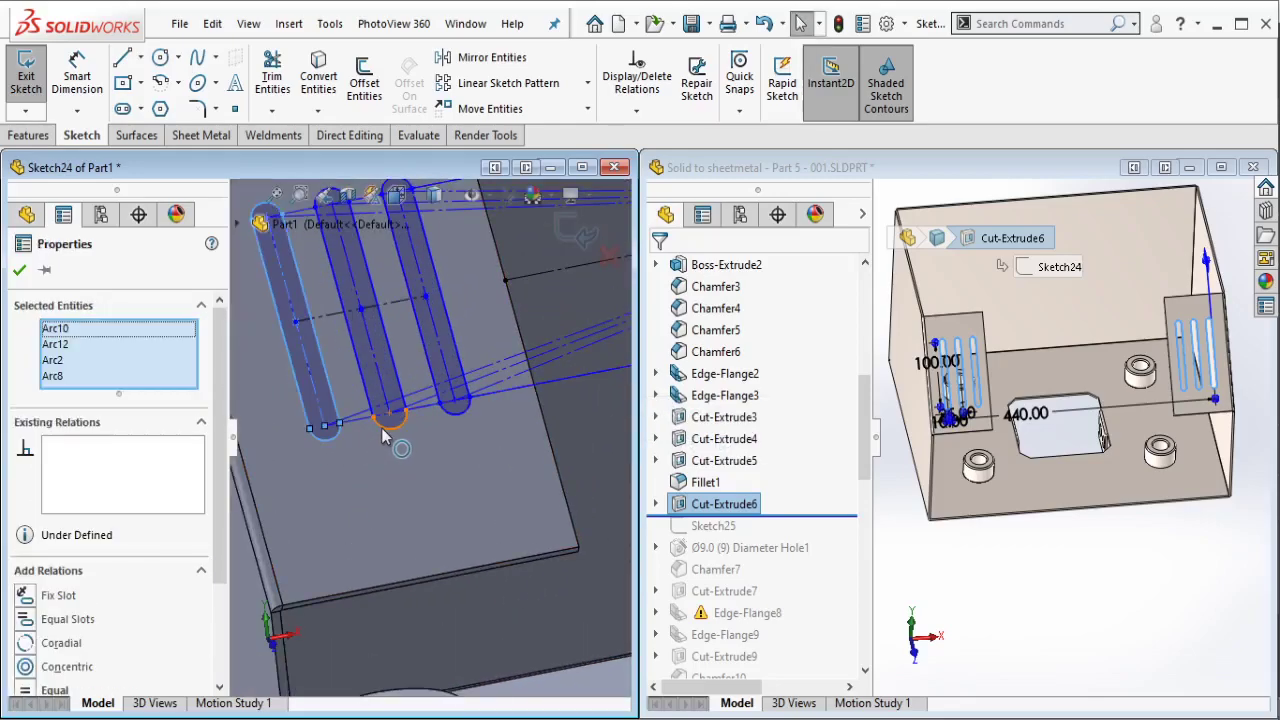
{"action": "left_click", "coordinate": [457, 420], "text": "ctrl"}
{"action": "left_click", "coordinate": [468, 412], "text": "ctrl"}
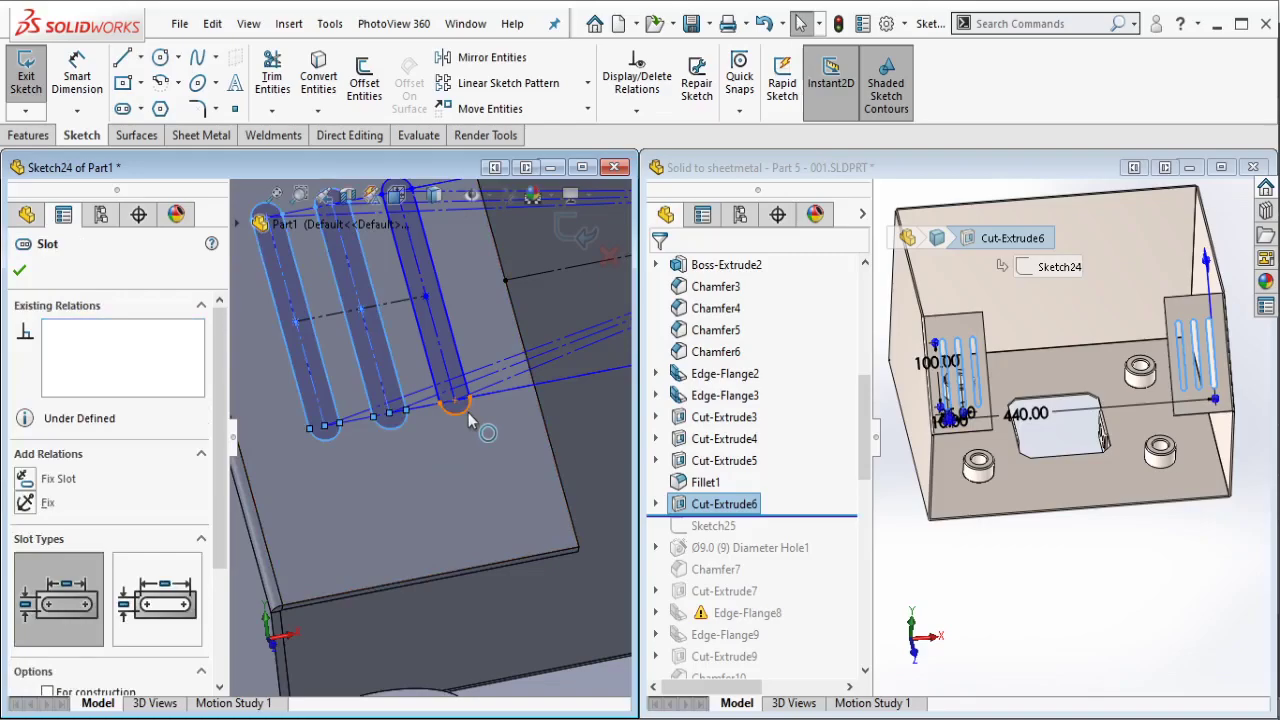
{"action": "scroll", "coordinate": [468, 412], "scroll_direction": "up", "scroll_amount": 5}
{"action": "middle_click_drag", "start_coordinate": [492, 425], "coordinate": [413, 437], "text": "ctrl"}
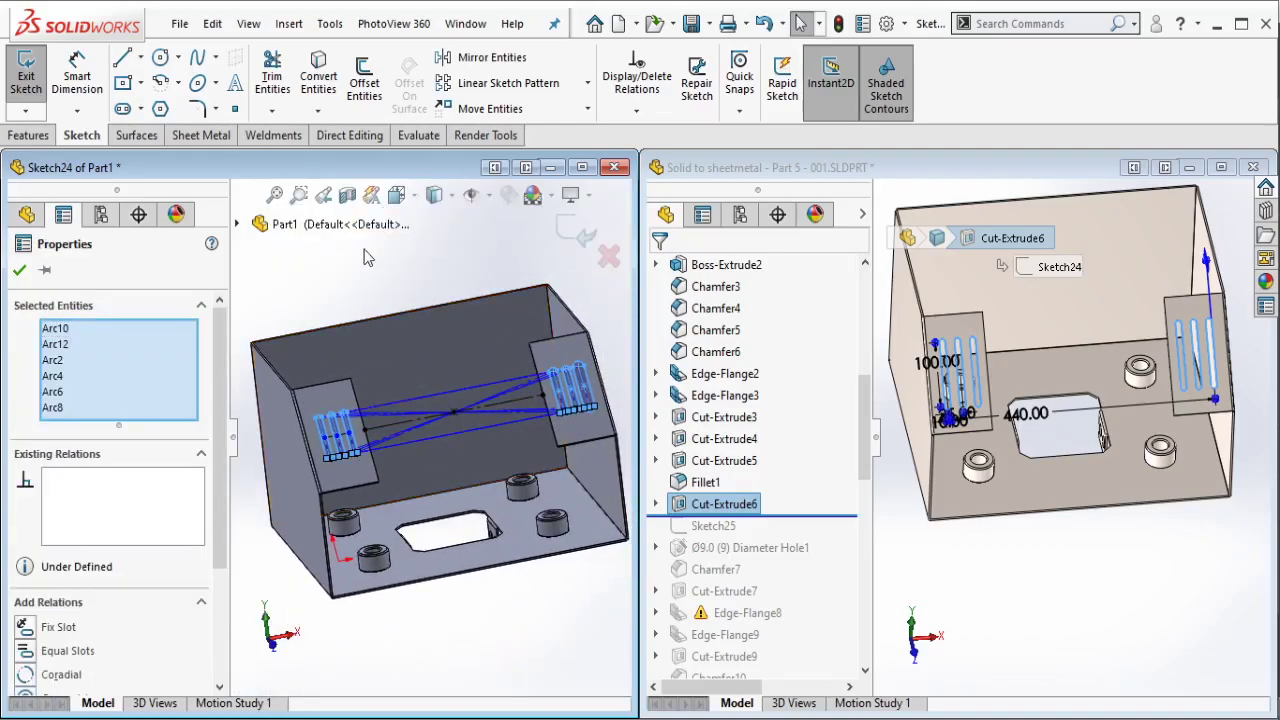
{"action": "scroll", "coordinate": [169, 618], "scroll_direction": "down", "scroll_amount": 3}
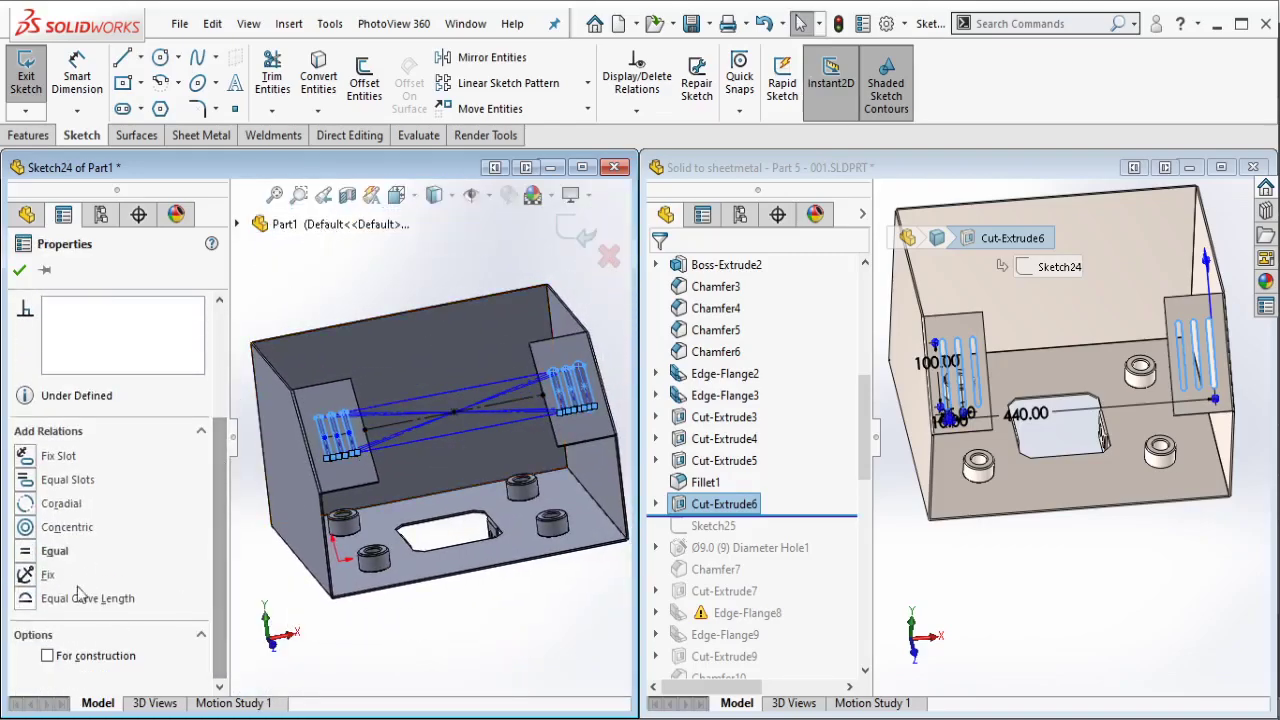
{"action": "left_click", "coordinate": [27, 553]}
{"action": "key", "text": "Escape"}
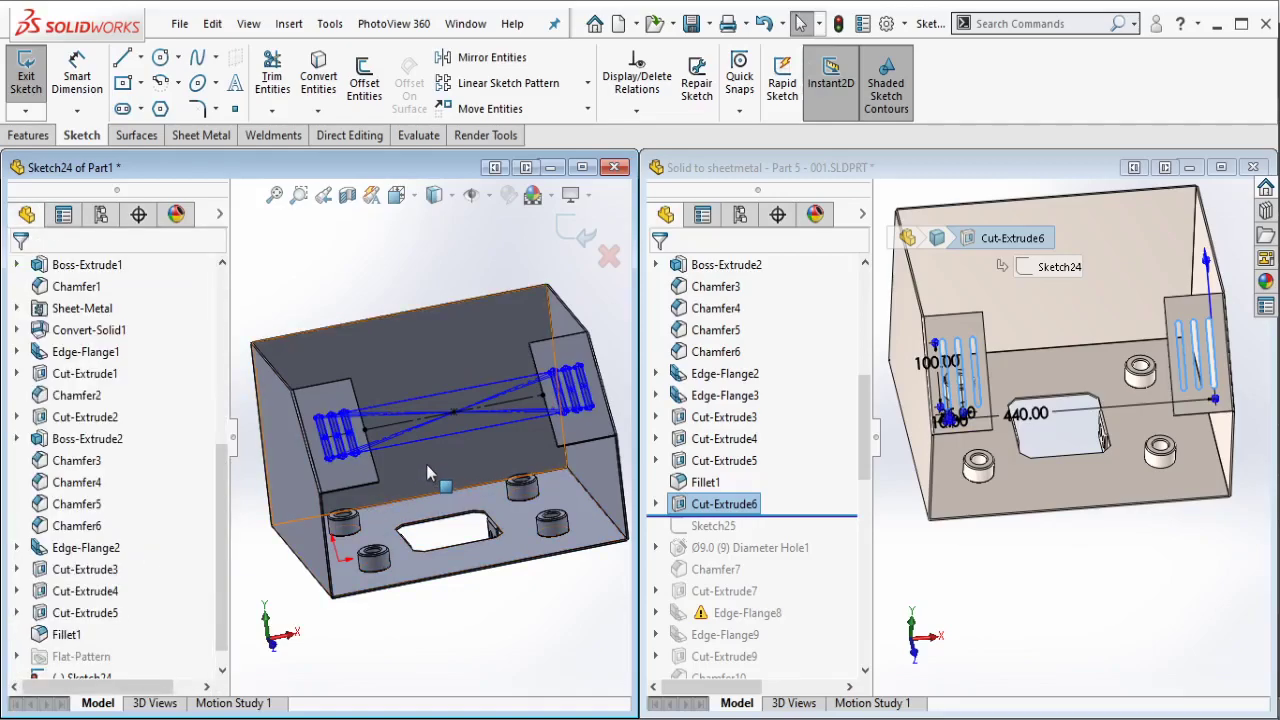
Step: Dimension the slot spacing to 25 and the slot length to 100
{"action": "scroll", "coordinate": [953, 415], "scroll_direction": "down", "scroll_amount": 3}
{"action": "scroll", "coordinate": [950, 410], "scroll_direction": "down", "scroll_amount": 2}
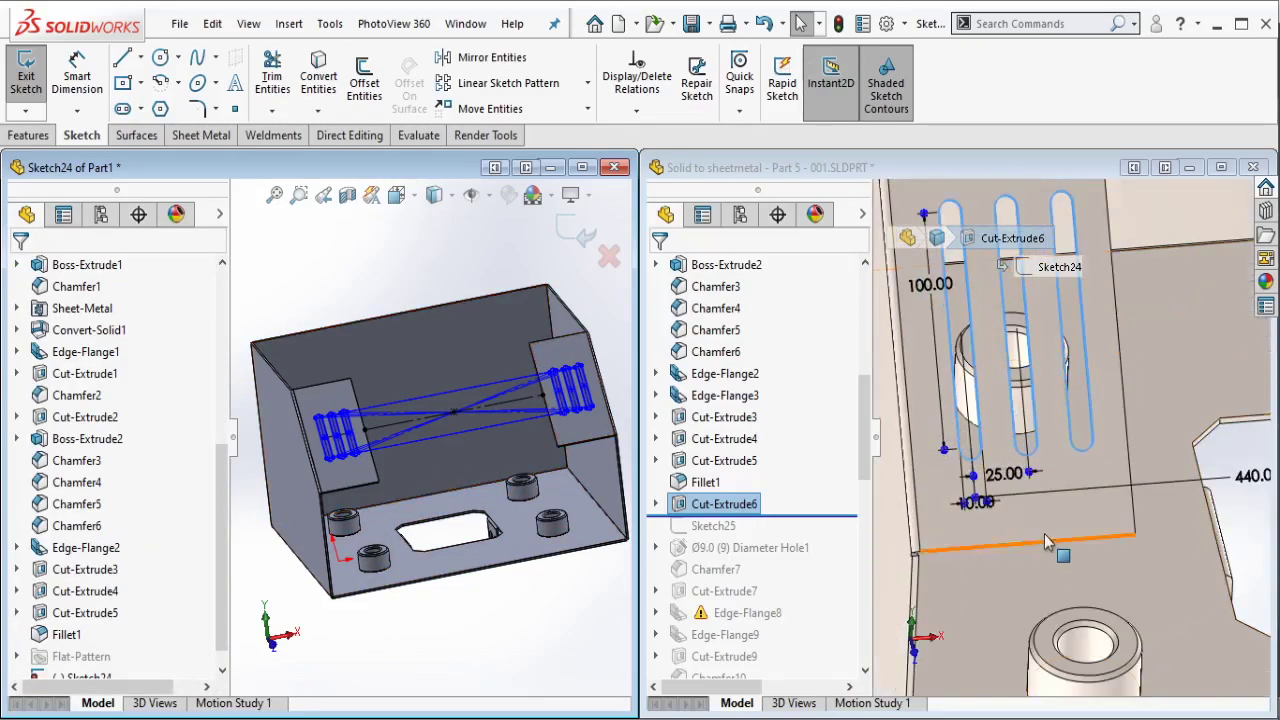
{"action": "scroll", "coordinate": [400, 452], "scroll_direction": "down", "scroll_amount": 4}
{"action": "scroll", "coordinate": [405, 449], "scroll_direction": "down", "scroll_amount": 2}
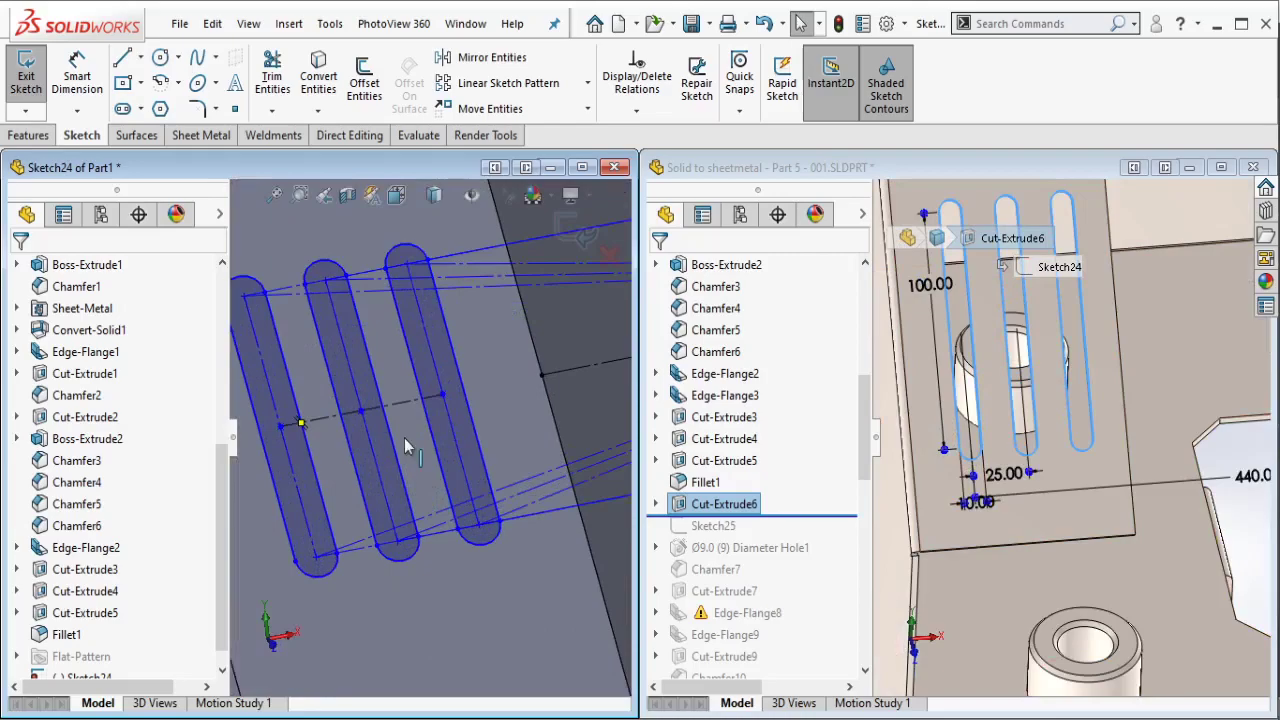
{"action": "left_click", "coordinate": [84, 85]}
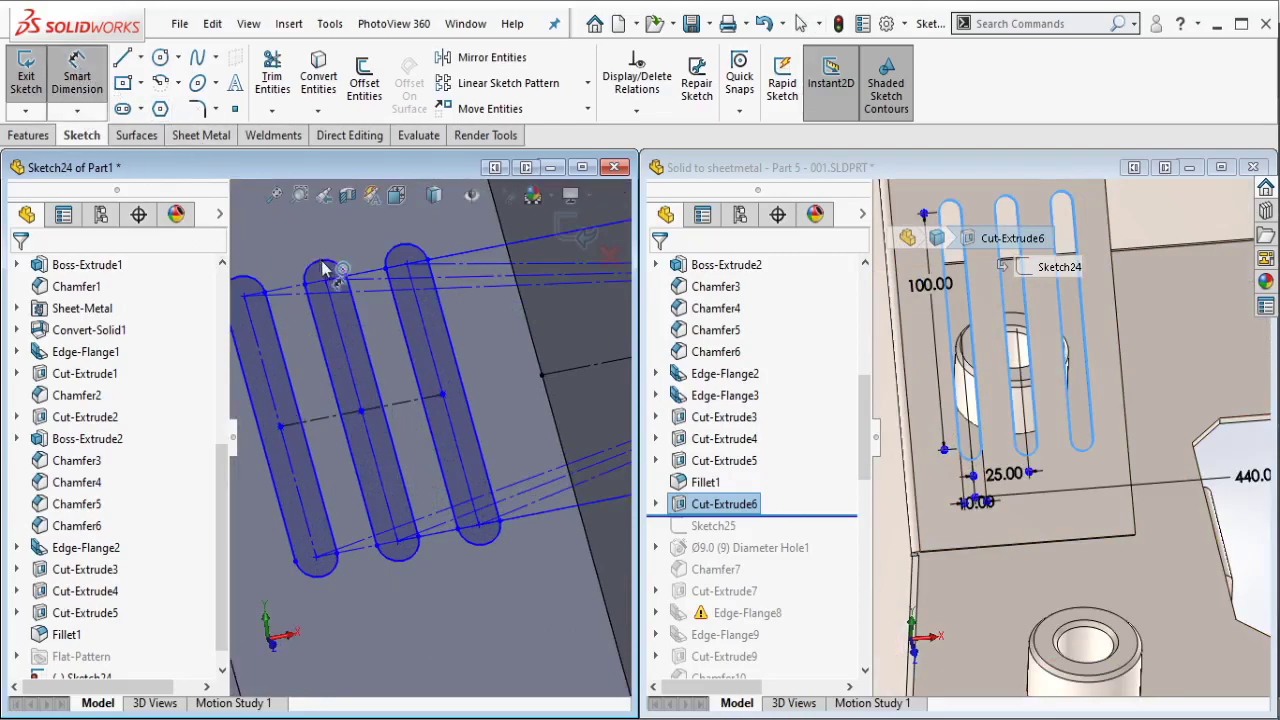
{"action": "left_click", "coordinate": [333, 425]}
{"action": "left_click", "coordinate": [338, 465]}
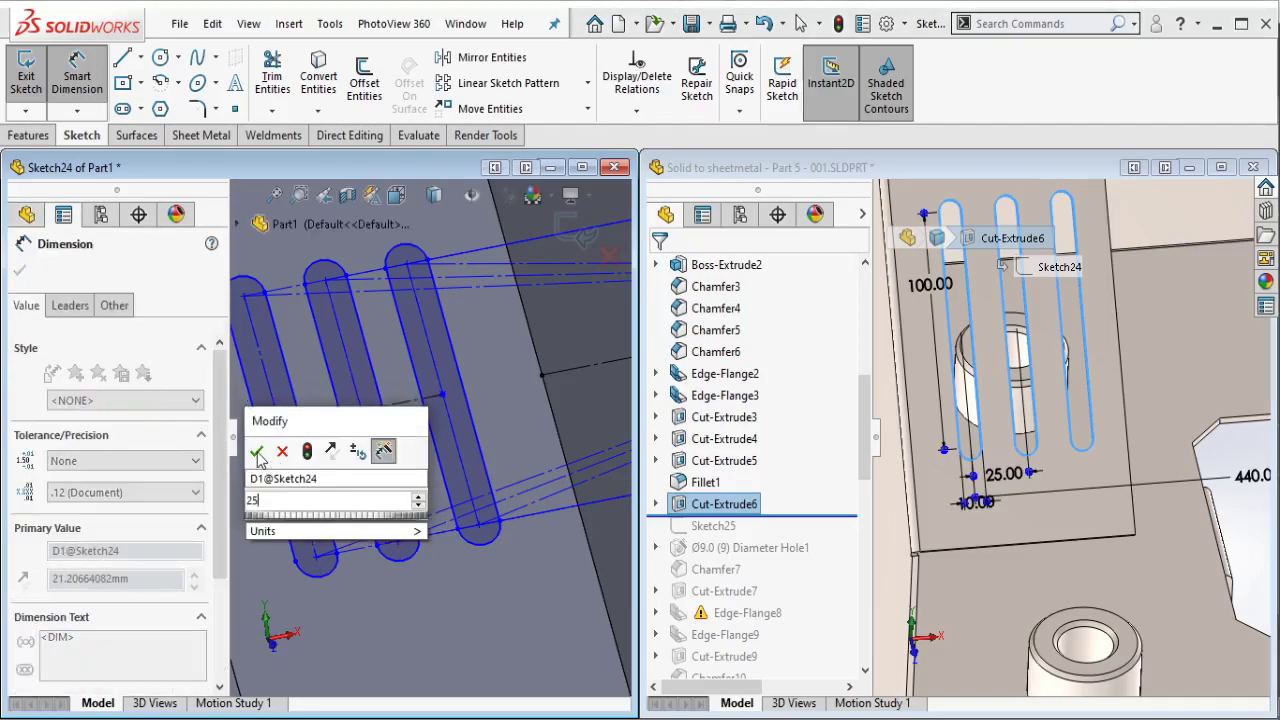
{"action": "type", "text": "25"}
{"action": "key", "text": "Return"}
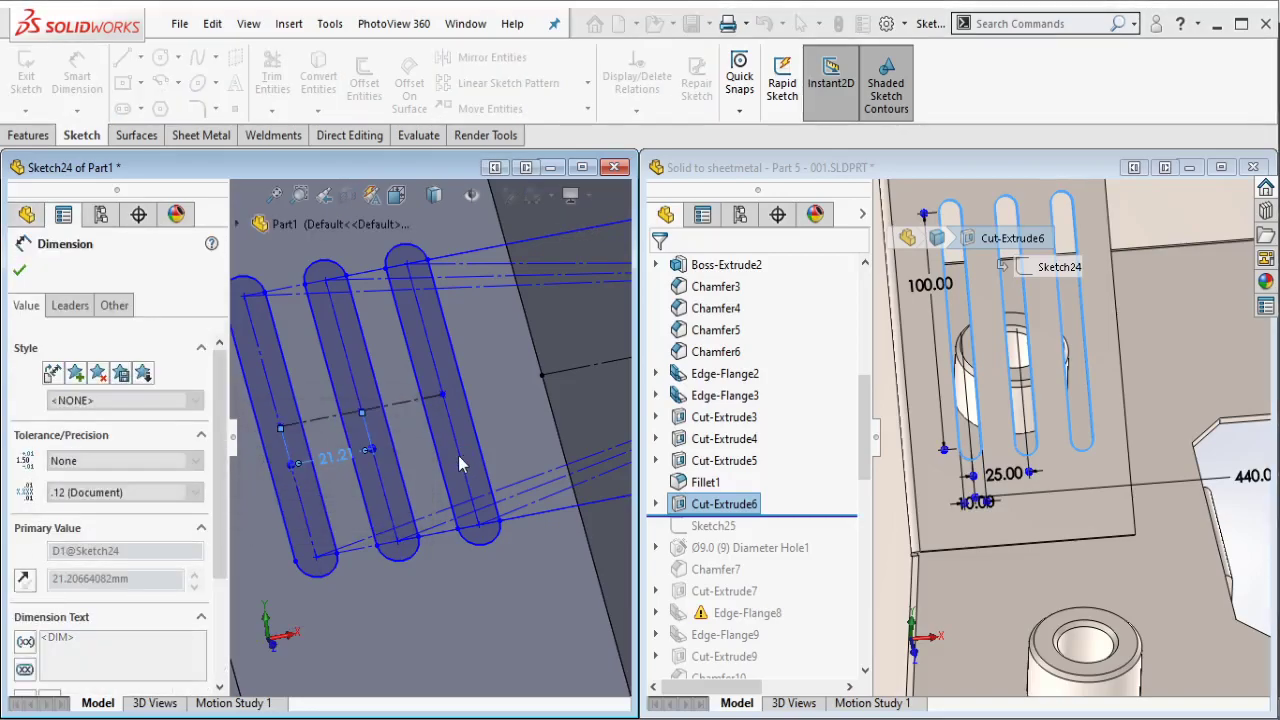
{"action": "scroll", "coordinate": [440, 455], "scroll_direction": "up", "scroll_amount": 4}
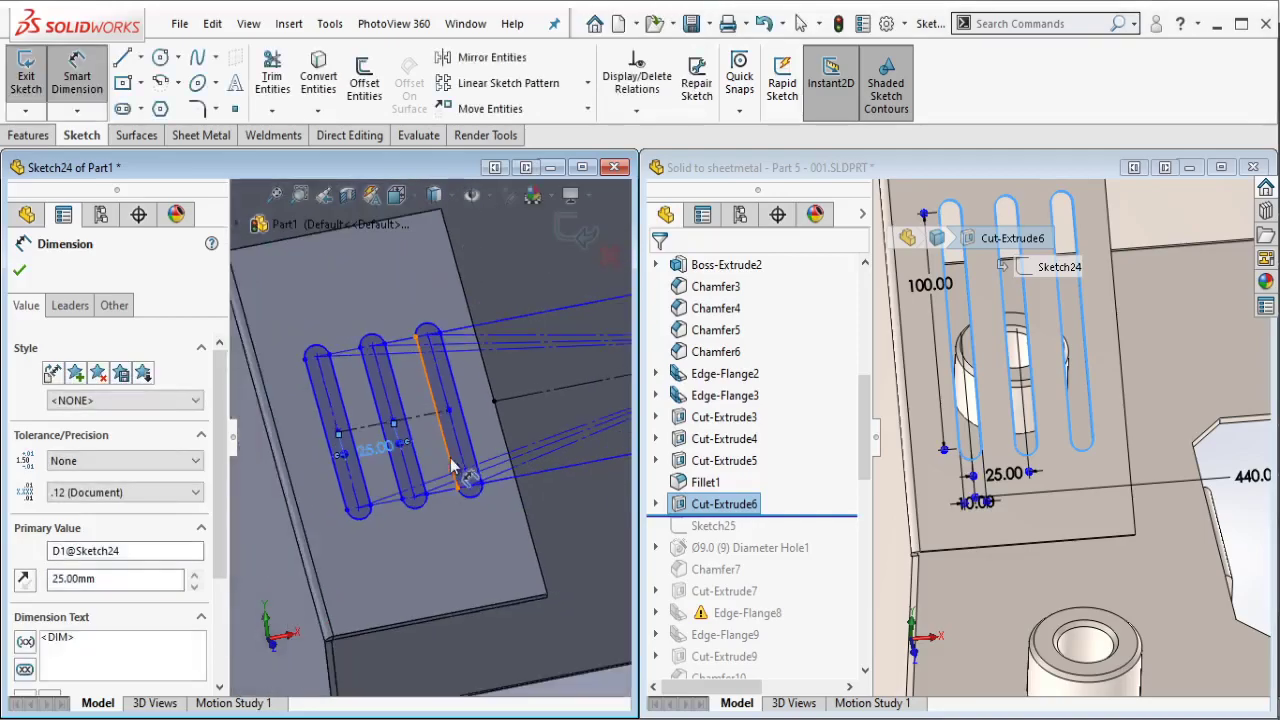
{"action": "left_click", "coordinate": [326, 418]}
{"action": "left_click", "coordinate": [318, 428]}
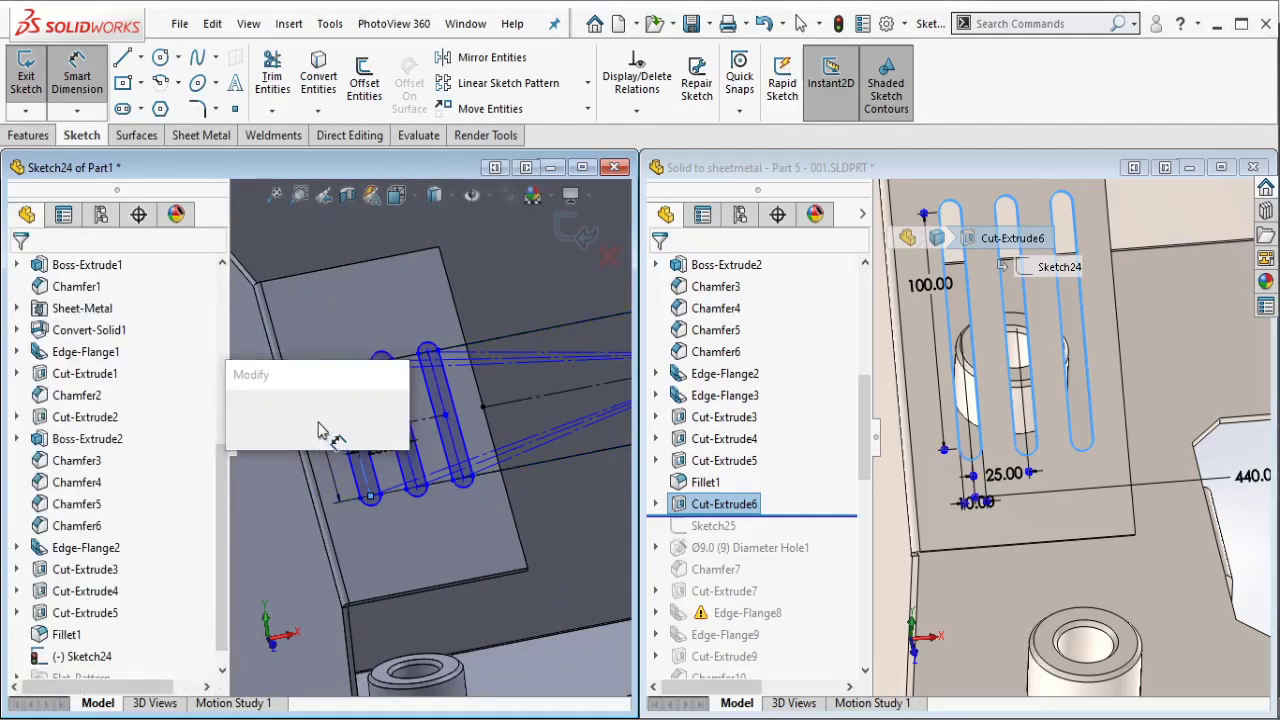
{"action": "type", "text": "100"}
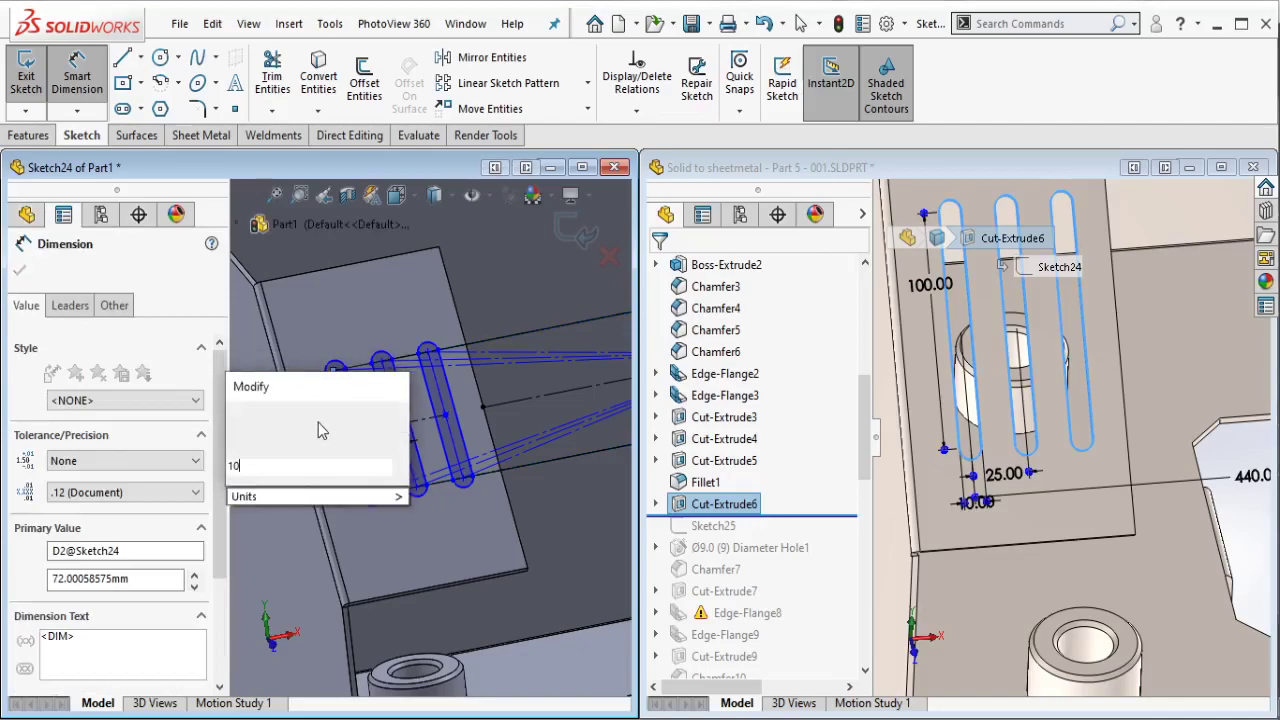
{"action": "left_click", "coordinate": [236, 418]}
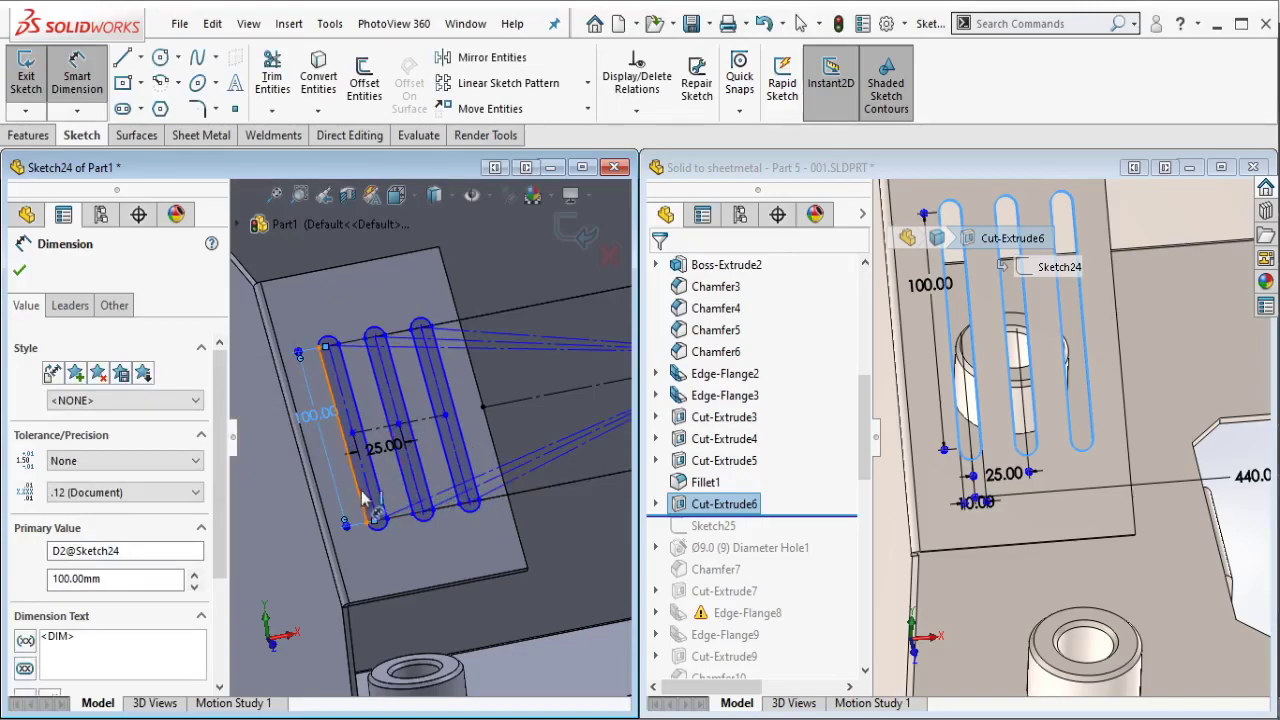
Step: Dimension the slot-to-edge distance to 10 and the gap between tab slot sets to 440
{"action": "left_click", "coordinate": [376, 507]}
{"action": "left_click", "coordinate": [417, 554]}
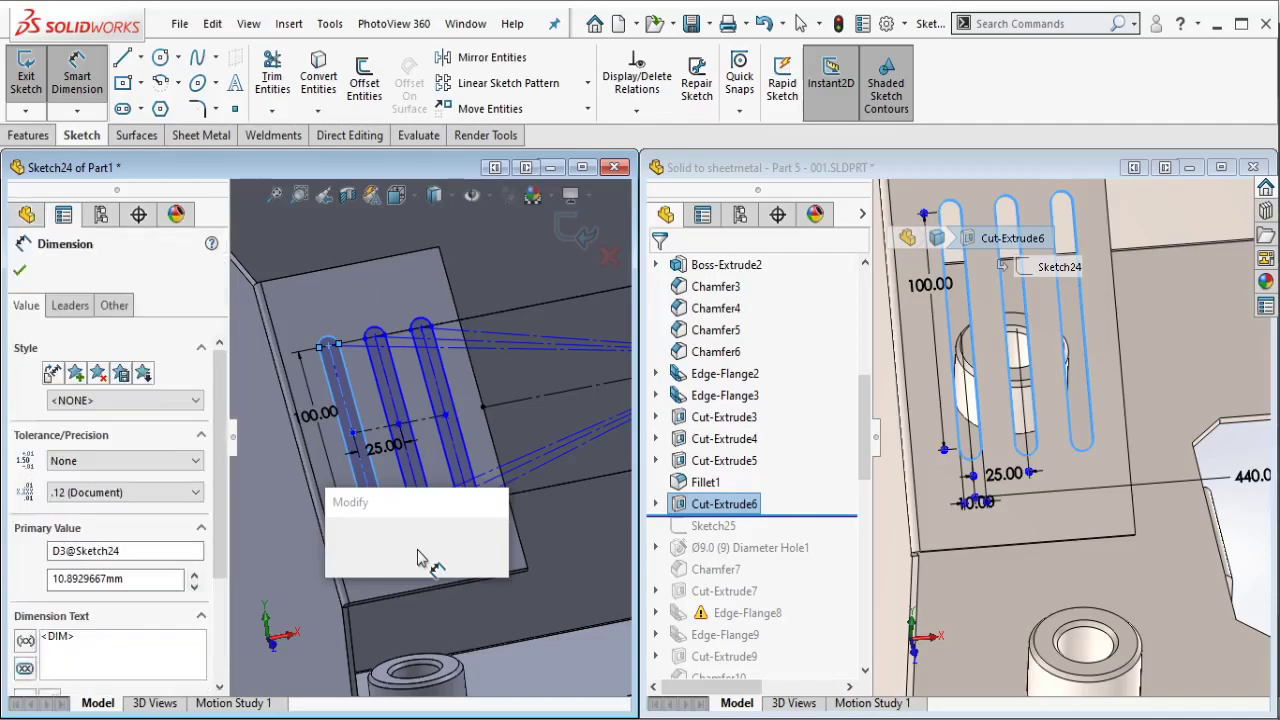
{"action": "type", "text": "10"}
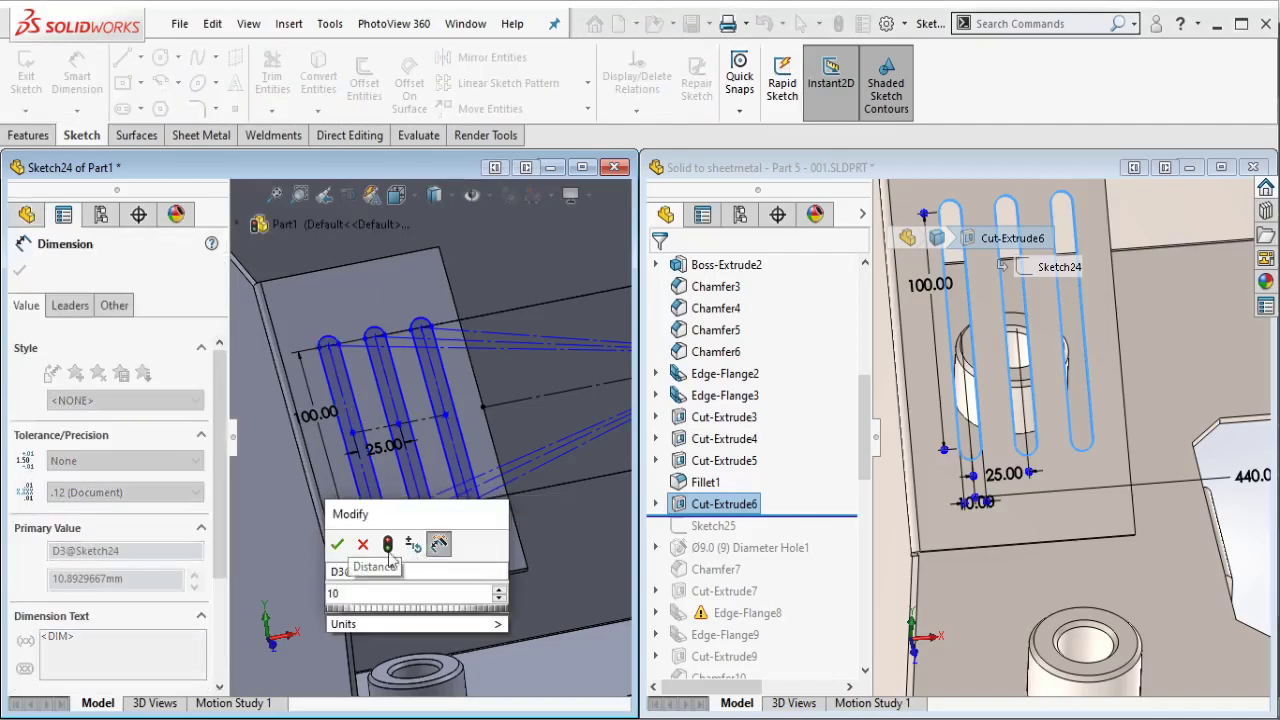
{"action": "left_click", "coordinate": [338, 546]}
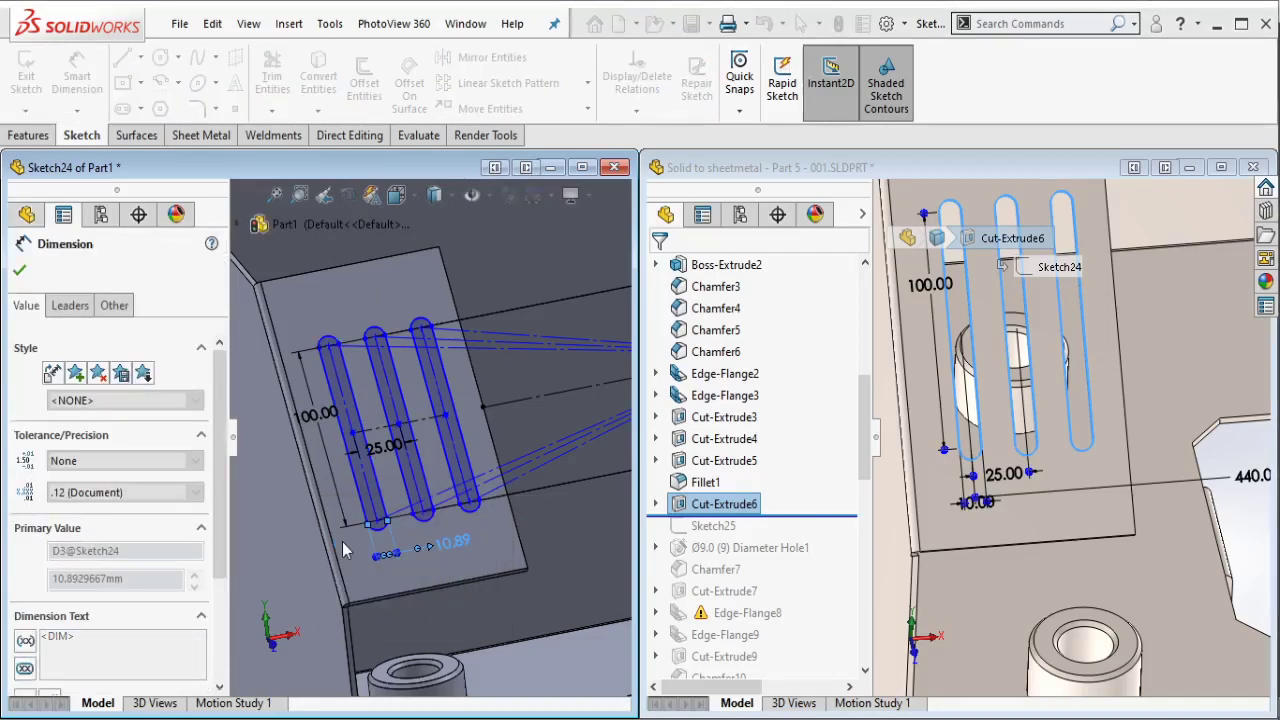
{"action": "left_click", "coordinate": [342, 548]}
{"action": "middle_click_drag", "start_coordinate": [343, 550], "coordinate": [548, 472]}
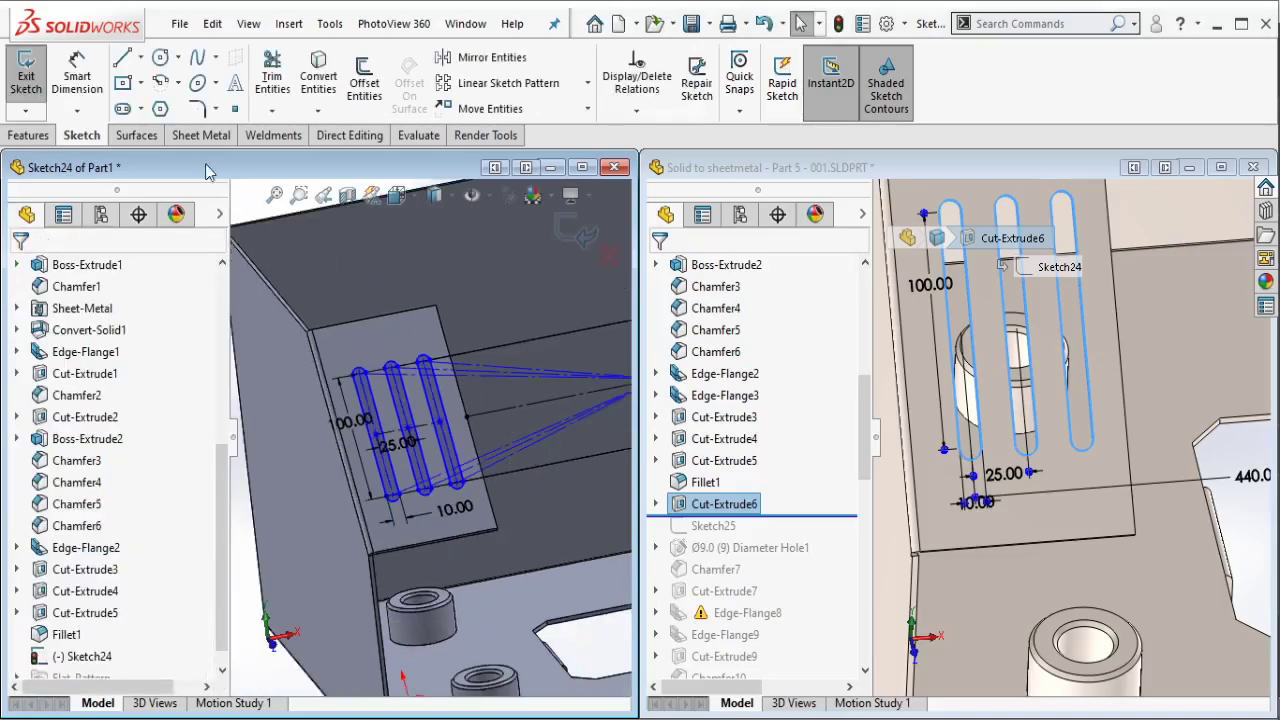
{"action": "left_click", "coordinate": [77, 74]}
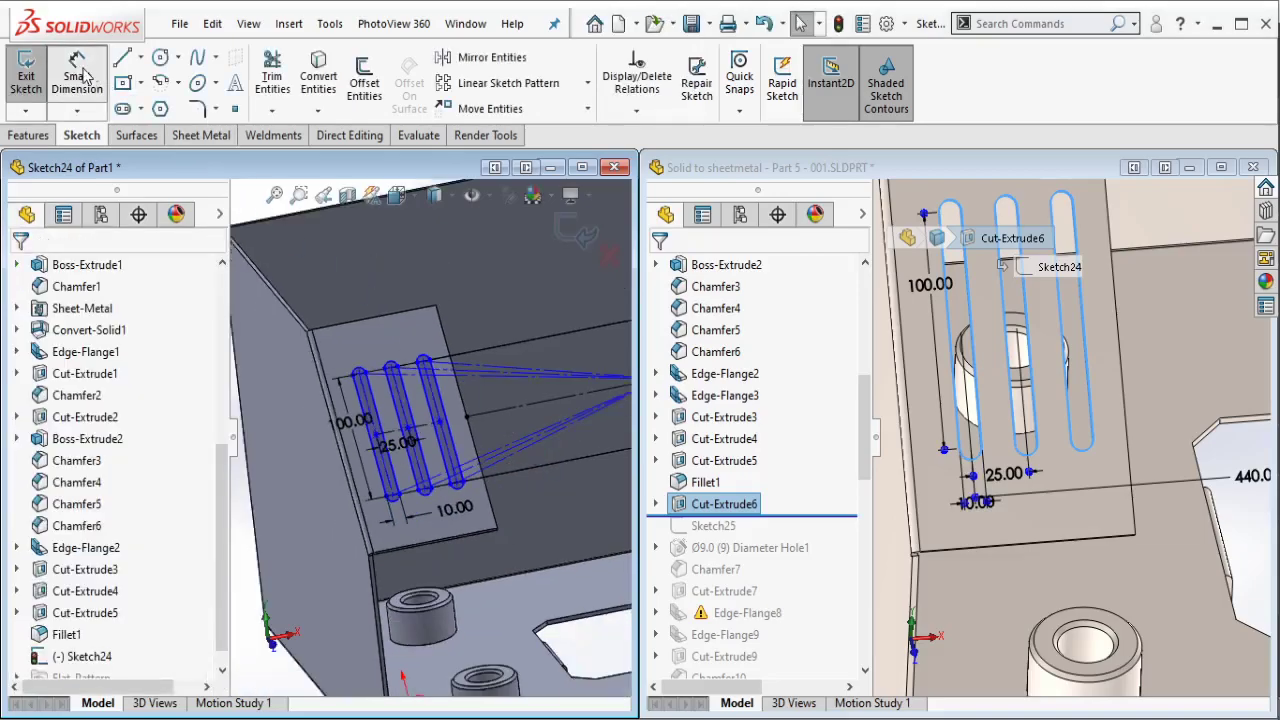
{"action": "left_click", "coordinate": [487, 333]}
{"action": "left_click", "coordinate": [487, 316]}
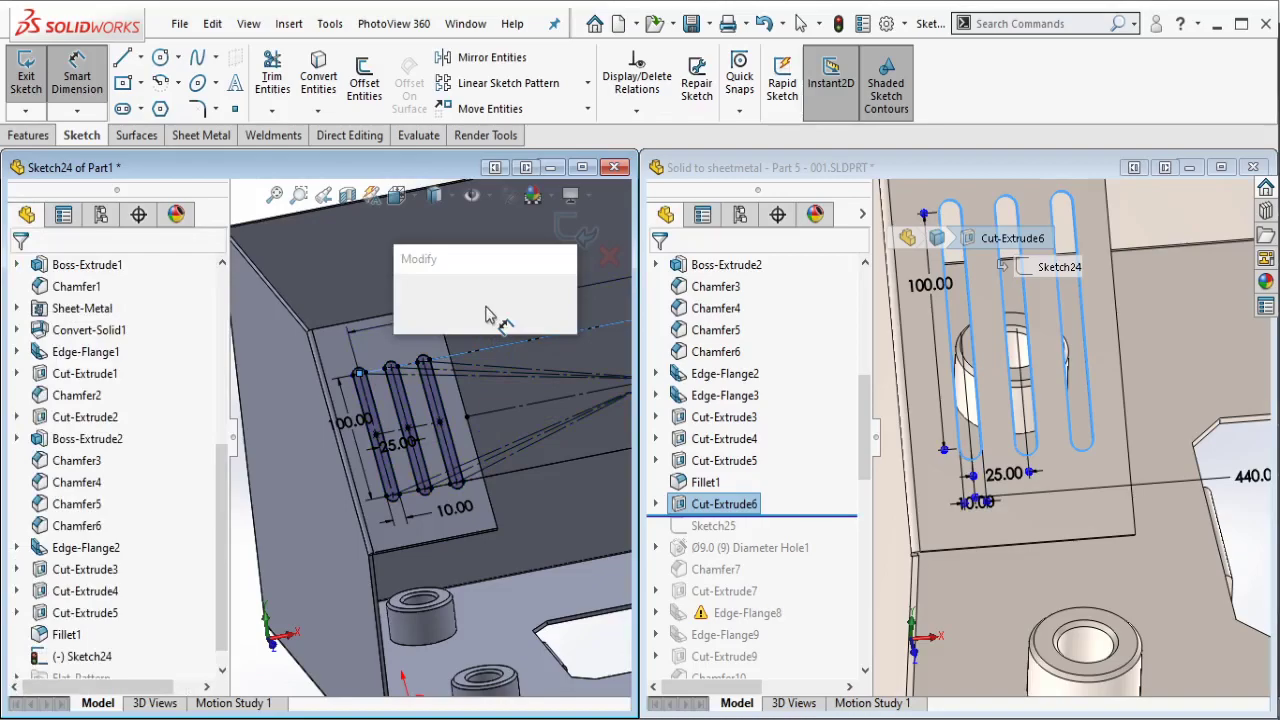
{"action": "type", "text": "440"}
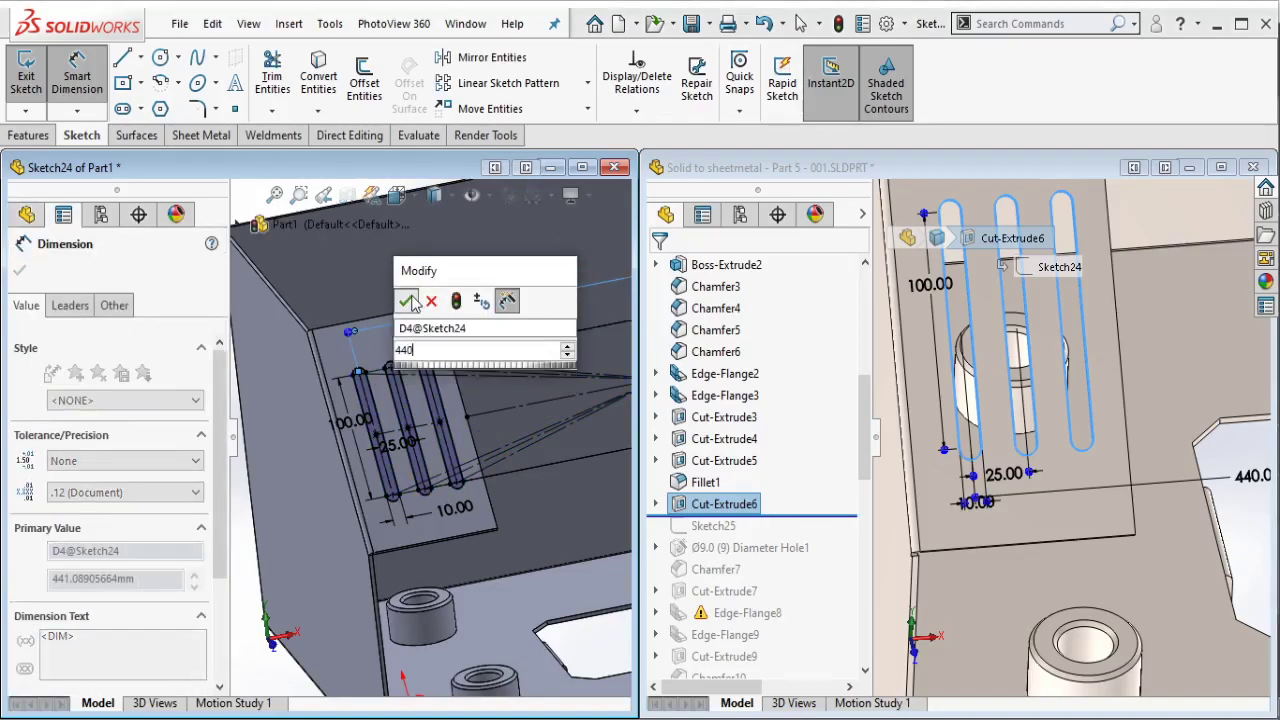
{"action": "key", "text": "Return"}
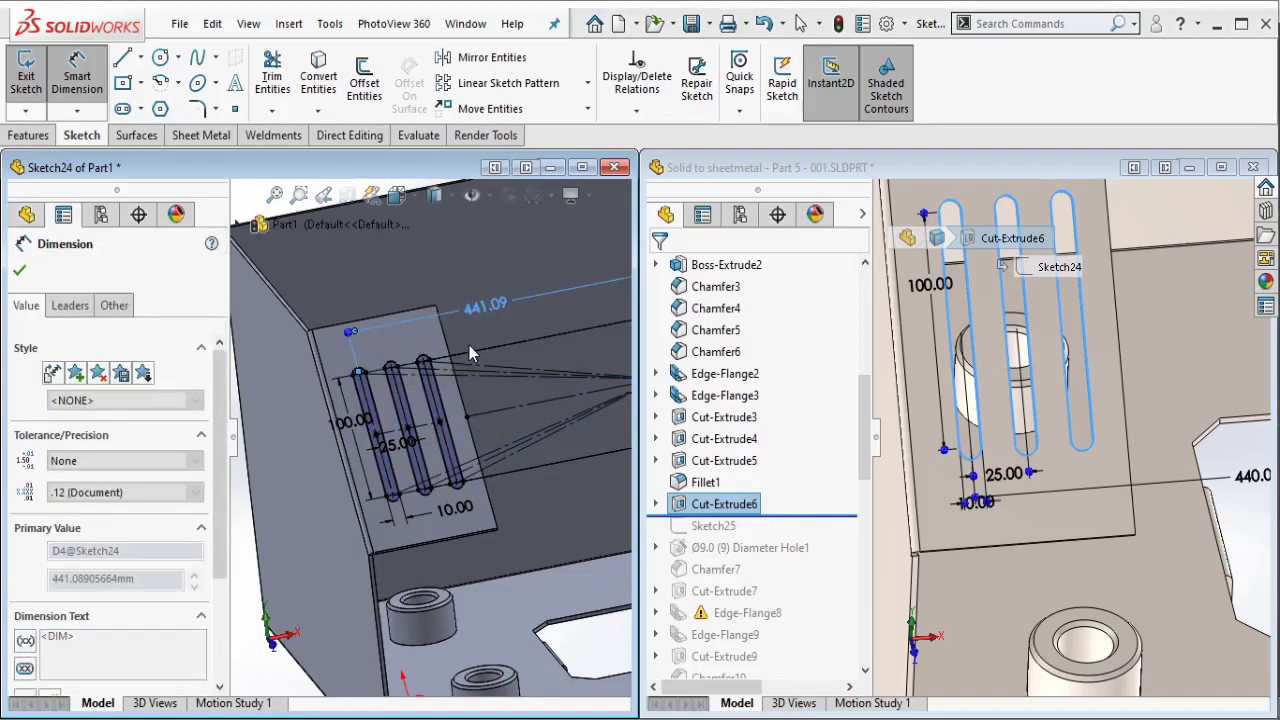
{"action": "key", "text": "Escape"}
{"action": "key", "text": "ctrl+7"}
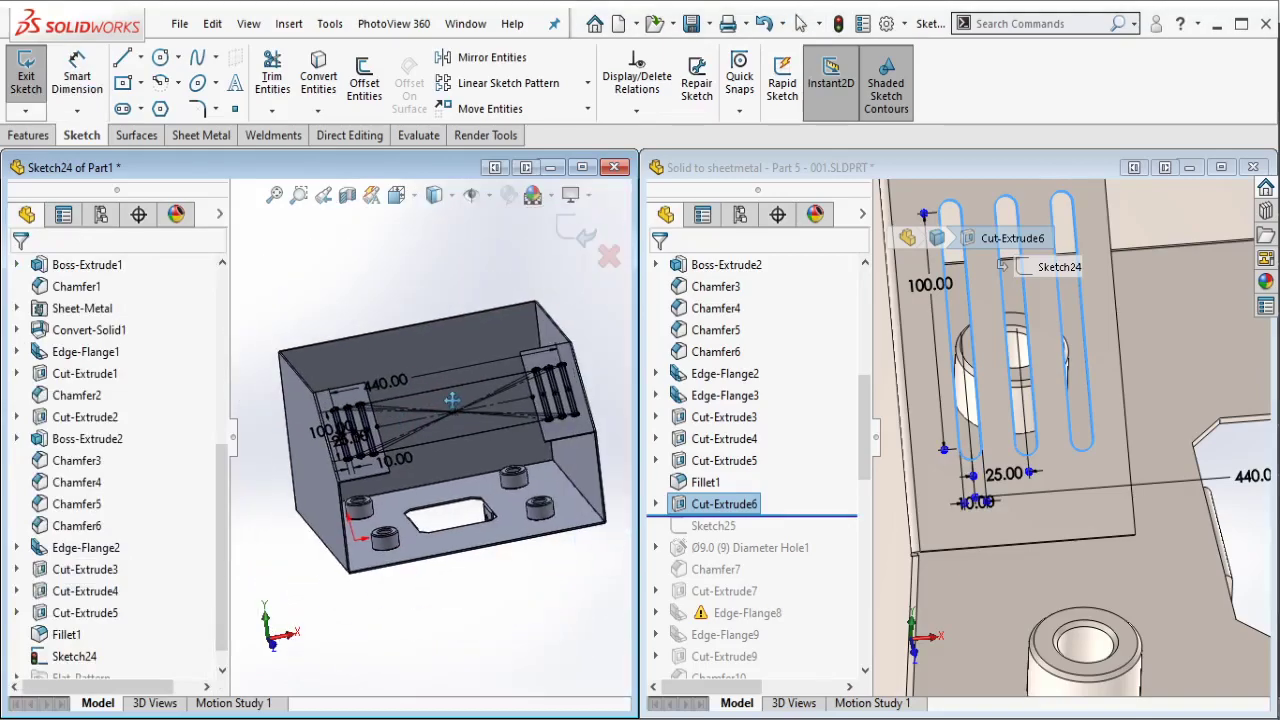
{"action": "left_click", "coordinate": [44, 140]}
Step: Extrude-cut Sketch24 Blind 5 mm deep to open the slots in both flanges
{"action": "left_click", "coordinate": [277, 75]}
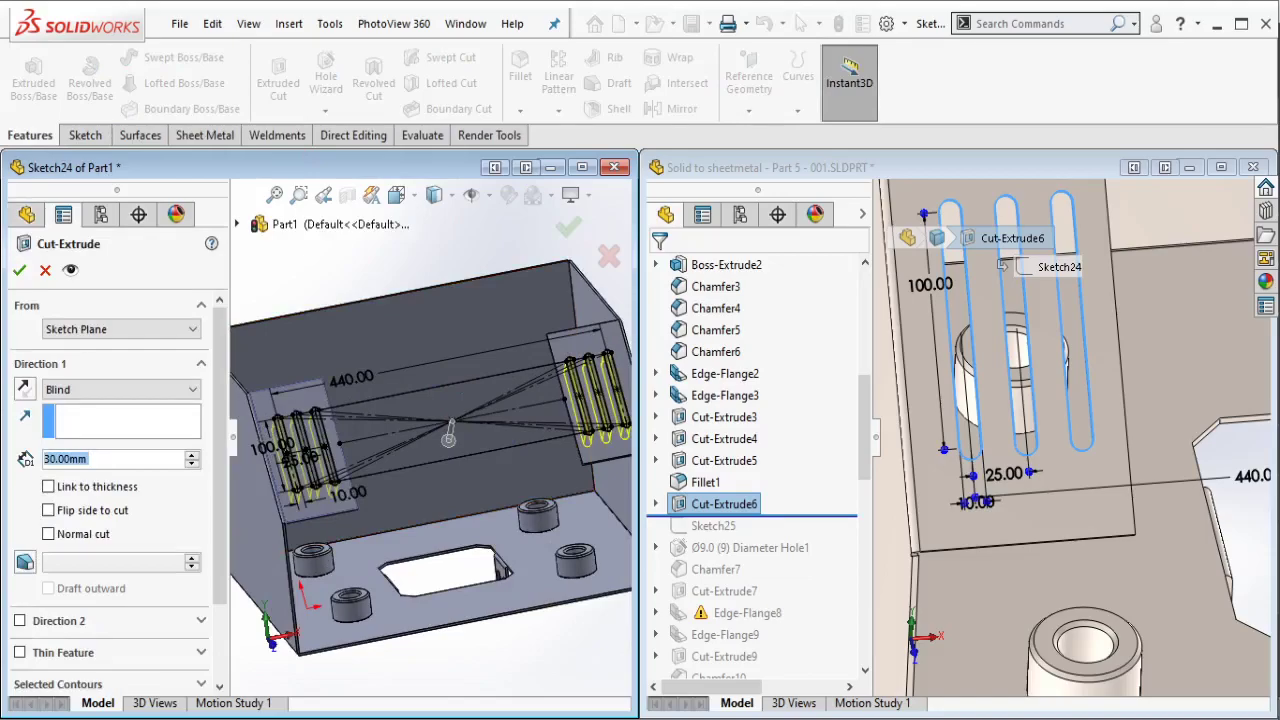
{"action": "type", "text": "5"}
{"action": "key", "text": "Return"}
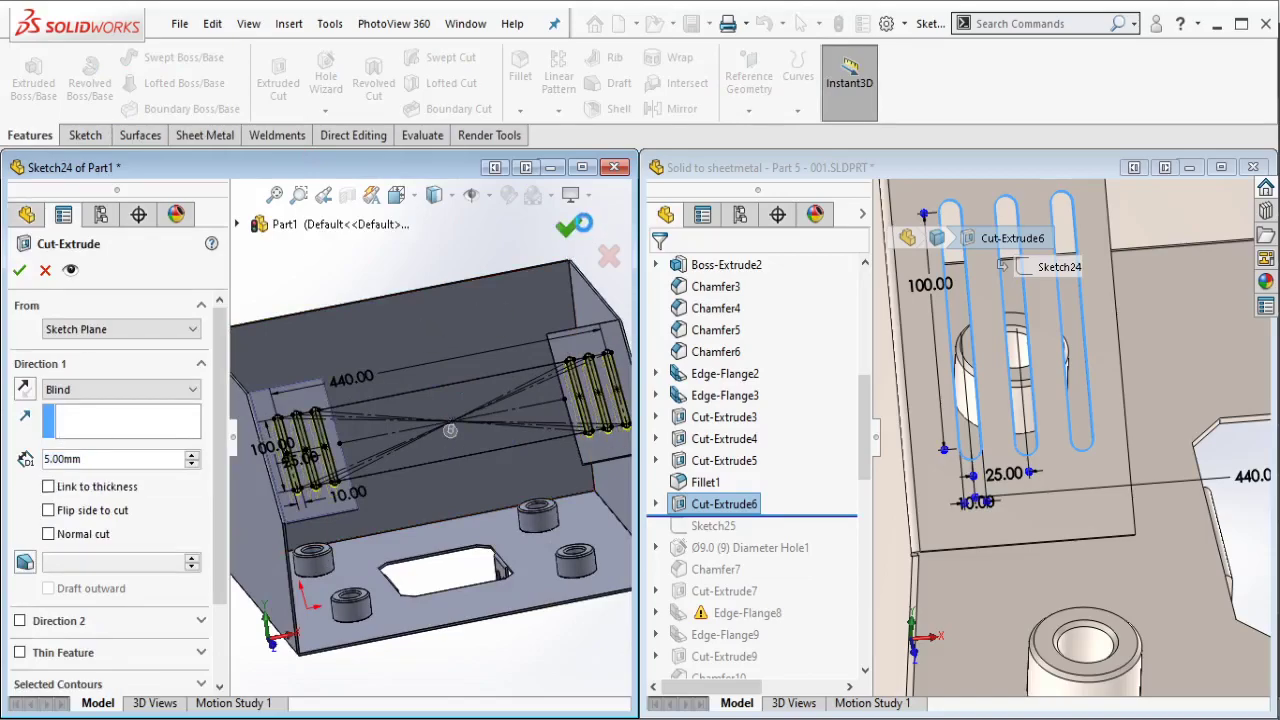
{"action": "left_click", "coordinate": [568, 227]}
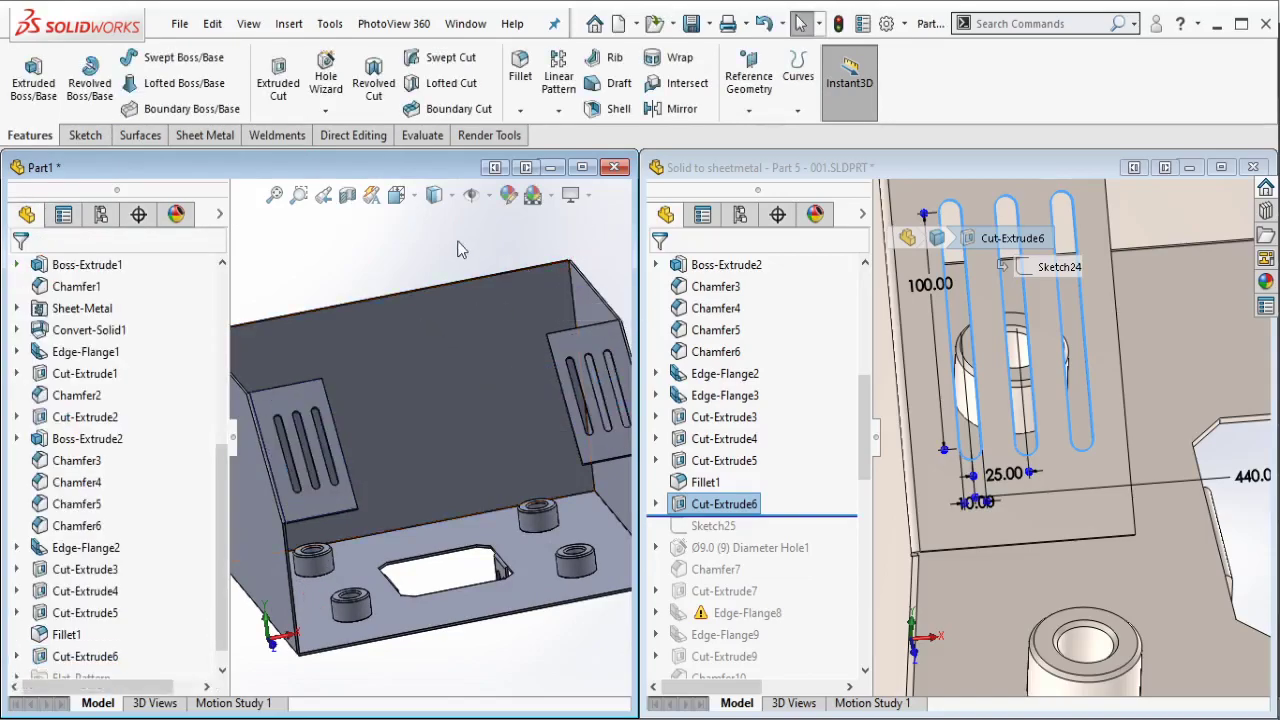
Step: In the reference part, roll the history forward past Sketch25 and select it
{"action": "left_click", "coordinate": [1055, 170]}
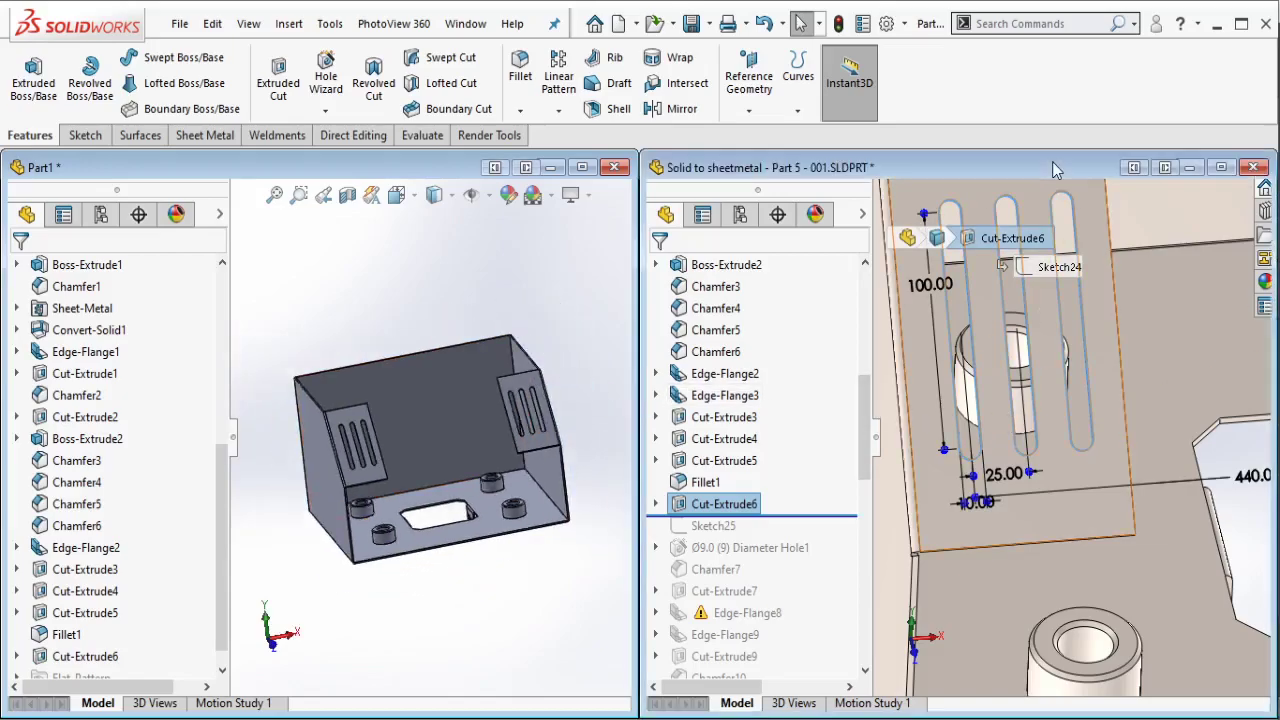
{"action": "scroll", "coordinate": [1030, 400], "scroll_direction": "up", "scroll_amount": 5}
{"action": "middle_click_drag", "start_coordinate": [1020, 500], "coordinate": [893, 507]}
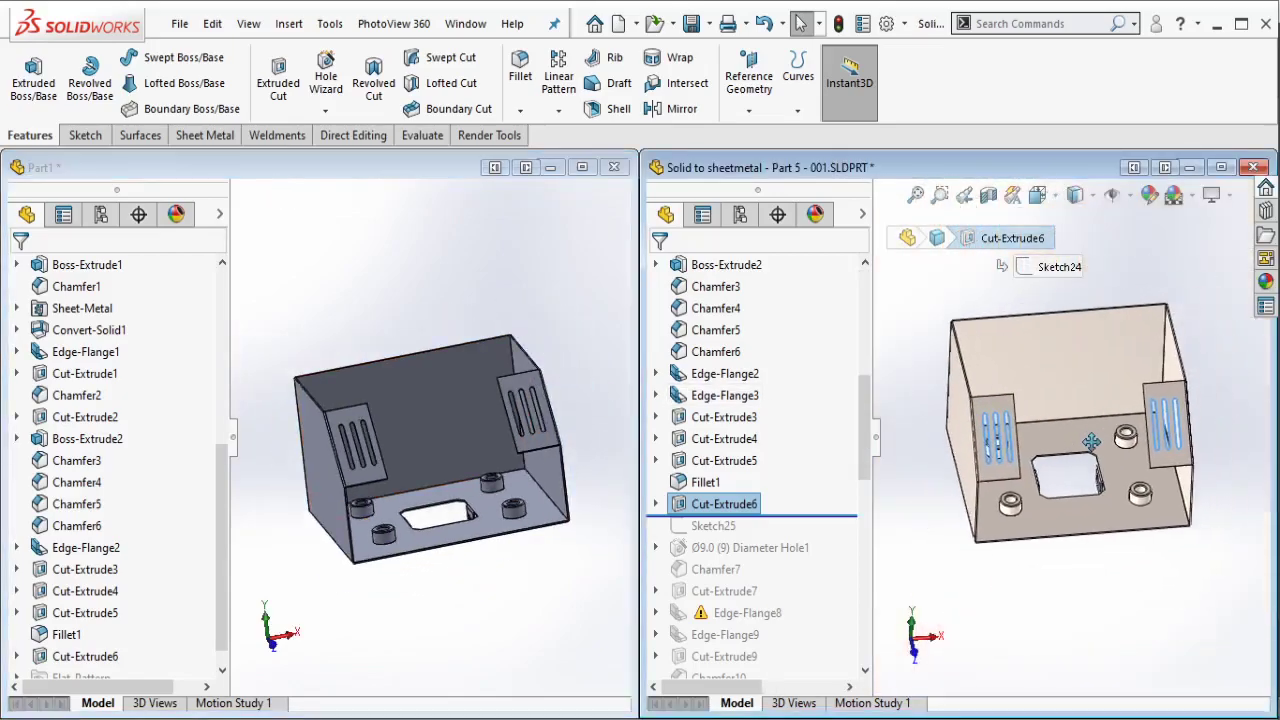
{"action": "mouse_move", "coordinate": [840, 514]}
{"action": "left_mouse_down"}
{"action": "mouse_move", "coordinate": [829, 539]}
{"action": "mouse_move", "coordinate": [757, 540]}
{"action": "left_mouse_up"}
{"action": "left_click", "coordinate": [710, 530]}
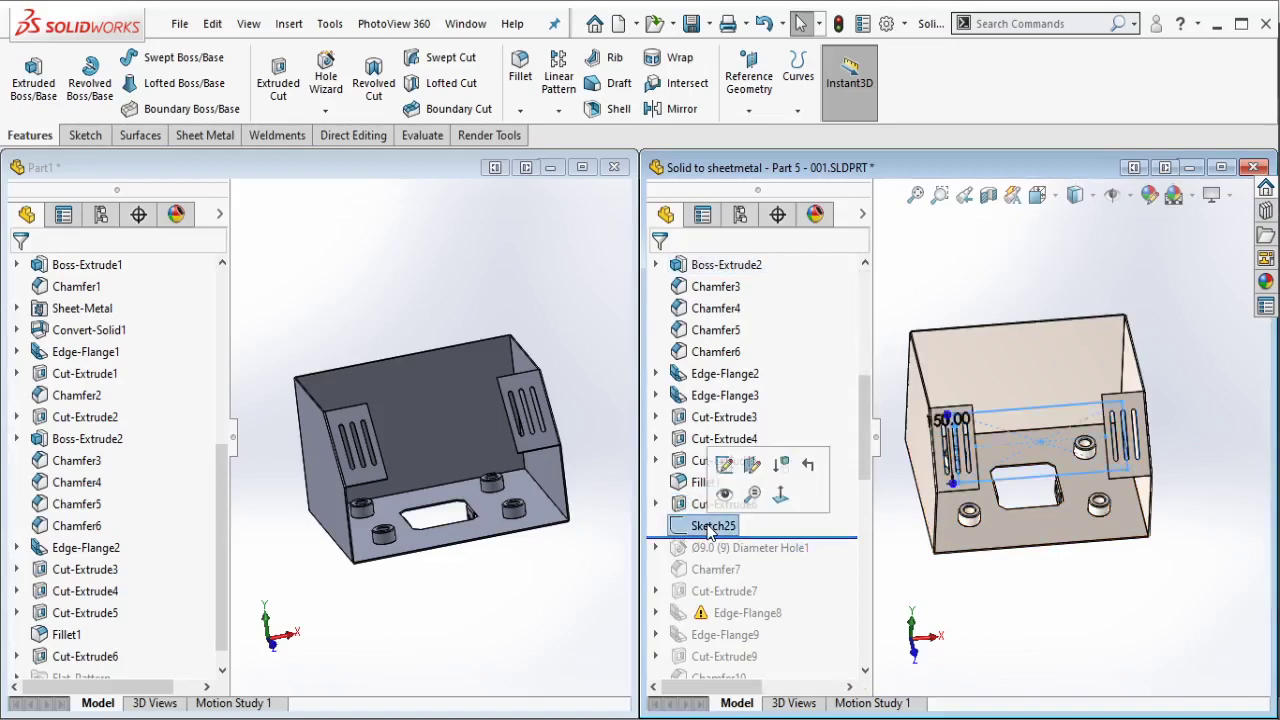
{"action": "scroll", "coordinate": [968, 467], "scroll_direction": "down", "scroll_amount": 5}
{"action": "scroll", "coordinate": [968, 467], "scroll_direction": "down", "scroll_amount": 3}
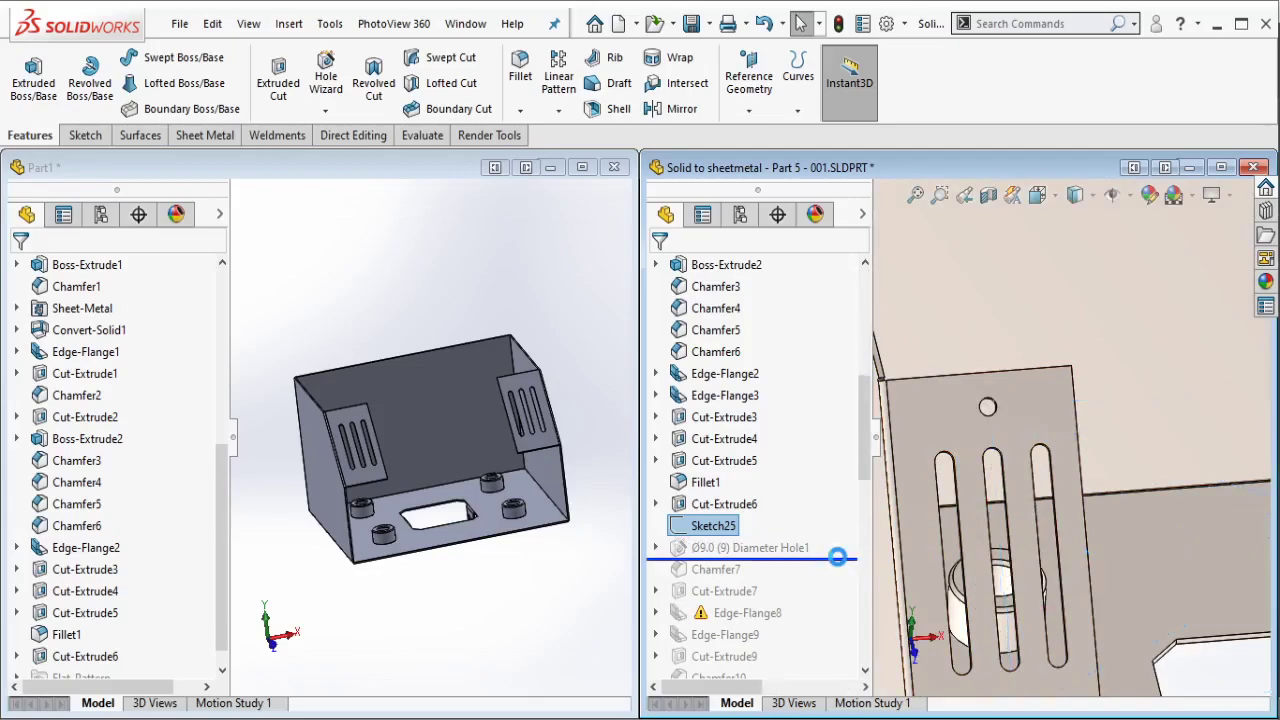
Step: Roll forward through the Ø9.0 Diameter Hole1 and zoom around to inspect the hole layout
{"action": "left_click_drag", "start_coordinate": [837, 557], "coordinate": [832, 557]}
{"action": "scroll", "coordinate": [1035, 517], "scroll_direction": "up", "scroll_amount": 3}
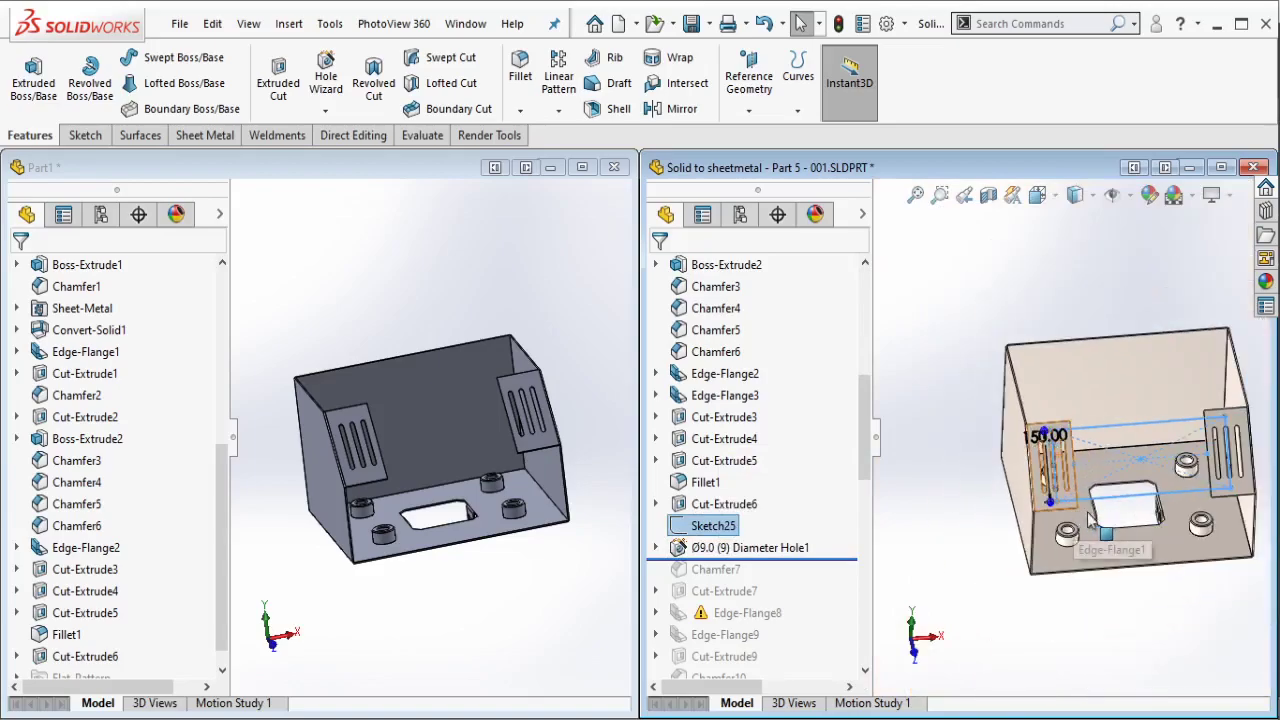
{"action": "scroll", "coordinate": [990, 500], "scroll_direction": "up", "scroll_amount": 2}
{"action": "scroll", "coordinate": [950, 485], "scroll_direction": "up", "scroll_amount": 2}
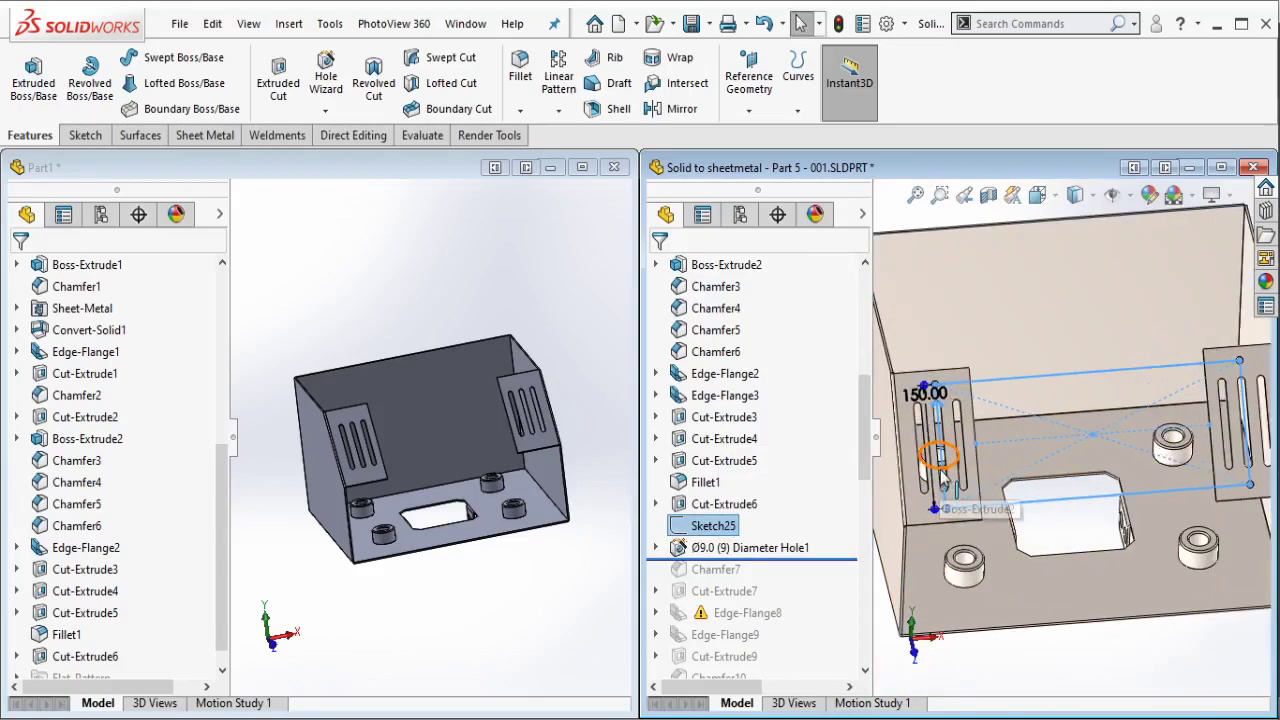
{"action": "mouse_move", "coordinate": [941, 482]}
{"action": "left_mouse_down"}
{"action": "mouse_move", "coordinate": [386, 440]}
{"action": "mouse_move", "coordinate": [948, 400]}
{"action": "left_mouse_up"}
{"action": "scroll", "coordinate": [1060, 430], "scroll_direction": "up", "scroll_amount": 2}
{"action": "scroll", "coordinate": [948, 400], "scroll_direction": "down", "scroll_amount": 3}
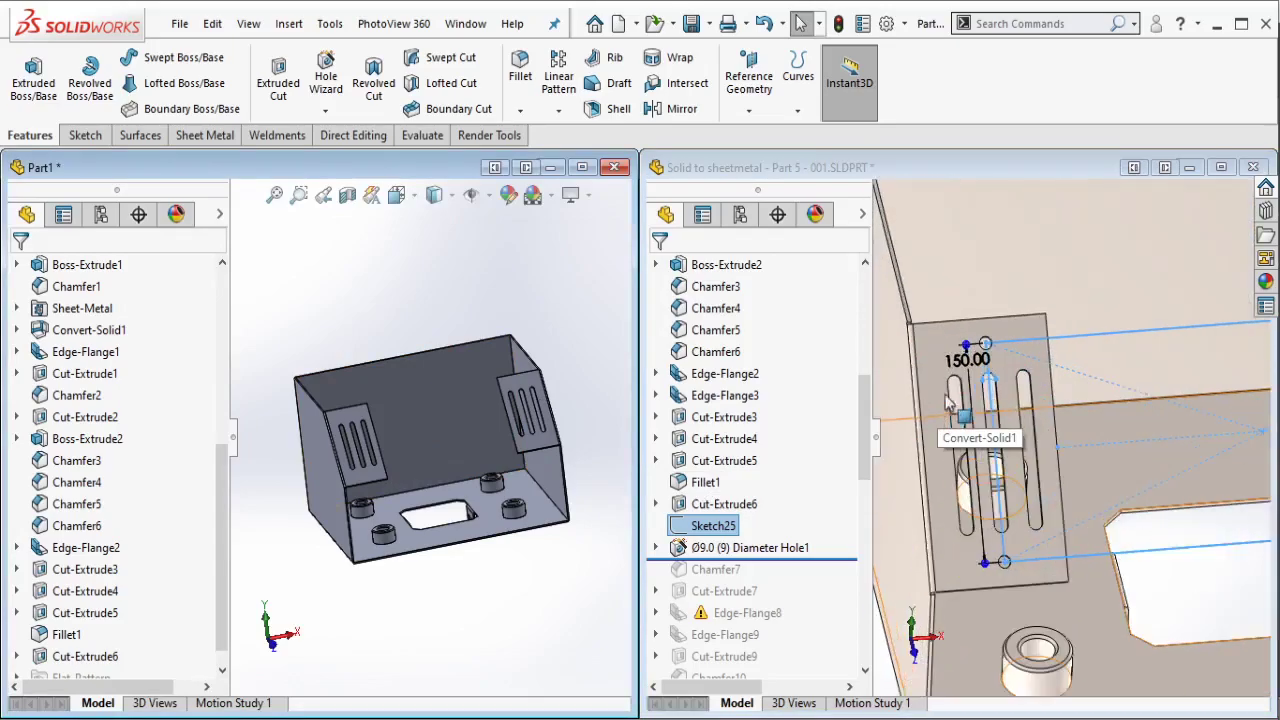
{"action": "scroll", "coordinate": [948, 400], "scroll_direction": "up", "scroll_amount": 1}
{"action": "scroll", "coordinate": [960, 405], "scroll_direction": "up", "scroll_amount": 2}
{"action": "scroll", "coordinate": [1000, 420], "scroll_direction": "up", "scroll_amount": 2}
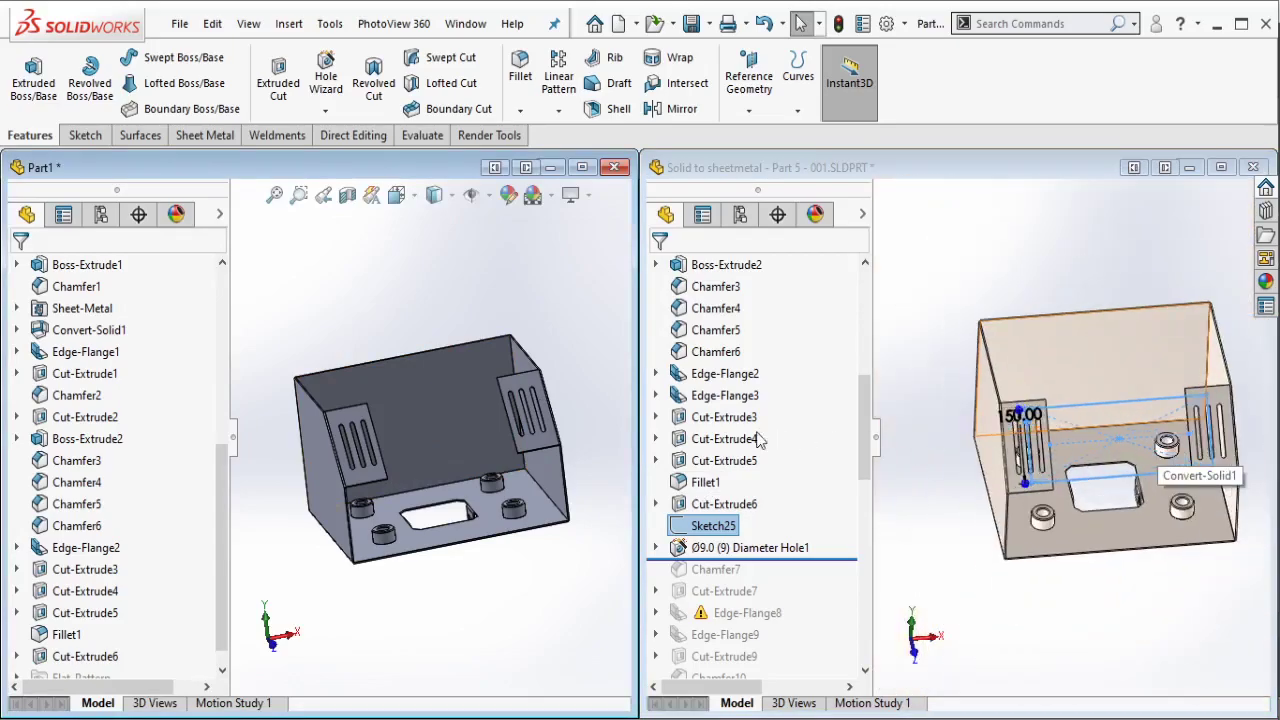
{"action": "scroll", "coordinate": [387, 437], "scroll_direction": "down", "scroll_amount": 2}
{"action": "scroll", "coordinate": [387, 437], "scroll_direction": "down", "scroll_amount": 2}
{"action": "scroll", "coordinate": [331, 399], "scroll_direction": "down", "scroll_amount": 2}
Step: Start a sketch on the slotted flange face and draw a centerline between the two tabs
{"action": "left_click", "coordinate": [390, 388]}
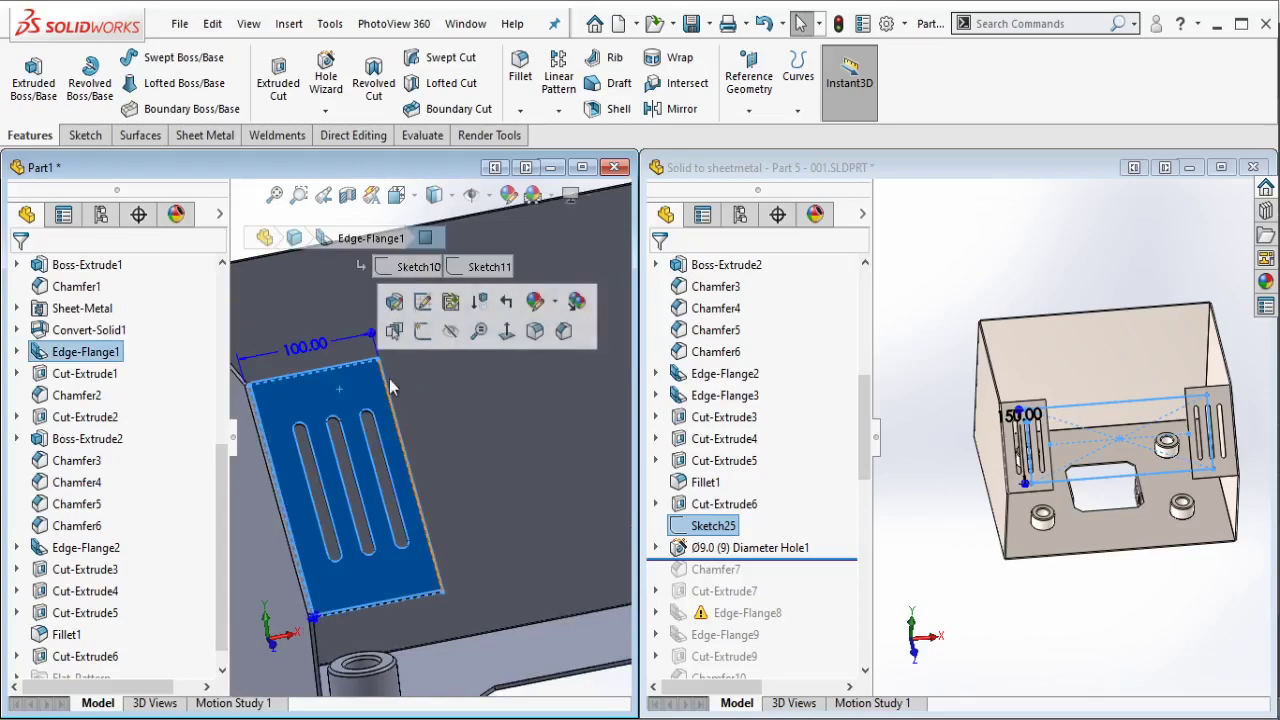
{"action": "left_click", "coordinate": [422, 330]}
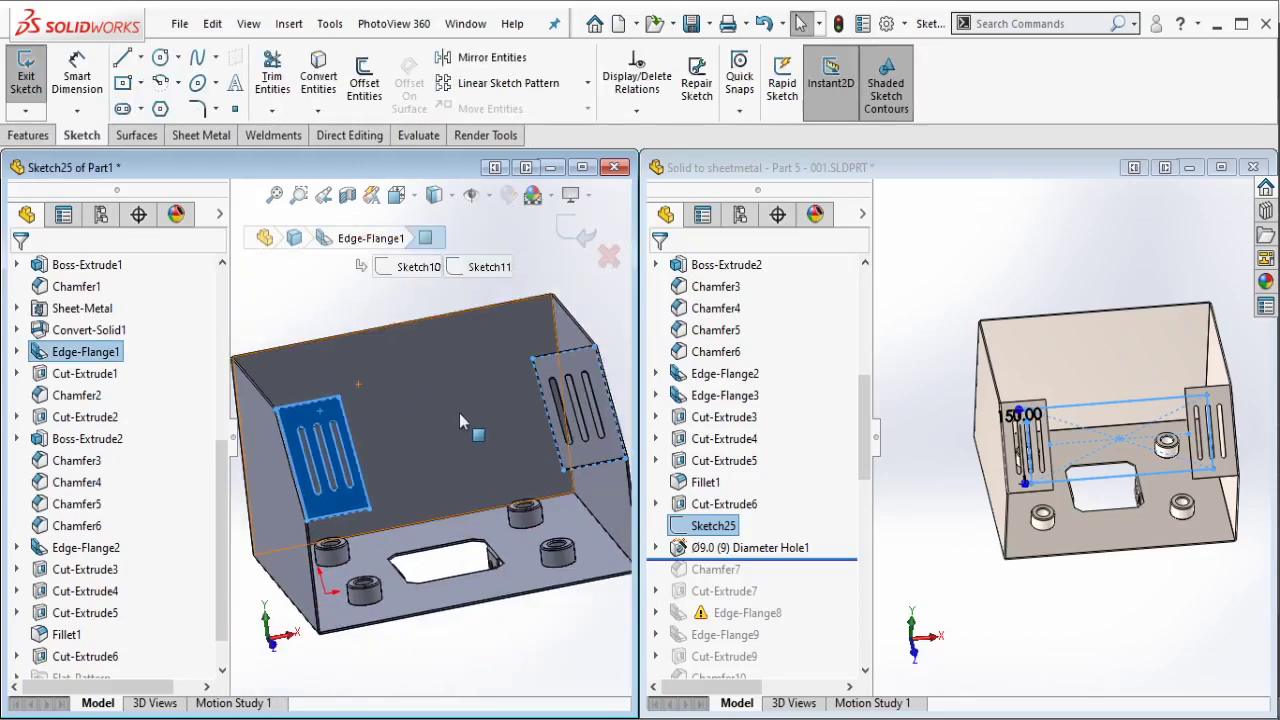
{"action": "key", "text": "Escape"}
{"action": "left_click", "coordinate": [141, 57]}
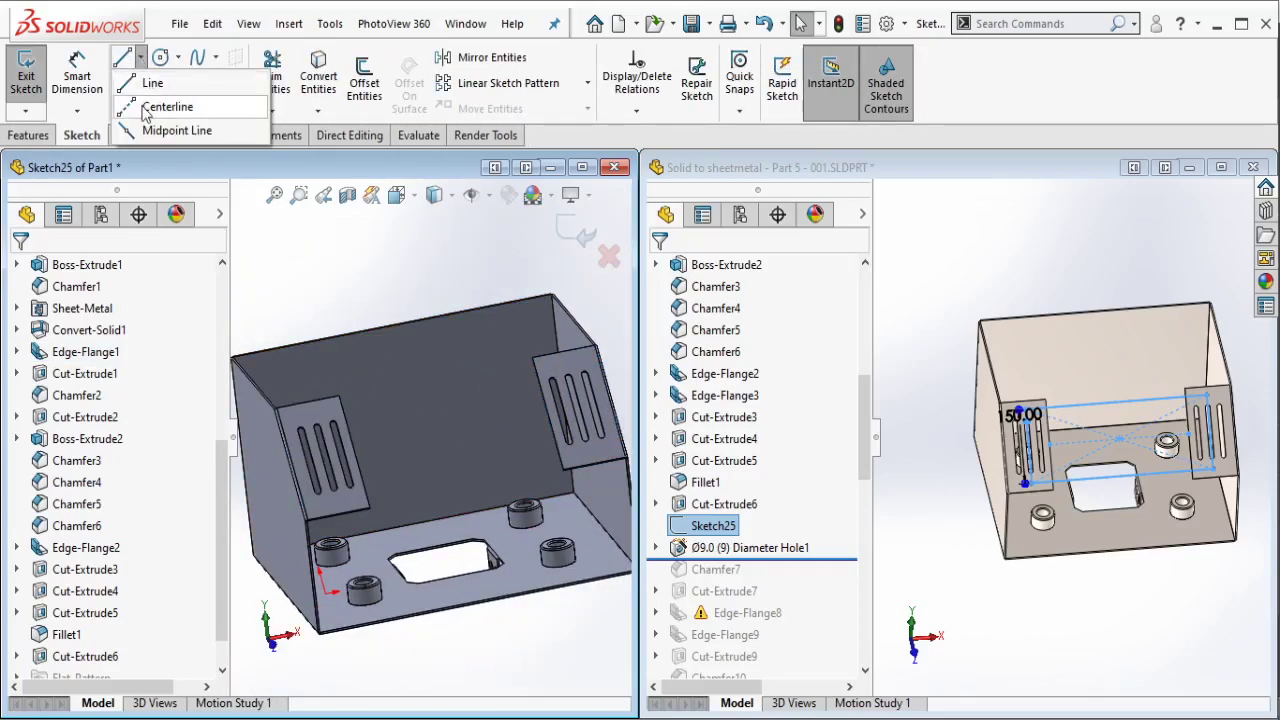
{"action": "left_click", "coordinate": [165, 109]}
{"action": "left_click", "coordinate": [355, 451]}
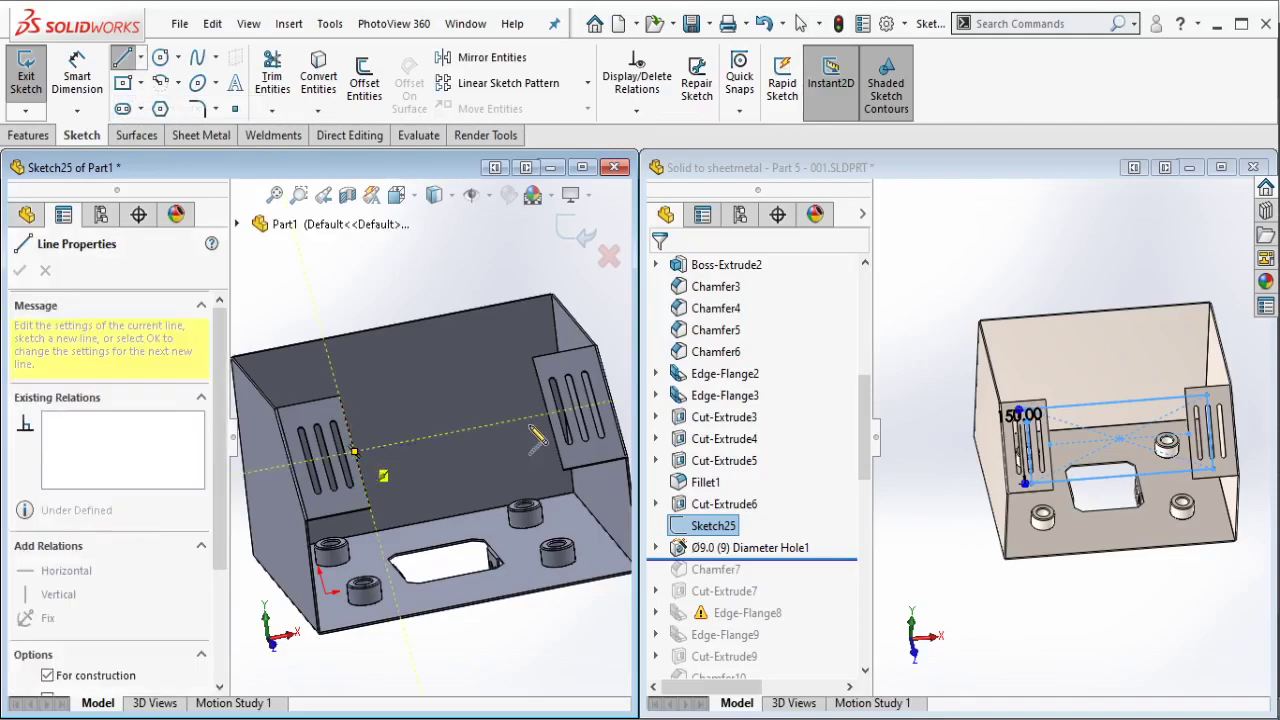
{"action": "left_click", "coordinate": [548, 413]}
{"action": "key", "text": "Escape"}
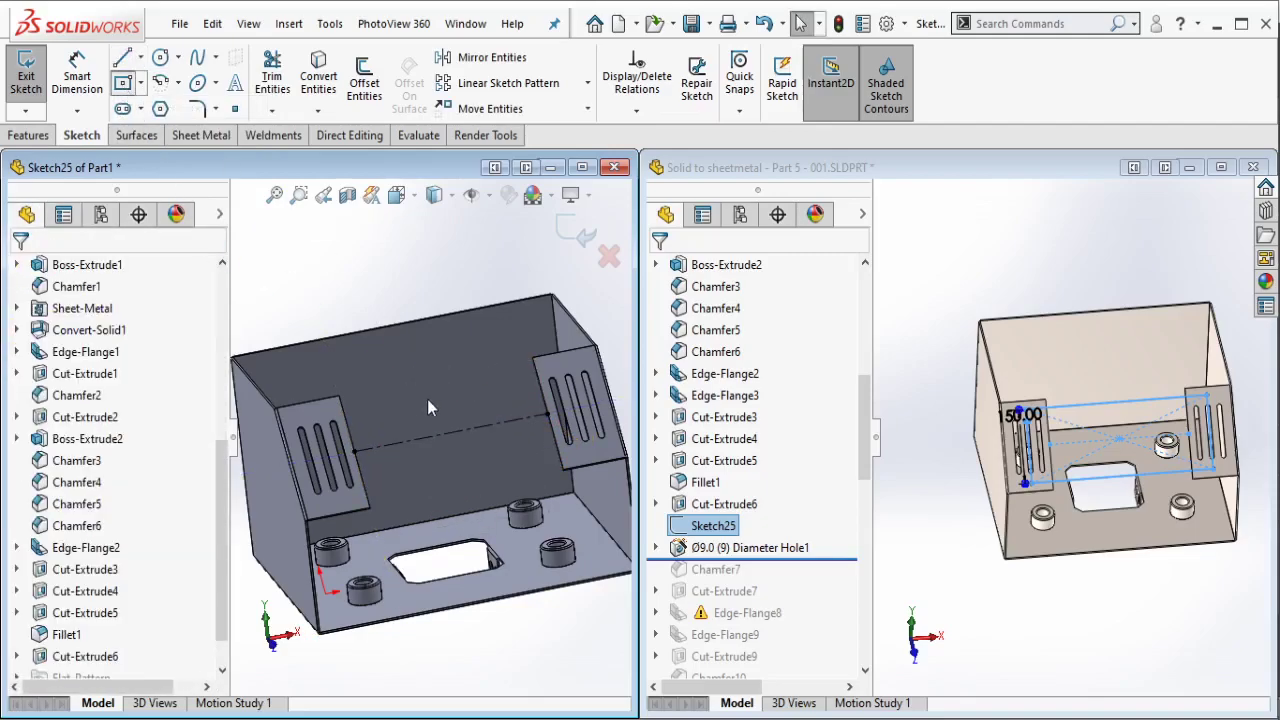
Step: Draw a center rectangle on the centerline midpoint, reaching the left tab
{"action": "left_click", "coordinate": [451, 432]}
{"action": "scroll", "coordinate": [360, 420], "scroll_direction": "down", "scroll_amount": 5}
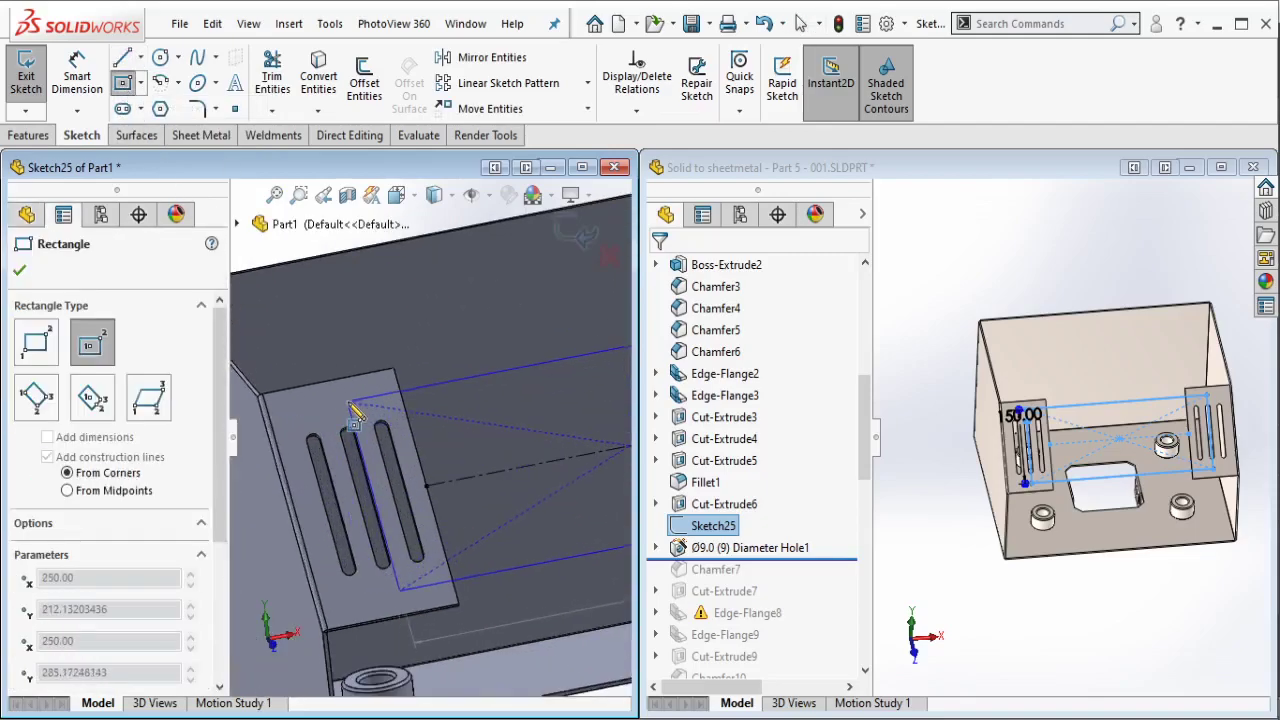
{"action": "left_click", "coordinate": [352, 410]}
{"action": "scroll", "coordinate": [377, 437], "scroll_direction": "down", "scroll_amount": 3}
{"action": "key", "text": "Escape"}
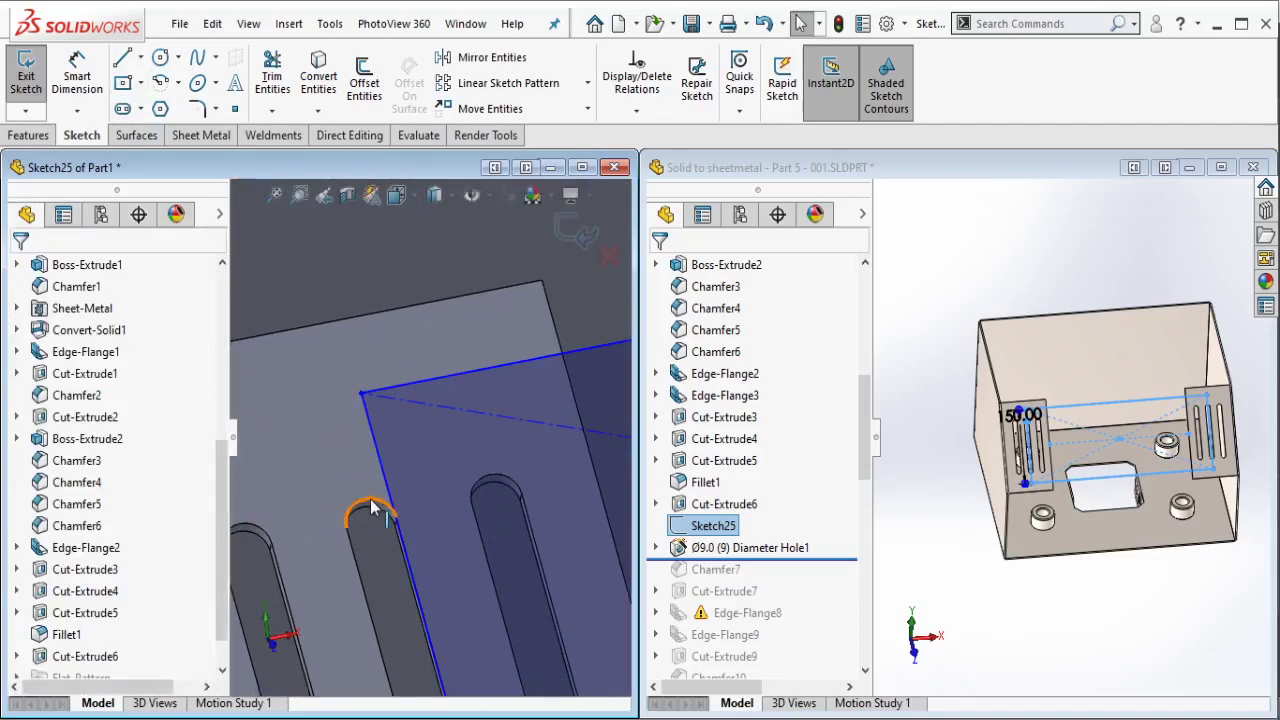
Step: Convert the slot's rounded end into sketch geometry and place its point on the rectangle edge
{"action": "left_click", "coordinate": [372, 507]}
{"action": "left_click", "coordinate": [322, 80]}
{"action": "left_click", "coordinate": [371, 524]}
{"action": "left_click", "coordinate": [383, 471], "text": "ctrl"}
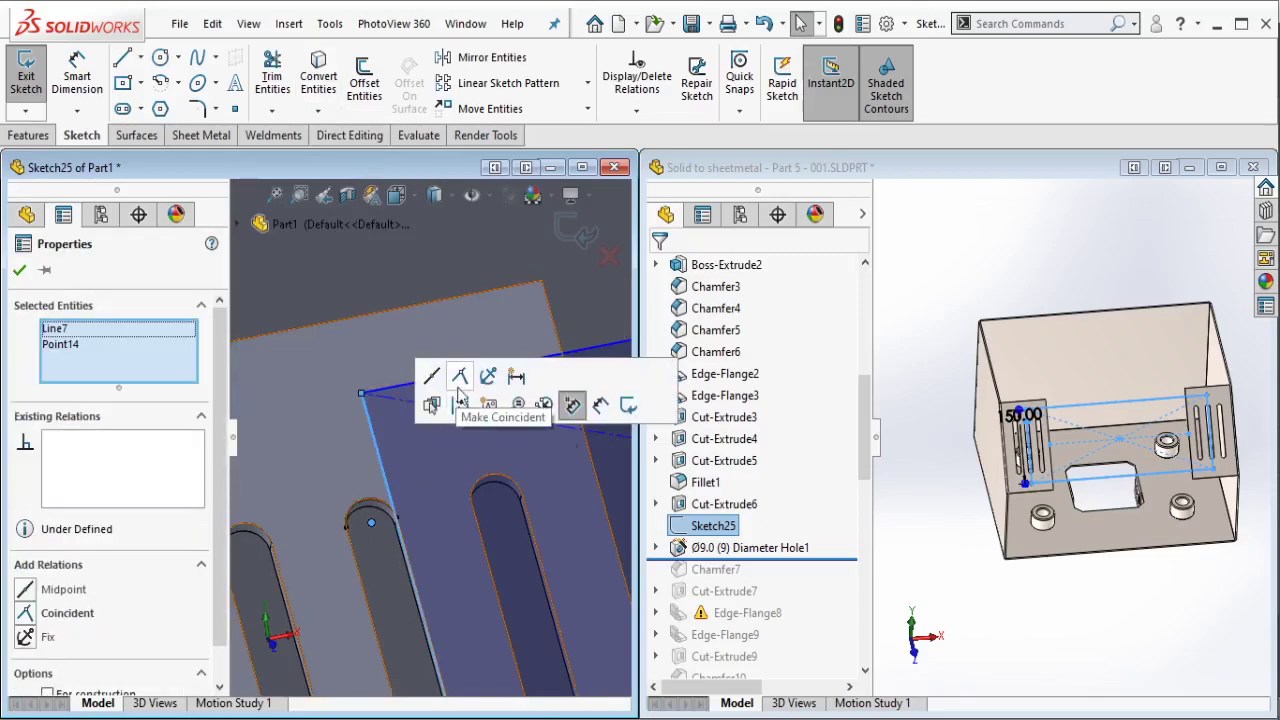
{"action": "left_click", "coordinate": [459, 376]}
Step: Dimension the rectangle edge to 150 mm and exit the sketch
{"action": "left_click", "coordinate": [77, 70]}
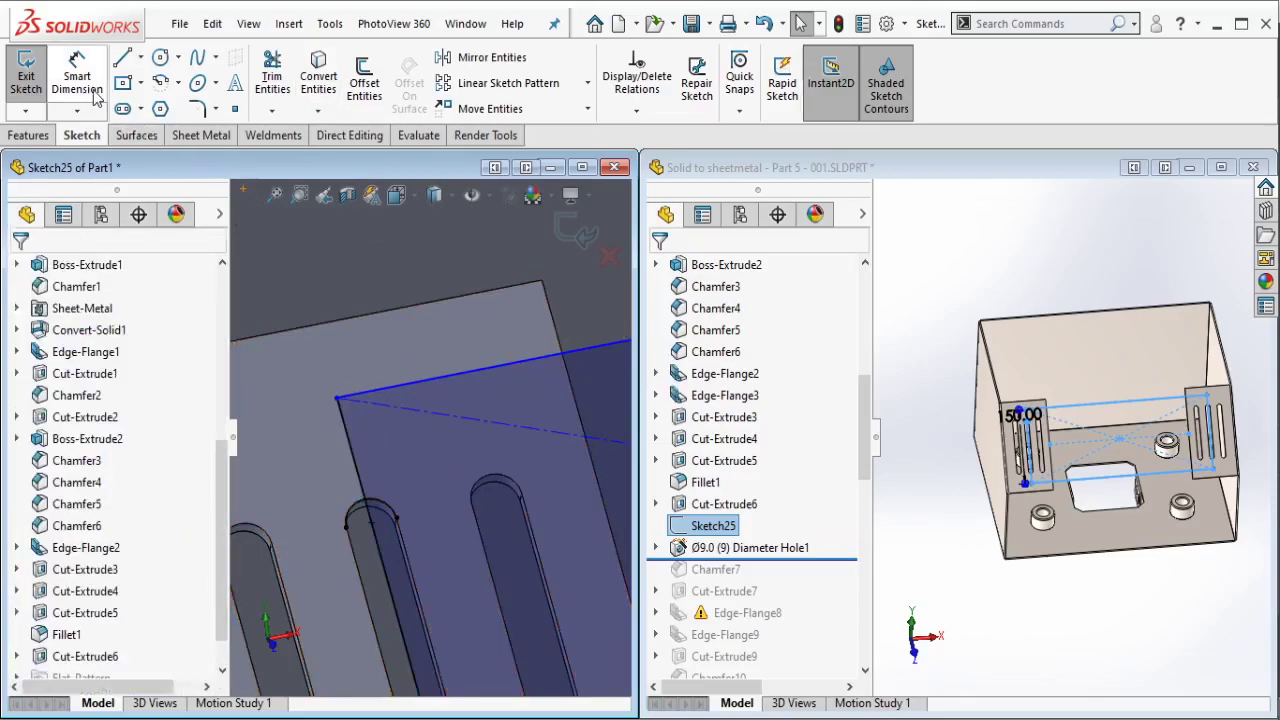
{"action": "left_click", "coordinate": [343, 474]}
{"action": "left_click", "coordinate": [322, 483]}
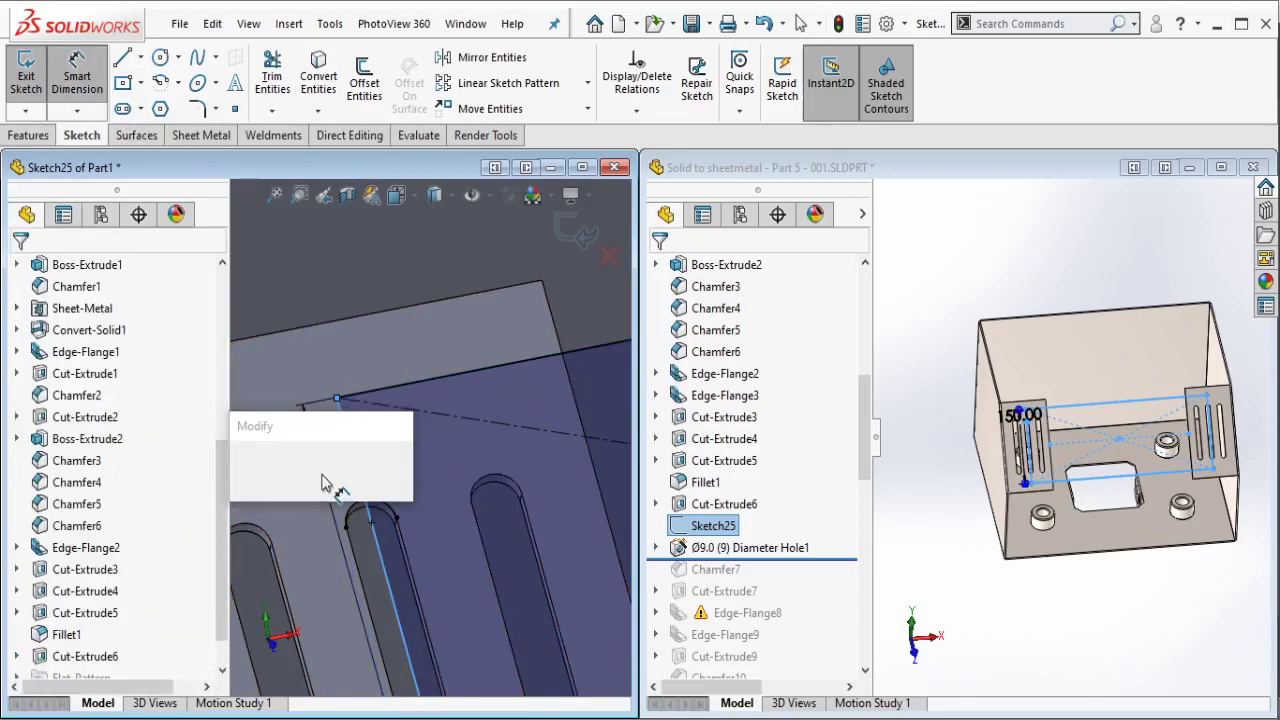
{"action": "type", "text": "150"}
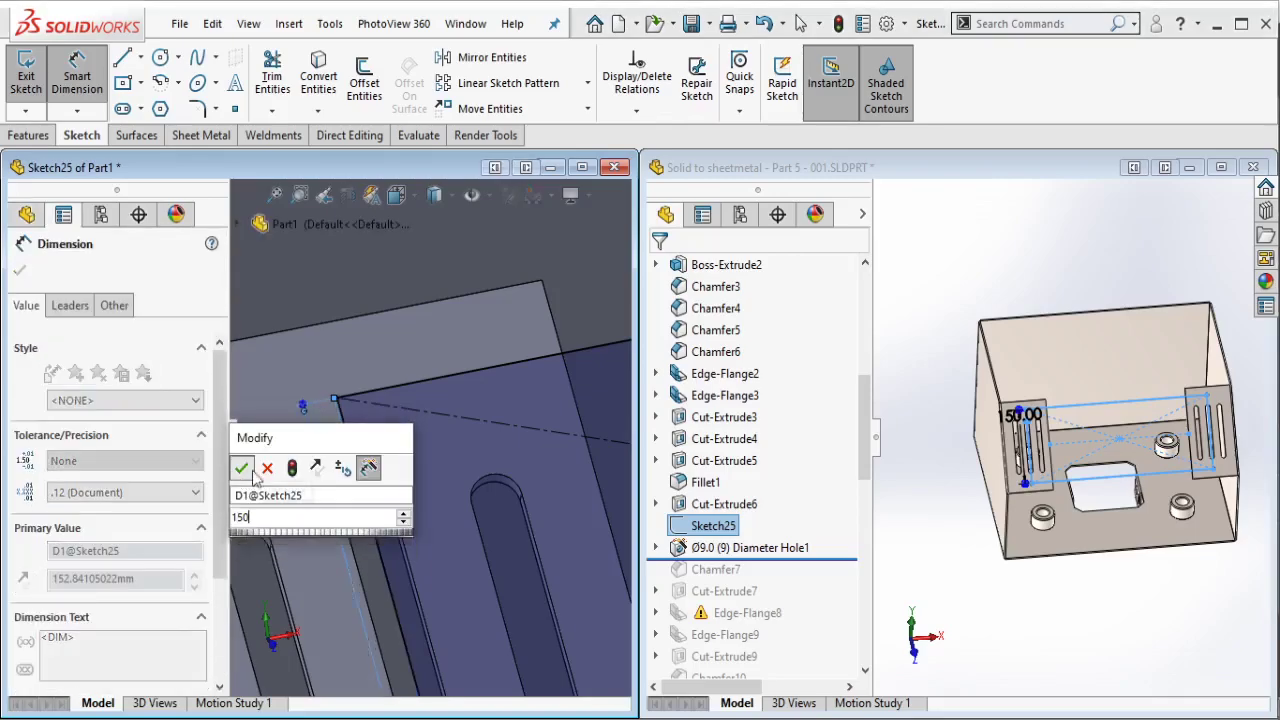
{"action": "left_click", "coordinate": [243, 469]}
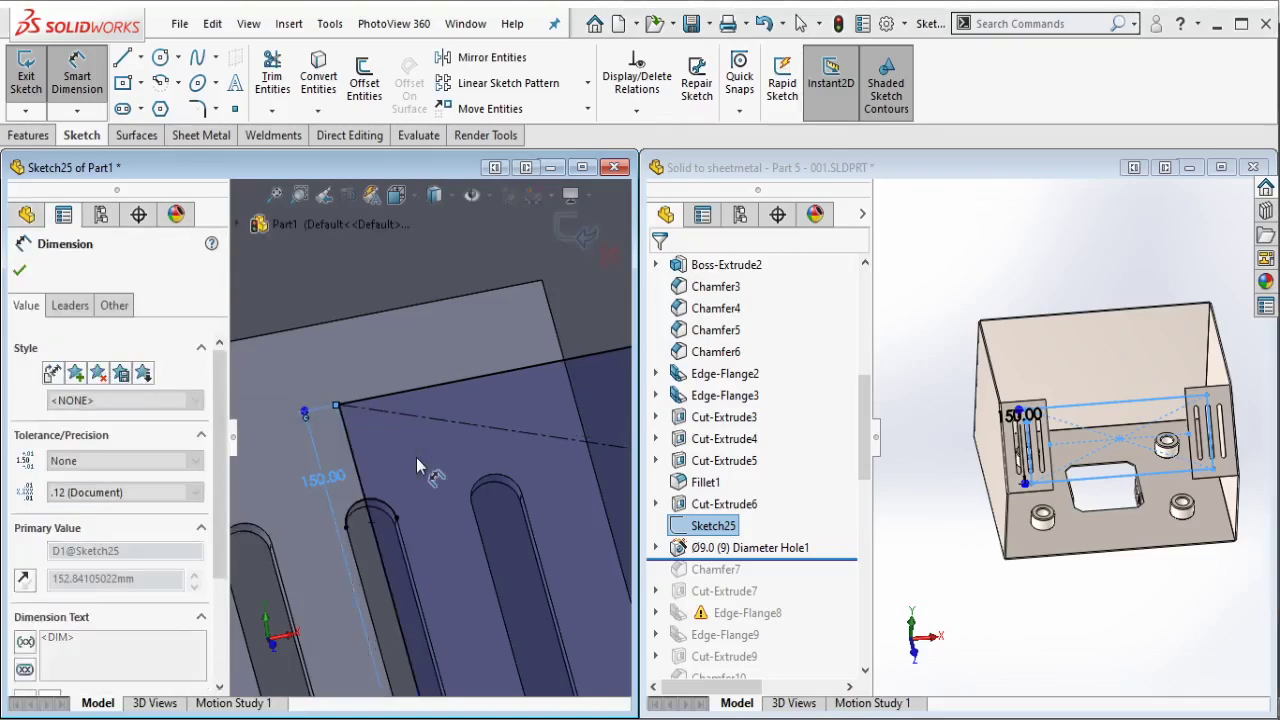
{"action": "key", "text": "Escape"}
{"action": "left_click", "coordinate": [40, 80]}
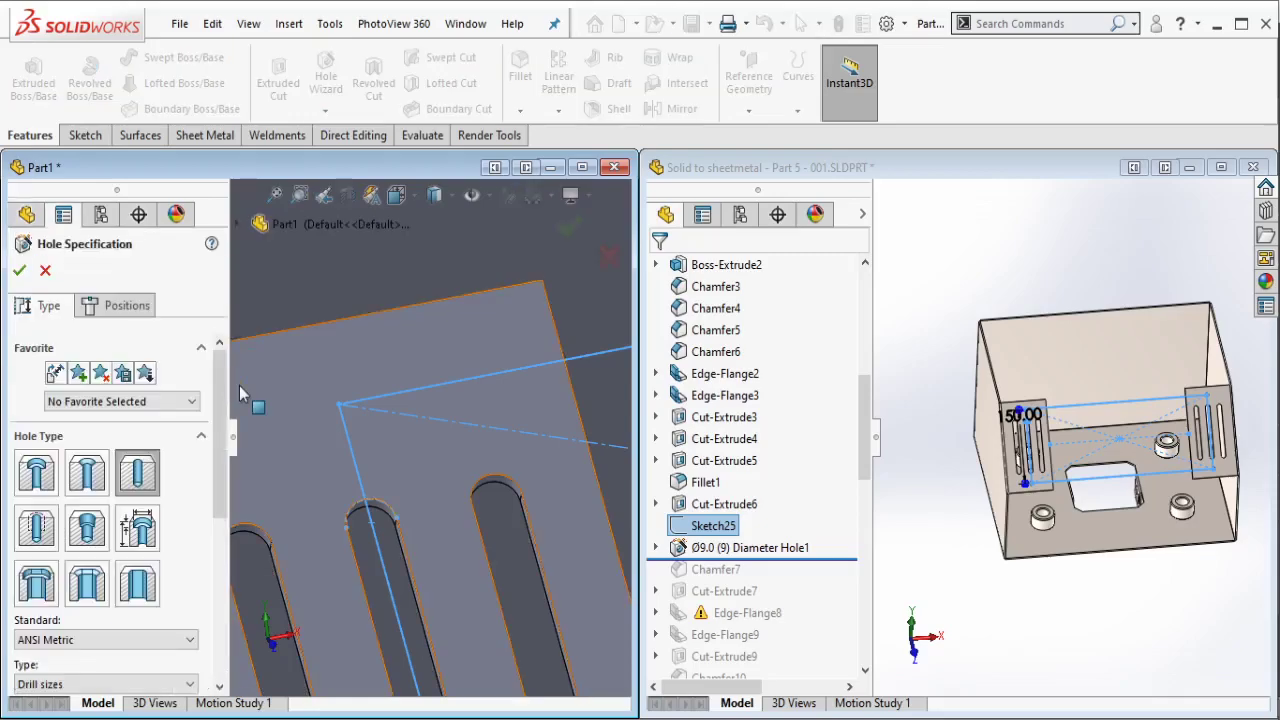
Step: Place two hole position points on the slotted tab, one at the slot end
{"action": "mouse_move", "coordinate": [220, 415]}
{"action": "left_mouse_down"}
{"action": "mouse_move", "coordinate": [209, 533]}
{"action": "mouse_move", "coordinate": [207, 517]}
{"action": "left_mouse_up"}
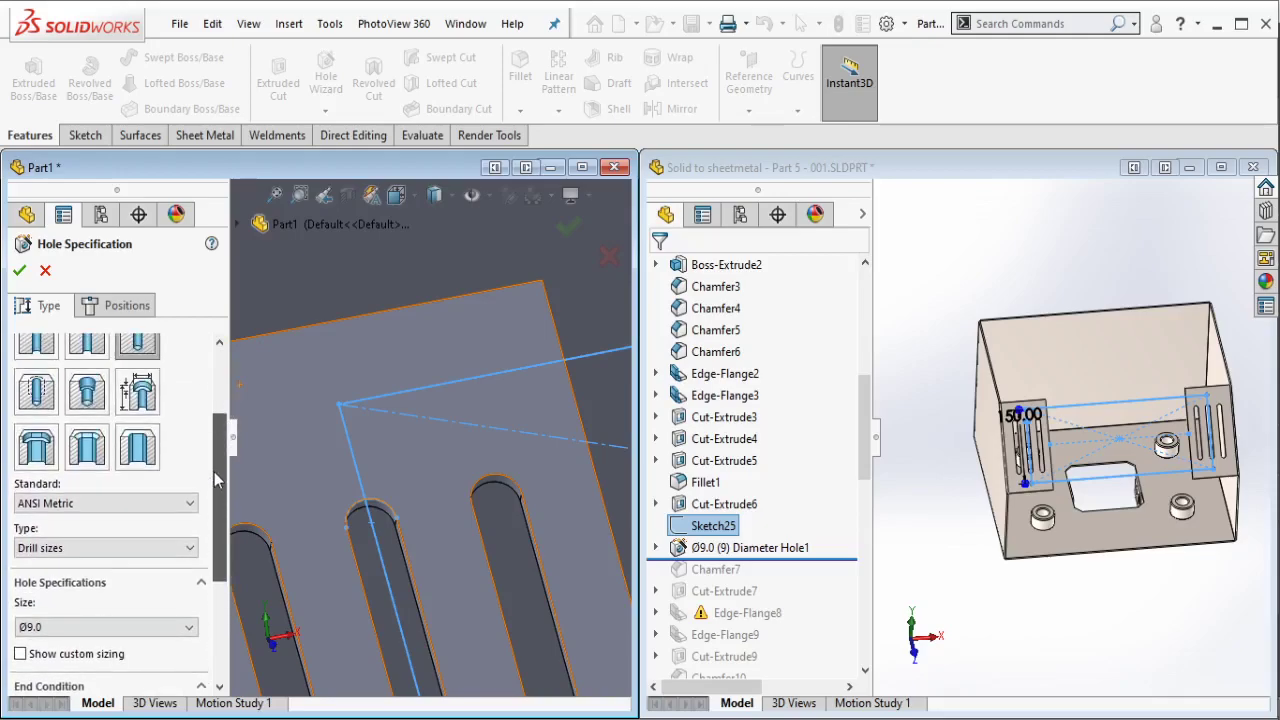
{"action": "left_click", "coordinate": [118, 305]}
{"action": "left_click", "coordinate": [360, 428]}
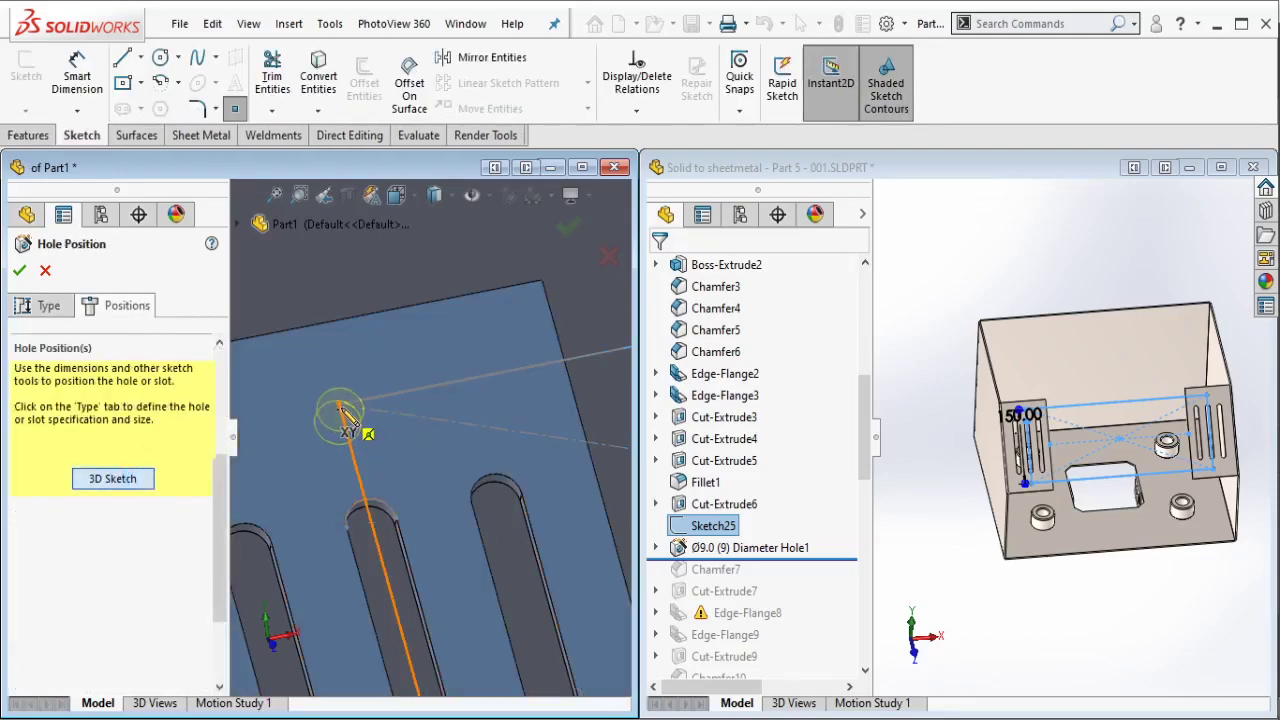
{"action": "mouse_move", "coordinate": [450, 462]}
{"action": "middle_mouse_down"}
{"action": "mouse_move", "coordinate": [430, 560]}
{"action": "mouse_move", "coordinate": [513, 347]}
{"action": "middle_mouse_up"}
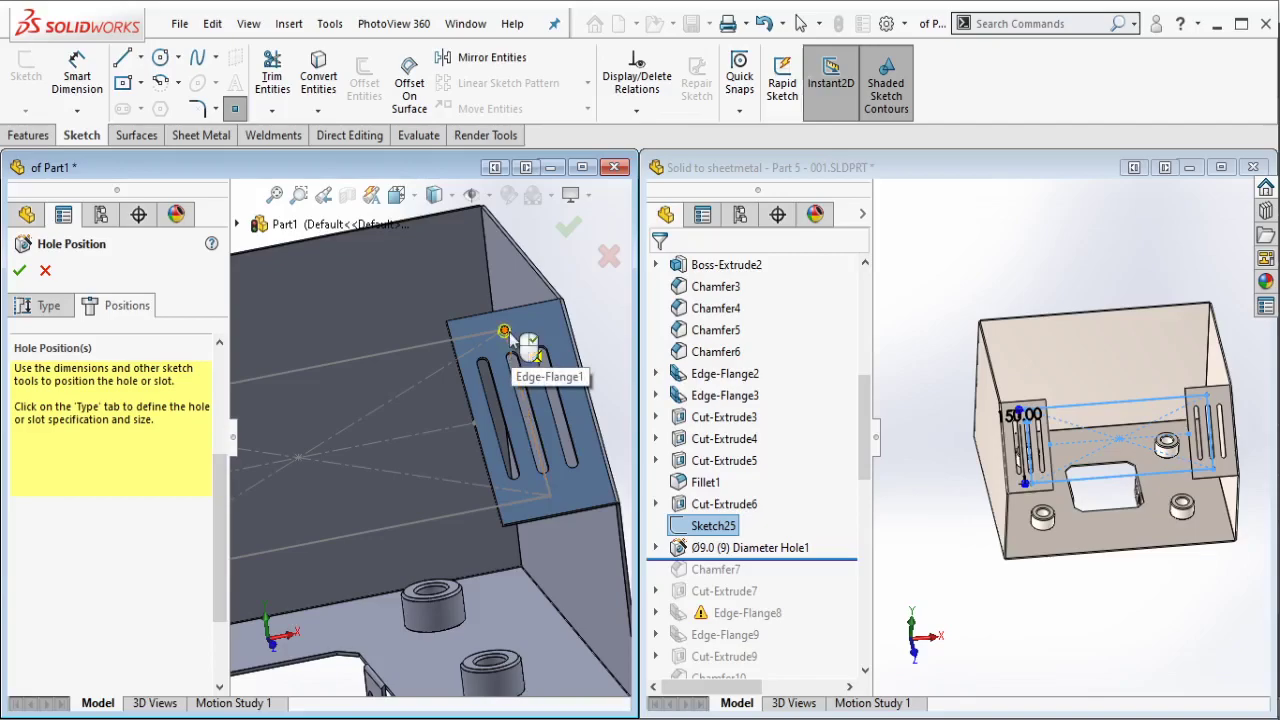
{"action": "left_click", "coordinate": [551, 470]}
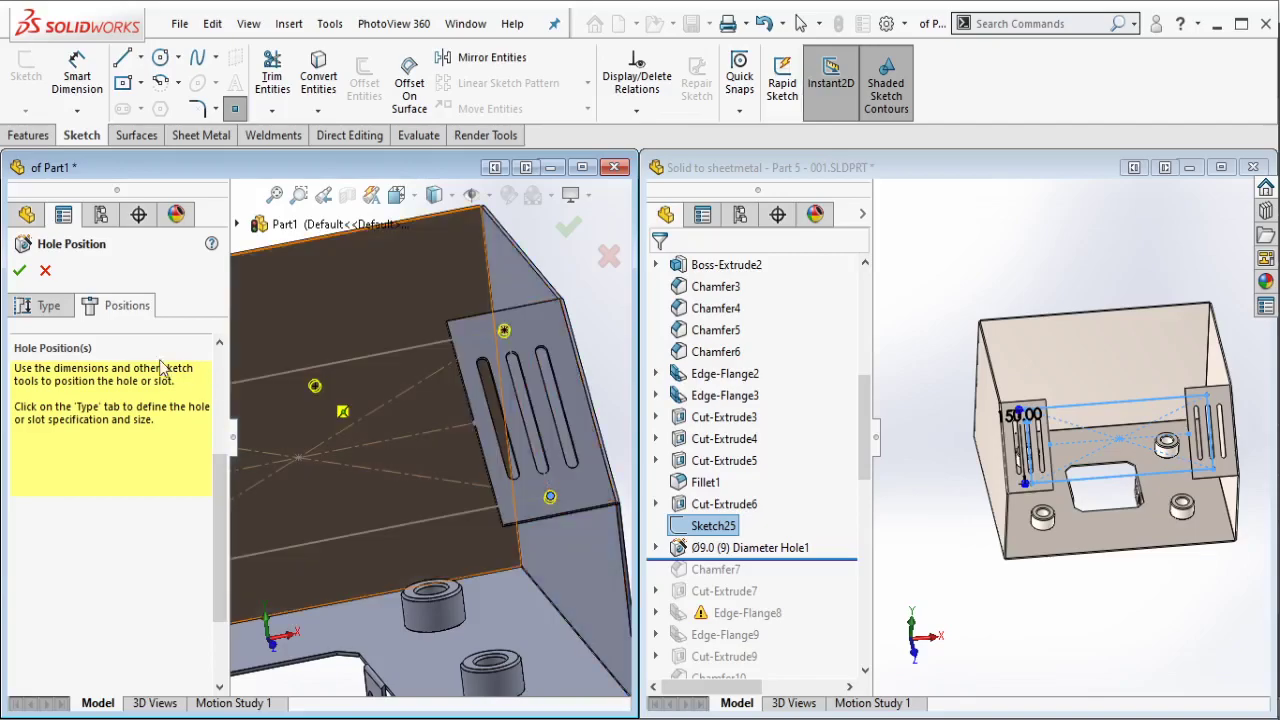
Step: Set the holes to ANSI Metric Drill sizes Ø9.0, 5 mm blind, and confirm
{"action": "left_click", "coordinate": [49, 305]}
{"action": "scroll", "coordinate": [213, 505], "scroll_direction": "down", "scroll_amount": 3}
{"action": "scroll", "coordinate": [213, 505], "scroll_direction": "down", "scroll_amount": 3}
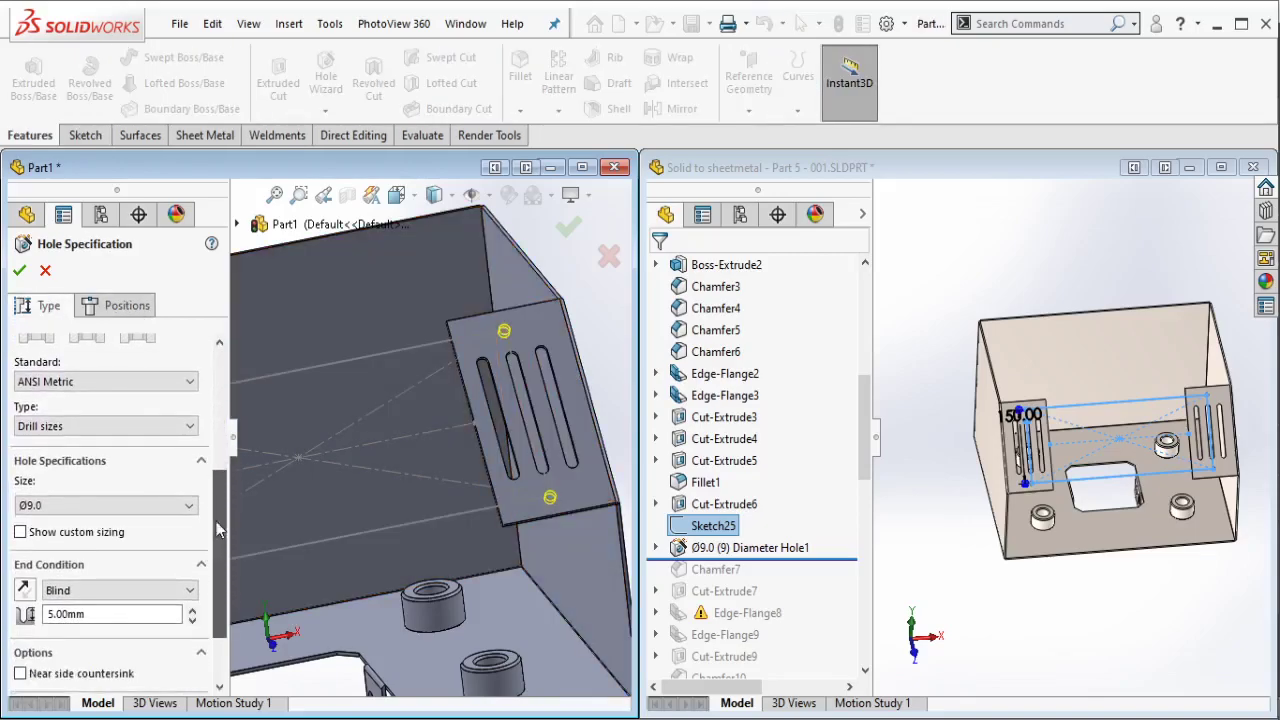
{"action": "left_click", "coordinate": [189, 381]}
{"action": "left_click", "coordinate": [112, 400]}
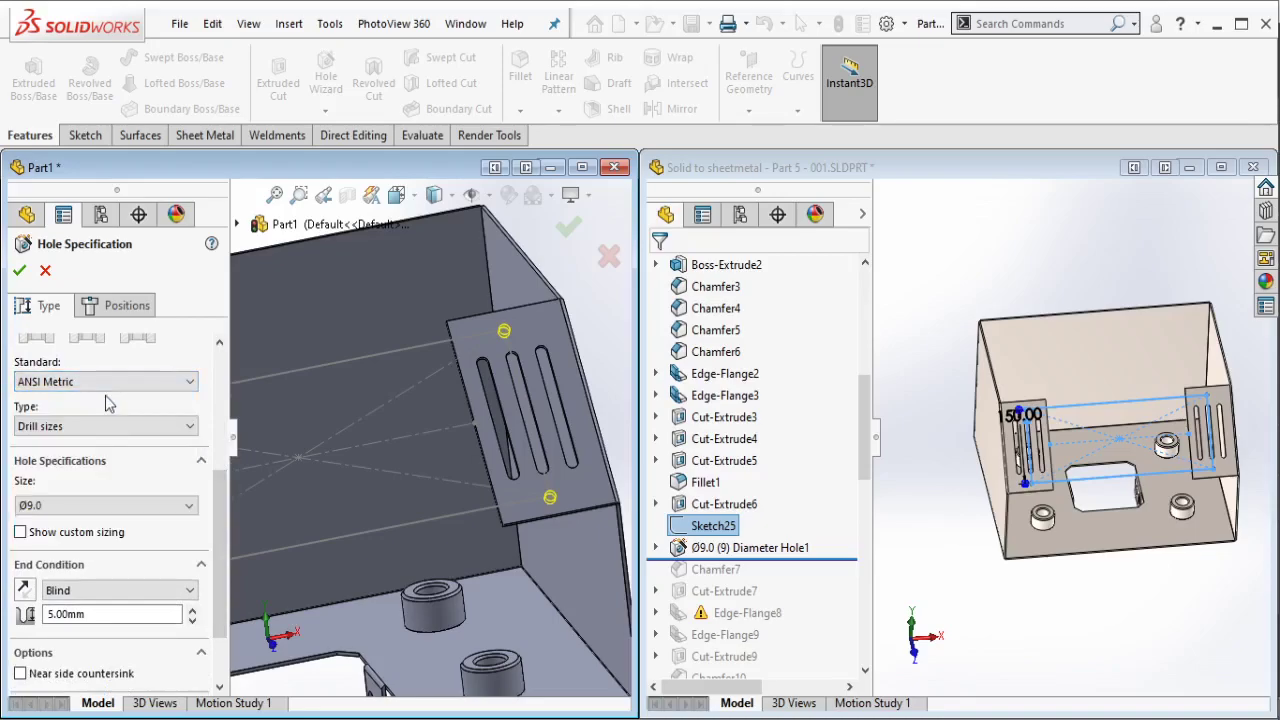
{"action": "left_click", "coordinate": [103, 426]}
{"action": "left_click", "coordinate": [96, 457]}
{"action": "left_click", "coordinate": [100, 506]}
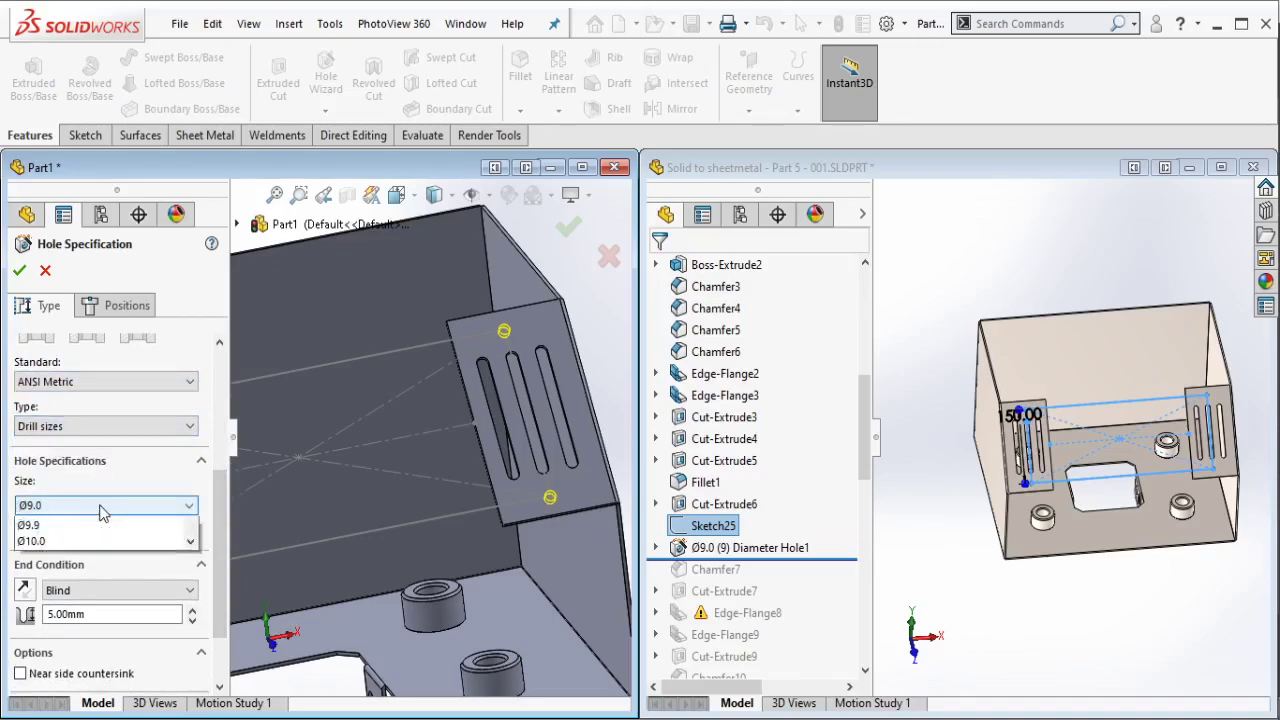
{"action": "left_click", "coordinate": [87, 525]}
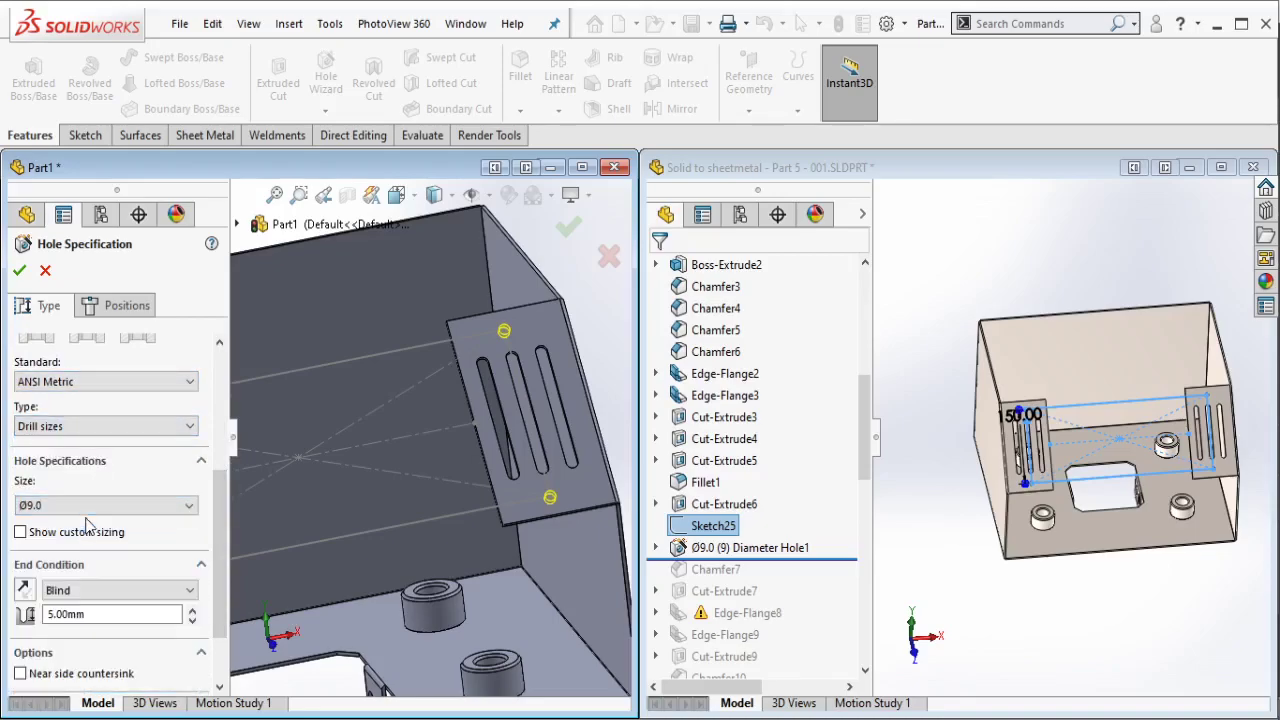
{"action": "left_click", "coordinate": [115, 592]}
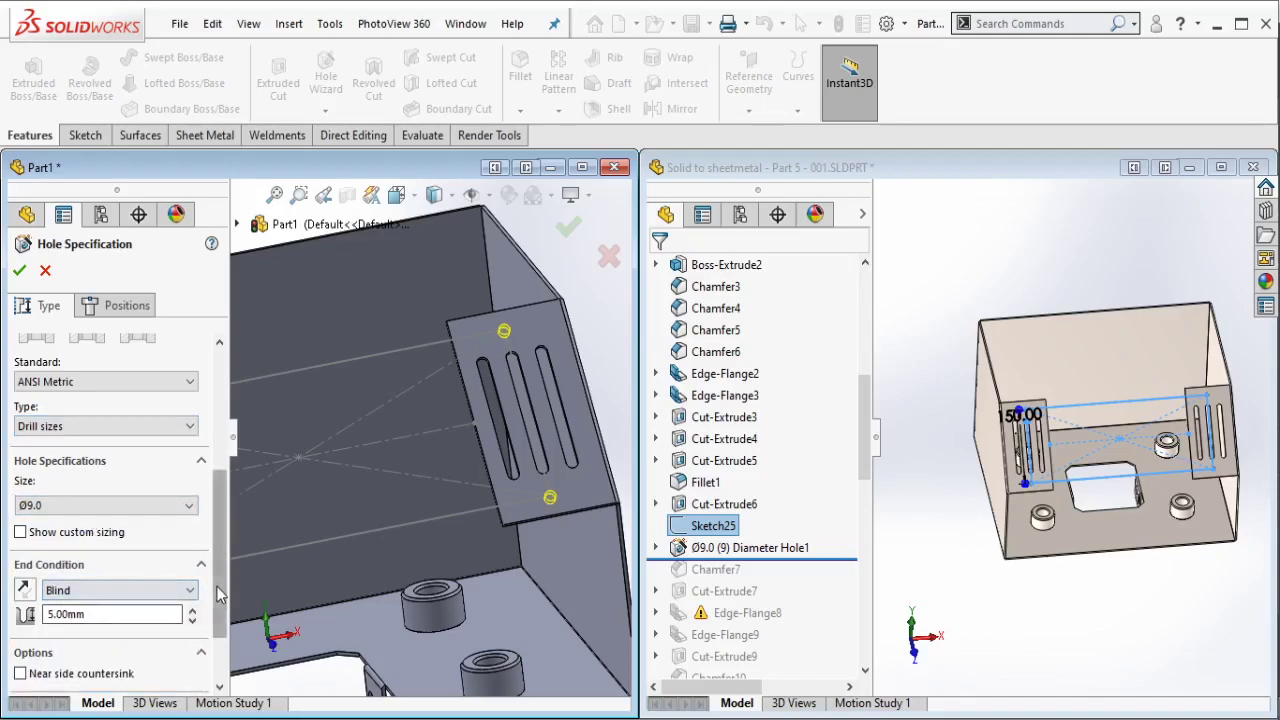
{"action": "scroll", "coordinate": [163, 604], "scroll_direction": "down", "scroll_amount": 3}
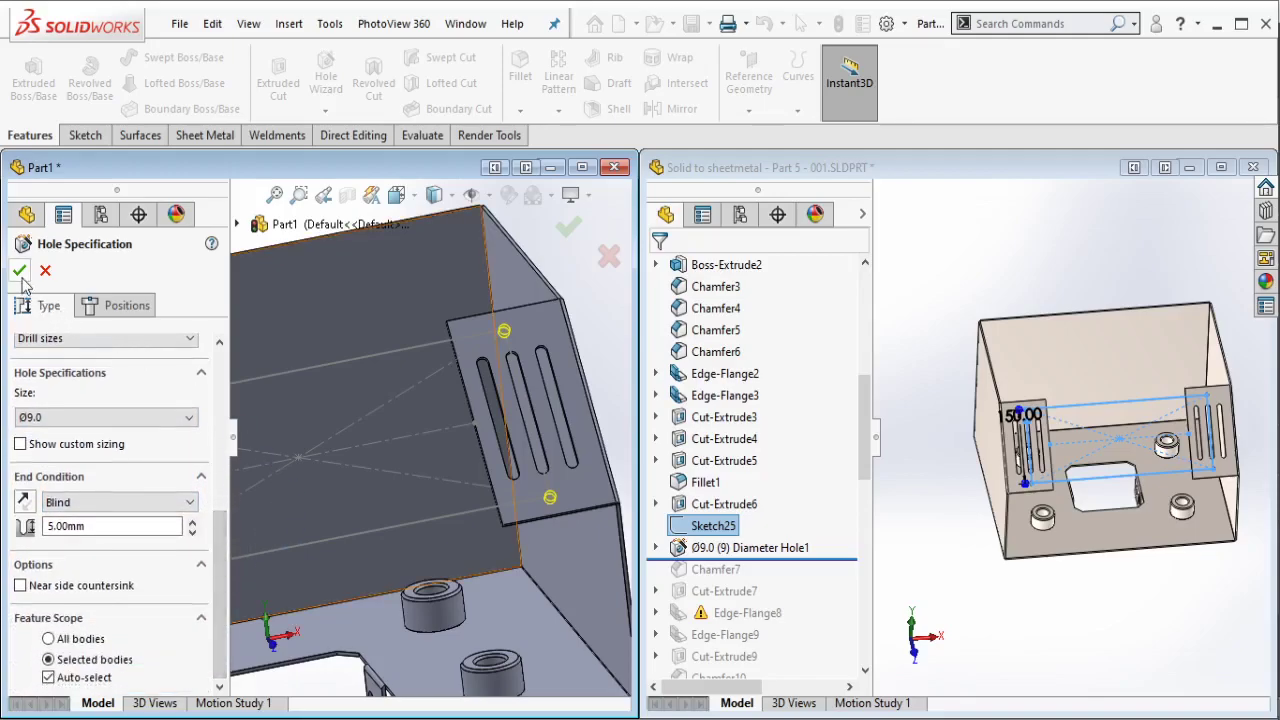
{"action": "key", "text": "Return"}
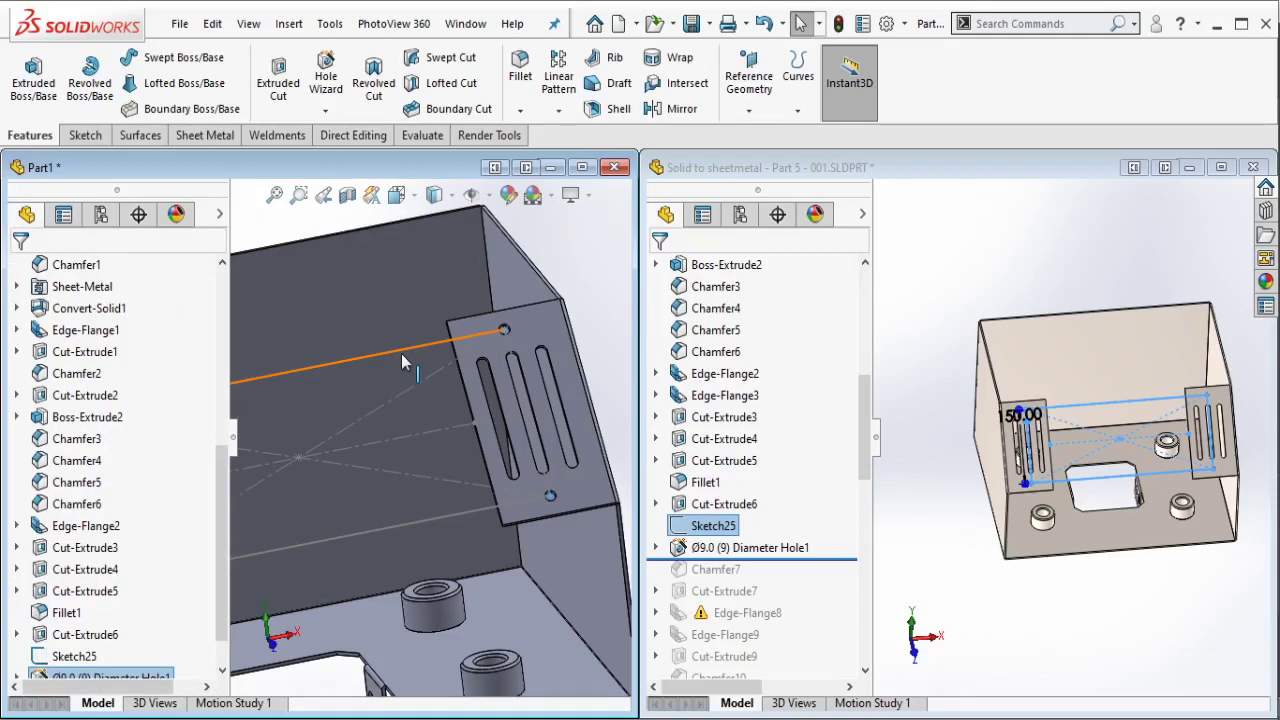
Step: Roll the reference part past Chamfer7, check its 20.00 tab-corner chamfer, then return to Part1
{"action": "left_click", "coordinate": [401, 353]}
{"action": "scroll", "coordinate": [585, 425], "scroll_direction": "up", "scroll_amount": 3}
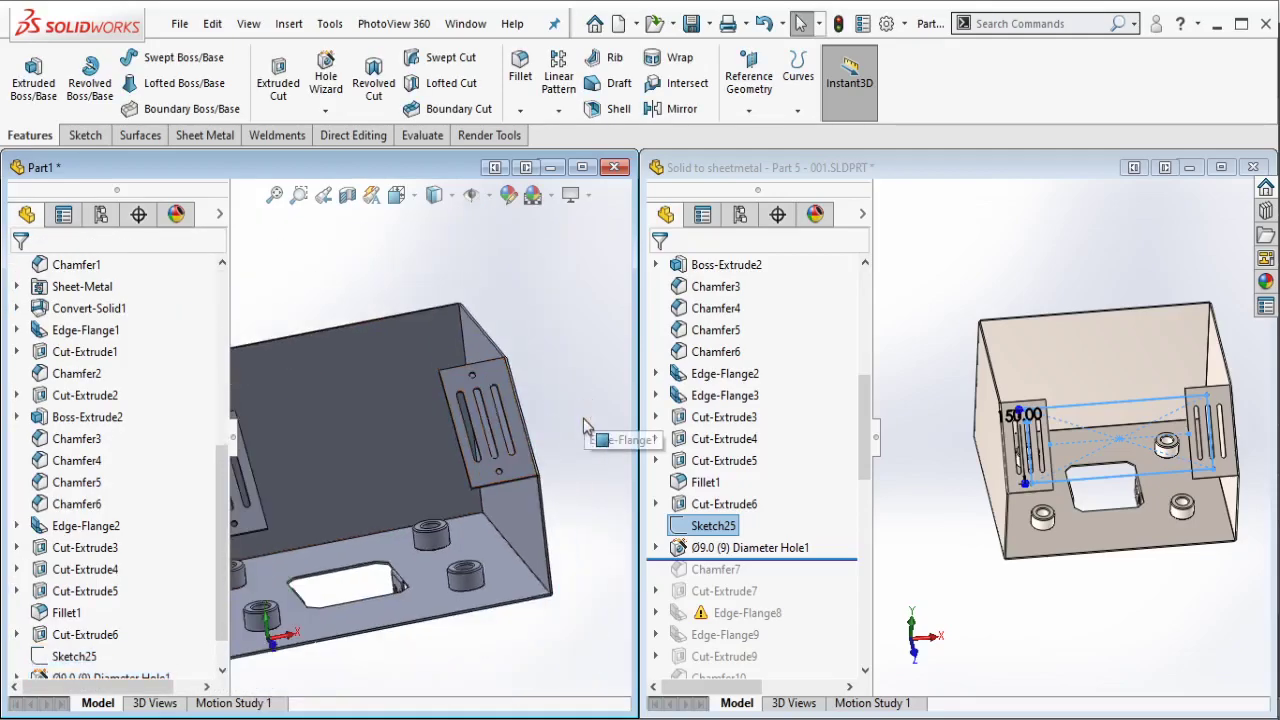
{"action": "left_click", "coordinate": [919, 511]}
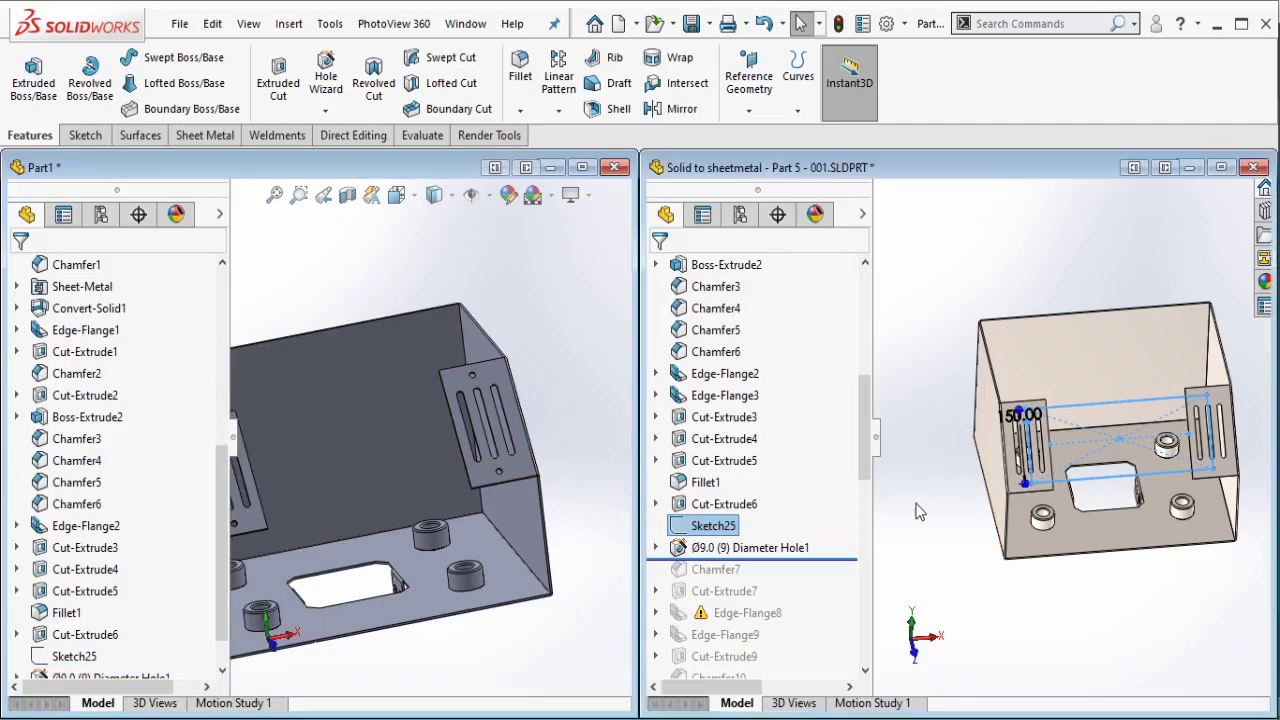
{"action": "left_click_drag", "start_coordinate": [837, 560], "coordinate": [824, 585]}
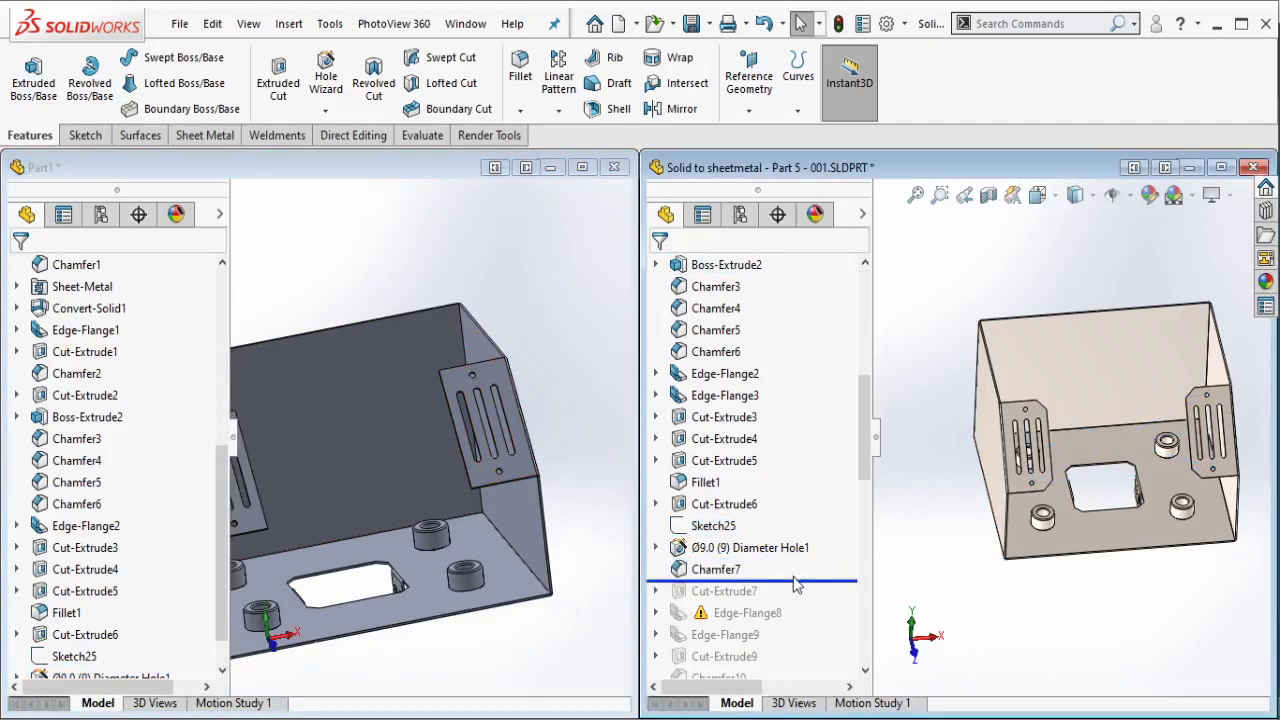
{"action": "left_click", "coordinate": [720, 569]}
{"action": "scroll", "coordinate": [1000, 425], "scroll_direction": "down", "scroll_amount": 2}
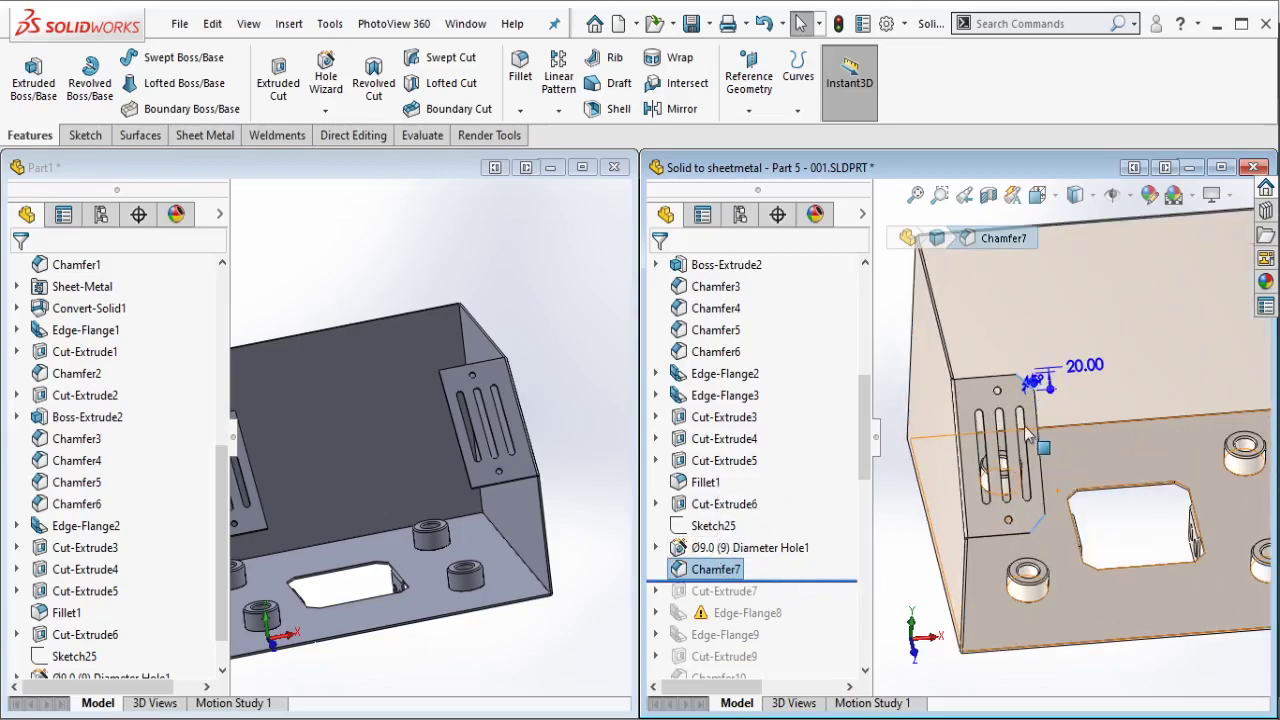
{"action": "scroll", "coordinate": [995, 418], "scroll_direction": "down", "scroll_amount": 2}
{"action": "scroll", "coordinate": [995, 418], "scroll_direction": "up", "scroll_amount": 2}
{"action": "left_click", "coordinate": [568, 318]}
Step: Start a chamfer feature with a 20 mm distance at 45°
{"action": "scroll", "coordinate": [410, 412], "scroll_direction": "up", "scroll_amount": 3}
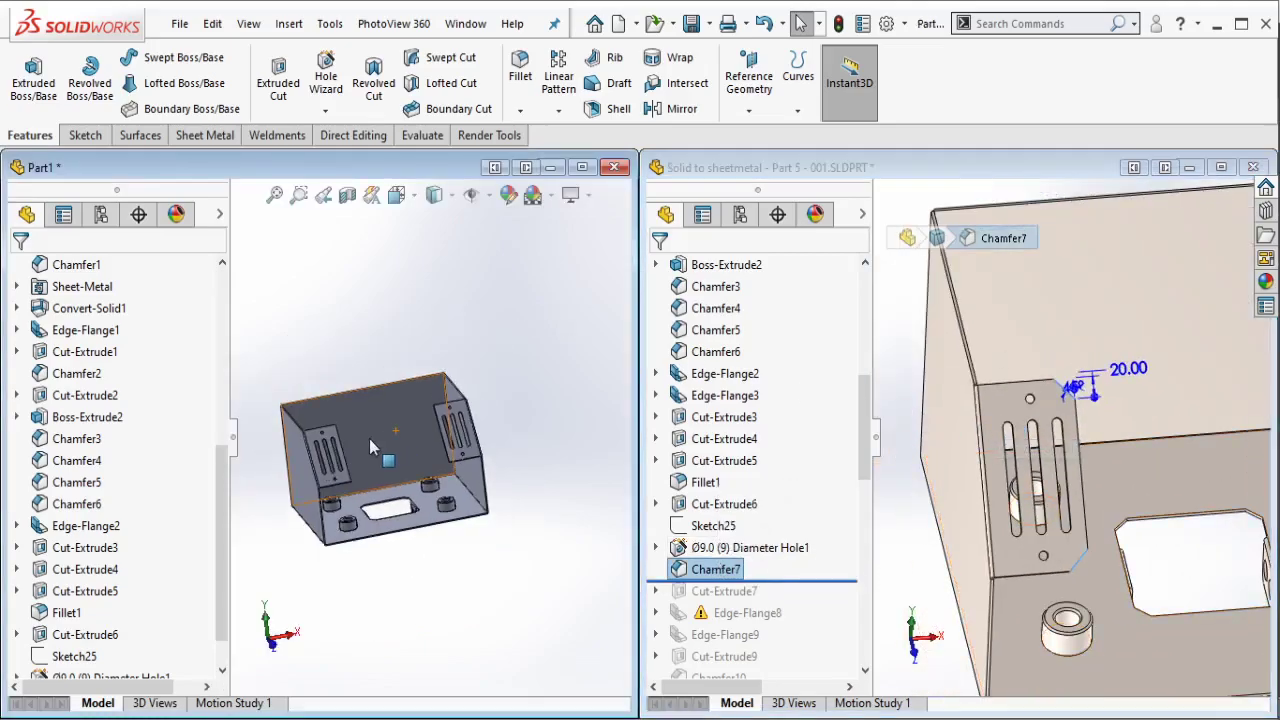
{"action": "scroll", "coordinate": [330, 425], "scroll_direction": "down", "scroll_amount": 2}
{"action": "left_click", "coordinate": [520, 110]}
{"action": "left_click", "coordinate": [540, 158]}
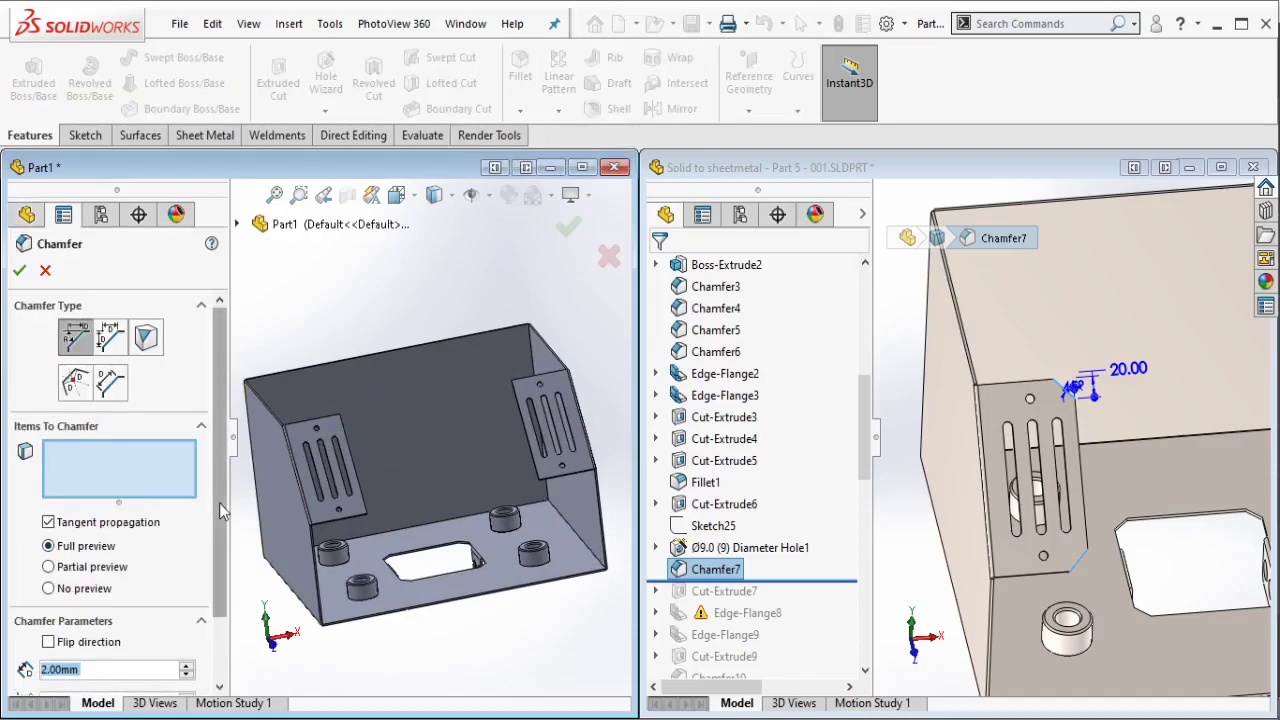
{"action": "scroll", "coordinate": [105, 598], "scroll_direction": "down", "scroll_amount": 1}
{"action": "left_click", "coordinate": [101, 600]}
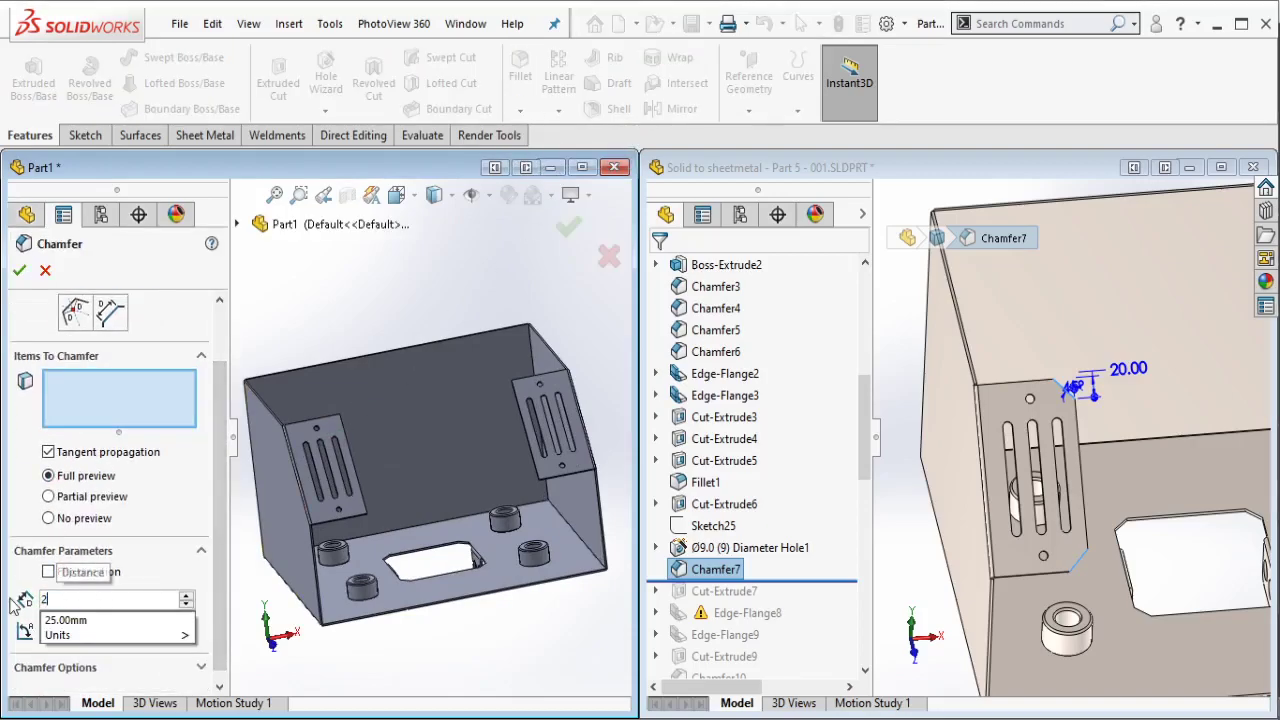
{"action": "type", "text": "20.00mm"}
{"action": "scroll", "coordinate": [510, 396], "scroll_direction": "down", "scroll_amount": 3}
{"action": "scroll", "coordinate": [430, 388], "scroll_direction": "down", "scroll_amount": 2}
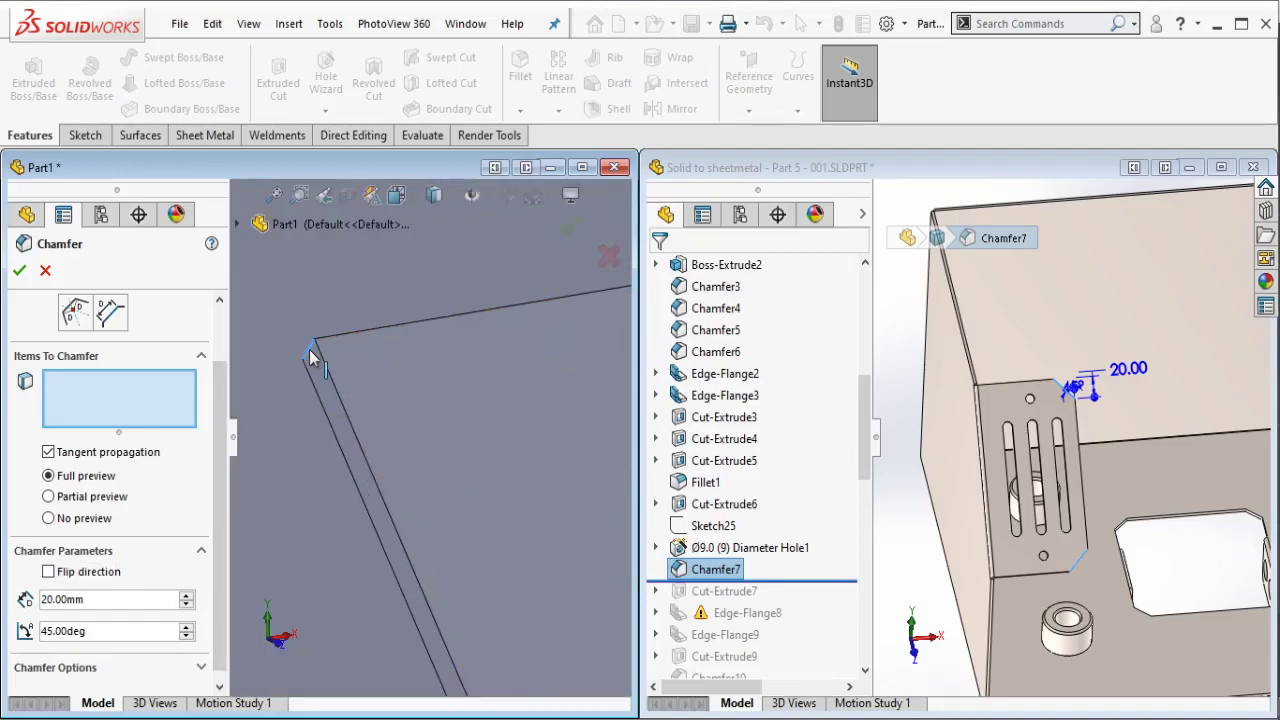
Step: Apply the 20 mm chamfer to the four slotted-tab corner edges
{"action": "left_click", "coordinate": [310, 357]}
{"action": "scroll", "coordinate": [497, 537], "scroll_direction": "up", "scroll_amount": 2}
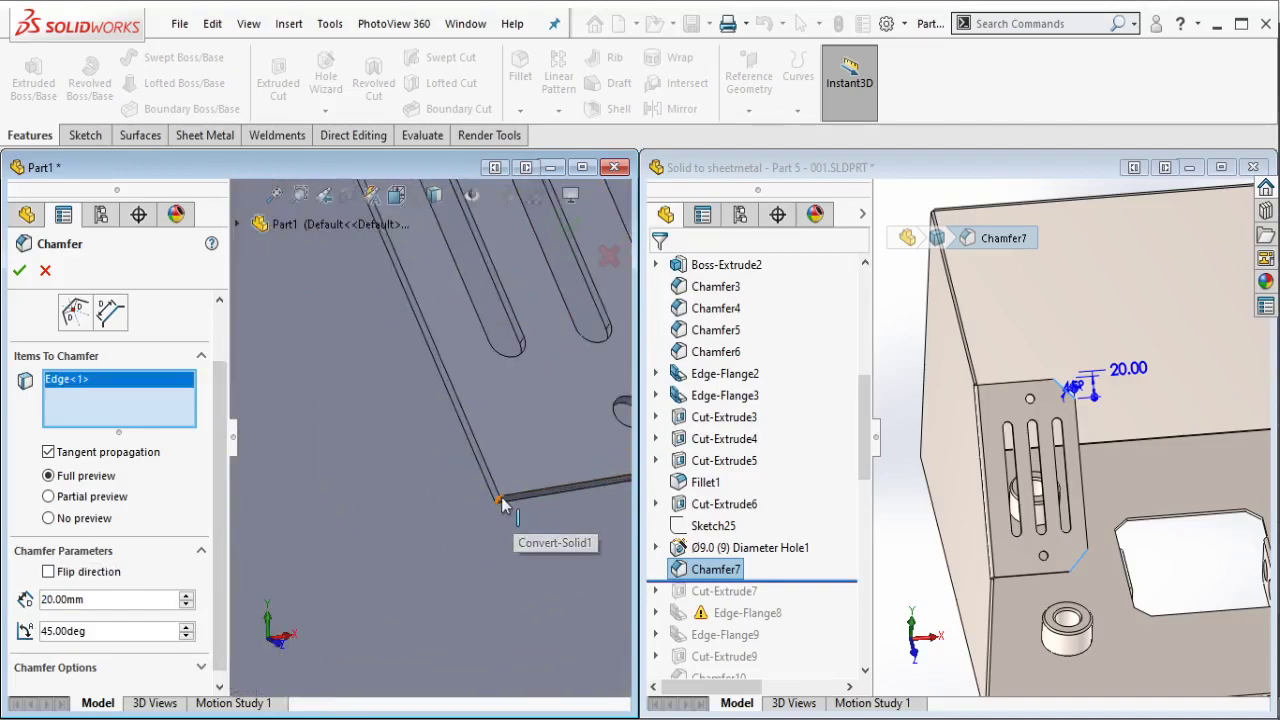
{"action": "scroll", "coordinate": [495, 502], "scroll_direction": "down", "scroll_amount": 2}
{"action": "left_click", "coordinate": [466, 484]}
{"action": "scroll", "coordinate": [455, 470], "scroll_direction": "up", "scroll_amount": 3}
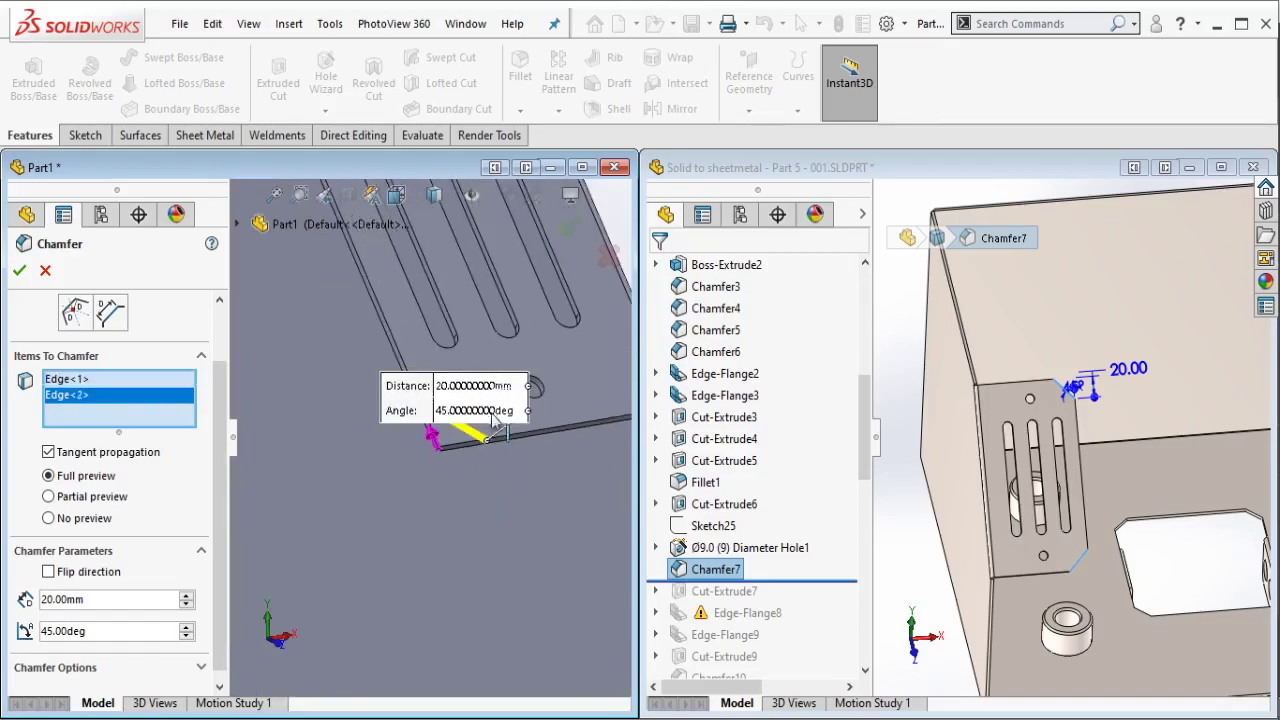
{"action": "scroll", "coordinate": [440, 460], "scroll_direction": "up", "scroll_amount": 2}
{"action": "scroll", "coordinate": [360, 490], "scroll_direction": "up", "scroll_amount": 2}
{"action": "scroll", "coordinate": [346, 420], "scroll_direction": "down", "scroll_amount": 2}
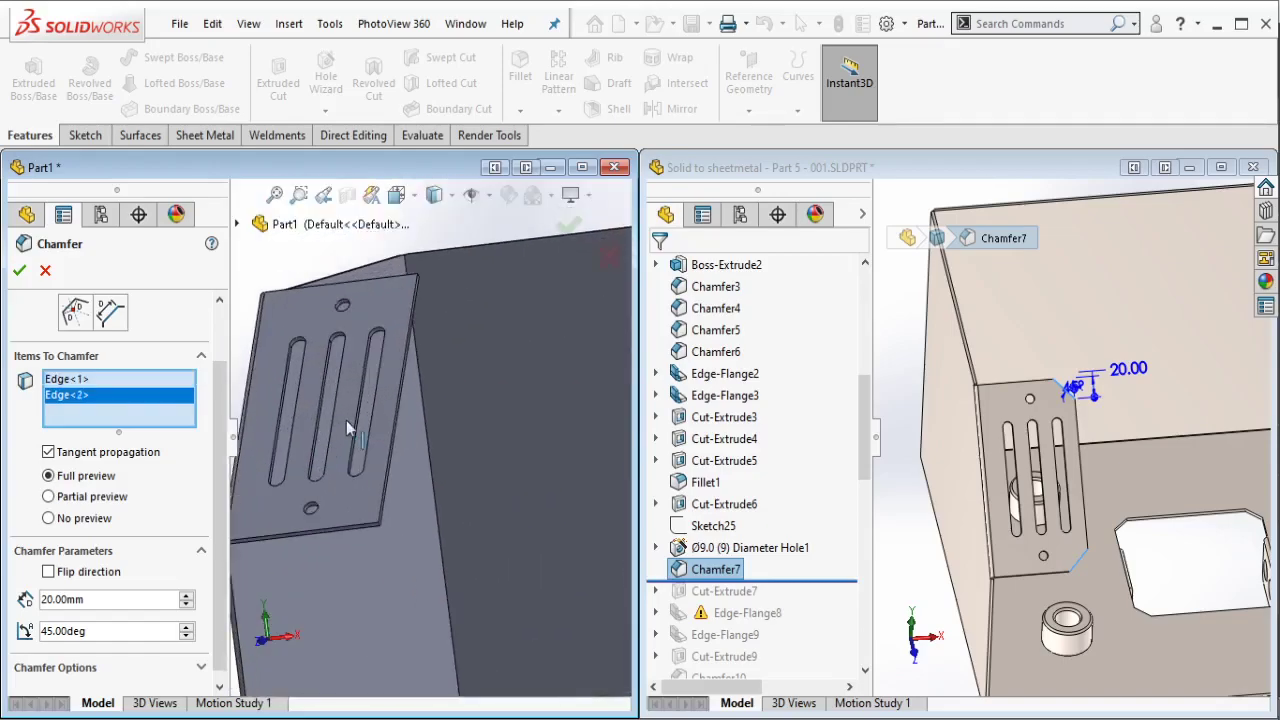
{"action": "scroll", "coordinate": [434, 246], "scroll_direction": "down", "scroll_amount": 2}
{"action": "scroll", "coordinate": [437, 314], "scroll_direction": "down", "scroll_amount": 2}
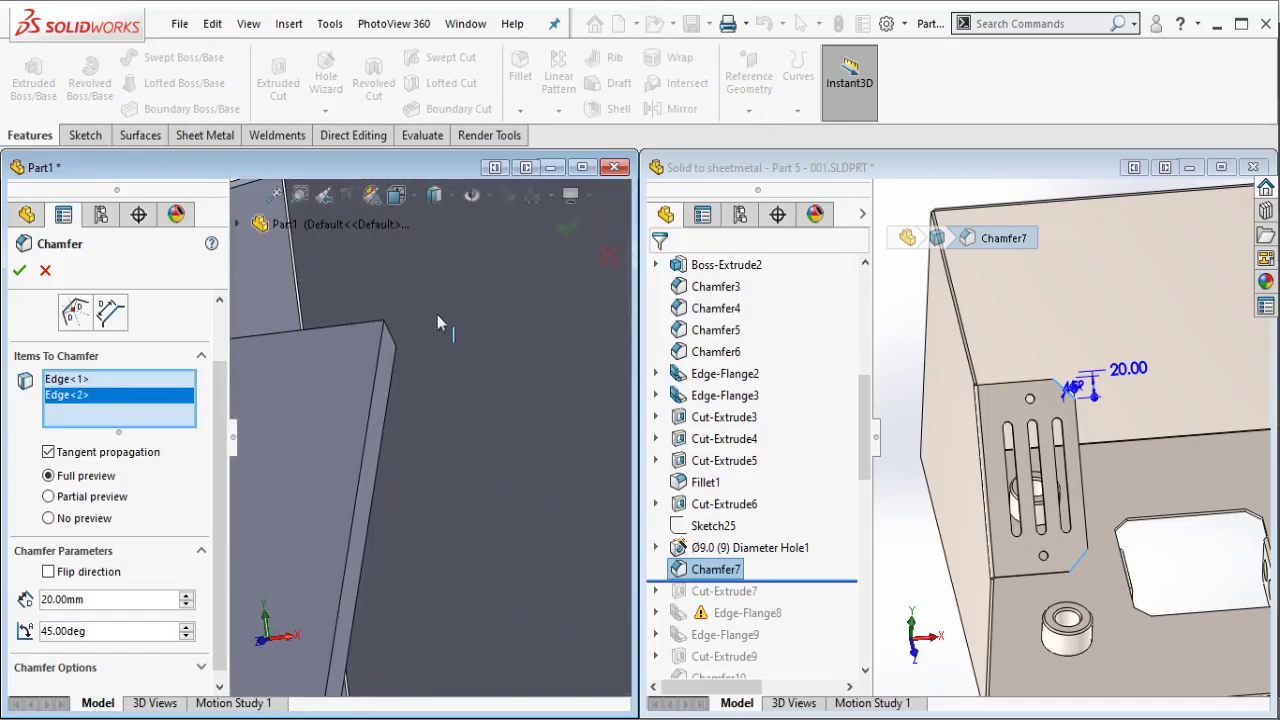
{"action": "left_click", "coordinate": [393, 344]}
{"action": "scroll", "coordinate": [422, 406], "scroll_direction": "up", "scroll_amount": 2}
{"action": "scroll", "coordinate": [440, 540], "scroll_direction": "up", "scroll_amount": 2}
{"action": "scroll", "coordinate": [402, 406], "scroll_direction": "down", "scroll_amount": 3}
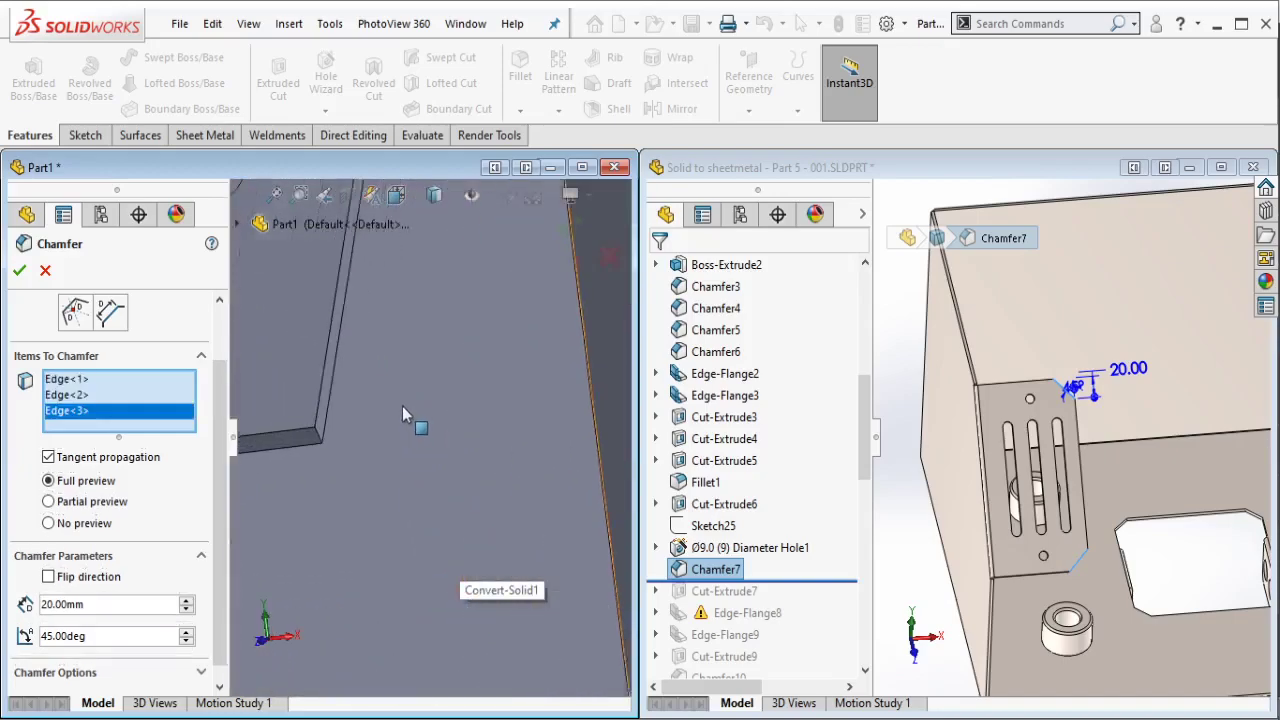
{"action": "left_click", "coordinate": [310, 442]}
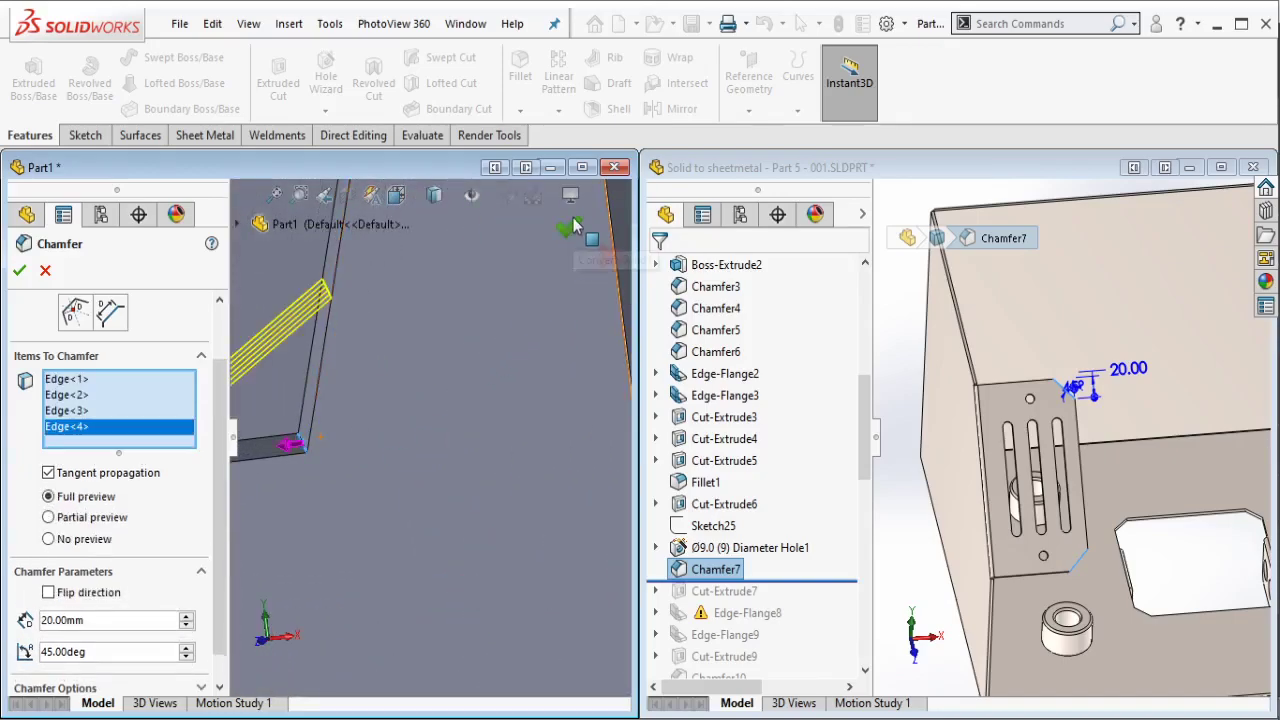
{"action": "key", "text": "Return"}
Step: Inspect the reference's Cut-Extrude7 sketch showing the 250 × 200 back-wall cutout
{"action": "scroll", "coordinate": [511, 400], "scroll_direction": "up", "scroll_amount": 3}
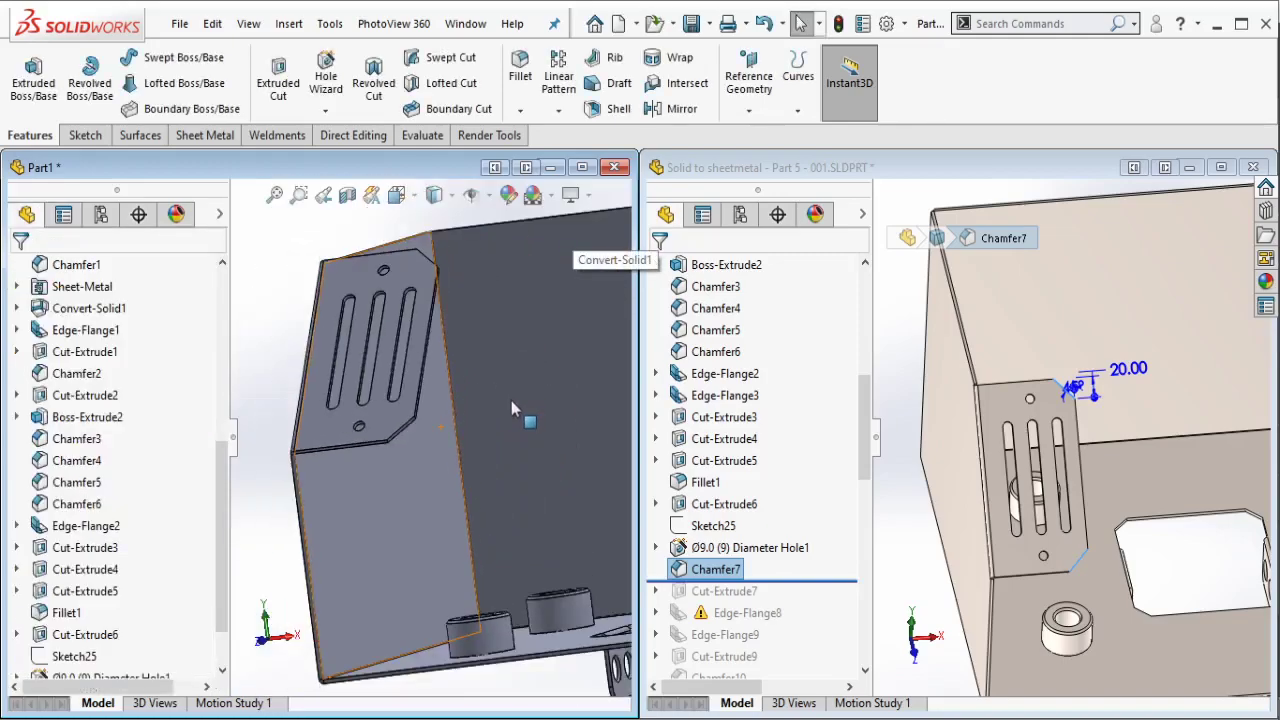
{"action": "scroll", "coordinate": [511, 401], "scroll_direction": "up", "scroll_amount": 2}
{"action": "scroll", "coordinate": [511, 401], "scroll_direction": "up", "scroll_amount": 1}
{"action": "middle_click_drag", "start_coordinate": [555, 467], "coordinate": [567, 407]}
{"action": "scroll", "coordinate": [567, 407], "scroll_direction": "down", "scroll_amount": 2}
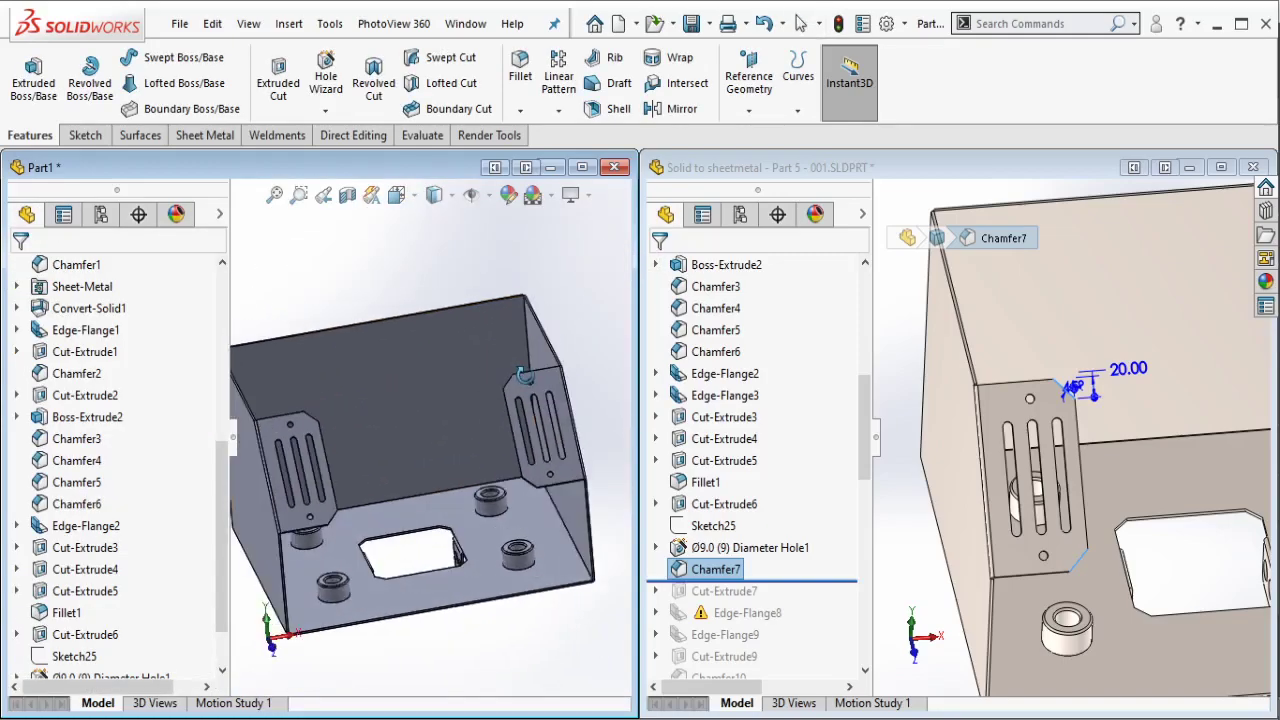
{"action": "left_click", "coordinate": [893, 437]}
{"action": "scroll", "coordinate": [913, 481], "scroll_direction": "up", "scroll_amount": 3}
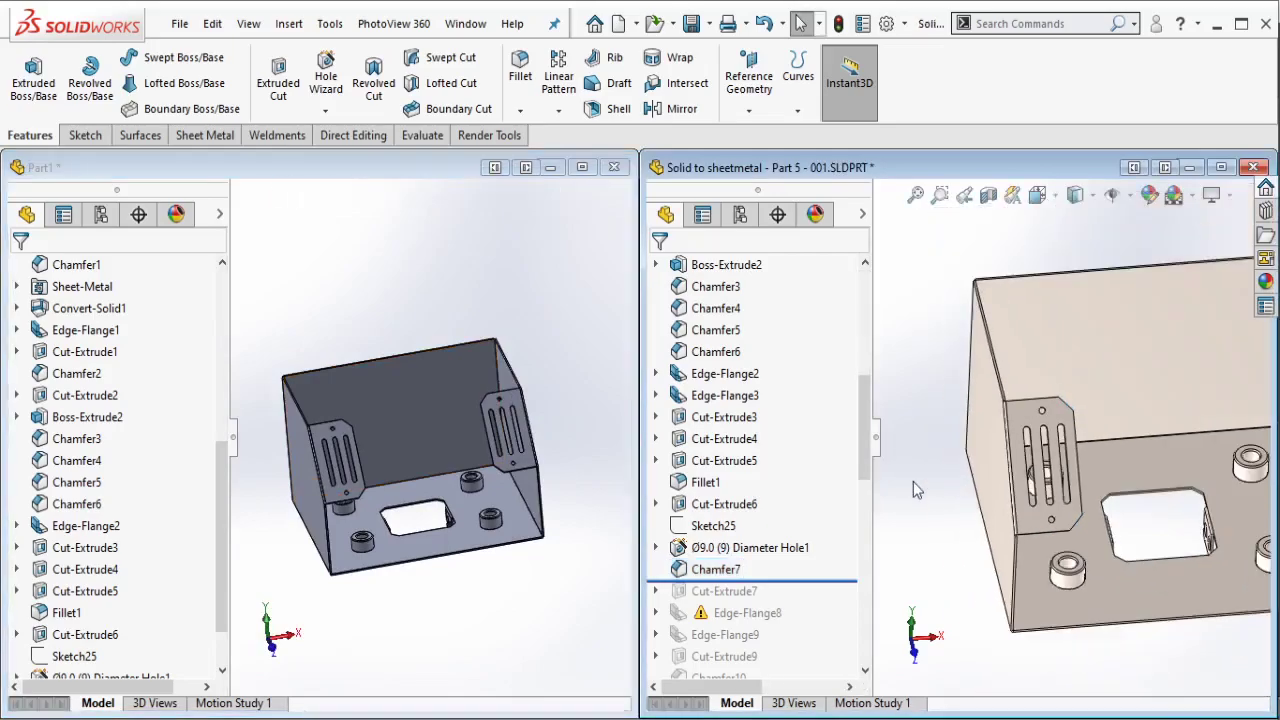
{"action": "mouse_move", "coordinate": [913, 481]}
{"action": "middle_mouse_down"}
{"action": "mouse_move", "coordinate": [1091, 453]}
{"action": "mouse_move", "coordinate": [1006, 290]}
{"action": "middle_mouse_up"}
{"action": "scroll", "coordinate": [1091, 453], "scroll_direction": "down", "scroll_amount": 2}
{"action": "scroll", "coordinate": [1006, 290], "scroll_direction": "down", "scroll_amount": 2}
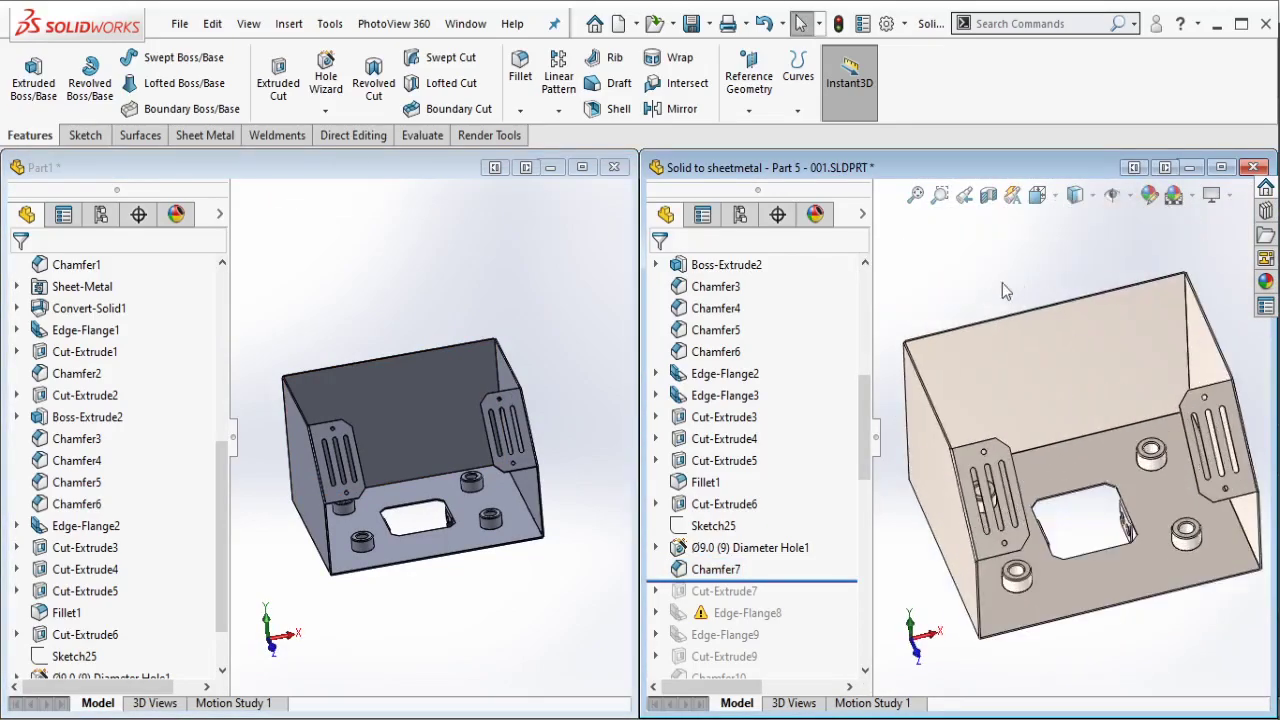
{"action": "scroll", "coordinate": [856, 440], "scroll_direction": "down", "scroll_amount": 3}
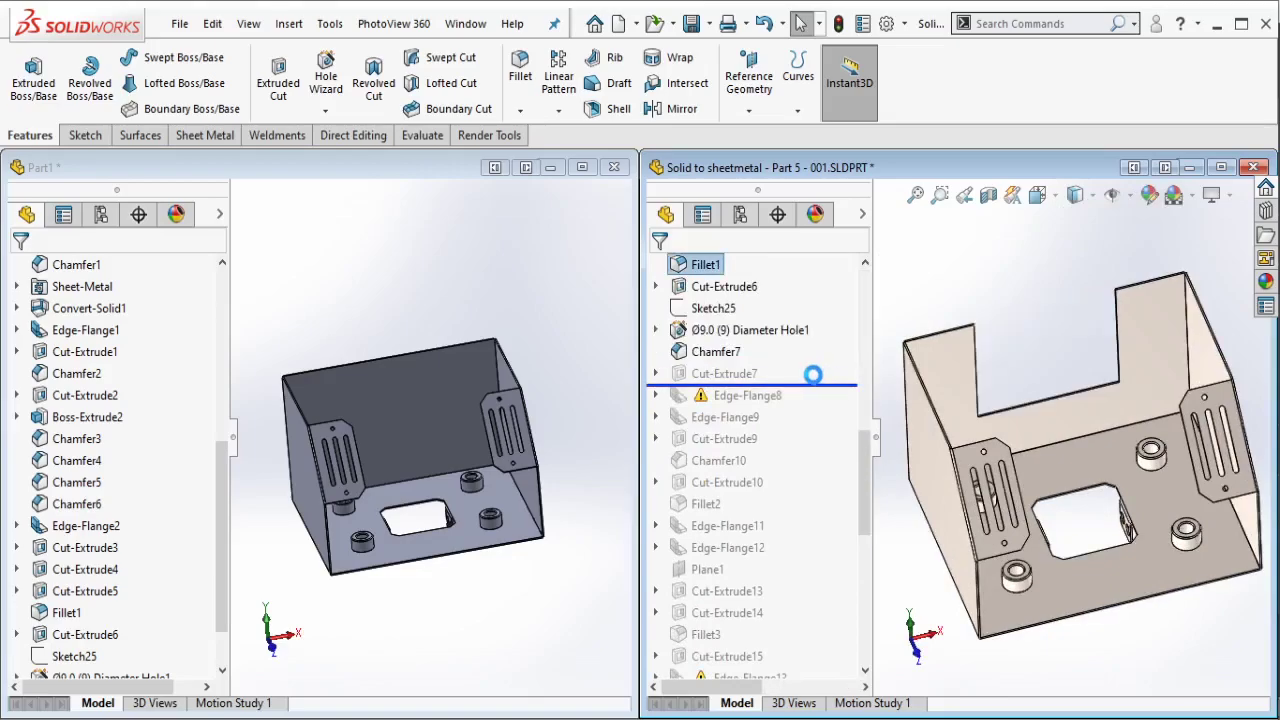
{"action": "left_click", "coordinate": [737, 375]}
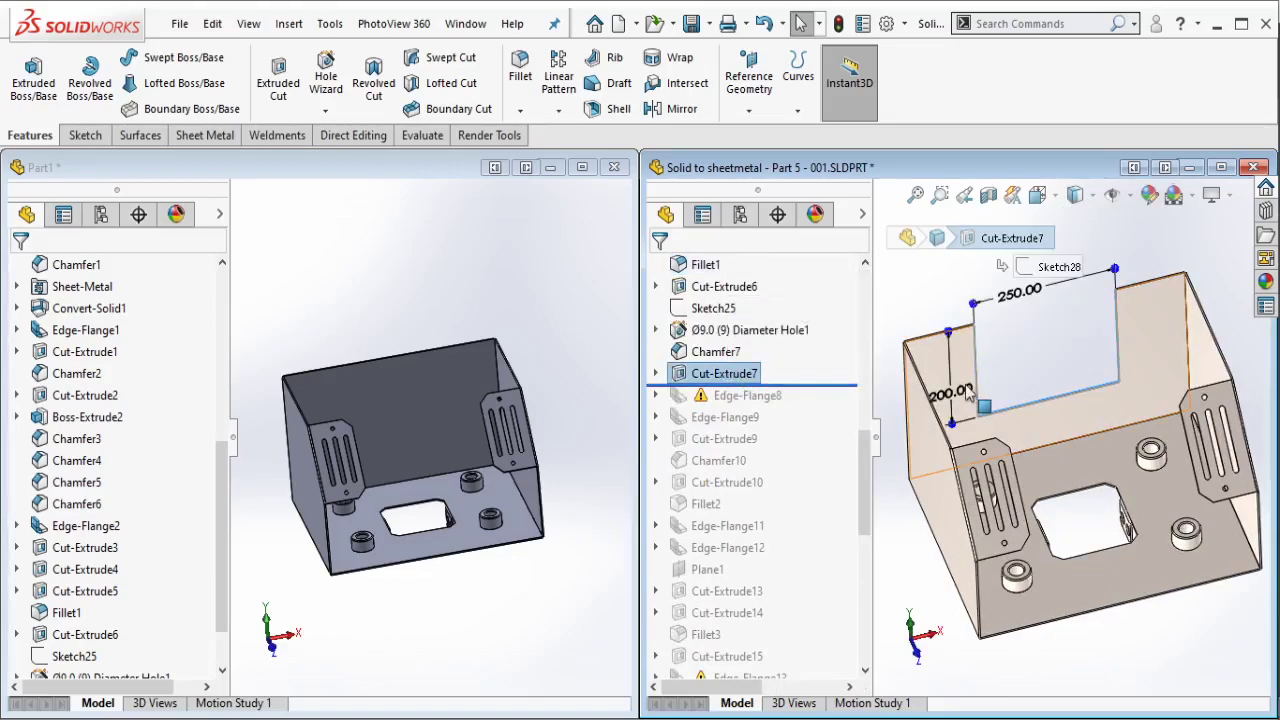
Step: Start a new sketch on Part1's back wall face
{"action": "scroll", "coordinate": [420, 388], "scroll_direction": "down", "scroll_amount": 3}
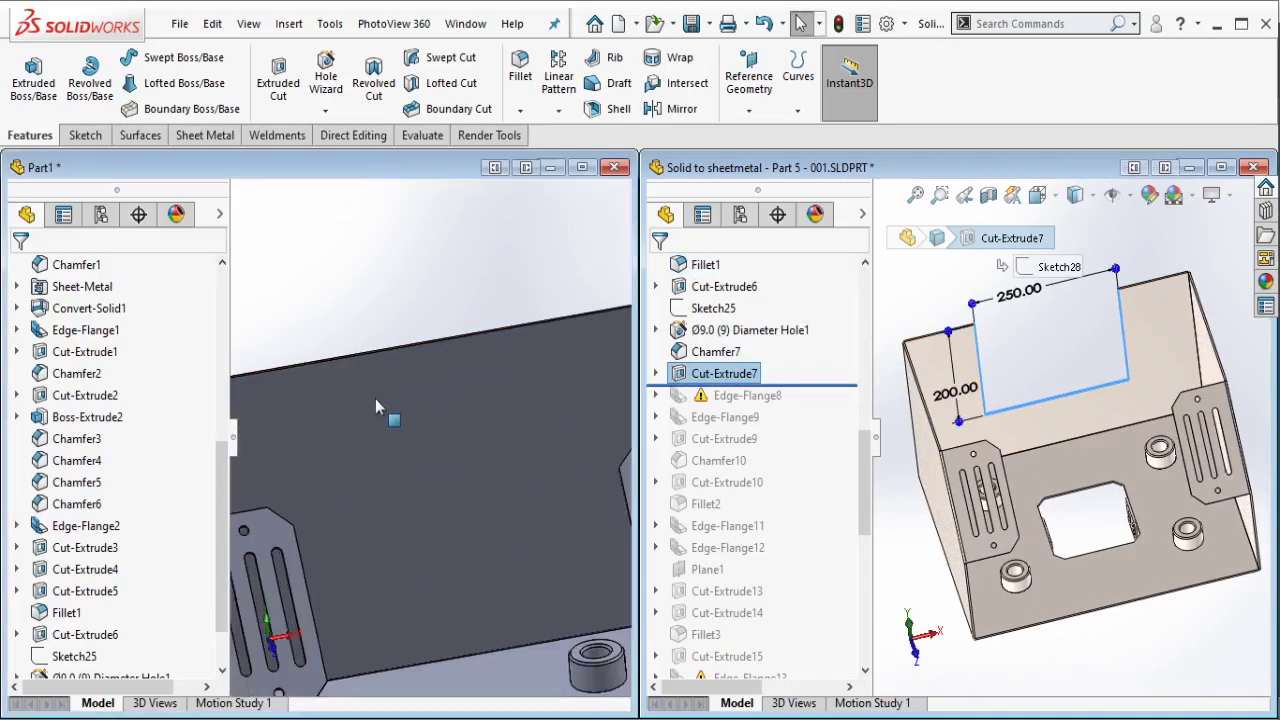
{"action": "left_click", "coordinate": [407, 386]}
{"action": "left_click", "coordinate": [458, 338]}
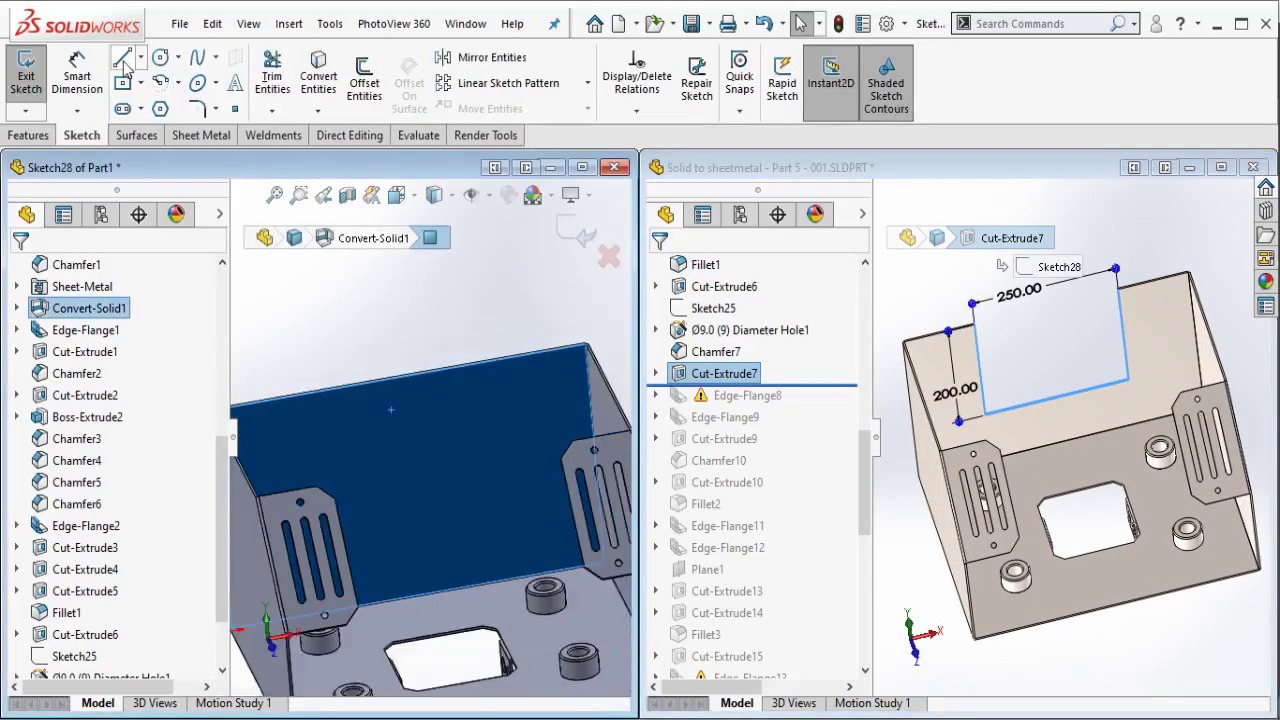
Step: Draw a vertical centerline down the back wall and a center rectangle on it
{"action": "left_click", "coordinate": [141, 58]}
{"action": "left_click", "coordinate": [150, 107]}
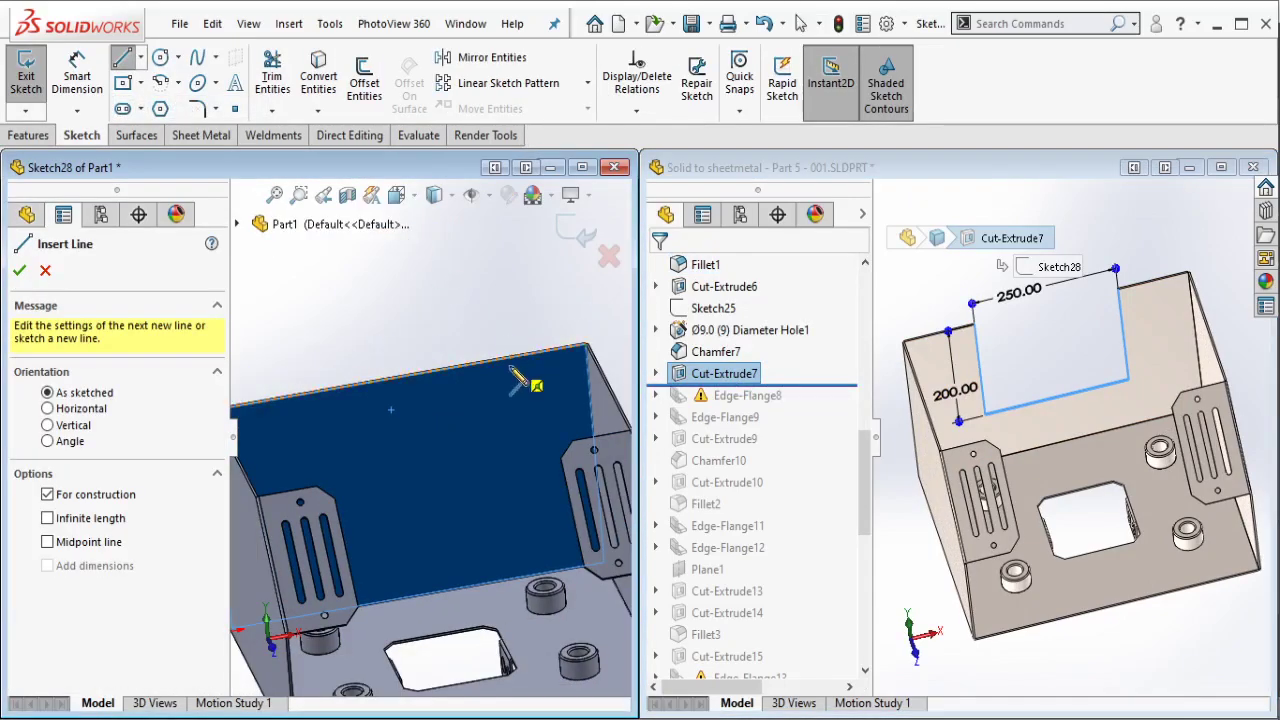
{"action": "left_click", "coordinate": [398, 377]}
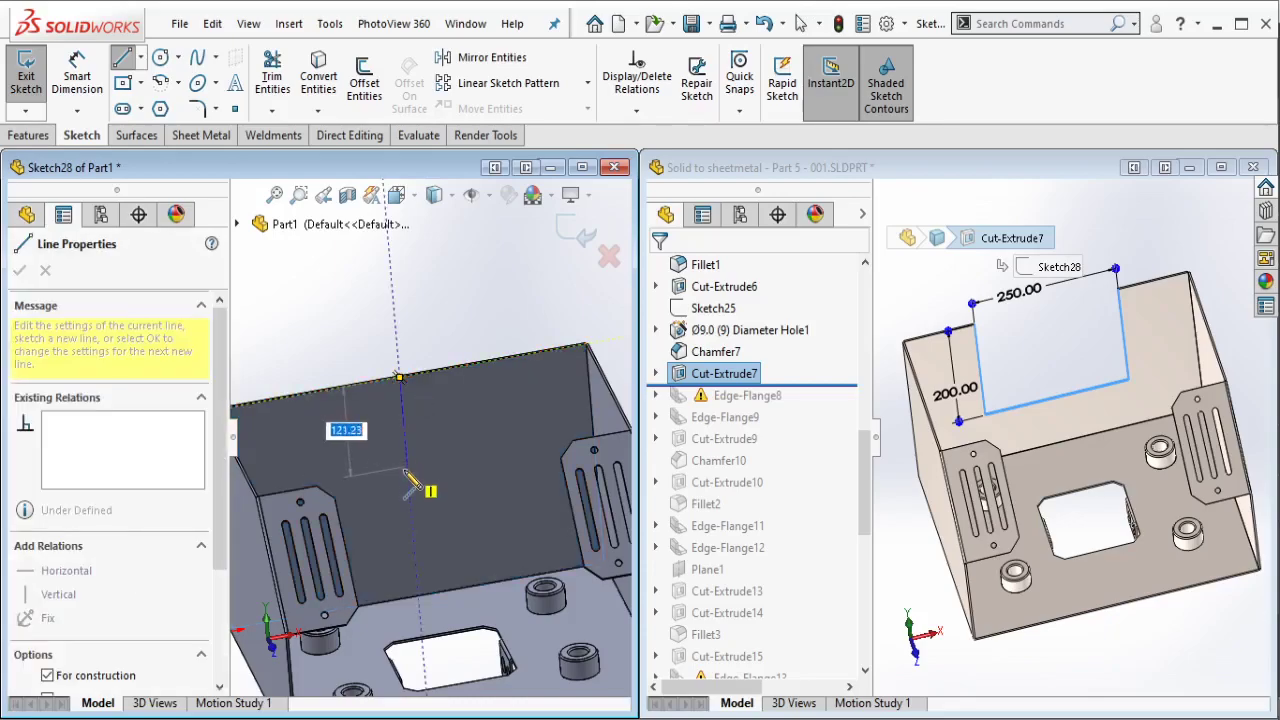
{"action": "left_click", "coordinate": [405, 482]}
{"action": "key", "text": "Escape"}
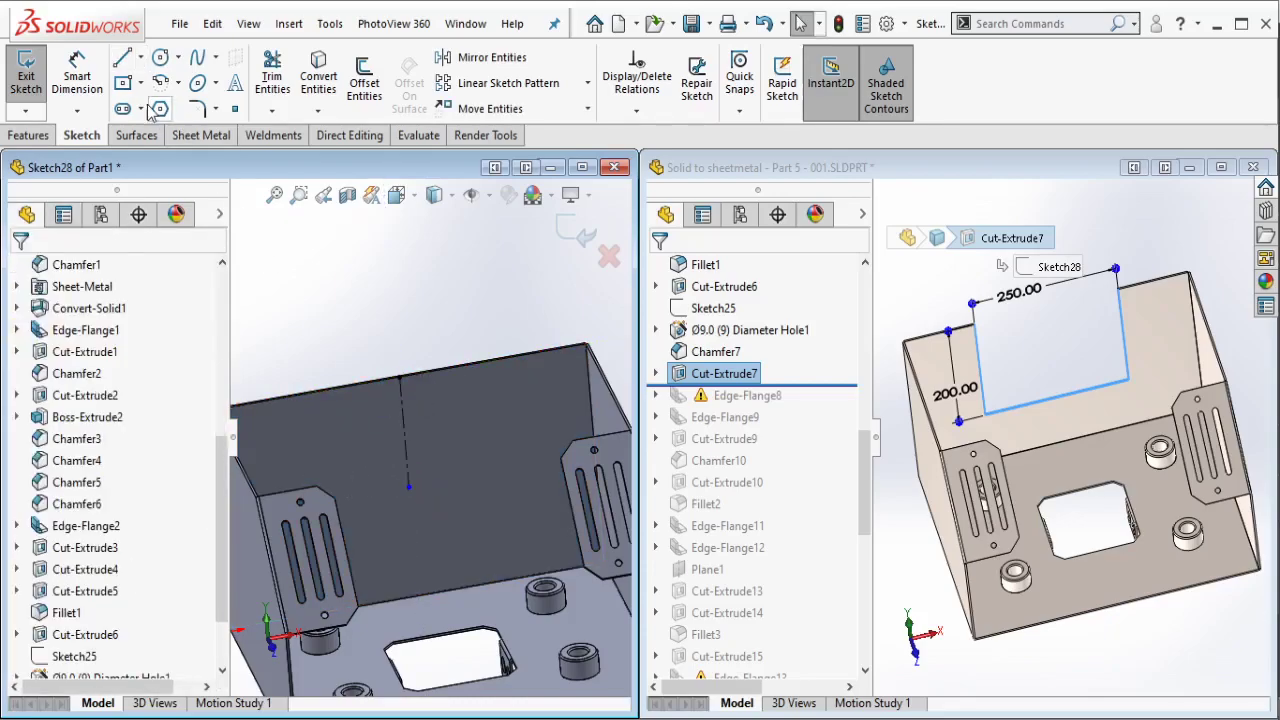
{"action": "right_click_drag", "start_coordinate": [397, 372], "coordinate": [423, 494]}
{"action": "left_click_drag", "start_coordinate": [409, 487], "coordinate": [344, 533]}
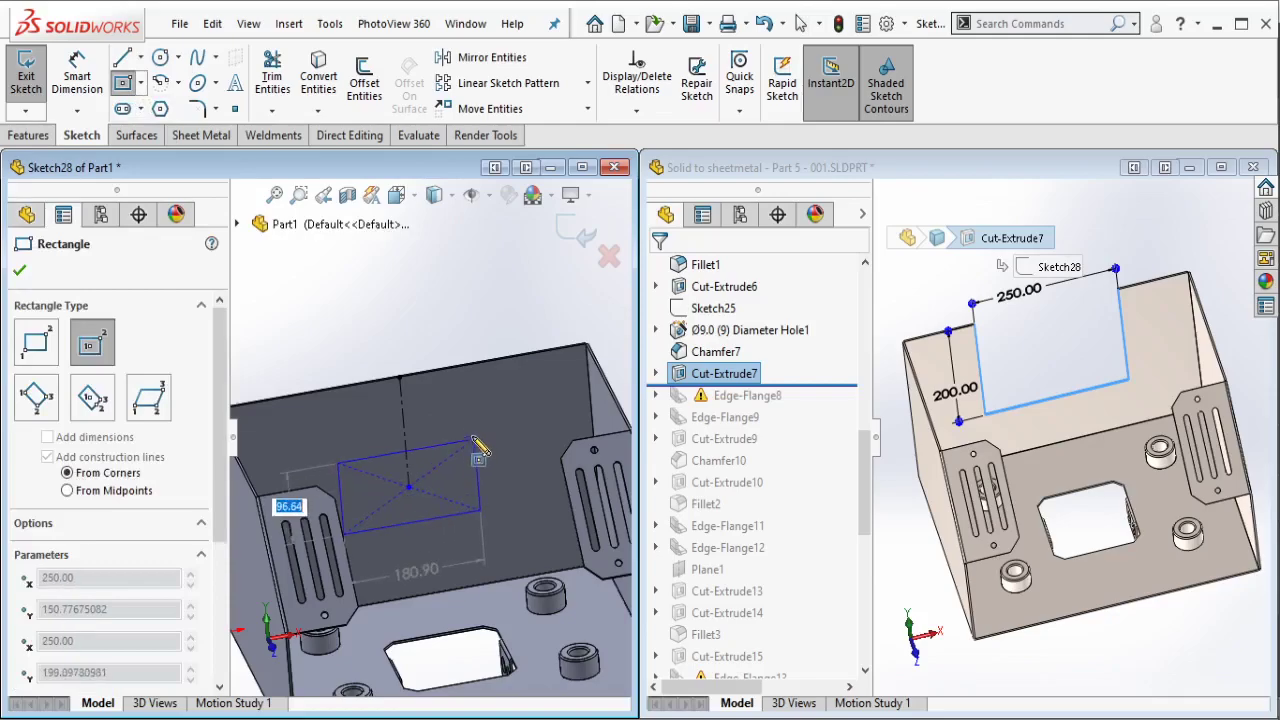
{"action": "key", "text": "Escape"}
Step: Align the rectangle's top edge with the centerline's top endpoint and enlarge it
{"action": "left_click", "coordinate": [399, 378]}
{"action": "left_click", "coordinate": [441, 446], "text": "ctrl"}
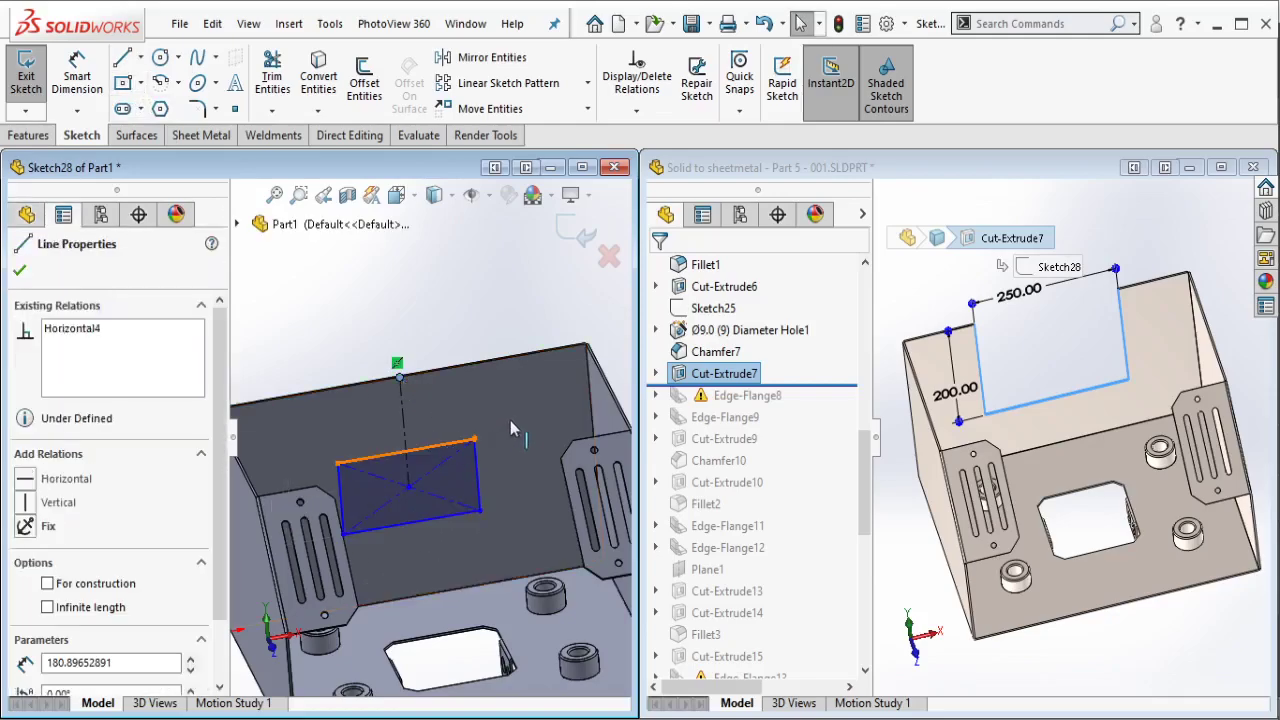
{"action": "left_click", "coordinate": [529, 365]}
{"action": "key", "text": "Escape"}
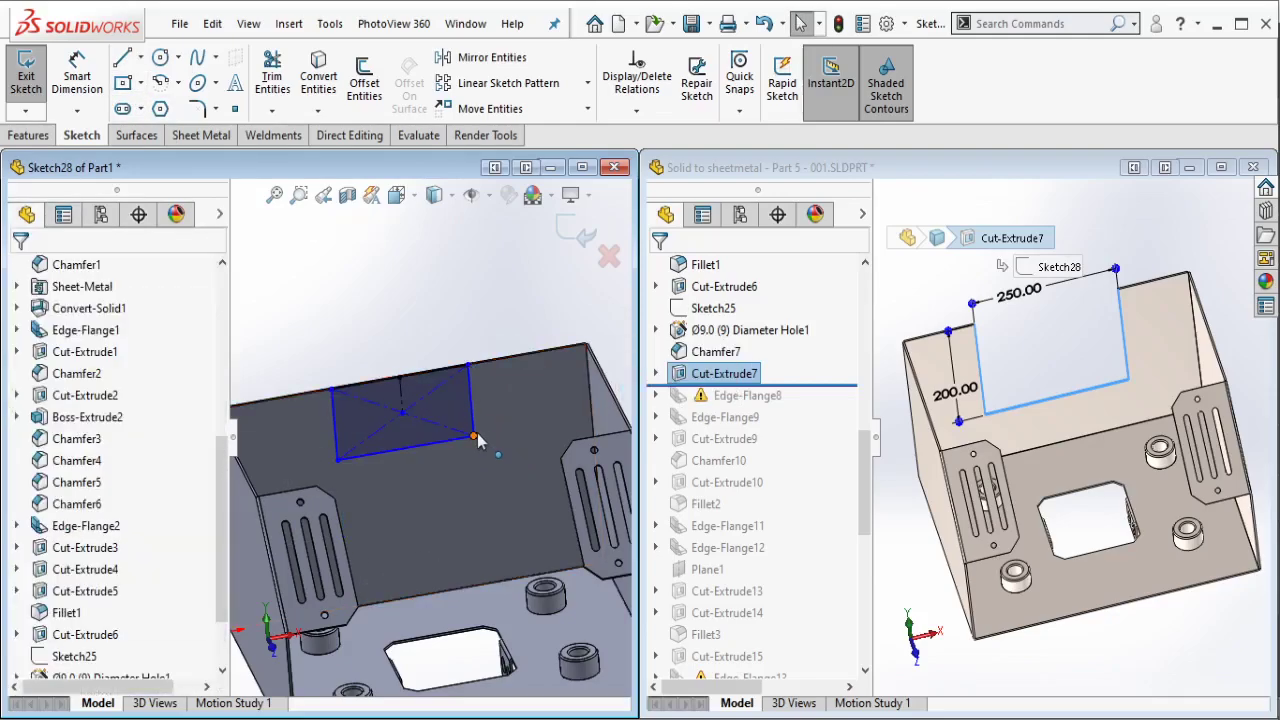
{"action": "left_click_drag", "start_coordinate": [476, 444], "coordinate": [515, 494]}
{"action": "key", "text": "Escape"}
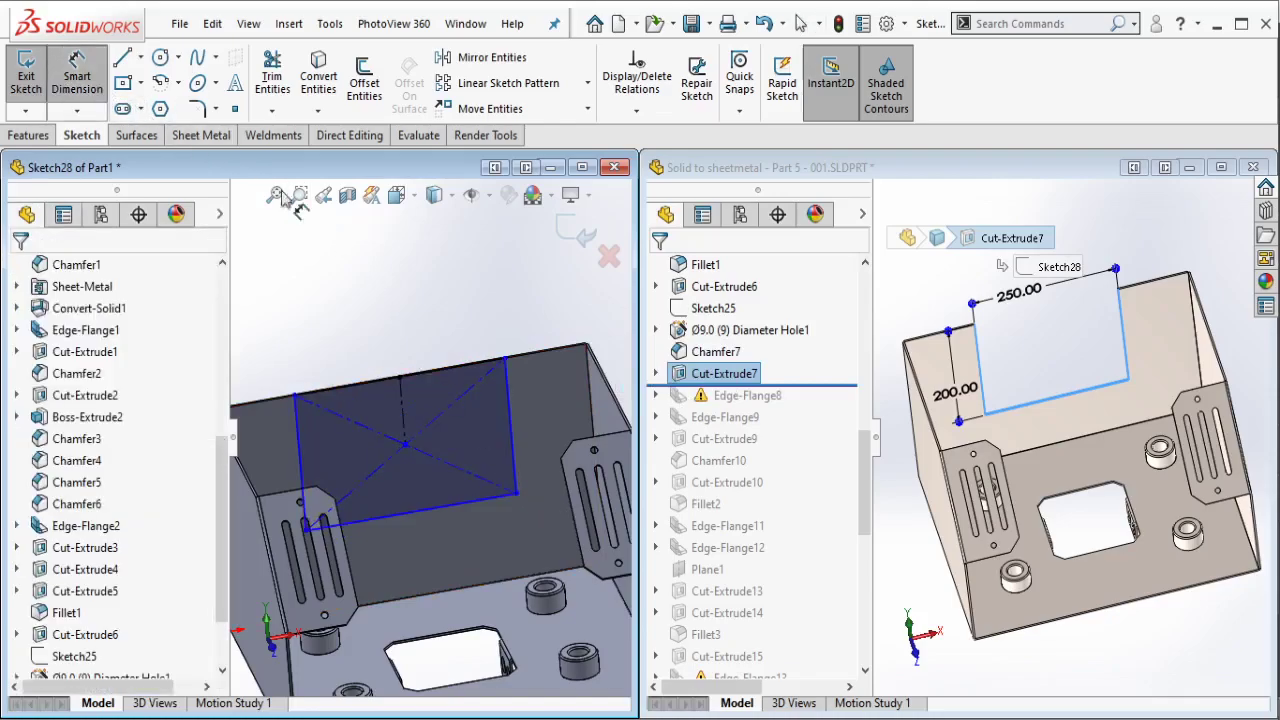
Step: Dimension the rectangle 250 wide by 200 high and extruded-cut it through the wall
{"action": "left_click", "coordinate": [445, 380]}
{"action": "left_click", "coordinate": [432, 333]}
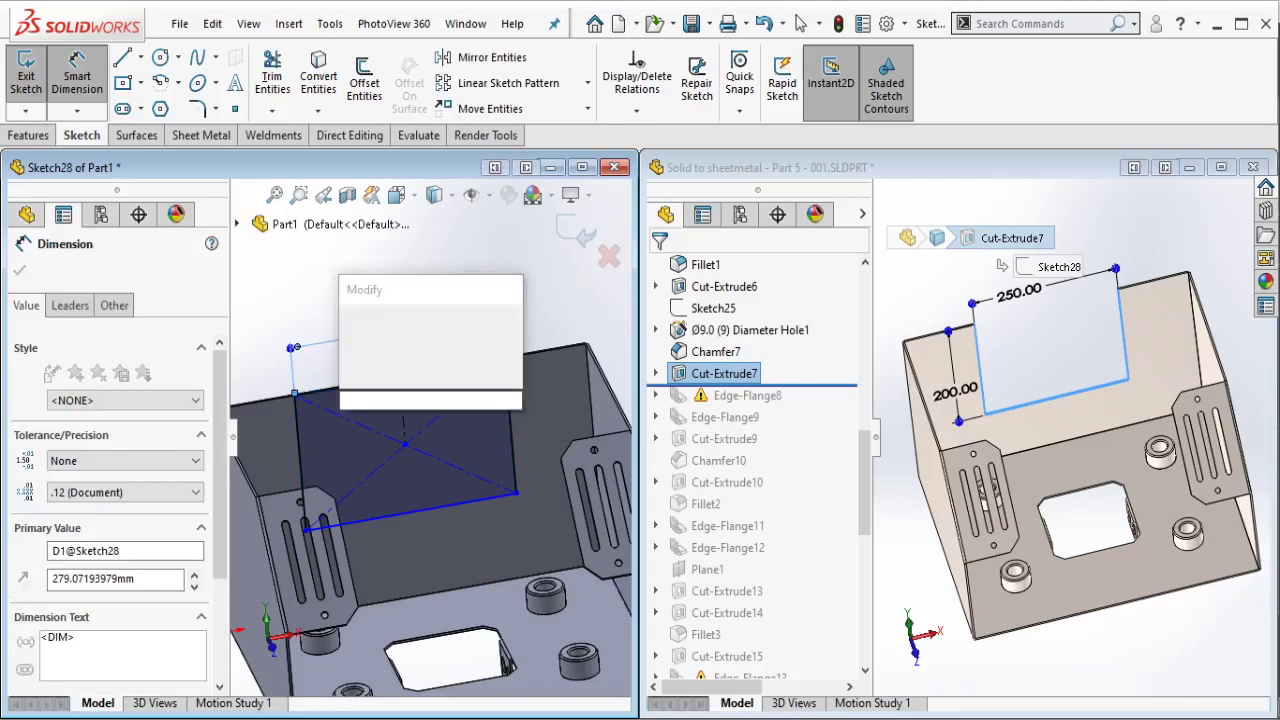
{"action": "type", "text": "250"}
{"action": "left_click", "coordinate": [351, 320]}
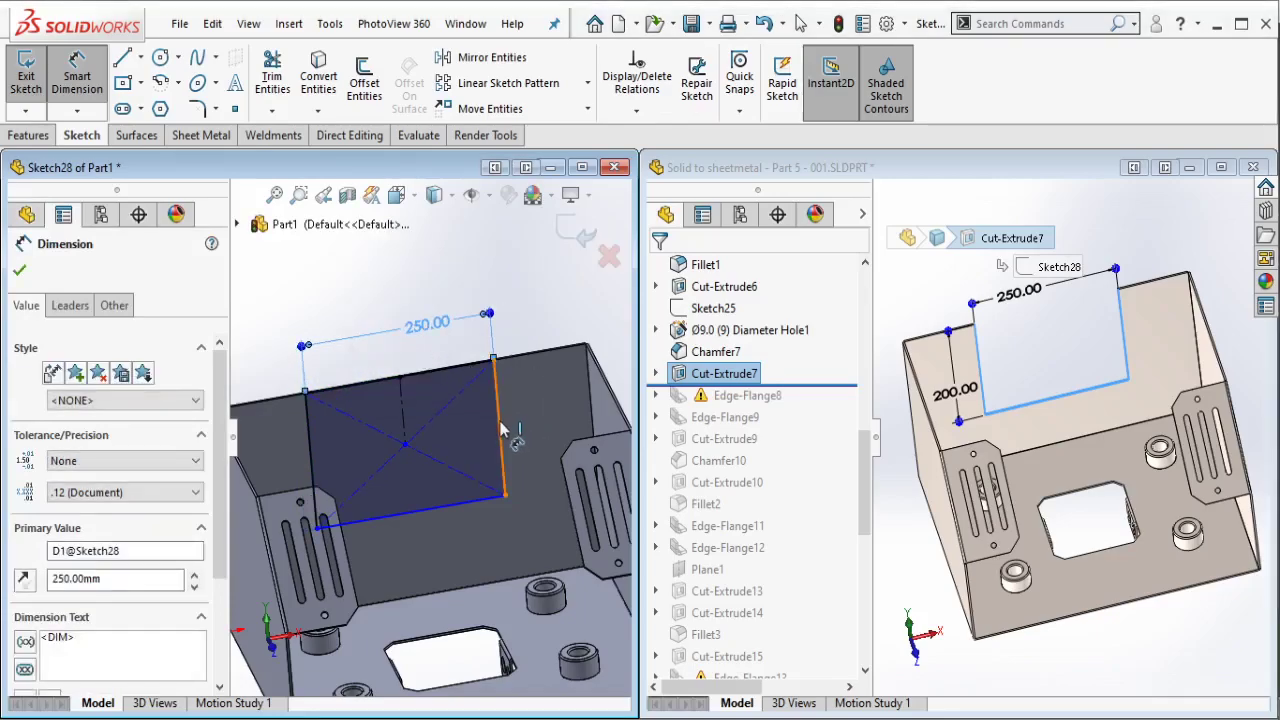
{"action": "left_click", "coordinate": [540, 420]}
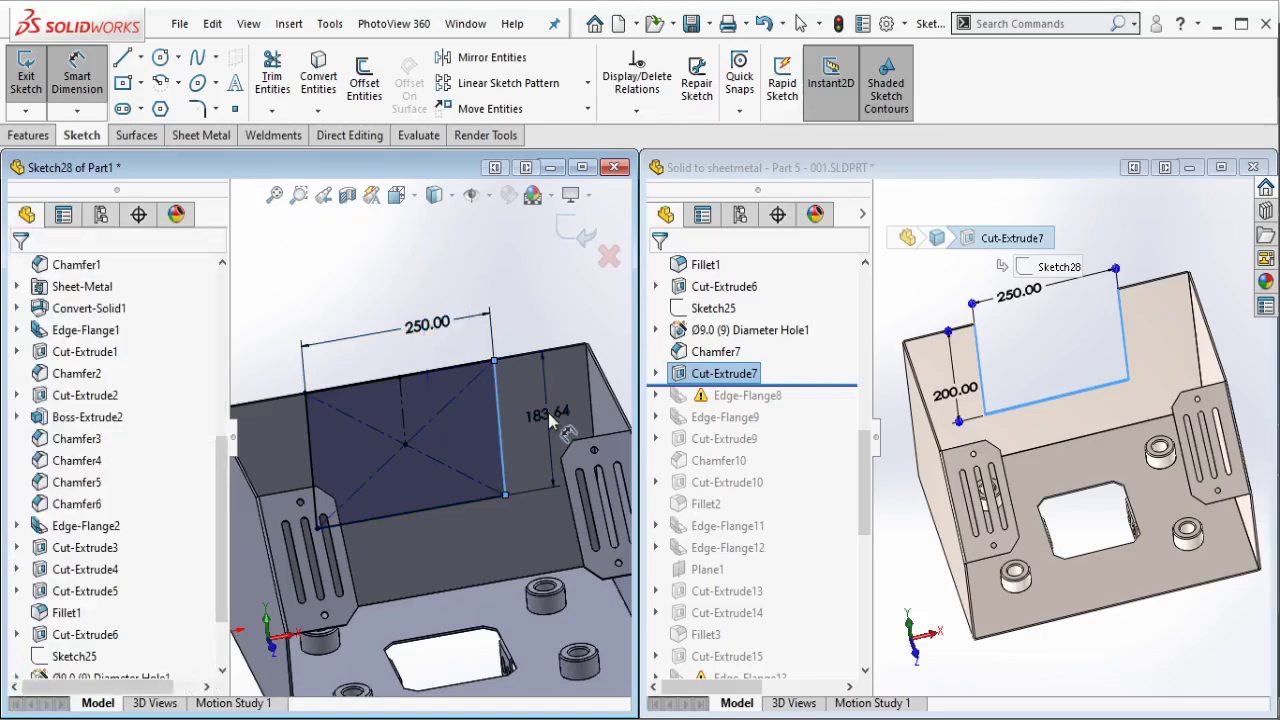
{"action": "left_click", "coordinate": [550, 422]}
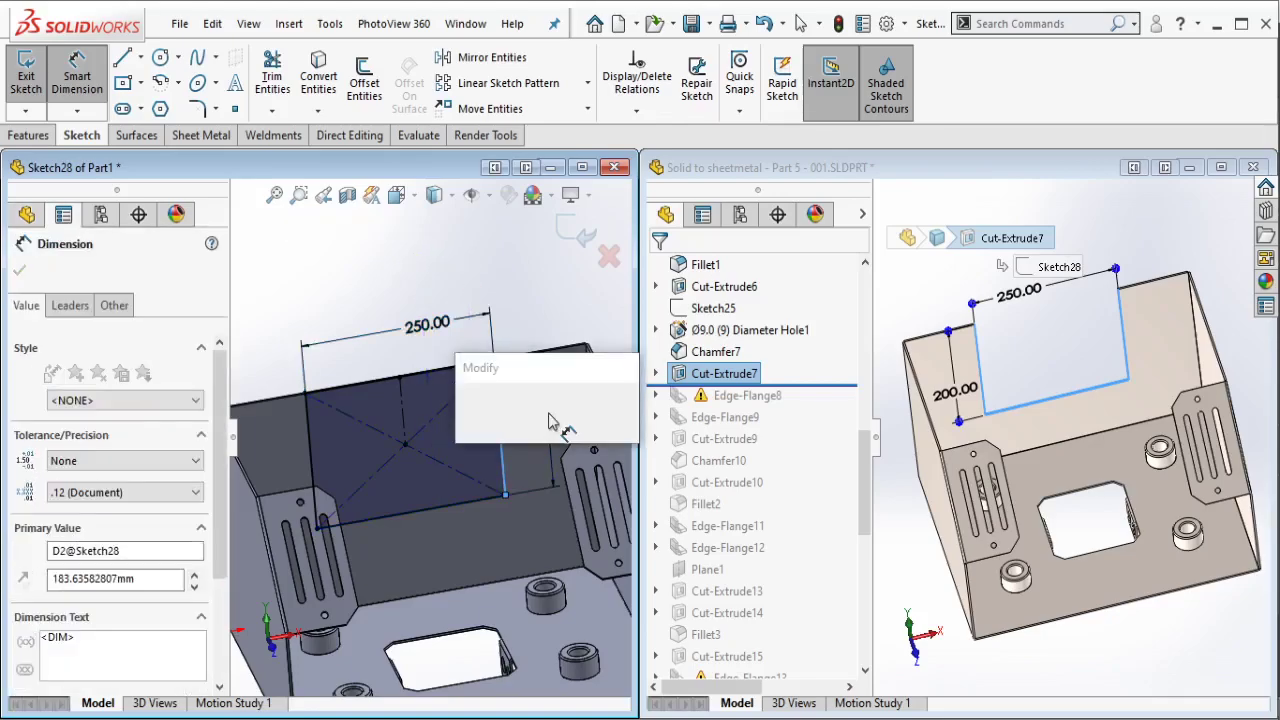
{"action": "type", "text": "200"}
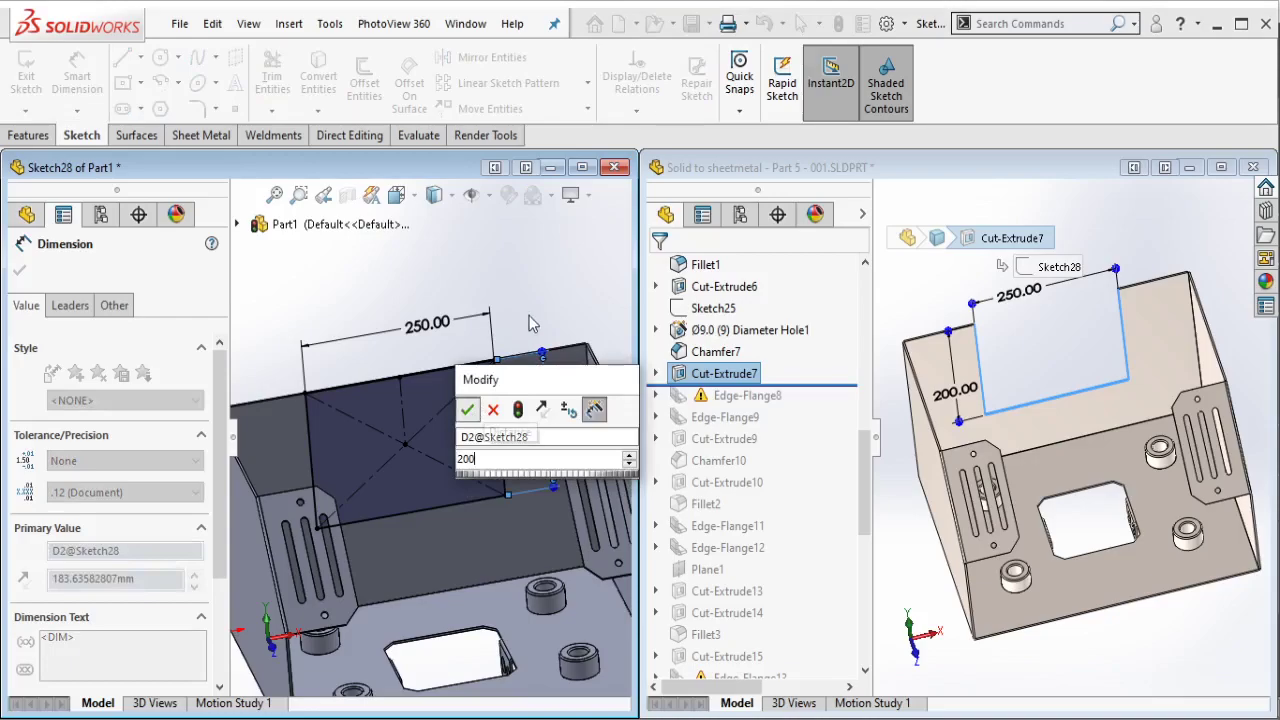
{"action": "key", "text": "Escape"}
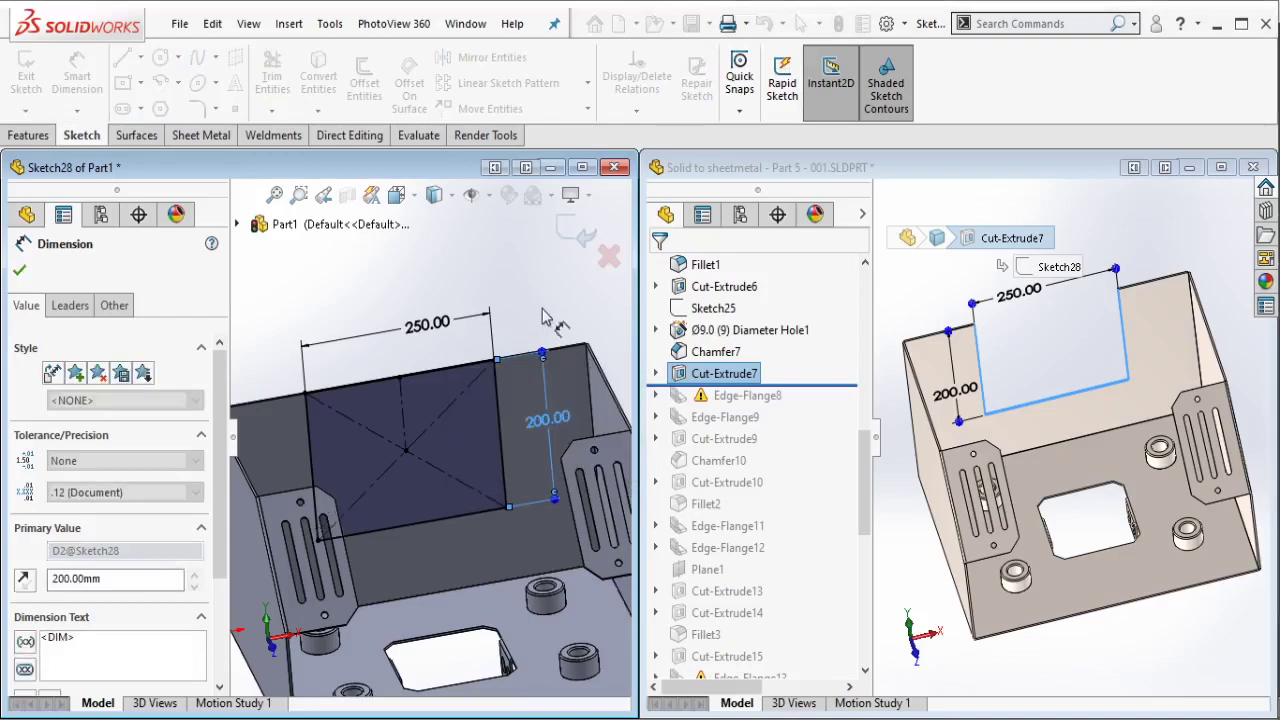
{"action": "left_click", "coordinate": [30, 135]}
{"action": "left_click", "coordinate": [278, 85]}
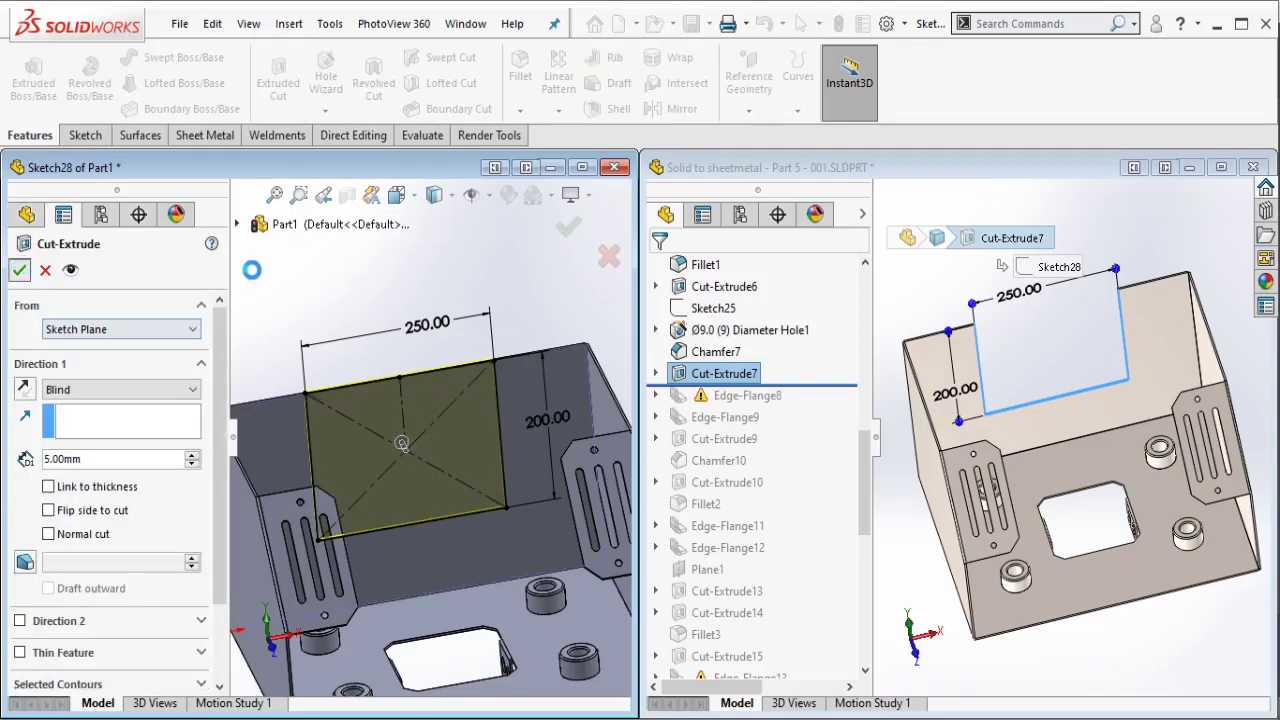
{"action": "left_click", "coordinate": [567, 228]}
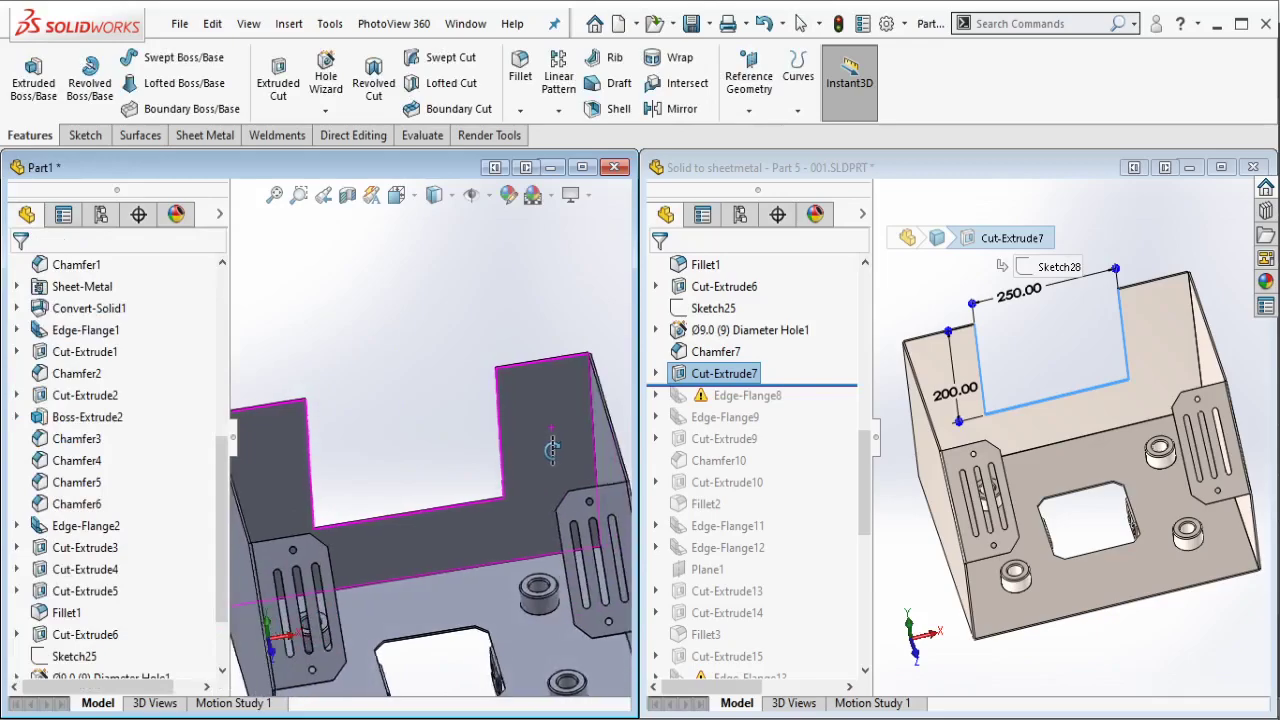
Step: Roll the reference part past Cut-Extrude7 and inspect its Edge-Flange8 flanges
{"action": "left_click", "coordinate": [906, 304]}
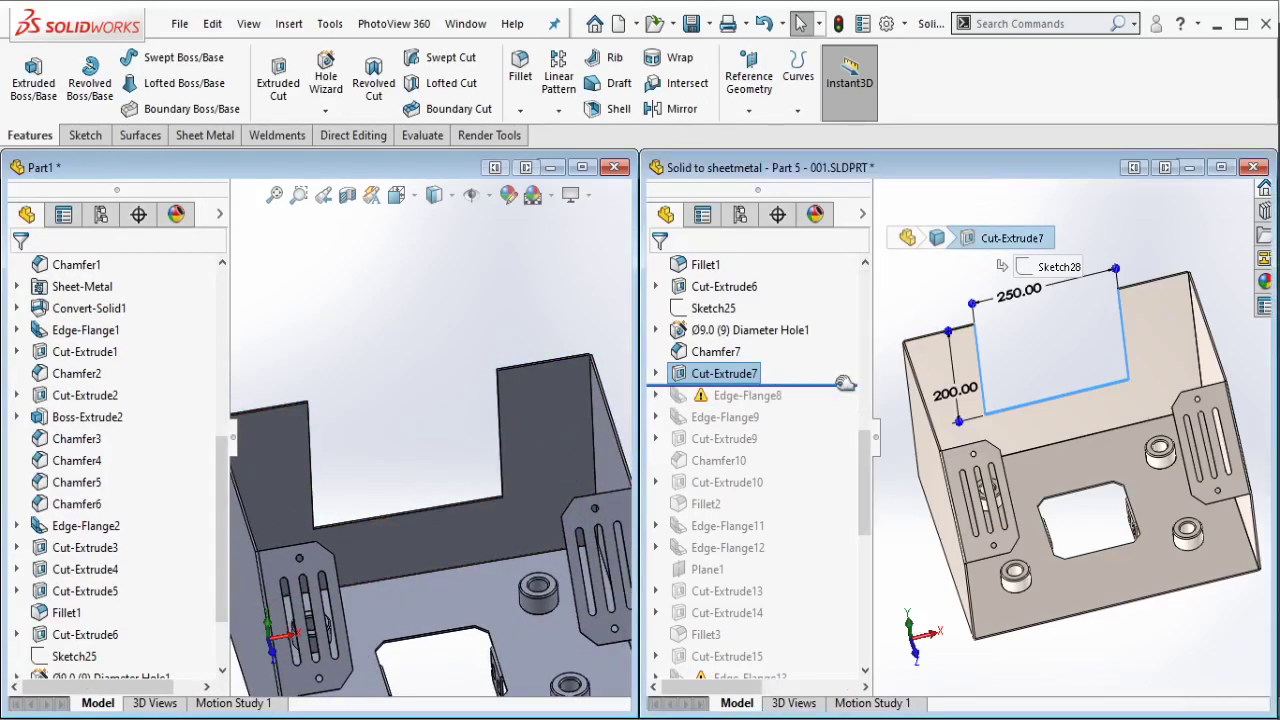
{"action": "left_click_drag", "start_coordinate": [845, 383], "coordinate": [838, 393]}
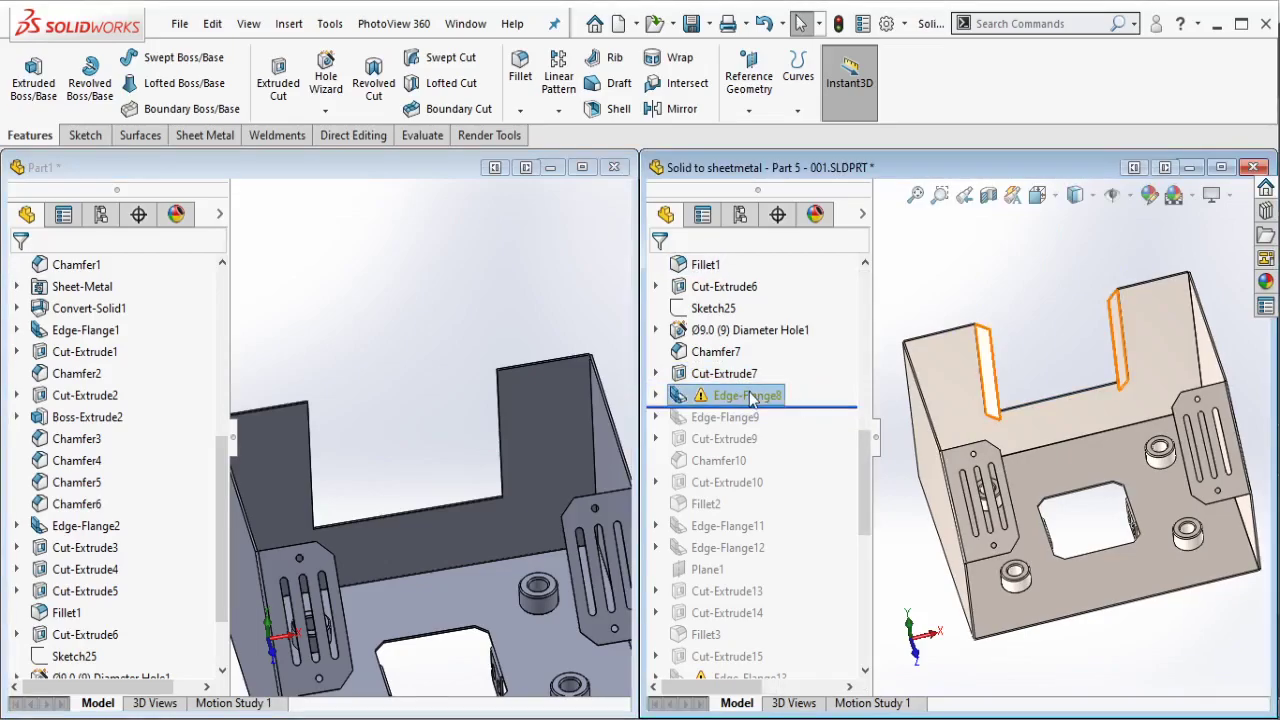
{"action": "left_click", "coordinate": [752, 398]}
{"action": "scroll", "coordinate": [980, 430], "scroll_direction": "down", "scroll_amount": 3}
{"action": "scroll", "coordinate": [1017, 492], "scroll_direction": "down", "scroll_amount": 3}
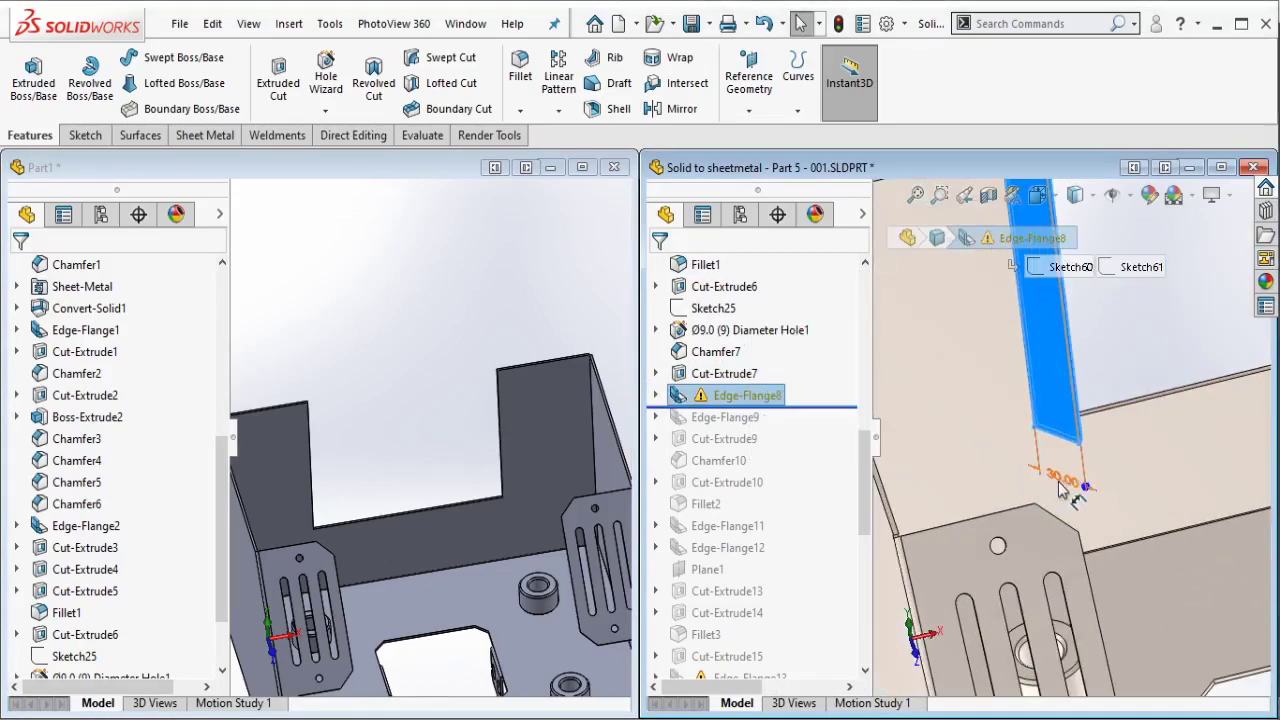
{"action": "scroll", "coordinate": [1062, 490], "scroll_direction": "up", "scroll_amount": 3}
{"action": "scroll", "coordinate": [1055, 455], "scroll_direction": "down", "scroll_amount": 1}
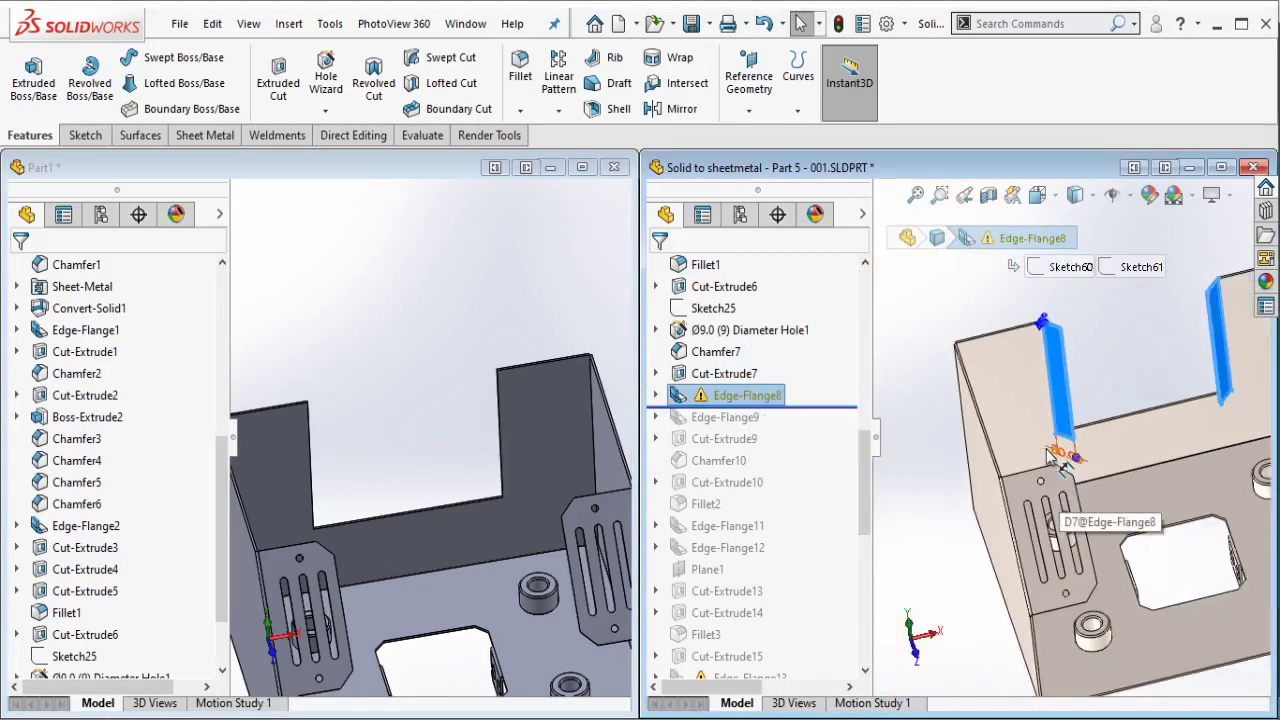
Step: Start an edge flange on Part1 and select both side edges of the back-wall notch
{"action": "left_click", "coordinate": [409, 327]}
{"action": "left_click", "coordinate": [211, 135]}
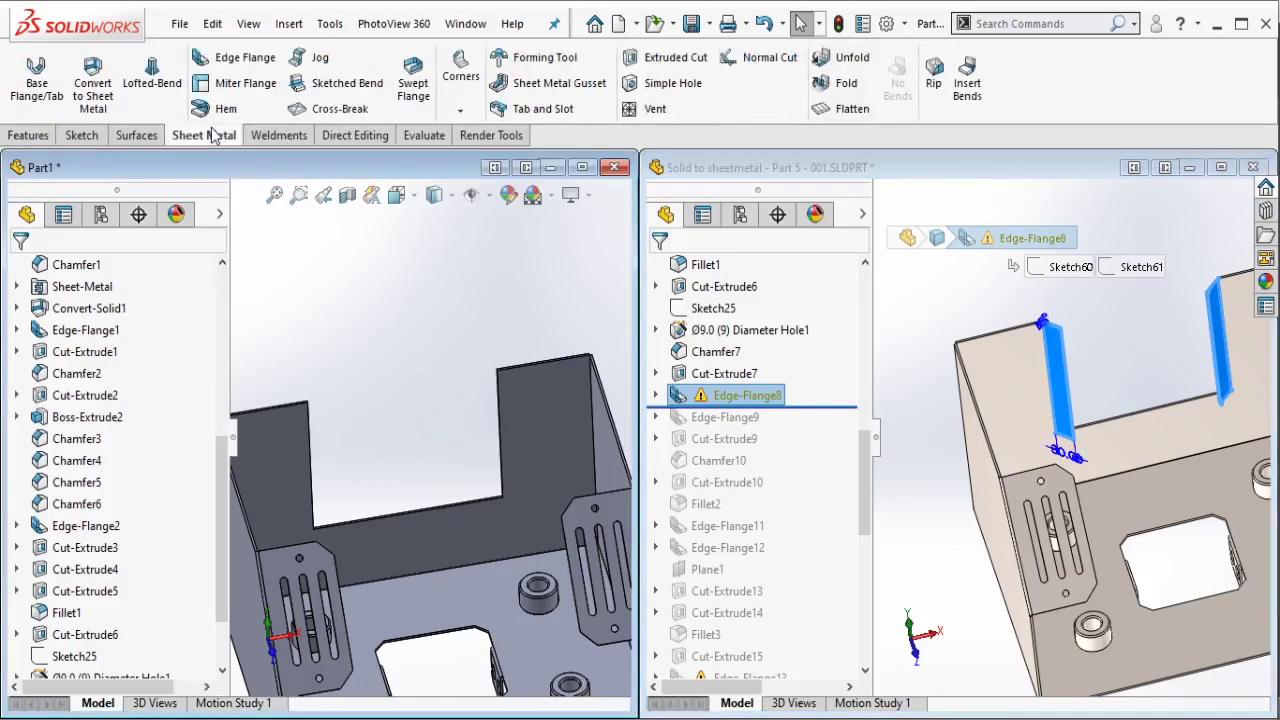
{"action": "left_click", "coordinate": [236, 58]}
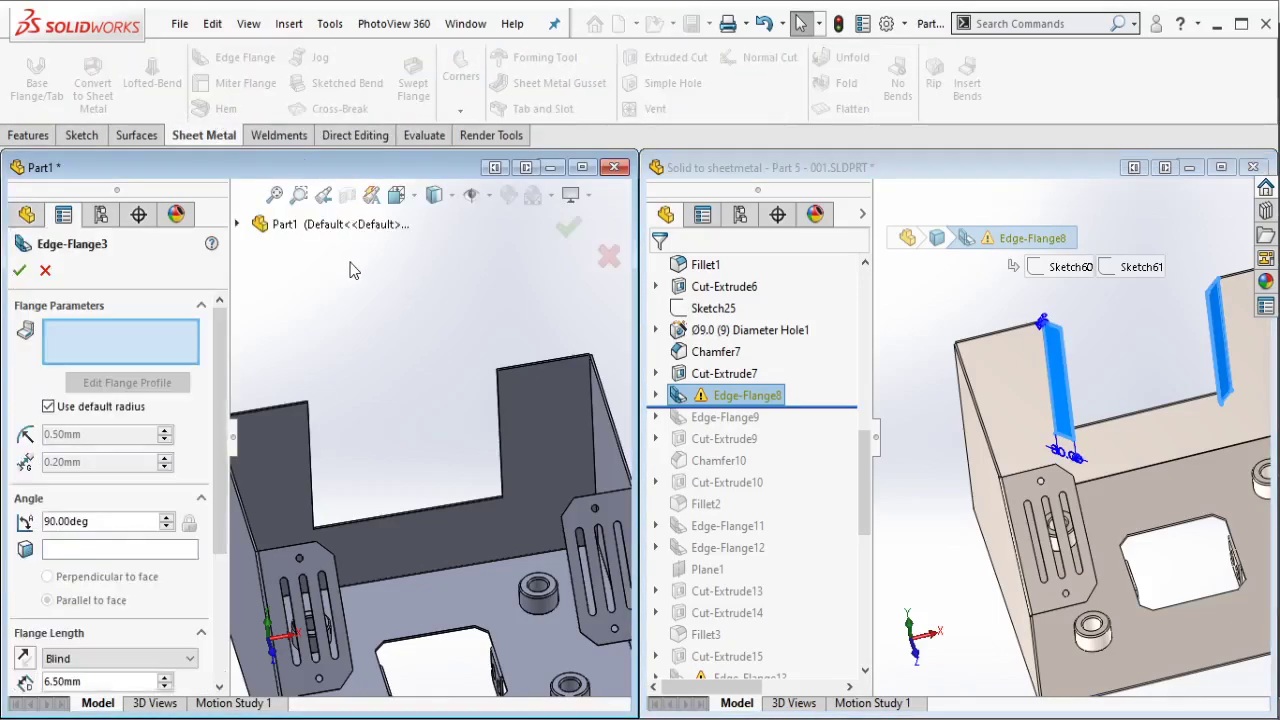
{"action": "scroll", "coordinate": [313, 391], "scroll_direction": "down", "scroll_amount": 3}
{"action": "left_click", "coordinate": [300, 363]}
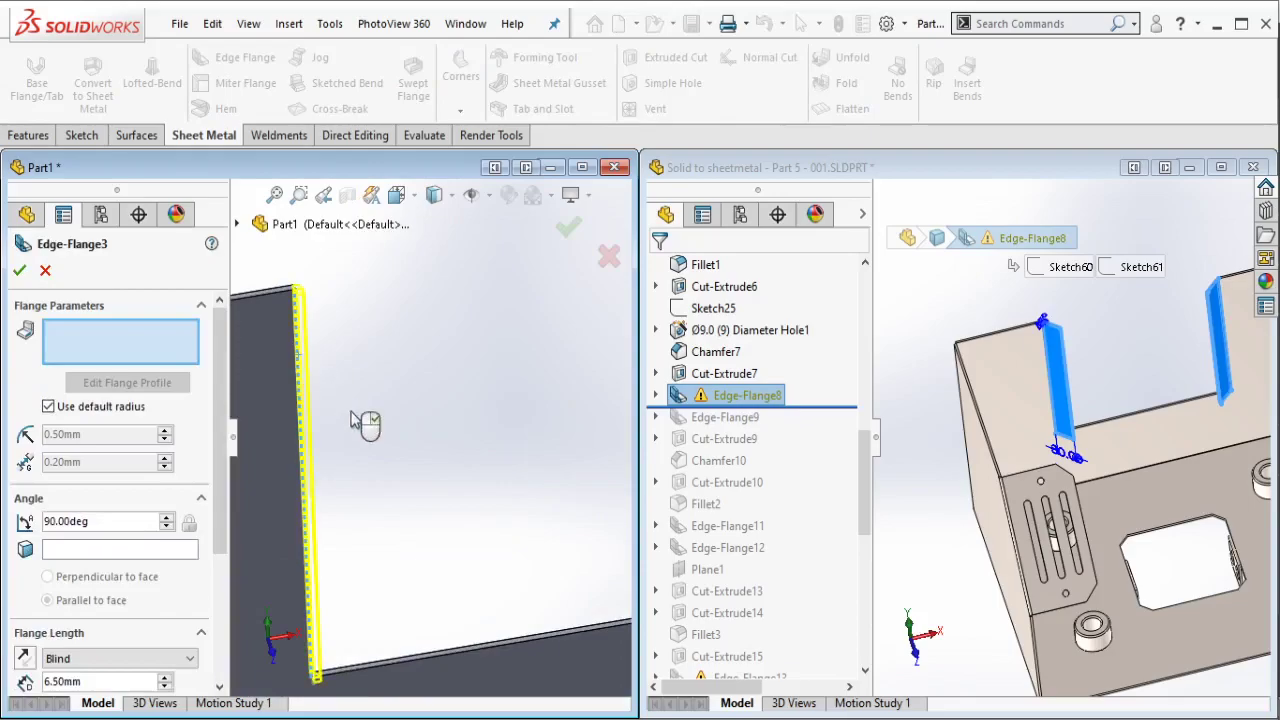
{"action": "scroll", "coordinate": [532, 367], "scroll_direction": "up", "scroll_amount": 3}
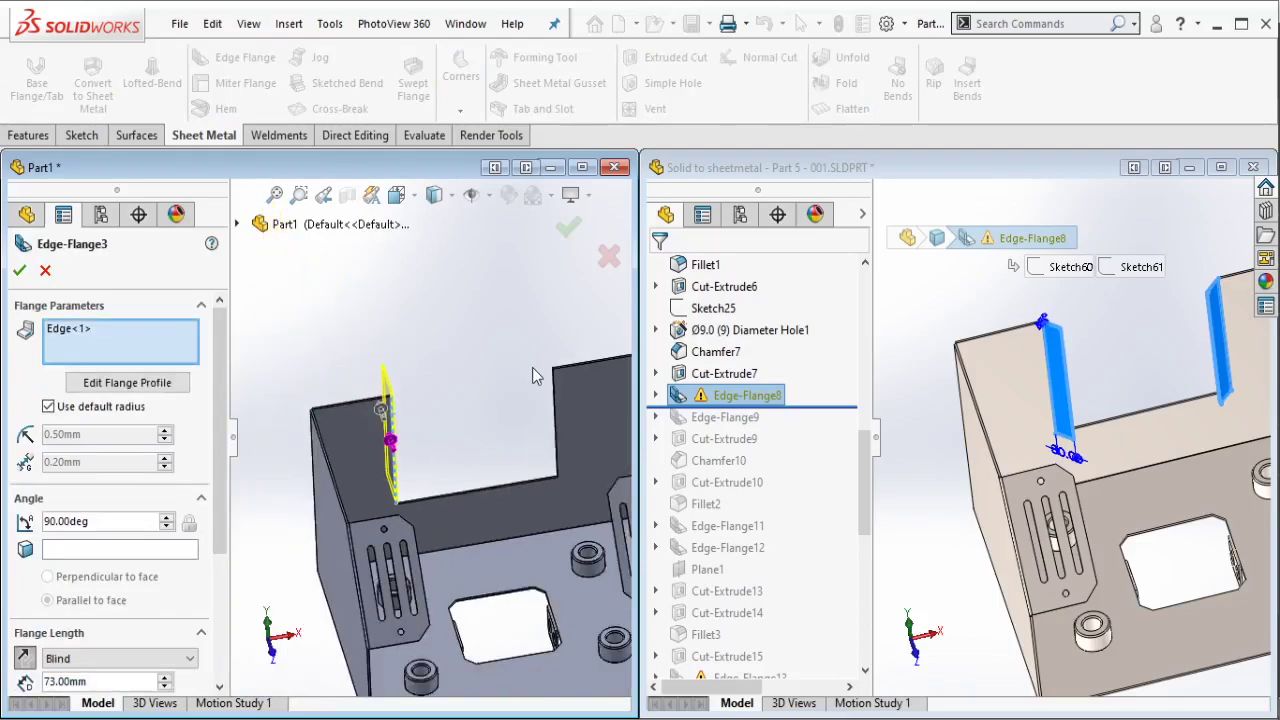
{"action": "scroll", "coordinate": [564, 436], "scroll_direction": "down", "scroll_amount": 3}
{"action": "scroll", "coordinate": [522, 427], "scroll_direction": "down", "scroll_amount": 2}
{"action": "left_click", "coordinate": [494, 432]}
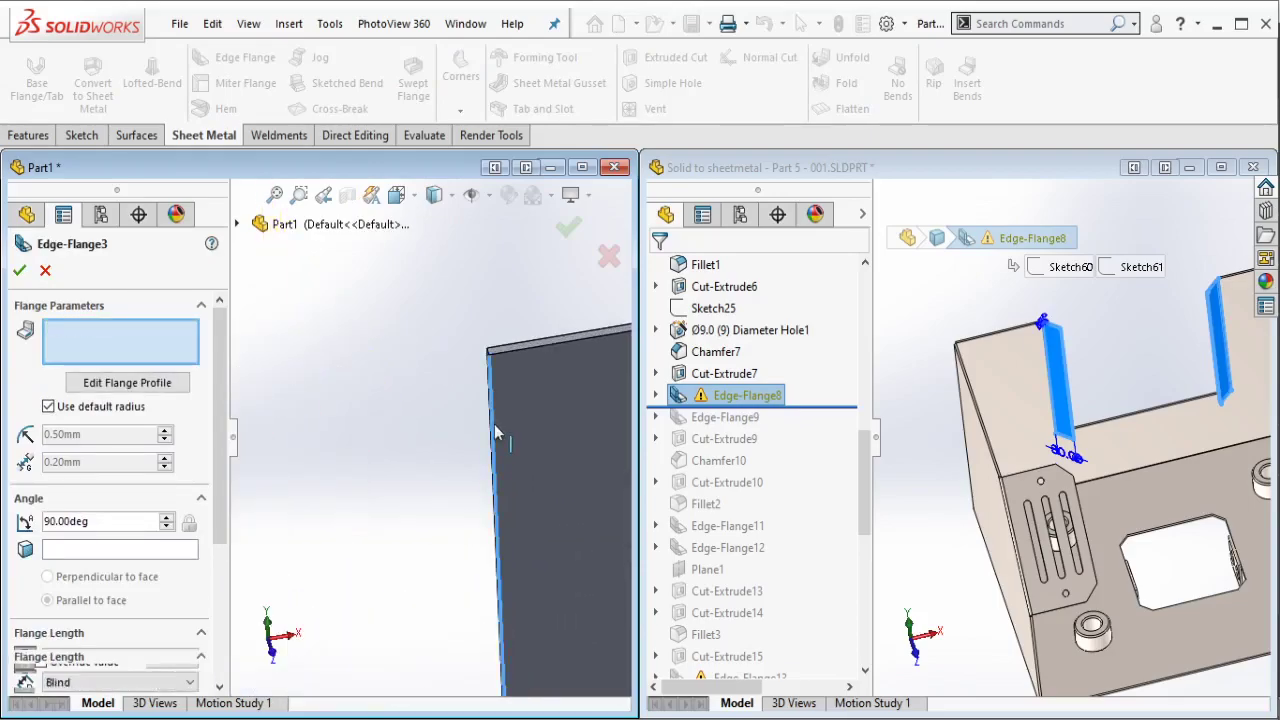
{"action": "scroll", "coordinate": [400, 480], "scroll_direction": "up", "scroll_amount": 3}
{"action": "scroll", "coordinate": [248, 514], "scroll_direction": "up", "scroll_amount": 2}
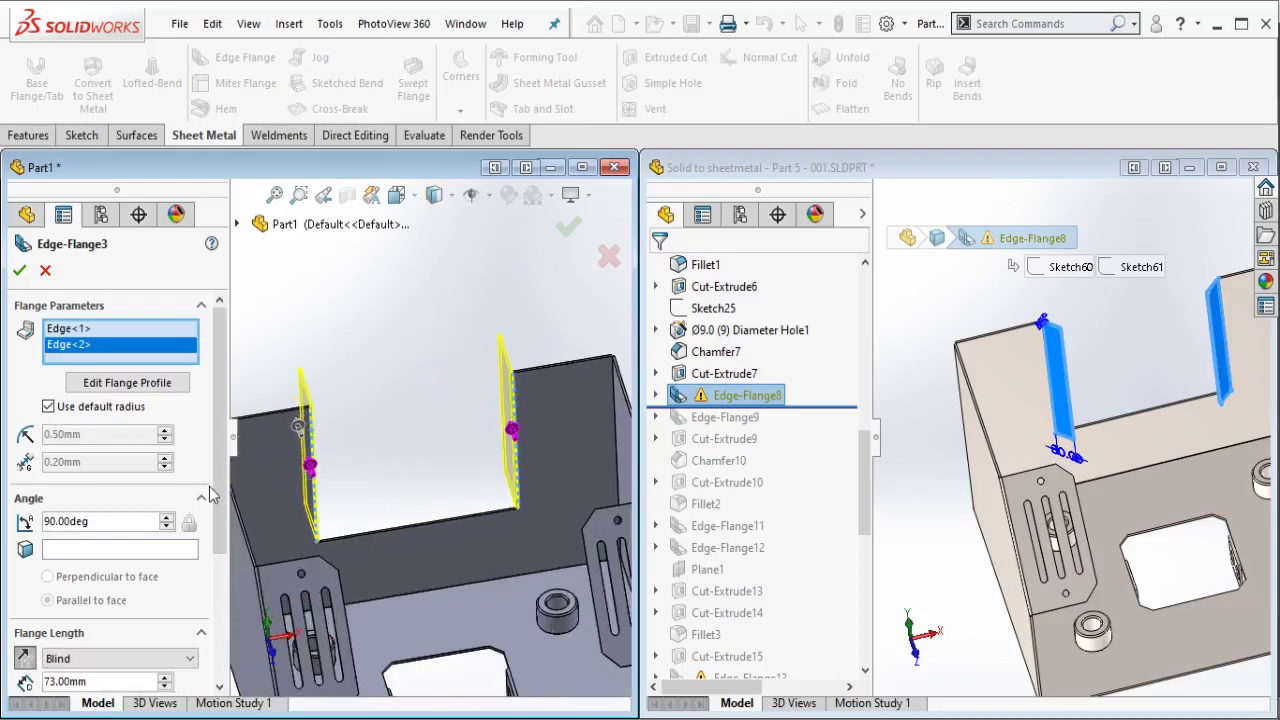
{"action": "scroll", "coordinate": [210, 494], "scroll_direction": "down", "scroll_amount": 1}
{"action": "scroll", "coordinate": [210, 494], "scroll_direction": "down", "scroll_amount": 3}
Step: Set the flange length to 30 mm and the angle to 45°
{"action": "left_click", "coordinate": [25, 547]}
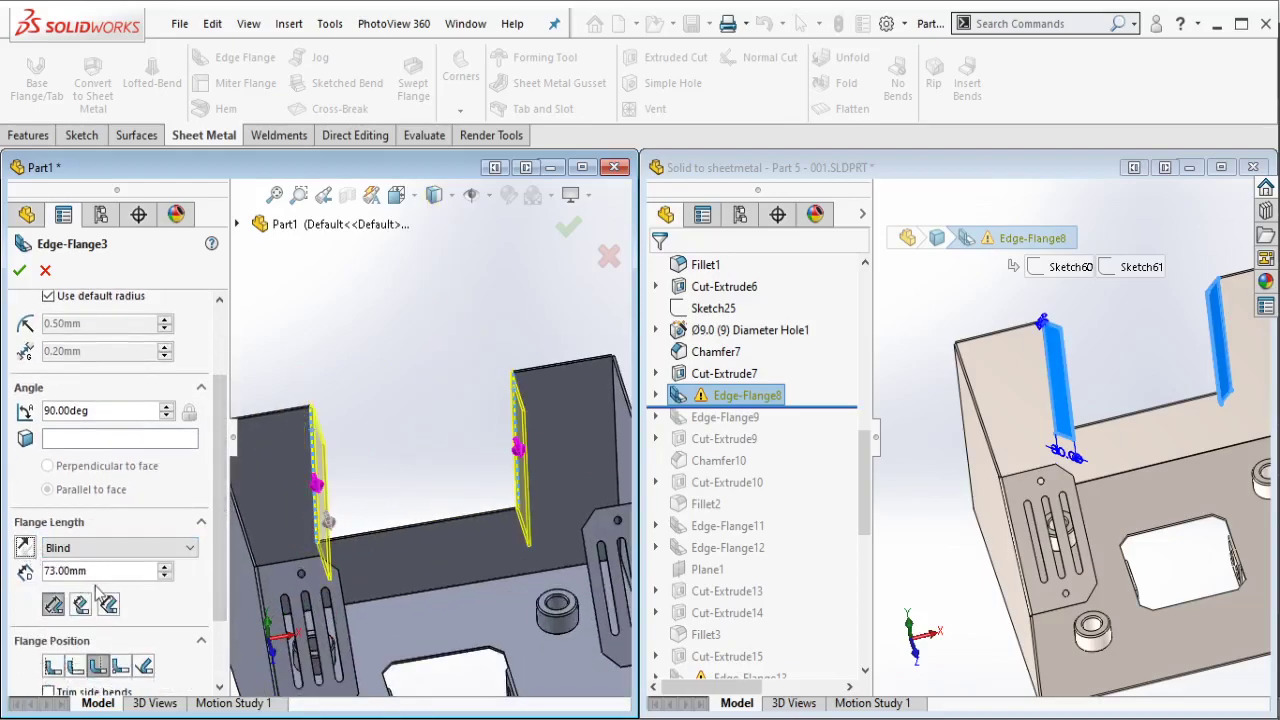
{"action": "type", "text": "30"}
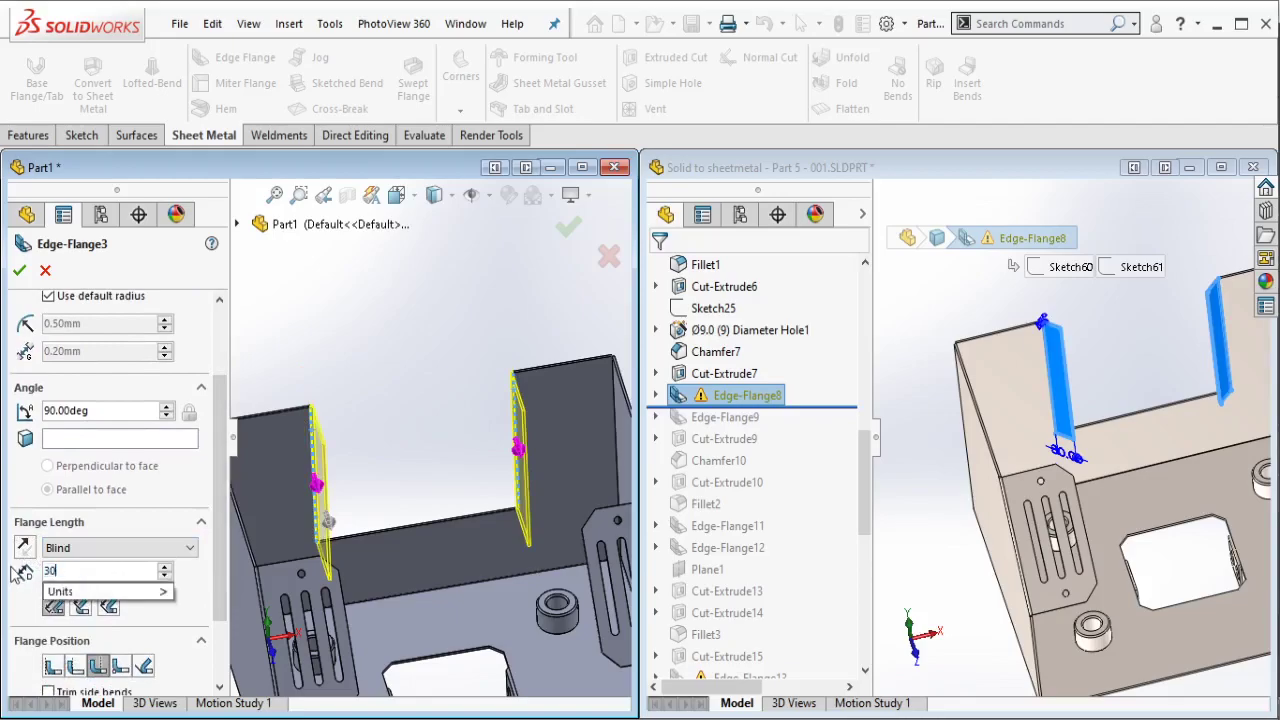
{"action": "key", "text": "Return"}
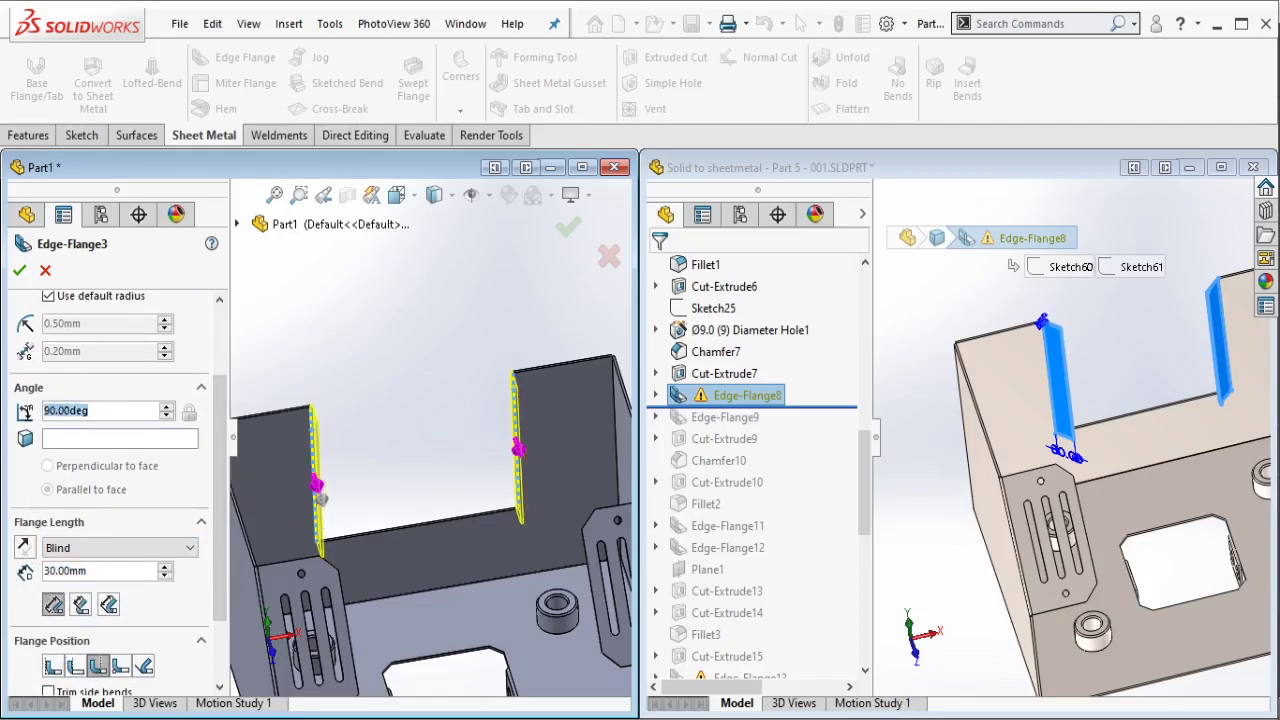
{"action": "type", "text": "45"}
{"action": "key", "text": "Return"}
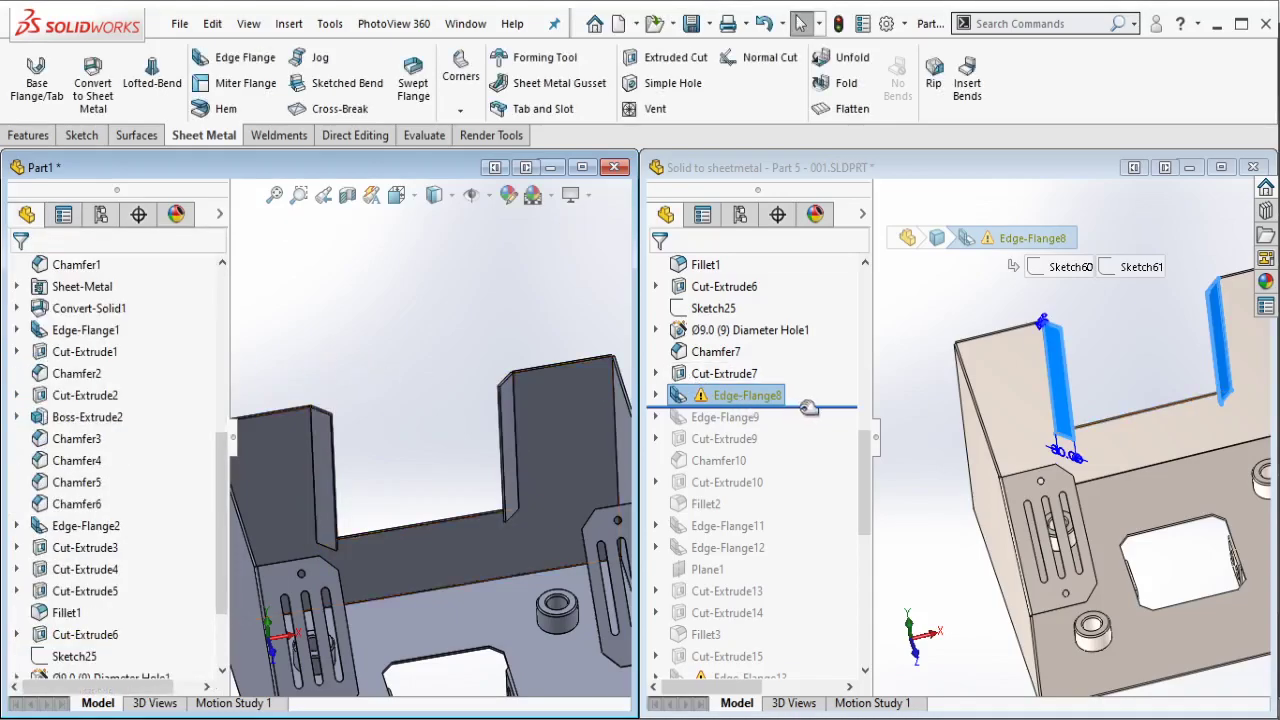
Step: Roll the reference through Edge-Flange9, orbit to inspect it, then compare Part1's angled flanges
{"action": "left_click_drag", "start_coordinate": [808, 408], "coordinate": [800, 438]}
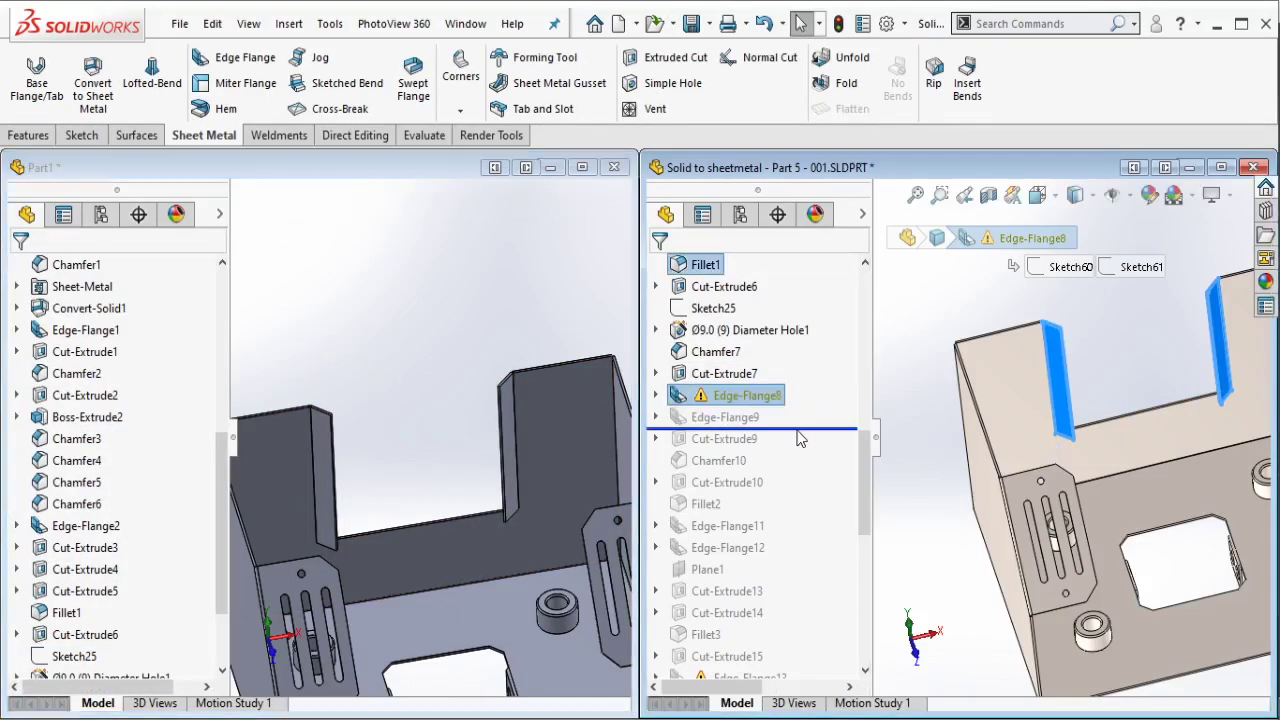
{"action": "left_click", "coordinate": [744, 419]}
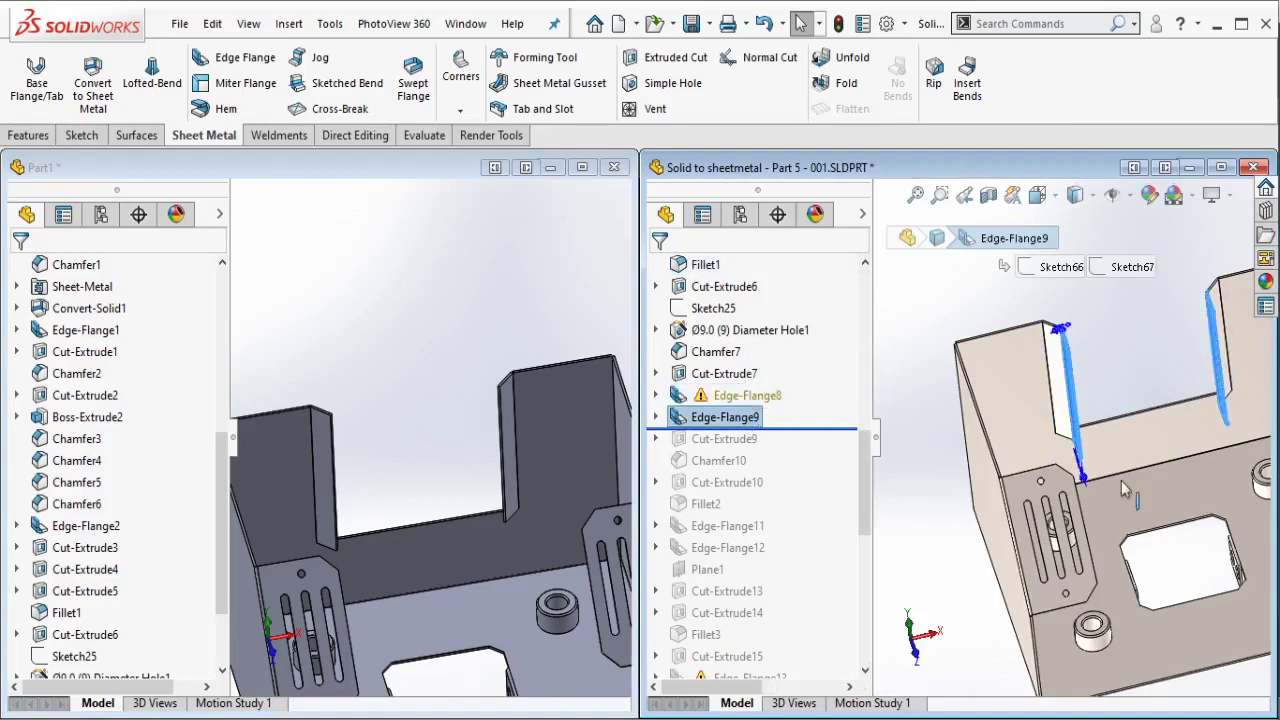
{"action": "scroll", "coordinate": [1035, 407], "scroll_direction": "down", "scroll_amount": 2}
{"action": "middle_click_drag", "start_coordinate": [1035, 407], "coordinate": [1093, 487]}
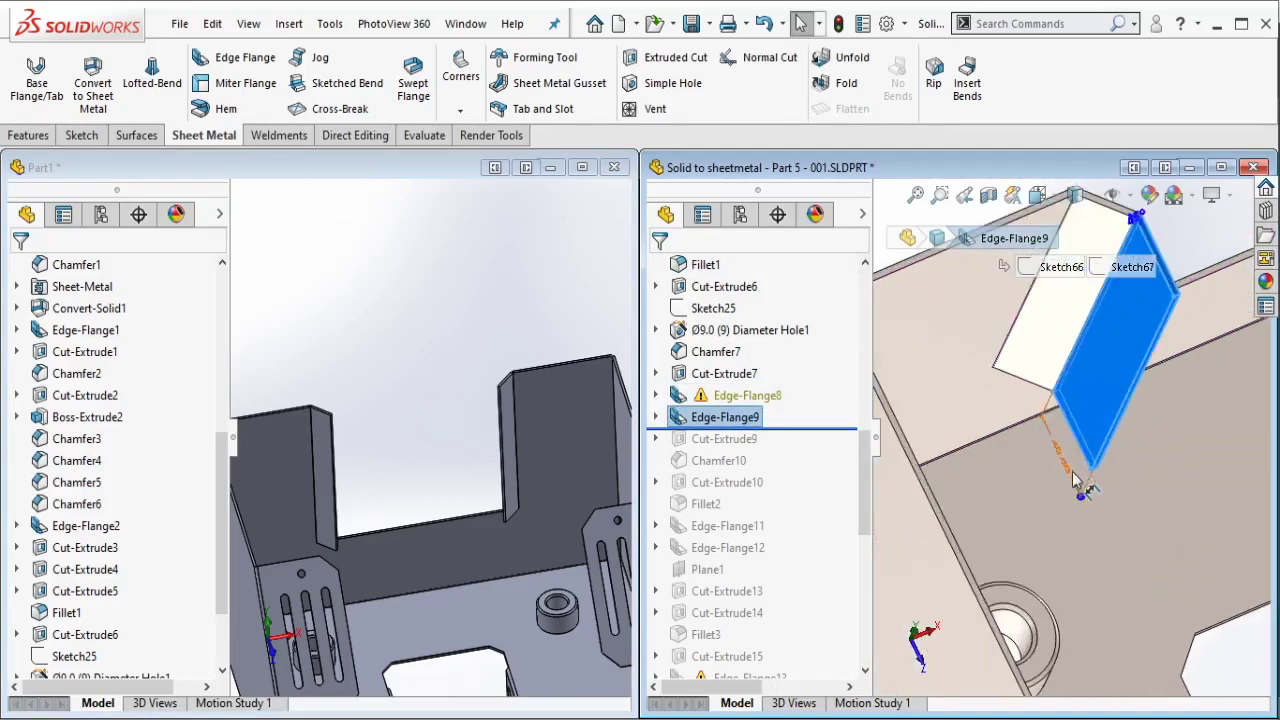
{"action": "scroll", "coordinate": [1060, 452], "scroll_direction": "down", "scroll_amount": 3}
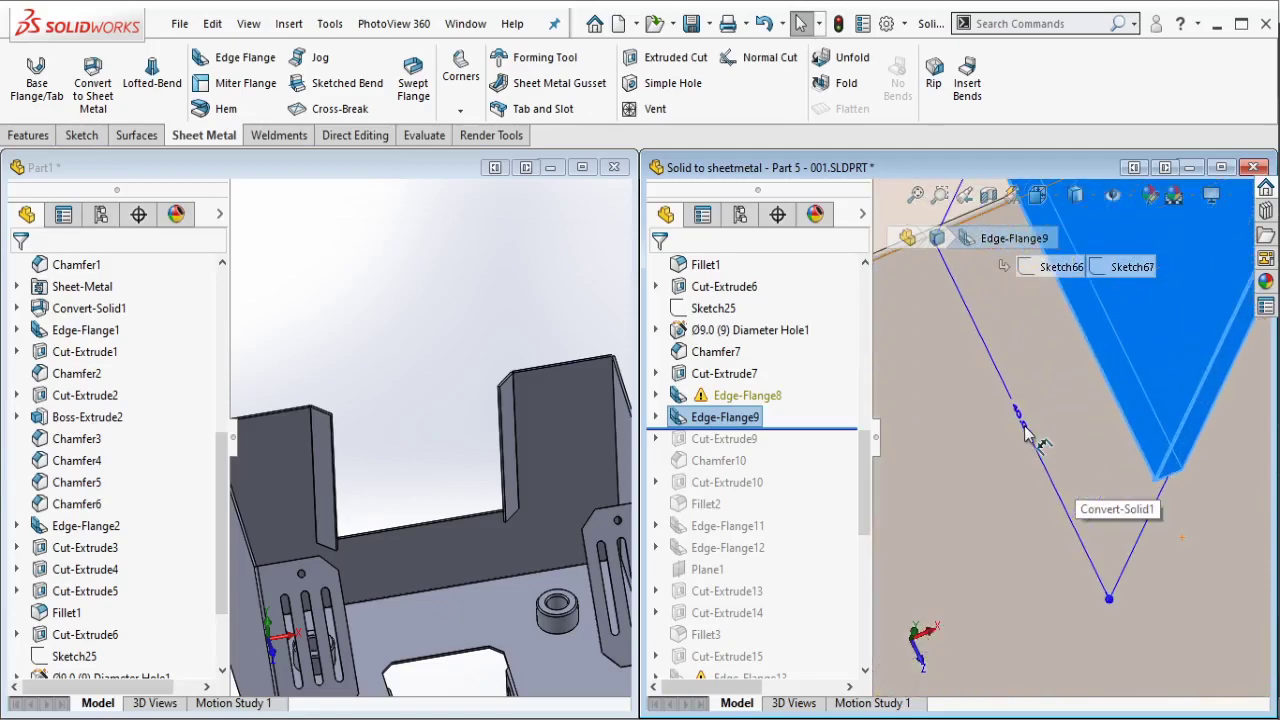
{"action": "middle_click_drag", "start_coordinate": [1025, 432], "coordinate": [1113, 345]}
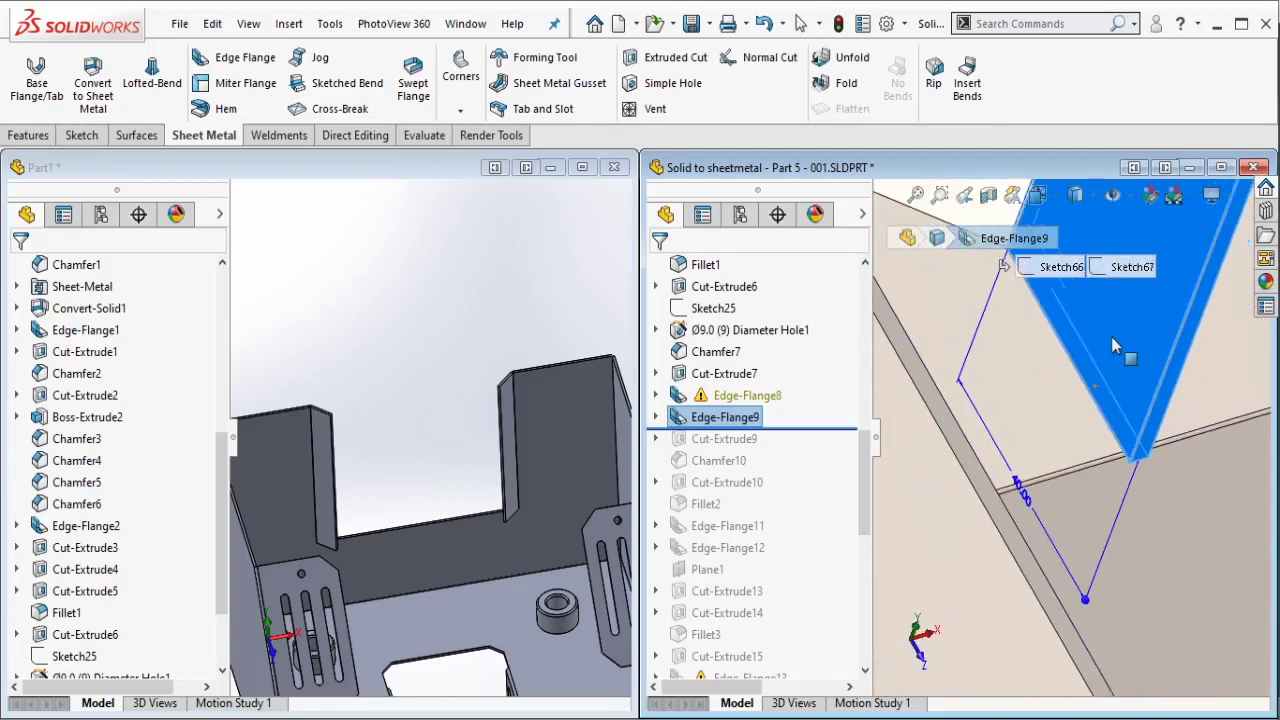
{"action": "scroll", "coordinate": [1110, 350], "scroll_direction": "up", "scroll_amount": 5}
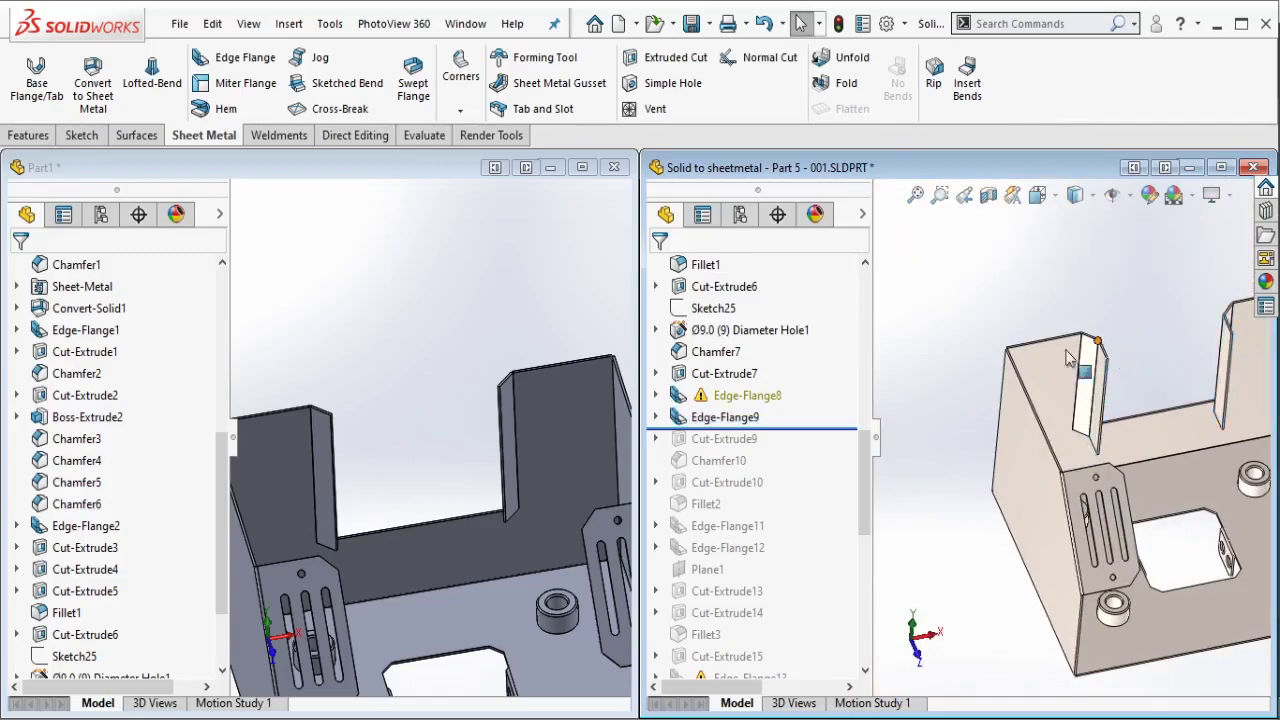
{"action": "left_click", "coordinate": [434, 377]}
{"action": "middle_click_drag", "start_coordinate": [369, 471], "coordinate": [337, 486]}
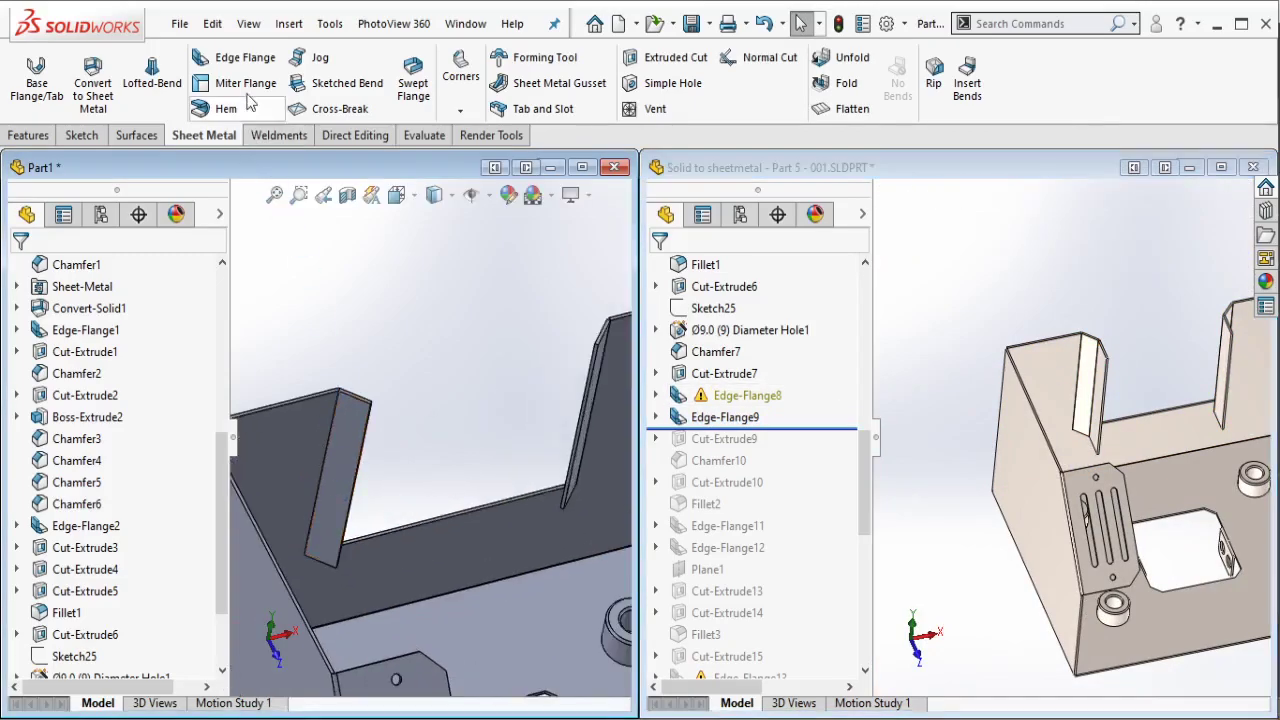
Step: Add a 45°, 40 mm edge flange on both opposite tab edges of Part1
{"action": "scroll", "coordinate": [377, 443], "scroll_direction": "down", "scroll_amount": 2}
{"action": "scroll", "coordinate": [367, 448], "scroll_direction": "down", "scroll_amount": 2}
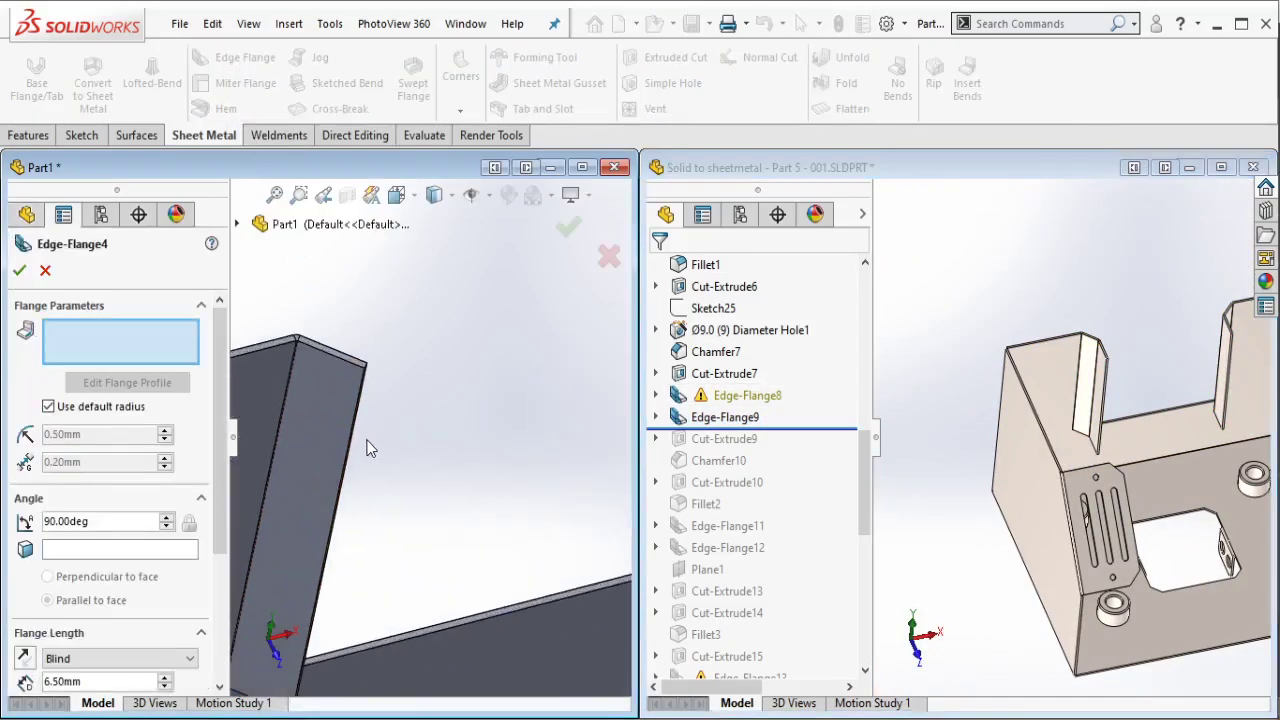
{"action": "left_click", "coordinate": [350, 441]}
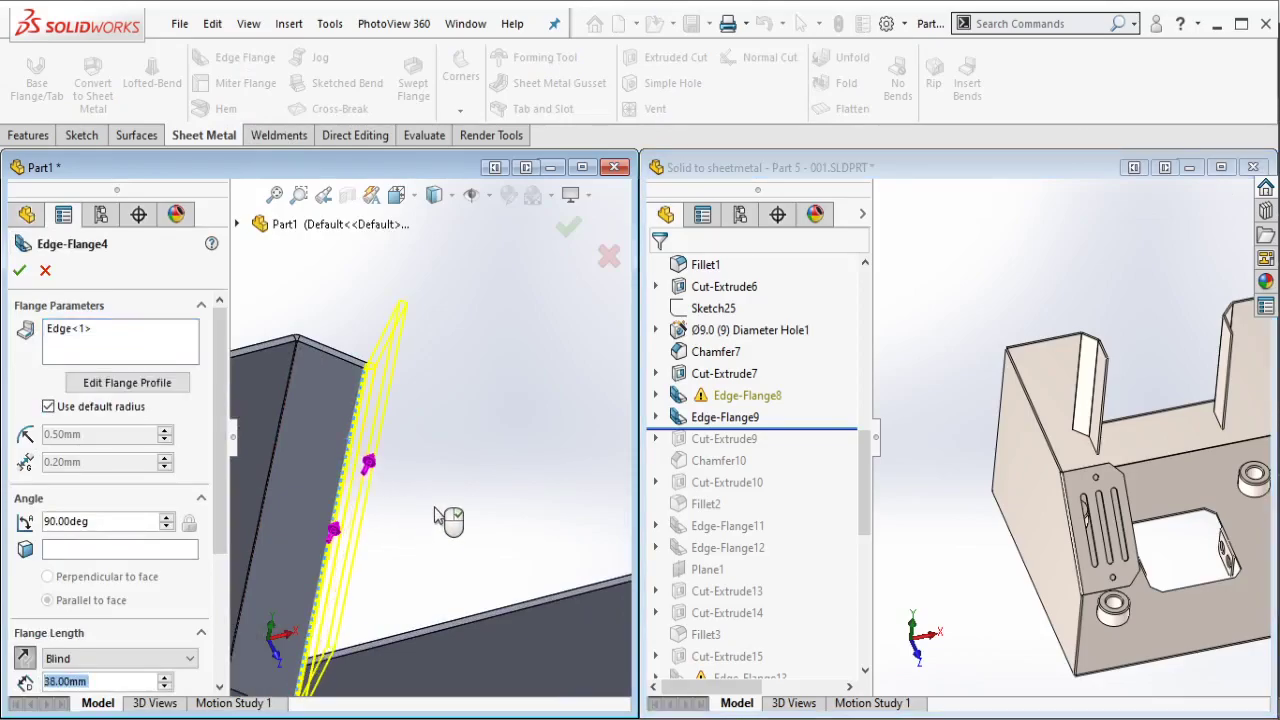
{"action": "type", "text": "4"}
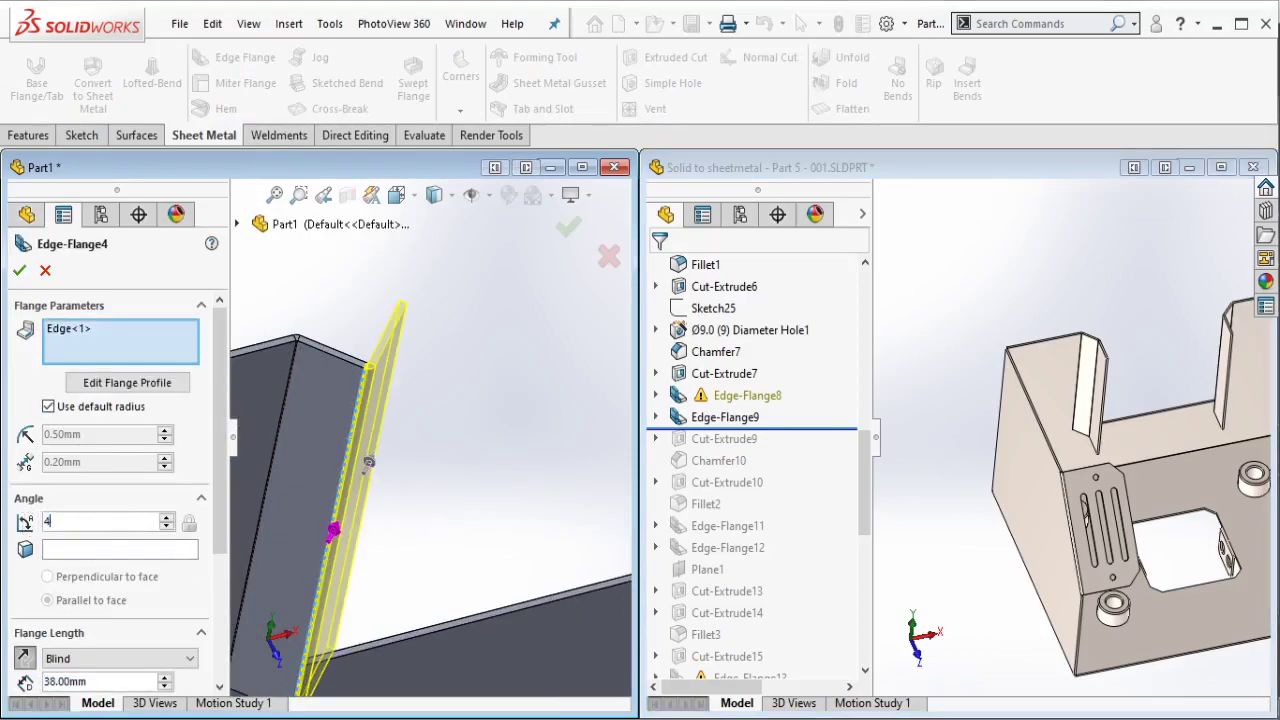
{"action": "type", "text": "5"}
{"action": "key", "text": "Return"}
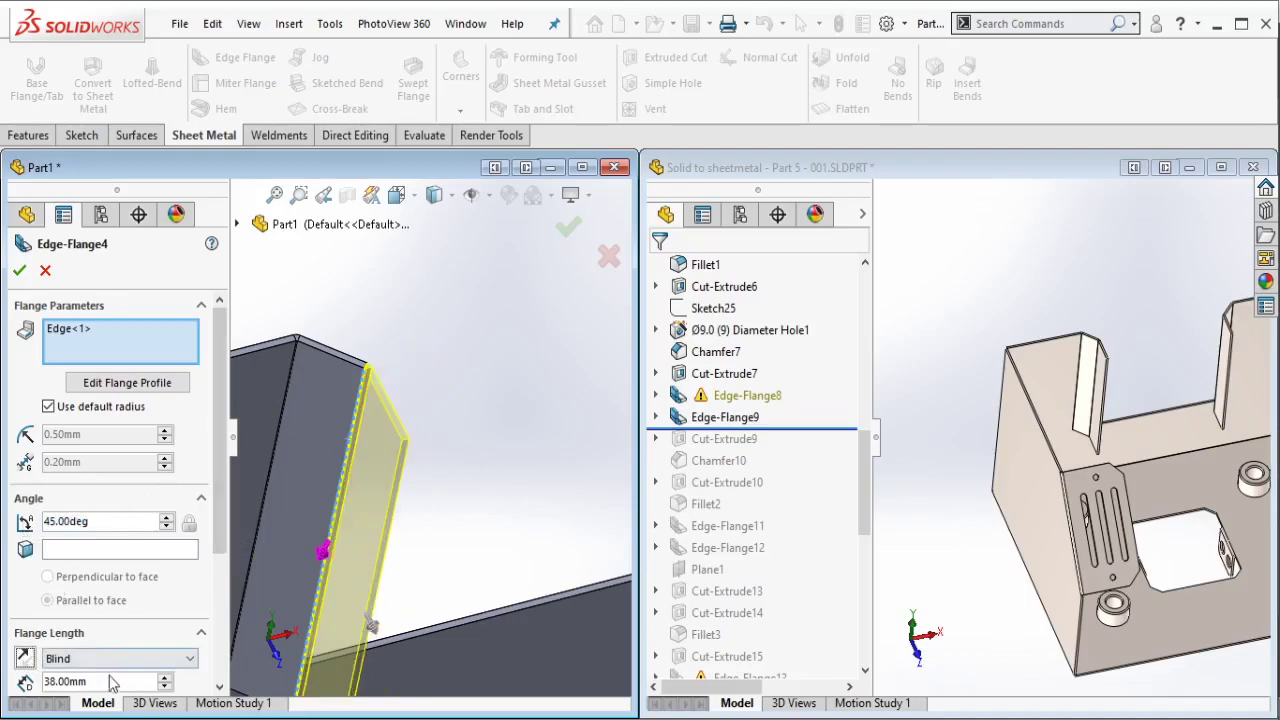
{"action": "type", "text": "40"}
{"action": "key", "text": "Return"}
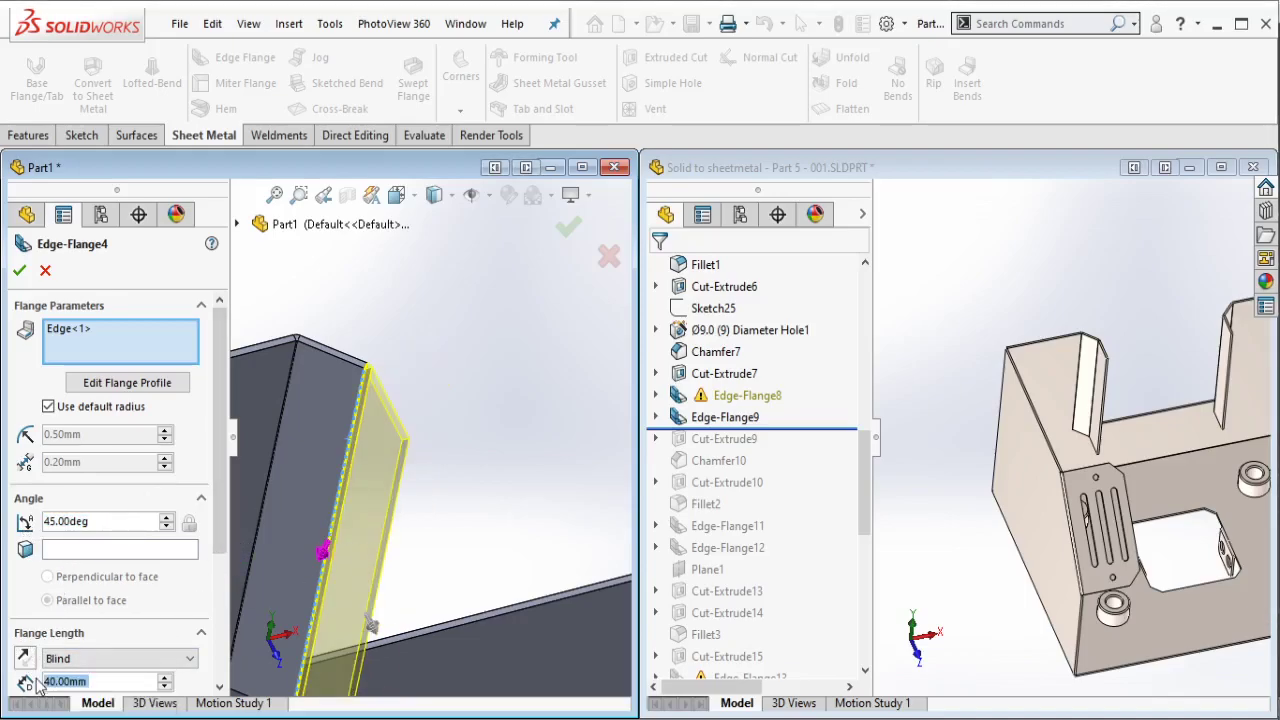
{"action": "middle_click_drag", "start_coordinate": [462, 371], "coordinate": [498, 399]}
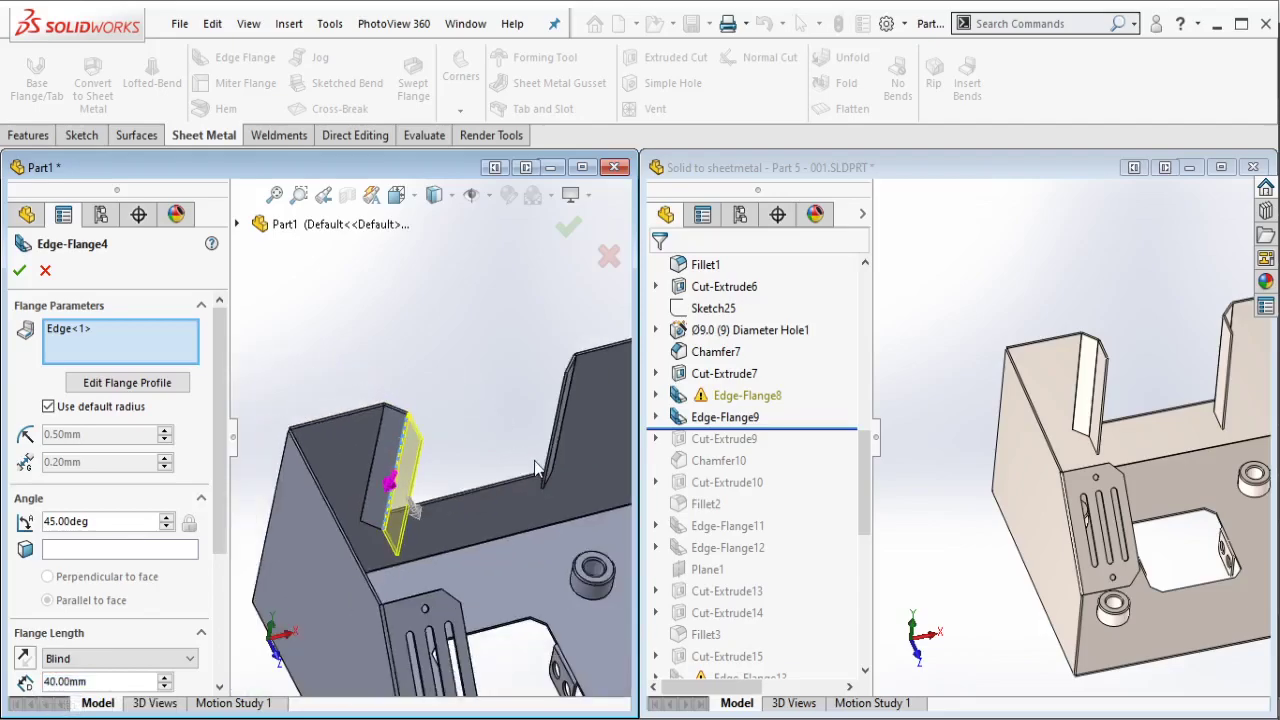
{"action": "left_click", "coordinate": [526, 398]}
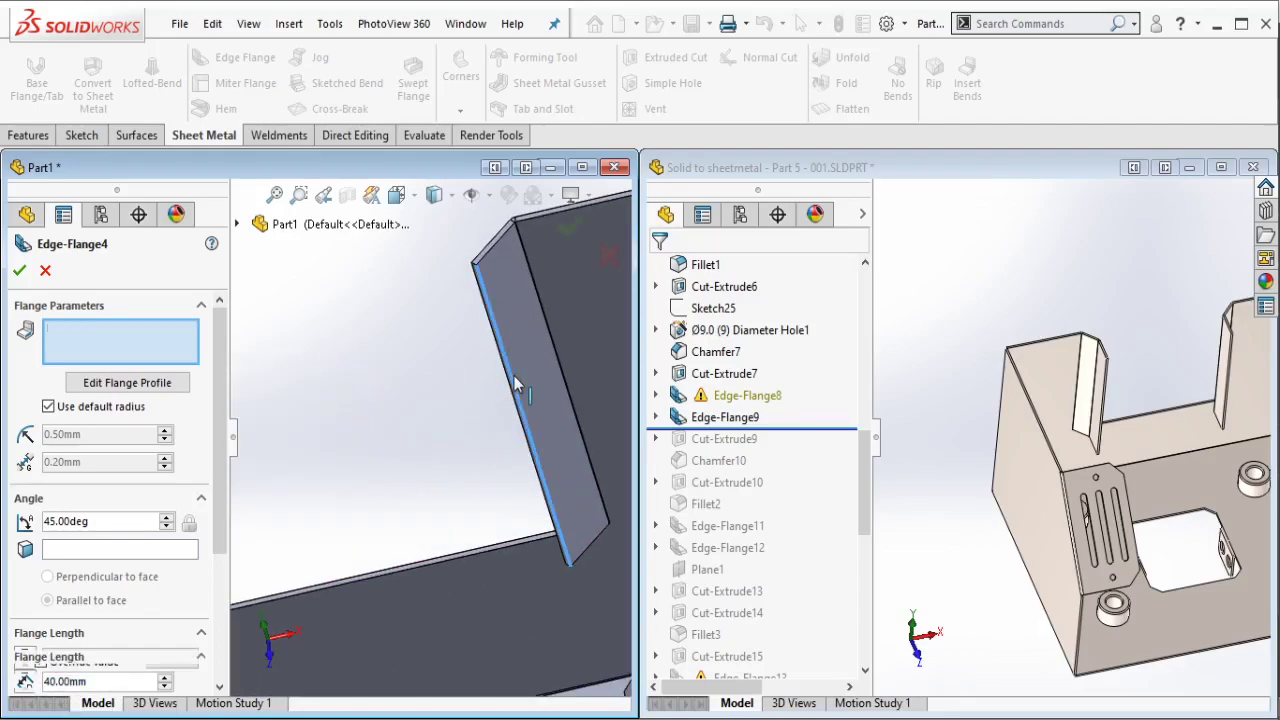
{"action": "middle_click_drag", "start_coordinate": [526, 398], "coordinate": [496, 438]}
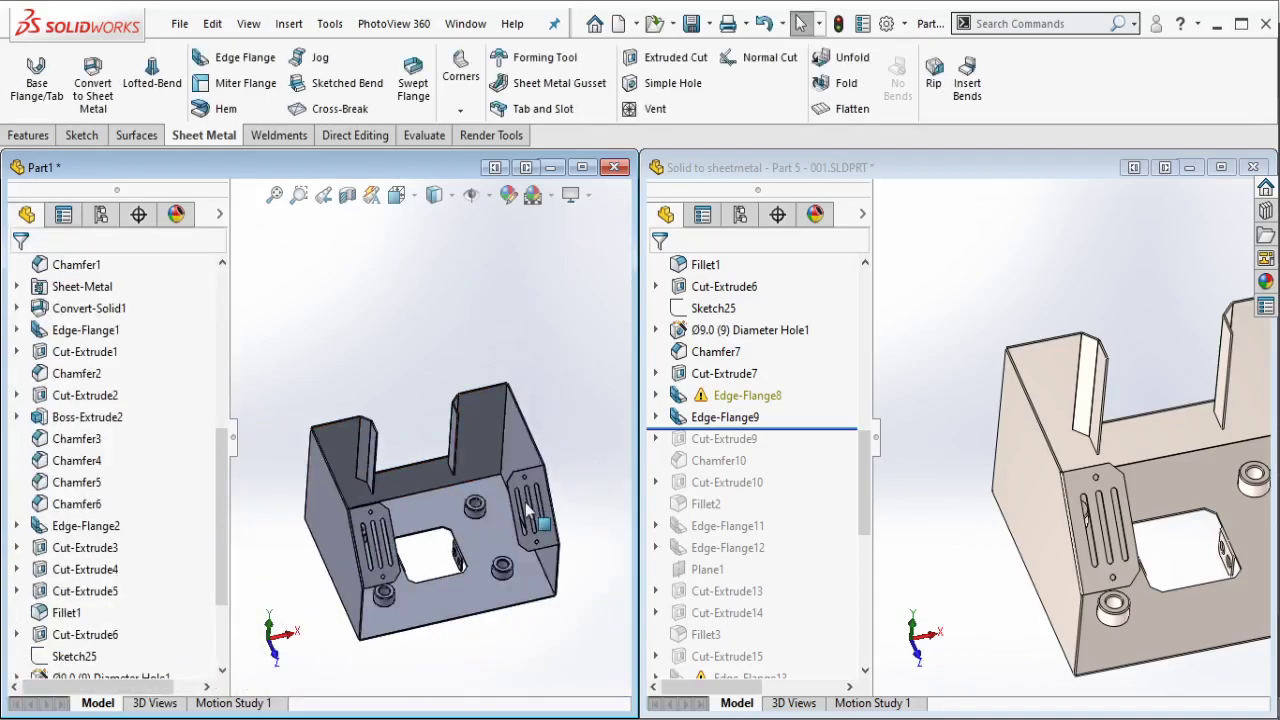
Step: Roll the reference forward past Cut-Extrude9 and check its 50.00 cut depth
{"action": "middle_click_drag", "start_coordinate": [452, 306], "coordinate": [555, 492]}
{"action": "left_click_drag", "start_coordinate": [808, 430], "coordinate": [790, 450]}
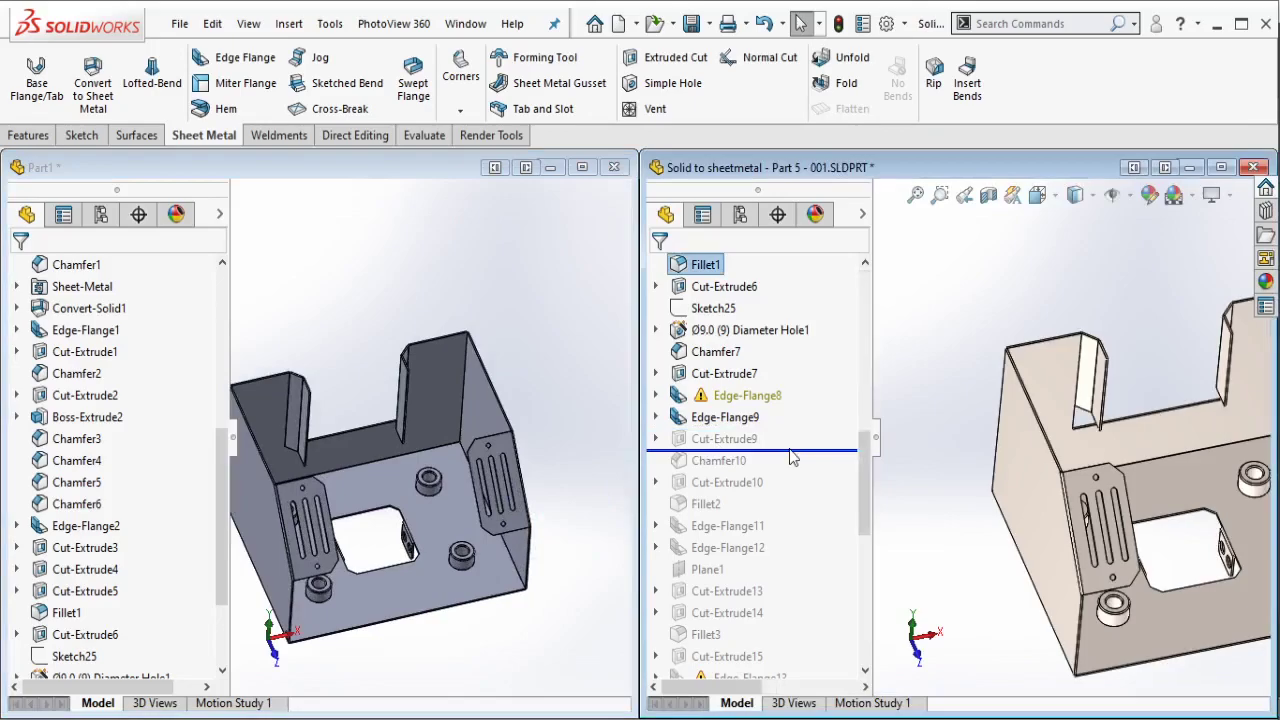
{"action": "left_click", "coordinate": [740, 439]}
{"action": "scroll", "coordinate": [1225, 398], "scroll_direction": "down", "scroll_amount": 2}
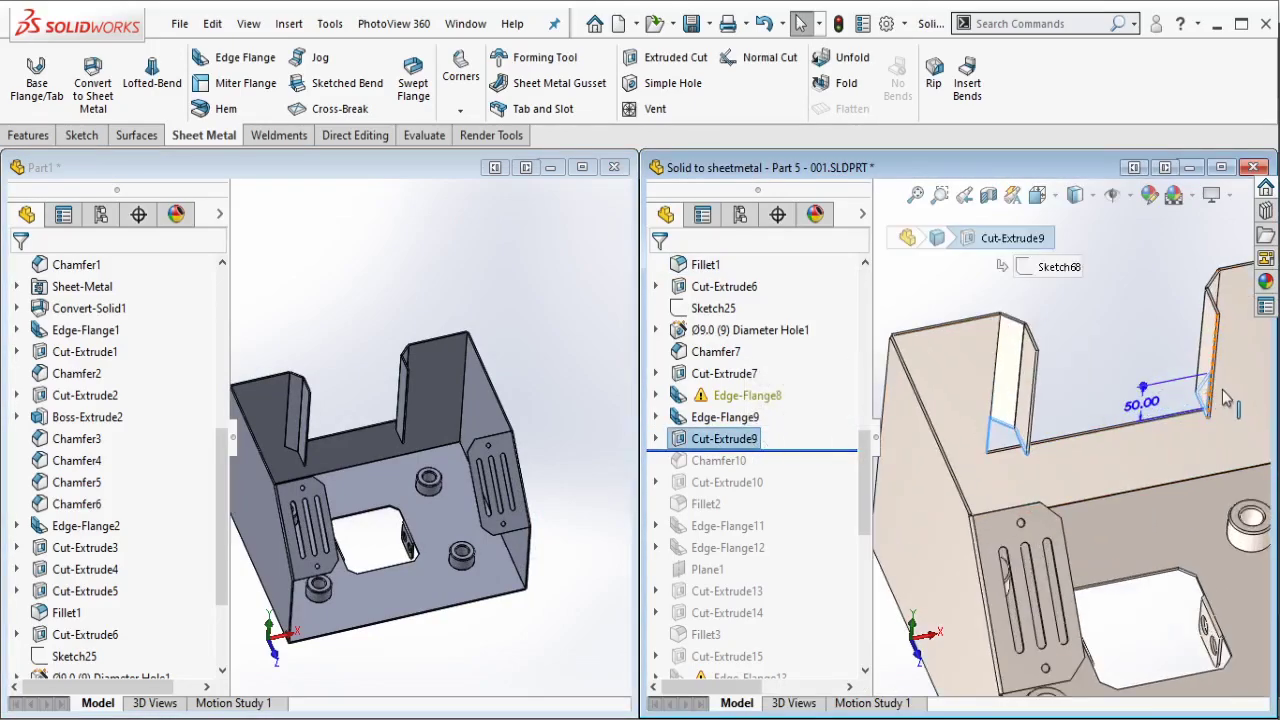
{"action": "scroll", "coordinate": [1225, 398], "scroll_direction": "up", "scroll_amount": 2}
{"action": "scroll", "coordinate": [384, 360], "scroll_direction": "down", "scroll_amount": 3}
Step: Open a new sketch on Part1's angled flange face
{"action": "mouse_move", "coordinate": [400, 420]}
{"action": "middle_mouse_down"}
{"action": "mouse_move", "coordinate": [384, 360]}
{"action": "mouse_move", "coordinate": [340, 393]}
{"action": "middle_mouse_up"}
{"action": "scroll", "coordinate": [340, 393], "scroll_direction": "down", "scroll_amount": 3}
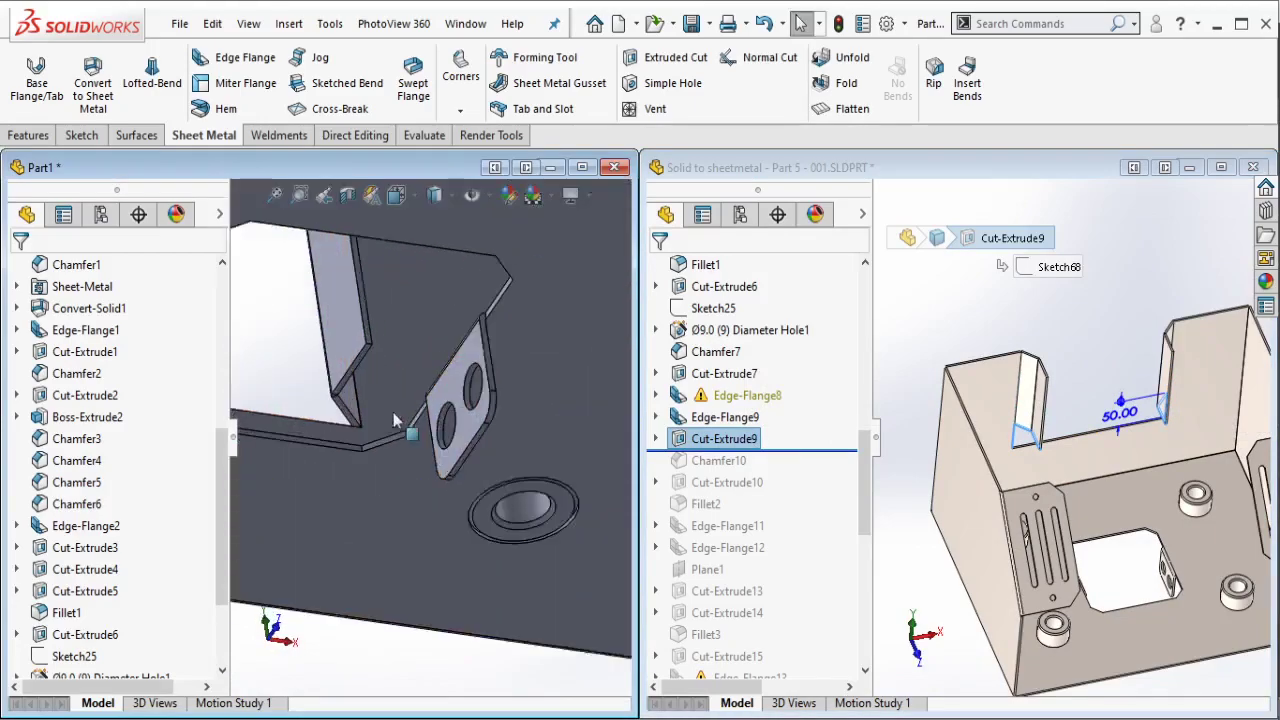
{"action": "left_click", "coordinate": [340, 393]}
{"action": "left_click", "coordinate": [420, 298]}
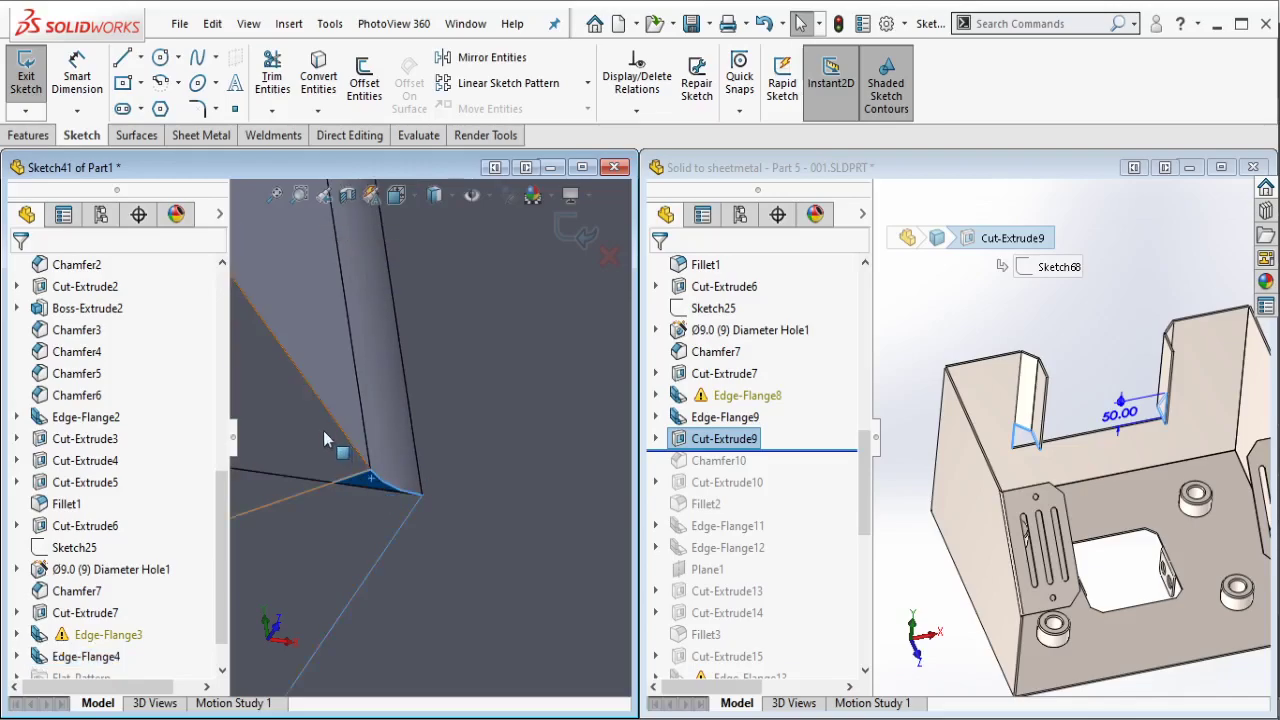
{"action": "middle_click_drag", "start_coordinate": [372, 488], "coordinate": [398, 432]}
{"action": "scroll", "coordinate": [398, 432], "scroll_direction": "up", "scroll_amount": 5}
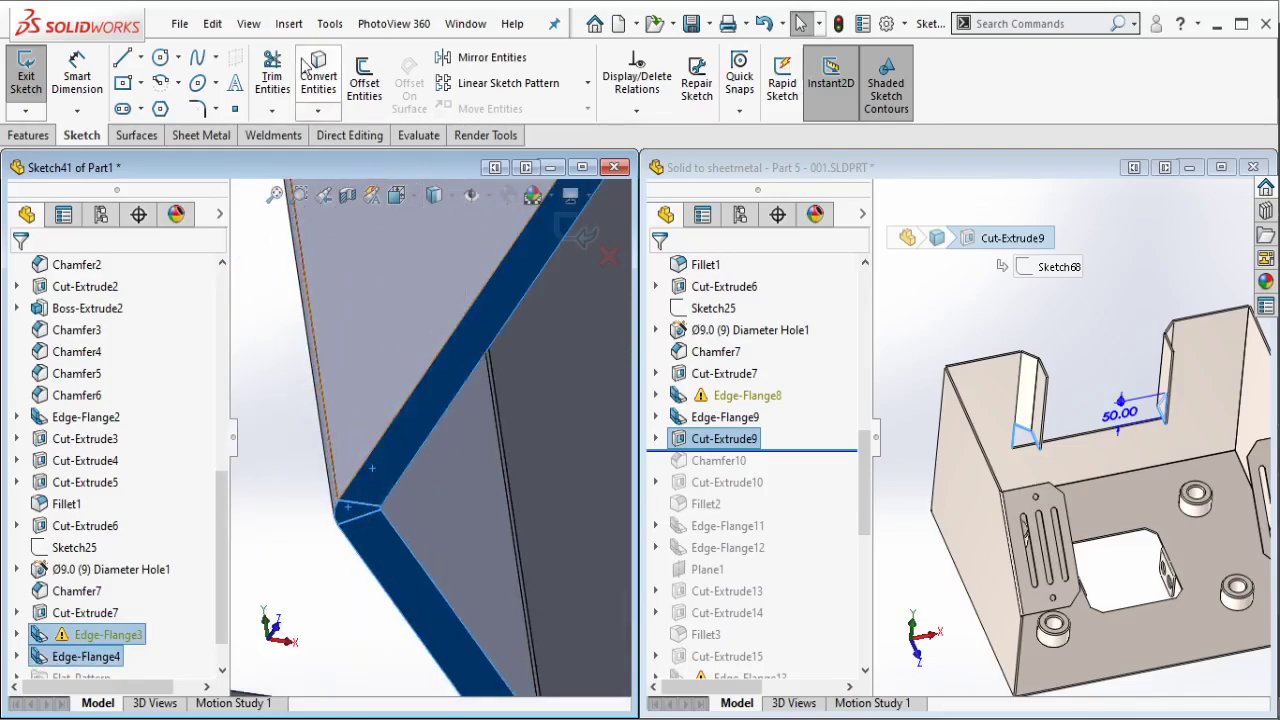
{"action": "scroll", "coordinate": [428, 452], "scroll_direction": "down", "scroll_amount": 5}
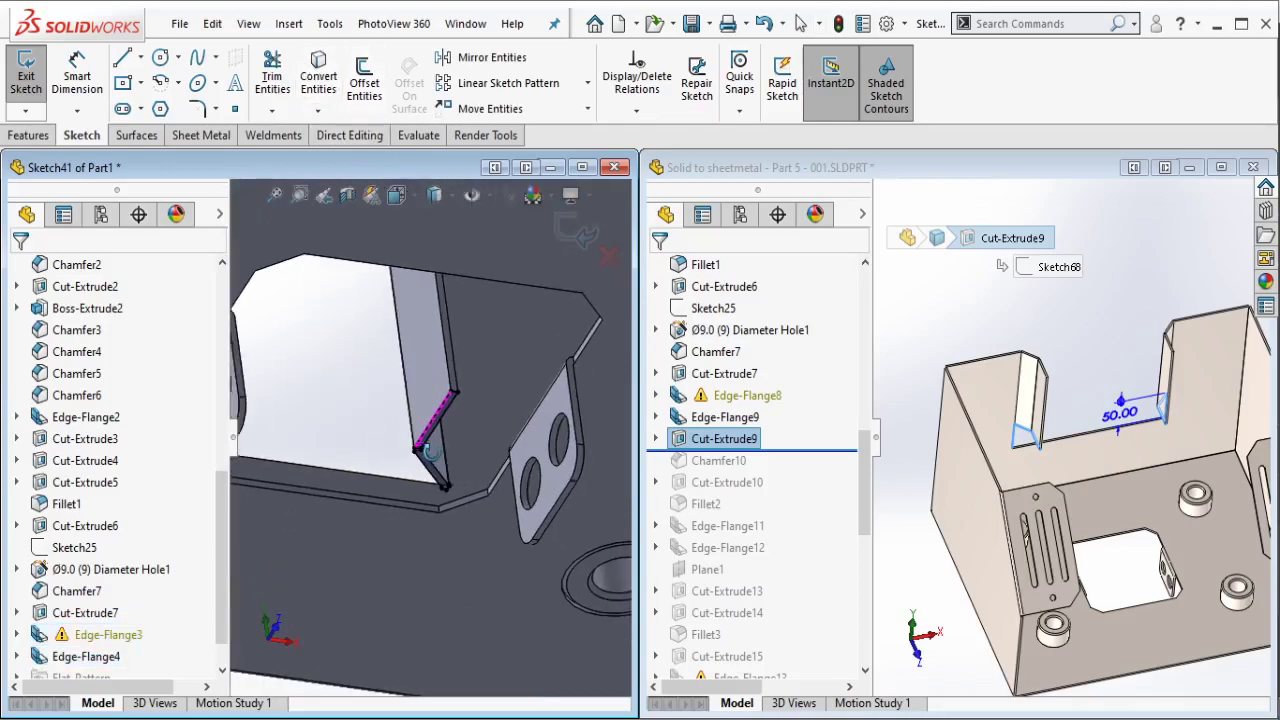
Step: Inspect the Edge-Flange4 and Edge-Flange3 faces and view the base plate cut-out
{"action": "middle_click_drag", "start_coordinate": [428, 452], "coordinate": [322, 425]}
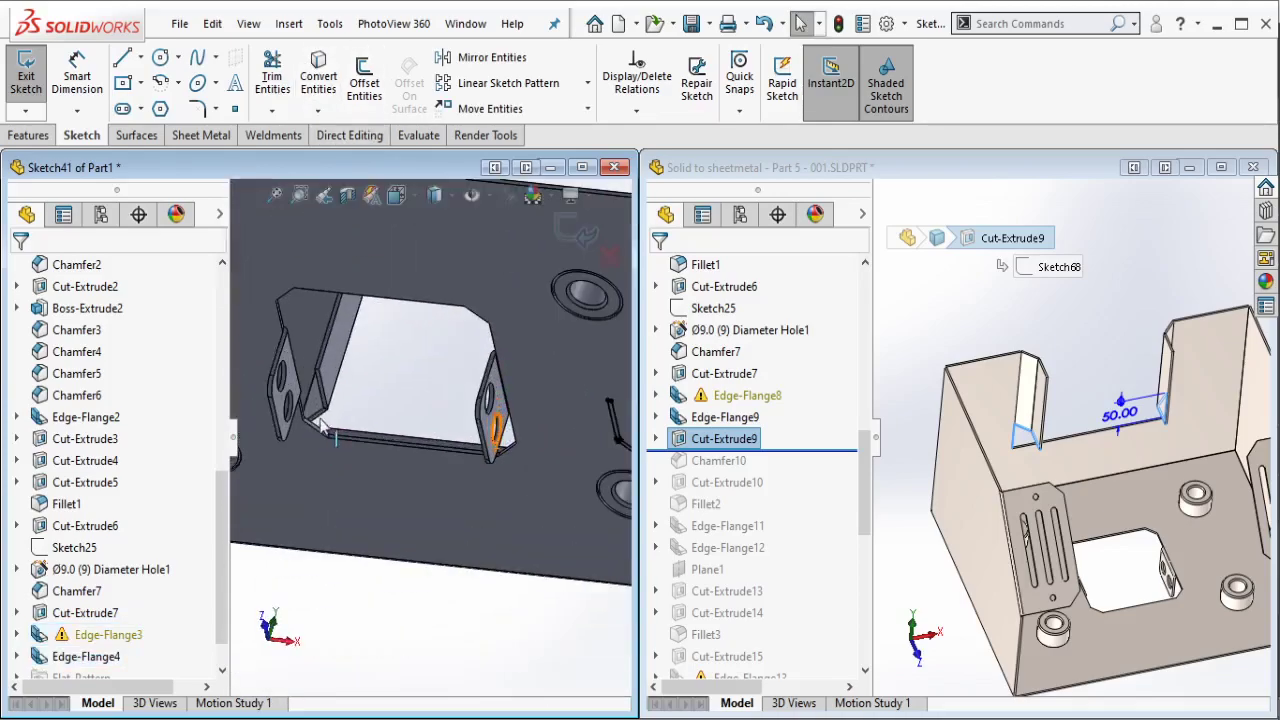
{"action": "scroll", "coordinate": [322, 425], "scroll_direction": "up", "scroll_amount": 4}
{"action": "scroll", "coordinate": [360, 402], "scroll_direction": "up", "scroll_amount": 3}
{"action": "left_click", "coordinate": [425, 445]}
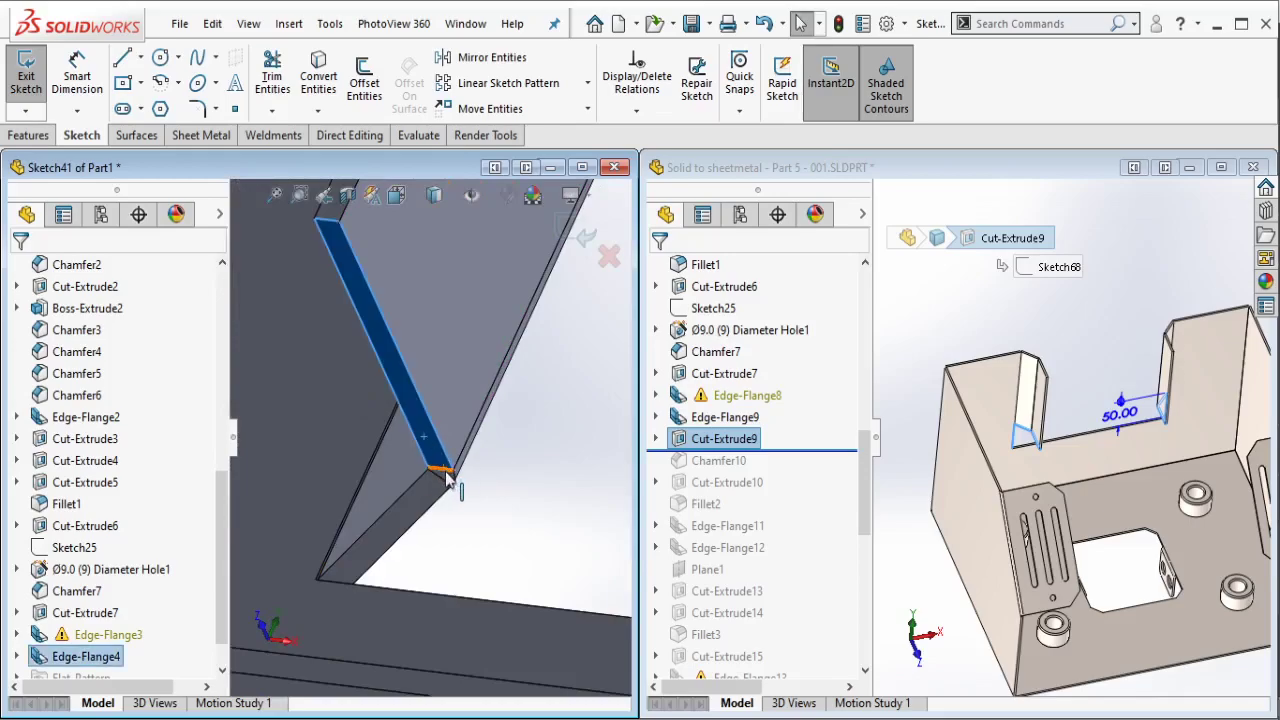
{"action": "left_click", "coordinate": [447, 483], "text": "ctrl"}
{"action": "middle_click_drag", "start_coordinate": [447, 483], "coordinate": [322, 505]}
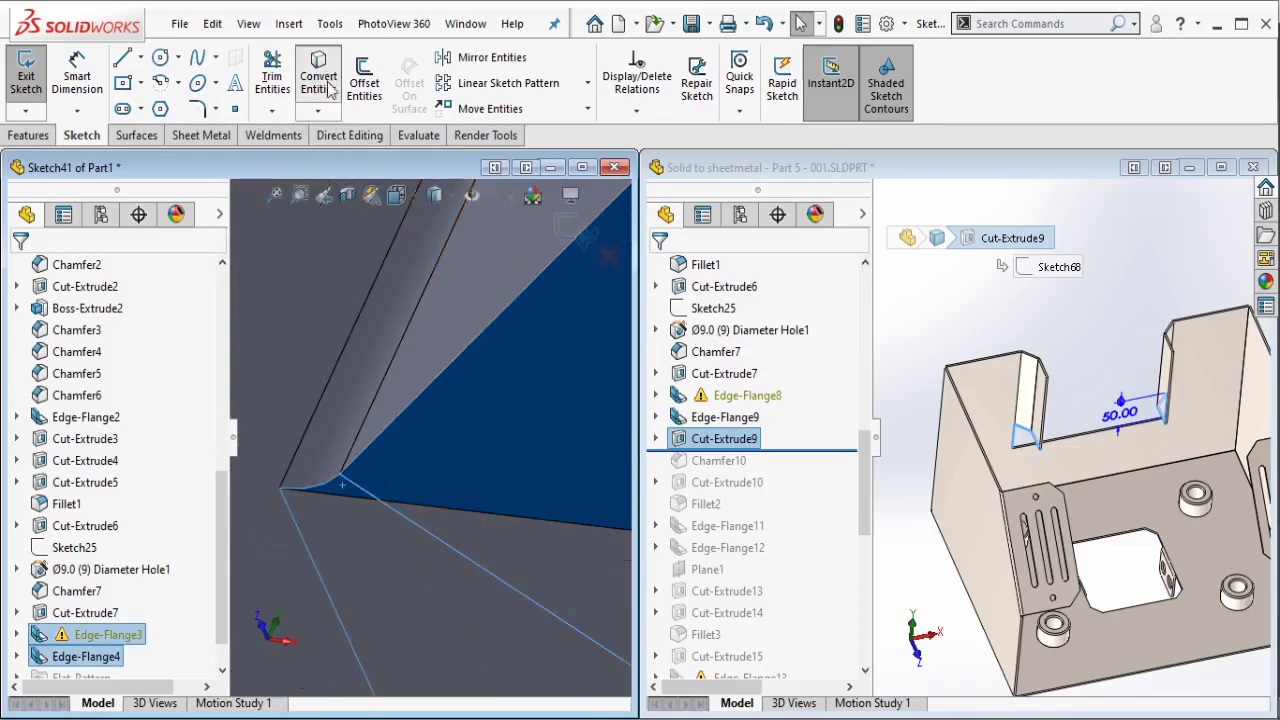
{"action": "key", "text": "Escape"}
{"action": "scroll", "coordinate": [420, 400], "scroll_direction": "down", "scroll_amount": 3}
{"action": "middle_click_drag", "start_coordinate": [502, 410], "coordinate": [490, 377]}
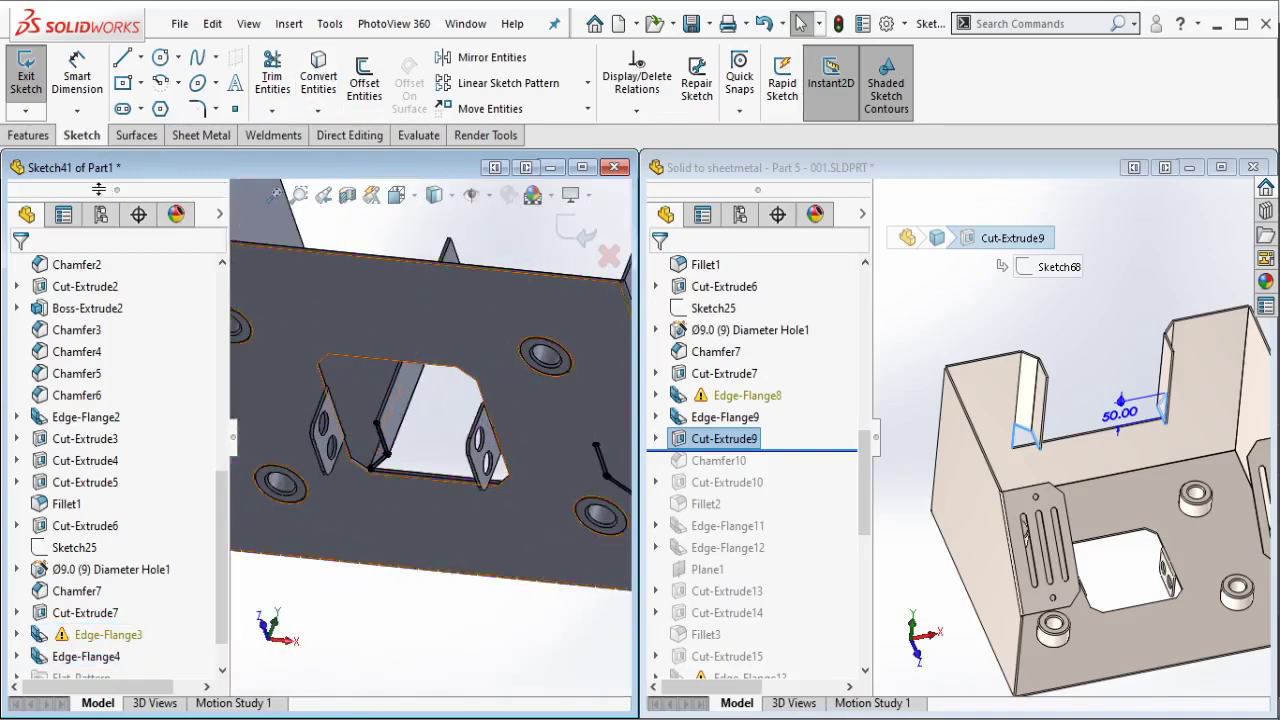
Step: Extrude-cut the sketched profile 50 mm blind into Part1 and accept it
{"action": "left_click", "coordinate": [40, 137]}
{"action": "left_click", "coordinate": [280, 90]}
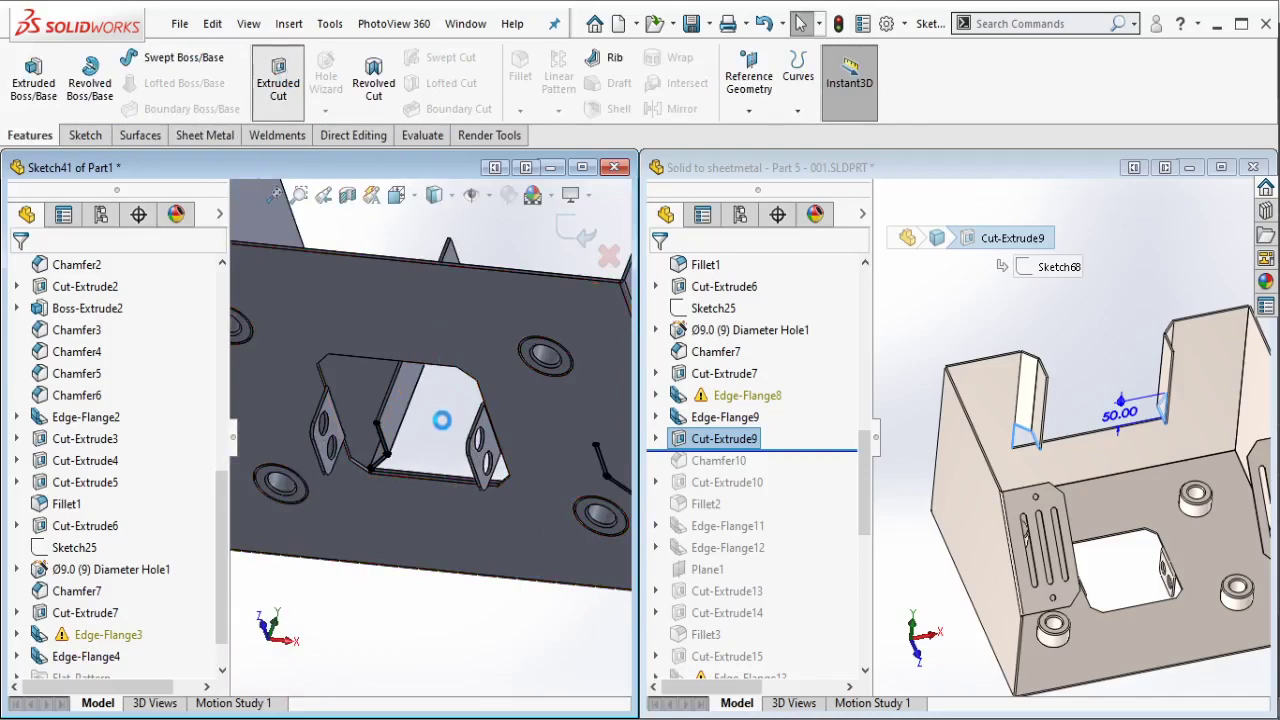
{"action": "type", "text": "5"}
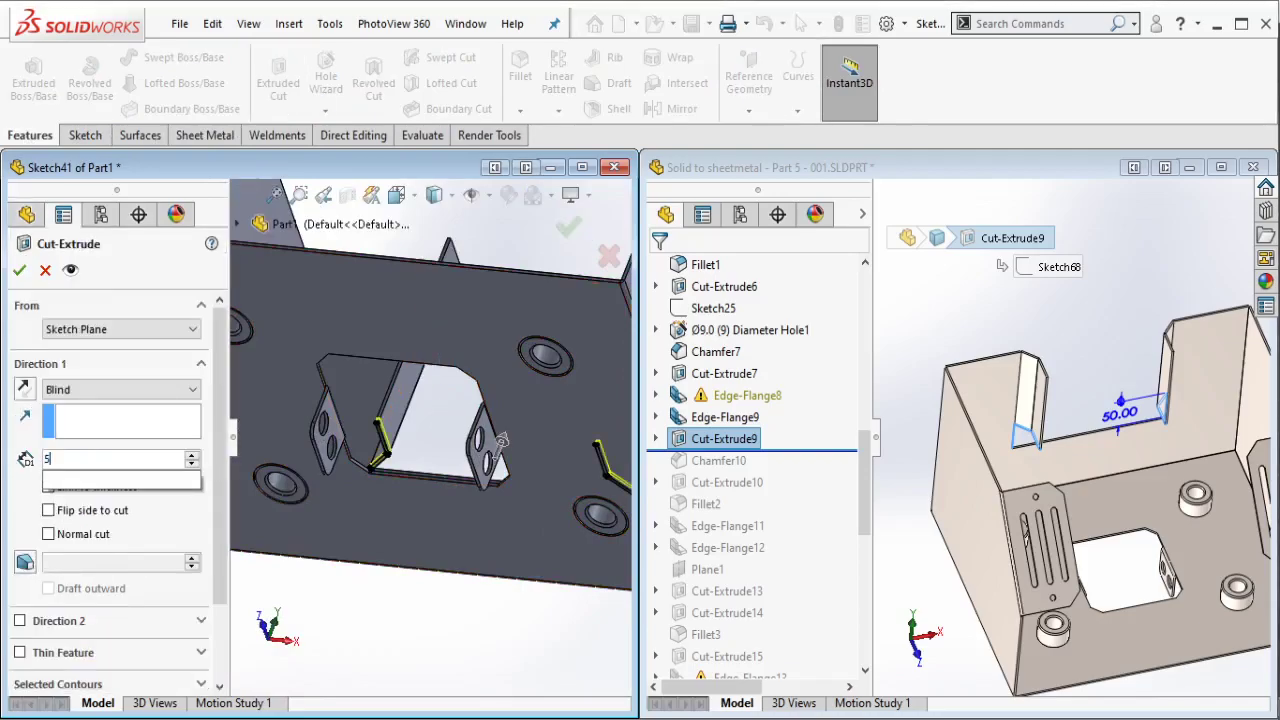
{"action": "type", "text": "0"}
{"action": "key", "text": "Return"}
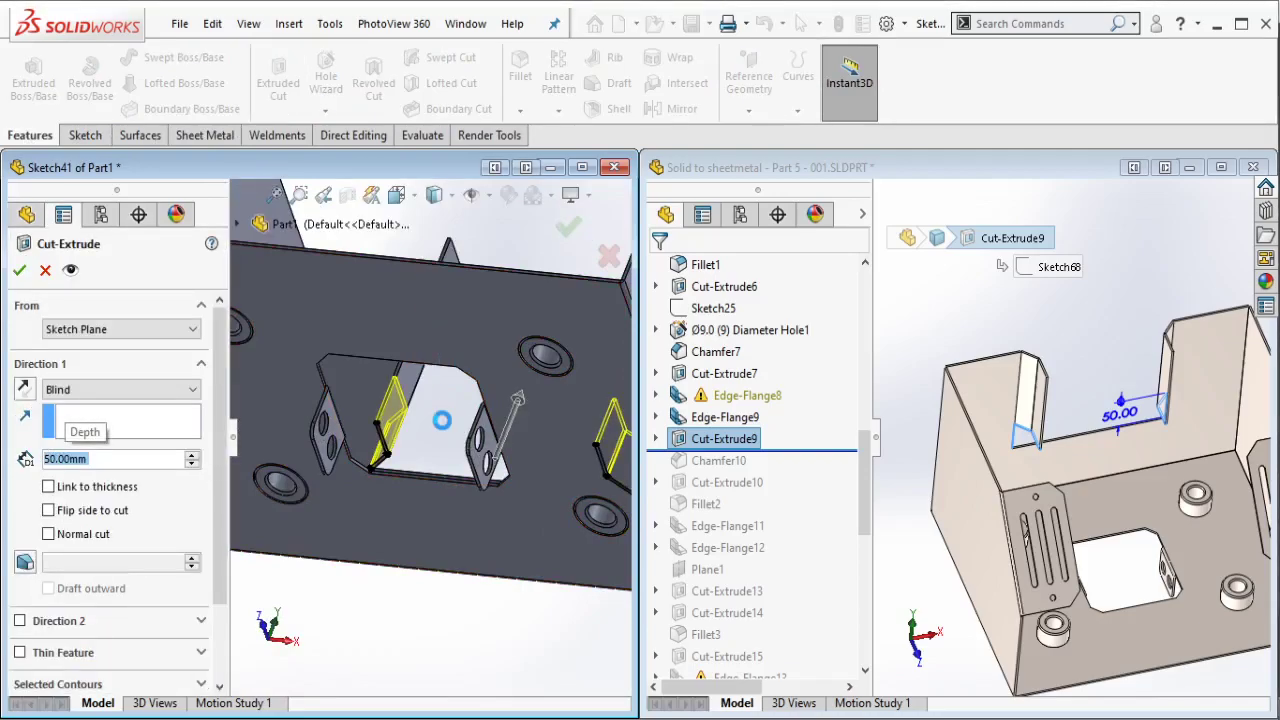
{"action": "right_click", "coordinate": [445, 428]}
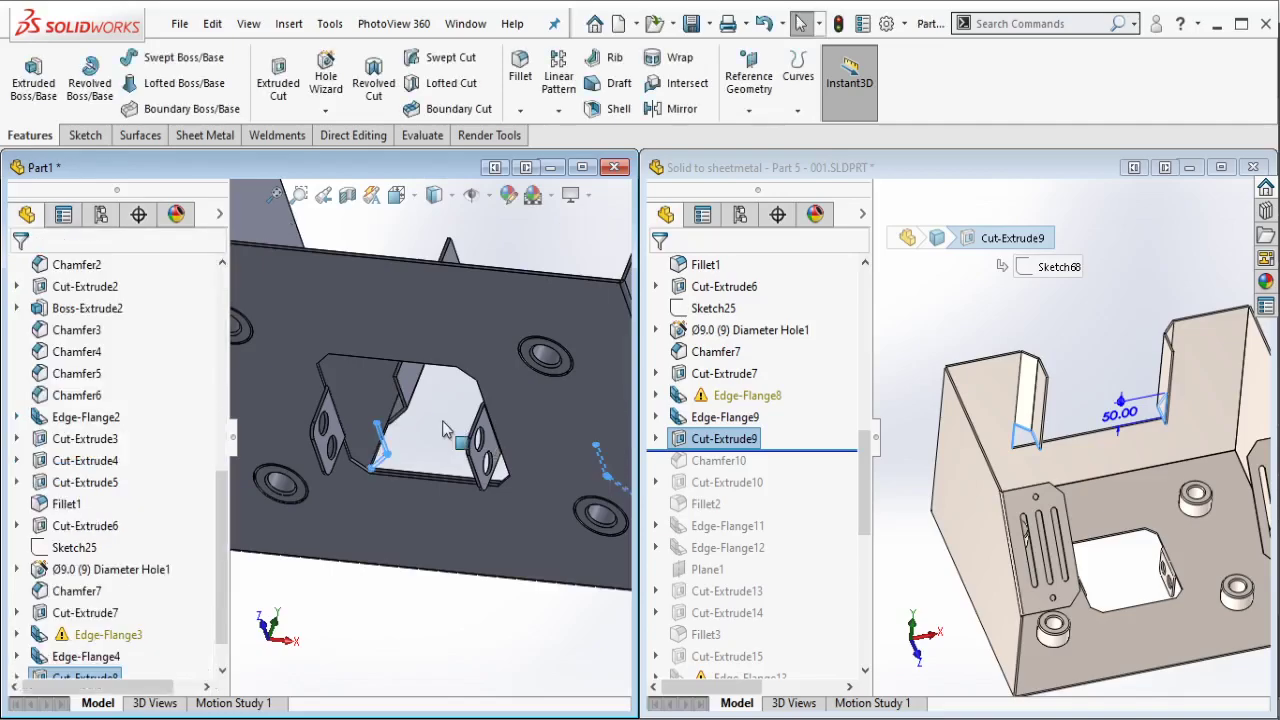
{"action": "mouse_move", "coordinate": [445, 428]}
{"action": "middle_mouse_down"}
{"action": "mouse_move", "coordinate": [600, 468]}
{"action": "mouse_move", "coordinate": [409, 360]}
{"action": "middle_mouse_up"}
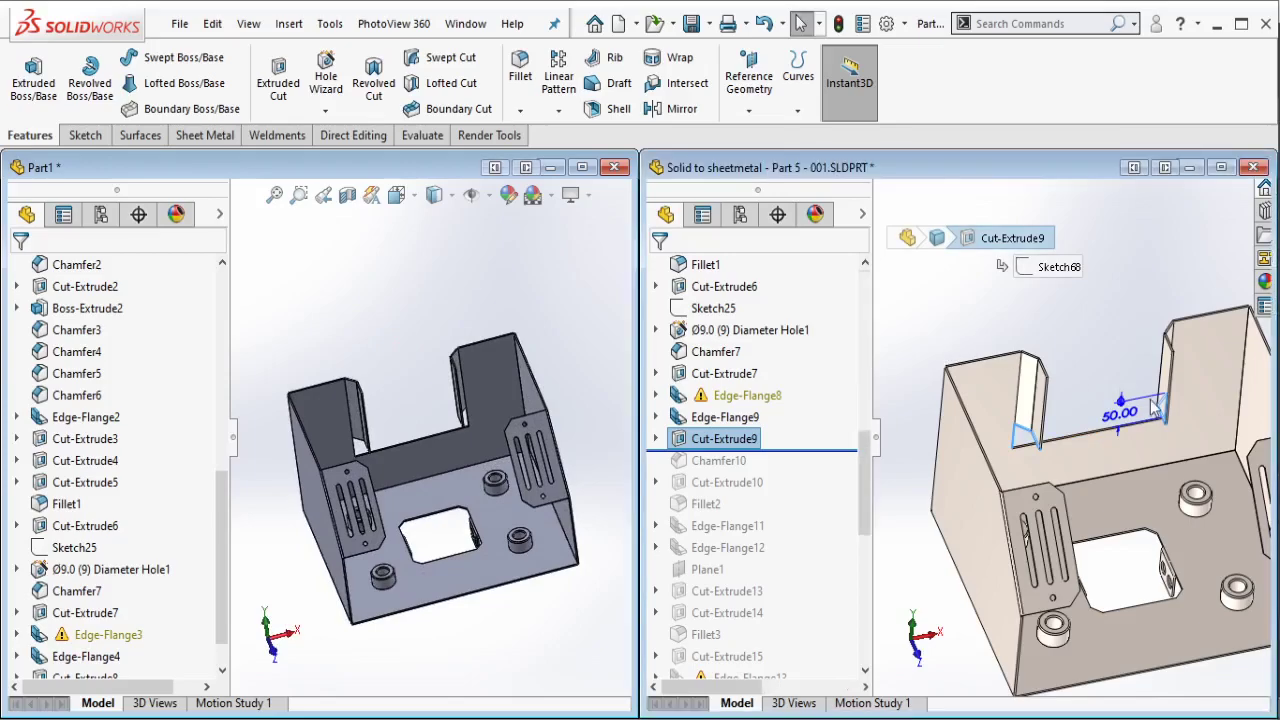
{"action": "scroll", "coordinate": [1145, 396], "scroll_direction": "up", "scroll_amount": 3}
{"action": "mouse_move", "coordinate": [1167, 396]}
{"action": "middle_mouse_down"}
{"action": "mouse_move", "coordinate": [1145, 396]}
{"action": "mouse_move", "coordinate": [1157, 434]}
{"action": "middle_mouse_up"}
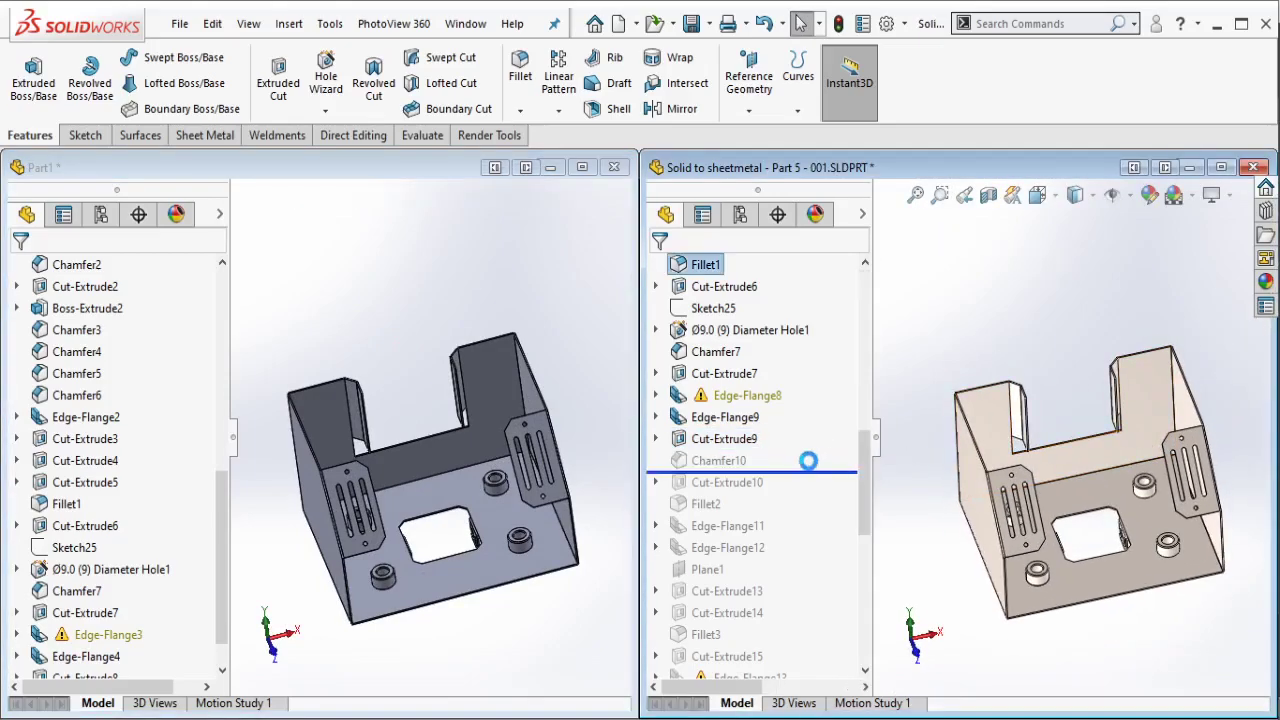
{"action": "left_click", "coordinate": [718, 460]}
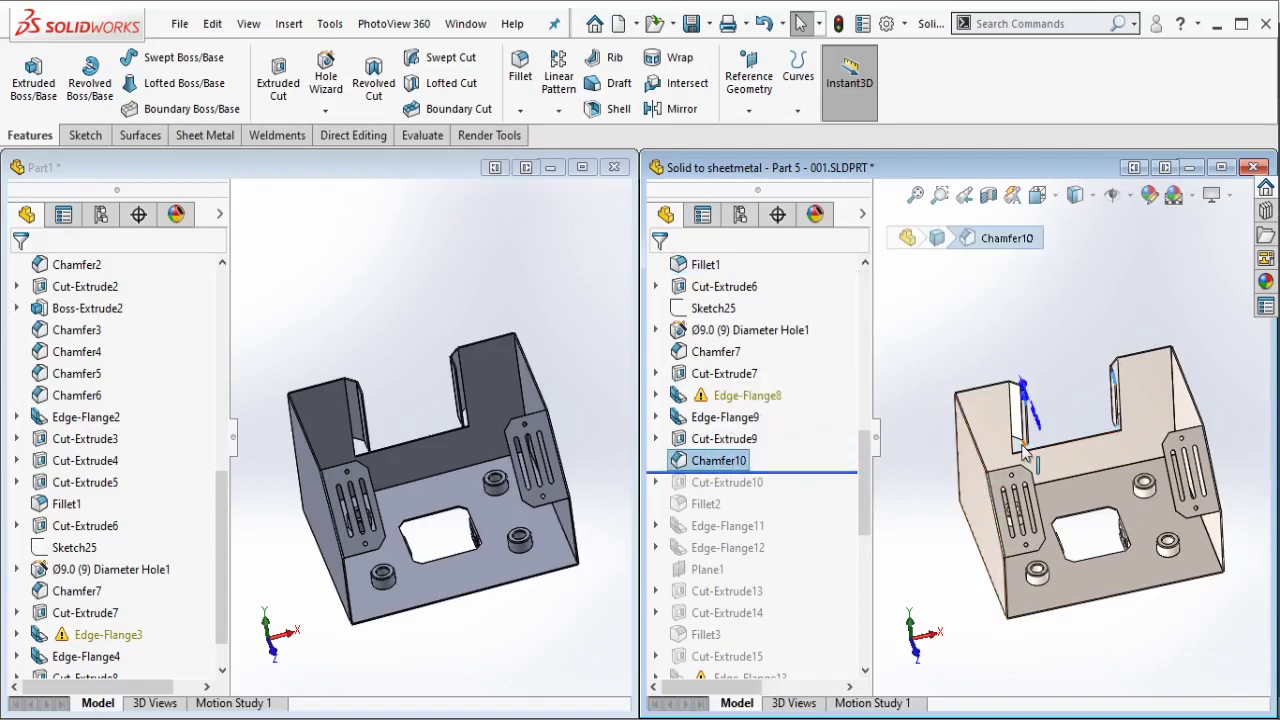
{"action": "scroll", "coordinate": [1058, 368], "scroll_direction": "down", "scroll_amount": 5}
{"action": "scroll", "coordinate": [1058, 368], "scroll_direction": "up", "scroll_amount": 2}
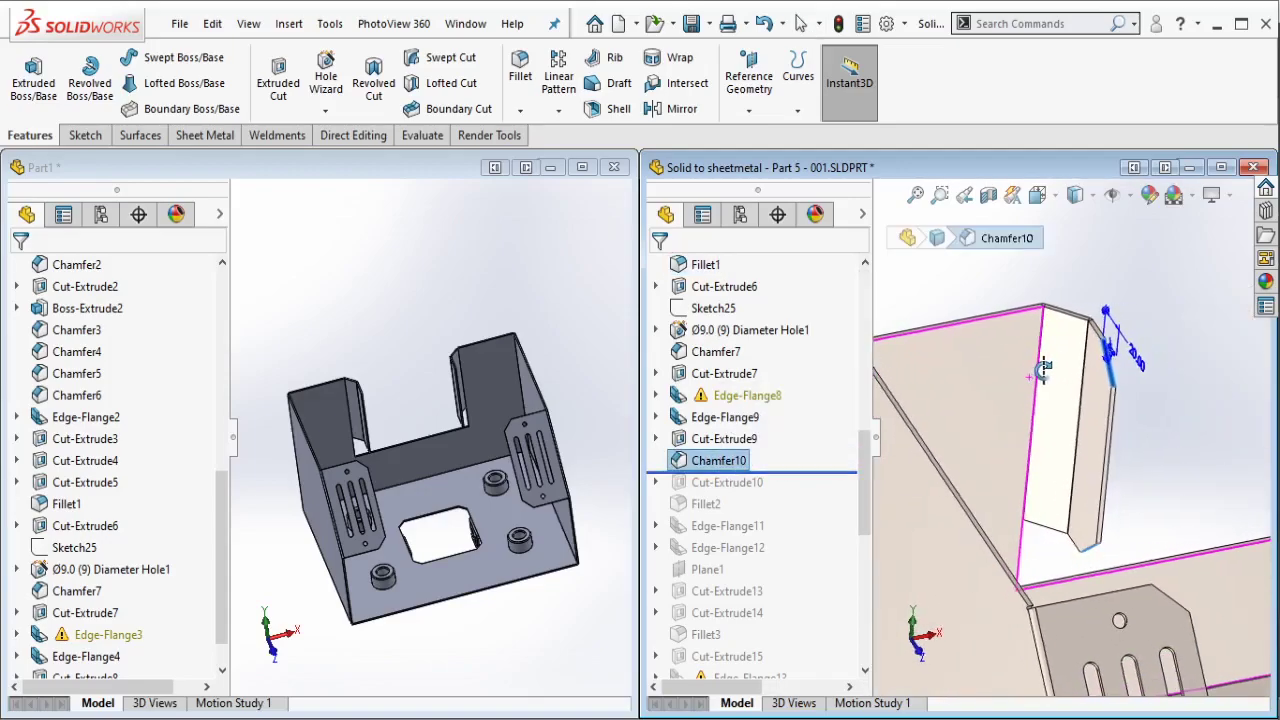
{"action": "scroll", "coordinate": [1058, 368], "scroll_direction": "up", "scroll_amount": 3}
{"action": "scroll", "coordinate": [452, 404], "scroll_direction": "down", "scroll_amount": 3}
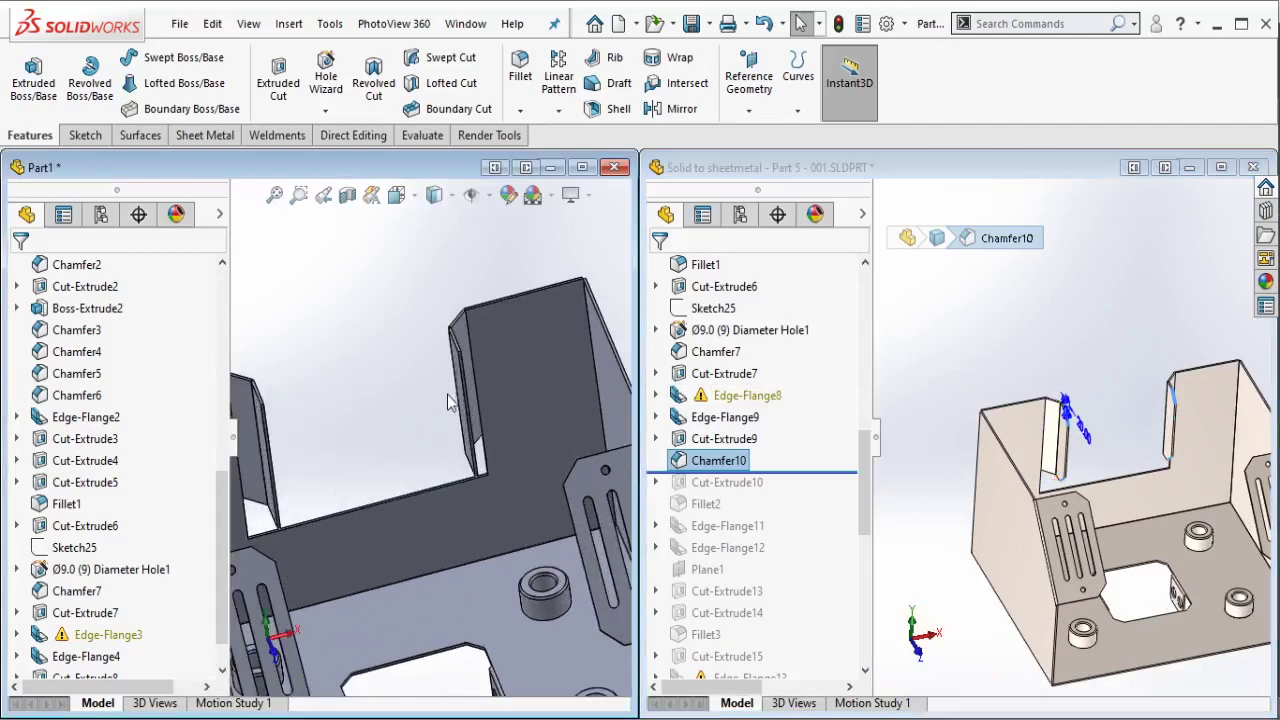
{"action": "scroll", "coordinate": [400, 440], "scroll_direction": "down", "scroll_amount": 2}
{"action": "scroll", "coordinate": [343, 468], "scroll_direction": "down", "scroll_amount": 2}
{"action": "scroll", "coordinate": [343, 468], "scroll_direction": "down", "scroll_amount": 2}
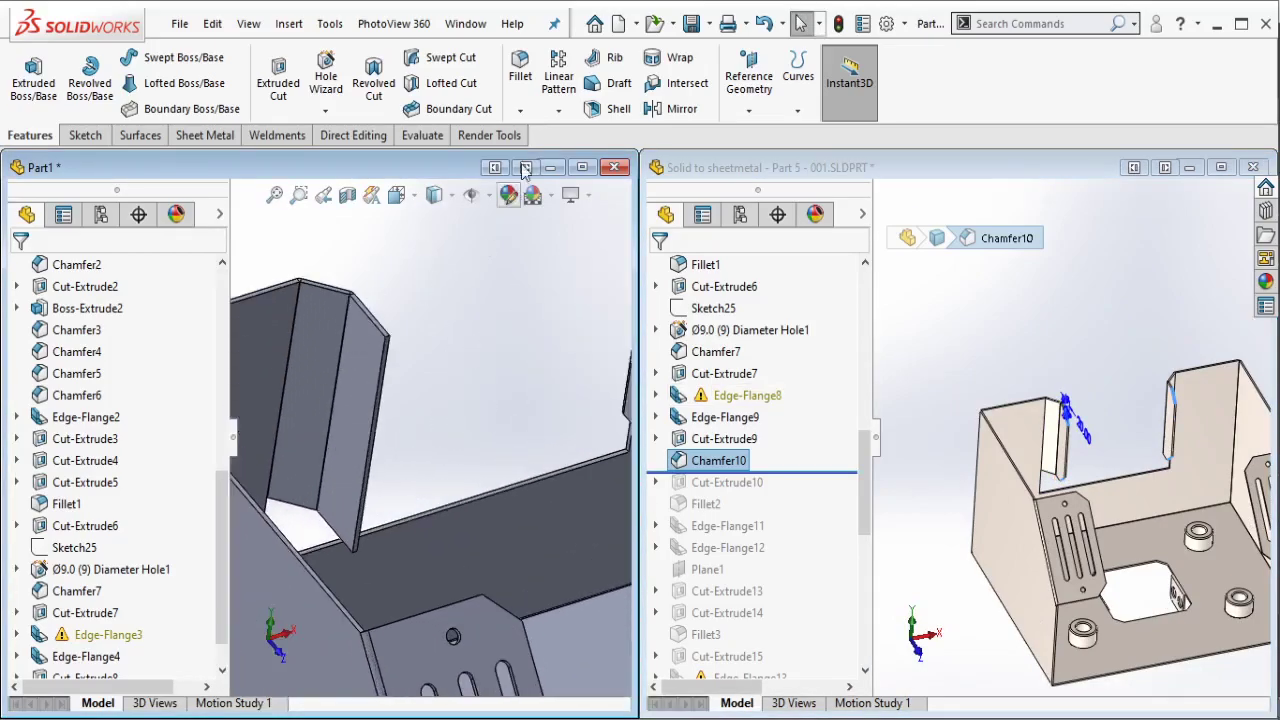
Step: Fillet four corner edges of the angled notch flanges with a 20 mm radius
{"action": "right_click_drag", "start_coordinate": [555, 279], "coordinate": [514, 314]}
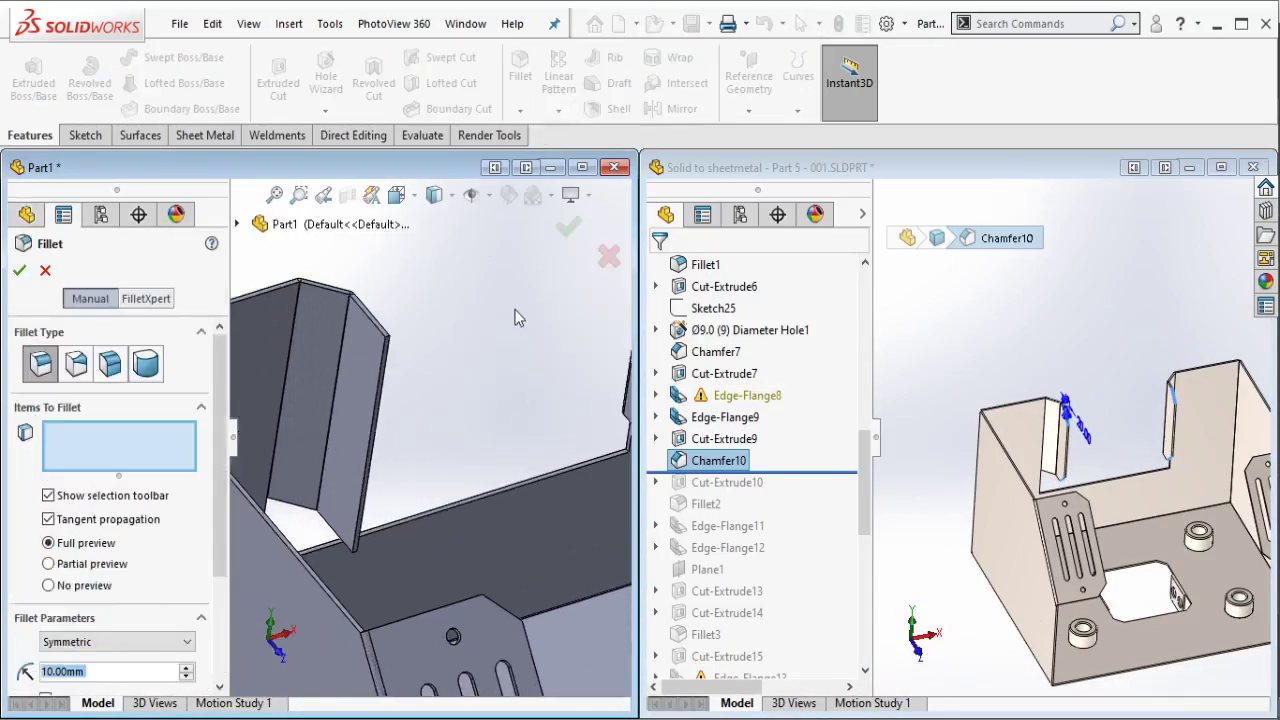
{"action": "type", "text": "20"}
{"action": "key", "text": "Return"}
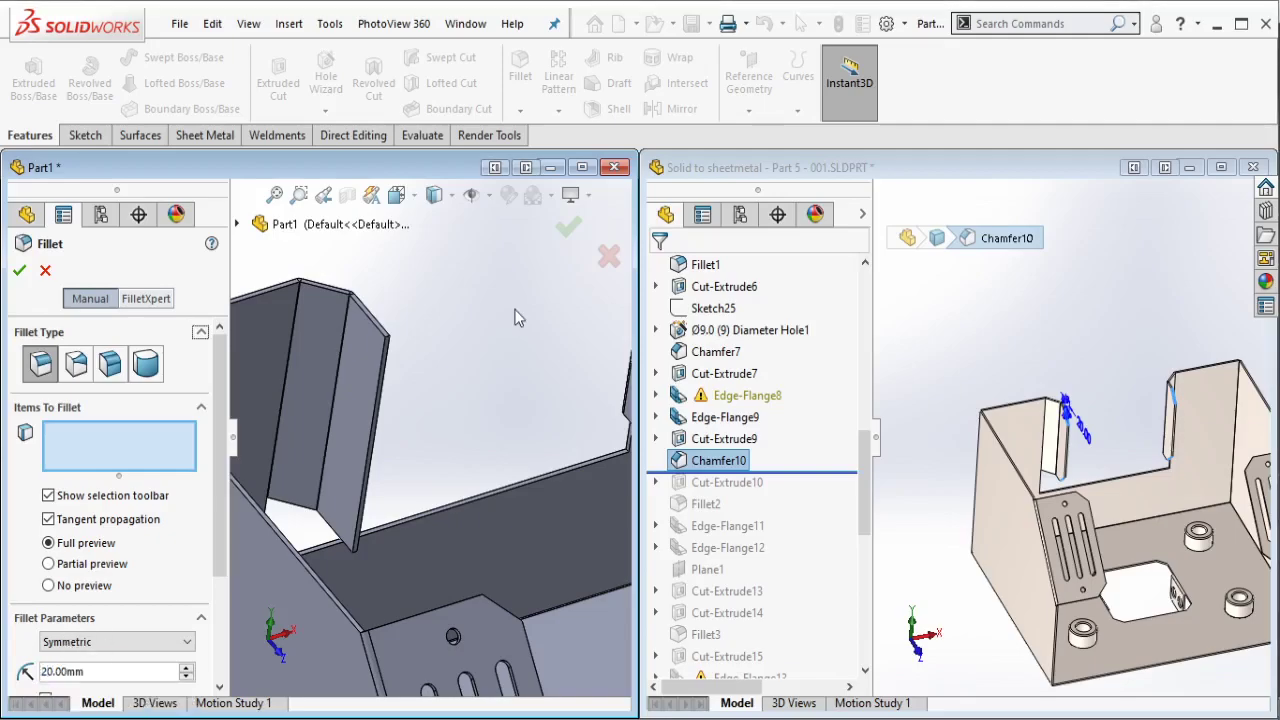
{"action": "scroll", "coordinate": [385, 362], "scroll_direction": "down", "scroll_amount": 2}
{"action": "scroll", "coordinate": [385, 362], "scroll_direction": "down", "scroll_amount": 1}
{"action": "left_click", "coordinate": [355, 365]}
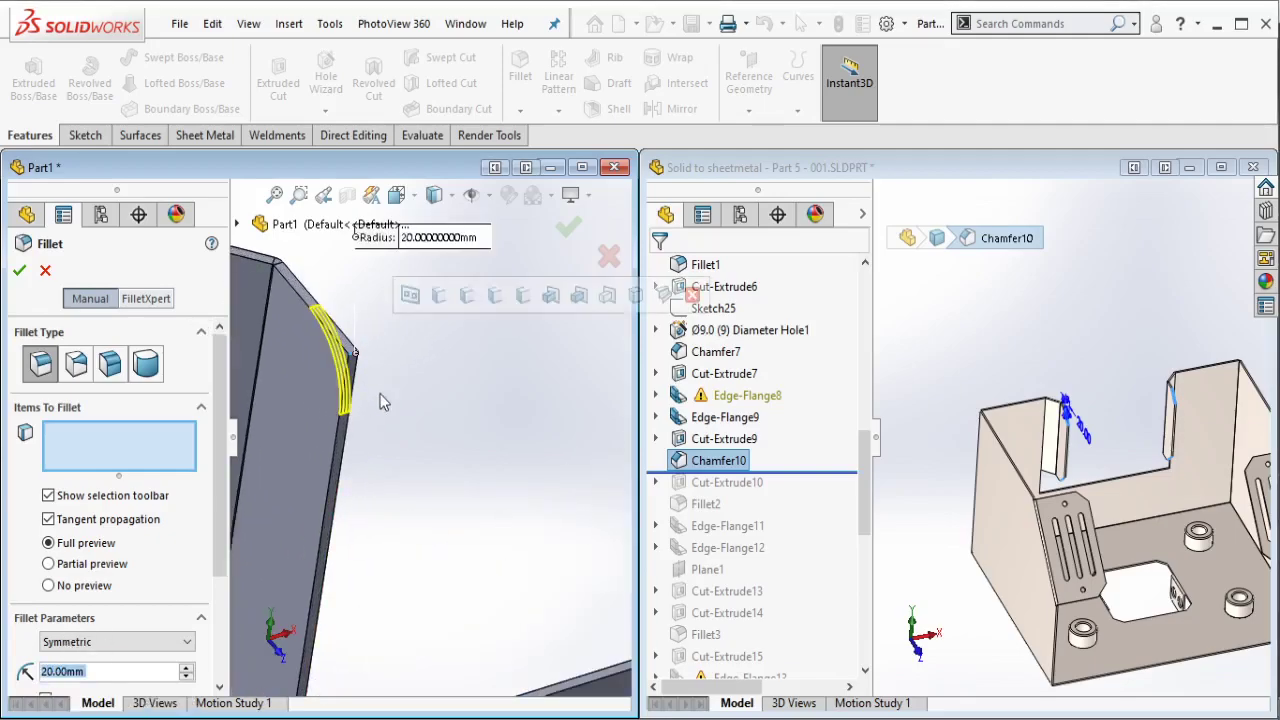
{"action": "mouse_move", "coordinate": [355, 365]}
{"action": "middle_mouse_down"}
{"action": "mouse_move", "coordinate": [340, 635]}
{"action": "mouse_move", "coordinate": [359, 601]}
{"action": "mouse_move", "coordinate": [427, 581]}
{"action": "mouse_move", "coordinate": [453, 327]}
{"action": "mouse_move", "coordinate": [560, 336]}
{"action": "mouse_move", "coordinate": [445, 307]}
{"action": "mouse_move", "coordinate": [399, 507]}
{"action": "mouse_move", "coordinate": [424, 612]}
{"action": "mouse_move", "coordinate": [458, 350]}
{"action": "mouse_move", "coordinate": [575, 222]}
{"action": "middle_mouse_up"}
{"action": "left_click", "coordinate": [351, 586]}
{"action": "left_click", "coordinate": [441, 307]}
{"action": "left_click", "coordinate": [396, 574]}
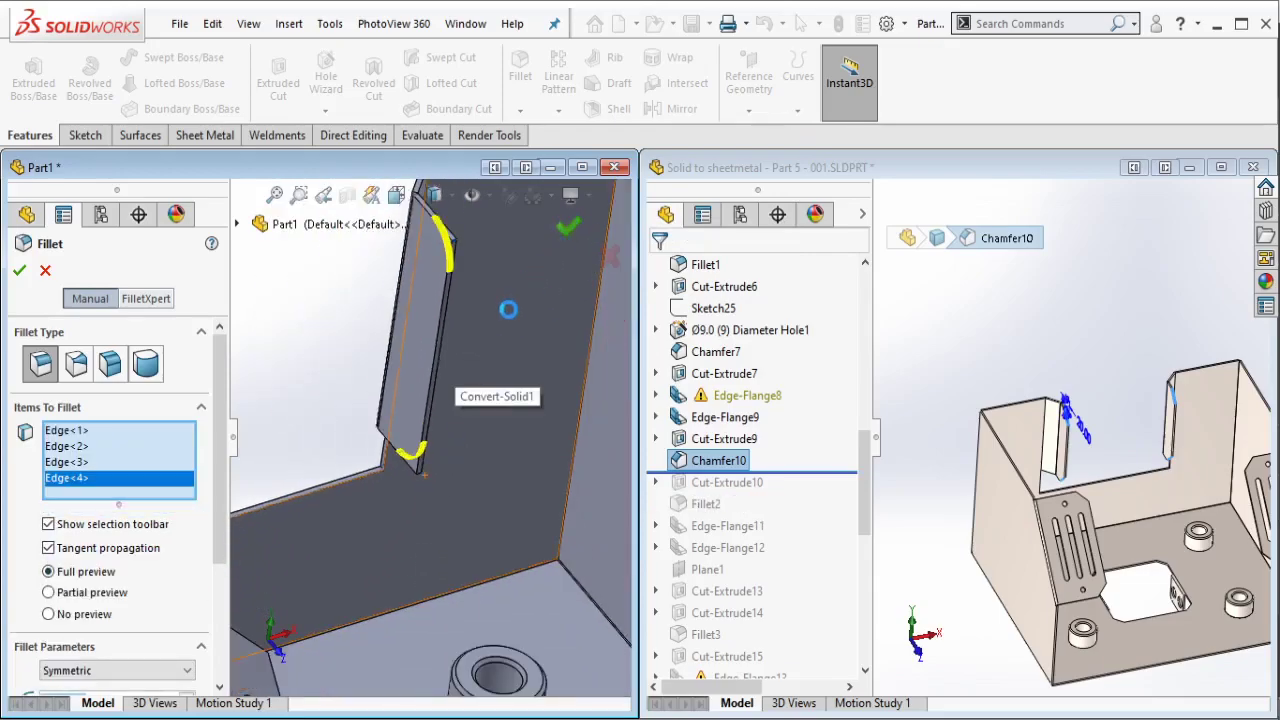
{"action": "key", "text": "f"}
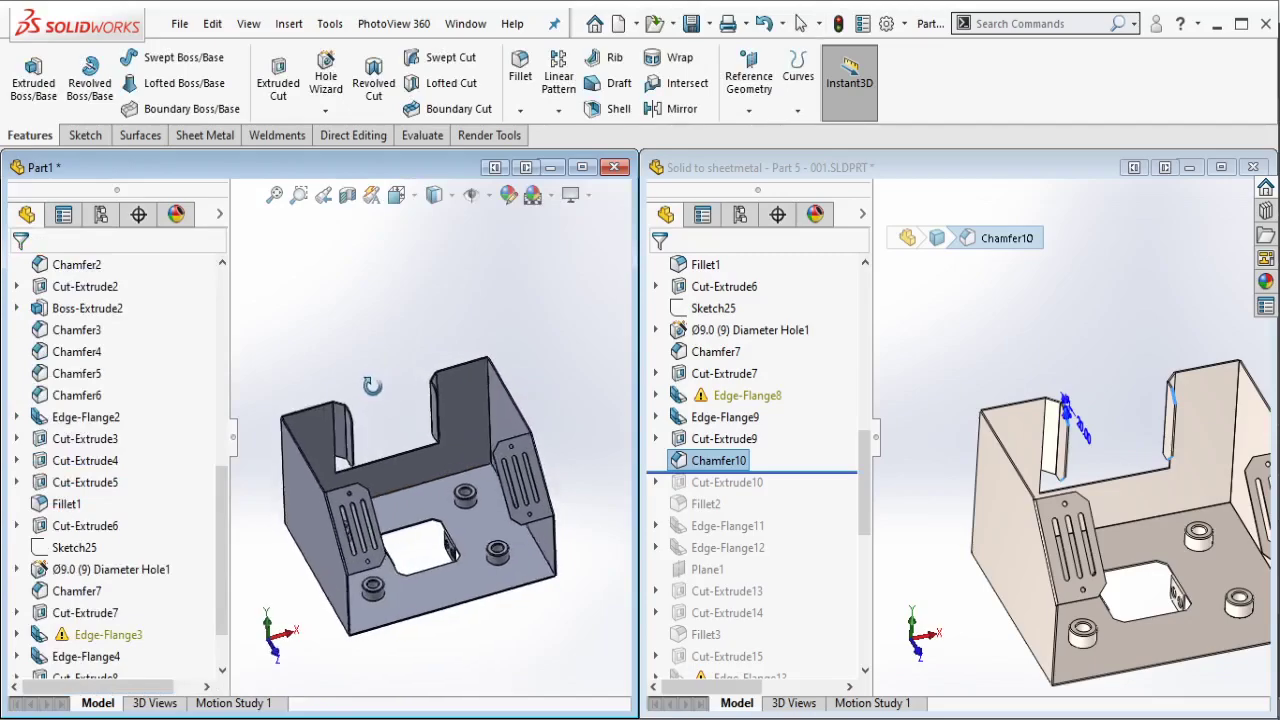
Step: Roll the reference through Cut-Extrude10, view its three Ø14.00 holes, then bring Part1's angled tab into view
{"action": "left_click_drag", "start_coordinate": [822, 470], "coordinate": [822, 490]}
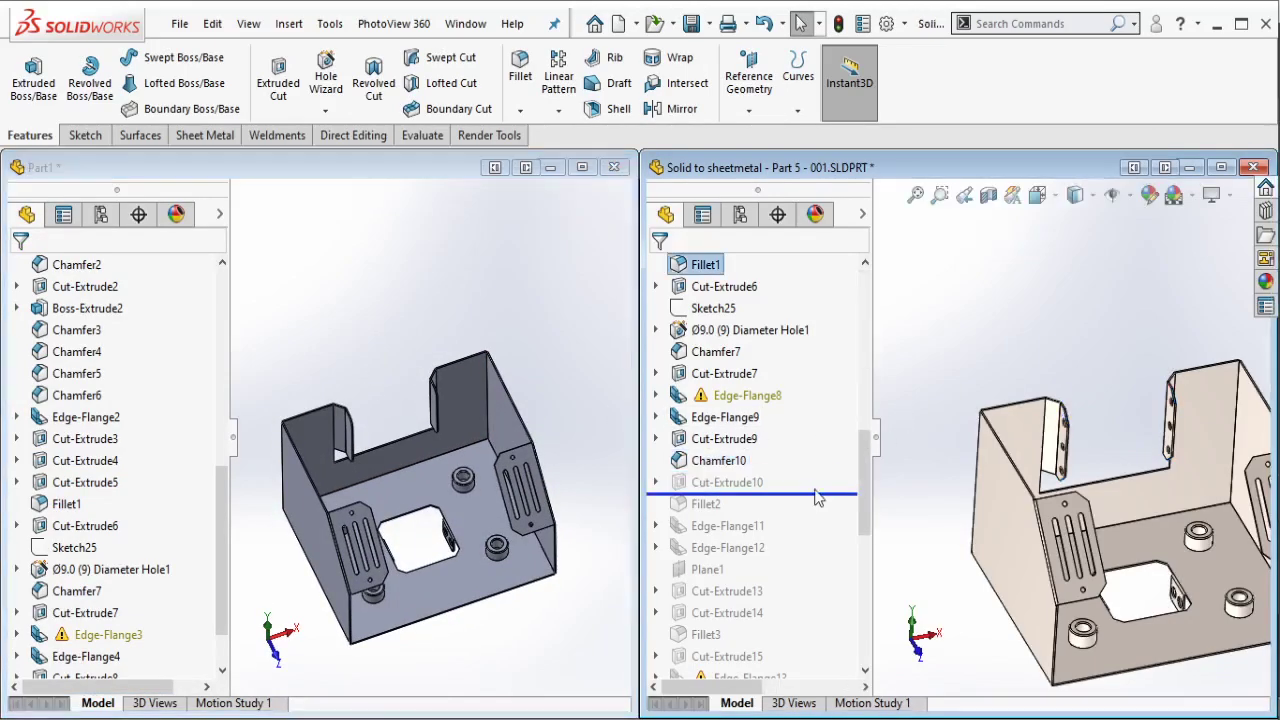
{"action": "left_click", "coordinate": [750, 482]}
{"action": "scroll", "coordinate": [1059, 457], "scroll_direction": "down", "scroll_amount": 3}
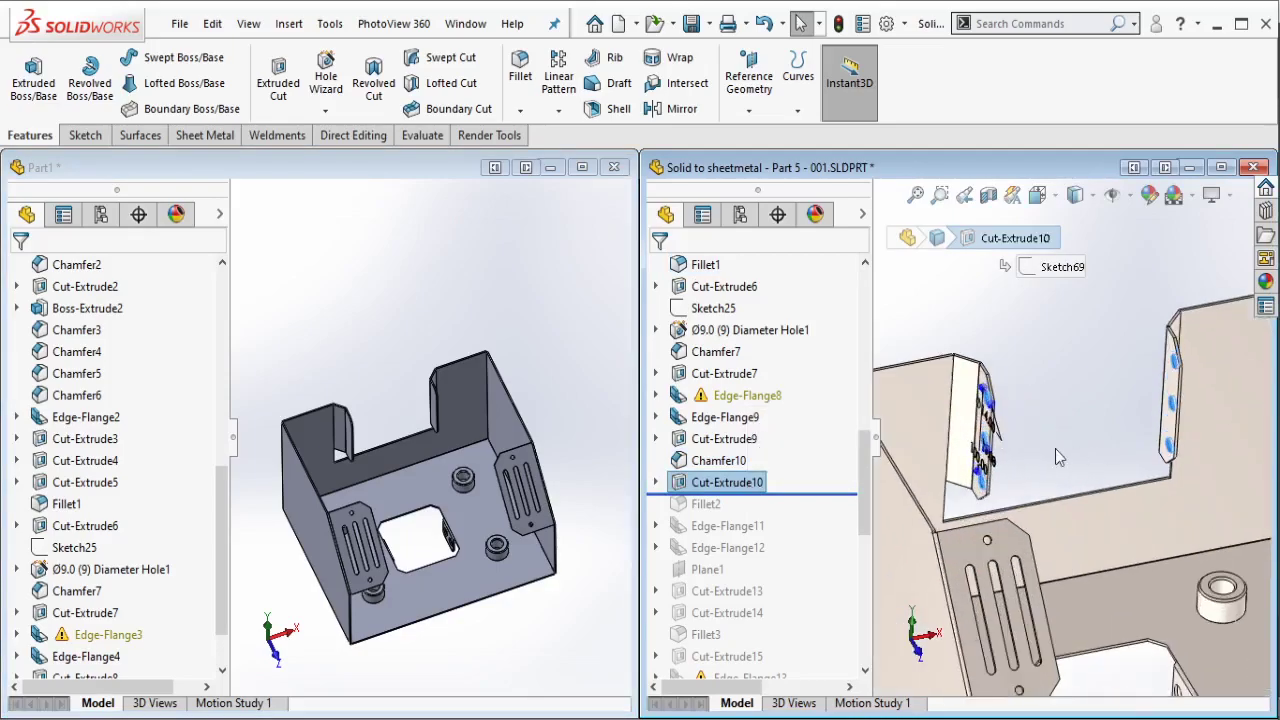
{"action": "scroll", "coordinate": [1059, 457], "scroll_direction": "up", "scroll_amount": 3}
{"action": "mouse_move", "coordinate": [1059, 457]}
{"action": "middle_mouse_down"}
{"action": "mouse_move", "coordinate": [943, 445]}
{"action": "mouse_move", "coordinate": [1103, 490]}
{"action": "middle_mouse_up"}
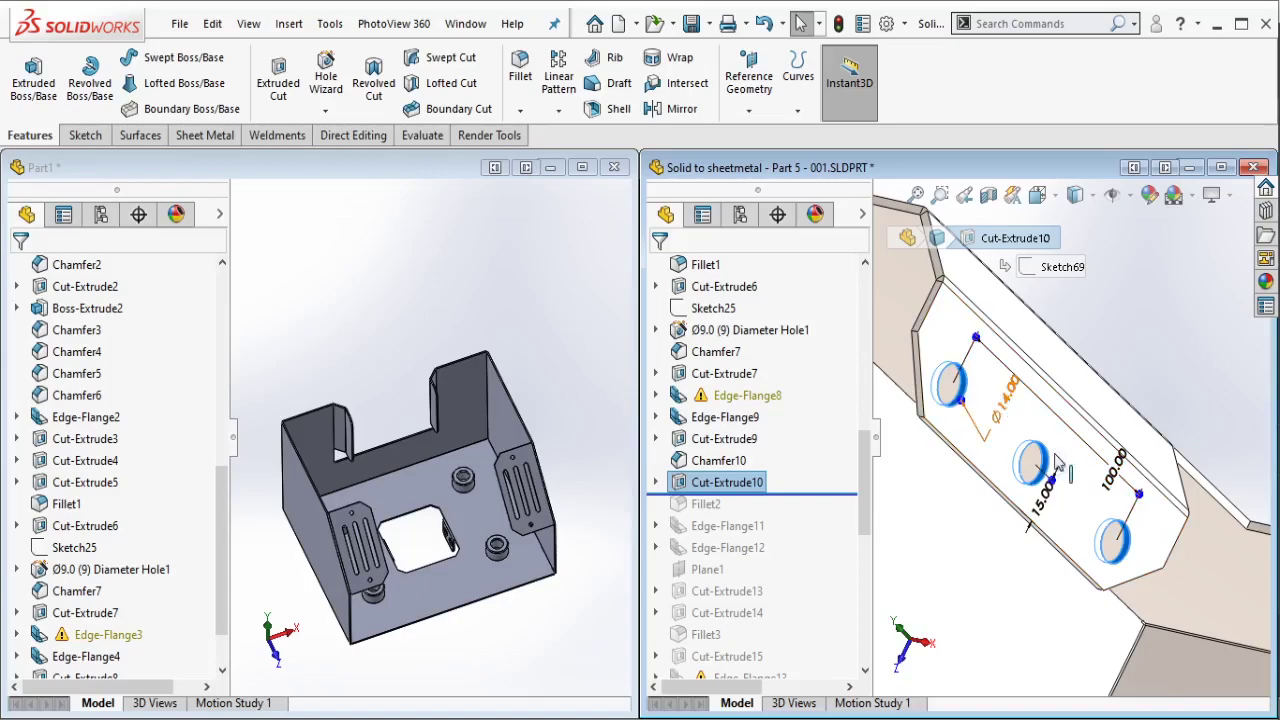
{"action": "scroll", "coordinate": [1060, 507], "scroll_direction": "up", "scroll_amount": 2}
{"action": "scroll", "coordinate": [1115, 497], "scroll_direction": "down", "scroll_amount": 2}
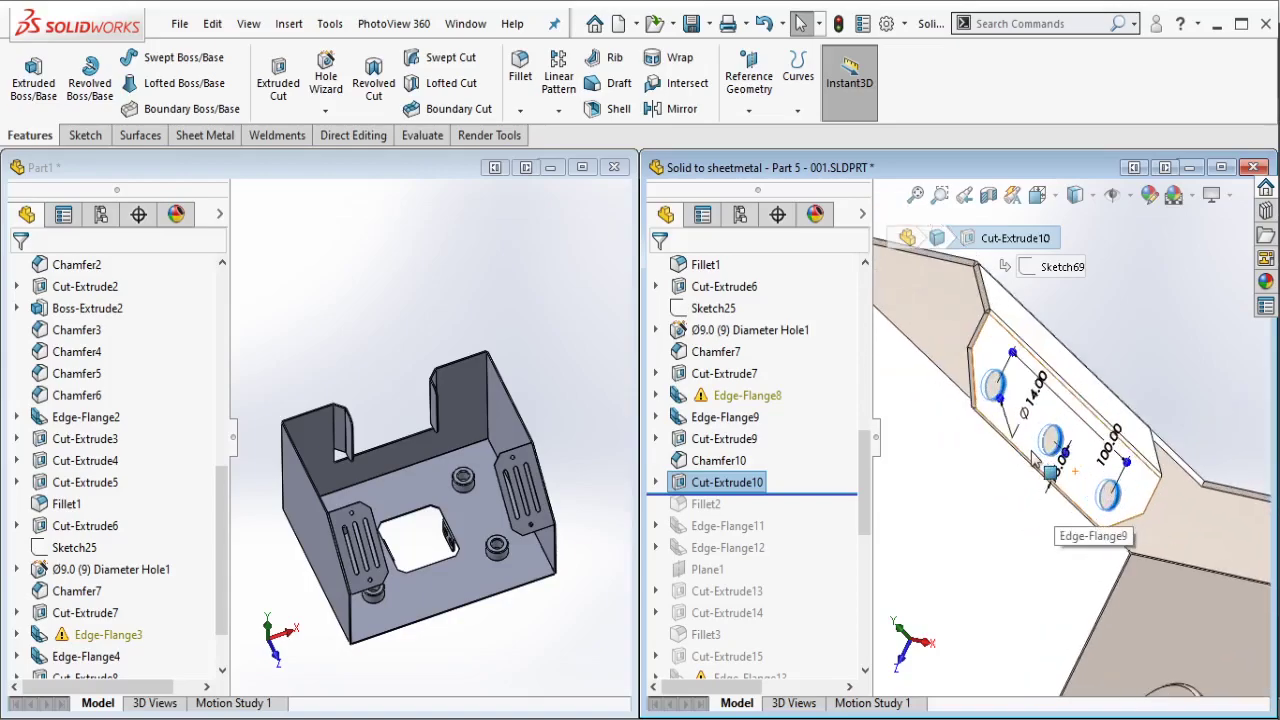
{"action": "scroll", "coordinate": [1090, 475], "scroll_direction": "down", "scroll_amount": 2}
{"action": "middle_click_drag", "start_coordinate": [1090, 475], "coordinate": [1045, 425]}
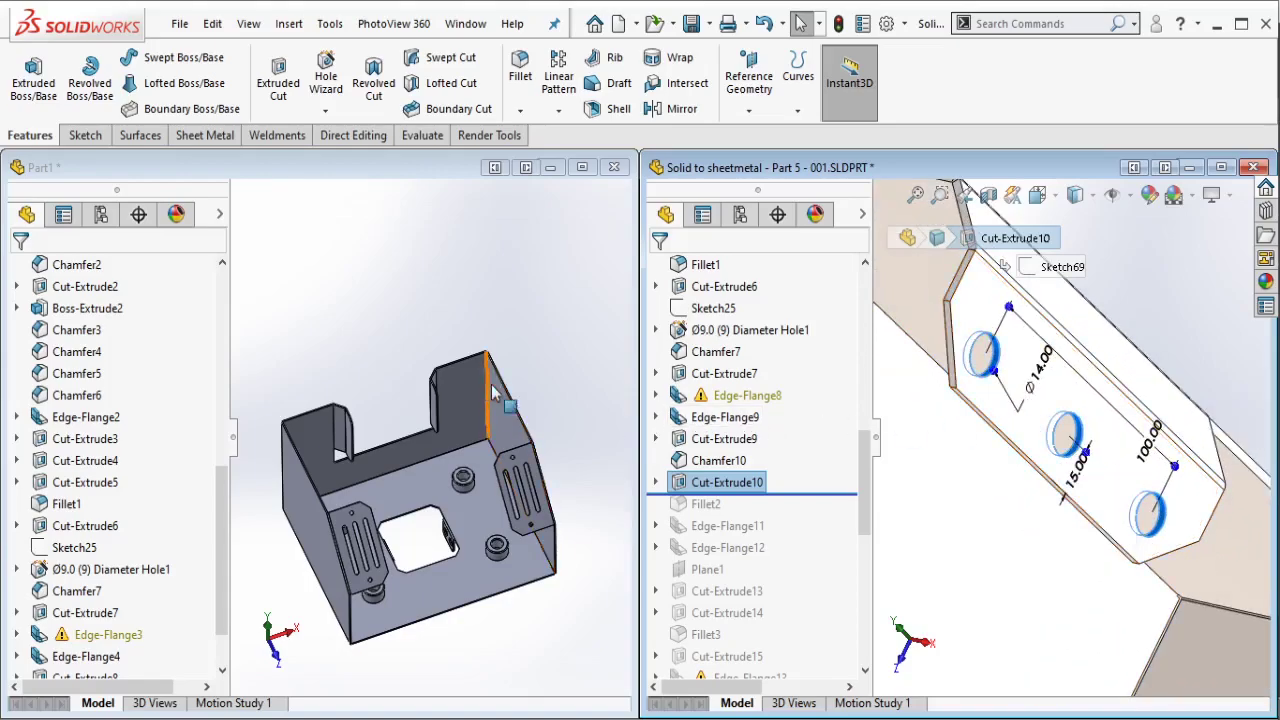
{"action": "mouse_move", "coordinate": [450, 430]}
{"action": "middle_mouse_down"}
{"action": "mouse_move", "coordinate": [424, 421]}
{"action": "mouse_move", "coordinate": [438, 397]}
{"action": "mouse_move", "coordinate": [486, 420]}
{"action": "middle_mouse_up"}
{"action": "scroll", "coordinate": [430, 415], "scroll_direction": "down", "scroll_amount": 3}
{"action": "scroll", "coordinate": [420, 420], "scroll_direction": "down", "scroll_amount": 3}
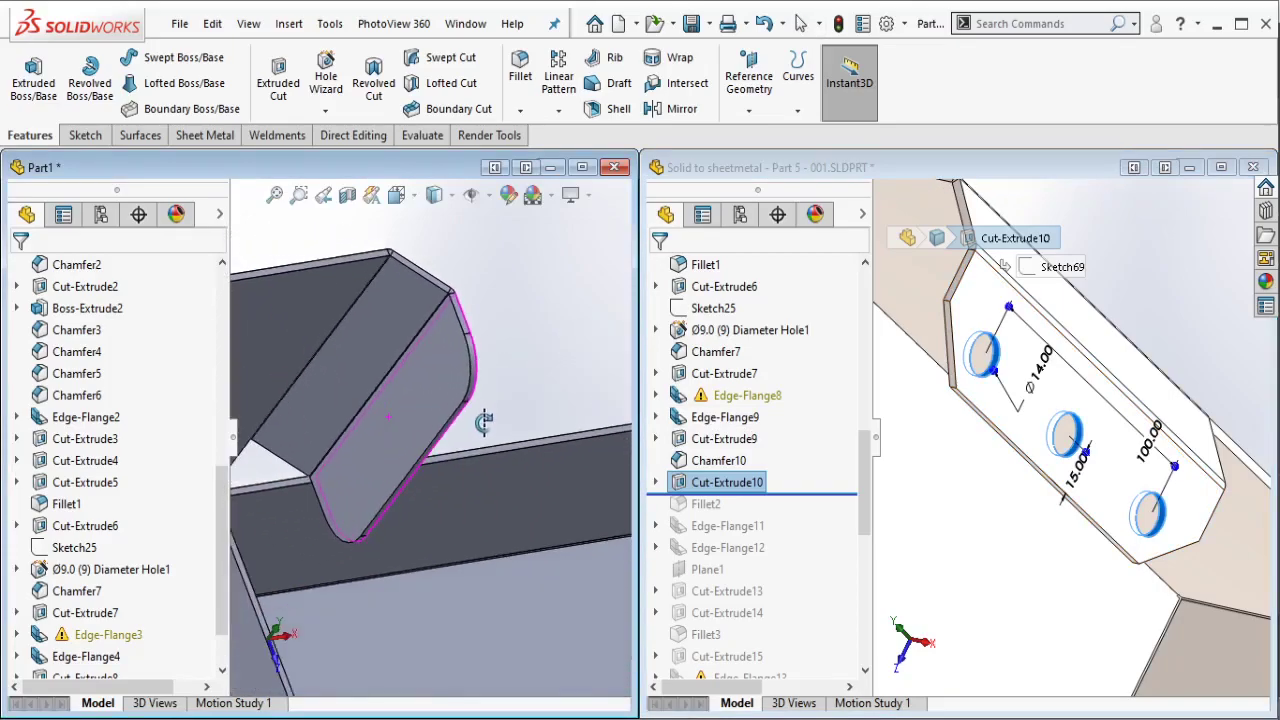
Step: Open a sketch on the angled tab face and draw a short centerline up from its lower edge
{"action": "left_click", "coordinate": [420, 420]}
{"action": "left_click", "coordinate": [480, 352]}
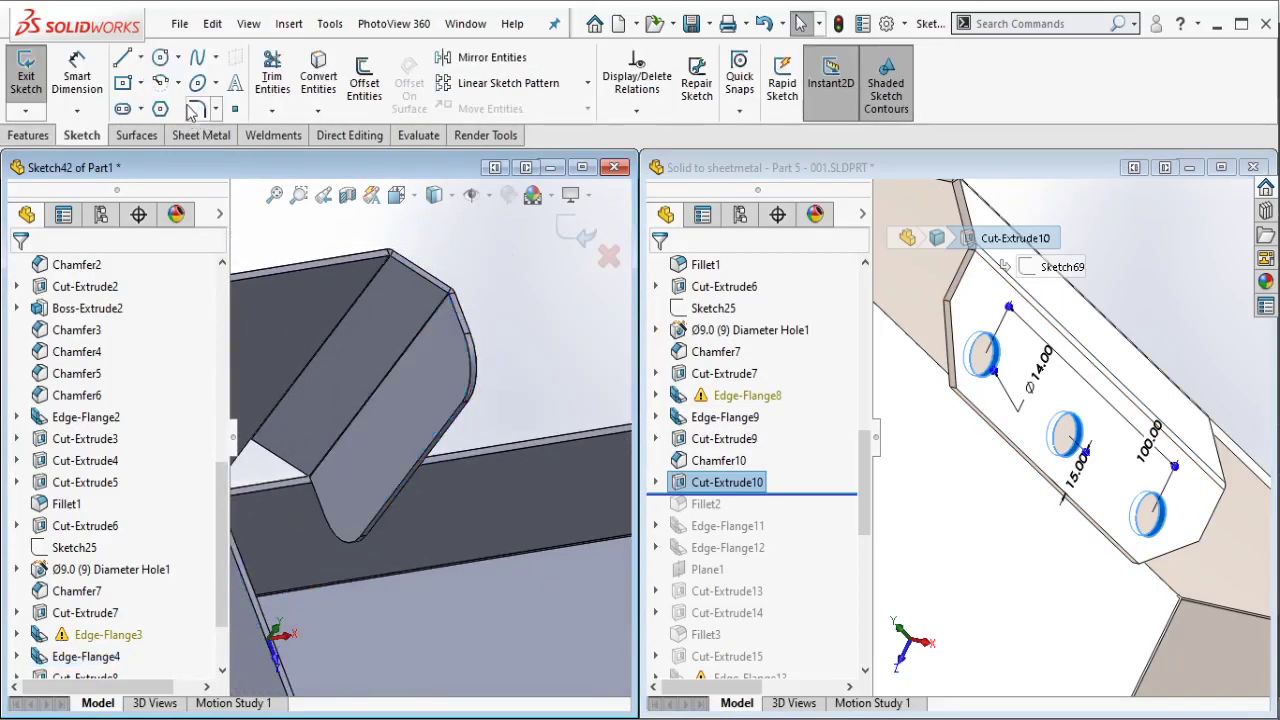
{"action": "left_click", "coordinate": [141, 57]}
{"action": "left_click", "coordinate": [165, 108]}
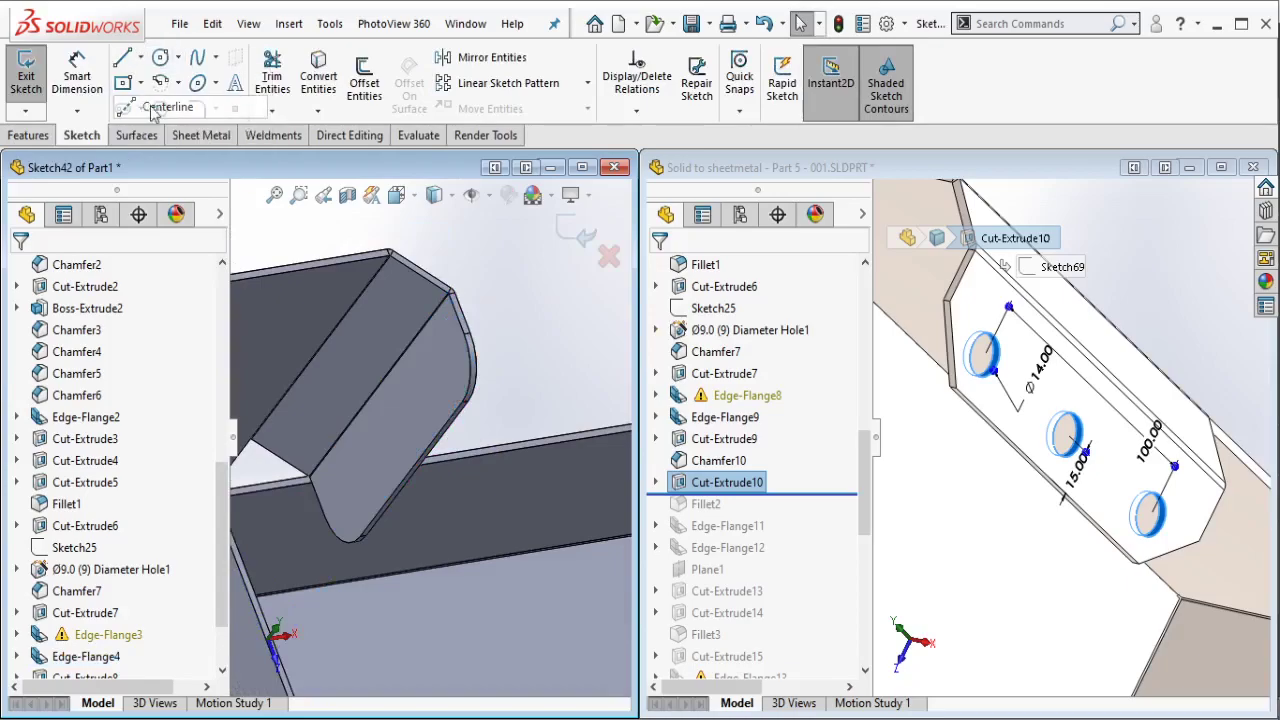
{"action": "left_click", "coordinate": [410, 468]}
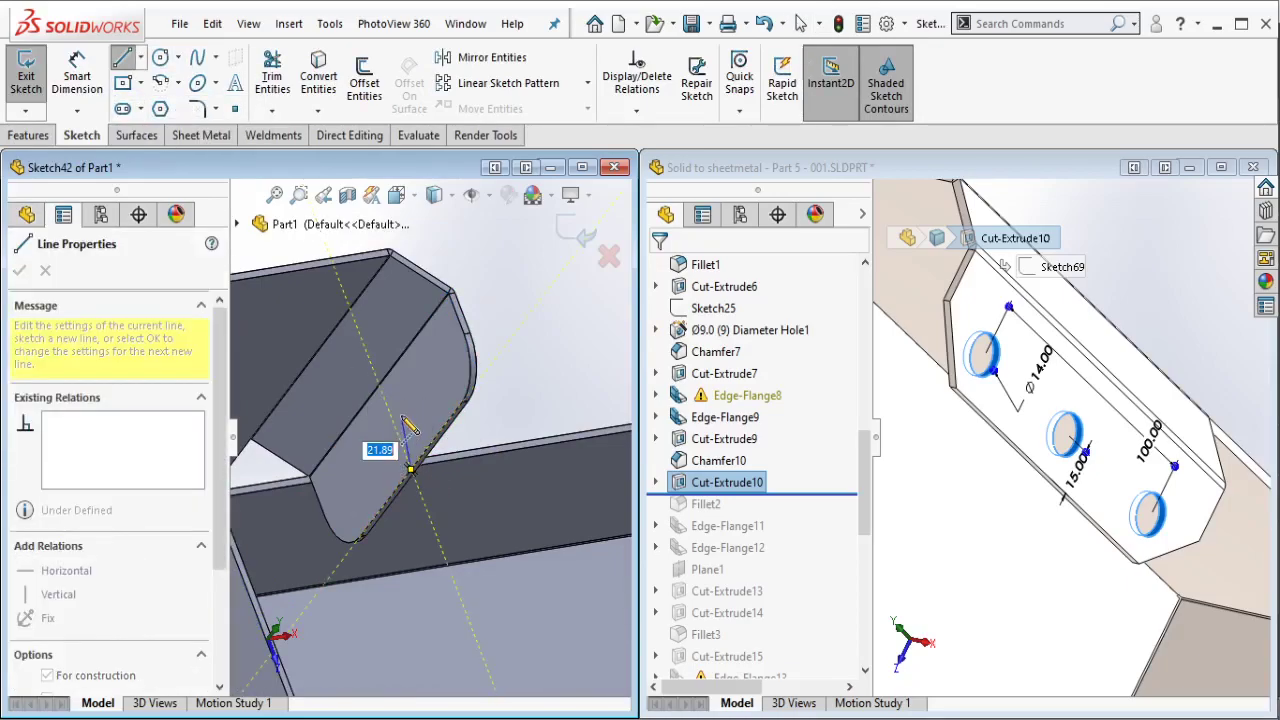
{"action": "left_click", "coordinate": [401, 417]}
{"action": "key", "text": "Escape"}
Step: Draw three circles on the tab: two small ones and one larger one
{"action": "left_click", "coordinate": [160, 58]}
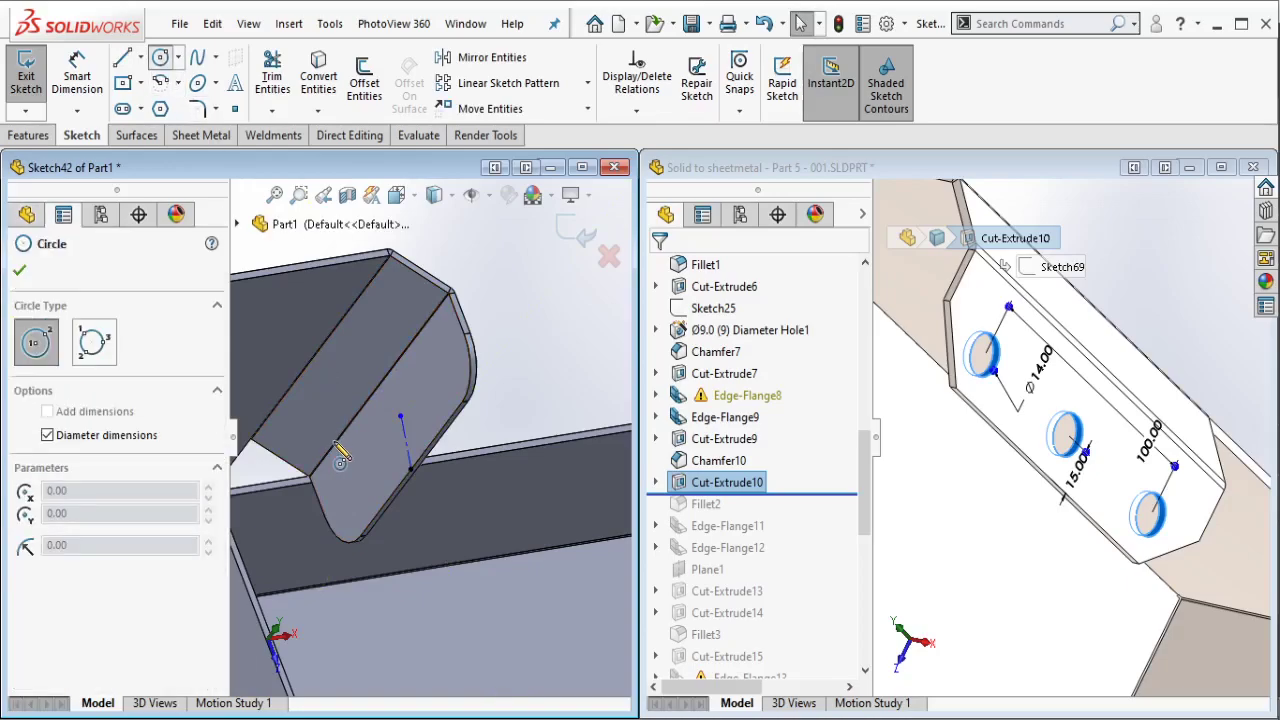
{"action": "left_click", "coordinate": [339, 481]}
{"action": "left_click", "coordinate": [345, 489]}
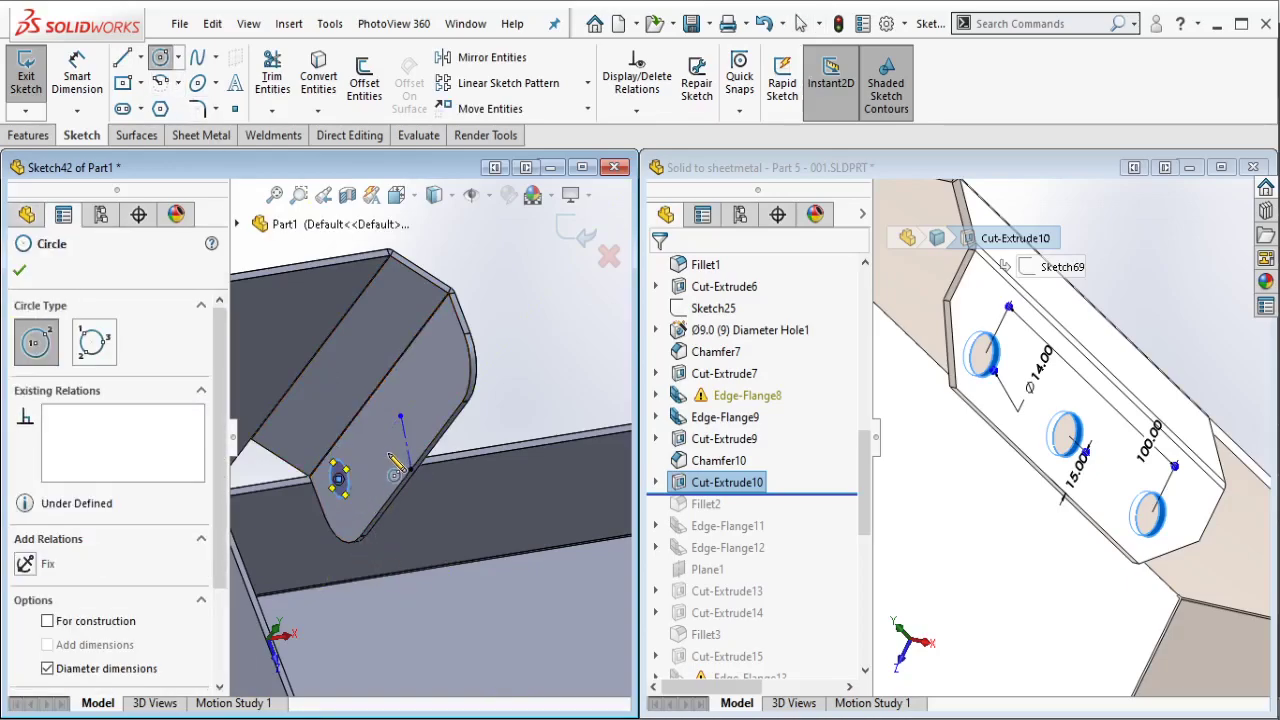
{"action": "left_click", "coordinate": [387, 454]}
{"action": "left_click", "coordinate": [396, 463]}
{"action": "left_click", "coordinate": [422, 387]}
{"action": "left_click", "coordinate": [437, 408]}
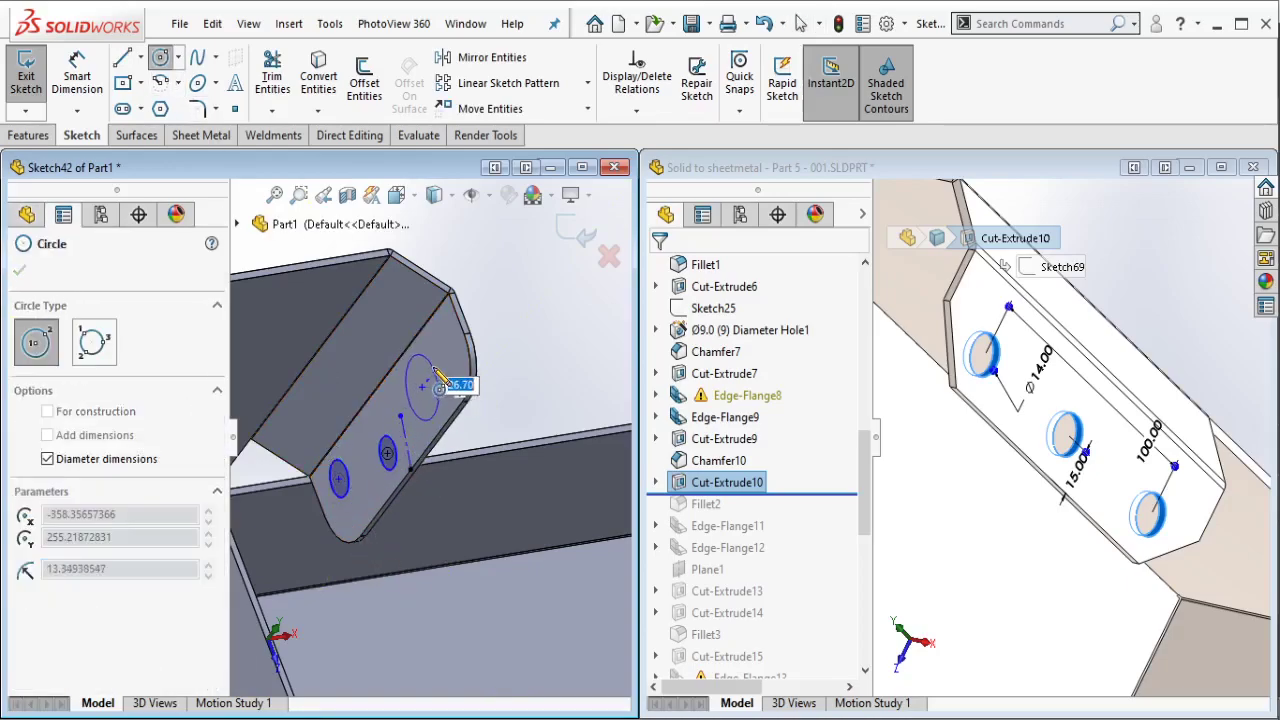
{"action": "key", "text": "Escape"}
Step: Draw a centerline running through the three circle centres
{"action": "left_click", "coordinate": [158, 58]}
{"action": "left_click", "coordinate": [142, 58]}
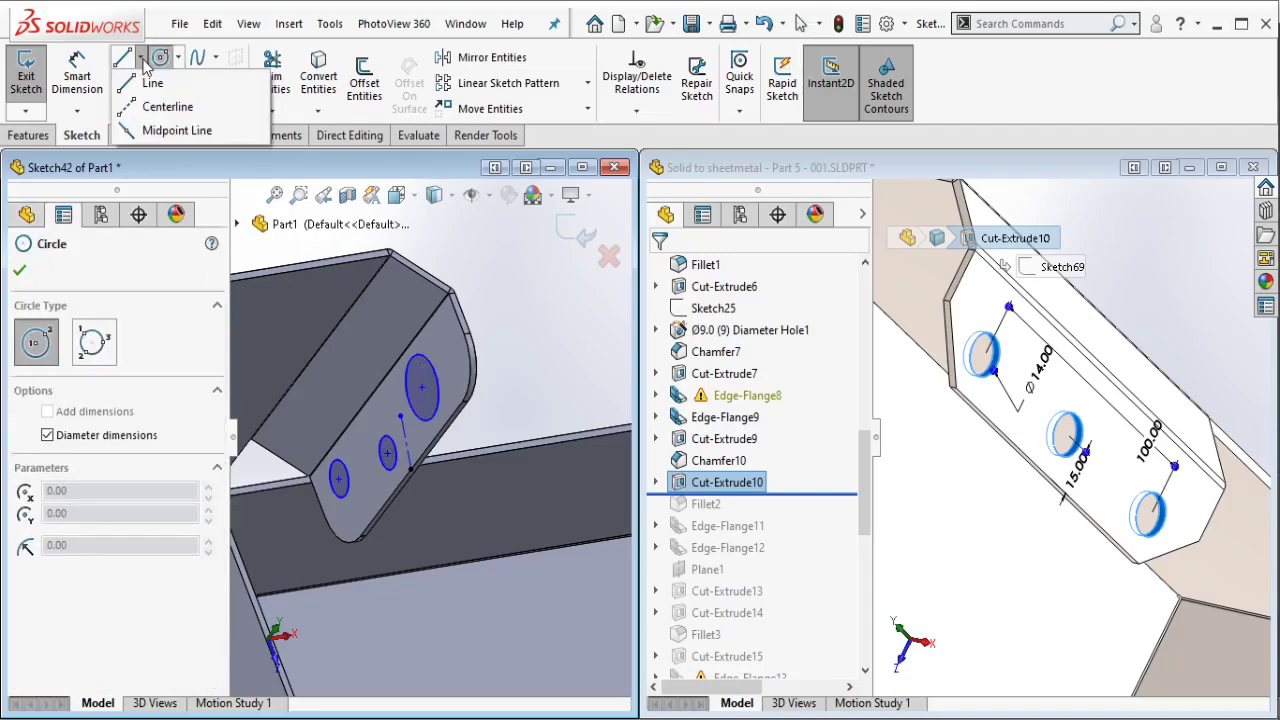
{"action": "left_click", "coordinate": [167, 107]}
{"action": "left_click", "coordinate": [436, 347]}
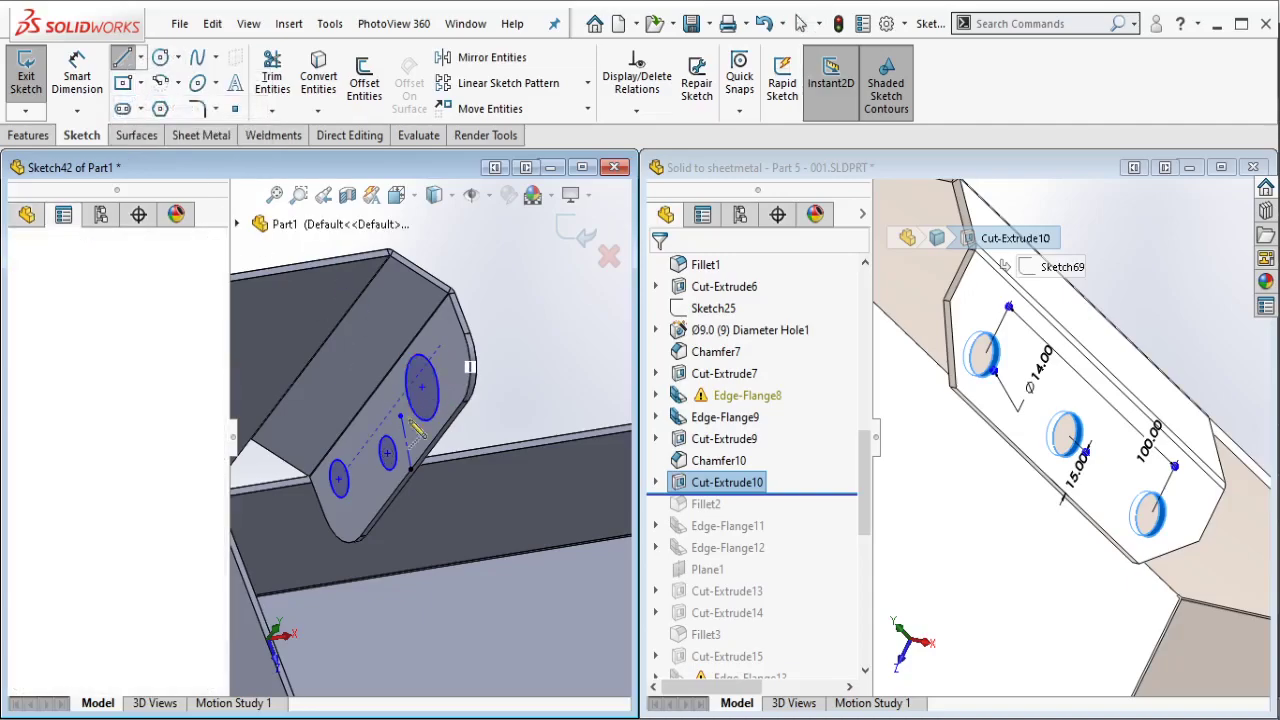
{"action": "left_click", "coordinate": [368, 508]}
{"action": "left_click", "coordinate": [368, 510]}
{"action": "key", "text": "Escape"}
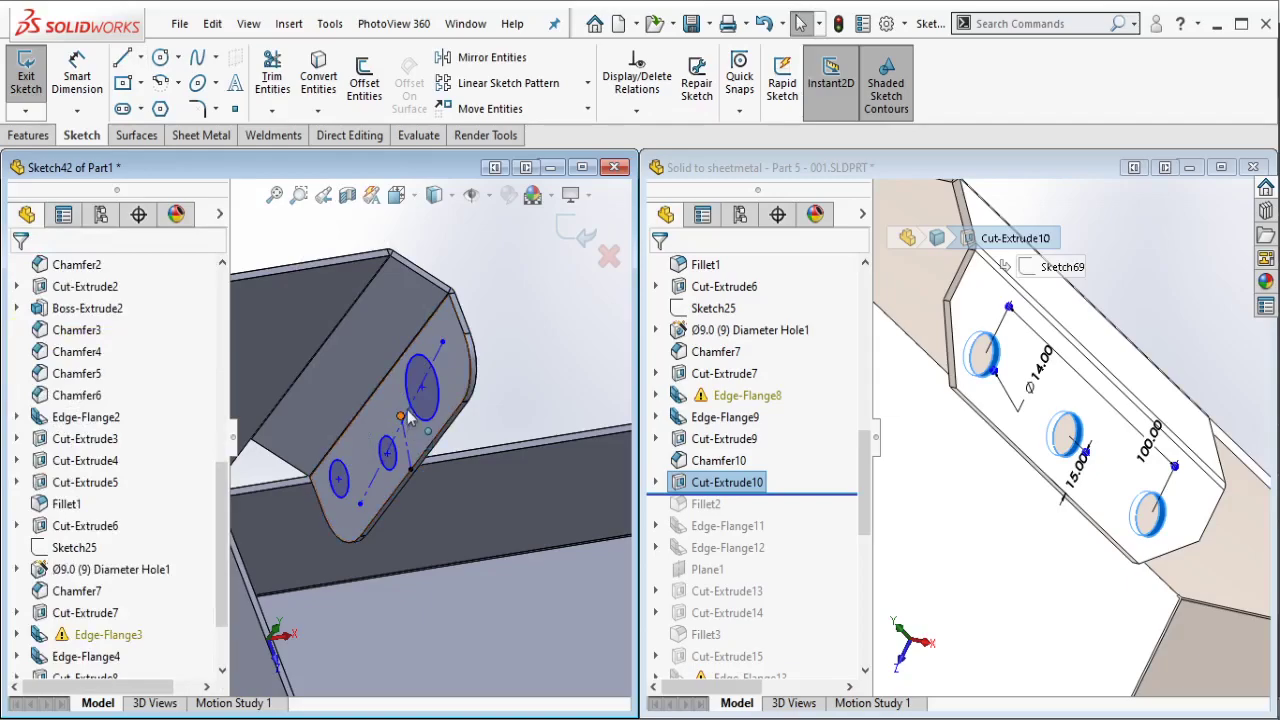
Step: Make a hole centre point the midpoint of the construction centerline
{"action": "left_click", "coordinate": [400, 415]}
{"action": "left_click", "coordinate": [410, 403]}
{"action": "left_click", "coordinate": [400, 415], "text": "ctrl"}
{"action": "scroll", "coordinate": [405, 420], "scroll_direction": "down", "scroll_amount": 3}
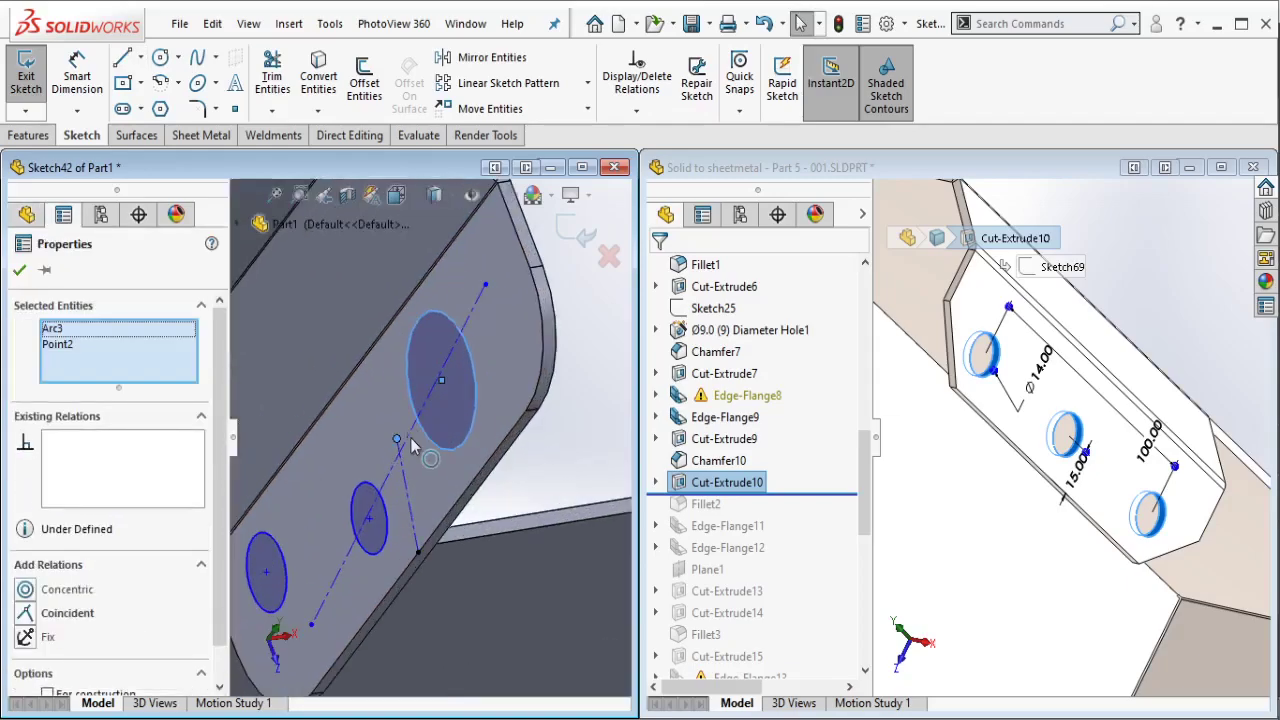
{"action": "left_click", "coordinate": [410, 446]}
{"action": "left_click", "coordinate": [396, 438], "text": "ctrl"}
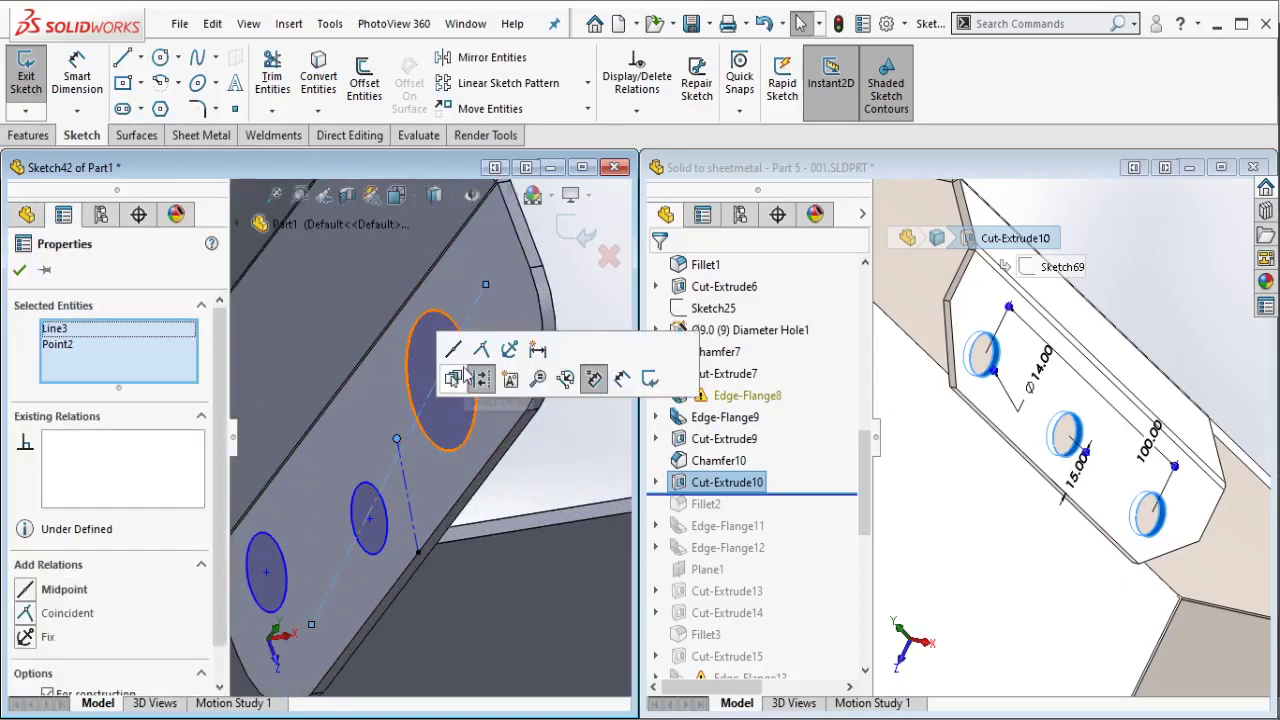
{"action": "left_click", "coordinate": [457, 352]}
{"action": "left_click", "coordinate": [404, 443]}
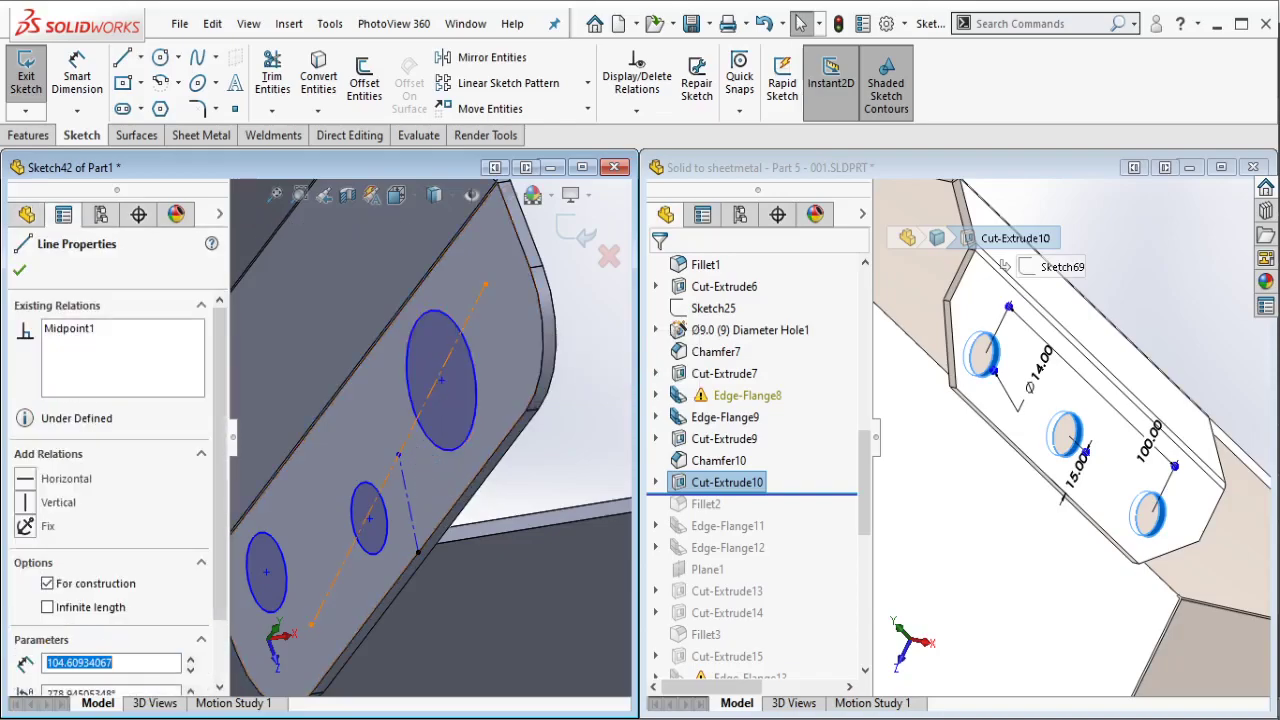
{"action": "left_click", "coordinate": [500, 348]}
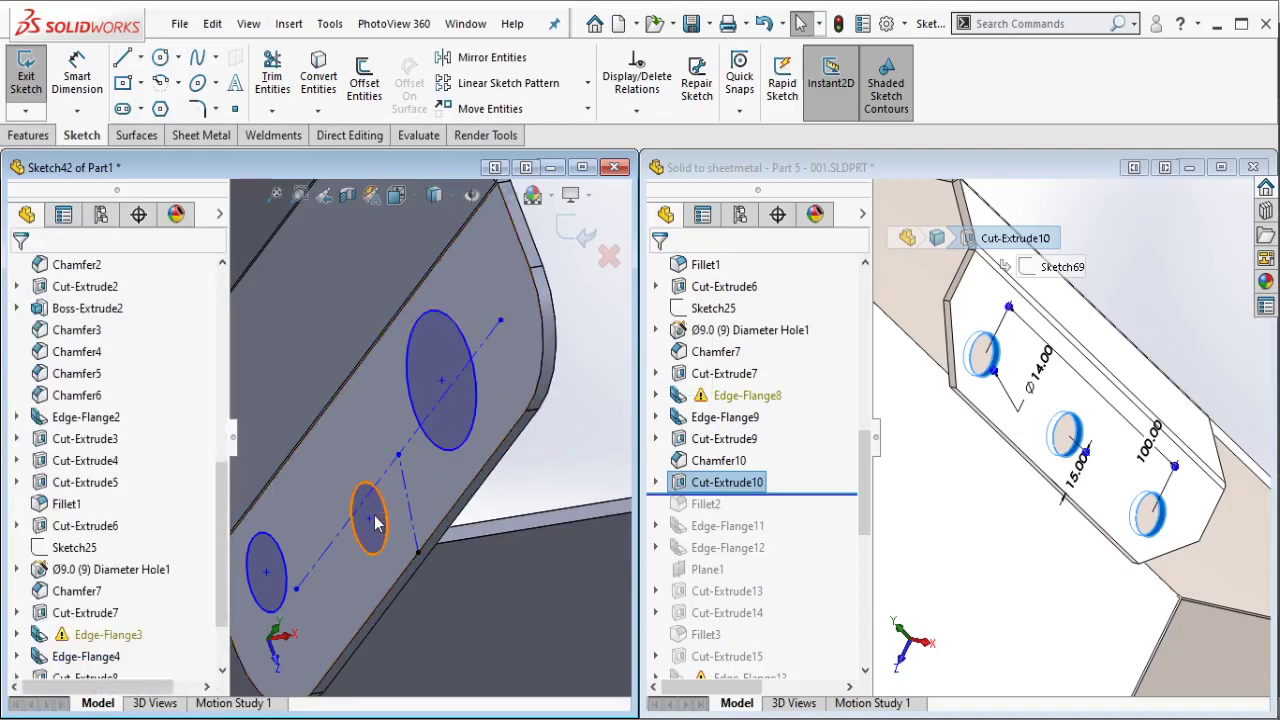
Step: Merge the middle, large upper and lower-left hole centres onto the centerline's middle and end points
{"action": "left_click", "coordinate": [377, 513]}
{"action": "left_click", "coordinate": [398, 455], "text": "ctrl"}
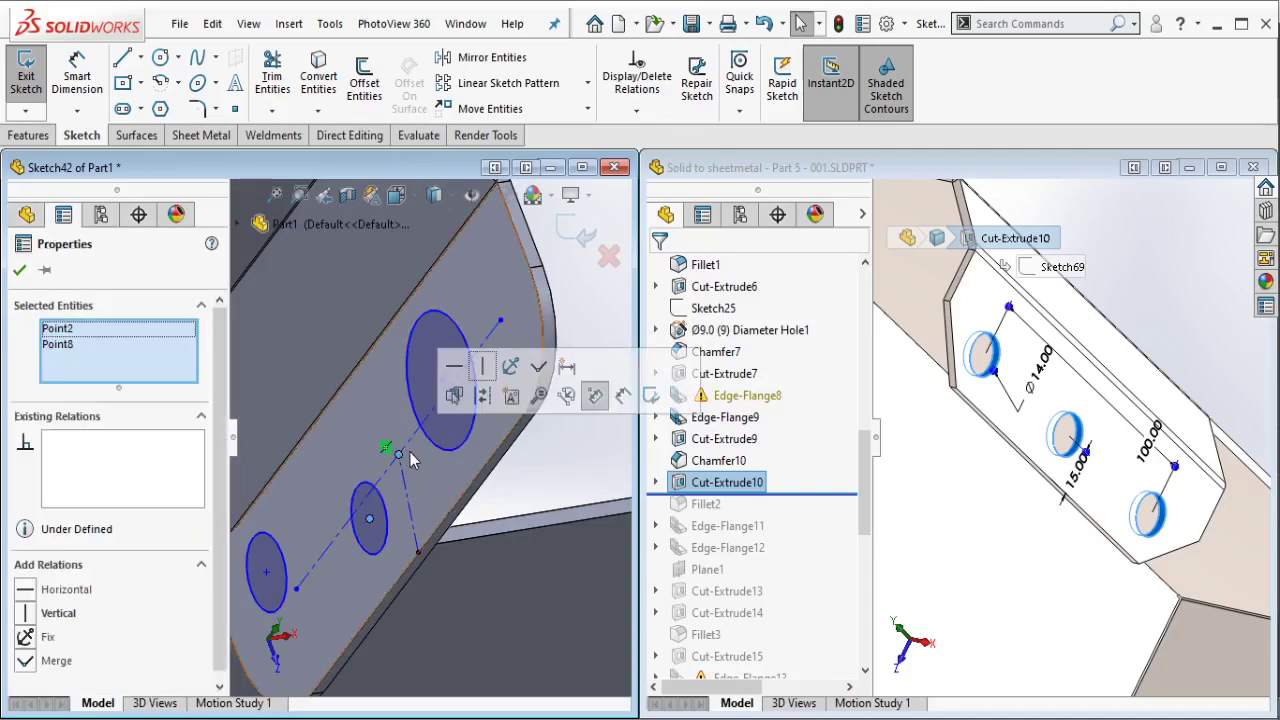
{"action": "left_click", "coordinate": [538, 368]}
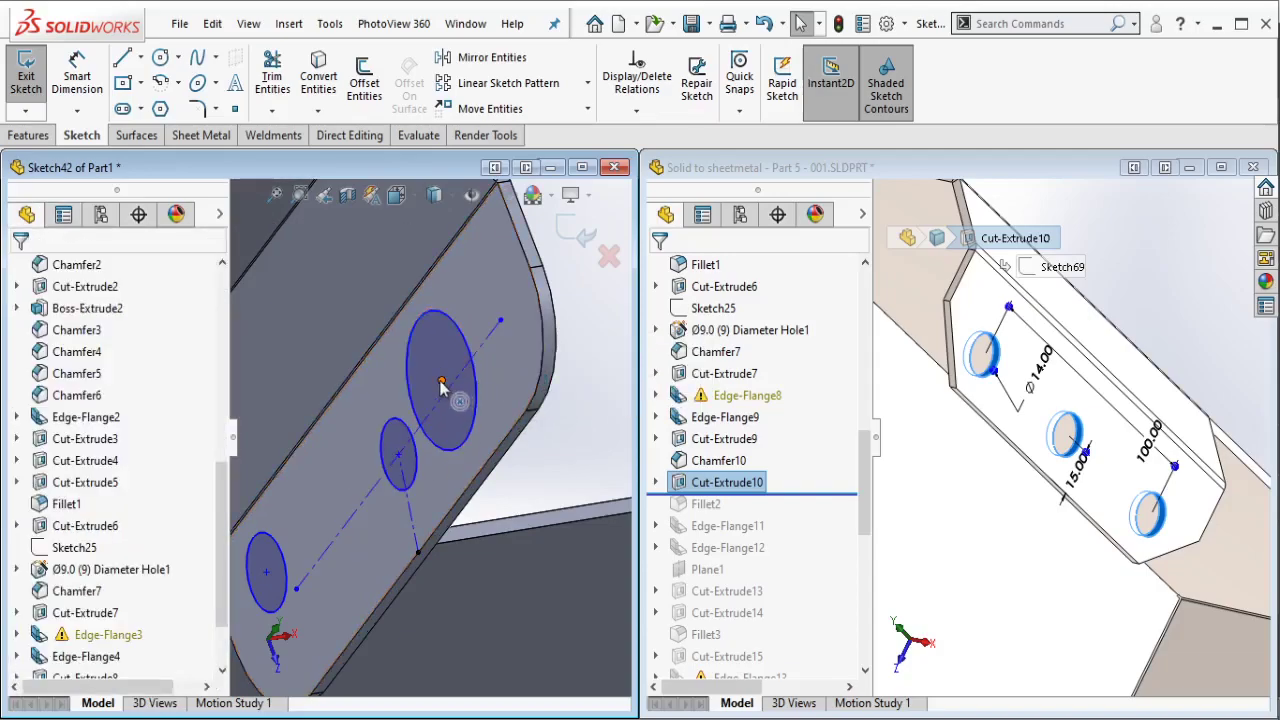
{"action": "left_click", "coordinate": [502, 322]}
{"action": "left_click", "coordinate": [514, 330]}
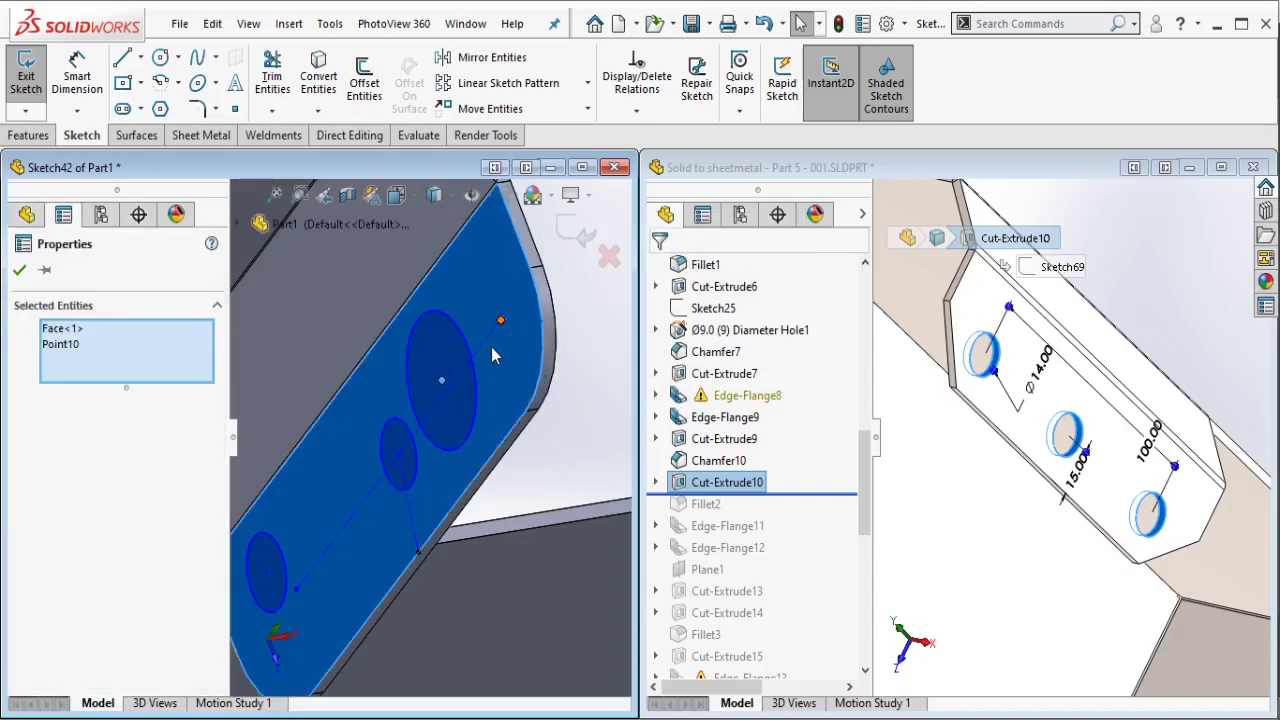
{"action": "left_click", "coordinate": [441, 381]}
{"action": "left_click", "coordinate": [500, 320], "text": "ctrl"}
{"action": "left_click", "coordinate": [628, 322]}
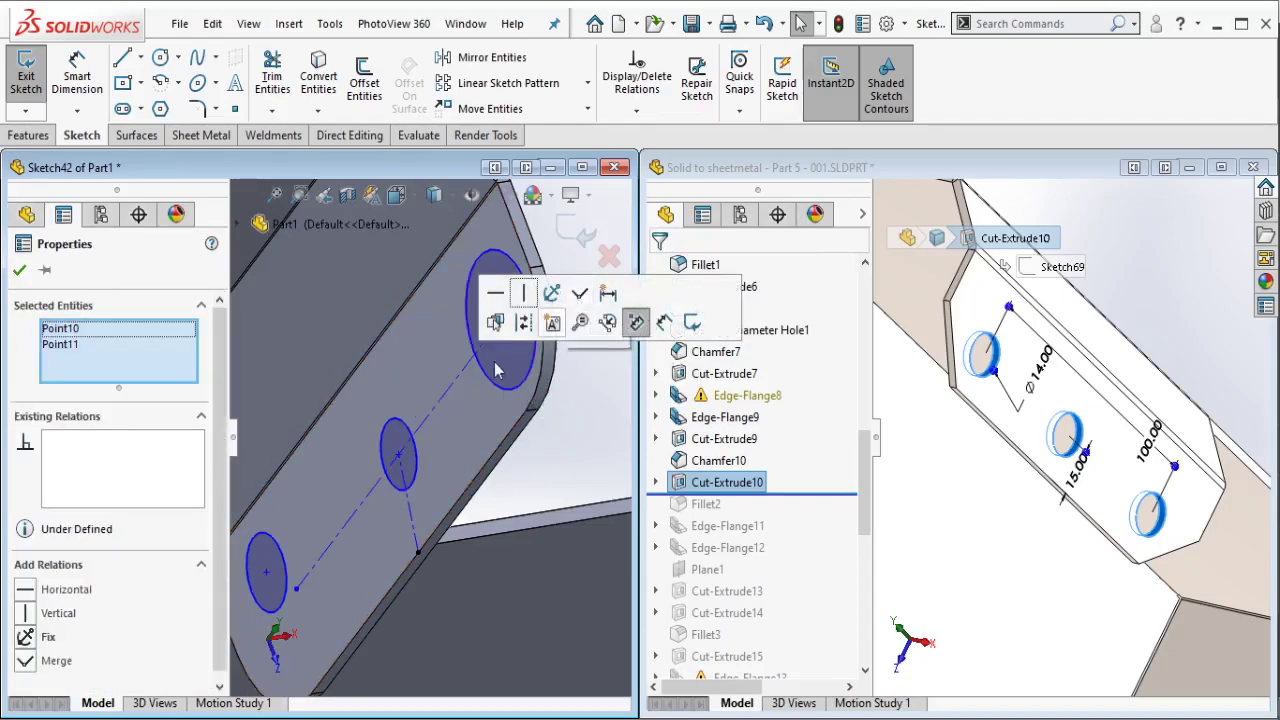
{"action": "middle_click_drag", "start_coordinate": [402, 410], "coordinate": [461, 355], "text": "ctrl"}
{"action": "left_click", "coordinate": [335, 532]}
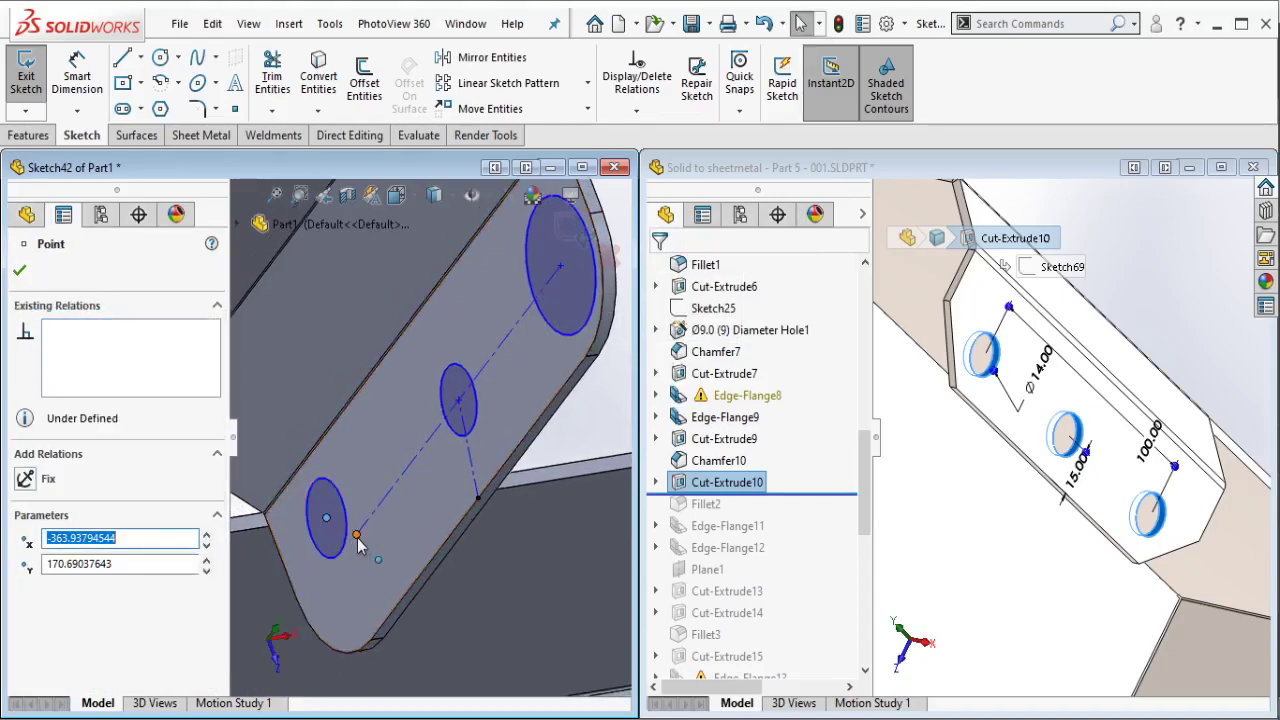
{"action": "left_click", "coordinate": [326, 517], "text": "ctrl"}
{"action": "left_click", "coordinate": [500, 448]}
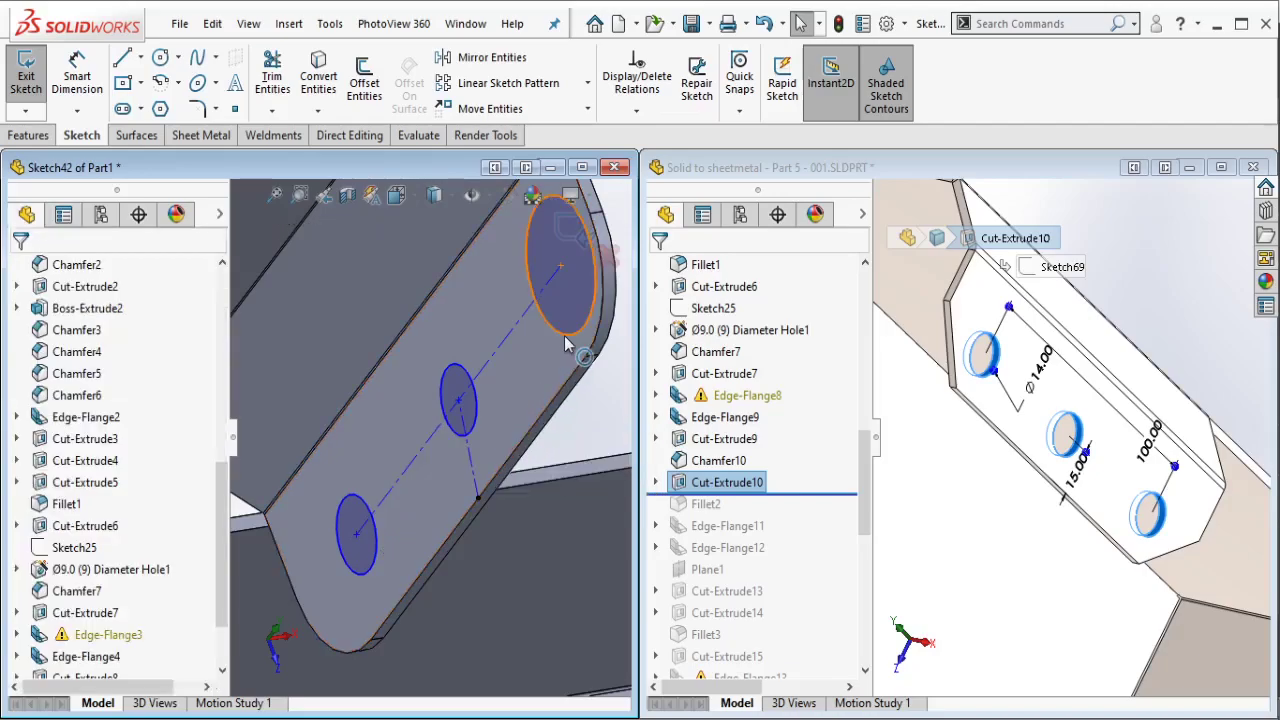
Step: Make the upper, middle and lower-left hole circles equal in size
{"action": "left_click", "coordinate": [583, 318]}
{"action": "left_click", "coordinate": [476, 408], "text": "ctrl"}
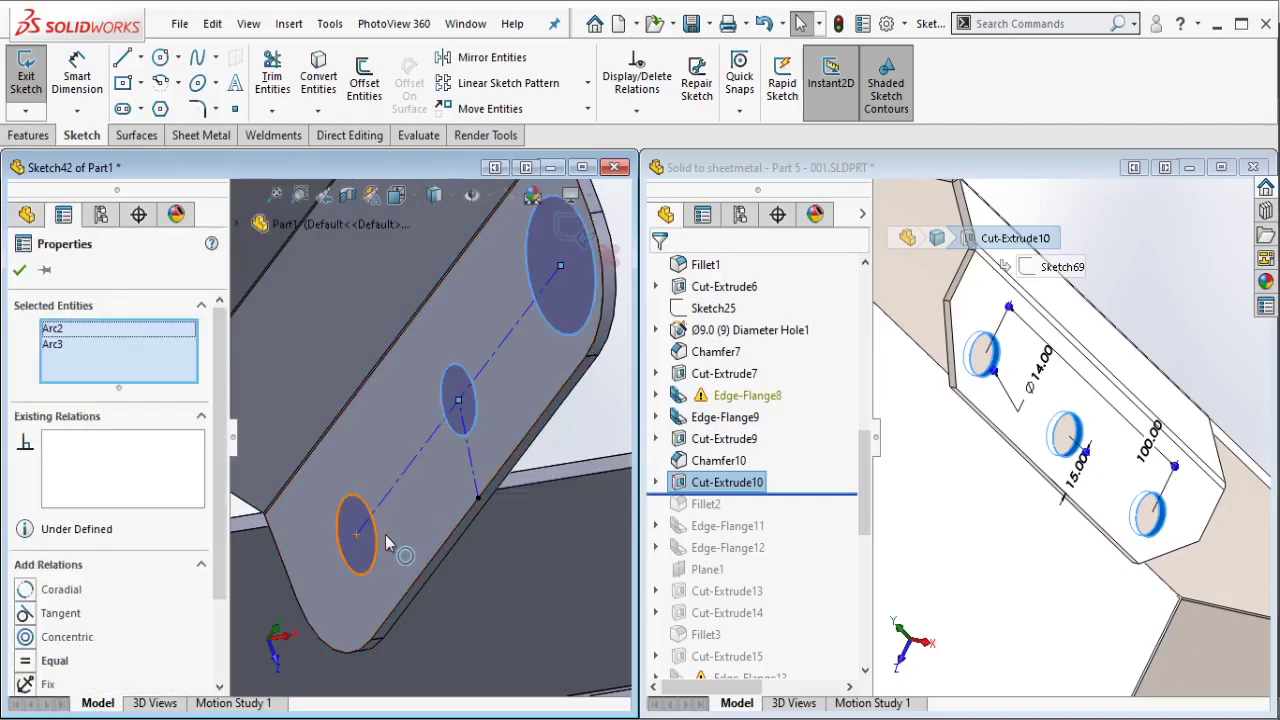
{"action": "left_click", "coordinate": [383, 534], "text": "ctrl"}
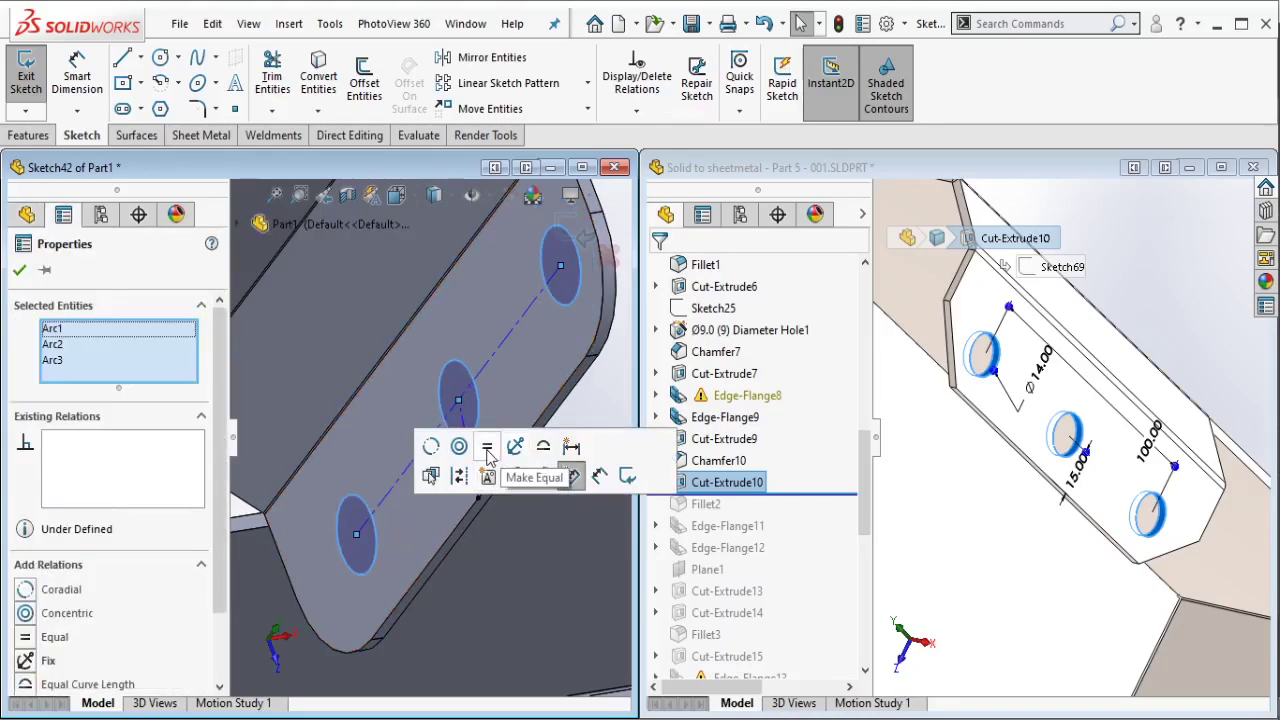
{"action": "left_click", "coordinate": [487, 451]}
Step: Make the short offset line horizontal
{"action": "left_click", "coordinate": [474, 460]}
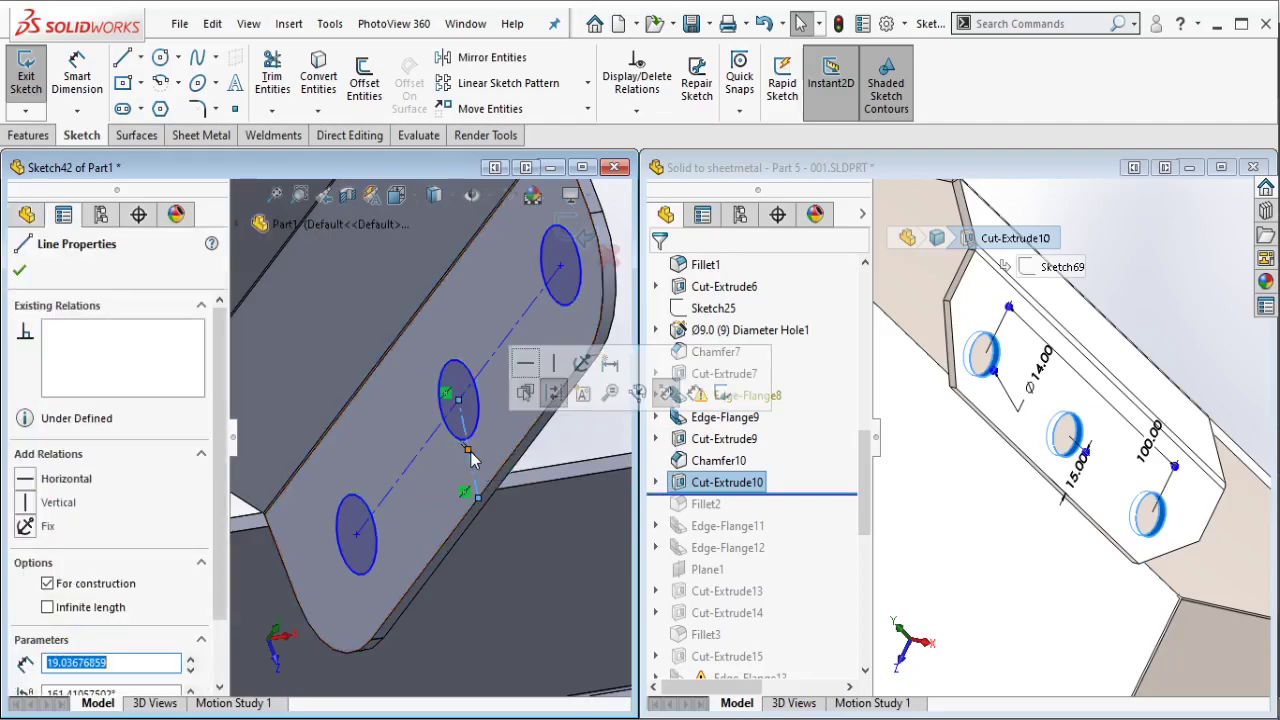
{"action": "left_click", "coordinate": [533, 367]}
{"action": "key", "text": "Escape"}
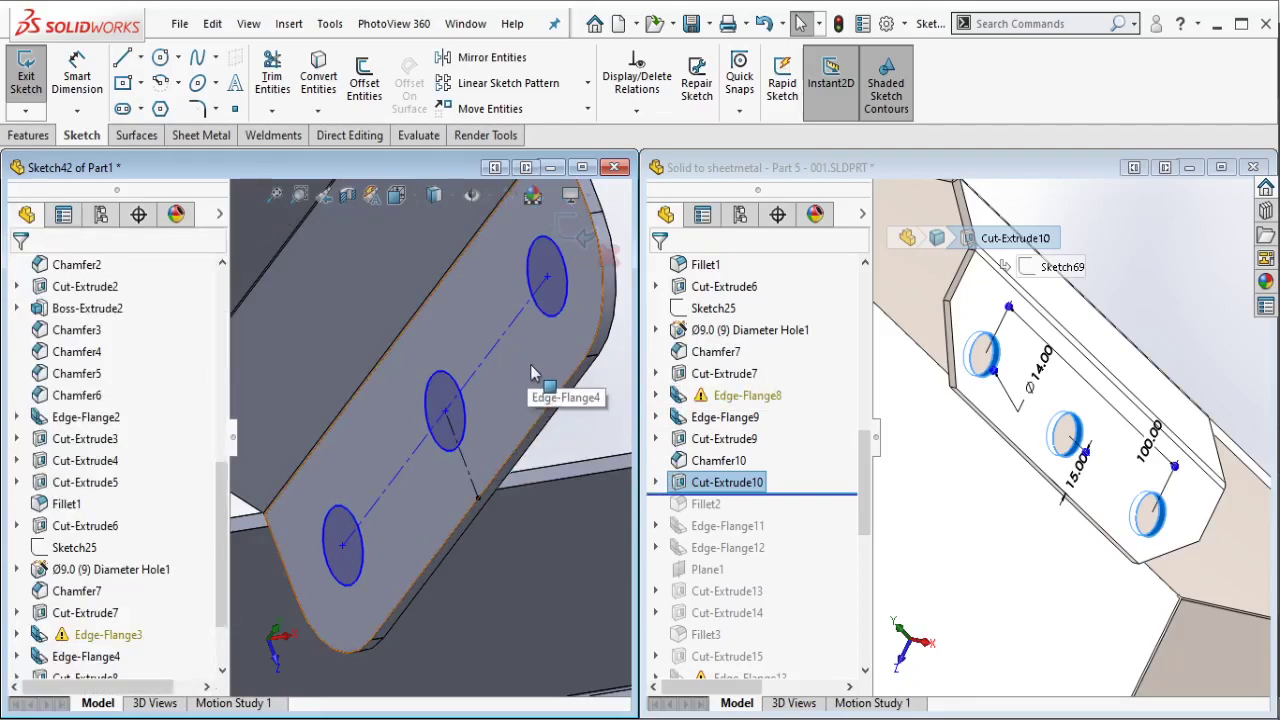
Step: Add Smart Dimensions of 15 on the short offset line and 100 on the hole centerline
{"action": "key", "text": "d"}
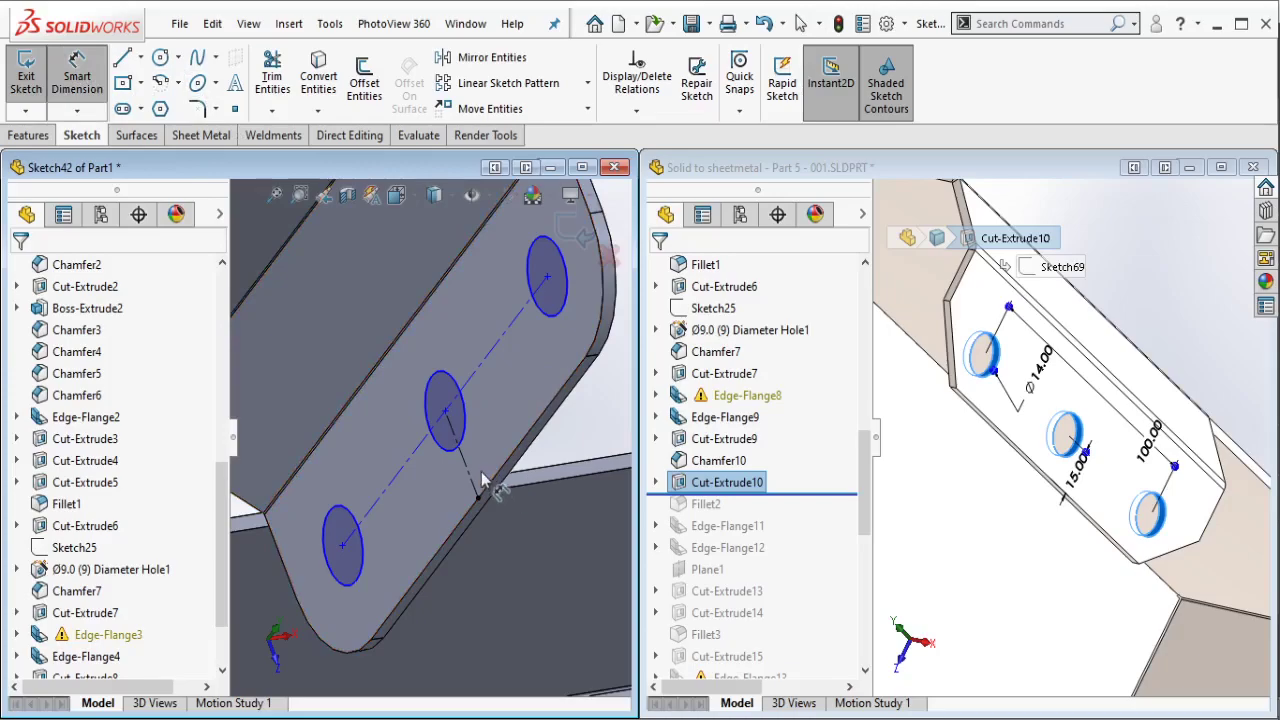
{"action": "left_click", "coordinate": [470, 475]}
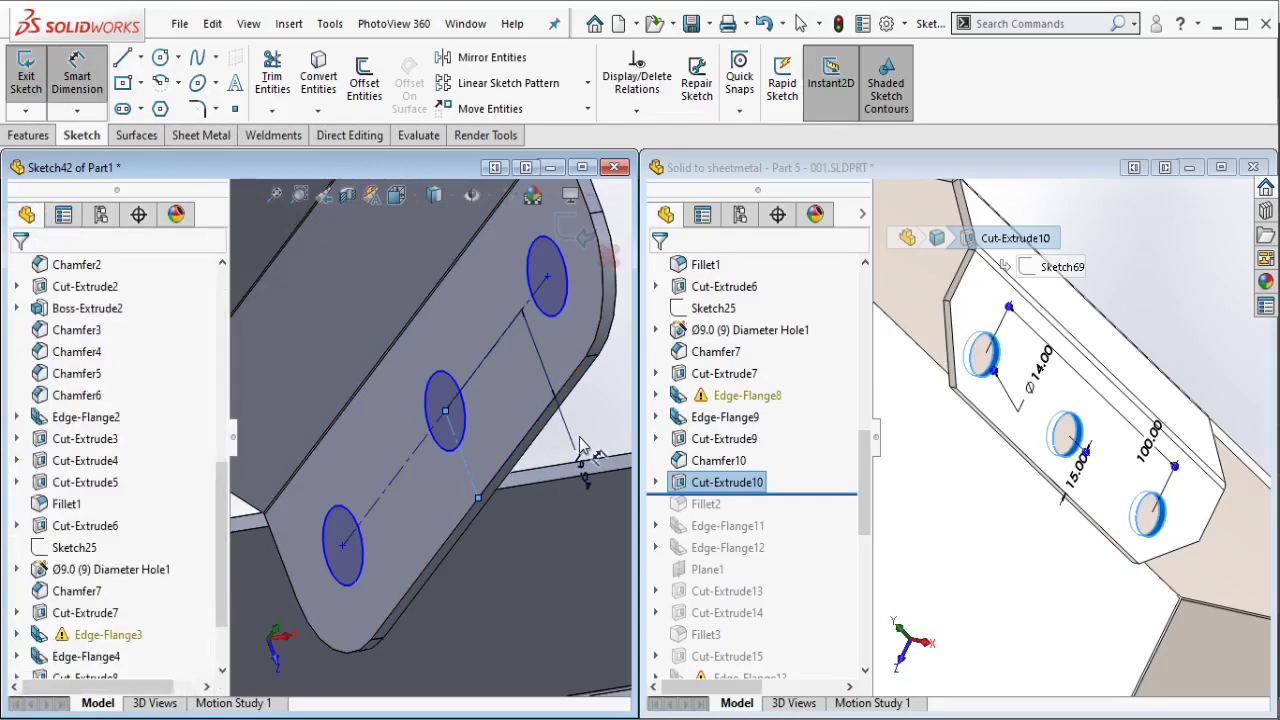
{"action": "left_click", "coordinate": [582, 445]}
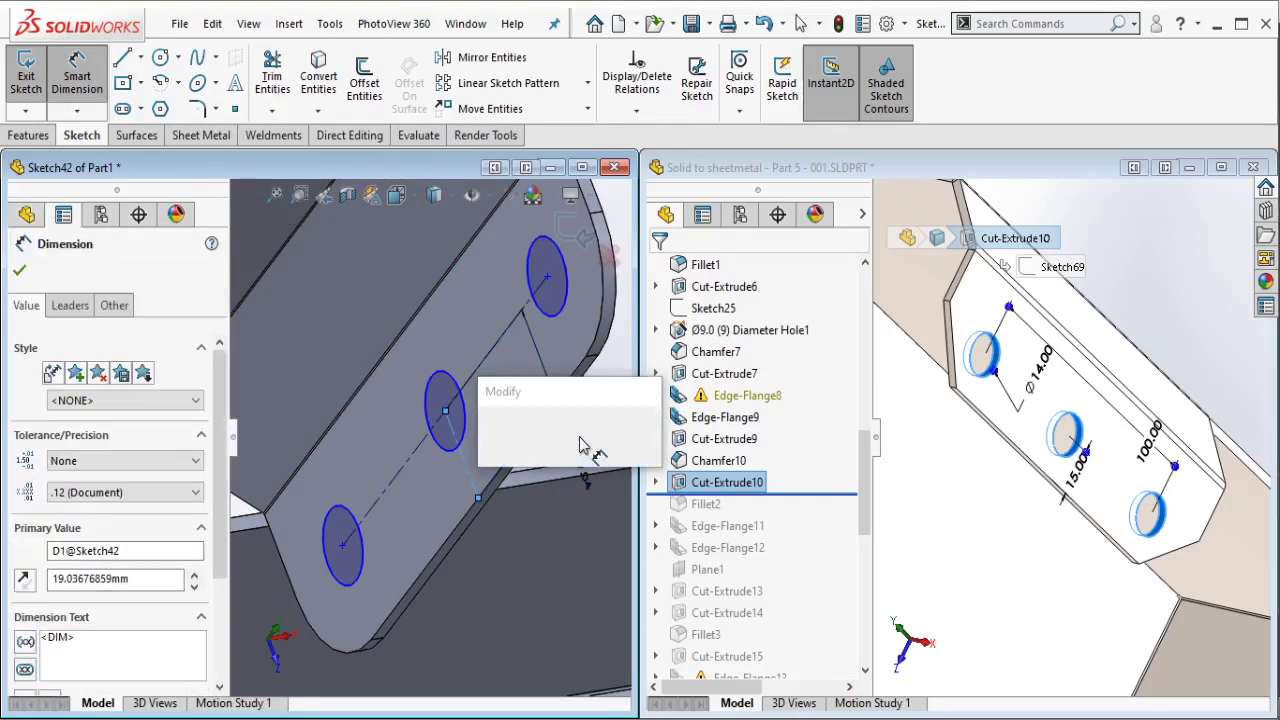
{"action": "type", "text": "15"}
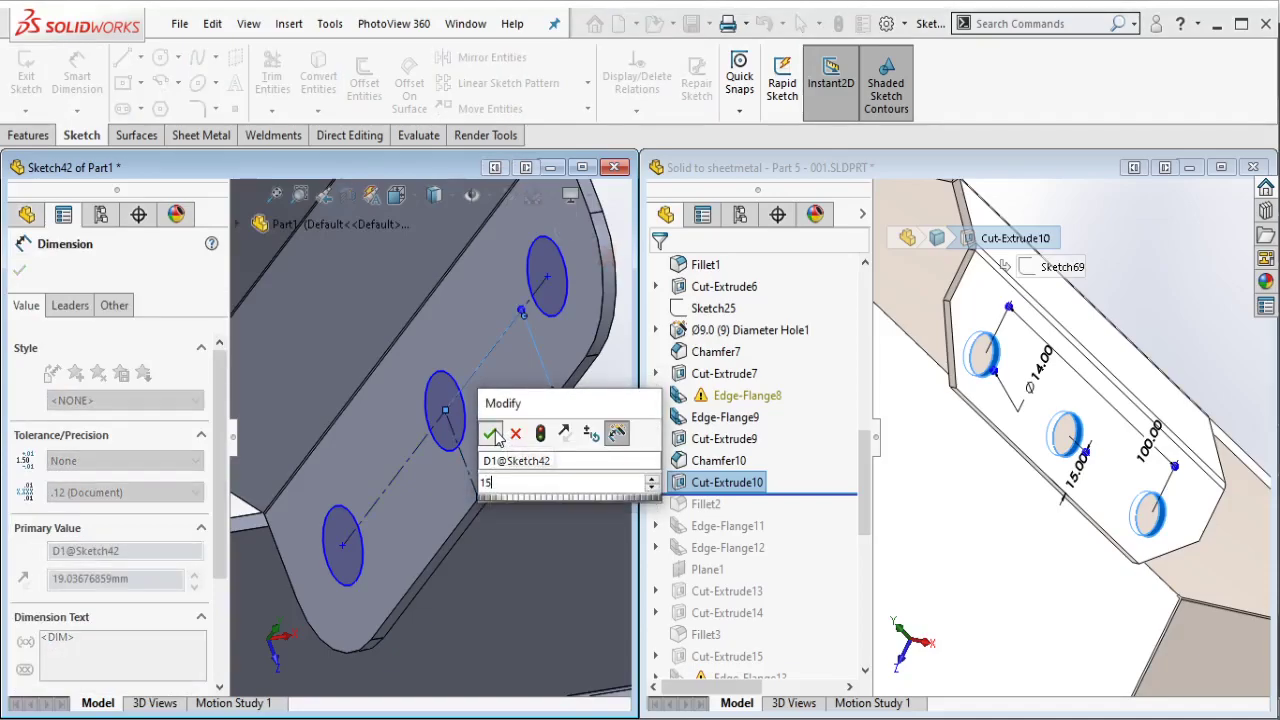
{"action": "left_click", "coordinate": [491, 433]}
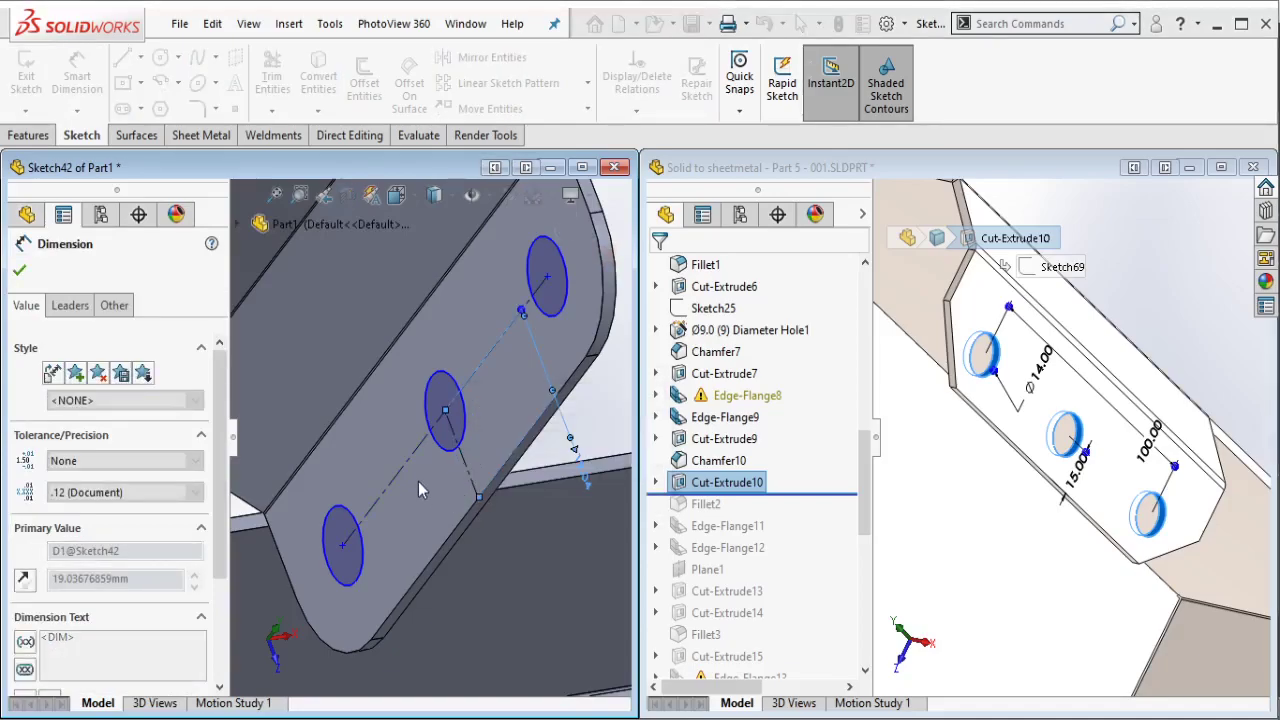
{"action": "left_click", "coordinate": [399, 405]}
{"action": "left_click", "coordinate": [399, 408]}
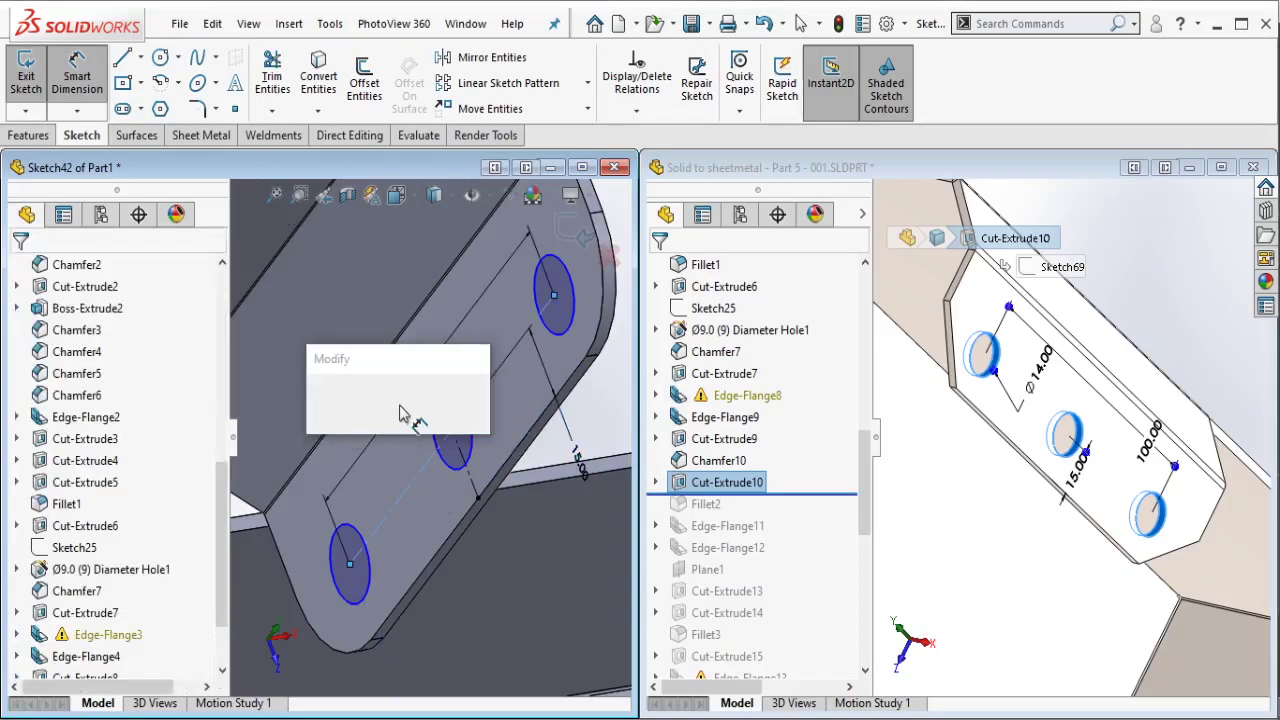
{"action": "type", "text": "100"}
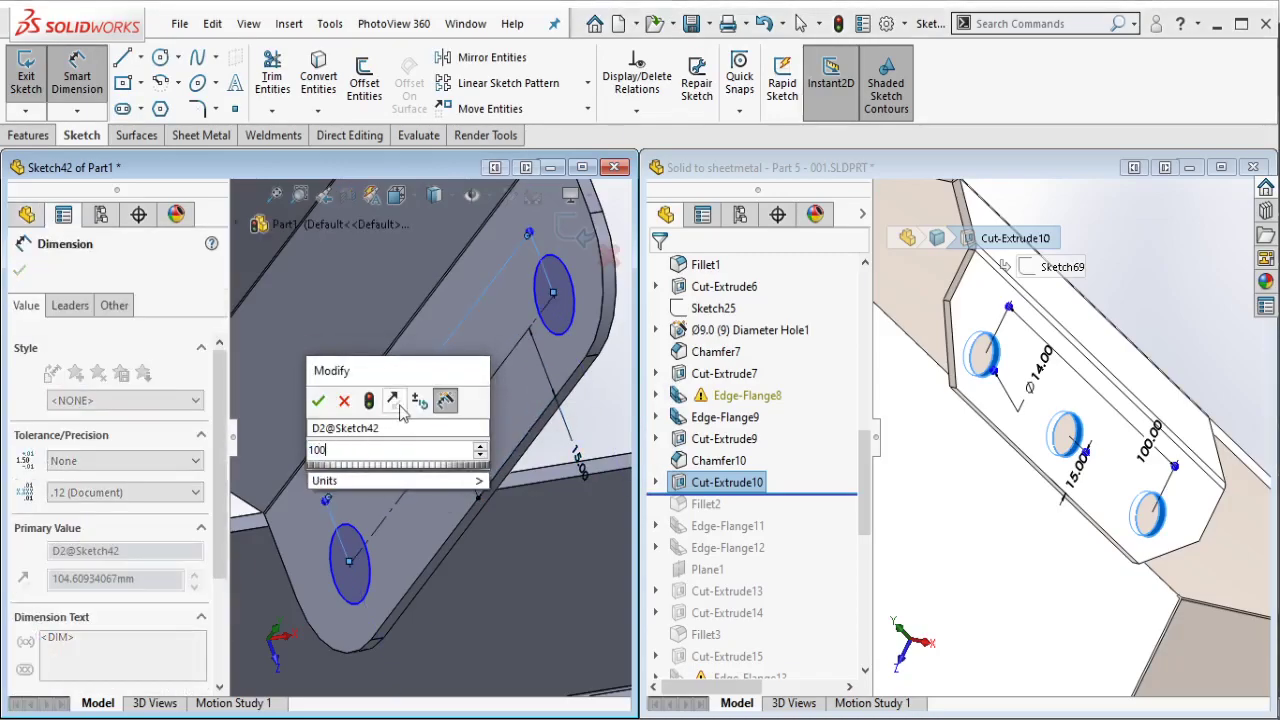
{"action": "left_click", "coordinate": [318, 400]}
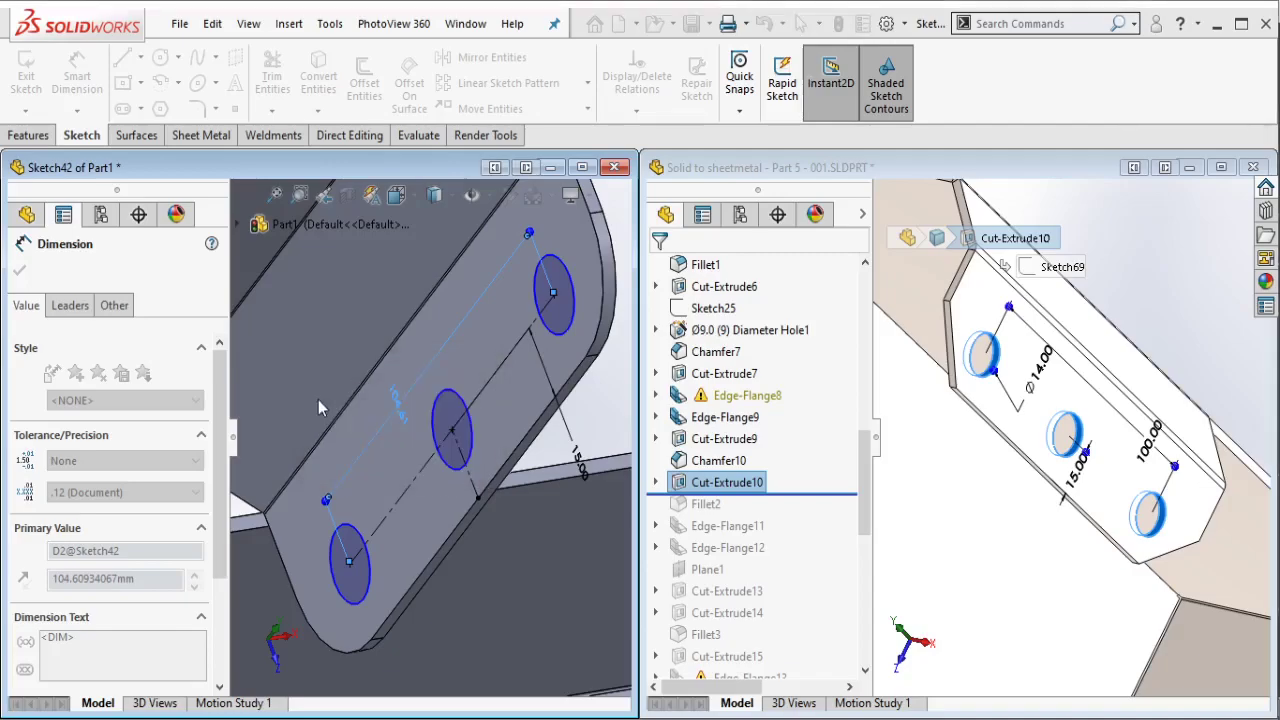
Step: Change the hole circle's diameter dimension to 14 mm
{"action": "left_click", "coordinate": [398, 557]}
{"action": "left_click", "coordinate": [425, 545]}
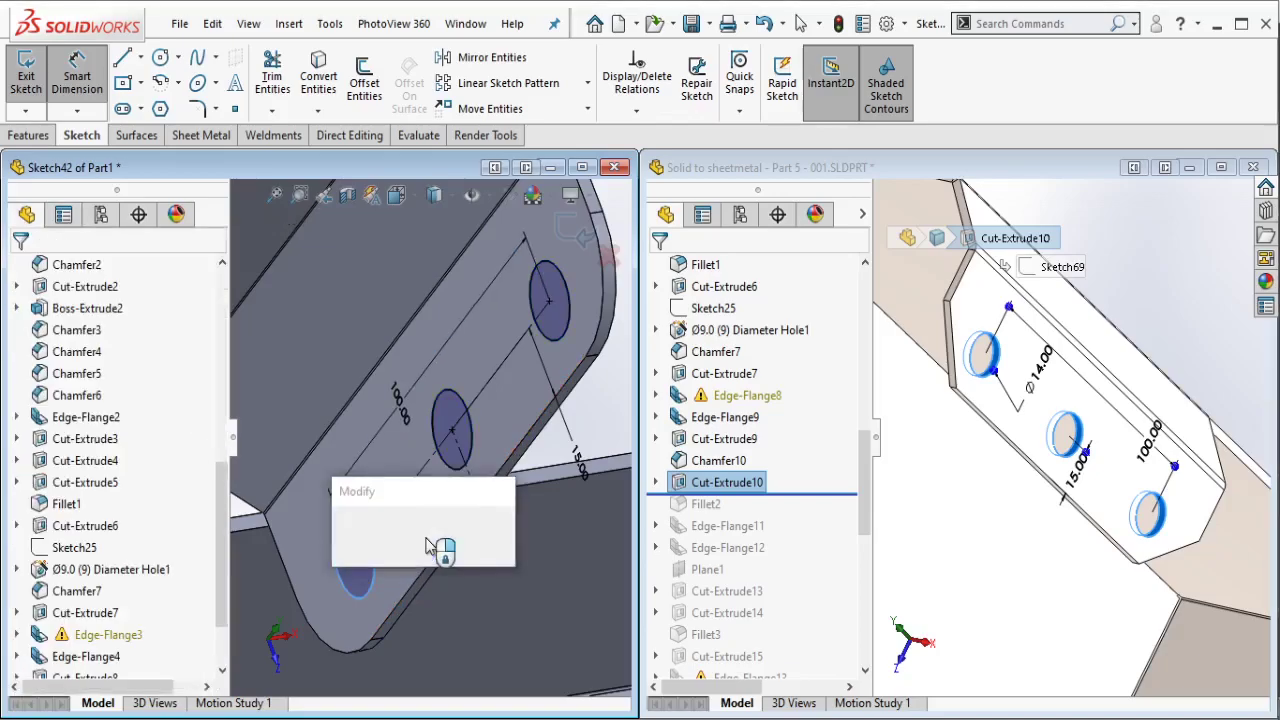
{"action": "type", "text": "14"}
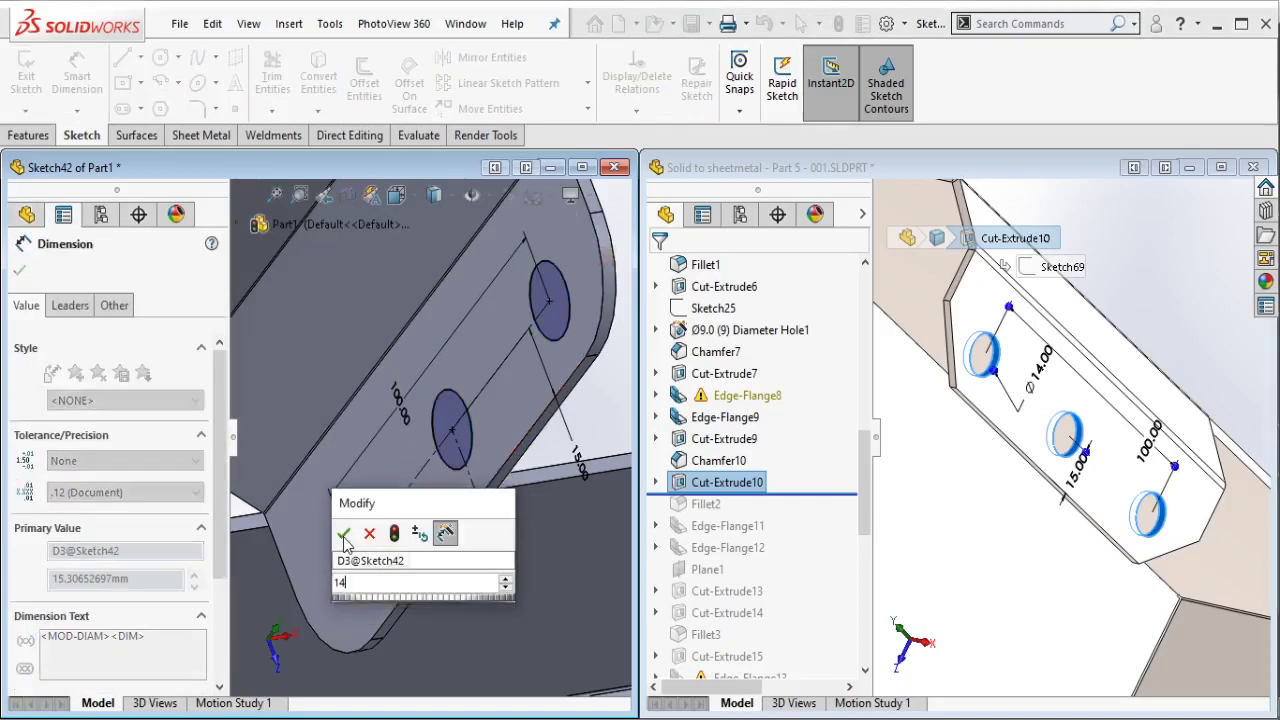
{"action": "left_click", "coordinate": [344, 535]}
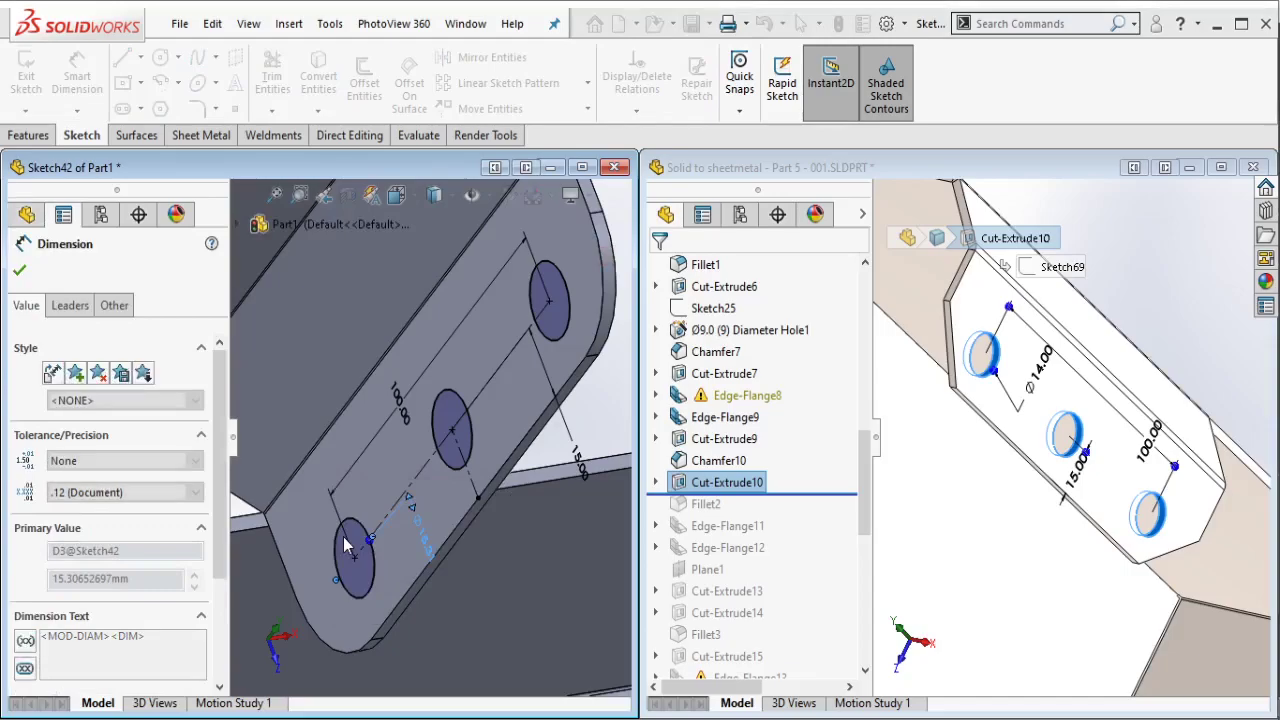
{"action": "key", "text": "Escape"}
Step: Extrude-cut the hole sketch Up To Surface, ending at the opposite flange face
{"action": "scroll", "coordinate": [380, 460], "scroll_direction": "up", "scroll_amount": 5}
{"action": "middle_click_drag", "start_coordinate": [380, 460], "coordinate": [586, 430]}
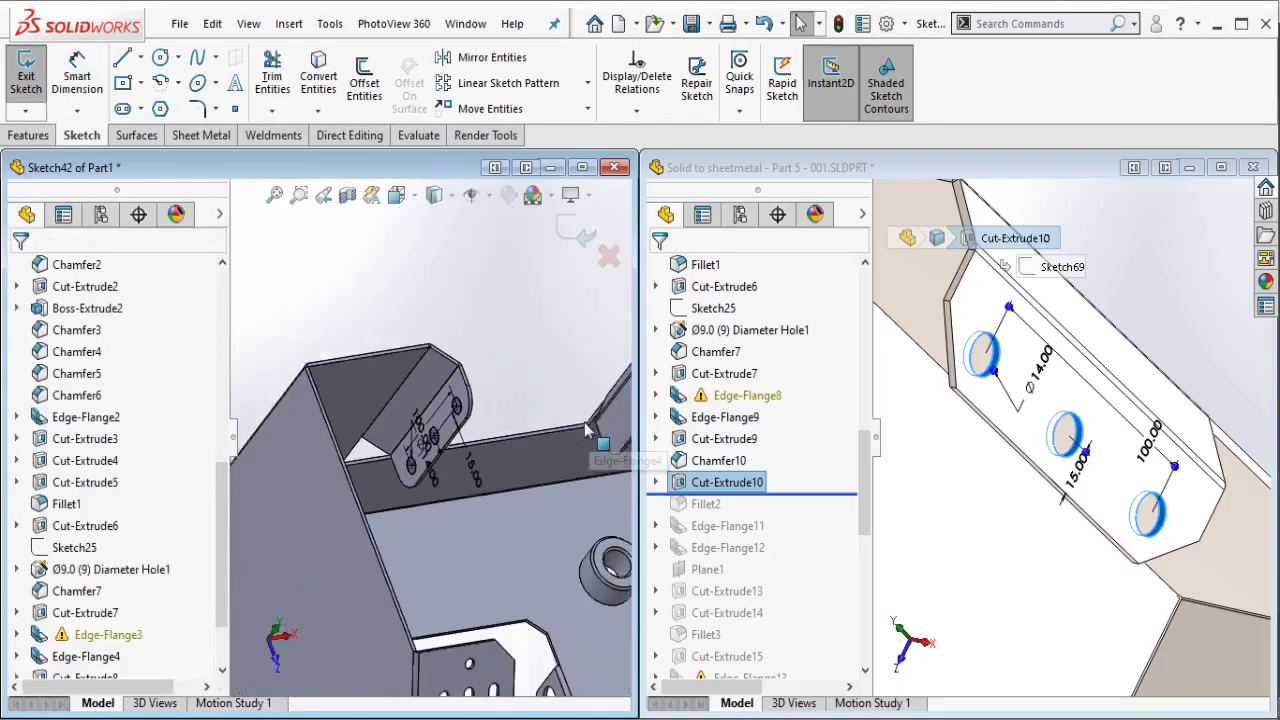
{"action": "key", "text": "Left"}
{"action": "key", "text": "Left"}
{"action": "left_click", "coordinate": [28, 135]}
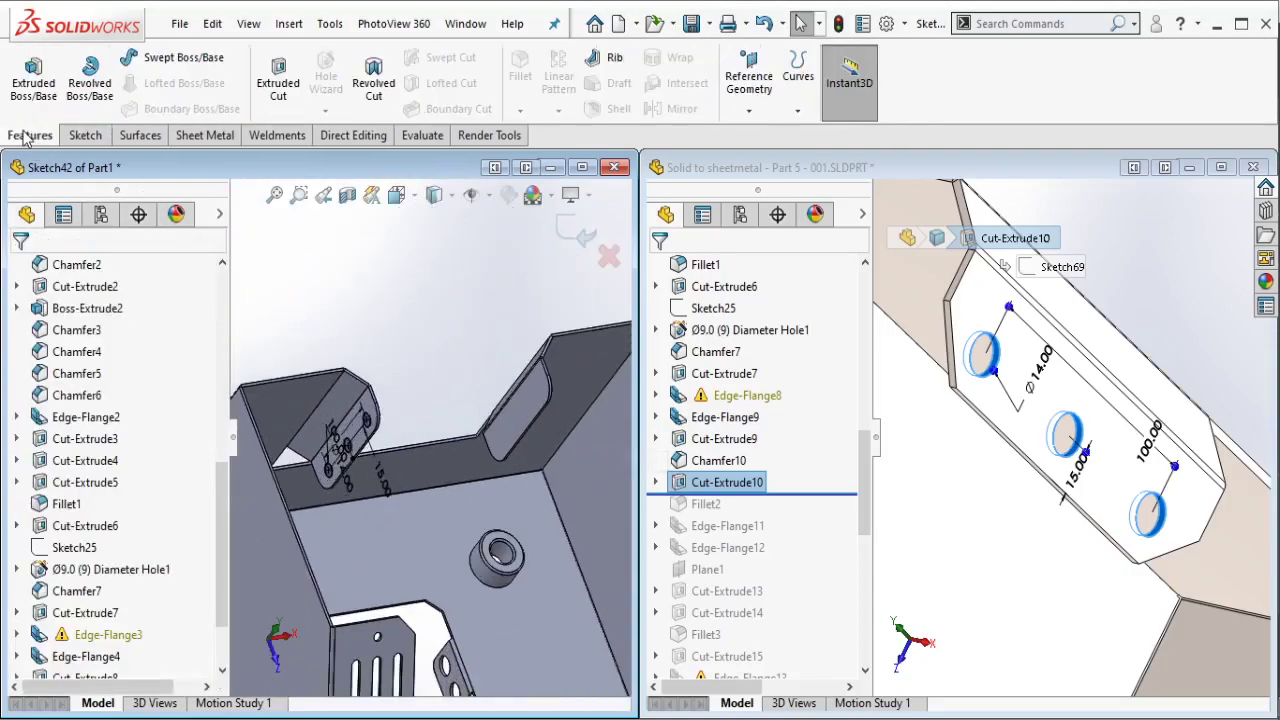
{"action": "left_click", "coordinate": [280, 112]}
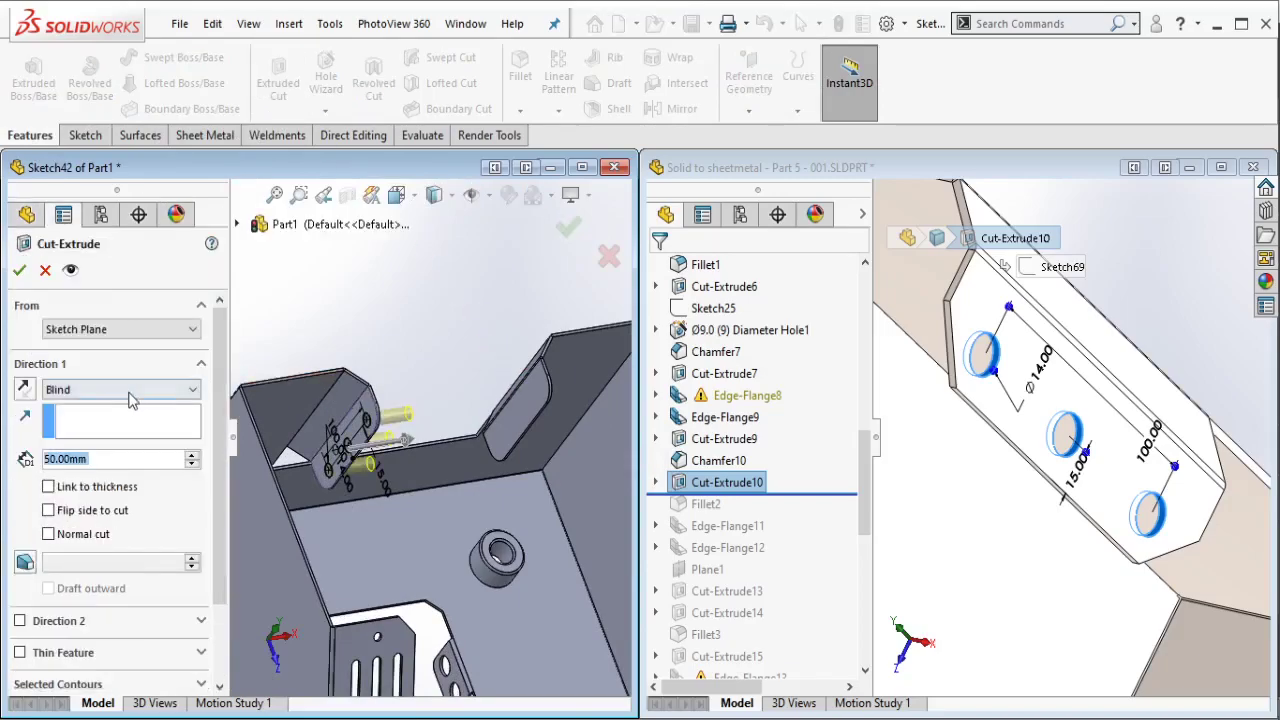
{"action": "left_click", "coordinate": [130, 400]}
{"action": "left_click", "coordinate": [90, 482]}
{"action": "middle_click_drag", "start_coordinate": [420, 450], "coordinate": [465, 425]}
{"action": "left_click", "coordinate": [468, 418]}
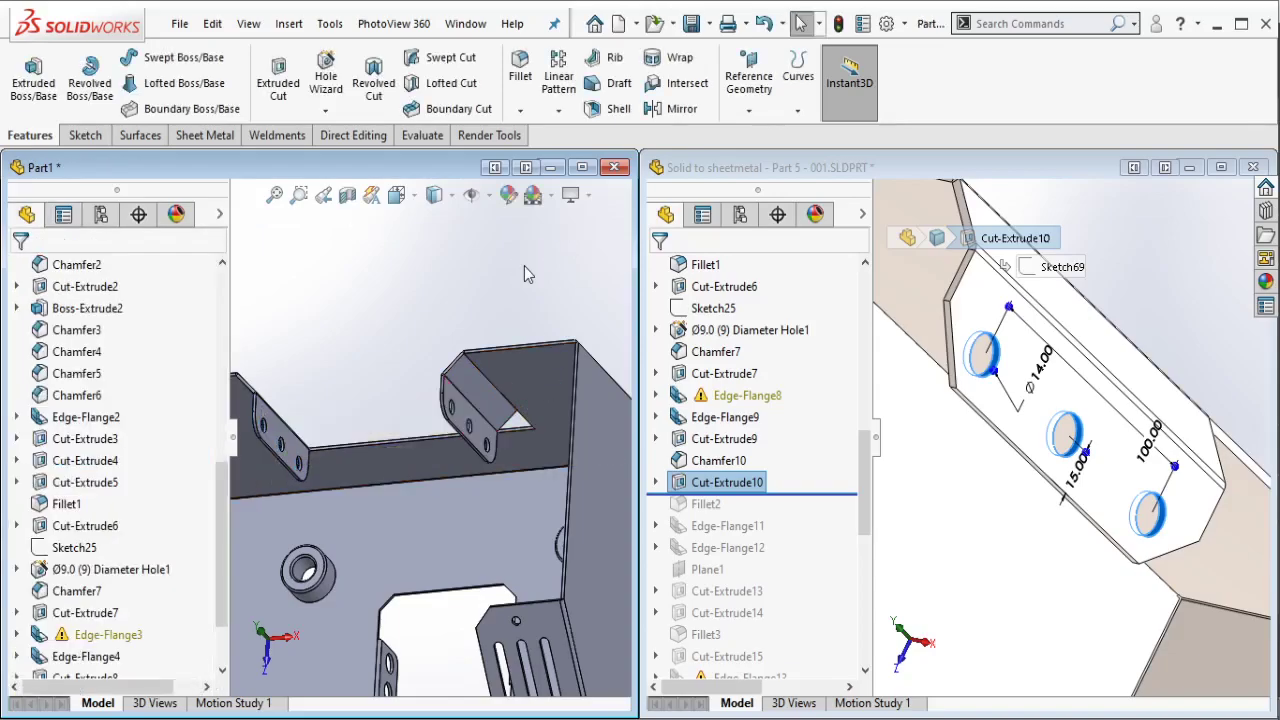
Step: Roll the reference part forward past Fillet2 and check its R20 radius
{"action": "left_click", "coordinate": [937, 492]}
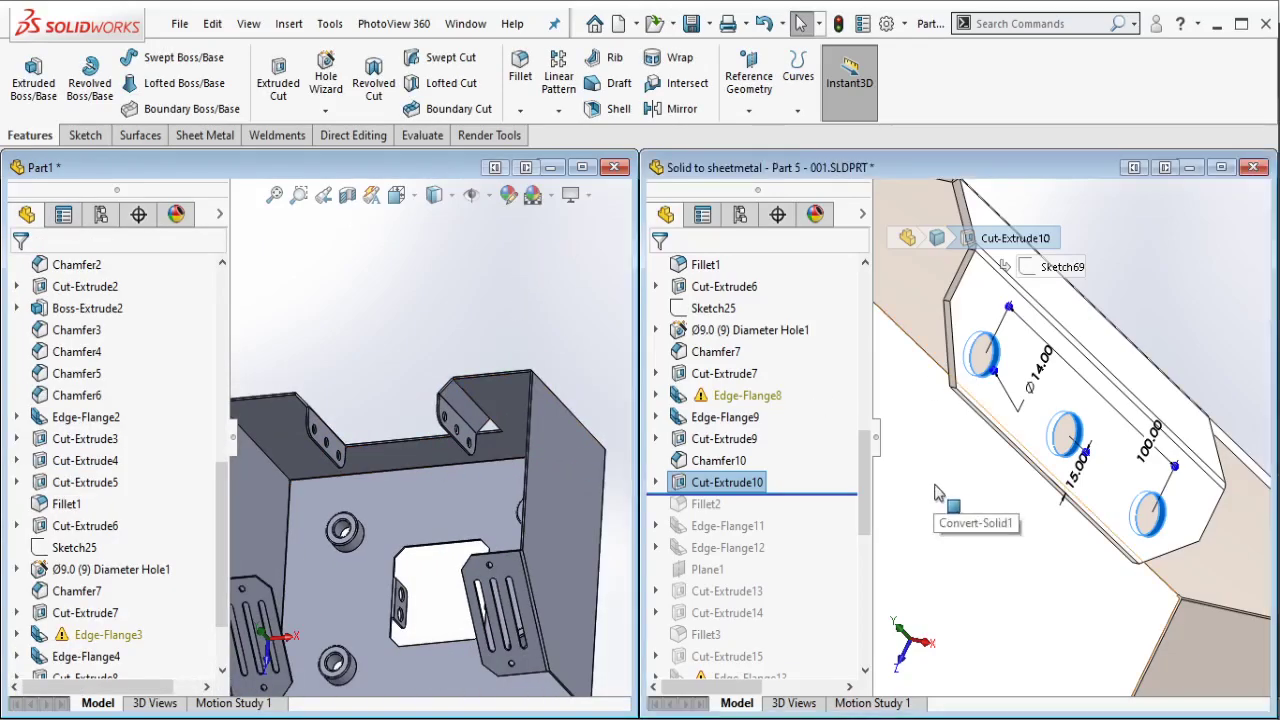
{"action": "middle_click_drag", "start_coordinate": [1064, 490], "coordinate": [1100, 470]}
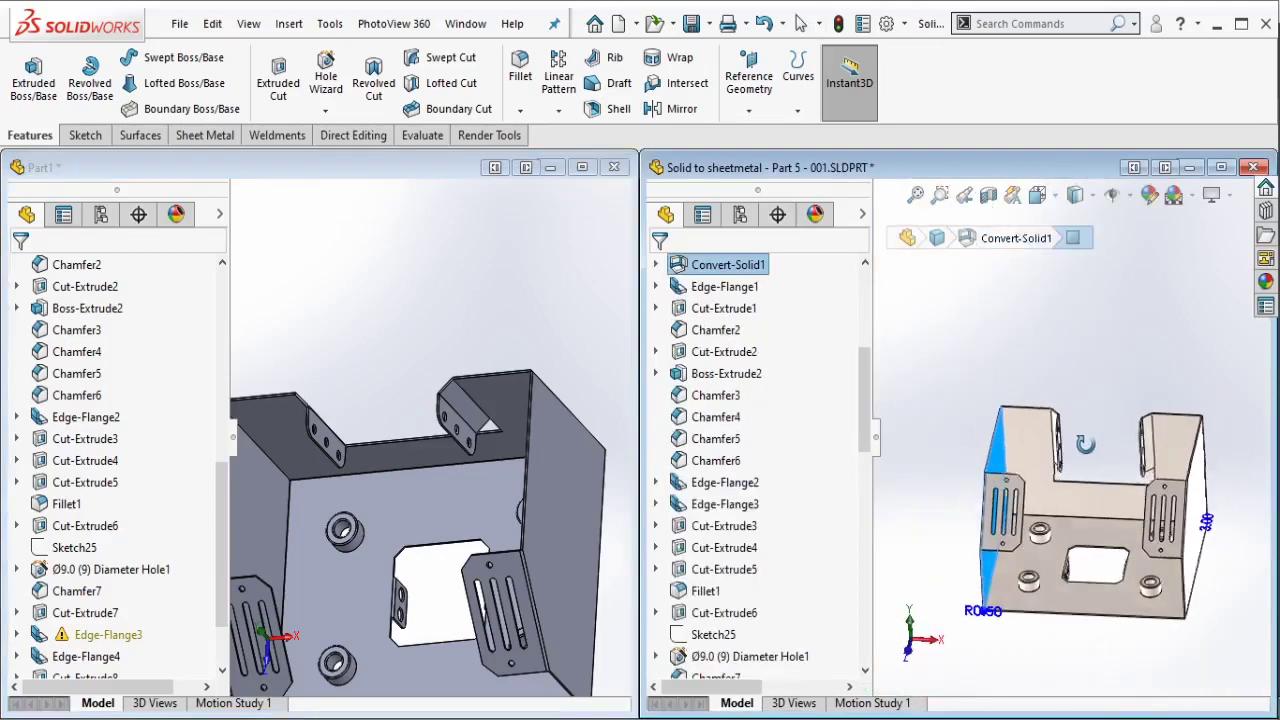
{"action": "left_click_drag", "start_coordinate": [863, 432], "coordinate": [862, 508]}
{"action": "scroll", "coordinate": [862, 490], "scroll_direction": "down", "scroll_amount": 3}
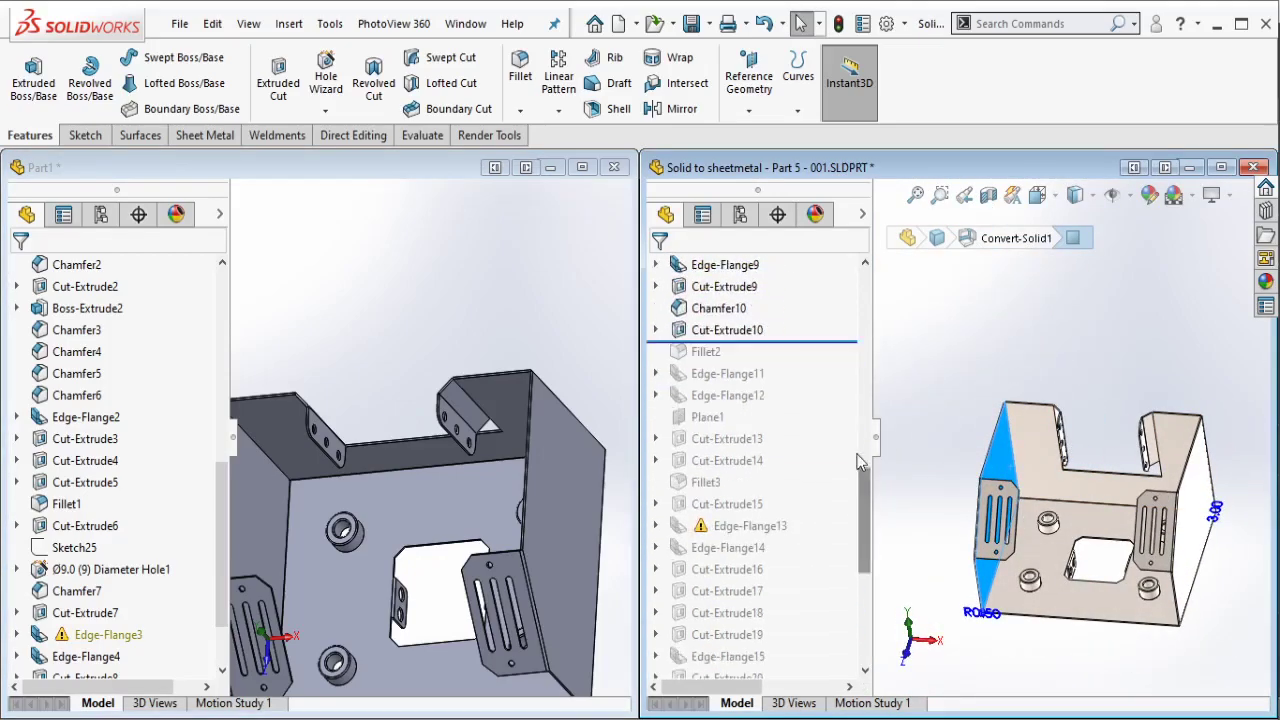
{"action": "mouse_move", "coordinate": [828, 341]}
{"action": "left_mouse_down"}
{"action": "mouse_move", "coordinate": [815, 357]}
{"action": "mouse_move", "coordinate": [763, 362]}
{"action": "left_mouse_up"}
{"action": "left_click", "coordinate": [705, 351]}
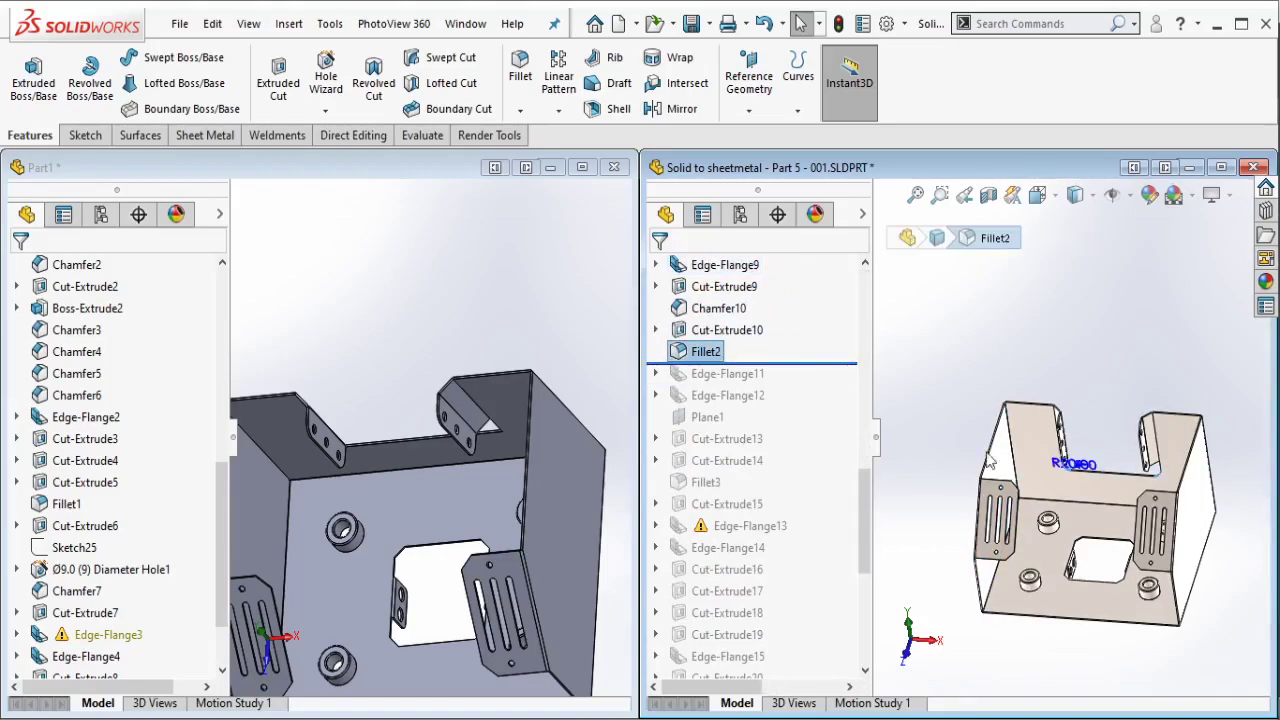
{"action": "scroll", "coordinate": [1170, 452], "scroll_direction": "up", "scroll_amount": 3}
{"action": "scroll", "coordinate": [1170, 452], "scroll_direction": "up", "scroll_amount": 2}
{"action": "scroll", "coordinate": [1170, 452], "scroll_direction": "down", "scroll_amount": 5}
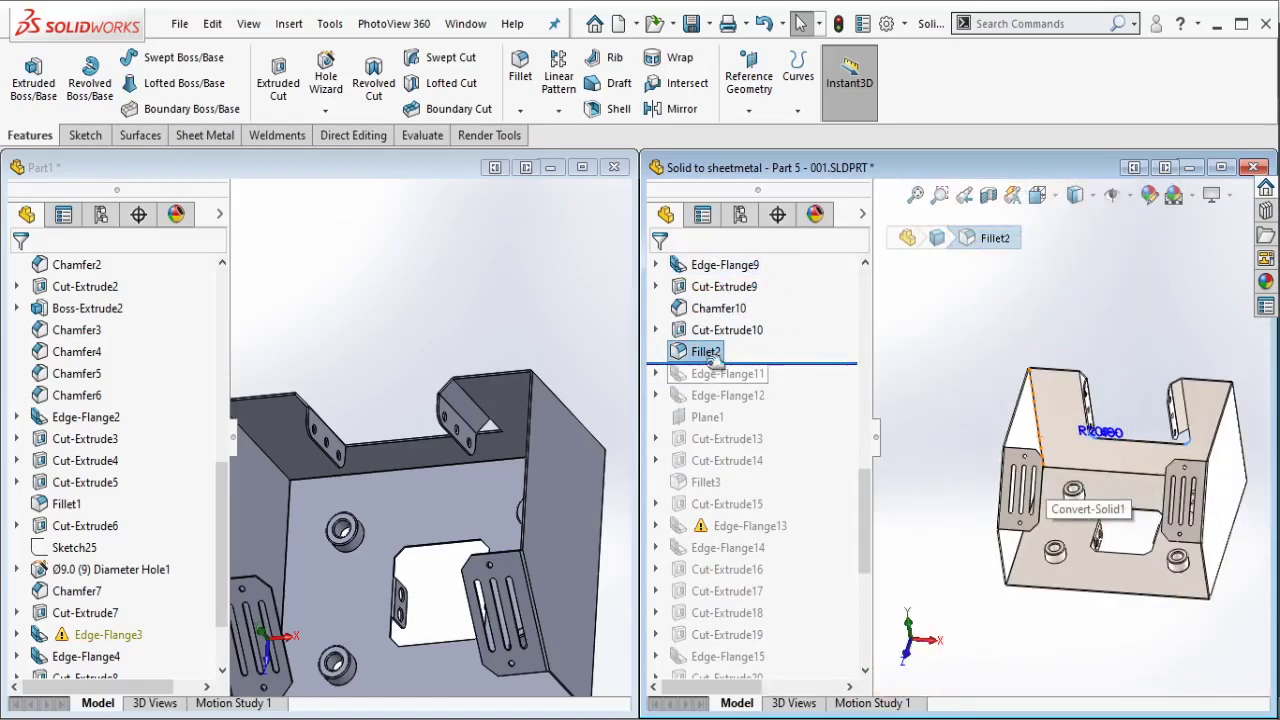
{"action": "scroll", "coordinate": [366, 447], "scroll_direction": "up", "scroll_amount": 3}
Step: Fillet the two back-wall corner edges of Part1 with a 20 mm radius
{"action": "middle_click_drag", "start_coordinate": [366, 447], "coordinate": [418, 300]}
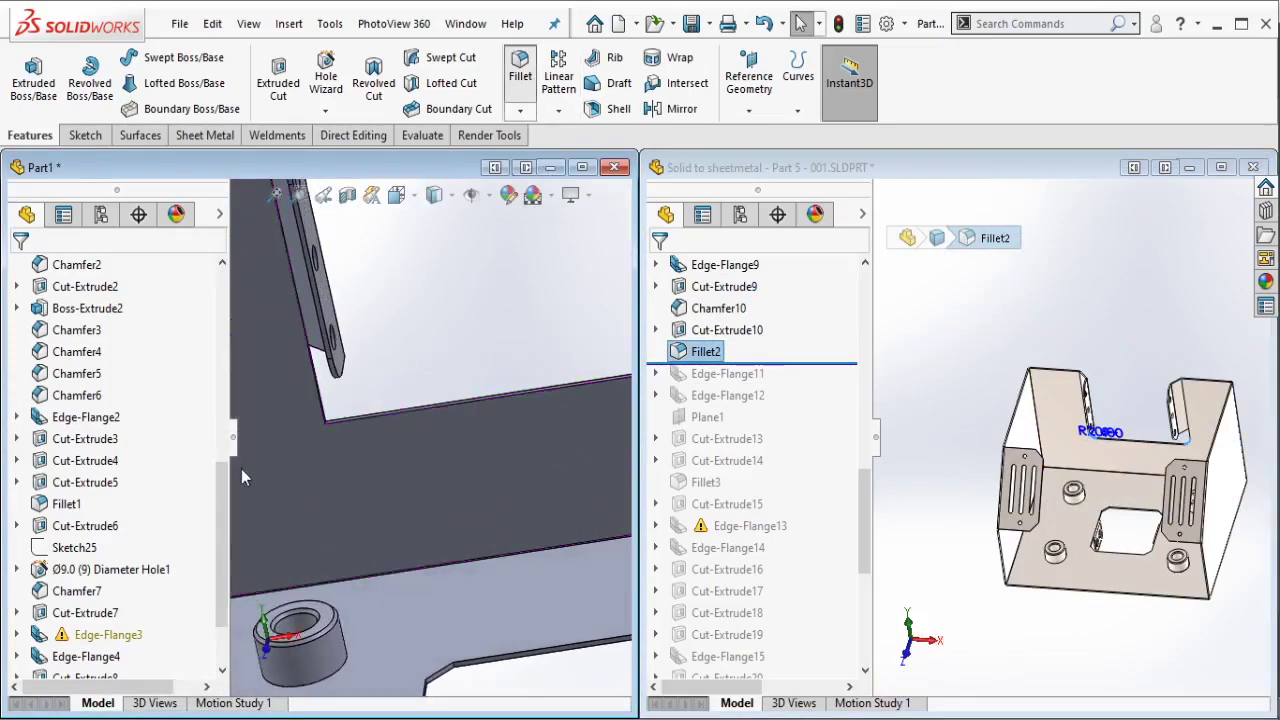
{"action": "left_click", "coordinate": [520, 67]}
{"action": "mouse_move", "coordinate": [379, 430]}
{"action": "middle_mouse_down"}
{"action": "mouse_move", "coordinate": [348, 447]}
{"action": "mouse_move", "coordinate": [268, 415]}
{"action": "mouse_move", "coordinate": [587, 458]}
{"action": "mouse_move", "coordinate": [453, 392]}
{"action": "middle_mouse_up"}
{"action": "left_click", "coordinate": [258, 405]}
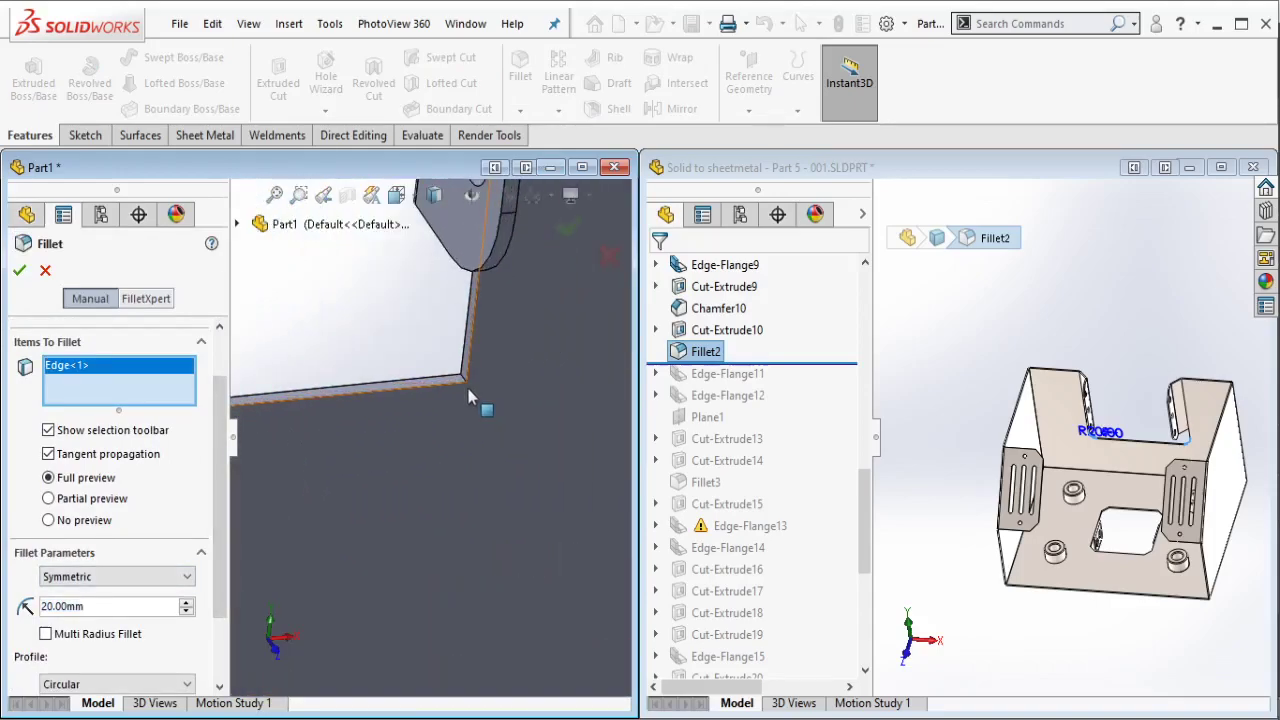
{"action": "left_click", "coordinate": [455, 385]}
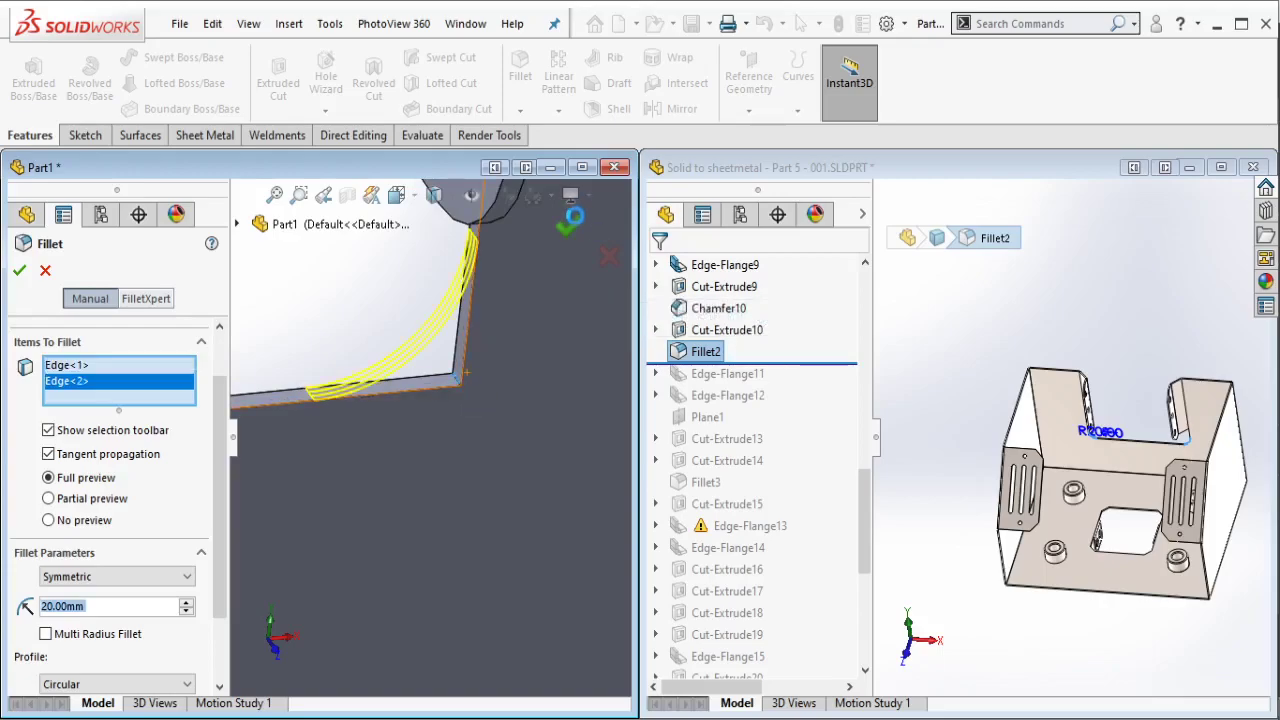
{"action": "key", "text": "Return"}
{"action": "scroll", "coordinate": [548, 318], "scroll_direction": "up", "scroll_amount": 5}
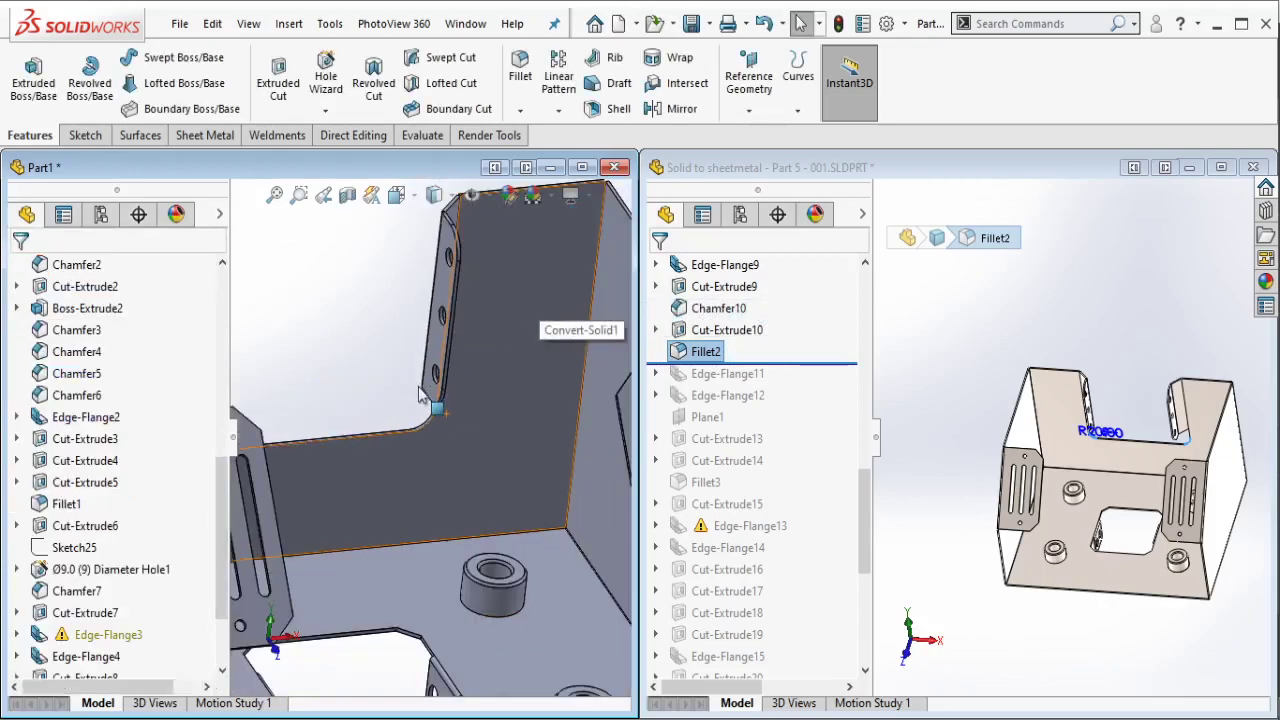
{"action": "middle_click_drag", "start_coordinate": [543, 323], "coordinate": [407, 443]}
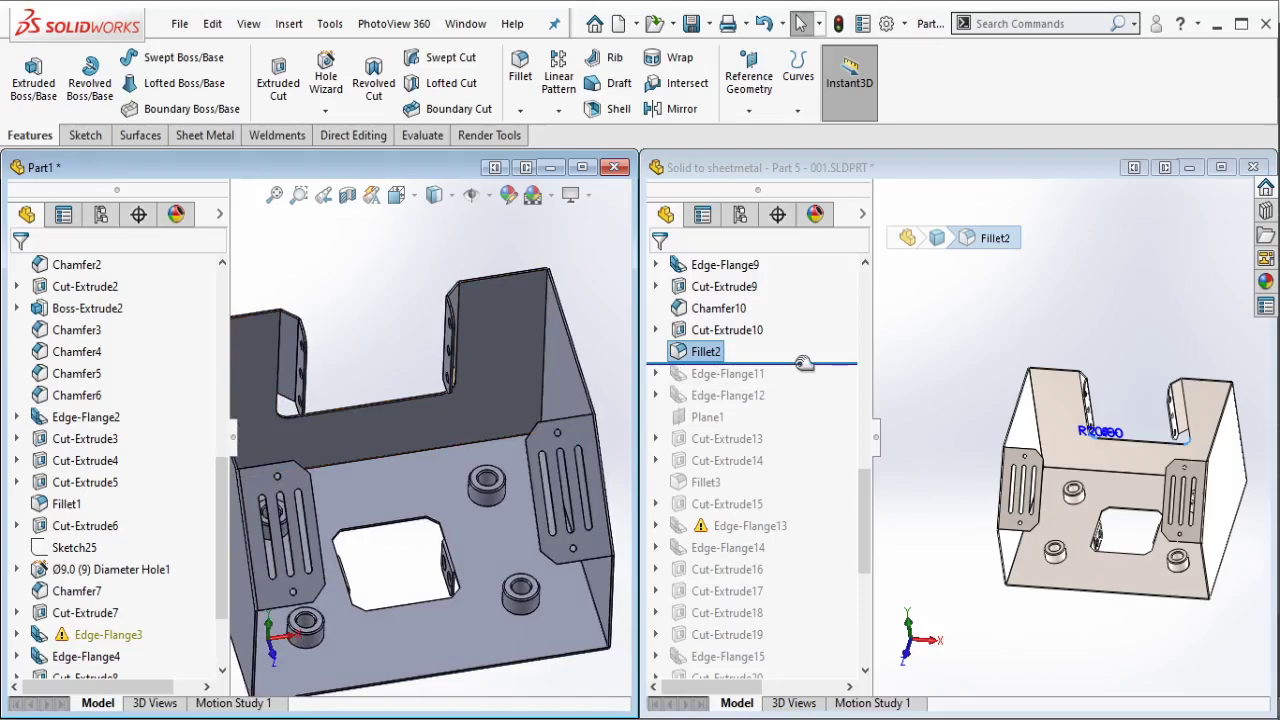
Step: Roll the reference part forward to Edge-Flange11 and inspect its dimensions
{"action": "left_click_drag", "start_coordinate": [803, 363], "coordinate": [786, 381]}
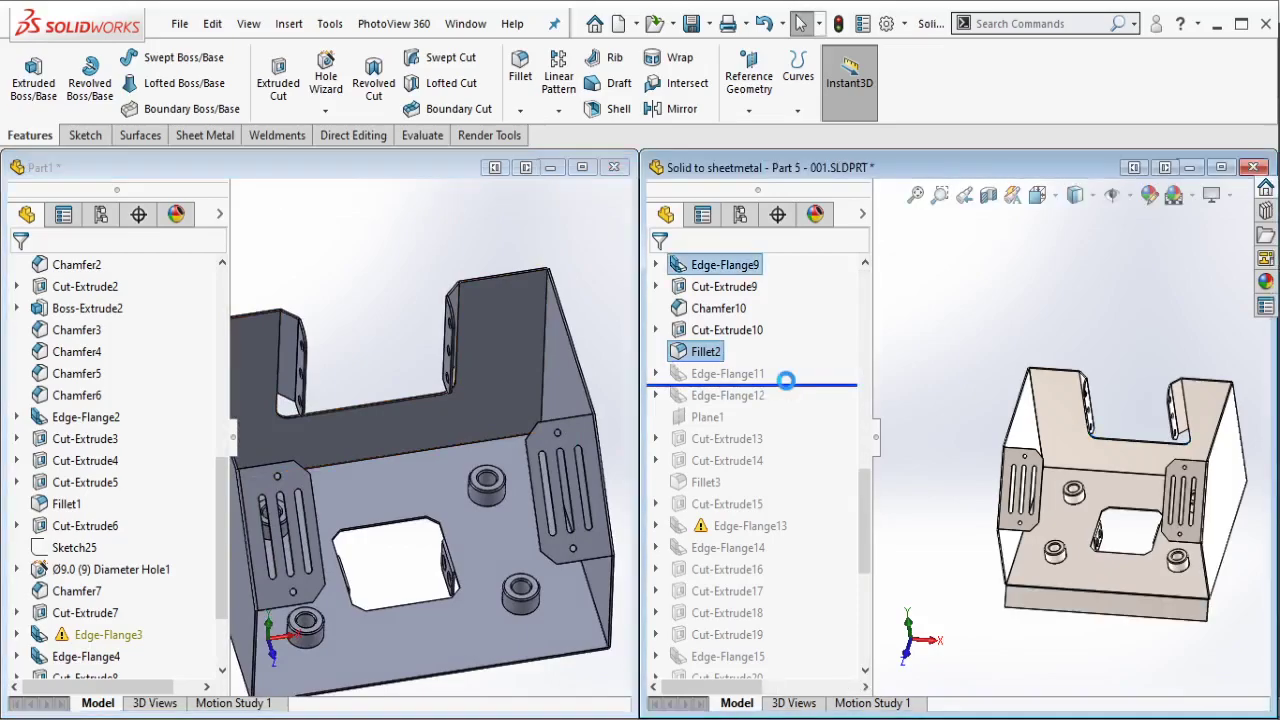
{"action": "left_click", "coordinate": [765, 374]}
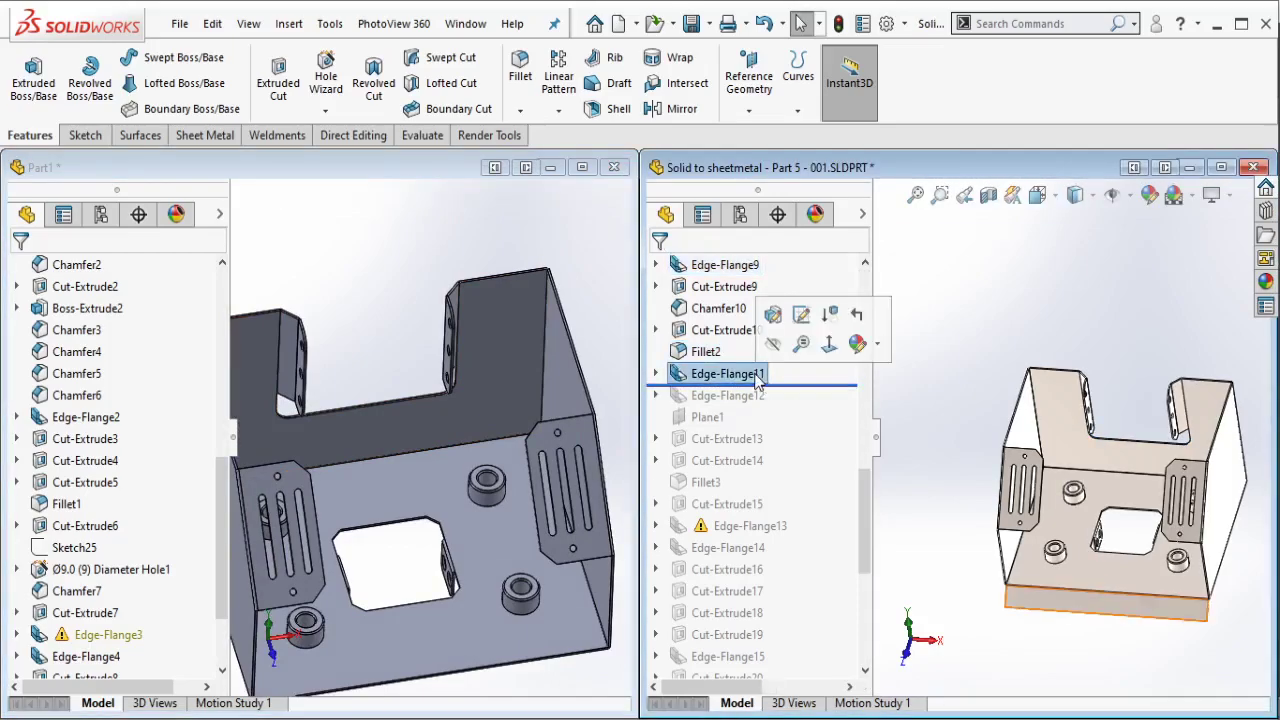
{"action": "scroll", "coordinate": [1192, 628], "scroll_direction": "down", "scroll_amount": 3}
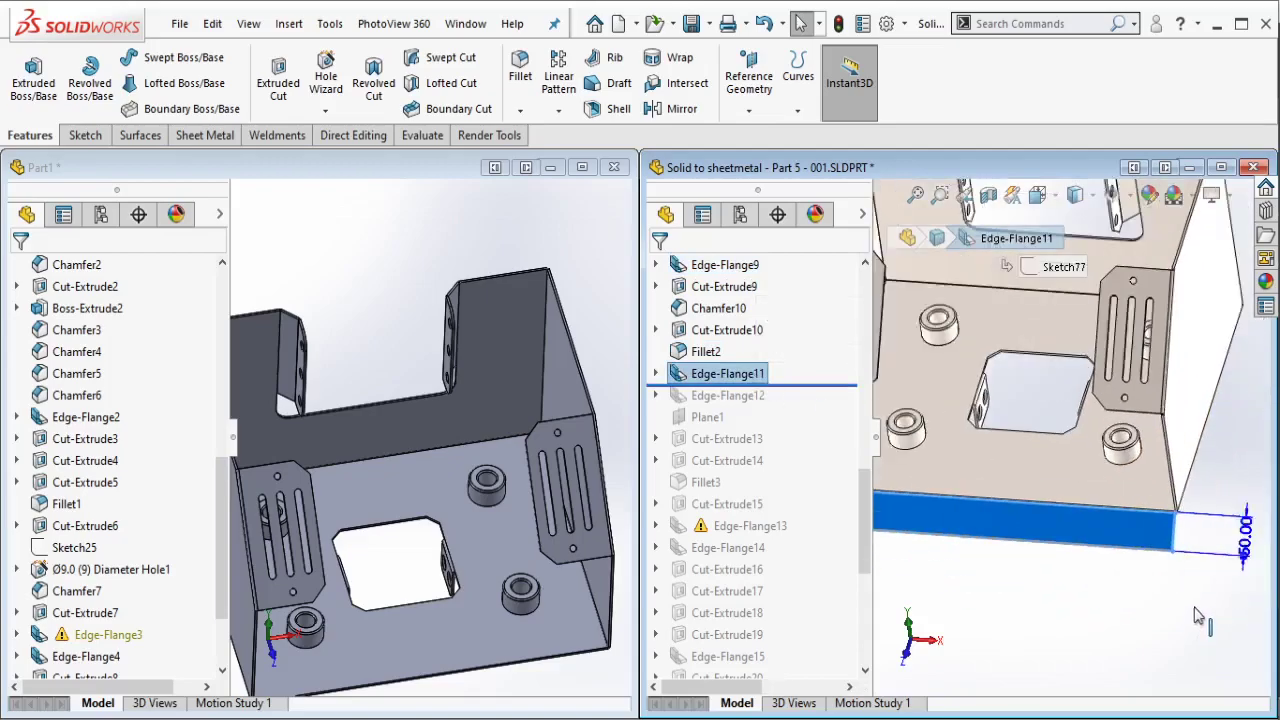
{"action": "scroll", "coordinate": [1216, 489], "scroll_direction": "down", "scroll_amount": 2}
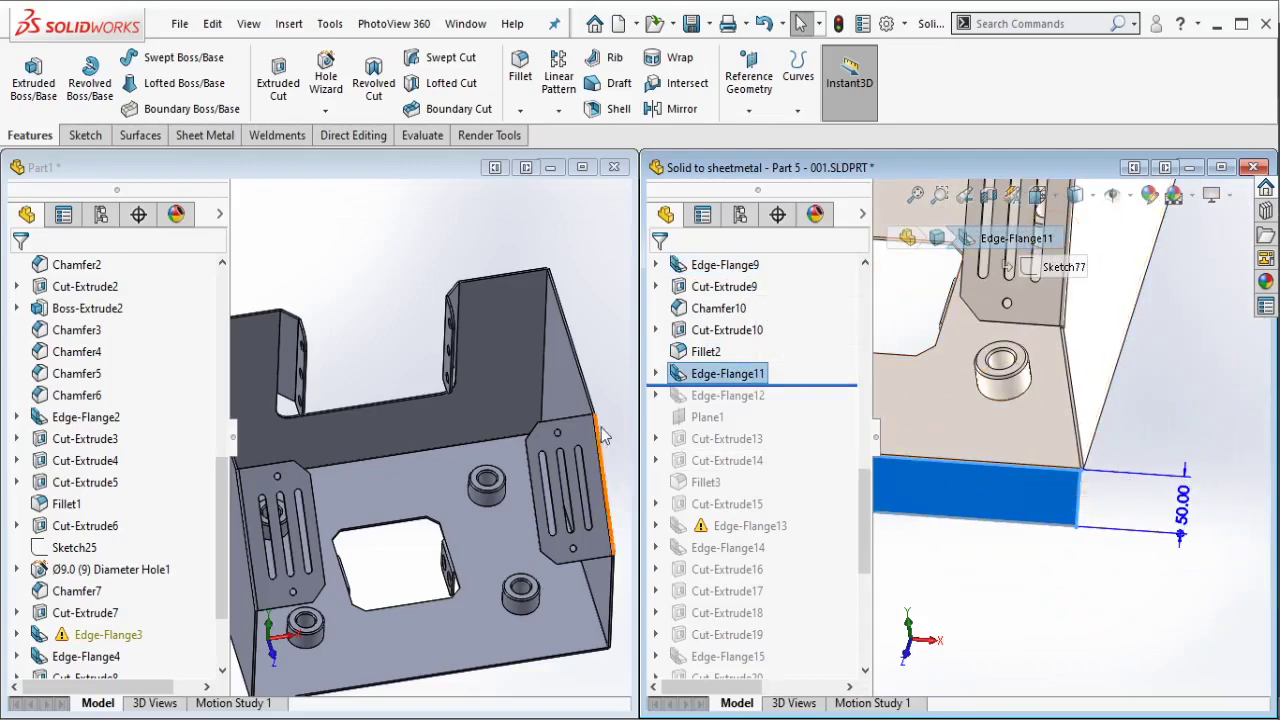
{"action": "scroll", "coordinate": [460, 559], "scroll_direction": "down", "scroll_amount": 2}
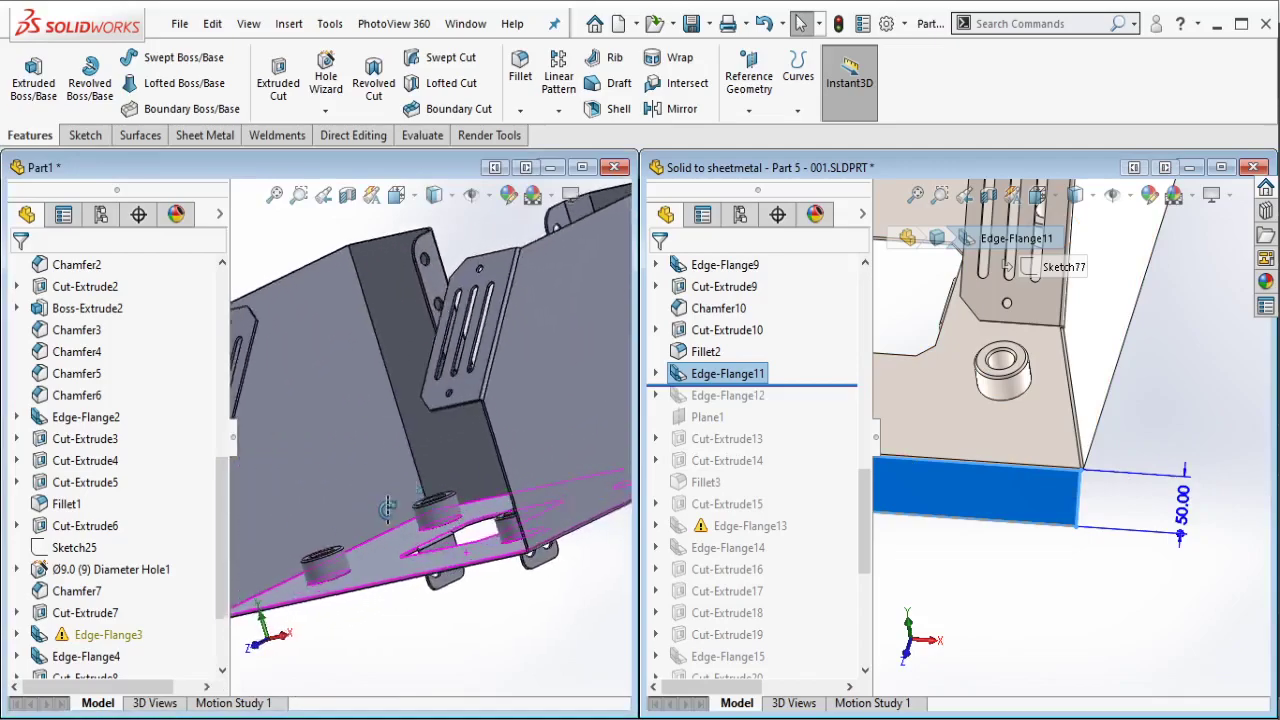
Step: Add an edge flange on Part1's bottom edge at 45° and 50 mm long
{"action": "middle_click_drag", "start_coordinate": [442, 483], "coordinate": [374, 586]}
{"action": "scroll", "coordinate": [391, 560], "scroll_direction": "down", "scroll_amount": 2}
{"action": "scroll", "coordinate": [326, 305], "scroll_direction": "down", "scroll_amount": 2}
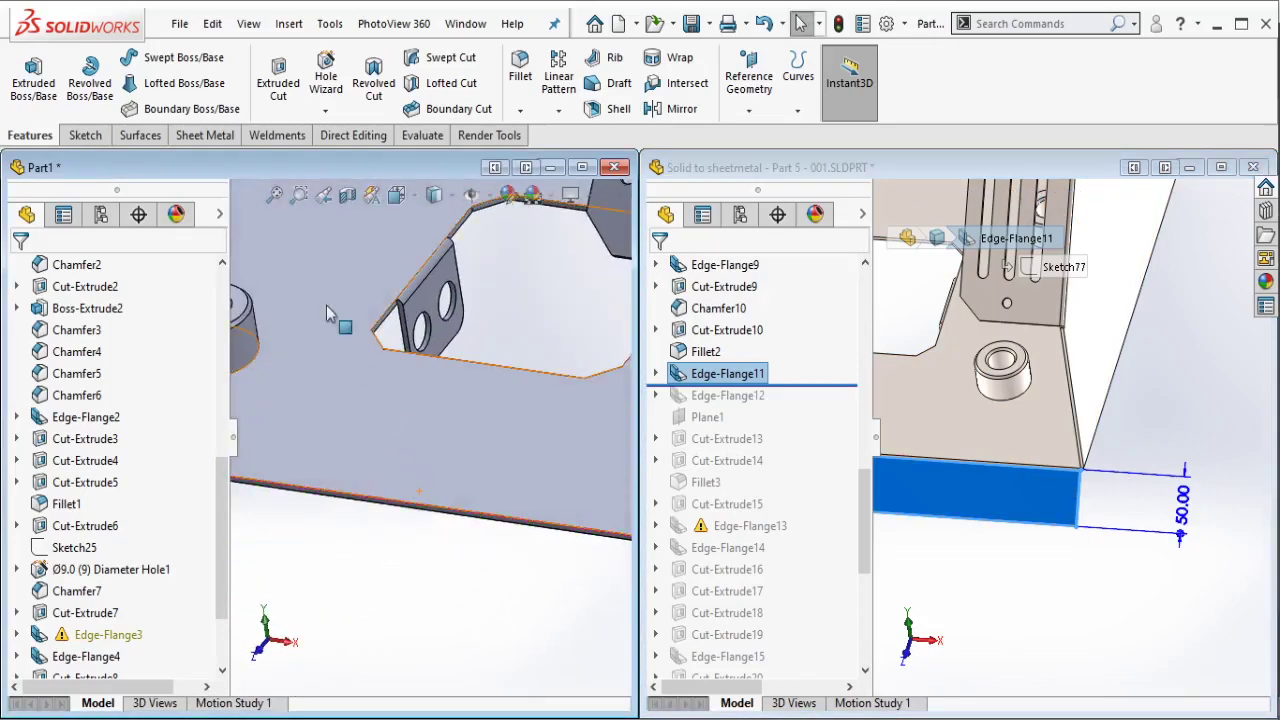
{"action": "left_click", "coordinate": [205, 135]}
{"action": "left_click", "coordinate": [240, 57]}
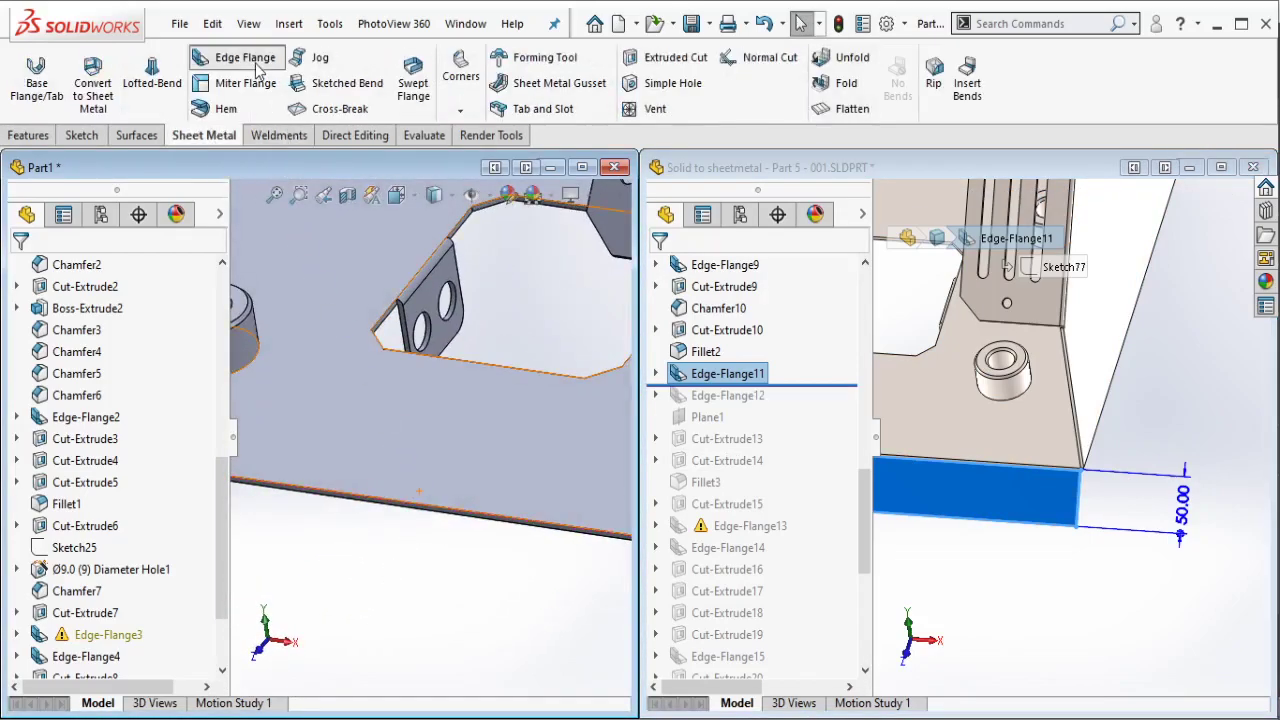
{"action": "left_click", "coordinate": [470, 527]}
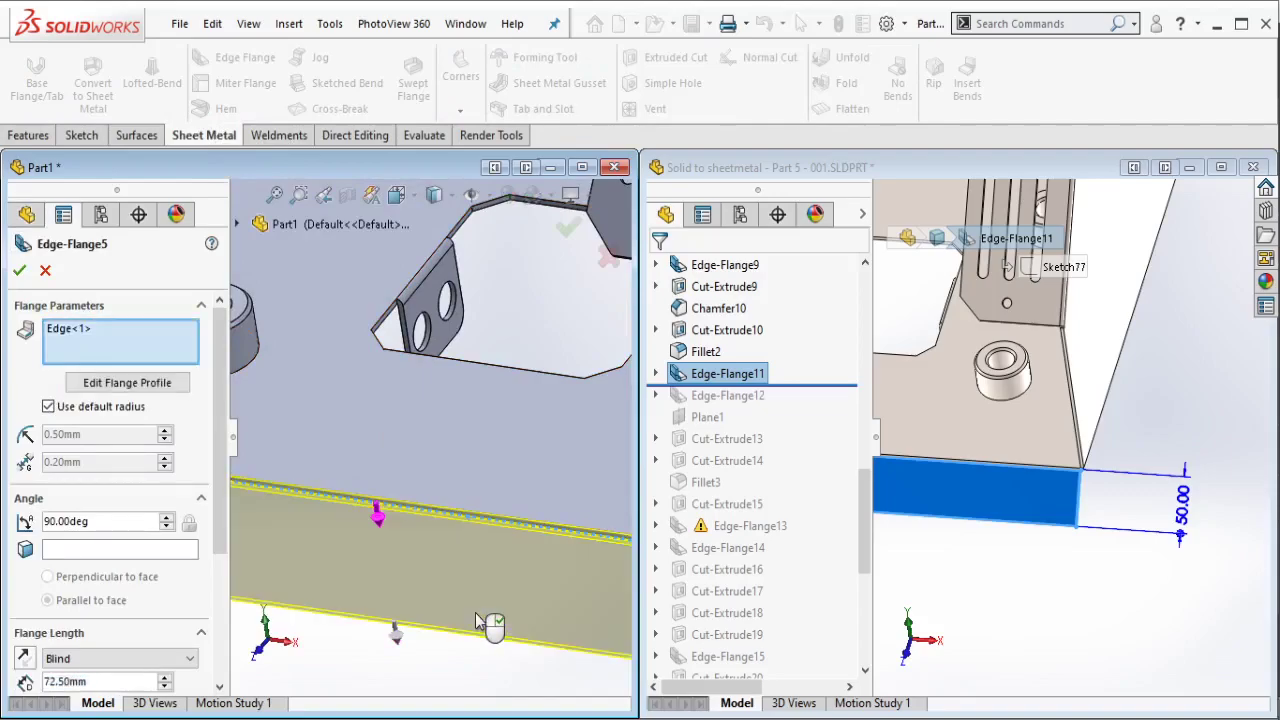
{"action": "scroll", "coordinate": [221, 512], "scroll_direction": "down", "scroll_amount": 1}
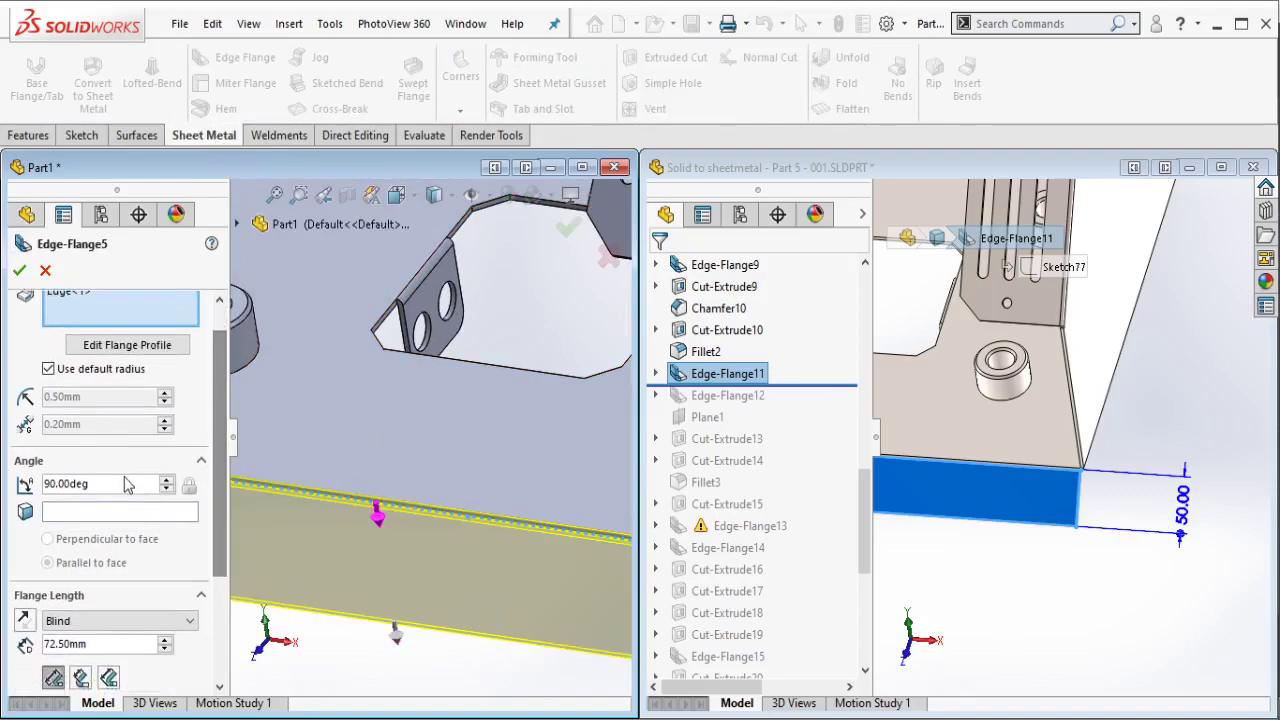
{"action": "type", "text": "45"}
{"action": "key", "text": "Return"}
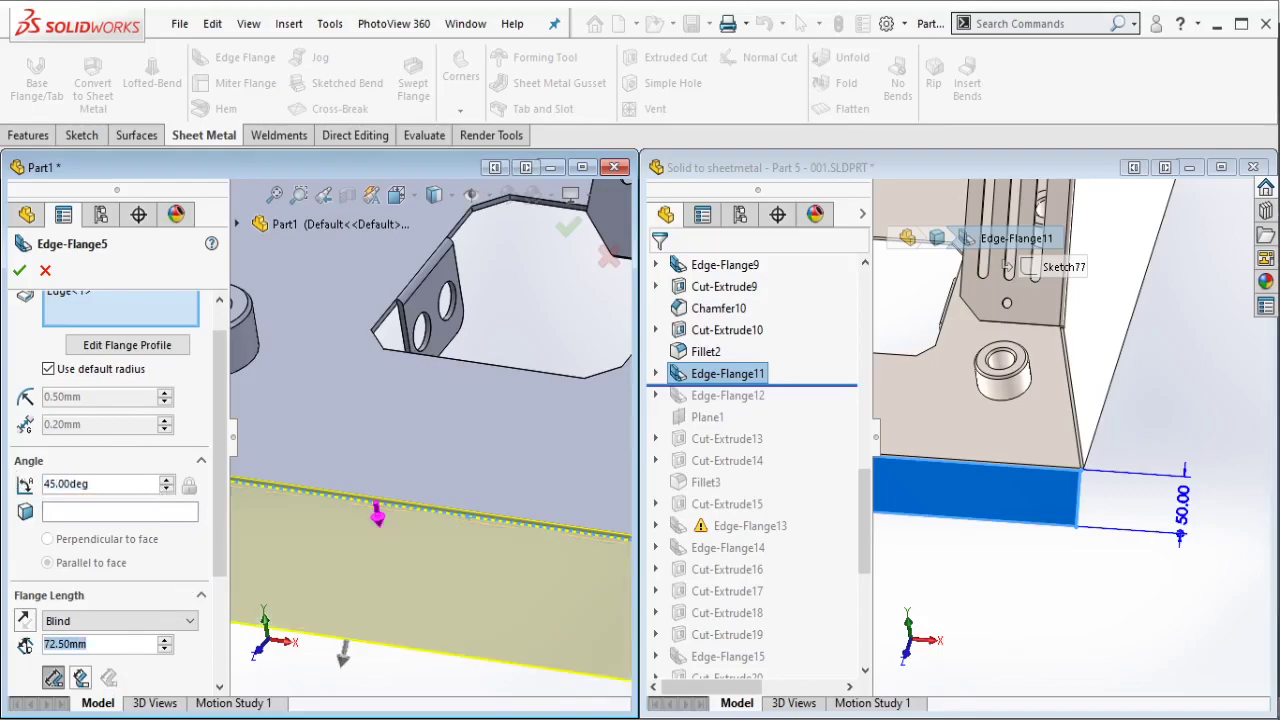
{"action": "type", "text": "50"}
{"action": "key", "text": "Return"}
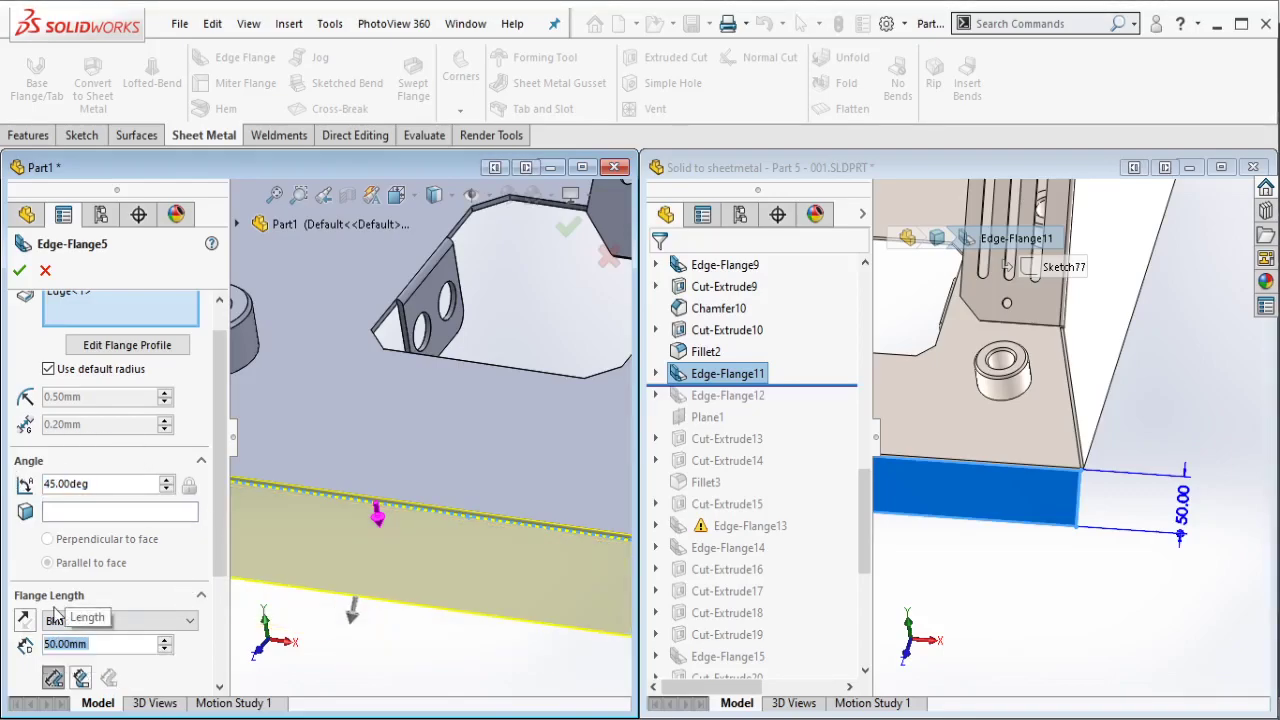
{"action": "scroll", "coordinate": [224, 541], "scroll_direction": "down", "scroll_amount": 4}
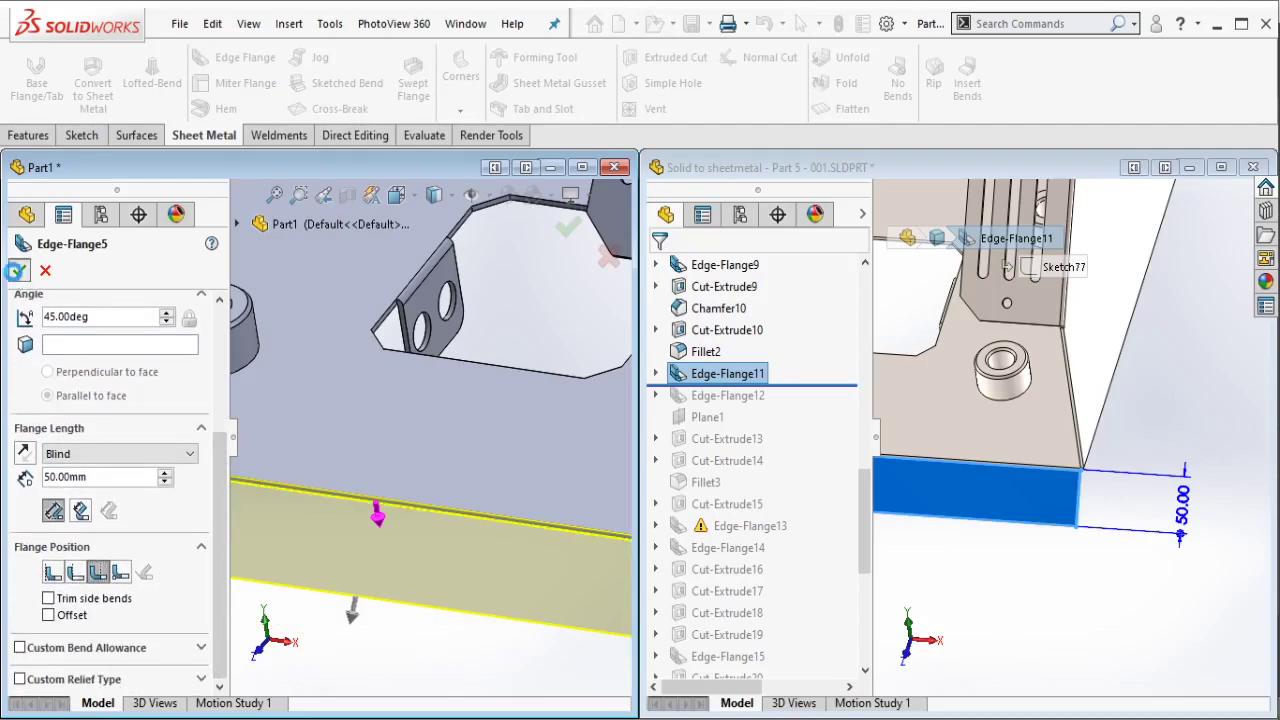
{"action": "key", "text": "Return"}
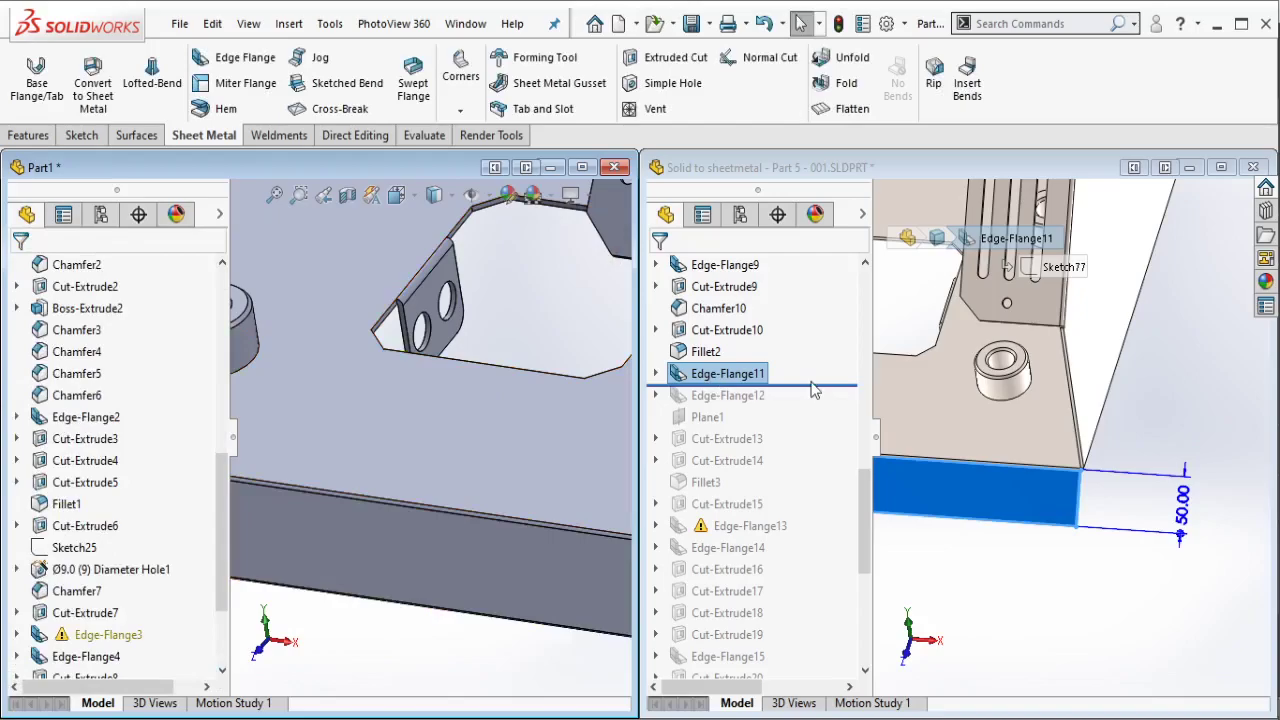
Step: Roll the reference part past Edge-Flange12 and inspect it, cancelling an accidental flange there
{"action": "left_click", "coordinate": [818, 386]}
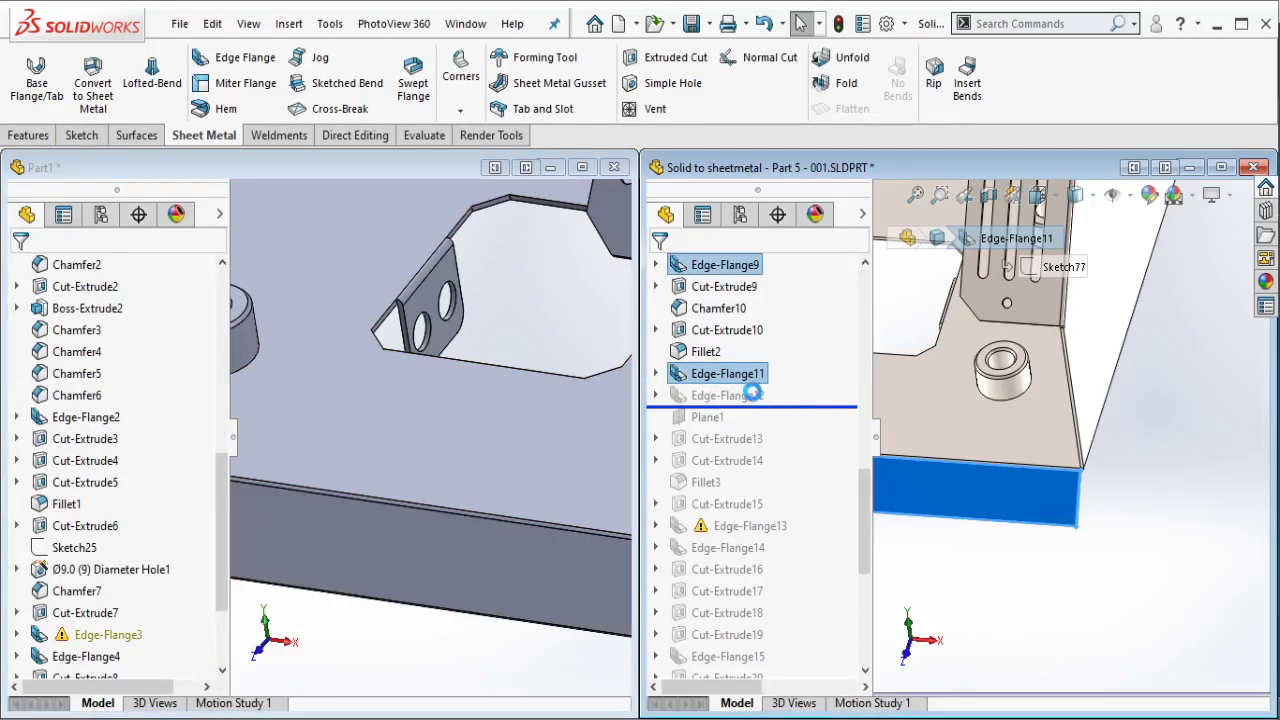
{"action": "left_click", "coordinate": [755, 400]}
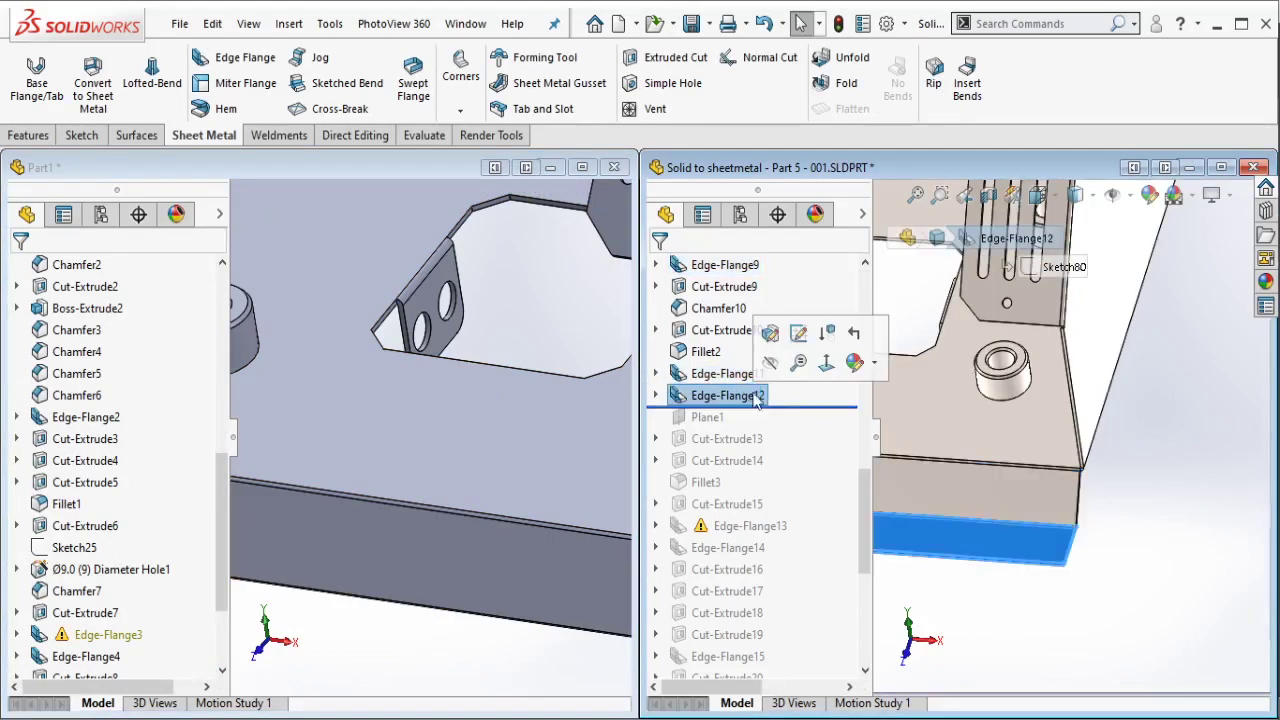
{"action": "middle_click_drag", "start_coordinate": [980, 420], "coordinate": [1060, 440]}
{"action": "scroll", "coordinate": [1092, 440], "scroll_direction": "up", "scroll_amount": 3}
{"action": "scroll", "coordinate": [1080, 445], "scroll_direction": "up", "scroll_amount": 2}
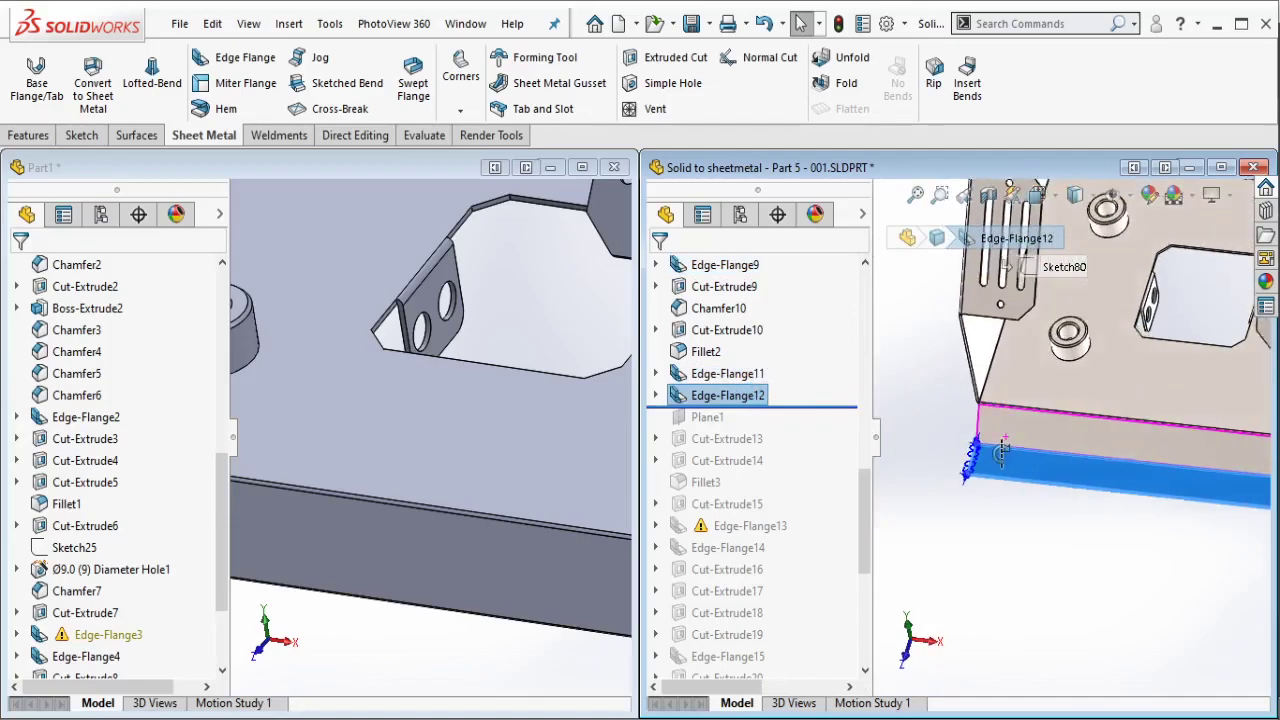
{"action": "scroll", "coordinate": [1040, 460], "scroll_direction": "up", "scroll_amount": 2}
{"action": "scroll", "coordinate": [990, 478], "scroll_direction": "up", "scroll_amount": 1}
{"action": "scroll", "coordinate": [993, 469], "scroll_direction": "down", "scroll_amount": 3}
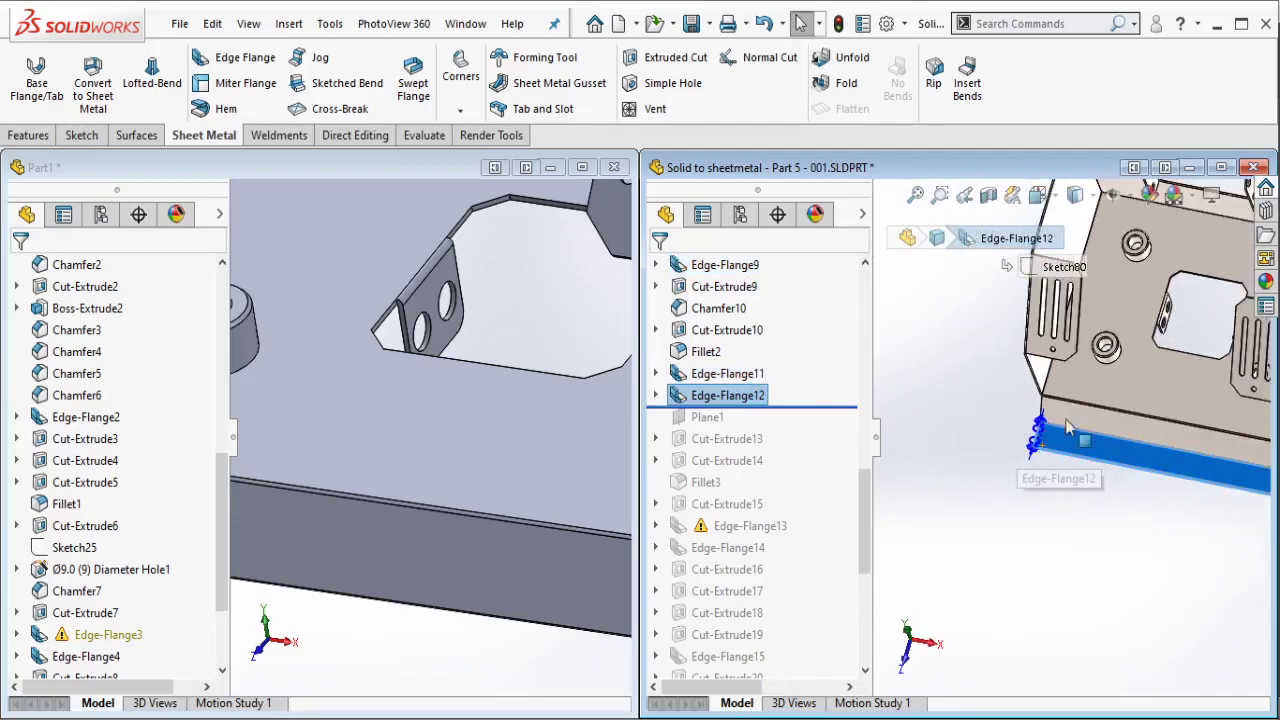
{"action": "scroll", "coordinate": [993, 469], "scroll_direction": "down", "scroll_amount": 2}
{"action": "scroll", "coordinate": [554, 495], "scroll_direction": "down", "scroll_amount": 3}
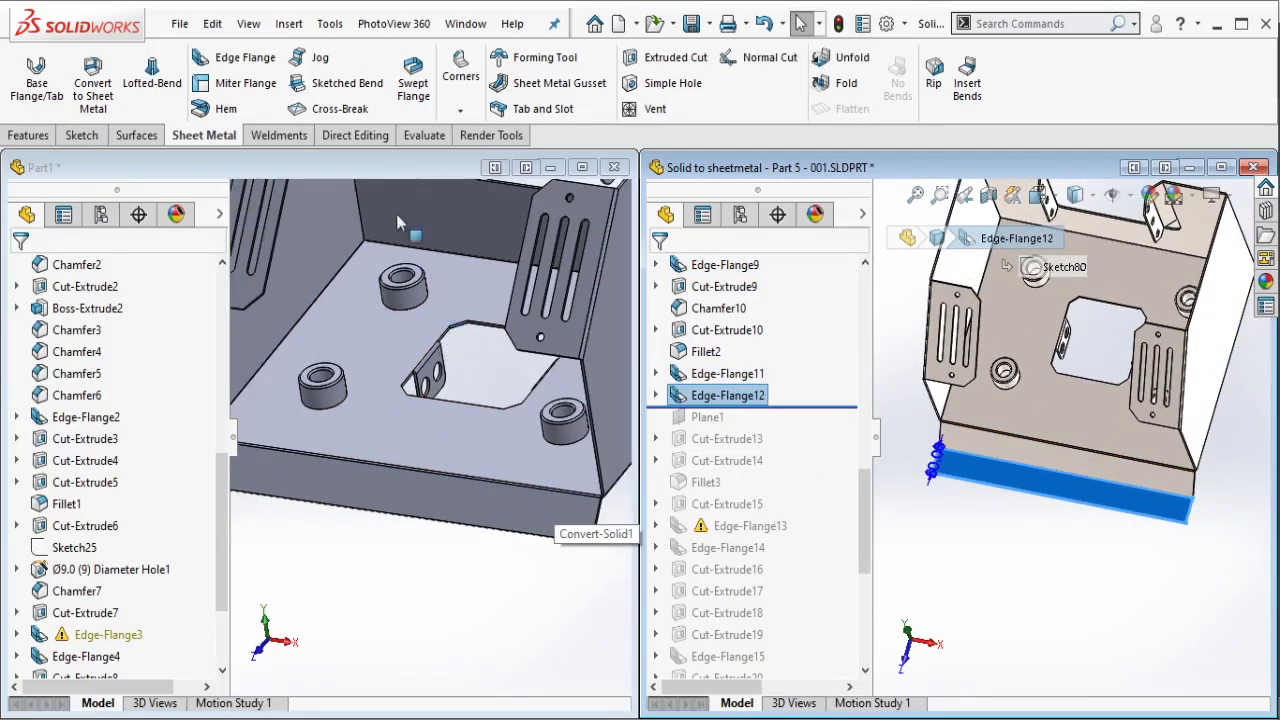
{"action": "left_click", "coordinate": [240, 57]}
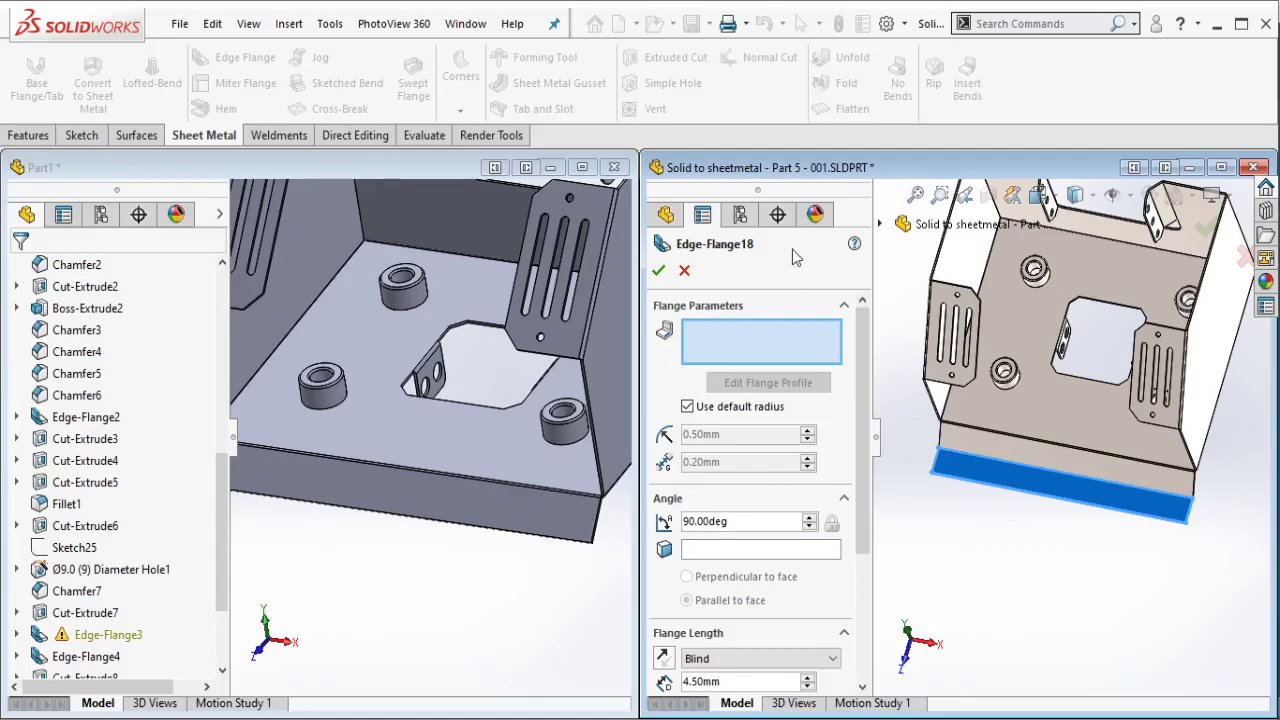
{"action": "left_click", "coordinate": [685, 271]}
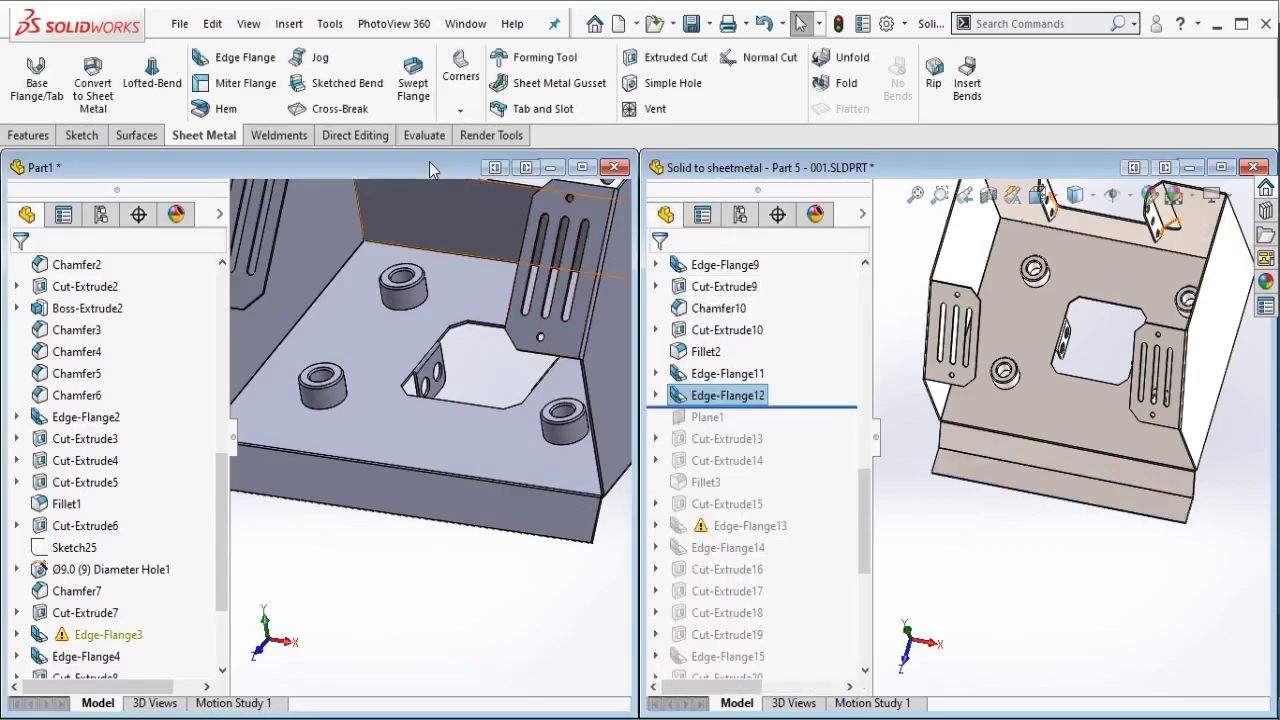
Step: Start an edge flange on another Part1 bottom edge at 45°, with direction reversed
{"action": "left_click", "coordinate": [450, 250]}
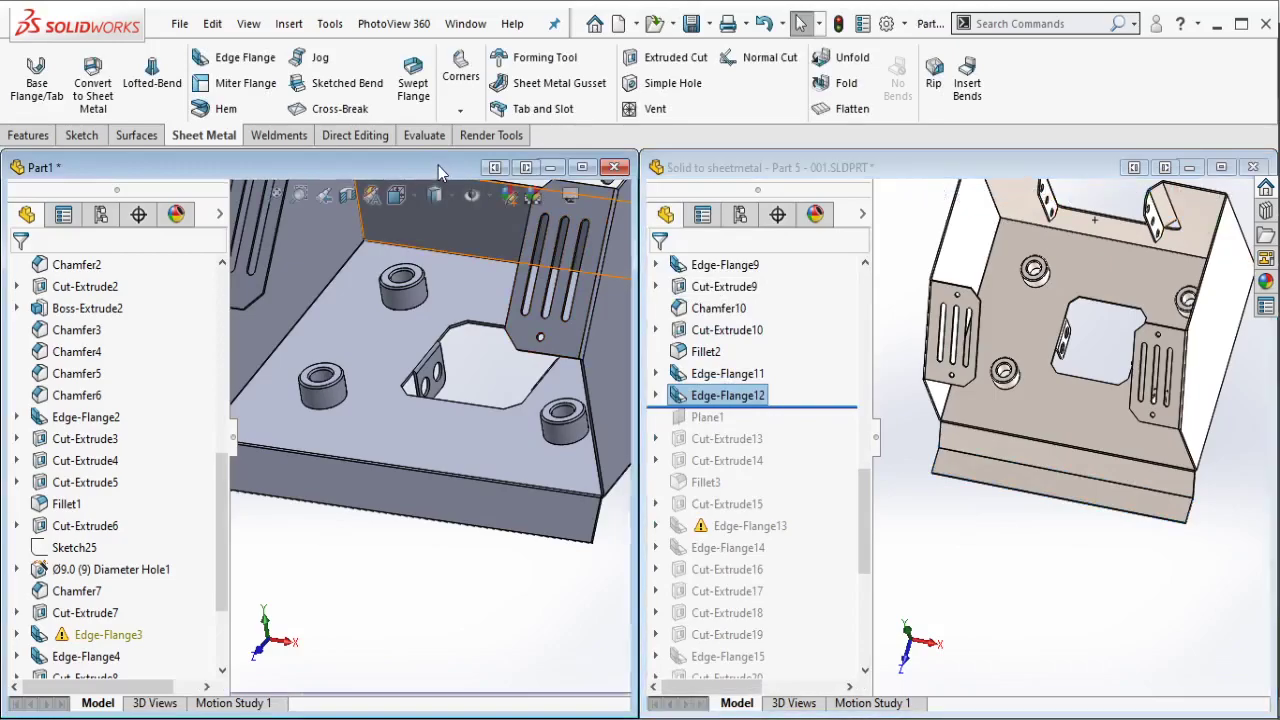
{"action": "left_click", "coordinate": [238, 57]}
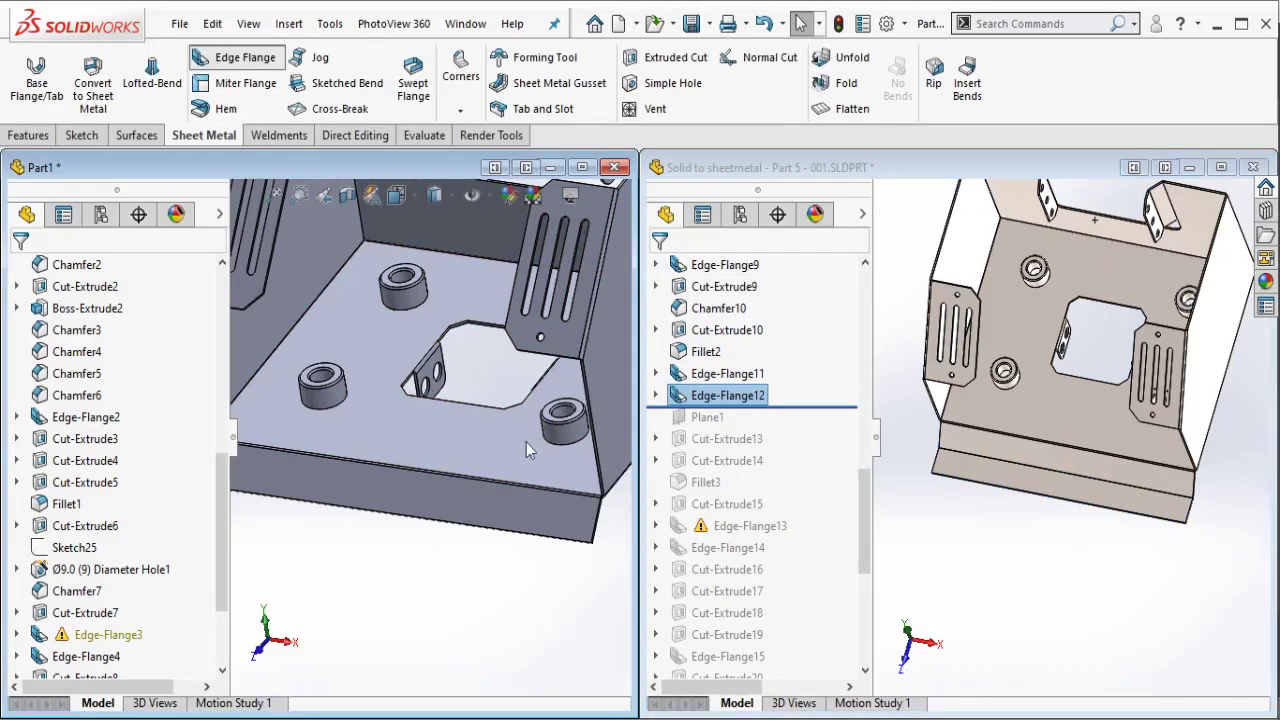
{"action": "left_click", "coordinate": [541, 541]}
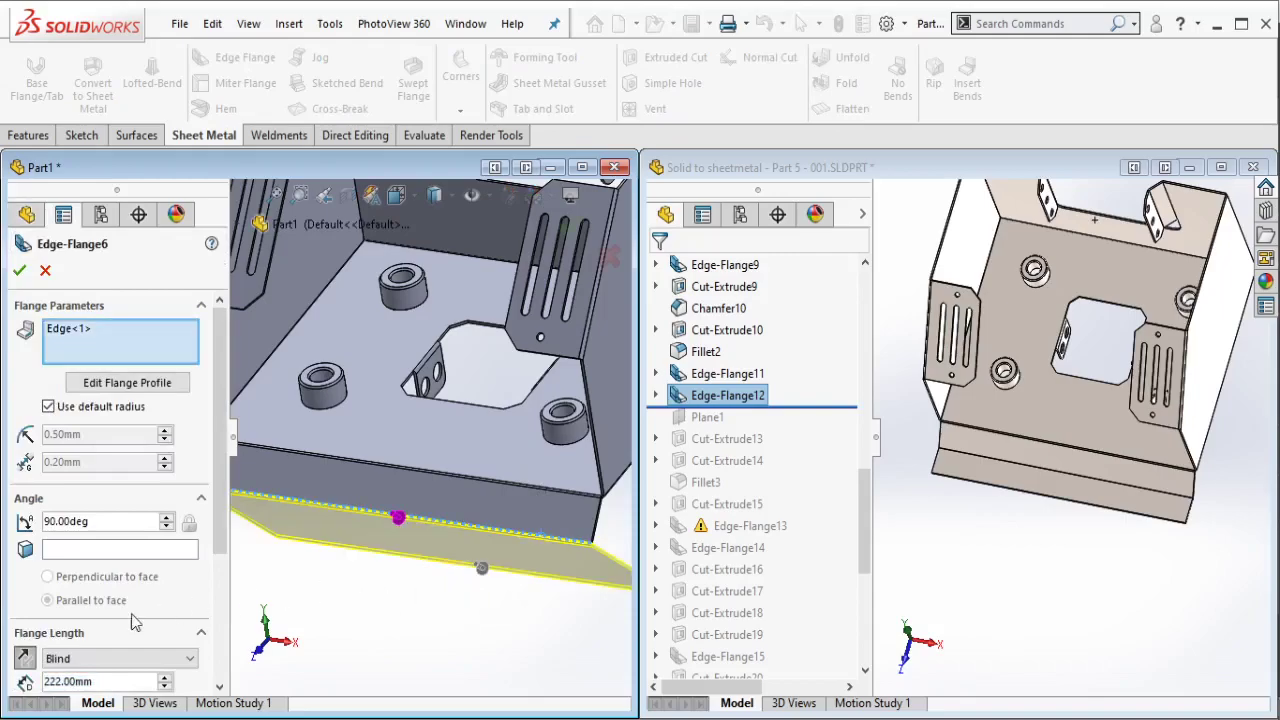
{"action": "left_click_drag", "start_coordinate": [100, 521], "coordinate": [5, 512]}
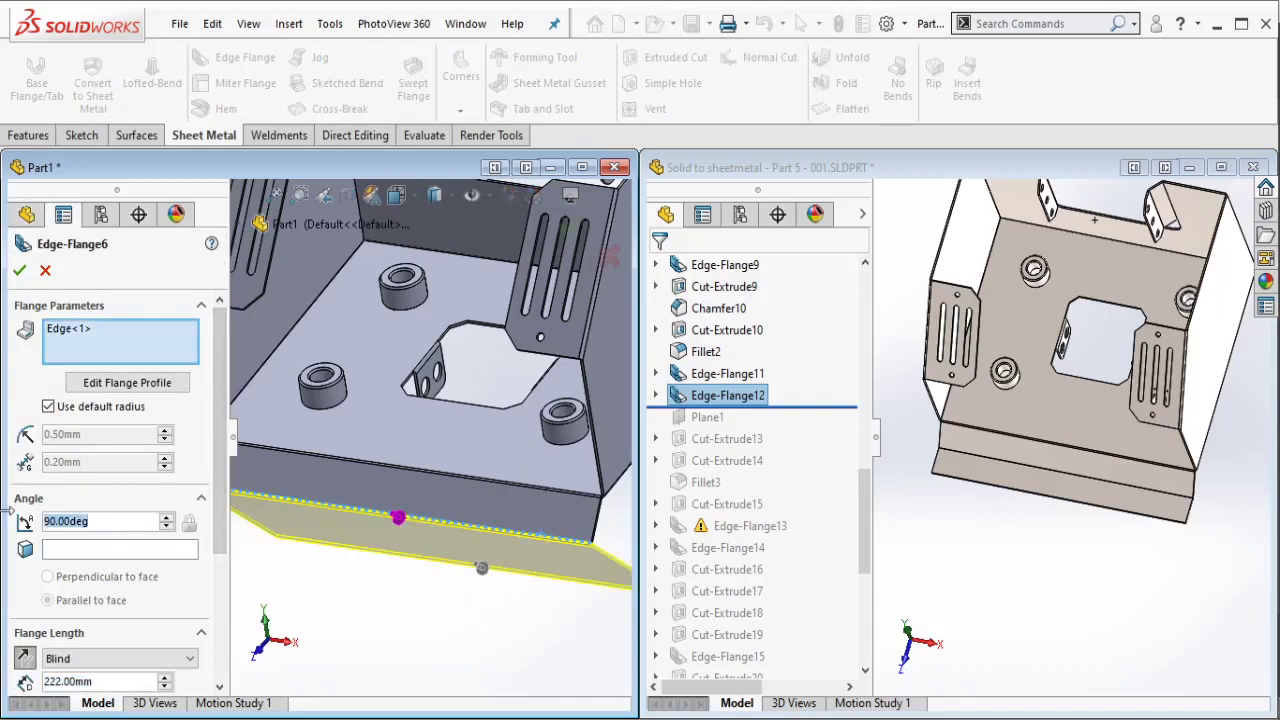
{"action": "type", "text": "45"}
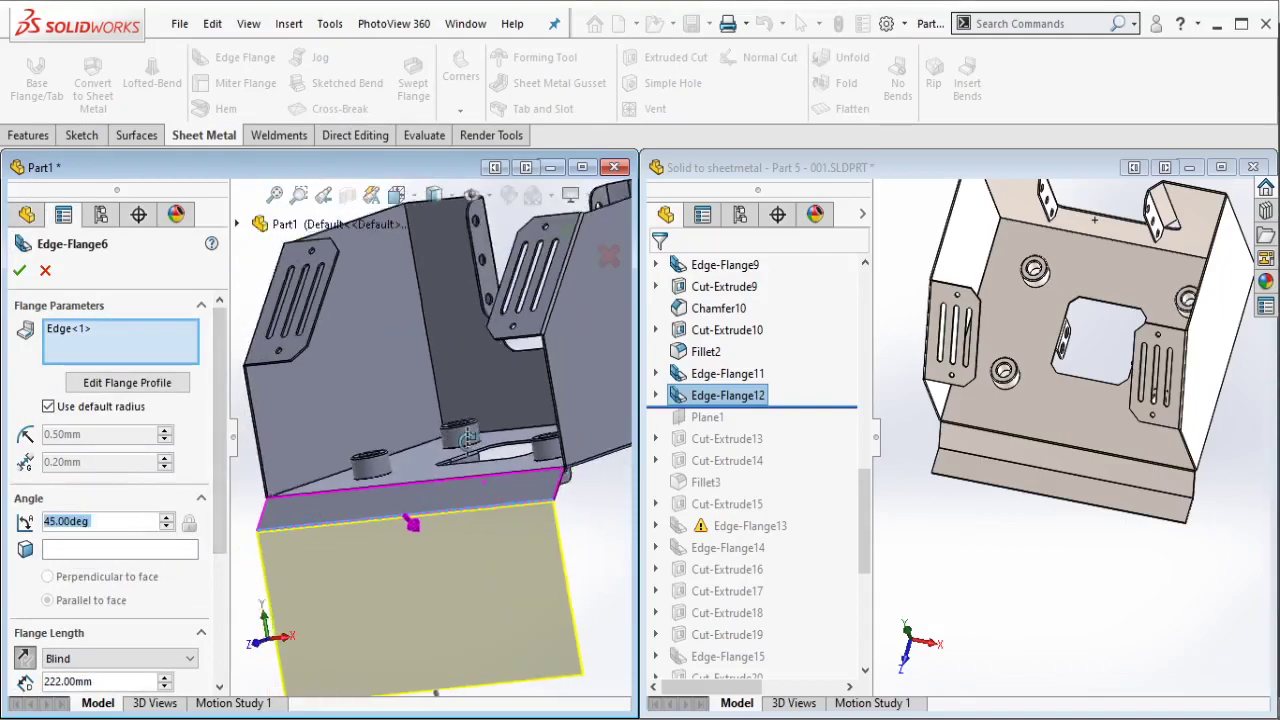
{"action": "middle_click_drag", "start_coordinate": [340, 525], "coordinate": [388, 530]}
{"action": "left_click", "coordinate": [26, 660]}
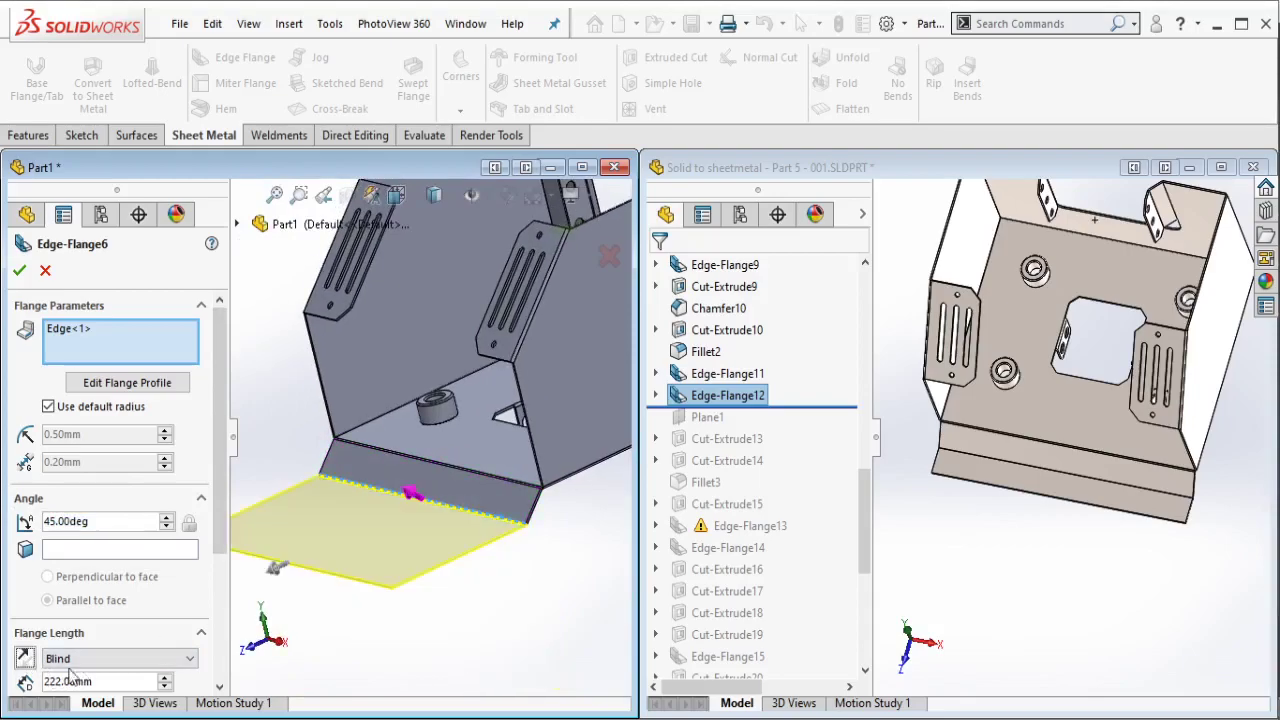
Step: Set the flange length to 50 mm and accept the flange
{"action": "scroll", "coordinate": [213, 572], "scroll_direction": "down", "scroll_amount": 3}
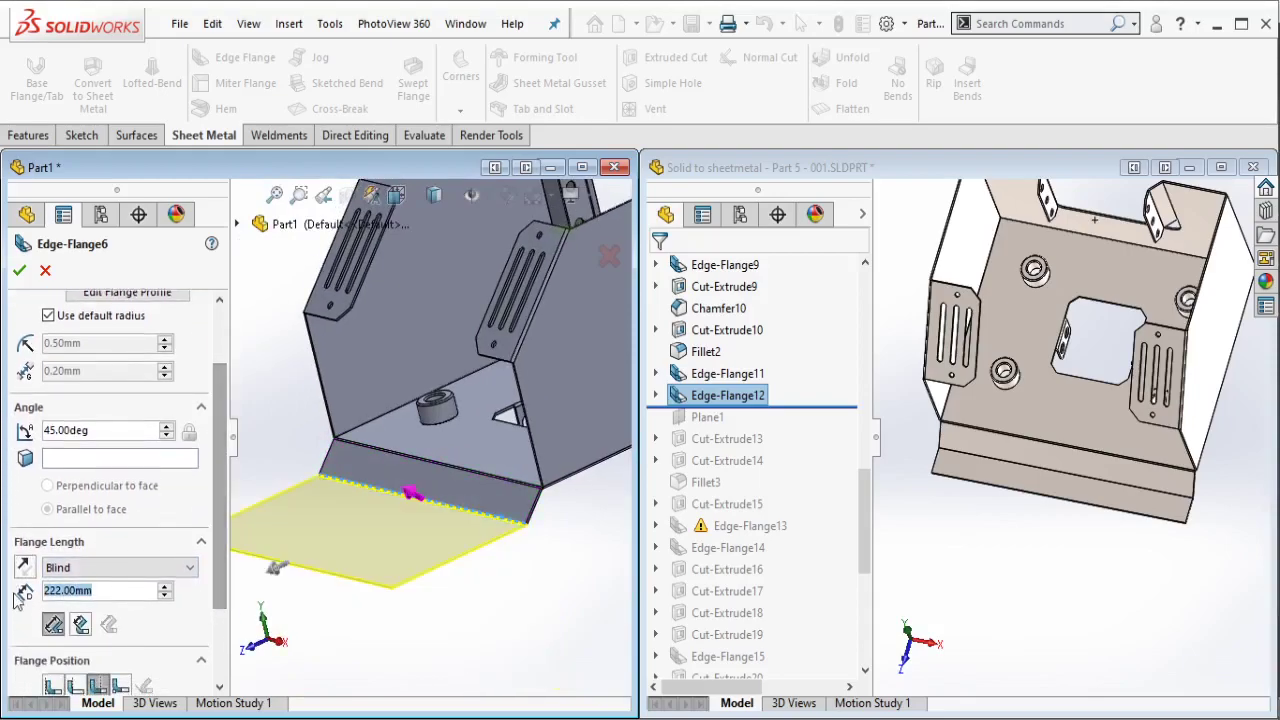
{"action": "type", "text": "45"}
{"action": "key", "text": "Return"}
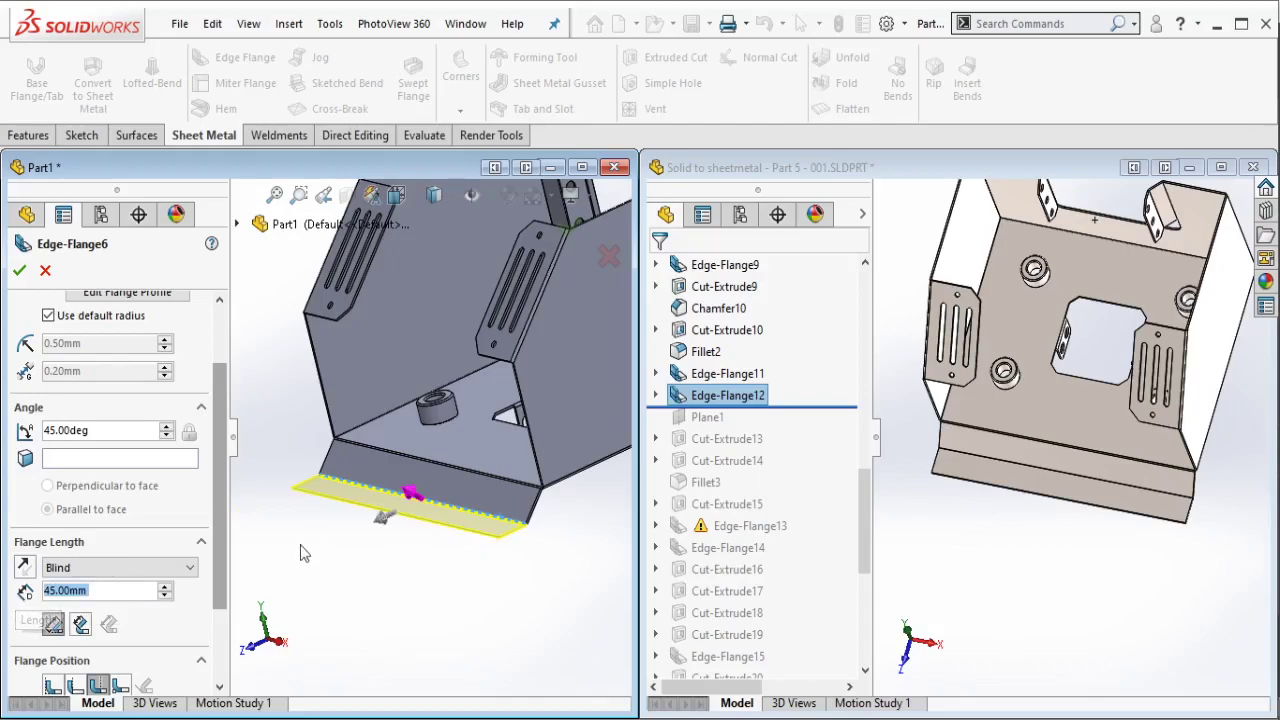
{"action": "type", "text": "50"}
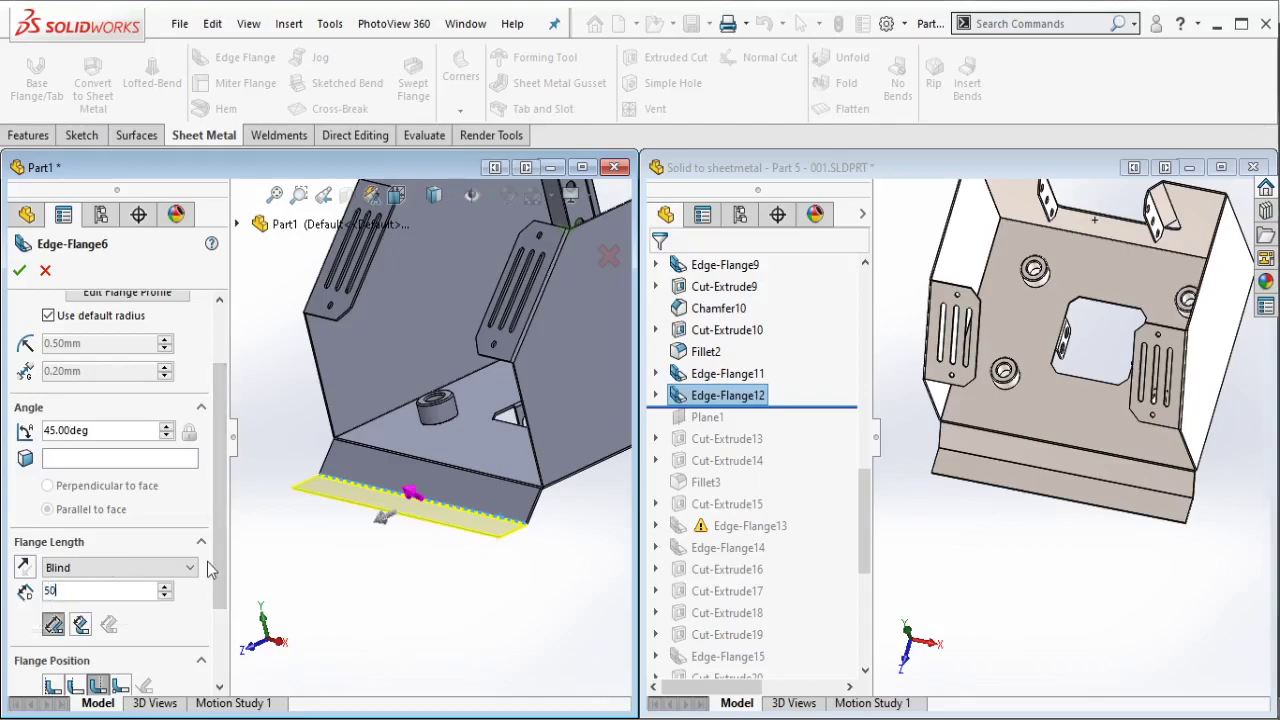
{"action": "key", "text": "Return"}
{"action": "scroll", "coordinate": [215, 597], "scroll_direction": "down", "scroll_amount": 2}
{"action": "scroll", "coordinate": [215, 597], "scroll_direction": "down", "scroll_amount": 2}
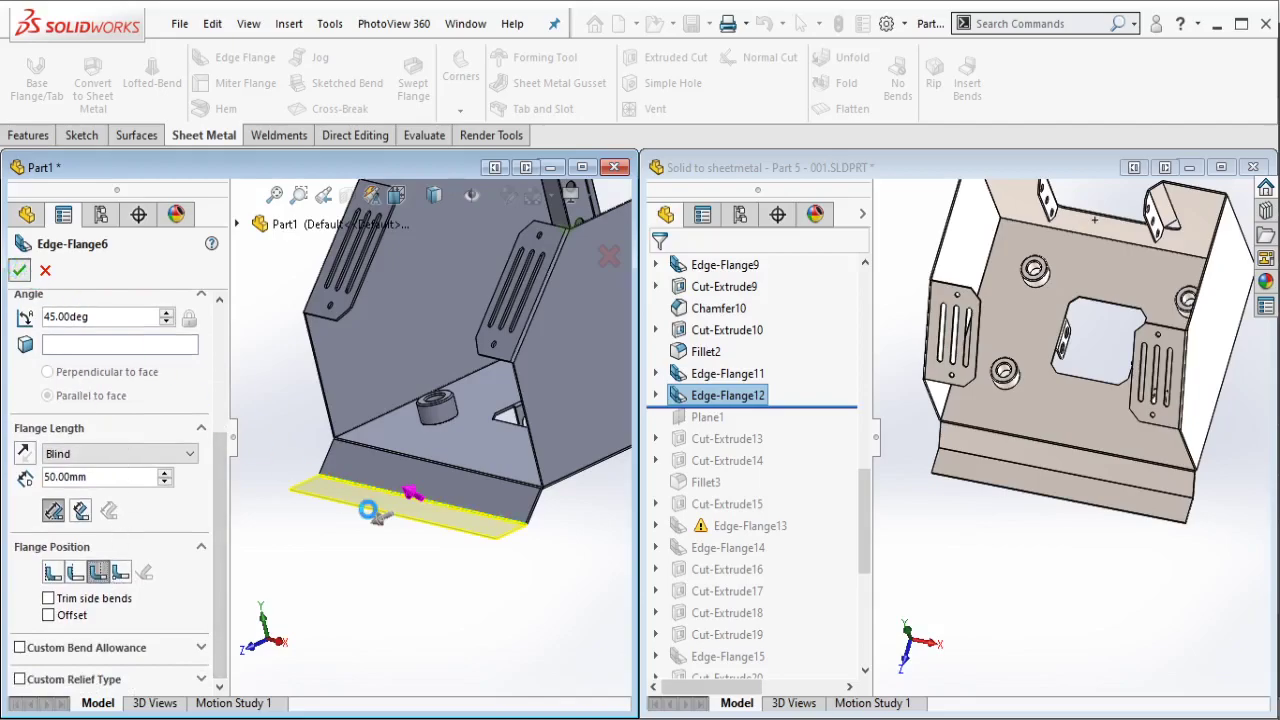
{"action": "middle_click_drag", "start_coordinate": [494, 578], "coordinate": [765, 177]}
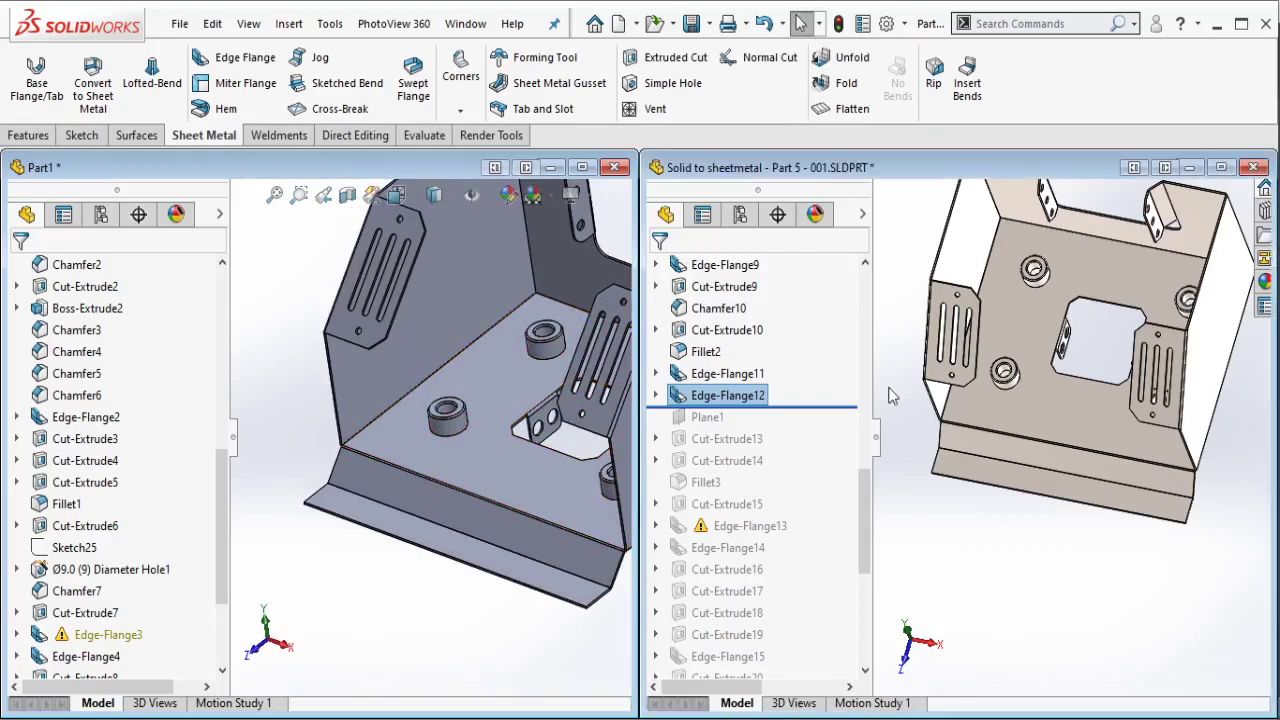
Step: Roll the reference history through Plane1 and Cut-Extrude13 to inspect its 380 mm tab cut
{"action": "left_click_drag", "start_coordinate": [850, 406], "coordinate": [828, 422]}
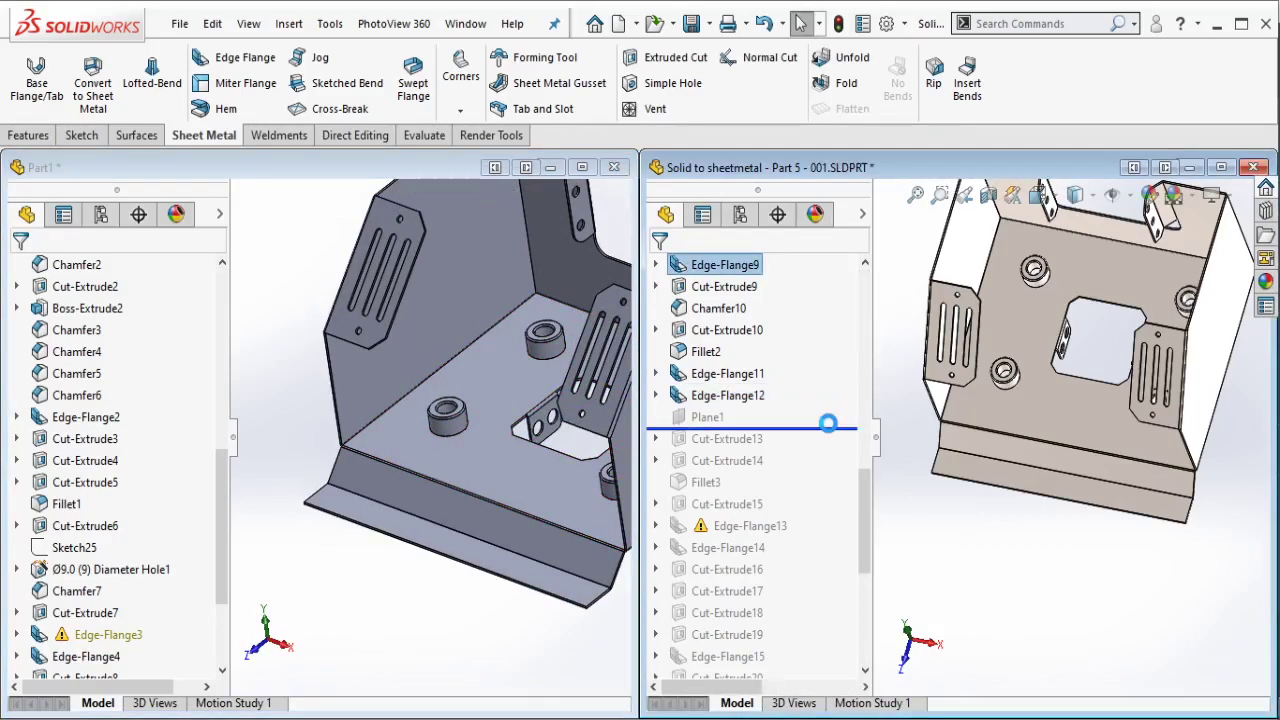
{"action": "left_click", "coordinate": [710, 418]}
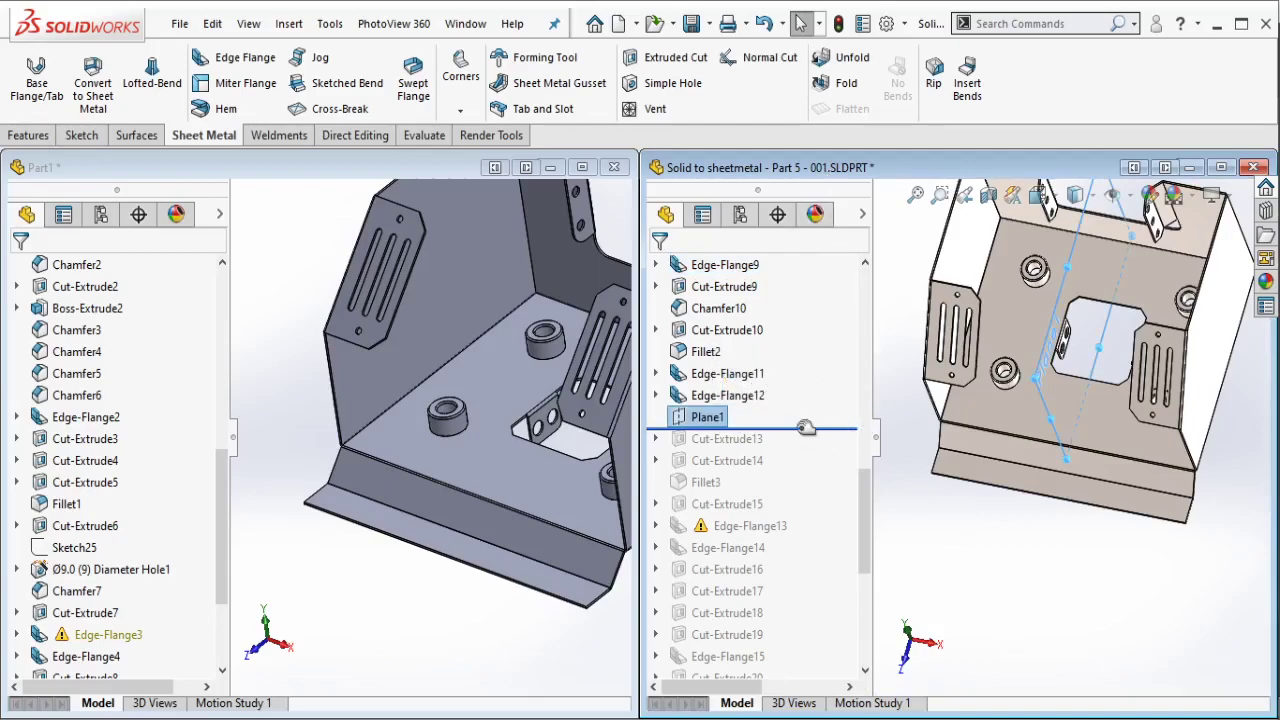
{"action": "left_click", "coordinate": [745, 440]}
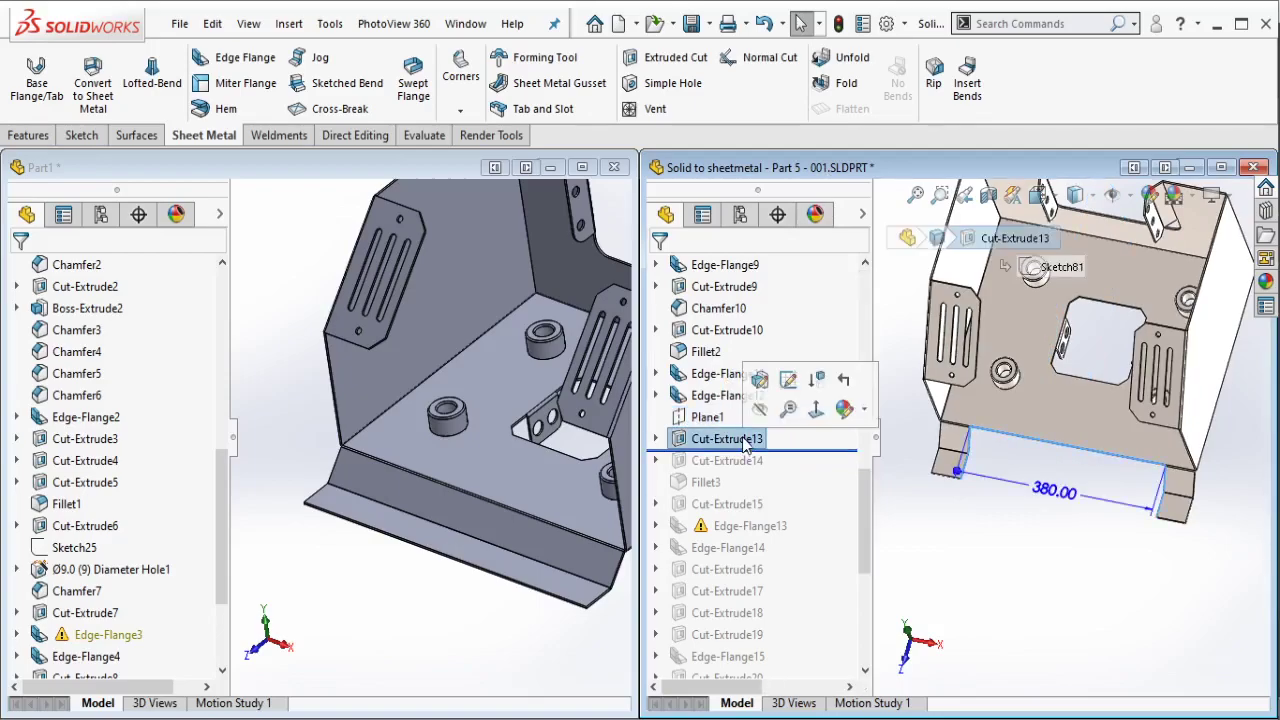
{"action": "scroll", "coordinate": [545, 375], "scroll_direction": "up", "scroll_amount": 3}
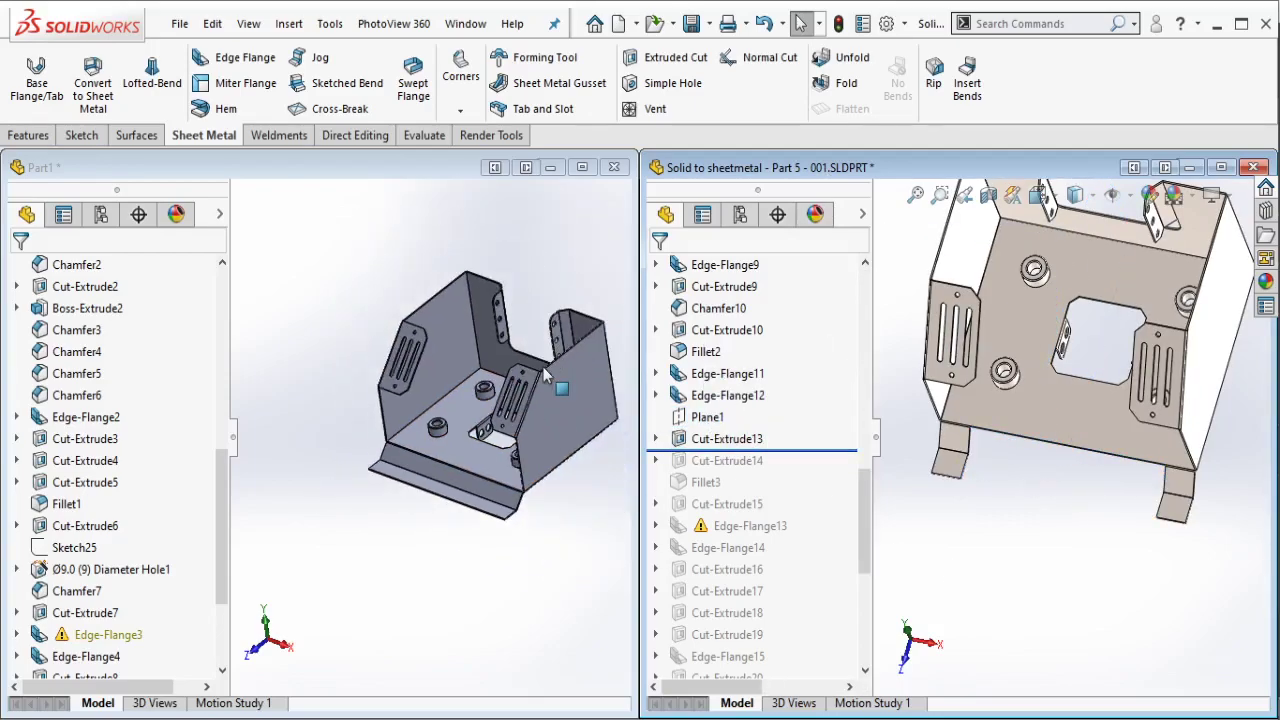
{"action": "scroll", "coordinate": [545, 375], "scroll_direction": "down", "scroll_amount": 2}
{"action": "left_click", "coordinate": [545, 375]}
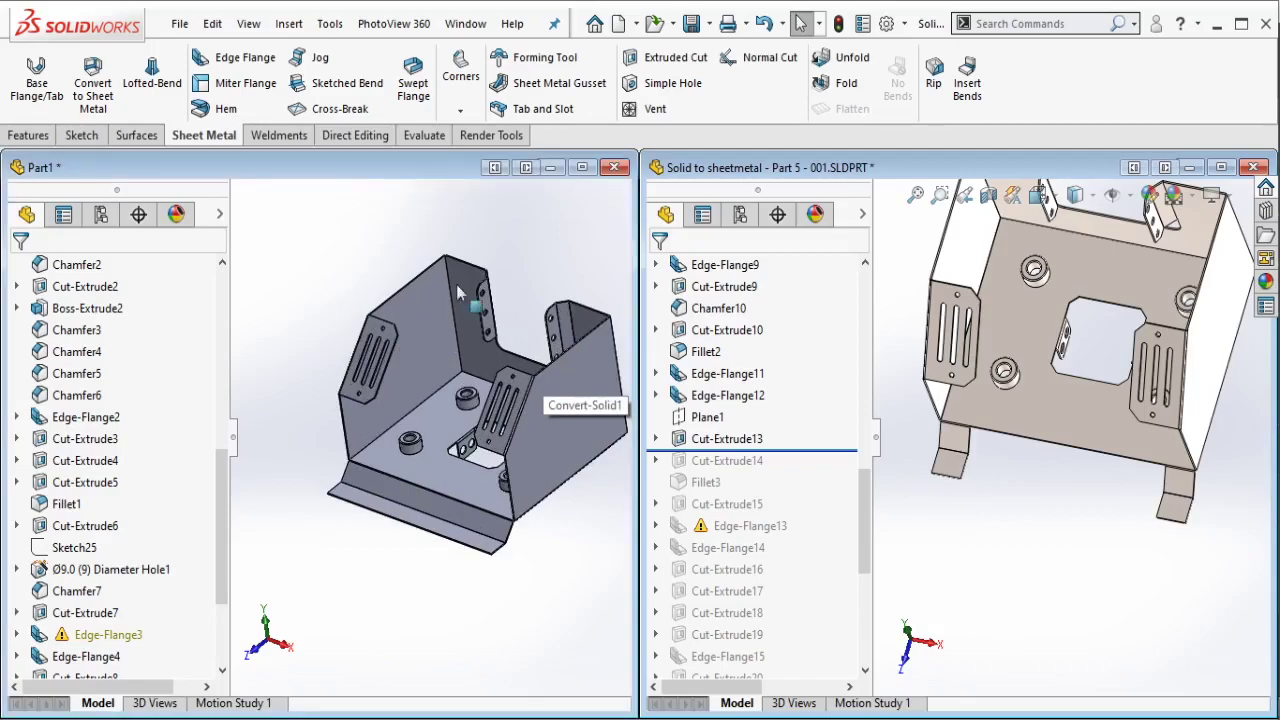
{"action": "left_click", "coordinate": [30, 135]}
{"action": "left_click", "coordinate": [745, 112]}
Step: Create a mid reference plane between Part1's two opposite side walls
{"action": "left_click", "coordinate": [760, 127]}
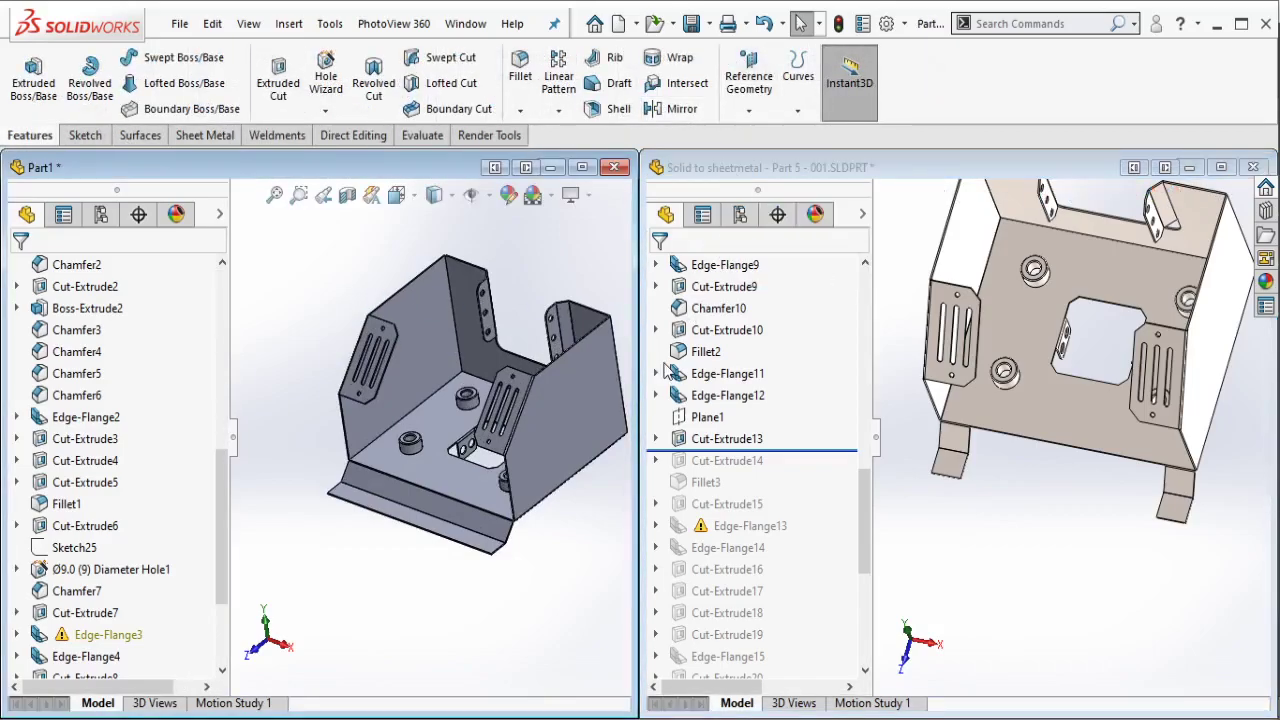
{"action": "left_click", "coordinate": [455, 373]}
{"action": "middle_click_drag", "start_coordinate": [455, 373], "coordinate": [560, 358]}
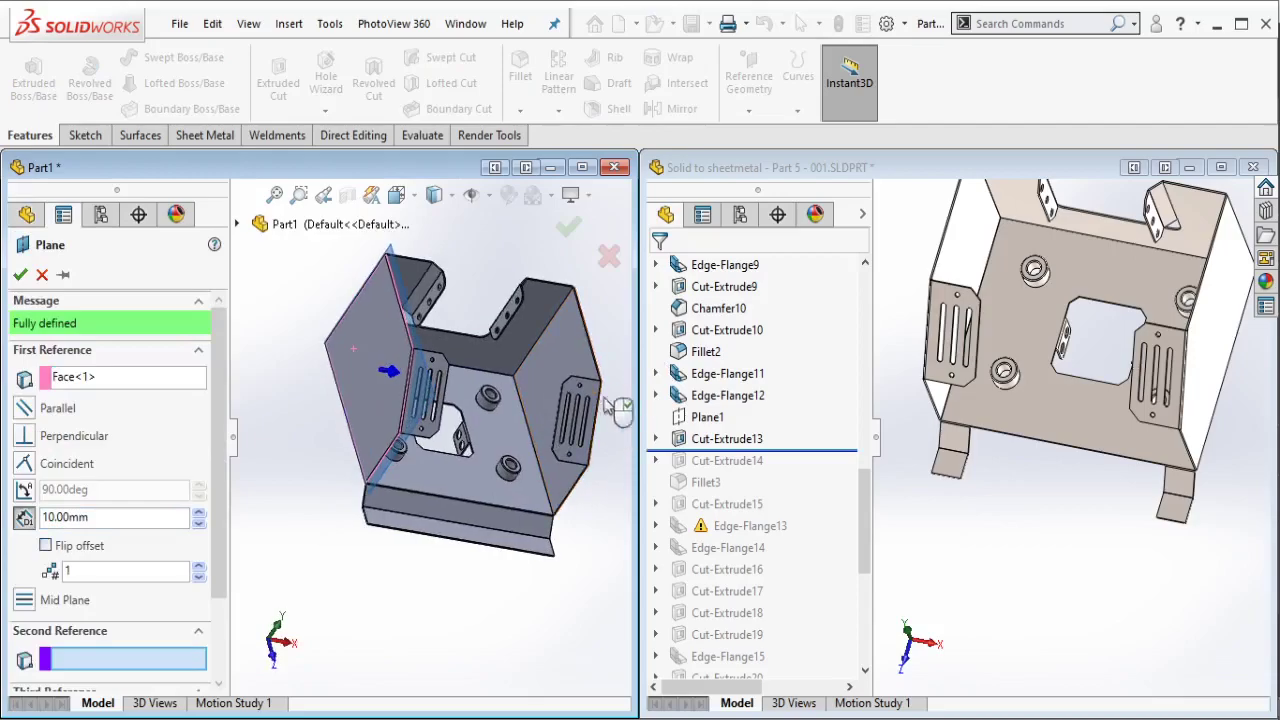
{"action": "left_click", "coordinate": [562, 357]}
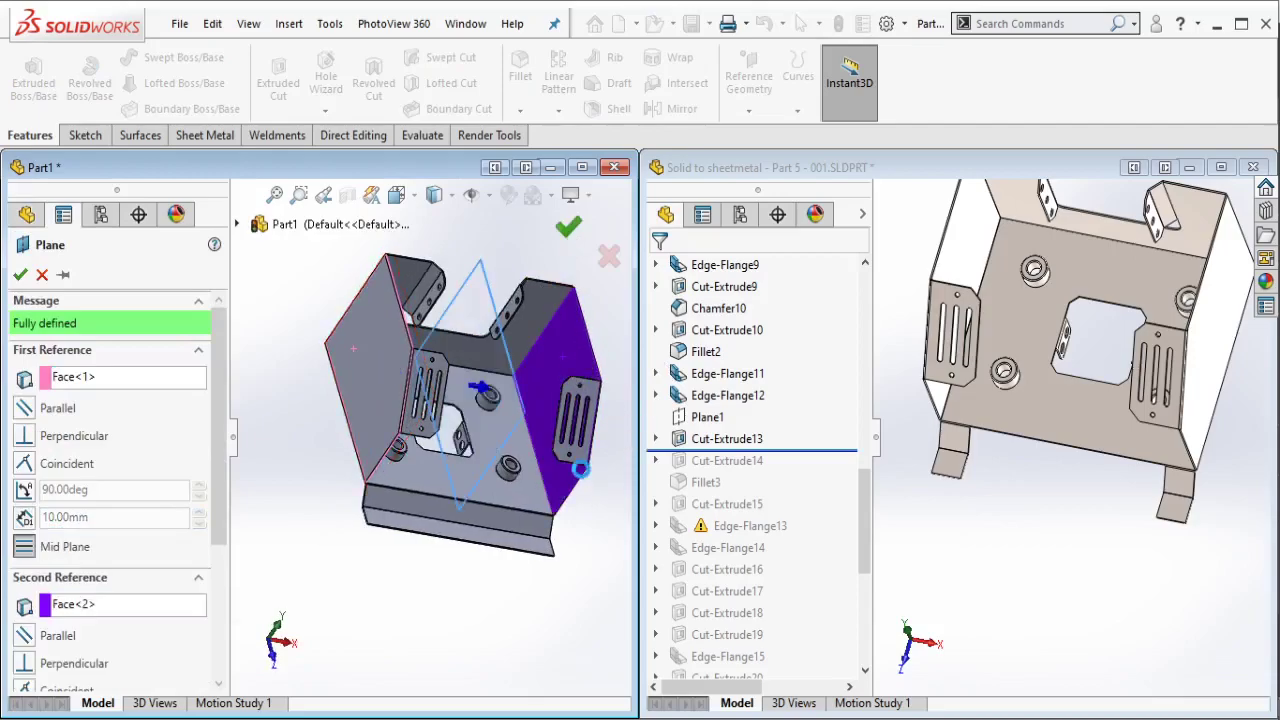
{"action": "key", "text": "Return"}
Step: Compare with the reference Cut-Extrude13 tabs and select Part1's bottom flange face
{"action": "middle_click_drag", "start_coordinate": [580, 468], "coordinate": [491, 474]}
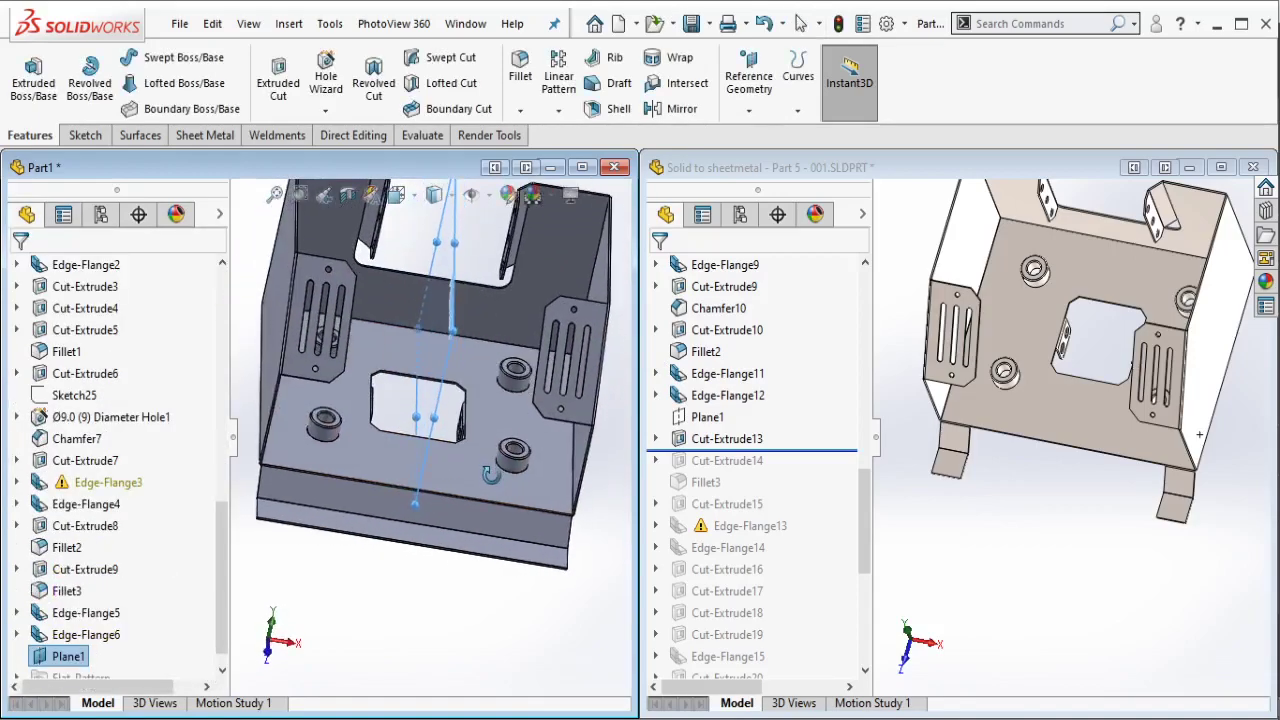
{"action": "left_click", "coordinate": [740, 440]}
{"action": "middle_click_drag", "start_coordinate": [1040, 470], "coordinate": [1068, 508]}
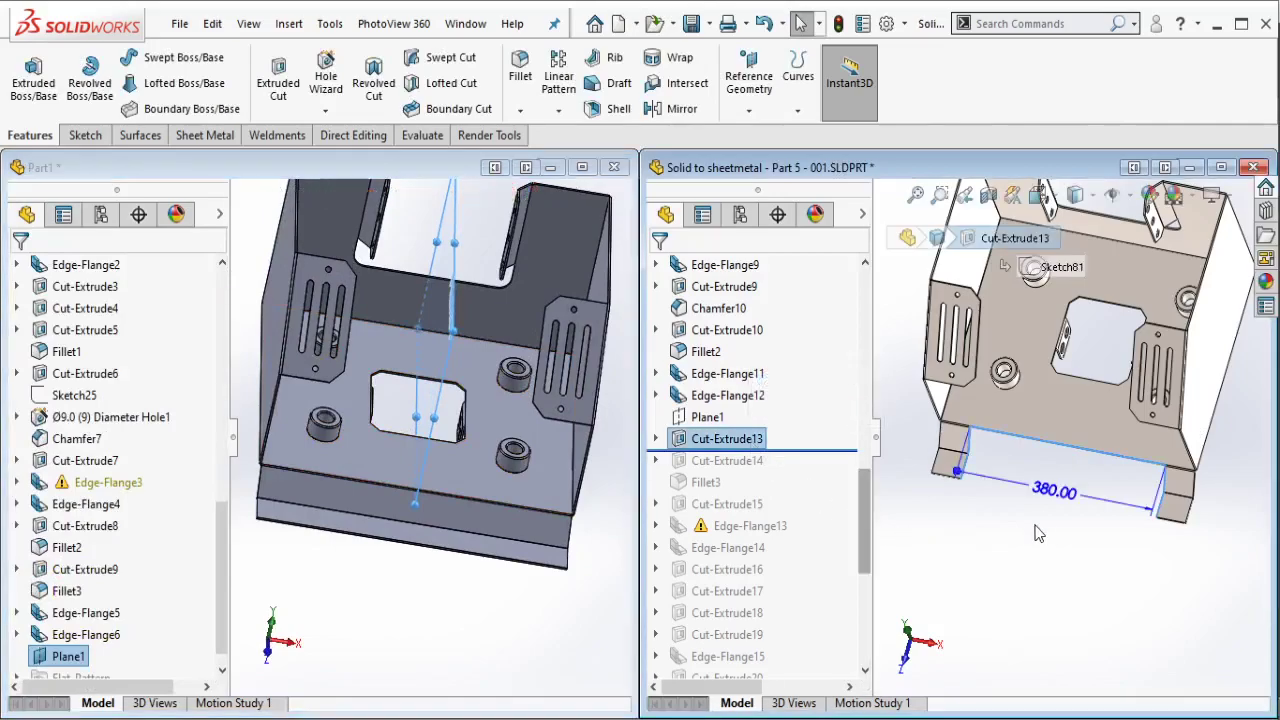
{"action": "mouse_move", "coordinate": [420, 468]}
{"action": "middle_mouse_down"}
{"action": "mouse_move", "coordinate": [355, 522]}
{"action": "mouse_move", "coordinate": [420, 529]}
{"action": "middle_mouse_up"}
{"action": "scroll", "coordinate": [420, 529], "scroll_direction": "down", "scroll_amount": 3}
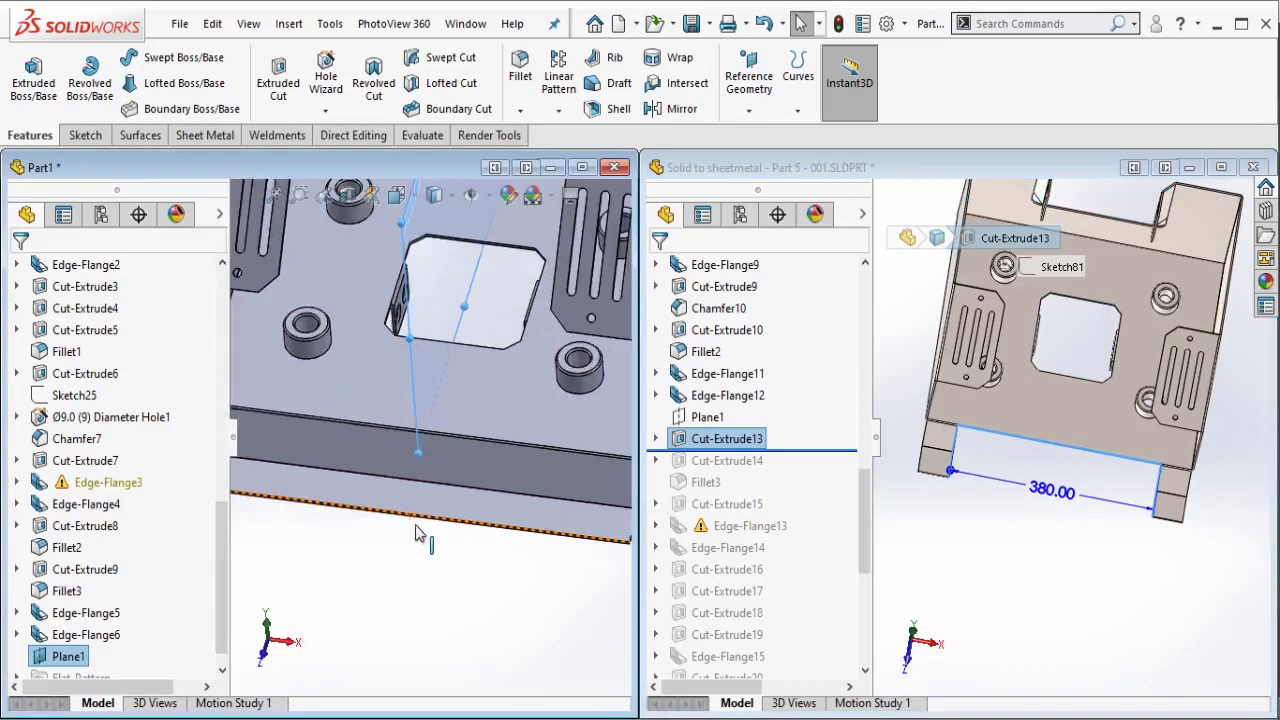
{"action": "left_click", "coordinate": [431, 493]}
Step: Start a sketch on the bottom flange and place a point on its bottom edge
{"action": "left_click", "coordinate": [508, 437]}
{"action": "scroll", "coordinate": [418, 509], "scroll_direction": "up", "scroll_amount": 4}
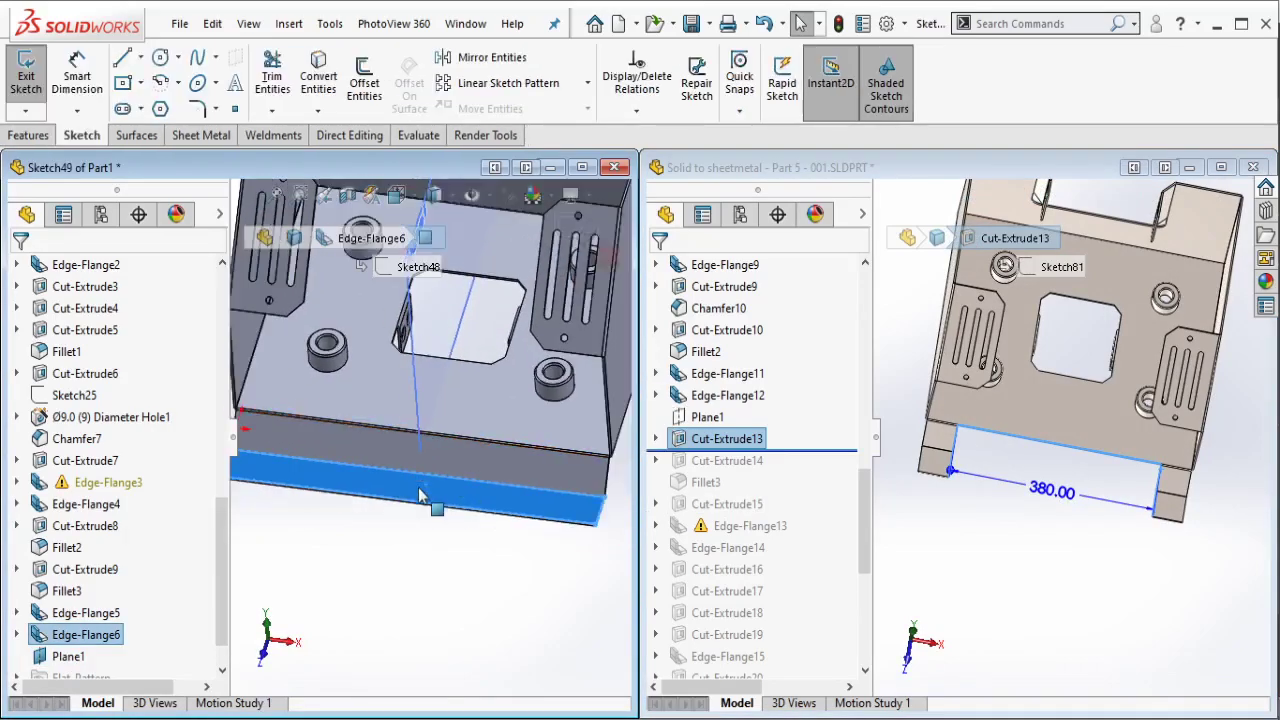
{"action": "scroll", "coordinate": [337, 431], "scroll_direction": "down", "scroll_amount": 3}
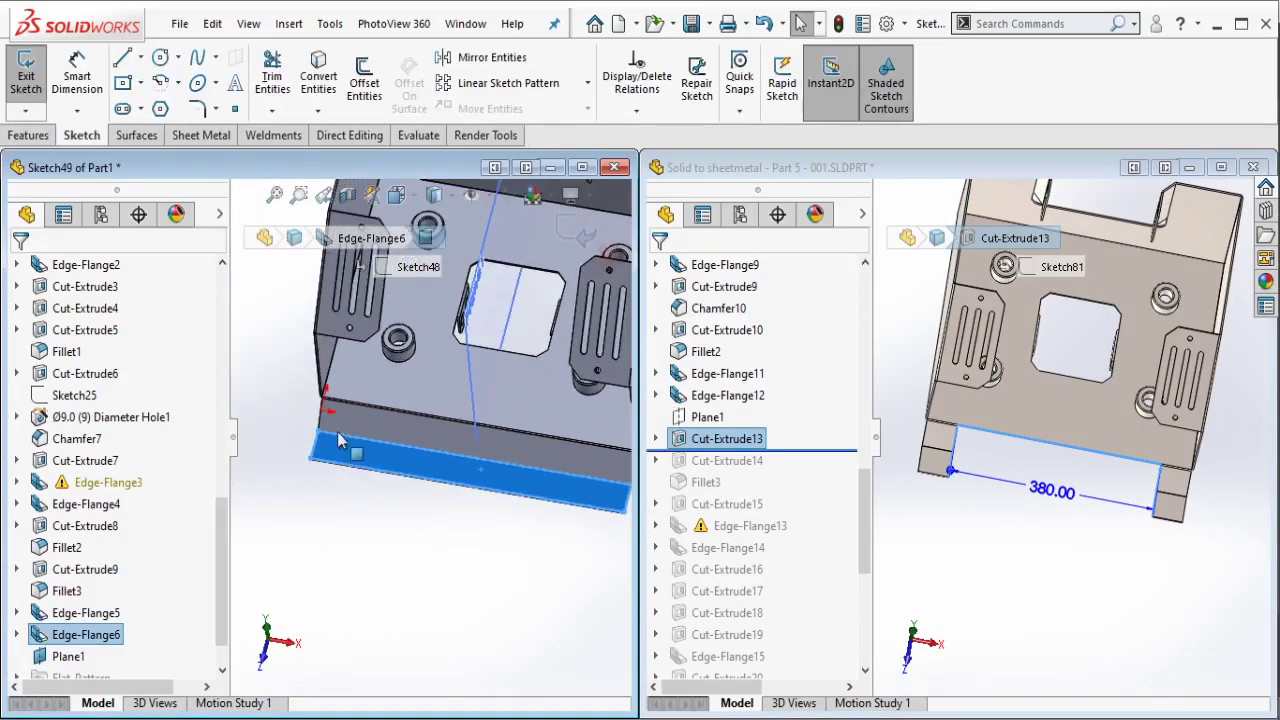
{"action": "left_click", "coordinate": [235, 109]}
{"action": "scroll", "coordinate": [493, 497], "scroll_direction": "down", "scroll_amount": 3}
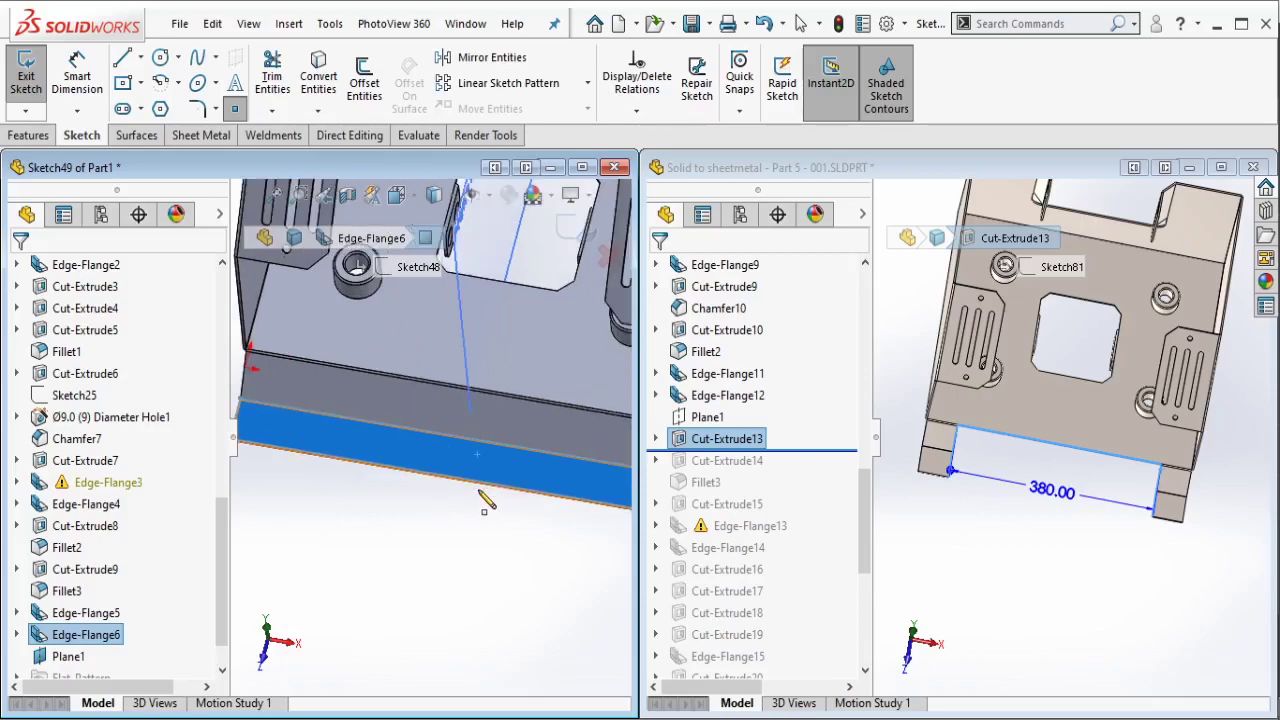
{"action": "left_click", "coordinate": [235, 109]}
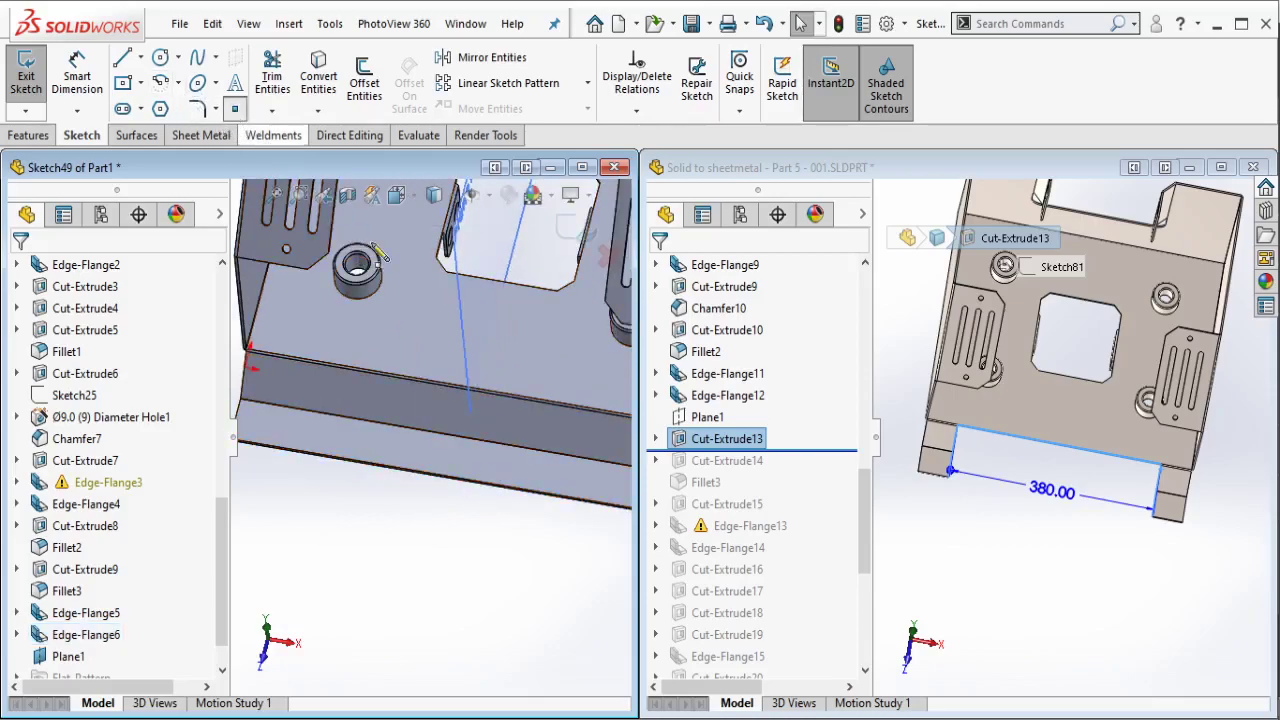
{"action": "left_click", "coordinate": [456, 477]}
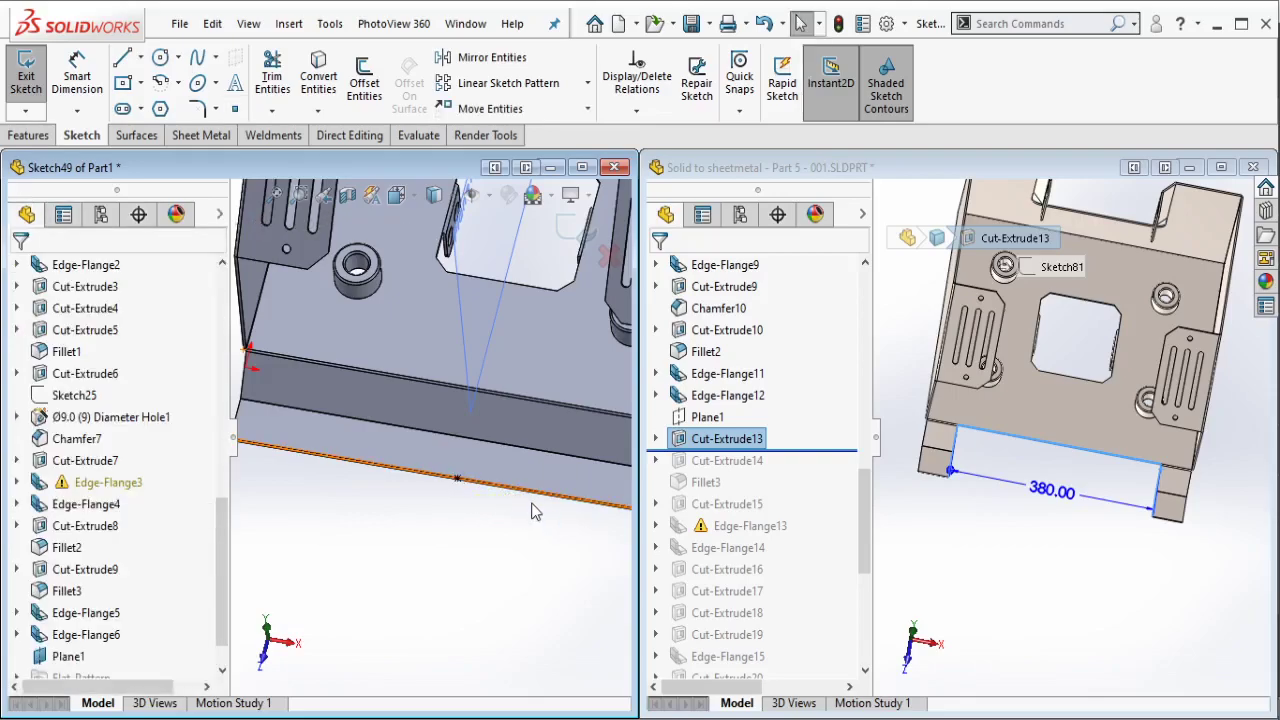
Step: Draw a corner rectangle on the front flange
{"action": "left_click", "coordinate": [143, 86]}
{"action": "left_click", "coordinate": [170, 95]}
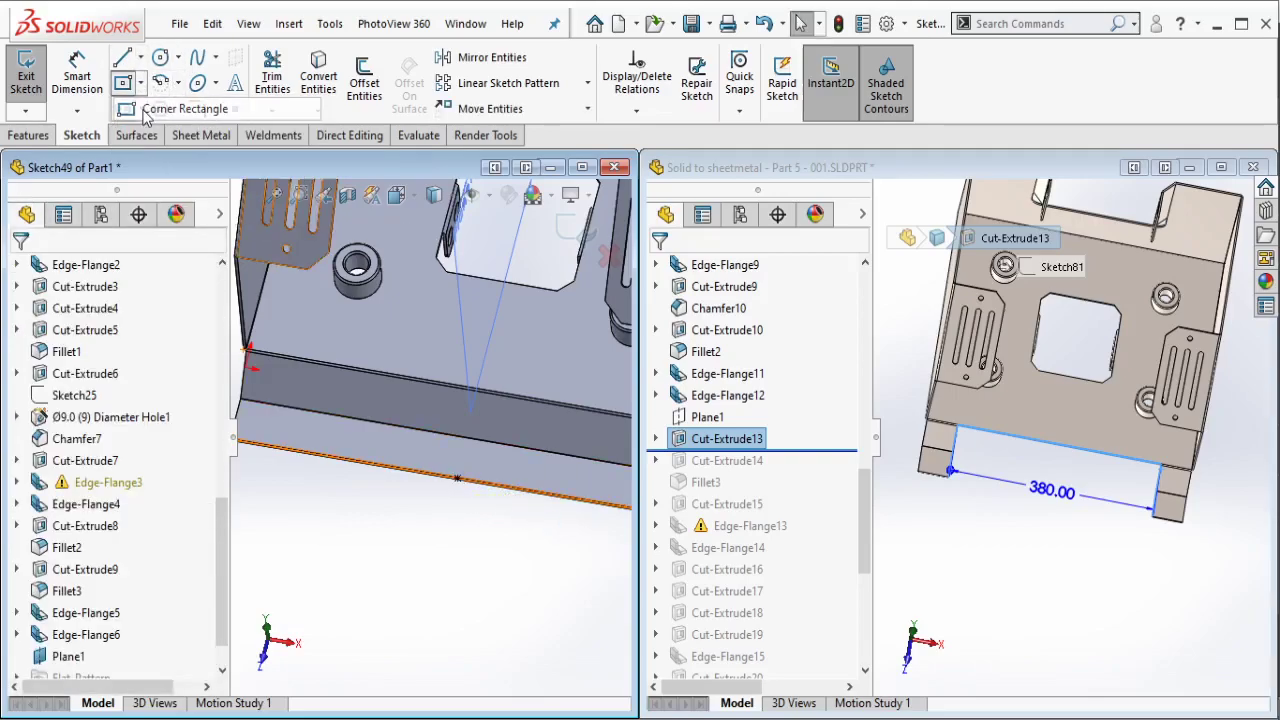
{"action": "left_click", "coordinate": [408, 390]}
{"action": "left_click", "coordinate": [530, 471]}
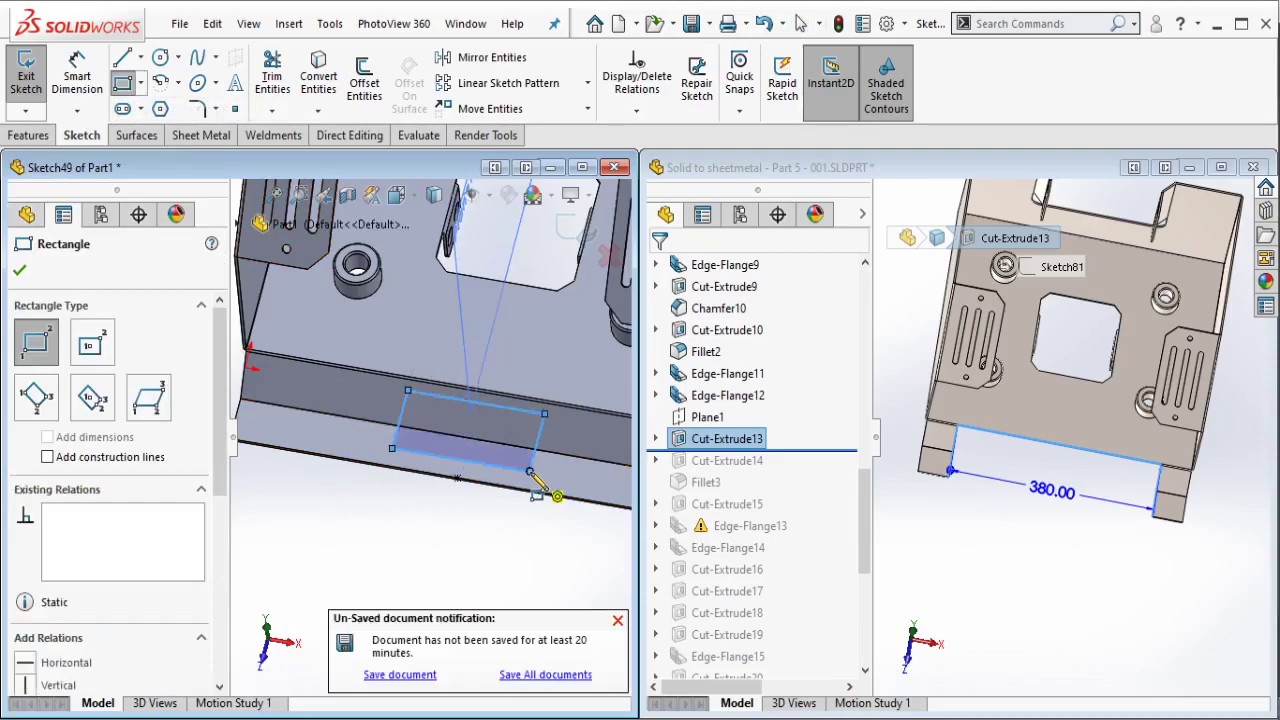
{"action": "key", "text": "Escape"}
Step: Make the point the midpoint of the rectangle's bottom line
{"action": "left_click", "coordinate": [460, 477]}
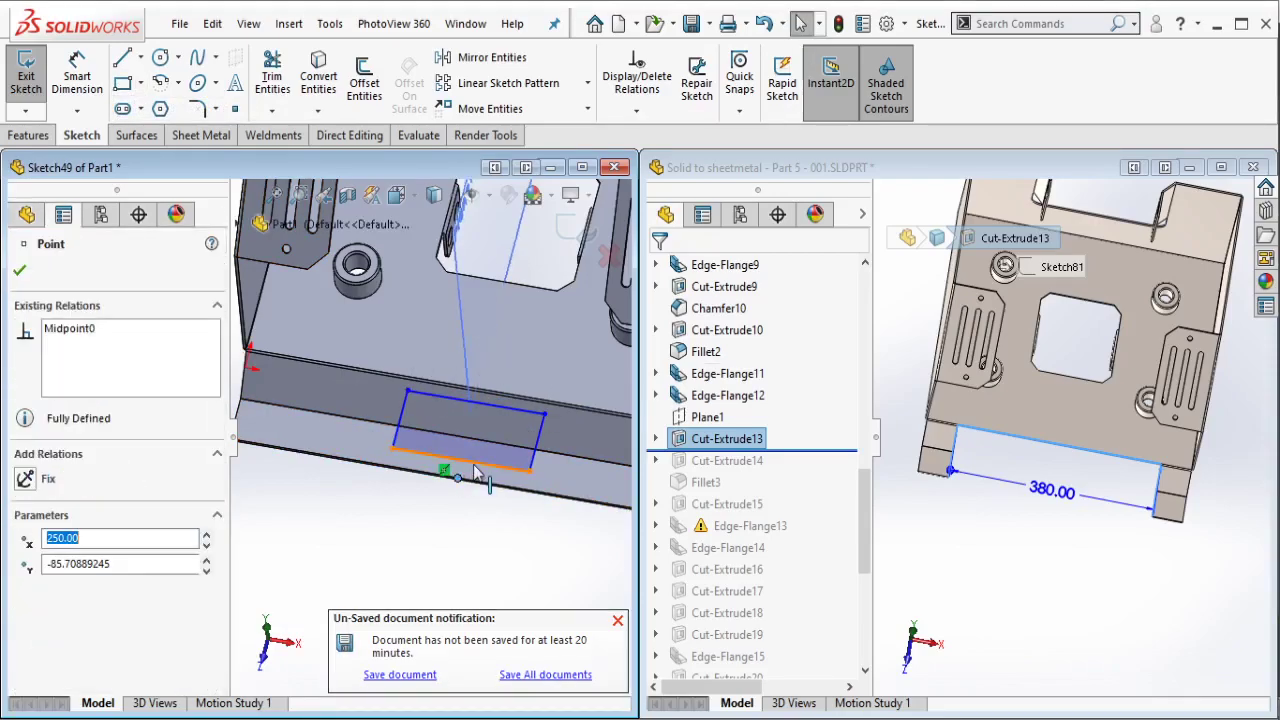
{"action": "left_click", "coordinate": [500, 465], "text": "ctrl"}
{"action": "left_click", "coordinate": [515, 398]}
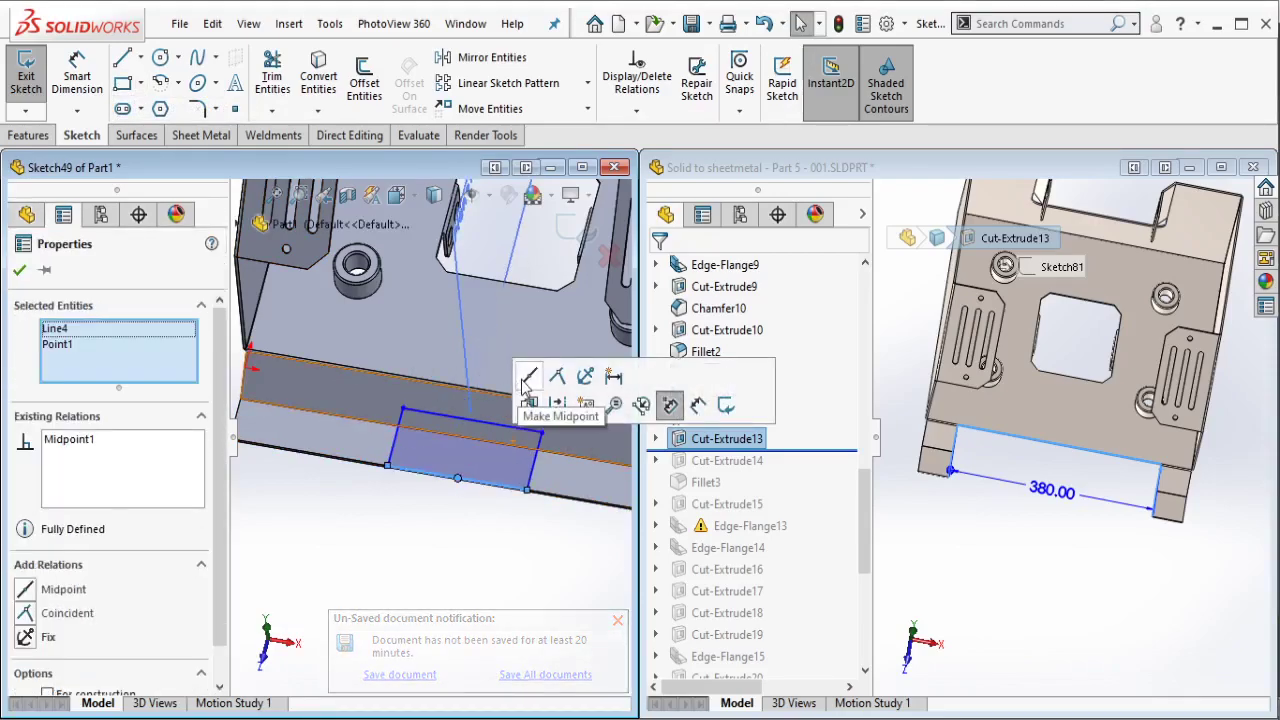
{"action": "key", "text": "Escape"}
Step: Make the rectangle's top line collinear with the flange bend edge
{"action": "scroll", "coordinate": [450, 430], "scroll_direction": "down", "scroll_amount": 1}
{"action": "scroll", "coordinate": [420, 420], "scroll_direction": "down", "scroll_amount": 1}
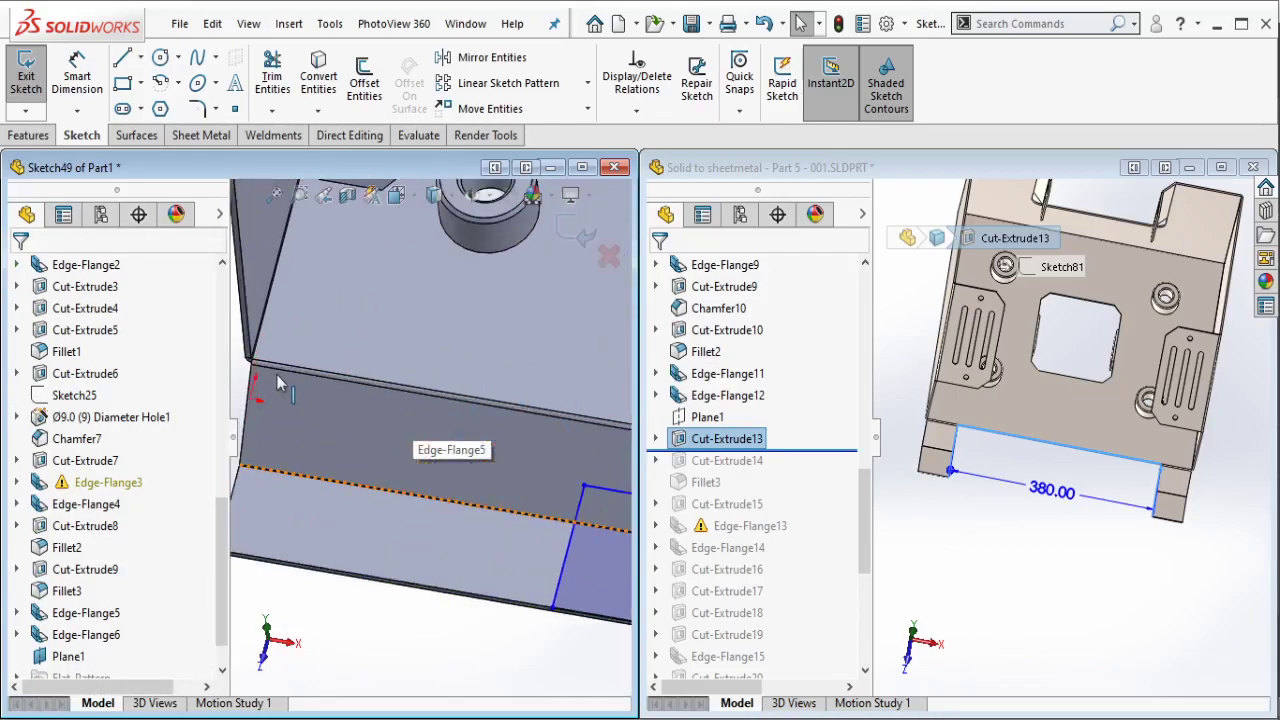
{"action": "scroll", "coordinate": [352, 385], "scroll_direction": "down", "scroll_amount": 1}
{"action": "scroll", "coordinate": [352, 385], "scroll_direction": "down", "scroll_amount": 1}
{"action": "scroll", "coordinate": [357, 392], "scroll_direction": "down", "scroll_amount": 1}
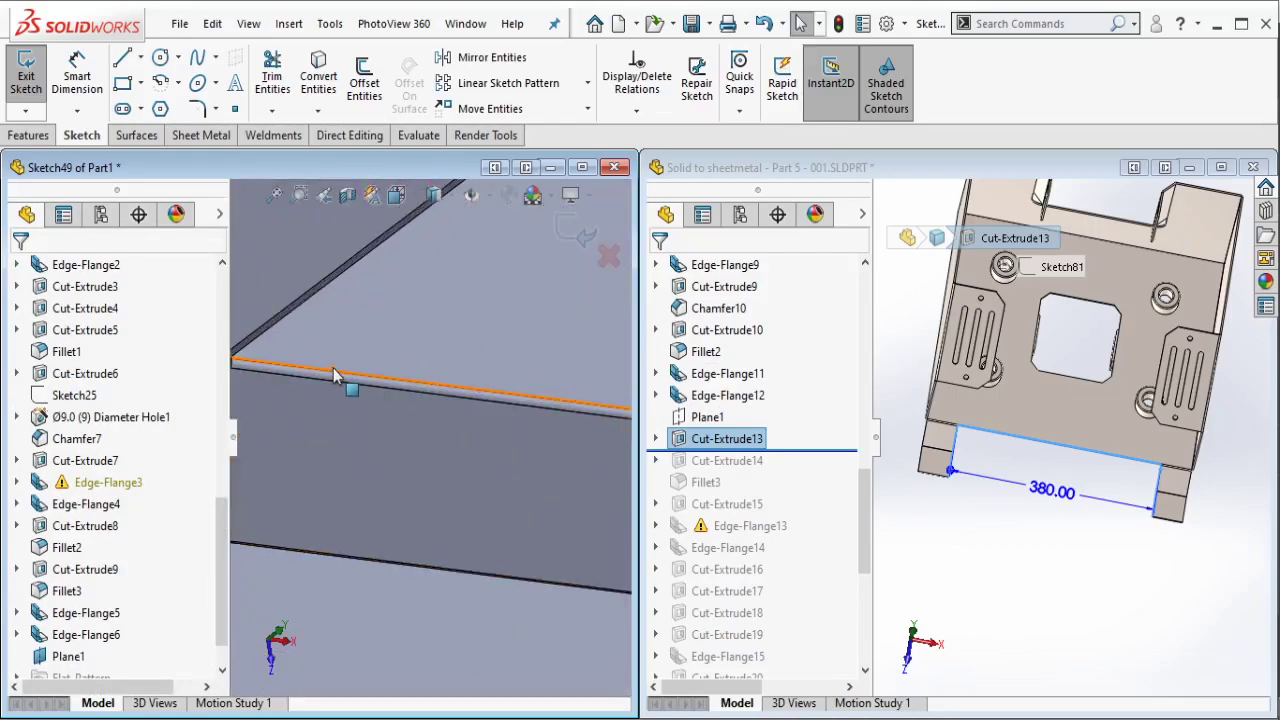
{"action": "scroll", "coordinate": [487, 446], "scroll_direction": "up", "scroll_amount": 2}
{"action": "scroll", "coordinate": [443, 449], "scroll_direction": "up", "scroll_amount": 2}
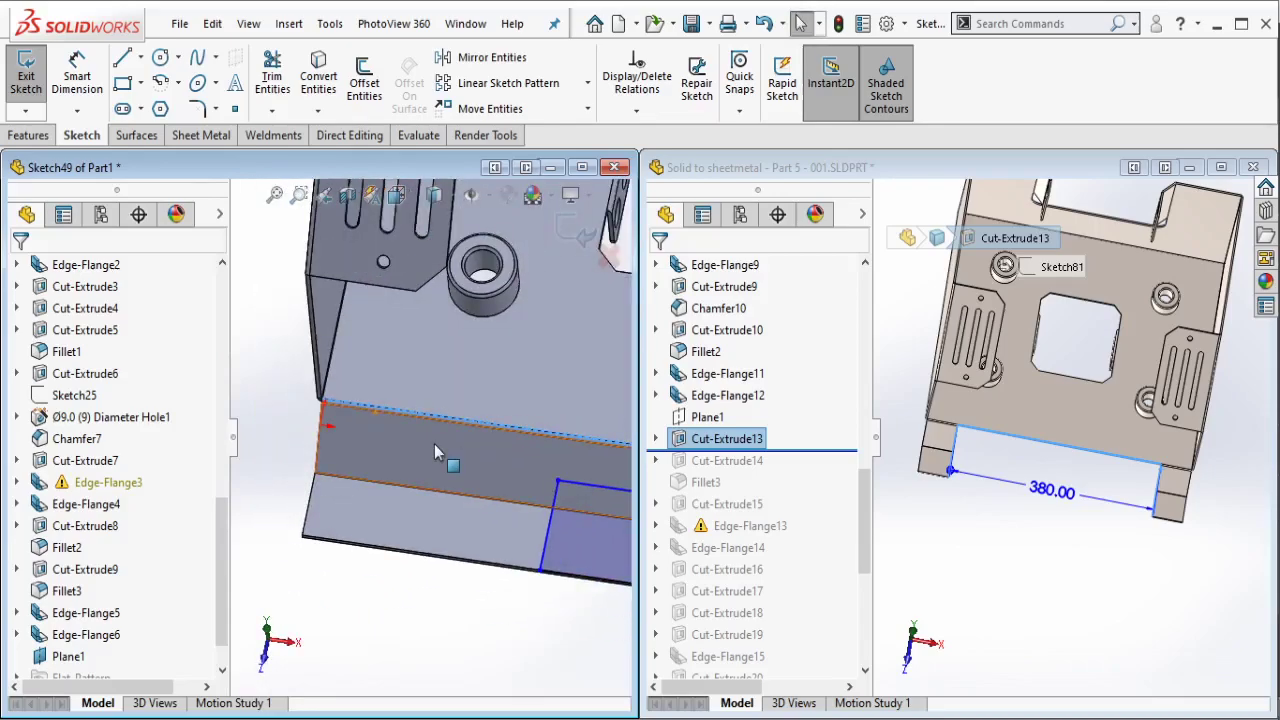
{"action": "left_click", "coordinate": [585, 488]}
{"action": "left_click", "coordinate": [620, 455], "text": "ctrl"}
{"action": "left_click", "coordinate": [640, 428]}
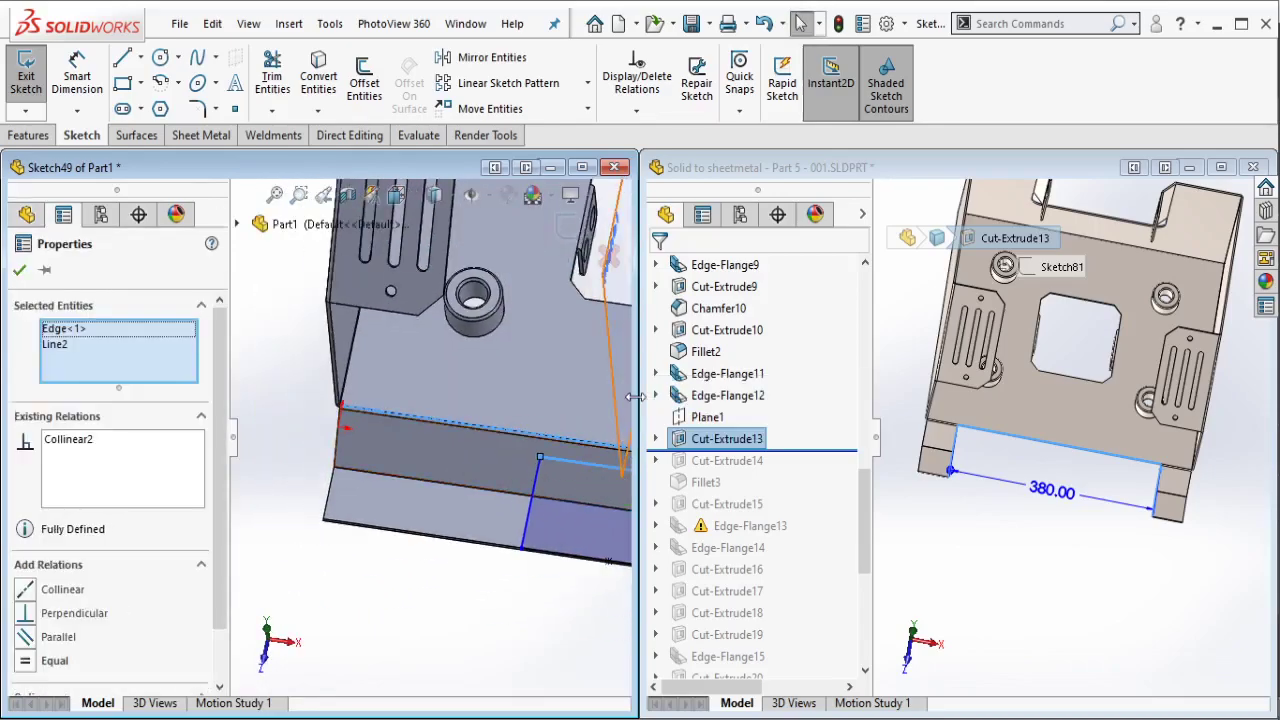
Step: Dimension the rectangle's width to 380 mm
{"action": "scroll", "coordinate": [580, 575], "scroll_direction": "up", "scroll_amount": 2}
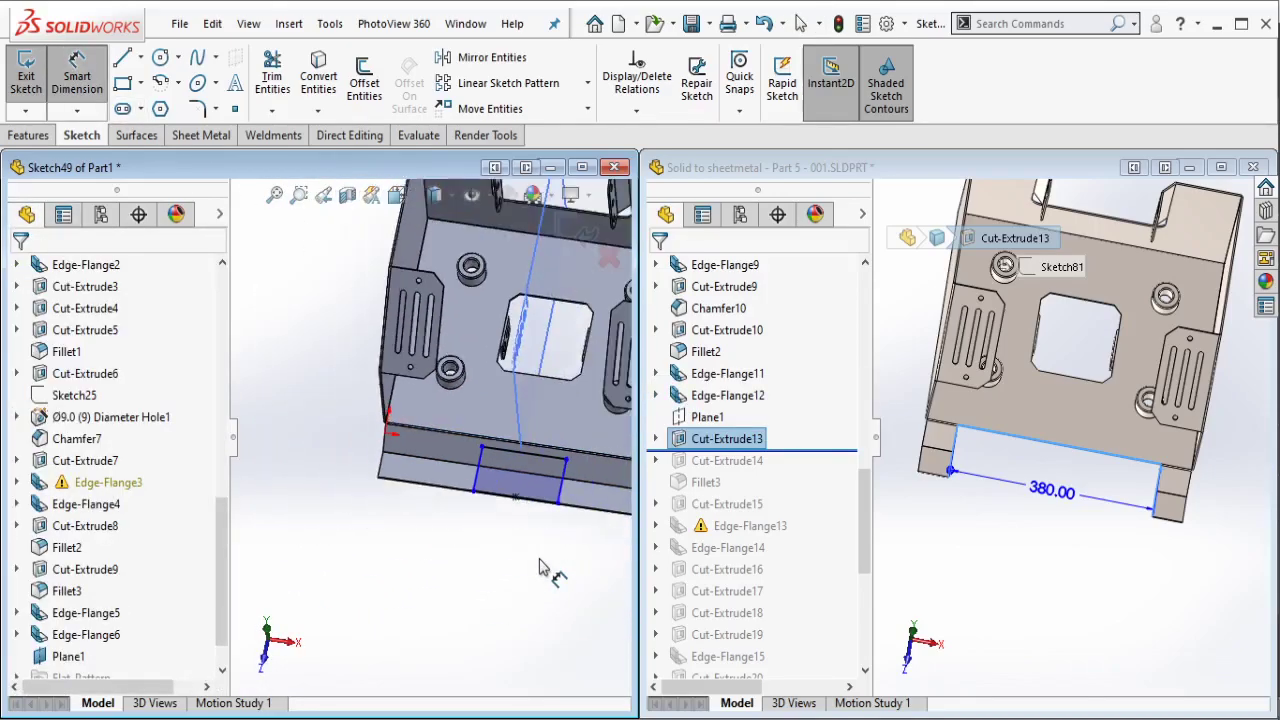
{"action": "scroll", "coordinate": [500, 558], "scroll_direction": "up", "scroll_amount": 2}
{"action": "left_click", "coordinate": [478, 494]}
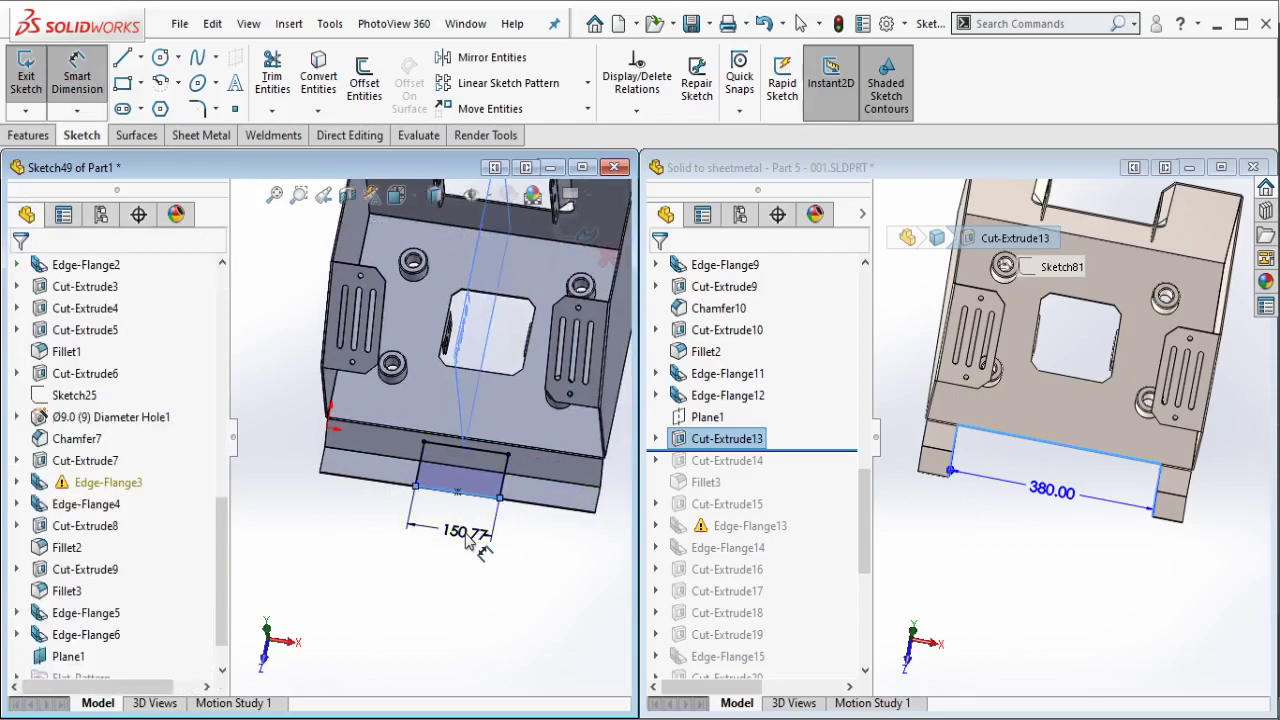
{"action": "left_click", "coordinate": [465, 540]}
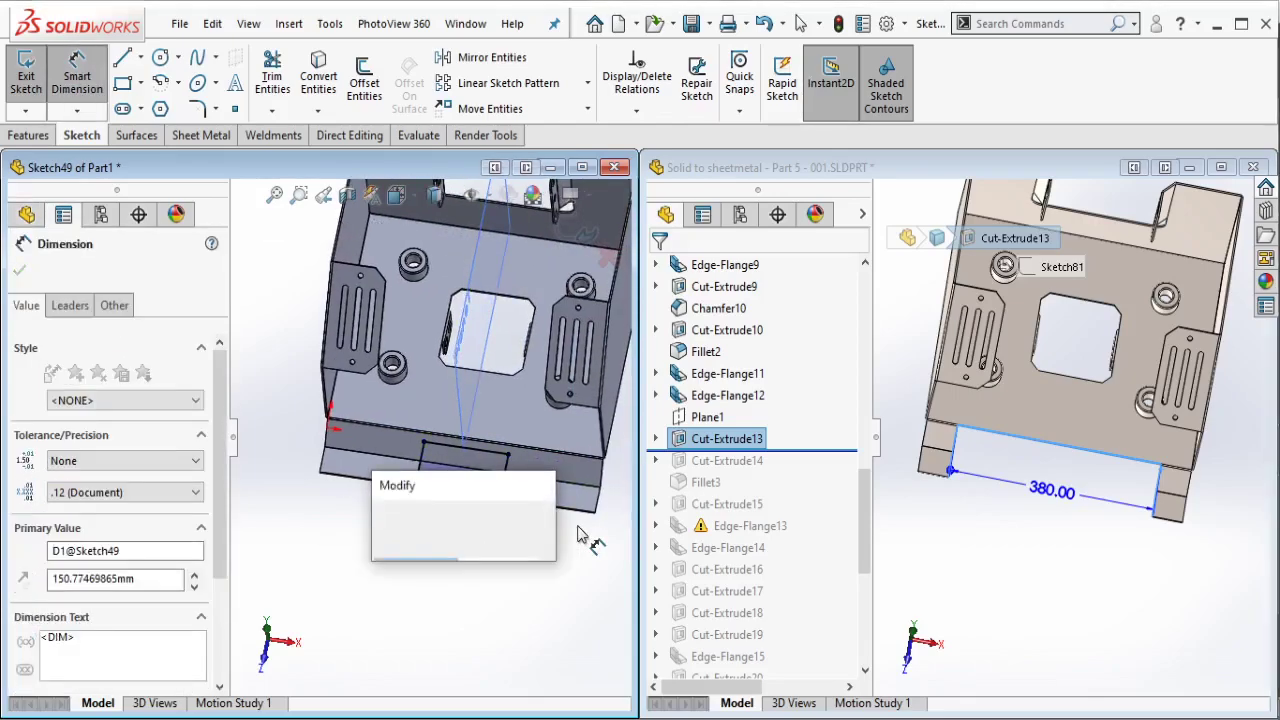
{"action": "type", "text": "380"}
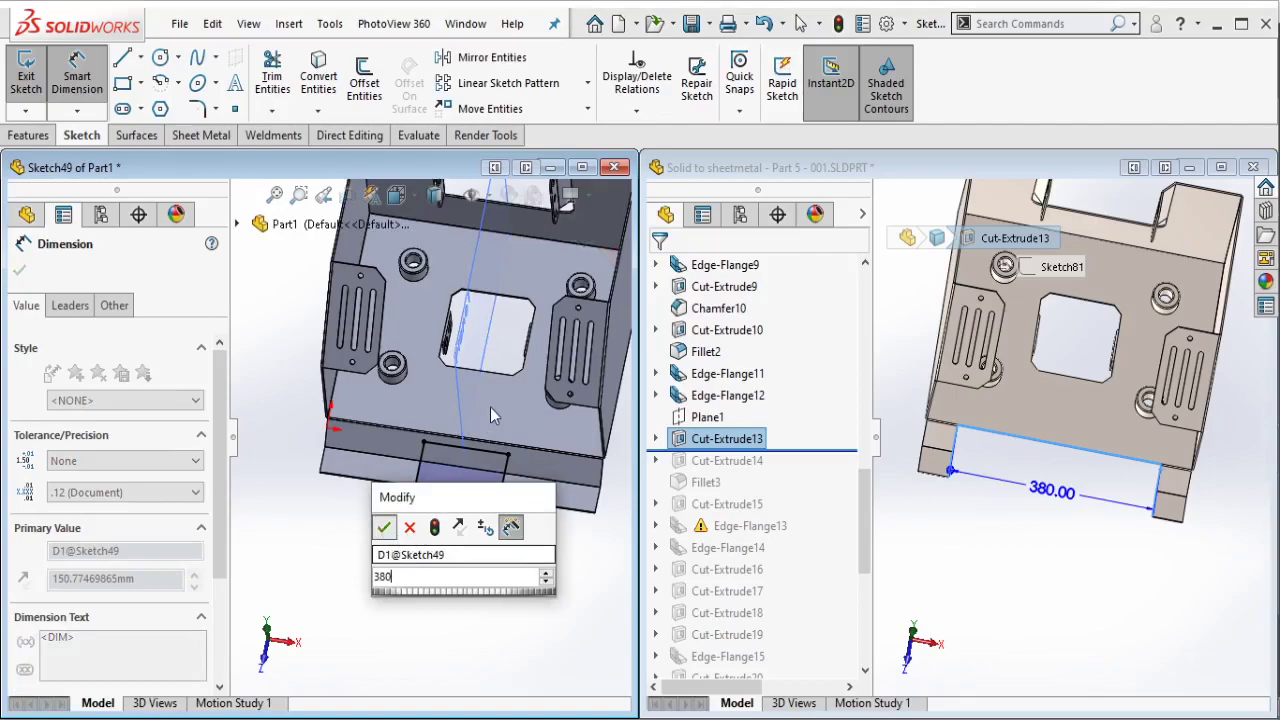
{"action": "key", "text": "Return"}
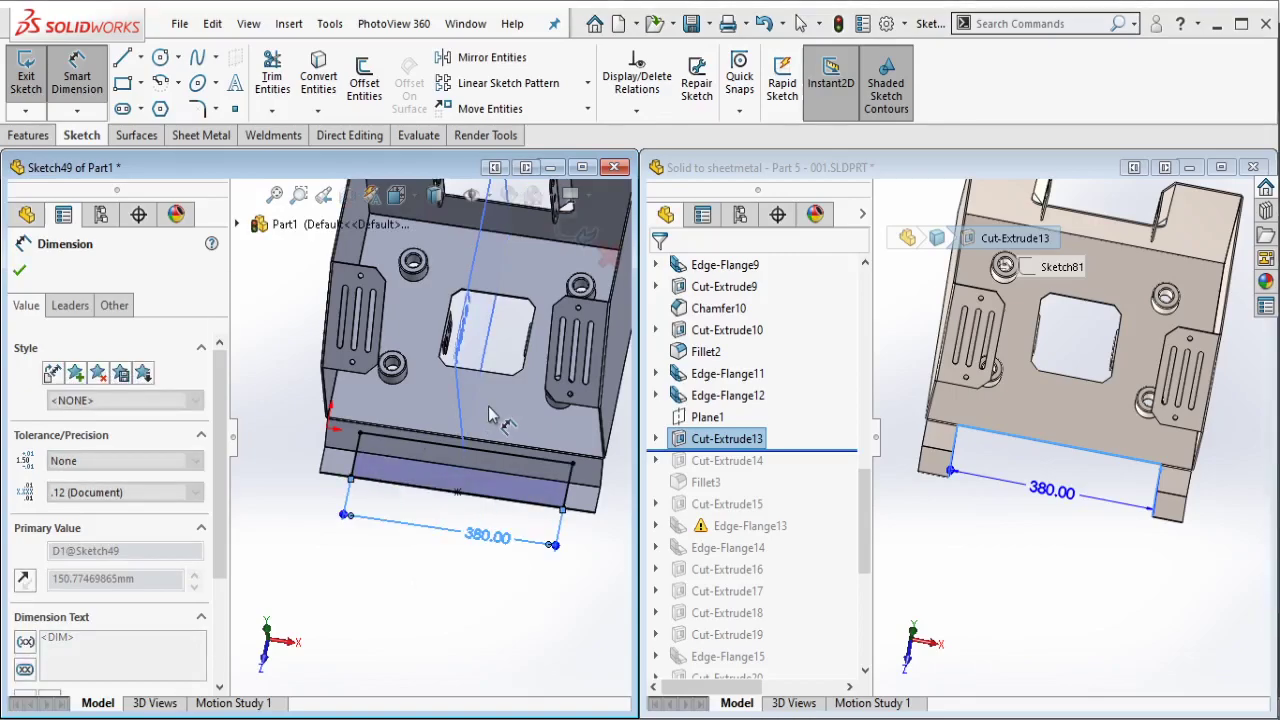
{"action": "key", "text": "Escape"}
{"action": "mouse_move", "coordinate": [489, 408]}
{"action": "middle_mouse_down"}
{"action": "mouse_move", "coordinate": [458, 428]}
{"action": "mouse_move", "coordinate": [440, 410]}
{"action": "middle_mouse_up"}
Step: Extrude-cut the rectangle Through All in Direction 1 and Up To Next in Direction 2
{"action": "left_click", "coordinate": [30, 135]}
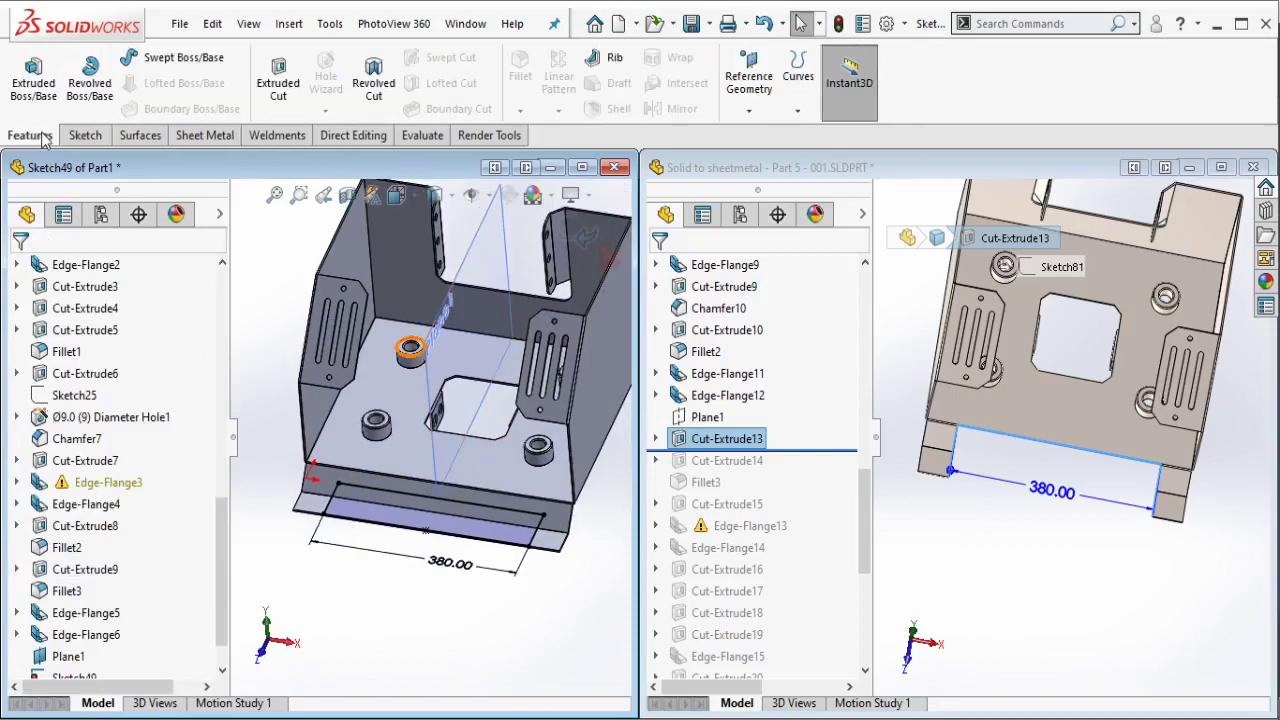
{"action": "left_click", "coordinate": [290, 100]}
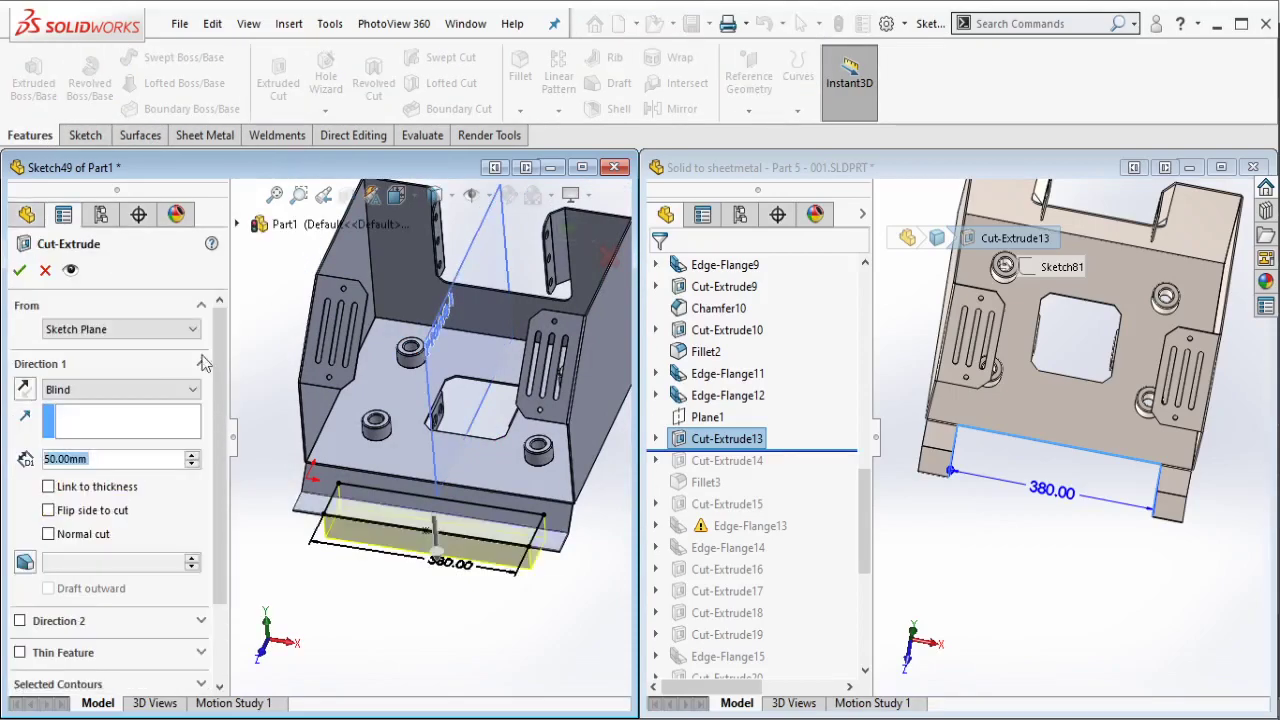
{"action": "left_click", "coordinate": [125, 390]}
{"action": "left_click", "coordinate": [115, 430]}
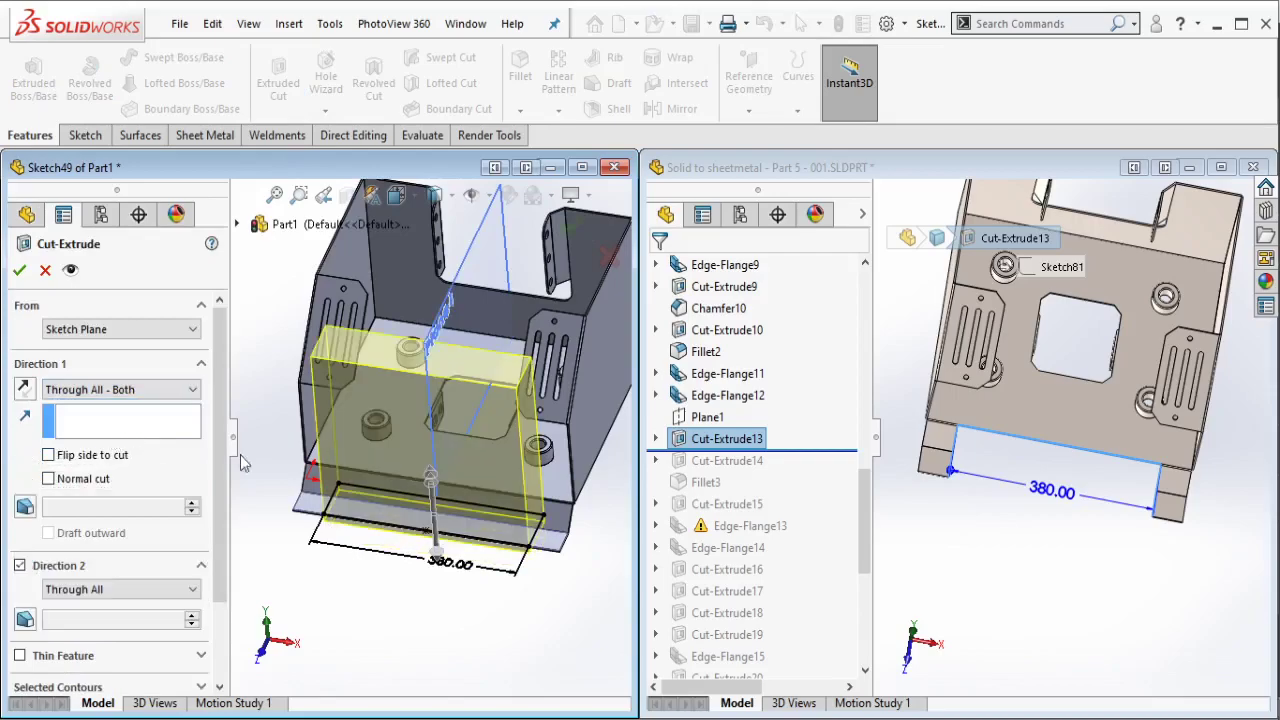
{"action": "middle_click_drag", "start_coordinate": [455, 476], "coordinate": [434, 470]}
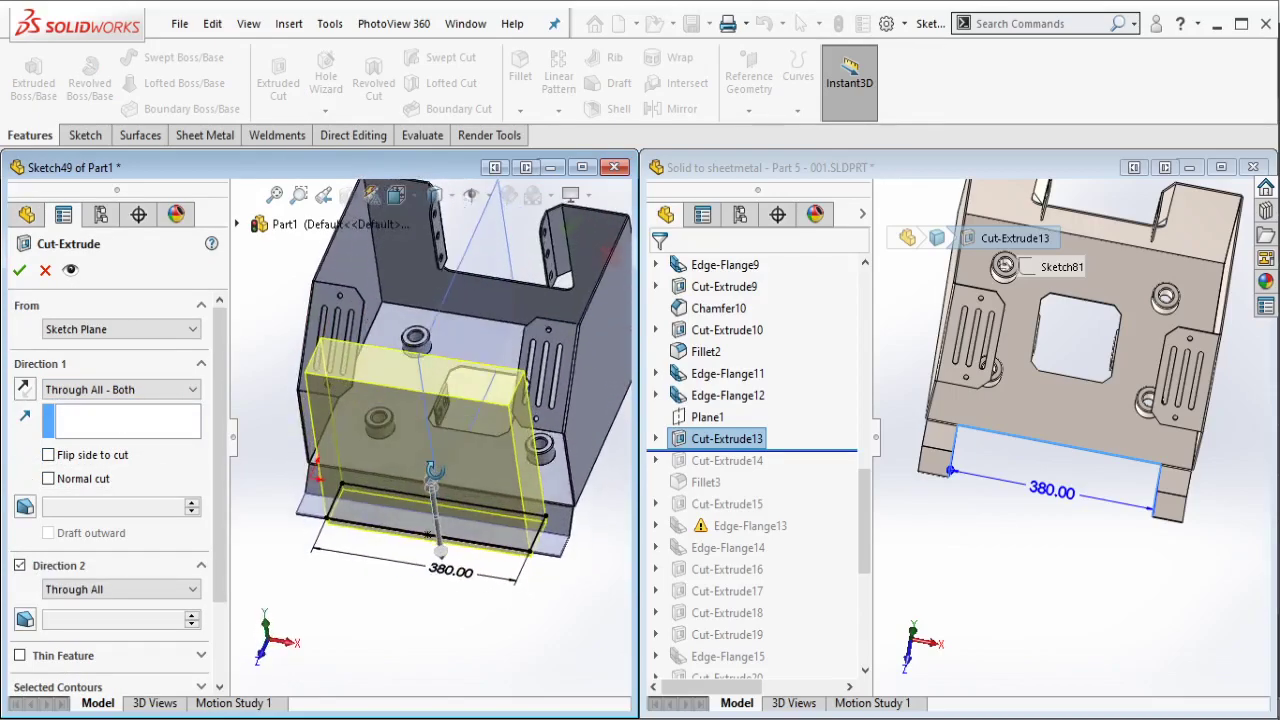
{"action": "left_click", "coordinate": [120, 589]}
{"action": "left_click", "coordinate": [137, 630]}
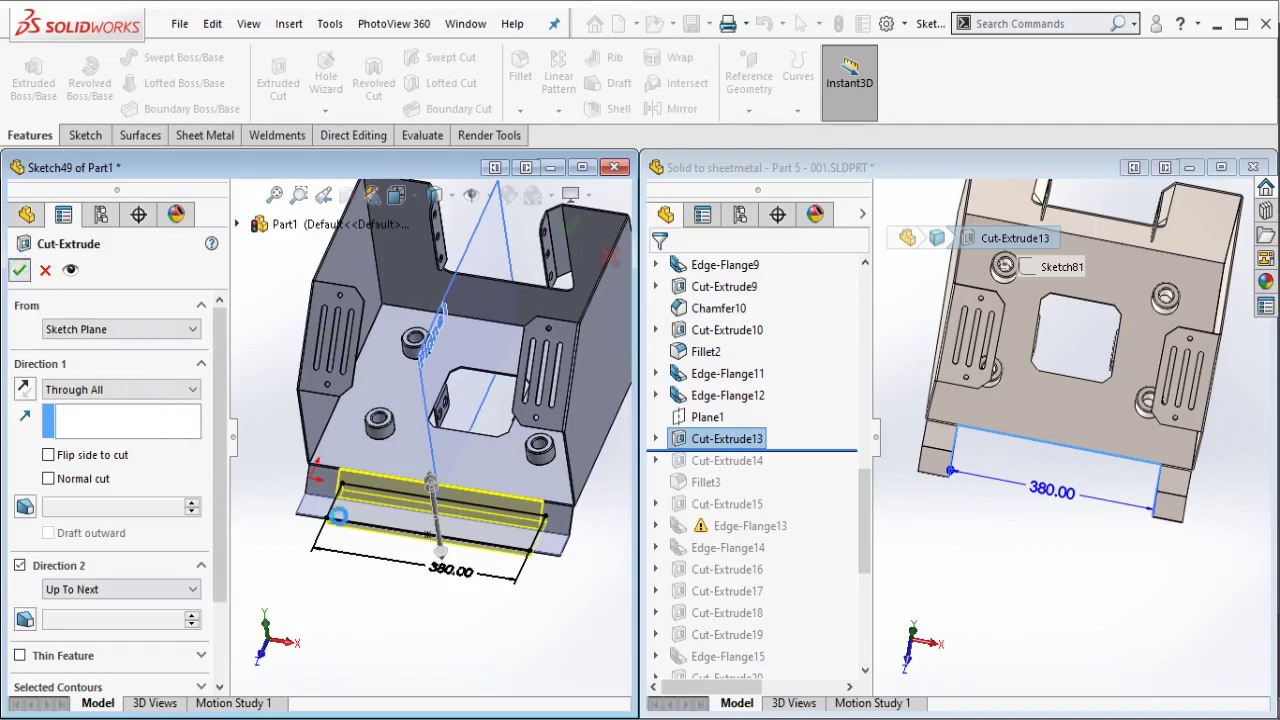
{"action": "key", "text": "Return"}
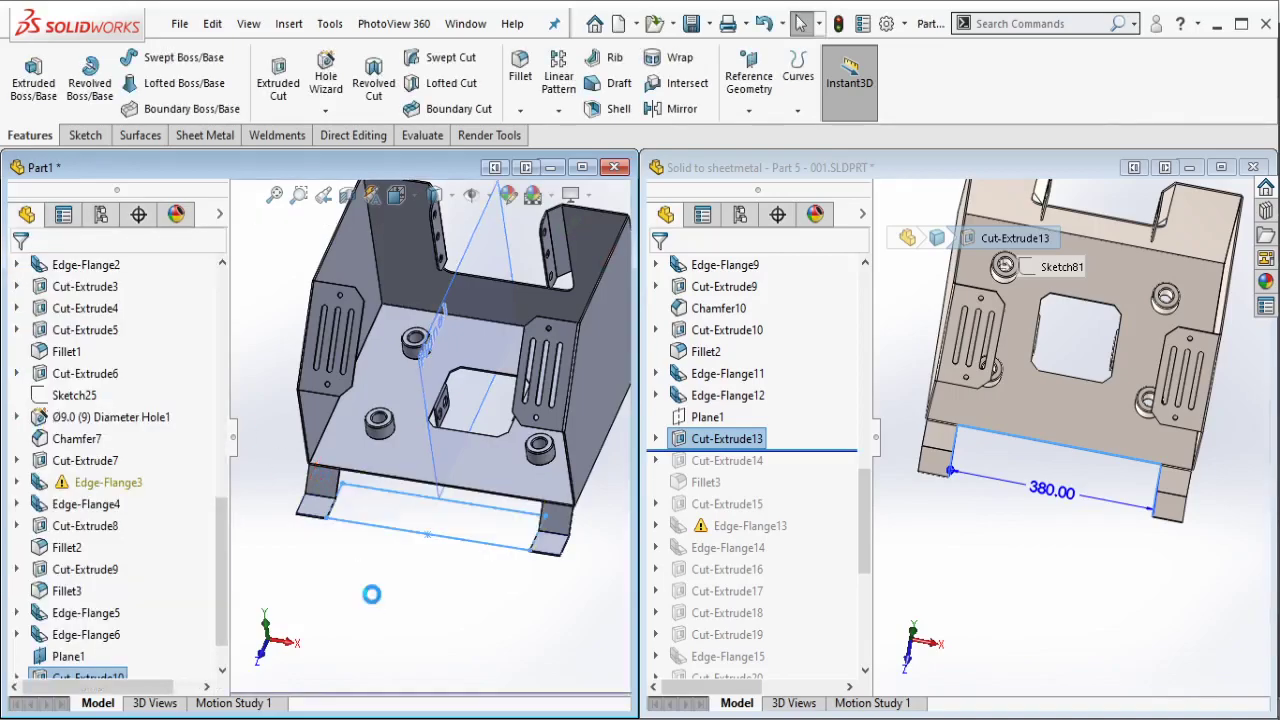
Step: Hide Plane1 and roll the reference part forward past Cut-Extrude14 to see its Ø22 tab hole
{"action": "left_click", "coordinate": [494, 262]}
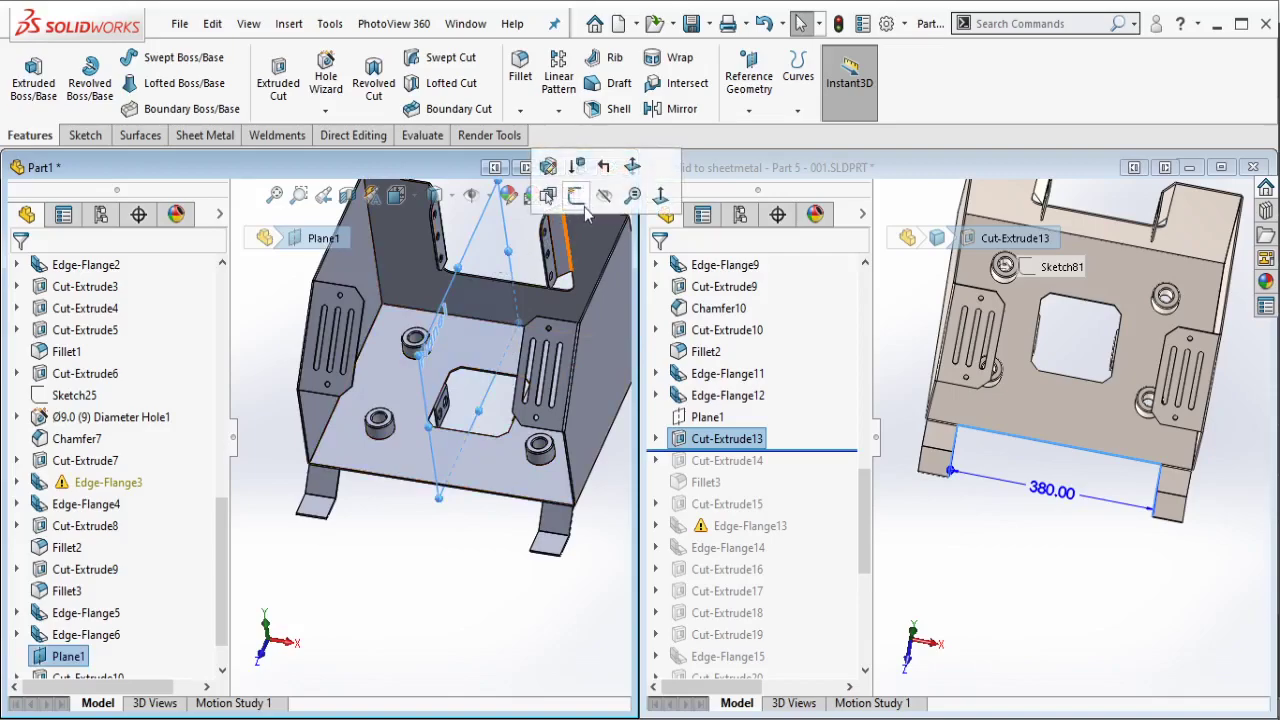
{"action": "key", "text": "Escape"}
{"action": "left_click", "coordinate": [973, 537]}
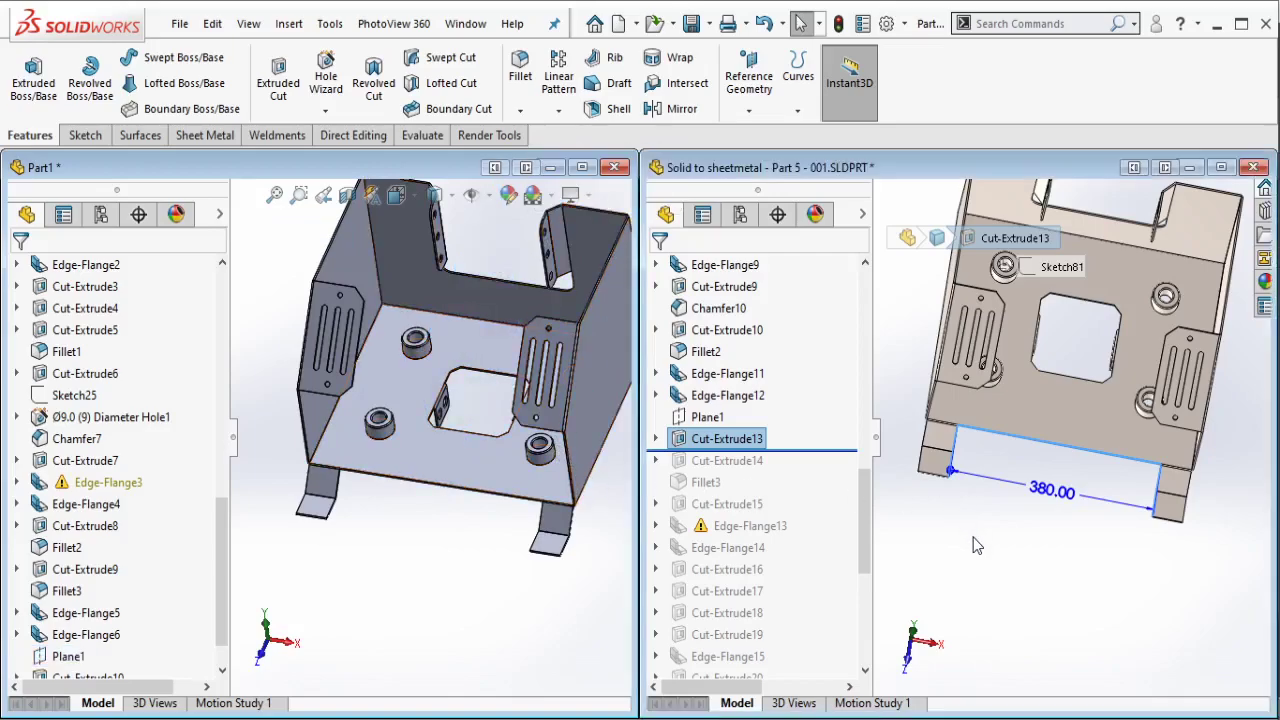
{"action": "left_click_drag", "start_coordinate": [845, 452], "coordinate": [832, 467]}
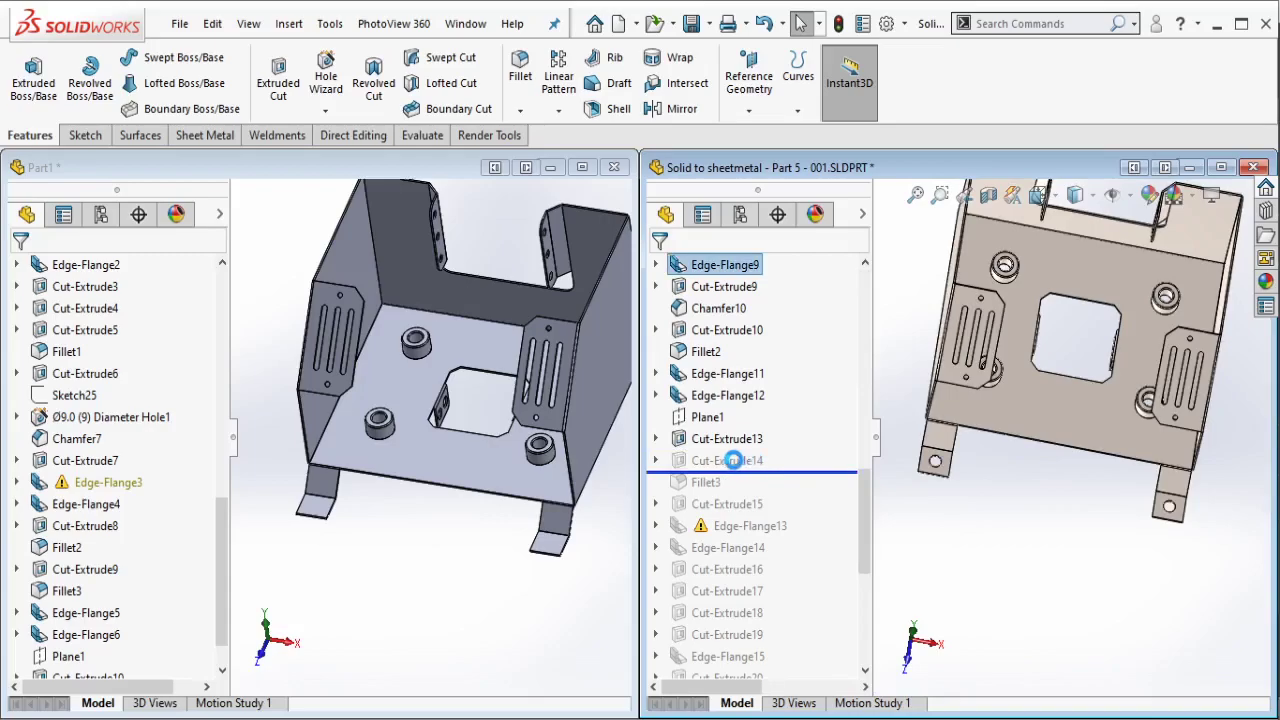
{"action": "left_click", "coordinate": [740, 460]}
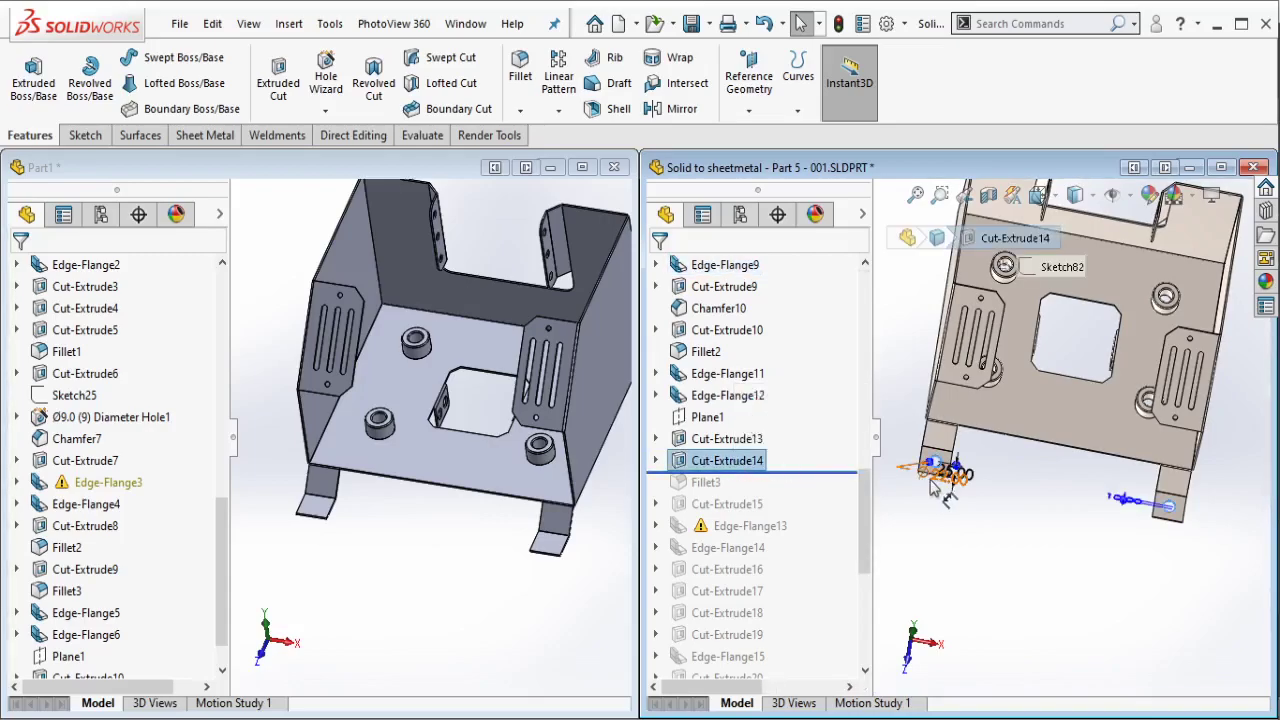
{"action": "scroll", "coordinate": [966, 485], "scroll_direction": "down", "scroll_amount": 3}
{"action": "scroll", "coordinate": [962, 475], "scroll_direction": "down", "scroll_amount": 3}
{"action": "scroll", "coordinate": [1000, 445], "scroll_direction": "down", "scroll_amount": 2}
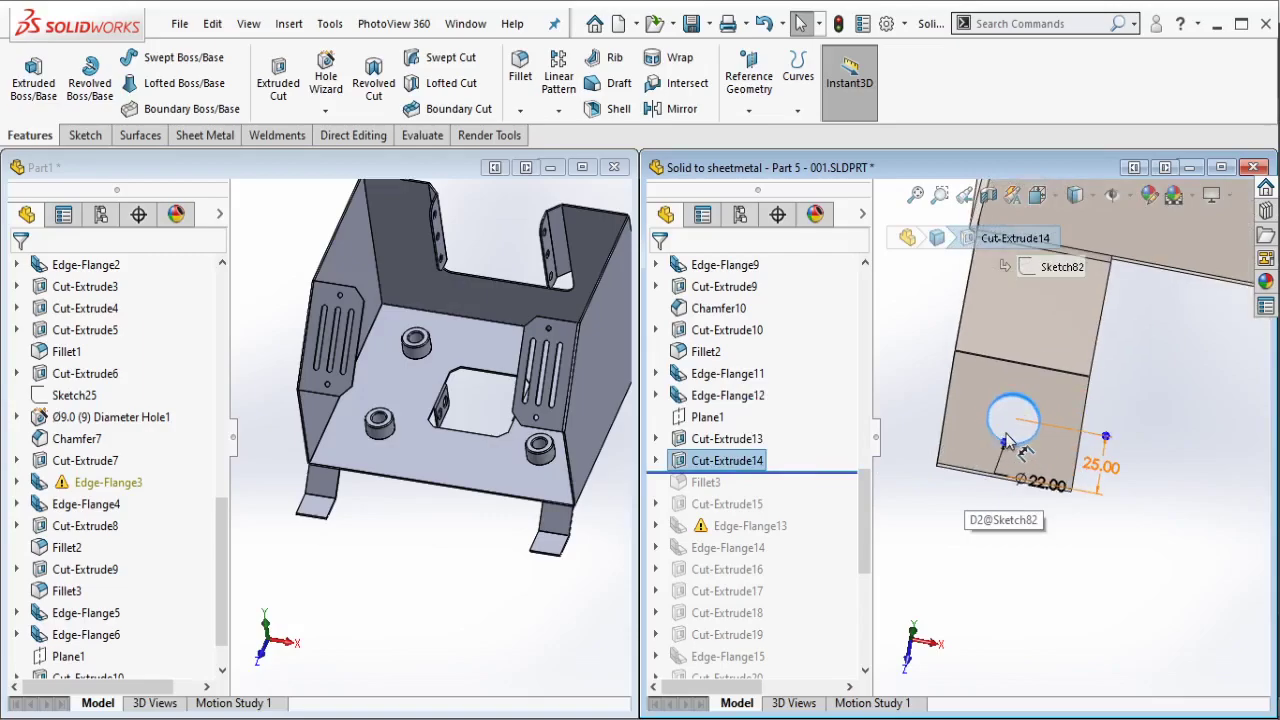
{"action": "scroll", "coordinate": [1062, 483], "scroll_direction": "up", "scroll_amount": 2}
{"action": "scroll", "coordinate": [1040, 470], "scroll_direction": "up", "scroll_amount": 3}
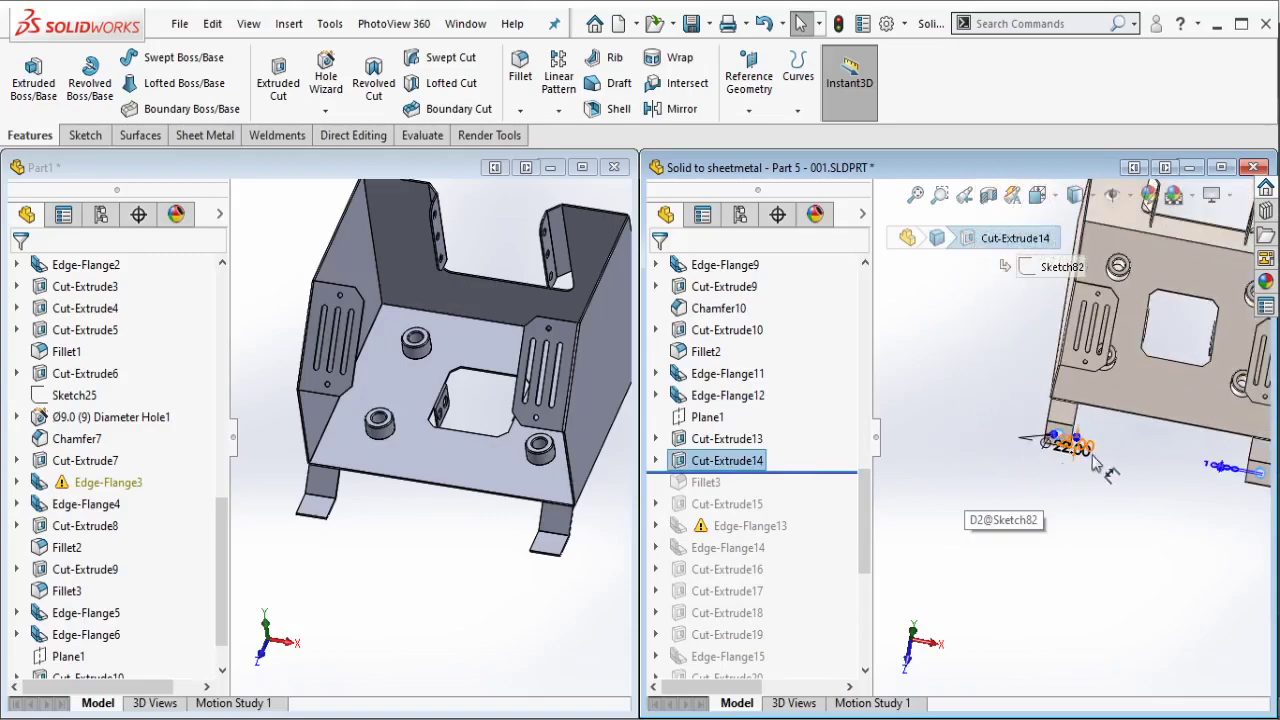
{"action": "scroll", "coordinate": [906, 471], "scroll_direction": "up", "scroll_amount": 2}
Step: Start a new sketch on the face of Part1's left tab
{"action": "left_click", "coordinate": [345, 504]}
{"action": "scroll", "coordinate": [330, 495], "scroll_direction": "down", "scroll_amount": 5}
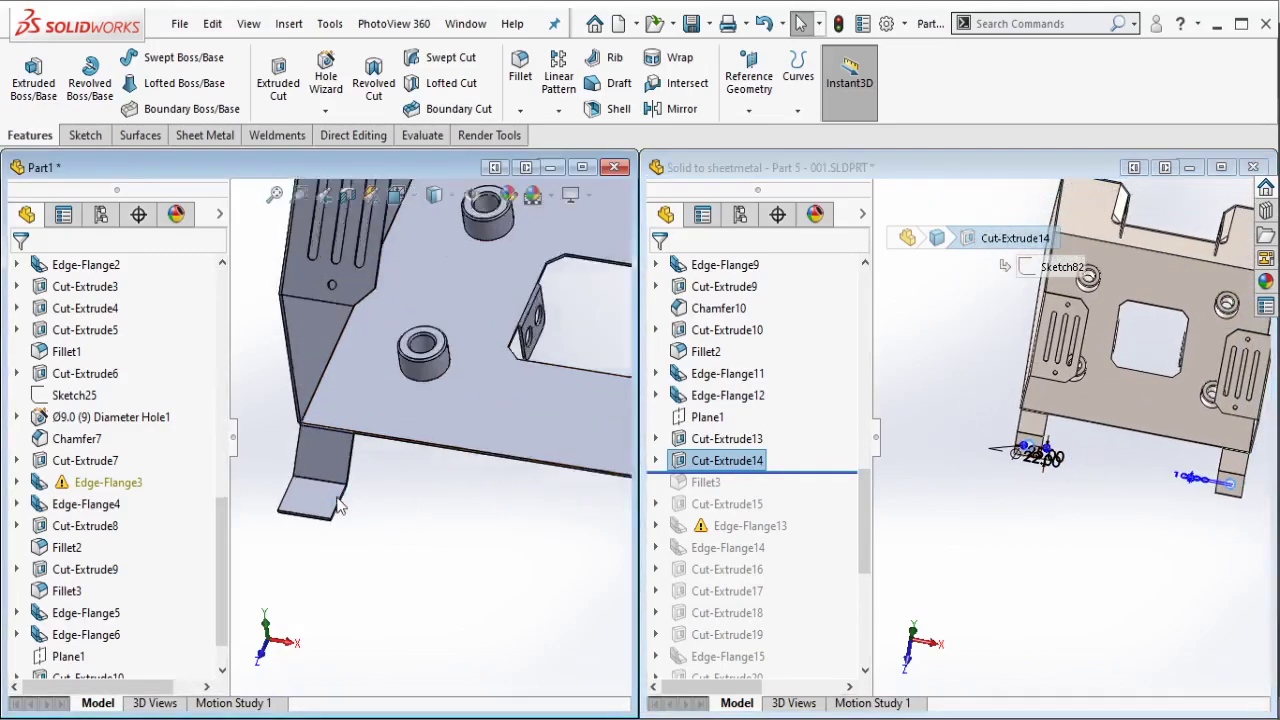
{"action": "left_click", "coordinate": [312, 495]}
{"action": "left_click", "coordinate": [419, 444]}
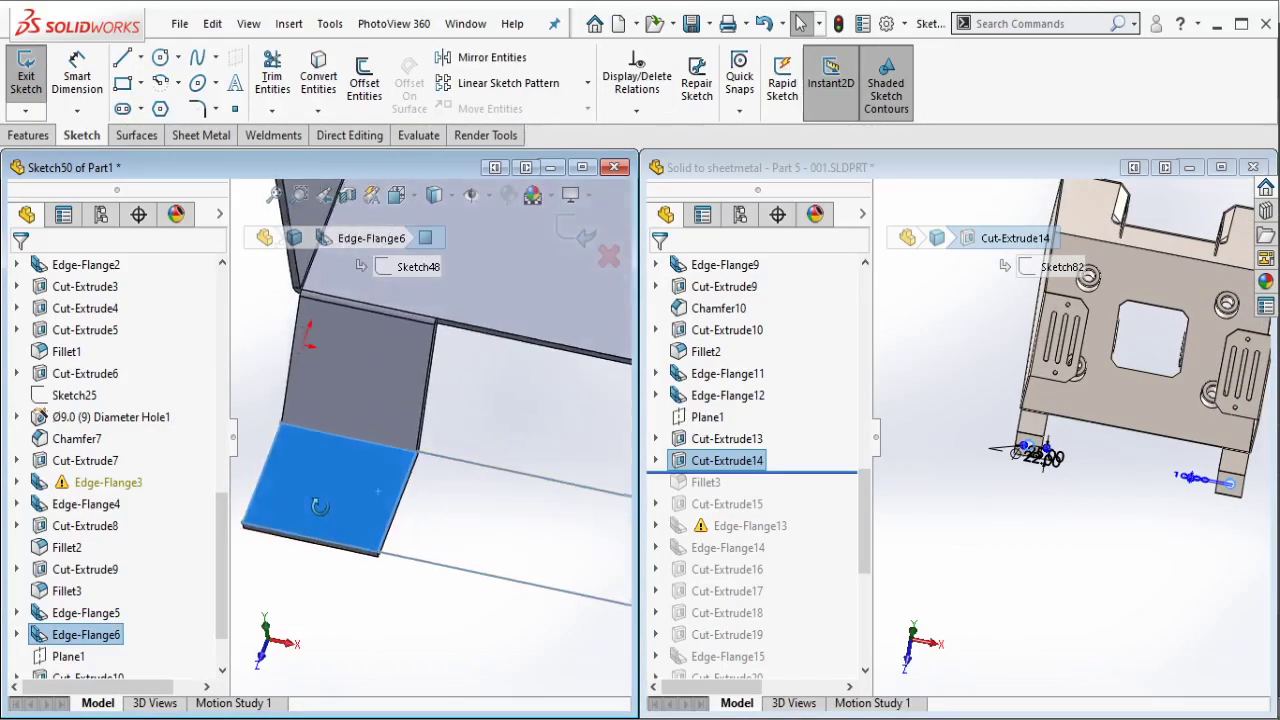
Step: Draw a centerline from the tab edge and a circle centred at its end
{"action": "left_click", "coordinate": [141, 57]}
{"action": "left_click", "coordinate": [155, 106]}
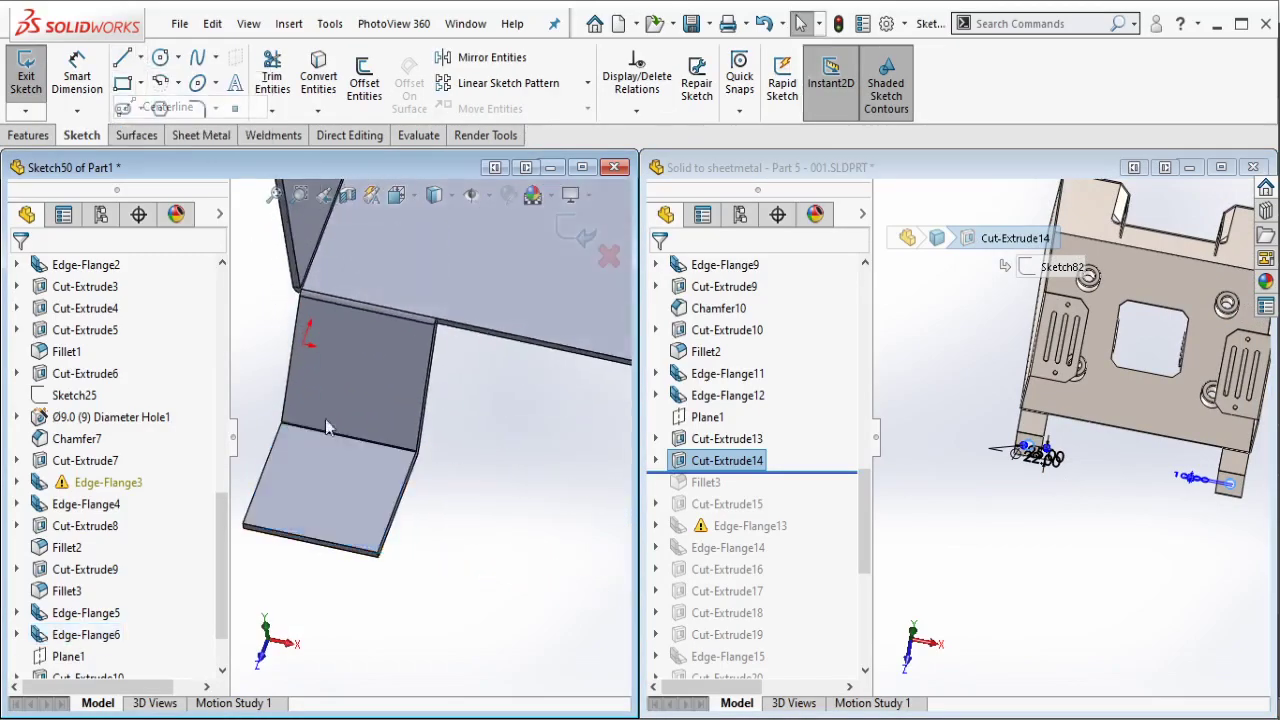
{"action": "left_click", "coordinate": [310, 537]}
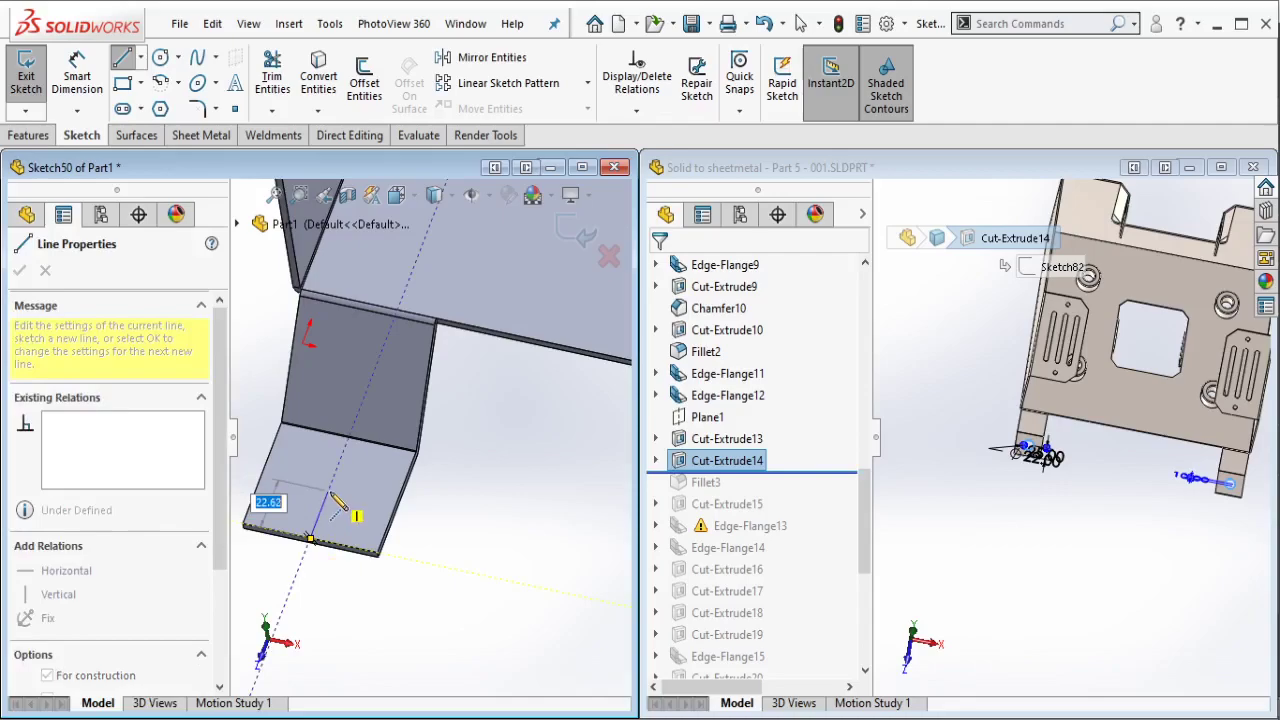
{"action": "double_click", "coordinate": [328, 491]}
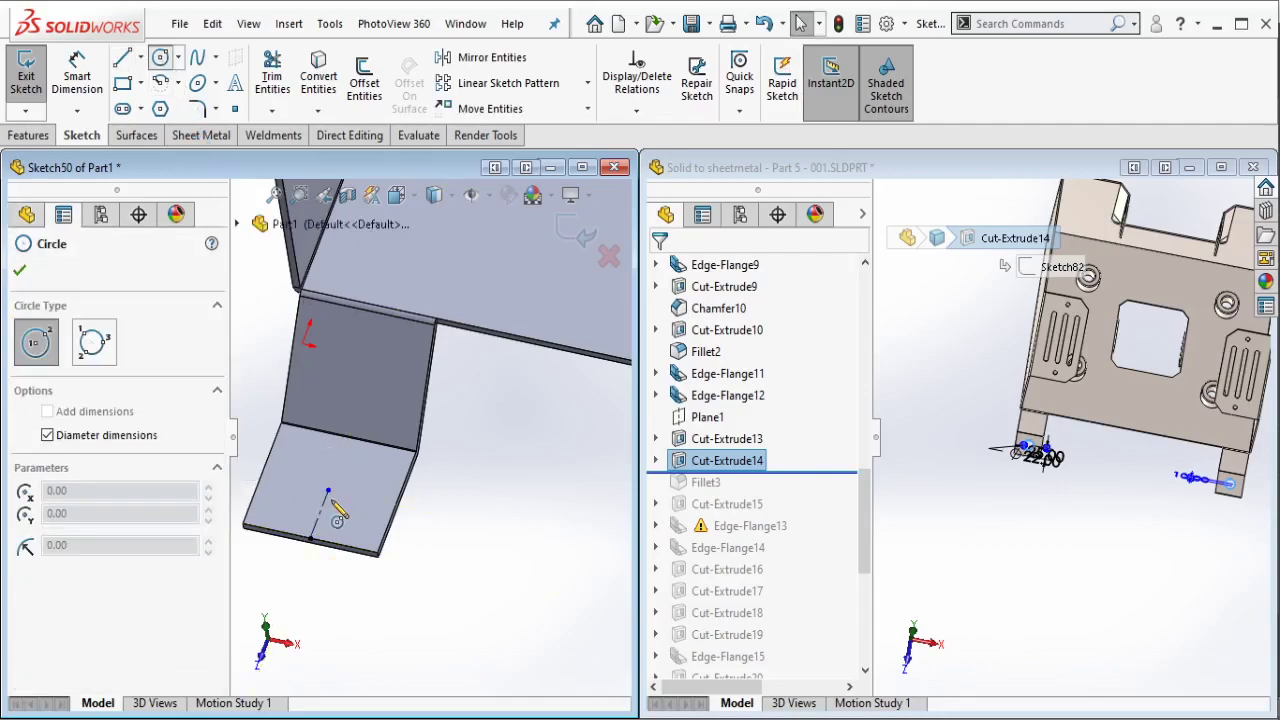
{"action": "left_click", "coordinate": [328, 491]}
{"action": "left_click", "coordinate": [345, 510]}
{"action": "key", "text": "Escape"}
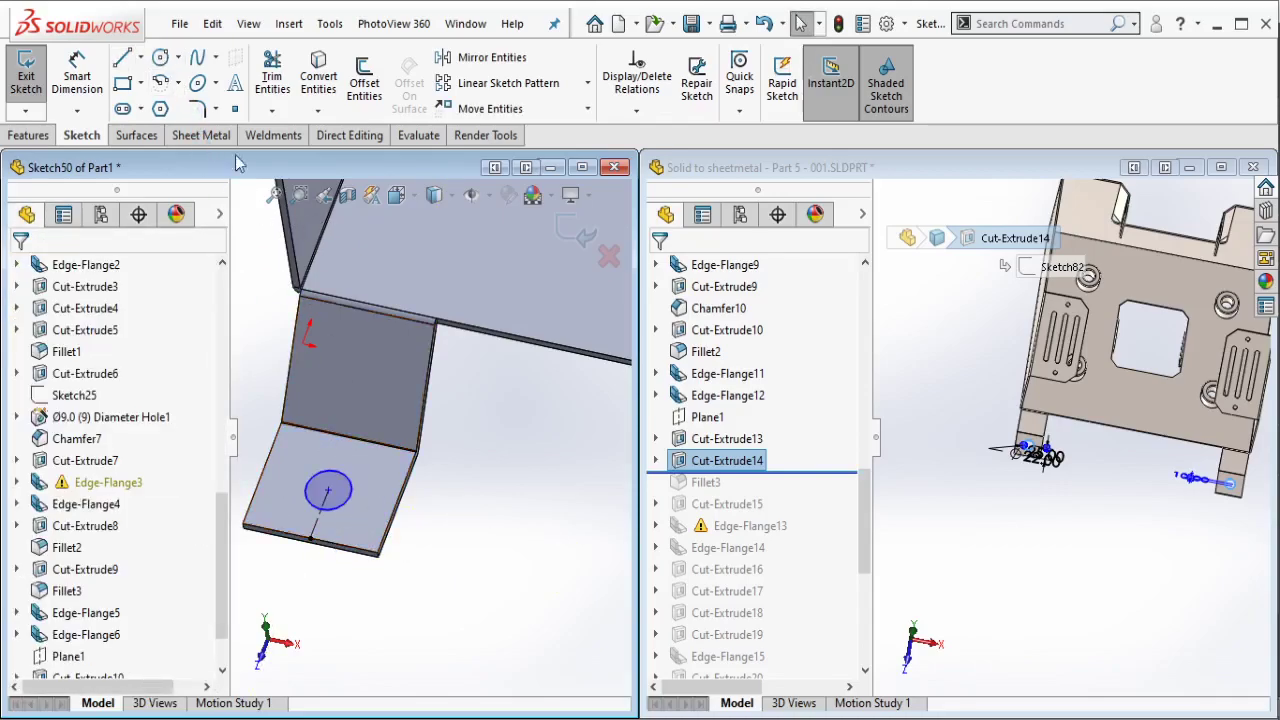
Step: Dimension the circle's diameter to 22 mm
{"action": "left_click", "coordinate": [79, 72]}
{"action": "left_click", "coordinate": [349, 505]}
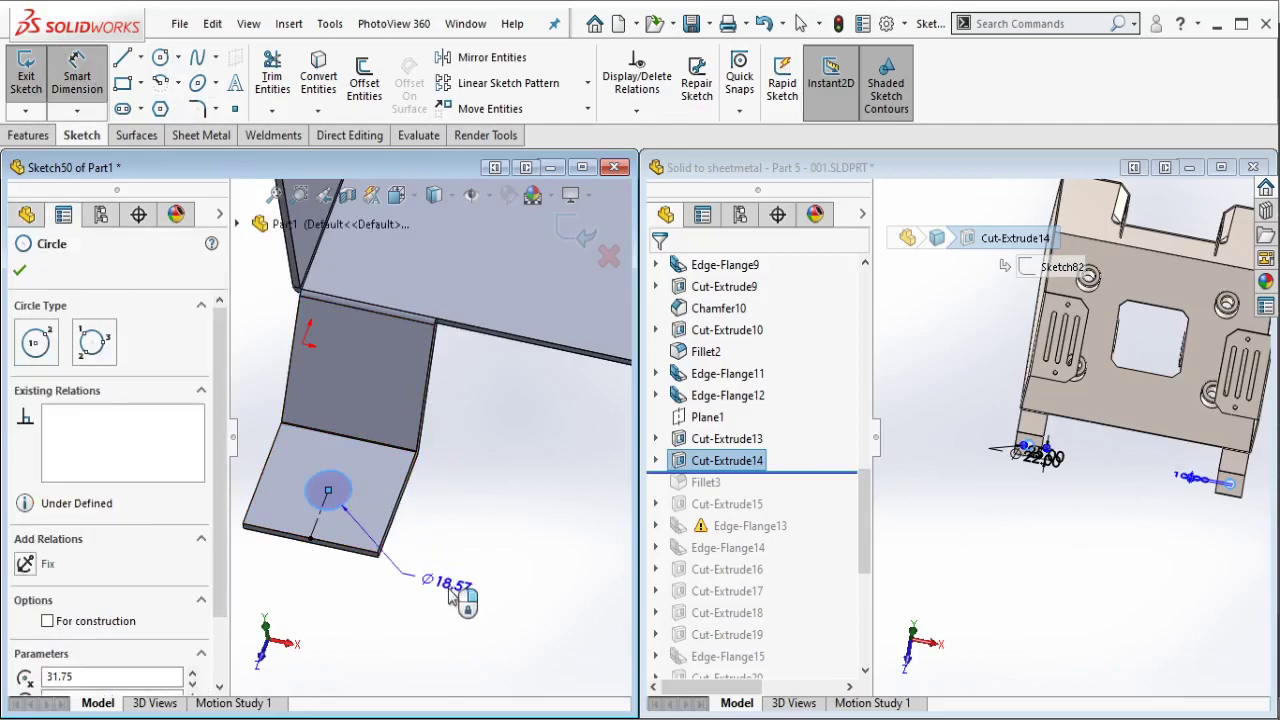
{"action": "left_click", "coordinate": [420, 600]}
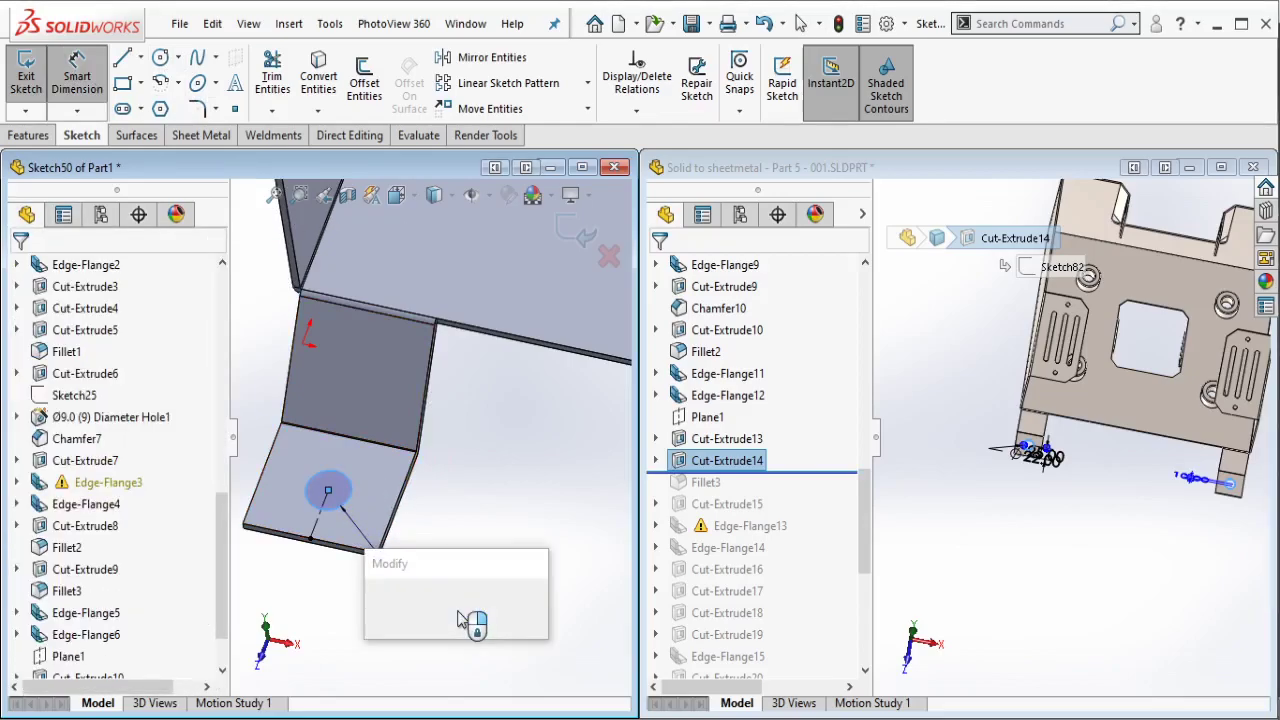
{"action": "type", "text": "22"}
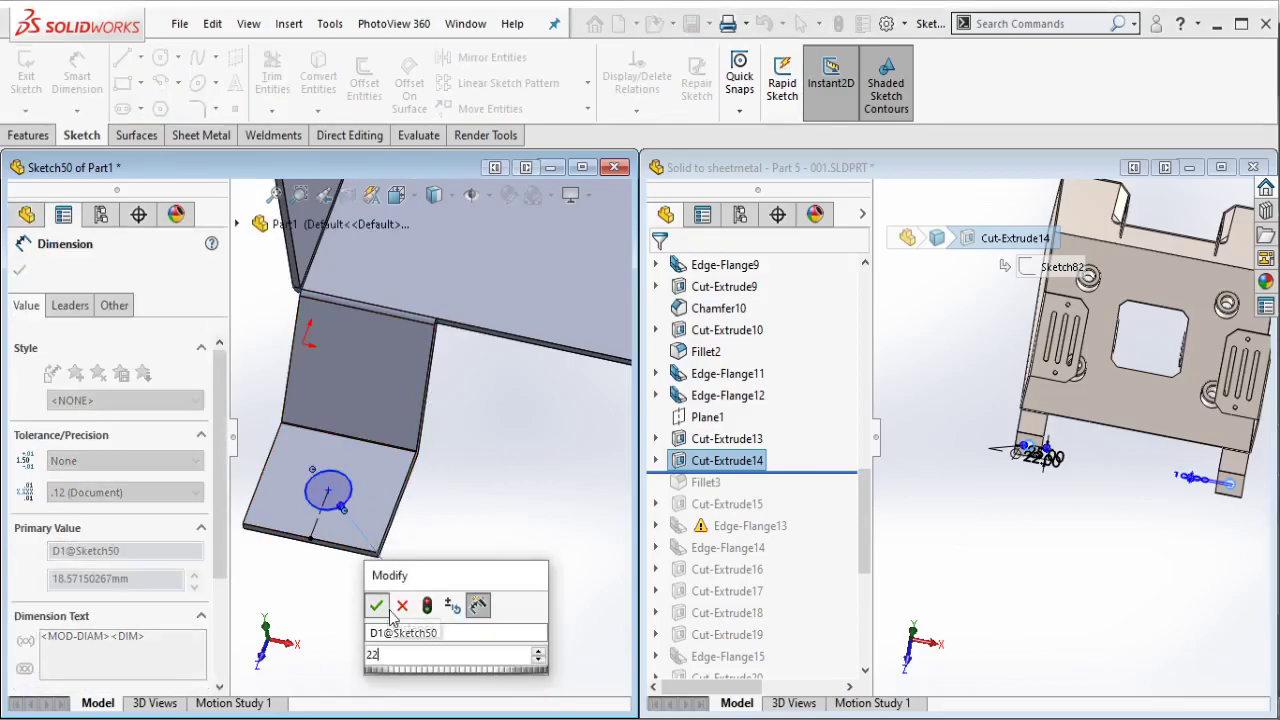
{"action": "left_click", "coordinate": [402, 605]}
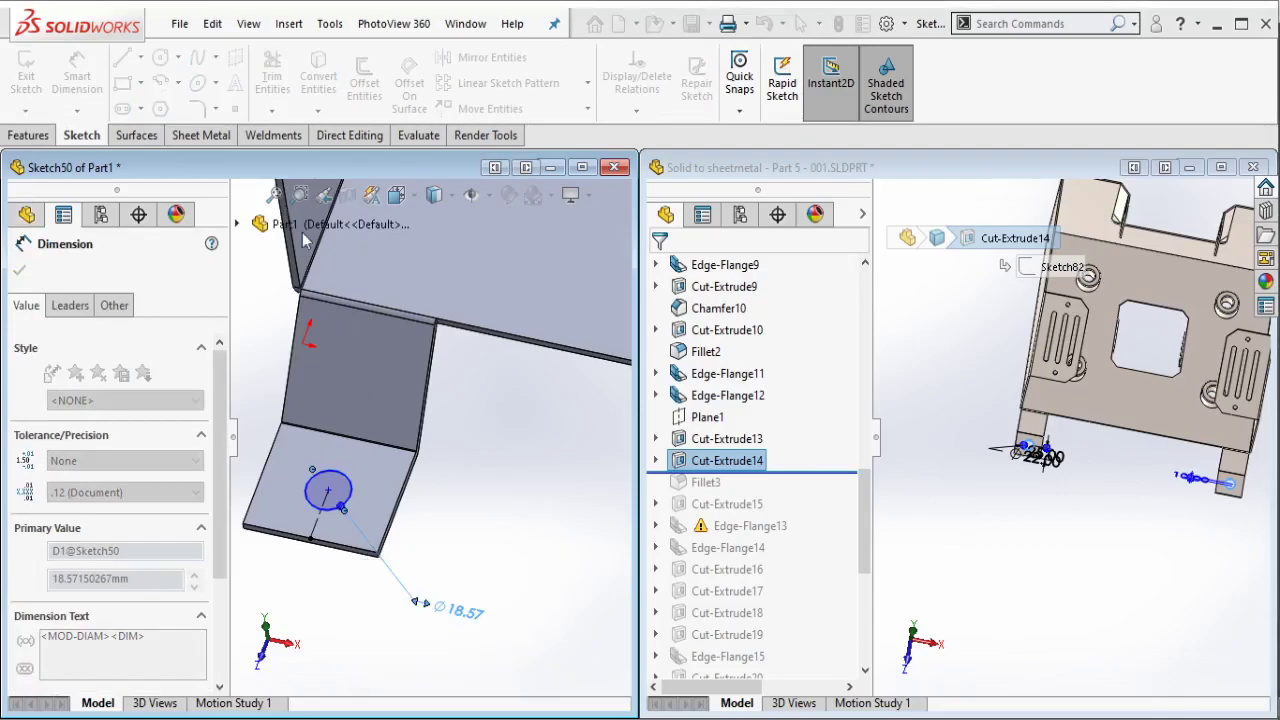
{"action": "key", "text": "Escape"}
Step: Dimension the centerline length to 25 mm from the tab edge
{"action": "left_click", "coordinate": [86, 88]}
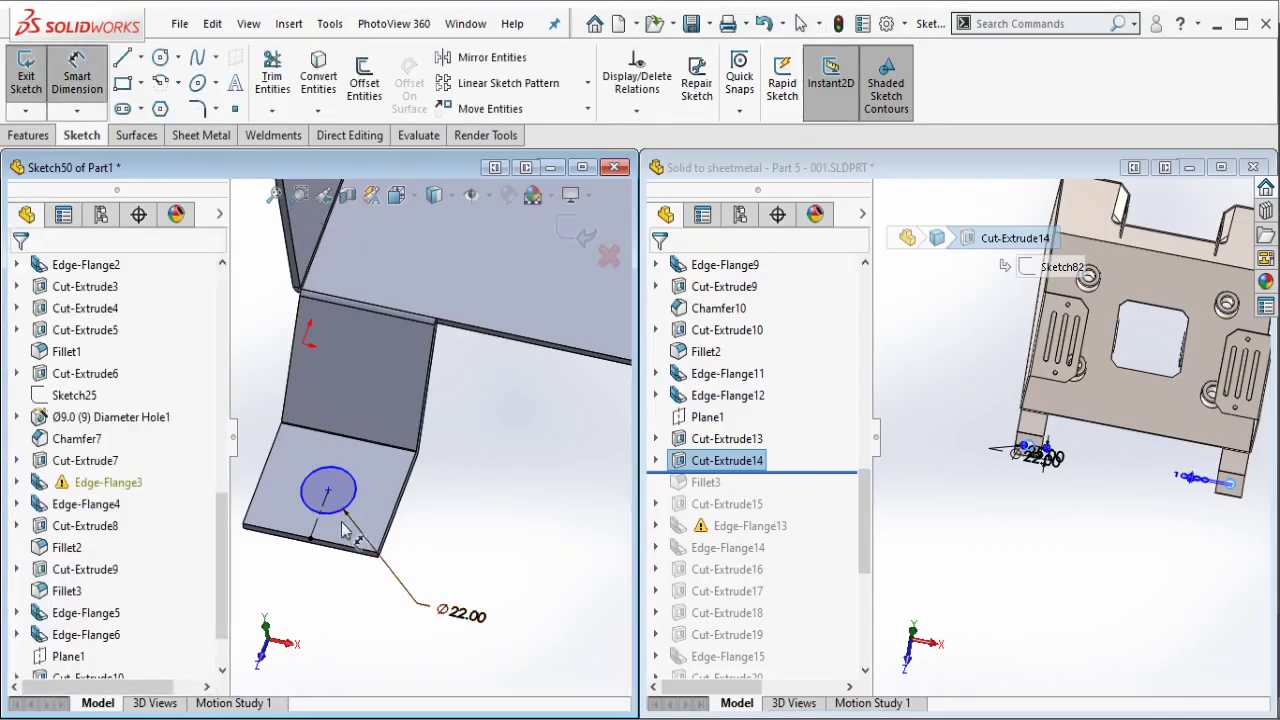
{"action": "left_click", "coordinate": [322, 527]}
{"action": "left_click", "coordinate": [436, 557]}
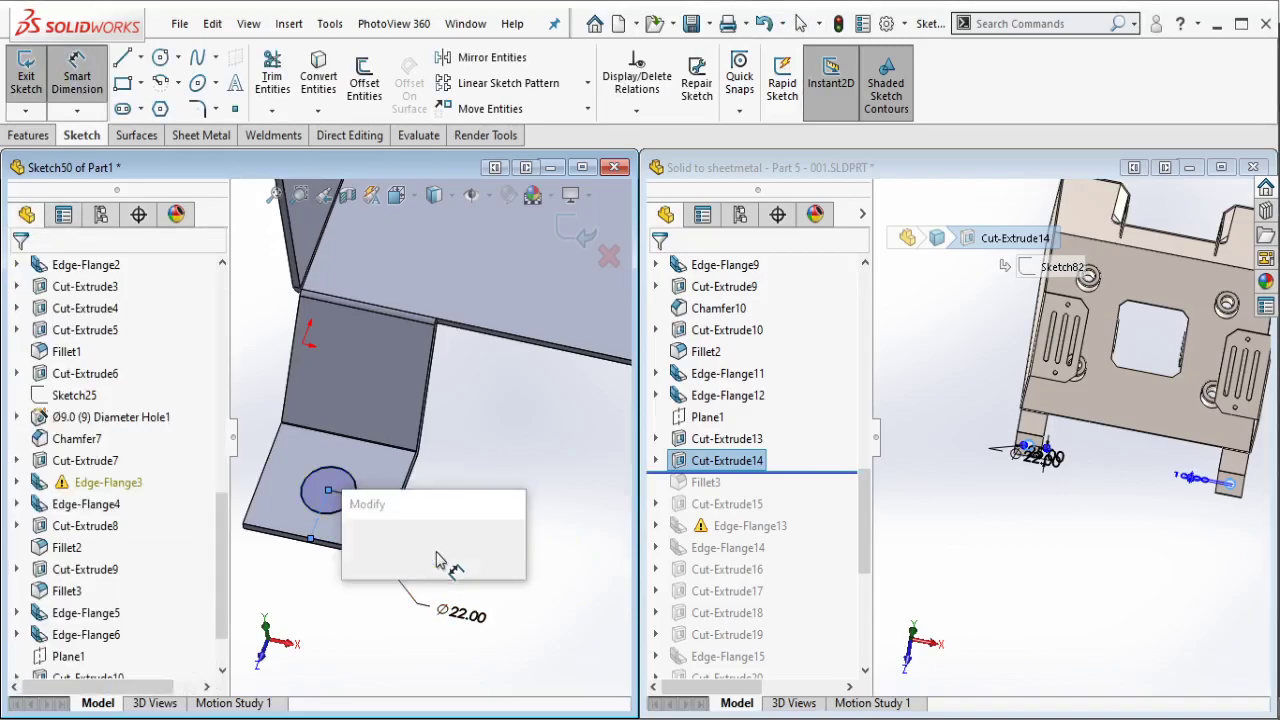
{"action": "type", "text": "25"}
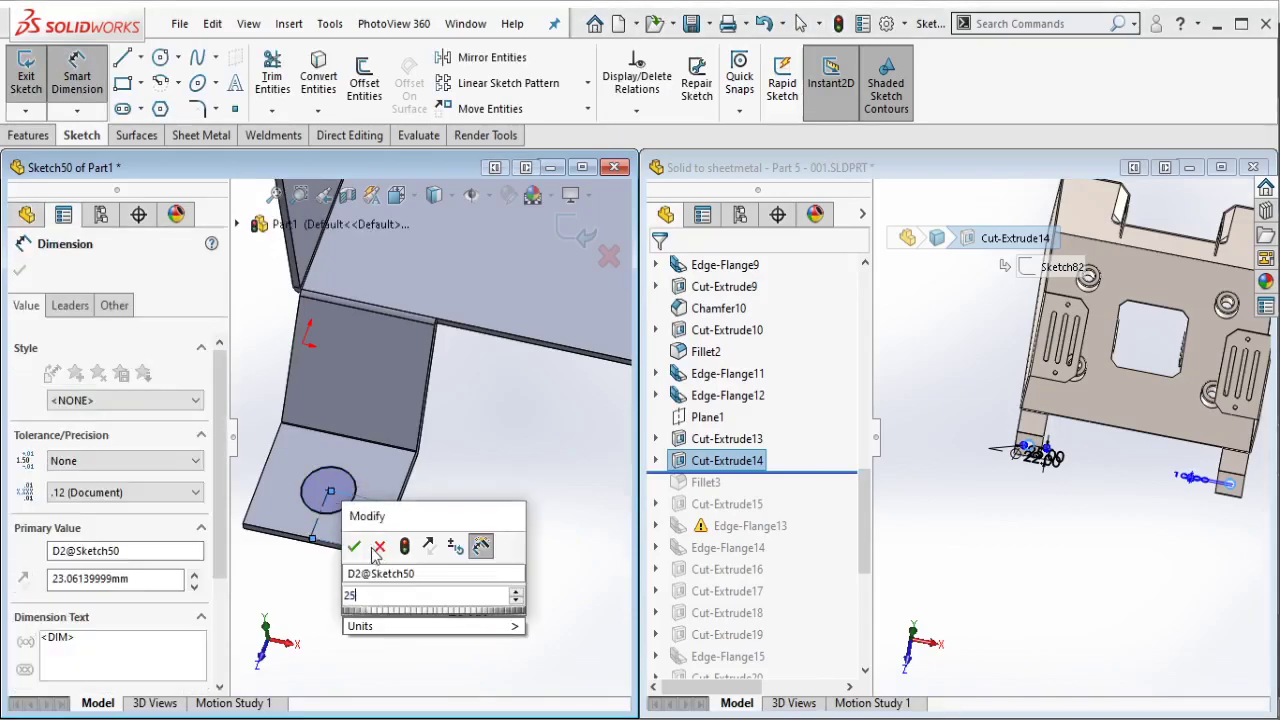
{"action": "key", "text": "Escape"}
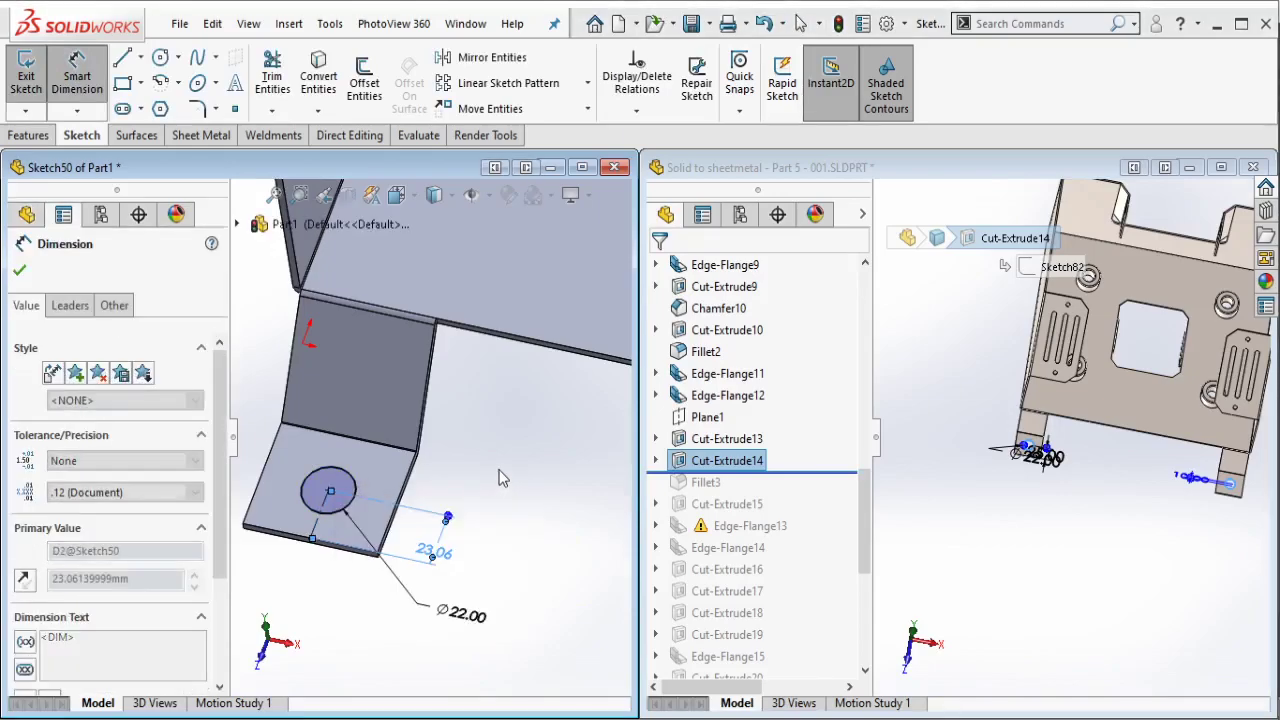
{"action": "key", "text": "Escape"}
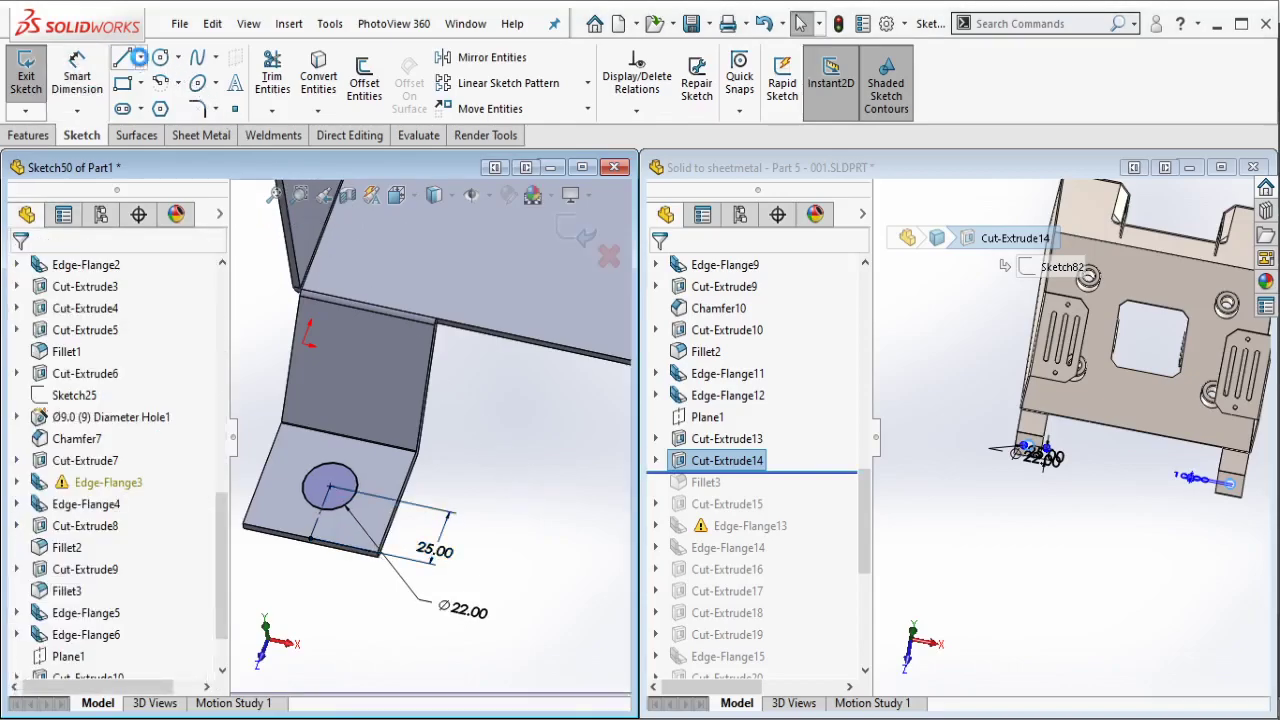
Step: Draw a construction line and a circle at its end on the second front tab
{"action": "left_click", "coordinate": [140, 57]}
{"action": "left_click", "coordinate": [180, 103]}
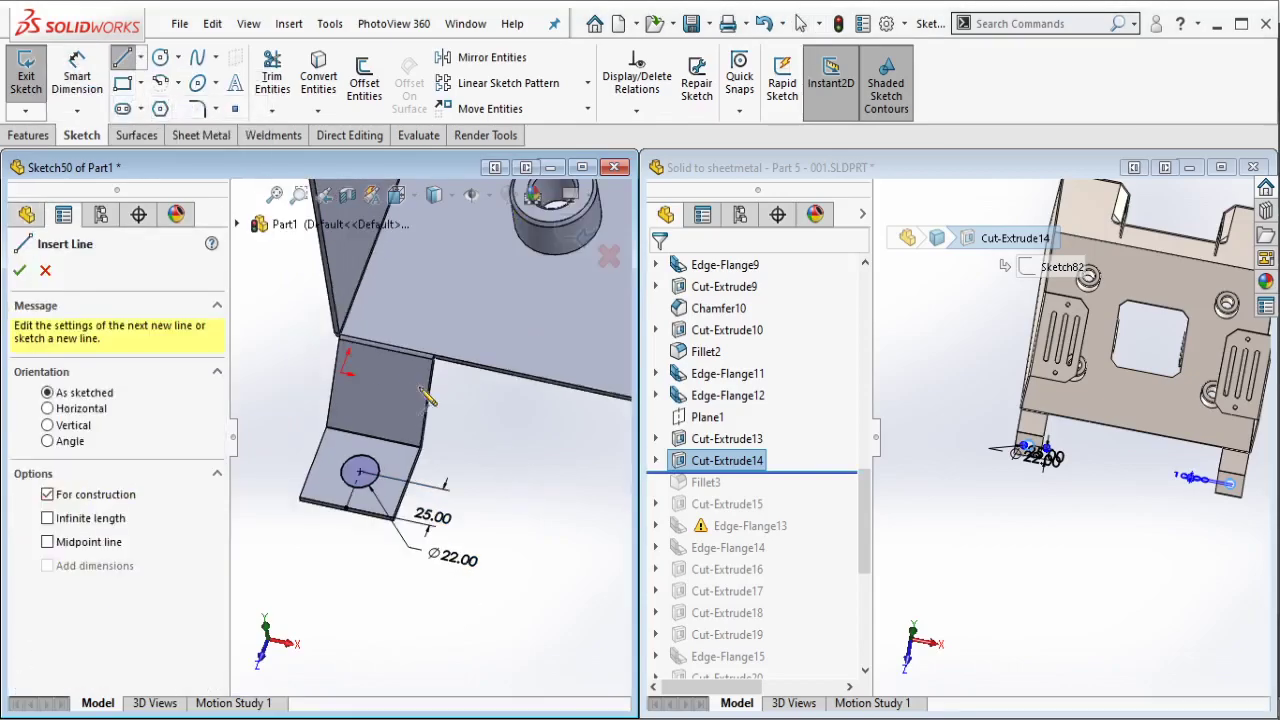
{"action": "middle_click_drag", "start_coordinate": [507, 458], "coordinate": [500, 492]}
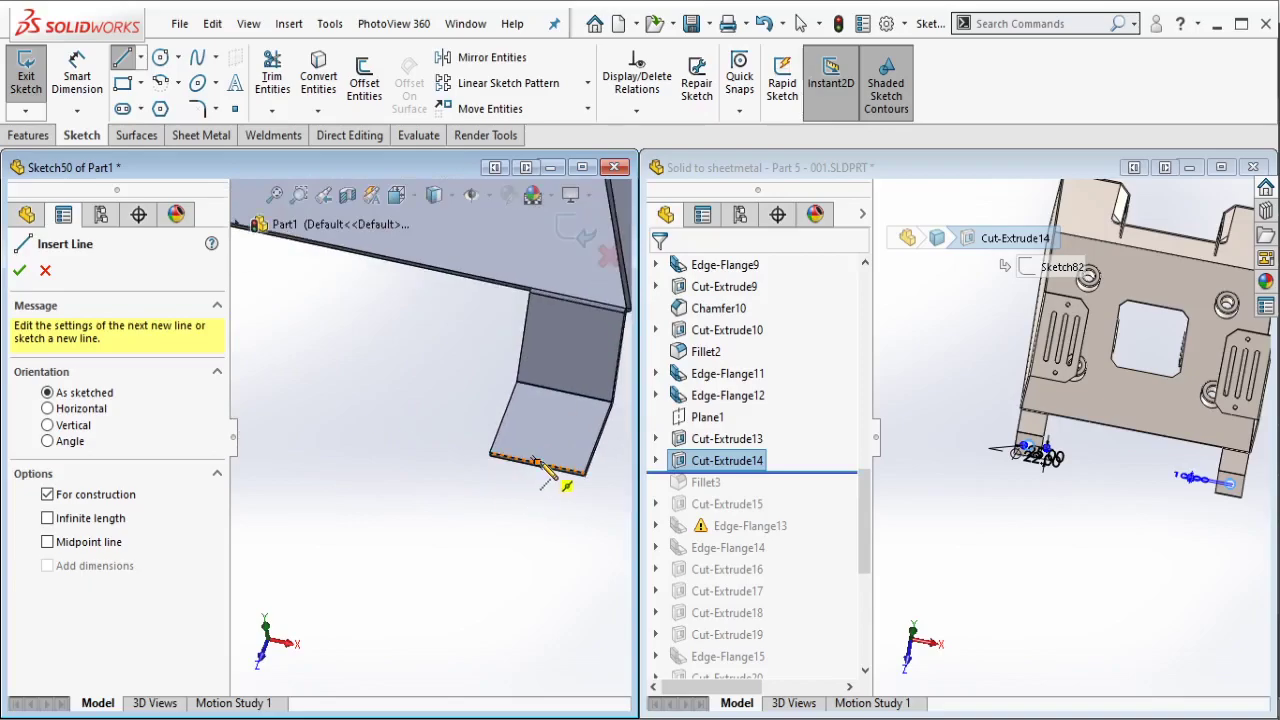
{"action": "left_click", "coordinate": [539, 462]}
{"action": "left_click", "coordinate": [552, 420]}
{"action": "key", "text": "Escape"}
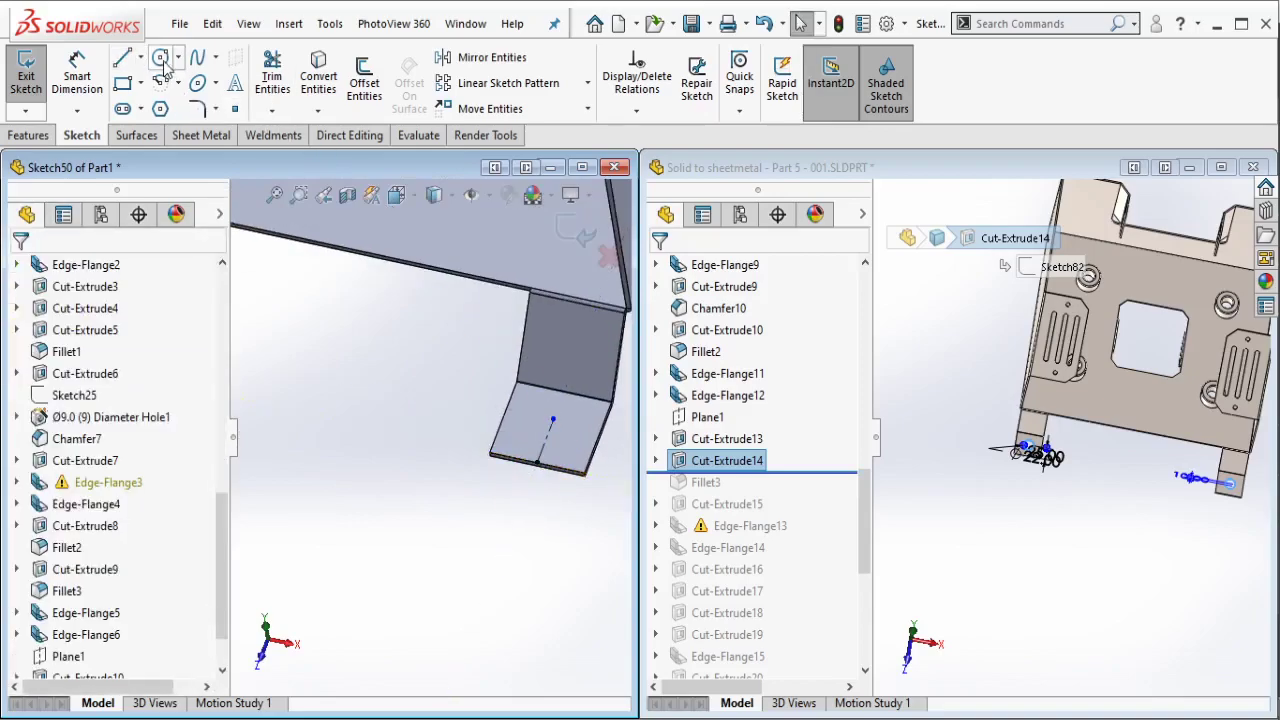
{"action": "left_click", "coordinate": [160, 57]}
{"action": "left_click", "coordinate": [552, 420]}
{"action": "left_click", "coordinate": [572, 440]}
{"action": "key", "text": "Escape"}
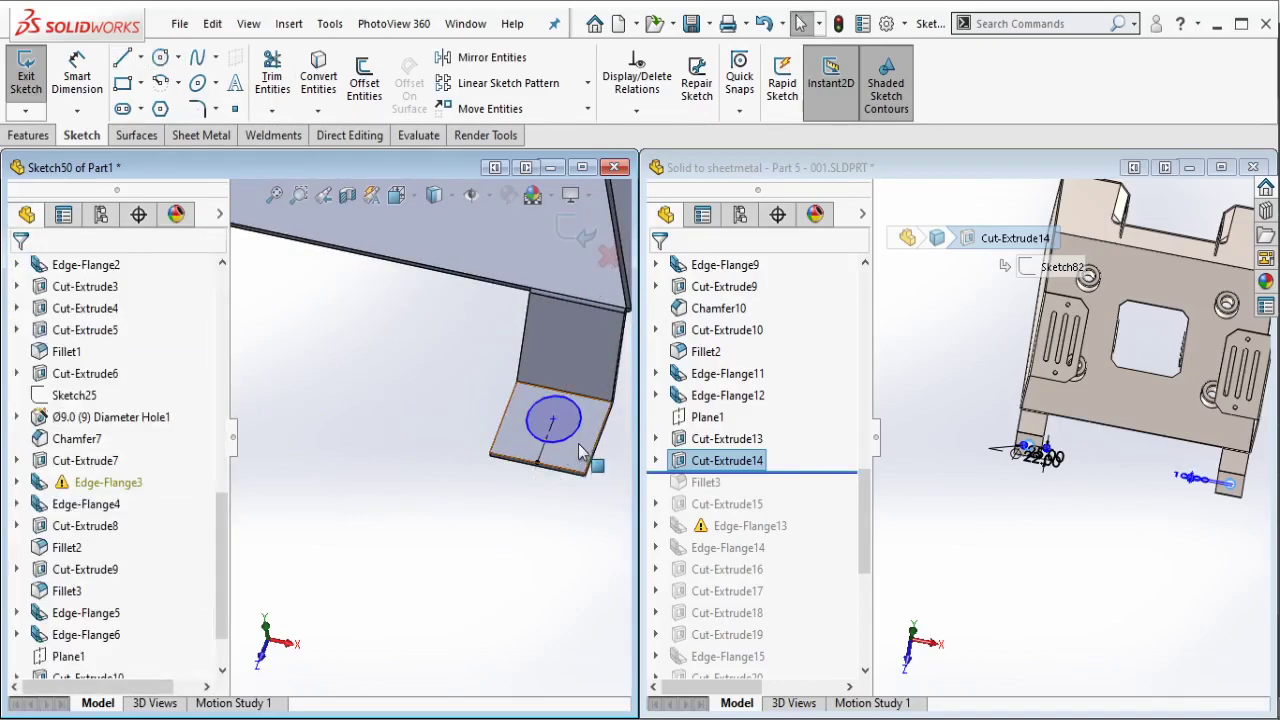
Step: Make the two tab circles equal in size
{"action": "left_click", "coordinate": [566, 446]}
{"action": "middle_click_drag", "start_coordinate": [566, 446], "coordinate": [535, 428]}
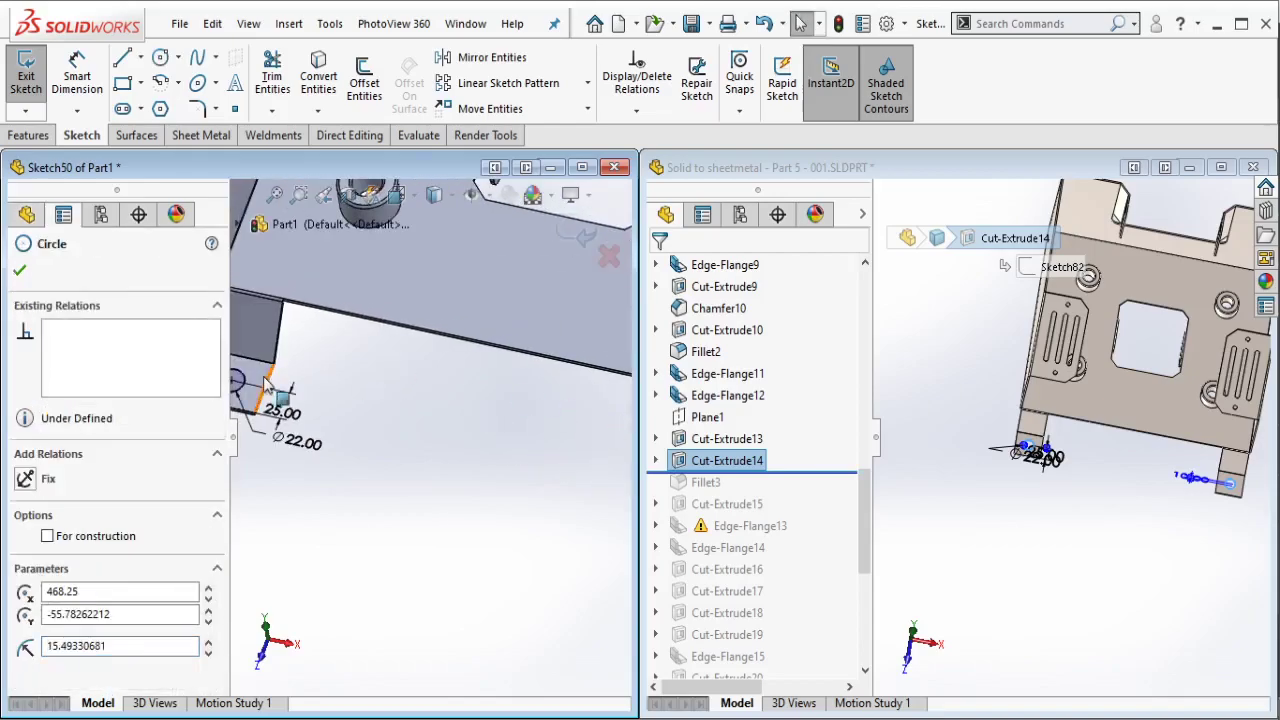
{"action": "left_click", "coordinate": [235, 381]}
{"action": "left_click", "coordinate": [265, 385], "text": "ctrl"}
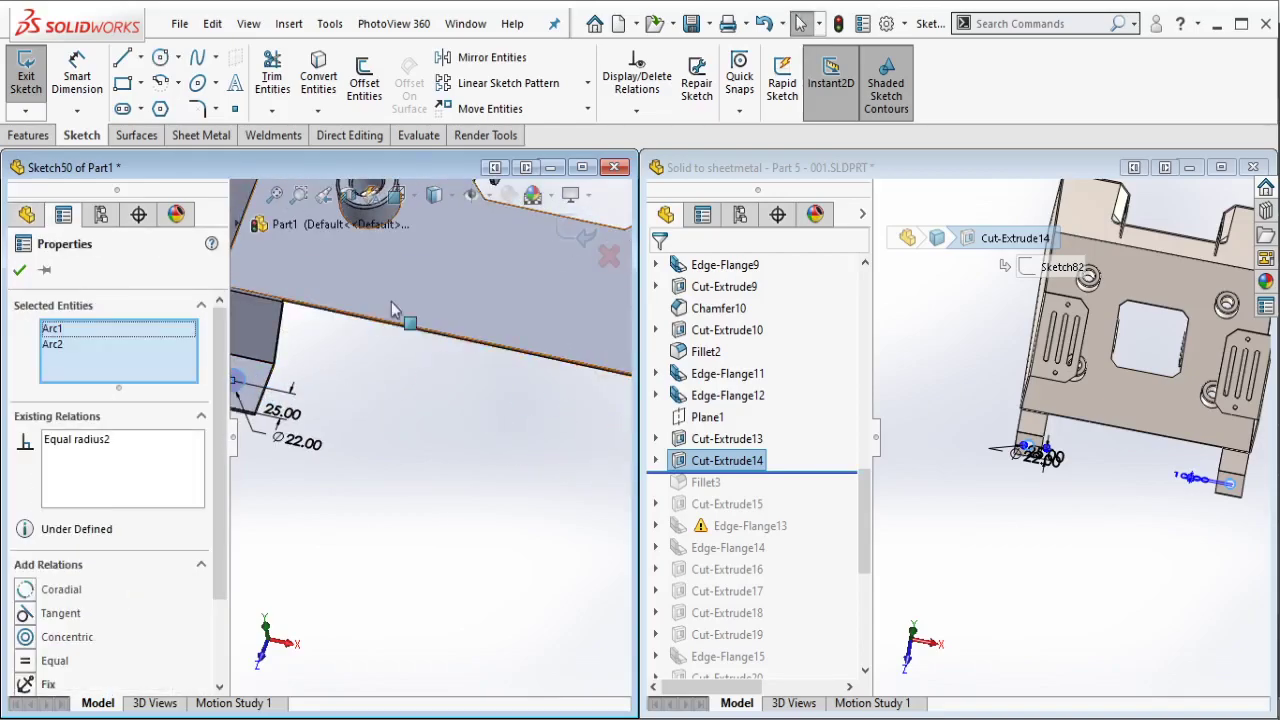
{"action": "key", "text": "Escape"}
Step: Make the two construction lines equal in length, fully defining the sketch
{"action": "middle_click_drag", "start_coordinate": [374, 366], "coordinate": [494, 381], "text": "ctrl"}
{"action": "left_click", "coordinate": [338, 400]}
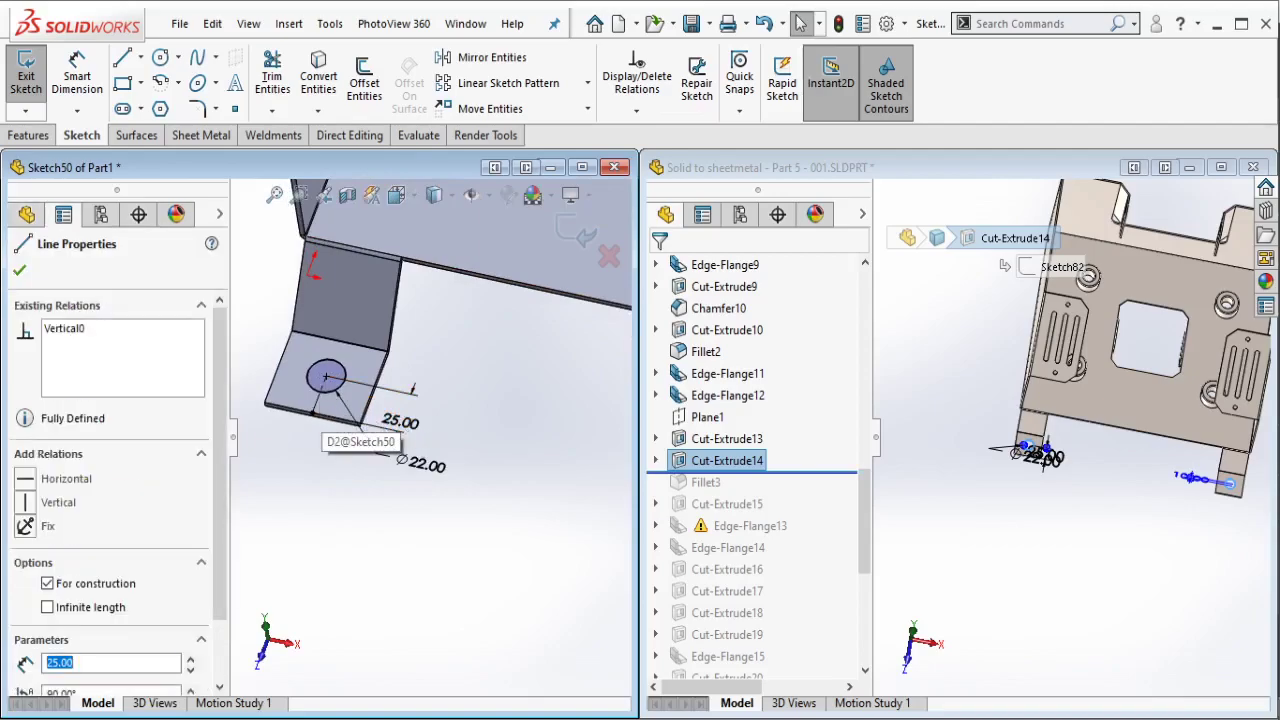
{"action": "middle_click_drag", "start_coordinate": [326, 405], "coordinate": [422, 450], "text": "ctrl"}
{"action": "scroll", "coordinate": [422, 450], "scroll_direction": "down", "scroll_amount": 2}
{"action": "scroll", "coordinate": [422, 450], "scroll_direction": "down", "scroll_amount": 2}
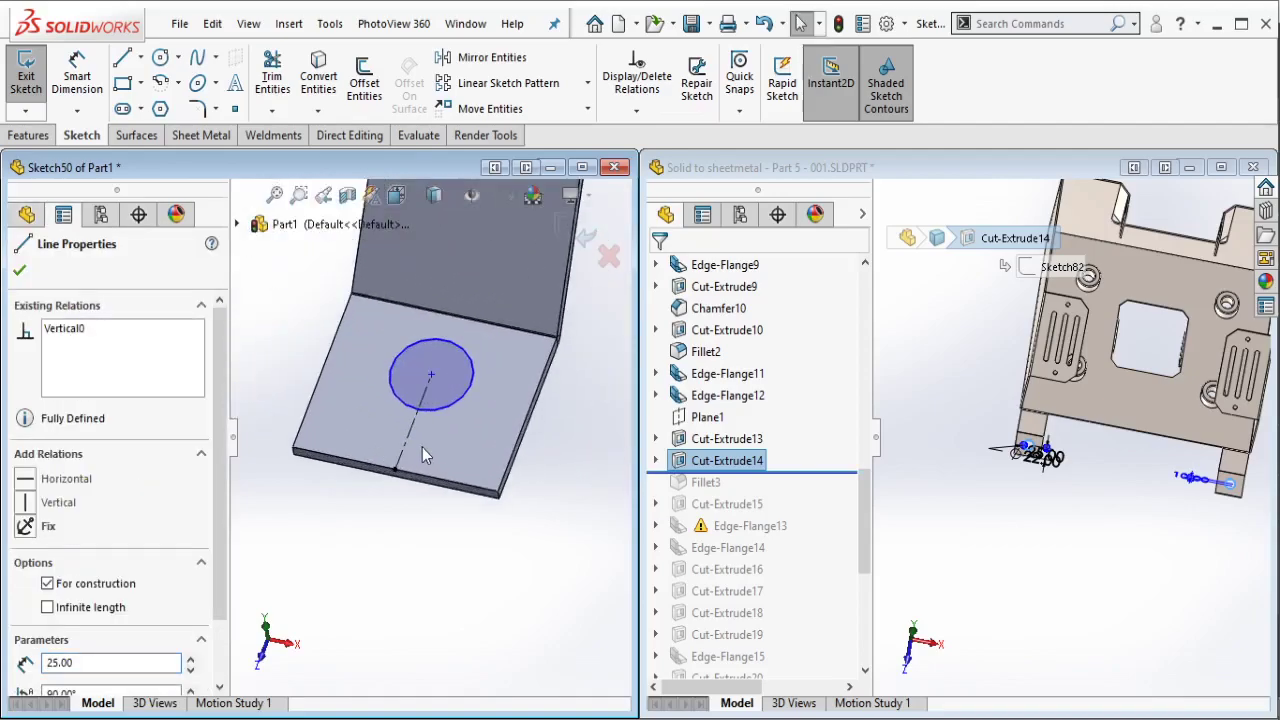
{"action": "left_click", "coordinate": [410, 473], "text": "ctrl"}
{"action": "left_click", "coordinate": [588, 372]}
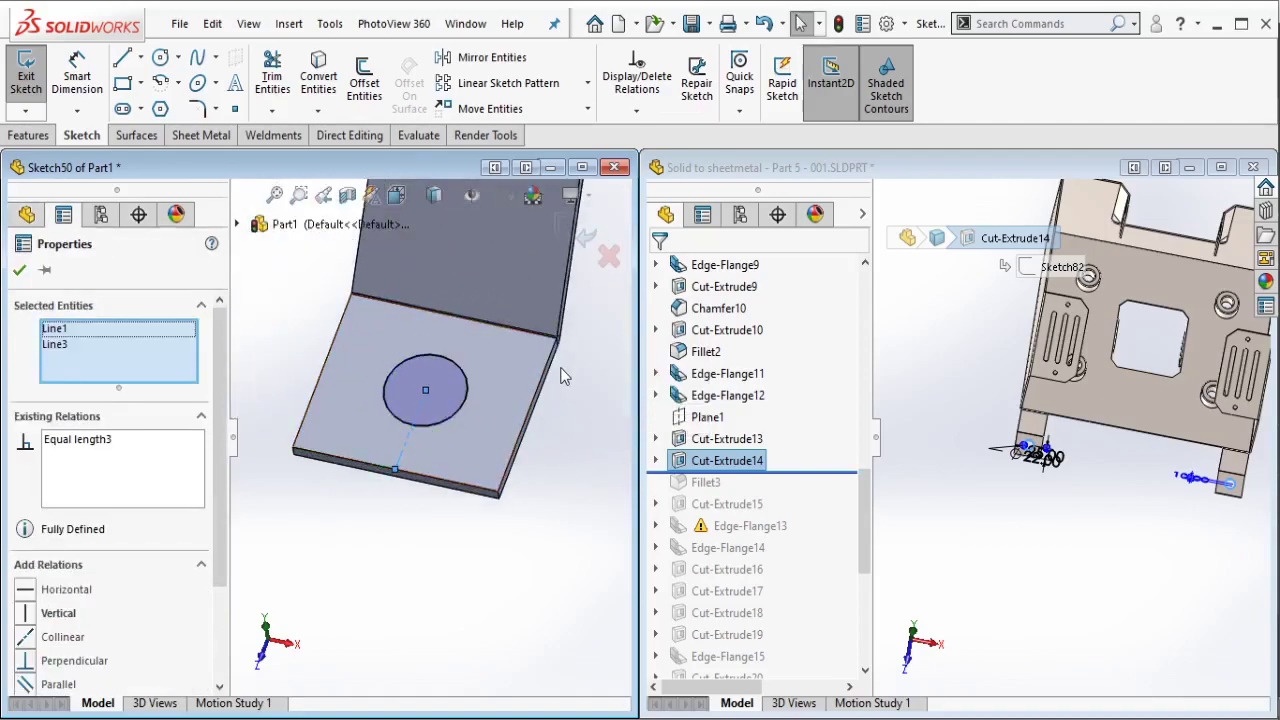
{"action": "key", "text": "Escape"}
{"action": "scroll", "coordinate": [369, 361], "scroll_direction": "up", "scroll_amount": 3}
{"action": "scroll", "coordinate": [457, 413], "scroll_direction": "up", "scroll_amount": 2}
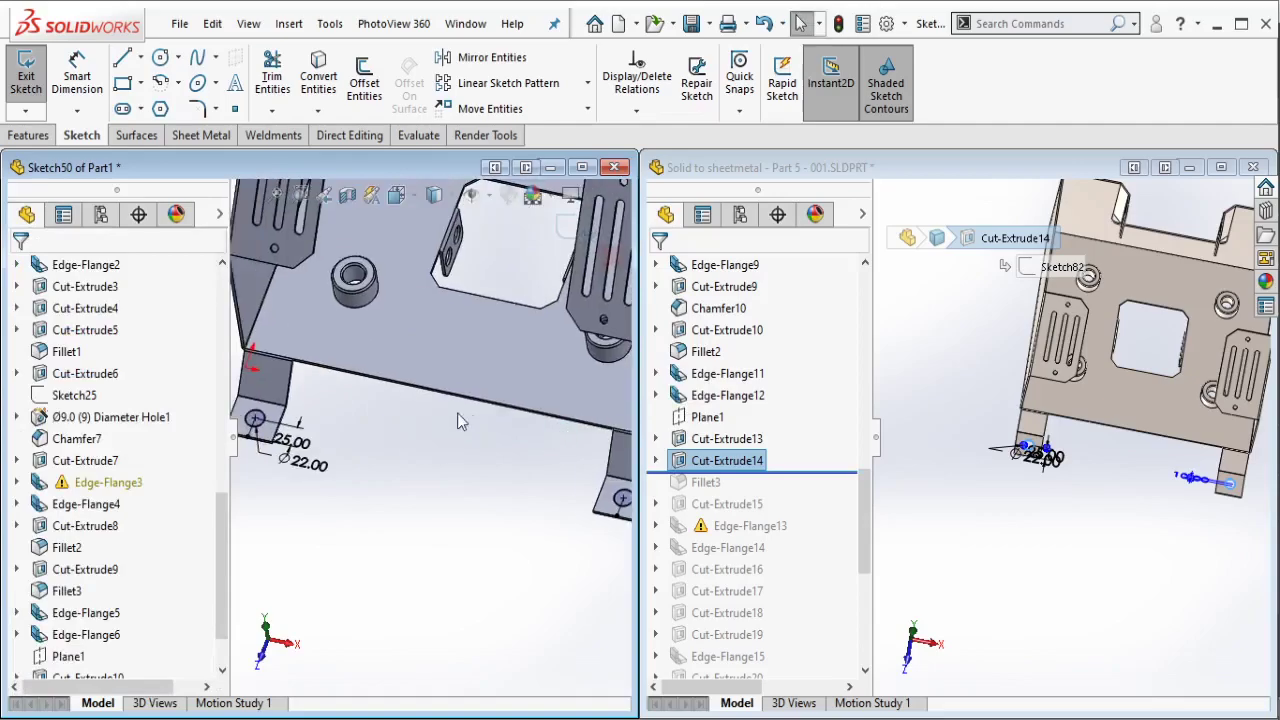
{"action": "left_click", "coordinate": [30, 138]}
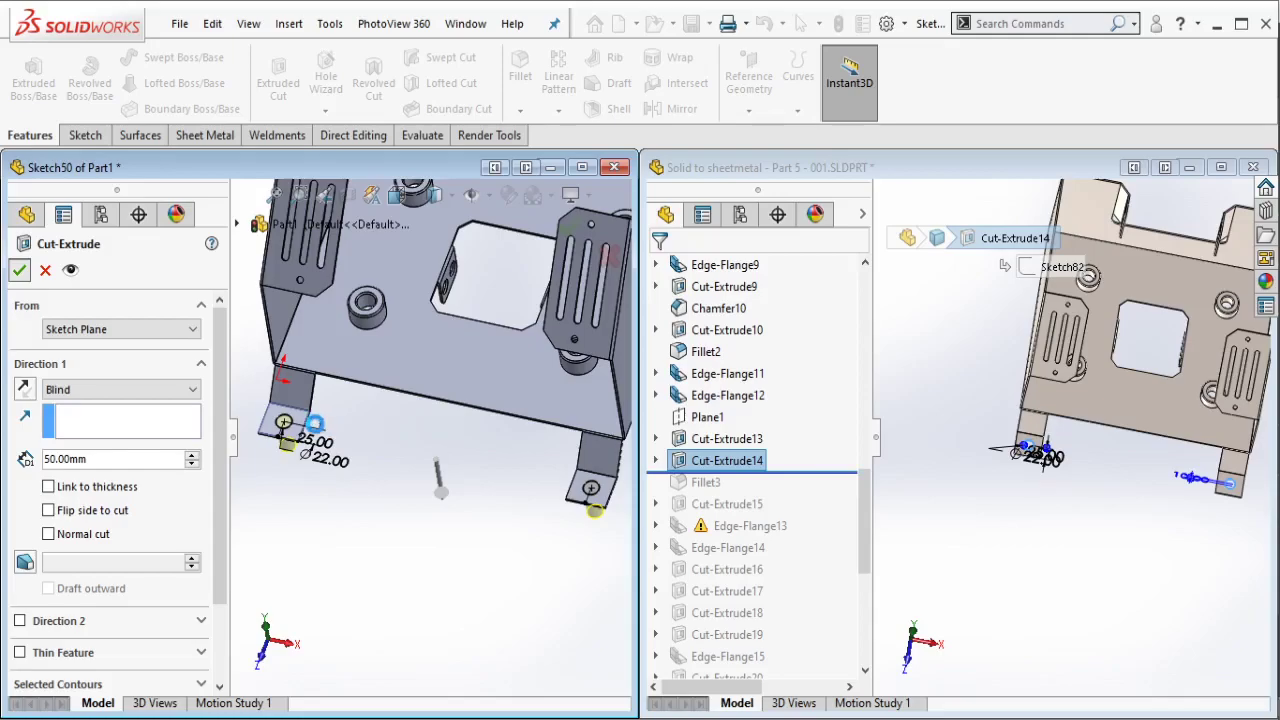
Step: Accept the extruded cut and rotate the bracket to inspect the two Ø22 mm tab holes
{"action": "key", "text": "Escape"}
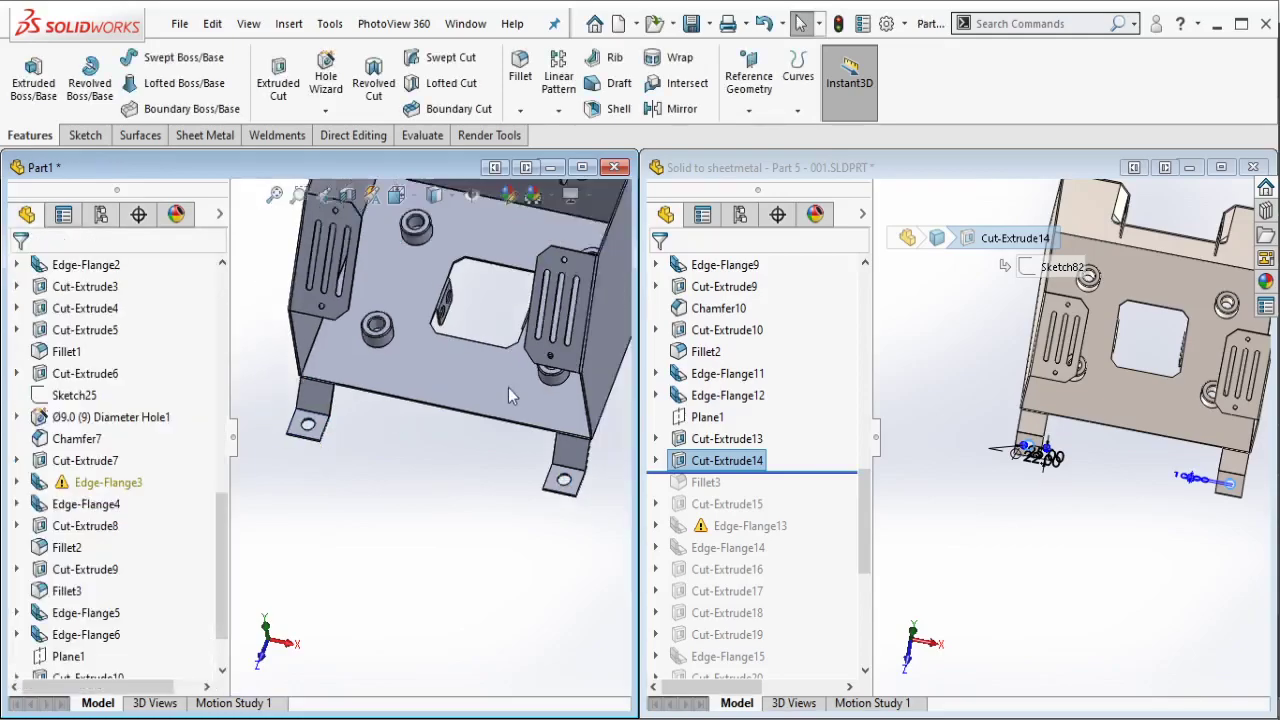
{"action": "middle_click_drag", "start_coordinate": [440, 478], "coordinate": [487, 314]}
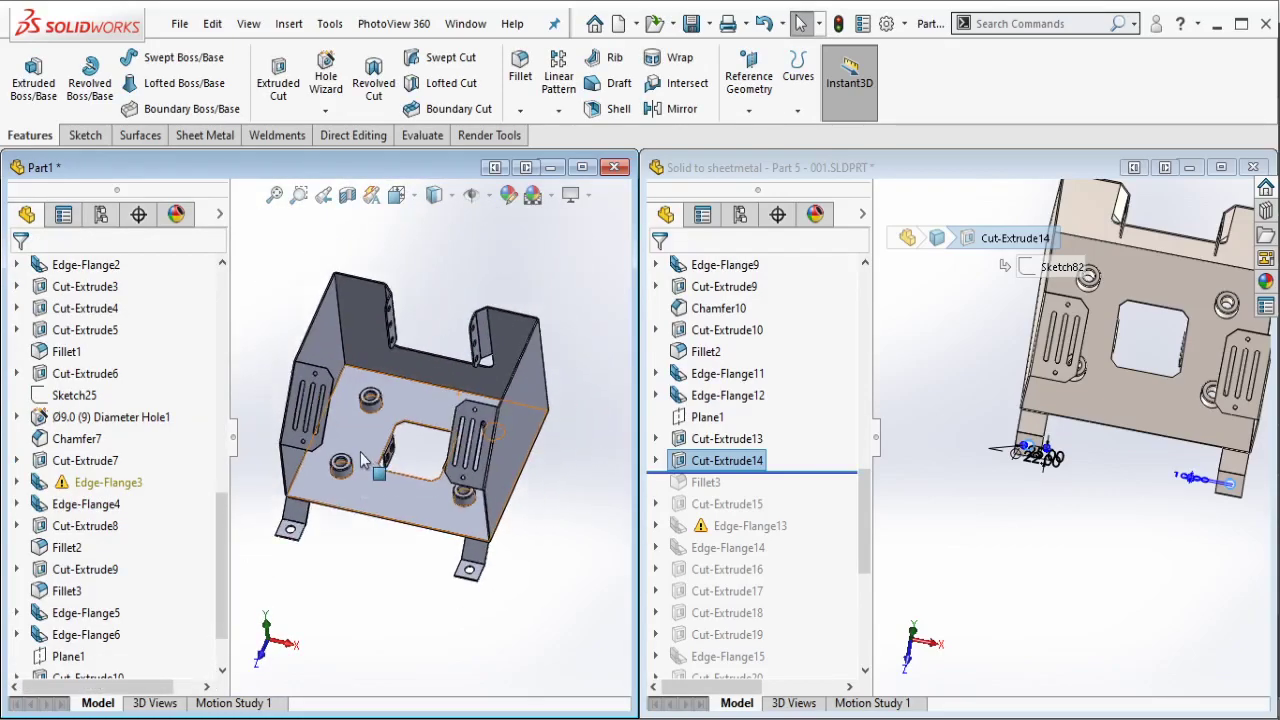
{"action": "middle_click_drag", "start_coordinate": [371, 471], "coordinate": [341, 470]}
{"action": "left_click", "coordinate": [802, 484]}
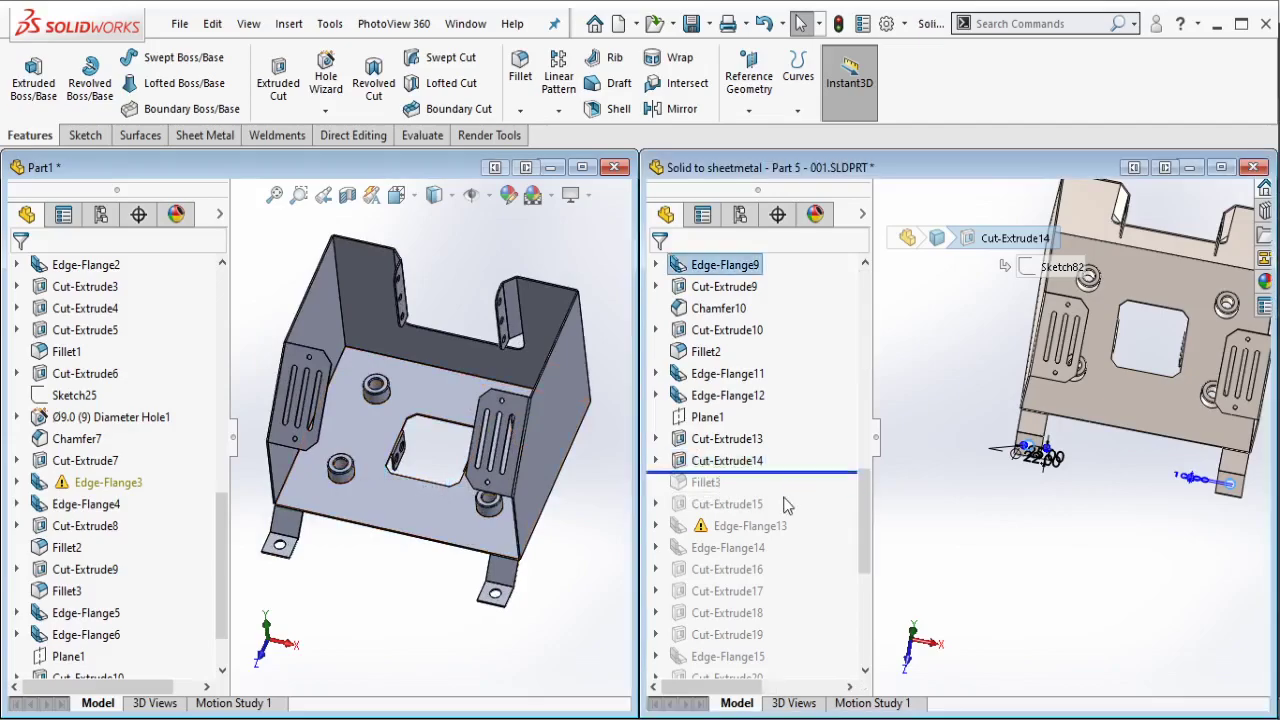
Step: Roll the reference part forward past Fillet3 to show its R10 tab corners, then zoom Part1's tab
{"action": "left_click_drag", "start_coordinate": [802, 484], "coordinate": [743, 491]}
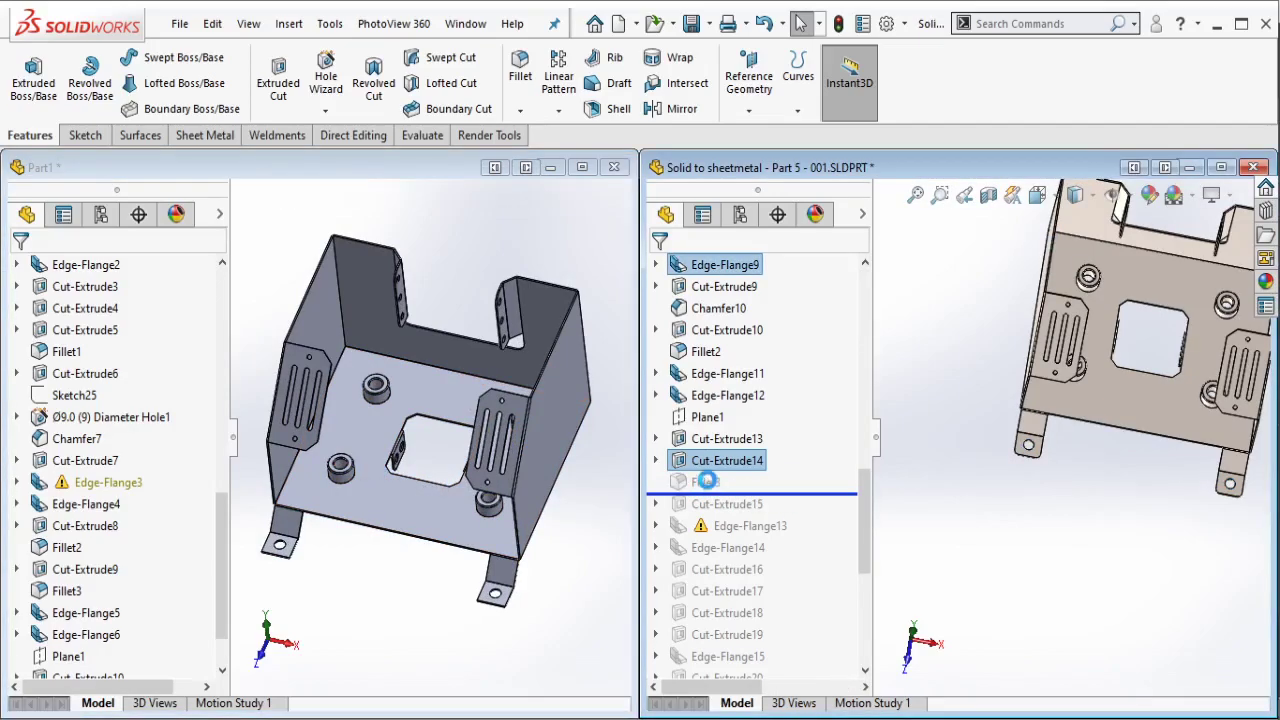
{"action": "left_click", "coordinate": [707, 484]}
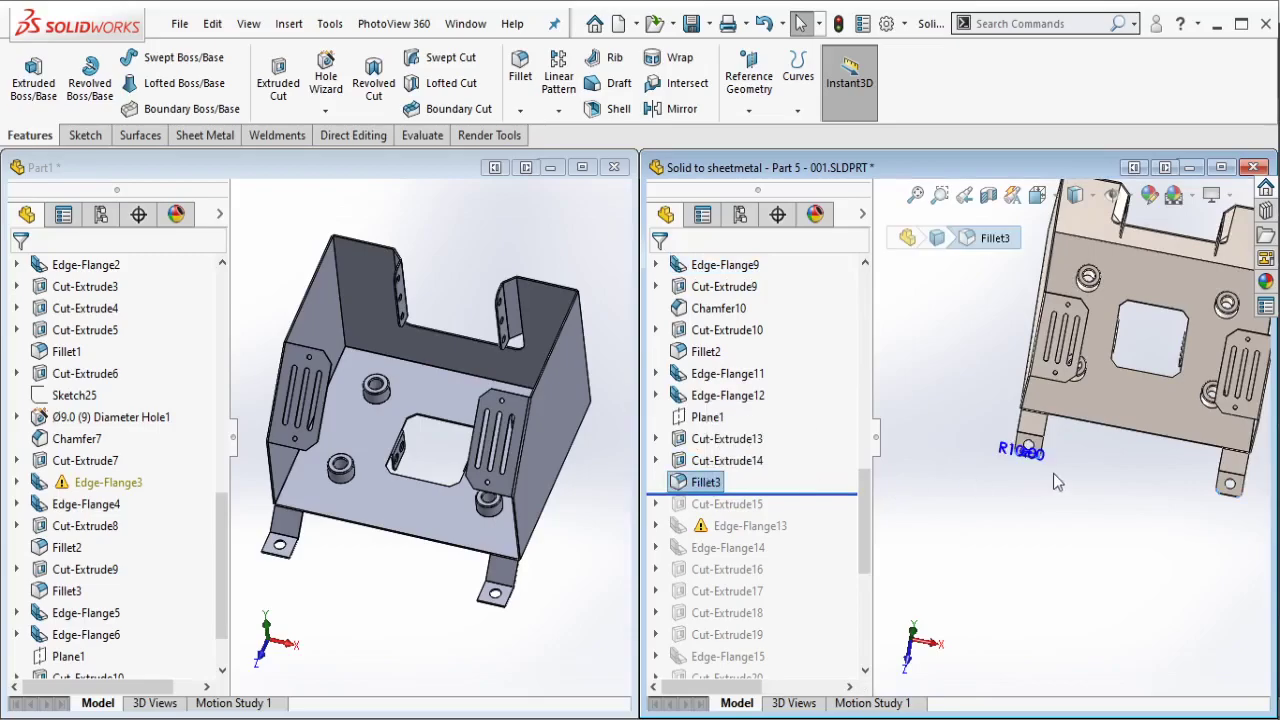
{"action": "scroll", "coordinate": [995, 445], "scroll_direction": "down", "scroll_amount": 5}
{"action": "scroll", "coordinate": [995, 445], "scroll_direction": "up", "scroll_amount": 2}
{"action": "left_click", "coordinate": [488, 270]}
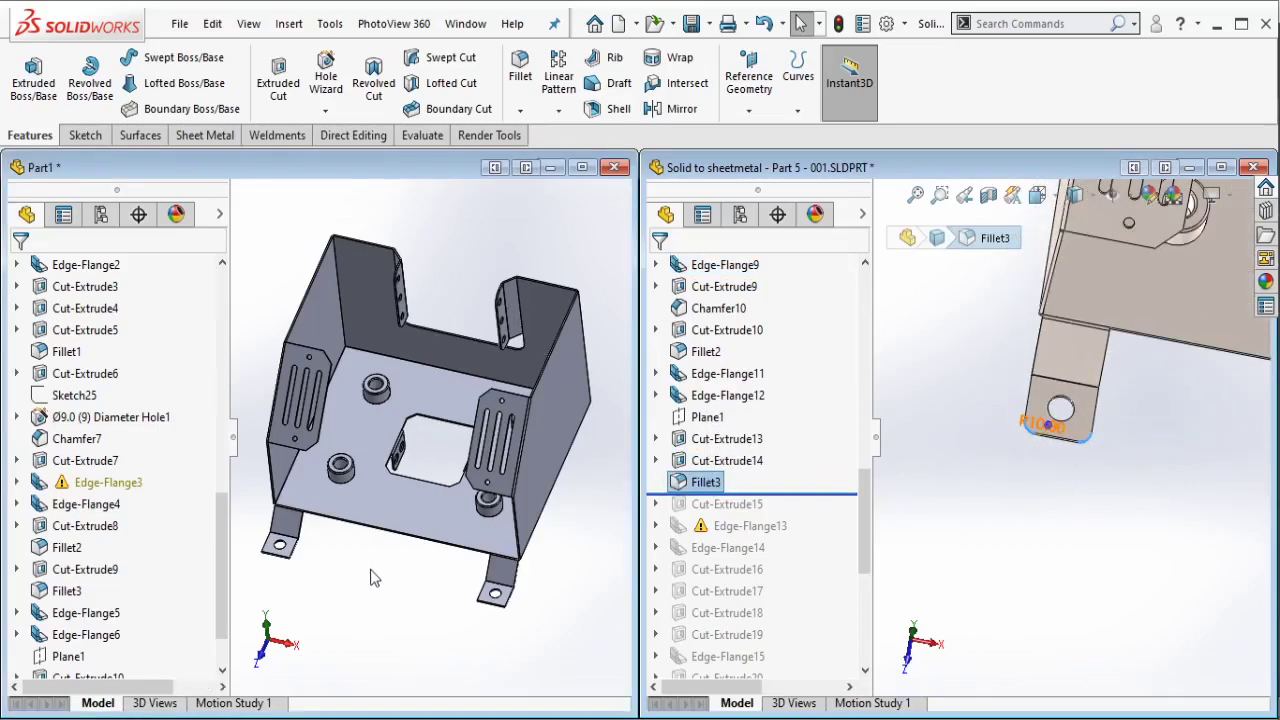
{"action": "scroll", "coordinate": [268, 532], "scroll_direction": "down", "scroll_amount": 5}
{"action": "scroll", "coordinate": [268, 532], "scroll_direction": "down", "scroll_amount": 3}
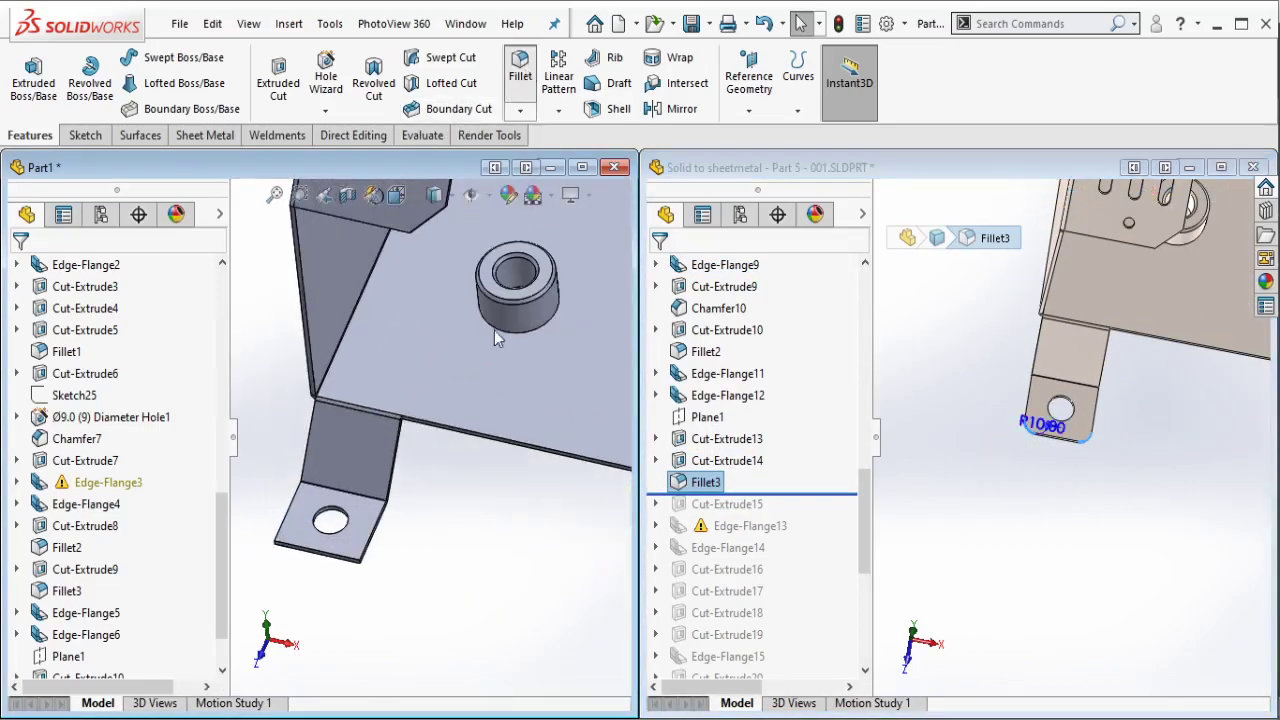
Step: Set the fillet radius to 10 mm and pick the first two tab corner edges
{"action": "left_click_drag", "start_coordinate": [214, 477], "coordinate": [216, 523]}
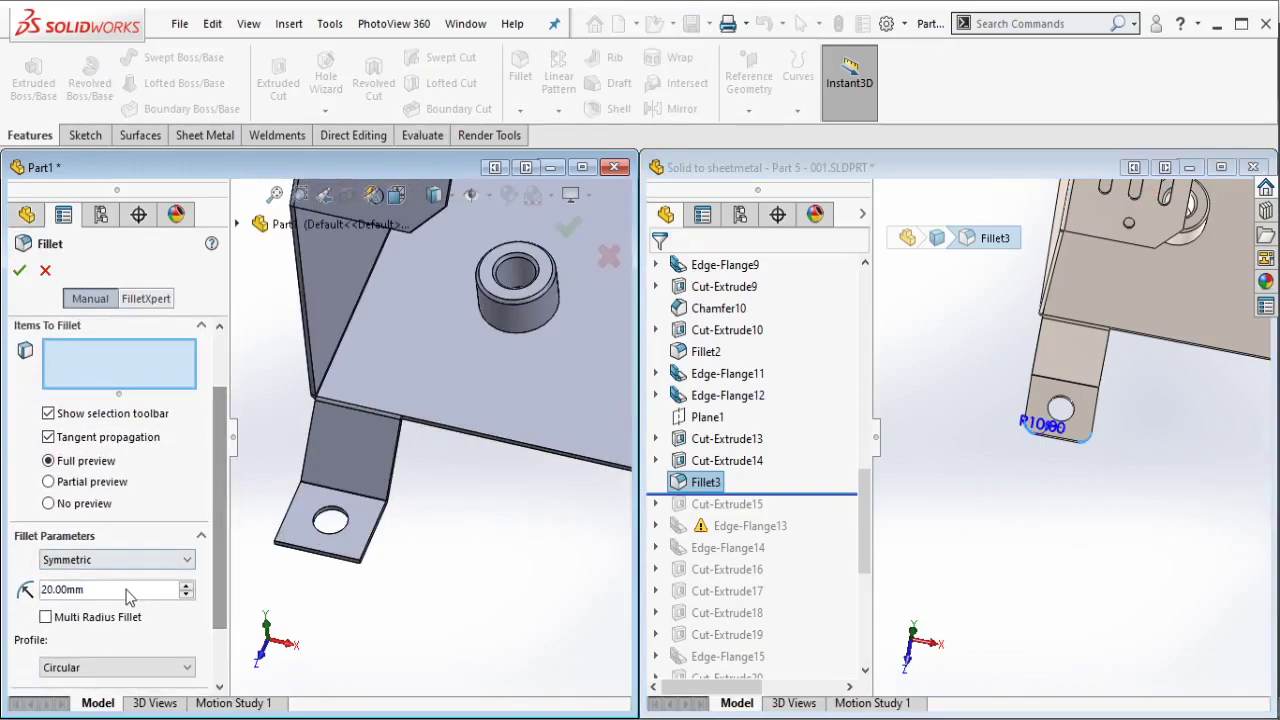
{"action": "double_click", "coordinate": [41, 585]}
{"action": "type", "text": "10"}
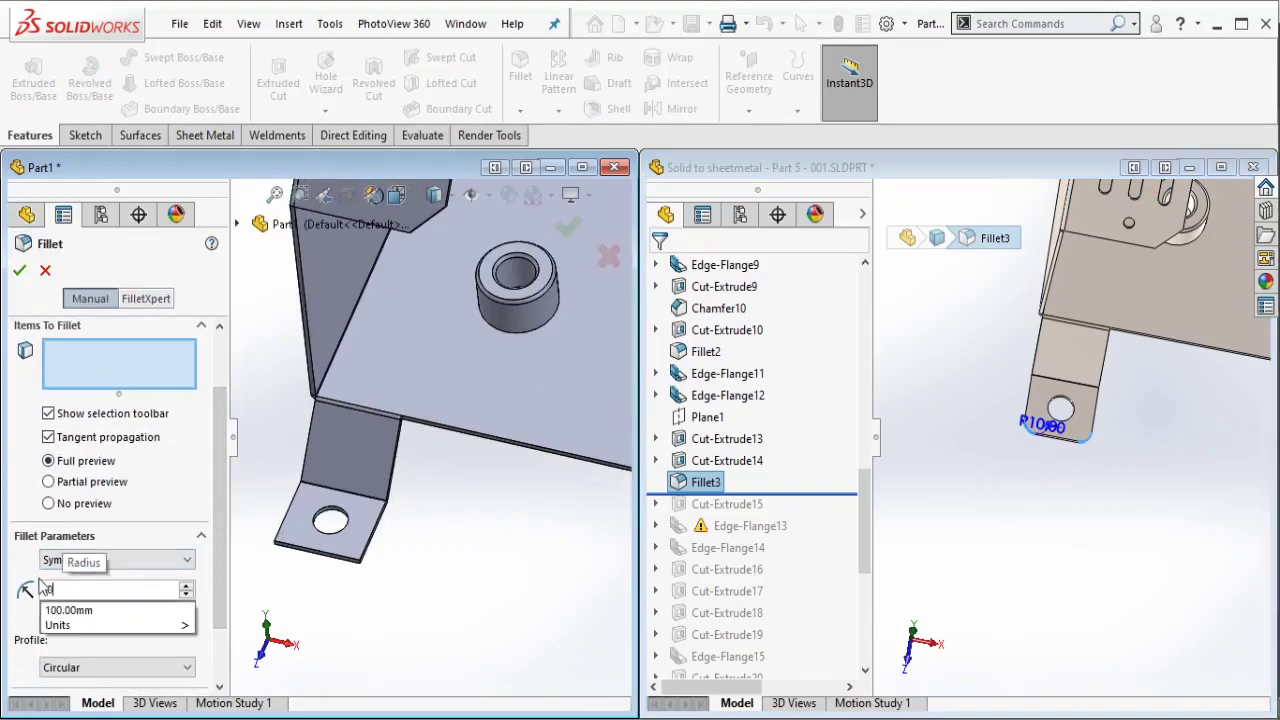
{"action": "key", "text": "Return"}
{"action": "scroll", "coordinate": [309, 554], "scroll_direction": "down", "scroll_amount": 5}
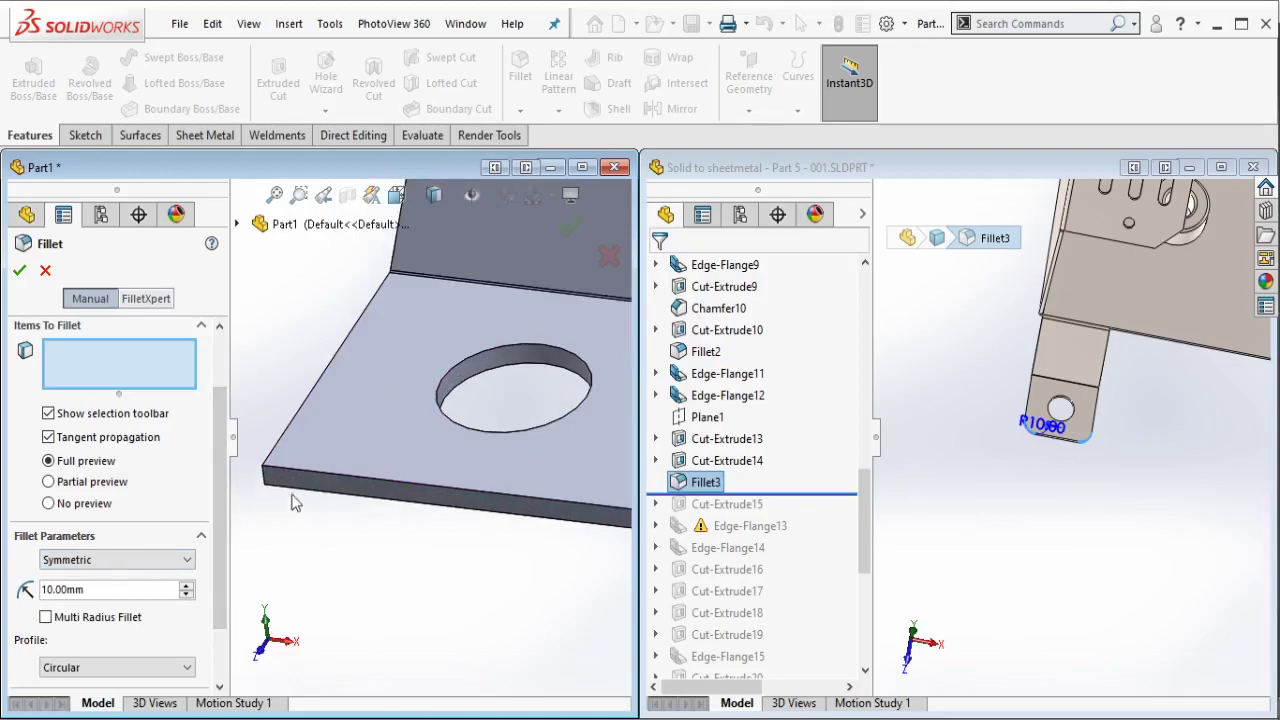
{"action": "left_click", "coordinate": [266, 485]}
{"action": "scroll", "coordinate": [432, 507], "scroll_direction": "up", "scroll_amount": 2}
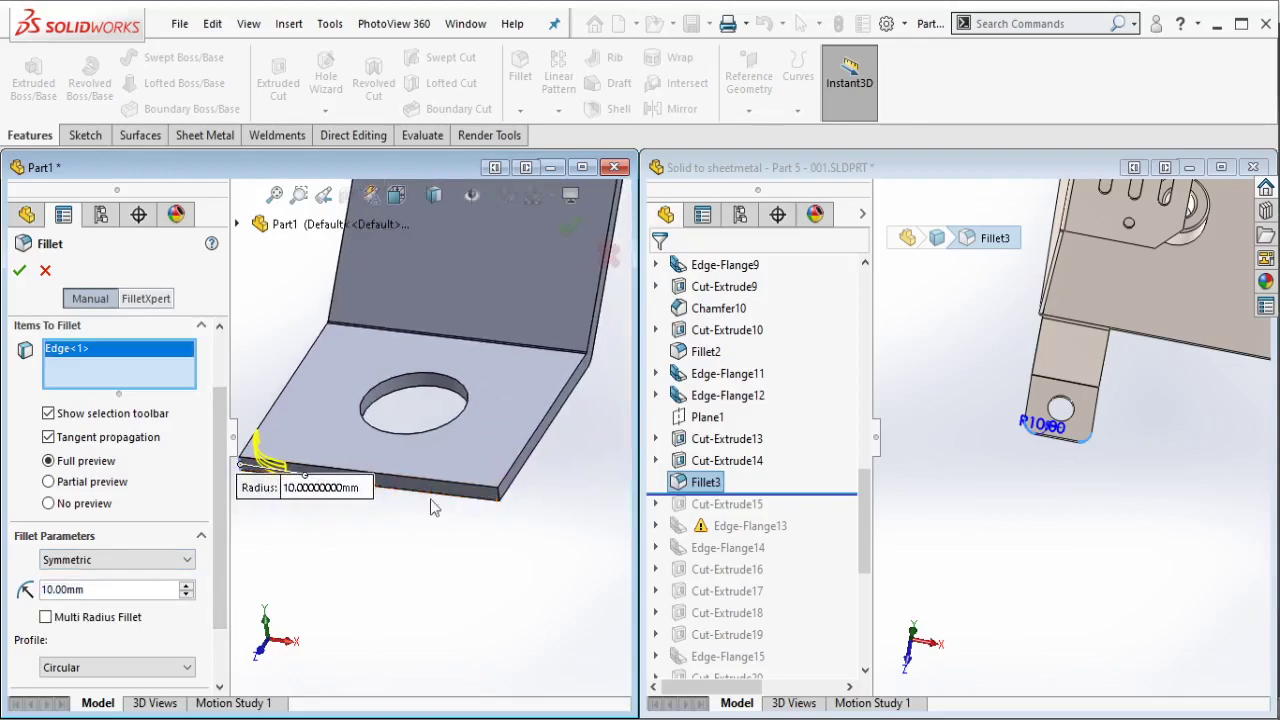
{"action": "left_click", "coordinate": [500, 505]}
Step: Add the third and fourth tab corner edges, removing a wrongly picked end face
{"action": "scroll", "coordinate": [470, 470], "scroll_direction": "down", "scroll_amount": 3}
{"action": "scroll", "coordinate": [310, 392], "scroll_direction": "down", "scroll_amount": 2}
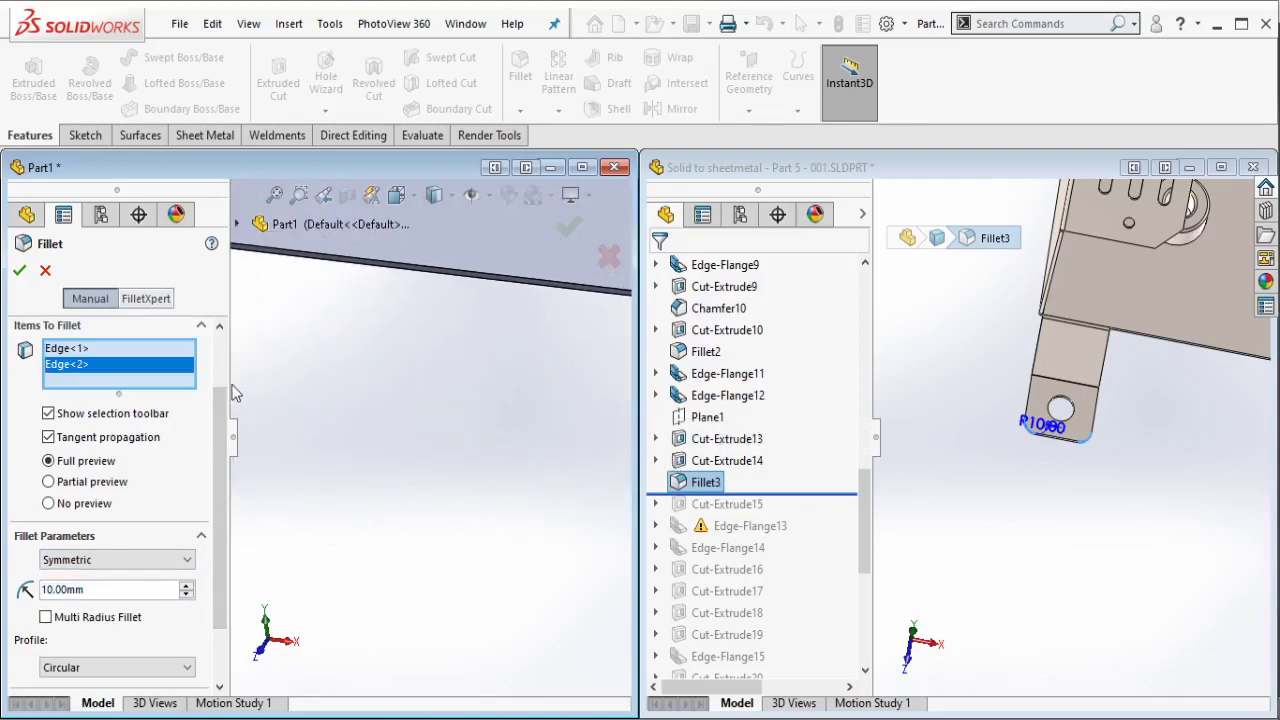
{"action": "scroll", "coordinate": [235, 393], "scroll_direction": "up", "scroll_amount": 3}
{"action": "scroll", "coordinate": [370, 435], "scroll_direction": "down", "scroll_amount": 3}
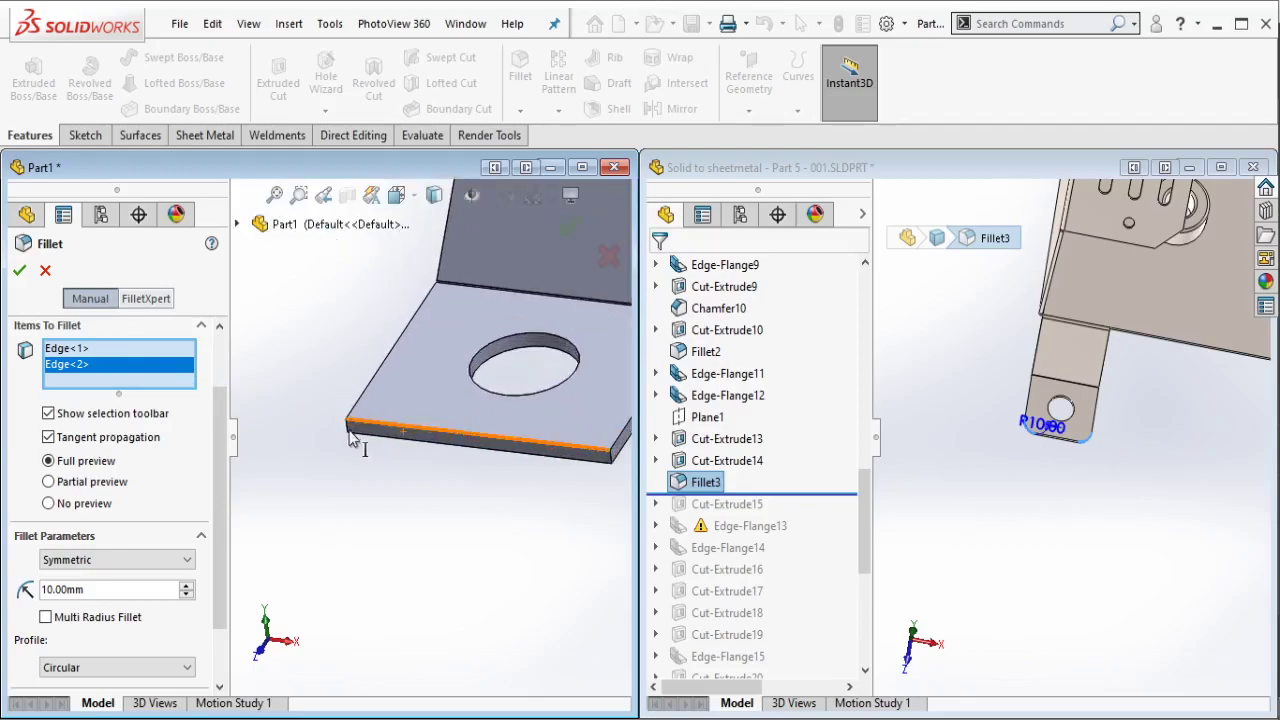
{"action": "scroll", "coordinate": [536, 480], "scroll_direction": "down", "scroll_amount": 2}
{"action": "scroll", "coordinate": [593, 452], "scroll_direction": "up", "scroll_amount": 2}
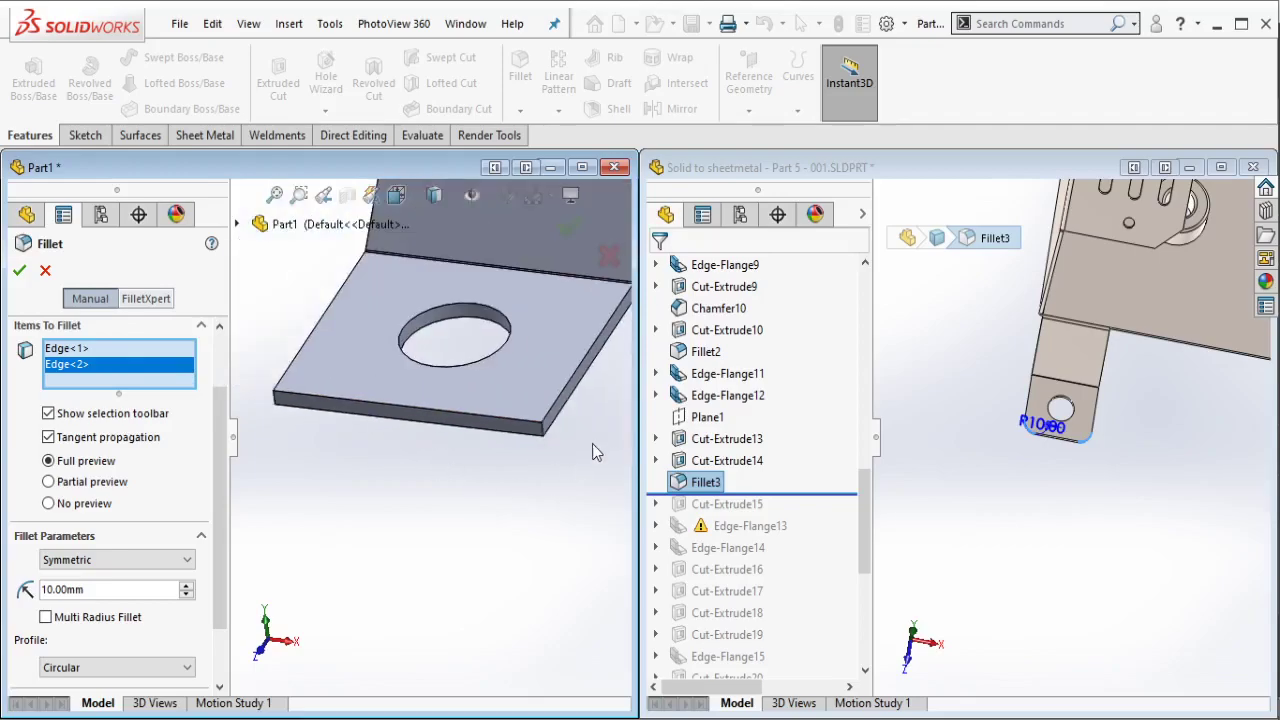
{"action": "key", "text": "Escape"}
{"action": "left_click", "coordinate": [542, 432]}
{"action": "scroll", "coordinate": [550, 440], "scroll_direction": "down", "scroll_amount": 3}
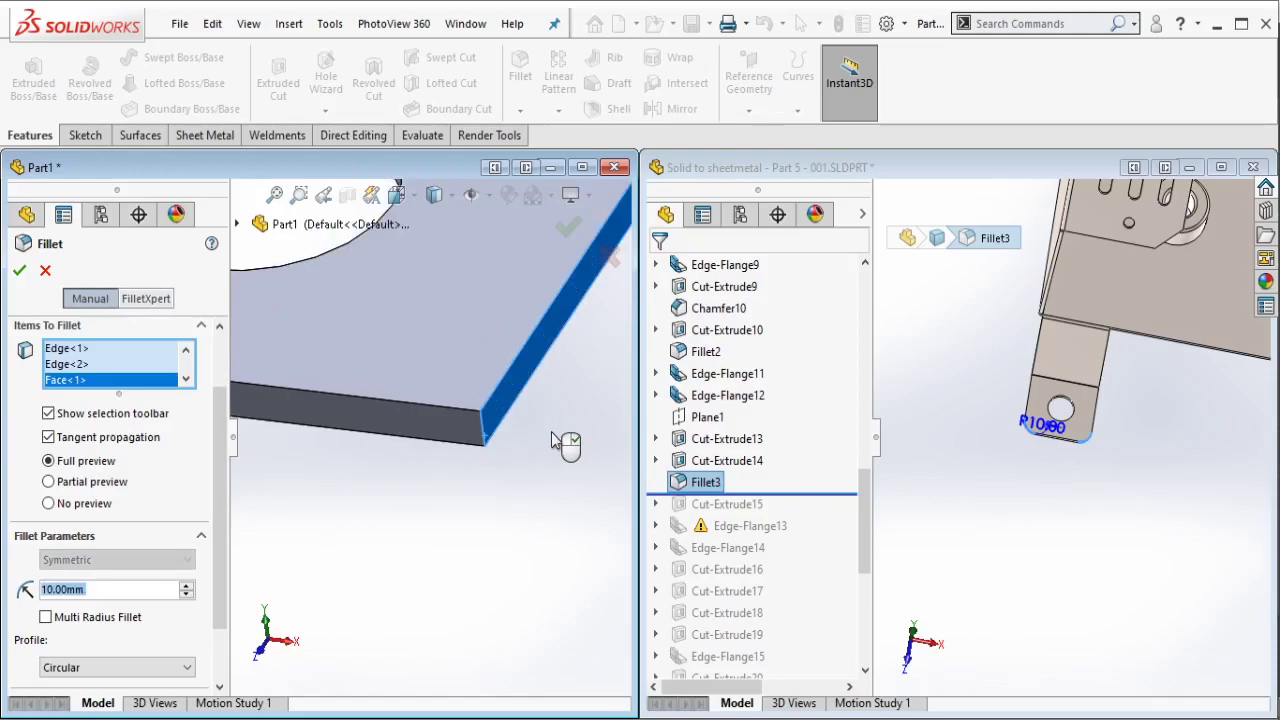
{"action": "left_click", "coordinate": [499, 418]}
{"action": "left_click", "coordinate": [485, 432]}
{"action": "scroll", "coordinate": [345, 450], "scroll_direction": "up", "scroll_amount": 3}
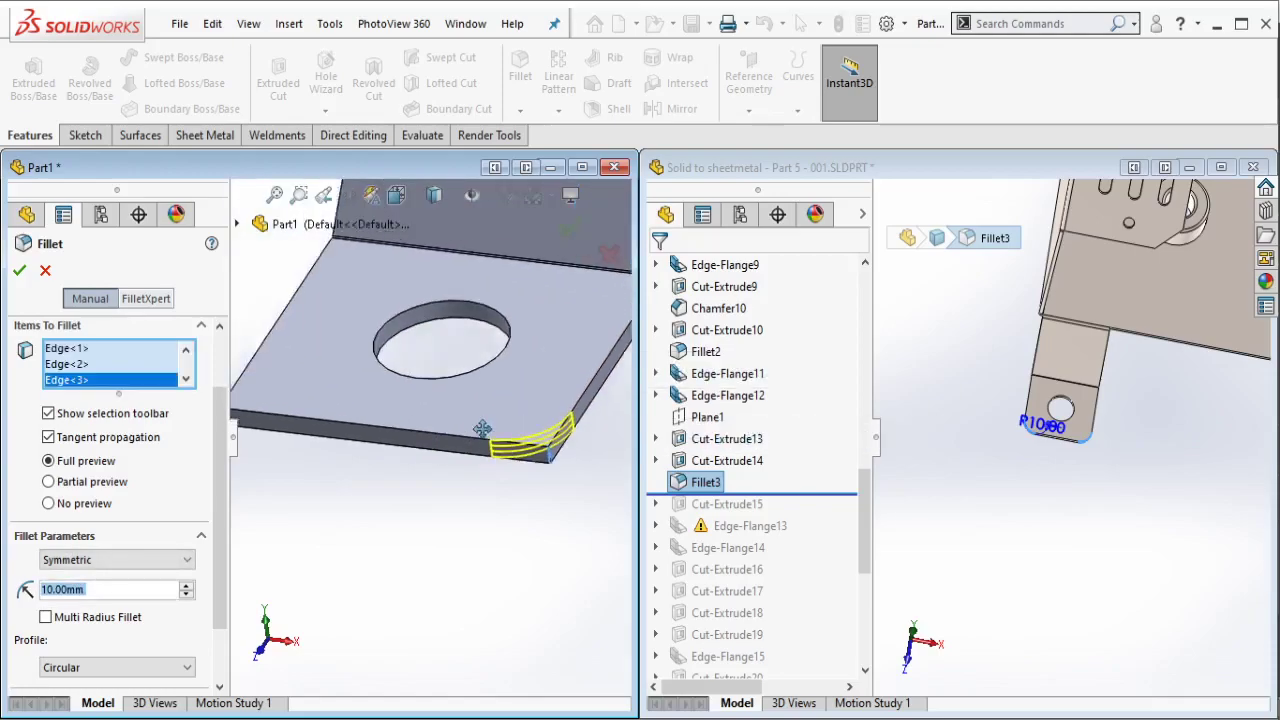
{"action": "left_click", "coordinate": [345, 450]}
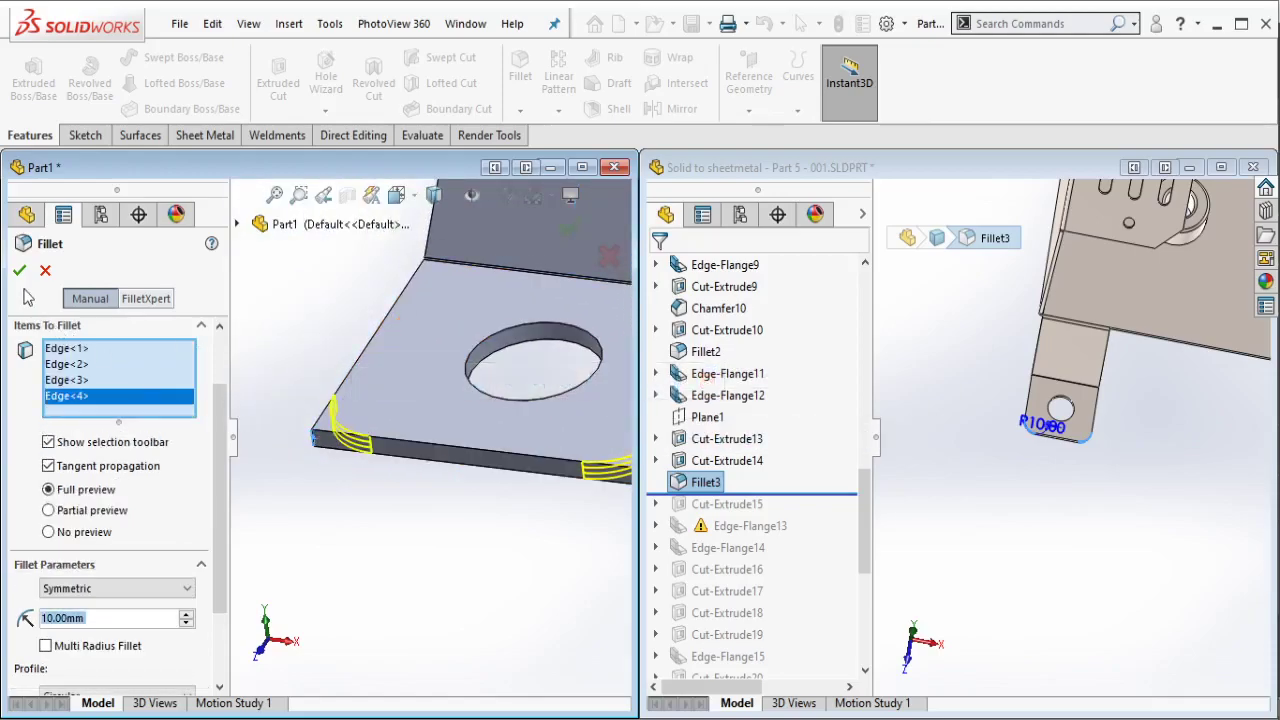
Step: Apply the 10 mm fillet to Part1's four tab corners
{"action": "key", "text": "Return"}
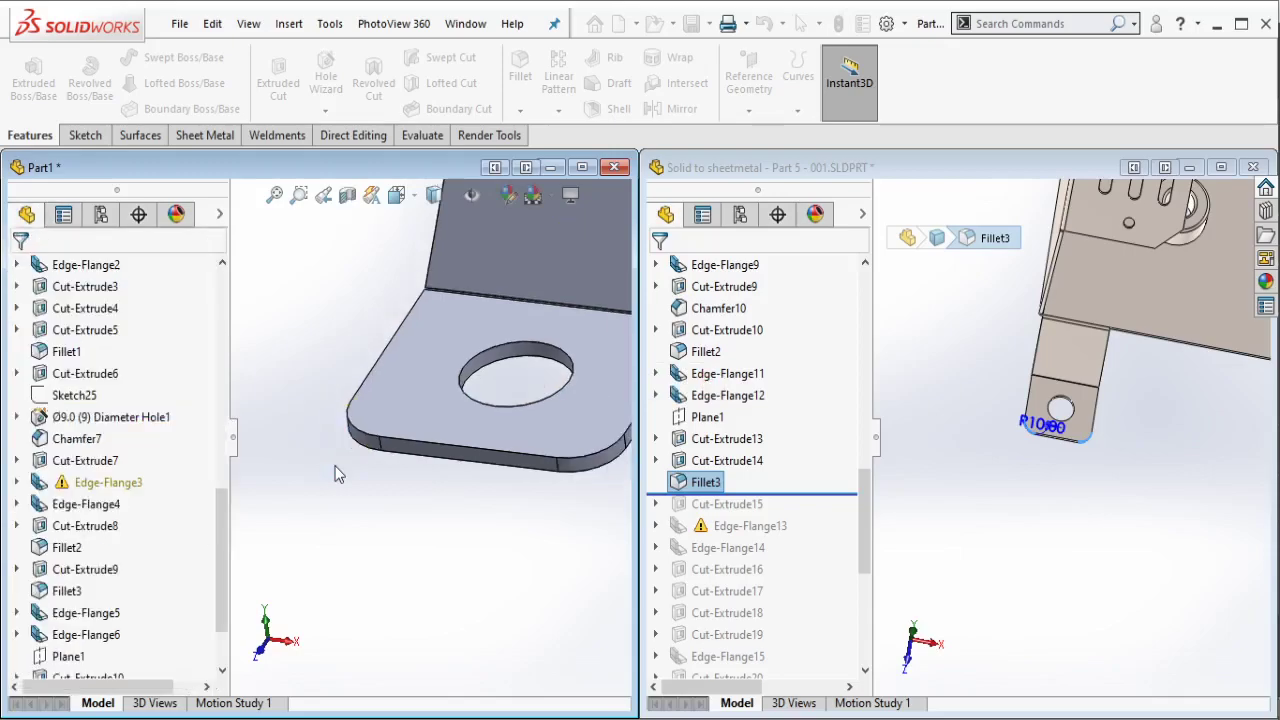
{"action": "scroll", "coordinate": [470, 430], "scroll_direction": "up", "scroll_amount": 2}
{"action": "scroll", "coordinate": [475, 430], "scroll_direction": "up", "scroll_amount": 2}
{"action": "scroll", "coordinate": [481, 430], "scroll_direction": "up", "scroll_amount": 2}
{"action": "scroll", "coordinate": [490, 380], "scroll_direction": "up", "scroll_amount": 2}
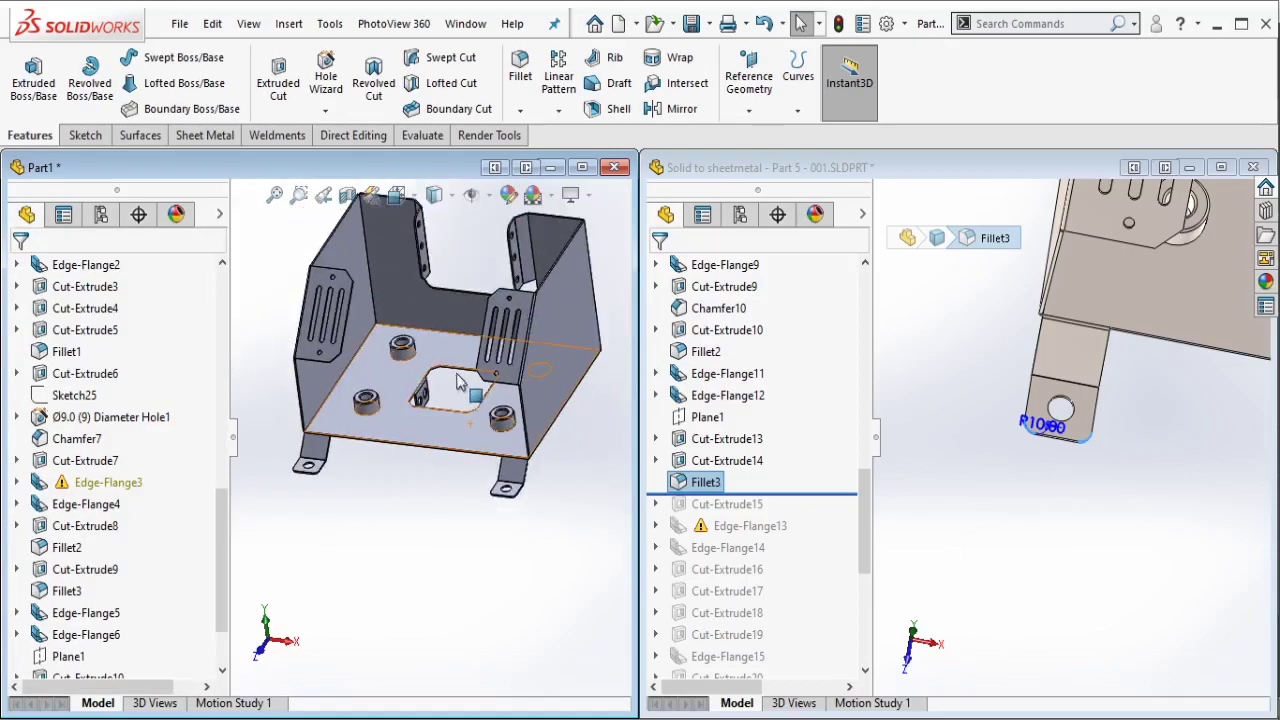
{"action": "scroll", "coordinate": [505, 300], "scroll_direction": "up", "scroll_amount": 2}
Step: Roll the reference part past Cut-Extrude15 to show its 60 × 170 mm window sketch
{"action": "left_click", "coordinate": [897, 446]}
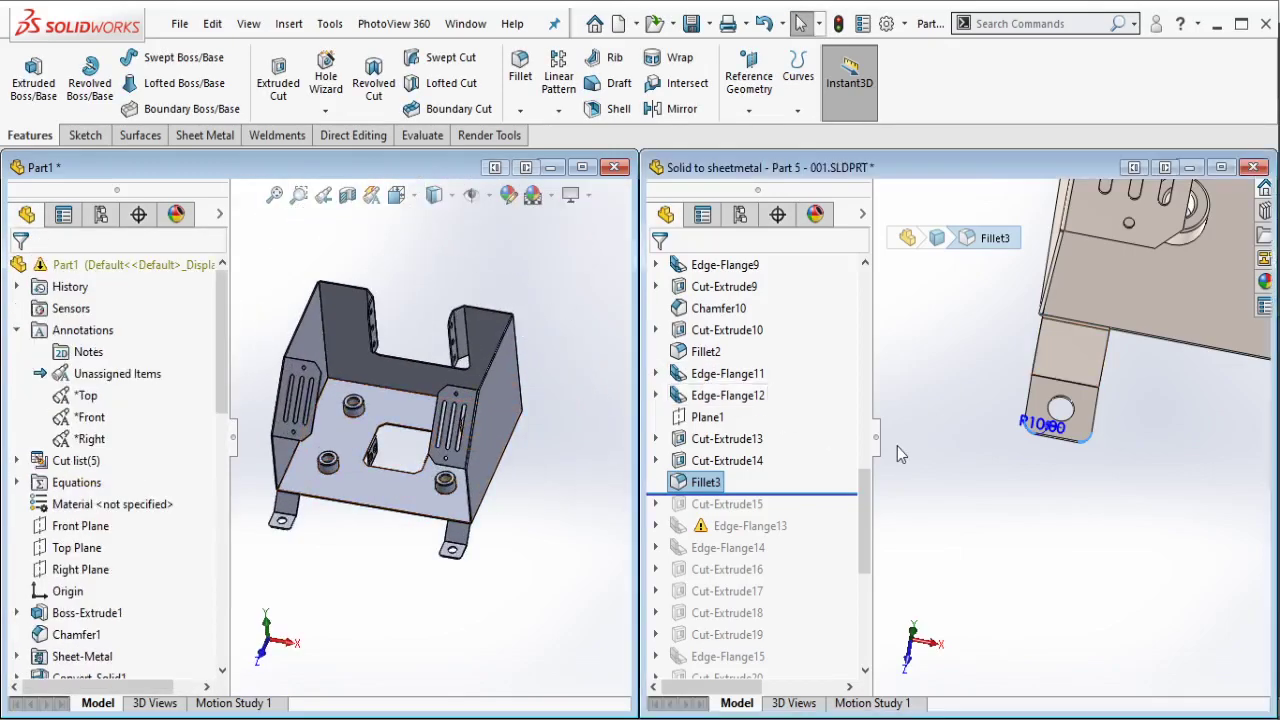
{"action": "left_click_drag", "start_coordinate": [857, 492], "coordinate": [815, 505]}
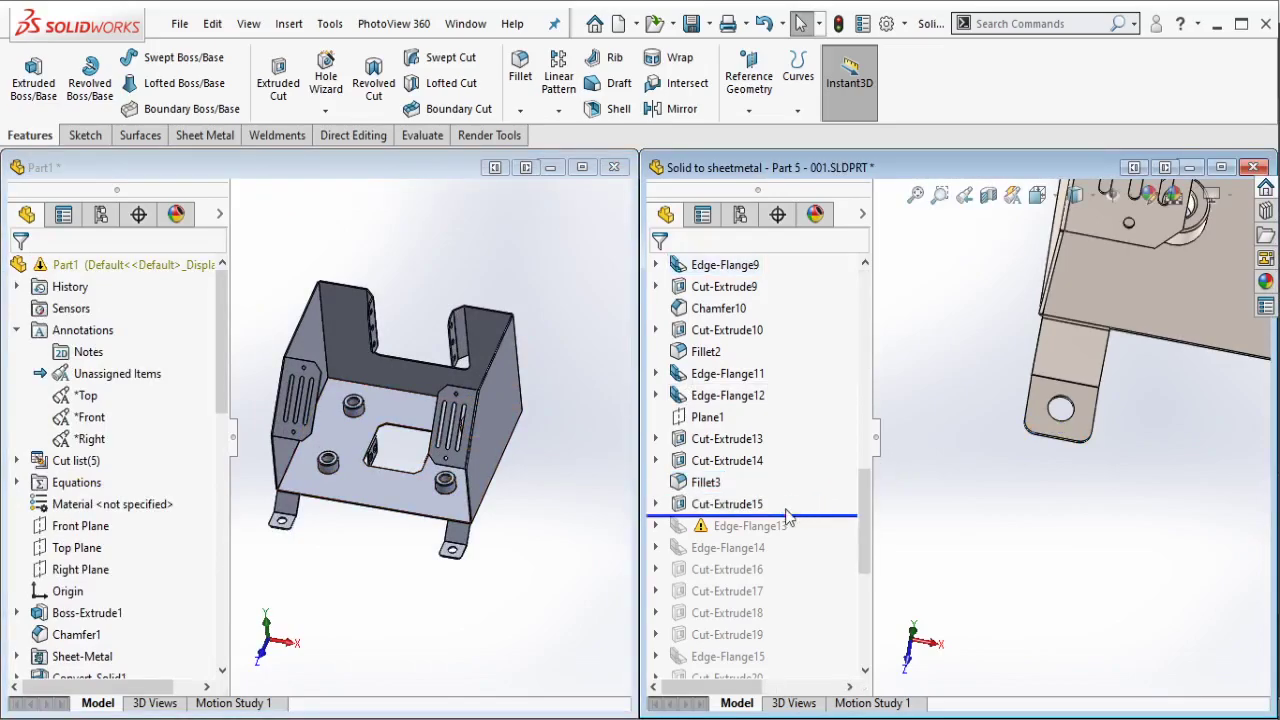
{"action": "left_click", "coordinate": [727, 504]}
{"action": "mouse_move", "coordinate": [1136, 413]}
{"action": "middle_mouse_down"}
{"action": "mouse_move", "coordinate": [1118, 365]}
{"action": "mouse_move", "coordinate": [1060, 330]}
{"action": "middle_mouse_up"}
{"action": "scroll", "coordinate": [938, 310], "scroll_direction": "up", "scroll_amount": 5}
{"action": "middle_click_drag", "start_coordinate": [938, 310], "coordinate": [990, 380]}
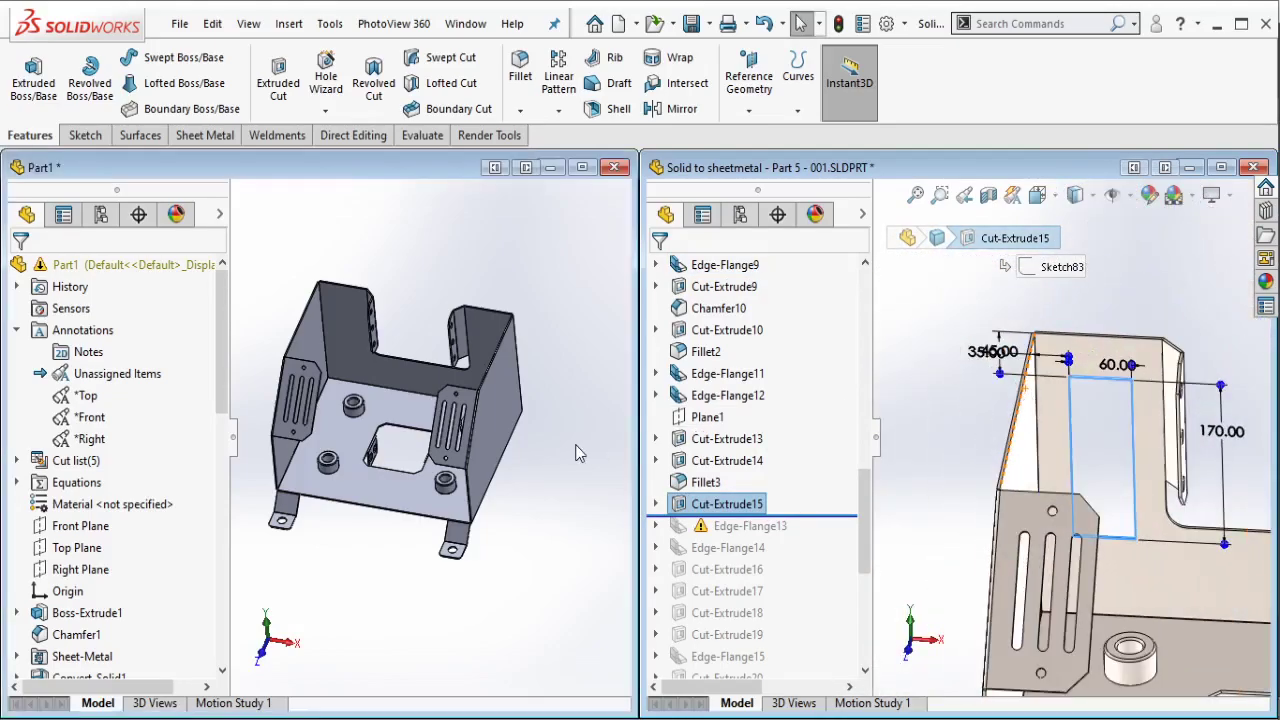
{"action": "scroll", "coordinate": [355, 382], "scroll_direction": "down", "scroll_amount": 2}
{"action": "scroll", "coordinate": [370, 300], "scroll_direction": "down", "scroll_amount": 5}
{"action": "mouse_move", "coordinate": [370, 300]}
{"action": "middle_mouse_down"}
{"action": "mouse_move", "coordinate": [402, 285]}
{"action": "mouse_move", "coordinate": [400, 330]}
{"action": "middle_mouse_up"}
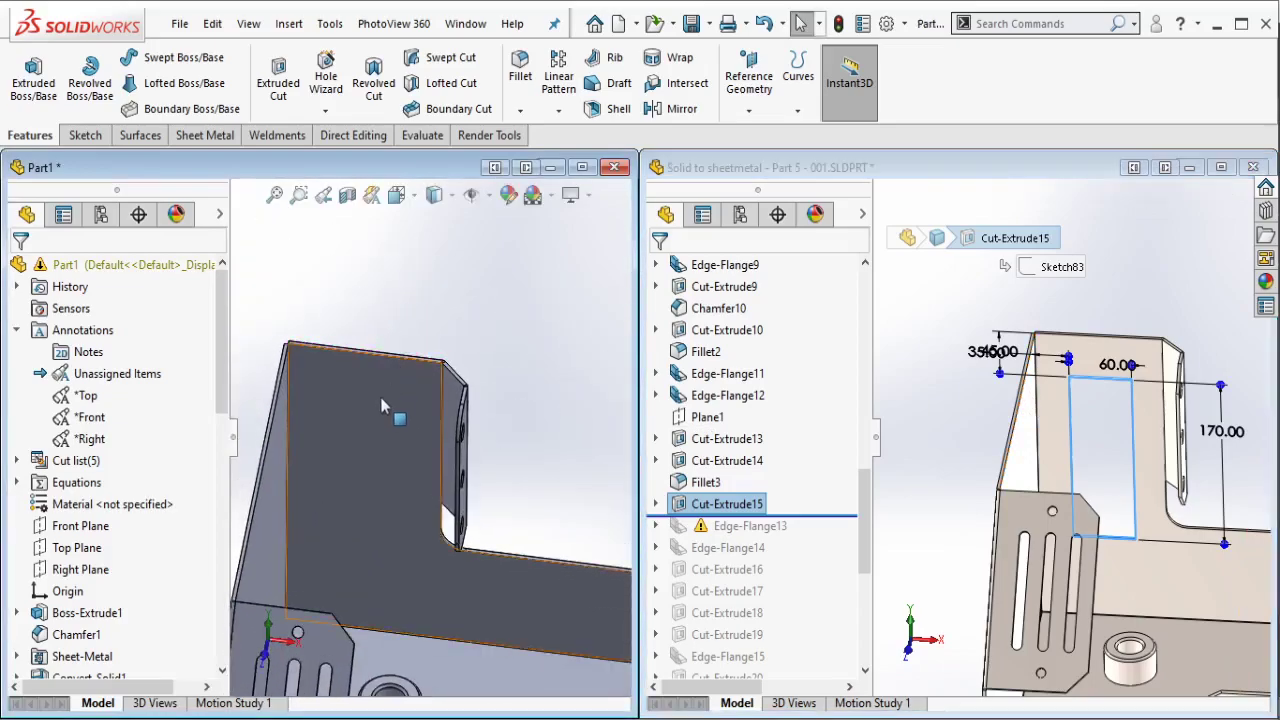
Step: Sketch a rectangle on Part1's back wall face
{"action": "left_click", "coordinate": [400, 337]}
{"action": "left_click", "coordinate": [470, 320]}
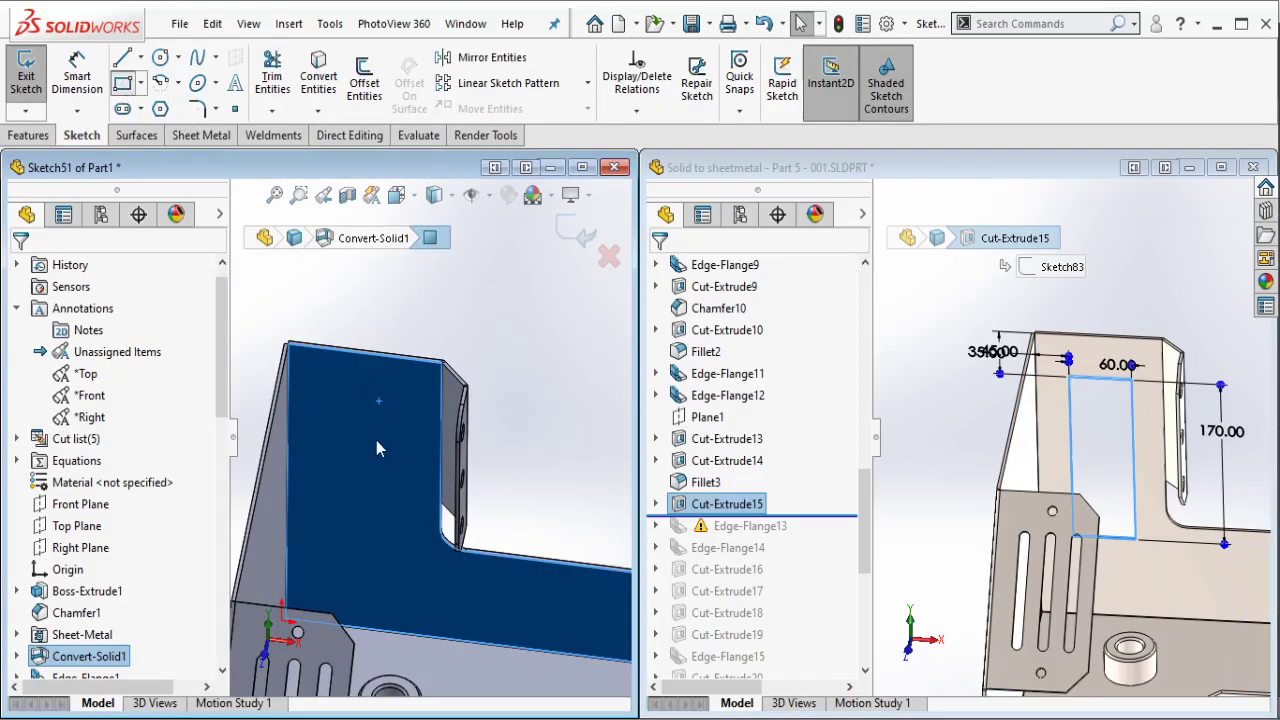
{"action": "left_click_drag", "start_coordinate": [331, 394], "coordinate": [404, 601]}
{"action": "key", "text": "Escape"}
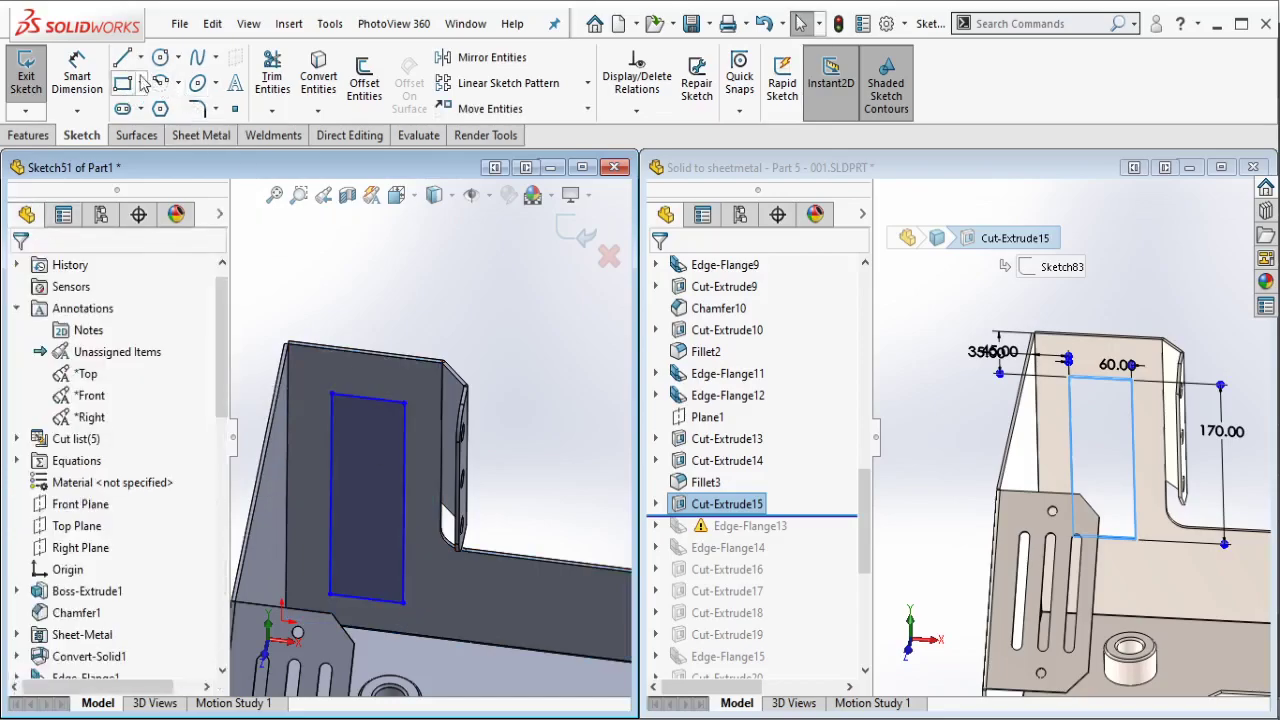
Step: Dimension the rectangle 60 mm wide and 170 mm tall
{"action": "key", "text": "d"}
{"action": "left_click", "coordinate": [388, 392]}
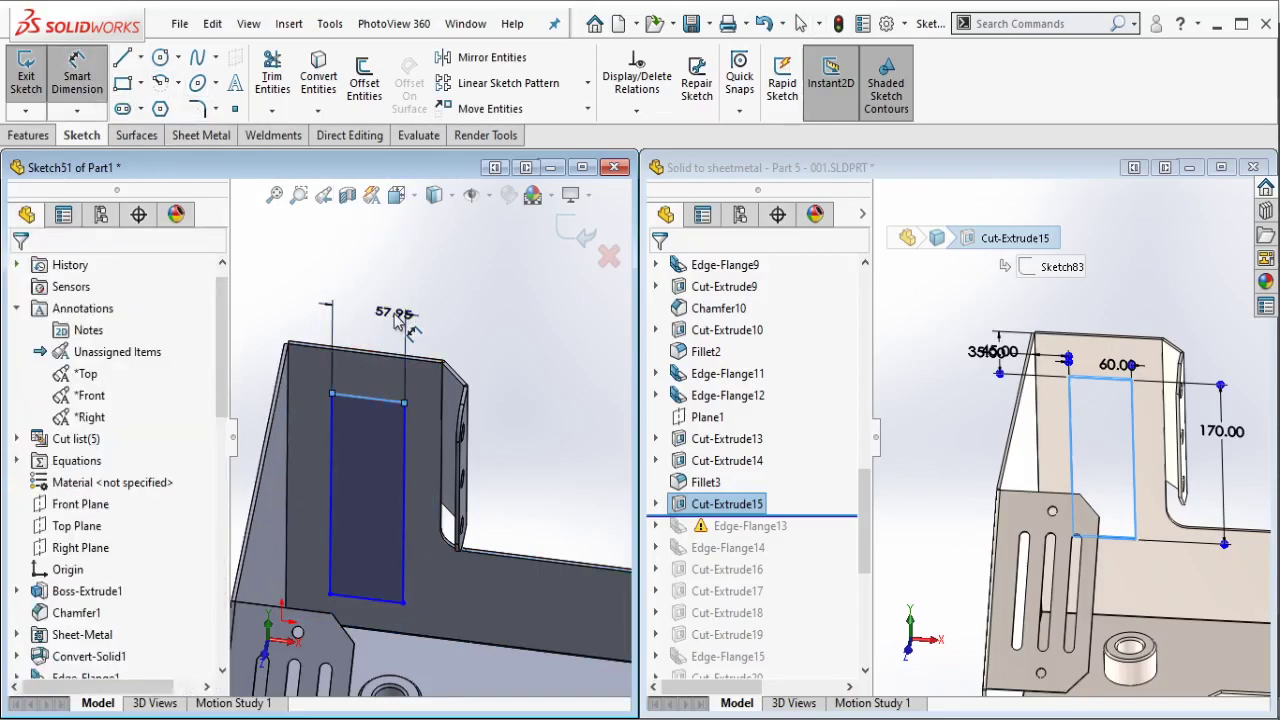
{"action": "left_click", "coordinate": [395, 321]}
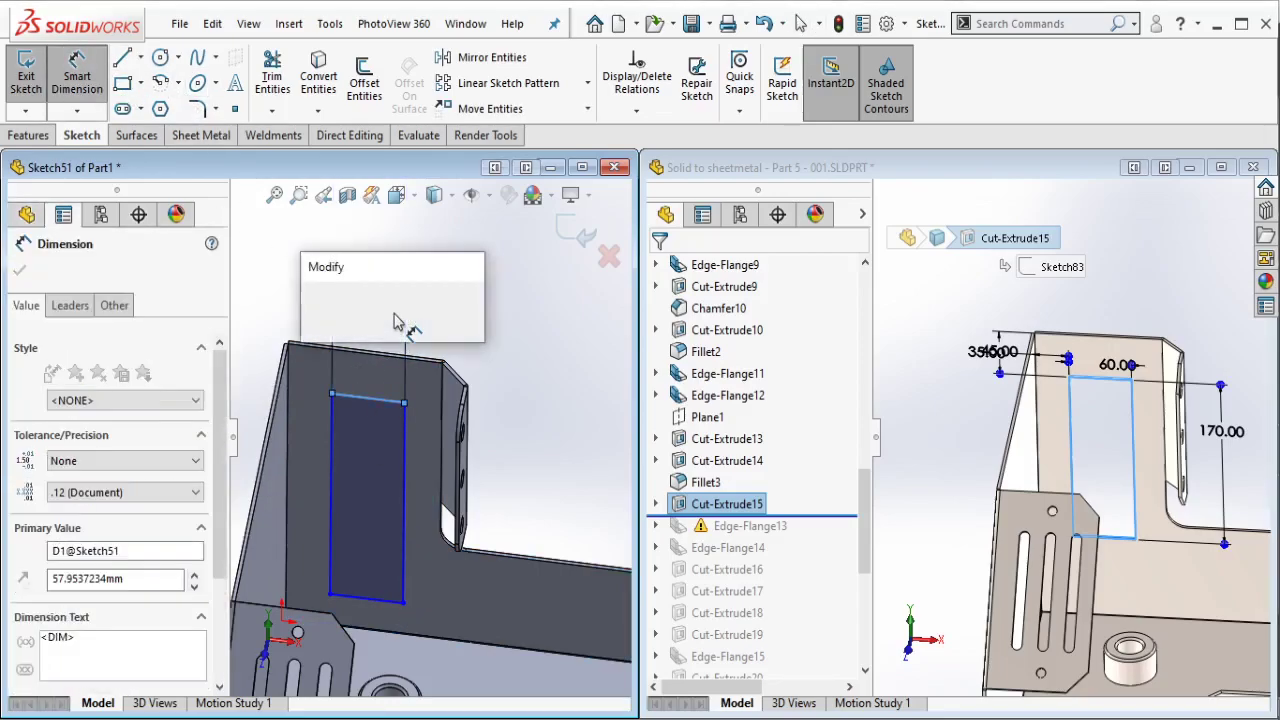
{"action": "type", "text": "60"}
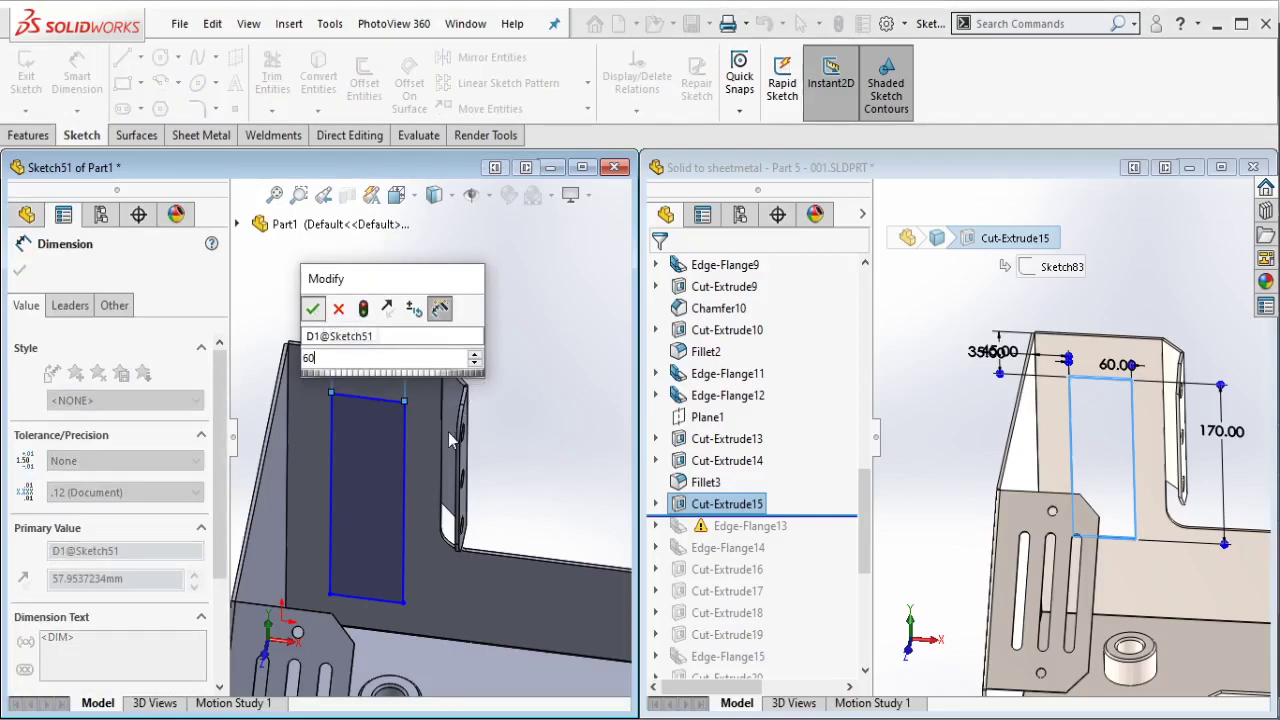
{"action": "key", "text": "Escape"}
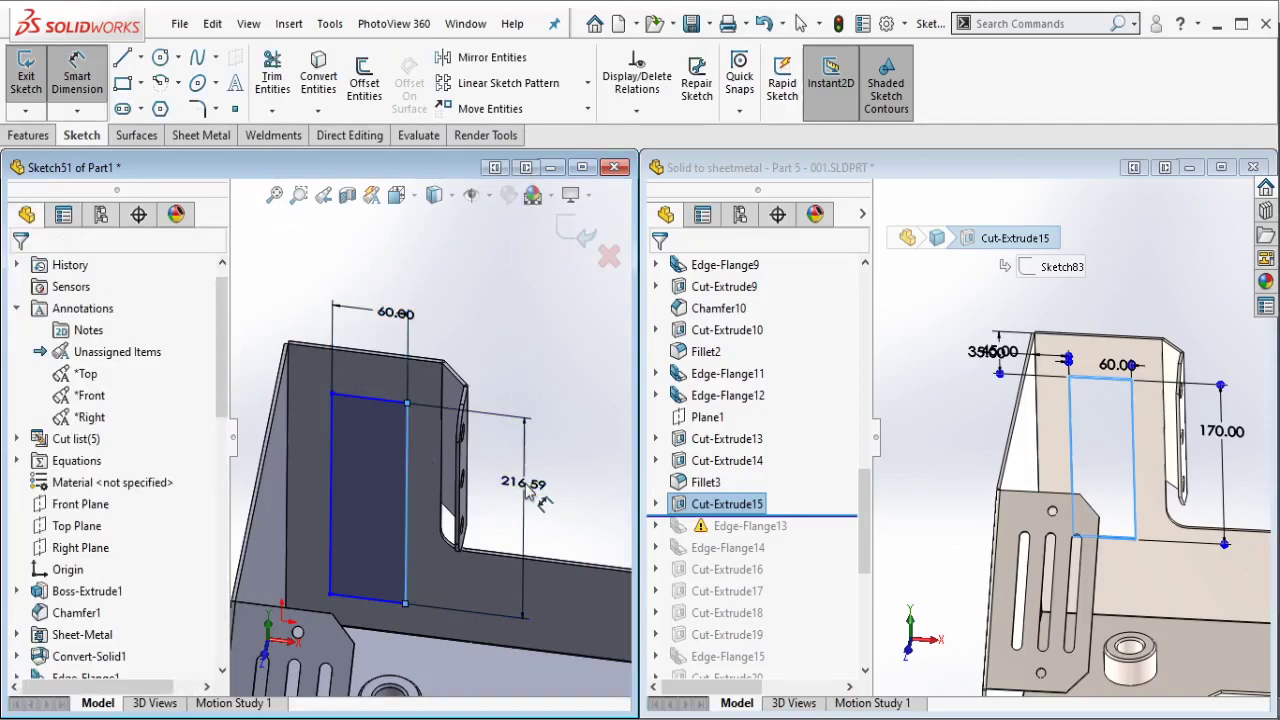
{"action": "left_click", "coordinate": [530, 492]}
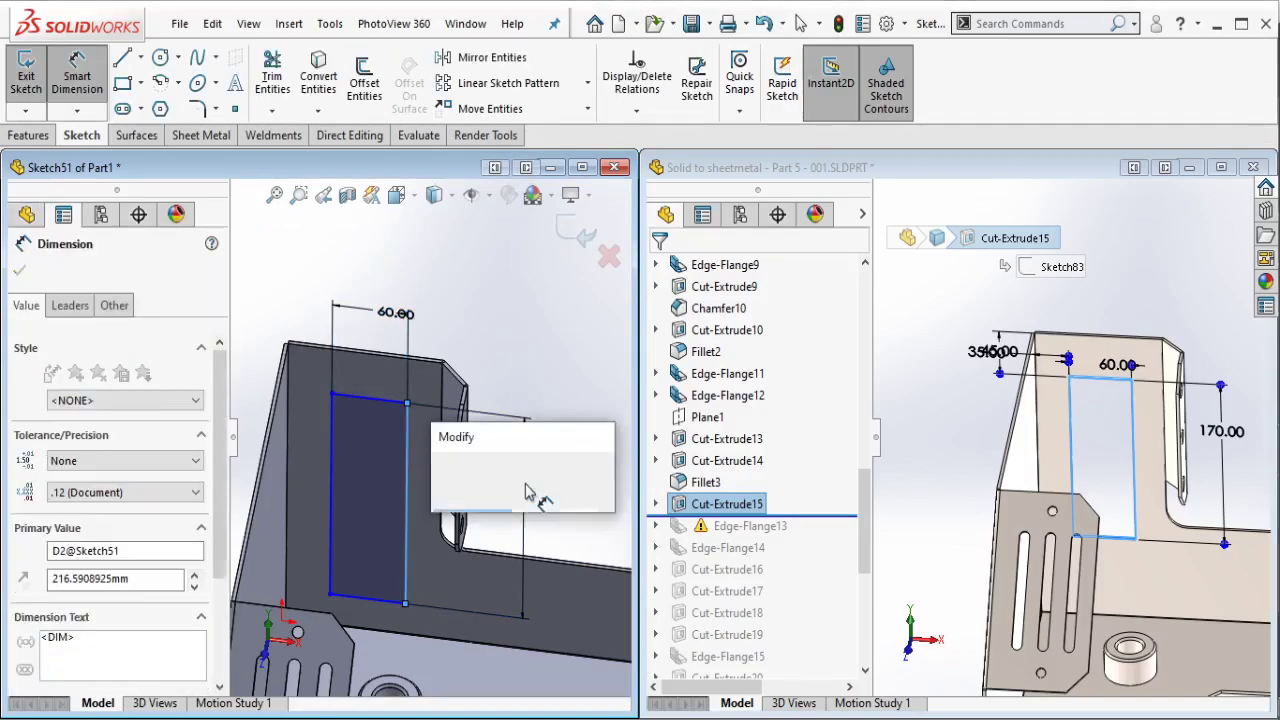
{"action": "type", "text": "170"}
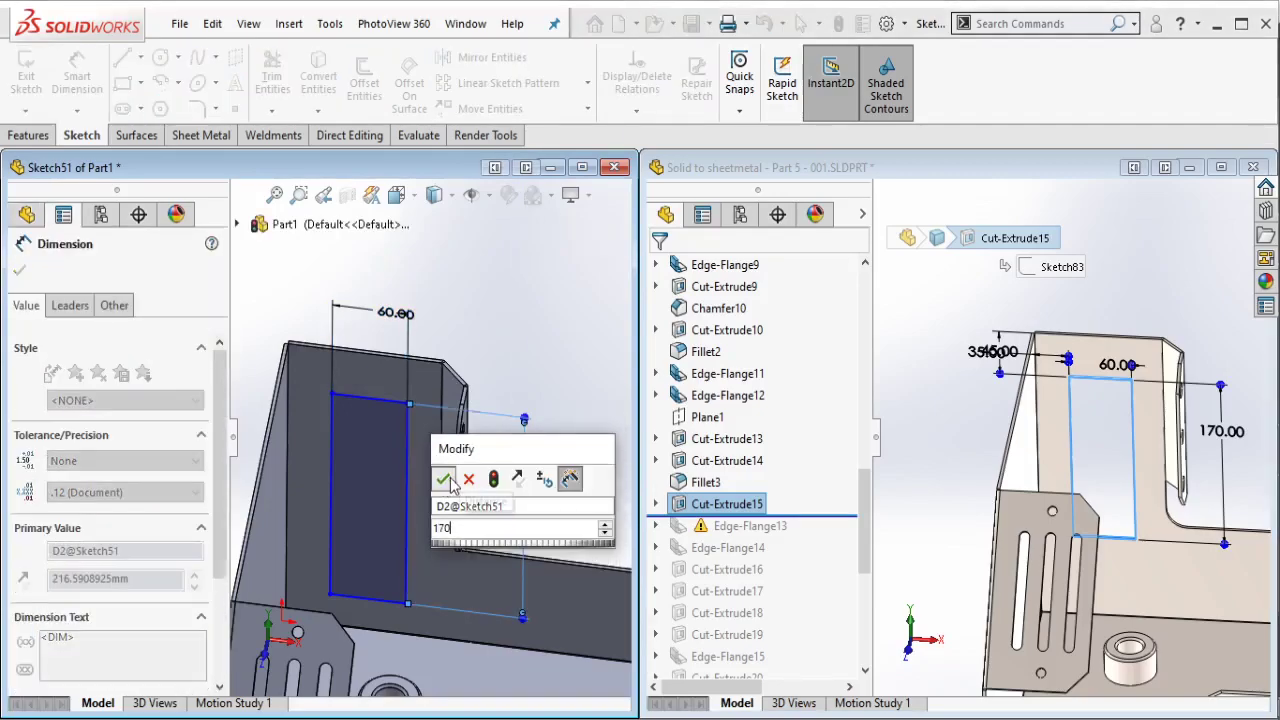
{"action": "left_click", "coordinate": [447, 481]}
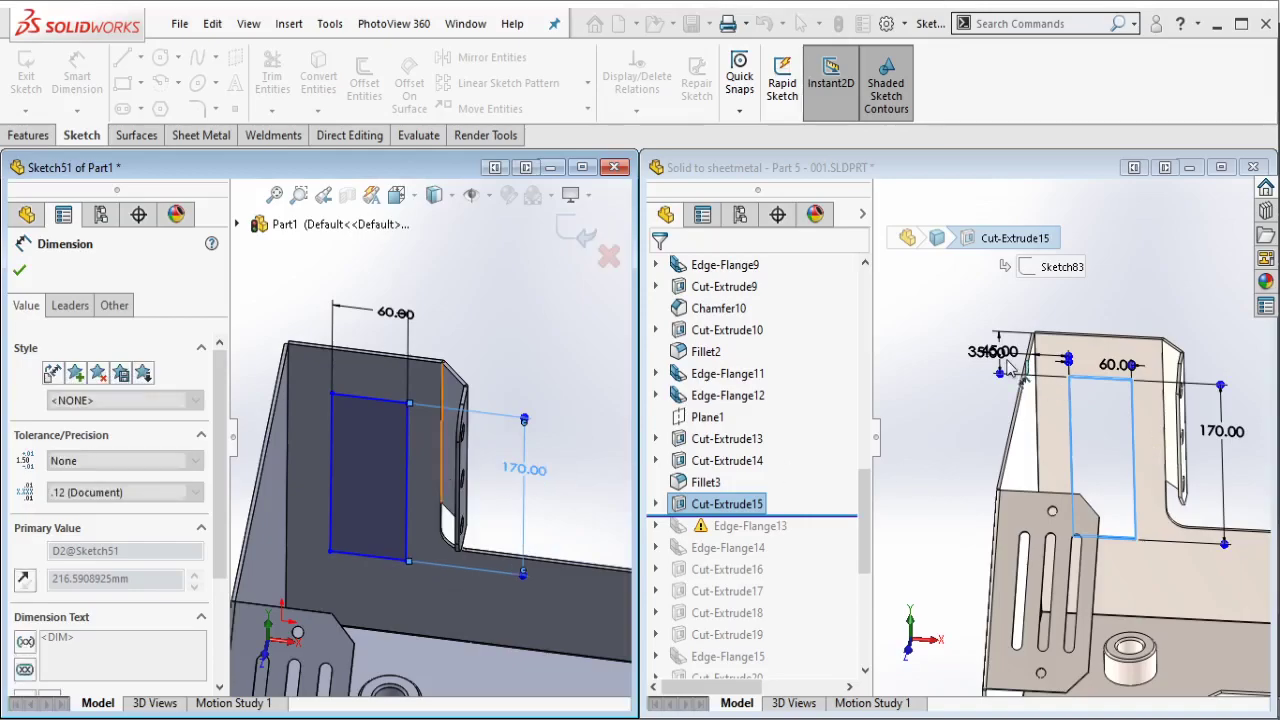
{"action": "scroll", "coordinate": [1007, 368], "scroll_direction": "down", "scroll_amount": 3}
{"action": "scroll", "coordinate": [1078, 402], "scroll_direction": "down", "scroll_amount": 1}
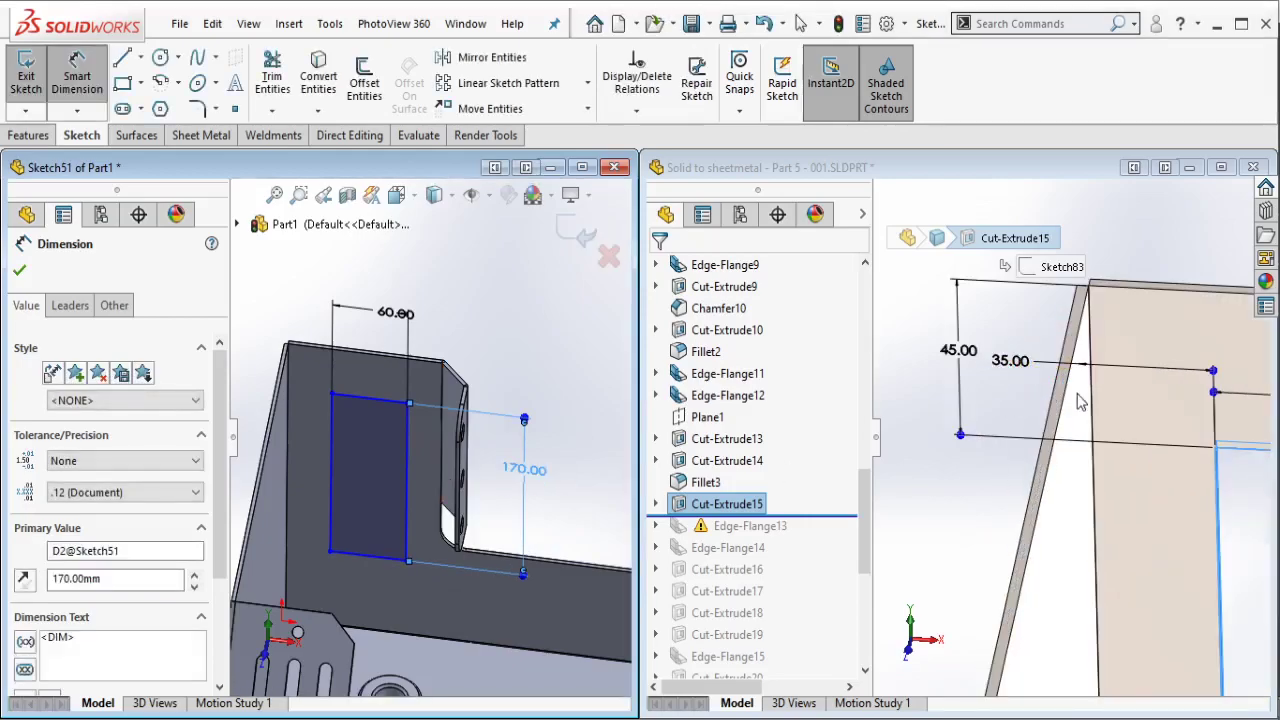
{"action": "scroll", "coordinate": [1078, 402], "scroll_direction": "up", "scroll_amount": 1}
{"action": "scroll", "coordinate": [313, 425], "scroll_direction": "down", "scroll_amount": 3}
{"action": "key", "text": "Escape"}
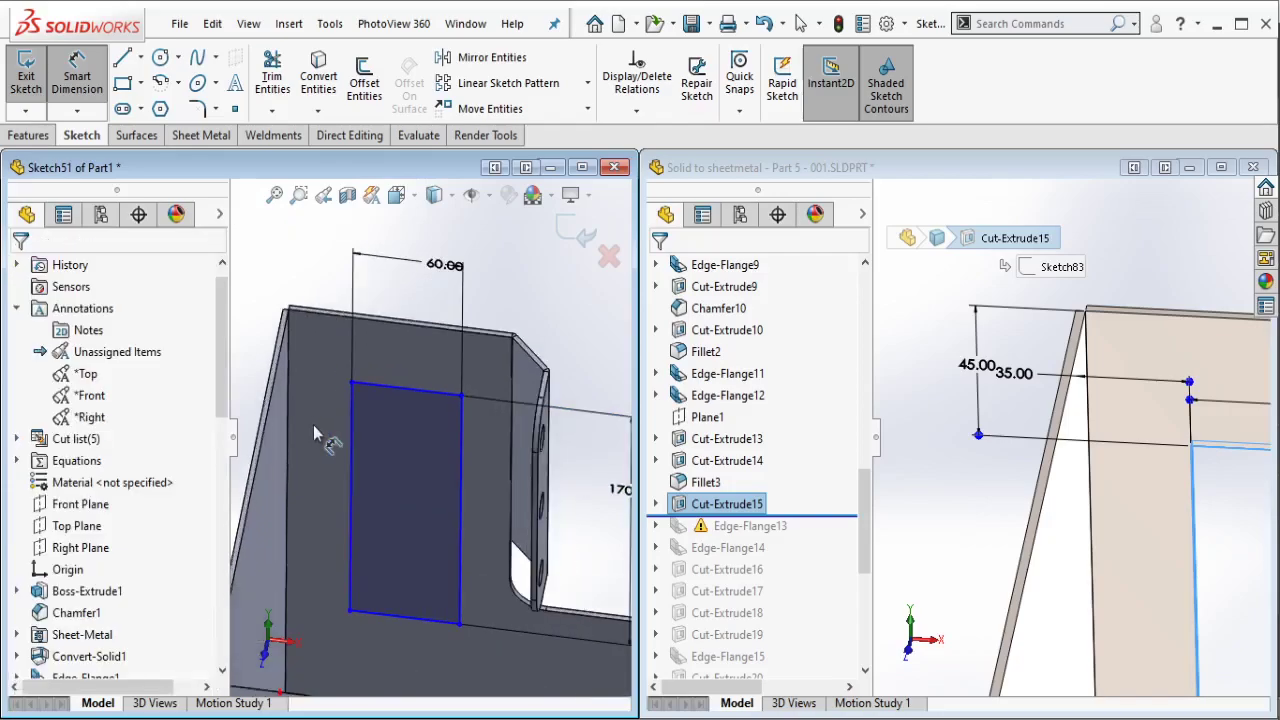
Step: Position the rectangle 35 mm from the wall's side edge and 45 mm below its top
{"action": "left_click", "coordinate": [310, 375]}
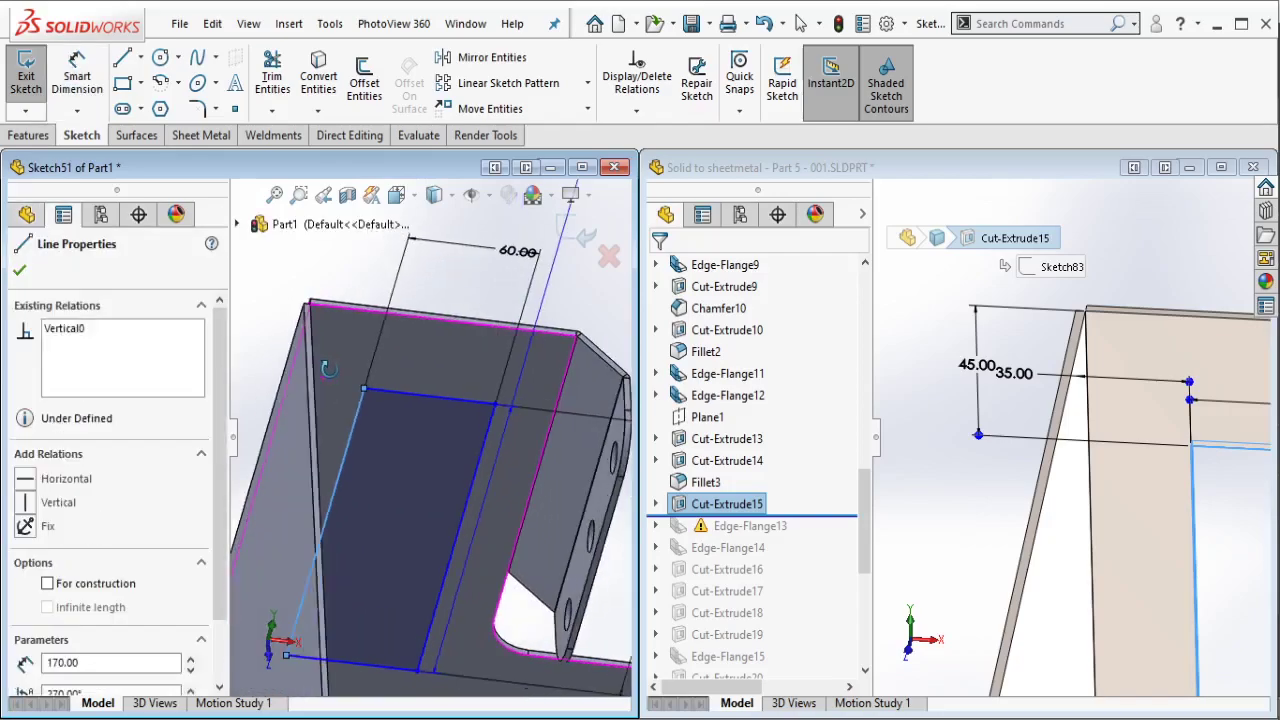
{"action": "middle_click_drag", "start_coordinate": [310, 375], "coordinate": [310, 345]}
{"action": "left_click", "coordinate": [310, 340]}
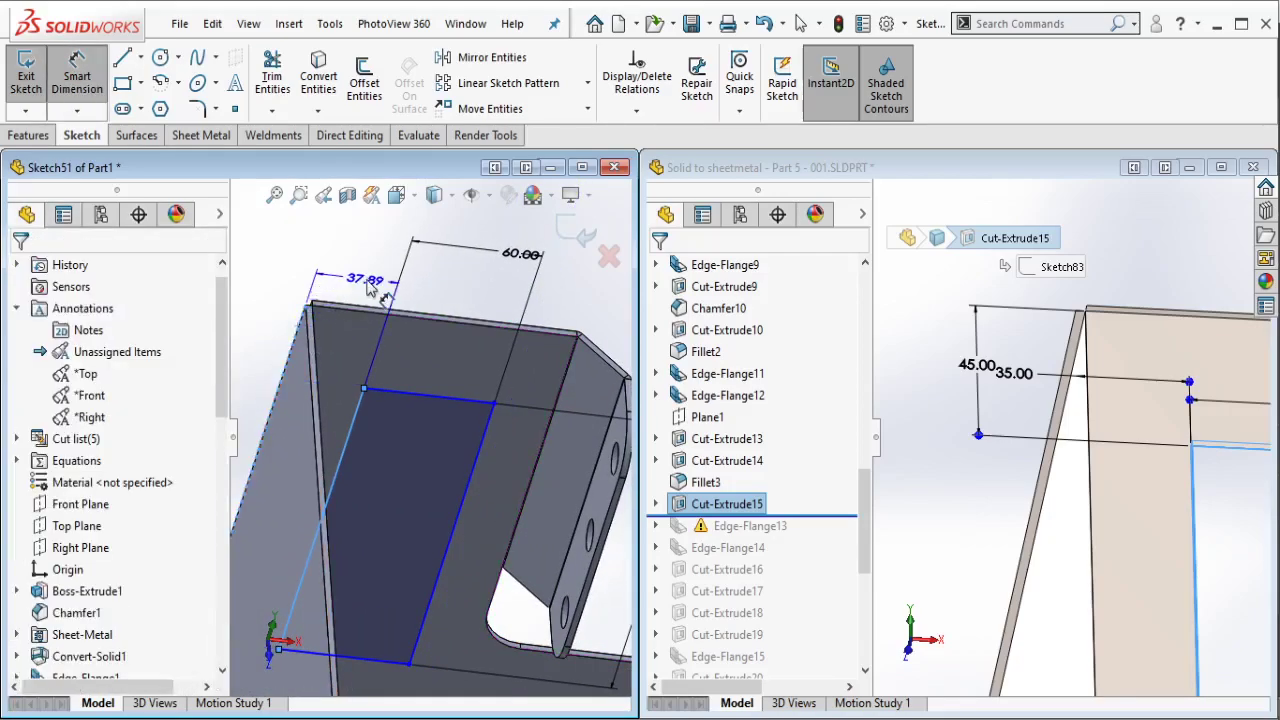
{"action": "left_click", "coordinate": [370, 288]}
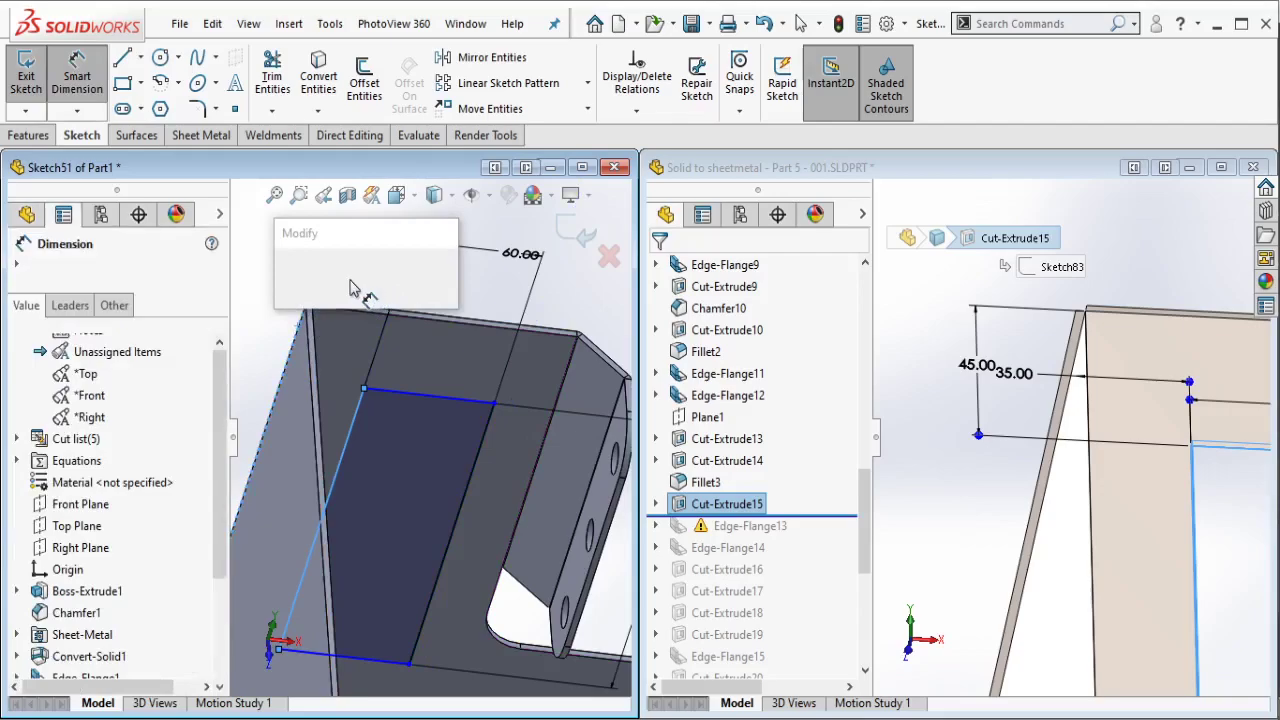
{"action": "type", "text": "35"}
{"action": "left_click", "coordinate": [311, 277]}
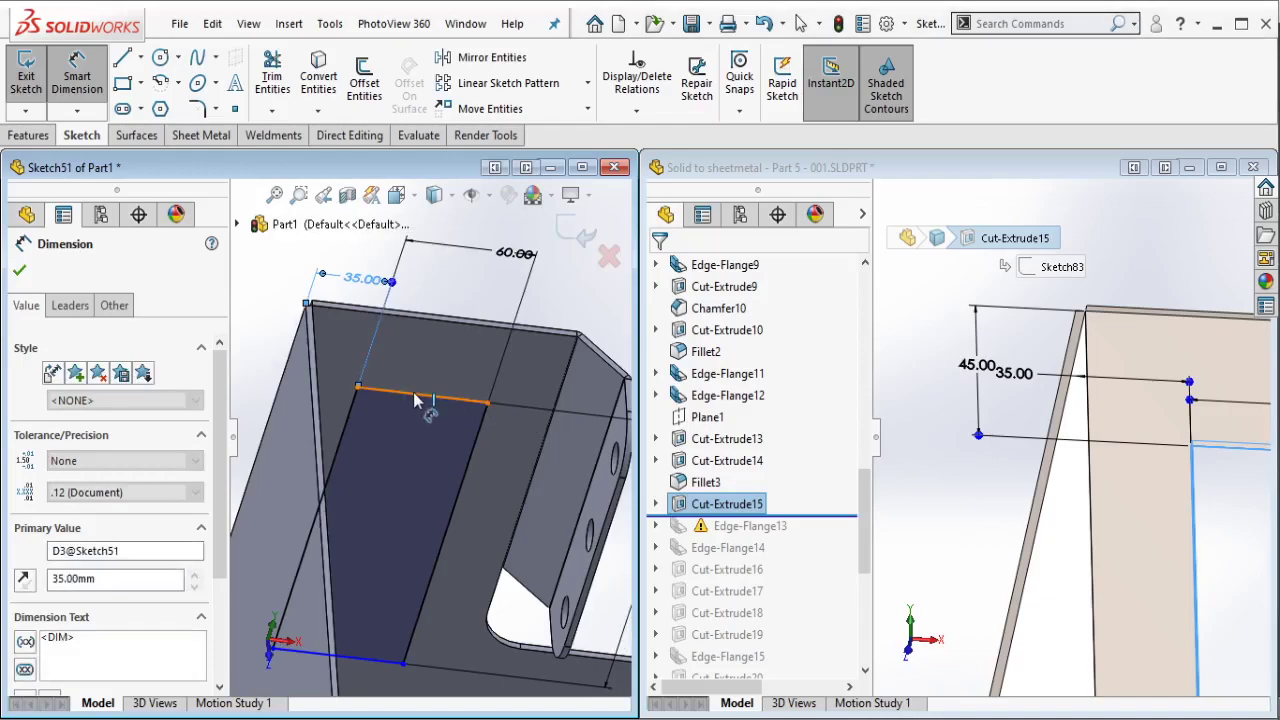
{"action": "left_click", "coordinate": [425, 328]}
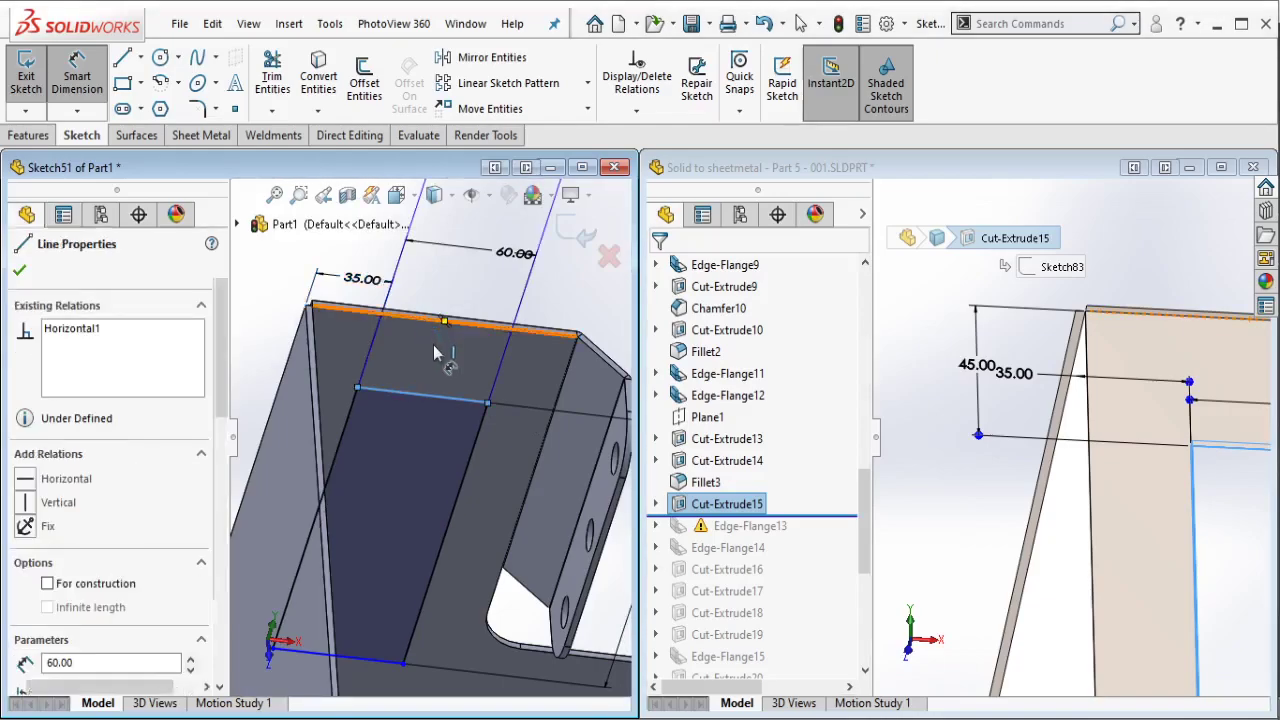
{"action": "left_click", "coordinate": [435, 362]}
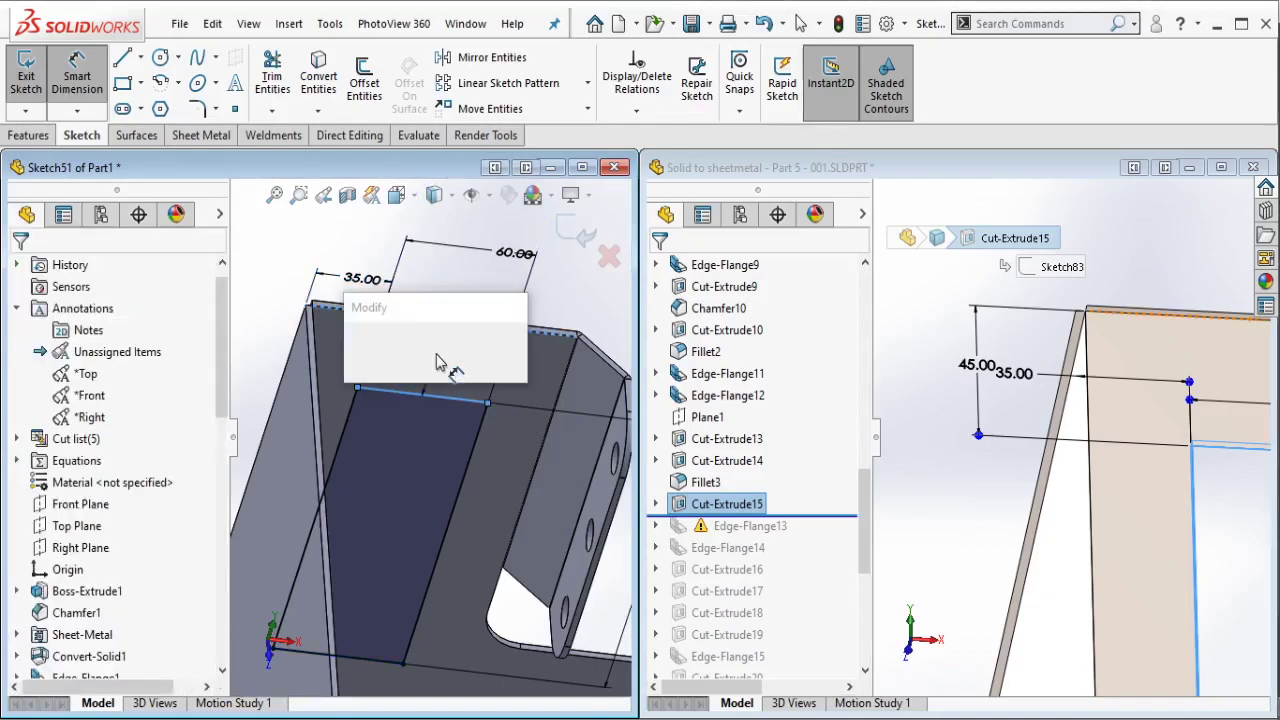
{"action": "type", "text": "45"}
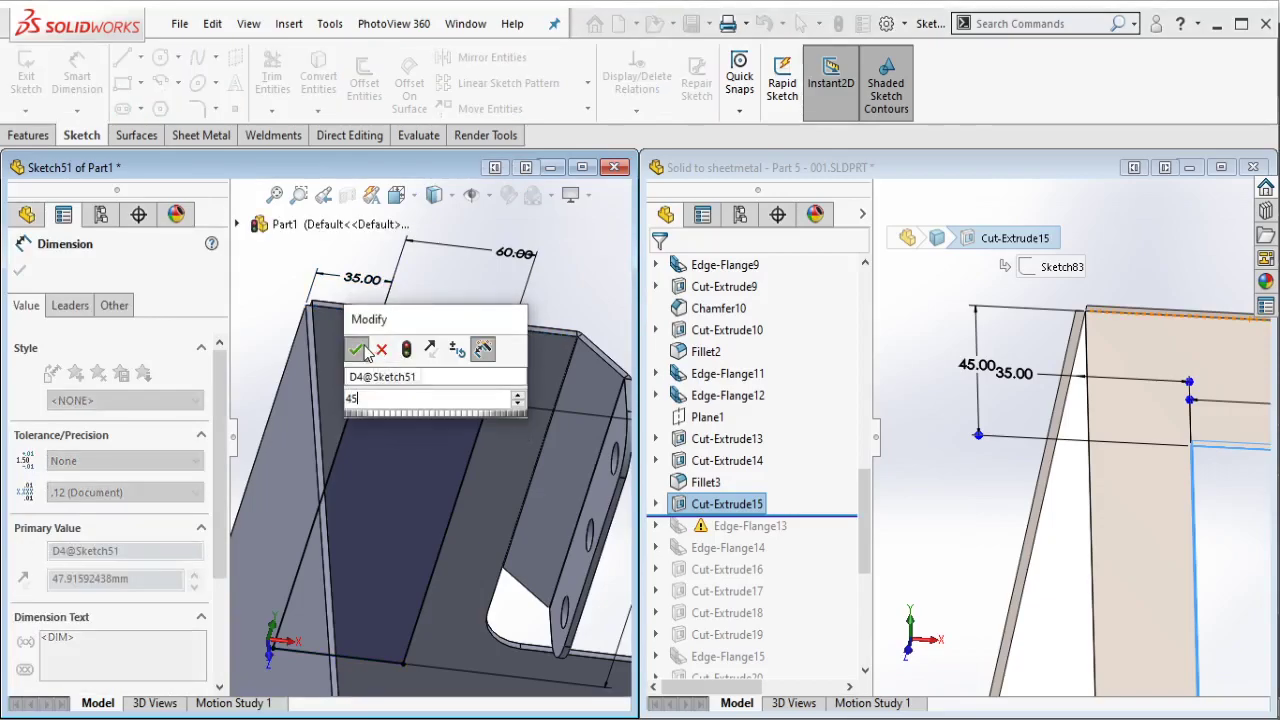
{"action": "left_click", "coordinate": [358, 349]}
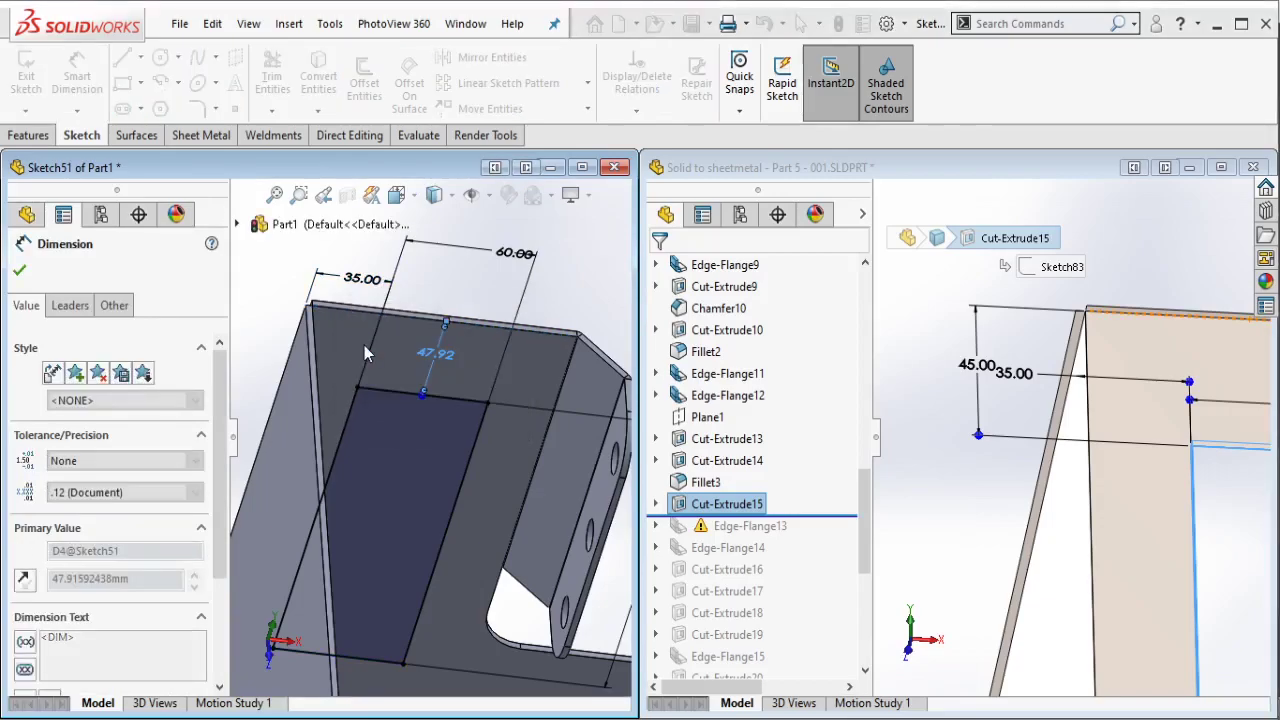
{"action": "key", "text": "Escape"}
{"action": "scroll", "coordinate": [418, 362], "scroll_direction": "up", "scroll_amount": 3}
{"action": "scroll", "coordinate": [463, 384], "scroll_direction": "up", "scroll_amount": 2}
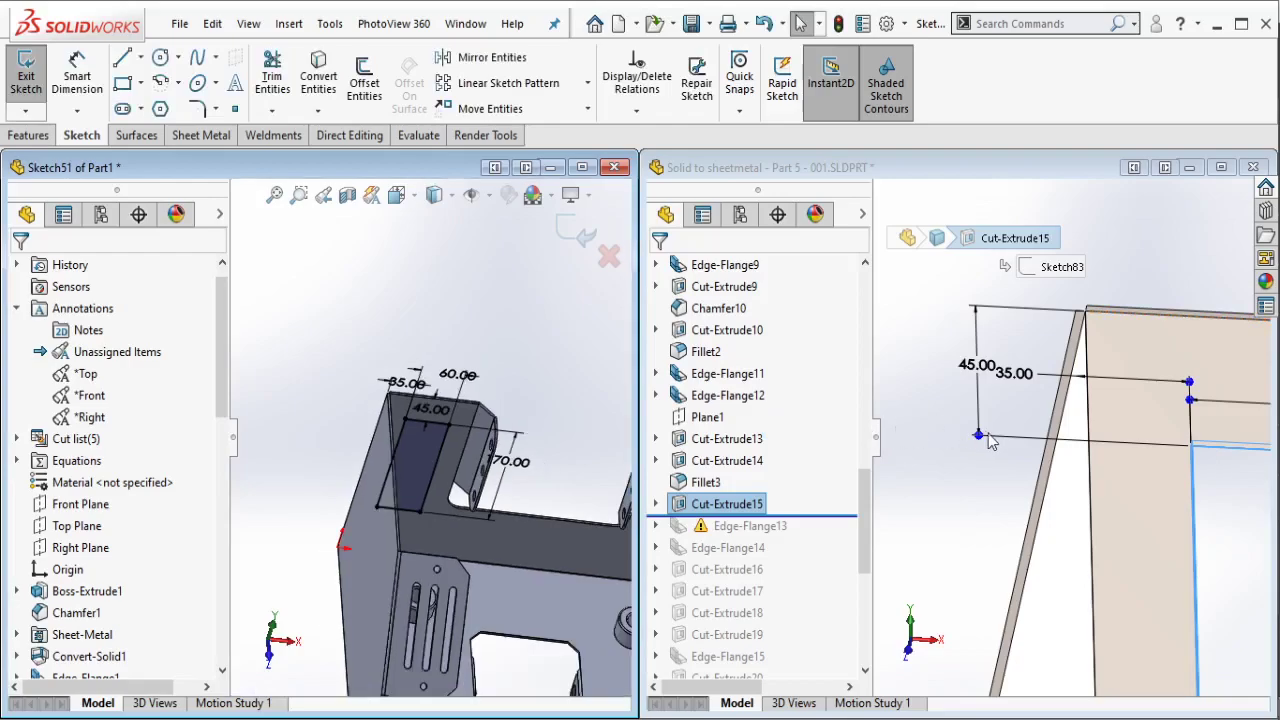
Step: Draw a vertical centerline up from the back wall's midpoint, then box-select the left window rectangle
{"action": "scroll", "coordinate": [1127, 490], "scroll_direction": "up", "scroll_amount": 2}
{"action": "scroll", "coordinate": [1127, 490], "scroll_direction": "up", "scroll_amount": 3}
{"action": "scroll", "coordinate": [1127, 490], "scroll_direction": "up", "scroll_amount": 2}
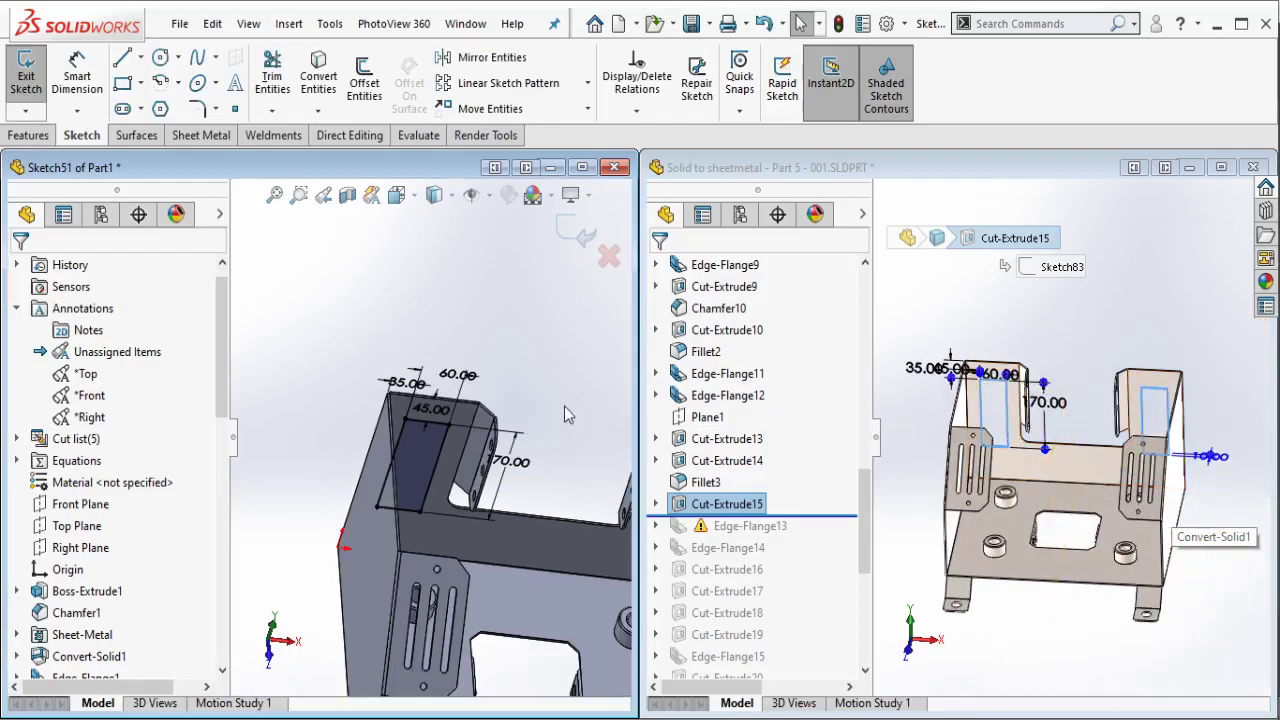
{"action": "mouse_move", "coordinate": [520, 395]}
{"action": "middle_mouse_down"}
{"action": "mouse_move", "coordinate": [540, 404]}
{"action": "mouse_move", "coordinate": [433, 403]}
{"action": "middle_mouse_up"}
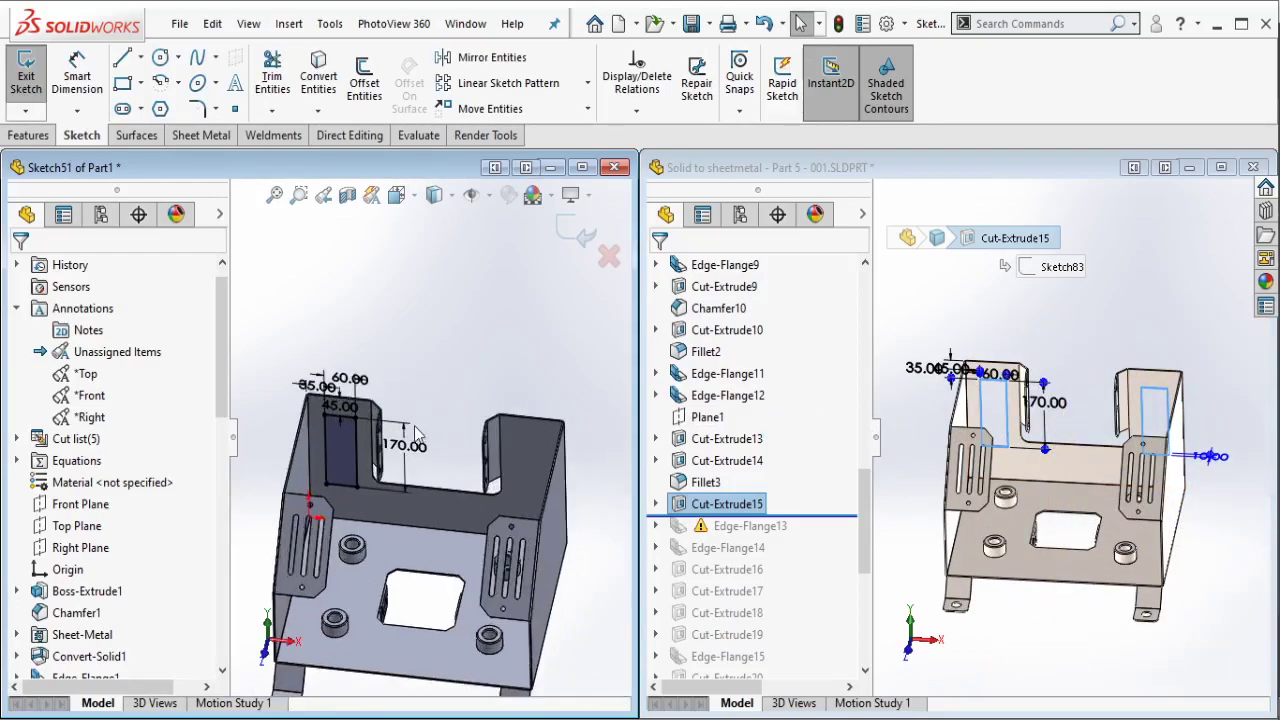
{"action": "left_click", "coordinate": [140, 57]}
{"action": "left_click", "coordinate": [200, 106]}
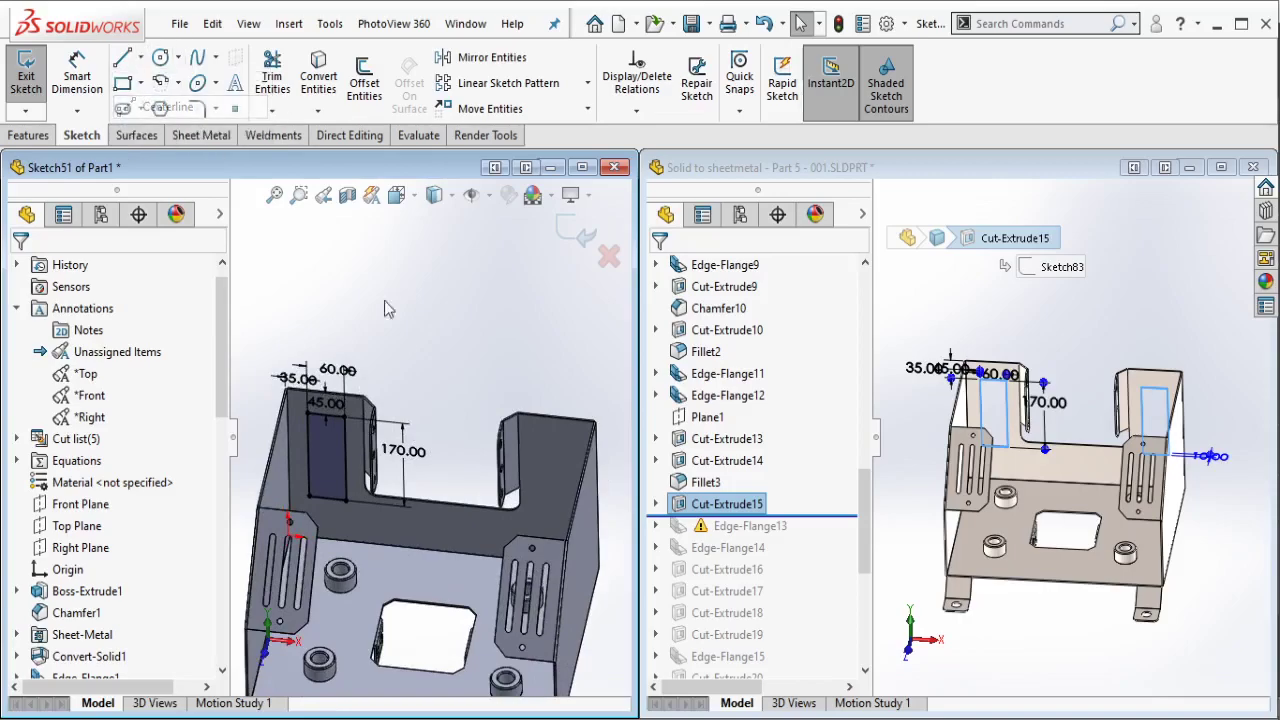
{"action": "left_click", "coordinate": [440, 500]}
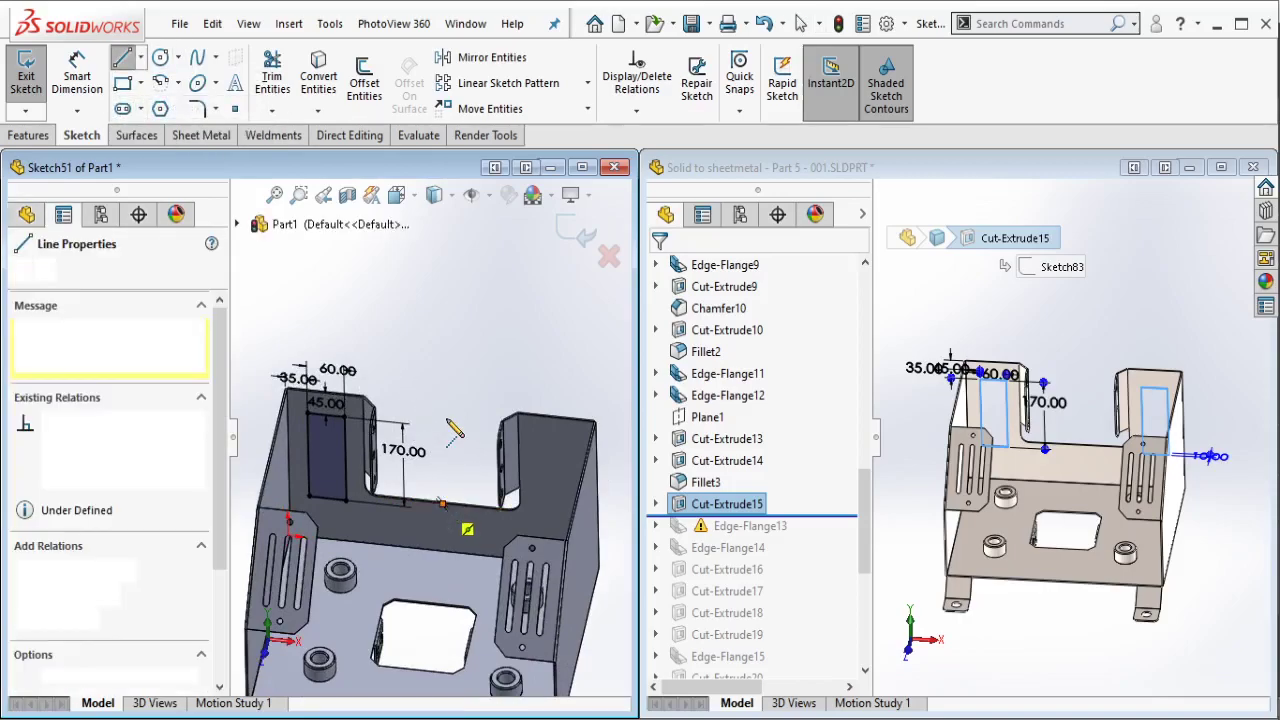
{"action": "left_click", "coordinate": [440, 386]}
{"action": "key", "text": "Escape"}
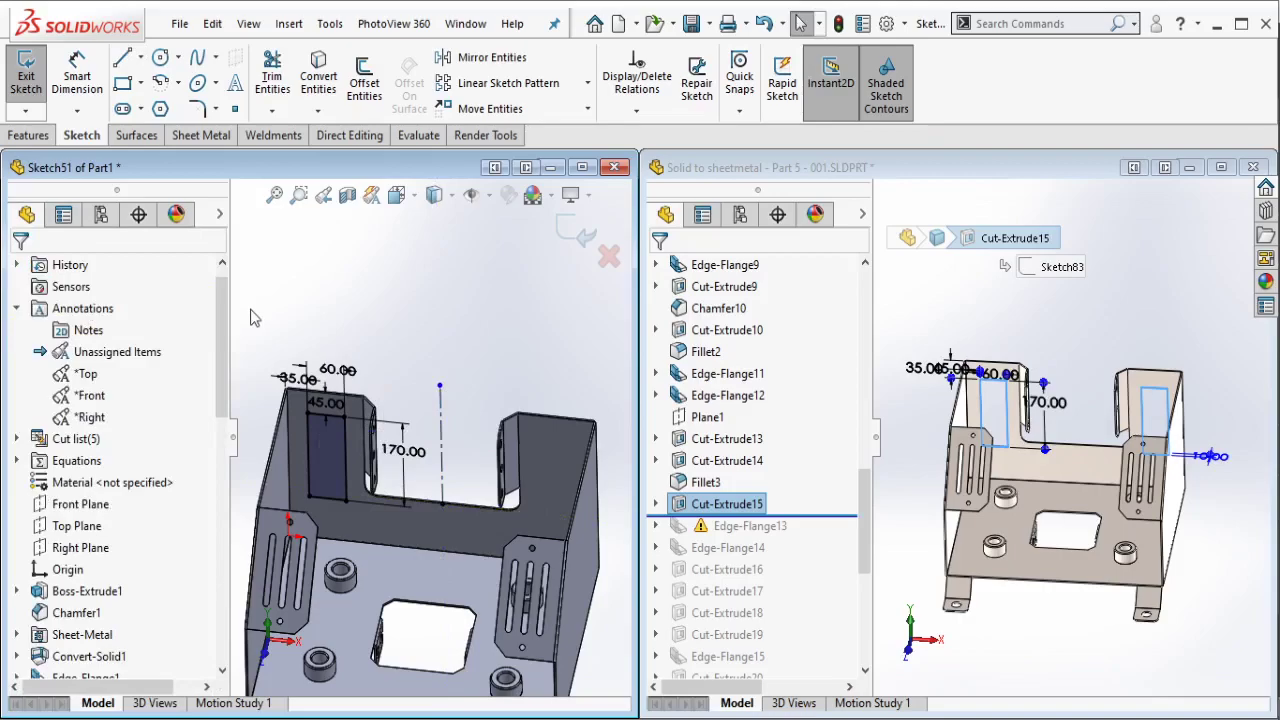
{"action": "left_click_drag", "start_coordinate": [251, 308], "coordinate": [384, 540]}
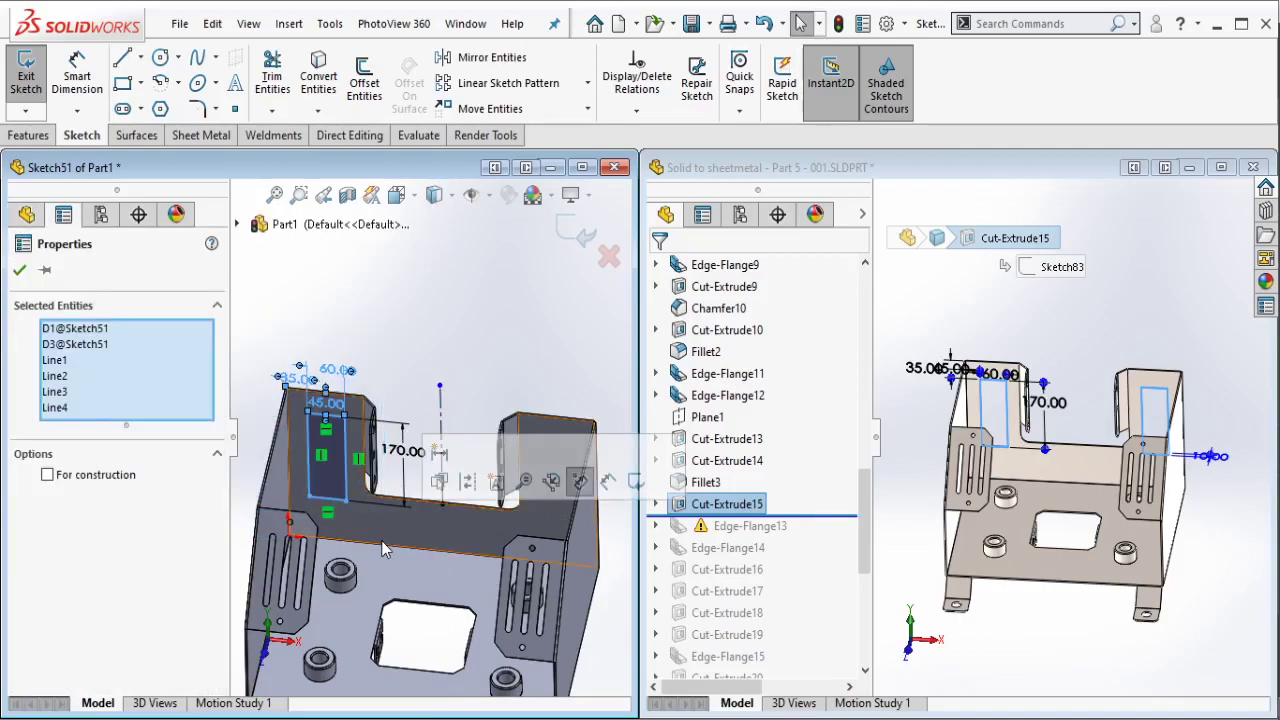
Step: Mirror the window rectangle about the vertical centerline onto the right side
{"action": "left_click", "coordinate": [490, 63]}
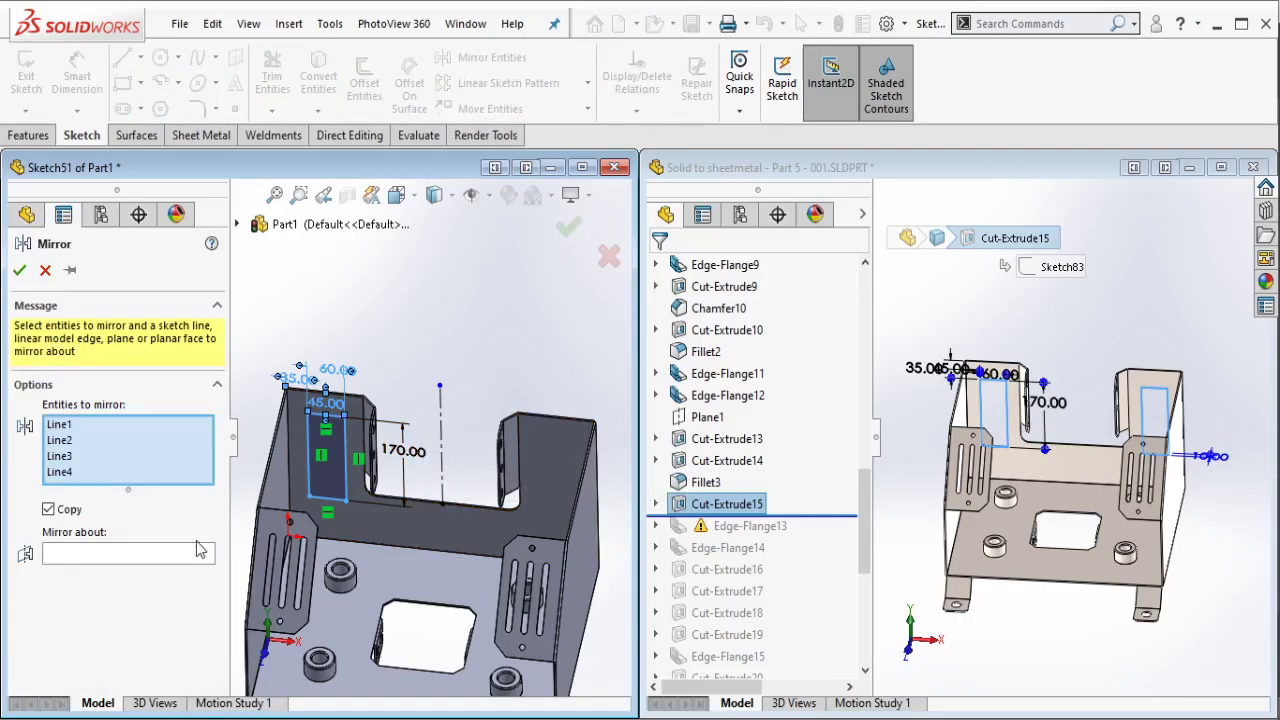
{"action": "left_click", "coordinate": [175, 556]}
{"action": "left_click", "coordinate": [443, 432]}
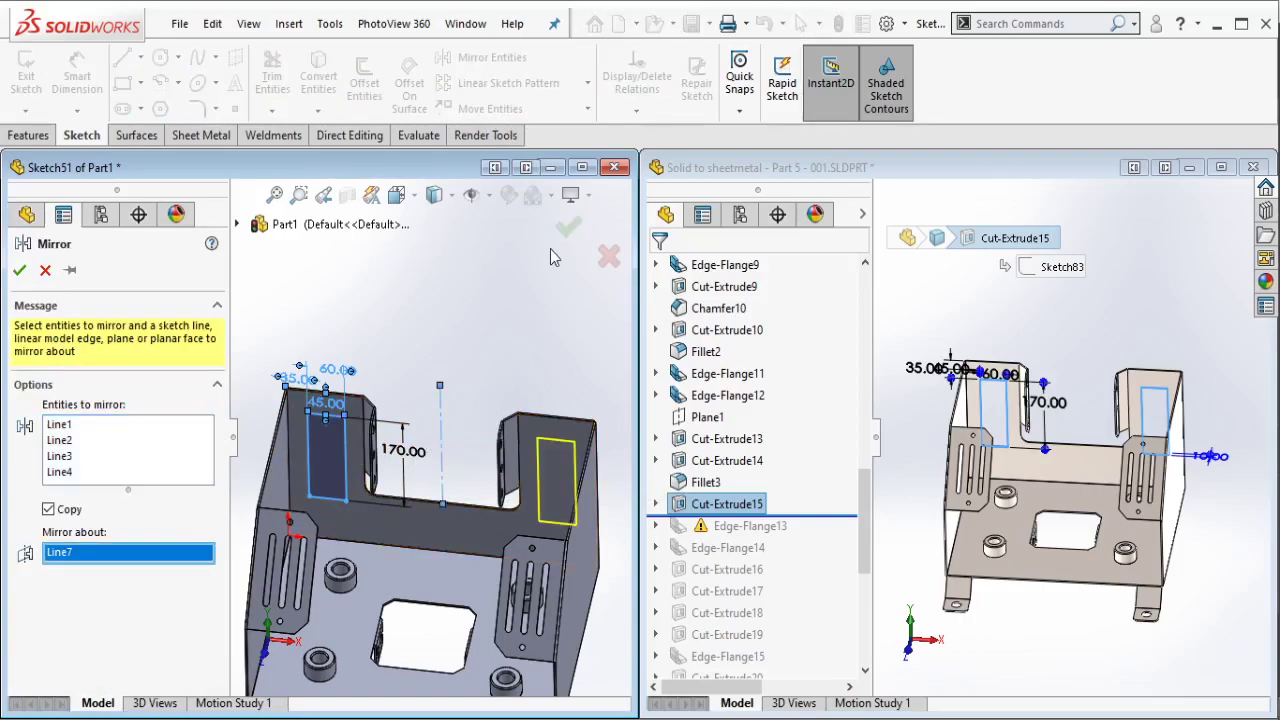
{"action": "left_click", "coordinate": [570, 229]}
Step: Cut both window rectangles through the back wall
{"action": "left_click", "coordinate": [28, 135]}
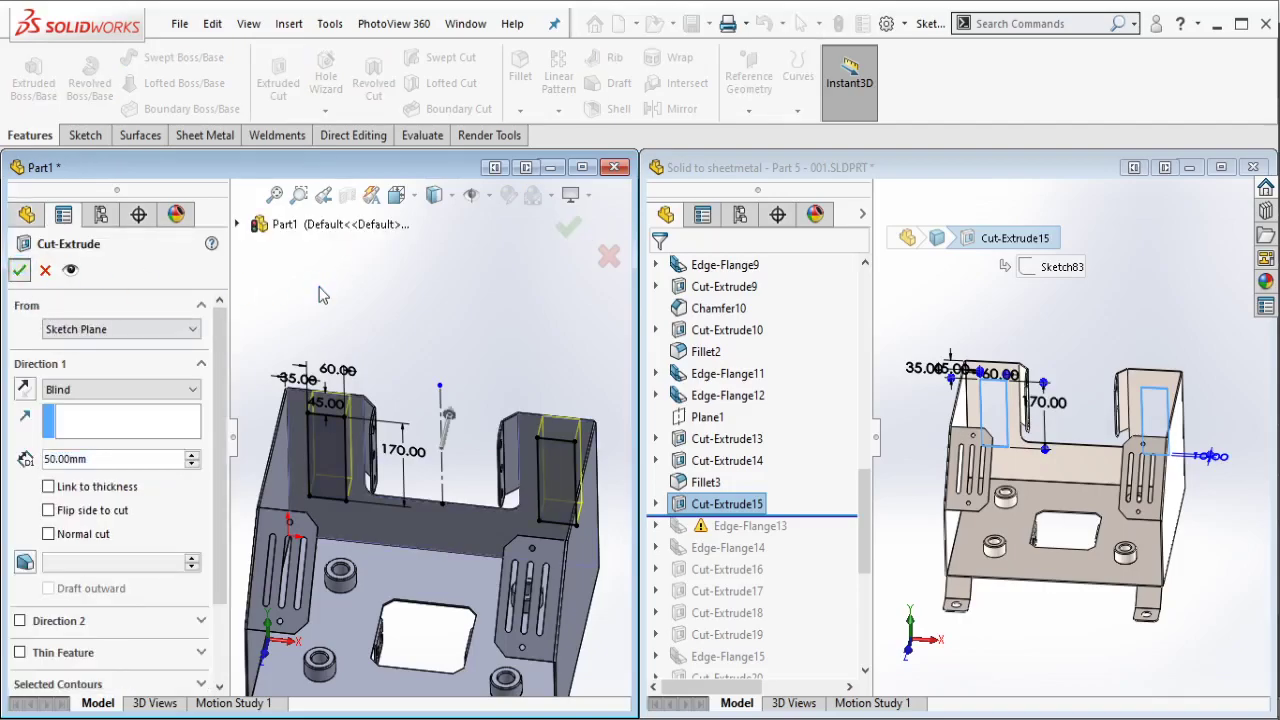
{"action": "key", "text": "Return"}
{"action": "key", "text": "f"}
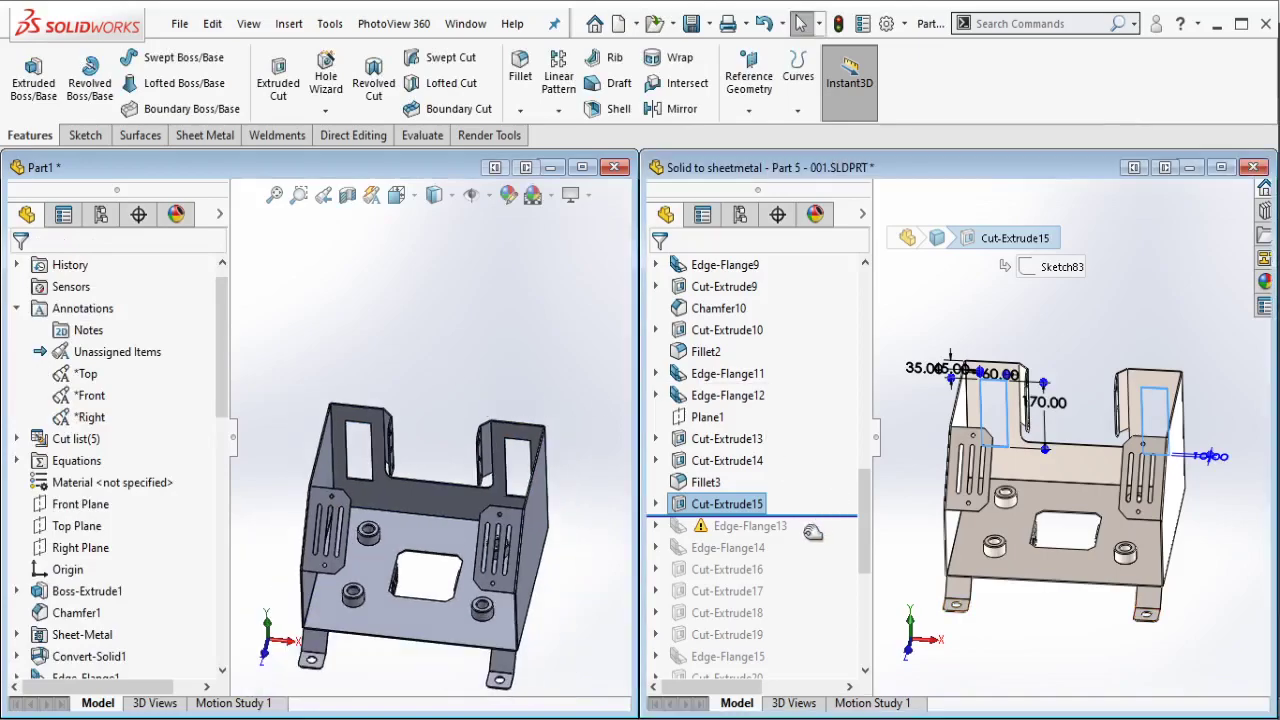
Step: Roll the reference part back to Edge-Flange13 and inspect that flange
{"action": "left_click_drag", "start_coordinate": [822, 514], "coordinate": [796, 537]}
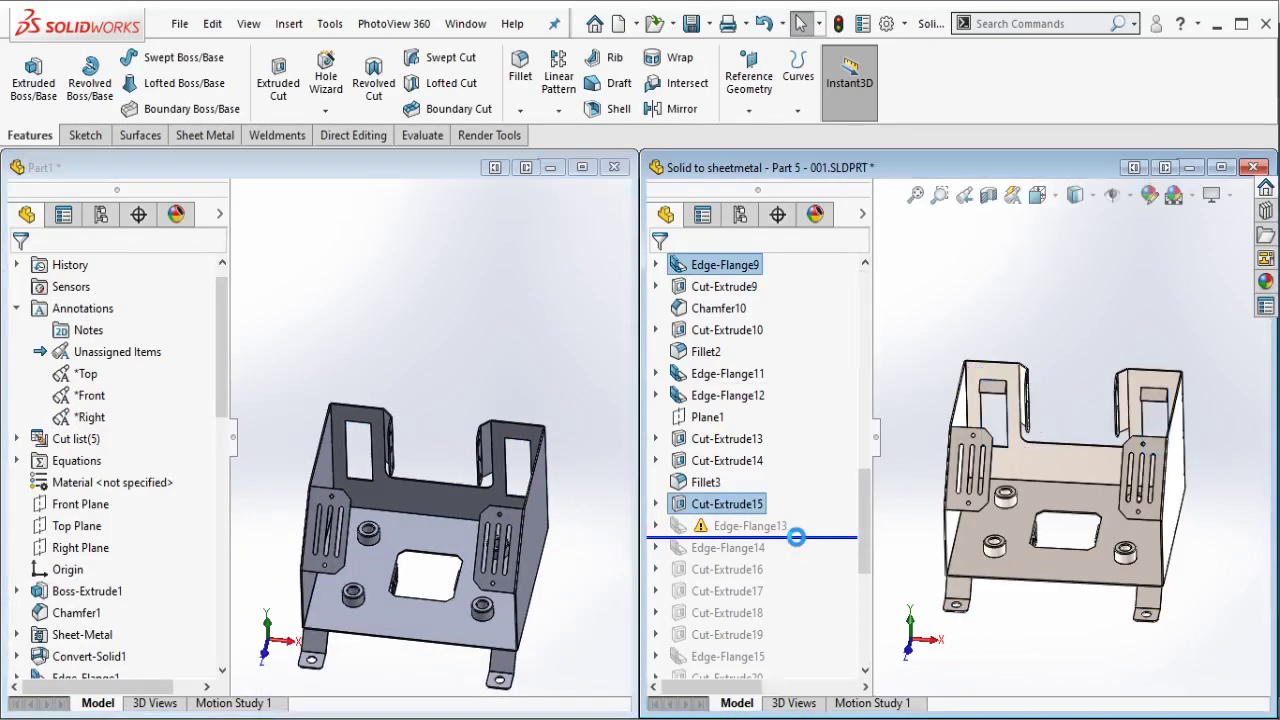
{"action": "left_click", "coordinate": [750, 526]}
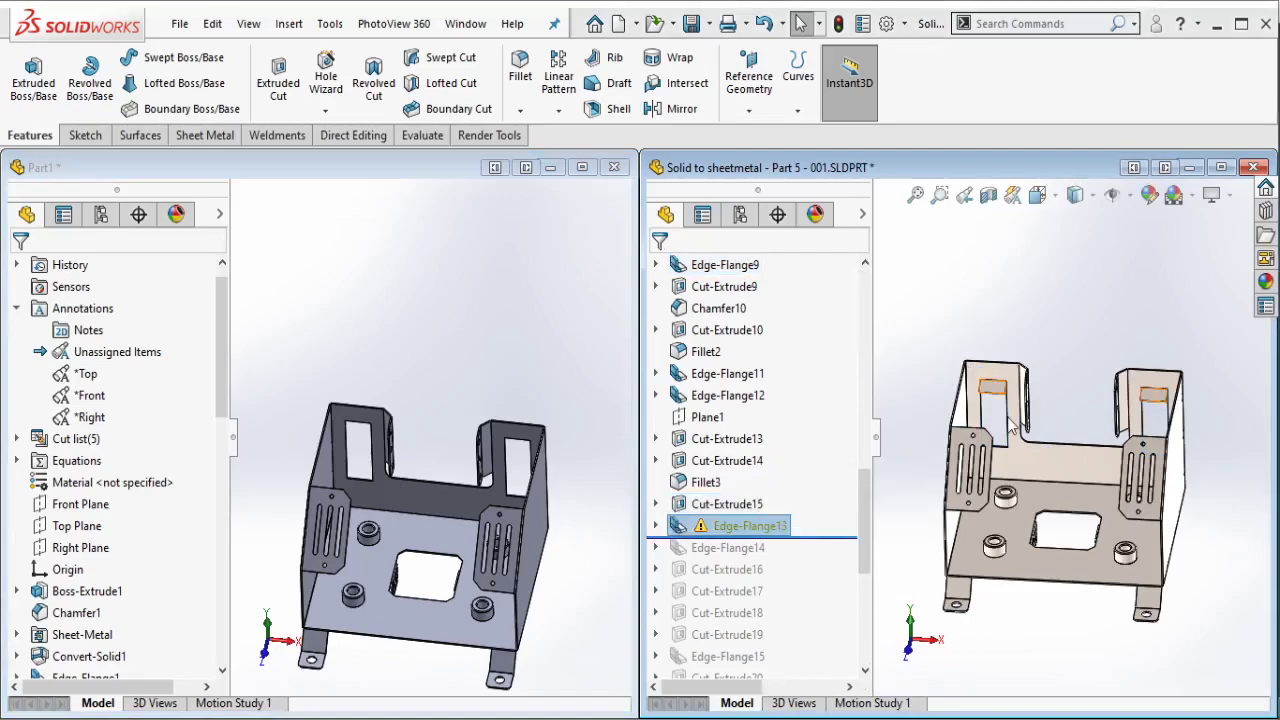
{"action": "scroll", "coordinate": [997, 383], "scroll_direction": "down", "scroll_amount": 4}
{"action": "scroll", "coordinate": [997, 383], "scroll_direction": "down", "scroll_amount": 2}
{"action": "scroll", "coordinate": [1005, 382], "scroll_direction": "down", "scroll_amount": 3}
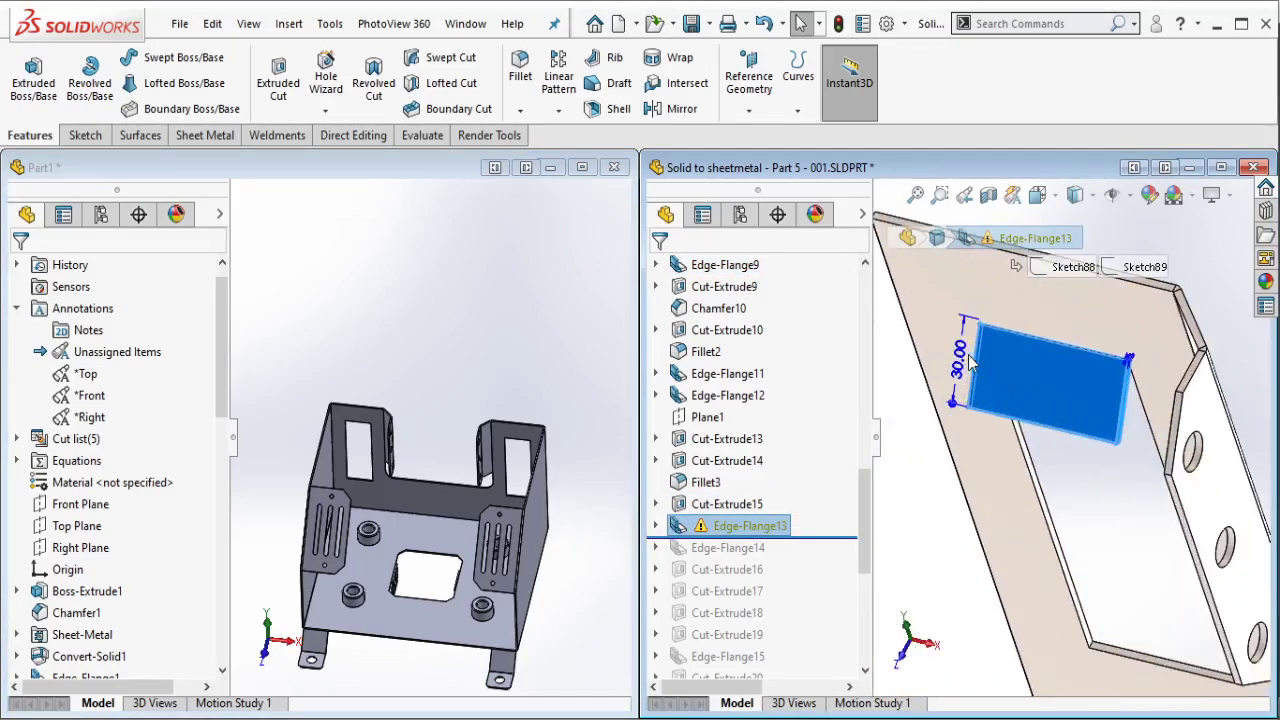
{"action": "scroll", "coordinate": [1015, 380], "scroll_direction": "down", "scroll_amount": 2}
{"action": "scroll", "coordinate": [1020, 380], "scroll_direction": "up", "scroll_amount": 3}
Step: Start an edge flange in Part1 on the top edges of both windows
{"action": "left_click", "coordinate": [390, 424]}
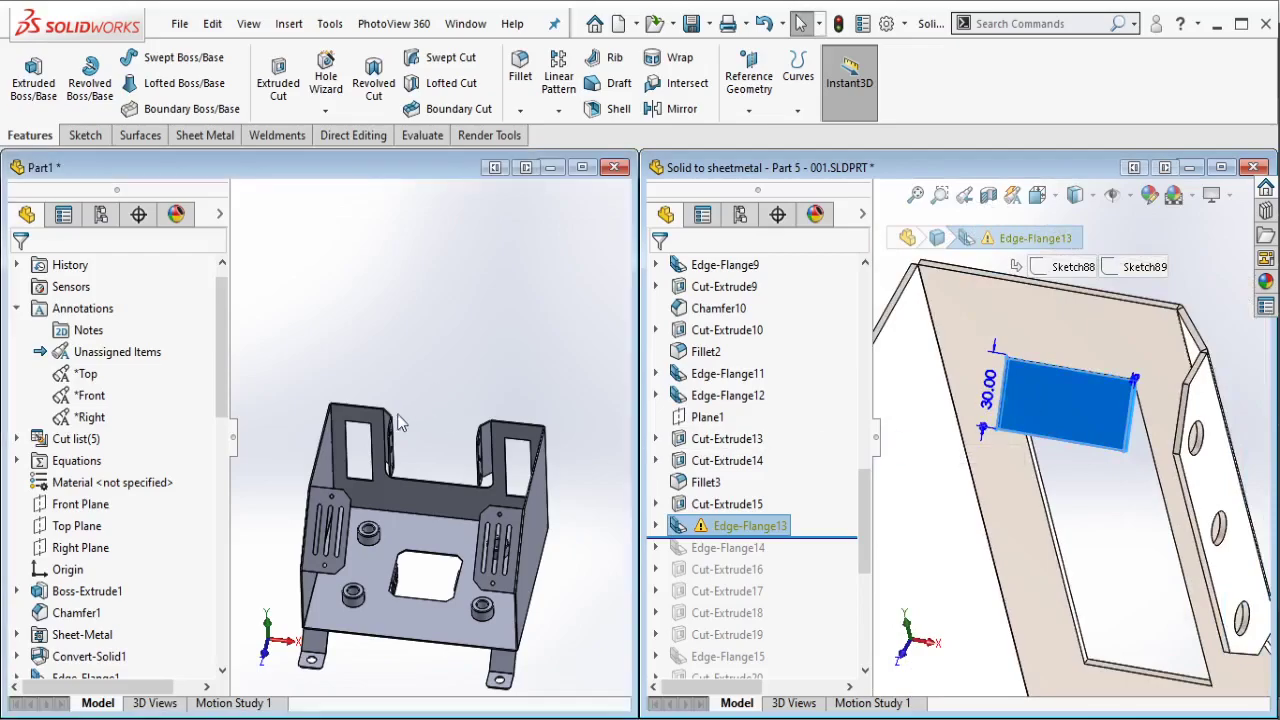
{"action": "scroll", "coordinate": [388, 424], "scroll_direction": "down", "scroll_amount": 5}
{"action": "scroll", "coordinate": [300, 430], "scroll_direction": "down", "scroll_amount": 3}
{"action": "scroll", "coordinate": [295, 437], "scroll_direction": "down", "scroll_amount": 2}
{"action": "scroll", "coordinate": [349, 428], "scroll_direction": "down", "scroll_amount": 1}
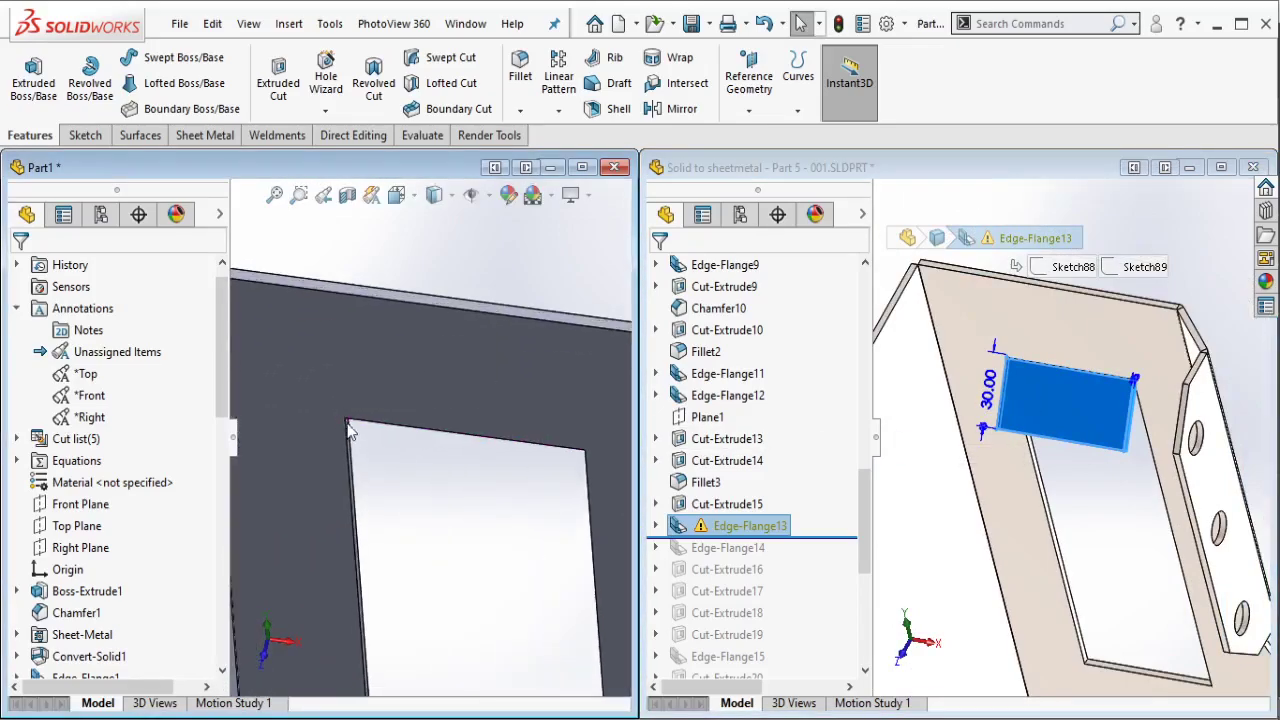
{"action": "left_click", "coordinate": [206, 136]}
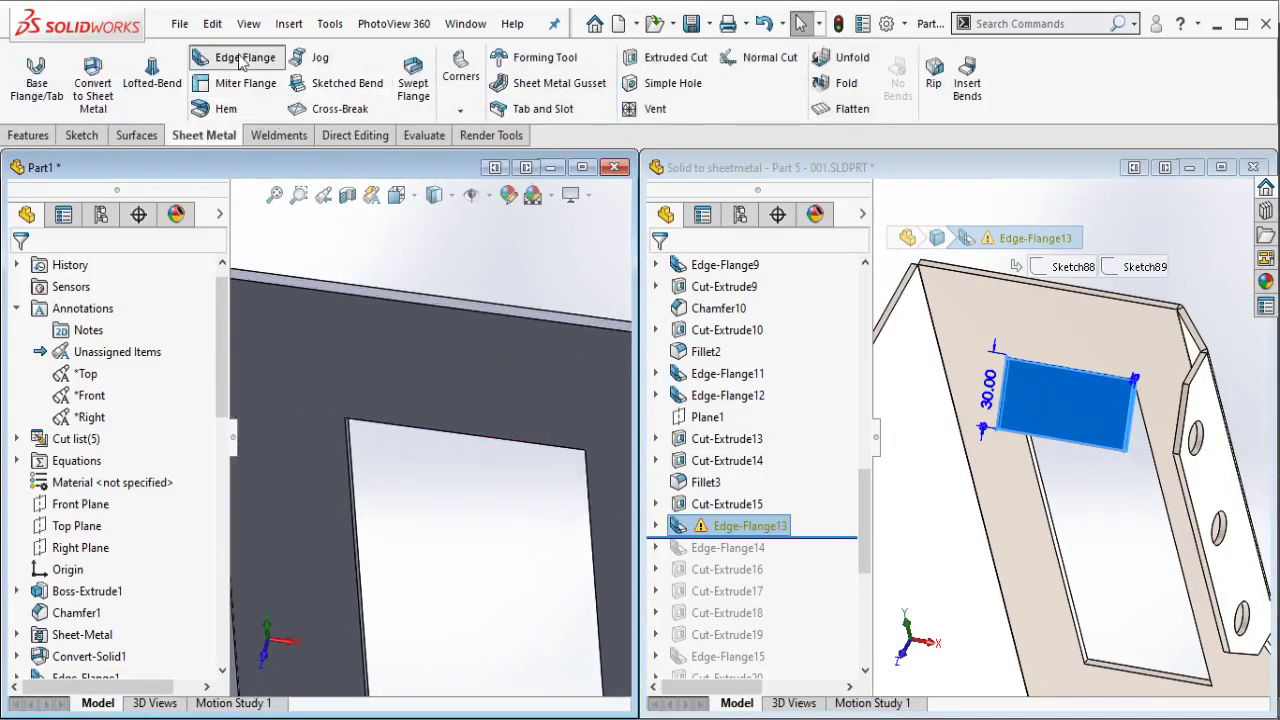
{"action": "left_click", "coordinate": [398, 435]}
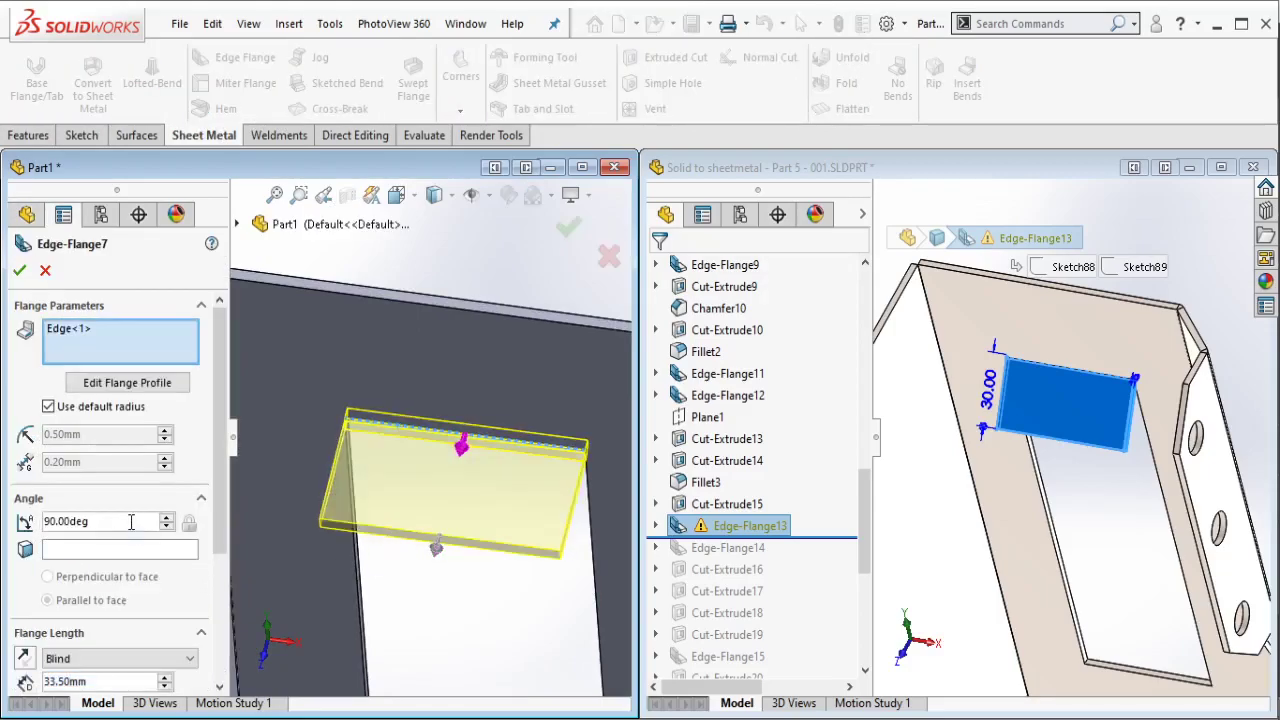
{"action": "middle_click_drag", "start_coordinate": [440, 460], "coordinate": [557, 474]}
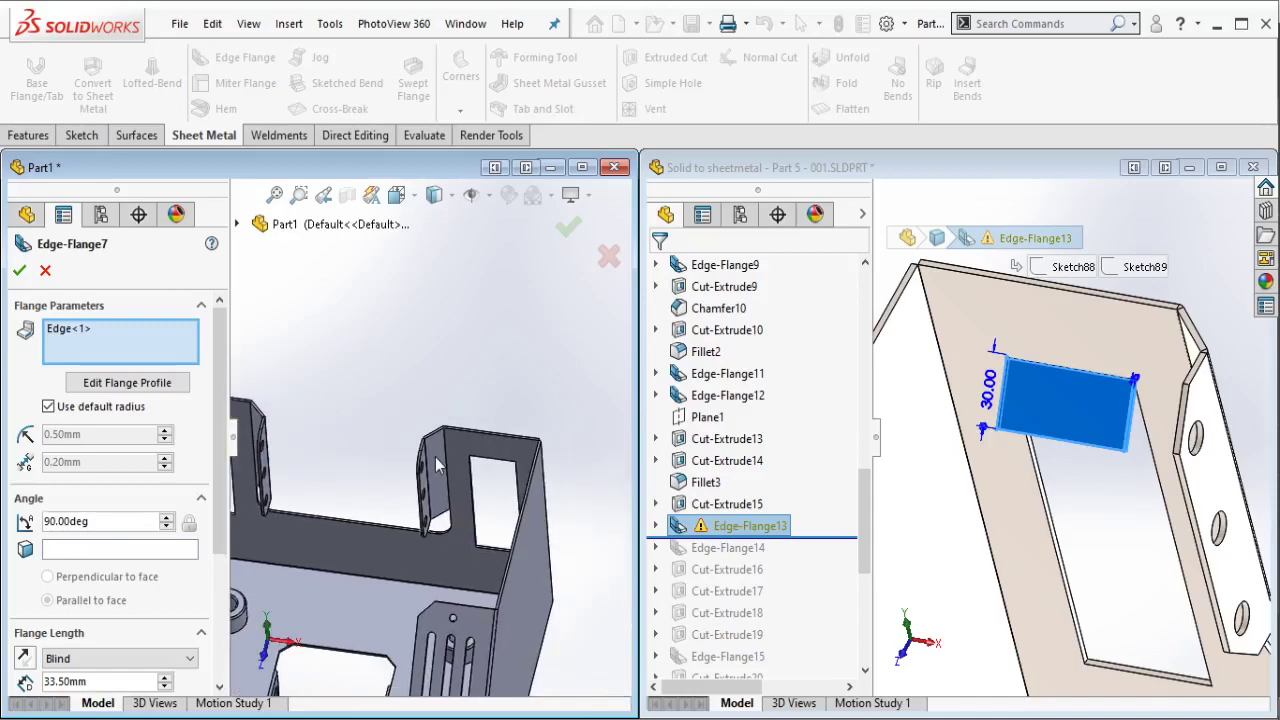
{"action": "left_click", "coordinate": [565, 460]}
{"action": "scroll", "coordinate": [357, 443], "scroll_direction": "up", "scroll_amount": 5}
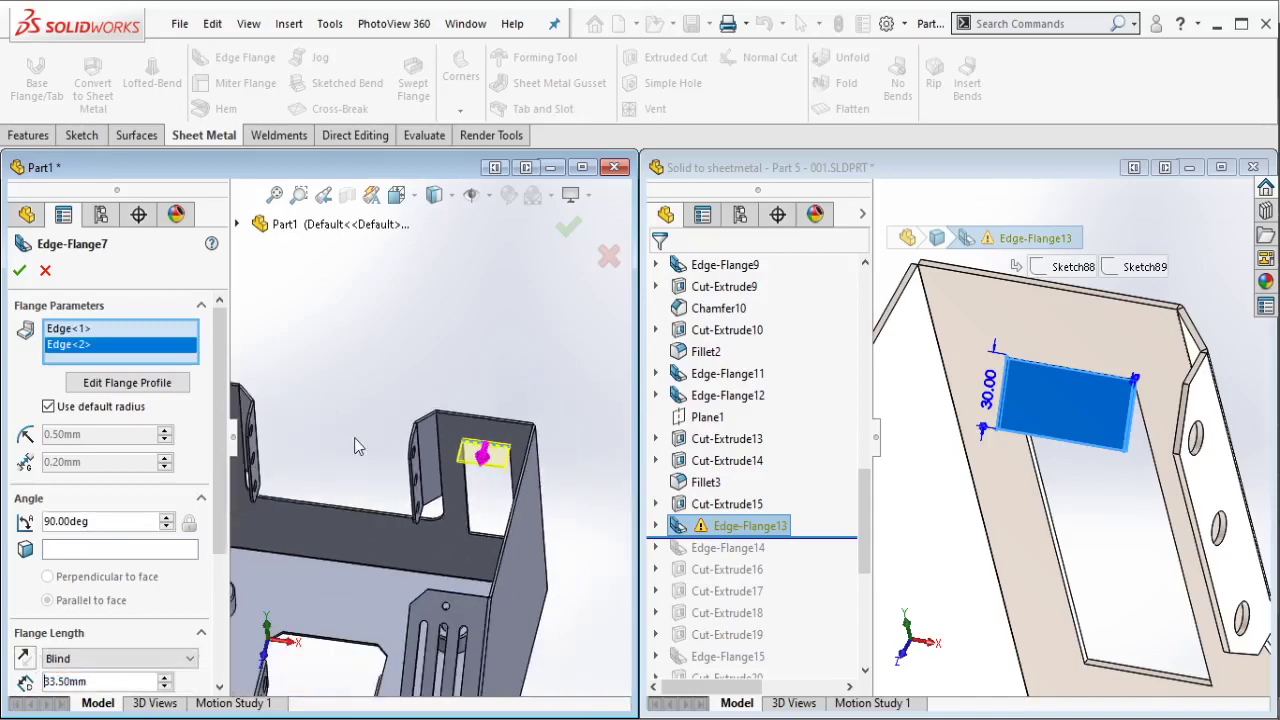
{"action": "middle_click_drag", "start_coordinate": [357, 443], "coordinate": [461, 431], "text": "ctrl"}
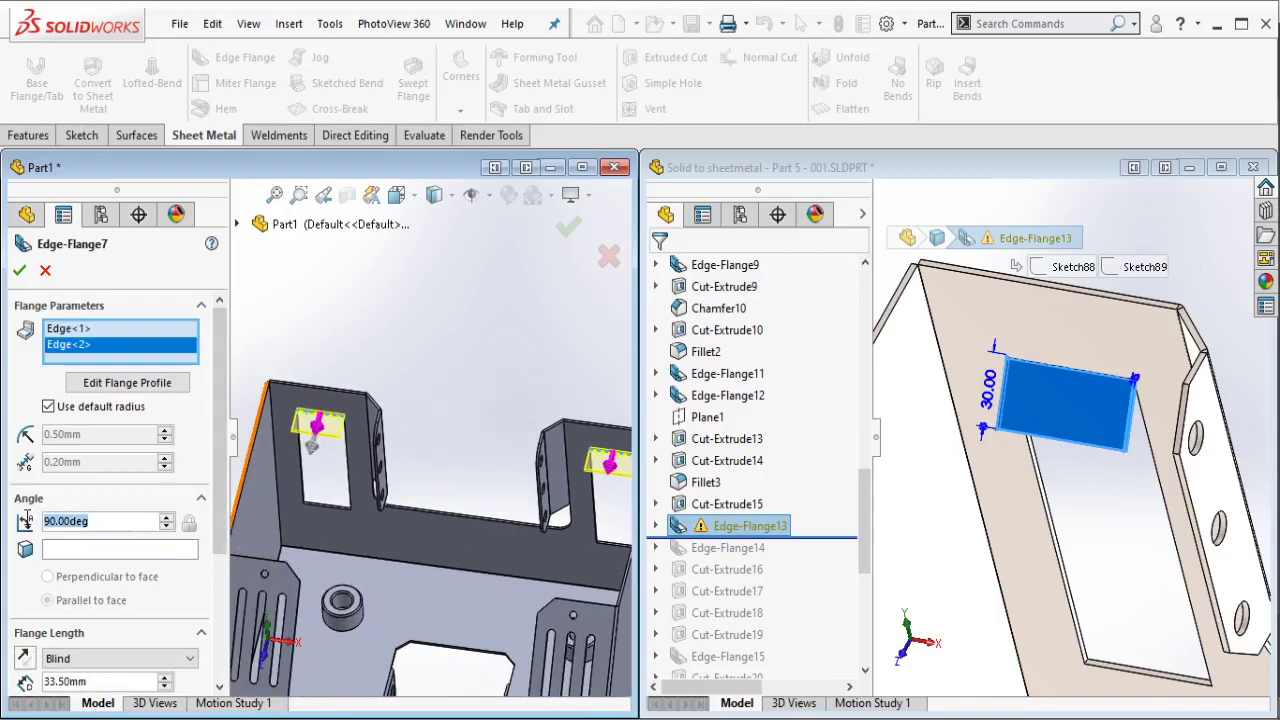
Step: Set the window flanges to a 45° angle and 30 mm length
{"action": "type", "text": "45"}
{"action": "key", "text": "Return"}
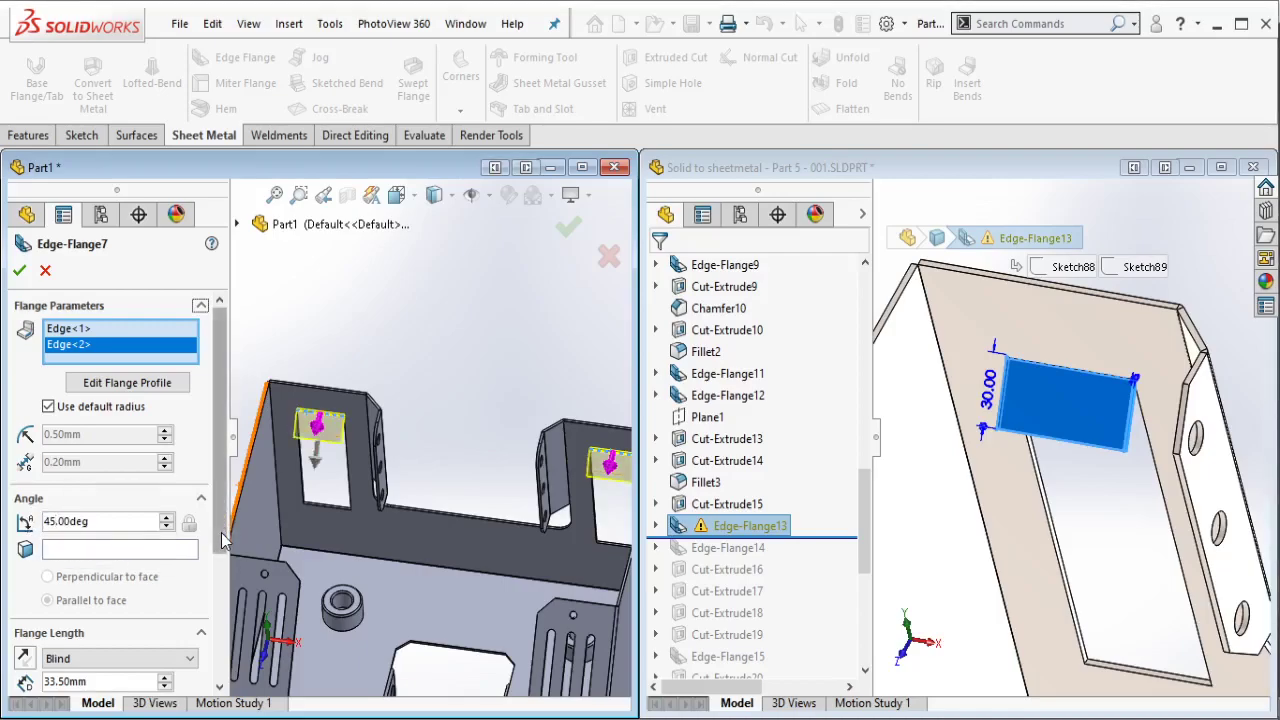
{"action": "scroll", "coordinate": [213, 585], "scroll_direction": "down", "scroll_amount": 2}
{"action": "left_click", "coordinate": [90, 614]}
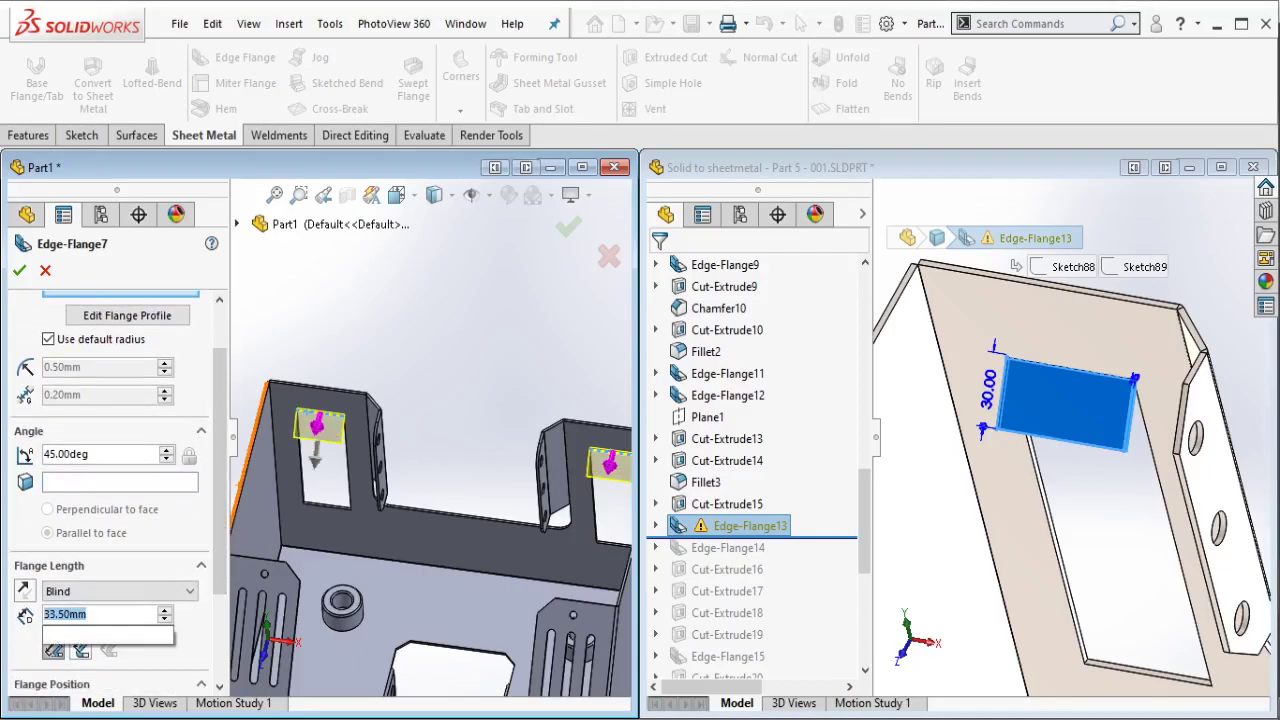
{"action": "type", "text": "30"}
{"action": "key", "text": "Return"}
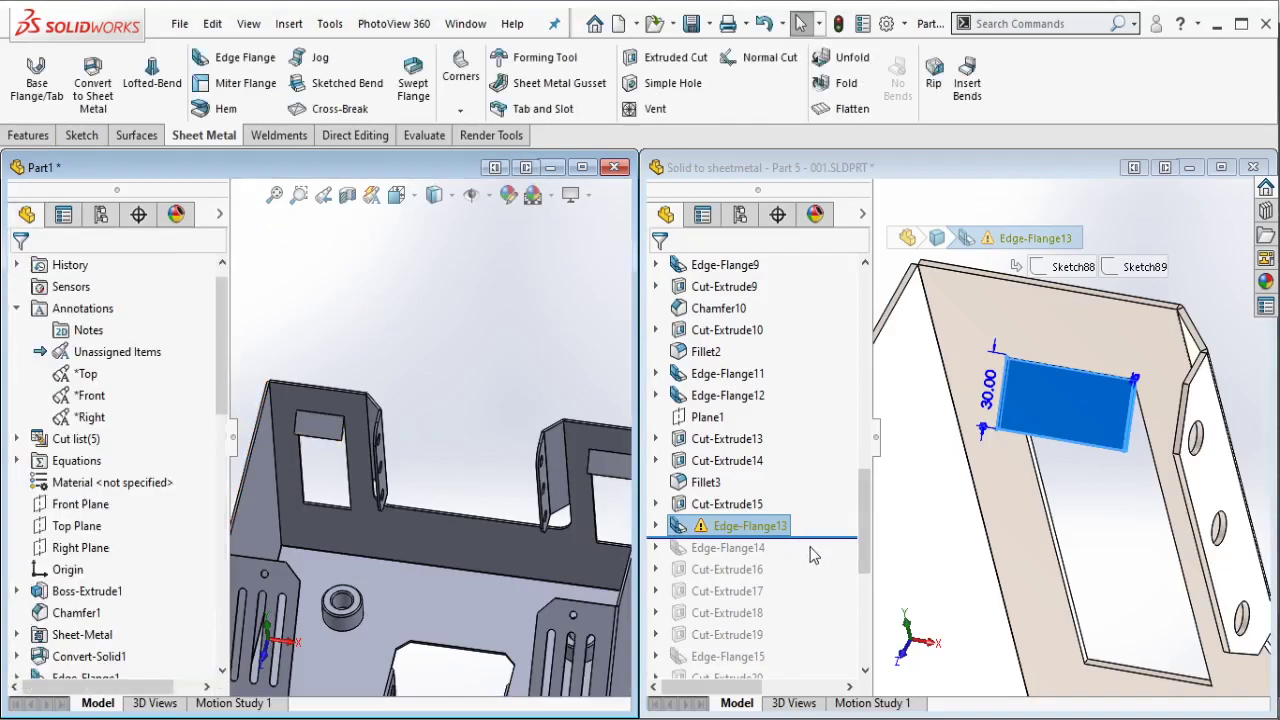
Step: Roll the reference part forward to Edge-Flange14 and inspect its 100 mm length
{"action": "left_click", "coordinate": [818, 537]}
{"action": "left_click_drag", "start_coordinate": [789, 562], "coordinate": [770, 560]}
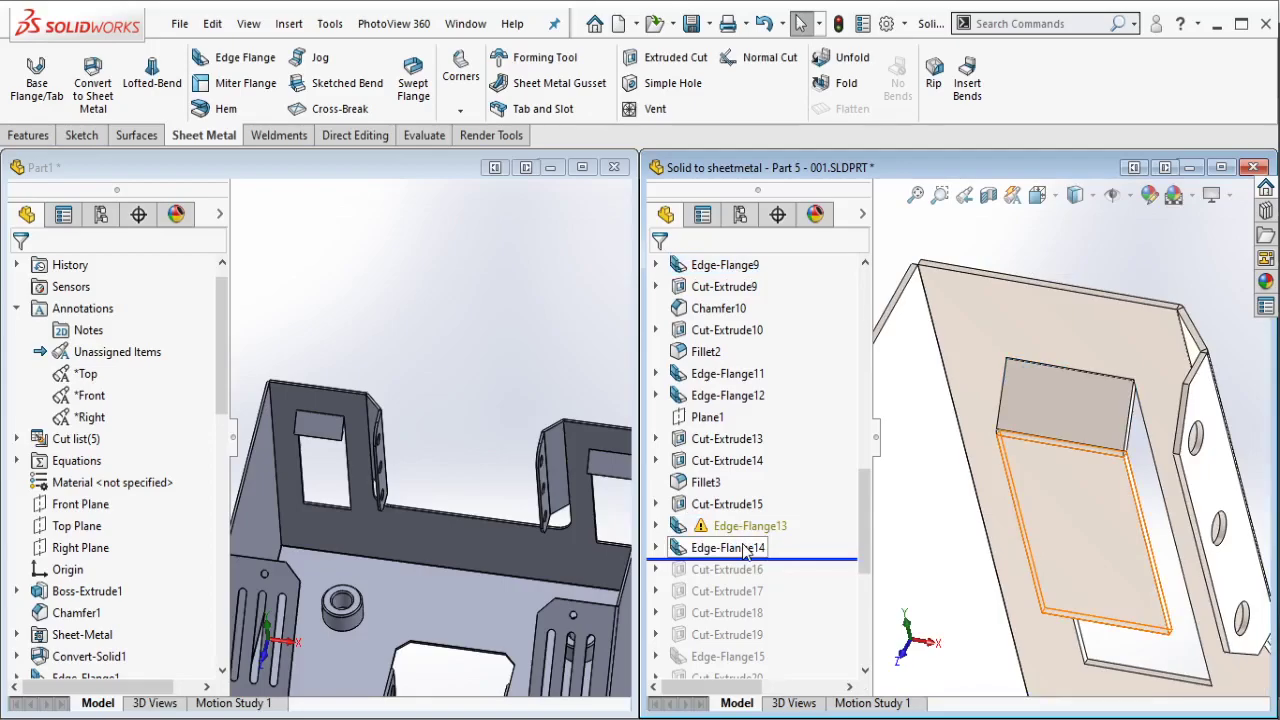
{"action": "left_click", "coordinate": [747, 553]}
{"action": "middle_click_drag", "start_coordinate": [1234, 528], "coordinate": [1075, 560]}
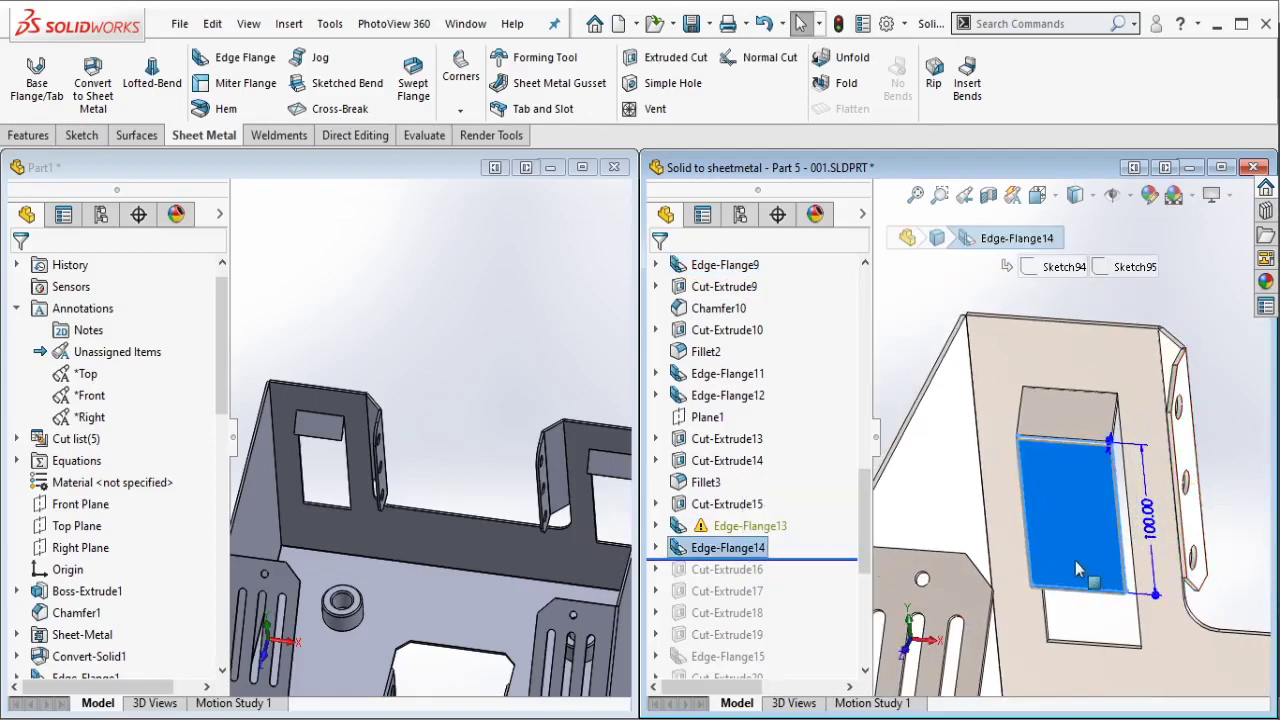
{"action": "scroll", "coordinate": [1075, 568], "scroll_direction": "down", "scroll_amount": 3}
Step: Add Edge-Flange8 in Part1 on the window's top edge at 45° and 100 mm
{"action": "left_click", "coordinate": [456, 413]}
{"action": "scroll", "coordinate": [290, 435], "scroll_direction": "down", "scroll_amount": 5}
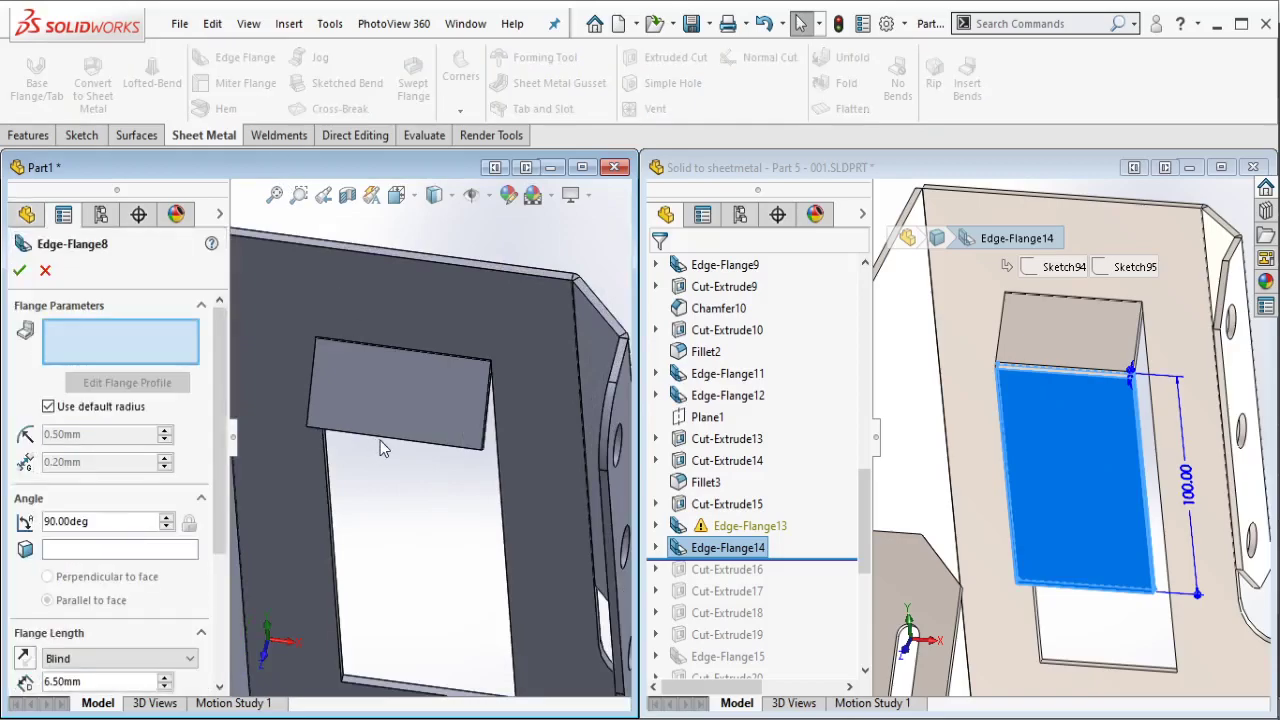
{"action": "left_click", "coordinate": [383, 450]}
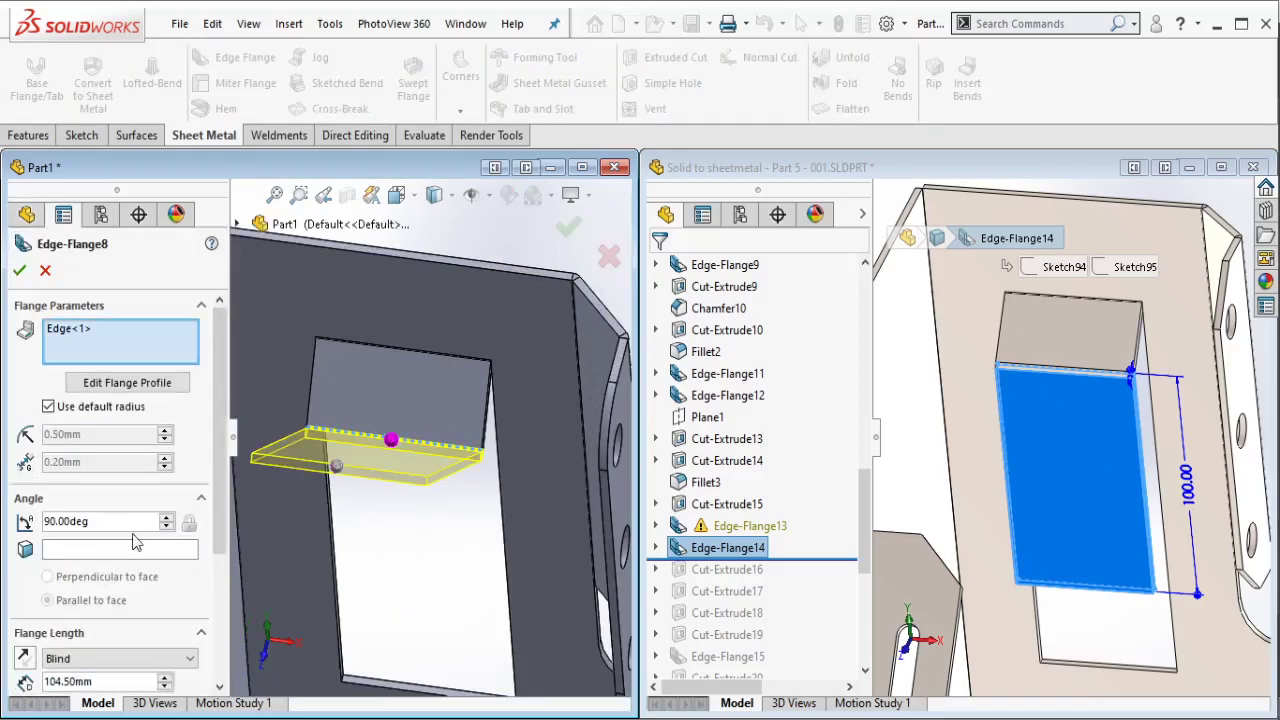
{"action": "type", "text": "45"}
{"action": "key", "text": "Return"}
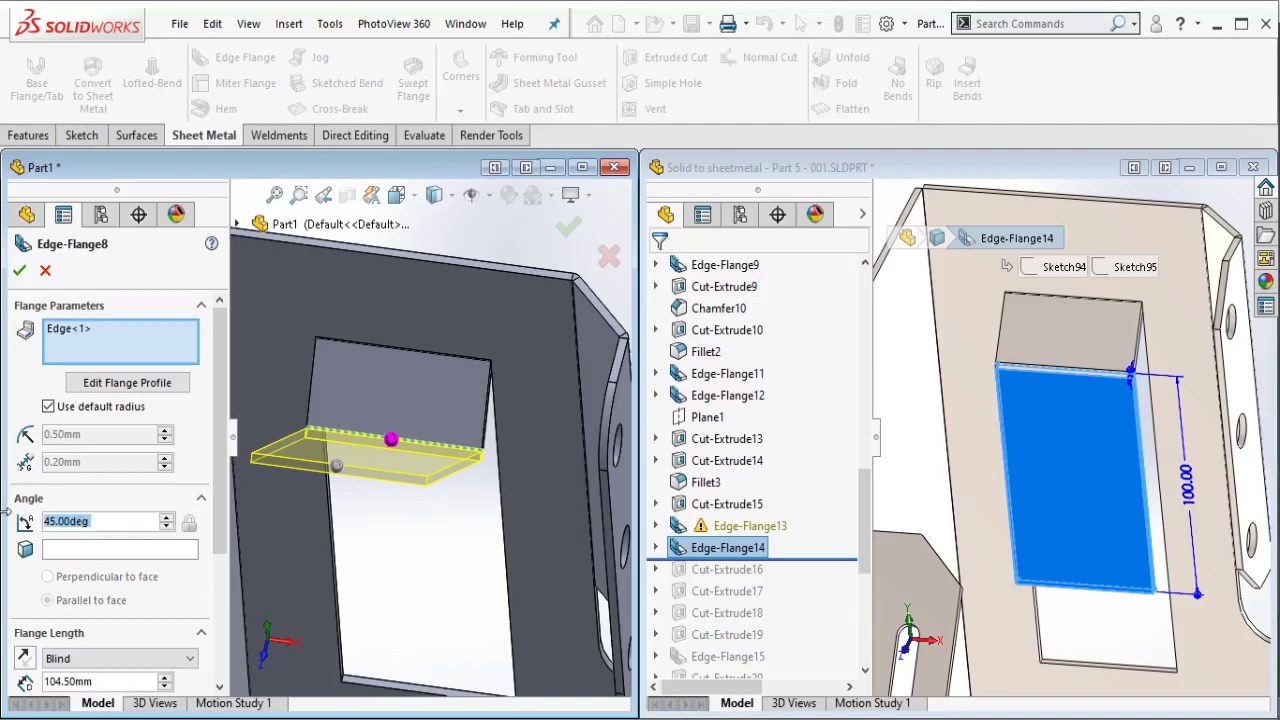
{"action": "key", "text": "Tab"}
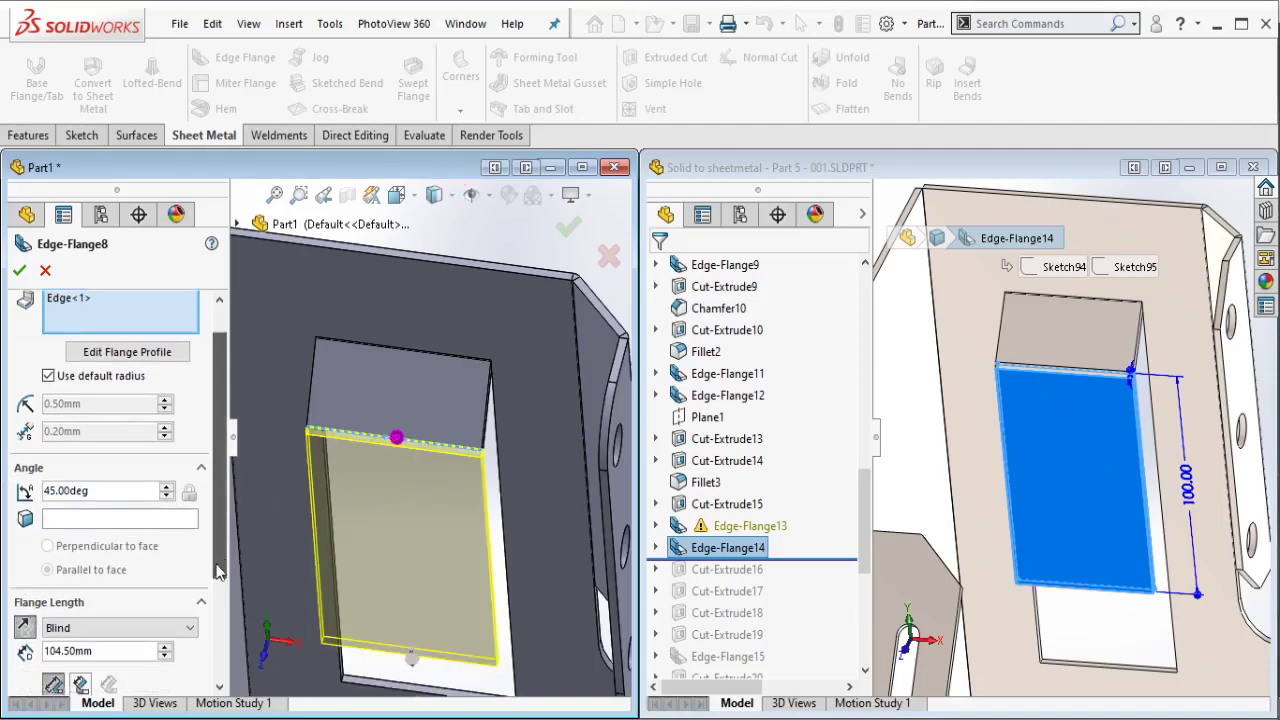
{"action": "type", "text": "10"}
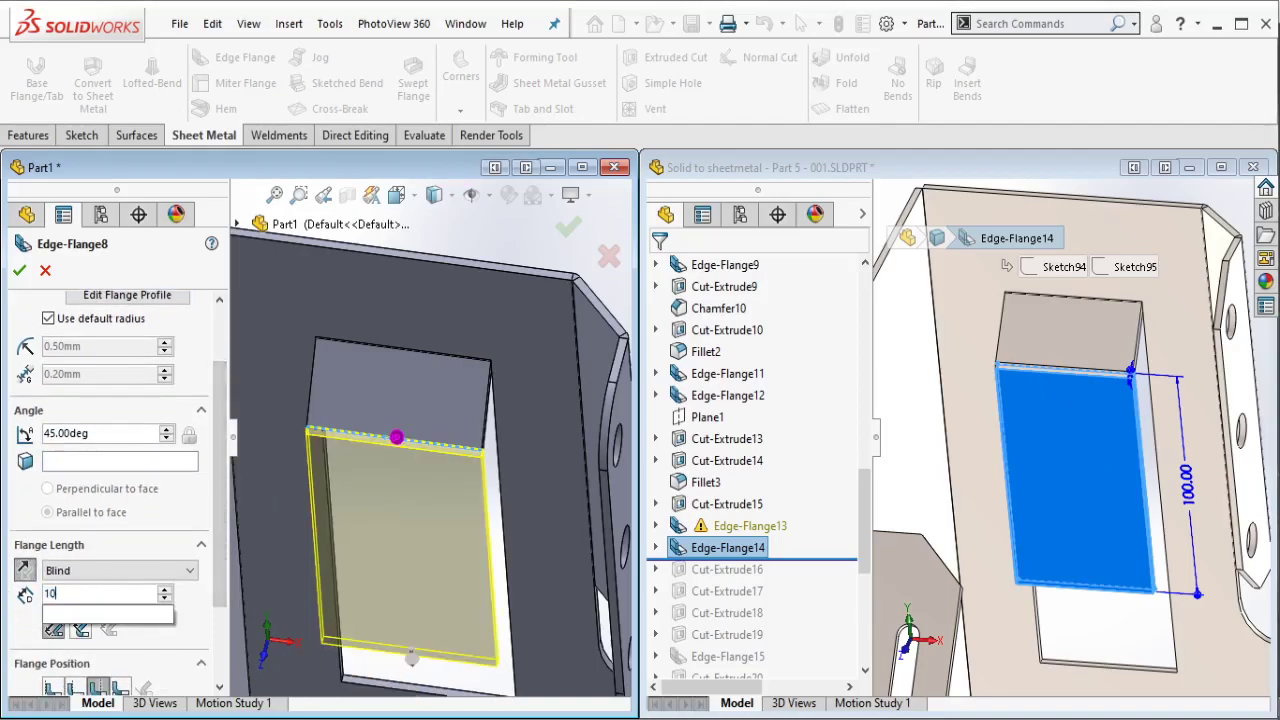
{"action": "type", "text": "0"}
{"action": "key", "text": "Return"}
{"action": "mouse_move", "coordinate": [596, 339]}
{"action": "middle_mouse_down"}
{"action": "mouse_move", "coordinate": [514, 430]}
{"action": "mouse_move", "coordinate": [421, 438]}
{"action": "middle_mouse_up"}
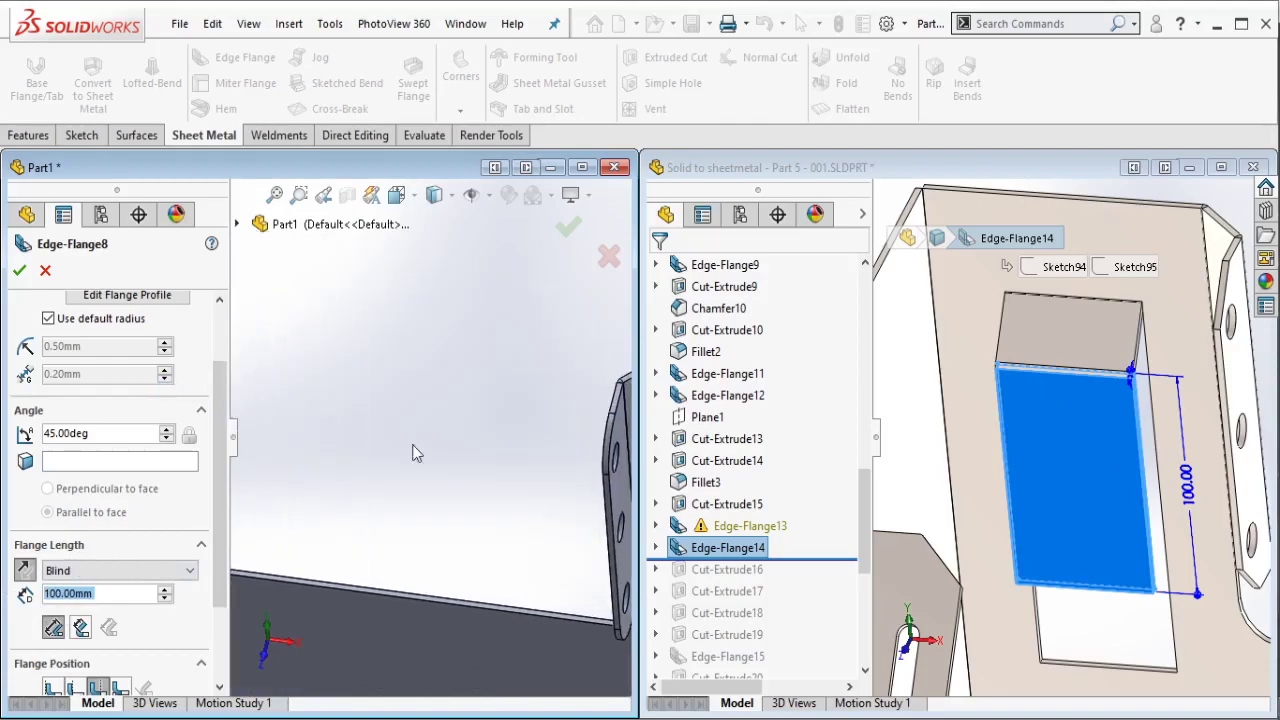
{"action": "left_click", "coordinate": [432, 422]}
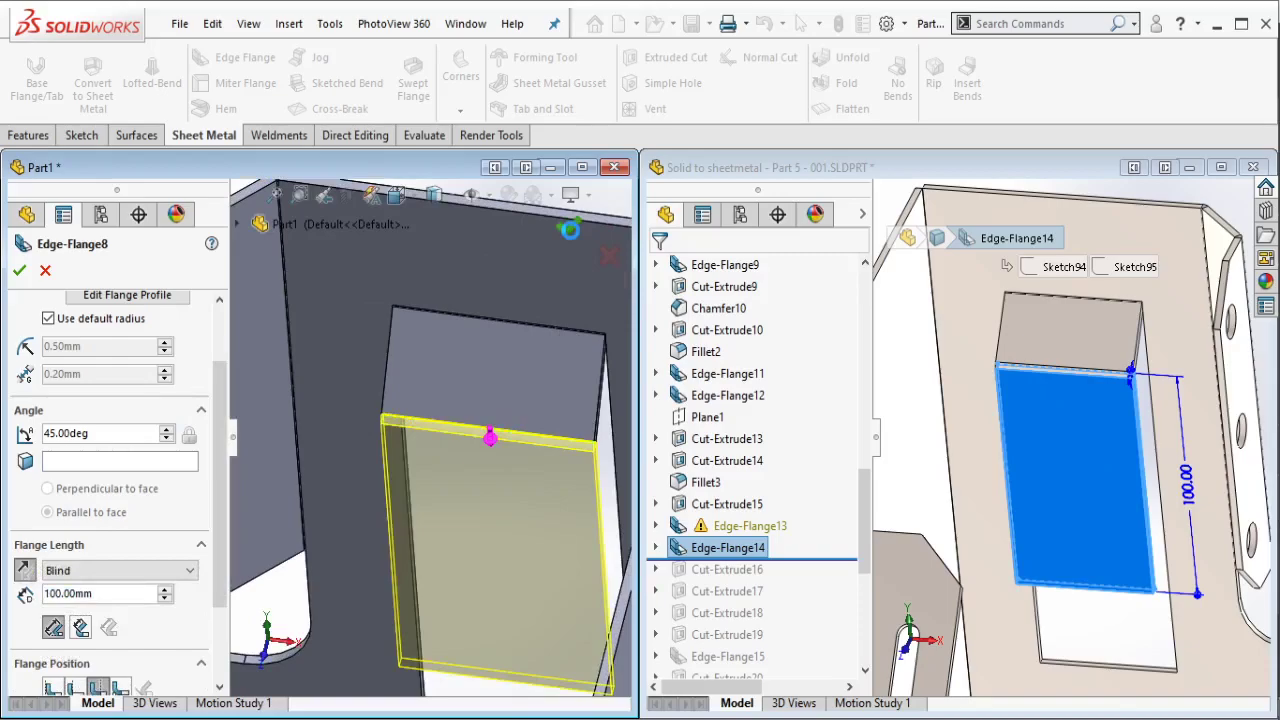
{"action": "left_click", "coordinate": [570, 232]}
{"action": "scroll", "coordinate": [545, 408], "scroll_direction": "up", "scroll_amount": 5}
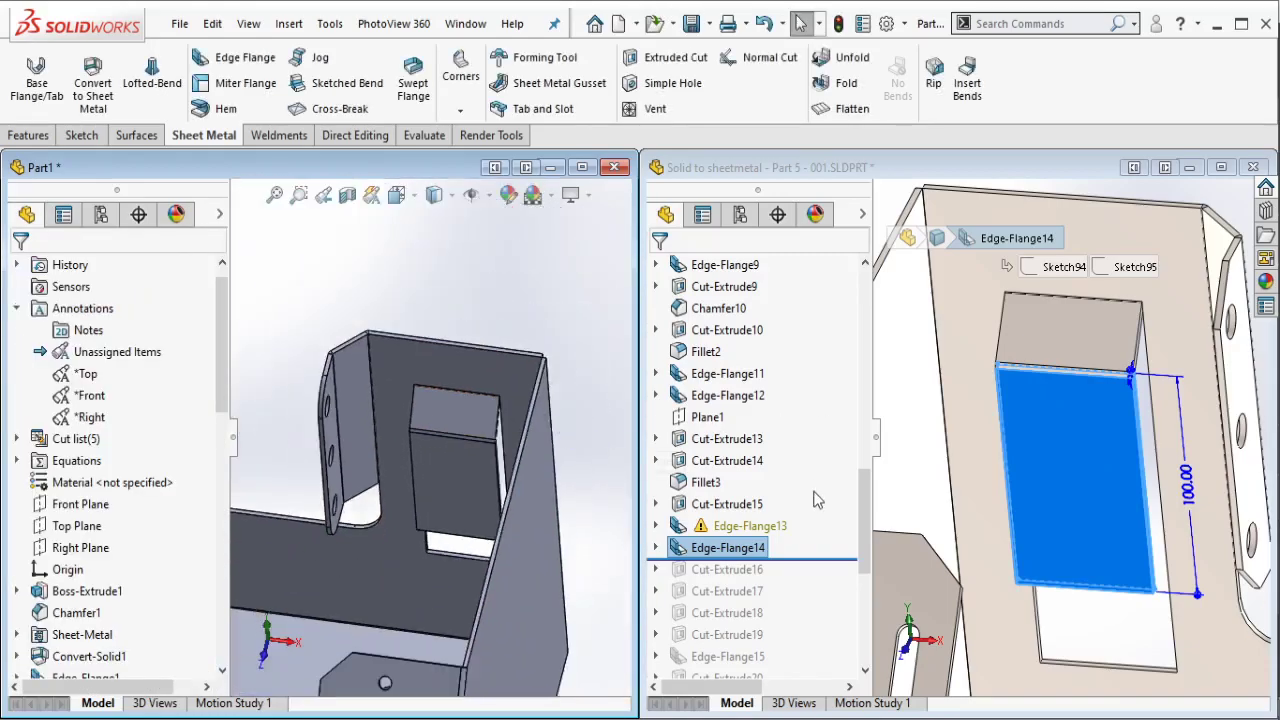
Step: Roll the reference part forward past Cut-Extrude16 and select it
{"action": "left_click_drag", "start_coordinate": [822, 560], "coordinate": [759, 571]}
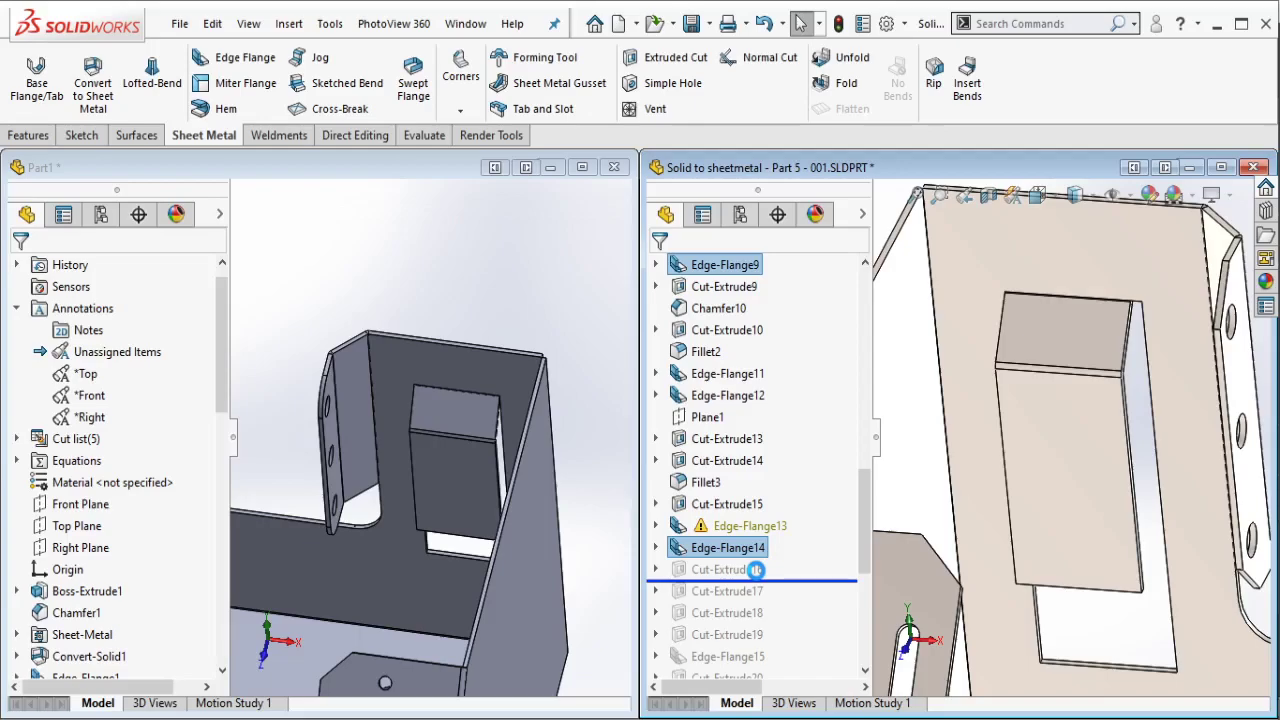
{"action": "left_click", "coordinate": [740, 569]}
{"action": "scroll", "coordinate": [1073, 437], "scroll_direction": "up", "scroll_amount": 2}
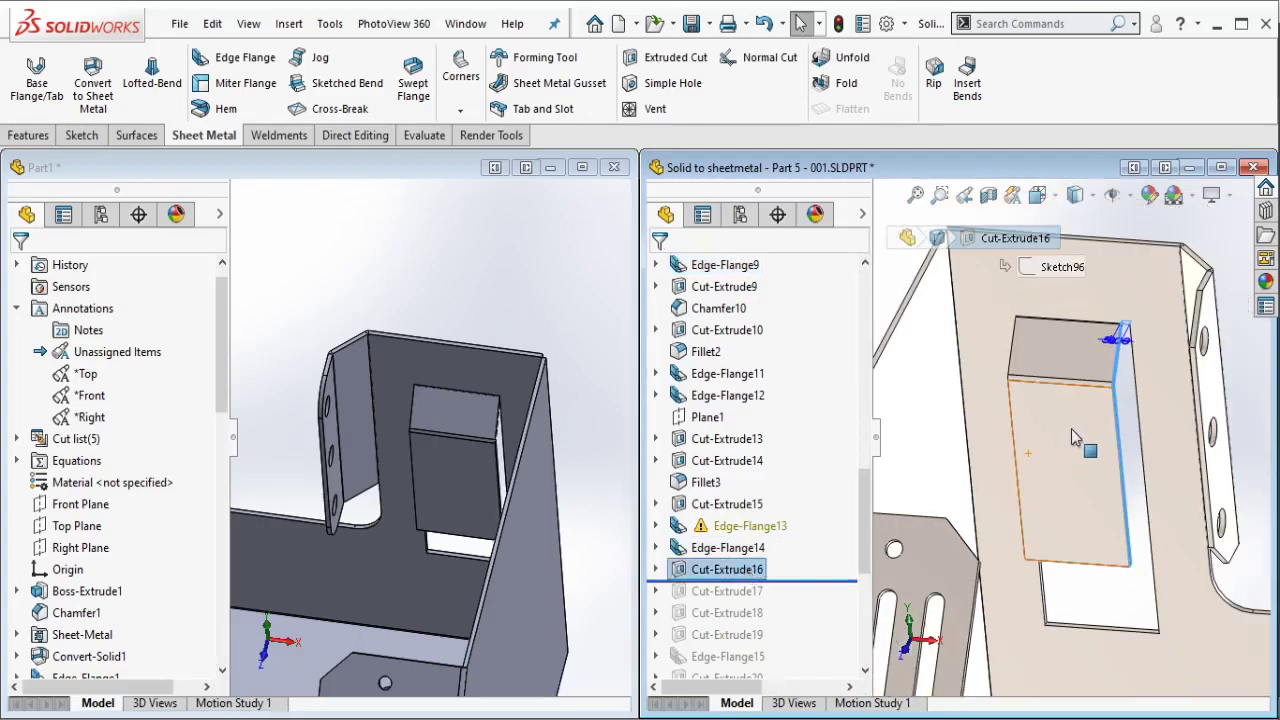
{"action": "scroll", "coordinate": [1073, 437], "scroll_direction": "up", "scroll_amount": 3}
{"action": "scroll", "coordinate": [1151, 394], "scroll_direction": "up", "scroll_amount": 2}
{"action": "scroll", "coordinate": [1171, 429], "scroll_direction": "up", "scroll_amount": 2}
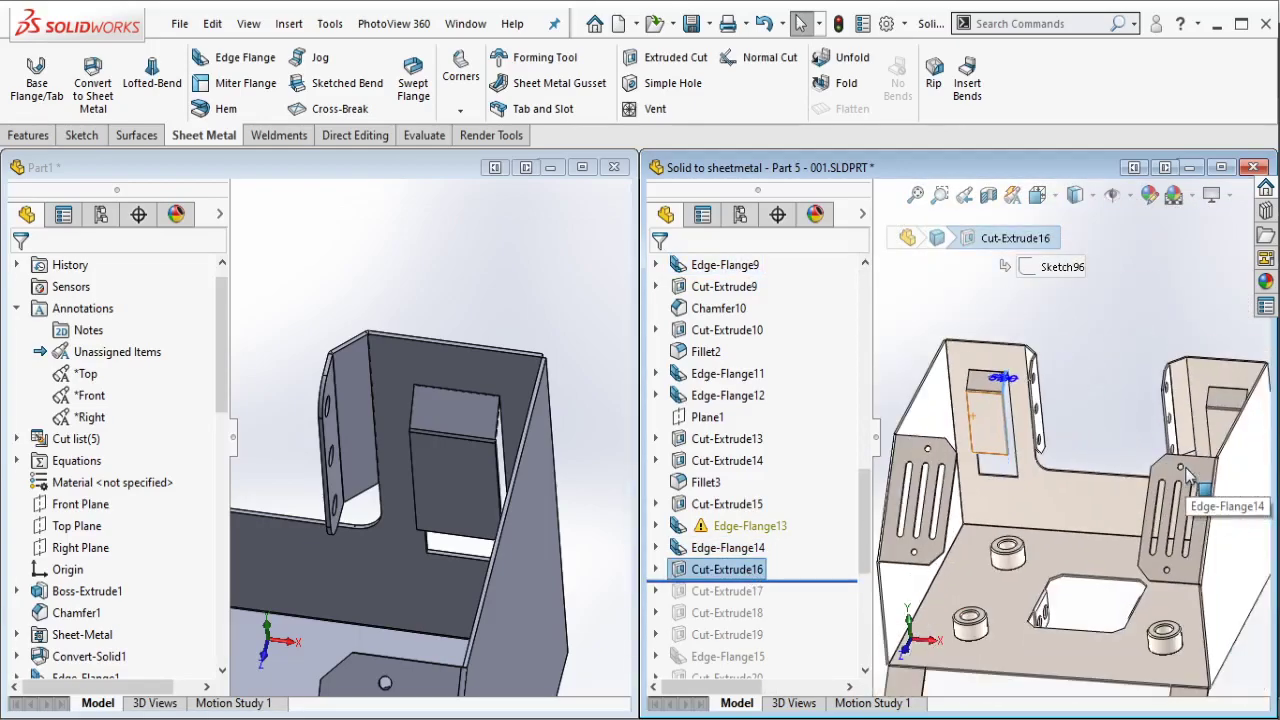
Step: Zoom into the reference's slot sketch to read its 5.00 mm width
{"action": "middle_click_drag", "start_coordinate": [1027, 419], "coordinate": [1033, 428]}
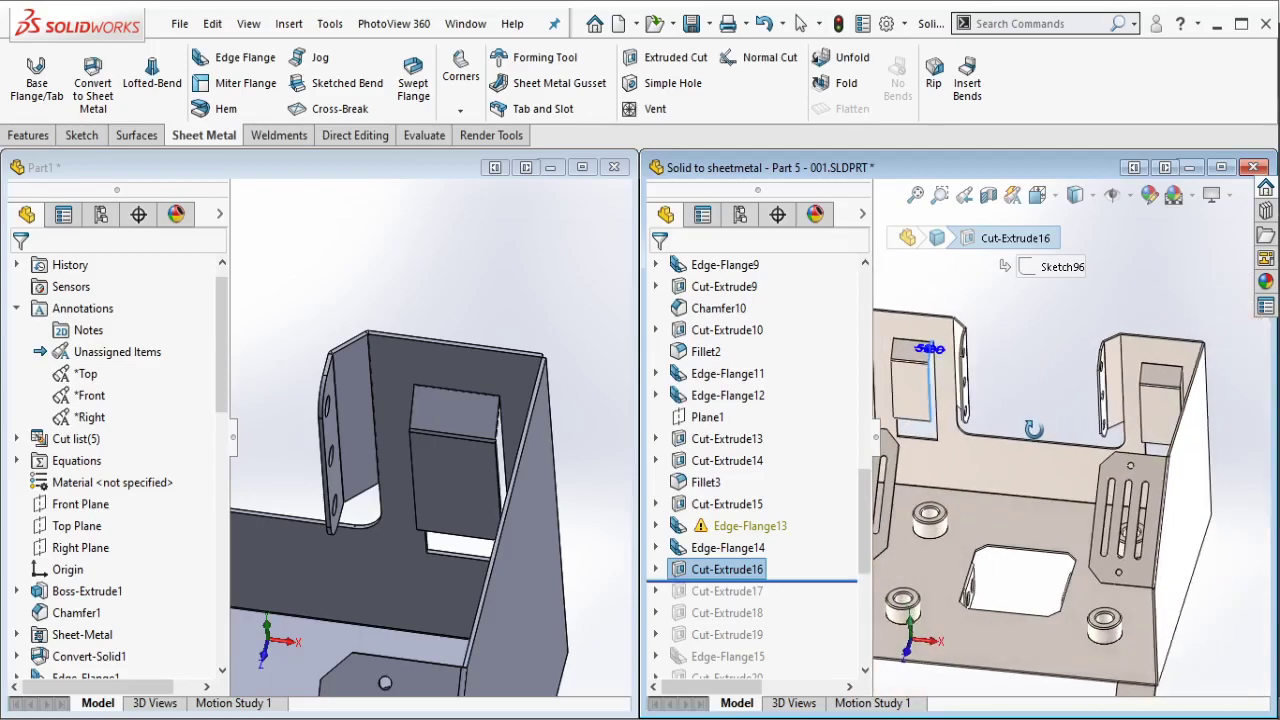
{"action": "scroll", "coordinate": [1000, 425], "scroll_direction": "down", "scroll_amount": 1}
{"action": "scroll", "coordinate": [945, 407], "scroll_direction": "down", "scroll_amount": 2}
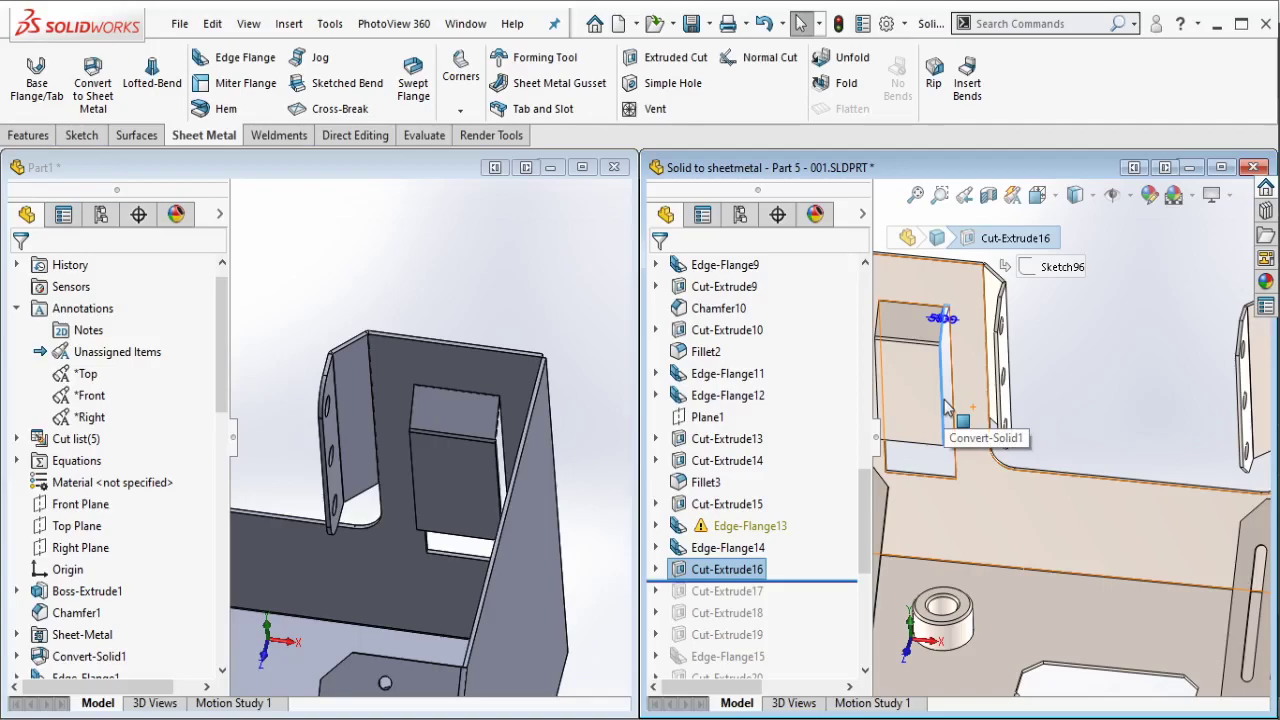
{"action": "scroll", "coordinate": [945, 407], "scroll_direction": "down", "scroll_amount": 1}
{"action": "scroll", "coordinate": [945, 410], "scroll_direction": "down", "scroll_amount": 1}
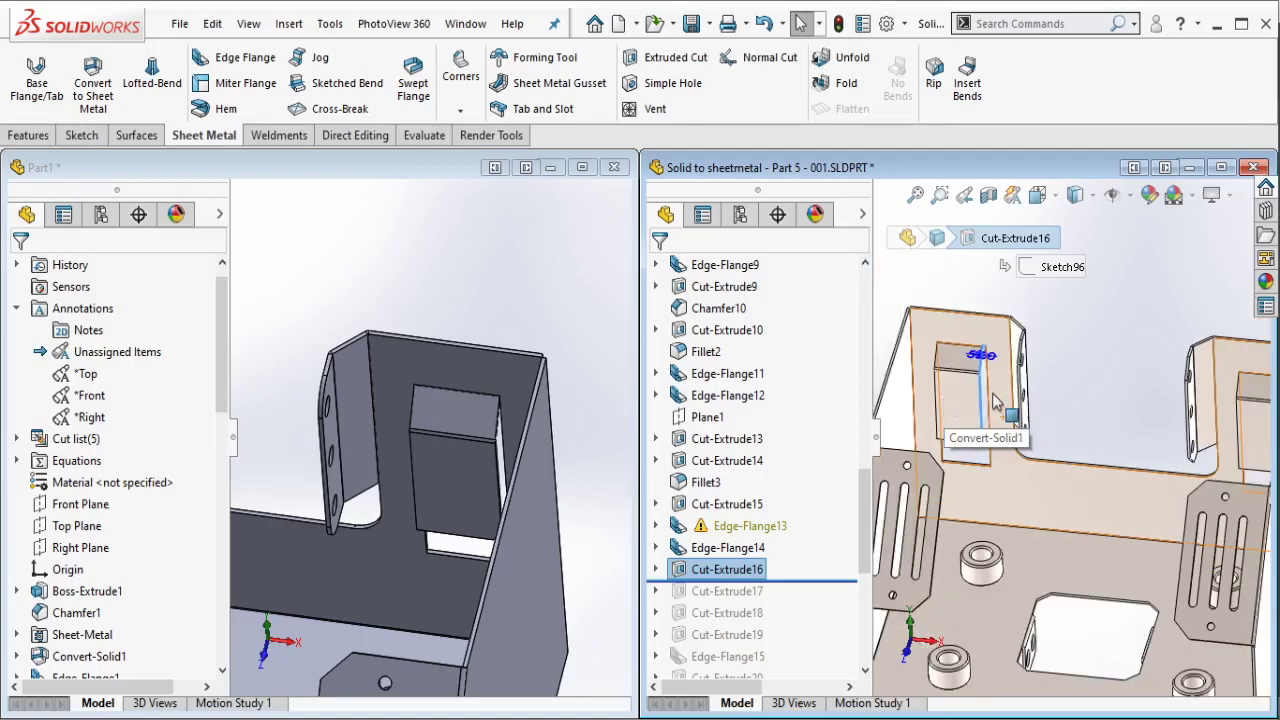
{"action": "scroll", "coordinate": [960, 380], "scroll_direction": "down", "scroll_amount": 2}
{"action": "scroll", "coordinate": [996, 317], "scroll_direction": "down", "scroll_amount": 1}
{"action": "scroll", "coordinate": [1010, 312], "scroll_direction": "down", "scroll_amount": 2}
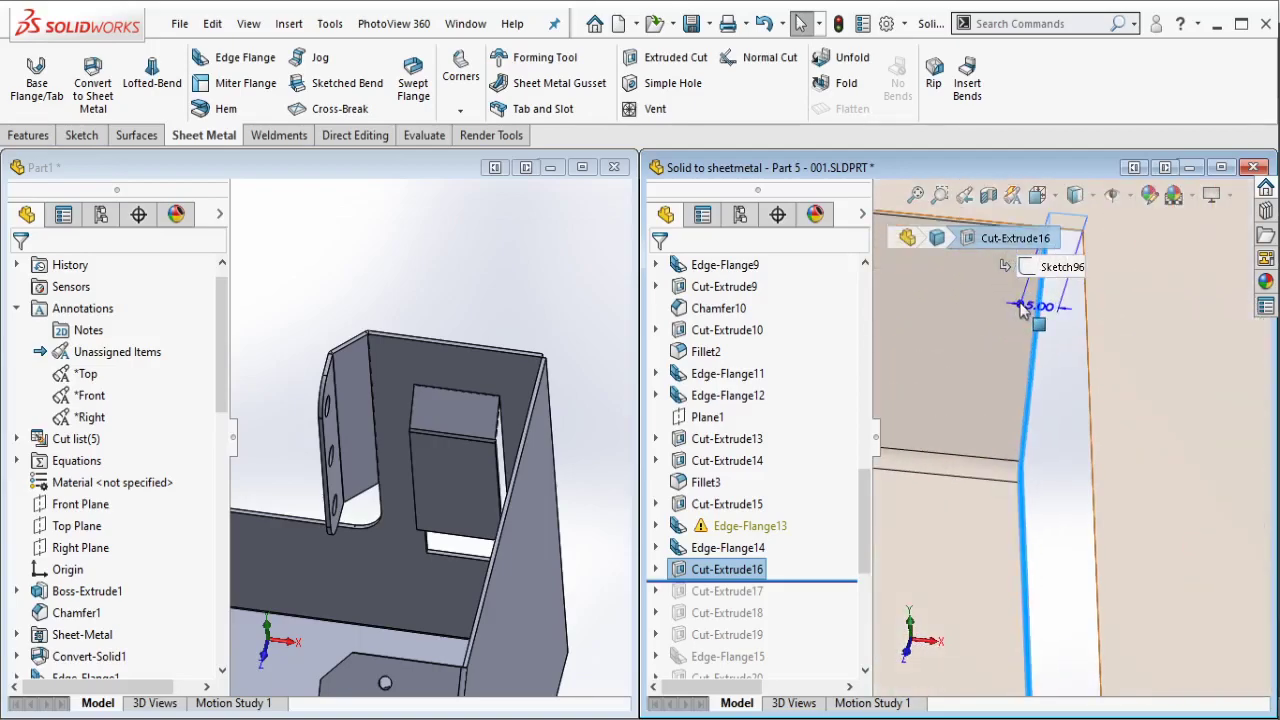
{"action": "middle_click_drag", "start_coordinate": [1020, 310], "coordinate": [1020, 305]}
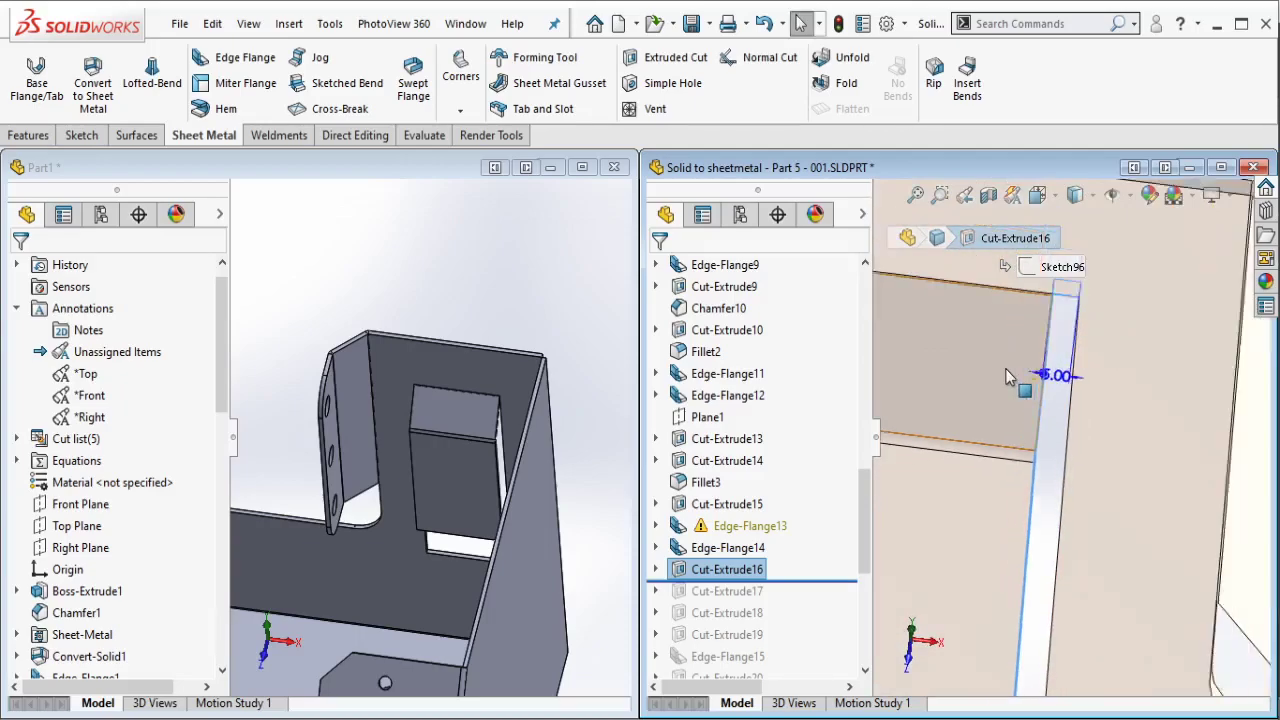
{"action": "scroll", "coordinate": [1005, 368], "scroll_direction": "up", "scroll_amount": 5}
{"action": "scroll", "coordinate": [536, 523], "scroll_direction": "up", "scroll_amount": 2}
{"action": "scroll", "coordinate": [357, 586], "scroll_direction": "down", "scroll_amount": 3}
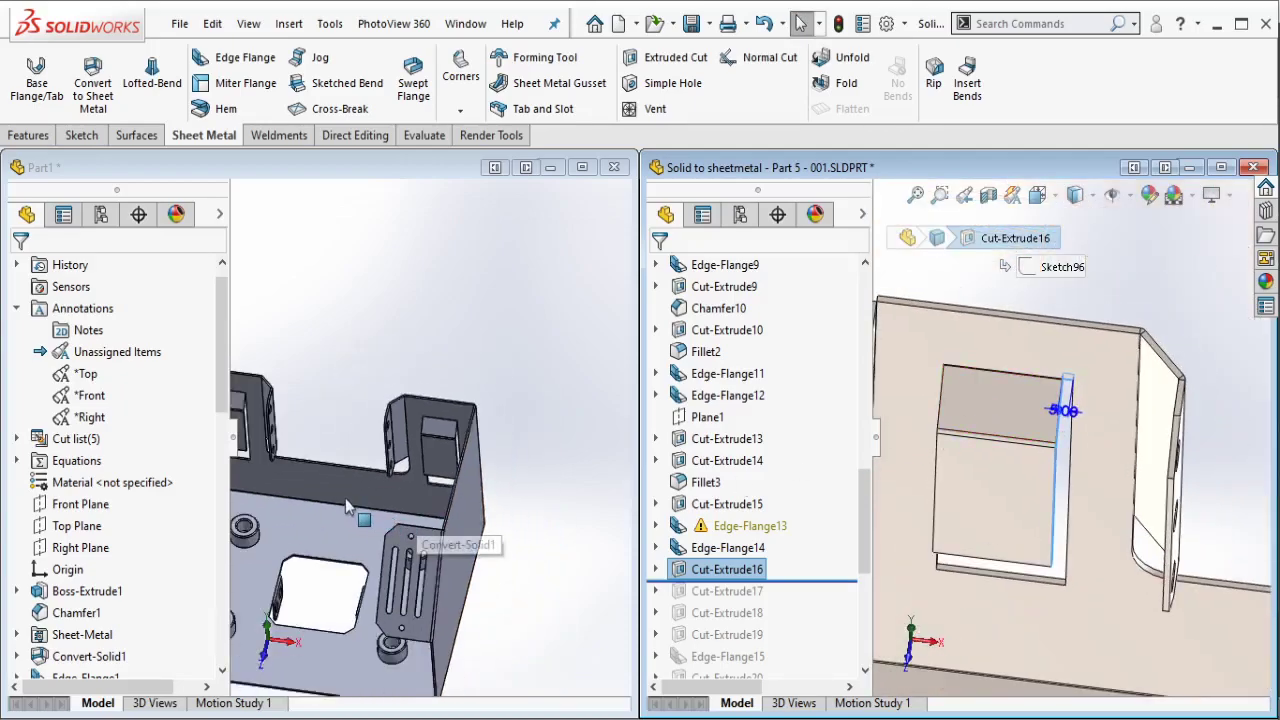
{"action": "scroll", "coordinate": [360, 590], "scroll_direction": "up", "scroll_amount": 2}
{"action": "scroll", "coordinate": [360, 590], "scroll_direction": "down", "scroll_amount": 2}
{"action": "scroll", "coordinate": [466, 352], "scroll_direction": "down", "scroll_amount": 2}
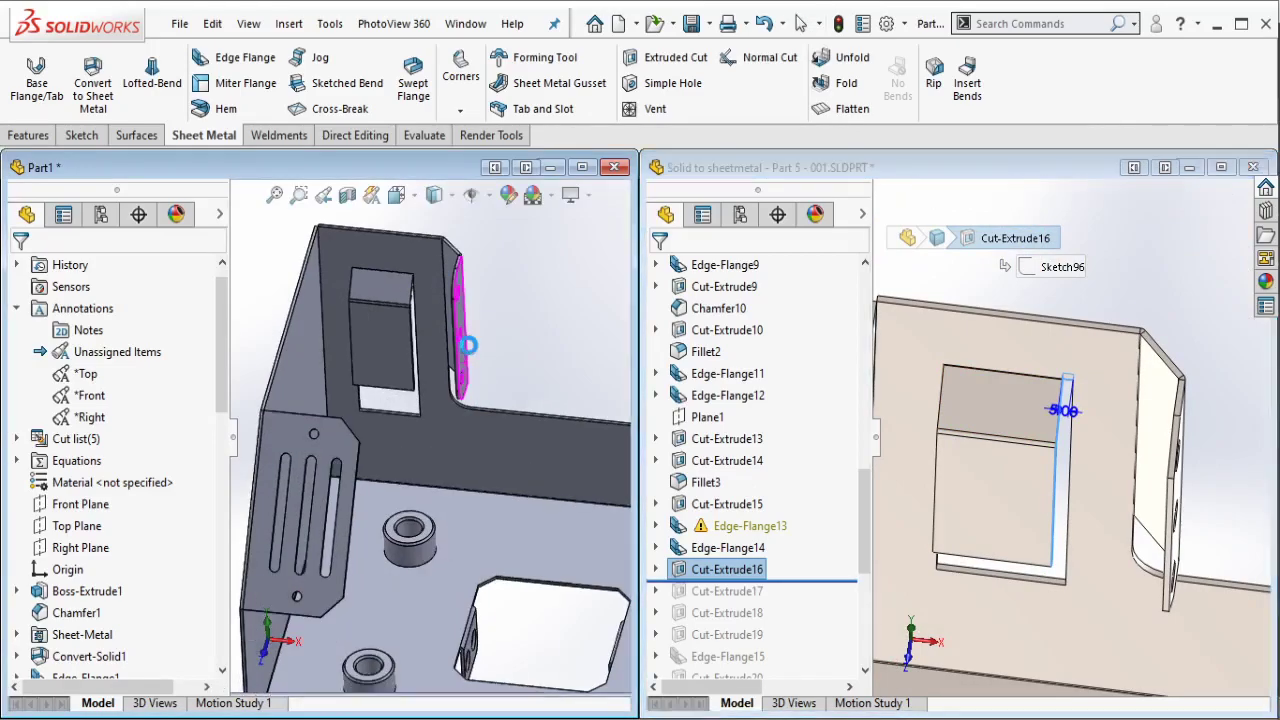
{"action": "scroll", "coordinate": [420, 346], "scroll_direction": "down", "scroll_amount": 3}
{"action": "scroll", "coordinate": [355, 334], "scroll_direction": "down", "scroll_amount": 3}
{"action": "middle_click_drag", "start_coordinate": [350, 338], "coordinate": [400, 420]}
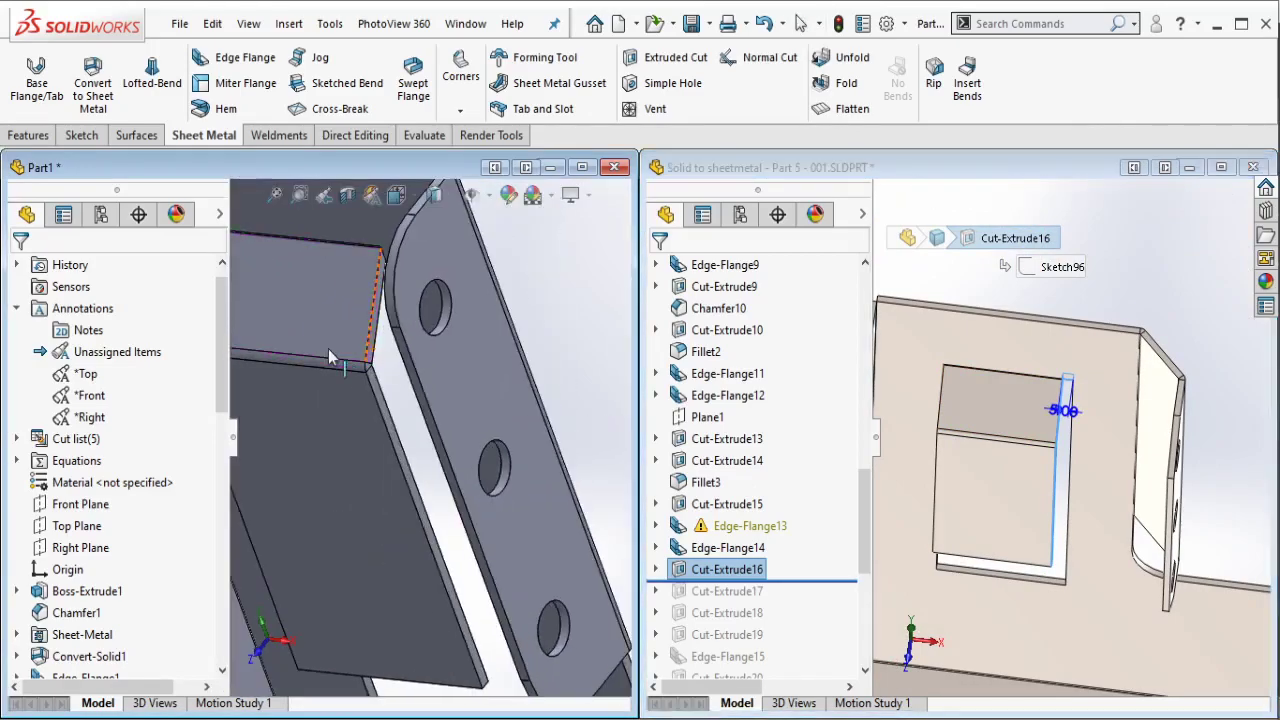
Step: Cut 5 mm blind from the angled flange's side face using its converted edges
{"action": "left_click", "coordinate": [392, 422]}
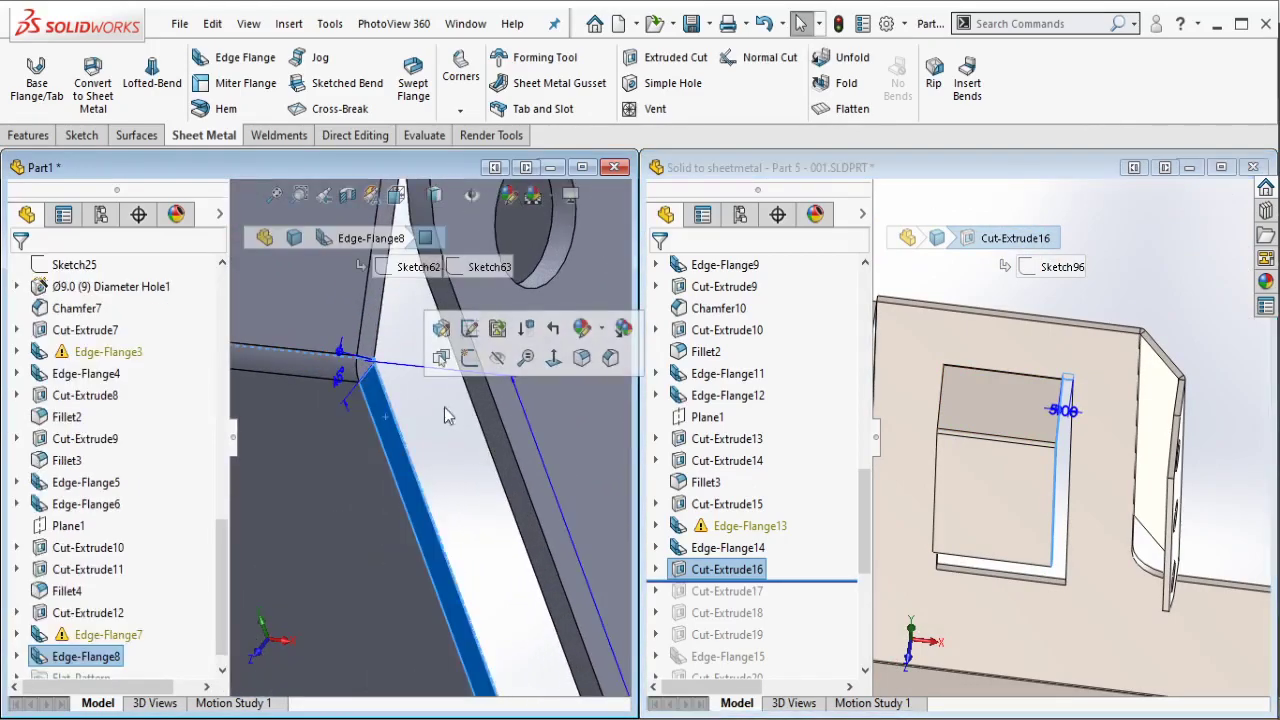
{"action": "left_click", "coordinate": [470, 357]}
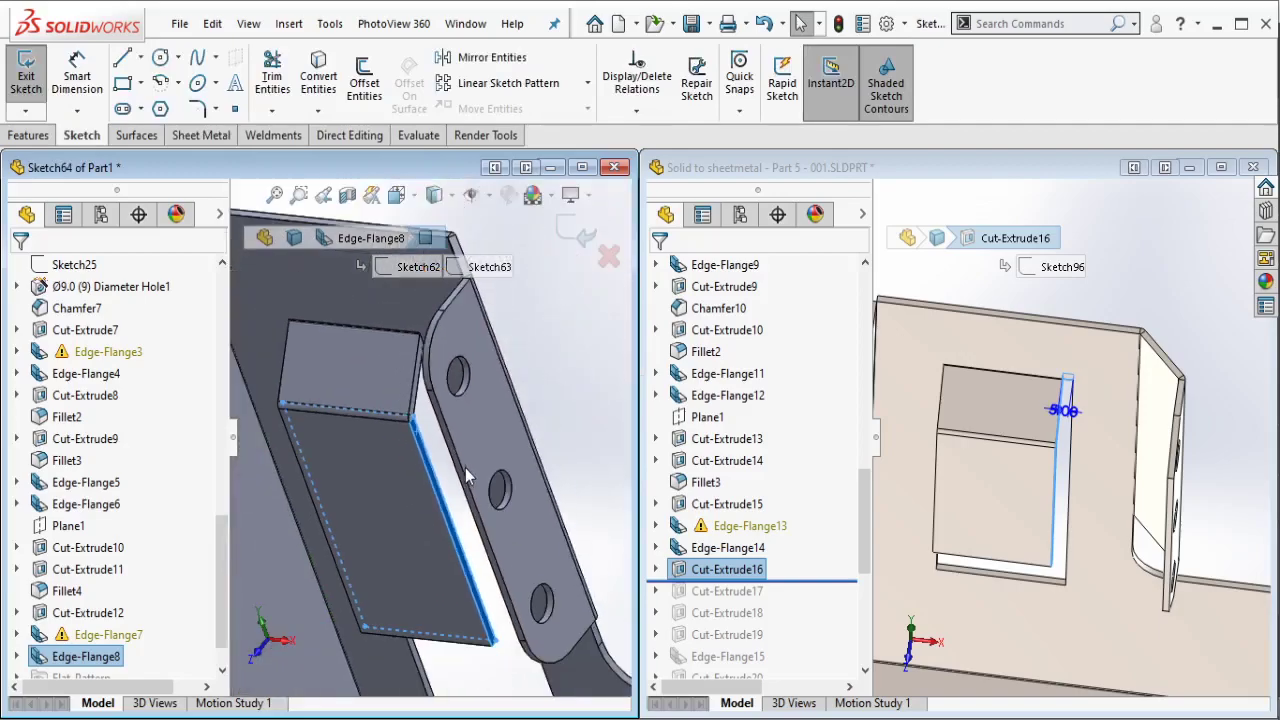
{"action": "scroll", "coordinate": [440, 460], "scroll_direction": "down", "scroll_amount": 2}
{"action": "scroll", "coordinate": [390, 425], "scroll_direction": "down", "scroll_amount": 2}
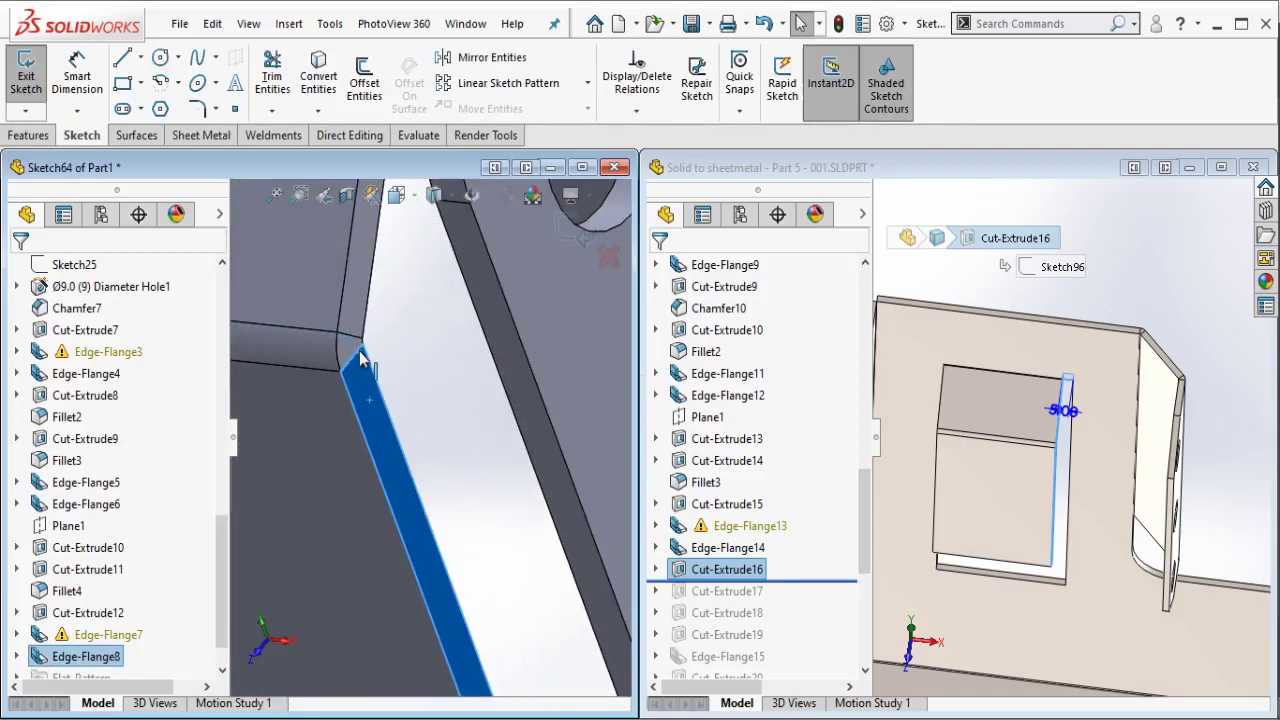
{"action": "mouse_move", "coordinate": [362, 360]}
{"action": "middle_mouse_down"}
{"action": "mouse_move", "coordinate": [390, 305]}
{"action": "mouse_move", "coordinate": [430, 340]}
{"action": "middle_mouse_up"}
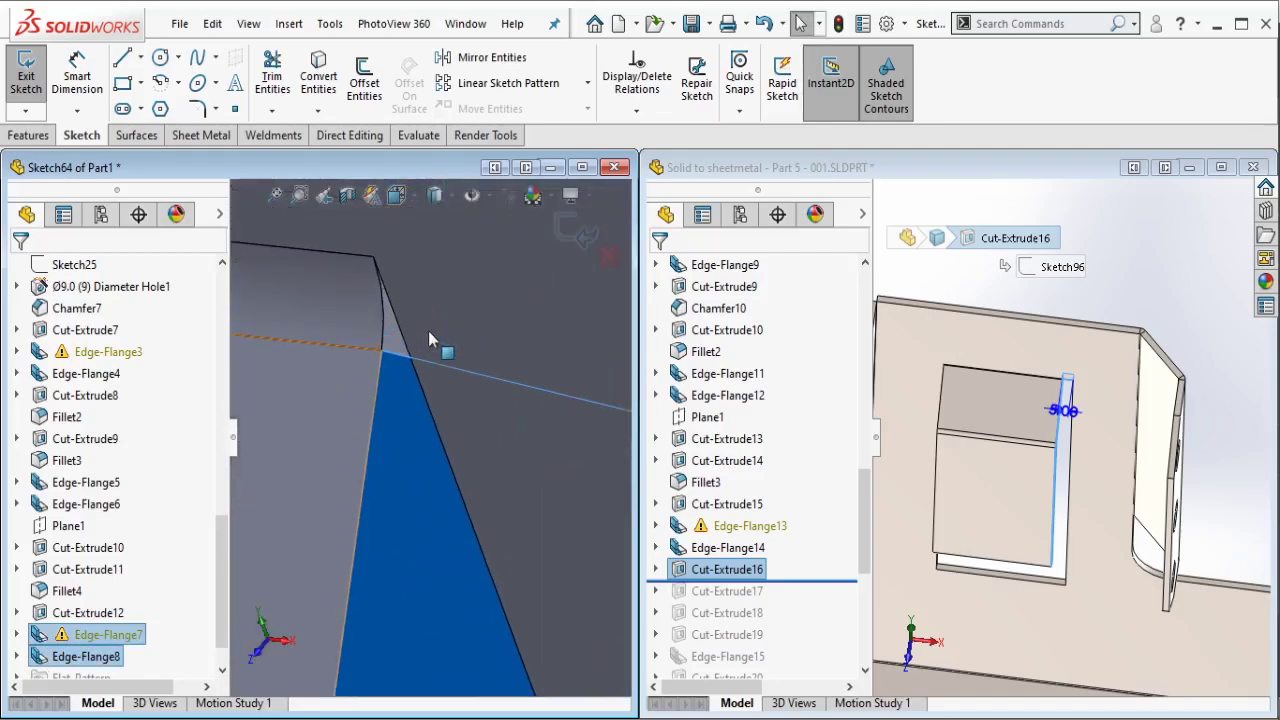
{"action": "left_click", "coordinate": [322, 97]}
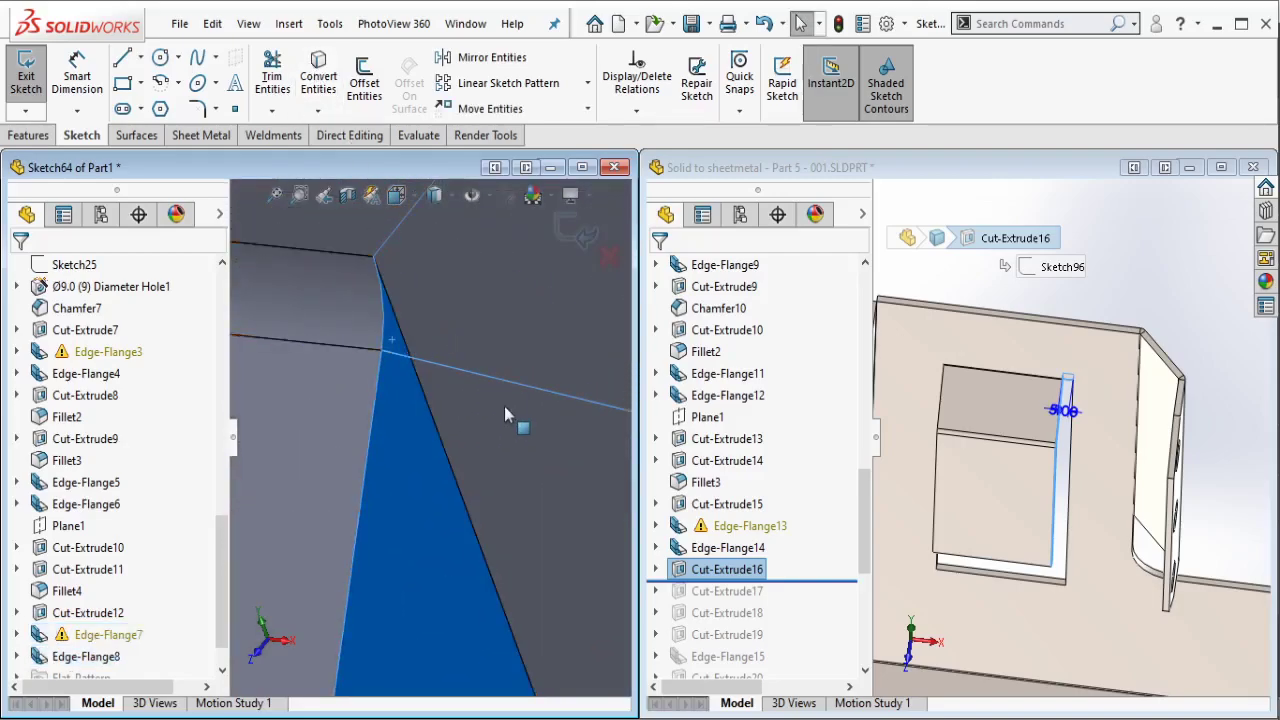
{"action": "scroll", "coordinate": [504, 411], "scroll_direction": "up", "scroll_amount": 3}
{"action": "scroll", "coordinate": [395, 570], "scroll_direction": "up", "scroll_amount": 3}
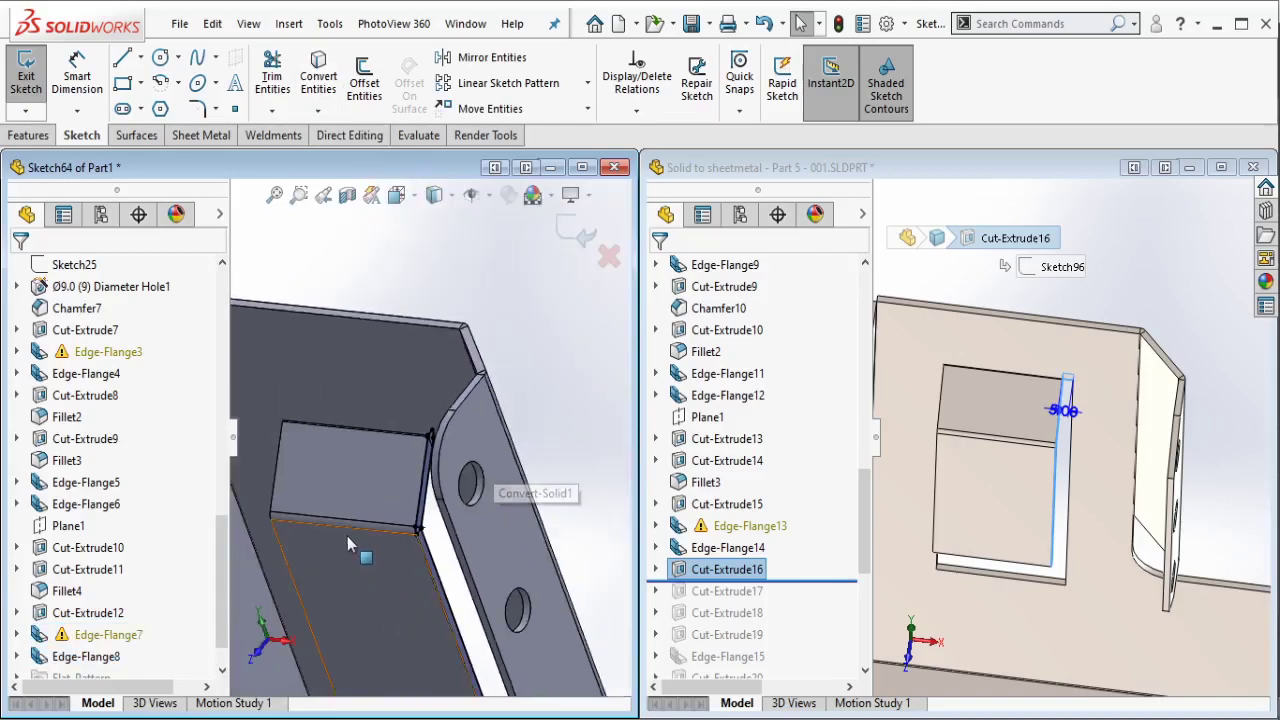
{"action": "middle_click_drag", "start_coordinate": [347, 536], "coordinate": [367, 533]}
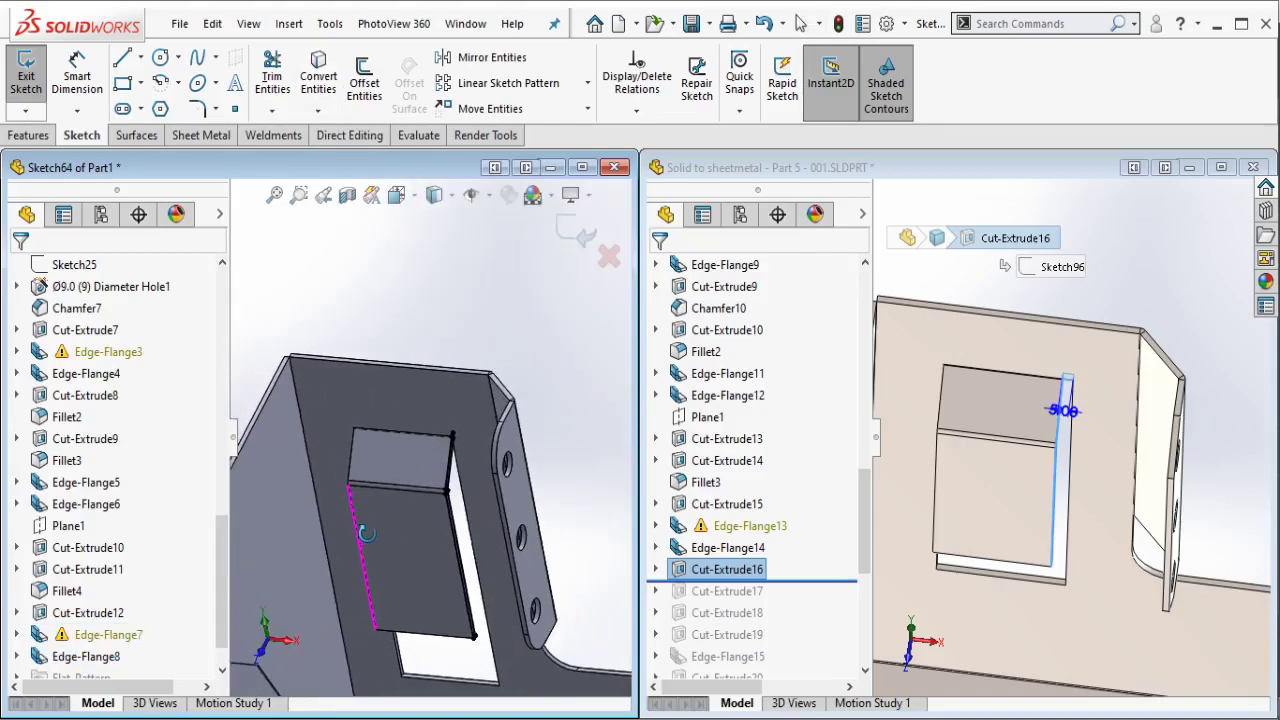
{"action": "left_click", "coordinate": [20, 134]}
{"action": "type", "text": "5"}
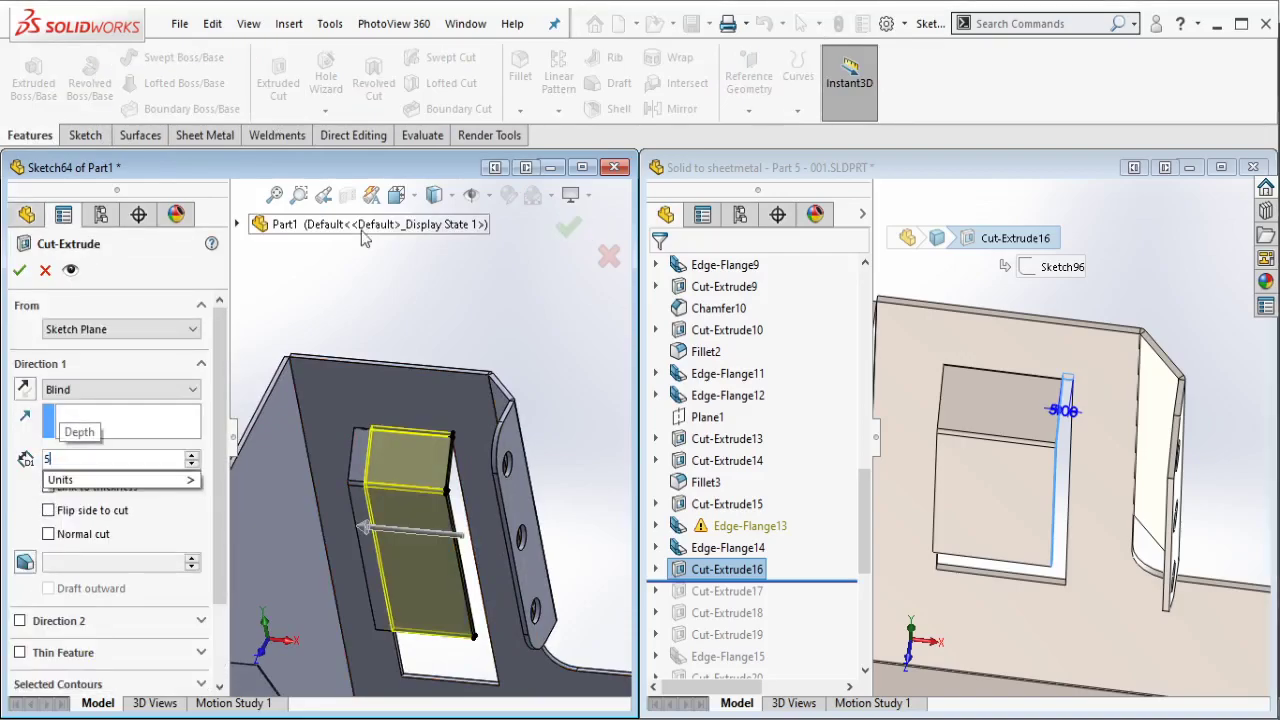
{"action": "key", "text": "Return"}
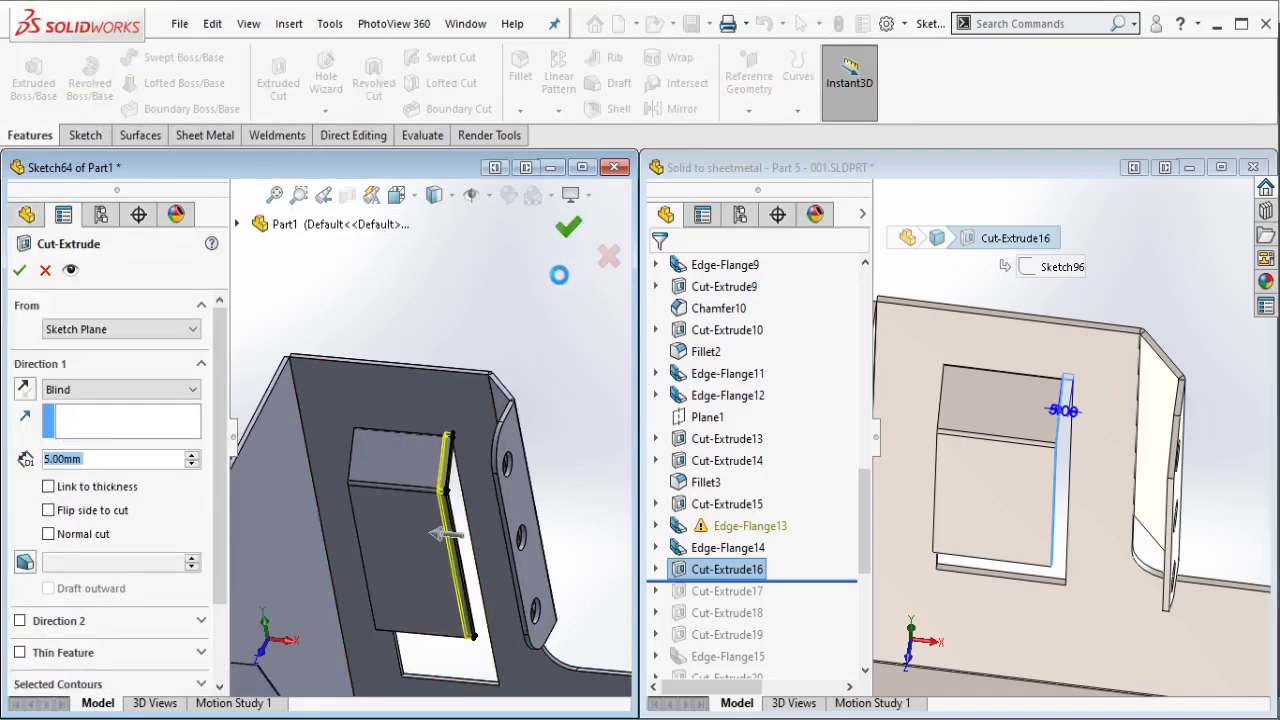
{"action": "key", "text": "Return"}
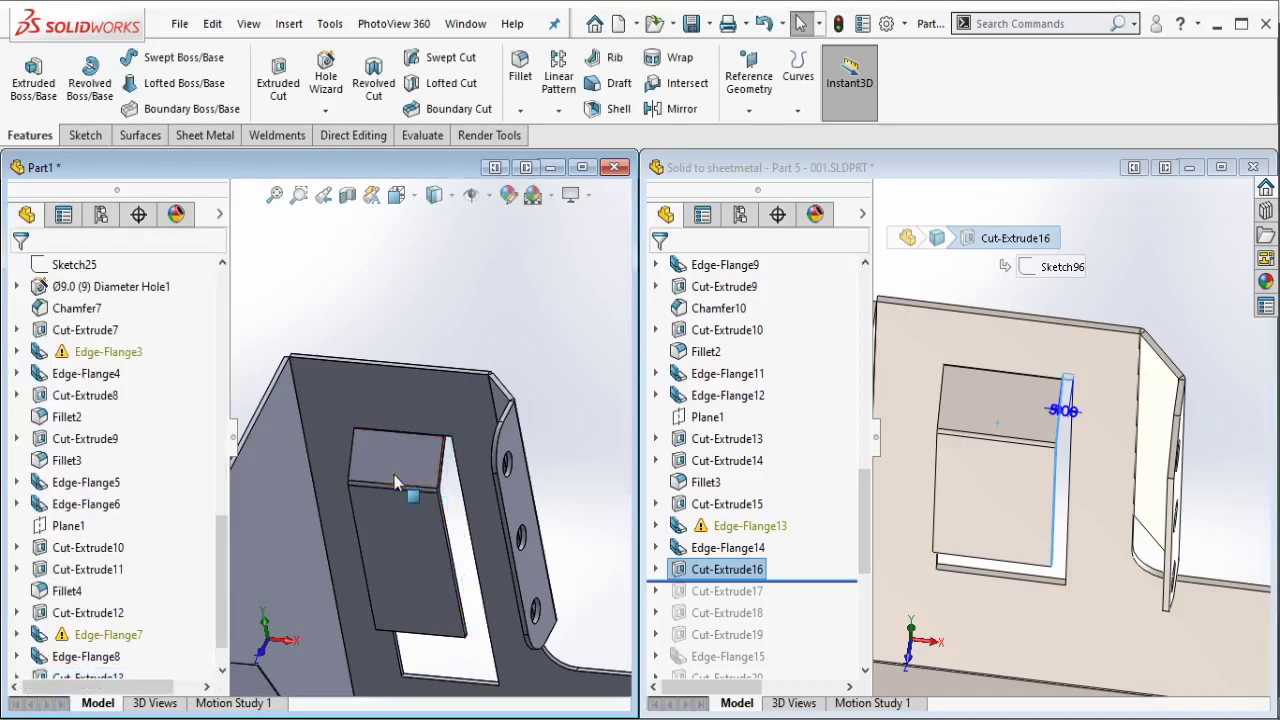
Step: Cut 5 mm blind from the flange's opposite side face
{"action": "mouse_move", "coordinate": [414, 486]}
{"action": "middle_mouse_down"}
{"action": "mouse_move", "coordinate": [443, 525]}
{"action": "mouse_move", "coordinate": [363, 491]}
{"action": "mouse_move", "coordinate": [380, 474]}
{"action": "middle_mouse_up"}
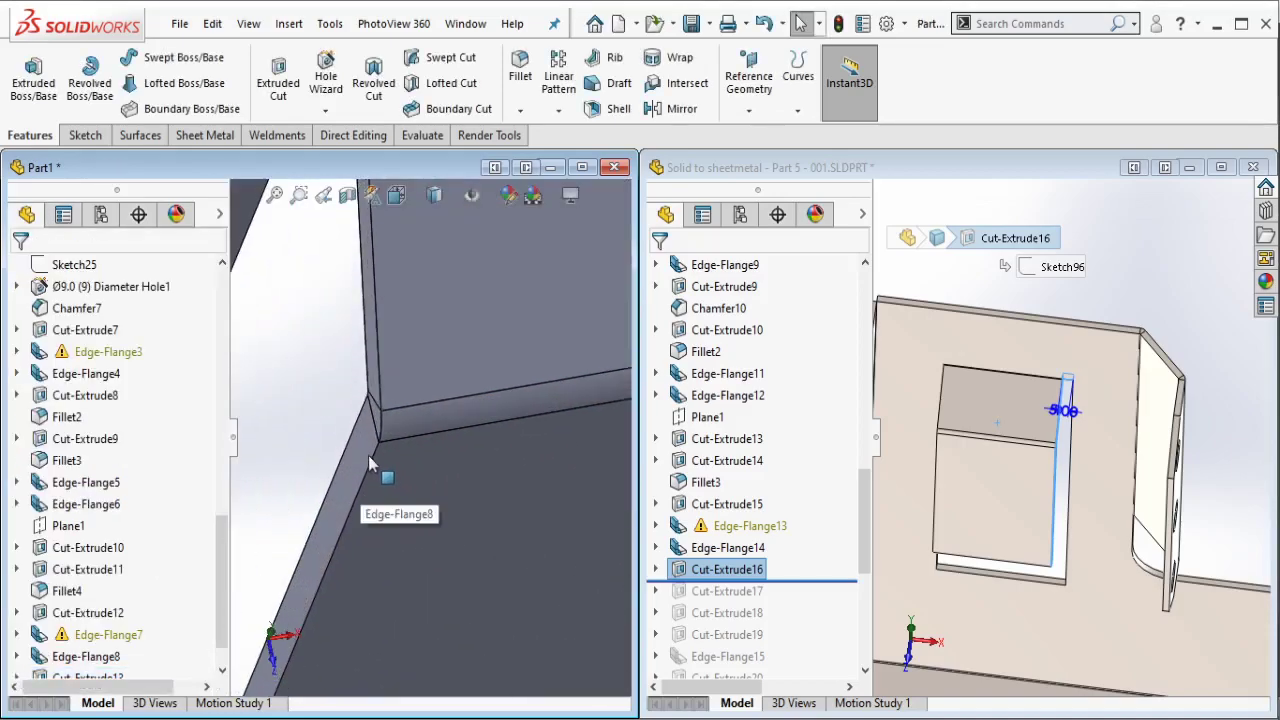
{"action": "left_click", "coordinate": [380, 474]}
{"action": "left_click", "coordinate": [443, 403]}
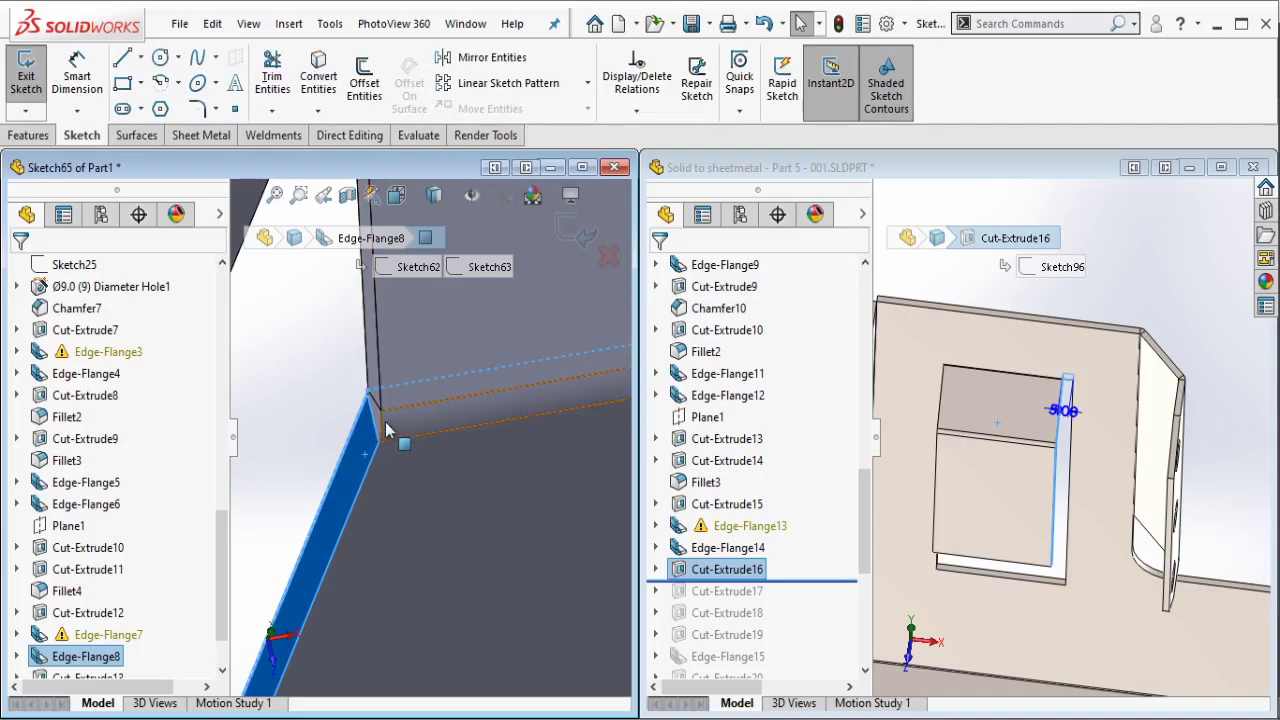
{"action": "mouse_move", "coordinate": [388, 428]}
{"action": "middle_mouse_down"}
{"action": "mouse_move", "coordinate": [376, 521]}
{"action": "mouse_move", "coordinate": [377, 286]}
{"action": "mouse_move", "coordinate": [391, 245]}
{"action": "mouse_move", "coordinate": [310, 328]}
{"action": "middle_mouse_up"}
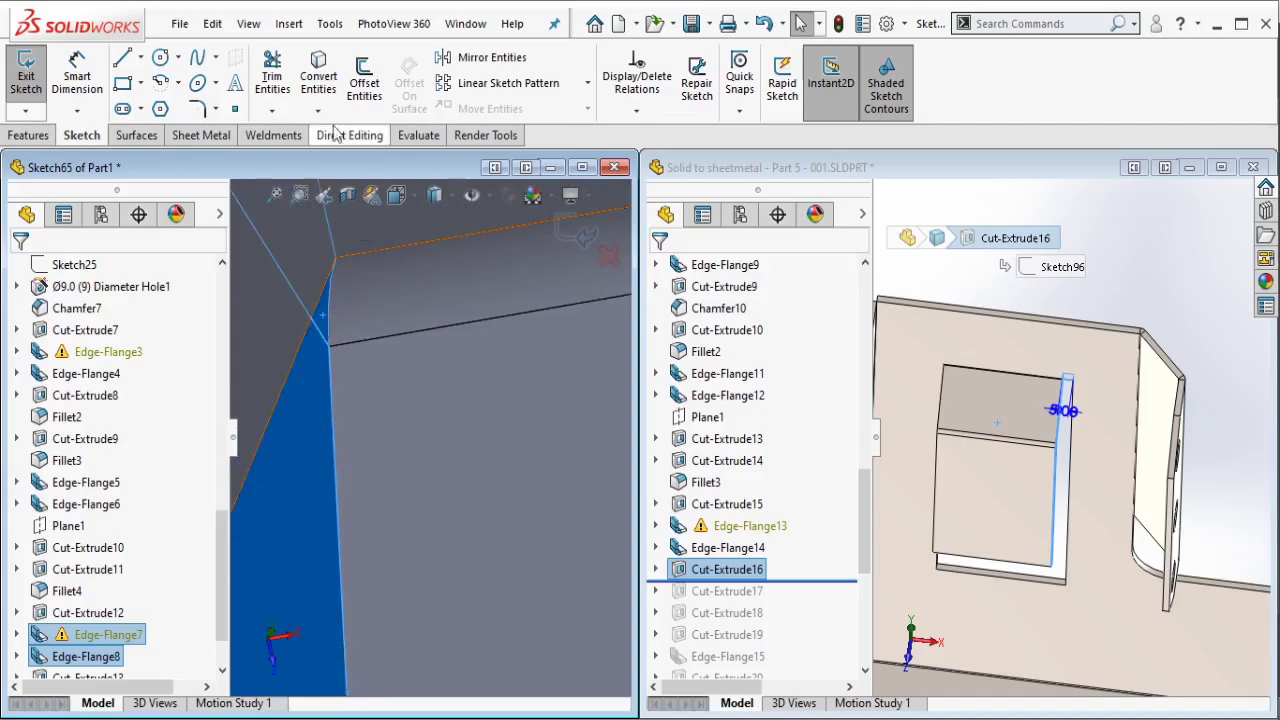
{"action": "left_click", "coordinate": [28, 135]}
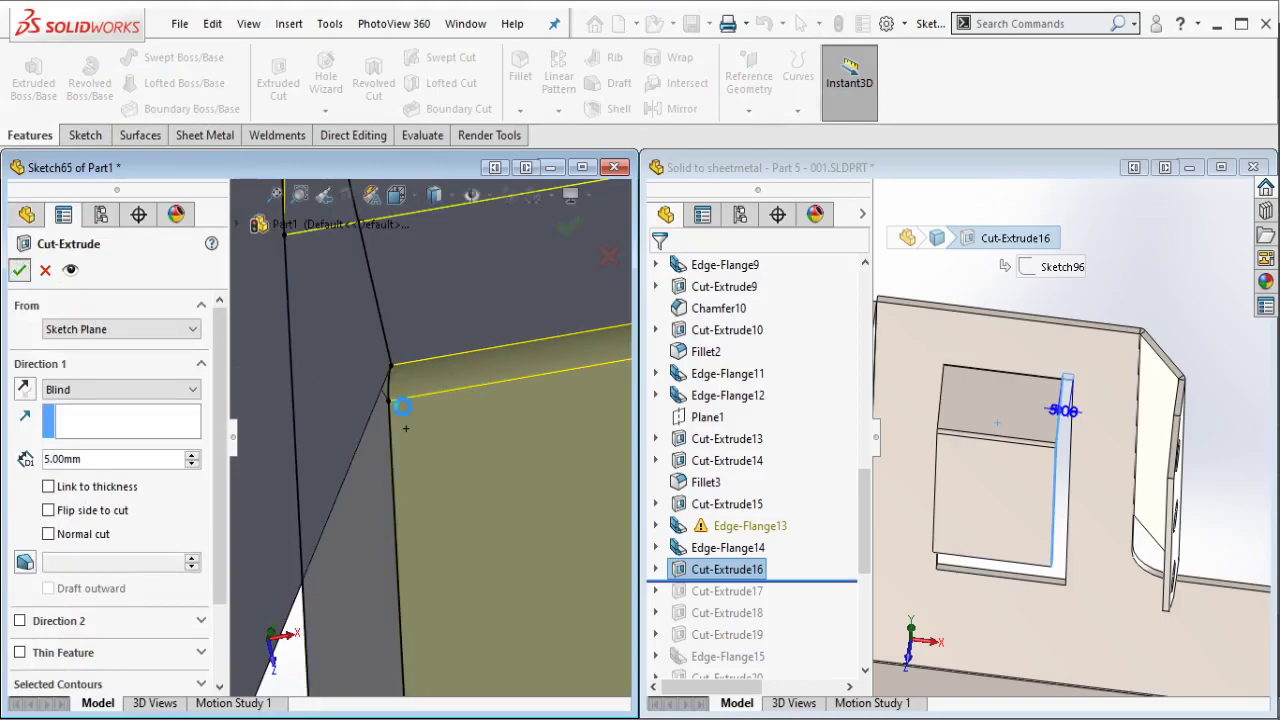
{"action": "key", "text": "Return"}
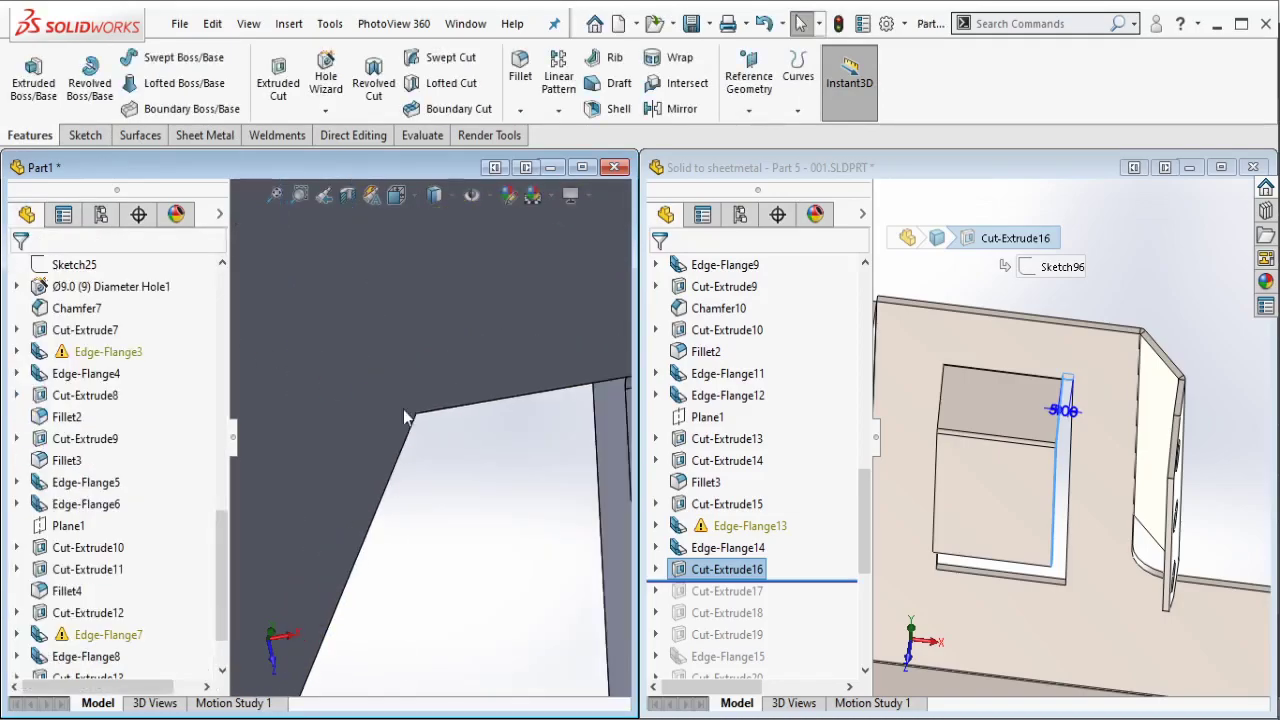
Step: Sketch on the flange face at the first bracket corner to trim its overlap
{"action": "middle_click_drag", "start_coordinate": [530, 515], "coordinate": [443, 378]}
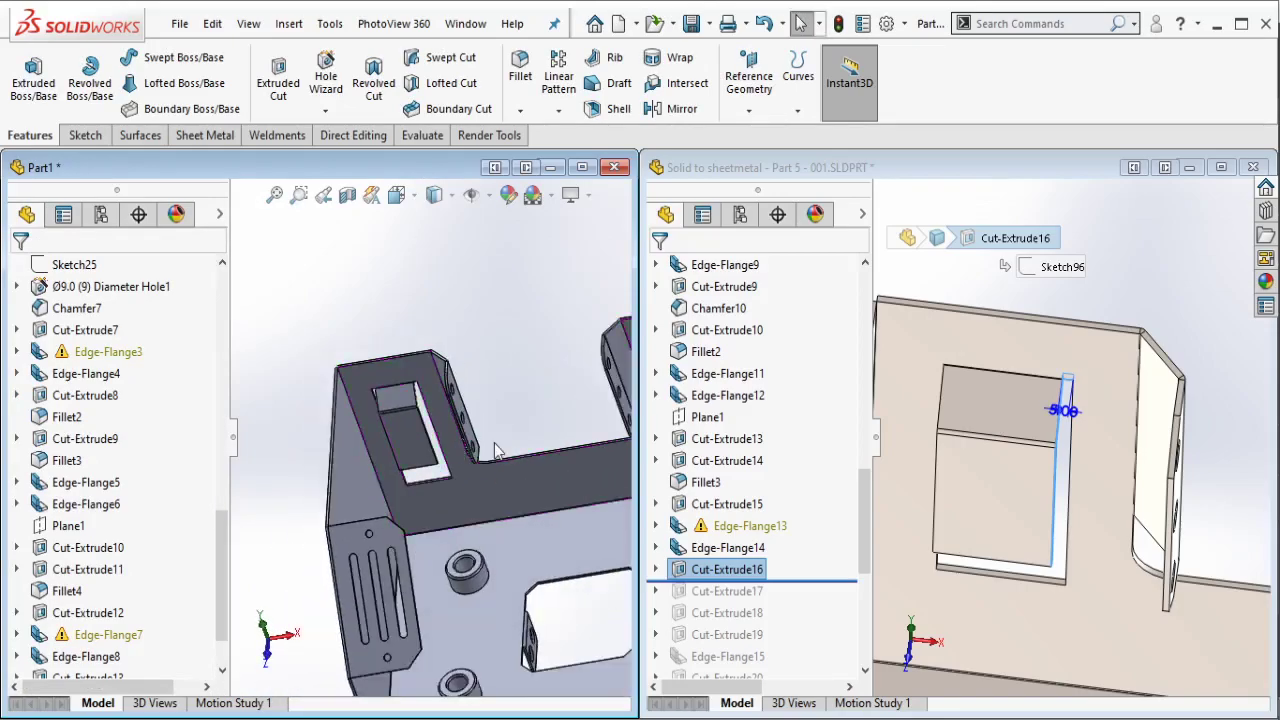
{"action": "scroll", "coordinate": [443, 378], "scroll_direction": "down", "scroll_amount": 5}
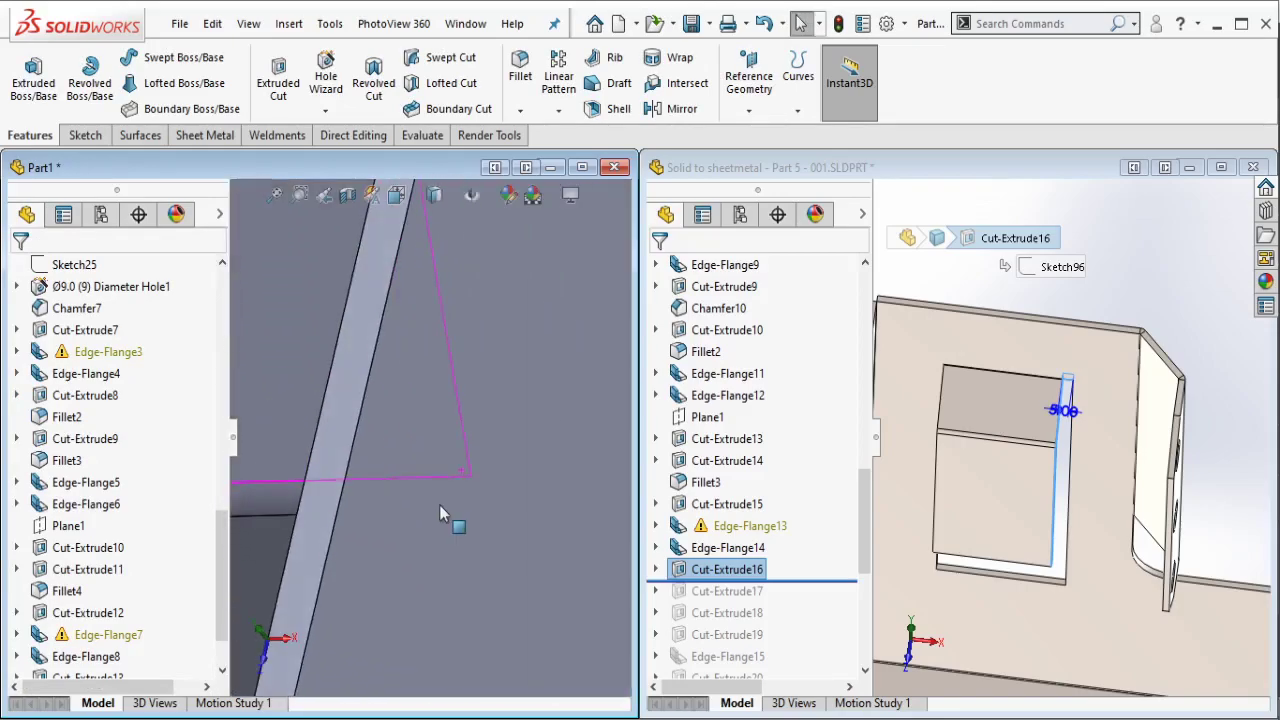
{"action": "scroll", "coordinate": [310, 330], "scroll_direction": "up", "scroll_amount": 3}
{"action": "left_click", "coordinate": [517, 428]}
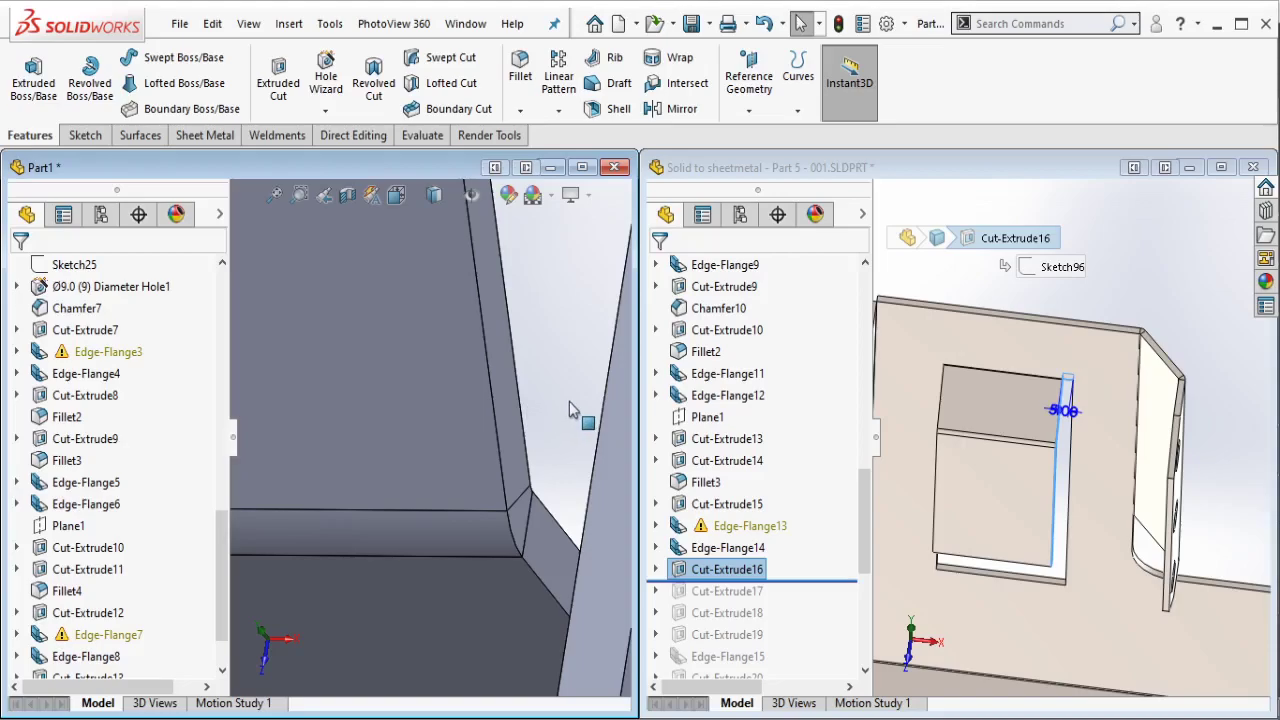
{"action": "left_click", "coordinate": [585, 347]}
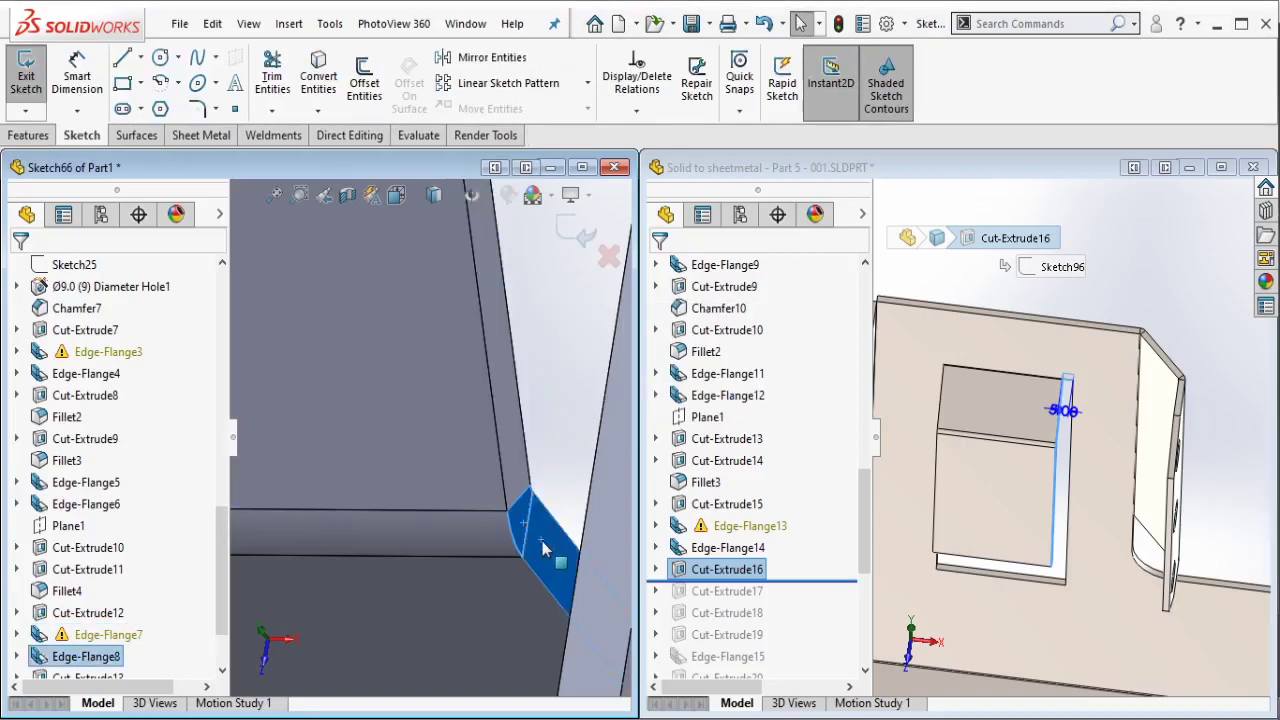
{"action": "mouse_move", "coordinate": [542, 541]}
{"action": "middle_mouse_down"}
{"action": "mouse_move", "coordinate": [521, 621]}
{"action": "mouse_move", "coordinate": [453, 398]}
{"action": "mouse_move", "coordinate": [430, 405]}
{"action": "mouse_move", "coordinate": [415, 542]}
{"action": "mouse_move", "coordinate": [287, 302]}
{"action": "middle_mouse_up"}
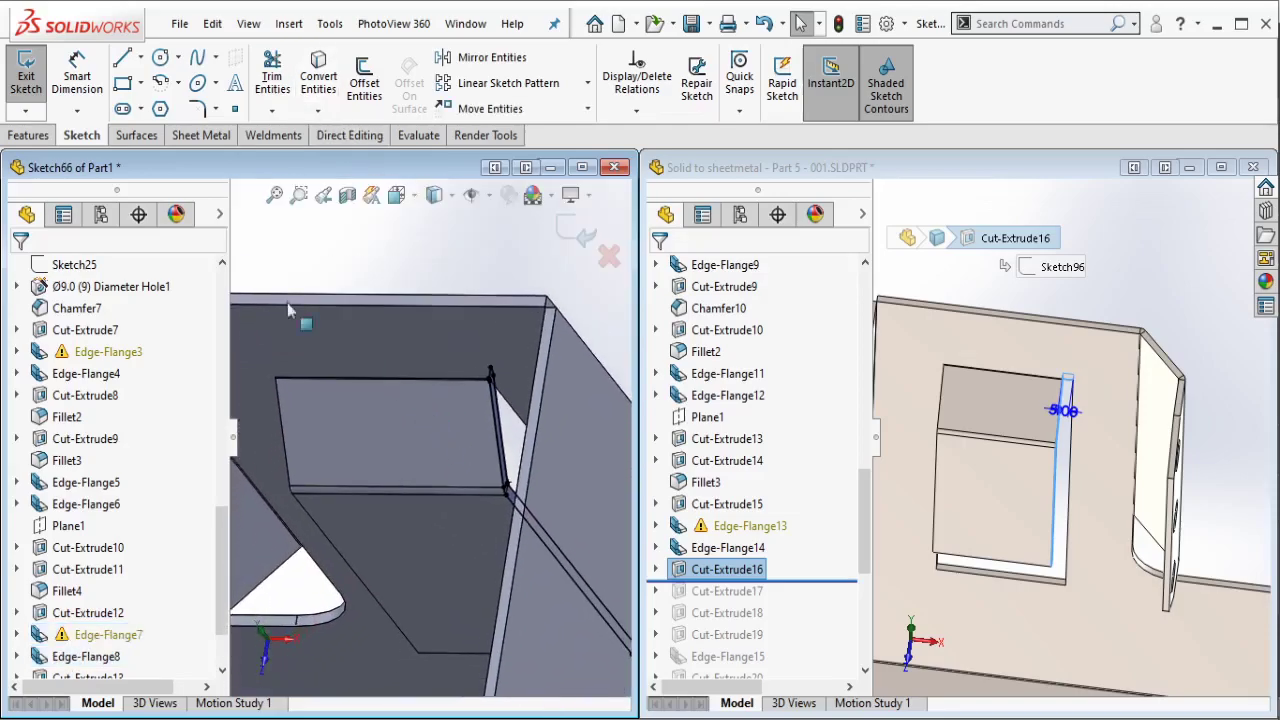
{"action": "left_click", "coordinate": [30, 136]}
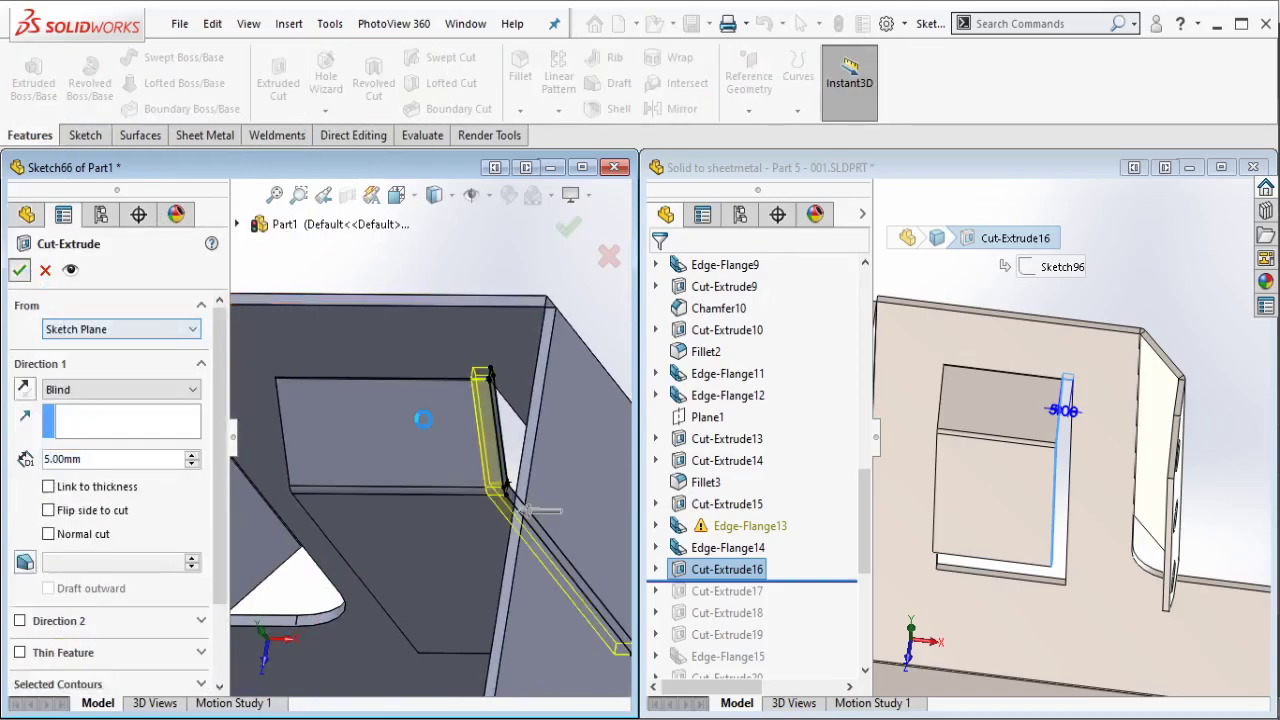
{"action": "key", "text": "Escape"}
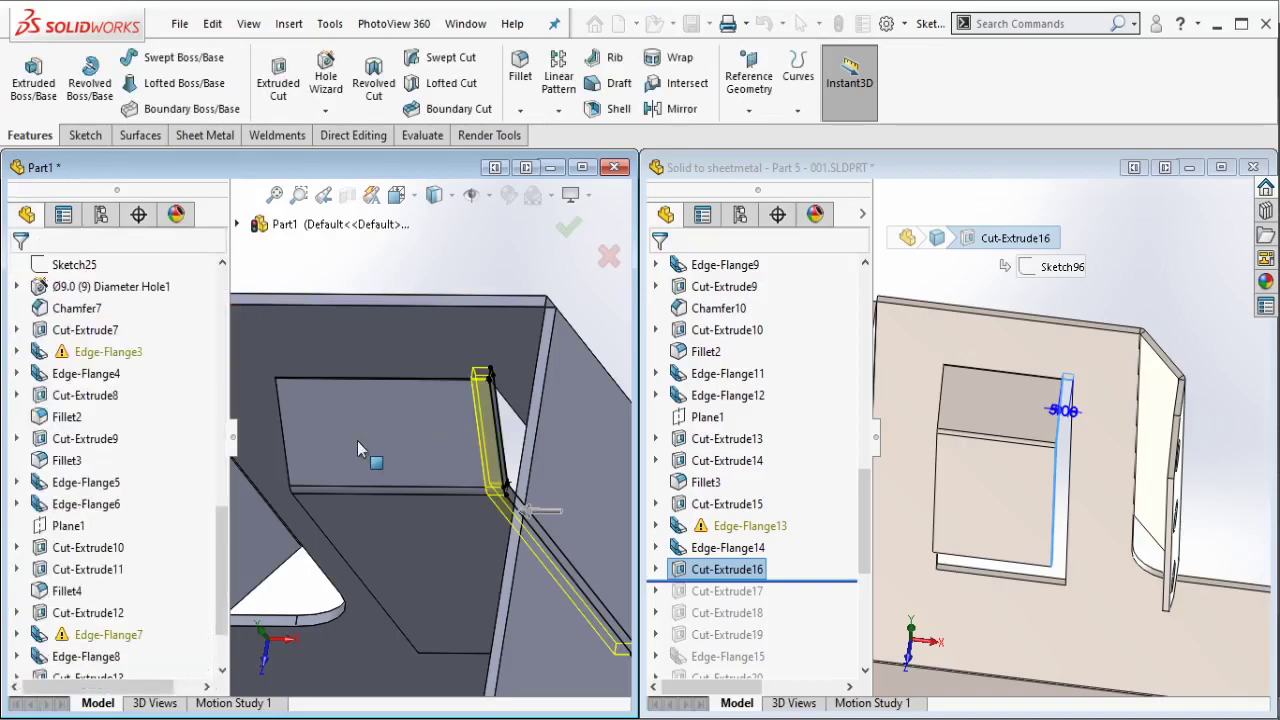
Step: Trim the other corner's overlapping flange with a cut from its converted face edges
{"action": "scroll", "coordinate": [357, 440], "scroll_direction": "down", "scroll_amount": 3}
{"action": "mouse_move", "coordinate": [391, 423]}
{"action": "middle_mouse_down"}
{"action": "mouse_move", "coordinate": [257, 487]}
{"action": "mouse_move", "coordinate": [316, 514]}
{"action": "middle_mouse_up"}
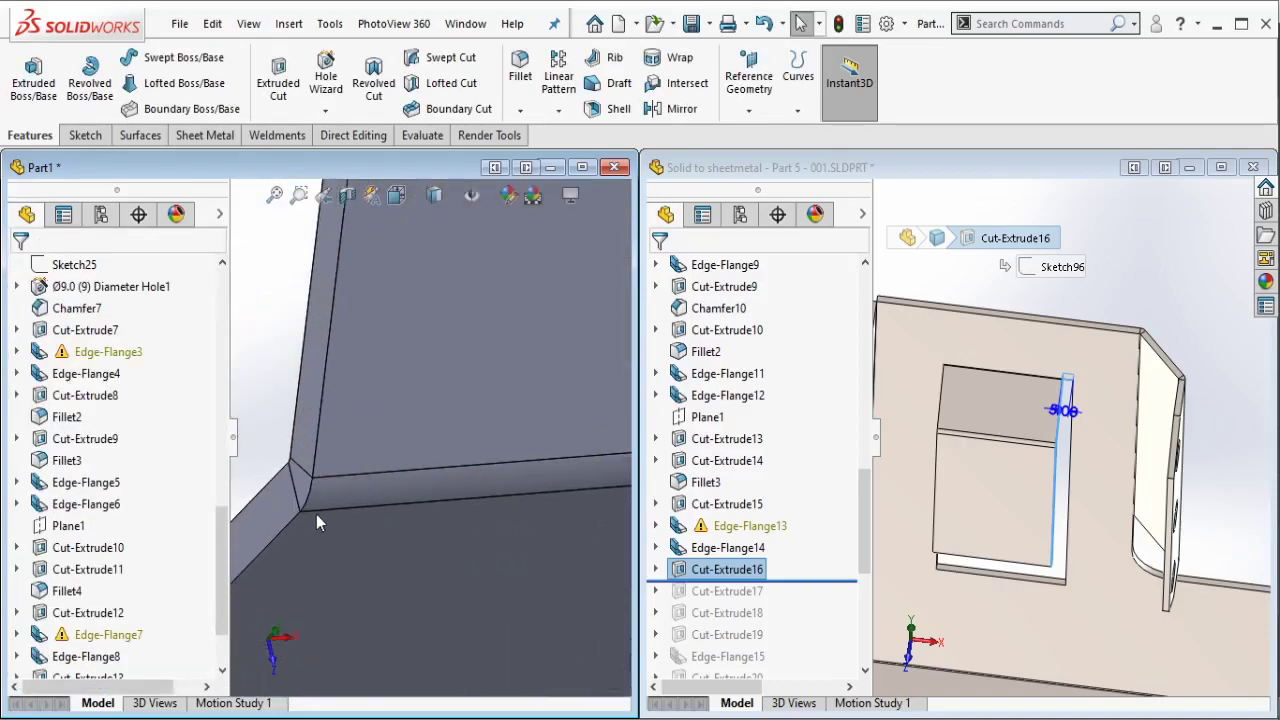
{"action": "left_click", "coordinate": [288, 498]}
{"action": "left_click", "coordinate": [340, 430]}
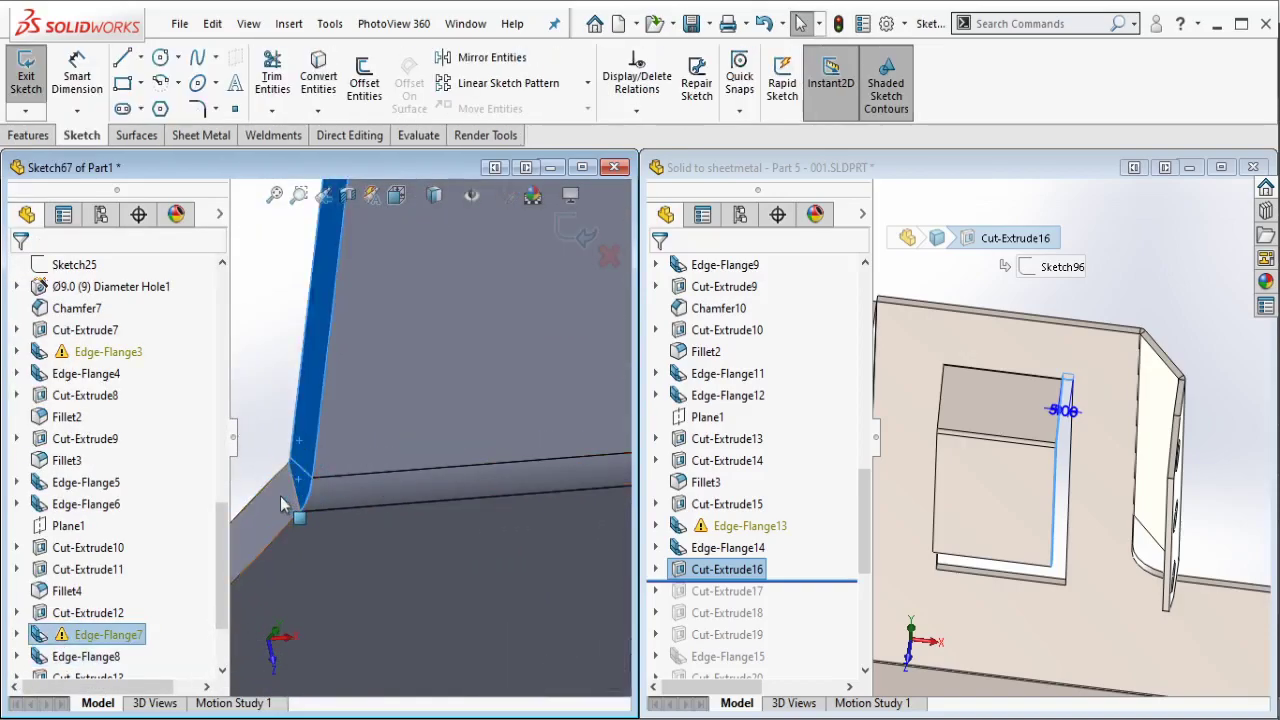
{"action": "mouse_move", "coordinate": [303, 450]}
{"action": "middle_mouse_down"}
{"action": "mouse_move", "coordinate": [405, 360]}
{"action": "mouse_move", "coordinate": [421, 468]}
{"action": "mouse_move", "coordinate": [381, 355]}
{"action": "middle_mouse_up"}
{"action": "left_click", "coordinate": [318, 75]}
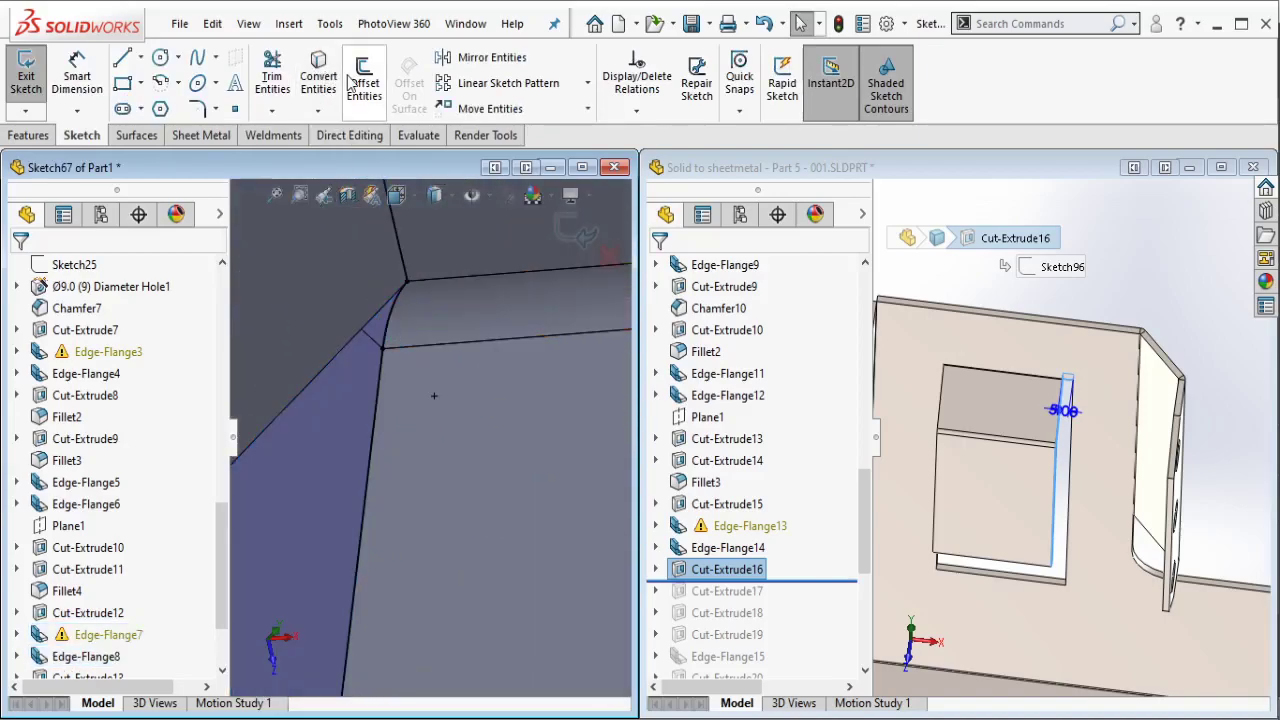
{"action": "left_click", "coordinate": [30, 135]}
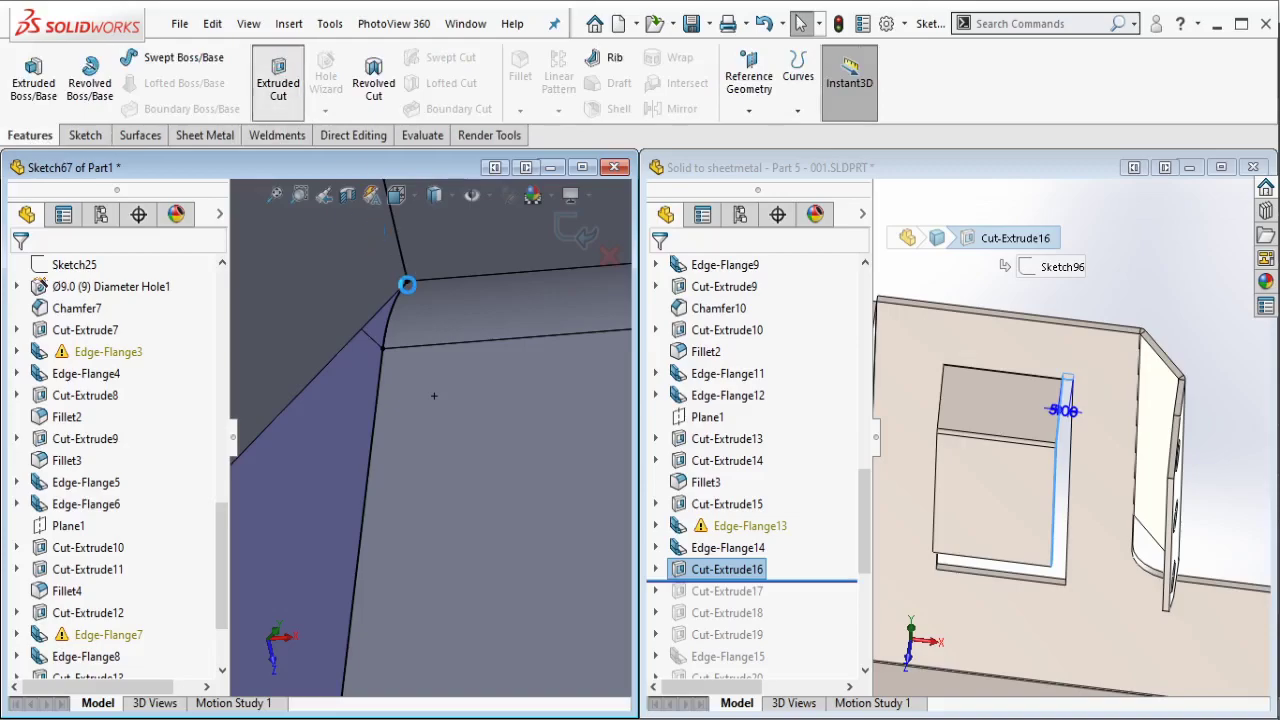
{"action": "left_click", "coordinate": [278, 80]}
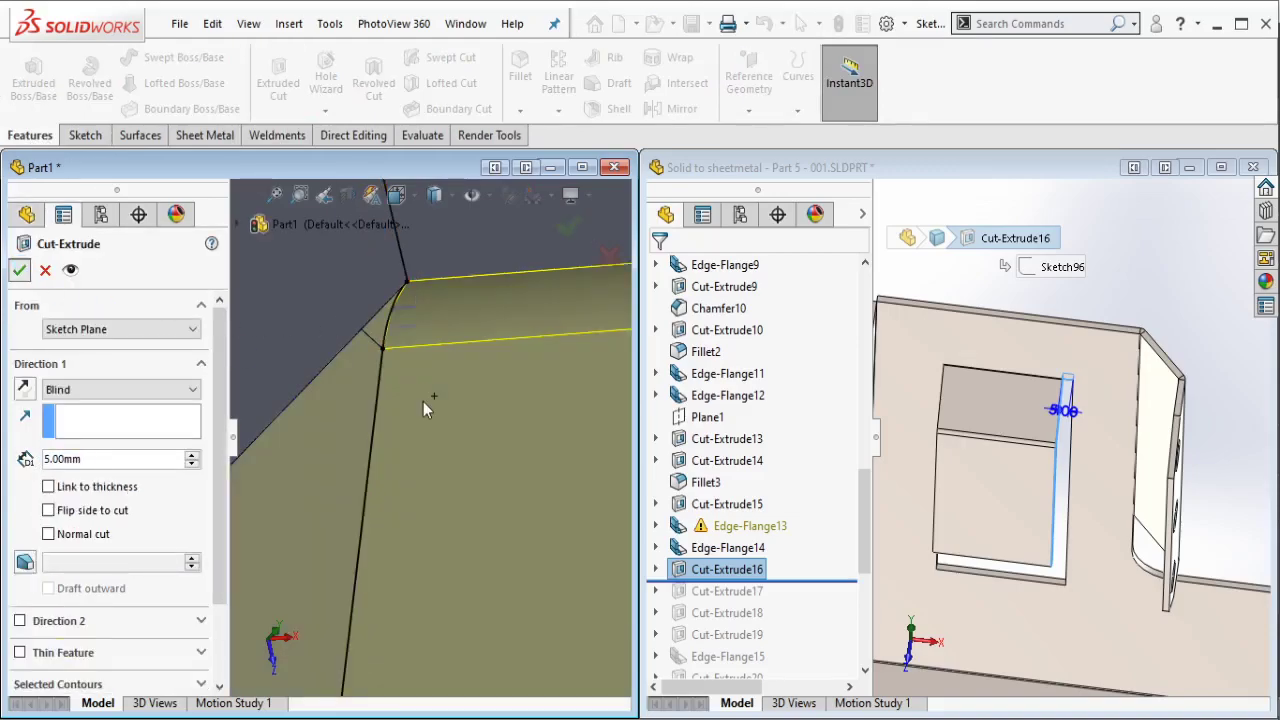
{"action": "mouse_move", "coordinate": [423, 401]}
{"action": "middle_mouse_down"}
{"action": "mouse_move", "coordinate": [496, 509]}
{"action": "mouse_move", "coordinate": [334, 436]}
{"action": "mouse_move", "coordinate": [846, 262]}
{"action": "middle_mouse_up"}
{"action": "scroll", "coordinate": [500, 505], "scroll_direction": "up", "scroll_amount": 5}
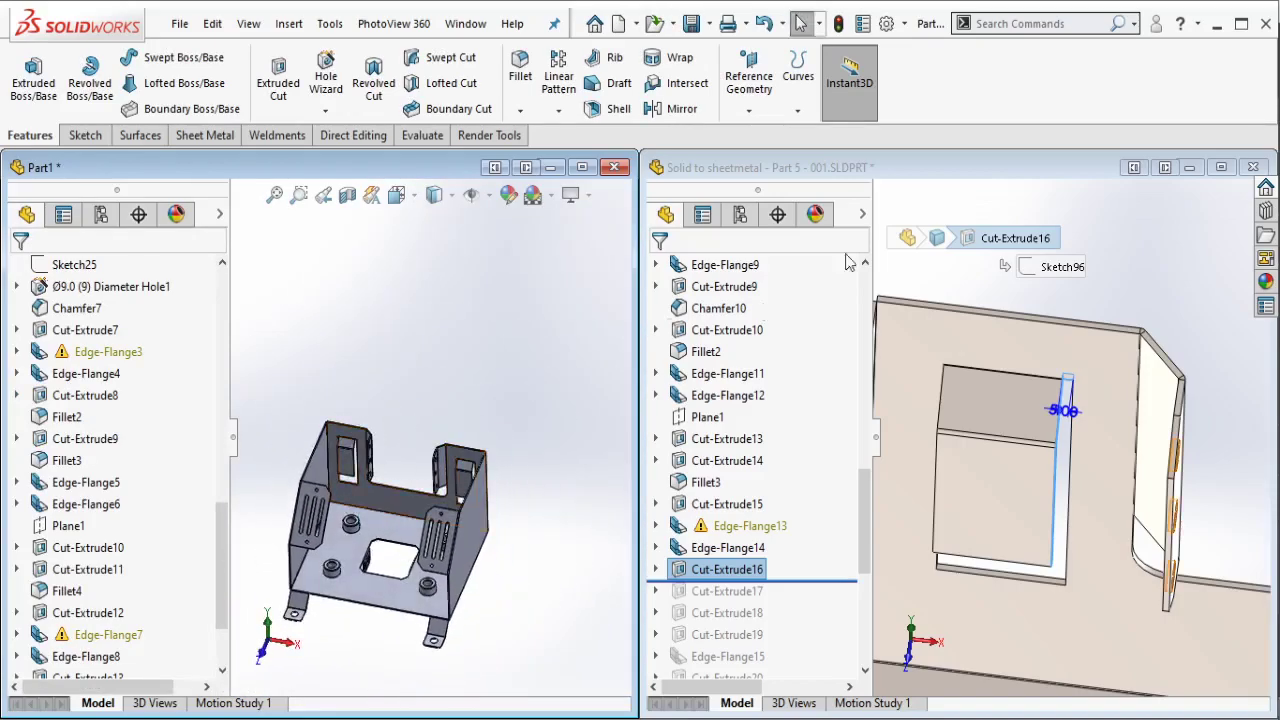
Step: Roll the reference part forward to Cut-Extrude18 and view its base
{"action": "left_click", "coordinate": [926, 175]}
{"action": "scroll", "coordinate": [790, 505], "scroll_direction": "down", "scroll_amount": 2}
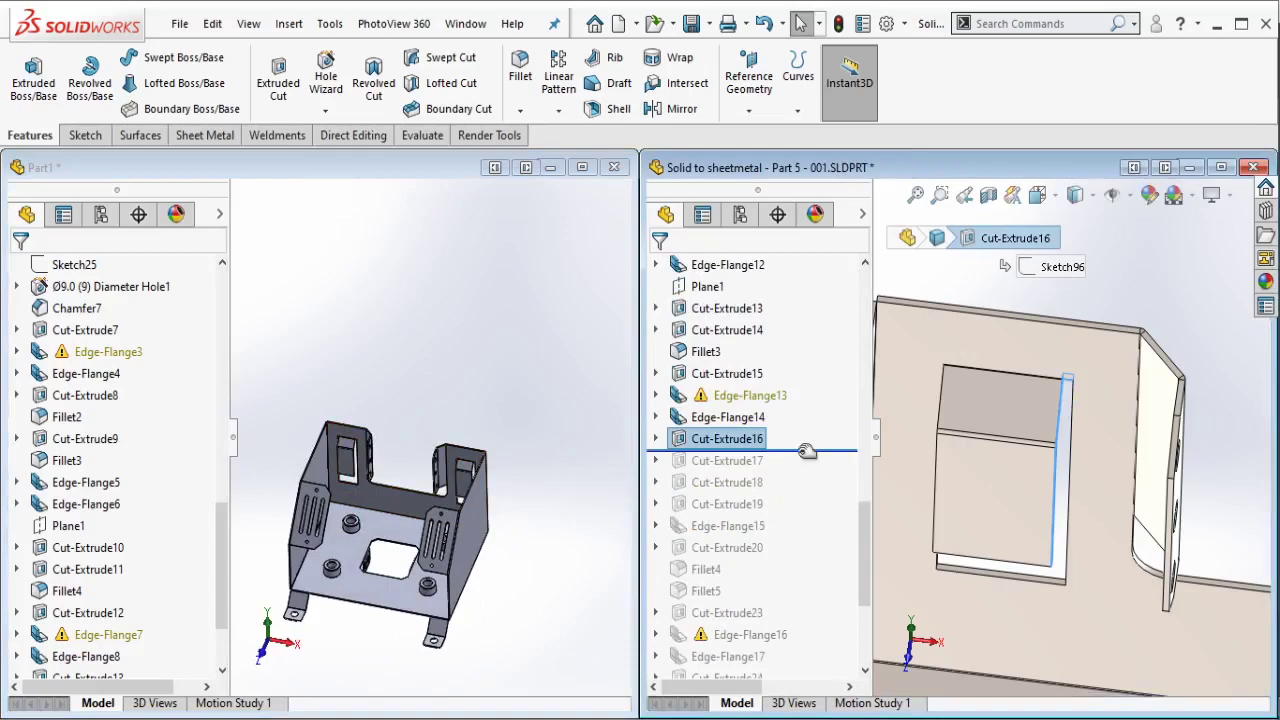
{"action": "left_click_drag", "start_coordinate": [806, 452], "coordinate": [790, 495]}
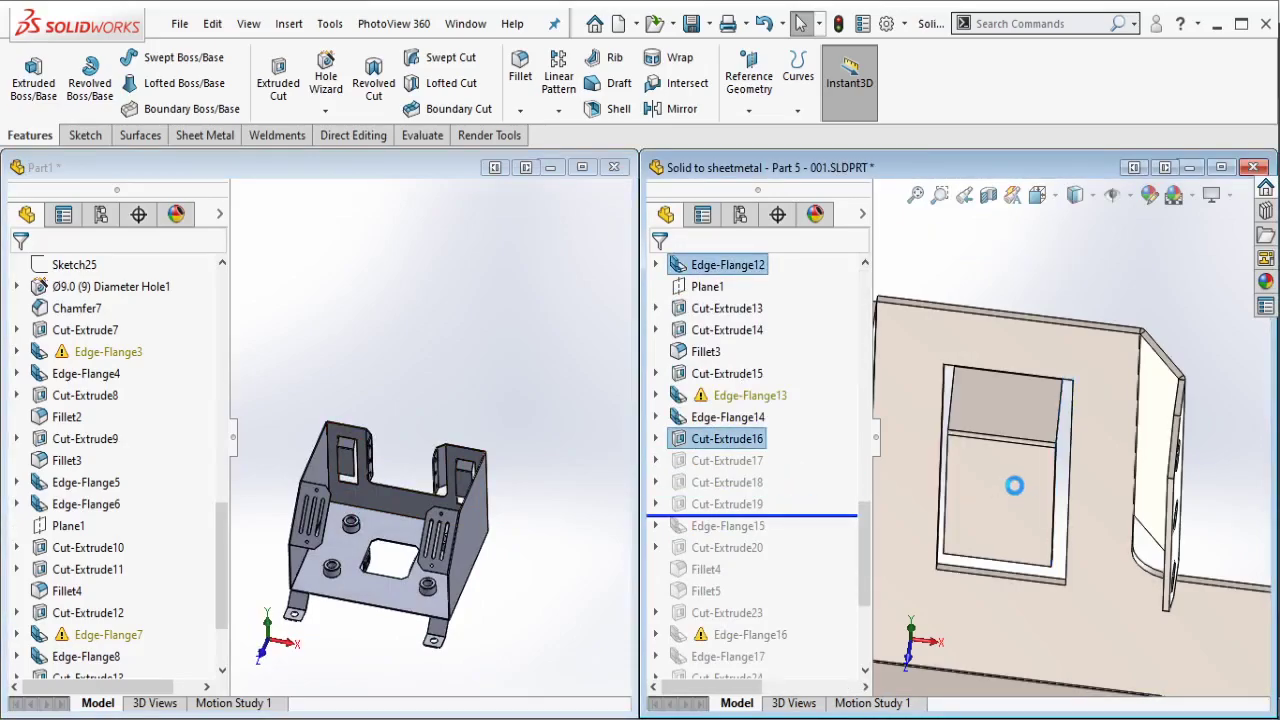
{"action": "mouse_move", "coordinate": [1060, 472]}
{"action": "middle_mouse_down"}
{"action": "mouse_move", "coordinate": [1092, 462]}
{"action": "mouse_move", "coordinate": [980, 500]}
{"action": "middle_mouse_up"}
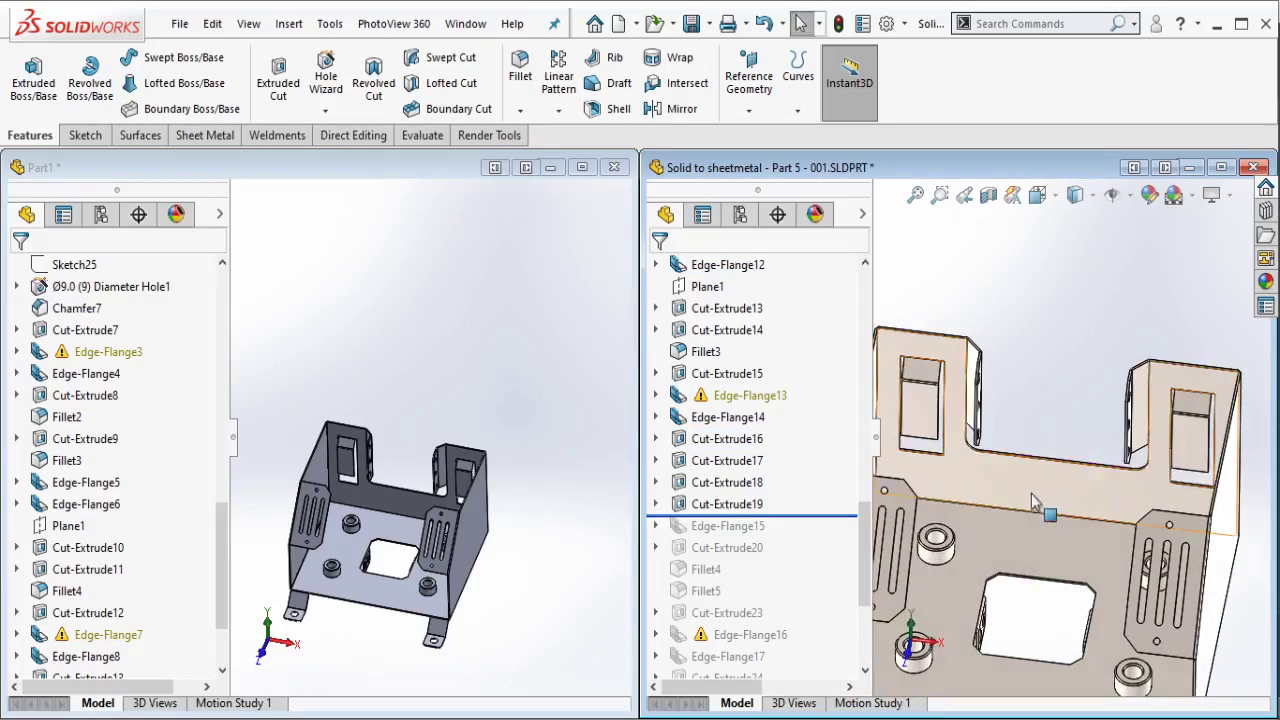
Step: Roll through Edge-Flange15 to inspect its 30 mm window tab, then return to Part1
{"action": "left_click_drag", "start_coordinate": [800, 516], "coordinate": [781, 529]}
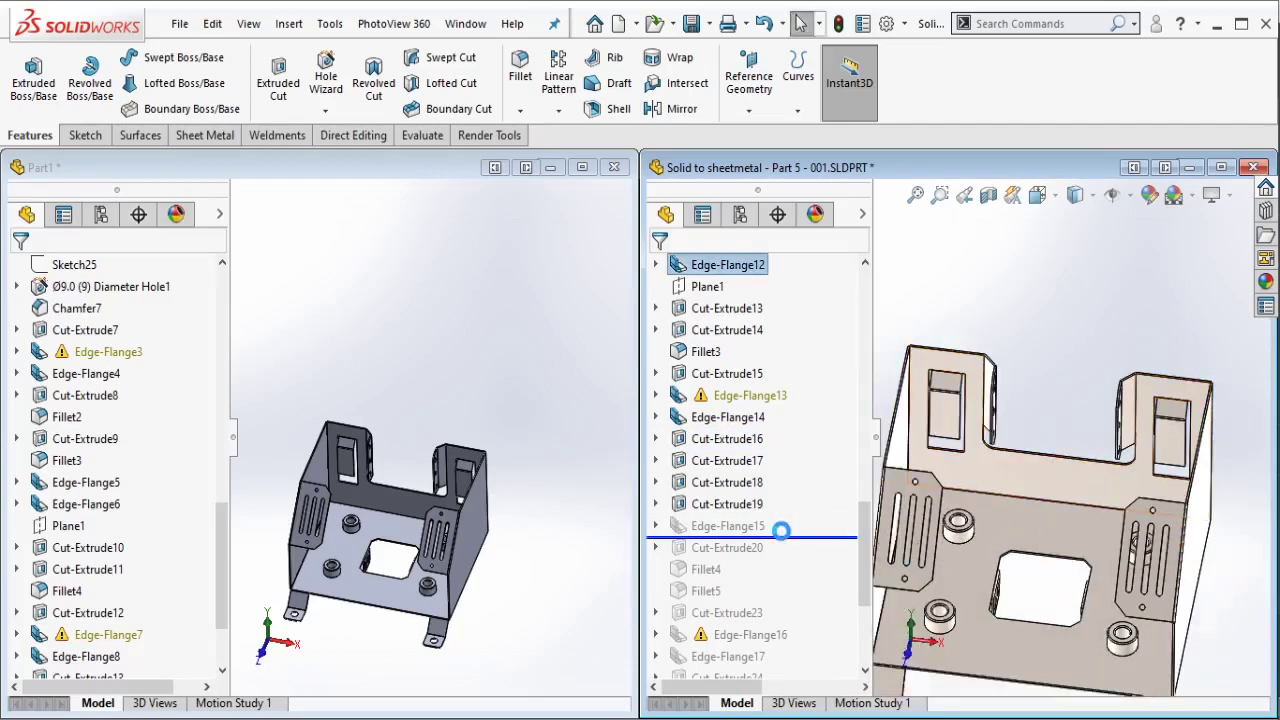
{"action": "left_click", "coordinate": [728, 525]}
{"action": "scroll", "coordinate": [1040, 363], "scroll_direction": "down", "scroll_amount": 5}
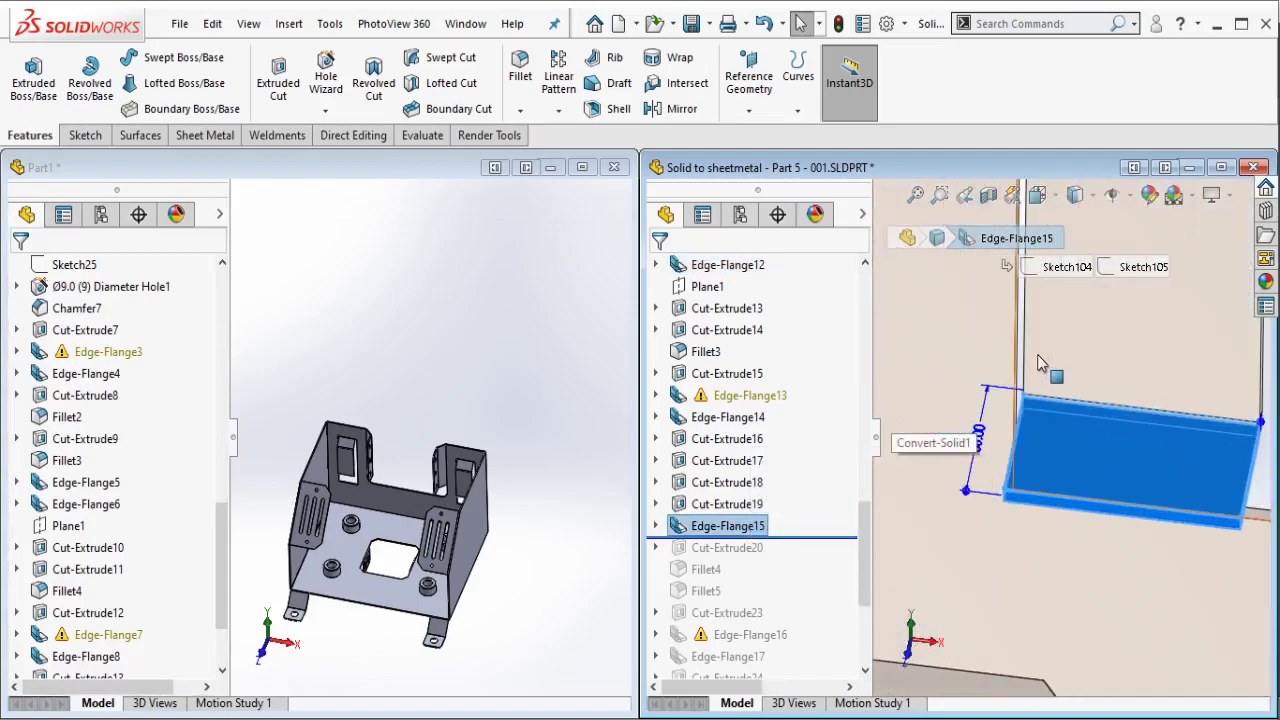
{"action": "scroll", "coordinate": [1040, 375], "scroll_direction": "up", "scroll_amount": 3}
{"action": "middle_click_drag", "start_coordinate": [1040, 375], "coordinate": [893, 650]}
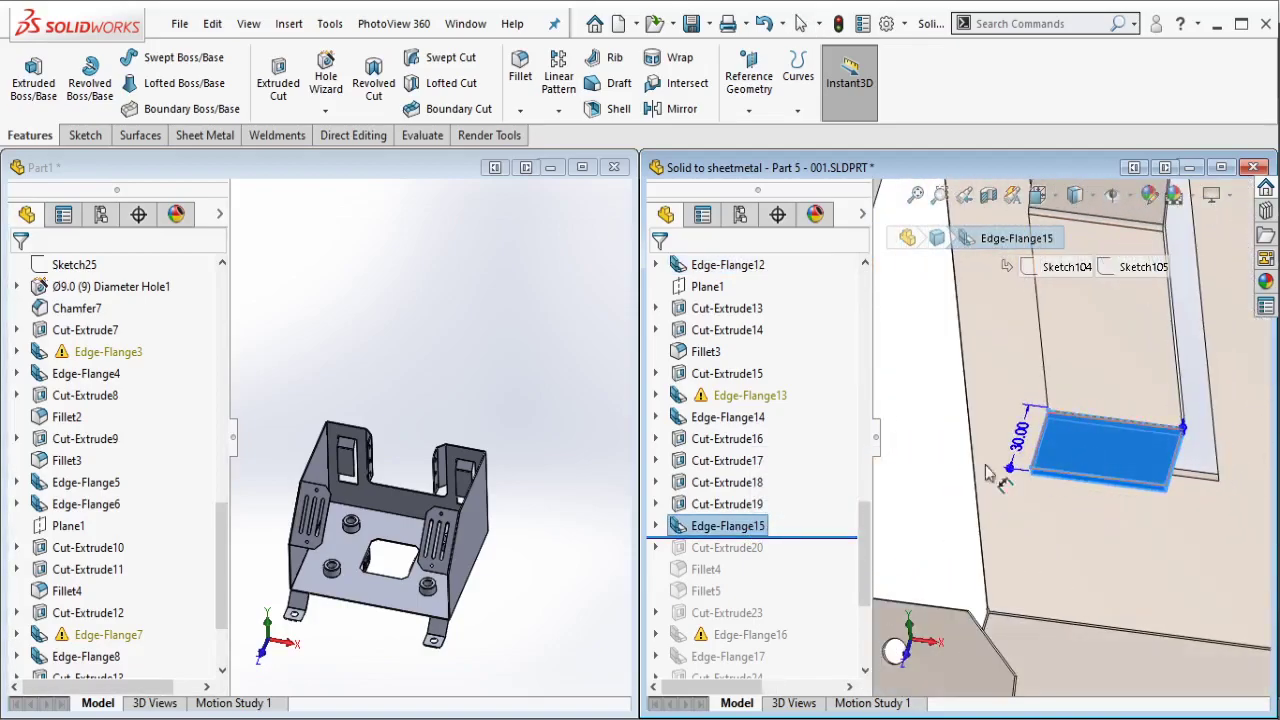
{"action": "left_click", "coordinate": [510, 498]}
{"action": "scroll", "coordinate": [510, 498], "scroll_direction": "down", "scroll_amount": 2}
{"action": "scroll", "coordinate": [460, 370], "scroll_direction": "down", "scroll_amount": 3}
{"action": "scroll", "coordinate": [423, 246], "scroll_direction": "down", "scroll_amount": 3}
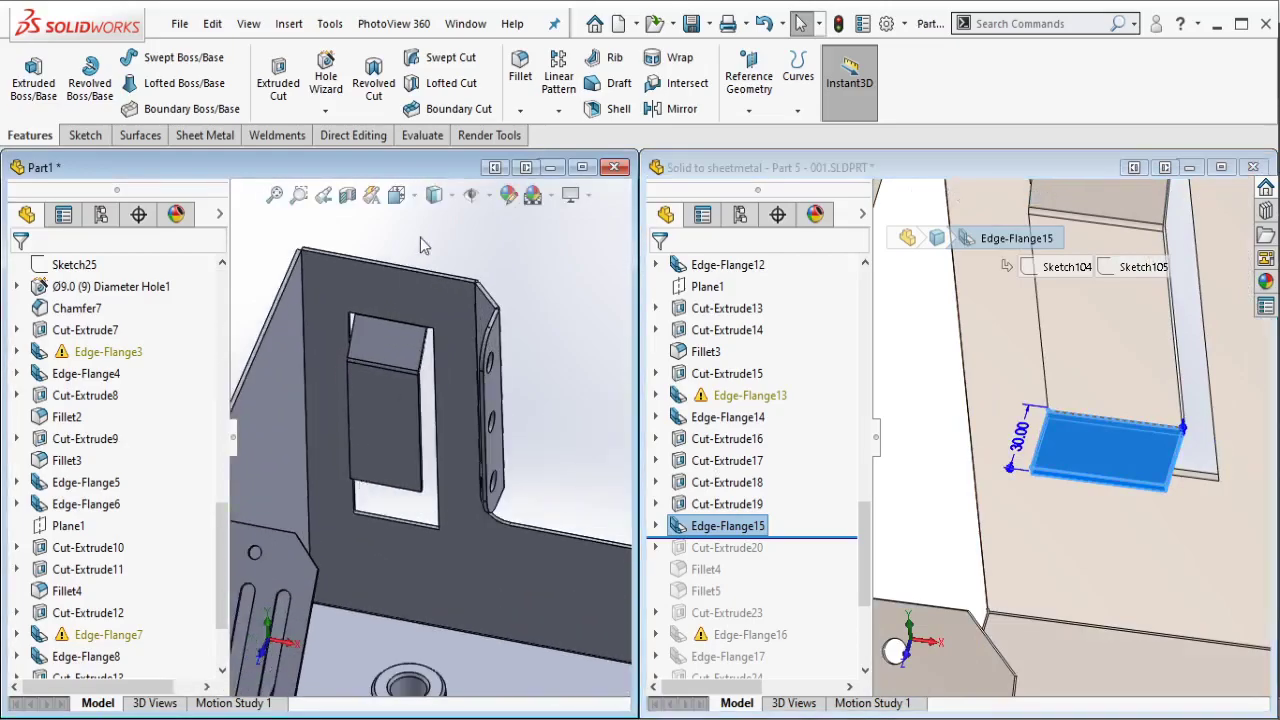
{"action": "scroll", "coordinate": [255, 137], "scroll_direction": "up", "scroll_amount": 1}
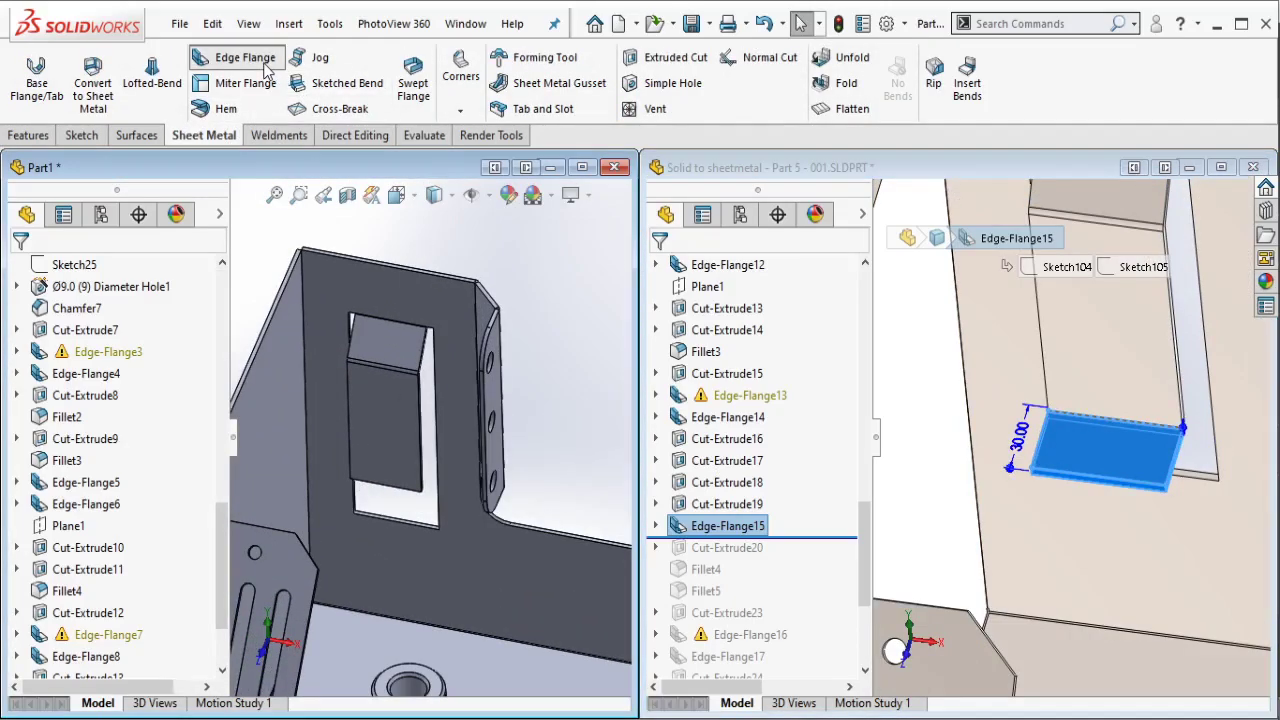
Step: Preview a 30 mm, 90° edge flange along the bottom edges of both window openings
{"action": "scroll", "coordinate": [400, 495], "scroll_direction": "down", "scroll_amount": 3}
{"action": "scroll", "coordinate": [410, 514], "scroll_direction": "down", "scroll_amount": 1}
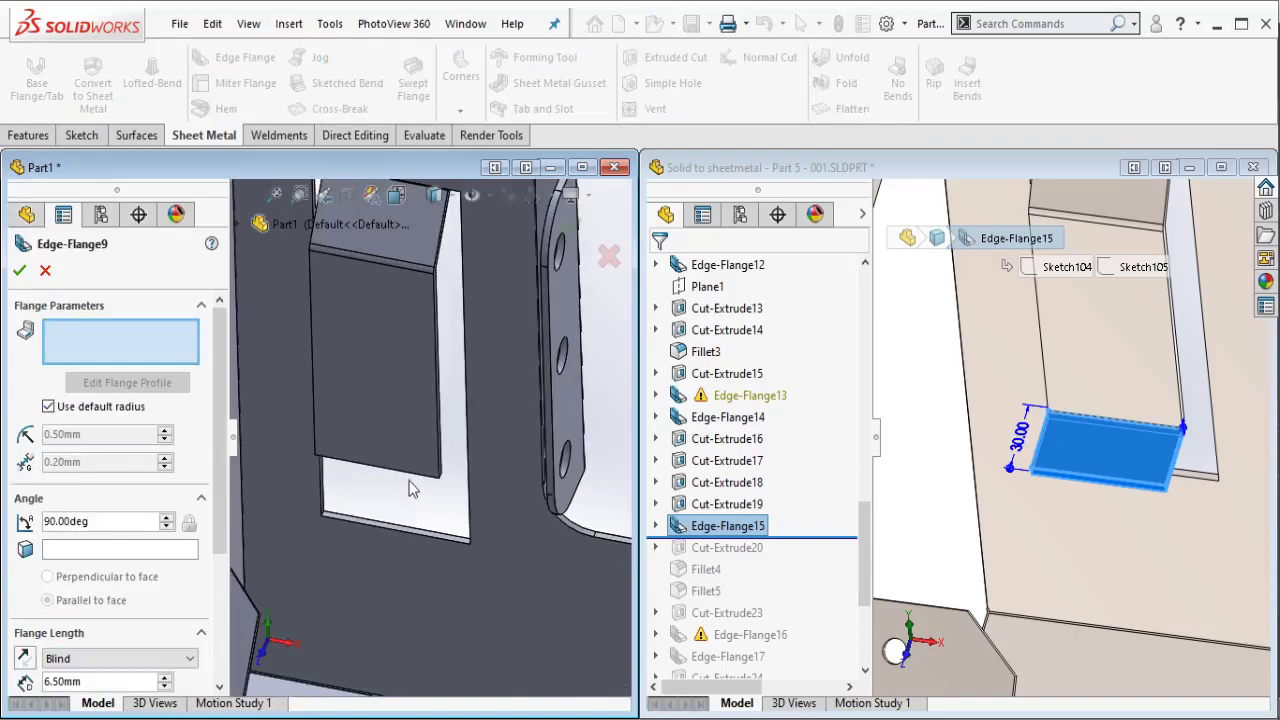
{"action": "left_click", "coordinate": [383, 500]}
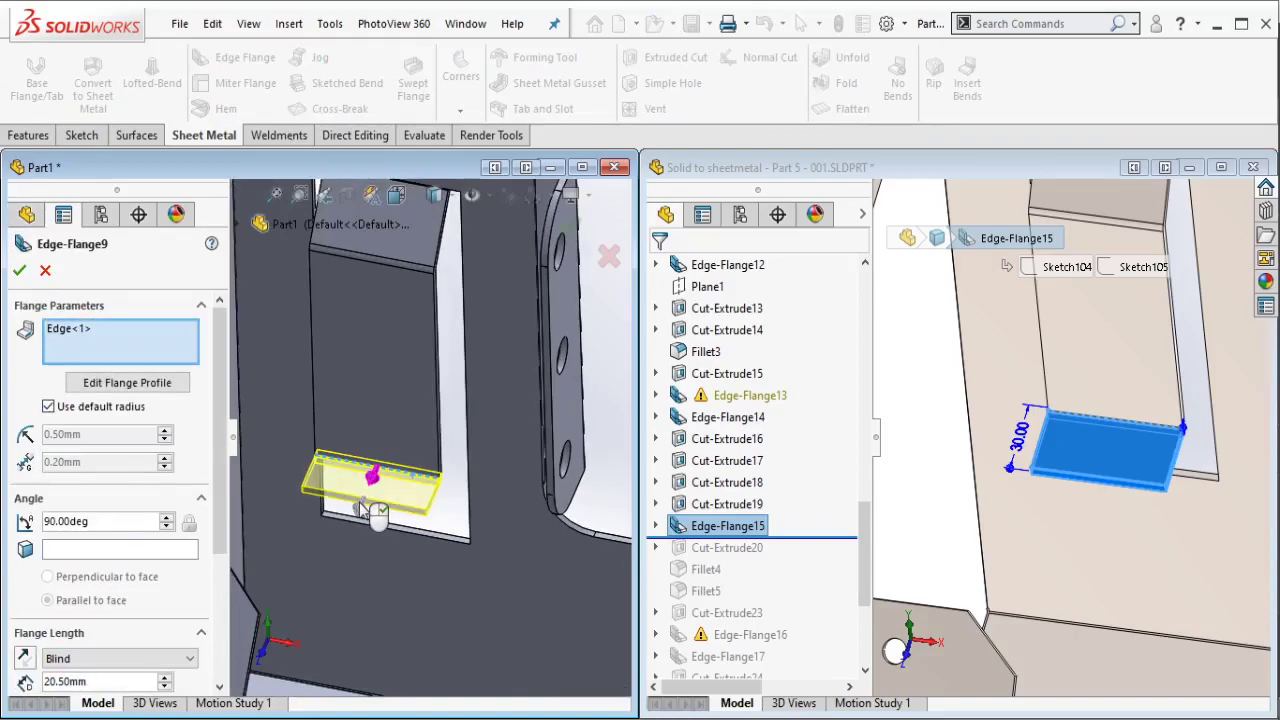
{"action": "scroll", "coordinate": [183, 587], "scroll_direction": "down", "scroll_amount": 2}
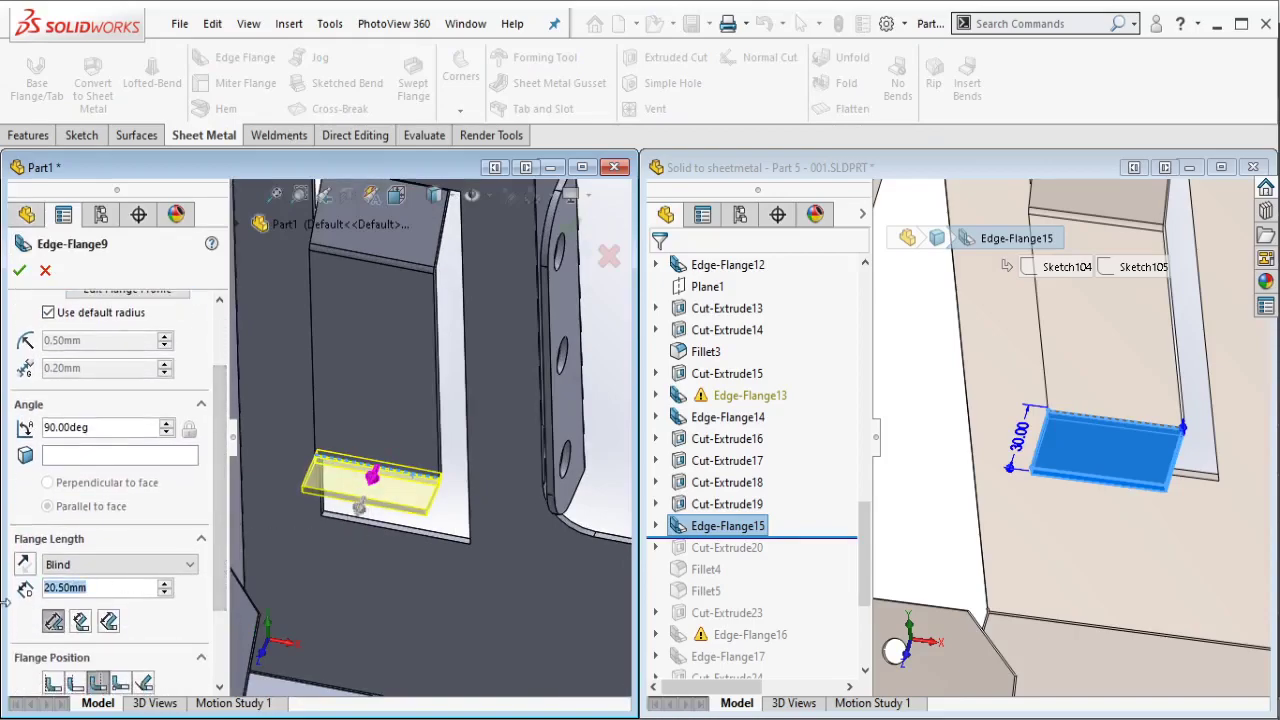
{"action": "type", "text": "30"}
{"action": "key", "text": "Return"}
{"action": "scroll", "coordinate": [548, 492], "scroll_direction": "up", "scroll_amount": 2}
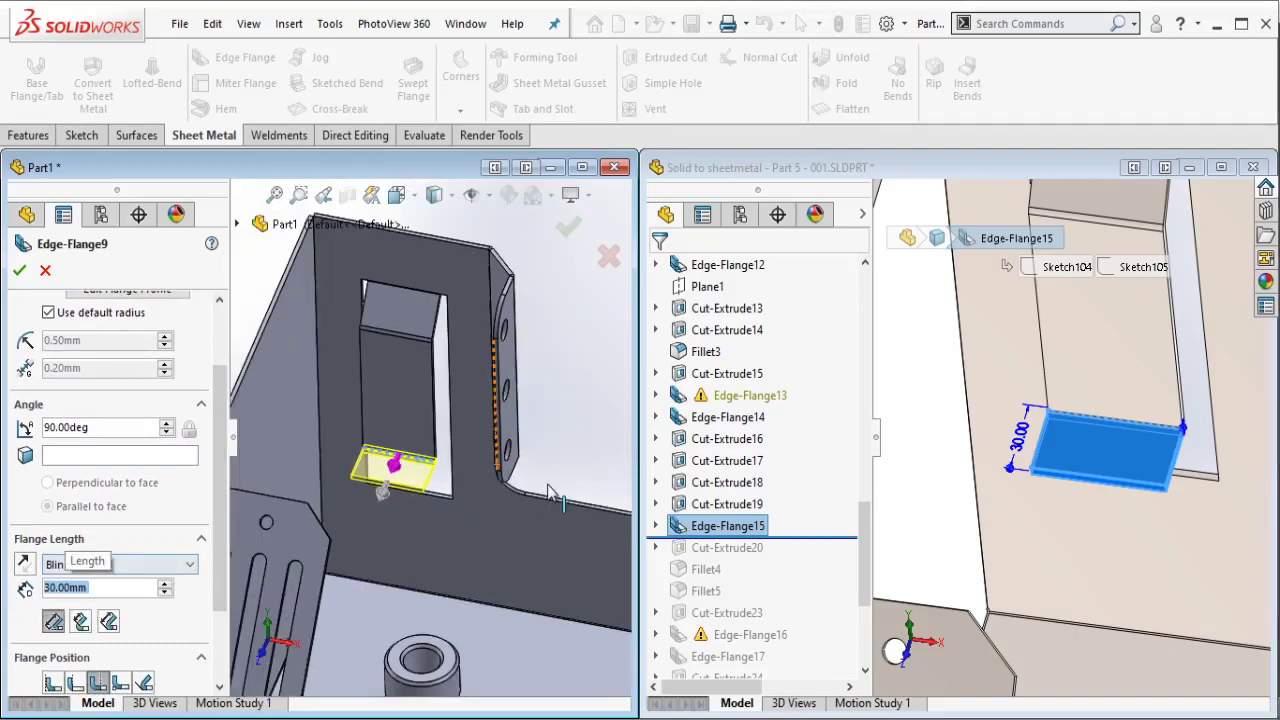
{"action": "middle_click_drag", "start_coordinate": [548, 492], "coordinate": [518, 497]}
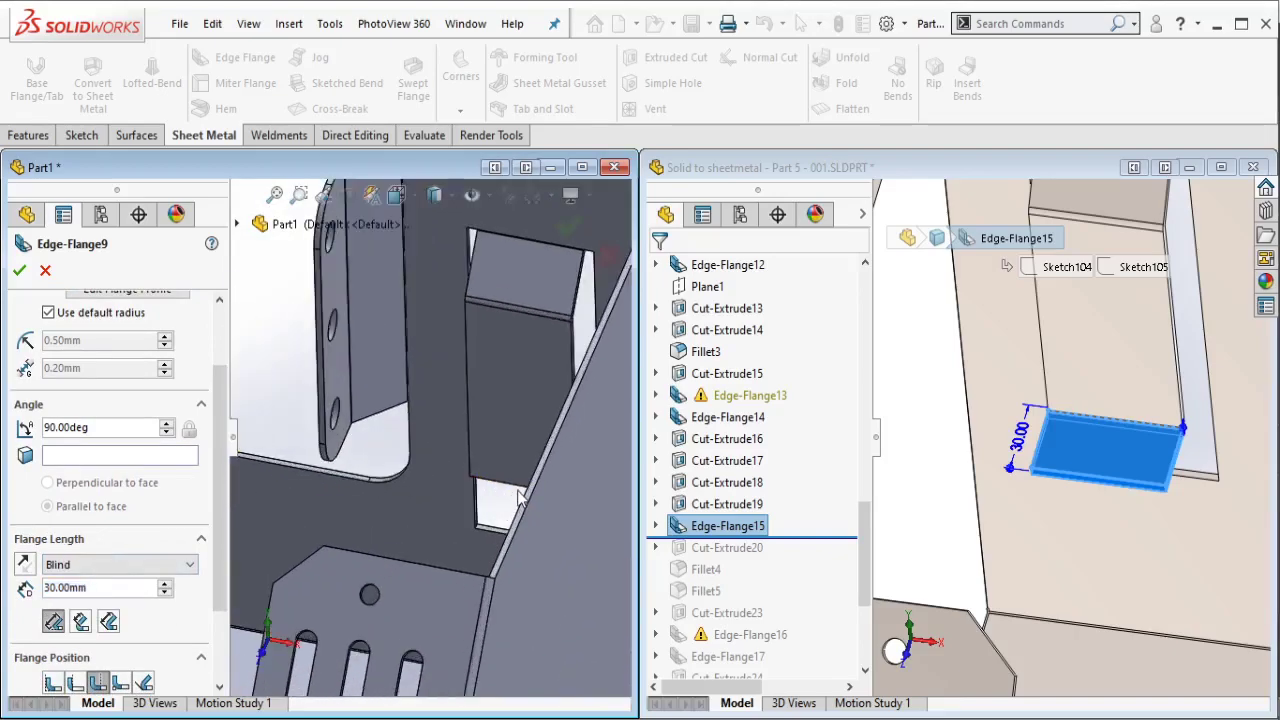
{"action": "left_click", "coordinate": [520, 495]}
{"action": "scroll", "coordinate": [213, 492], "scroll_direction": "down", "scroll_amount": 3}
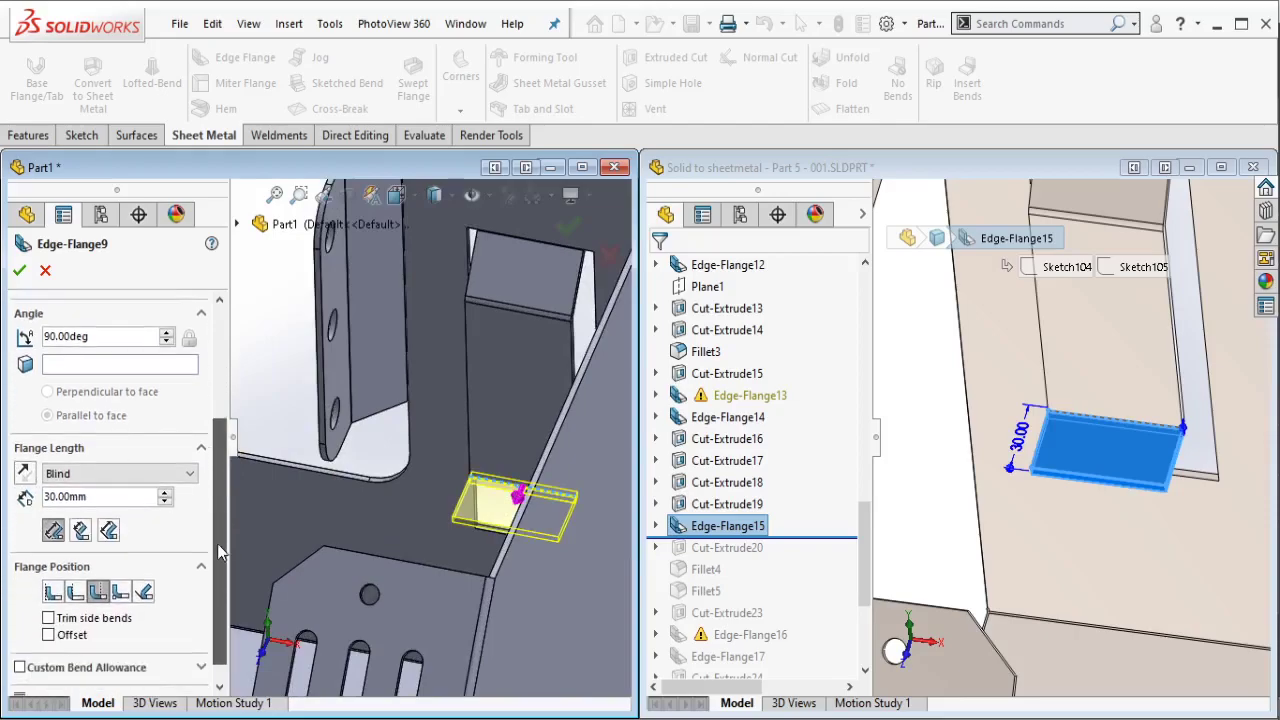
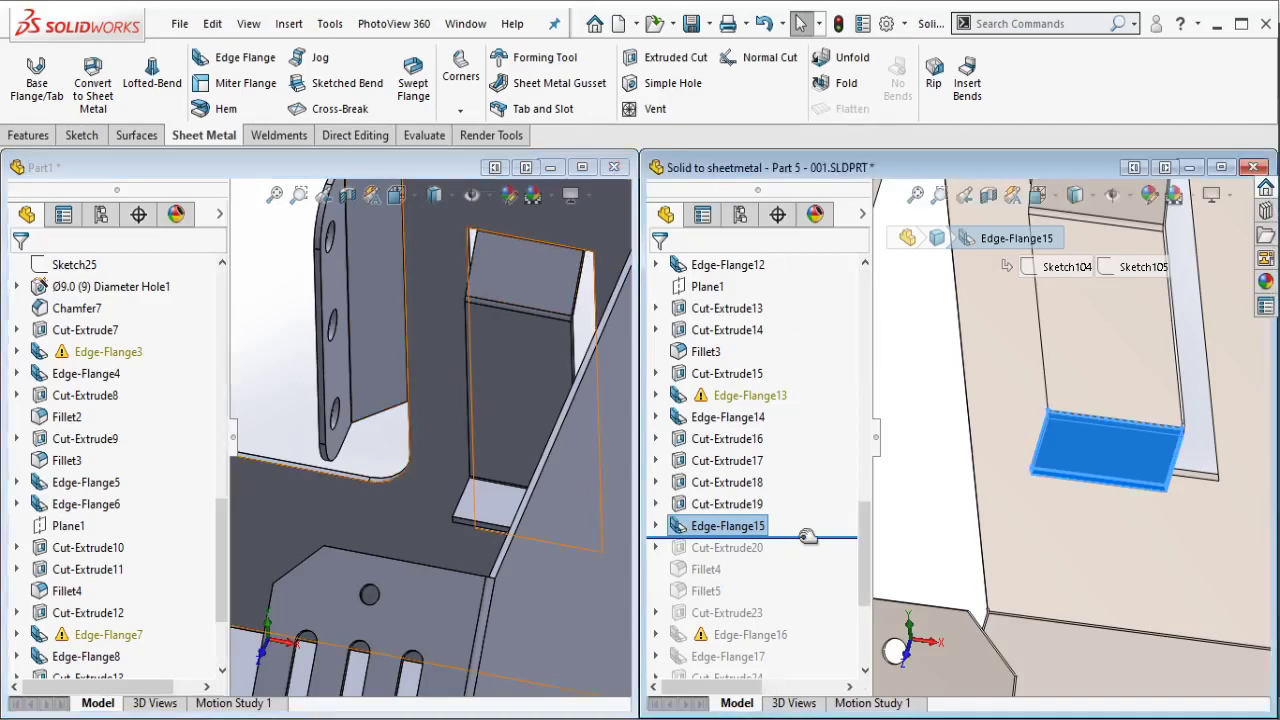
Step: Roll the reference part back to Cut-Extrude20 and view its slot sketch dimensions
{"action": "left_click_drag", "start_coordinate": [800, 537], "coordinate": [788, 552]}
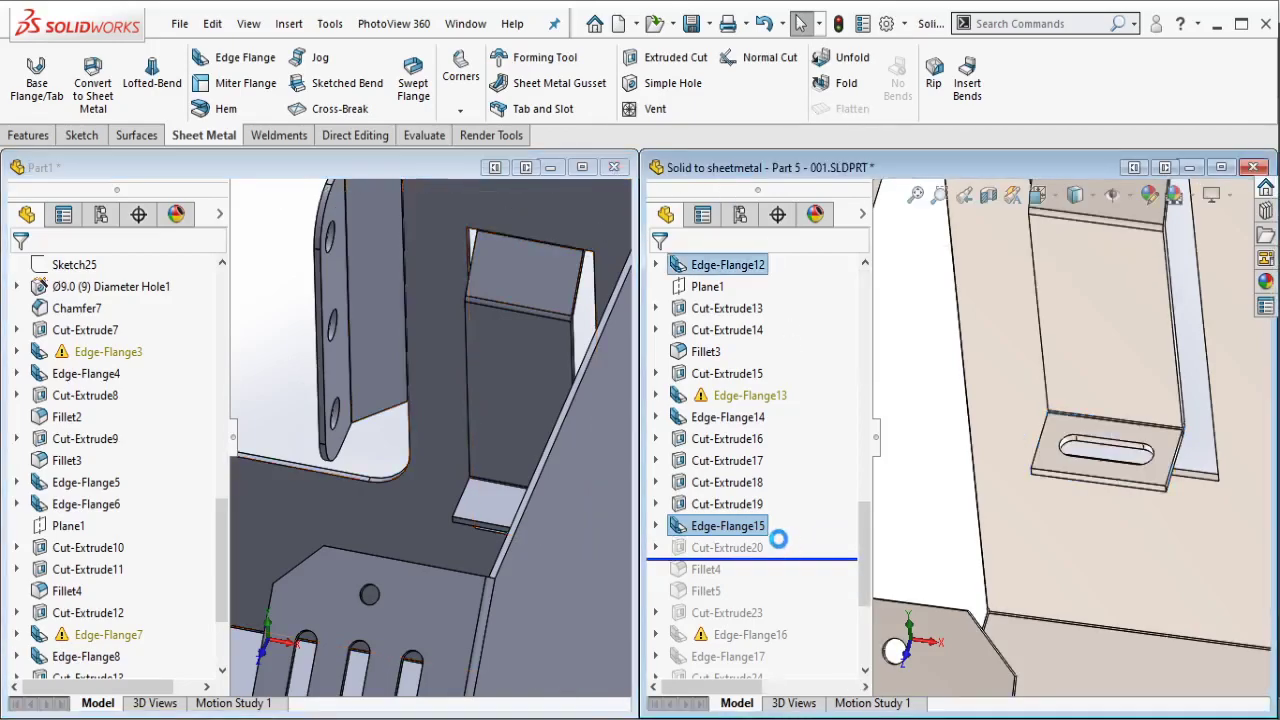
{"action": "left_click", "coordinate": [727, 548]}
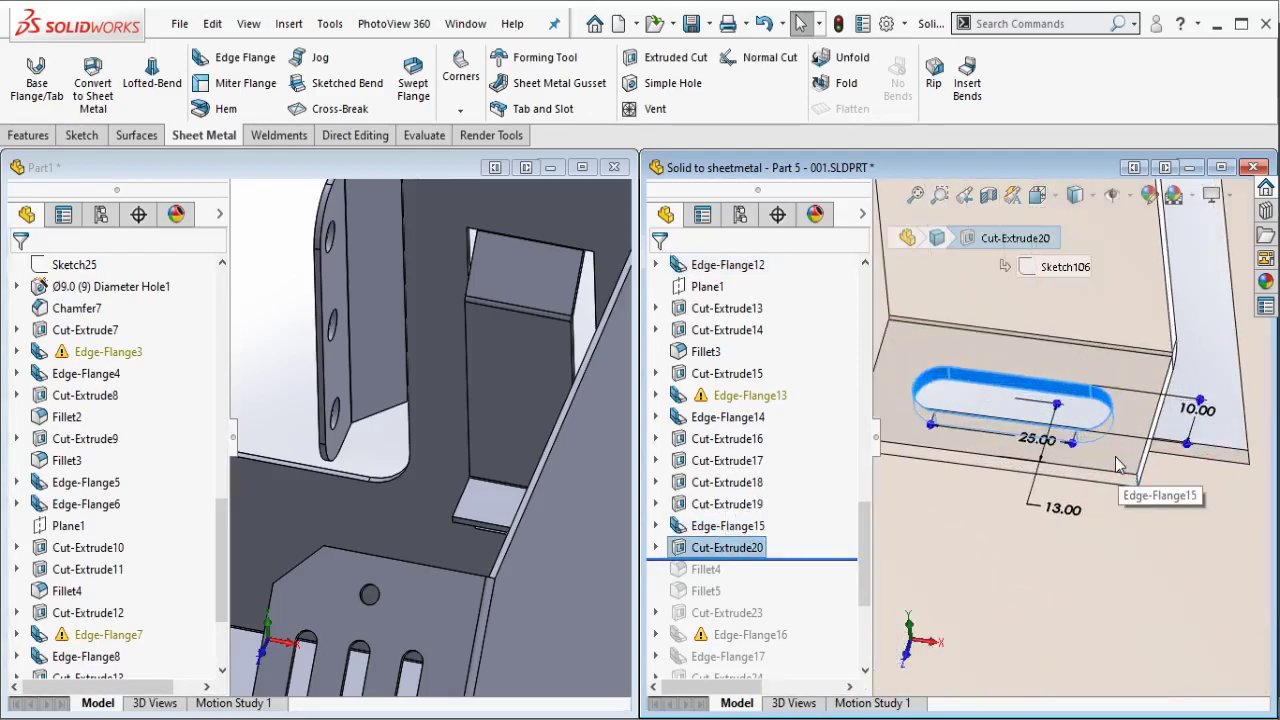
{"action": "middle_click_drag", "start_coordinate": [1118, 463], "coordinate": [1113, 480]}
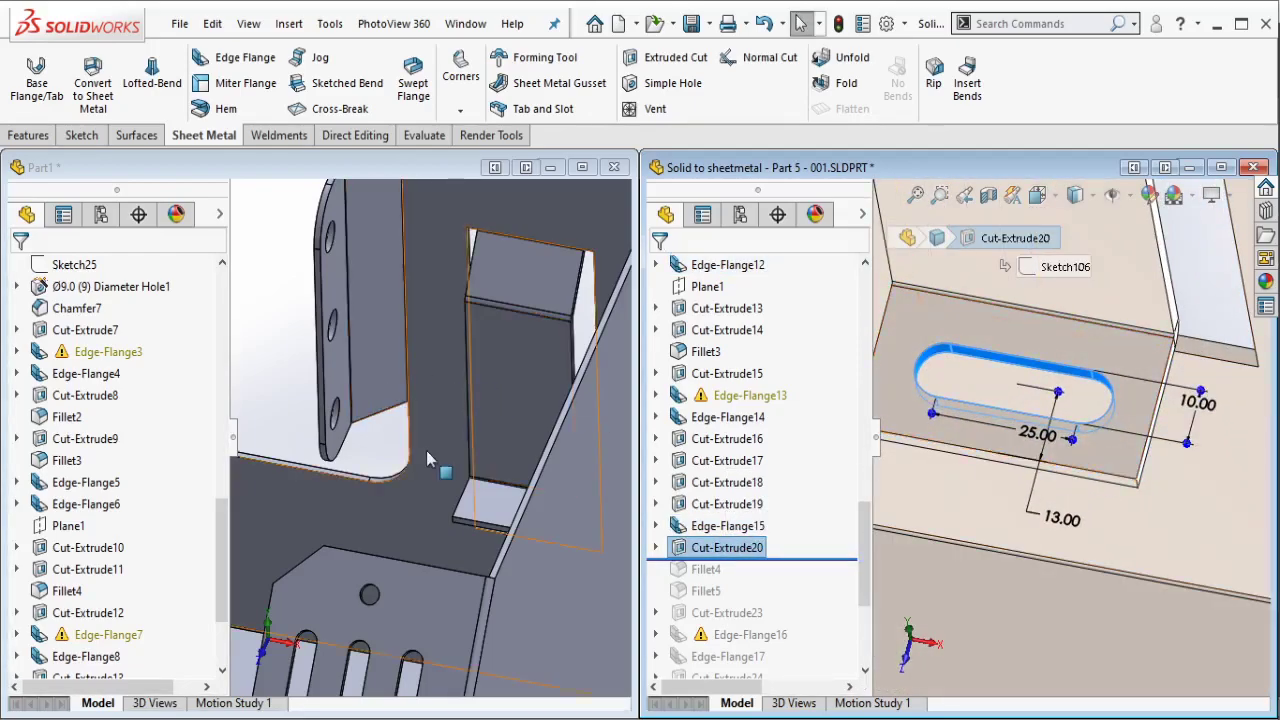
Step: Rotate Part1 and select its bottom tab flange face to sketch on
{"action": "middle_click_drag", "start_coordinate": [443, 457], "coordinate": [457, 460]}
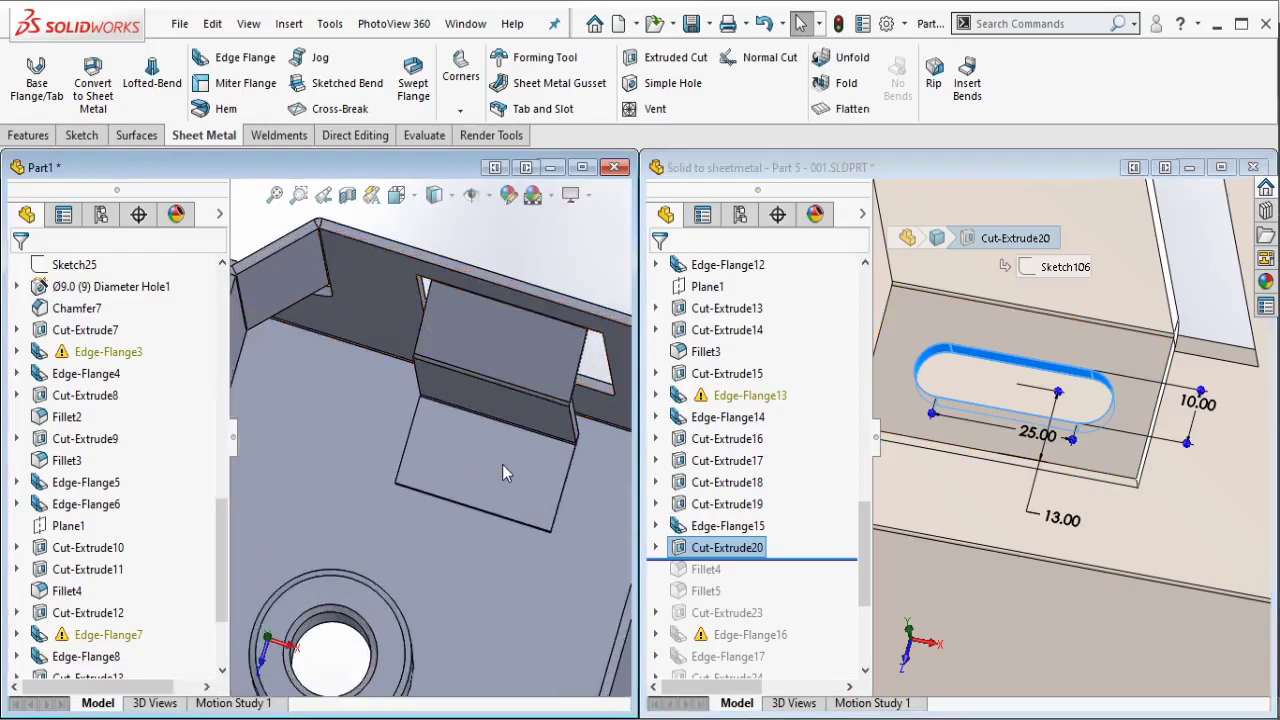
{"action": "scroll", "coordinate": [502, 464], "scroll_direction": "down", "scroll_amount": 5}
{"action": "left_click", "coordinate": [503, 463]}
Step: Start a sketch on the flange face and draw a vertical centerline up from its edge
{"action": "left_click", "coordinate": [566, 404]}
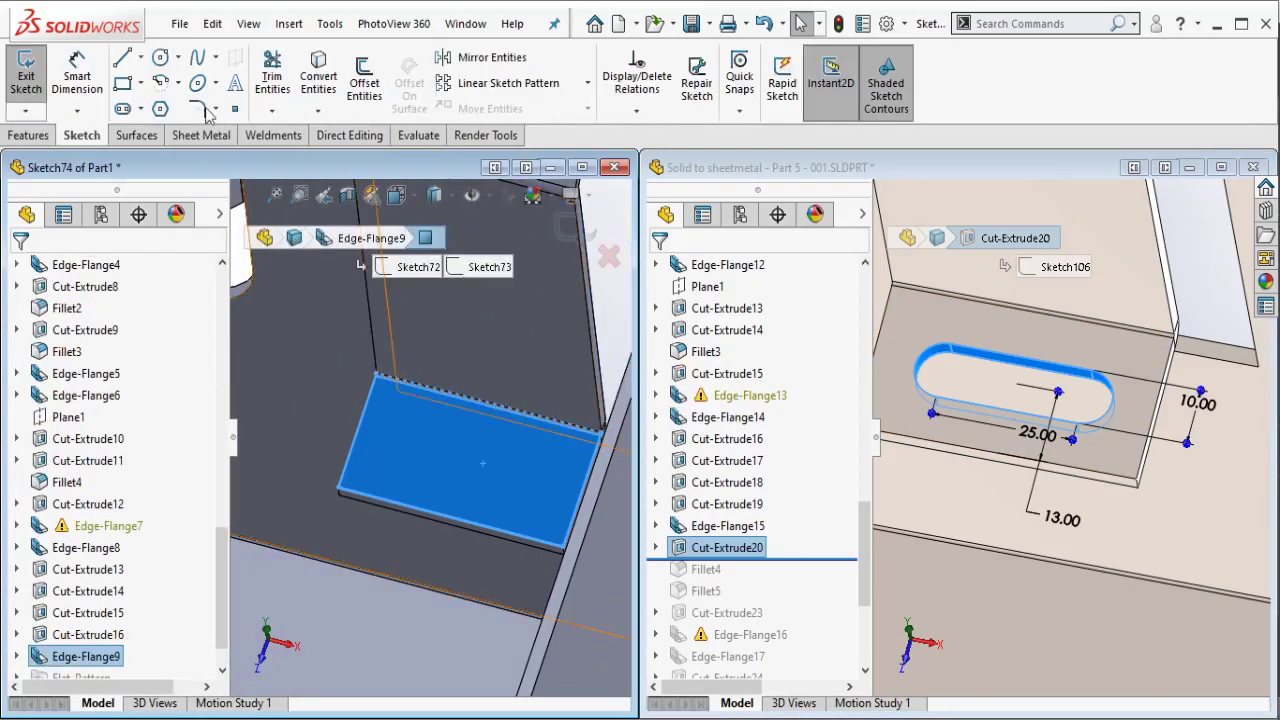
{"action": "left_click", "coordinate": [141, 57]}
{"action": "left_click", "coordinate": [165, 103]}
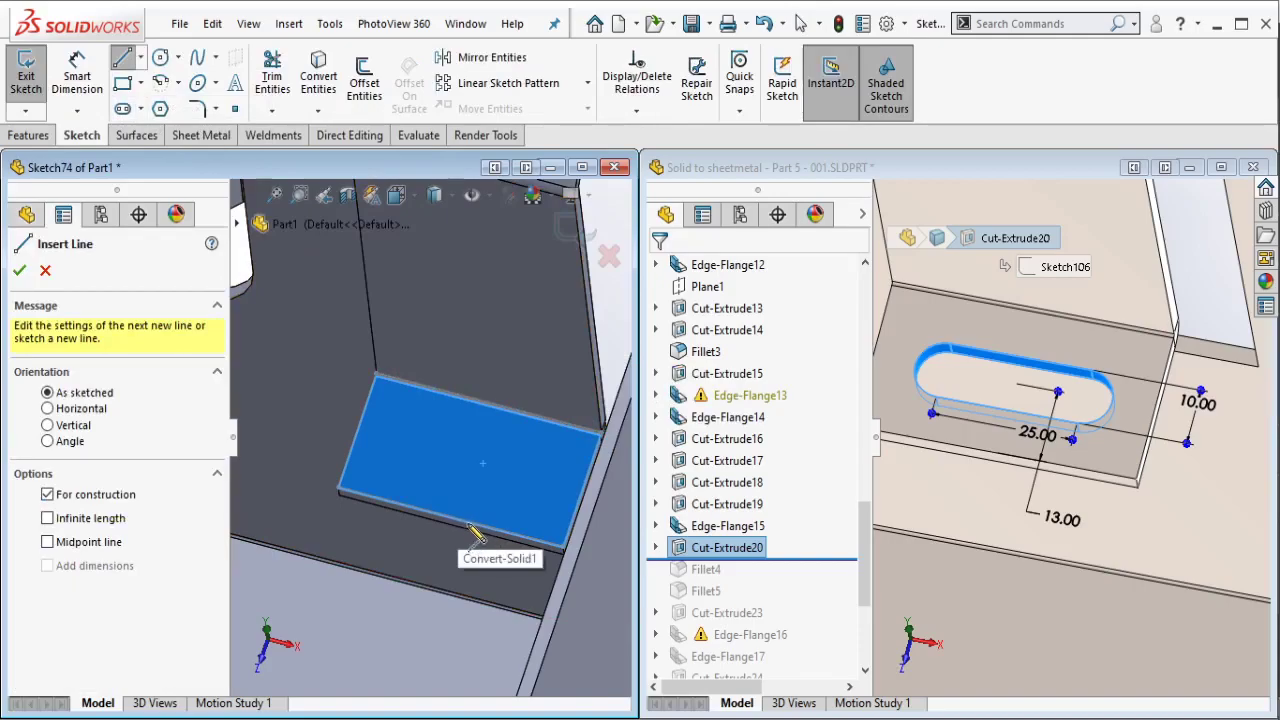
{"action": "middle_click_drag", "start_coordinate": [458, 522], "coordinate": [490, 373]}
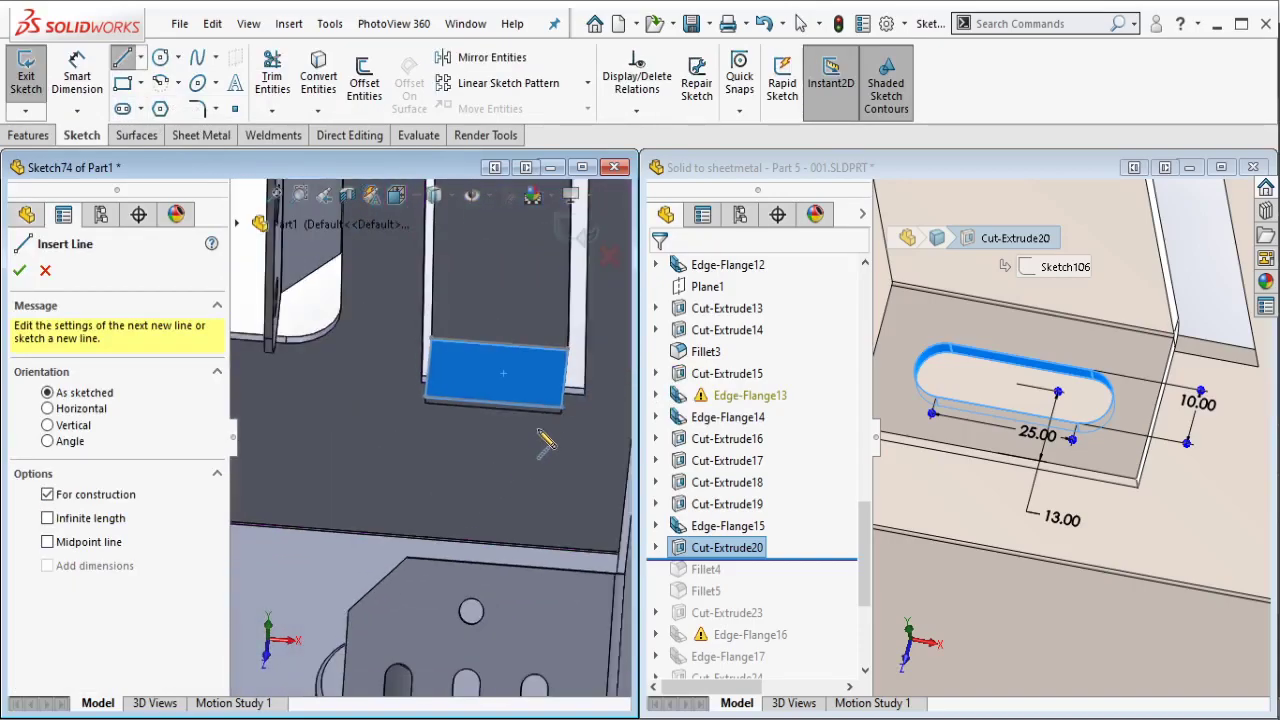
{"action": "key", "text": "Escape"}
{"action": "left_click", "coordinate": [141, 57]}
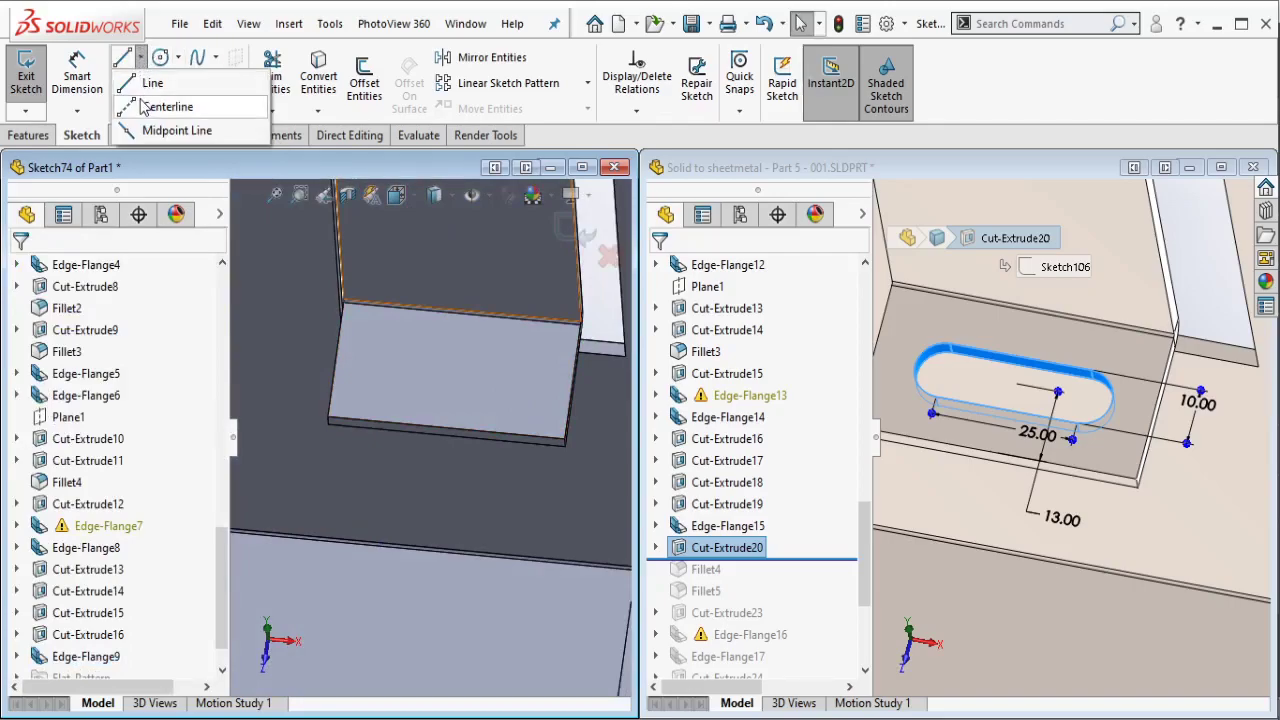
{"action": "left_click", "coordinate": [165, 104]}
{"action": "left_click_drag", "start_coordinate": [446, 428], "coordinate": [454, 374]}
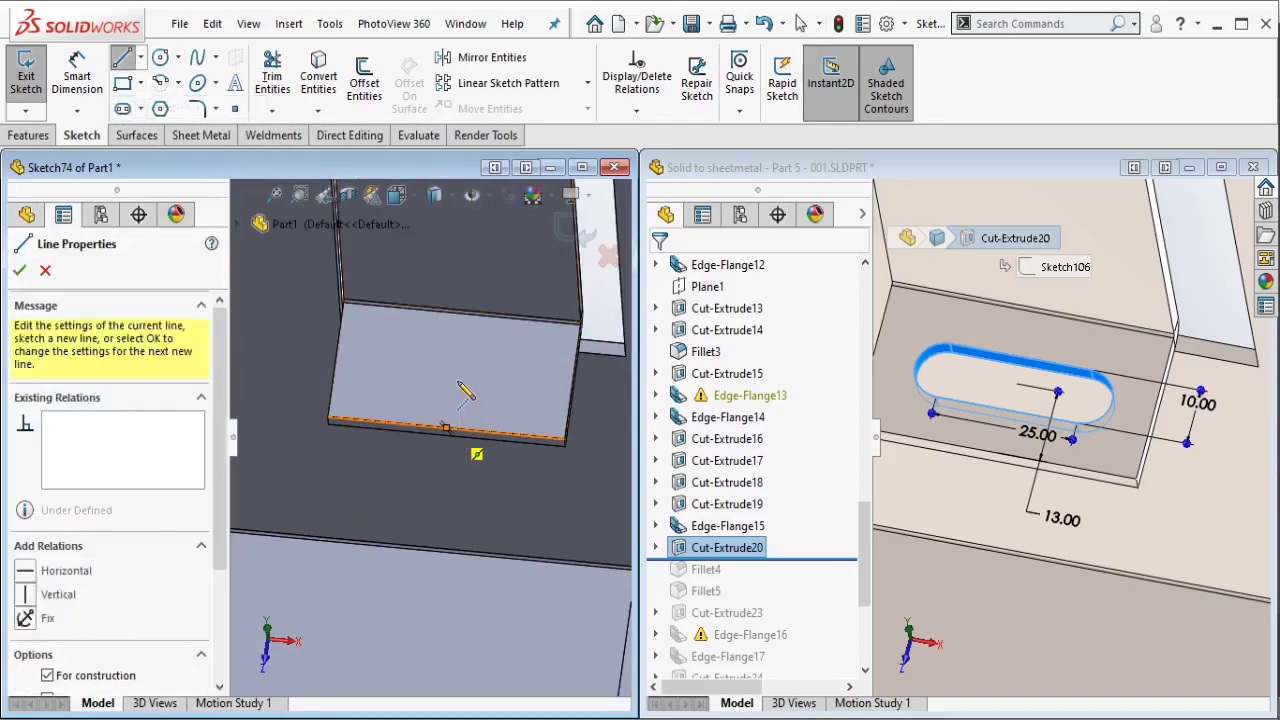
{"action": "key", "text": "Escape"}
Step: Draw a straight slot and make its centre coincident with the centerline's top point
{"action": "left_click", "coordinate": [124, 110]}
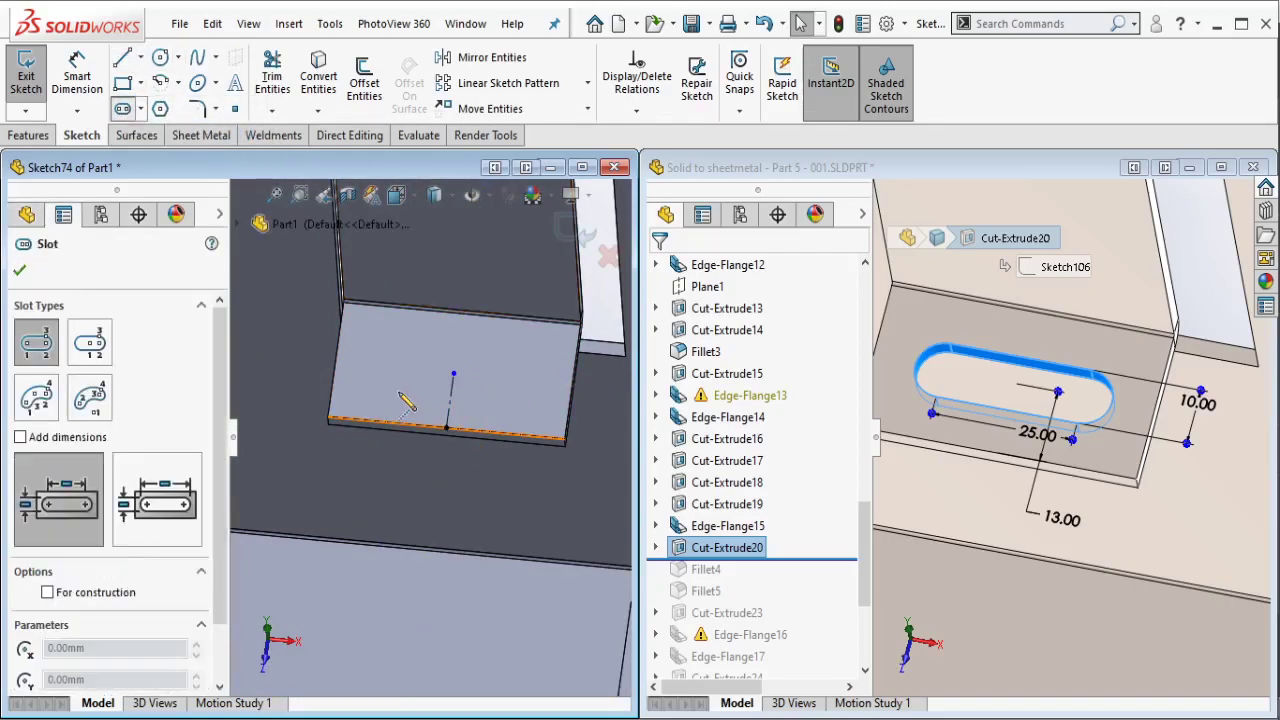
{"action": "left_click", "coordinate": [484, 408]}
{"action": "key", "text": "Escape"}
{"action": "scroll", "coordinate": [480, 396], "scroll_direction": "up", "scroll_amount": 3}
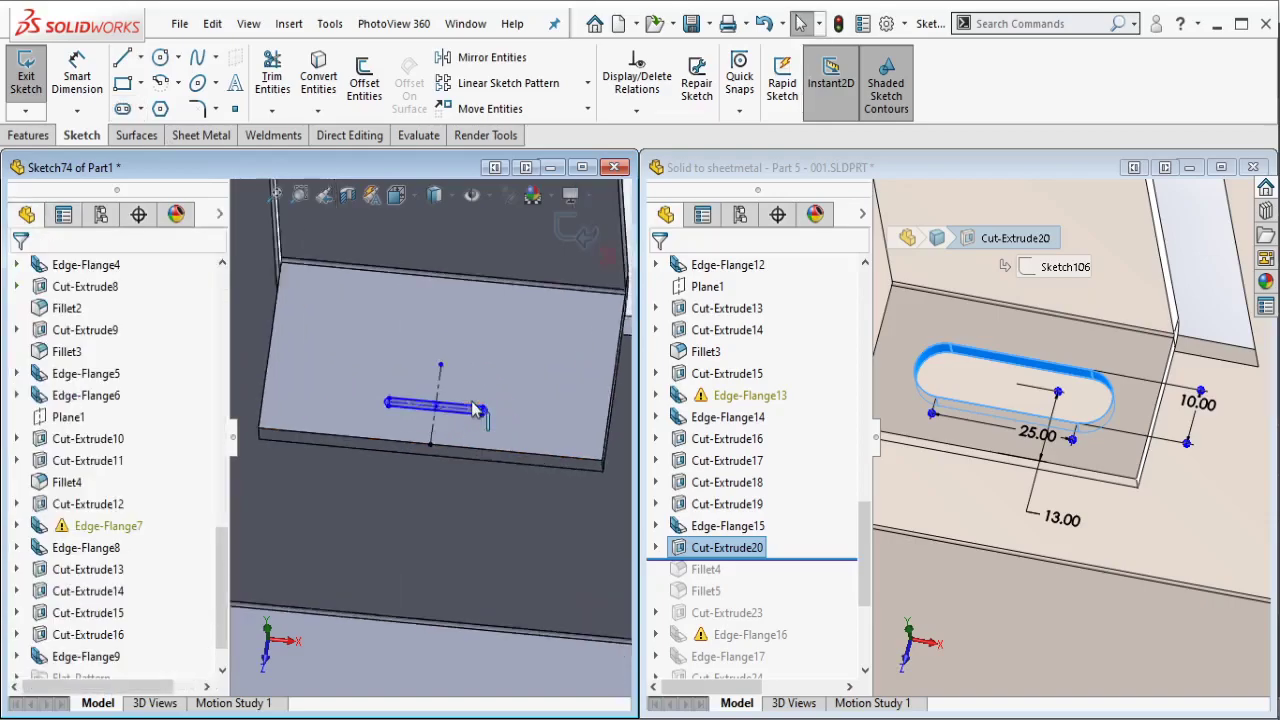
{"action": "left_click", "coordinate": [416, 413]}
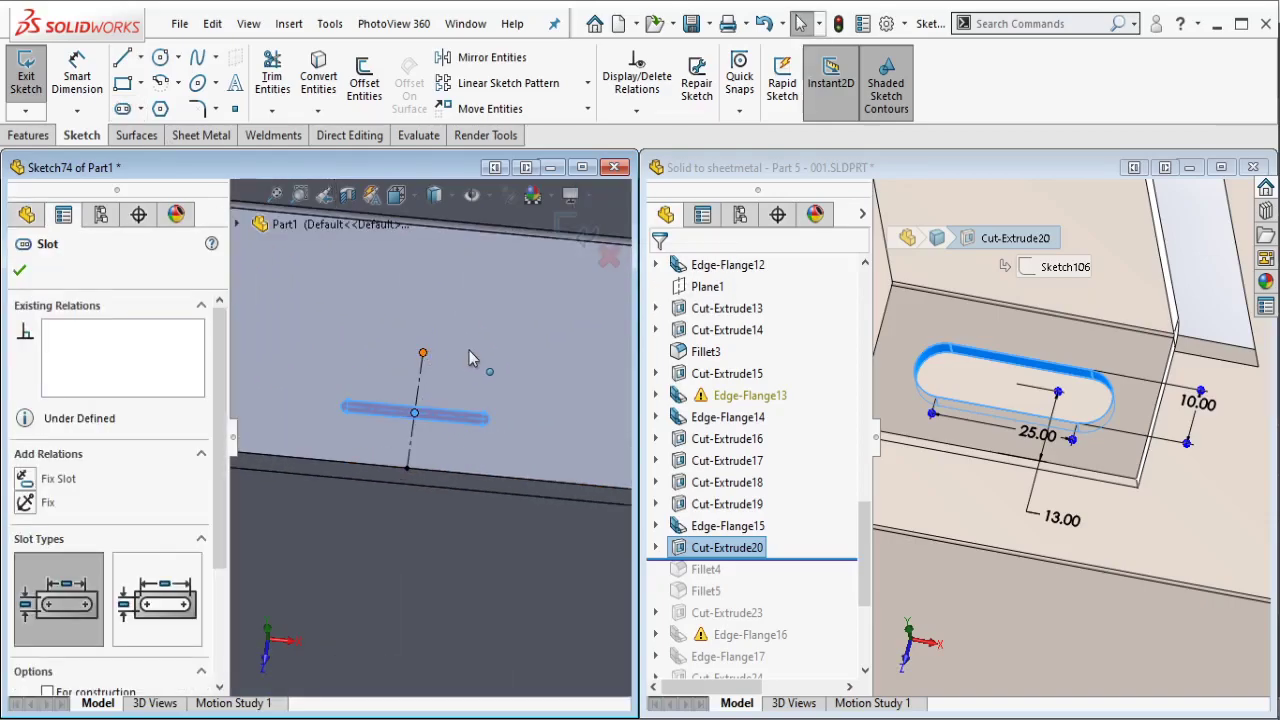
{"action": "left_click", "coordinate": [423, 352], "text": "ctrl"}
{"action": "left_click", "coordinate": [520, 266]}
{"action": "key", "text": "Escape"}
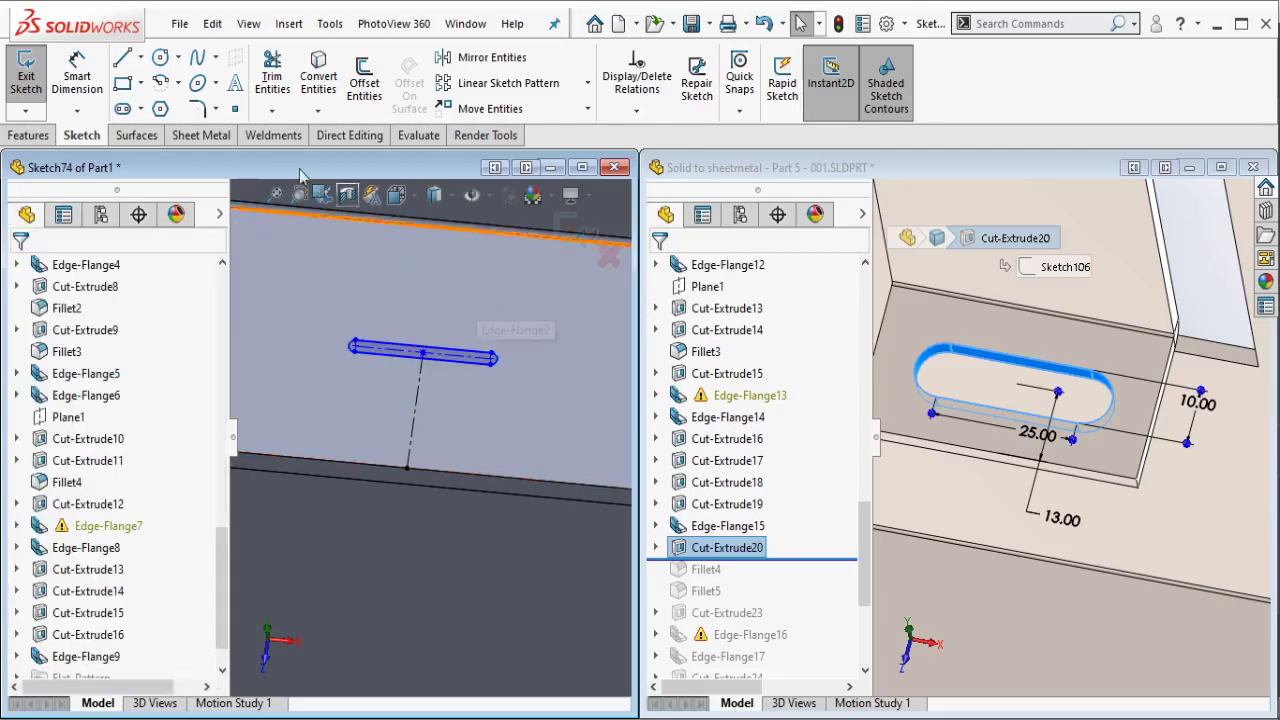
Step: Dimension the slot: 25 mm length, 13 mm from the edge, 10 mm width
{"action": "left_click", "coordinate": [447, 381]}
{"action": "left_click", "coordinate": [447, 406]}
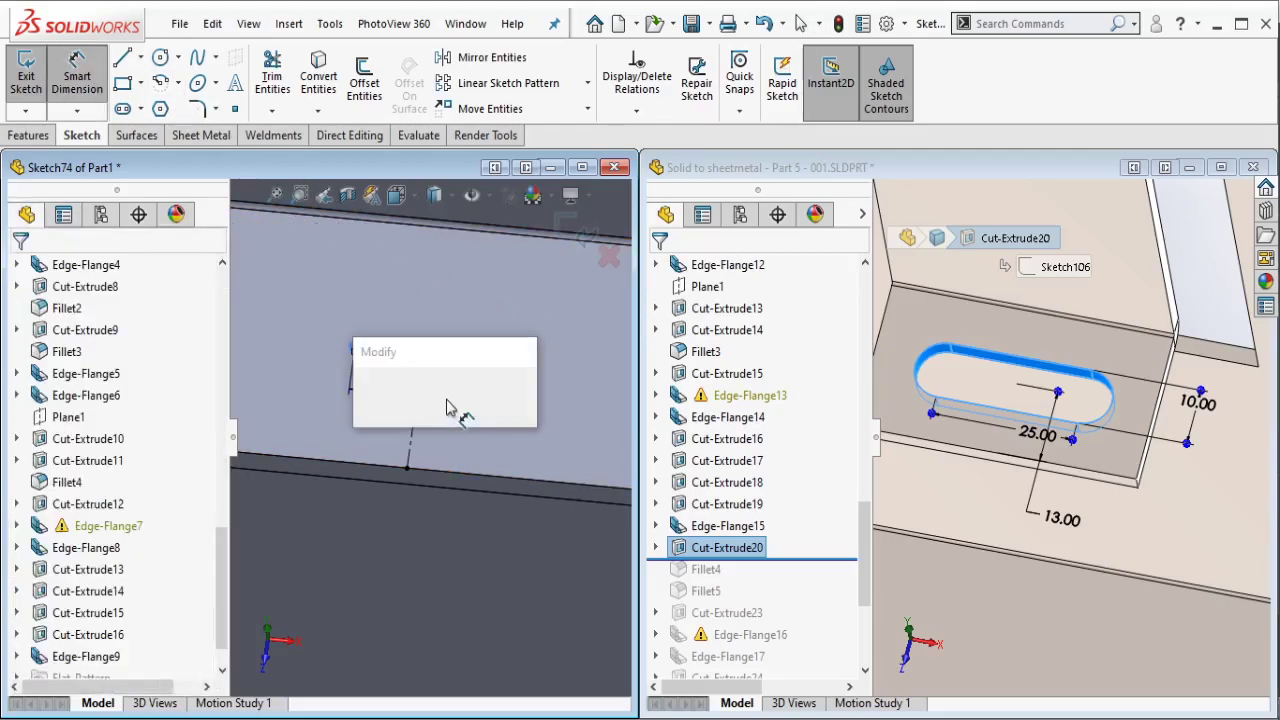
{"action": "type", "text": "25"}
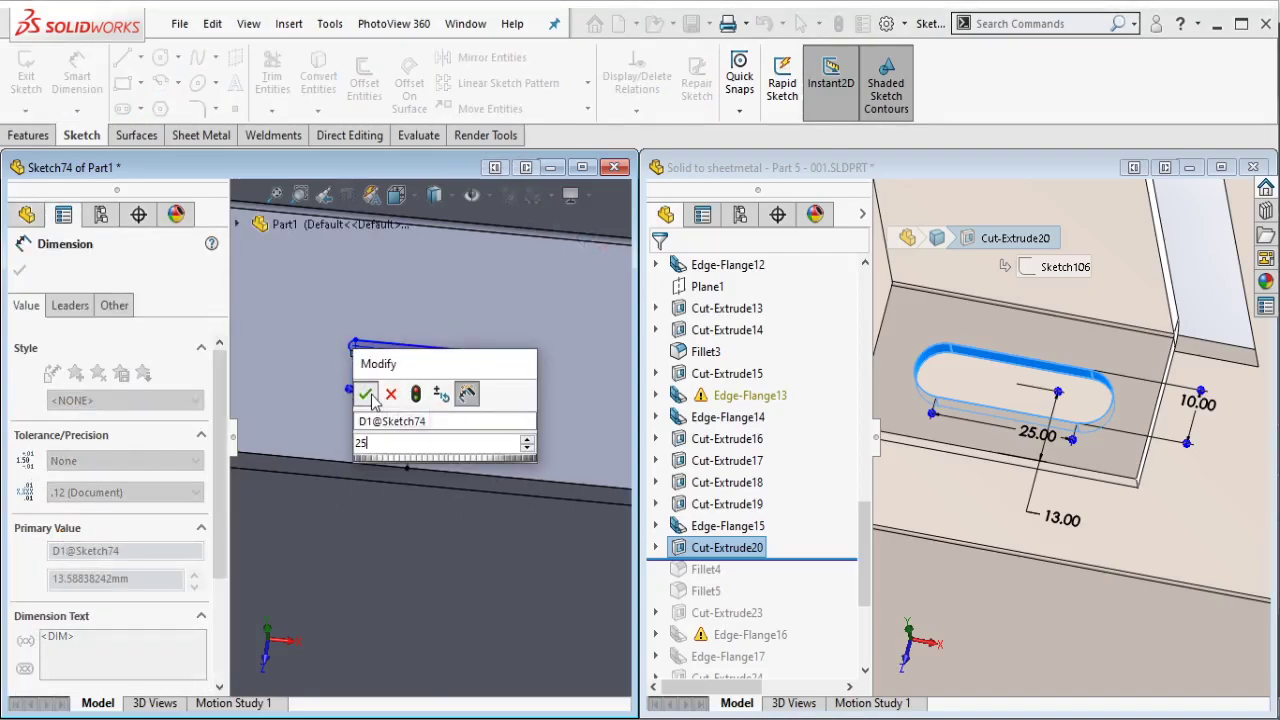
{"action": "left_click", "coordinate": [368, 395]}
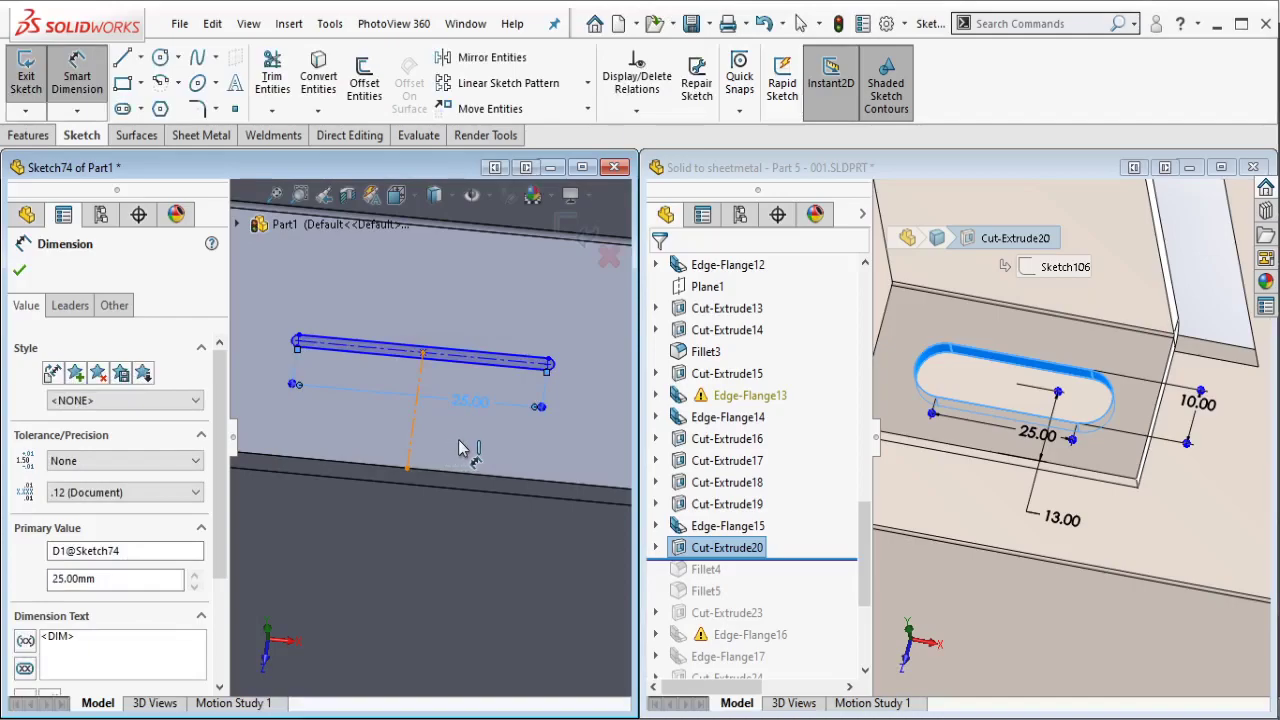
{"action": "left_click", "coordinate": [460, 448]}
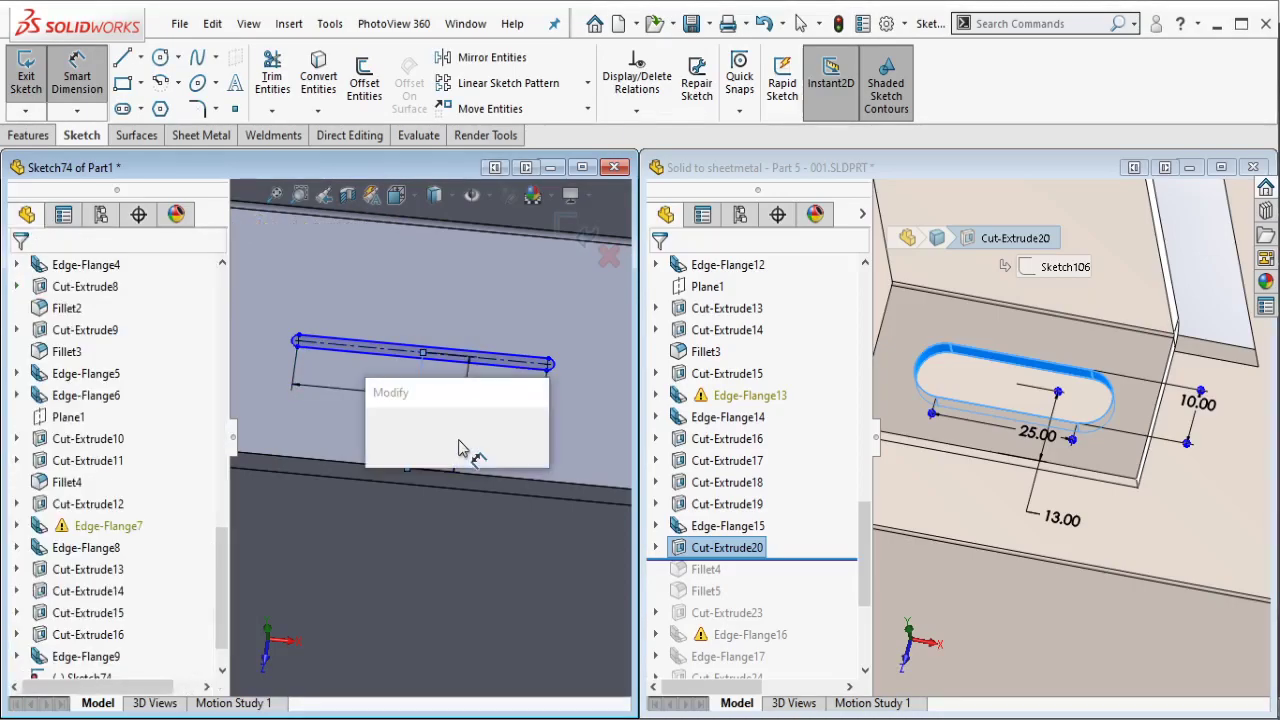
{"action": "type", "text": "13"}
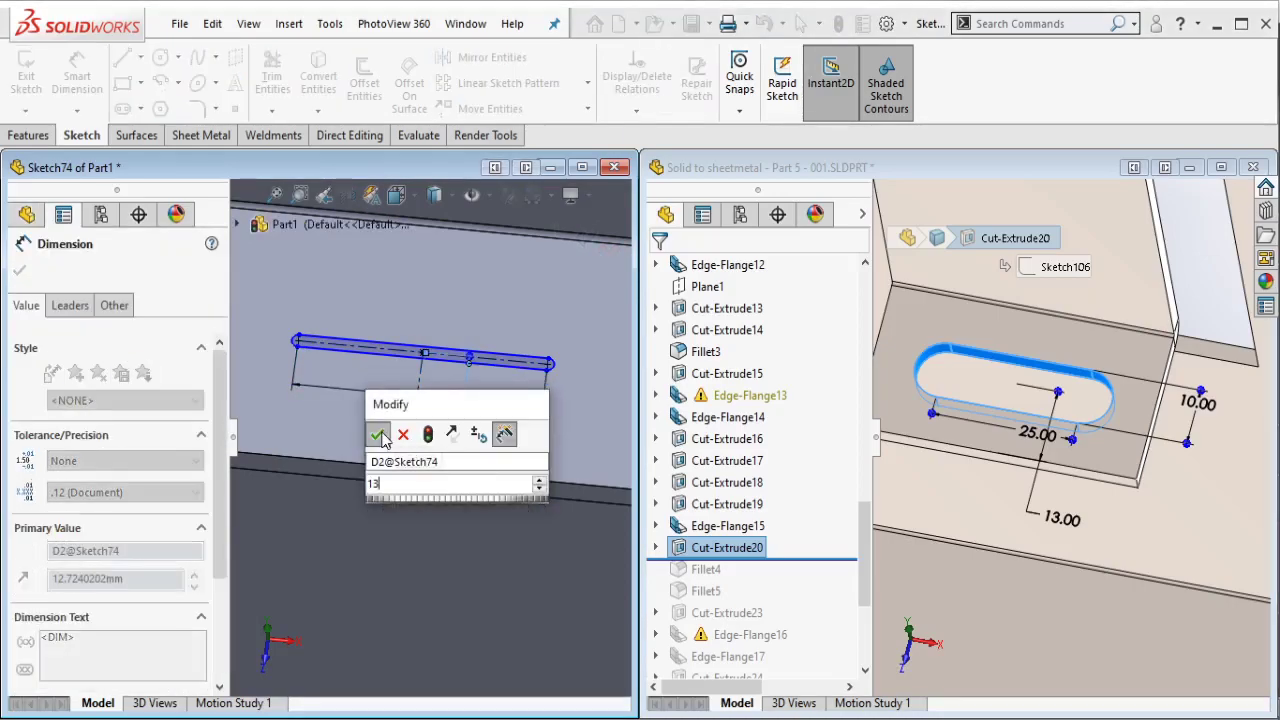
{"action": "left_click", "coordinate": [401, 437]}
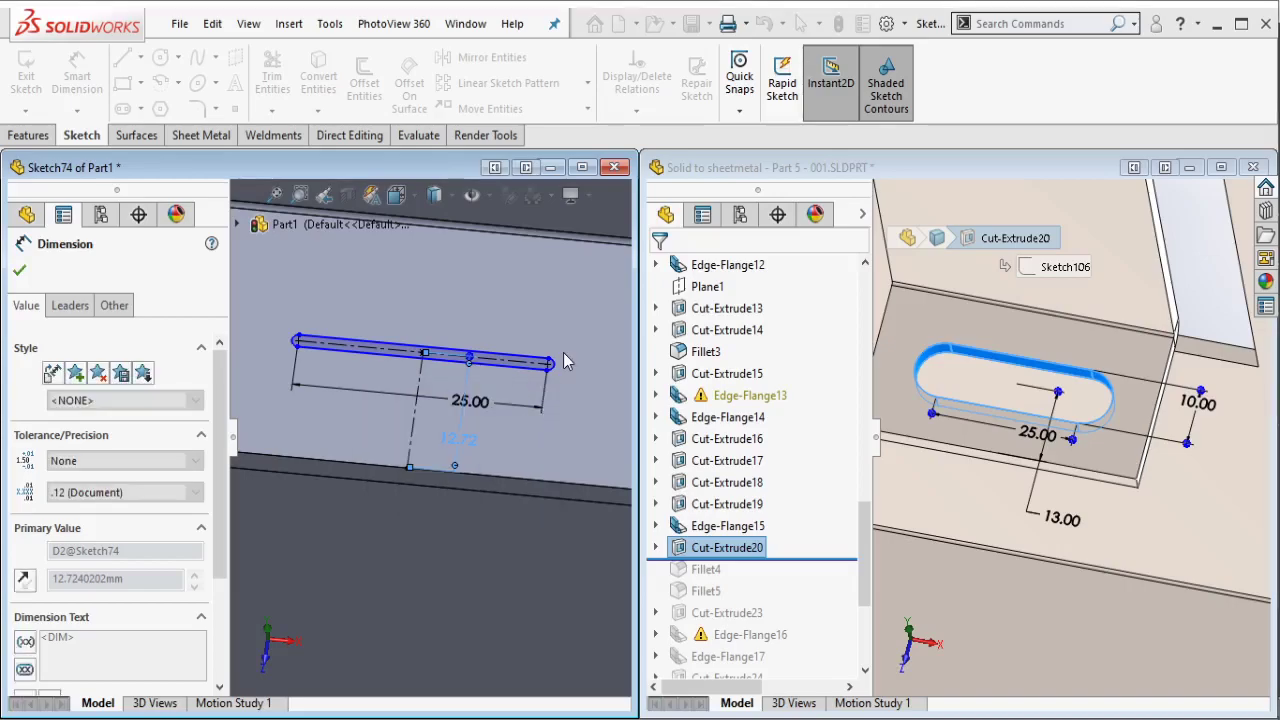
{"action": "scroll", "coordinate": [565, 361], "scroll_direction": "down", "scroll_amount": 3}
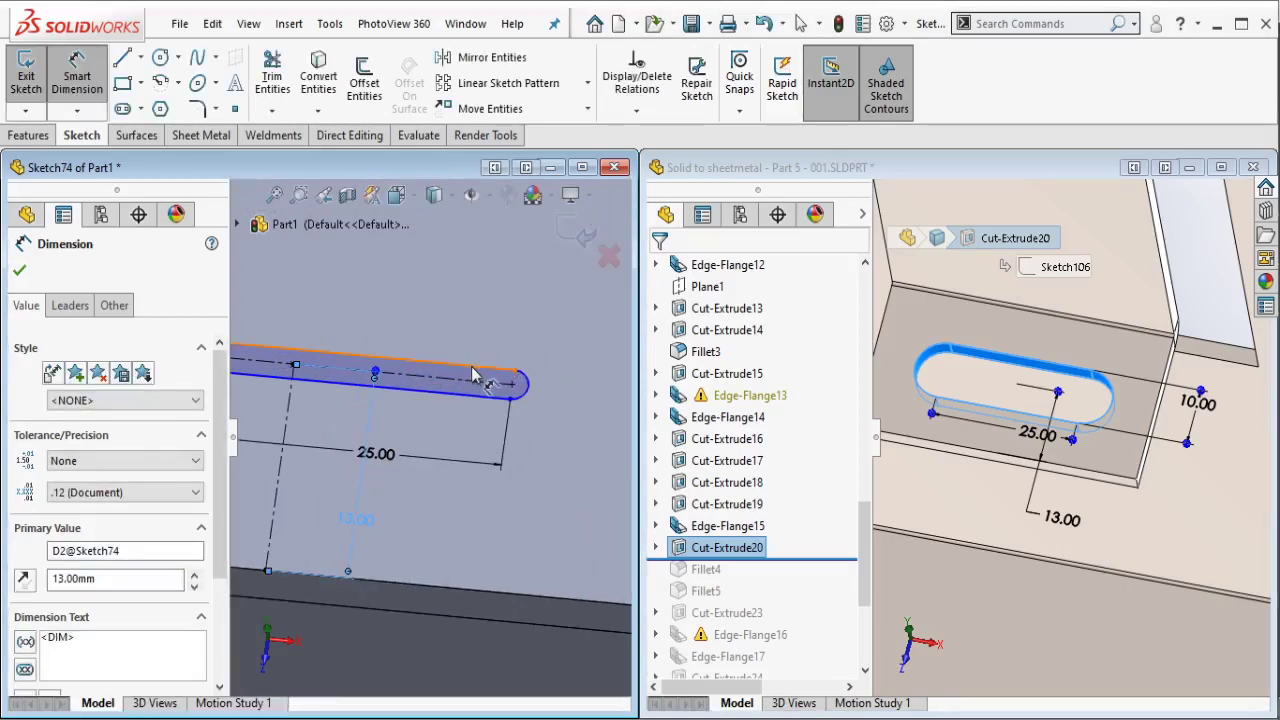
{"action": "left_click", "coordinate": [476, 397]}
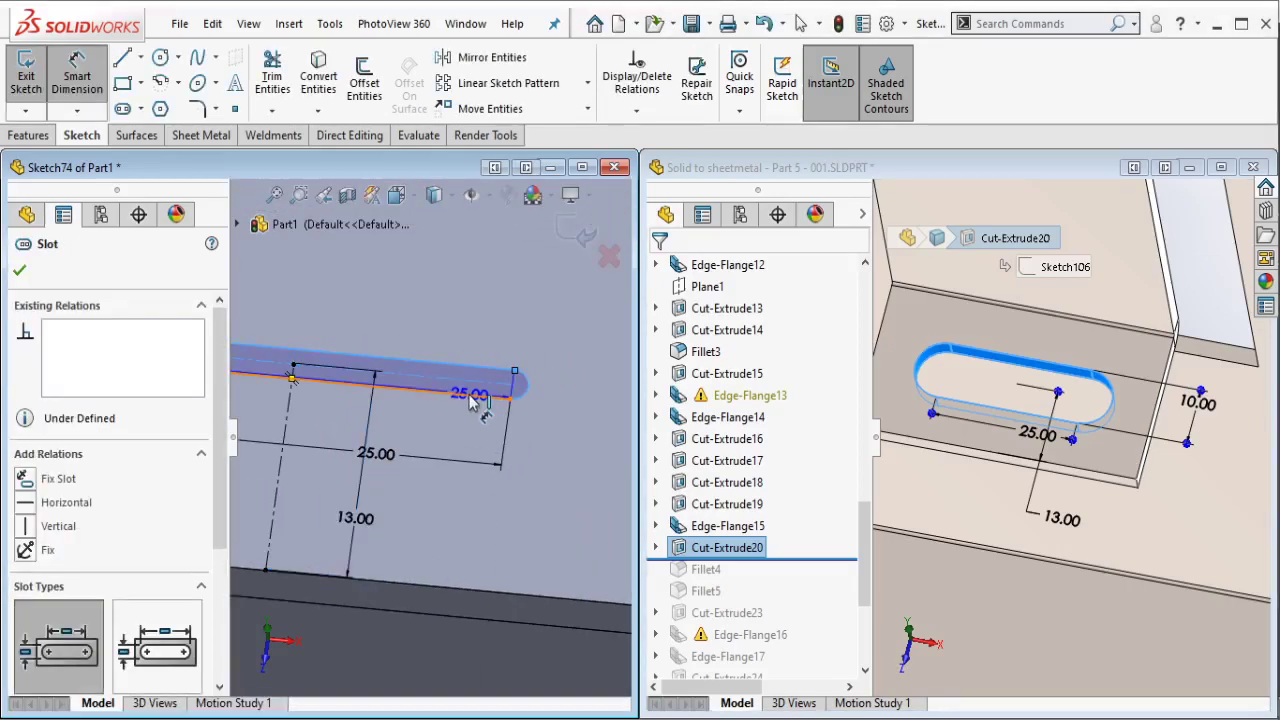
{"action": "left_click", "coordinate": [565, 477]}
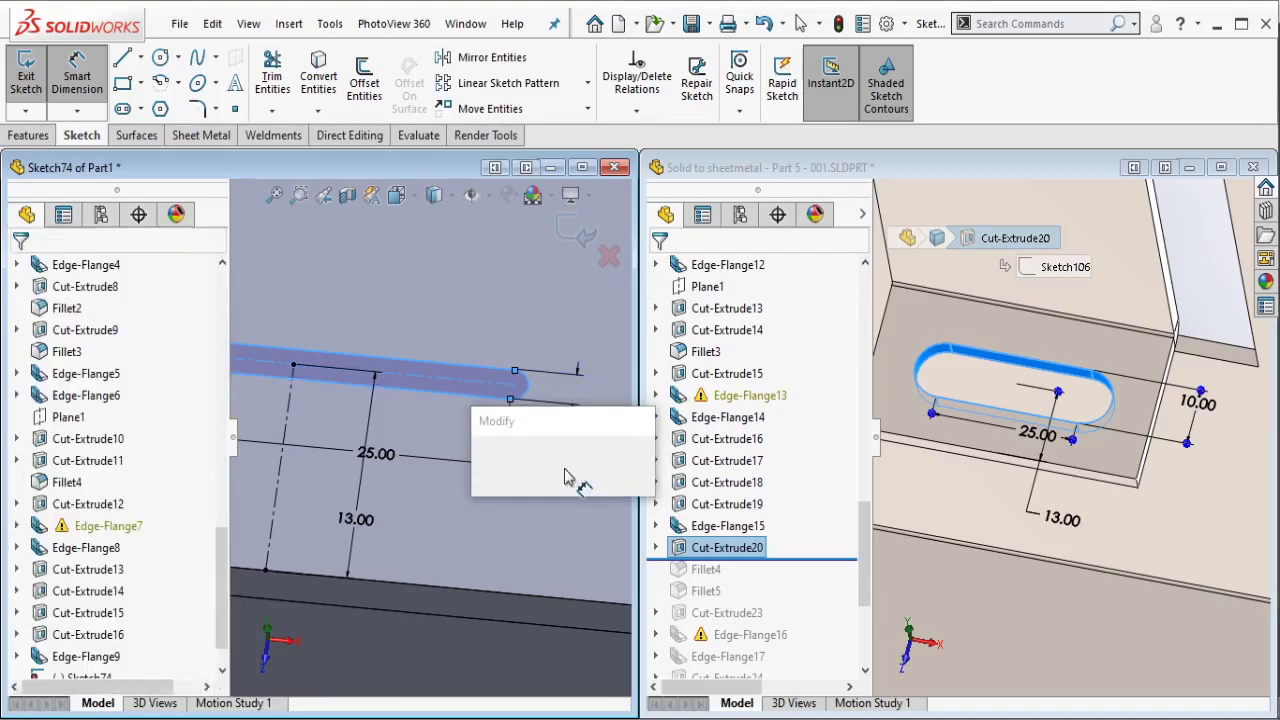
{"action": "type", "text": "10"}
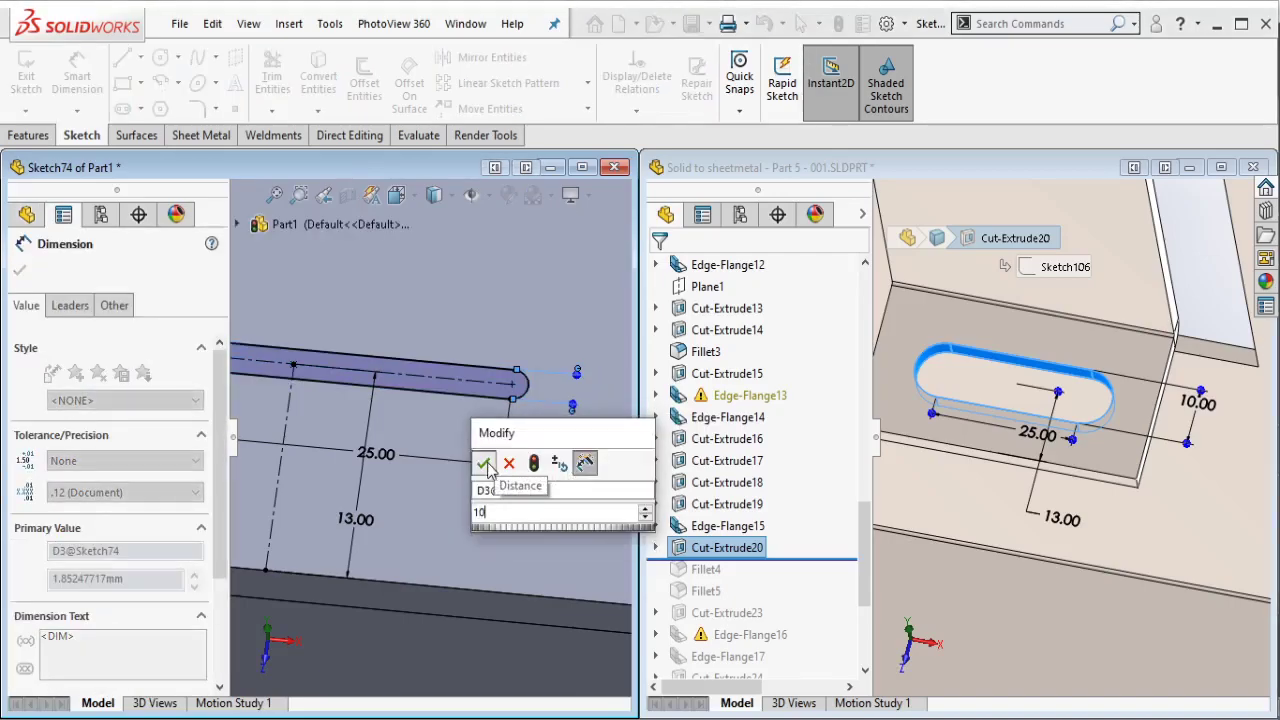
{"action": "left_click", "coordinate": [485, 464]}
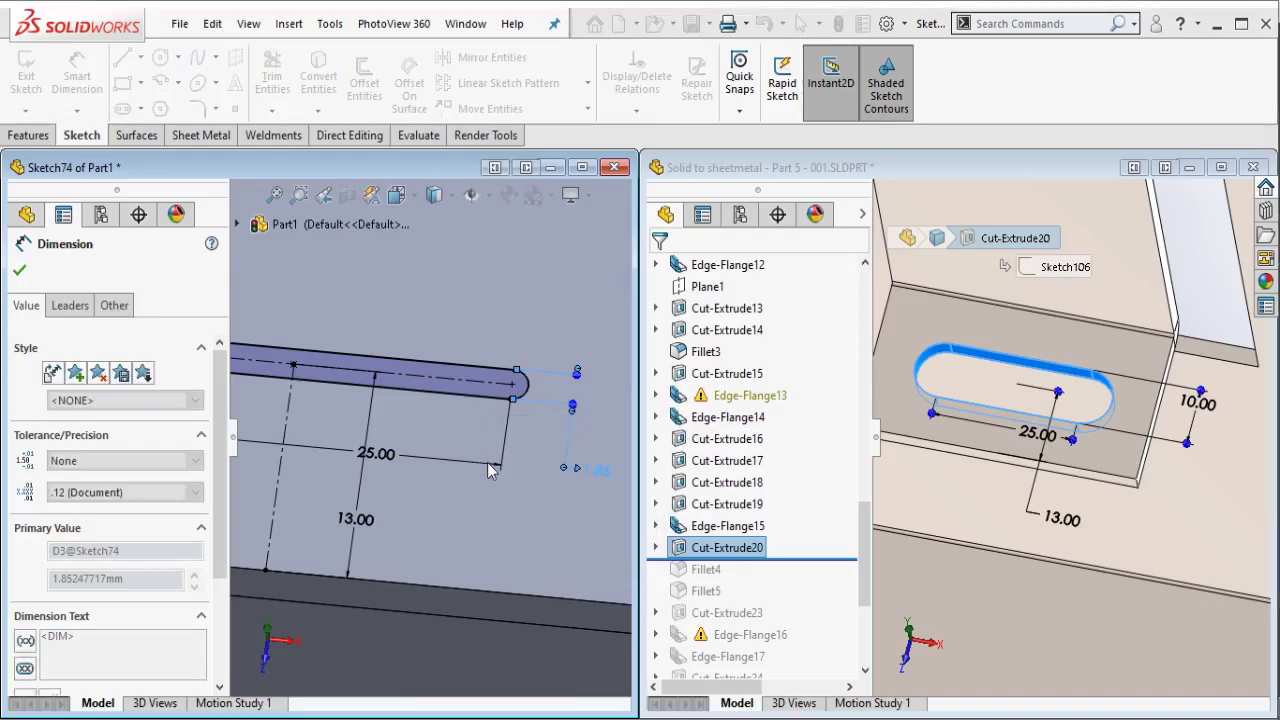
{"action": "key", "text": "Escape"}
{"action": "scroll", "coordinate": [495, 460], "scroll_direction": "up", "scroll_amount": 2}
{"action": "scroll", "coordinate": [505, 452], "scroll_direction": "up", "scroll_amount": 2}
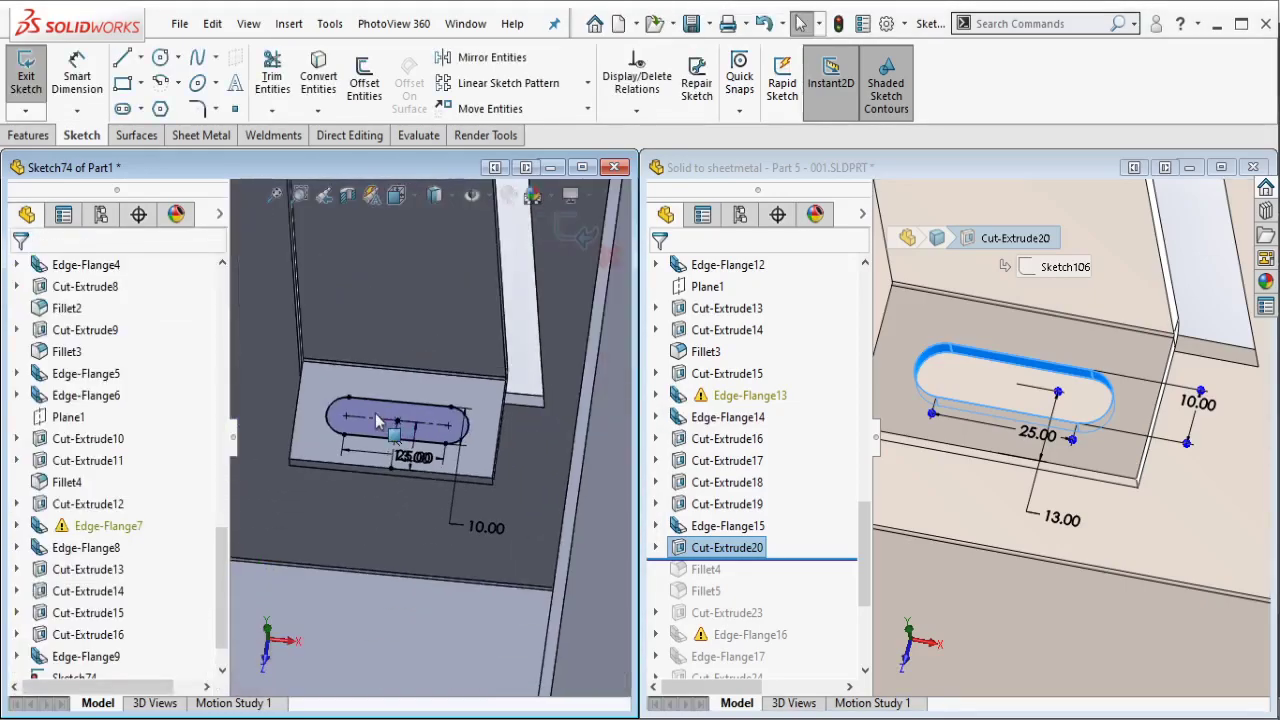
{"action": "scroll", "coordinate": [512, 446], "scroll_direction": "up", "scroll_amount": 2}
Step: Draw a short vertical guide line from the flange edge and a new straight slot
{"action": "middle_click_drag", "start_coordinate": [512, 446], "coordinate": [305, 443]}
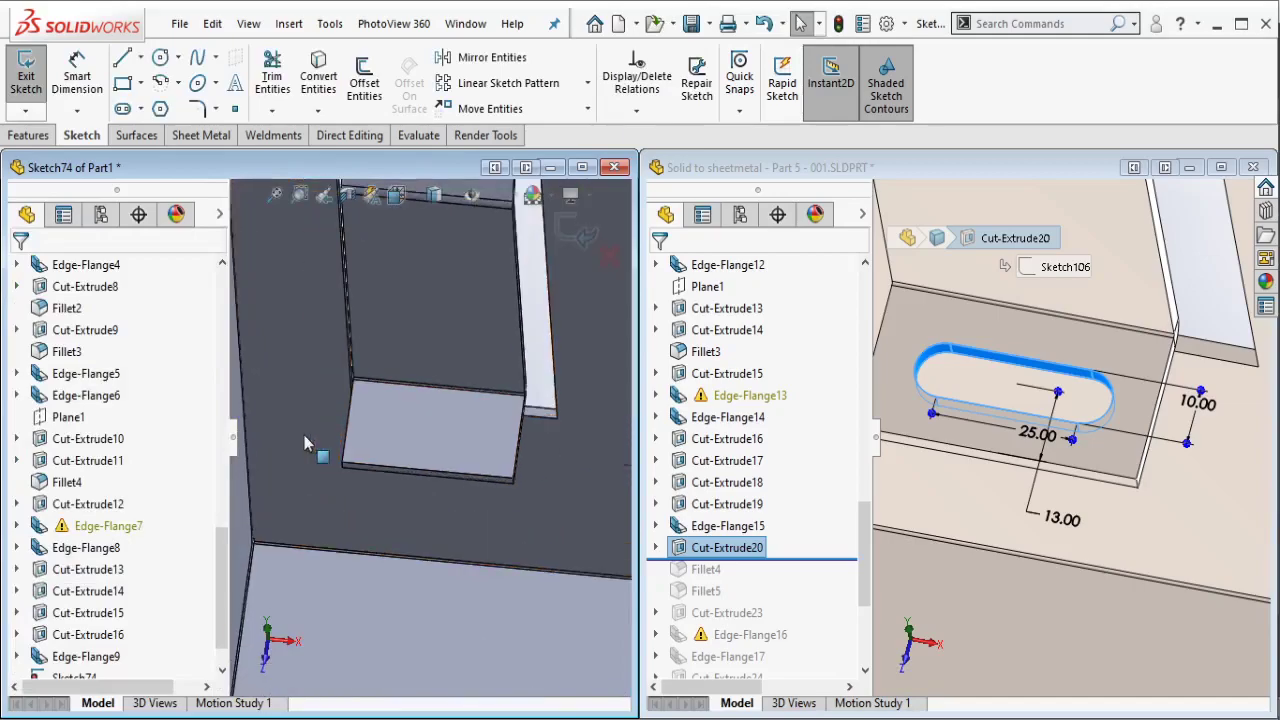
{"action": "left_click", "coordinate": [140, 57]}
{"action": "left_click", "coordinate": [155, 83]}
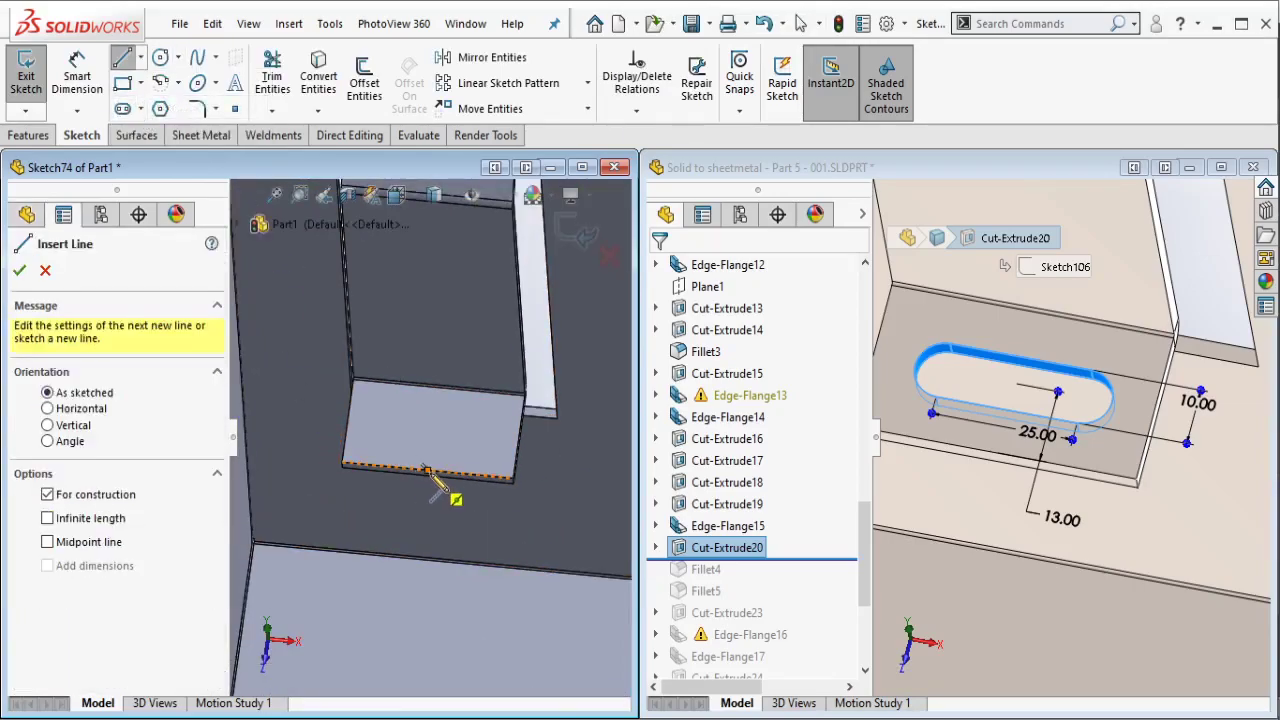
{"action": "left_click_drag", "start_coordinate": [428, 470], "coordinate": [433, 430]}
{"action": "key", "text": "Escape"}
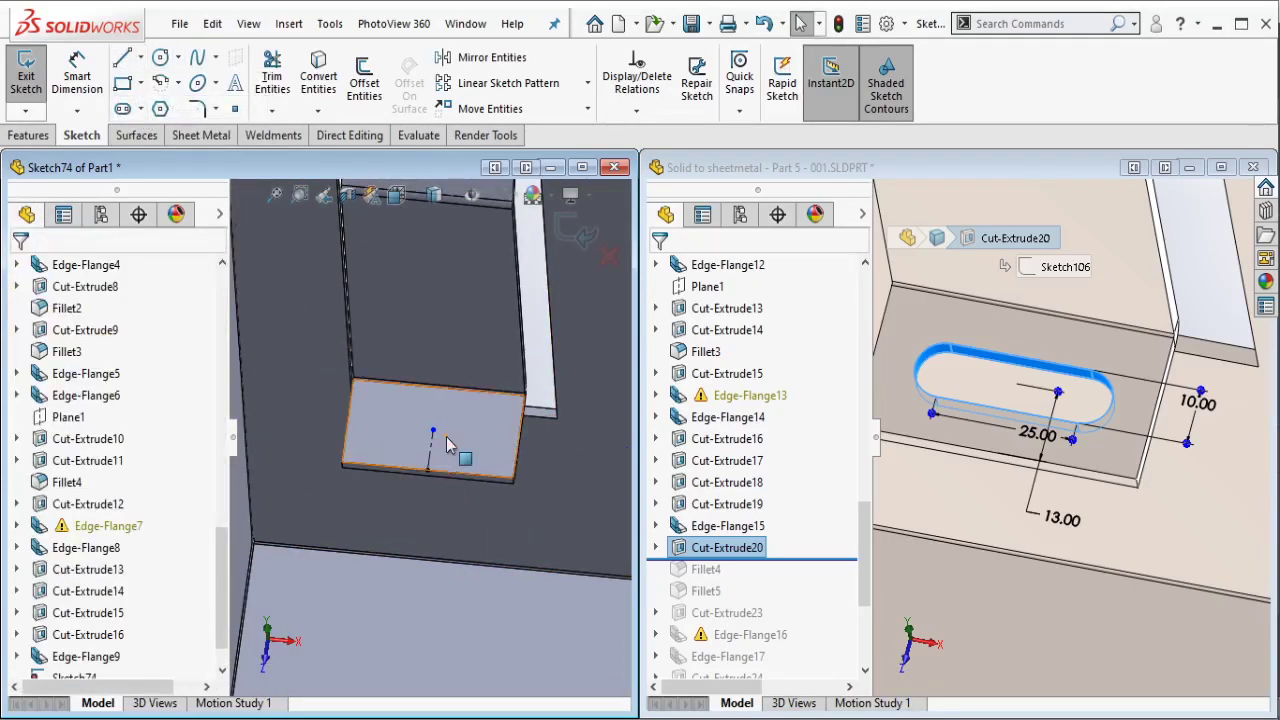
{"action": "left_click", "coordinate": [122, 108]}
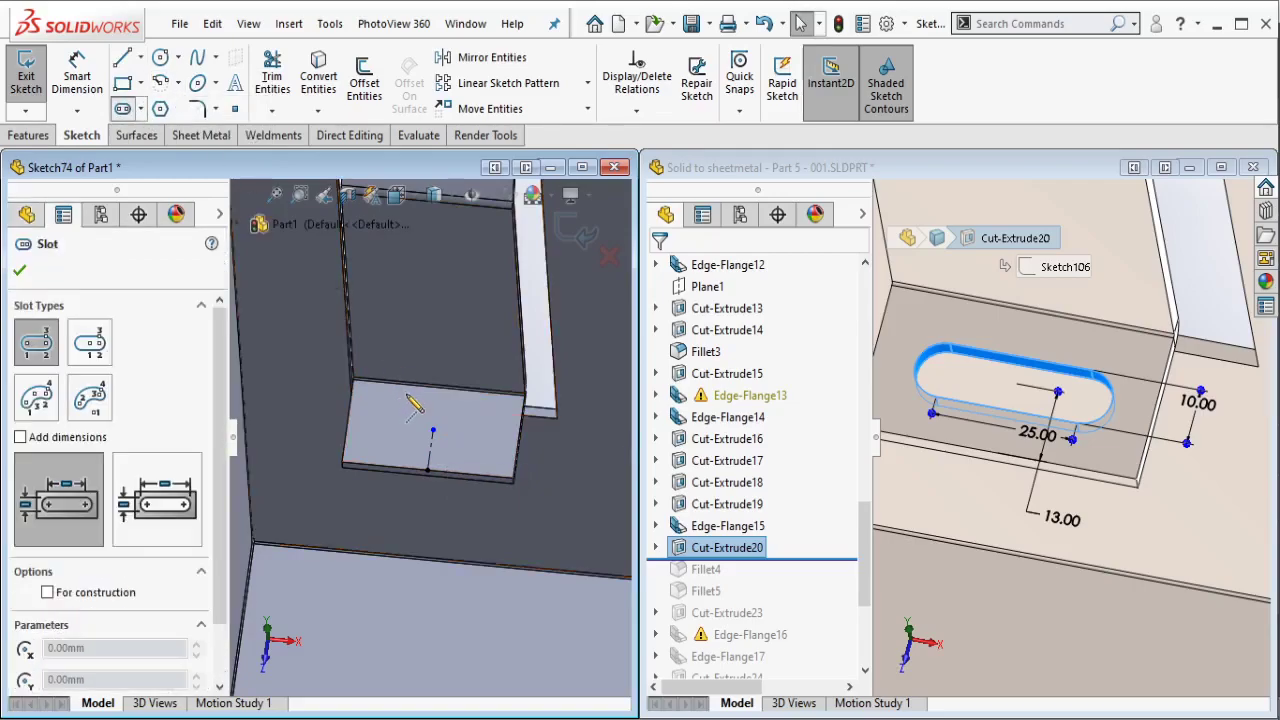
{"action": "left_click", "coordinate": [486, 434]}
{"action": "key", "text": "Escape"}
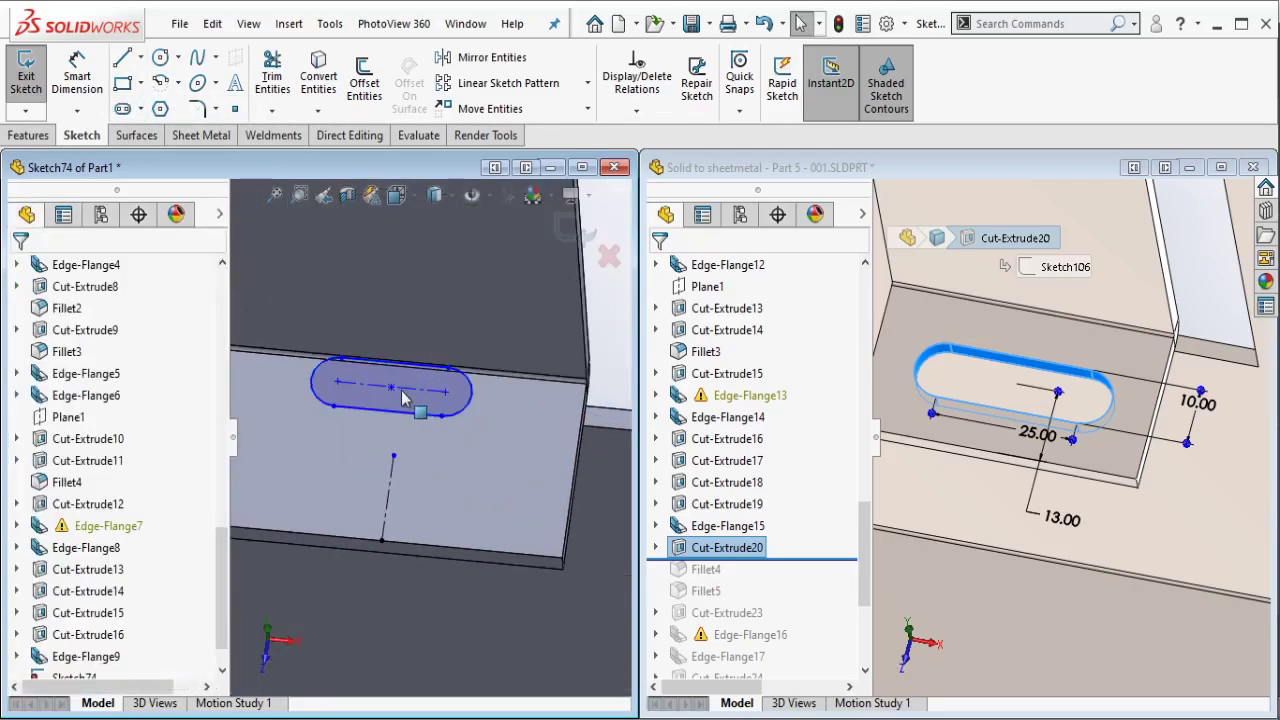
Step: Make the new slot's centre coincident with the guide line's top endpoint
{"action": "left_click", "coordinate": [391, 387]}
{"action": "left_click", "coordinate": [394, 456], "text": "ctrl"}
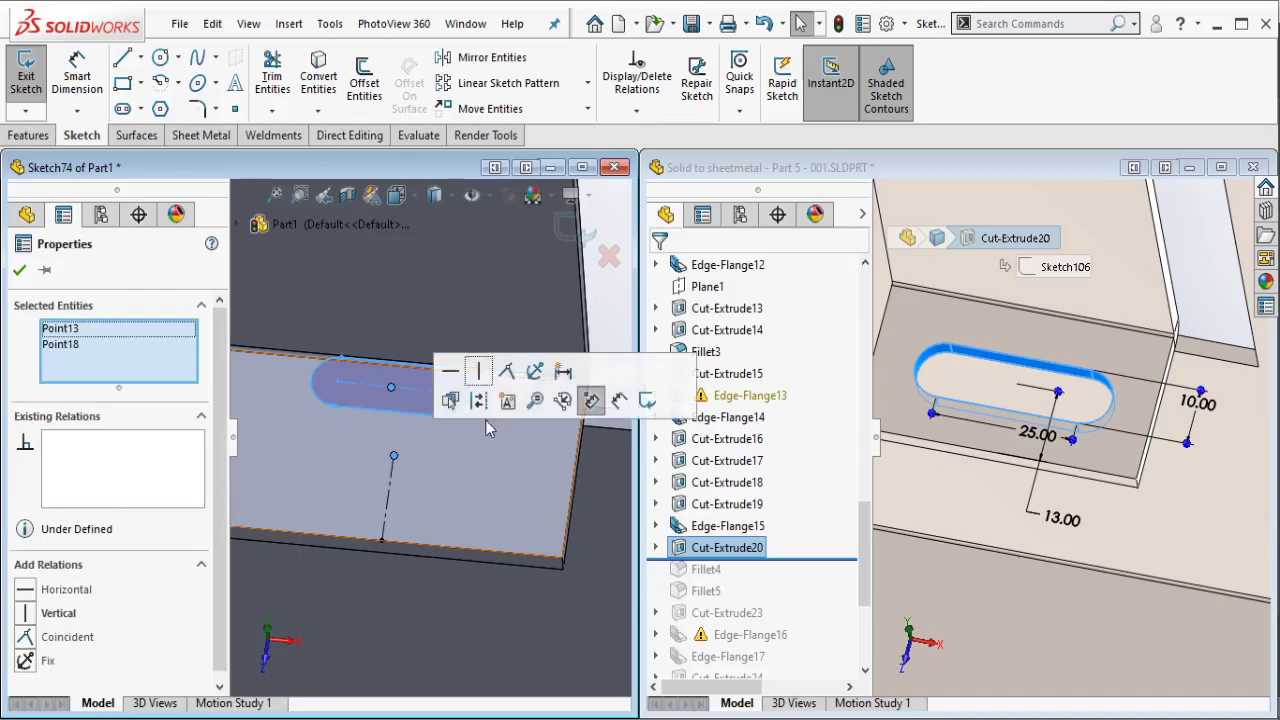
{"action": "left_click", "coordinate": [506, 374]}
{"action": "left_click", "coordinate": [391, 502]}
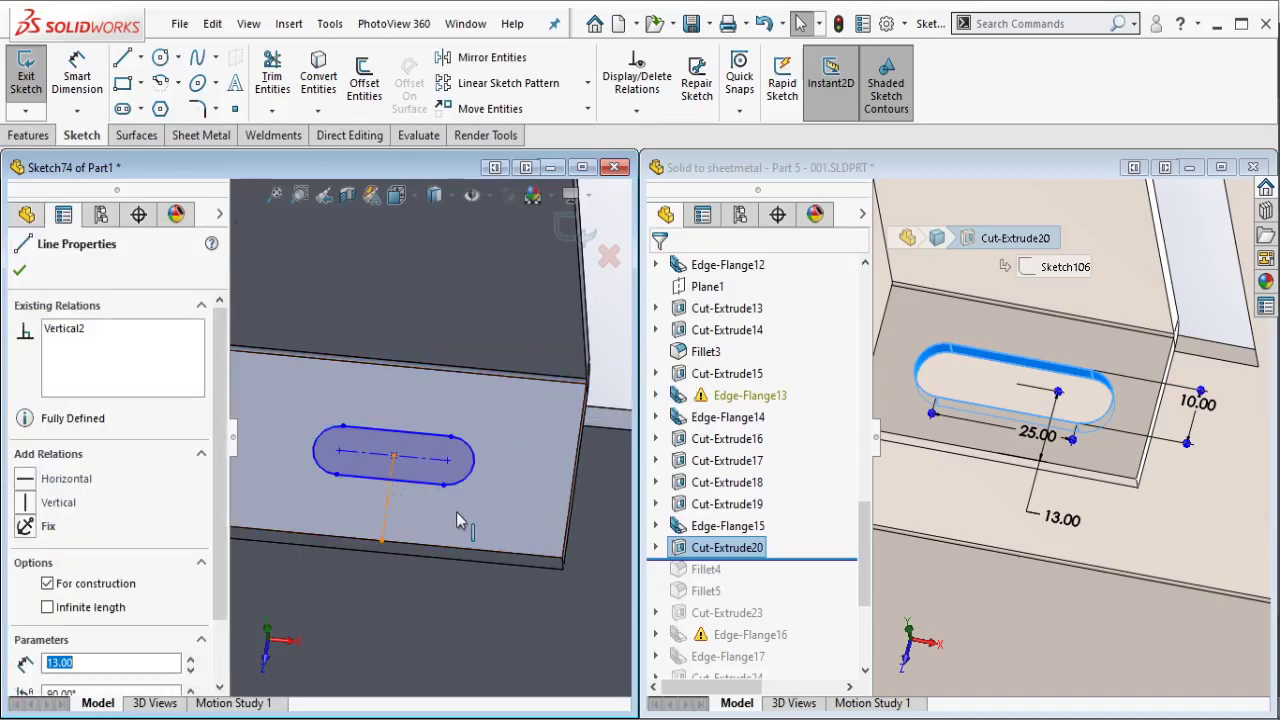
{"action": "scroll", "coordinate": [575, 475], "scroll_direction": "down", "scroll_amount": 5}
{"action": "scroll", "coordinate": [508, 466], "scroll_direction": "down", "scroll_amount": 5}
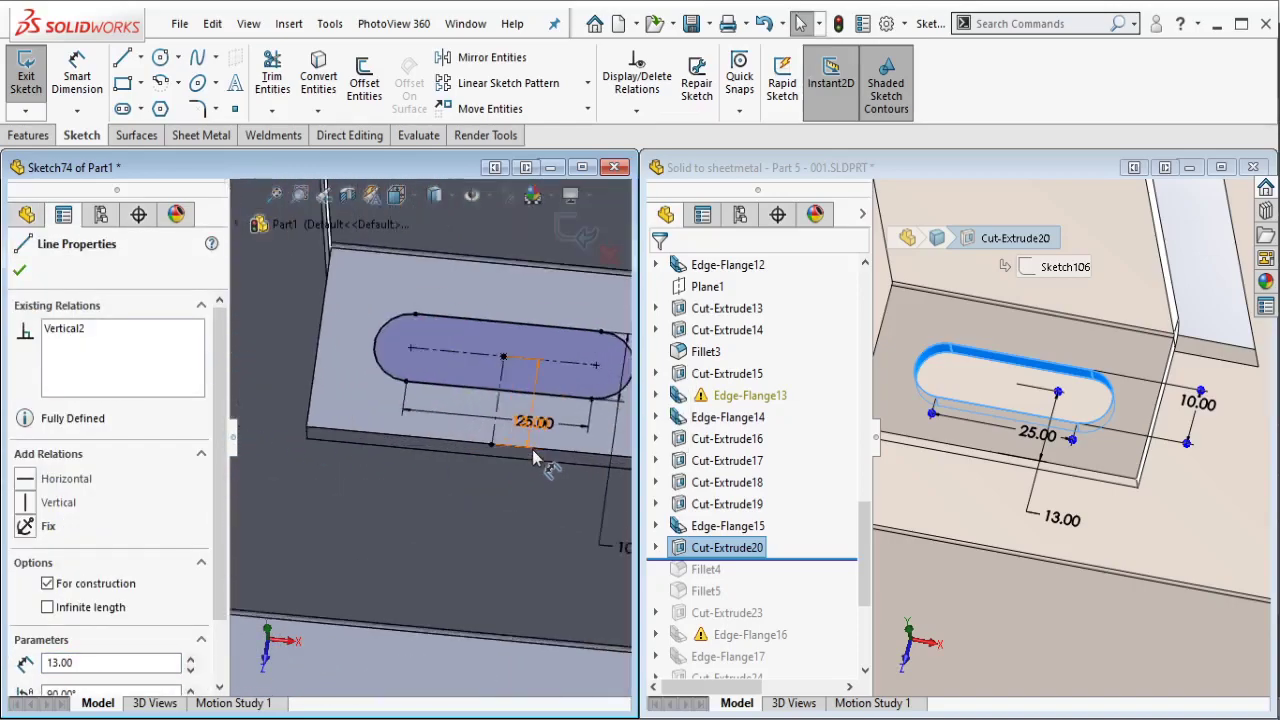
{"action": "scroll", "coordinate": [490, 386], "scroll_direction": "down", "scroll_amount": 3}
{"action": "left_click", "coordinate": [540, 366], "text": "ctrl"}
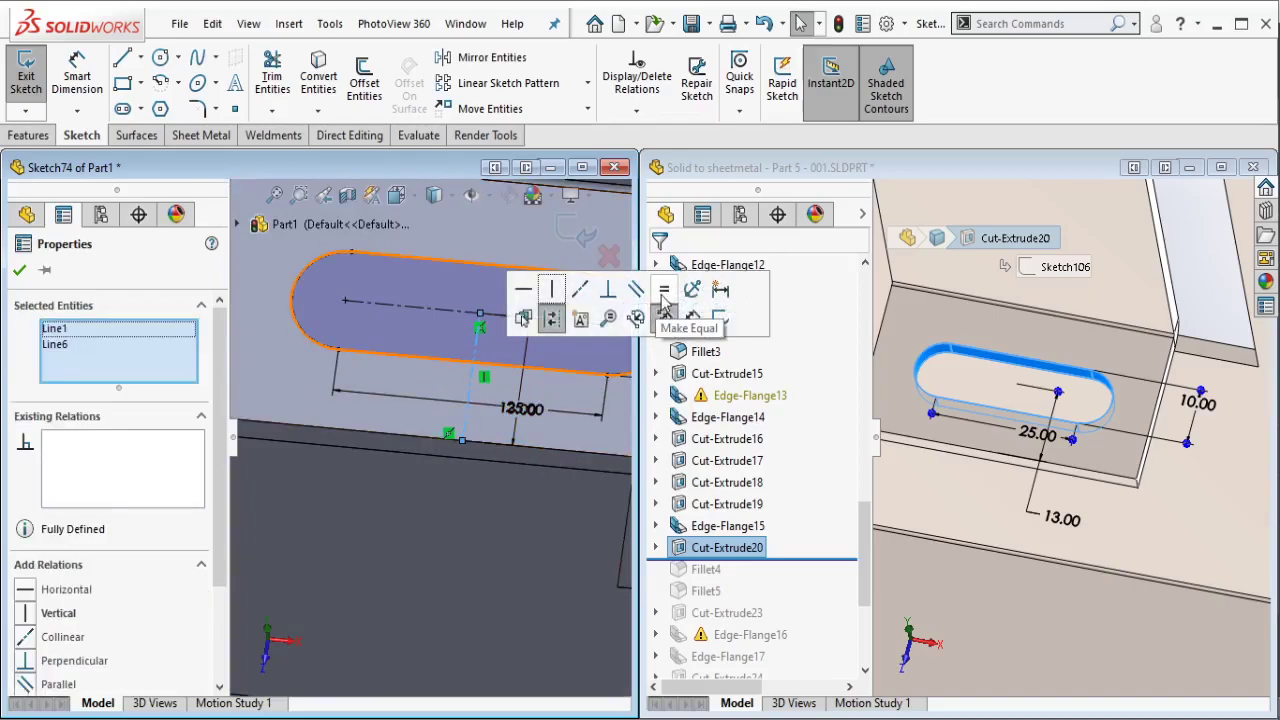
{"action": "key", "text": "Escape"}
Step: Make the slot end arcs equal with the other slot's
{"action": "left_click", "coordinate": [308, 343]}
{"action": "scroll", "coordinate": [300, 400], "scroll_direction": "up", "scroll_amount": 3}
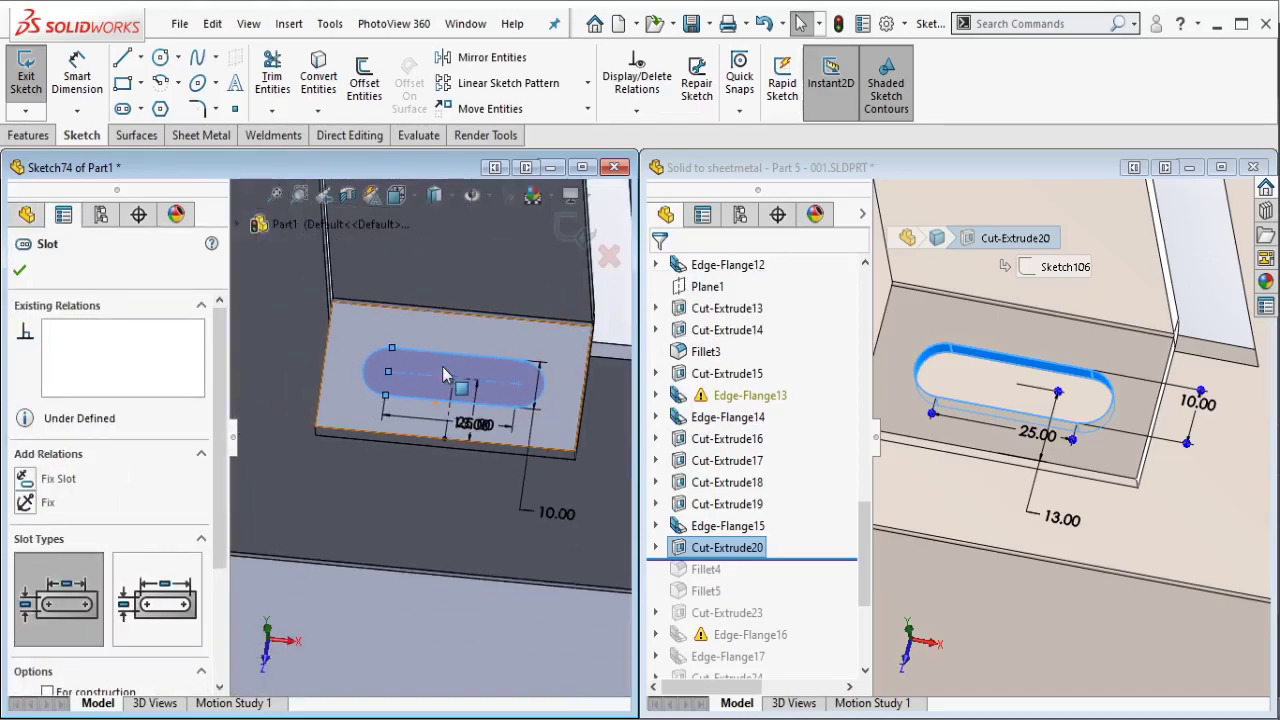
{"action": "scroll", "coordinate": [285, 430], "scroll_direction": "up", "scroll_amount": 3}
{"action": "scroll", "coordinate": [281, 437], "scroll_direction": "up", "scroll_amount": 2}
{"action": "scroll", "coordinate": [281, 437], "scroll_direction": "down", "scroll_amount": 3}
{"action": "scroll", "coordinate": [300, 422], "scroll_direction": "down", "scroll_amount": 3}
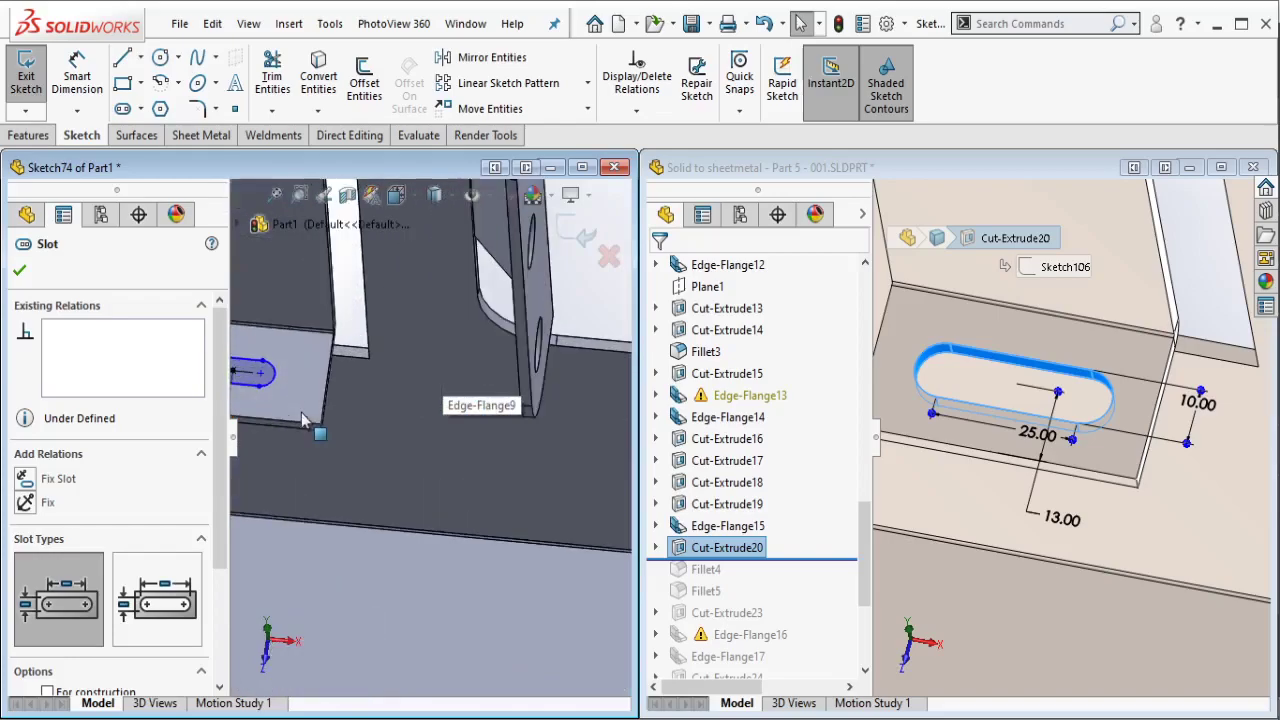
{"action": "left_click", "coordinate": [268, 382], "text": "ctrl"}
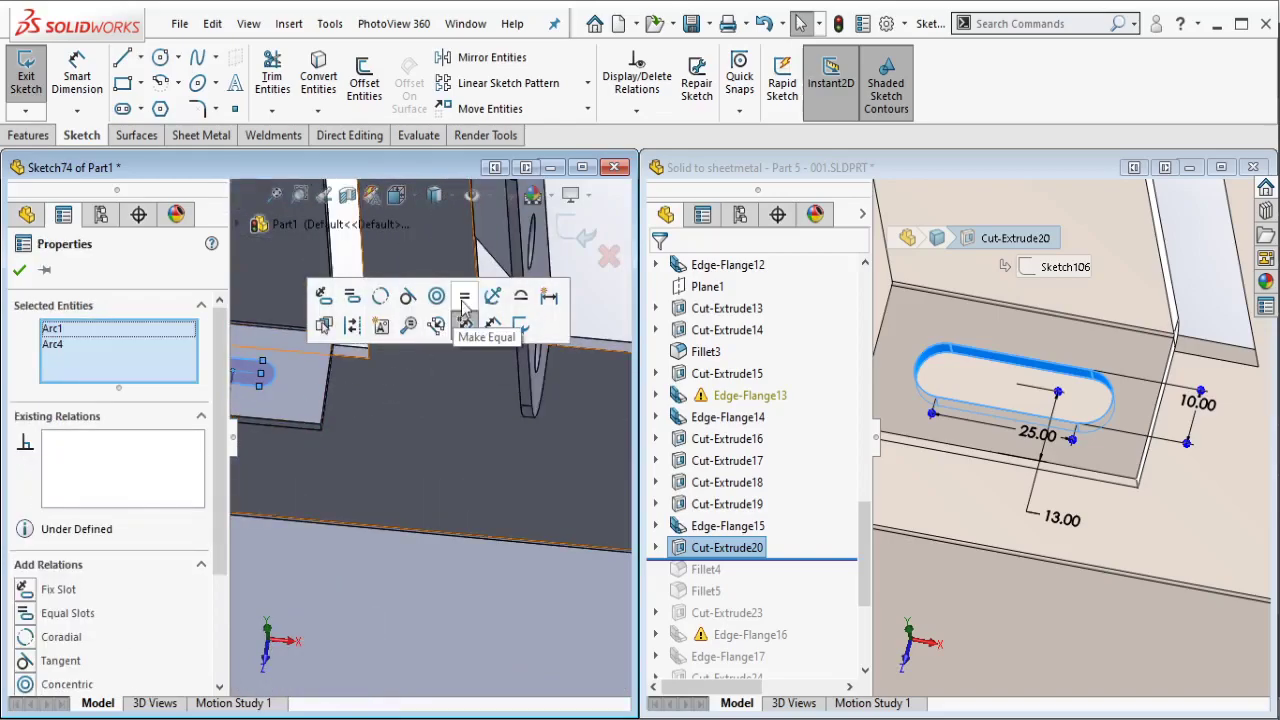
{"action": "left_click", "coordinate": [463, 299]}
{"action": "scroll", "coordinate": [366, 440], "scroll_direction": "down", "scroll_amount": 2}
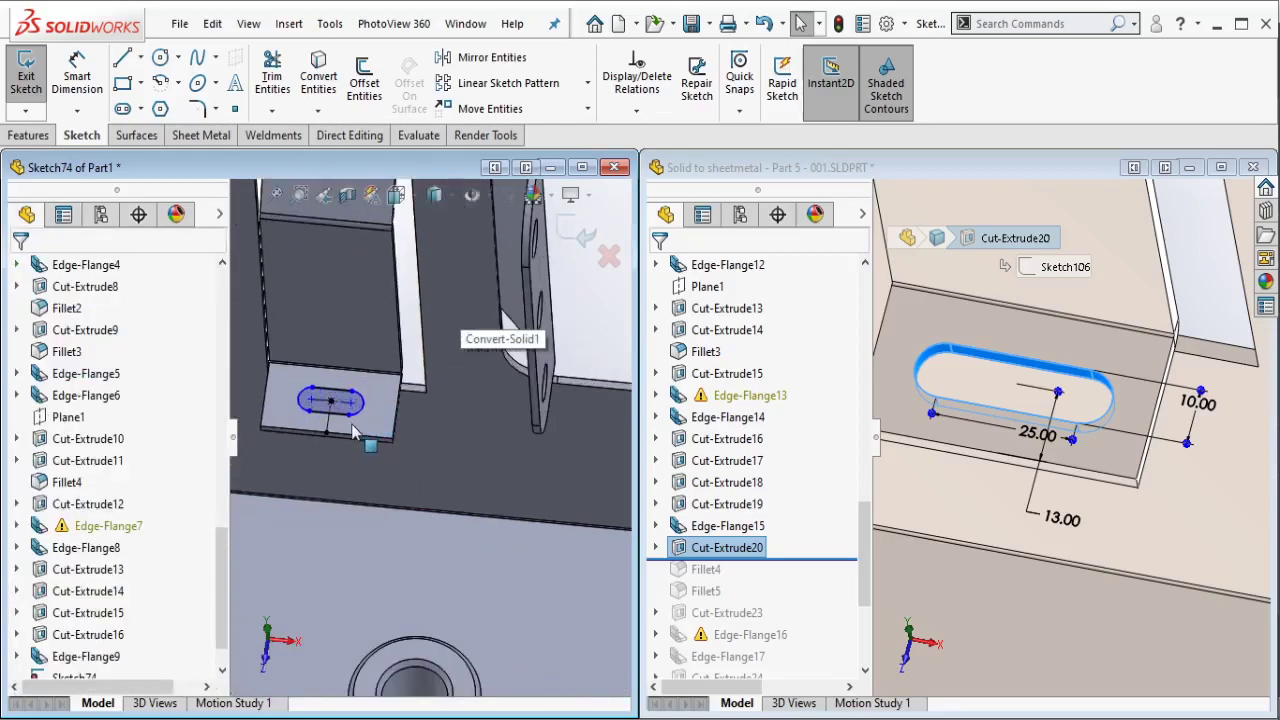
{"action": "scroll", "coordinate": [340, 425], "scroll_direction": "up", "scroll_amount": 2}
Step: Select the slot's straight edge with its matching line until Sketch74 is fully defined
{"action": "left_click", "coordinate": [338, 423]}
{"action": "scroll", "coordinate": [371, 420], "scroll_direction": "up", "scroll_amount": 3}
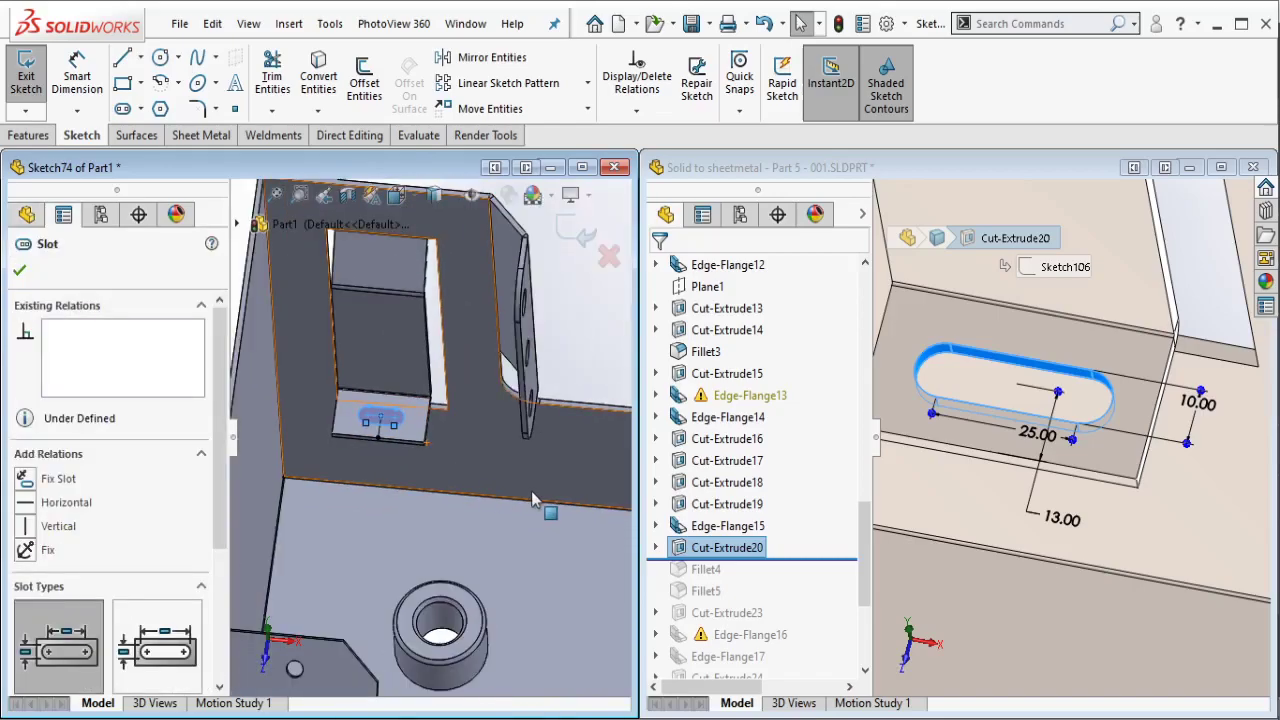
{"action": "mouse_move", "coordinate": [371, 420]}
{"action": "middle_mouse_down"}
{"action": "mouse_move", "coordinate": [338, 452]}
{"action": "mouse_move", "coordinate": [500, 493]}
{"action": "middle_mouse_up"}
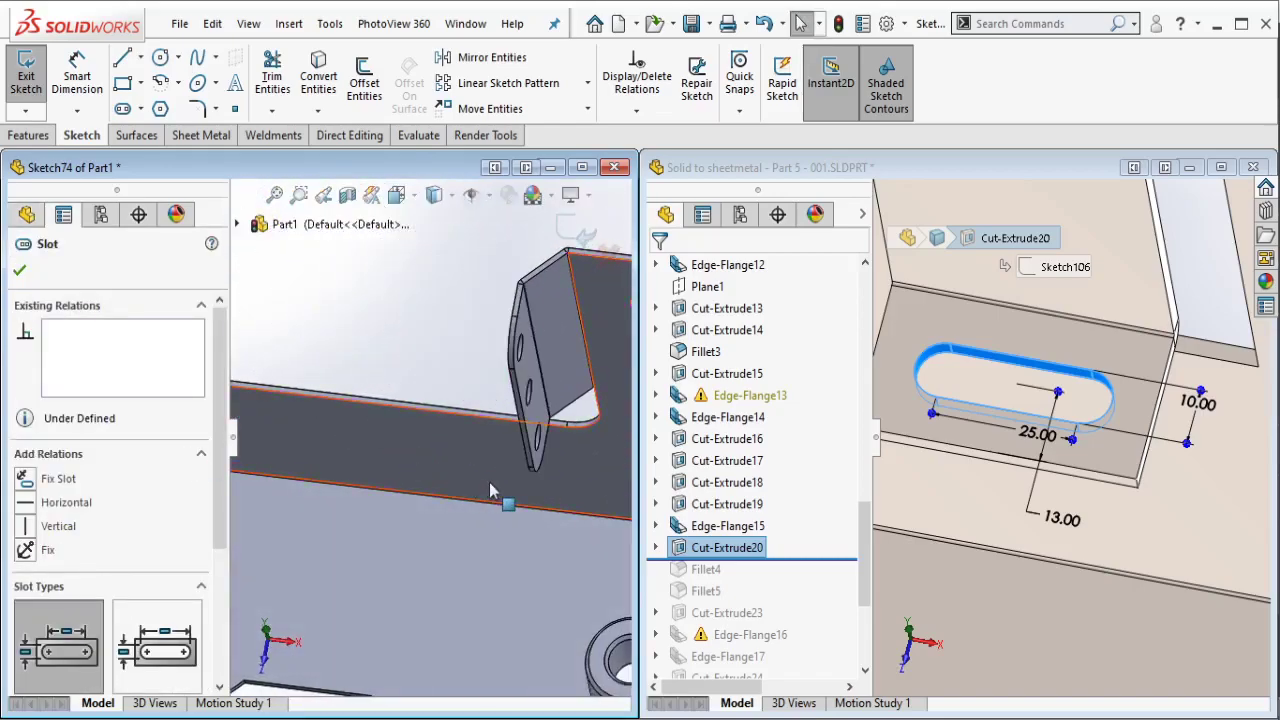
{"action": "scroll", "coordinate": [500, 457], "scroll_direction": "down", "scroll_amount": 3}
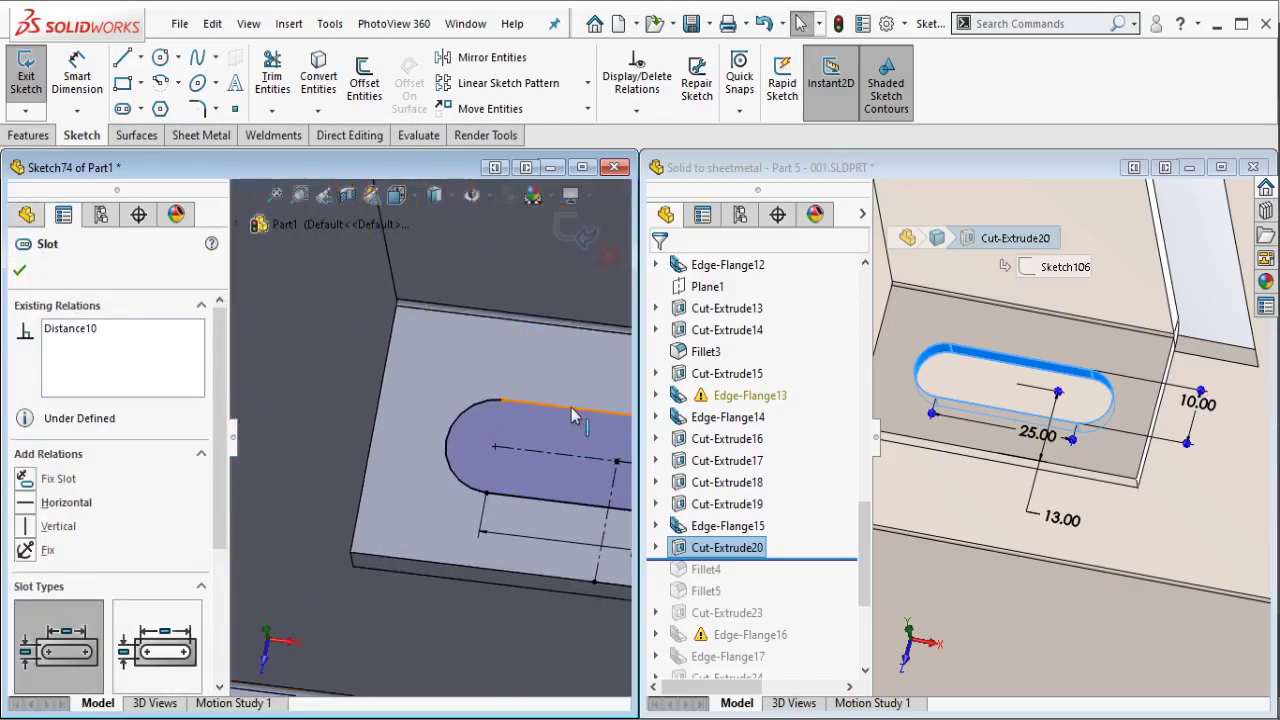
{"action": "left_click", "coordinate": [573, 416], "text": "ctrl"}
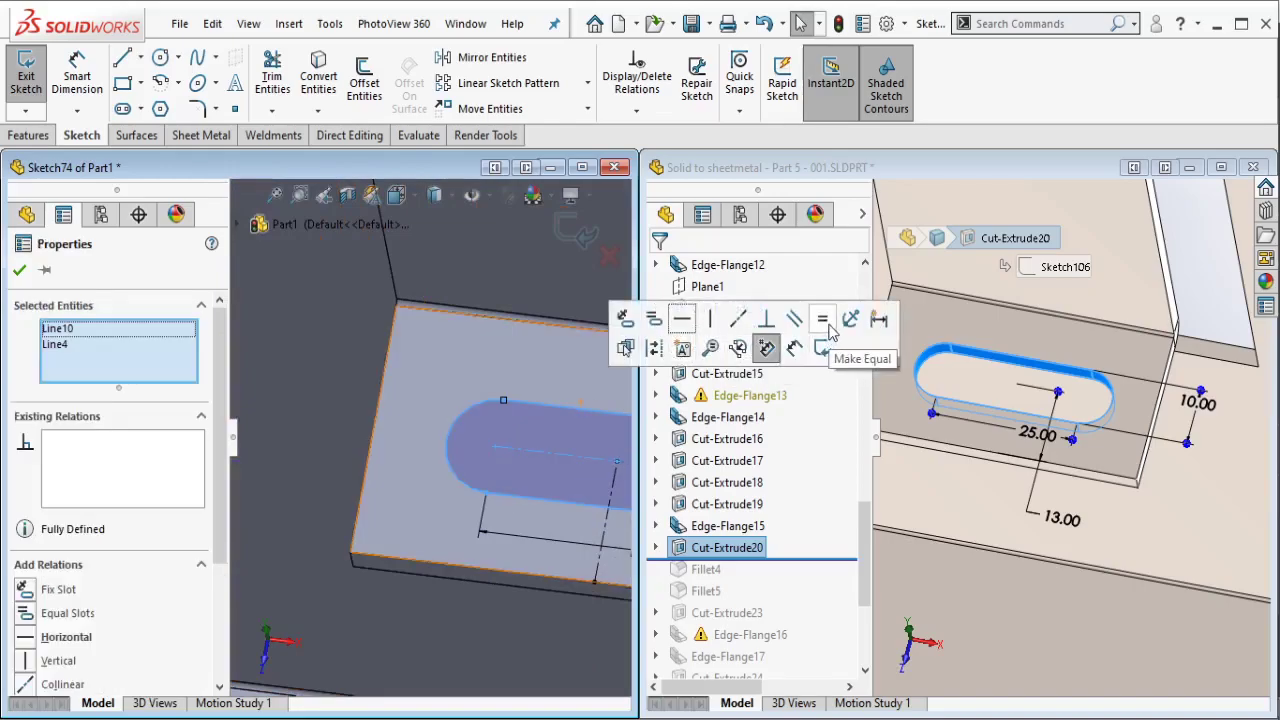
{"action": "scroll", "coordinate": [528, 457], "scroll_direction": "up", "scroll_amount": 5}
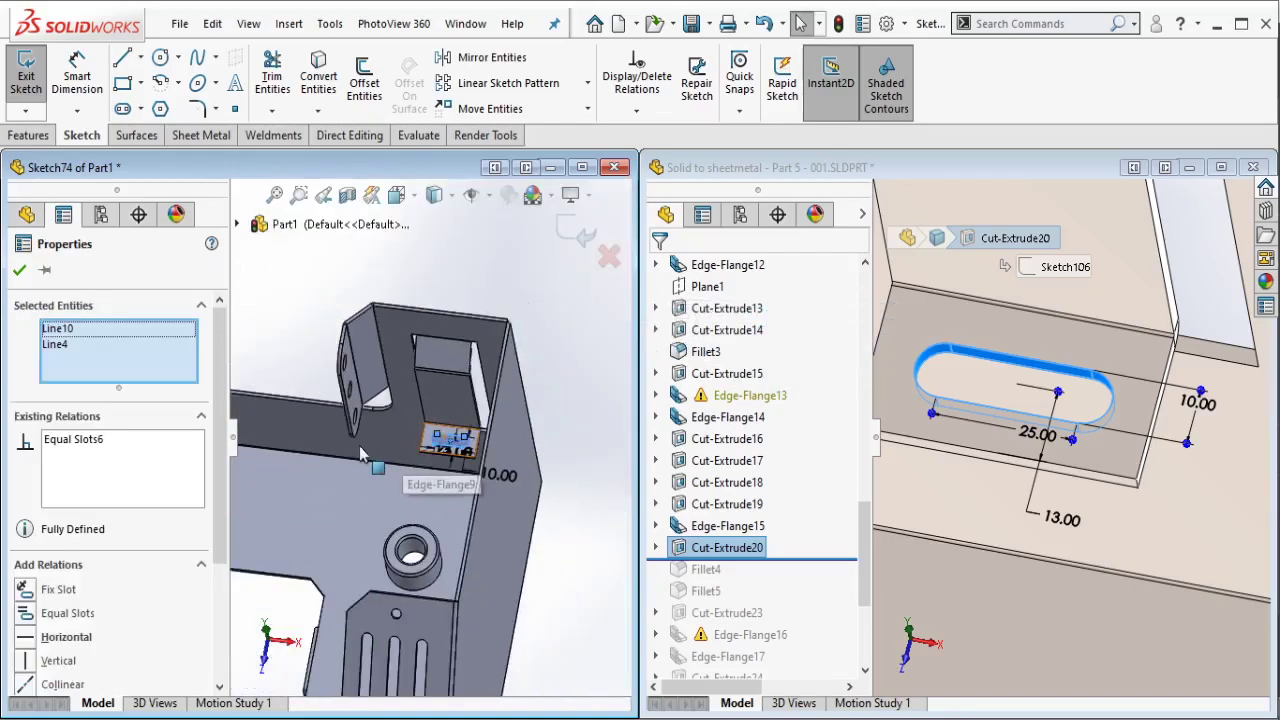
{"action": "key", "text": "Escape"}
{"action": "scroll", "coordinate": [515, 450], "scroll_direction": "up", "scroll_amount": 5}
{"action": "scroll", "coordinate": [515, 450], "scroll_direction": "down", "scroll_amount": 5}
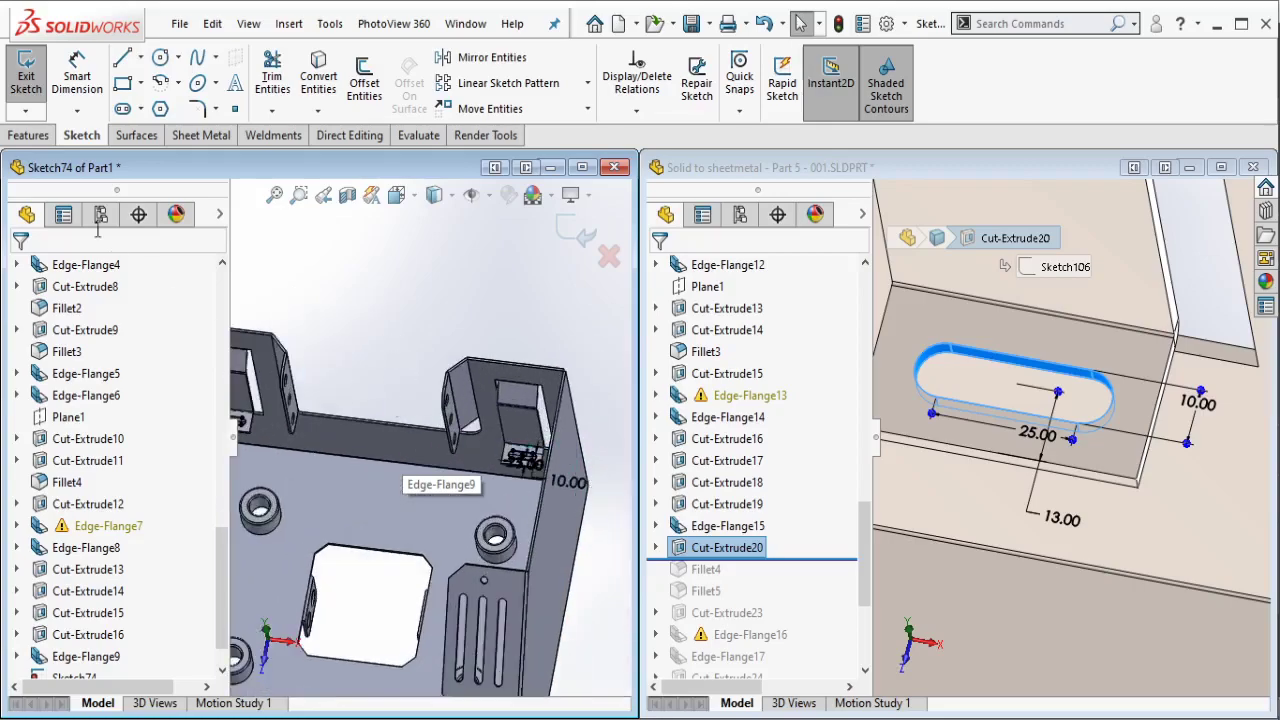
Step: Cut the slot sketch 5.00 mm blind into the tab as Cut-Extrude17
{"action": "left_click", "coordinate": [28, 135]}
{"action": "left_click", "coordinate": [278, 83]}
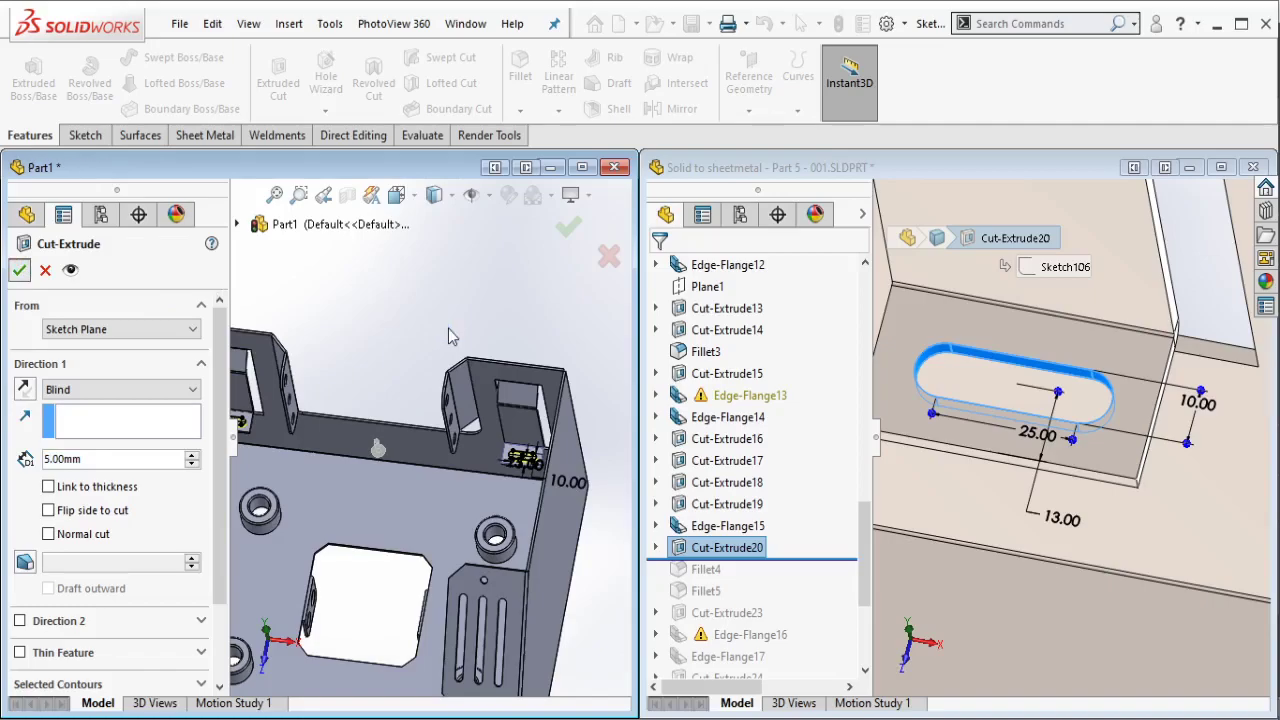
{"action": "key", "text": "Return"}
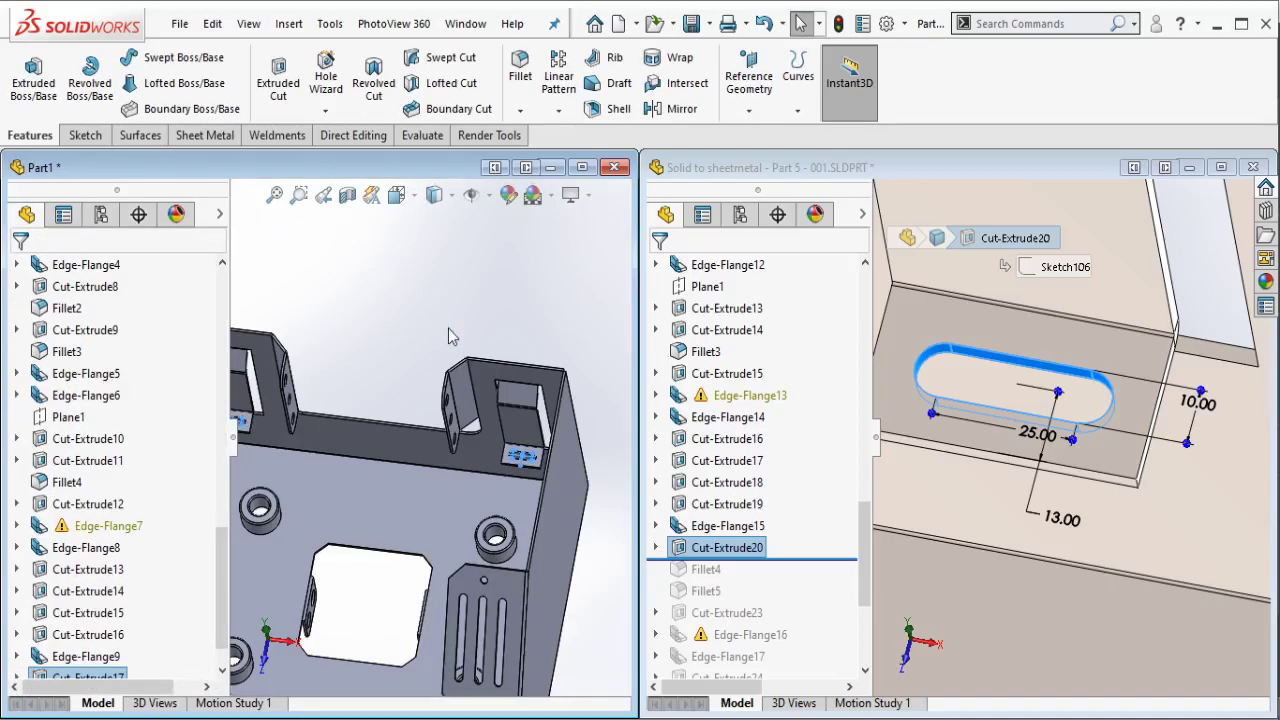
{"action": "left_click", "coordinate": [448, 335]}
{"action": "left_click", "coordinate": [1045, 182]}
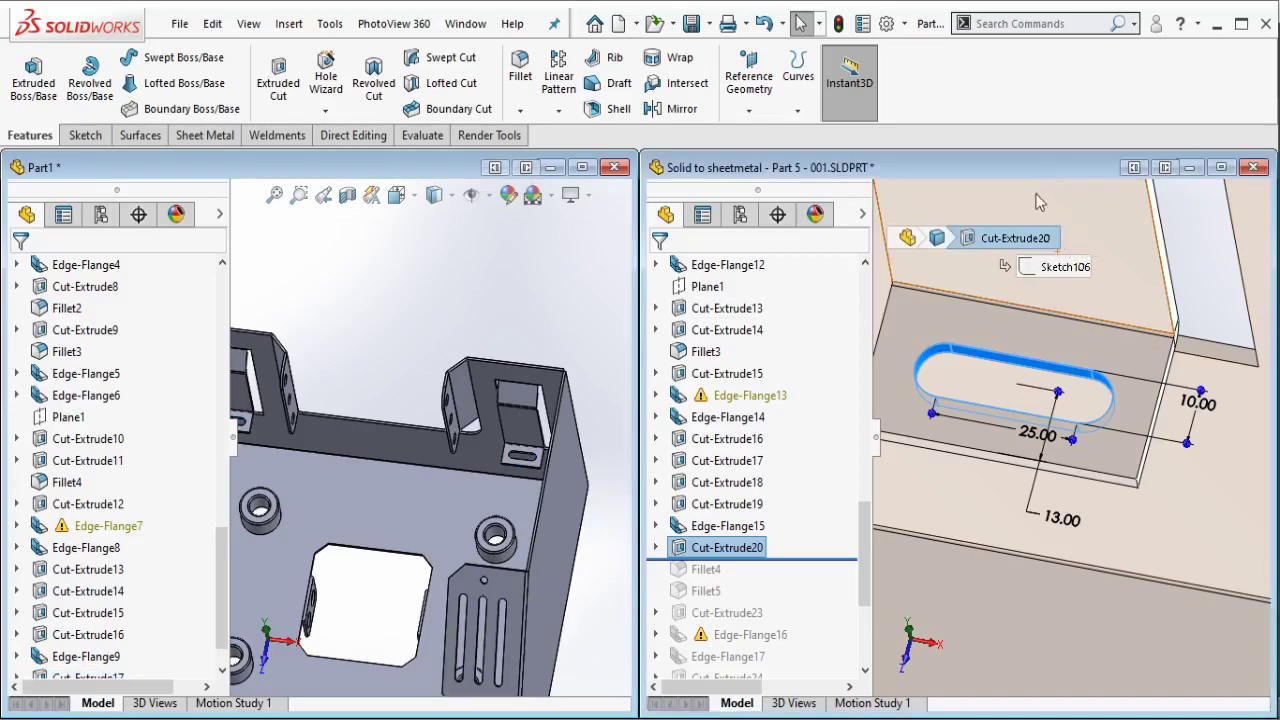
{"action": "scroll", "coordinate": [840, 490], "scroll_direction": "down", "scroll_amount": 1}
Step: Roll the reference part forward past Fillet5 and inspect Fillet4 and Fillet5 on its tab
{"action": "left_click_drag", "start_coordinate": [827, 492], "coordinate": [816, 511]}
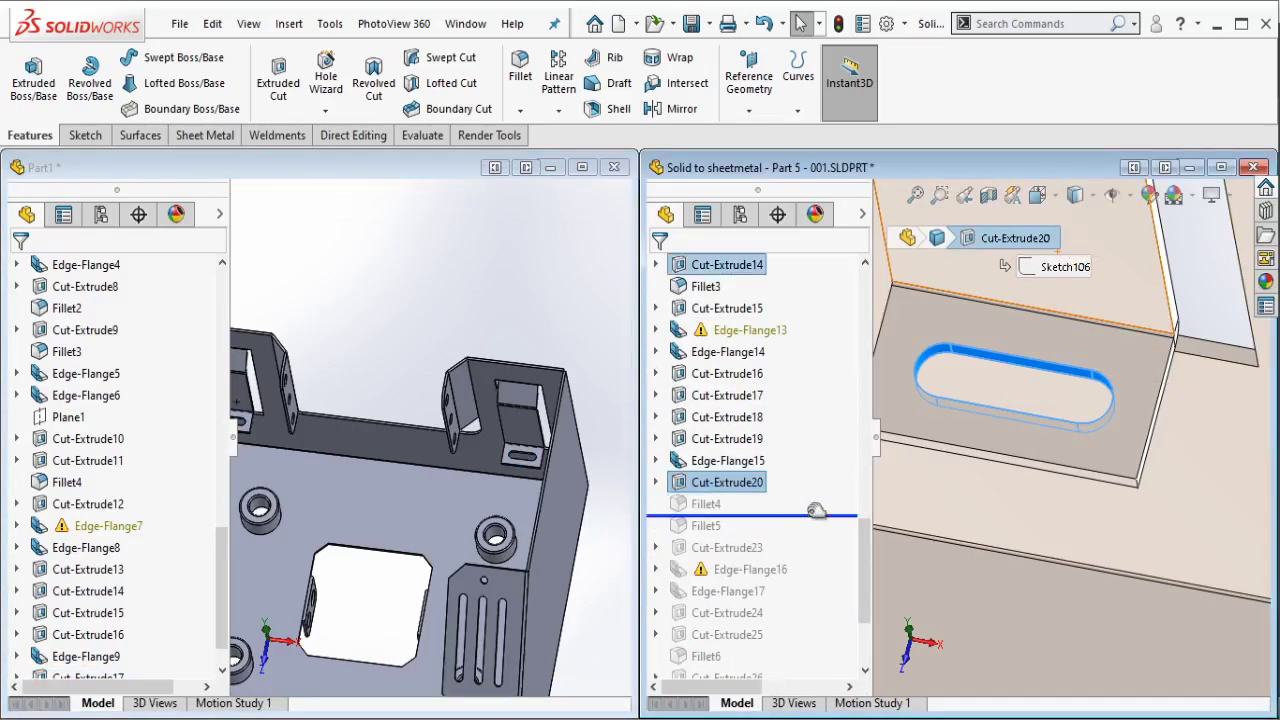
{"action": "left_click", "coordinate": [705, 504]}
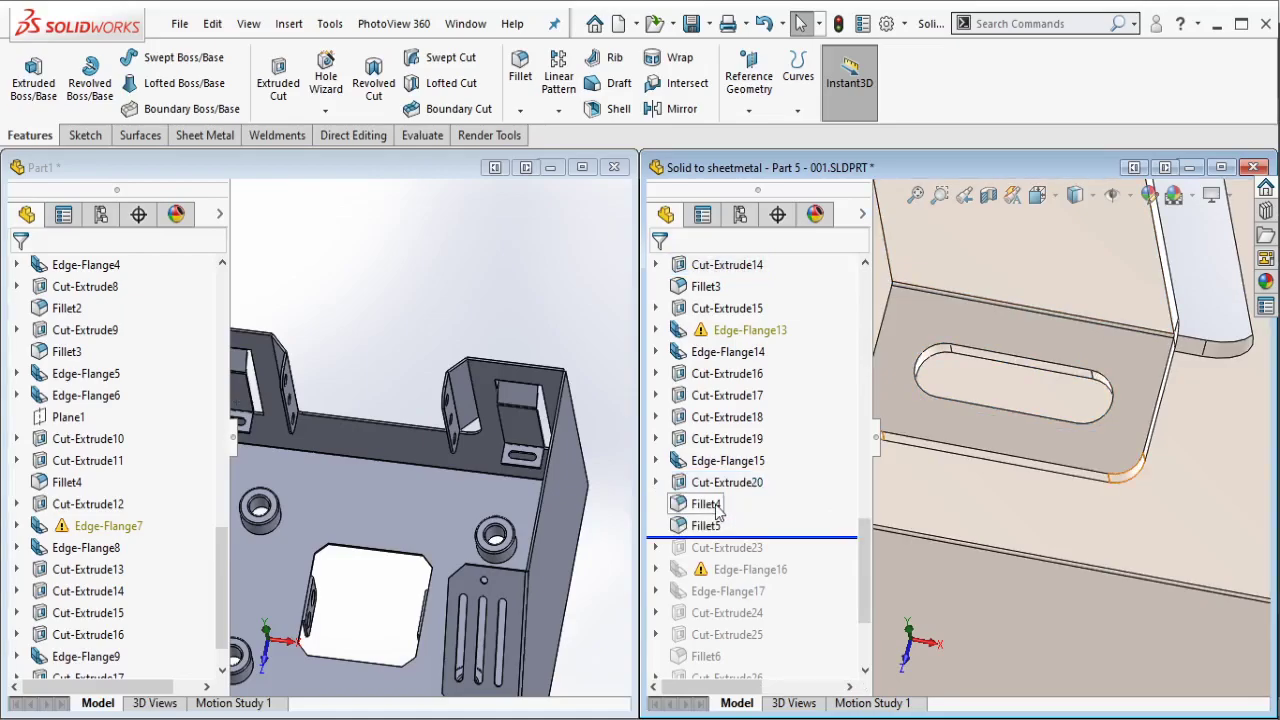
{"action": "mouse_move", "coordinate": [980, 440]}
{"action": "middle_mouse_down"}
{"action": "mouse_move", "coordinate": [1095, 470]}
{"action": "mouse_move", "coordinate": [1163, 458]}
{"action": "middle_mouse_up"}
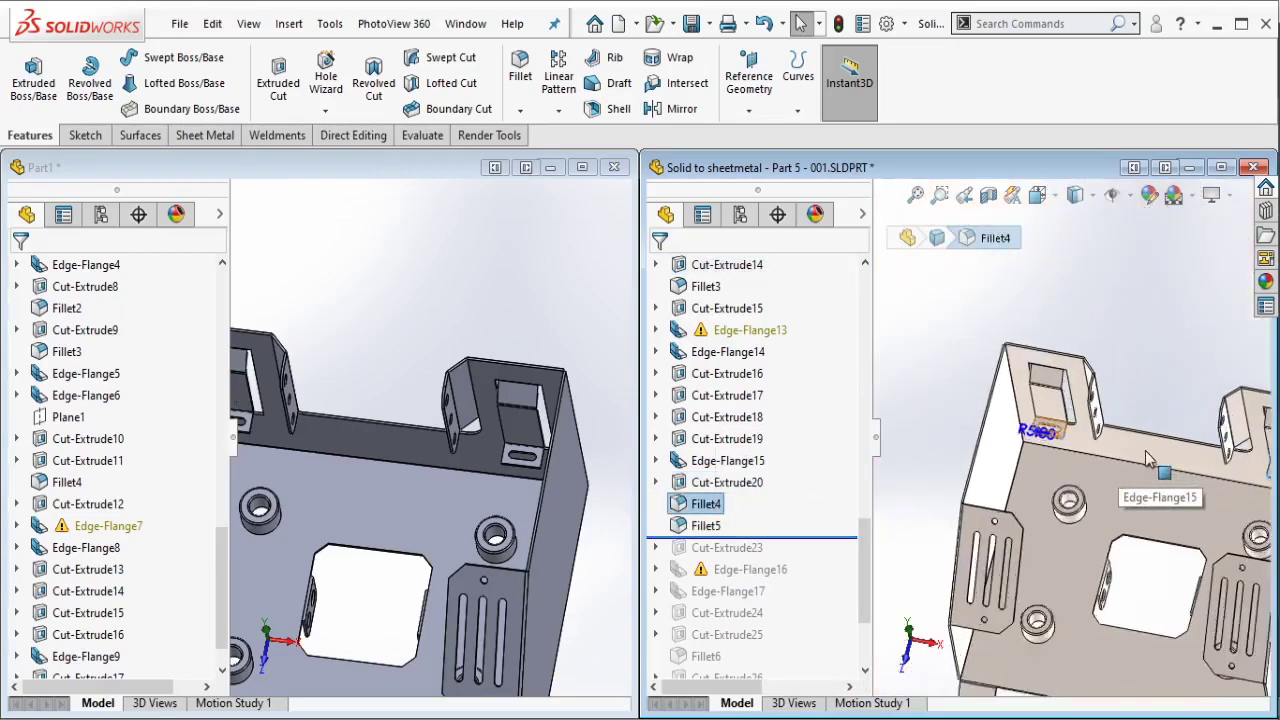
{"action": "left_click", "coordinate": [714, 527]}
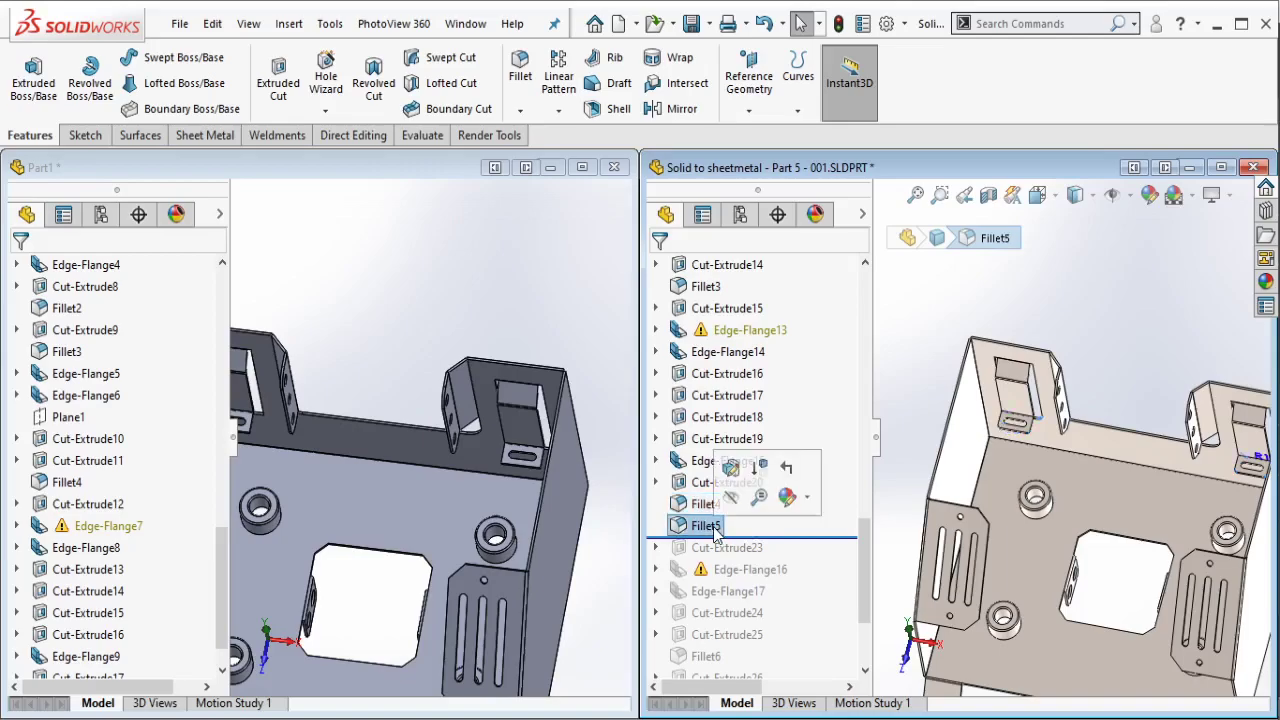
{"action": "scroll", "coordinate": [1250, 452], "scroll_direction": "down", "scroll_amount": 5}
{"action": "scroll", "coordinate": [1235, 465], "scroll_direction": "down", "scroll_amount": 3}
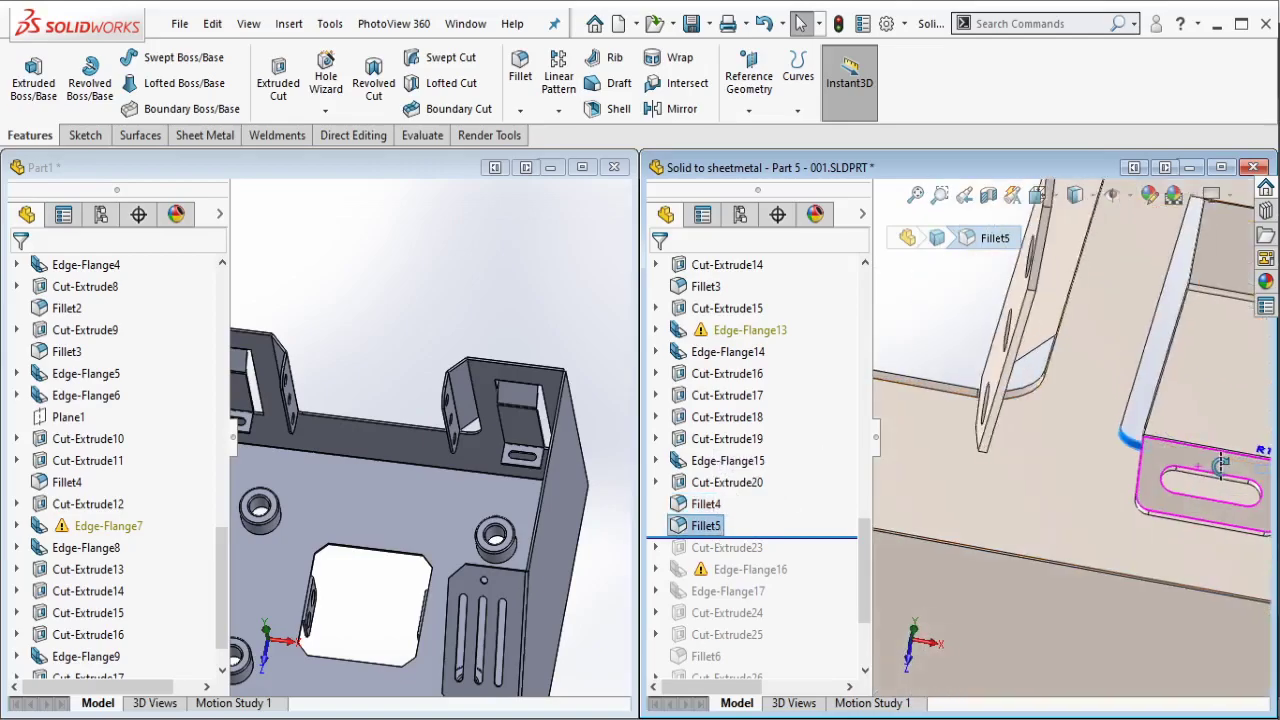
{"action": "scroll", "coordinate": [1052, 463], "scroll_direction": "up", "scroll_amount": 5}
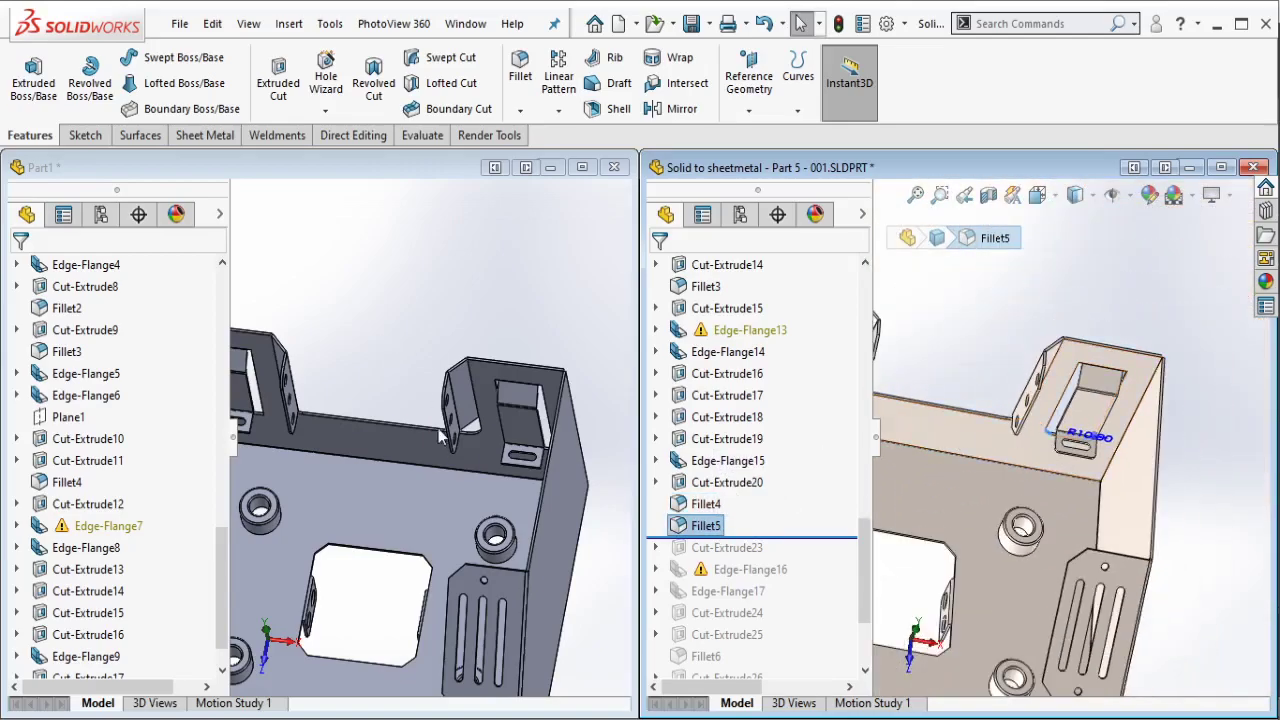
{"action": "scroll", "coordinate": [440, 435], "scroll_direction": "down", "scroll_amount": 5}
{"action": "scroll", "coordinate": [423, 334], "scroll_direction": "down", "scroll_amount": 3}
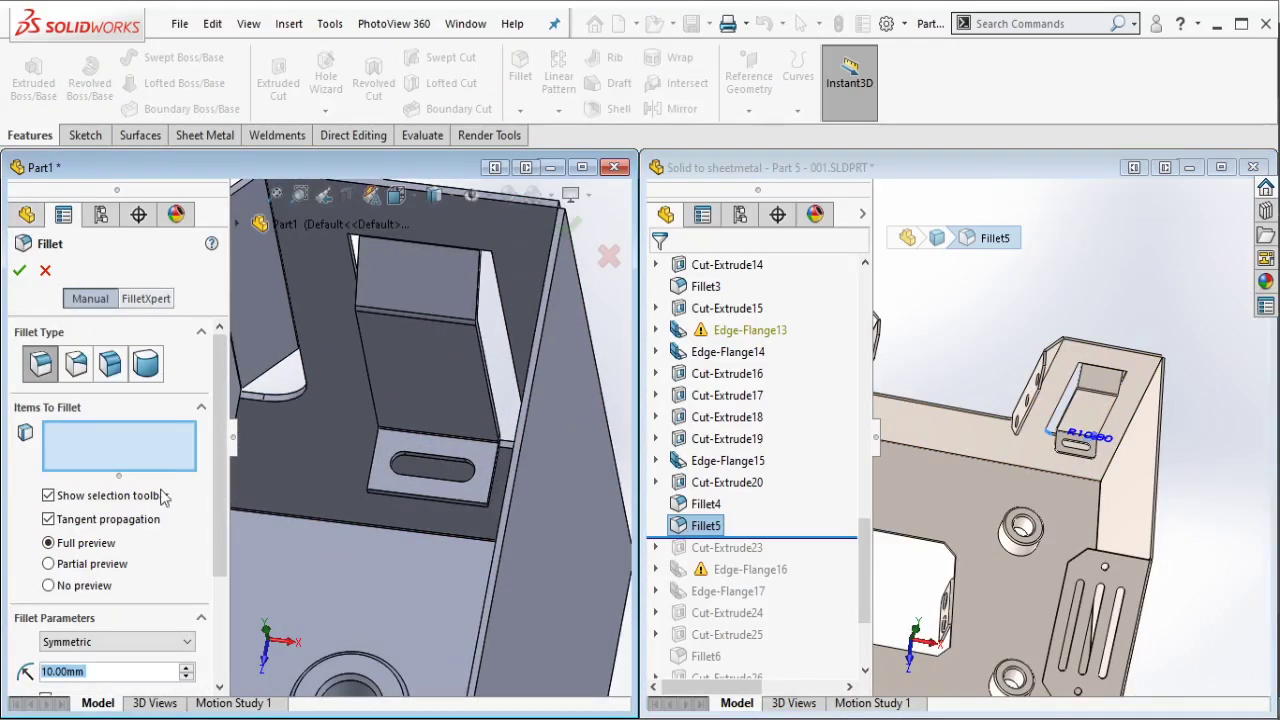
Step: Set the fillet radius to 5 mm and select the four tab edges
{"action": "type", "text": "5"}
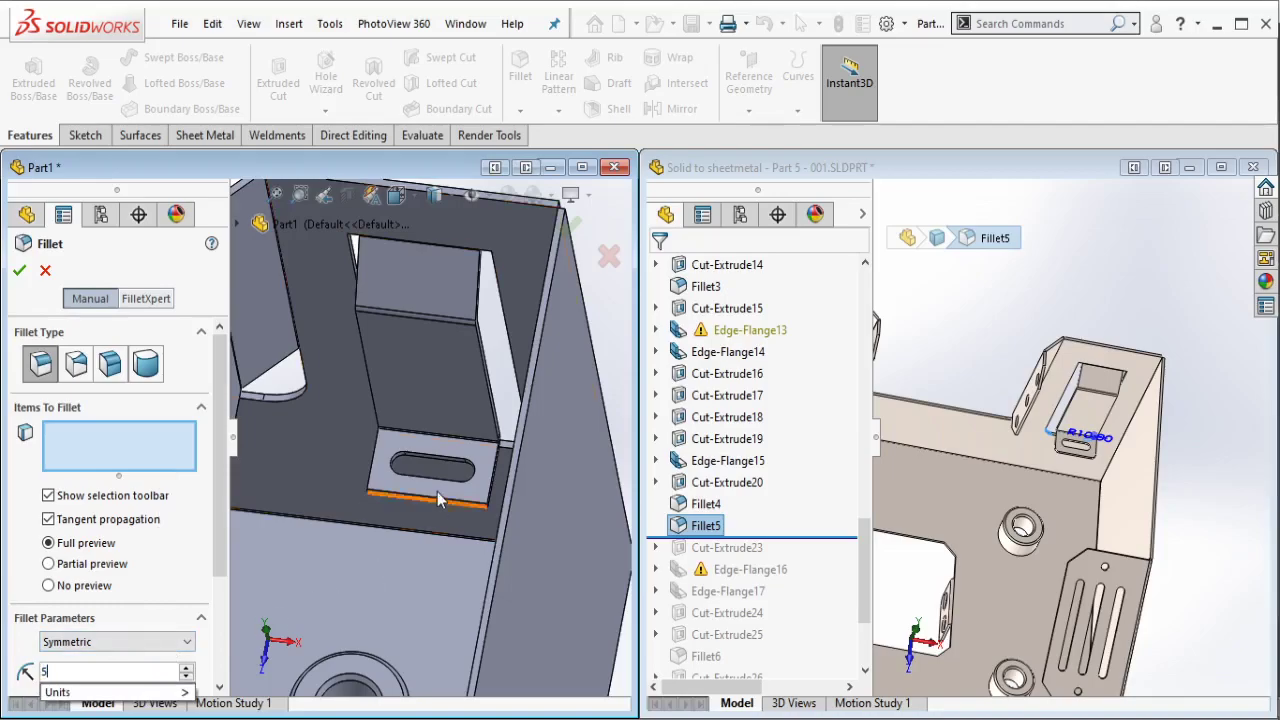
{"action": "scroll", "coordinate": [437, 500], "scroll_direction": "down", "scroll_amount": 3}
{"action": "scroll", "coordinate": [365, 479], "scroll_direction": "down", "scroll_amount": 3}
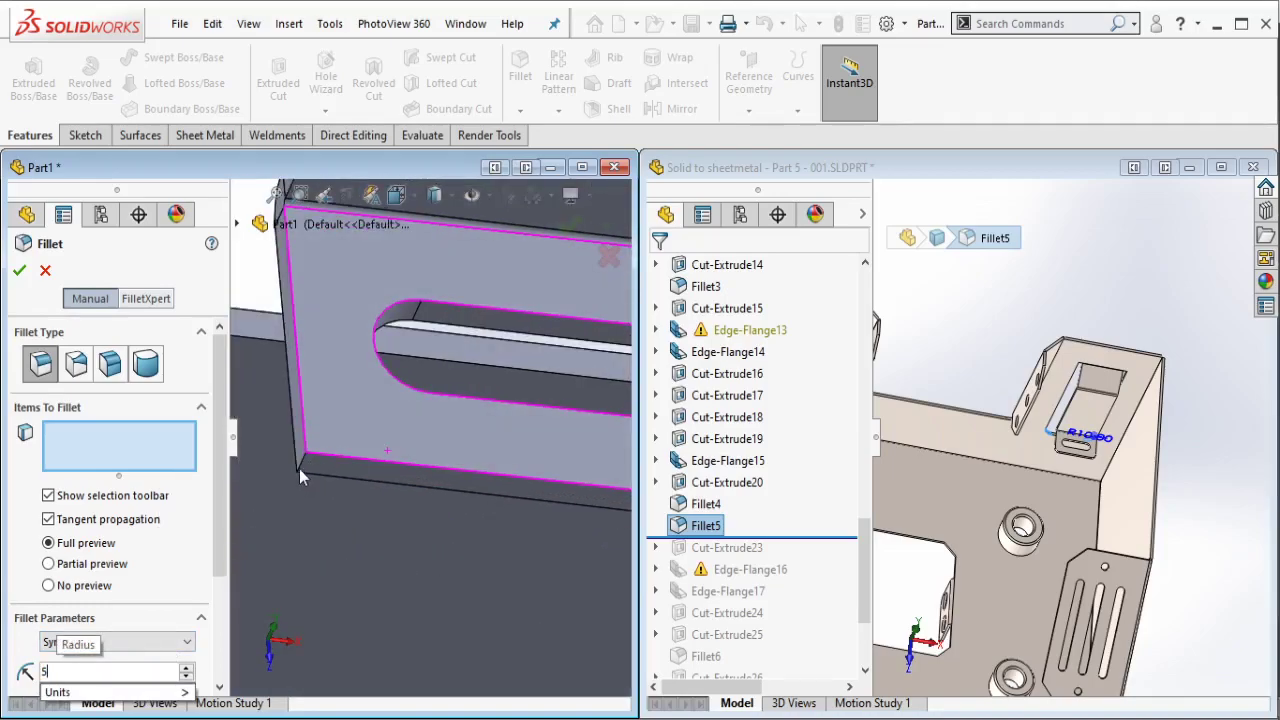
{"action": "left_click", "coordinate": [300, 462]}
{"action": "scroll", "coordinate": [340, 455], "scroll_direction": "down", "scroll_amount": 3}
{"action": "scroll", "coordinate": [357, 452], "scroll_direction": "down", "scroll_amount": 3}
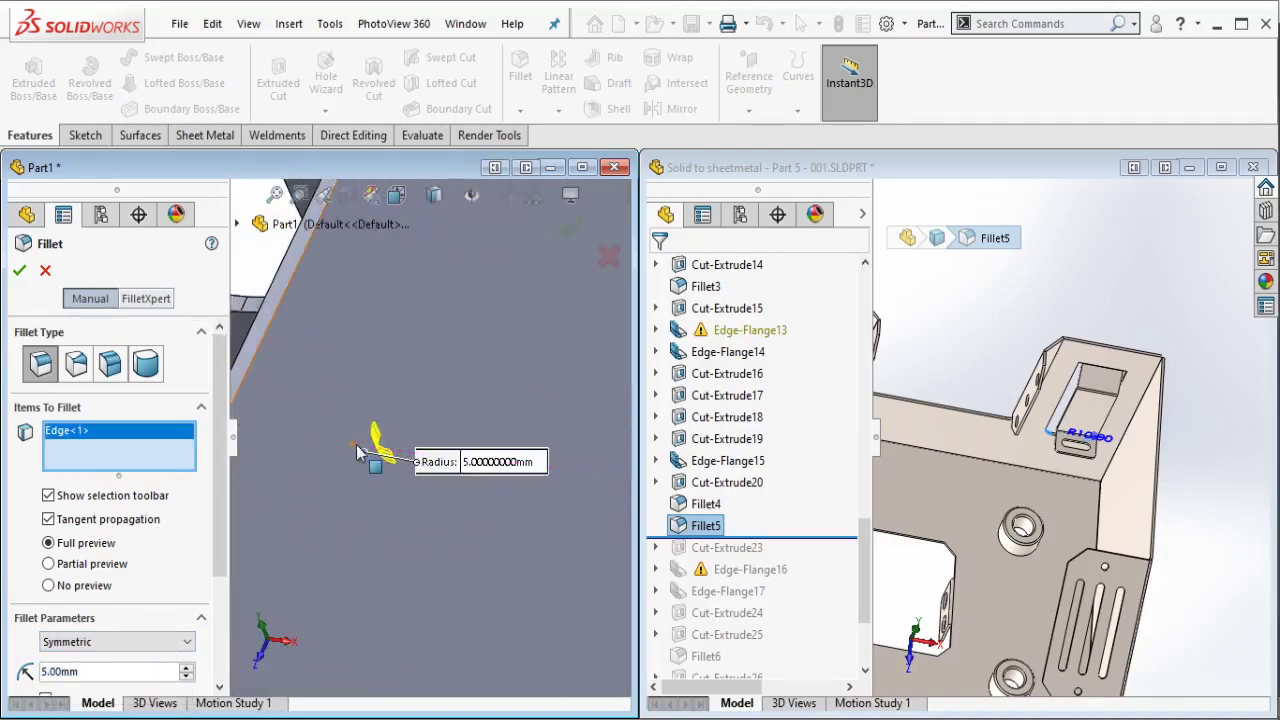
{"action": "scroll", "coordinate": [357, 452], "scroll_direction": "up", "scroll_amount": 2}
{"action": "scroll", "coordinate": [370, 425], "scroll_direction": "up", "scroll_amount": 2}
{"action": "scroll", "coordinate": [340, 420], "scroll_direction": "up", "scroll_amount": 3}
{"action": "scroll", "coordinate": [299, 421], "scroll_direction": "up", "scroll_amount": 2}
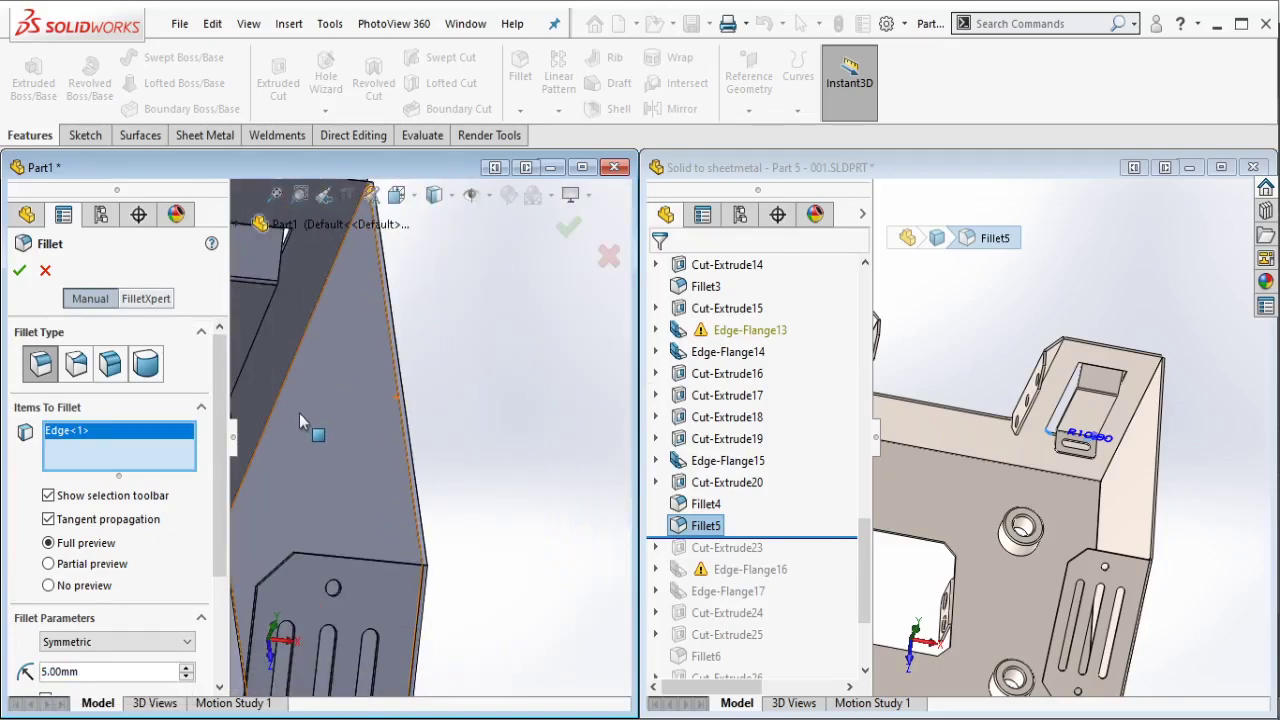
{"action": "scroll", "coordinate": [299, 421], "scroll_direction": "down", "scroll_amount": 3}
{"action": "scroll", "coordinate": [350, 440], "scroll_direction": "down", "scroll_amount": 3}
{"action": "scroll", "coordinate": [368, 398], "scroll_direction": "down", "scroll_amount": 2}
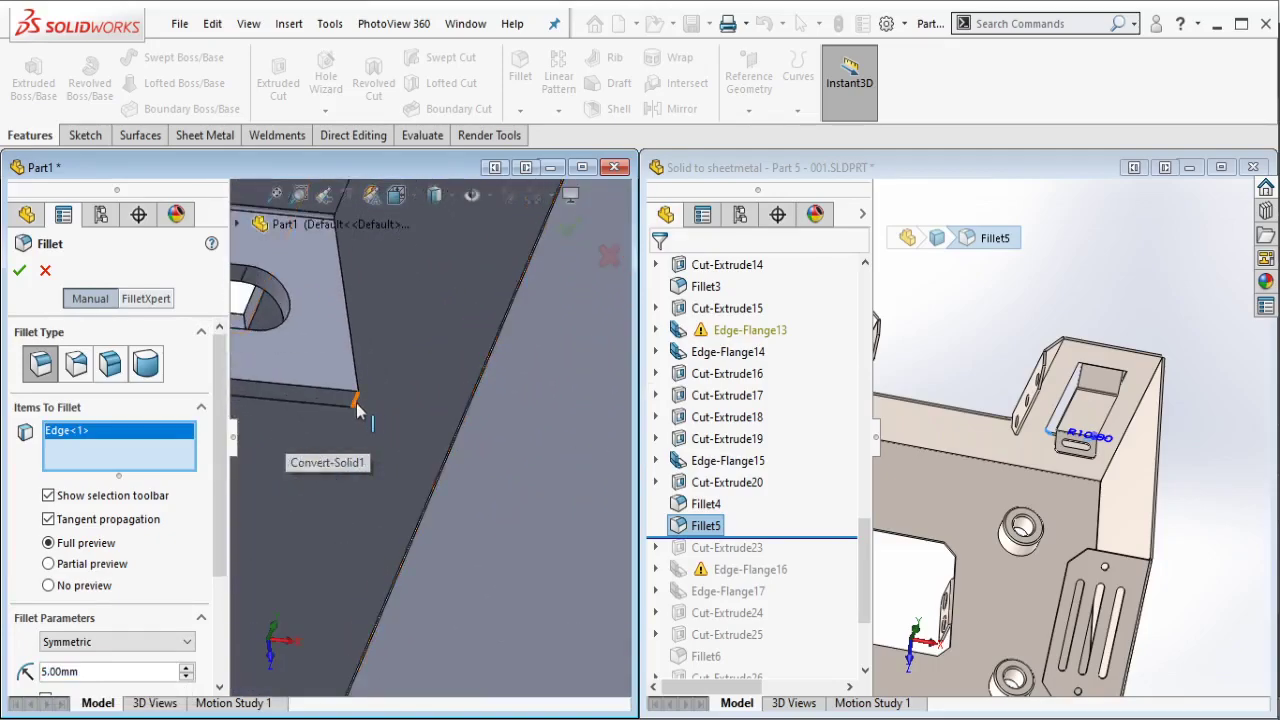
{"action": "left_click", "coordinate": [357, 404]}
{"action": "scroll", "coordinate": [360, 408], "scroll_direction": "up", "scroll_amount": 3}
{"action": "scroll", "coordinate": [360, 408], "scroll_direction": "up", "scroll_amount": 2}
{"action": "scroll", "coordinate": [361, 410], "scroll_direction": "up", "scroll_amount": 1}
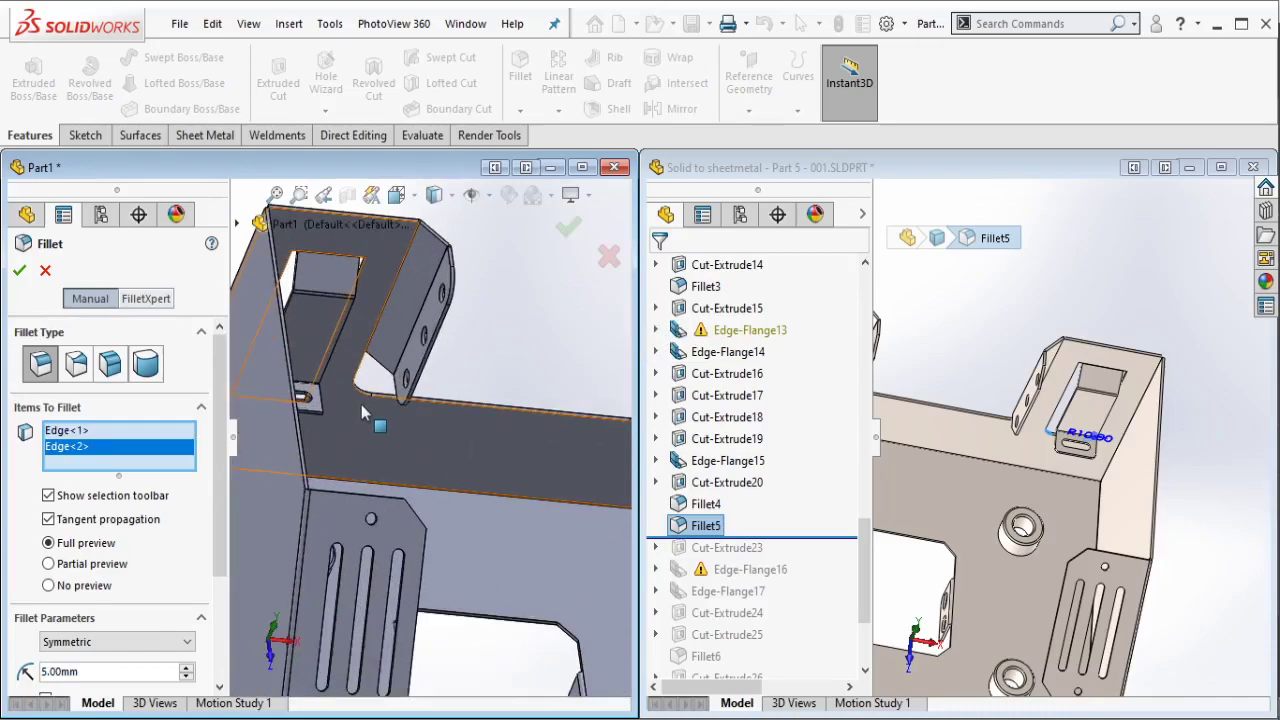
{"action": "scroll", "coordinate": [352, 410], "scroll_direction": "down", "scroll_amount": 2}
{"action": "scroll", "coordinate": [335, 418], "scroll_direction": "down", "scroll_amount": 2}
{"action": "scroll", "coordinate": [317, 425], "scroll_direction": "down", "scroll_amount": 2}
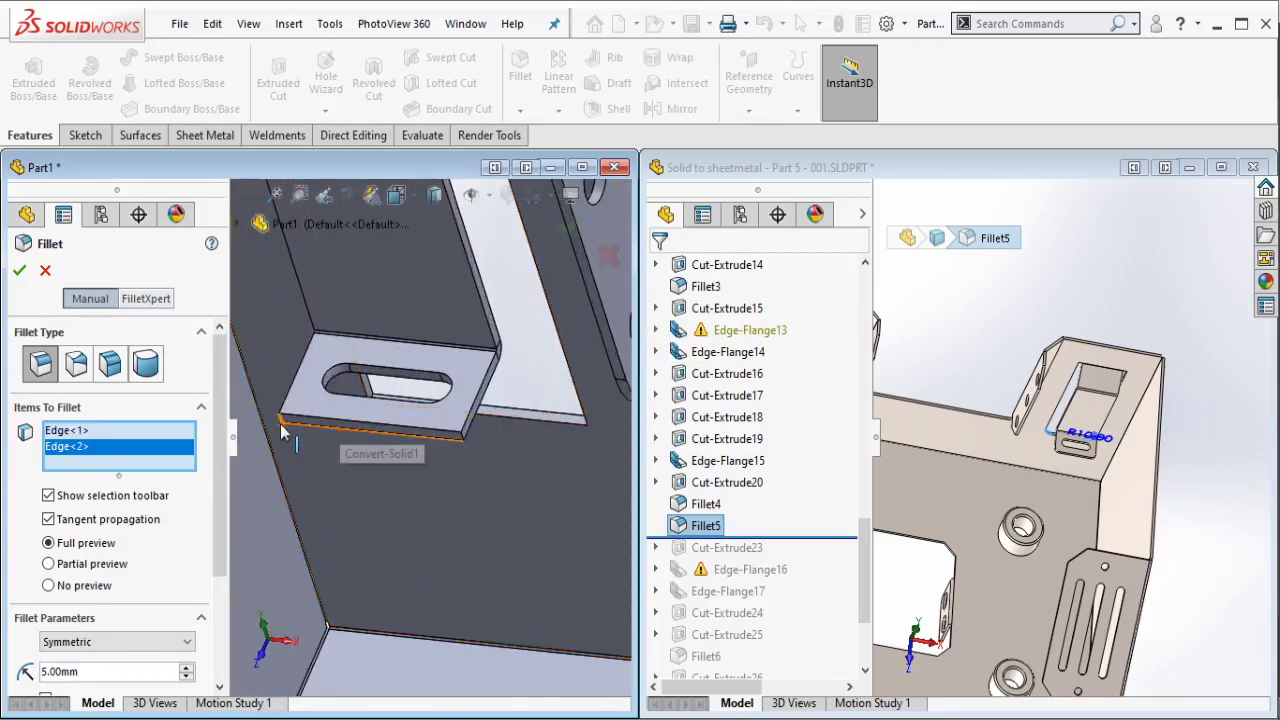
{"action": "left_click", "coordinate": [282, 428]}
{"action": "left_click", "coordinate": [463, 442]}
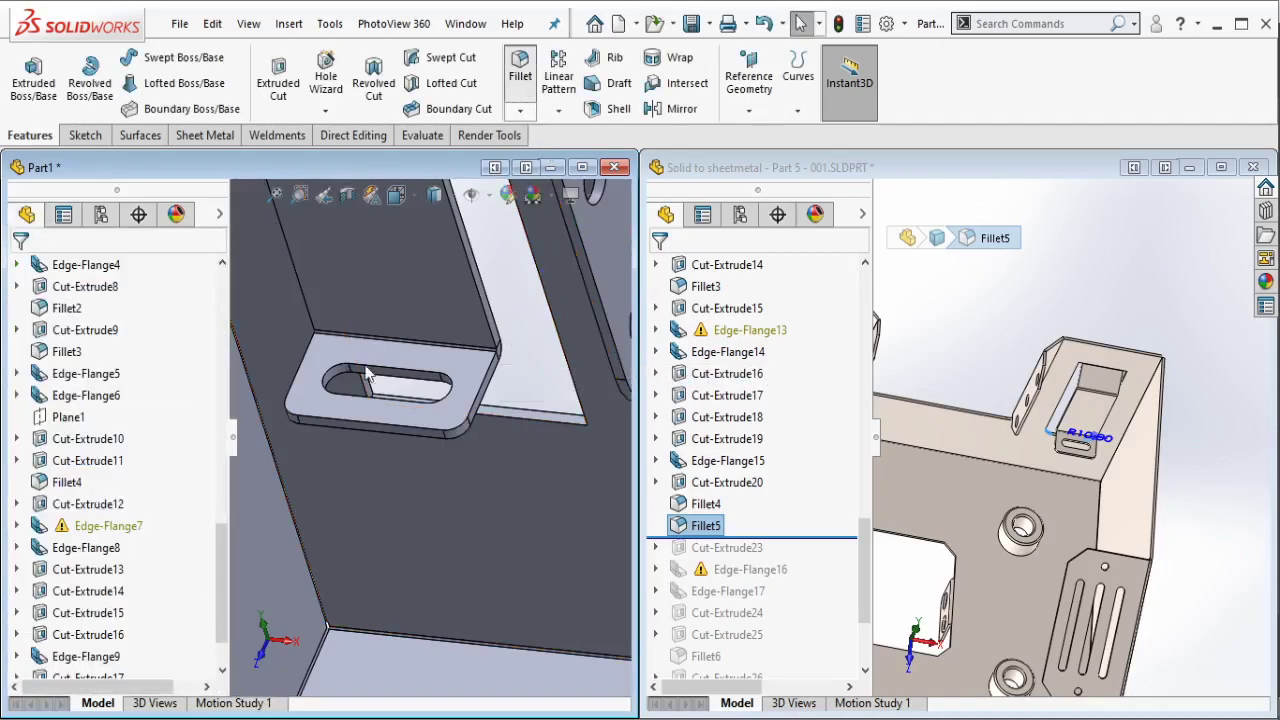
Step: Apply a 10 mm fillet to four edges around the slotted tab's base
{"action": "key", "text": "Return"}
{"action": "type", "text": "10"}
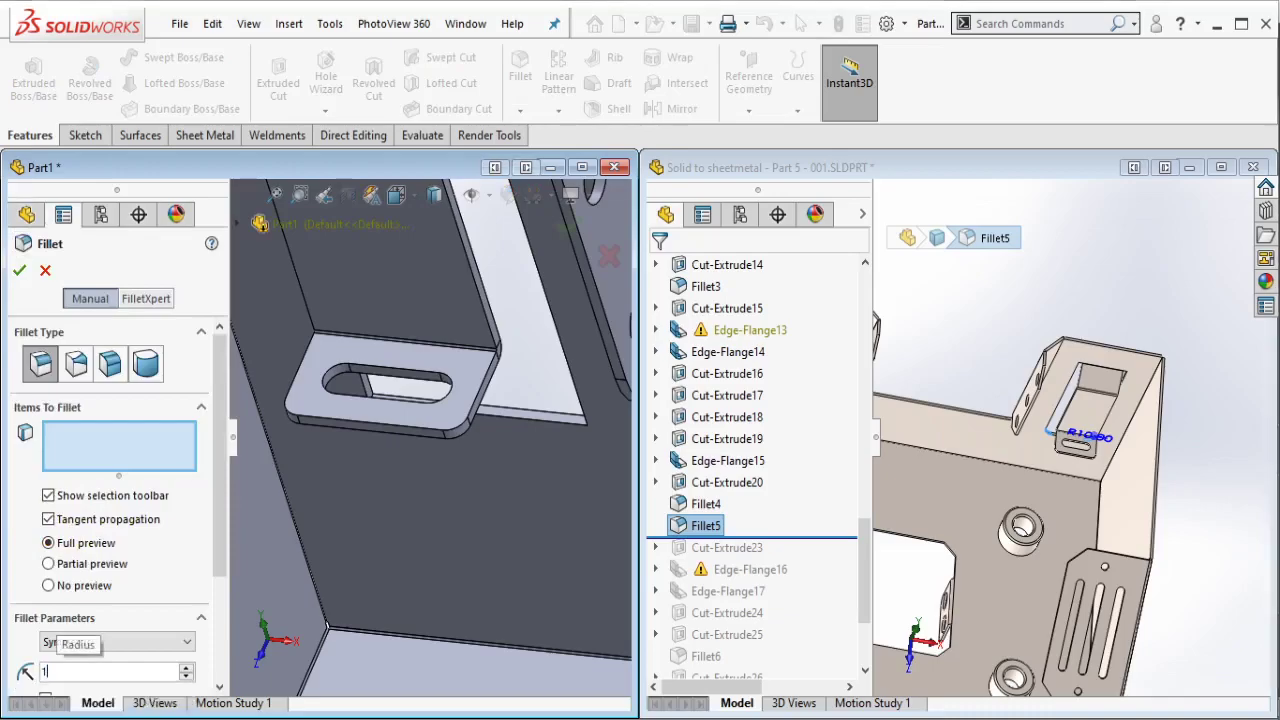
{"action": "scroll", "coordinate": [590, 427], "scroll_direction": "down", "scroll_amount": 2}
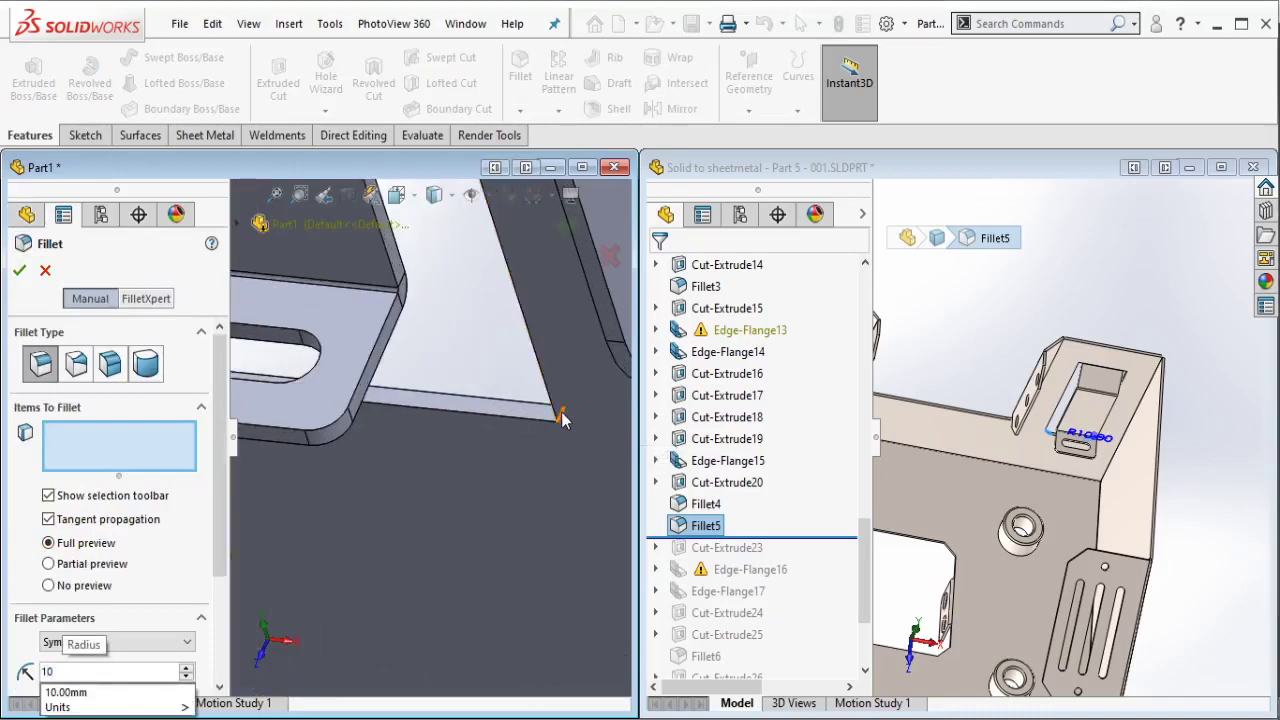
{"action": "left_click", "coordinate": [558, 413]}
{"action": "mouse_move", "coordinate": [525, 445]}
{"action": "middle_mouse_down"}
{"action": "mouse_move", "coordinate": [293, 413]}
{"action": "mouse_move", "coordinate": [493, 500]}
{"action": "mouse_move", "coordinate": [587, 507]}
{"action": "middle_mouse_up"}
{"action": "left_click", "coordinate": [298, 425]}
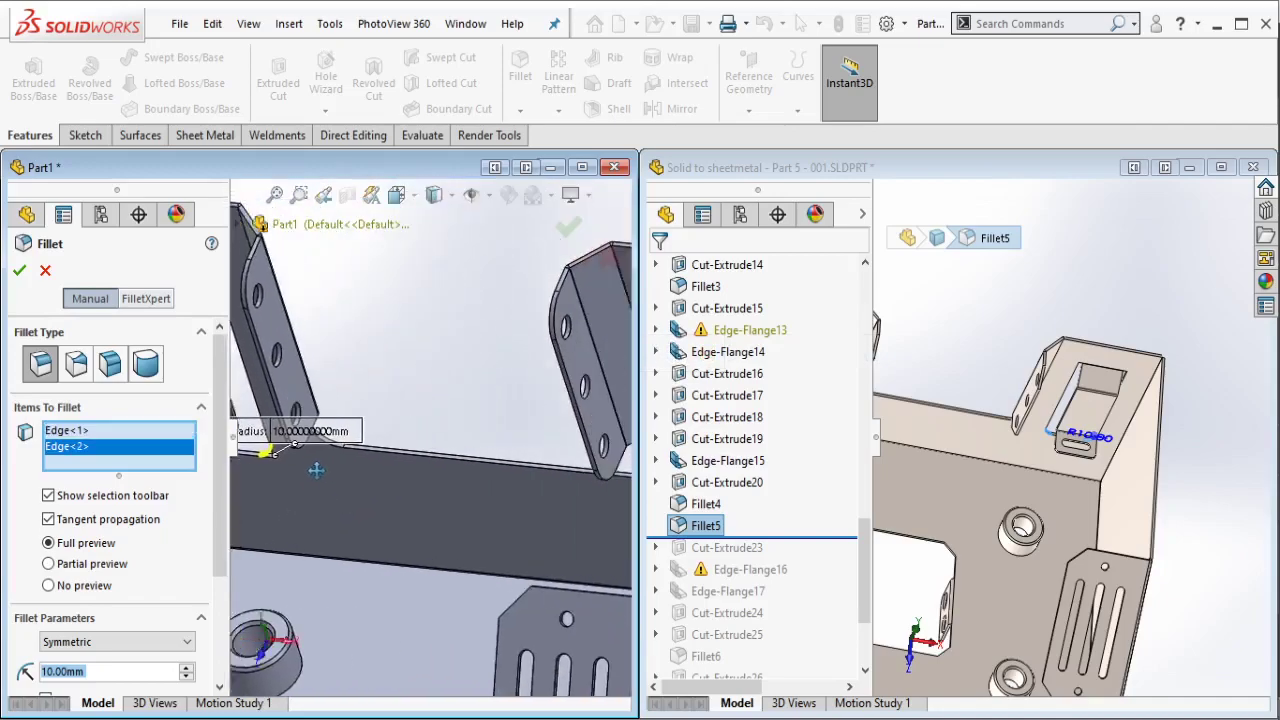
{"action": "scroll", "coordinate": [587, 507], "scroll_direction": "down", "scroll_amount": 5}
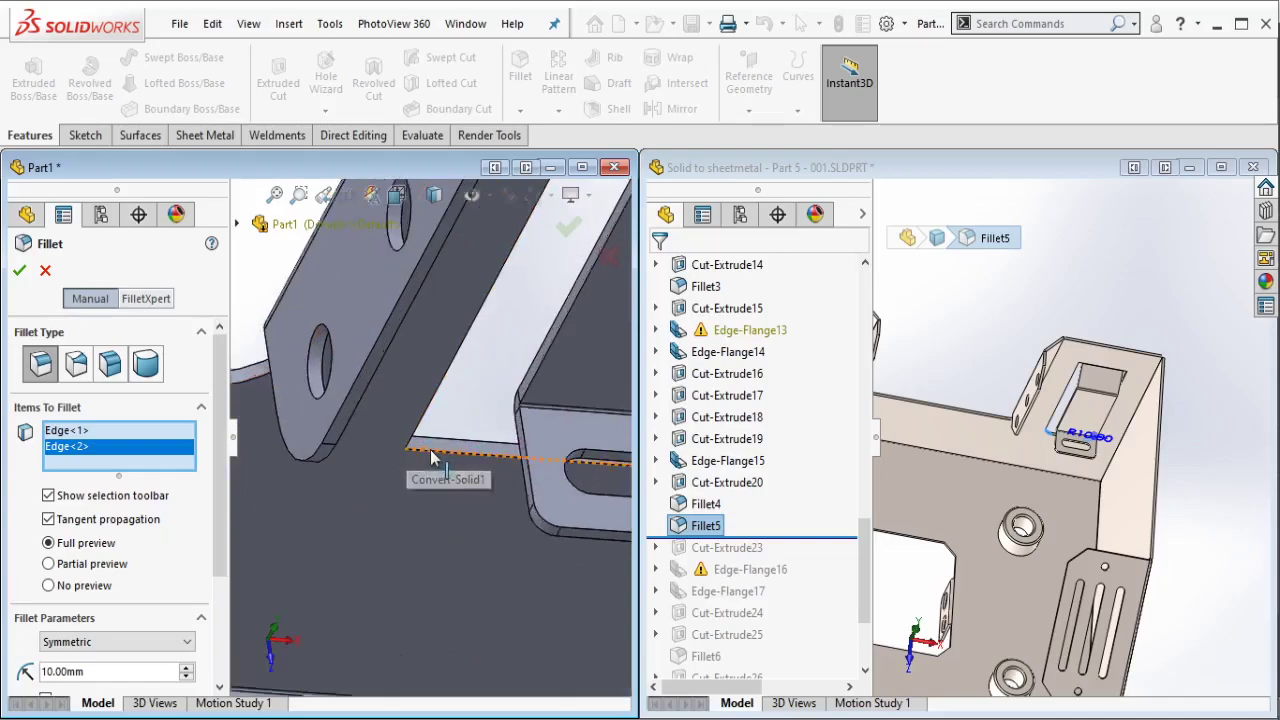
{"action": "mouse_move", "coordinate": [407, 450]}
{"action": "middle_mouse_down"}
{"action": "mouse_move", "coordinate": [390, 450]}
{"action": "mouse_move", "coordinate": [417, 476]}
{"action": "middle_mouse_up"}
{"action": "left_click", "coordinate": [390, 450]}
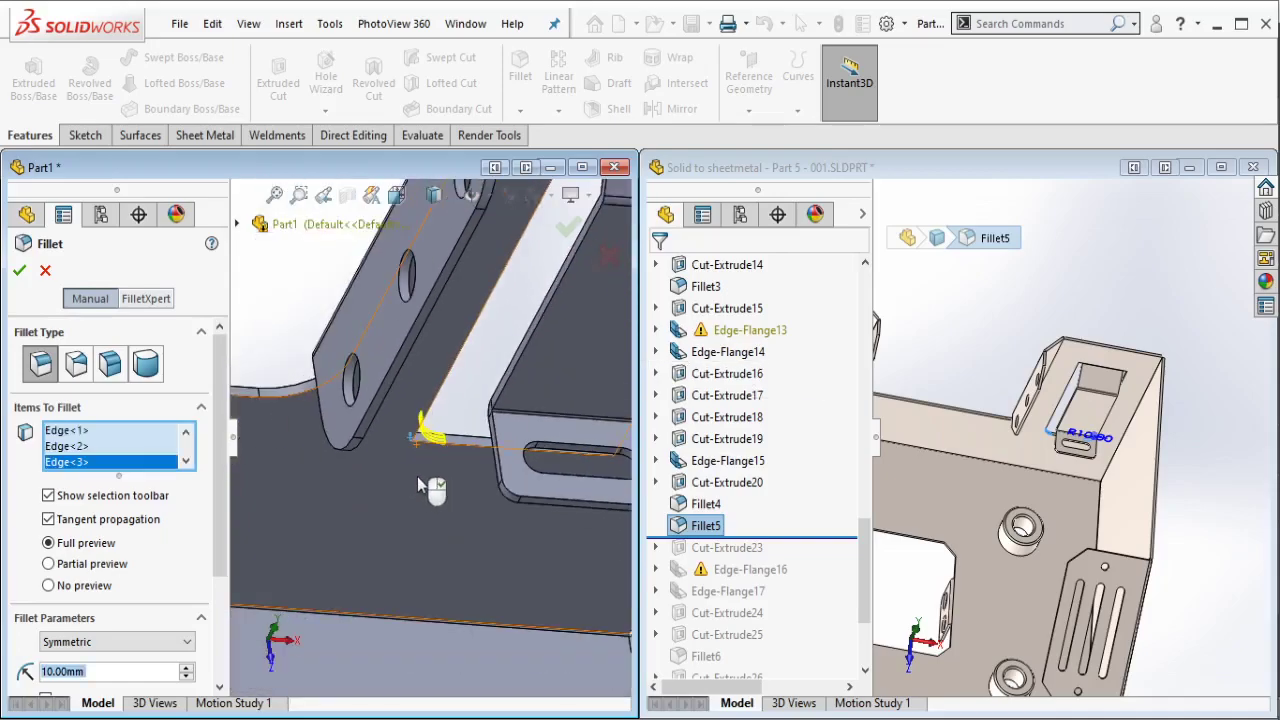
{"action": "scroll", "coordinate": [417, 476], "scroll_direction": "down", "scroll_amount": 3}
{"action": "middle_click_drag", "start_coordinate": [537, 456], "coordinate": [565, 446]}
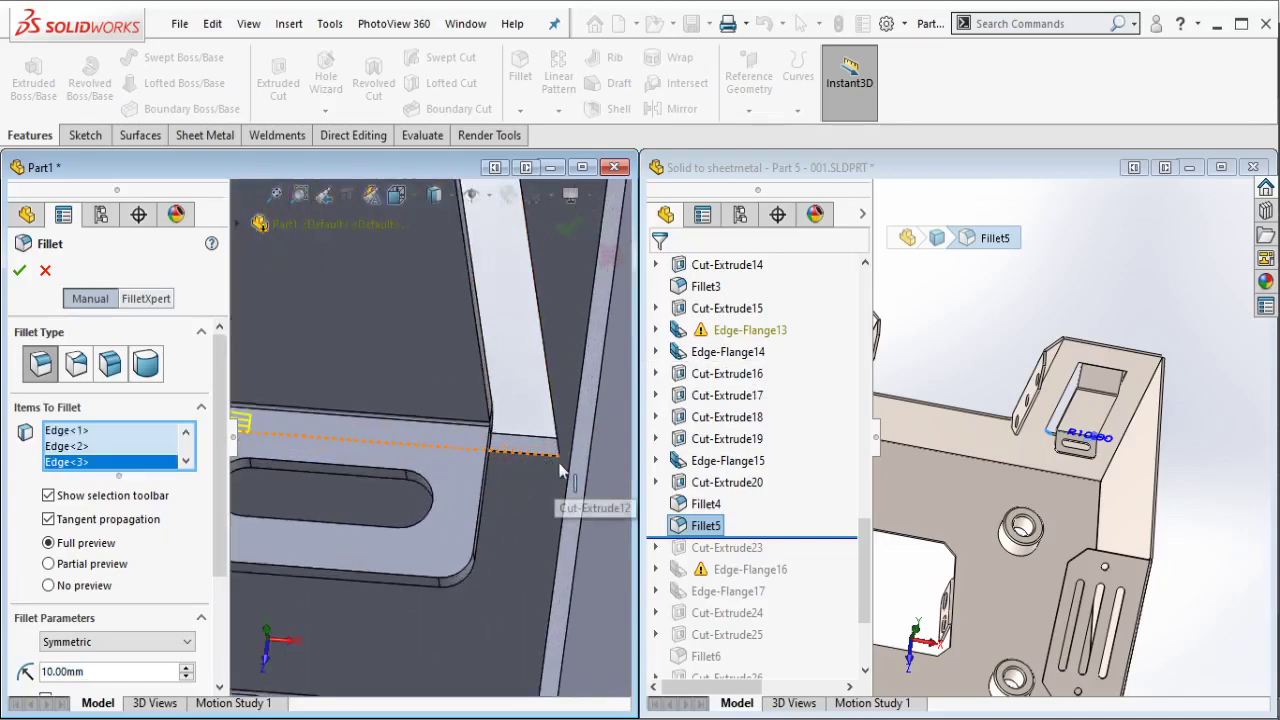
{"action": "left_click", "coordinate": [563, 448]}
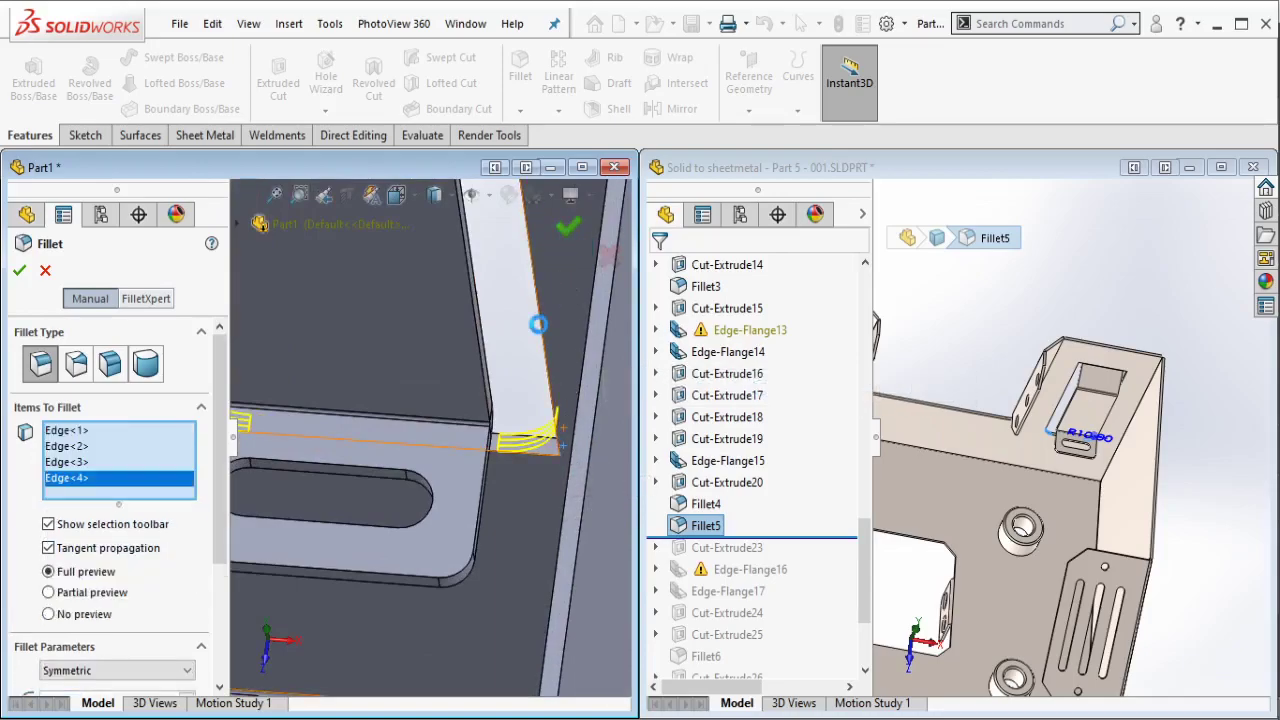
{"action": "key", "text": "Return"}
{"action": "middle_click_drag", "start_coordinate": [520, 371], "coordinate": [630, 420]}
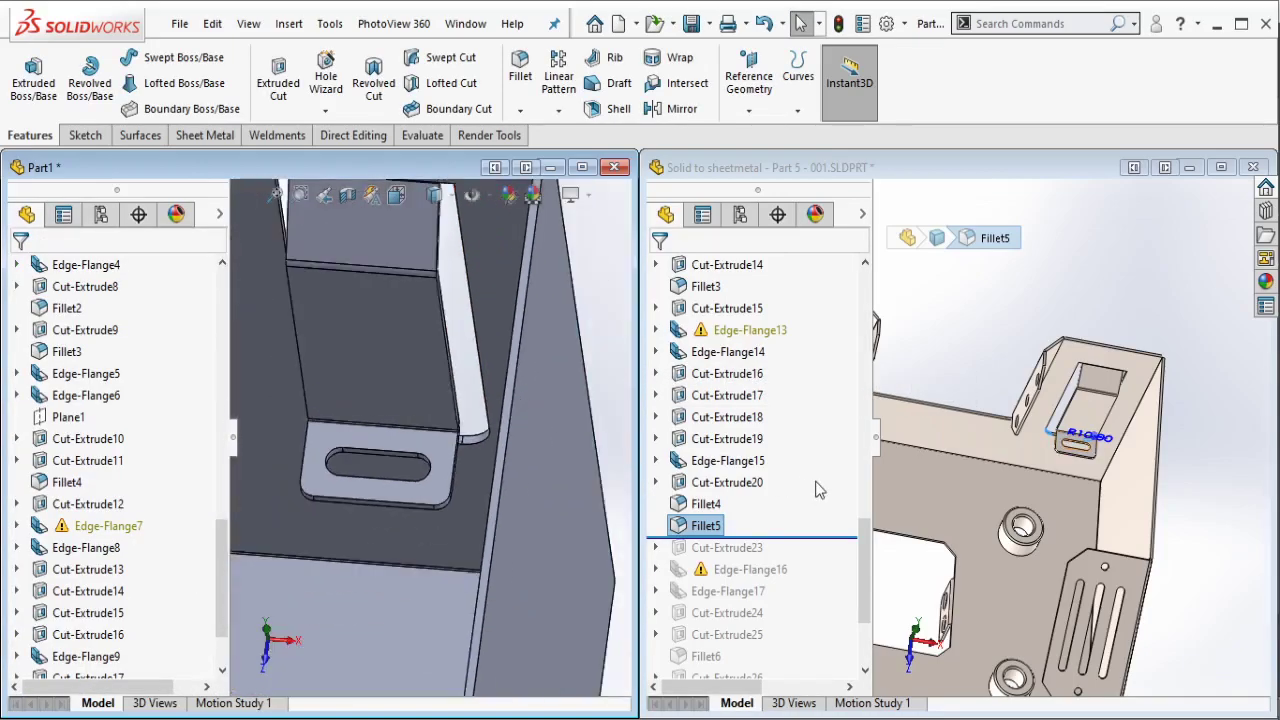
{"action": "scroll", "coordinate": [831, 492], "scroll_direction": "up", "scroll_amount": 2}
Step: Roll the reference forward to Cut-Extrude23 and display its 200, 40 and 80 dimensions
{"action": "scroll", "coordinate": [831, 492], "scroll_direction": "down", "scroll_amount": 3}
{"action": "scroll", "coordinate": [952, 480], "scroll_direction": "up", "scroll_amount": 3}
{"action": "mouse_move", "coordinate": [952, 480]}
{"action": "middle_mouse_down"}
{"action": "mouse_move", "coordinate": [1068, 443]}
{"action": "mouse_move", "coordinate": [1110, 475]}
{"action": "middle_mouse_up"}
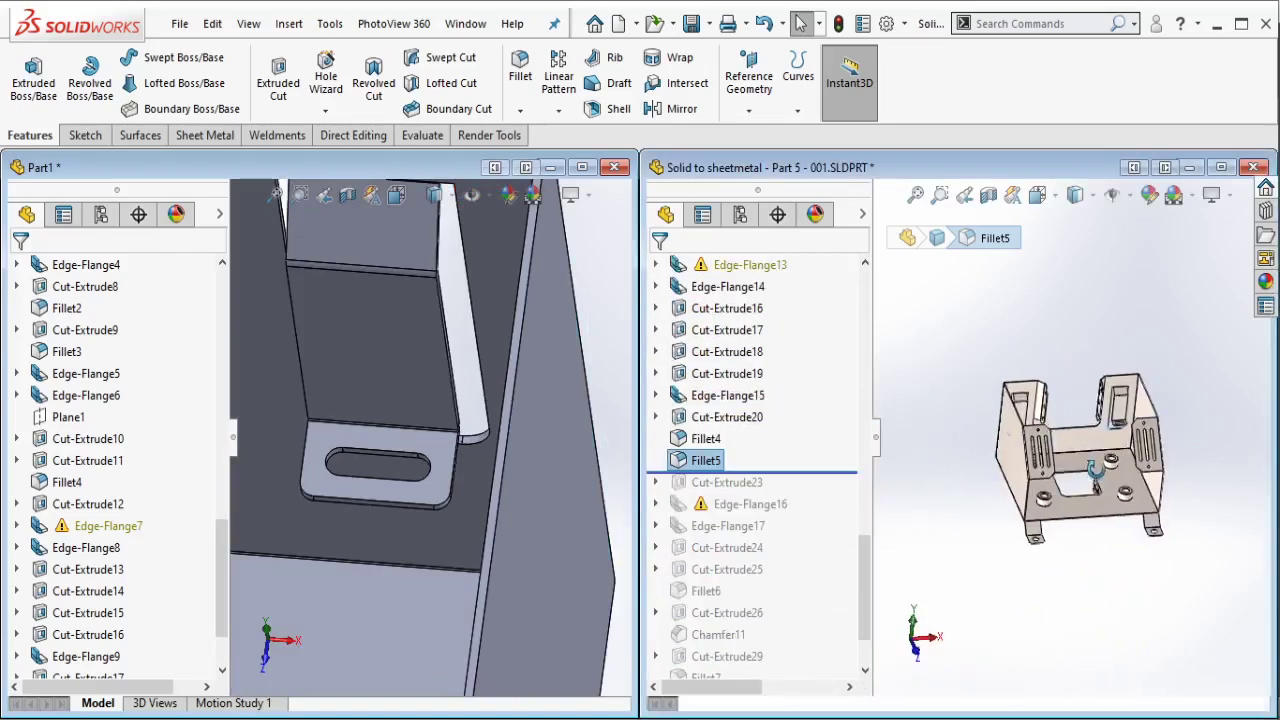
{"action": "left_click", "coordinate": [801, 472]}
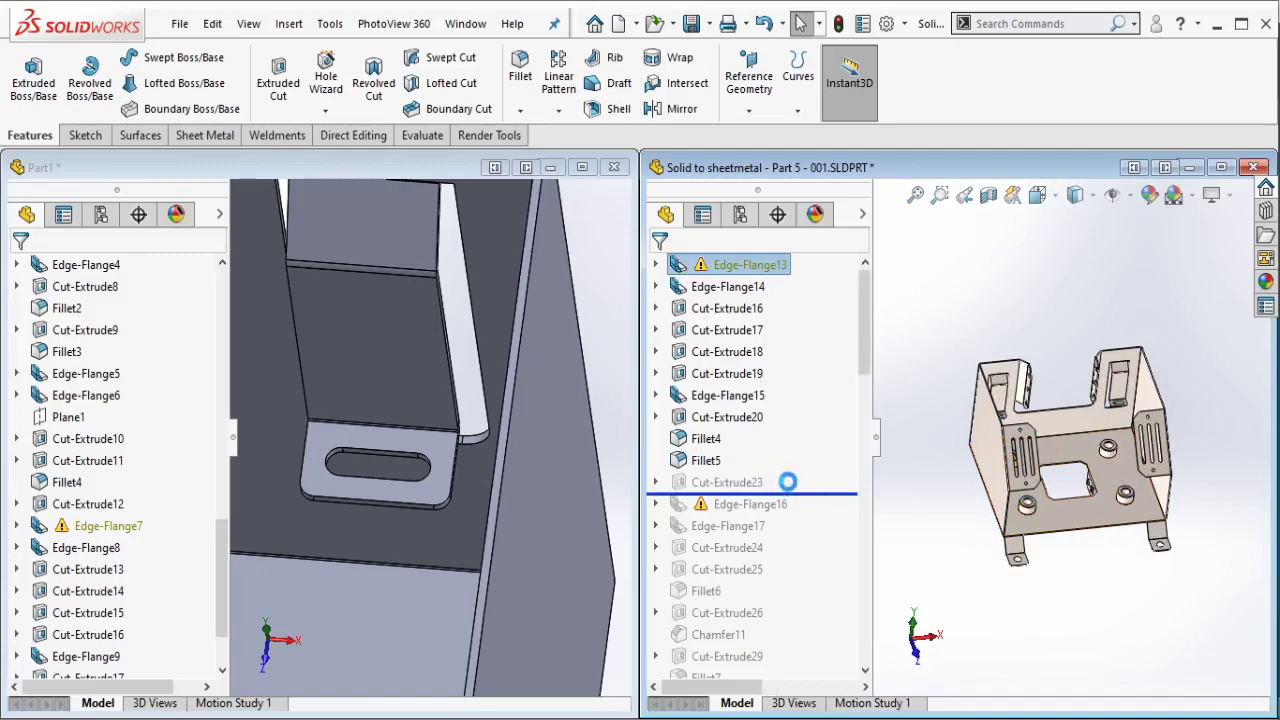
{"action": "left_click", "coordinate": [727, 482]}
{"action": "scroll", "coordinate": [1035, 443], "scroll_direction": "down", "scroll_amount": 5}
{"action": "key", "text": "ctrl+7"}
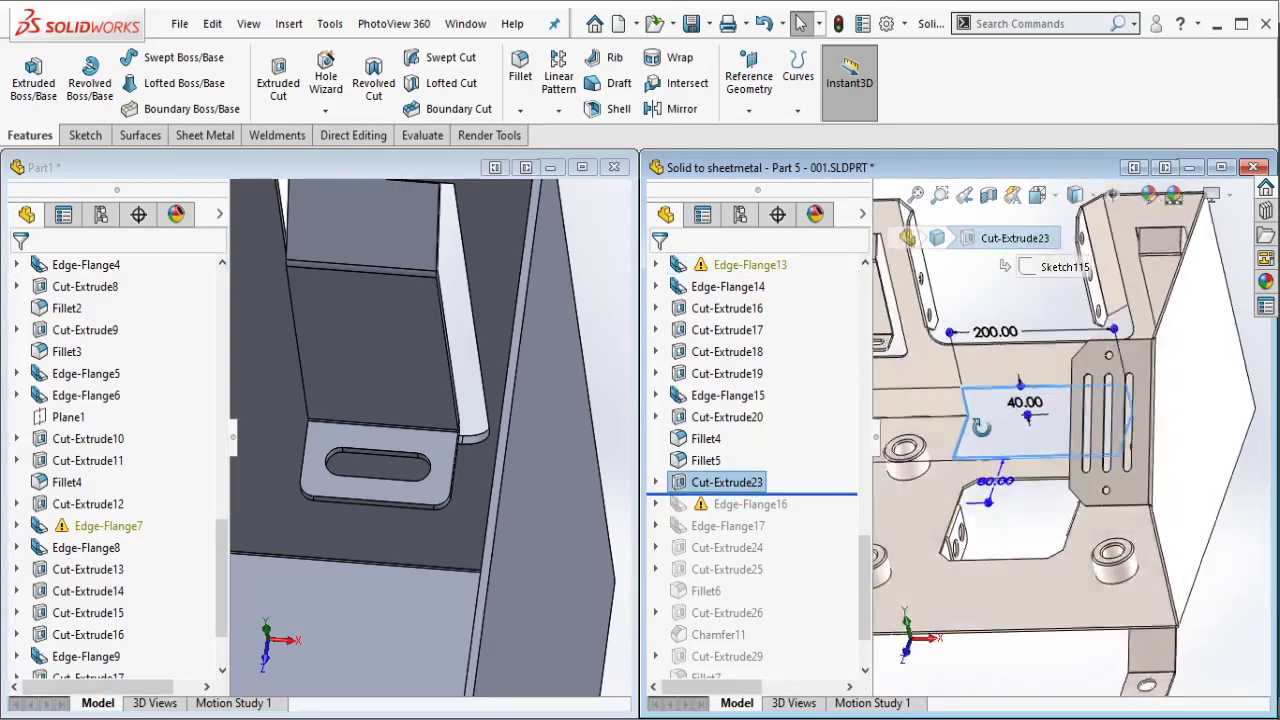
{"action": "mouse_move", "coordinate": [1008, 433]}
{"action": "middle_mouse_down"}
{"action": "mouse_move", "coordinate": [987, 385]}
{"action": "mouse_move", "coordinate": [990, 420]}
{"action": "mouse_move", "coordinate": [942, 453]}
{"action": "middle_mouse_up"}
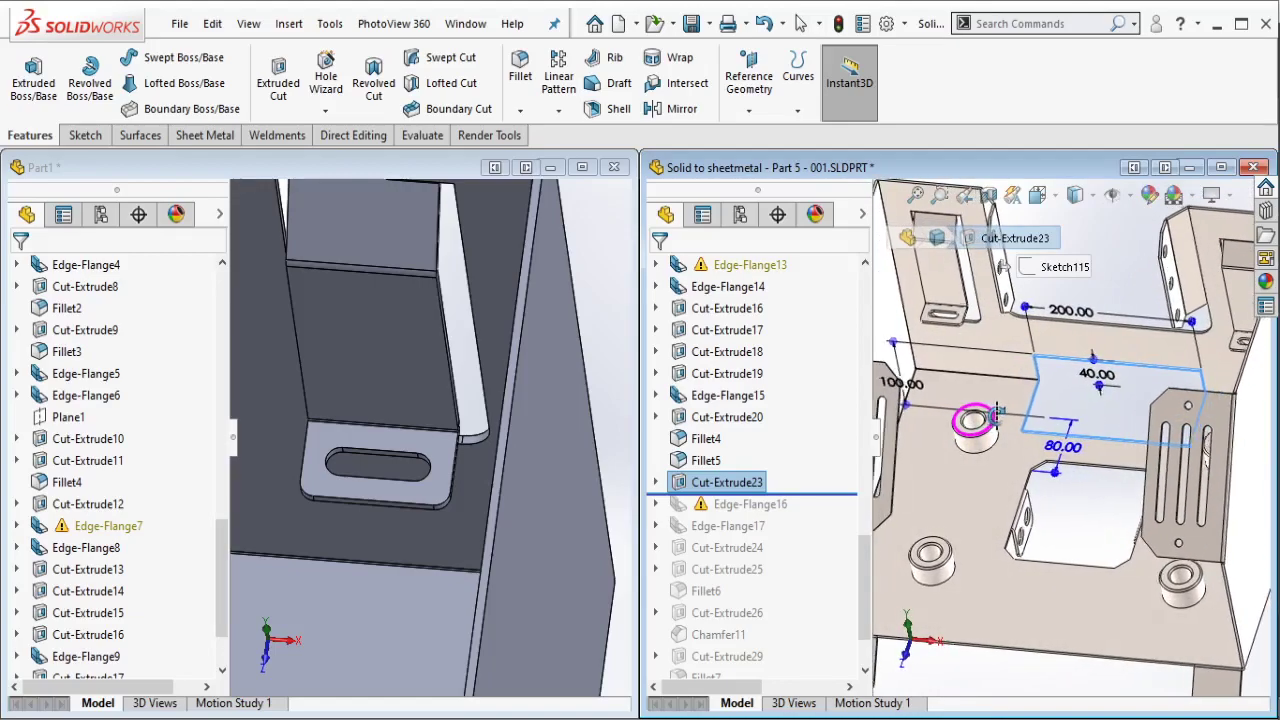
{"action": "scroll", "coordinate": [420, 440], "scroll_direction": "up", "scroll_amount": 5}
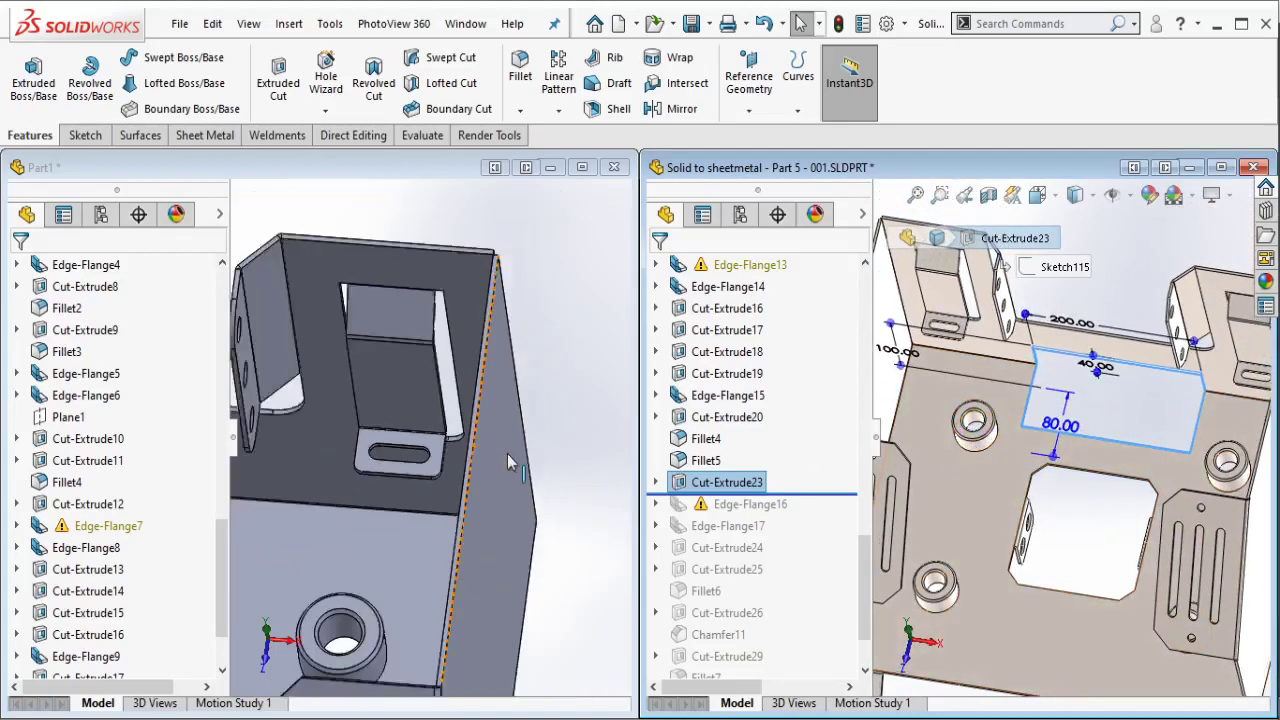
{"action": "mouse_move", "coordinate": [420, 440]}
{"action": "middle_mouse_down"}
{"action": "mouse_move", "coordinate": [415, 500]}
{"action": "mouse_move", "coordinate": [362, 380]}
{"action": "mouse_move", "coordinate": [450, 597]}
{"action": "mouse_move", "coordinate": [366, 463]}
{"action": "middle_mouse_up"}
Step: Start a sketch on Part1's front side wall and draw a vertical centerline down from its top edge
{"action": "left_click", "coordinate": [430, 440]}
{"action": "left_click", "coordinate": [510, 374]}
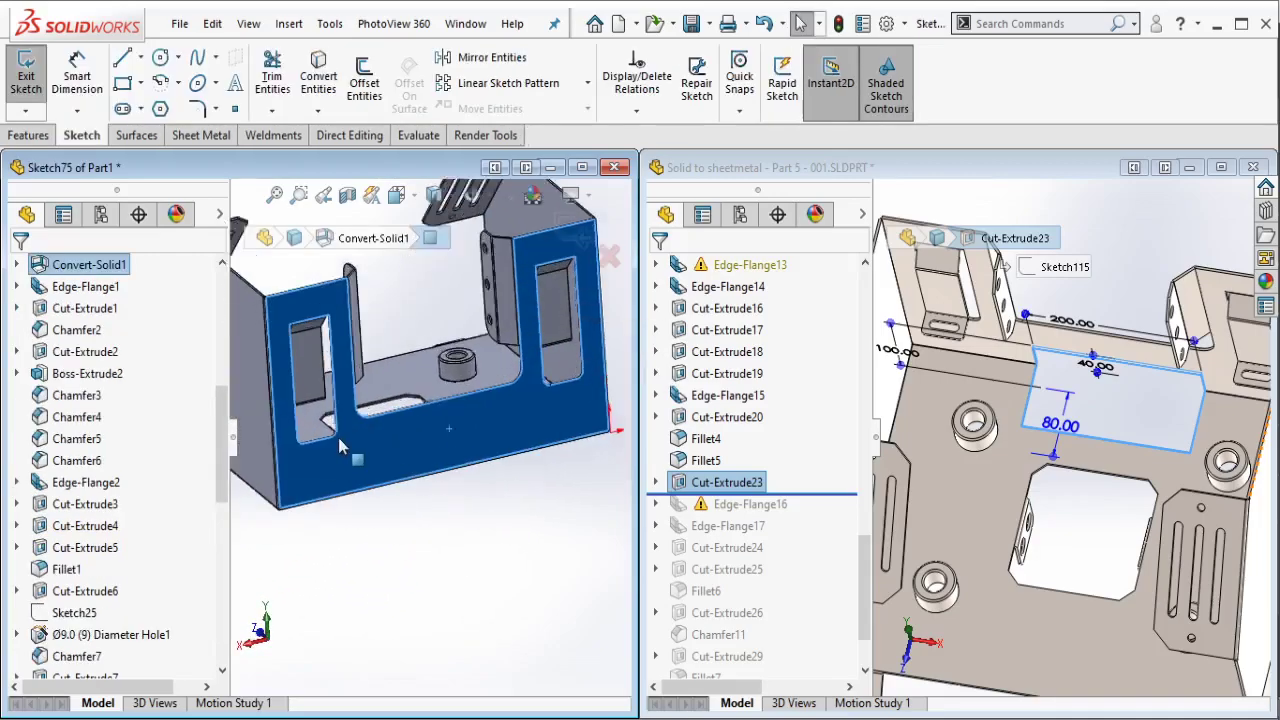
{"action": "left_click", "coordinate": [140, 57]}
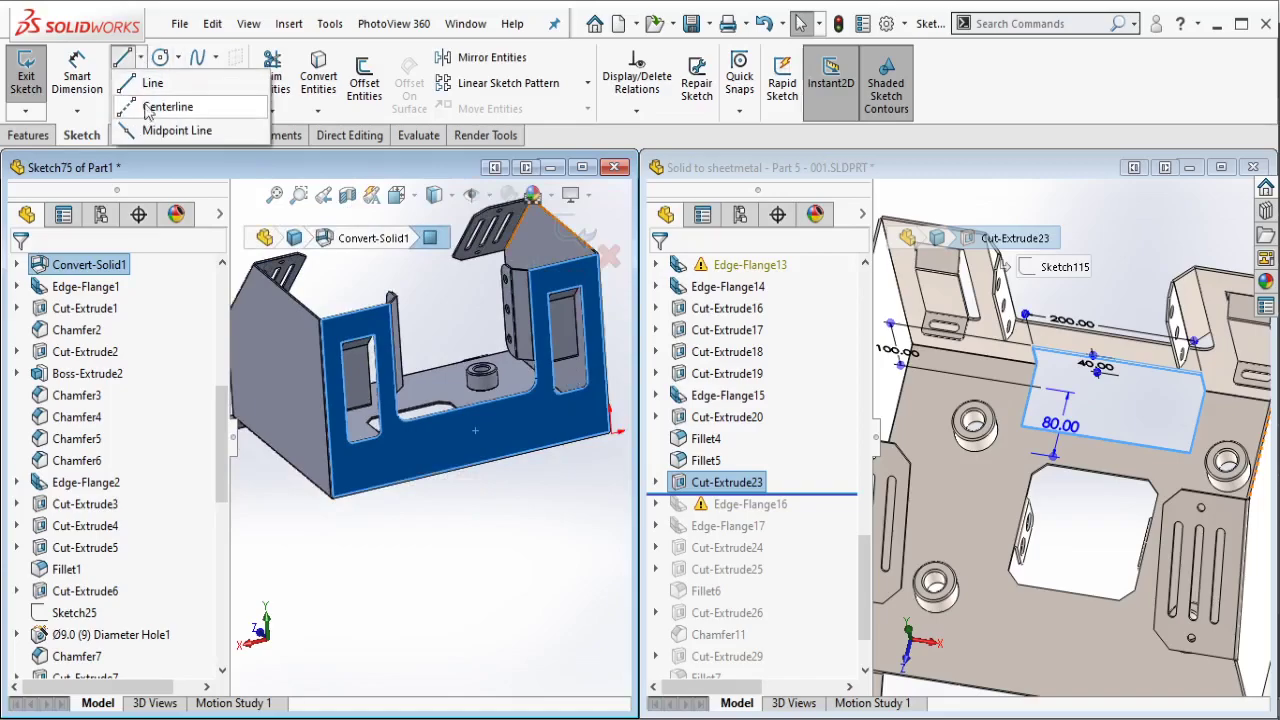
{"action": "left_click", "coordinate": [150, 83]}
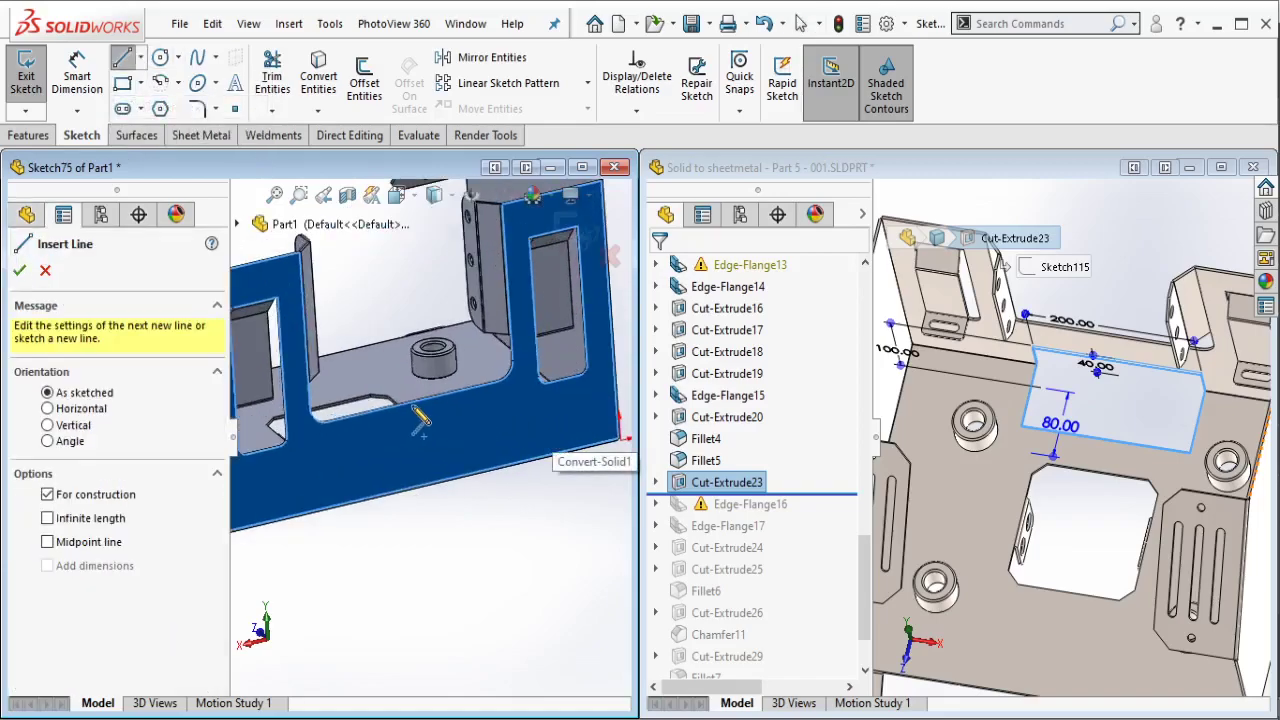
{"action": "left_click", "coordinate": [411, 403]}
{"action": "left_click", "coordinate": [415, 446]}
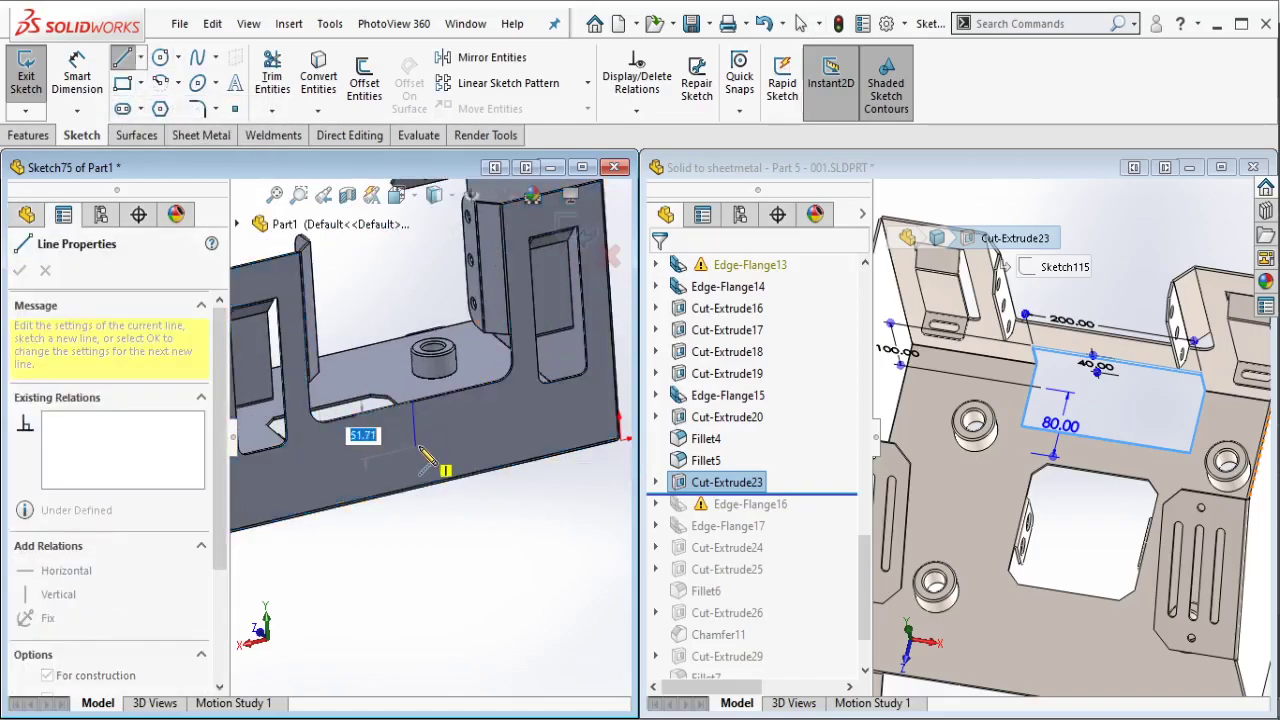
{"action": "key", "text": "Escape"}
Step: Draw a corner rectangle below the centerline and centre its top edge on the centerline's endpoint
{"action": "key", "text": "r"}
{"action": "left_click", "coordinate": [366, 476]}
{"action": "left_click", "coordinate": [531, 525]}
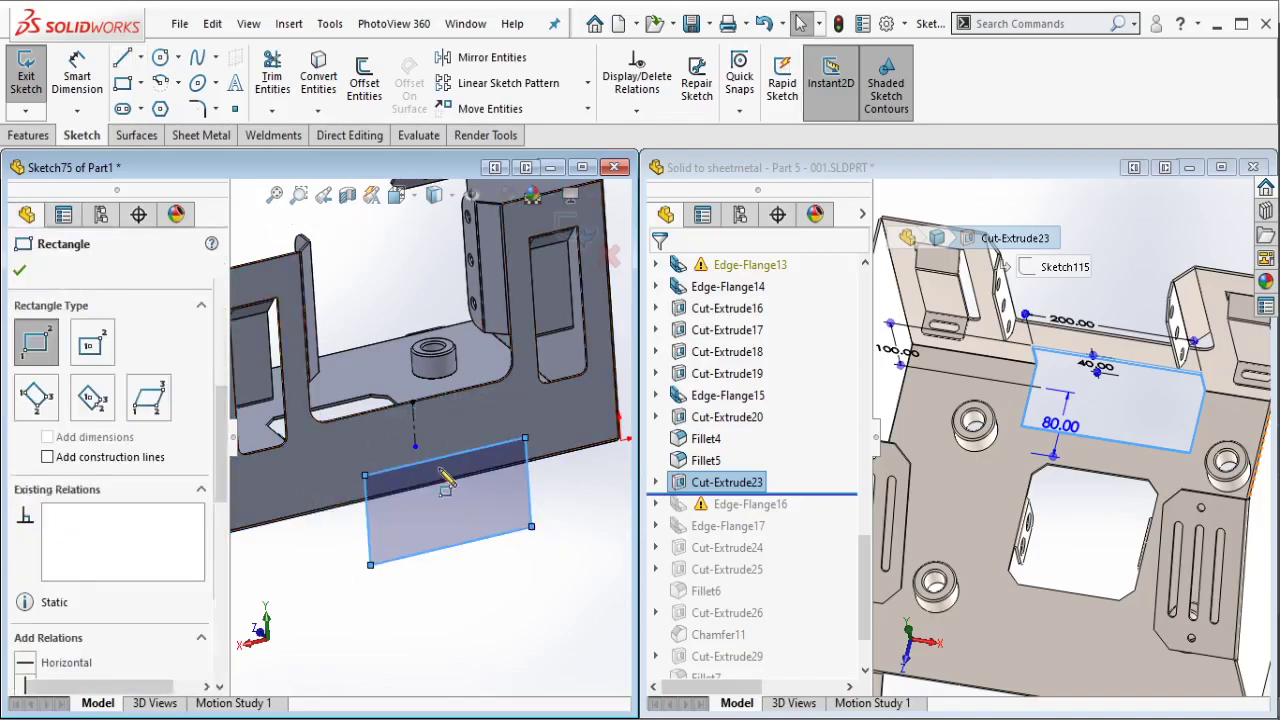
{"action": "key", "text": "Escape"}
{"action": "left_click", "coordinate": [437, 463]}
{"action": "left_click", "coordinate": [463, 446], "text": "ctrl"}
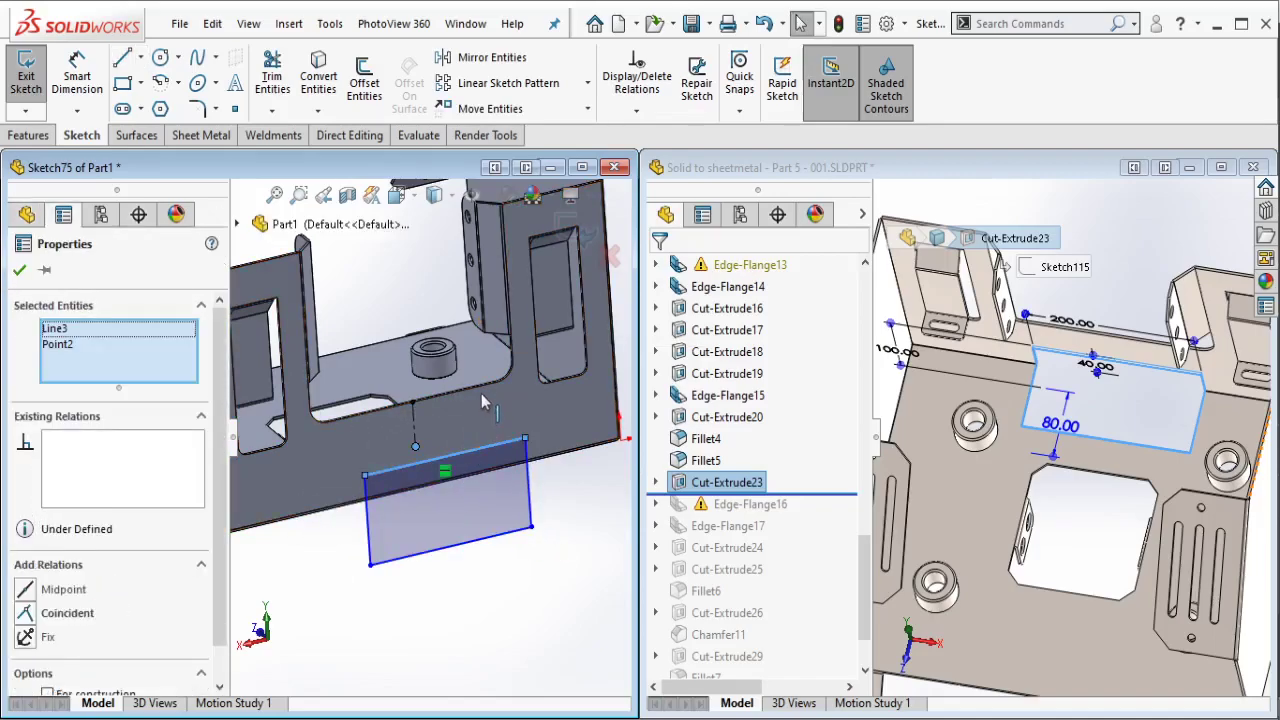
{"action": "left_click", "coordinate": [483, 375]}
{"action": "key", "text": "Escape"}
Step: Dimension the rectangle's width to 200 mm
{"action": "left_click", "coordinate": [72, 78]}
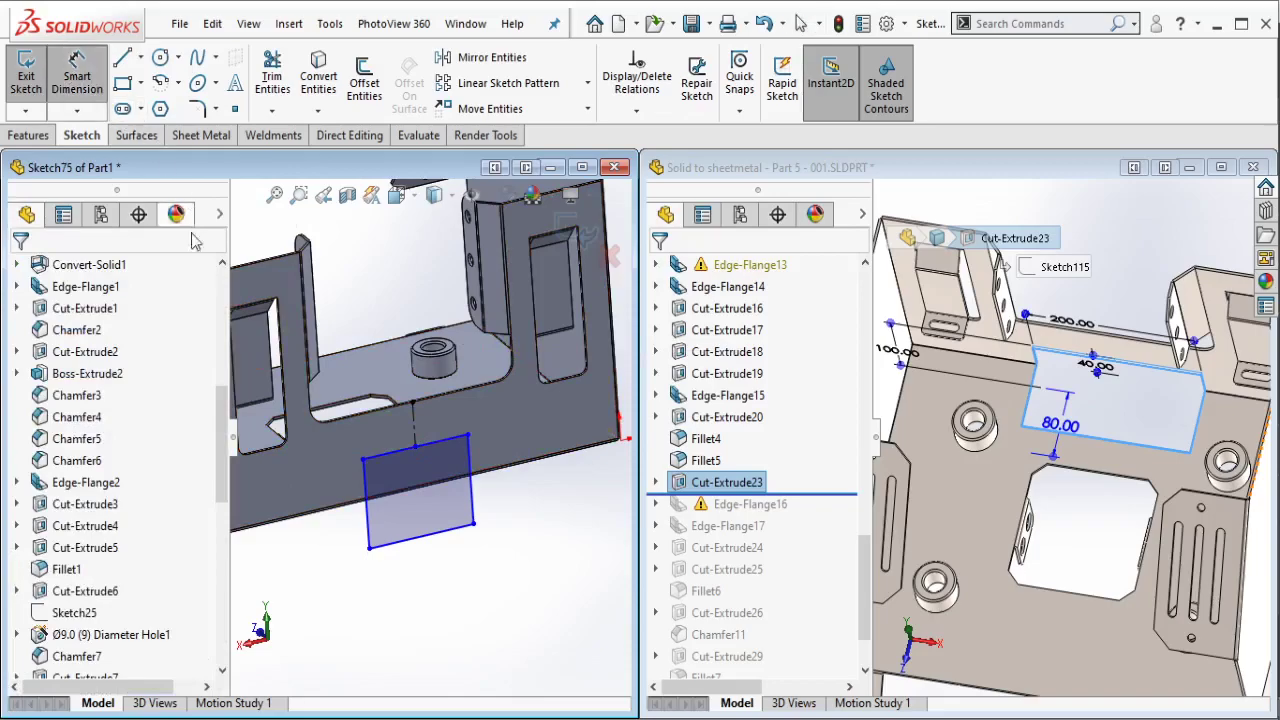
{"action": "left_click", "coordinate": [440, 540]}
{"action": "left_click", "coordinate": [447, 588]}
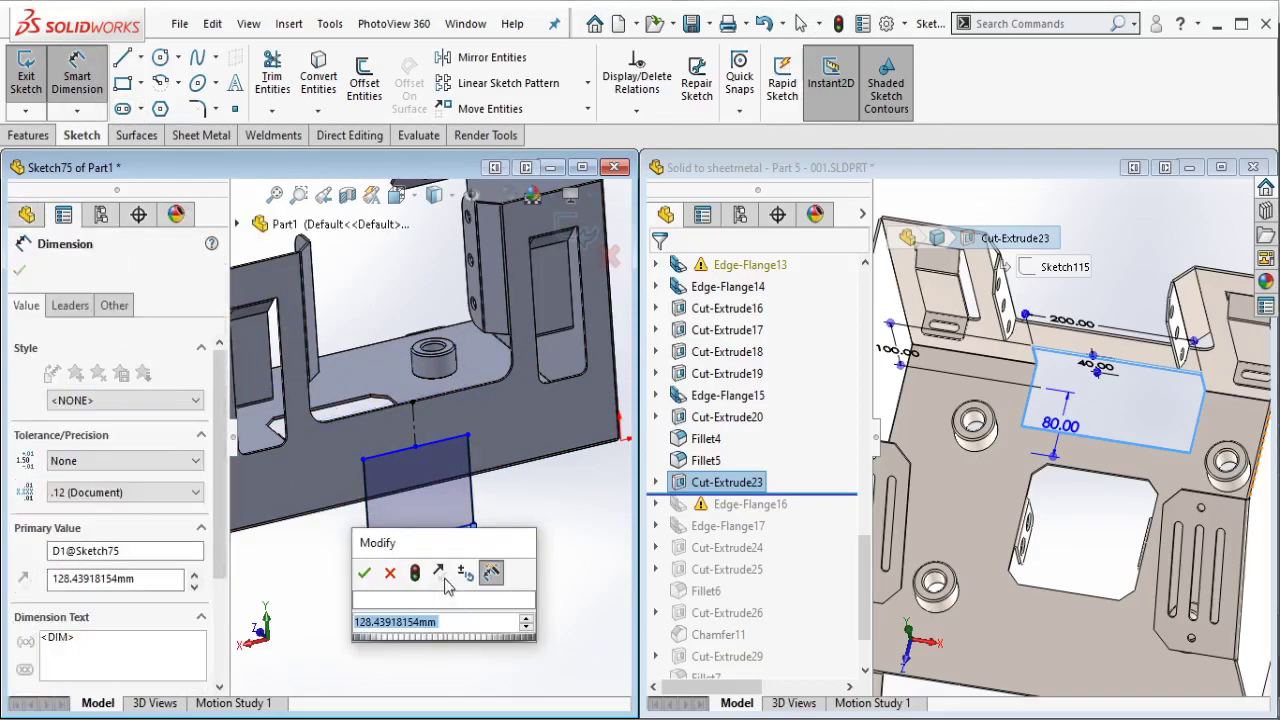
{"action": "type", "text": "200"}
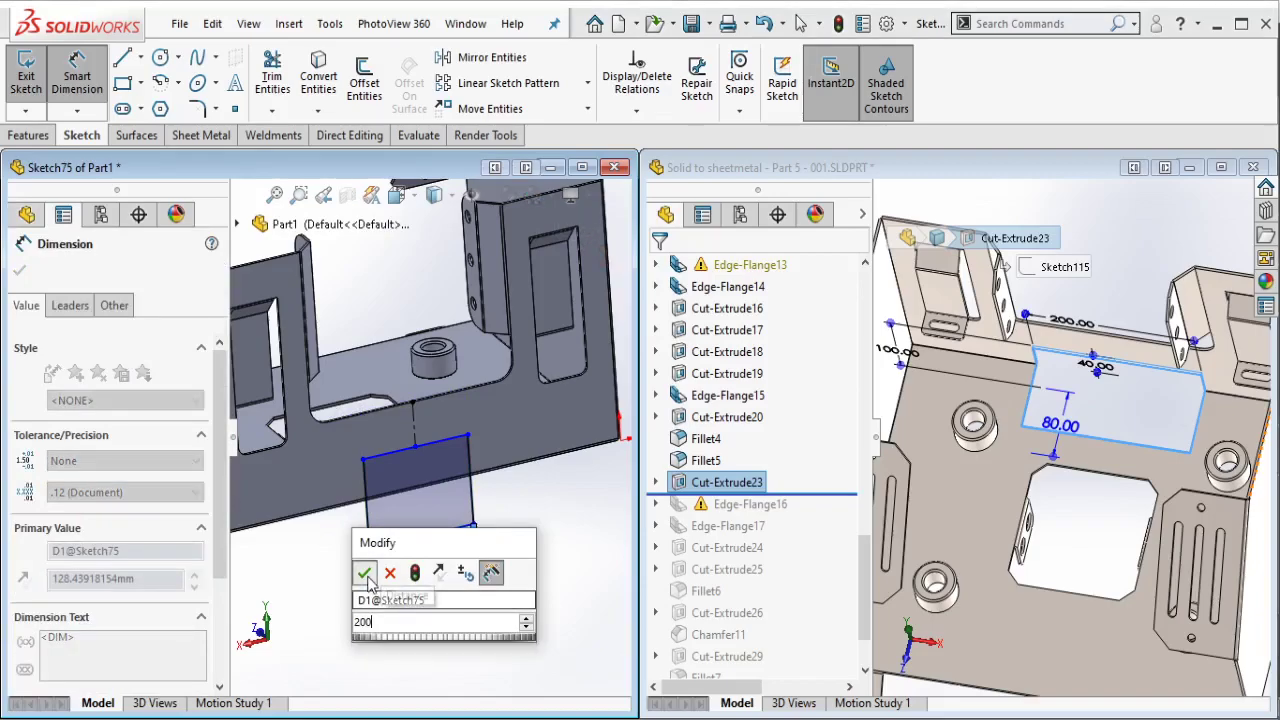
{"action": "left_click", "coordinate": [365, 574]}
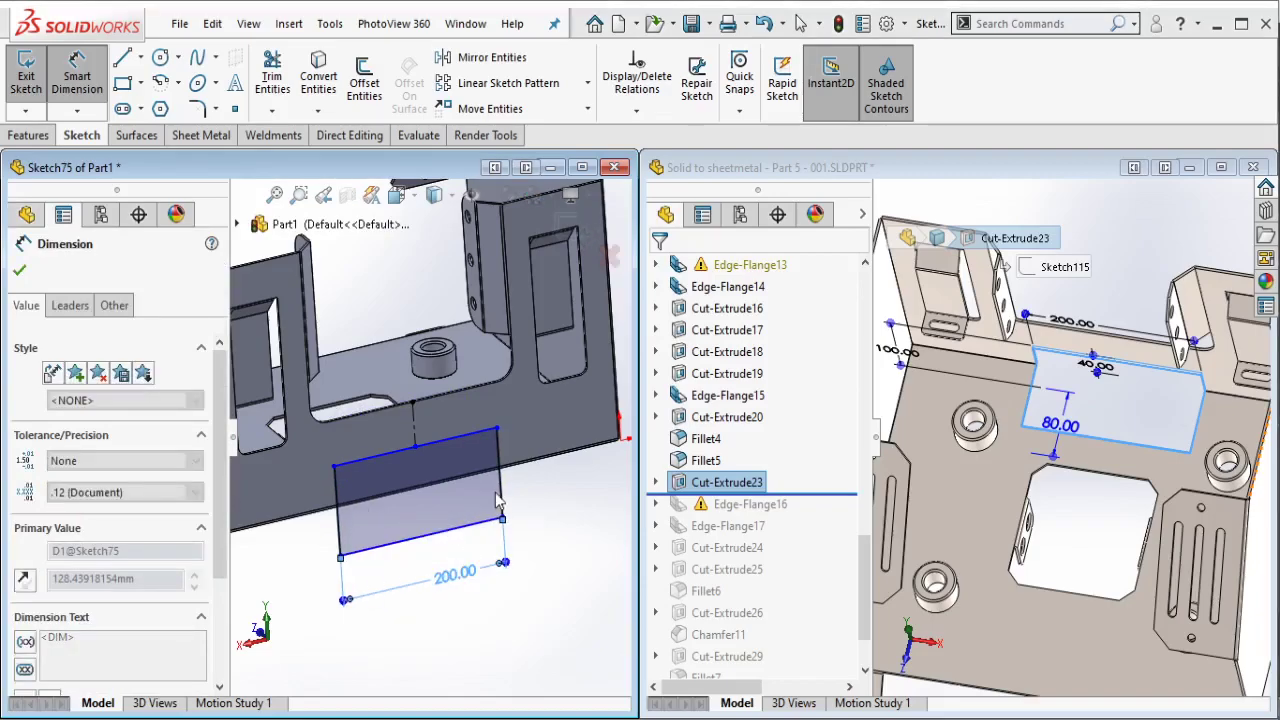
{"action": "scroll", "coordinate": [473, 444], "scroll_direction": "down", "scroll_amount": 4}
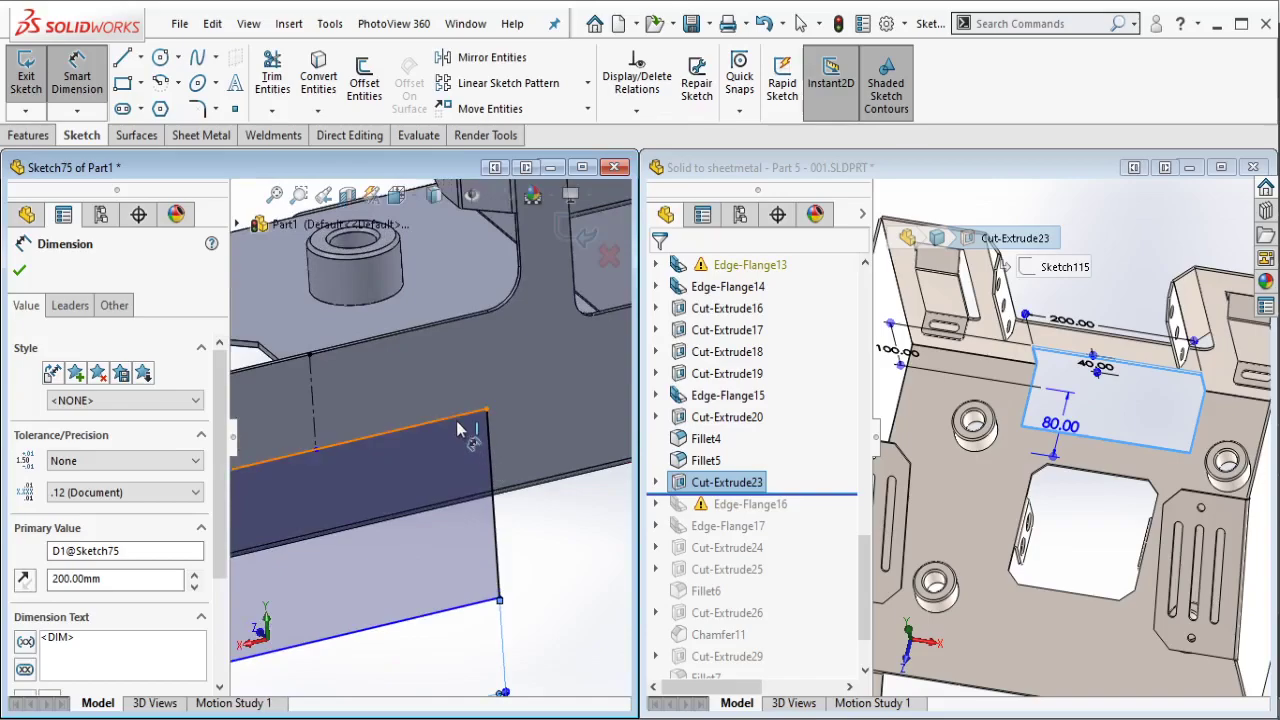
Step: Dimension the rectangle's top edge 40 mm from the wall edge and finish dimensioning
{"action": "left_click", "coordinate": [480, 388]}
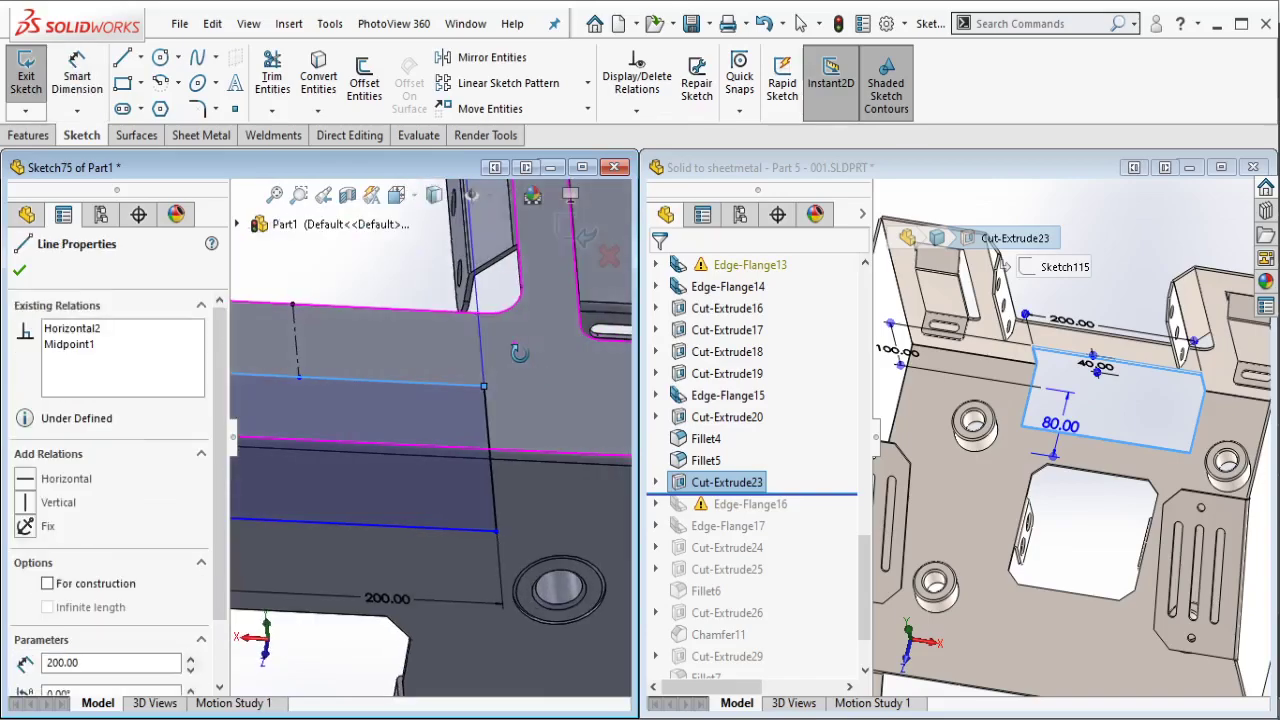
{"action": "left_click", "coordinate": [535, 456]}
{"action": "left_click", "coordinate": [543, 425]}
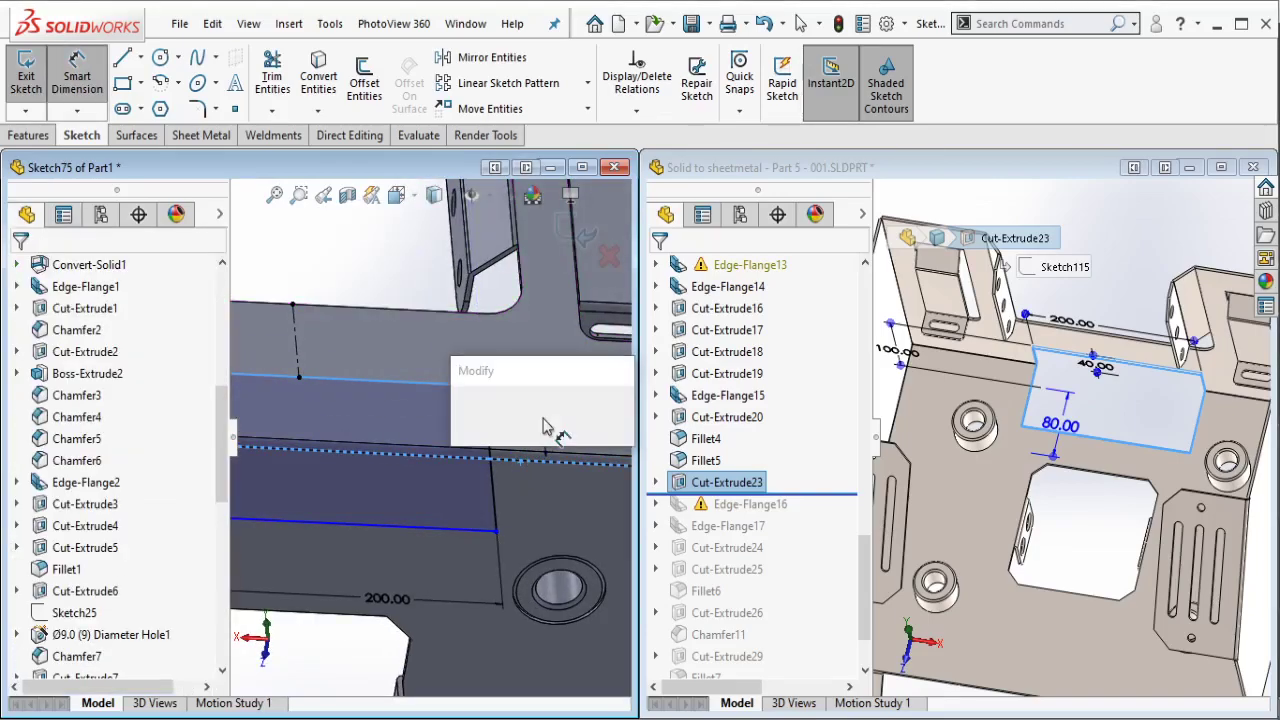
{"action": "type", "text": "40"}
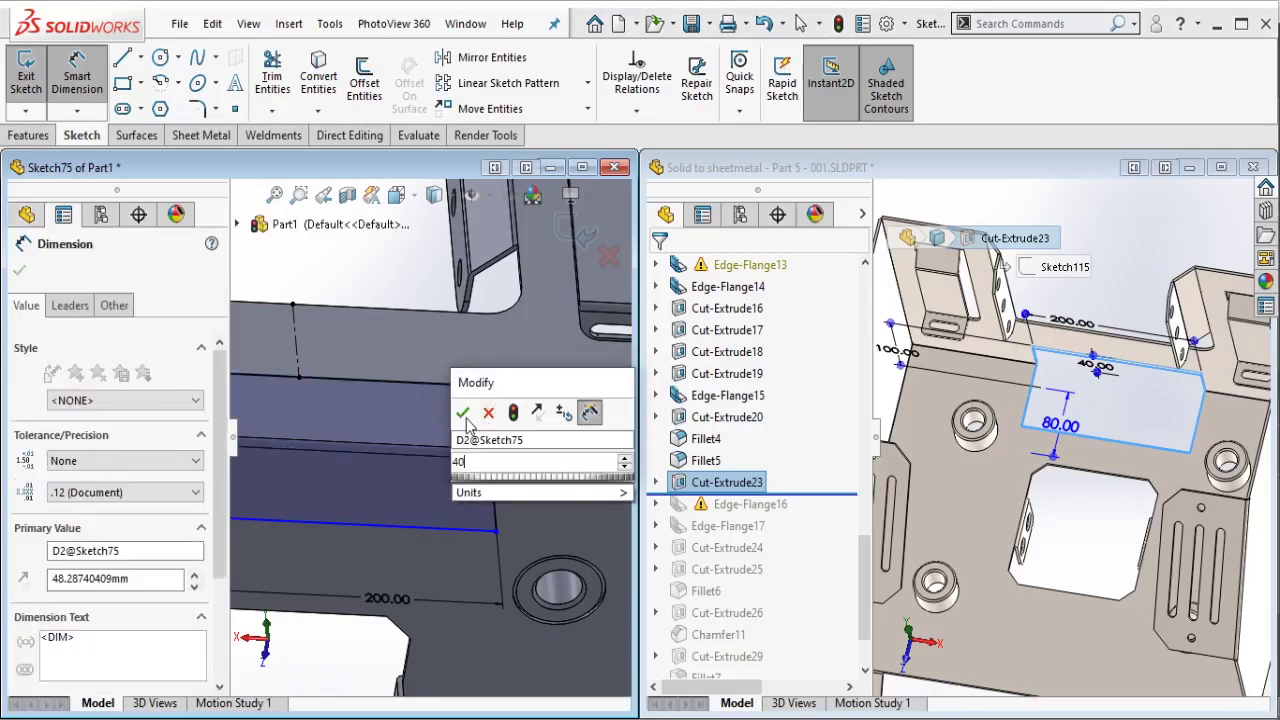
{"action": "left_click", "coordinate": [463, 415]}
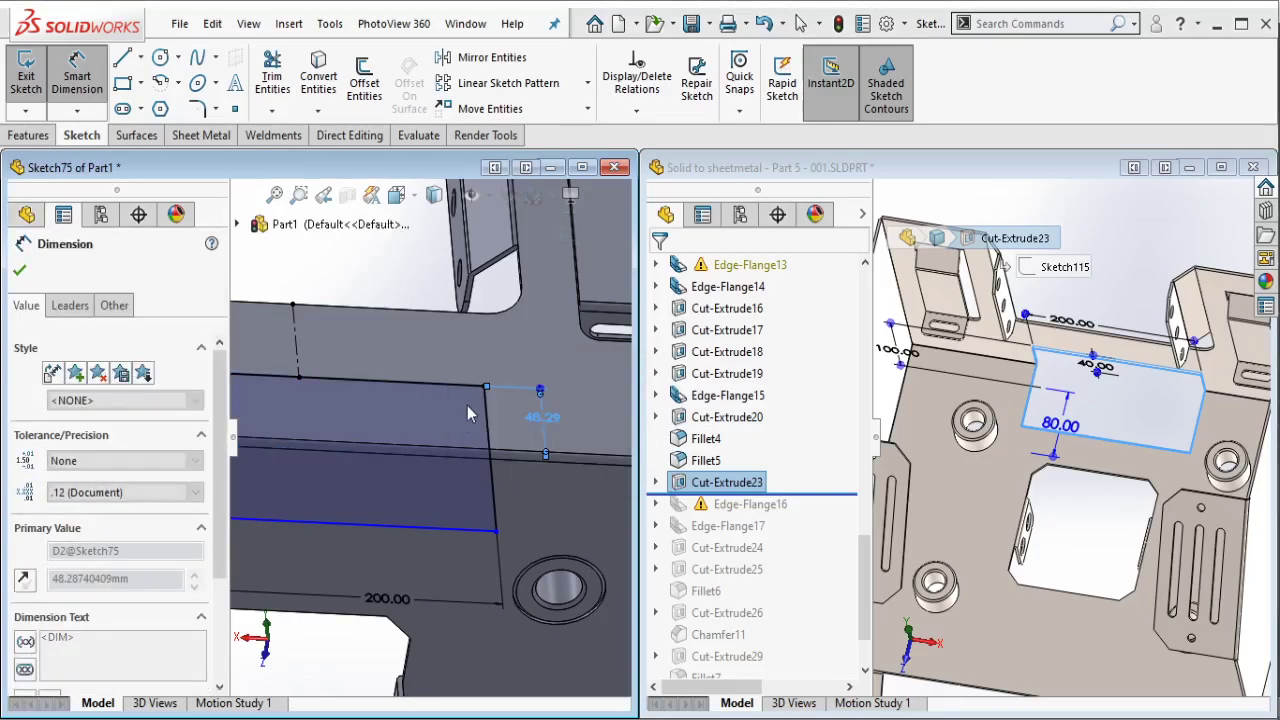
{"action": "scroll", "coordinate": [467, 405], "scroll_direction": "up", "scroll_amount": 3}
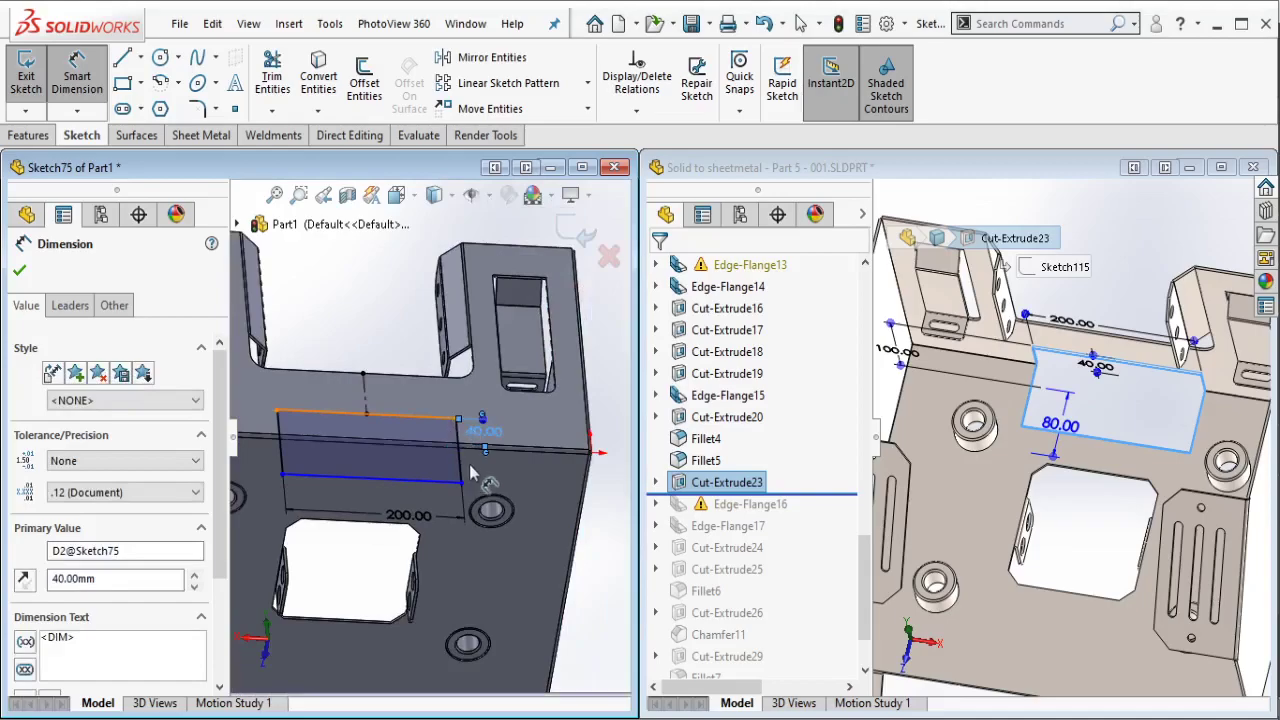
{"action": "mouse_move", "coordinate": [467, 405]}
{"action": "middle_mouse_down"}
{"action": "mouse_move", "coordinate": [438, 462]}
{"action": "mouse_move", "coordinate": [323, 372]}
{"action": "middle_mouse_up"}
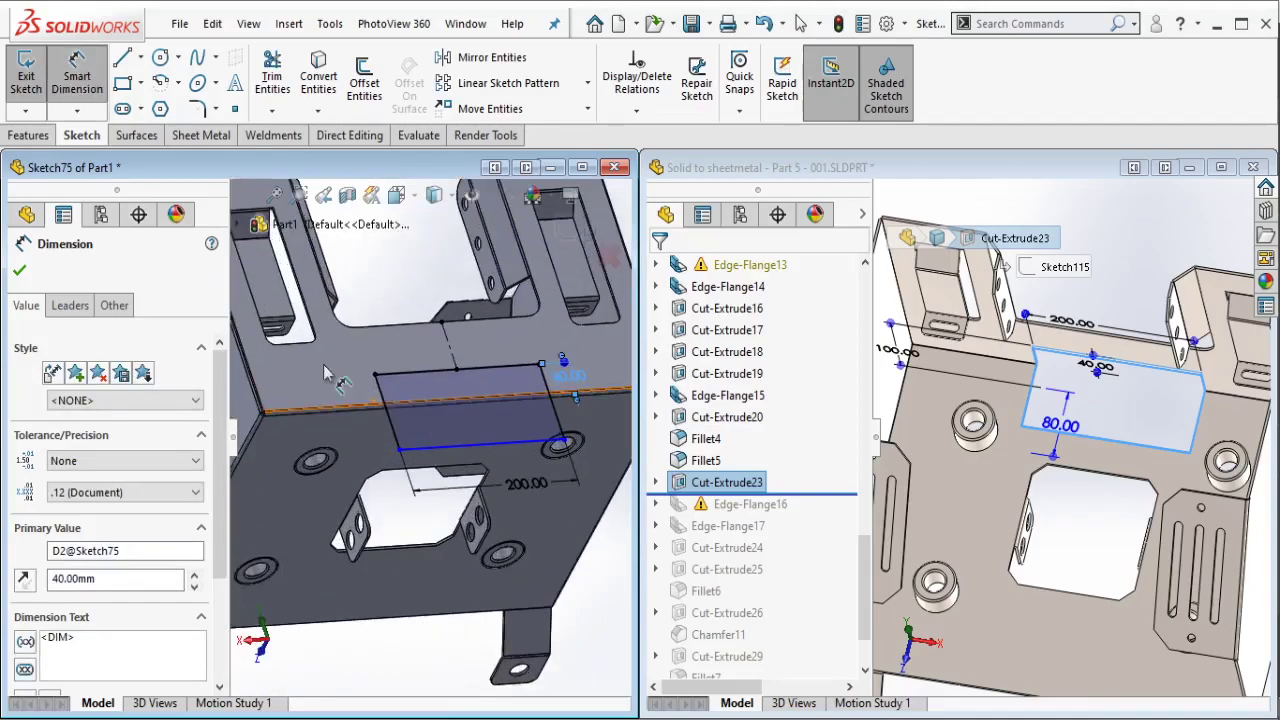
{"action": "left_click", "coordinate": [21, 271]}
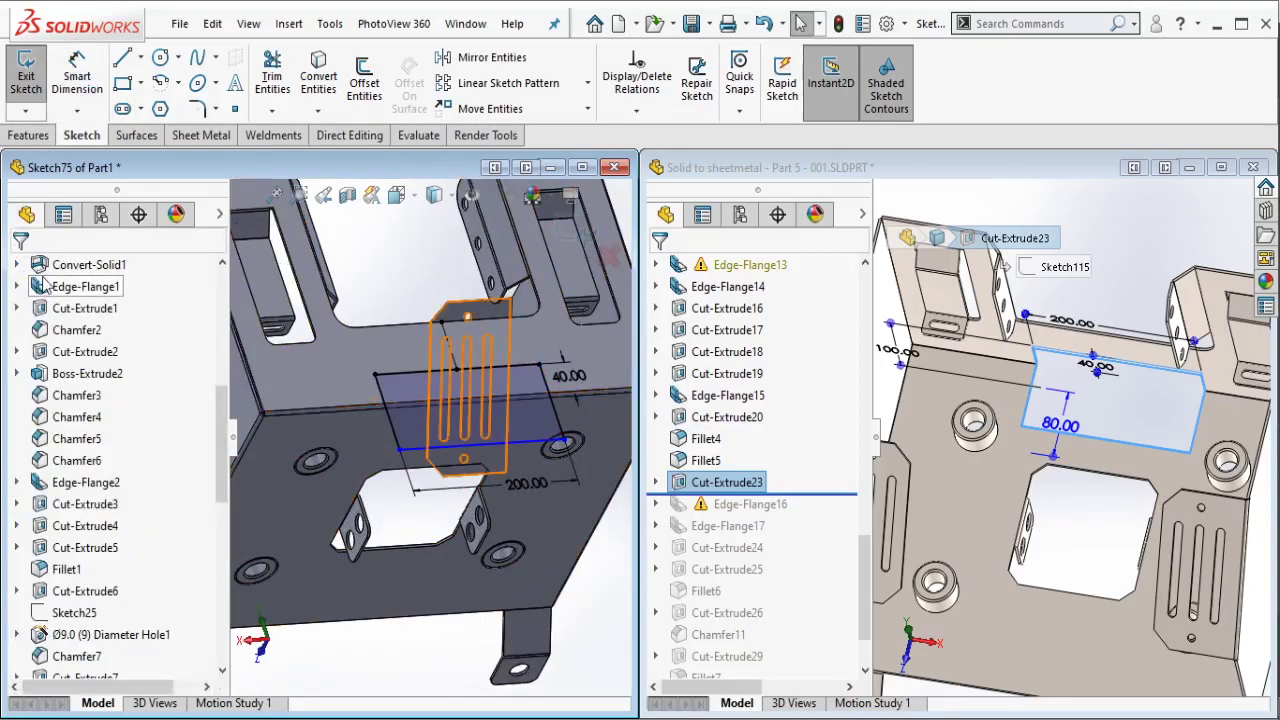
{"action": "left_click", "coordinate": [30, 136]}
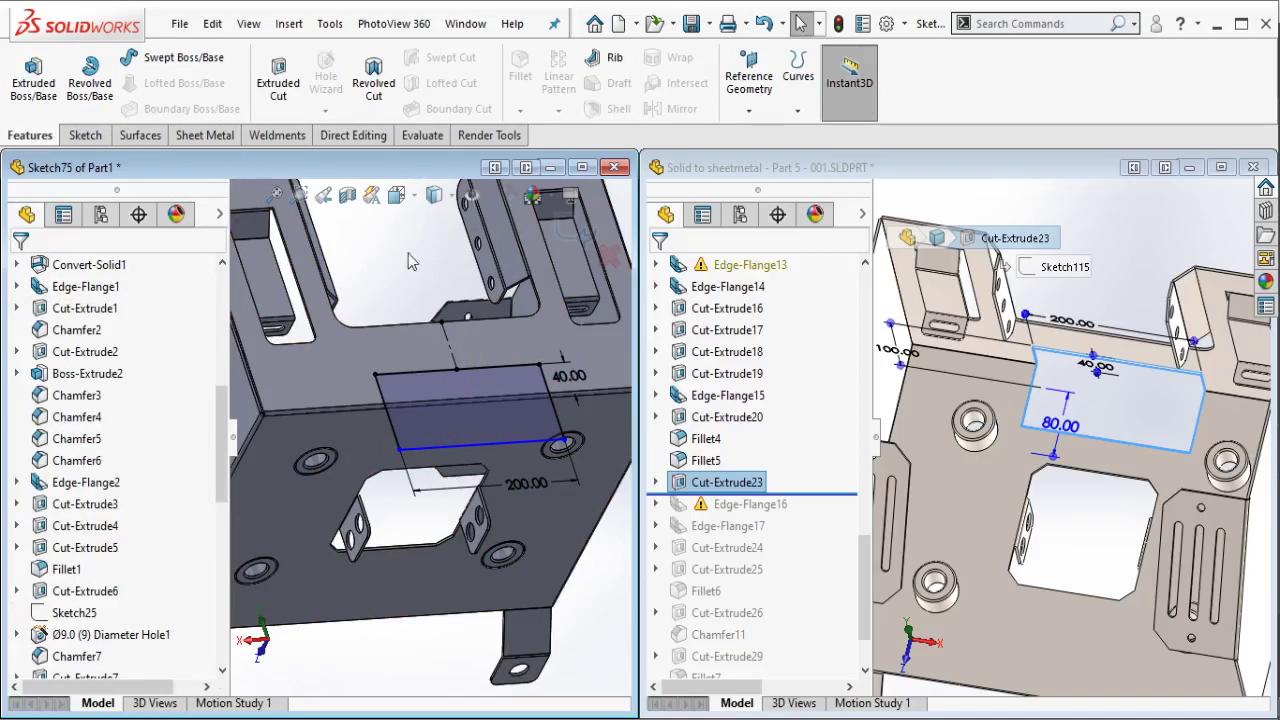
Step: Cut-extrude the 200 × 40 rectangle 80 mm blind through the side wall
{"action": "middle_click_drag", "start_coordinate": [905, 350], "coordinate": [932, 372]}
{"action": "left_click", "coordinate": [278, 95]}
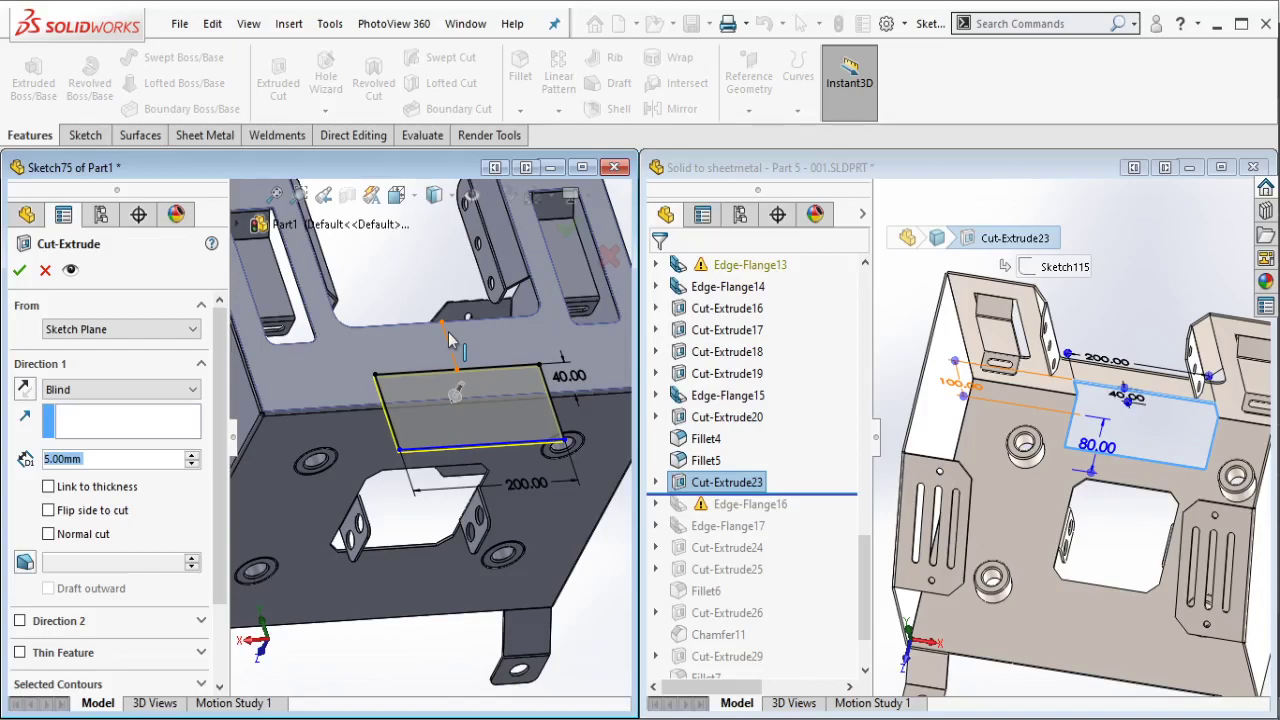
{"action": "type", "text": "80"}
{"action": "key", "text": "Return"}
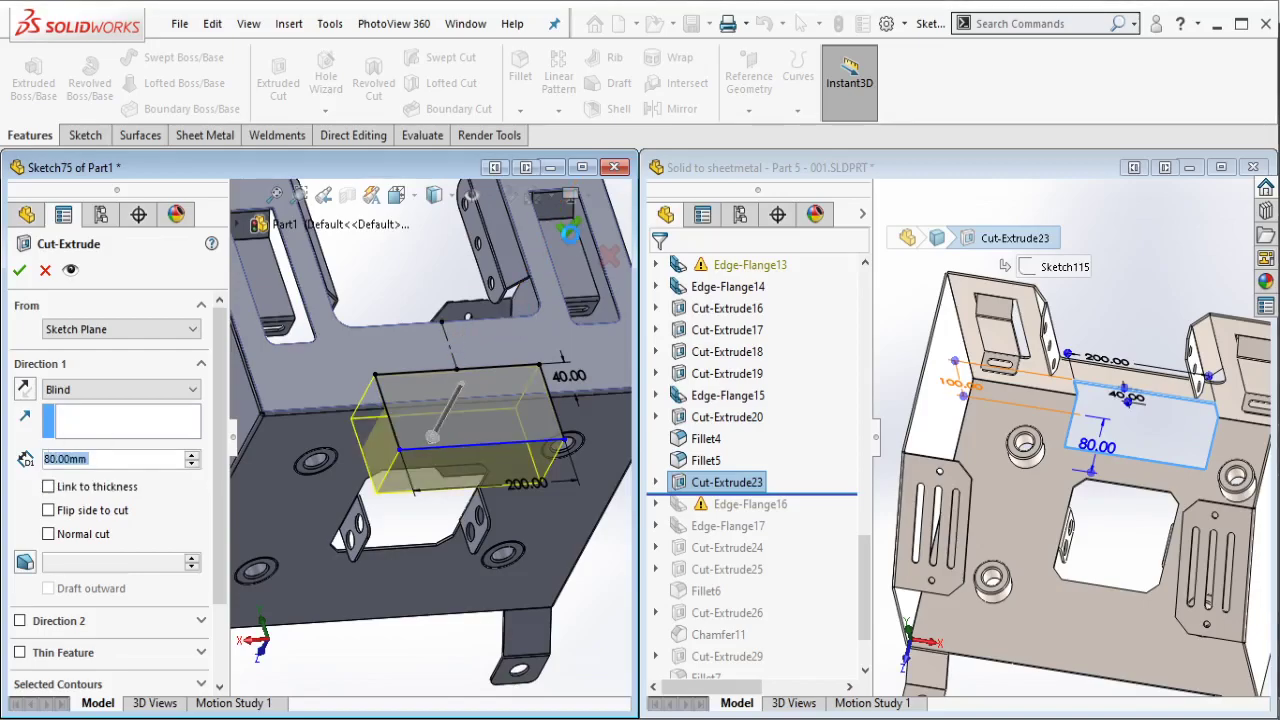
{"action": "left_click", "coordinate": [571, 235]}
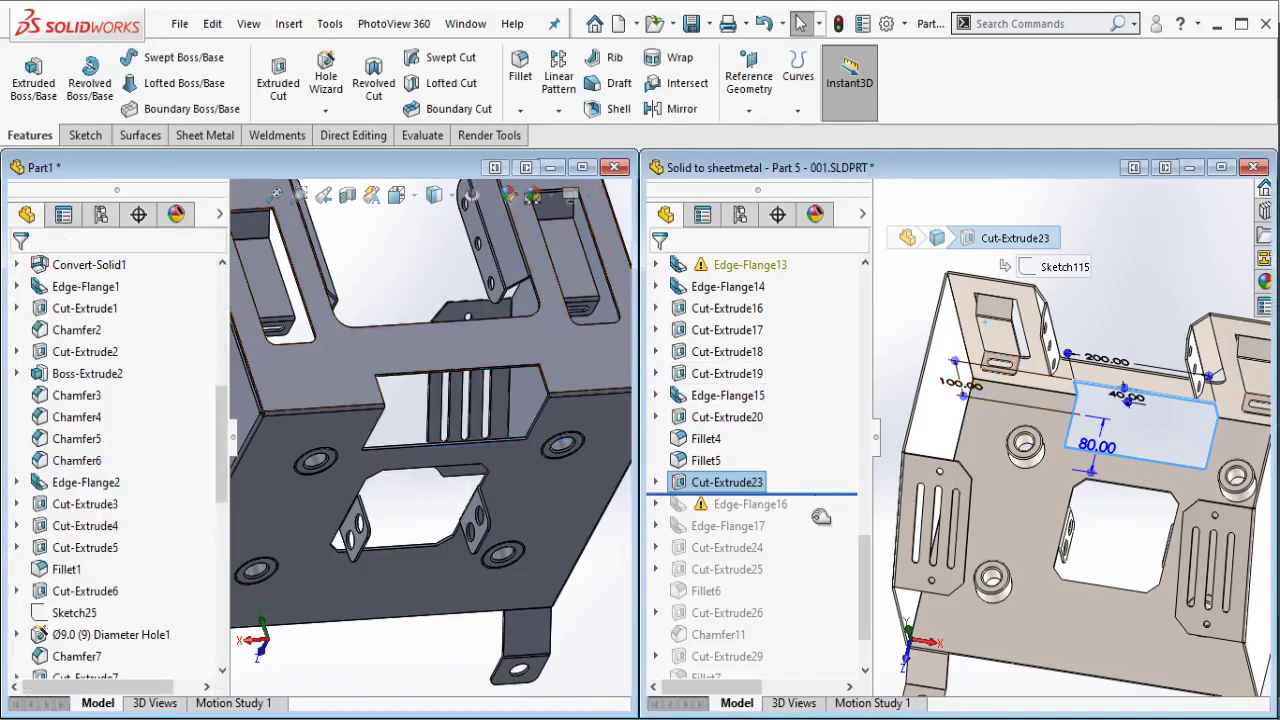
Step: Roll the reference part forward to Edge-Flange16 and inspect its angled flange
{"action": "left_click_drag", "start_coordinate": [822, 496], "coordinate": [787, 519]}
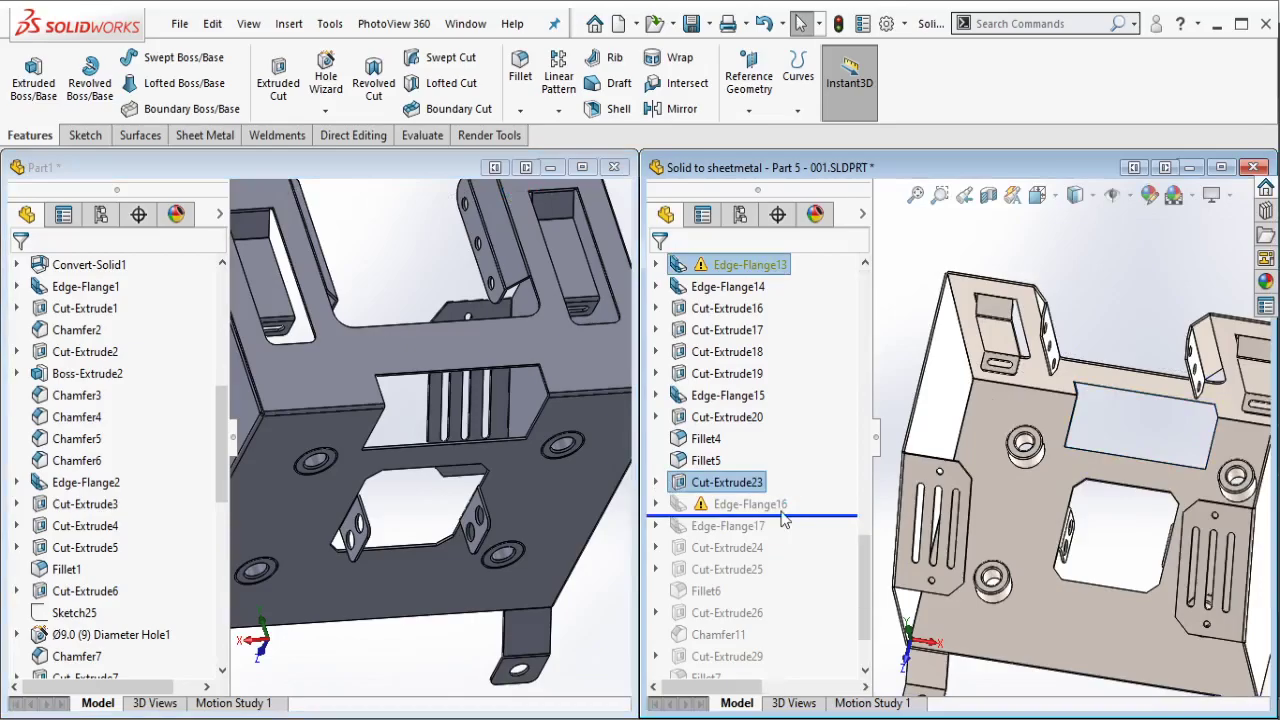
{"action": "left_click", "coordinate": [750, 504]}
{"action": "mouse_move", "coordinate": [1029, 447]}
{"action": "middle_mouse_down"}
{"action": "mouse_move", "coordinate": [1034, 566]}
{"action": "mouse_move", "coordinate": [918, 523]}
{"action": "mouse_move", "coordinate": [1068, 368]}
{"action": "middle_mouse_up"}
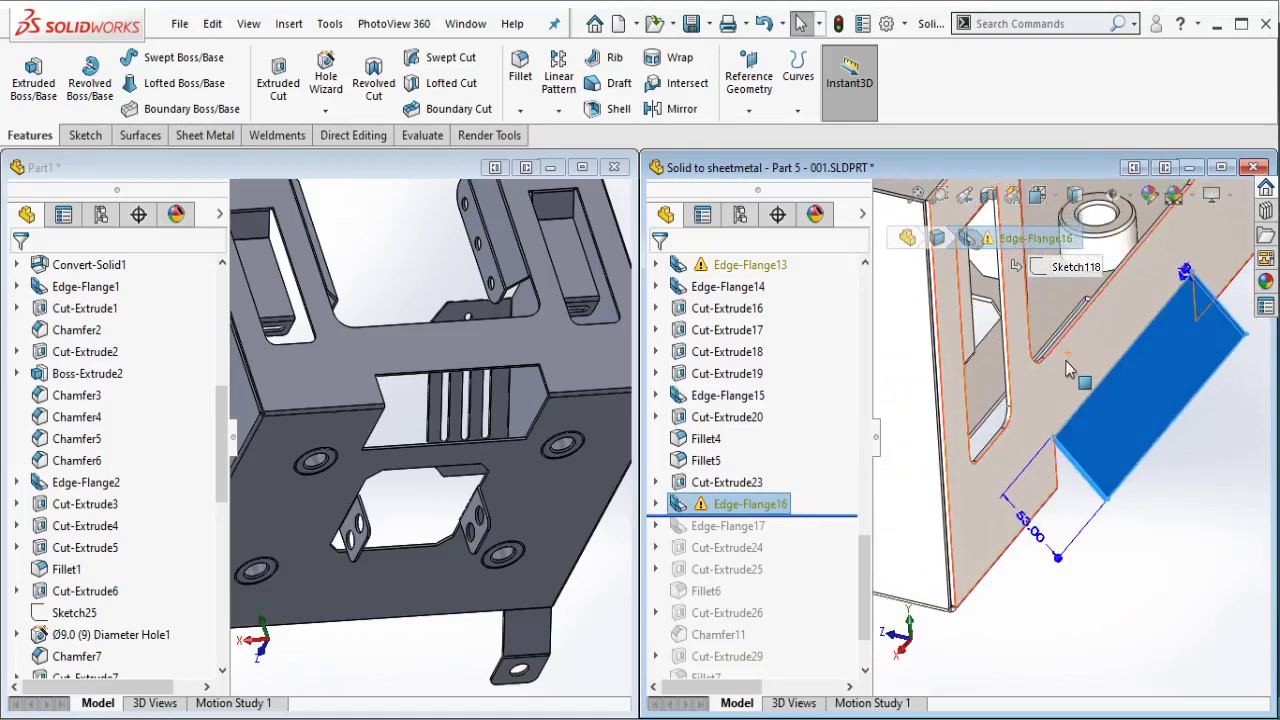
{"action": "scroll", "coordinate": [550, 419], "scroll_direction": "down", "scroll_amount": 5}
{"action": "mouse_move", "coordinate": [475, 392]}
{"action": "middle_mouse_down"}
{"action": "mouse_move", "coordinate": [503, 403]}
{"action": "mouse_move", "coordinate": [529, 457]}
{"action": "mouse_move", "coordinate": [449, 463]}
{"action": "mouse_move", "coordinate": [450, 444]}
{"action": "middle_mouse_up"}
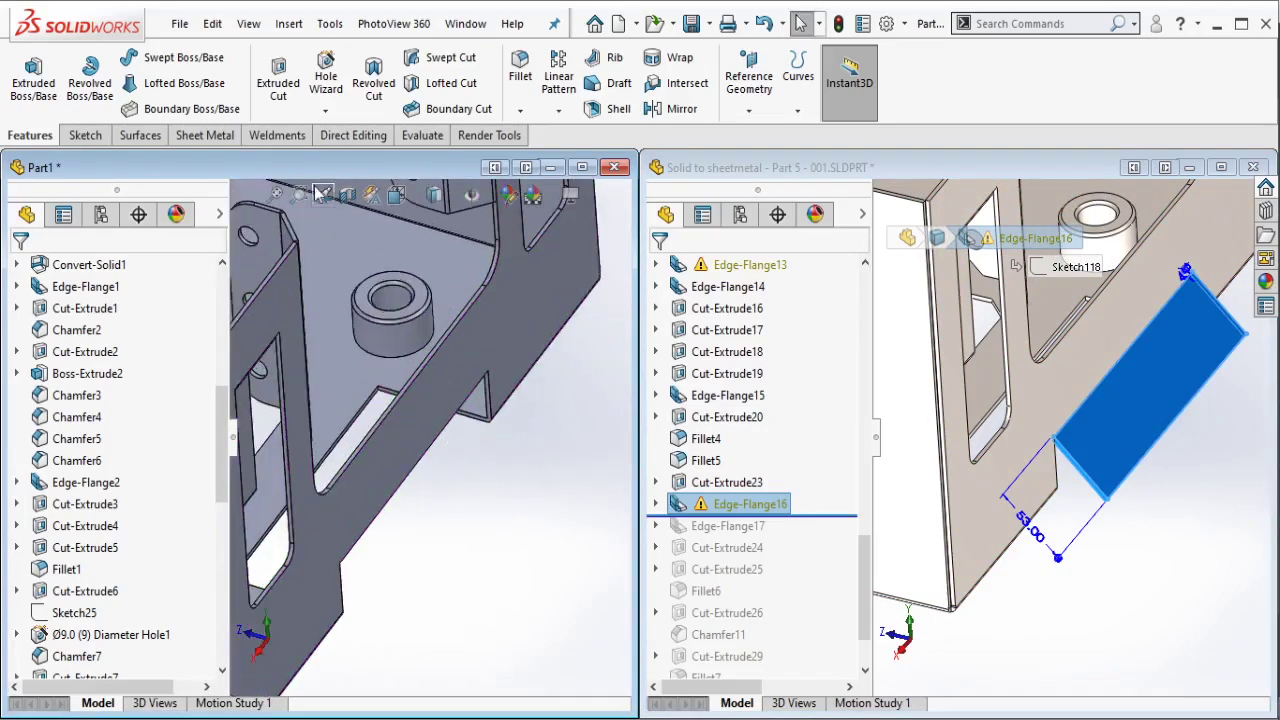
Step: Add an edge flange on Part1's lower wall edge at 45°, 55 mm long
{"action": "left_click", "coordinate": [205, 135]}
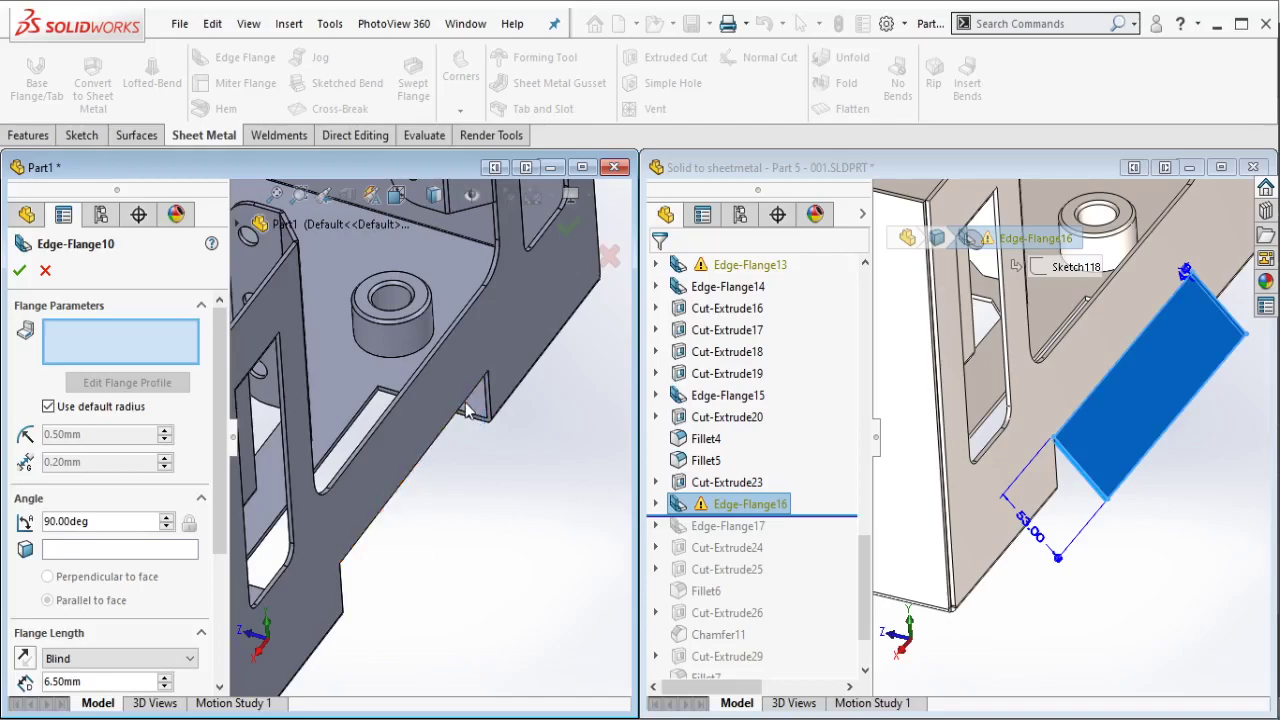
{"action": "left_click", "coordinate": [490, 476]}
{"action": "left_click", "coordinate": [560, 510]}
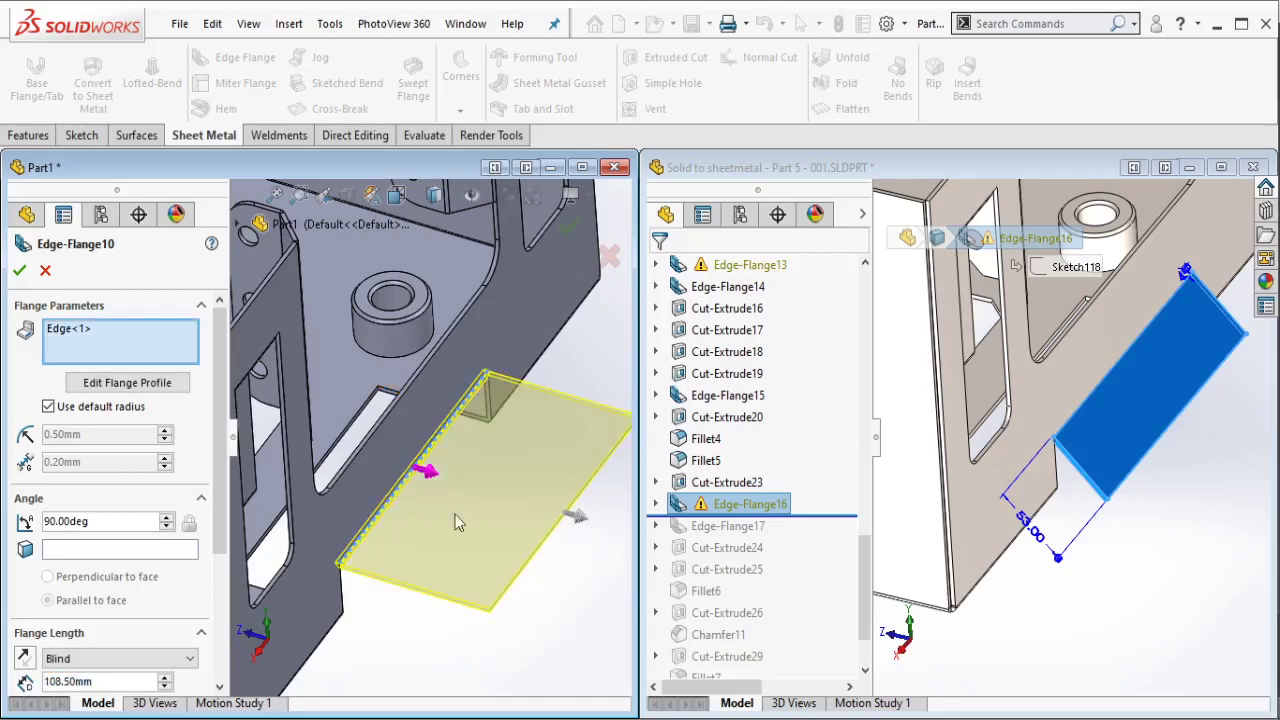
{"action": "scroll", "coordinate": [222, 519], "scroll_direction": "down", "scroll_amount": 2}
{"action": "double_click", "coordinate": [65, 457]}
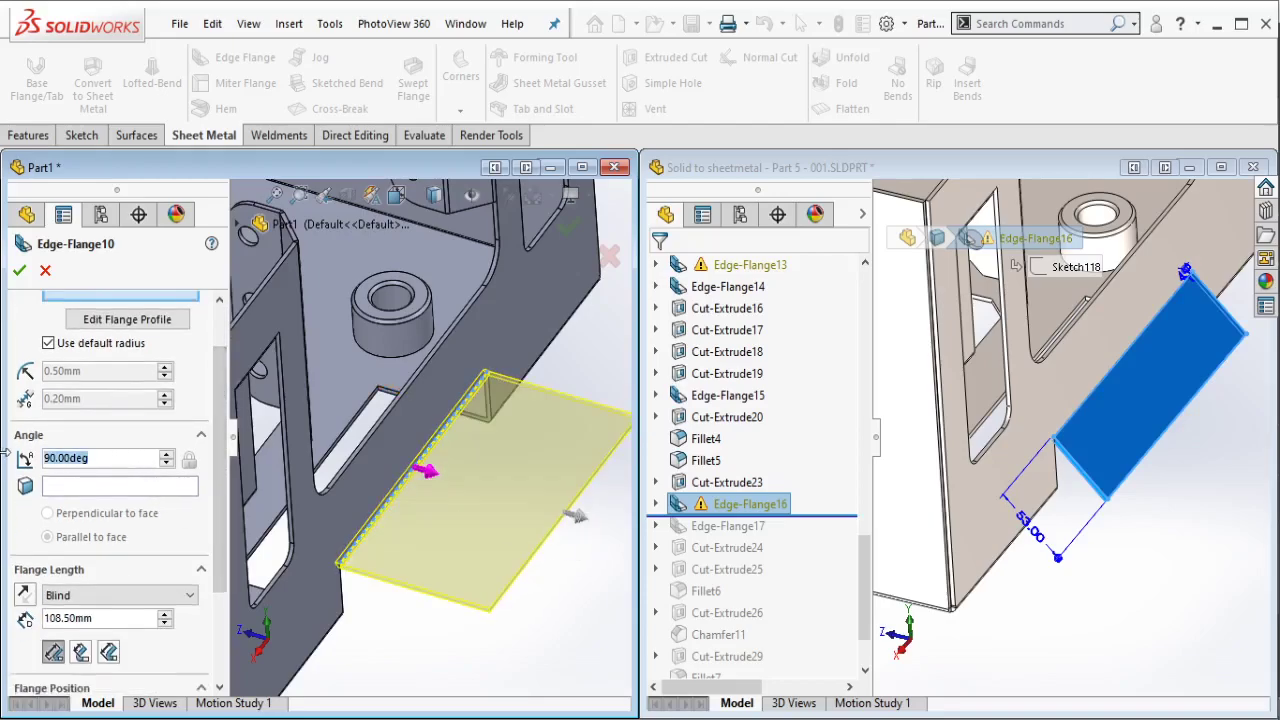
{"action": "type", "text": "45"}
{"action": "key", "text": "Return"}
{"action": "type", "text": "55"}
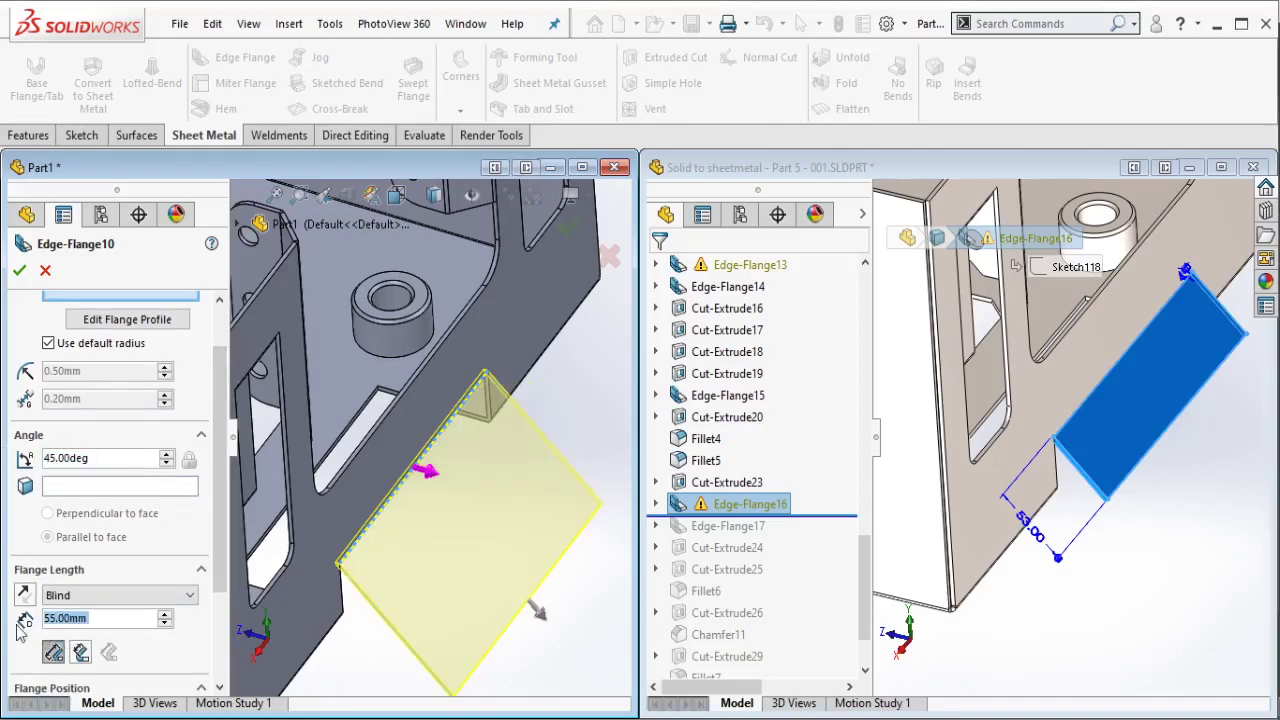
{"action": "scroll", "coordinate": [100, 560], "scroll_direction": "down", "scroll_amount": 2}
{"action": "scroll", "coordinate": [100, 570], "scroll_direction": "down", "scroll_amount": 1}
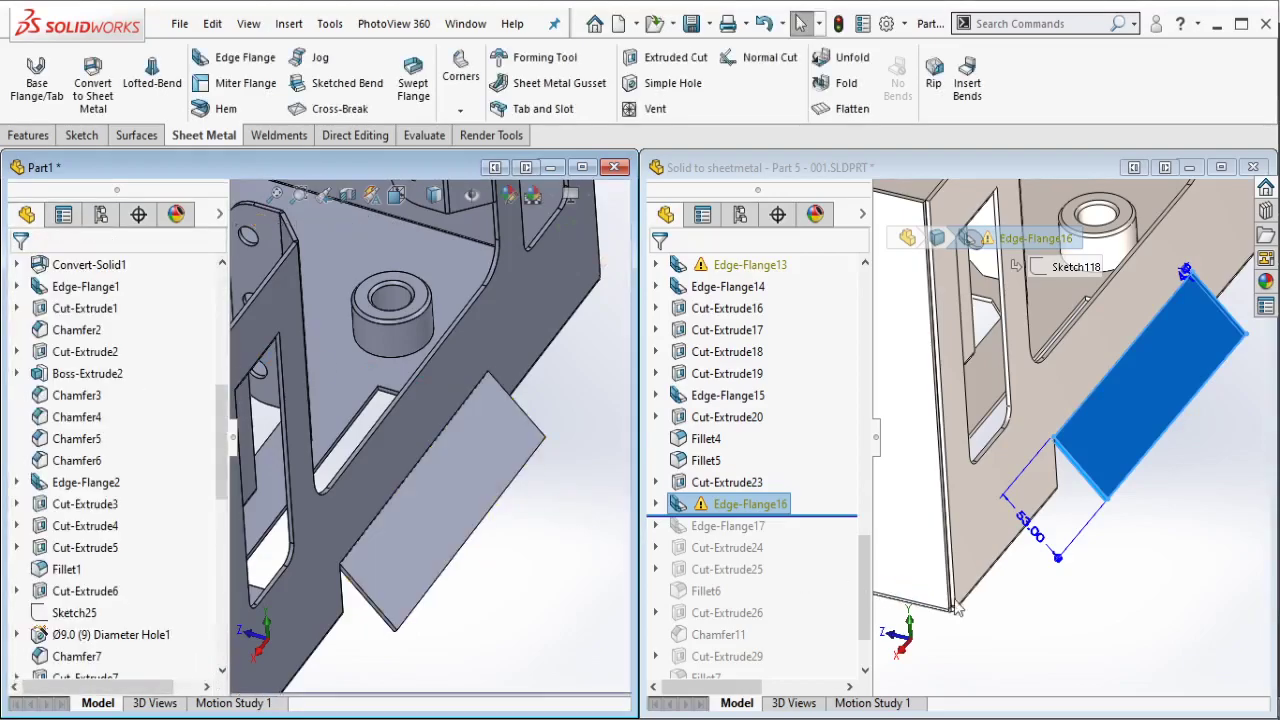
Step: Roll the reference forward to Edge-Flange17 and orbit Part1 to show the first flange's outer edge
{"action": "left_click", "coordinate": [843, 524]}
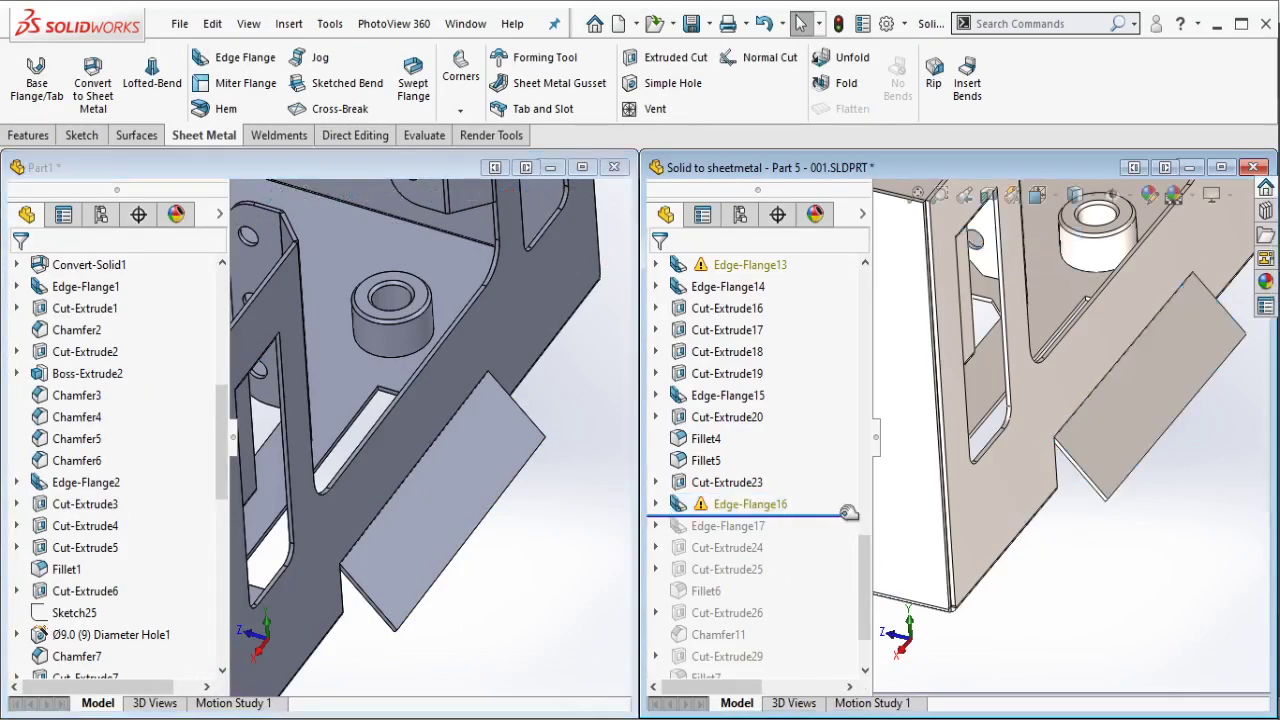
{"action": "left_click_drag", "start_coordinate": [820, 560], "coordinate": [826, 533]}
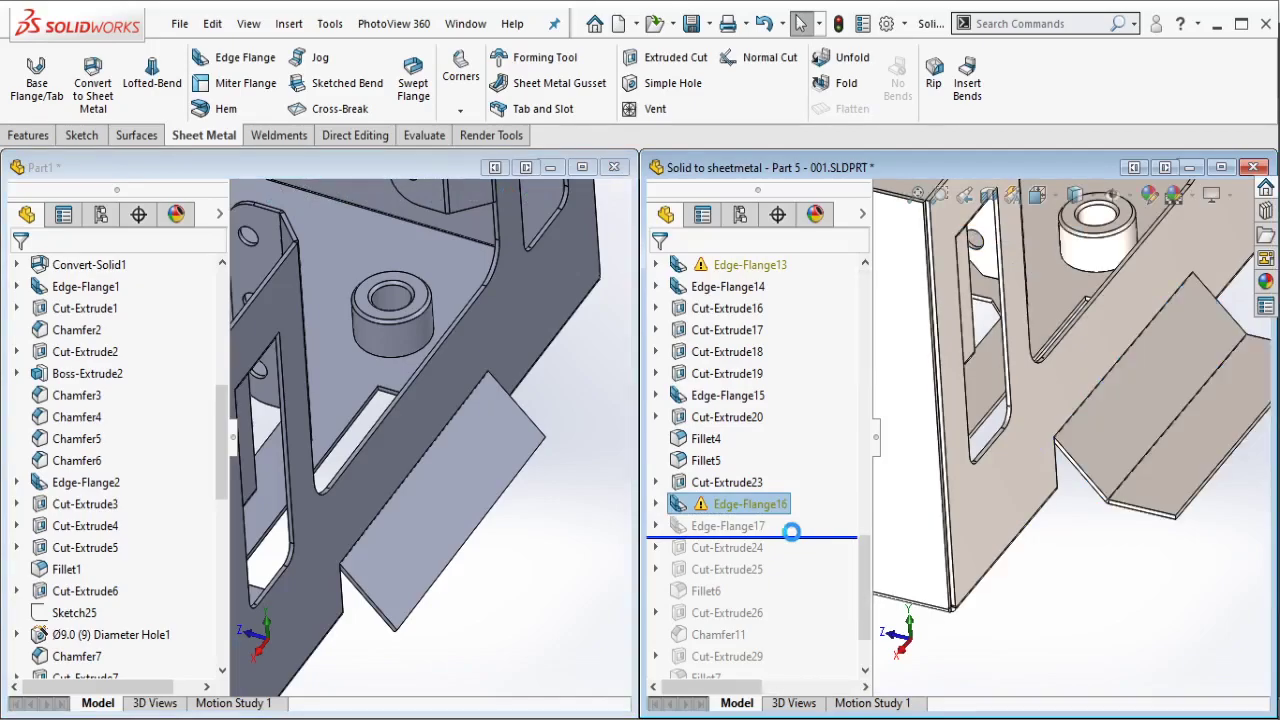
{"action": "left_click", "coordinate": [740, 525]}
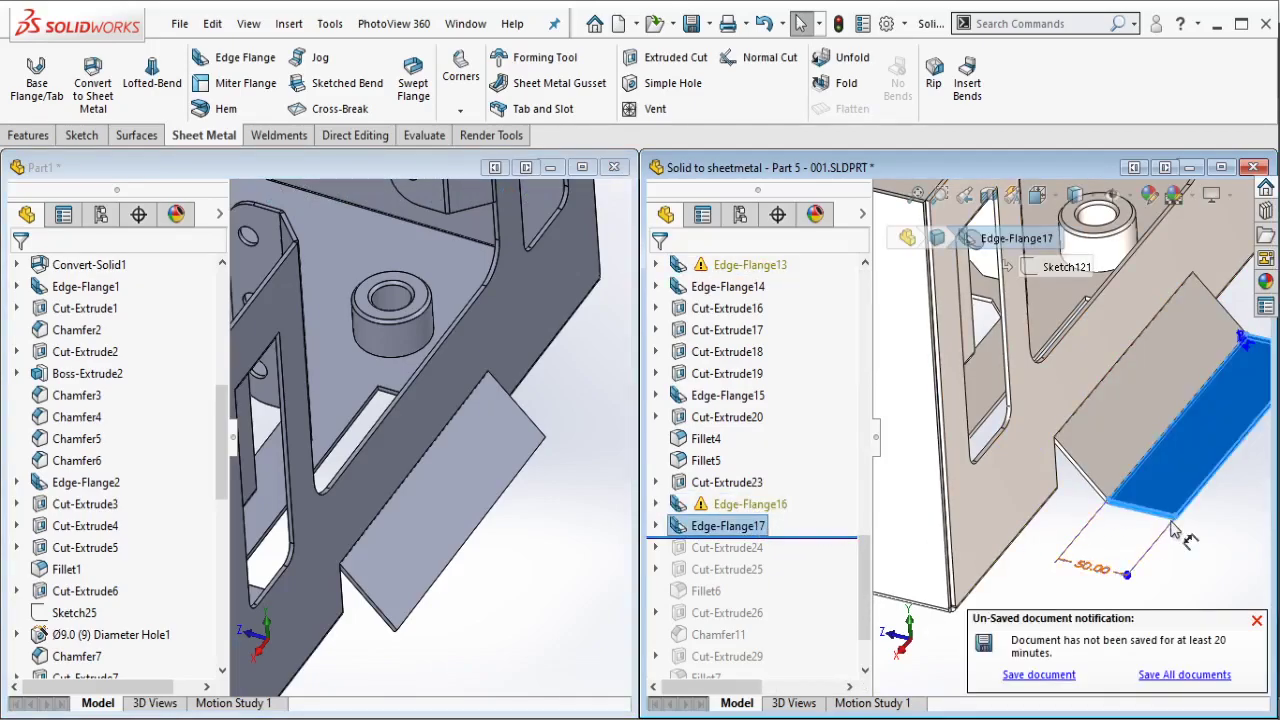
{"action": "middle_click_drag", "start_coordinate": [1175, 530], "coordinate": [1115, 419]}
{"action": "left_click", "coordinate": [407, 559]}
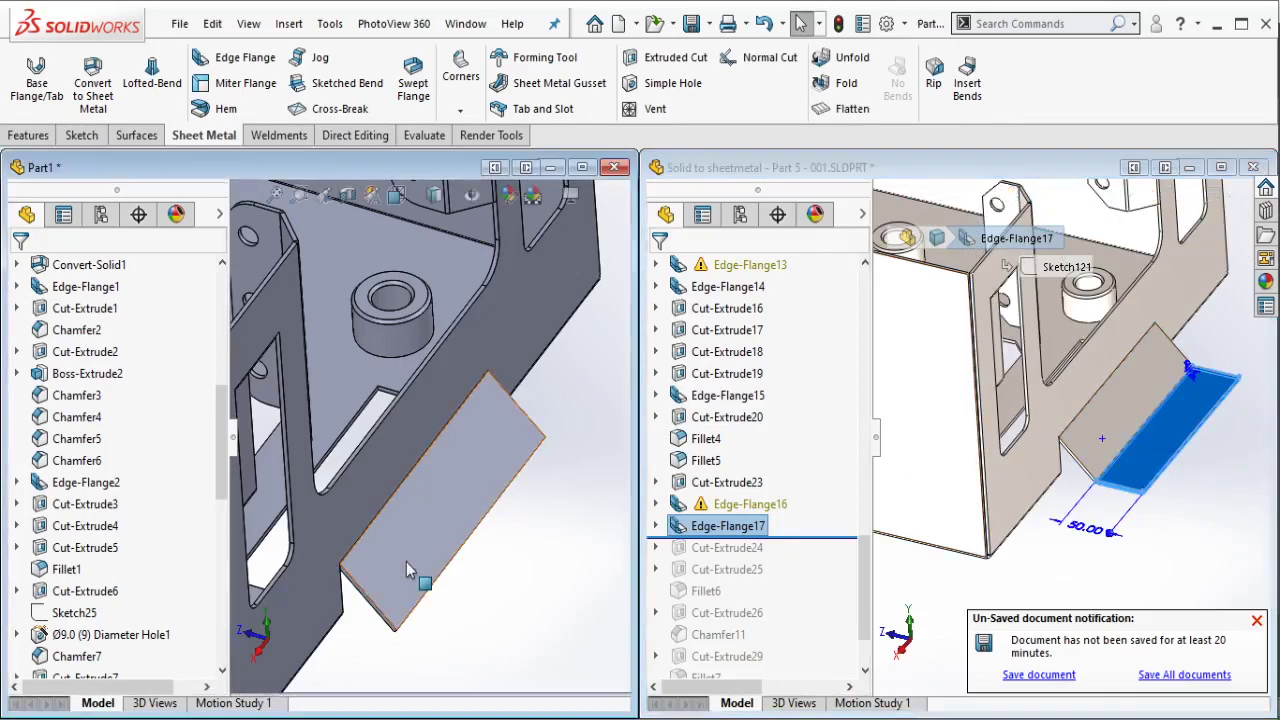
{"action": "mouse_move", "coordinate": [406, 563]}
{"action": "middle_mouse_down"}
{"action": "mouse_move", "coordinate": [408, 443]}
{"action": "mouse_move", "coordinate": [408, 474]}
{"action": "middle_mouse_up"}
{"action": "left_click", "coordinate": [408, 474]}
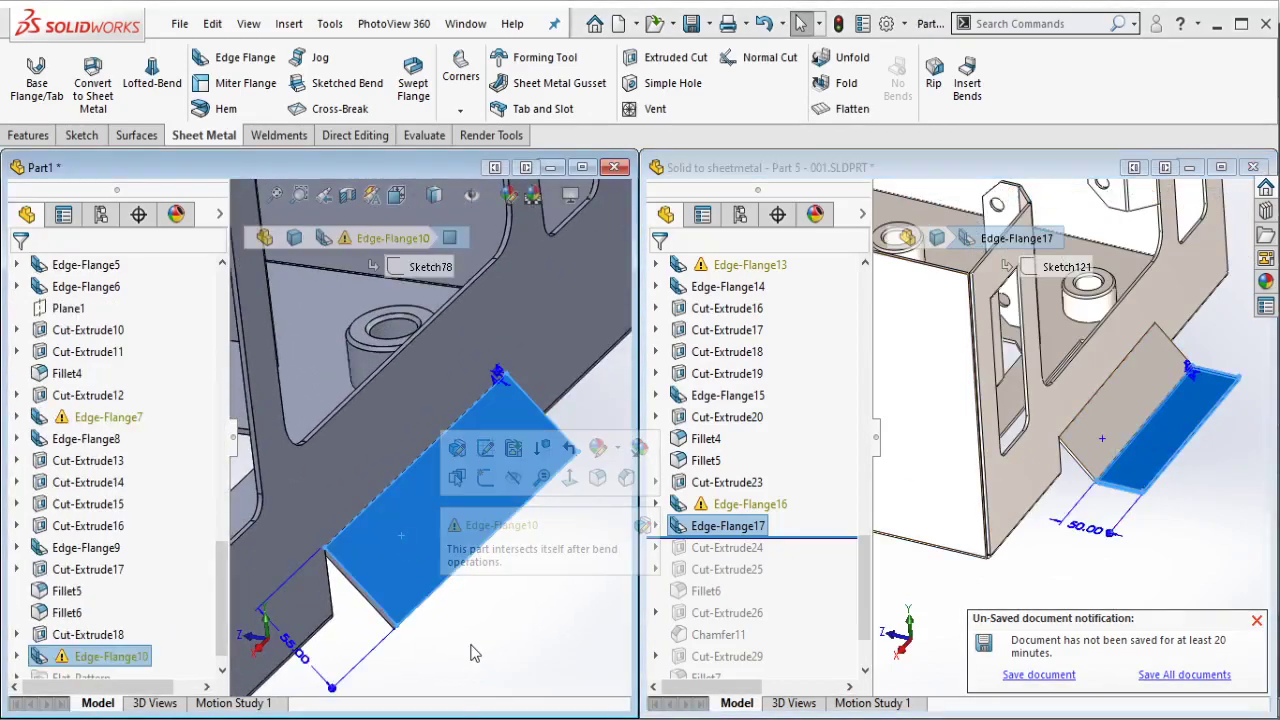
{"action": "left_click", "coordinate": [475, 653]}
{"action": "middle_click_drag", "start_coordinate": [414, 529], "coordinate": [330, 420]}
Step: Add a second edge flange on the first flange's outer edge at 45°, 55 mm long
{"action": "left_click", "coordinate": [244, 62]}
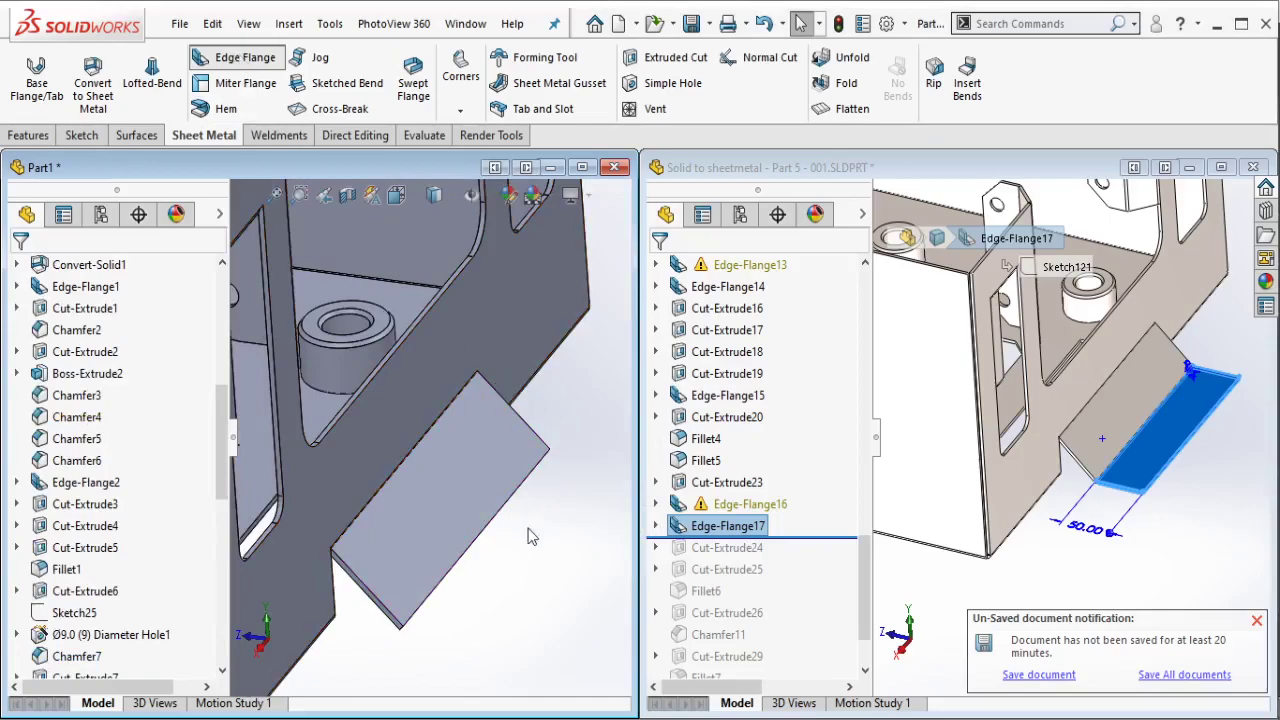
{"action": "left_click", "coordinate": [490, 545]}
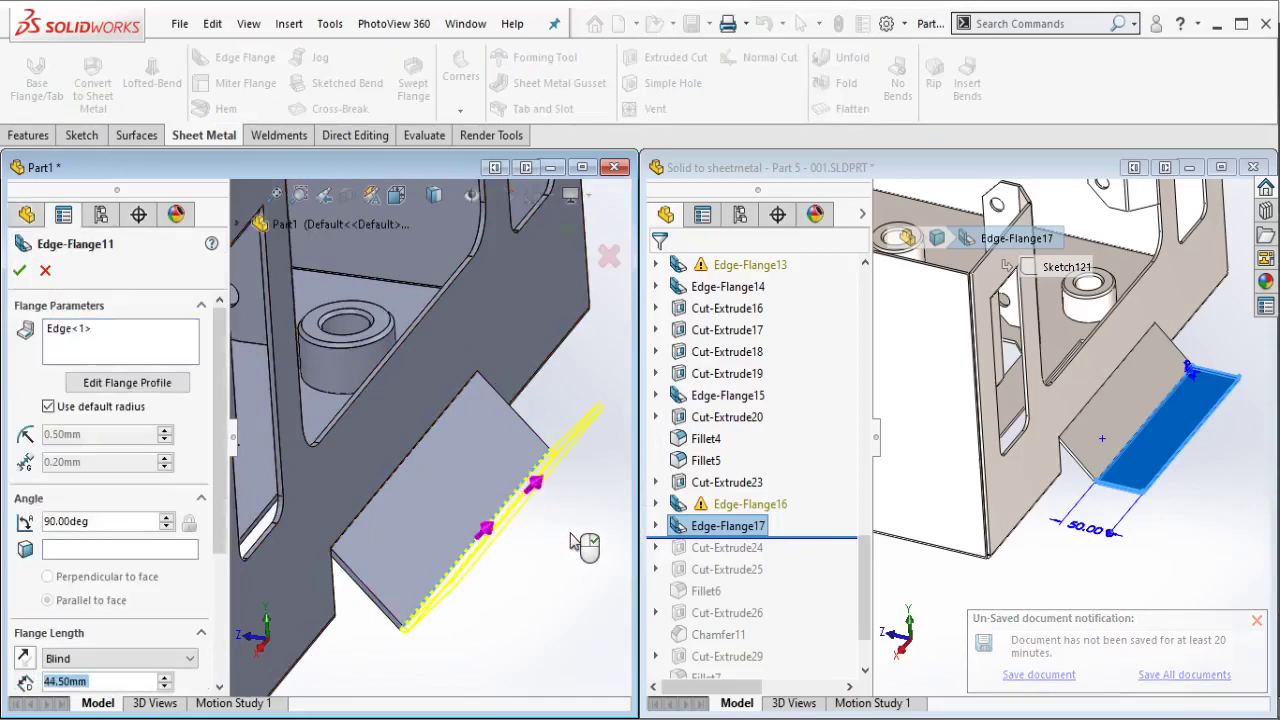
{"action": "left_click_drag", "start_coordinate": [484, 528], "coordinate": [486, 523]}
{"action": "middle_click_drag", "start_coordinate": [486, 523], "coordinate": [470, 520]}
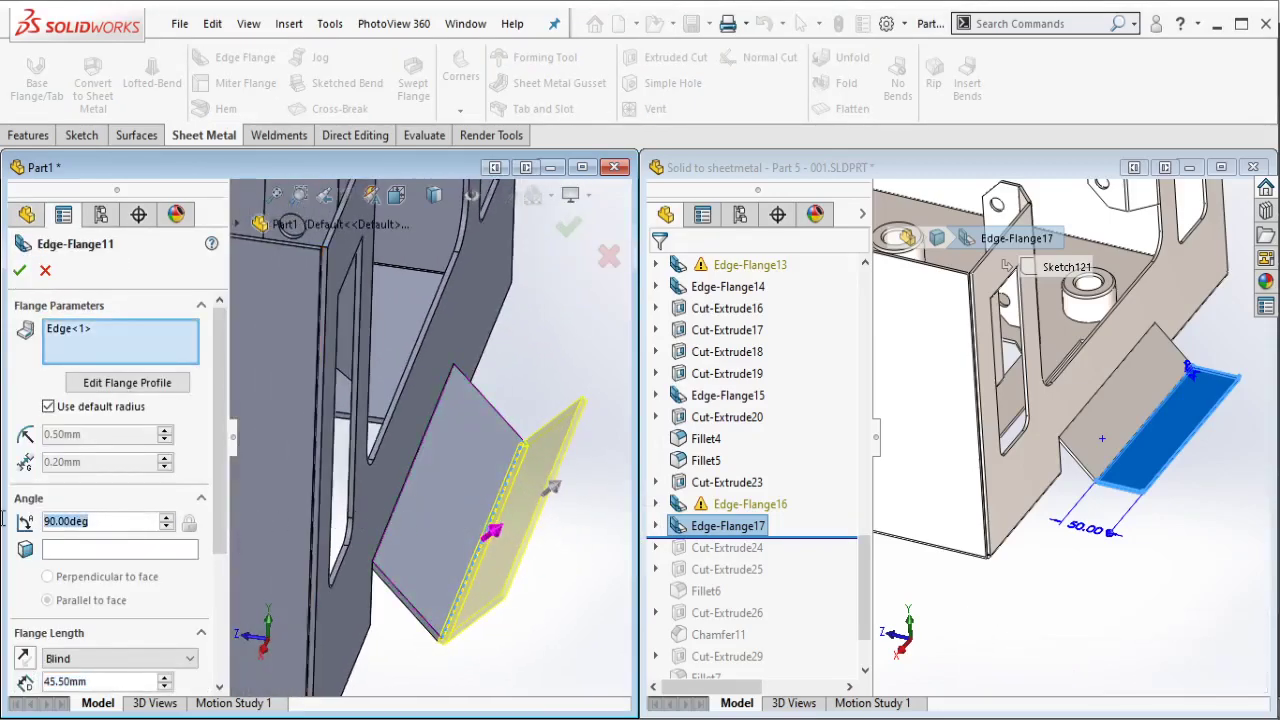
{"action": "type", "text": "45"}
{"action": "key", "text": "Return"}
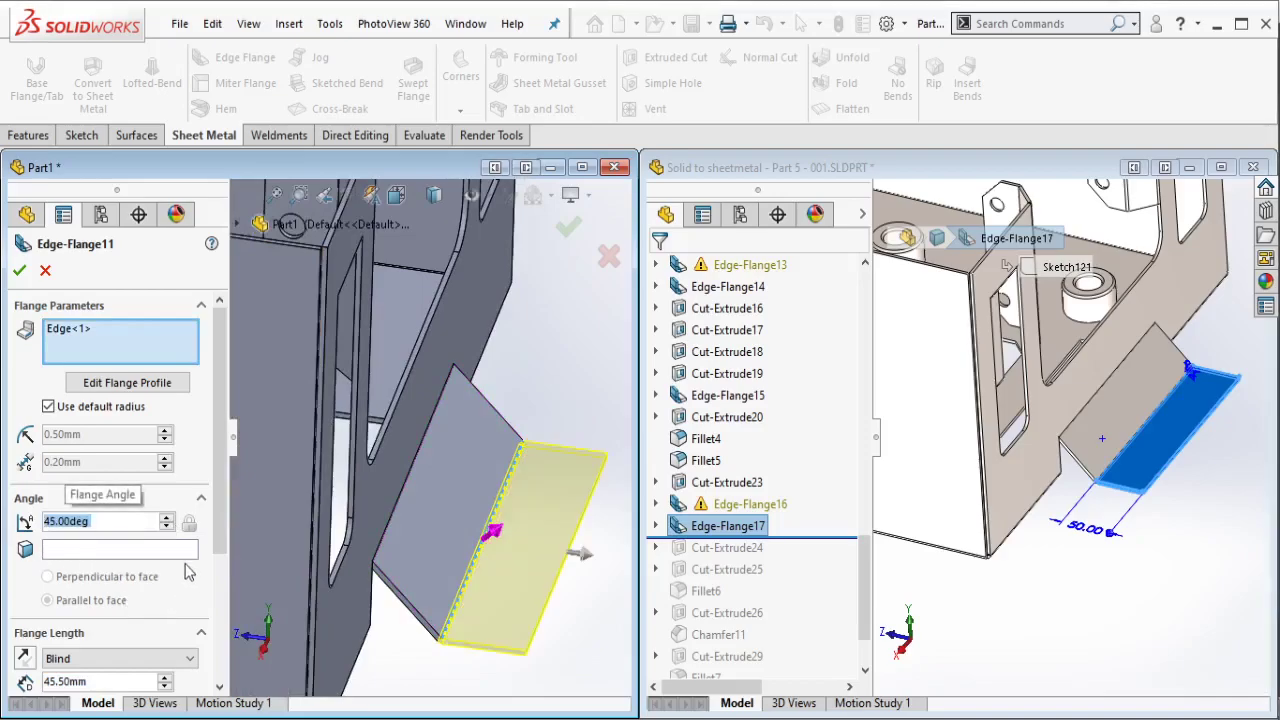
{"action": "scroll", "coordinate": [150, 595], "scroll_direction": "down", "scroll_amount": 3}
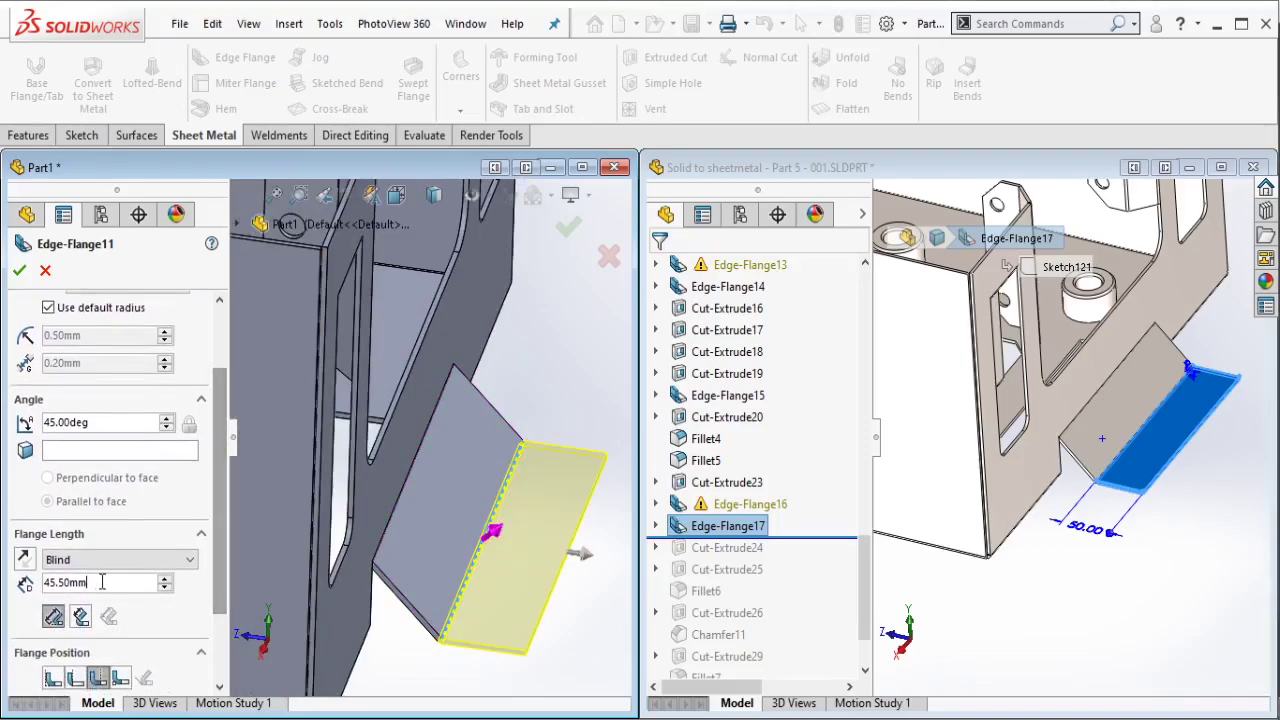
{"action": "type", "text": "55"}
{"action": "key", "text": "Return"}
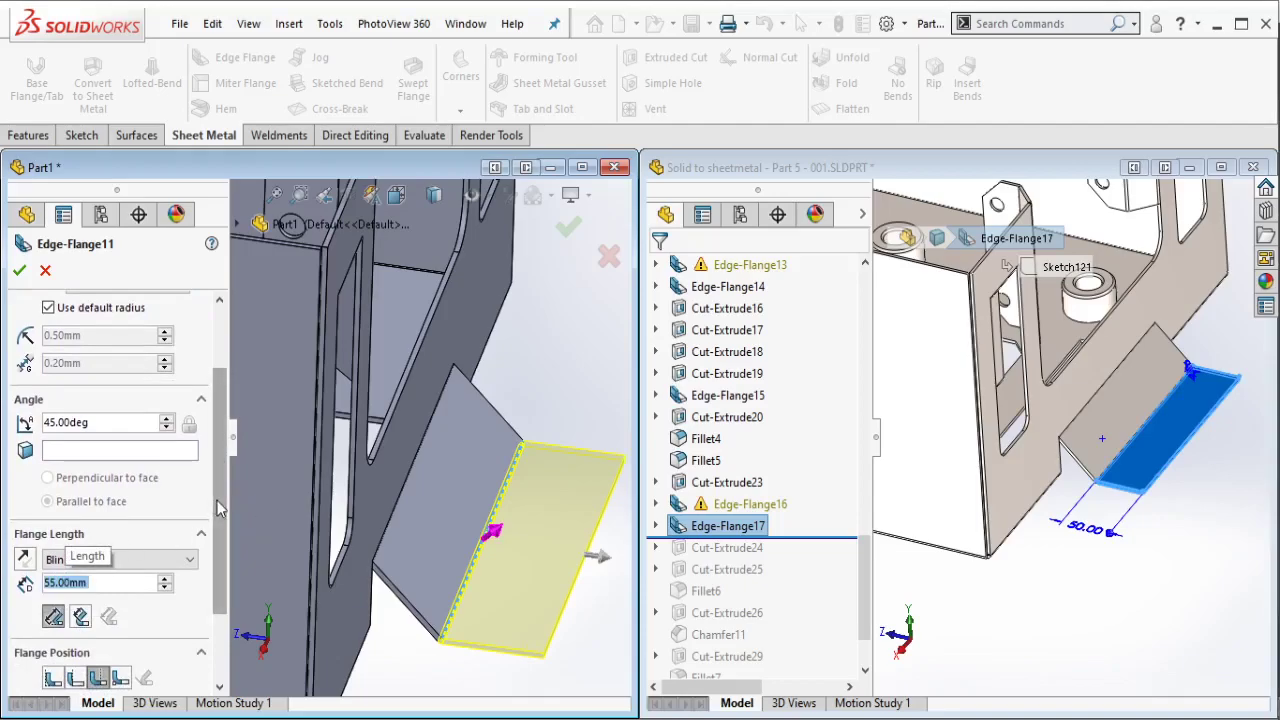
{"action": "scroll", "coordinate": [128, 605], "scroll_direction": "down", "scroll_amount": 3}
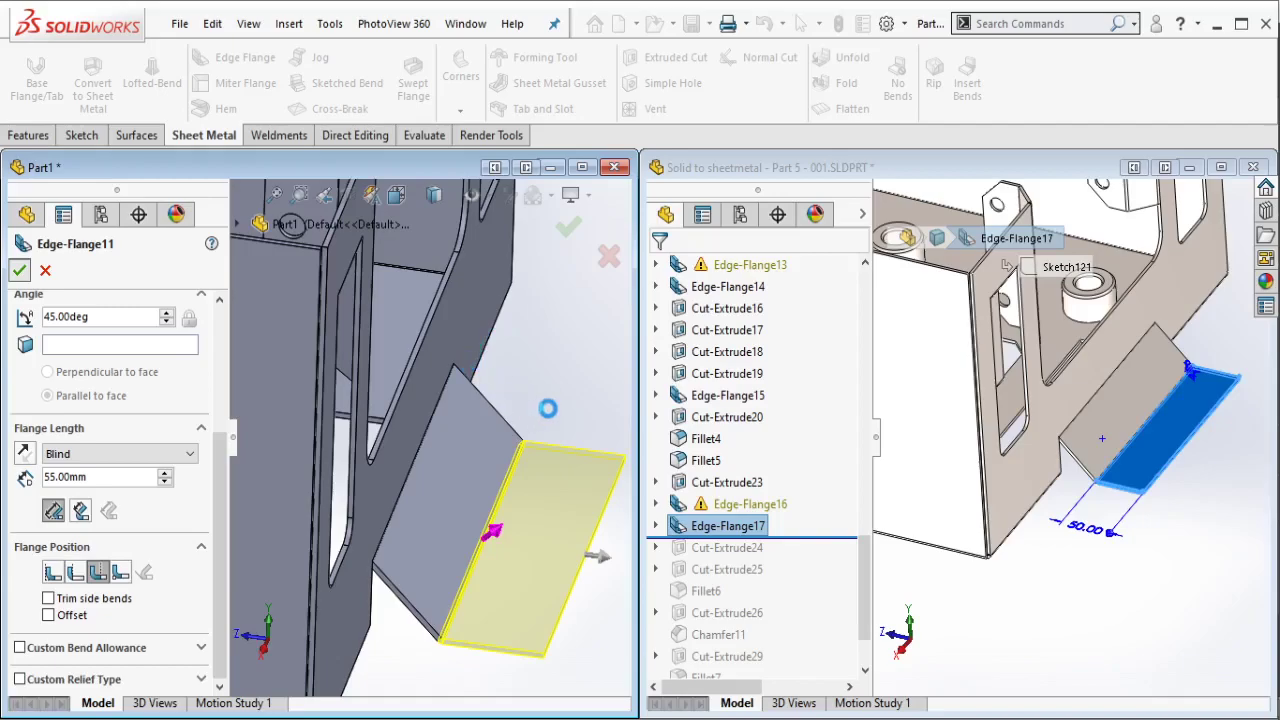
{"action": "key", "text": "Return"}
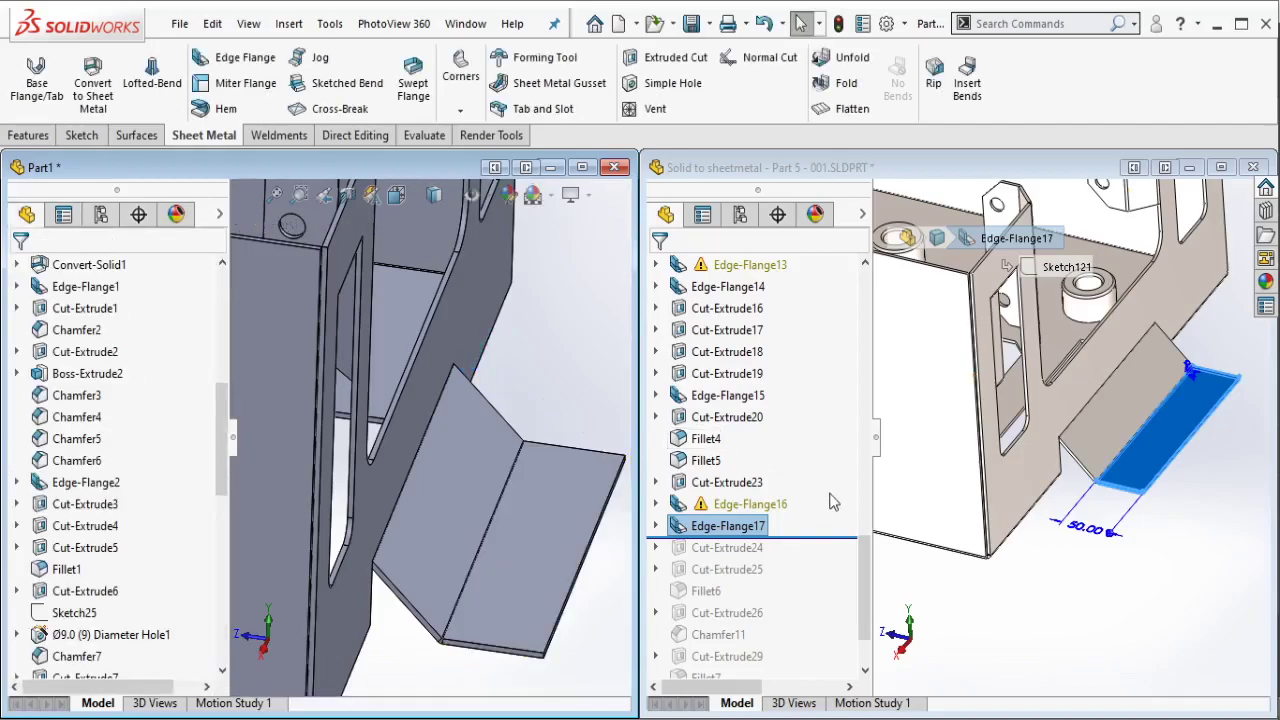
Step: Roll the reference forward past Cut-Extrude24 and Cut-Extrude25 and inspect the trimmed flanges
{"action": "left_click_drag", "start_coordinate": [857, 538], "coordinate": [778, 556]}
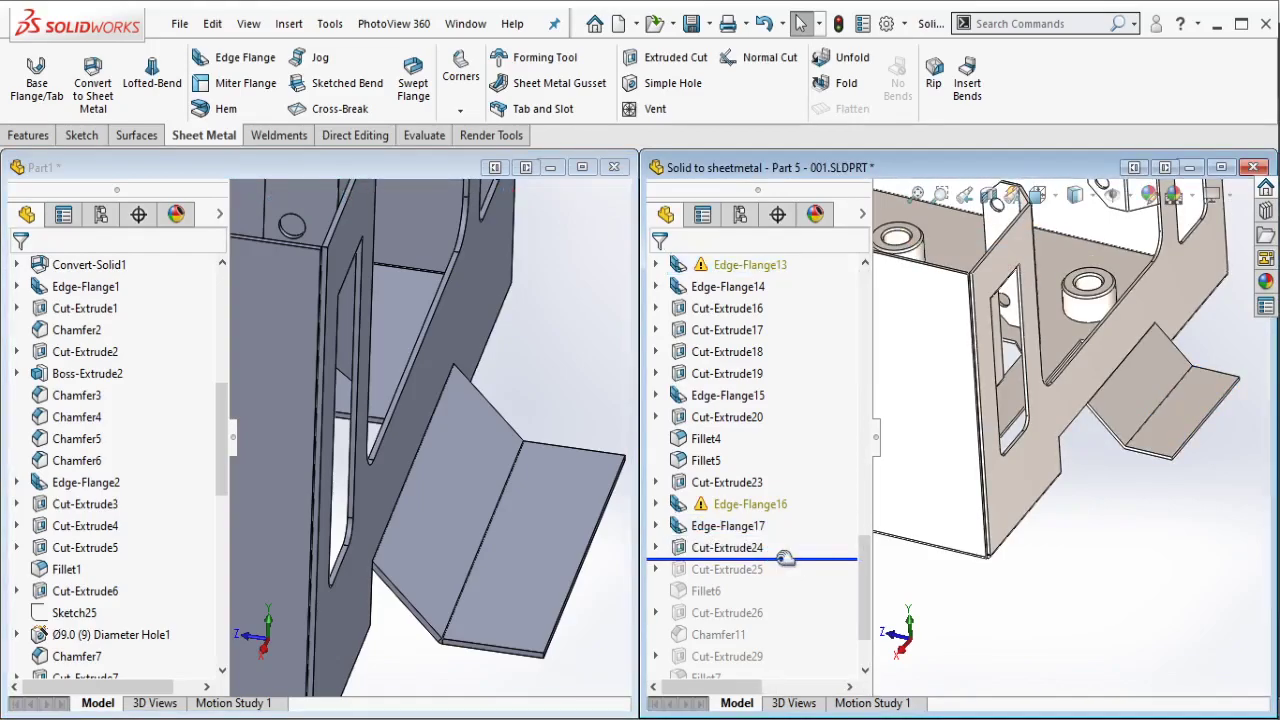
{"action": "left_click_drag", "start_coordinate": [779, 558], "coordinate": [773, 578]}
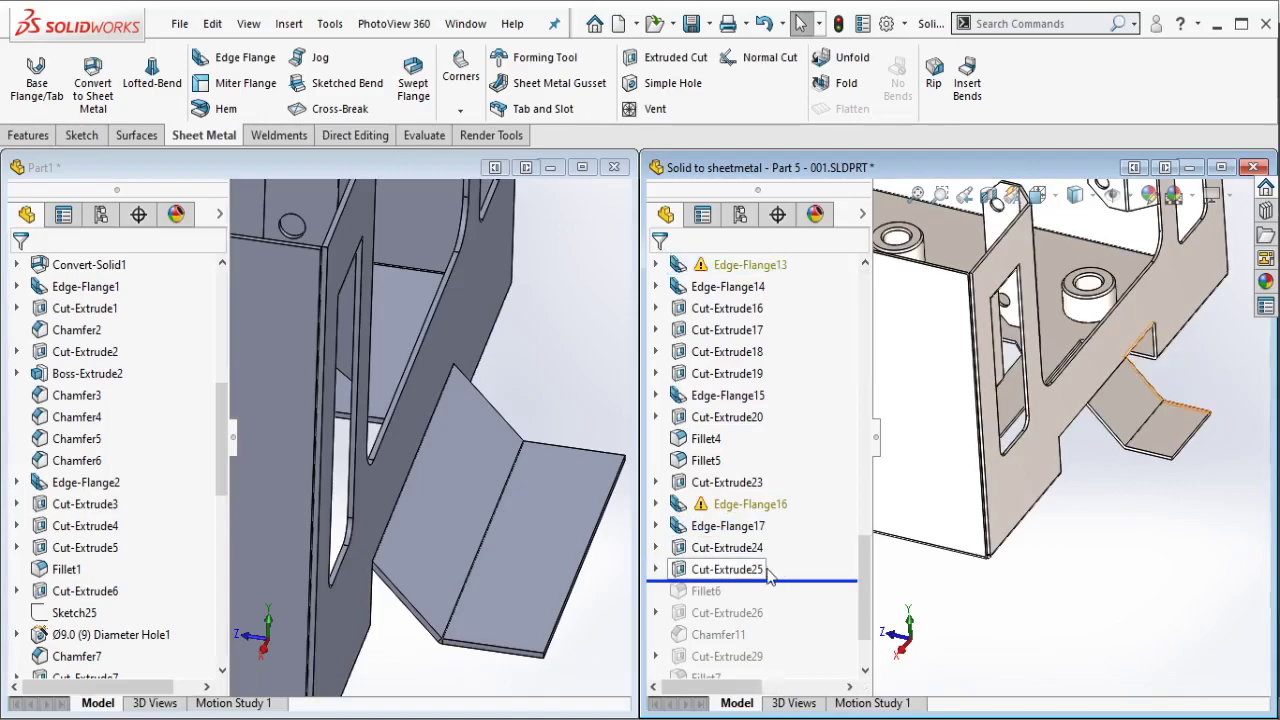
{"action": "left_click", "coordinate": [749, 556]}
{"action": "left_click", "coordinate": [751, 567], "text": "ctrl"}
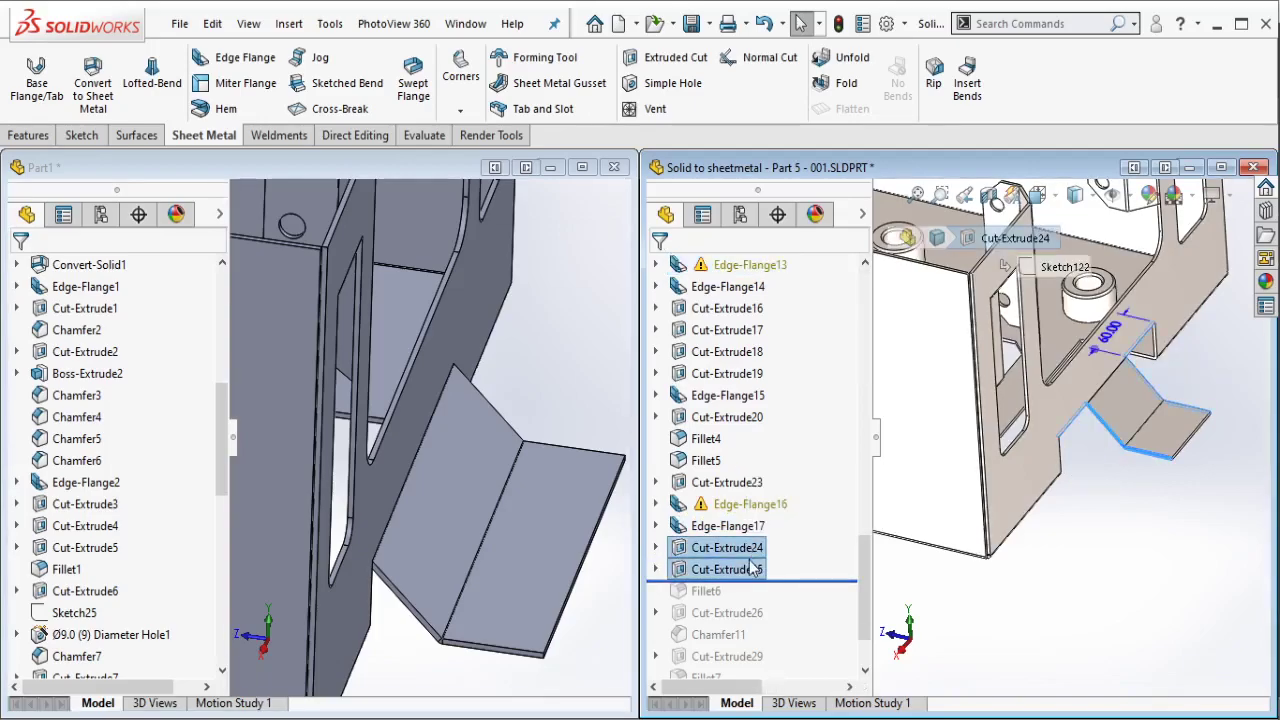
{"action": "middle_click_drag", "start_coordinate": [1122, 422], "coordinate": [1050, 450]}
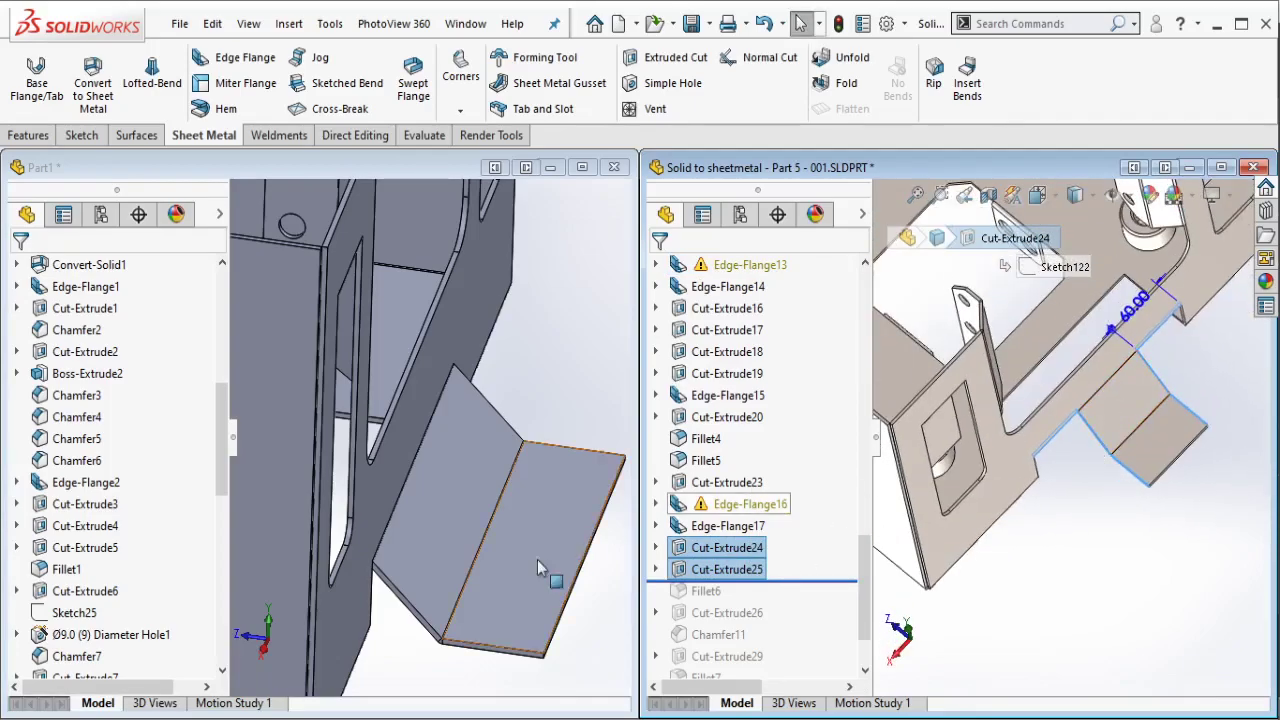
{"action": "scroll", "coordinate": [417, 630], "scroll_direction": "down", "scroll_amount": 2}
{"action": "scroll", "coordinate": [417, 620], "scroll_direction": "down", "scroll_amount": 2}
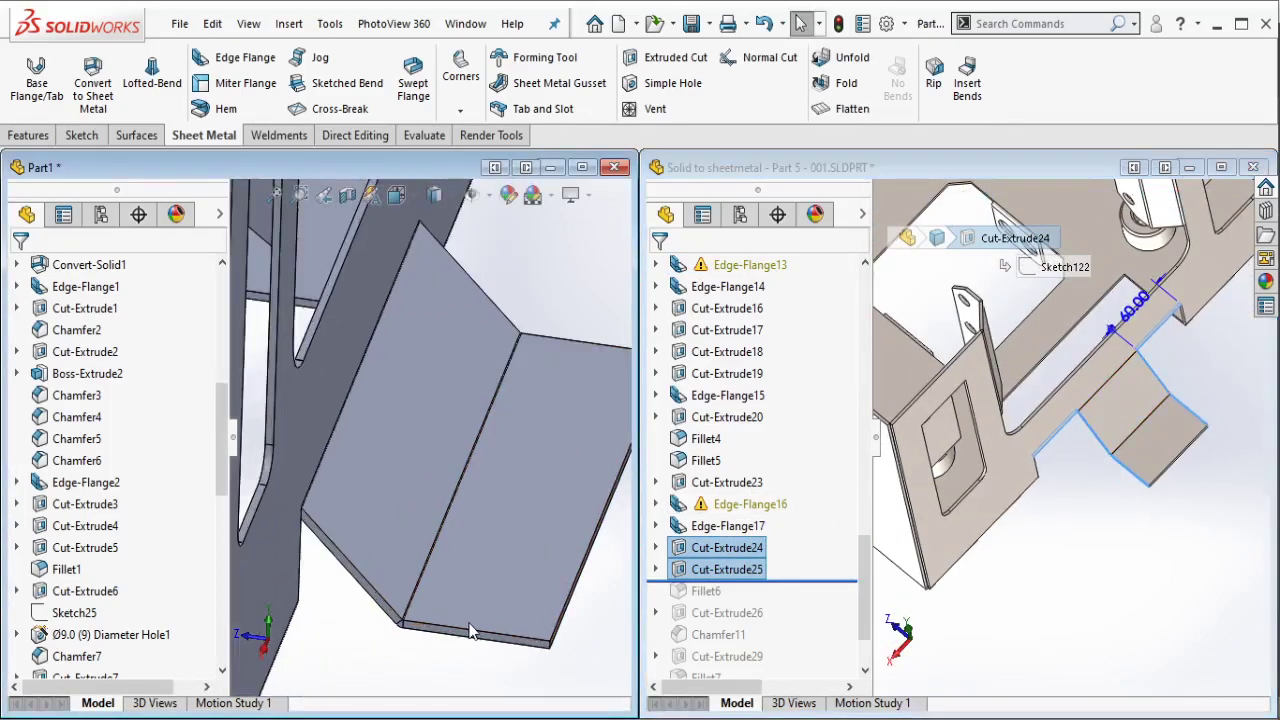
{"action": "scroll", "coordinate": [418, 610], "scroll_direction": "down", "scroll_amount": 2}
Step: Start a sketch on the angled flange's face, viewing the flange corner
{"action": "left_click", "coordinate": [363, 577]}
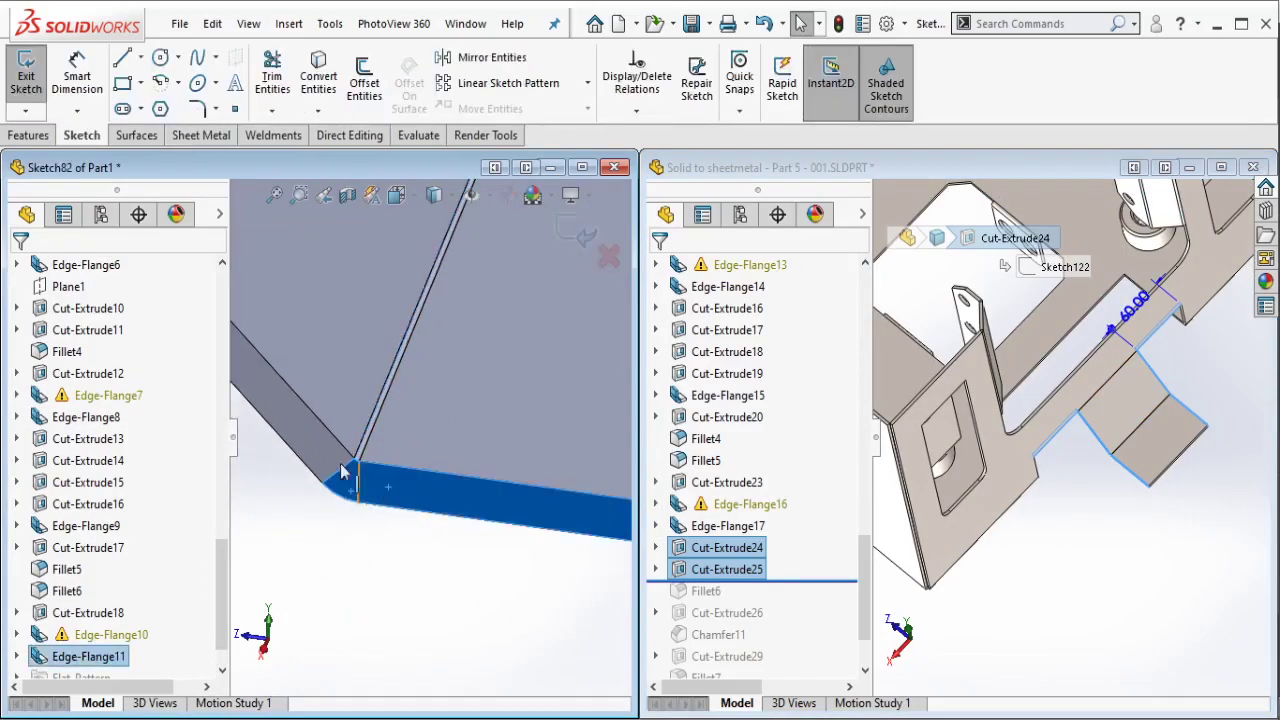
{"action": "left_click", "coordinate": [363, 457]}
{"action": "middle_click_drag", "start_coordinate": [363, 457], "coordinate": [333, 333]}
{"action": "scroll", "coordinate": [333, 333], "scroll_direction": "down", "scroll_amount": 3}
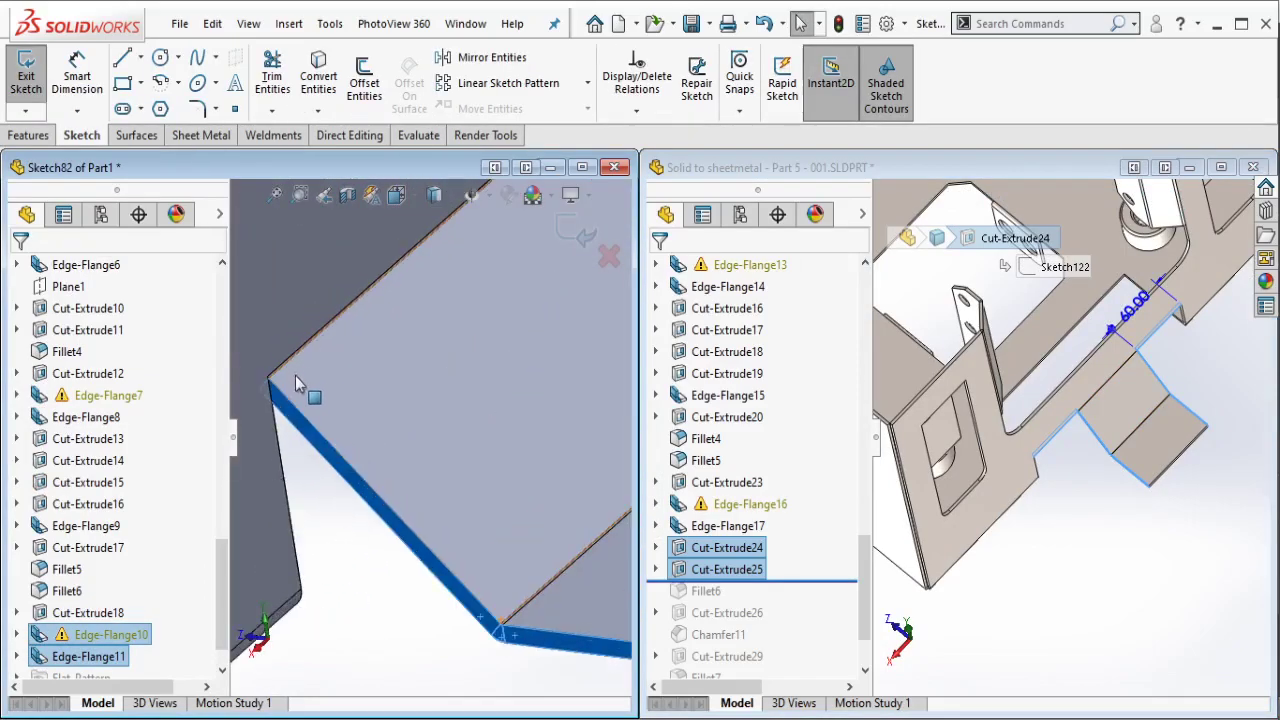
{"action": "scroll", "coordinate": [320, 400], "scroll_direction": "down", "scroll_amount": 3}
{"action": "scroll", "coordinate": [323, 432], "scroll_direction": "down", "scroll_amount": 2}
{"action": "scroll", "coordinate": [323, 432], "scroll_direction": "down", "scroll_amount": 2}
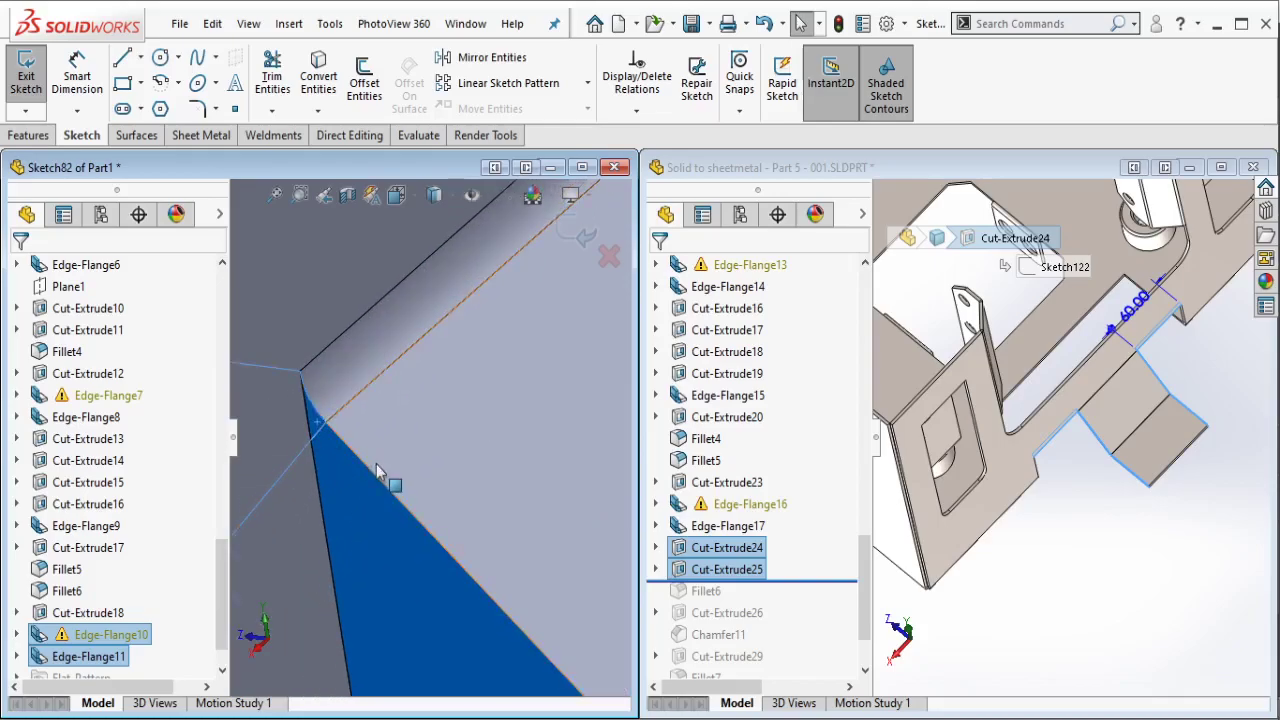
{"action": "middle_click_drag", "start_coordinate": [377, 470], "coordinate": [514, 486]}
{"action": "key", "text": "Escape"}
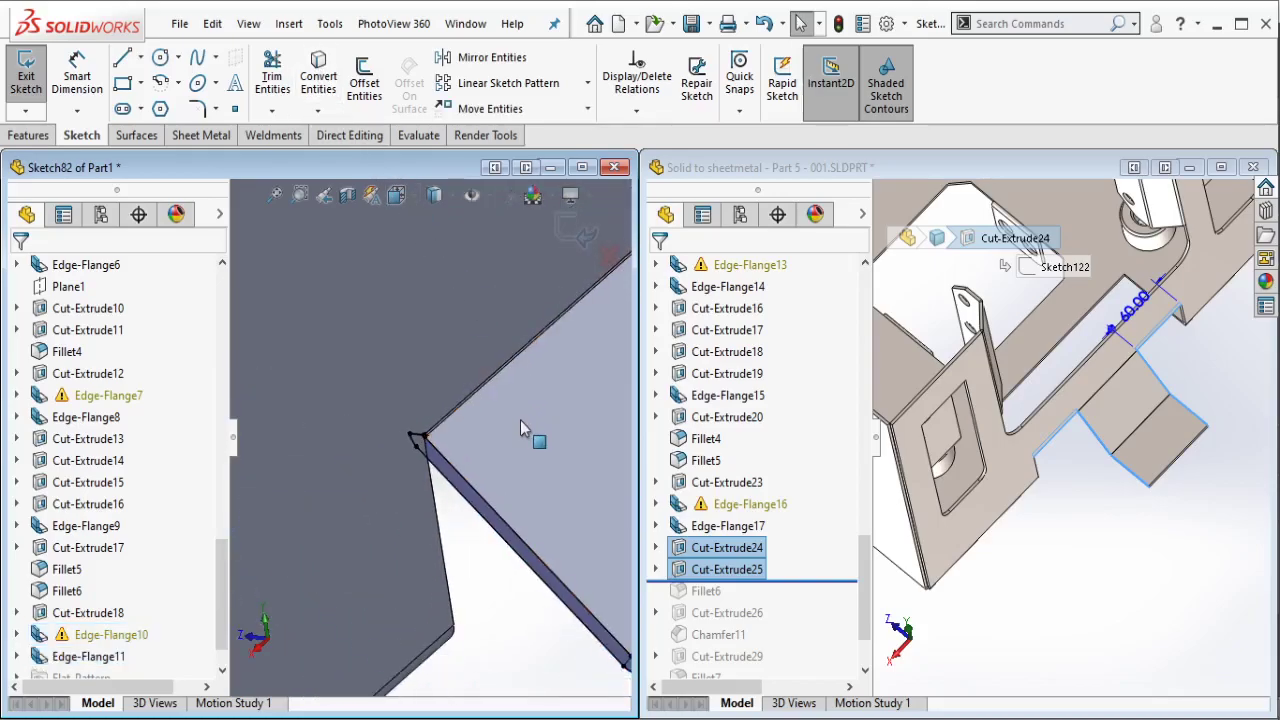
{"action": "mouse_move", "coordinate": [520, 428]}
{"action": "middle_mouse_down"}
{"action": "mouse_move", "coordinate": [526, 449]}
{"action": "mouse_move", "coordinate": [366, 457]}
{"action": "middle_mouse_up"}
Step: Extruded-cut the sketch 60 mm blind through the flanges
{"action": "left_click", "coordinate": [28, 135]}
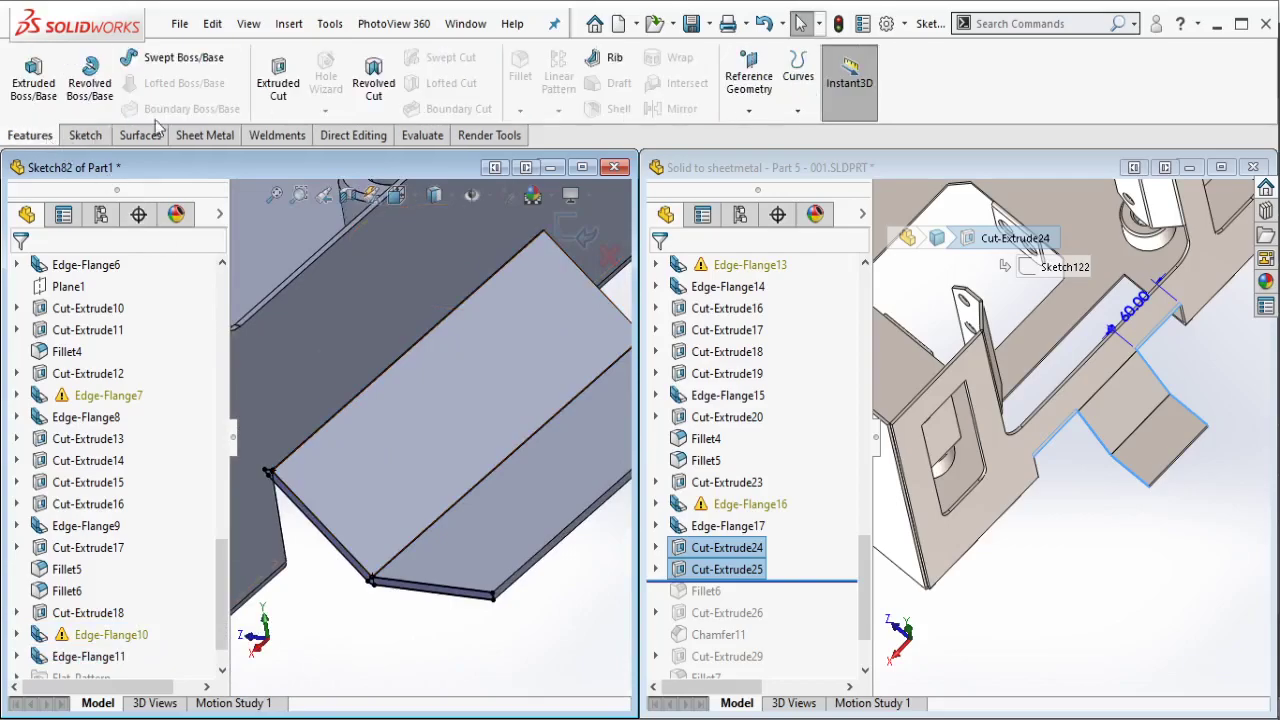
{"action": "left_click", "coordinate": [284, 88]}
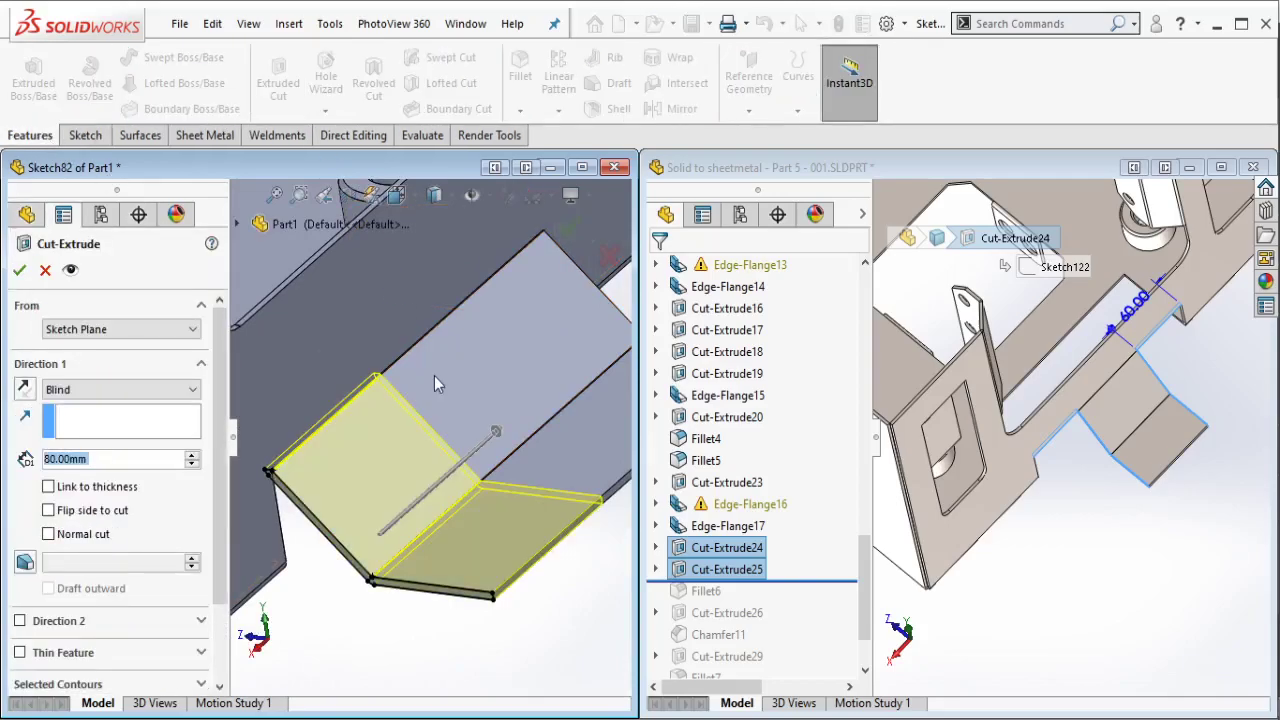
{"action": "type", "text": "60"}
{"action": "key", "text": "Return"}
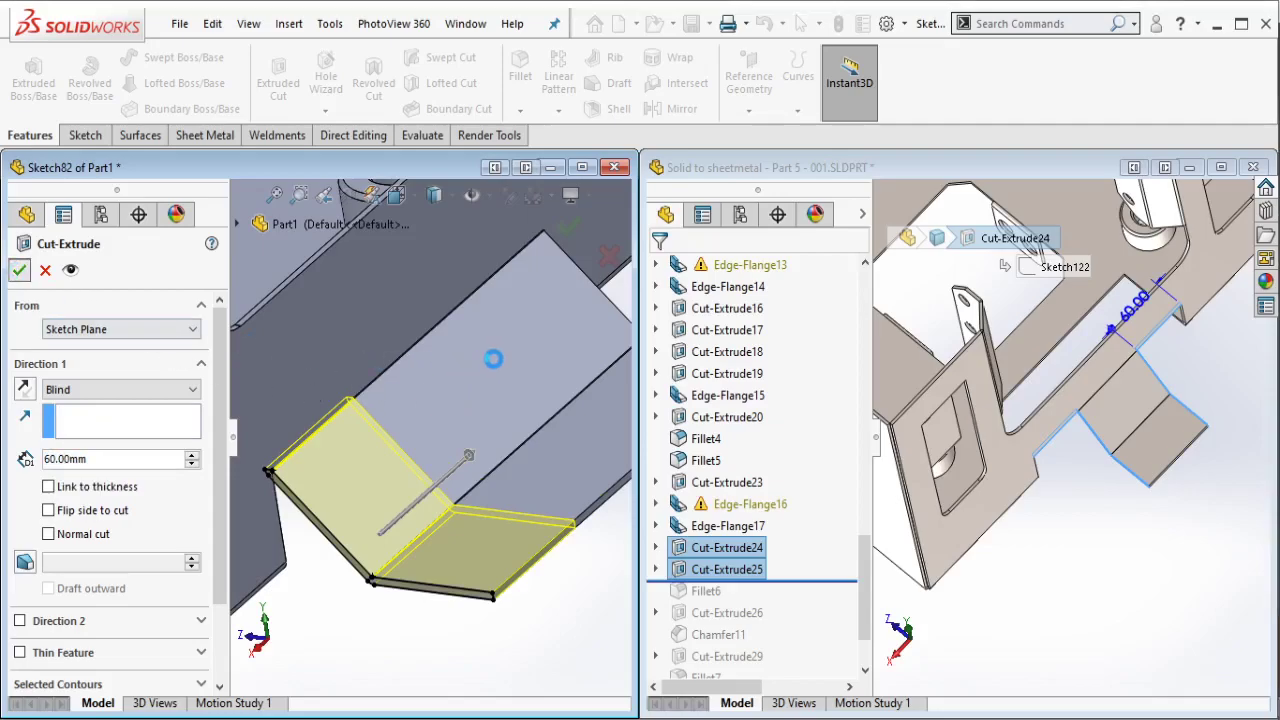
{"action": "key", "text": "Return"}
{"action": "mouse_move", "coordinate": [491, 343]}
{"action": "middle_mouse_down"}
{"action": "mouse_move", "coordinate": [491, 360]}
{"action": "mouse_move", "coordinate": [371, 354]}
{"action": "mouse_move", "coordinate": [505, 459]}
{"action": "middle_mouse_up"}
Step: Open a new sketch on the bent tab's flange face
{"action": "scroll", "coordinate": [505, 459], "scroll_direction": "down", "scroll_amount": 5}
{"action": "left_click", "coordinate": [478, 405]}
{"action": "left_click", "coordinate": [500, 330]}
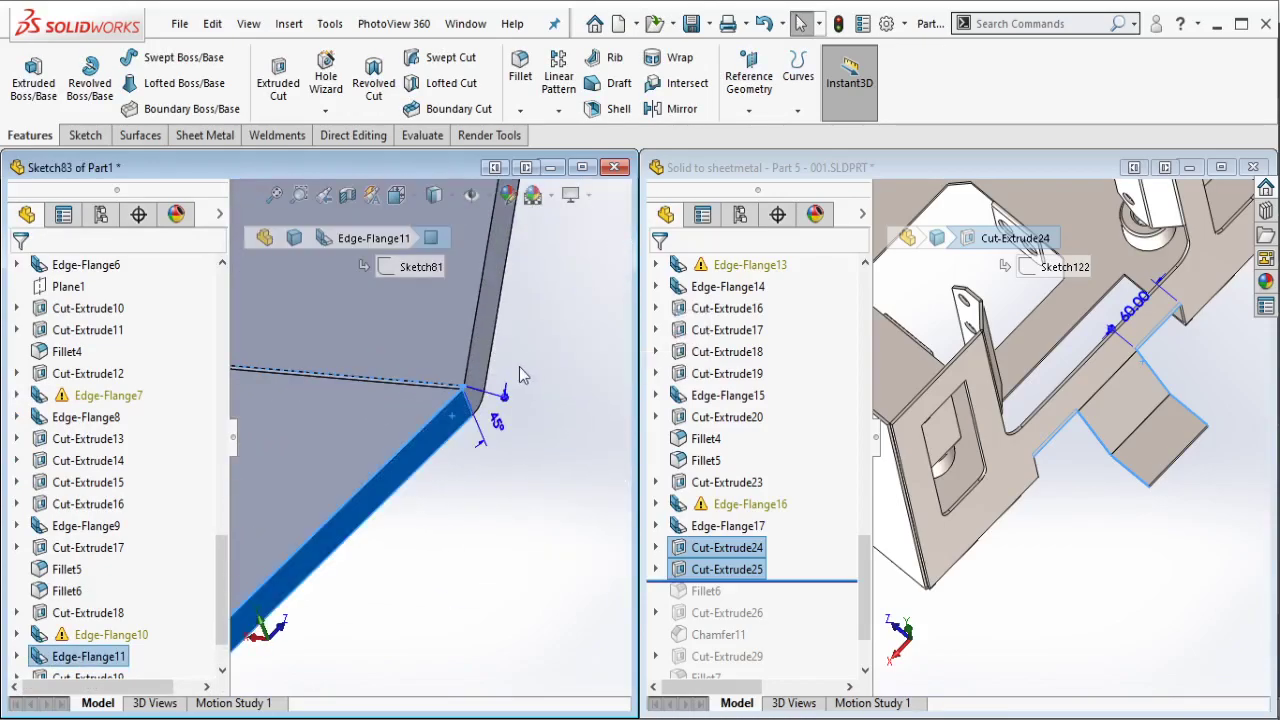
{"action": "mouse_move", "coordinate": [478, 405]}
{"action": "middle_mouse_down"}
{"action": "mouse_move", "coordinate": [491, 390]}
{"action": "mouse_move", "coordinate": [435, 430]}
{"action": "mouse_move", "coordinate": [471, 343]}
{"action": "mouse_move", "coordinate": [423, 366]}
{"action": "mouse_move", "coordinate": [349, 366]}
{"action": "mouse_move", "coordinate": [333, 330]}
{"action": "middle_mouse_up"}
{"action": "scroll", "coordinate": [386, 371], "scroll_direction": "up", "scroll_amount": 4}
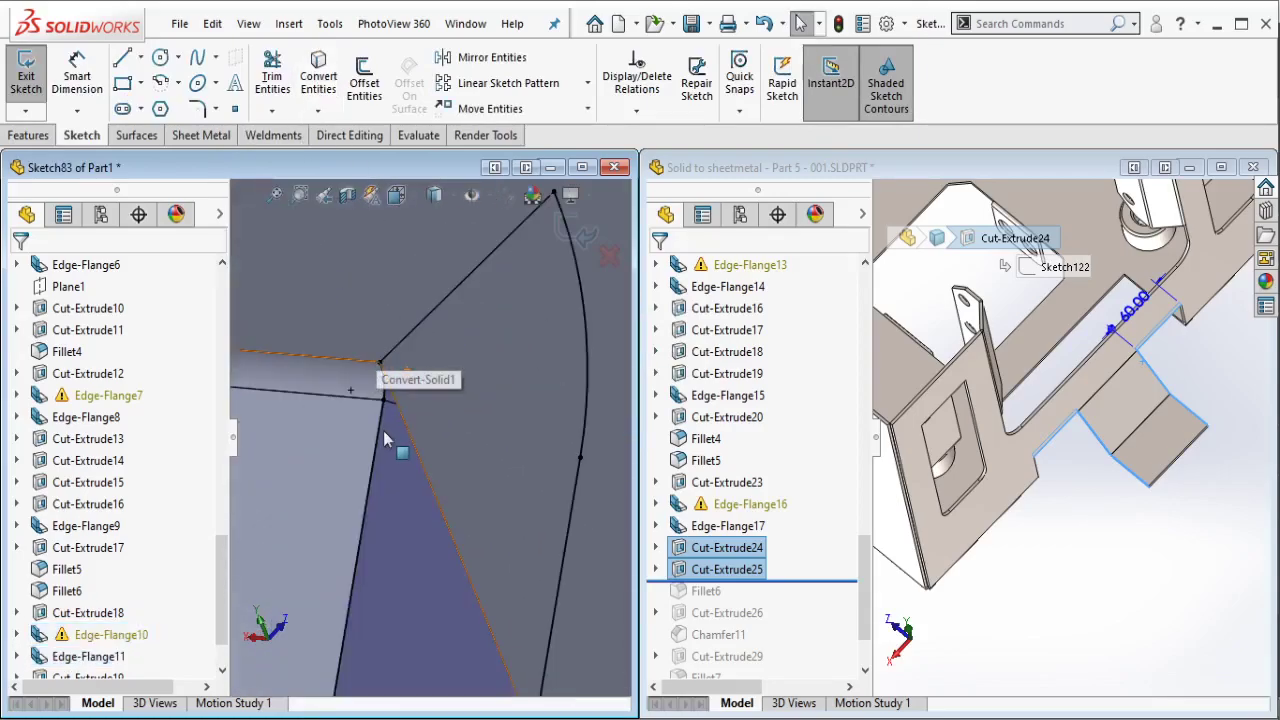
{"action": "scroll", "coordinate": [400, 528], "scroll_direction": "up", "scroll_amount": 2}
{"action": "scroll", "coordinate": [383, 538], "scroll_direction": "up", "scroll_amount": 3}
{"action": "mouse_move", "coordinate": [383, 538]}
{"action": "middle_mouse_down"}
{"action": "mouse_move", "coordinate": [420, 460]}
{"action": "mouse_move", "coordinate": [449, 471]}
{"action": "middle_mouse_up"}
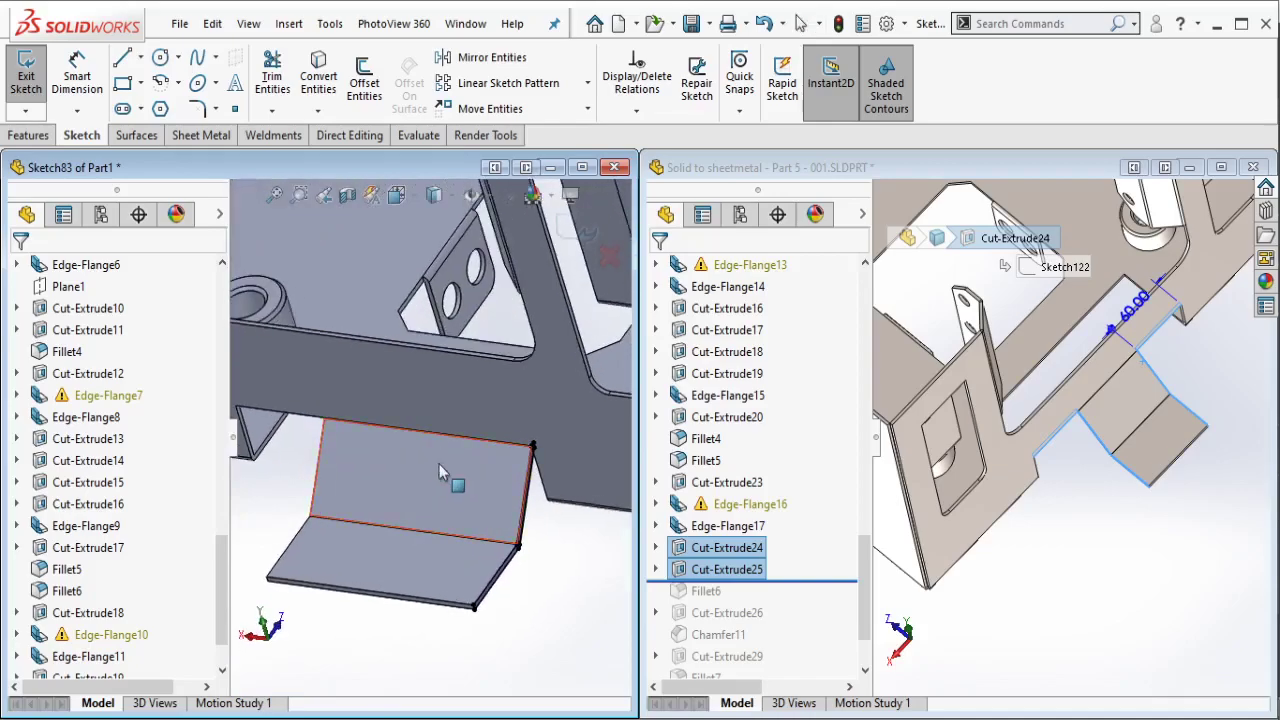
Step: Extruded-cut the new sketch 60 mm to narrow the bent tab
{"action": "left_click", "coordinate": [44, 140]}
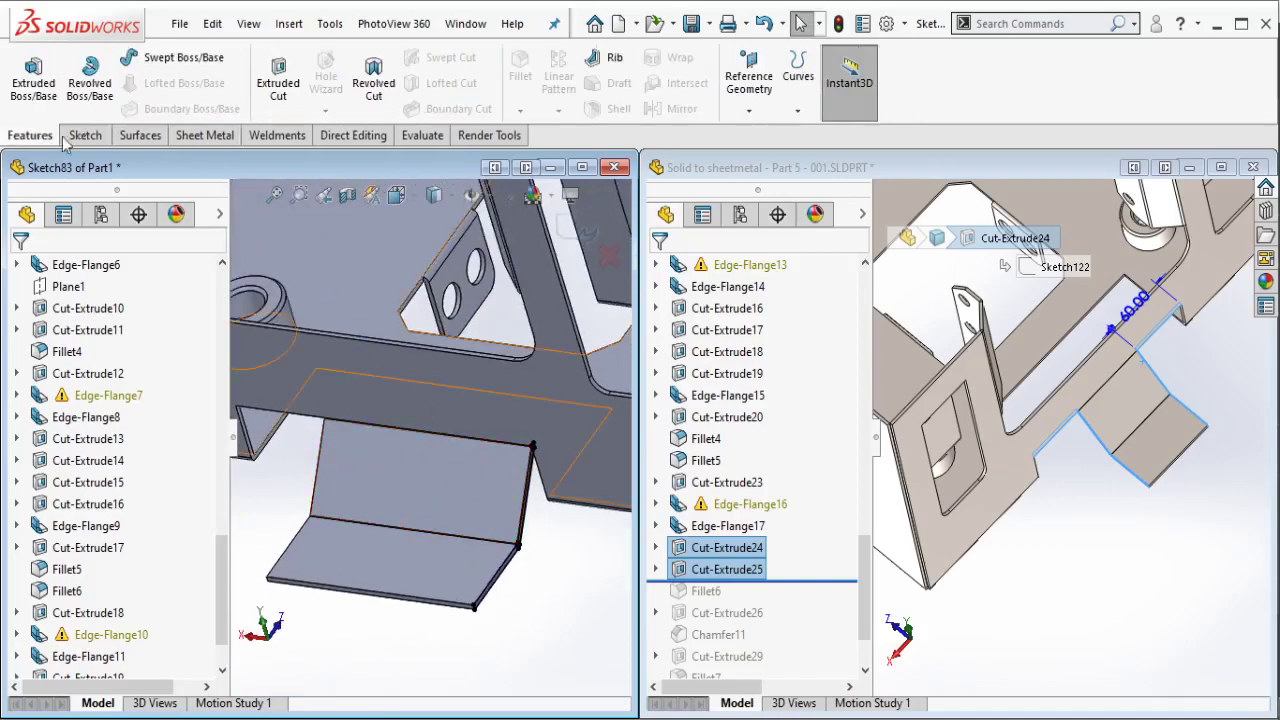
{"action": "left_click", "coordinate": [280, 84]}
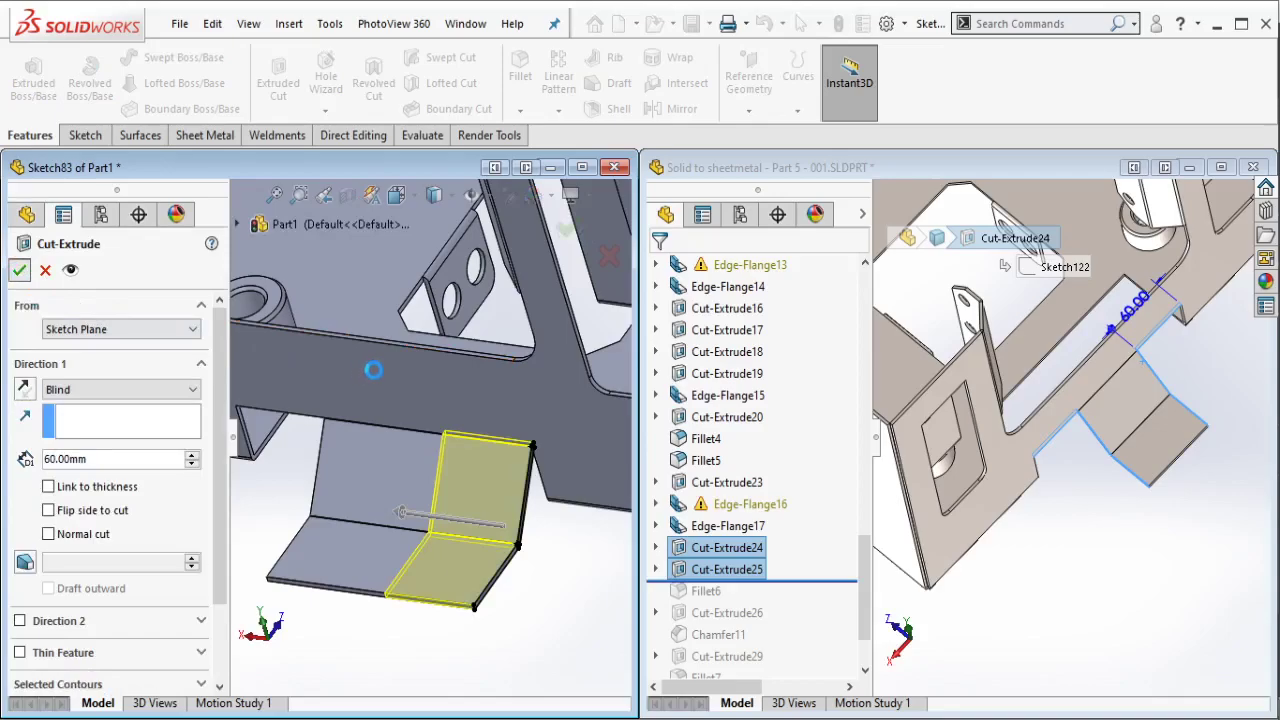
{"action": "key", "text": "Return"}
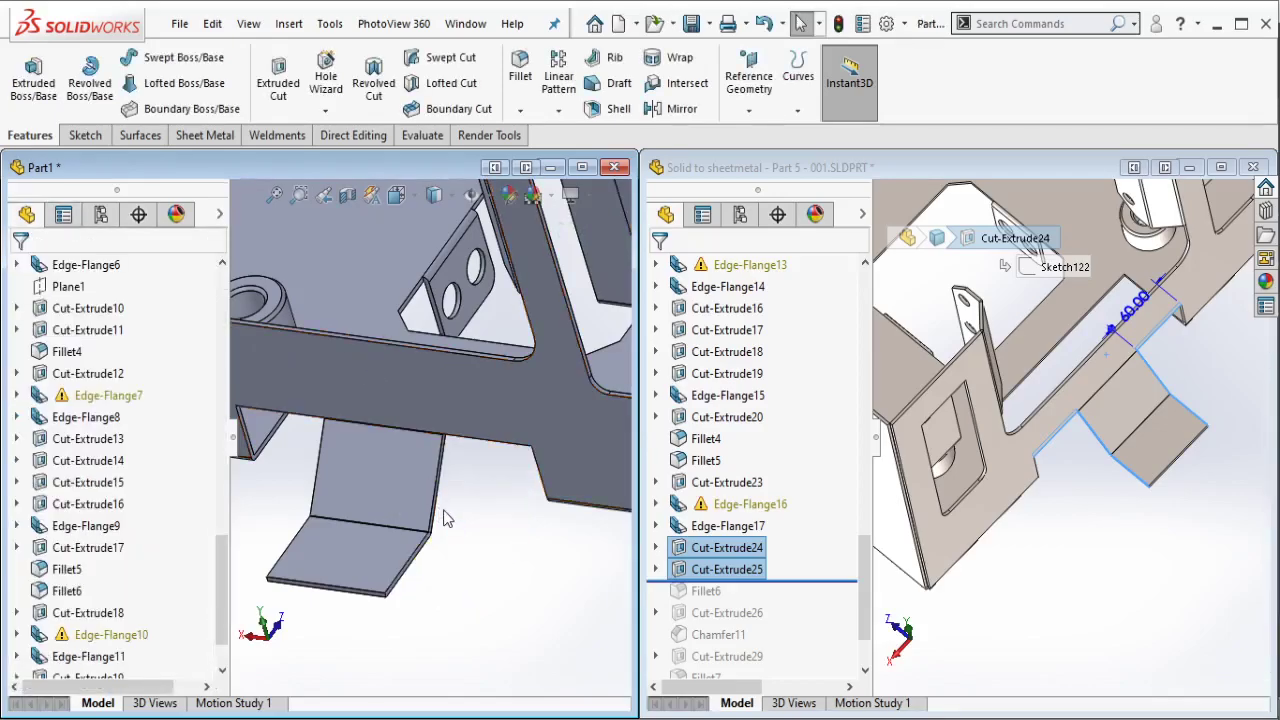
{"action": "mouse_move", "coordinate": [375, 378]}
{"action": "middle_mouse_down"}
{"action": "mouse_move", "coordinate": [483, 370]}
{"action": "mouse_move", "coordinate": [415, 400]}
{"action": "middle_mouse_up"}
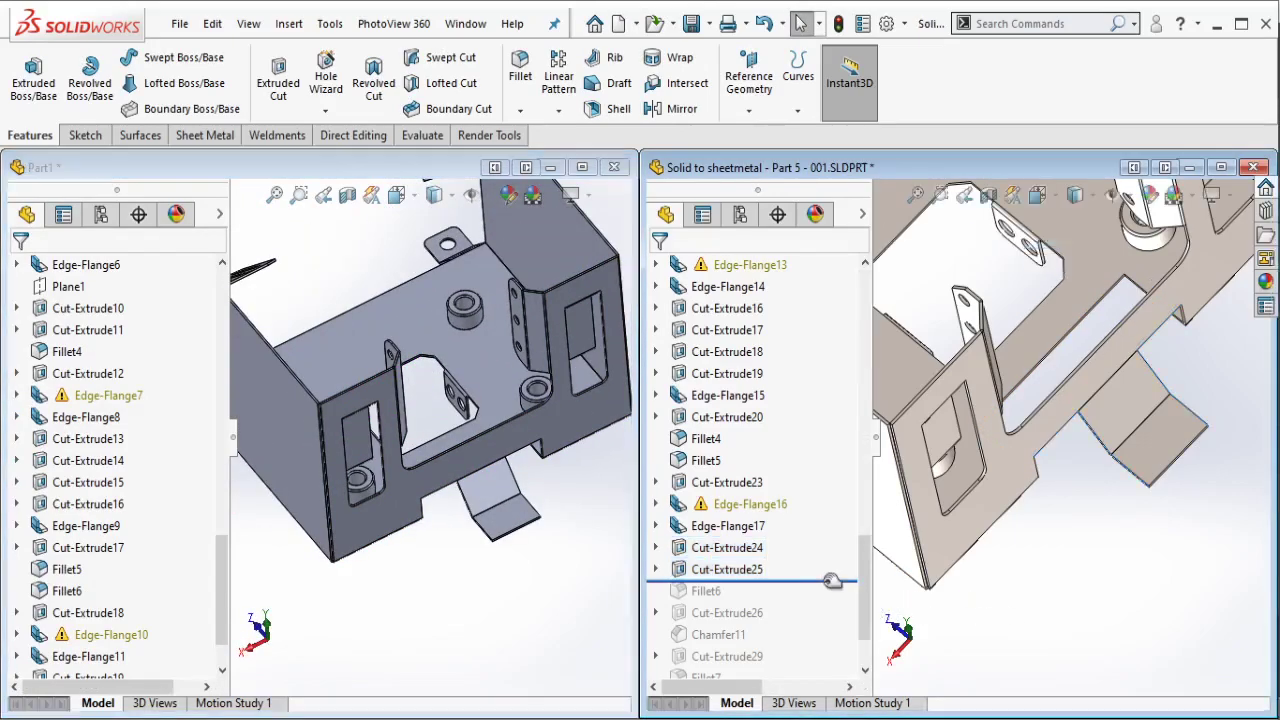
Step: Roll the reference part forward past Fillet6 and select it to inspect
{"action": "left_click_drag", "start_coordinate": [829, 580], "coordinate": [793, 605]}
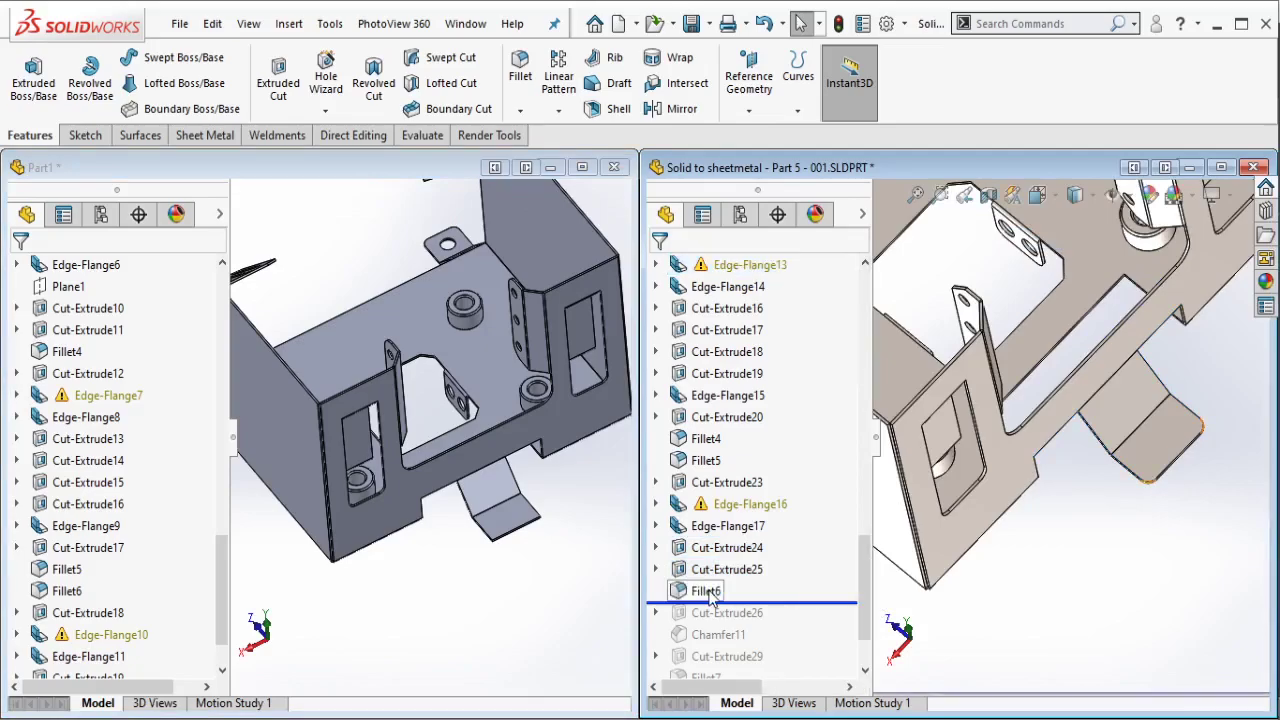
{"action": "left_click", "coordinate": [706, 591]}
{"action": "scroll", "coordinate": [1125, 480], "scroll_direction": "down", "scroll_amount": 5}
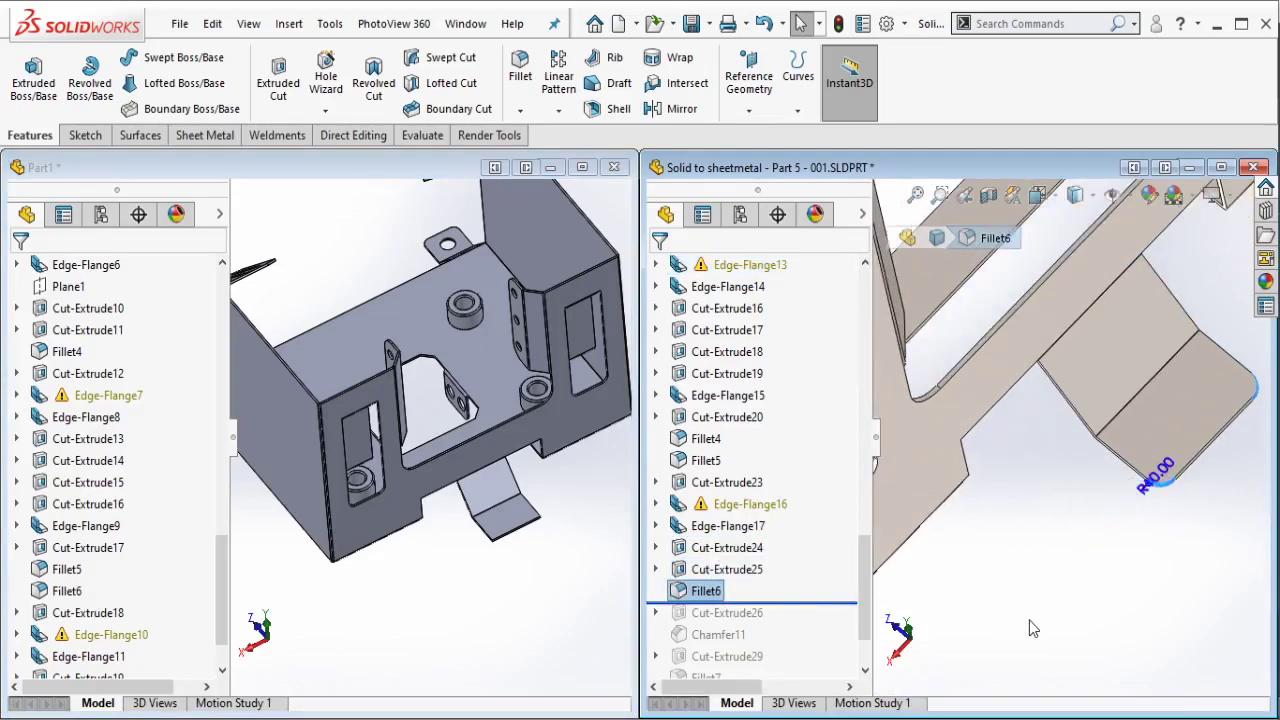
{"action": "scroll", "coordinate": [1166, 509], "scroll_direction": "down", "scroll_amount": 3}
{"action": "scroll", "coordinate": [1157, 443], "scroll_direction": "down", "scroll_amount": 2}
{"action": "scroll", "coordinate": [1168, 446], "scroll_direction": "up", "scroll_amount": 2}
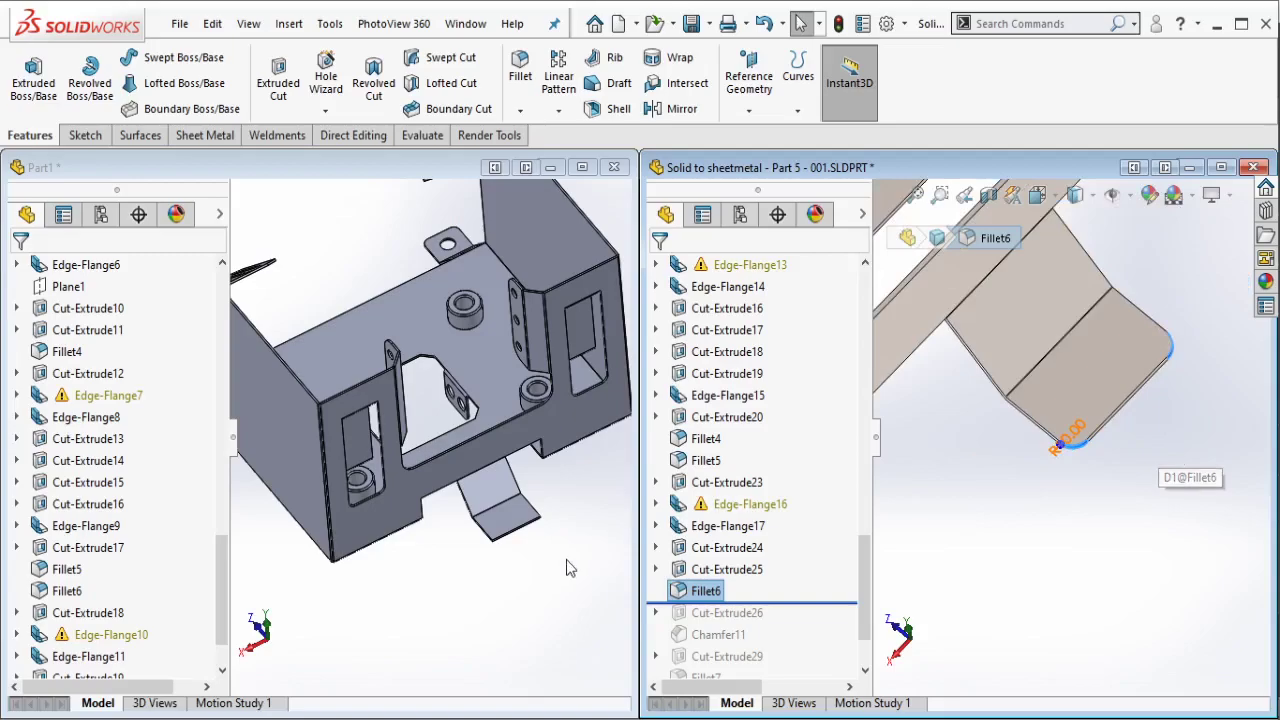
Step: Select the two outer corner edges of Part1's bent tab for a 10 mm fillet
{"action": "left_click", "coordinate": [532, 505]}
{"action": "scroll", "coordinate": [523, 506], "scroll_direction": "down", "scroll_amount": 3}
{"action": "scroll", "coordinate": [421, 540], "scroll_direction": "down", "scroll_amount": 2}
{"action": "scroll", "coordinate": [421, 540], "scroll_direction": "down", "scroll_amount": 2}
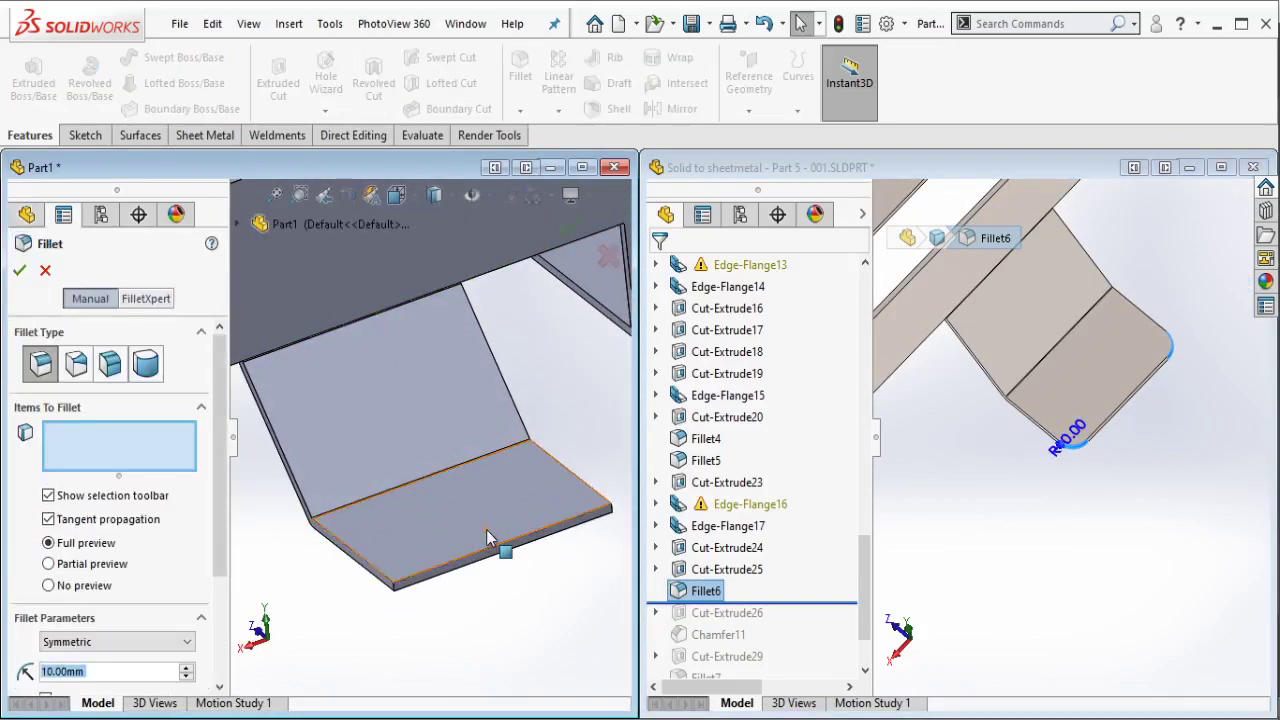
{"action": "scroll", "coordinate": [420, 570], "scroll_direction": "down", "scroll_amount": 2}
{"action": "left_click", "coordinate": [358, 598]}
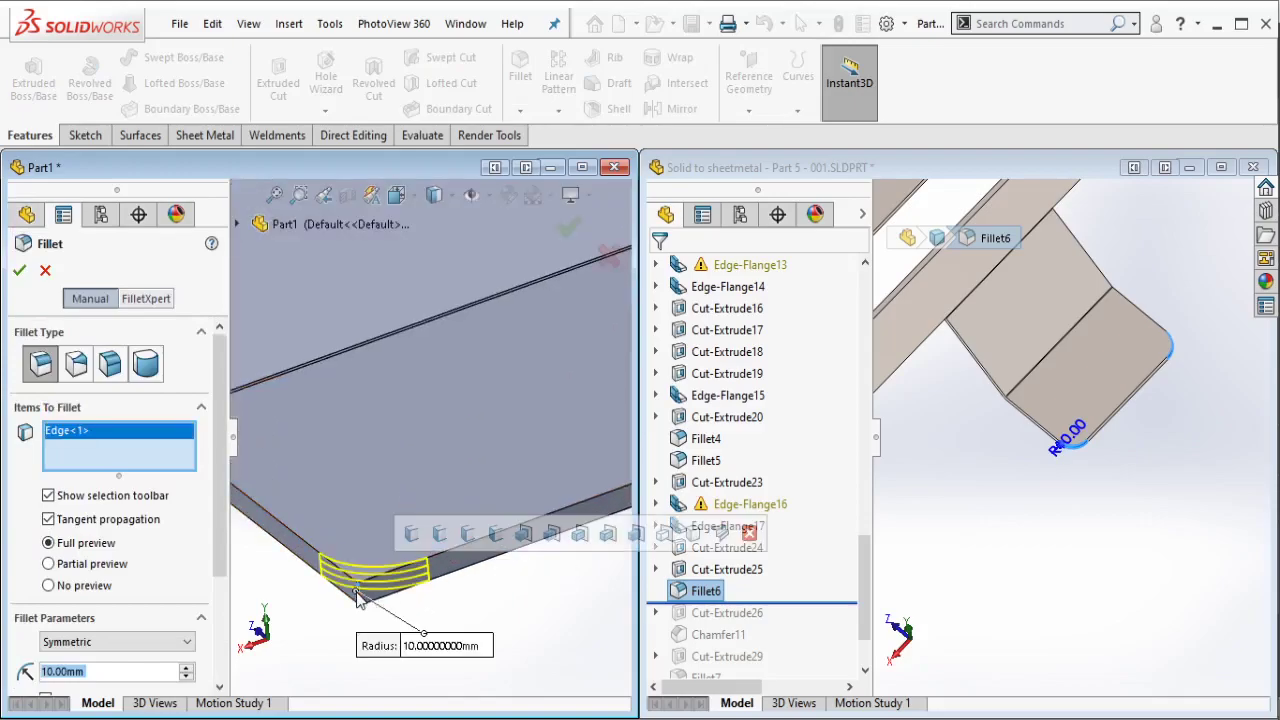
{"action": "scroll", "coordinate": [322, 632], "scroll_direction": "up", "scroll_amount": 2}
{"action": "scroll", "coordinate": [598, 480], "scroll_direction": "down", "scroll_amount": 2}
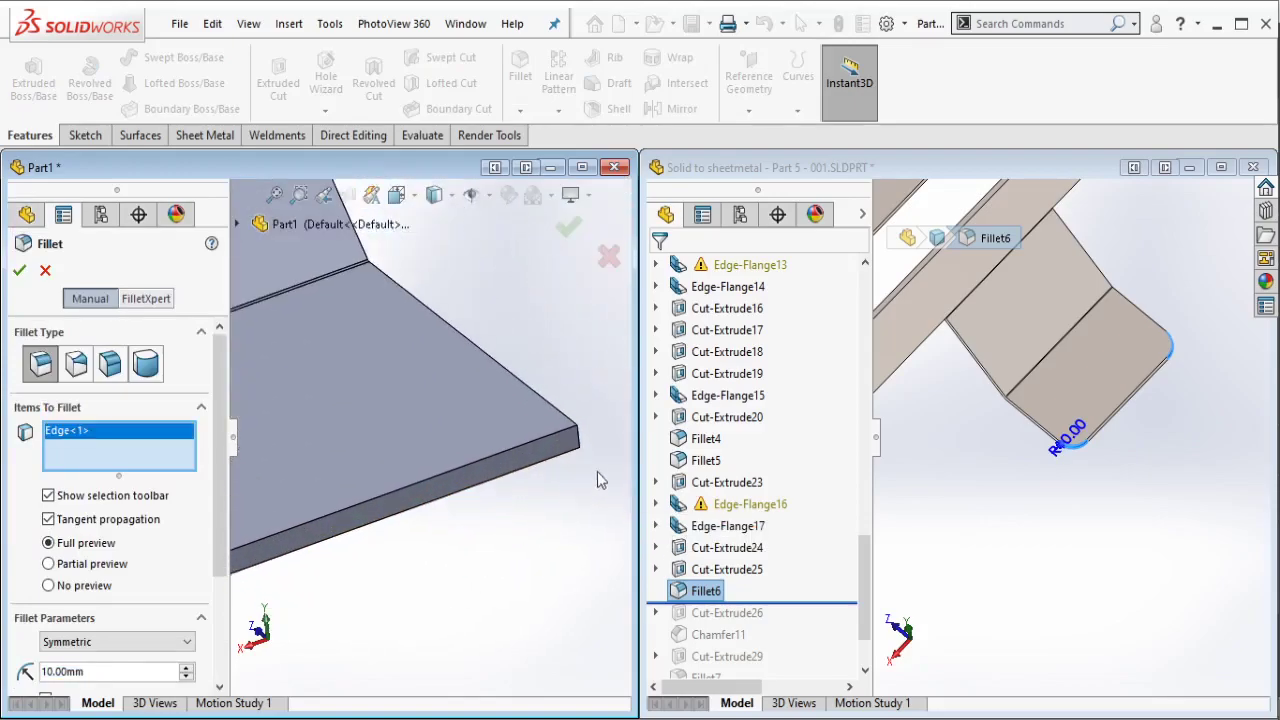
{"action": "left_click", "coordinate": [577, 435]}
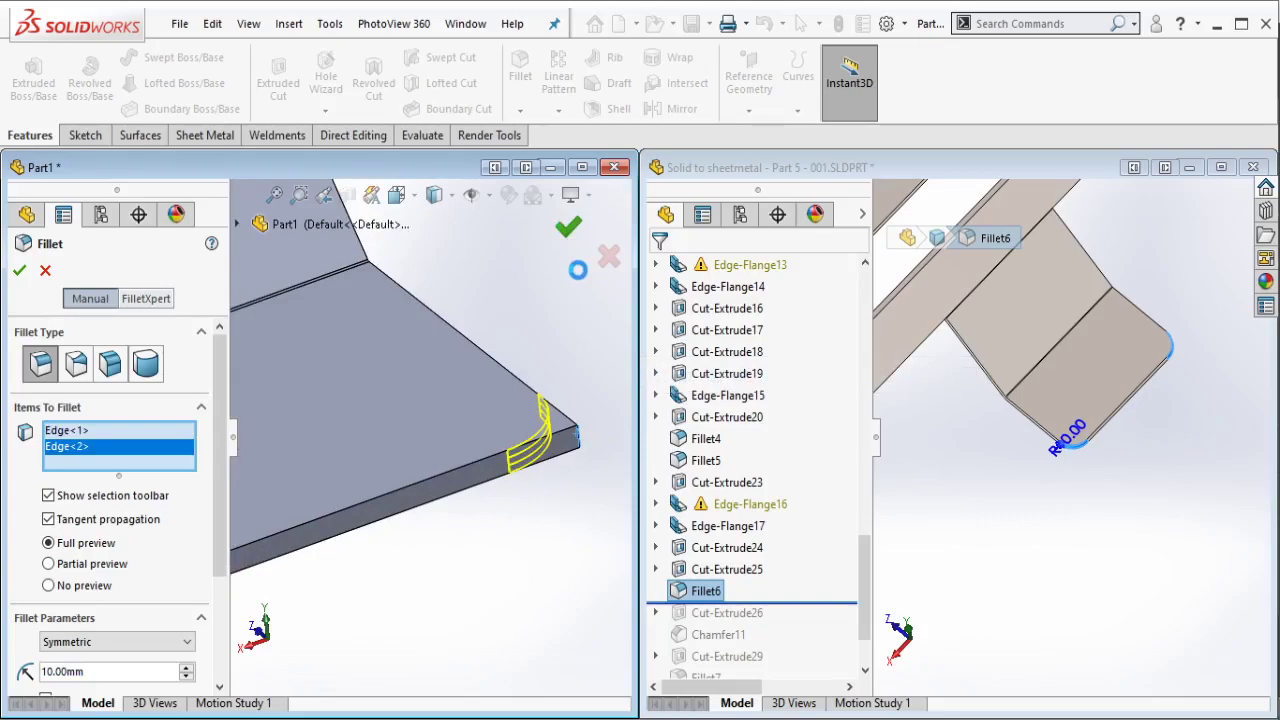
Step: Confirm the 10 mm corner fillets on Part1 and fit the part in view
{"action": "left_click", "coordinate": [568, 227]}
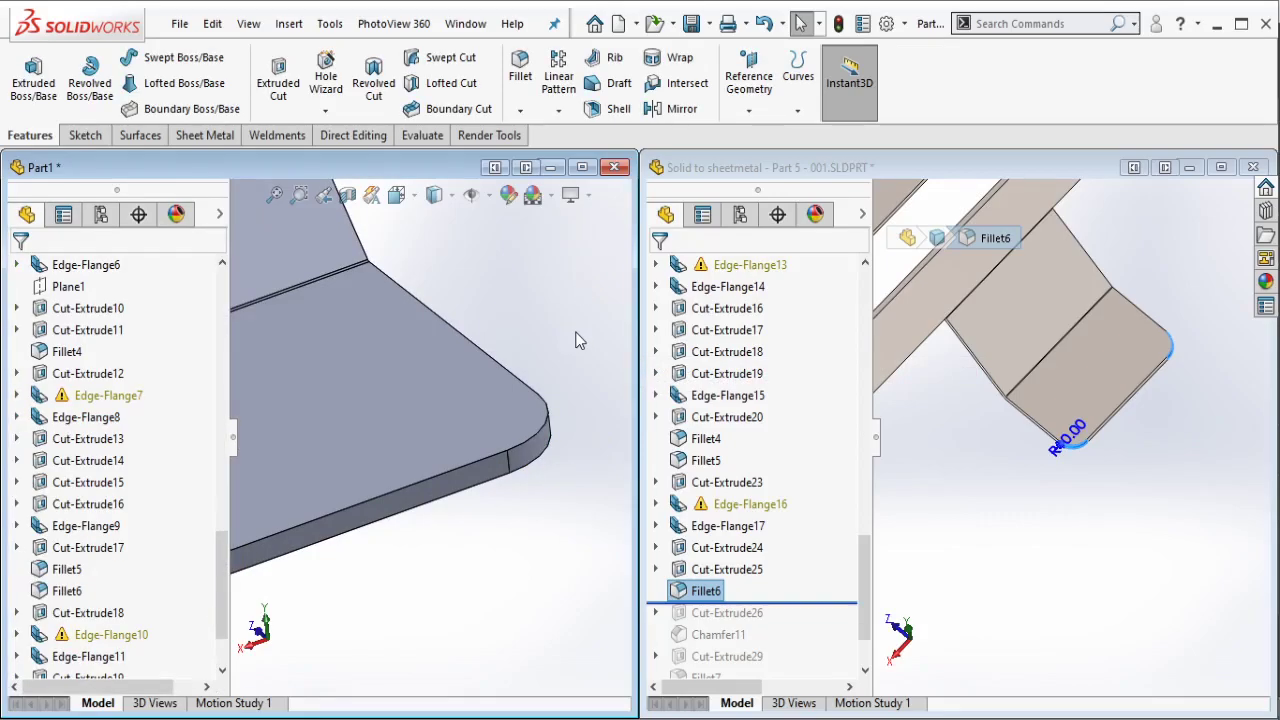
{"action": "middle_click_drag", "start_coordinate": [574, 337], "coordinate": [444, 367]}
{"action": "key", "text": "f"}
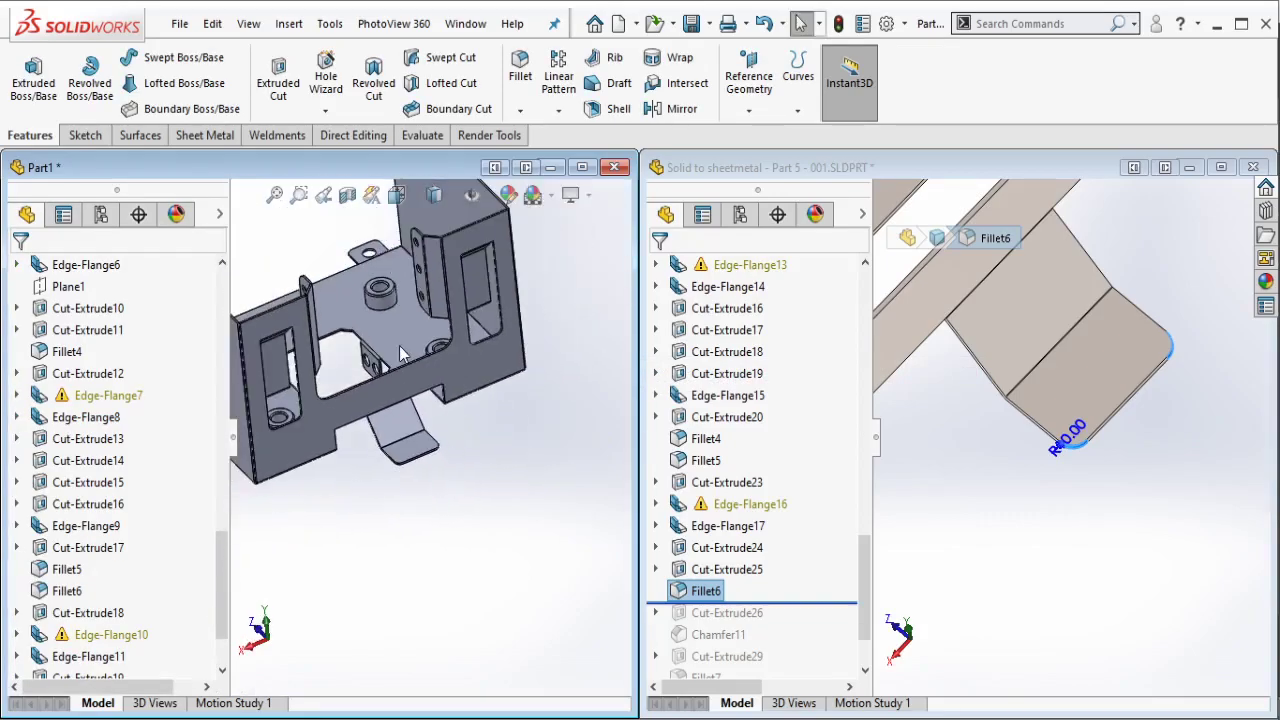
{"action": "scroll", "coordinate": [840, 447], "scroll_direction": "up", "scroll_amount": 1}
Step: Roll the reference part past Cut-Extrude26 and select it to show the hole
{"action": "left_click", "coordinate": [869, 562]}
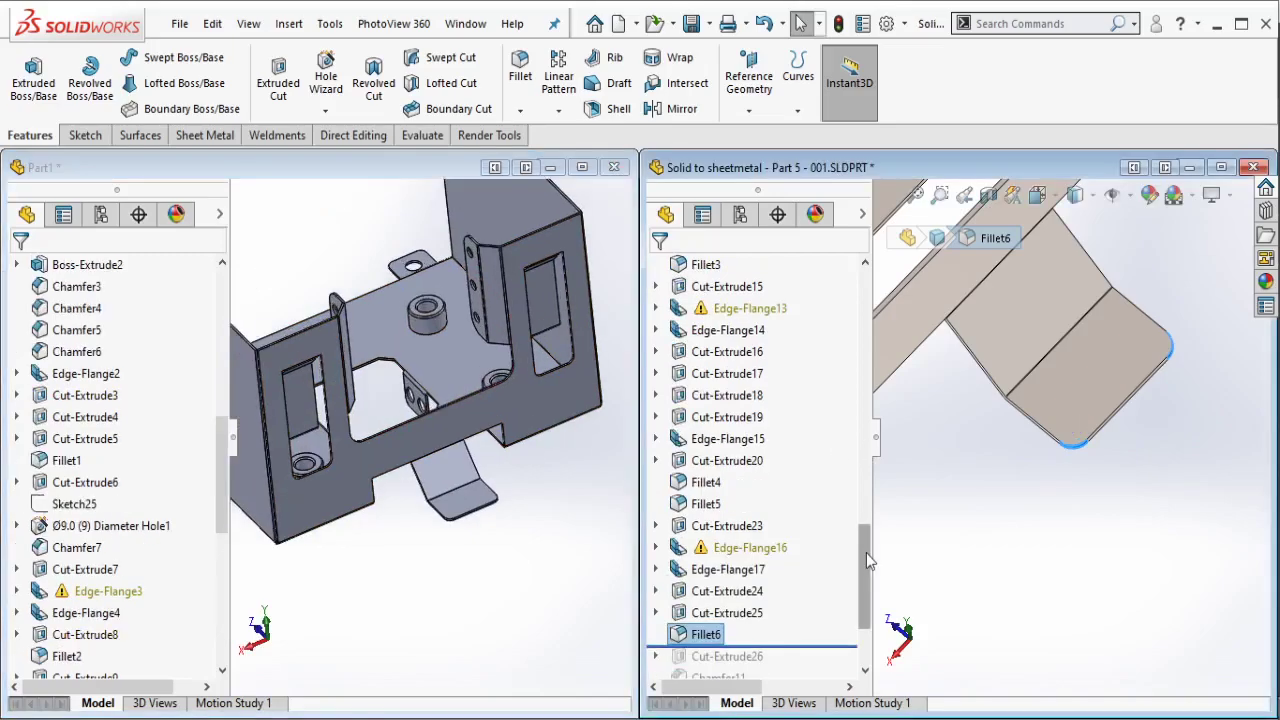
{"action": "mouse_move", "coordinate": [869, 562]}
{"action": "left_mouse_down"}
{"action": "mouse_move", "coordinate": [830, 583]}
{"action": "mouse_move", "coordinate": [801, 572]}
{"action": "left_mouse_up"}
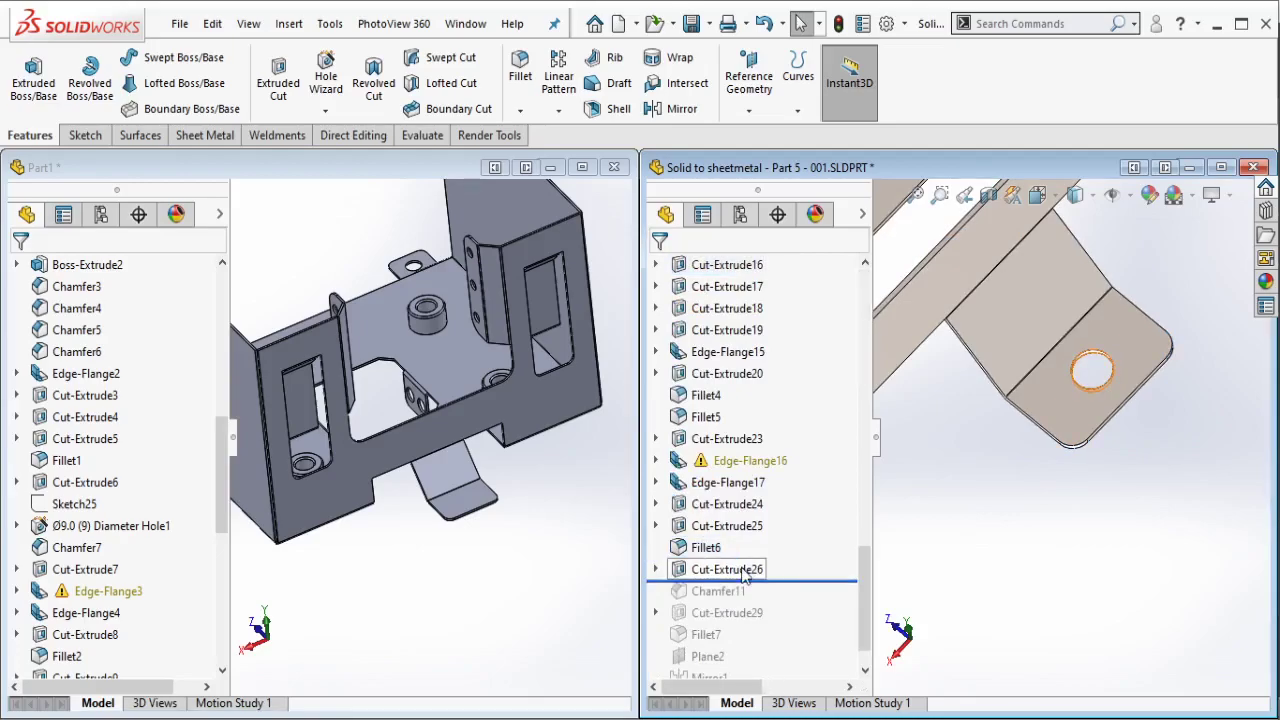
{"action": "left_click", "coordinate": [727, 569]}
{"action": "scroll", "coordinate": [1117, 375], "scroll_direction": "down", "scroll_amount": 2}
{"action": "scroll", "coordinate": [1117, 375], "scroll_direction": "down", "scroll_amount": 2}
{"action": "scroll", "coordinate": [1117, 375], "scroll_direction": "down", "scroll_amount": 3}
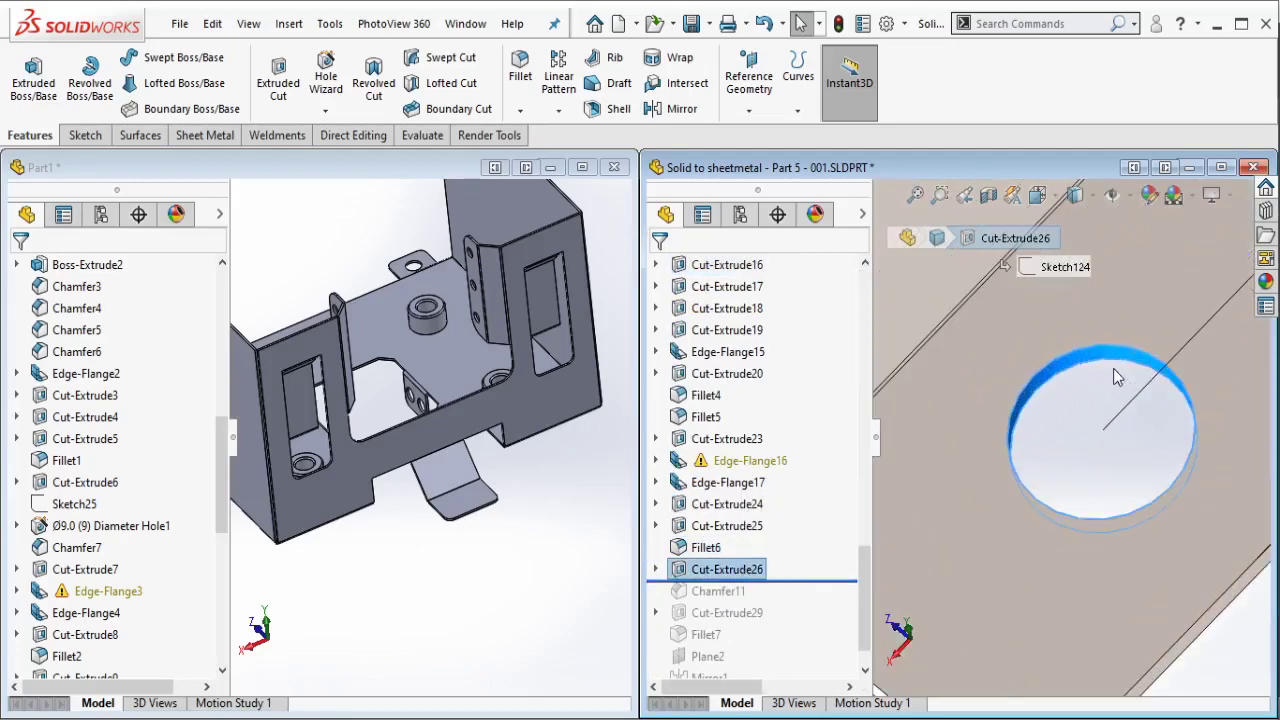
Step: Measure the reference hole's inner face to confirm its 22 mm diameter
{"action": "left_click", "coordinate": [1118, 357]}
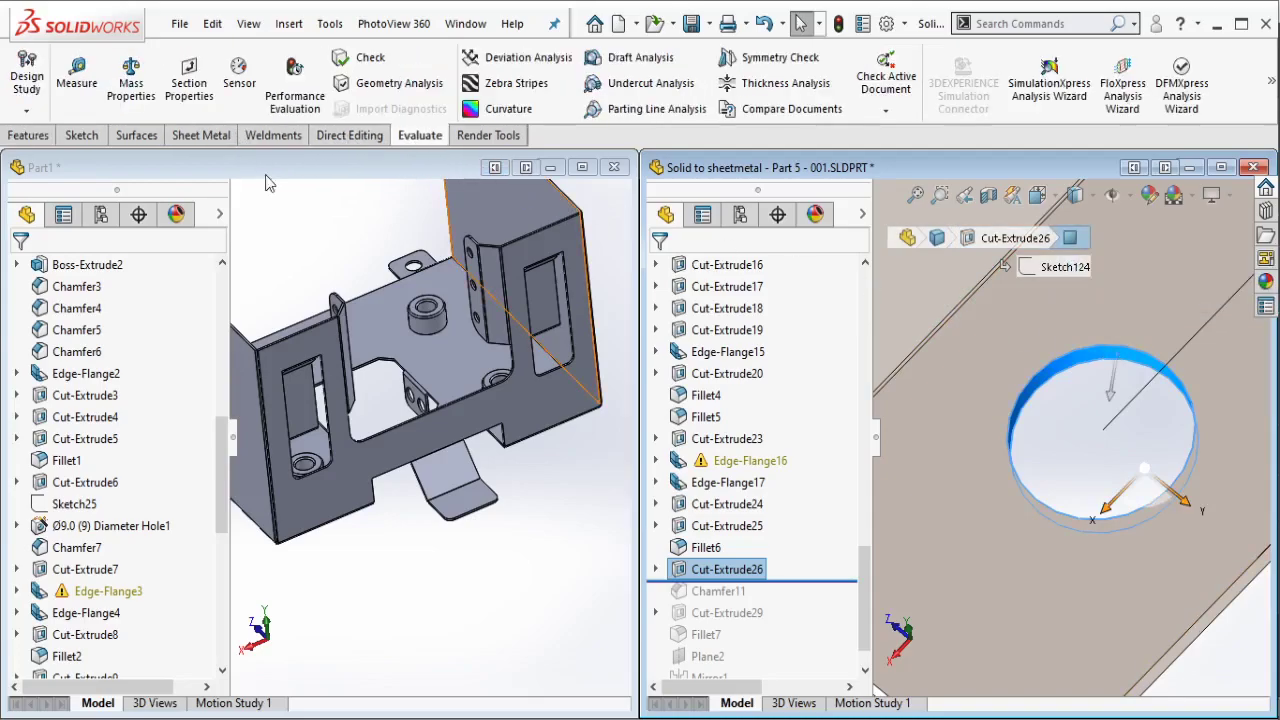
{"action": "left_click", "coordinate": [77, 75]}
{"action": "left_click", "coordinate": [1042, 416]}
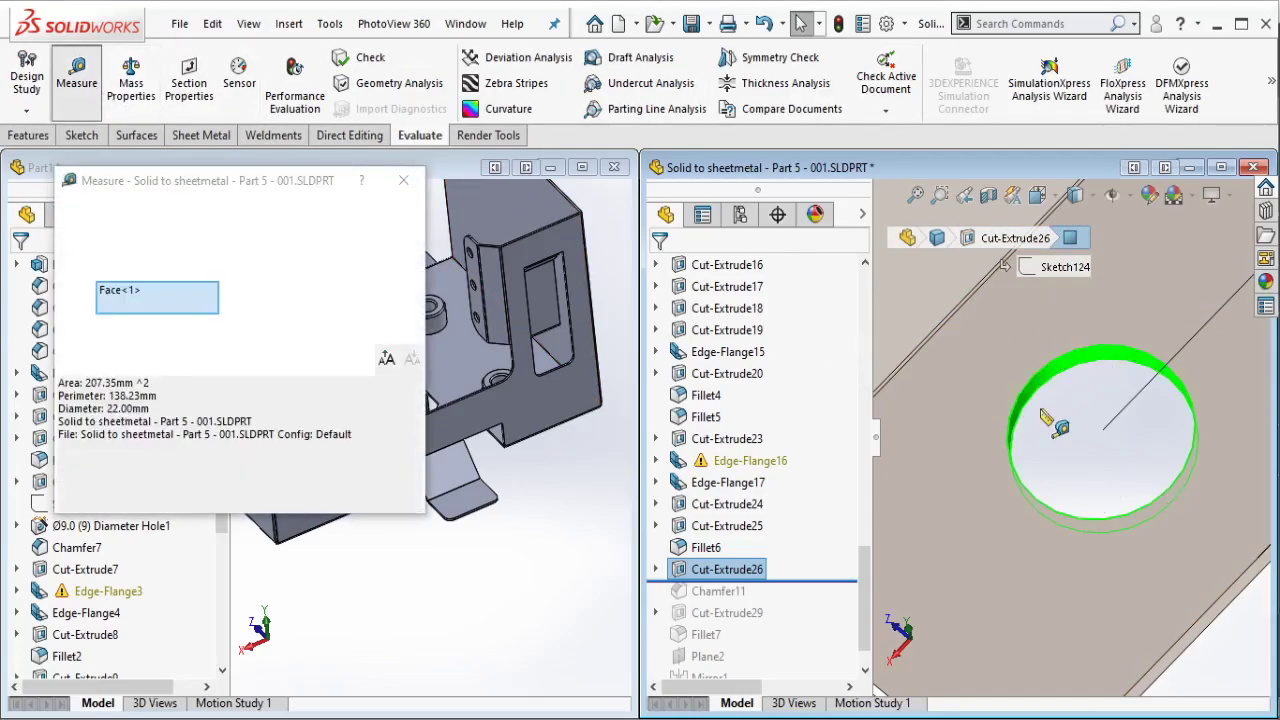
{"action": "key", "text": "Escape"}
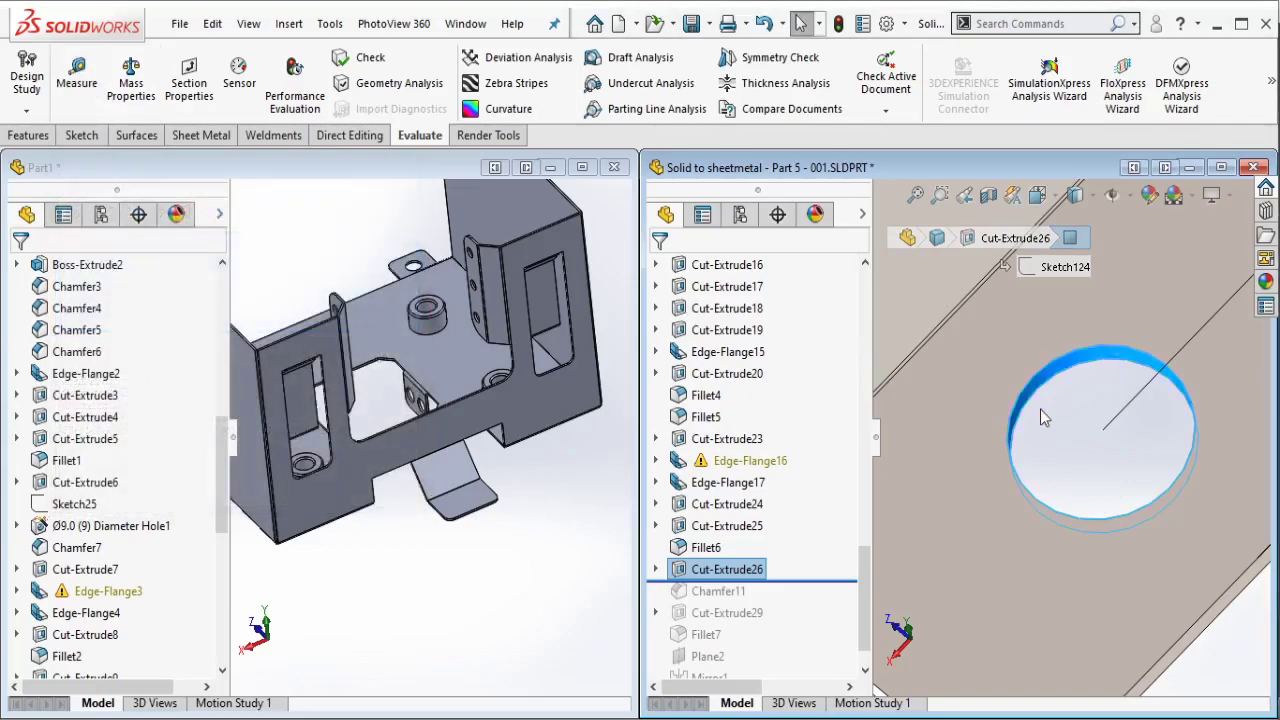
{"action": "scroll", "coordinate": [1043, 417], "scroll_direction": "up", "scroll_amount": 5}
{"action": "scroll", "coordinate": [520, 475], "scroll_direction": "down", "scroll_amount": 3}
{"action": "scroll", "coordinate": [470, 498], "scroll_direction": "down", "scroll_amount": 3}
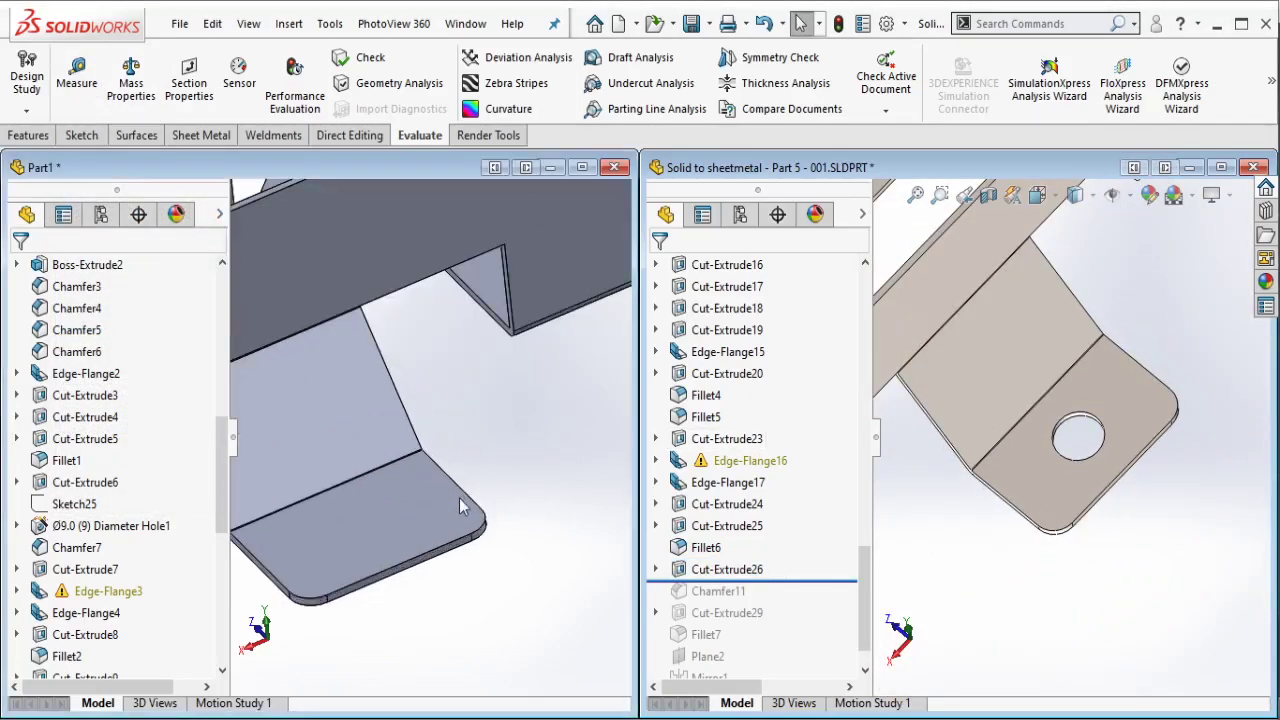
{"action": "scroll", "coordinate": [1027, 436], "scroll_direction": "down", "scroll_amount": 5}
{"action": "scroll", "coordinate": [1203, 422], "scroll_direction": "down", "scroll_amount": 2}
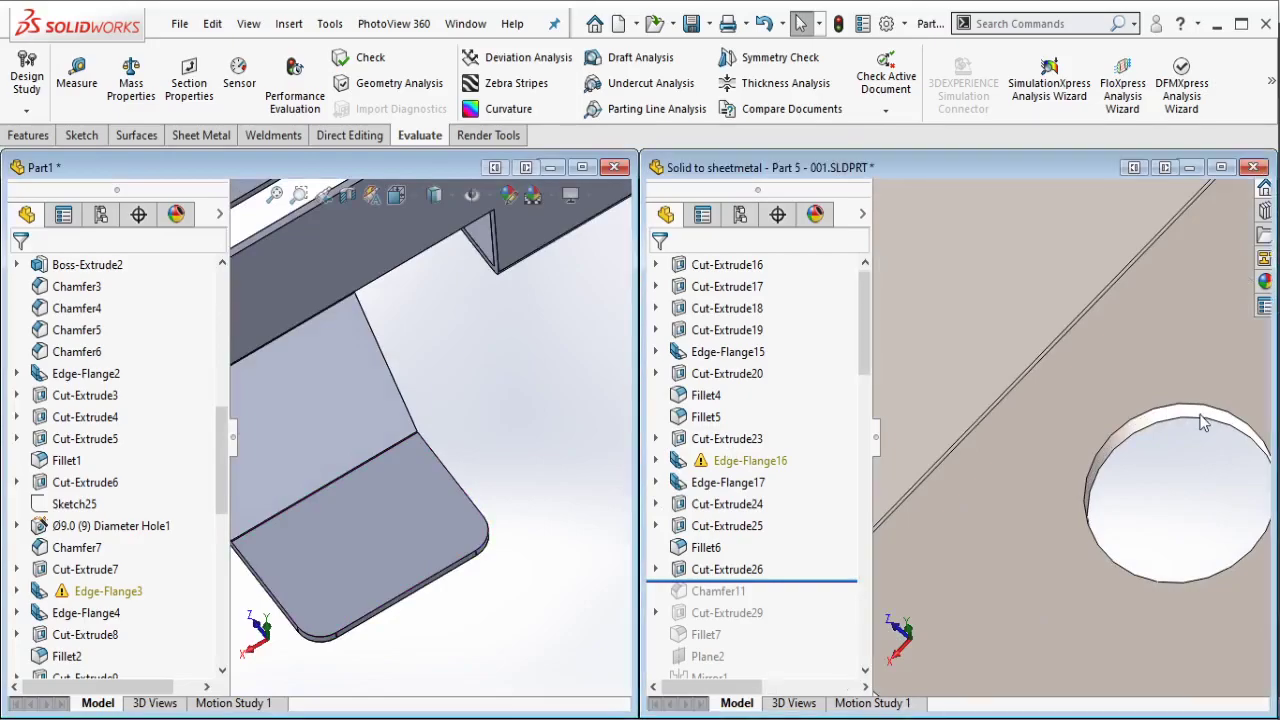
Step: Check the hole's position dimension, then start a new sketch on Part1's tab face
{"action": "left_click", "coordinate": [1203, 422]}
{"action": "scroll", "coordinate": [1170, 432], "scroll_direction": "up", "scroll_amount": 3}
{"action": "scroll", "coordinate": [1137, 443], "scroll_direction": "up", "scroll_amount": 2}
{"action": "scroll", "coordinate": [366, 566], "scroll_direction": "down", "scroll_amount": 3}
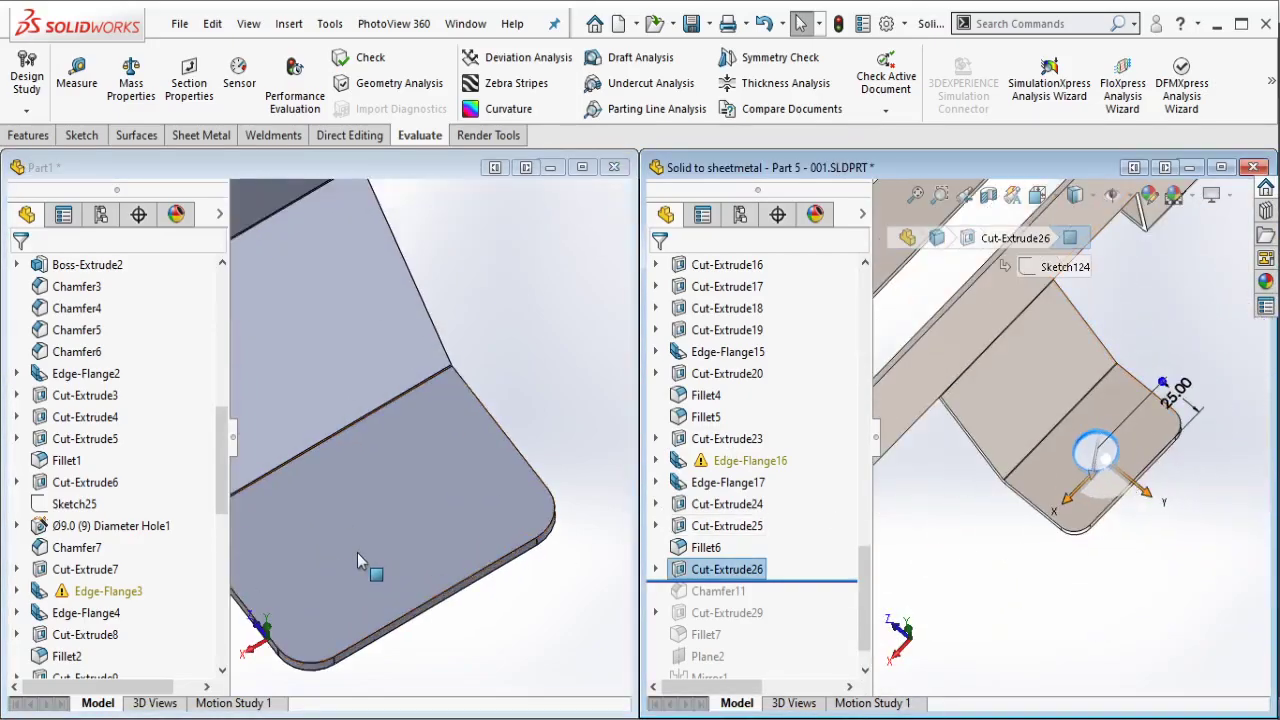
{"action": "left_click", "coordinate": [396, 522]}
{"action": "left_click", "coordinate": [436, 465]}
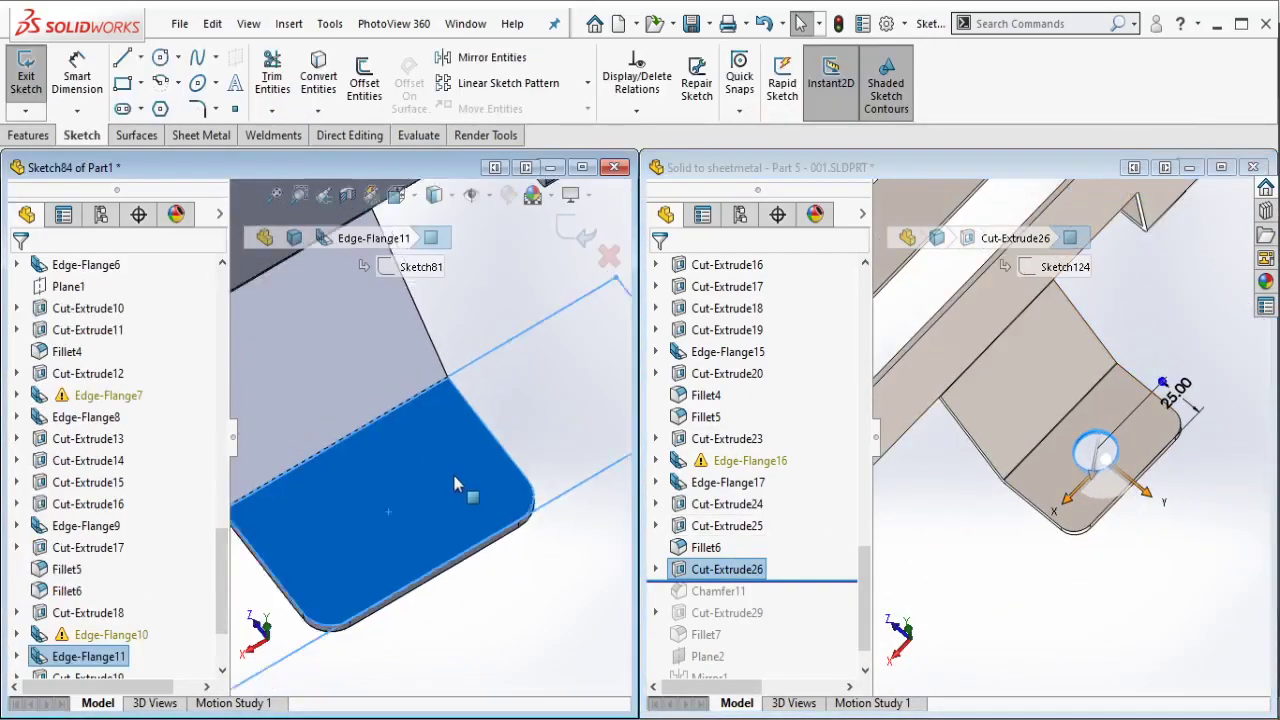
Step: Draw a construction centerline from the tab edge to where the hole centre goes
{"action": "left_click", "coordinate": [140, 57]}
{"action": "left_click", "coordinate": [165, 106]}
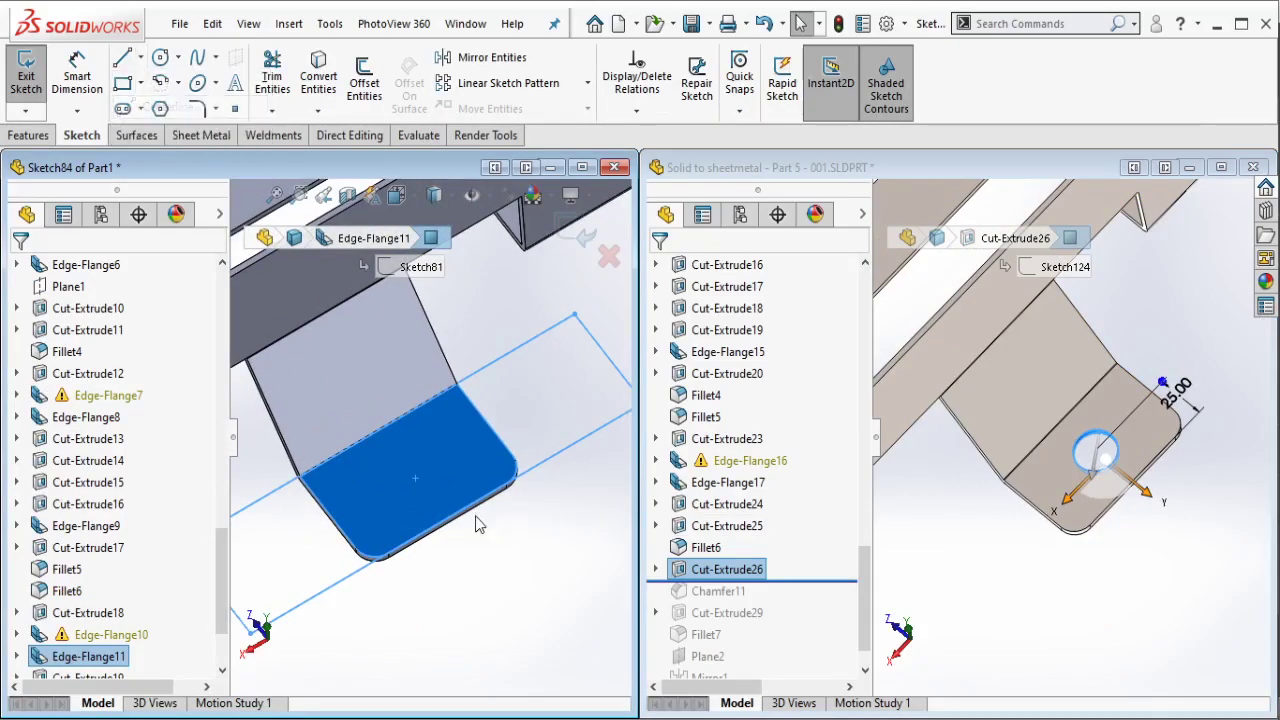
{"action": "key", "text": "Escape"}
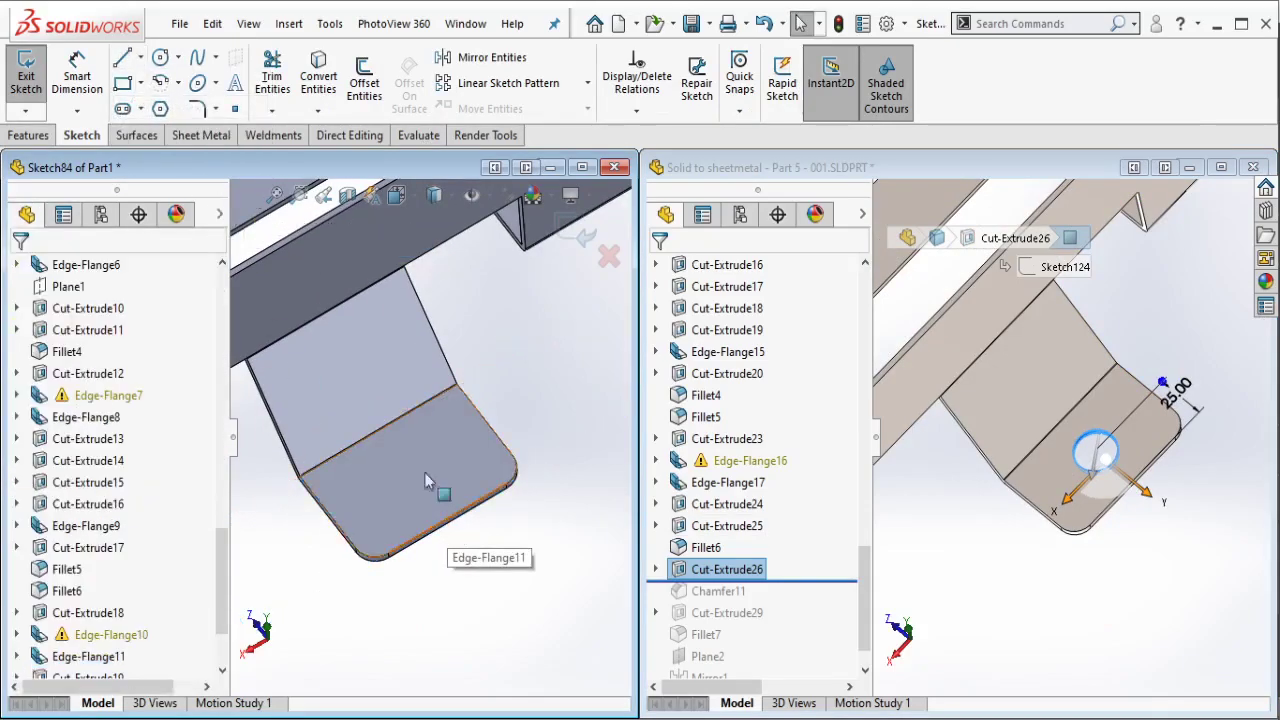
{"action": "left_click", "coordinate": [140, 57]}
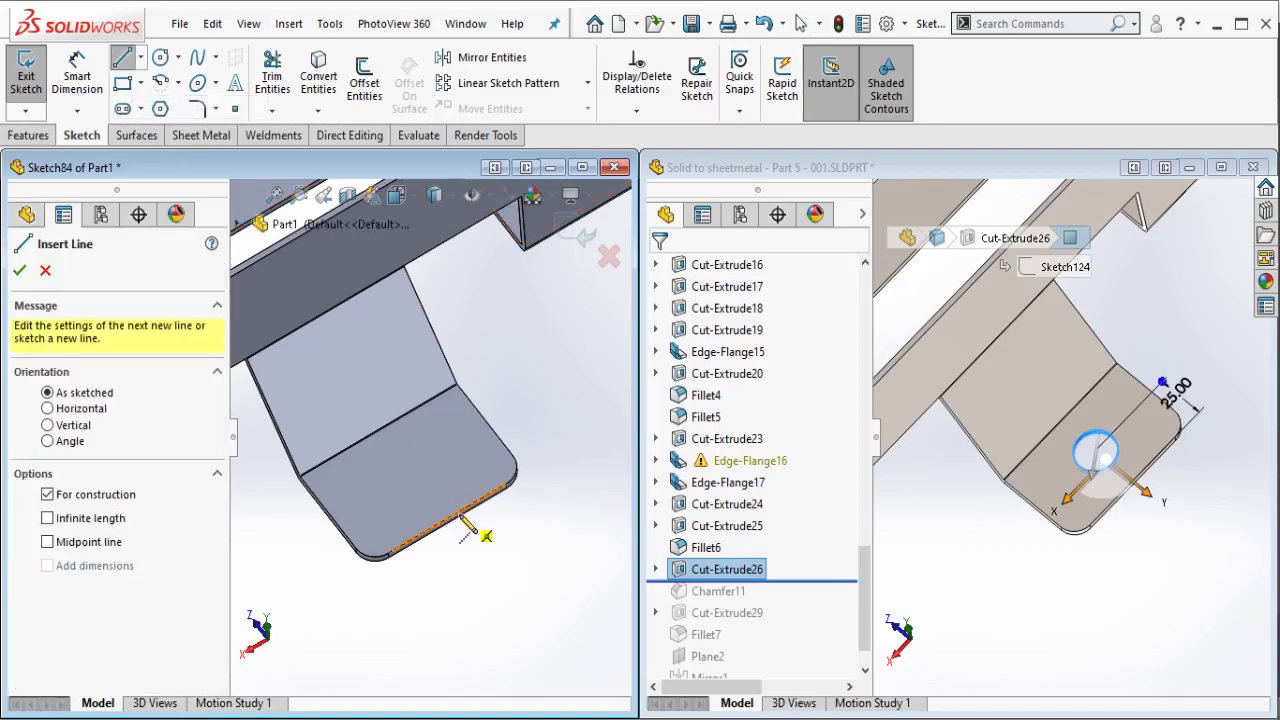
{"action": "left_click", "coordinate": [447, 519]}
{"action": "left_click", "coordinate": [408, 468]}
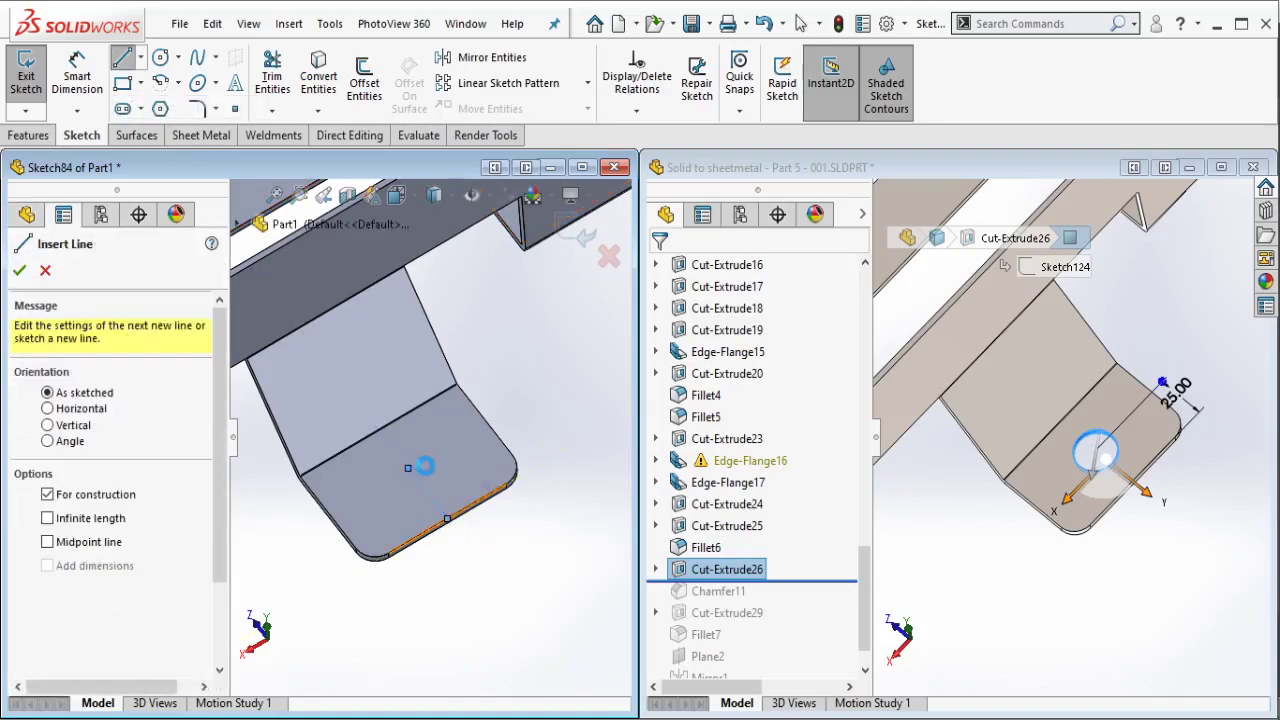
{"action": "key", "text": "Escape"}
Step: Sketch a circle at the centerline end and dimension the centerline to 25 mm
{"action": "left_click", "coordinate": [160, 57]}
{"action": "left_click", "coordinate": [408, 468]}
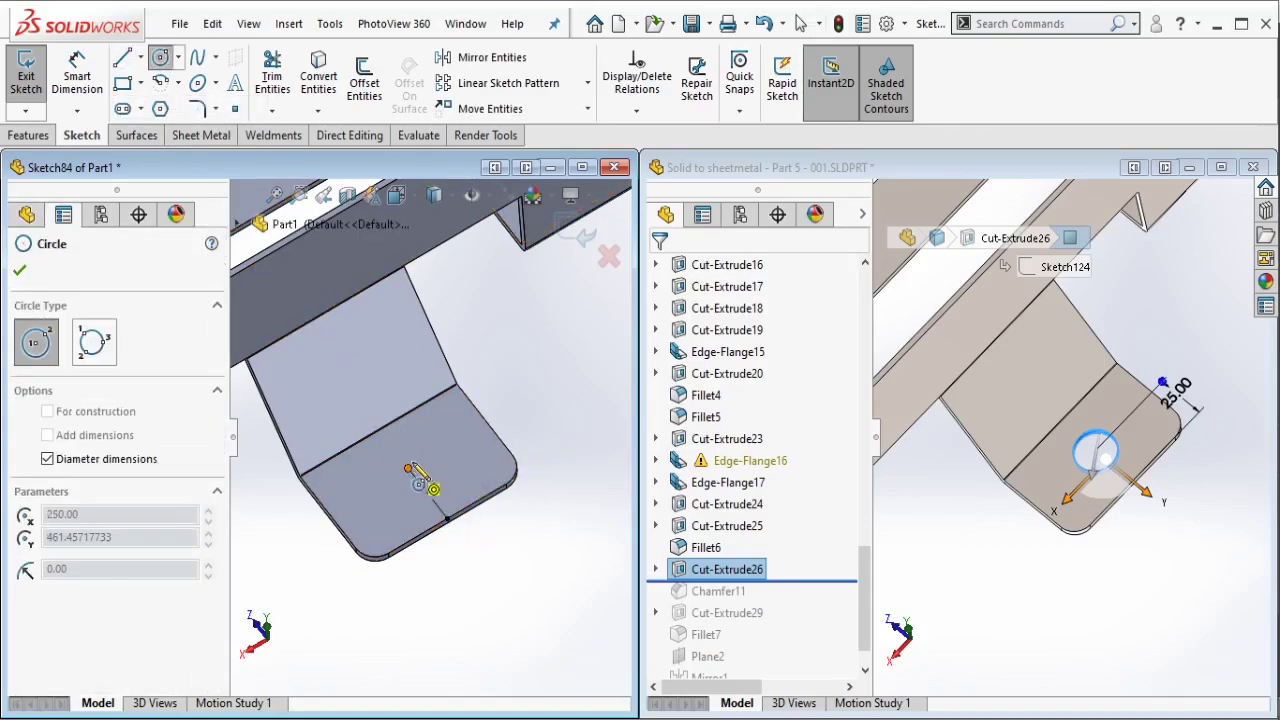
{"action": "left_click", "coordinate": [440, 472]}
{"action": "left_click", "coordinate": [77, 75]}
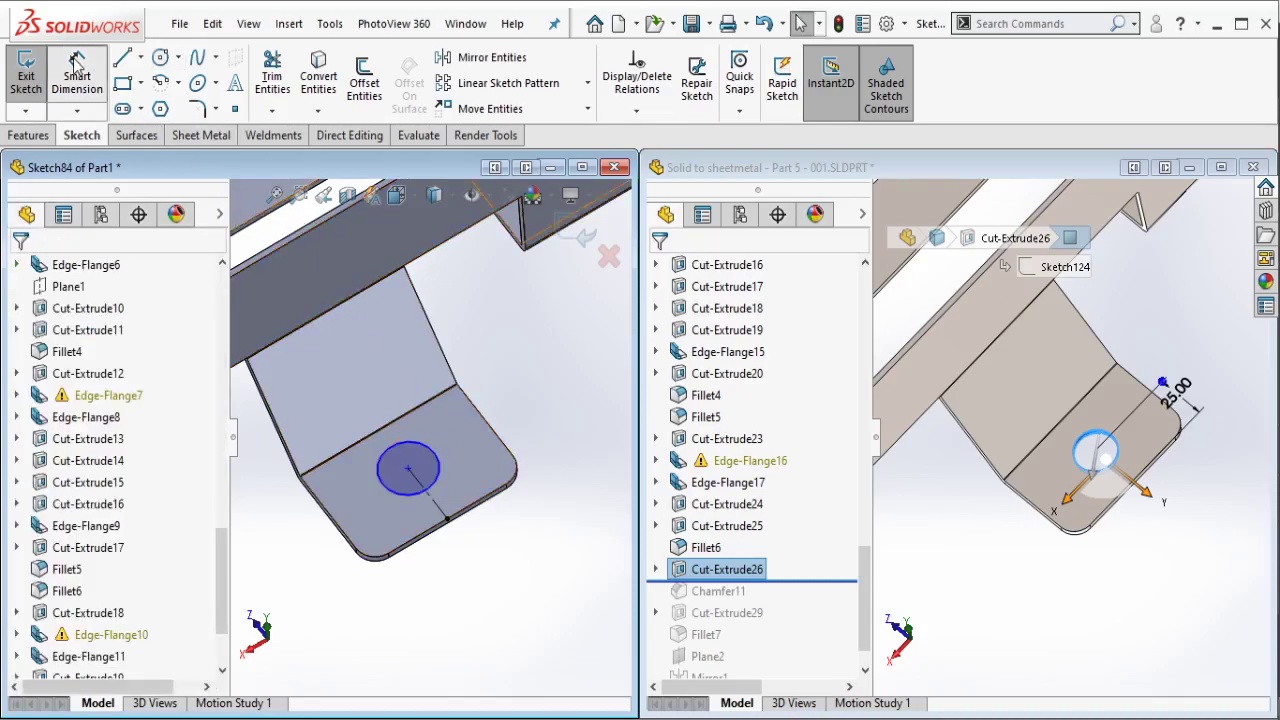
{"action": "left_click", "coordinate": [441, 512]}
{"action": "left_click", "coordinate": [565, 558]}
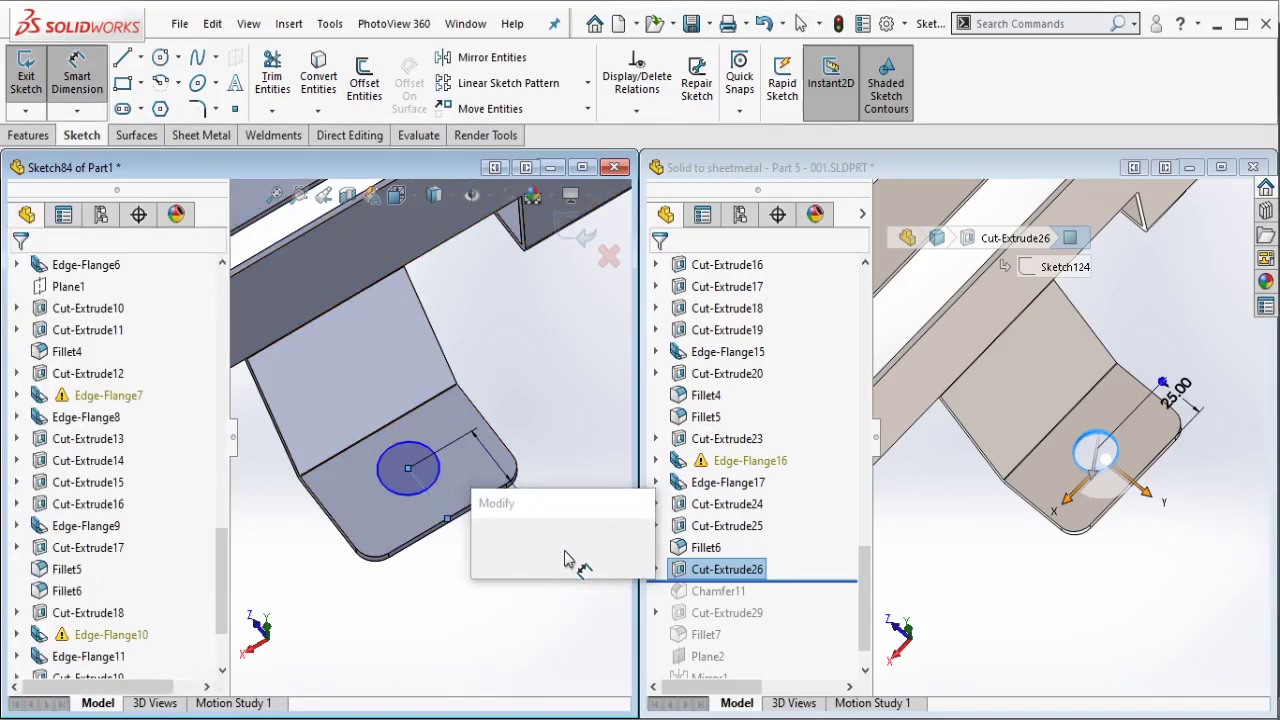
{"action": "type", "text": "25"}
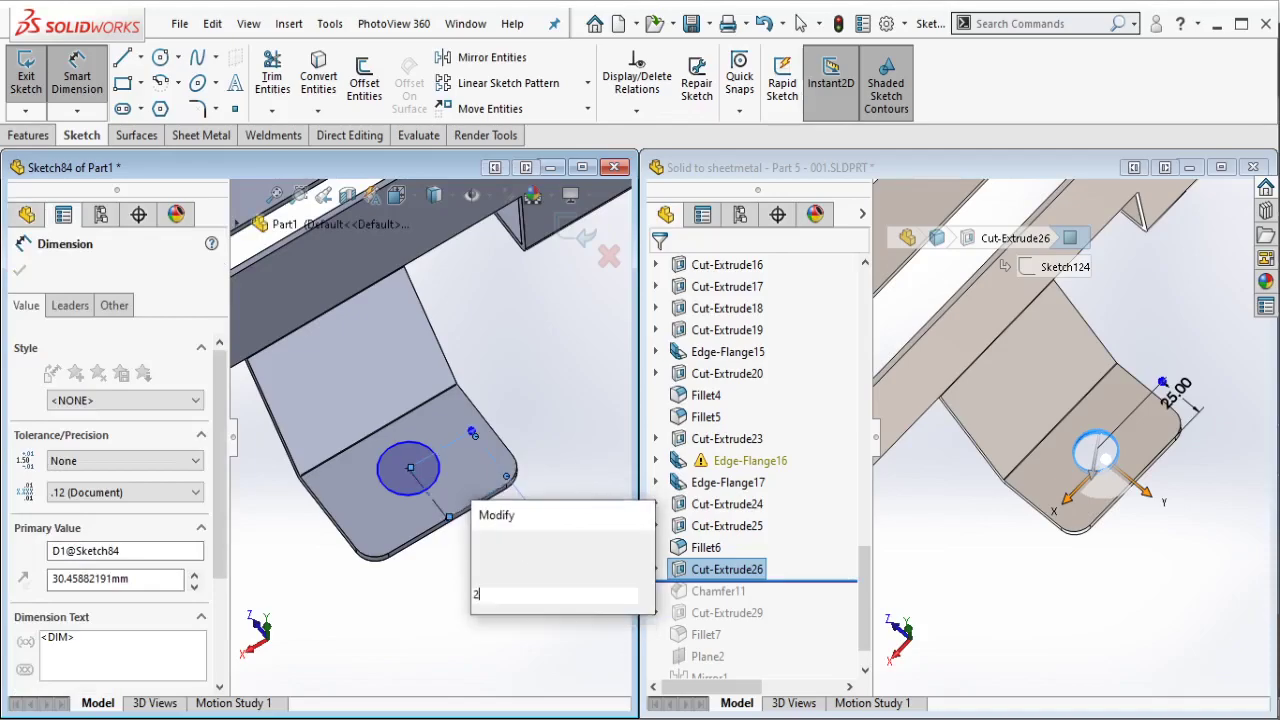
{"action": "left_click", "coordinate": [484, 545]}
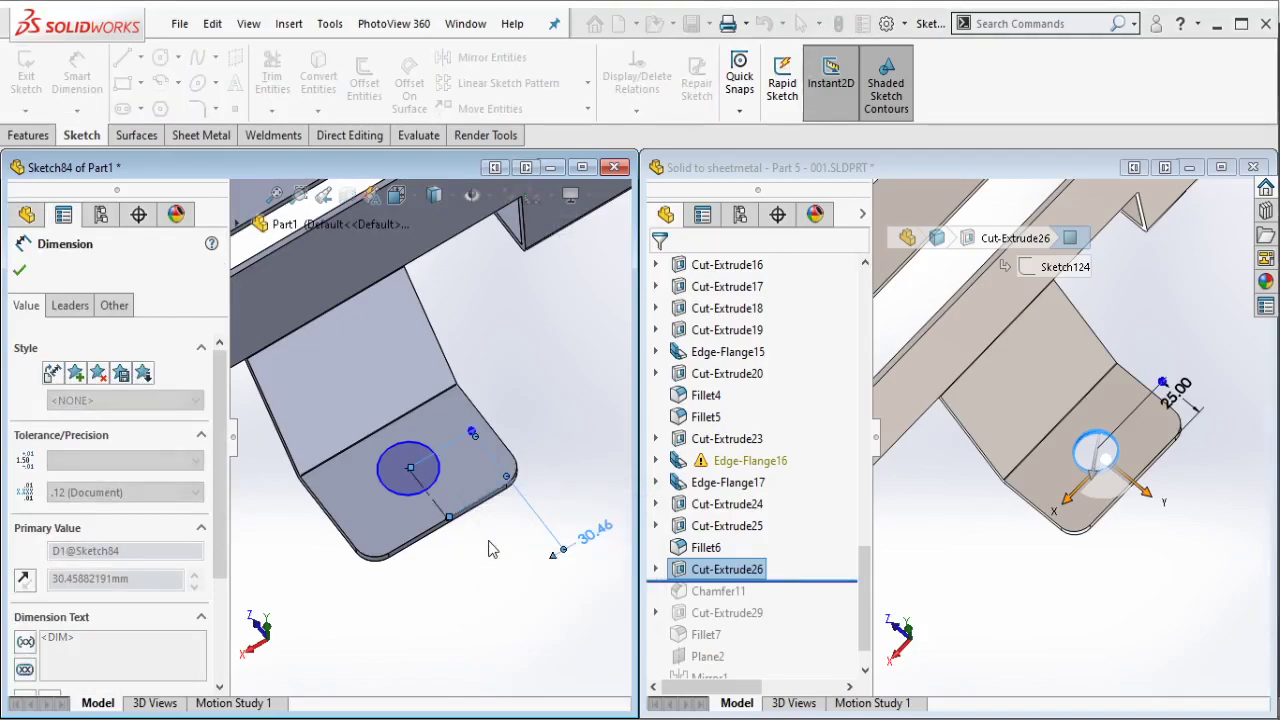
{"action": "key", "text": "Escape"}
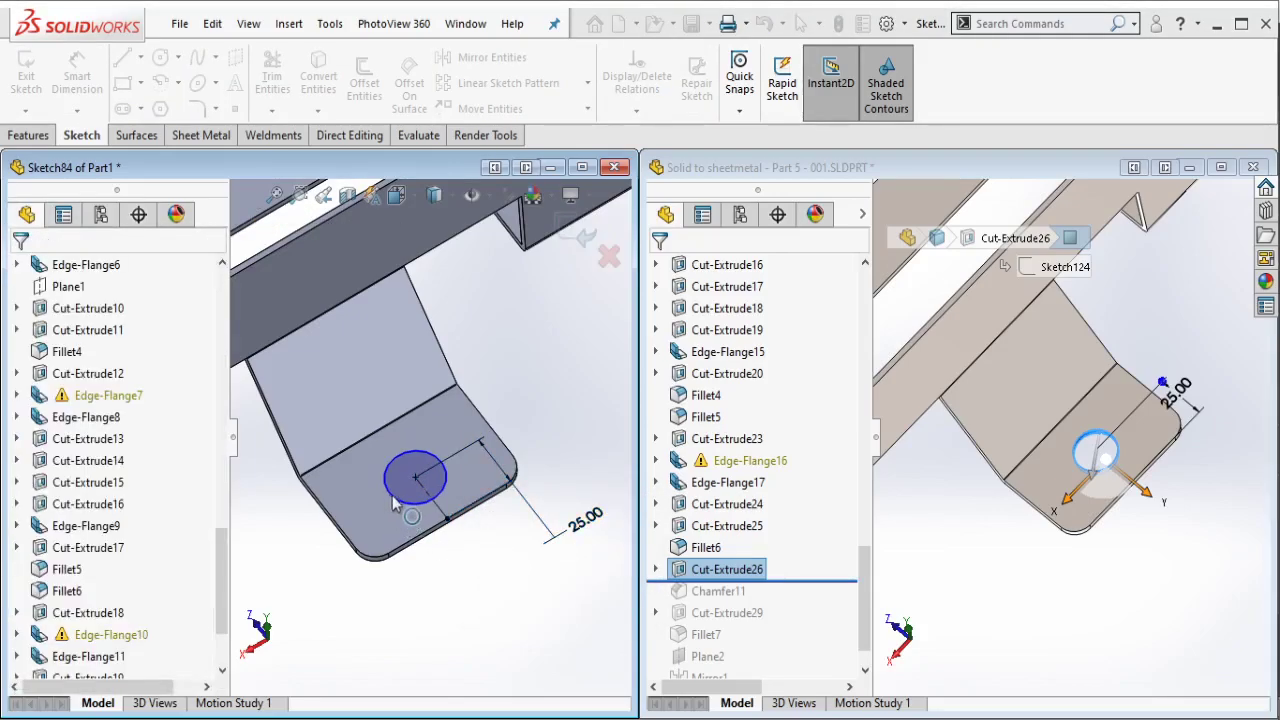
Step: Make the new circle equal in size to the existing hole
{"action": "left_click", "coordinate": [398, 503]}
{"action": "scroll", "coordinate": [398, 503], "scroll_direction": "up", "scroll_amount": 5}
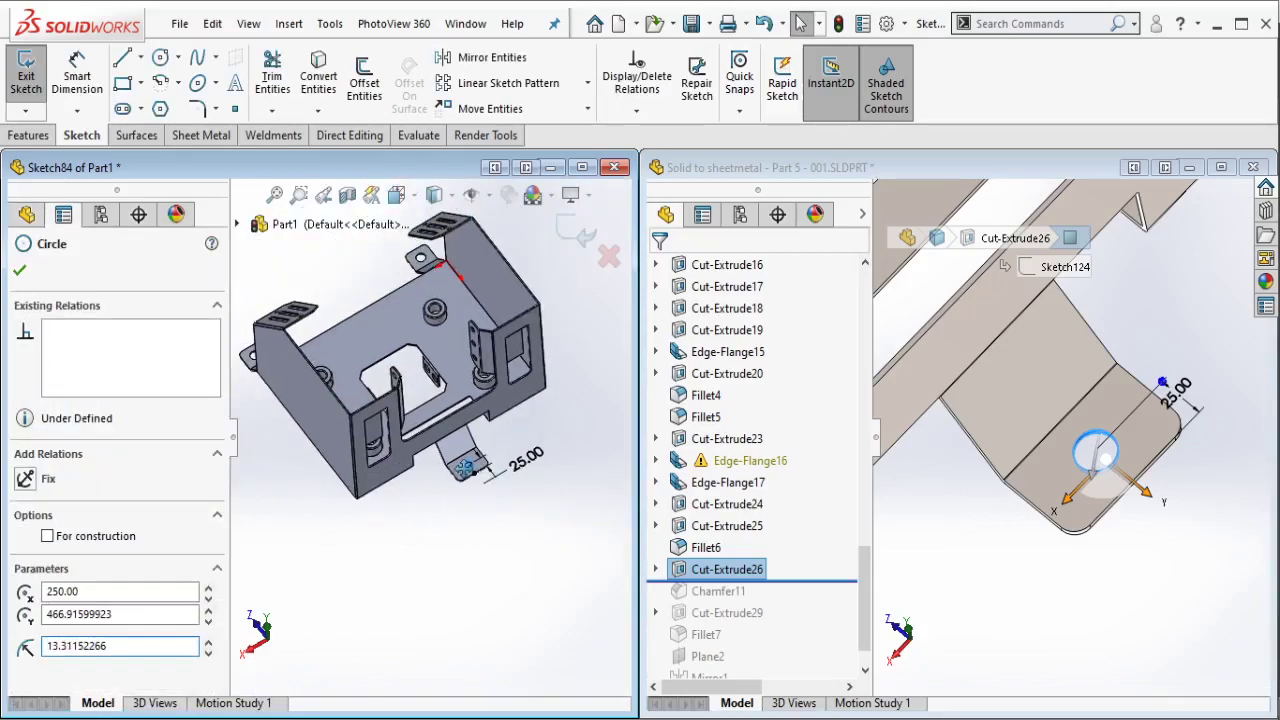
{"action": "middle_click_drag", "start_coordinate": [371, 443], "coordinate": [300, 400]}
{"action": "scroll", "coordinate": [283, 393], "scroll_direction": "down", "scroll_amount": 5}
{"action": "left_click", "coordinate": [277, 362], "text": "ctrl"}
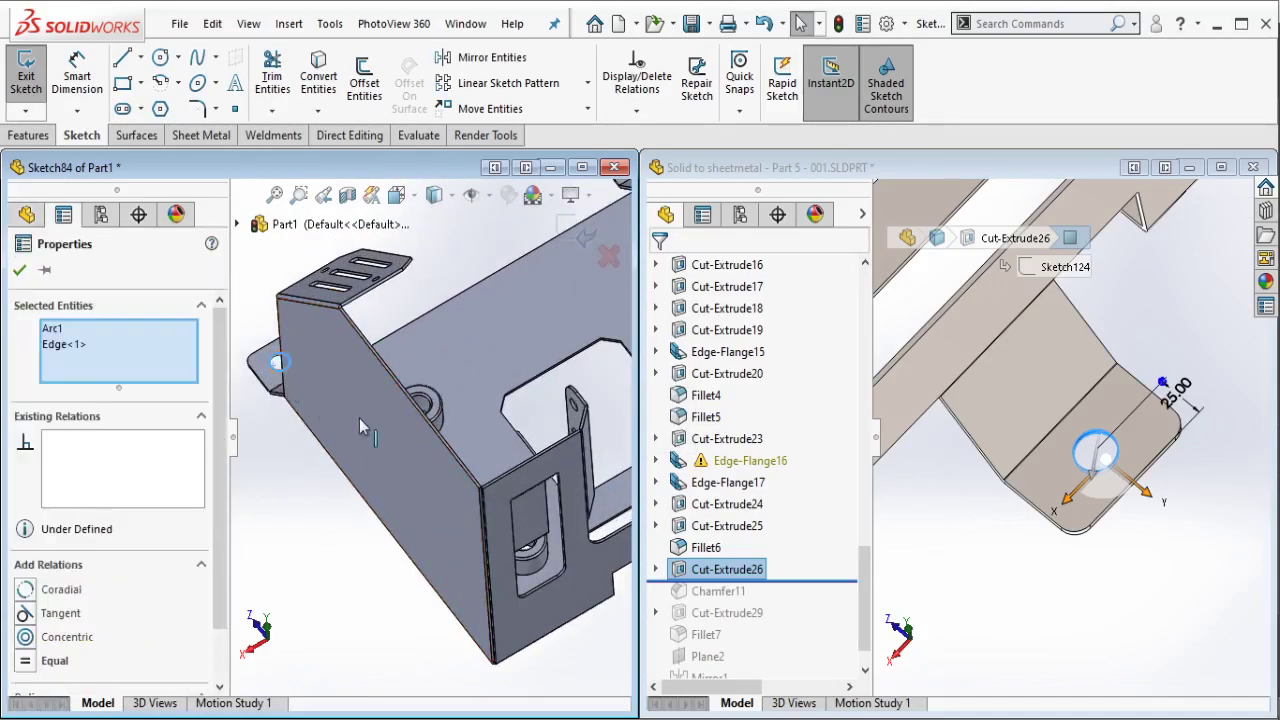
{"action": "left_click", "coordinate": [415, 287]}
{"action": "key", "text": "Escape"}
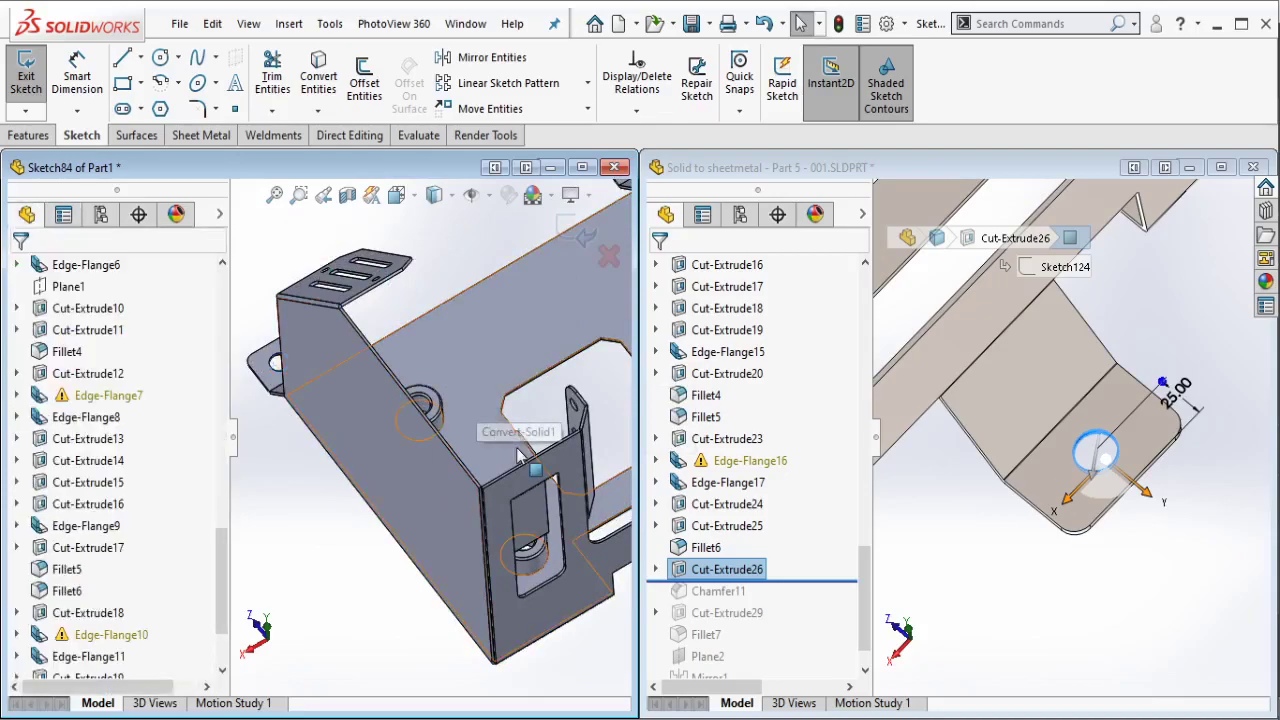
Step: Extruded-cut the circle through Part1's bent tab
{"action": "middle_click_drag", "start_coordinate": [415, 300], "coordinate": [557, 486]}
{"action": "scroll", "coordinate": [366, 383], "scroll_direction": "down", "scroll_amount": 3}
{"action": "left_click", "coordinate": [30, 136]}
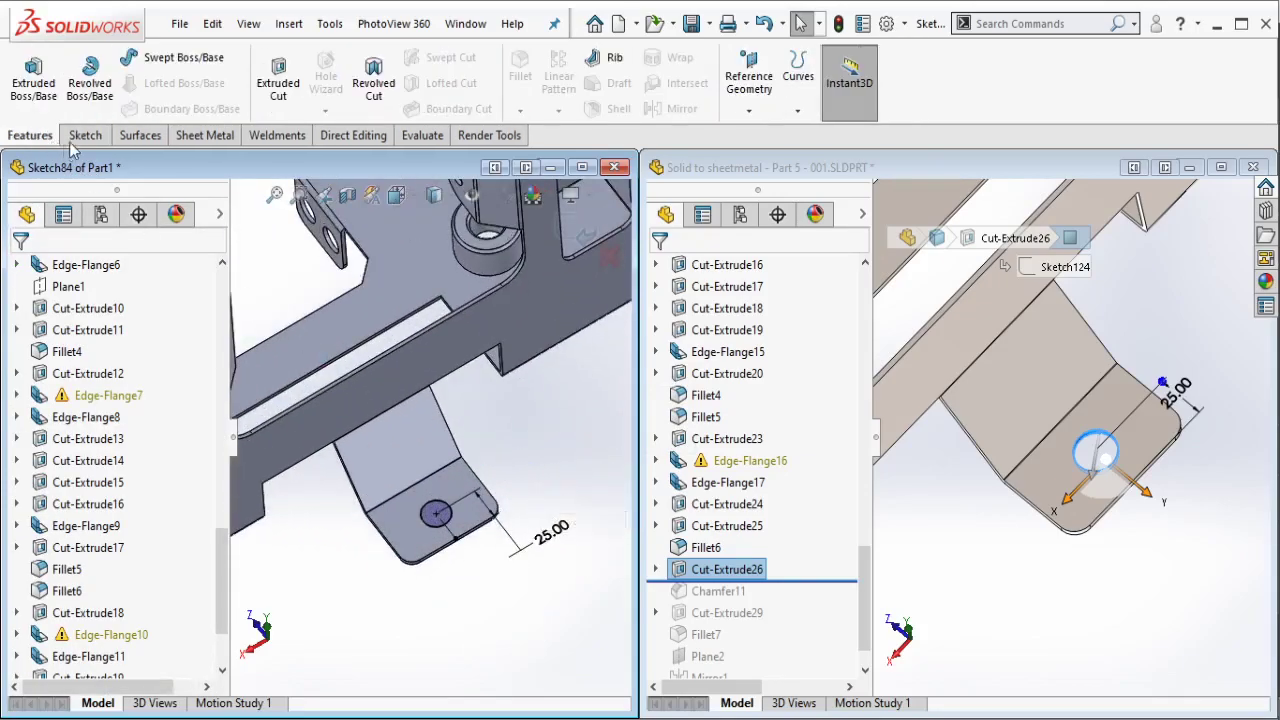
{"action": "left_click", "coordinate": [272, 88]}
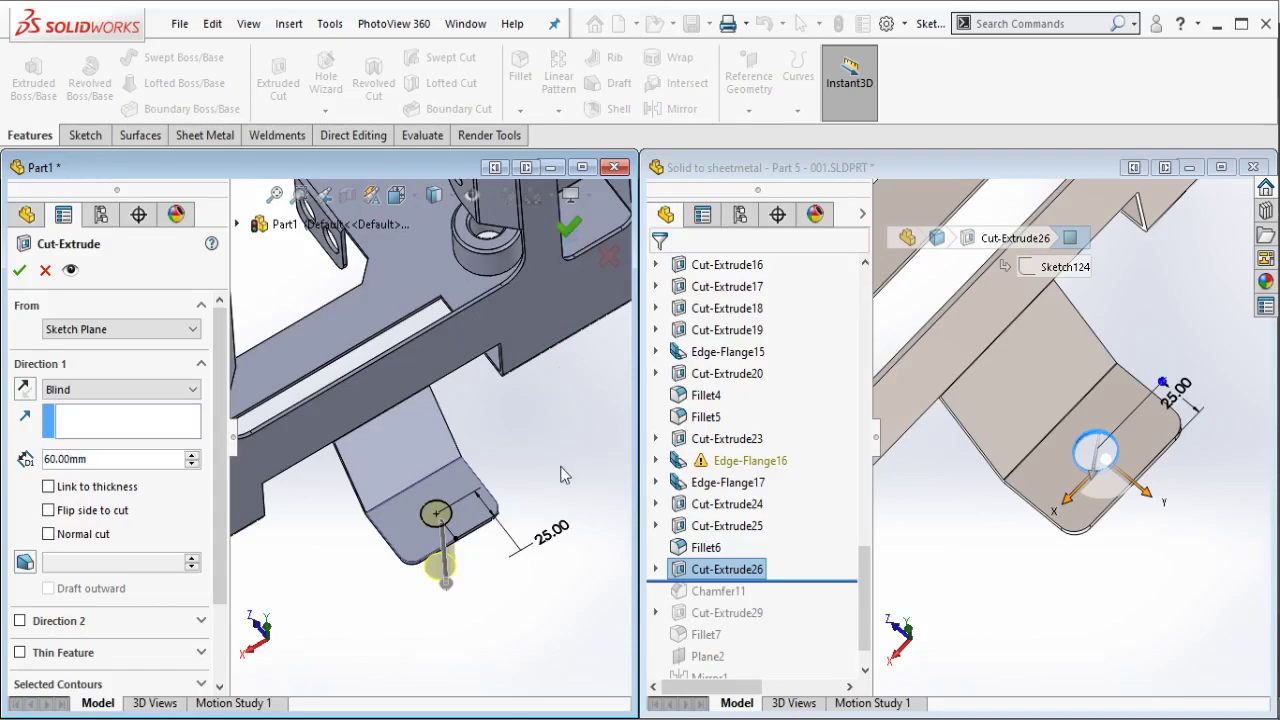
{"action": "key", "text": "Return"}
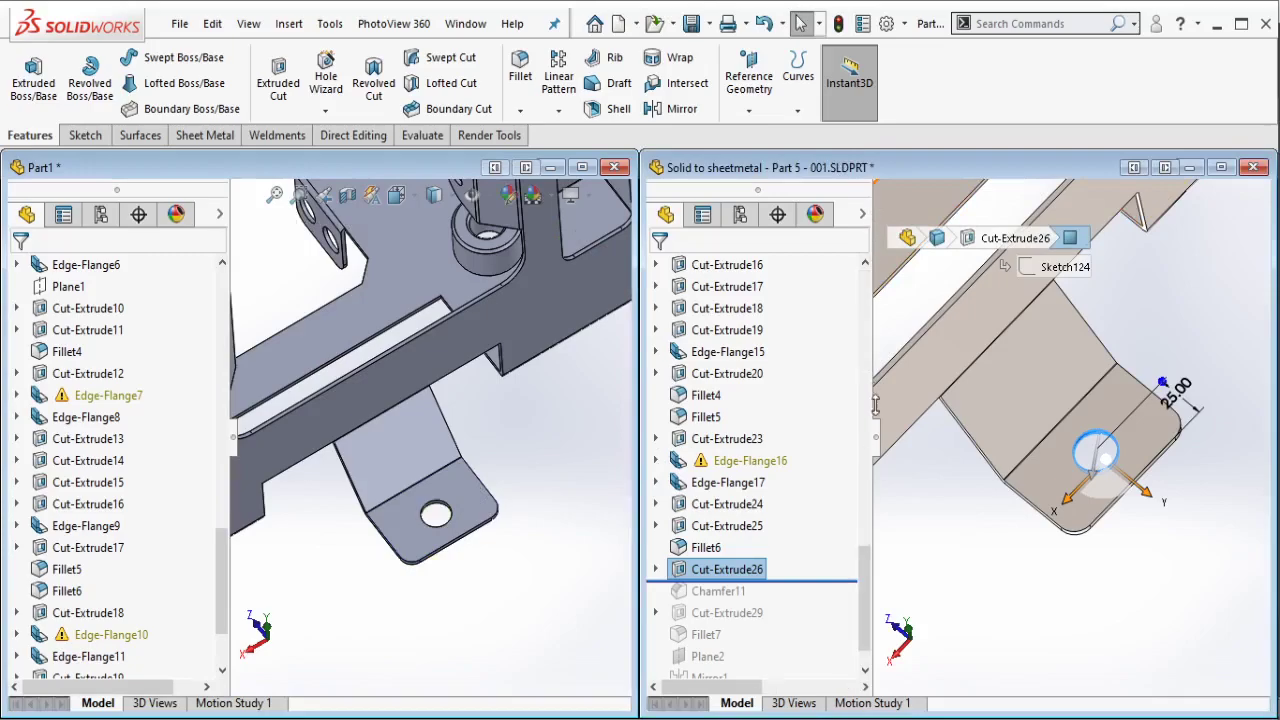
{"action": "scroll", "coordinate": [866, 610], "scroll_direction": "down", "scroll_amount": 1}
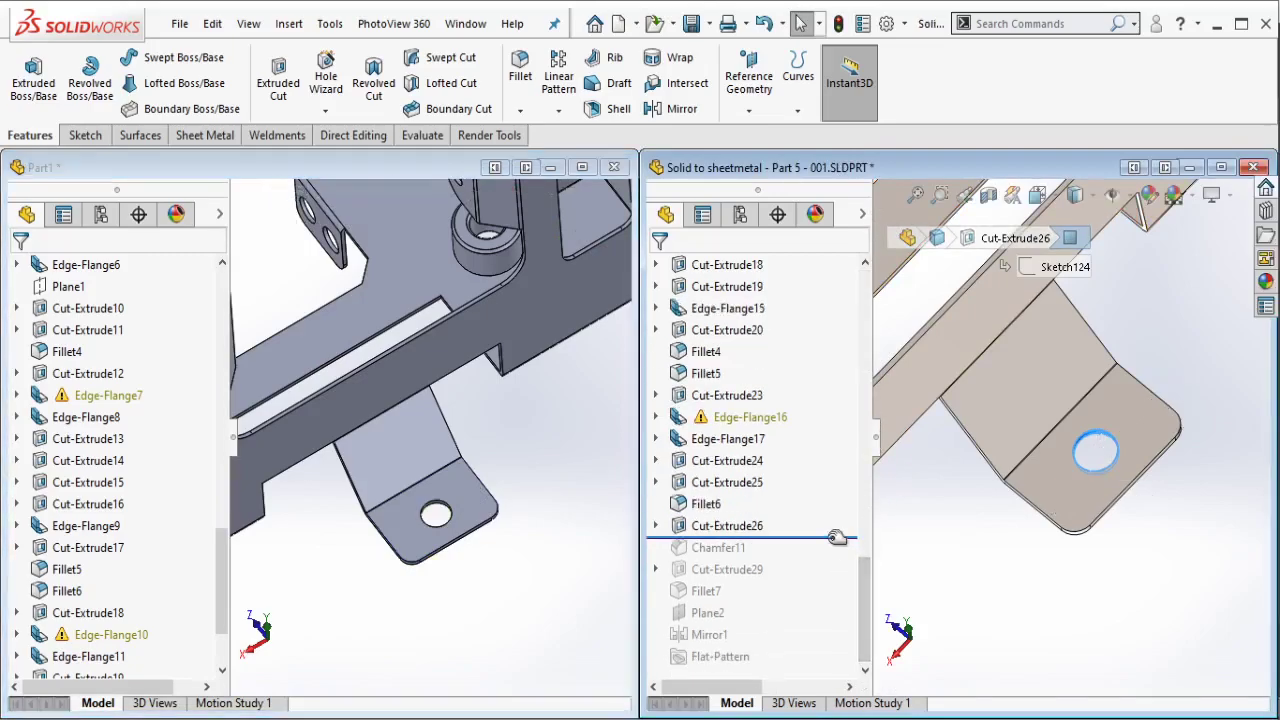
Step: Roll the reference forward past Chamfer11 and inspect its 15.00 × 45° chamfer
{"action": "left_click_drag", "start_coordinate": [836, 537], "coordinate": [817, 560]}
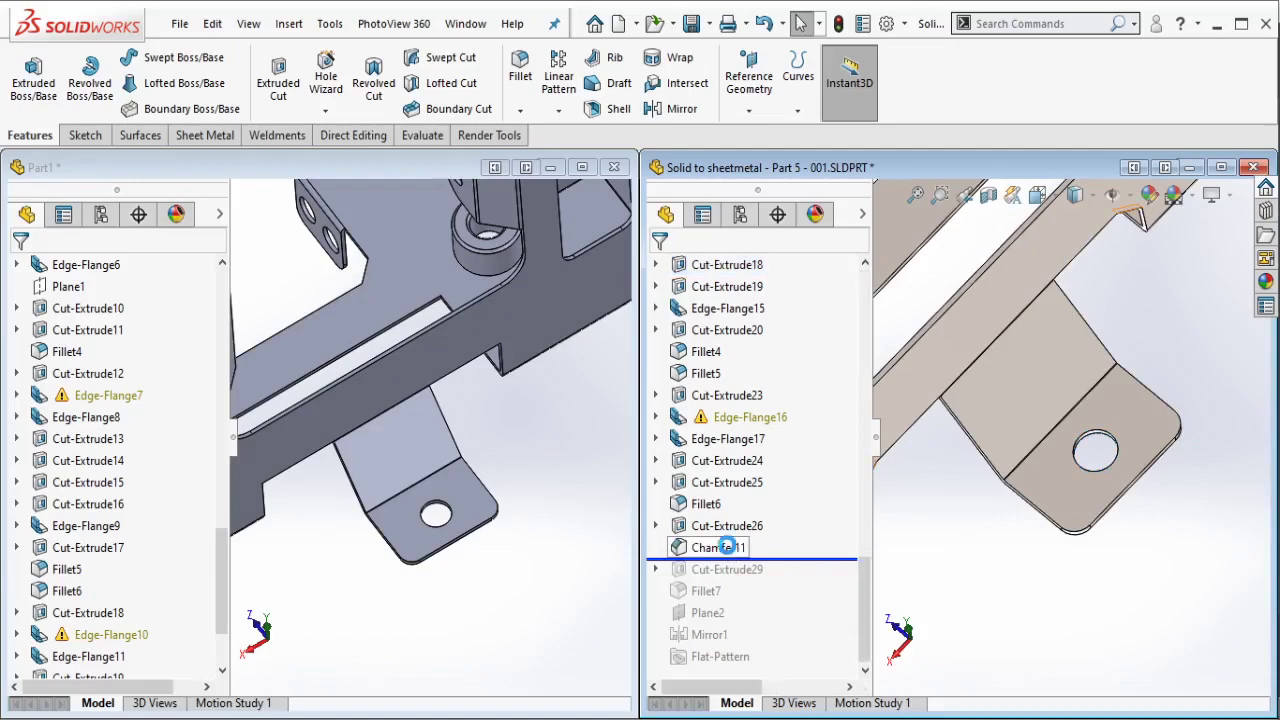
{"action": "left_click", "coordinate": [720, 547]}
{"action": "key", "text": "f"}
{"action": "scroll", "coordinate": [1018, 440], "scroll_direction": "down", "scroll_amount": 2}
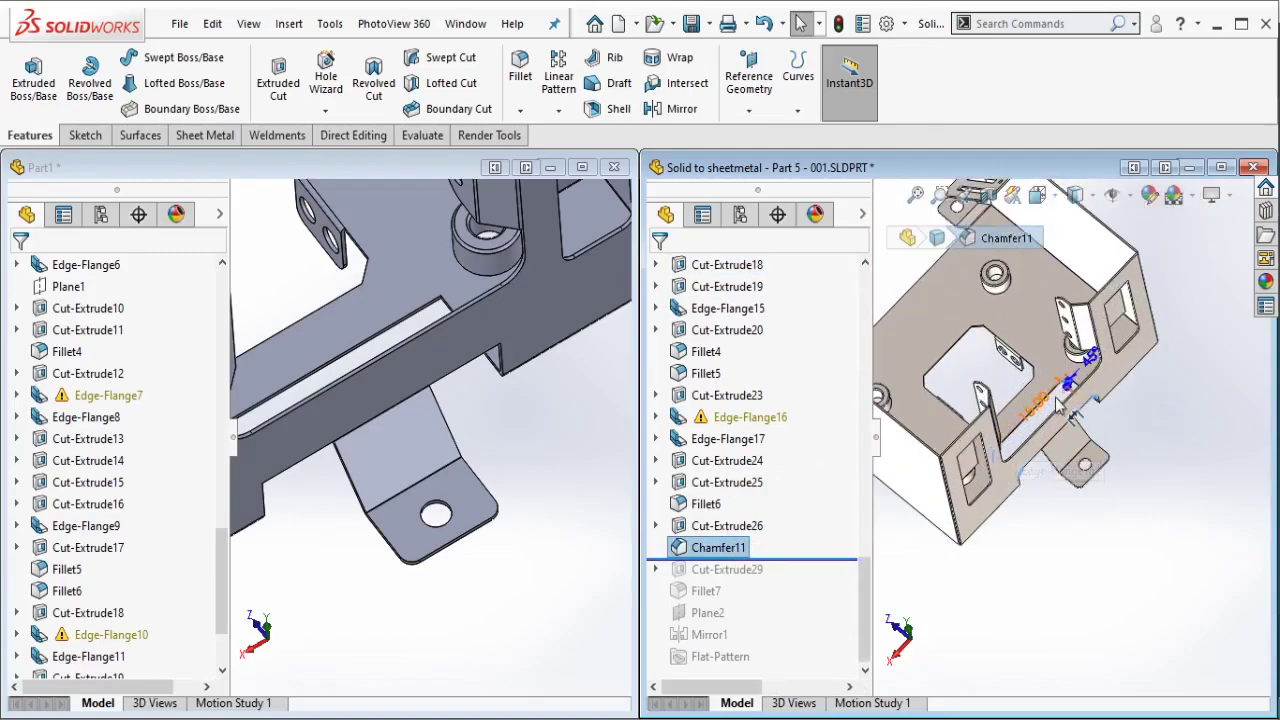
{"action": "scroll", "coordinate": [1030, 430], "scroll_direction": "down", "scroll_amount": 2}
{"action": "scroll", "coordinate": [1100, 390], "scroll_direction": "down", "scroll_amount": 2}
{"action": "middle_click_drag", "start_coordinate": [1100, 390], "coordinate": [1042, 465]}
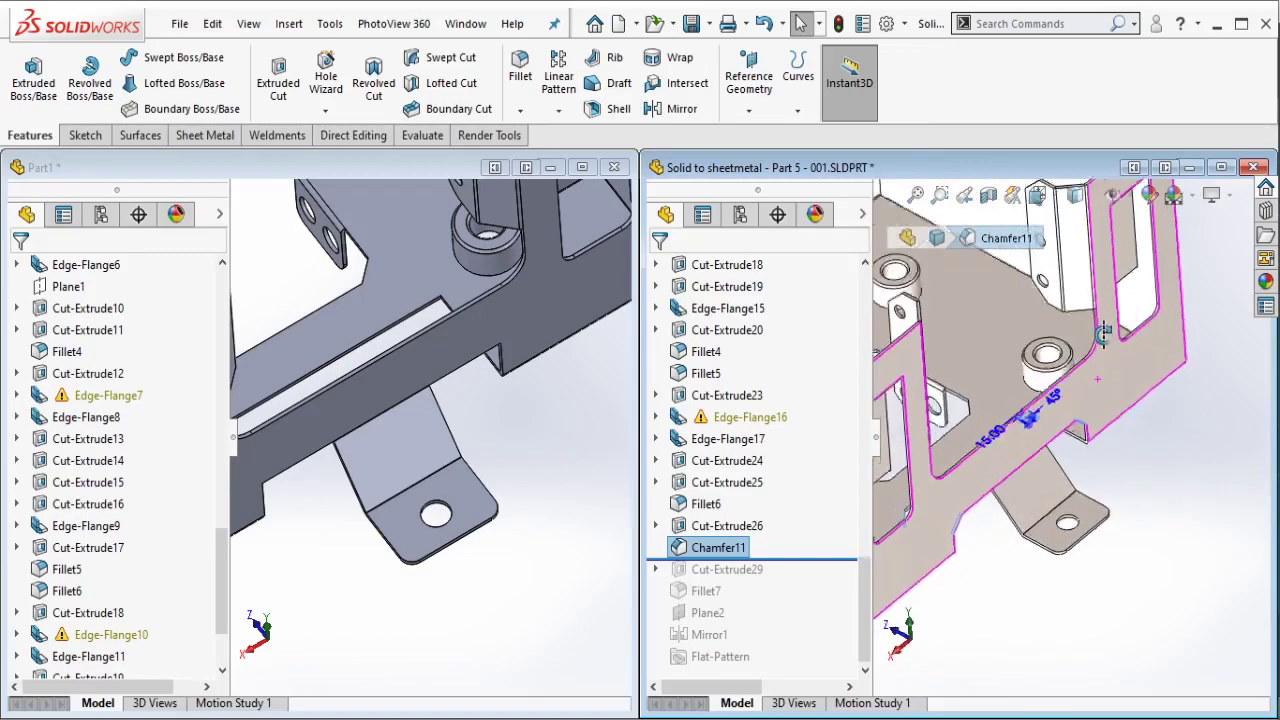
{"action": "scroll", "coordinate": [1042, 465], "scroll_direction": "down", "scroll_amount": 1}
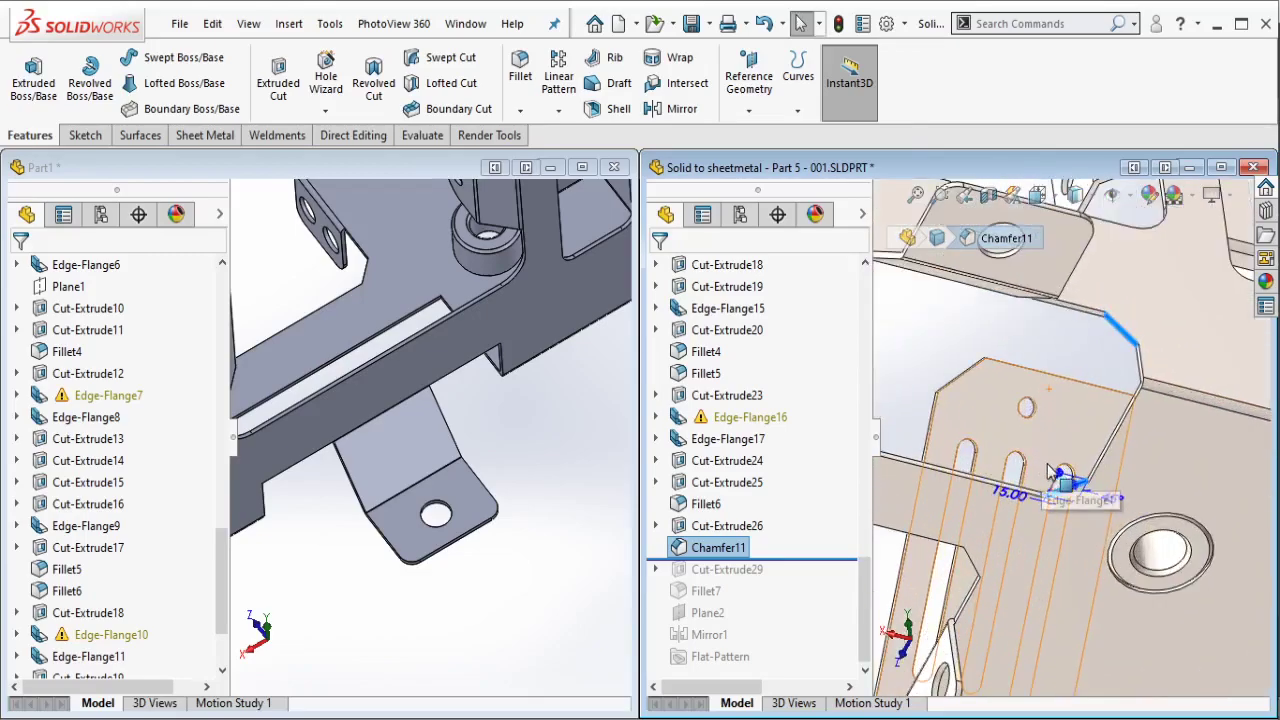
{"action": "middle_click_drag", "start_coordinate": [1042, 465], "coordinate": [1000, 500]}
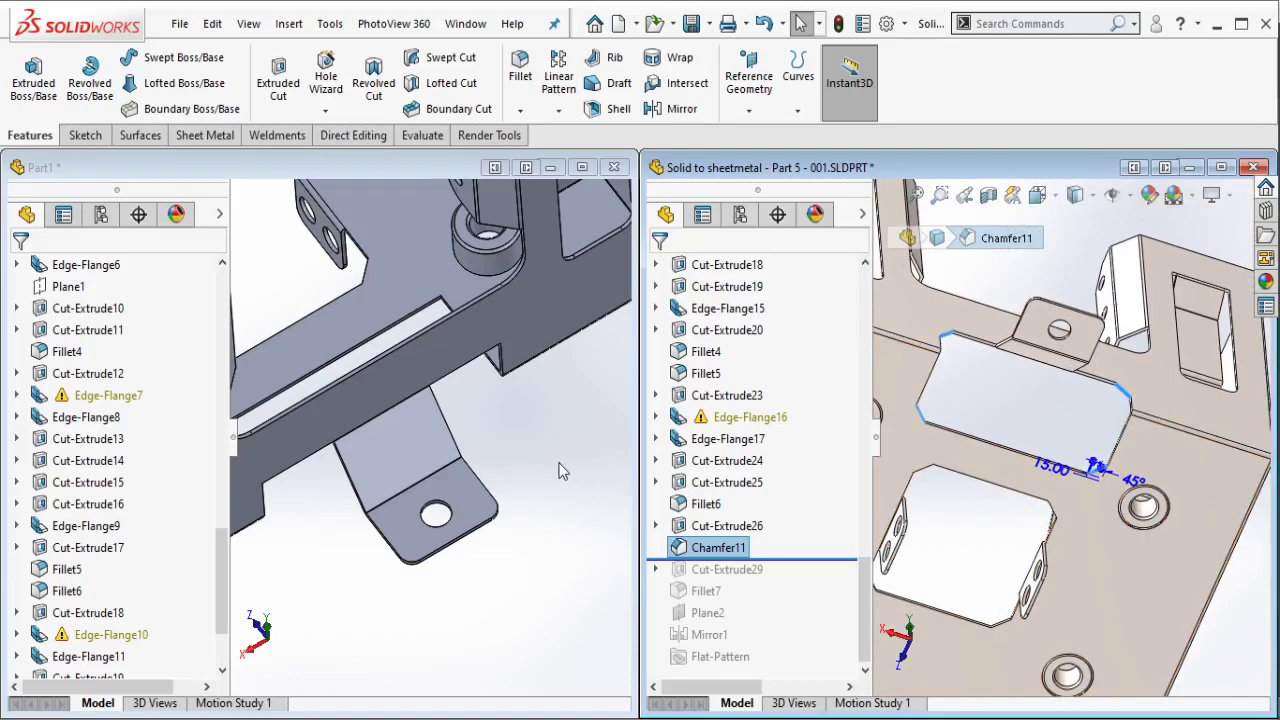
Step: Orbit Part1 to the opening by the tab and start a Chamfer
{"action": "left_click", "coordinate": [562, 472]}
{"action": "mouse_move", "coordinate": [472, 347]}
{"action": "middle_mouse_down"}
{"action": "mouse_move", "coordinate": [483, 377]}
{"action": "mouse_move", "coordinate": [347, 390]}
{"action": "middle_mouse_up"}
{"action": "scroll", "coordinate": [358, 402], "scroll_direction": "down", "scroll_amount": 1}
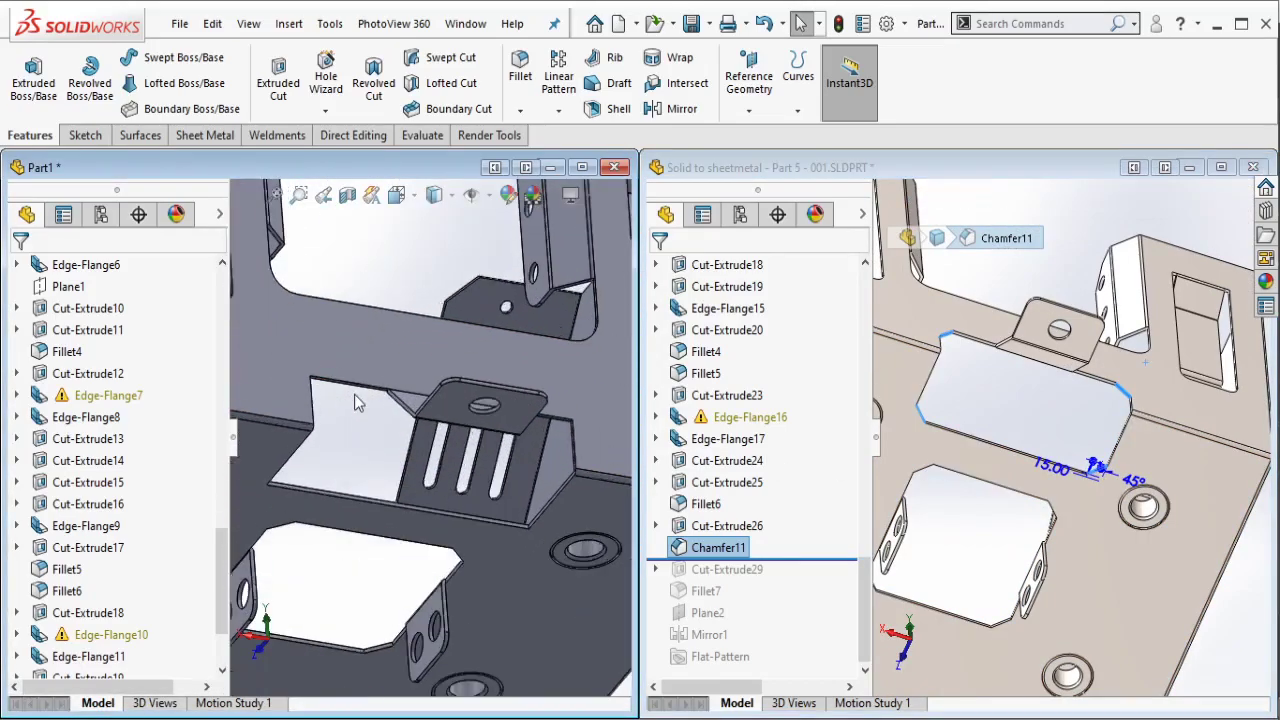
{"action": "left_click", "coordinate": [522, 112]}
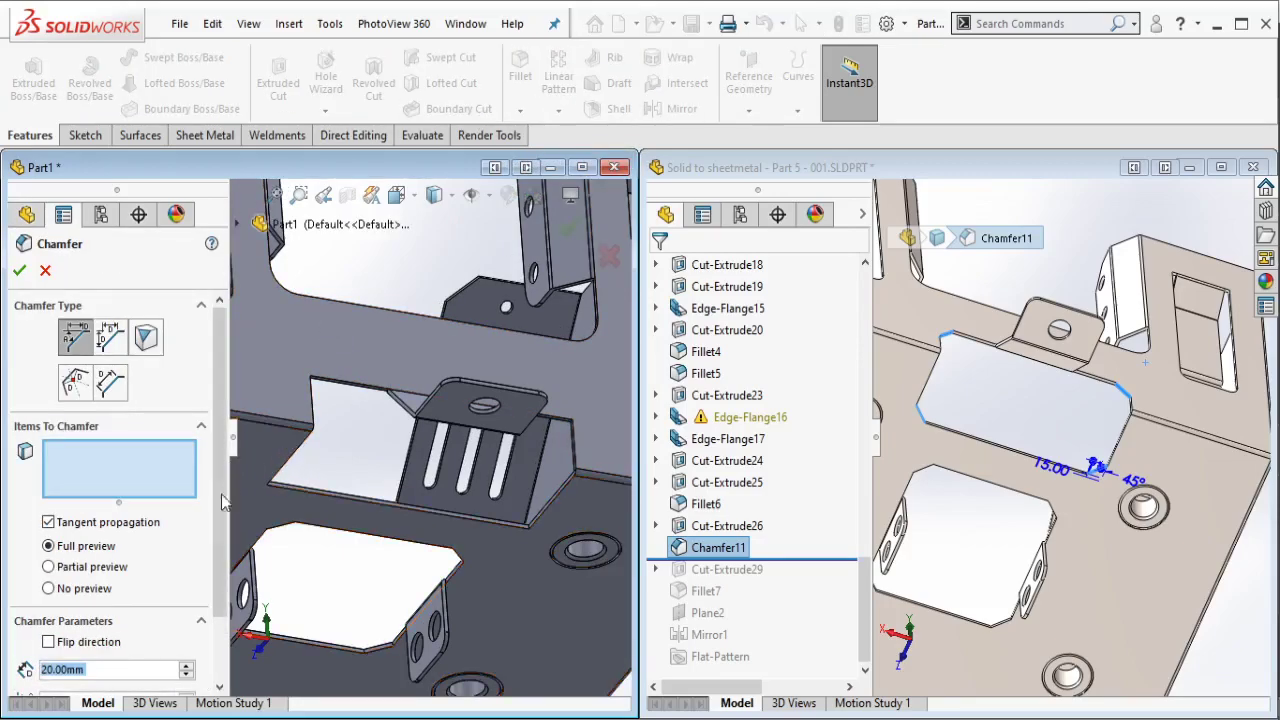
Step: Set the chamfer distance to 15 mm and pick the first two corner edges
{"action": "type", "text": "15"}
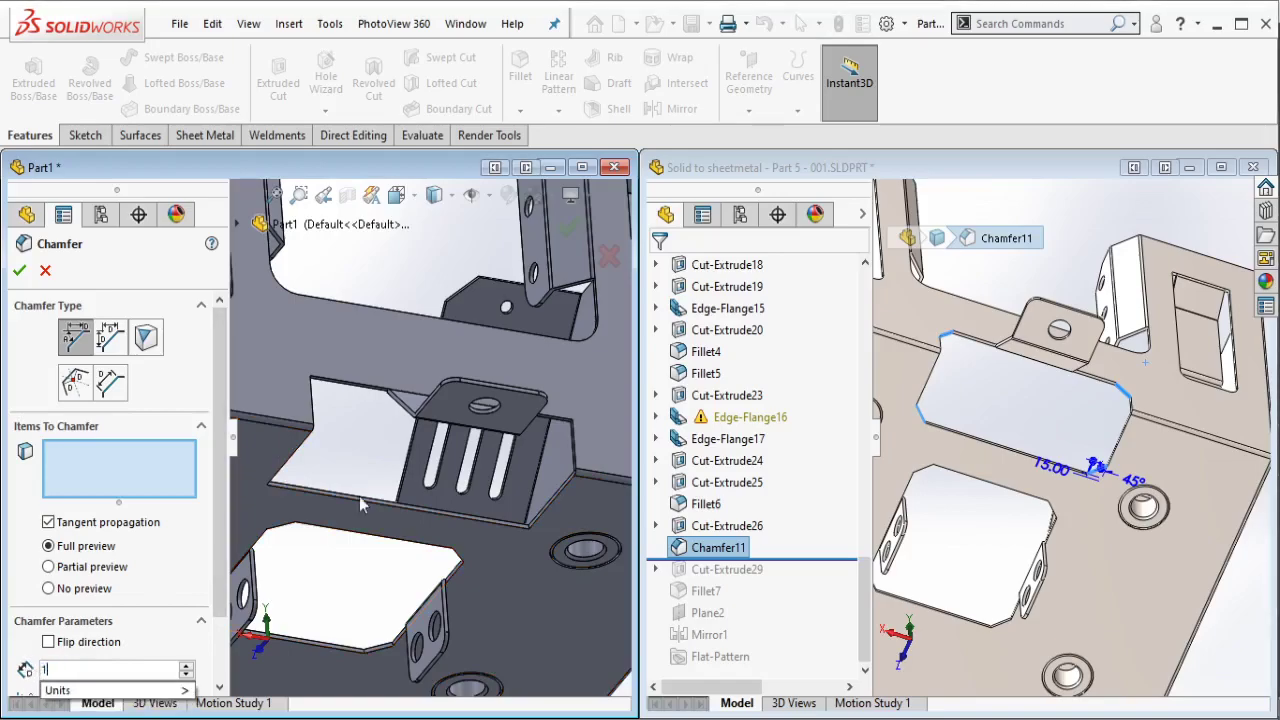
{"action": "key", "text": "Return"}
{"action": "middle_click_drag", "start_coordinate": [363, 413], "coordinate": [557, 430]}
{"action": "scroll", "coordinate": [557, 430], "scroll_direction": "down", "scroll_amount": 5}
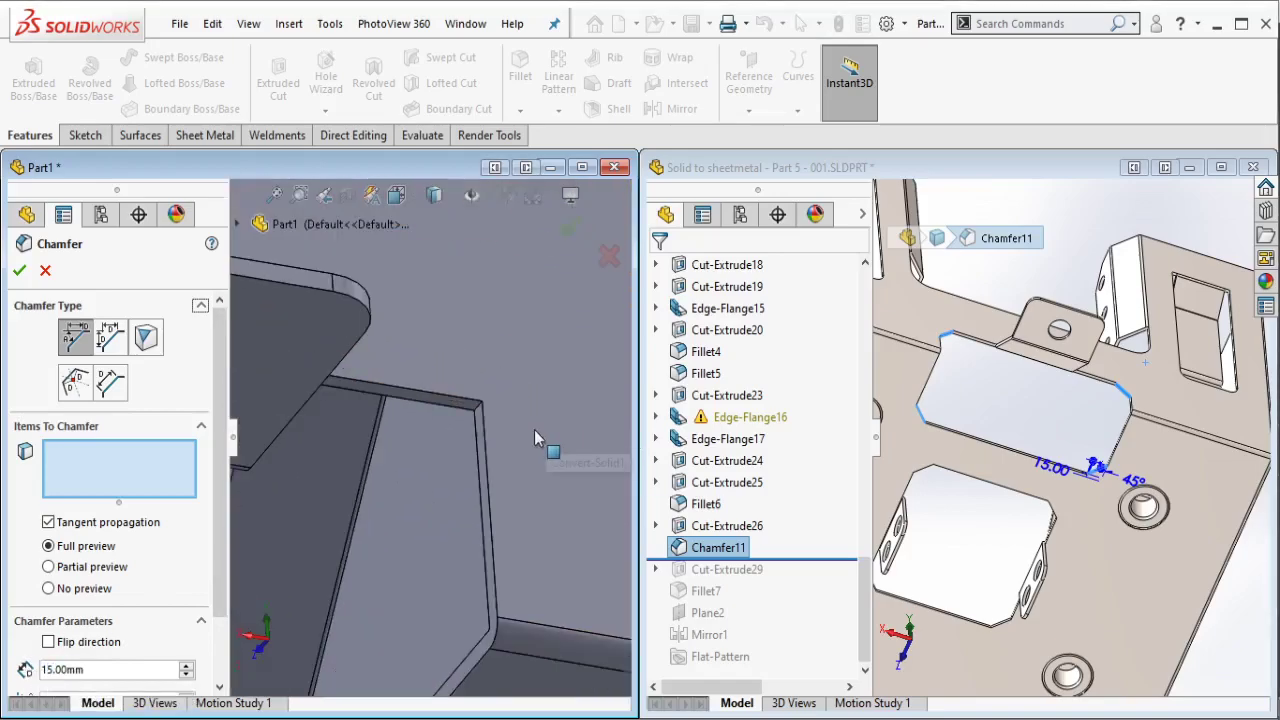
{"action": "left_click", "coordinate": [480, 414]}
{"action": "middle_click_drag", "start_coordinate": [480, 414], "coordinate": [472, 558]}
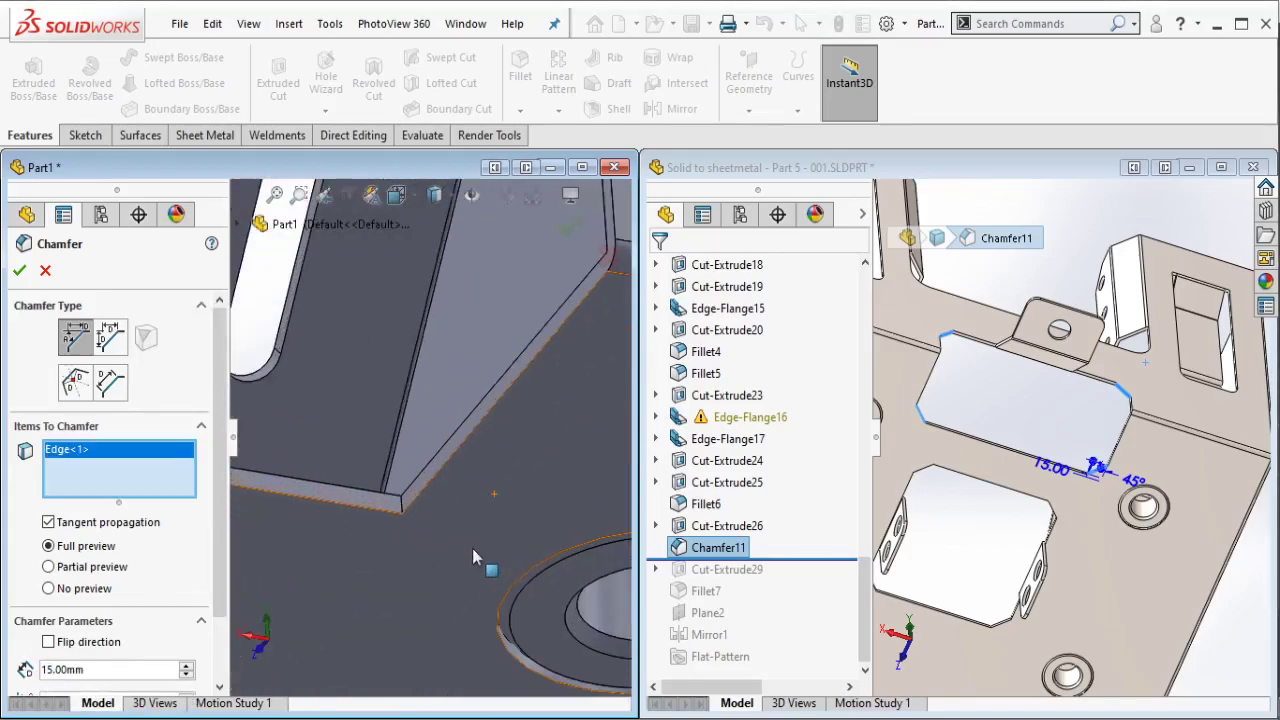
{"action": "left_click", "coordinate": [400, 504]}
Step: Add the third and fourth corner edges and apply the 15 mm × 45° chamfer
{"action": "scroll", "coordinate": [400, 505], "scroll_direction": "up", "scroll_amount": 3}
{"action": "scroll", "coordinate": [397, 505], "scroll_direction": "up", "scroll_amount": 3}
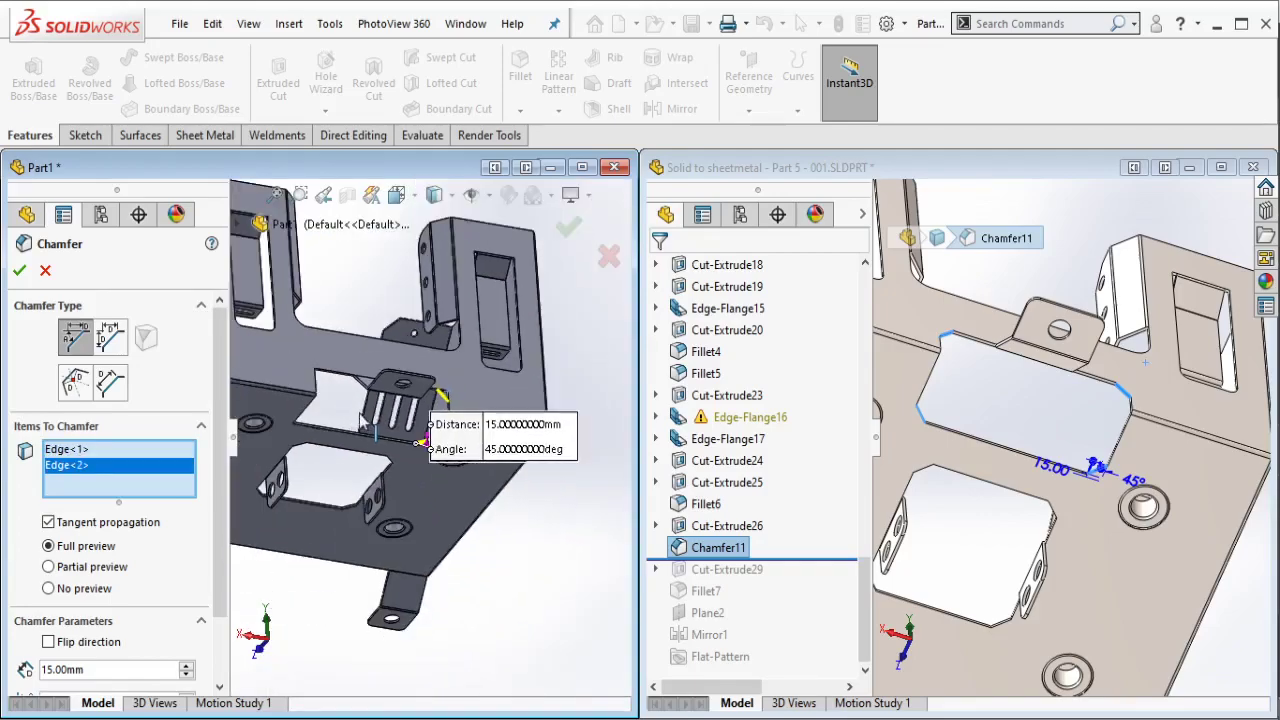
{"action": "scroll", "coordinate": [360, 419], "scroll_direction": "down", "scroll_amount": 3}
{"action": "scroll", "coordinate": [400, 422], "scroll_direction": "down", "scroll_amount": 3}
{"action": "scroll", "coordinate": [430, 425], "scroll_direction": "down", "scroll_amount": 3}
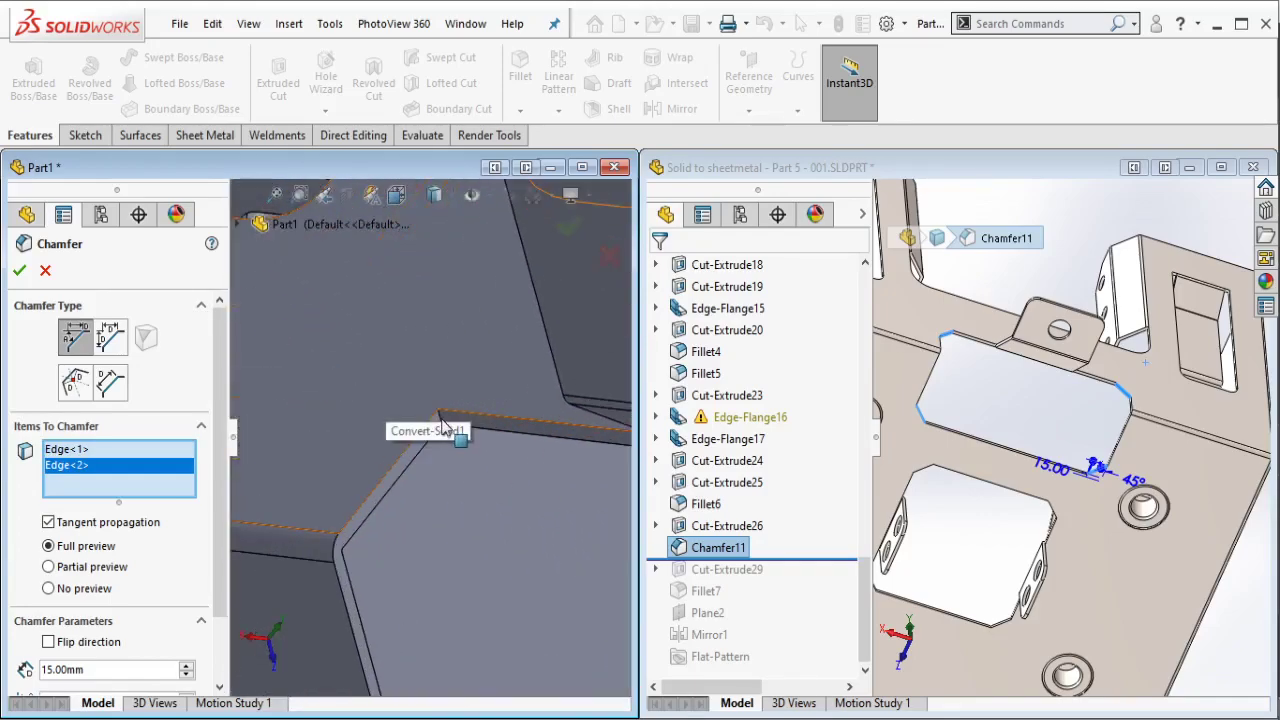
{"action": "left_click", "coordinate": [441, 414]}
{"action": "middle_click_drag", "start_coordinate": [441, 414], "coordinate": [469, 556]}
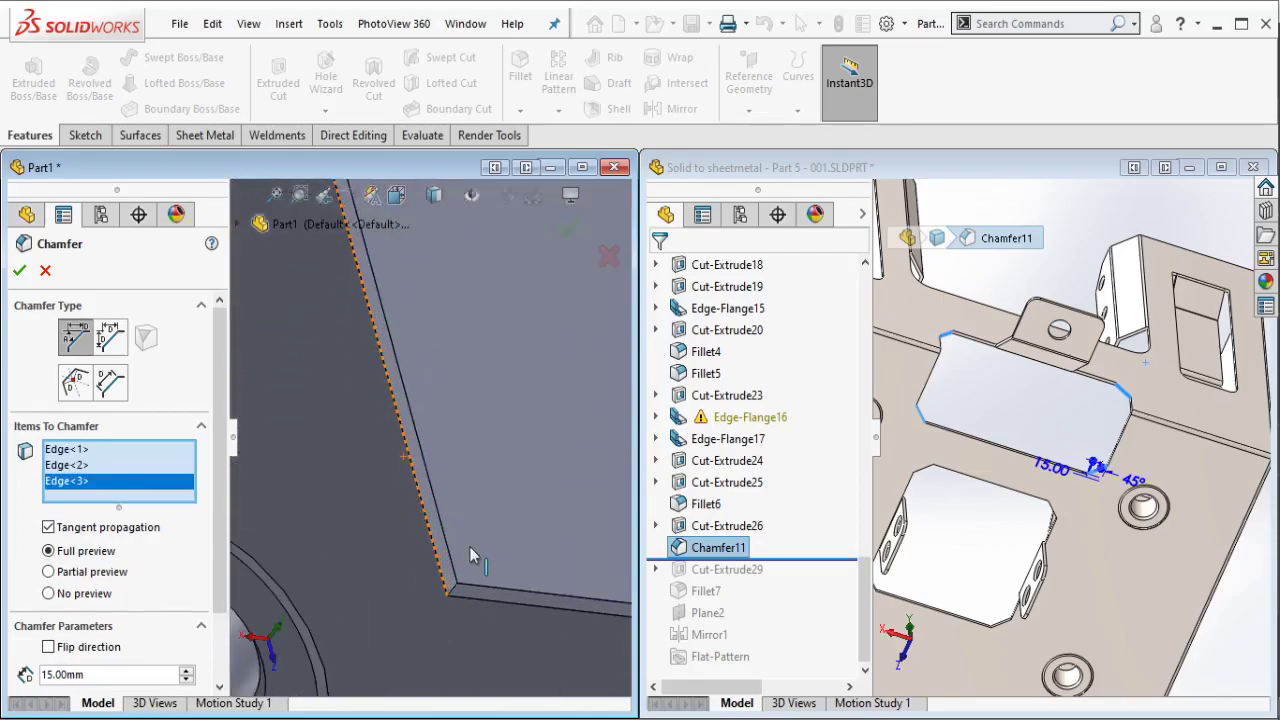
{"action": "left_click", "coordinate": [453, 591]}
{"action": "scroll", "coordinate": [453, 591], "scroll_direction": "up", "scroll_amount": 3}
{"action": "scroll", "coordinate": [502, 436], "scroll_direction": "up", "scroll_amount": 3}
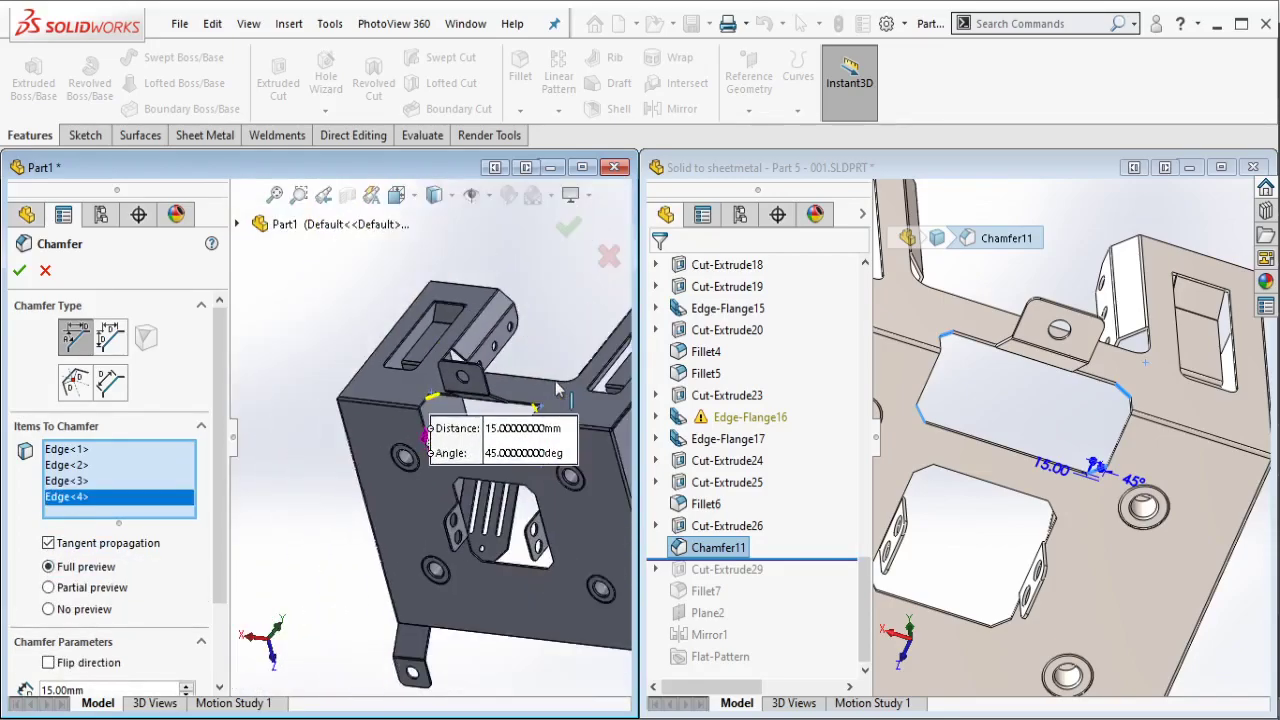
{"action": "scroll", "coordinate": [576, 355], "scroll_direction": "down", "scroll_amount": 2}
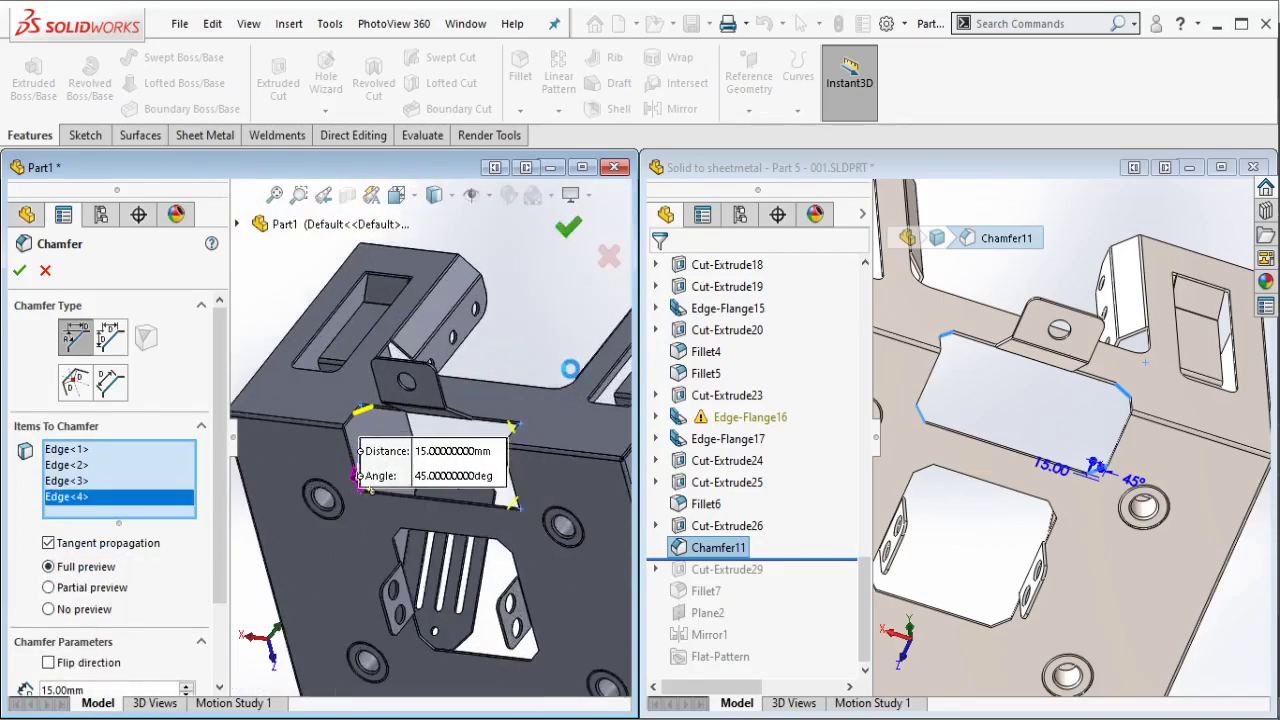
{"action": "key", "text": "Return"}
Step: Roll the reference part forward past Cut-Extrude29
{"action": "scroll", "coordinate": [573, 376], "scroll_direction": "up", "scroll_amount": 3}
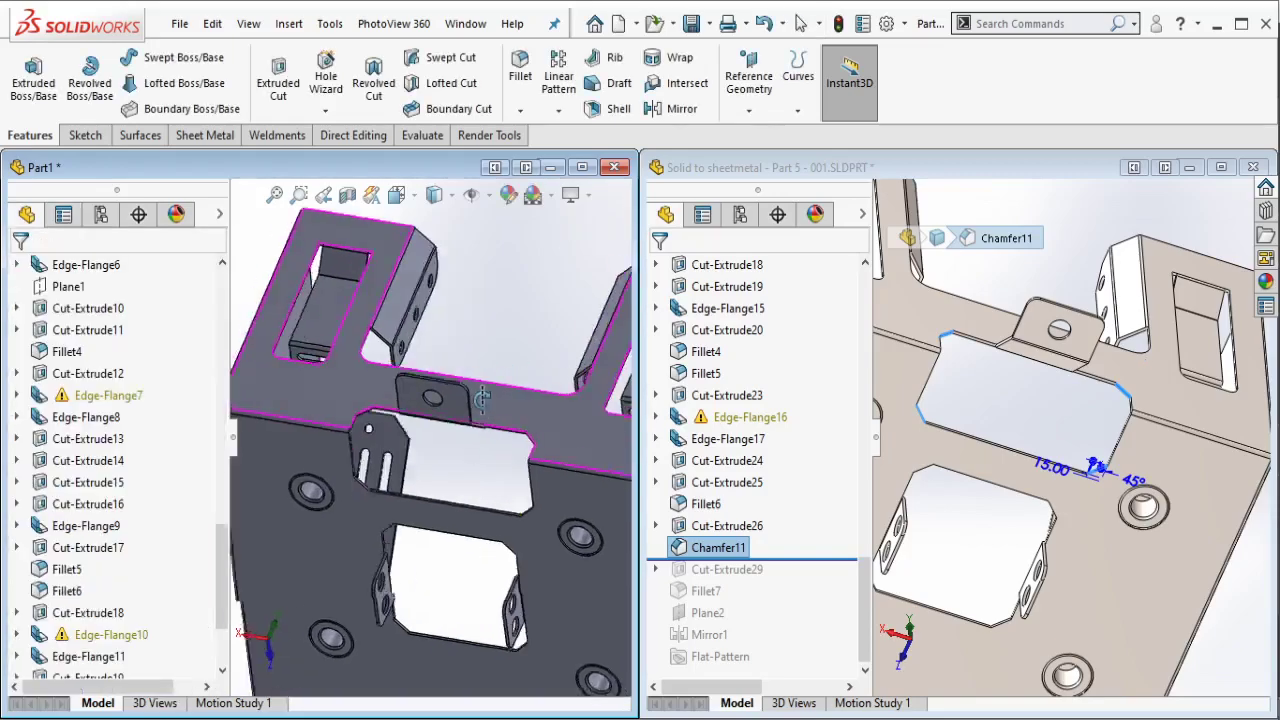
{"action": "middle_click_drag", "start_coordinate": [573, 376], "coordinate": [565, 352]}
{"action": "left_click", "coordinate": [932, 226]}
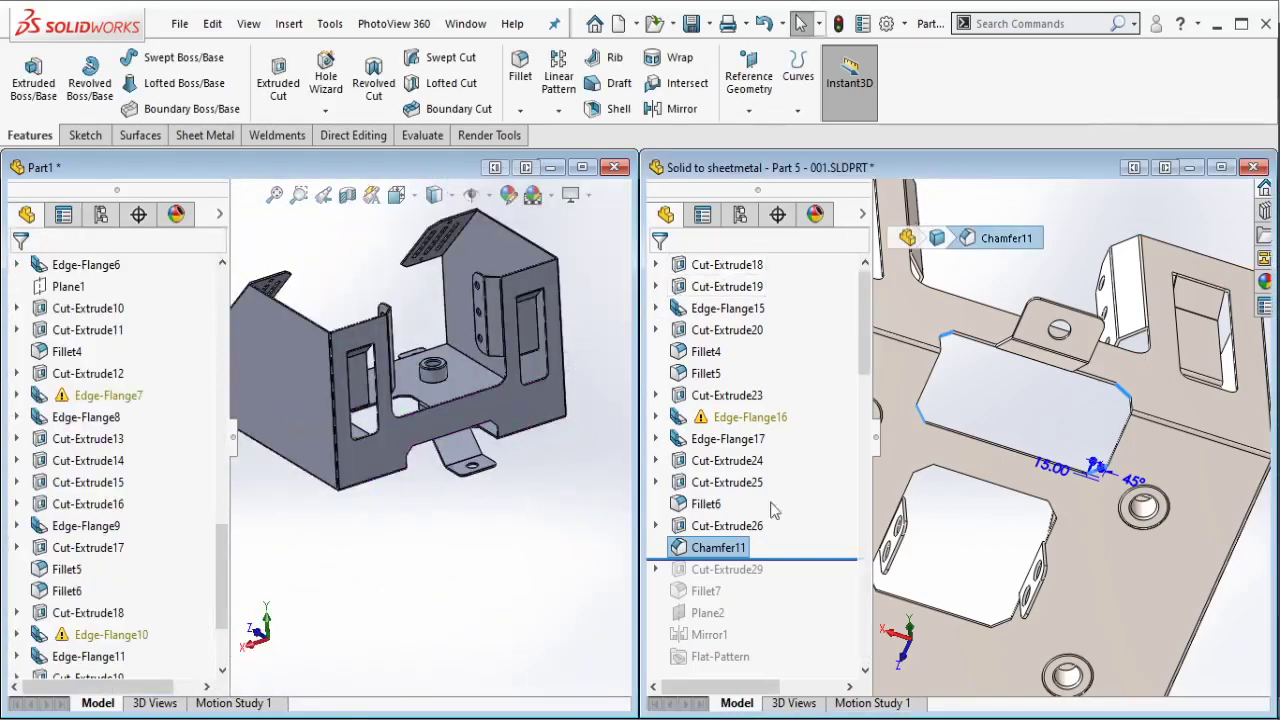
{"action": "left_click_drag", "start_coordinate": [805, 567], "coordinate": [783, 578]}
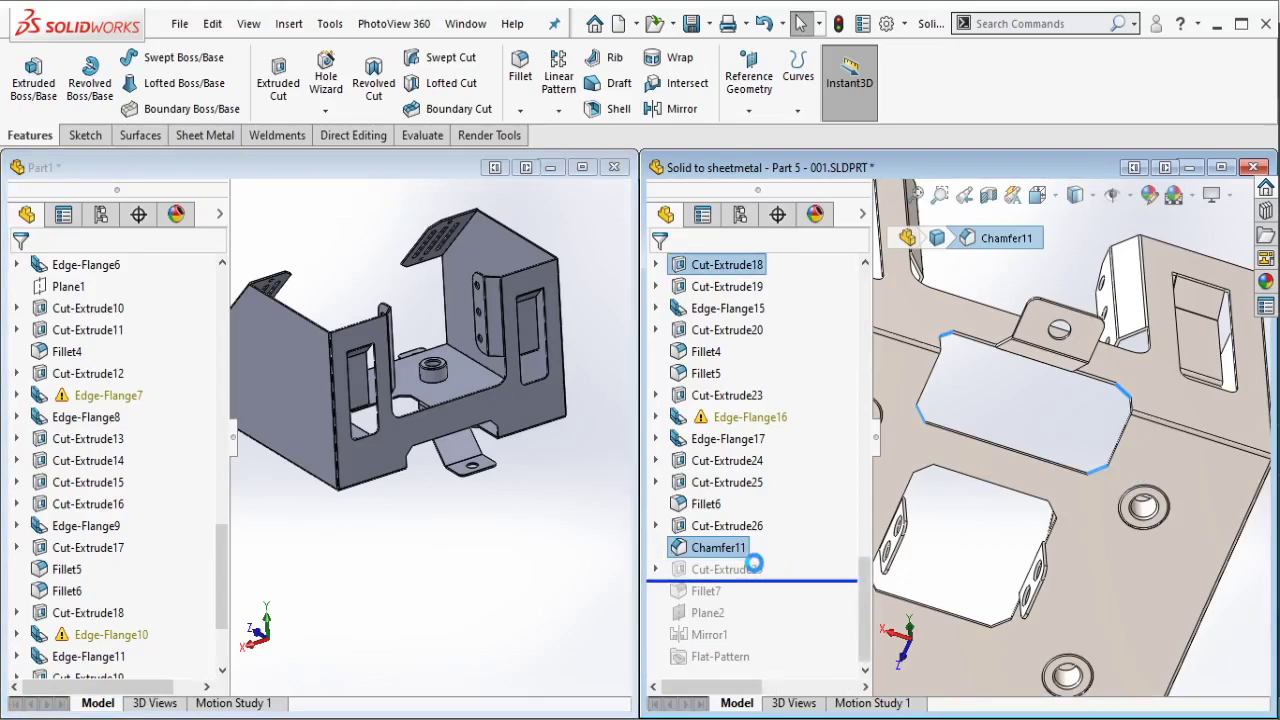
Step: Select Cut-Extrude29 in the reference and orbit to view its square-grid cut
{"action": "left_click", "coordinate": [727, 569]}
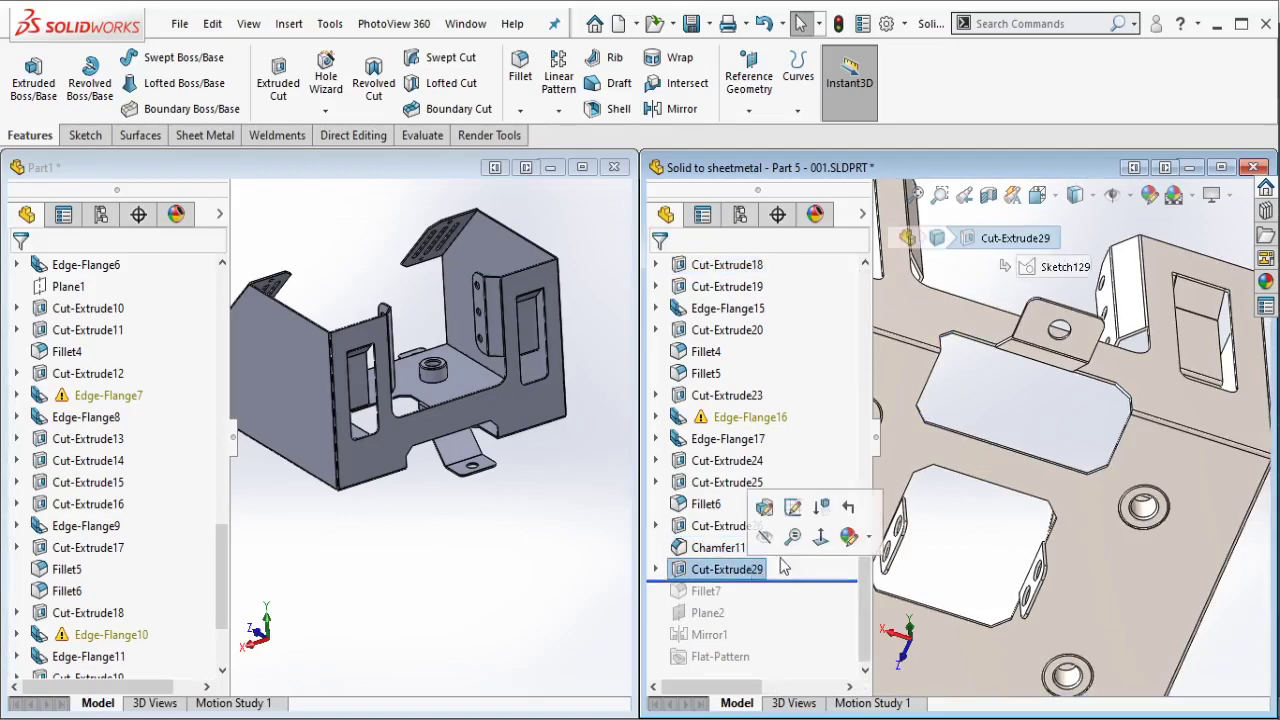
{"action": "scroll", "coordinate": [997, 455], "scroll_direction": "up", "scroll_amount": 5}
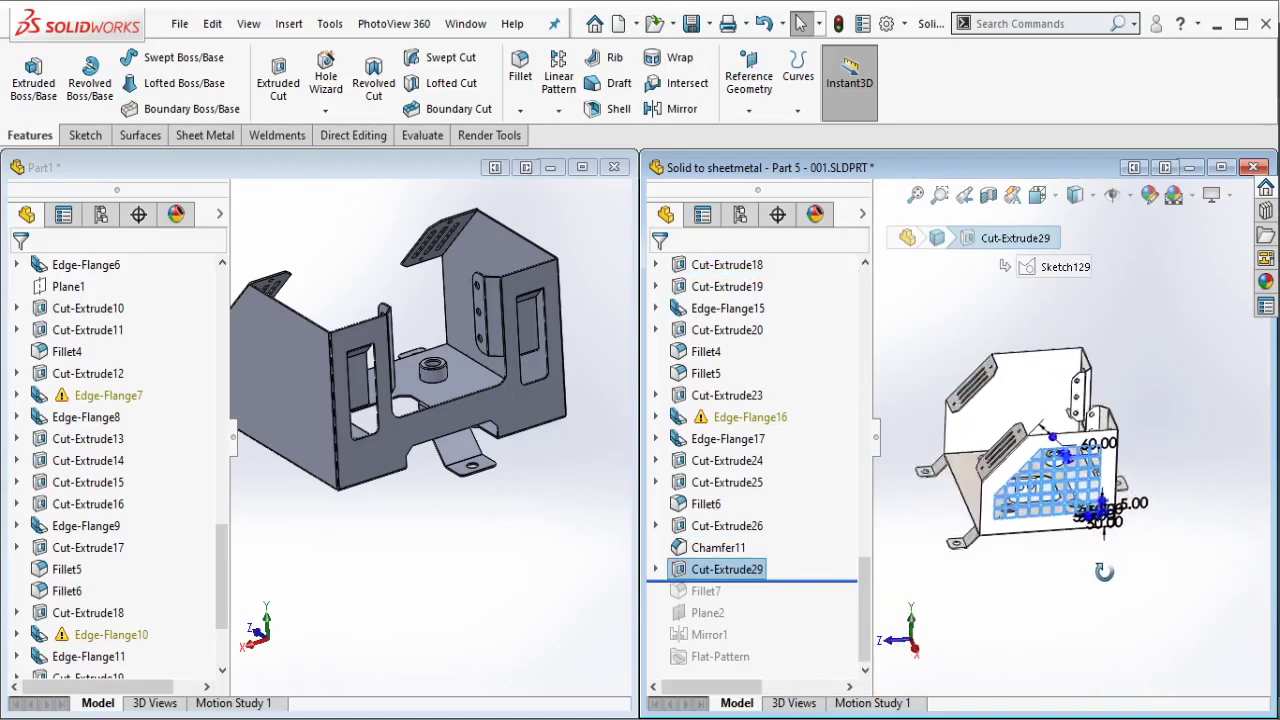
{"action": "middle_click_drag", "start_coordinate": [997, 455], "coordinate": [1107, 503]}
{"action": "scroll", "coordinate": [1107, 503], "scroll_direction": "down", "scroll_amount": 2}
{"action": "scroll", "coordinate": [1106, 505], "scroll_direction": "down", "scroll_amount": 2}
{"action": "scroll", "coordinate": [1095, 485], "scroll_direction": "down", "scroll_amount": 3}
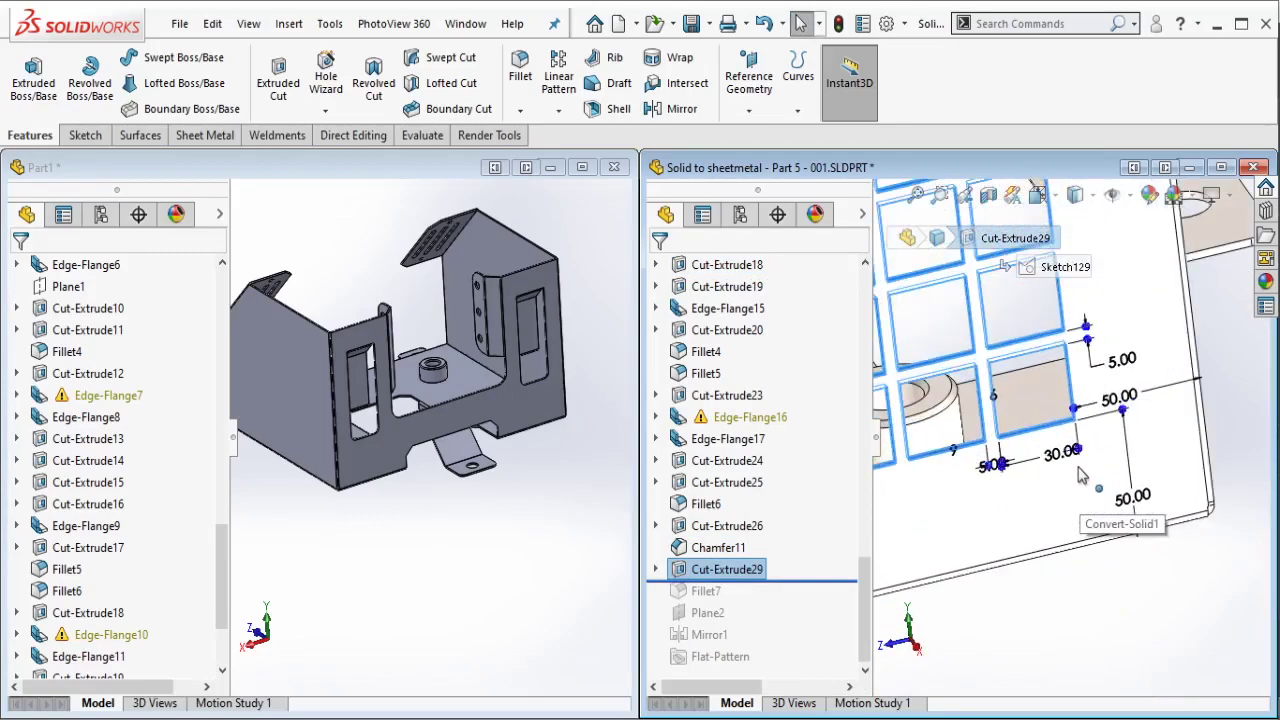
{"action": "scroll", "coordinate": [1088, 470], "scroll_direction": "down", "scroll_amount": 2}
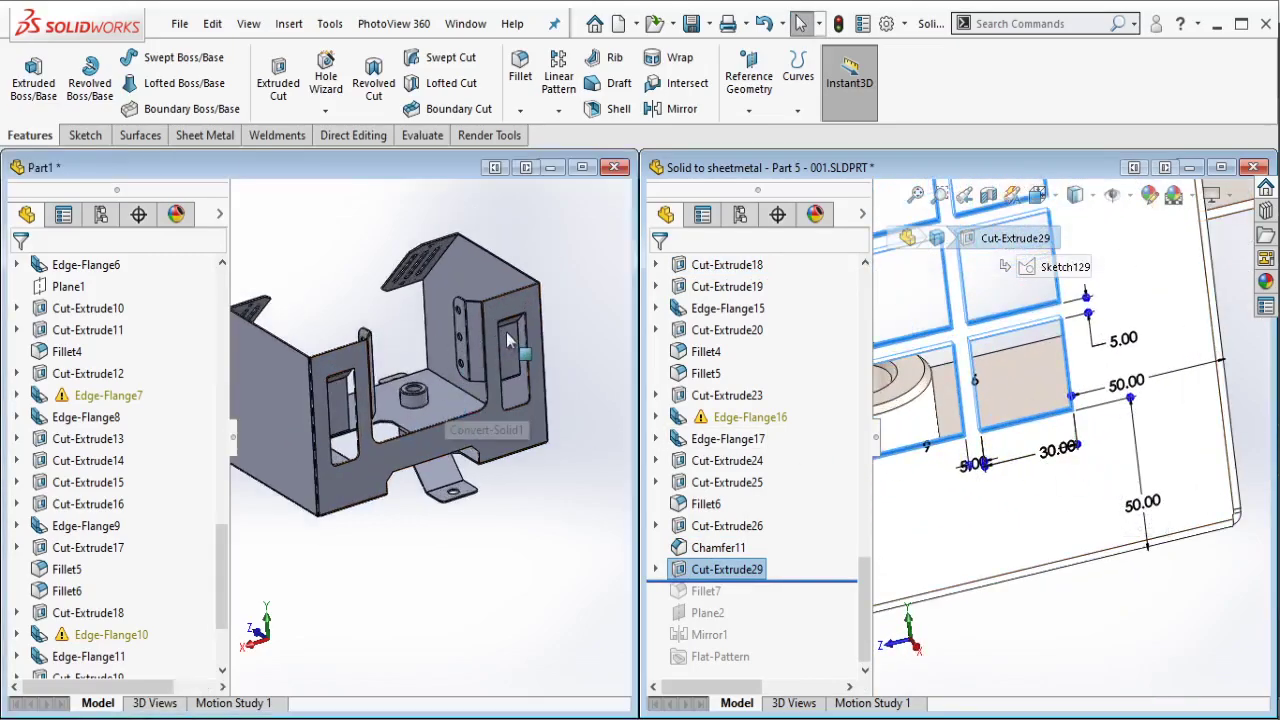
Step: Open a new sketch on Part1's flat side wall face
{"action": "mouse_move", "coordinate": [557, 428]}
{"action": "middle_mouse_down"}
{"action": "mouse_move", "coordinate": [534, 492]}
{"action": "mouse_move", "coordinate": [474, 440]}
{"action": "middle_mouse_up"}
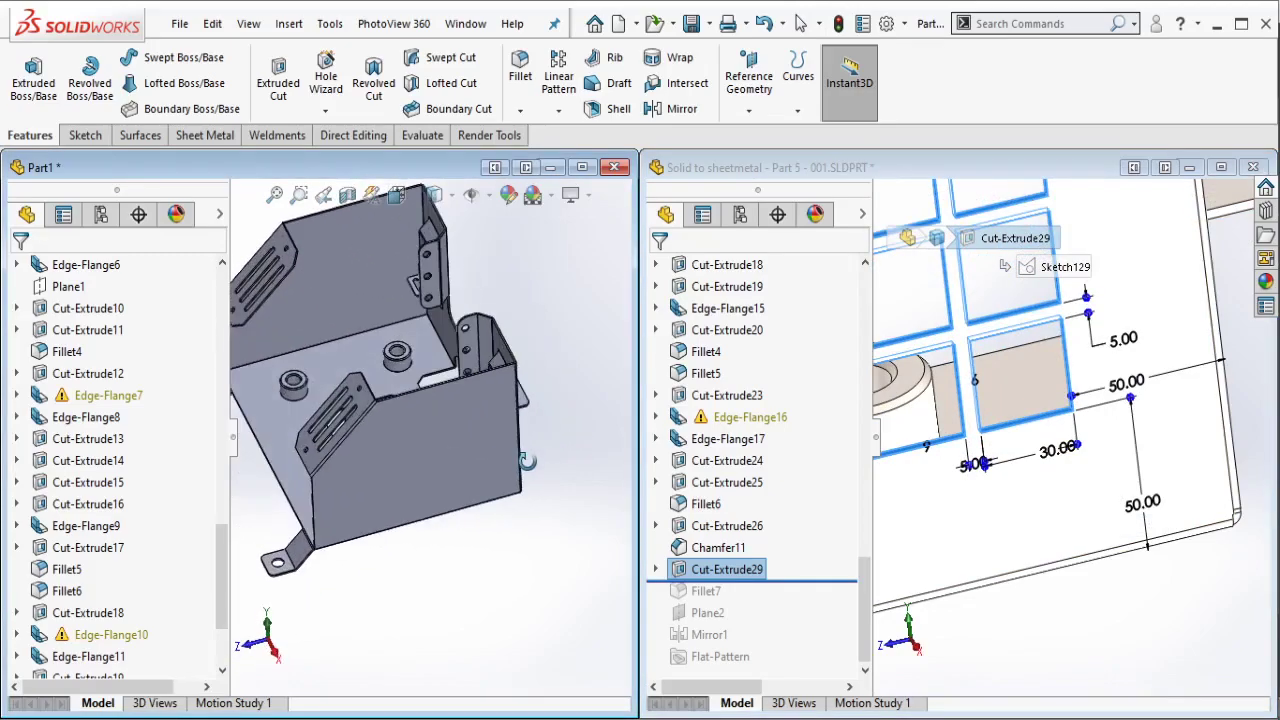
{"action": "scroll", "coordinate": [474, 440], "scroll_direction": "down", "scroll_amount": 3}
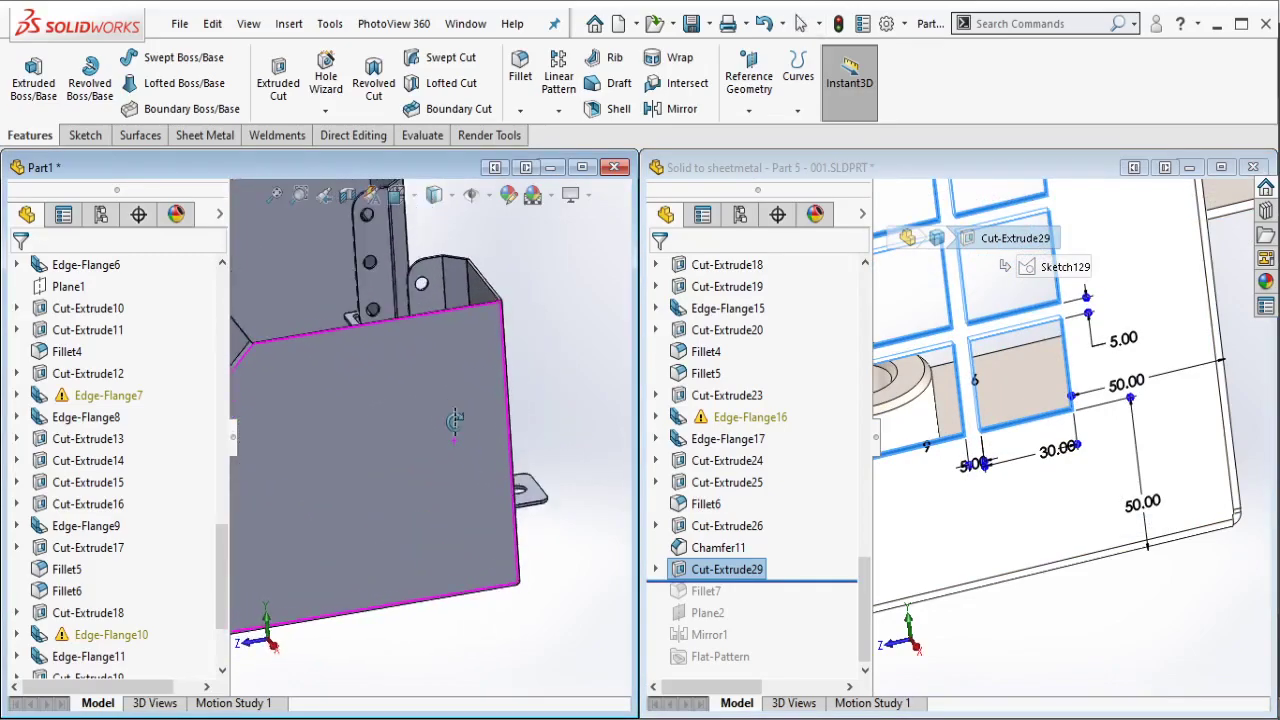
{"action": "scroll", "coordinate": [466, 532], "scroll_direction": "down", "scroll_amount": 2}
{"action": "scroll", "coordinate": [460, 509], "scroll_direction": "down", "scroll_amount": 2}
{"action": "left_click", "coordinate": [460, 509]}
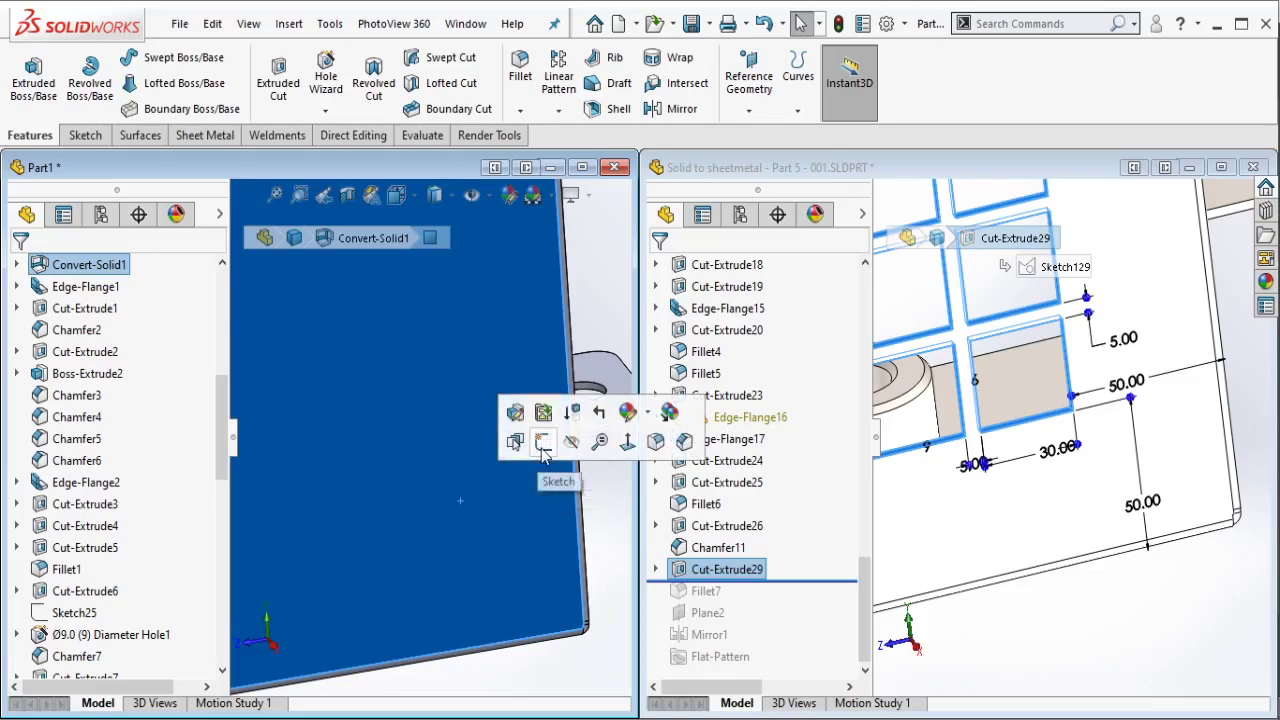
{"action": "left_click", "coordinate": [534, 445]}
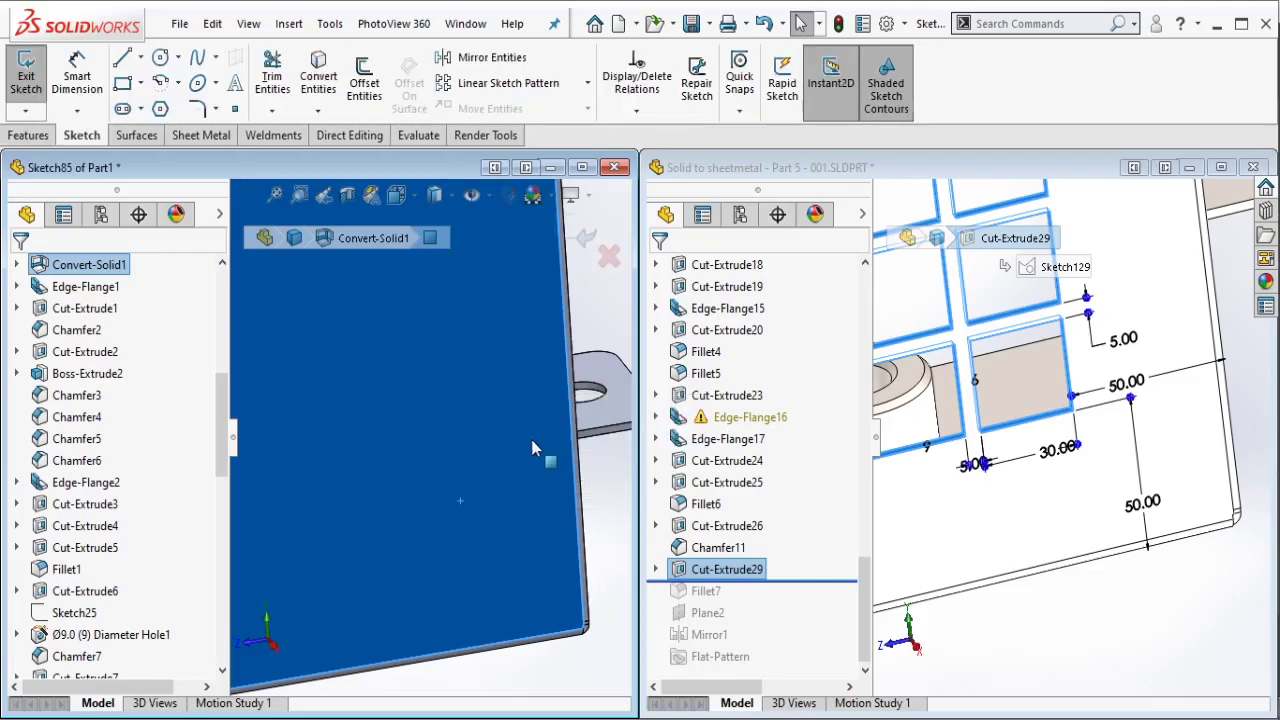
Step: Draw a corner rectangle and make its bottom and right edges equal
{"action": "left_click", "coordinate": [421, 491]}
{"action": "left_click", "coordinate": [492, 551]}
{"action": "left_click", "coordinate": [475, 554]}
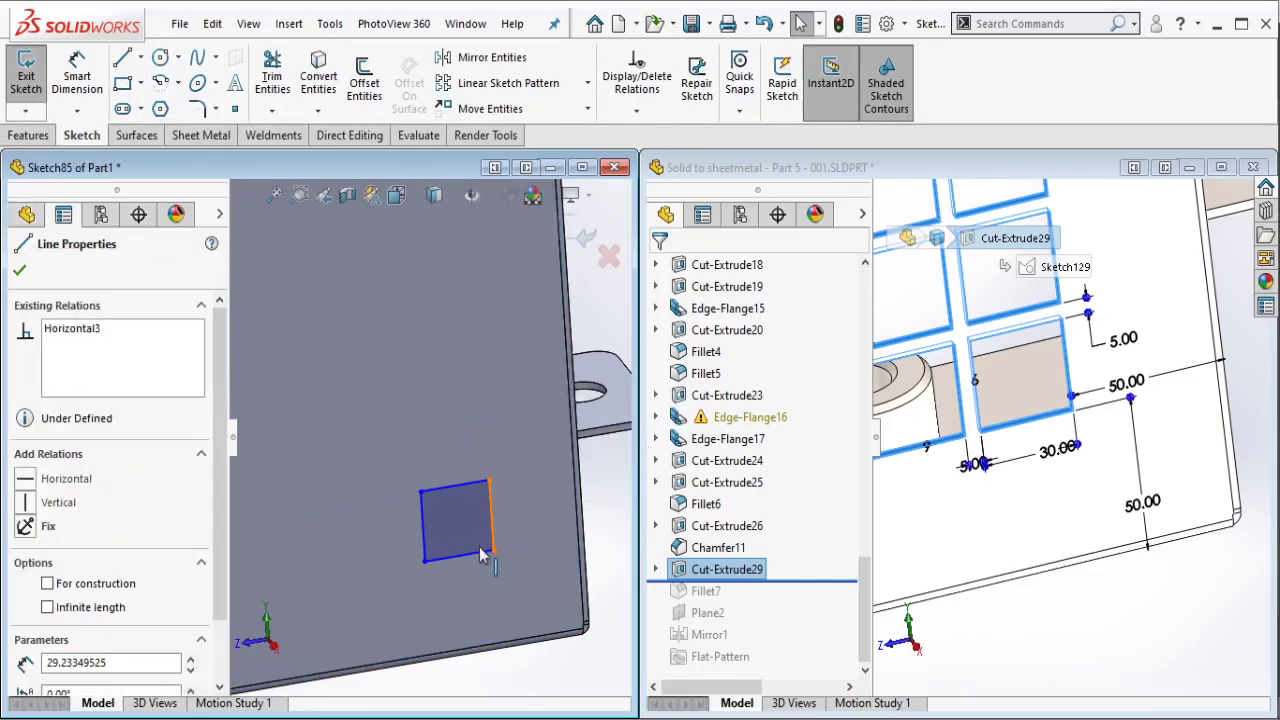
{"action": "left_click", "coordinate": [491, 515], "text": "ctrl"}
{"action": "left_click", "coordinate": [652, 490]}
{"action": "key", "text": "Escape"}
Step: Dimension the square's width to 30 mm
{"action": "key", "text": "d"}
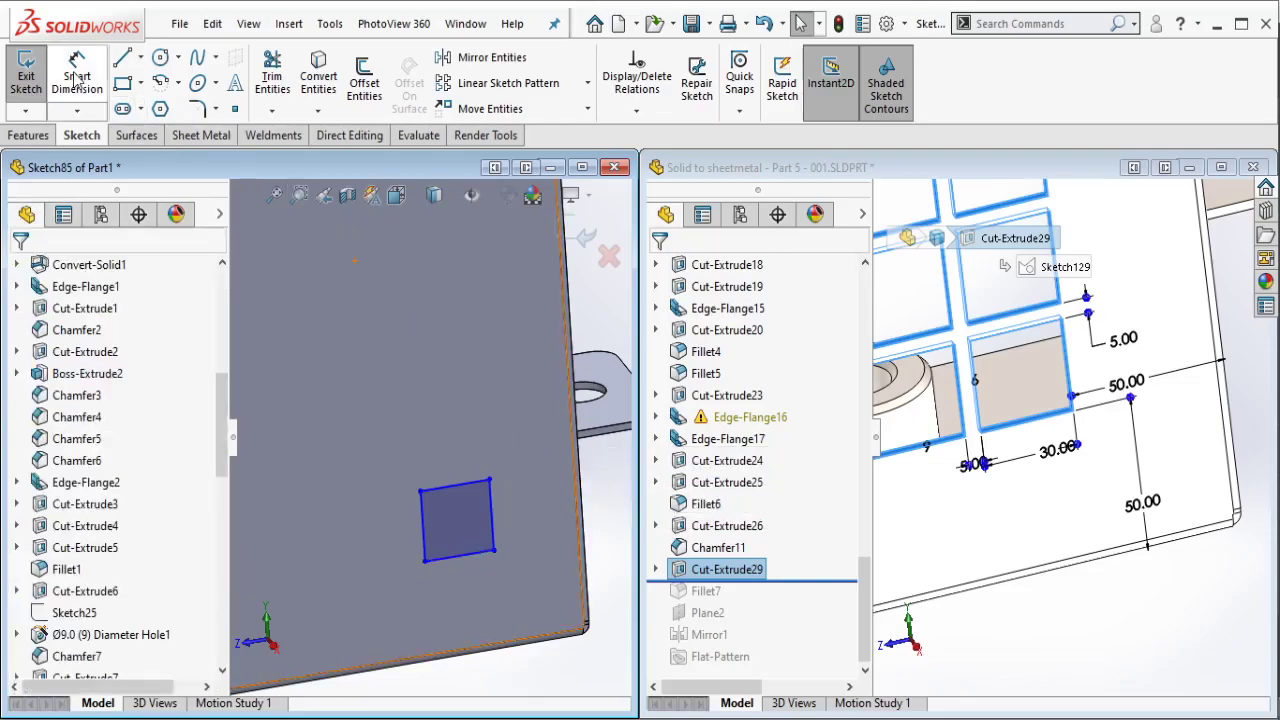
{"action": "left_click", "coordinate": [457, 481]}
{"action": "left_click", "coordinate": [452, 435]}
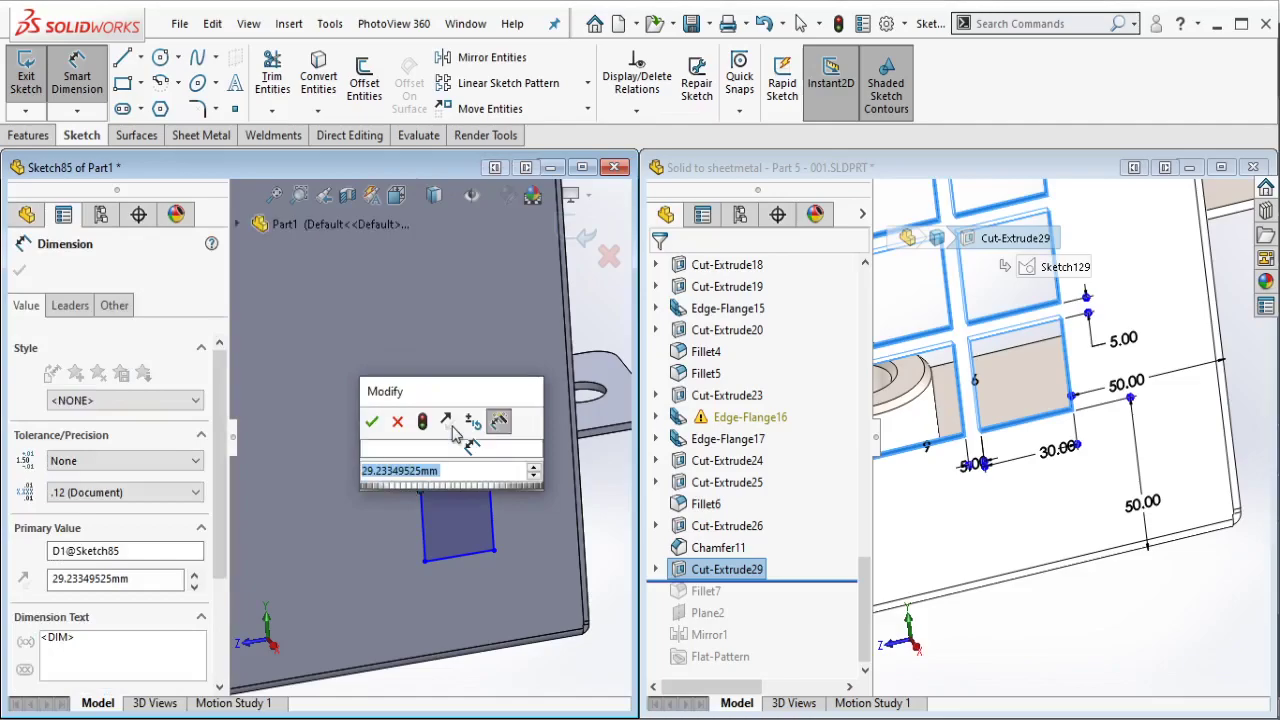
{"action": "type", "text": "30"}
{"action": "key", "text": "Escape"}
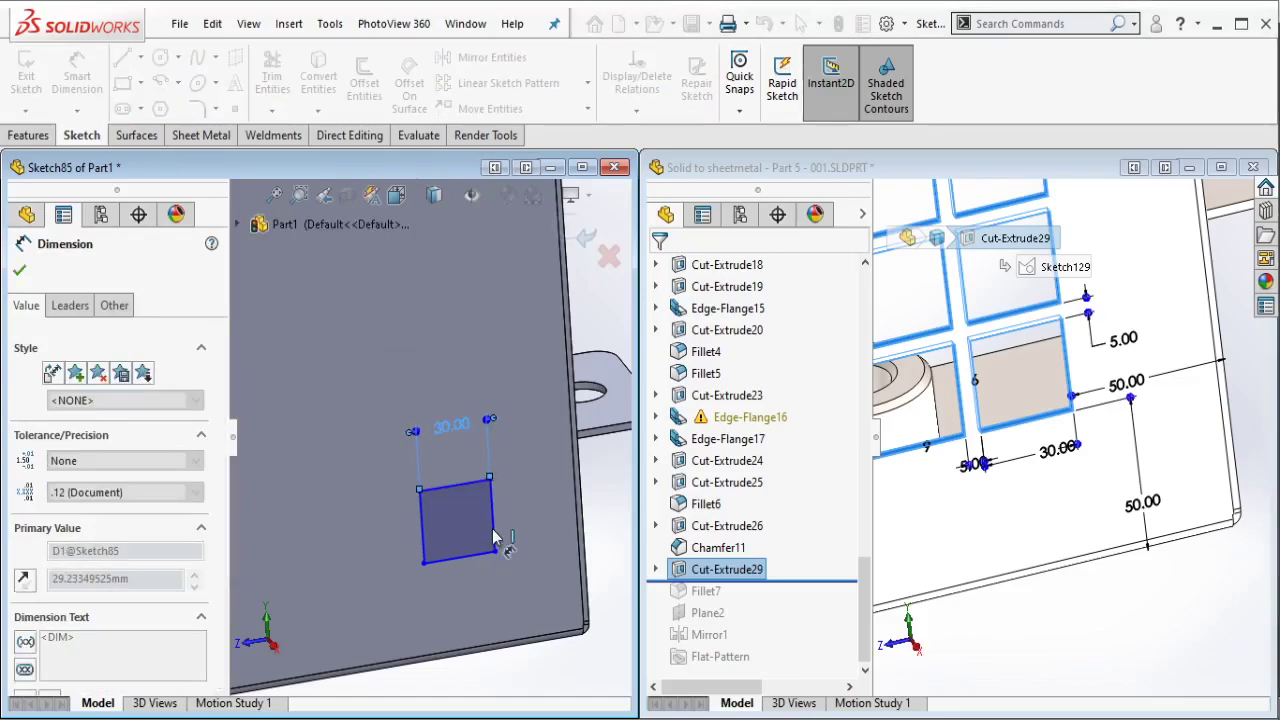
Step: Place the square 50 mm from the wall's right edge and 50 mm from its bottom edge
{"action": "left_click", "coordinate": [492, 515]}
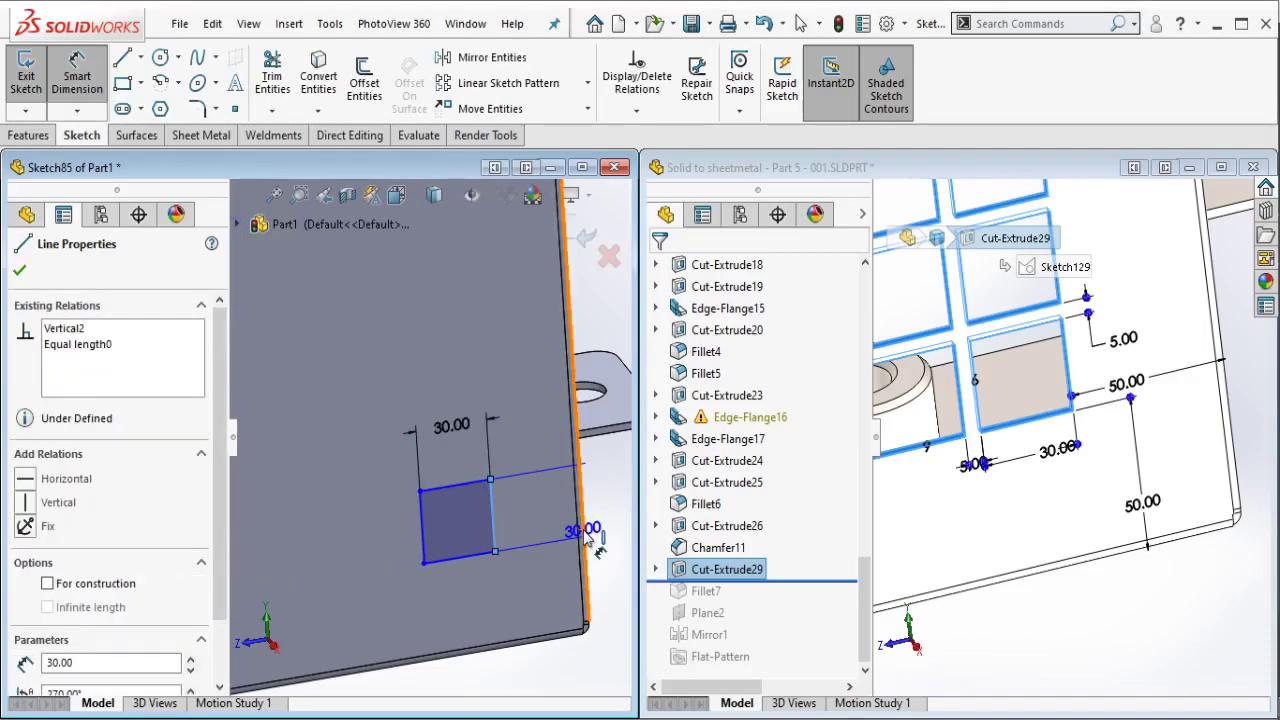
{"action": "left_click", "coordinate": [610, 533]}
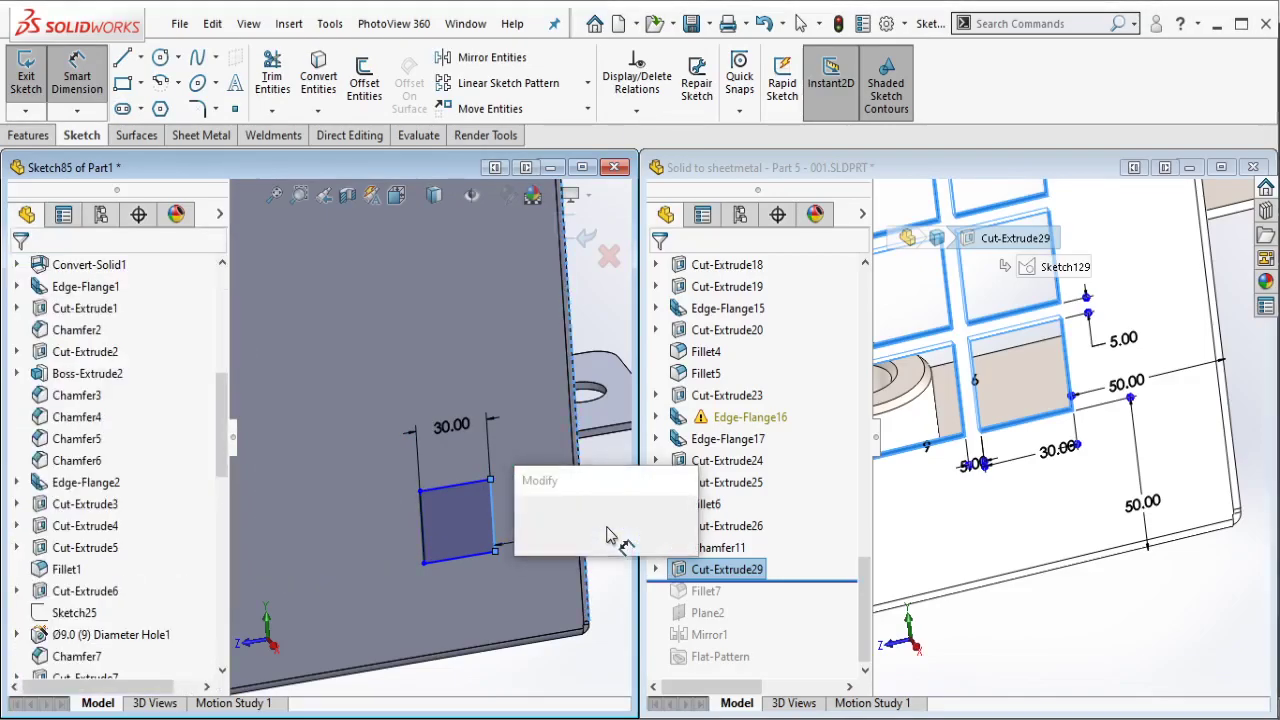
{"action": "type", "text": "50"}
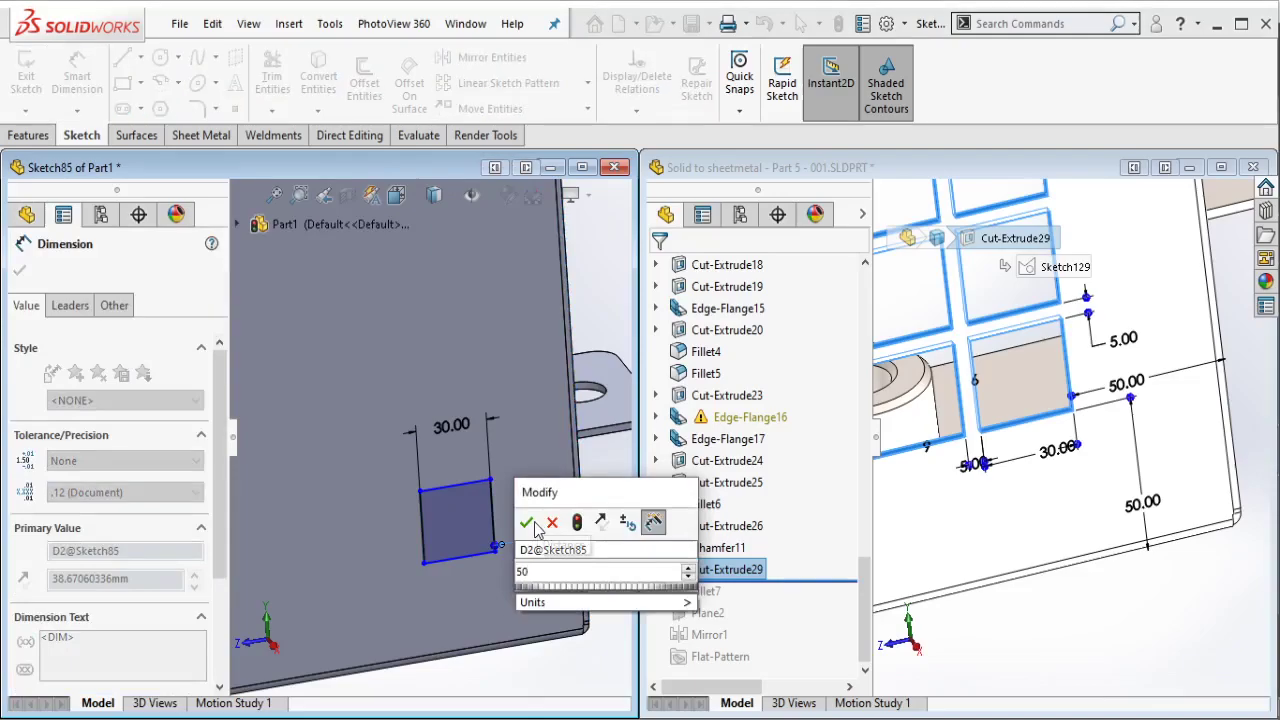
{"action": "key", "text": "Return"}
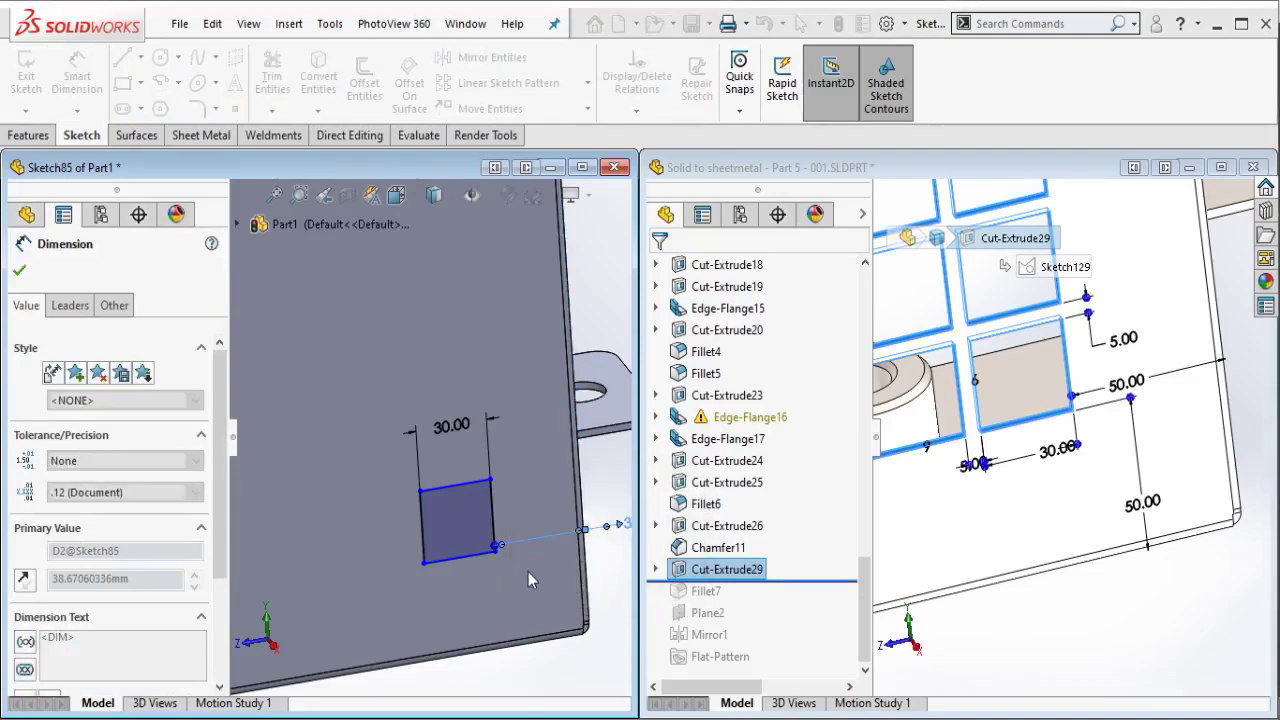
{"action": "left_click_drag", "start_coordinate": [480, 566], "coordinate": [460, 560]}
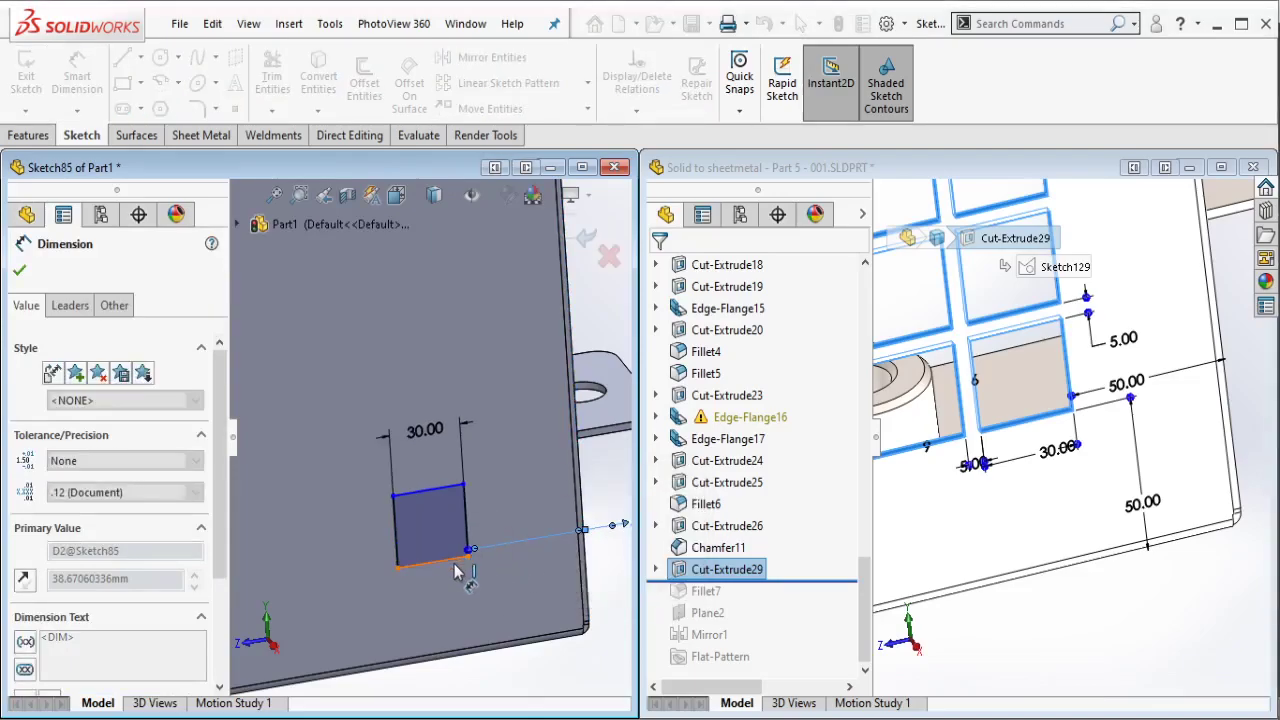
{"action": "left_click", "coordinate": [455, 568]}
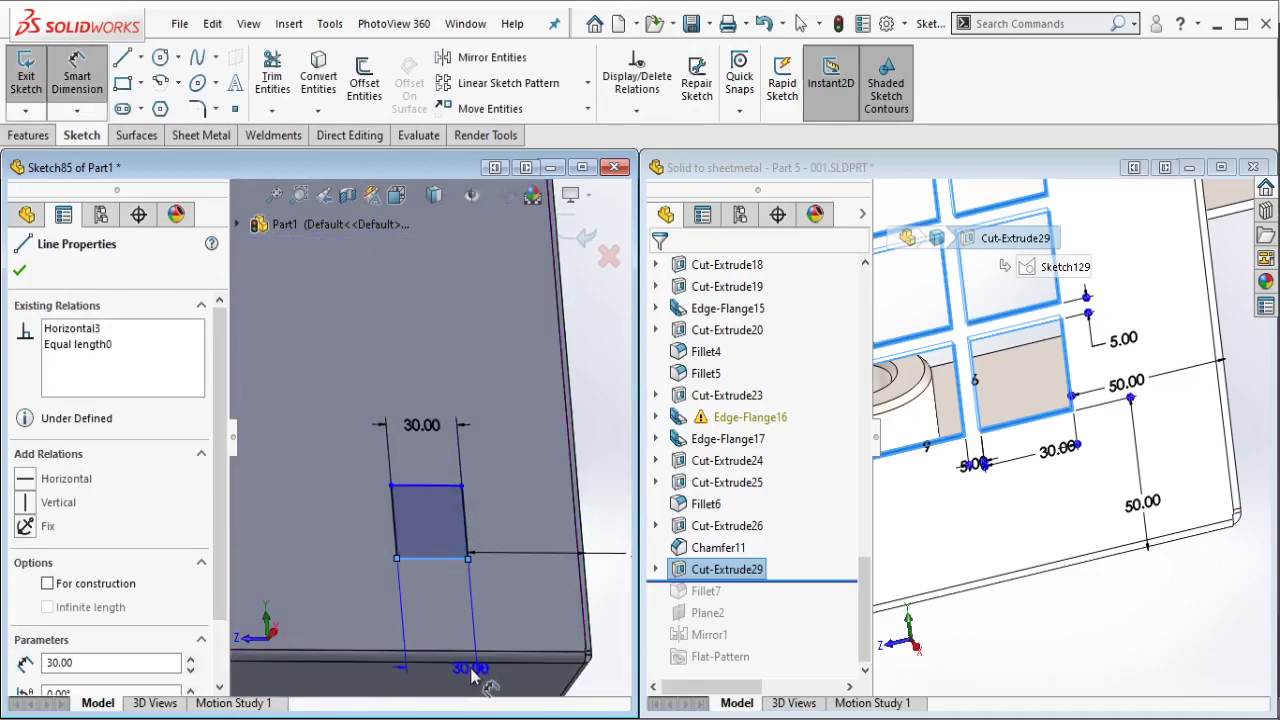
{"action": "left_click", "coordinate": [497, 630]}
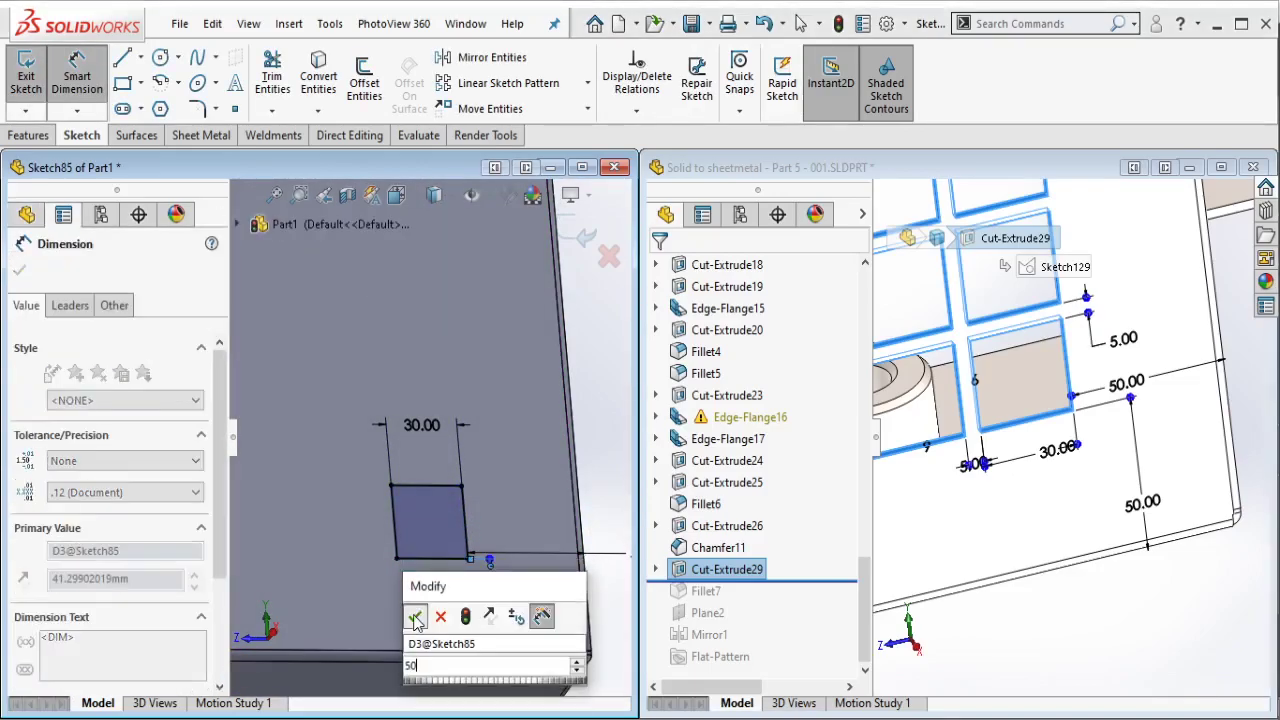
{"action": "type", "text": "50"}
{"action": "key", "text": "Escape"}
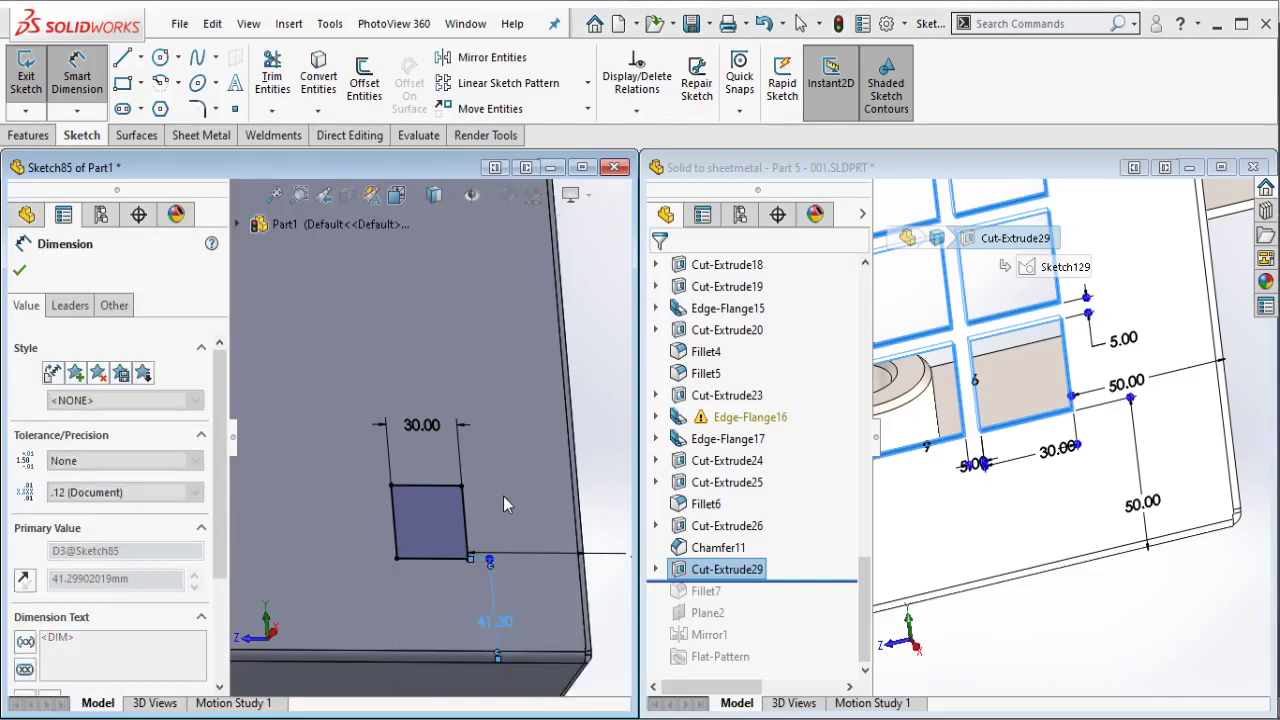
{"action": "key", "text": "Escape"}
{"action": "middle_click_drag", "start_coordinate": [503, 496], "coordinate": [346, 430]}
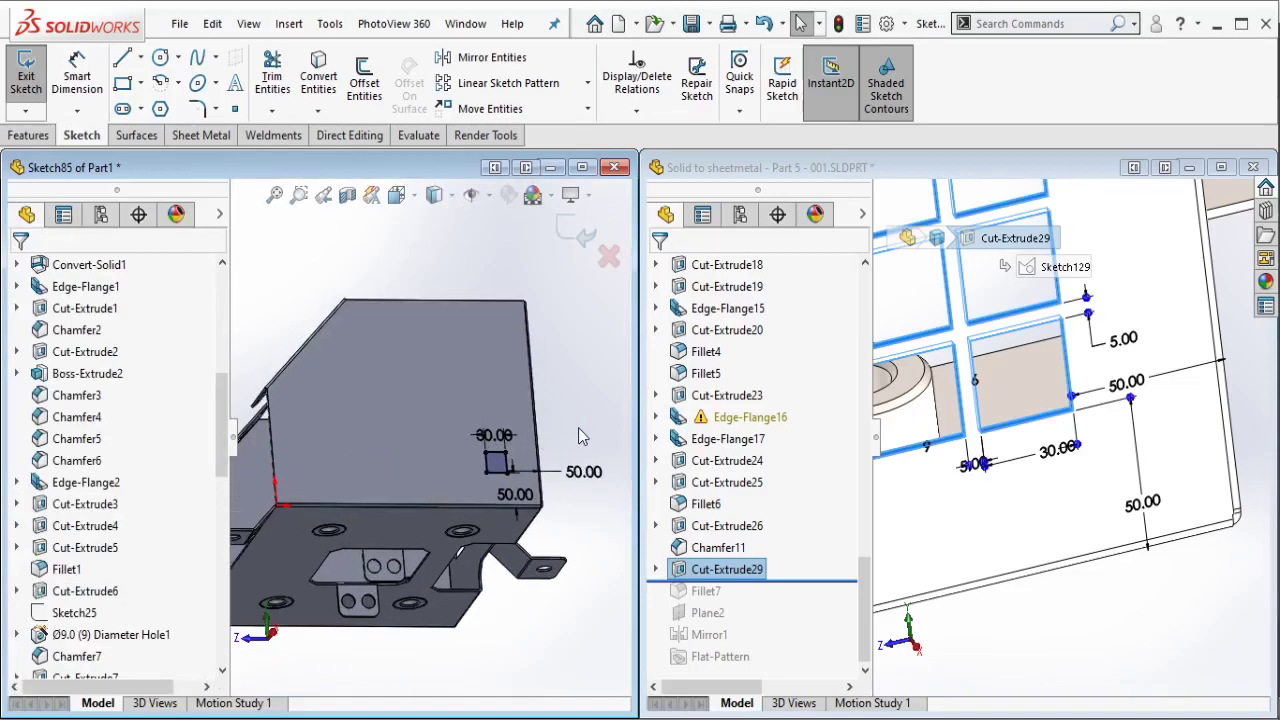
Step: Start a linear sketch pattern with the wall's bottom and right edges as its two directions
{"action": "left_click", "coordinate": [505, 83]}
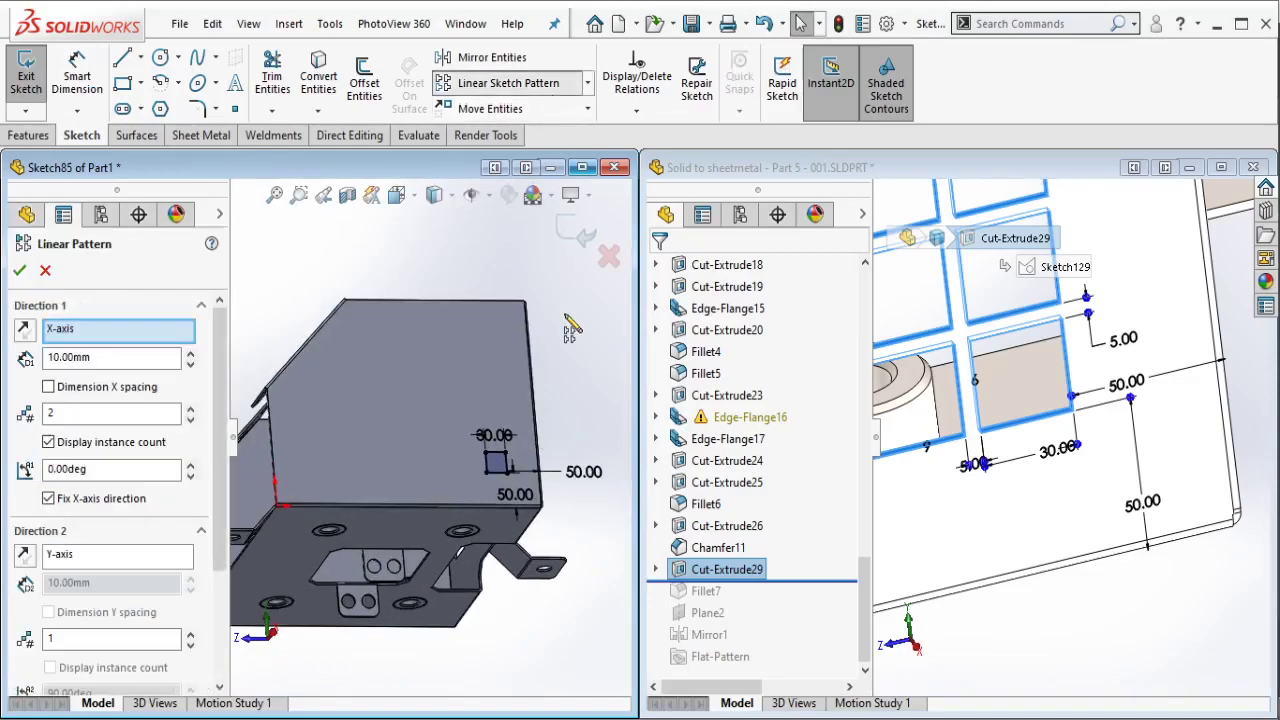
{"action": "right_click", "coordinate": [152, 340]}
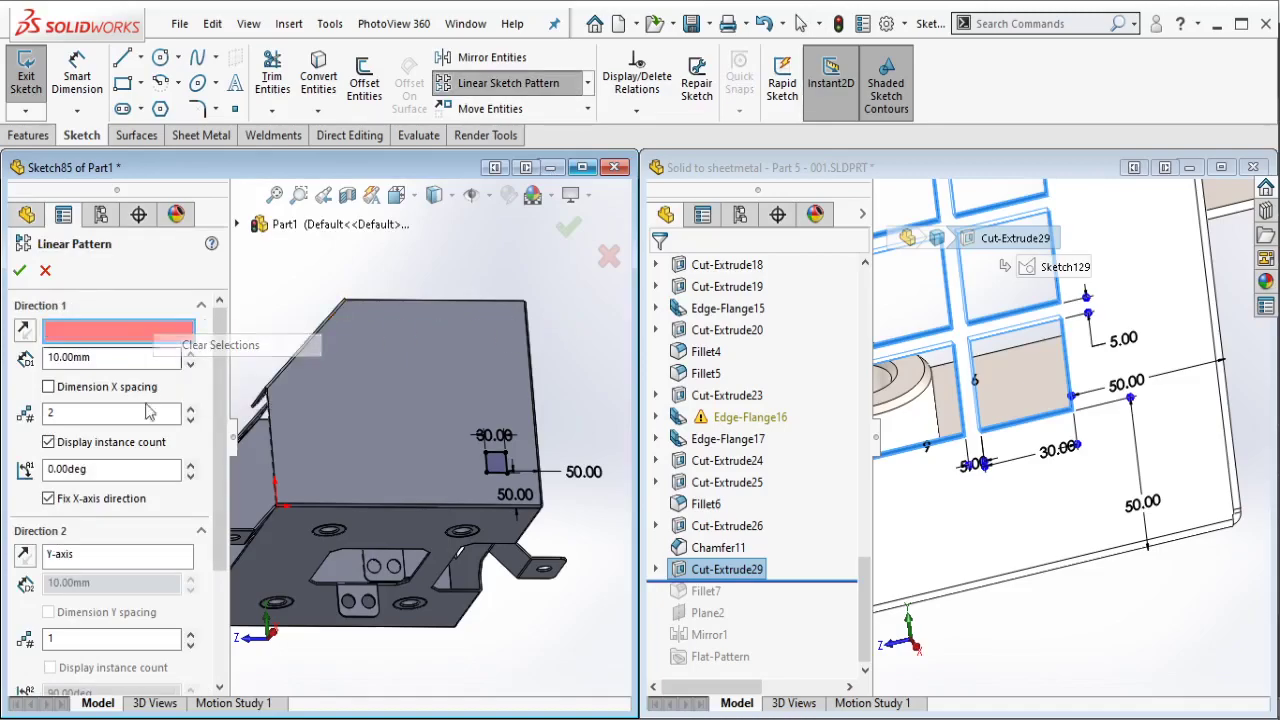
{"action": "left_click", "coordinate": [200, 349]}
{"action": "right_click", "coordinate": [118, 470]}
{"action": "right_click", "coordinate": [103, 558]}
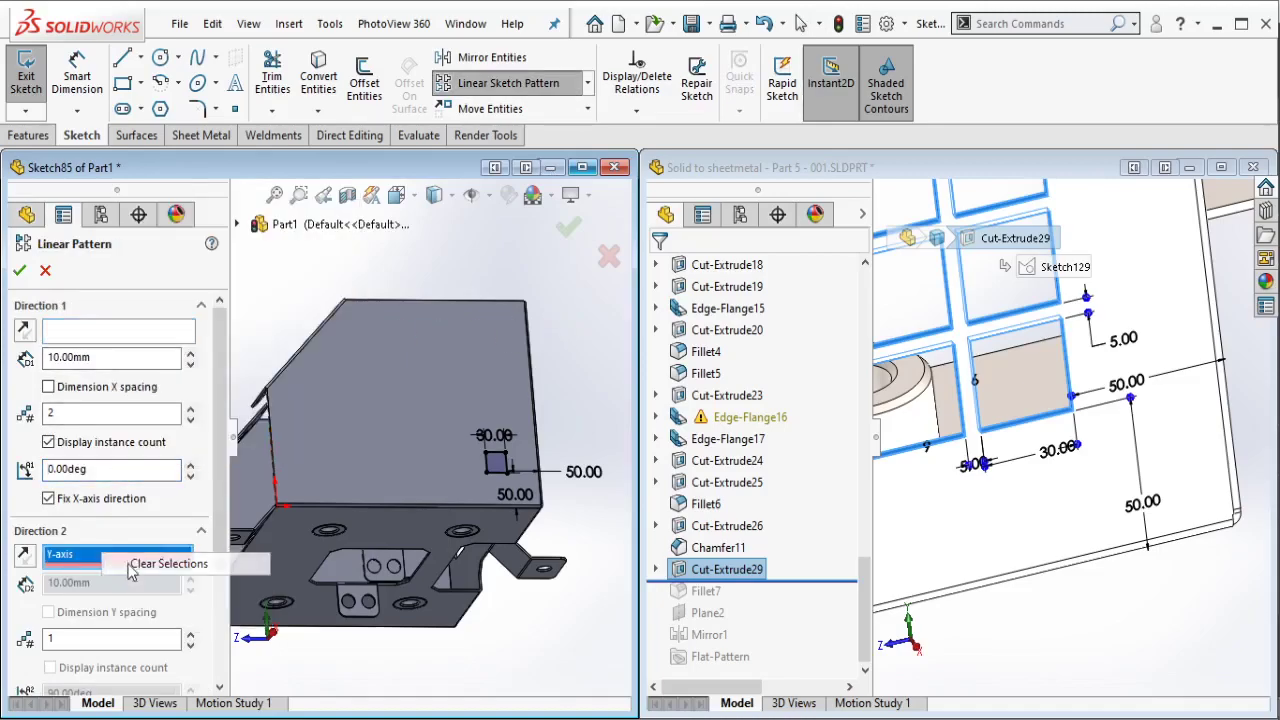
{"action": "left_click", "coordinate": [165, 563]}
{"action": "left_click", "coordinate": [118, 331]}
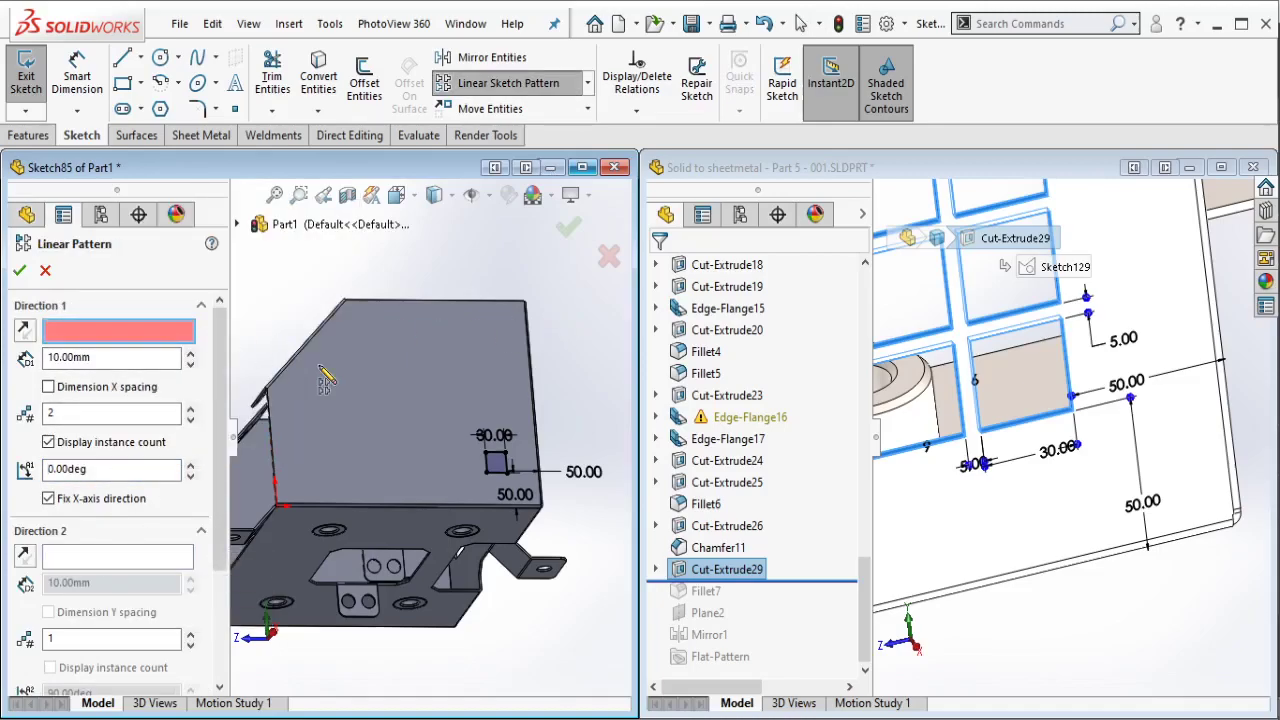
{"action": "left_click", "coordinate": [384, 509]}
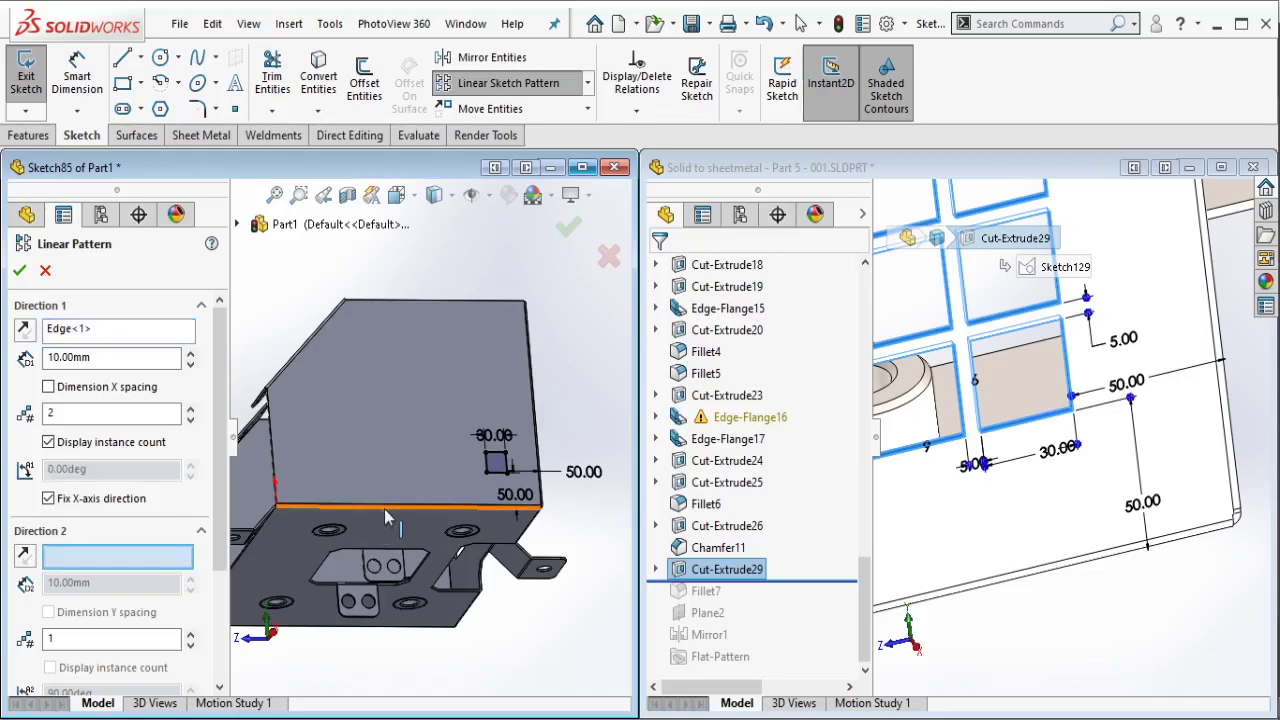
{"action": "left_click", "coordinate": [538, 420]}
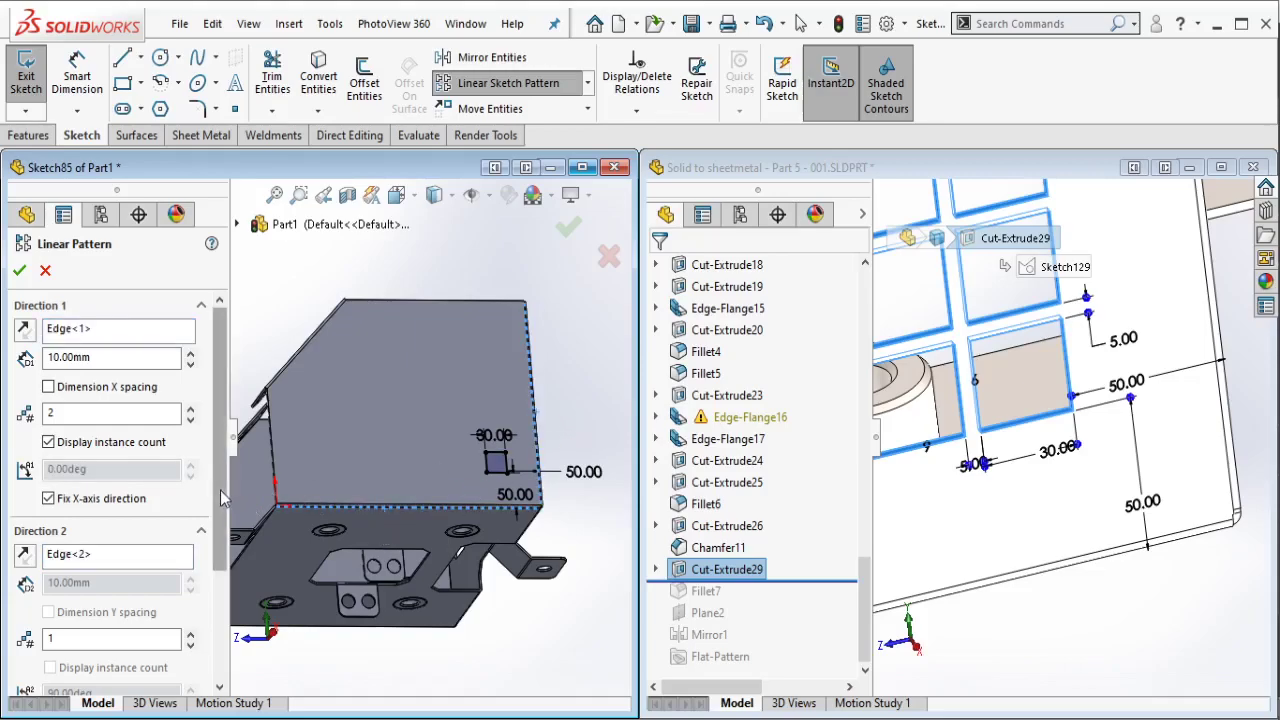
Step: Add all four edges of the 30 mm square to the entities to pattern
{"action": "left_click_drag", "start_coordinate": [220, 490], "coordinate": [212, 546]}
{"action": "scroll", "coordinate": [212, 546], "scroll_direction": "down", "scroll_amount": 2}
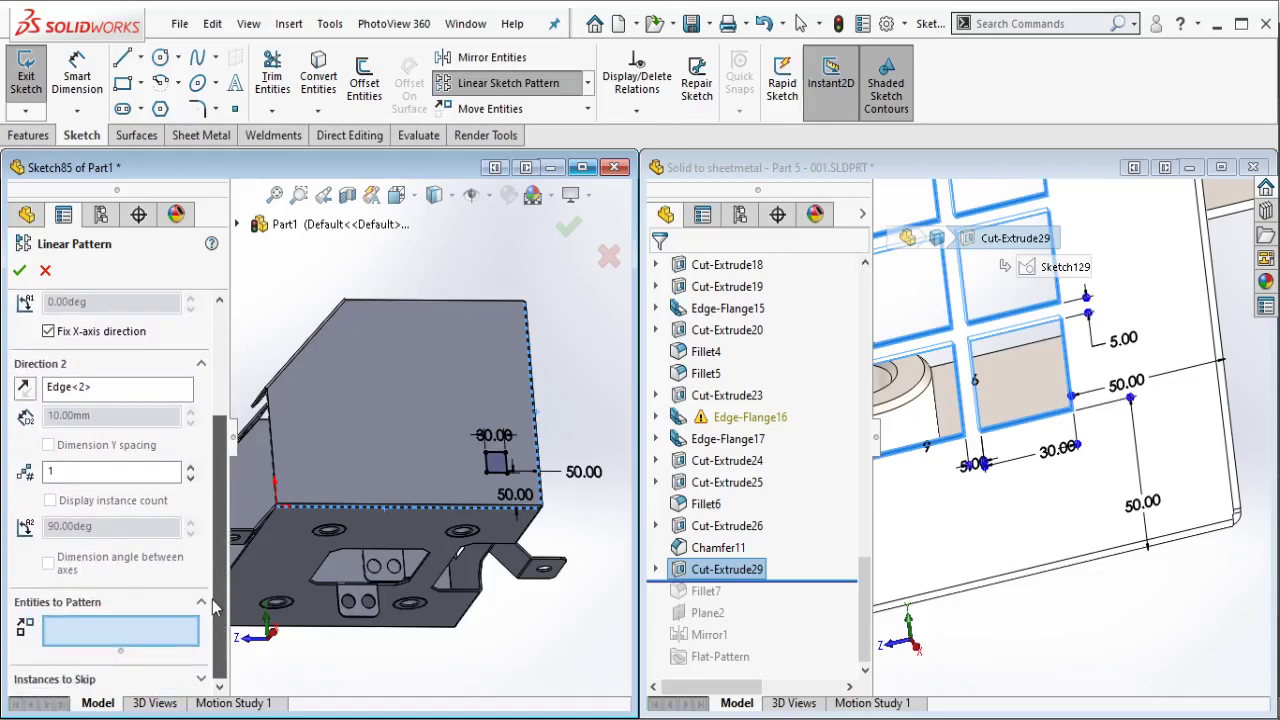
{"action": "scroll", "coordinate": [538, 512], "scroll_direction": "down", "scroll_amount": 5}
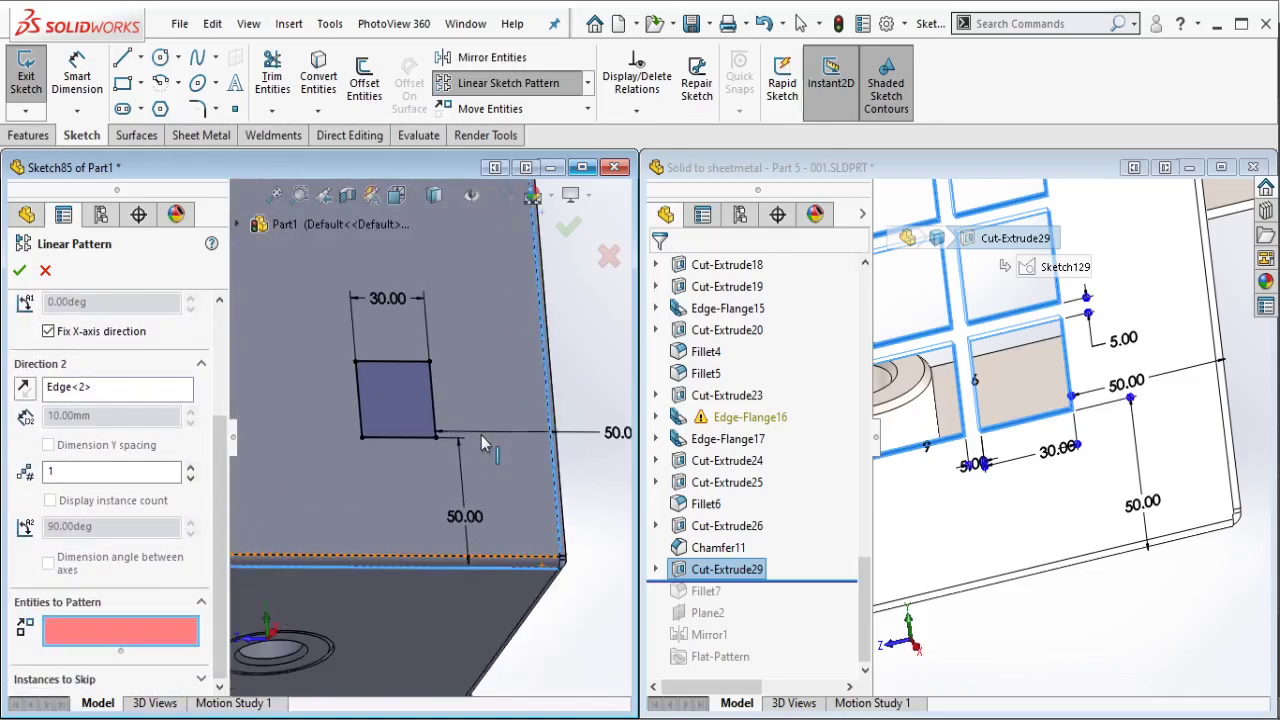
{"action": "left_click", "coordinate": [376, 362]}
{"action": "left_click", "coordinate": [360, 400]}
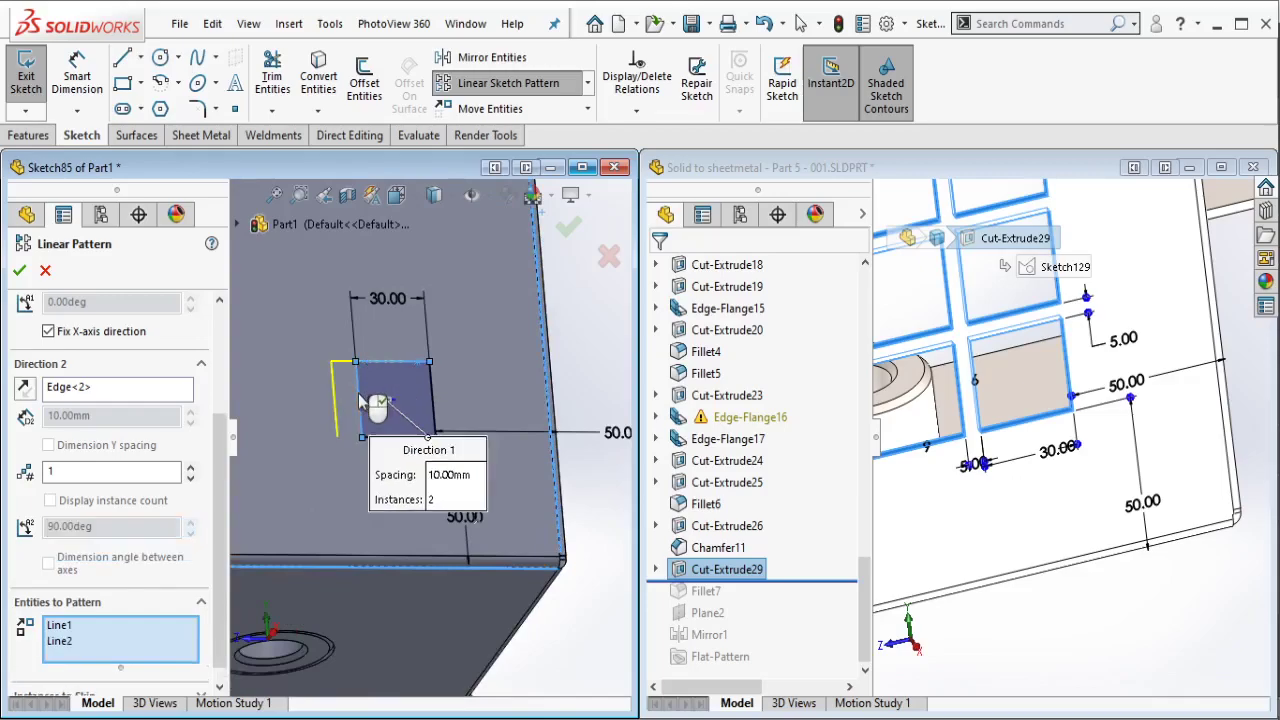
{"action": "left_click", "coordinate": [437, 401]}
{"action": "scroll", "coordinate": [440, 430], "scroll_direction": "down", "scroll_amount": 2}
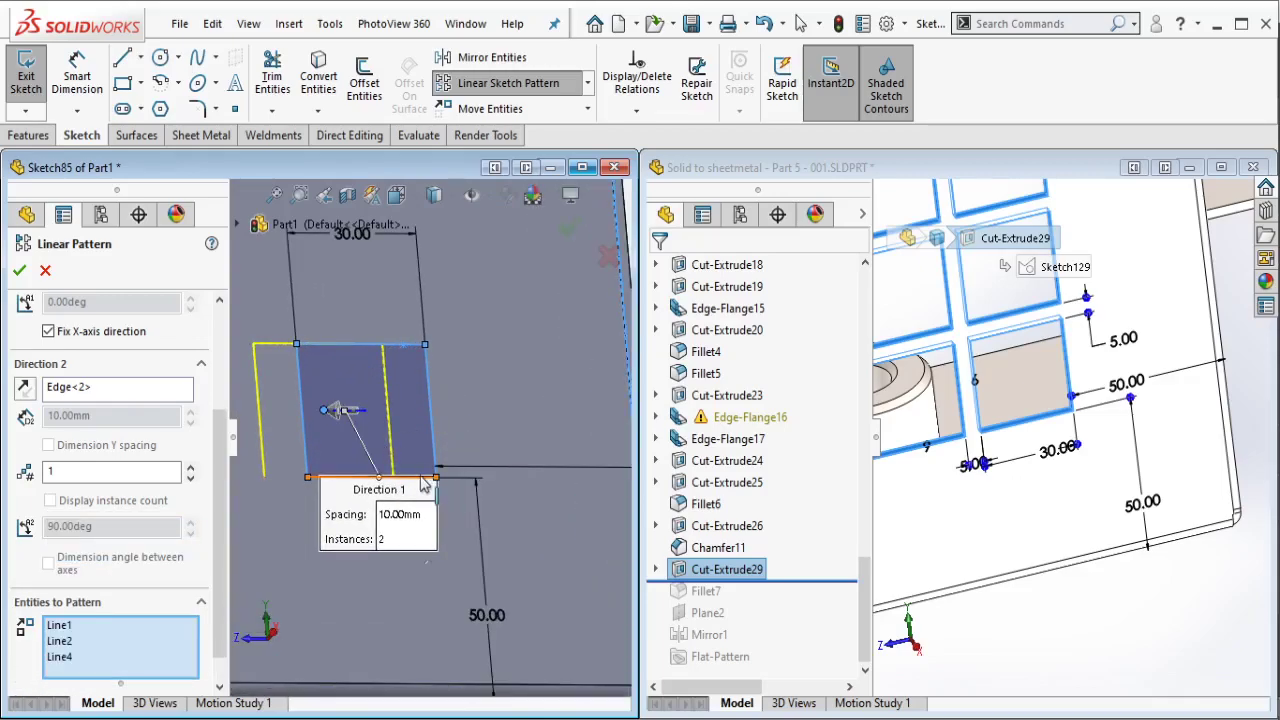
{"action": "left_click", "coordinate": [422, 479]}
{"action": "scroll", "coordinate": [420, 480], "scroll_direction": "up", "scroll_amount": 3}
{"action": "scroll", "coordinate": [420, 480], "scroll_direction": "up", "scroll_amount": 1}
{"action": "scroll", "coordinate": [227, 443], "scroll_direction": "up", "scroll_amount": 1}
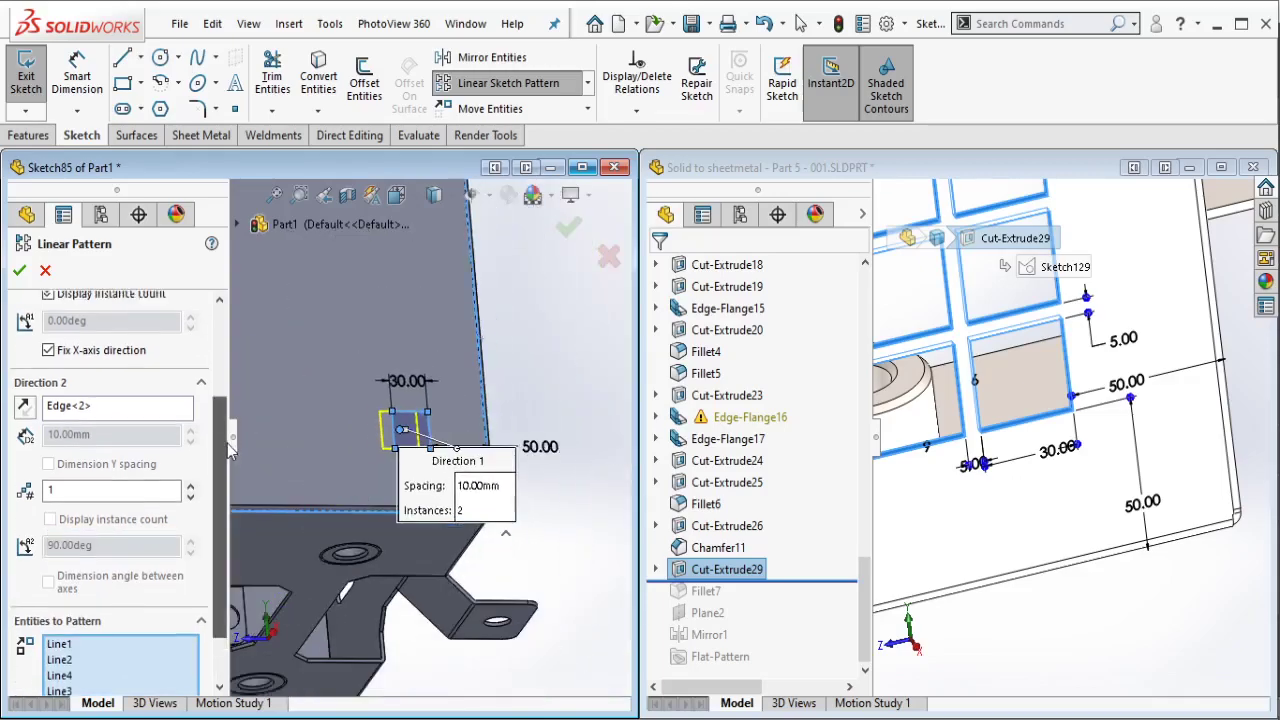
{"action": "left_click_drag", "start_coordinate": [227, 443], "coordinate": [233, 401]}
Step: Set Direction 2 to 2 instances and both direction spacings to 35 mm
{"action": "left_click", "coordinate": [190, 568]}
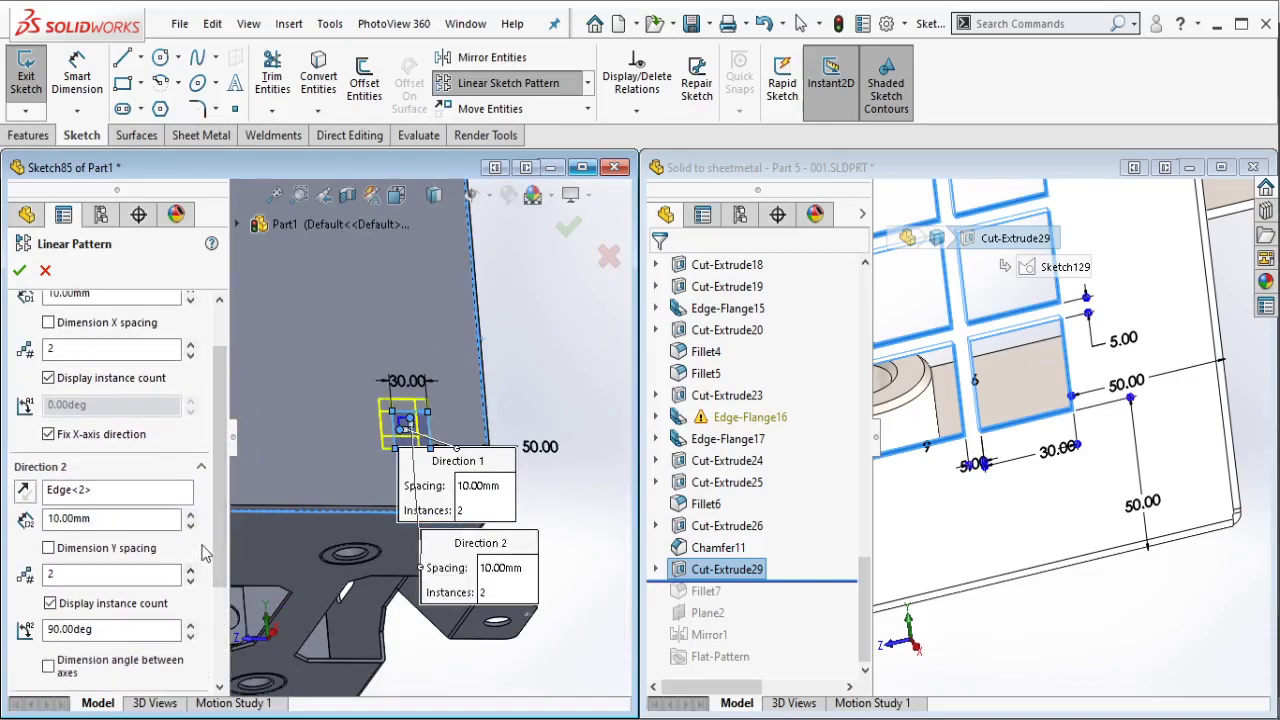
{"action": "left_click_drag", "start_coordinate": [220, 460], "coordinate": [220, 416]}
{"action": "double_click", "coordinate": [51, 356]}
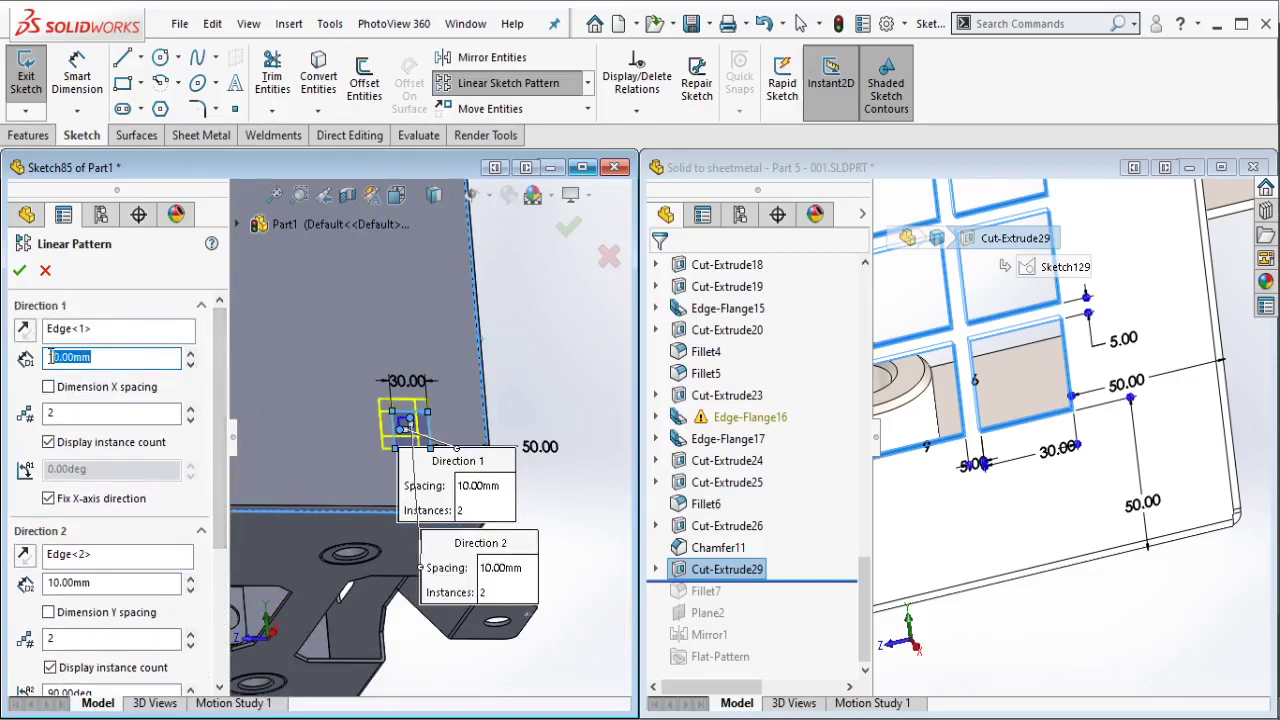
{"action": "type", "text": "40"}
{"action": "key", "text": "Return"}
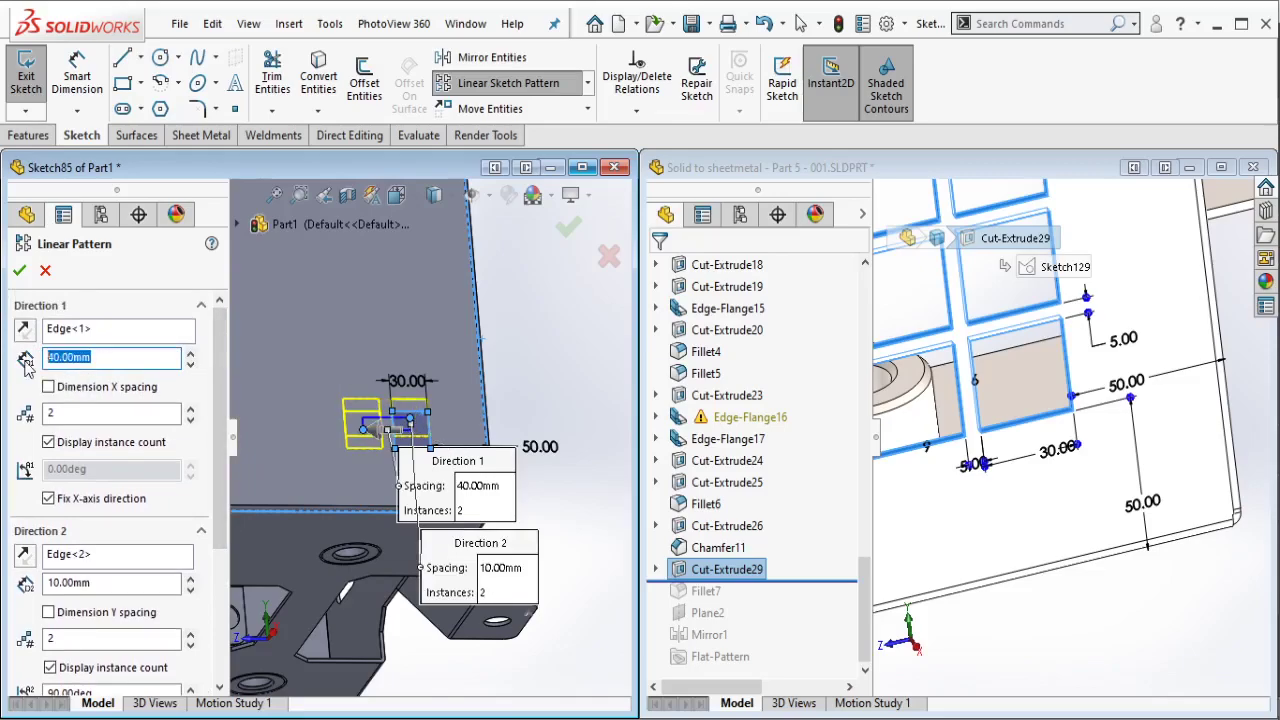
{"action": "double_click", "coordinate": [90, 582]}
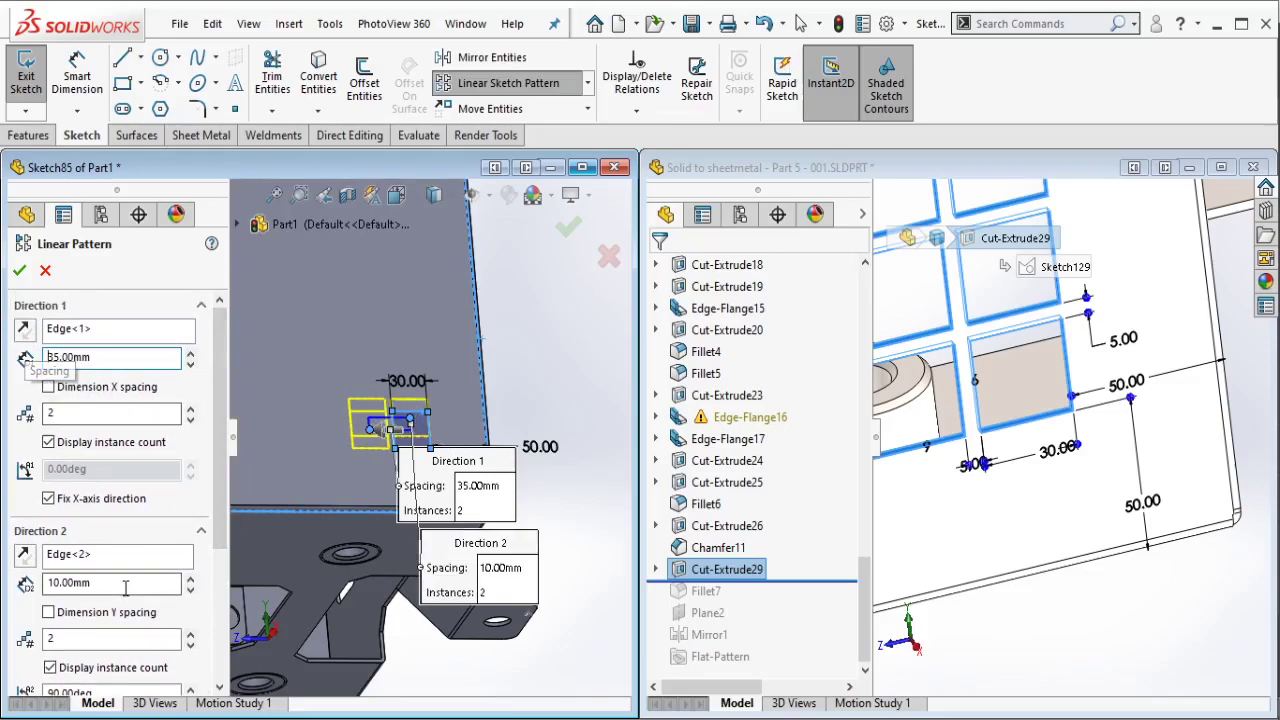
{"action": "type", "text": "35"}
{"action": "key", "text": "Return"}
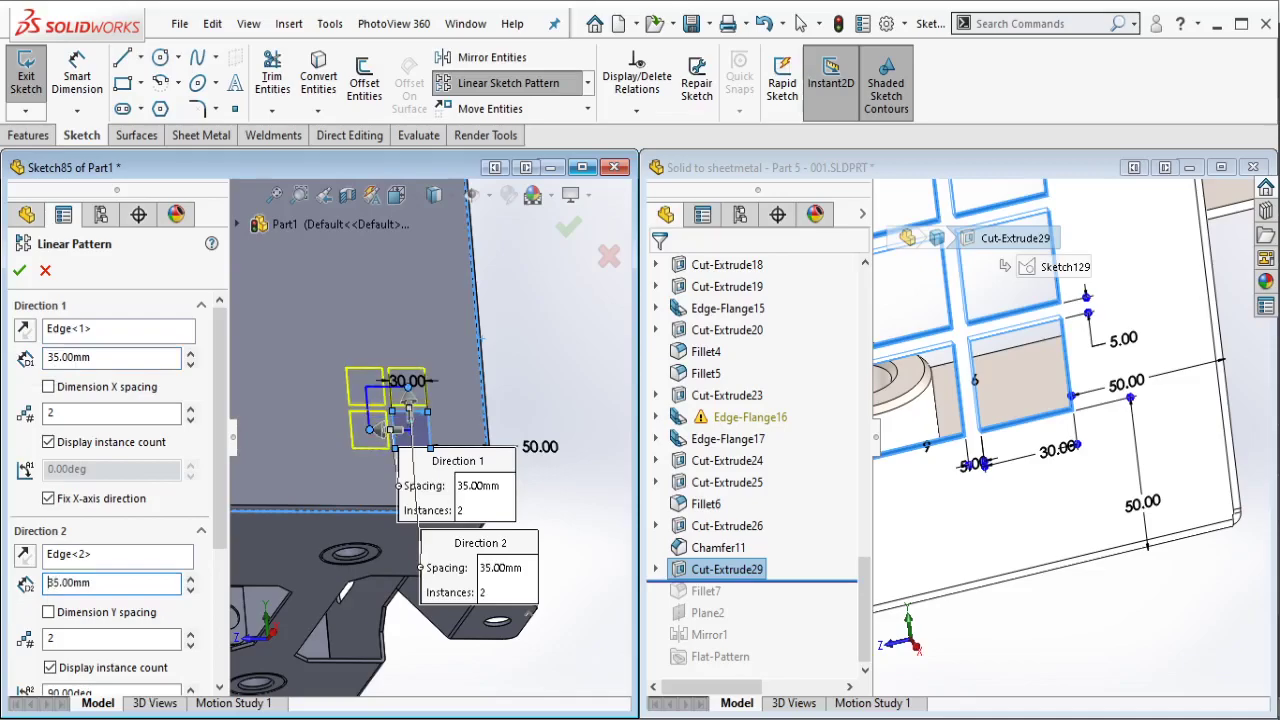
{"action": "scroll", "coordinate": [560, 555], "scroll_direction": "up", "scroll_amount": 1}
Step: Increase the Direction 2 instances to 6 rows
{"action": "scroll", "coordinate": [560, 555], "scroll_direction": "up", "scroll_amount": 1}
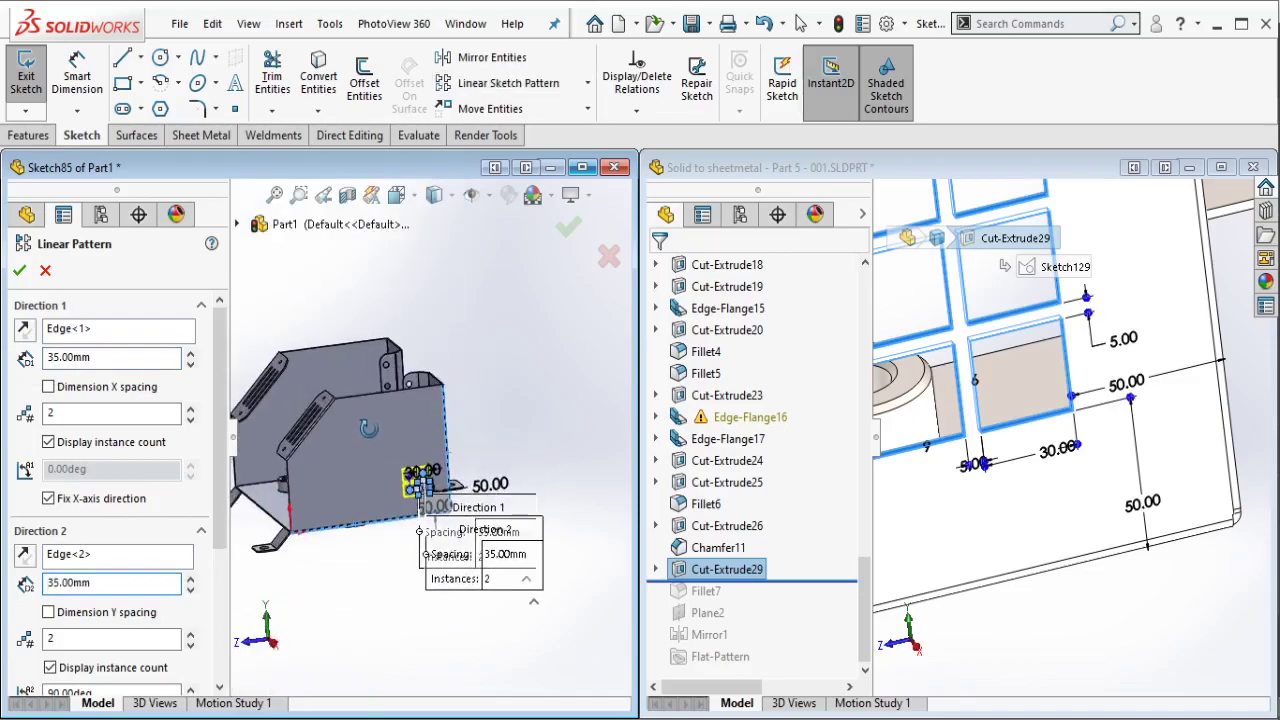
{"action": "scroll", "coordinate": [560, 555], "scroll_direction": "up", "scroll_amount": 1}
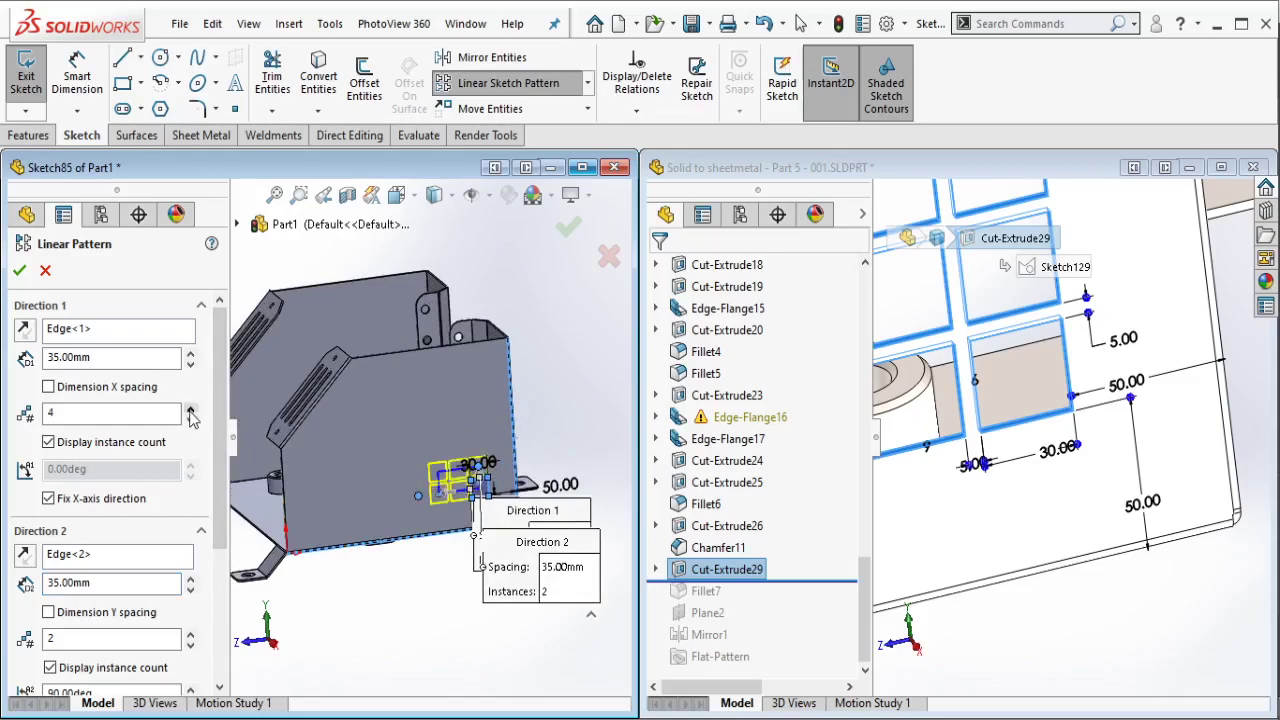
{"action": "left_click", "coordinate": [191, 636]}
{"action": "left_click", "coordinate": [191, 636]}
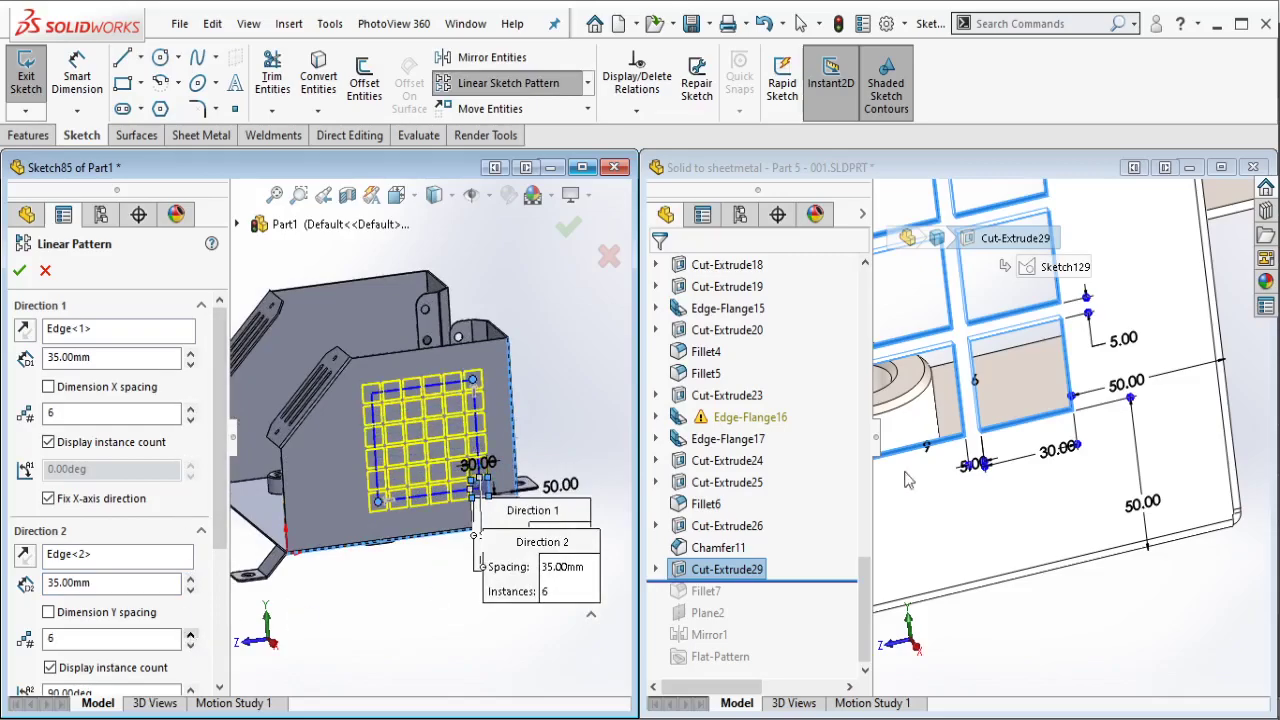
{"action": "scroll", "coordinate": [910, 480], "scroll_direction": "up", "scroll_amount": 2}
{"action": "scroll", "coordinate": [910, 480], "scroll_direction": "up", "scroll_amount": 2}
{"action": "scroll", "coordinate": [915, 420], "scroll_direction": "up", "scroll_amount": 1}
{"action": "scroll", "coordinate": [918, 378], "scroll_direction": "down", "scroll_amount": 1}
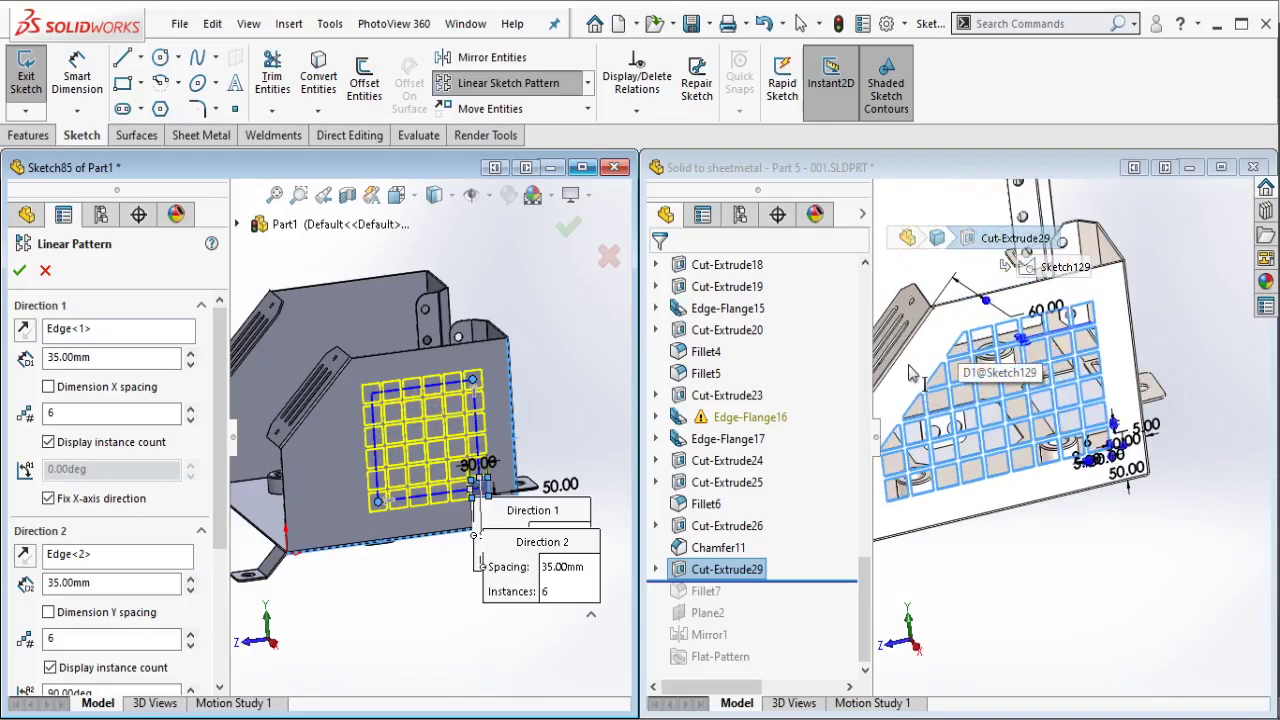
{"action": "left_click", "coordinate": [191, 646]}
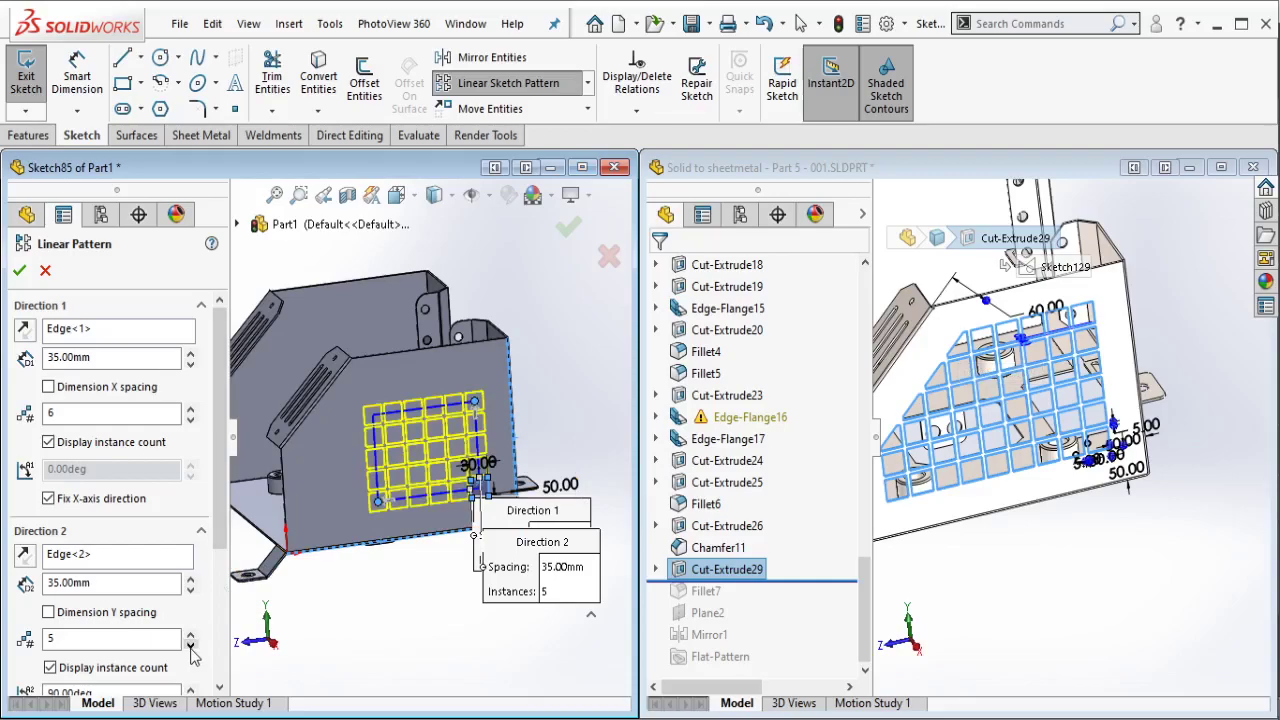
{"action": "left_click", "coordinate": [190, 633]}
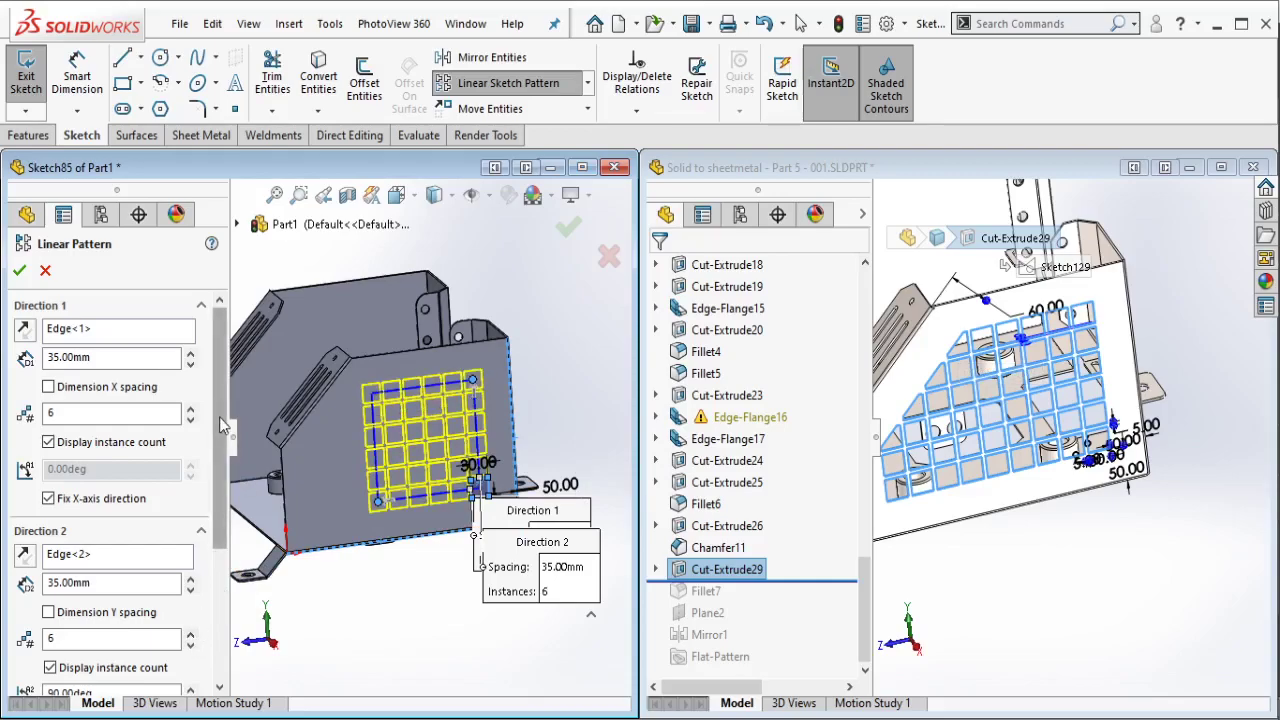
Step: Extend Direction 1 to 9 columns and accept the linear sketch pattern
{"action": "left_click", "coordinate": [190, 409]}
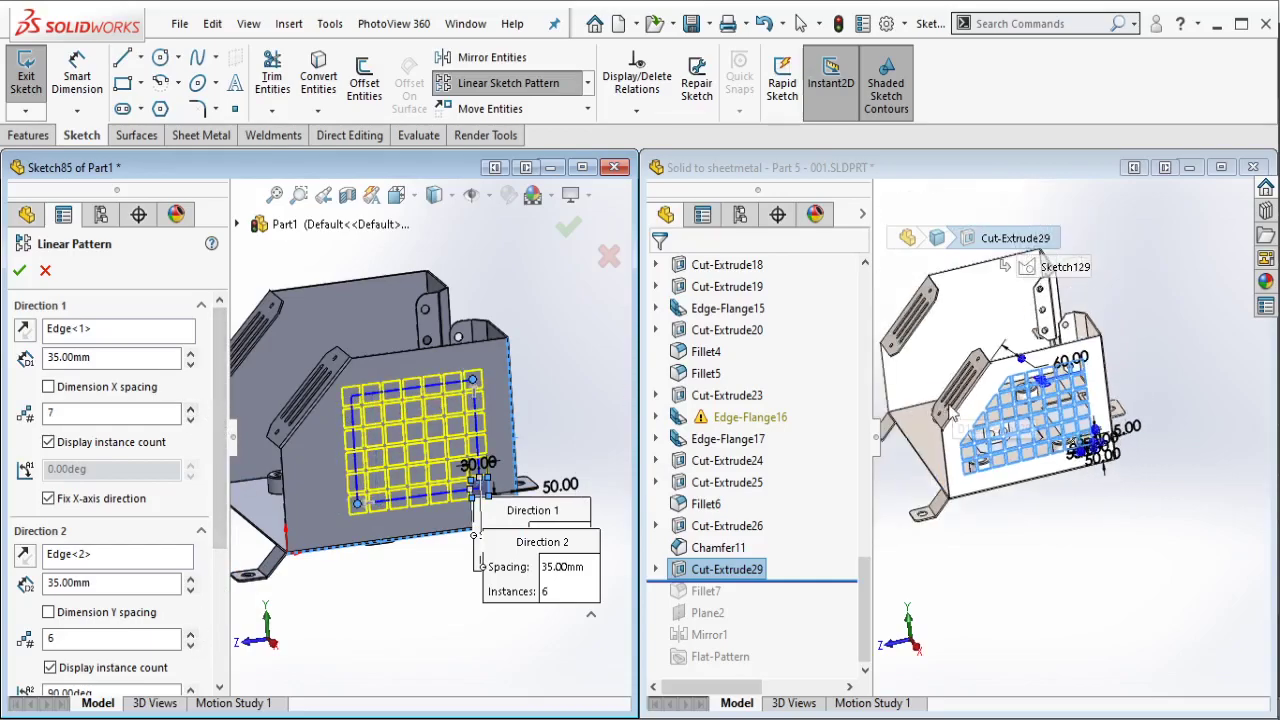
{"action": "left_click", "coordinate": [190, 409]}
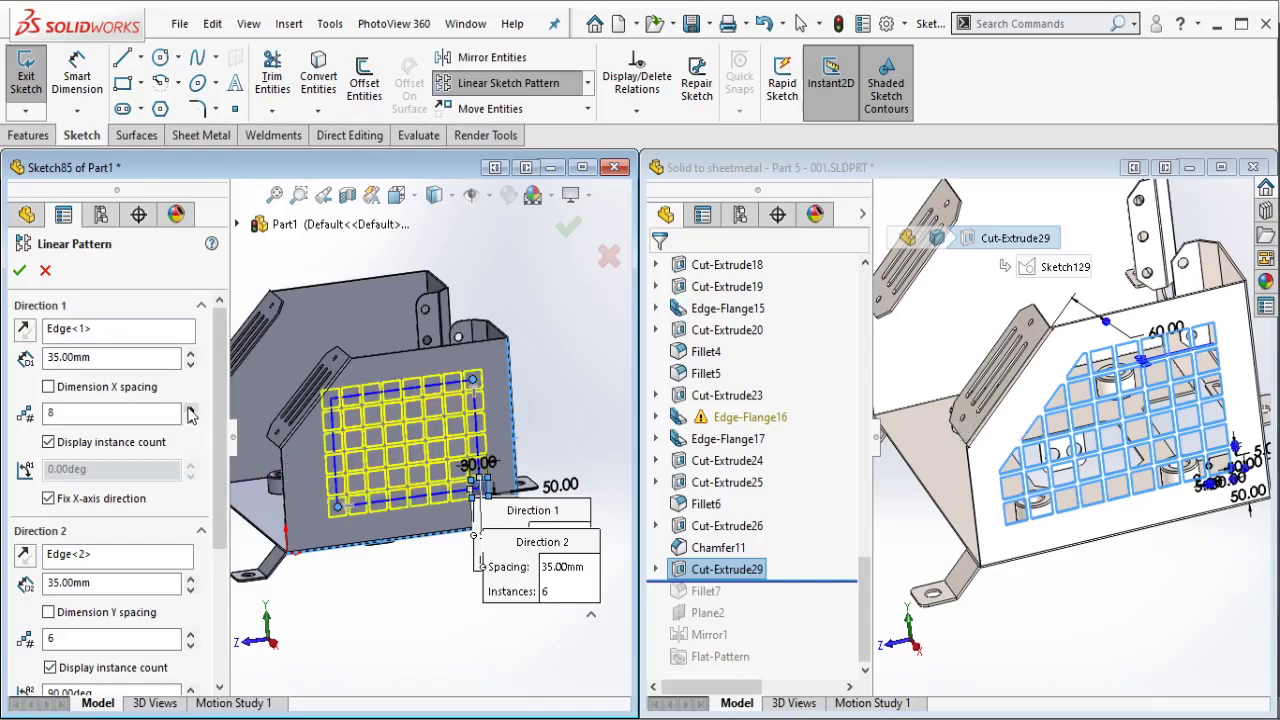
{"action": "left_click", "coordinate": [190, 409]}
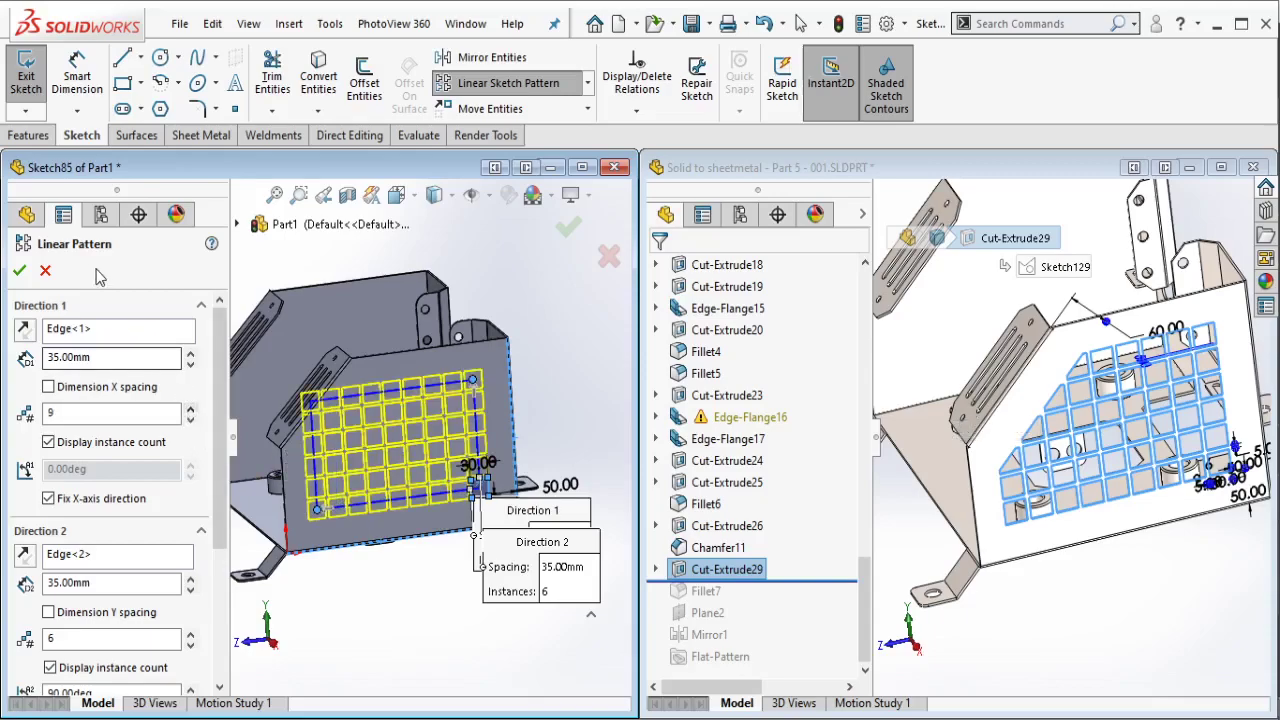
{"action": "left_click", "coordinate": [19, 271]}
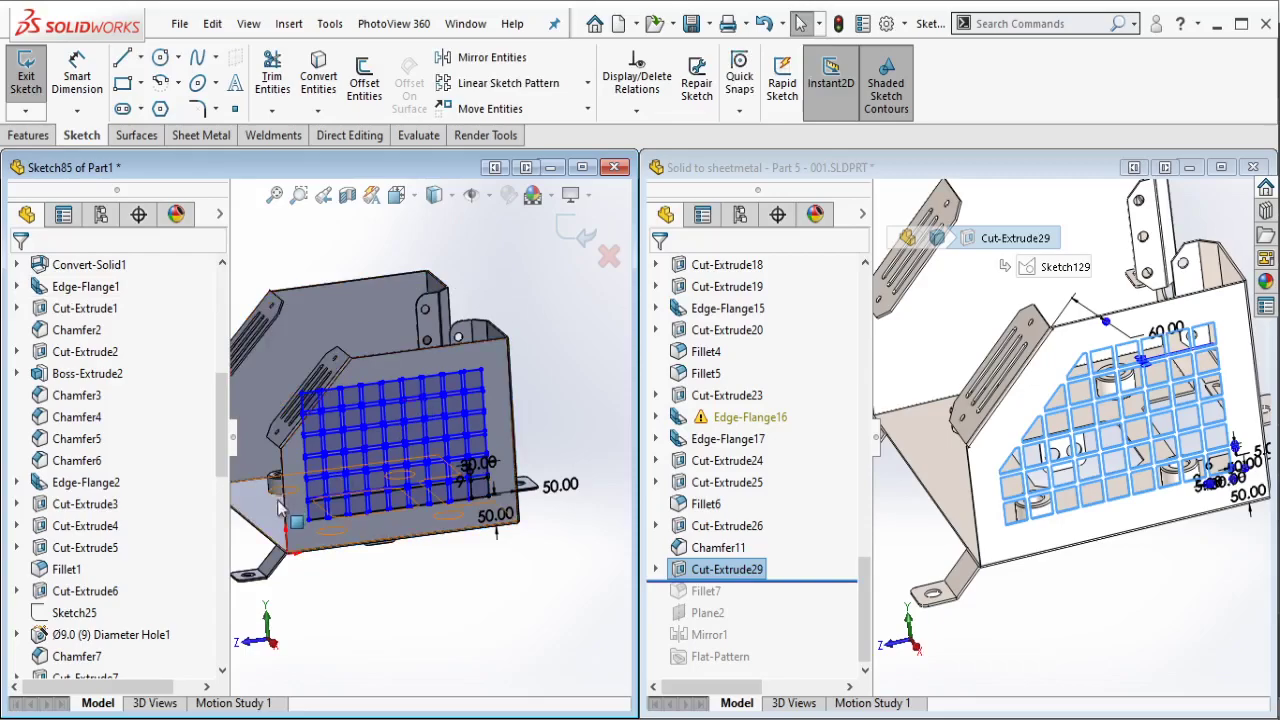
{"action": "scroll", "coordinate": [470, 485], "scroll_direction": "down", "scroll_amount": 3}
{"action": "scroll", "coordinate": [450, 470], "scroll_direction": "down", "scroll_amount": 3}
{"action": "scroll", "coordinate": [440, 465], "scroll_direction": "down", "scroll_amount": 2}
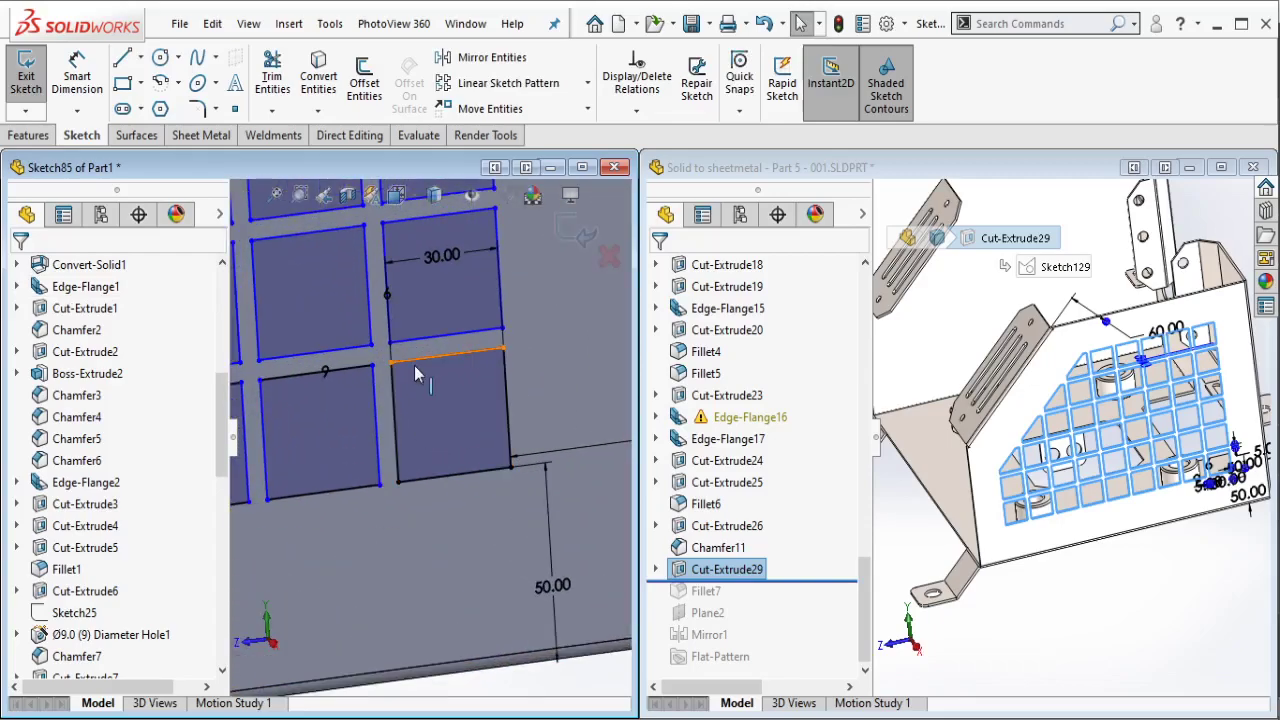
{"action": "scroll", "coordinate": [417, 373], "scroll_direction": "down", "scroll_amount": 2}
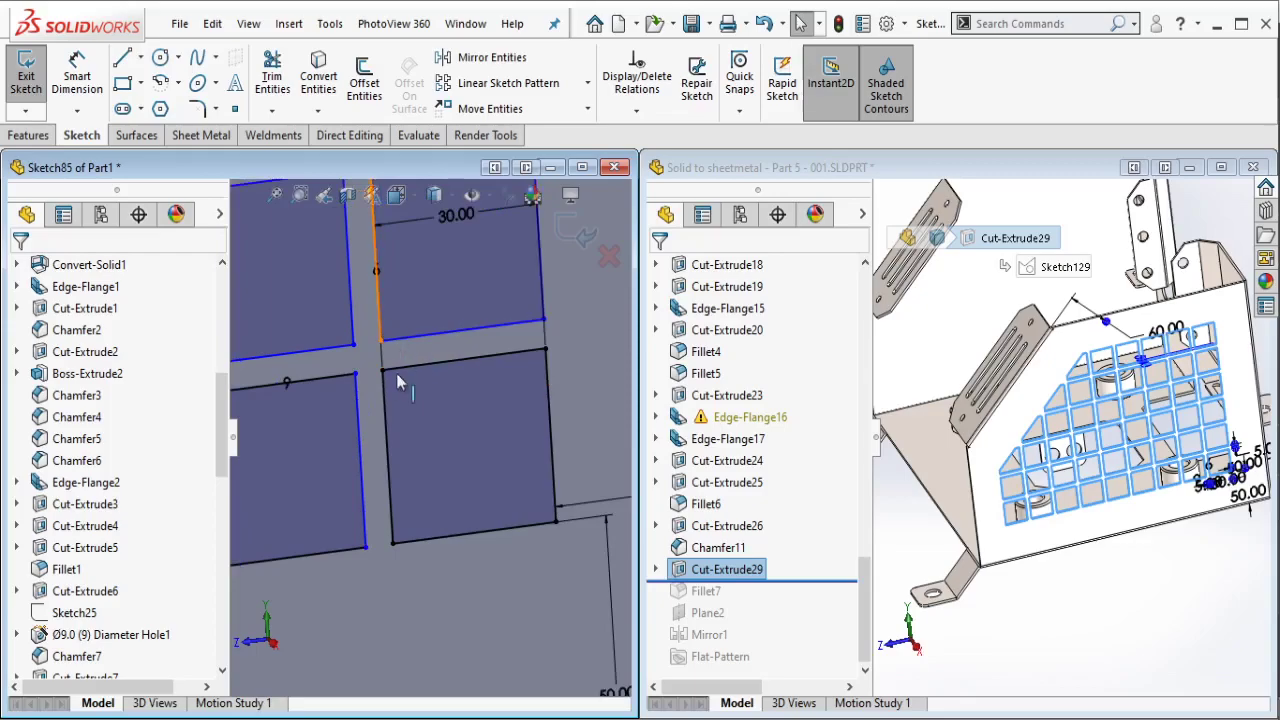
Step: Make two edges of neighbouring squares collinear
{"action": "left_click", "coordinate": [386, 400]}
{"action": "left_click", "coordinate": [440, 363], "text": "ctrl"}
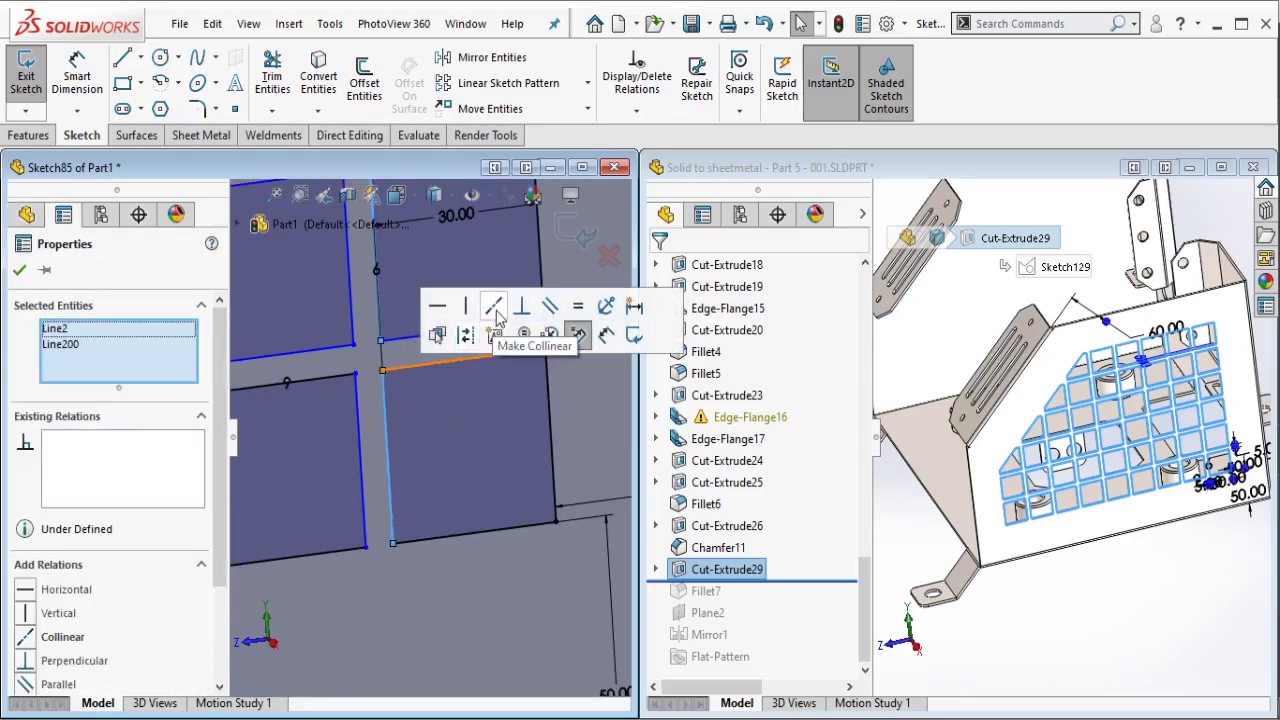
{"action": "left_click", "coordinate": [497, 317]}
{"action": "left_click", "coordinate": [405, 568]}
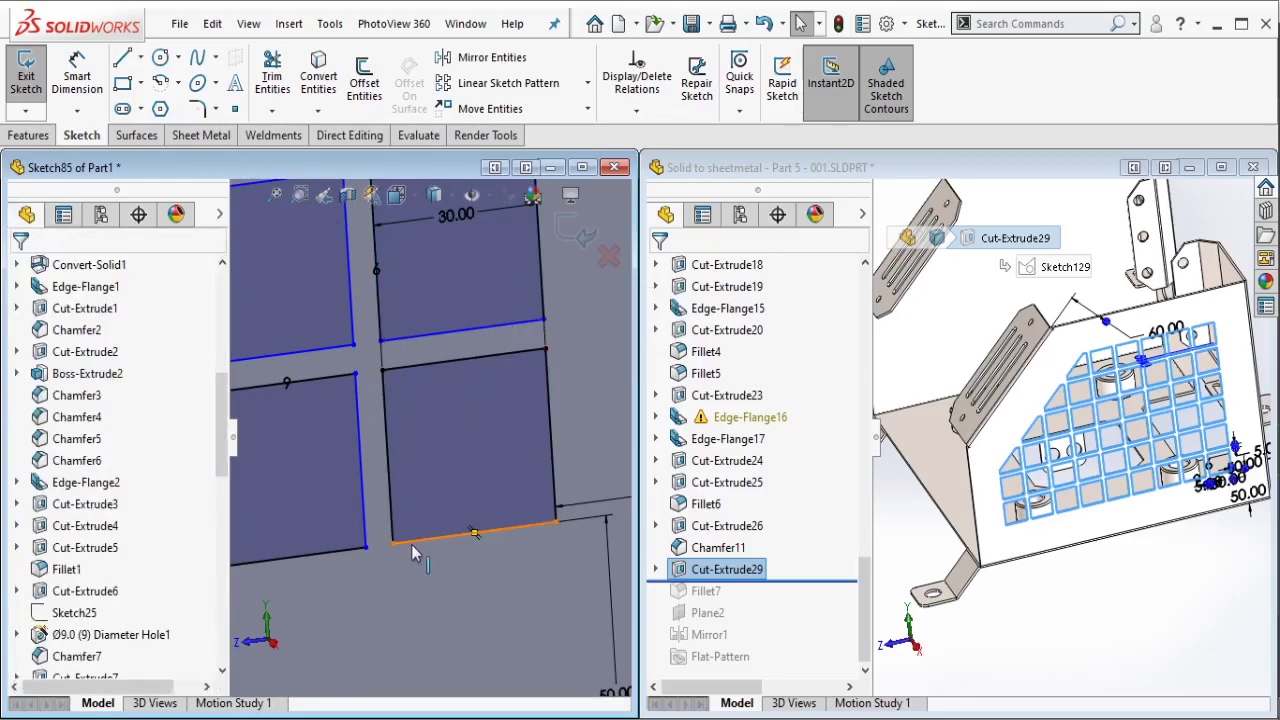
Step: Add 5.00 mm gap dimensions between rows and between columns of squares
{"action": "left_click", "coordinate": [77, 78]}
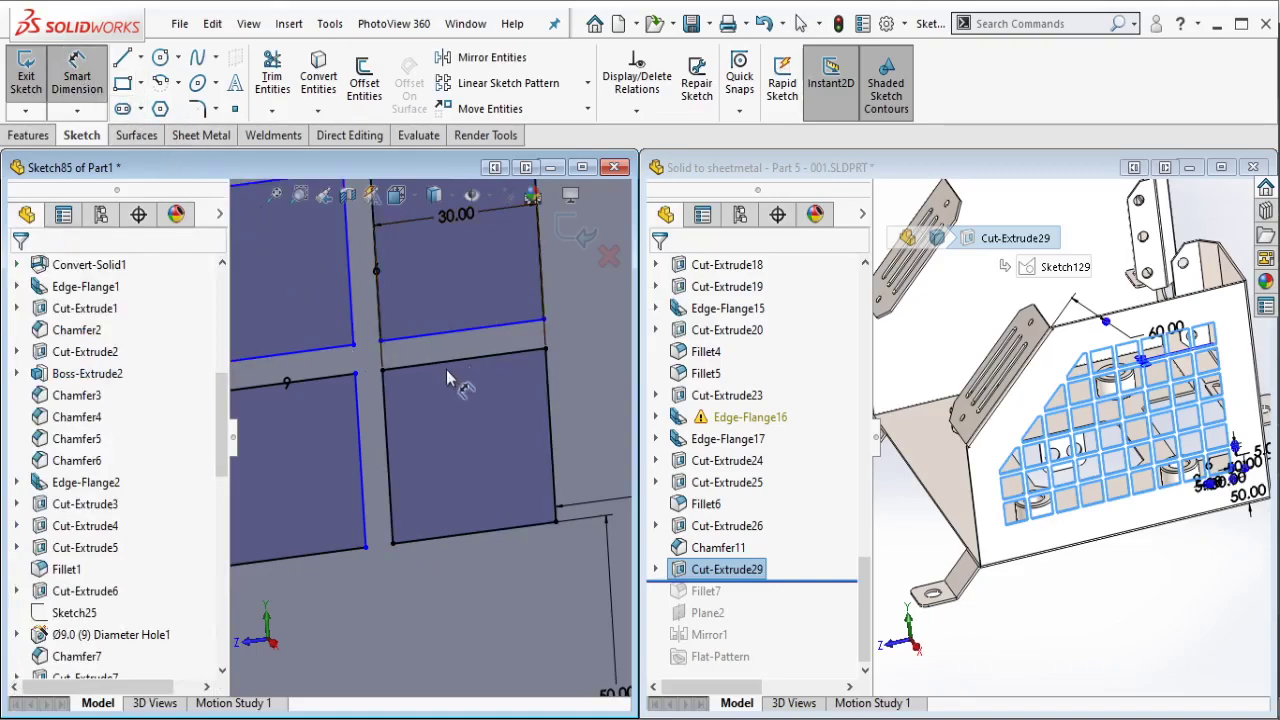
{"action": "left_click", "coordinate": [455, 338]}
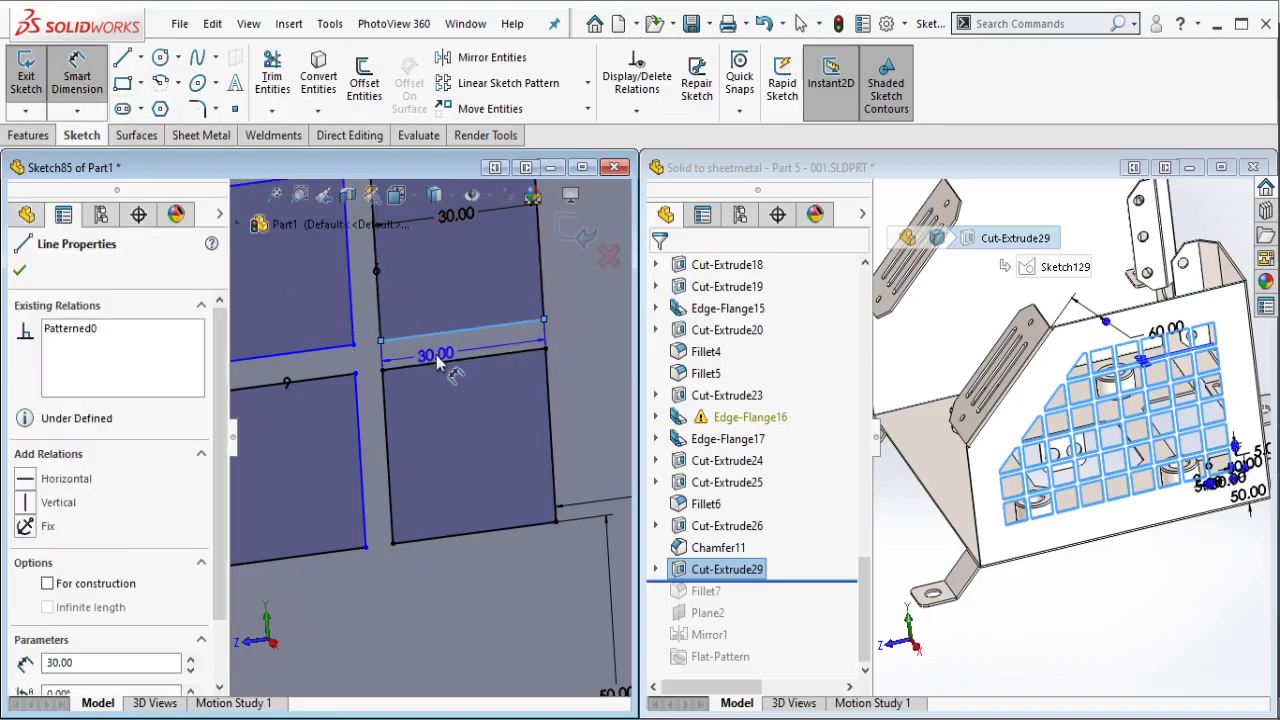
{"action": "left_click", "coordinate": [455, 408]}
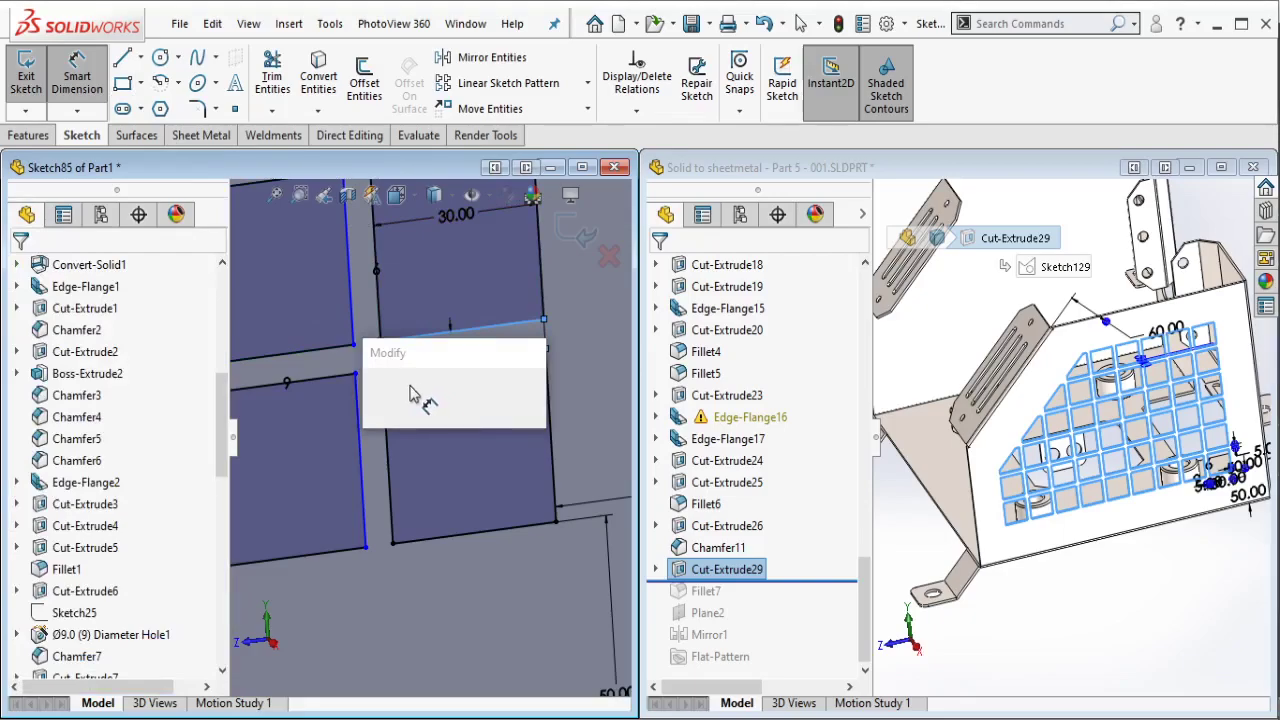
{"action": "left_click", "coordinate": [375, 396]}
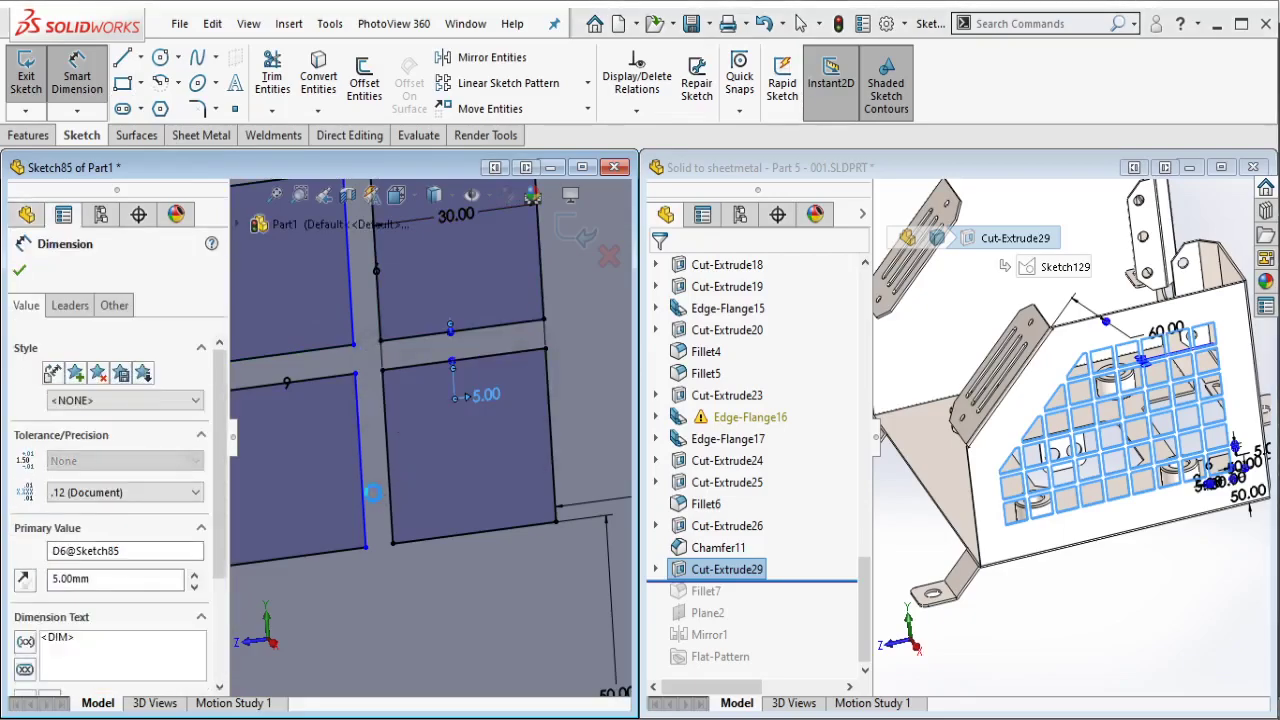
{"action": "left_click", "coordinate": [391, 506]}
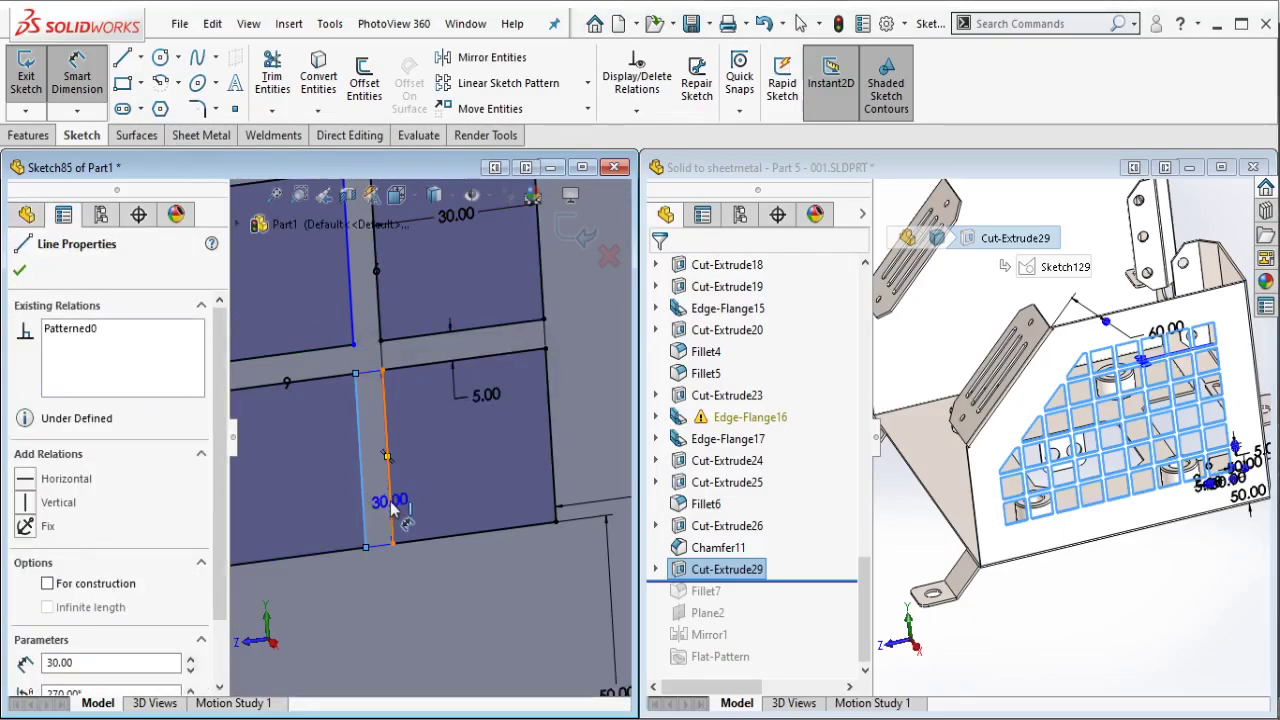
{"action": "left_click", "coordinate": [447, 568]}
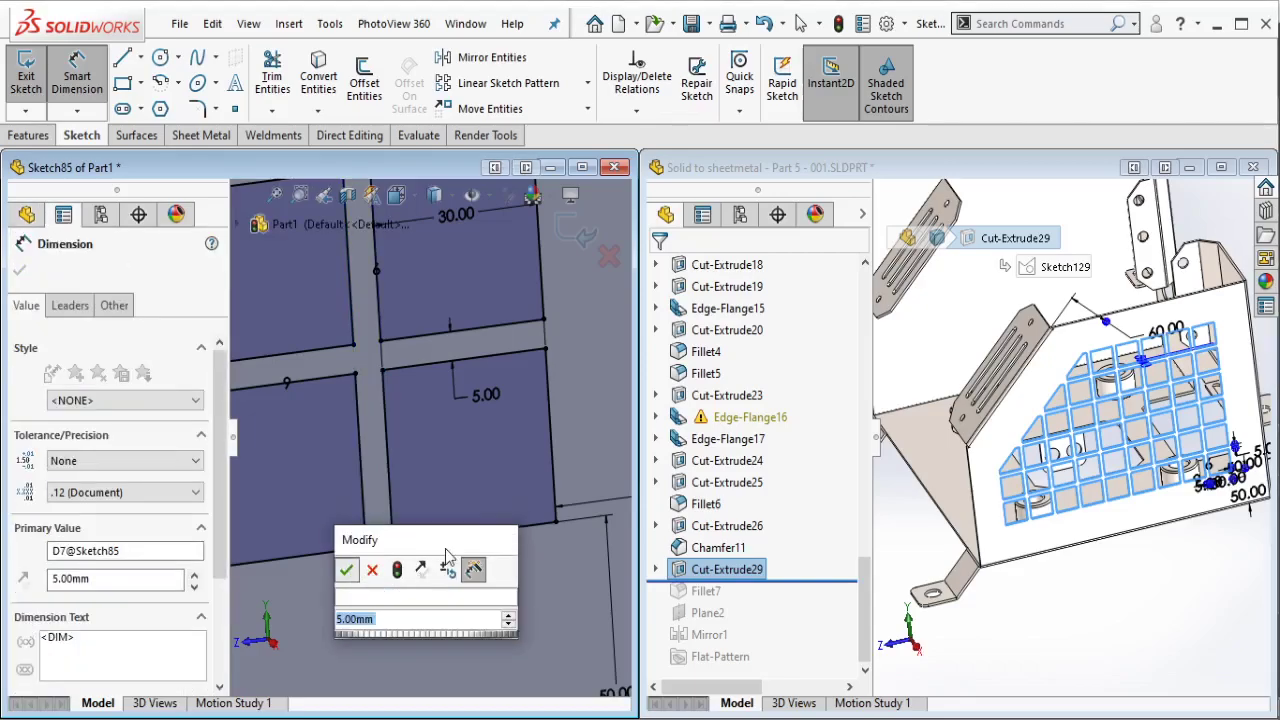
{"action": "left_click", "coordinate": [348, 570]}
Step: Draw an angled clipping line across the square grid
{"action": "key", "text": "Escape"}
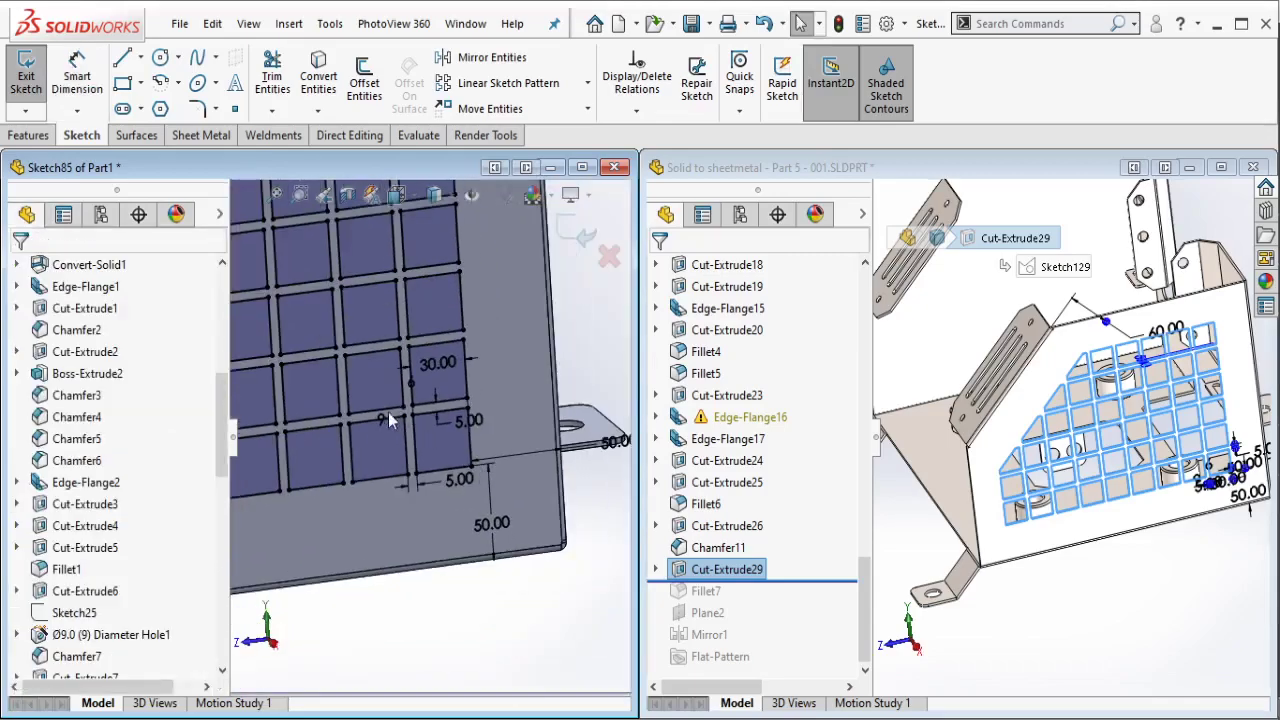
{"action": "scroll", "coordinate": [487, 487], "scroll_direction": "up", "scroll_amount": 5}
{"action": "middle_click_drag", "start_coordinate": [480, 470], "coordinate": [418, 420]}
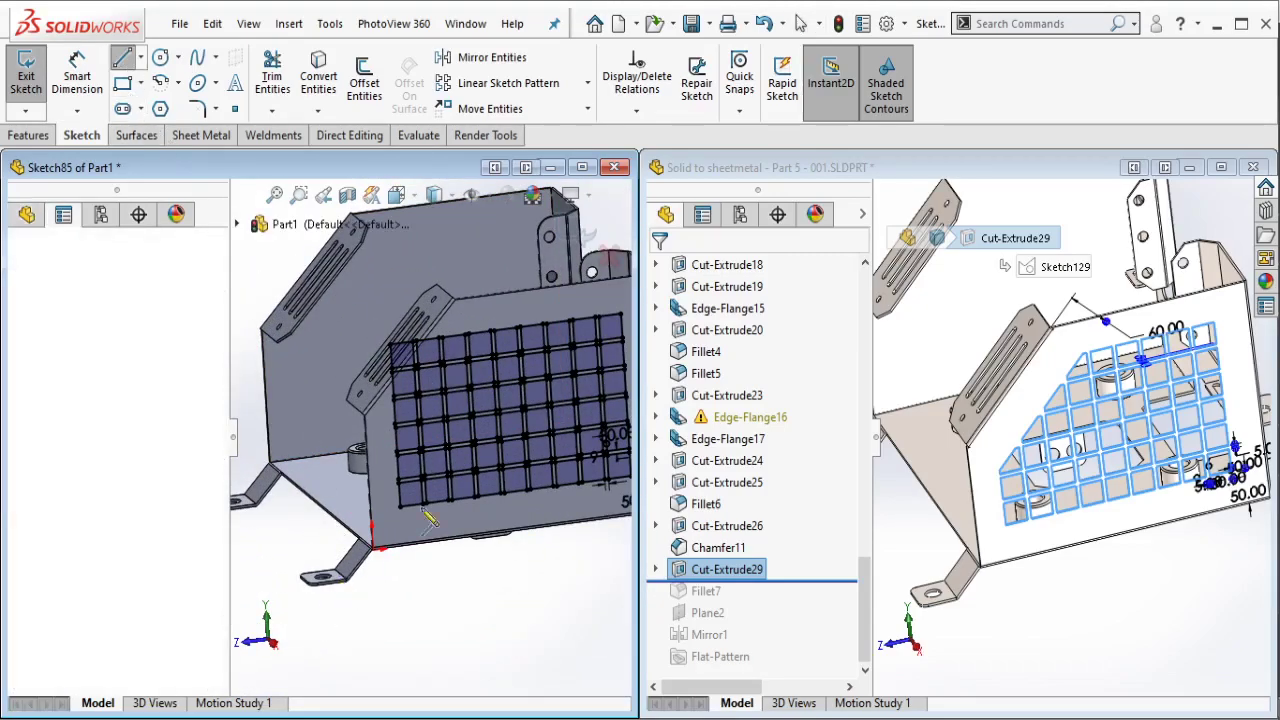
{"action": "left_click", "coordinate": [301, 626]}
{"action": "left_click", "coordinate": [537, 253]}
{"action": "key", "text": "Escape"}
Step: Make the line parallel to the slanted wall edge and dimension it 60 mm from that edge
{"action": "scroll", "coordinate": [440, 330], "scroll_direction": "down", "scroll_amount": 3}
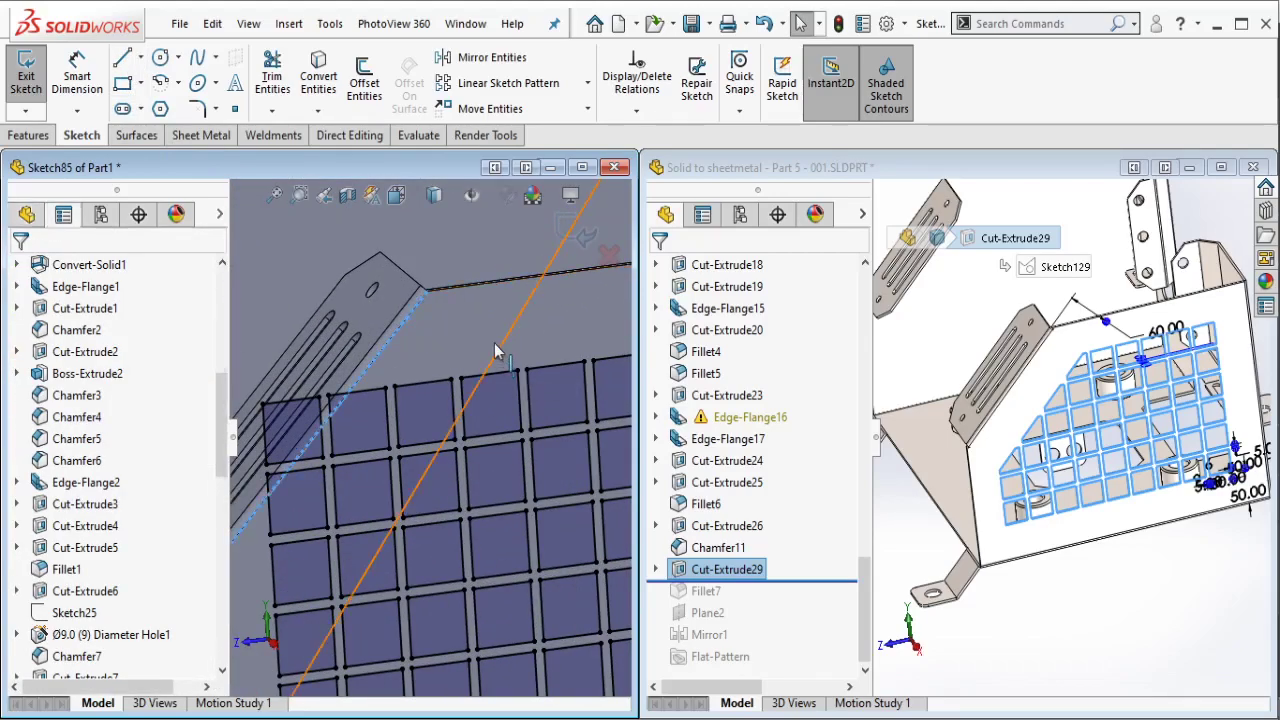
{"action": "left_click", "coordinate": [505, 358], "text": "ctrl"}
{"action": "left_click", "coordinate": [692, 289]}
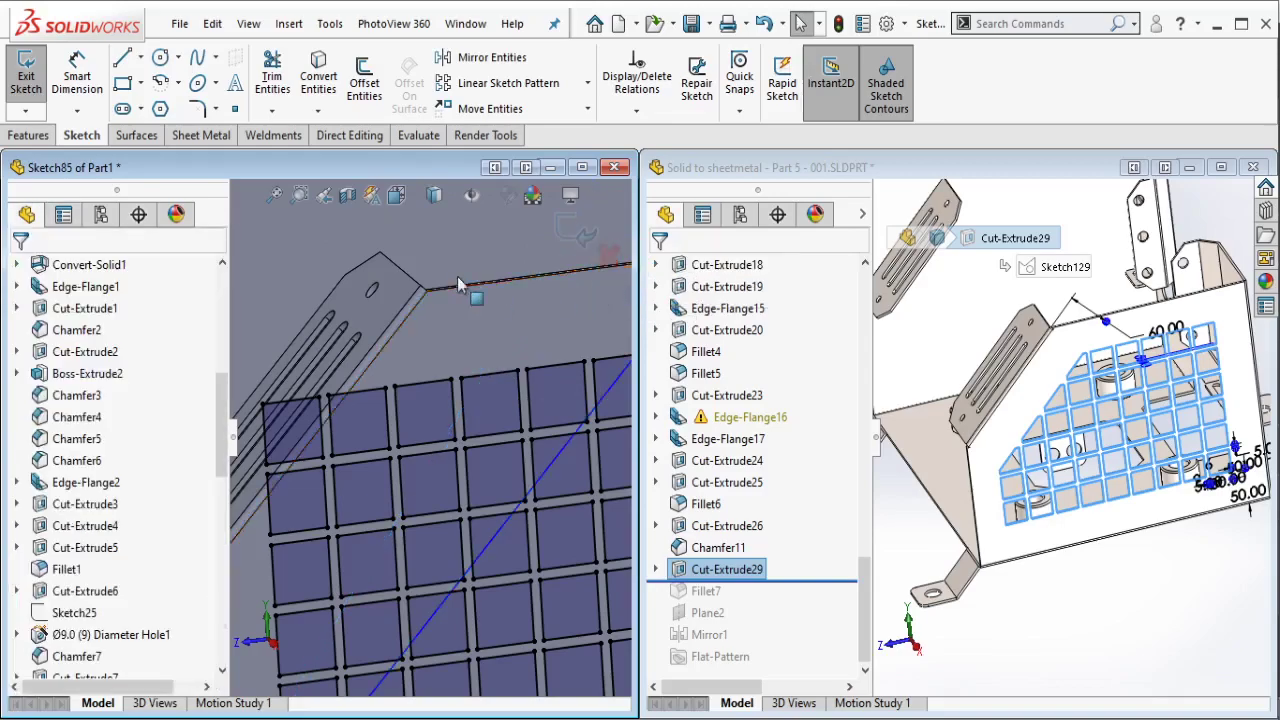
{"action": "left_click", "coordinate": [398, 343]}
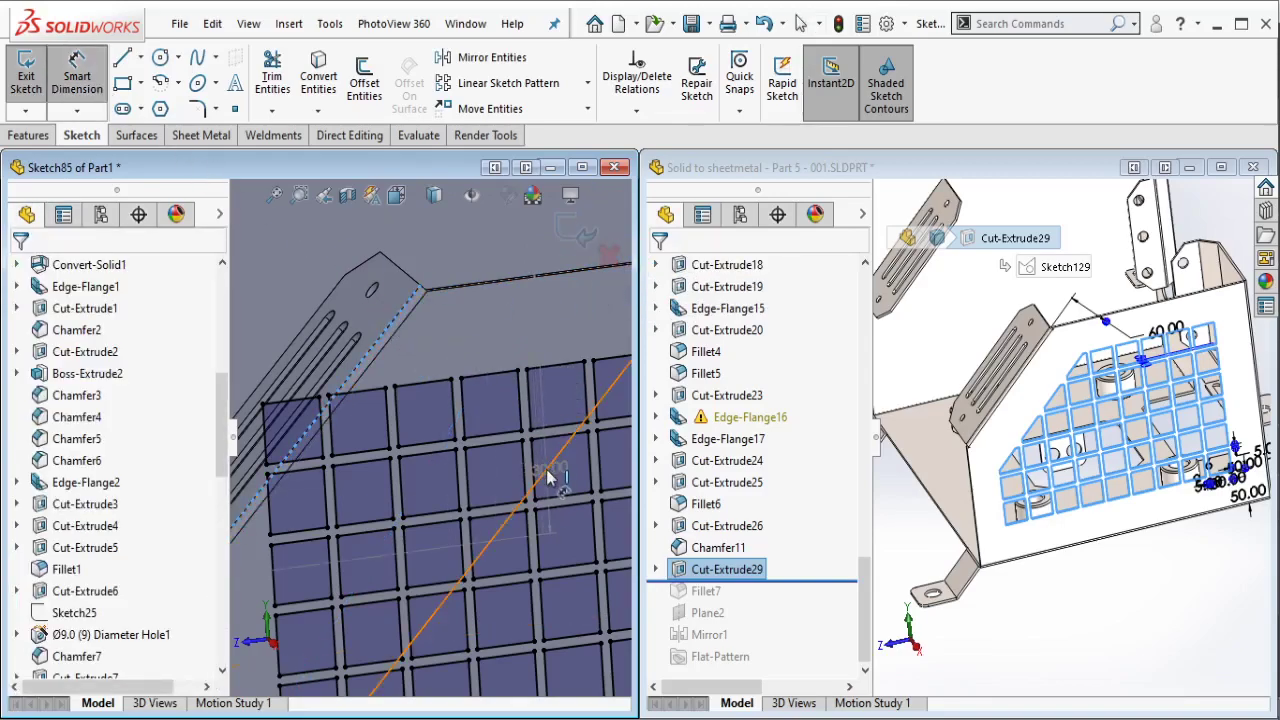
{"action": "left_click", "coordinate": [562, 535]}
{"action": "left_click", "coordinate": [568, 545]}
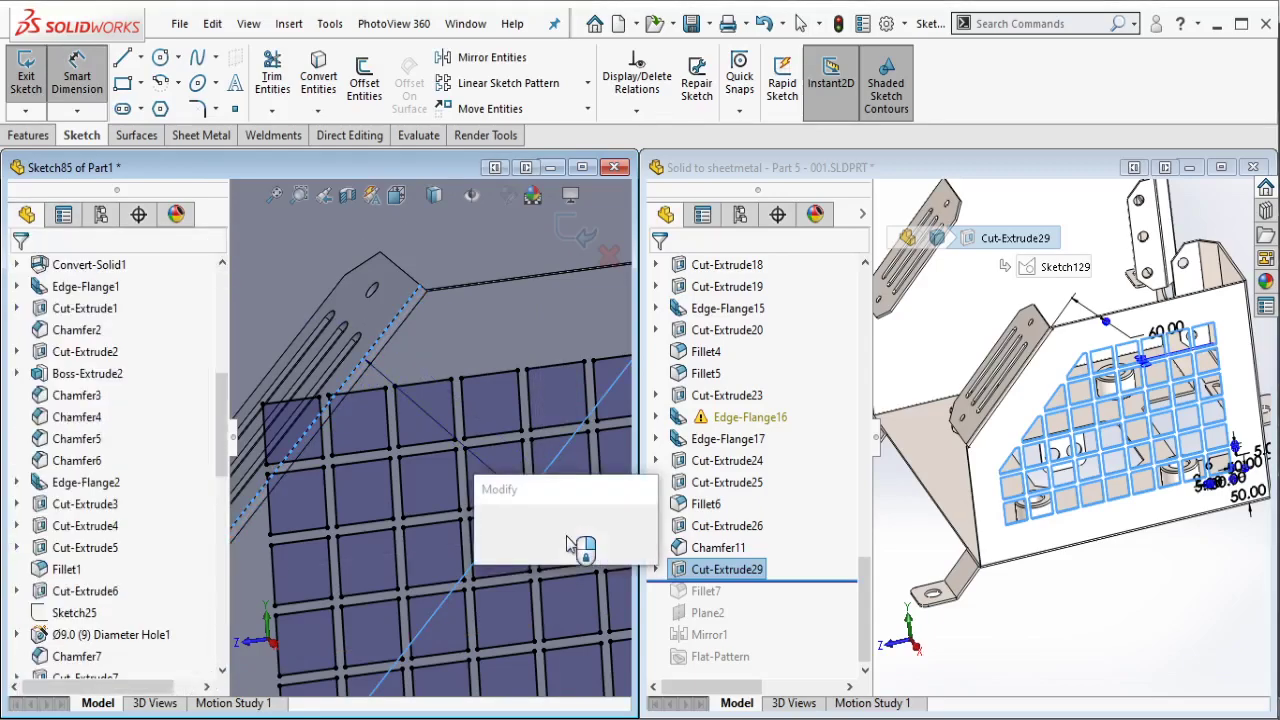
{"action": "type", "text": "60"}
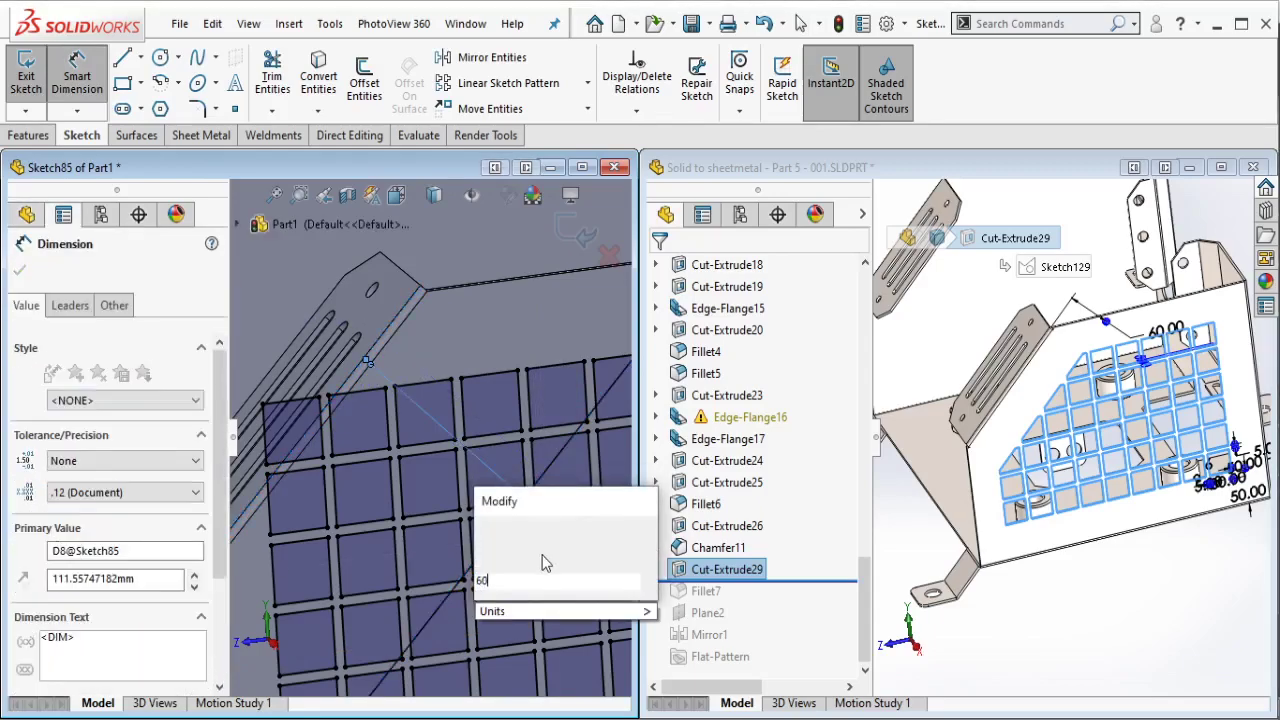
{"action": "key", "text": "Escape"}
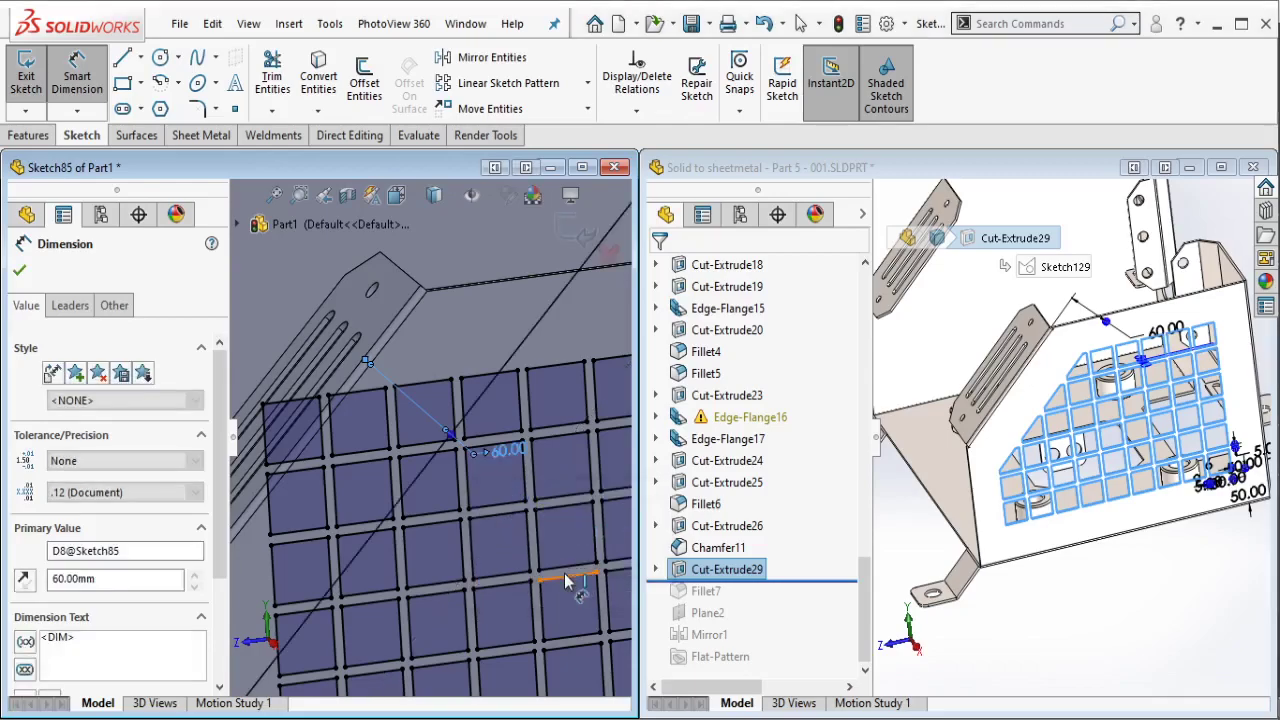
{"action": "key", "text": "Escape"}
{"action": "scroll", "coordinate": [568, 592], "scroll_direction": "up", "scroll_amount": 3}
{"action": "key", "text": "Escape"}
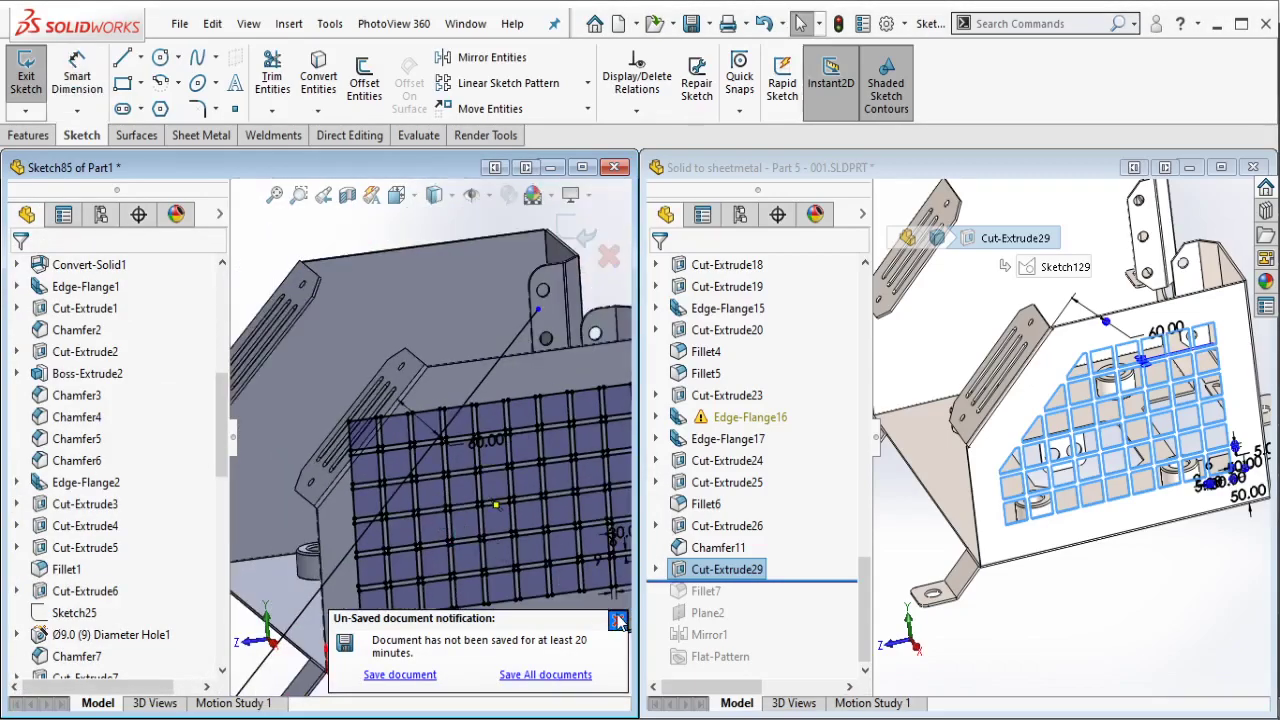
Step: Rotate the view to face the grid more directly
{"action": "scroll", "coordinate": [565, 540], "scroll_direction": "up", "scroll_amount": 1}
{"action": "scroll", "coordinate": [563, 533], "scroll_direction": "up", "scroll_amount": 2}
{"action": "scroll", "coordinate": [563, 533], "scroll_direction": "down", "scroll_amount": 2}
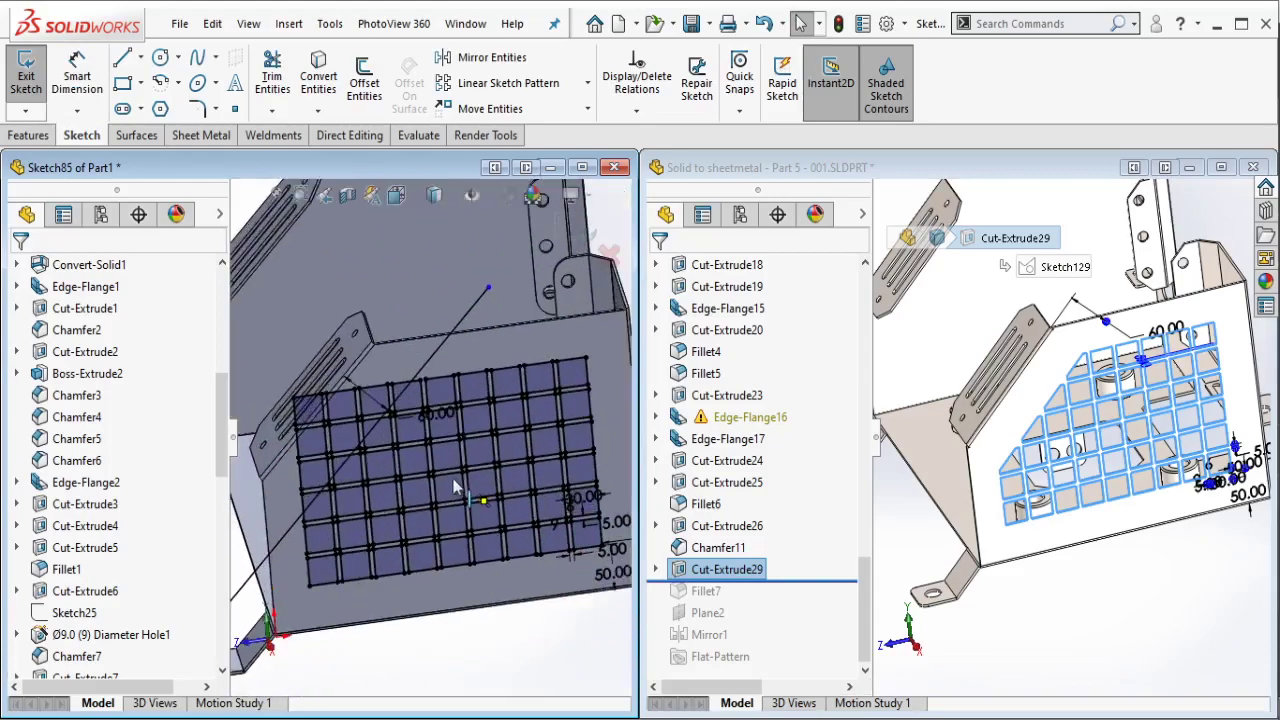
{"action": "mouse_move", "coordinate": [563, 533]}
{"action": "middle_mouse_down"}
{"action": "mouse_move", "coordinate": [441, 478]}
{"action": "mouse_move", "coordinate": [411, 443]}
{"action": "middle_mouse_up"}
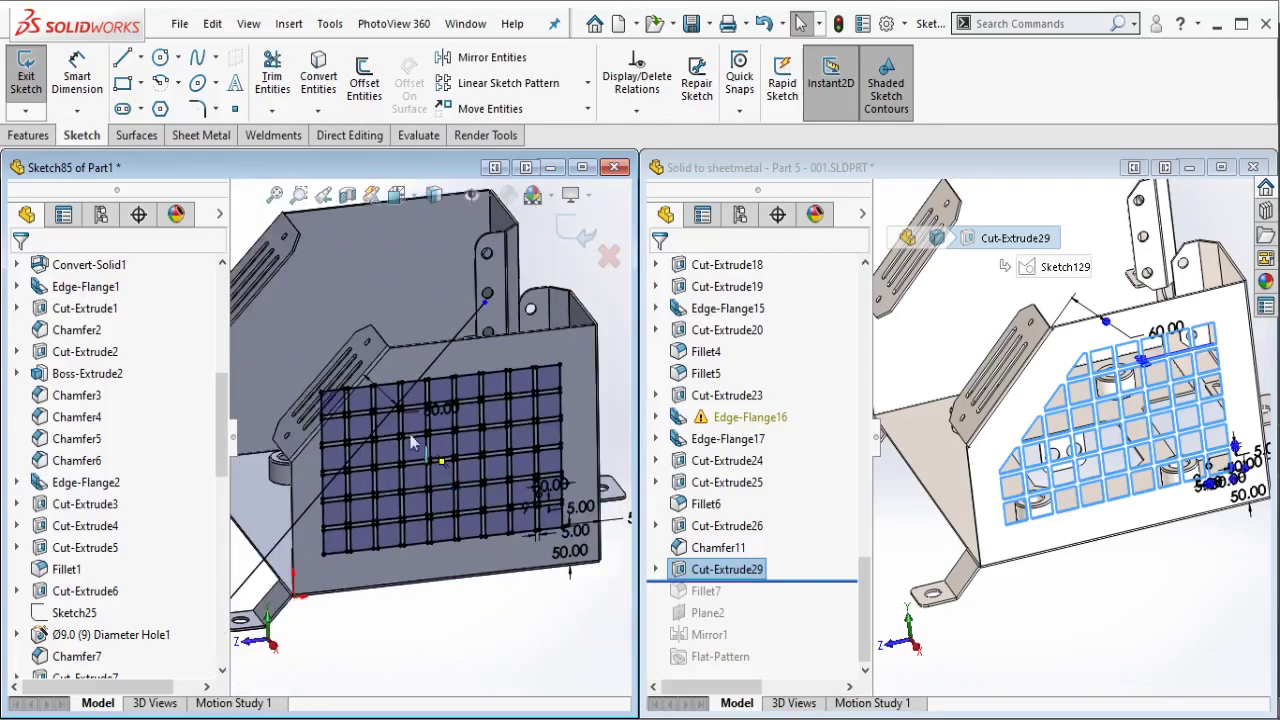
Step: Start an Extruded Cut from Sketch85 and select the five top-row grid cells
{"action": "left_click", "coordinate": [30, 136]}
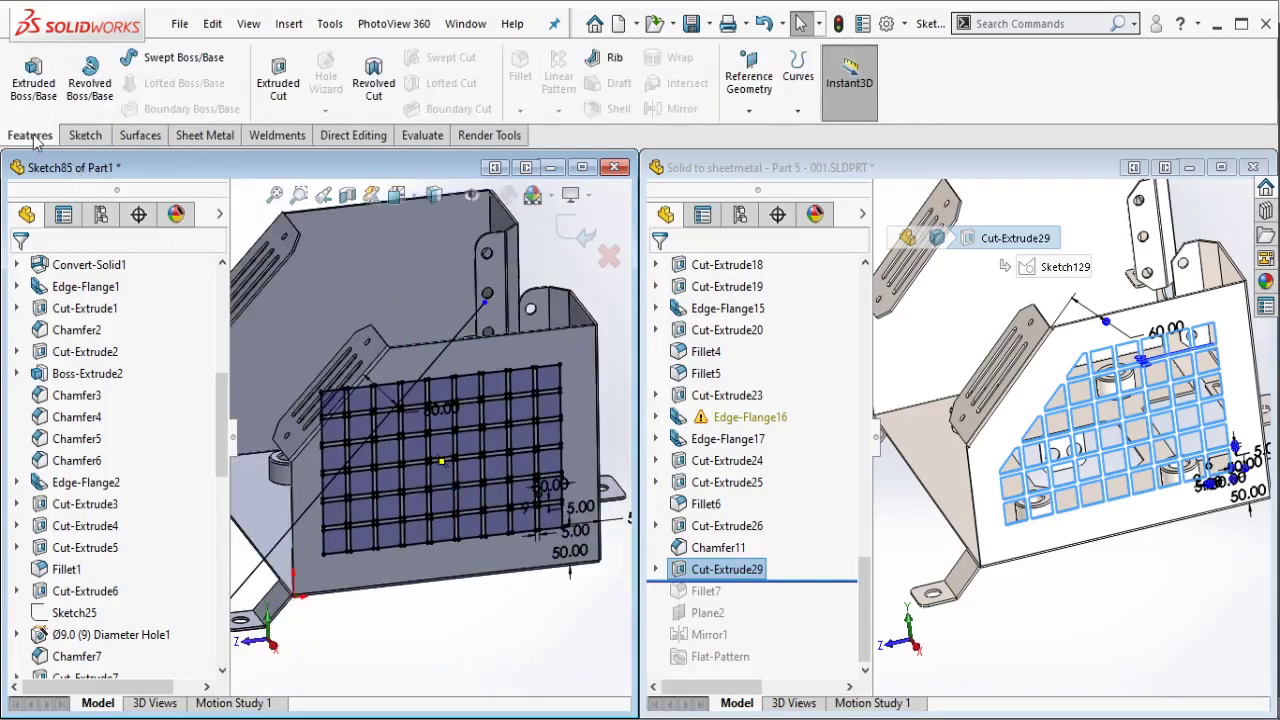
{"action": "left_click", "coordinate": [272, 94]}
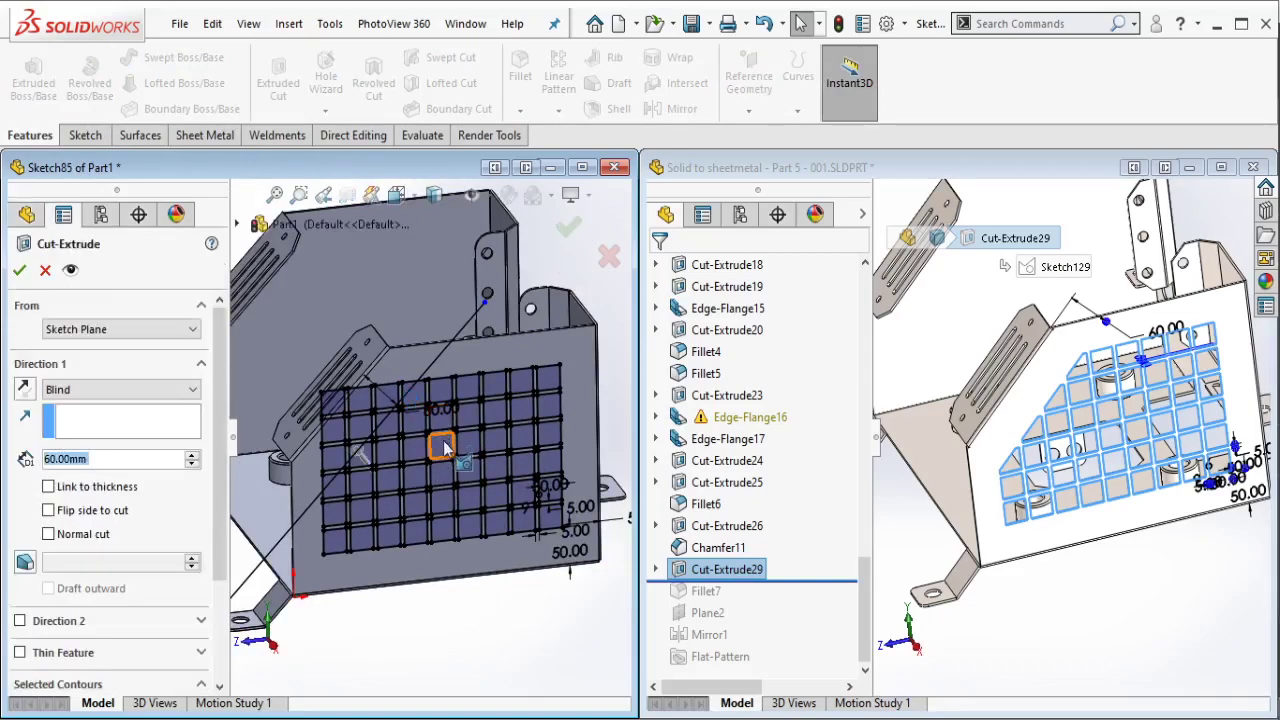
{"action": "scroll", "coordinate": [480, 437], "scroll_direction": "up", "scroll_amount": 2}
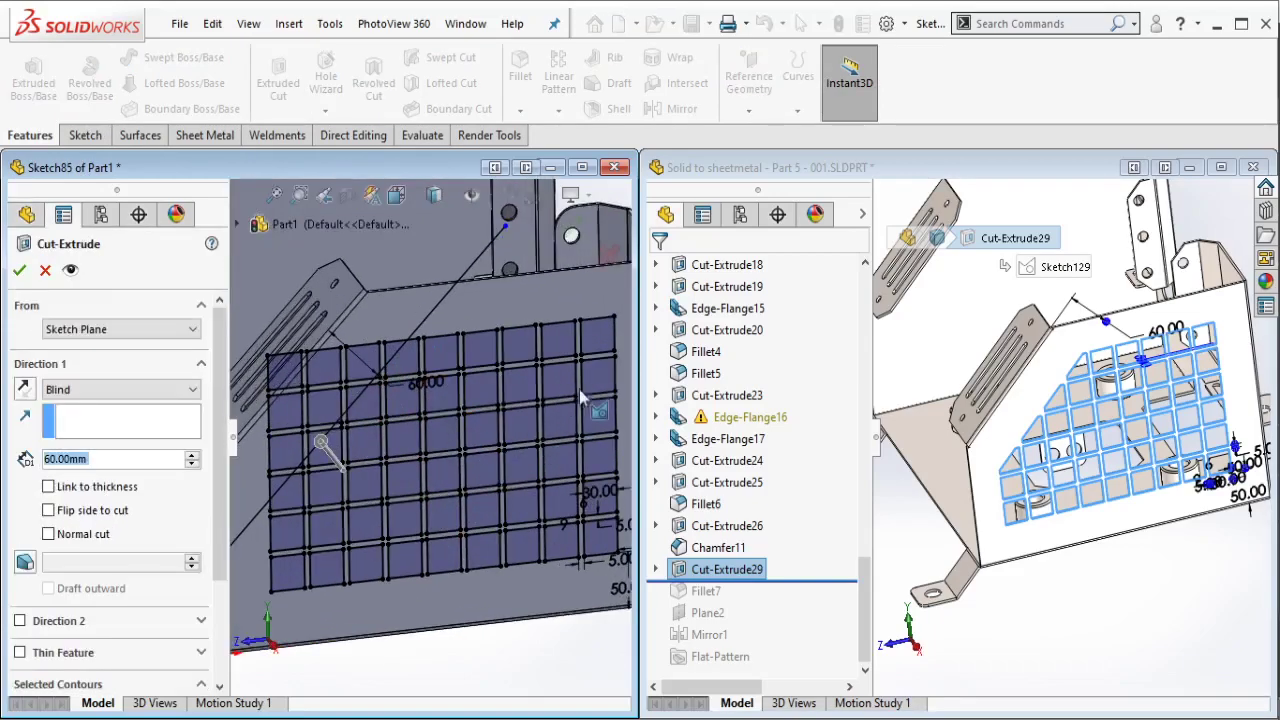
{"action": "left_click", "coordinate": [556, 348]}
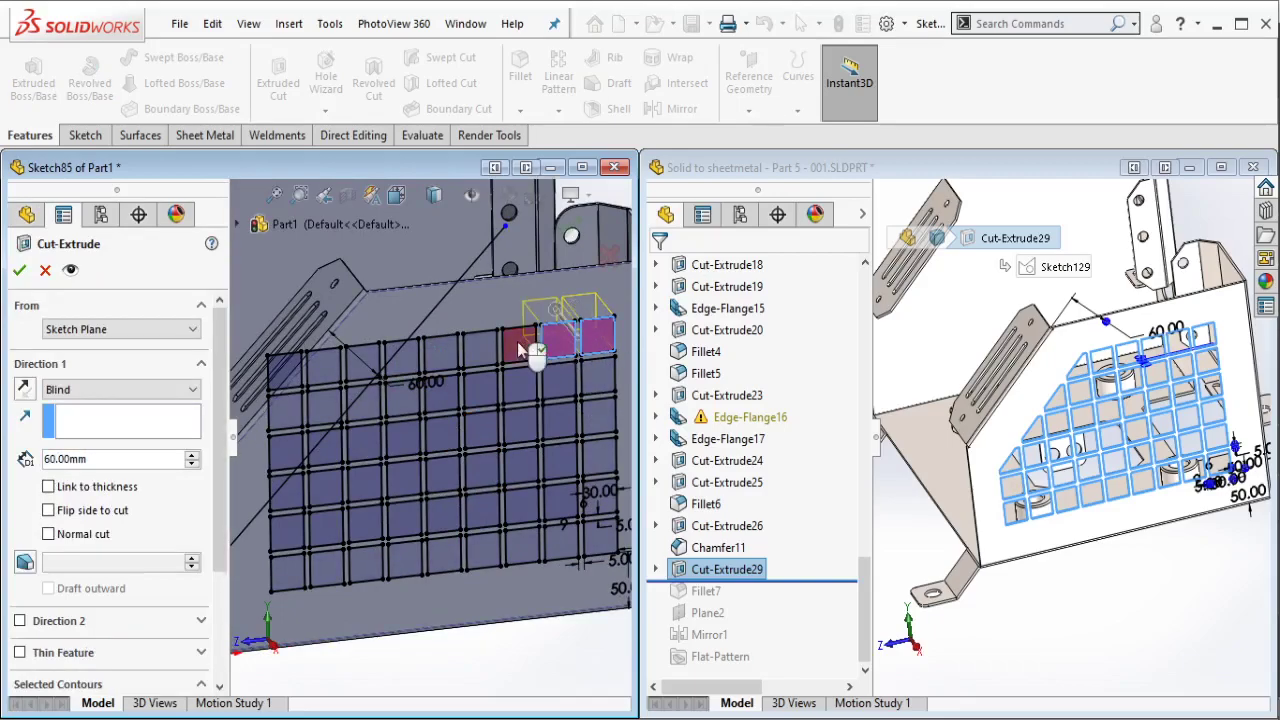
{"action": "left_click", "coordinate": [518, 352]}
{"action": "left_click", "coordinate": [480, 357]}
{"action": "left_click", "coordinate": [442, 362]}
{"action": "left_click", "coordinate": [406, 370]}
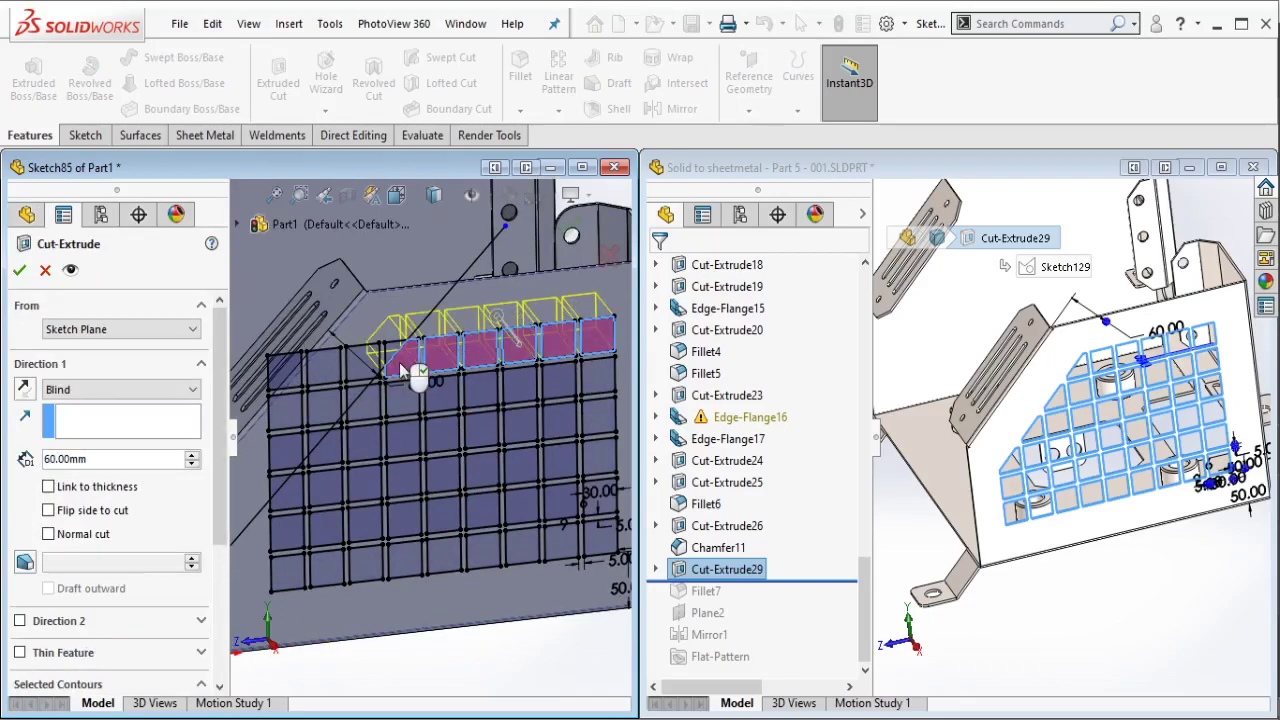
Step: Add the second-row grid cells, including the triangular cell by the angled line
{"action": "left_click", "coordinate": [598, 382]}
{"action": "left_click", "coordinate": [558, 385]}
{"action": "left_click", "coordinate": [522, 392]}
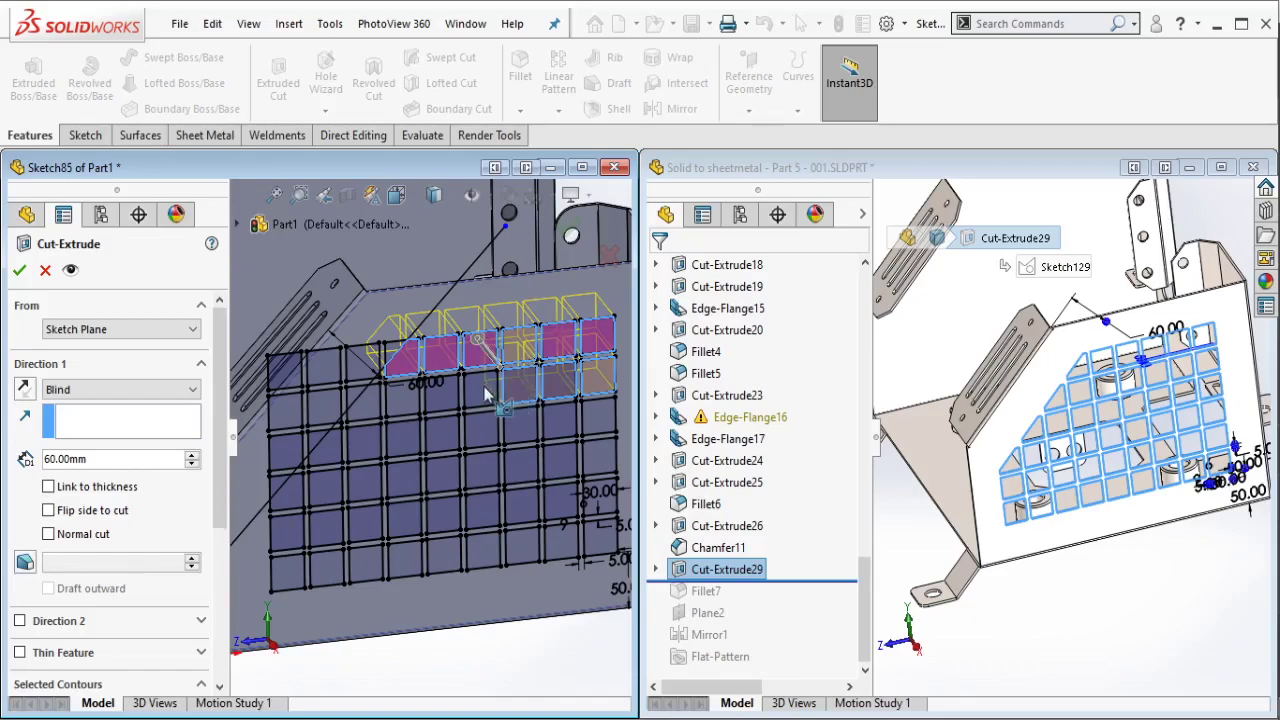
{"action": "left_click", "coordinate": [482, 398]}
{"action": "left_click", "coordinate": [446, 404]}
{"action": "left_click", "coordinate": [410, 410]}
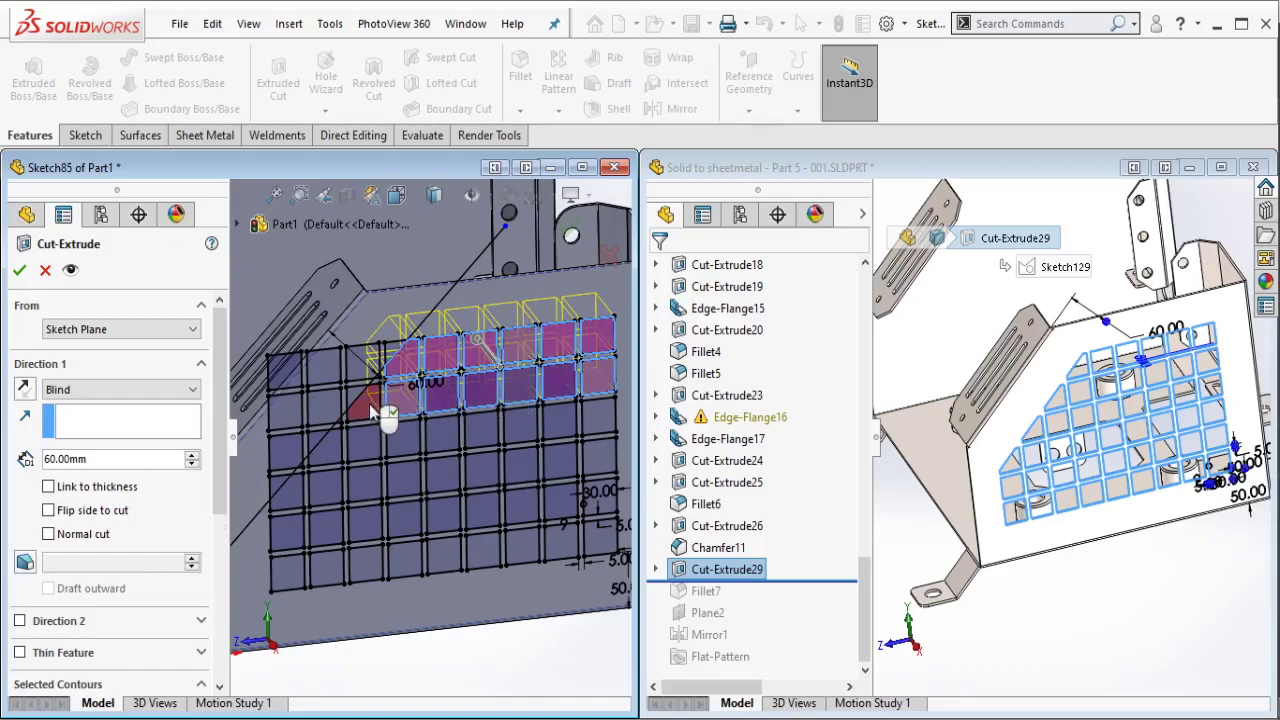
{"action": "left_click", "coordinate": [390, 408]}
Step: Add the eight third-row grid cells to the cut contours
{"action": "left_click", "coordinate": [597, 430]}
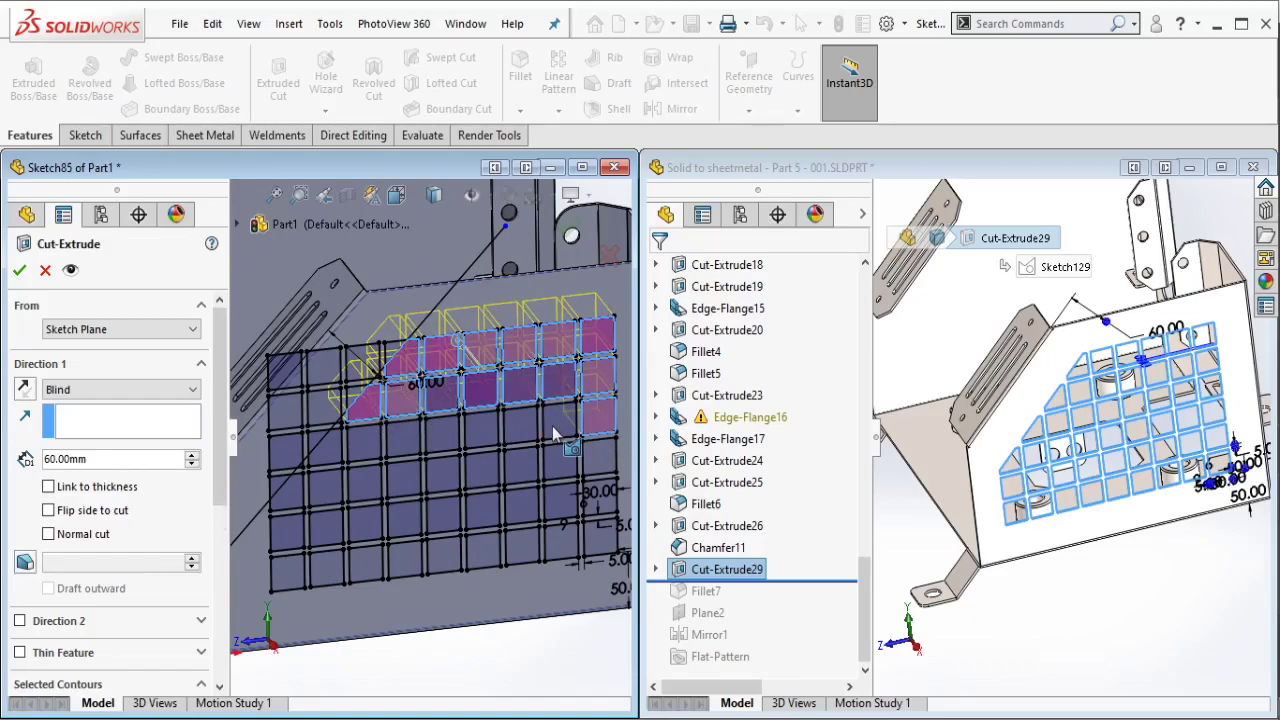
{"action": "left_click", "coordinate": [558, 430]}
{"action": "left_click", "coordinate": [520, 430]}
{"action": "left_click", "coordinate": [482, 432]}
{"action": "left_click", "coordinate": [447, 437]}
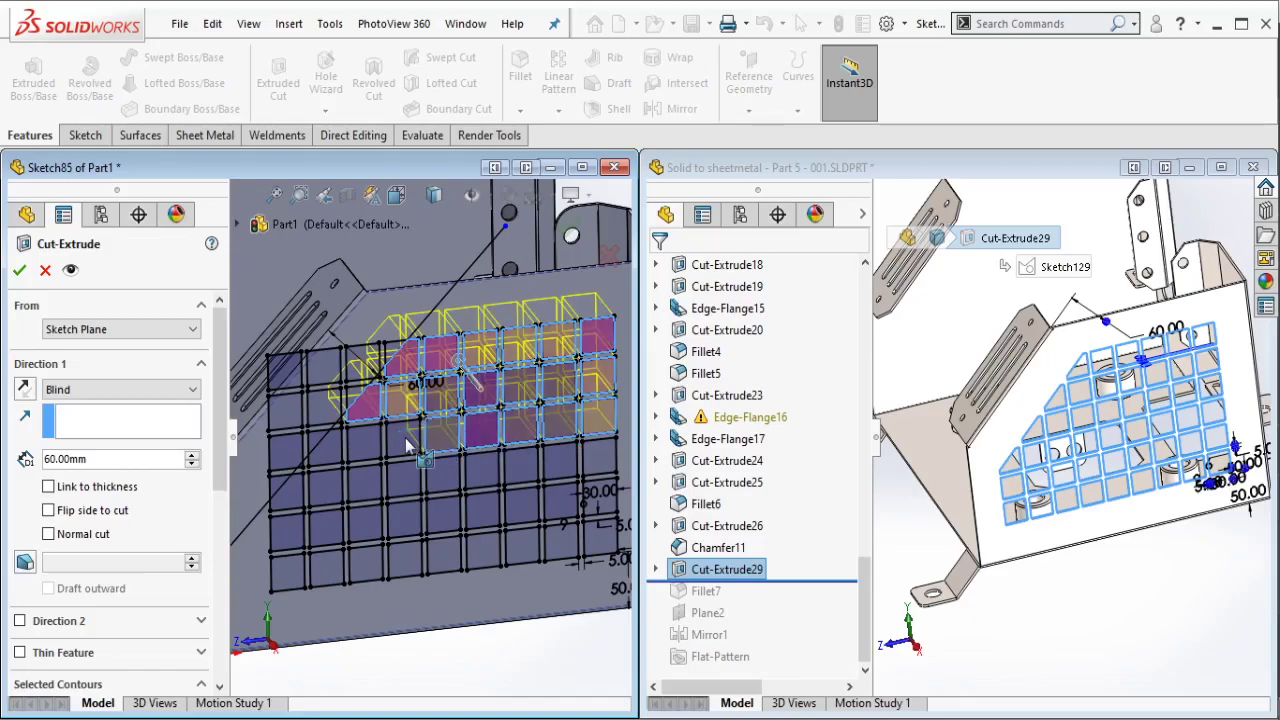
{"action": "left_click", "coordinate": [410, 442]}
{"action": "left_click", "coordinate": [370, 446]}
{"action": "left_click", "coordinate": [333, 455]}
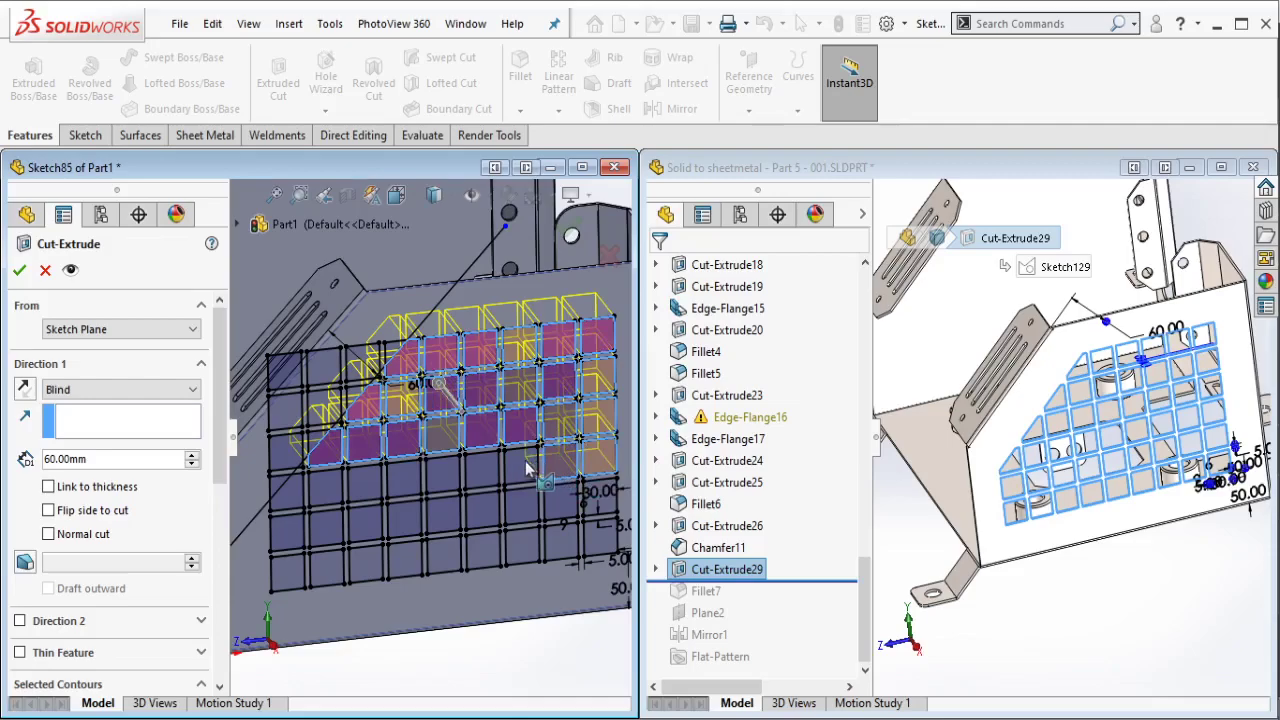
Step: Add the fourth-row and lower grid cells beside the angled line
{"action": "left_click", "coordinate": [525, 467]}
{"action": "left_click", "coordinate": [495, 468]}
{"action": "left_click", "coordinate": [465, 472]}
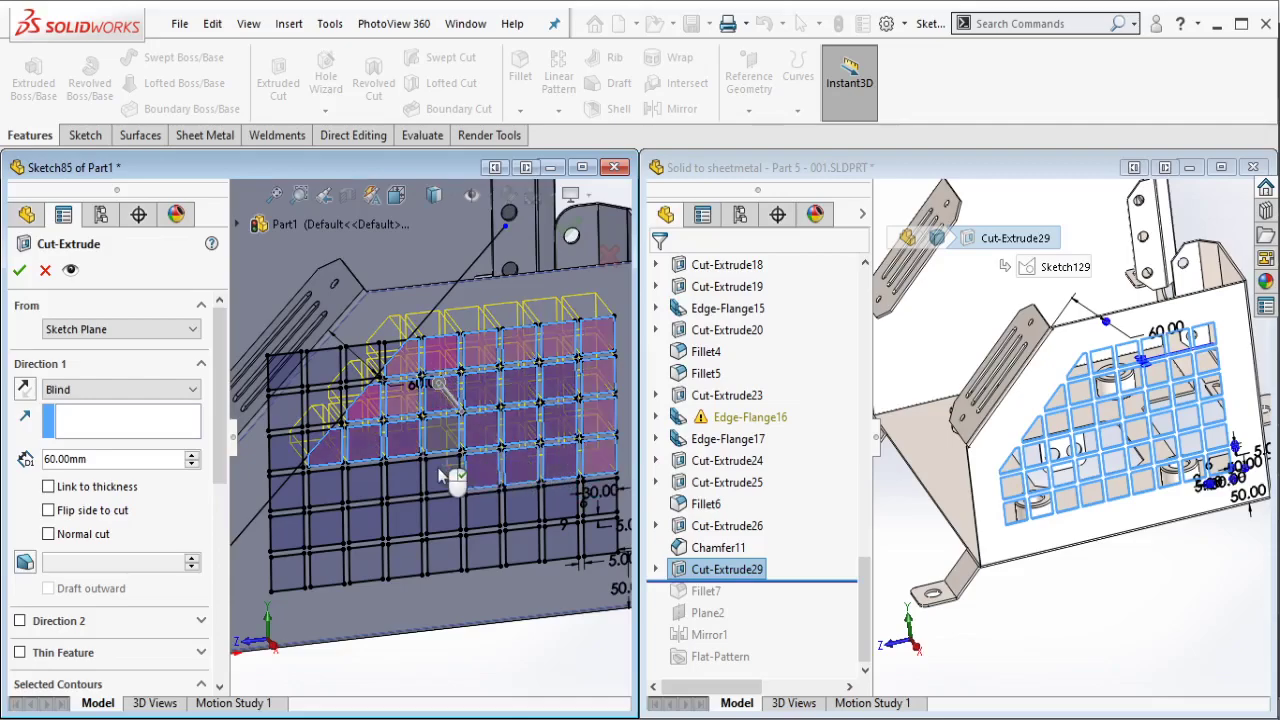
{"action": "left_click", "coordinate": [438, 477]}
{"action": "left_click", "coordinate": [405, 484]}
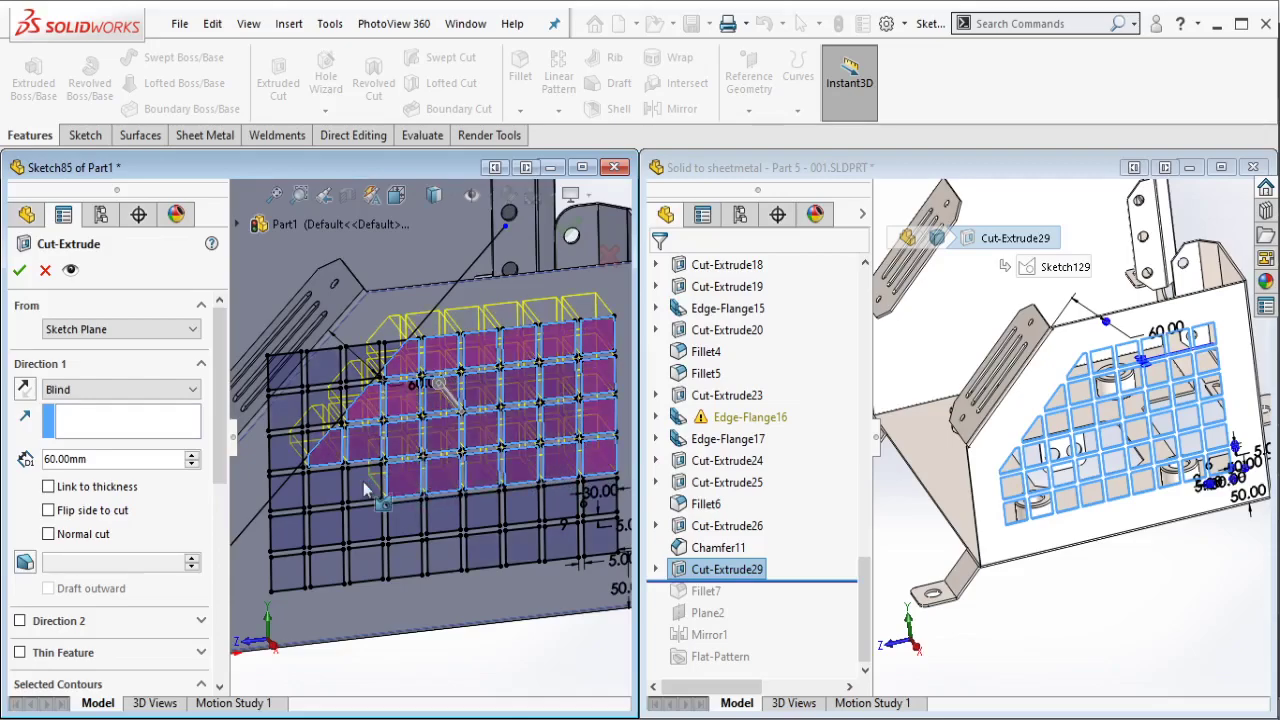
{"action": "left_click", "coordinate": [310, 498]}
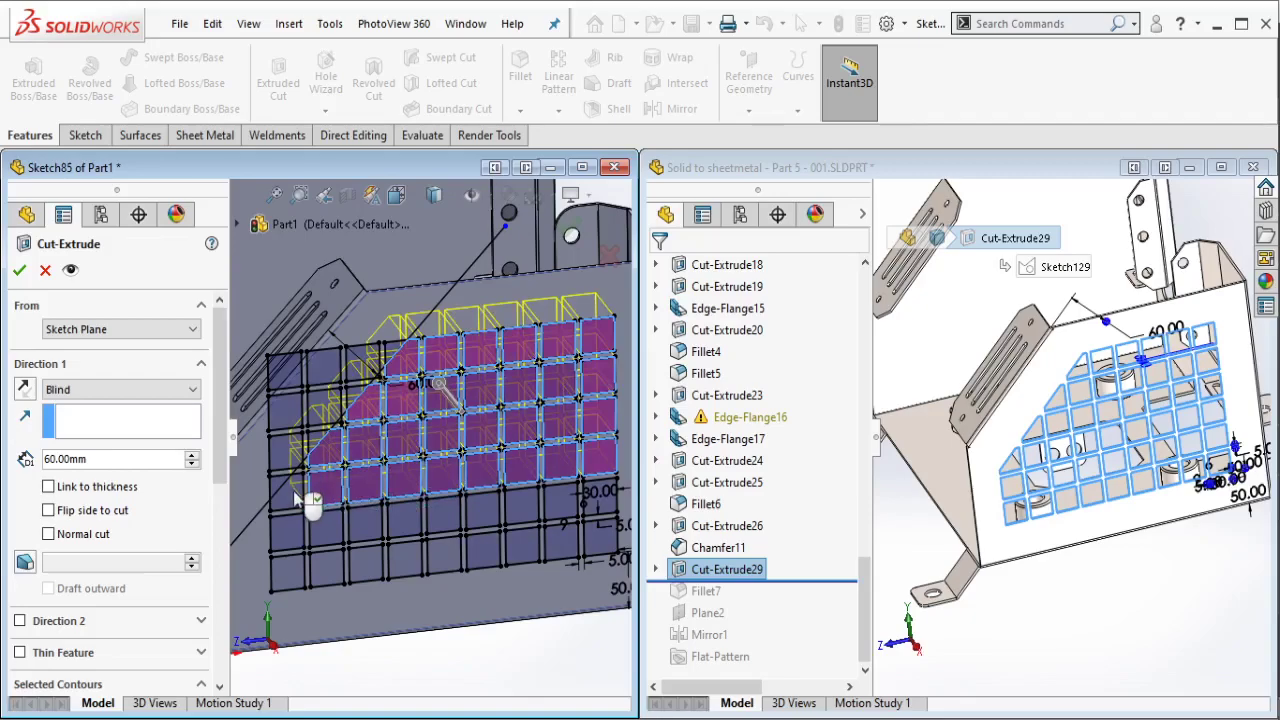
{"action": "left_click", "coordinate": [590, 504]}
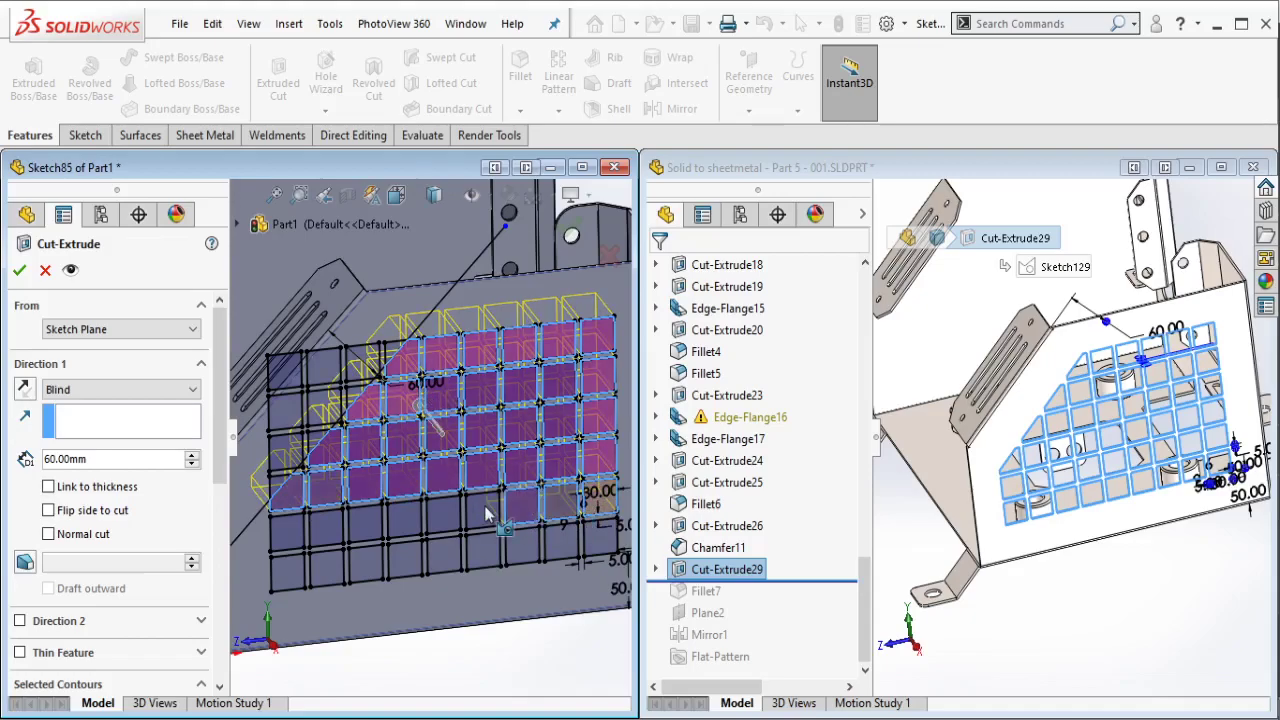
{"action": "left_click", "coordinate": [447, 515]}
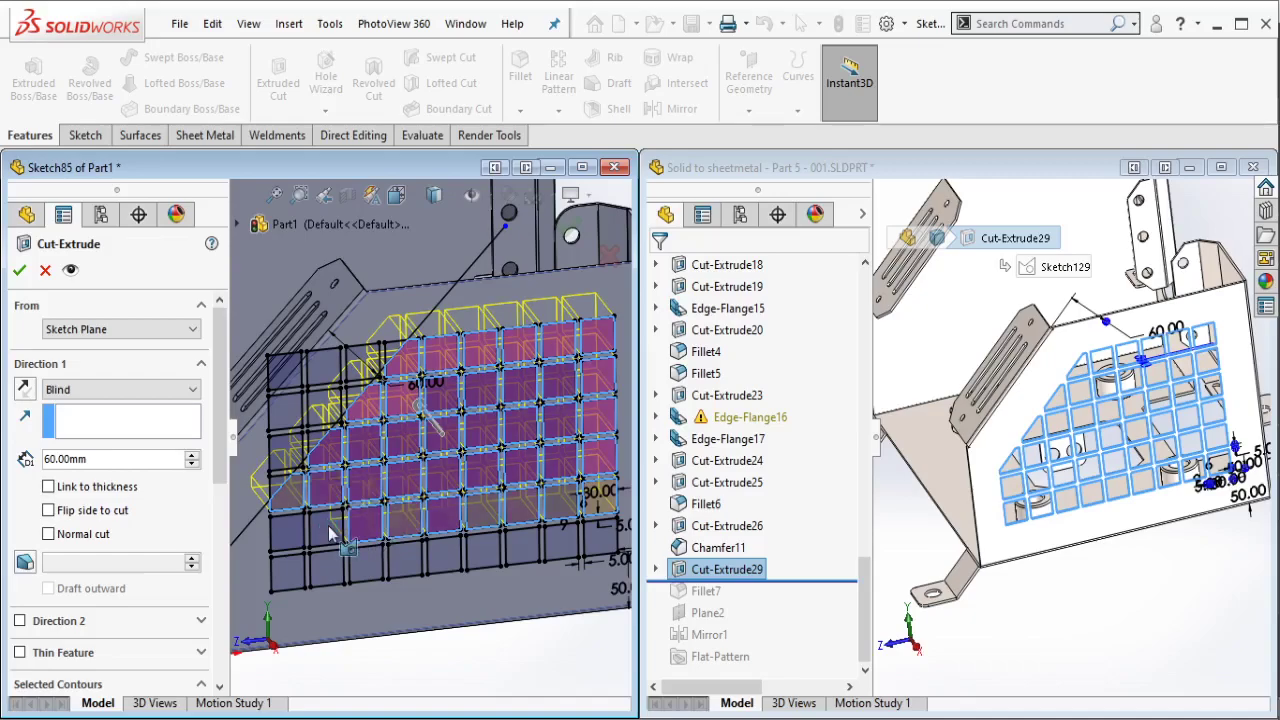
{"action": "left_click", "coordinate": [283, 540]}
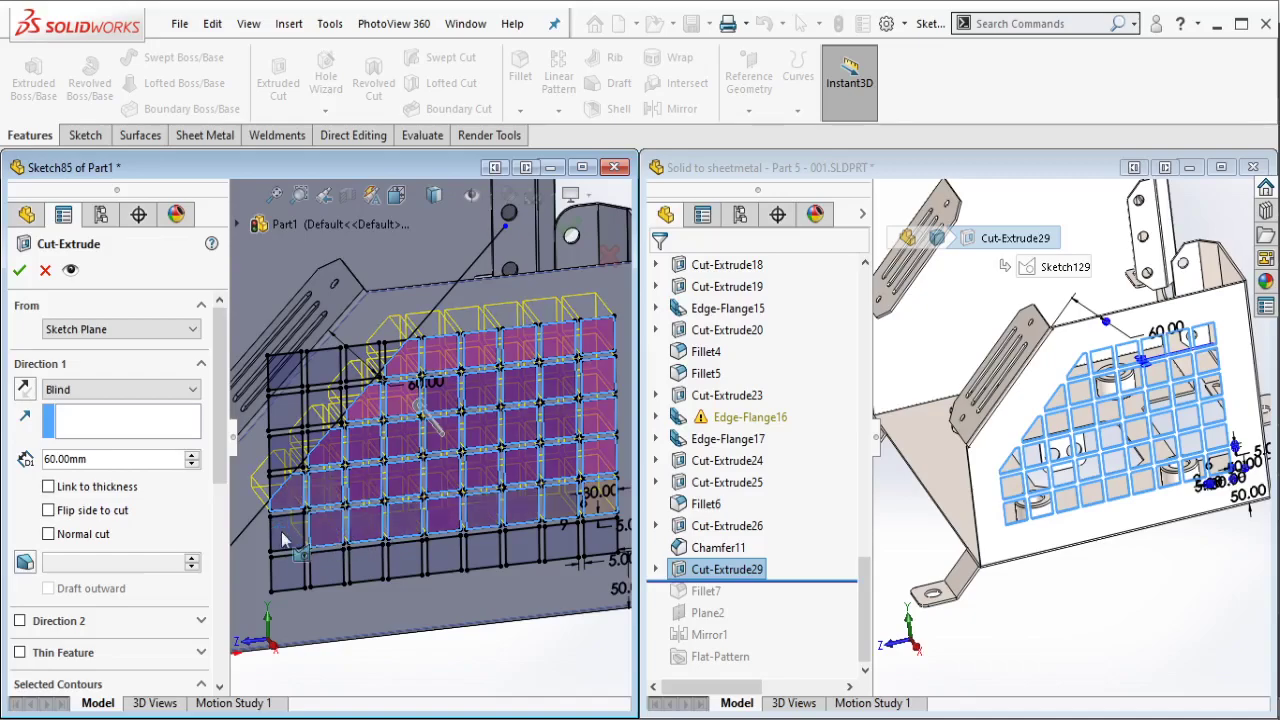
{"action": "left_click", "coordinate": [283, 540]}
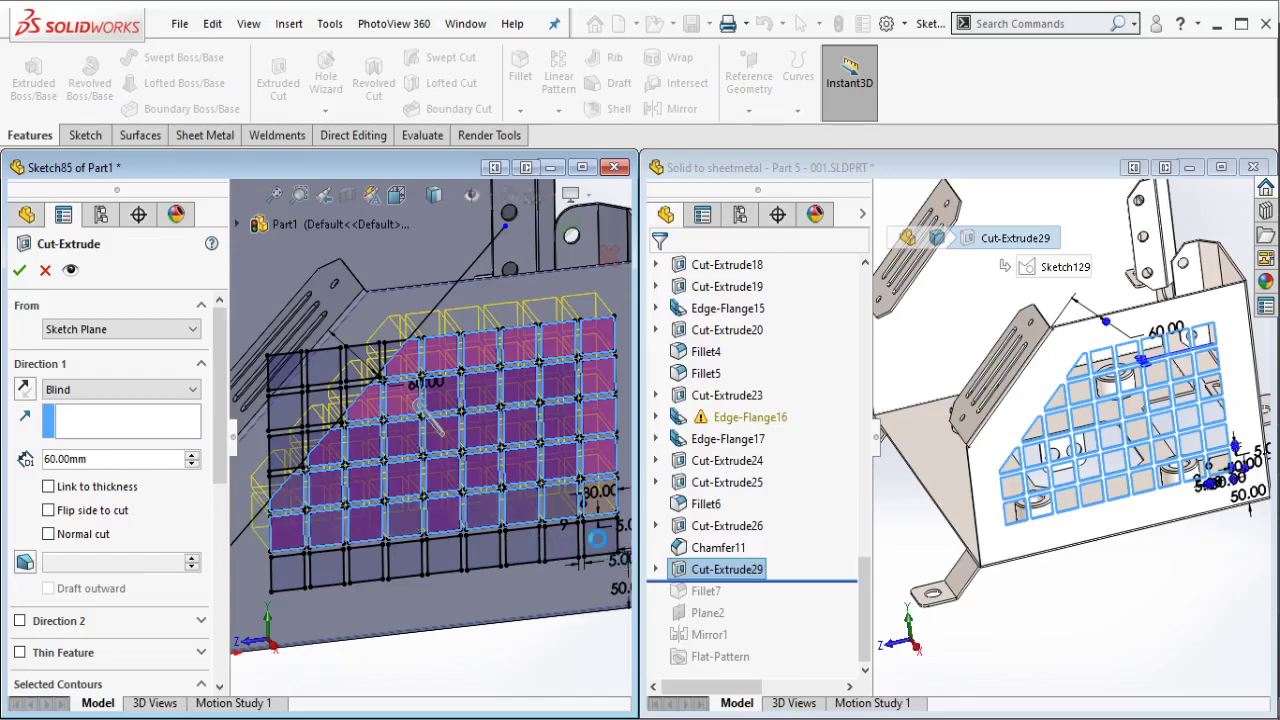
Step: Add the remaining bottom-row grid cells to the cut contours
{"action": "left_click", "coordinate": [527, 550]}
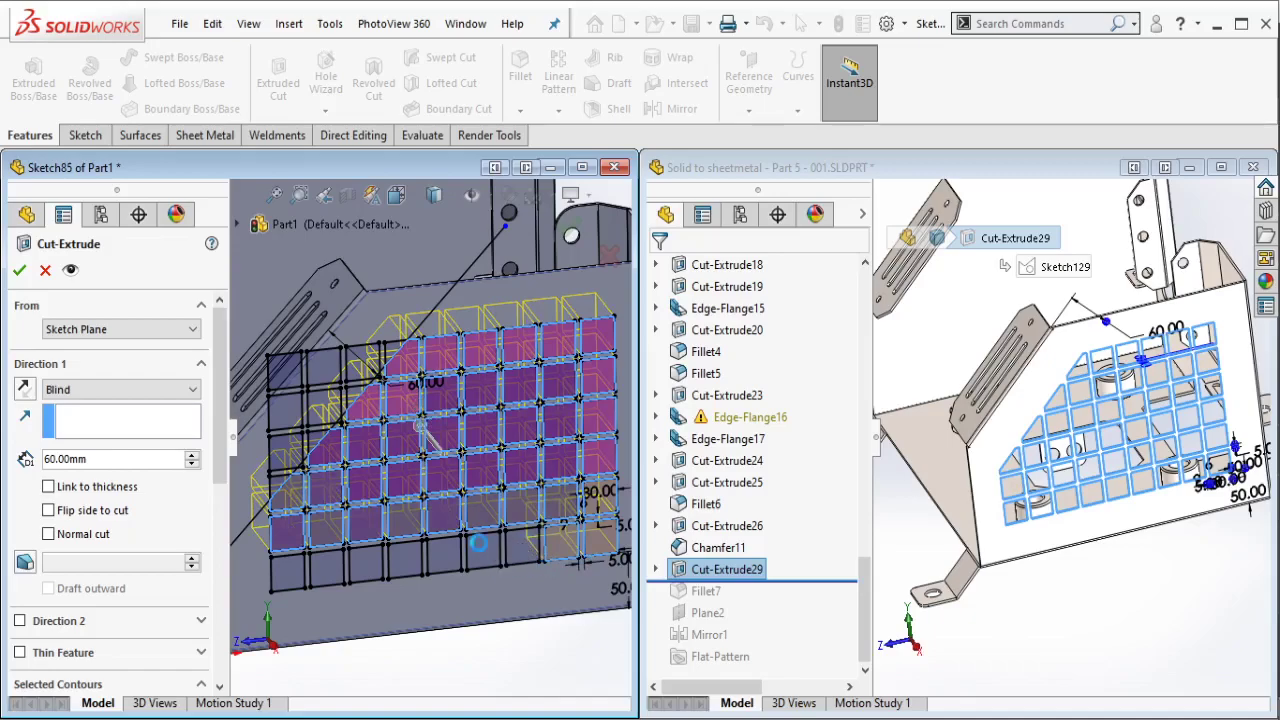
{"action": "left_click", "coordinate": [479, 546]}
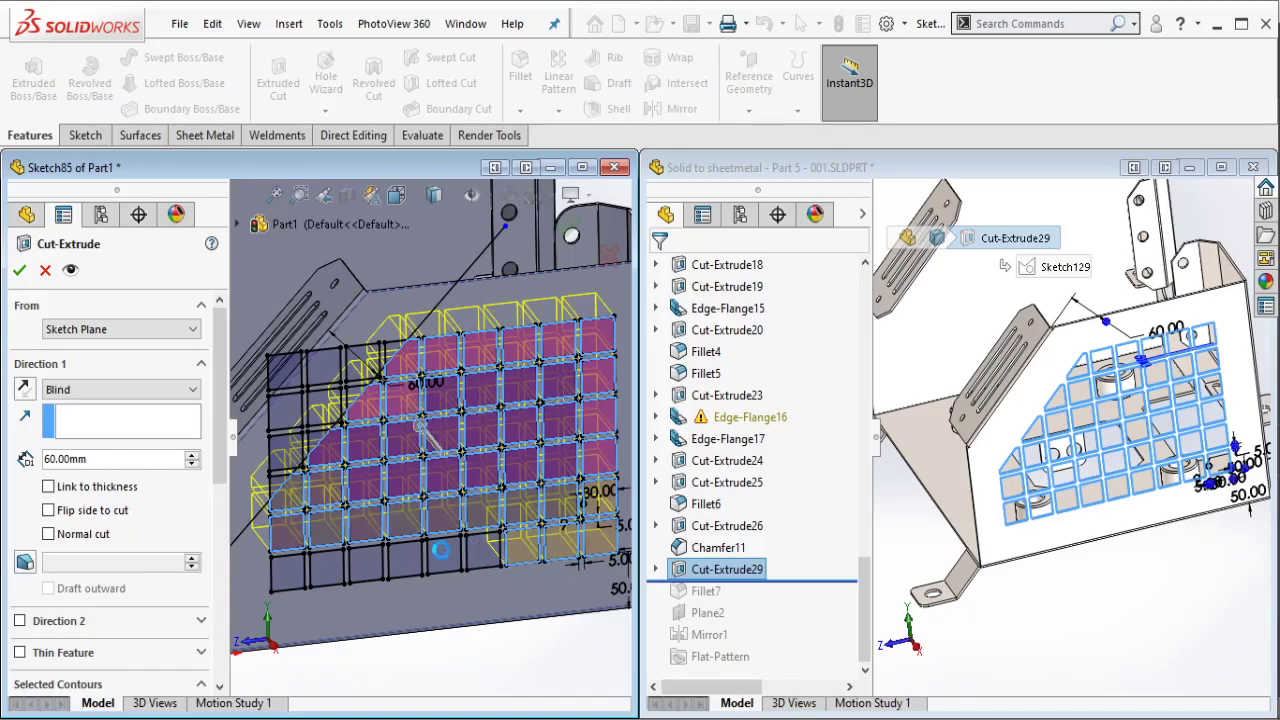
{"action": "left_click", "coordinate": [441, 550]}
{"action": "left_click", "coordinate": [399, 559]}
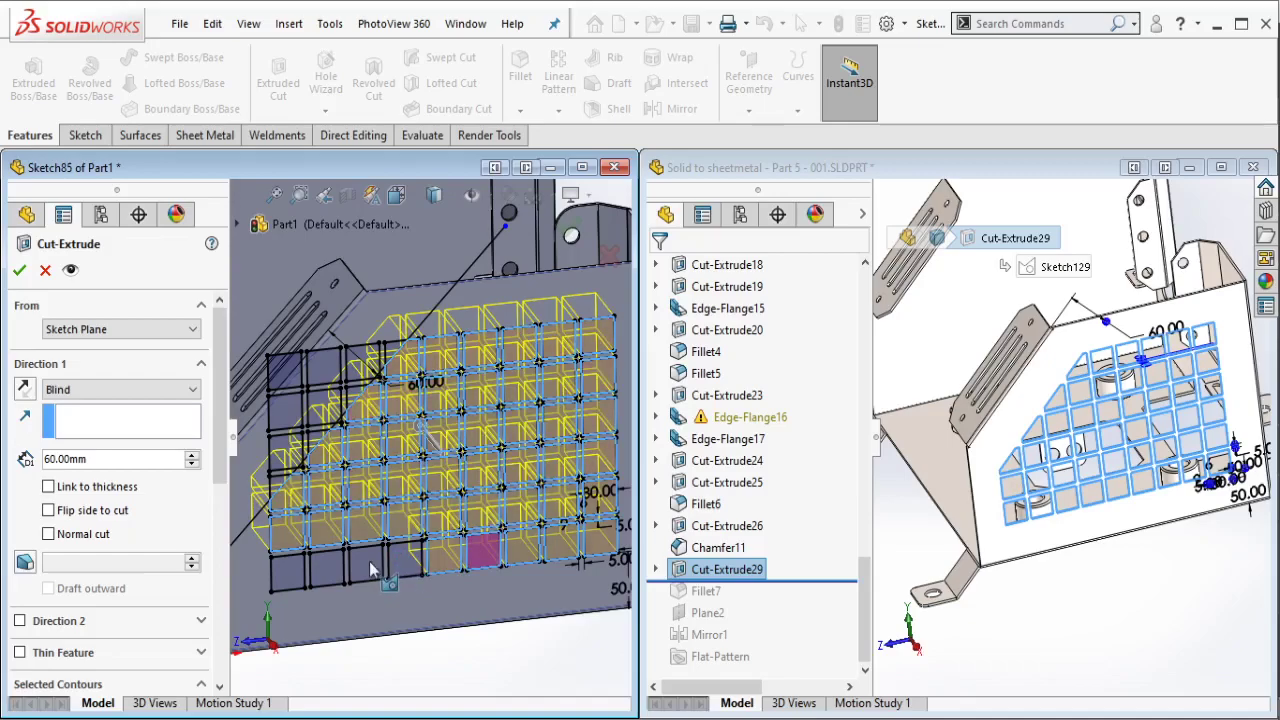
{"action": "left_click", "coordinate": [369, 567]}
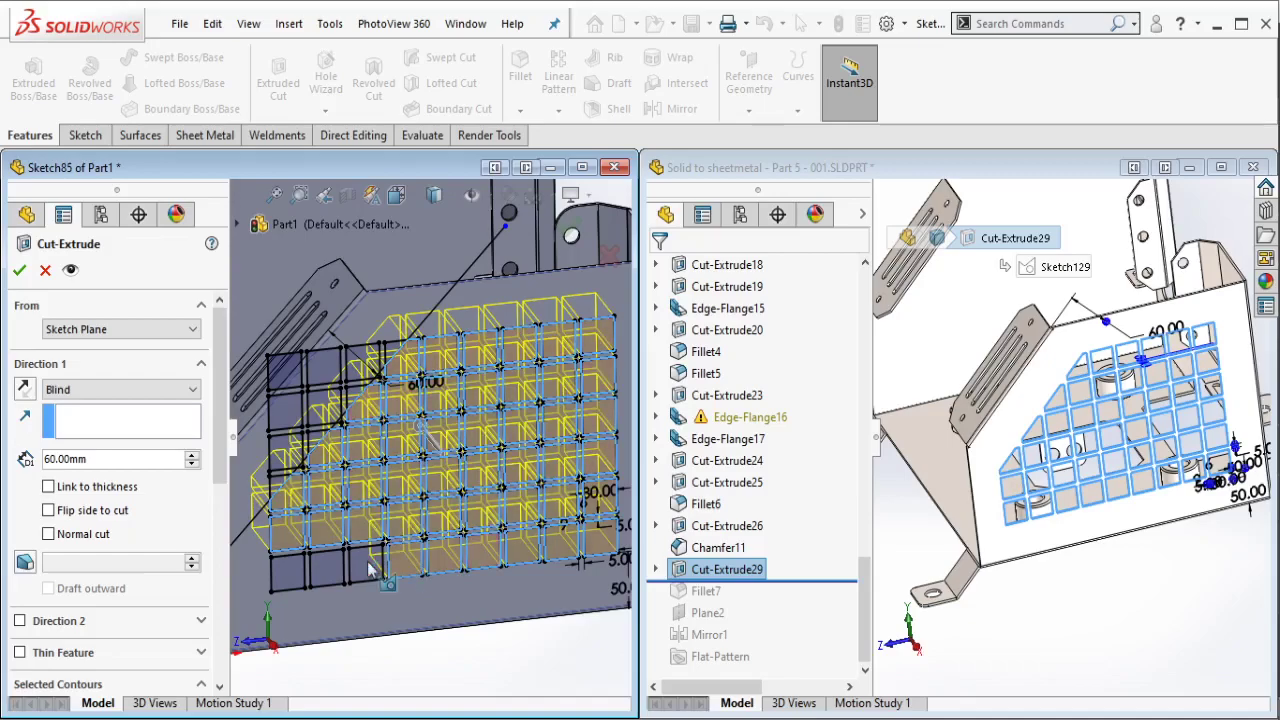
{"action": "left_click", "coordinate": [321, 568]}
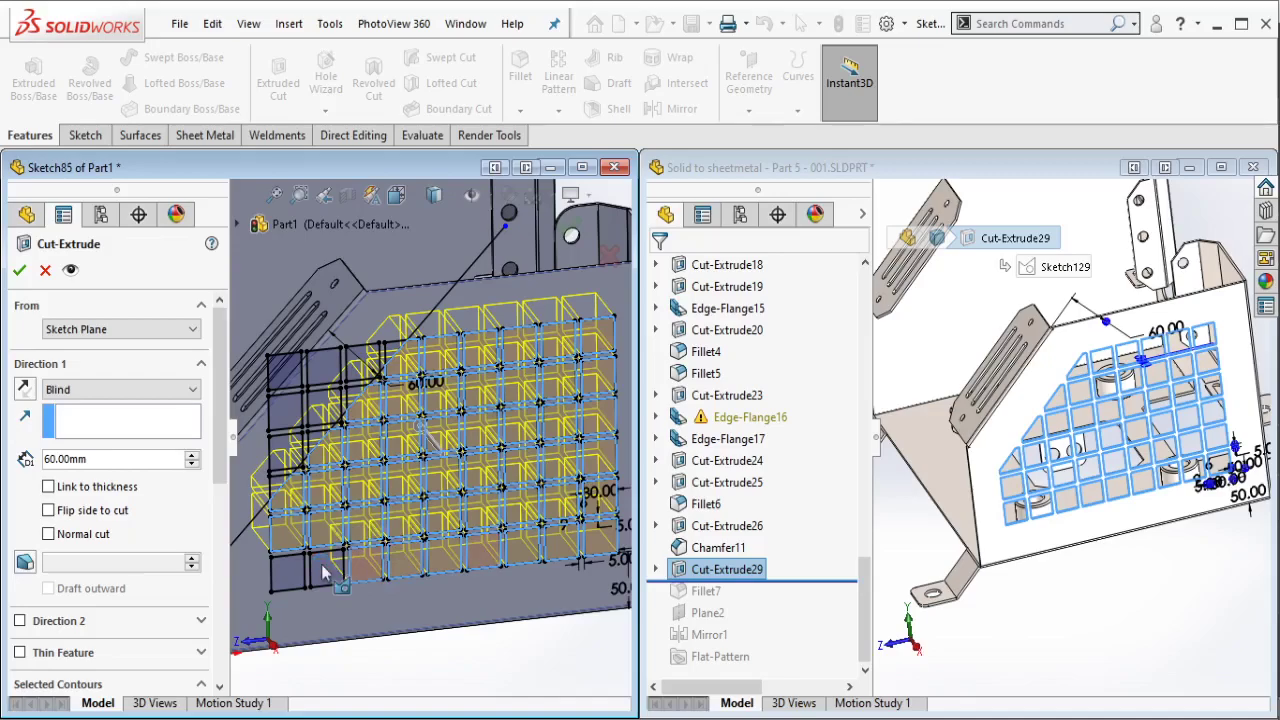
{"action": "left_click", "coordinate": [318, 575]}
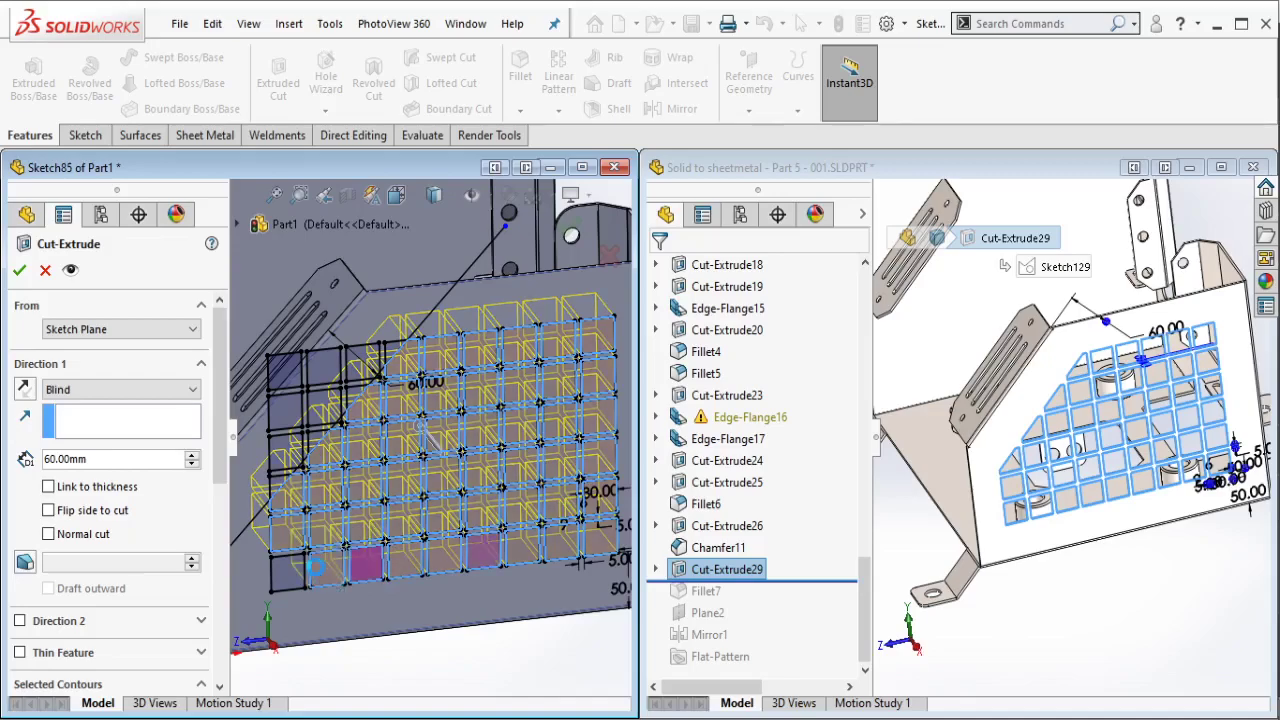
{"action": "left_click", "coordinate": [290, 580]}
Step: Change the Direction 1 depth from 60 to 5 mm and accept the Cut-Extrude
{"action": "left_click", "coordinate": [116, 458]}
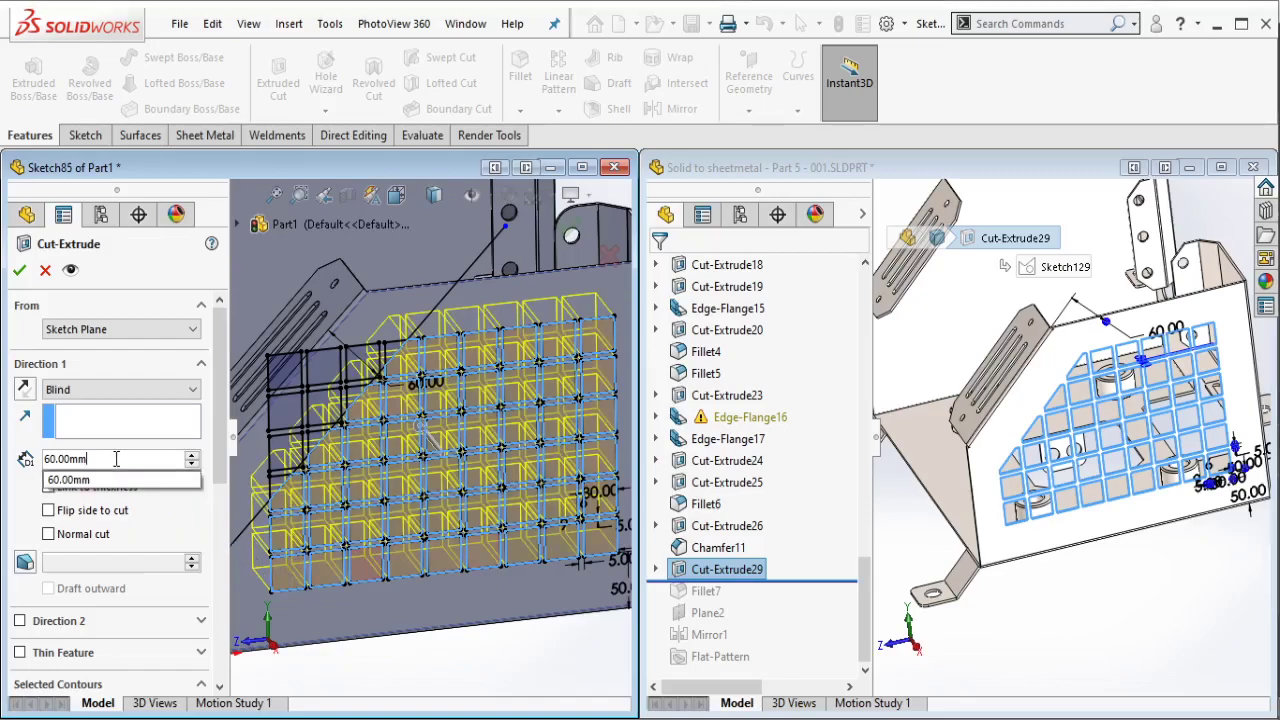
{"action": "type", "text": "5"}
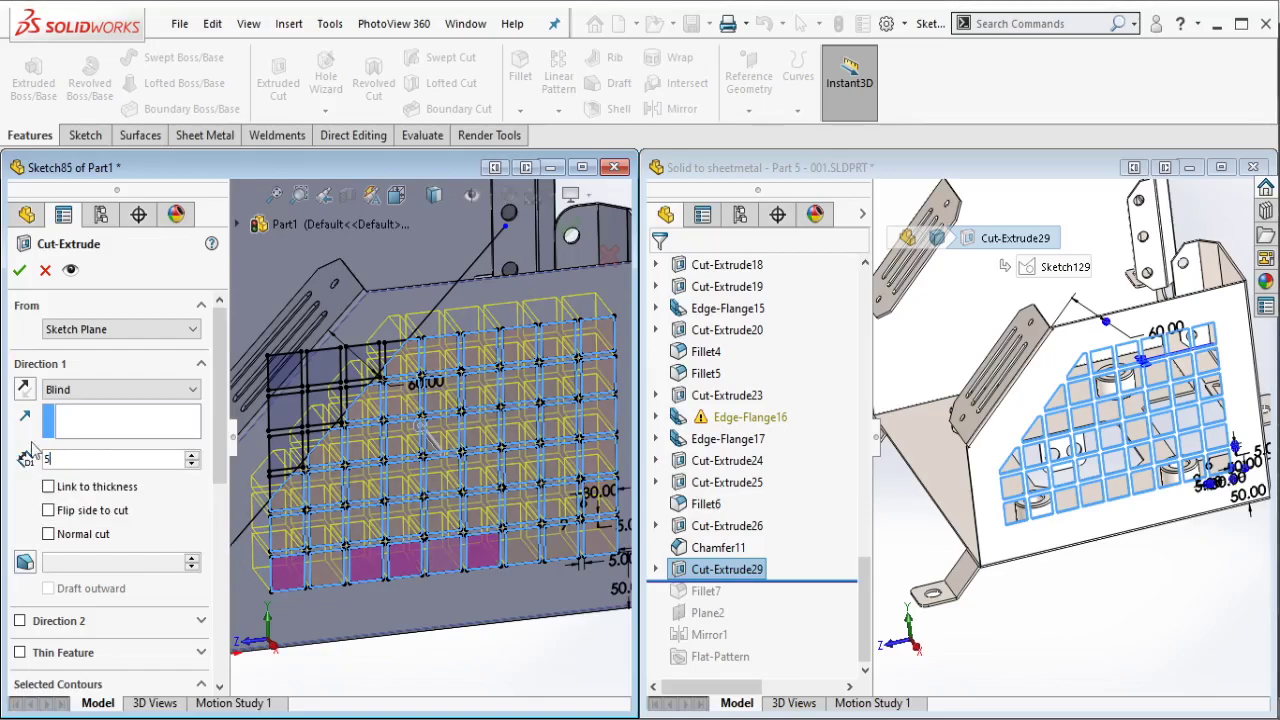
{"action": "left_click", "coordinate": [19, 271]}
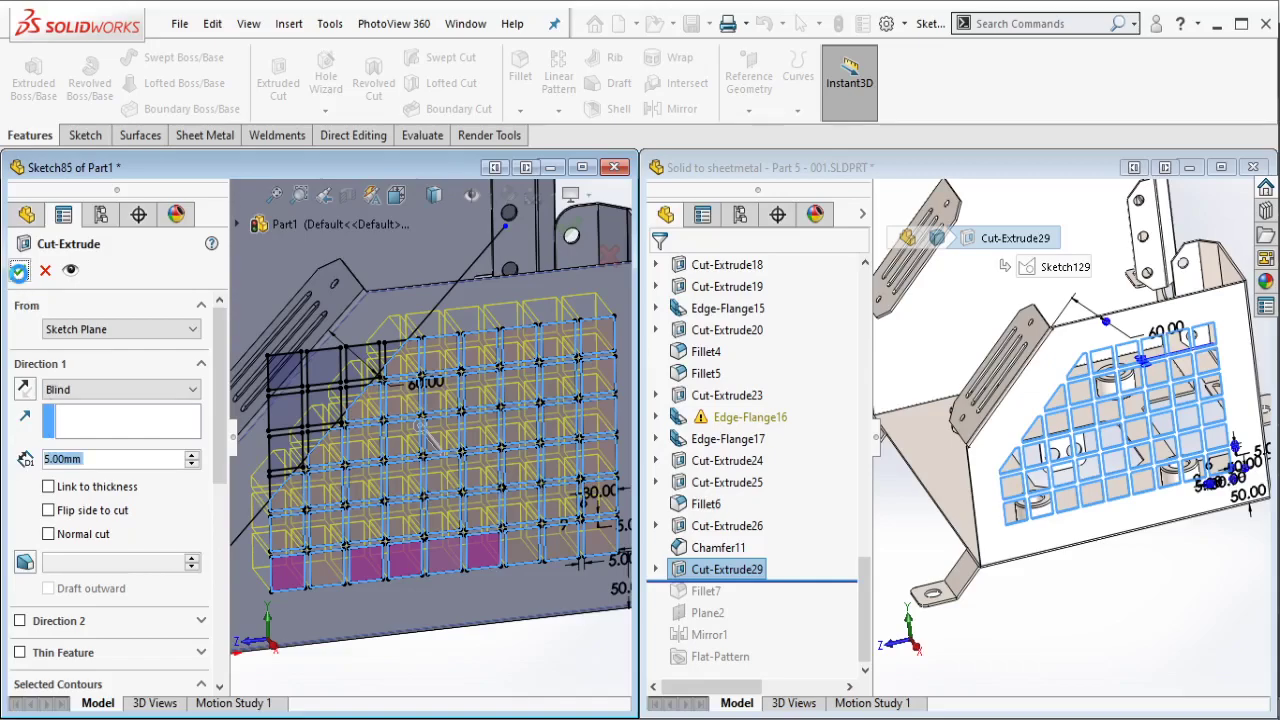
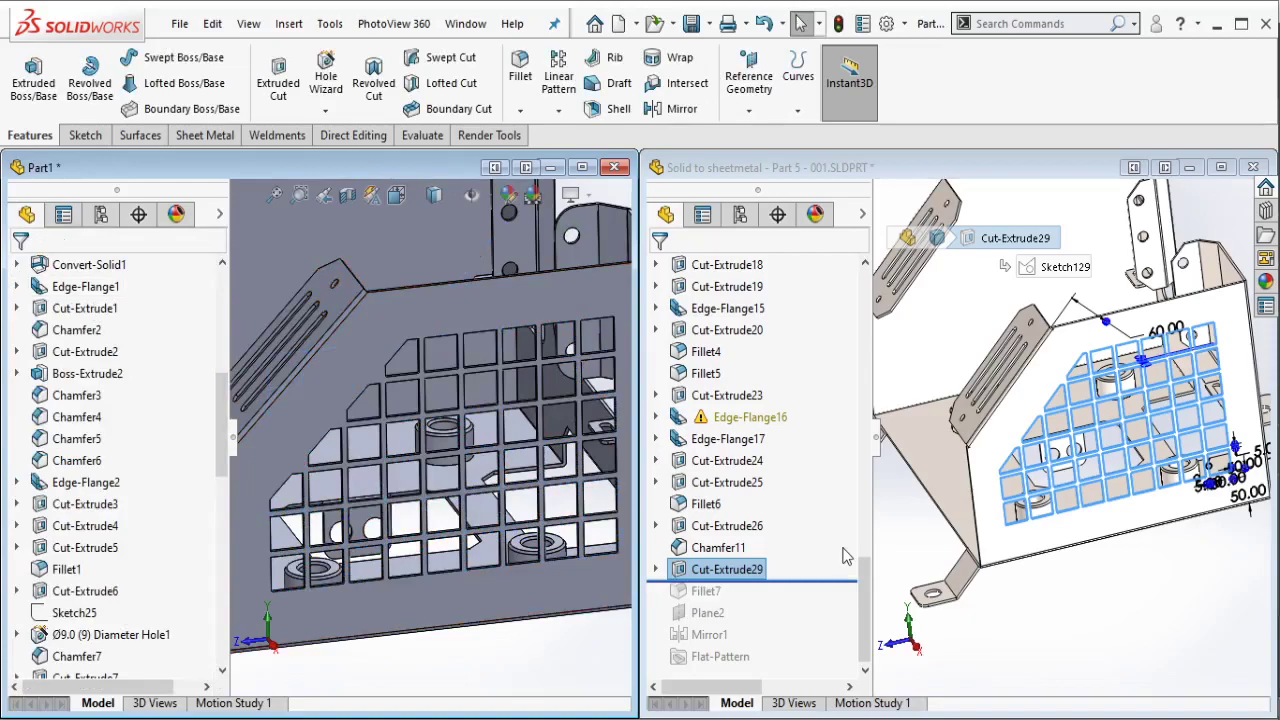
Step: Roll the reference part's history forward to Fillet7 and inspect its R3.00 fillet
{"action": "left_click", "coordinate": [866, 598]}
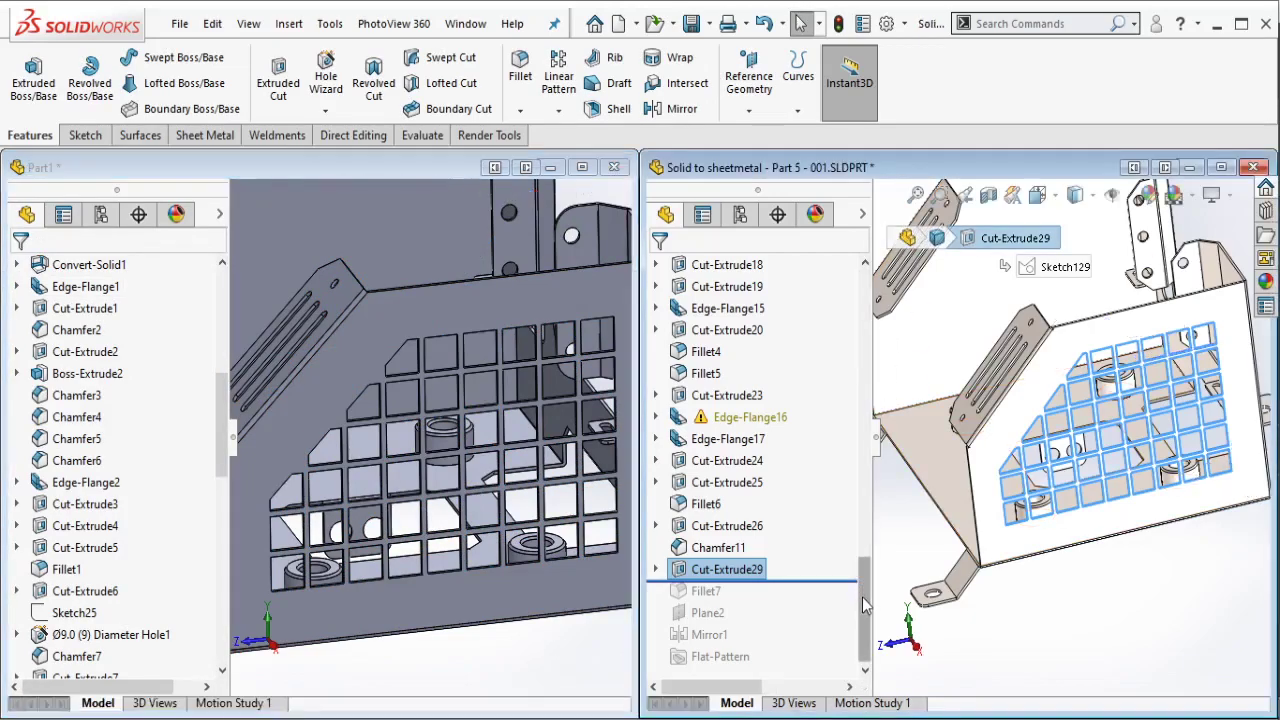
{"action": "left_click_drag", "start_coordinate": [834, 580], "coordinate": [812, 600]}
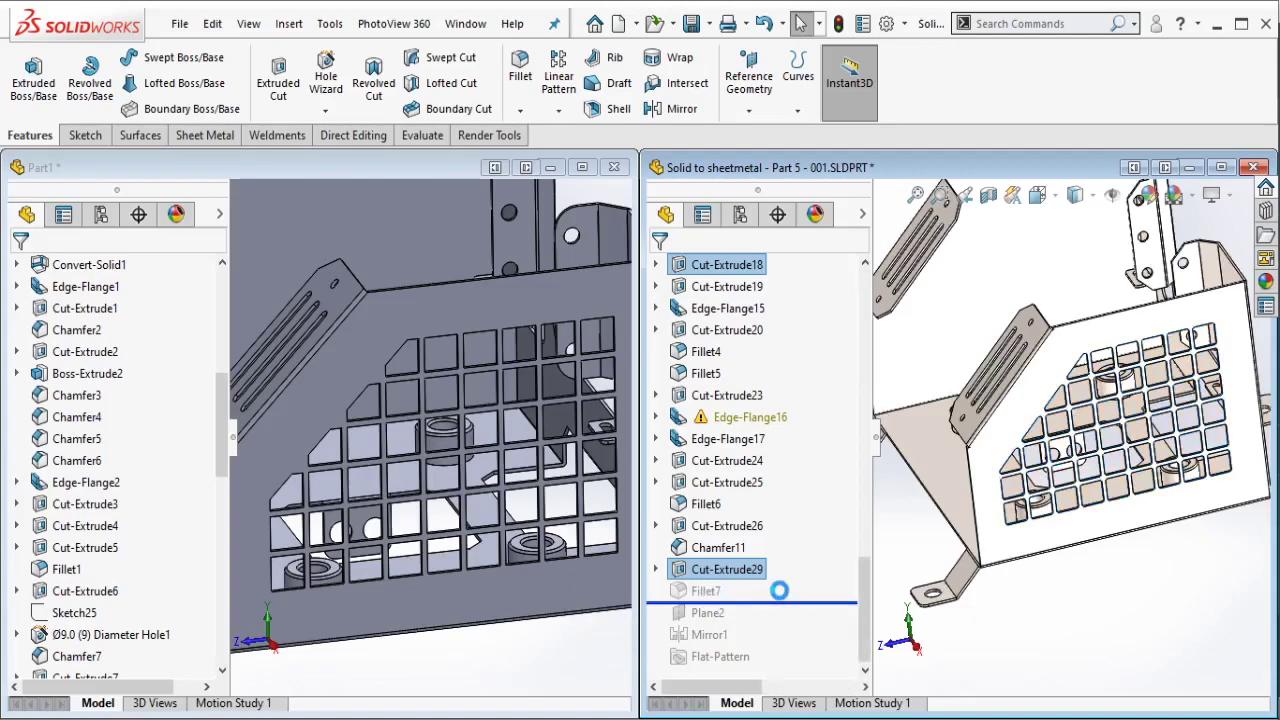
{"action": "left_click", "coordinate": [705, 591]}
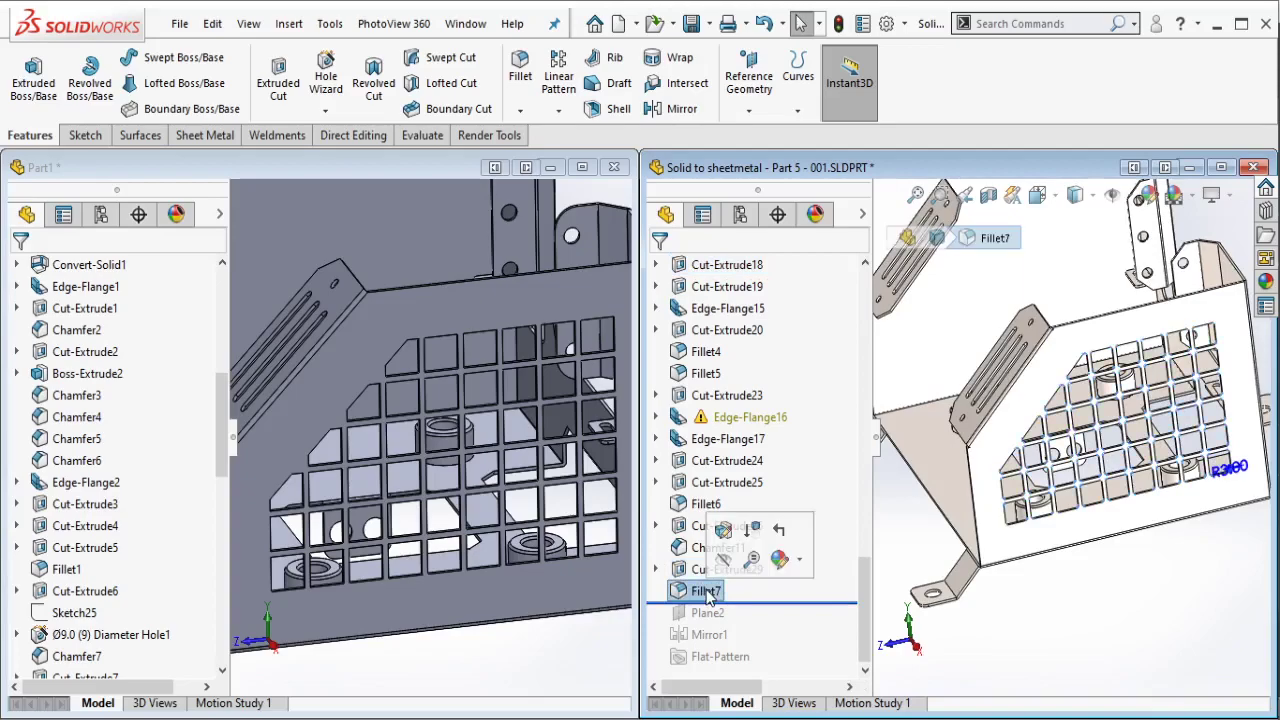
{"action": "scroll", "coordinate": [1257, 500], "scroll_direction": "down", "scroll_amount": 3}
{"action": "scroll", "coordinate": [1090, 440], "scroll_direction": "down", "scroll_amount": 1}
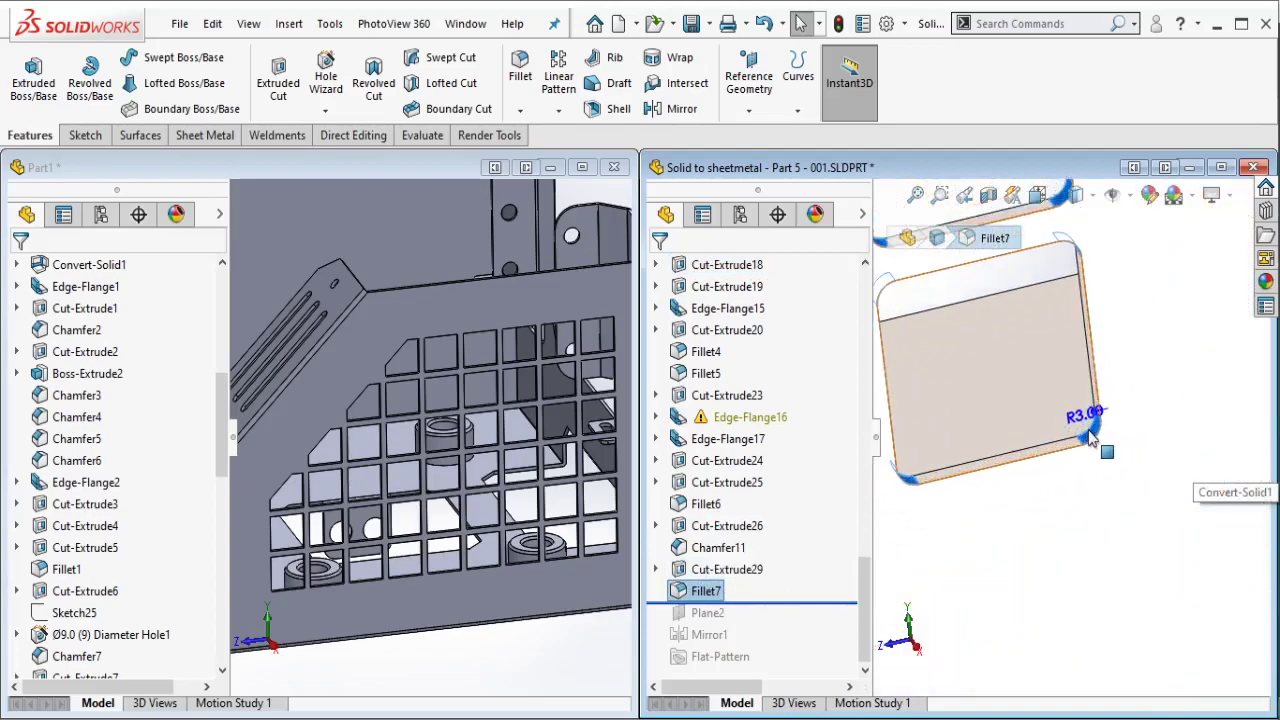
{"action": "scroll", "coordinate": [1090, 440], "scroll_direction": "up", "scroll_amount": 1}
{"action": "scroll", "coordinate": [1090, 440], "scroll_direction": "up", "scroll_amount": 2}
Step: Return to the Part1 window and zoom its view
{"action": "left_click", "coordinate": [549, 648]}
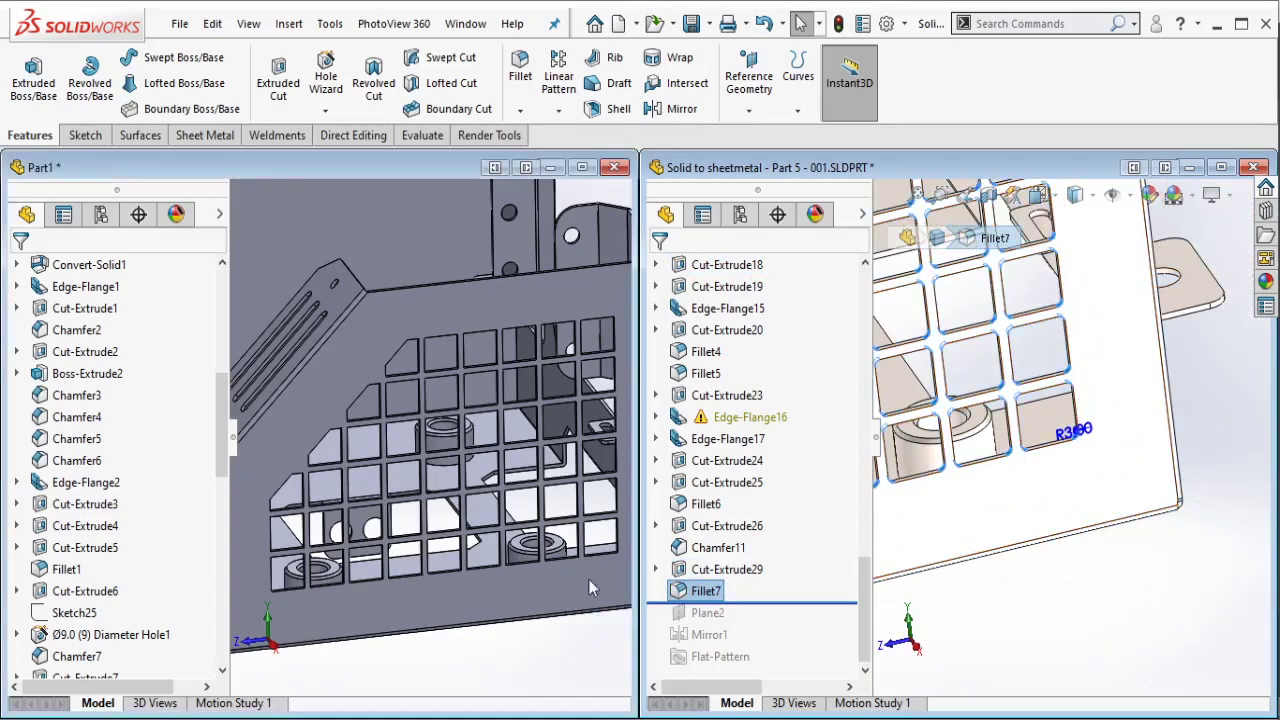
{"action": "scroll", "coordinate": [604, 560], "scroll_direction": "down", "scroll_amount": 3}
{"action": "scroll", "coordinate": [603, 540], "scroll_direction": "down", "scroll_amount": 3}
{"action": "scroll", "coordinate": [501, 464], "scroll_direction": "down", "scroll_amount": 2}
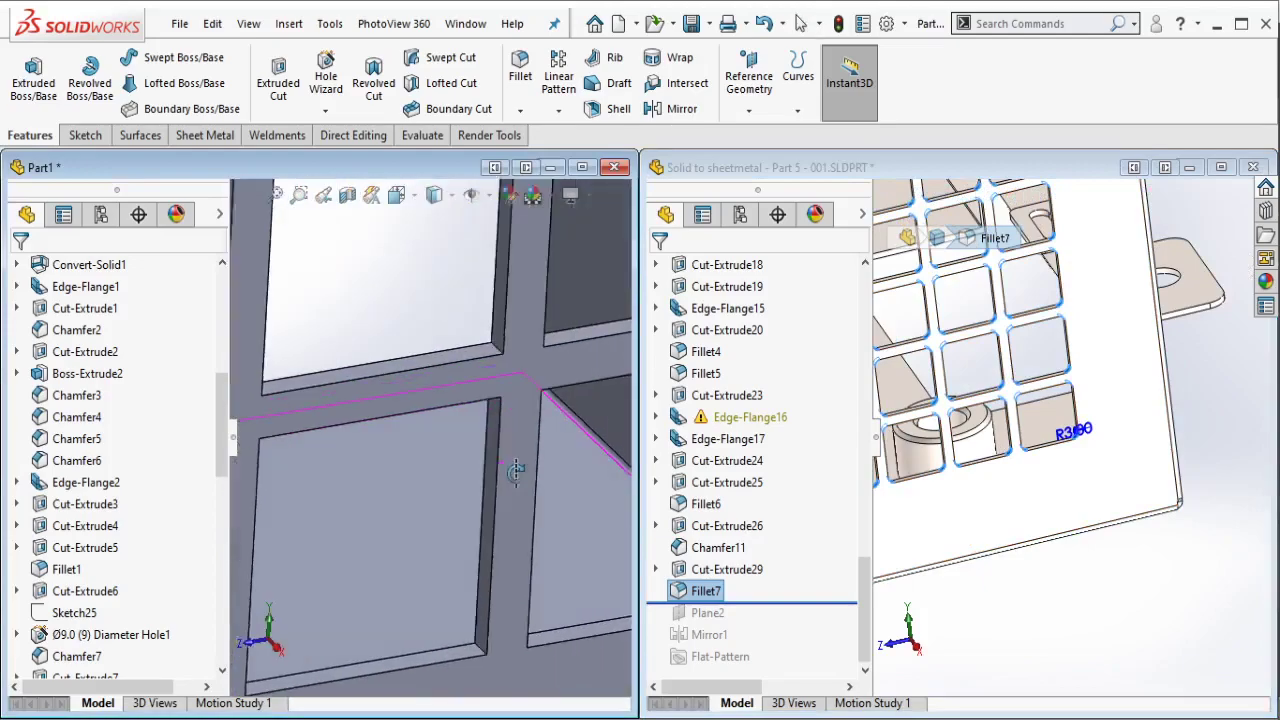
{"action": "scroll", "coordinate": [514, 473], "scroll_direction": "down", "scroll_amount": 2}
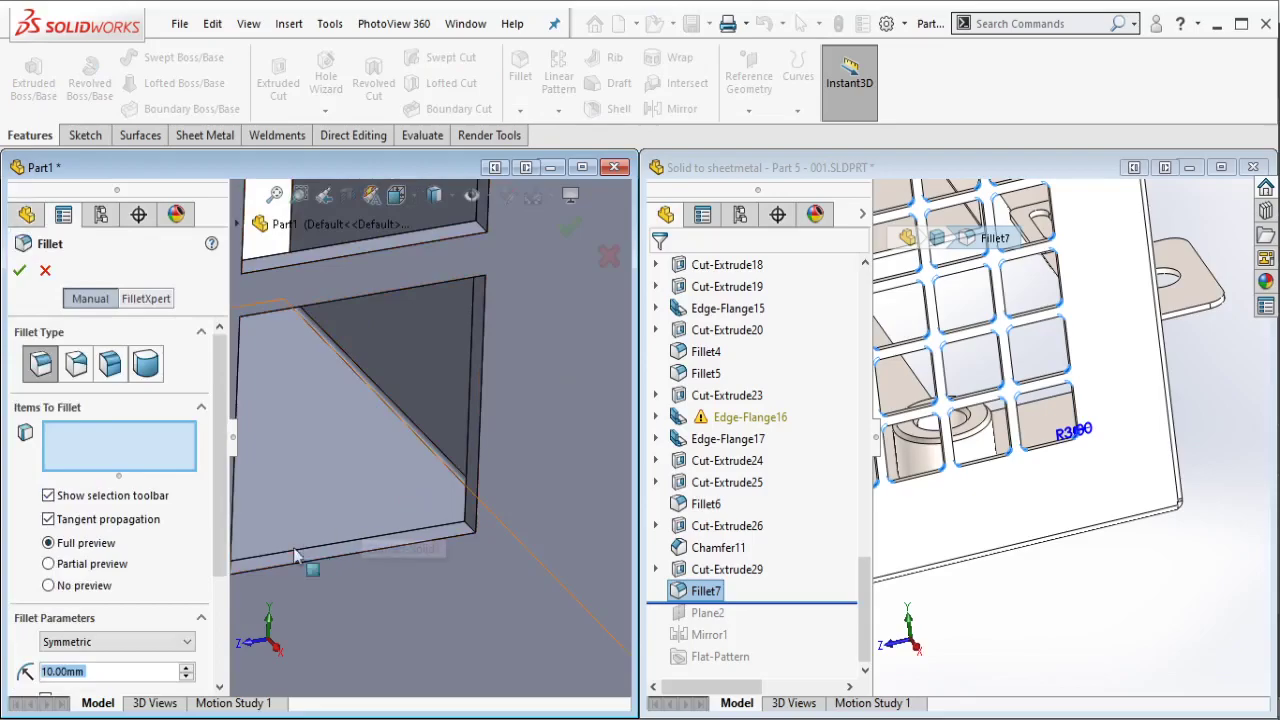
Step: Fillet a grid cut-out edge and its connected internal loops at 3 mm, then orbit to inspect
{"action": "left_click", "coordinate": [150, 671]}
{"action": "type", "text": "3"}
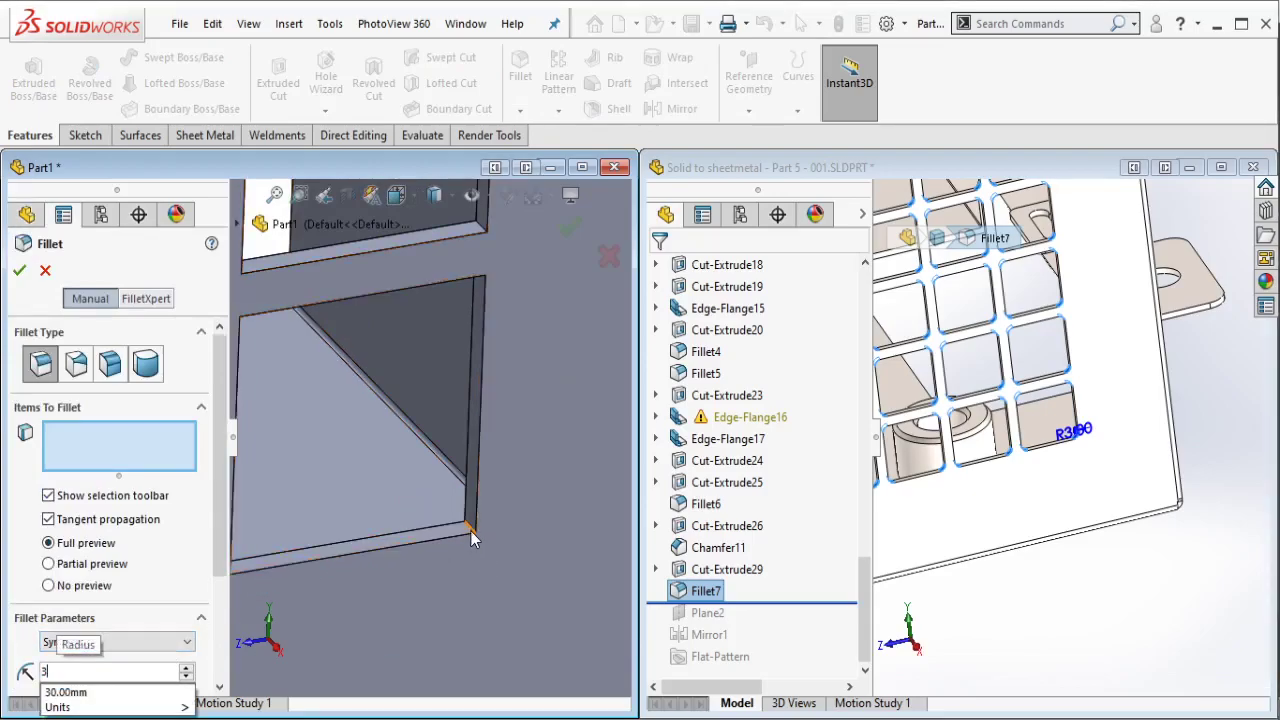
{"action": "left_click", "coordinate": [470, 529]}
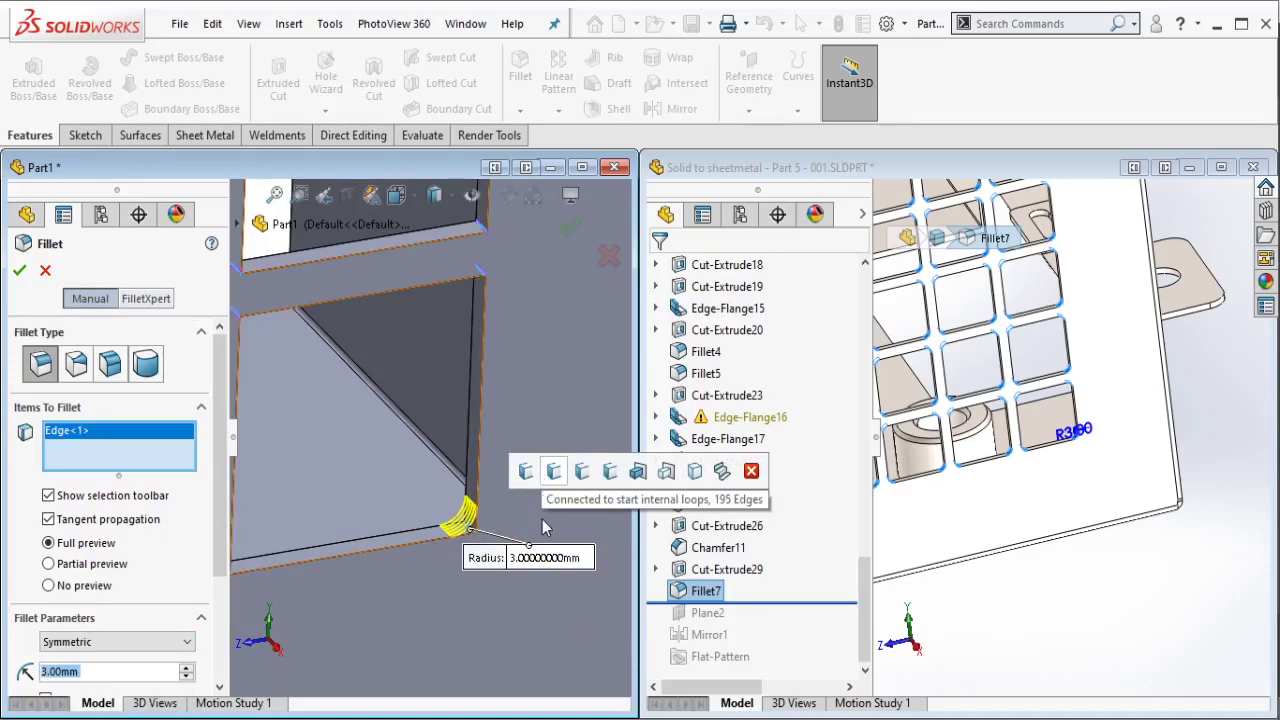
{"action": "scroll", "coordinate": [520, 480], "scroll_direction": "up", "scroll_amount": 3}
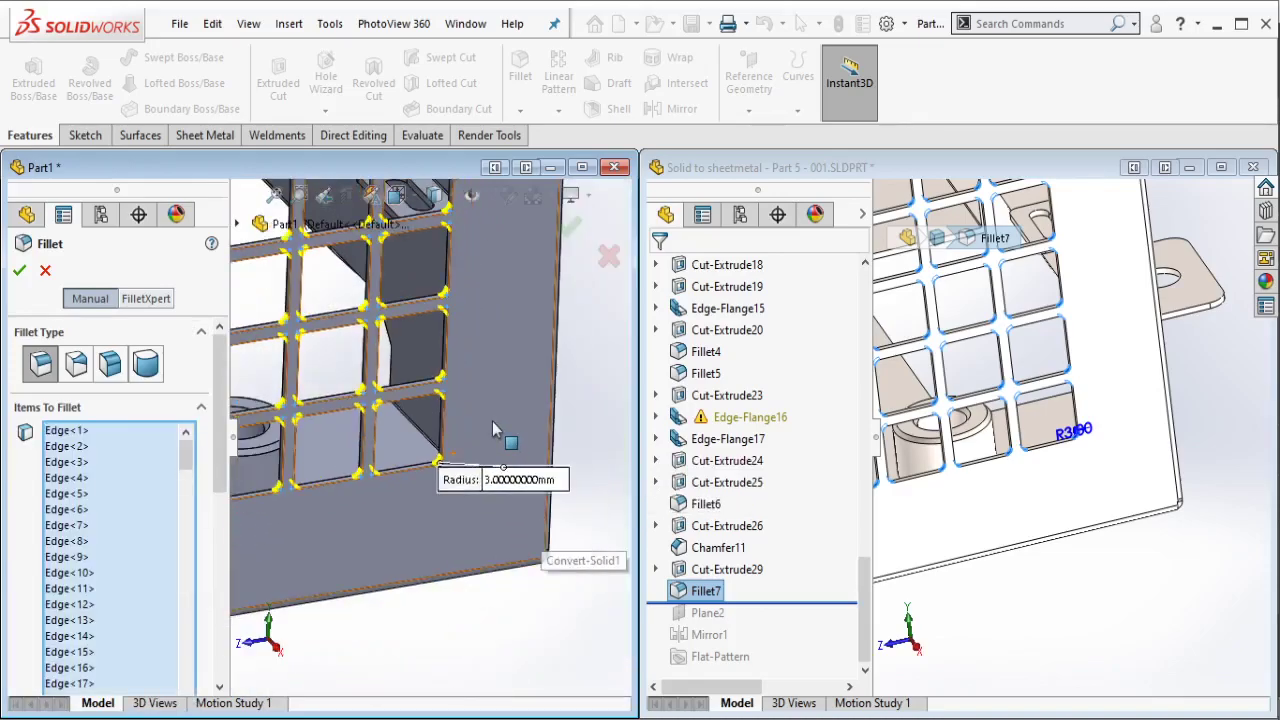
{"action": "scroll", "coordinate": [505, 445], "scroll_direction": "up", "scroll_amount": 2}
{"action": "scroll", "coordinate": [505, 440], "scroll_direction": "up", "scroll_amount": 2}
{"action": "middle_click_drag", "start_coordinate": [400, 399], "coordinate": [450, 400]}
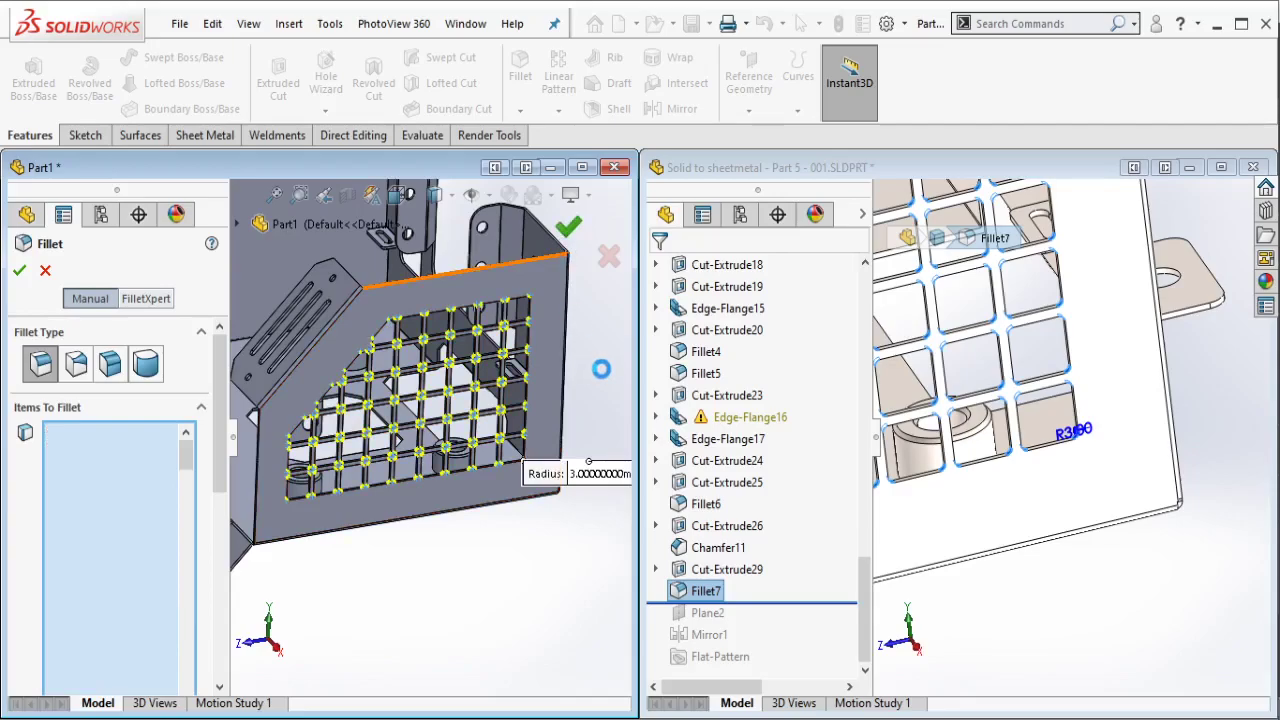
{"action": "middle_click_drag", "start_coordinate": [602, 370], "coordinate": [516, 318]}
{"action": "scroll", "coordinate": [500, 350], "scroll_direction": "down", "scroll_amount": 2}
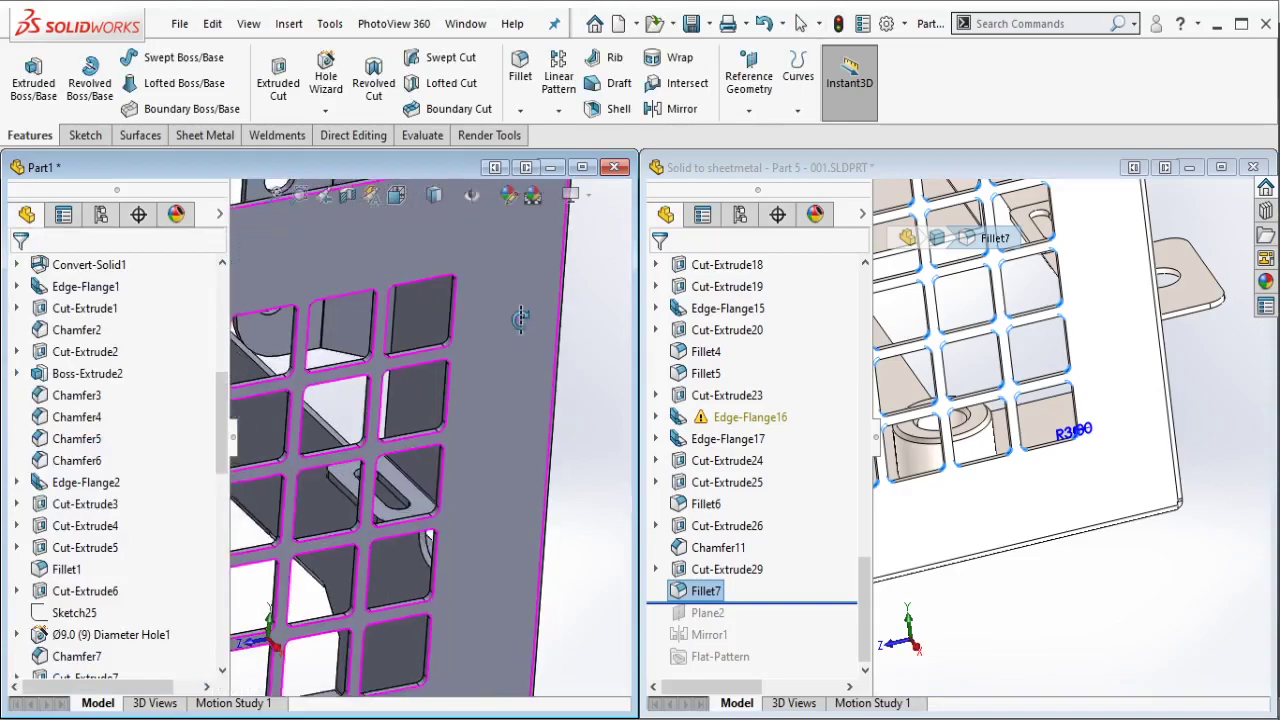
{"action": "scroll", "coordinate": [477, 376], "scroll_direction": "up", "scroll_amount": 2}
{"action": "scroll", "coordinate": [477, 376], "scroll_direction": "up", "scroll_amount": 2}
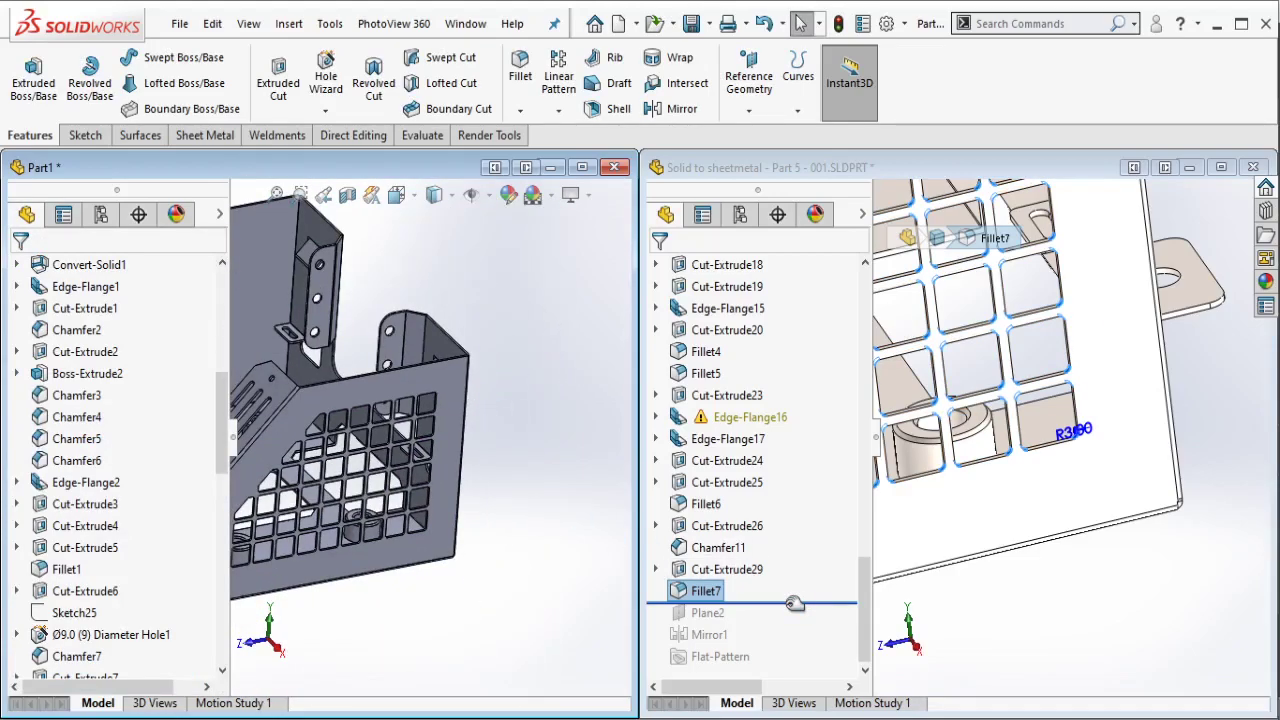
Step: Roll the reference part forward to show its Plane2
{"action": "left_click_drag", "start_coordinate": [794, 604], "coordinate": [772, 622]}
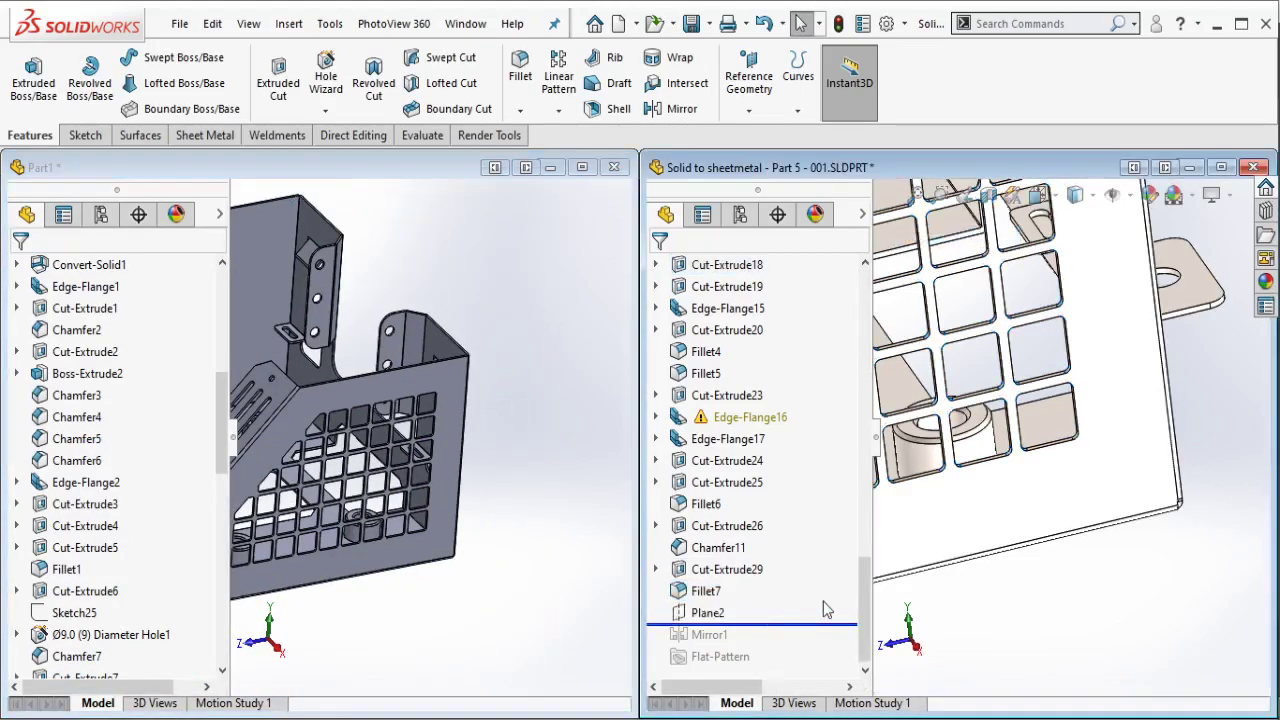
{"action": "scroll", "coordinate": [1080, 598], "scroll_direction": "up", "scroll_amount": 3}
{"action": "scroll", "coordinate": [1082, 570], "scroll_direction": "up", "scroll_amount": 3}
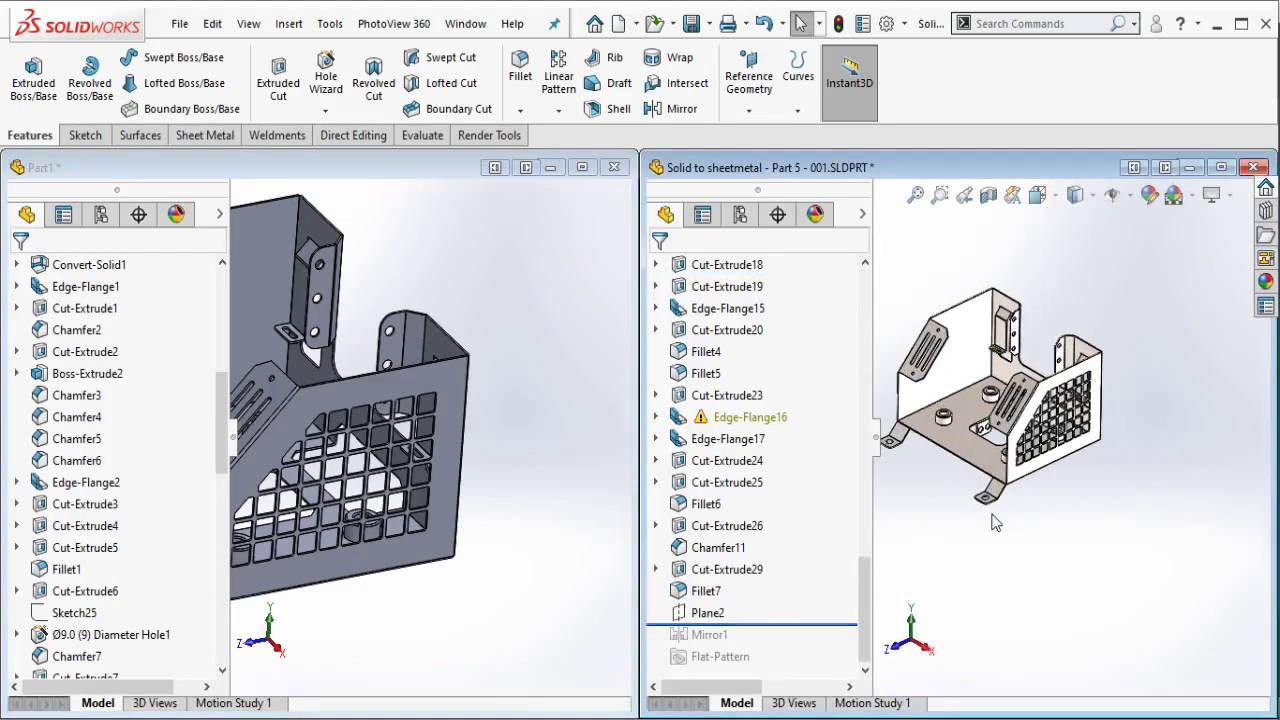
{"action": "left_click", "coordinate": [727, 614]}
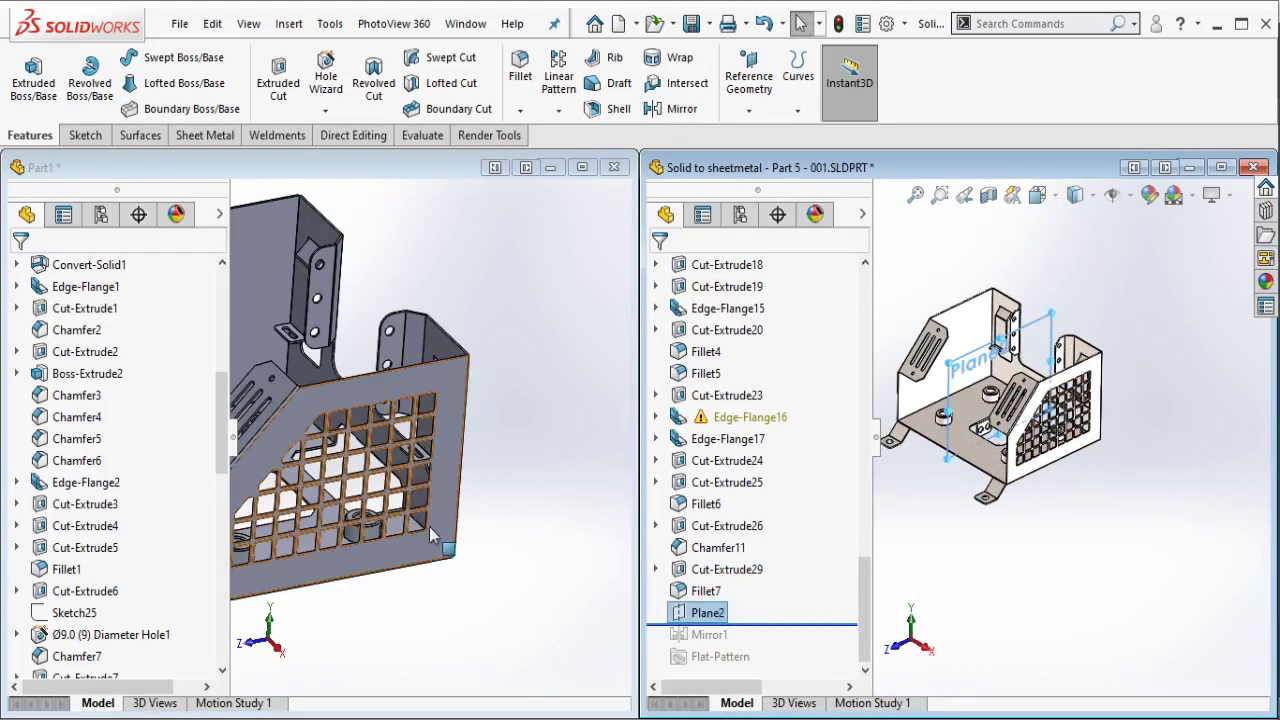
{"action": "mouse_move", "coordinate": [429, 526]}
{"action": "middle_mouse_down"}
{"action": "mouse_move", "coordinate": [403, 438]}
{"action": "mouse_move", "coordinate": [338, 416]}
{"action": "mouse_move", "coordinate": [360, 487]}
{"action": "mouse_move", "coordinate": [372, 470]}
{"action": "middle_mouse_up"}
Step: Create Plane2 in Part1 as a mid plane between the left and opposite wall faces
{"action": "left_click", "coordinate": [749, 110]}
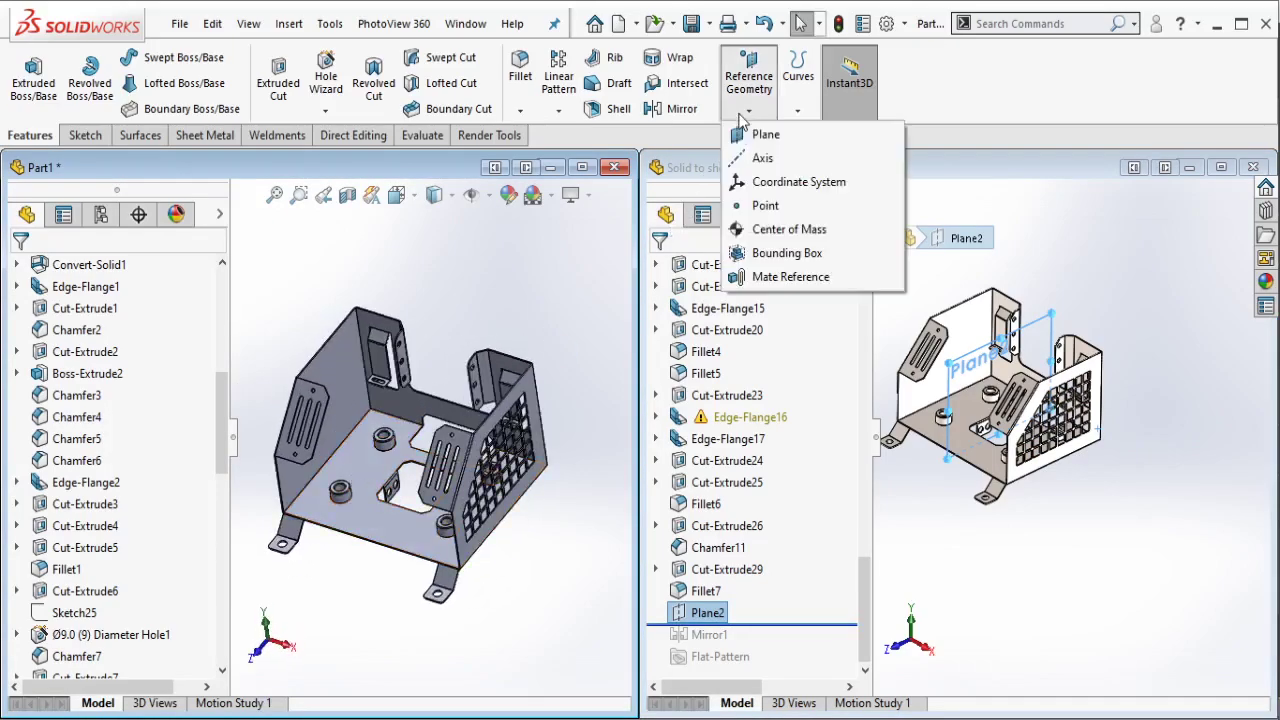
{"action": "left_click", "coordinate": [745, 134]}
{"action": "left_click", "coordinate": [330, 430]}
{"action": "middle_click_drag", "start_coordinate": [330, 430], "coordinate": [524, 431]}
{"action": "left_click", "coordinate": [526, 393]}
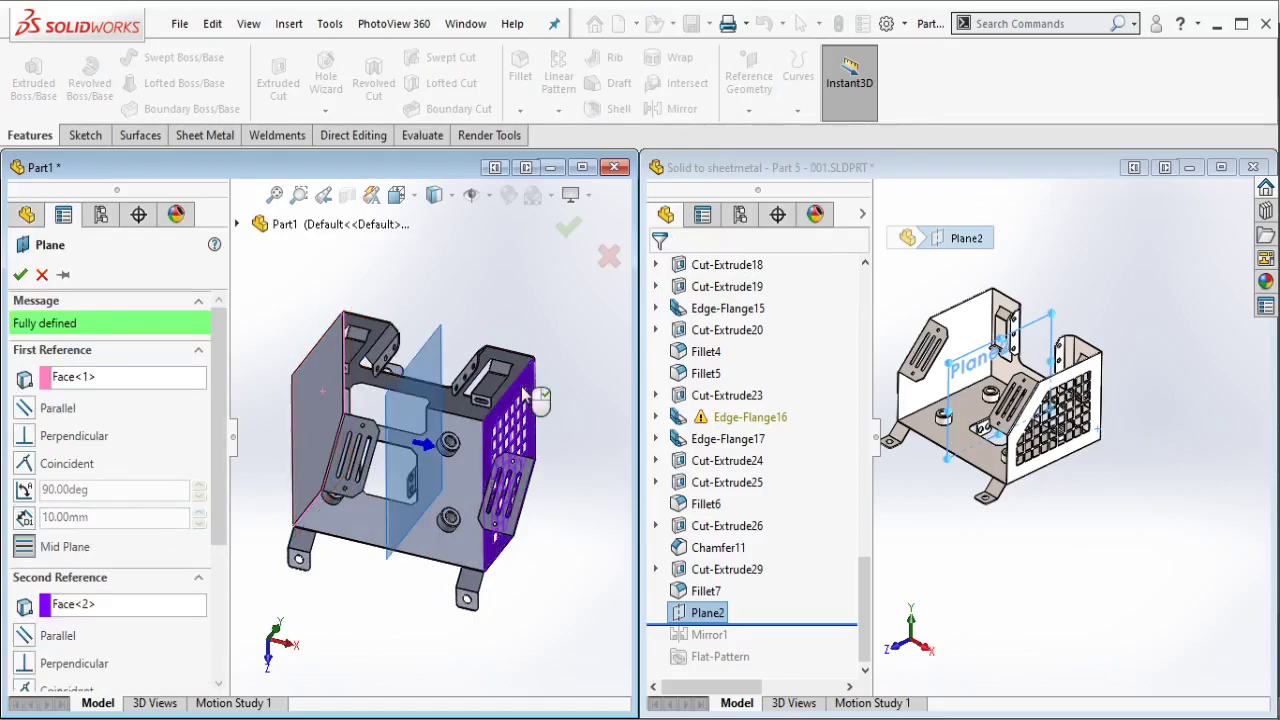
{"action": "left_click", "coordinate": [566, 229]}
{"action": "mouse_move", "coordinate": [545, 400]}
{"action": "middle_mouse_down"}
{"action": "mouse_move", "coordinate": [498, 327]}
{"action": "mouse_move", "coordinate": [465, 370]}
{"action": "middle_mouse_up"}
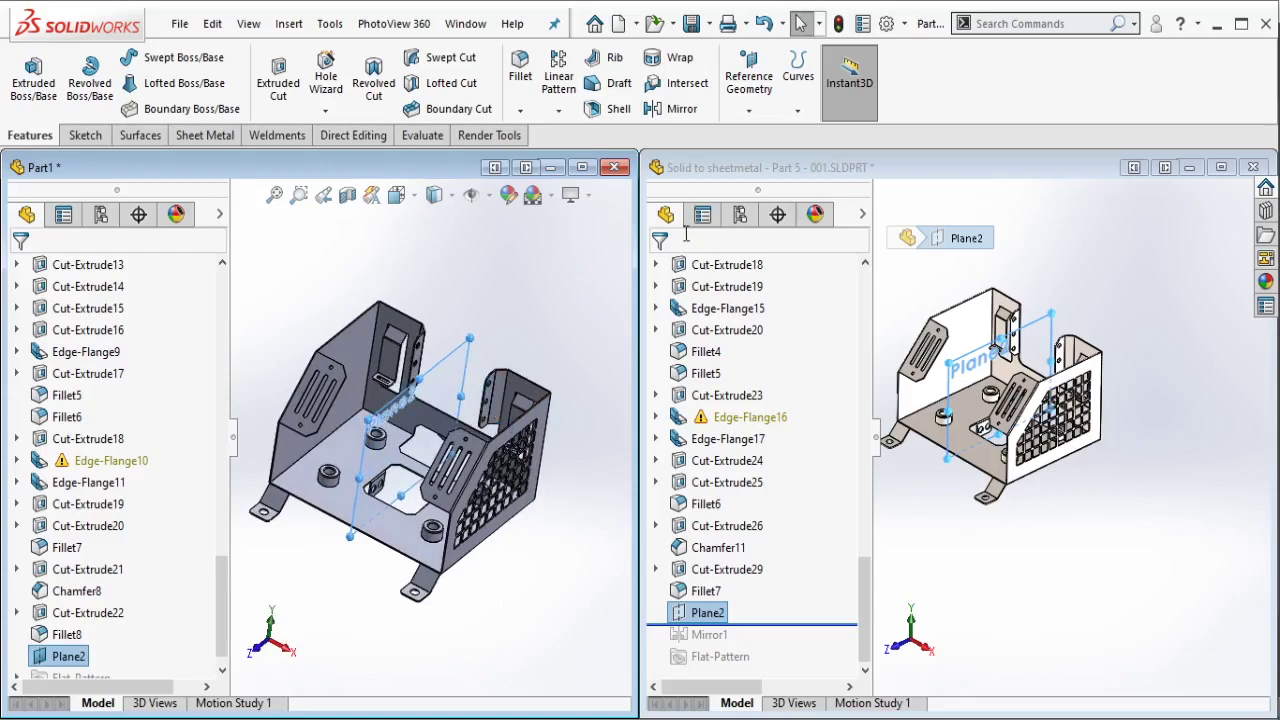
Step: Mirror Cut-Extrude22 and Fillet8 across Plane2 to create Mirror1
{"action": "left_click", "coordinate": [687, 112]}
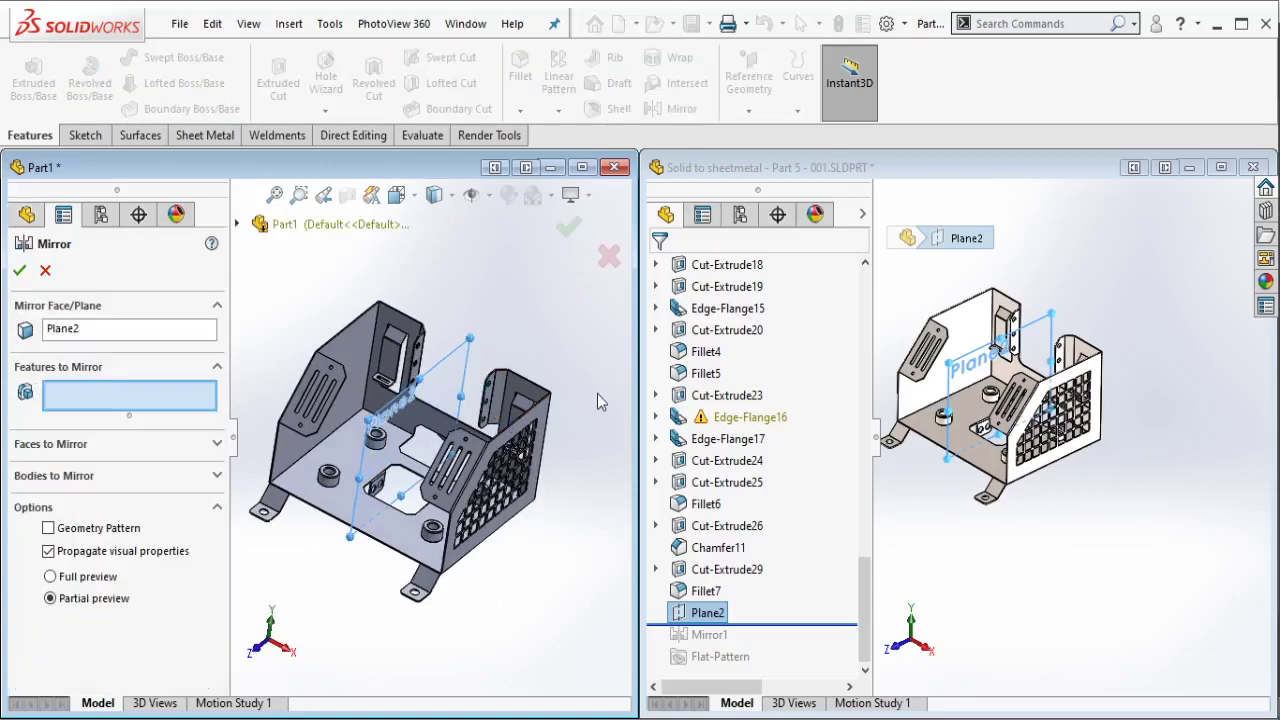
{"action": "scroll", "coordinate": [513, 432], "scroll_direction": "down", "scroll_amount": 3}
{"action": "scroll", "coordinate": [500, 500], "scroll_direction": "down", "scroll_amount": 3}
{"action": "scroll", "coordinate": [470, 535], "scroll_direction": "down", "scroll_amount": 3}
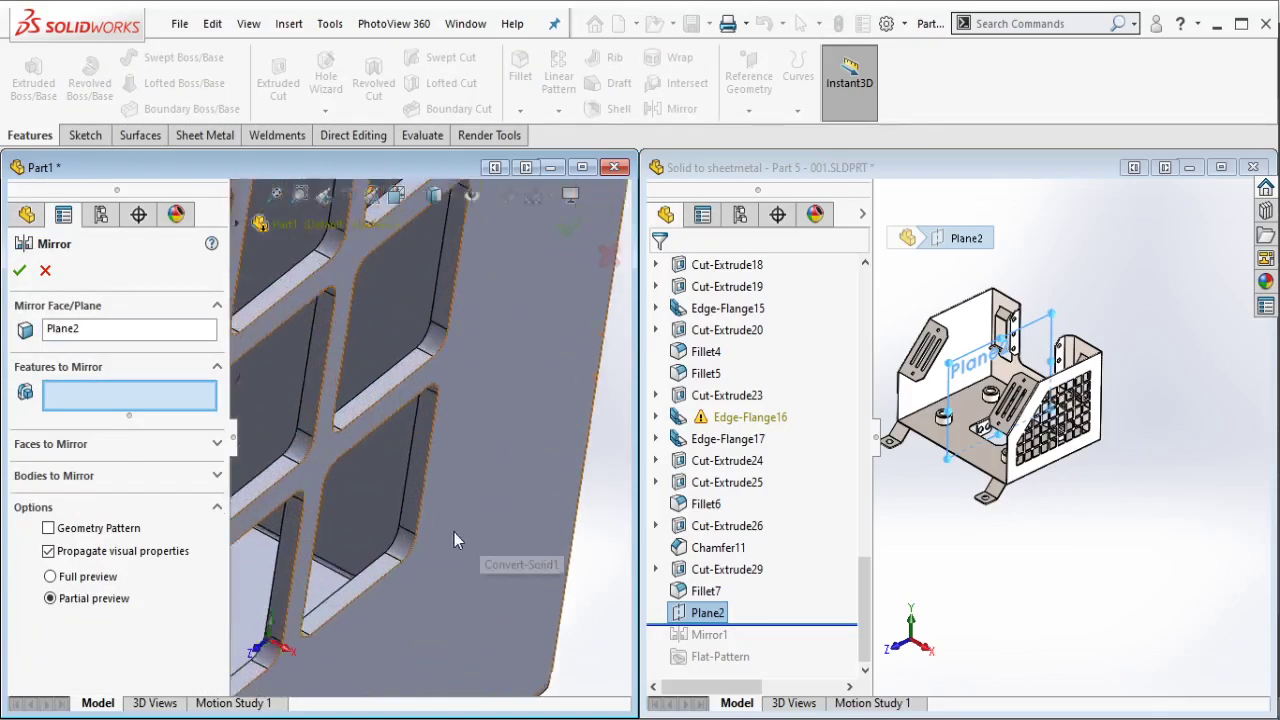
{"action": "scroll", "coordinate": [420, 510], "scroll_direction": "down", "scroll_amount": 2}
{"action": "left_click", "coordinate": [400, 500]}
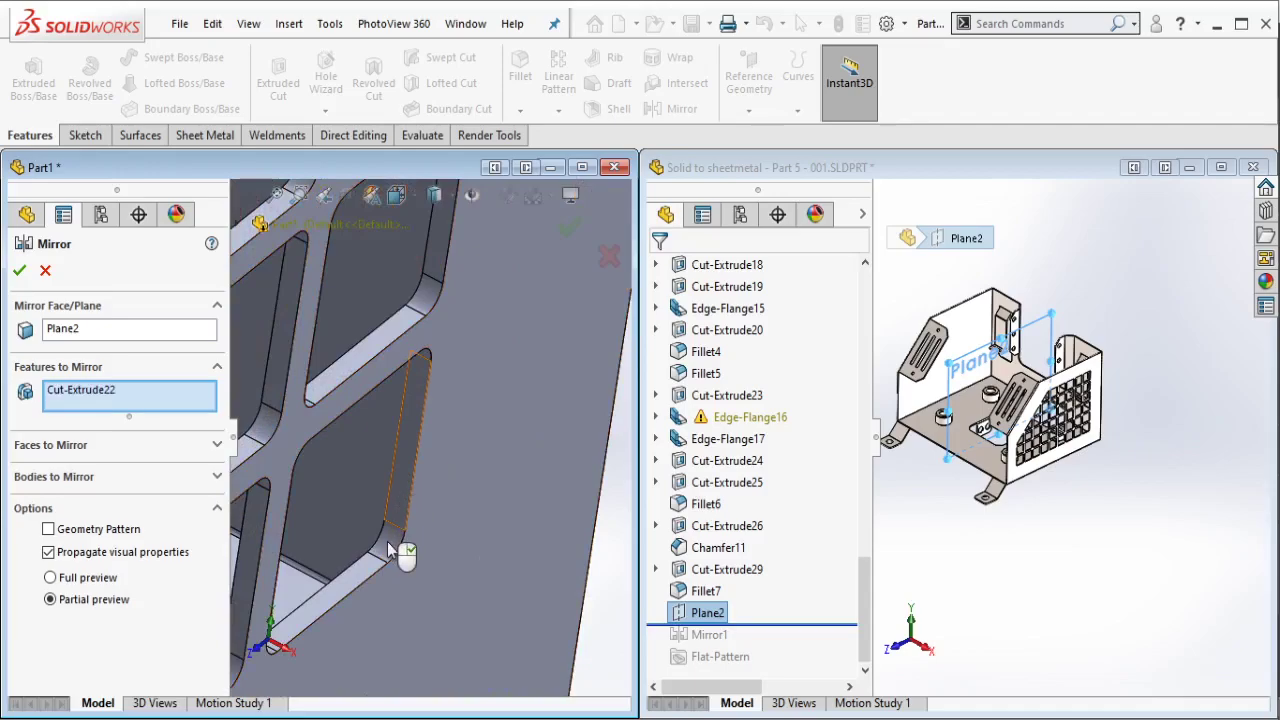
{"action": "left_click", "coordinate": [388, 548]}
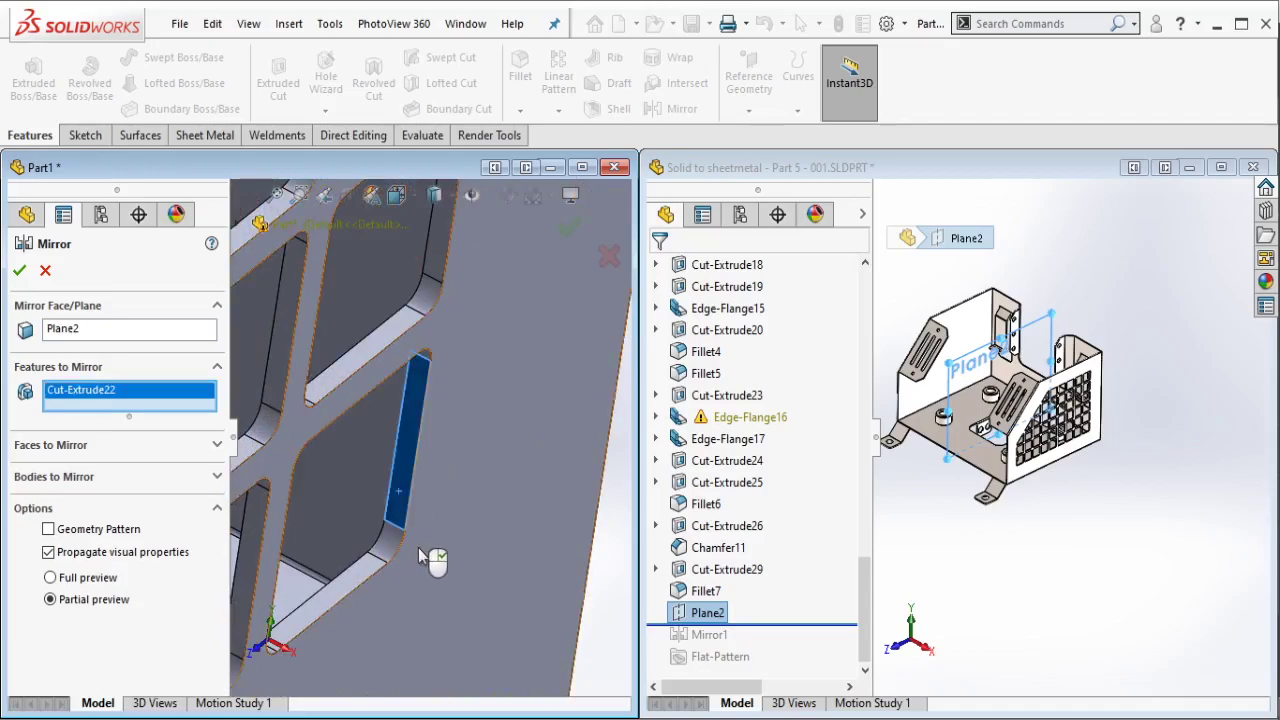
{"action": "left_click", "coordinate": [491, 497]}
{"action": "scroll", "coordinate": [491, 494], "scroll_direction": "up", "scroll_amount": 3}
{"action": "scroll", "coordinate": [410, 362], "scroll_direction": "up", "scroll_amount": 3}
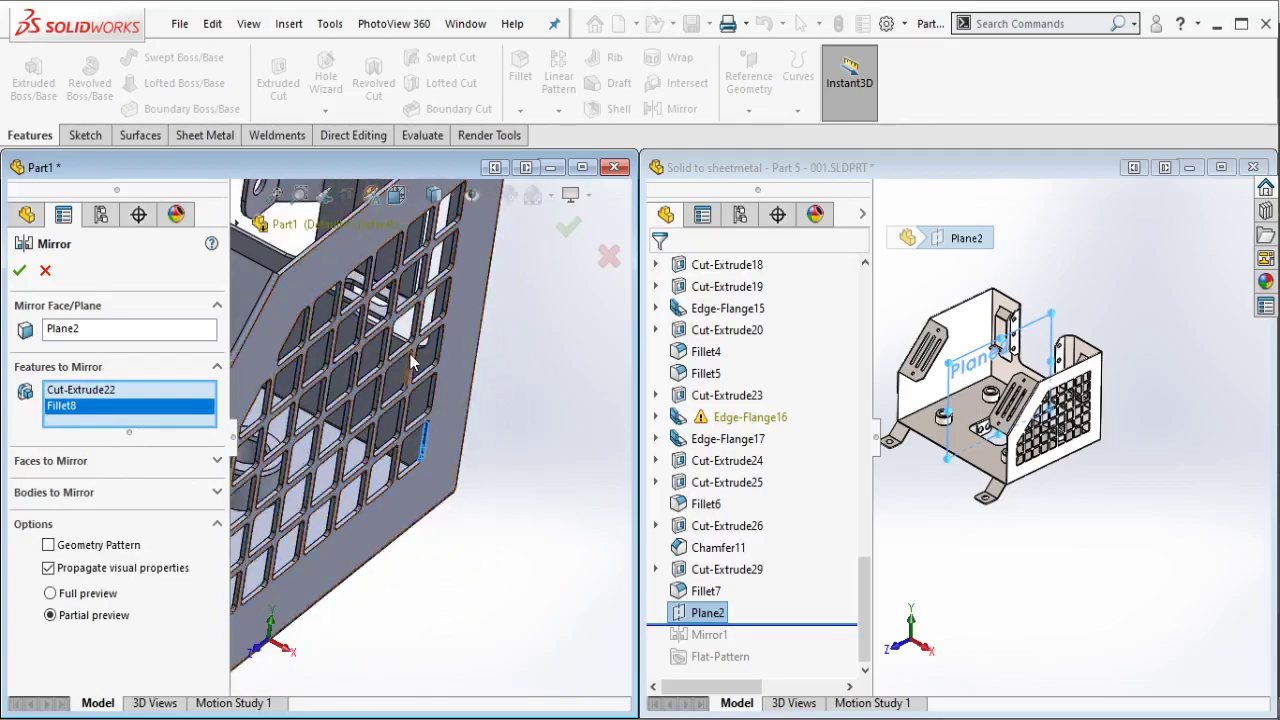
{"action": "scroll", "coordinate": [410, 362], "scroll_direction": "up", "scroll_amount": 5}
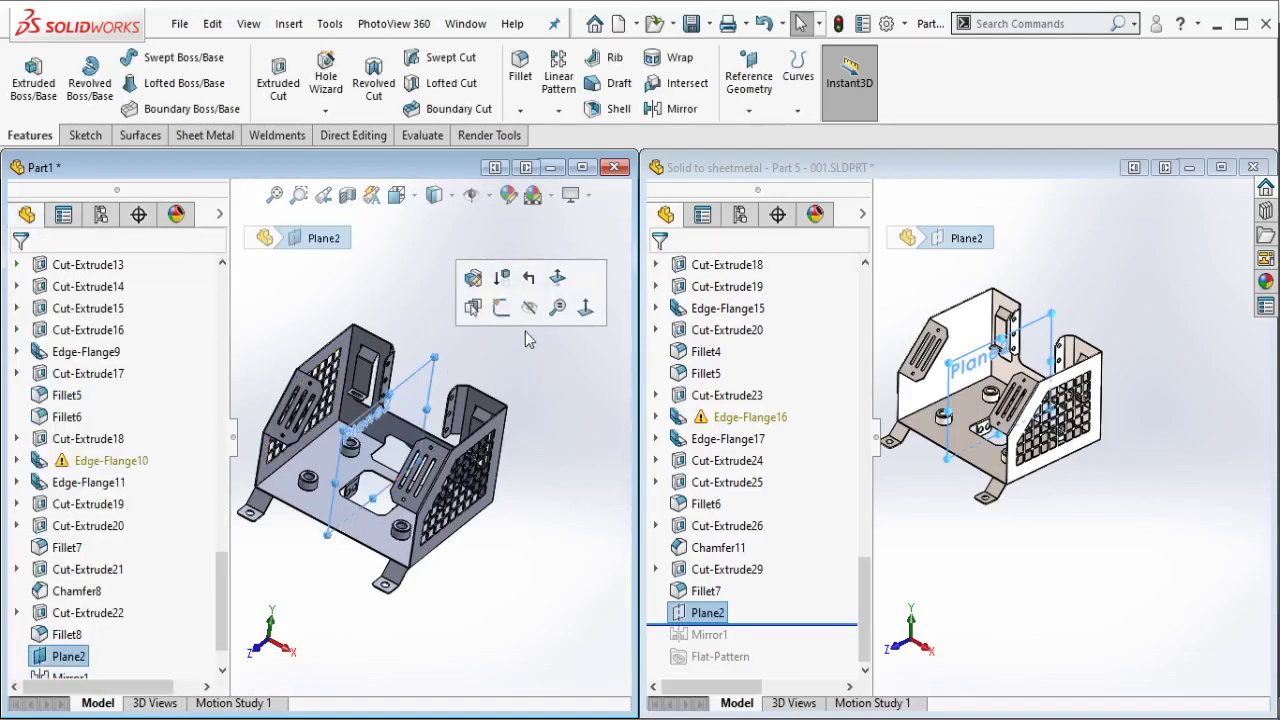
{"action": "scroll", "coordinate": [337, 386], "scroll_direction": "down", "scroll_amount": 5}
{"action": "scroll", "coordinate": [337, 386], "scroll_direction": "down", "scroll_amount": 3}
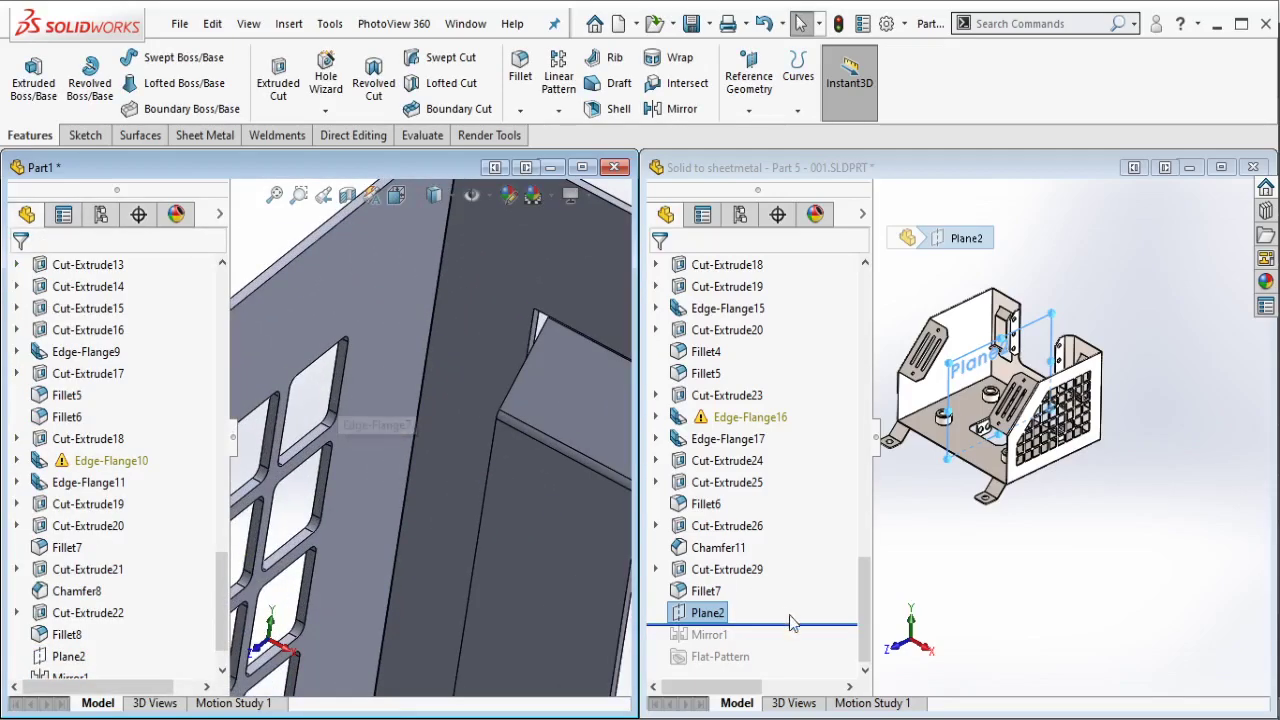
{"action": "left_click_drag", "start_coordinate": [790, 625], "coordinate": [783, 667]}
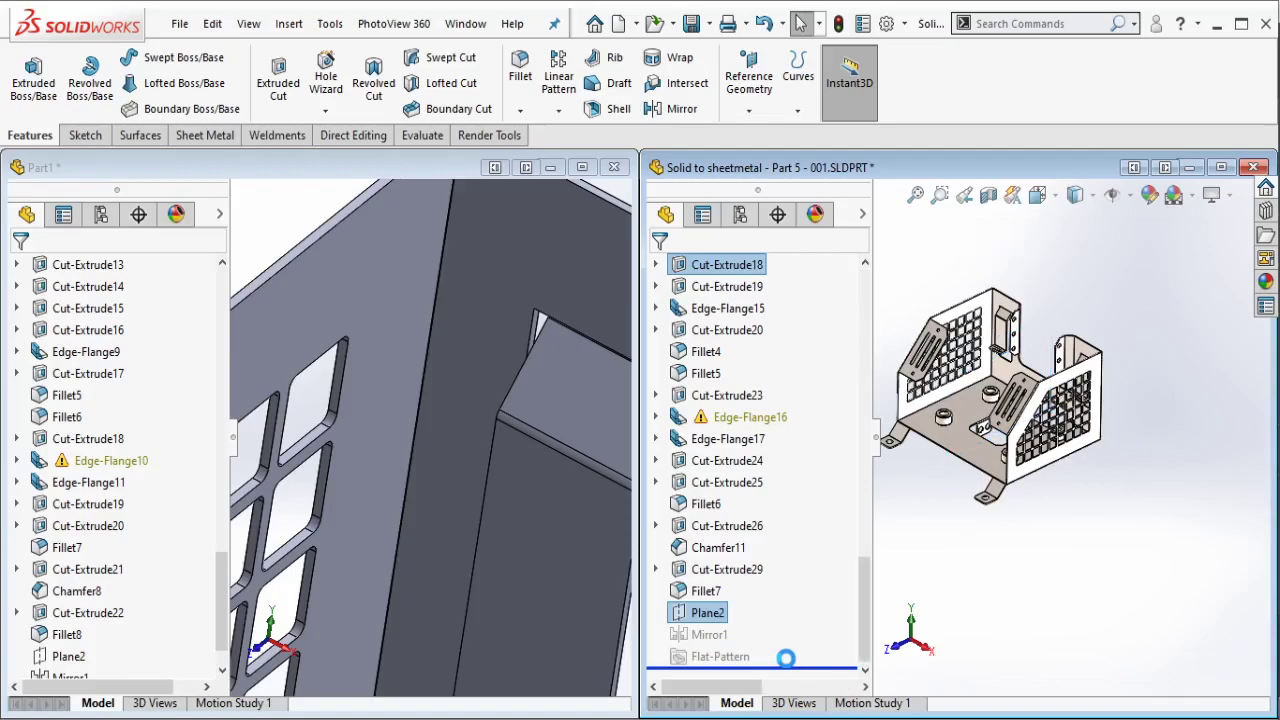
{"action": "left_click", "coordinate": [1060, 487]}
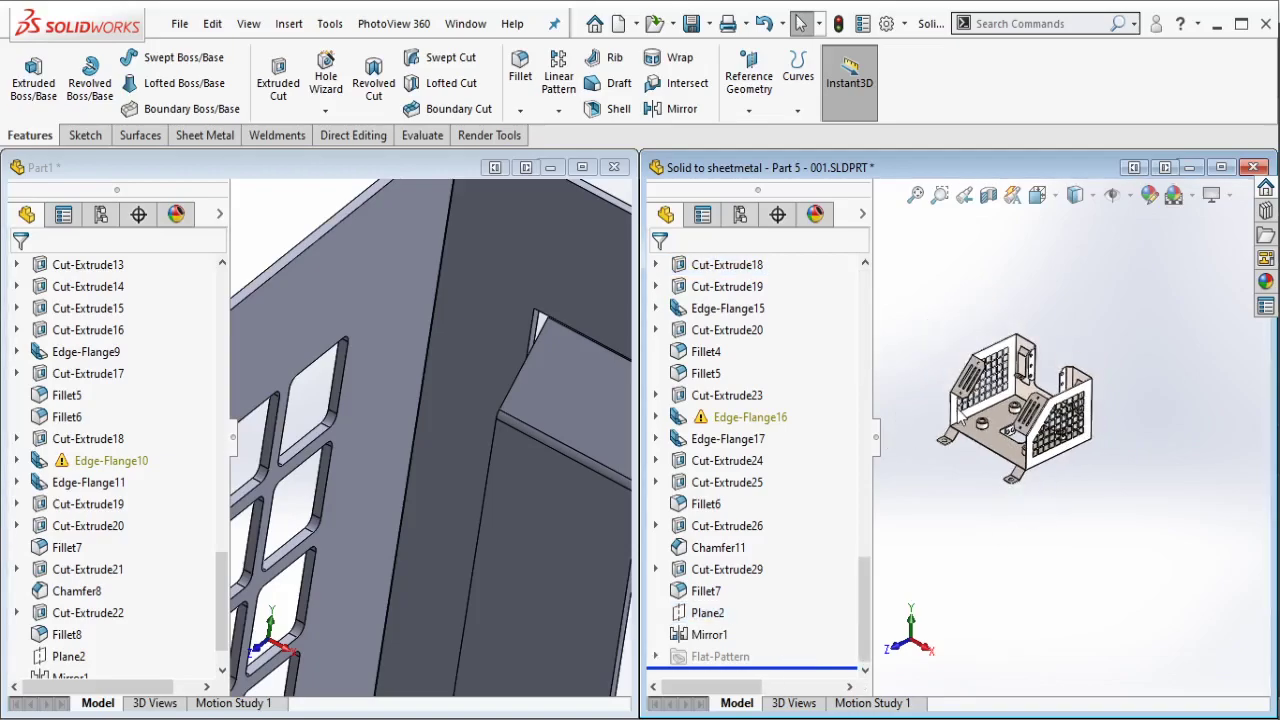
{"action": "mouse_move", "coordinate": [478, 452]}
{"action": "middle_mouse_down"}
{"action": "mouse_move", "coordinate": [447, 490]}
{"action": "mouse_move", "coordinate": [390, 483]}
{"action": "middle_mouse_up"}
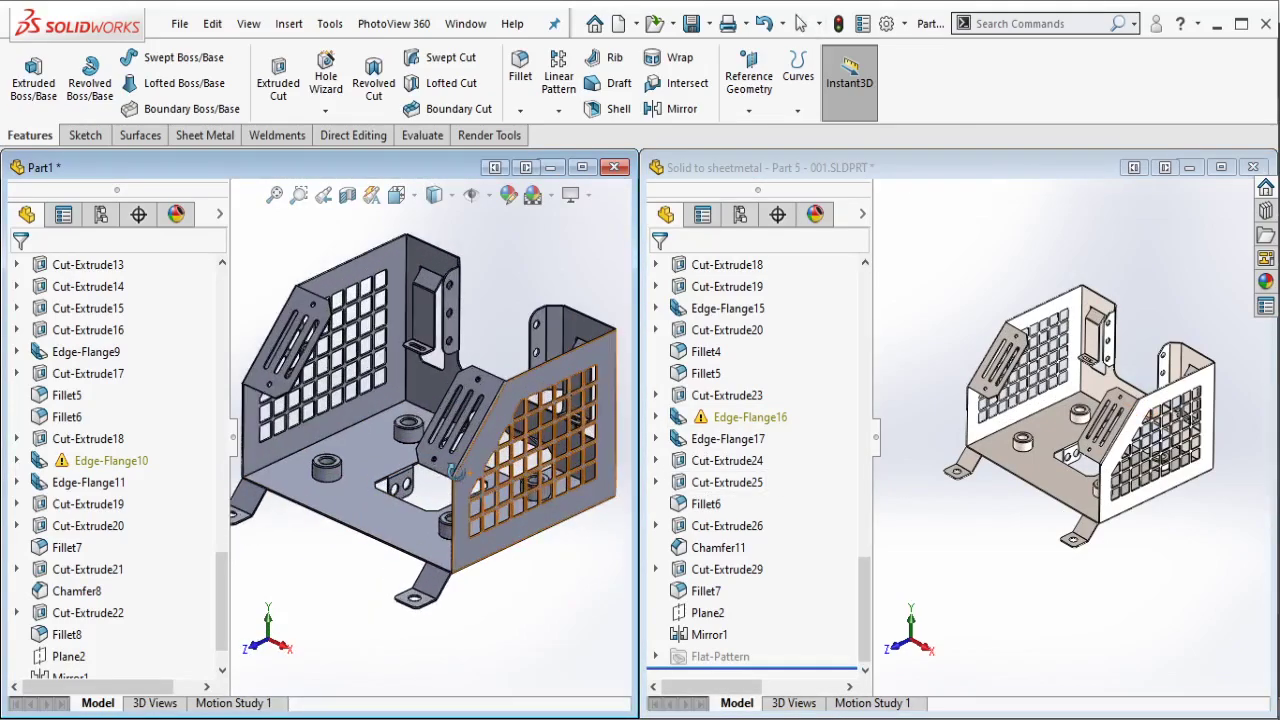
{"action": "middle_click_drag", "start_coordinate": [525, 455], "coordinate": [517, 466]}
{"action": "left_click", "coordinate": [1008, 487]}
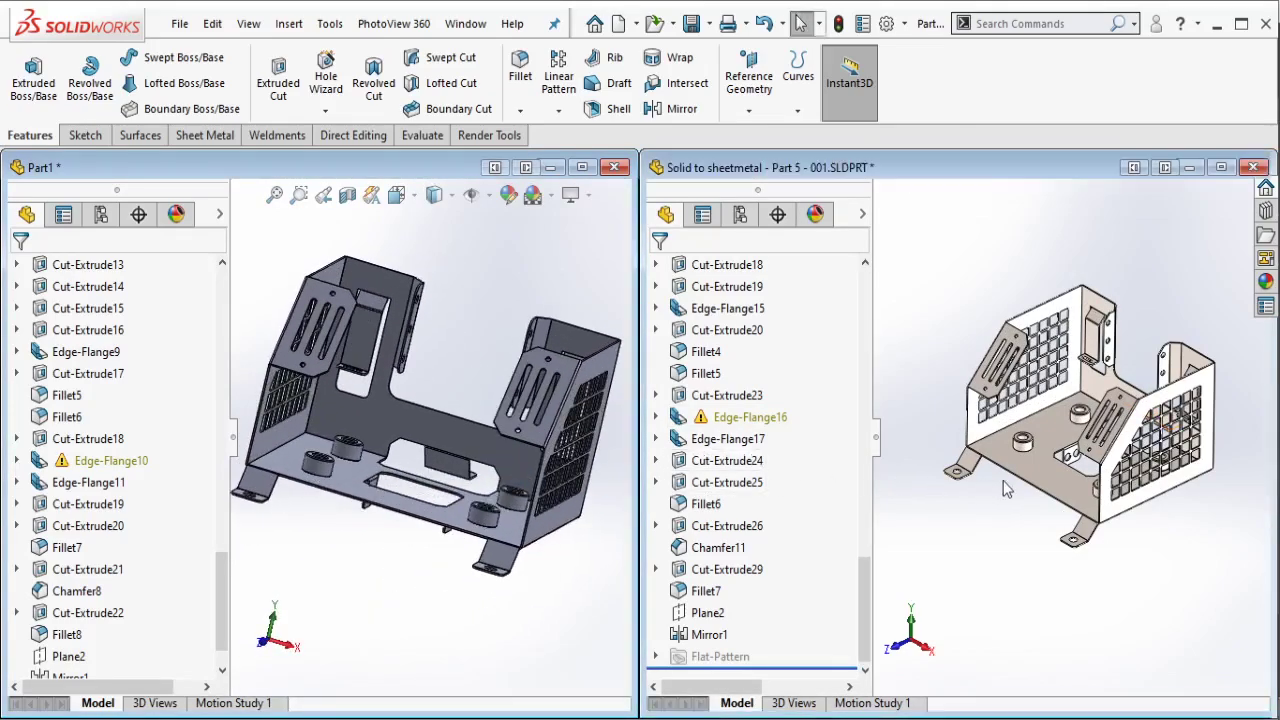
{"action": "middle_click_drag", "start_coordinate": [1010, 485], "coordinate": [1080, 450]}
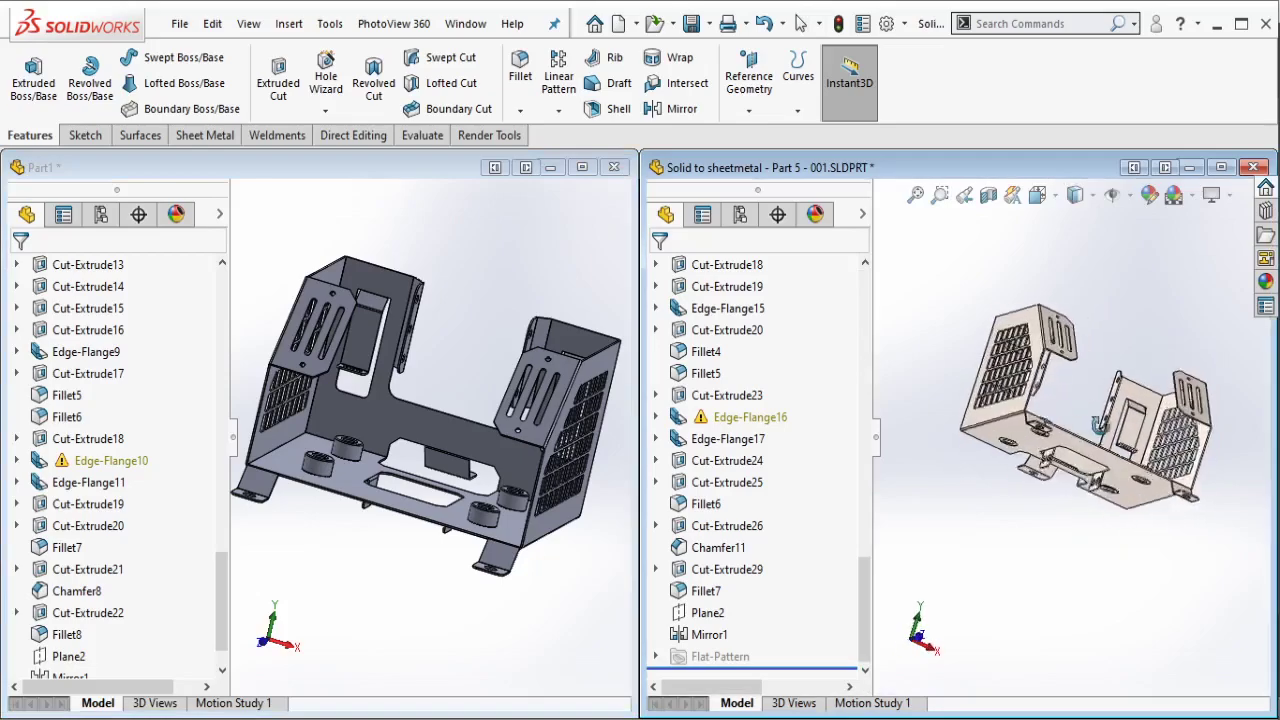
{"action": "left_click", "coordinate": [490, 476]}
{"action": "middle_click_drag", "start_coordinate": [490, 476], "coordinate": [527, 395]}
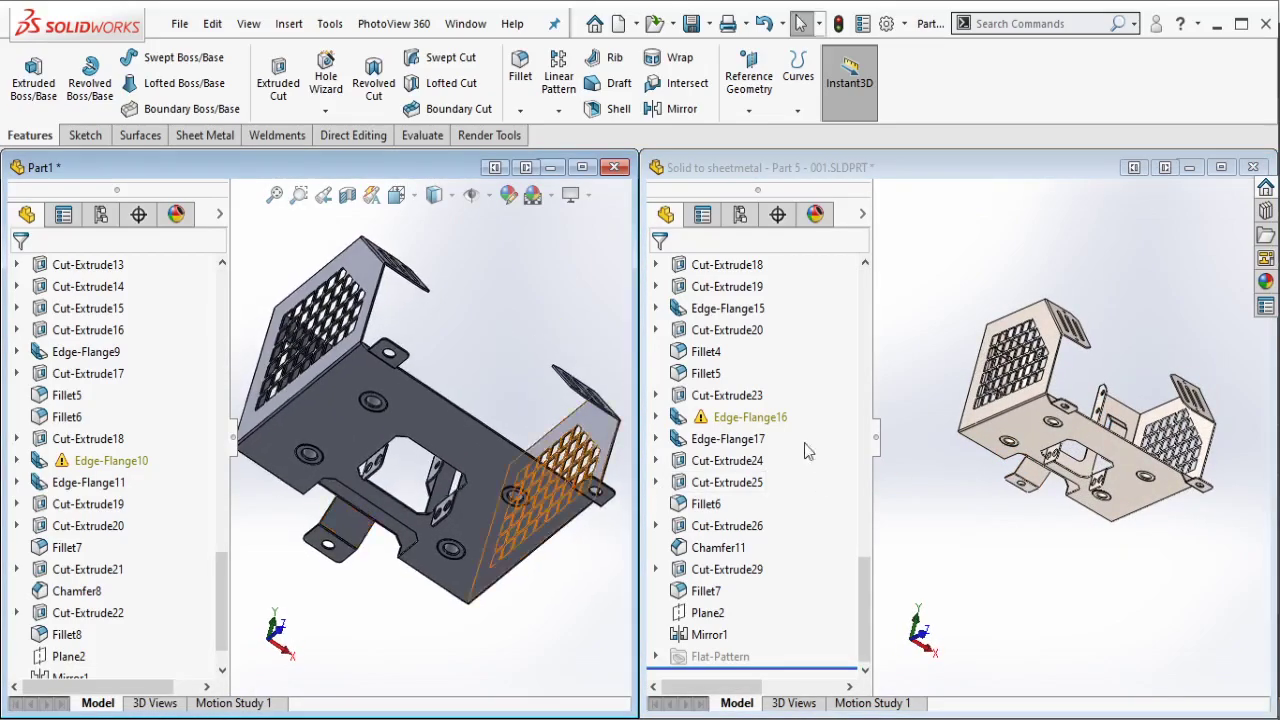
{"action": "left_click", "coordinate": [996, 456]}
{"action": "middle_click_drag", "start_coordinate": [1000, 460], "coordinate": [1095, 440]}
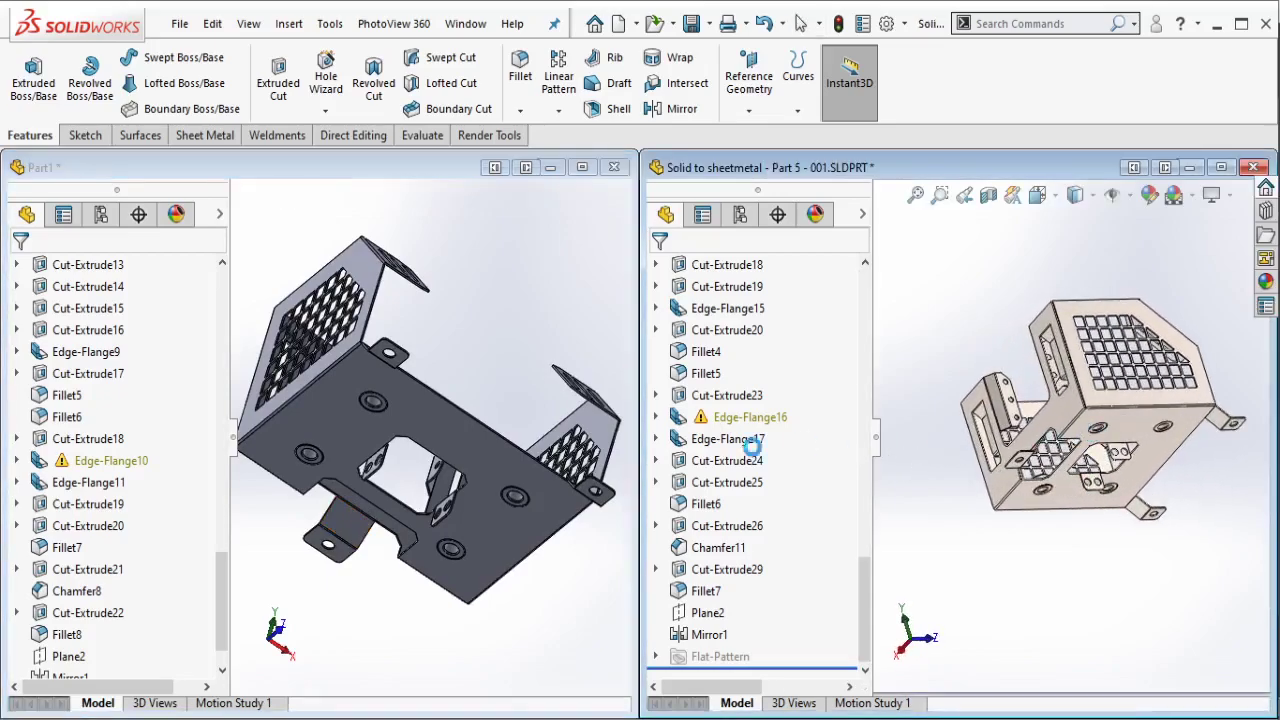
{"action": "left_click", "coordinate": [445, 470]}
{"action": "middle_click_drag", "start_coordinate": [445, 470], "coordinate": [558, 455]}
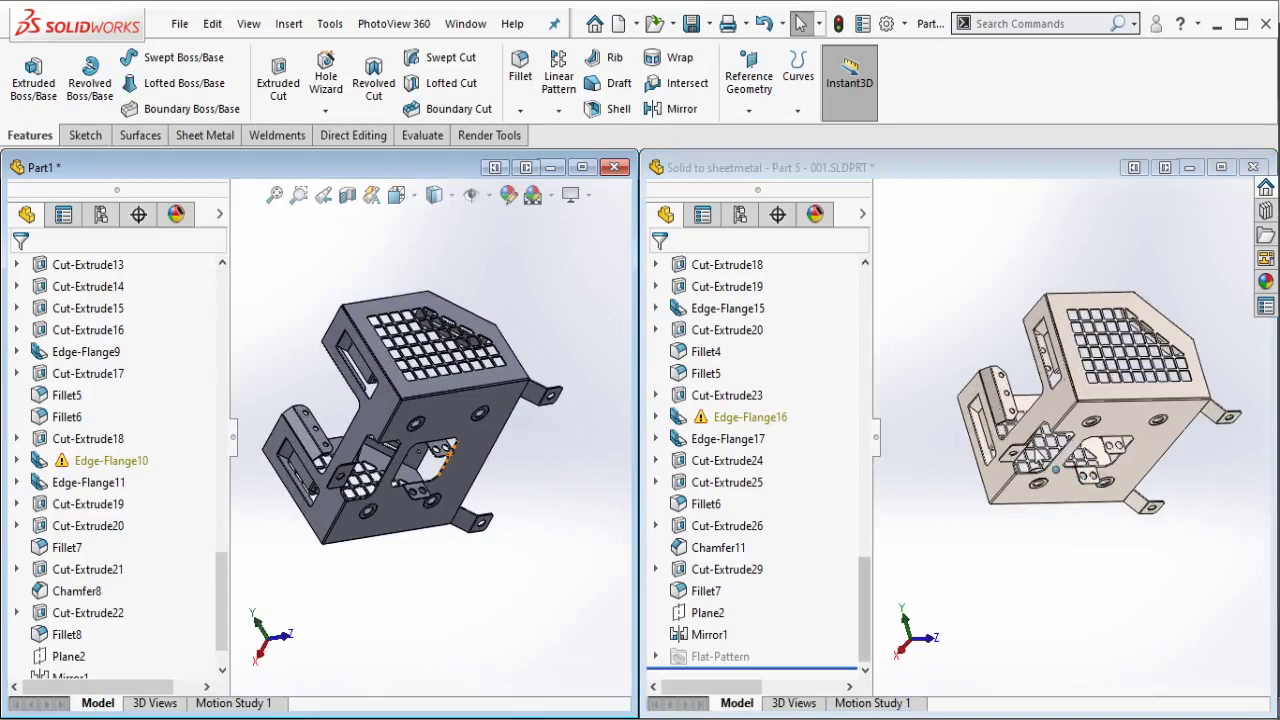
{"action": "left_click", "coordinate": [1045, 475]}
{"action": "mouse_move", "coordinate": [1063, 469]}
{"action": "middle_mouse_down"}
{"action": "mouse_move", "coordinate": [1122, 395]}
{"action": "mouse_move", "coordinate": [1090, 420]}
{"action": "middle_mouse_up"}
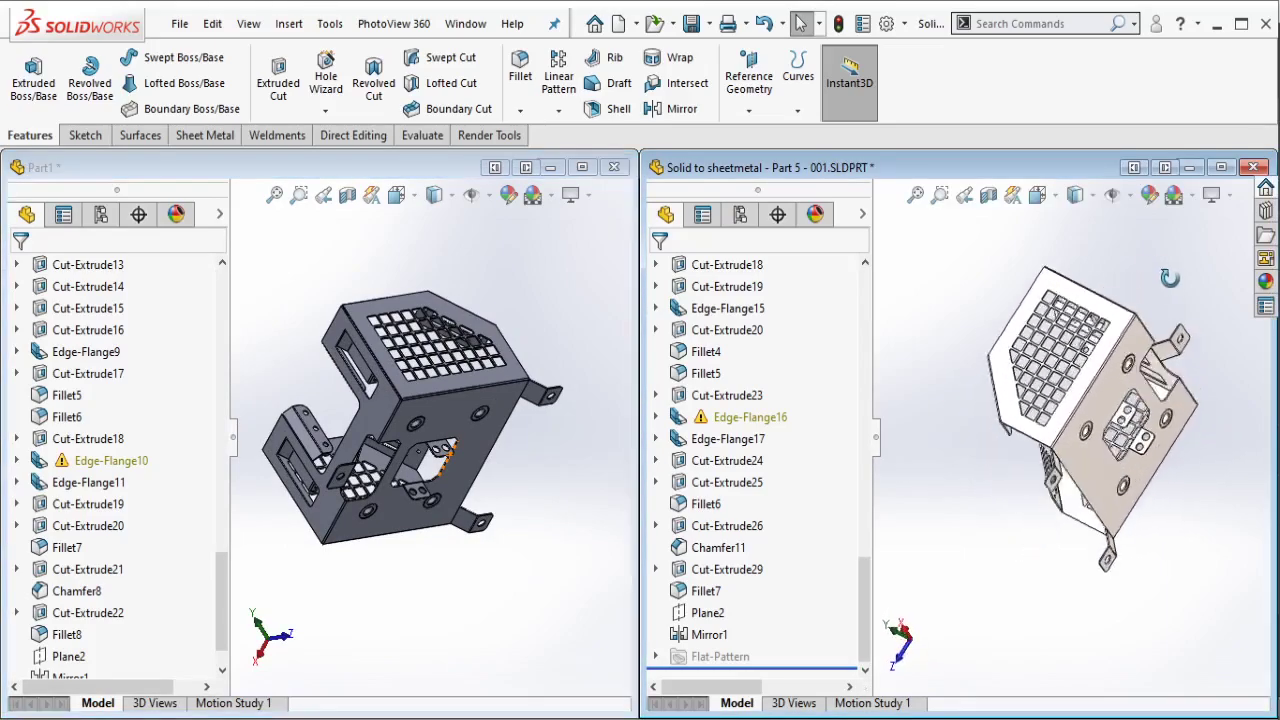
{"action": "left_click", "coordinate": [416, 391]}
{"action": "mouse_move", "coordinate": [417, 397]}
{"action": "middle_mouse_down"}
{"action": "mouse_move", "coordinate": [642, 323]}
{"action": "mouse_move", "coordinate": [560, 360]}
{"action": "middle_mouse_up"}
{"action": "left_click", "coordinate": [1100, 455]}
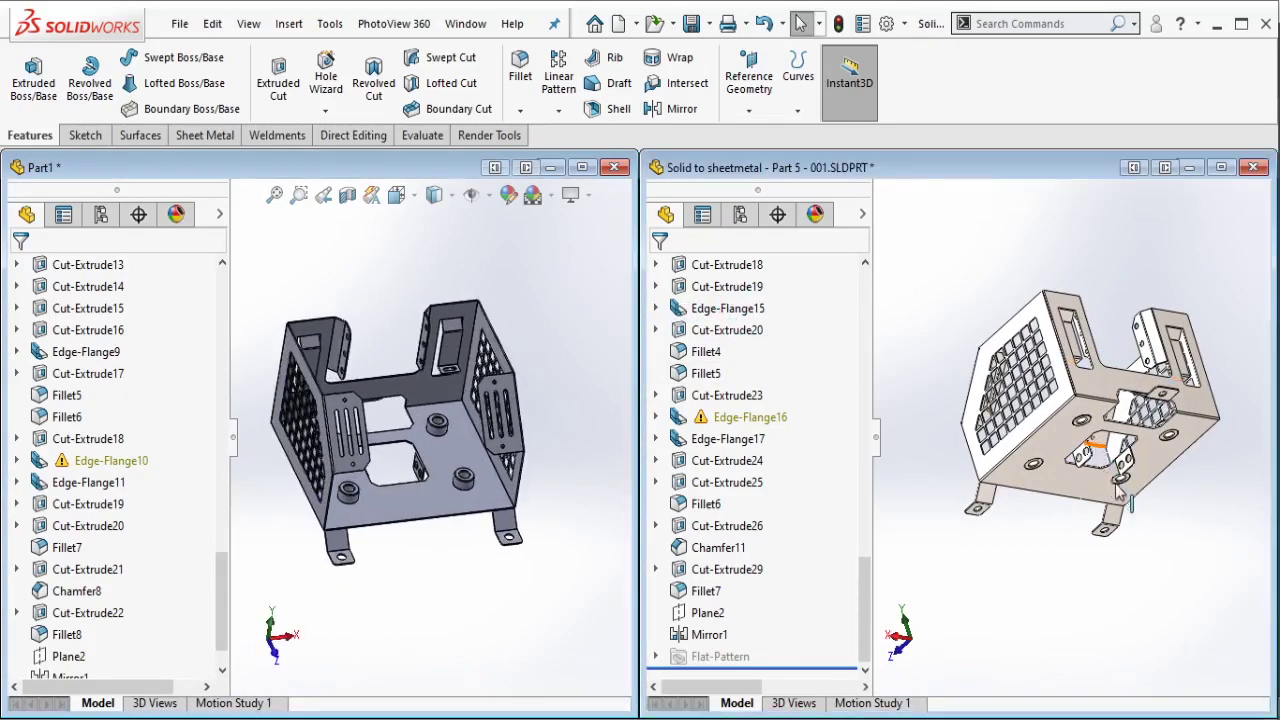
{"action": "mouse_move", "coordinate": [1100, 455]}
{"action": "middle_mouse_down"}
{"action": "mouse_move", "coordinate": [1108, 440]}
{"action": "mouse_move", "coordinate": [1160, 470]}
{"action": "middle_mouse_up"}
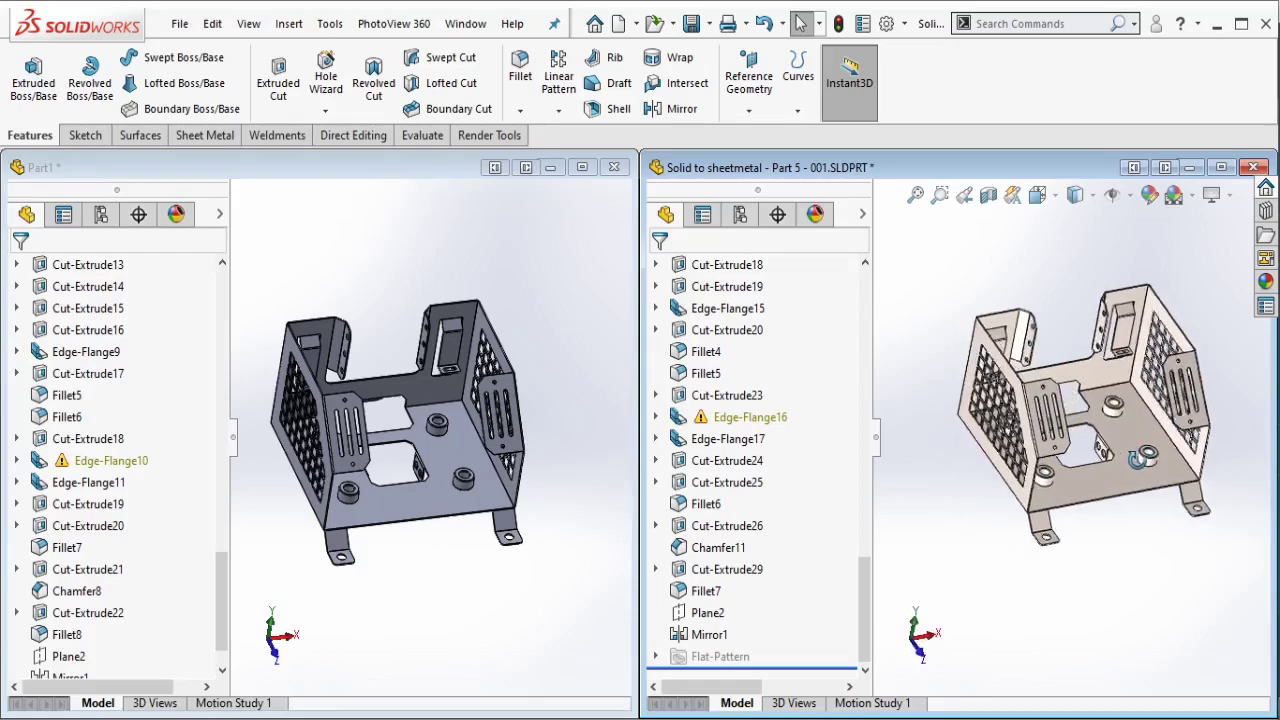
{"action": "left_click", "coordinate": [378, 191]}
{"action": "mouse_move", "coordinate": [378, 191]}
{"action": "middle_mouse_down"}
{"action": "mouse_move", "coordinate": [365, 403]}
{"action": "mouse_move", "coordinate": [420, 420]}
{"action": "mouse_move", "coordinate": [430, 448]}
{"action": "middle_mouse_up"}
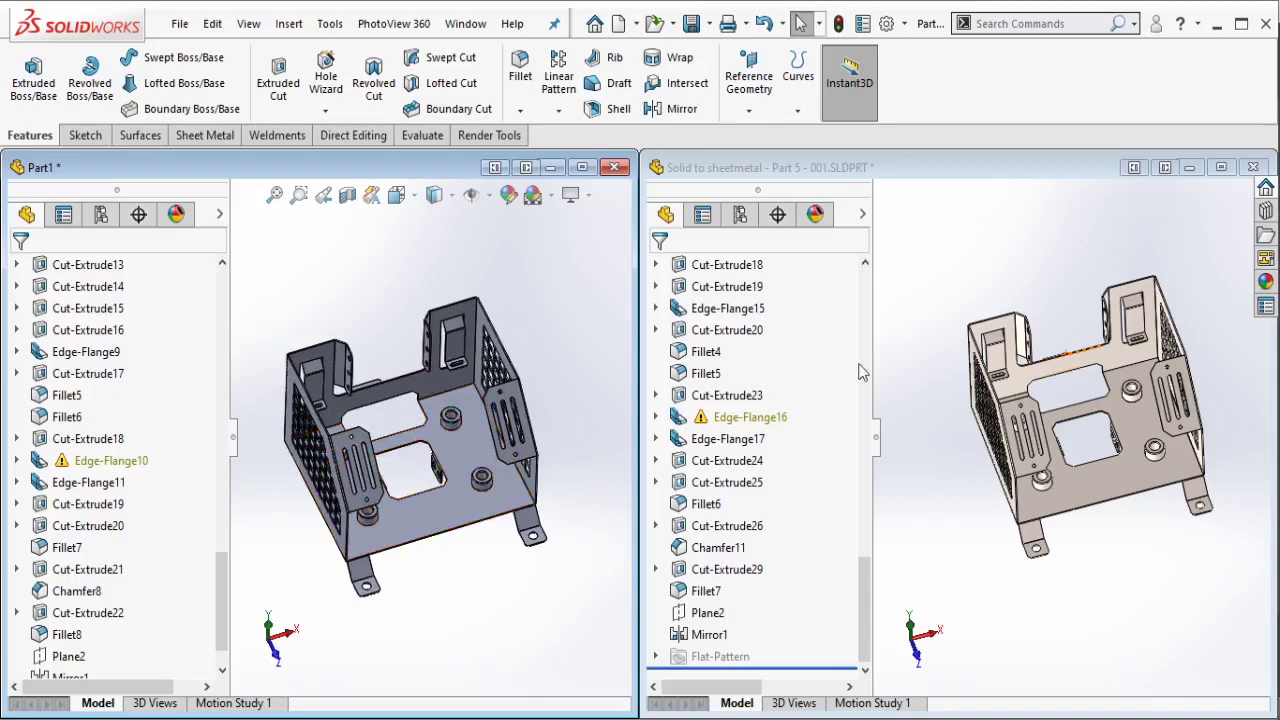
{"action": "left_click", "coordinate": [968, 325]}
Step: Flatten the reference part and then Part1 with the Sheet Metal Flatten command
{"action": "left_click", "coordinate": [200, 136]}
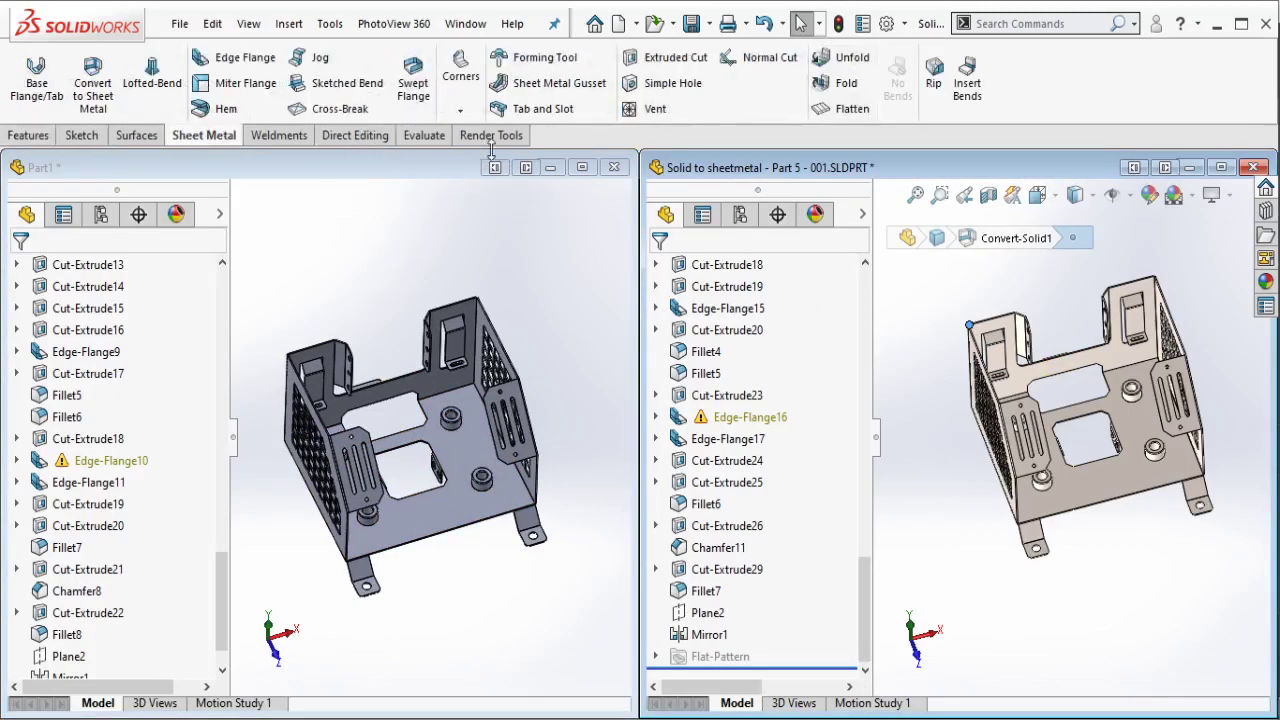
{"action": "left_click", "coordinate": [848, 108]}
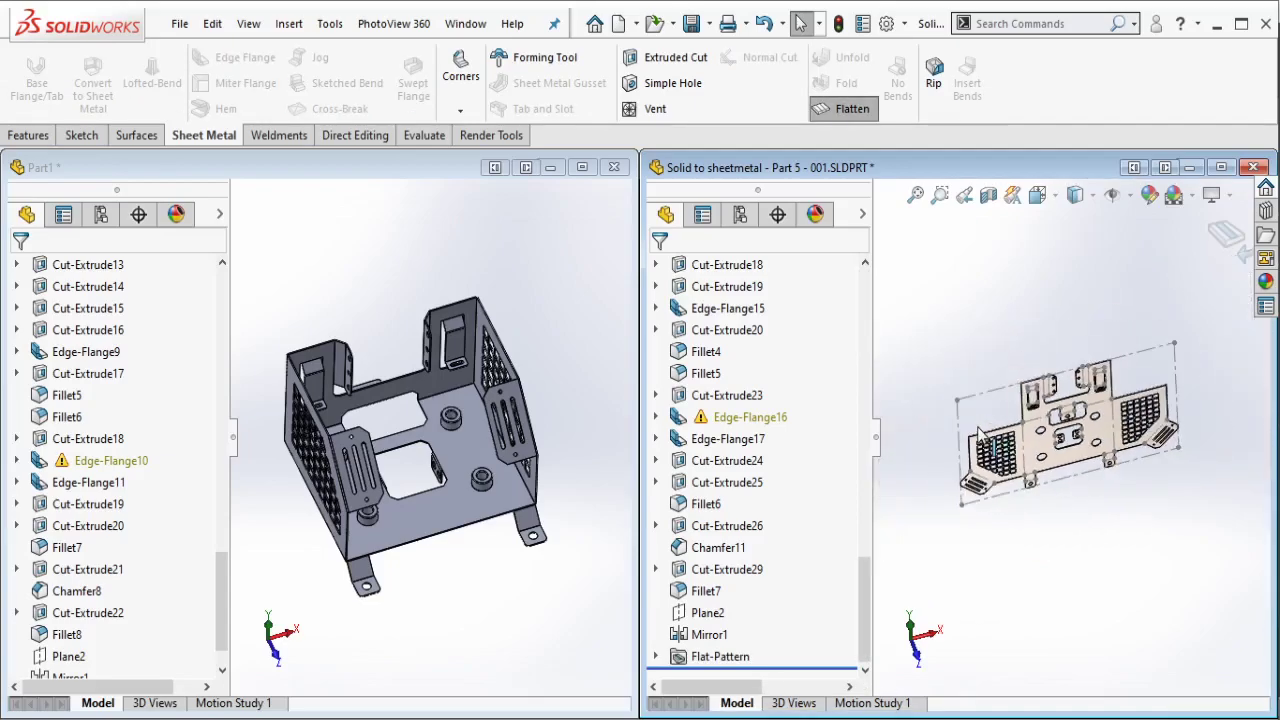
{"action": "mouse_move", "coordinate": [978, 432]}
{"action": "middle_mouse_down"}
{"action": "mouse_move", "coordinate": [981, 331]}
{"action": "mouse_move", "coordinate": [812, 446]}
{"action": "middle_mouse_up"}
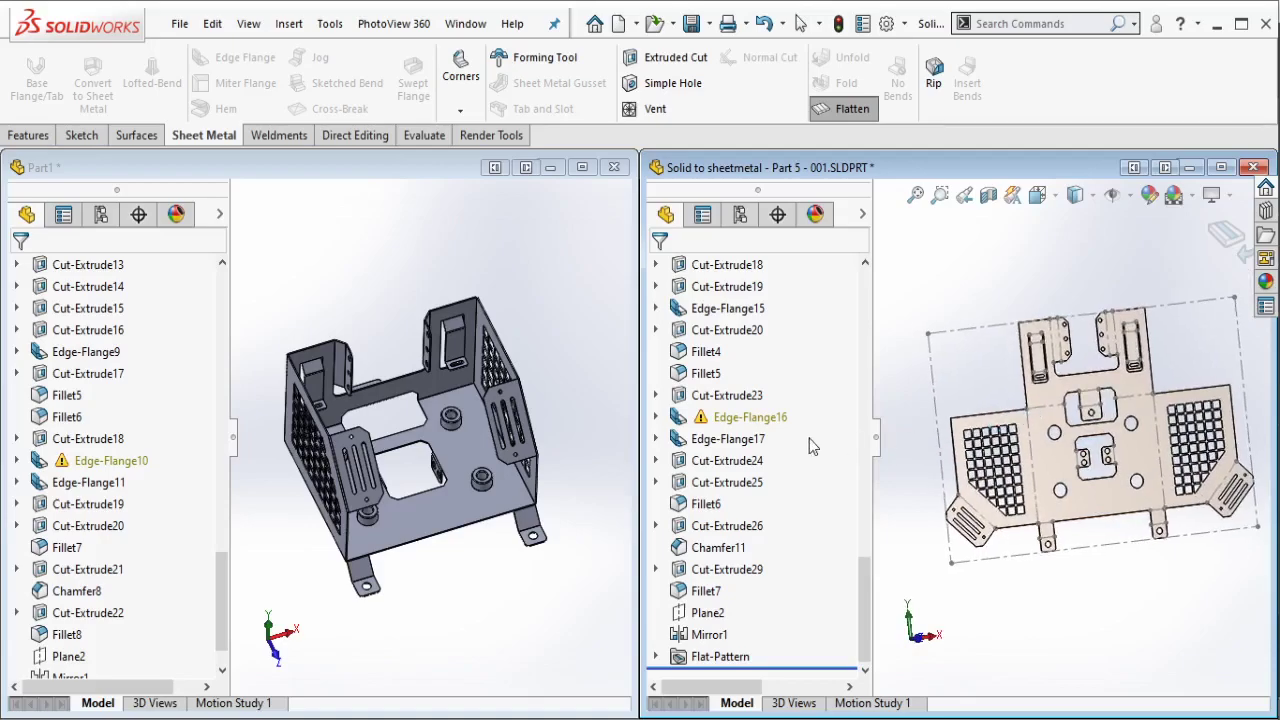
{"action": "left_click", "coordinate": [585, 430]}
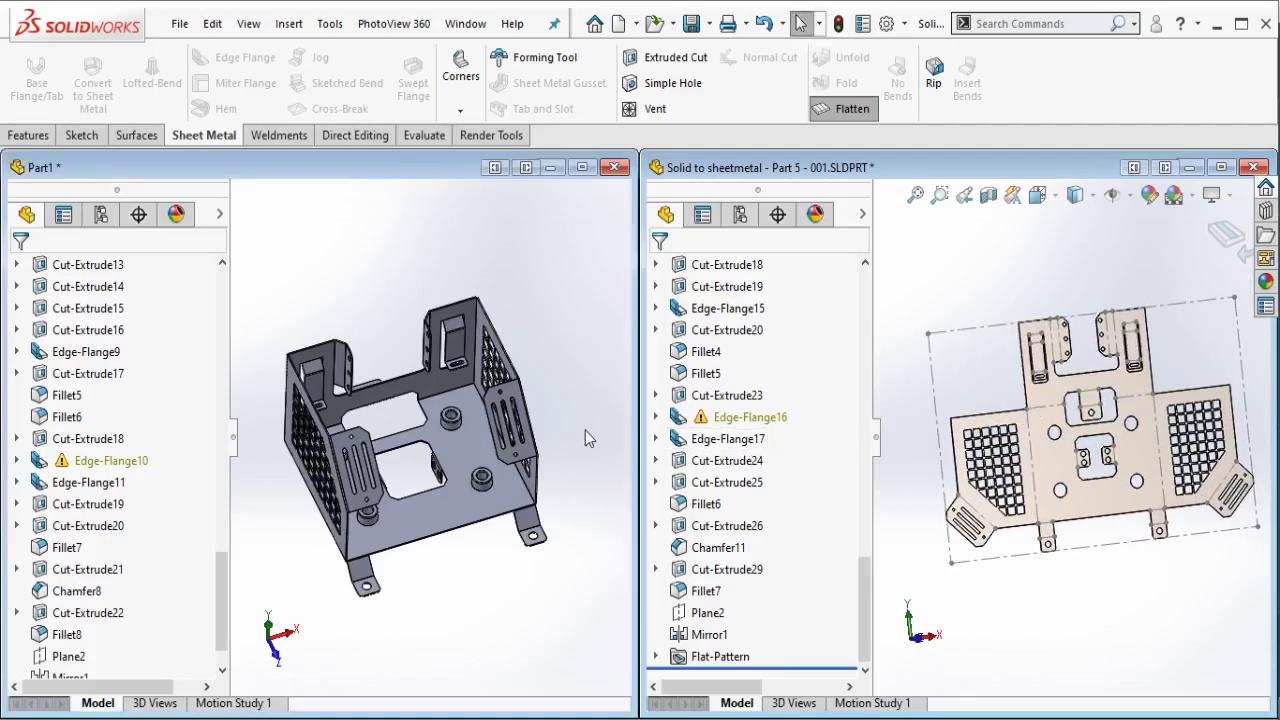
{"action": "left_click", "coordinate": [847, 110]}
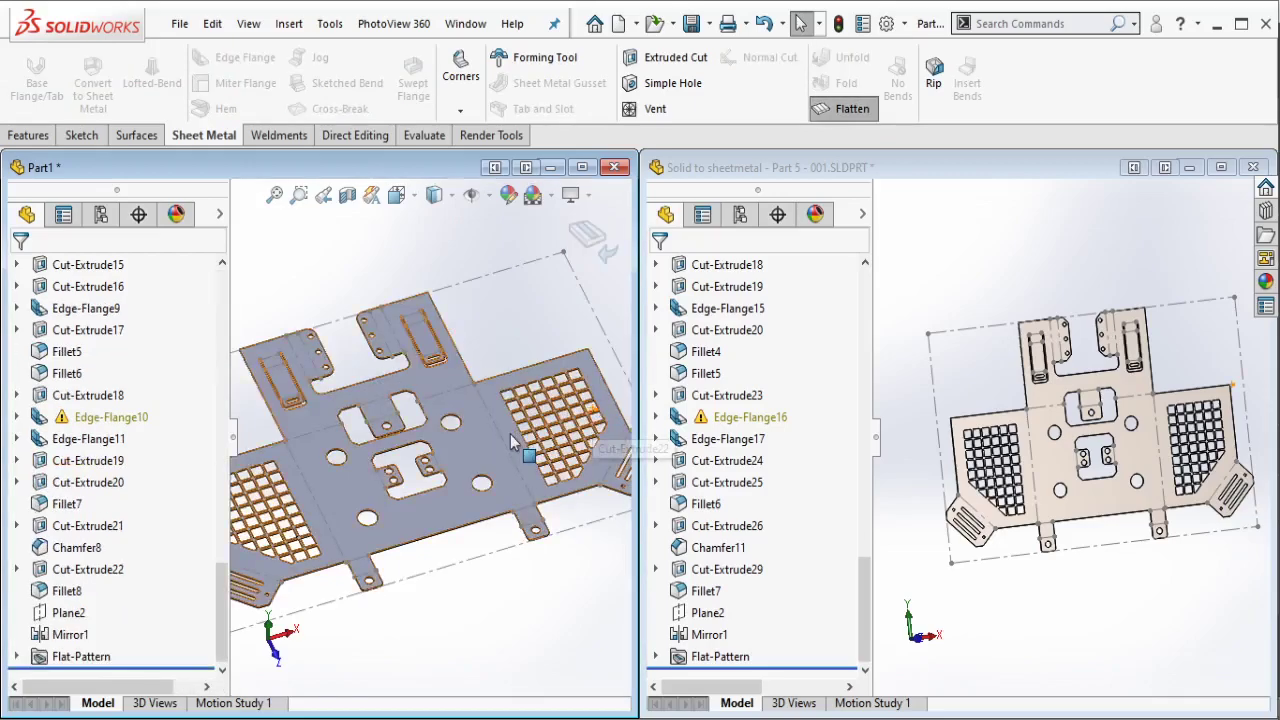
Step: Hide both feature trees and orbit the reference flat pattern
{"action": "left_click", "coordinate": [233, 447]}
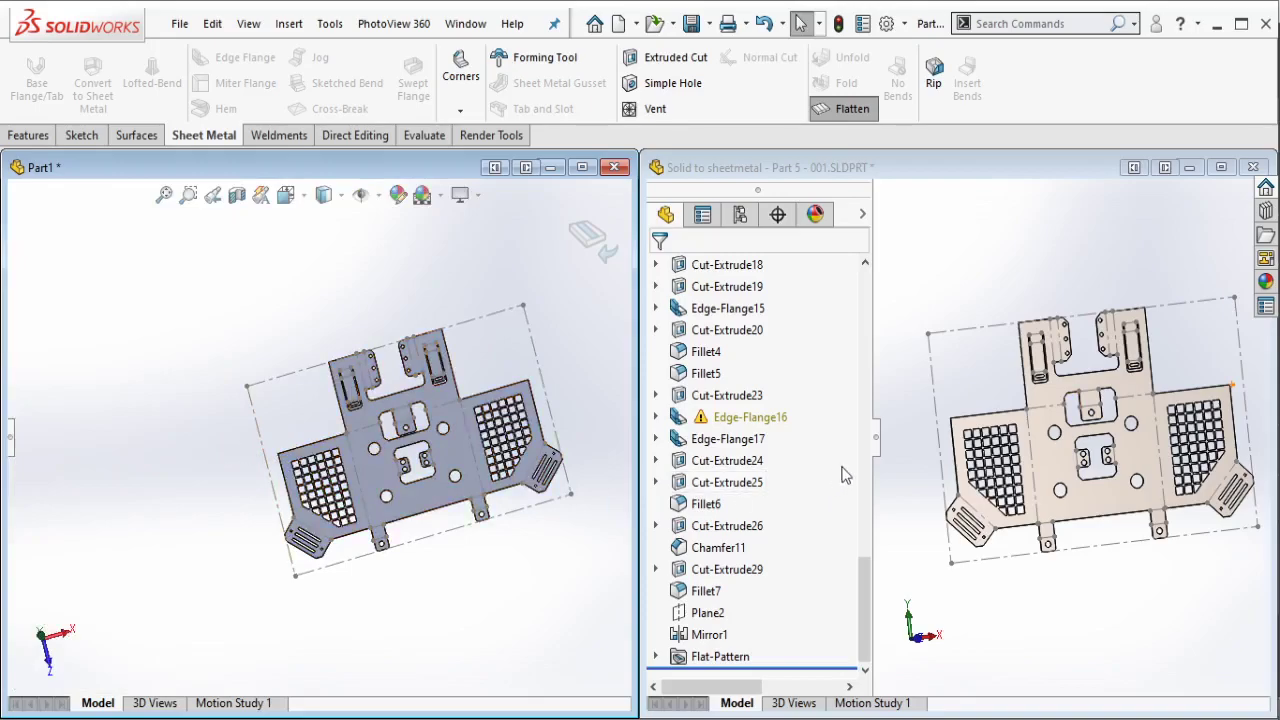
{"action": "left_click", "coordinate": [890, 455]}
{"action": "left_click", "coordinate": [812, 470]}
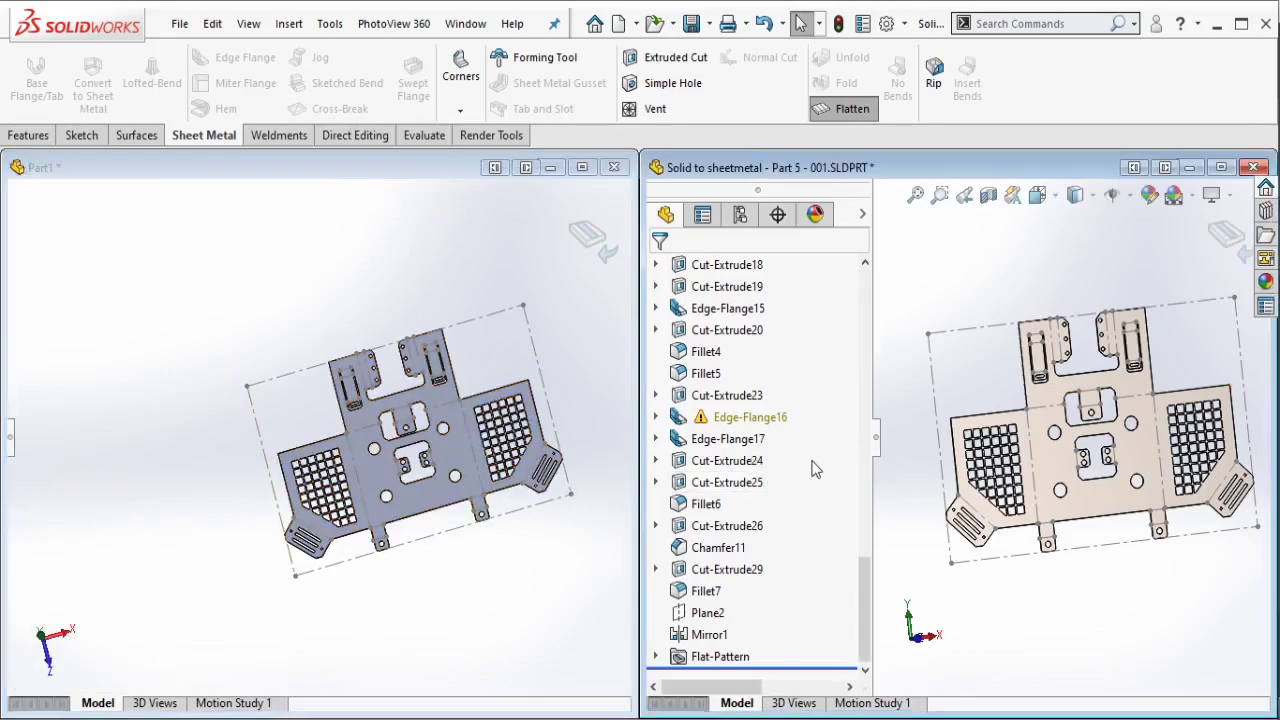
{"action": "left_click", "coordinate": [876, 437]}
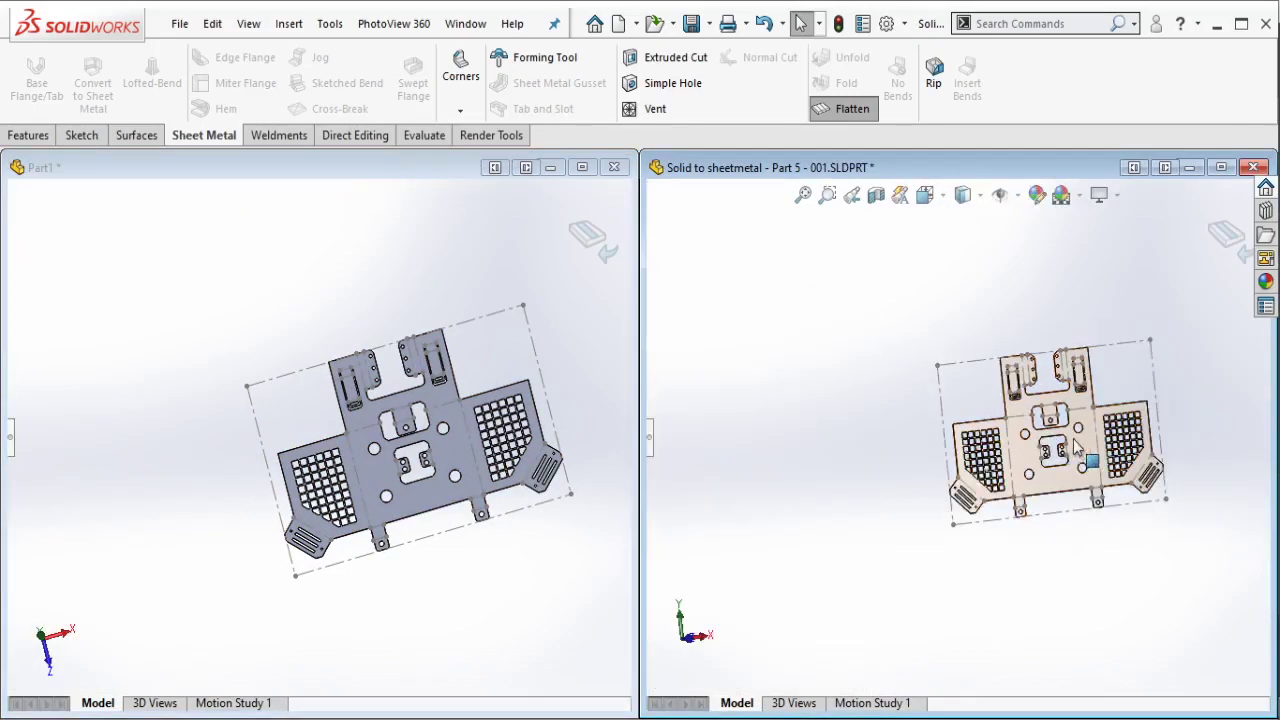
{"action": "scroll", "coordinate": [1094, 457], "scroll_direction": "down", "scroll_amount": 2}
{"action": "scroll", "coordinate": [1100, 470], "scroll_direction": "down", "scroll_amount": 1}
{"action": "middle_click_drag", "start_coordinate": [990, 432], "coordinate": [1005, 451]}
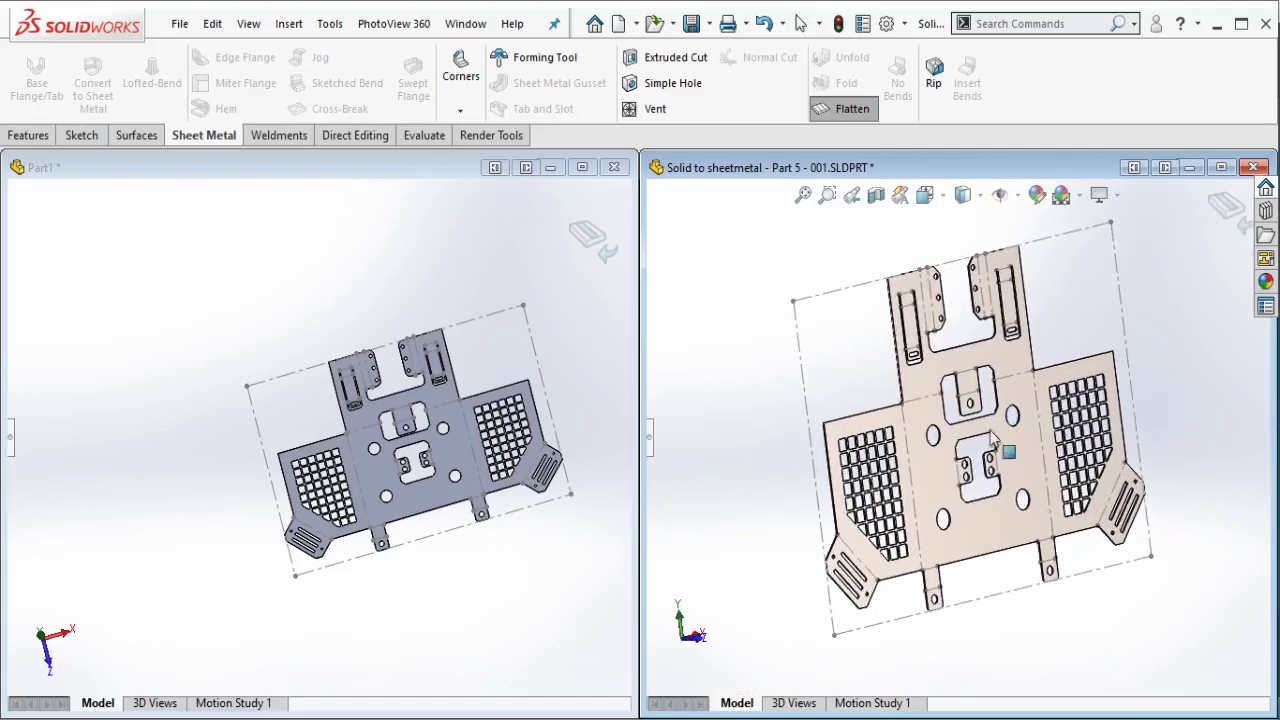
Step: Orbit both flat patterns upright to compare them, then refold Part1
{"action": "left_click", "coordinate": [561, 515]}
{"action": "scroll", "coordinate": [540, 440], "scroll_direction": "down", "scroll_amount": 3}
{"action": "scroll", "coordinate": [430, 446], "scroll_direction": "down", "scroll_amount": 1}
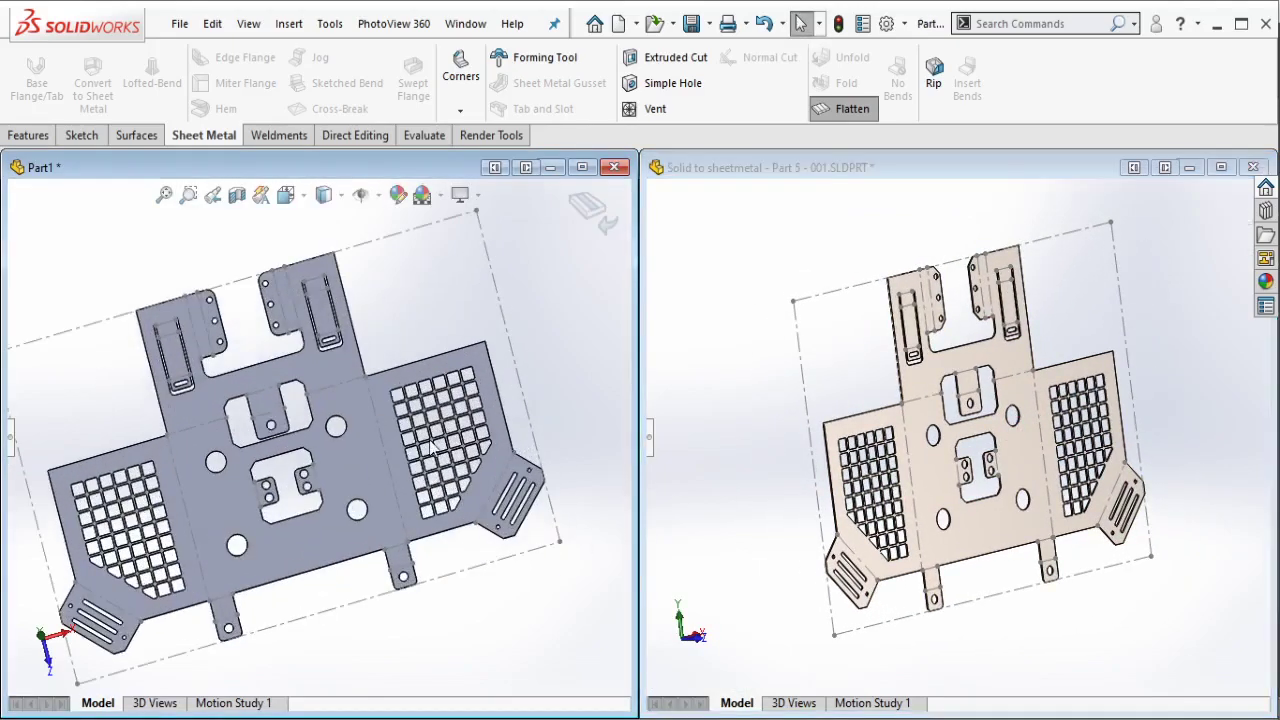
{"action": "middle_click_drag", "start_coordinate": [305, 450], "coordinate": [434, 457]}
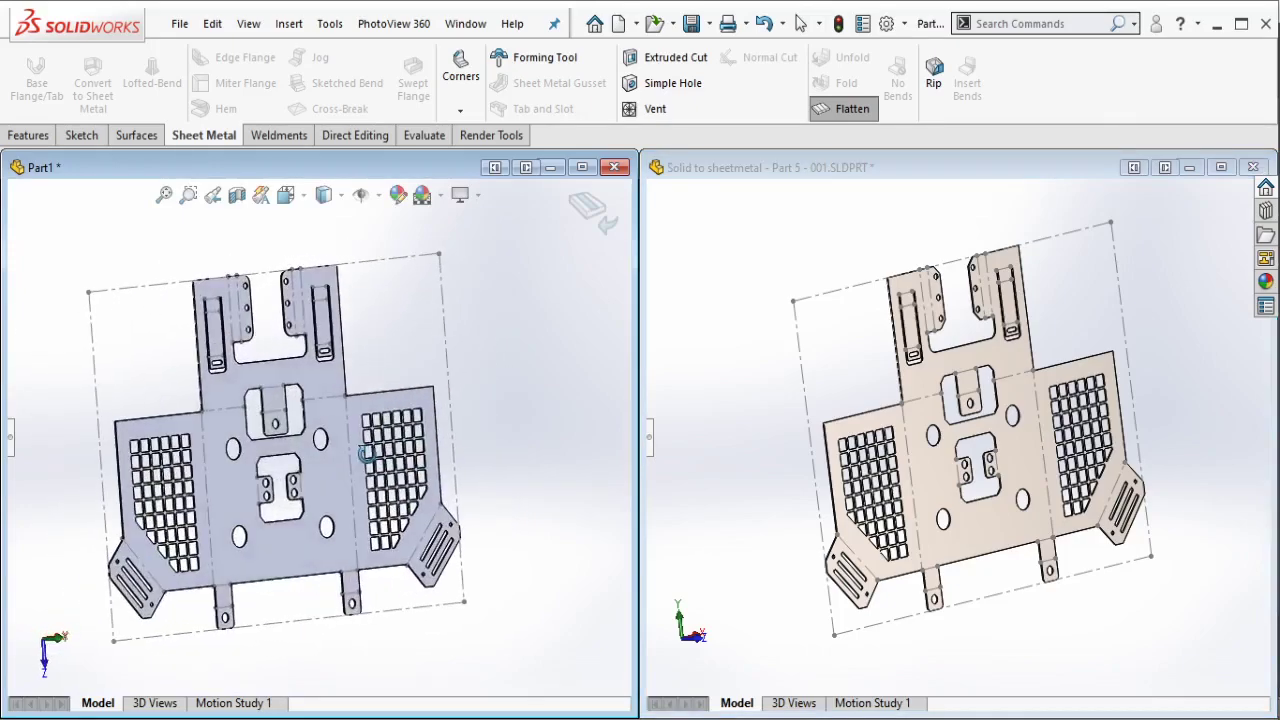
{"action": "left_click", "coordinate": [826, 462]}
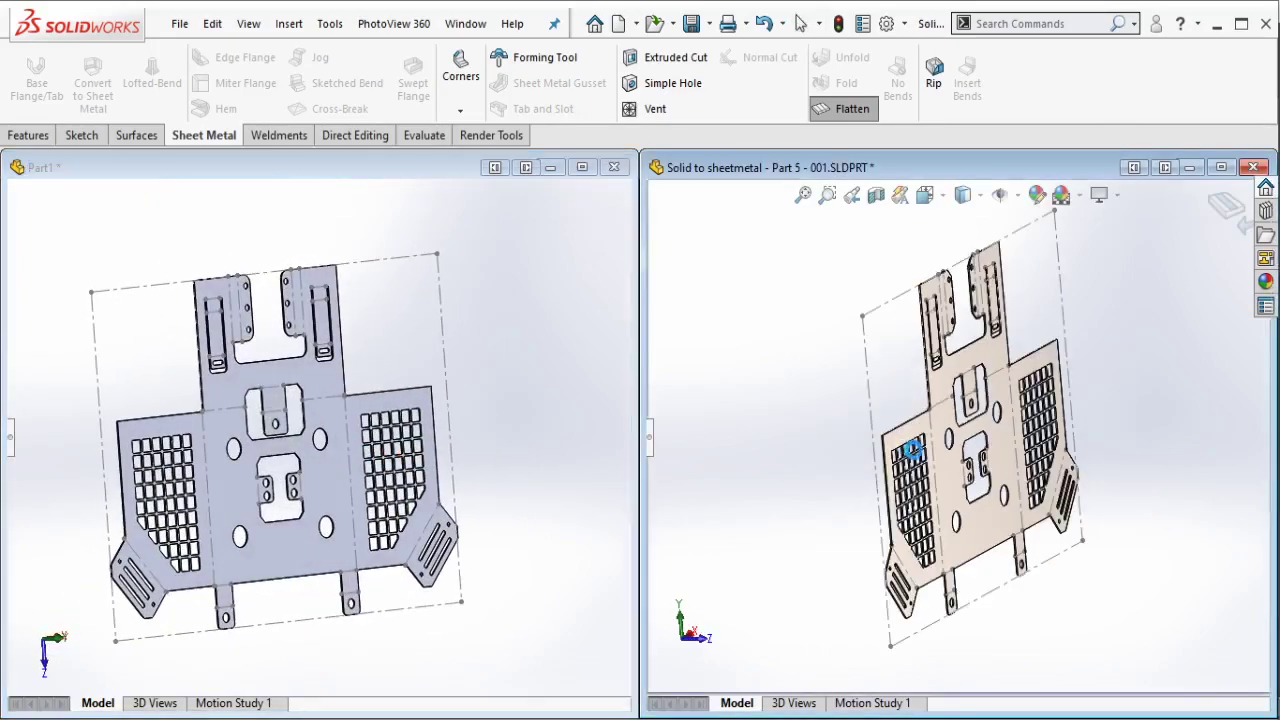
{"action": "mouse_move", "coordinate": [903, 455]}
{"action": "middle_mouse_down"}
{"action": "mouse_move", "coordinate": [906, 433]}
{"action": "mouse_move", "coordinate": [930, 420]}
{"action": "middle_mouse_up"}
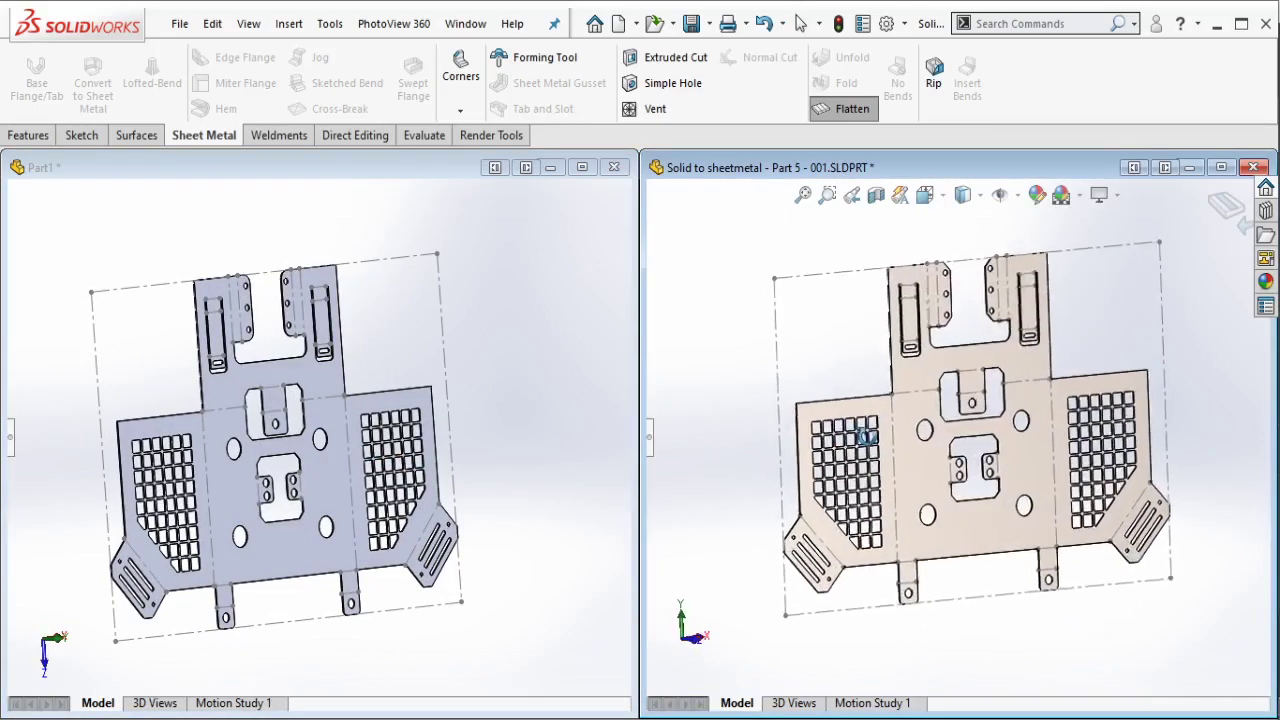
{"action": "left_click", "coordinate": [438, 178]}
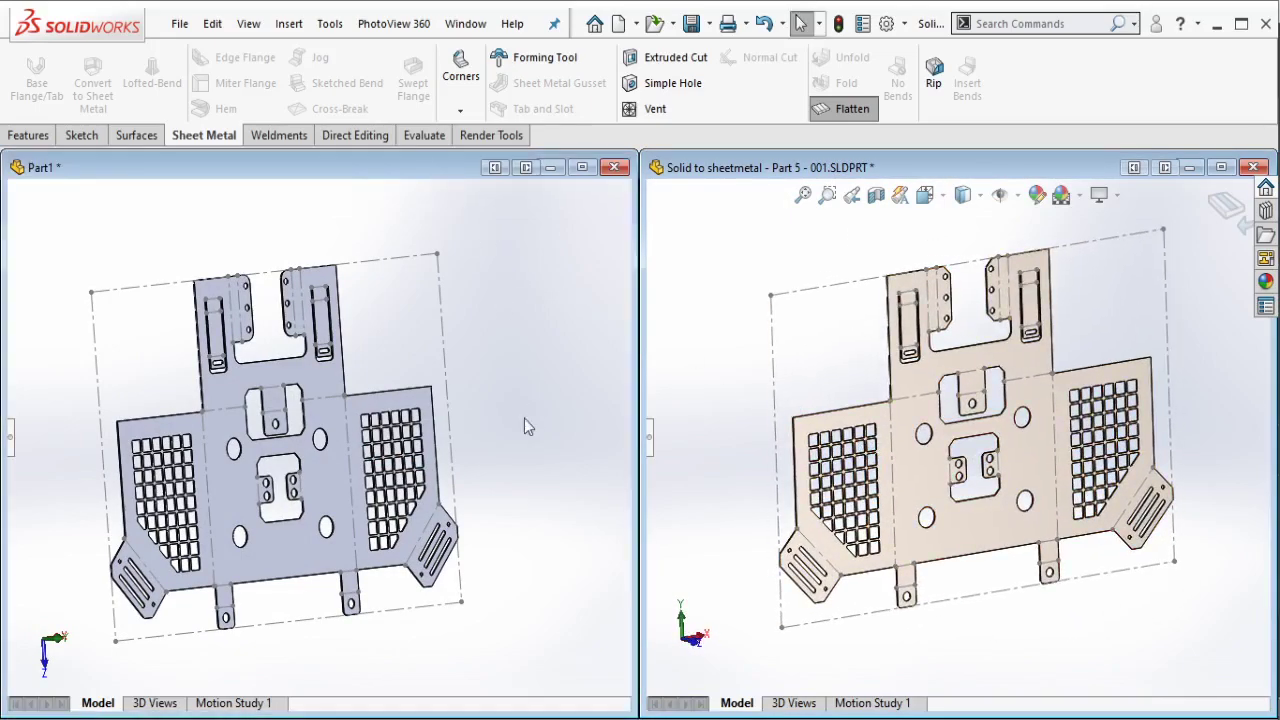
{"action": "left_click", "coordinate": [858, 114]}
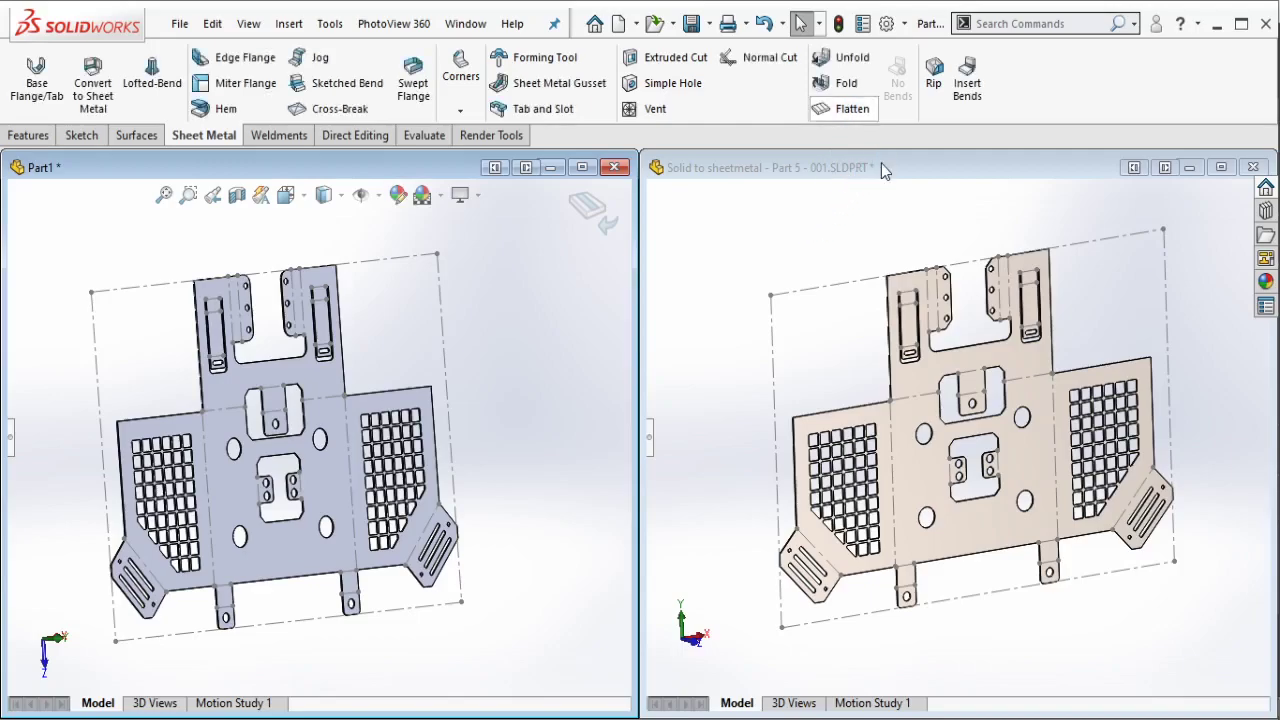
Step: Refold the reference part and orbit both brackets to an isometric view
{"action": "left_click", "coordinate": [850, 108]}
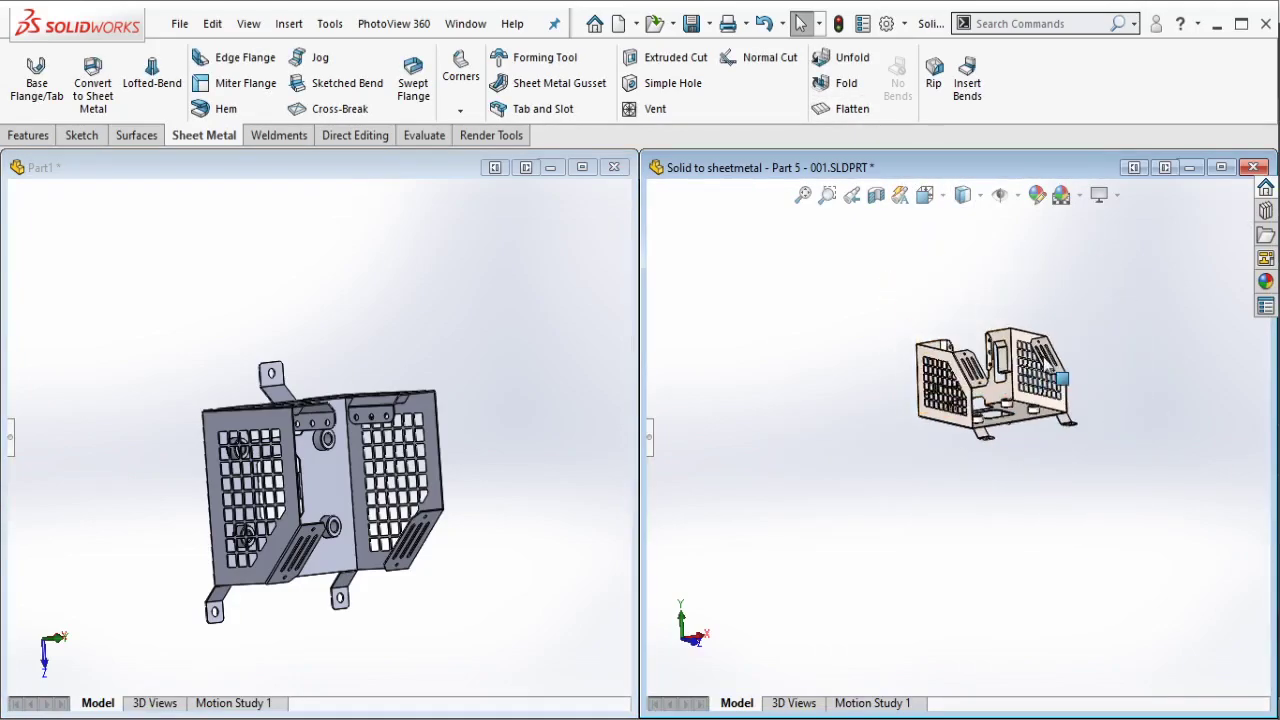
{"action": "middle_click_drag", "start_coordinate": [975, 368], "coordinate": [880, 410]}
{"action": "left_click", "coordinate": [519, 477]}
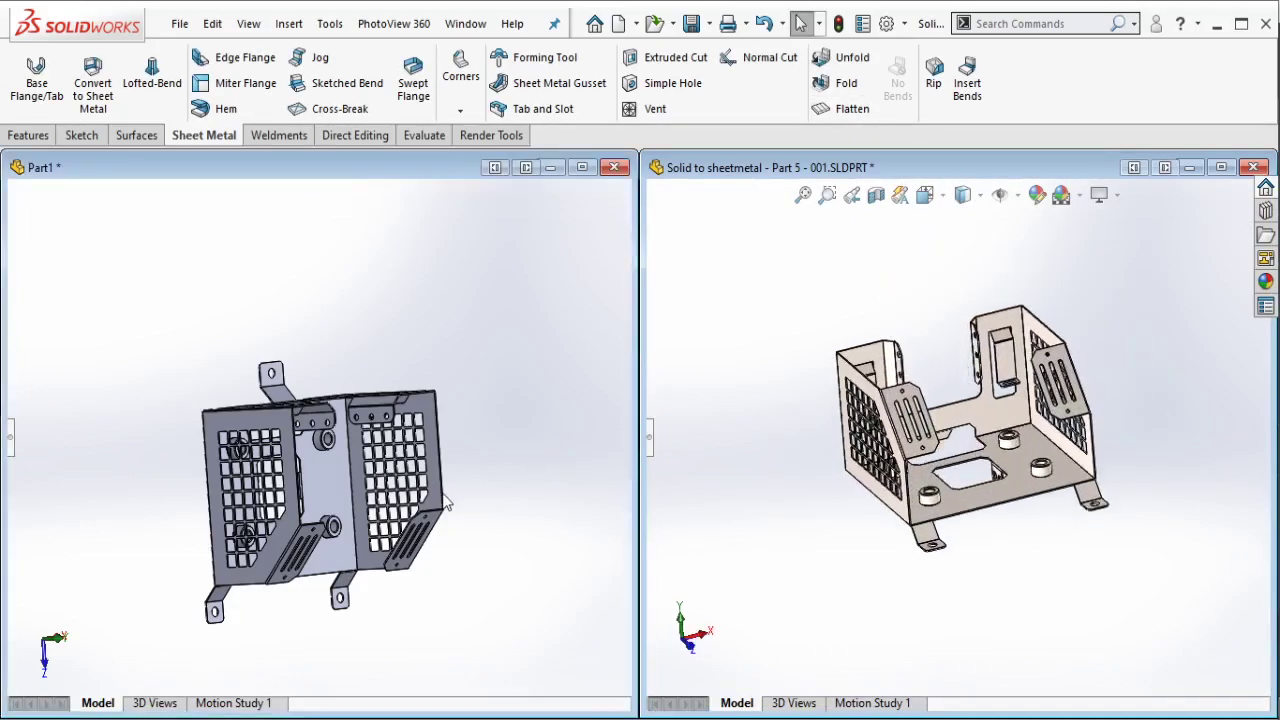
{"action": "middle_click_drag", "start_coordinate": [429, 493], "coordinate": [357, 349]}
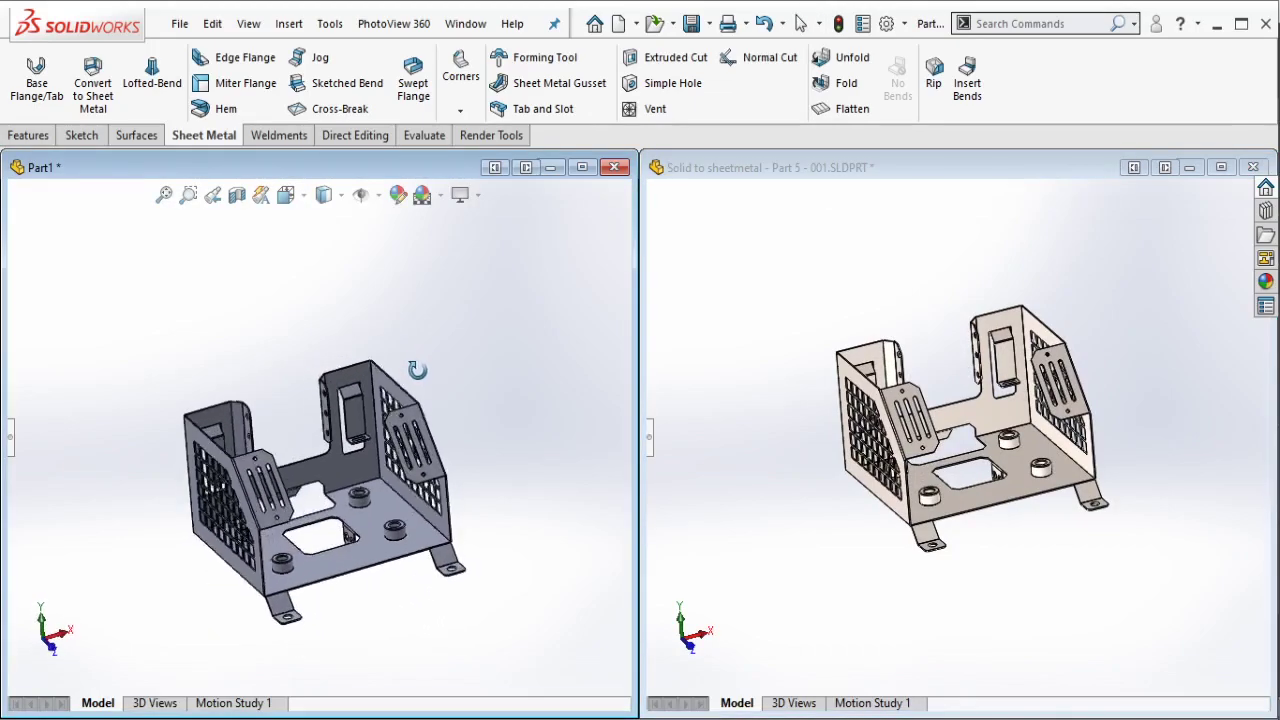
Step: Show both parts' feature trees again, scrolled to the top
{"action": "left_click", "coordinate": [662, 452]}
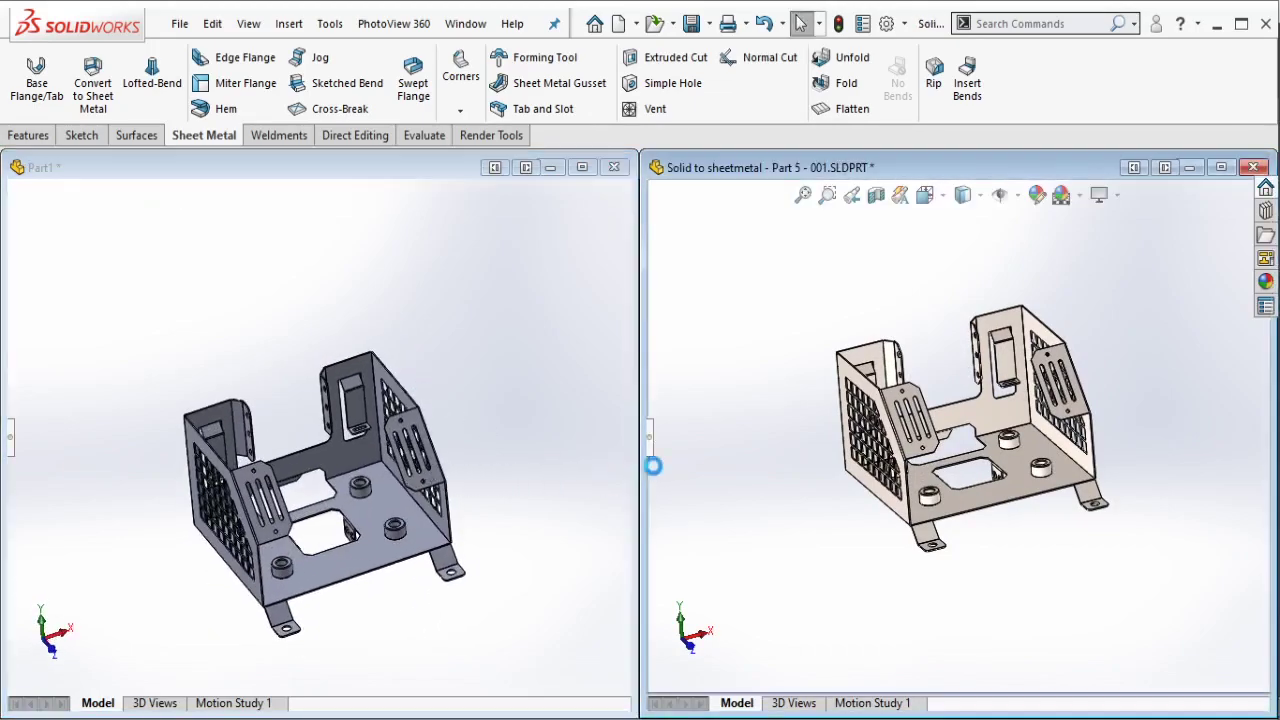
{"action": "left_click", "coordinate": [652, 440]}
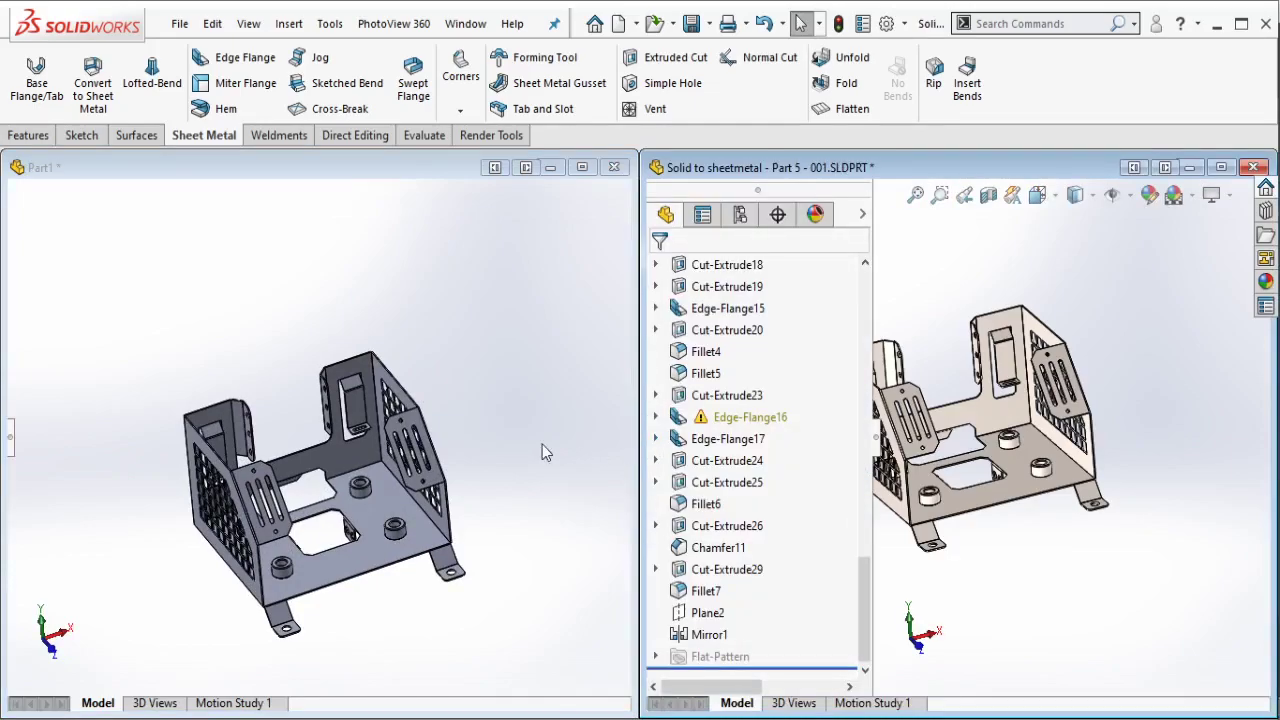
{"action": "left_click", "coordinate": [510, 445]}
{"action": "left_click", "coordinate": [13, 450]}
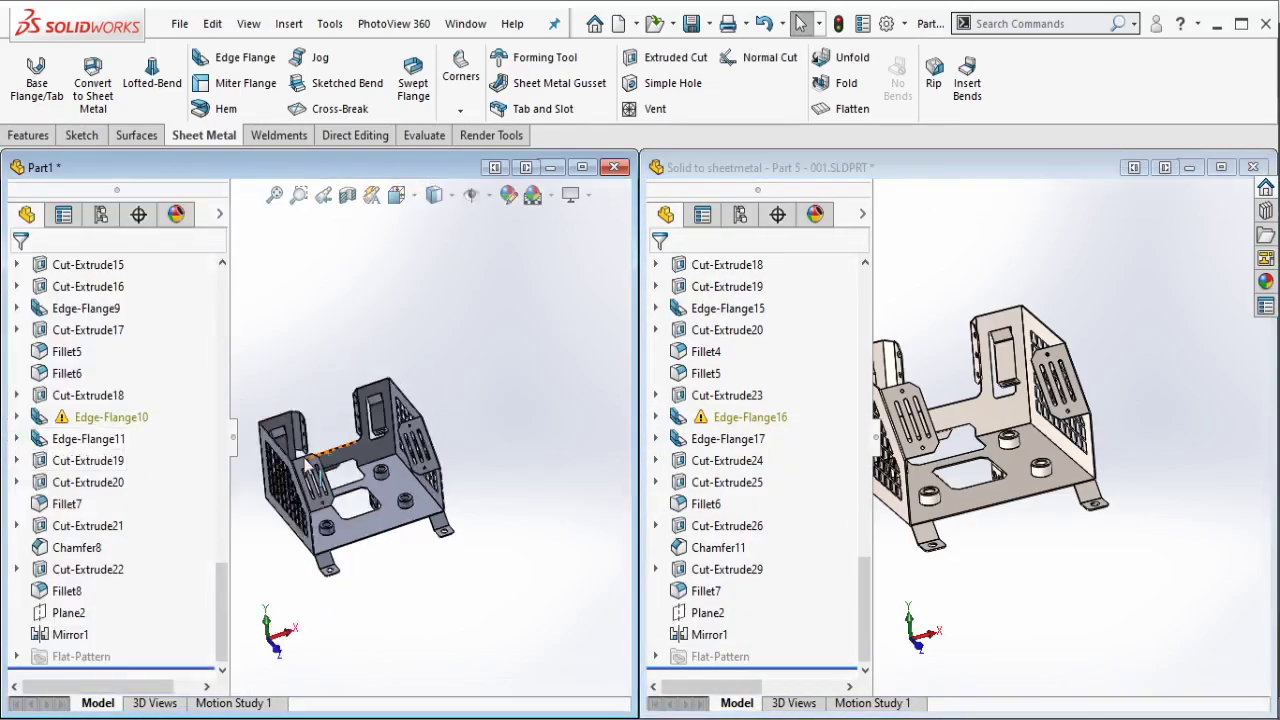
{"action": "left_click_drag", "start_coordinate": [221, 590], "coordinate": [222, 300]}
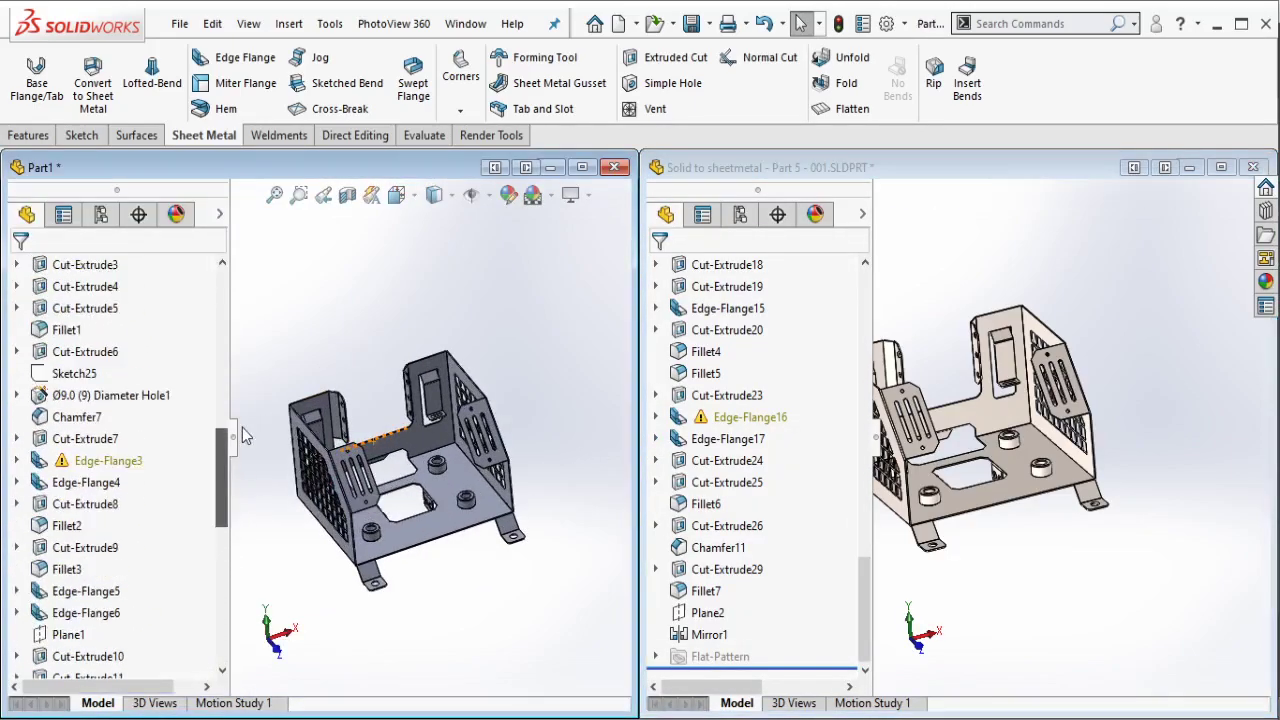
{"action": "left_click_drag", "start_coordinate": [865, 600], "coordinate": [625, 352]}
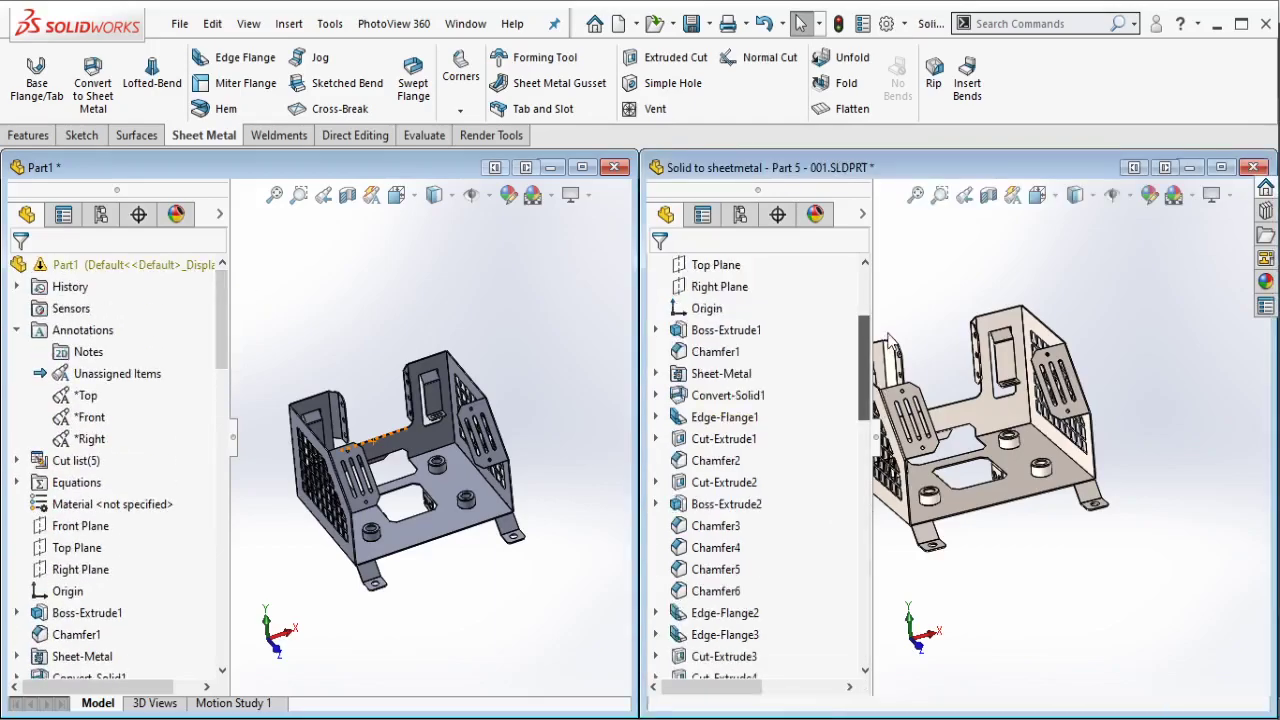
Step: Assign AISI 316 Stainless Steel Sheet (SS) to Part1 and show its appearances
{"action": "right_click", "coordinate": [125, 507]}
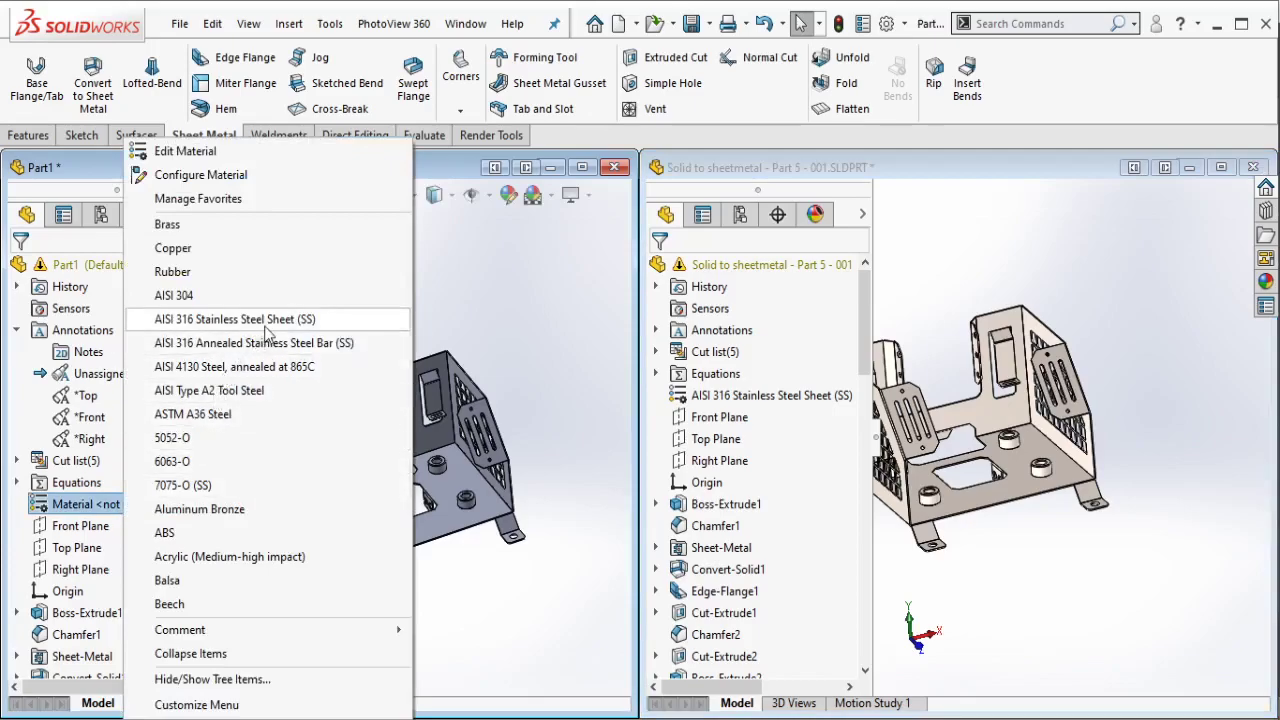
{"action": "left_click", "coordinate": [260, 320]}
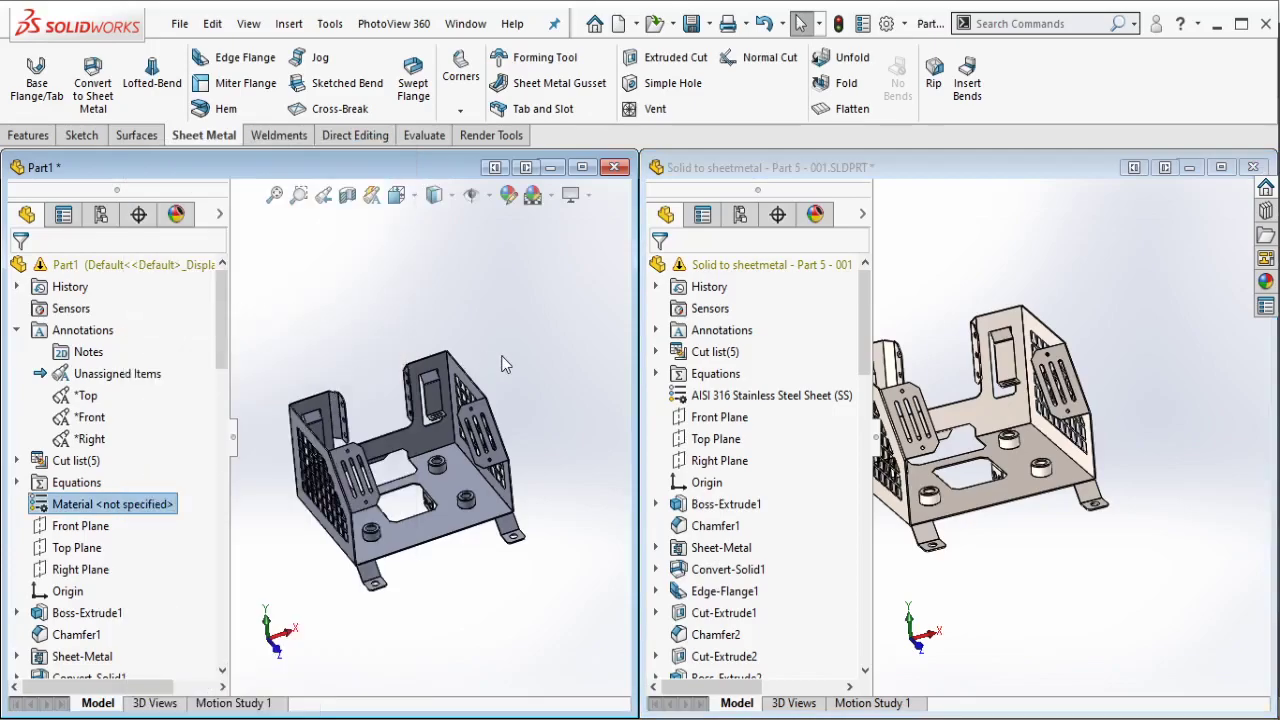
{"action": "mouse_move", "coordinate": [425, 362]}
{"action": "middle_mouse_down"}
{"action": "mouse_move", "coordinate": [428, 466]}
{"action": "mouse_move", "coordinate": [468, 380]}
{"action": "middle_mouse_up"}
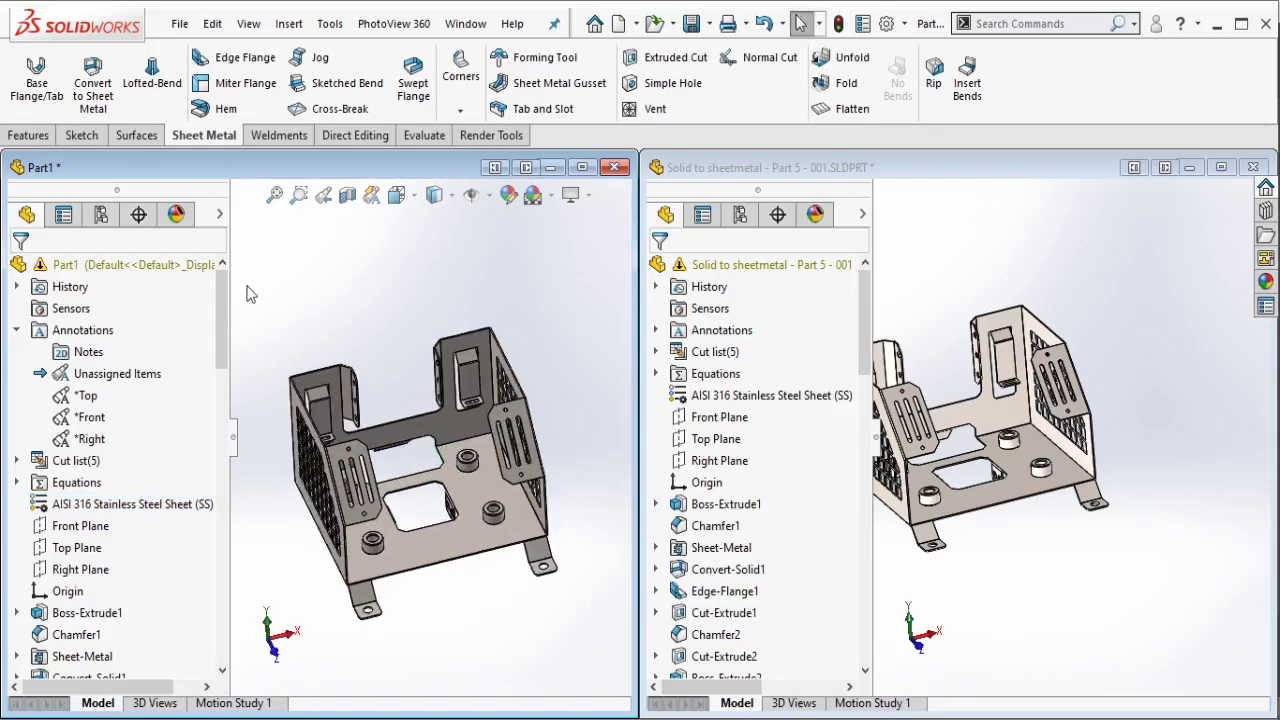
{"action": "left_click", "coordinate": [176, 215]}
Step: Add a spot light, Spot1, under SOLIDWORKS Lights and position it over the model
{"action": "left_click", "coordinate": [68, 242]}
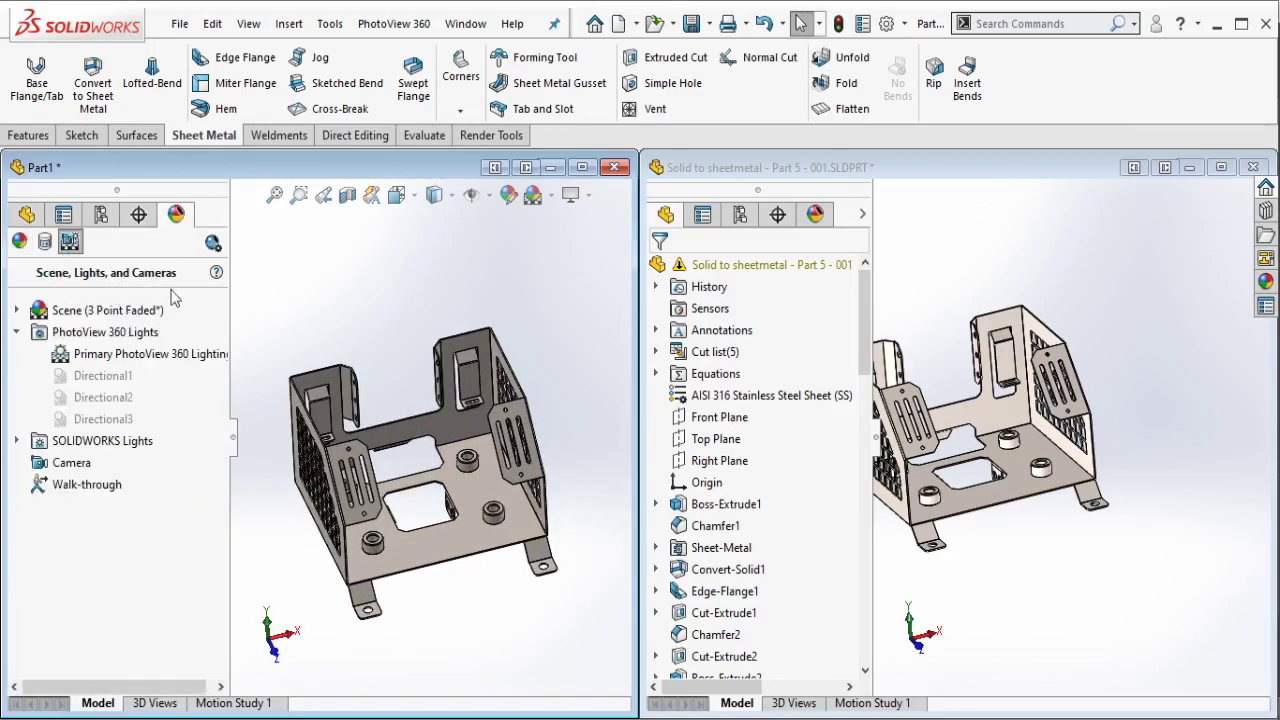
{"action": "left_click", "coordinate": [18, 441]}
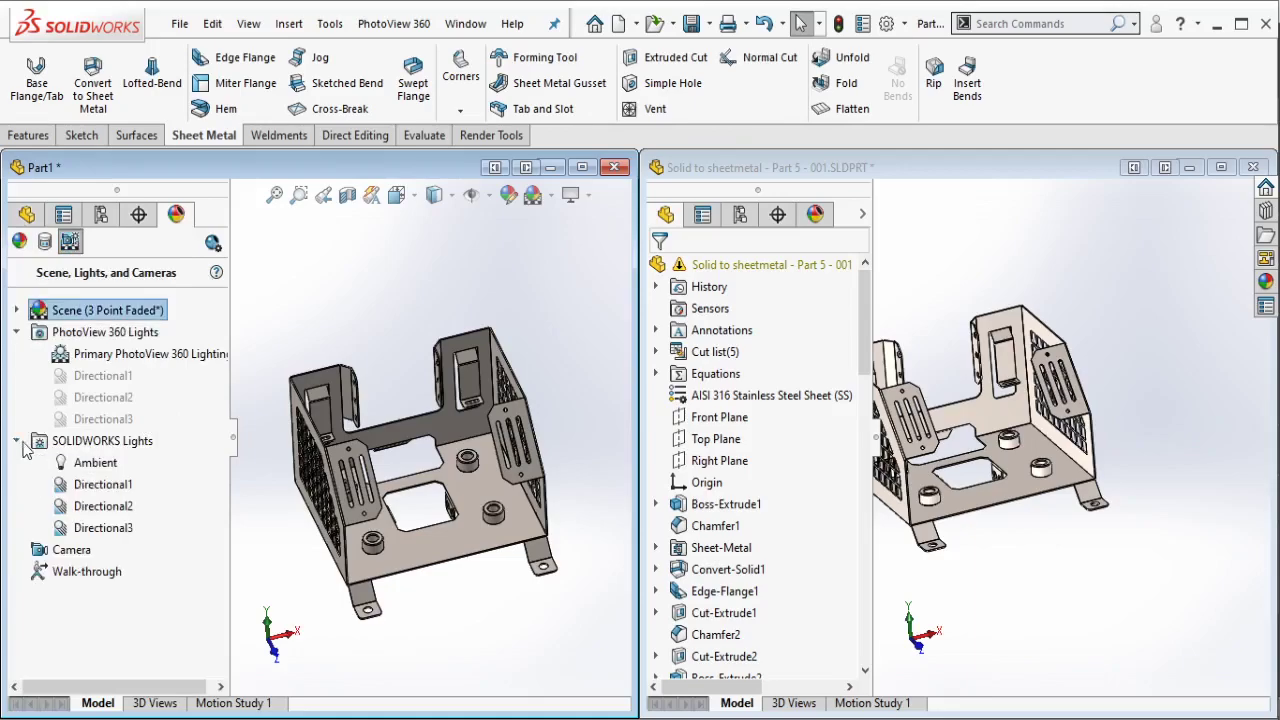
{"action": "right_click", "coordinate": [85, 463]}
{"action": "left_click", "coordinate": [172, 322]}
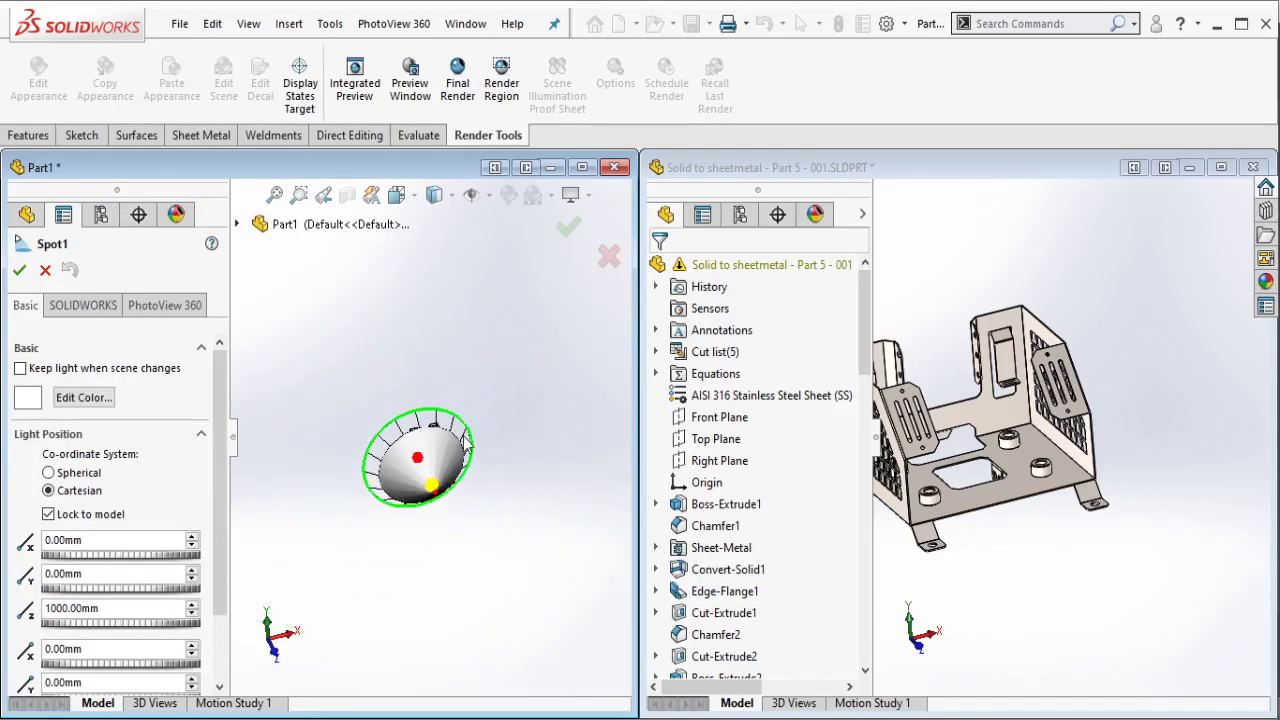
{"action": "left_click_drag", "start_coordinate": [474, 467], "coordinate": [622, 402]}
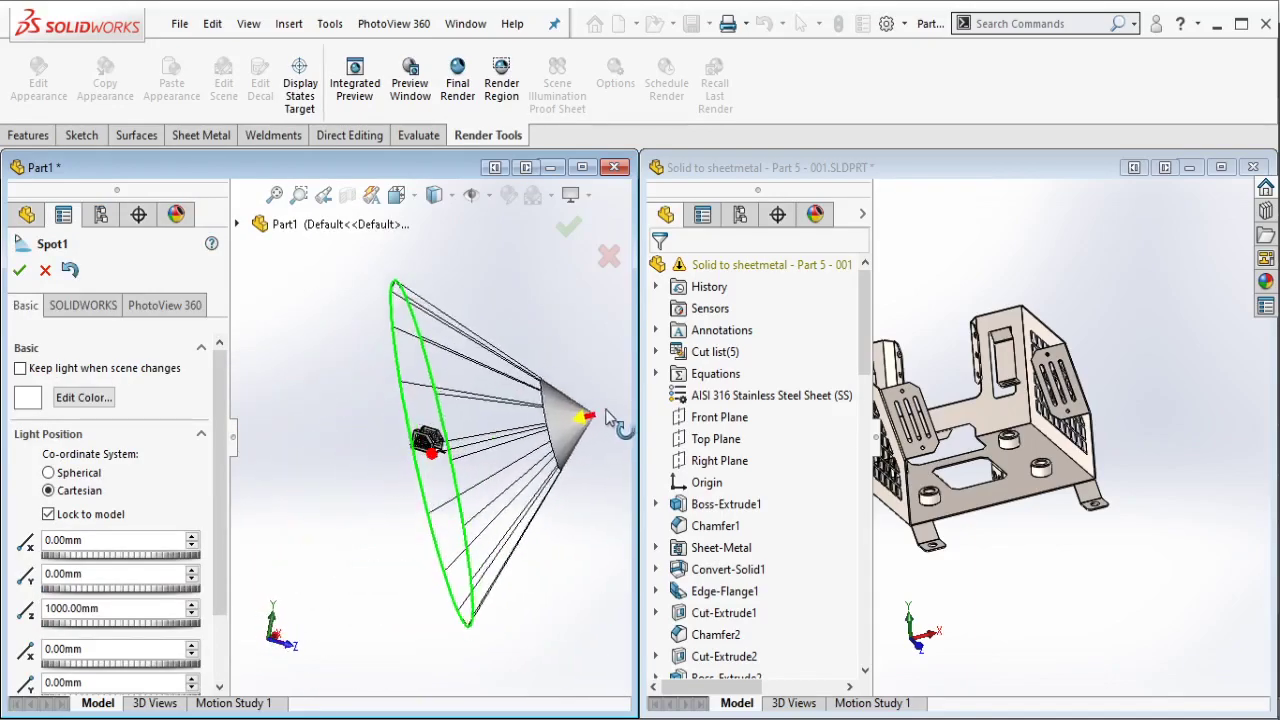
{"action": "mouse_move", "coordinate": [440, 455]}
{"action": "middle_mouse_down"}
{"action": "mouse_move", "coordinate": [436, 420]}
{"action": "mouse_move", "coordinate": [480, 560]}
{"action": "middle_mouse_up"}
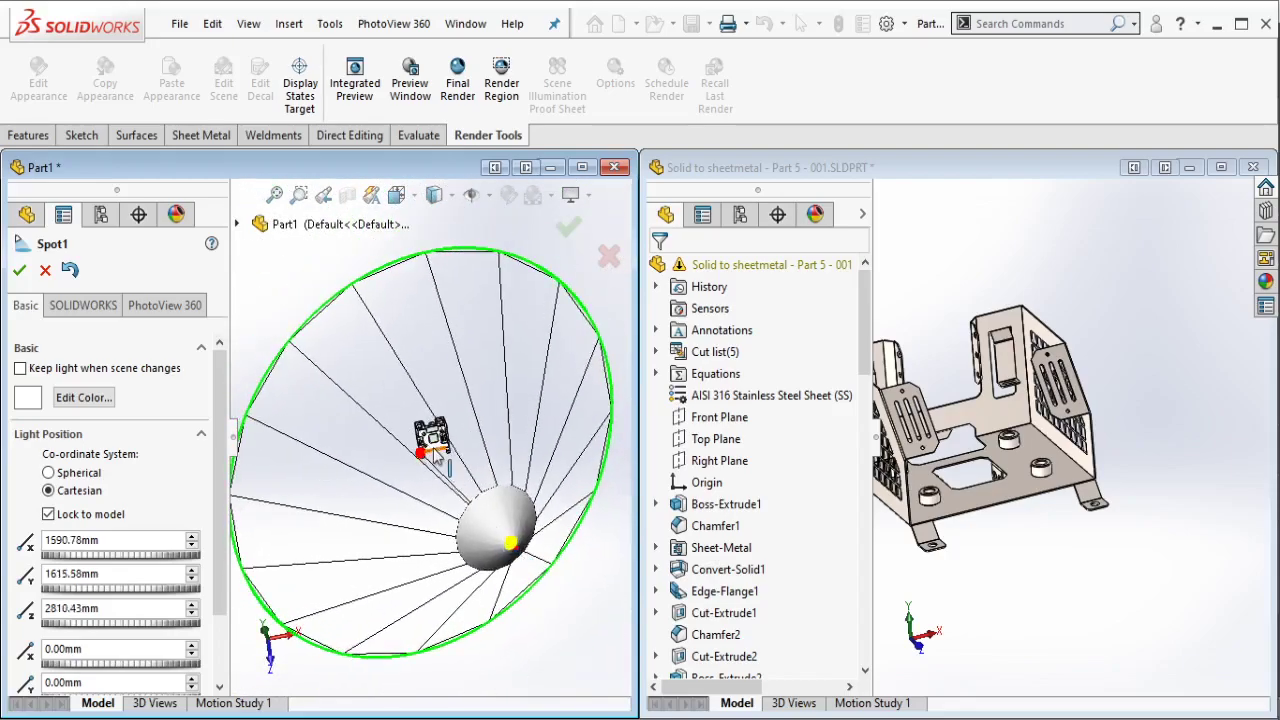
{"action": "left_click_drag", "start_coordinate": [480, 560], "coordinate": [380, 200]}
Step: Set Spot1's brightness to 0.7 and accept it
{"action": "left_click", "coordinate": [106, 310]}
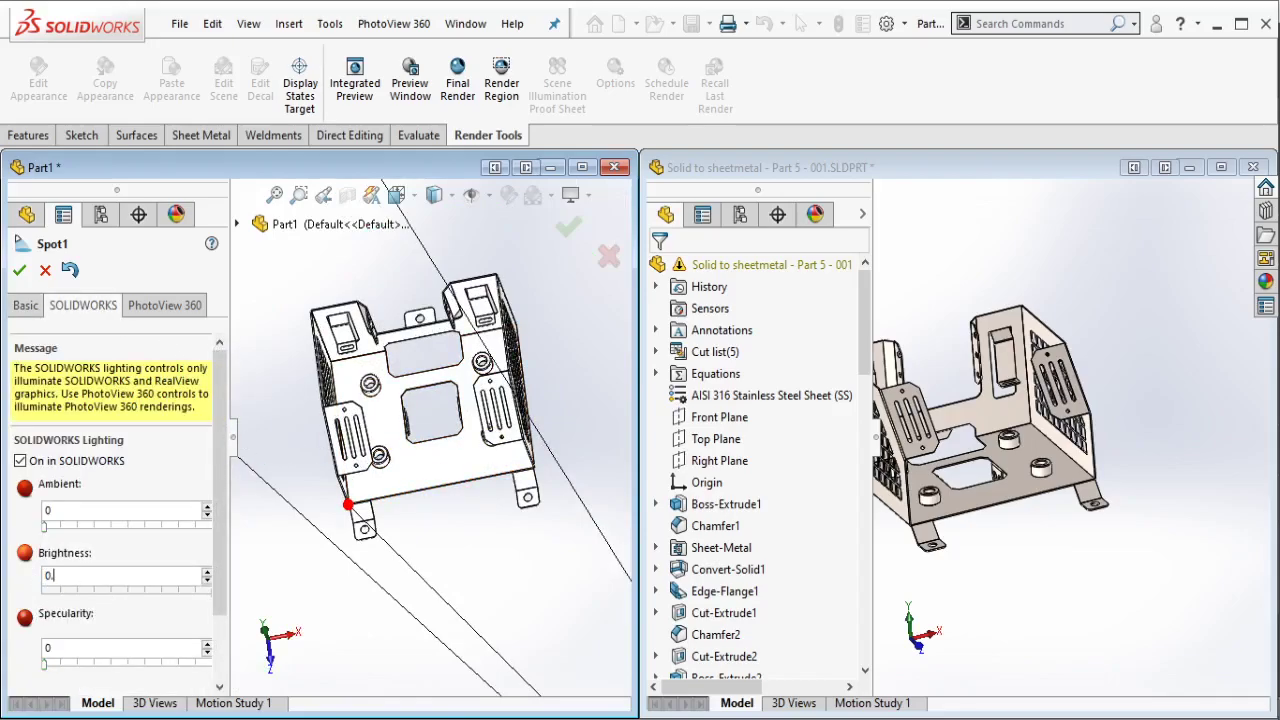
{"action": "scroll", "coordinate": [277, 352], "scroll_direction": "down", "scroll_amount": 3}
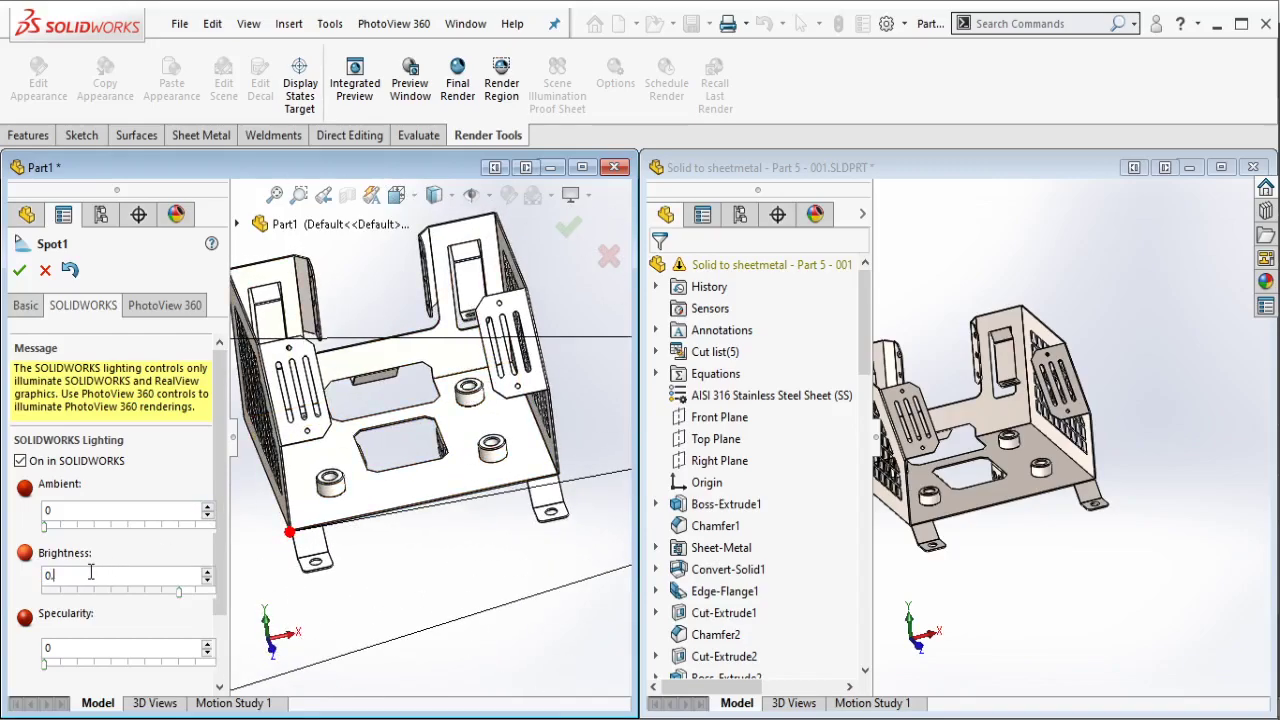
{"action": "type", "text": "7"}
{"action": "key", "text": "Return"}
{"action": "left_click", "coordinate": [19, 269]}
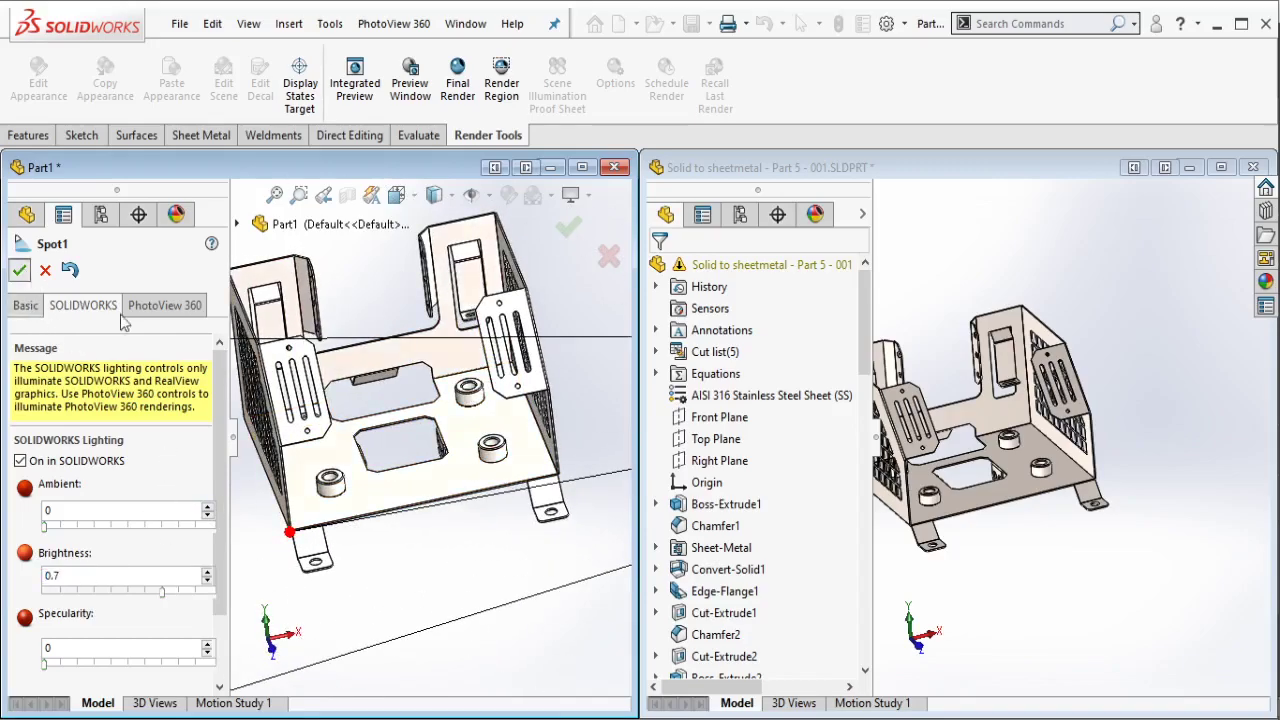
{"action": "middle_click_drag", "start_coordinate": [430, 400], "coordinate": [520, 330]}
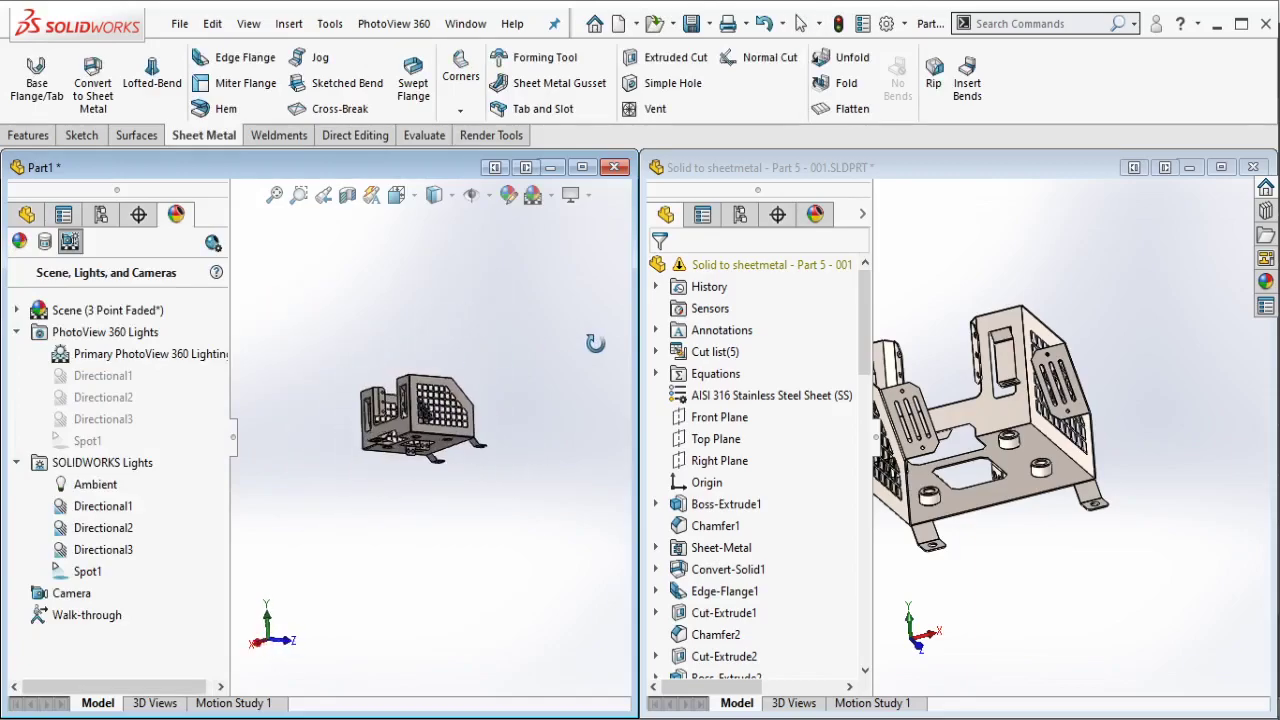
Step: Add a second spot light, Spot2, and place it behind the model
{"action": "right_click", "coordinate": [83, 577]}
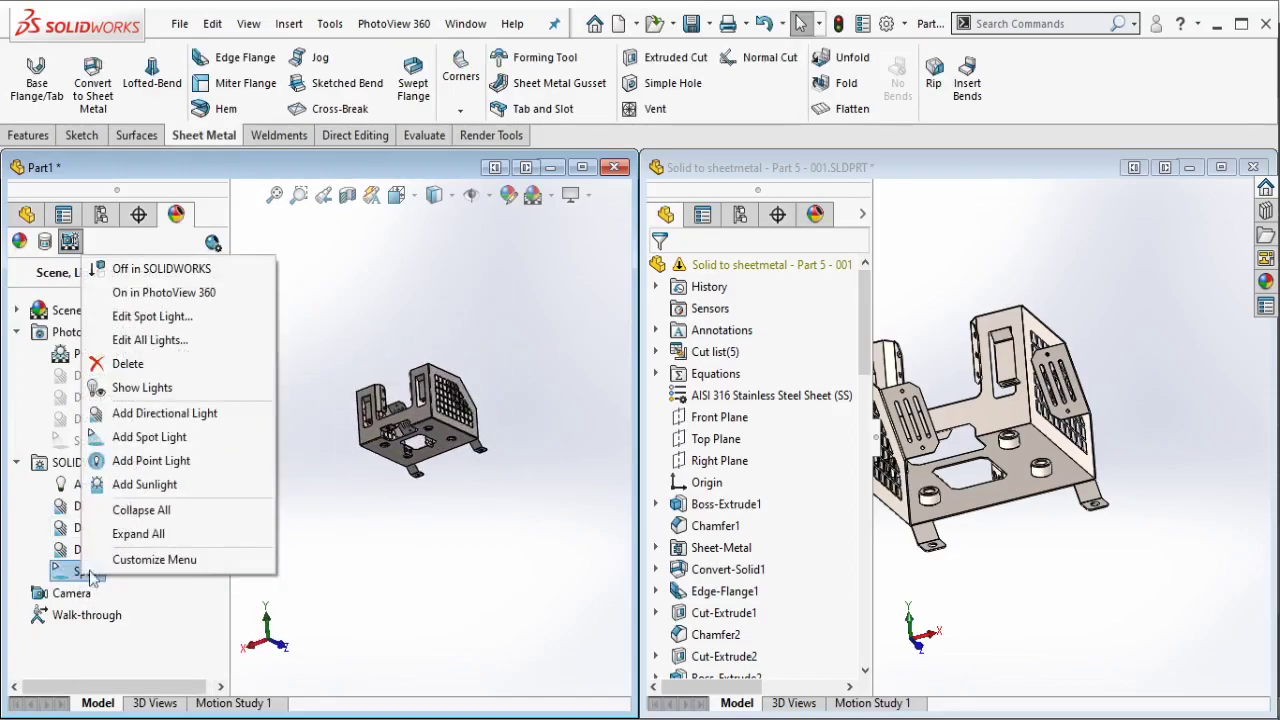
{"action": "left_click", "coordinate": [150, 437]}
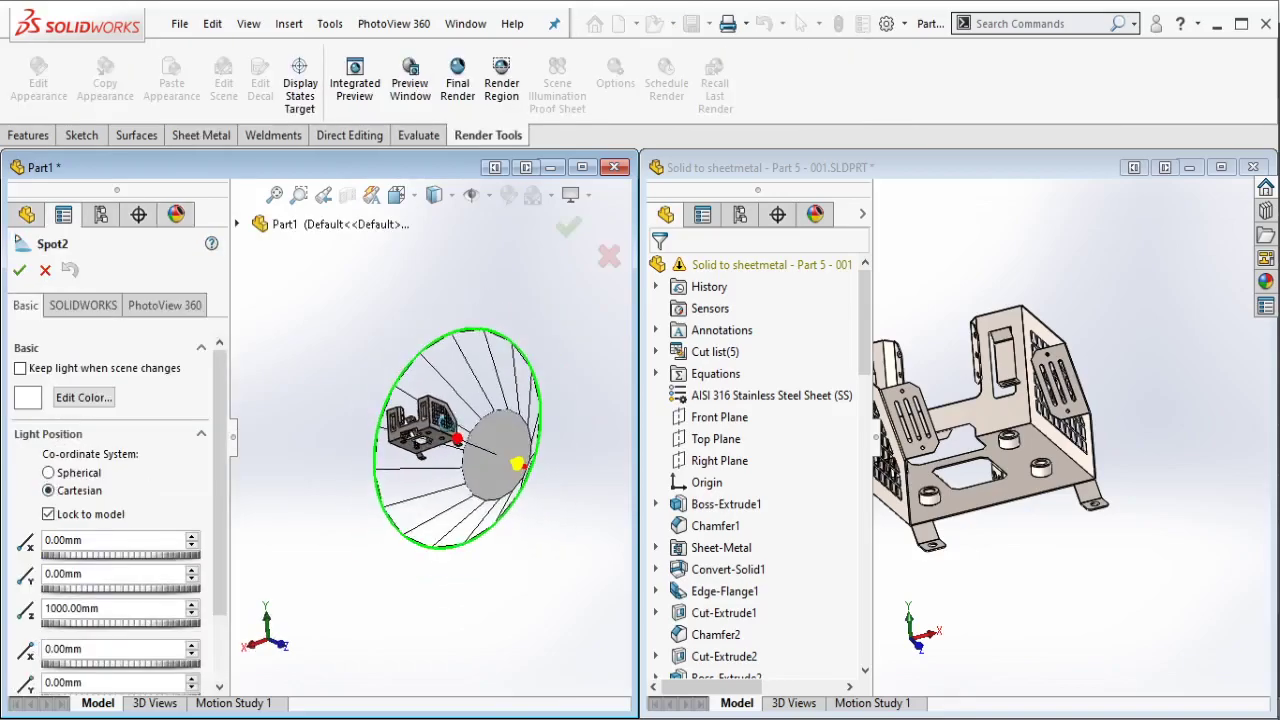
{"action": "mouse_move", "coordinate": [425, 445]}
{"action": "middle_mouse_down"}
{"action": "mouse_move", "coordinate": [503, 456]}
{"action": "mouse_move", "coordinate": [386, 549]}
{"action": "middle_mouse_up"}
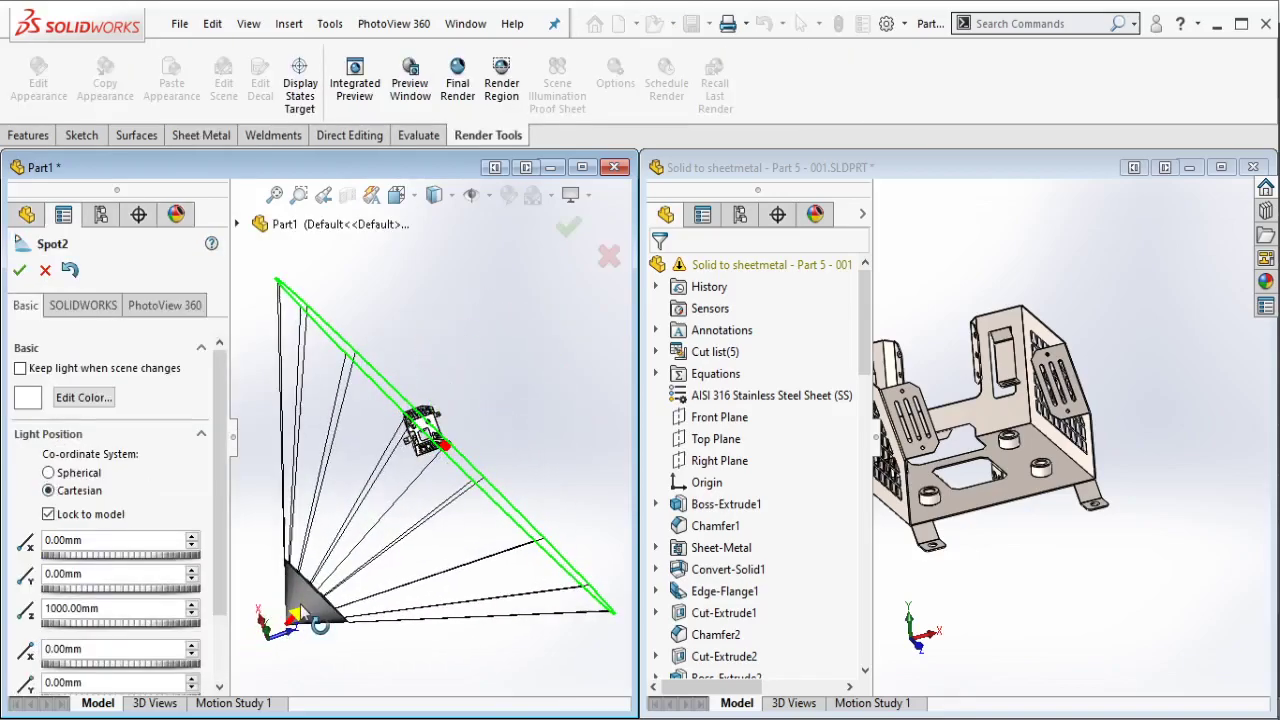
{"action": "left_click_drag", "start_coordinate": [414, 514], "coordinate": [398, 415]}
{"action": "middle_click_drag", "start_coordinate": [398, 415], "coordinate": [420, 440]}
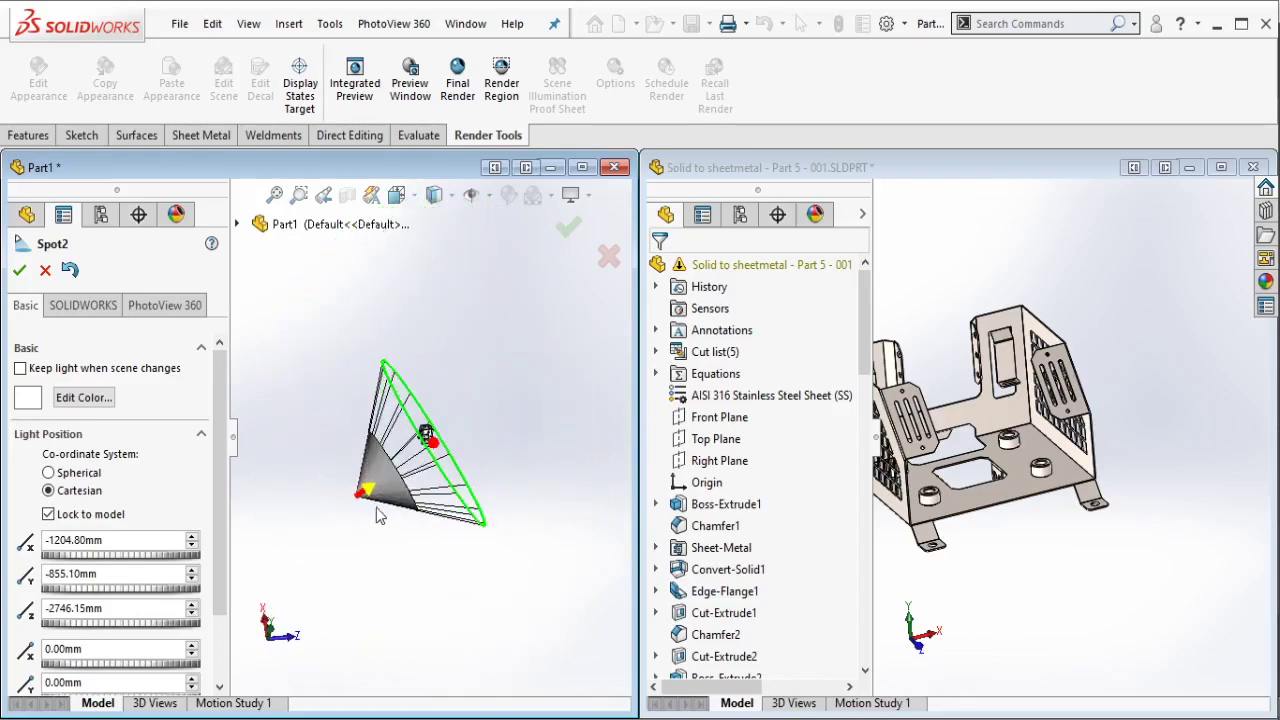
{"action": "left_click_drag", "start_coordinate": [420, 440], "coordinate": [425, 435]}
{"action": "scroll", "coordinate": [425, 437], "scroll_direction": "up", "scroll_amount": 5}
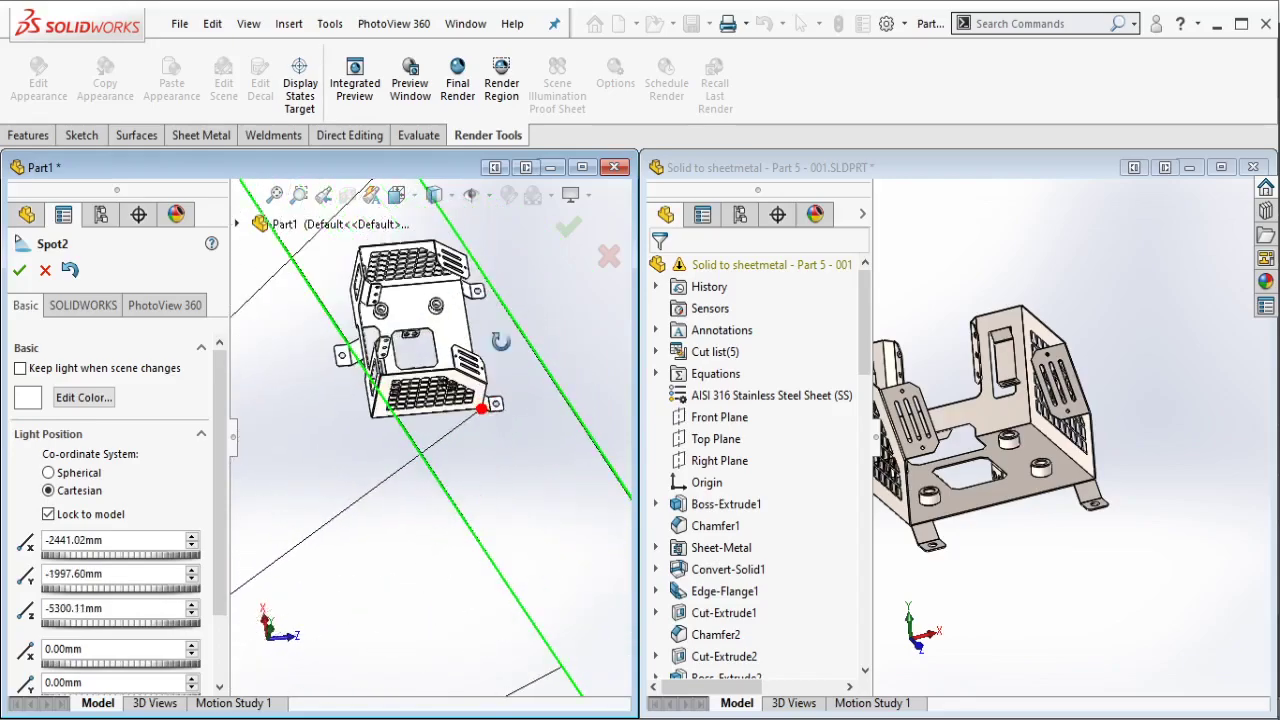
{"action": "mouse_move", "coordinate": [471, 366]}
{"action": "middle_mouse_down"}
{"action": "mouse_move", "coordinate": [393, 340]}
{"action": "mouse_move", "coordinate": [310, 425]}
{"action": "middle_mouse_up"}
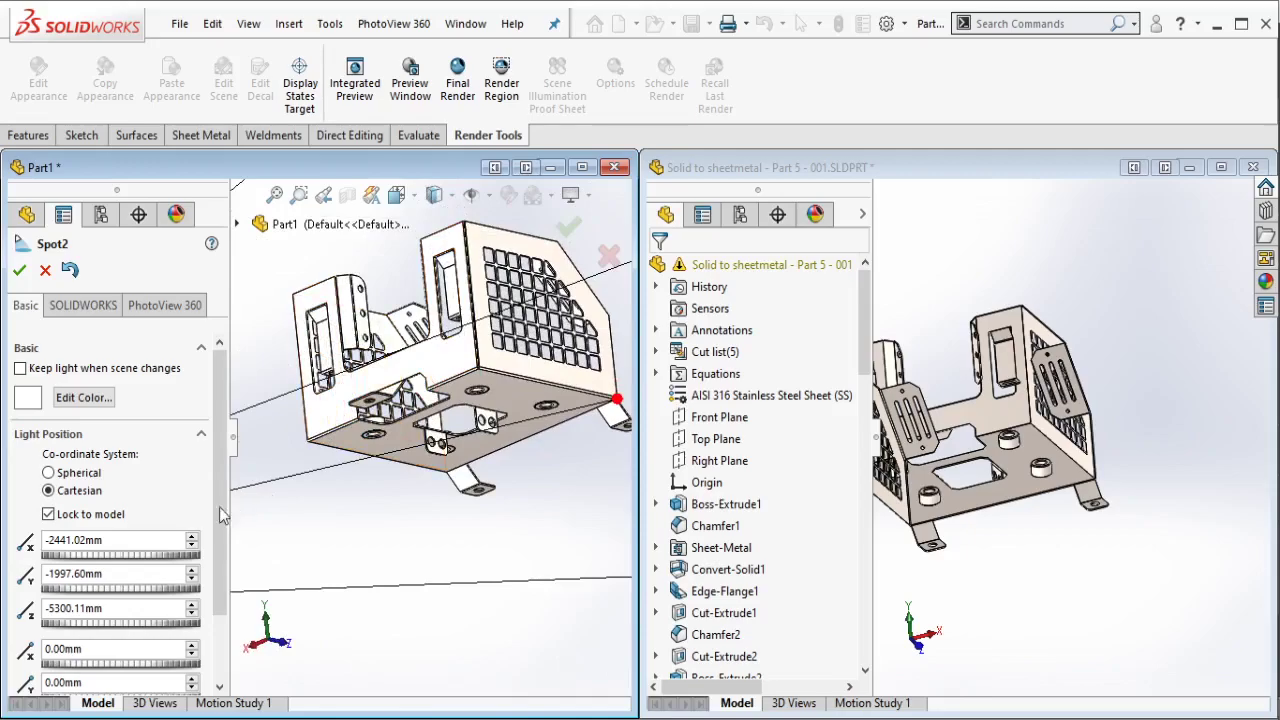
Step: Set Spot2's brightness to 0.7 and accept it
{"action": "left_click", "coordinate": [80, 307]}
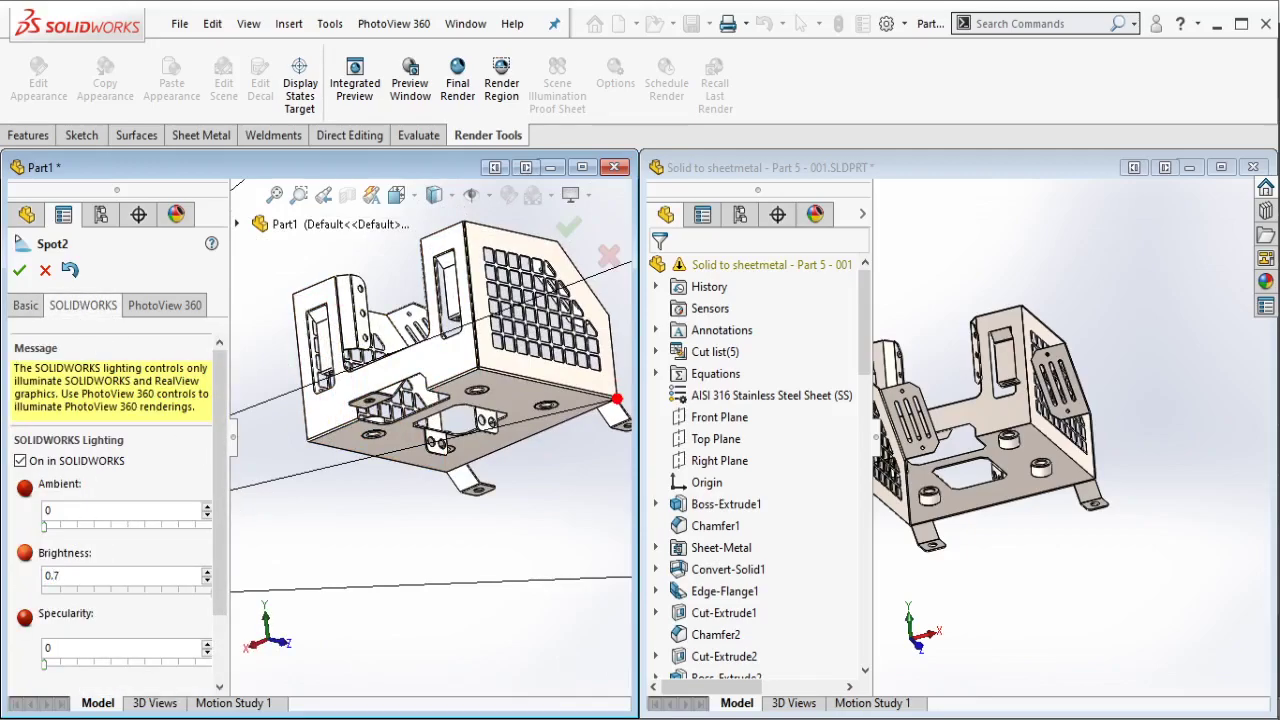
{"action": "key", "text": "Return"}
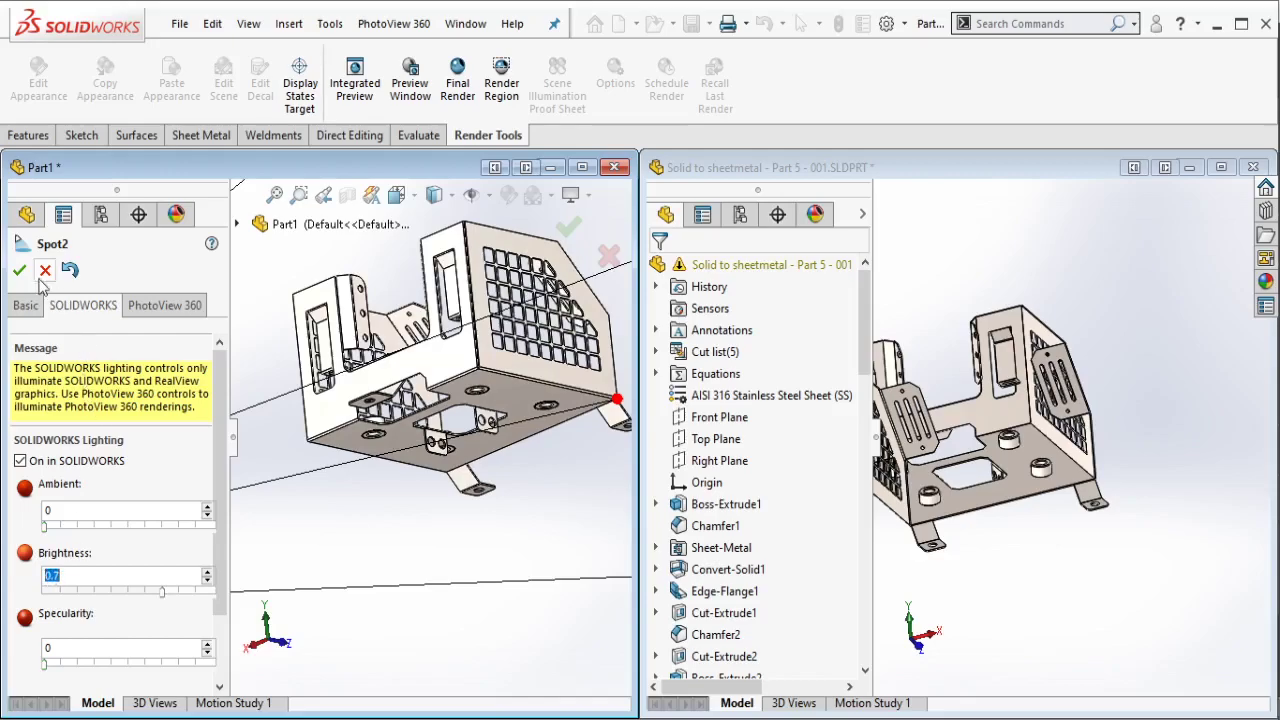
{"action": "left_click", "coordinate": [19, 270]}
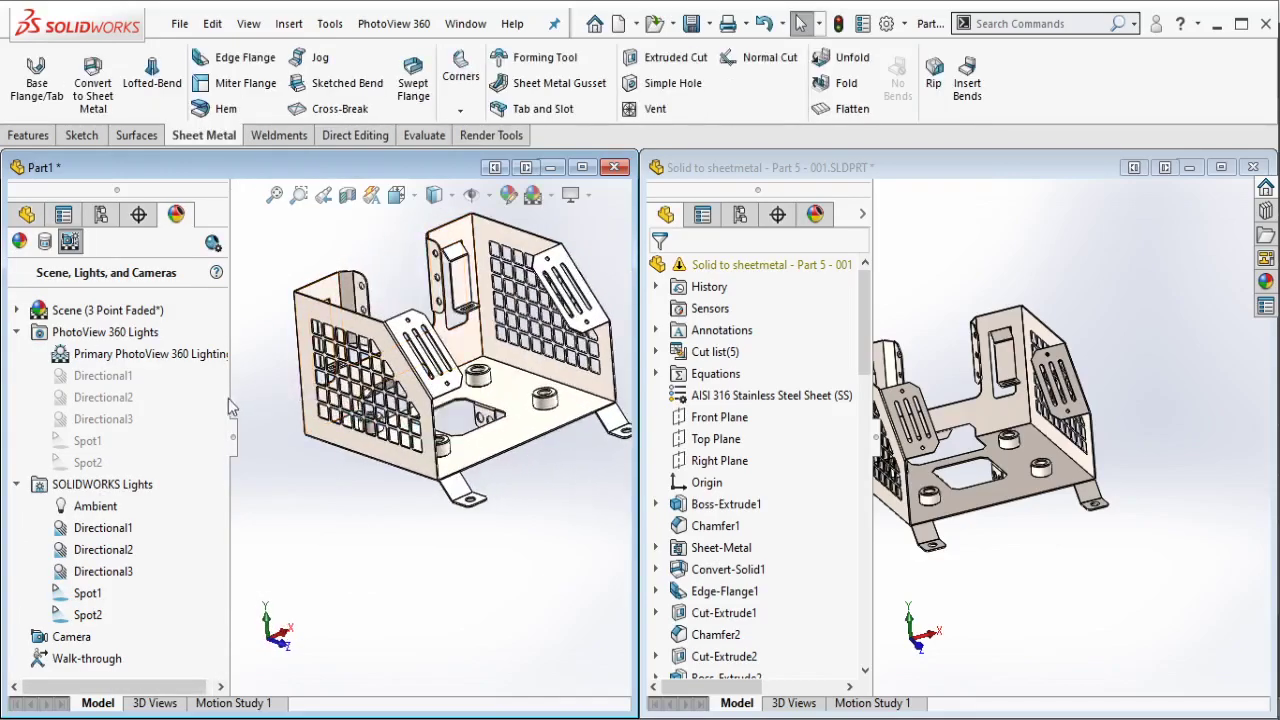
Step: Return to Part1's feature tree, orbit both lit brackets to compare, and open the File menu
{"action": "left_click", "coordinate": [27, 215]}
{"action": "middle_click_drag", "start_coordinate": [517, 356], "coordinate": [560, 200]}
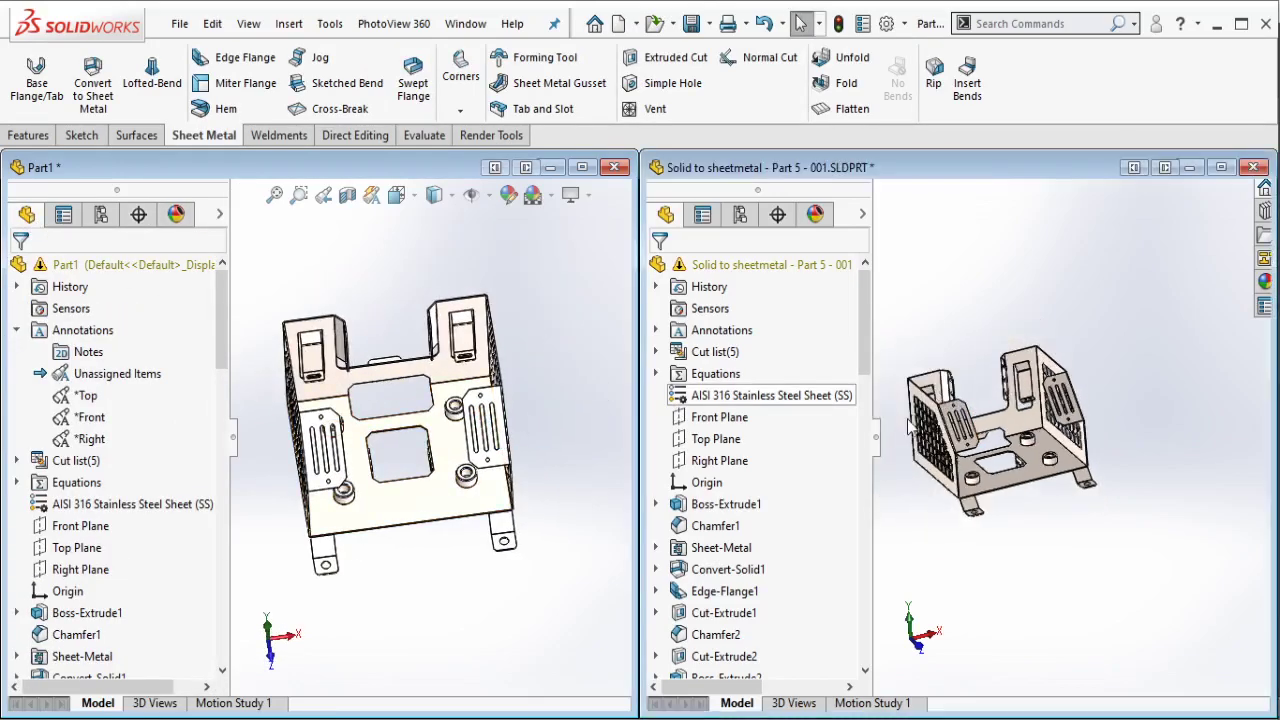
{"action": "mouse_move", "coordinate": [930, 412]}
{"action": "middle_mouse_down"}
{"action": "mouse_move", "coordinate": [928, 445]}
{"action": "mouse_move", "coordinate": [935, 430]}
{"action": "middle_mouse_up"}
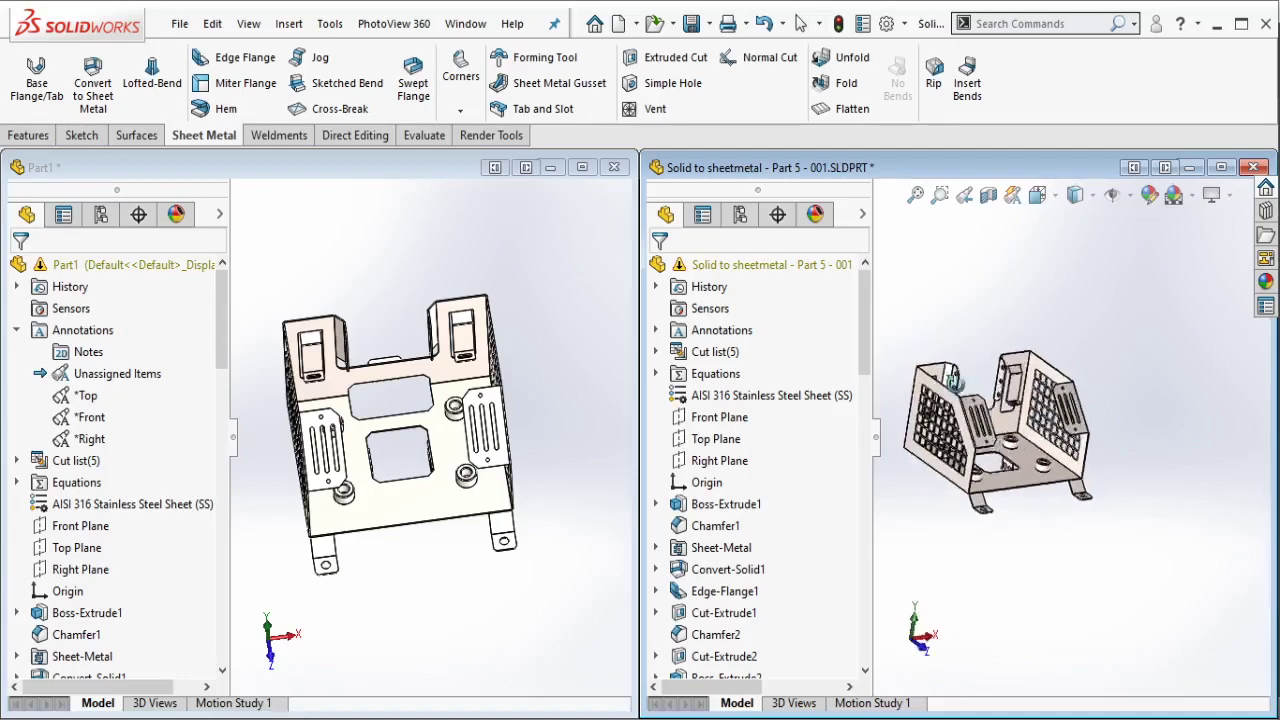
{"action": "mouse_move", "coordinate": [470, 420]}
{"action": "middle_mouse_down"}
{"action": "mouse_move", "coordinate": [340, 403]}
{"action": "mouse_move", "coordinate": [373, 392]}
{"action": "middle_mouse_up"}
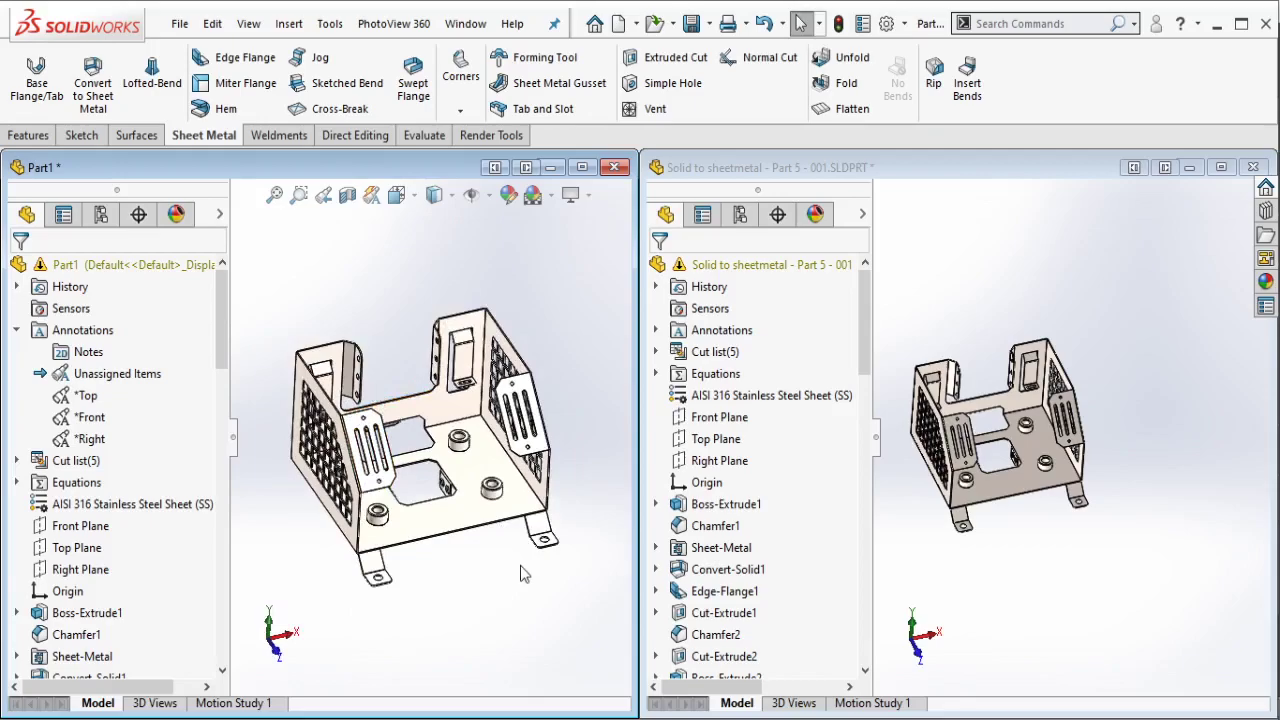
{"action": "left_click", "coordinate": [178, 24]}
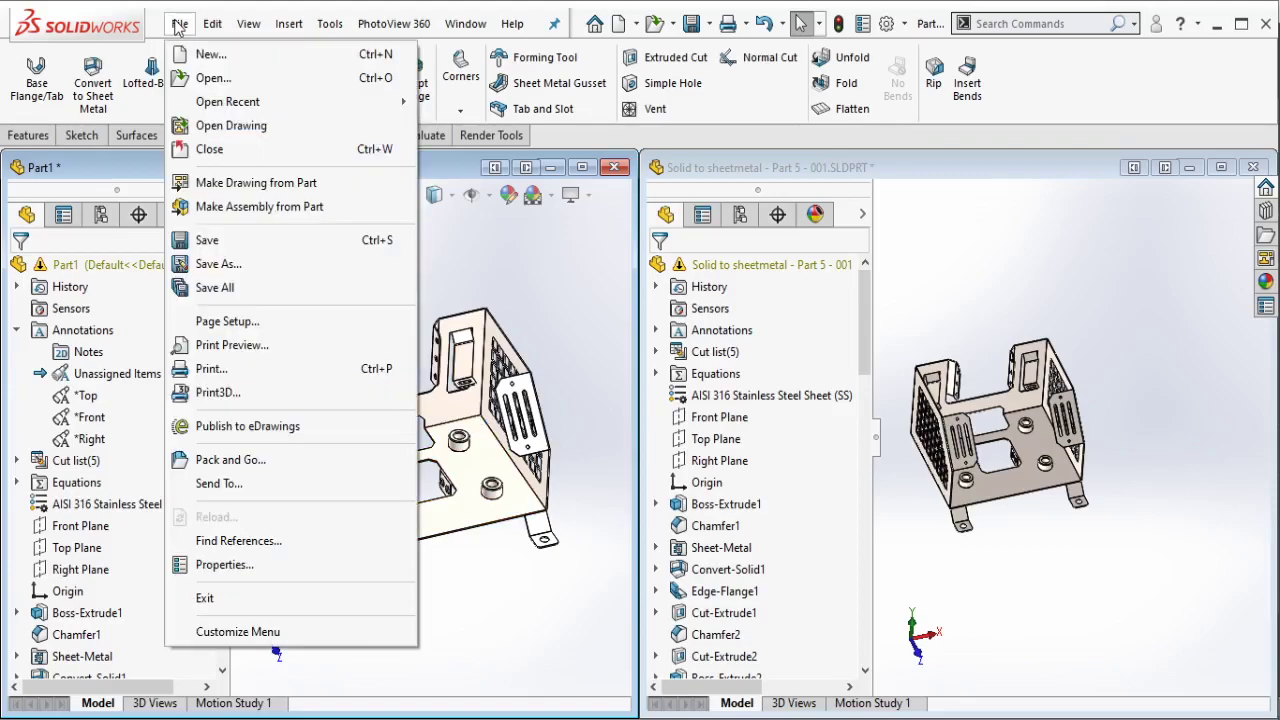
Step: Save Part1 as 'Solid to sheetmetal - Part 5 - 002.SLDPRT', adapting the Part 5 - 001 name
{"action": "left_click", "coordinate": [220, 266]}
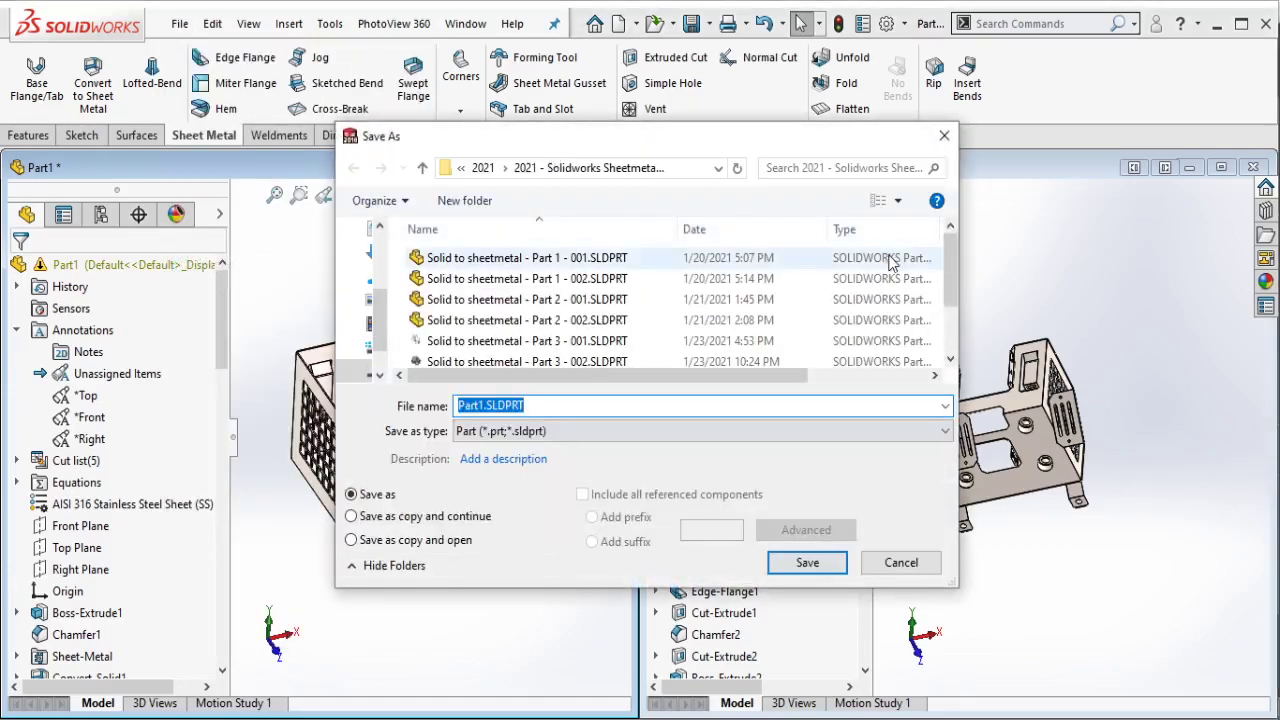
{"action": "left_click_drag", "start_coordinate": [949, 272], "coordinate": [947, 314]}
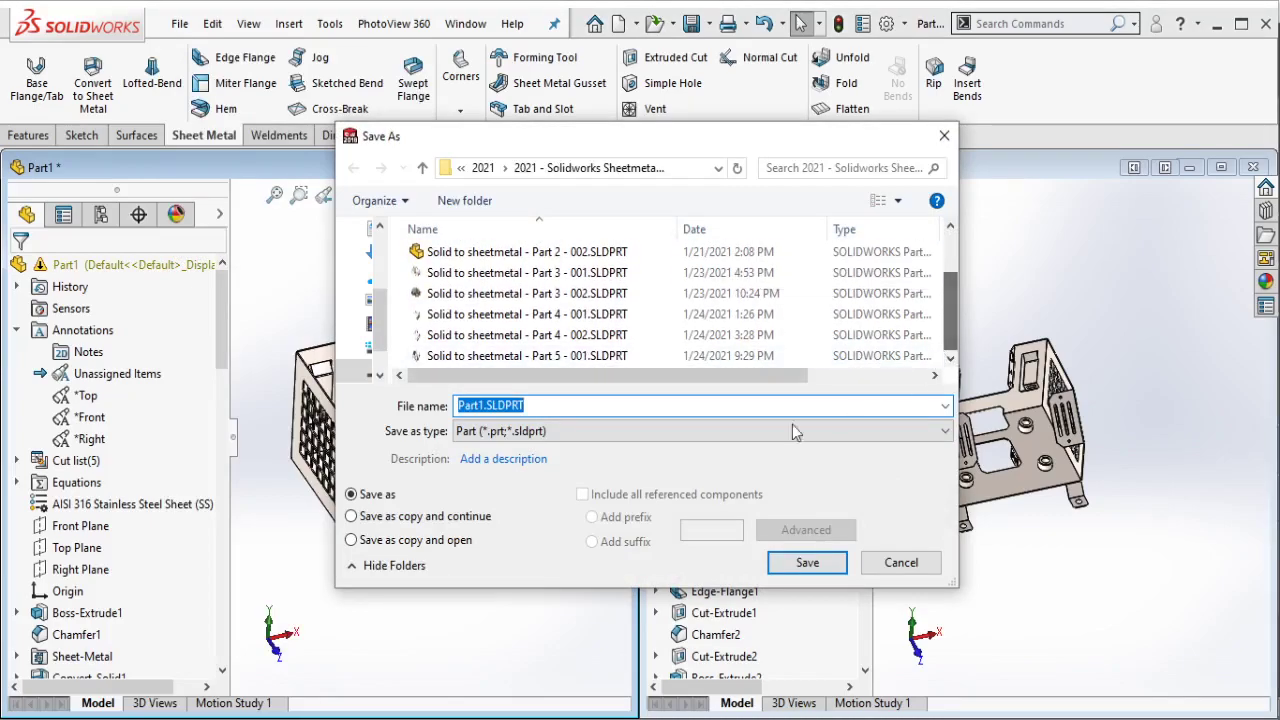
{"action": "left_click", "coordinate": [620, 356]}
{"action": "left_click", "coordinate": [618, 405]}
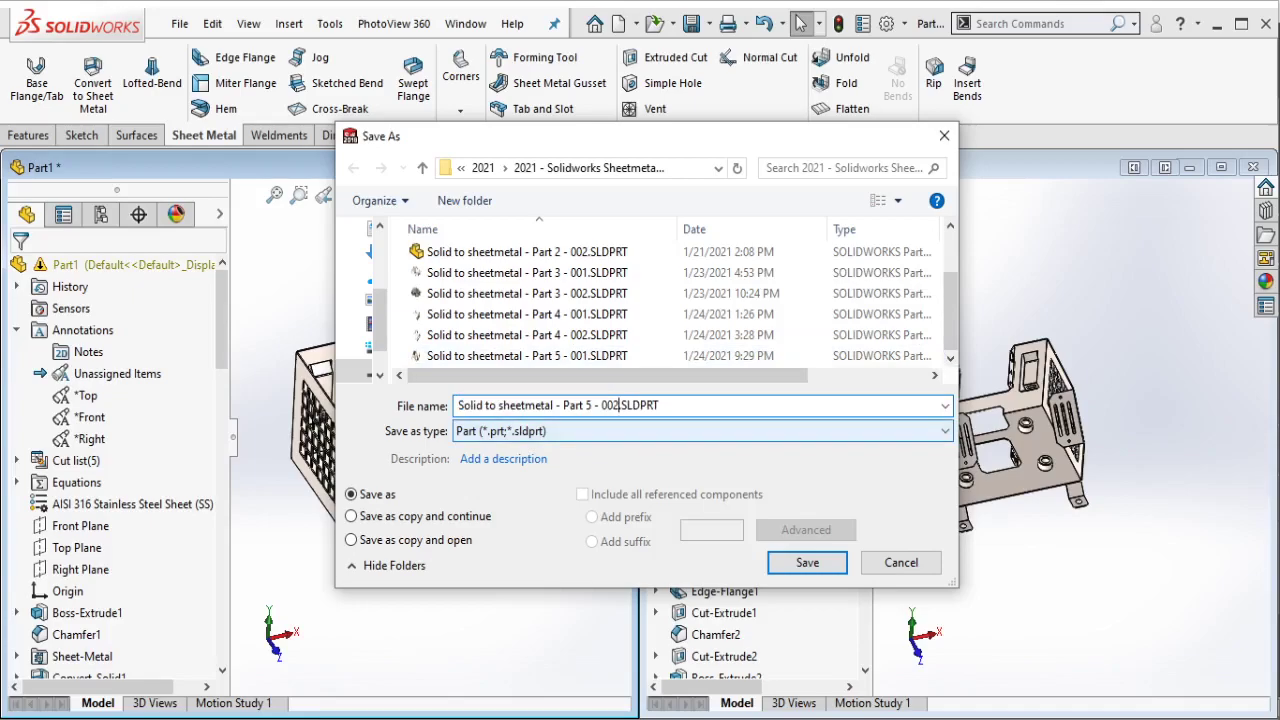
{"action": "left_click", "coordinate": [779, 568]}
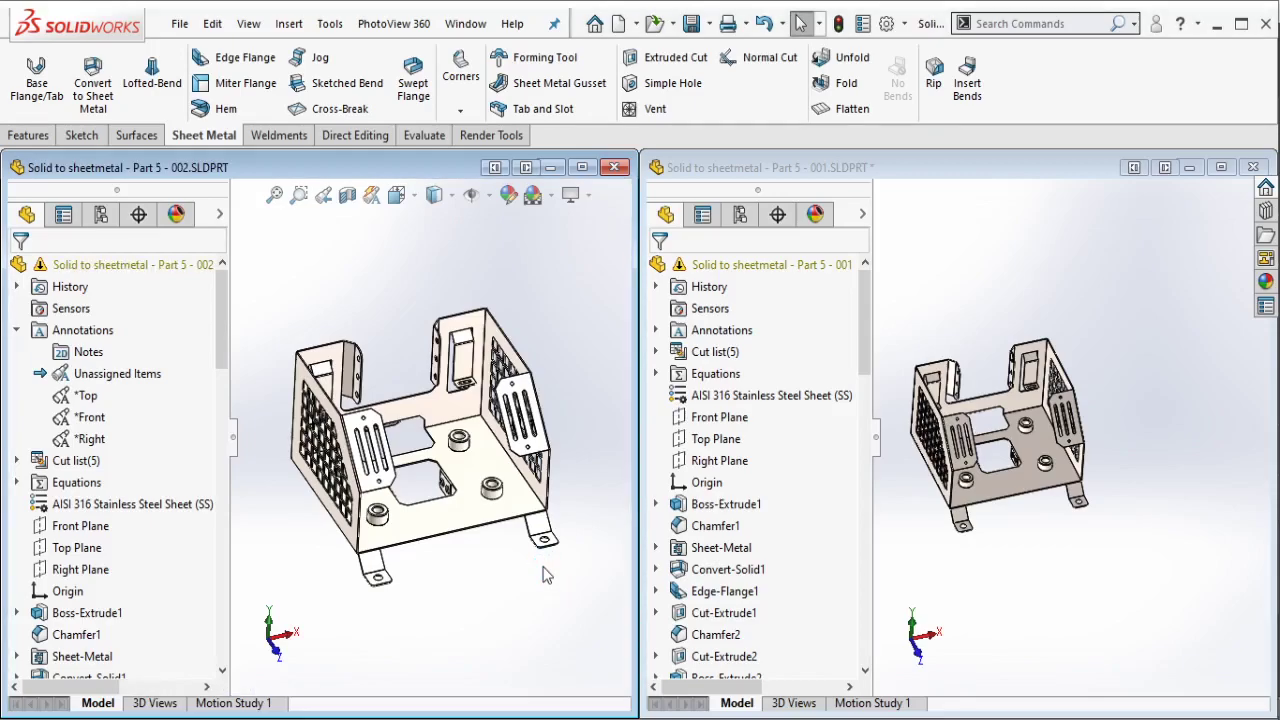
Step: Close Part 5 - 001 with Save All, then maximize the Part 5 - 002 window
{"action": "left_click", "coordinate": [926, 170]}
{"action": "left_click", "coordinate": [1256, 169]}
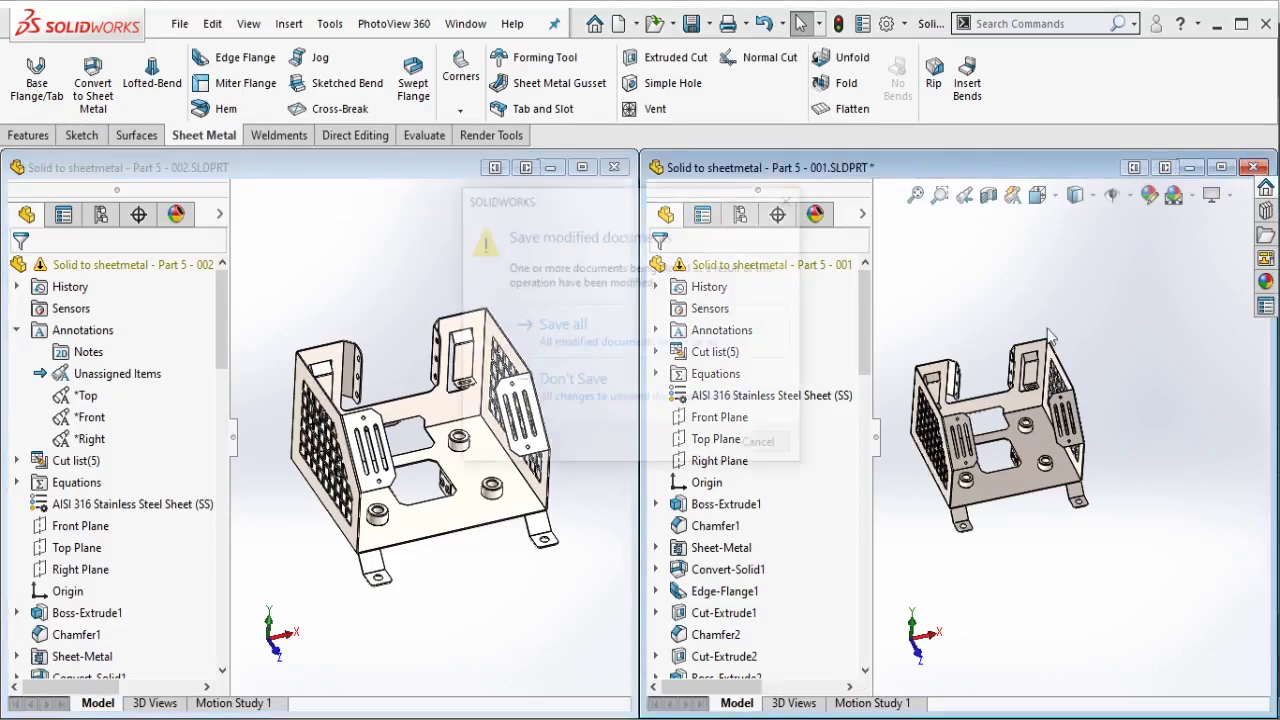
{"action": "left_click", "coordinate": [675, 343]}
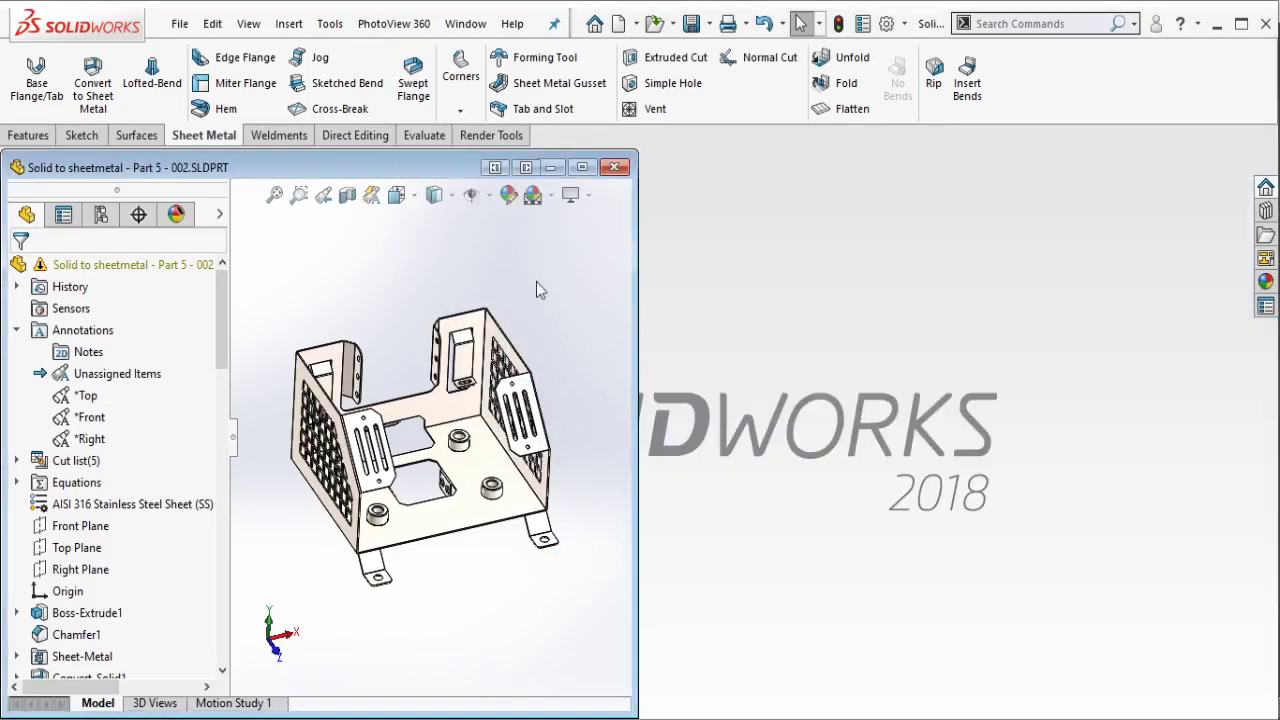
{"action": "left_click", "coordinate": [585, 168]}
{"action": "scroll", "coordinate": [898, 445], "scroll_direction": "down", "scroll_amount": 5}
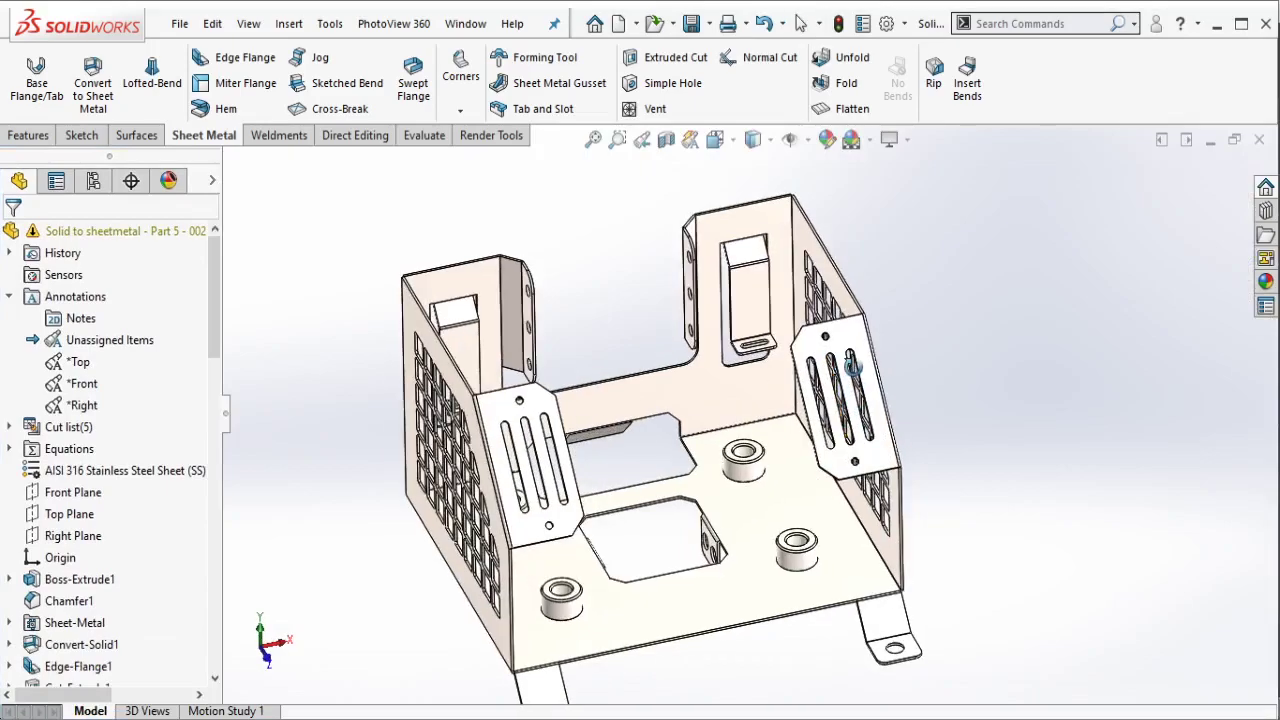
Step: Flatten Part 5 - 002 and turn the flat pattern Normal To the view, then deselect it
{"action": "left_click", "coordinate": [852, 108]}
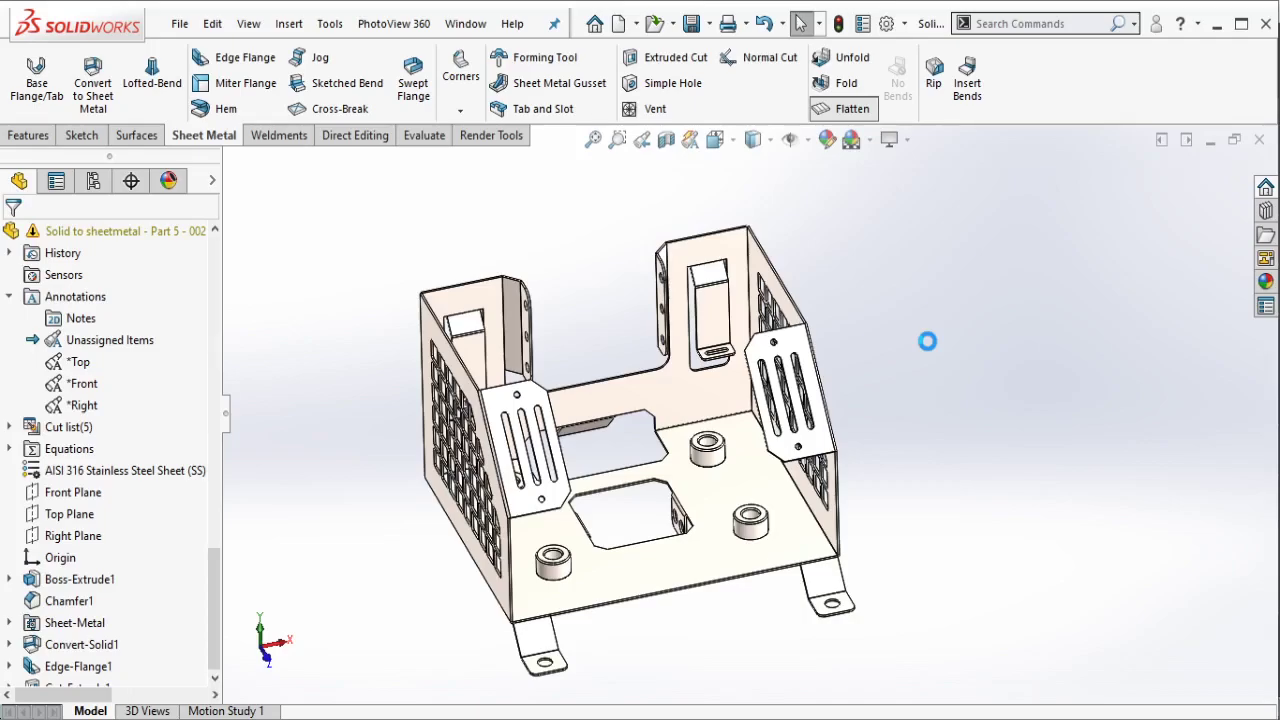
{"action": "middle_click_drag", "start_coordinate": [908, 343], "coordinate": [800, 530]}
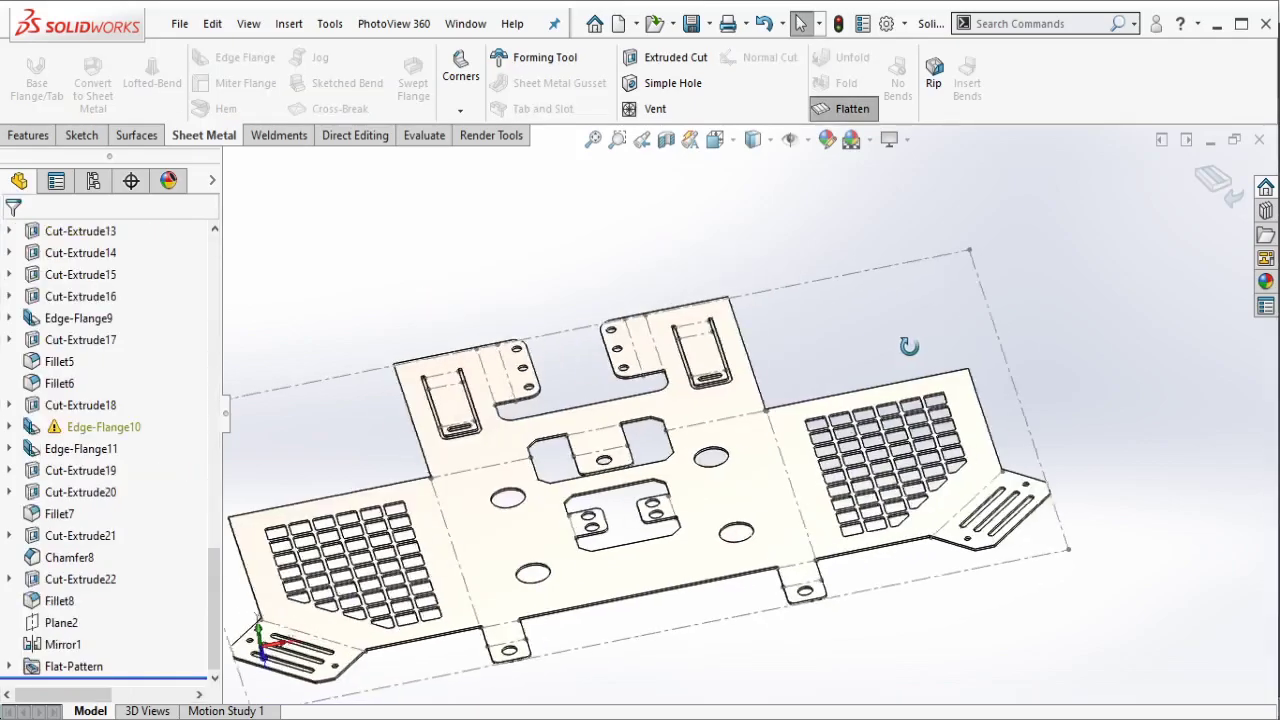
{"action": "left_click", "coordinate": [745, 447]}
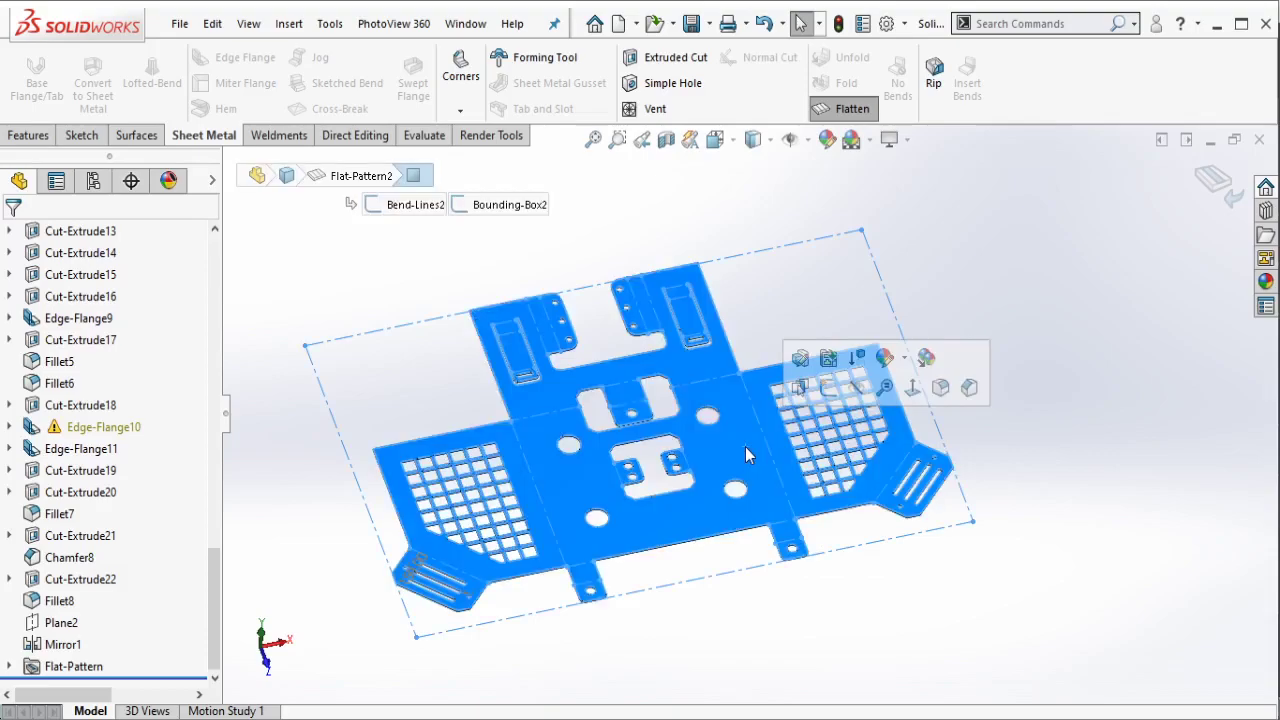
{"action": "left_click", "coordinate": [913, 388]}
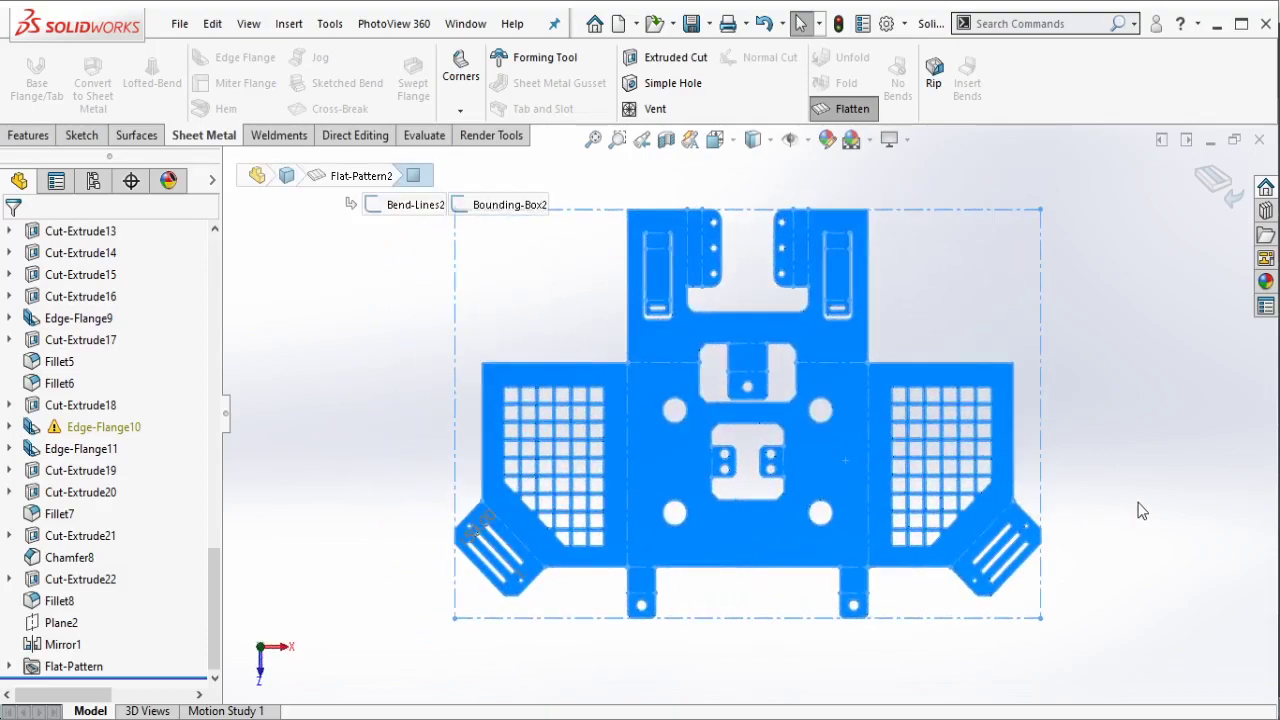
{"action": "left_click", "coordinate": [1142, 511]}
{"action": "type", "text": "often used in laser cutting process"}
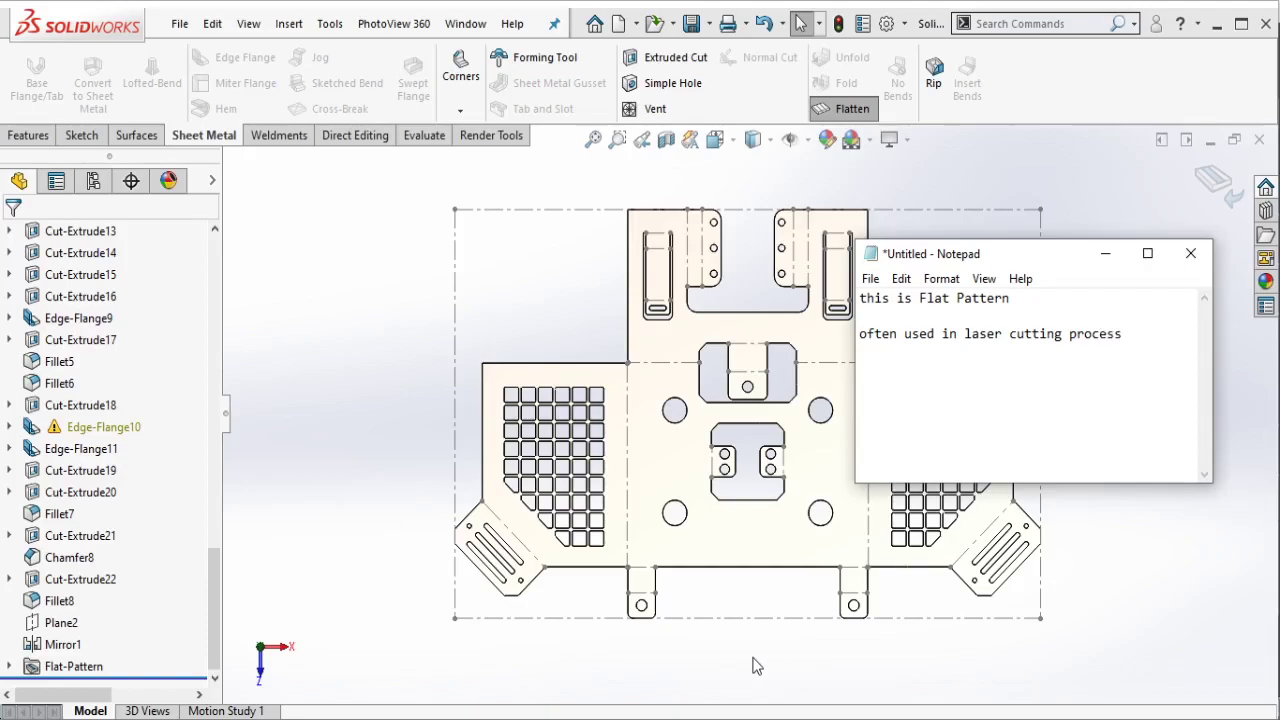
Step: Delete the old Notepad note text, then later erase the DWG export note as well
{"action": "key", "text": "ctrl+a"}
{"action": "key", "text": "BackSpace"}
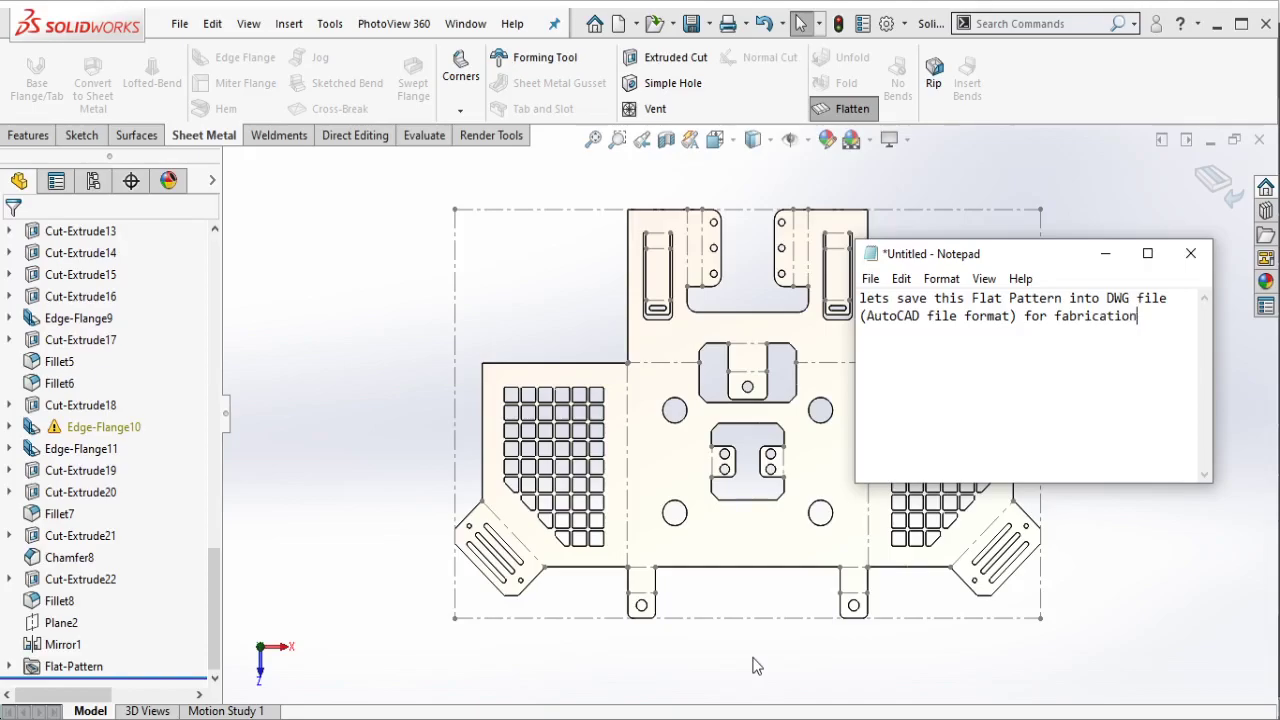
{"action": "key", "text": "ctrl+a"}
{"action": "key", "text": "BackSpace"}
Step: Put the note away and turn the flat pattern Normal To the view
{"action": "left_click", "coordinate": [1105, 253]}
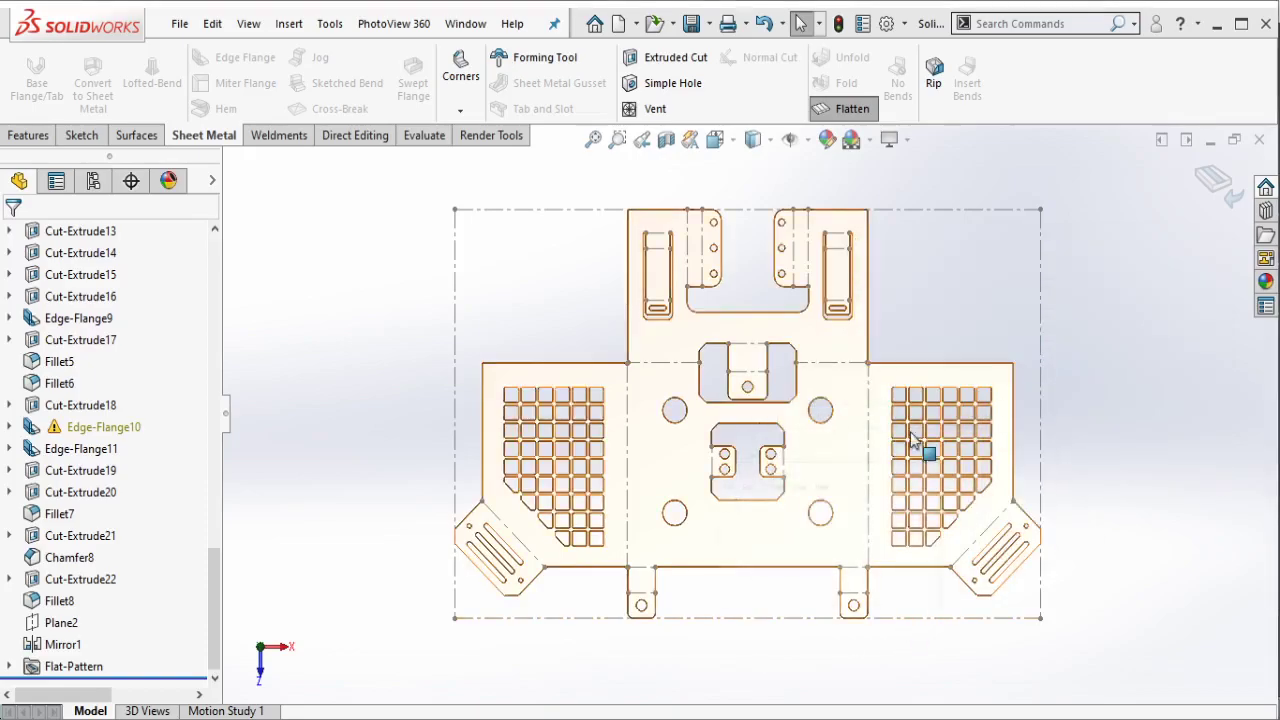
{"action": "mouse_move", "coordinate": [920, 443]}
{"action": "middle_mouse_down"}
{"action": "mouse_move", "coordinate": [929, 394]}
{"action": "mouse_move", "coordinate": [883, 314]}
{"action": "mouse_move", "coordinate": [857, 434]}
{"action": "middle_mouse_up"}
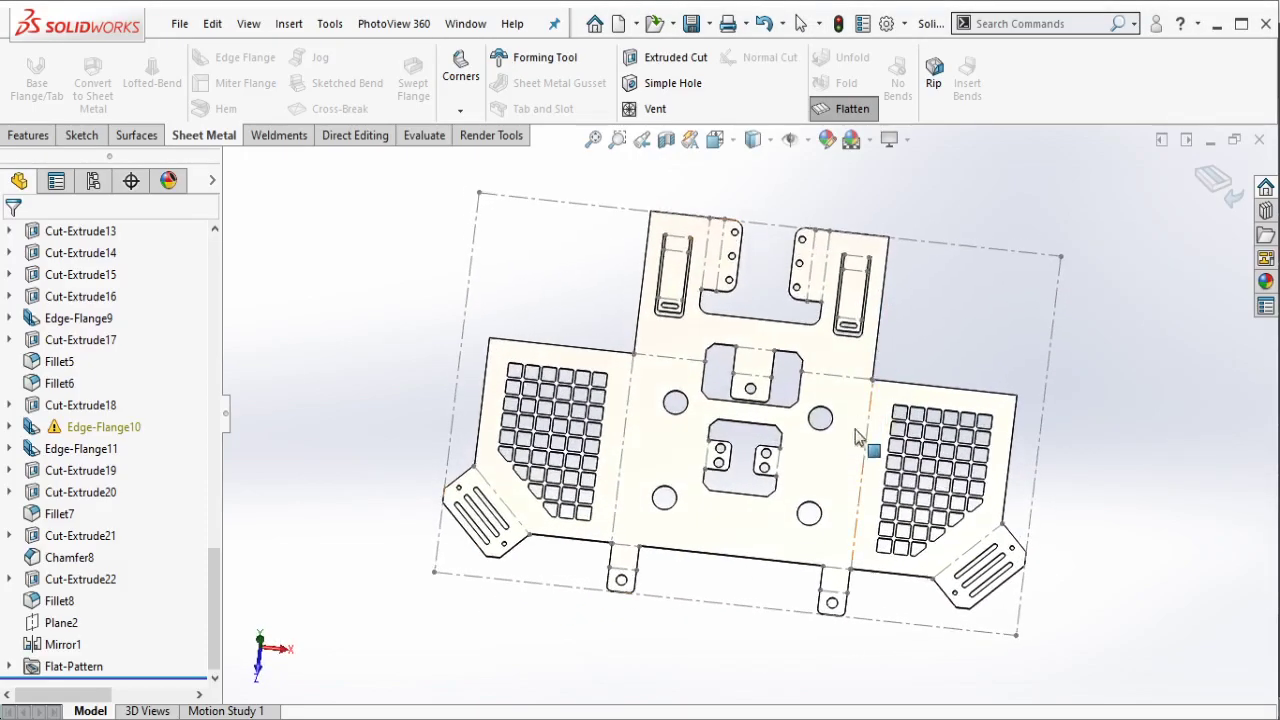
{"action": "left_click", "coordinate": [831, 447]}
{"action": "left_click", "coordinate": [998, 389]}
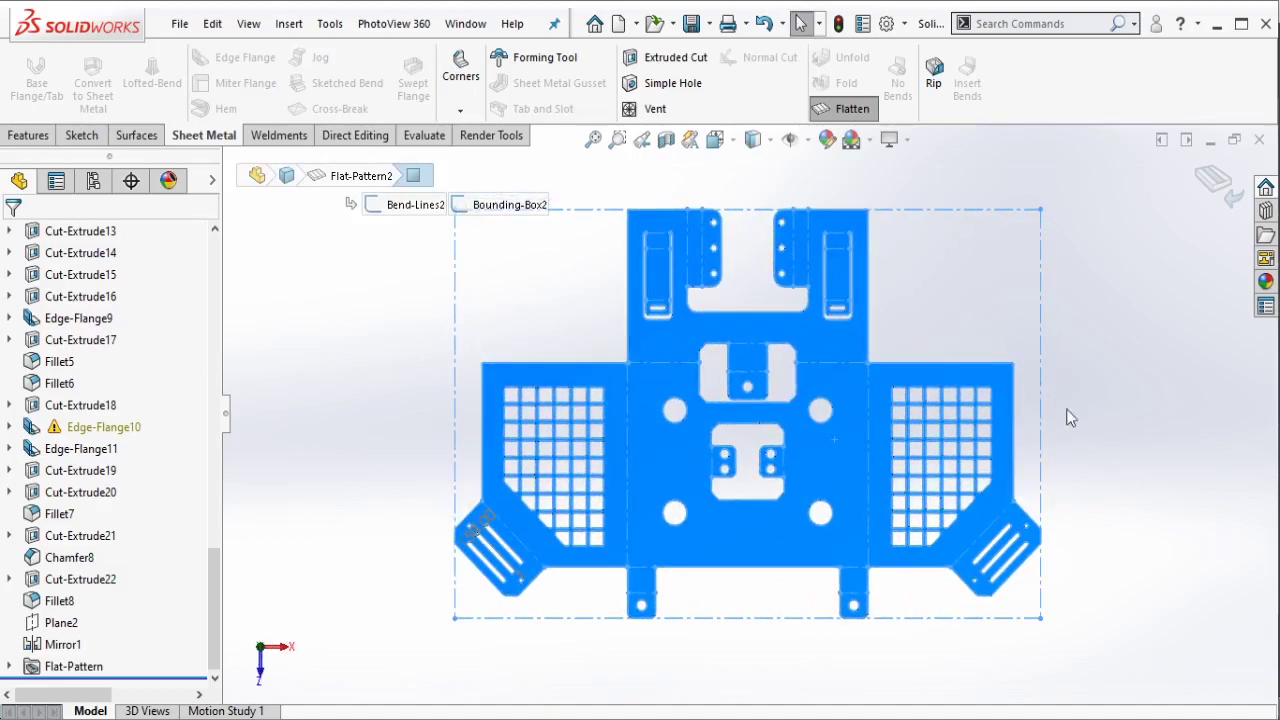
Step: Save the flat pattern as a Dwg (*.dwg) file
{"action": "left_click", "coordinate": [181, 26]}
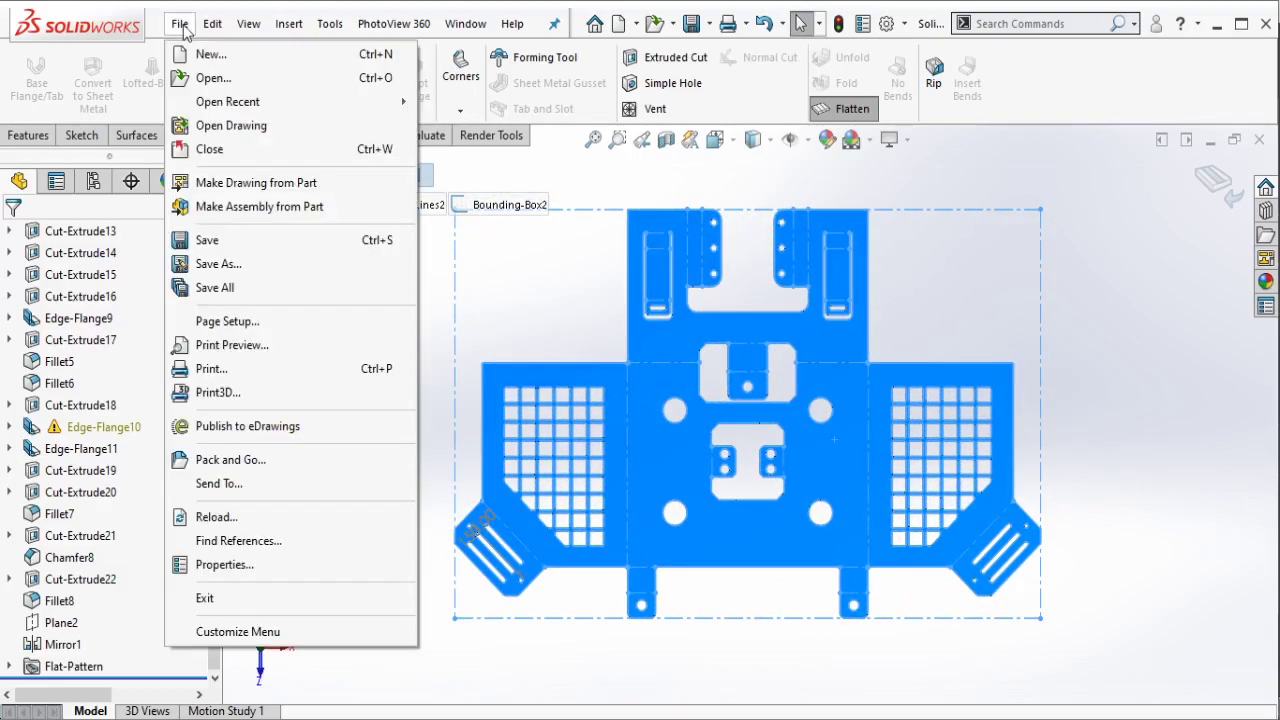
{"action": "left_click", "coordinate": [218, 265]}
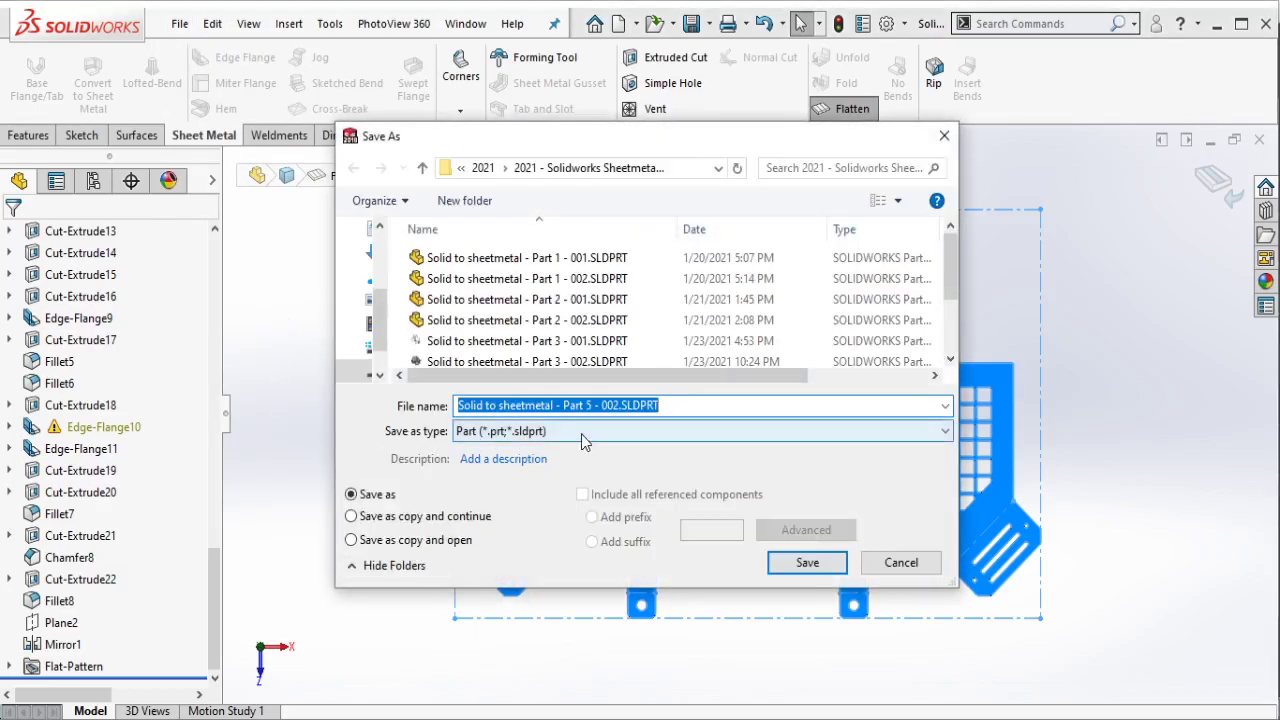
{"action": "left_click", "coordinate": [500, 431]}
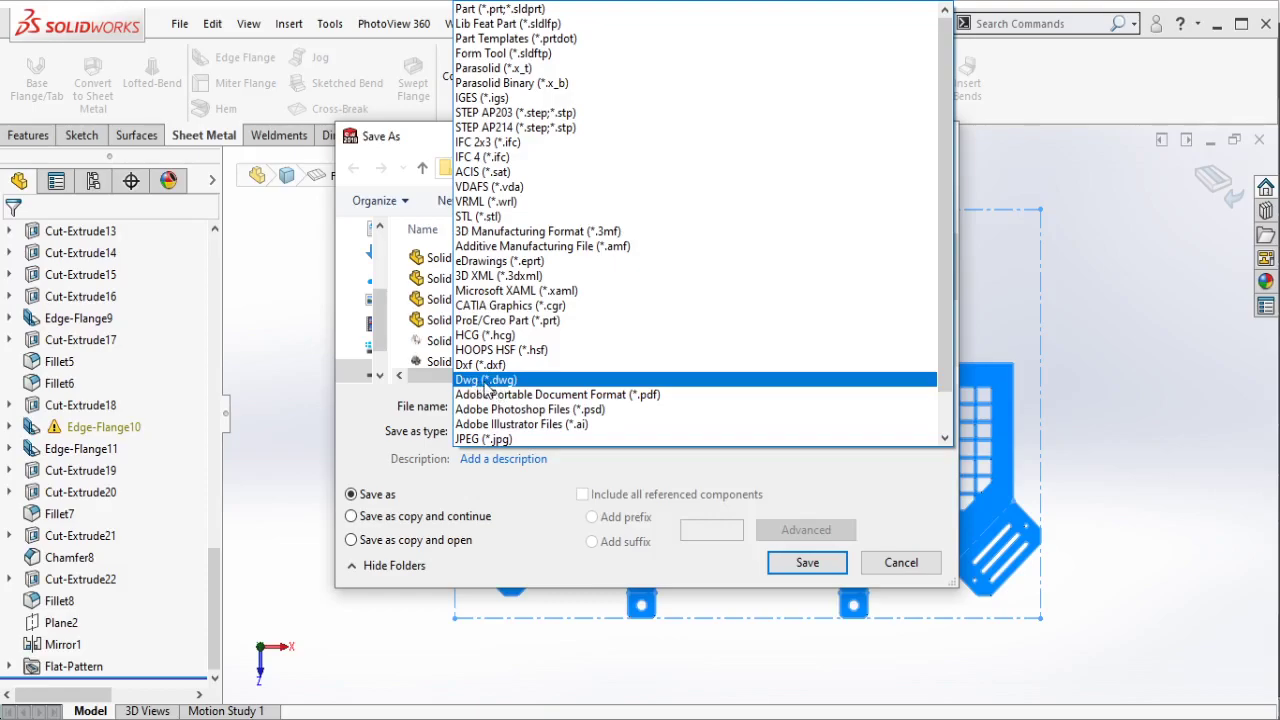
{"action": "left_click", "coordinate": [487, 381]}
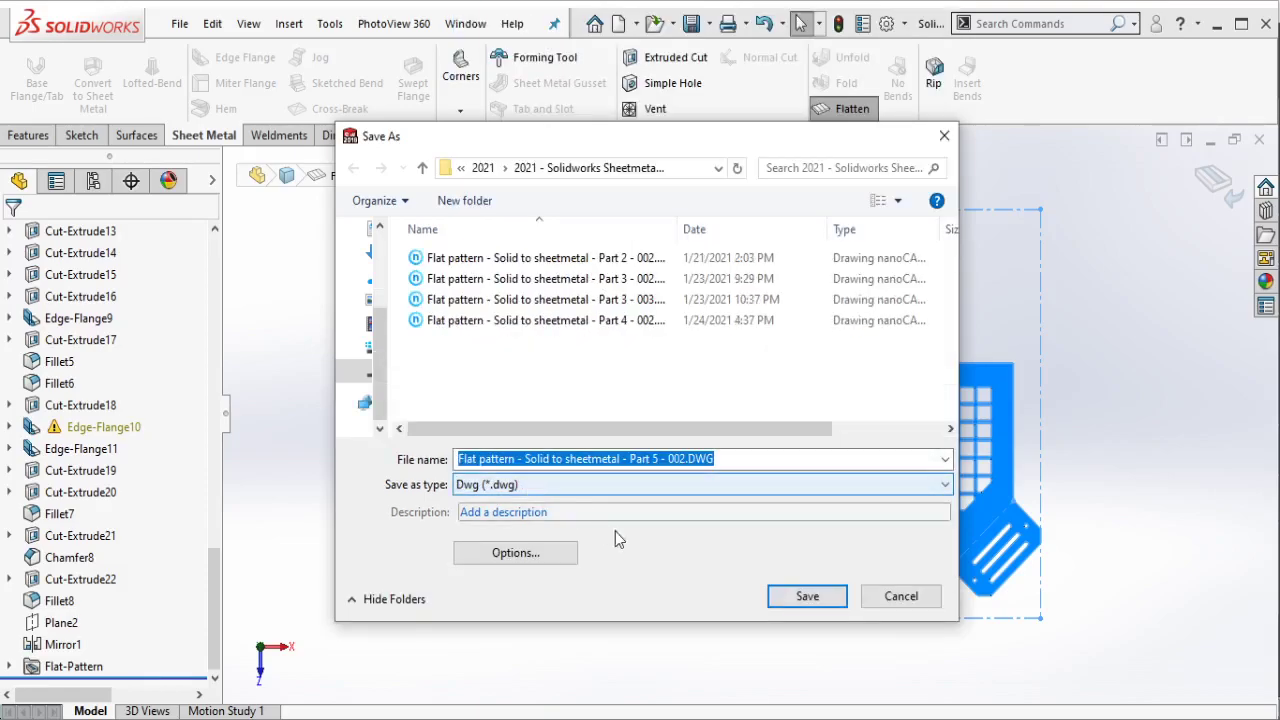
{"action": "left_click", "coordinate": [822, 599]}
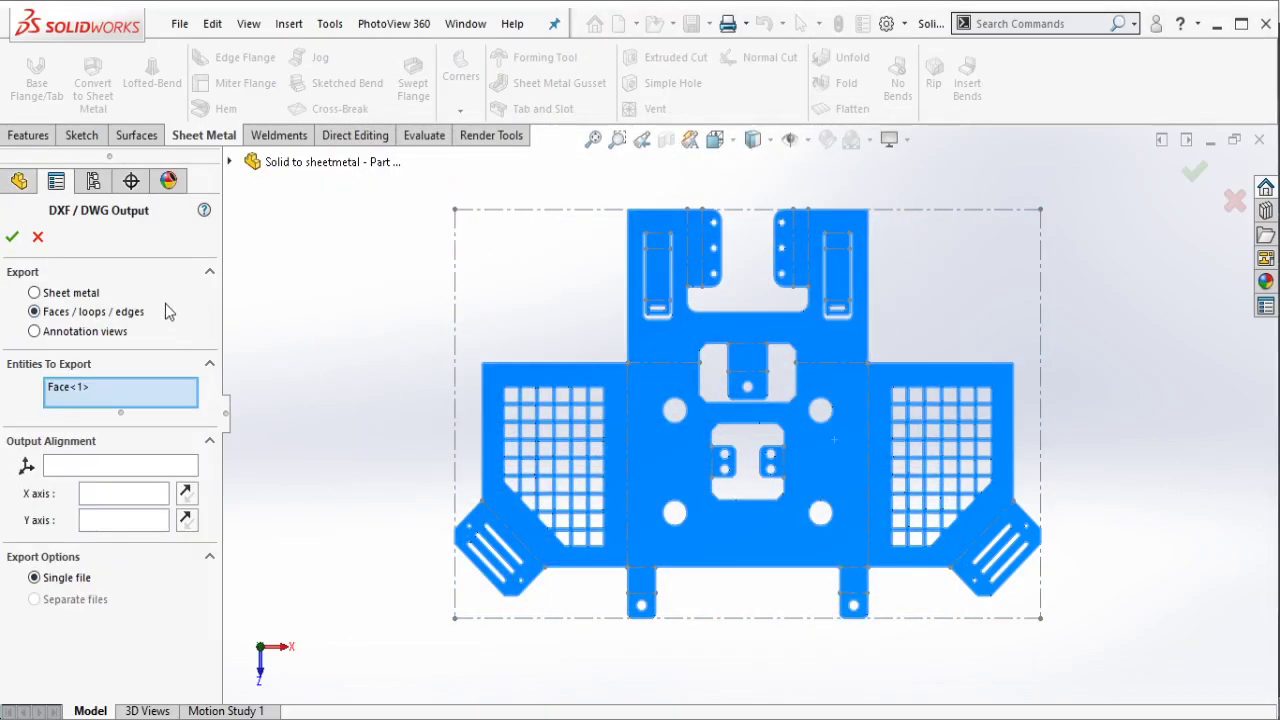
Step: Export the *Current annotation view in DXF/DWG Output and confirm the settings
{"action": "left_click", "coordinate": [88, 341]}
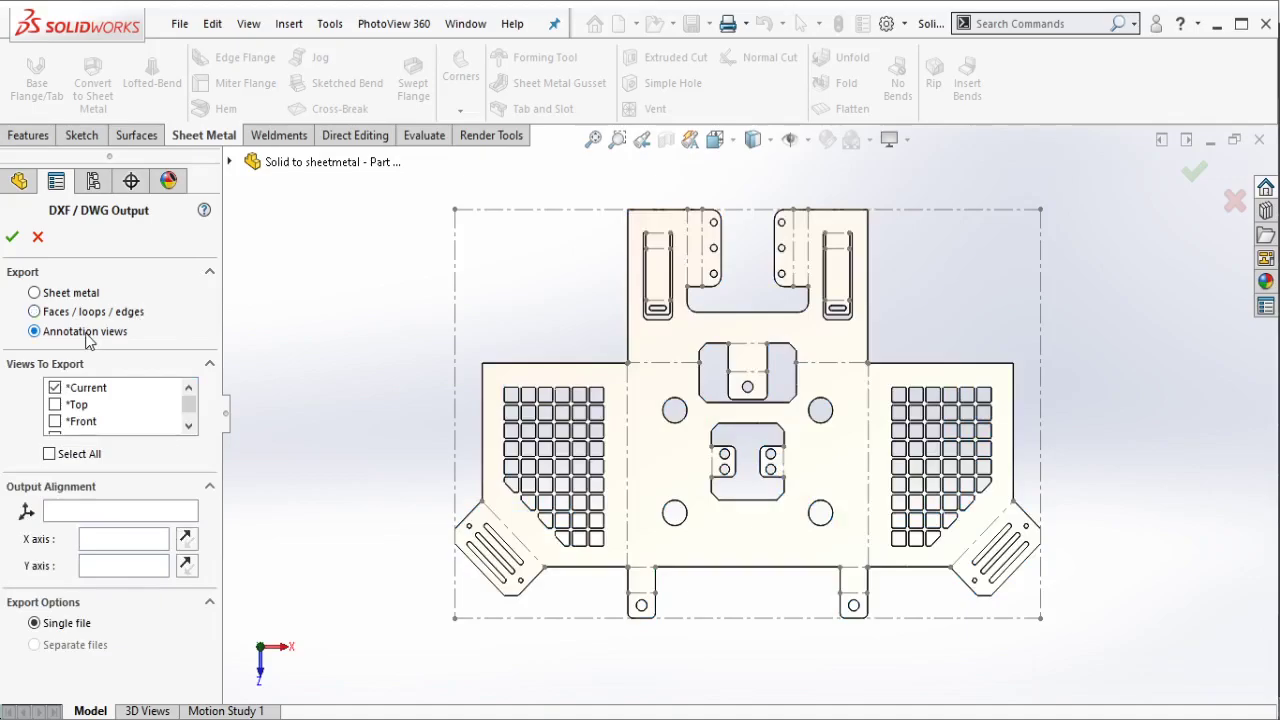
{"action": "left_click", "coordinate": [97, 393]}
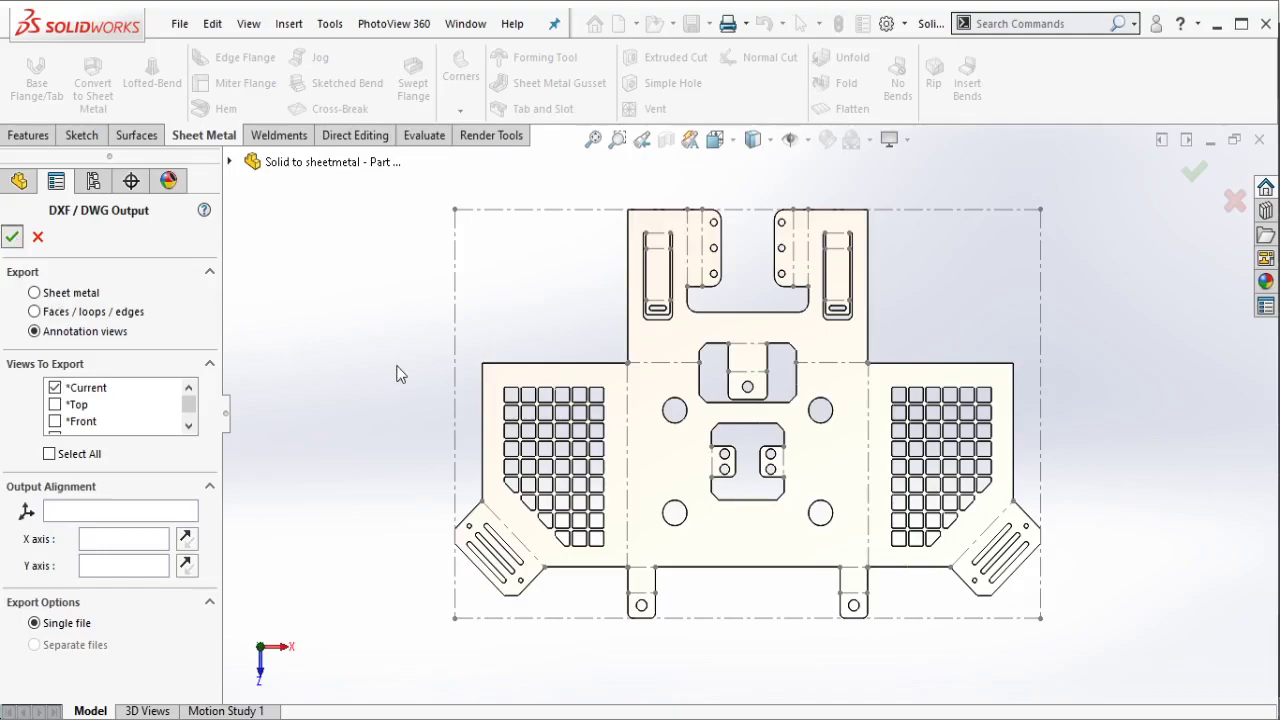
{"action": "key", "text": "Return"}
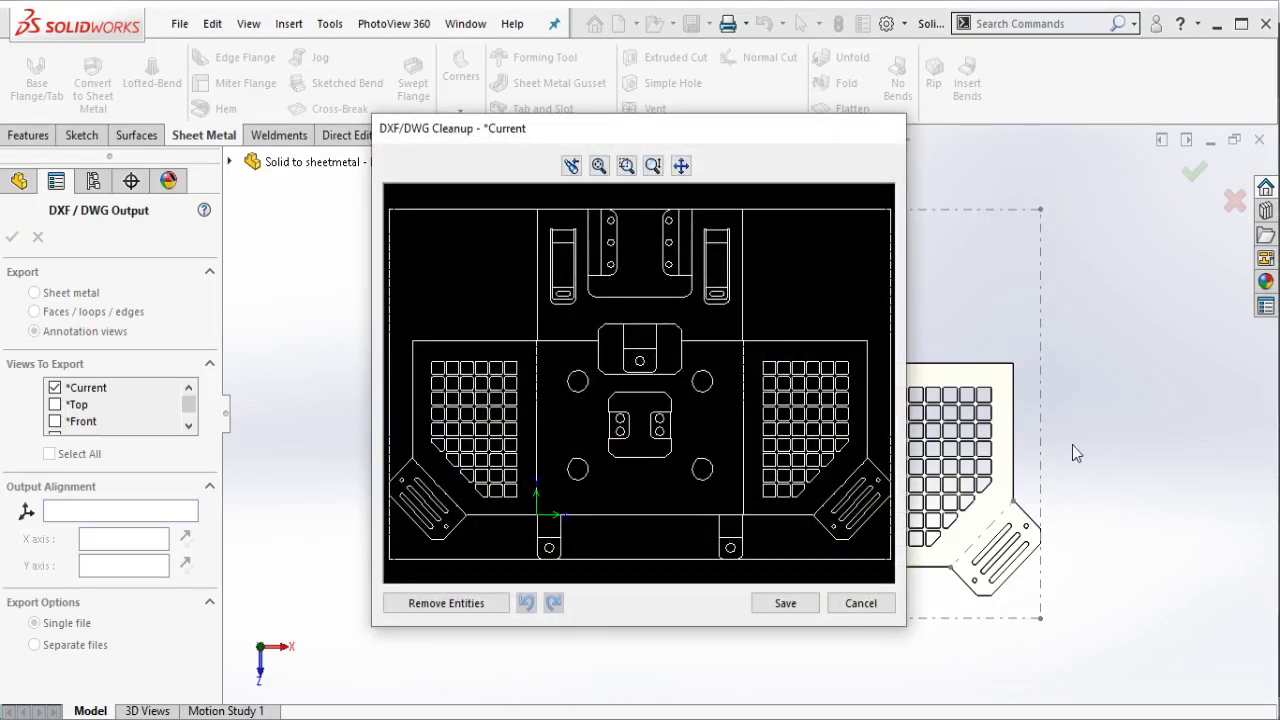
Step: Remove the left, top, bottom and right border lines in the enlarged Cleanup preview
{"action": "left_click_drag", "start_coordinate": [911, 629], "coordinate": [1138, 674]}
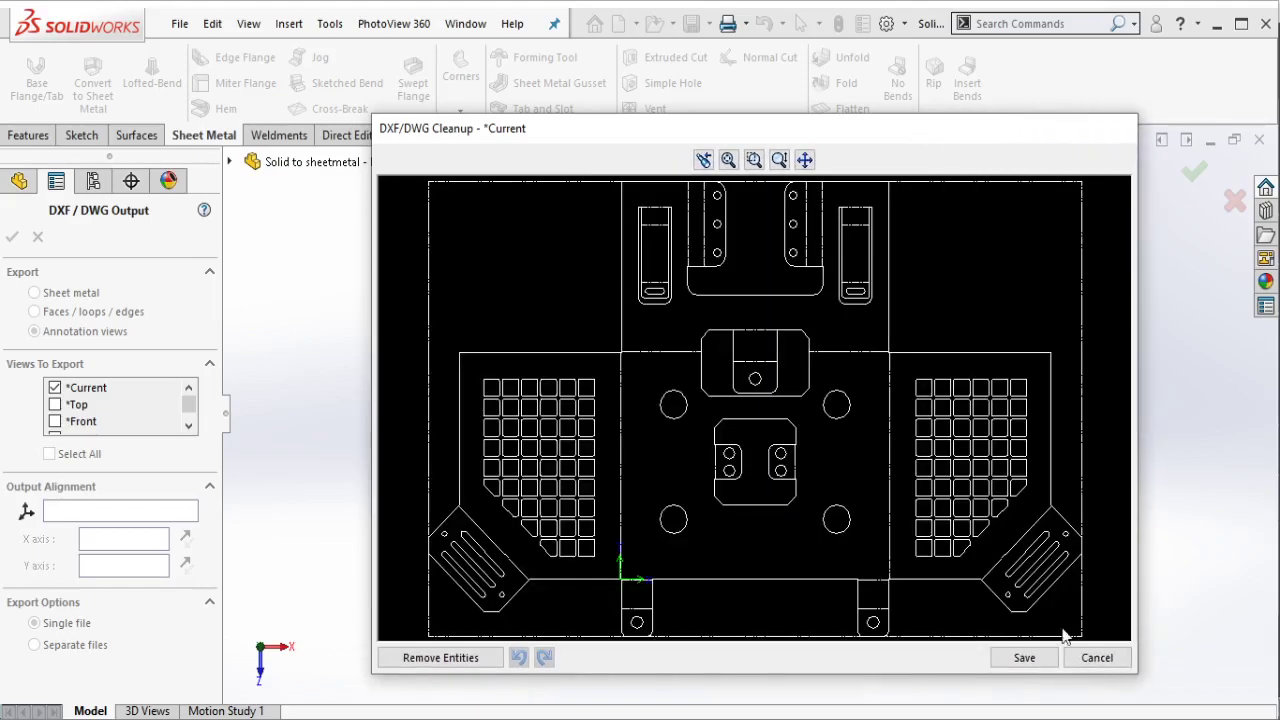
{"action": "left_click_drag", "start_coordinate": [368, 112], "coordinate": [250, 75]}
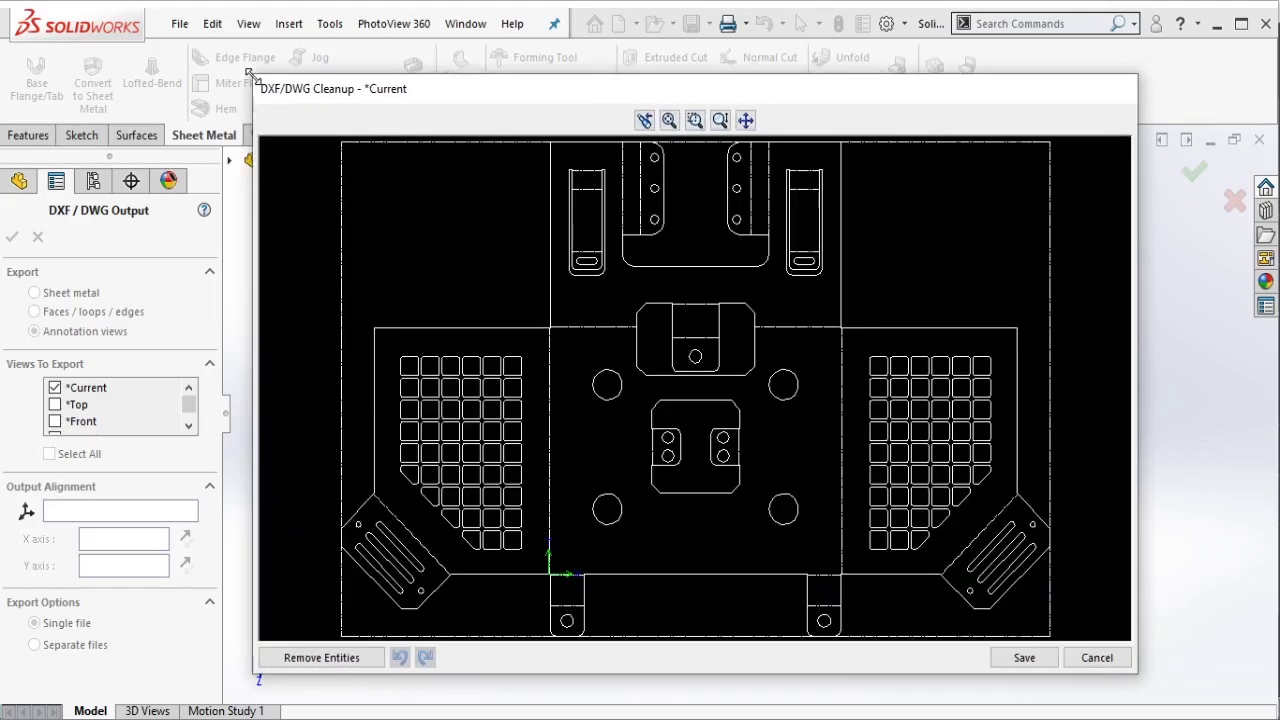
{"action": "left_click", "coordinate": [341, 150]}
{"action": "left_click", "coordinate": [320, 657]}
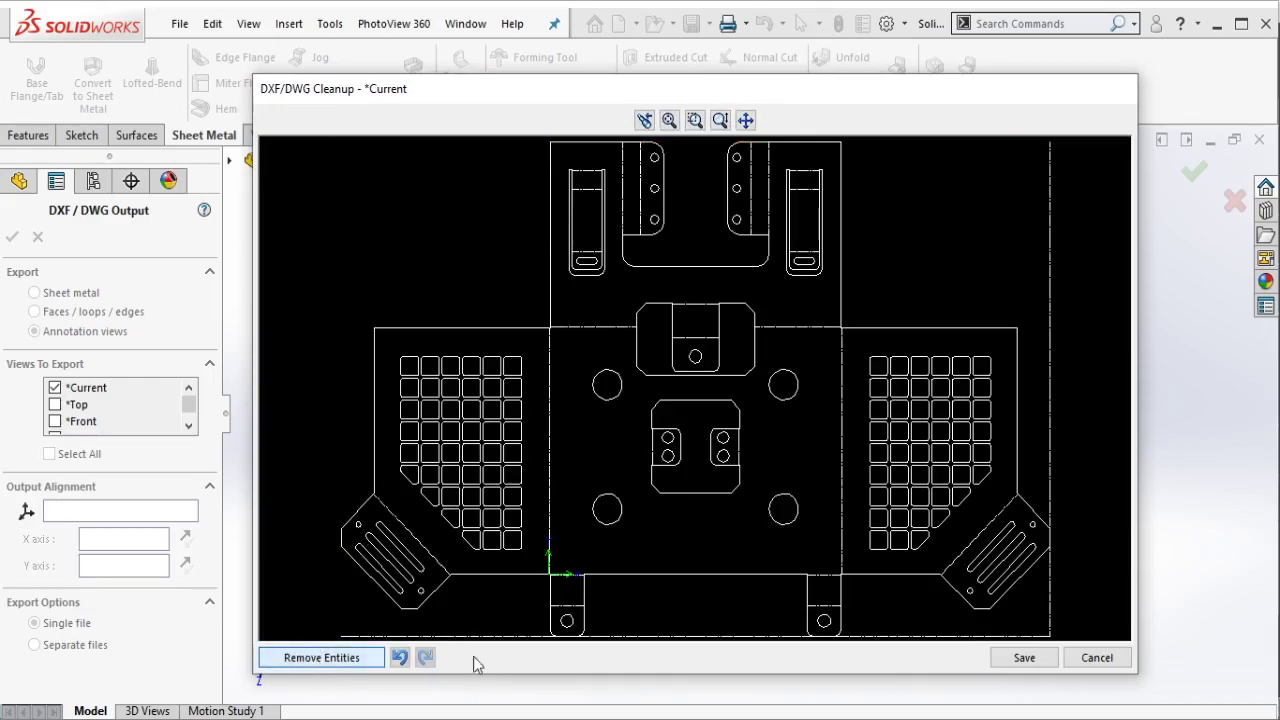
{"action": "left_click", "coordinate": [1050, 638]}
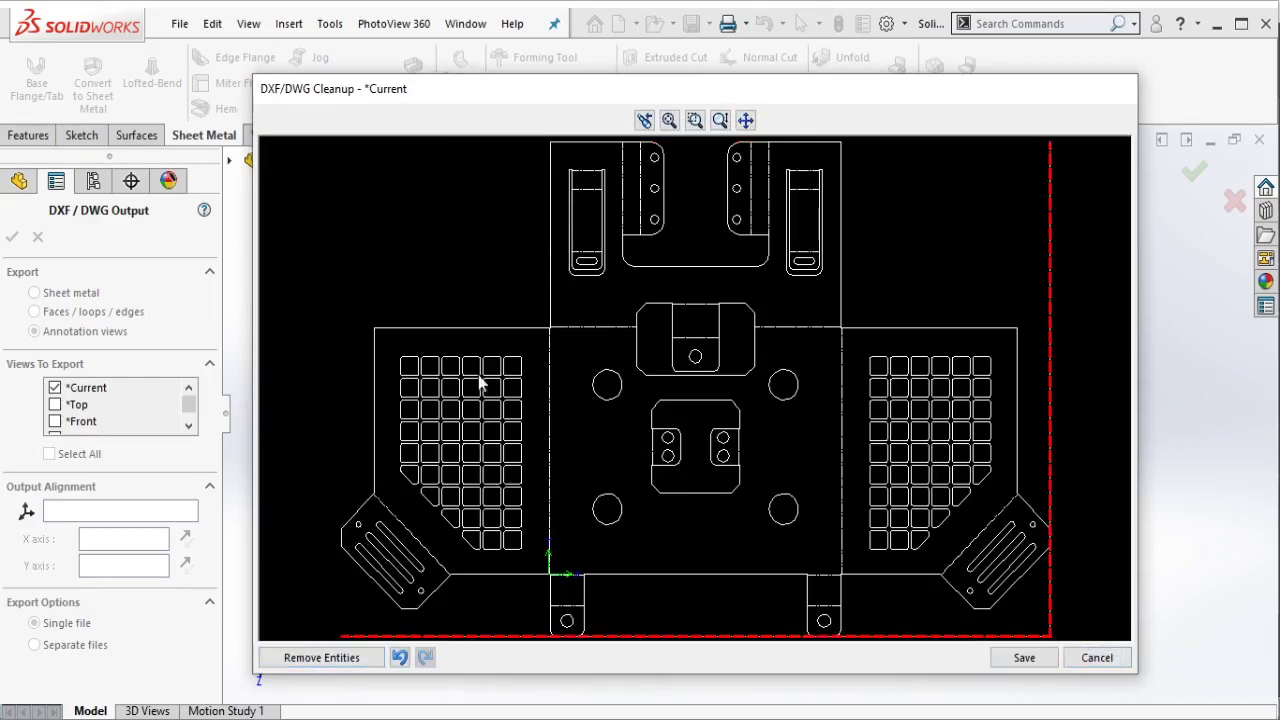
{"action": "left_click", "coordinate": [368, 657]}
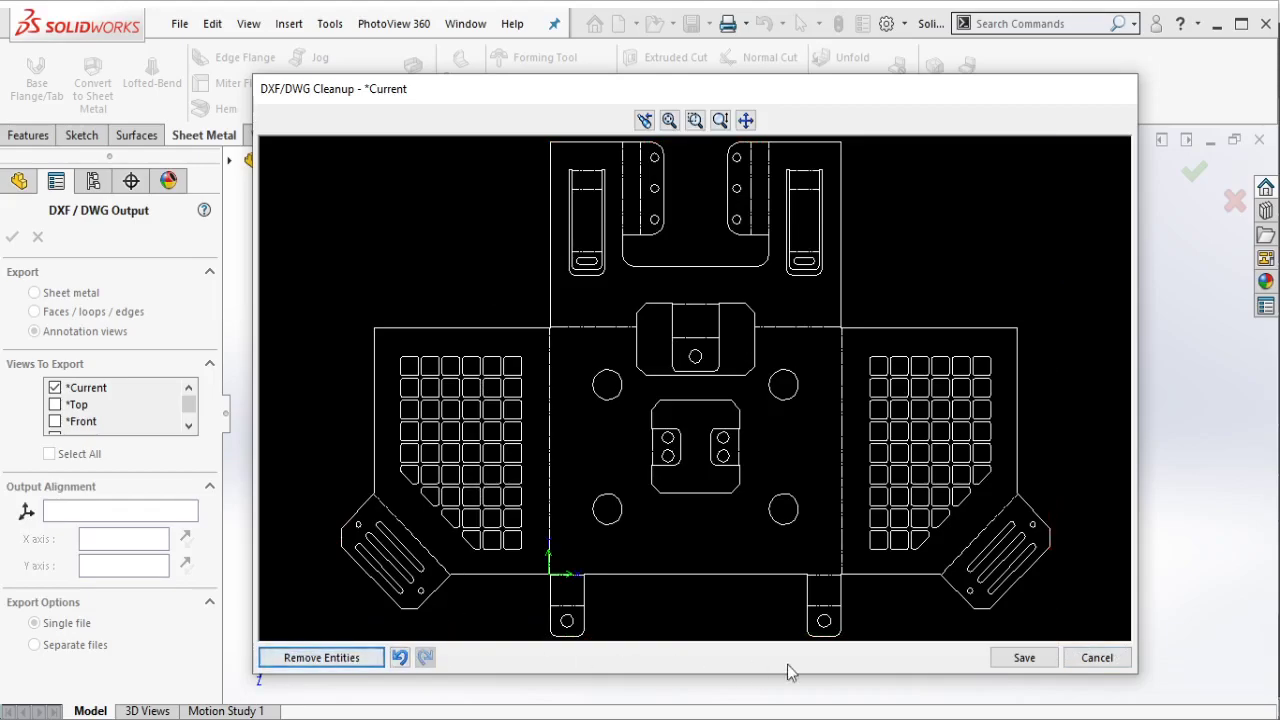
Step: Save the cleaned-up DWG and fold the part back to its 3D shape
{"action": "left_click", "coordinate": [1020, 658]}
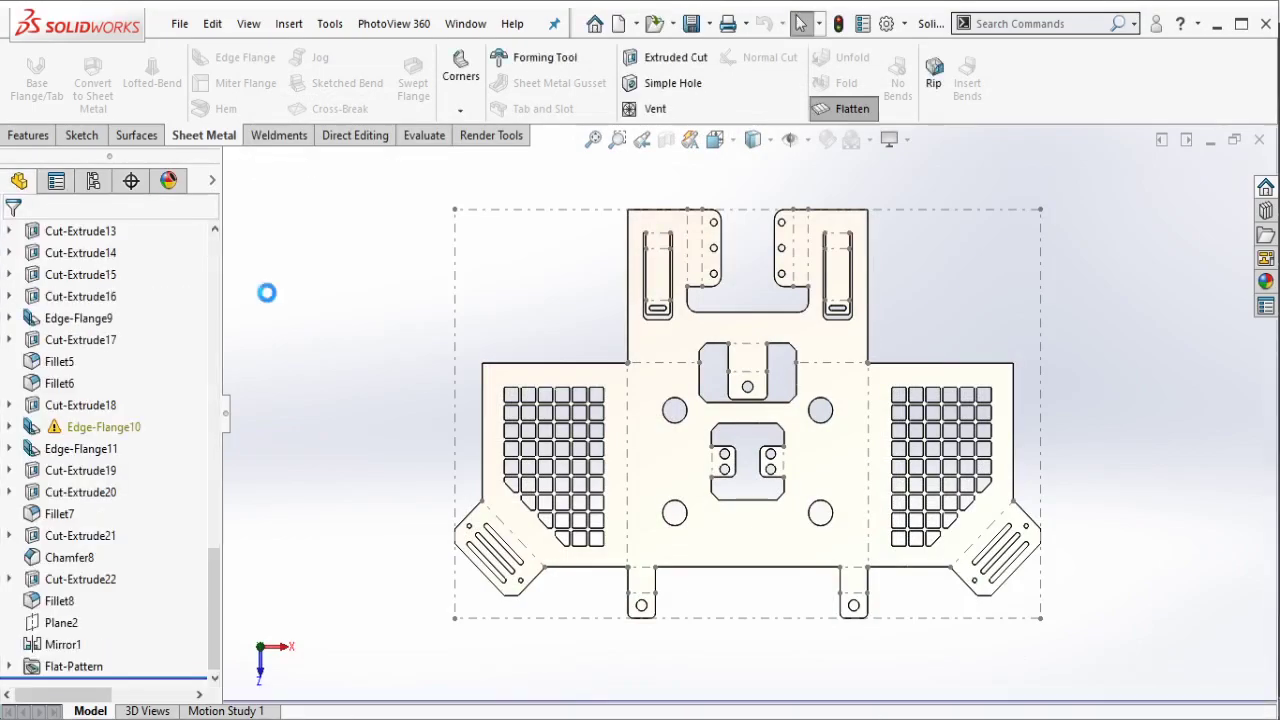
{"action": "scroll", "coordinate": [1035, 410], "scroll_direction": "down", "scroll_amount": 1}
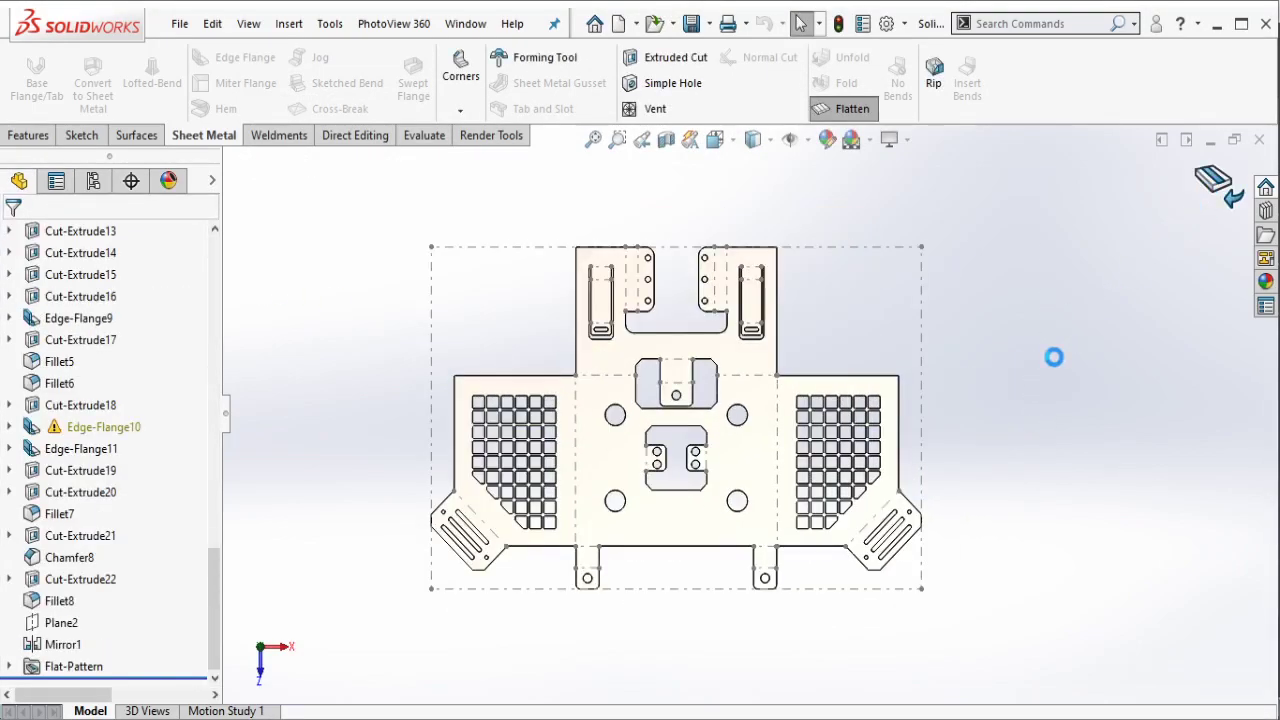
{"action": "mouse_move", "coordinate": [778, 445]}
{"action": "middle_mouse_down"}
{"action": "mouse_move", "coordinate": [778, 302]}
{"action": "mouse_move", "coordinate": [903, 531]}
{"action": "middle_mouse_up"}
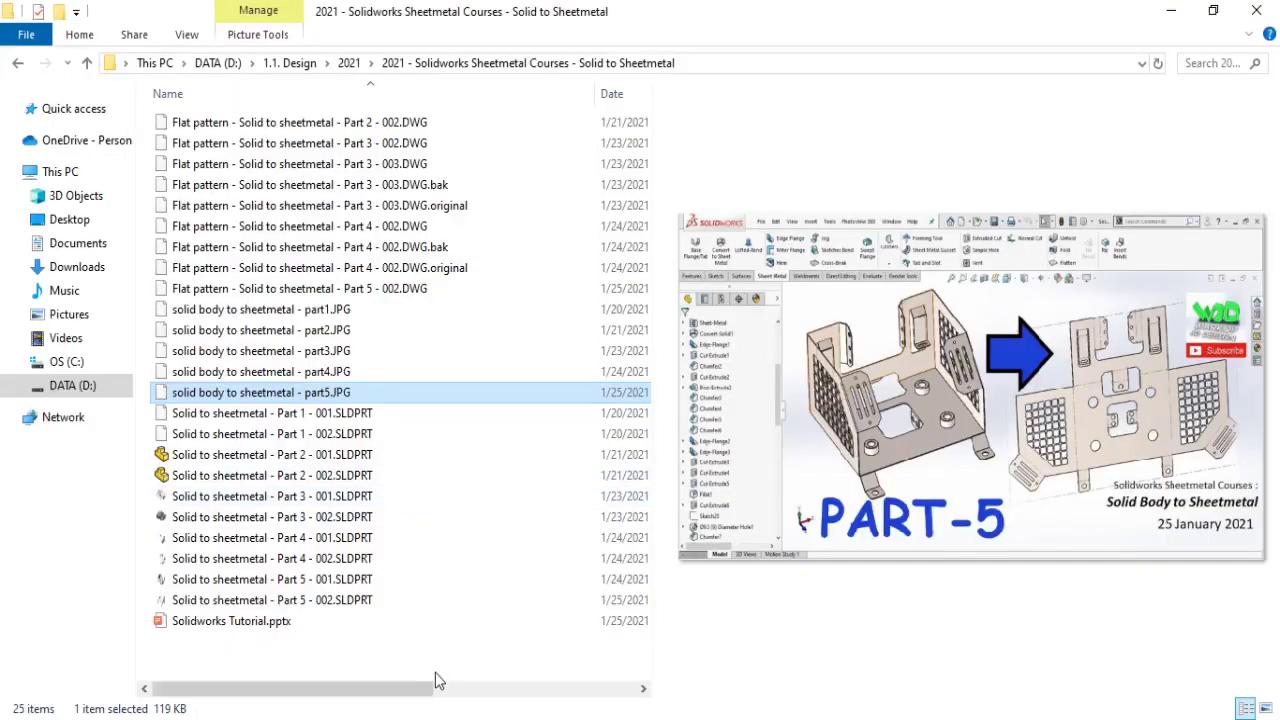
Step: Drag 'Flat pattern - Solid to sheetmetal - Part 5 - 002.DWG' from File Explorer into nanoCAD 5
{"action": "left_click", "coordinate": [415, 290]}
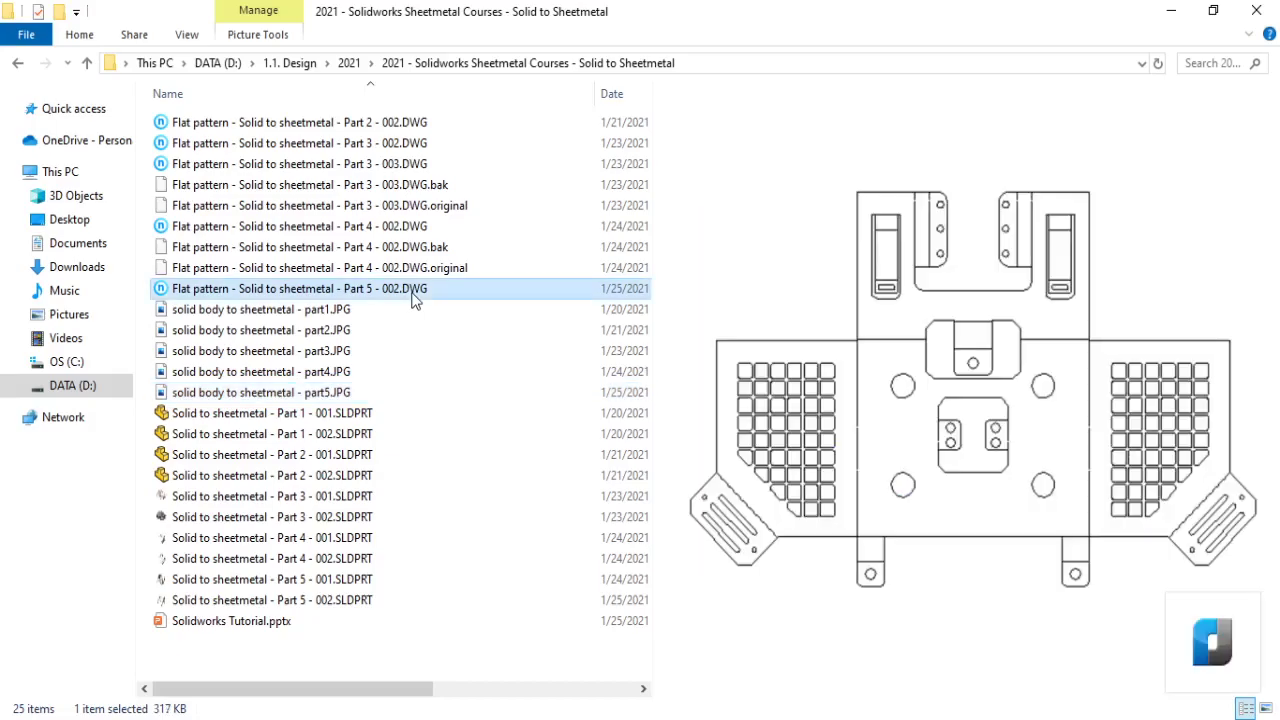
{"action": "mouse_move", "coordinate": [405, 295]}
{"action": "left_mouse_down"}
{"action": "mouse_move", "coordinate": [940, 712]}
{"action": "mouse_move", "coordinate": [883, 504]}
{"action": "left_mouse_up"}
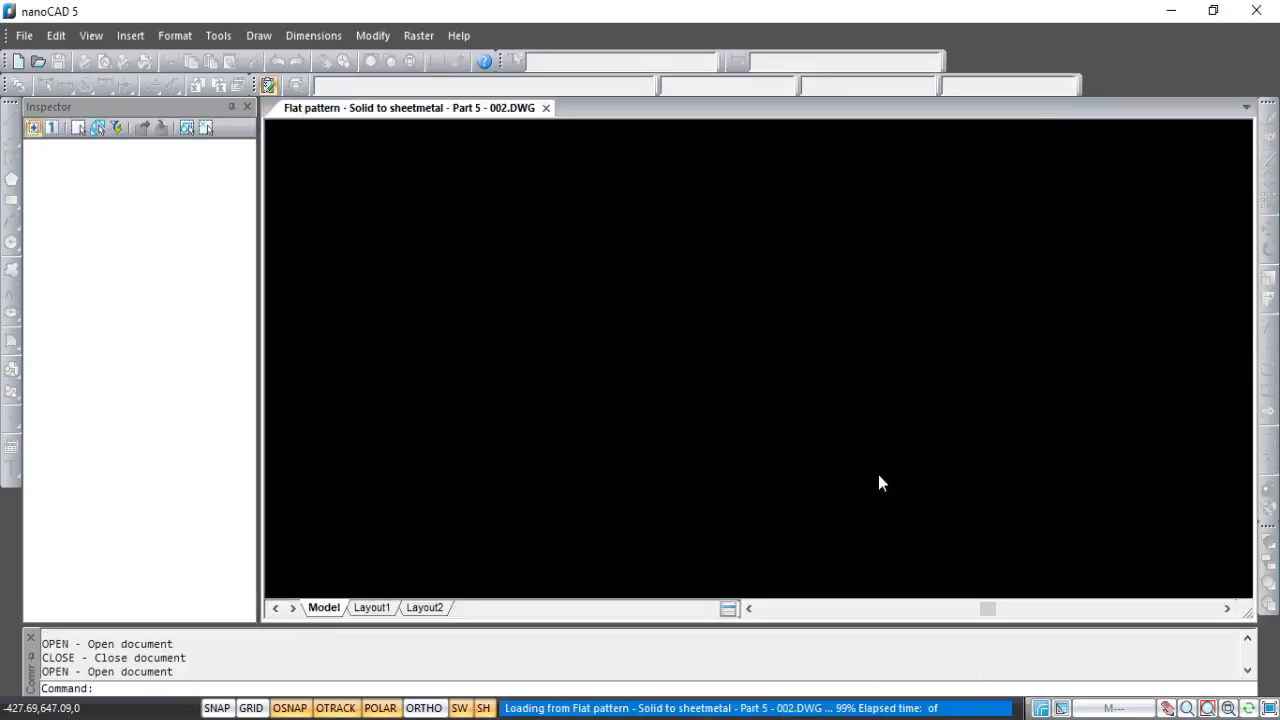
Step: Window-select all 971 drawing objects, change their colour from white to By Layer, then deselect
{"action": "scroll", "coordinate": [1005, 259], "scroll_direction": "down", "scroll_amount": 2}
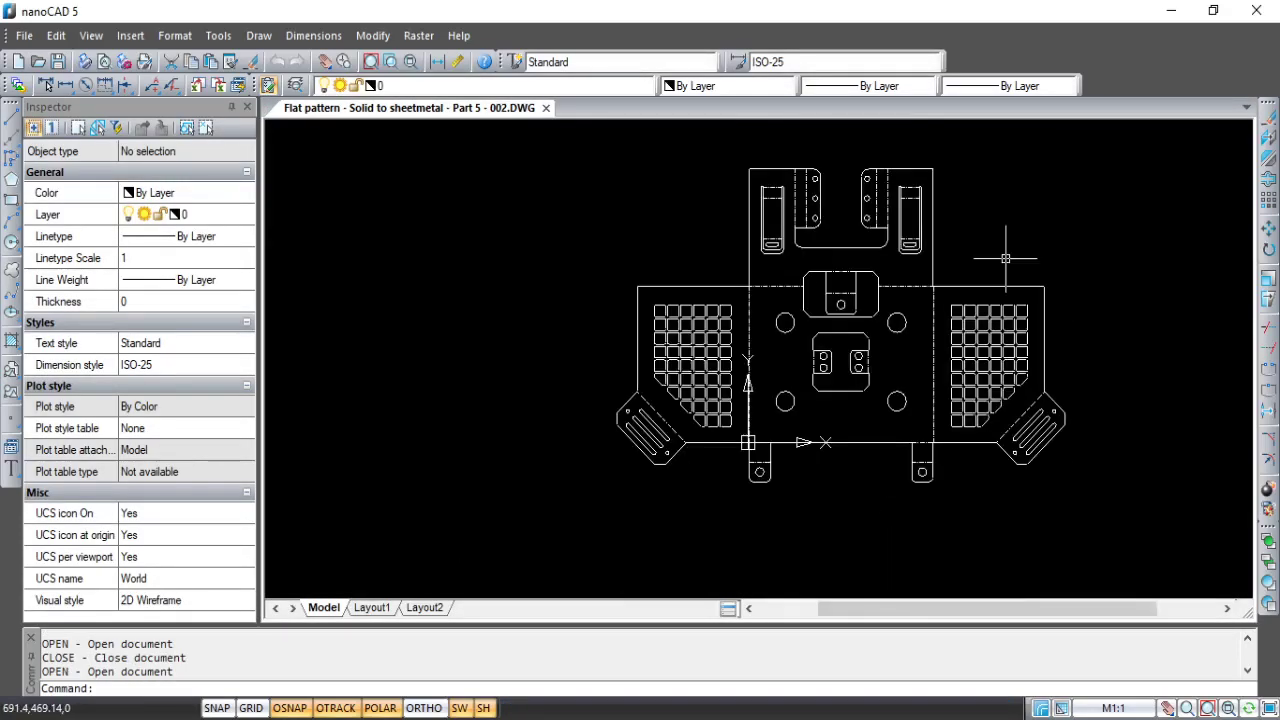
{"action": "left_click", "coordinate": [606, 157]}
{"action": "left_click", "coordinate": [1090, 542]}
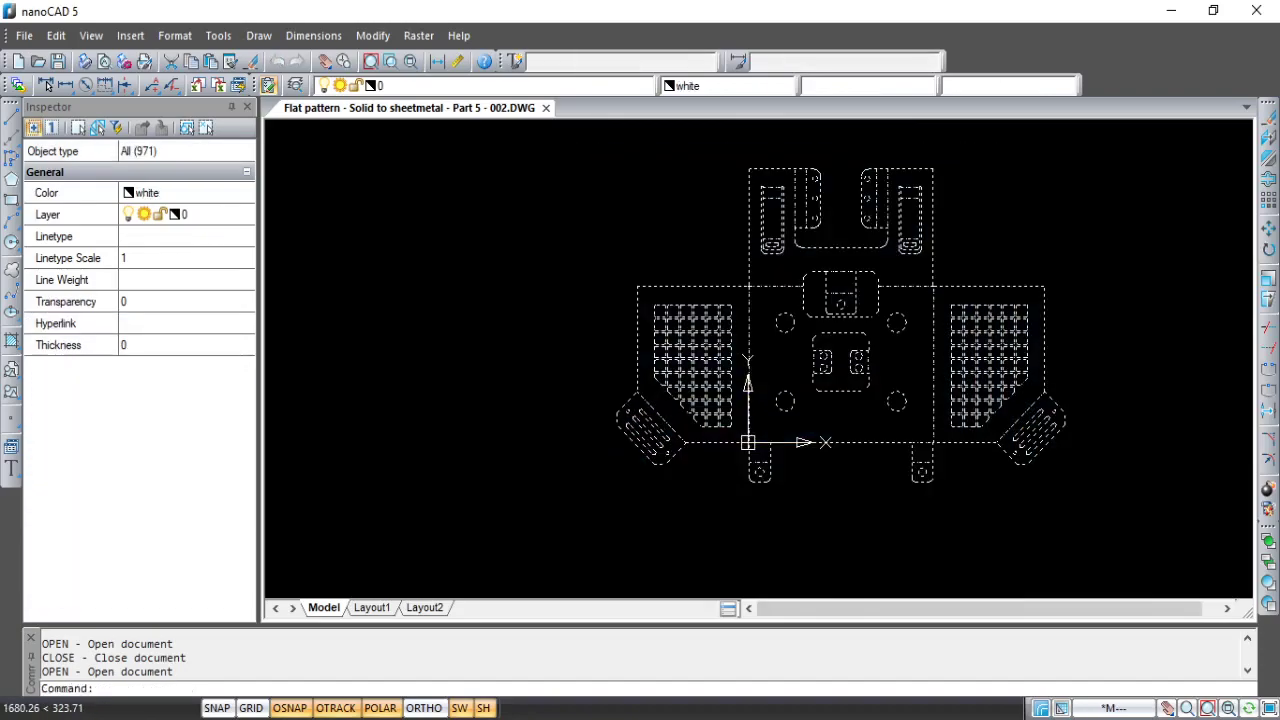
{"action": "left_click", "coordinate": [707, 85]}
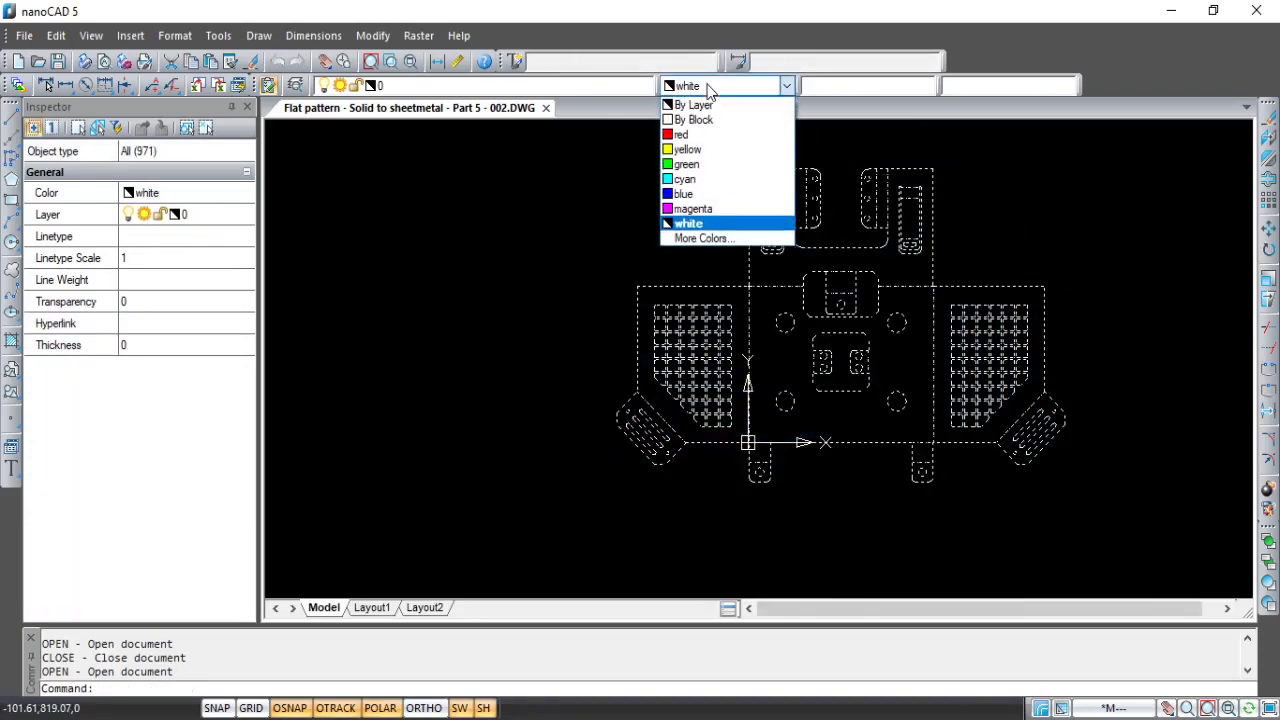
{"action": "left_click", "coordinate": [707, 105]}
{"action": "scroll", "coordinate": [1114, 214], "scroll_direction": "up", "scroll_amount": 3}
{"action": "scroll", "coordinate": [1069, 269], "scroll_direction": "down", "scroll_amount": 2}
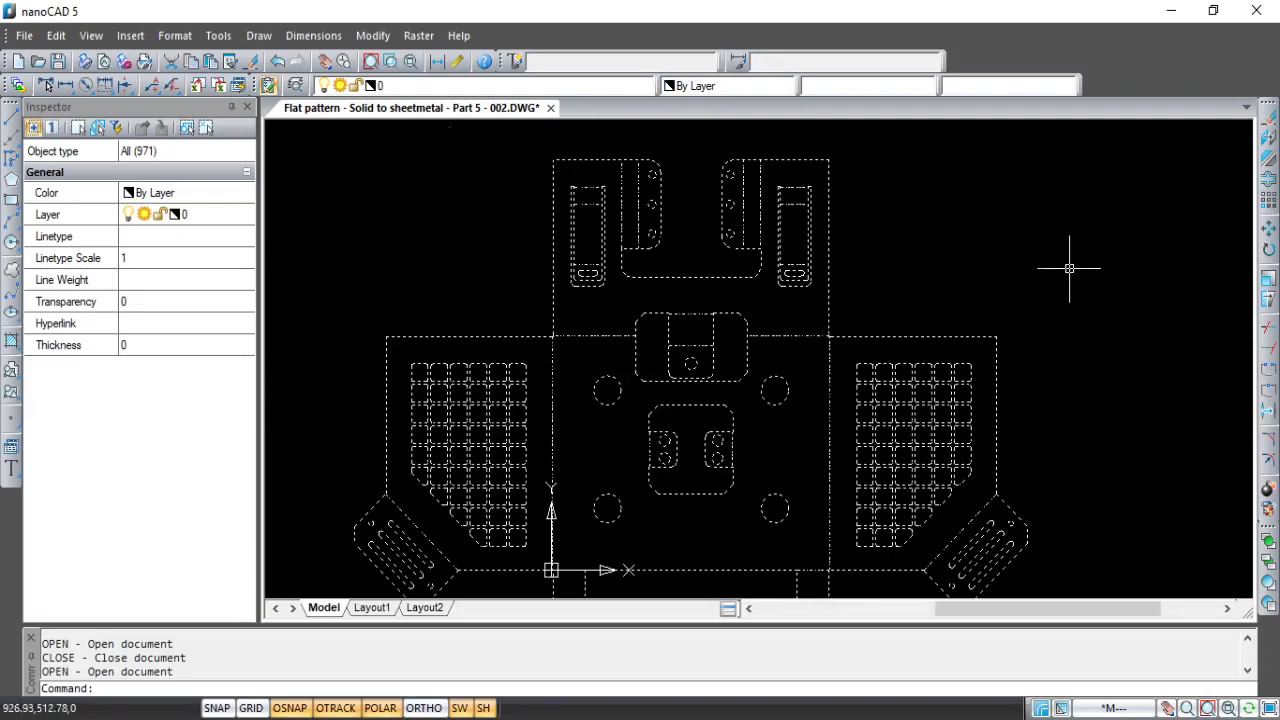
{"action": "scroll", "coordinate": [1054, 275], "scroll_direction": "down", "scroll_amount": 1}
{"action": "key", "text": "Escape"}
{"action": "scroll", "coordinate": [1054, 273], "scroll_direction": "up", "scroll_amount": 1}
{"action": "scroll", "coordinate": [1054, 275], "scroll_direction": "up", "scroll_amount": 1}
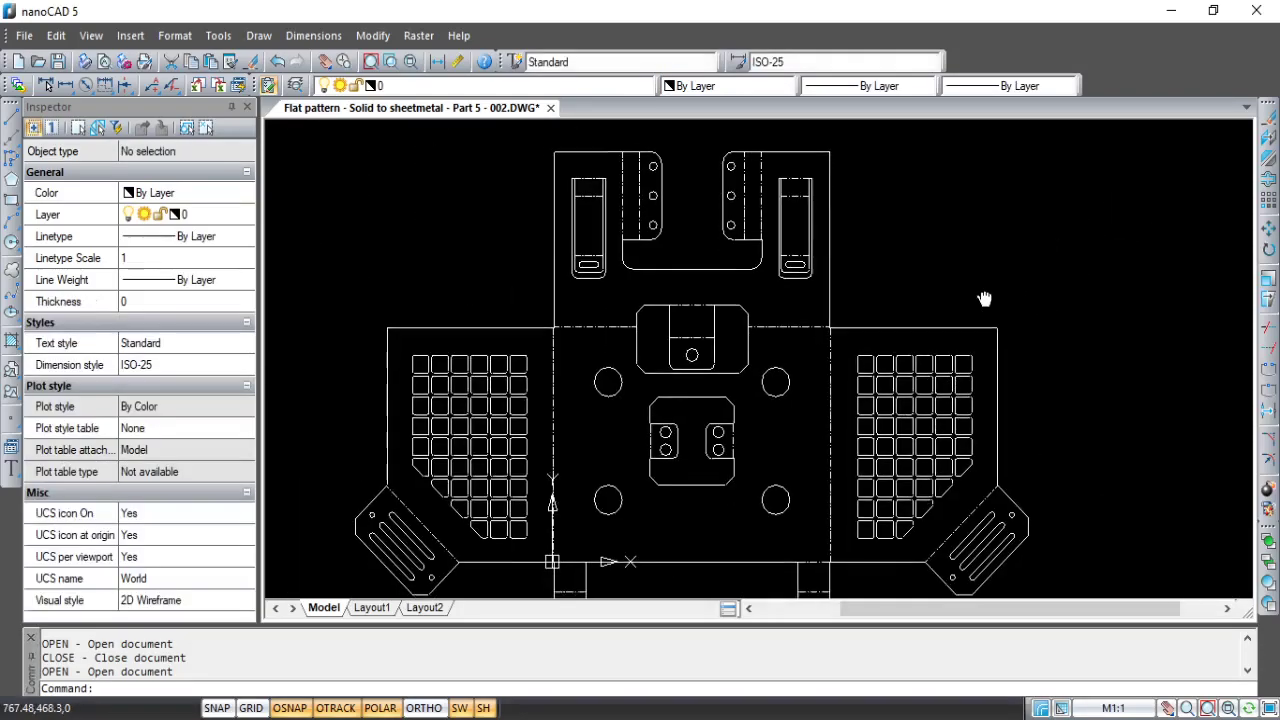
Step: Add new layers Layer1, Layer2 and Layer3 in the Layers manager
{"action": "left_click", "coordinate": [175, 35]}
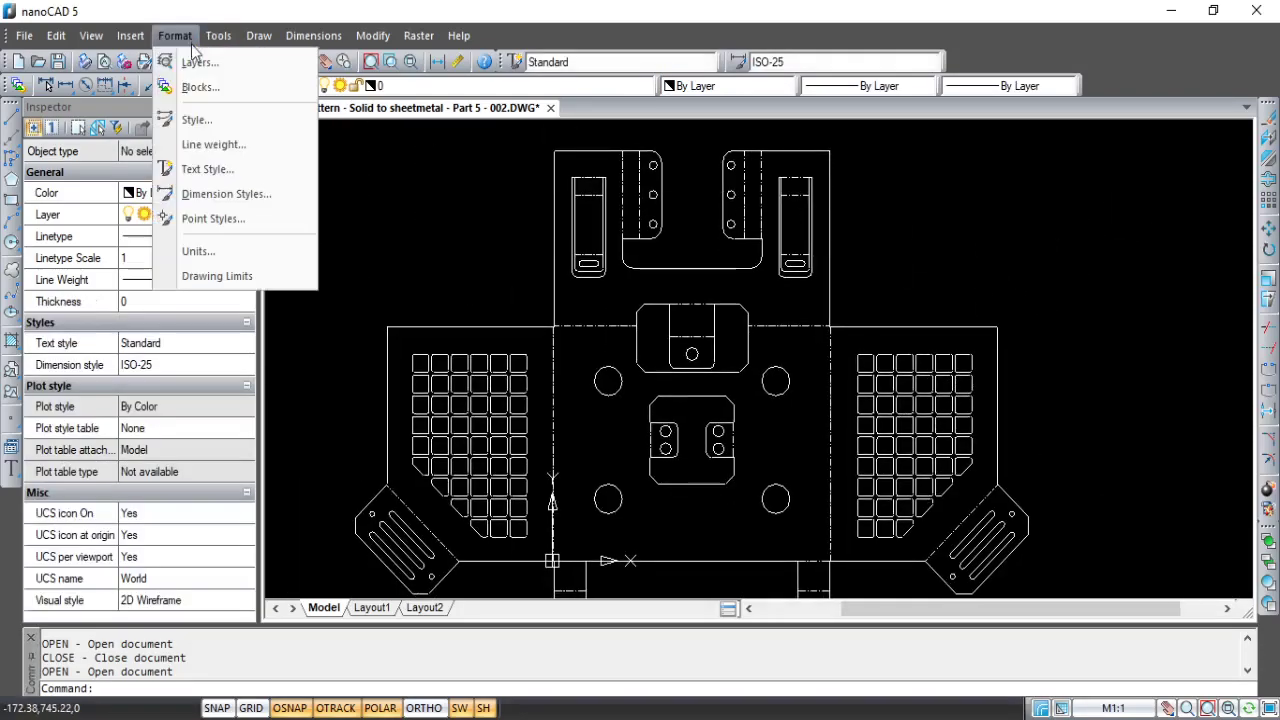
{"action": "left_click", "coordinate": [195, 60]}
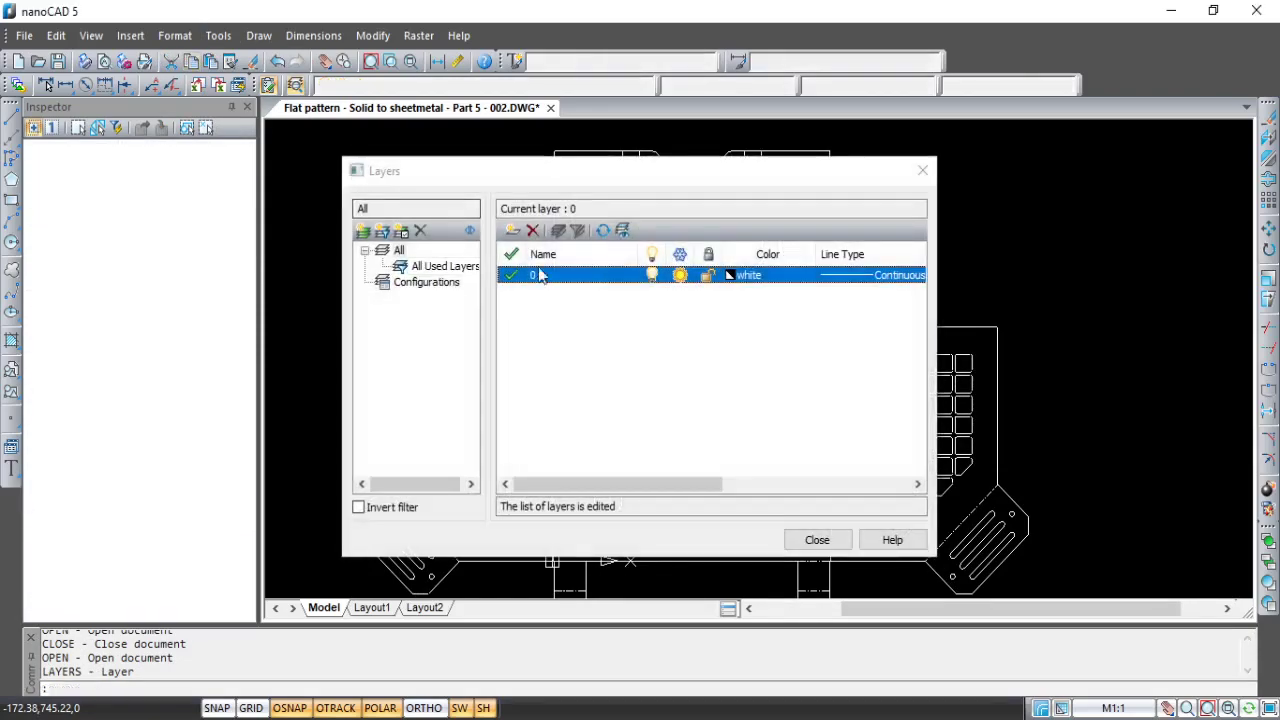
{"action": "left_click", "coordinate": [514, 231]}
{"action": "left_click", "coordinate": [514, 231]}
{"action": "left_click", "coordinate": [514, 231]}
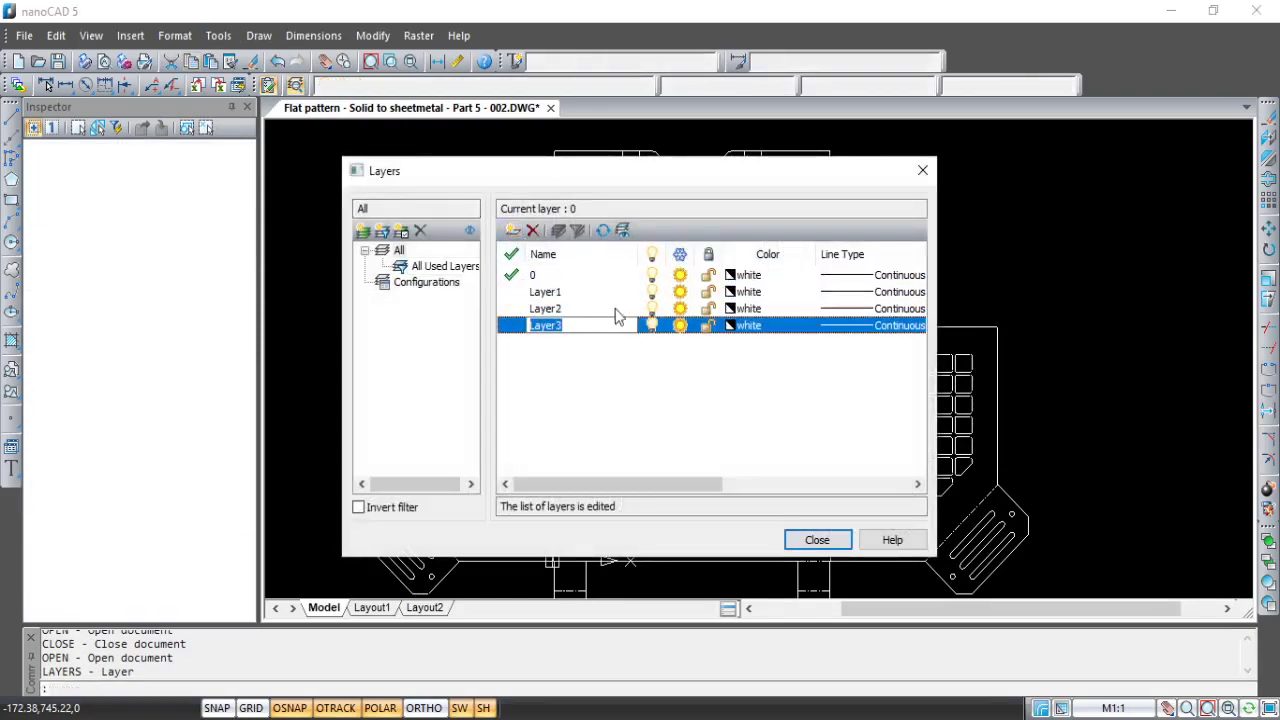
Step: Colour Layer1 red, Layer2 cyan and Layer3 green, then close the Layers dialog
{"action": "left_click", "coordinate": [770, 291]}
{"action": "left_click", "coordinate": [805, 291]}
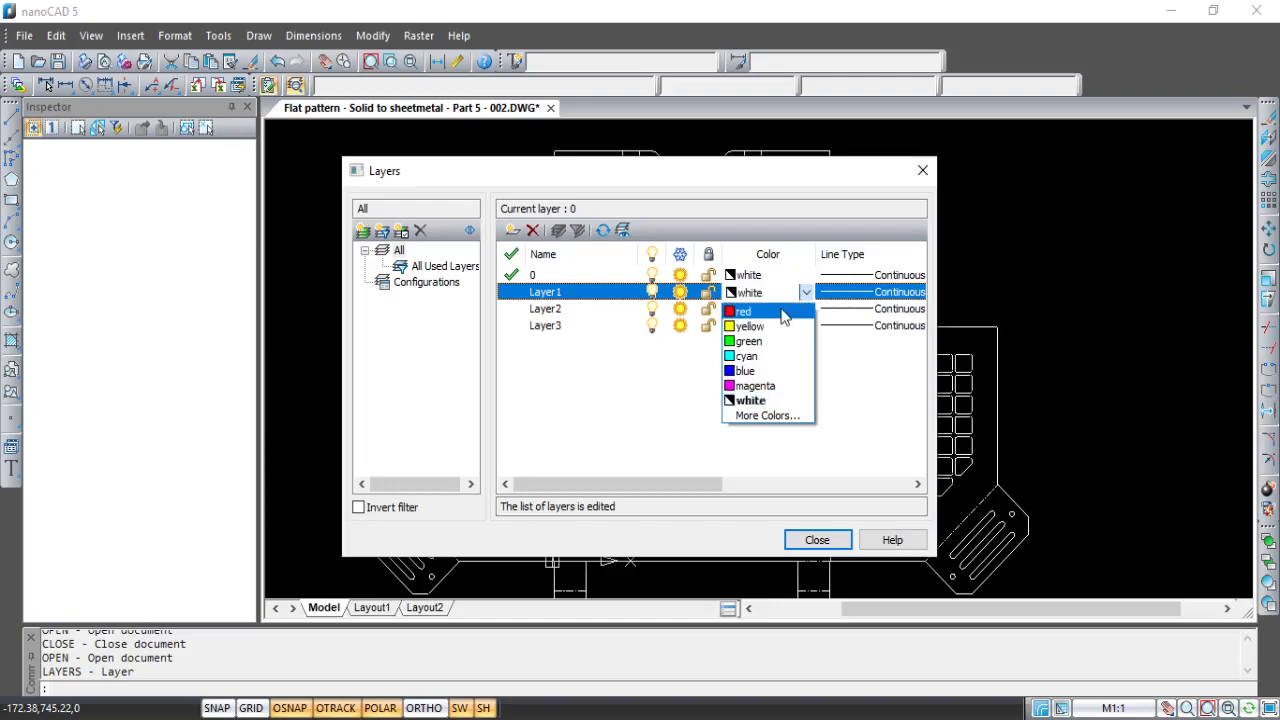
{"action": "left_click", "coordinate": [783, 311]}
{"action": "left_click", "coordinate": [782, 312]}
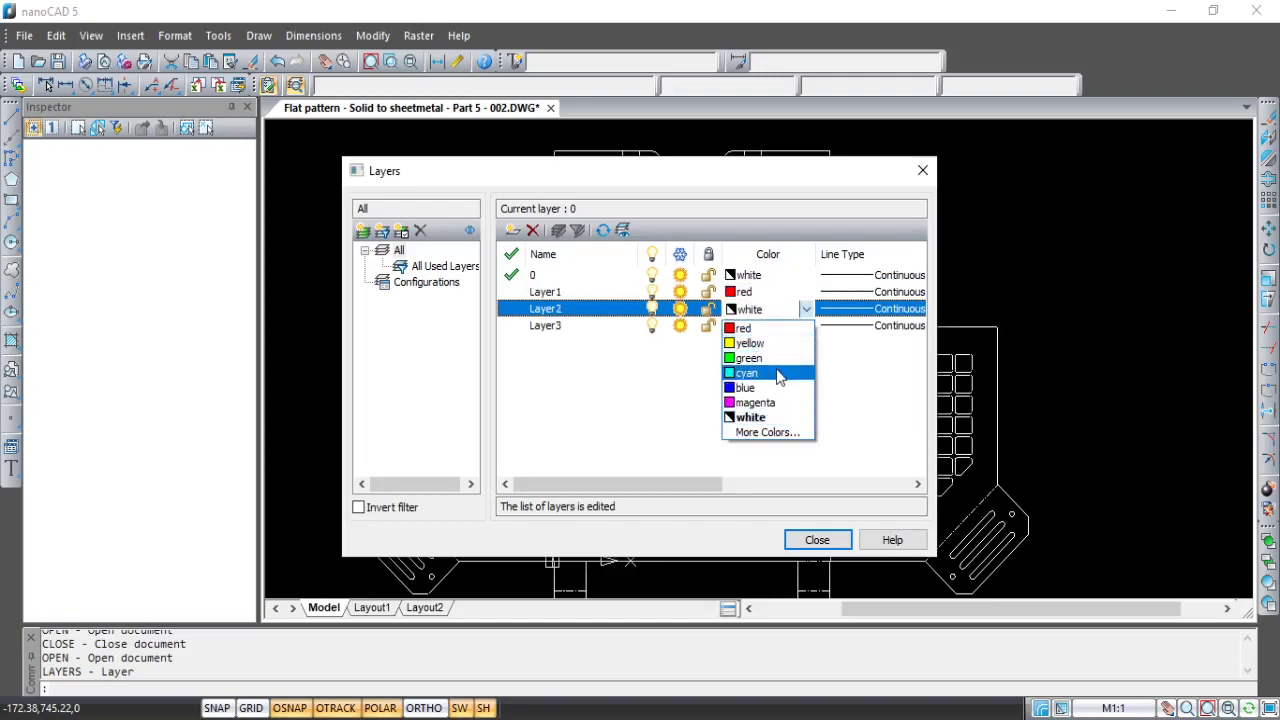
{"action": "left_click", "coordinate": [778, 370]}
{"action": "left_click", "coordinate": [776, 326]}
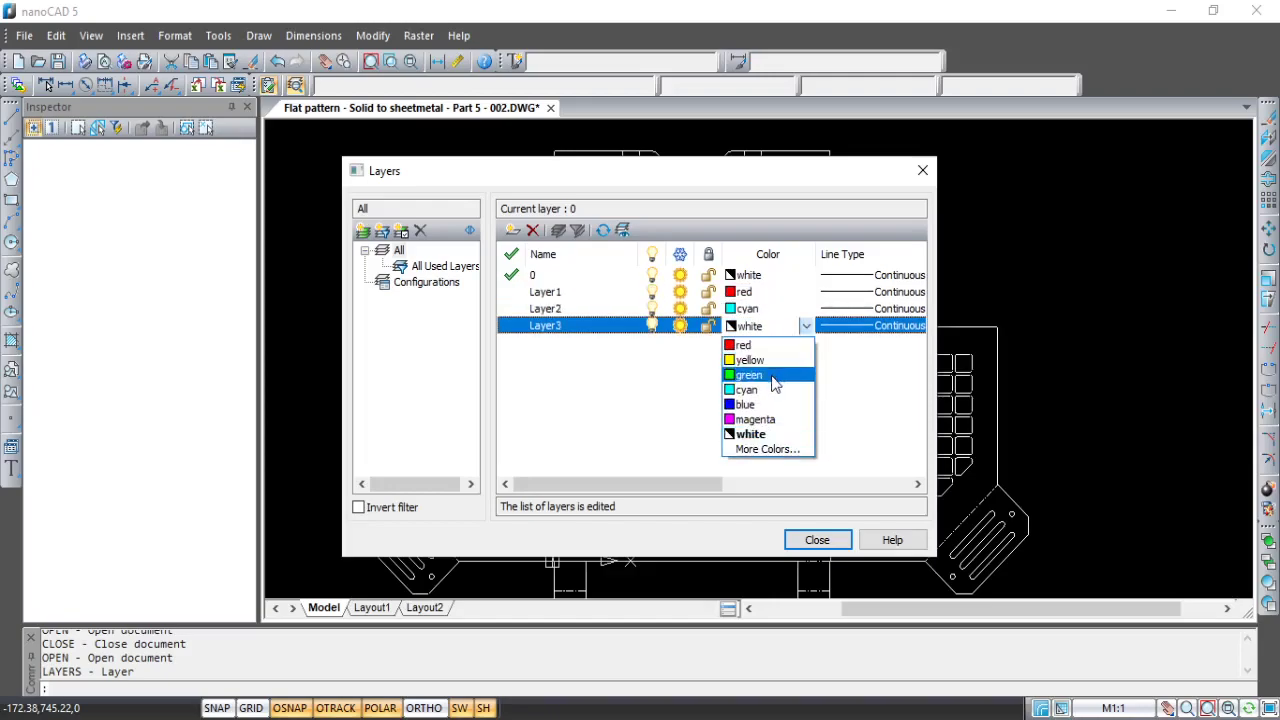
{"action": "left_click", "coordinate": [775, 378]}
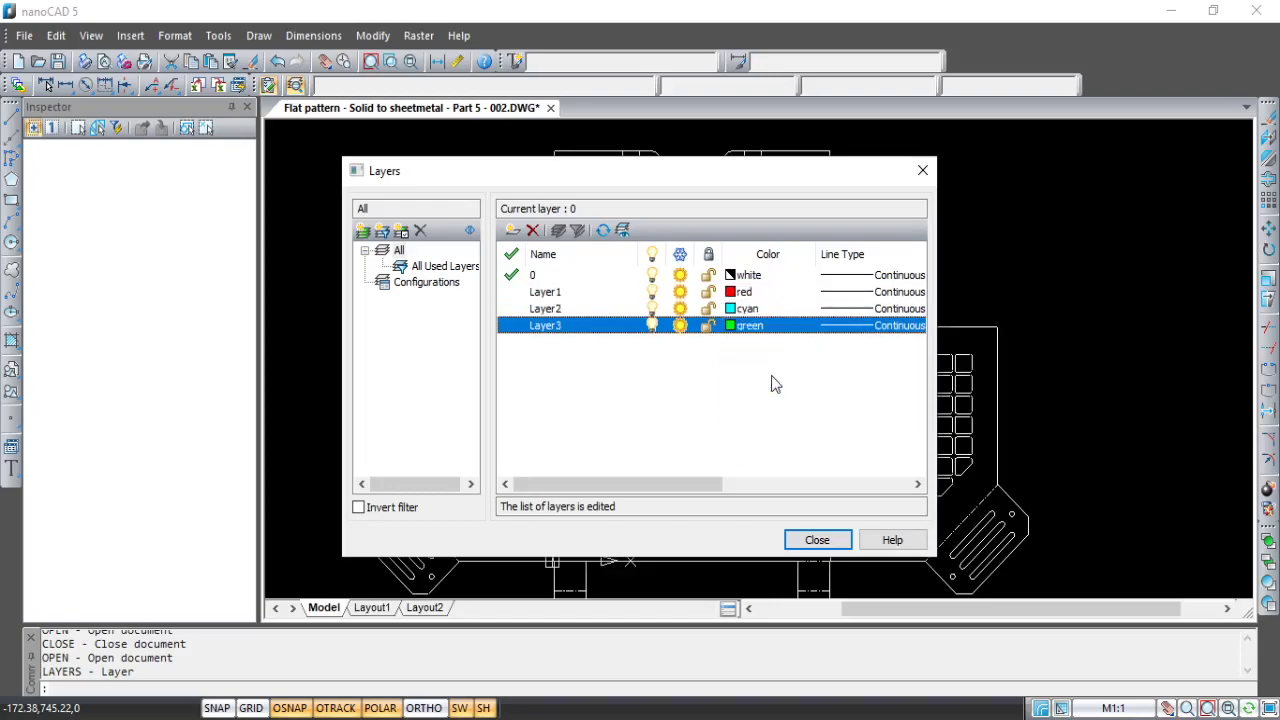
{"action": "left_click", "coordinate": [815, 540]}
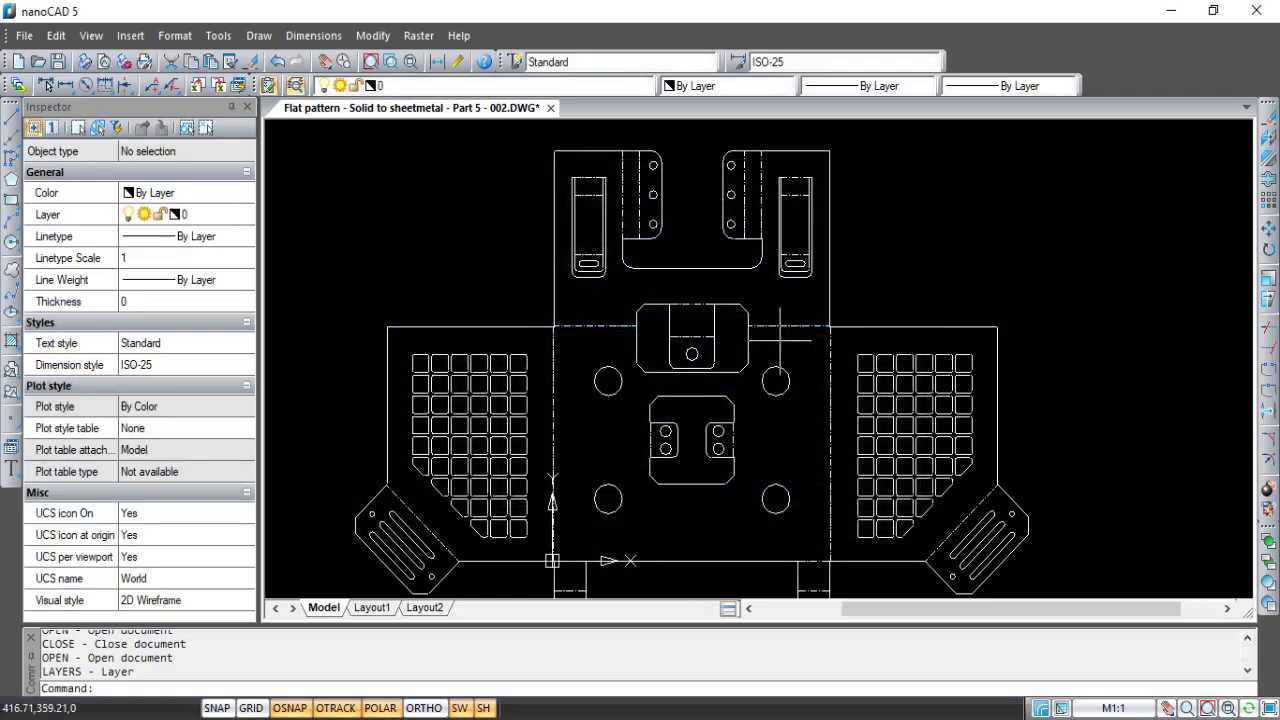
Step: Select the bend lines of the upper tabs, including the right upper tab
{"action": "left_click", "coordinate": [640, 195]}
{"action": "left_click", "coordinate": [744, 200]}
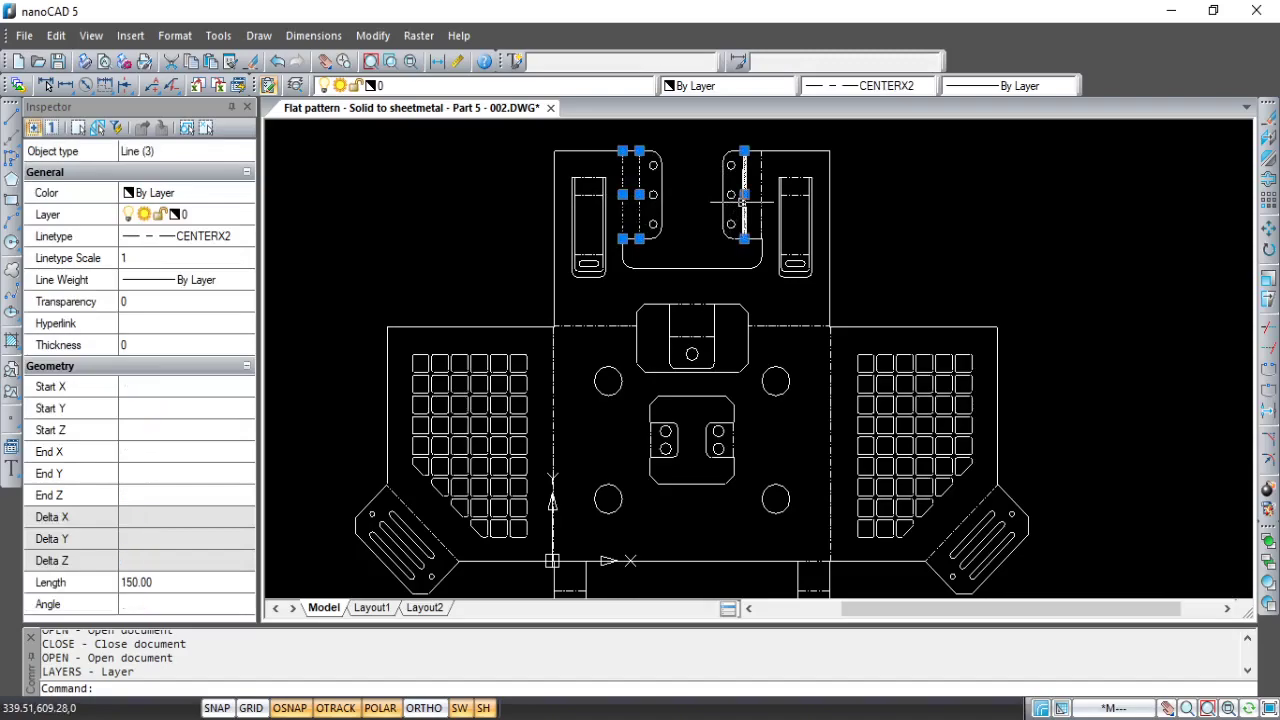
{"action": "left_click", "coordinate": [761, 225]}
Step: Select the bend lines of the main panel, bottom tabs, left diagonal tab and centre cutouts
{"action": "left_click", "coordinate": [600, 326]}
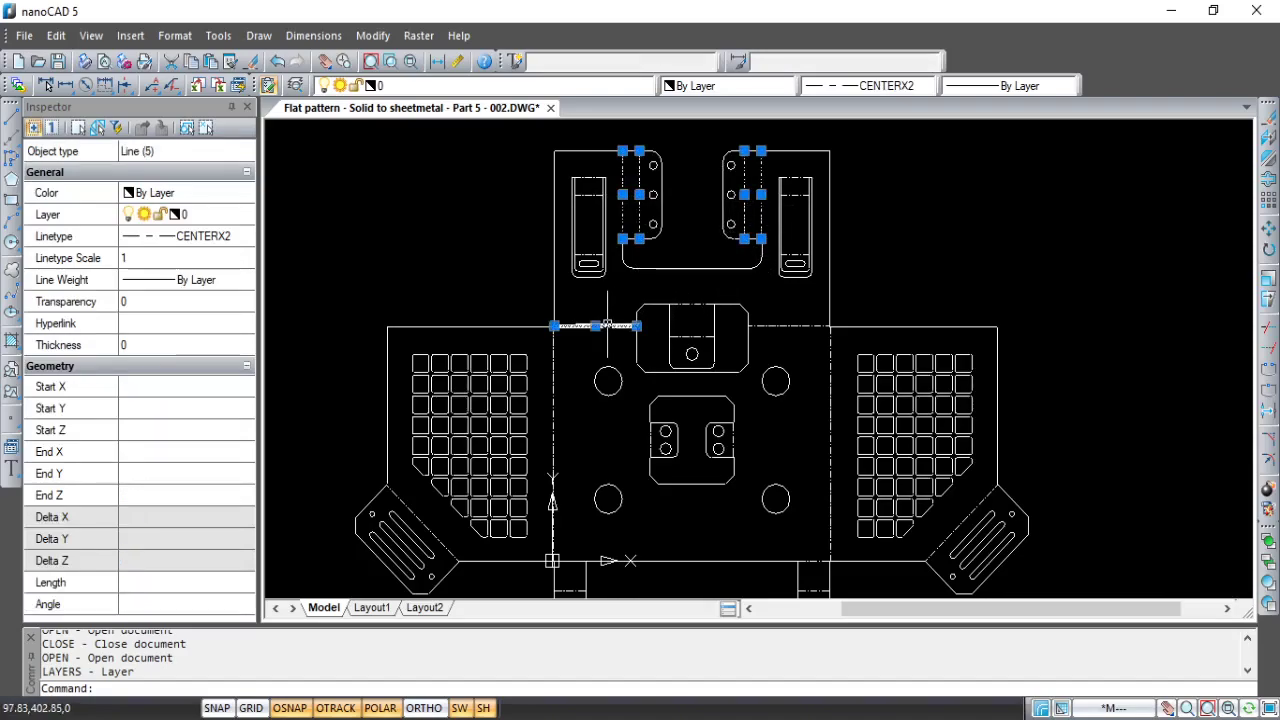
{"action": "left_click", "coordinate": [553, 380]}
{"action": "left_click", "coordinate": [790, 326]}
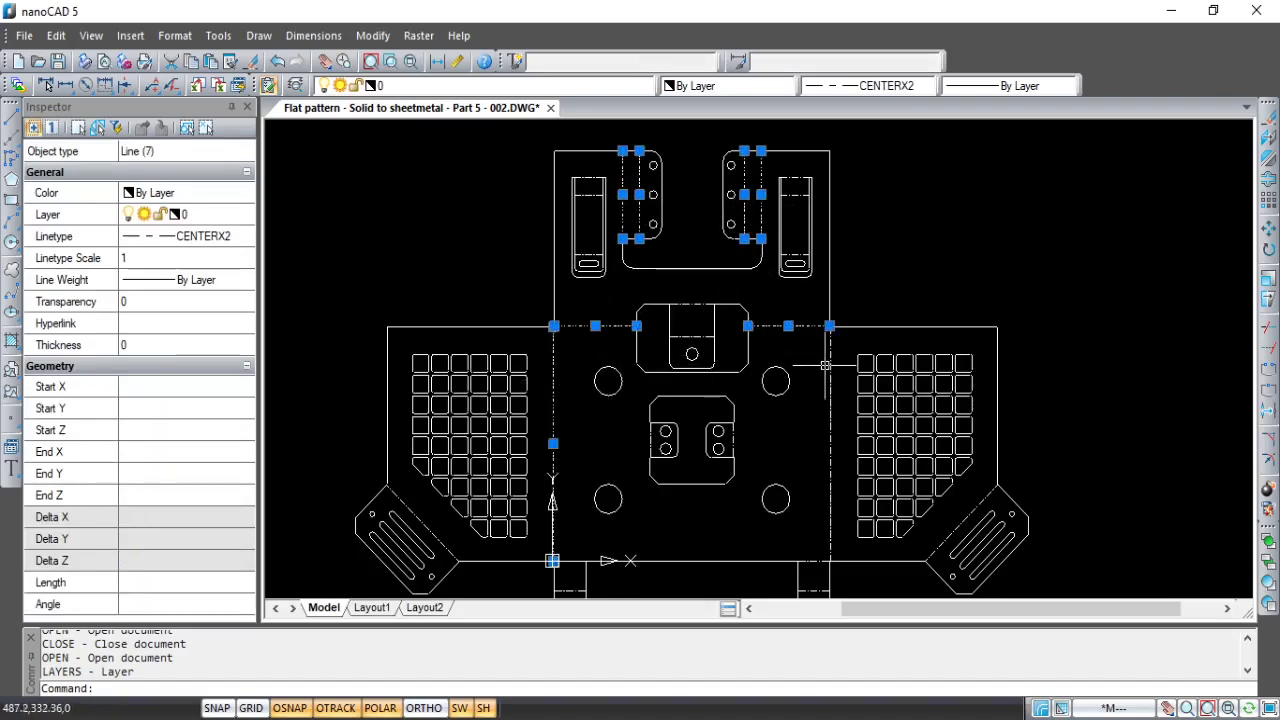
{"action": "left_click", "coordinate": [830, 420]}
{"action": "middle_click_drag", "start_coordinate": [761, 456], "coordinate": [767, 360]}
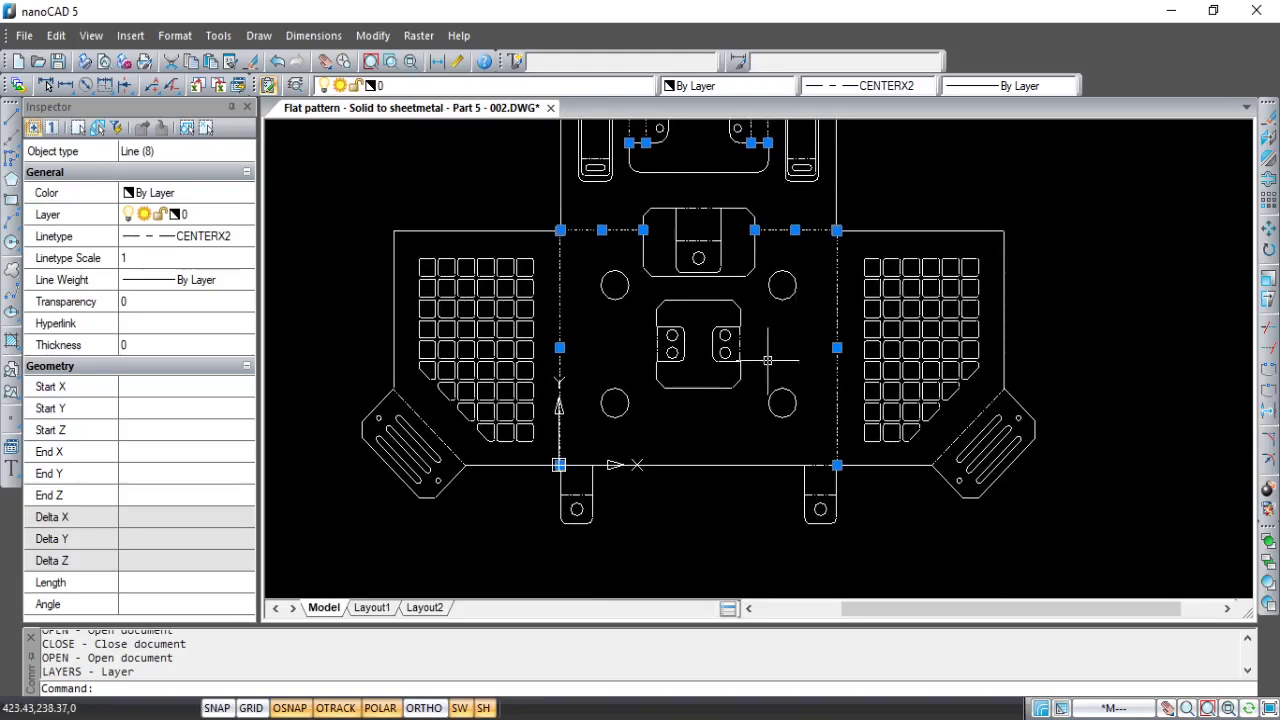
{"action": "left_click", "coordinate": [580, 494]}
{"action": "left_click", "coordinate": [813, 494]}
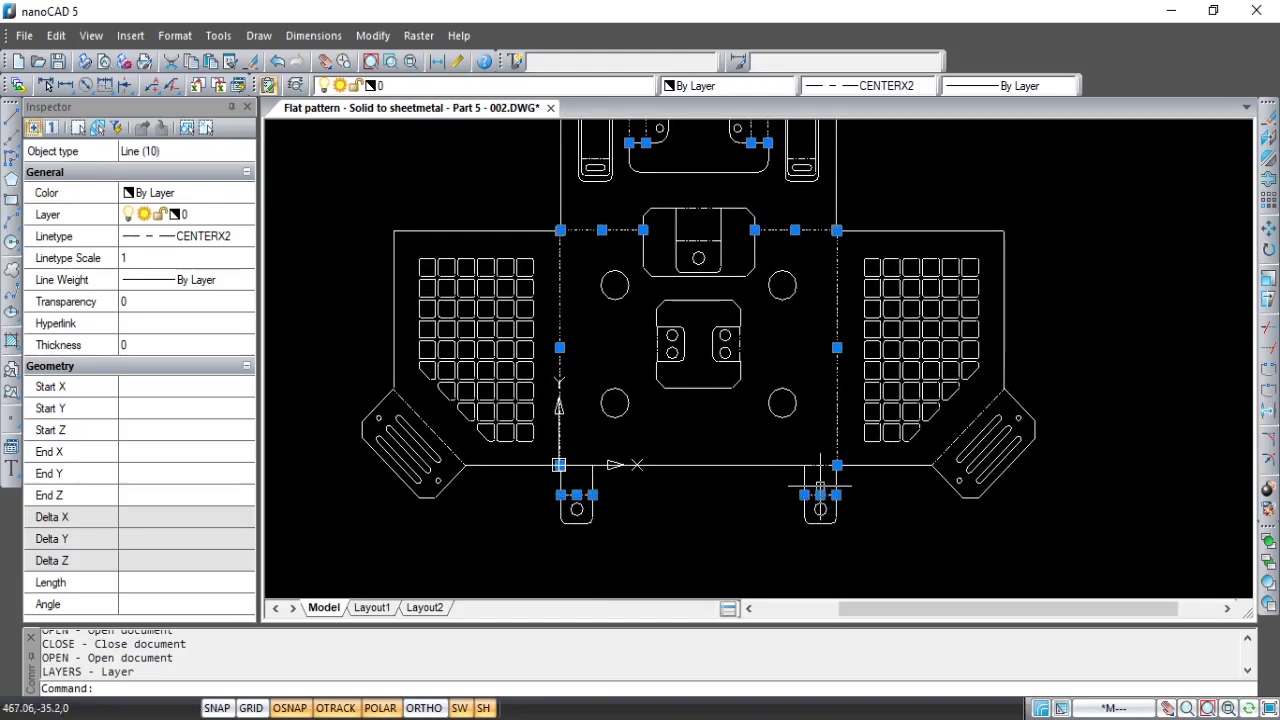
{"action": "left_click", "coordinate": [815, 465]}
{"action": "left_click", "coordinate": [580, 465]}
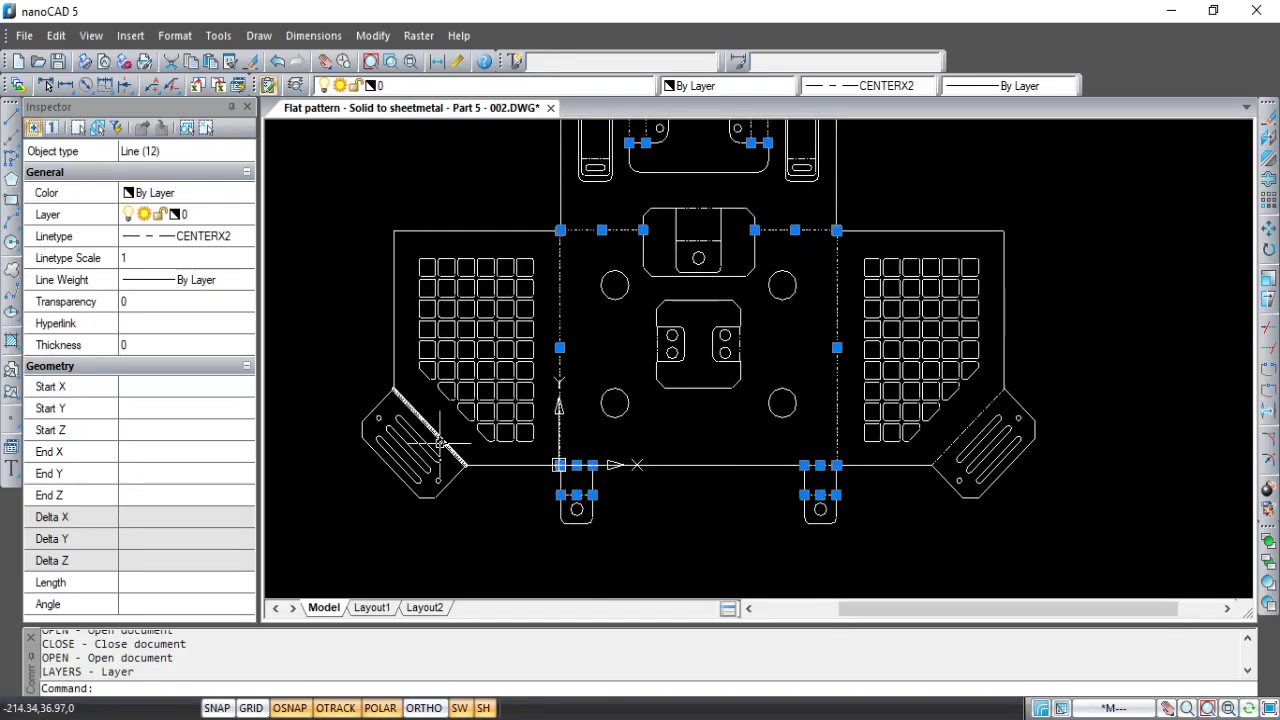
{"action": "left_click", "coordinate": [440, 440]}
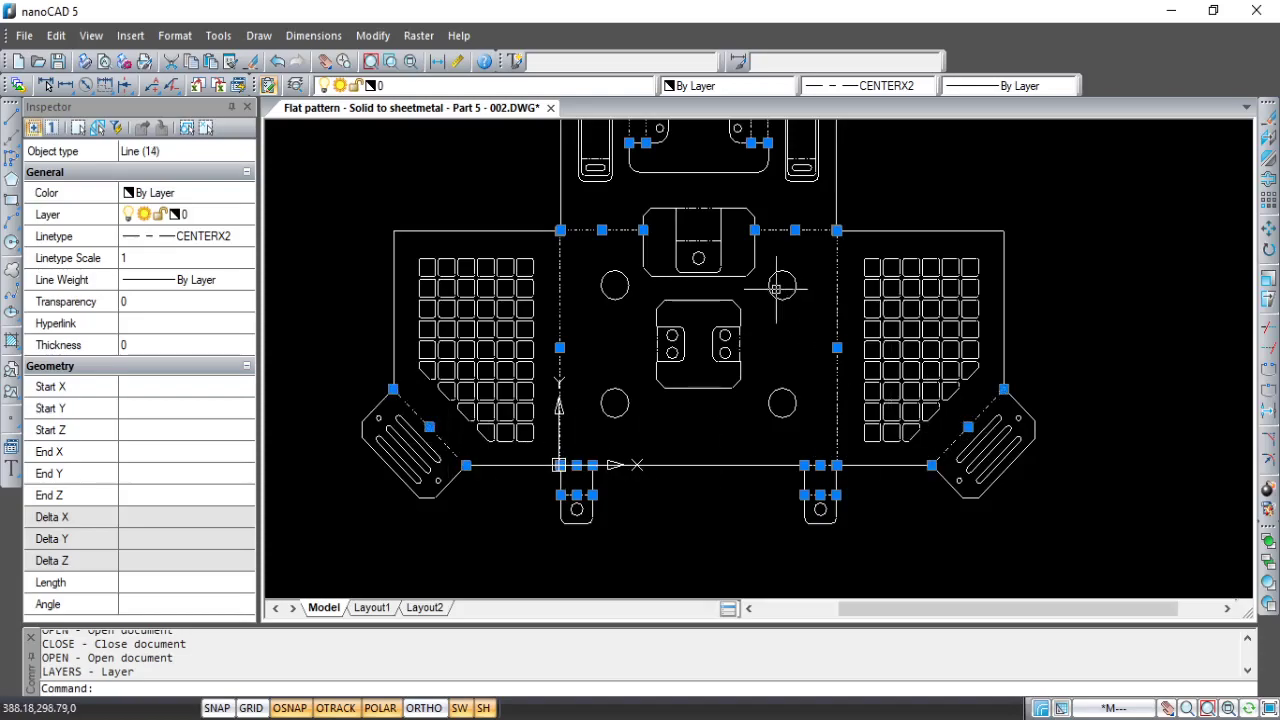
{"action": "left_click", "coordinate": [706, 240]}
{"action": "left_click", "coordinate": [706, 209]}
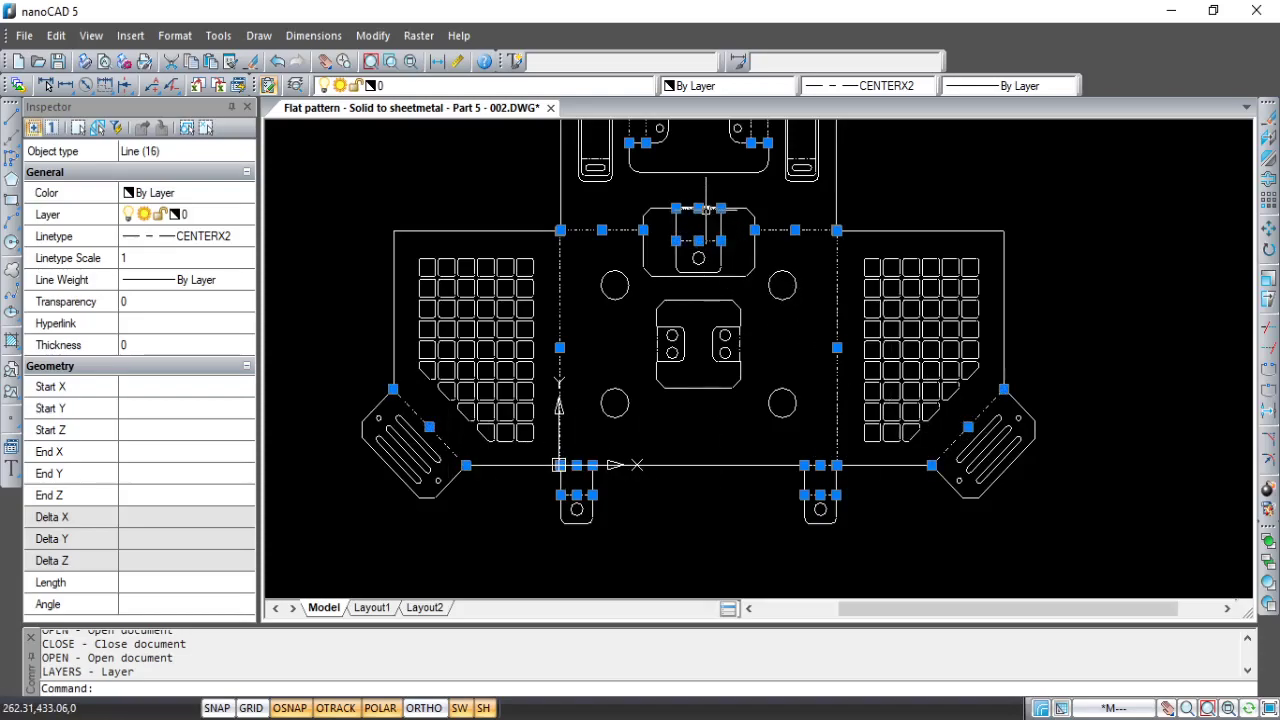
{"action": "left_click", "coordinate": [657, 343]}
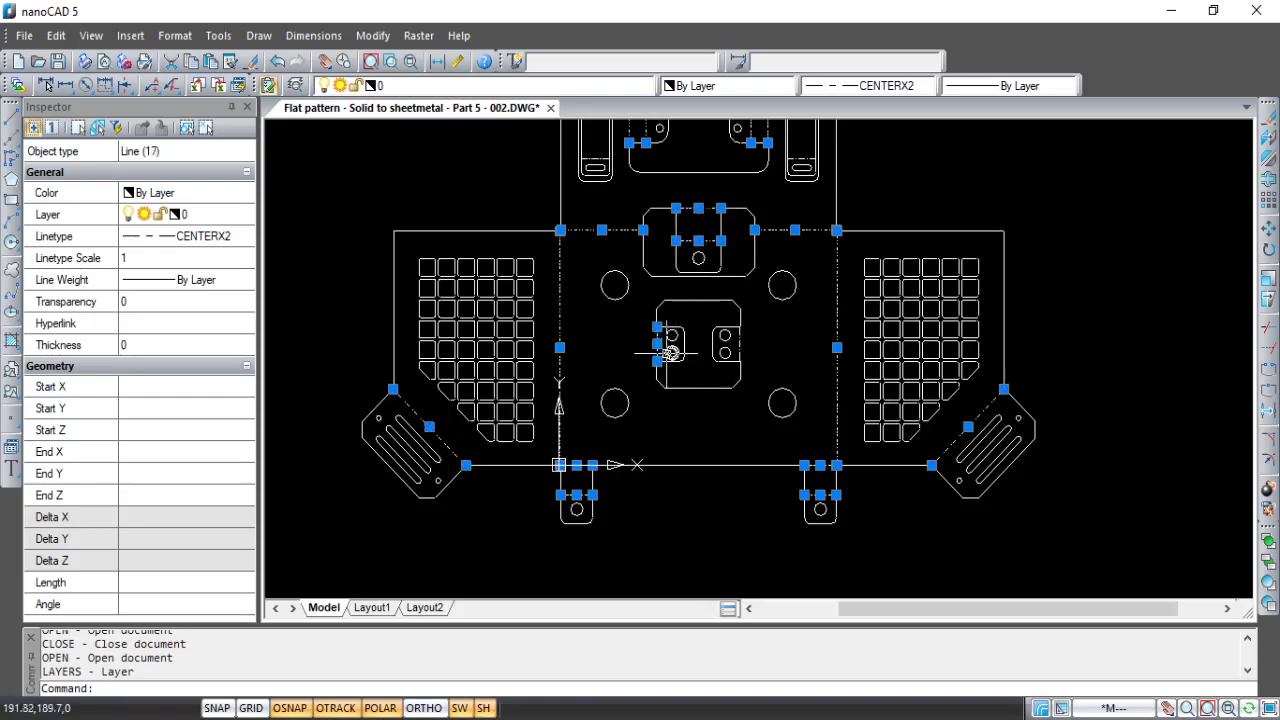
{"action": "left_click", "coordinate": [740, 345]}
Step: Add the three bend lines of each of the left and right slot tabs to the selection
{"action": "middle_click_drag", "start_coordinate": [762, 270], "coordinate": [753, 376]}
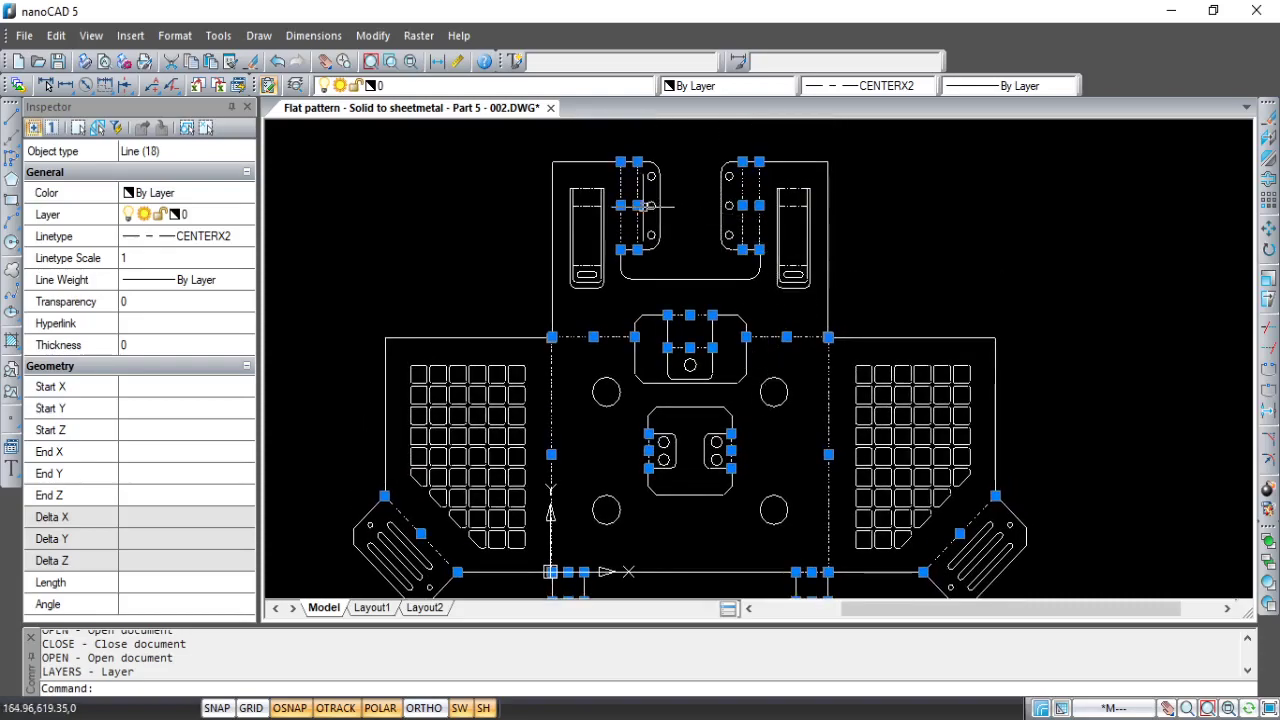
{"action": "scroll", "coordinate": [590, 208], "scroll_direction": "up", "scroll_amount": 3}
{"action": "left_click", "coordinate": [584, 136]}
{"action": "left_click", "coordinate": [577, 195]}
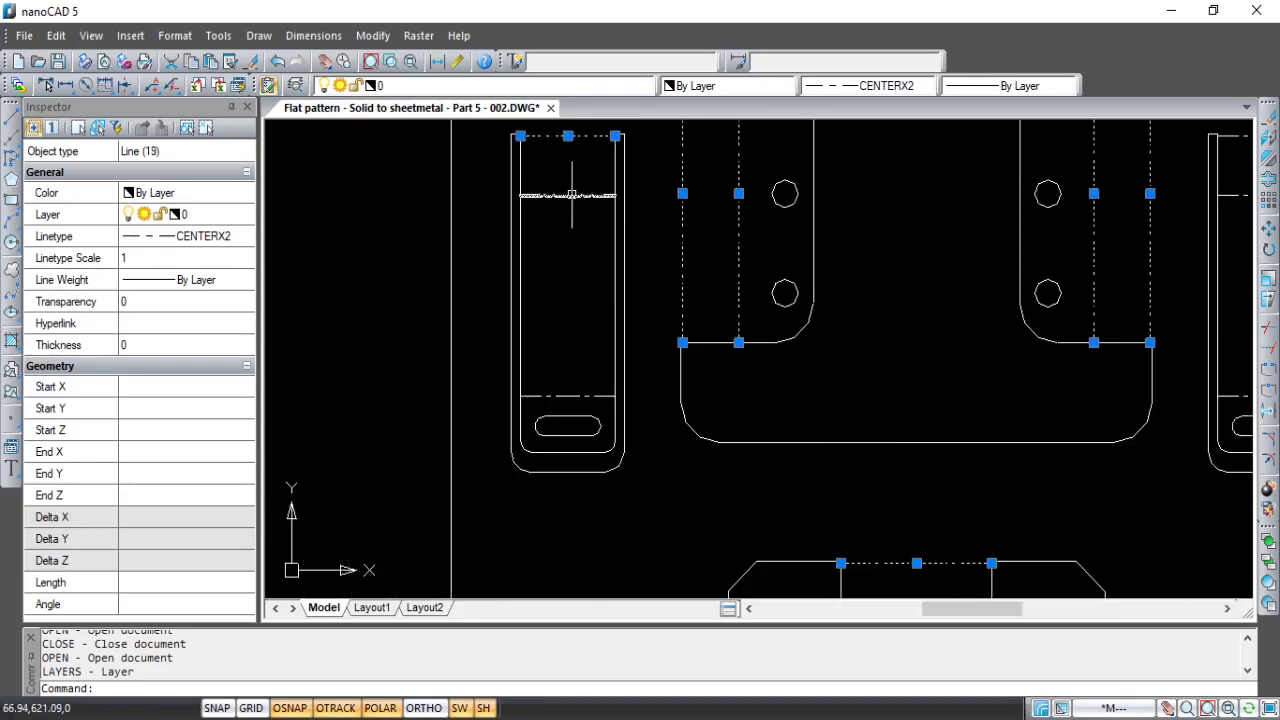
{"action": "left_click", "coordinate": [569, 396]}
{"action": "middle_click_drag", "start_coordinate": [940, 370], "coordinate": [640, 429]}
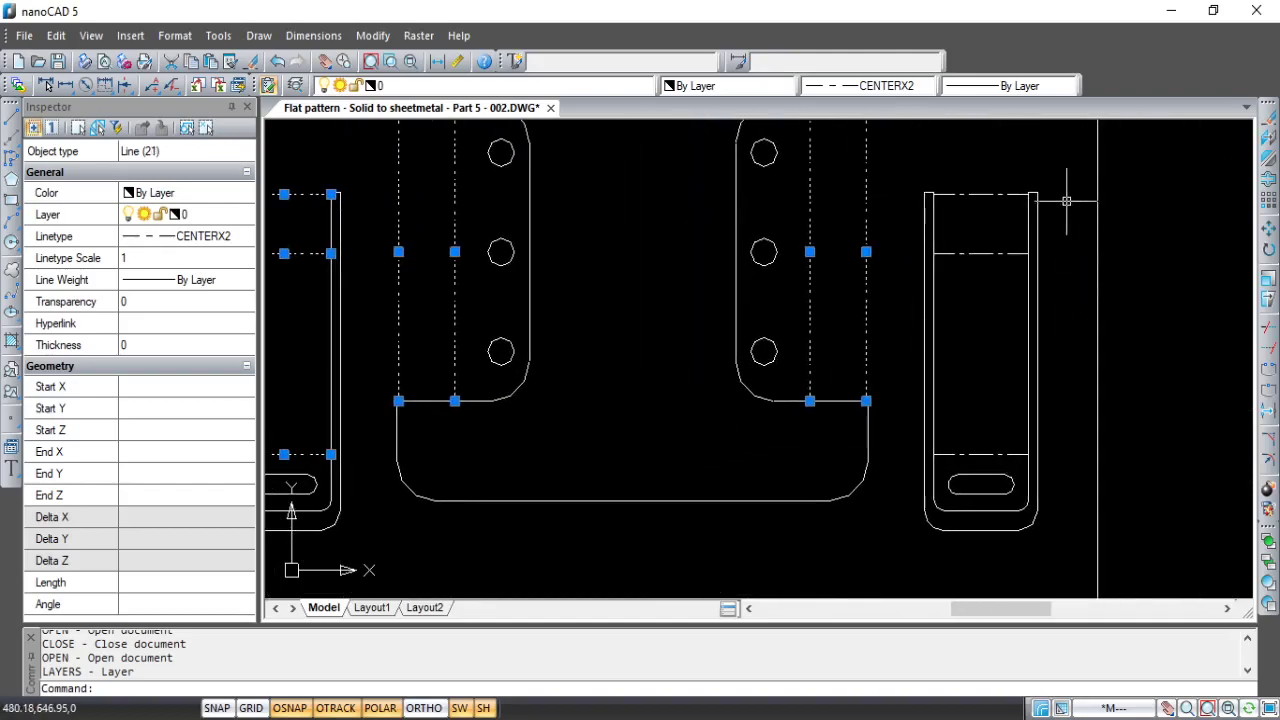
{"action": "left_click", "coordinate": [1005, 194]}
{"action": "left_click", "coordinate": [998, 254]}
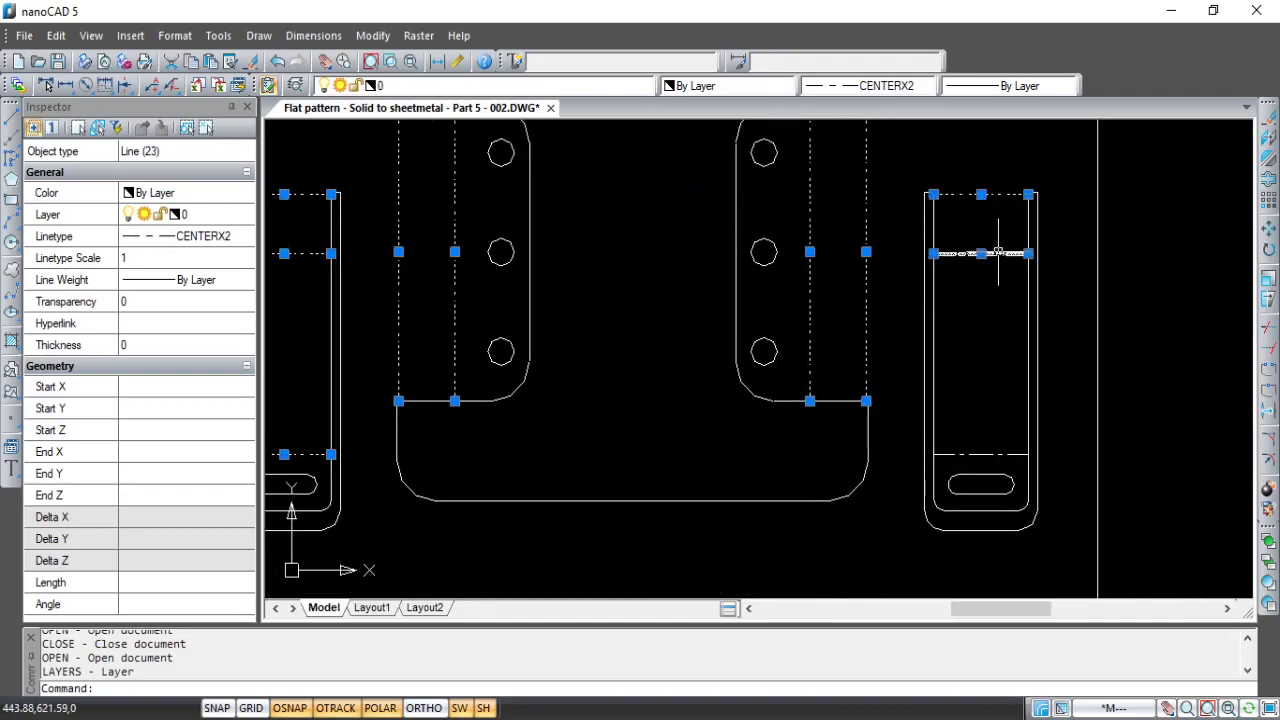
{"action": "left_click", "coordinate": [975, 454]}
{"action": "scroll", "coordinate": [680, 413], "scroll_direction": "down", "scroll_amount": 2}
{"action": "middle_click_drag", "start_coordinate": [680, 413], "coordinate": [738, 347]}
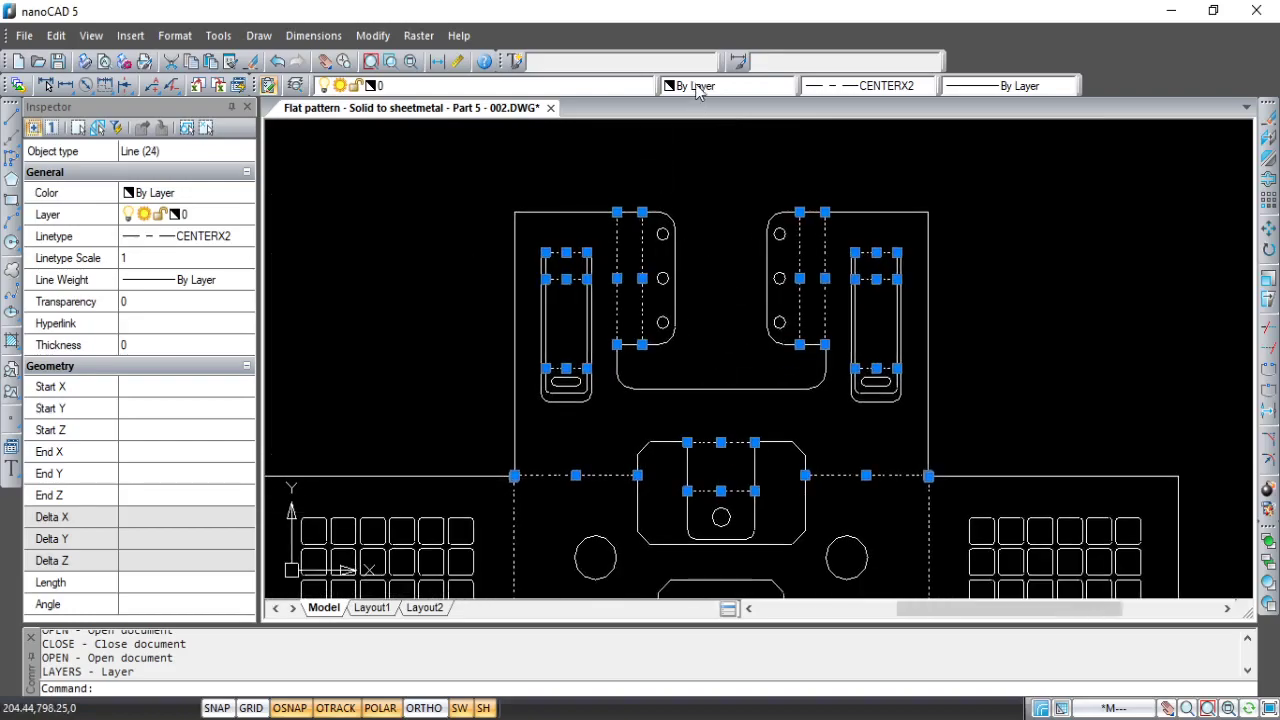
Step: Move all the selected bend lines to Layer1 so they display red
{"action": "left_click", "coordinate": [700, 86]}
{"action": "left_click", "coordinate": [696, 90]}
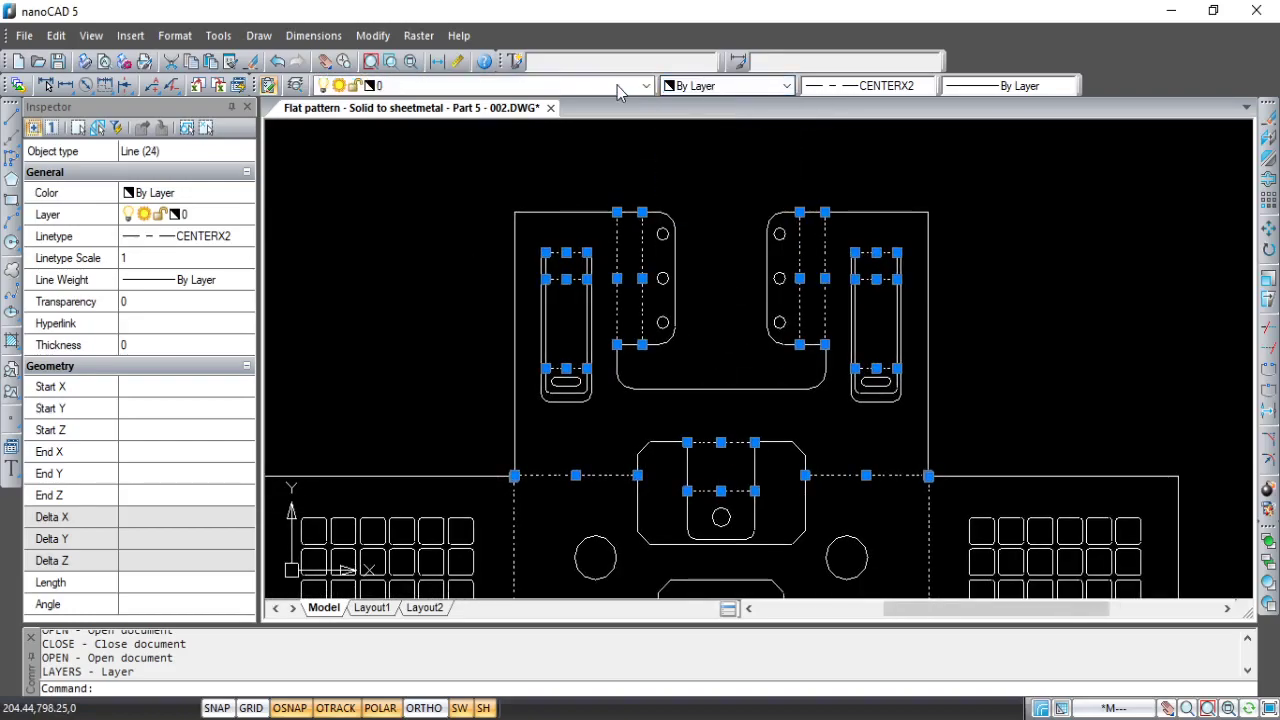
{"action": "left_click", "coordinate": [617, 85]}
{"action": "left_click", "coordinate": [558, 120]}
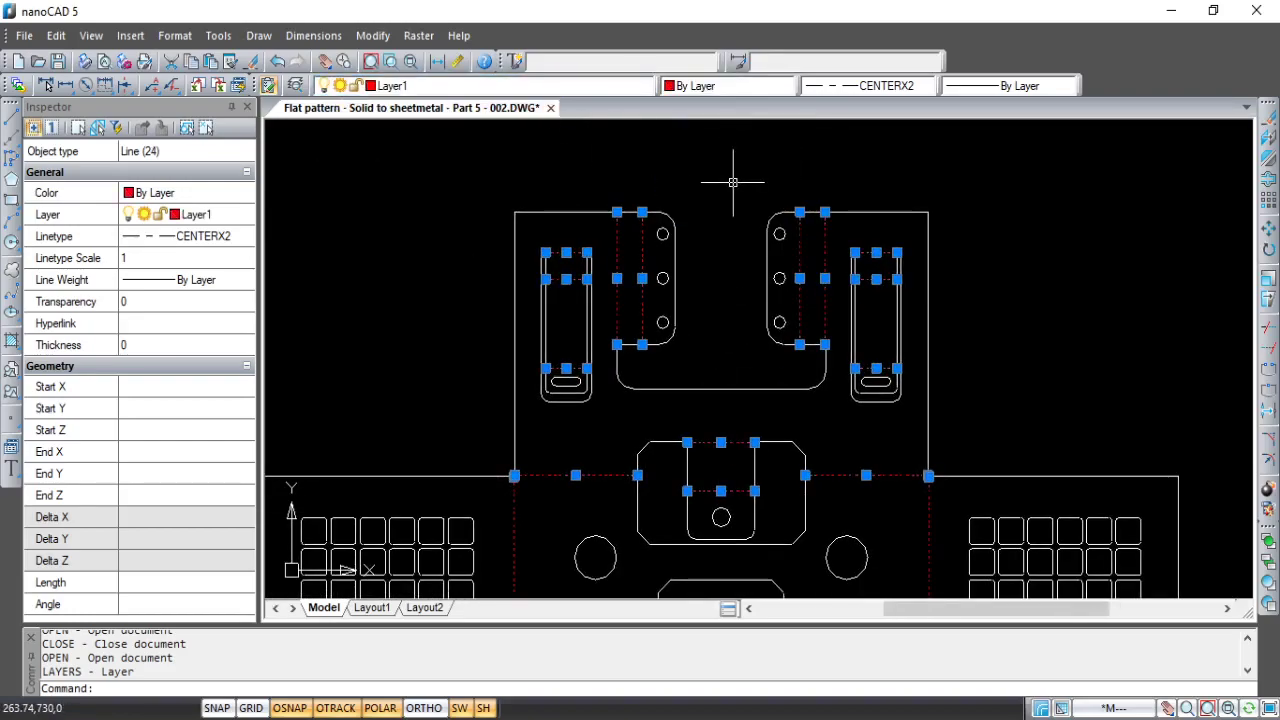
{"action": "key", "text": "Escape"}
{"action": "middle_click_drag", "start_coordinate": [707, 259], "coordinate": [739, 233]}
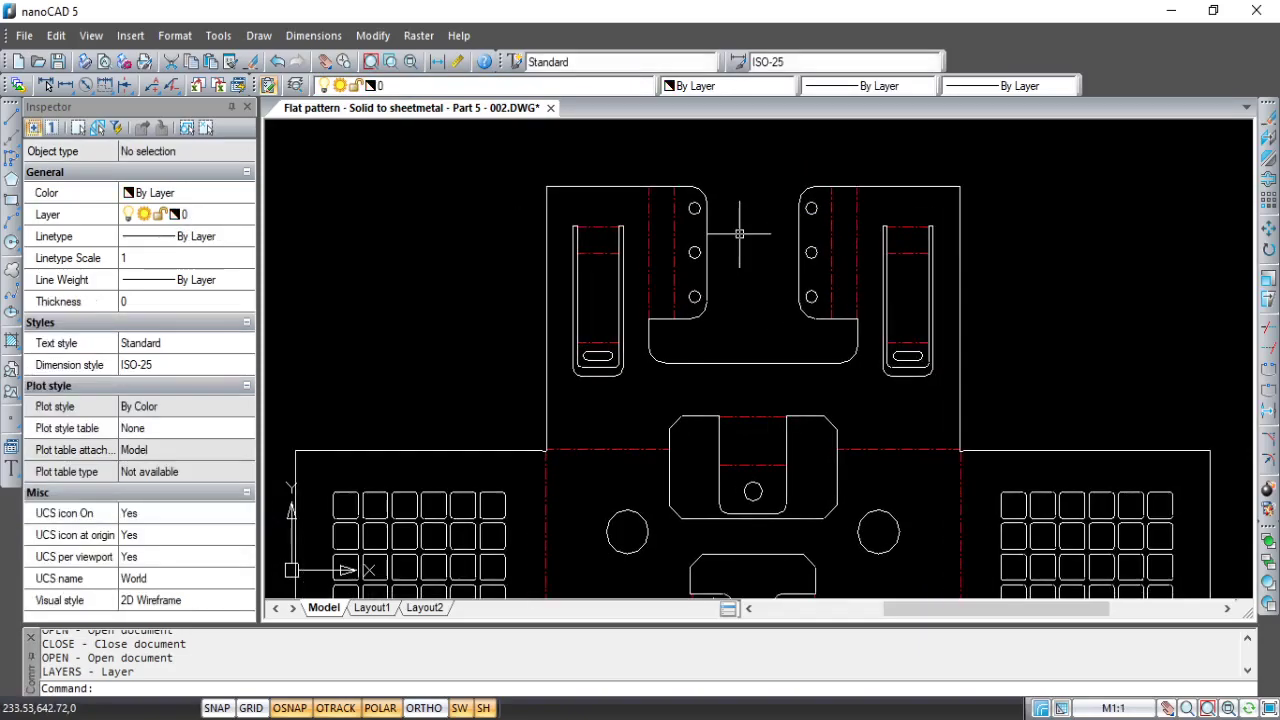
Step: Window-select the eight small holes in the upper tabs and put them on Layer3
{"action": "left_click", "coordinate": [684, 198]}
{"action": "left_click", "coordinate": [825, 309]}
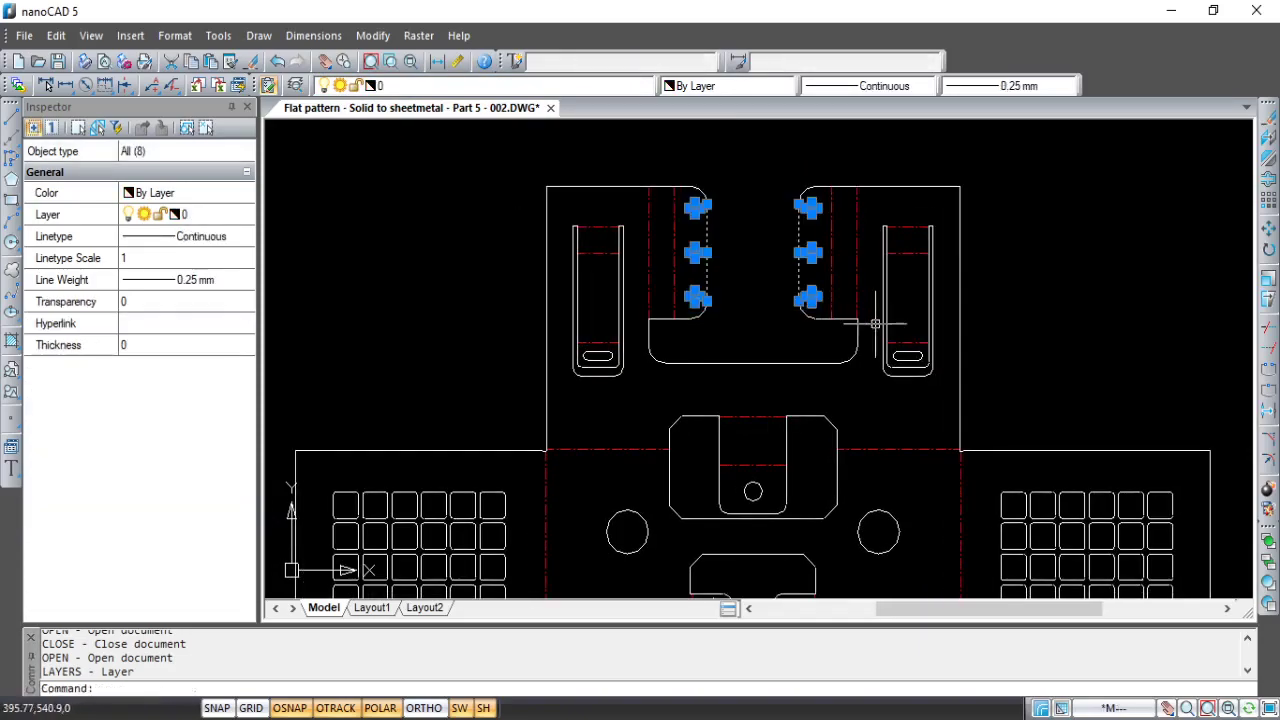
{"action": "left_click", "coordinate": [616, 88]}
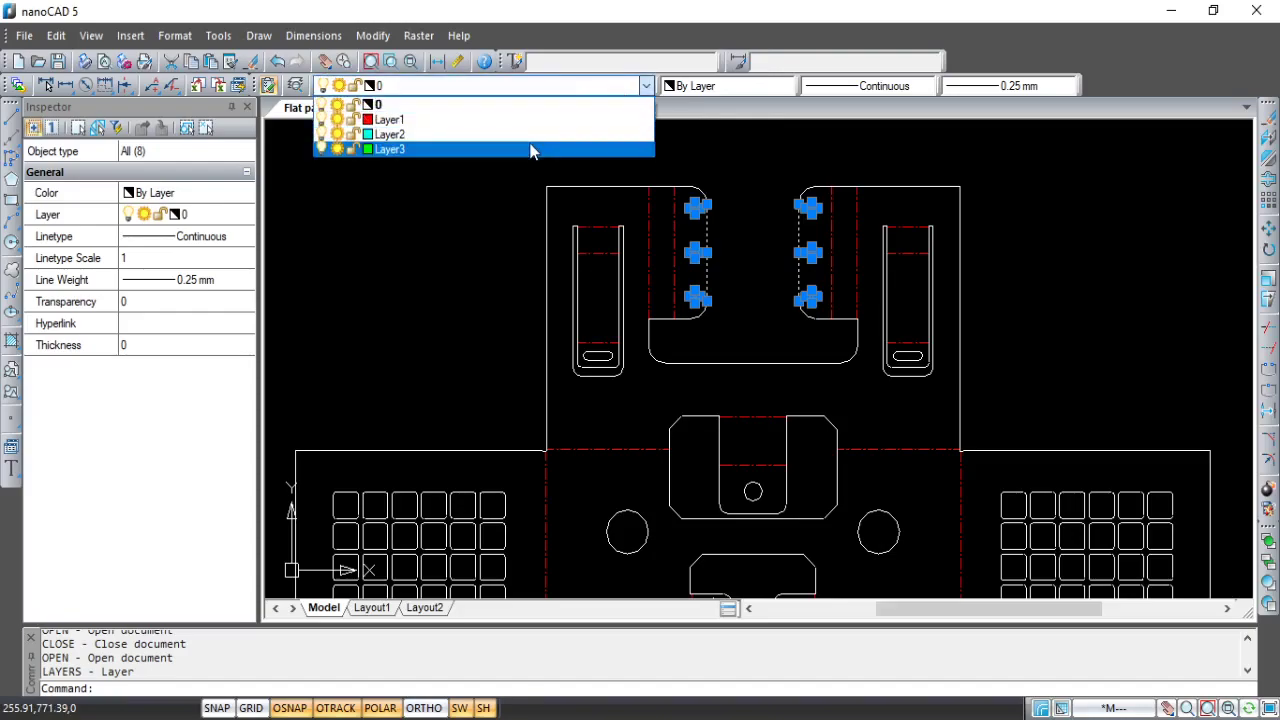
{"action": "left_click", "coordinate": [531, 148]}
{"action": "key", "text": "Escape"}
Step: Put the two holes of the left diagonal tab on Layer3
{"action": "middle_click_drag", "start_coordinate": [620, 251], "coordinate": [614, 114]}
{"action": "scroll", "coordinate": [686, 166], "scroll_direction": "up", "scroll_amount": 1}
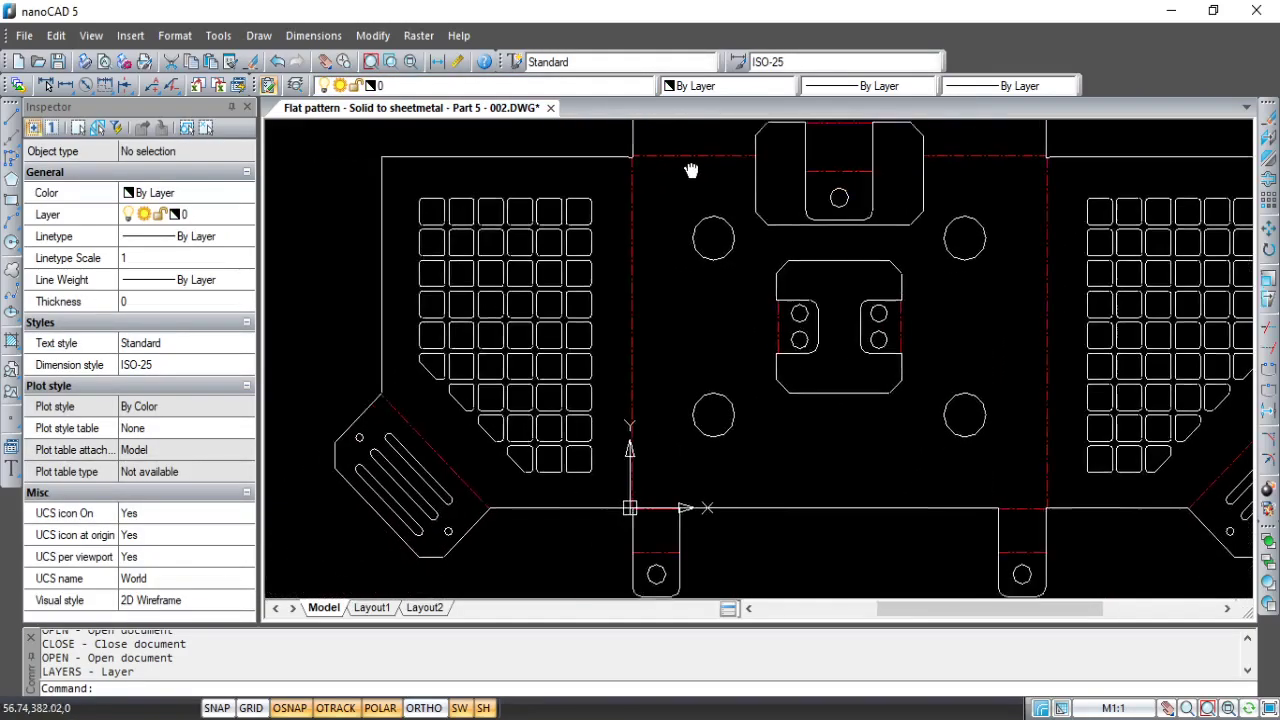
{"action": "scroll", "coordinate": [694, 443], "scroll_direction": "up", "scroll_amount": 1}
{"action": "scroll", "coordinate": [429, 366], "scroll_direction": "up", "scroll_amount": 1}
{"action": "left_click", "coordinate": [402, 346]}
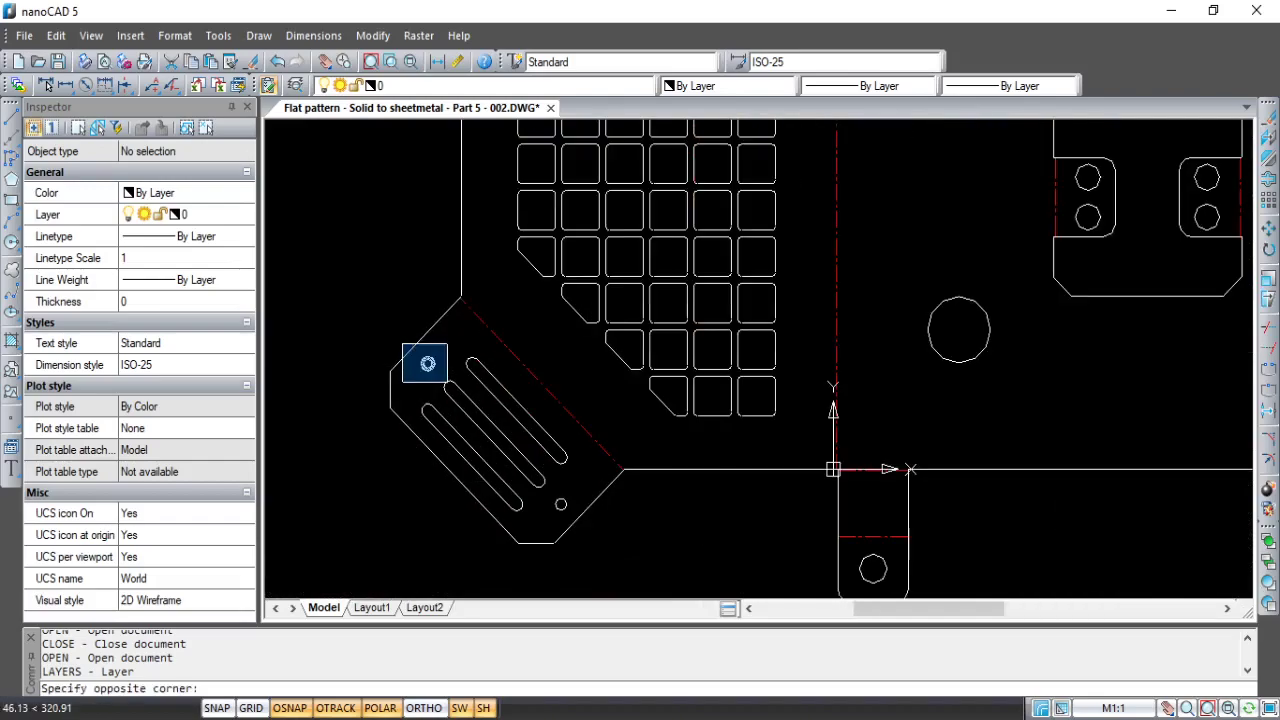
{"action": "left_click", "coordinate": [425, 362]}
{"action": "left_click", "coordinate": [545, 495]}
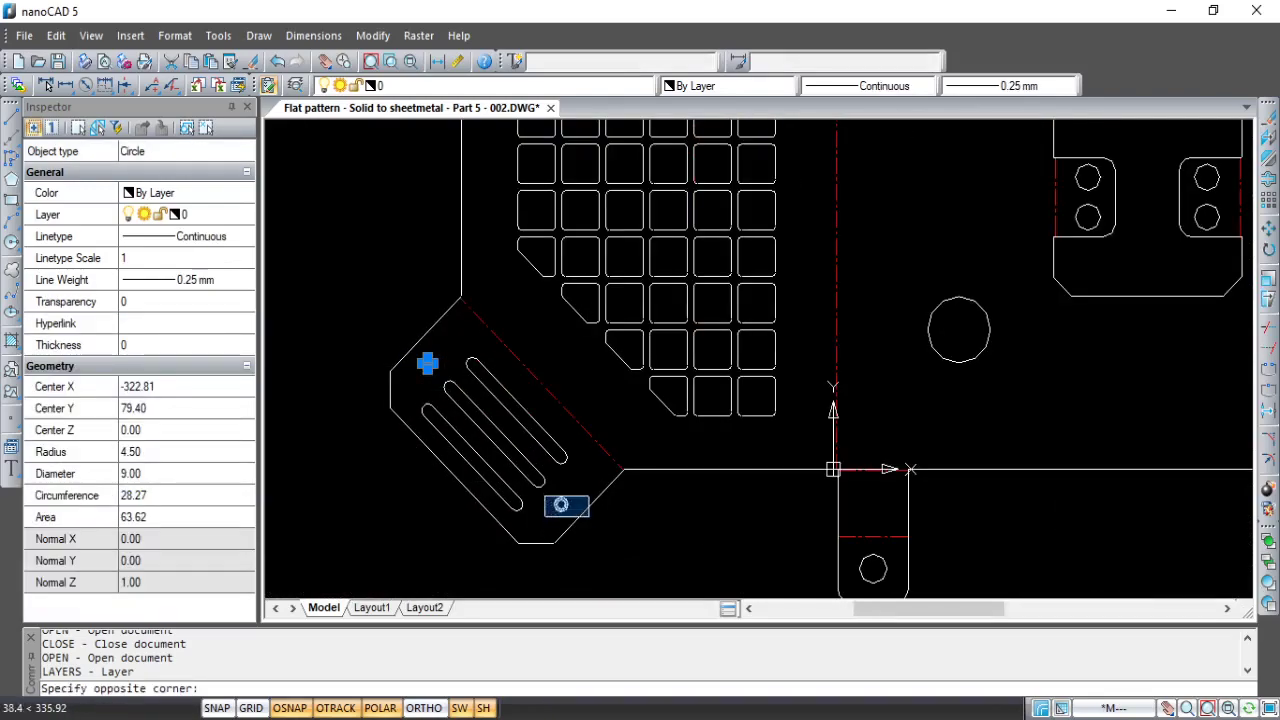
{"action": "left_click", "coordinate": [606, 502]}
{"action": "left_click", "coordinate": [545, 92]}
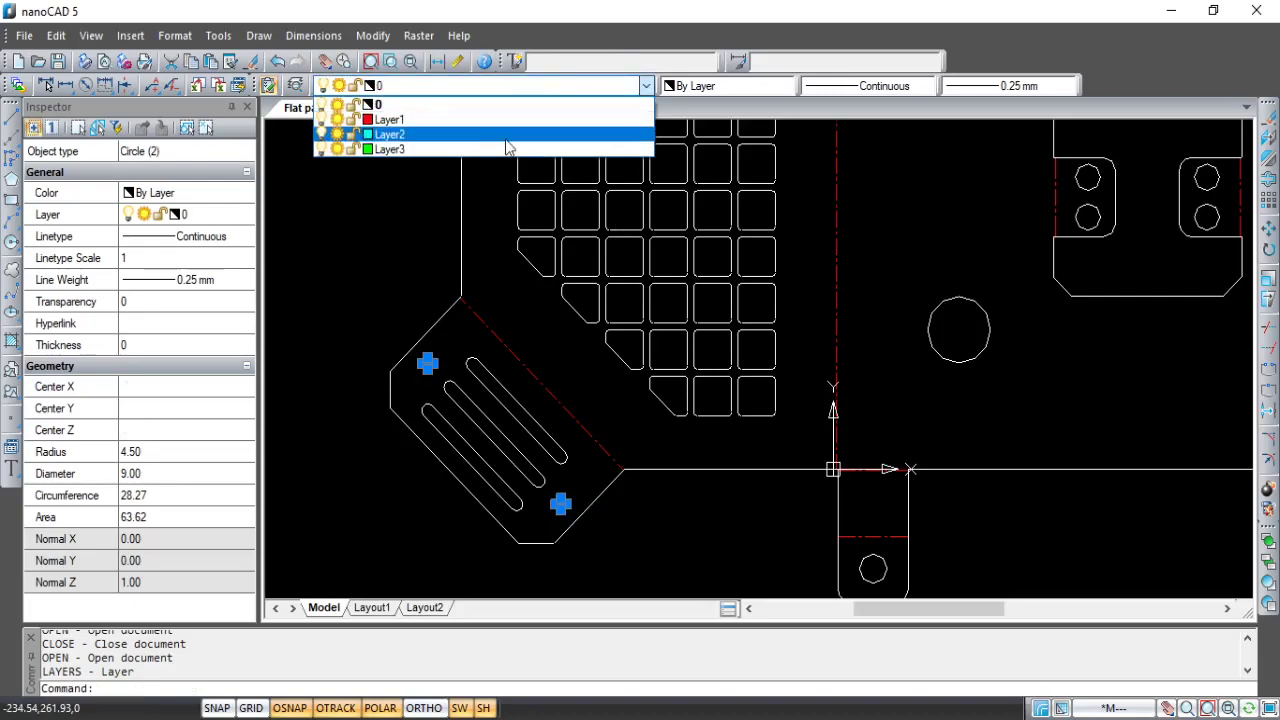
{"action": "left_click", "coordinate": [493, 149]}
{"action": "key", "text": "Escape"}
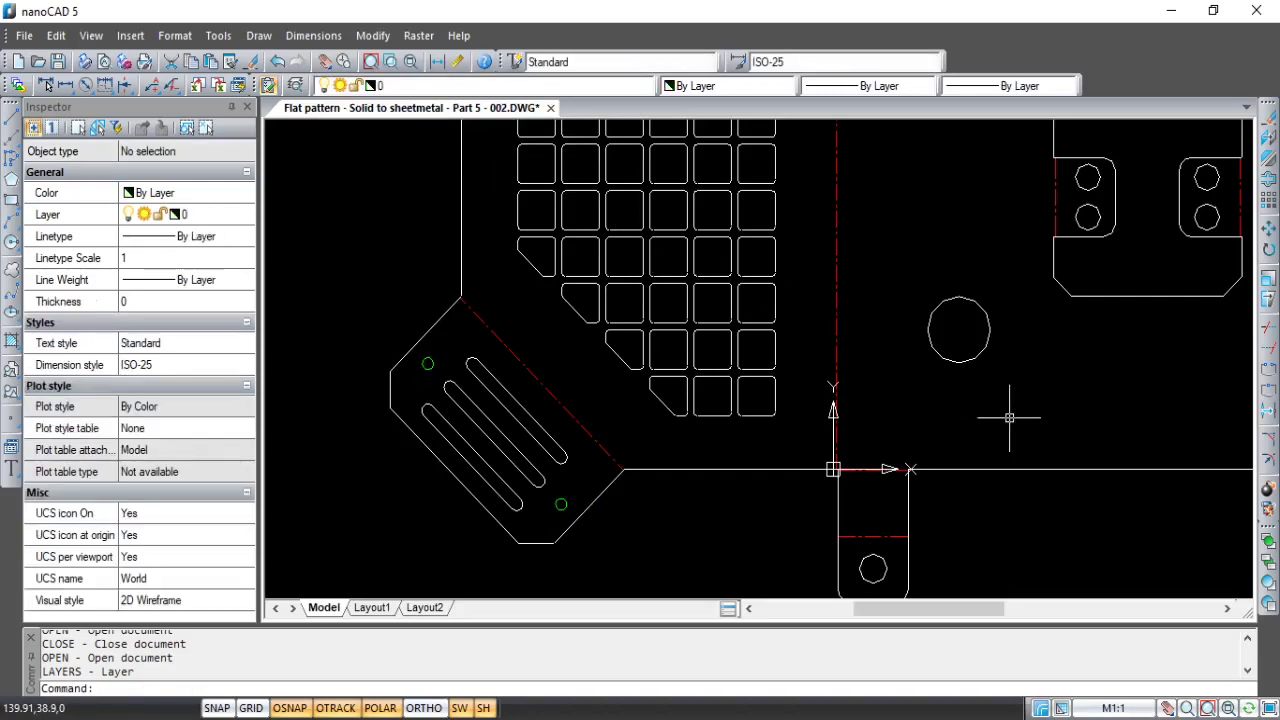
Step: Put the right diagonal tab hole and the bottom tab holes on Layer3
{"action": "middle_click_drag", "start_coordinate": [929, 423], "coordinate": [600, 309]}
{"action": "mouse_move", "coordinate": [1155, 380]}
{"action": "middle_mouse_down"}
{"action": "mouse_move", "coordinate": [706, 417]}
{"action": "mouse_move", "coordinate": [1051, 374]}
{"action": "middle_mouse_up"}
{"action": "left_click", "coordinate": [872, 268]}
{"action": "left_click", "coordinate": [745, 409]}
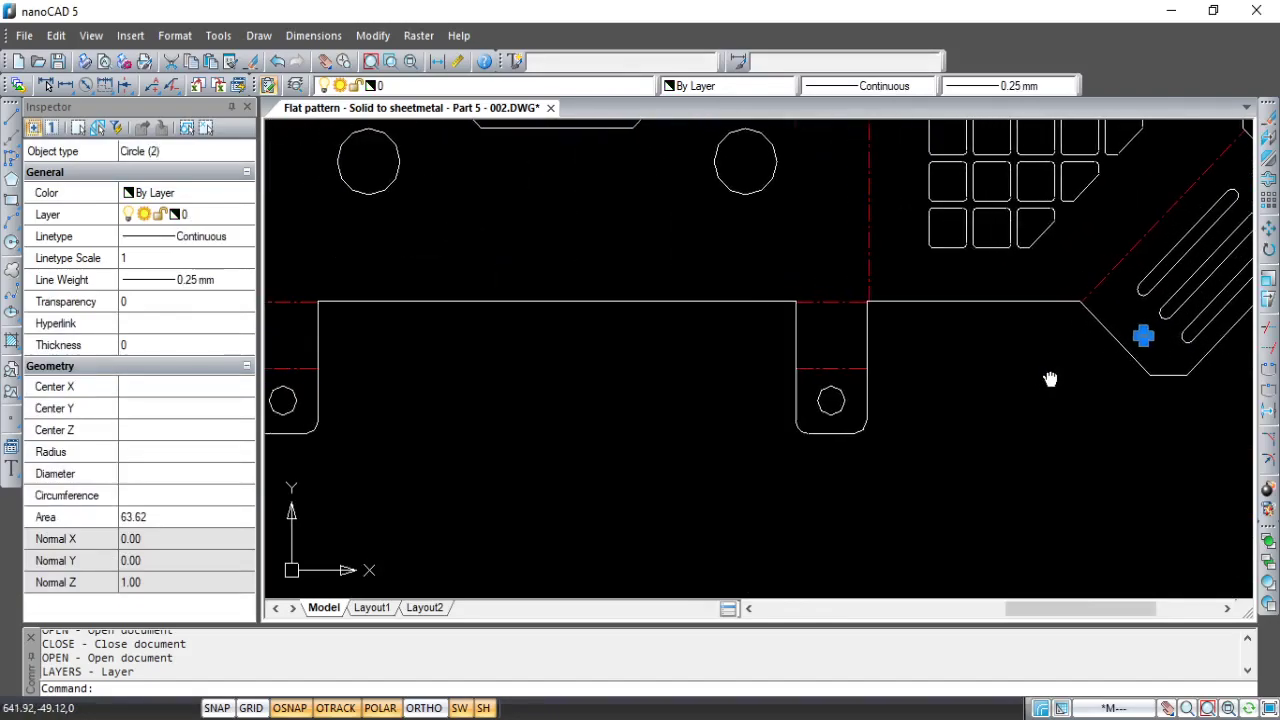
{"action": "left_click", "coordinate": [831, 394]}
{"action": "middle_click_drag", "start_coordinate": [775, 405], "coordinate": [803, 411]}
{"action": "left_click", "coordinate": [561, 392]}
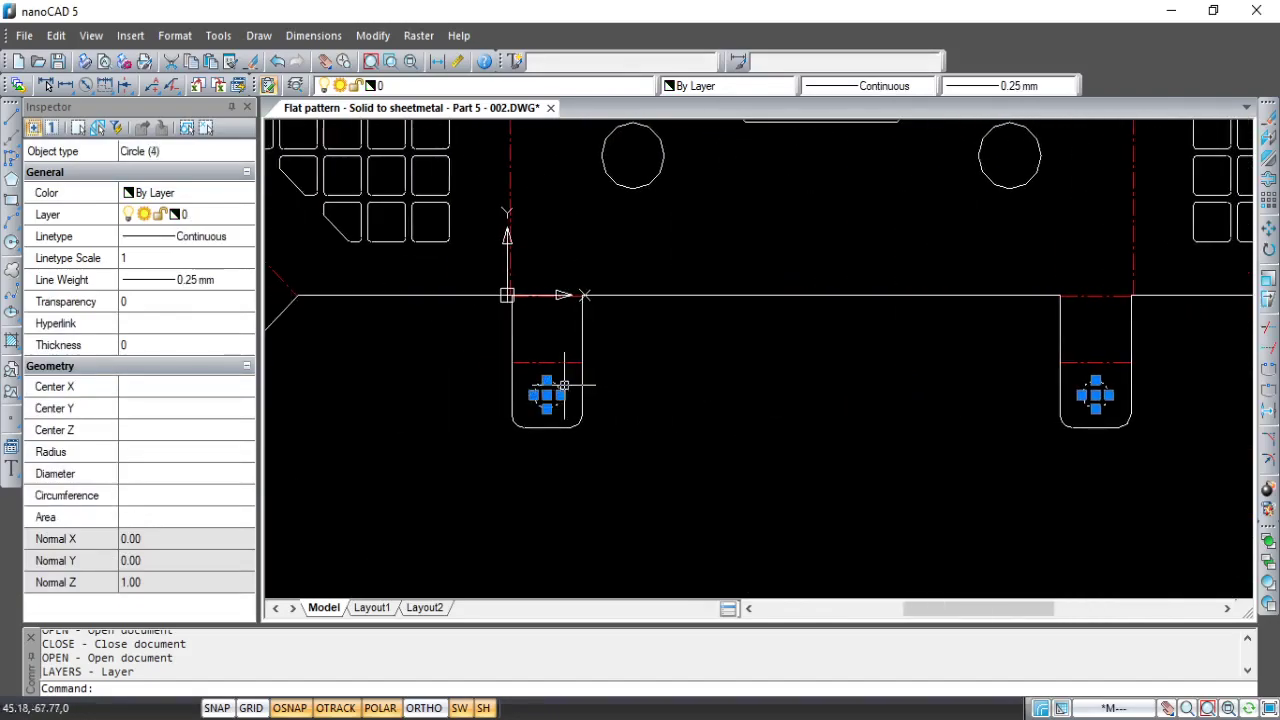
{"action": "left_click", "coordinate": [613, 88]}
{"action": "left_click", "coordinate": [557, 148]}
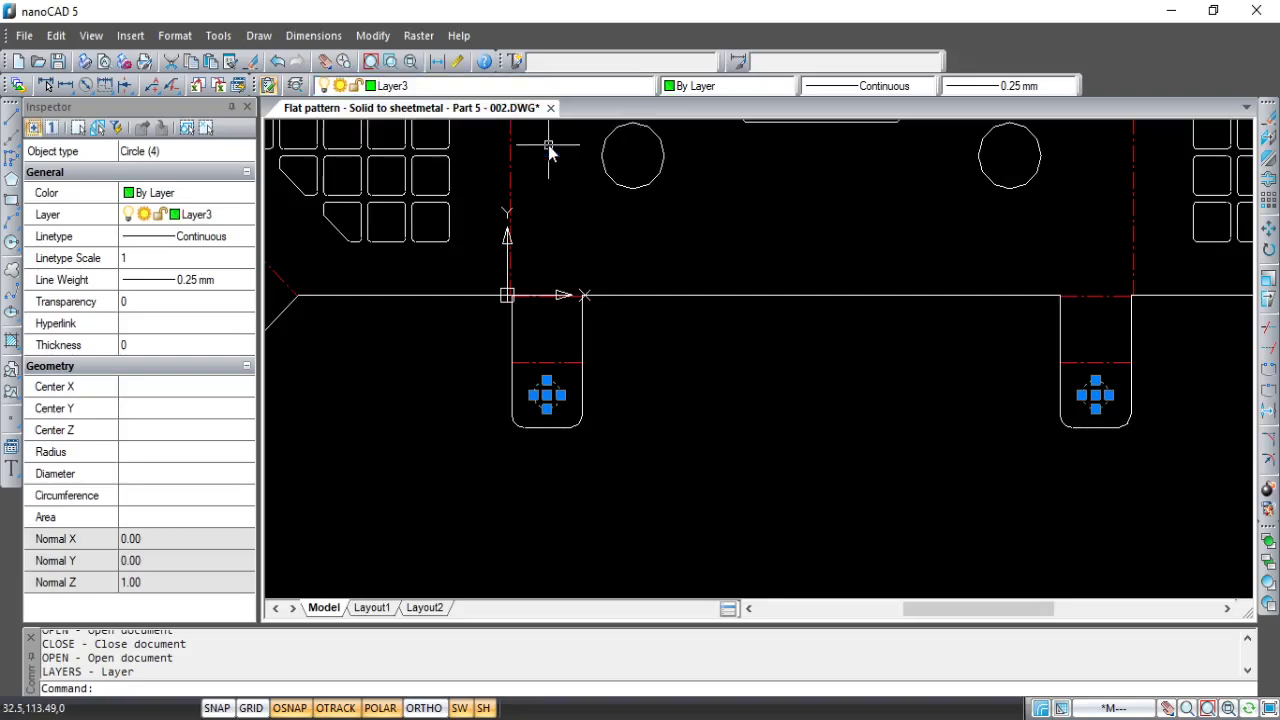
{"action": "key", "text": "Escape"}
Step: Put the left and right small upper slots on Layer3
{"action": "scroll", "coordinate": [677, 337], "scroll_direction": "down", "scroll_amount": 2}
{"action": "middle_click_drag", "start_coordinate": [694, 343], "coordinate": [720, 446]}
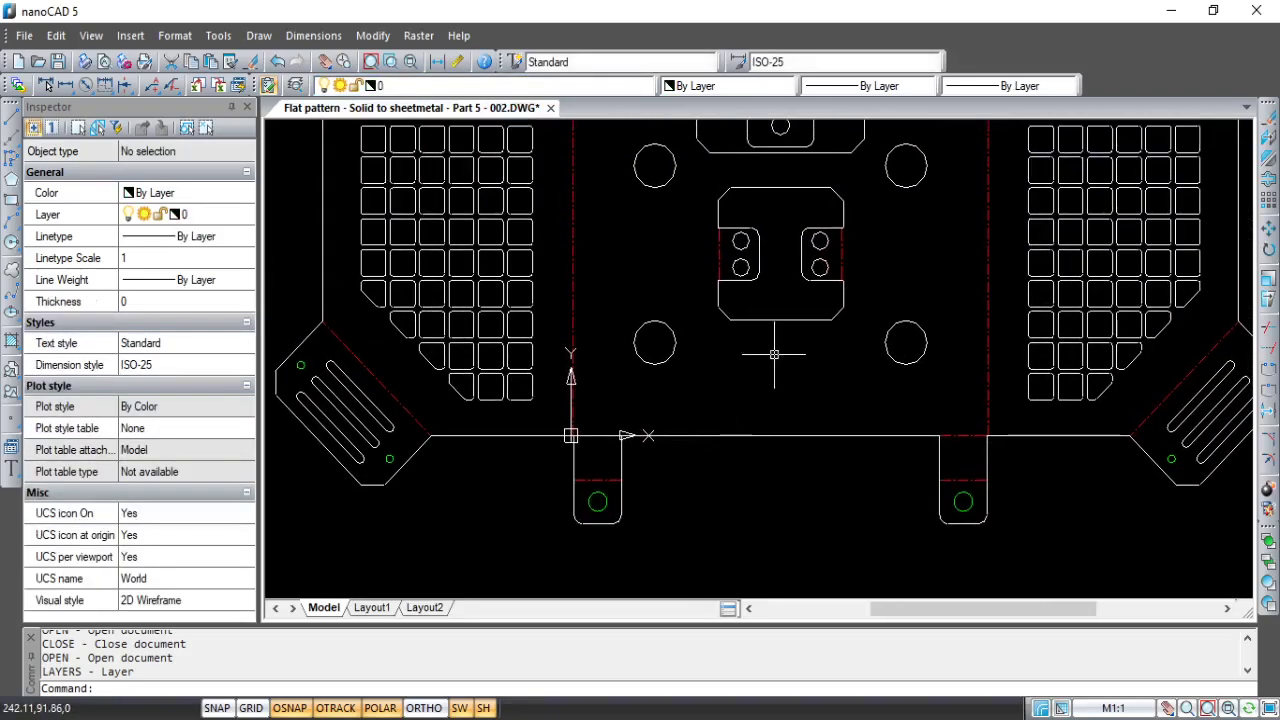
{"action": "scroll", "coordinate": [720, 446], "scroll_direction": "down", "scroll_amount": 2}
{"action": "middle_click_drag", "start_coordinate": [720, 400], "coordinate": [737, 420]}
{"action": "scroll", "coordinate": [639, 246], "scroll_direction": "up", "scroll_amount": 2}
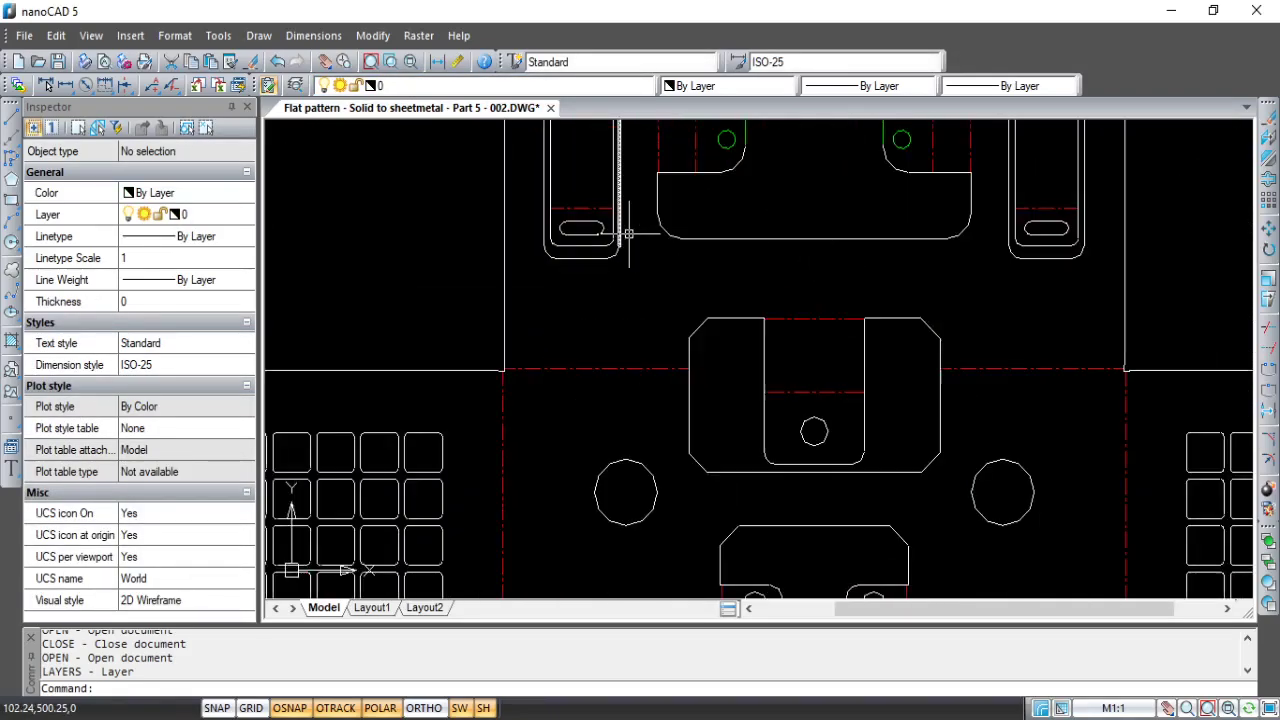
{"action": "scroll", "coordinate": [525, 205], "scroll_direction": "up", "scroll_amount": 2}
{"action": "left_click", "coordinate": [612, 242]}
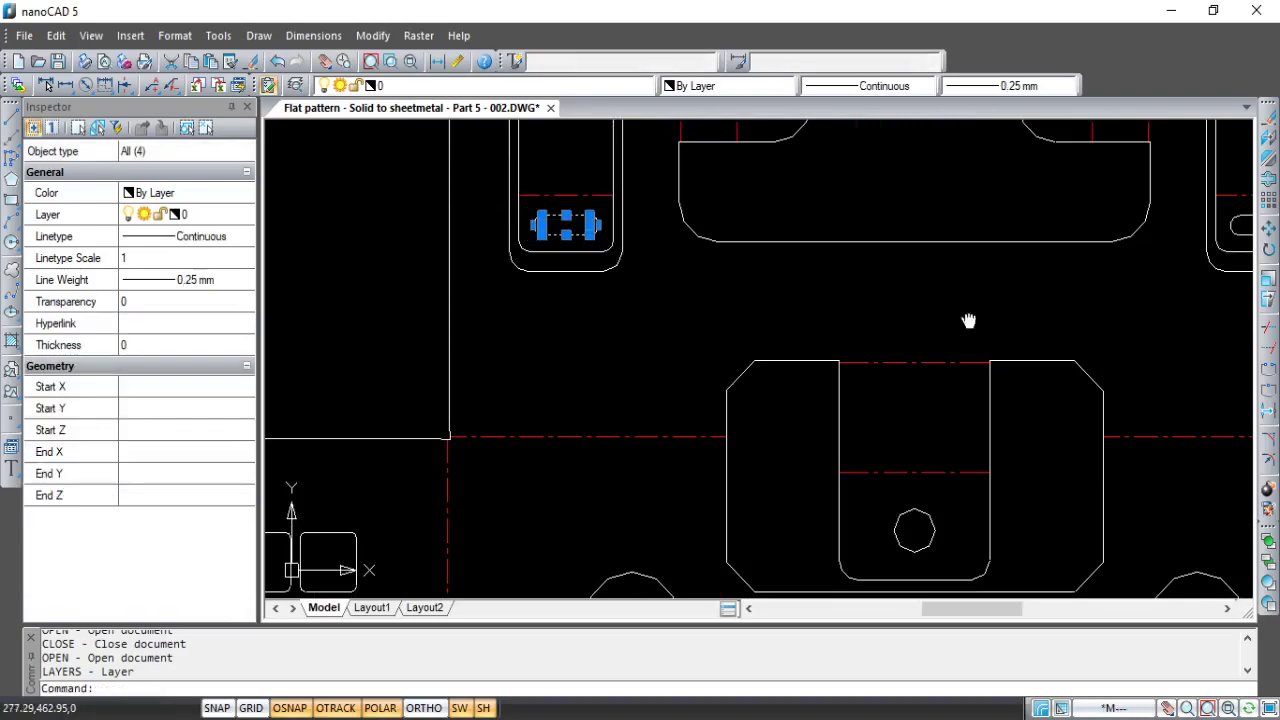
{"action": "middle_click_drag", "start_coordinate": [971, 320], "coordinate": [578, 291]}
{"action": "left_click", "coordinate": [832, 176]}
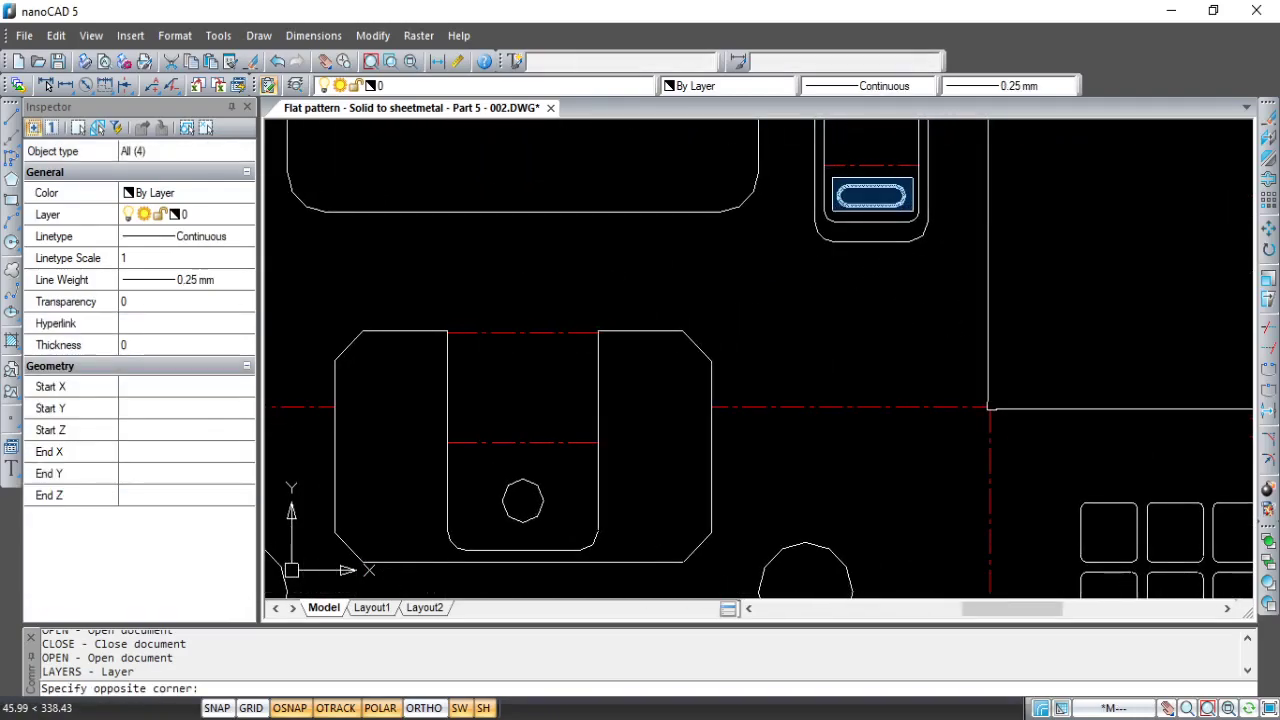
{"action": "left_click", "coordinate": [908, 214]}
{"action": "left_click", "coordinate": [500, 86]}
{"action": "left_click", "coordinate": [566, 148]}
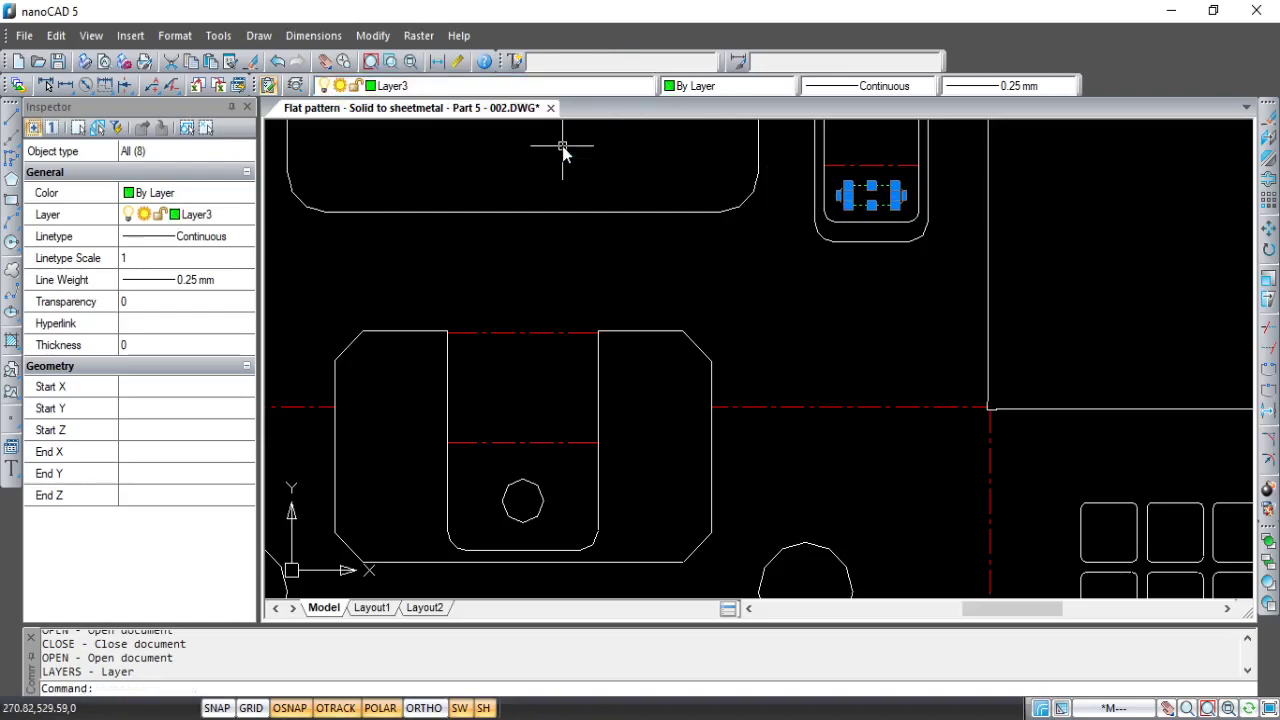
{"action": "key", "text": "Escape"}
Step: Put the centre tab's 22 mm hole on Layer3
{"action": "scroll", "coordinate": [706, 391], "scroll_direction": "down", "scroll_amount": 1}
{"action": "middle_click_drag", "start_coordinate": [706, 391], "coordinate": [831, 288]}
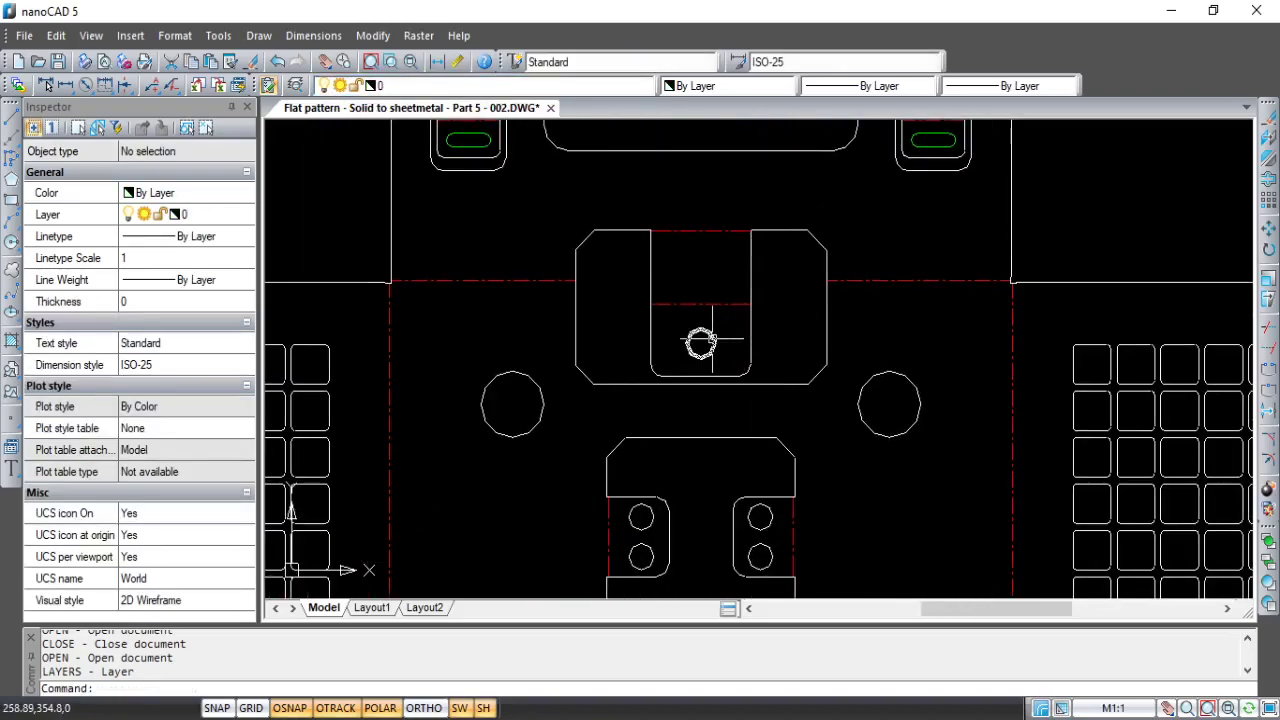
{"action": "left_click", "coordinate": [701, 342]}
{"action": "left_click", "coordinate": [582, 89]}
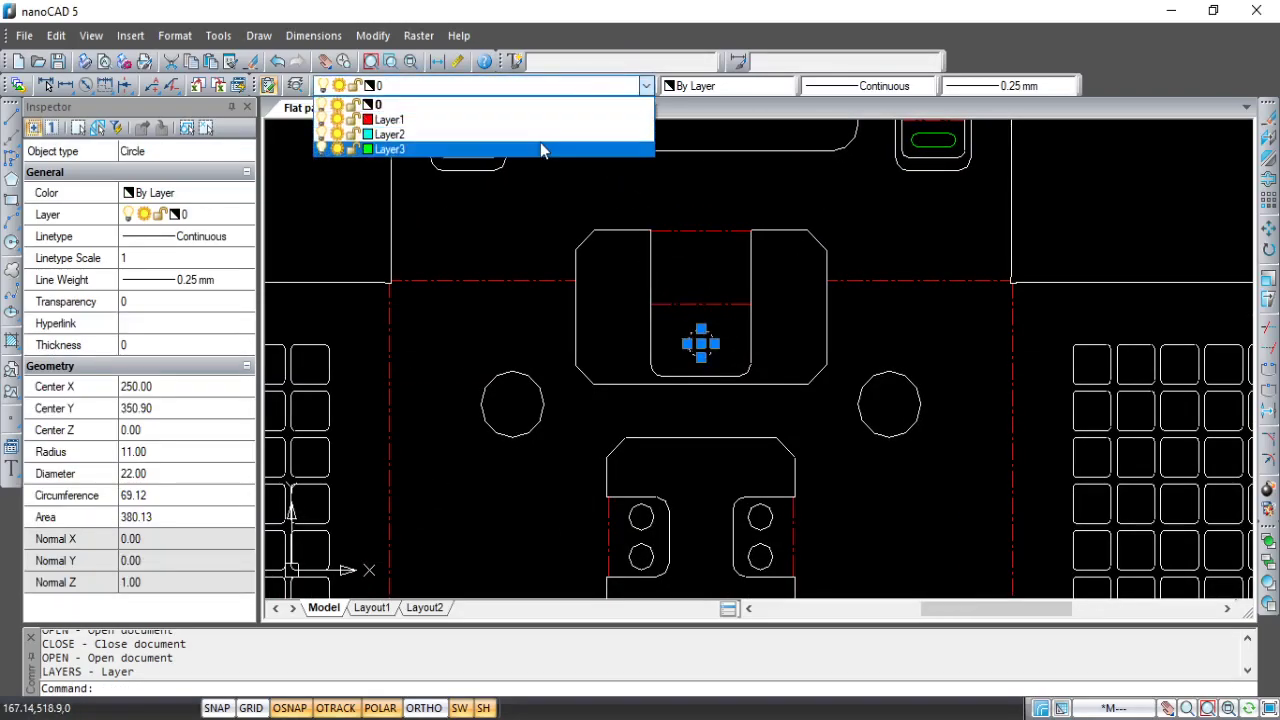
{"action": "left_click", "coordinate": [540, 142]}
{"action": "scroll", "coordinate": [688, 348], "scroll_direction": "down", "scroll_amount": 3}
{"action": "key", "text": "Escape"}
{"action": "middle_click_drag", "start_coordinate": [685, 349], "coordinate": [742, 277]}
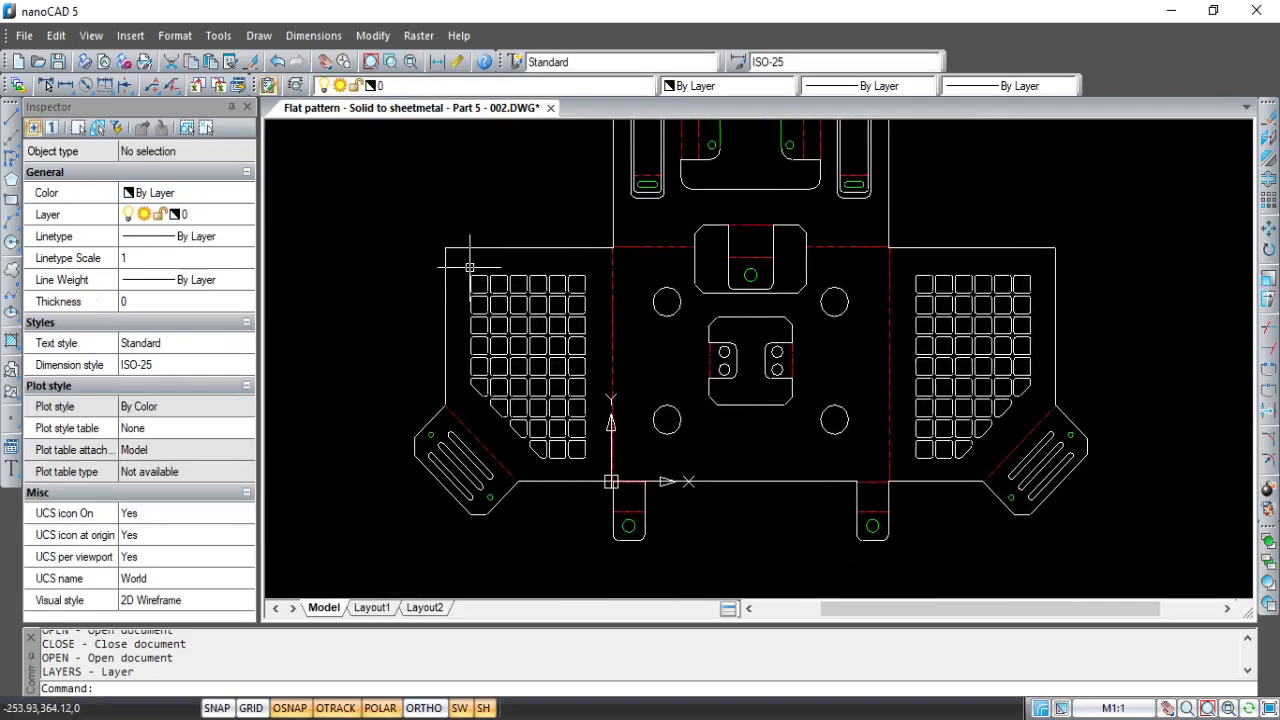
Step: Window-select the left and right cutout grids and put them on Layer2
{"action": "left_click", "coordinate": [465, 261]}
{"action": "left_click", "coordinate": [600, 463]}
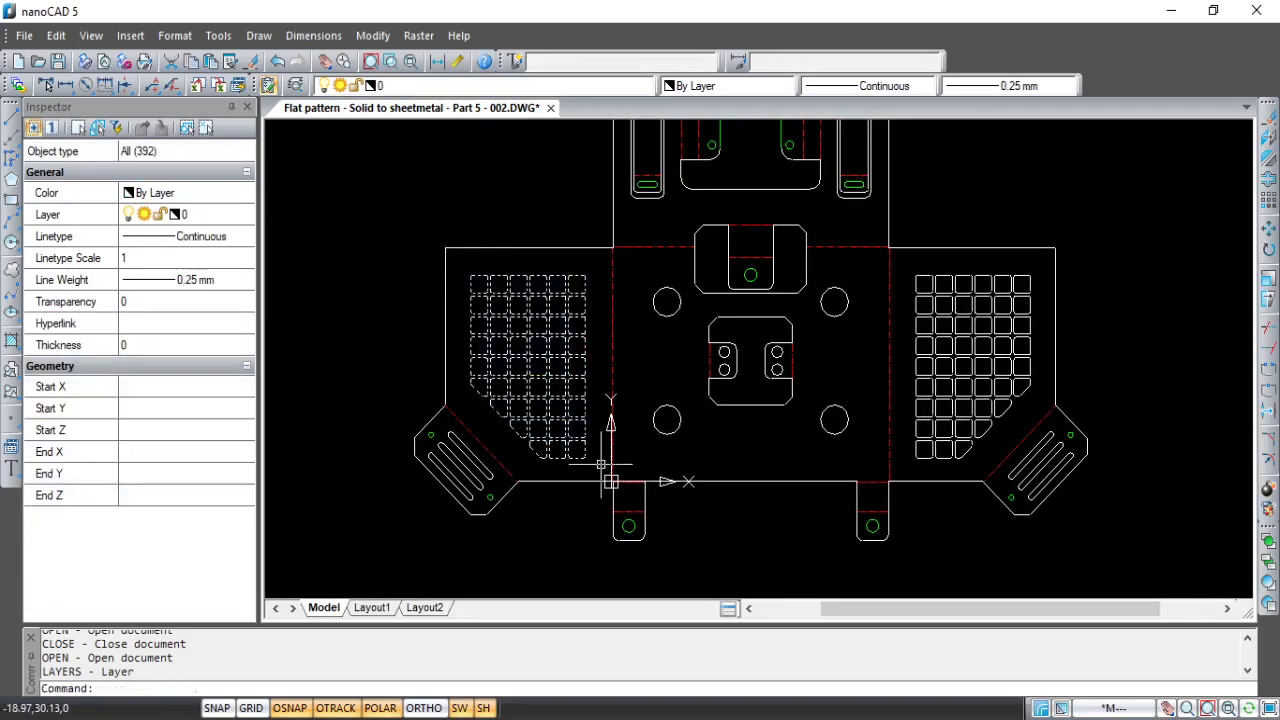
{"action": "left_click", "coordinate": [913, 261]}
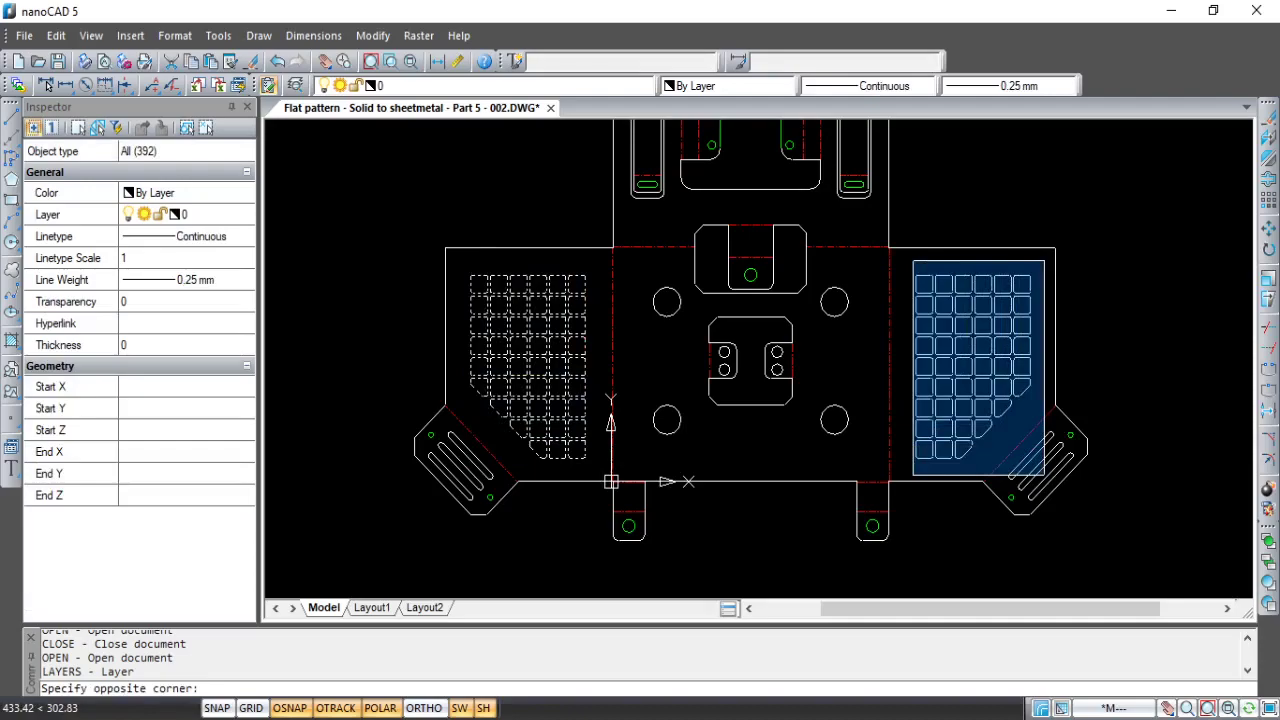
{"action": "left_click", "coordinate": [1048, 476]}
{"action": "left_click", "coordinate": [633, 88]}
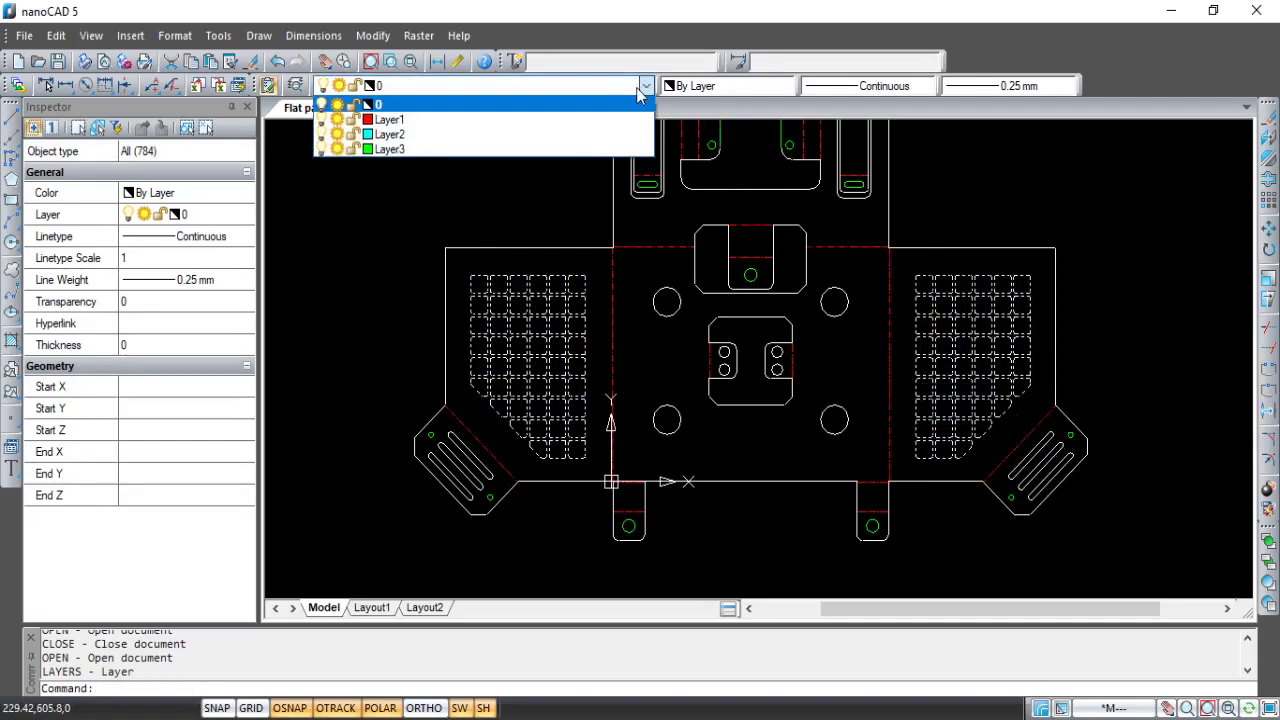
{"action": "left_click", "coordinate": [586, 131]}
{"action": "key", "text": "Escape"}
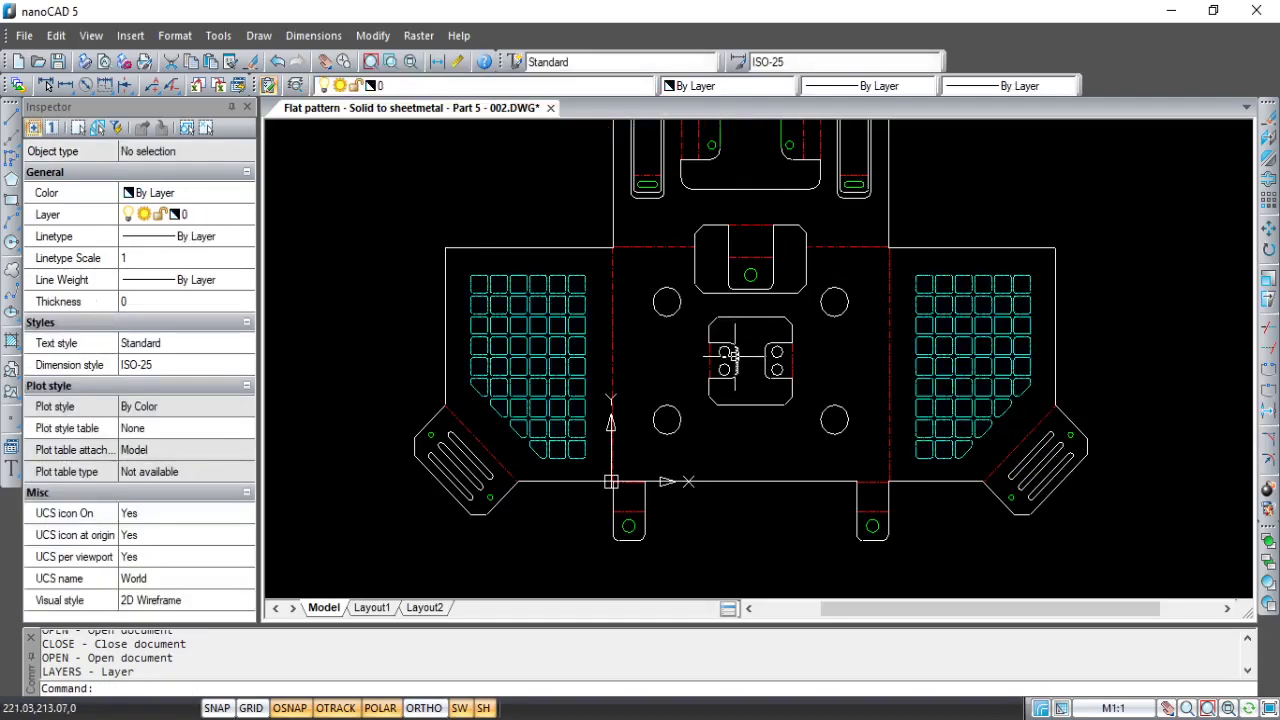
Step: Put the four small centre-tab holes on green Layer3
{"action": "scroll", "coordinate": [733, 355], "scroll_direction": "up", "scroll_amount": 2}
{"action": "scroll", "coordinate": [731, 364], "scroll_direction": "up", "scroll_amount": 1}
{"action": "left_click", "coordinate": [719, 300]}
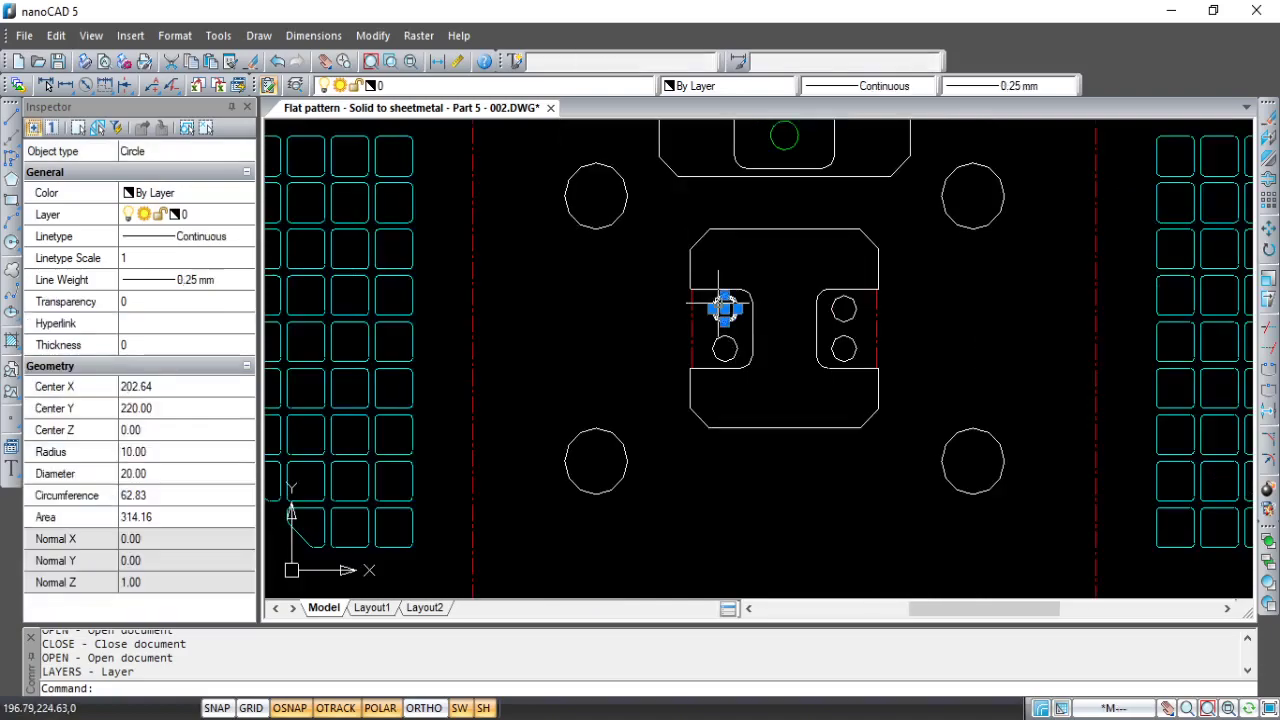
{"action": "left_click", "coordinate": [725, 347]}
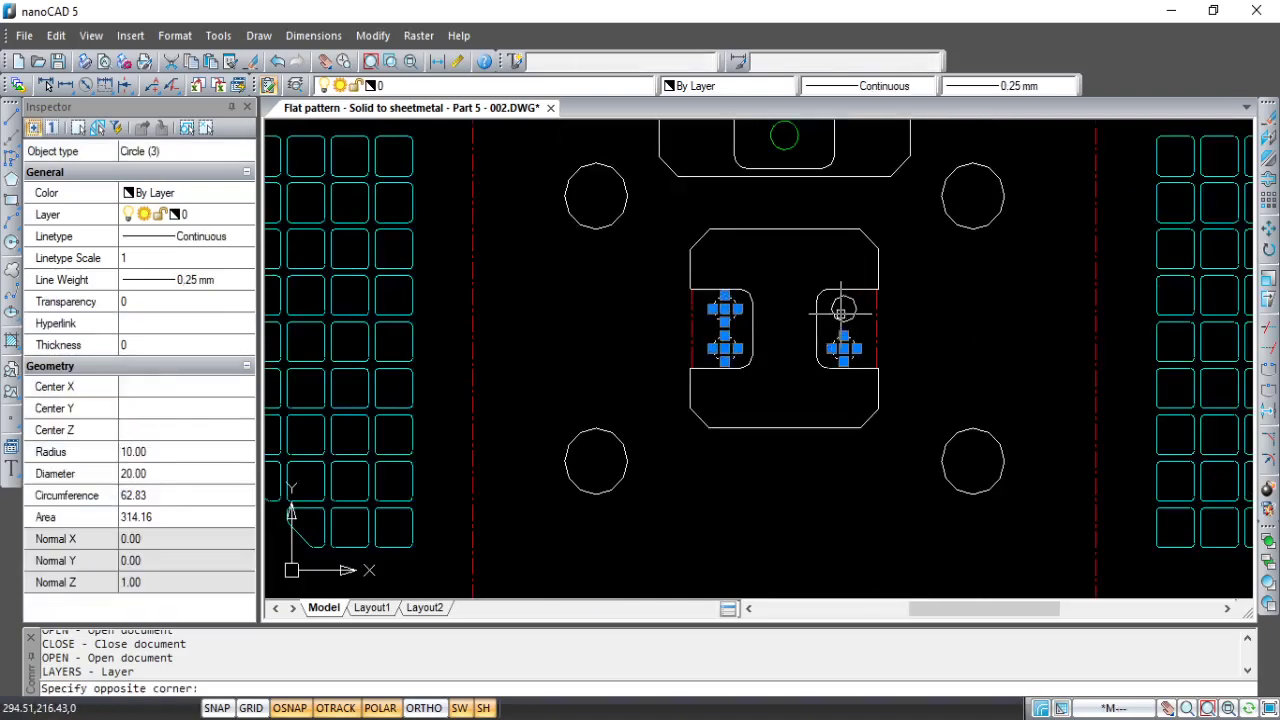
{"action": "left_click", "coordinate": [838, 346]}
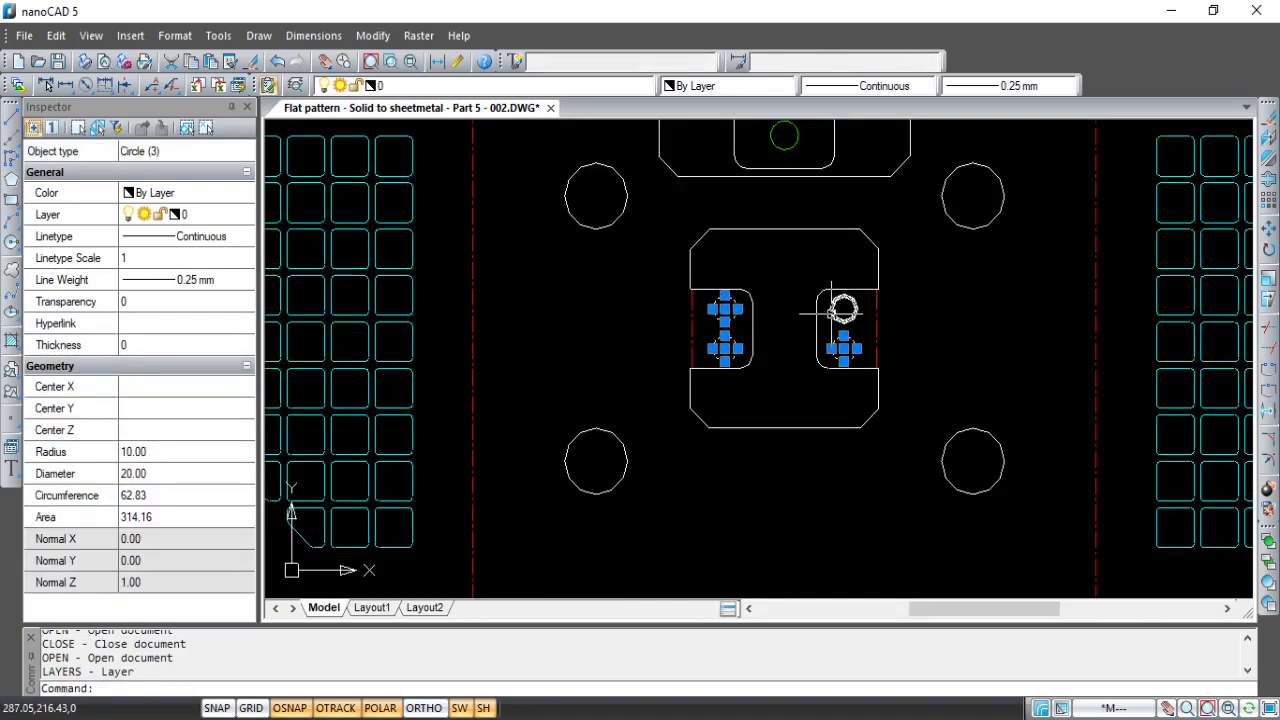
{"action": "left_click", "coordinate": [487, 87]}
{"action": "left_click", "coordinate": [450, 148]}
{"action": "key", "text": "Escape"}
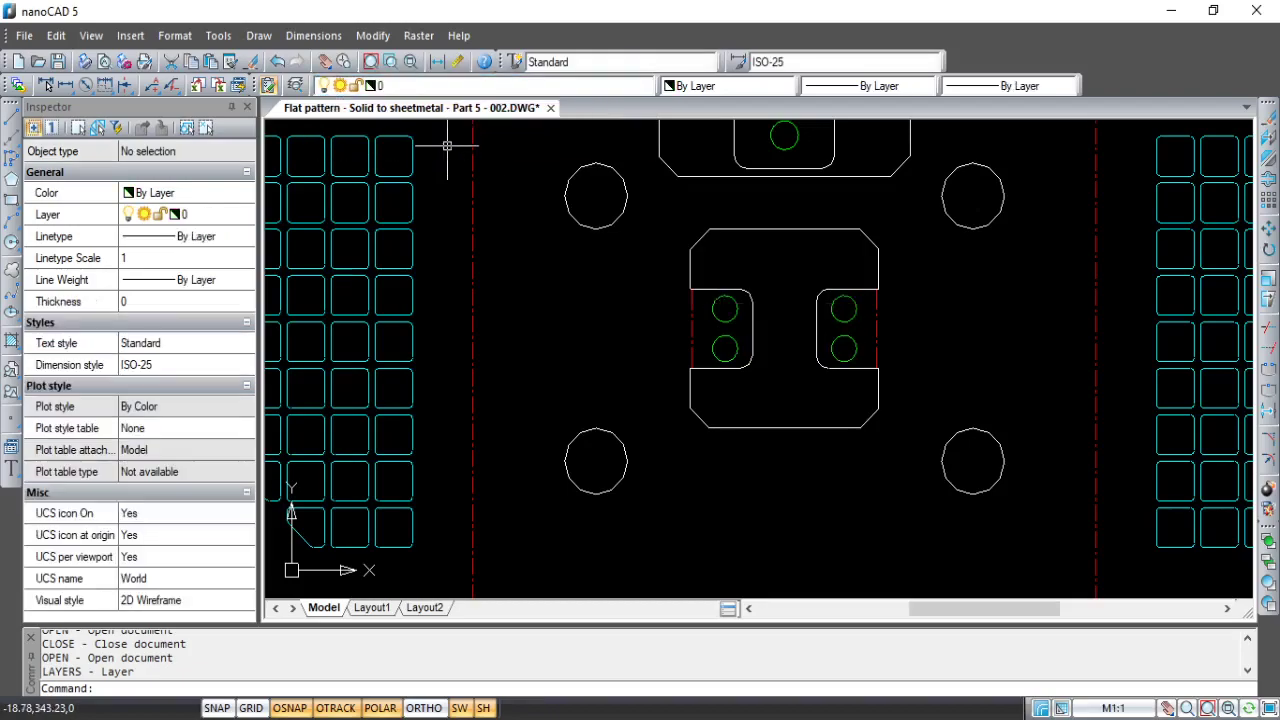
Step: Put the four large round holes on Layer2
{"action": "scroll", "coordinate": [590, 208], "scroll_direction": "down", "scroll_amount": 3}
{"action": "left_click", "coordinate": [560, 176]}
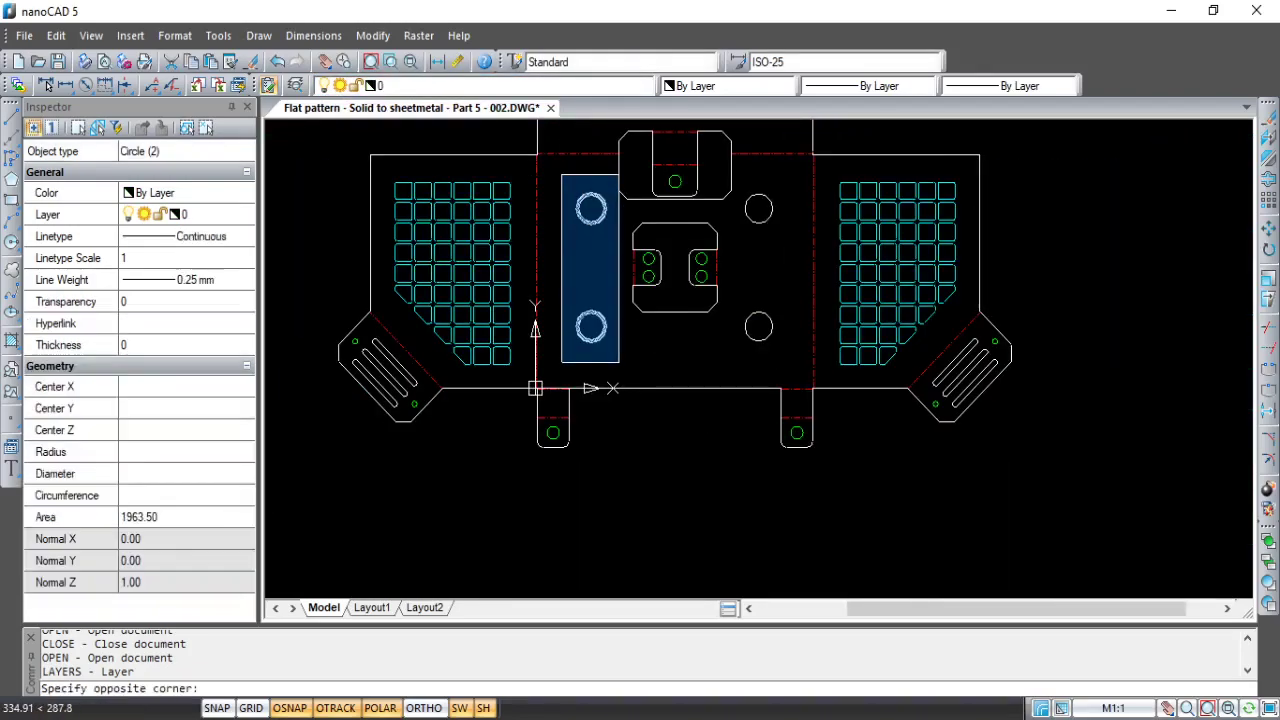
{"action": "left_click", "coordinate": [620, 354]}
{"action": "left_click", "coordinate": [788, 184]}
{"action": "left_click", "coordinate": [763, 326]}
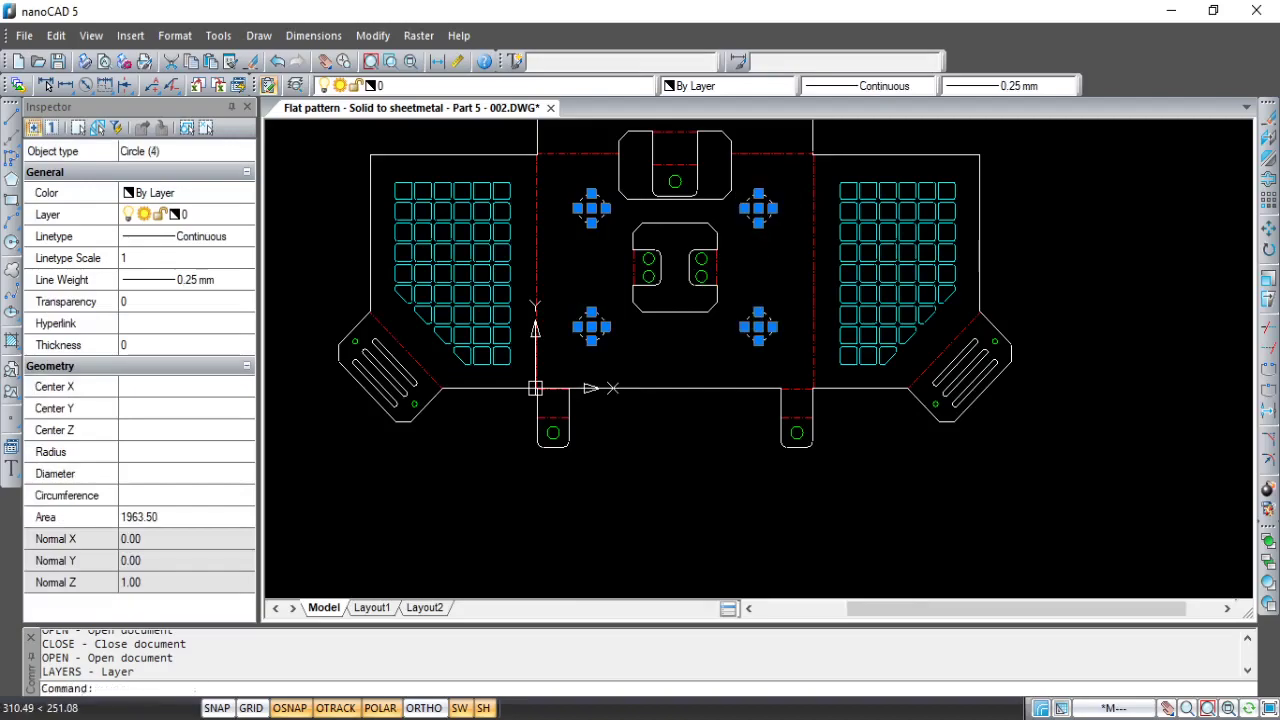
{"action": "left_click", "coordinate": [458, 86]}
{"action": "left_click", "coordinate": [440, 134]}
{"action": "key", "text": "Escape"}
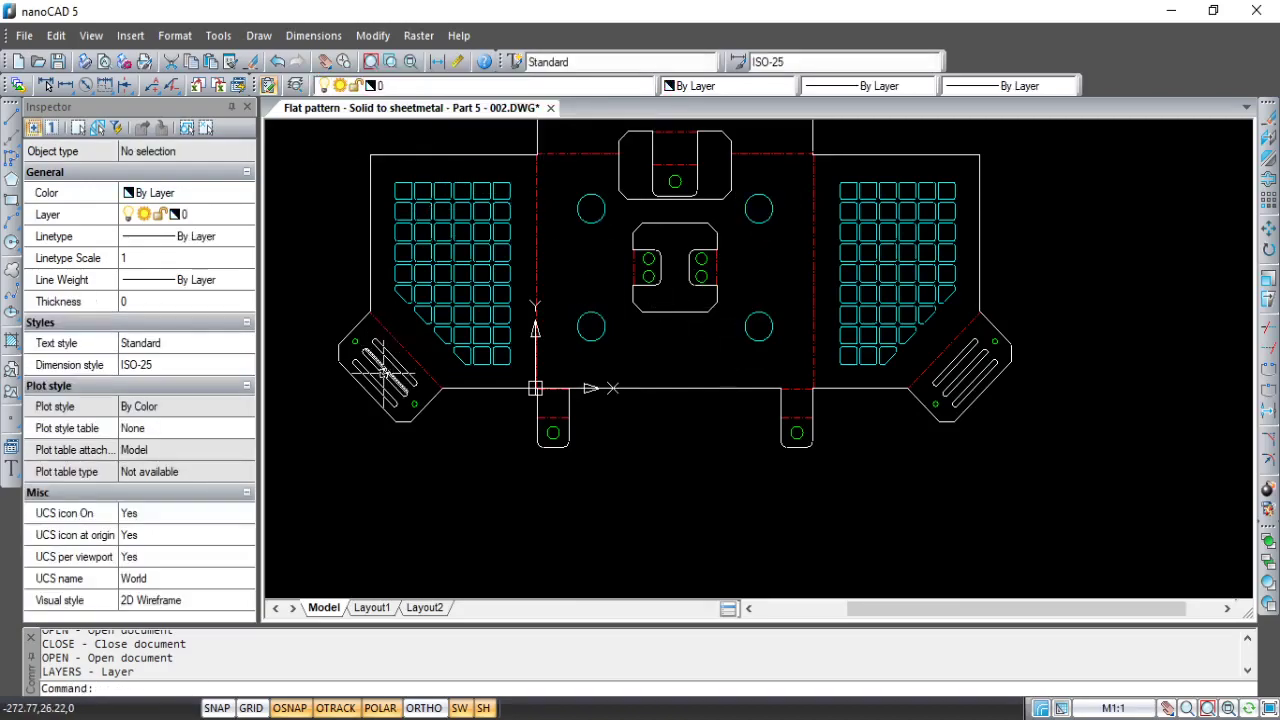
Step: Put the slots of the left flange on Layer2
{"action": "scroll", "coordinate": [383, 372], "scroll_direction": "up", "scroll_amount": 3}
{"action": "scroll", "coordinate": [471, 346], "scroll_direction": "up", "scroll_amount": 1}
{"action": "scroll", "coordinate": [433, 283], "scroll_direction": "up", "scroll_amount": 1}
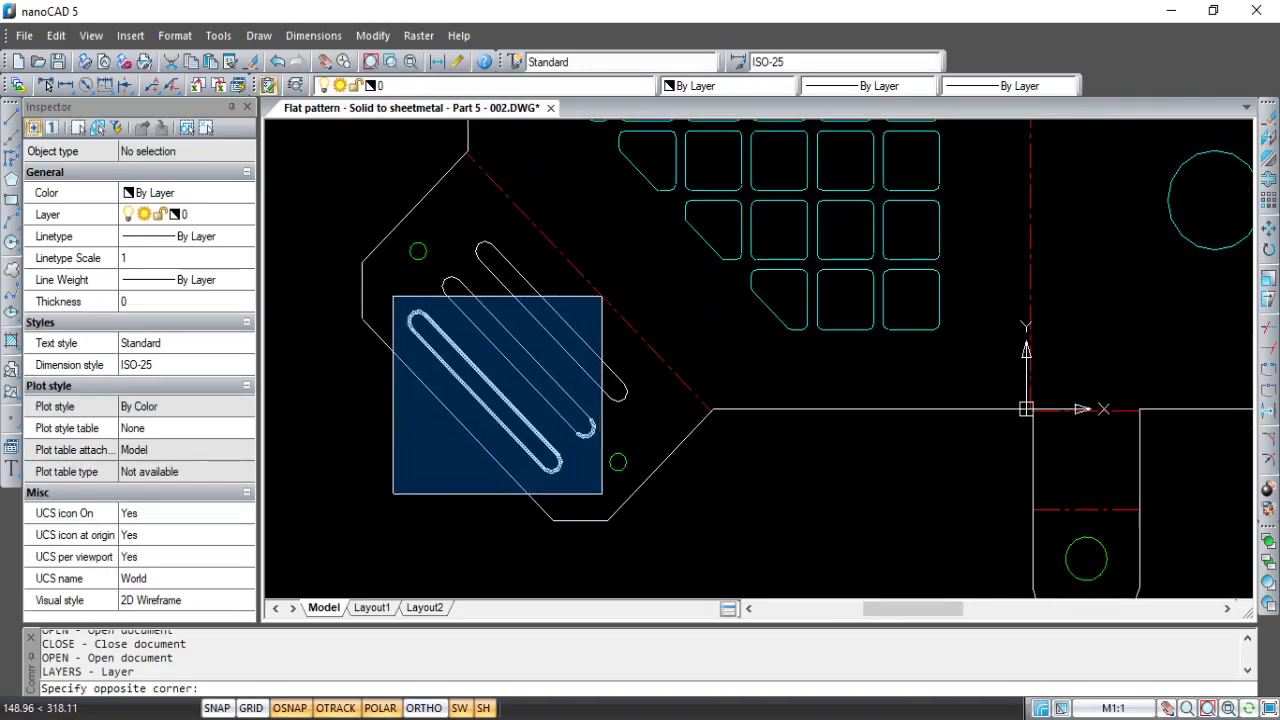
{"action": "left_click", "coordinate": [603, 508]}
{"action": "left_click", "coordinate": [443, 208]}
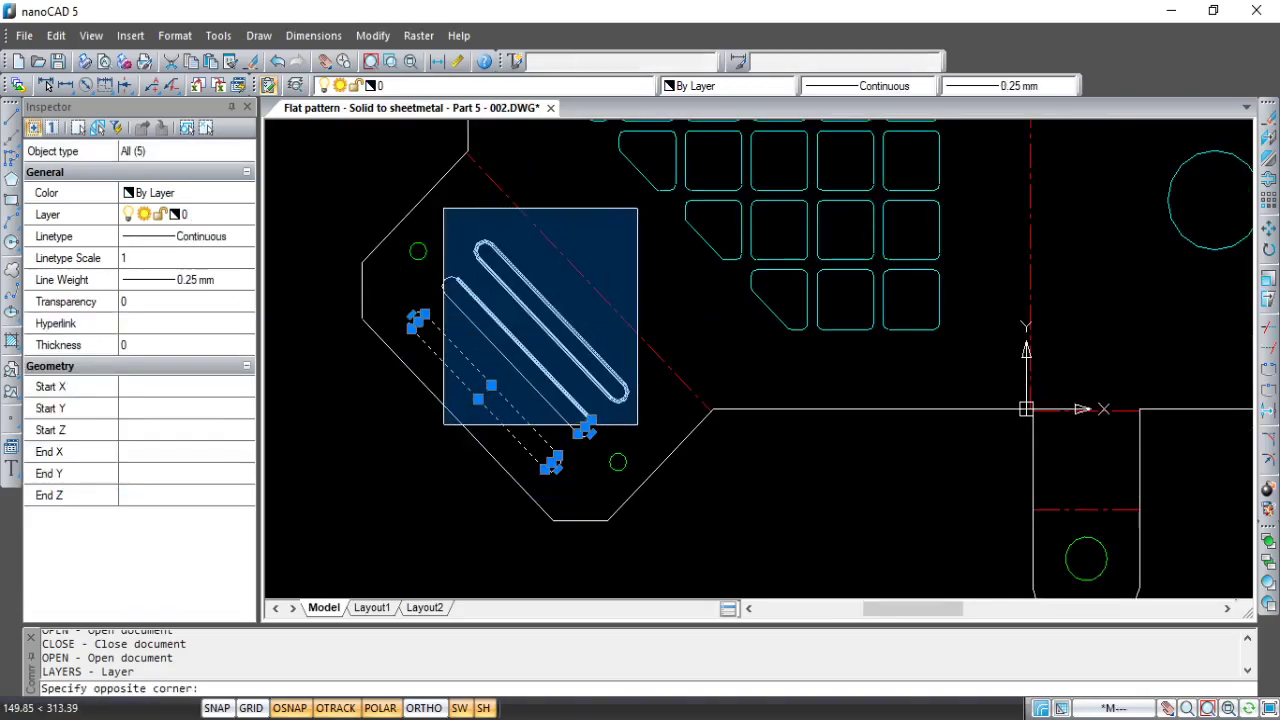
{"action": "left_click", "coordinate": [639, 425]}
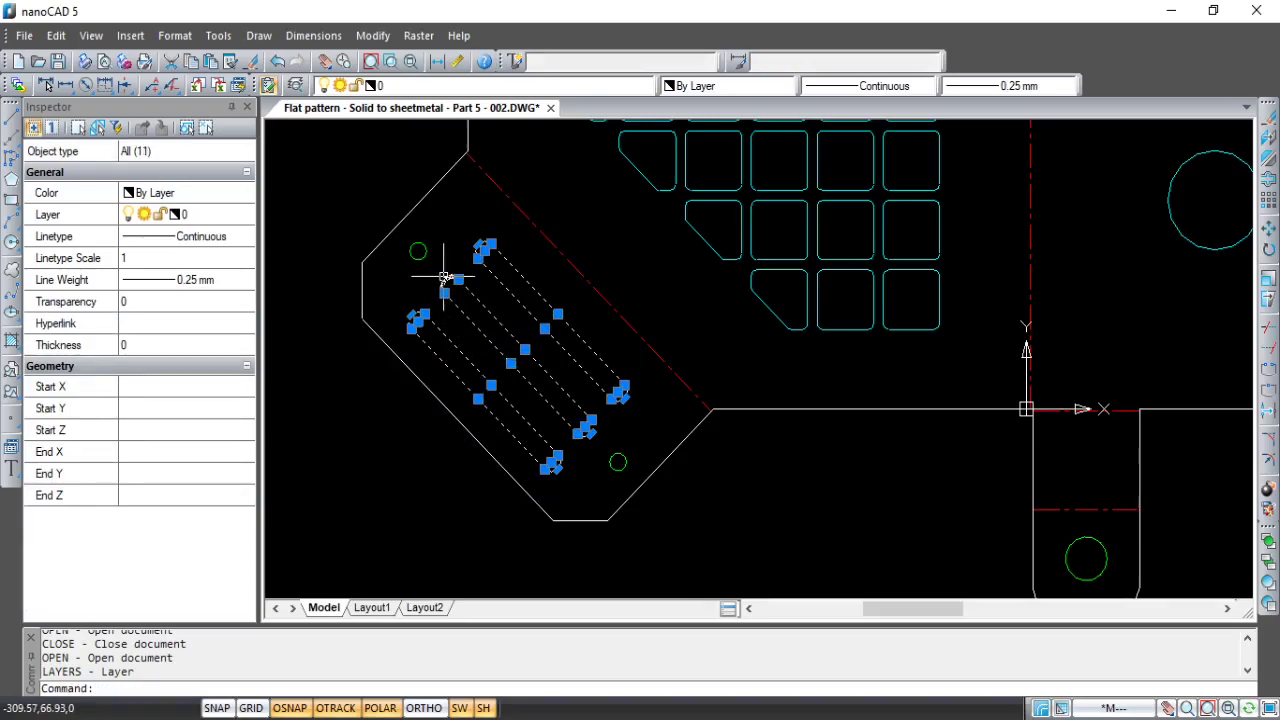
{"action": "left_click", "coordinate": [650, 86]}
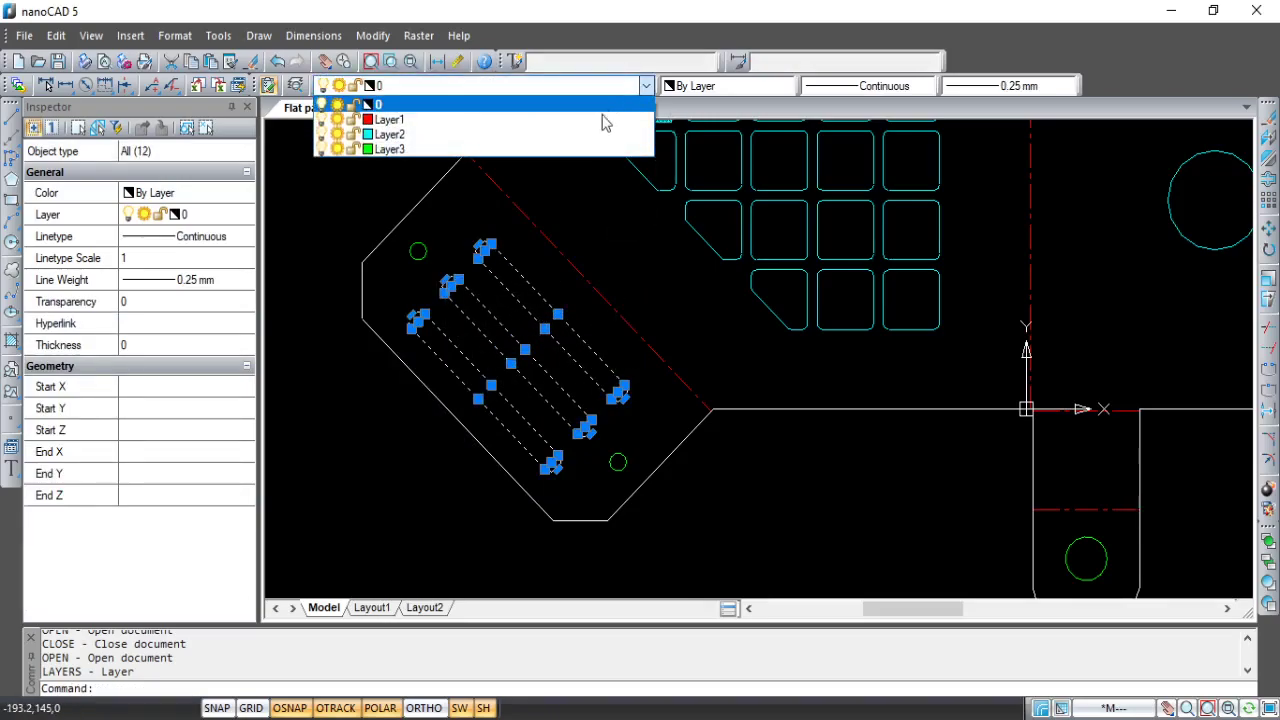
{"action": "left_click", "coordinate": [580, 132]}
{"action": "key", "text": "Escape"}
Step: Put the three slots of the right slanted flange on Layer2
{"action": "scroll", "coordinate": [802, 379], "scroll_direction": "down", "scroll_amount": 3}
{"action": "middle_click_drag", "start_coordinate": [802, 379], "coordinate": [980, 371]}
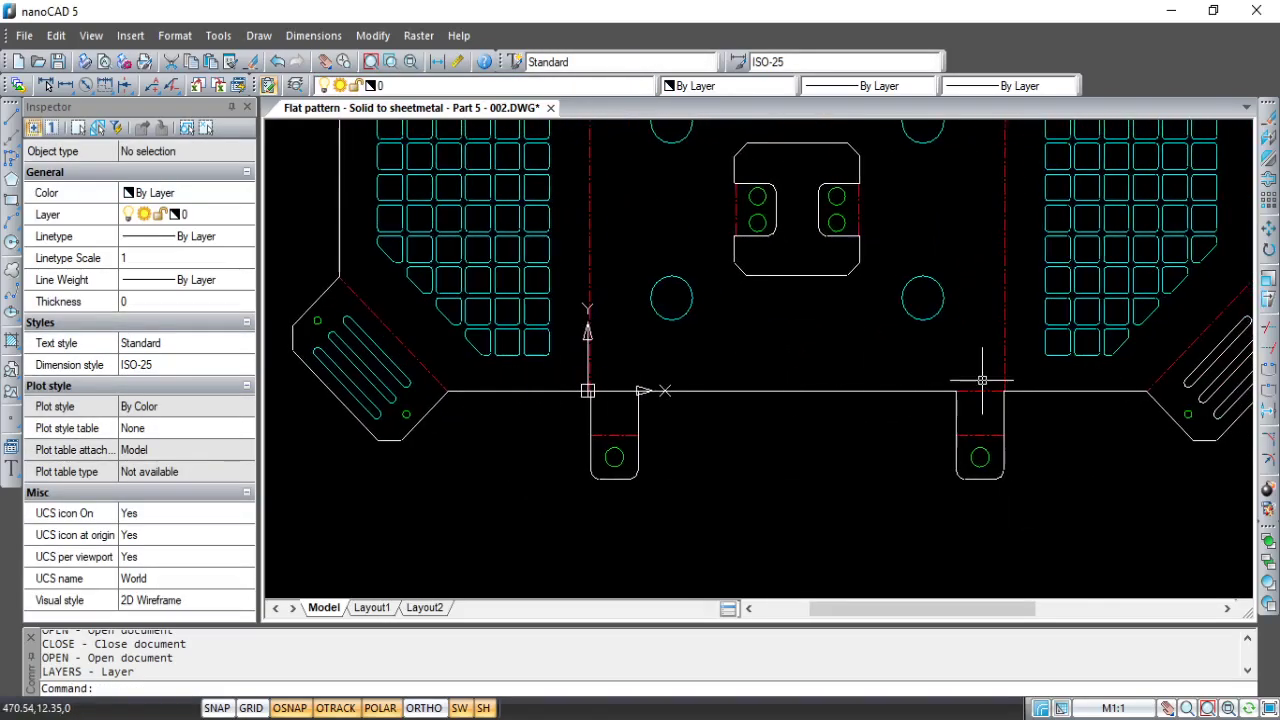
{"action": "scroll", "coordinate": [669, 374], "scroll_direction": "up", "scroll_amount": 3}
{"action": "scroll", "coordinate": [949, 380], "scroll_direction": "up", "scroll_amount": 2}
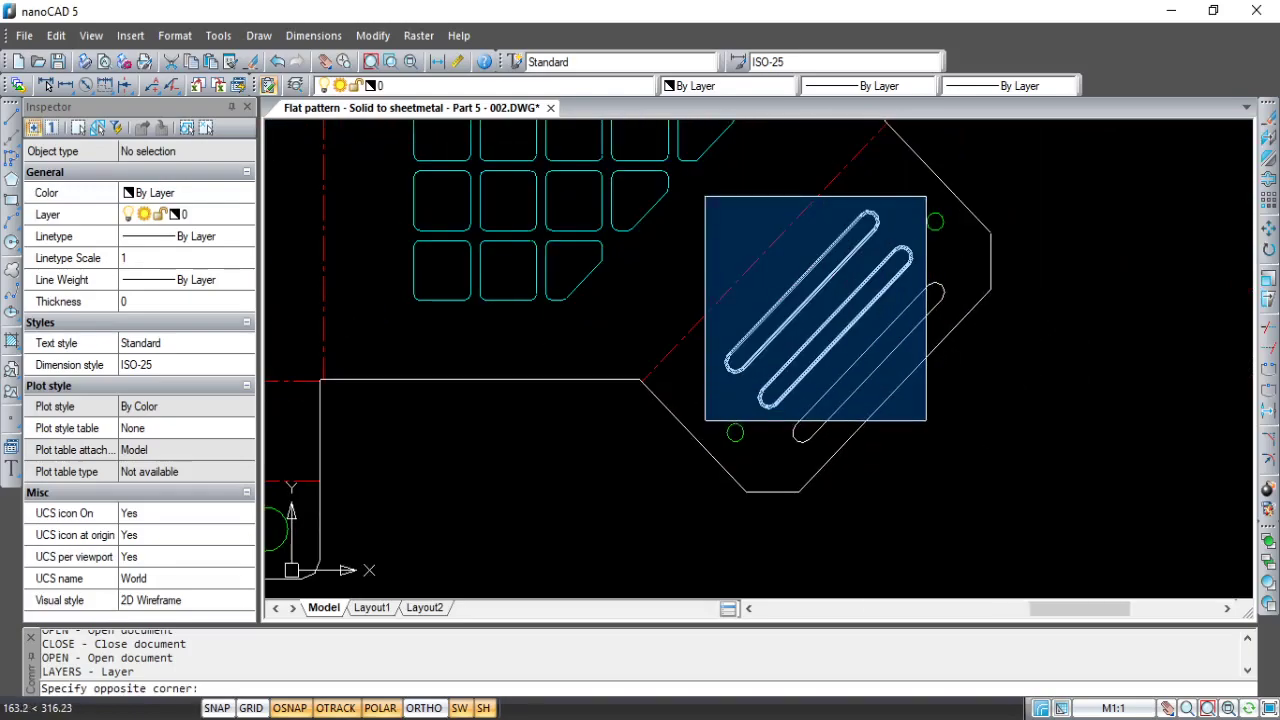
{"action": "left_click", "coordinate": [926, 420]}
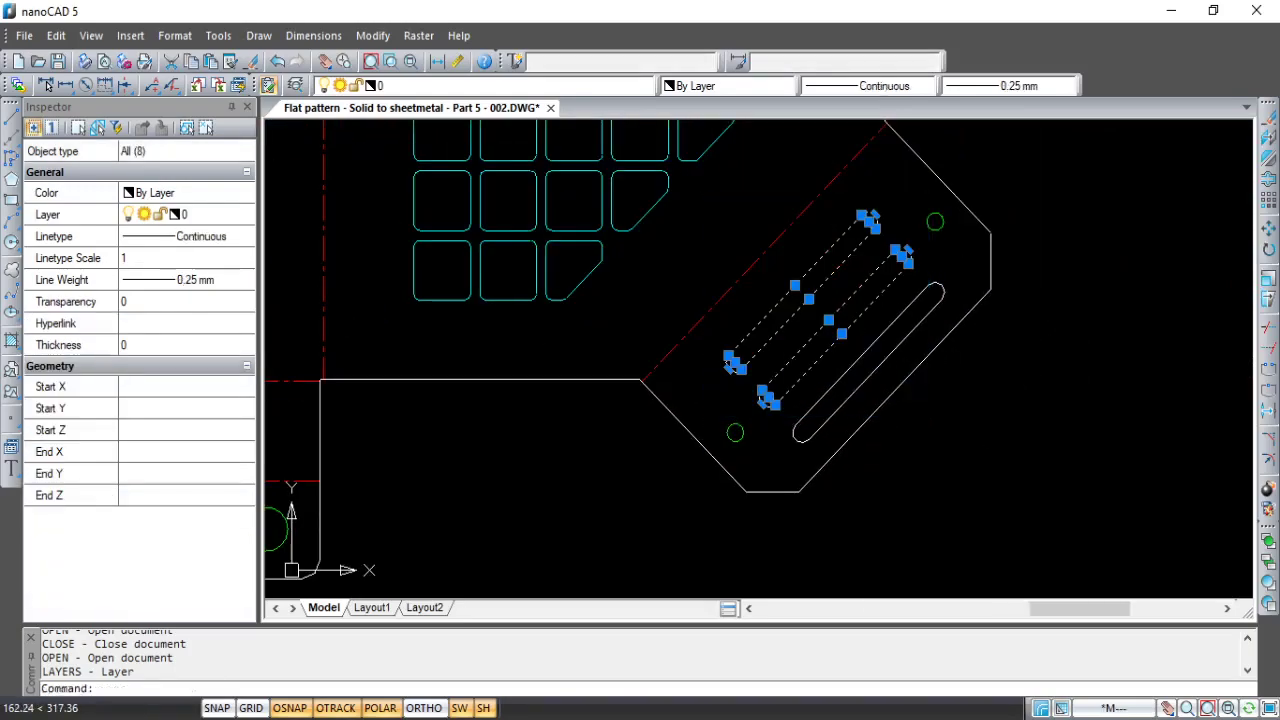
{"action": "left_click", "coordinate": [872, 344]}
{"action": "left_click", "coordinate": [938, 286]}
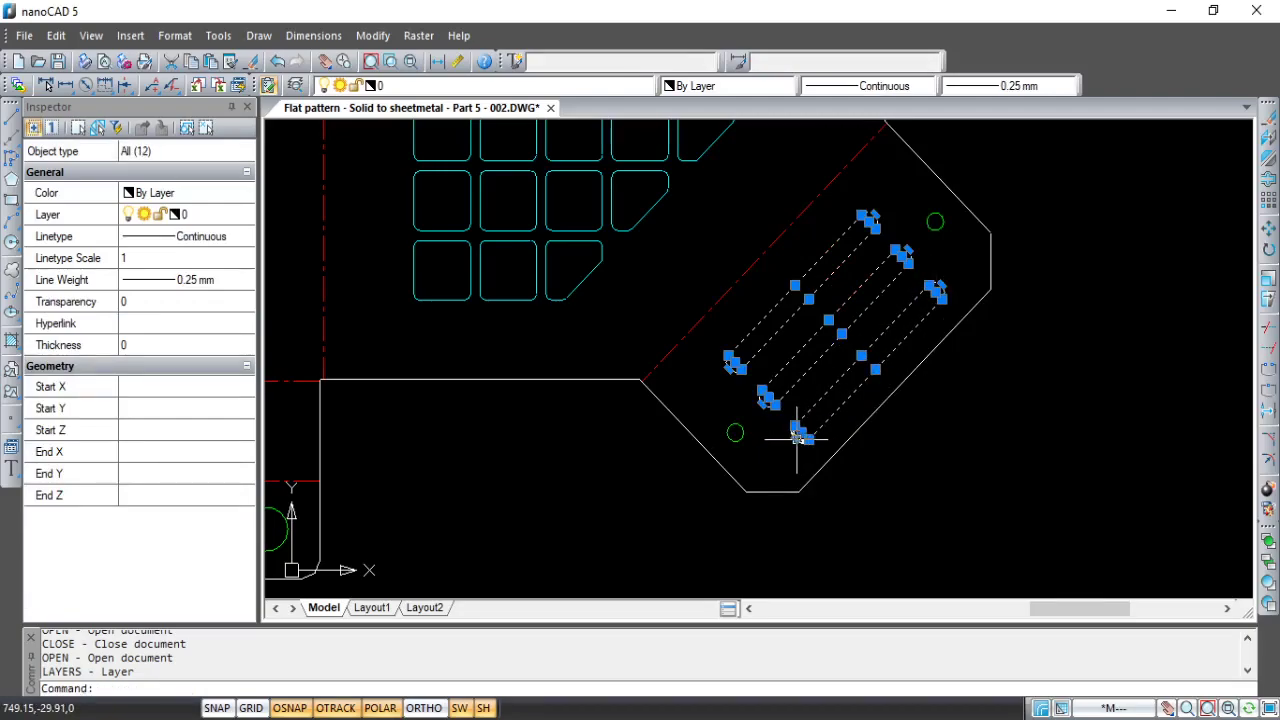
{"action": "left_click", "coordinate": [507, 86]}
{"action": "left_click", "coordinate": [470, 143]}
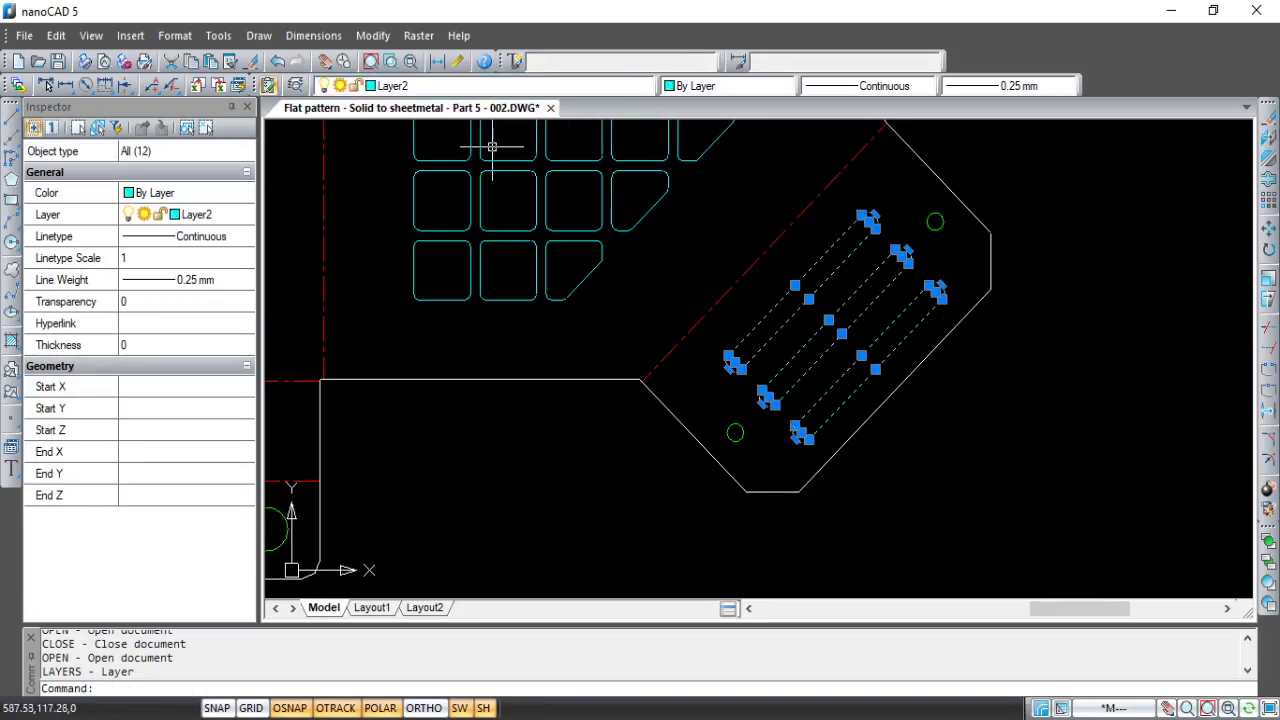
{"action": "key", "text": "Escape"}
{"action": "scroll", "coordinate": [702, 254], "scroll_direction": "down", "scroll_amount": 3}
{"action": "middle_click_drag", "start_coordinate": [702, 254], "coordinate": [706, 349]}
Step: Dimension the pattern's overall width below the part with DIM
{"action": "scroll", "coordinate": [609, 286], "scroll_direction": "up", "scroll_amount": 2}
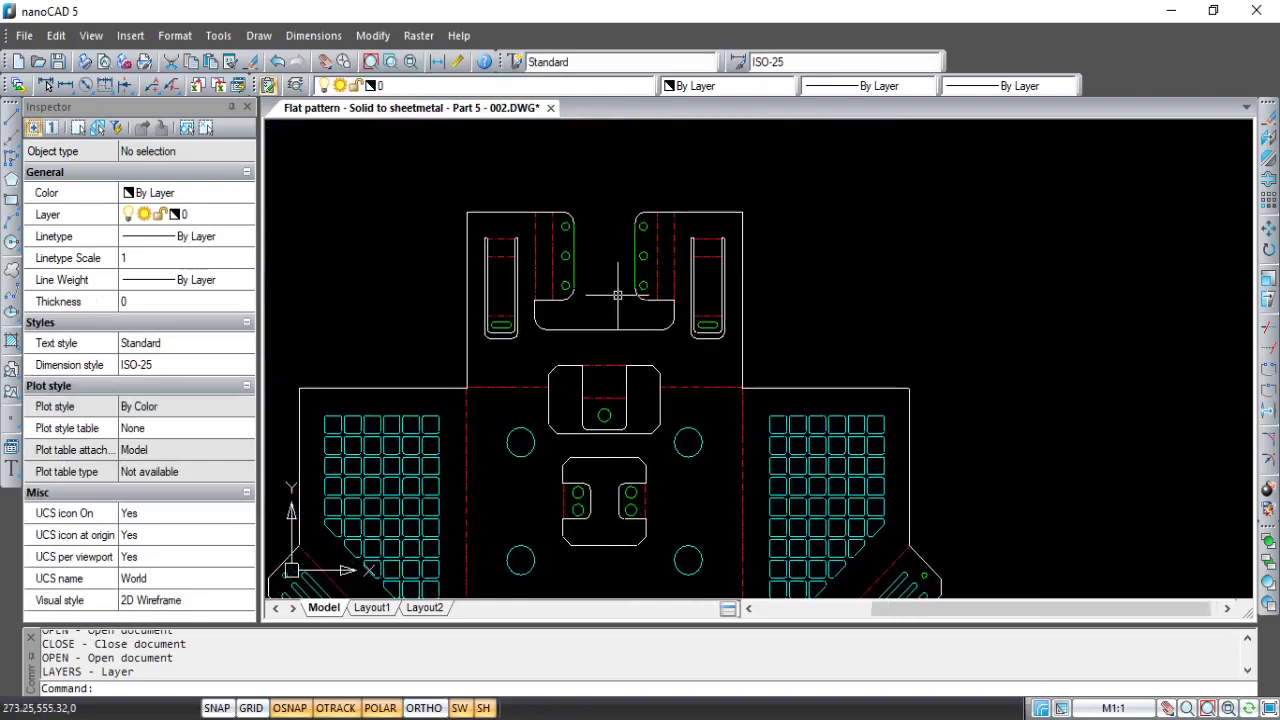
{"action": "scroll", "coordinate": [516, 331], "scroll_direction": "up", "scroll_amount": 1}
{"action": "scroll", "coordinate": [512, 327], "scroll_direction": "down", "scroll_amount": 1}
{"action": "scroll", "coordinate": [606, 366], "scroll_direction": "down", "scroll_amount": 1}
{"action": "scroll", "coordinate": [663, 280], "scroll_direction": "down", "scroll_amount": 1}
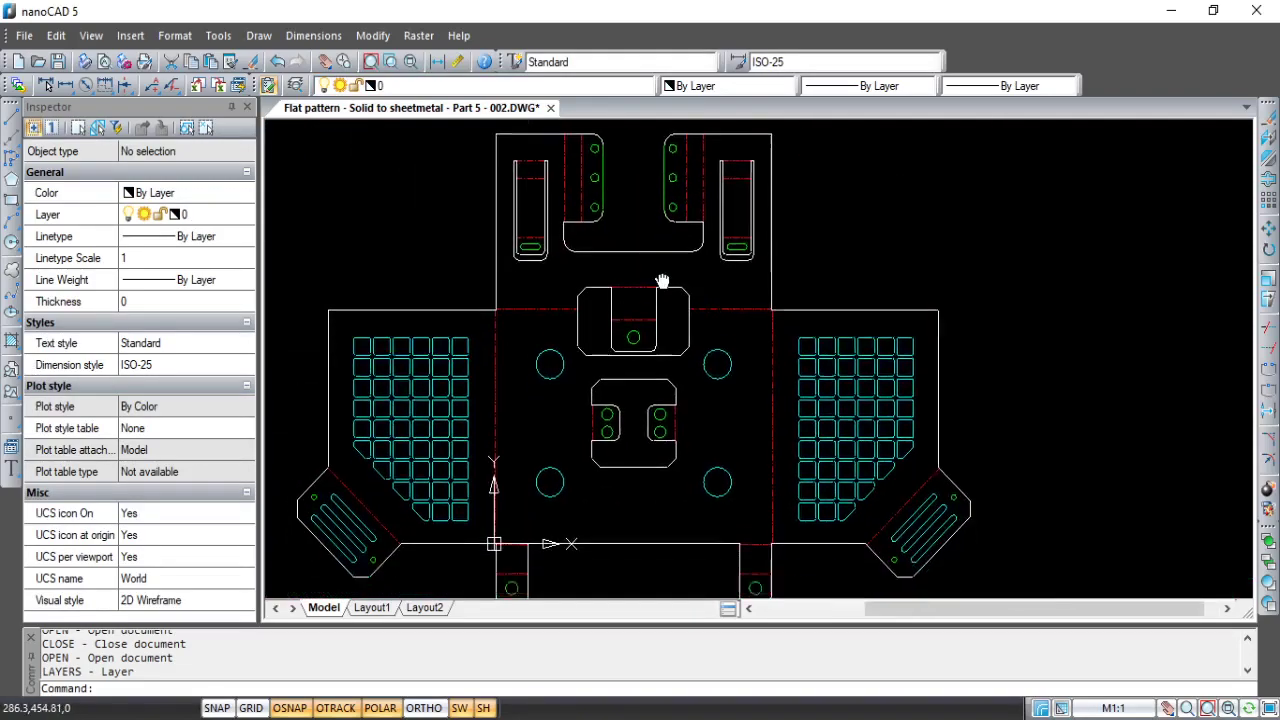
{"action": "scroll", "coordinate": [650, 291], "scroll_direction": "up", "scroll_amount": 1}
{"action": "middle_click_drag", "start_coordinate": [650, 291], "coordinate": [728, 292]}
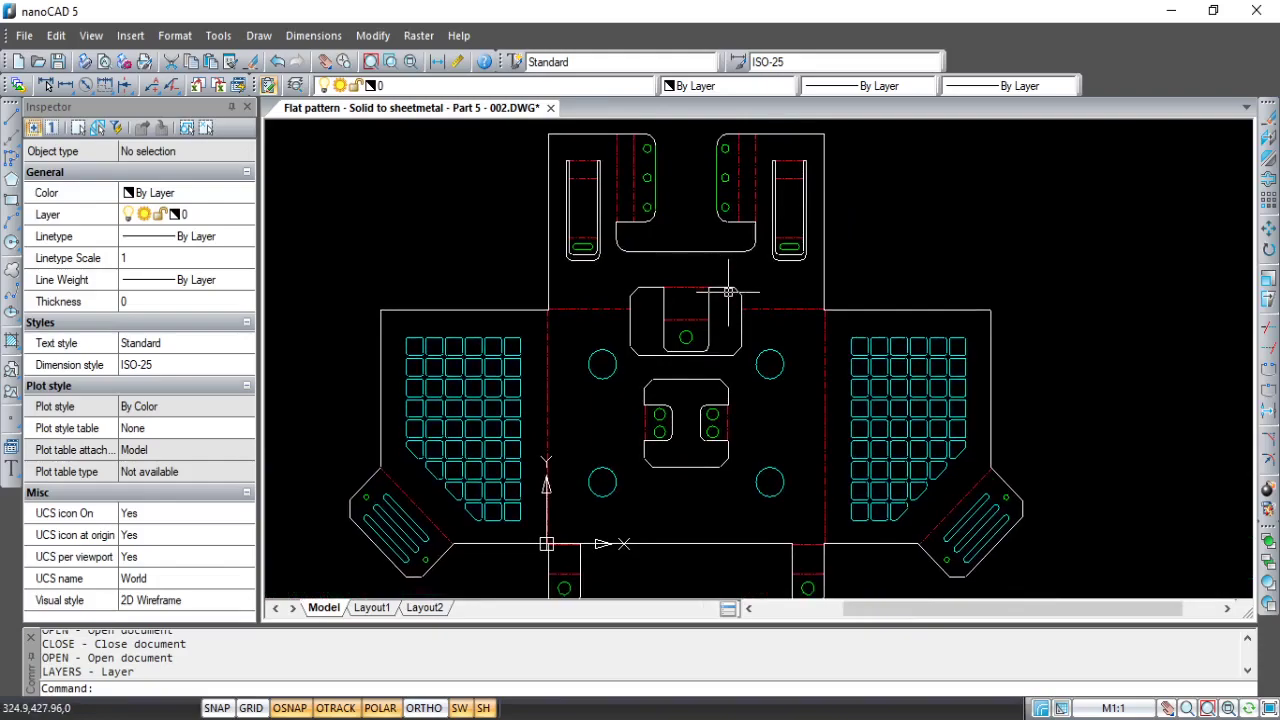
{"action": "type", "text": "dim"}
{"action": "left_click", "coordinate": [113, 538]}
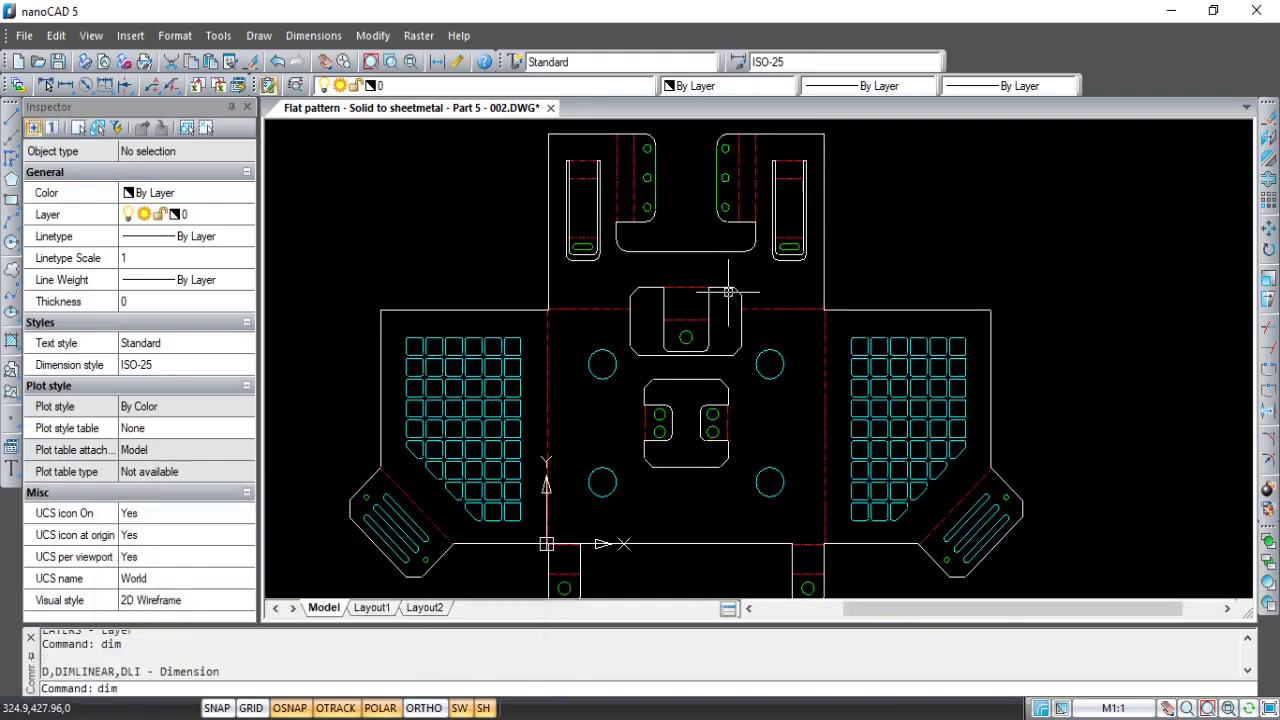
{"action": "scroll", "coordinate": [729, 270], "scroll_direction": "down", "scroll_amount": 3}
{"action": "scroll", "coordinate": [687, 290], "scroll_direction": "up", "scroll_amount": 2}
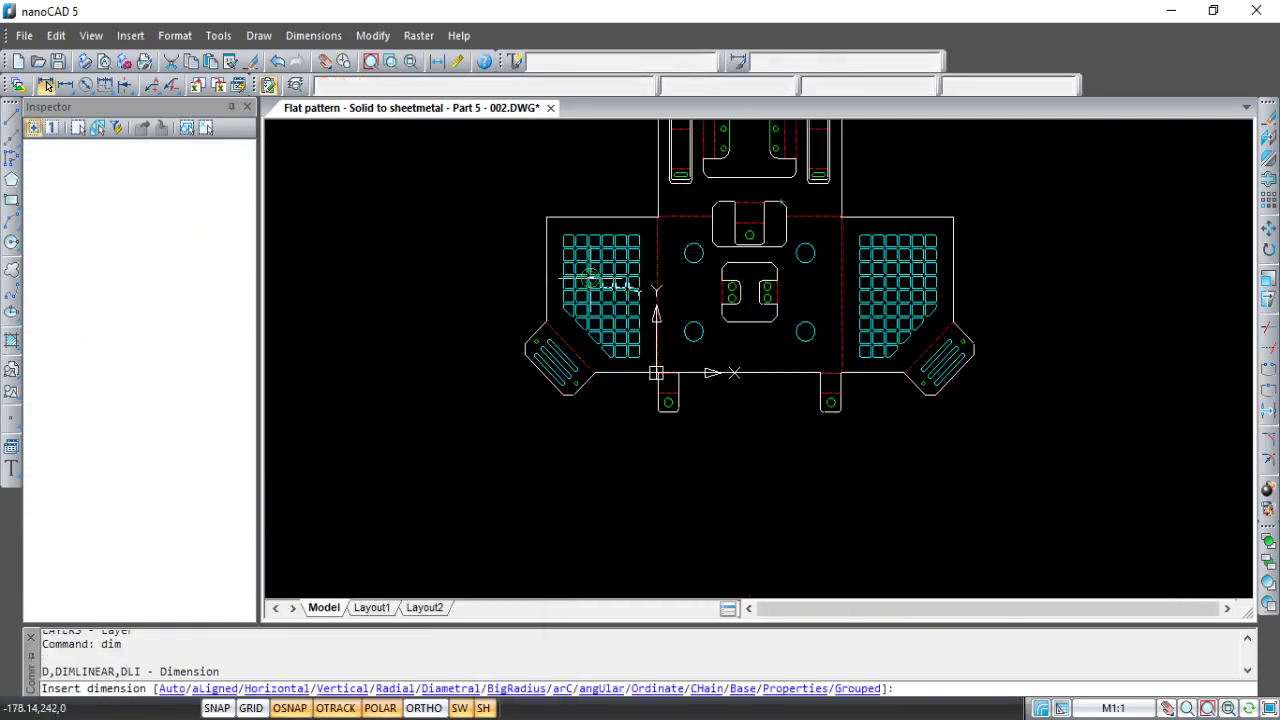
{"action": "left_click", "coordinate": [545, 273]}
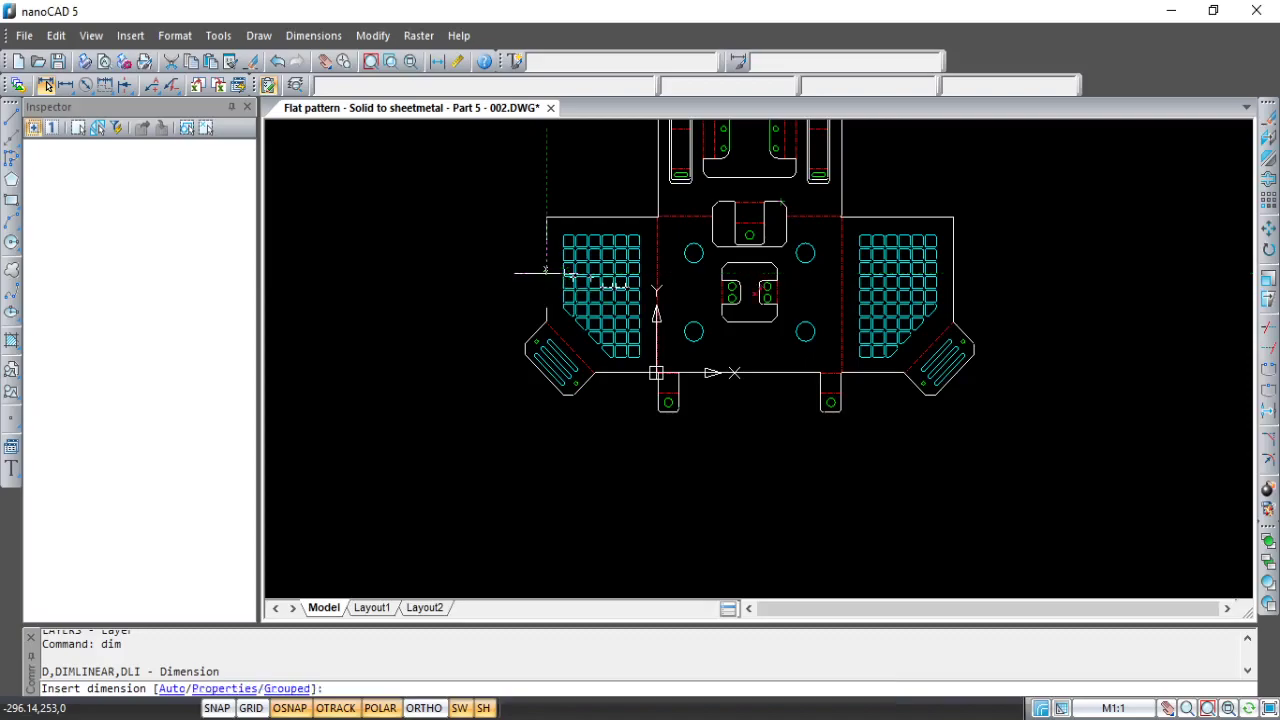
{"action": "left_click", "coordinate": [953, 273]}
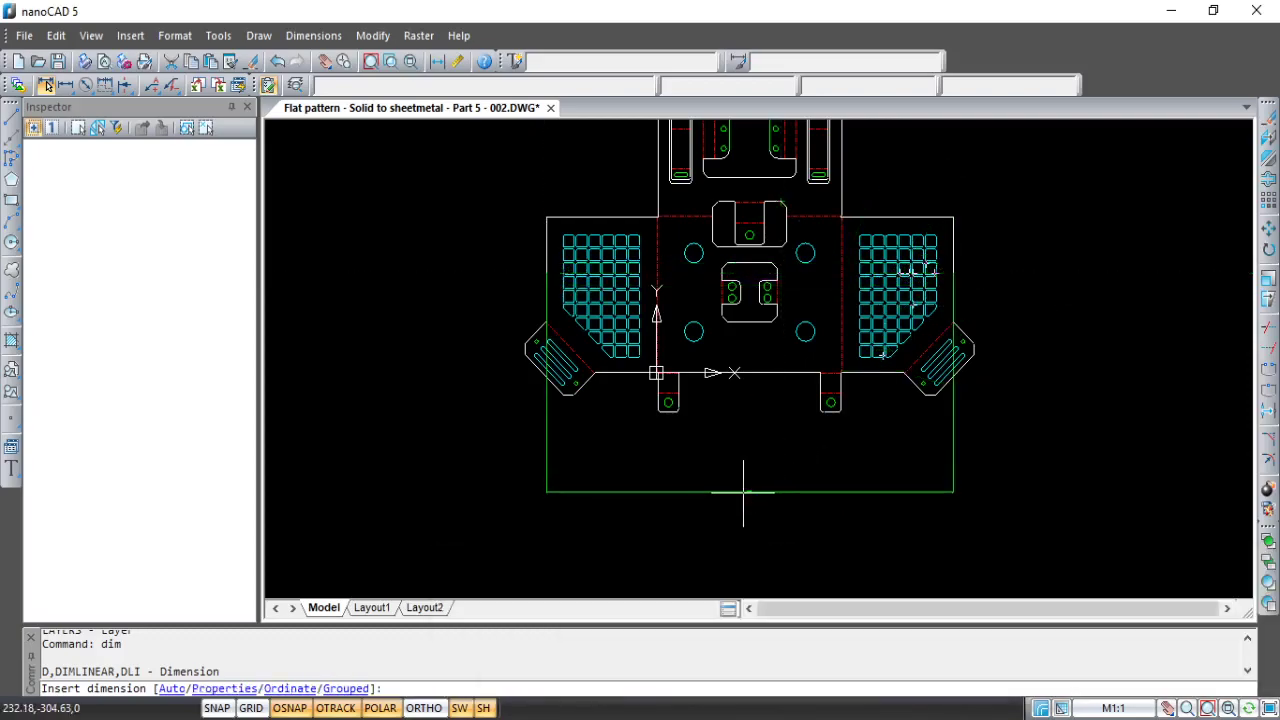
Step: Add an aligned dimension along the angled slotted tab
{"action": "scroll", "coordinate": [686, 394], "scroll_direction": "up", "scroll_amount": 2}
{"action": "scroll", "coordinate": [651, 380], "scroll_direction": "up", "scroll_amount": 4}
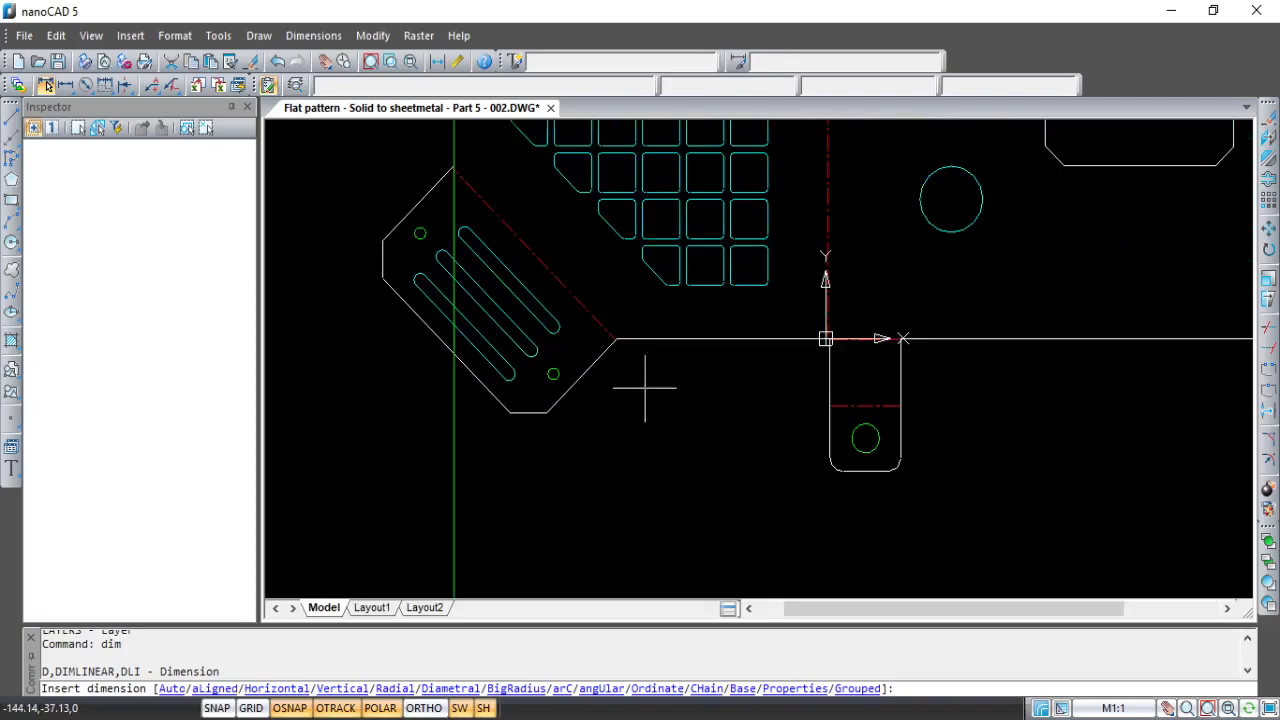
{"action": "left_click", "coordinate": [598, 365]}
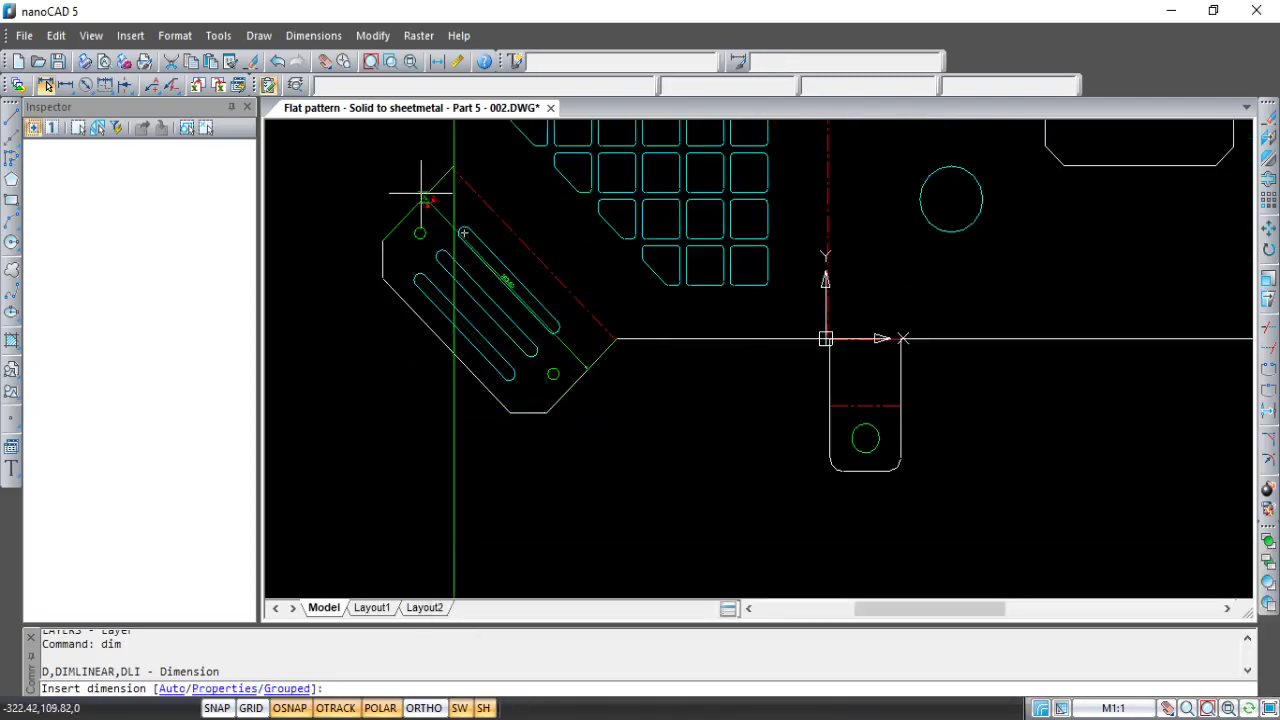
{"action": "left_click", "coordinate": [373, 358]}
Step: Dimension the centre spacing between the two lug holes, below the lugs
{"action": "scroll", "coordinate": [829, 366], "scroll_direction": "down", "scroll_amount": 2}
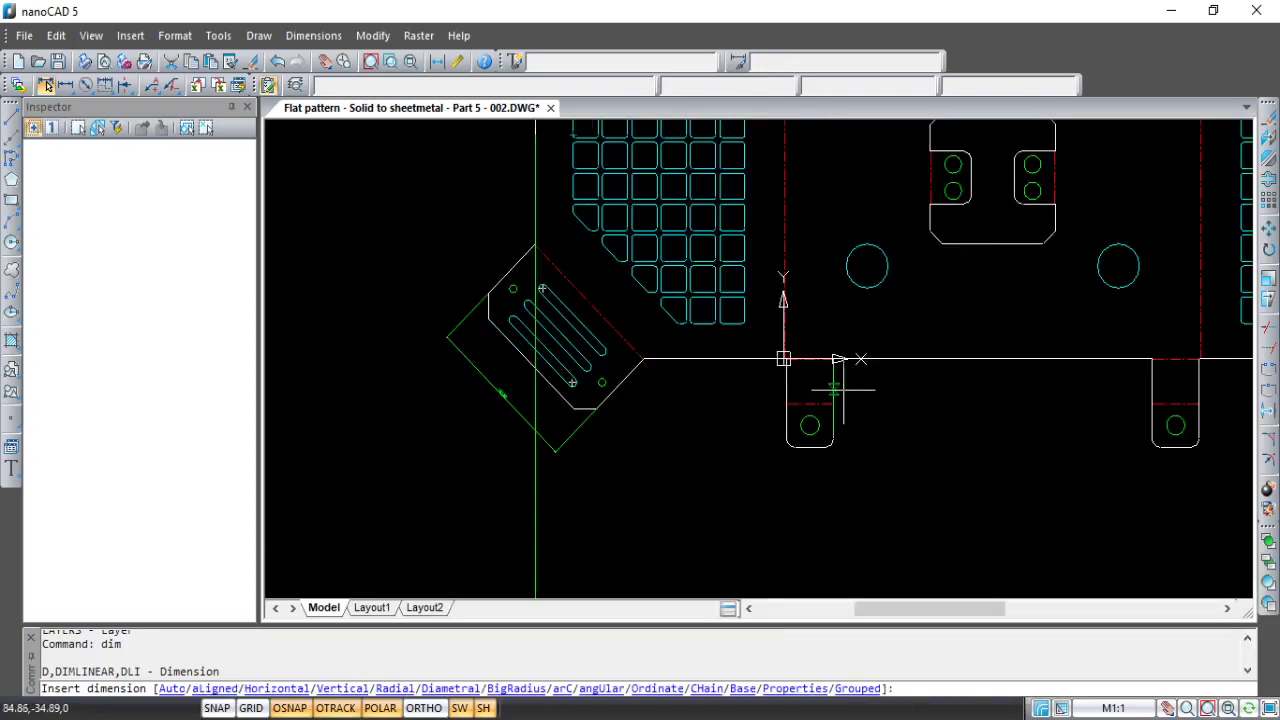
{"action": "scroll", "coordinate": [706, 386], "scroll_direction": "down", "scroll_amount": 2}
{"action": "scroll", "coordinate": [823, 378], "scroll_direction": "up", "scroll_amount": 1}
{"action": "scroll", "coordinate": [657, 391], "scroll_direction": "up", "scroll_amount": 1}
{"action": "scroll", "coordinate": [710, 291], "scroll_direction": "up", "scroll_amount": 1}
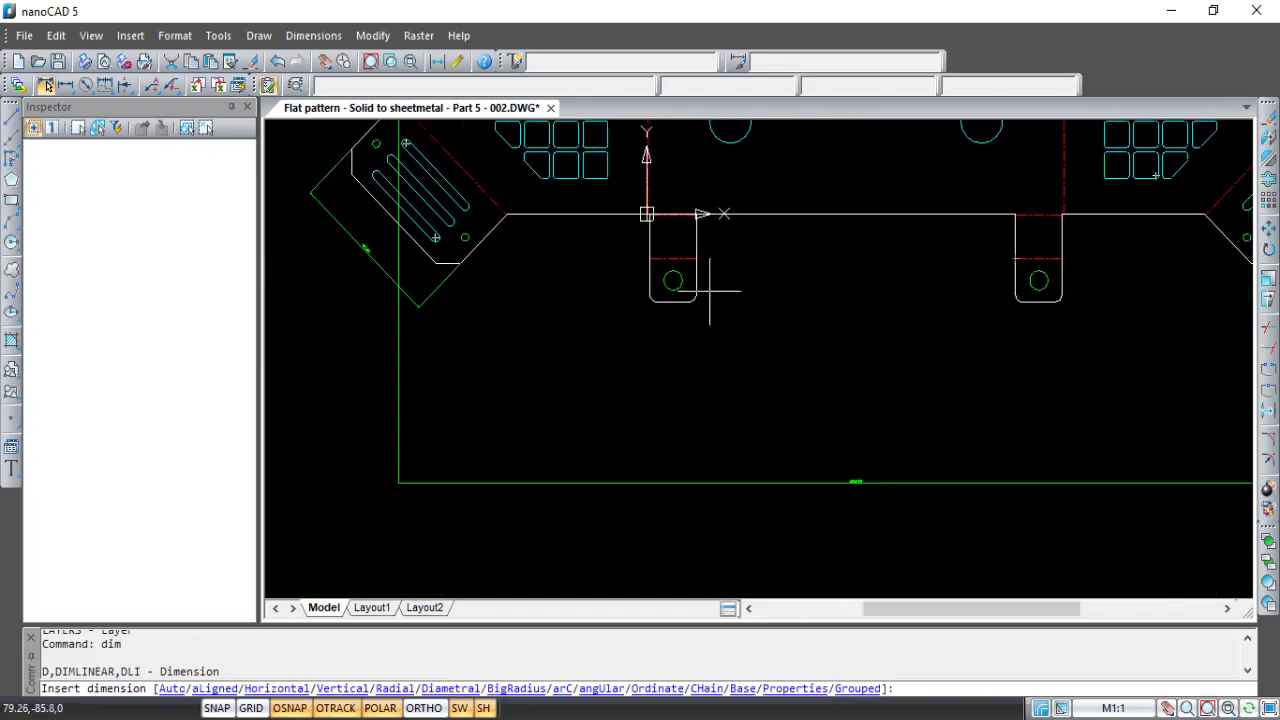
{"action": "left_click", "coordinate": [673, 281]}
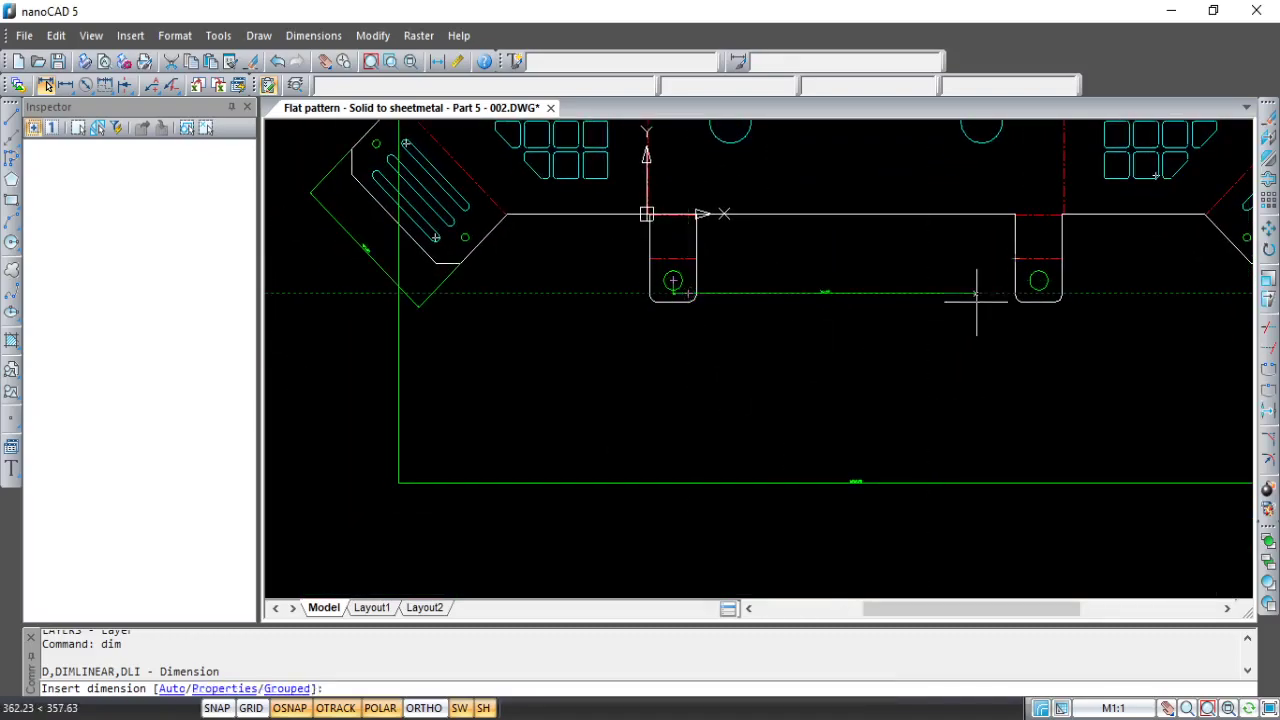
{"action": "left_click", "coordinate": [1039, 282]}
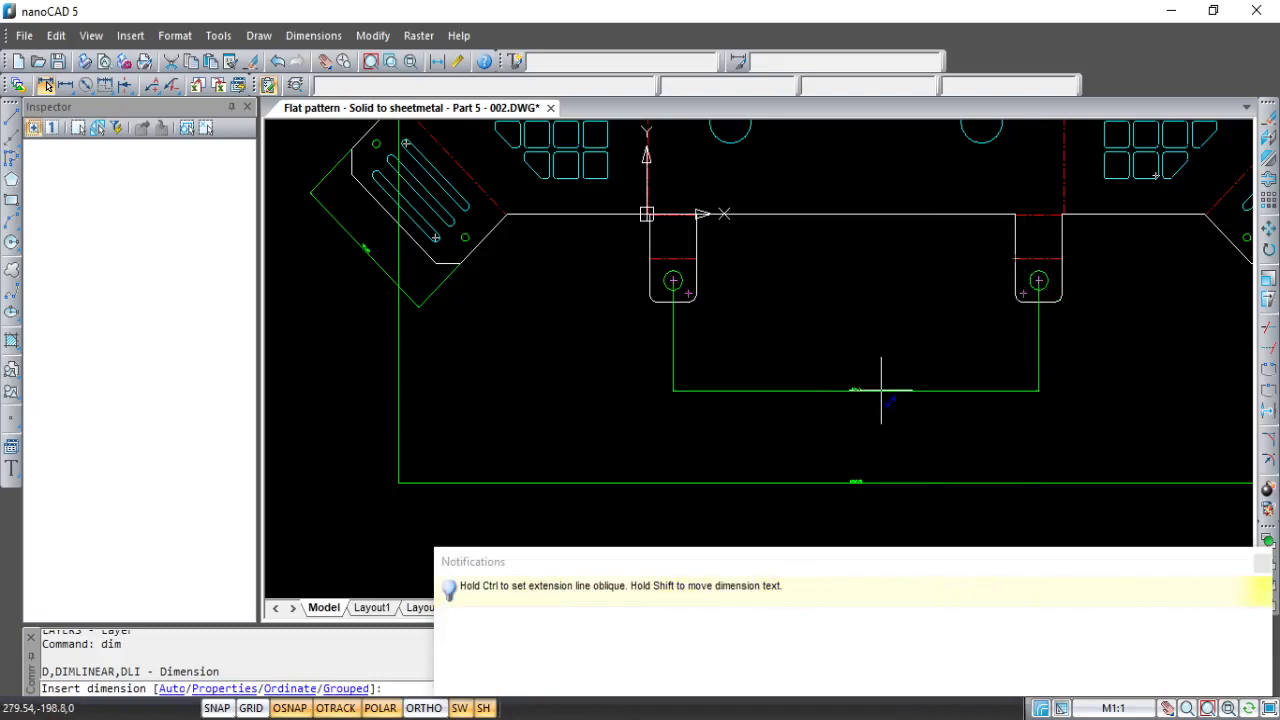
{"action": "left_click", "coordinate": [886, 389]}
{"action": "mouse_move", "coordinate": [794, 371]}
{"action": "middle_mouse_down"}
{"action": "mouse_move", "coordinate": [609, 362]}
{"action": "mouse_move", "coordinate": [618, 418]}
{"action": "middle_mouse_up"}
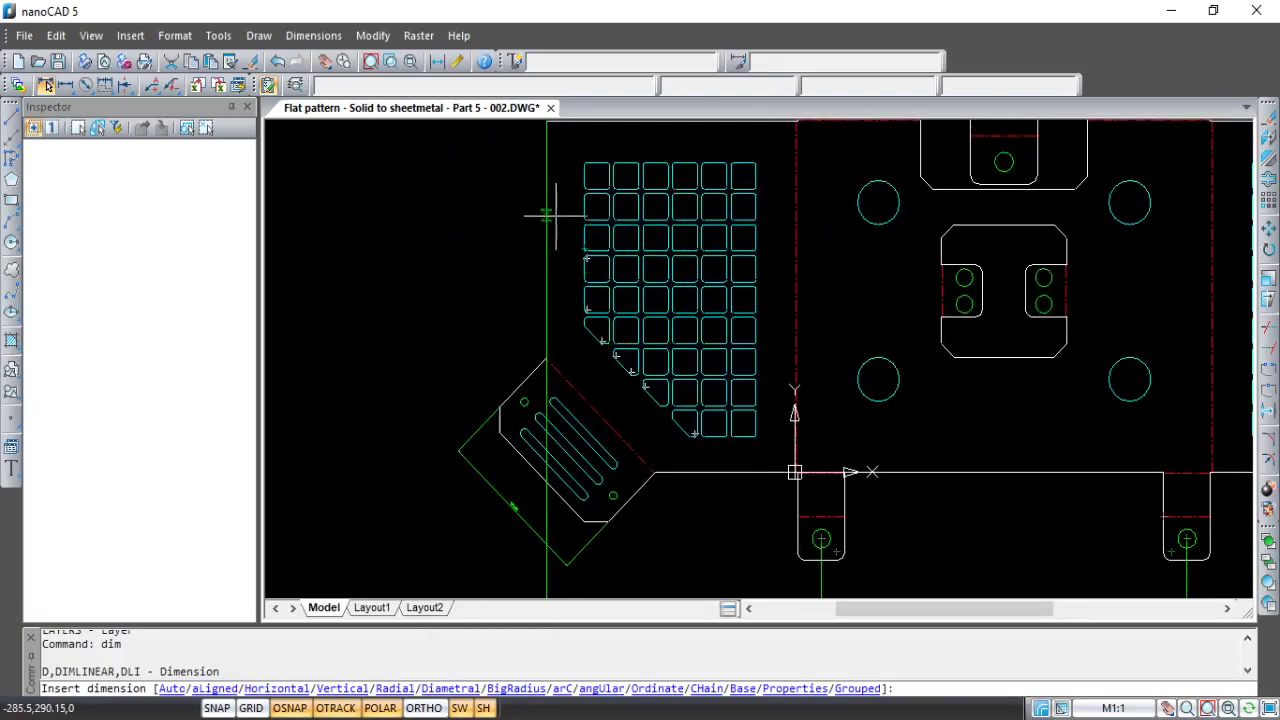
{"action": "left_click", "coordinate": [820, 540]}
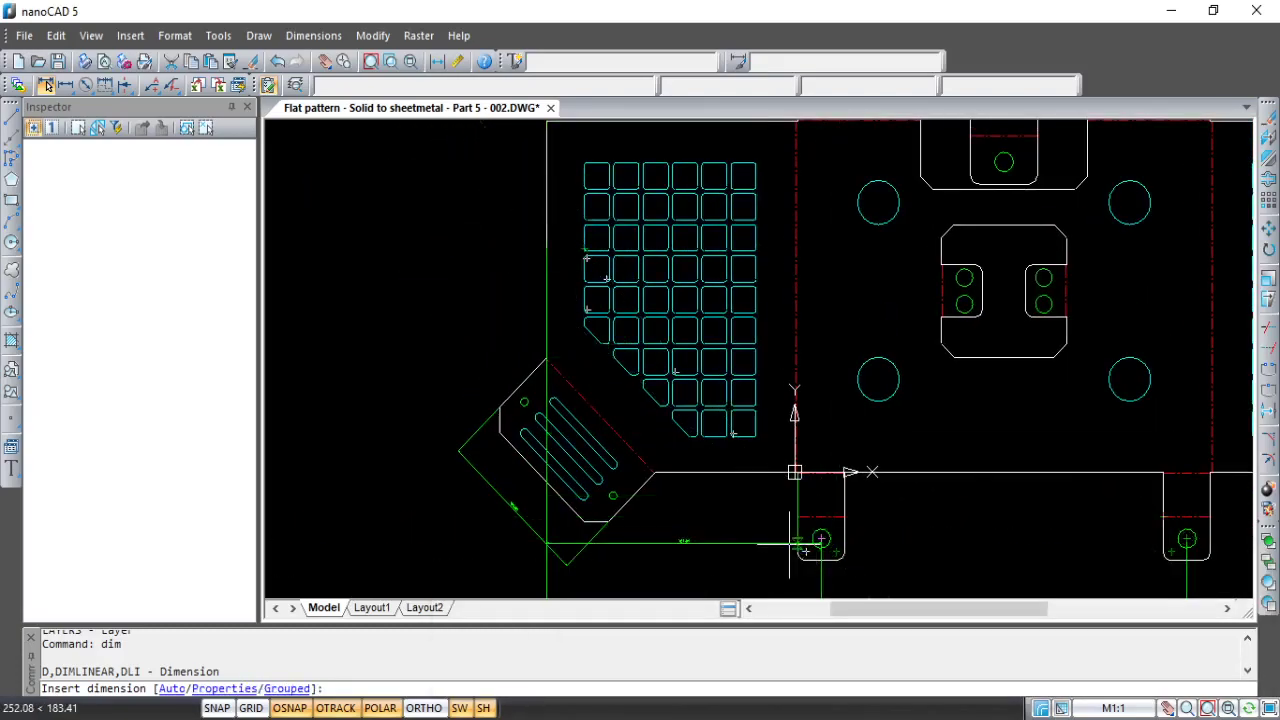
{"action": "key", "text": "Escape"}
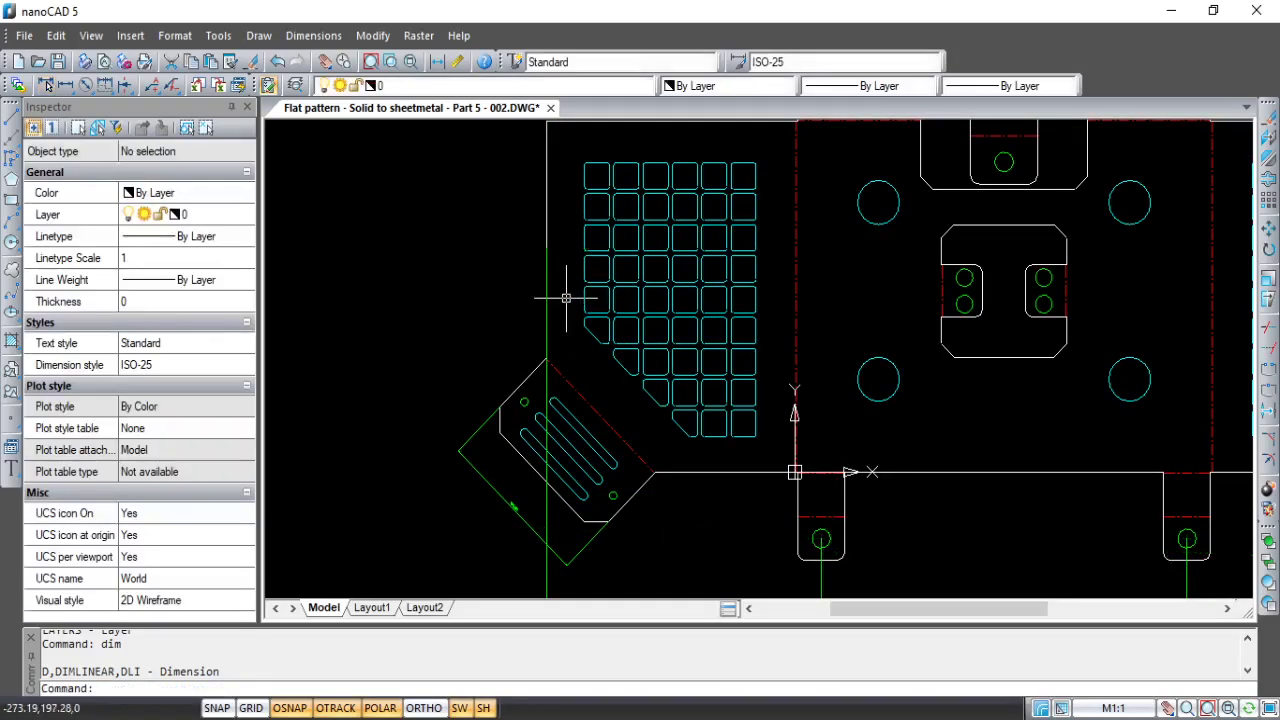
Step: Dimension the distance from the pattern's left edge to the lug hole
{"action": "type", "text": "dim"}
{"action": "key", "text": "Return"}
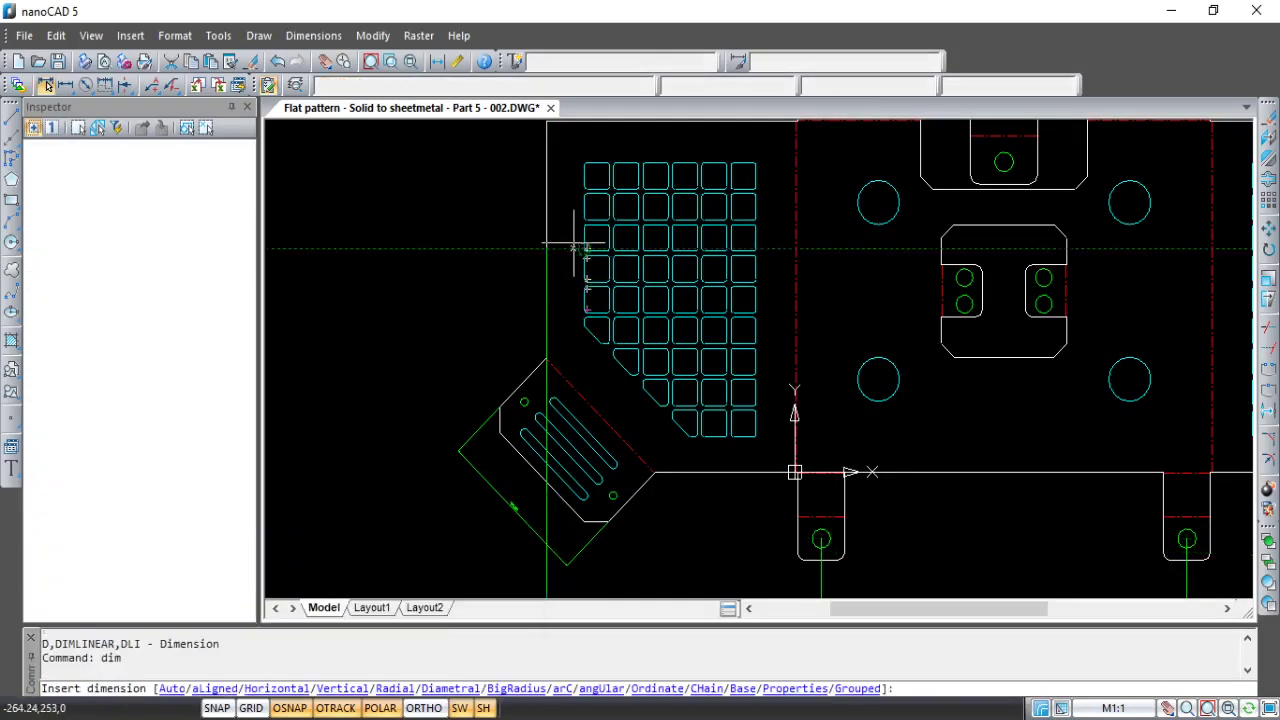
{"action": "left_click", "coordinate": [546, 214]}
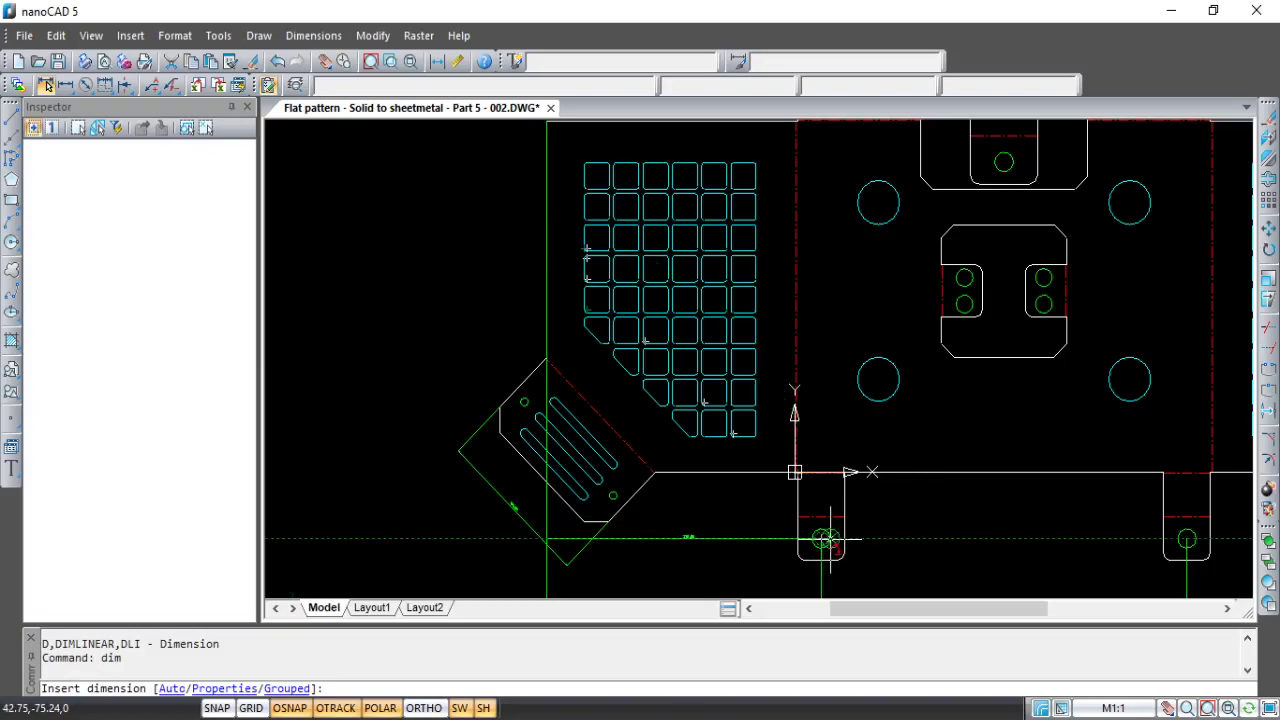
{"action": "middle_click_drag", "start_coordinate": [783, 540], "coordinate": [797, 362]}
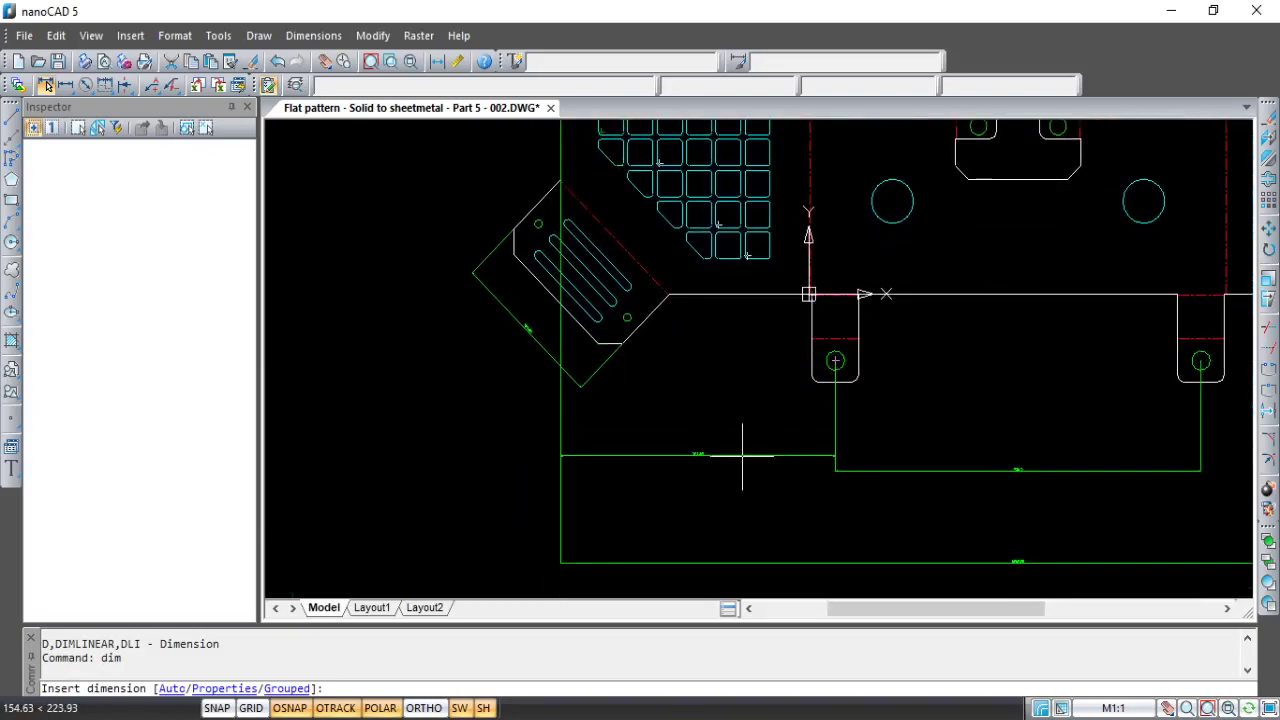
{"action": "left_click", "coordinate": [692, 467]}
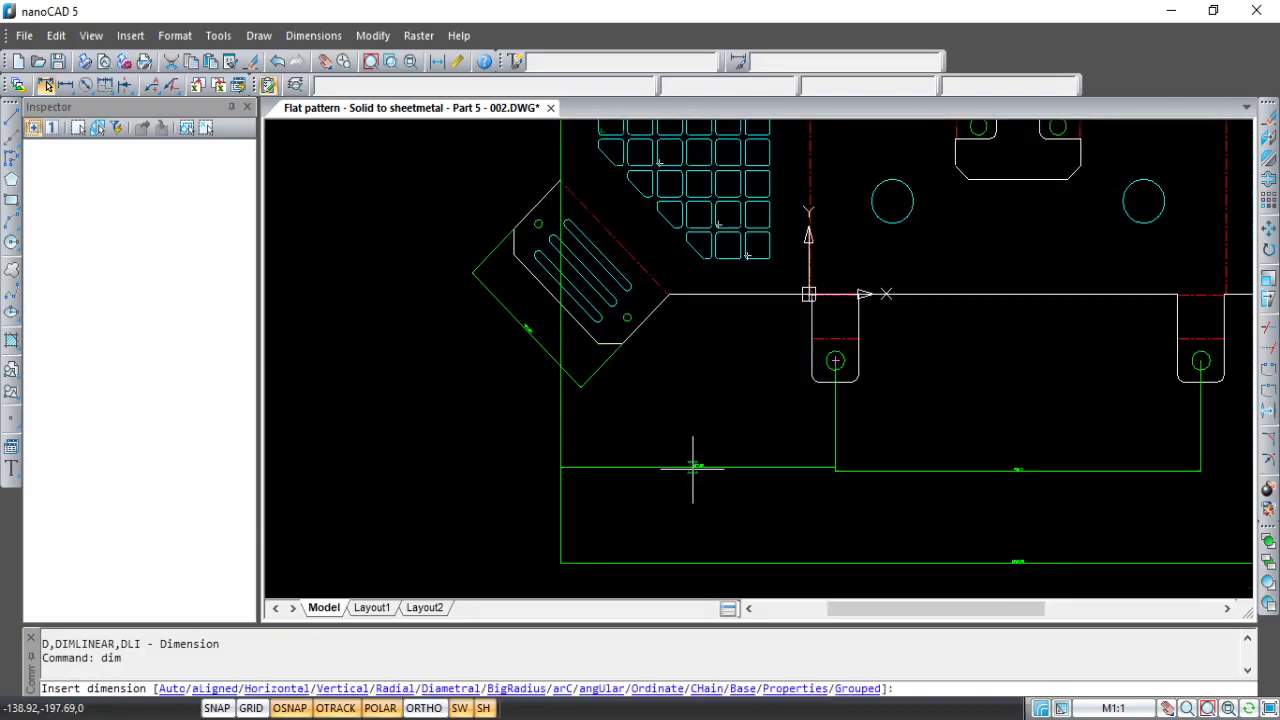
Step: Add the 796,38 overall-height dimension on the left of the pattern
{"action": "middle_click_drag", "start_coordinate": [908, 476], "coordinate": [853, 497]}
{"action": "scroll", "coordinate": [853, 497], "scroll_direction": "down", "scroll_amount": 2}
{"action": "scroll", "coordinate": [851, 414], "scroll_direction": "down", "scroll_amount": 1}
{"action": "scroll", "coordinate": [849, 357], "scroll_direction": "down", "scroll_amount": 2}
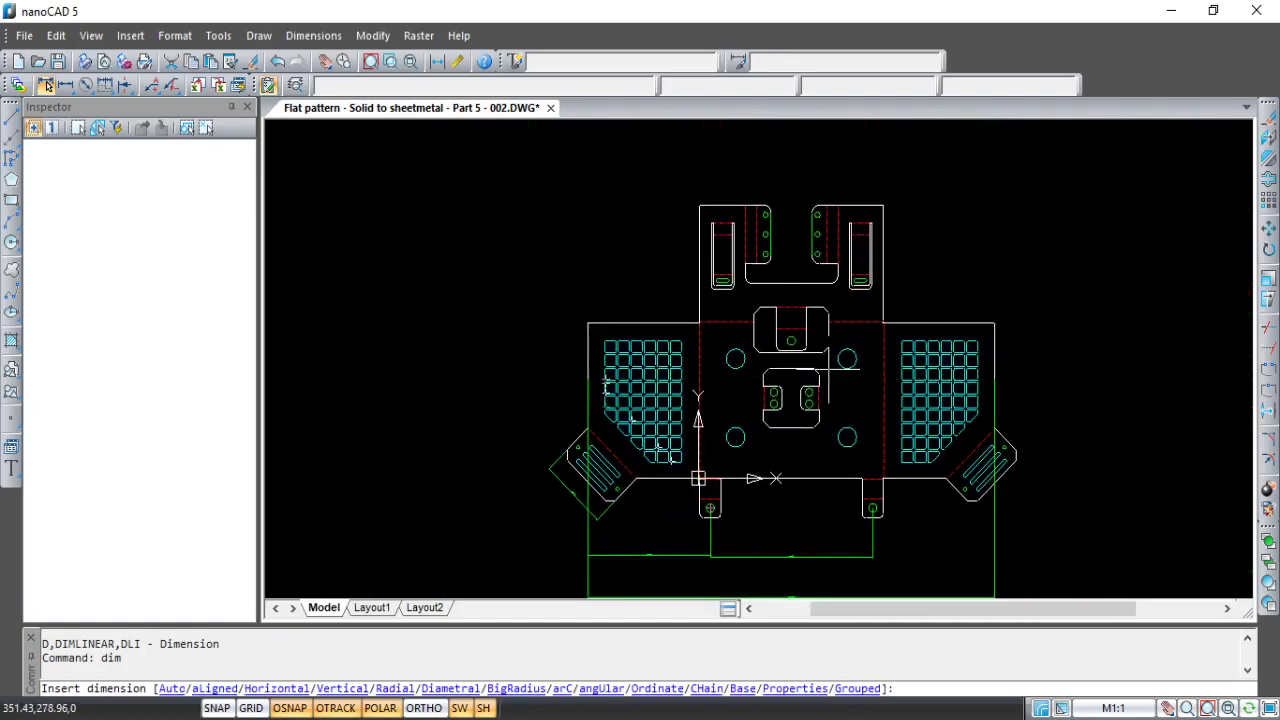
{"action": "left_click", "coordinate": [858, 205]}
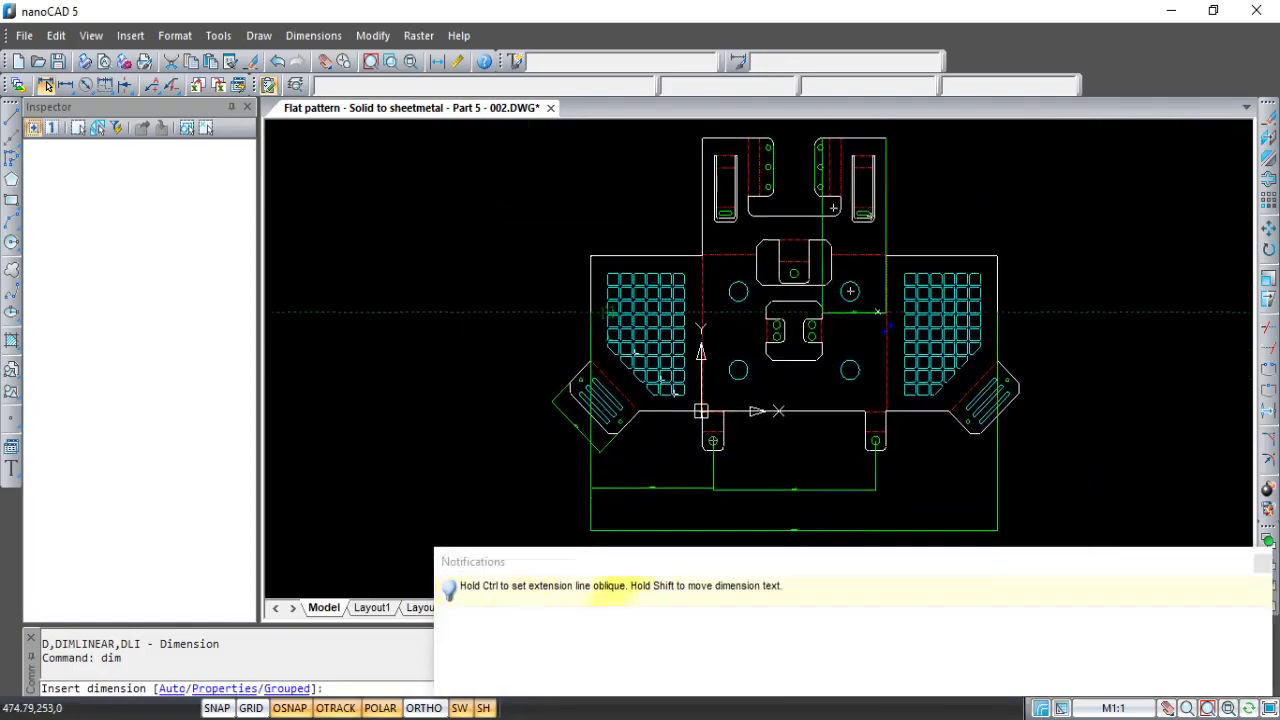
{"action": "scroll", "coordinate": [868, 528], "scroll_direction": "up", "scroll_amount": 3}
{"action": "scroll", "coordinate": [900, 491], "scroll_direction": "down", "scroll_amount": 3}
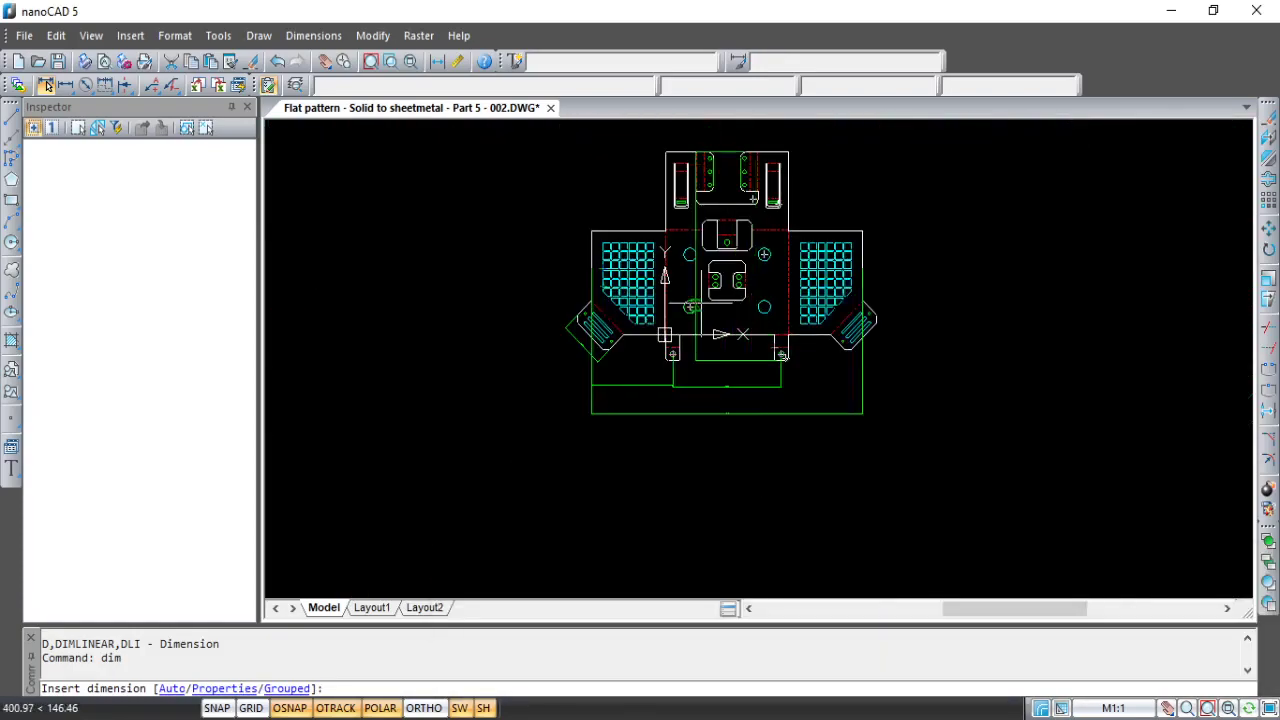
{"action": "left_click", "coordinate": [466, 262]}
{"action": "scroll", "coordinate": [728, 175], "scroll_direction": "down", "scroll_amount": 2}
{"action": "scroll", "coordinate": [749, 172], "scroll_direction": "up", "scroll_amount": 3}
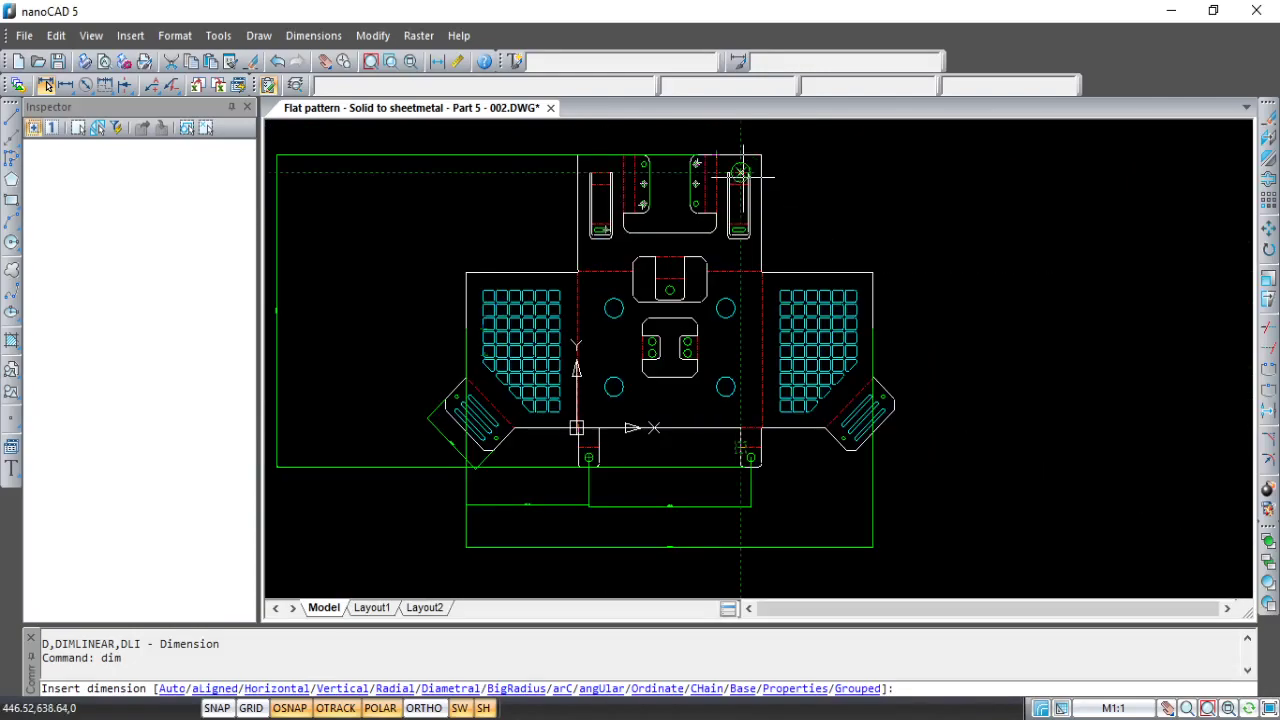
{"action": "scroll", "coordinate": [800, 250], "scroll_direction": "up", "scroll_amount": 1}
{"action": "scroll", "coordinate": [815, 234], "scroll_direction": "up", "scroll_amount": 1}
{"action": "left_click", "coordinate": [815, 234]}
{"action": "scroll", "coordinate": [829, 200], "scroll_direction": "down", "scroll_amount": 3}
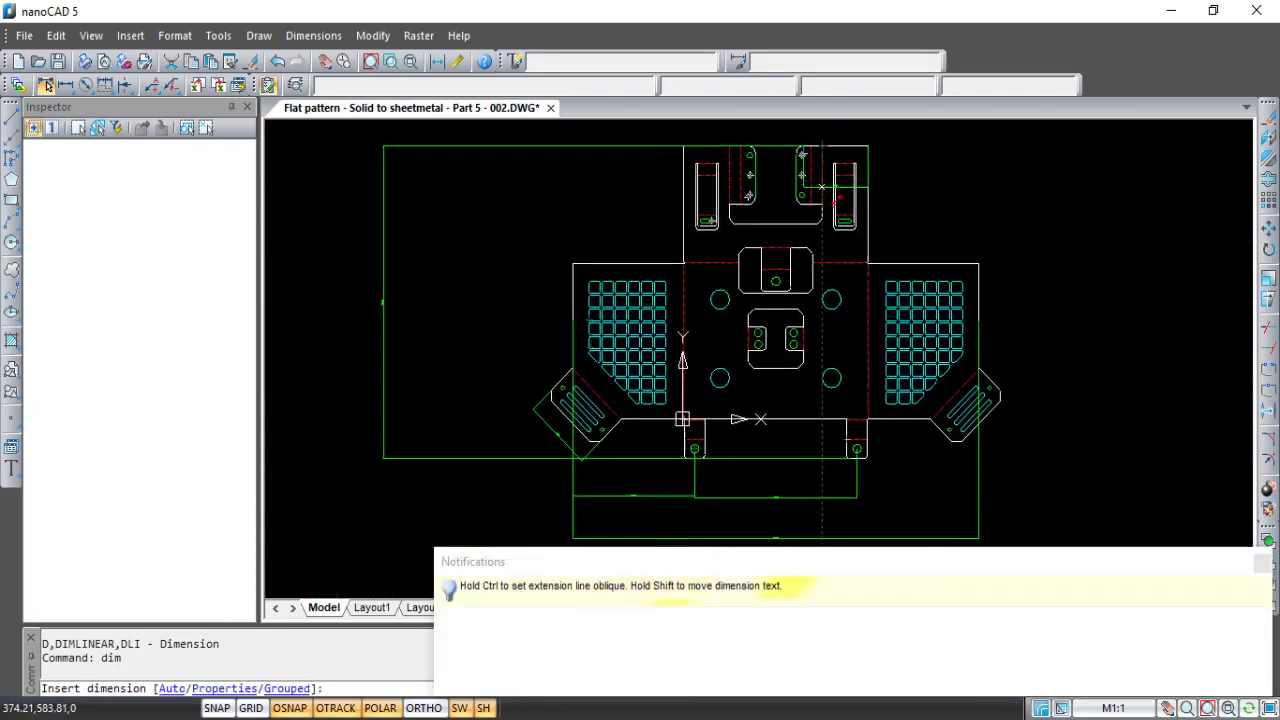
{"action": "left_click", "coordinate": [500, 357]}
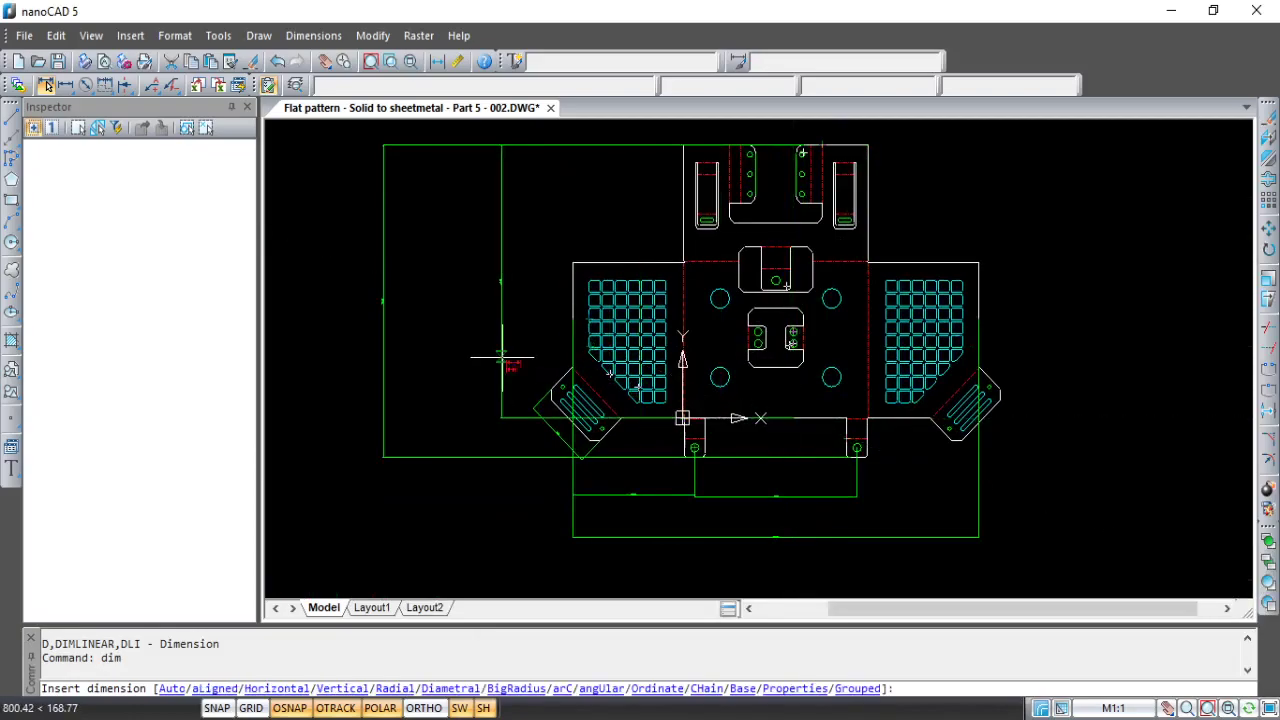
{"action": "key", "text": "Escape"}
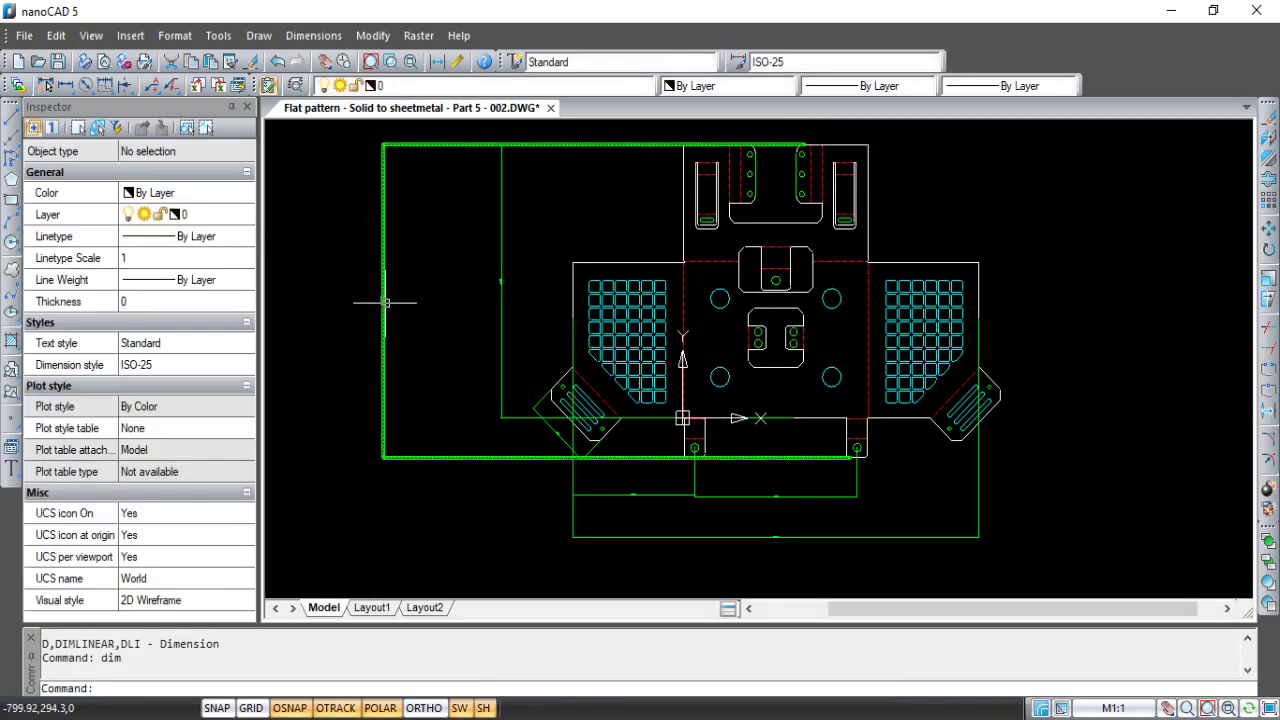
Step: Grip-stretch the 796,38 height dimension line closer to the pattern
{"action": "left_click", "coordinate": [386, 302]}
{"action": "left_click", "coordinate": [391, 290]}
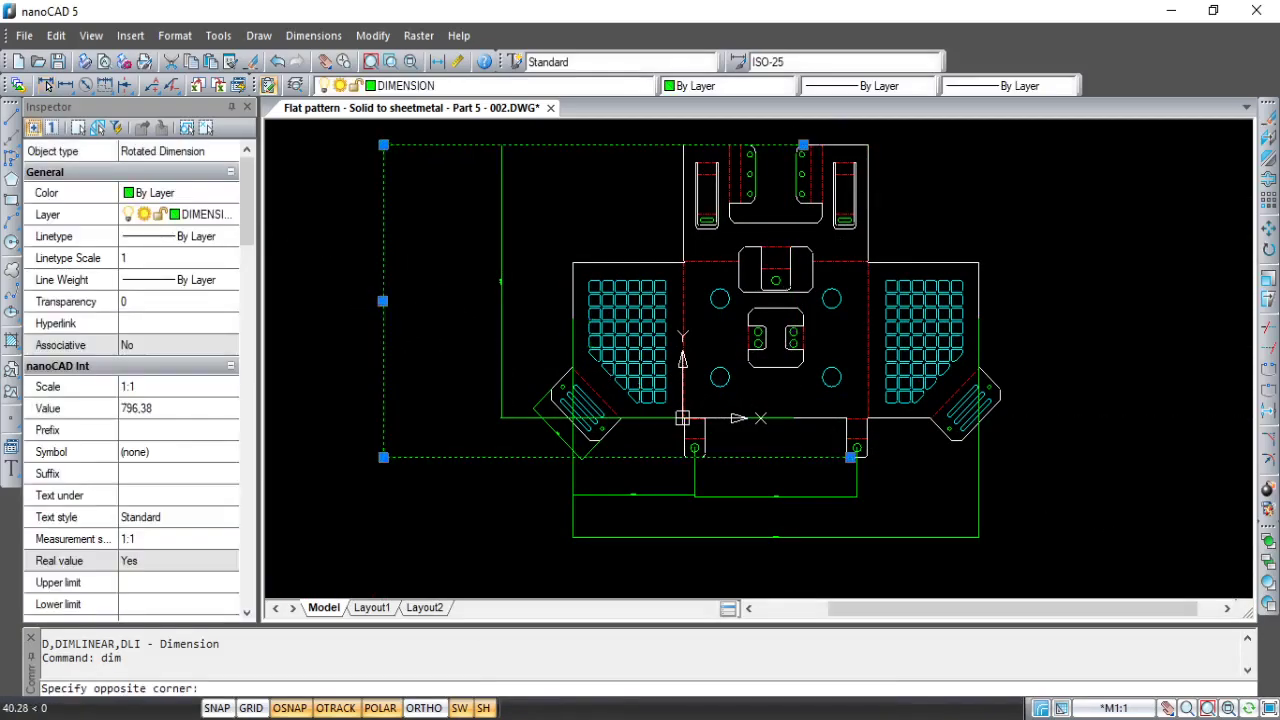
{"action": "left_click", "coordinate": [400, 206]}
{"action": "left_click", "coordinate": [383, 145]}
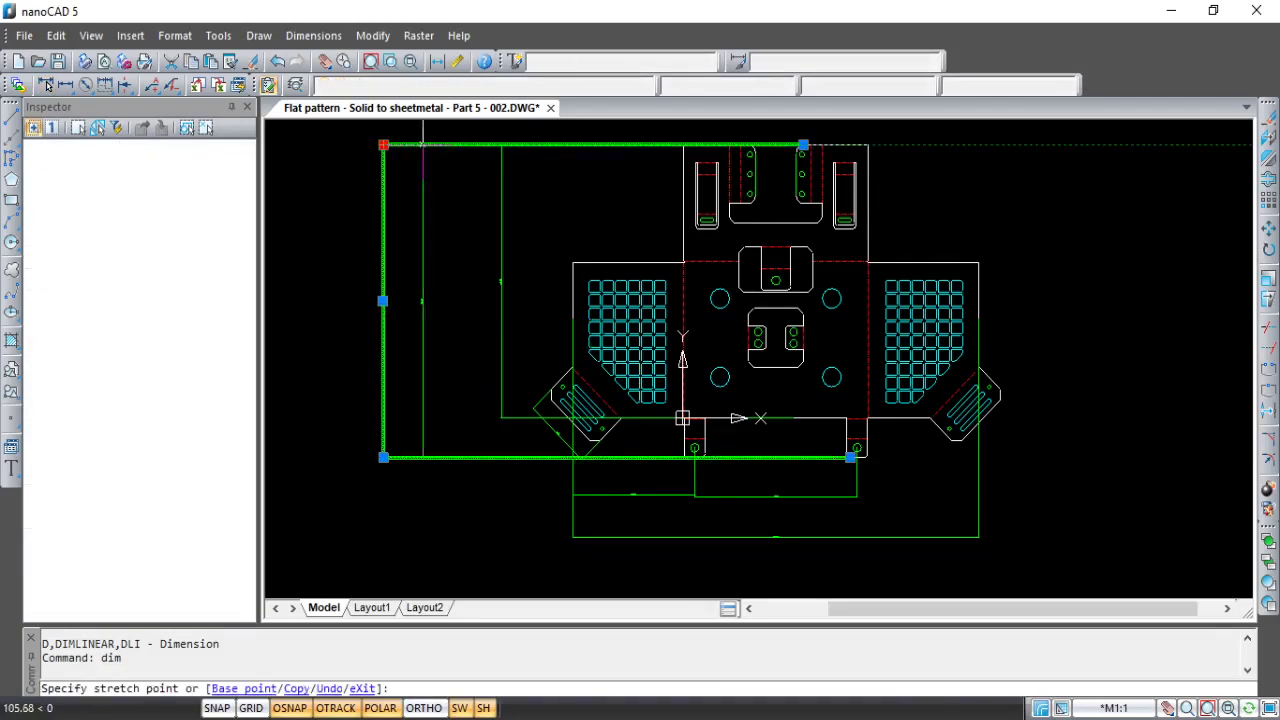
{"action": "left_click", "coordinate": [458, 145]}
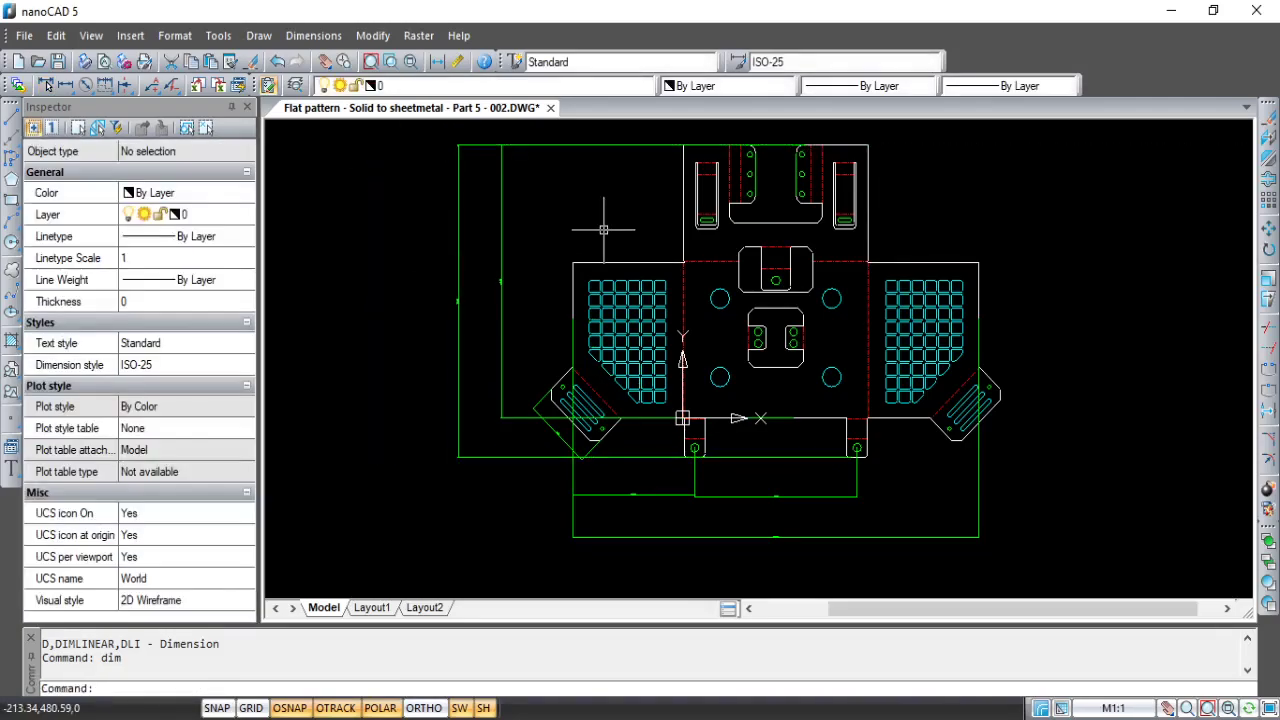
{"action": "mouse_move", "coordinate": [780, 303]}
{"action": "middle_mouse_down"}
{"action": "mouse_move", "coordinate": [765, 309]}
{"action": "mouse_move", "coordinate": [831, 308]}
{"action": "middle_mouse_up"}
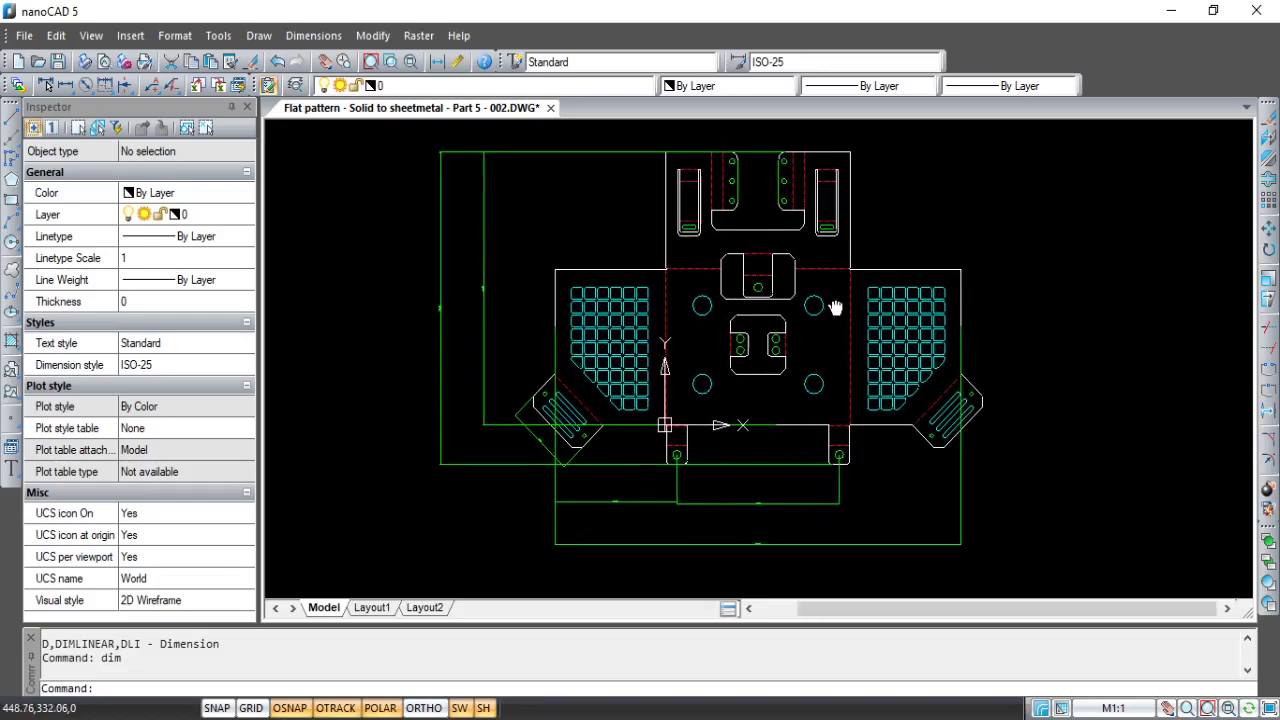
Step: Move the Notepad note 'thats all / Enjoy !' to the upper right, then select it all
{"action": "key", "text": "alt+Tab"}
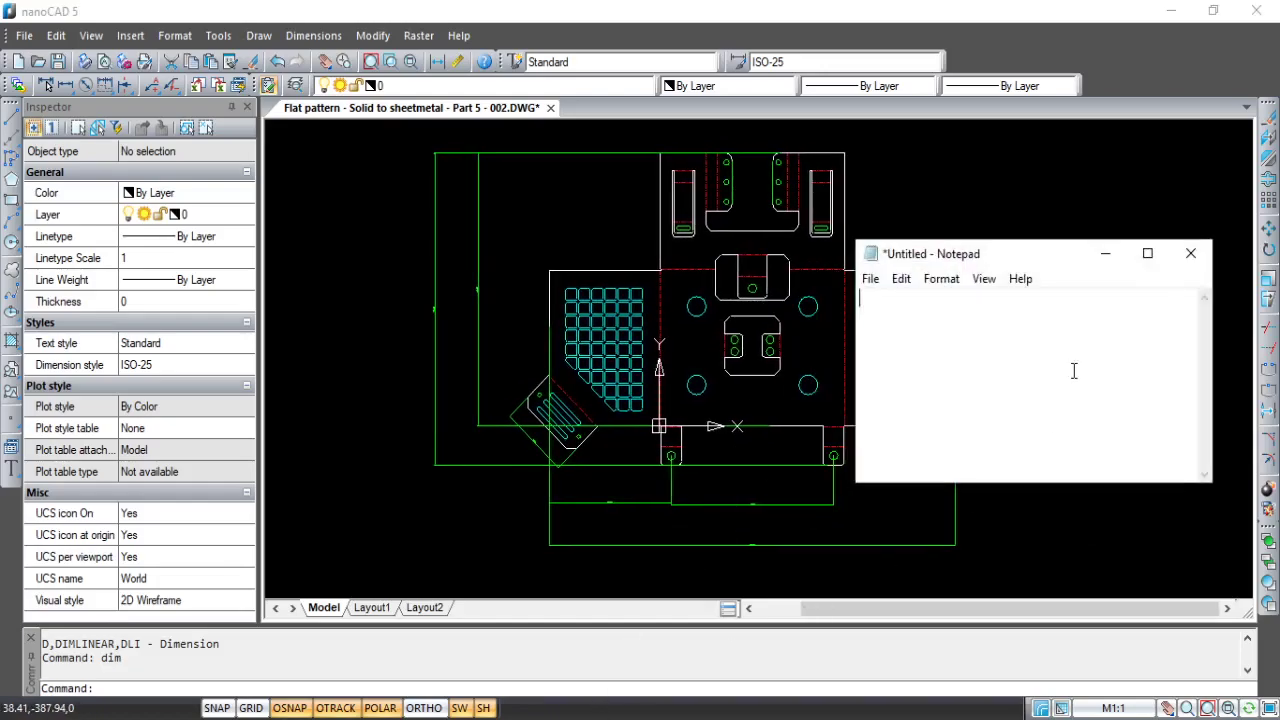
{"action": "left_click_drag", "start_coordinate": [1018, 250], "coordinate": [1139, 150]}
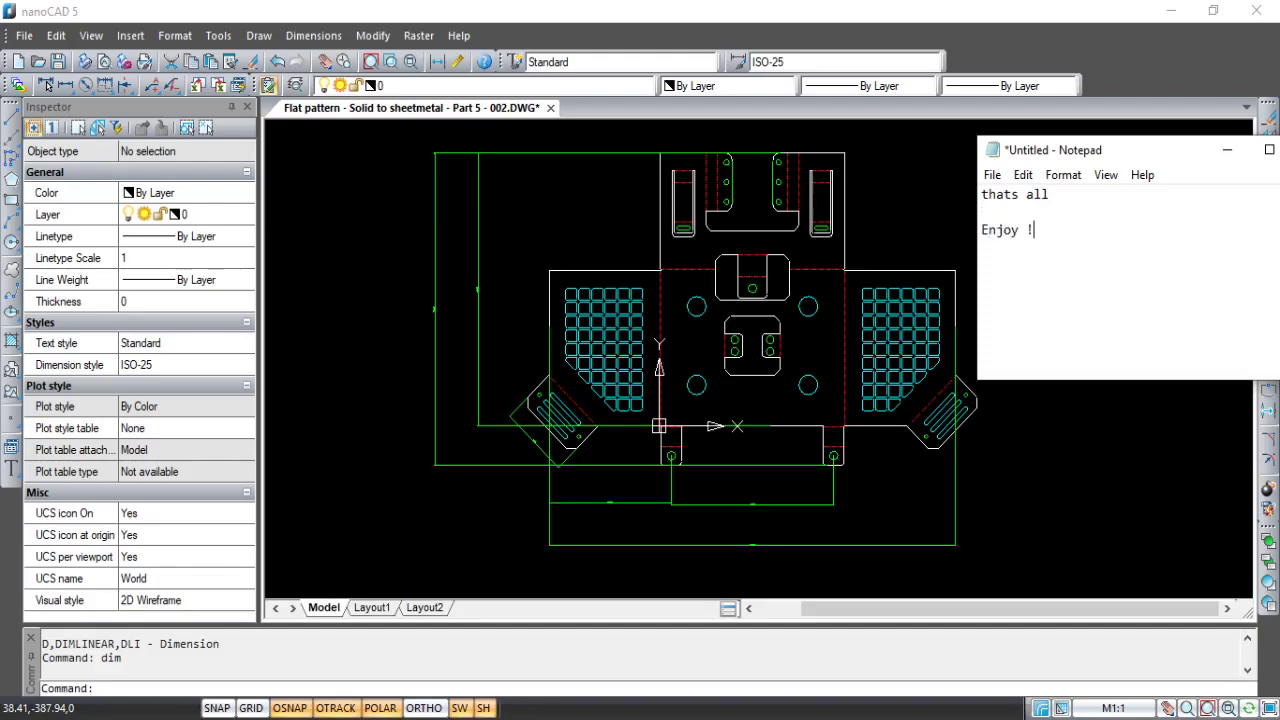
{"action": "key", "text": "ctrl+a"}
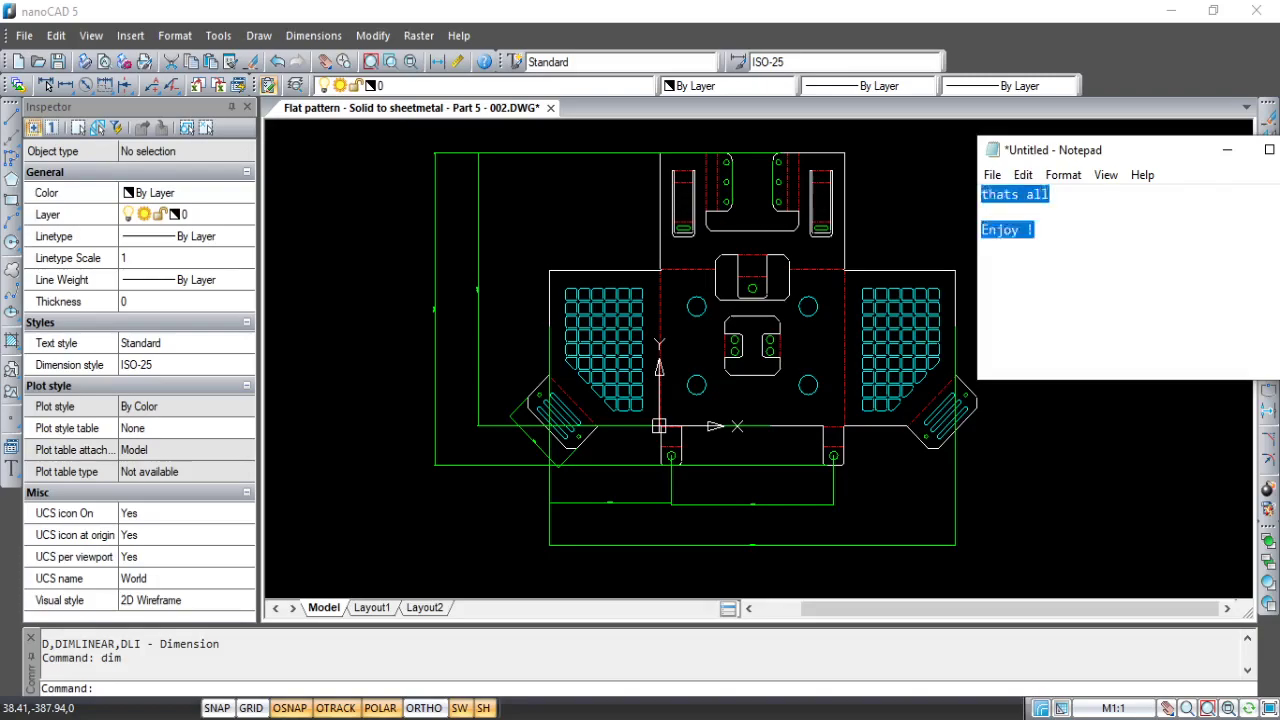